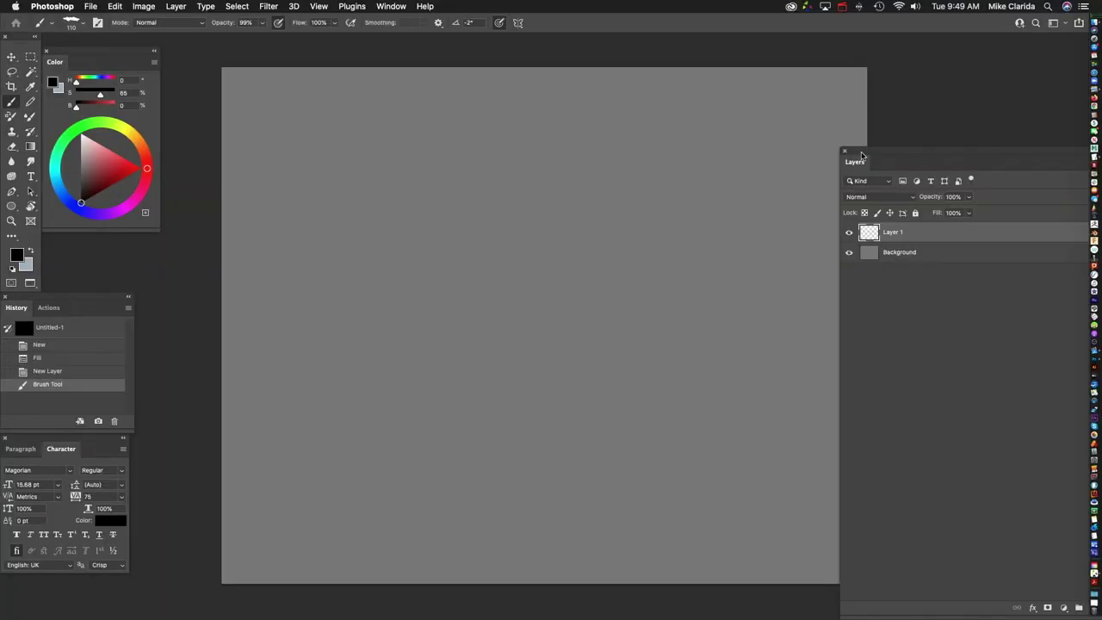
Step: Check the canvas size and keep it at 15 by 12 inches
drag(868, 151, 879, 143)
scroll(500, 243, right, 3)
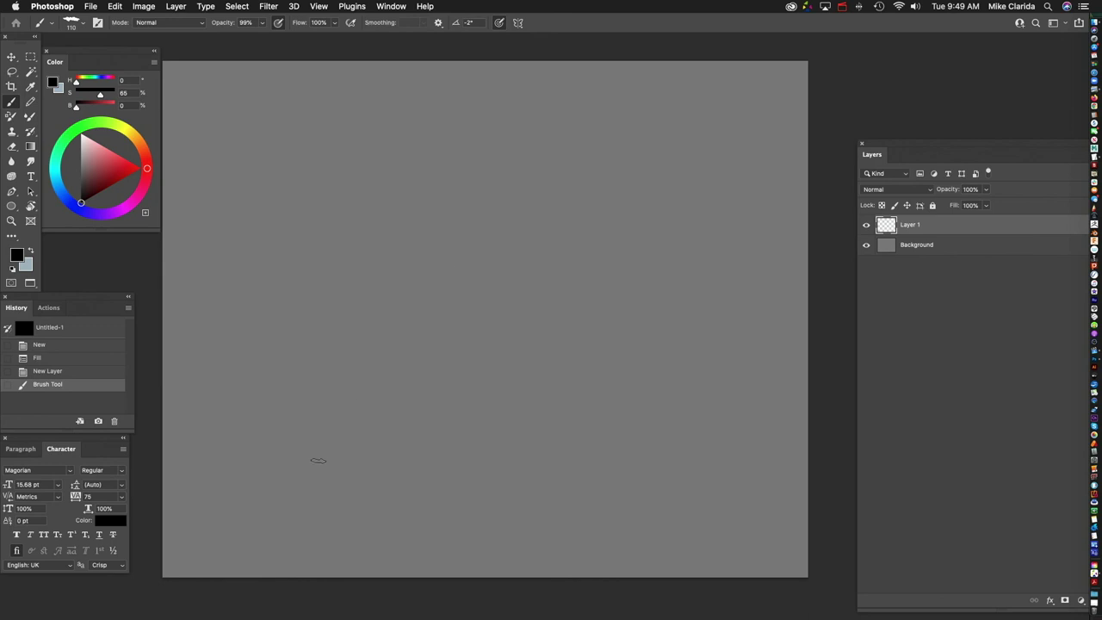
click(93, 7)
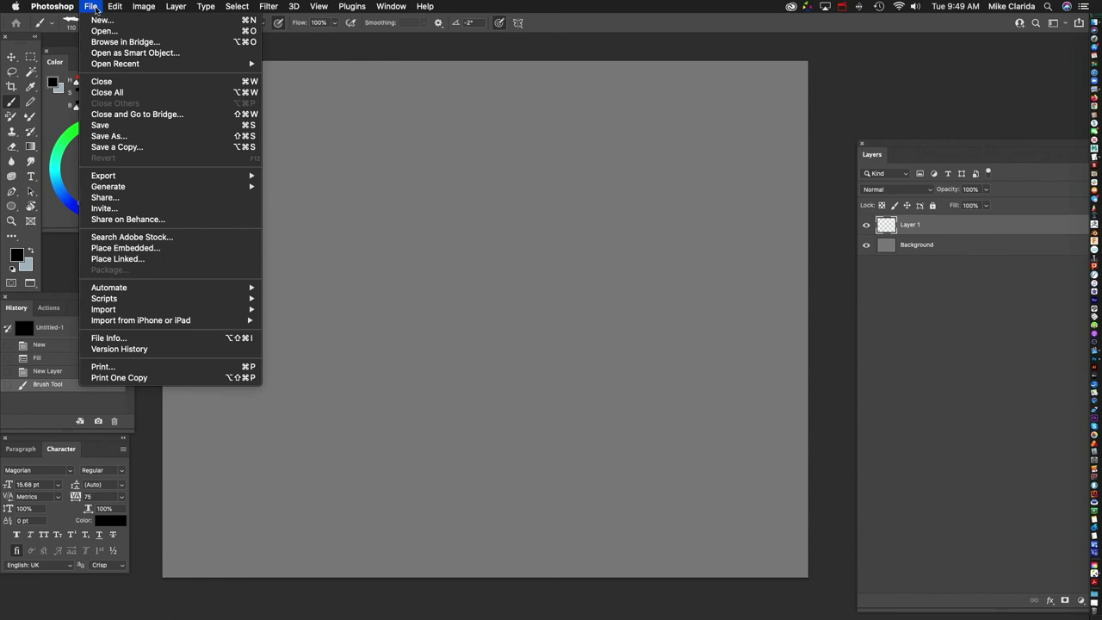
mouse_move(142, 10)
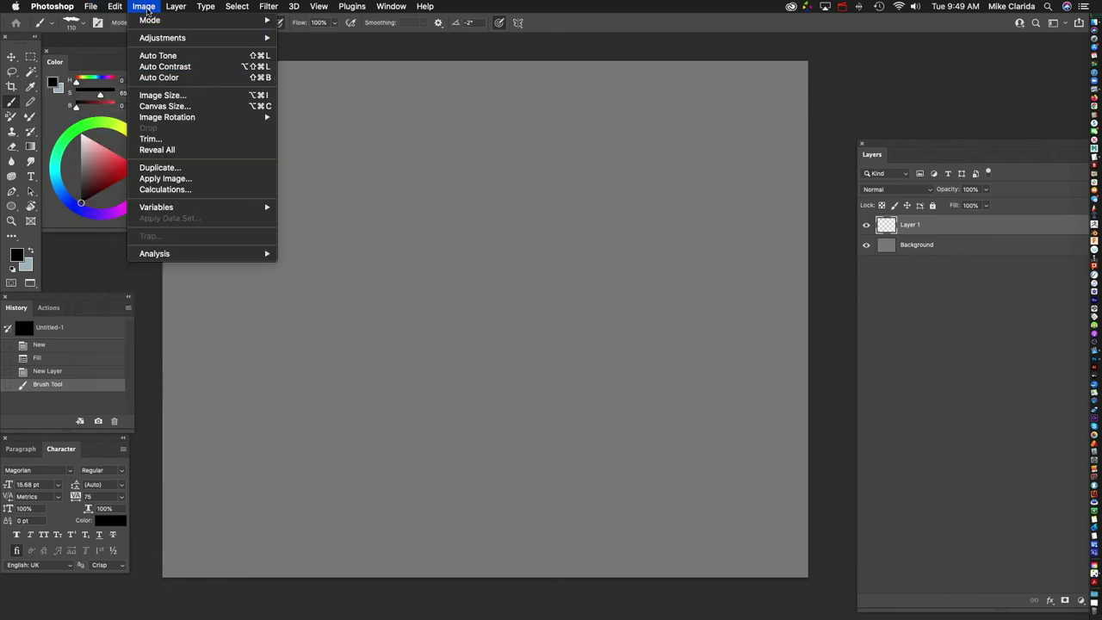
click(189, 108)
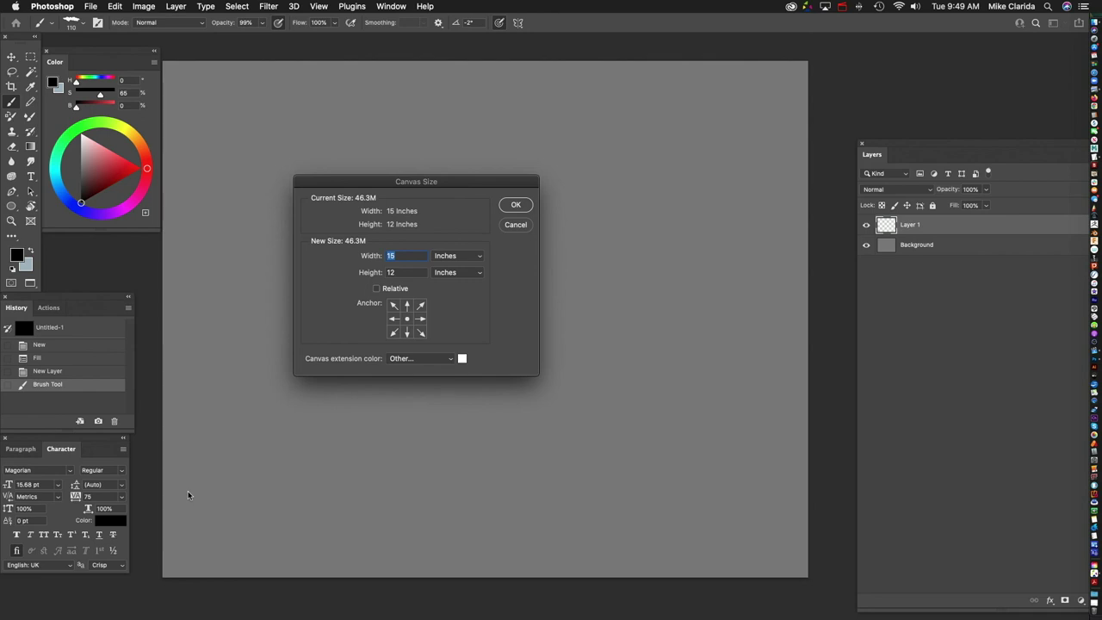
drag(467, 183, 549, 147)
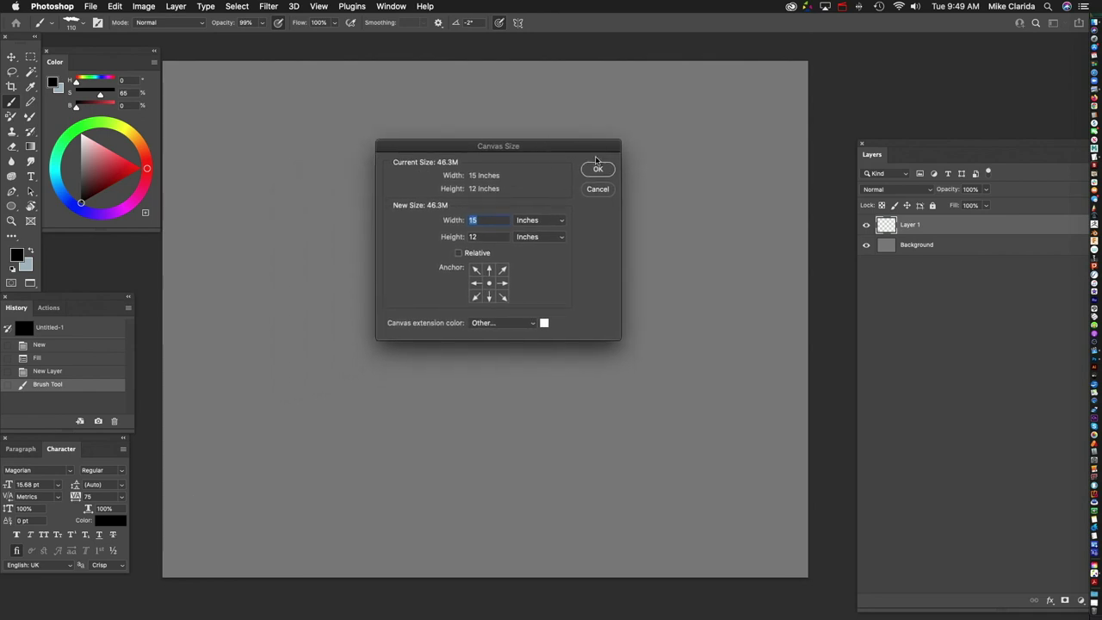
click(598, 170)
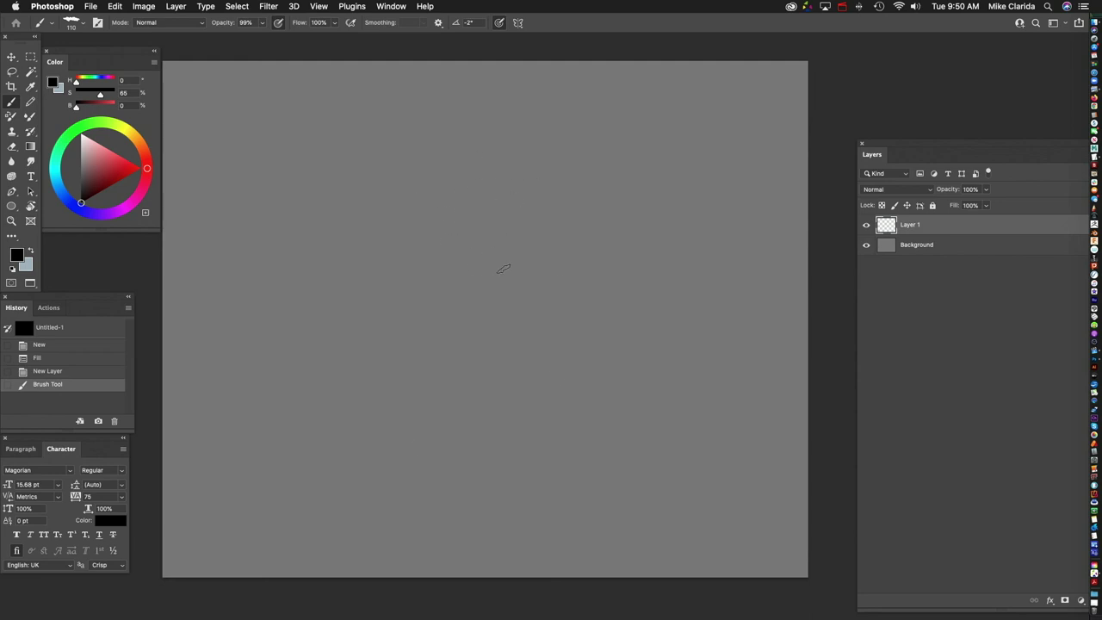
Step: Sketch long sweeping ground arcs across the lower canvas
drag(394, 498, 757, 507)
mouse_move(365, 551)
mouse_down()
mouse_move(488, 510)
mouse_move(471, 534)
mouse_move(746, 527)
mouse_up()
drag(509, 482, 757, 514)
drag(291, 564, 514, 482)
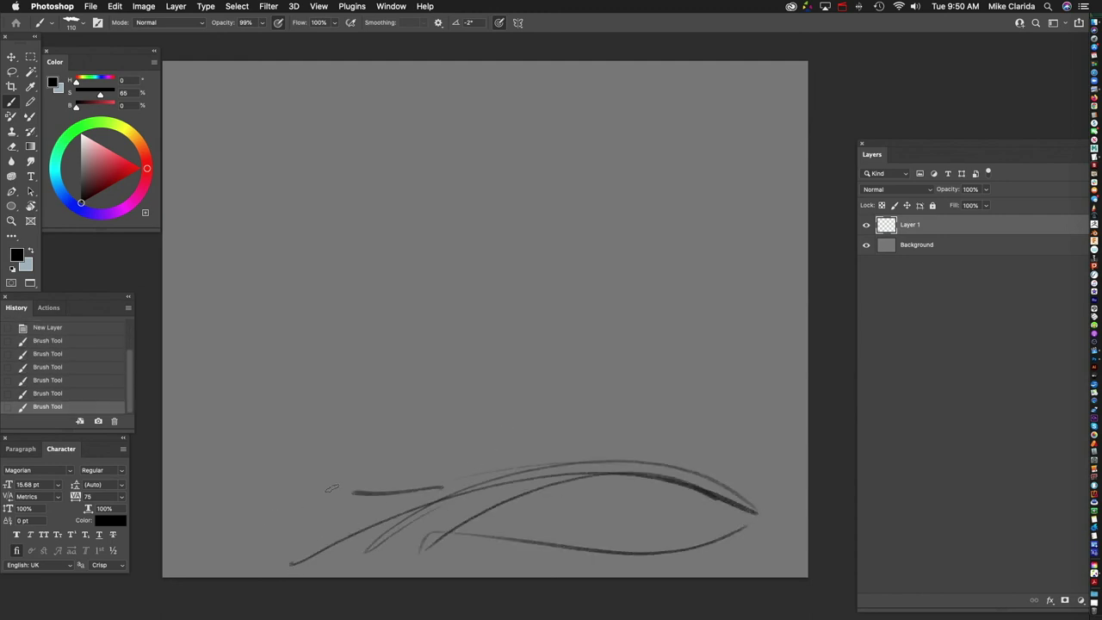
drag(270, 465, 444, 488)
Step: Sketch two overlapping head circles with a curved nose line
drag(245, 451, 379, 522)
drag(362, 405, 490, 390)
mouse_move(396, 384)
mouse_down()
mouse_move(385, 377)
mouse_move(457, 297)
mouse_up()
mouse_move(336, 155)
mouse_down()
mouse_move(326, 165)
mouse_move(337, 118)
mouse_move(440, 226)
mouse_up()
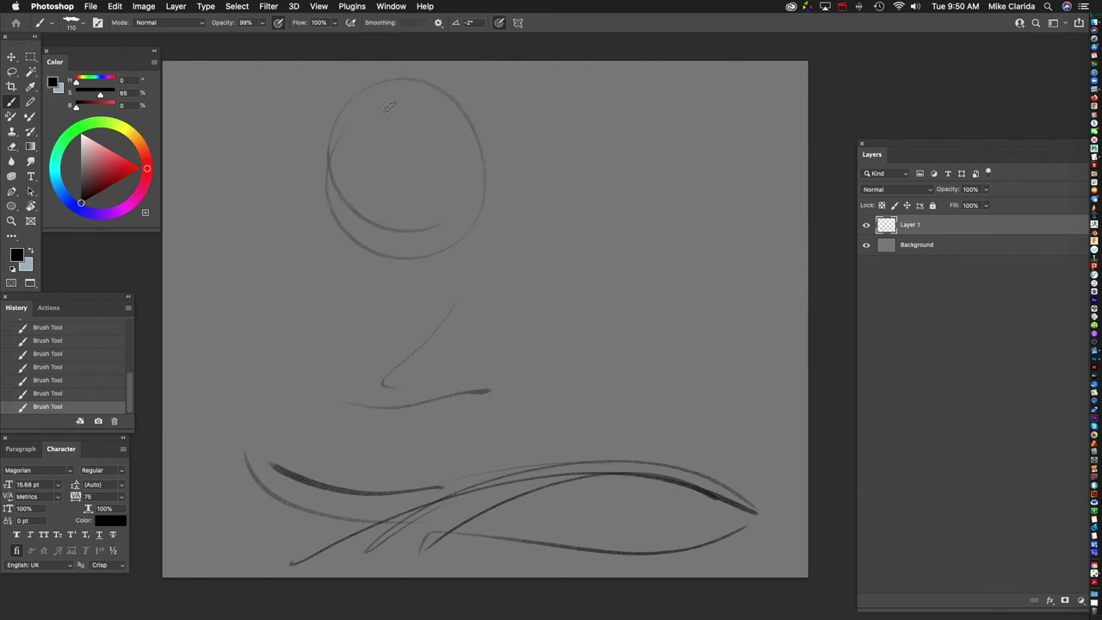
drag(284, 121, 344, 238)
drag(376, 79, 380, 232)
drag(243, 155, 459, 281)
Step: Draw long gesture lines from the head to the base, plus the body curve and back lines
drag(327, 211, 420, 362)
drag(370, 202, 360, 452)
mouse_move(385, 312)
mouse_down()
mouse_move(325, 473)
mouse_move(273, 465)
mouse_move(344, 516)
mouse_move(421, 499)
mouse_move(465, 442)
mouse_up()
mouse_move(344, 427)
mouse_down()
mouse_move(487, 443)
mouse_move(609, 296)
mouse_up()
drag(589, 226, 610, 348)
drag(617, 263, 671, 369)
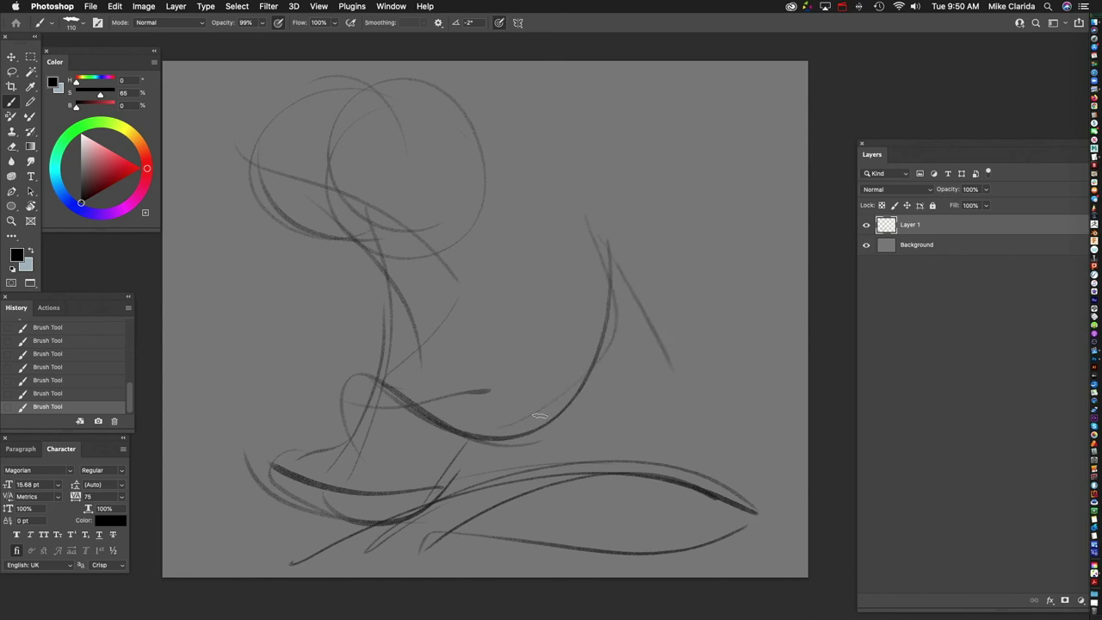
Step: Draw the bottom-right foot curve with claw marks and extend the diagonal line
mouse_move(527, 438)
mouse_down()
mouse_move(631, 389)
mouse_move(551, 483)
mouse_move(594, 534)
mouse_up()
mouse_move(547, 470)
mouse_down()
mouse_move(579, 522)
mouse_move(677, 521)
mouse_move(642, 540)
mouse_up()
mouse_move(551, 516)
mouse_down()
mouse_move(569, 536)
mouse_move(551, 546)
mouse_up()
drag(571, 524, 603, 552)
mouse_move(608, 533)
mouse_down()
mouse_move(646, 542)
mouse_move(702, 525)
mouse_up()
drag(655, 348, 713, 449)
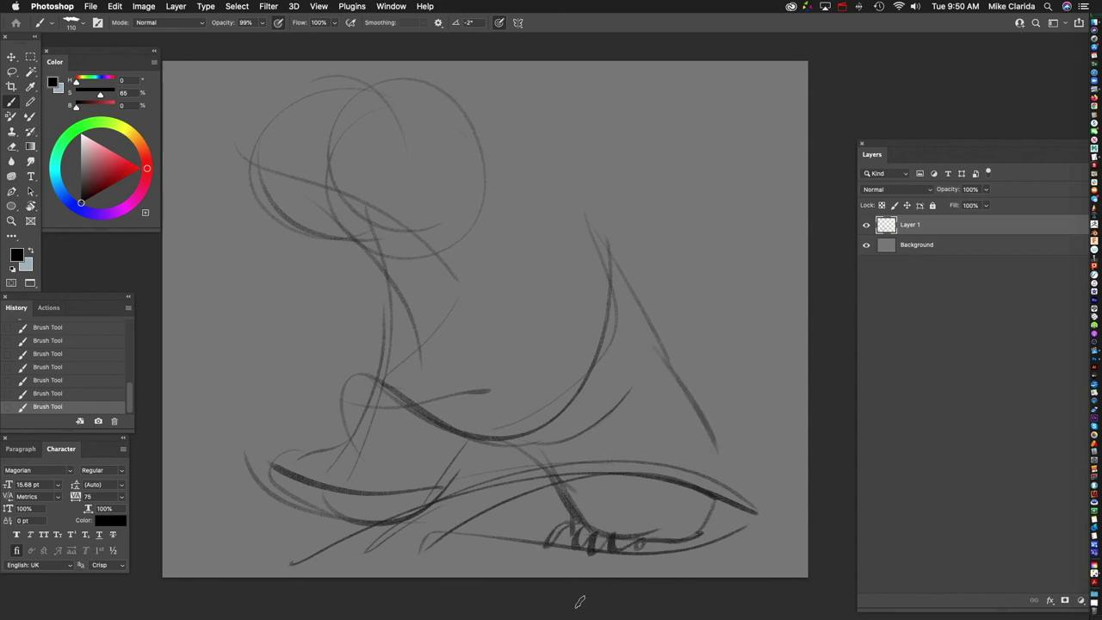
drag(562, 259, 553, 302)
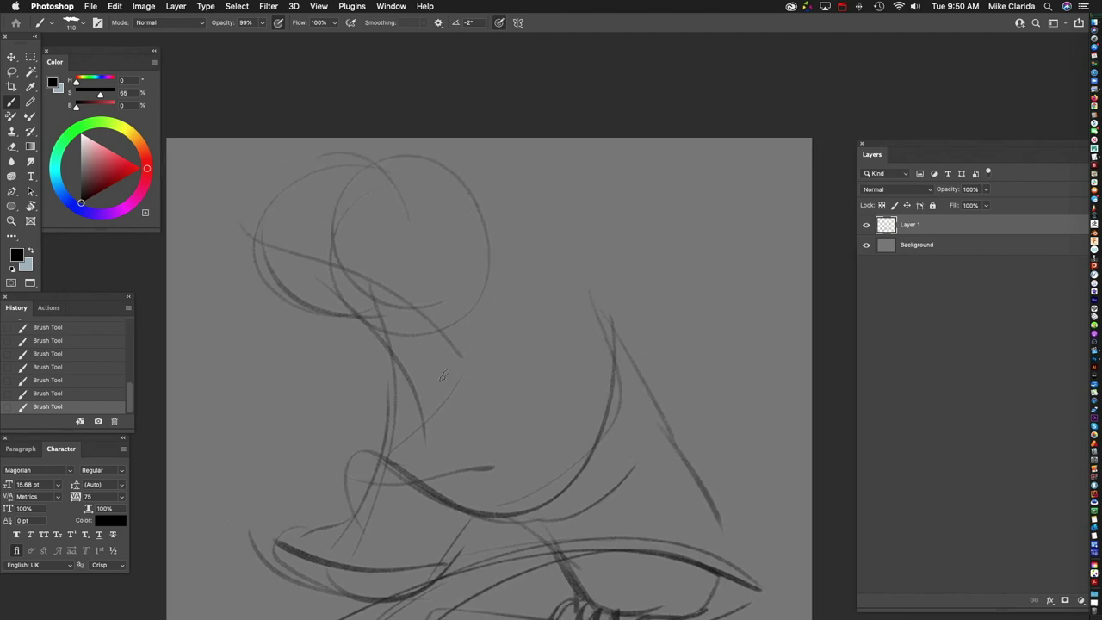
Step: Draw a bold head circle with darker arcs over its top
scroll(448, 310, left, 2)
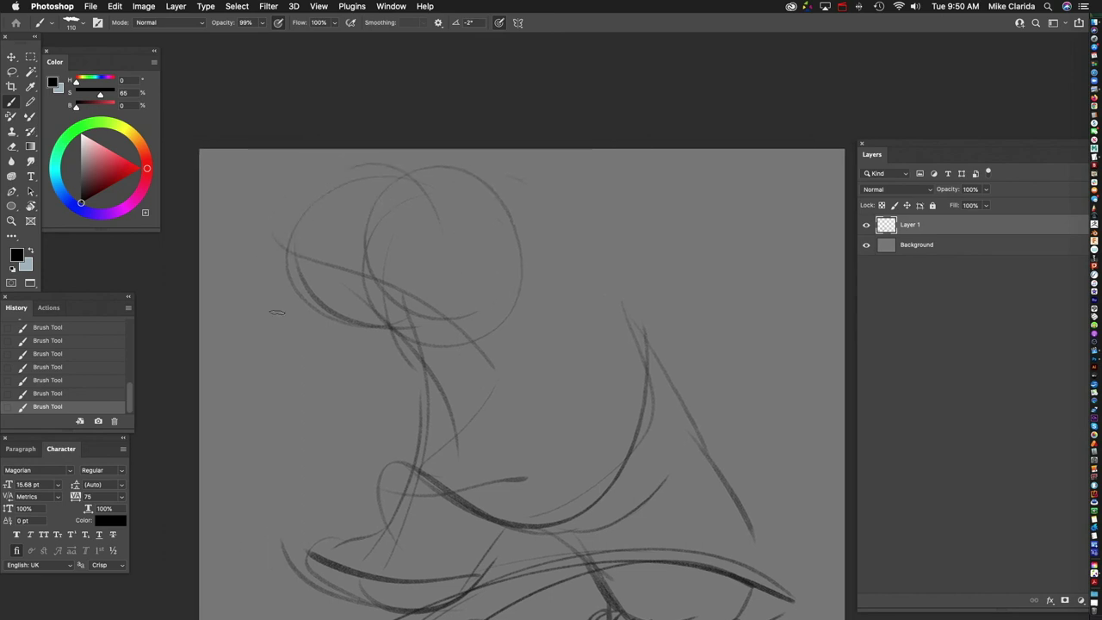
mouse_move(409, 211)
mouse_down()
mouse_move(413, 249)
mouse_move(435, 185)
mouse_move(413, 259)
mouse_up()
drag(423, 377, 494, 359)
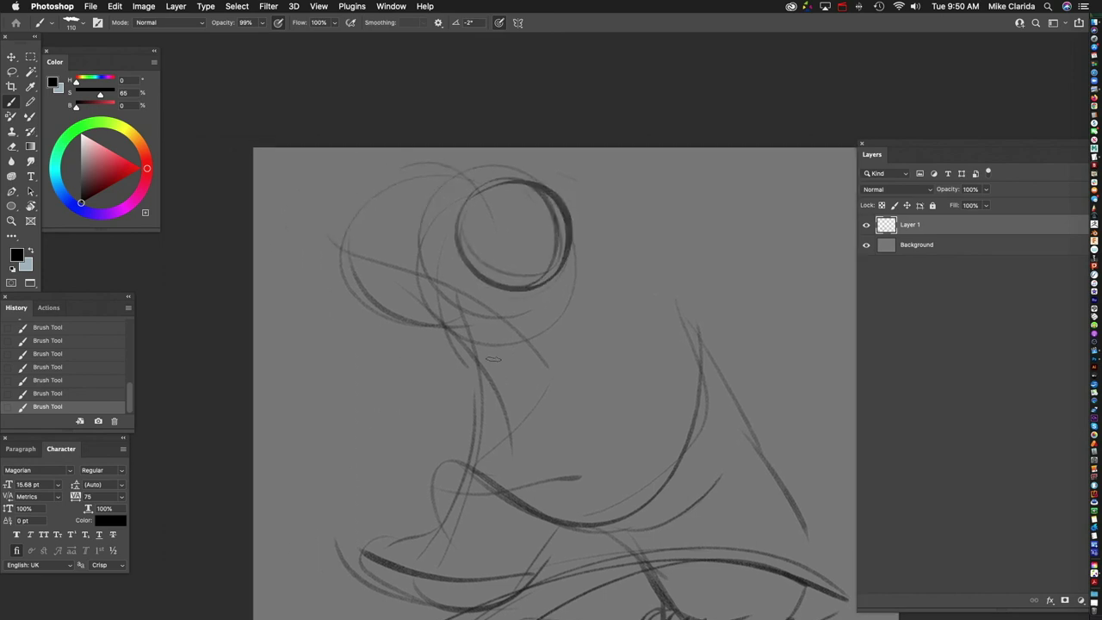
drag(602, 228, 392, 167)
mouse_move(558, 203)
mouse_down()
mouse_move(371, 168)
mouse_move(313, 208)
mouse_up()
drag(431, 165, 340, 187)
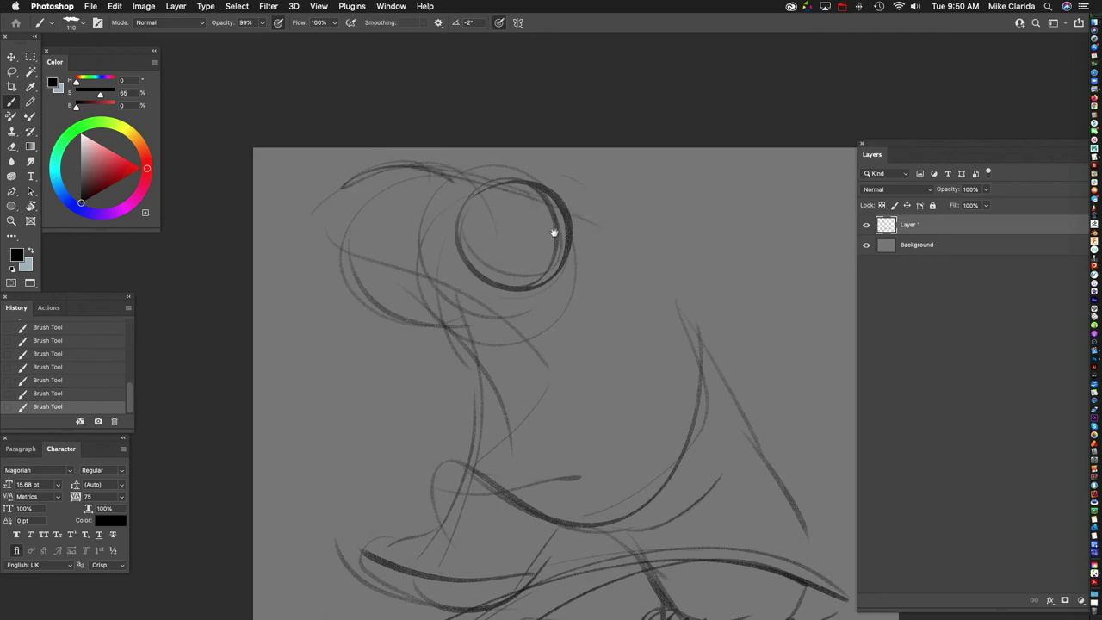
Step: Add short top-left strokes, thicken the eye and head contour, and draw a dark line down
drag(555, 216, 481, 225)
mouse_move(353, 203)
mouse_down()
mouse_move(314, 187)
mouse_move(310, 174)
mouse_up()
mouse_move(320, 177)
mouse_down()
mouse_move(338, 204)
mouse_move(305, 239)
mouse_move(282, 232)
mouse_move(352, 216)
mouse_move(262, 257)
mouse_move(284, 217)
mouse_move(260, 235)
mouse_move(280, 184)
mouse_move(281, 200)
mouse_move(303, 181)
mouse_move(297, 233)
mouse_move(275, 225)
mouse_move(269, 209)
mouse_move(346, 257)
mouse_up()
drag(286, 214, 367, 221)
mouse_move(318, 215)
mouse_down()
mouse_move(394, 244)
mouse_move(409, 323)
mouse_up()
drag(384, 243, 422, 345)
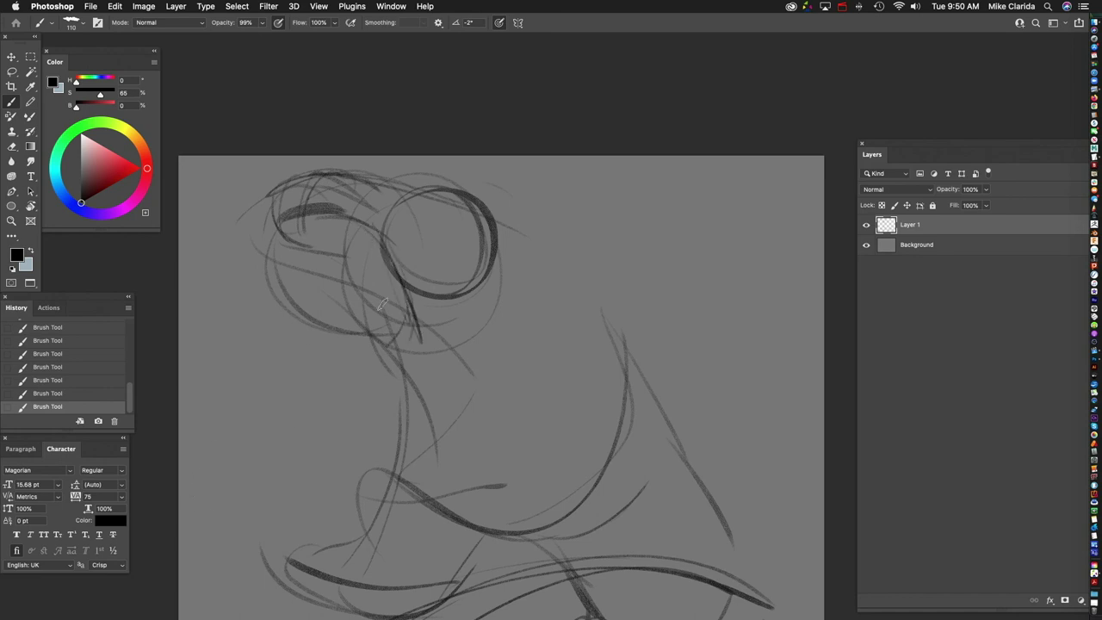
Step: Sketch the lower jaw loop hooking down-left and add strokes across the head top
mouse_move(404, 329)
mouse_down()
mouse_move(371, 362)
mouse_move(320, 353)
mouse_up()
mouse_move(294, 236)
mouse_down()
mouse_move(342, 293)
mouse_move(314, 365)
mouse_move(410, 321)
mouse_up()
drag(356, 389, 437, 341)
scroll(473, 327, up, 2)
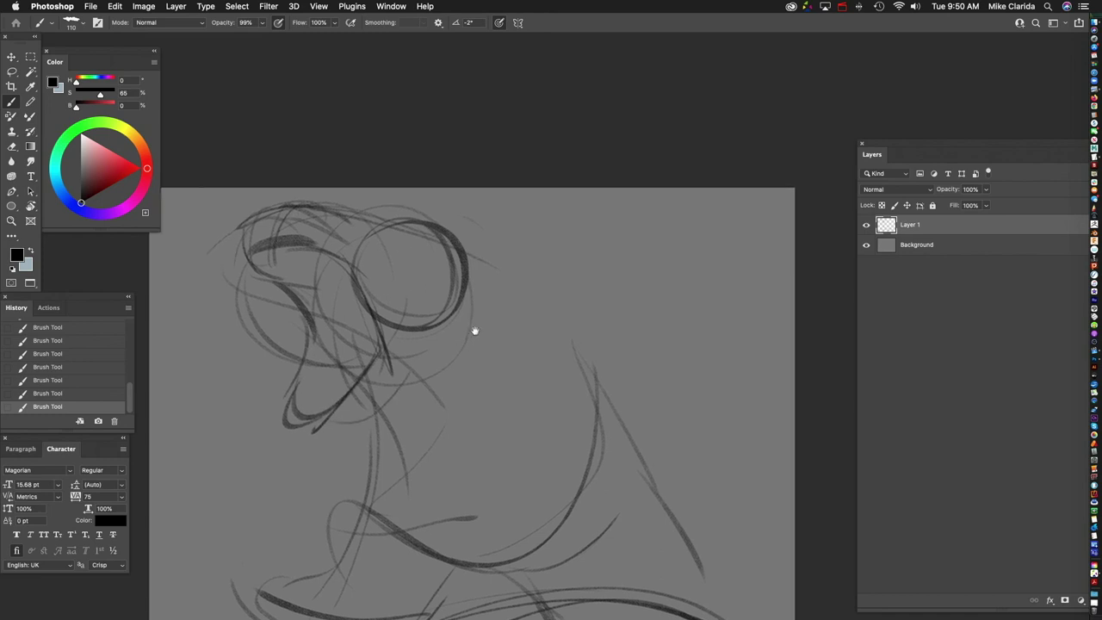
drag(320, 209, 449, 271)
mouse_move(395, 234)
mouse_down()
mouse_move(475, 245)
mouse_move(448, 260)
mouse_move(482, 248)
mouse_move(465, 217)
mouse_up()
Step: Add short strokes left of the jaw and a line and curve below it
mouse_move(435, 456)
mouse_down()
mouse_move(418, 356)
mouse_move(373, 430)
mouse_up()
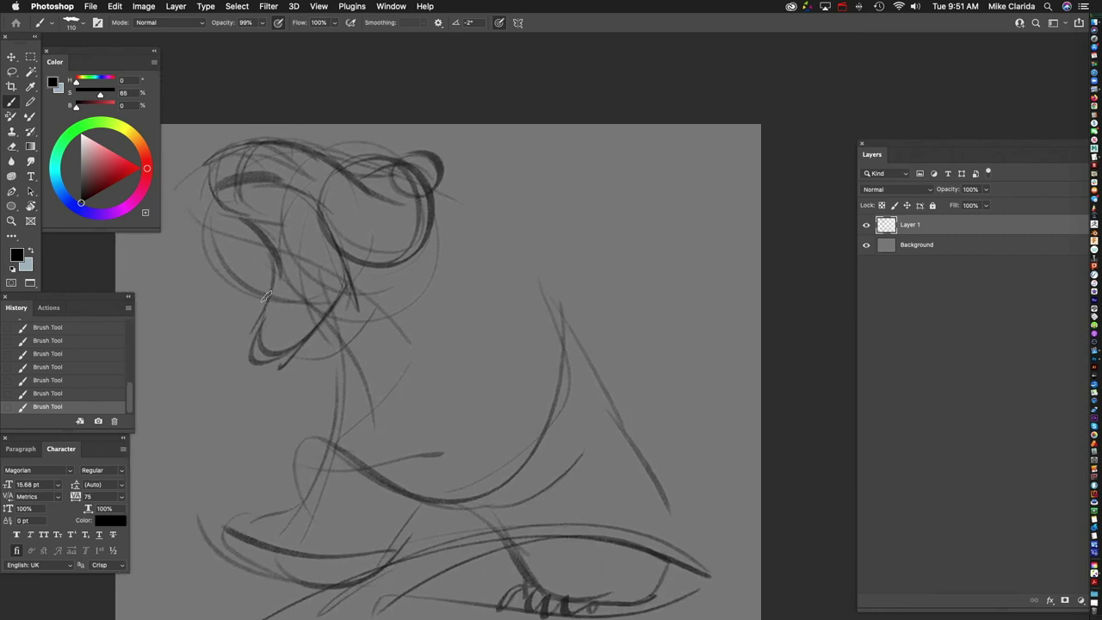
drag(225, 319, 257, 348)
drag(217, 310, 277, 335)
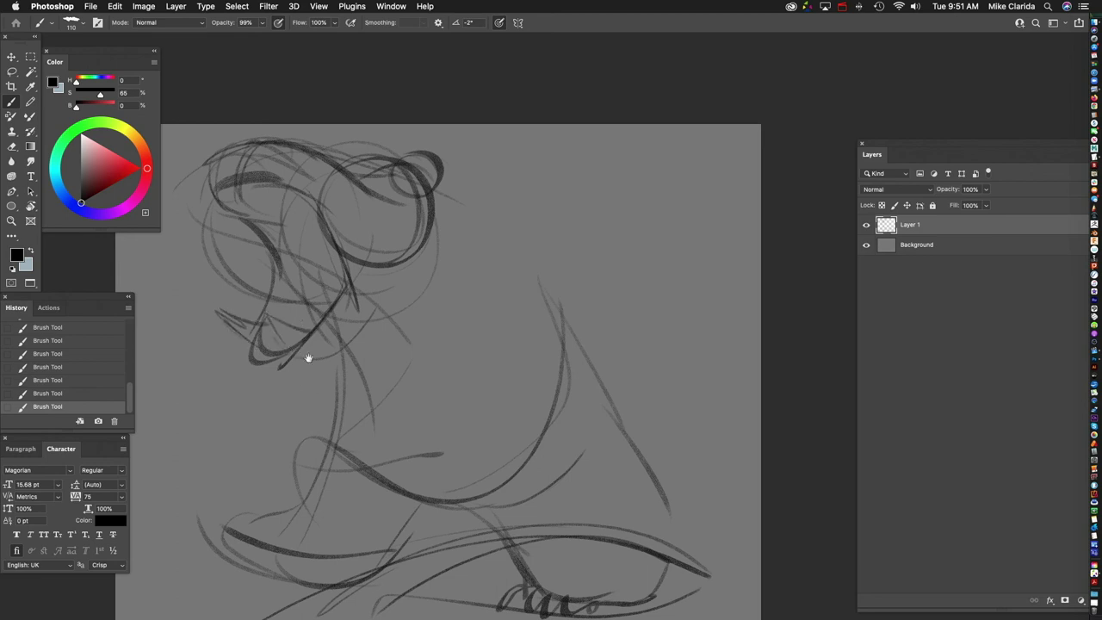
drag(394, 299, 440, 349)
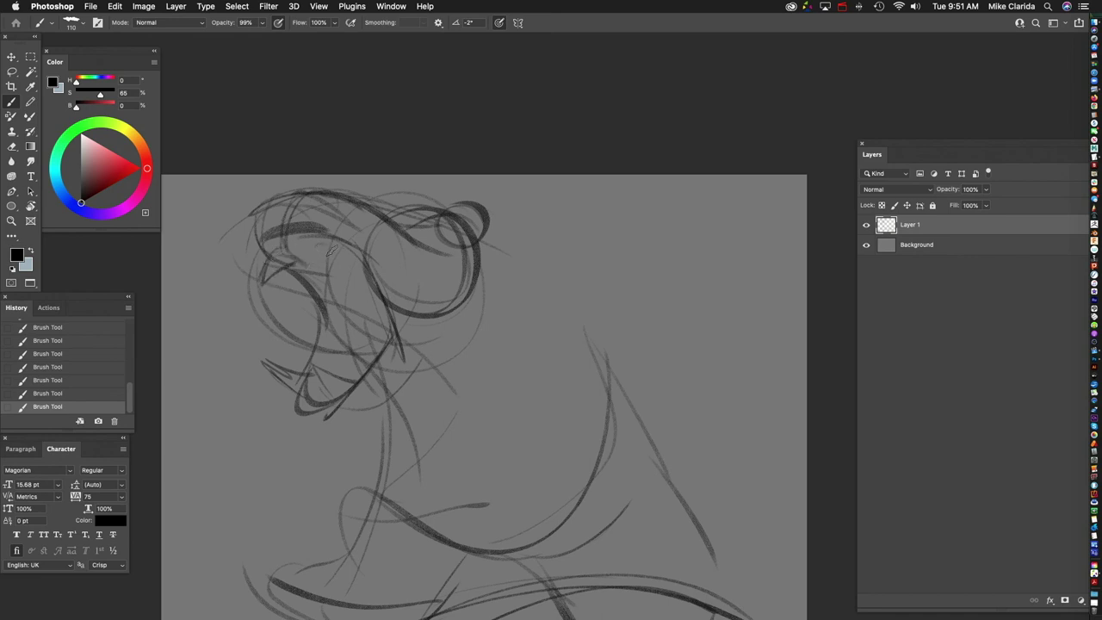
scroll(537, 347, up, 1)
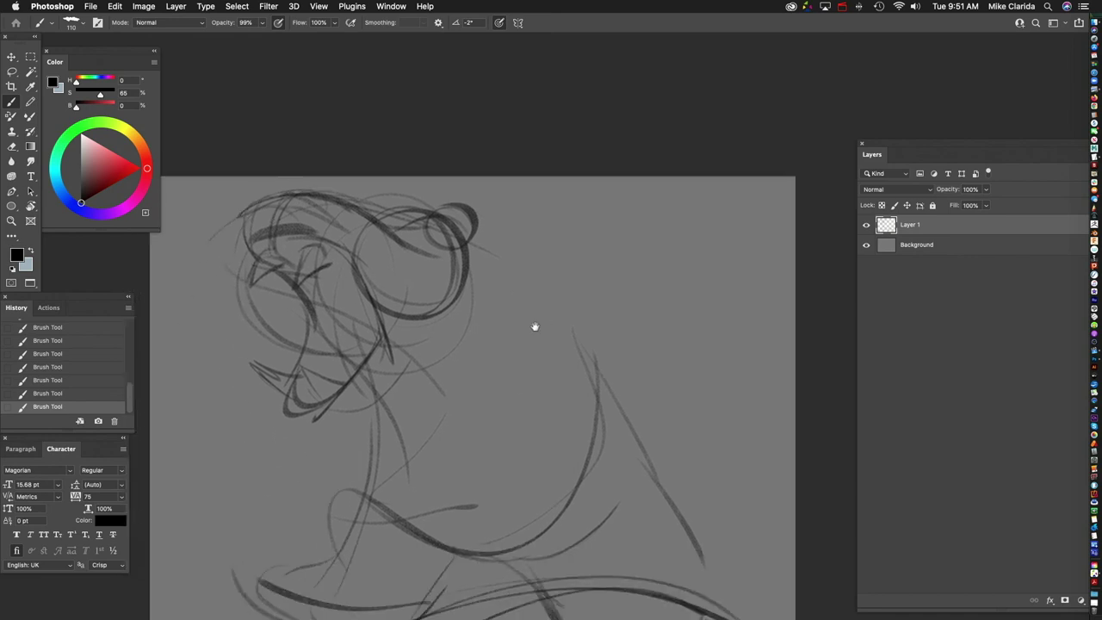
scroll(455, 349, down, 5)
scroll(299, 398, left, 3)
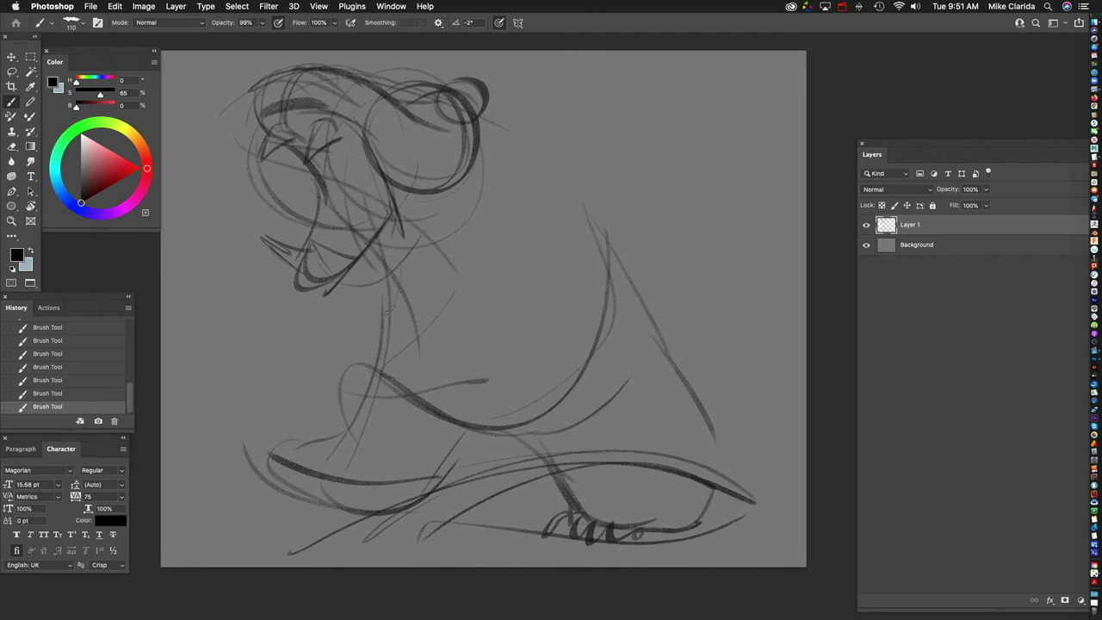
drag(366, 348, 311, 353)
mouse_move(336, 351)
mouse_down()
mouse_move(296, 329)
mouse_move(306, 330)
mouse_move(301, 366)
mouse_move(288, 340)
mouse_move(269, 382)
mouse_up()
Step: Draw a small circle for the hand with a second arc beside it
drag(226, 329, 269, 319)
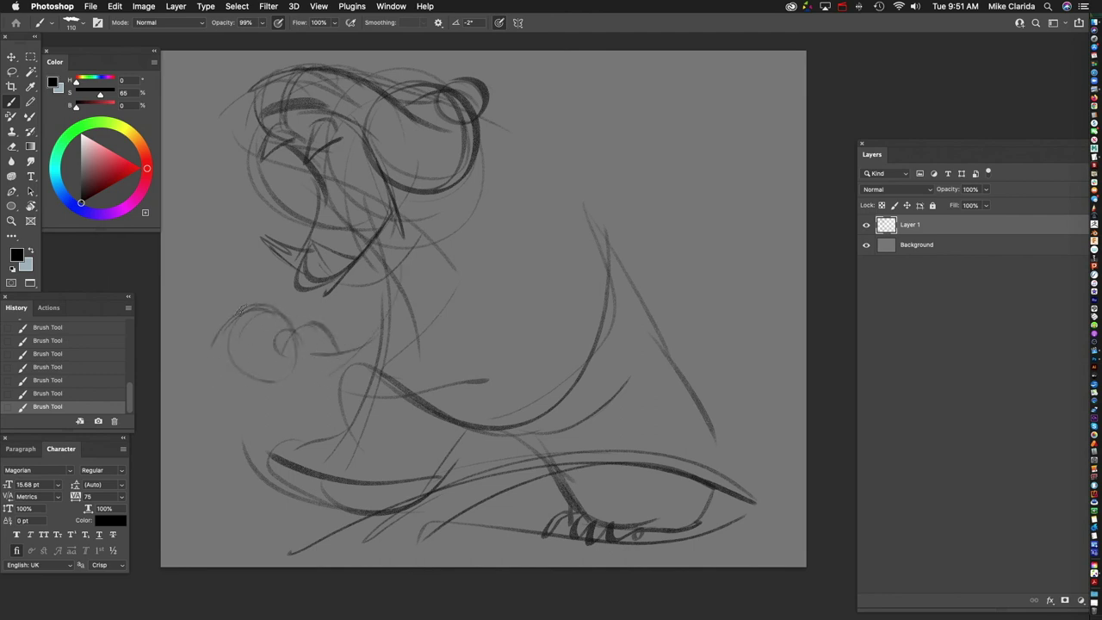
mouse_move(252, 365)
mouse_down()
mouse_move(303, 320)
mouse_move(295, 377)
mouse_move(225, 348)
mouse_up()
mouse_move(273, 310)
mouse_down()
mouse_move(217, 387)
mouse_move(296, 370)
mouse_up()
mouse_move(293, 326)
mouse_down()
mouse_move(316, 378)
mouse_move(329, 336)
mouse_move(311, 341)
mouse_move(330, 370)
mouse_up()
Step: Sketch an oval at the upper middle and strengthen the jaw line
mouse_move(556, 320)
mouse_down()
mouse_move(487, 393)
mouse_move(463, 350)
mouse_up()
mouse_move(441, 226)
mouse_down()
mouse_move(397, 324)
mouse_move(444, 258)
mouse_up()
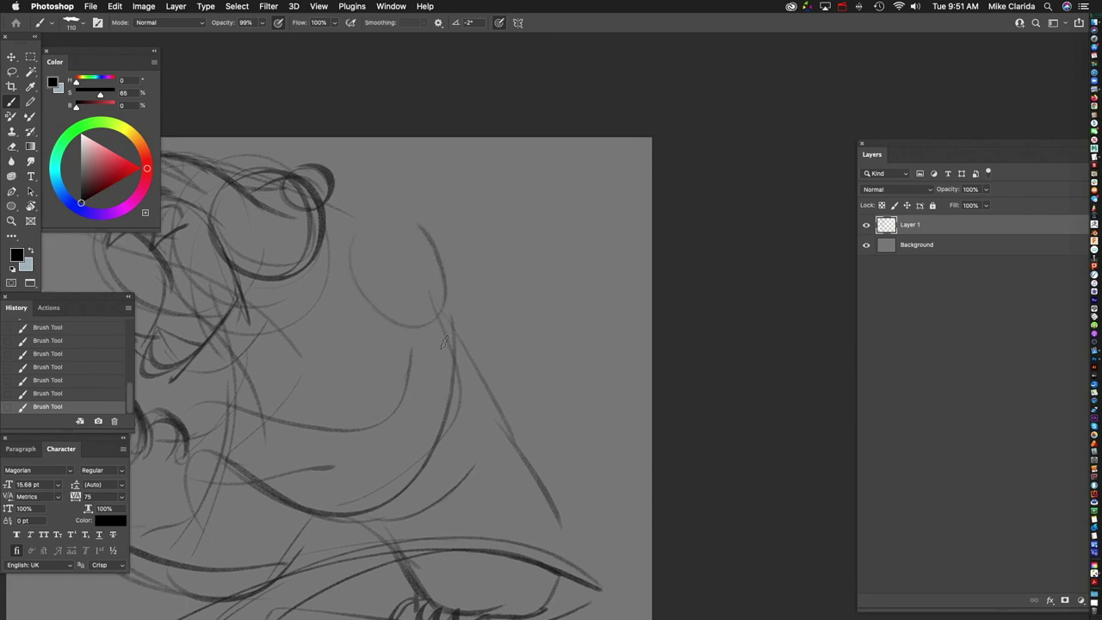
drag(456, 345, 471, 332)
drag(233, 353, 301, 293)
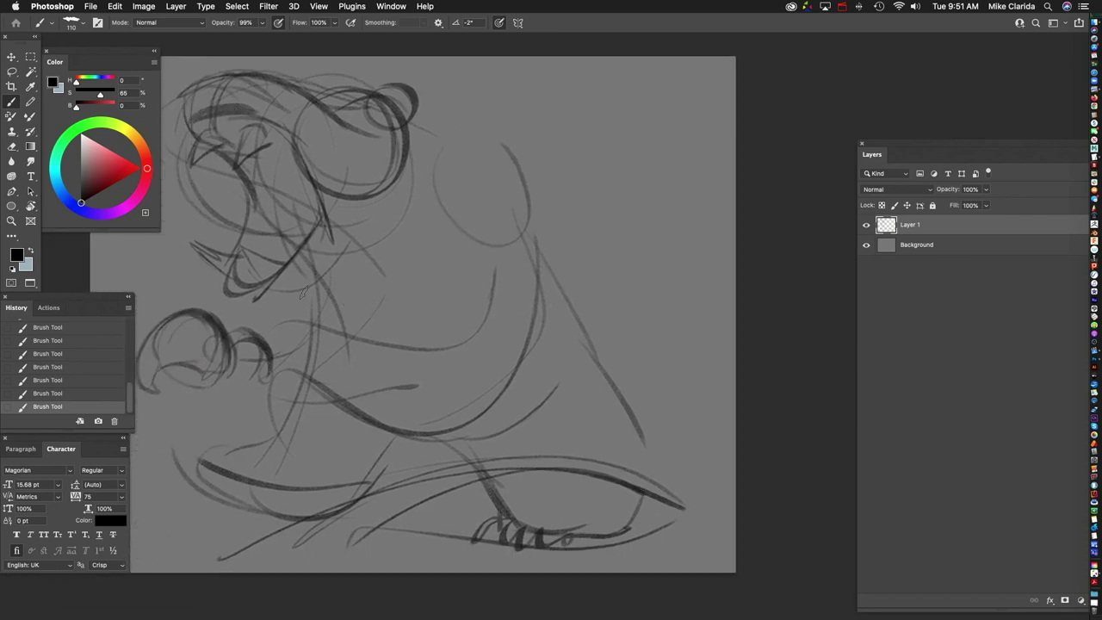
drag(358, 219, 376, 238)
mouse_move(318, 314)
mouse_down()
mouse_move(364, 285)
mouse_move(372, 199)
mouse_move(401, 261)
mouse_up()
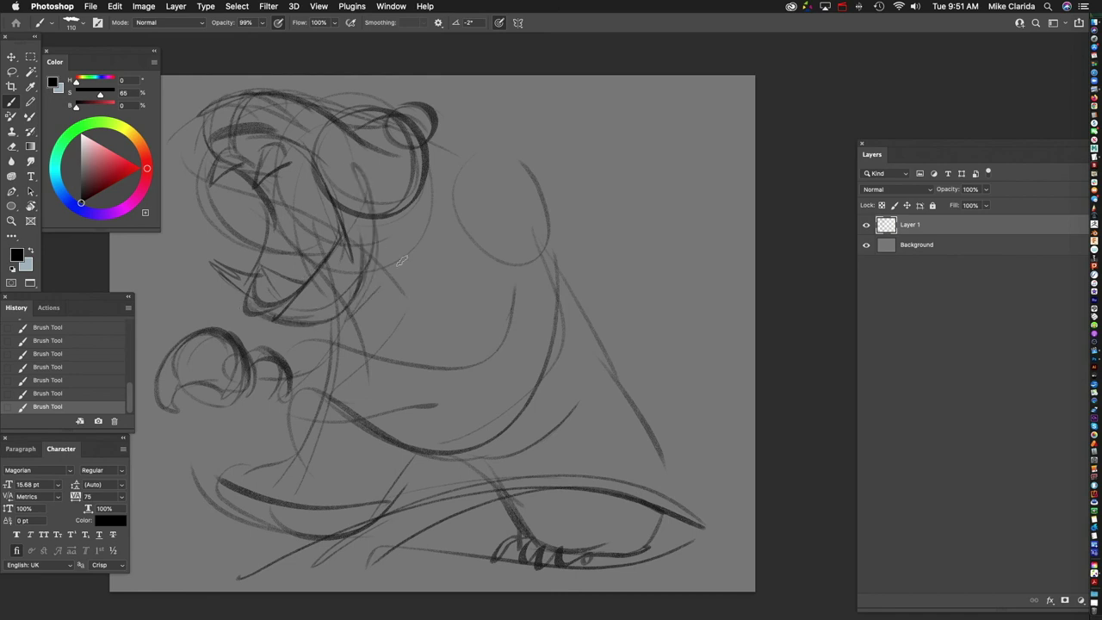
Step: Darken the lower jaw, the head's right side and a sweeping stroke near the bottom
drag(476, 229, 457, 274)
mouse_move(357, 337)
mouse_down()
mouse_move(309, 354)
mouse_move(350, 347)
mouse_move(389, 207)
mouse_move(400, 327)
mouse_up()
scroll(453, 237, down, 5)
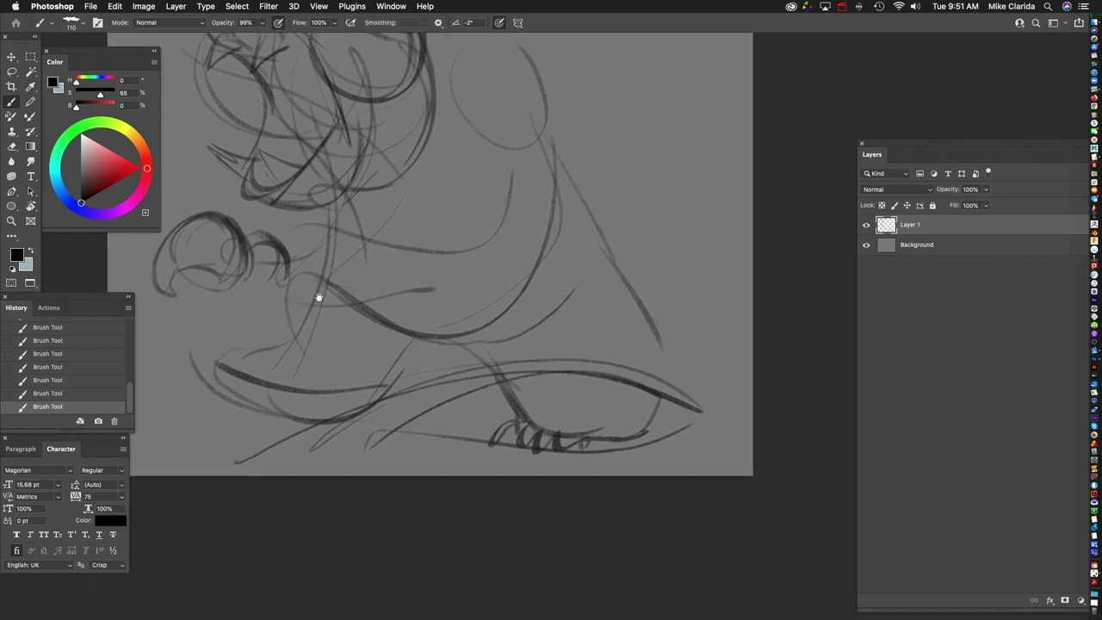
drag(318, 298, 352, 250)
scroll(380, 281, down, 2)
scroll(380, 280, left, 2)
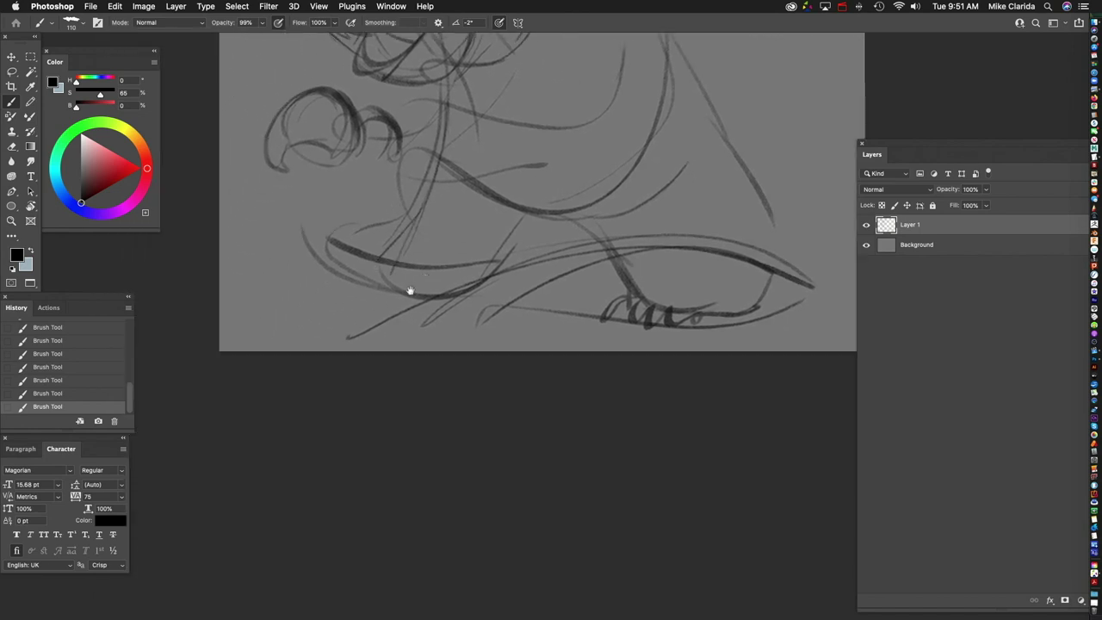
mouse_move(351, 231)
mouse_down()
mouse_move(420, 267)
mouse_move(332, 219)
mouse_up()
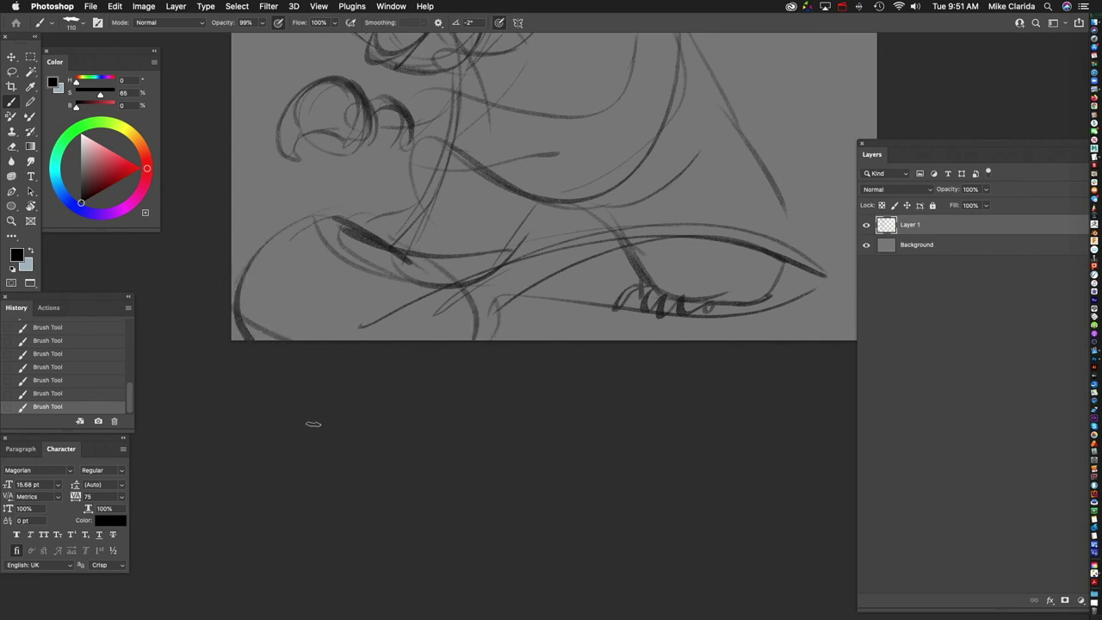
scroll(399, 474, up, 3)
scroll(398, 473, right, 2)
scroll(398, 473, up, 3)
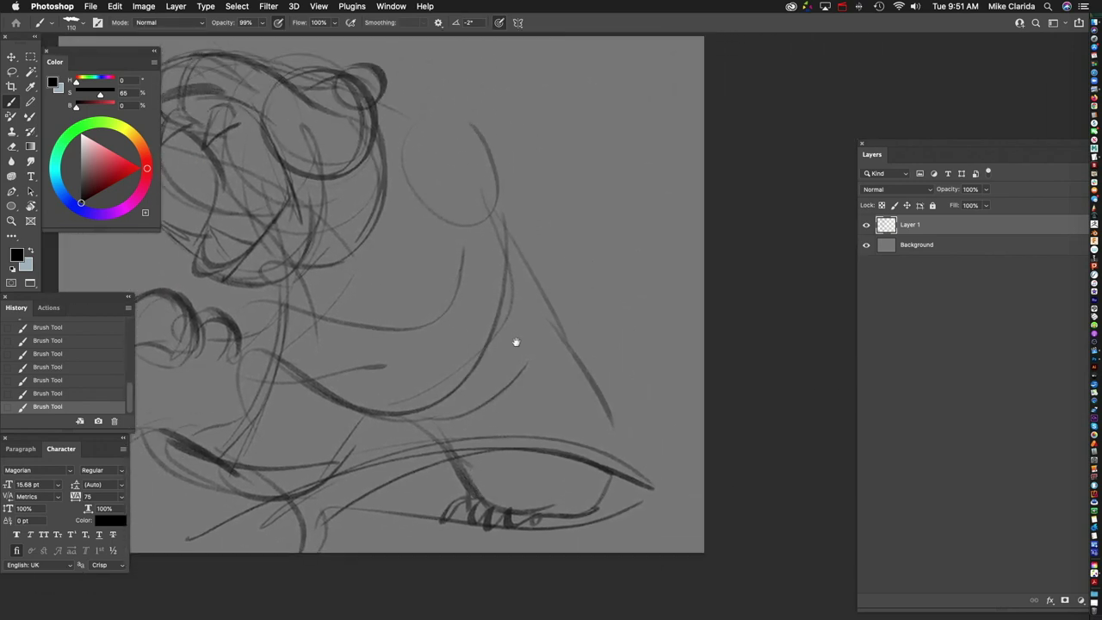
scroll(611, 347, down, 5)
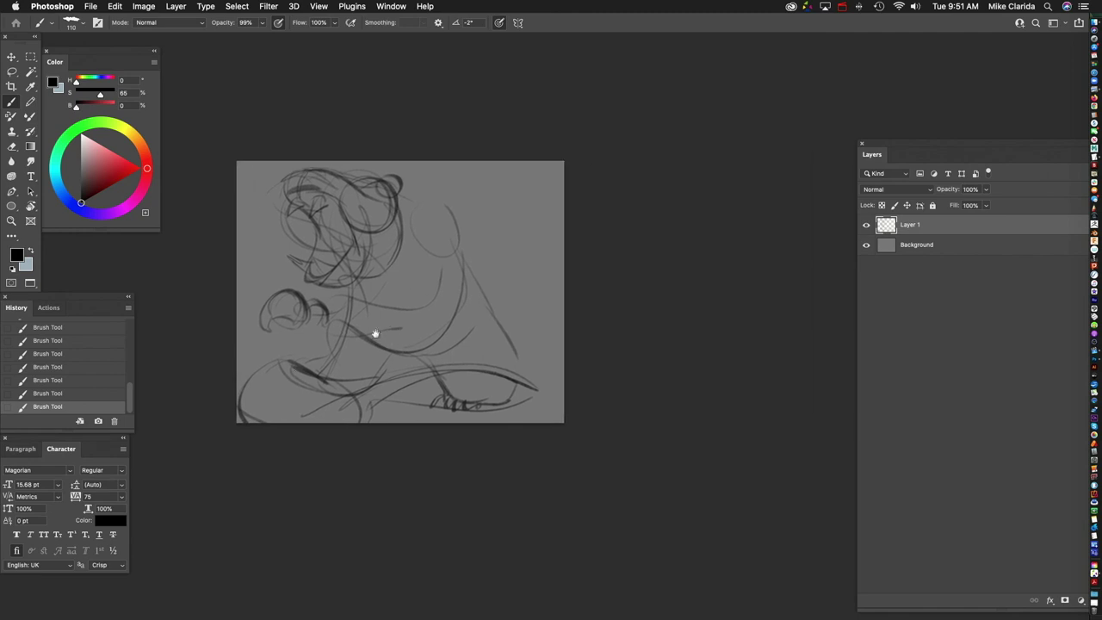
Step: Draw a long sweeping line across the lower sketch and curves beside the shoulder circle
drag(359, 331, 561, 285)
scroll(480, 310, right, 2)
scroll(480, 310, up, 5)
scroll(388, 347, up, 3)
scroll(498, 320, down, 2)
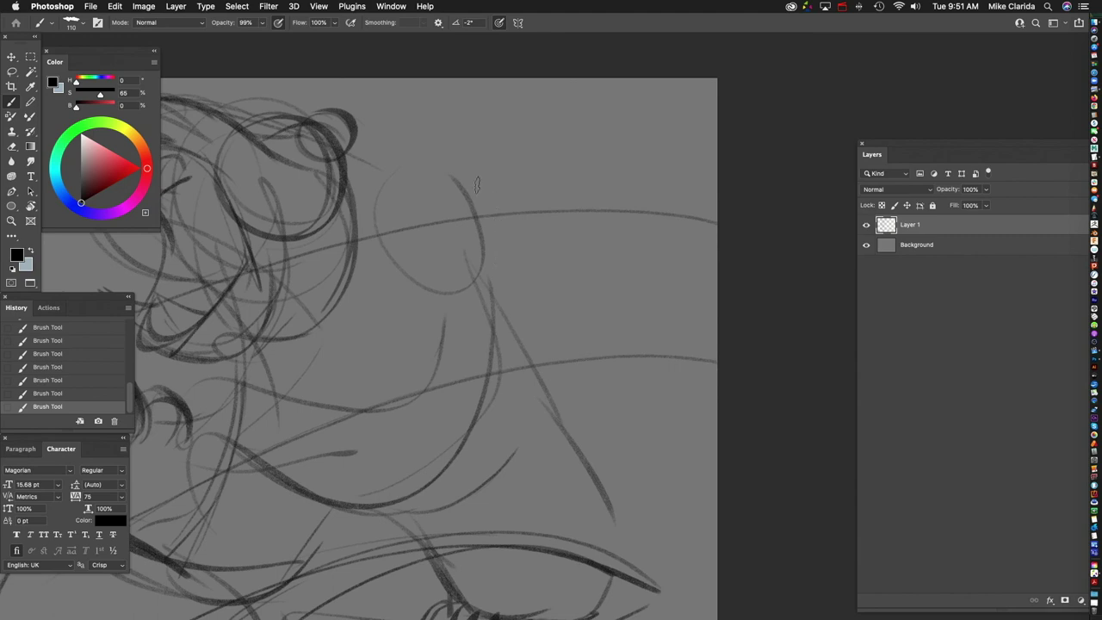
scroll(456, 172, right, 2)
scroll(456, 172, up, 1)
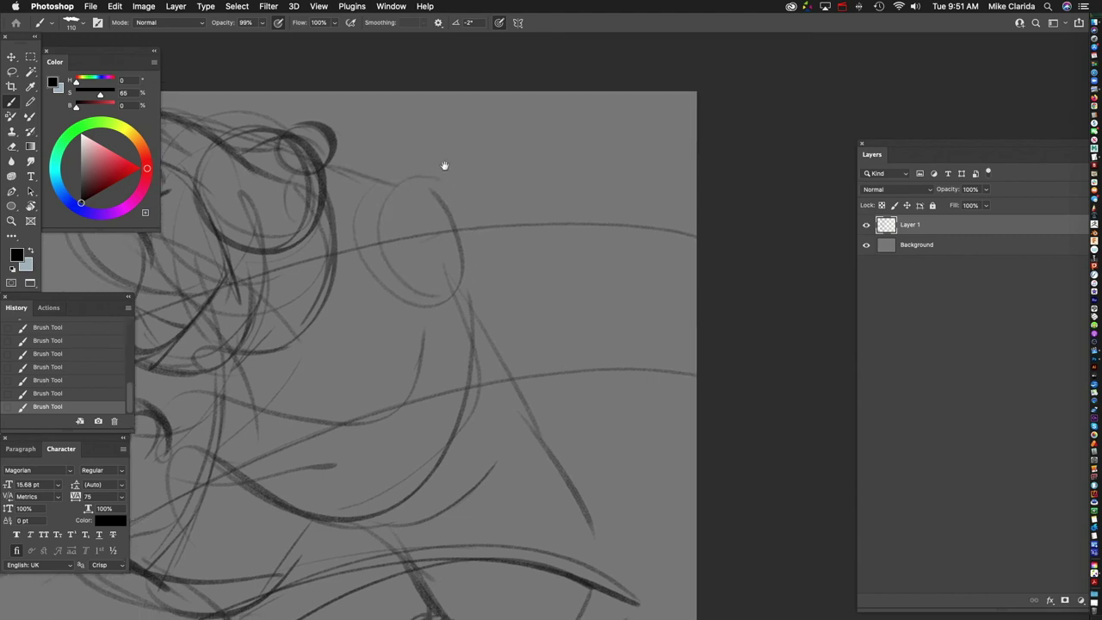
drag(336, 162, 438, 248)
mouse_move(379, 189)
mouse_down()
mouse_move(384, 277)
mouse_move(448, 215)
mouse_up()
Step: Add arcs around the shoulder circle and diagonal arm lines below it
scroll(457, 232, down, 2)
scroll(458, 232, right, 1)
mouse_move(317, 300)
mouse_down()
mouse_move(443, 254)
mouse_move(478, 182)
mouse_up()
drag(349, 131, 474, 170)
drag(396, 173, 412, 202)
scroll(529, 308, right, 1)
mouse_move(528, 308)
mouse_down()
mouse_move(461, 310)
mouse_move(449, 317)
mouse_move(508, 317)
mouse_move(381, 353)
mouse_up()
mouse_move(373, 215)
mouse_down()
mouse_move(433, 308)
mouse_move(470, 306)
mouse_move(506, 336)
mouse_up()
mouse_move(430, 426)
mouse_down()
mouse_move(472, 387)
mouse_move(560, 364)
mouse_move(472, 363)
mouse_up()
scroll(564, 333, down, 3)
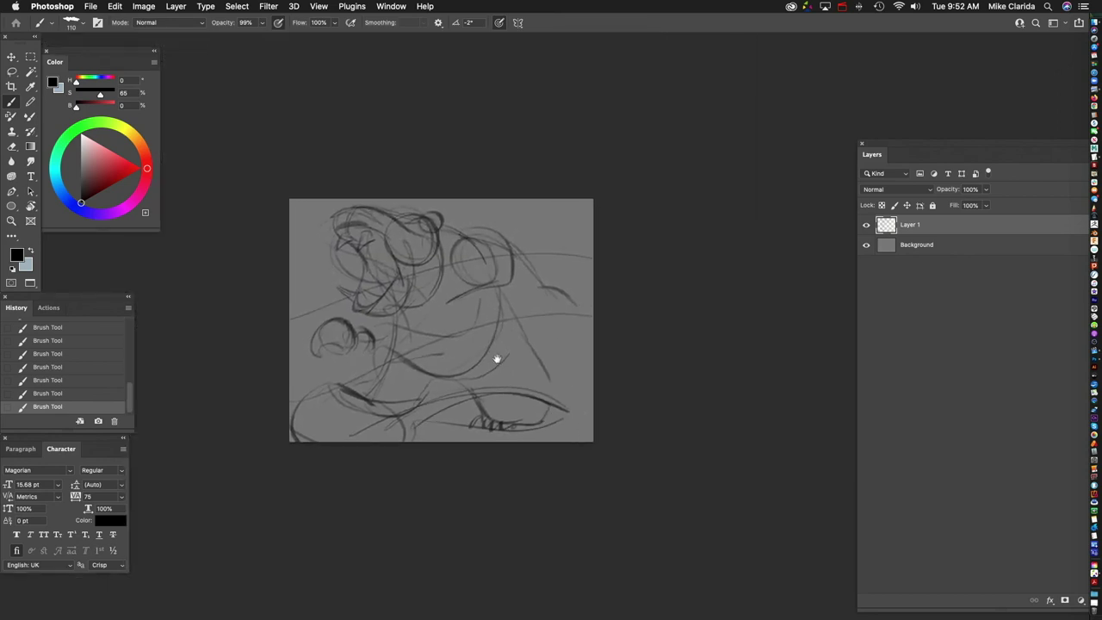
Step: Scale the whole sketch down to about 90% and move it up slightly
key(super+t)
mouse_move(593, 199)
mouse_down()
mouse_move(505, 222)
mouse_move(557, 251)
mouse_up()
key(Return)
scroll(568, 276, up, 5)
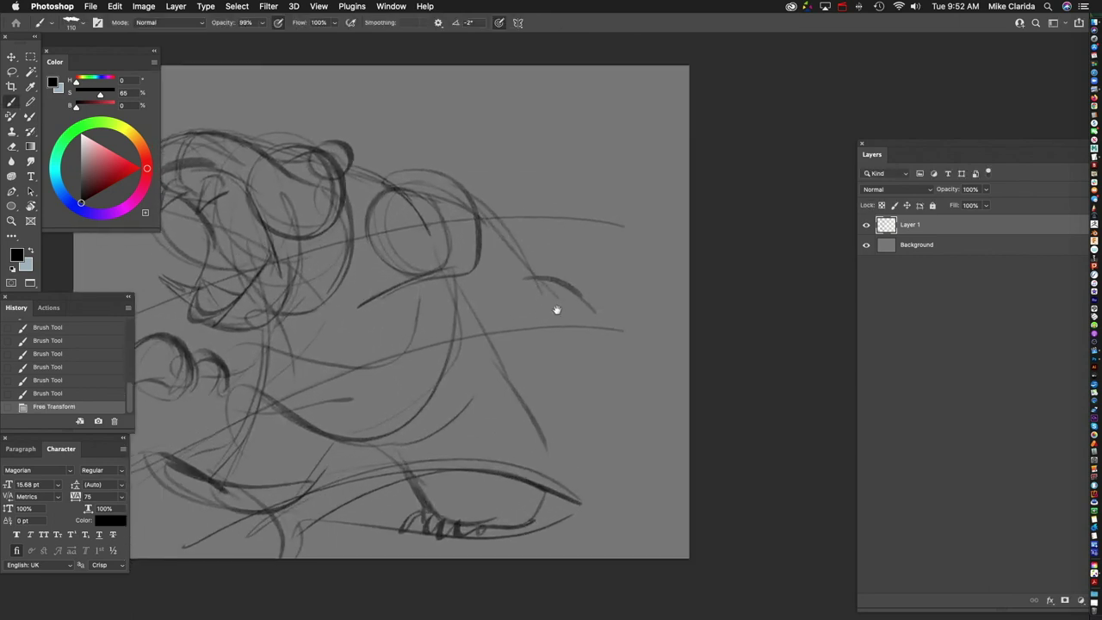
drag(592, 286, 596, 269)
drag(269, 460, 435, 371)
Step: Add strokes near the creature's chin and on the head's right side
scroll(417, 277, up, 5)
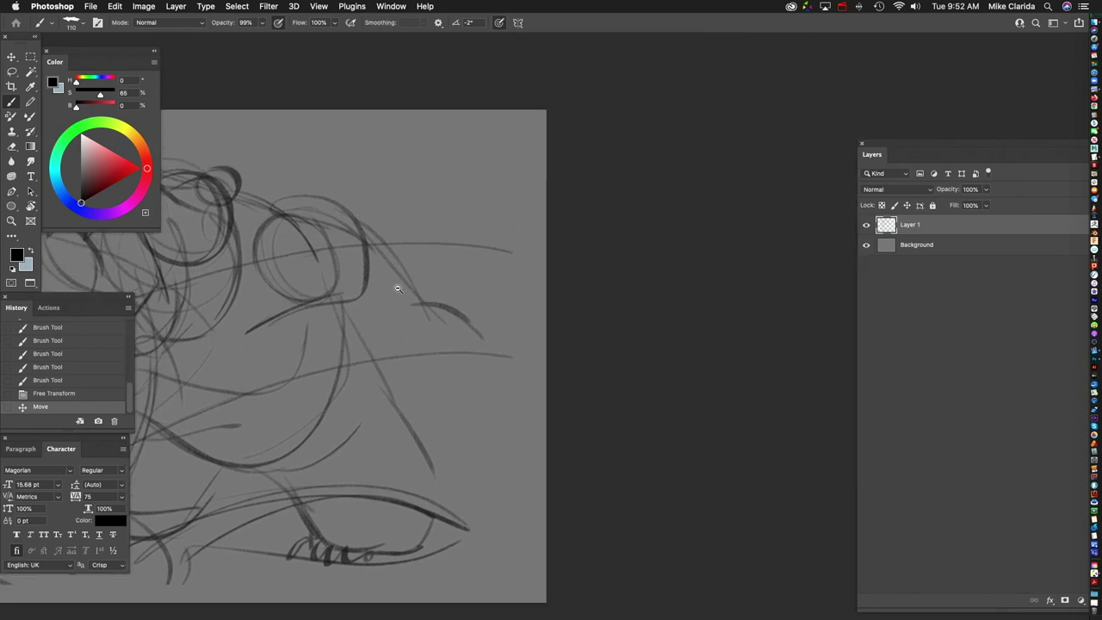
drag(344, 286, 419, 235)
drag(406, 249, 413, 201)
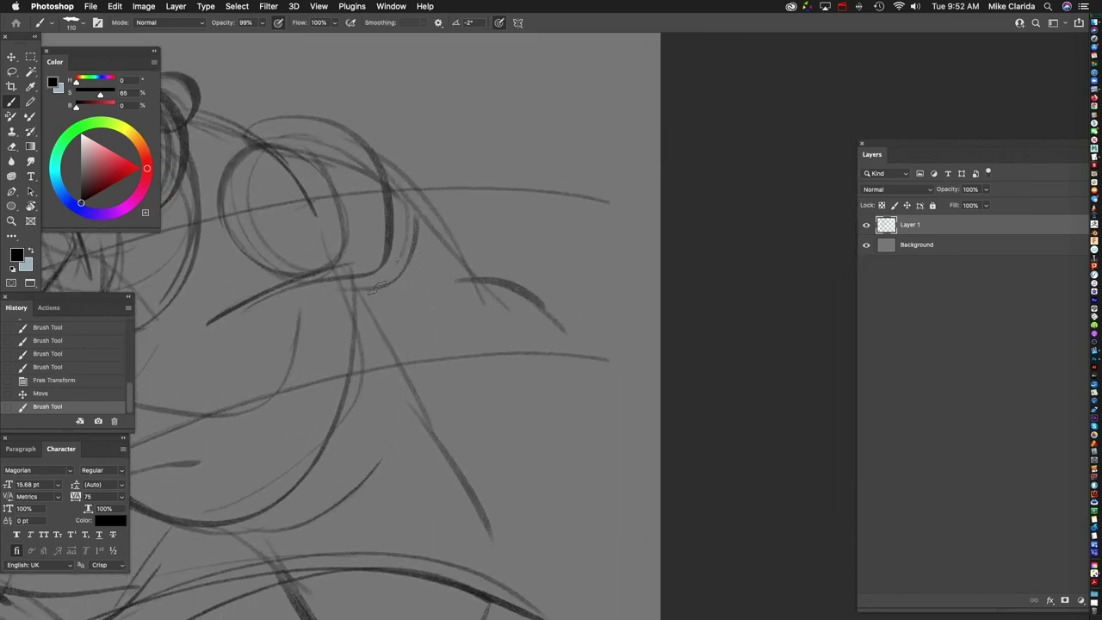
Step: Sketch jaw lines extending right of the head, ending in a curve sweeping down-right
scroll(413, 258, up, 1)
drag(341, 276, 468, 206)
drag(415, 298, 496, 224)
drag(496, 224, 474, 281)
drag(552, 264, 579, 257)
drag(476, 308, 555, 290)
mouse_move(478, 274)
mouse_down()
mouse_move(631, 301)
mouse_move(659, 362)
mouse_up()
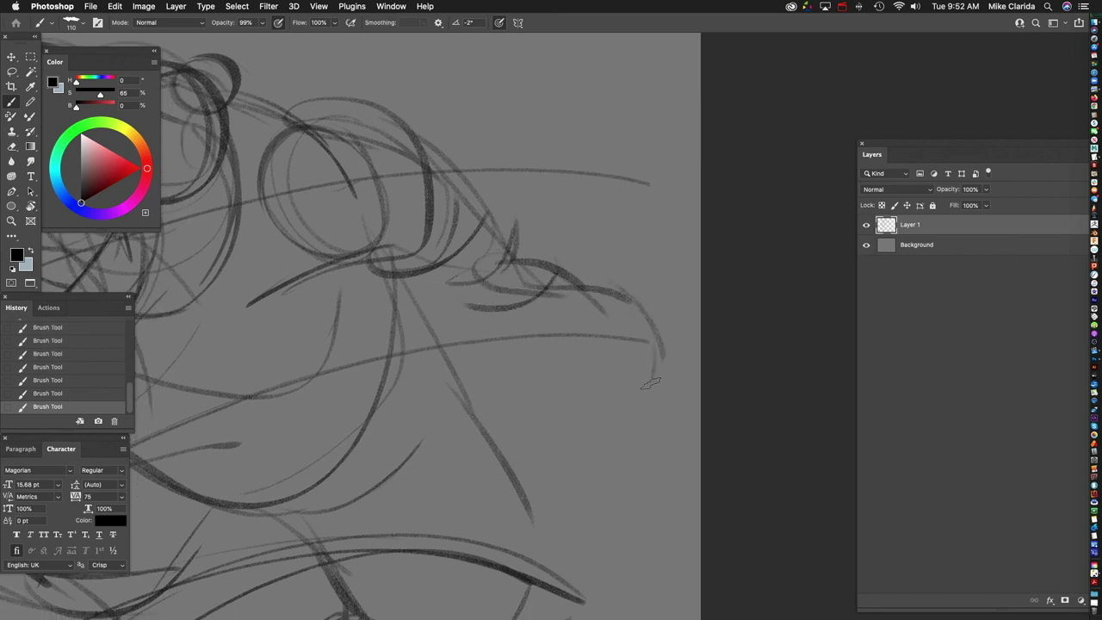
Step: Draw curved strokes under the reaching hand and over the eye, plus a long down-right diagonal
mouse_move(557, 359)
mouse_down()
mouse_move(516, 324)
mouse_move(603, 352)
mouse_up()
mouse_move(497, 344)
mouse_down()
mouse_move(499, 393)
mouse_move(559, 362)
mouse_move(580, 367)
mouse_move(573, 319)
mouse_up()
drag(465, 340, 559, 360)
drag(514, 325, 585, 391)
drag(437, 177, 631, 442)
Step: Sketch the lines of the clawed hand with claws at its tip
drag(662, 383, 635, 342)
drag(527, 316, 574, 396)
mouse_move(540, 262)
mouse_down()
mouse_move(575, 299)
mouse_move(562, 263)
mouse_move(605, 327)
mouse_up()
mouse_move(538, 229)
mouse_down()
mouse_move(594, 237)
mouse_move(594, 284)
mouse_up()
Step: Sketch arcs above the left eye and strokes around it
scroll(639, 381, down, 5)
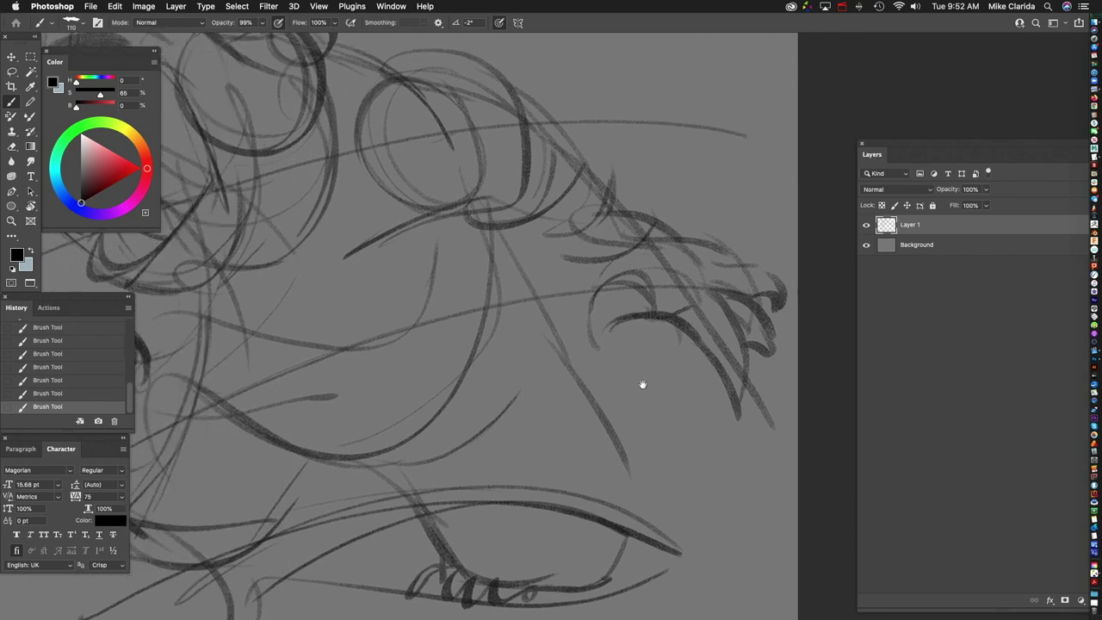
scroll(492, 416, up, 3)
scroll(445, 370, up, 3)
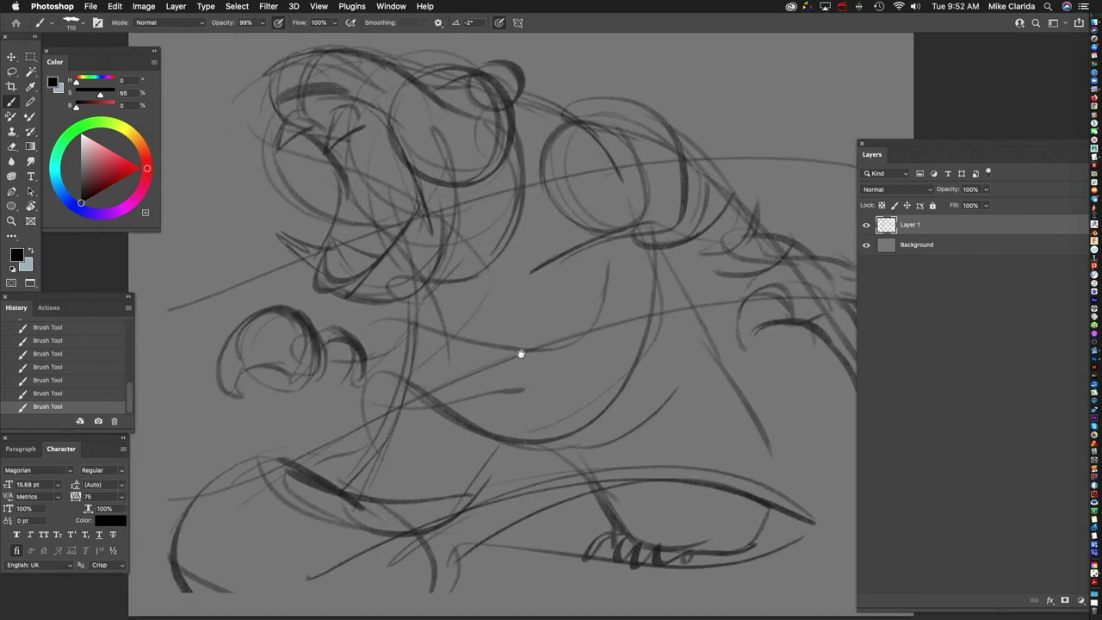
scroll(361, 344, up, 2)
mouse_move(353, 258)
mouse_down()
mouse_move(320, 245)
mouse_move(275, 254)
mouse_move(237, 284)
mouse_move(229, 320)
mouse_up()
drag(302, 256, 252, 360)
mouse_move(226, 306)
mouse_down()
mouse_move(303, 376)
mouse_move(350, 334)
mouse_up()
Step: Add a dark stroke on the head, then refine and darken lines near the left eye
scroll(454, 347, right, 3)
scroll(430, 345, down, 5)
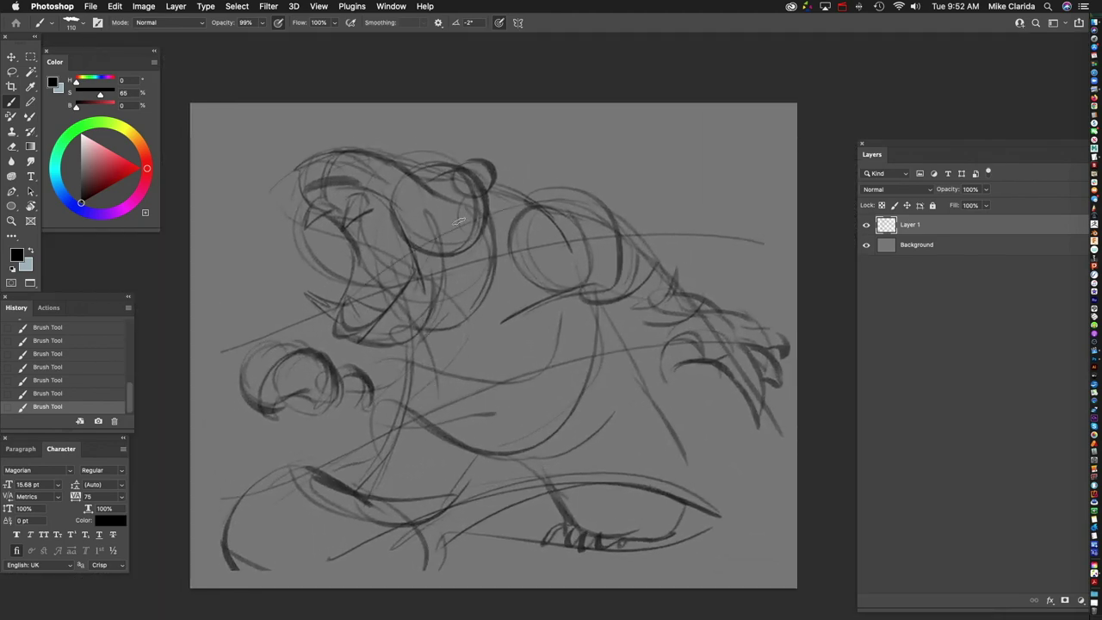
scroll(431, 276, up, 5)
drag(461, 268, 330, 357)
scroll(419, 234, up, 3)
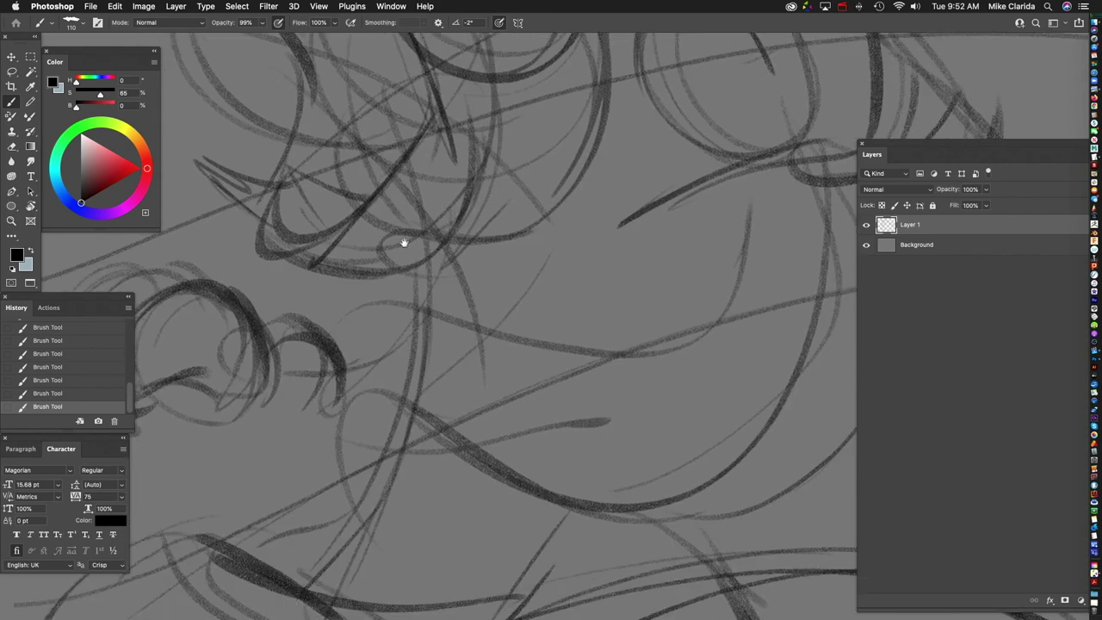
scroll(440, 388, down, 2)
drag(375, 274, 432, 339)
scroll(422, 344, left, 3)
drag(392, 297, 456, 371)
drag(310, 358, 381, 327)
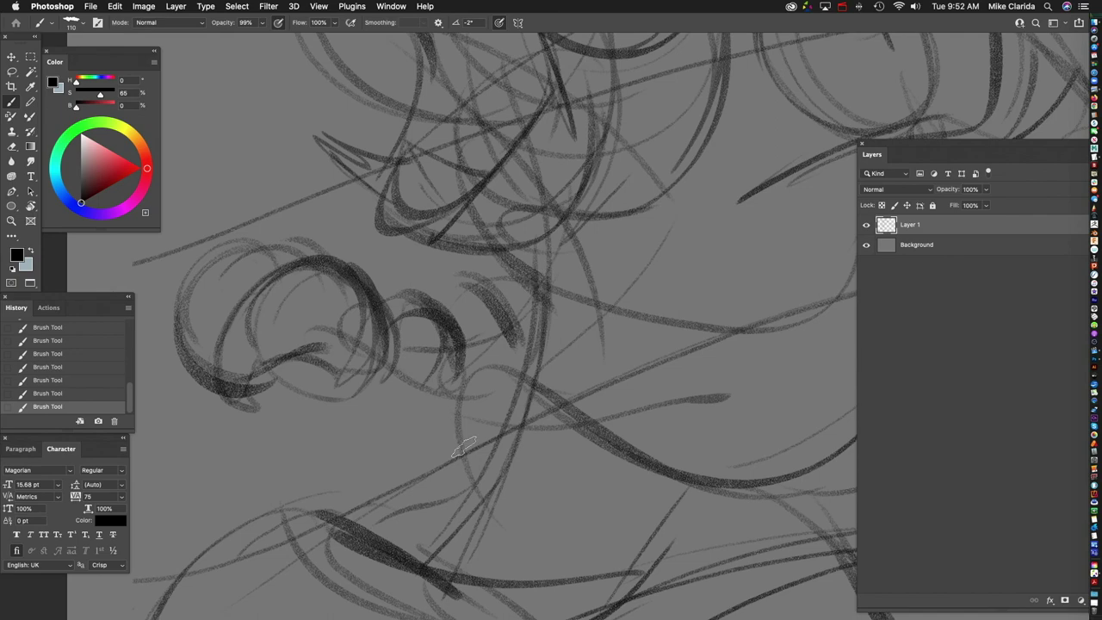
scroll(460, 333, down, 5)
scroll(460, 332, right, 5)
scroll(407, 366, down, 4)
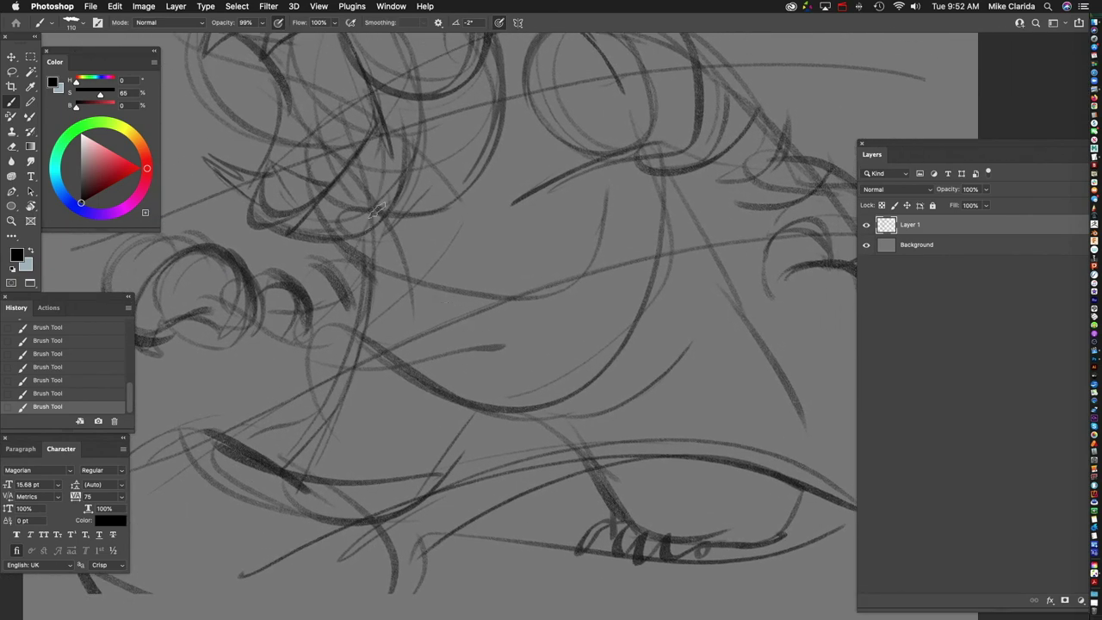
drag(348, 250, 342, 317)
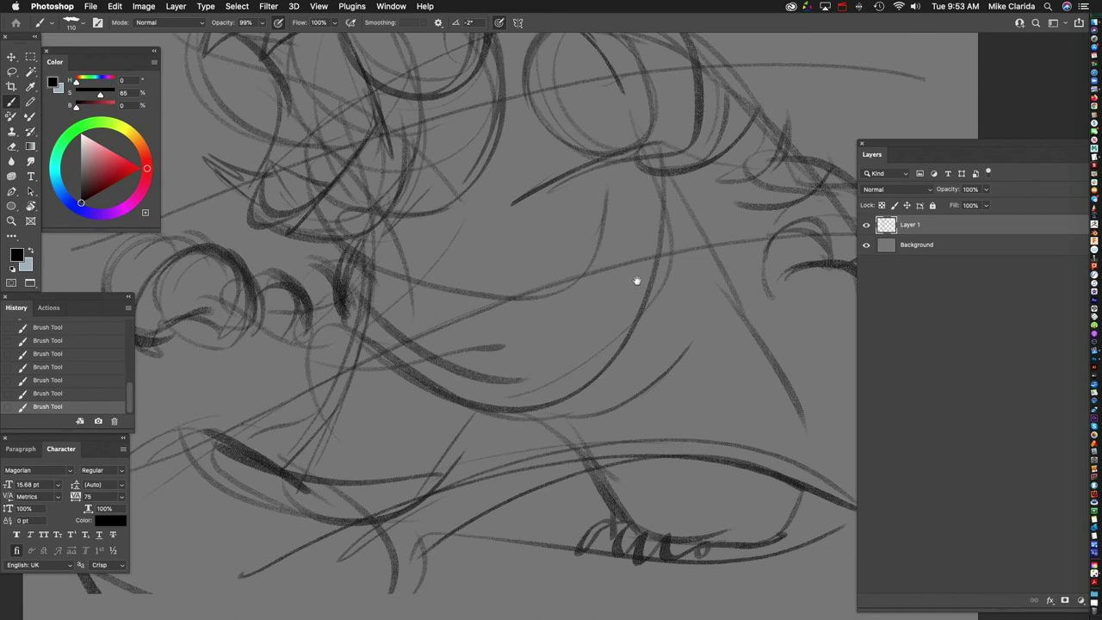
scroll(455, 334, right, 5)
scroll(454, 334, up, 2)
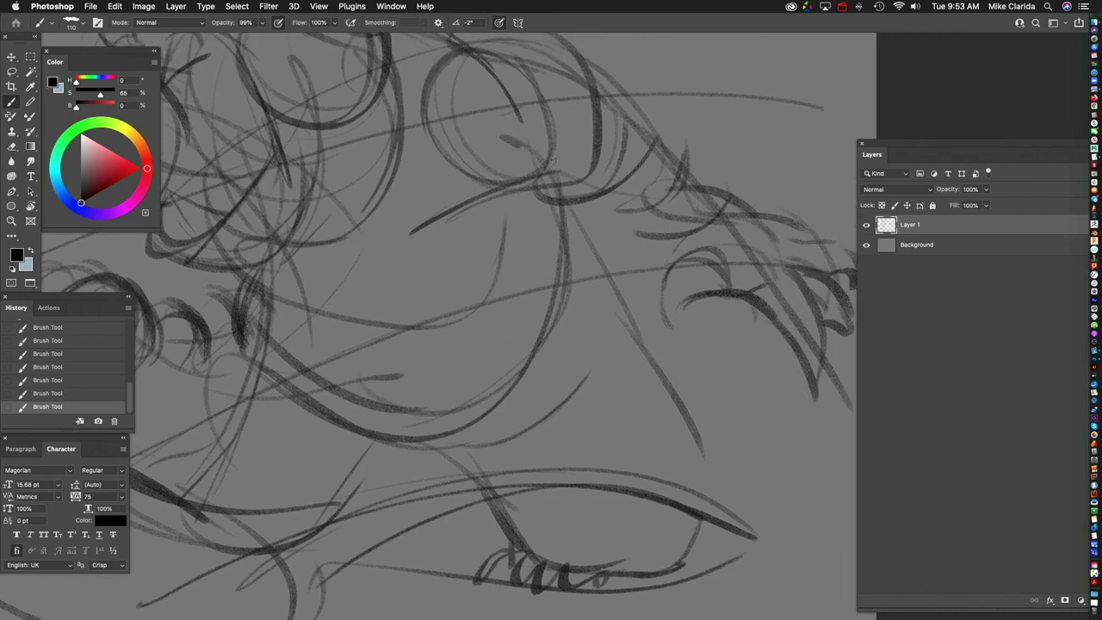
Step: Paint strokes near the sketch's centre and darken the line running down the body
drag(583, 327, 525, 303)
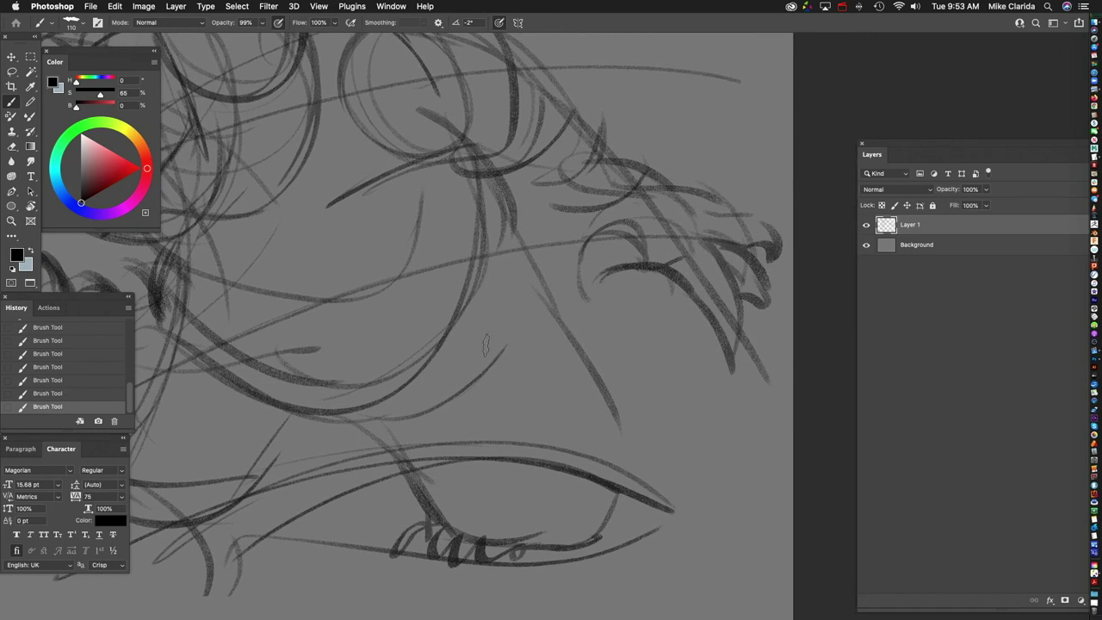
scroll(465, 357, down, 3)
scroll(465, 357, right, 2)
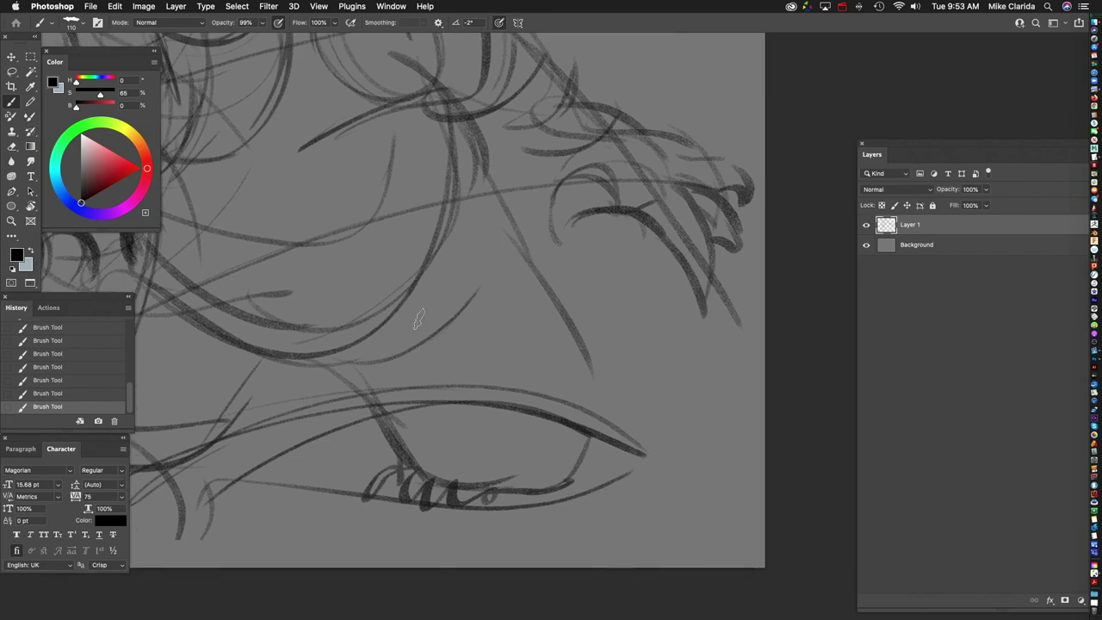
mouse_move(329, 415)
mouse_down()
mouse_move(465, 180)
mouse_move(560, 317)
mouse_up()
scroll(554, 362, down, 2)
mouse_move(314, 284)
mouse_down()
mouse_move(385, 330)
mouse_move(379, 362)
mouse_move(465, 276)
mouse_up()
drag(364, 226, 486, 315)
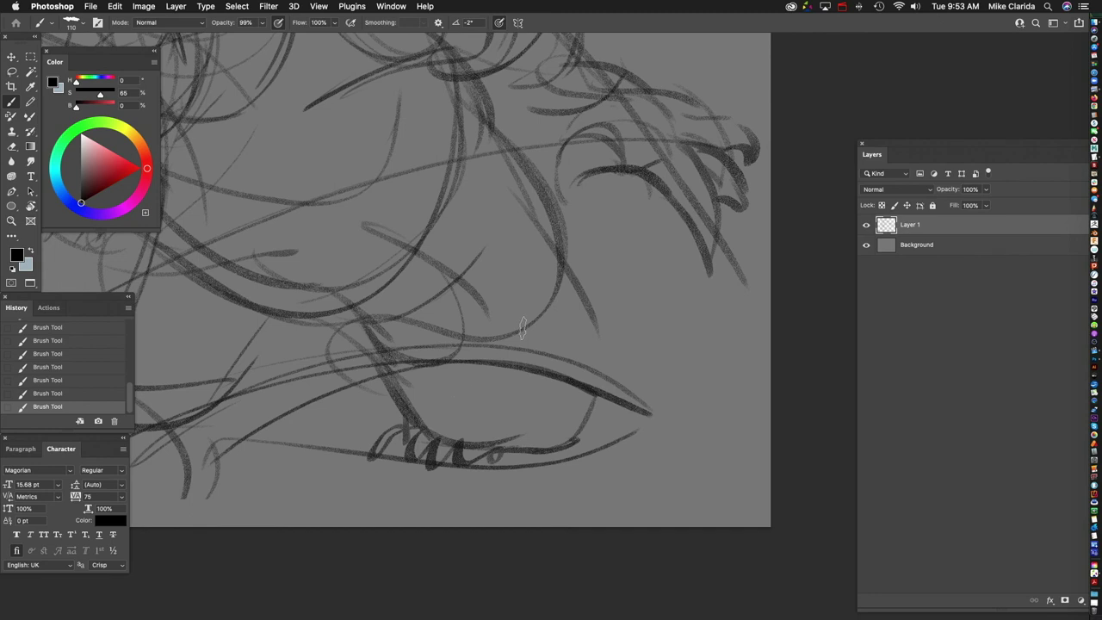
scroll(521, 327, down, 1)
drag(377, 326, 420, 420)
scroll(502, 364, down, 3)
Step: Draw a stroke along the foot's top, a thin line beneath it, and a ground line
scroll(502, 364, left, 4)
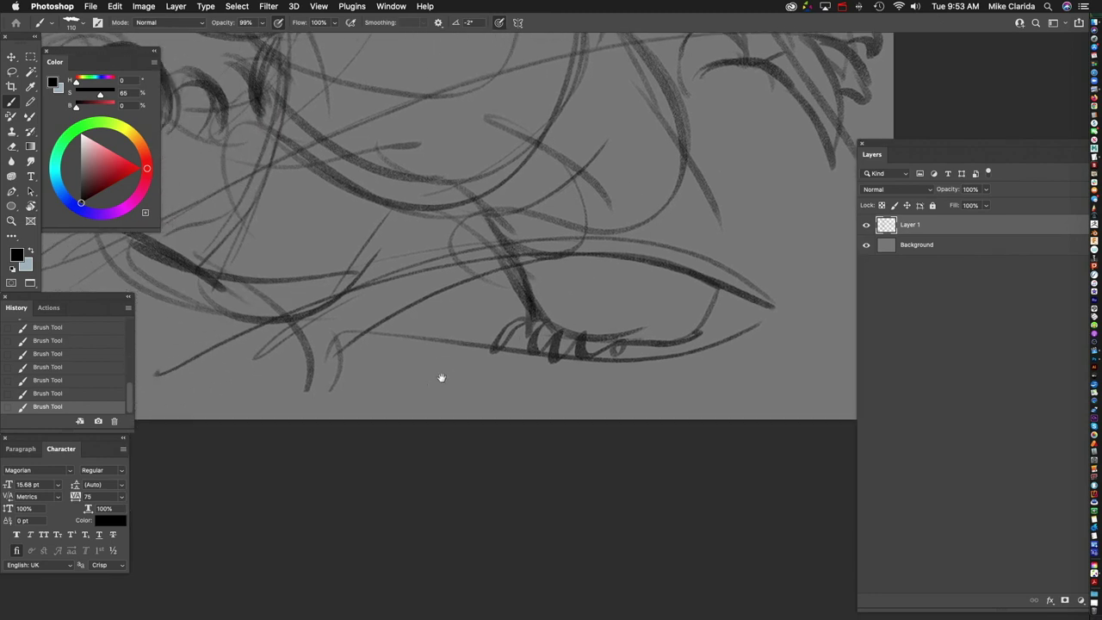
scroll(366, 365, left, 3)
mouse_move(420, 306)
mouse_down()
mouse_move(651, 286)
mouse_move(704, 297)
mouse_up()
scroll(516, 328, right, 5)
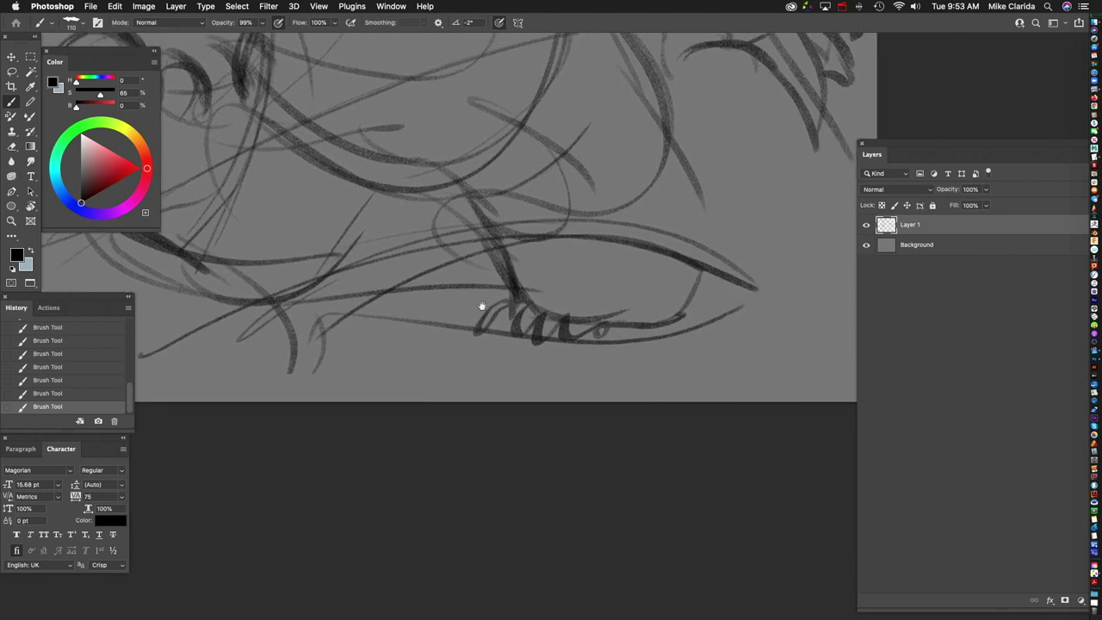
drag(368, 315, 741, 303)
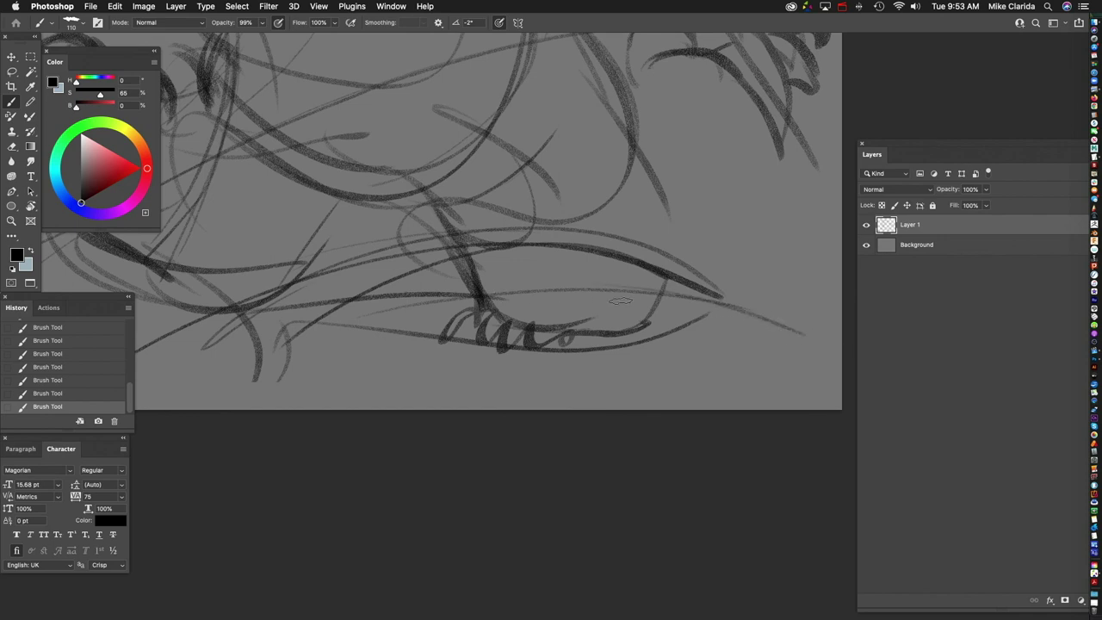
scroll(516, 327, right, 3)
mouse_move(541, 287)
mouse_down()
mouse_move(775, 347)
mouse_move(374, 356)
mouse_up()
scroll(364, 399, left, 4)
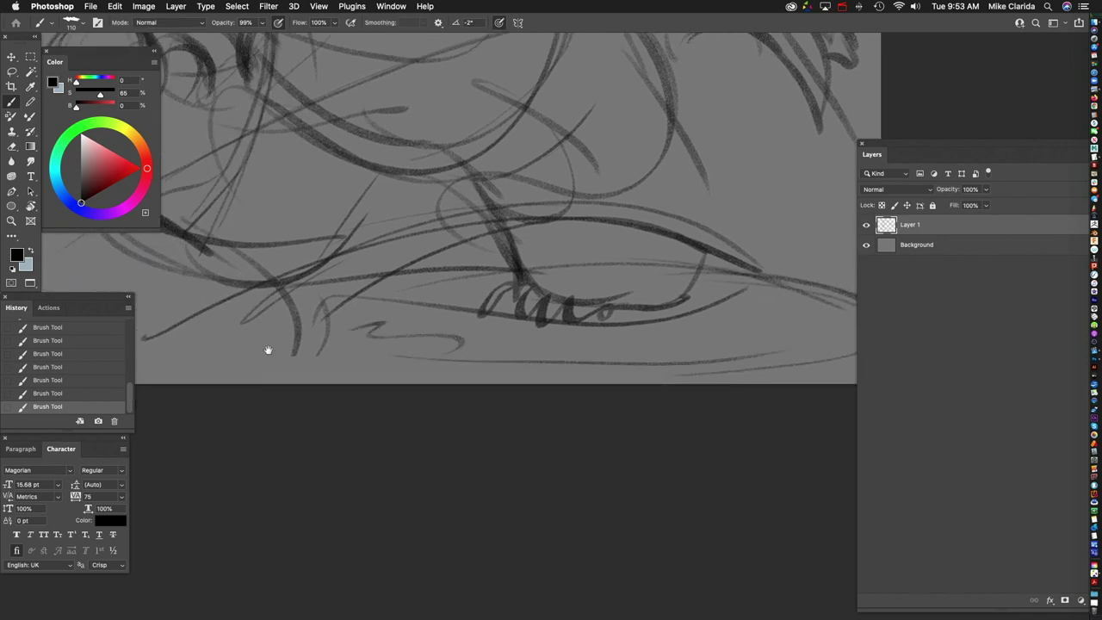
scroll(266, 347, up, 3)
Step: Add dark strokes on the left foot, one running down-left
drag(508, 337, 524, 336)
scroll(523, 335, up, 1)
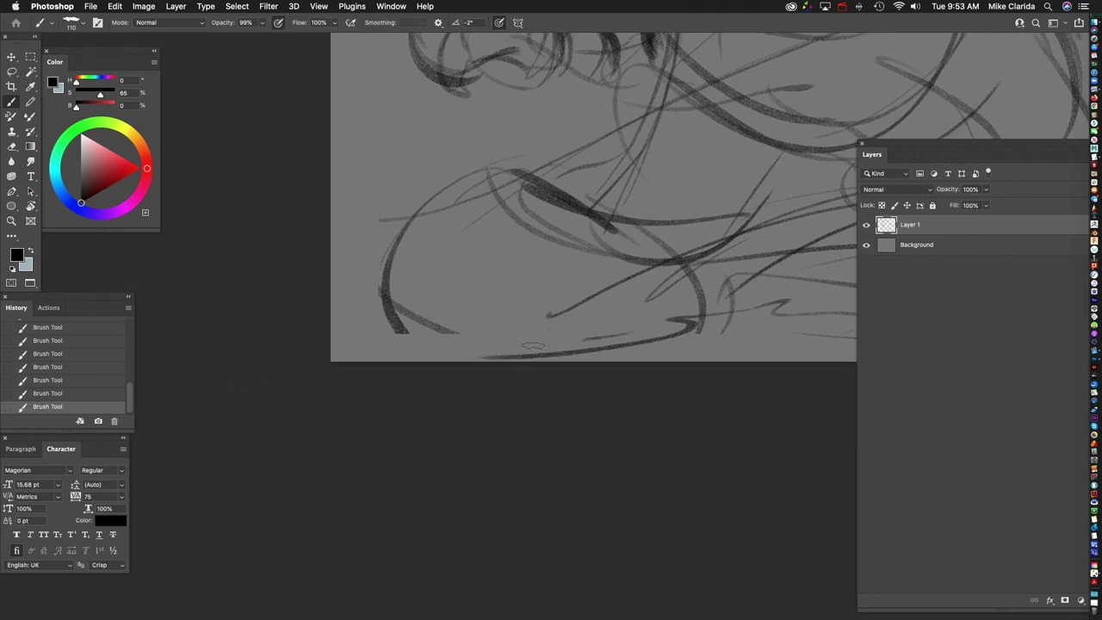
scroll(327, 401, down, 3)
scroll(417, 392, down, 2)
scroll(430, 396, up, 5)
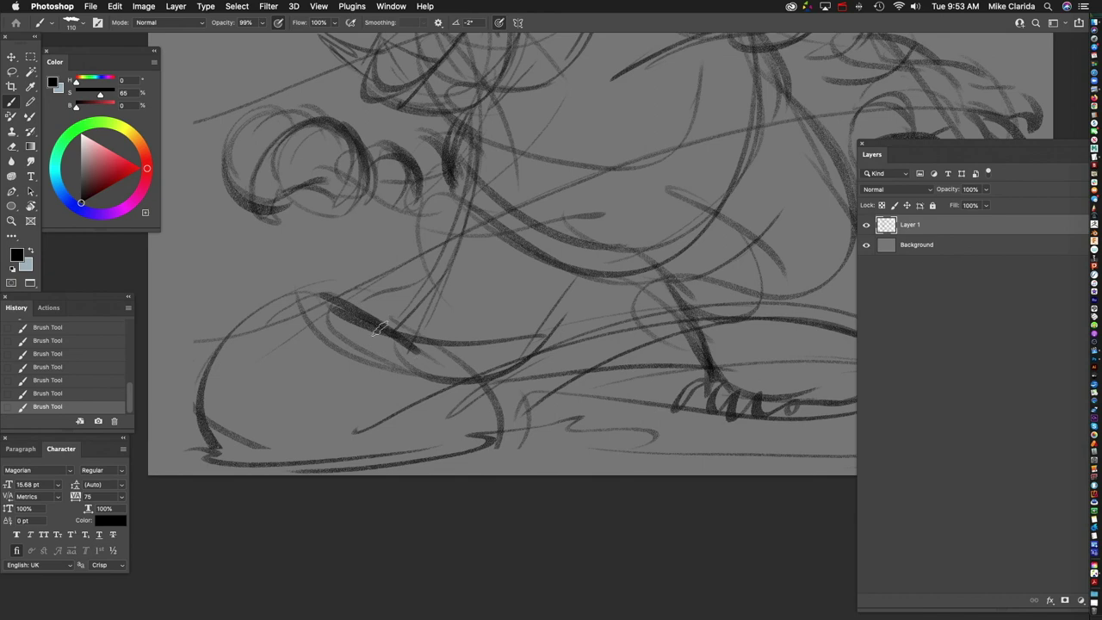
scroll(437, 328, up, 2)
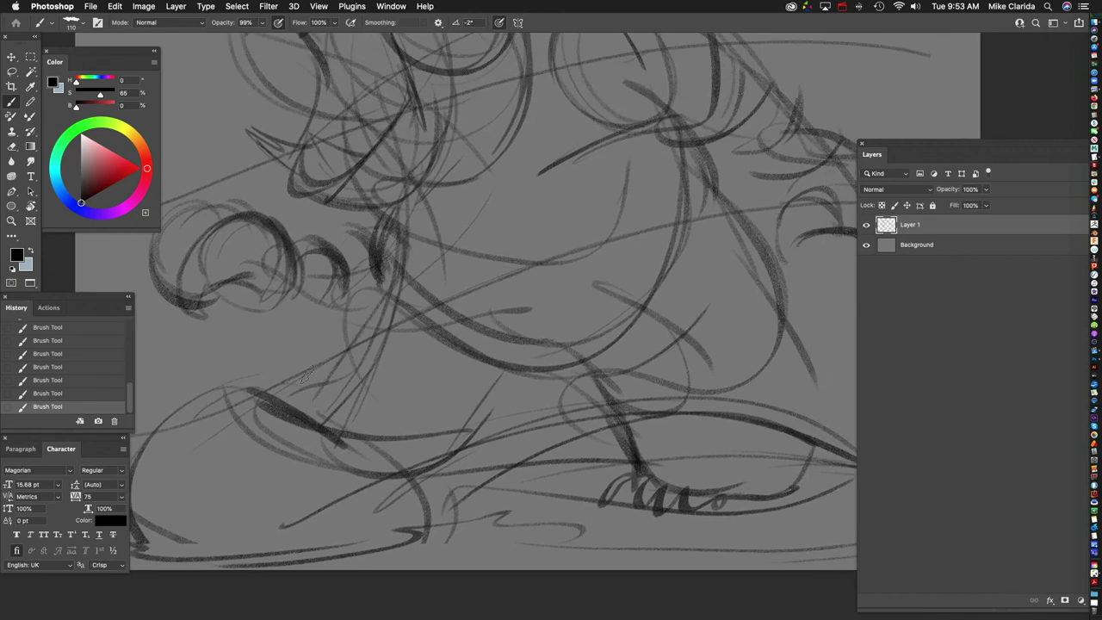
drag(369, 318, 430, 331)
drag(357, 352, 434, 309)
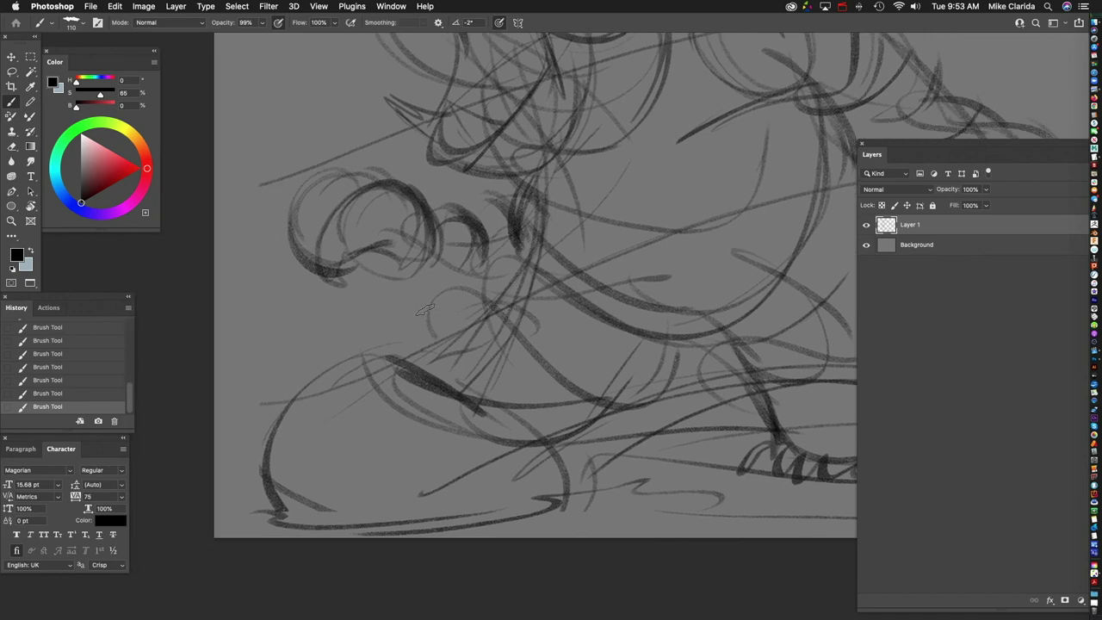
mouse_move(520, 258)
mouse_down()
mouse_move(426, 349)
mouse_move(368, 352)
mouse_move(434, 366)
mouse_up()
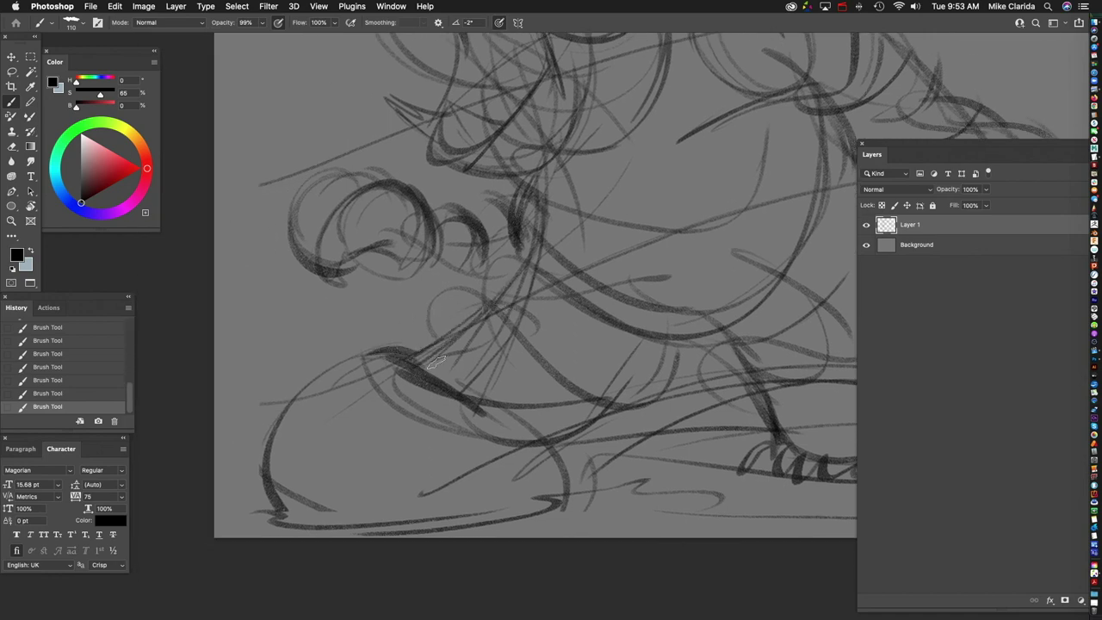
drag(508, 312, 421, 399)
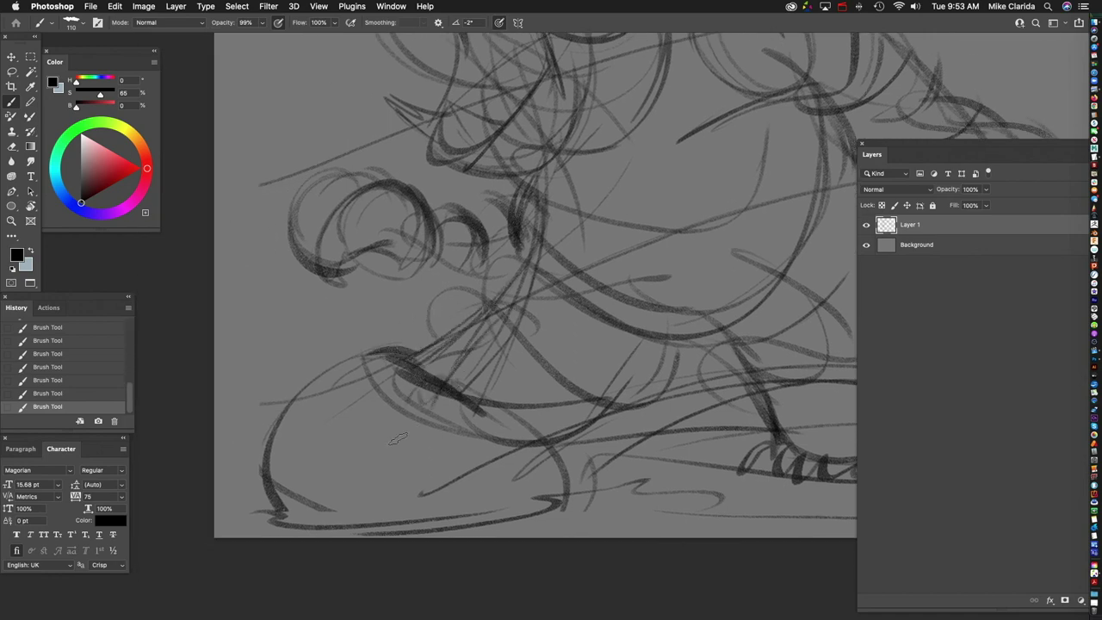
scroll(405, 429, down, 3)
Step: Sketch the left foot's arc, toe diagonal, short side strokes and bottom-edge lines
mouse_move(326, 368)
mouse_down()
mouse_move(404, 327)
mouse_move(352, 314)
mouse_move(271, 422)
mouse_up()
drag(293, 379, 379, 435)
drag(330, 362, 547, 422)
drag(334, 312, 269, 422)
drag(274, 384, 281, 468)
scroll(365, 363, down, 3)
scroll(366, 363, left, 4)
mouse_move(344, 320)
mouse_down()
mouse_move(379, 398)
mouse_move(520, 404)
mouse_up()
scroll(422, 371, right, 5)
scroll(423, 371, down, 1)
drag(405, 375, 520, 357)
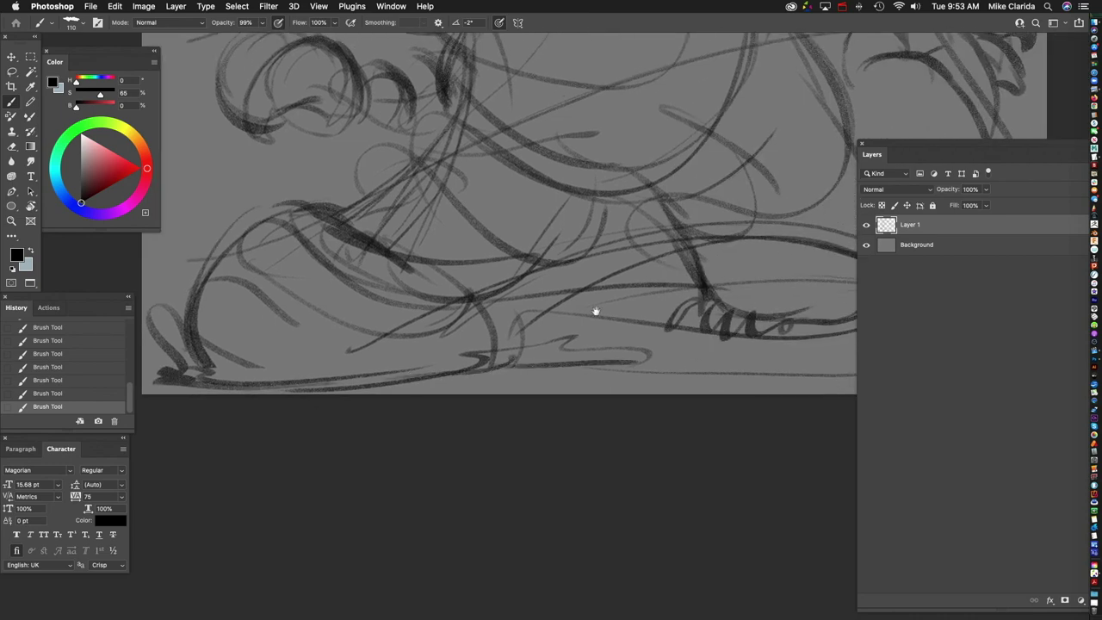
scroll(595, 310, down, 6)
scroll(508, 417, down, 2)
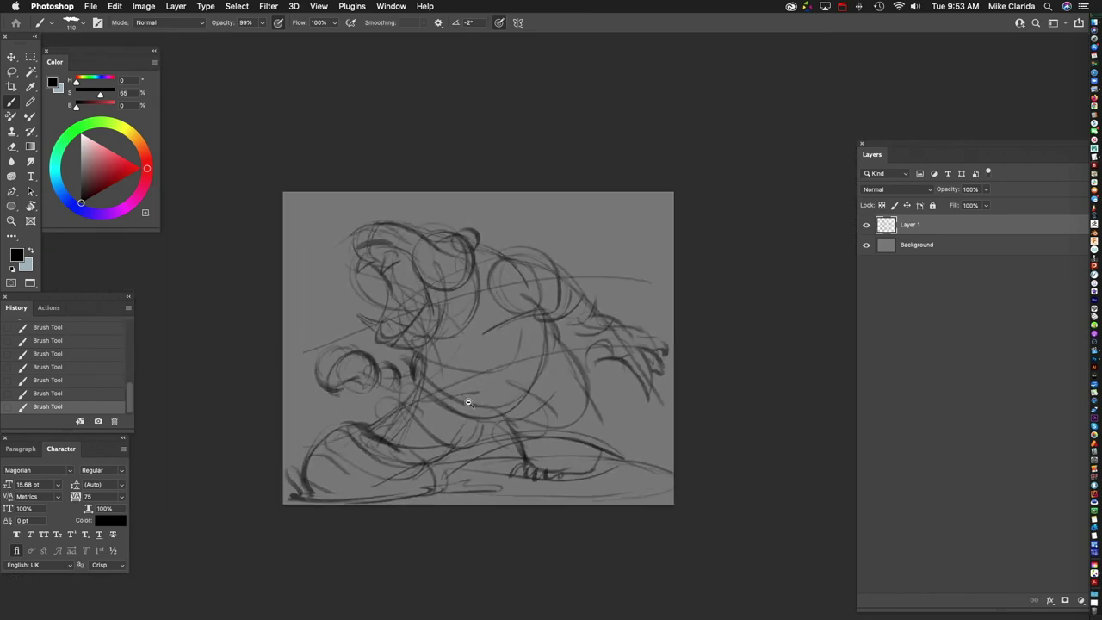
Step: Draw the long diagonal staff and a horizontal ground line, then zoom to the head and open brush presets
scroll(478, 397, up, 1)
mouse_move(259, 453)
mouse_down()
mouse_move(434, 163)
mouse_move(713, 497)
mouse_up()
drag(232, 496, 859, 482)
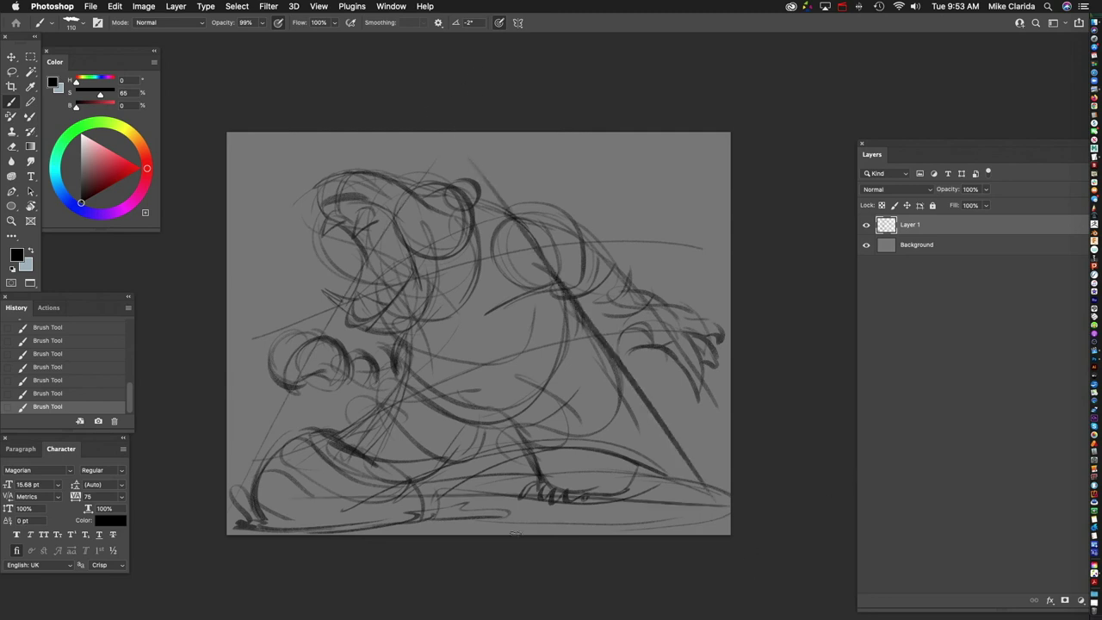
drag(431, 250, 513, 227)
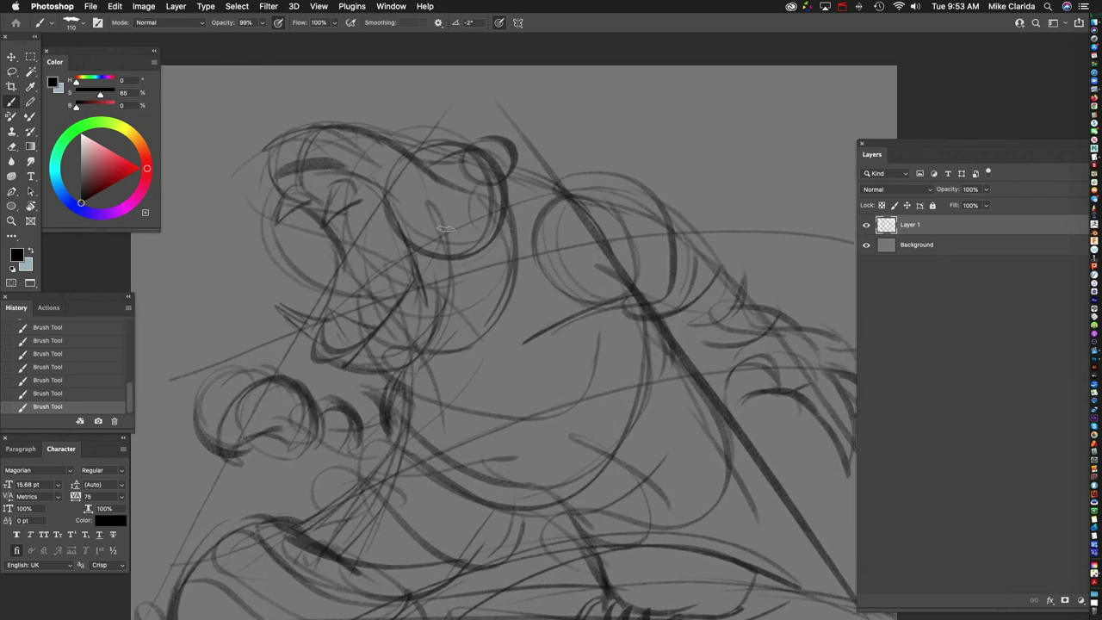
click(71, 23)
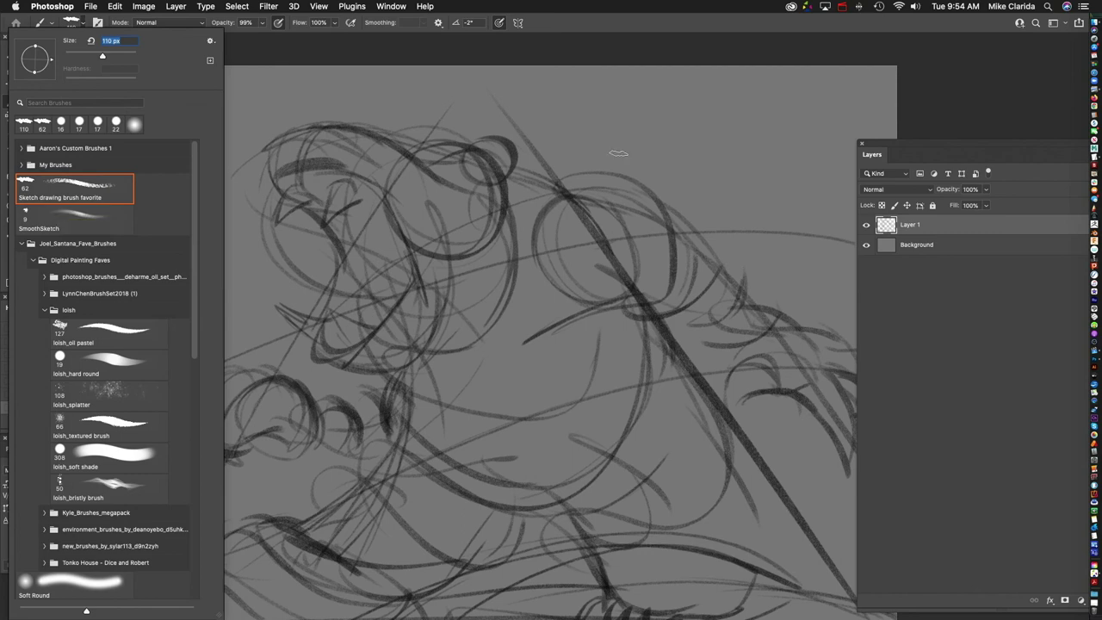
Step: Close the brush presets and sketch darker strokes along the top arc of the head
key(Return)
scroll(654, 204, up, 2)
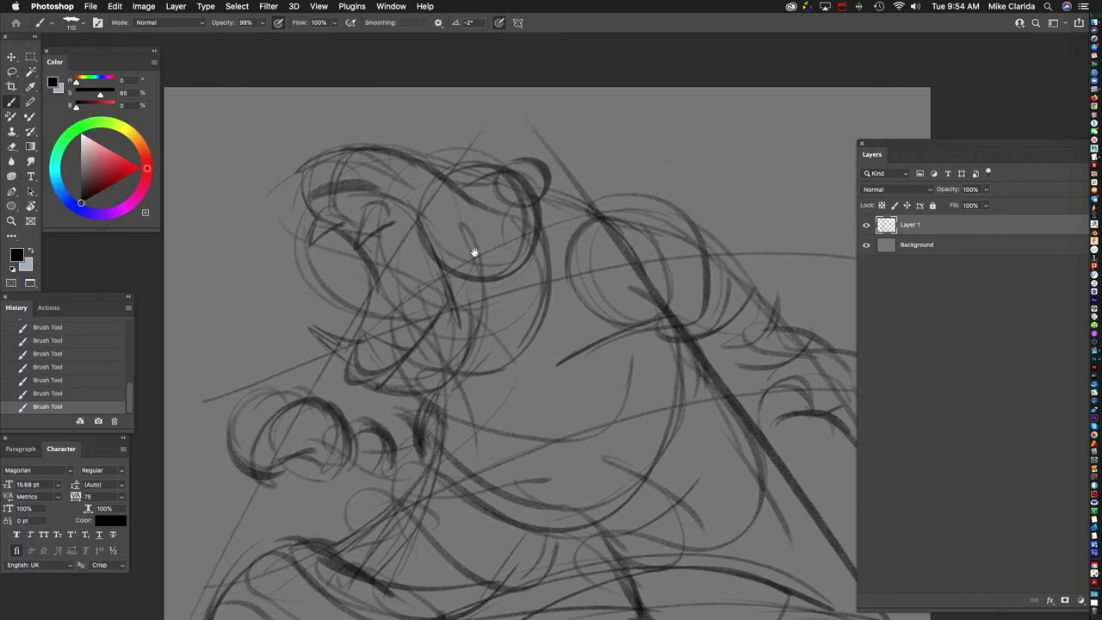
scroll(304, 213, up, 2)
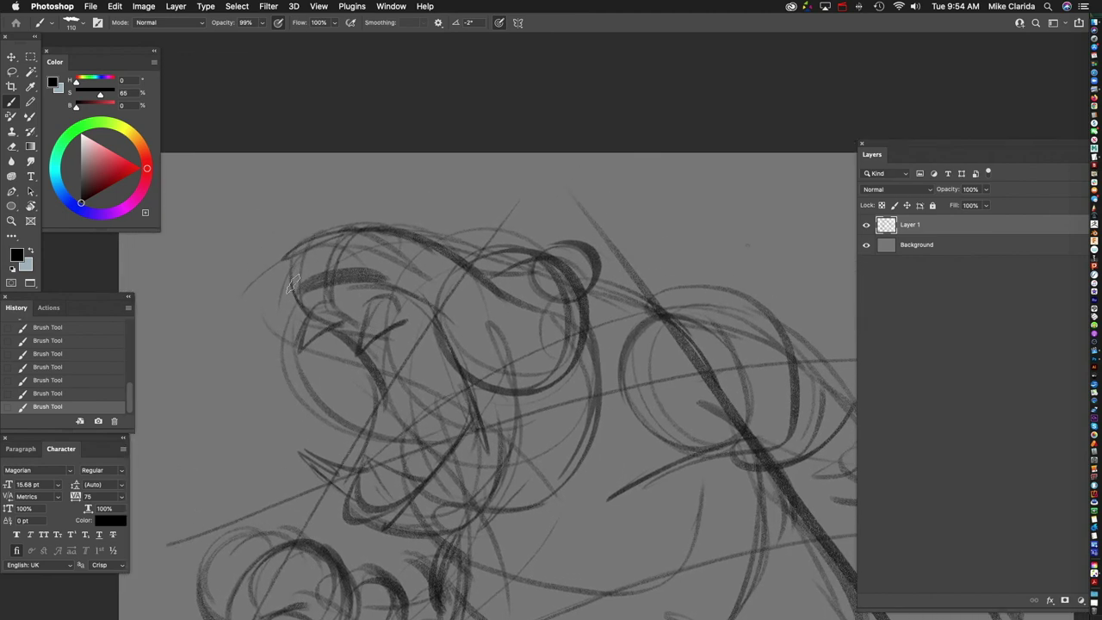
mouse_move(312, 220)
mouse_down()
mouse_move(422, 237)
mouse_move(448, 317)
mouse_up()
drag(413, 239, 370, 203)
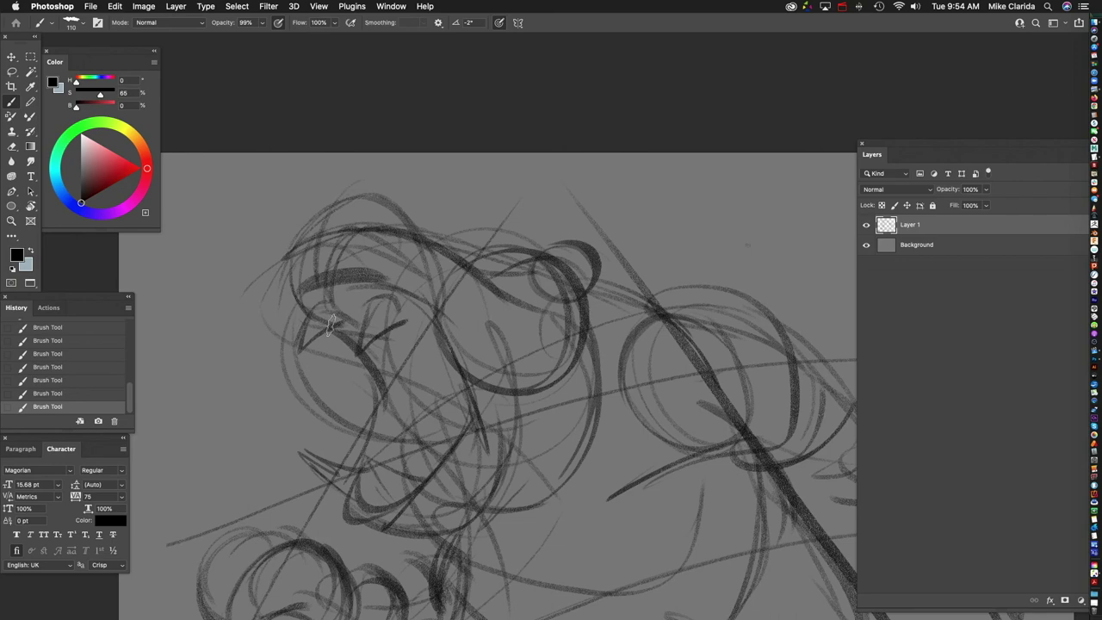
drag(422, 226, 447, 343)
drag(444, 256, 542, 320)
Step: Reinforce the head's upper-left outline and left contour with light then dark strokes
mouse_move(549, 395)
mouse_down()
mouse_move(394, 332)
mouse_move(357, 333)
mouse_move(340, 239)
mouse_up()
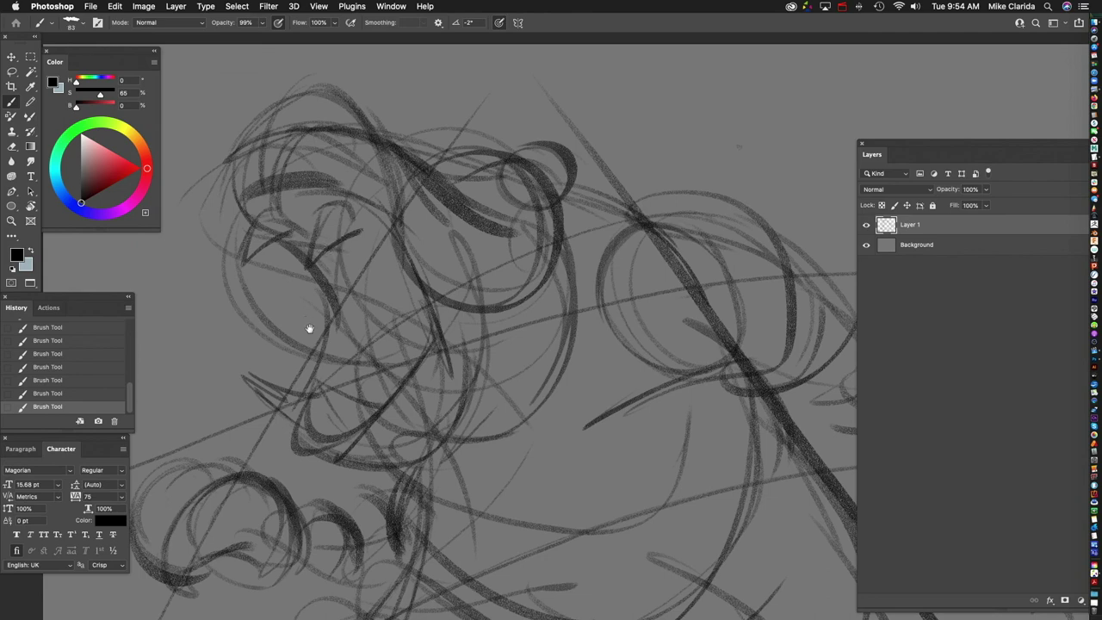
drag(309, 328, 390, 369)
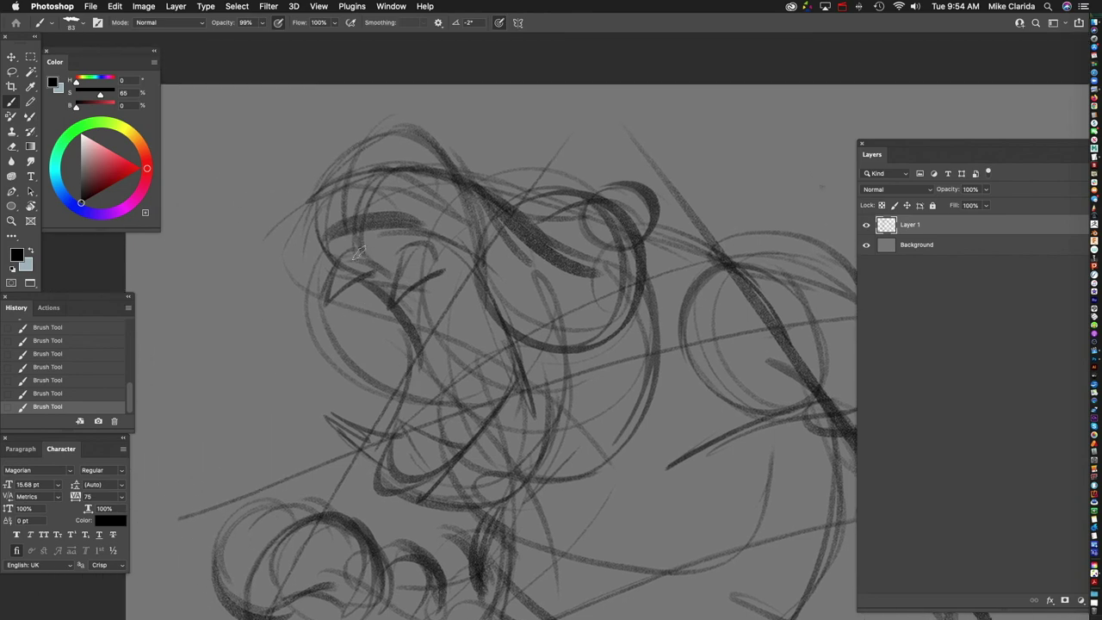
drag(310, 229, 348, 160)
mouse_move(327, 208)
mouse_down()
mouse_move(353, 157)
mouse_move(346, 258)
mouse_move(410, 214)
mouse_up()
scroll(417, 153, left, 2)
drag(343, 229, 481, 221)
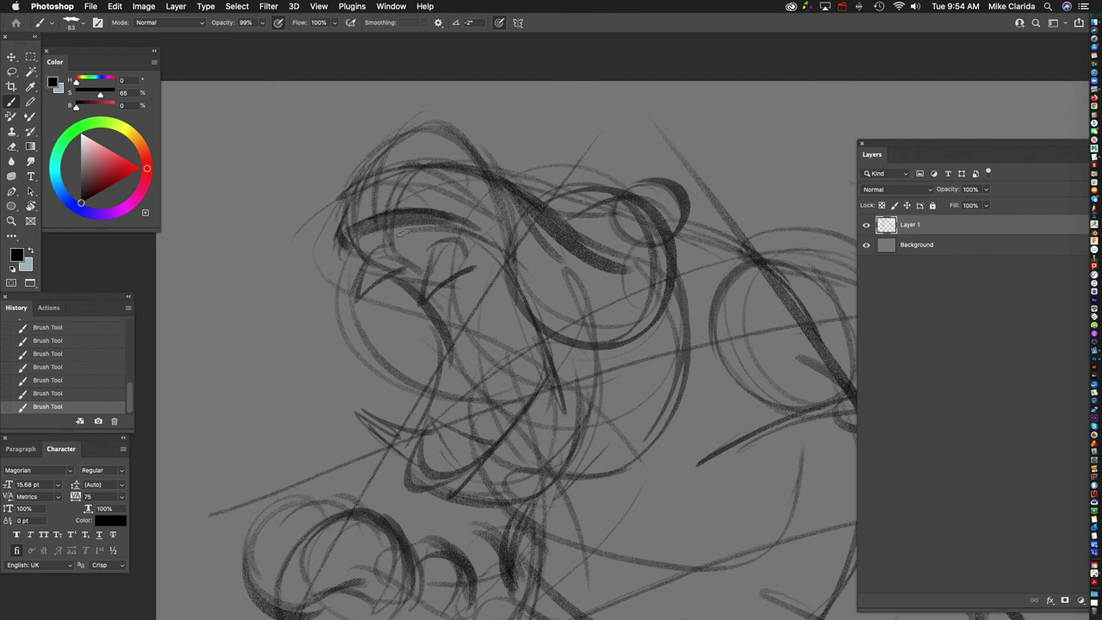
scroll(415, 219, right, 6)
drag(340, 193, 359, 217)
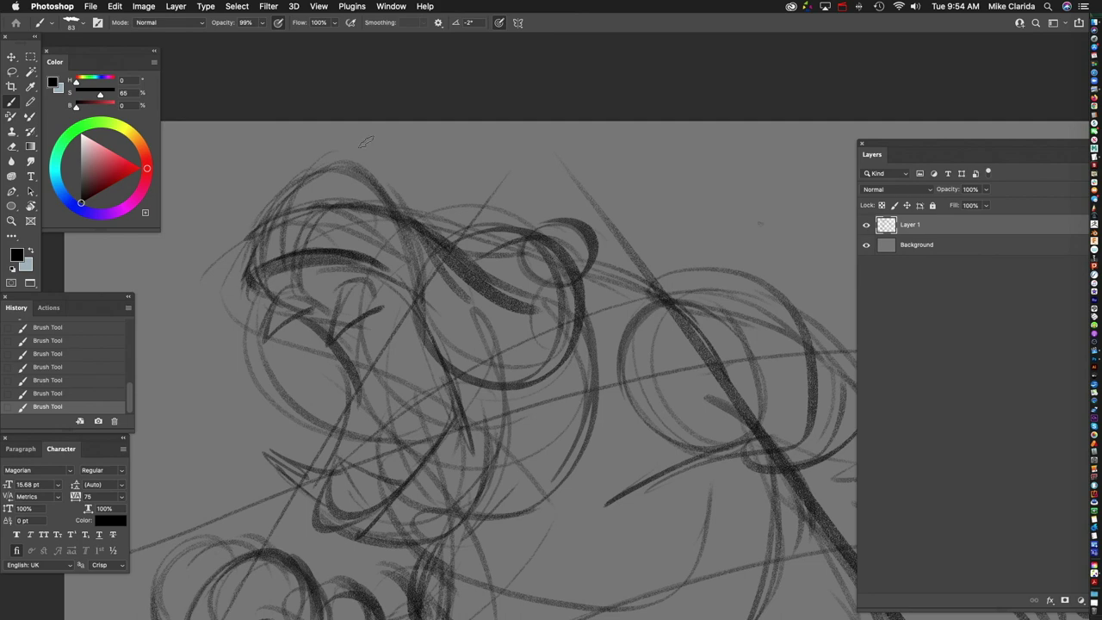
drag(375, 175, 370, 191)
drag(272, 192, 263, 225)
Step: Draw a thin diagonal stroke beside the head and sketch a leaf shape above it
drag(502, 411, 393, 361)
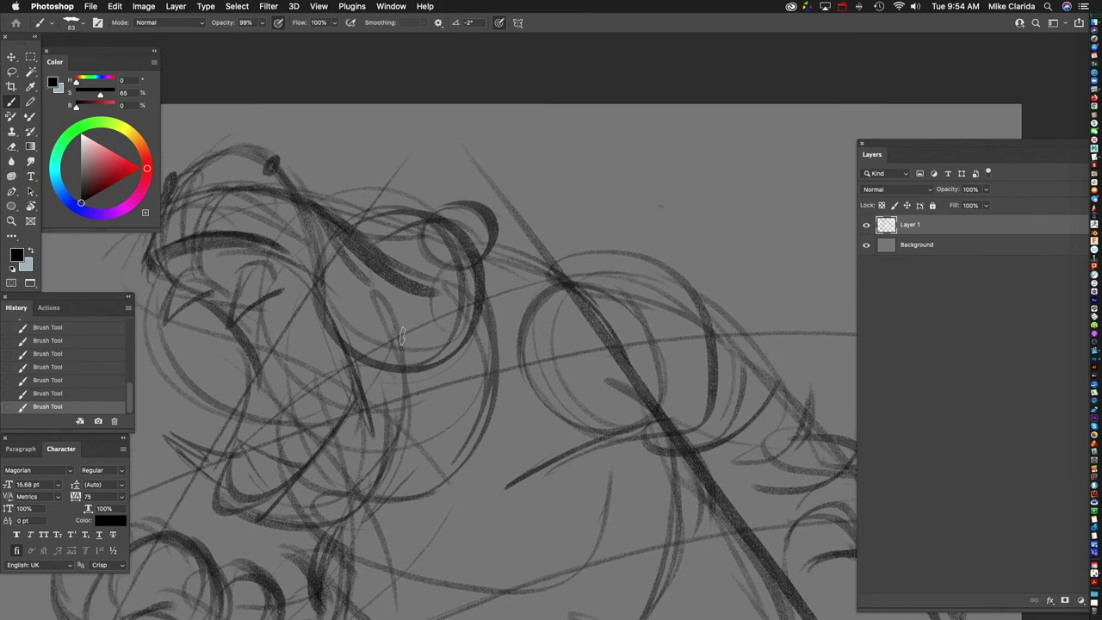
drag(504, 333, 500, 313)
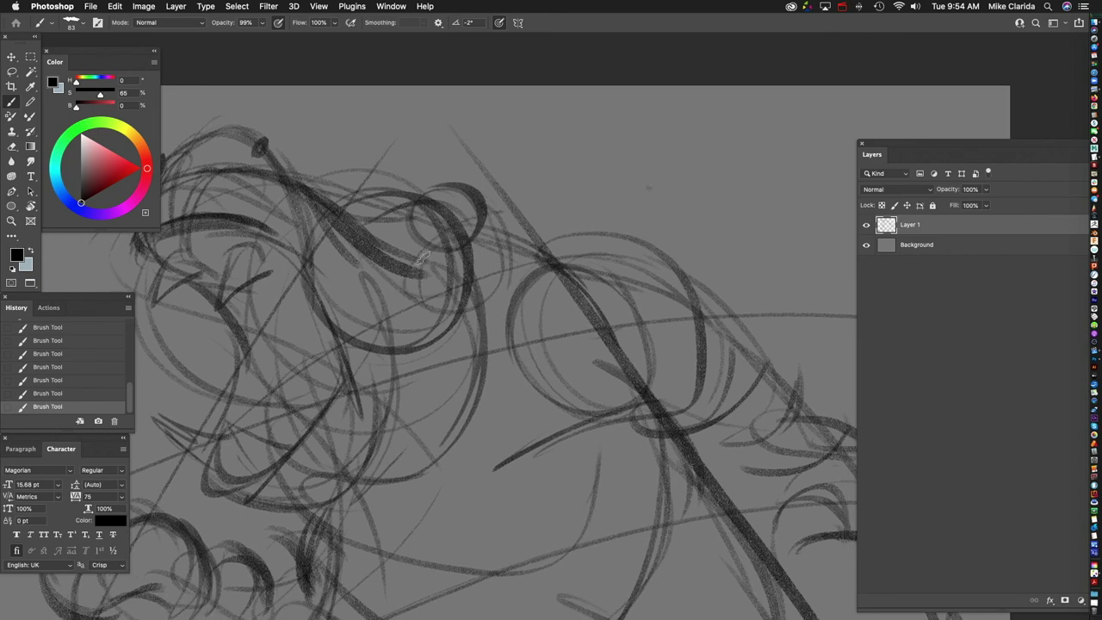
mouse_move(482, 227)
mouse_down()
mouse_move(552, 165)
mouse_move(644, 137)
mouse_move(551, 251)
mouse_up()
drag(495, 206, 611, 154)
drag(474, 246, 545, 182)
drag(416, 358, 365, 463)
drag(553, 372, 424, 366)
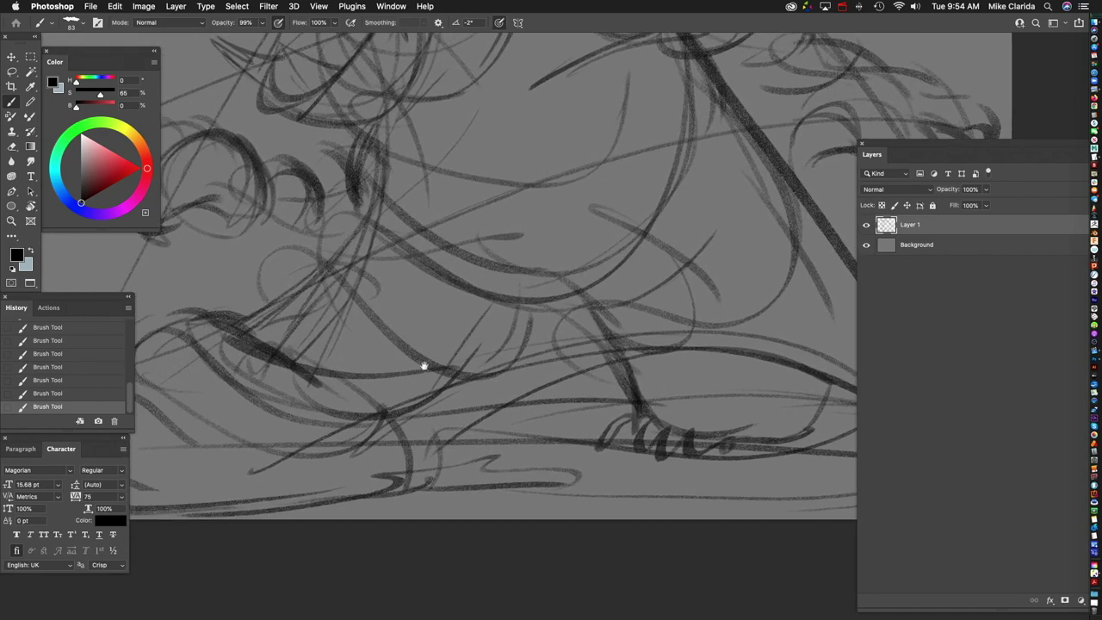
Step: Draw strokes down the creature's body, including its middle
scroll(423, 366, up, 4)
scroll(424, 365, right, 4)
drag(405, 181, 452, 383)
drag(404, 262, 482, 447)
scroll(545, 315, up, 6)
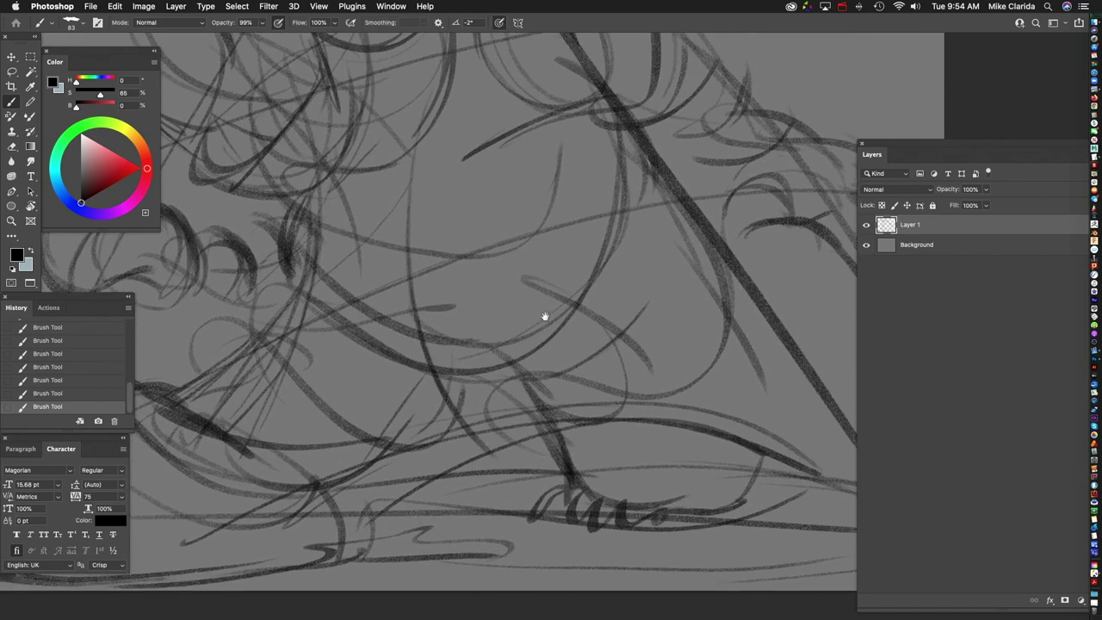
scroll(330, 268, up, 5)
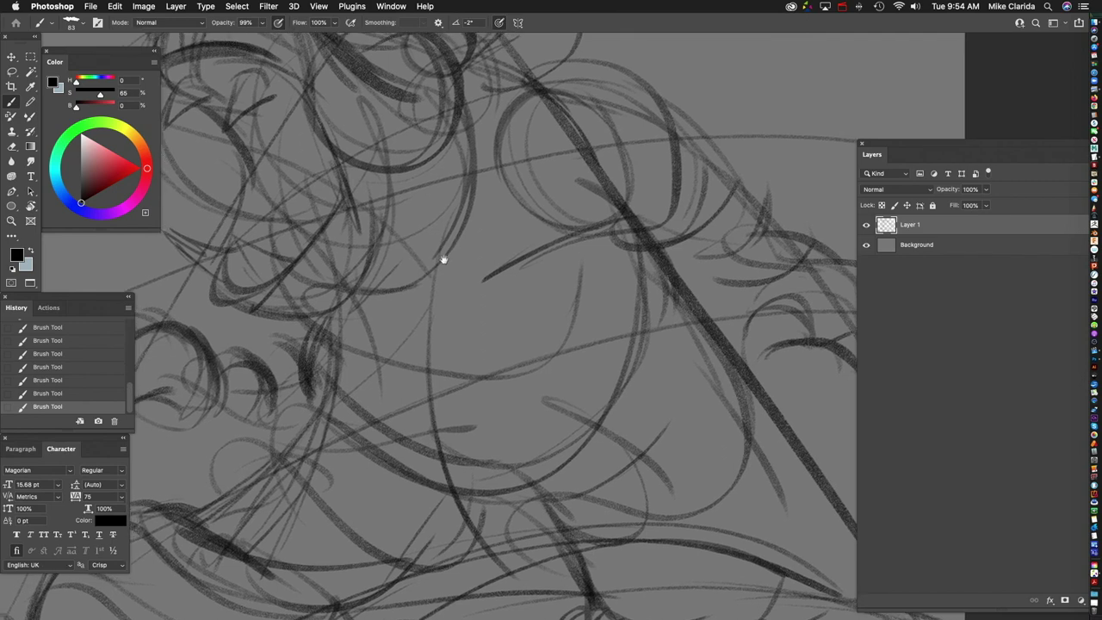
scroll(442, 259, down, 5)
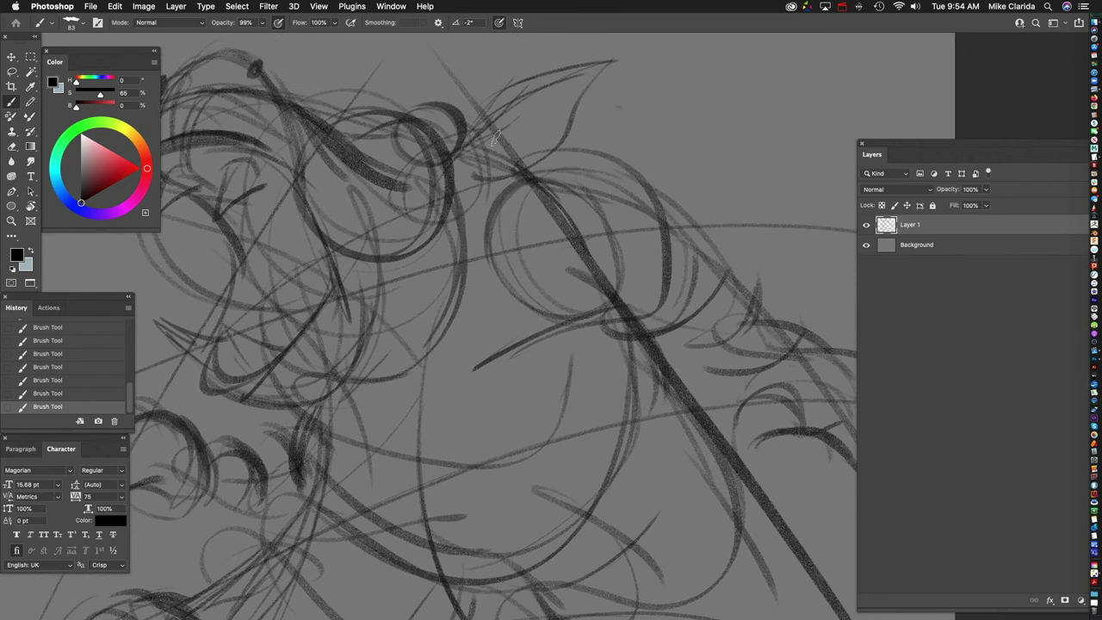
drag(340, 276, 371, 439)
mouse_move(371, 399)
mouse_down()
mouse_move(423, 326)
mouse_move(450, 327)
mouse_up()
Step: Add diagonal strokes across the upper body and faint background swooshes
drag(379, 291, 575, 162)
mouse_move(498, 148)
mouse_down()
mouse_move(334, 242)
mouse_move(424, 351)
mouse_up()
mouse_move(487, 331)
mouse_down()
mouse_move(572, 293)
mouse_move(716, 269)
mouse_up()
drag(650, 94, 750, 211)
Step: Extend the leaf curve above the head into a pointed tip and outline it further
drag(657, 312, 463, 358)
drag(565, 284, 488, 280)
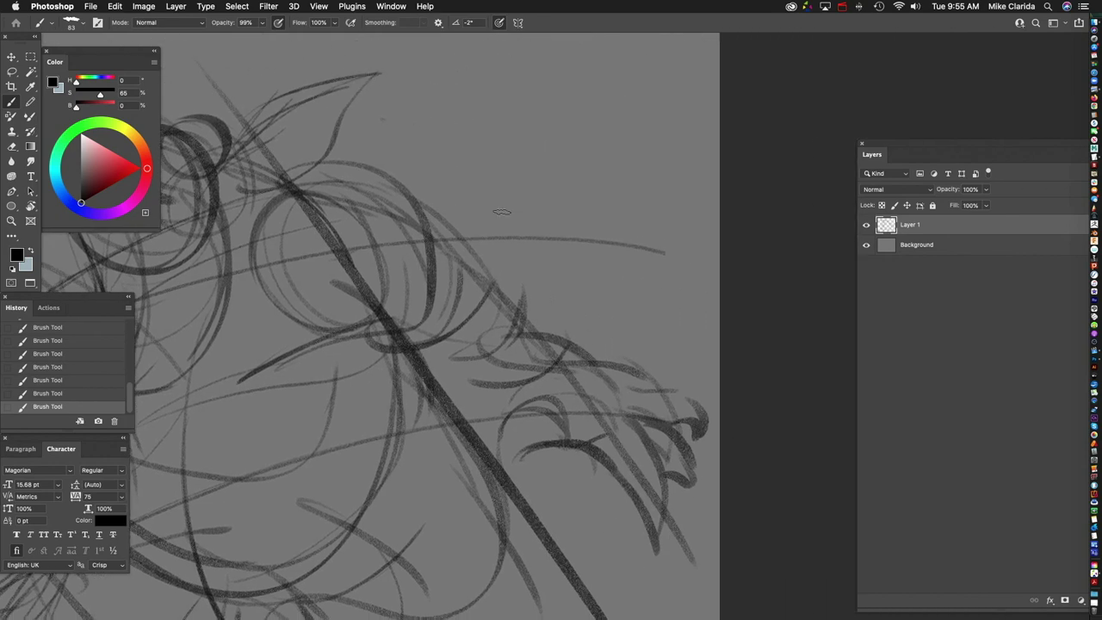
scroll(462, 251, left, 5)
scroll(462, 250, up, 2)
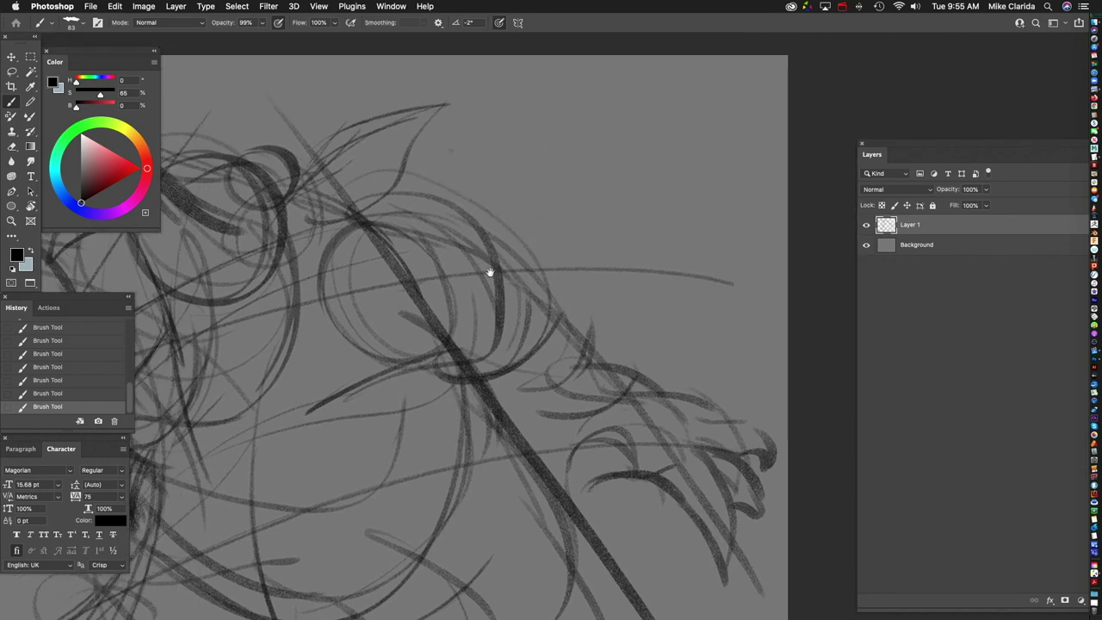
drag(365, 240, 406, 239)
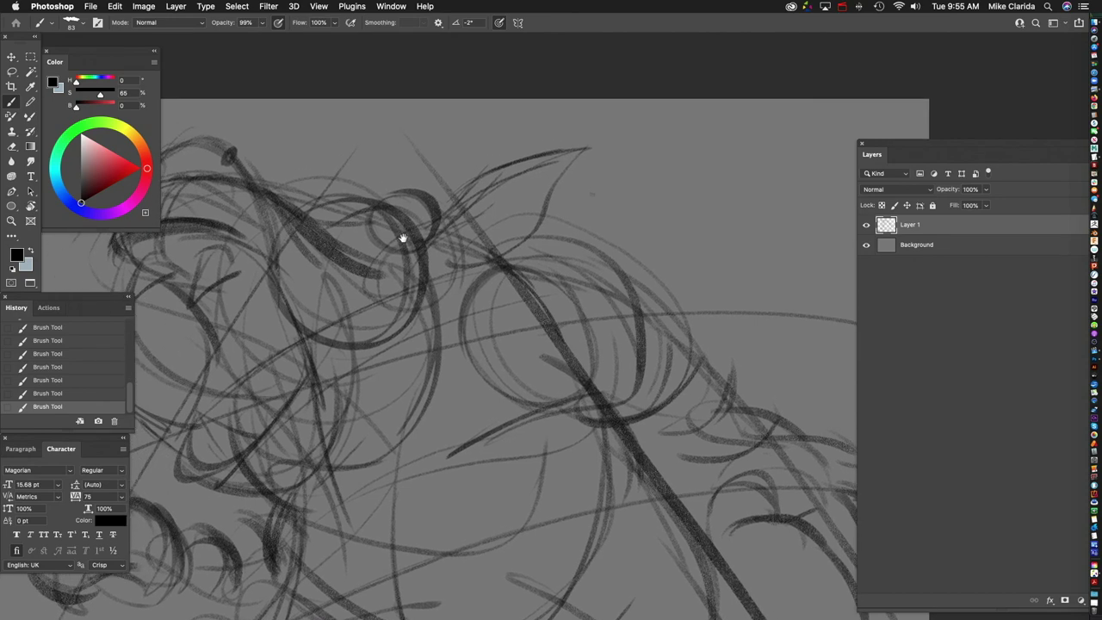
scroll(511, 199, up, 3)
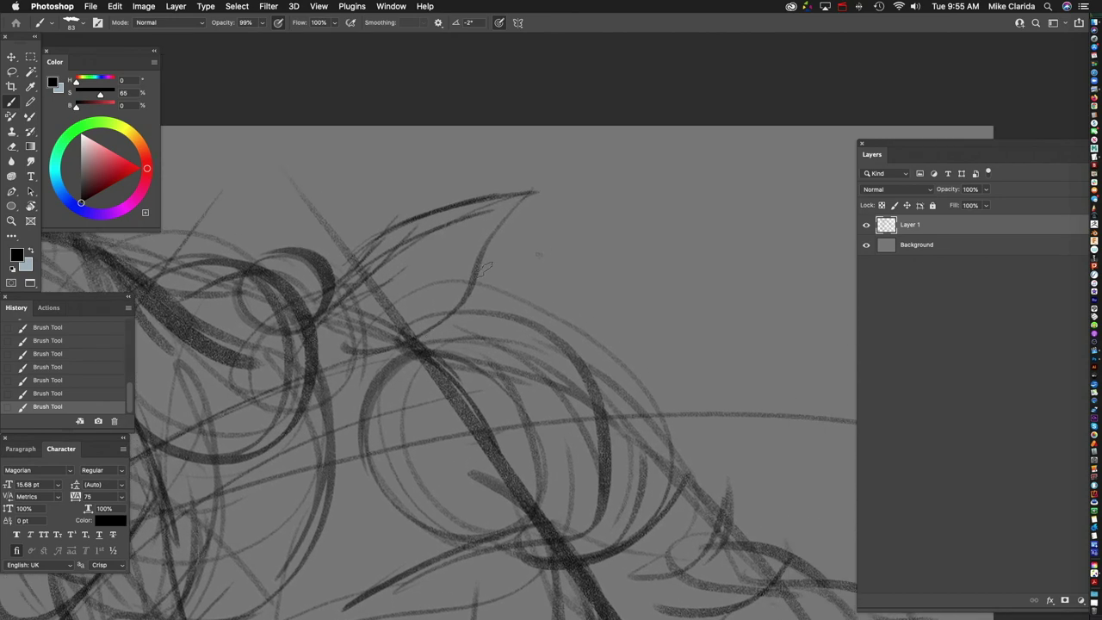
drag(498, 196, 457, 285)
mouse_move(353, 250)
mouse_down()
mouse_move(517, 194)
mouse_move(467, 204)
mouse_move(544, 187)
mouse_move(475, 286)
mouse_move(366, 338)
mouse_move(426, 231)
mouse_move(430, 297)
mouse_move(383, 413)
mouse_move(596, 341)
mouse_up()
mouse_move(439, 413)
mouse_down()
mouse_move(454, 356)
mouse_move(409, 358)
mouse_up()
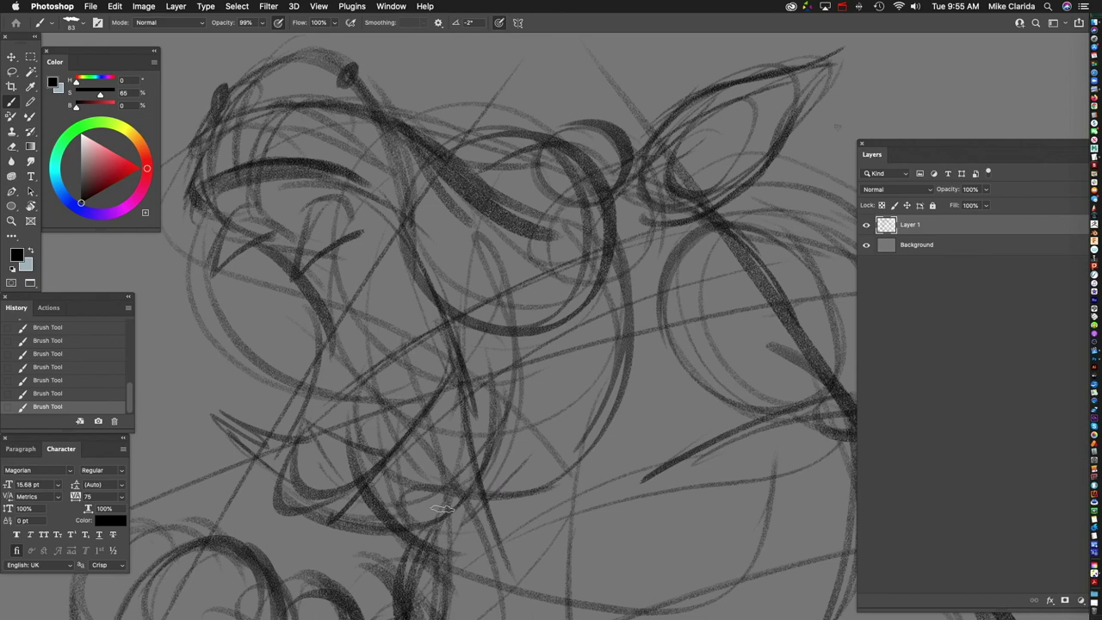
Step: Darken the clawed hand's inner left and lower-left sides with short strokes
scroll(394, 565, up, 5)
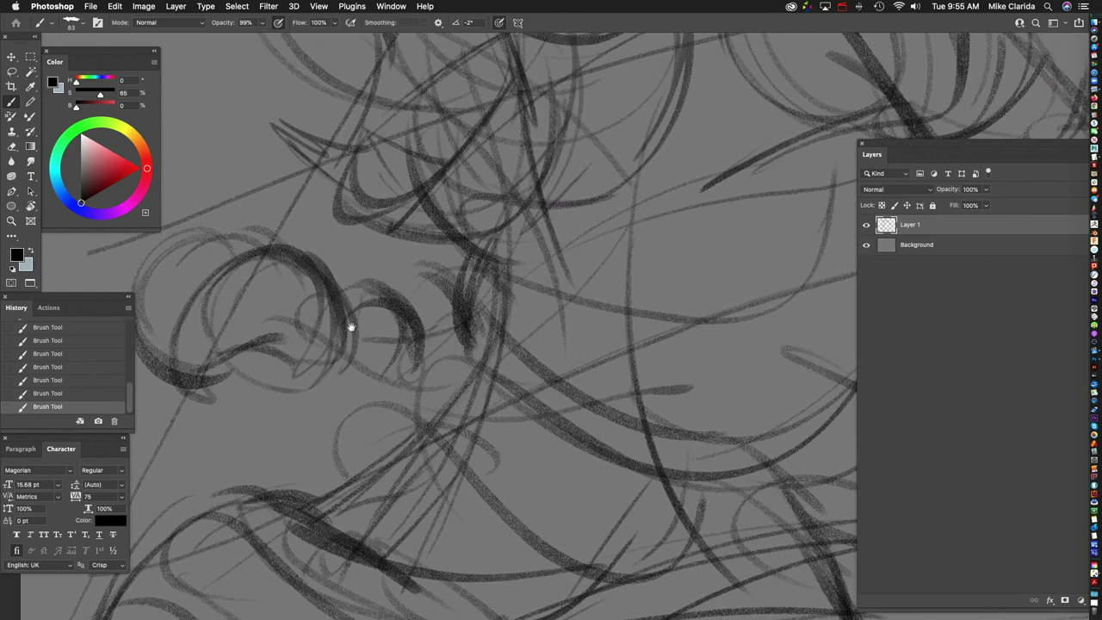
drag(351, 327, 401, 336)
drag(306, 301, 295, 382)
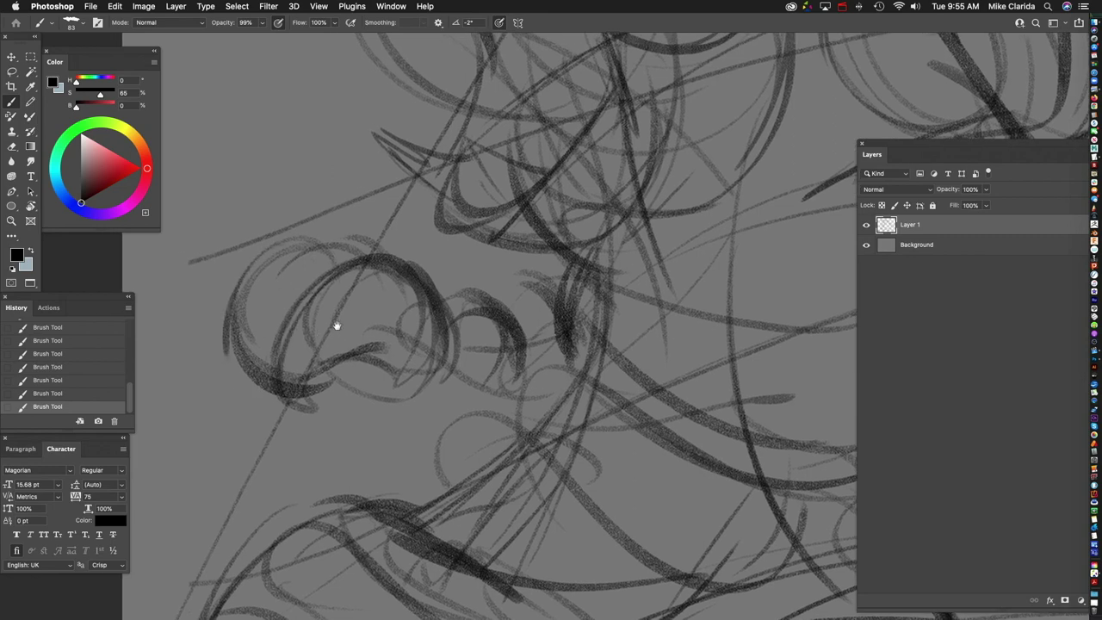
drag(336, 321, 375, 313)
drag(286, 267, 269, 353)
drag(274, 301, 288, 373)
mouse_move(307, 328)
mouse_down()
mouse_move(277, 357)
mouse_move(314, 405)
mouse_up()
drag(384, 291, 412, 331)
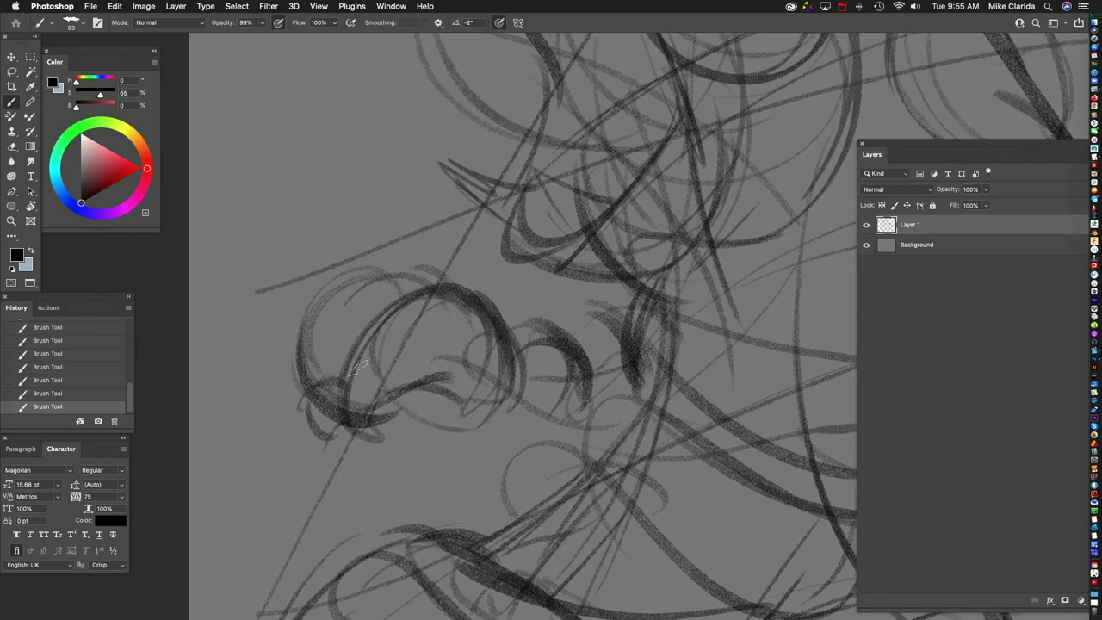
Step: Sketch and darken a curved arc left of the hand, then darken the top curls and left outline
mouse_move(315, 300)
mouse_down()
mouse_move(260, 333)
mouse_move(290, 297)
mouse_move(300, 317)
mouse_move(247, 345)
mouse_move(271, 314)
mouse_move(277, 354)
mouse_up()
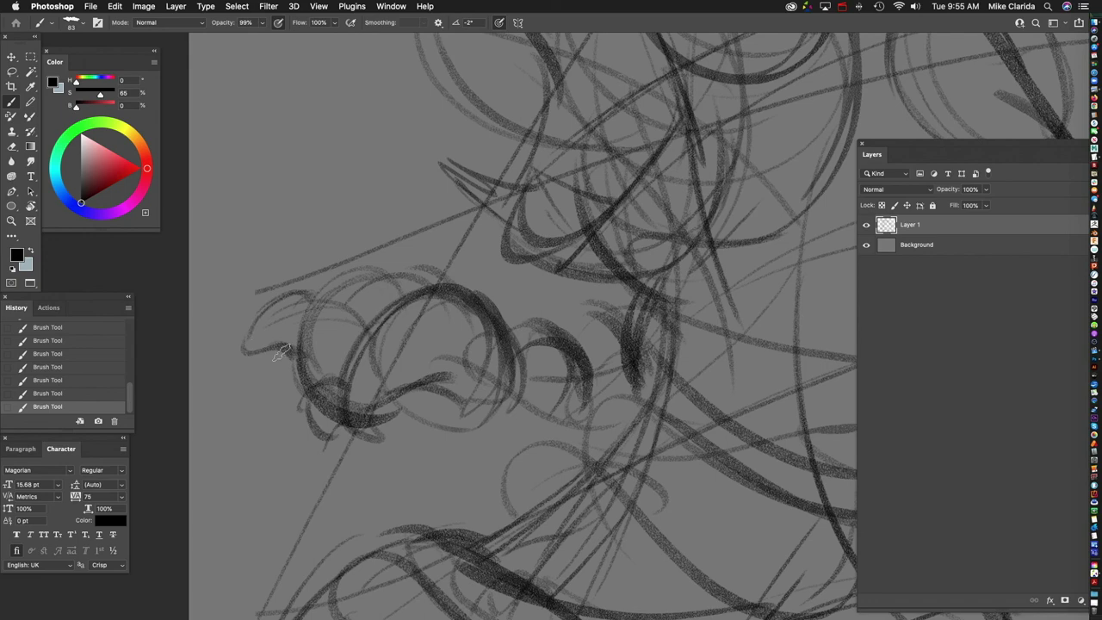
mouse_move(256, 313)
mouse_down()
mouse_move(460, 288)
mouse_move(412, 305)
mouse_move(324, 267)
mouse_move(327, 291)
mouse_move(297, 282)
mouse_up()
scroll(439, 303, up, 1)
scroll(439, 303, right, 1)
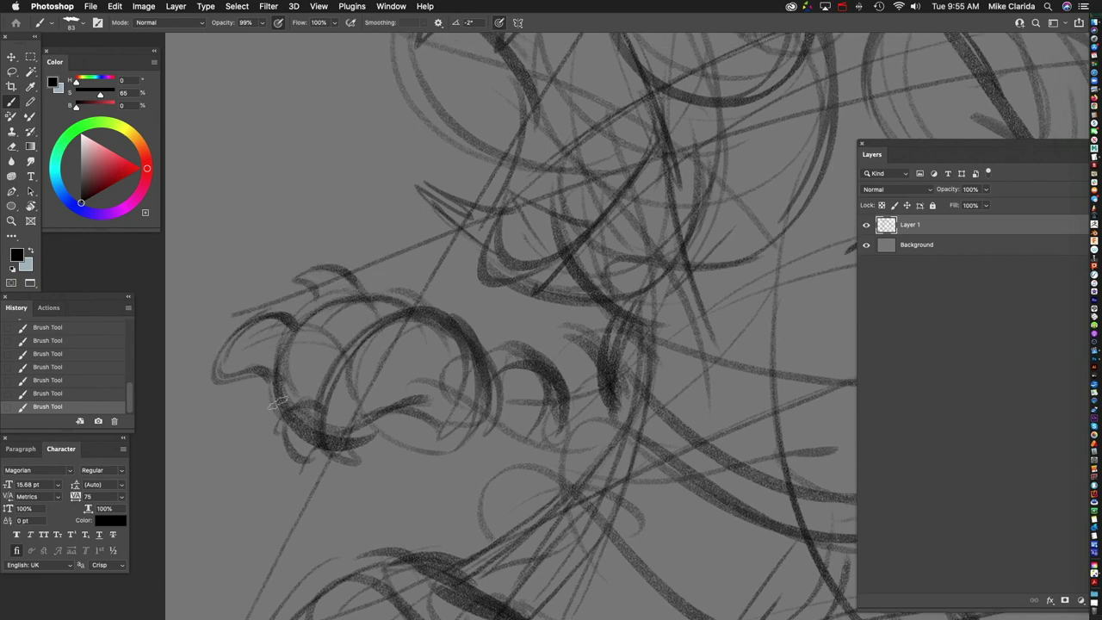
drag(277, 369, 275, 405)
scroll(401, 302, down, 5)
scroll(401, 302, right, 1)
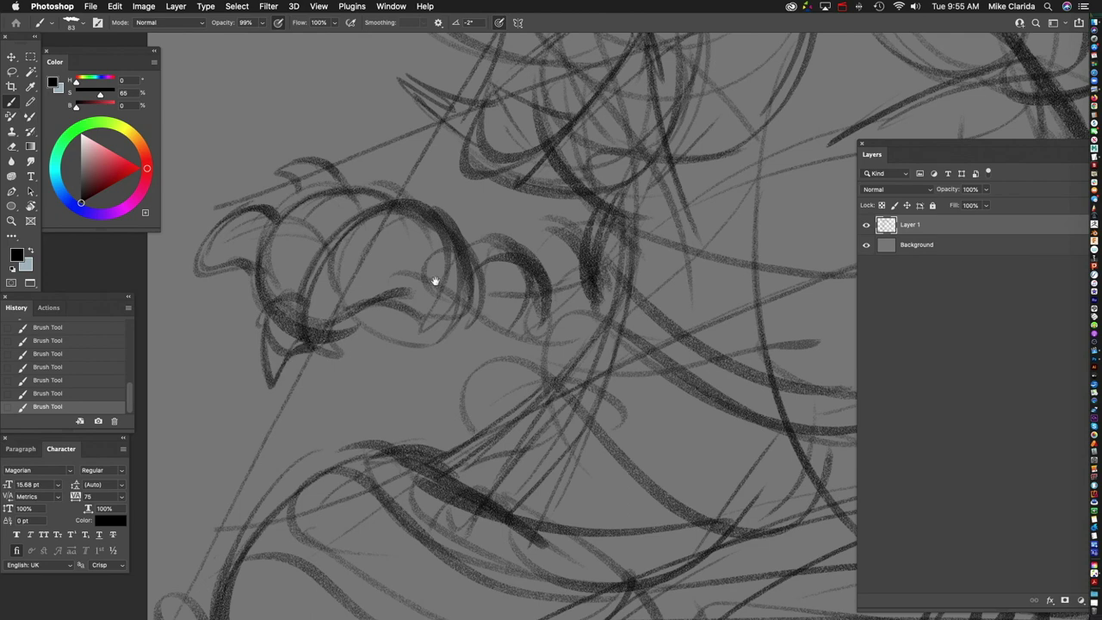
scroll(422, 276, right, 3)
scroll(422, 276, up, 1)
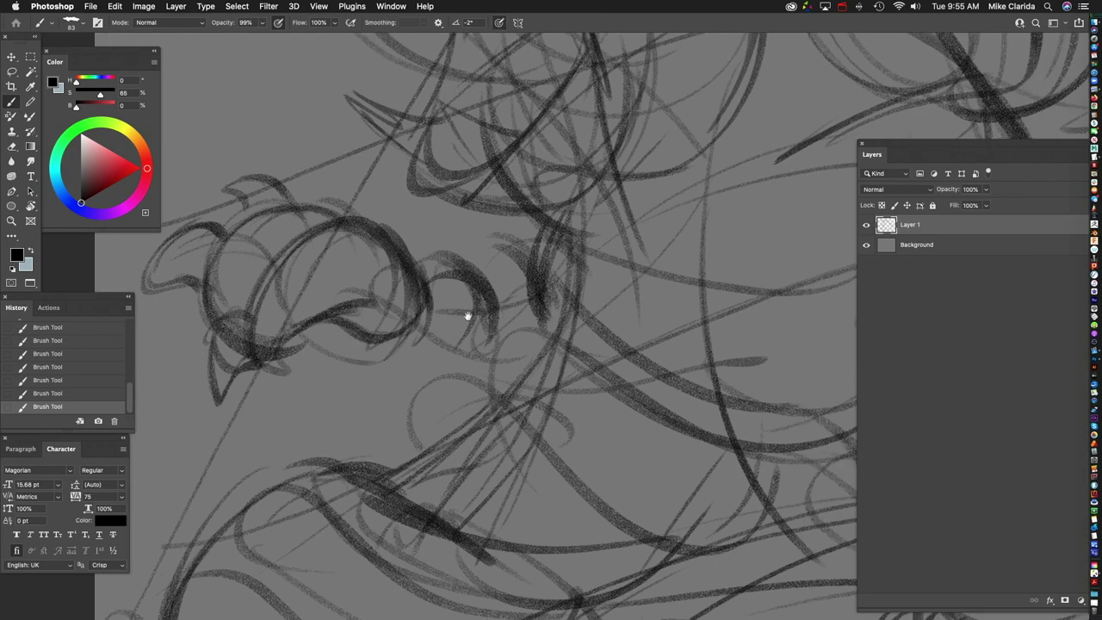
scroll(461, 327, left, 2)
scroll(460, 327, up, 1)
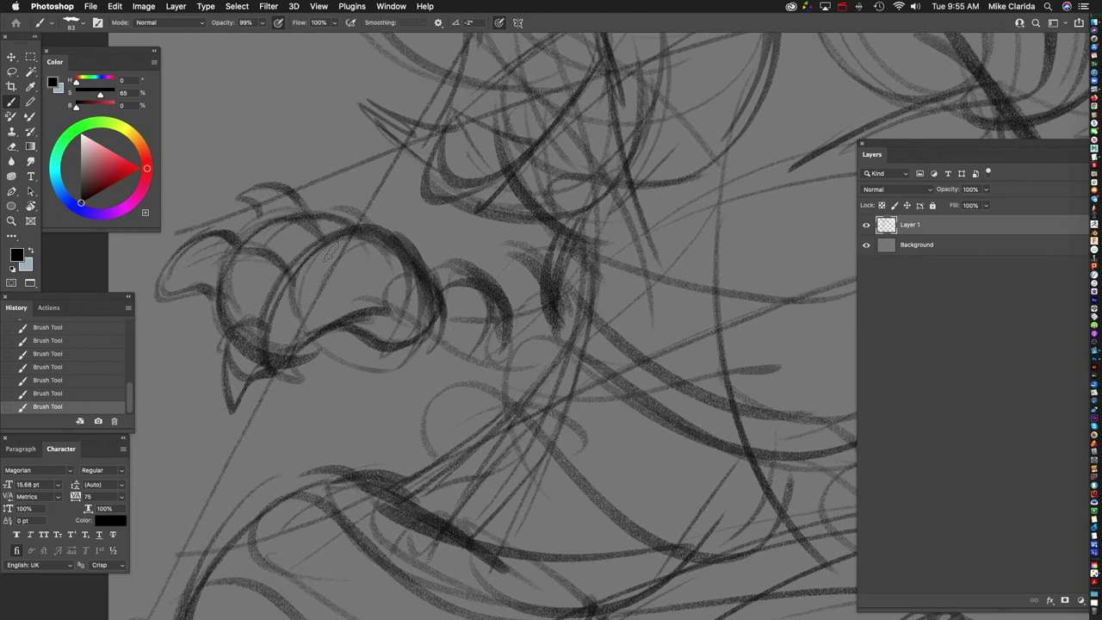
scroll(388, 249, left, 6)
scroll(388, 250, up, 2)
mouse_move(426, 251)
mouse_down()
mouse_move(372, 241)
mouse_move(388, 245)
mouse_move(370, 309)
mouse_move(314, 325)
mouse_move(294, 313)
mouse_move(343, 376)
mouse_up()
Step: Darken the curls and draw long curves sweeping down the belly to the feet
drag(368, 284, 346, 377)
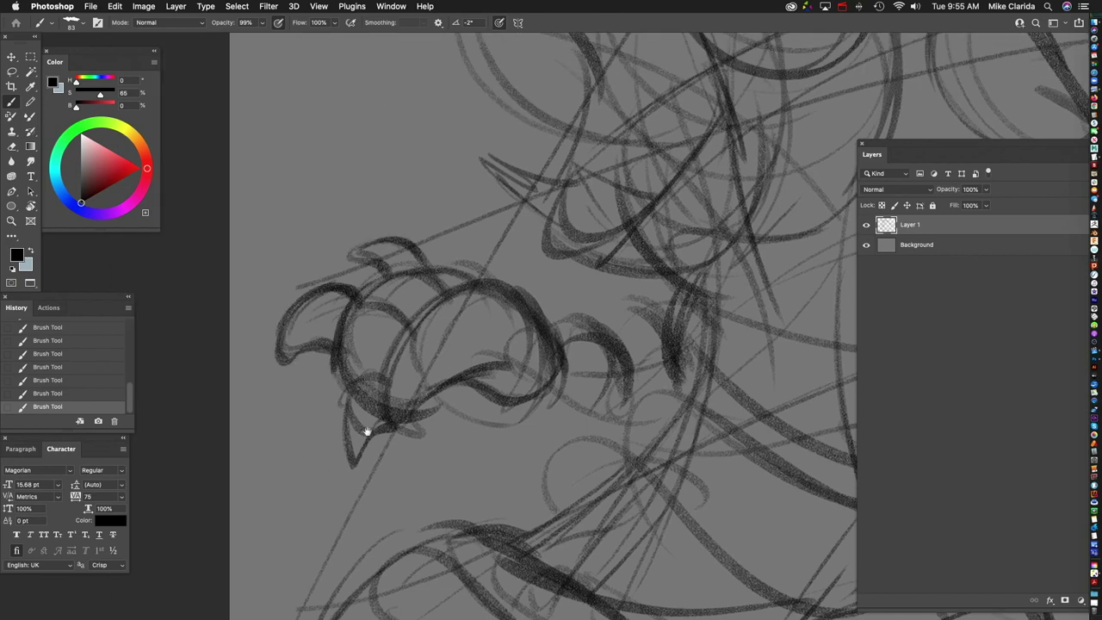
scroll(560, 368, down, 5)
drag(554, 368, 356, 401)
scroll(356, 401, up, 5)
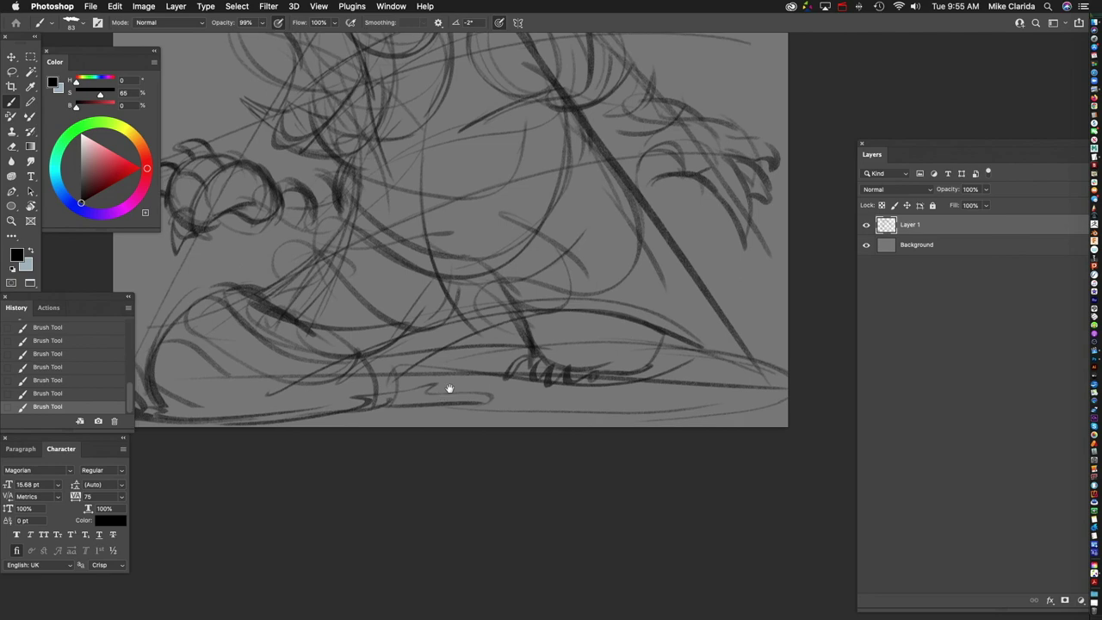
drag(438, 394, 324, 394)
mouse_move(475, 335)
mouse_down()
mouse_move(440, 335)
mouse_move(456, 346)
mouse_move(583, 336)
mouse_move(509, 342)
mouse_up()
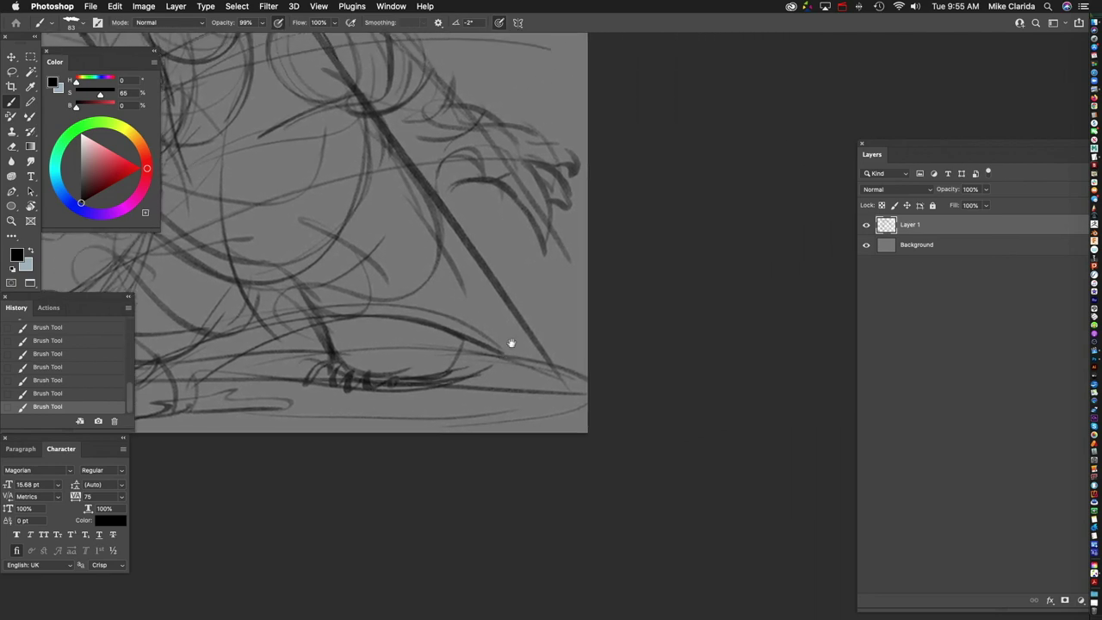
scroll(457, 348, up, 2)
mouse_move(399, 156)
mouse_down()
mouse_move(484, 321)
mouse_move(487, 367)
mouse_move(430, 377)
mouse_up()
scroll(428, 359, up, 5)
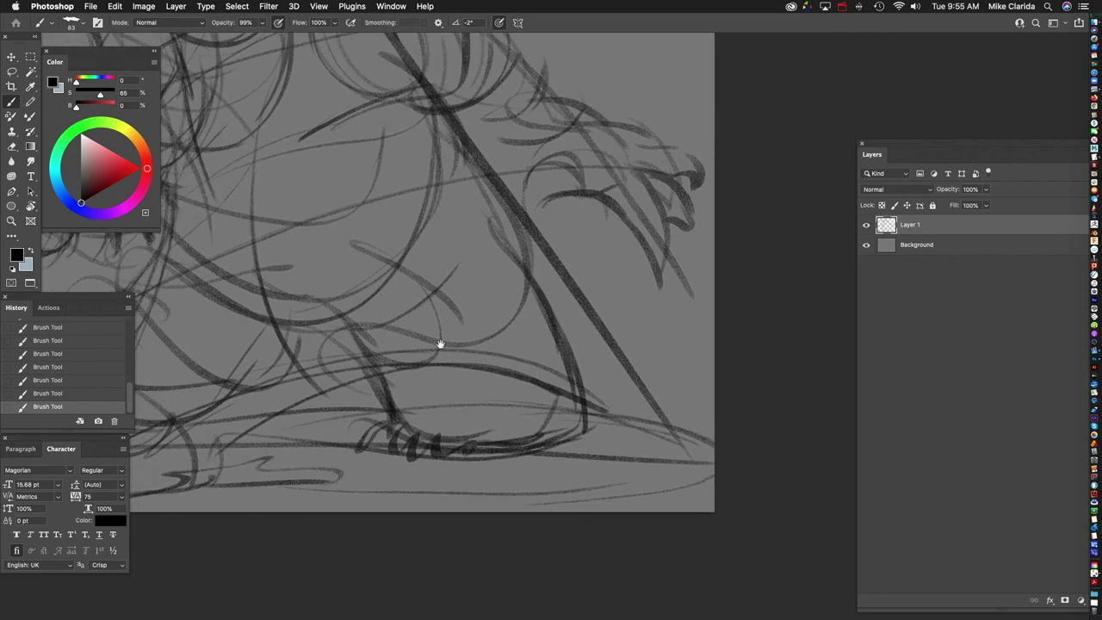
scroll(401, 362, up, 3)
mouse_move(309, 262)
mouse_down()
mouse_move(420, 409)
mouse_move(359, 381)
mouse_move(488, 420)
mouse_up()
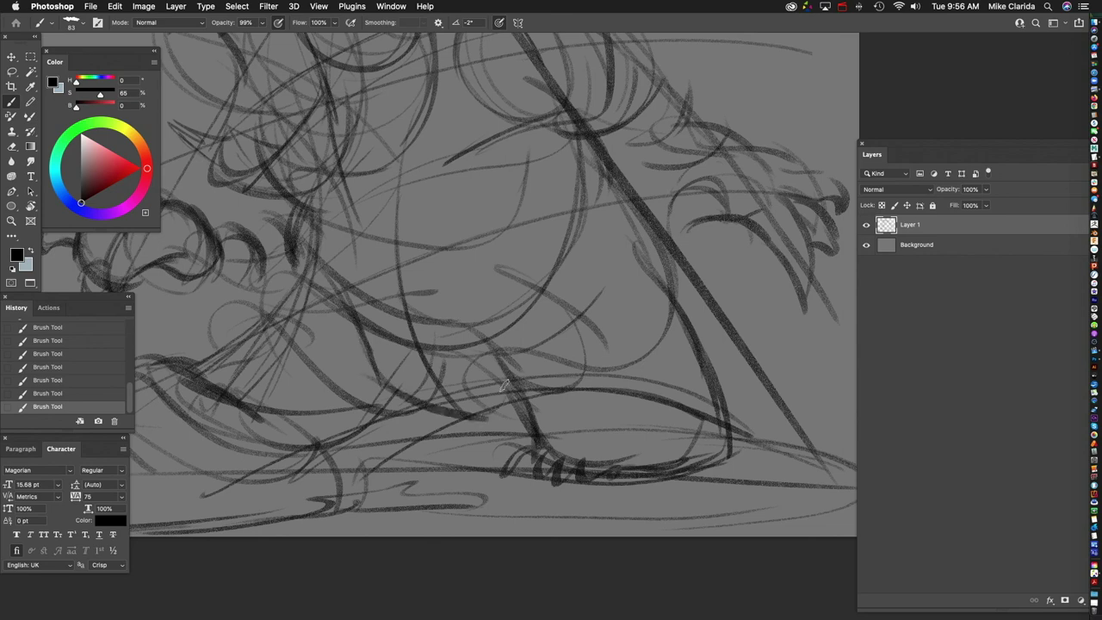
Step: Add short diagonal strokes across the chest and darken the lower body curve
drag(577, 263, 484, 312)
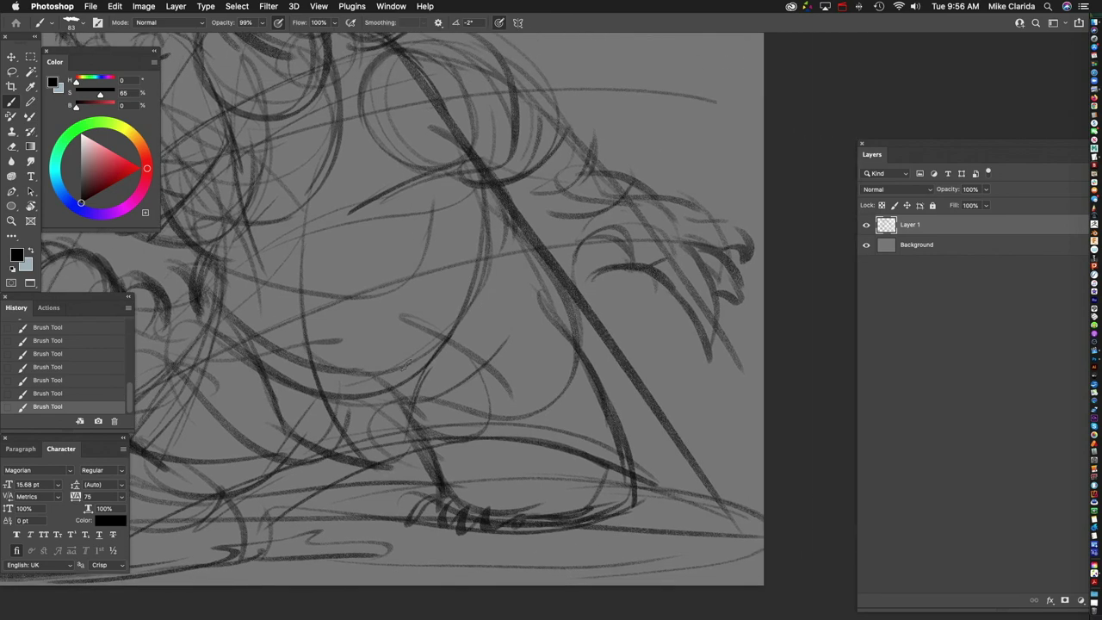
drag(405, 332, 482, 302)
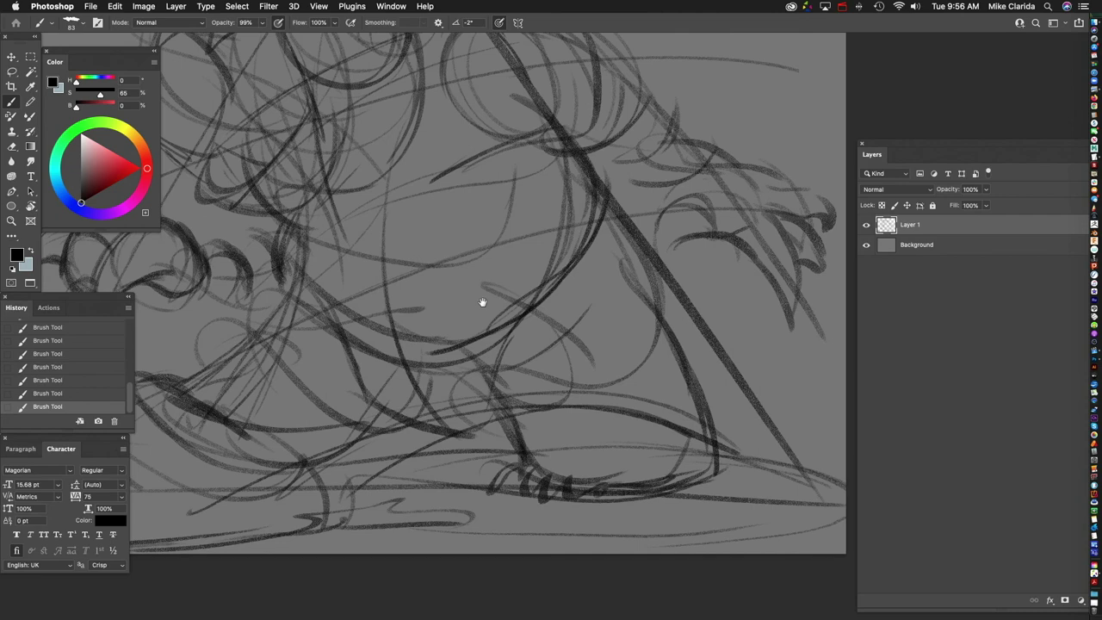
scroll(566, 296, down, 5)
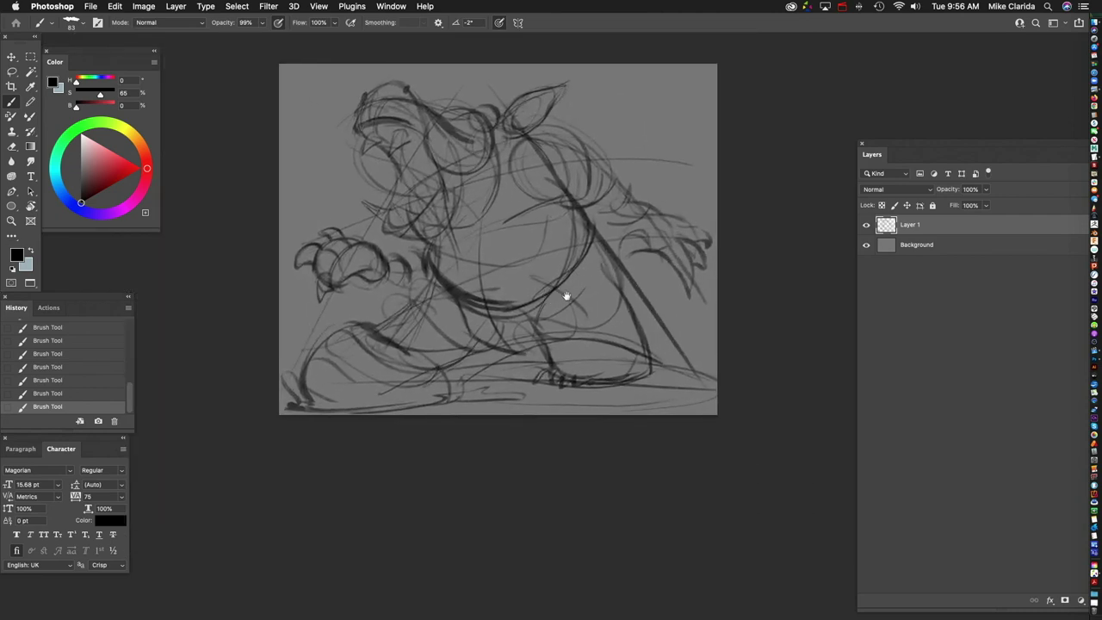
scroll(568, 293, up, 3)
scroll(573, 289, right, 3)
scroll(515, 330, up, 5)
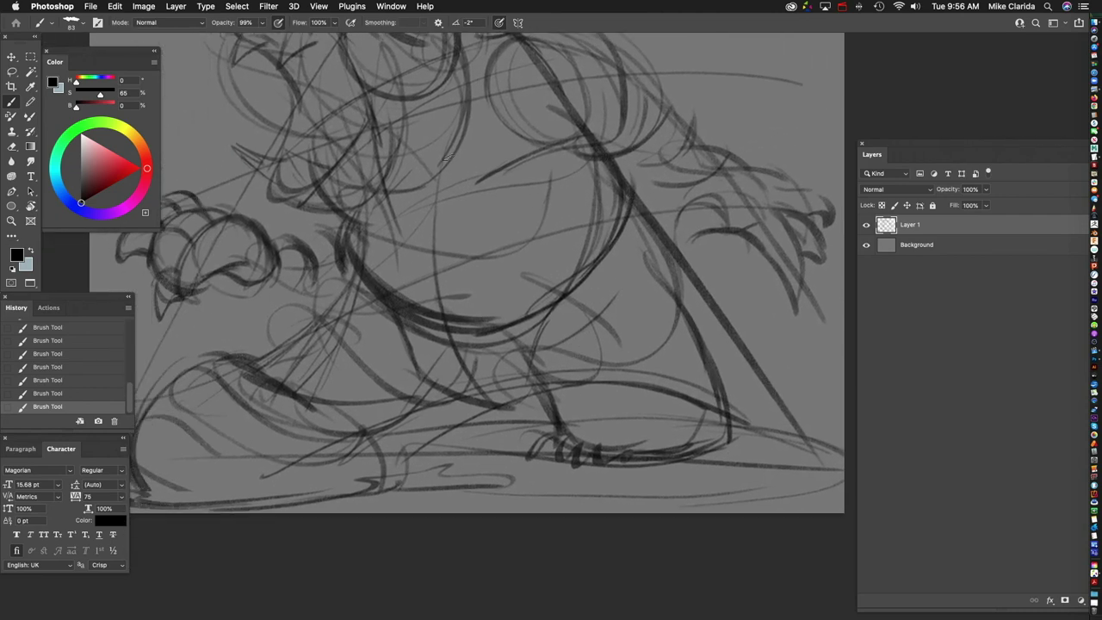
scroll(414, 284, down, 3)
scroll(414, 284, left, 3)
mouse_move(419, 216)
mouse_down()
mouse_move(366, 279)
mouse_move(377, 276)
mouse_up()
mouse_move(403, 232)
mouse_down()
mouse_move(343, 350)
mouse_move(374, 380)
mouse_move(401, 385)
mouse_up()
mouse_move(346, 362)
mouse_down()
mouse_move(404, 392)
mouse_move(478, 396)
mouse_move(388, 399)
mouse_up()
mouse_move(651, 355)
mouse_down()
mouse_move(586, 389)
mouse_move(536, 443)
mouse_move(484, 419)
mouse_up()
scroll(471, 410, down, 5)
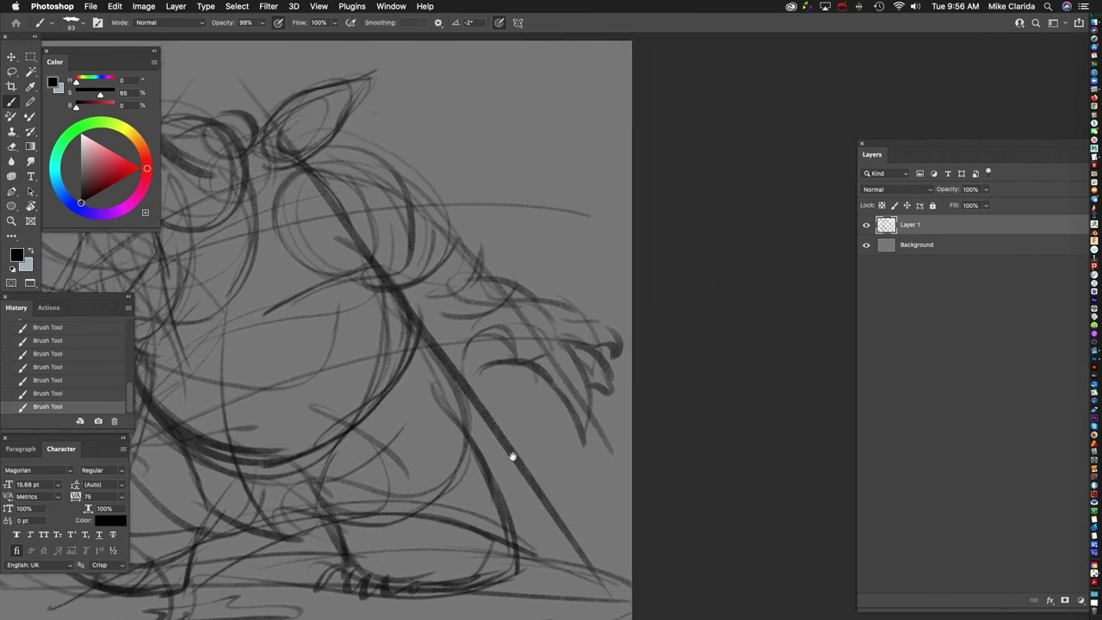
Step: Draw dark strokes around and across the creature's head curve
scroll(445, 352, up, 3)
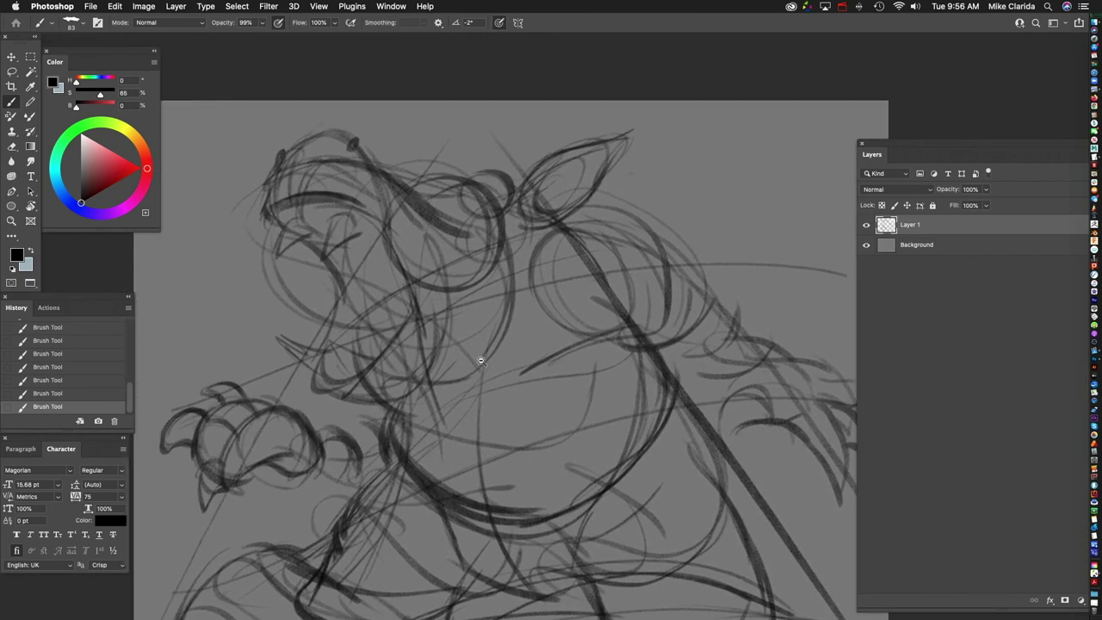
scroll(481, 361, up, 4)
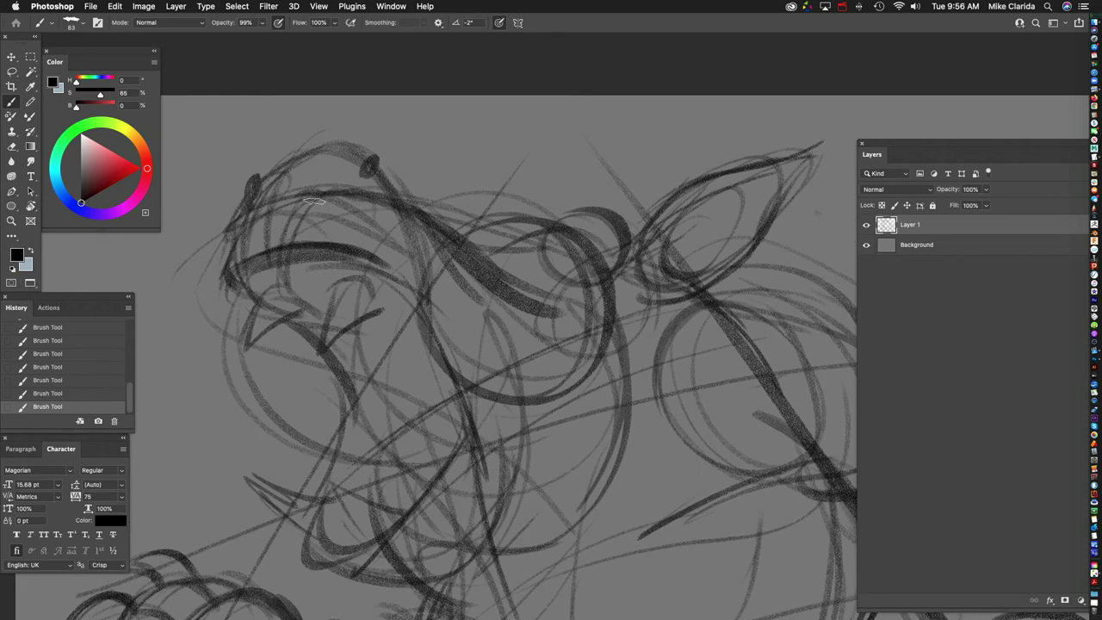
scroll(276, 250, left, 3)
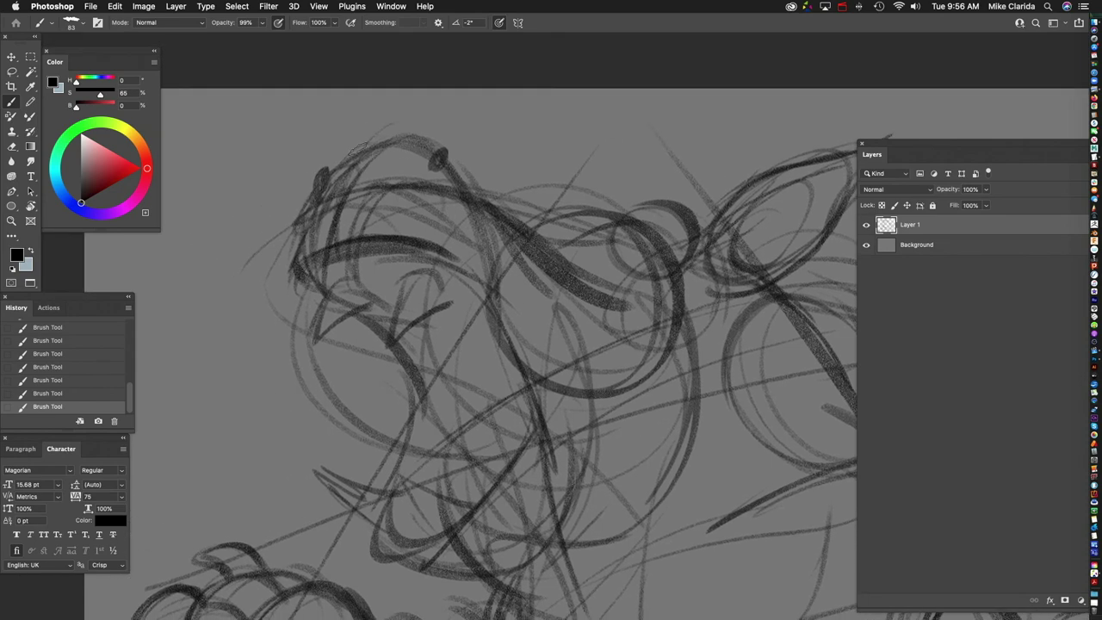
mouse_move(295, 238)
mouse_down()
mouse_move(310, 289)
mouse_move(437, 247)
mouse_up()
mouse_move(355, 284)
mouse_down()
mouse_move(464, 251)
mouse_move(521, 297)
mouse_up()
mouse_move(696, 349)
mouse_down()
mouse_move(498, 314)
mouse_move(412, 216)
mouse_up()
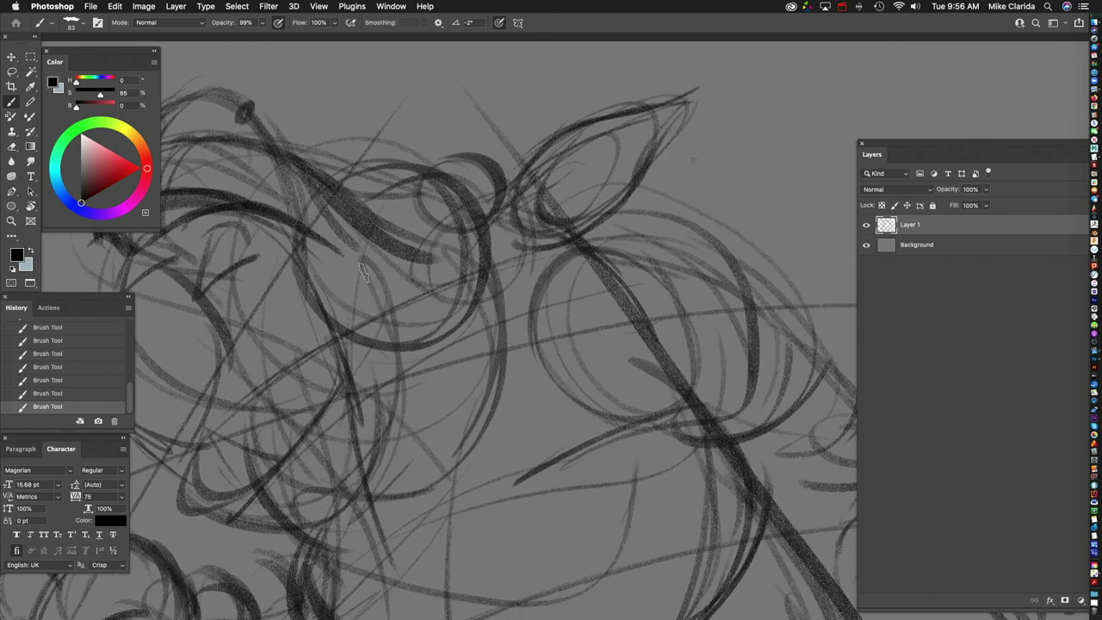
Step: Draw a dark looping eye, darken its top and shade the pupil inside
drag(376, 413, 485, 246)
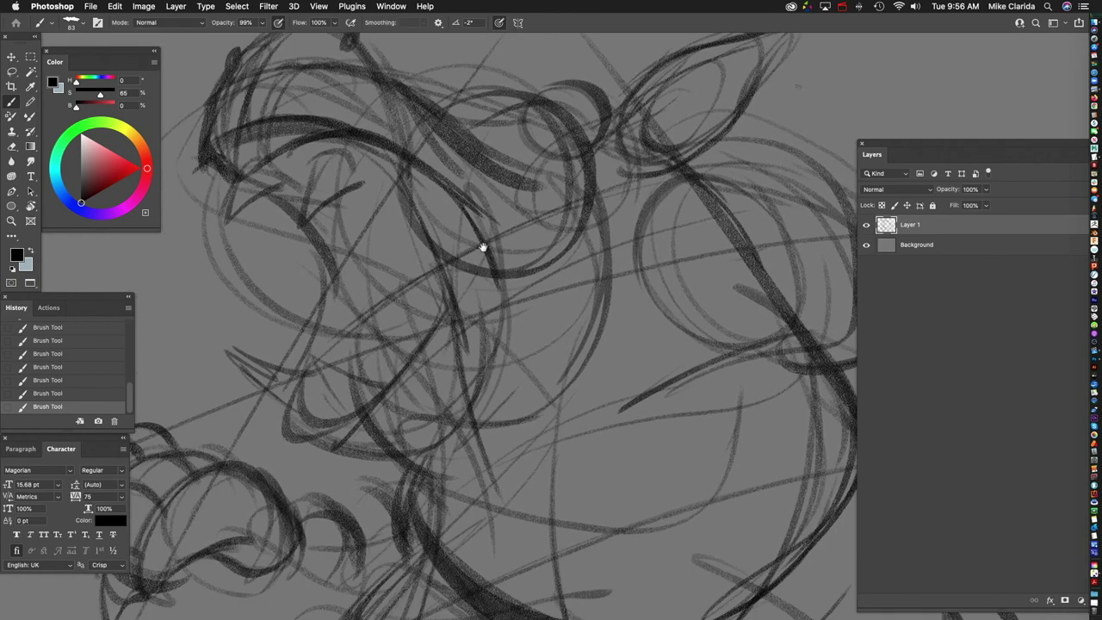
drag(340, 409, 352, 452)
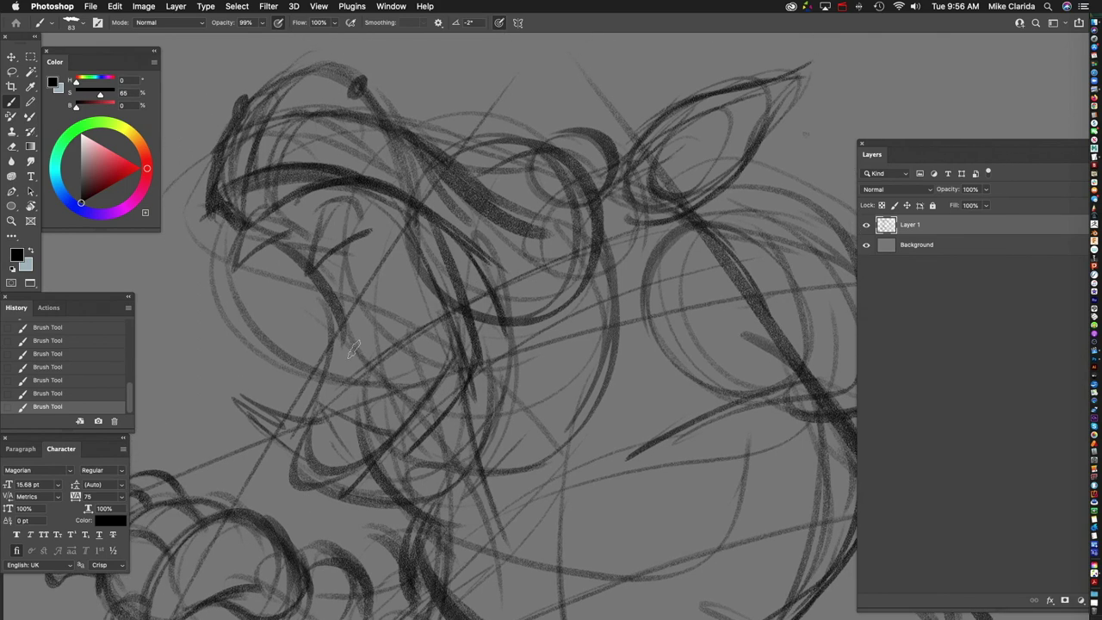
scroll(403, 329, up, 5)
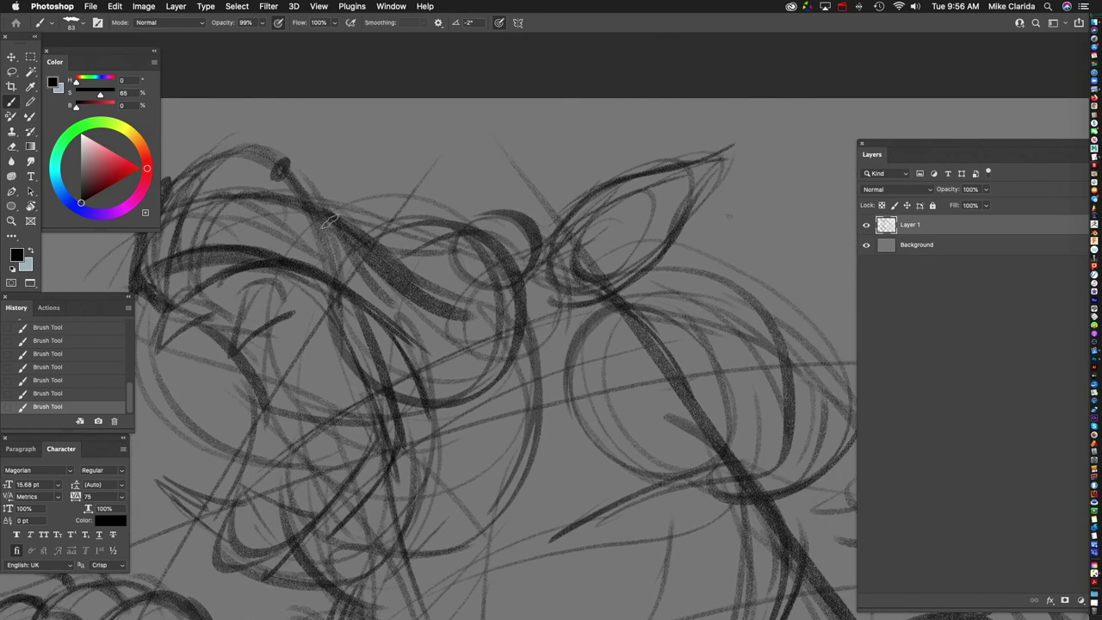
scroll(579, 372, down, 5)
drag(568, 379, 419, 363)
scroll(445, 408, up, 3)
drag(456, 290, 511, 376)
scroll(497, 342, up, 5)
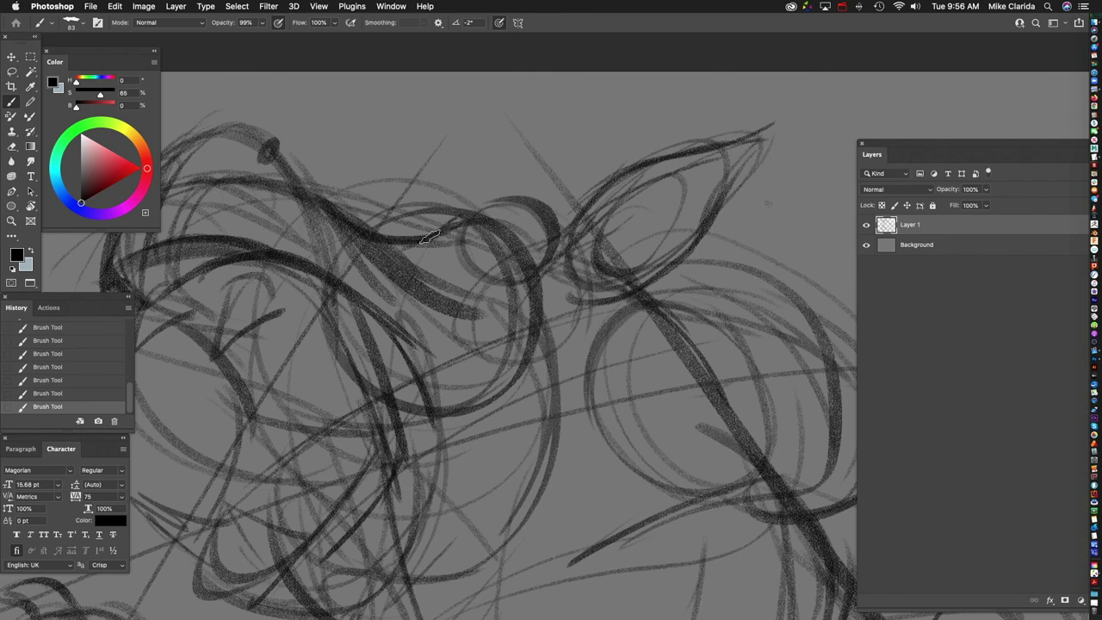
mouse_move(496, 195)
mouse_down()
mouse_move(537, 281)
mouse_move(465, 206)
mouse_move(484, 293)
mouse_move(439, 277)
mouse_up()
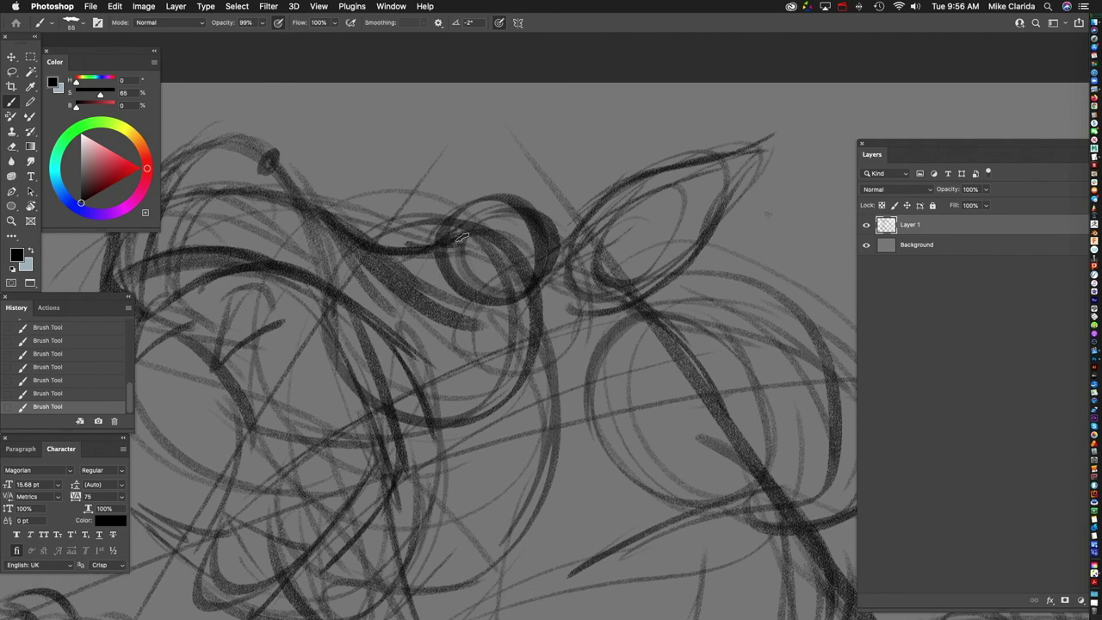
mouse_move(479, 224)
mouse_down()
mouse_move(541, 246)
mouse_move(547, 267)
mouse_up()
mouse_move(477, 242)
mouse_down()
mouse_move(439, 250)
mouse_move(507, 271)
mouse_move(489, 260)
mouse_move(546, 237)
mouse_move(475, 245)
mouse_up()
scroll(553, 363, down, 5)
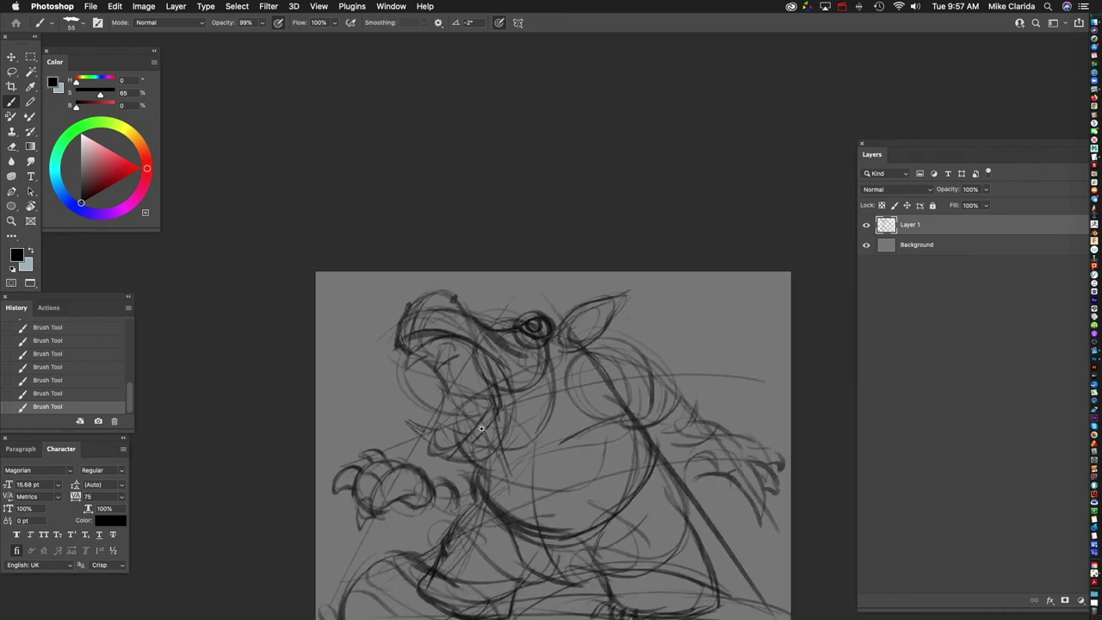
scroll(441, 230, up, 5)
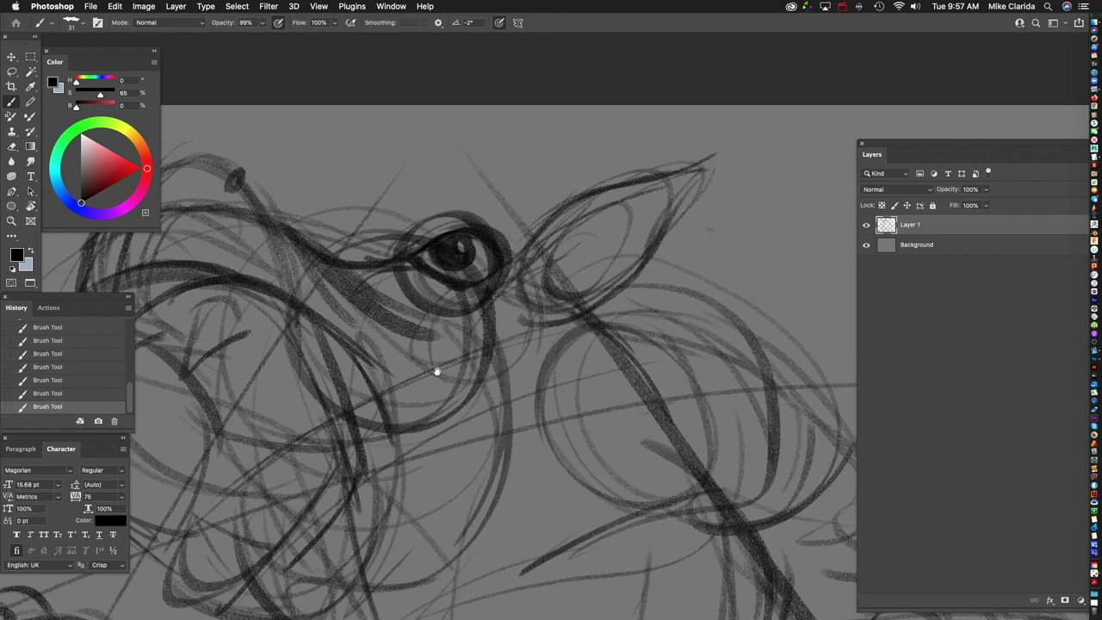
Step: With the brush at size 50, darken the eye's outer corner and sketch strokes up the ear
scroll(436, 371, up, 3)
scroll(394, 291, up, 1)
key(bracketright)
key(bracketright)
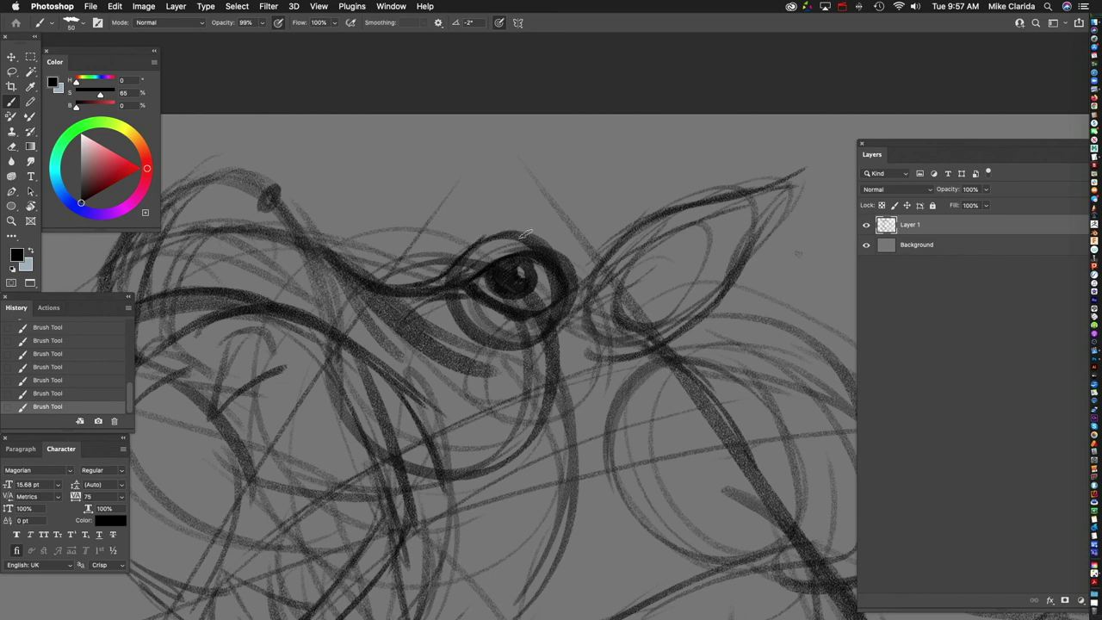
scroll(509, 261, right, 5)
scroll(382, 294, left, 1)
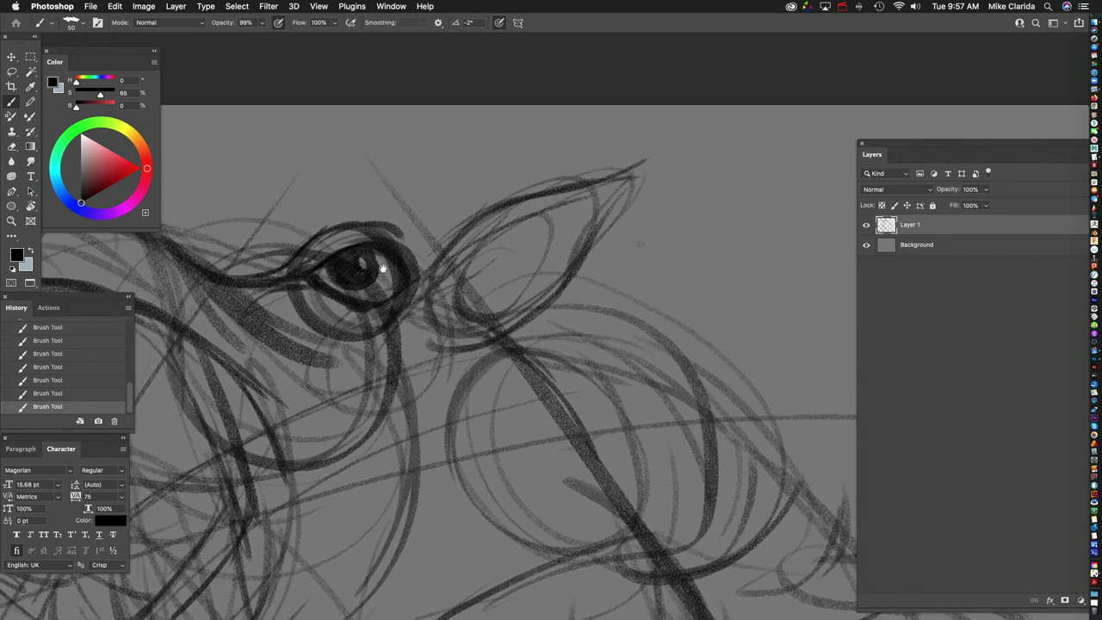
mouse_move(427, 272)
mouse_down()
mouse_move(465, 299)
mouse_move(527, 303)
mouse_move(508, 263)
mouse_move(515, 223)
mouse_up()
mouse_move(482, 258)
mouse_down()
mouse_move(516, 206)
mouse_move(517, 234)
mouse_up()
drag(434, 288, 503, 249)
drag(482, 255, 644, 229)
drag(509, 234, 703, 225)
Step: Erase stray marks at the ear tip and outline the ear's top and bottom edges
drag(636, 259, 572, 287)
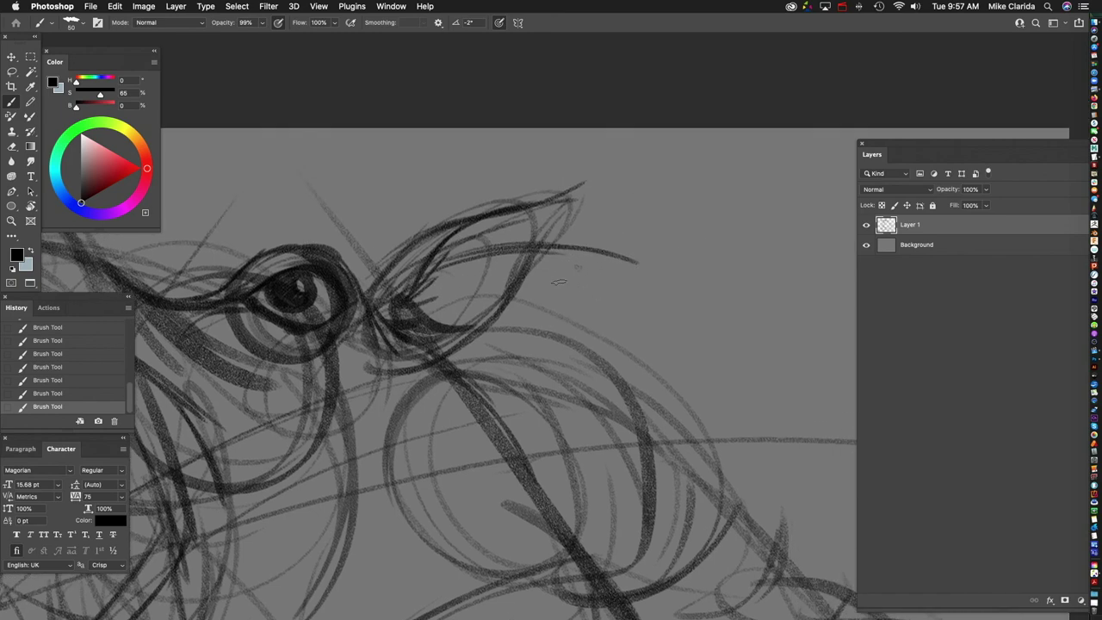
mouse_move(561, 220)
mouse_down()
mouse_move(465, 226)
mouse_move(381, 258)
mouse_up()
drag(370, 296, 499, 233)
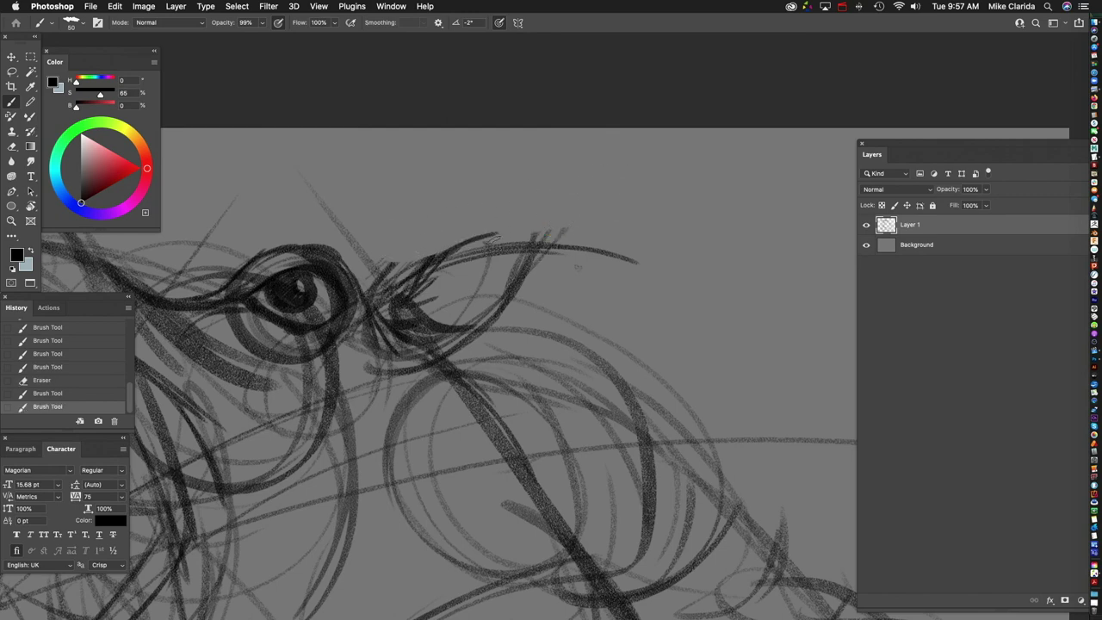
drag(521, 274, 516, 264)
drag(431, 248, 621, 215)
mouse_move(525, 228)
mouse_down()
mouse_move(568, 320)
mouse_move(477, 329)
mouse_up()
drag(426, 297, 542, 318)
drag(469, 314, 593, 282)
Step: Undo a stray ear-tip mark, draw the inner-ear curve and darken the ear's edges
key(super+z)
mouse_move(626, 248)
mouse_down()
mouse_move(587, 260)
mouse_move(607, 277)
mouse_move(505, 320)
mouse_up()
mouse_move(551, 221)
mouse_down()
mouse_move(637, 203)
mouse_move(628, 246)
mouse_up()
mouse_move(372, 273)
mouse_down()
mouse_move(457, 228)
mouse_move(541, 219)
mouse_up()
mouse_move(503, 358)
mouse_down()
mouse_move(676, 320)
mouse_move(757, 323)
mouse_up()
drag(477, 233, 396, 250)
Step: Darken the arc over the head, the head's left outline and the snout's upper edge
scroll(402, 278, left, 5)
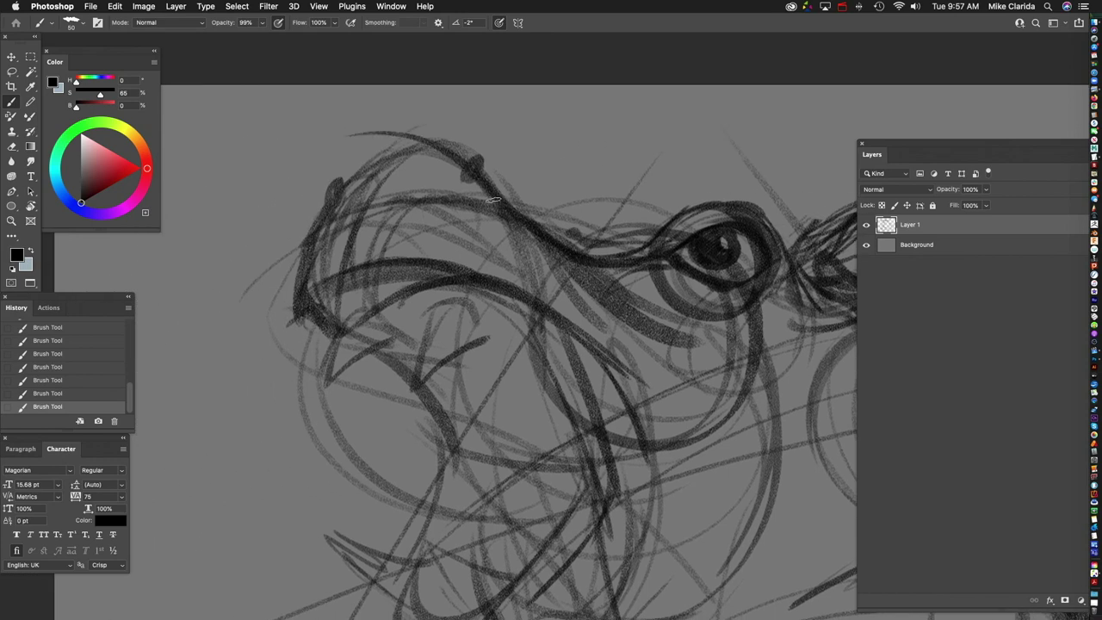
drag(487, 163, 515, 325)
mouse_move(540, 255)
mouse_down()
mouse_move(522, 292)
mouse_move(394, 119)
mouse_move(319, 155)
mouse_up()
mouse_move(371, 110)
mouse_down()
mouse_move(262, 197)
mouse_move(238, 271)
mouse_up()
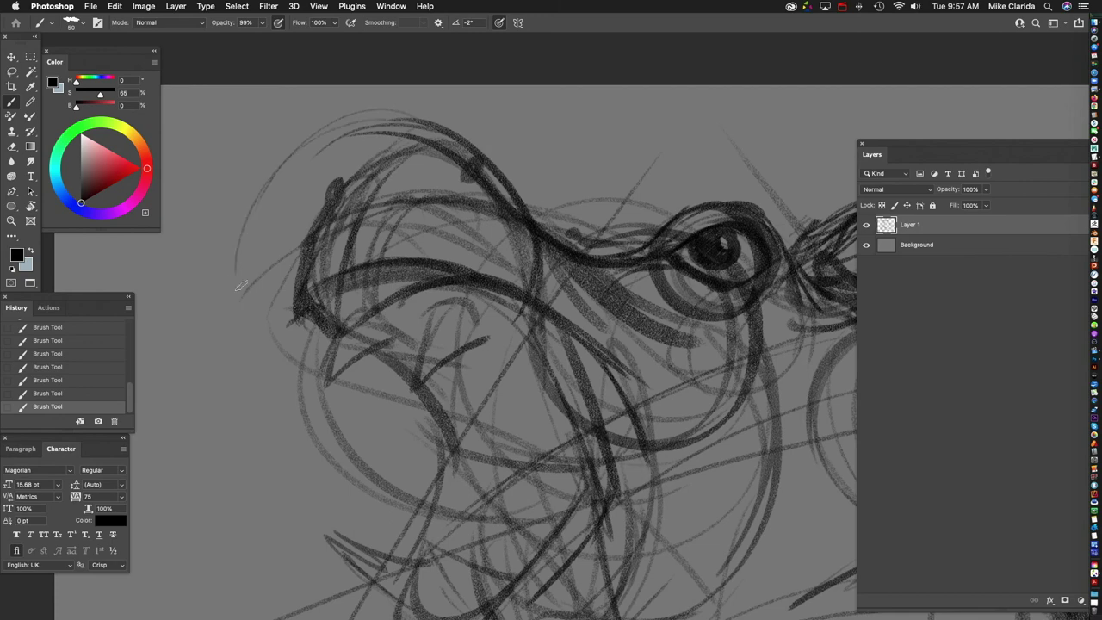
drag(485, 165, 269, 186)
drag(270, 185, 250, 289)
drag(259, 218, 310, 329)
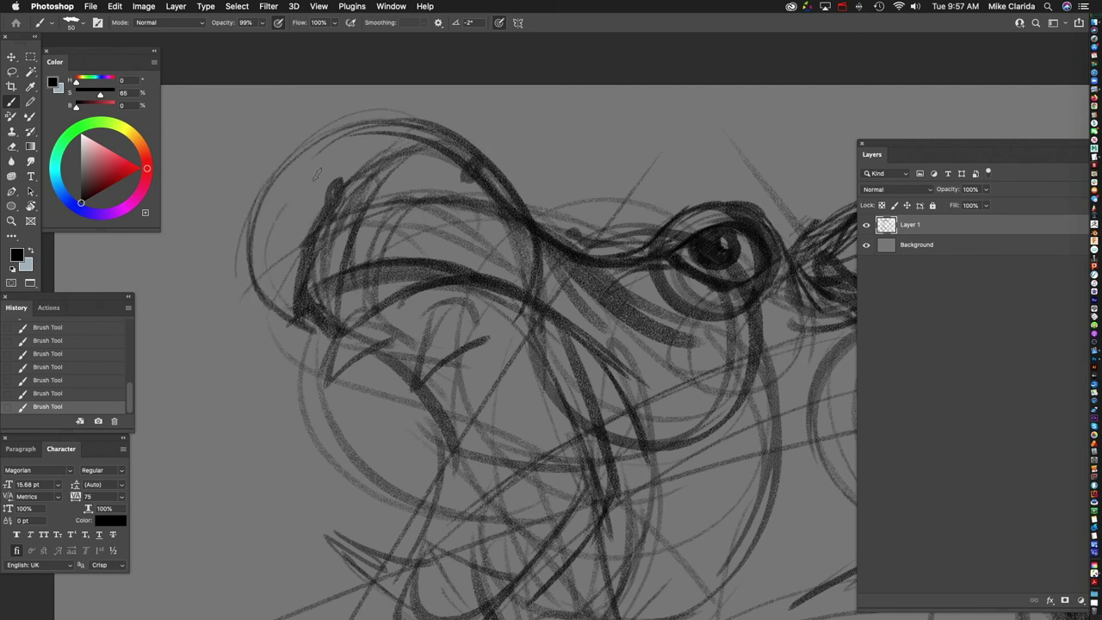
mouse_move(292, 172)
mouse_down()
mouse_move(269, 267)
mouse_move(317, 325)
mouse_move(425, 274)
mouse_move(345, 176)
mouse_up()
scroll(249, 277, down, 5)
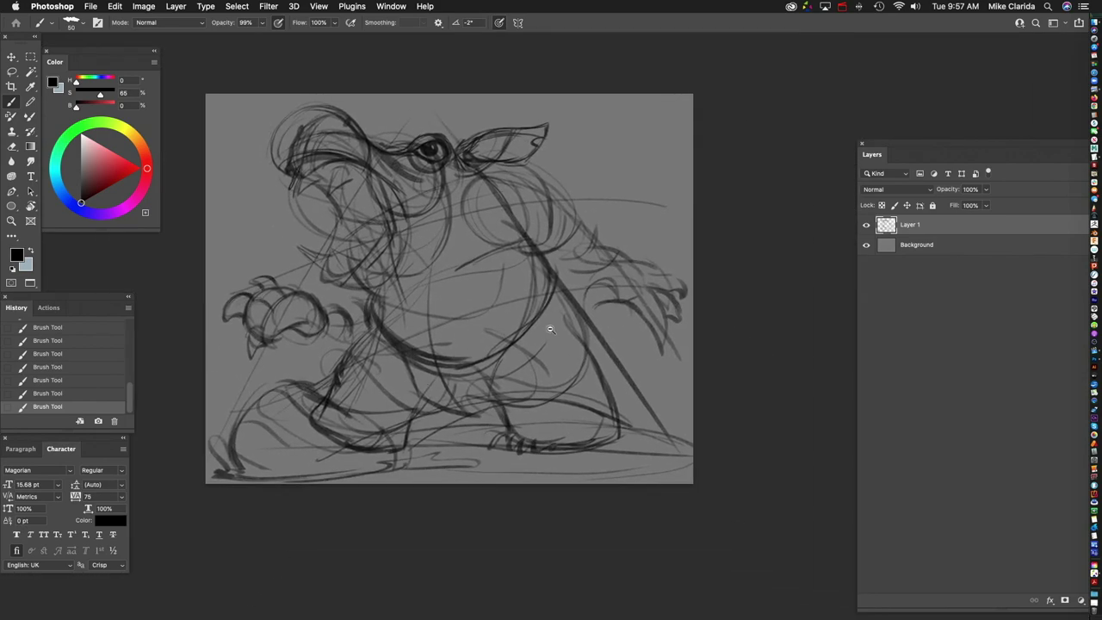
Step: With a size 144 brush, draw a dark line from the ear down toward the cheek
scroll(539, 336, up, 6)
scroll(543, 364, down, 3)
scroll(546, 389, down, 3)
scroll(402, 253, up, 6)
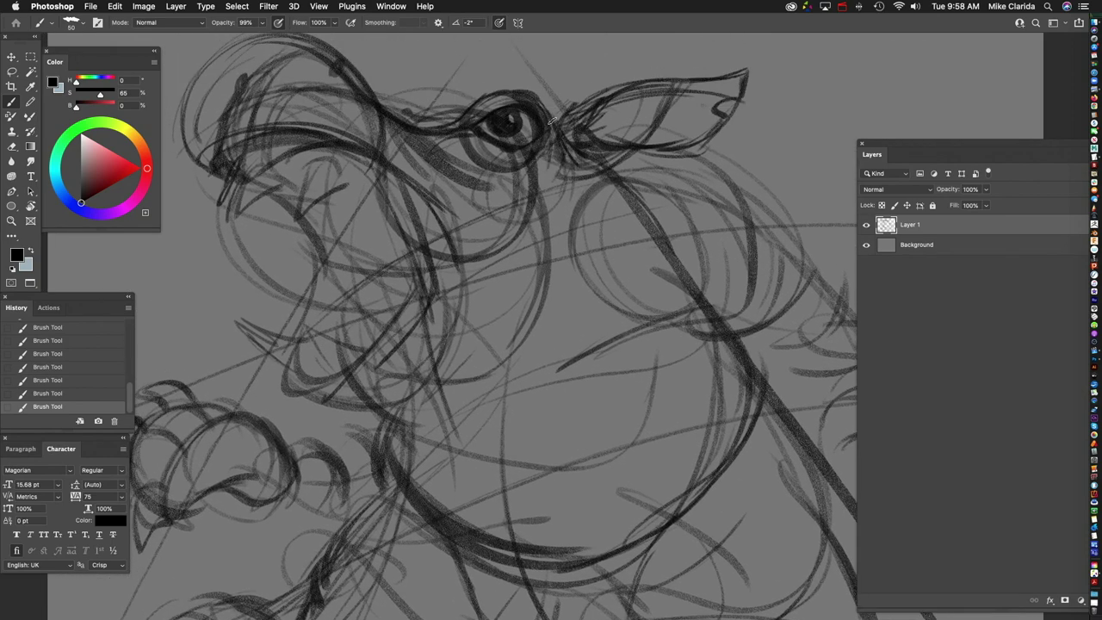
drag(600, 185, 542, 187)
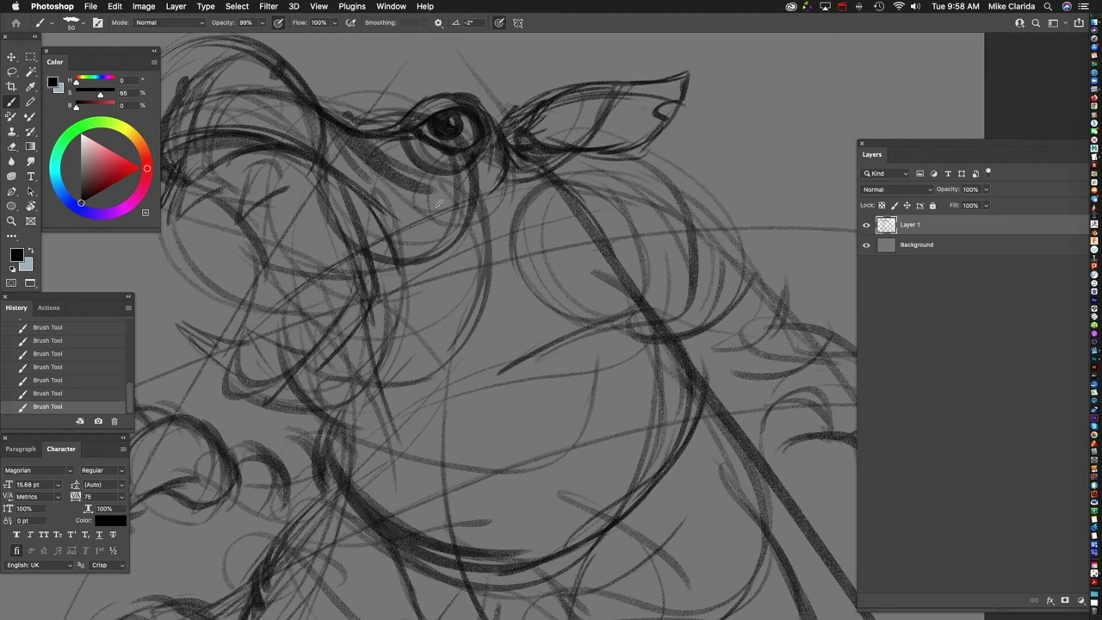
drag(582, 136, 490, 216)
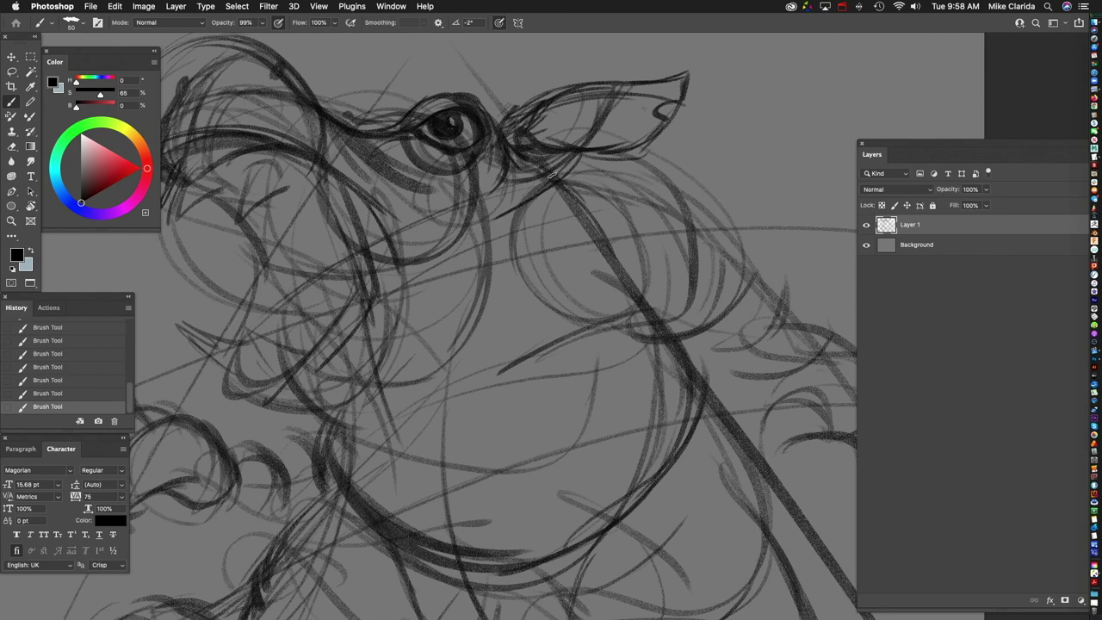
mouse_move(564, 166)
mouse_down()
mouse_move(529, 232)
mouse_move(546, 299)
mouse_move(610, 308)
mouse_up()
Step: Trace over the curves beside the paw to darken its upper and lower knuckle curves
scroll(610, 308, down, 10)
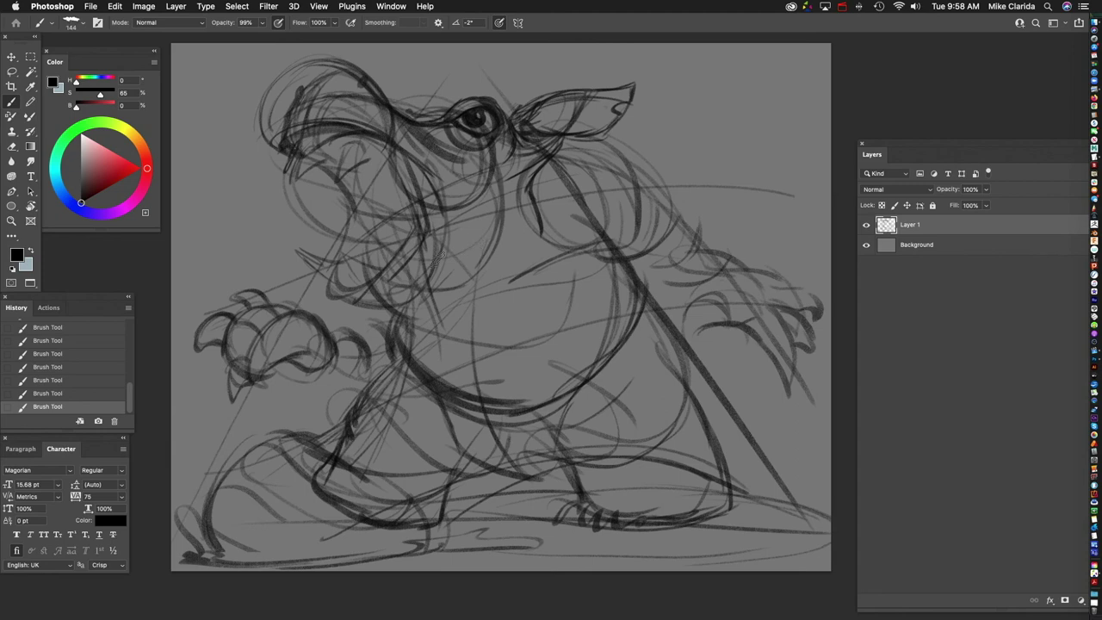
scroll(641, 269, right, 3)
scroll(641, 269, down, 1)
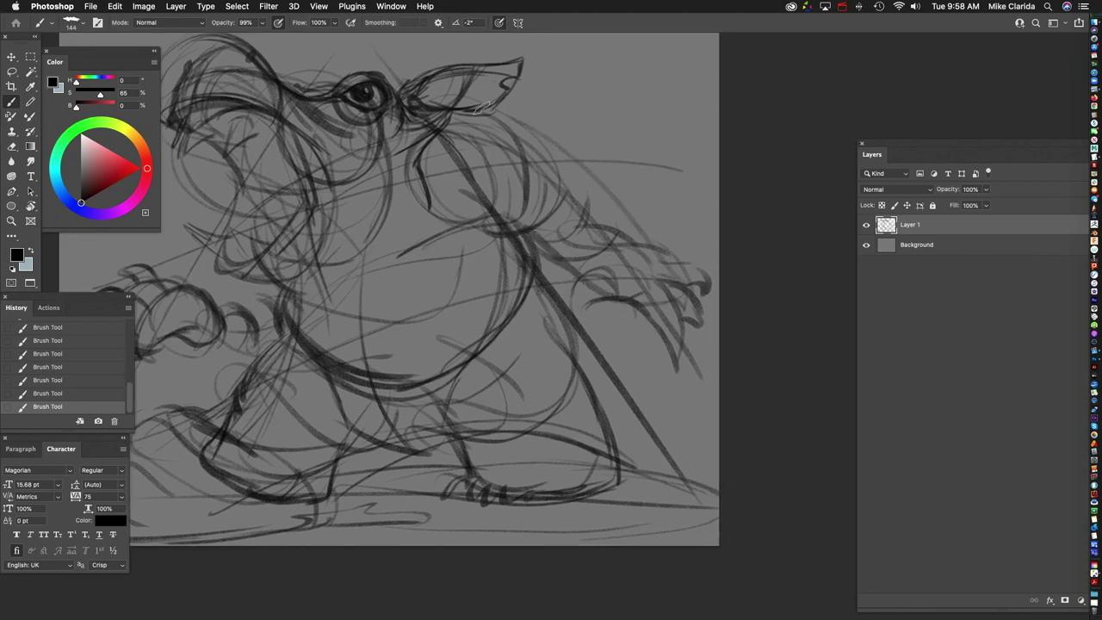
scroll(531, 133, left, 1)
scroll(531, 133, up, 1)
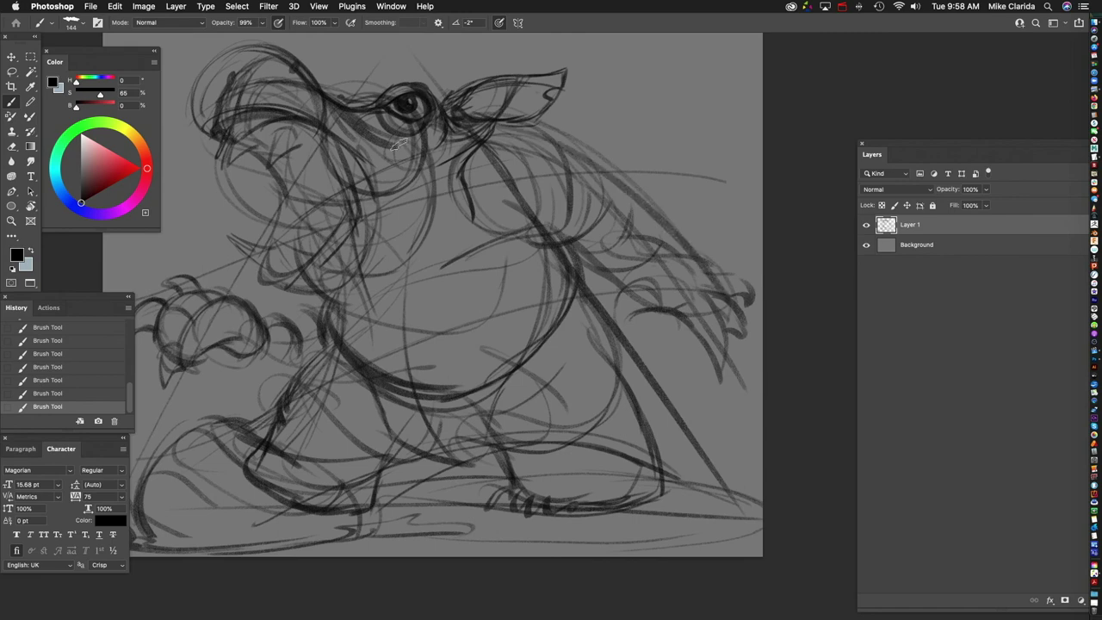
scroll(255, 319, up, 5)
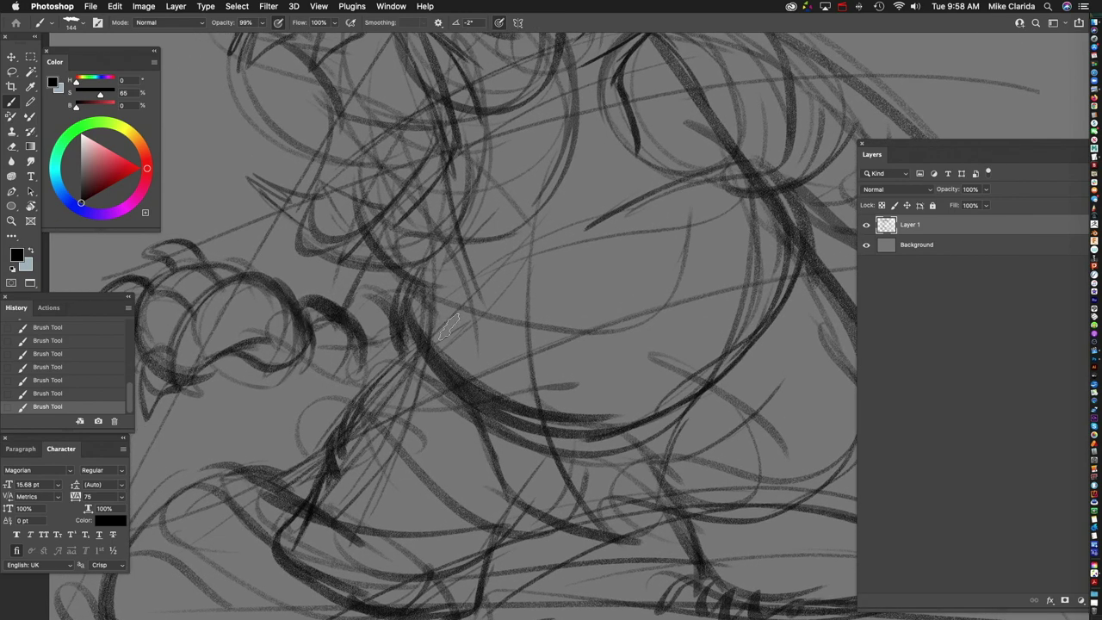
mouse_move(370, 362)
mouse_down()
mouse_move(305, 297)
mouse_move(259, 286)
mouse_move(321, 300)
mouse_move(309, 303)
mouse_up()
mouse_move(231, 332)
mouse_down()
mouse_move(295, 374)
mouse_move(243, 387)
mouse_move(299, 326)
mouse_move(284, 333)
mouse_move(317, 366)
mouse_move(301, 376)
mouse_move(315, 297)
mouse_move(316, 360)
mouse_up()
scroll(316, 360, down, 5)
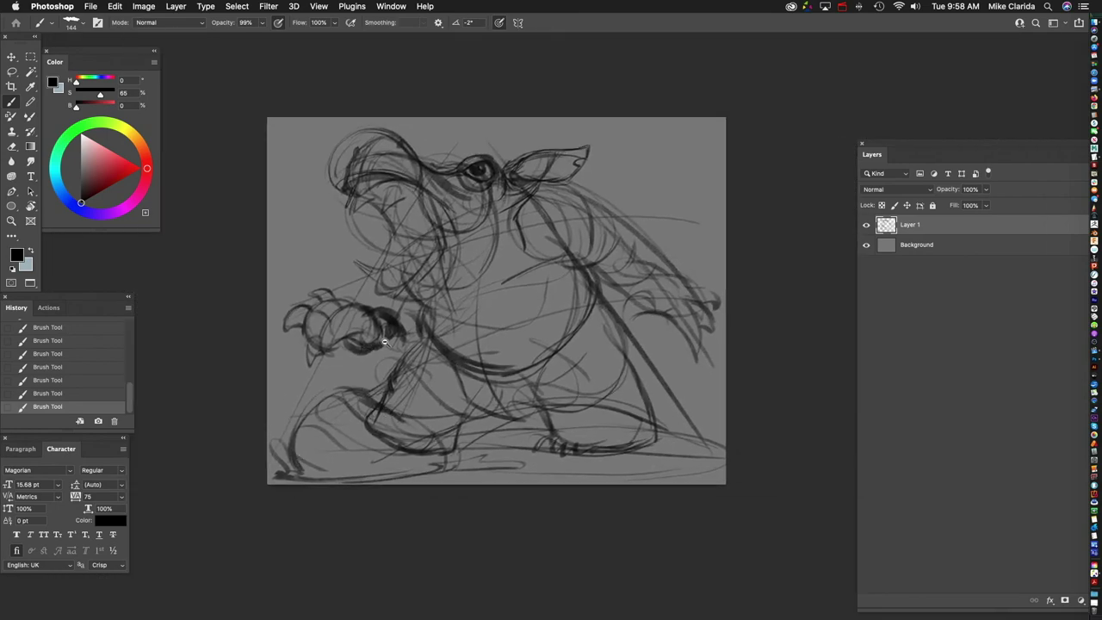
Step: Shrink the brush to 90 and darken short strokes along the leg toward the foot
scroll(376, 344, up, 5)
key(bracketleft)
key(bracketleft)
key(bracketleft)
mouse_move(473, 244)
mouse_down()
mouse_move(422, 251)
mouse_move(461, 345)
mouse_move(602, 211)
mouse_up()
mouse_move(608, 270)
mouse_down()
mouse_move(392, 384)
mouse_move(526, 245)
mouse_up()
drag(297, 319, 379, 331)
drag(379, 399, 386, 314)
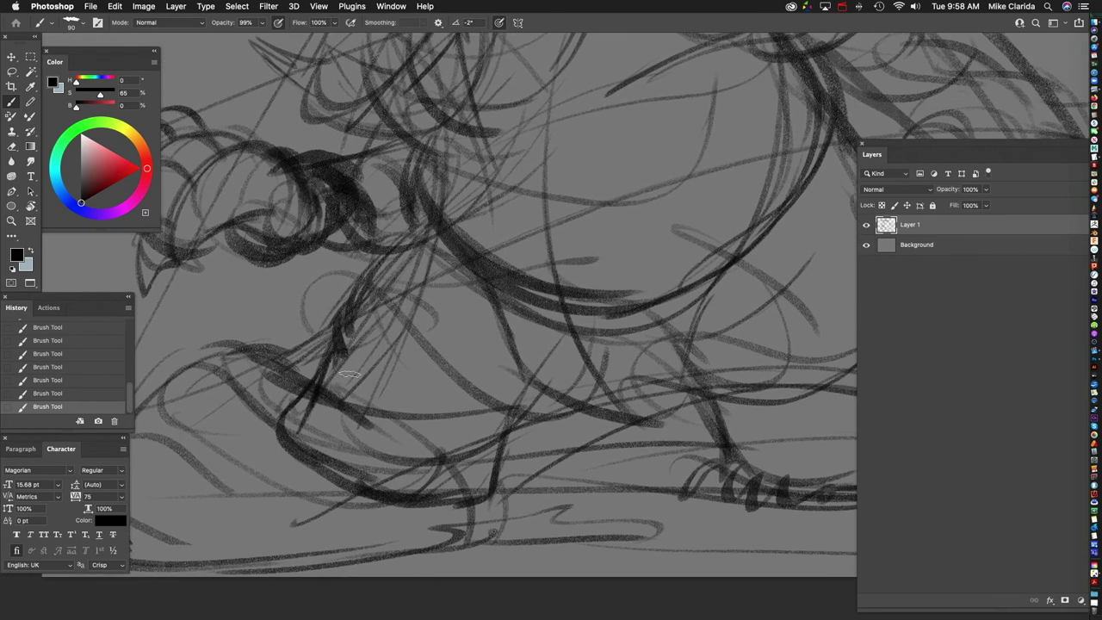
mouse_move(377, 264)
mouse_down()
mouse_move(340, 303)
mouse_move(327, 362)
mouse_move(474, 360)
mouse_up()
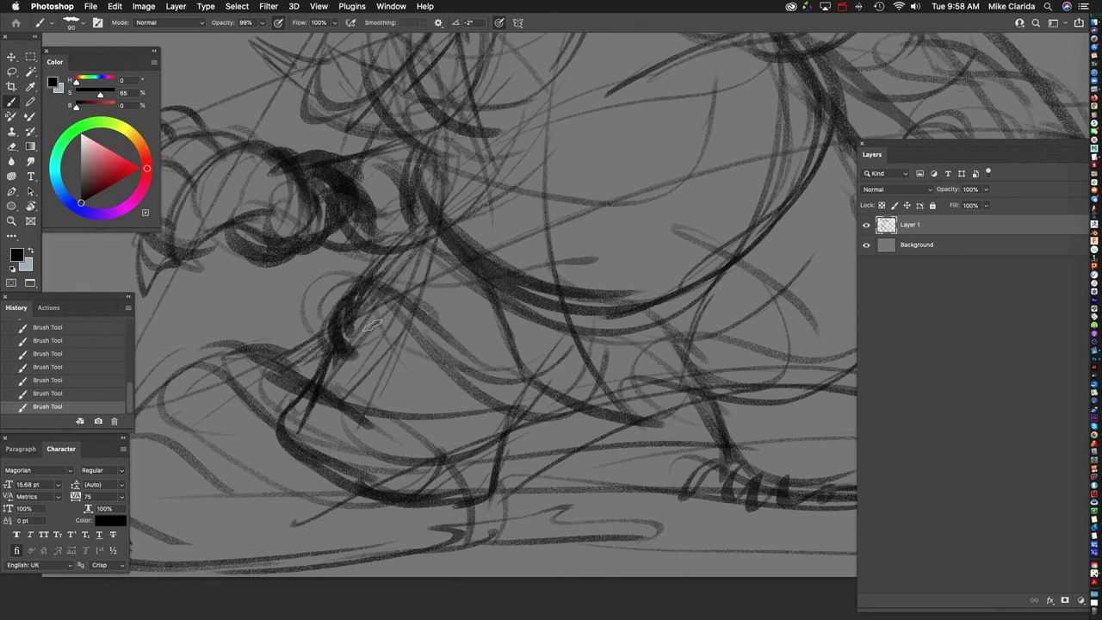
Step: Darken the lines running down the leg to the foot and across the thigh
drag(553, 230, 497, 285)
mouse_move(386, 278)
mouse_down()
mouse_move(321, 345)
mouse_move(504, 364)
mouse_move(535, 278)
mouse_move(486, 338)
mouse_up()
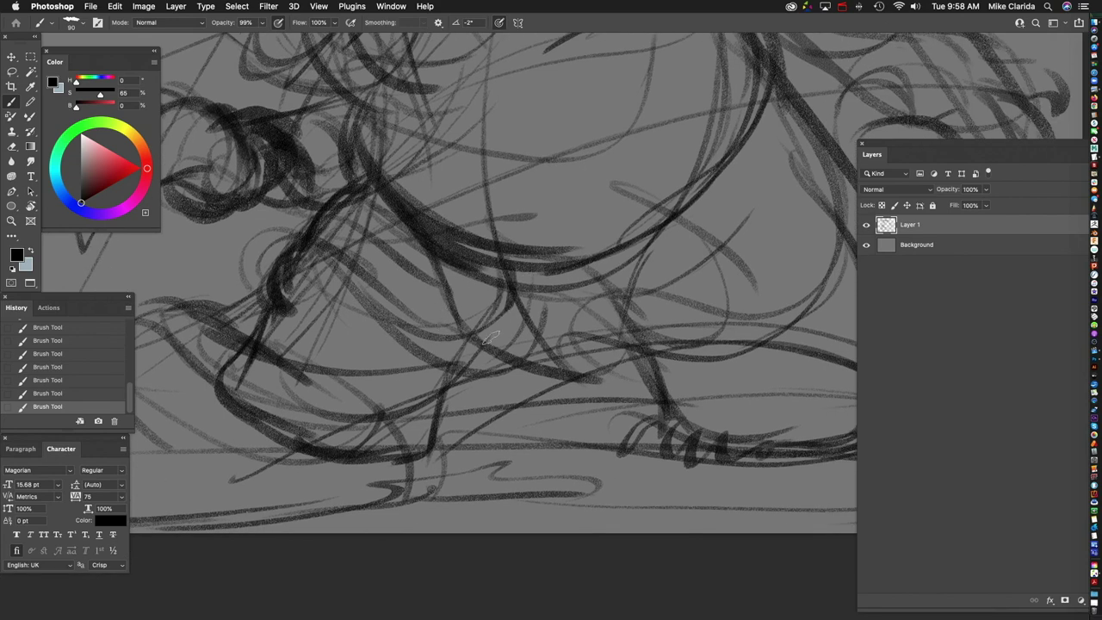
mouse_move(508, 280)
mouse_down()
mouse_move(502, 317)
mouse_move(417, 382)
mouse_move(439, 443)
mouse_up()
scroll(438, 443, left, 5)
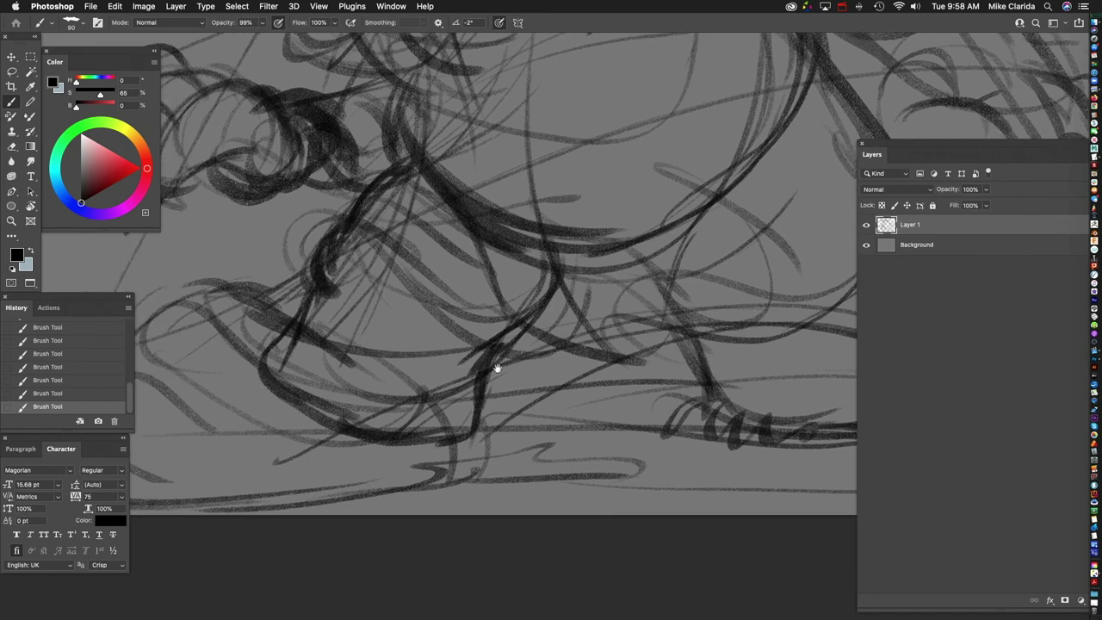
drag(345, 250, 482, 284)
scroll(443, 336, left, 10)
scroll(442, 336, down, 4)
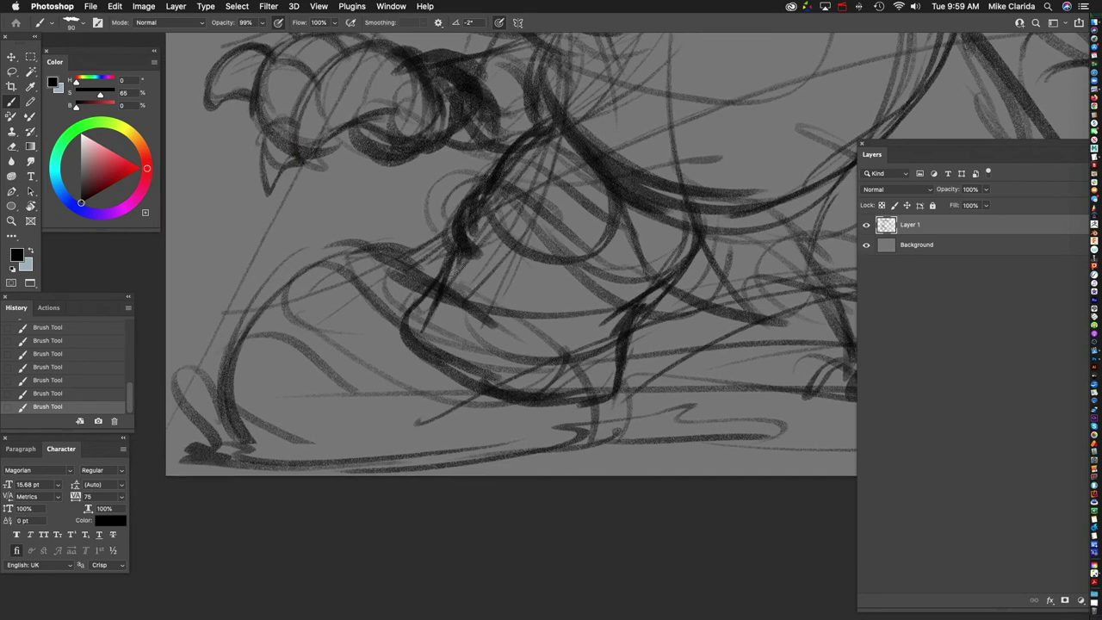
Step: Add dark strokes and small loops running down the lower leg
drag(478, 258, 421, 331)
mouse_move(425, 289)
mouse_down()
mouse_move(370, 318)
mouse_move(376, 325)
mouse_up()
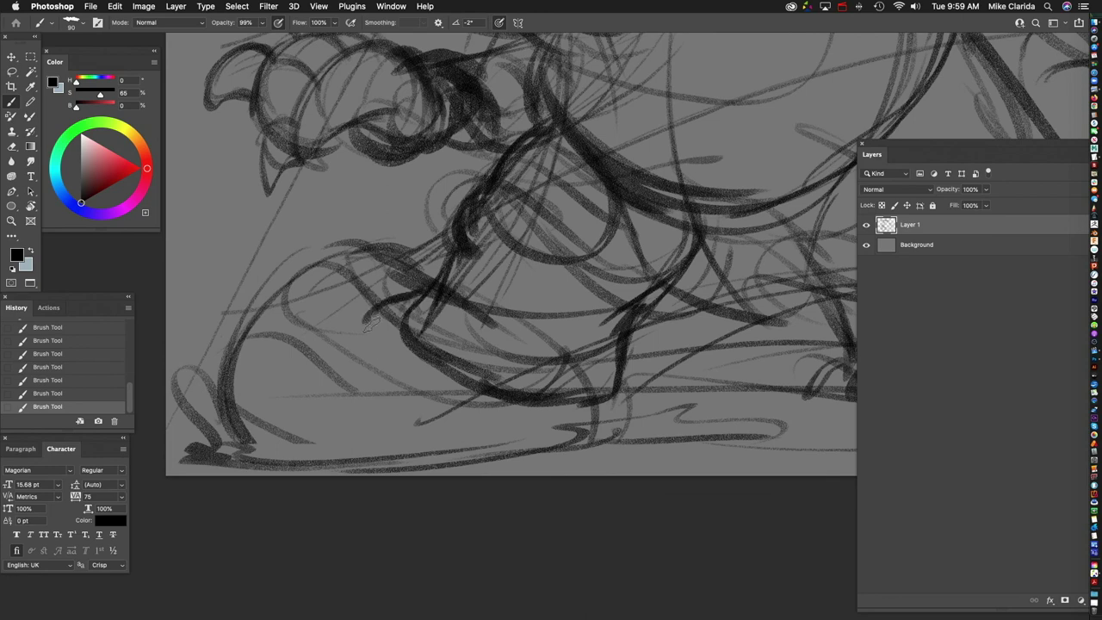
mouse_move(448, 316)
mouse_down()
mouse_move(392, 366)
mouse_move(435, 355)
mouse_move(401, 357)
mouse_move(404, 332)
mouse_move(377, 302)
mouse_move(347, 300)
mouse_up()
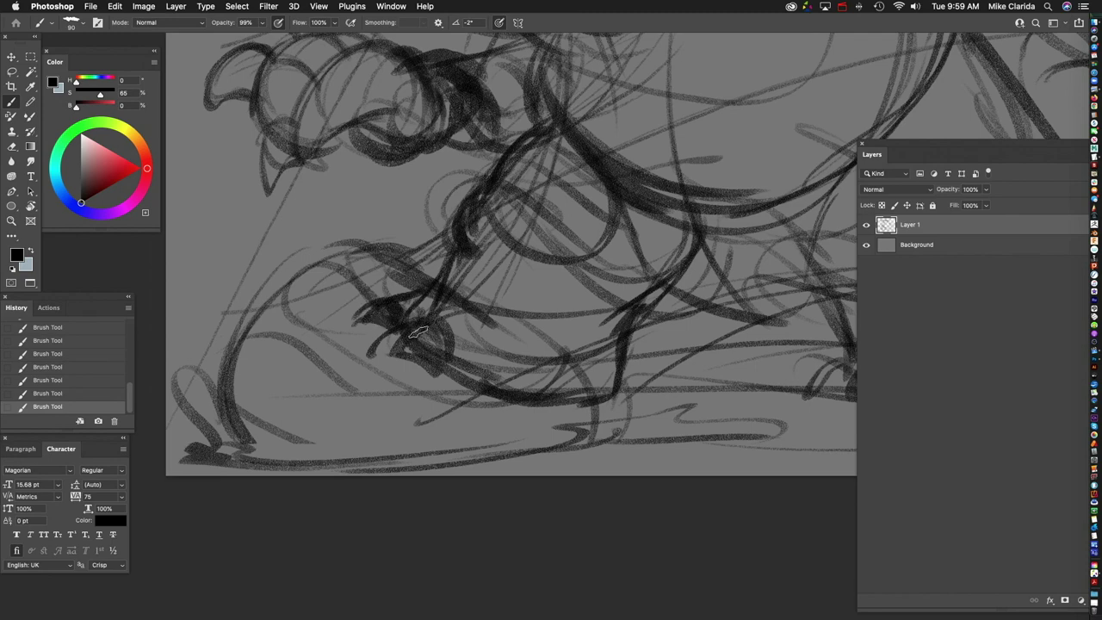
scroll(442, 312, right, 7)
scroll(443, 312, down, 5)
mouse_move(429, 311)
mouse_down()
mouse_move(342, 303)
mouse_move(370, 297)
mouse_move(435, 323)
mouse_move(376, 327)
mouse_up()
Step: Add horizontal strokes across the legs and lower body toward the staff
mouse_move(565, 304)
mouse_down()
mouse_move(401, 364)
mouse_move(537, 330)
mouse_move(568, 250)
mouse_up()
mouse_move(345, 286)
mouse_down()
mouse_move(378, 274)
mouse_move(508, 276)
mouse_move(684, 304)
mouse_move(448, 317)
mouse_up()
drag(287, 322, 571, 295)
mouse_move(671, 297)
mouse_down()
mouse_move(524, 301)
mouse_move(592, 330)
mouse_up()
mouse_move(376, 144)
mouse_down()
mouse_move(351, 226)
mouse_move(586, 334)
mouse_up()
drag(344, 193, 525, 334)
drag(310, 188, 348, 338)
drag(266, 336, 516, 343)
drag(619, 316, 536, 348)
scroll(537, 348, up, 3)
scroll(530, 352, down, 5)
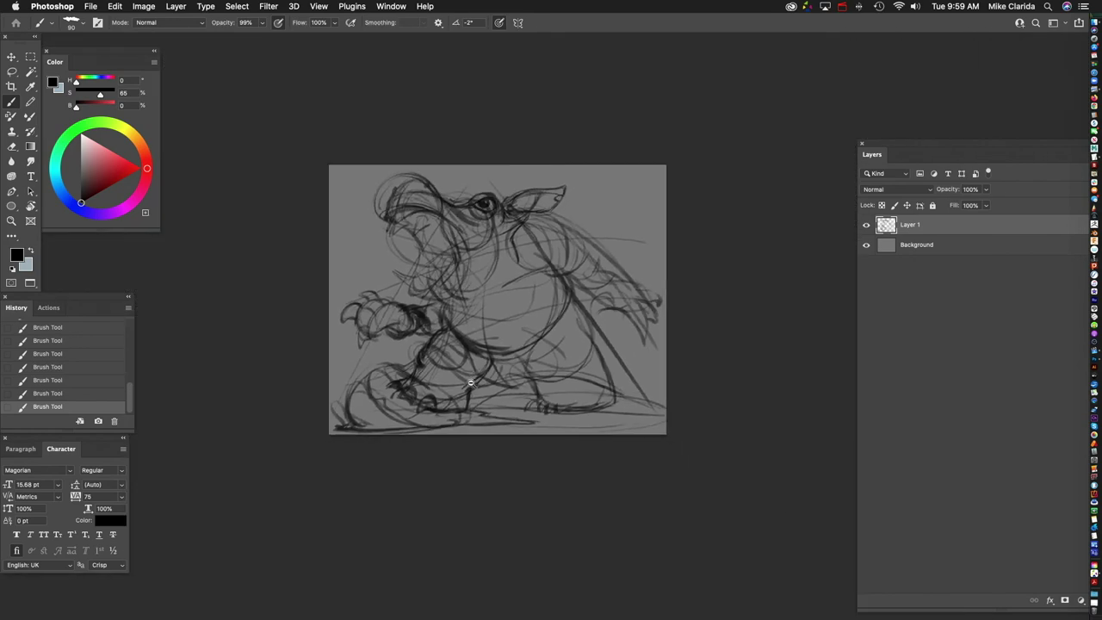
scroll(570, 345, up, 2)
scroll(570, 346, up, 2)
scroll(490, 352, up, 6)
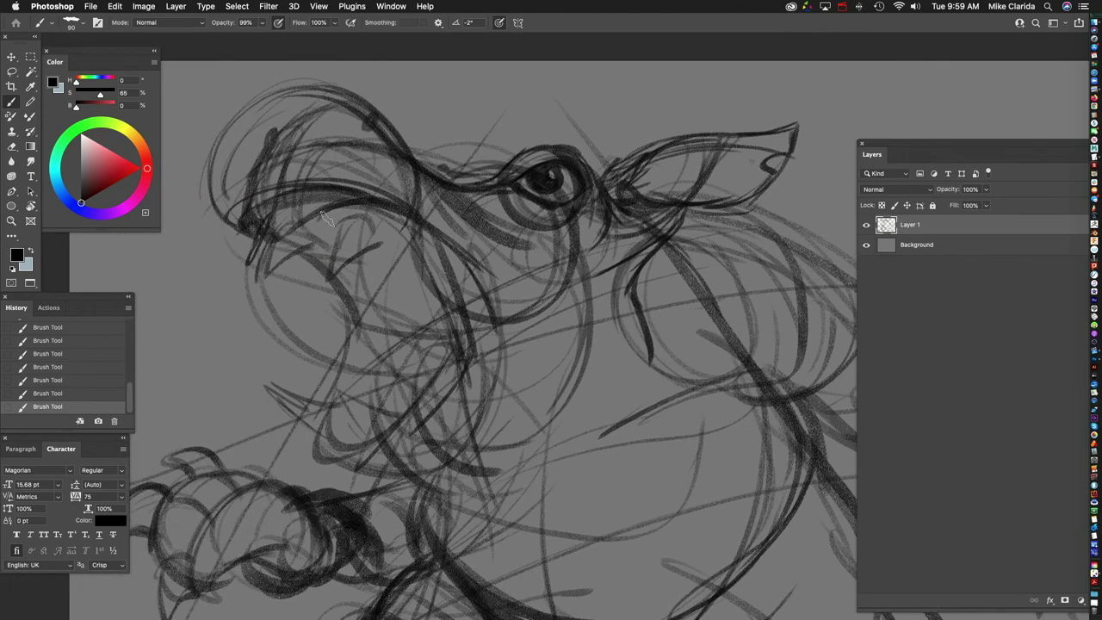
Step: Draw the curve of the creature's open jaw
drag(446, 244, 433, 227)
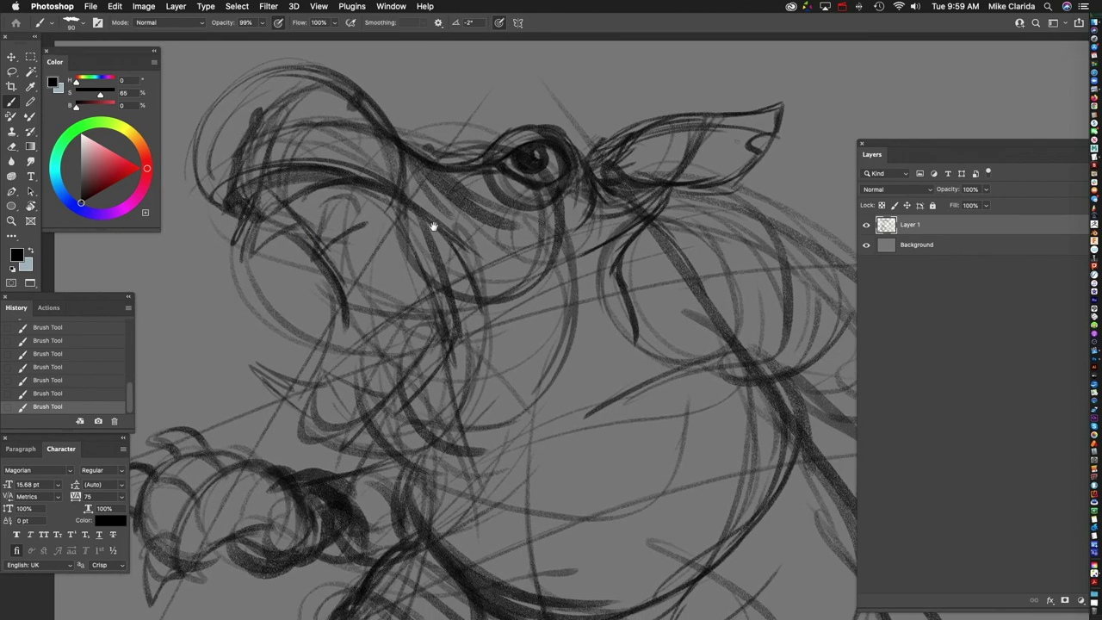
mouse_move(340, 293)
mouse_down()
mouse_move(387, 262)
mouse_move(386, 315)
mouse_up()
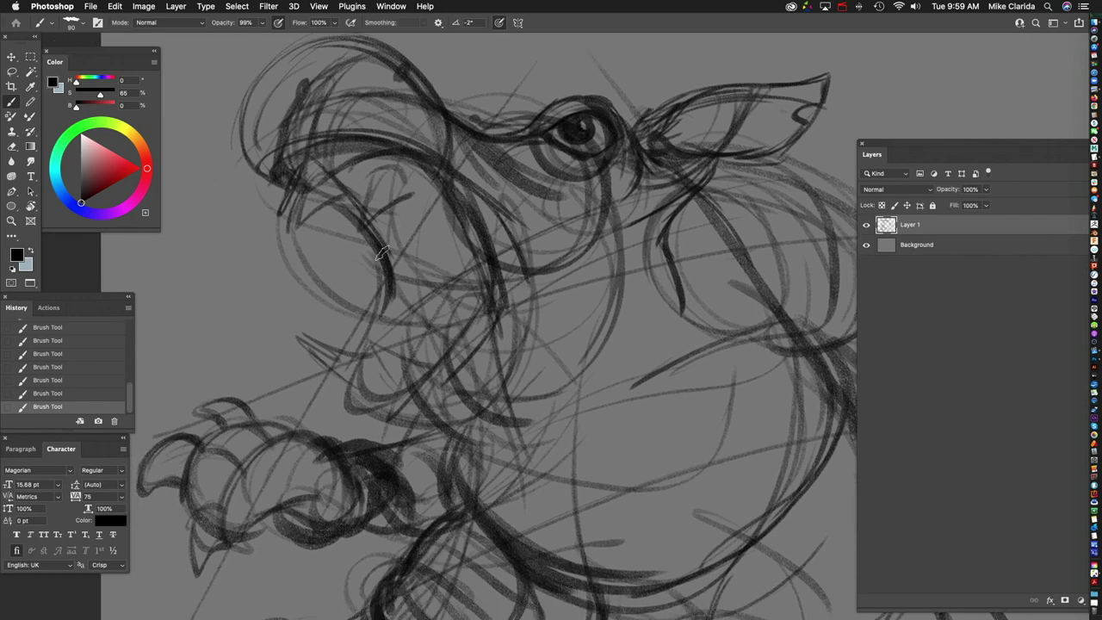
mouse_move(384, 297)
mouse_down()
mouse_move(334, 360)
mouse_move(337, 379)
mouse_move(403, 408)
mouse_move(389, 398)
mouse_move(502, 303)
mouse_up()
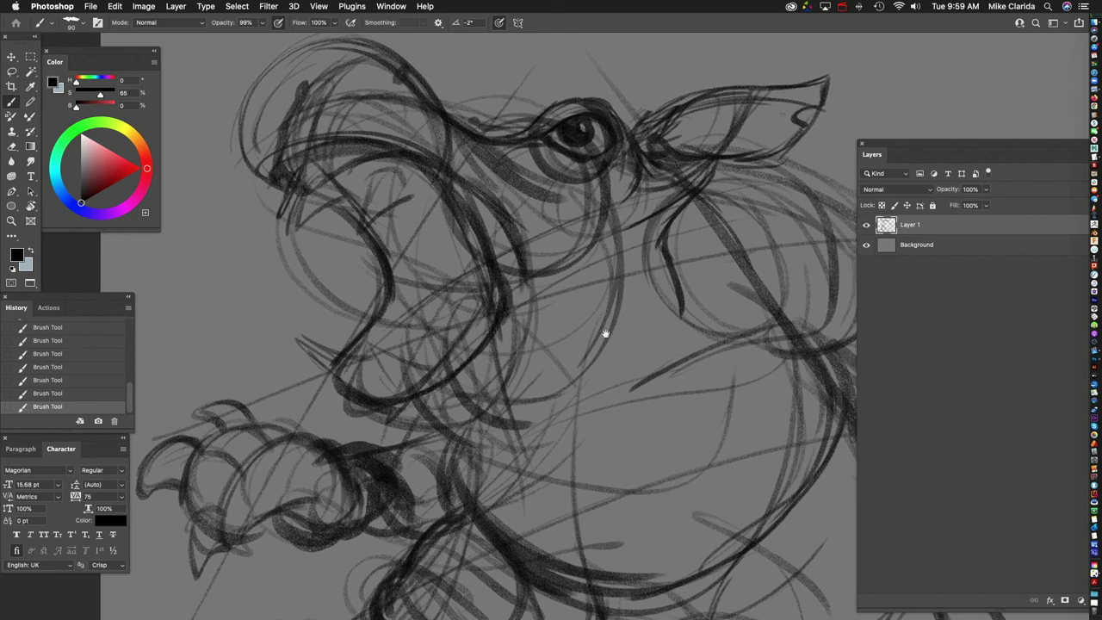
scroll(447, 254, up, 5)
Step: Darken the top-left outline of the head
mouse_move(449, 255)
mouse_down()
mouse_move(407, 189)
mouse_move(253, 256)
mouse_up()
drag(347, 156, 258, 302)
scroll(448, 345, down, 4)
scroll(447, 344, right, 4)
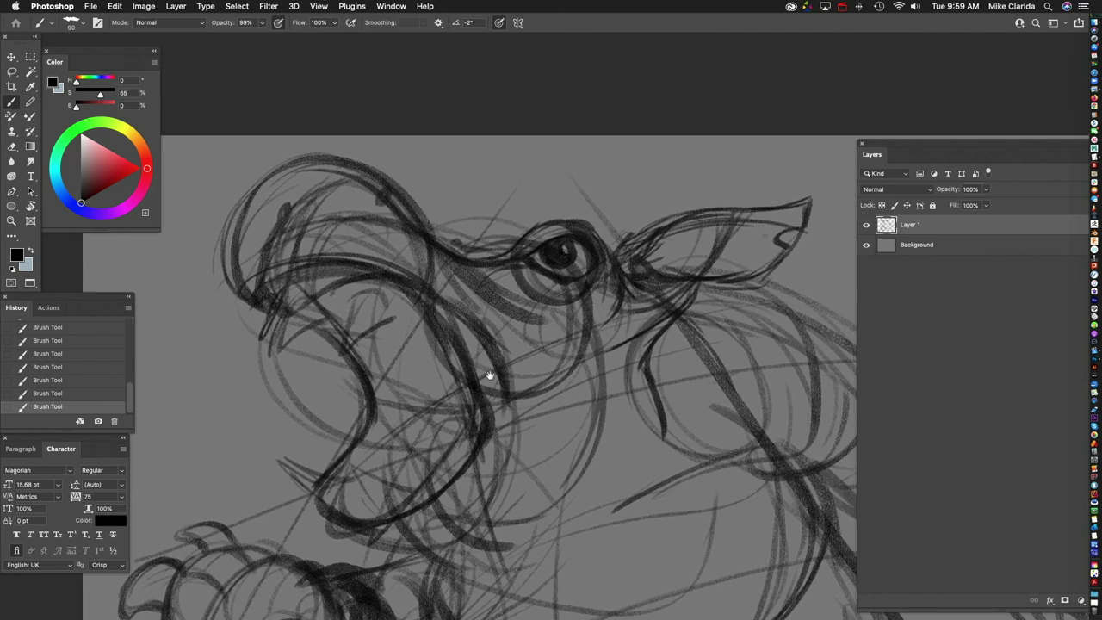
scroll(406, 377, down, 10)
scroll(407, 377, left, 3)
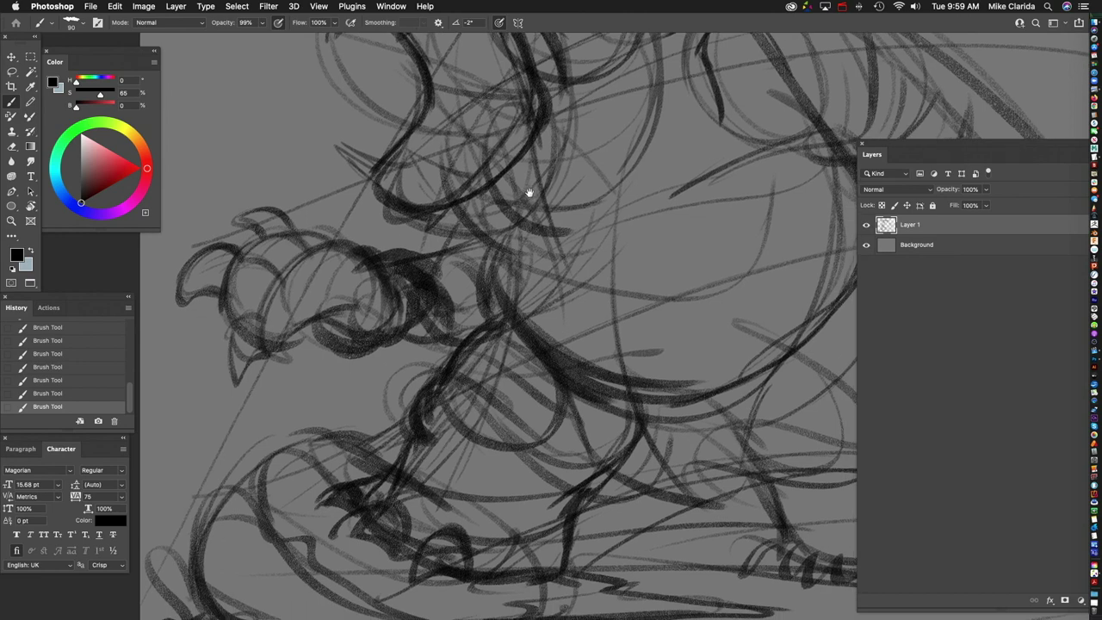
Step: Darken the clawed paw with strokes around its upper right edge
scroll(543, 189, right, 2)
mouse_move(284, 228)
mouse_down()
mouse_move(340, 293)
mouse_move(282, 346)
mouse_move(303, 237)
mouse_move(344, 302)
mouse_move(306, 227)
mouse_move(310, 255)
mouse_move(269, 241)
mouse_up()
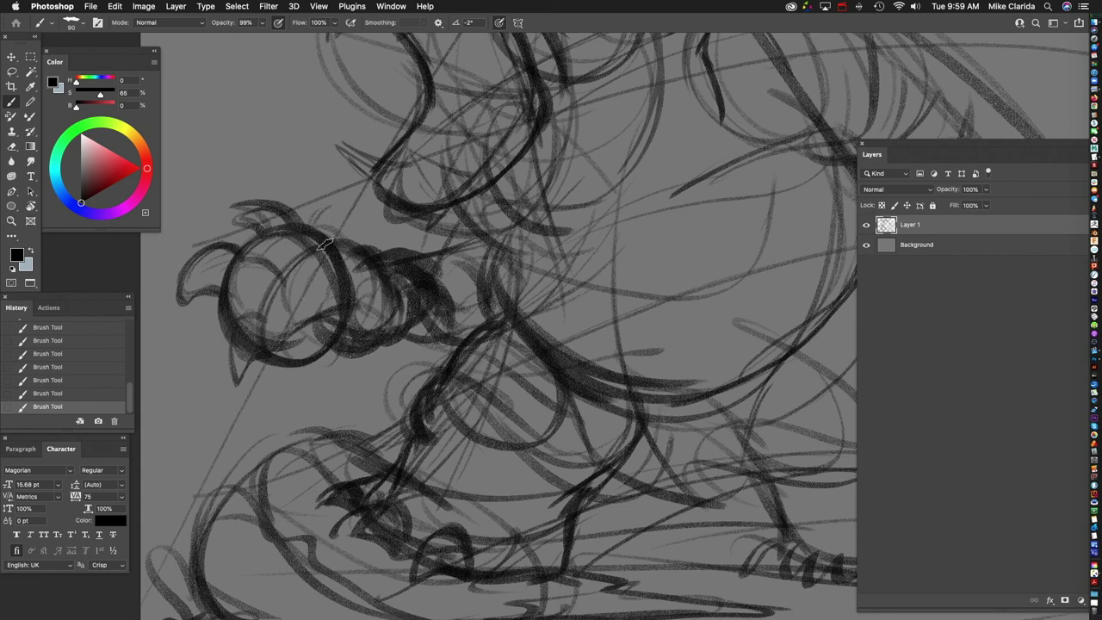
mouse_move(343, 247)
mouse_down()
mouse_move(351, 217)
mouse_move(318, 258)
mouse_move(344, 222)
mouse_move(326, 225)
mouse_up()
drag(363, 339, 375, 338)
scroll(375, 338, down, 5)
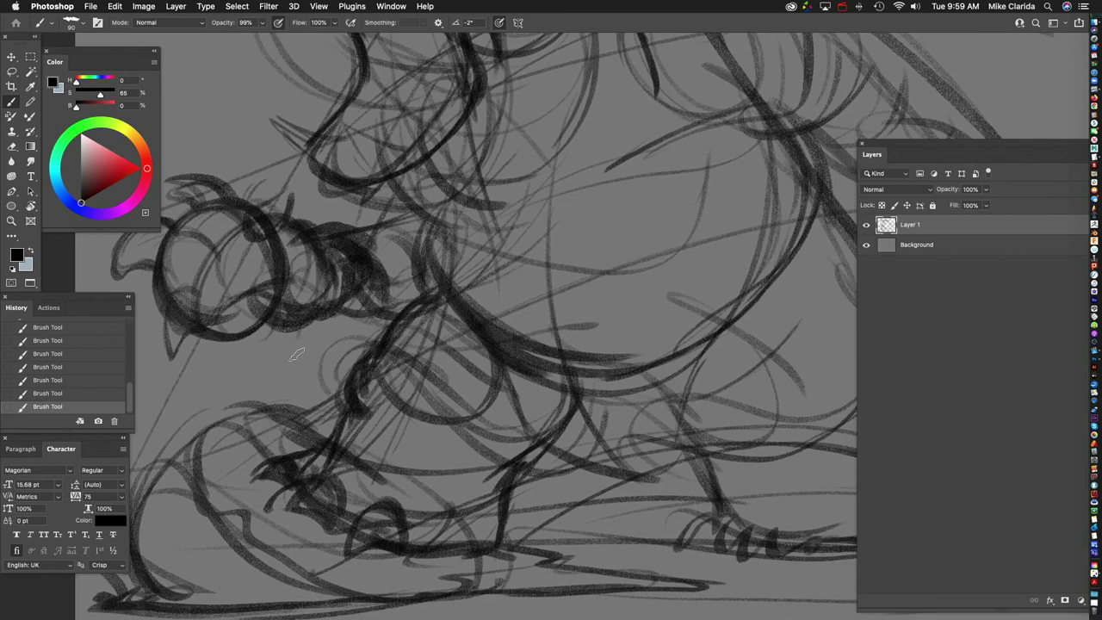
scroll(436, 326, left, 1)
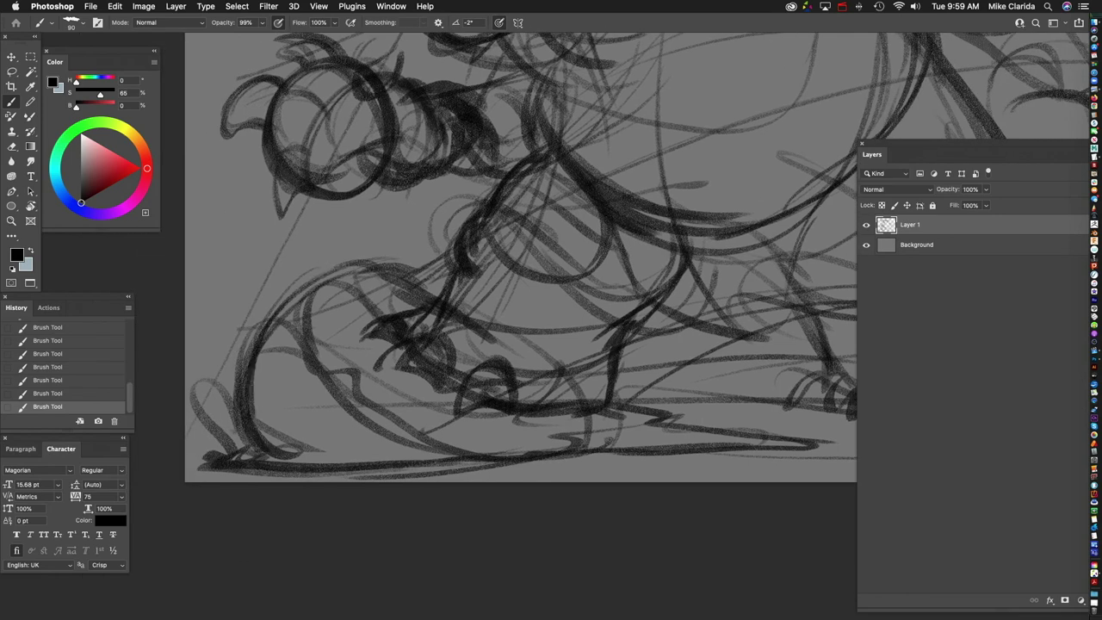
scroll(693, 329, up, 3)
scroll(487, 342, down, 2)
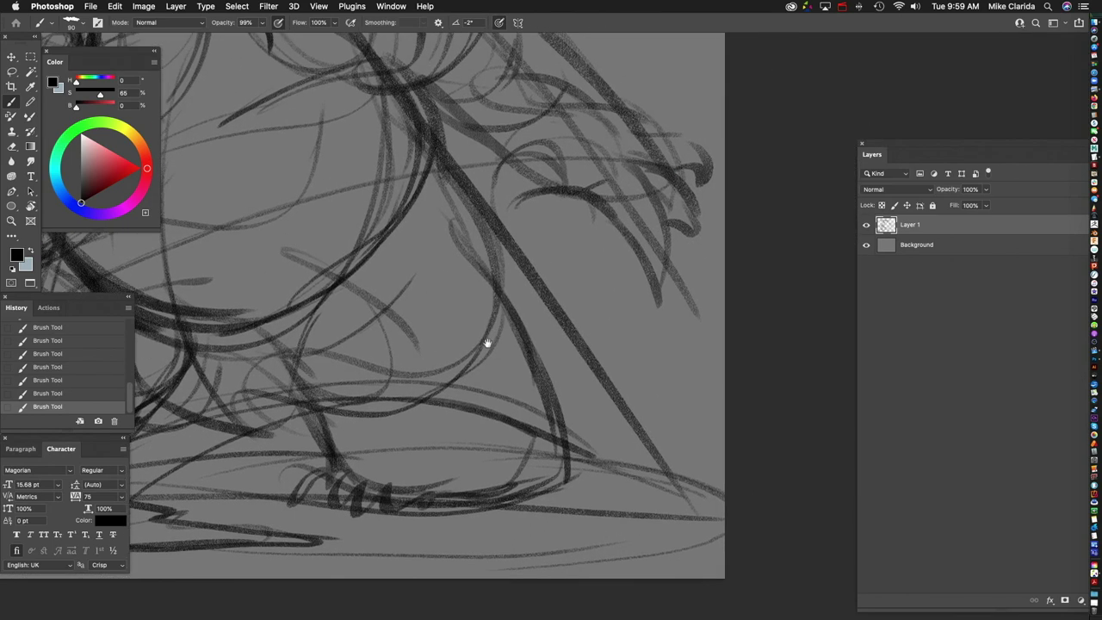
scroll(520, 362, up, 2)
Step: Add pencil strokes to the lower body and a curving stroke near the feet
drag(364, 186, 479, 463)
drag(398, 315, 520, 484)
key(Tab)
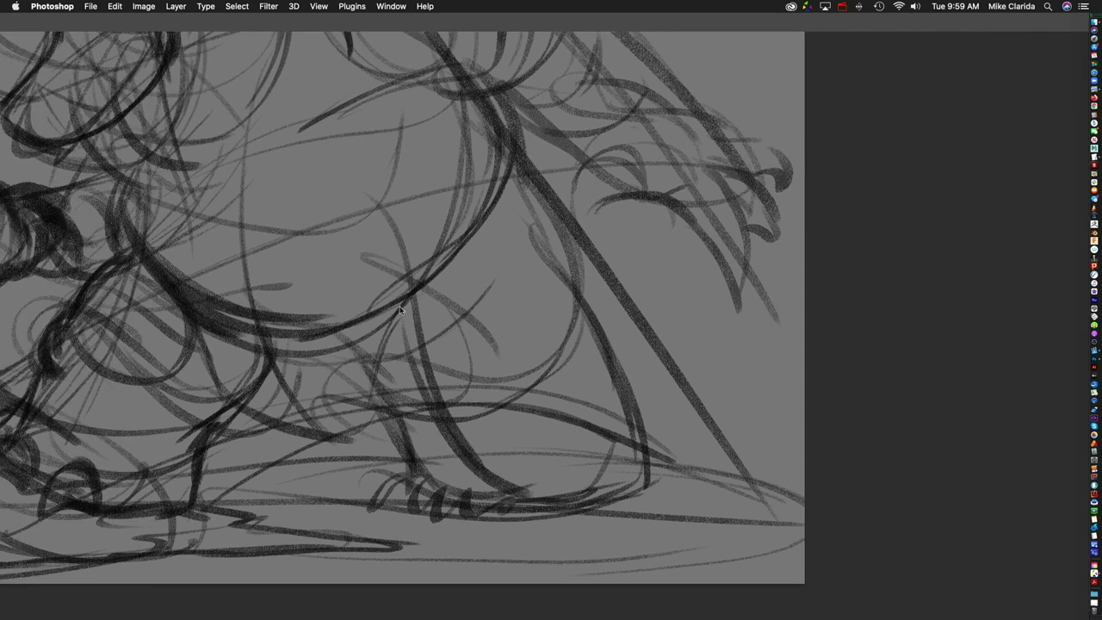
key(Tab)
drag(479, 345, 461, 313)
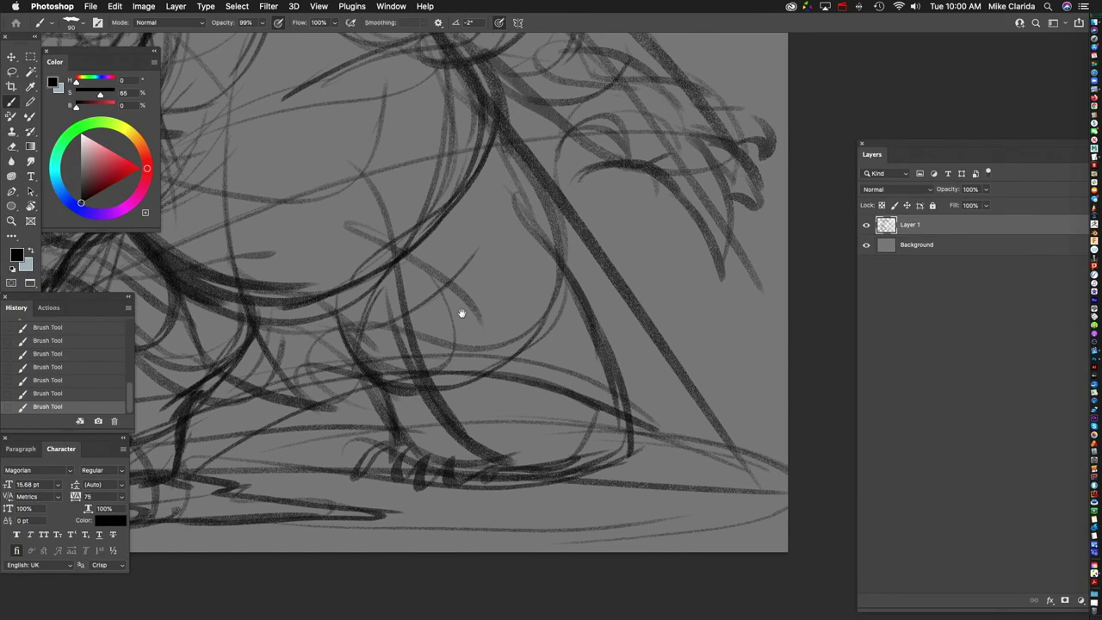
drag(377, 340, 446, 332)
Step: Draw a long line beside the staff and strokes along the ground beneath the creature
scroll(470, 344, right, 5)
scroll(471, 344, up, 2)
mouse_move(419, 306)
mouse_down()
mouse_move(478, 476)
mouse_move(471, 508)
mouse_up()
scroll(468, 345, left, 7)
scroll(467, 345, down, 7)
mouse_move(393, 342)
mouse_down()
mouse_move(425, 373)
mouse_move(733, 372)
mouse_up()
mouse_move(608, 379)
mouse_down()
mouse_move(767, 379)
mouse_move(801, 363)
mouse_up()
mouse_move(723, 329)
mouse_down()
mouse_move(801, 352)
mouse_move(479, 475)
mouse_up()
scroll(479, 475, up, 2)
scroll(534, 283, down, 5)
scroll(487, 313, up, 4)
Step: Undo the stray stroke drawn across the sketch
drag(488, 313, 479, 339)
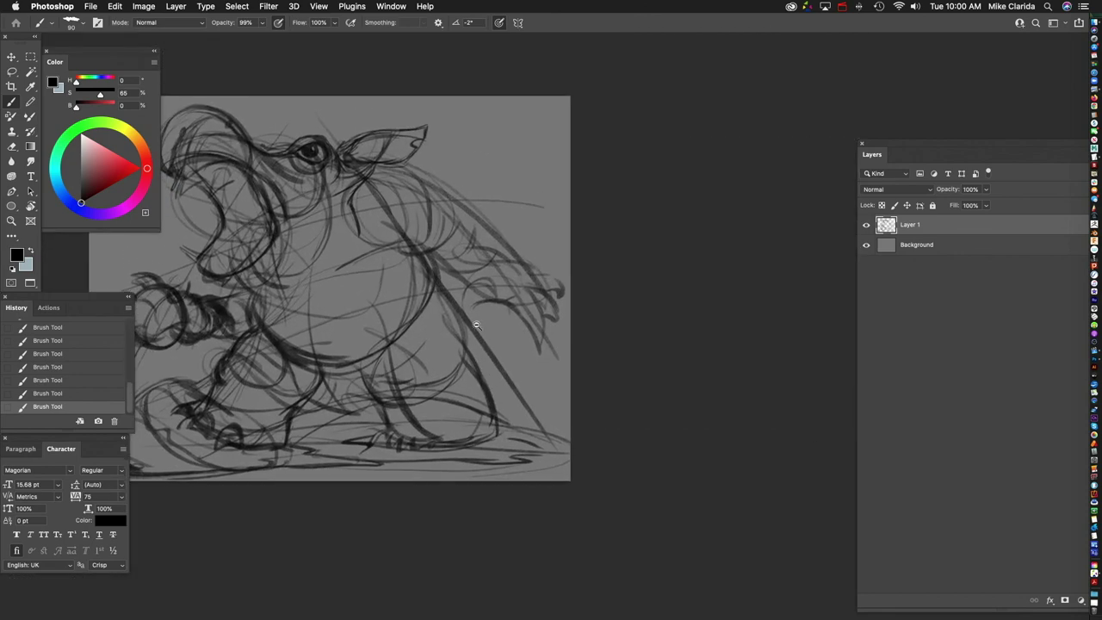
scroll(479, 338, up, 2)
drag(389, 212, 594, 212)
key(super+z)
mouse_move(360, 372)
mouse_down()
mouse_move(442, 365)
mouse_move(516, 388)
mouse_up()
Step: Draw a vertical stroke down the creature's chest
scroll(495, 330, up, 1)
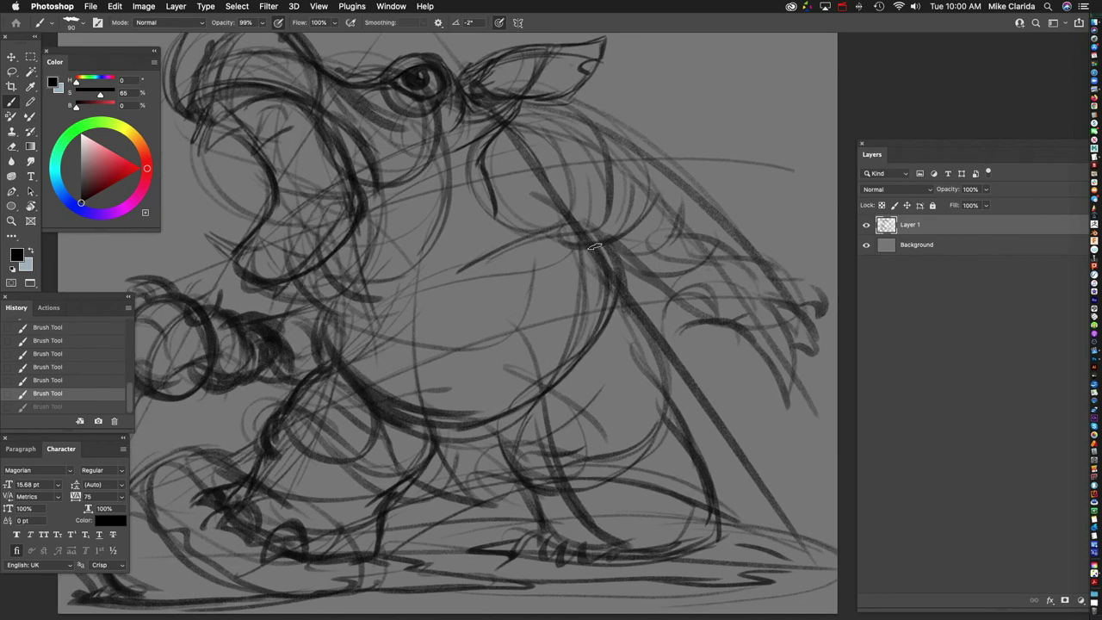
drag(338, 184, 336, 248)
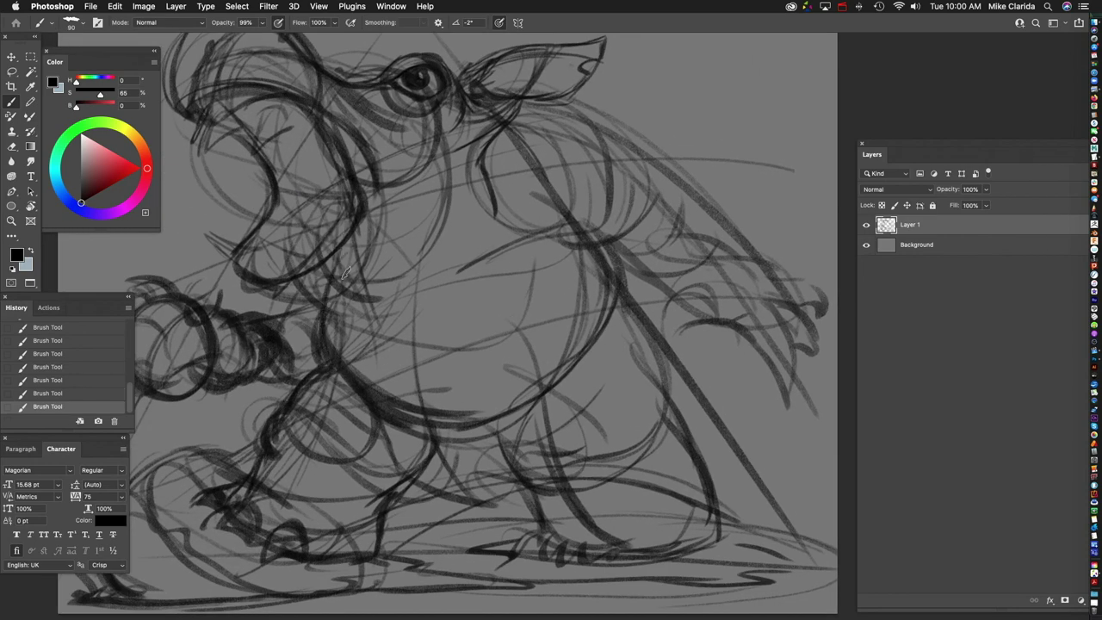
scroll(519, 352, right, 2)
scroll(519, 352, up, 1)
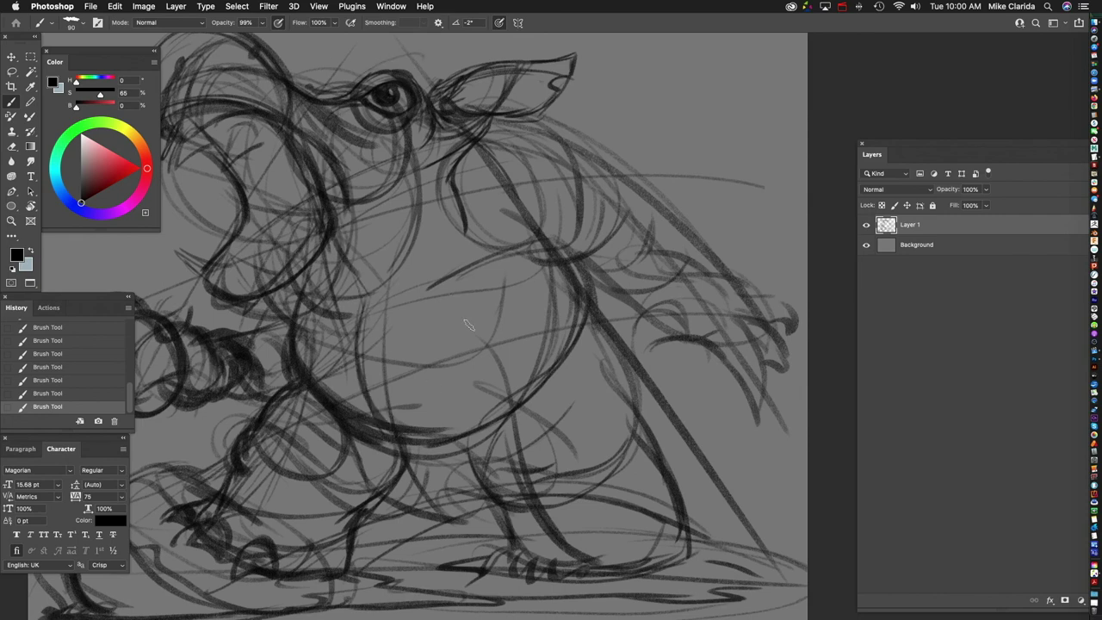
scroll(422, 341, up, 2)
scroll(423, 343, up, 2)
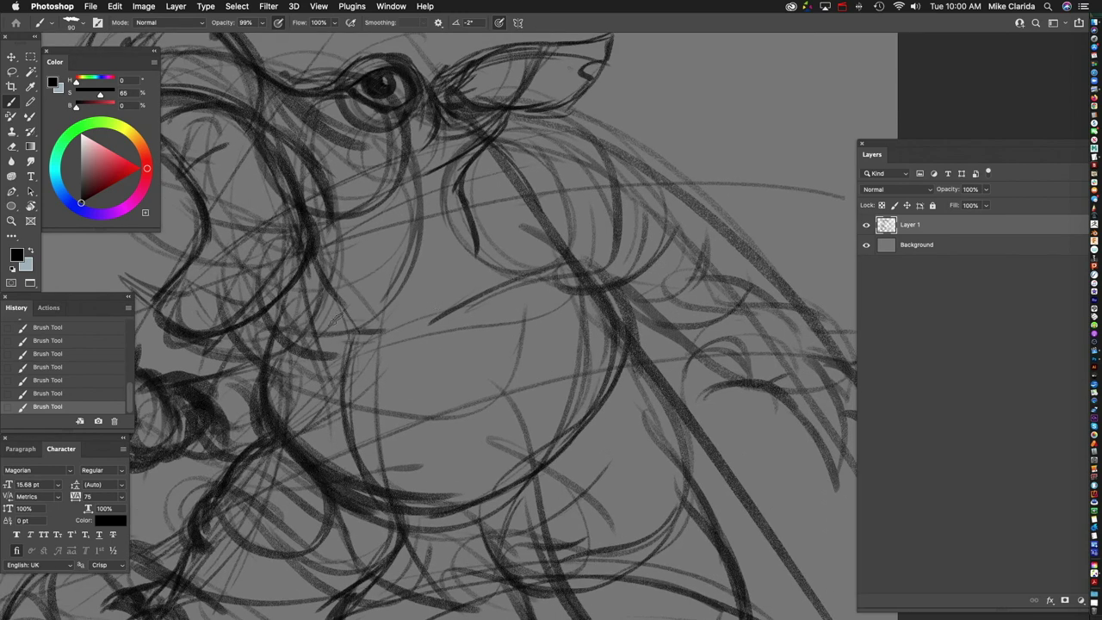
scroll(402, 228, up, 2)
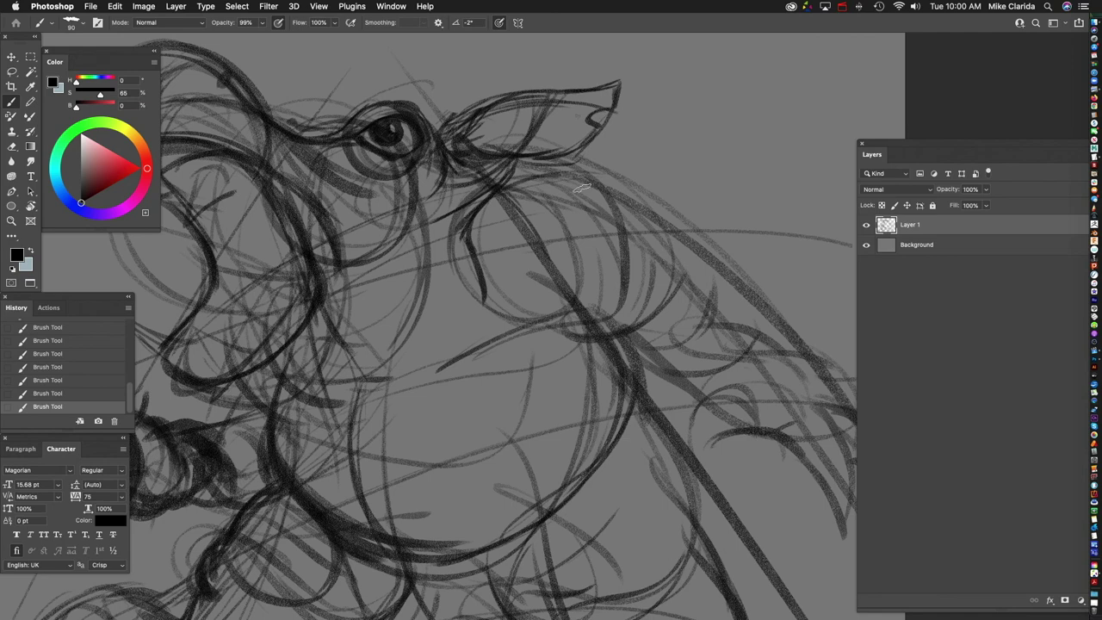
scroll(543, 193, right, 2)
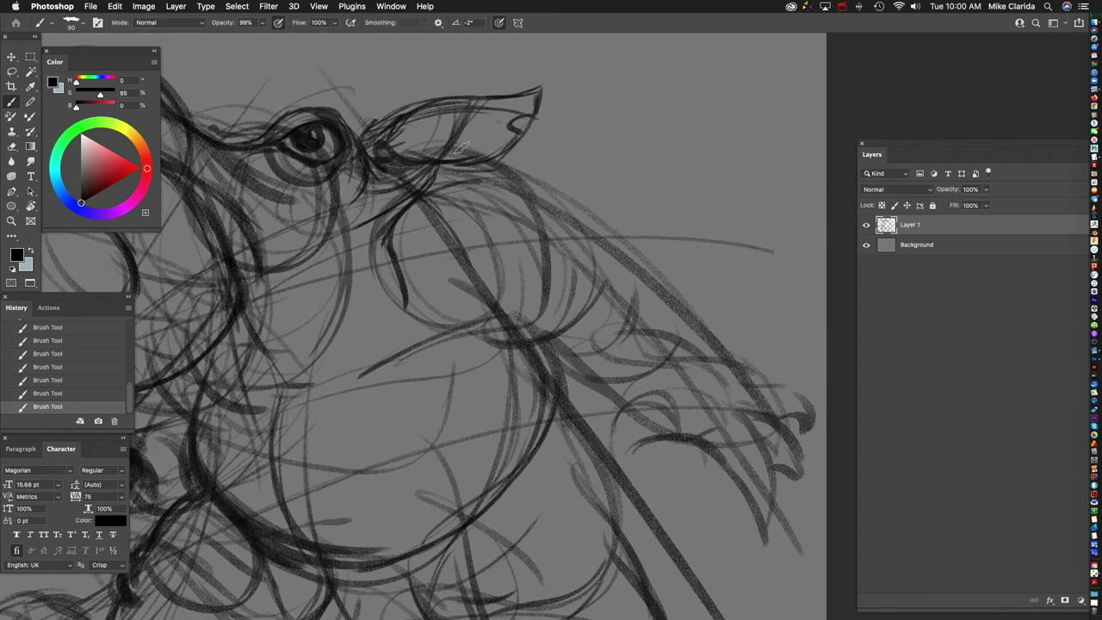
scroll(654, 249, up, 1)
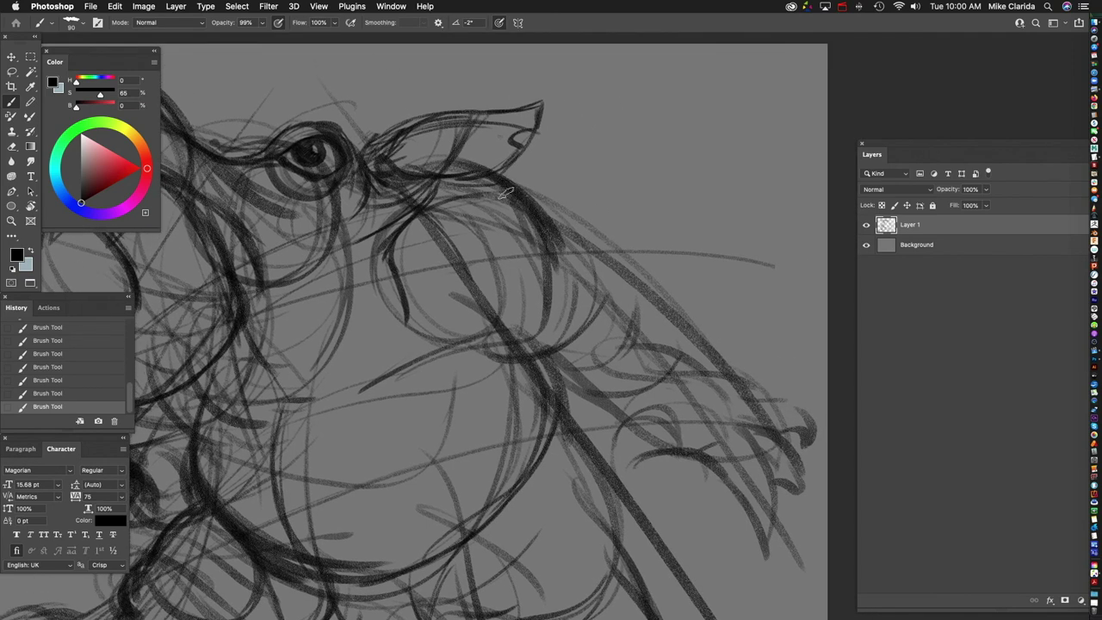
scroll(473, 211, left, 2)
scroll(474, 211, down, 1)
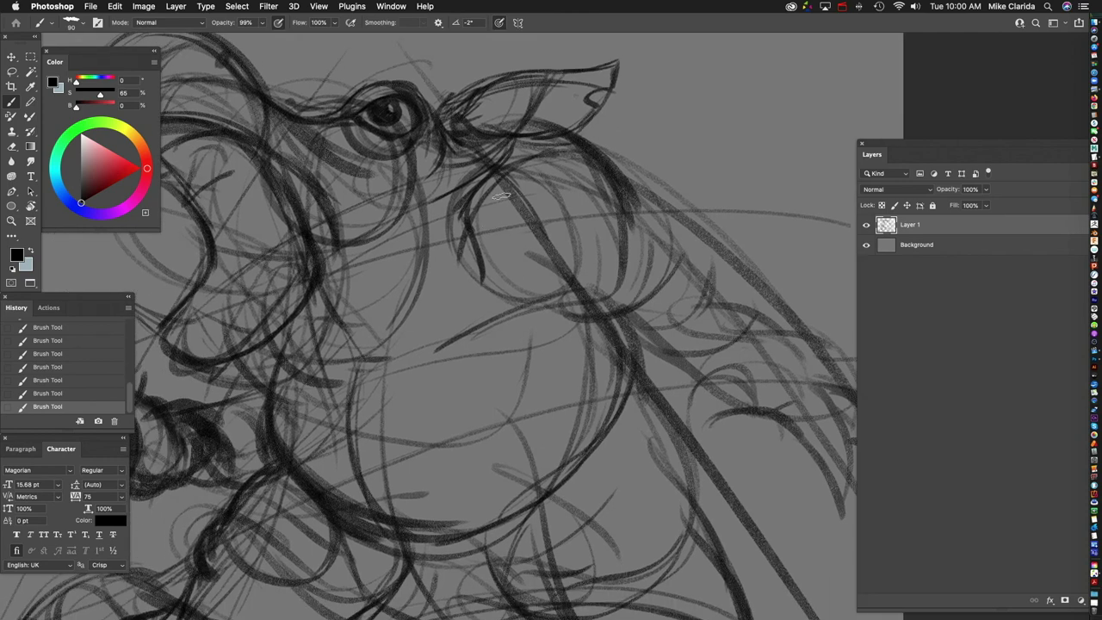
Step: Sweep several strokes leftward across the chest below the head
mouse_move(465, 205)
mouse_down()
mouse_move(478, 284)
mouse_move(424, 317)
mouse_move(341, 332)
mouse_up()
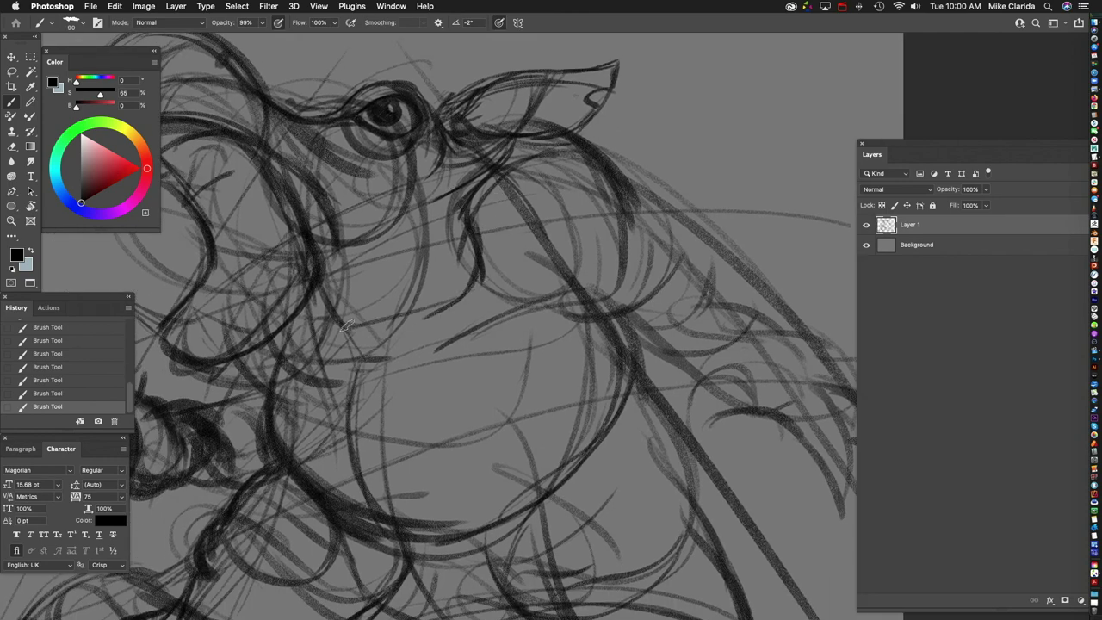
mouse_move(468, 292)
mouse_down()
mouse_move(343, 338)
mouse_move(298, 375)
mouse_up()
drag(348, 337, 183, 389)
drag(382, 315, 203, 383)
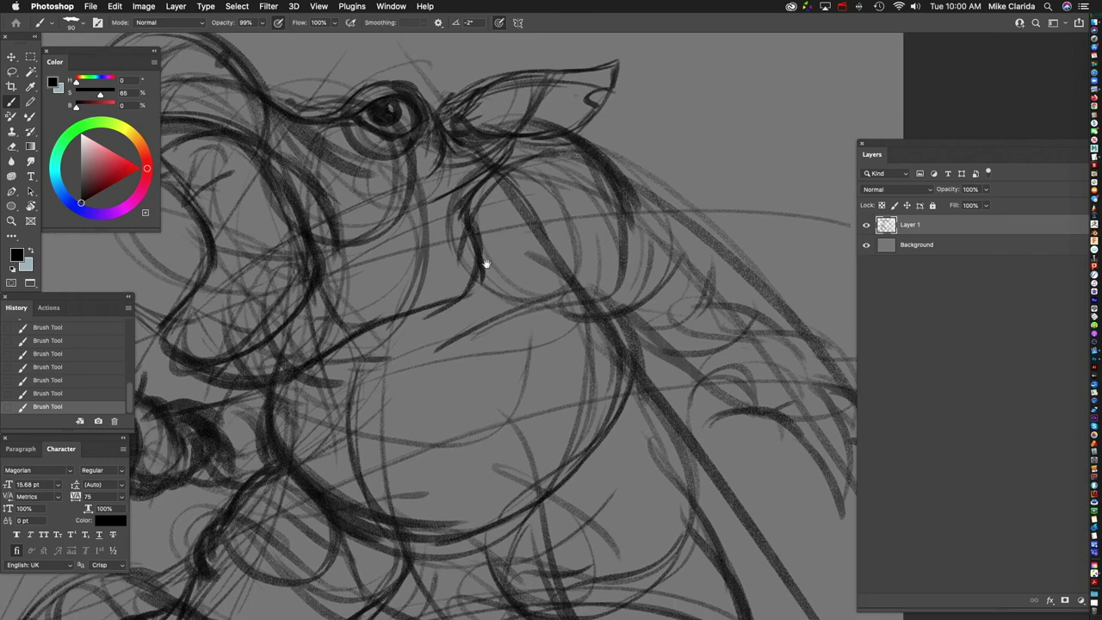
key(super+minus)
scroll(479, 334, up, 5)
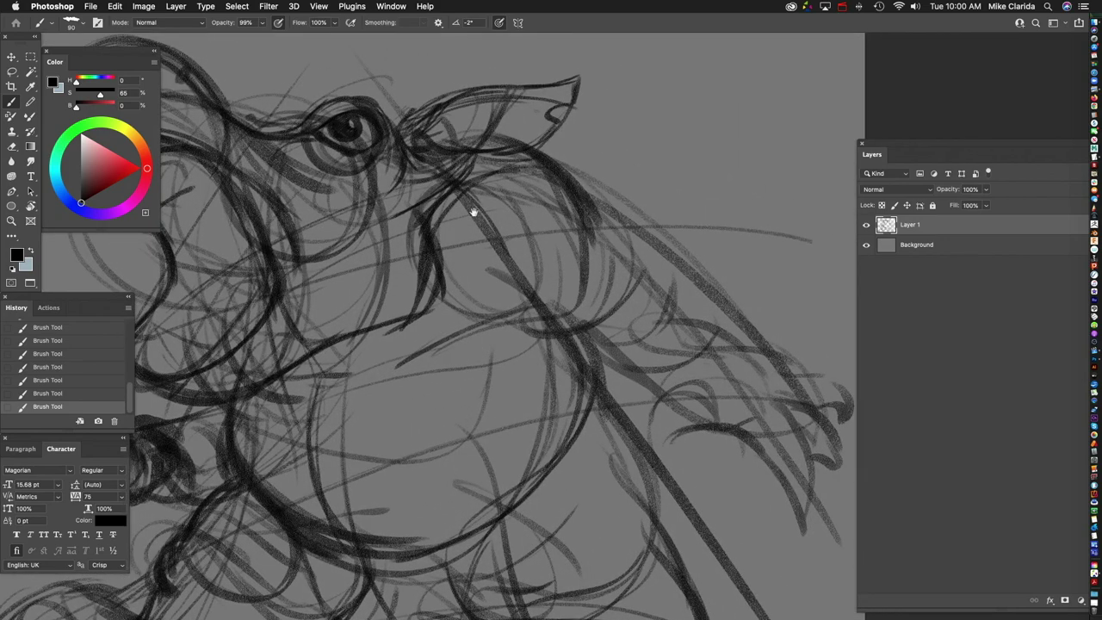
scroll(473, 184, down, 2)
scroll(387, 336, up, 1)
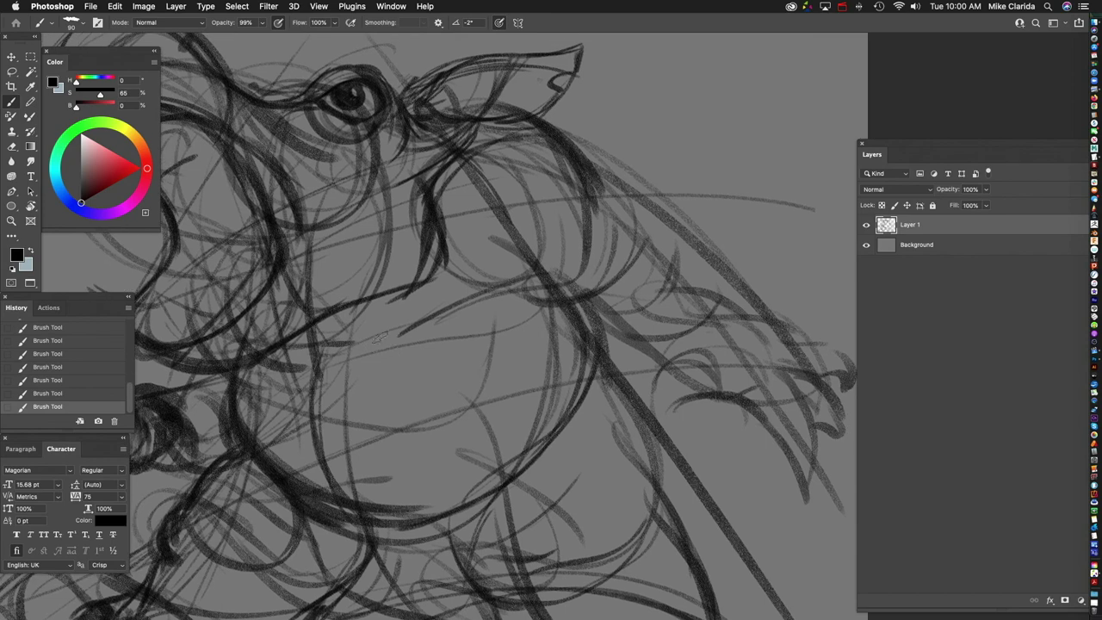
Step: Add long strokes rising to the right across the chest and body
drag(312, 368, 425, 337)
scroll(422, 318, right, 3)
mouse_move(314, 375)
mouse_down()
mouse_move(415, 306)
mouse_move(499, 304)
mouse_up()
scroll(534, 301, left, 4)
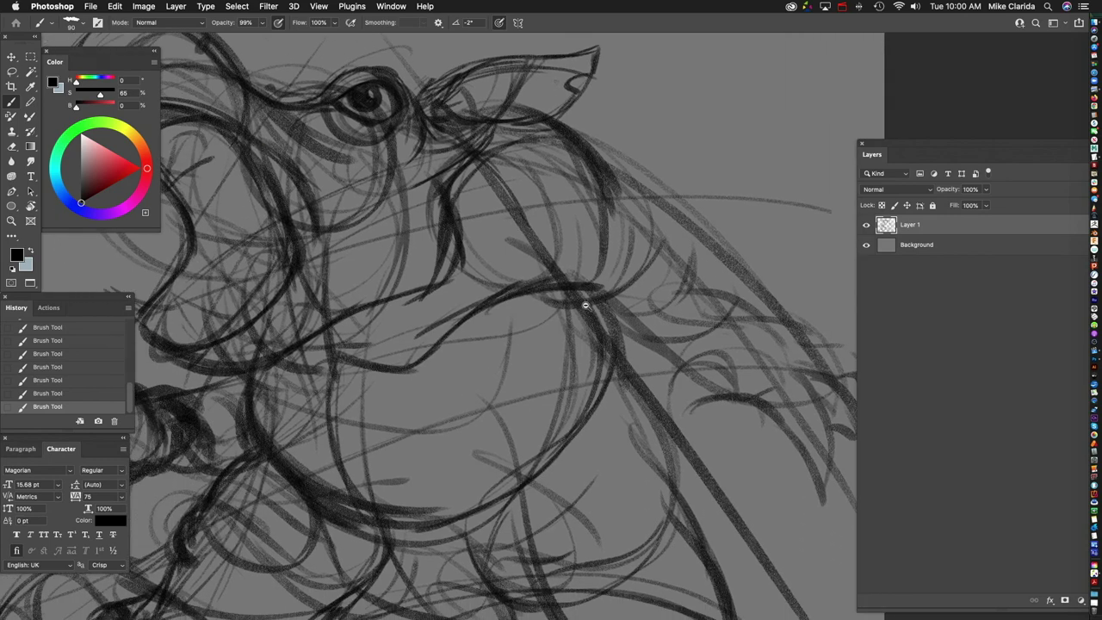
scroll(593, 303, down, 5)
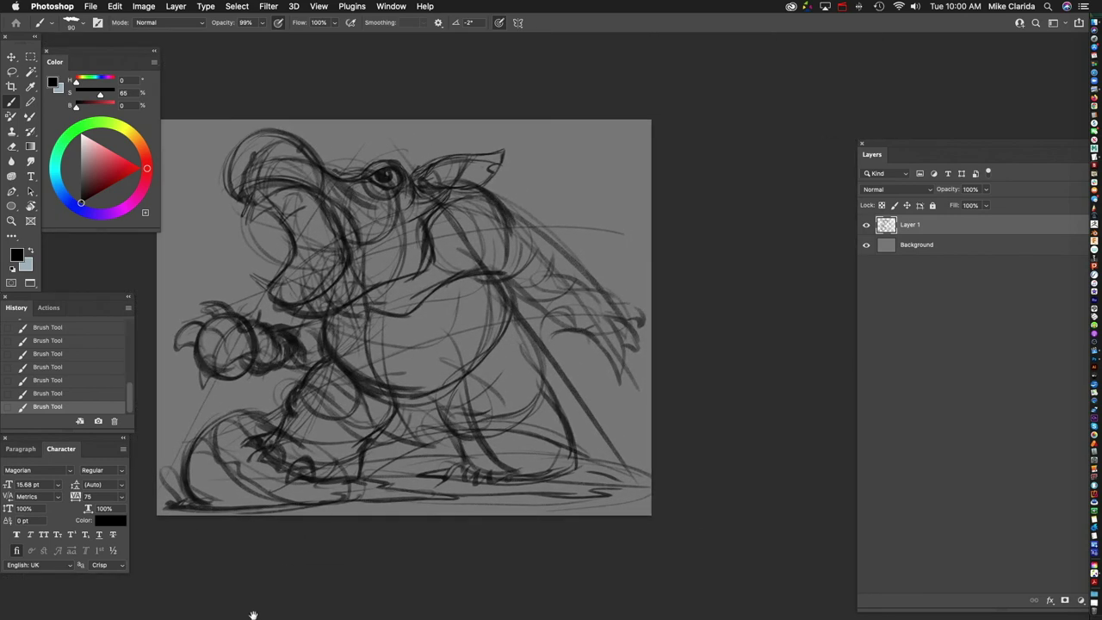
scroll(398, 314, up, 2)
scroll(418, 350, left, 2)
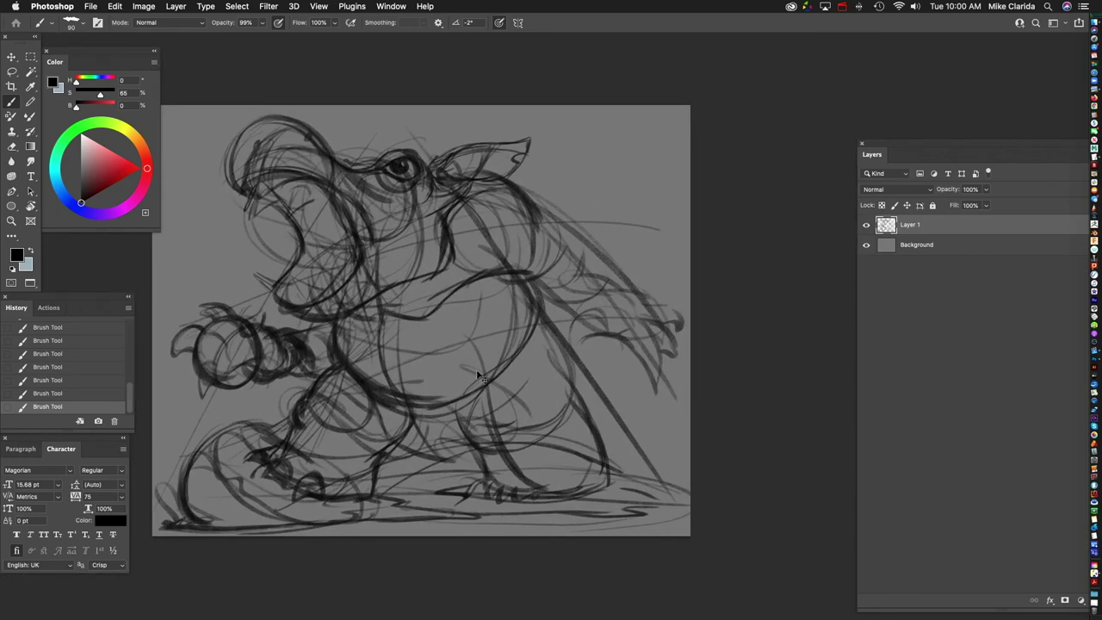
Step: Scale the whole sketch to about 89% and shift it up and right
key(ctrl+t)
scroll(531, 269, up, 2)
drag(693, 139, 631, 192)
drag(505, 346, 537, 325)
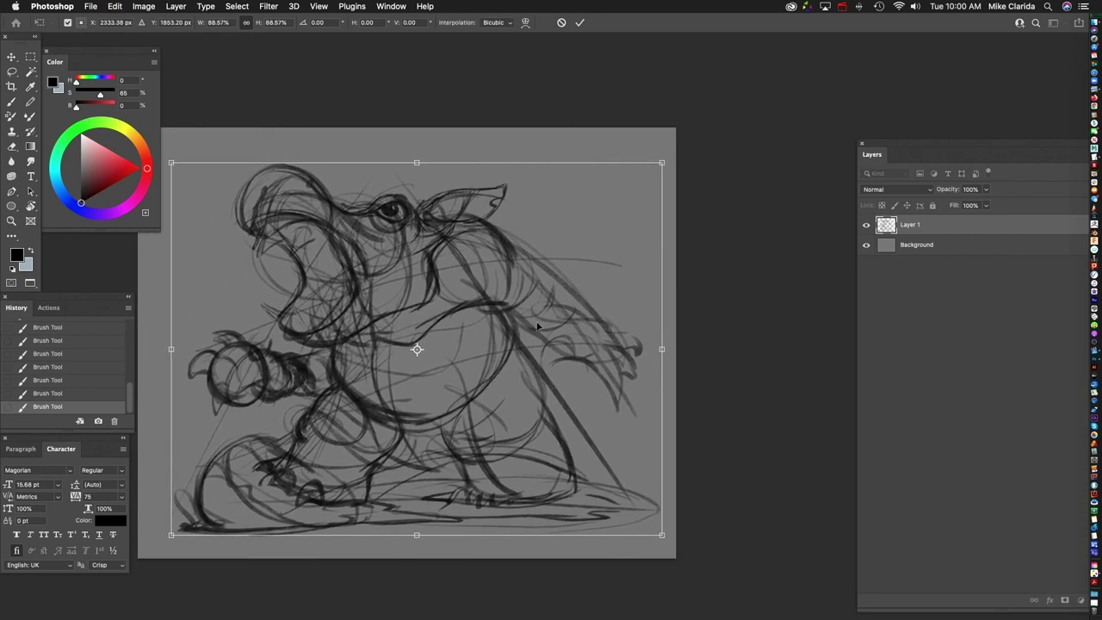
key(Return)
scroll(401, 329, left, 2)
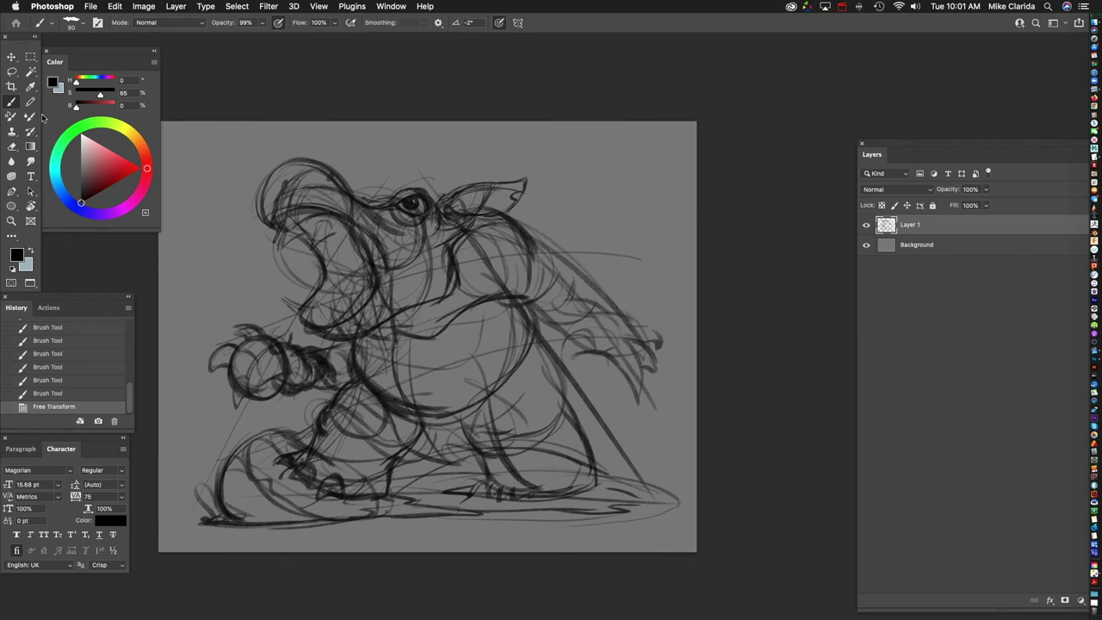
Step: Lasso the head, cut and paste it onto Layer 2, and move it higher
key(l)
drag(419, 153, 238, 213)
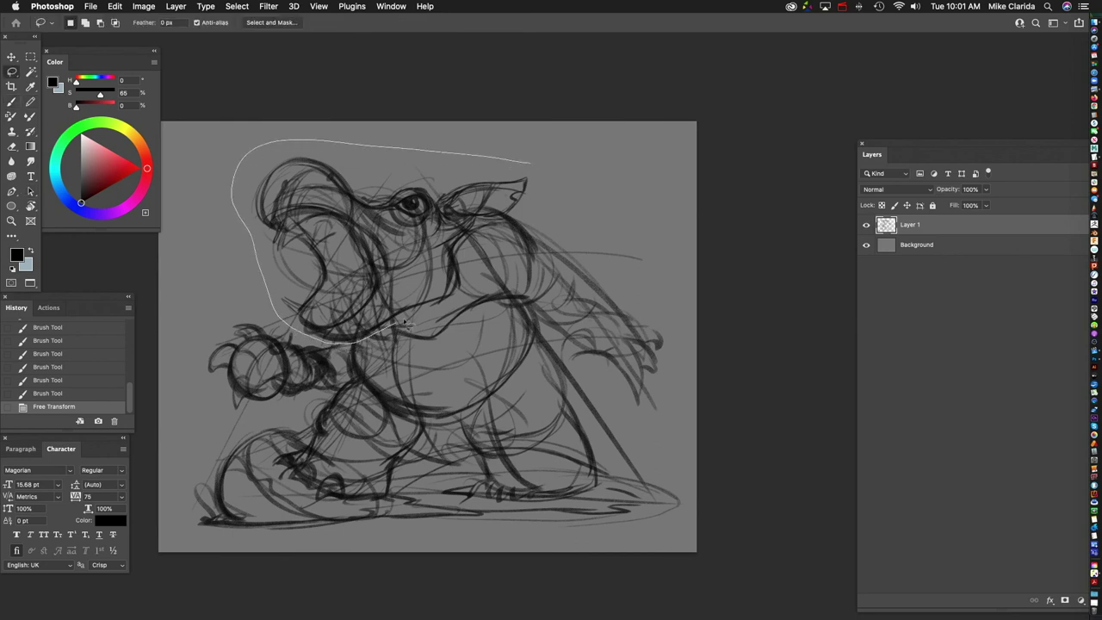
drag(509, 225, 511, 225)
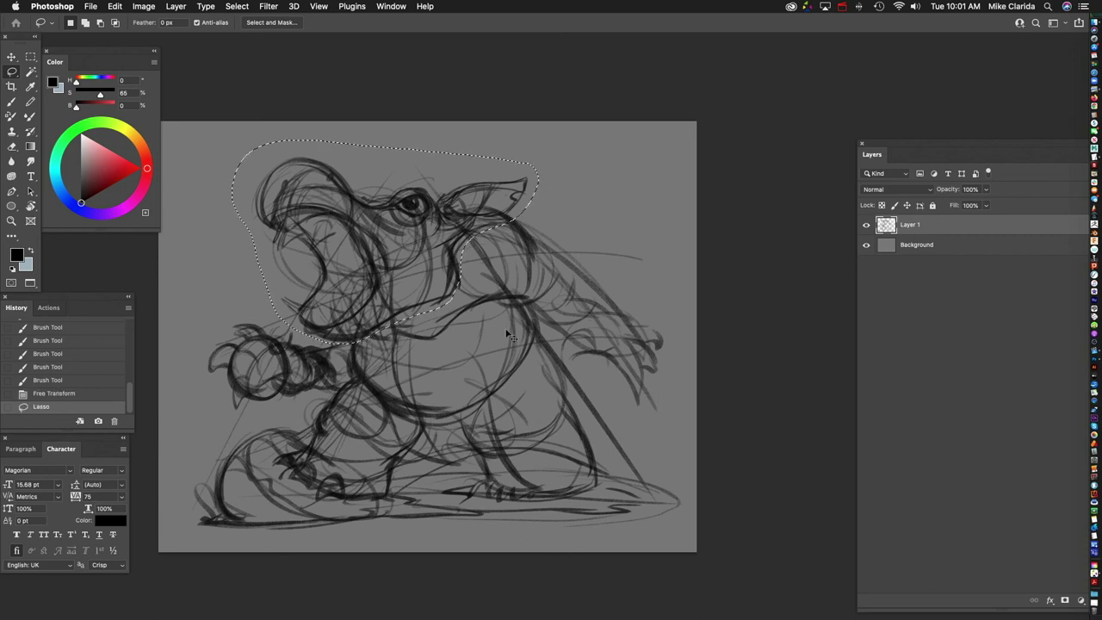
key(Delete)
key(super+v)
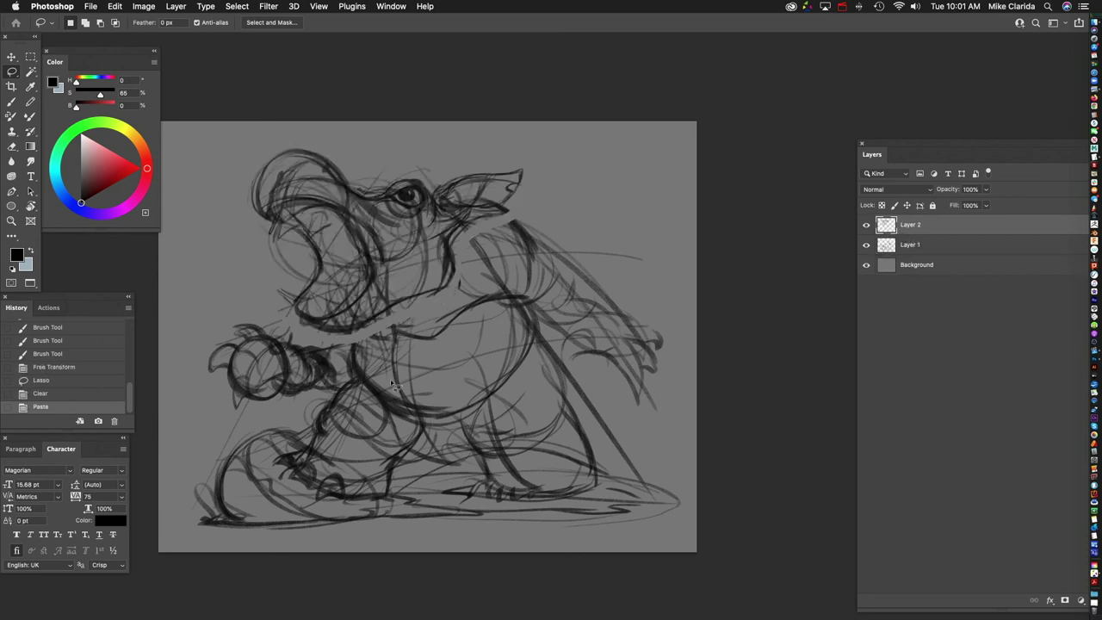
drag(440, 292, 433, 267)
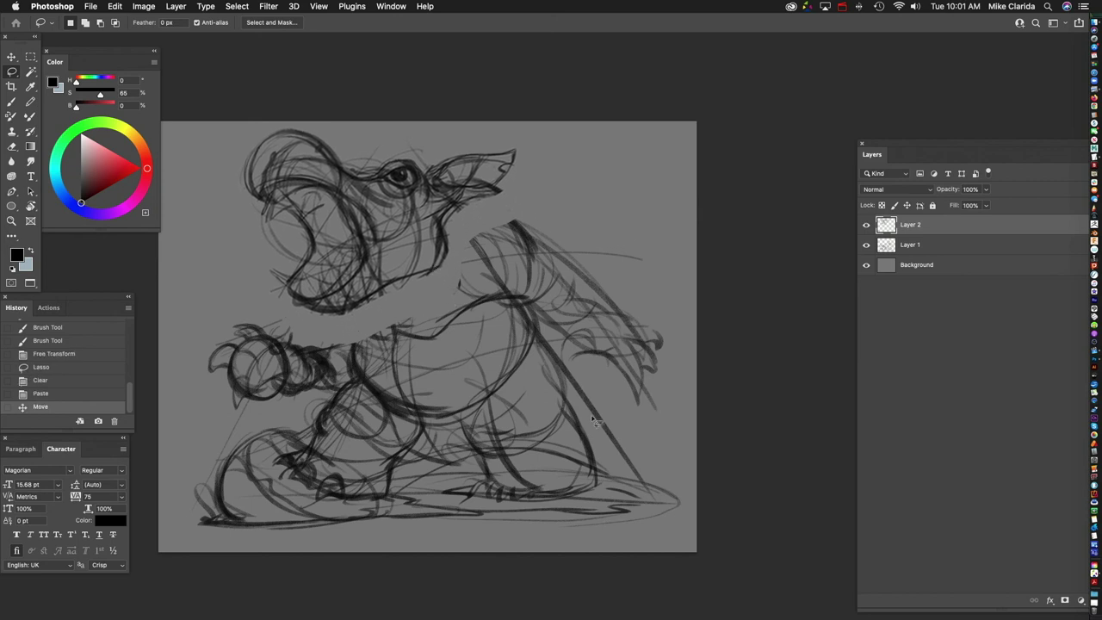
drag(442, 255, 454, 234)
Step: Stretch the head to about 104% height and tilt it 2.8° clockwise
key(ctrl+t)
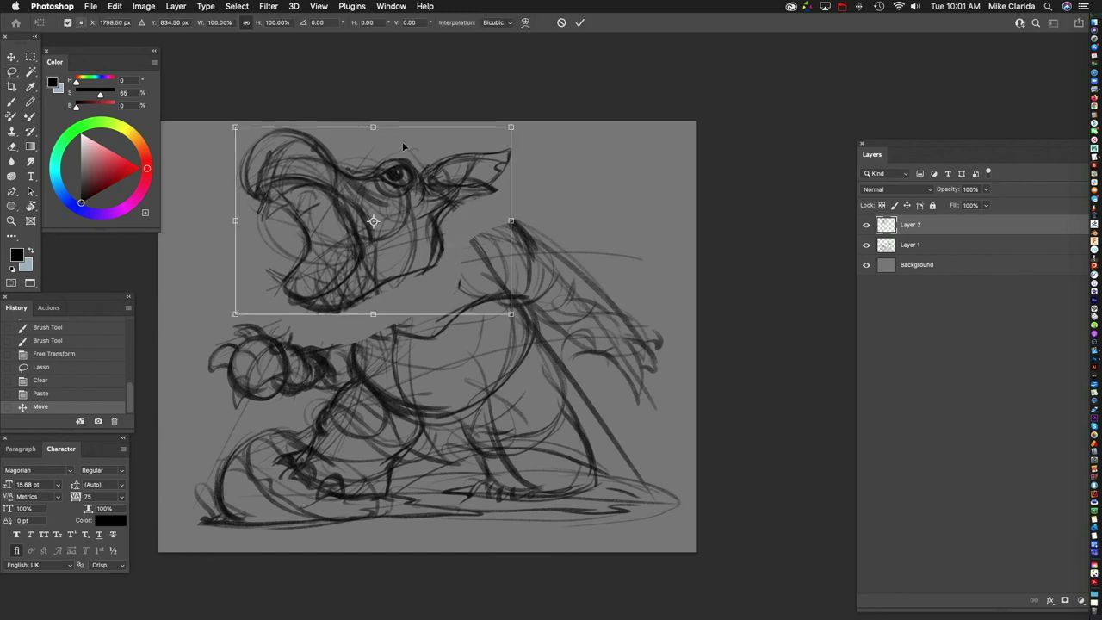
drag(479, 122, 478, 112)
drag(563, 113, 563, 127)
drag(440, 226, 443, 228)
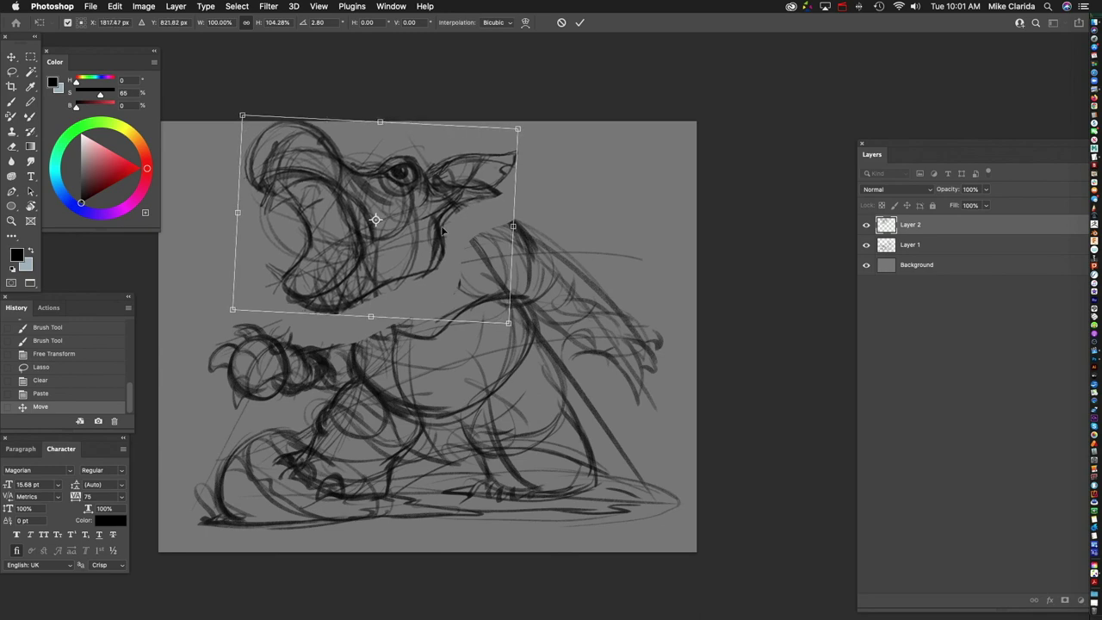
key(Return)
key(l)
Step: Select Layer 1 with Layer 2 and shift both slightly down-left together
shift+click(916, 245)
key(ctrl+t)
drag(452, 252, 445, 269)
key(Return)
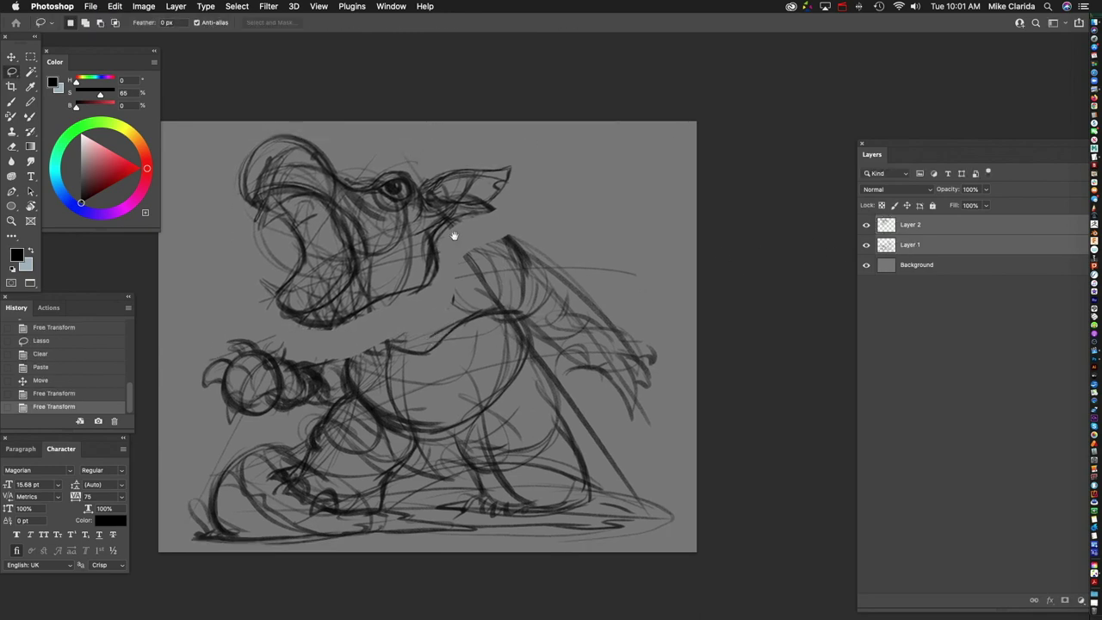
key(ctrl+plus)
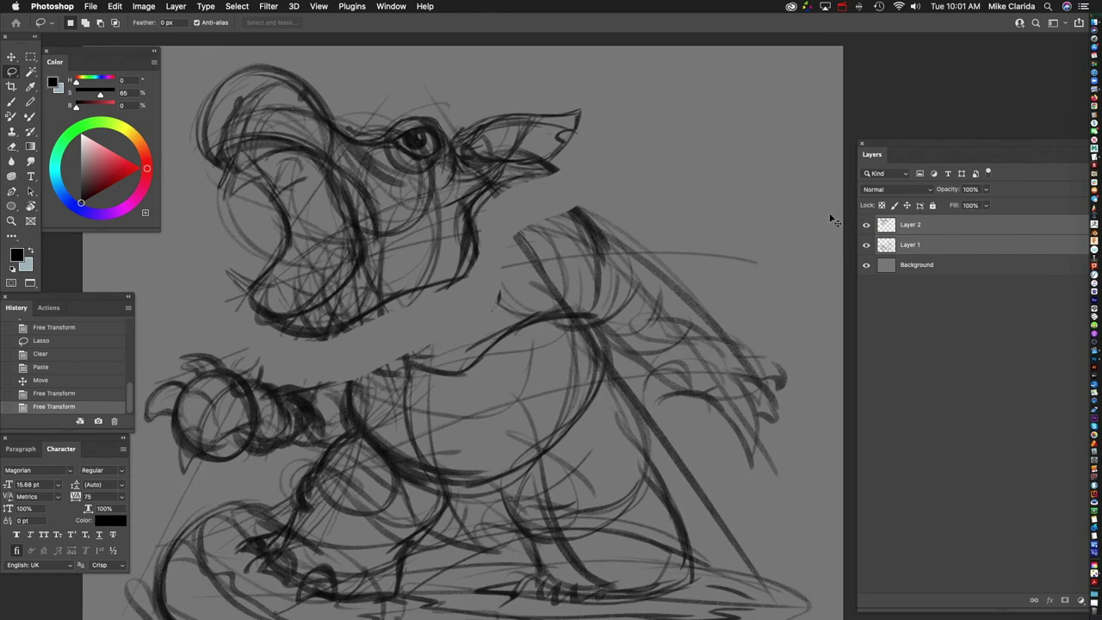
Step: Merge Layer 1 into Layer 2 and add arcing strokes over the top of the wing
key(ctrl+e)
drag(457, 212, 477, 193)
click(11, 101)
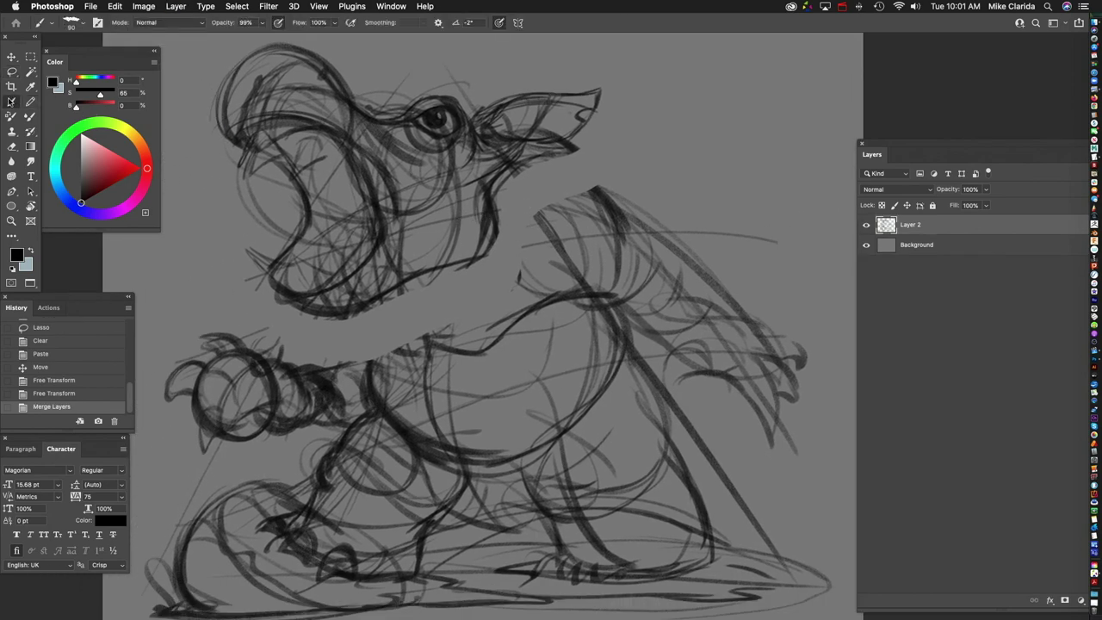
drag(572, 234, 577, 269)
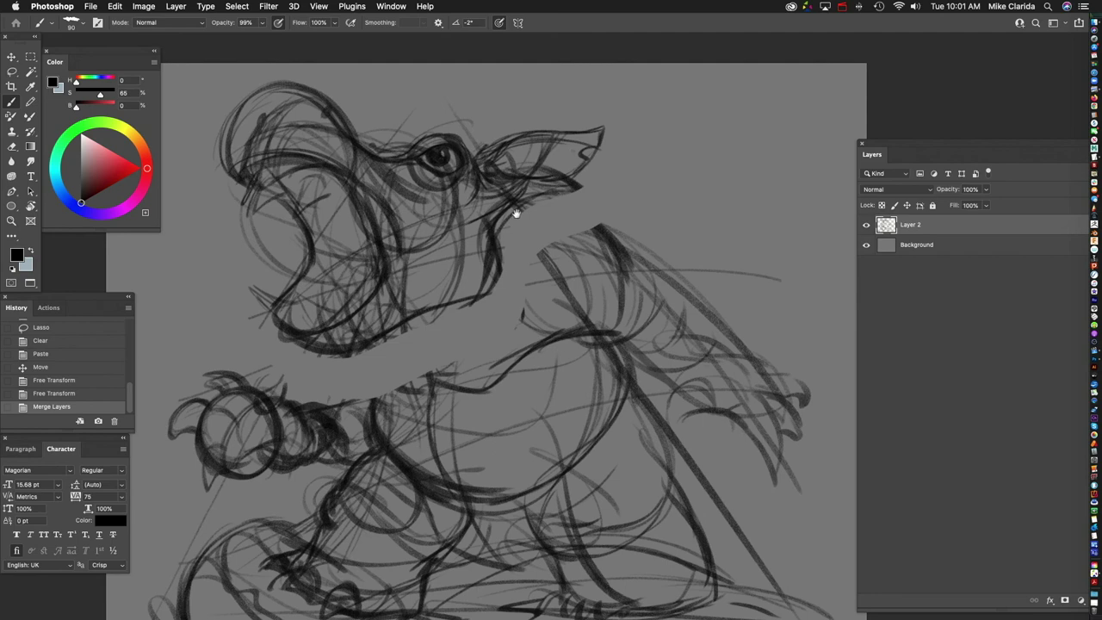
drag(515, 213, 458, 207)
mouse_move(569, 222)
mouse_down()
mouse_move(494, 237)
mouse_move(475, 300)
mouse_up()
drag(508, 231, 465, 335)
drag(518, 258, 463, 336)
drag(495, 228, 514, 348)
Step: Darken the neck below the beak, the back edge, the chest and the wing
drag(534, 201, 509, 229)
drag(527, 181, 449, 212)
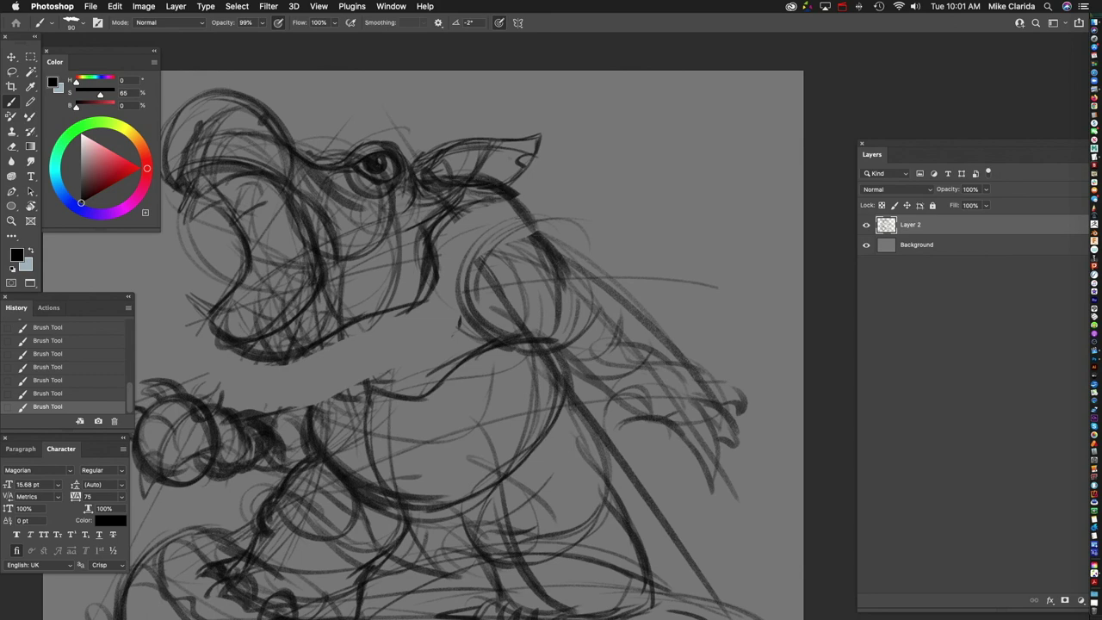
mouse_move(641, 295)
mouse_down()
mouse_move(481, 258)
mouse_move(470, 204)
mouse_up()
mouse_move(355, 172)
mouse_down()
mouse_move(387, 187)
mouse_move(423, 288)
mouse_up()
mouse_move(375, 184)
mouse_down()
mouse_move(401, 206)
mouse_move(430, 272)
mouse_up()
drag(407, 211, 442, 246)
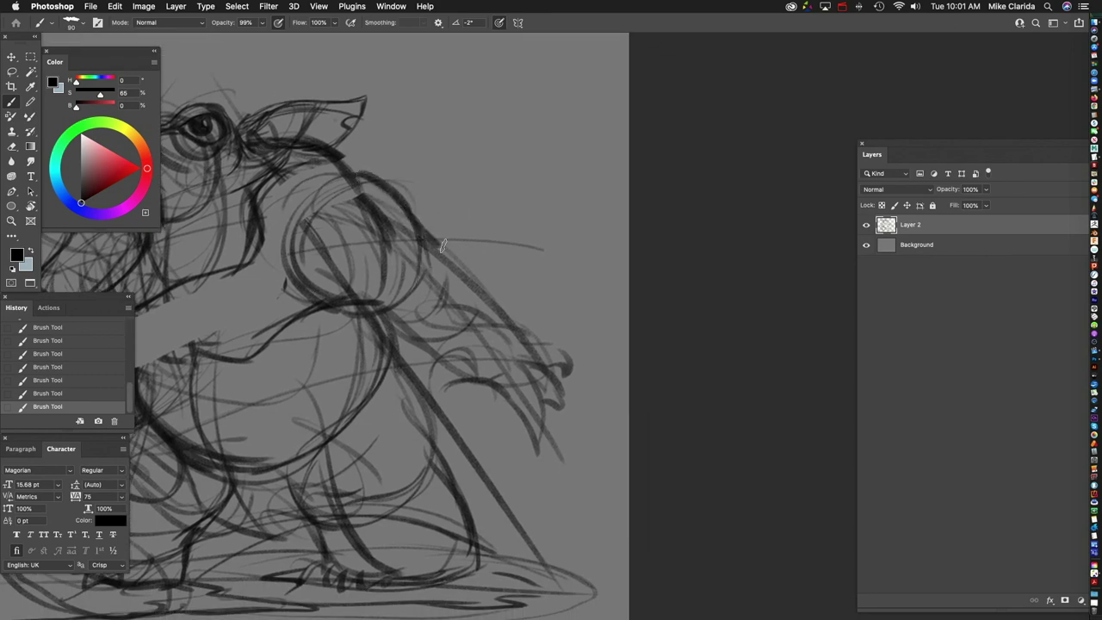
mouse_move(372, 296)
mouse_down()
mouse_move(422, 326)
mouse_move(430, 353)
mouse_move(468, 366)
mouse_up()
mouse_move(418, 331)
mouse_down()
mouse_move(503, 362)
mouse_move(499, 375)
mouse_up()
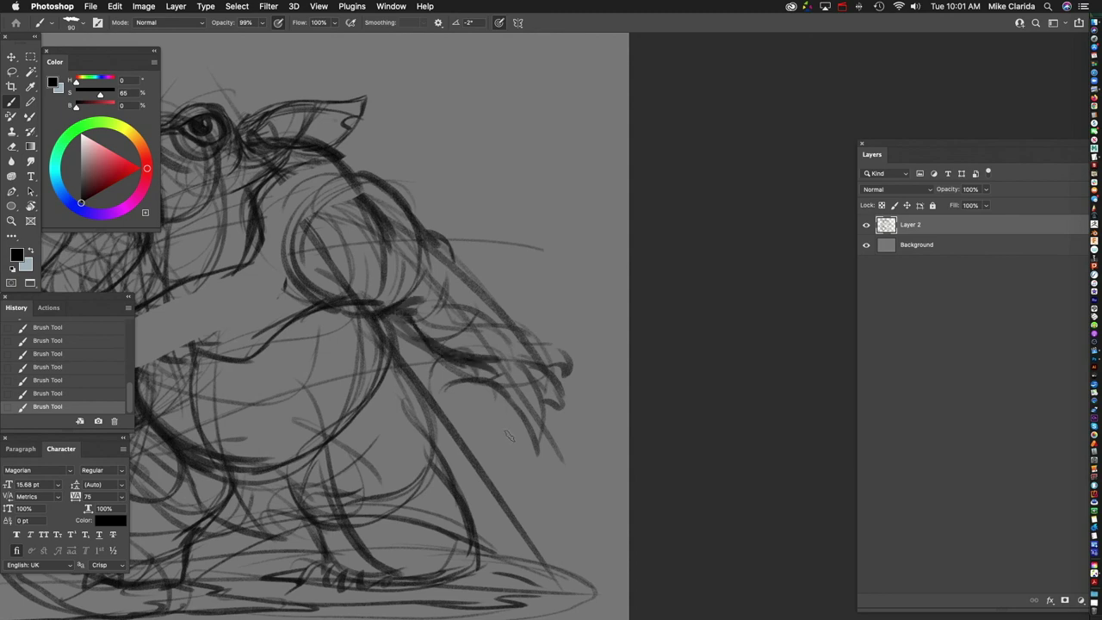
drag(413, 215, 567, 375)
drag(454, 258, 575, 454)
Step: Hatch the throat line and sketch strokes inside the mouth and down the throat
mouse_move(515, 307)
mouse_down()
mouse_move(635, 304)
mouse_move(724, 324)
mouse_up()
scroll(430, 310, down, 2)
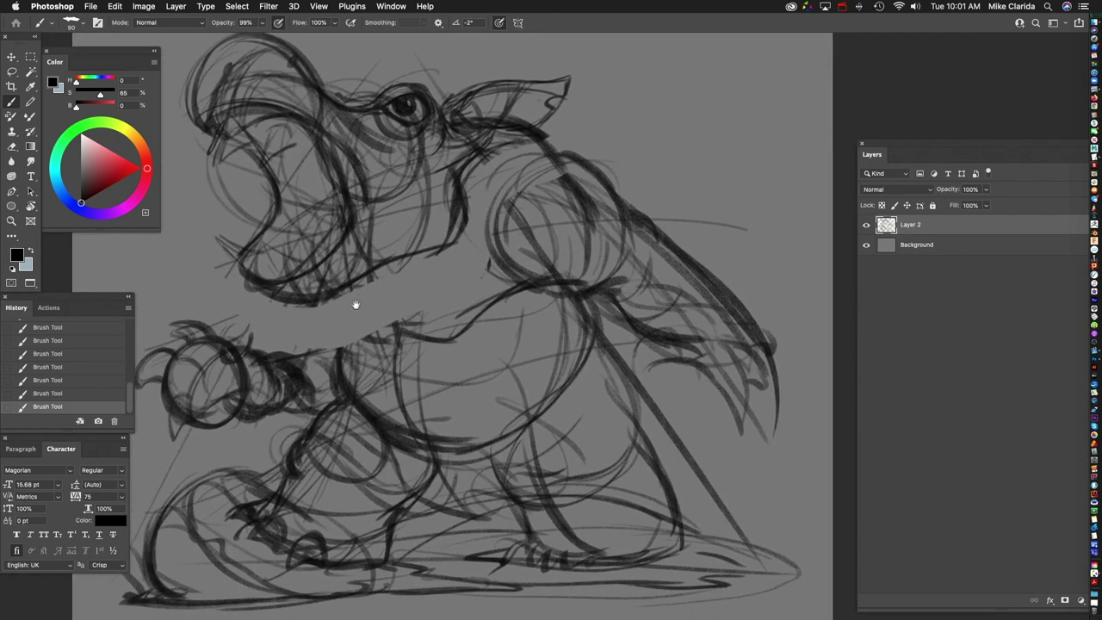
mouse_move(389, 315)
mouse_down()
mouse_move(362, 320)
mouse_move(422, 331)
mouse_move(479, 322)
mouse_up()
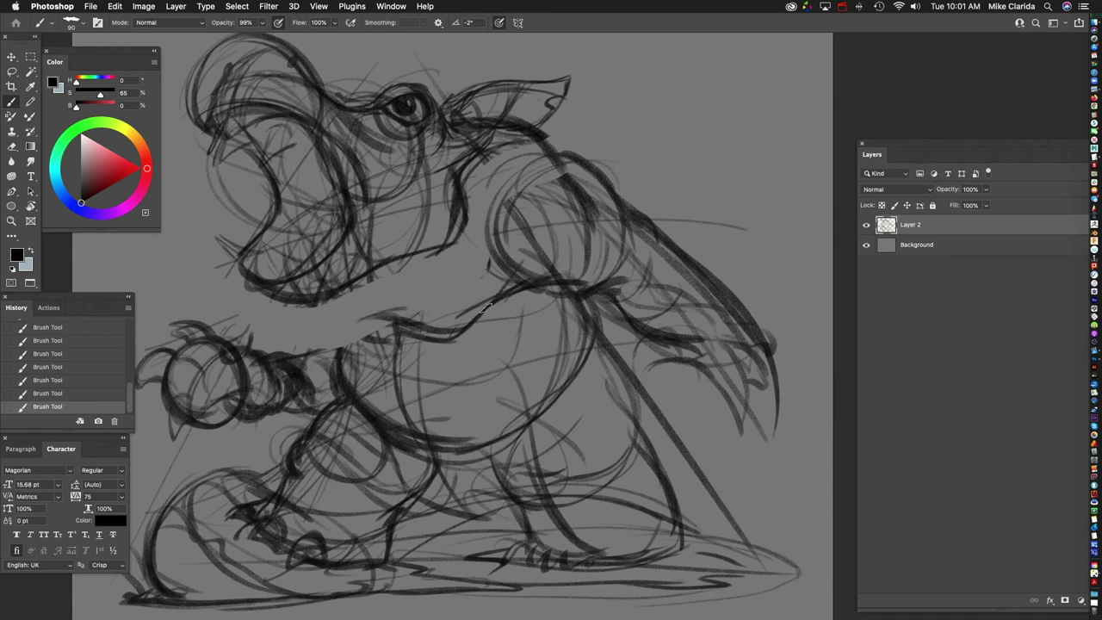
drag(388, 318, 339, 332)
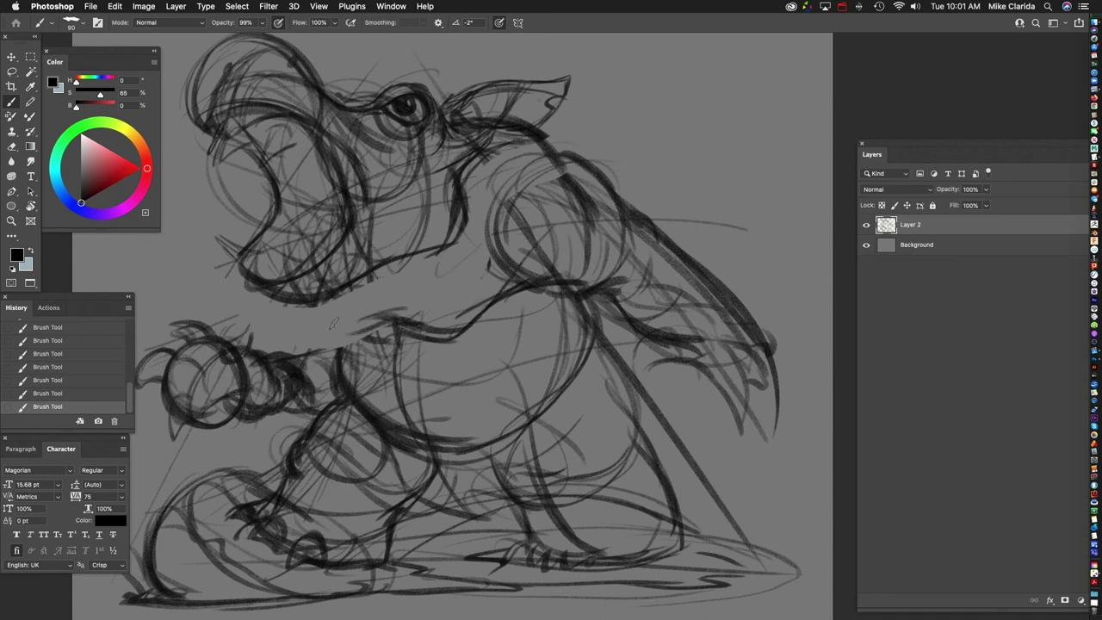
mouse_move(338, 216)
mouse_down()
mouse_move(319, 258)
mouse_move(334, 327)
mouse_move(360, 314)
mouse_up()
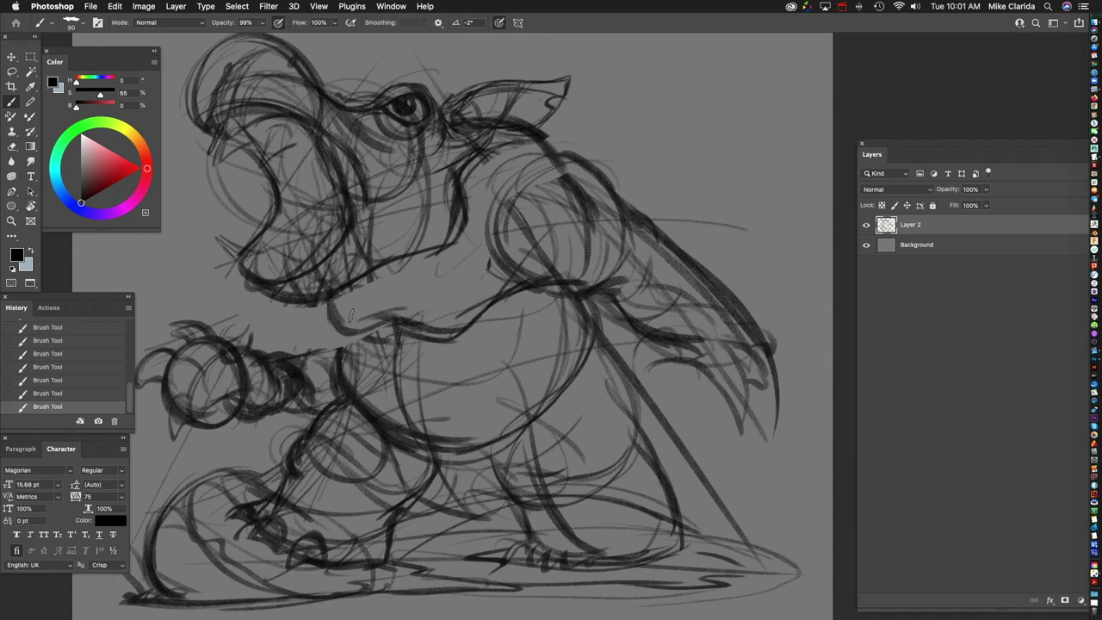
drag(378, 234, 387, 327)
Step: Strengthen the jaw, upper neck and throat lines with more dark strokes
drag(611, 244, 592, 188)
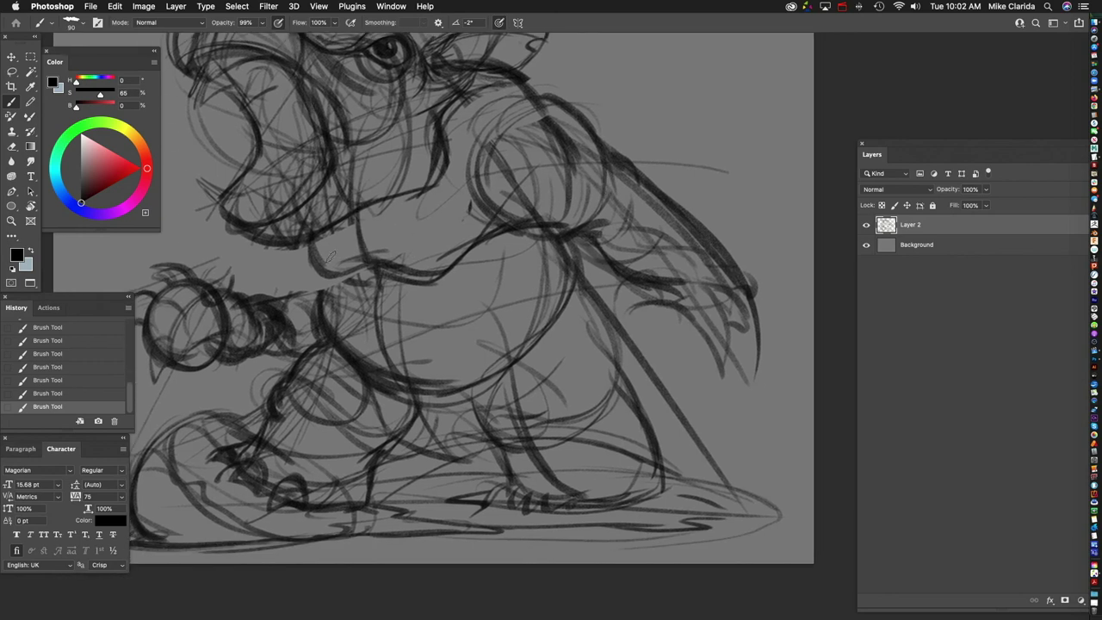
drag(410, 269, 473, 285)
drag(605, 107, 555, 138)
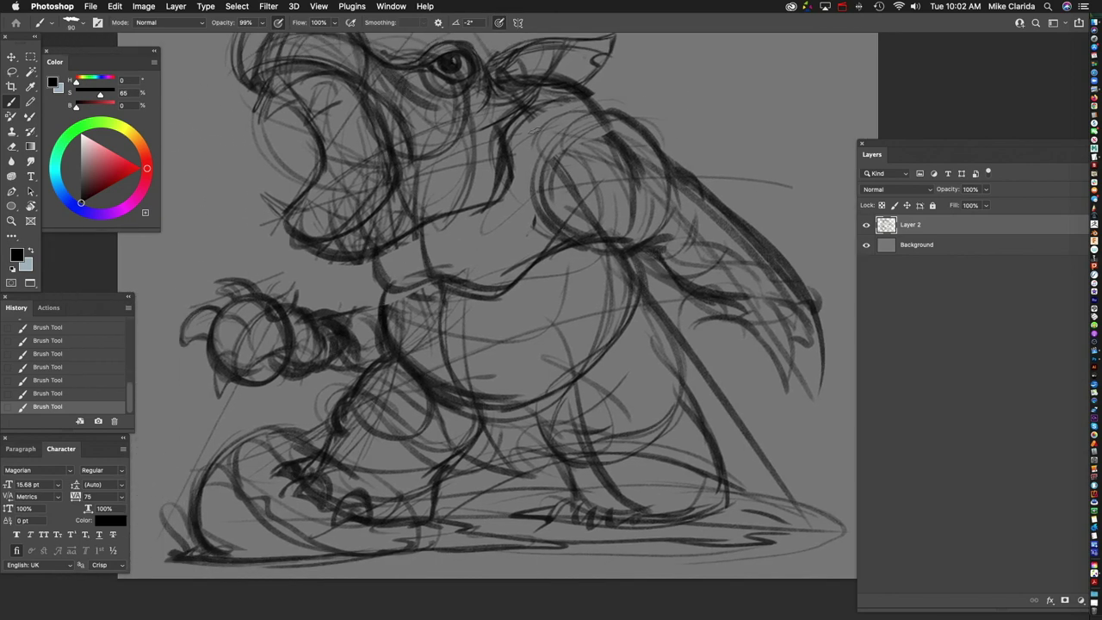
mouse_move(343, 177)
mouse_down()
mouse_move(340, 254)
mouse_move(374, 280)
mouse_up()
mouse_move(353, 196)
mouse_down()
mouse_move(405, 274)
mouse_move(367, 251)
mouse_move(349, 302)
mouse_move(344, 271)
mouse_move(343, 306)
mouse_move(341, 292)
mouse_move(379, 327)
mouse_up()
drag(379, 301, 410, 324)
scroll(387, 382, down, 2)
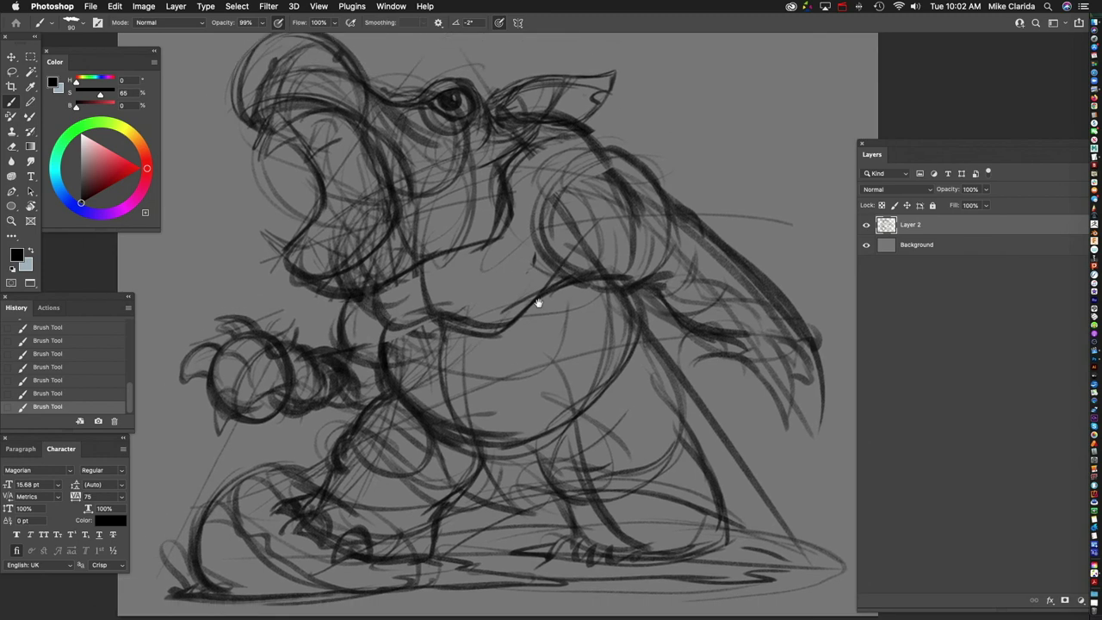
drag(353, 284, 374, 338)
drag(322, 297, 347, 289)
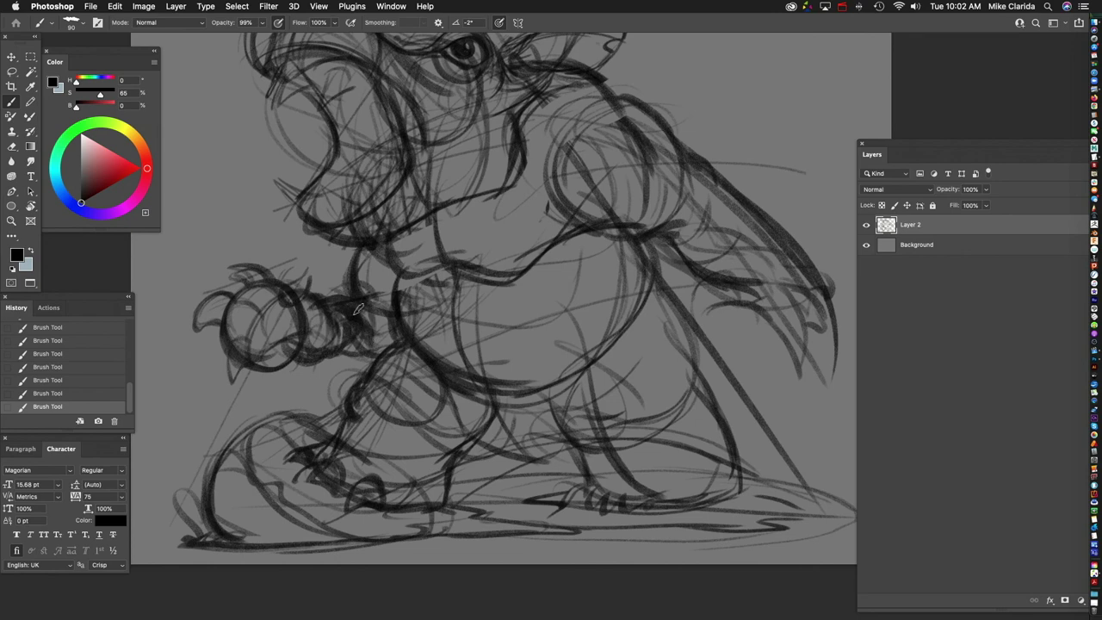
scroll(550, 332, down, 5)
scroll(620, 365, up, 2)
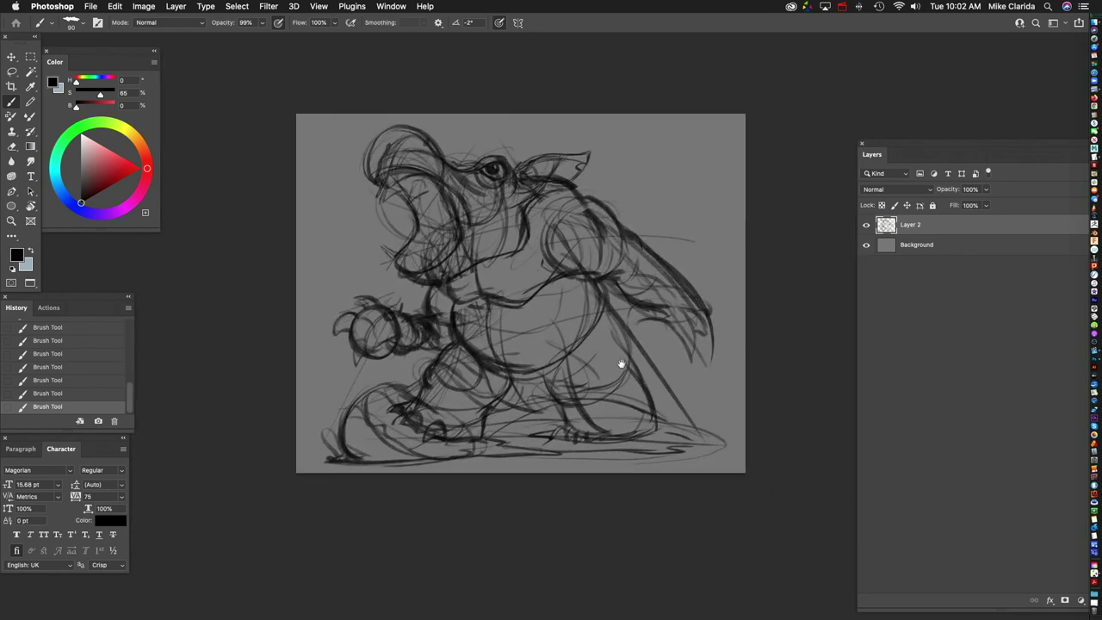
Step: Recentre the whole drawing in view and undo the last brush stroke
drag(619, 364, 558, 353)
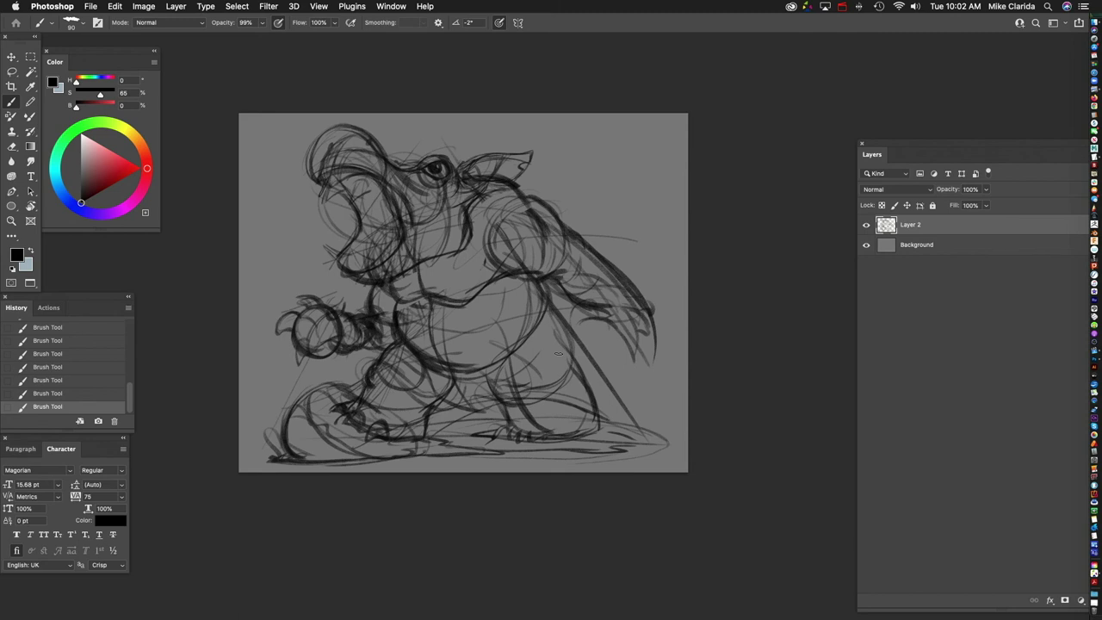
scroll(527, 303, up, 3)
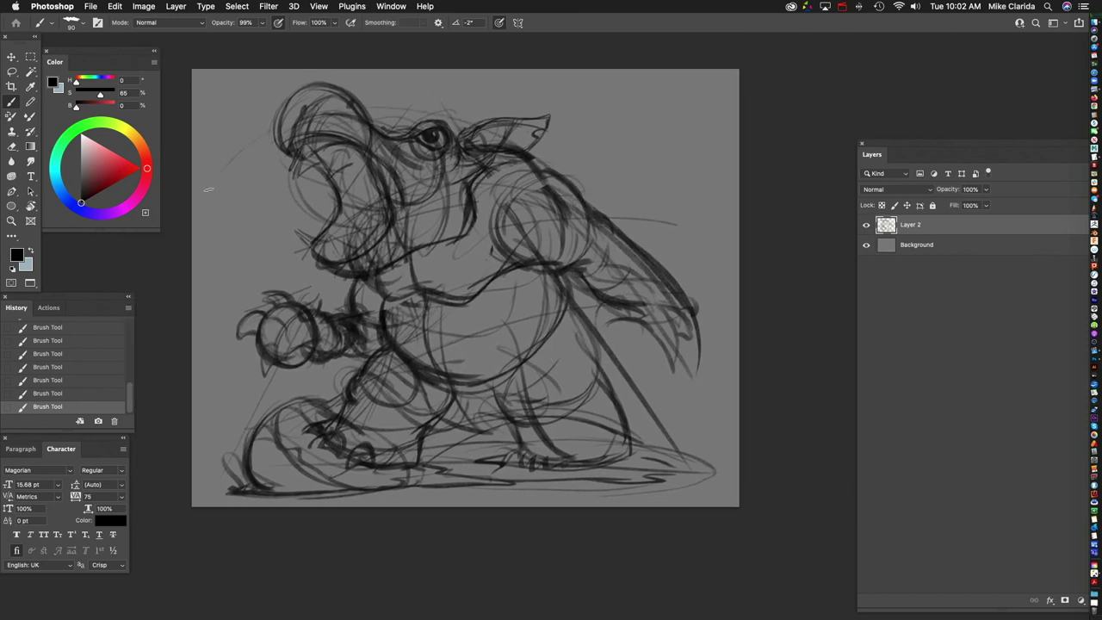
key(super+z)
scroll(508, 330, up, 4)
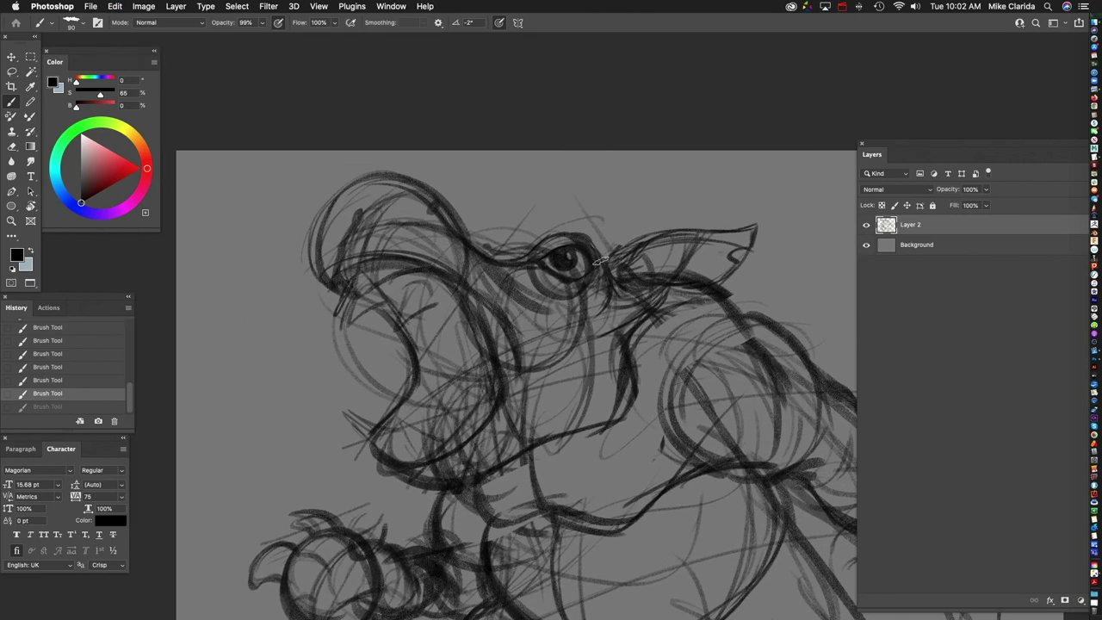
Step: Redo the undone stroke and reinforce the left outline of the head
key(super+shift+z)
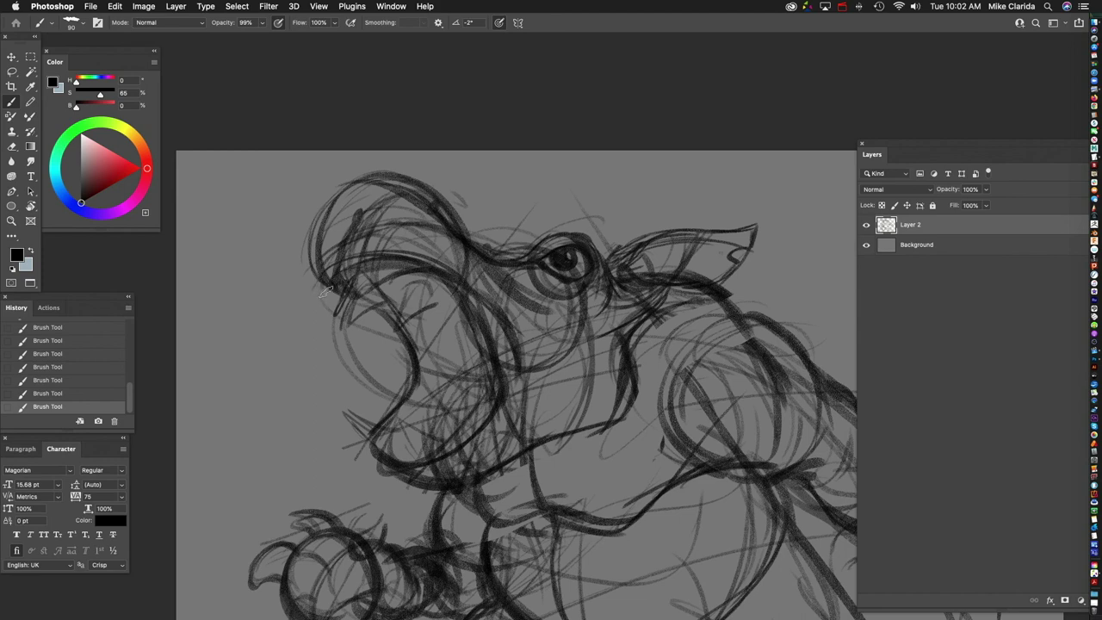
mouse_move(320, 287)
mouse_down()
mouse_move(343, 303)
mouse_move(316, 234)
mouse_move(304, 269)
mouse_move(402, 174)
mouse_move(299, 262)
mouse_move(381, 175)
mouse_move(322, 303)
mouse_up()
scroll(443, 253, up, 3)
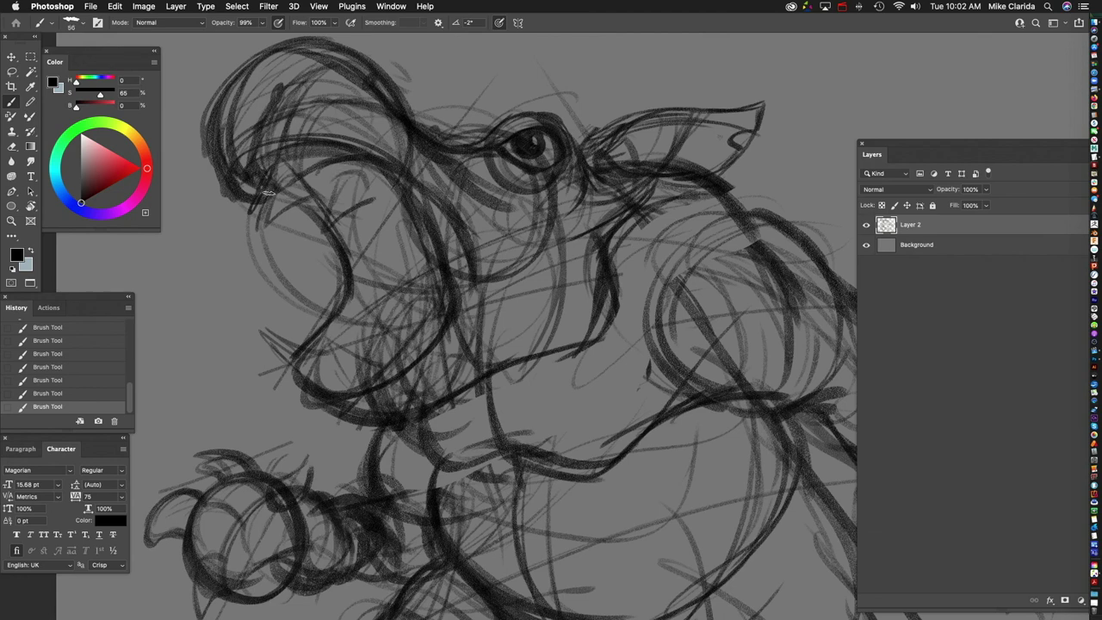
mouse_move(267, 183)
mouse_down()
mouse_move(286, 177)
mouse_move(246, 236)
mouse_up()
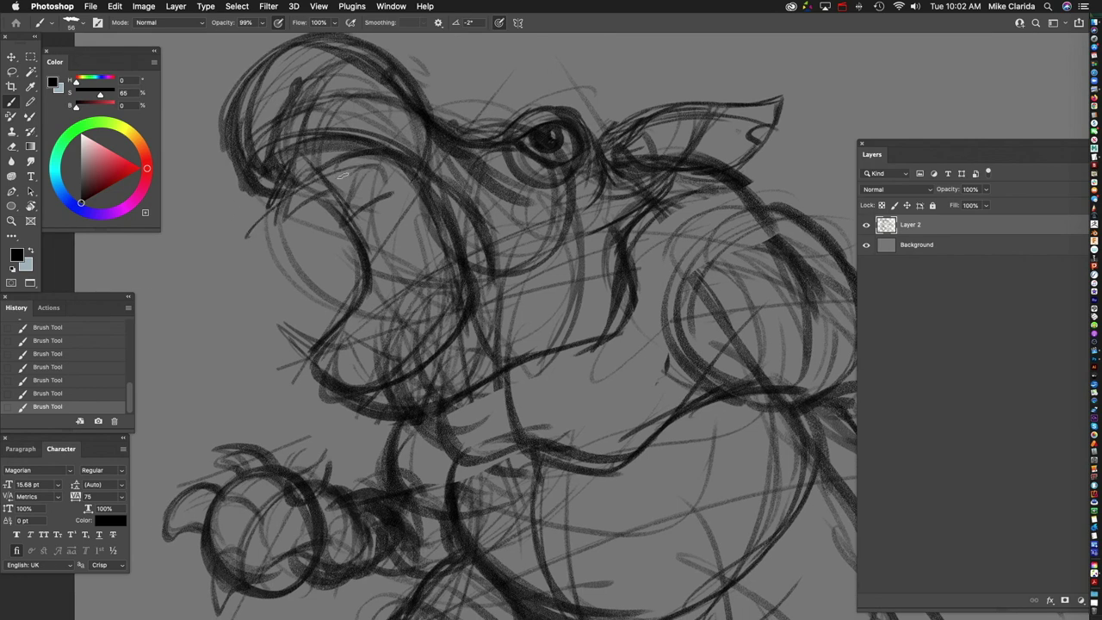
Step: Add short strokes along the brow, cheek and jaw
mouse_move(275, 162)
mouse_down()
mouse_move(270, 233)
mouse_move(354, 144)
mouse_move(331, 193)
mouse_move(341, 150)
mouse_move(341, 189)
mouse_move(376, 174)
mouse_up()
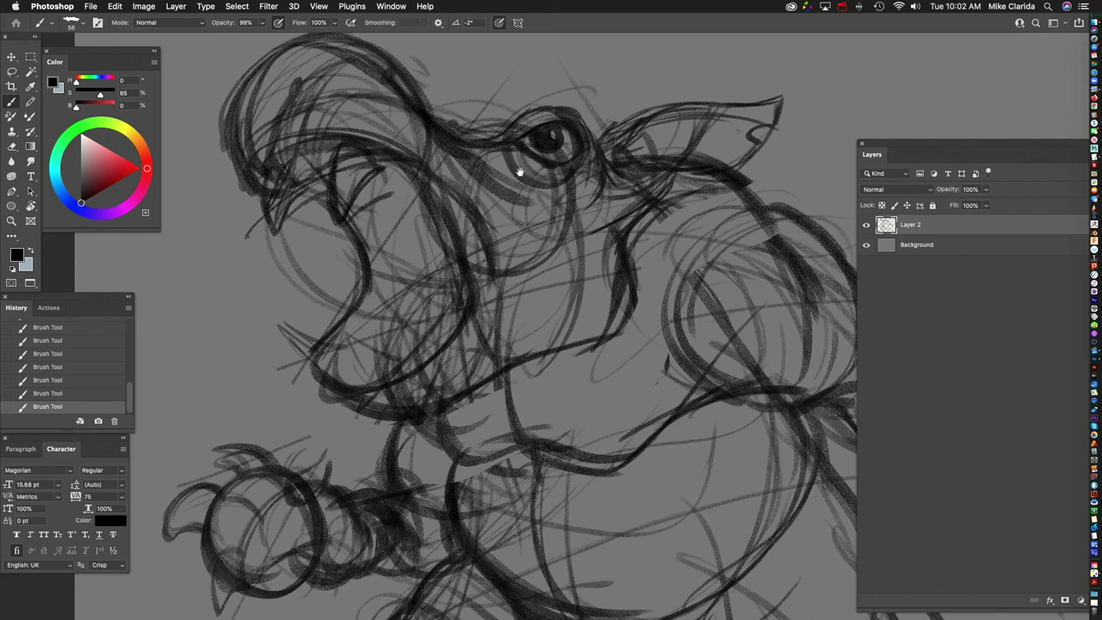
scroll(525, 179, down, 3)
mouse_move(298, 218)
mouse_down()
mouse_move(333, 272)
mouse_move(317, 322)
mouse_up()
scroll(362, 249, down, 2)
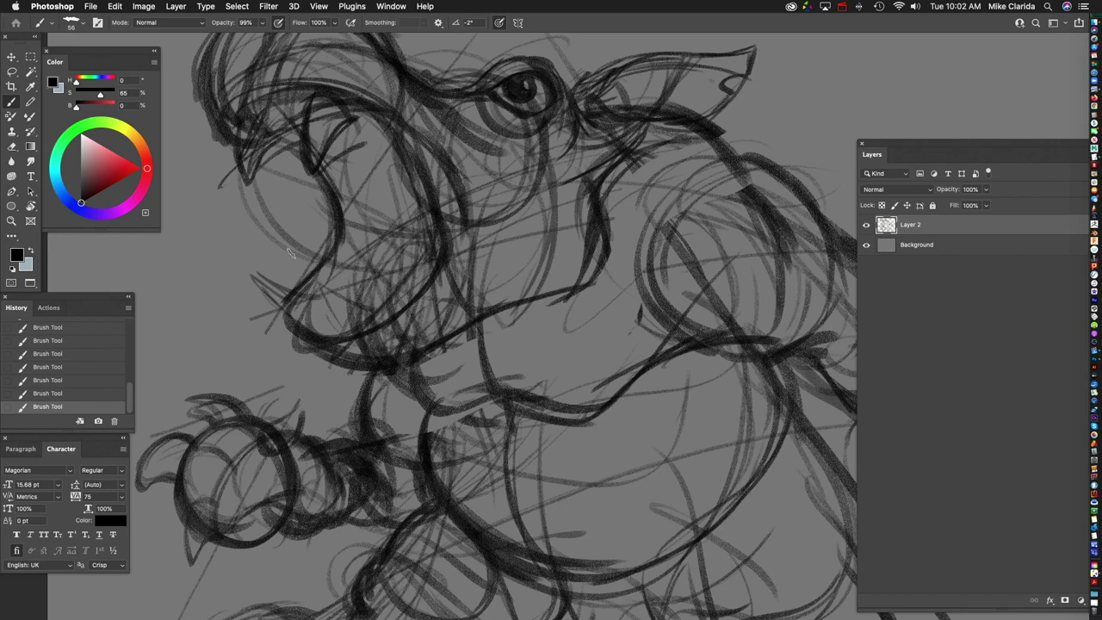
drag(261, 286, 287, 315)
drag(251, 257, 286, 282)
drag(341, 257, 331, 230)
mouse_move(274, 290)
mouse_down()
mouse_move(303, 296)
mouse_move(315, 286)
mouse_up()
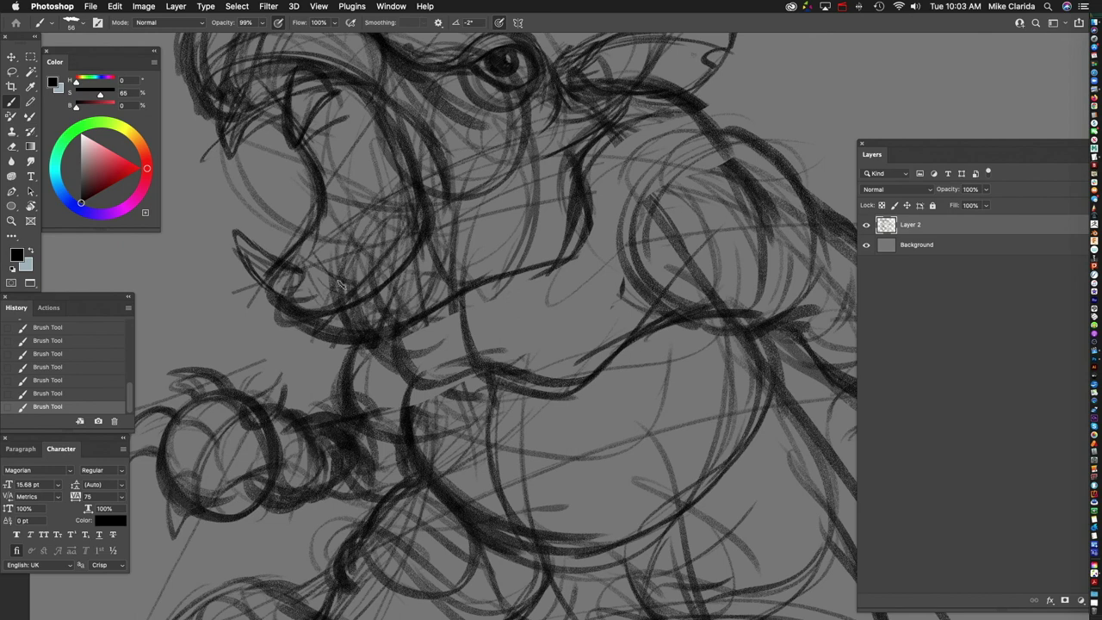
mouse_move(302, 246)
mouse_down()
mouse_move(291, 220)
mouse_move(361, 255)
mouse_up()
mouse_move(289, 220)
mouse_down()
mouse_move(342, 279)
mouse_move(359, 285)
mouse_move(366, 259)
mouse_up()
Step: Reinforce the top-of-head outline with several long strokes
scroll(366, 260, up, 5)
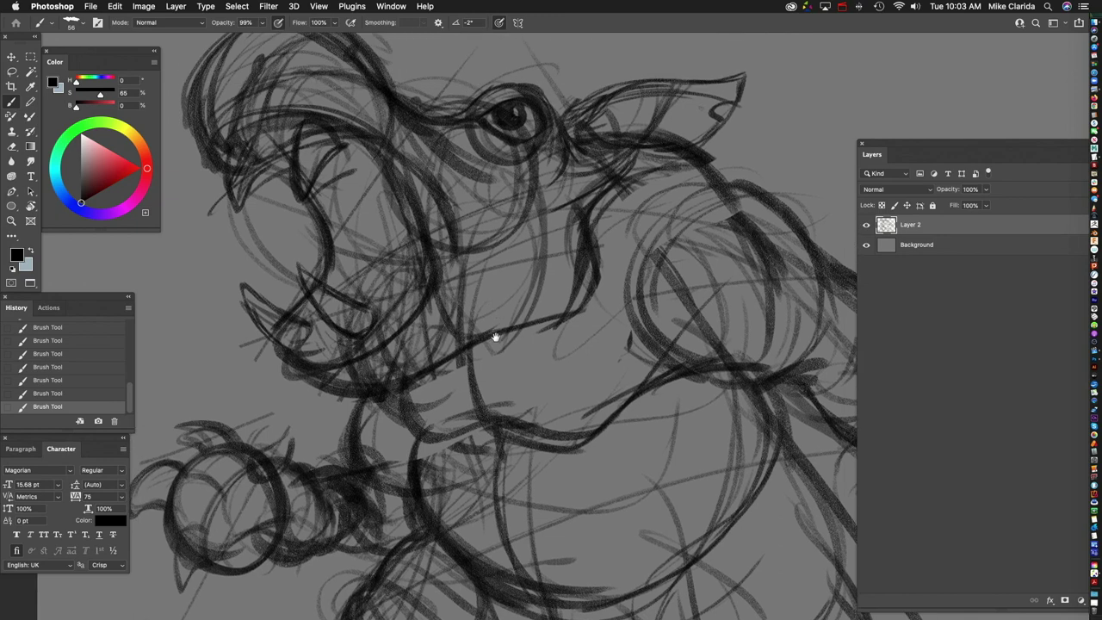
scroll(467, 233, left, 5)
scroll(467, 233, up, 3)
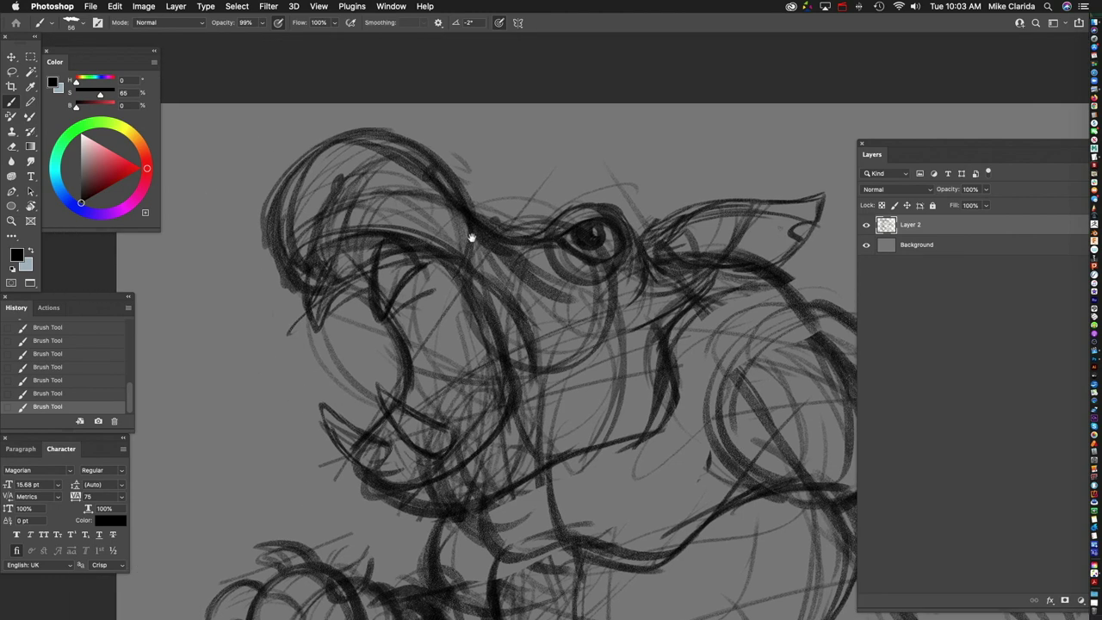
drag(543, 182, 527, 219)
mouse_move(527, 246)
mouse_down()
mouse_move(541, 289)
mouse_move(326, 215)
mouse_up()
drag(439, 138, 324, 301)
drag(330, 237, 336, 278)
scroll(615, 314, down, 10)
scroll(614, 314, right, 3)
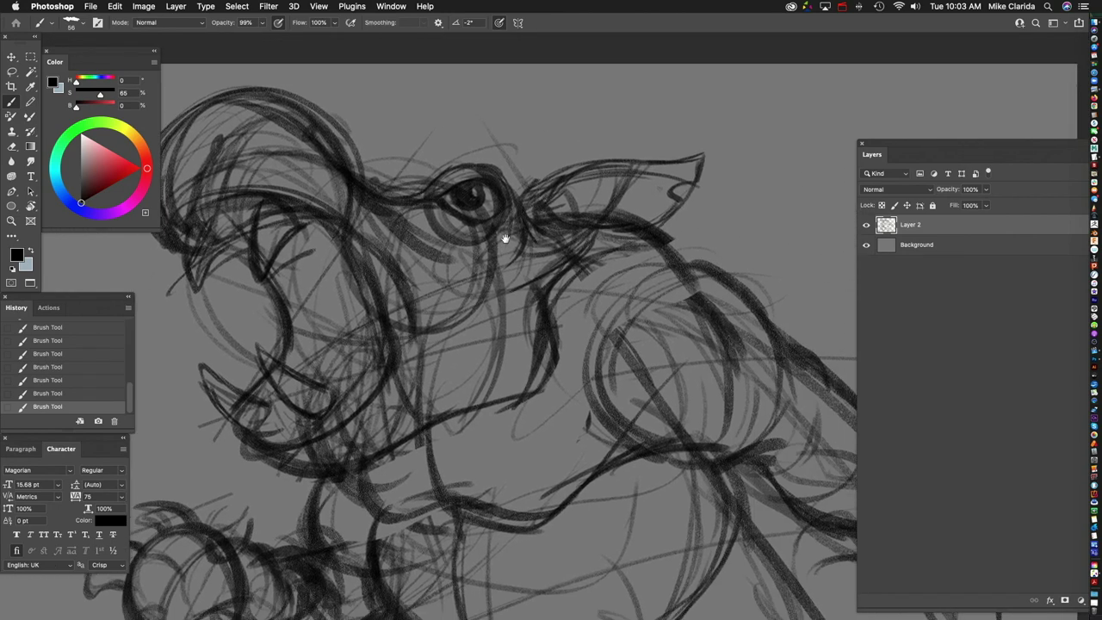
scroll(425, 386, left, 4)
scroll(517, 246, left, 2)
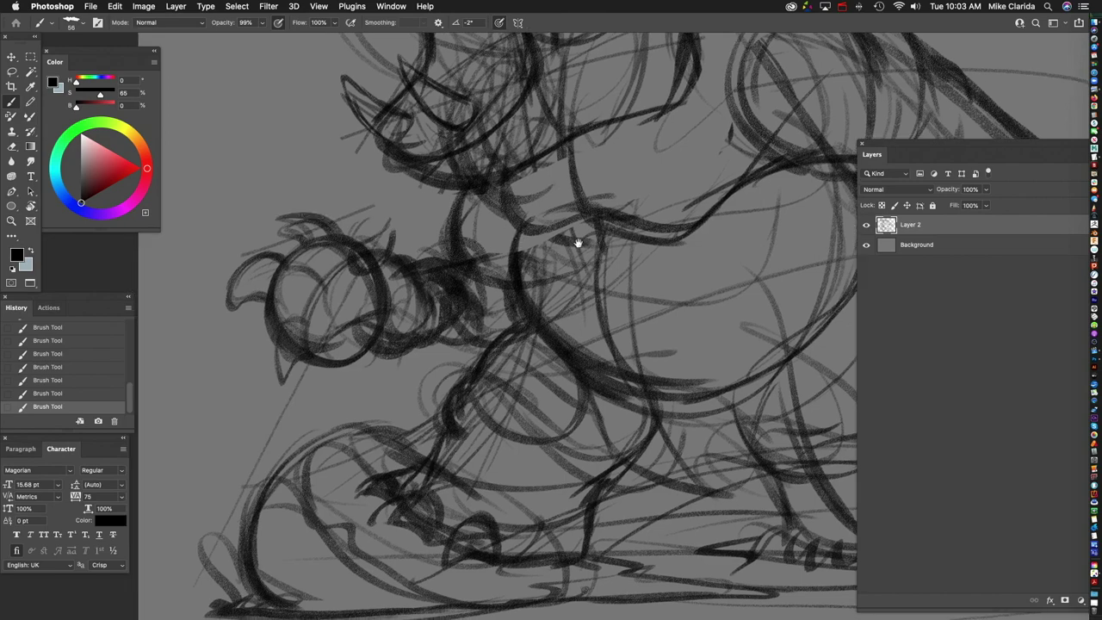
Step: Paint curved hair strokes fanning up-left and sweeping down the left side of the head
scroll(478, 289, left, 4)
drag(485, 288, 514, 294)
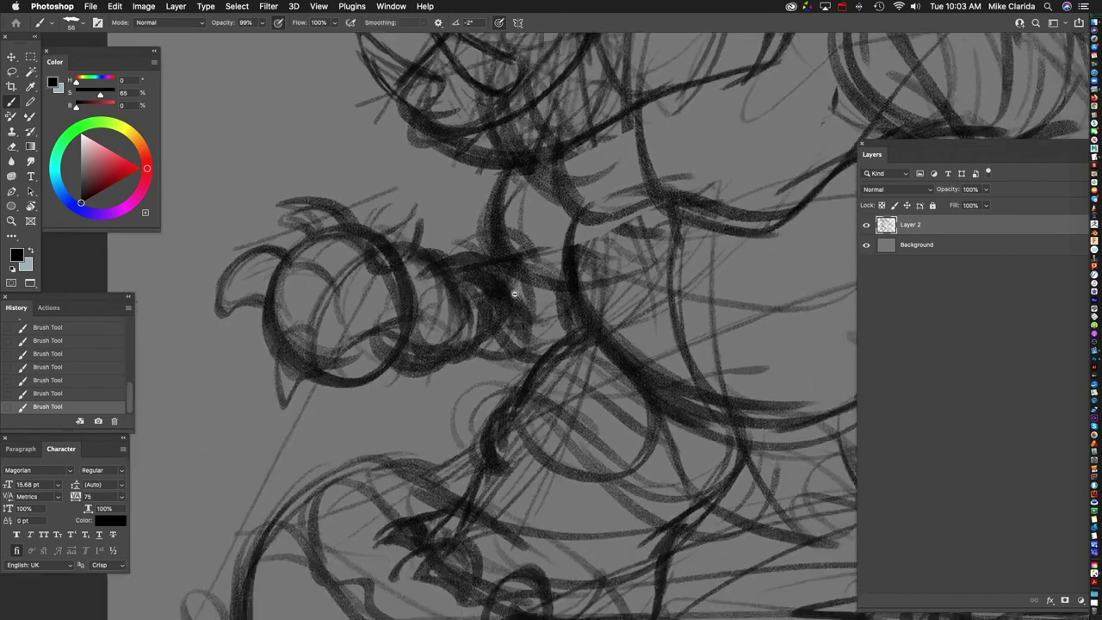
scroll(514, 293, left, 5)
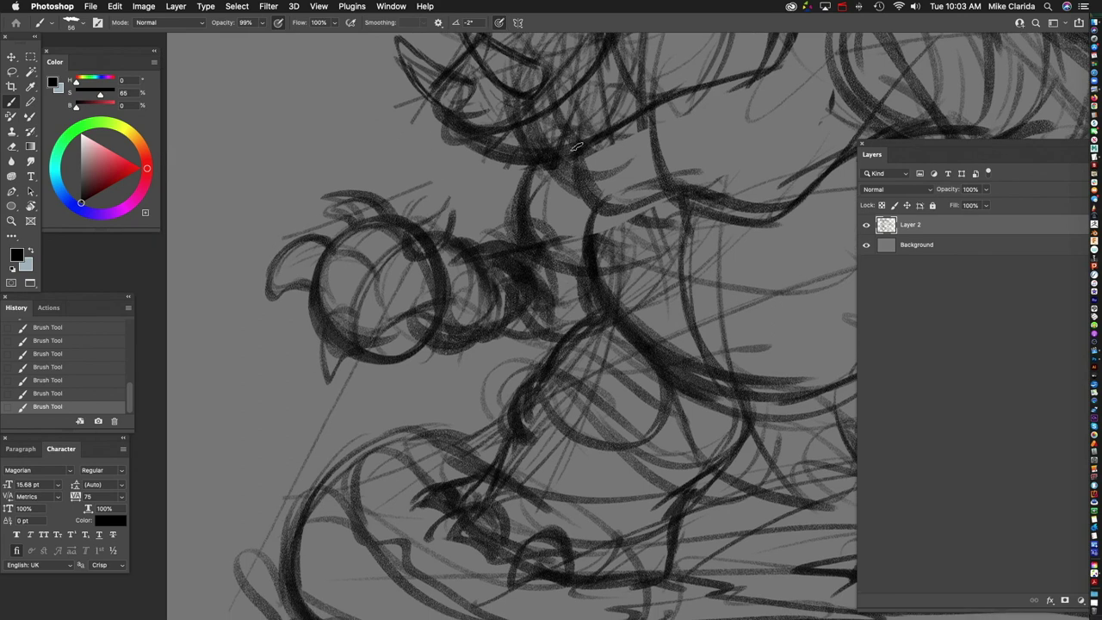
drag(424, 228, 317, 196)
mouse_move(405, 212)
mouse_down()
mouse_move(312, 186)
mouse_move(334, 166)
mouse_move(326, 153)
mouse_move(293, 161)
mouse_move(277, 226)
mouse_move(344, 215)
mouse_move(366, 198)
mouse_move(320, 157)
mouse_move(301, 162)
mouse_move(293, 248)
mouse_move(250, 270)
mouse_move(252, 343)
mouse_up()
mouse_move(277, 259)
mouse_down()
mouse_move(229, 338)
mouse_move(231, 319)
mouse_move(262, 355)
mouse_move(340, 265)
mouse_move(320, 296)
mouse_move(310, 280)
mouse_move(328, 386)
mouse_move(379, 346)
mouse_move(351, 367)
mouse_move(381, 207)
mouse_move(457, 314)
mouse_move(472, 231)
mouse_move(482, 301)
mouse_move(347, 275)
mouse_move(368, 364)
mouse_up()
scroll(635, 303, down, 5)
scroll(431, 362, up, 3)
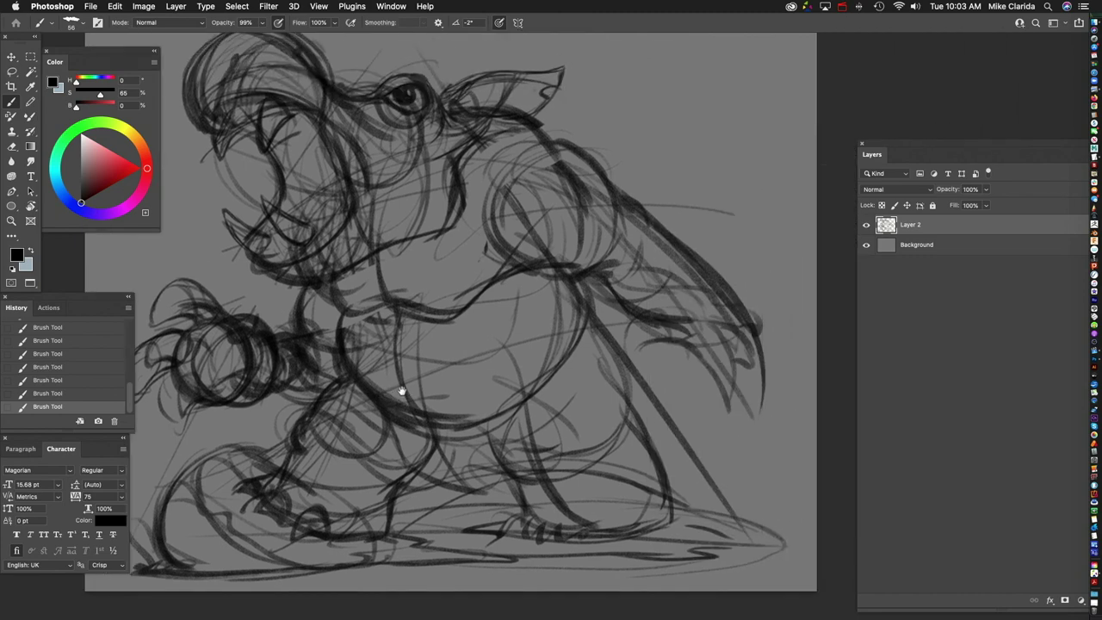
Step: Erase a curved band through the sketch, then undo the eraser stroke
scroll(488, 385, down, 3)
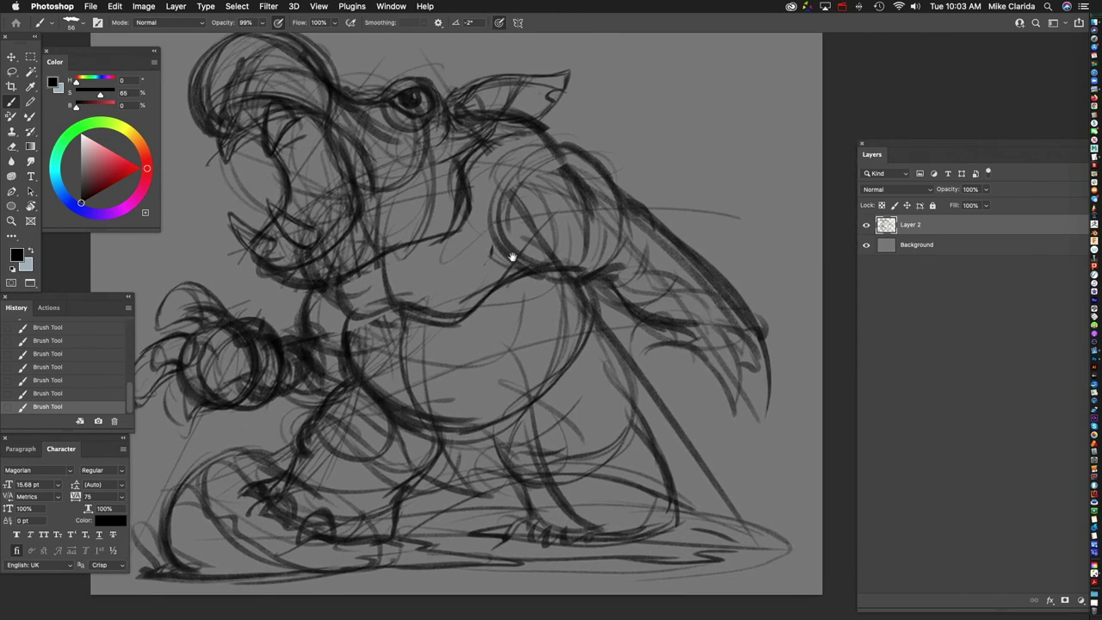
scroll(465, 172, up, 5)
scroll(471, 324, down, 2)
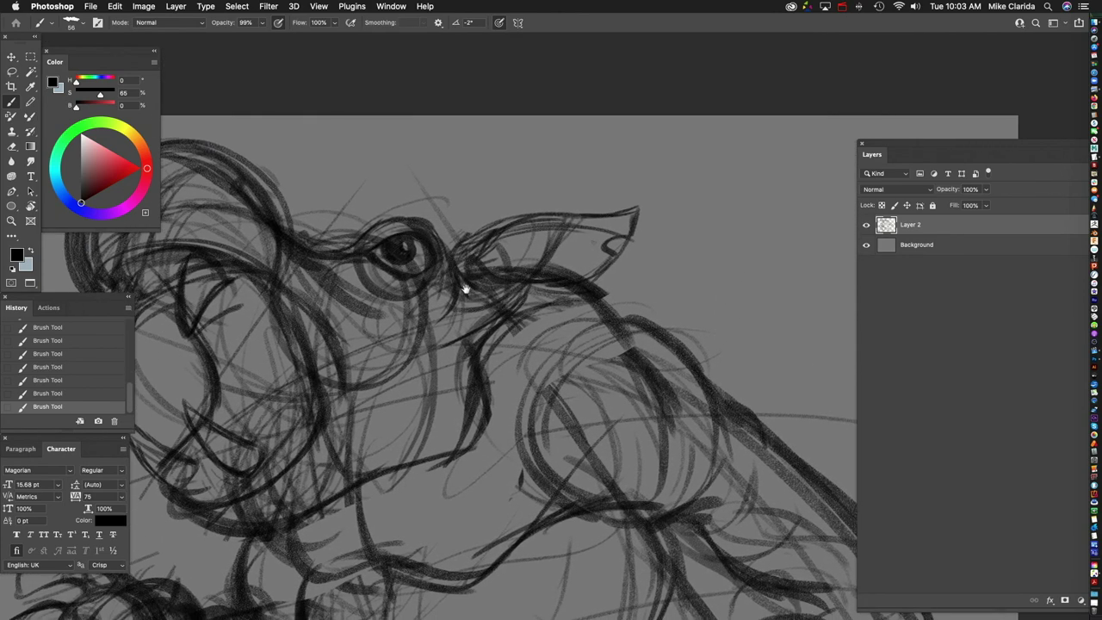
scroll(509, 323, up, 2)
scroll(508, 323, down, 2)
scroll(492, 236, up, 2)
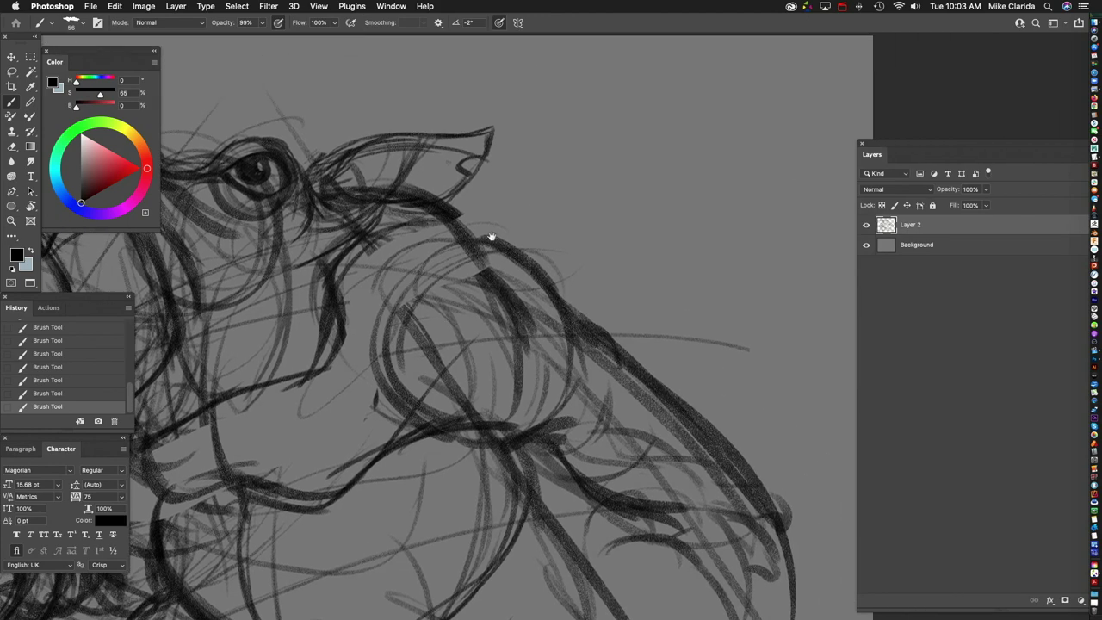
scroll(568, 226, down, 2)
scroll(568, 227, right, 2)
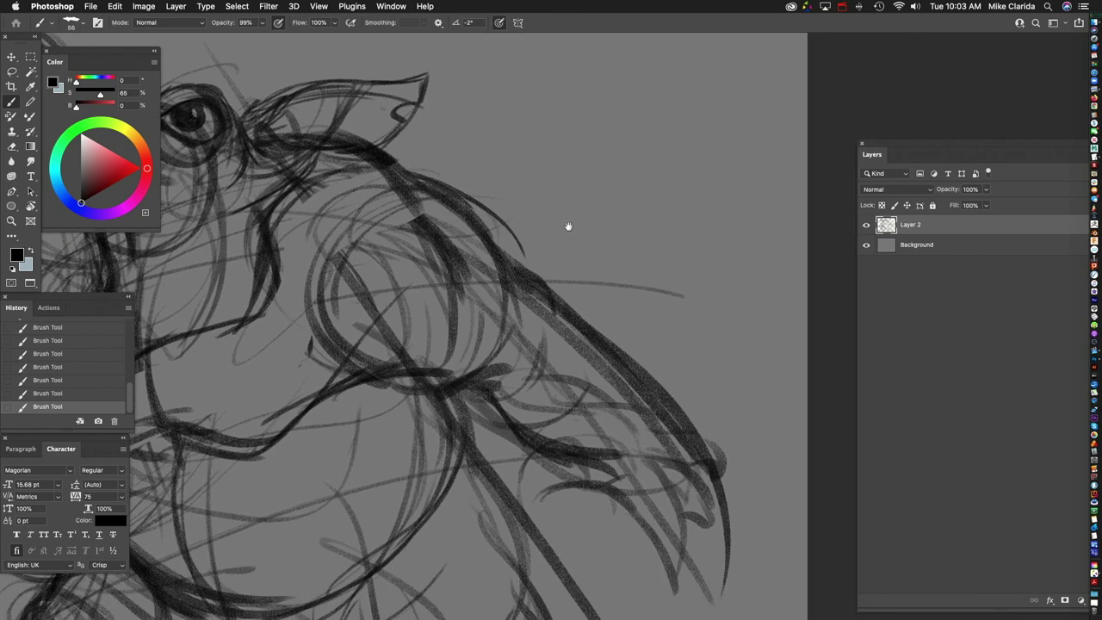
scroll(455, 151, left, 5)
scroll(455, 151, down, 1)
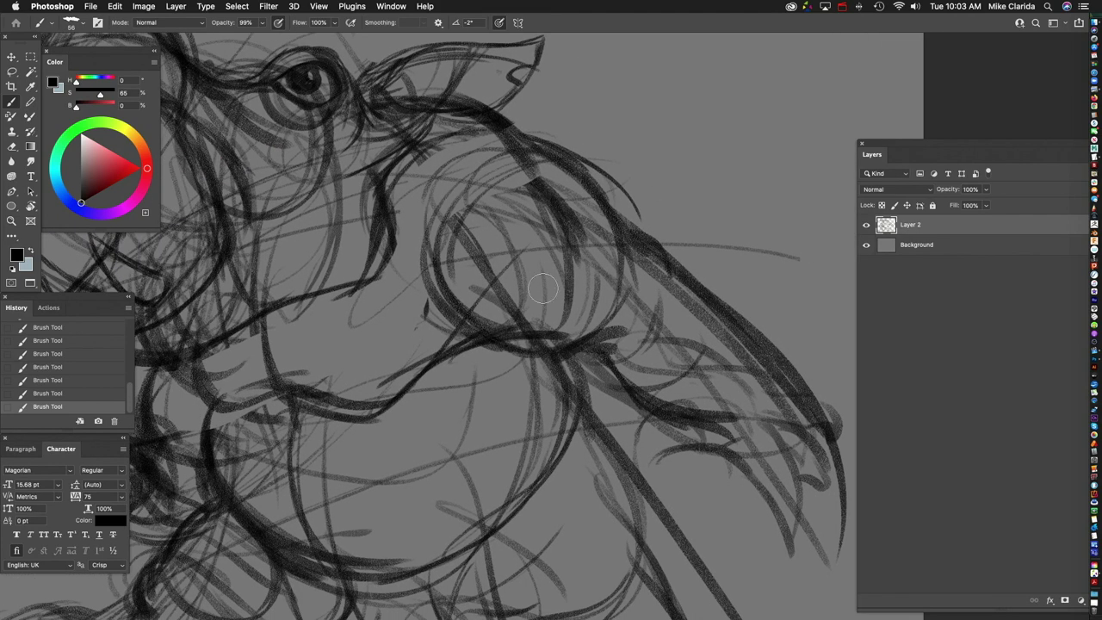
drag(426, 260, 623, 334)
scroll(603, 249, down, 1)
scroll(602, 250, right, 2)
key(super+z)
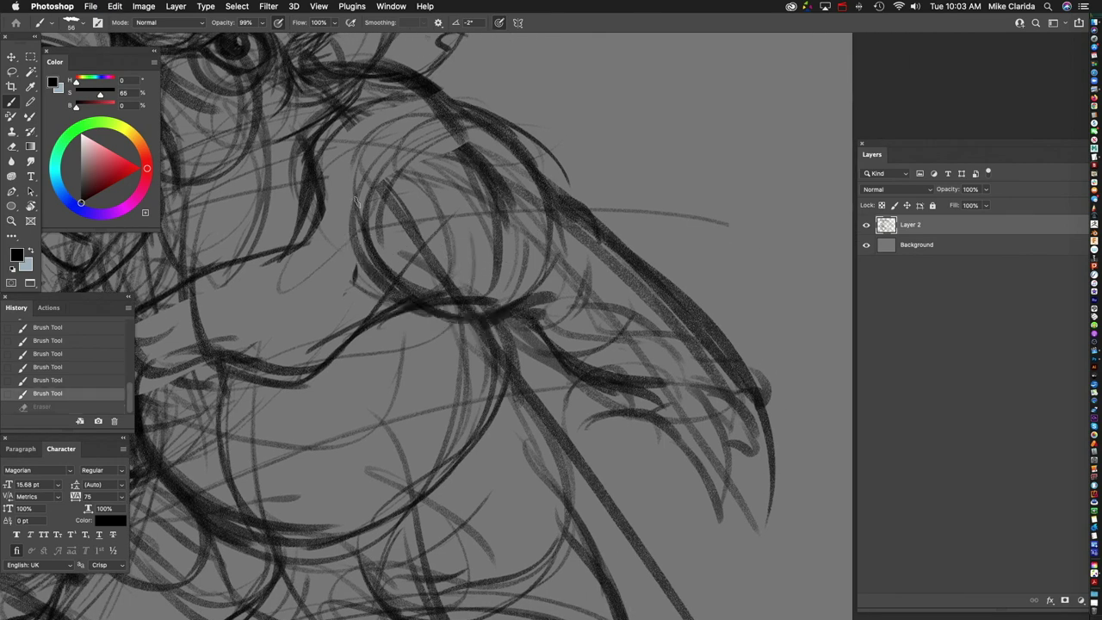
Step: Add brush strokes near the head, including a large loop around it
drag(431, 317, 482, 308)
scroll(454, 137, down, 2)
scroll(454, 138, right, 1)
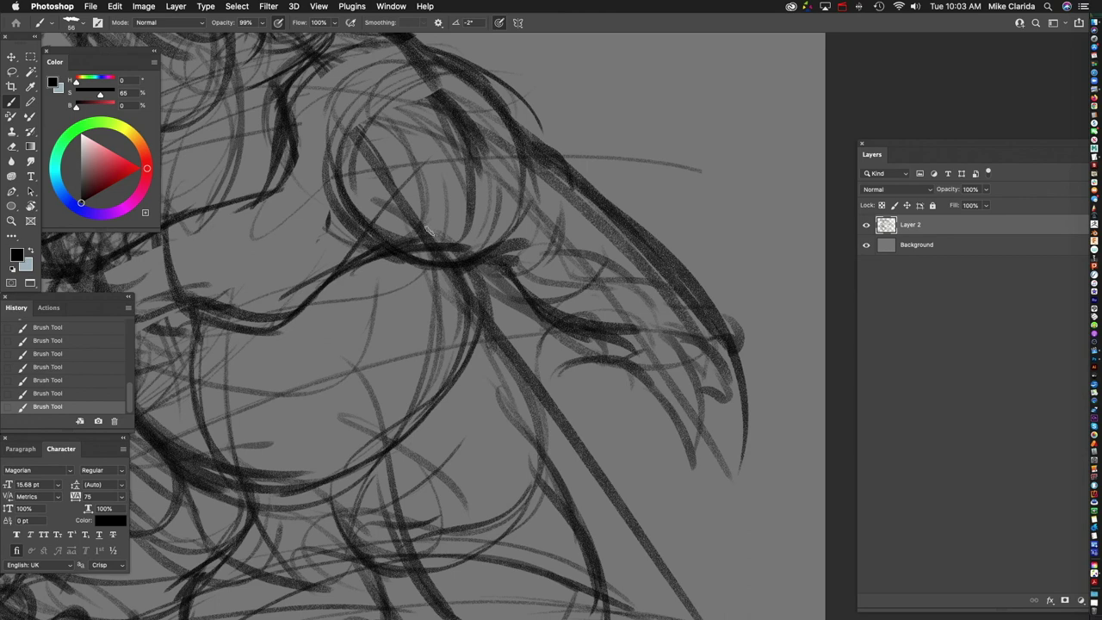
scroll(456, 227, down, 1)
scroll(456, 227, left, 2)
scroll(487, 277, up, 2)
mouse_move(435, 303)
mouse_down()
mouse_move(594, 249)
mouse_move(637, 250)
mouse_up()
scroll(659, 317, down, 2)
mouse_move(574, 312)
mouse_down()
mouse_move(574, 267)
mouse_move(448, 157)
mouse_move(338, 287)
mouse_move(529, 325)
mouse_up()
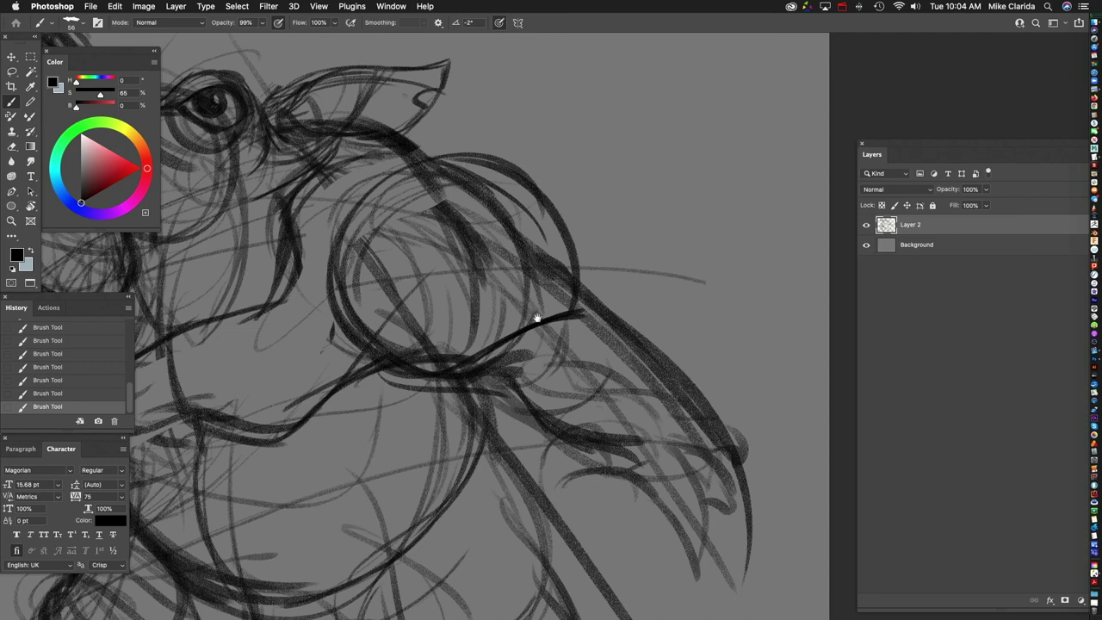
scroll(528, 325, down, 2)
Step: Sketch the outstretched arm's upper contour and underside with long strokes toward the hand
drag(352, 186, 471, 234)
drag(414, 212, 523, 394)
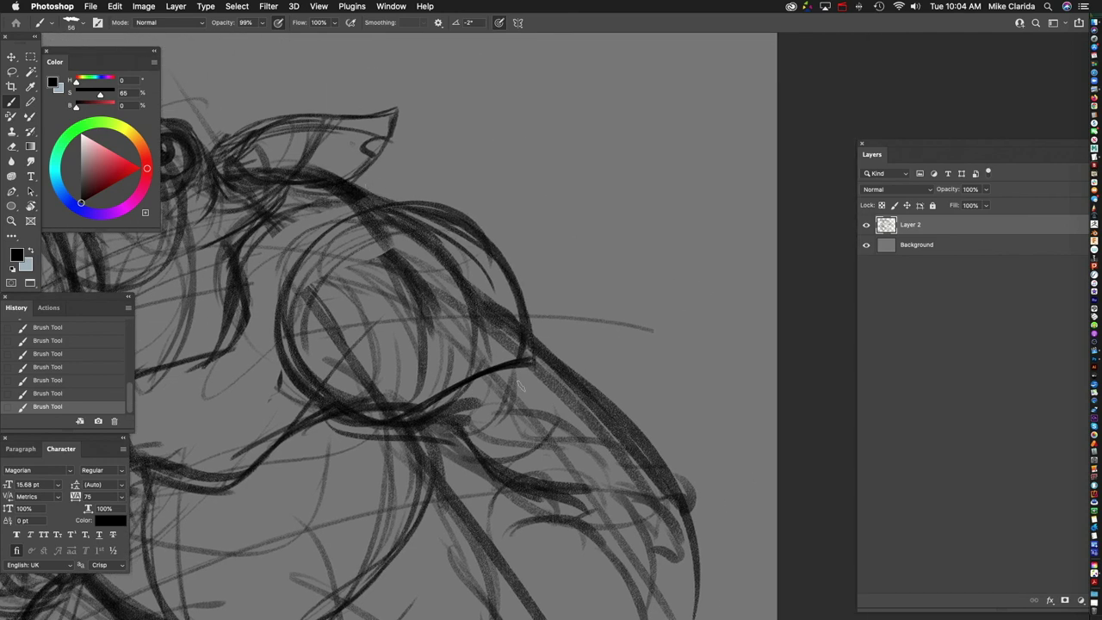
scroll(536, 209, up, 2)
mouse_move(572, 210)
mouse_down()
mouse_move(459, 167)
mouse_move(516, 160)
mouse_up()
mouse_move(340, 178)
mouse_down()
mouse_move(435, 225)
mouse_move(507, 237)
mouse_move(439, 101)
mouse_move(472, 105)
mouse_up()
scroll(529, 147, up, 2)
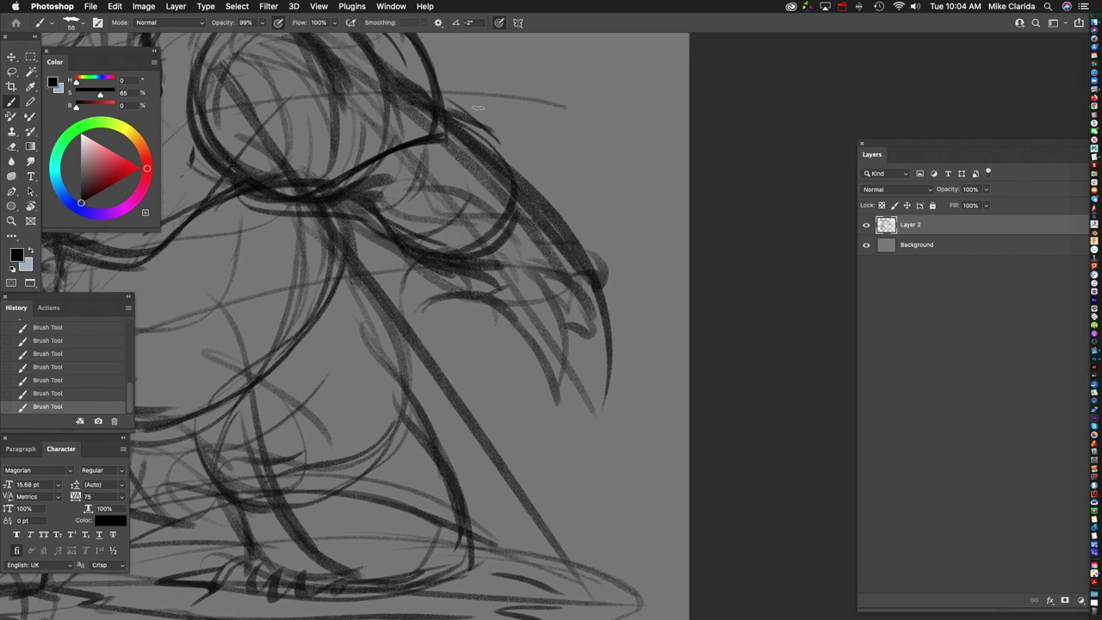
drag(426, 68, 536, 187)
scroll(536, 187, down, 2)
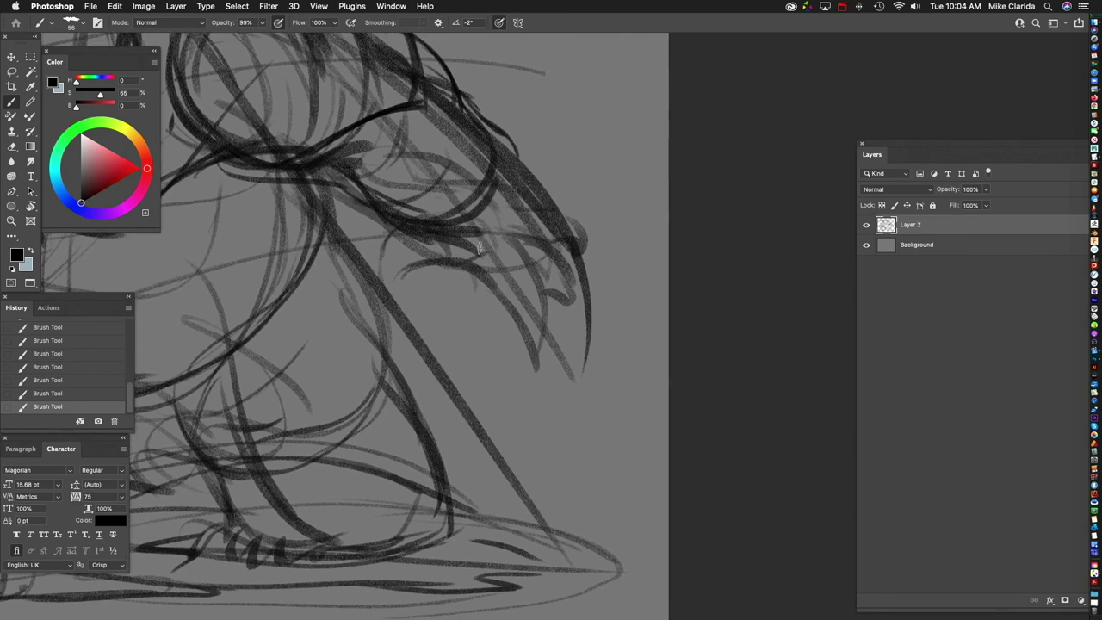
mouse_move(422, 223)
mouse_down()
mouse_move(534, 297)
mouse_move(548, 289)
mouse_up()
mouse_move(443, 238)
mouse_down()
mouse_move(536, 299)
mouse_move(550, 341)
mouse_up()
drag(346, 89, 480, 178)
drag(350, 131, 606, 414)
Step: Draw the hand's curled claws, extending the outer claw downward with an arc above it
drag(603, 314, 565, 266)
mouse_move(516, 220)
mouse_down()
mouse_move(593, 279)
mouse_move(595, 319)
mouse_up()
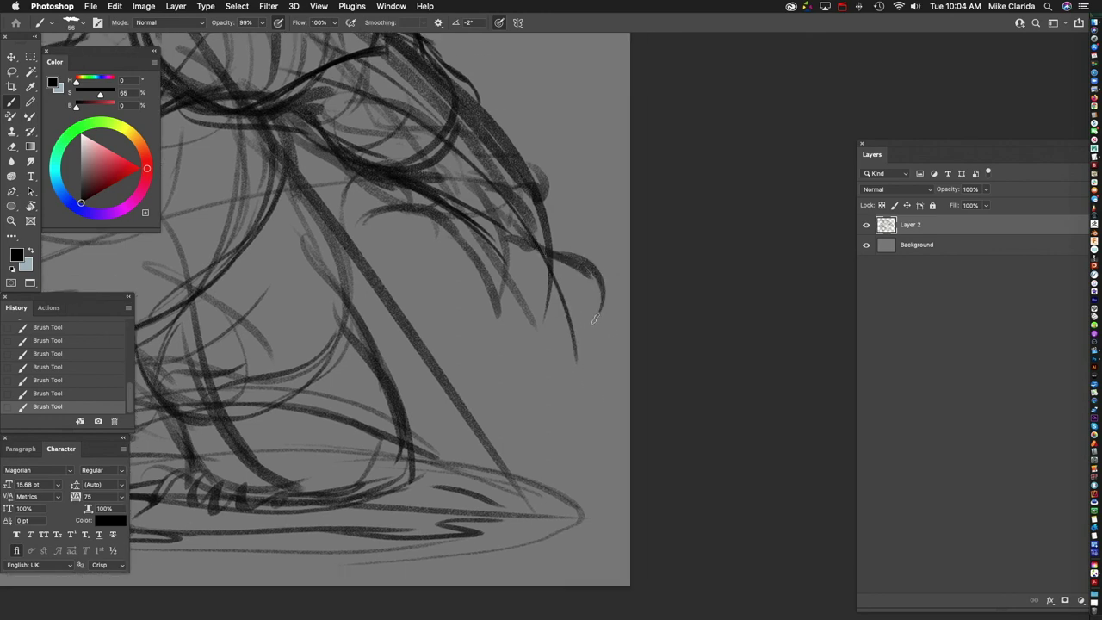
drag(544, 294, 602, 324)
drag(620, 230, 676, 238)
drag(618, 289, 551, 301)
drag(513, 246, 470, 291)
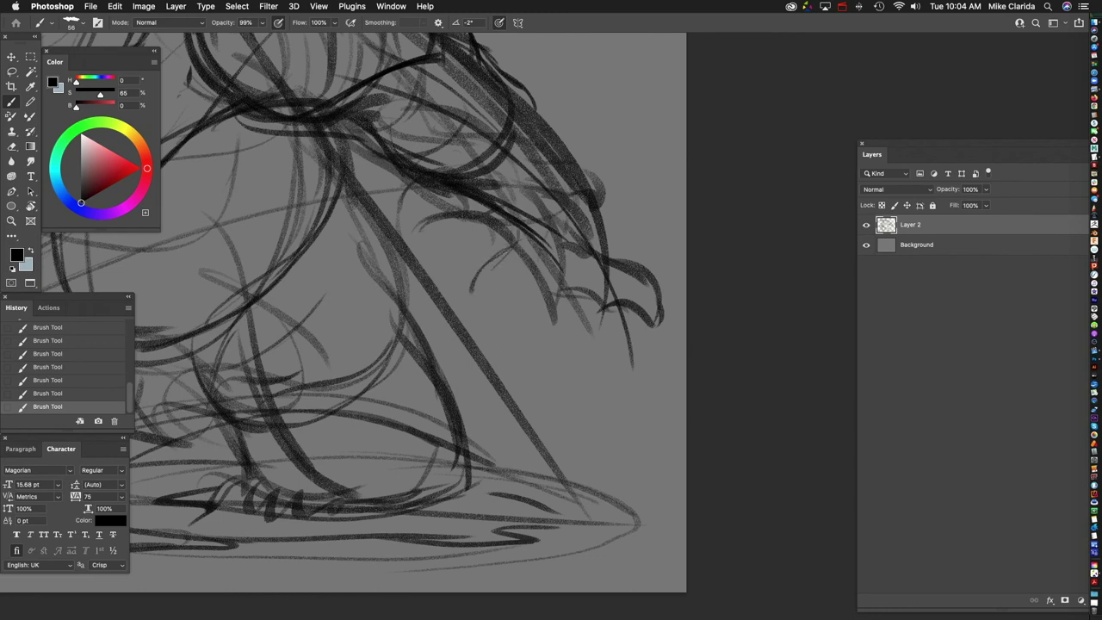
mouse_move(517, 241)
mouse_down()
mouse_move(456, 265)
mouse_move(451, 284)
mouse_move(469, 317)
mouse_up()
drag(474, 301, 520, 277)
mouse_move(497, 234)
mouse_down()
mouse_move(529, 292)
mouse_move(576, 266)
mouse_up()
drag(628, 307, 549, 337)
drag(415, 275, 542, 256)
drag(568, 257, 587, 303)
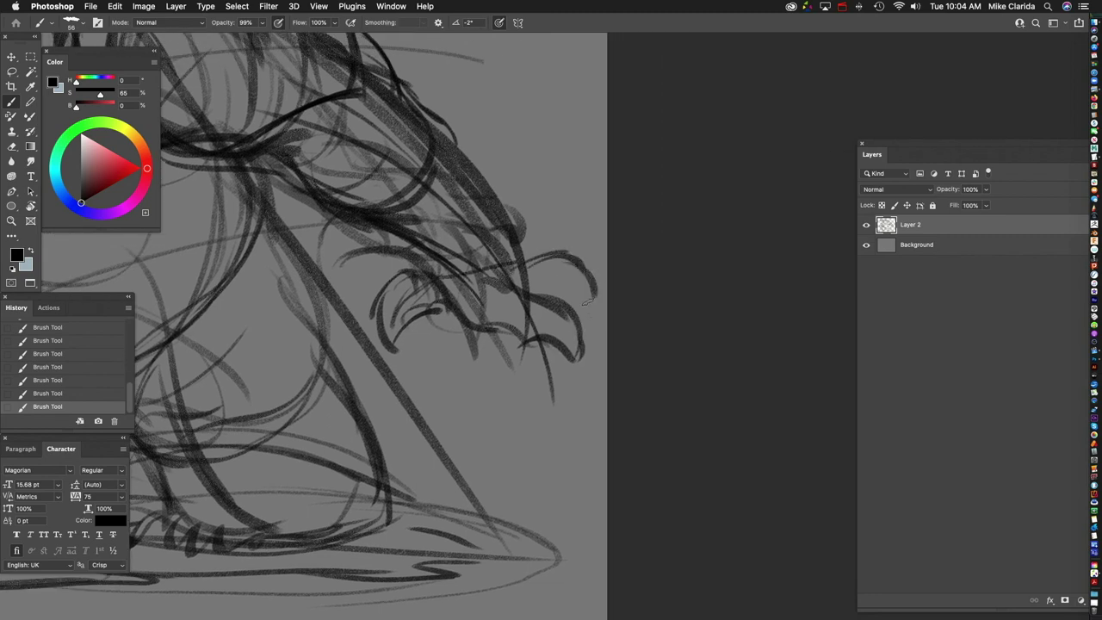
drag(522, 235, 574, 254)
key(super+minus)
key(super+minus)
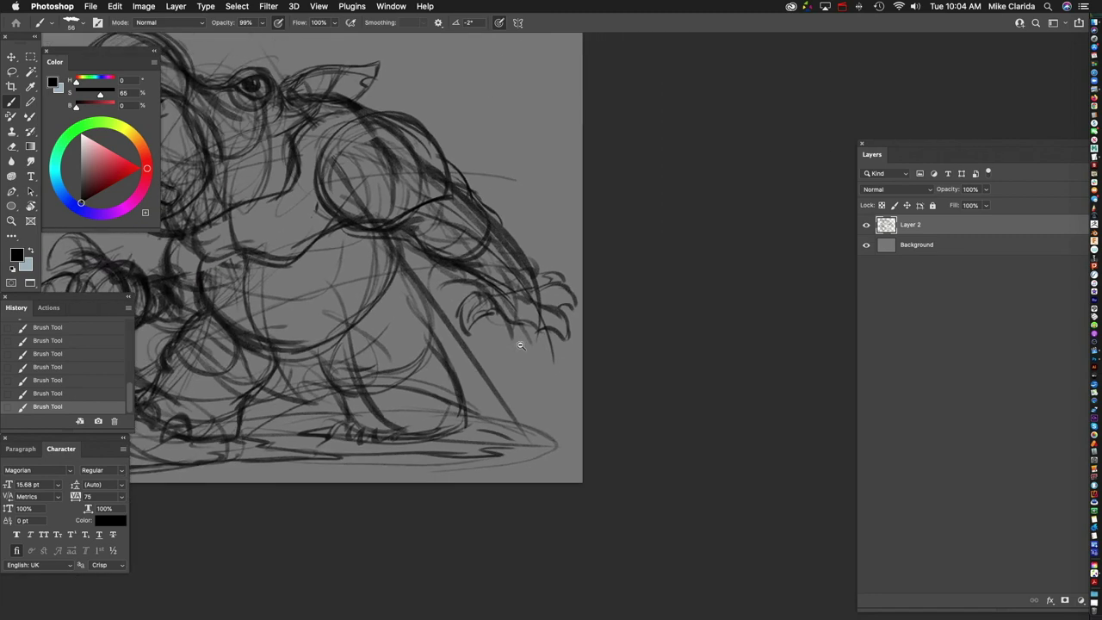
Step: Zoom in on the lower left and brush three grass blades rising from the ground
mouse_move(509, 352)
mouse_down()
mouse_move(597, 253)
mouse_move(574, 364)
mouse_move(631, 290)
mouse_up()
key(super+plus)
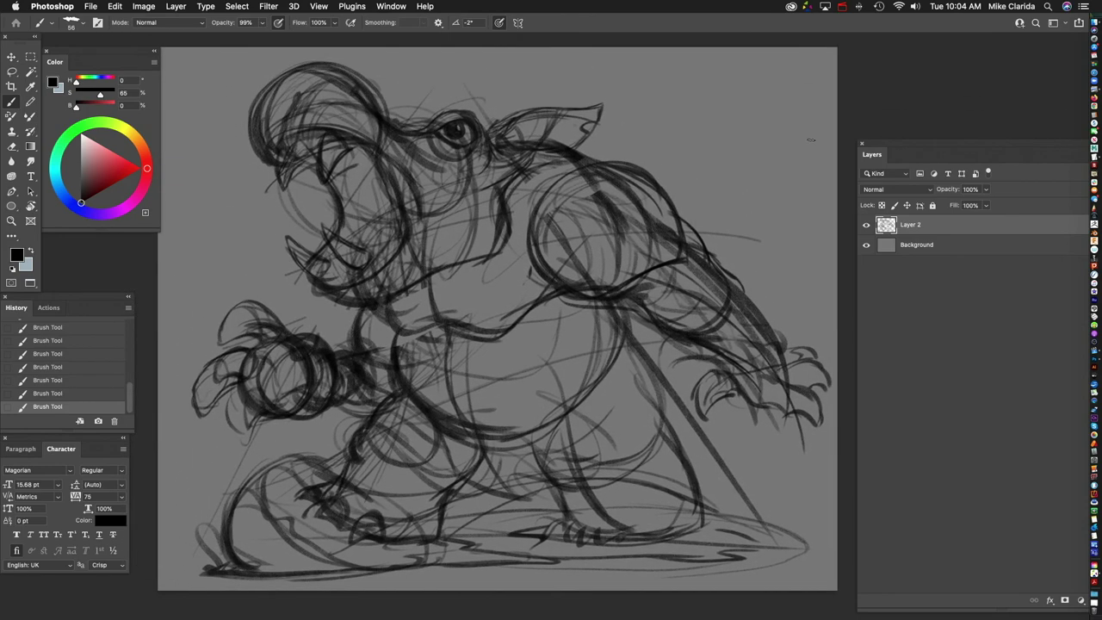
super+click(508, 199)
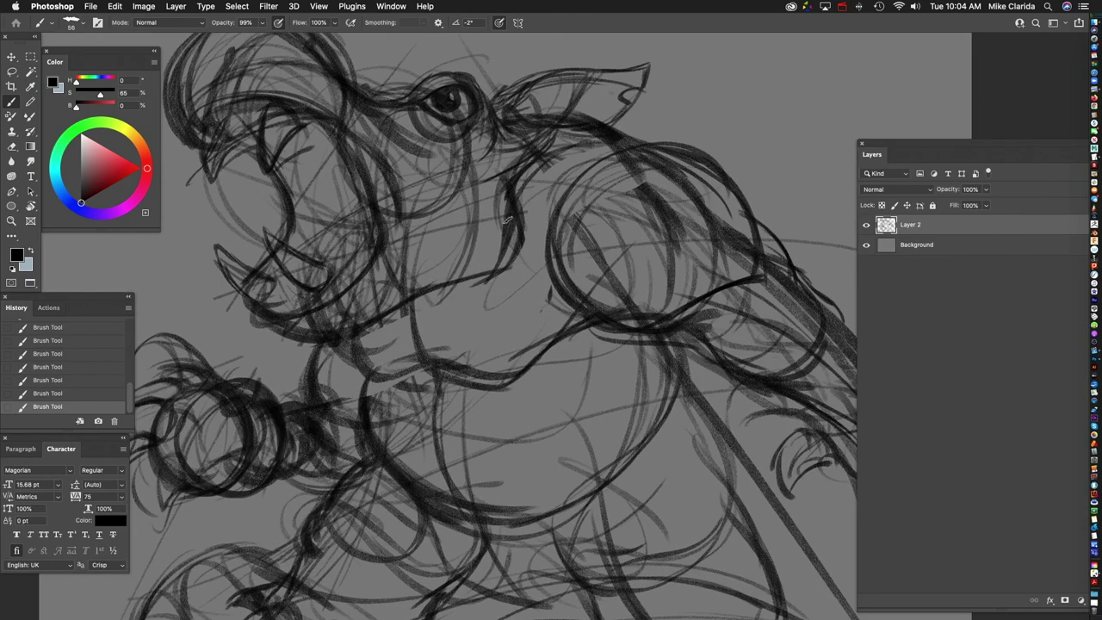
drag(431, 275, 468, 237)
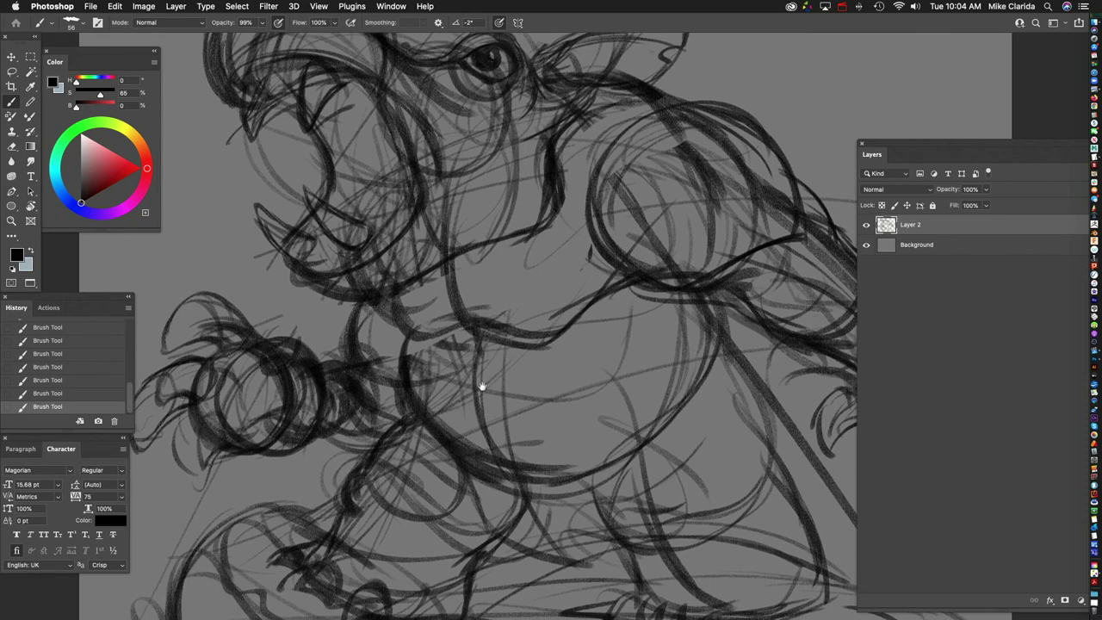
scroll(472, 399, down, 5)
drag(273, 230, 310, 388)
drag(283, 323, 319, 414)
mouse_move(255, 343)
mouse_down()
mouse_move(309, 400)
mouse_move(315, 421)
mouse_move(297, 428)
mouse_up()
Step: Recentre the whole drawing in view and enlarge the brush size
drag(434, 416, 435, 473)
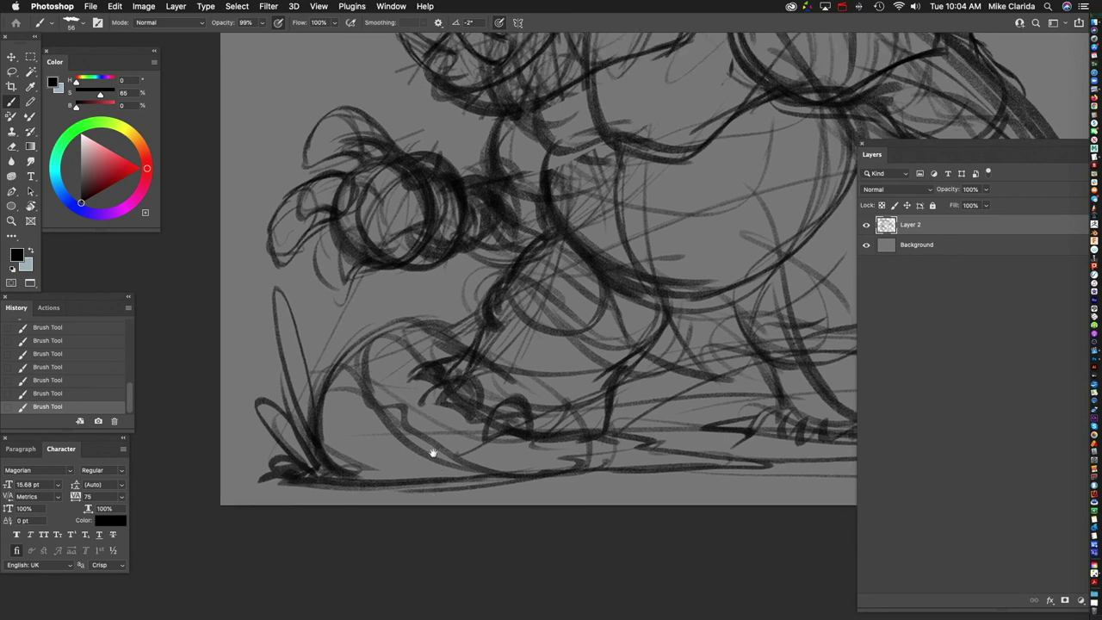
scroll(436, 472, down, 2)
scroll(473, 301, down, 5)
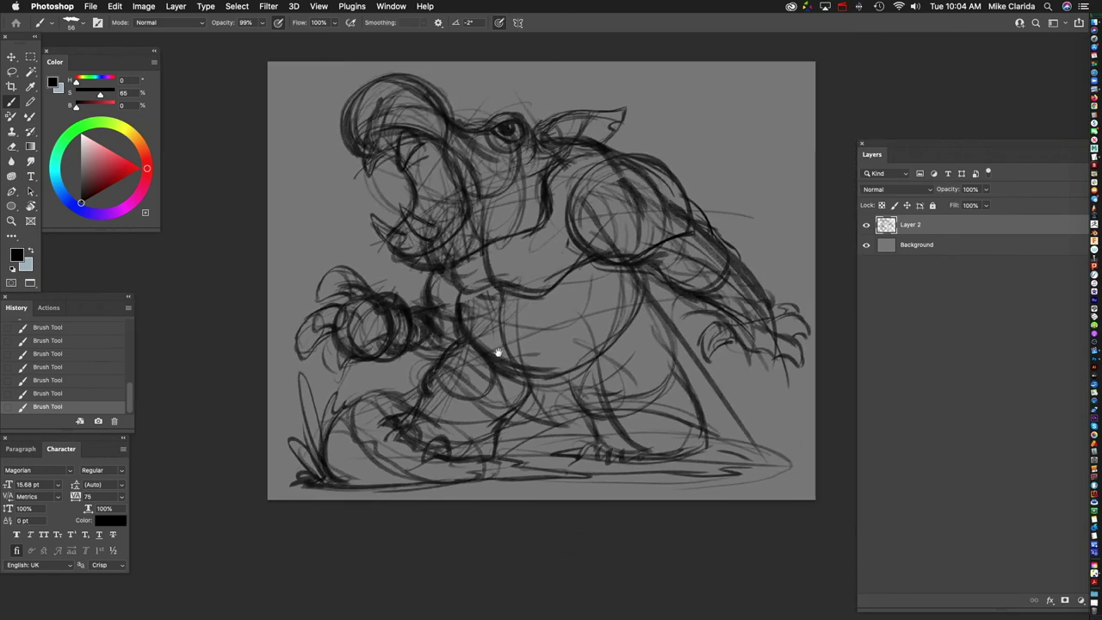
drag(499, 353, 450, 377)
key(])
key(])
key(])
key(])
key(])
key(])
key(])
key(])
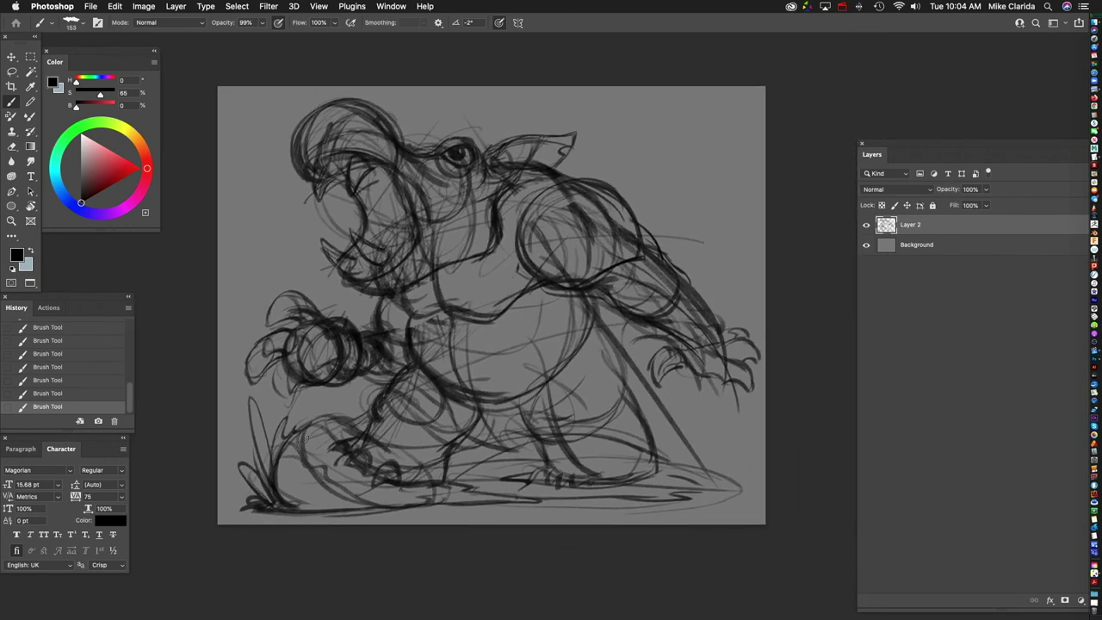
Step: Paint loose swoosh strokes at the left edge and across the background, undoing one scribble
mouse_move(213, 238)
mouse_down()
mouse_move(266, 250)
mouse_move(331, 314)
mouse_up()
key(super+z)
drag(219, 160, 232, 280)
mouse_move(235, 223)
mouse_down()
mouse_move(456, 405)
mouse_move(653, 284)
mouse_move(679, 198)
mouse_move(717, 138)
mouse_move(747, 155)
mouse_move(784, 286)
mouse_move(719, 311)
mouse_up()
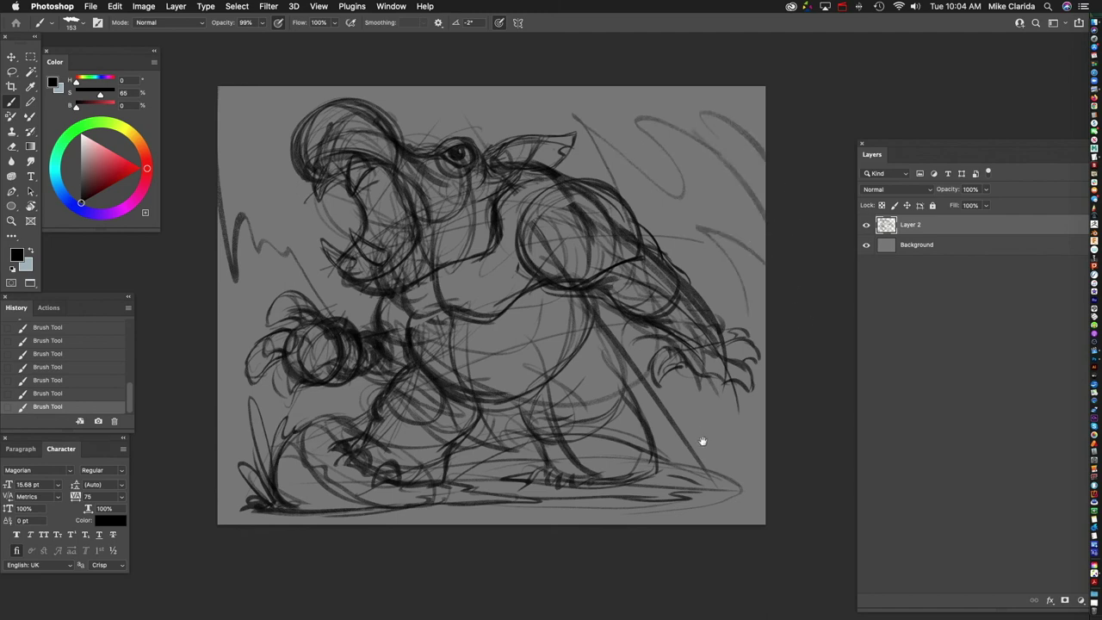
Step: Add ground strokes beneath the figure and along the sketch's bottom edge
drag(702, 441, 577, 292)
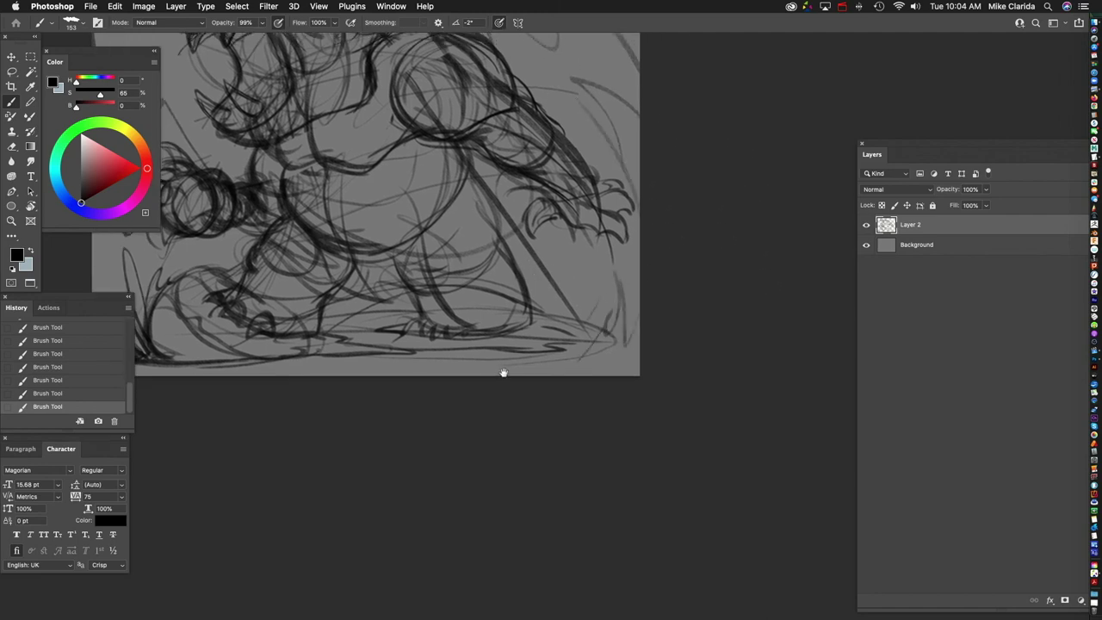
drag(504, 372, 514, 365)
mouse_move(651, 275)
mouse_down()
mouse_move(517, 344)
mouse_move(545, 330)
mouse_move(361, 366)
mouse_up()
mouse_move(651, 274)
mouse_down()
mouse_move(492, 341)
mouse_move(609, 306)
mouse_up()
scroll(508, 321, down, 1)
scroll(465, 337, down, 2)
mouse_move(484, 326)
mouse_down()
mouse_move(318, 328)
mouse_move(297, 280)
mouse_move(456, 384)
mouse_move(473, 440)
mouse_up()
Step: Pan and scroll the view to check the canvas's top edge and the creature's head
scroll(366, 305, up, 3)
scroll(603, 315, up, 5)
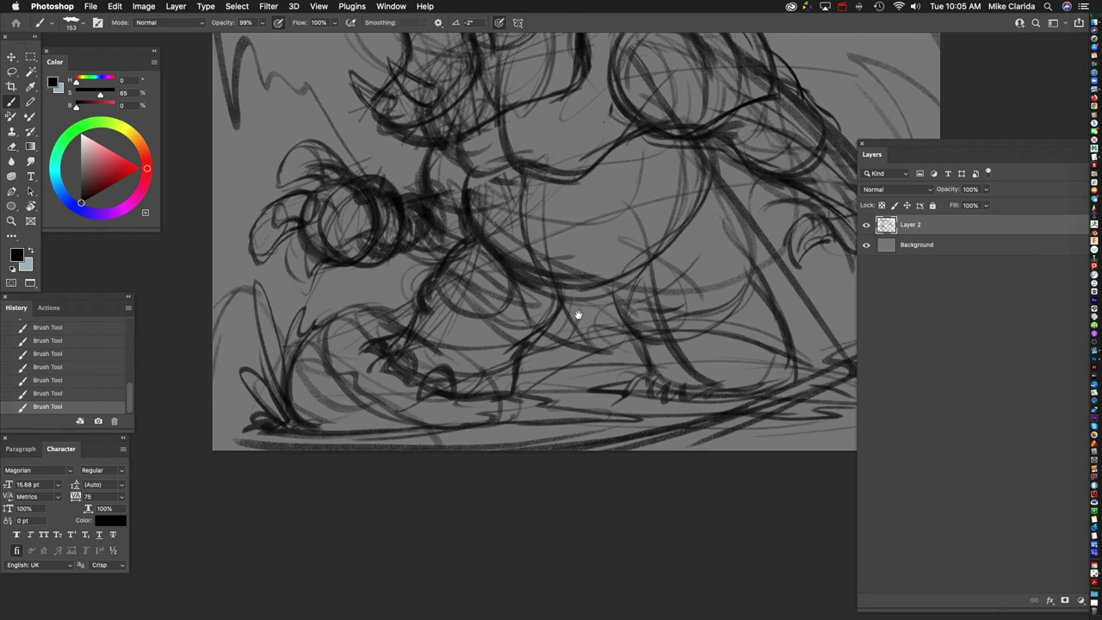
scroll(475, 334, up, 5)
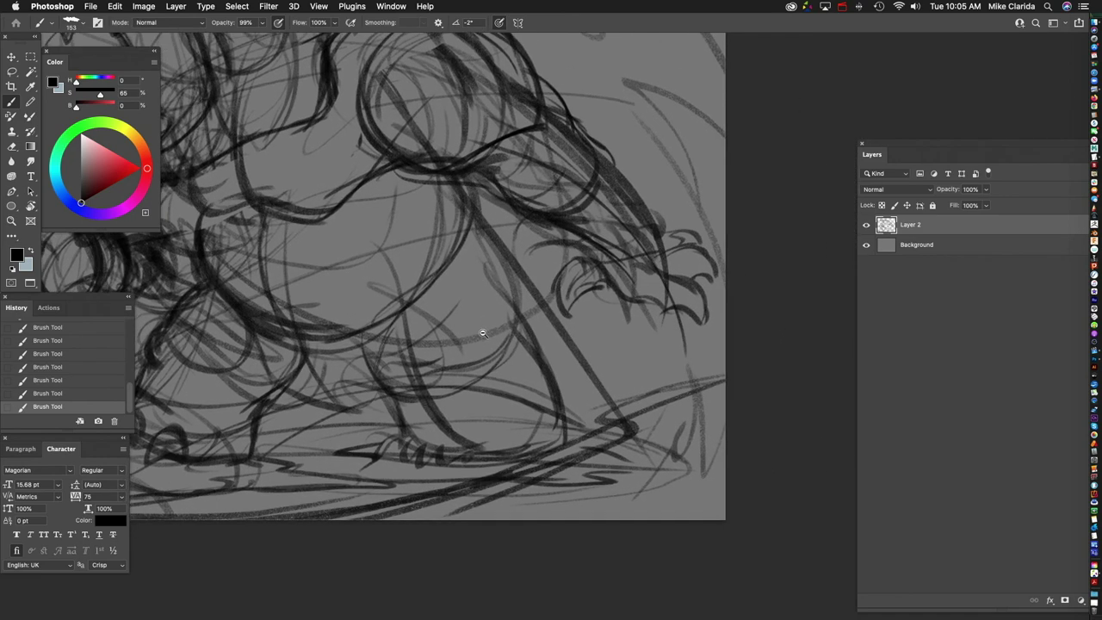
scroll(546, 278, down, 4)
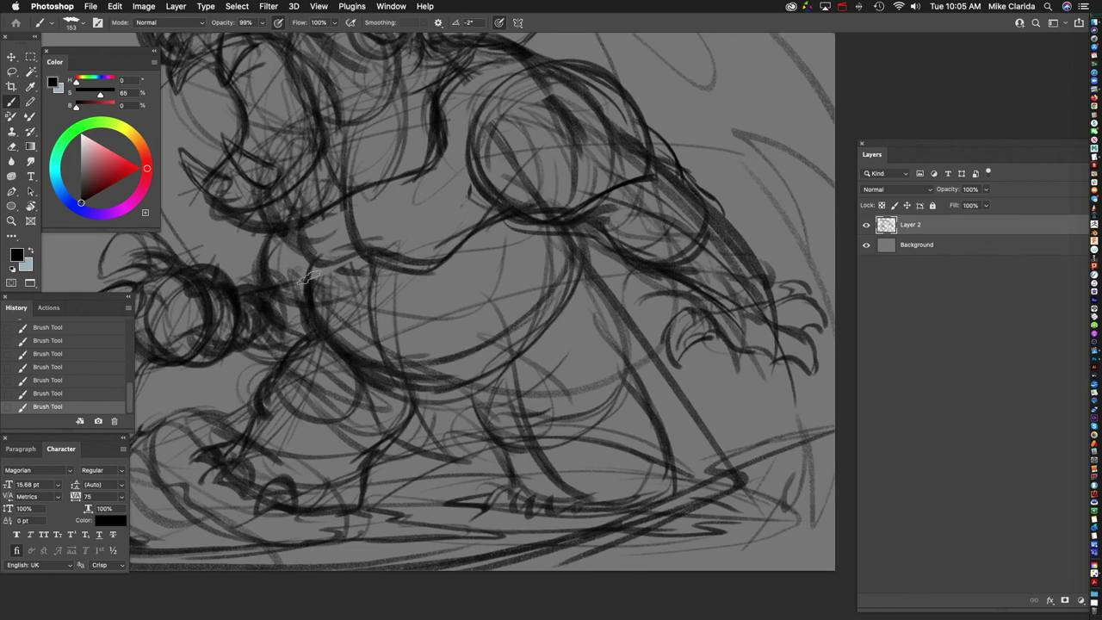
drag(629, 248, 685, 320)
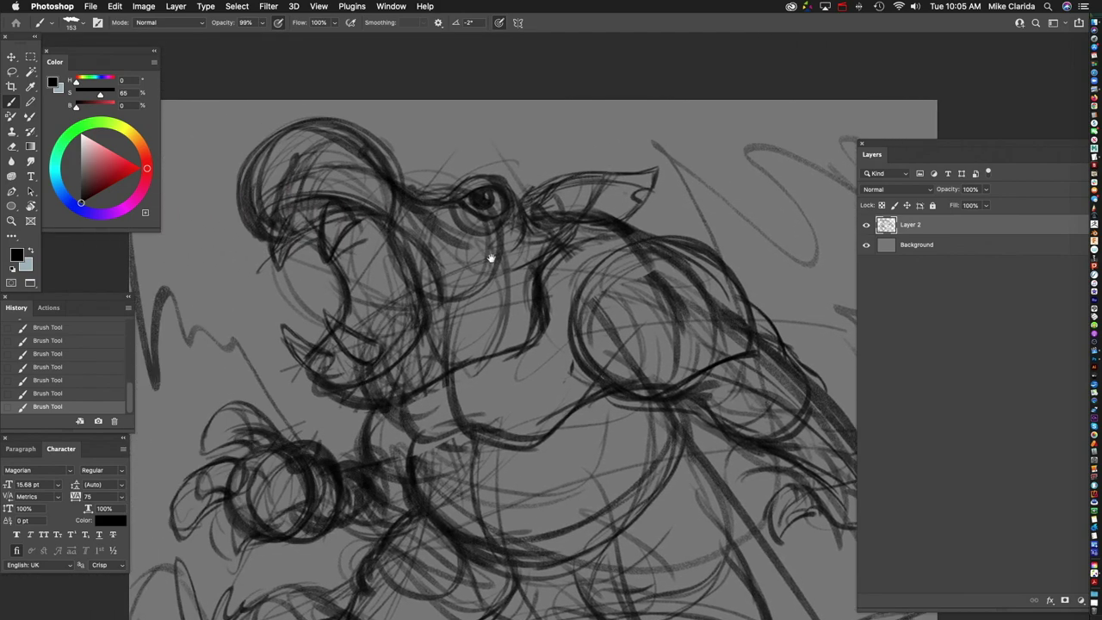
scroll(358, 278, up, 3)
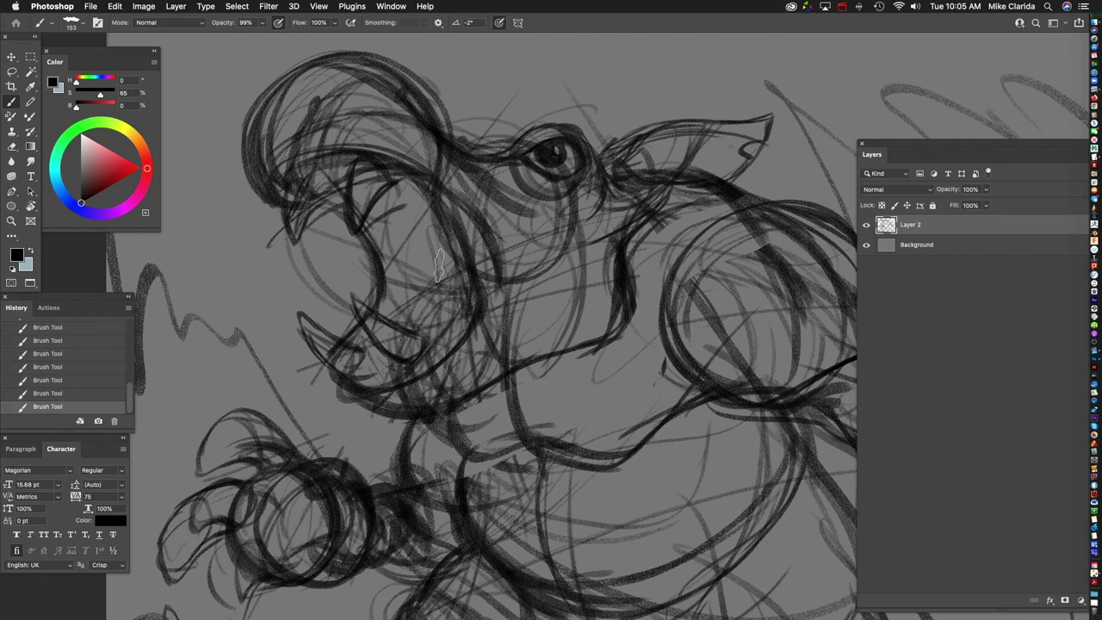
drag(620, 254, 545, 298)
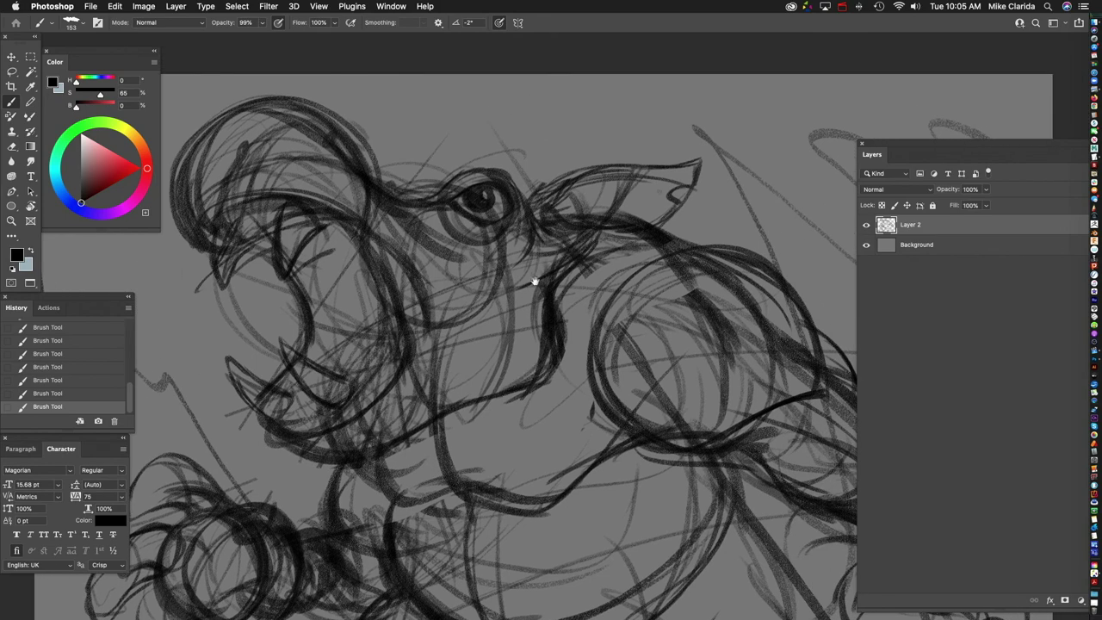
scroll(502, 309, down, 4)
scroll(501, 308, up, 2)
scroll(627, 290, right, 2)
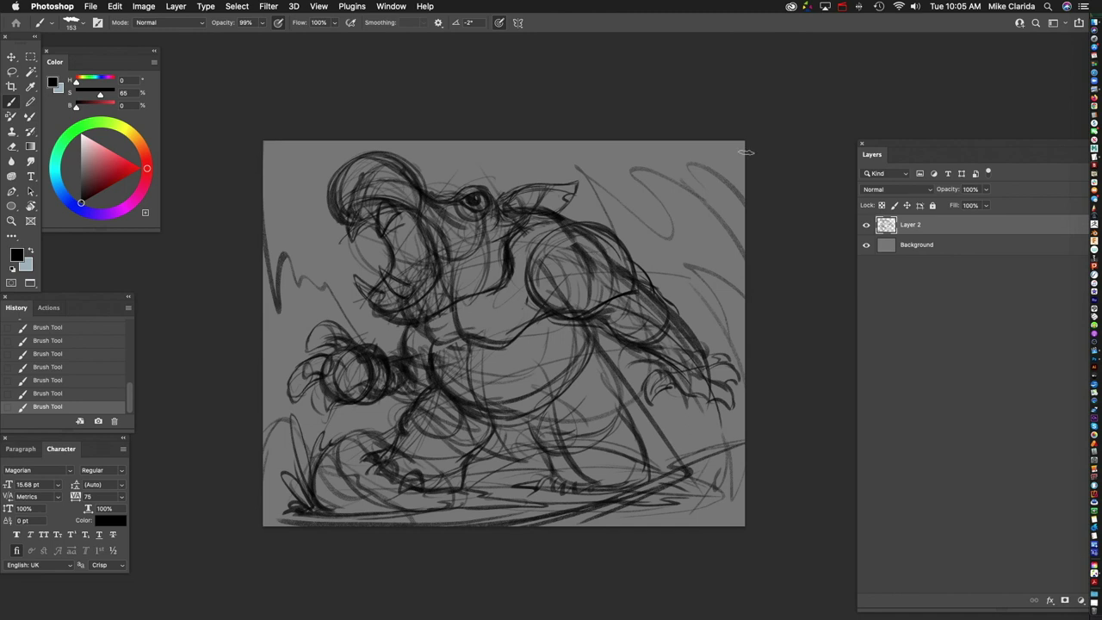
Step: Scale the whole sketch layer down to about 96%
click(12, 72)
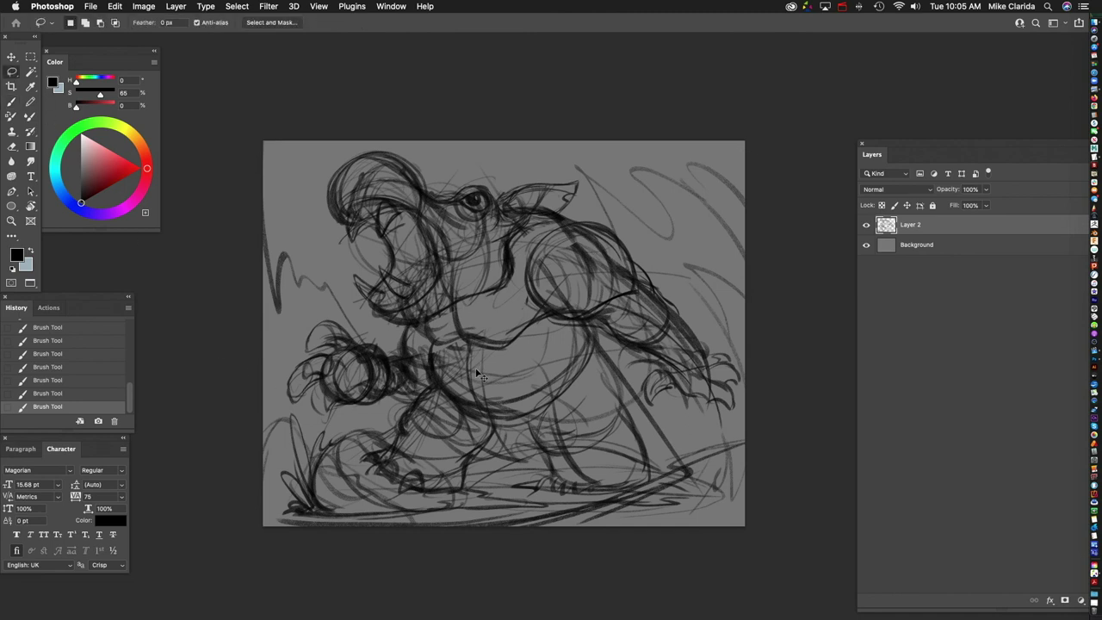
key(super+t)
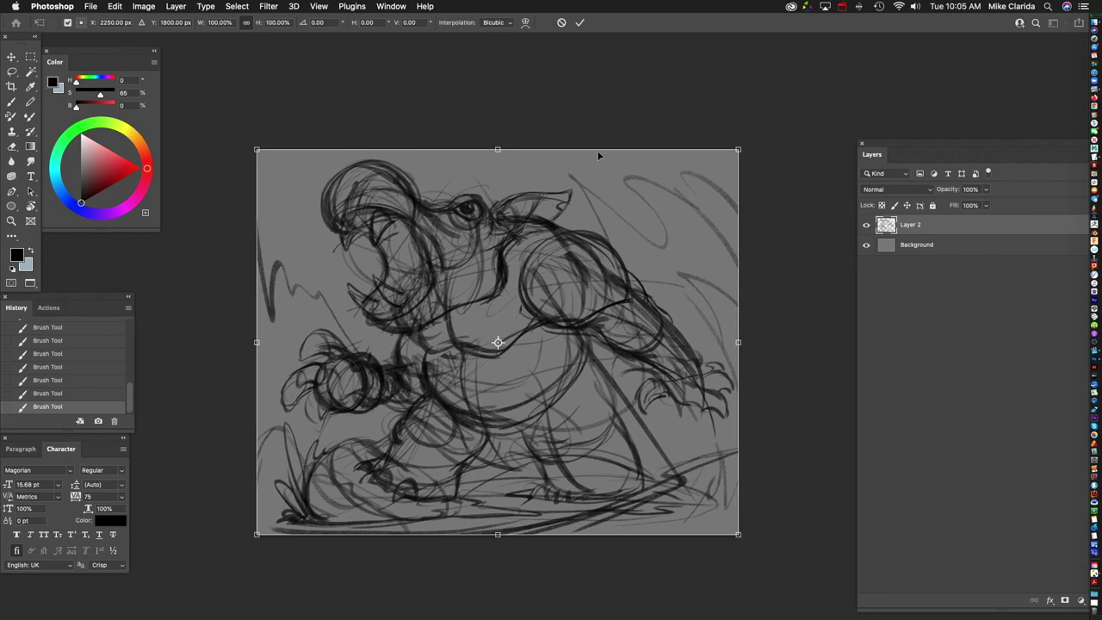
drag(736, 151, 726, 167)
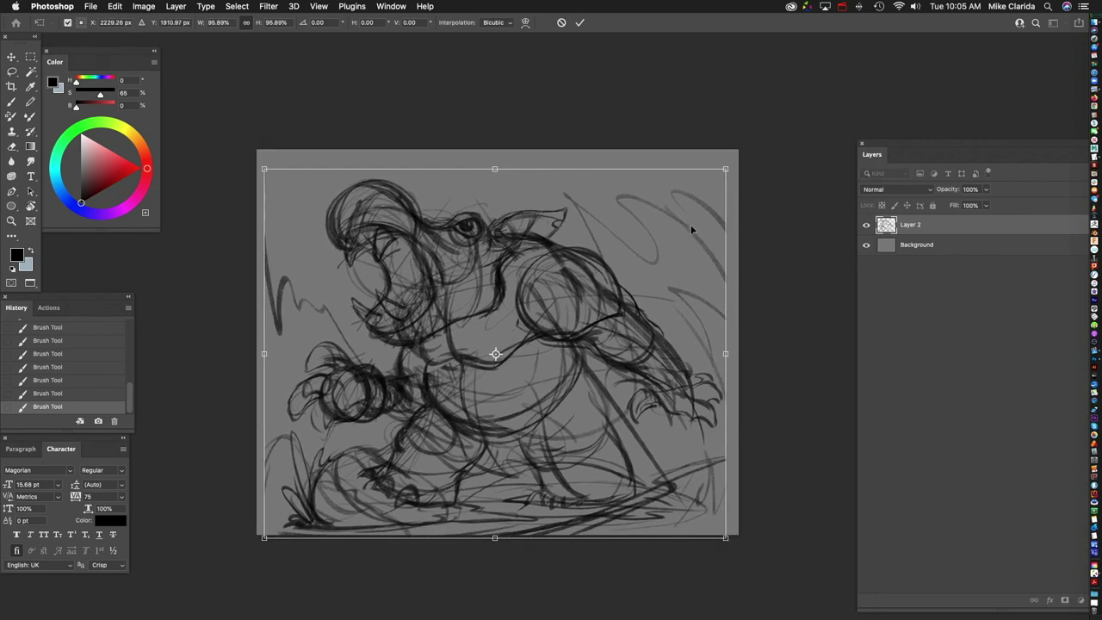
key(Return)
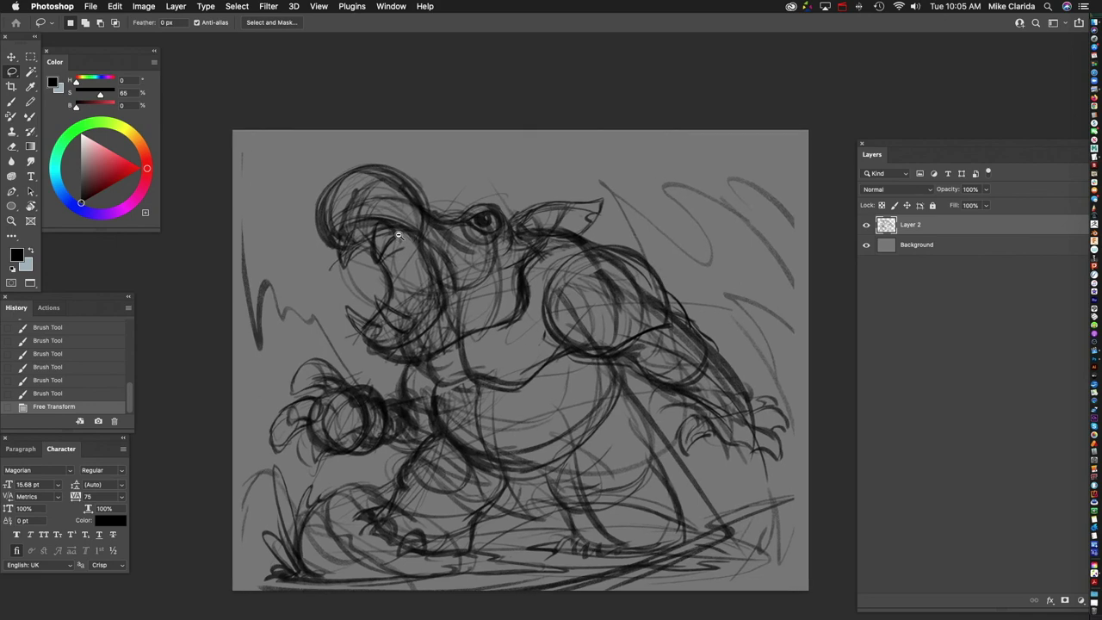
Step: Lasso the creature's head, paste it onto its own layer and raise it slightly
mouse_move(551, 173)
mouse_down()
mouse_move(383, 146)
mouse_move(286, 206)
mouse_move(312, 297)
mouse_up()
mouse_move(545, 272)
mouse_down()
mouse_move(613, 196)
mouse_move(555, 174)
mouse_up()
key(Delete)
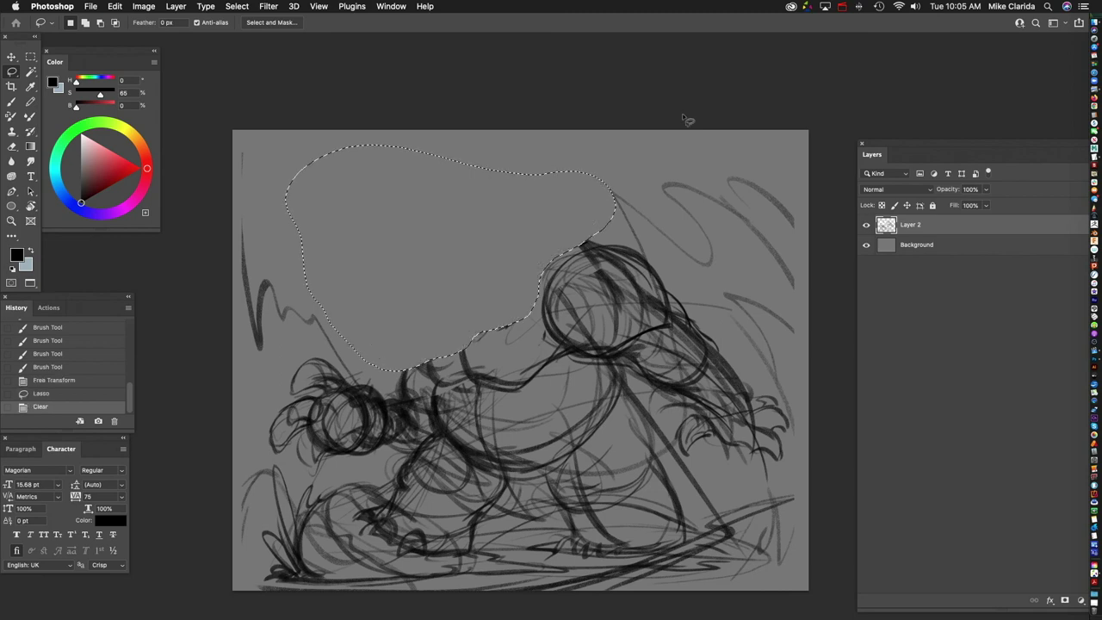
key(ctrl+v)
key(ctrl+t)
drag(519, 303, 520, 291)
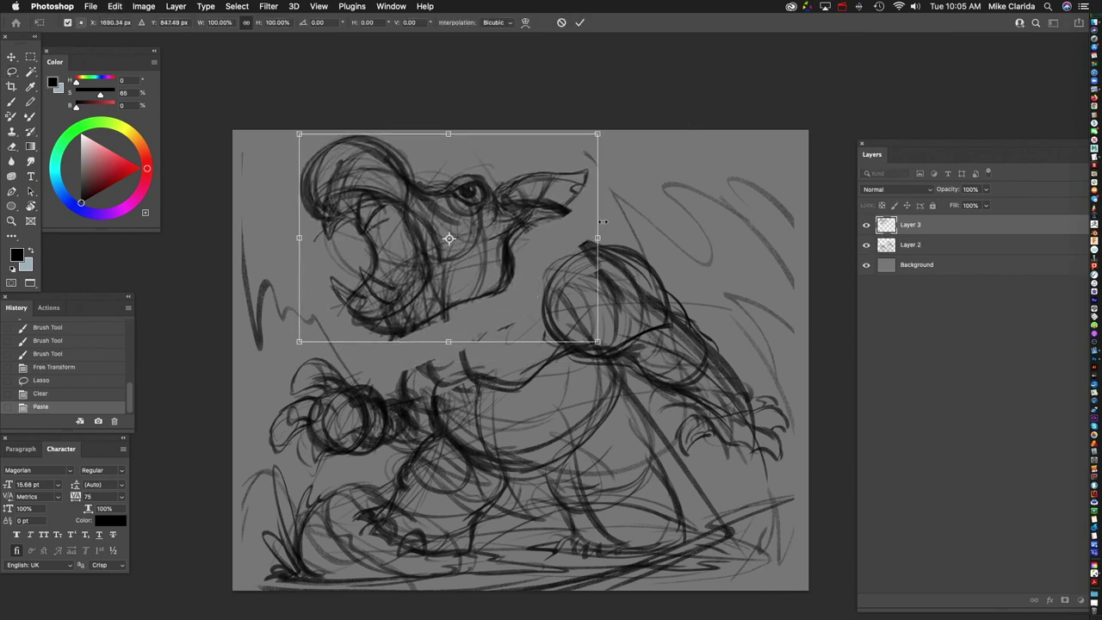
key(Return)
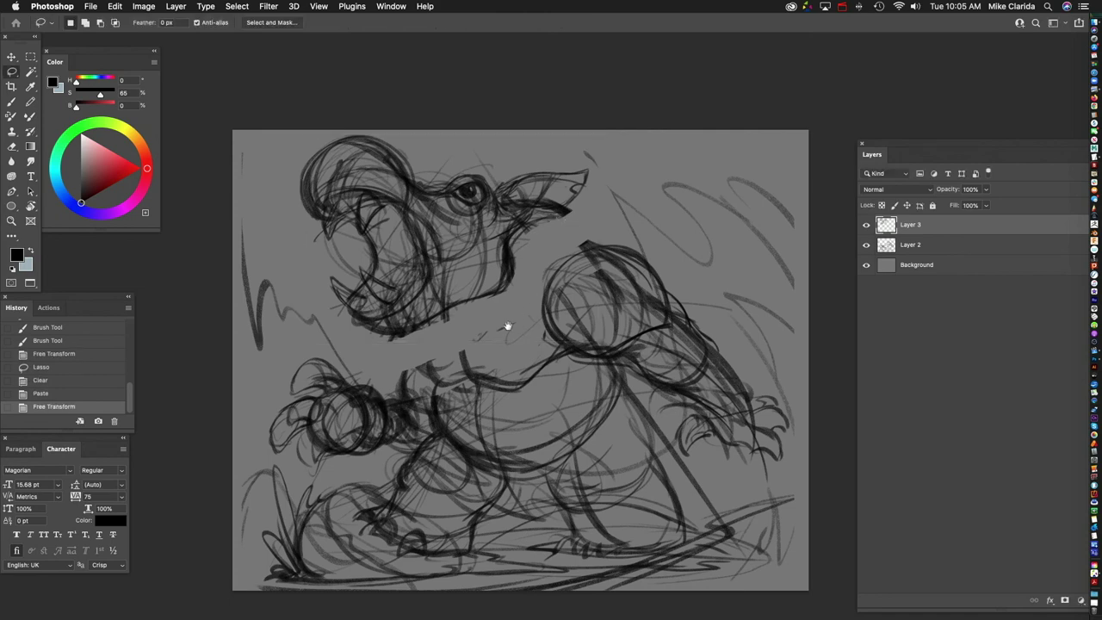
Step: Merge the repositioned head piece down into Layer 2
scroll(516, 319, up, 2)
key(super+e)
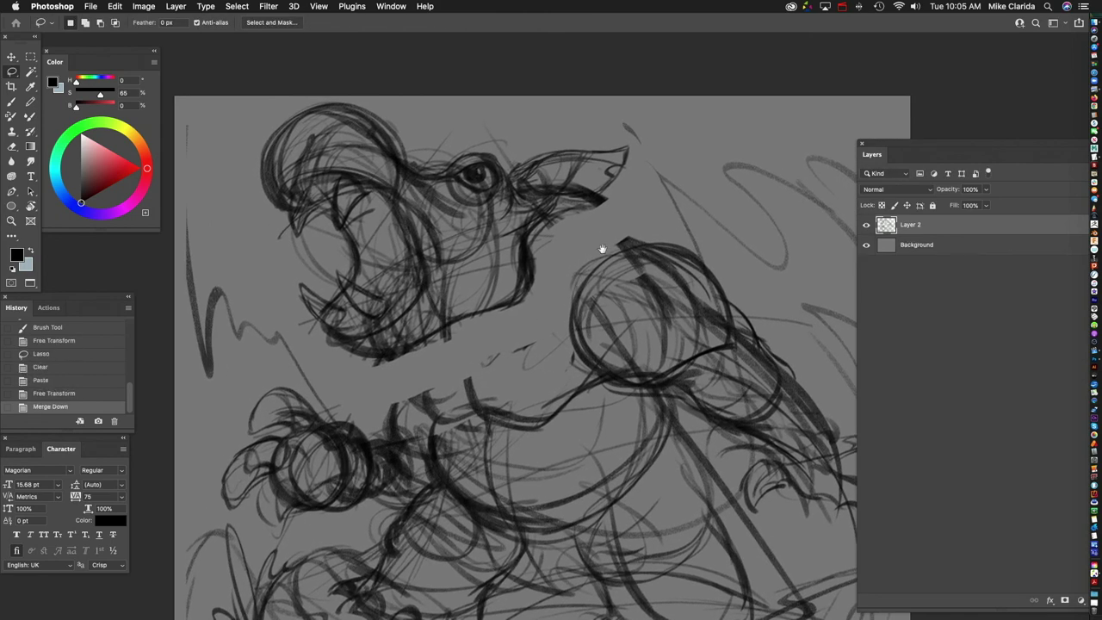
scroll(532, 236, up, 1)
Step: Darken the snout below the eye and draw the neck line toward the round body
key(b)
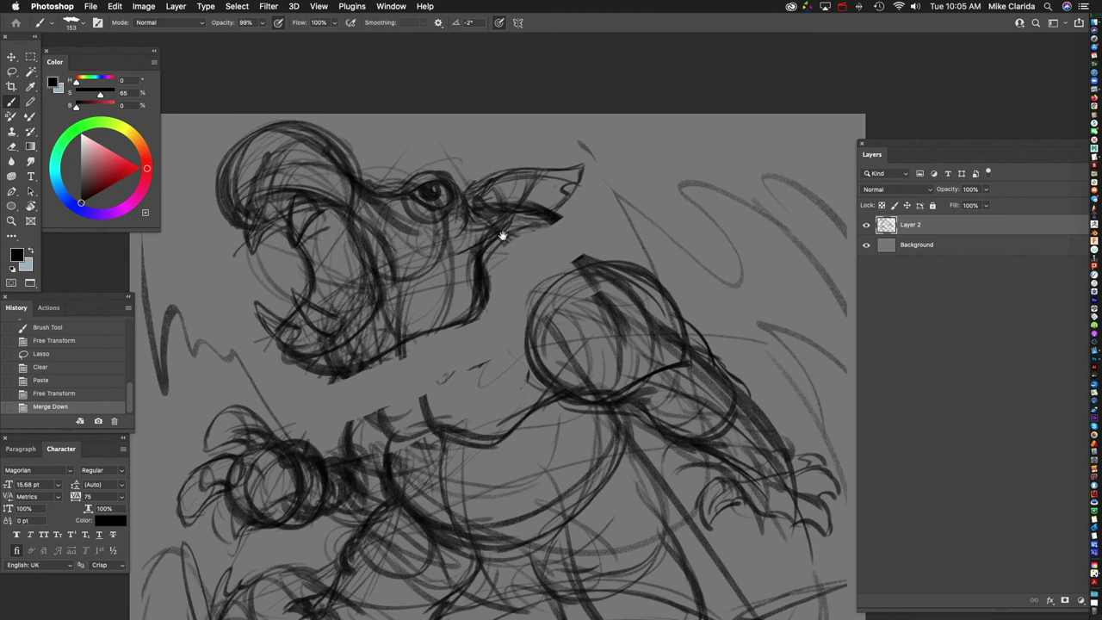
scroll(513, 265, down, 1)
mouse_move(484, 197)
mouse_down()
mouse_move(494, 230)
mouse_move(482, 258)
mouse_move(448, 191)
mouse_up()
mouse_move(574, 274)
mouse_down()
mouse_move(521, 231)
mouse_move(602, 279)
mouse_up()
mouse_move(500, 228)
mouse_down()
mouse_move(573, 275)
mouse_move(524, 260)
mouse_up()
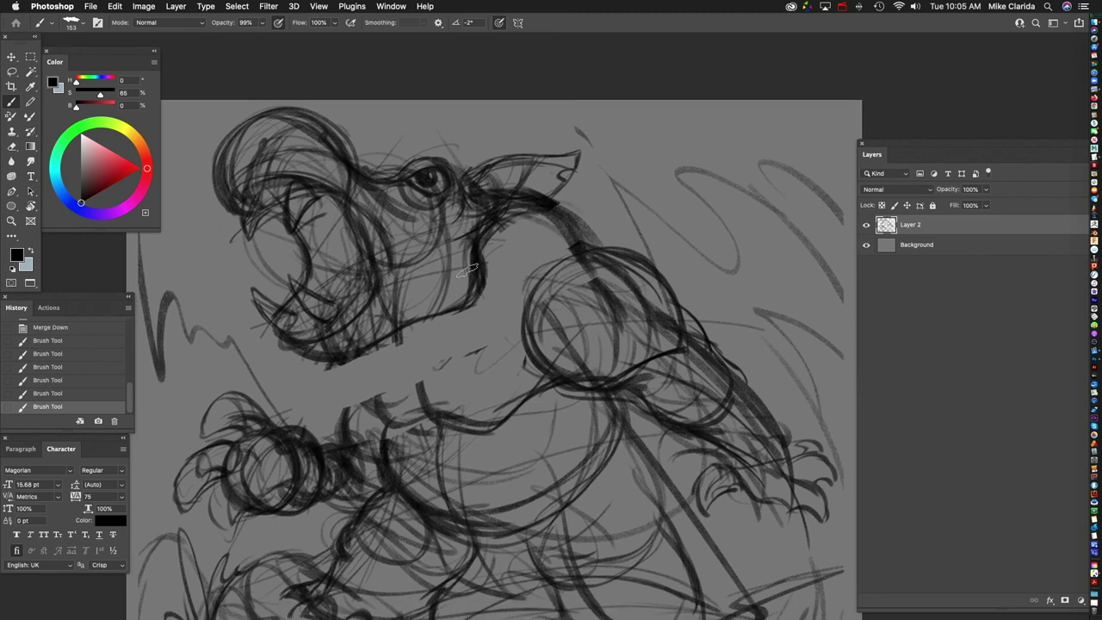
drag(410, 375, 433, 312)
Step: Draw a curved jaw line and reinforce the jaw underside and neck strokes, undoing one
mouse_move(335, 302)
mouse_down()
mouse_move(405, 306)
mouse_move(499, 238)
mouse_up()
drag(487, 277, 512, 186)
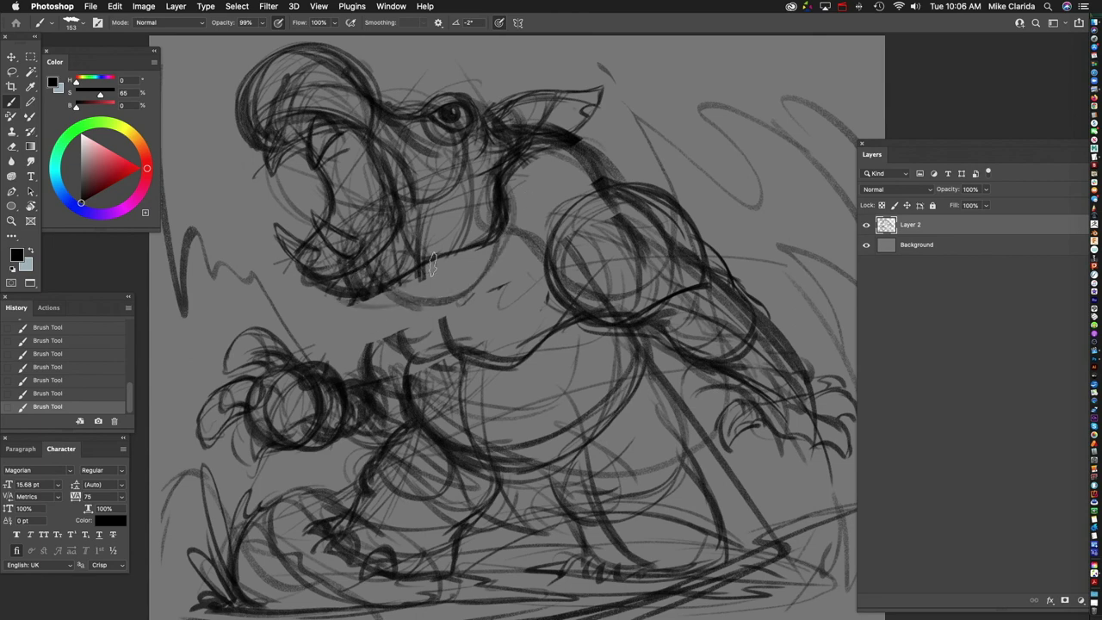
key(super+z)
mouse_move(400, 288)
mouse_down()
mouse_move(445, 270)
mouse_move(406, 295)
mouse_move(520, 185)
mouse_up()
drag(504, 254, 526, 188)
drag(503, 228, 489, 229)
drag(419, 292, 547, 199)
drag(494, 254, 582, 178)
drag(504, 233, 466, 280)
mouse_move(421, 293)
mouse_down()
mouse_move(377, 300)
mouse_move(353, 272)
mouse_up()
drag(577, 194, 594, 224)
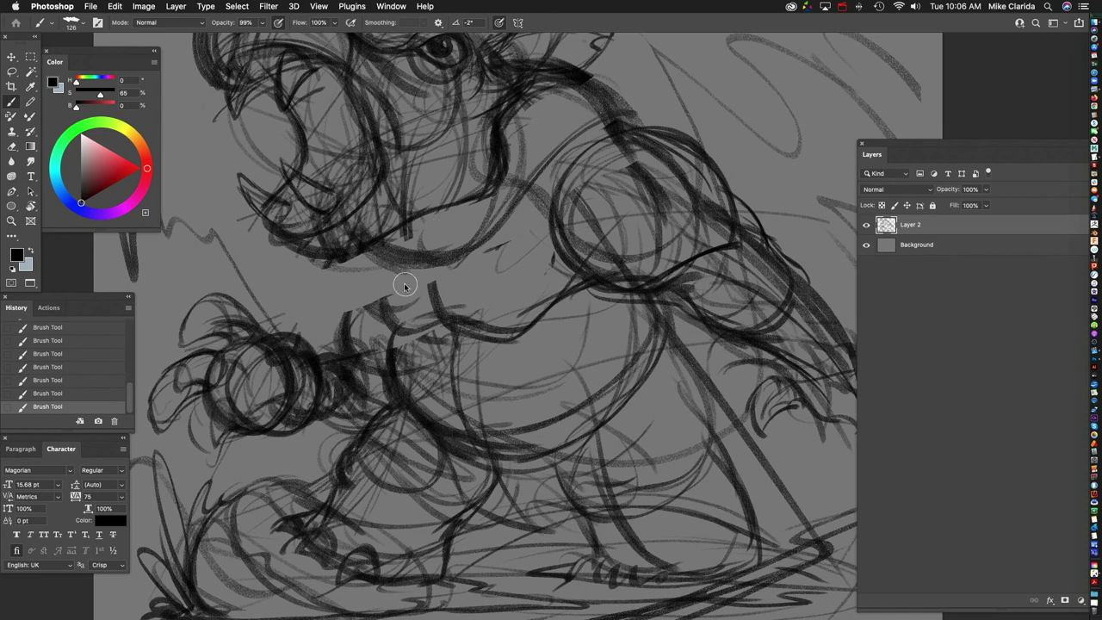
drag(379, 264, 370, 331)
Step: Draw a curving stroke across the creature's lower body
drag(410, 277, 656, 186)
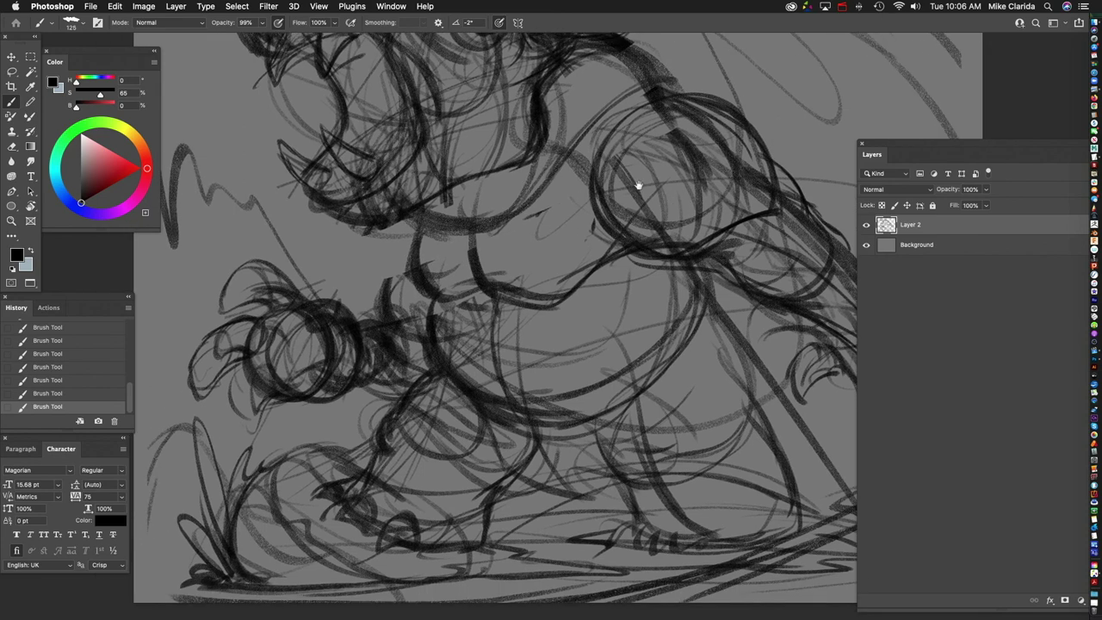
mouse_move(379, 258)
mouse_down()
mouse_move(651, 301)
mouse_move(597, 292)
mouse_move(709, 243)
mouse_move(622, 328)
mouse_move(683, 315)
mouse_move(575, 364)
mouse_move(591, 324)
mouse_move(536, 362)
mouse_move(557, 339)
mouse_up()
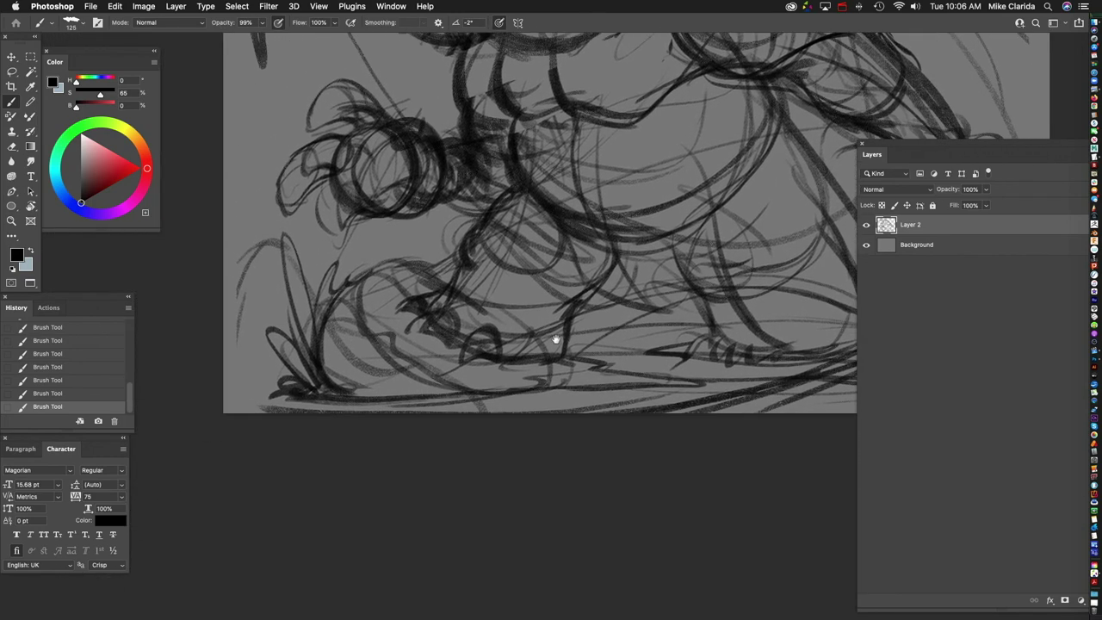
mouse_move(533, 379)
mouse_down()
mouse_move(646, 313)
mouse_move(489, 379)
mouse_move(453, 414)
mouse_up()
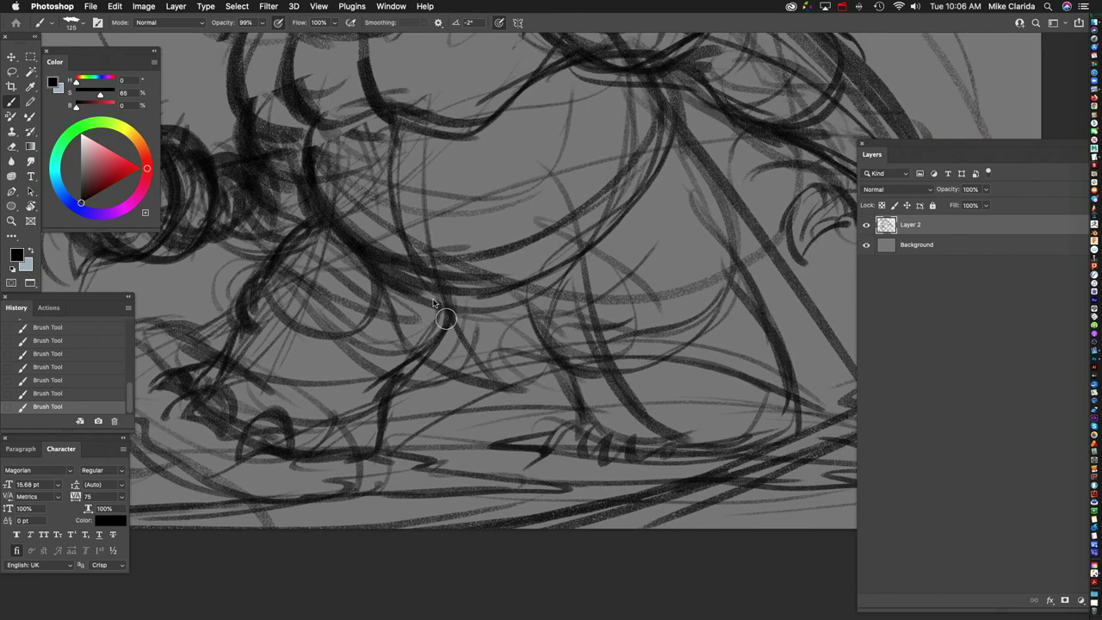
mouse_move(377, 277)
mouse_down()
mouse_move(398, 354)
mouse_move(455, 371)
mouse_move(429, 374)
mouse_move(542, 385)
mouse_up()
mouse_move(611, 226)
mouse_down()
mouse_move(616, 321)
mouse_move(484, 306)
mouse_up()
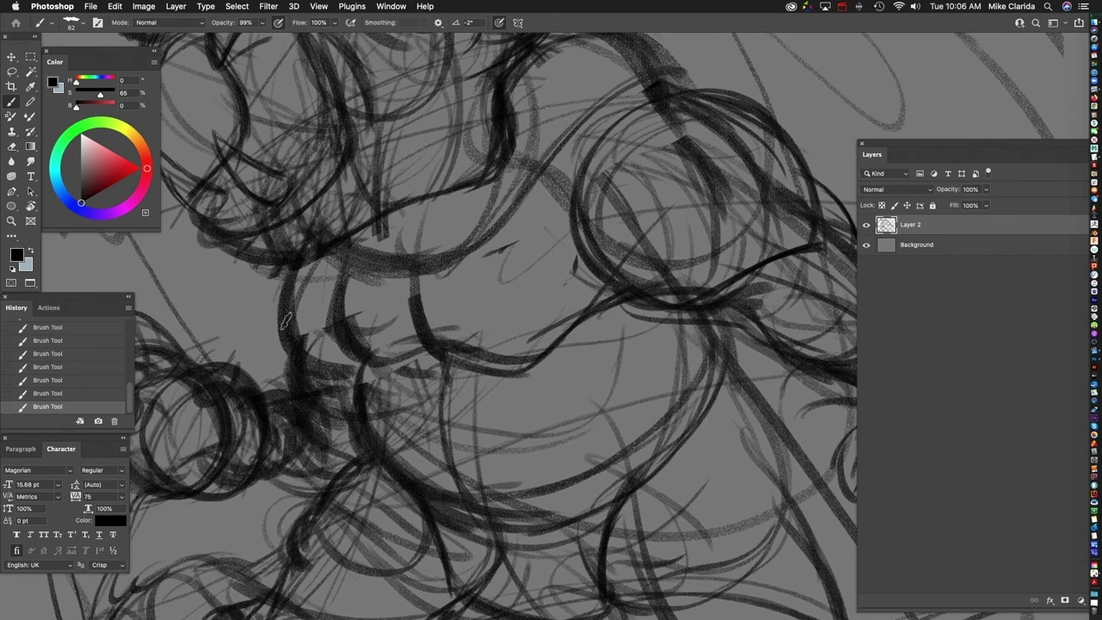
scroll(374, 361, down, 6)
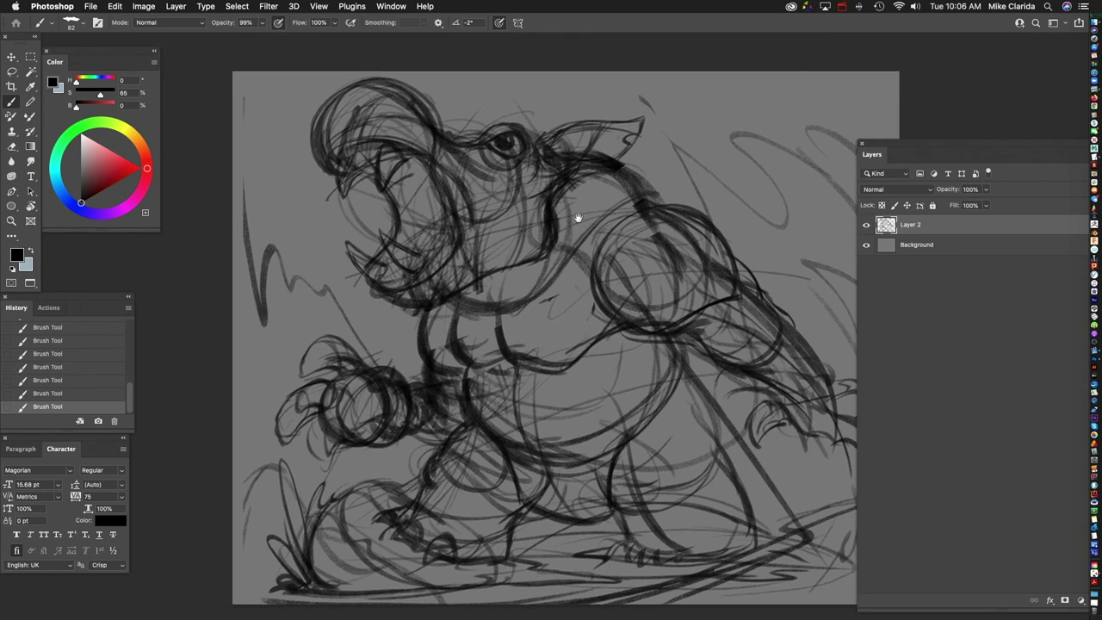
Step: Brush large curved swooshes at the upper right, undoing a stray stroke on the head
scroll(690, 289, down, 3)
scroll(690, 288, up, 4)
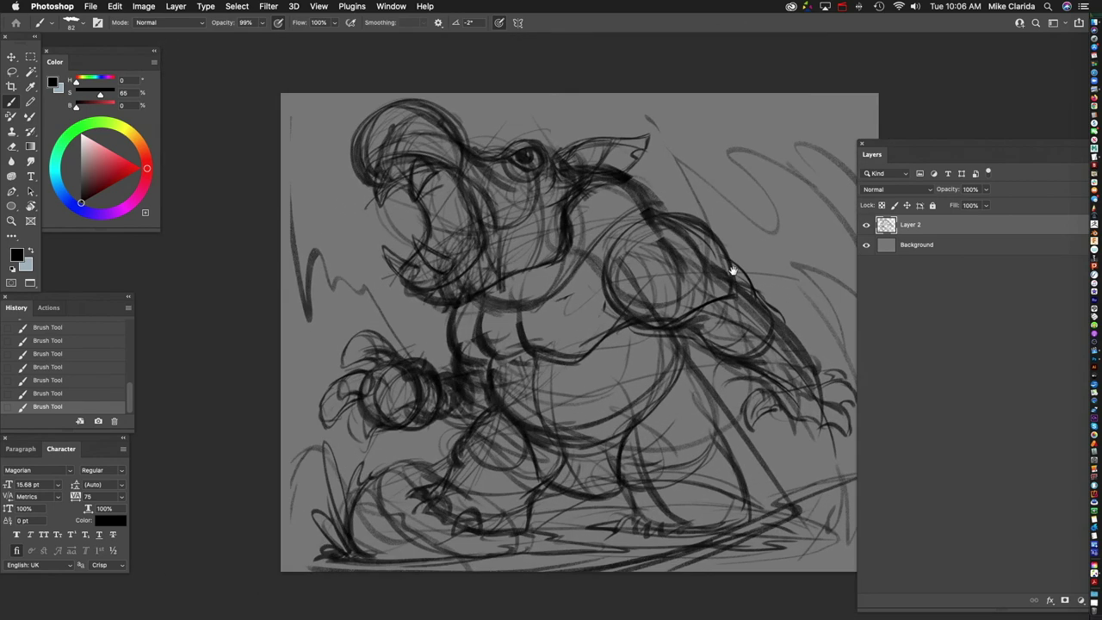
scroll(726, 253, down, 1)
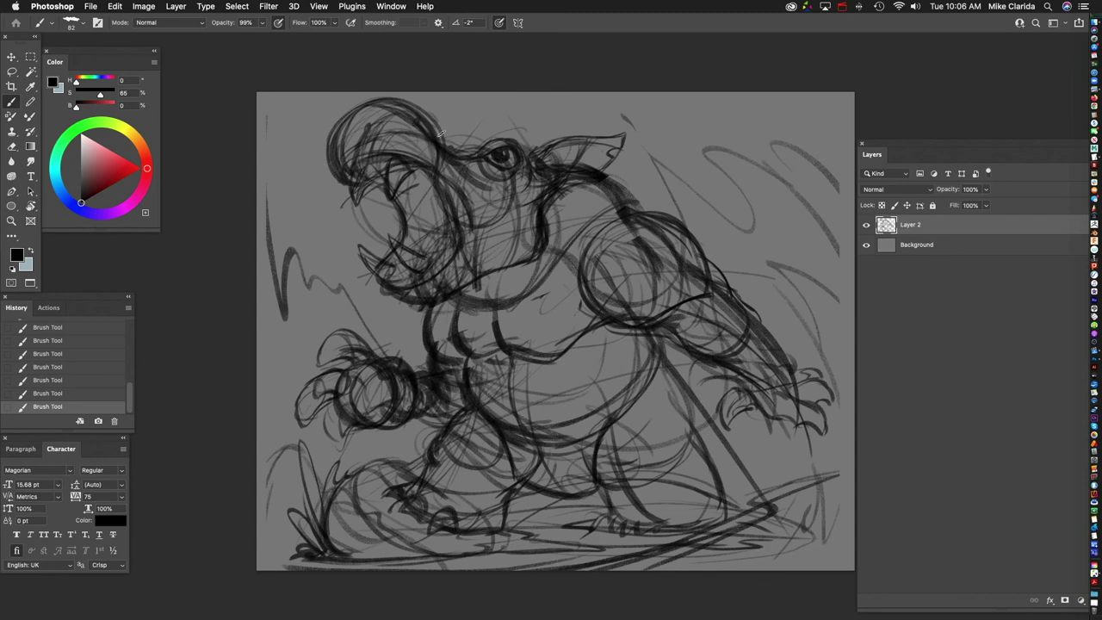
drag(422, 95, 455, 148)
key(super+z)
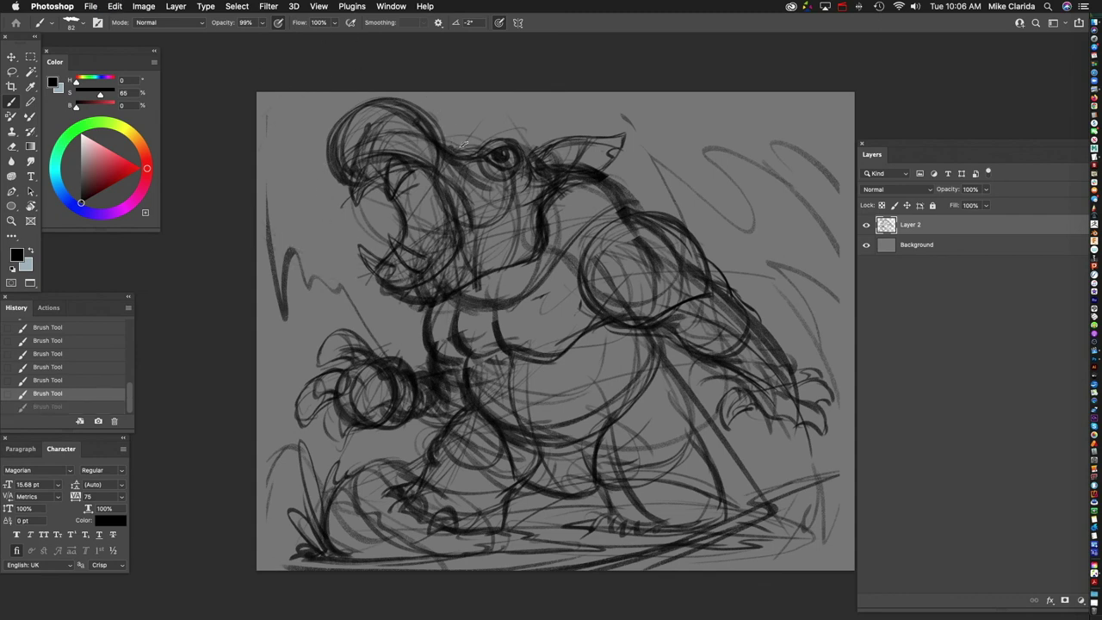
scroll(603, 125, right, 5)
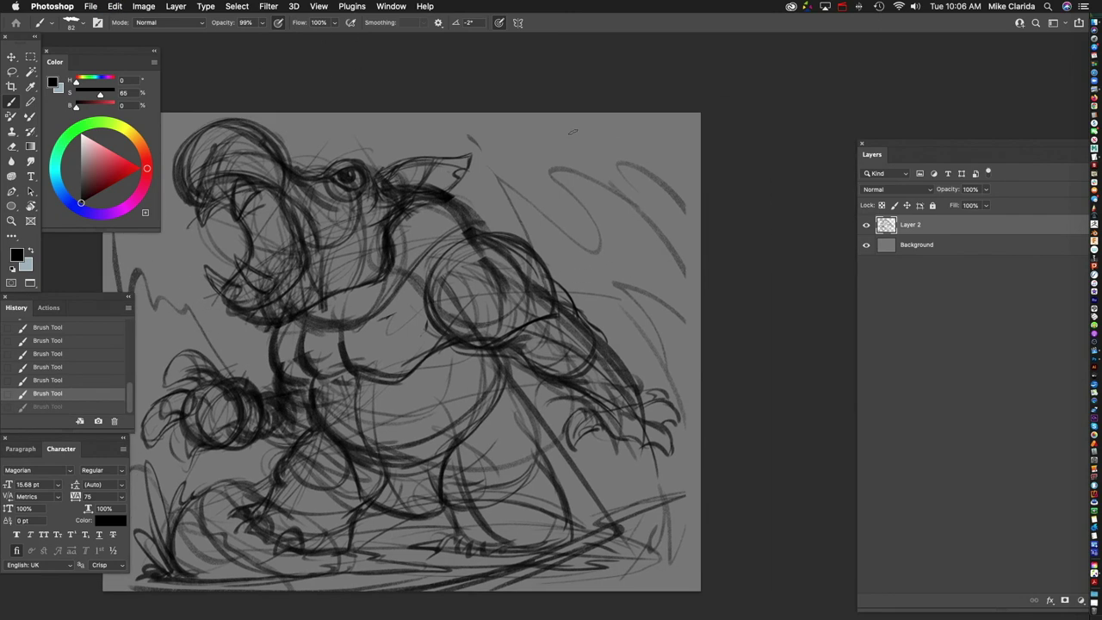
key(super+z)
mouse_move(525, 129)
mouse_down()
mouse_move(627, 276)
mouse_move(516, 181)
mouse_move(527, 381)
mouse_move(591, 319)
mouse_move(615, 315)
mouse_up()
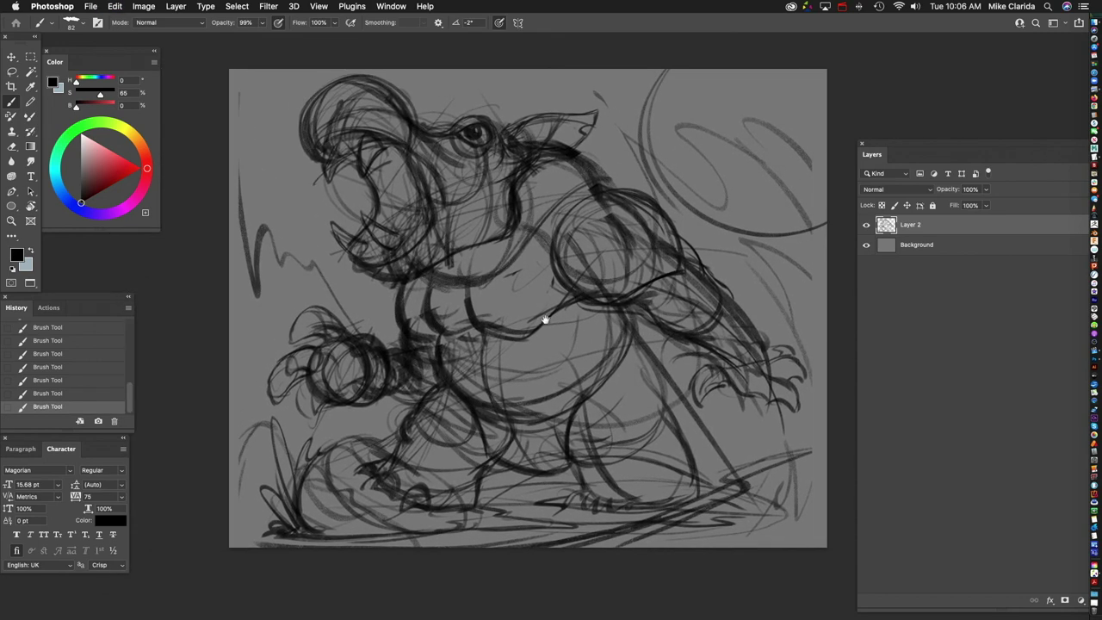
Step: Add a curved stroke at the lower left and another across the lower drawing
scroll(275, 467, down, 5)
drag(247, 321, 222, 402)
drag(285, 301, 434, 380)
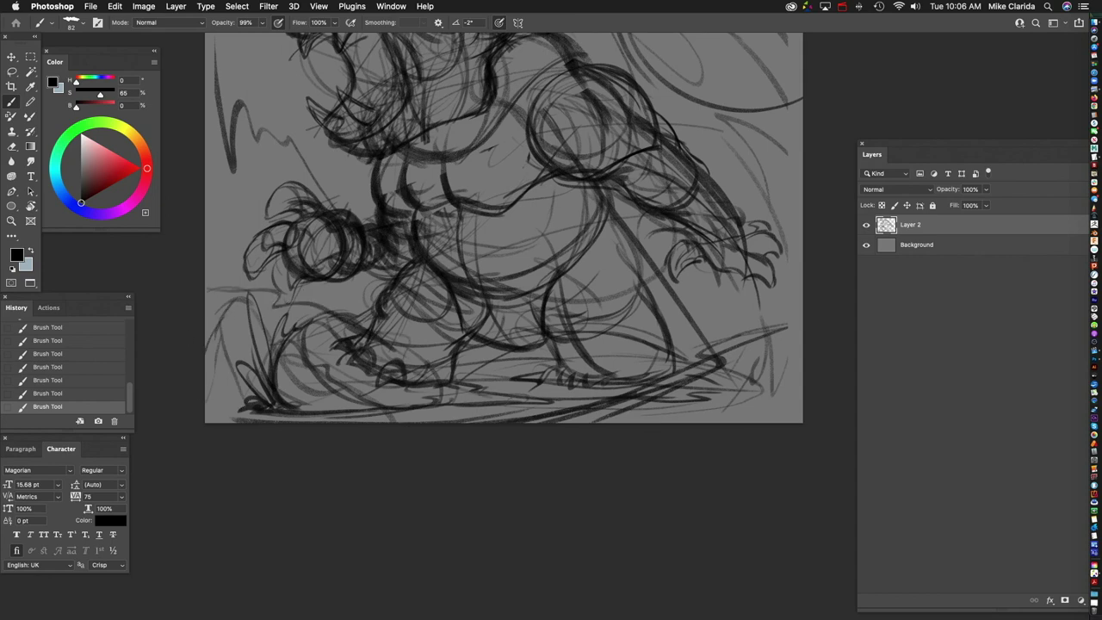
Step: Draw an upward stroke near the lower end of the staff
scroll(618, 368, right, 4)
scroll(618, 368, down, 1)
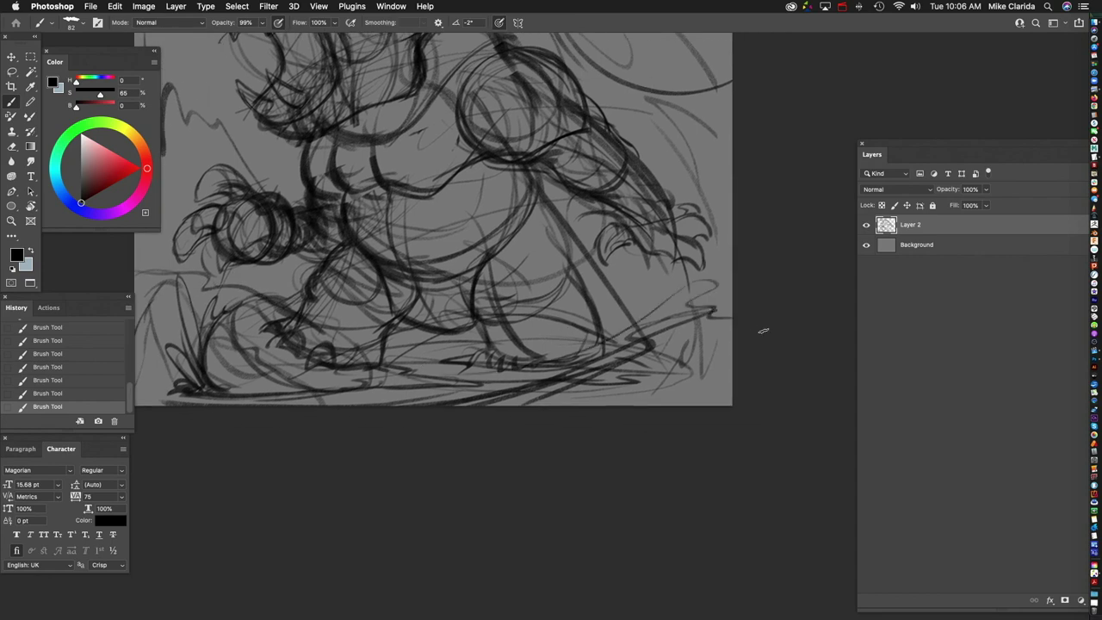
scroll(684, 348, right, 3)
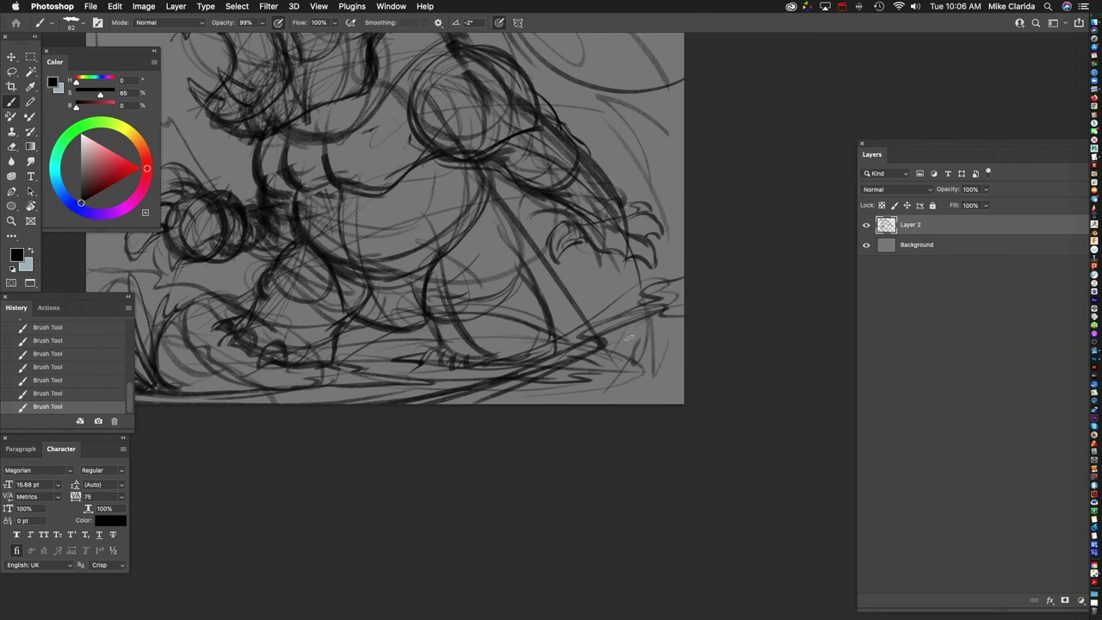
scroll(639, 339, up, 3)
mouse_move(521, 372)
mouse_down()
mouse_move(533, 283)
mouse_move(477, 394)
mouse_up()
Step: Darken the claws and wrist of the right reaching hand with several strokes
scroll(491, 388, right, 2)
scroll(492, 388, up, 2)
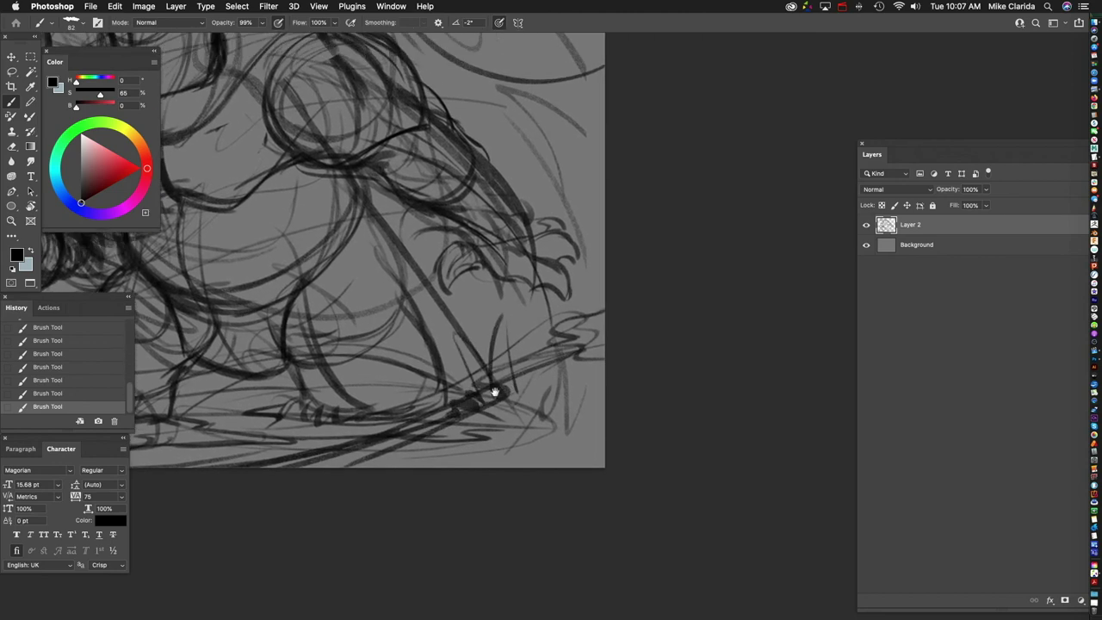
scroll(522, 288, up, 3)
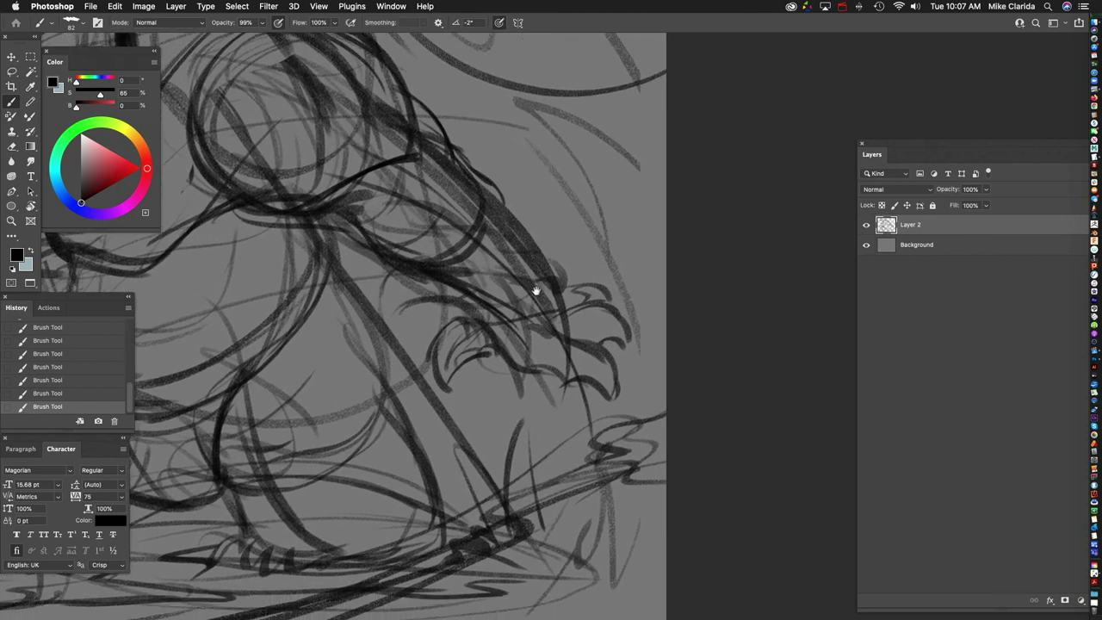
drag(536, 291, 522, 289)
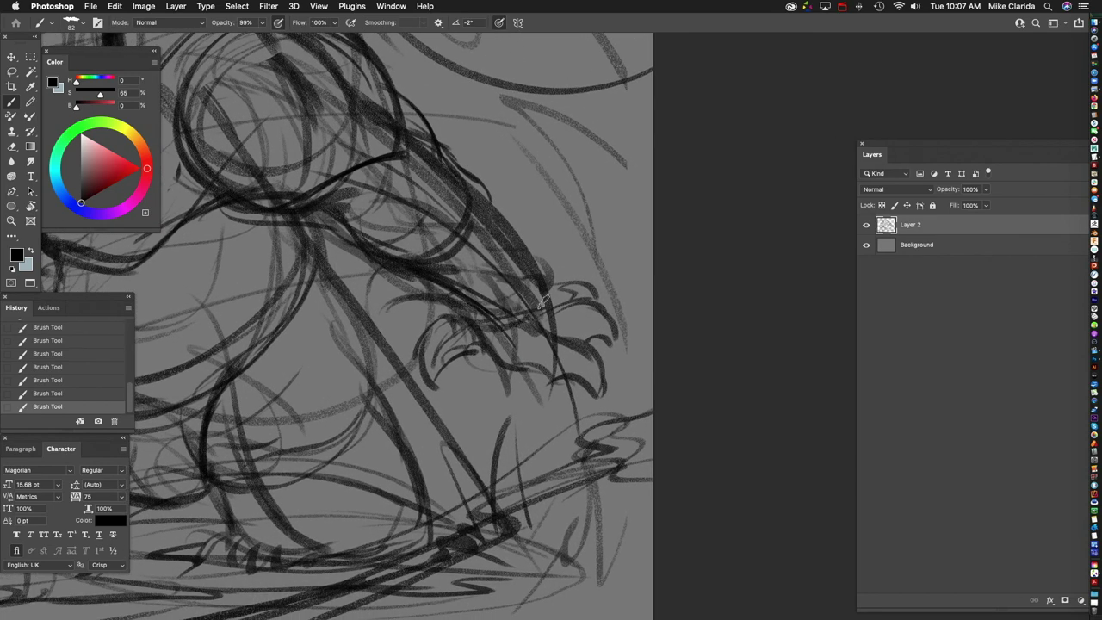
drag(541, 228, 546, 221)
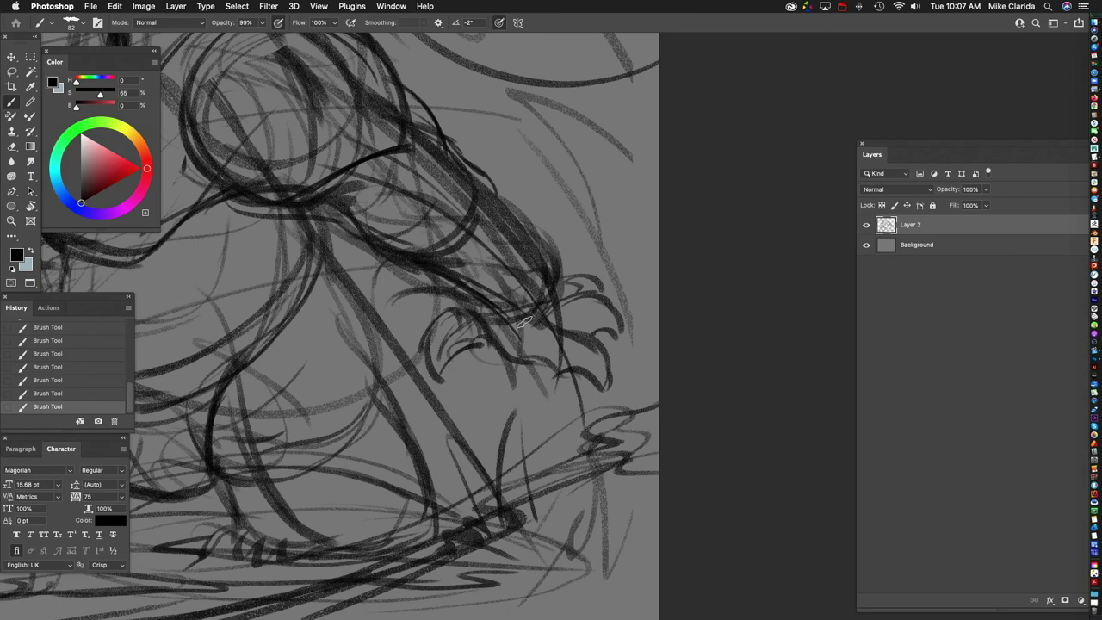
drag(530, 317, 576, 243)
mouse_move(613, 276)
mouse_down()
mouse_move(594, 290)
mouse_move(538, 295)
mouse_move(583, 299)
mouse_up()
drag(520, 274, 610, 317)
drag(547, 305, 616, 331)
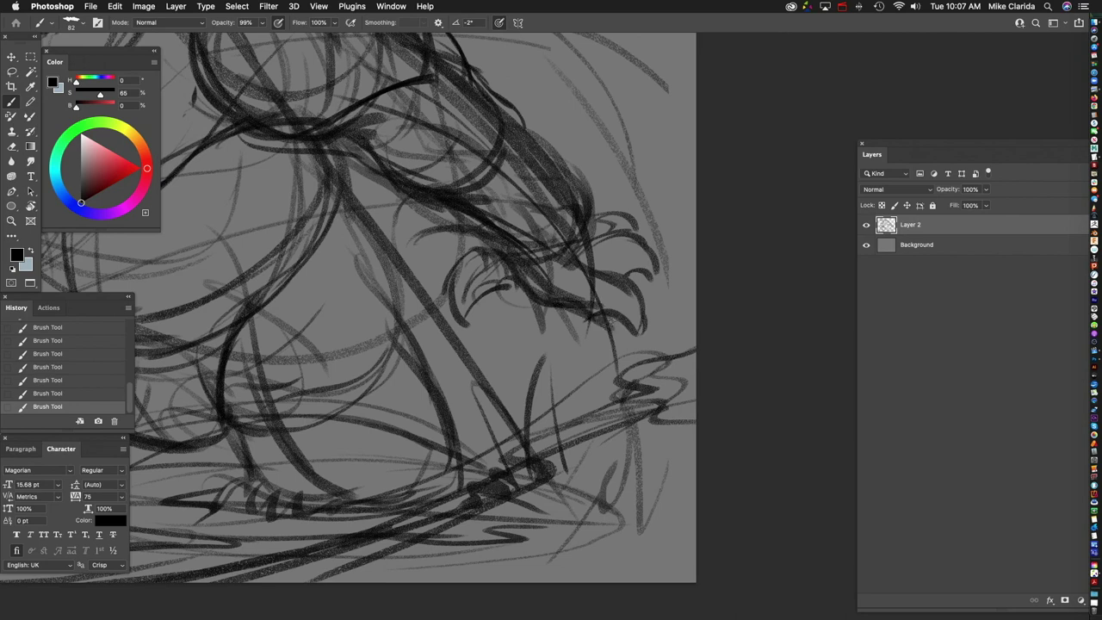
drag(573, 245, 615, 360)
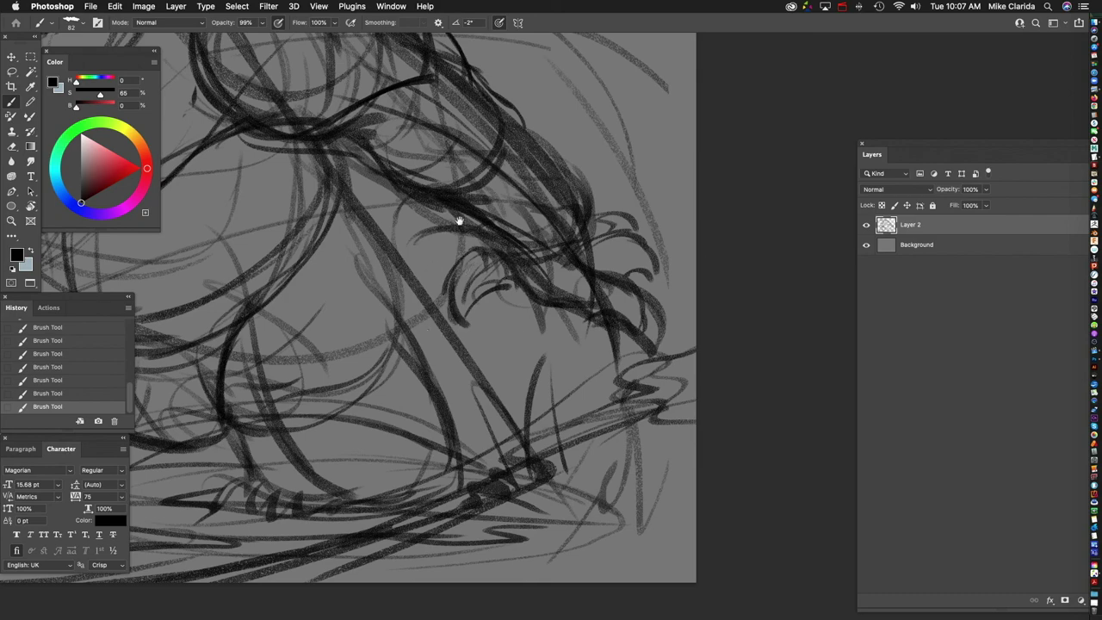
scroll(456, 224, down, 5)
scroll(580, 364, up, 2)
scroll(554, 304, up, 2)
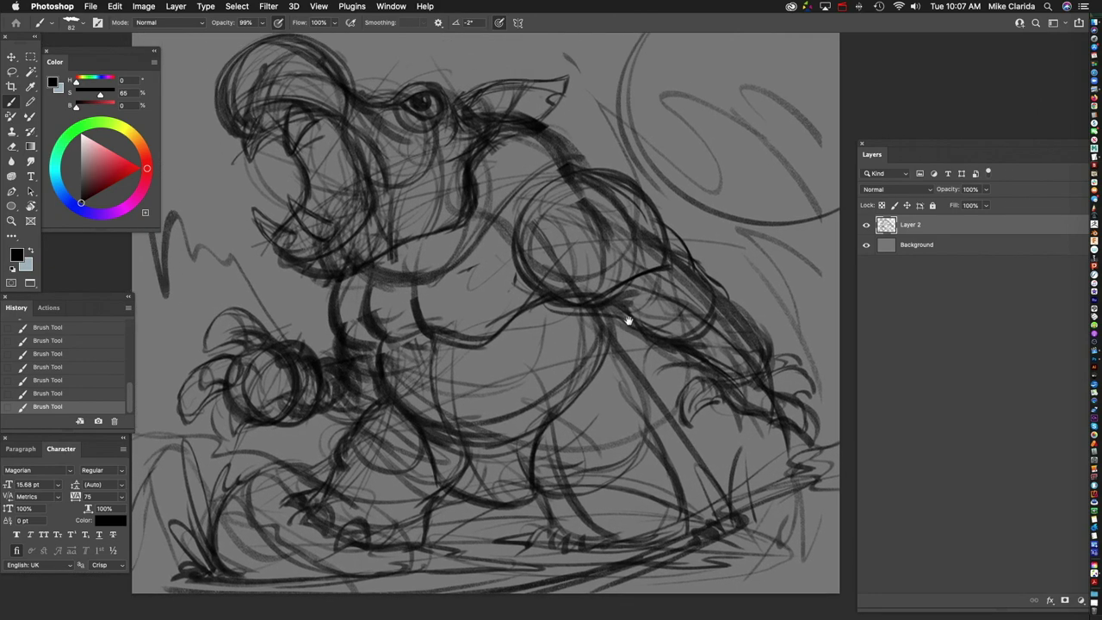
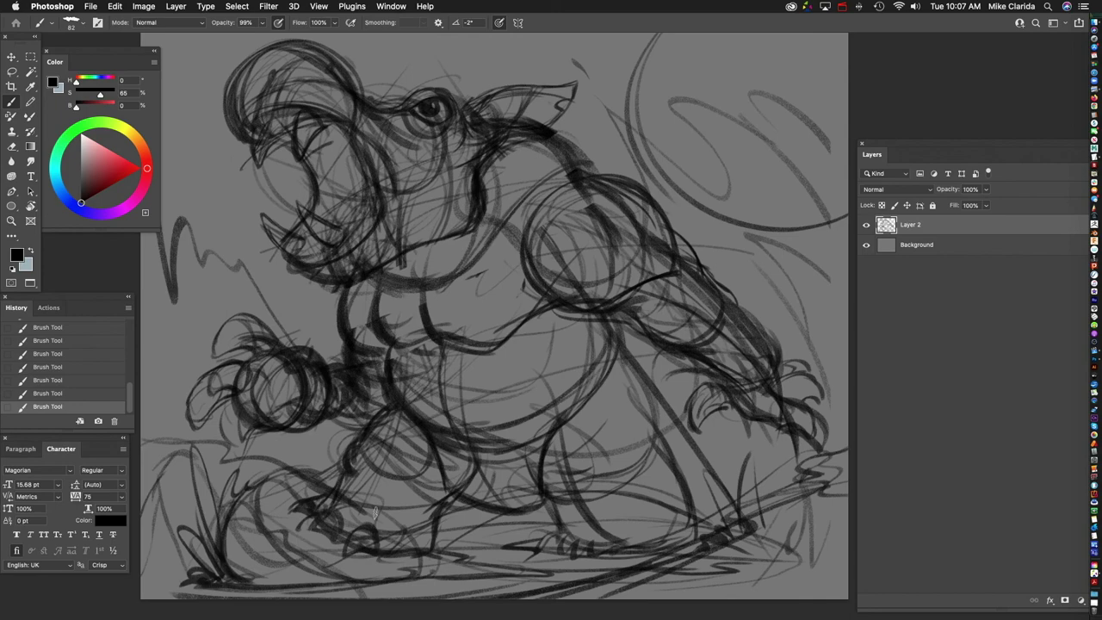
Step: Zoom in on the creature's head and erase the stray lines around the snout
drag(525, 307, 517, 278)
drag(365, 191, 520, 293)
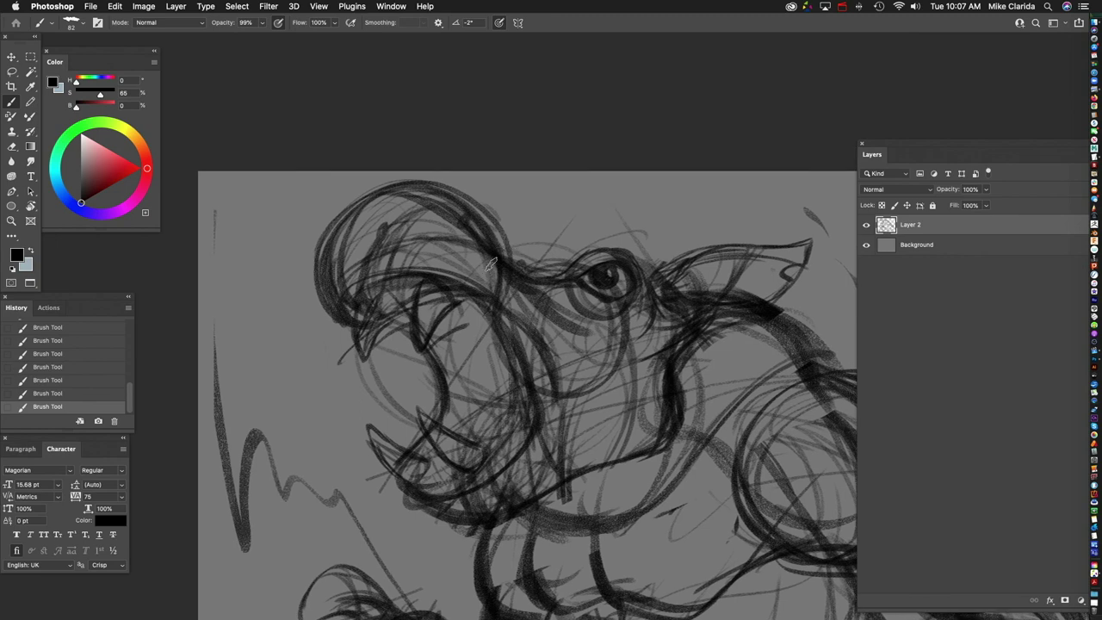
drag(710, 316, 555, 225)
mouse_move(680, 219)
mouse_down()
mouse_move(745, 177)
mouse_move(637, 224)
mouse_move(570, 167)
mouse_move(557, 256)
mouse_move(678, 243)
mouse_move(528, 257)
mouse_up()
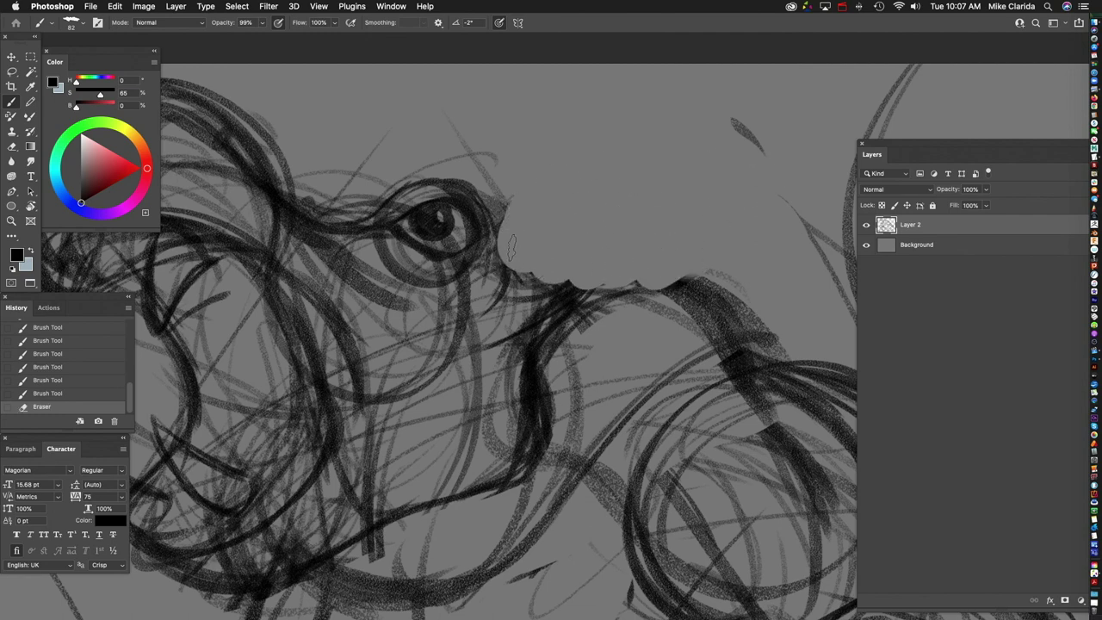
Step: Darken the snout's upper edge, redraw the snout line from the eye, and sketch strokes above the eye
drag(496, 220, 496, 289)
scroll(505, 258, right, 2)
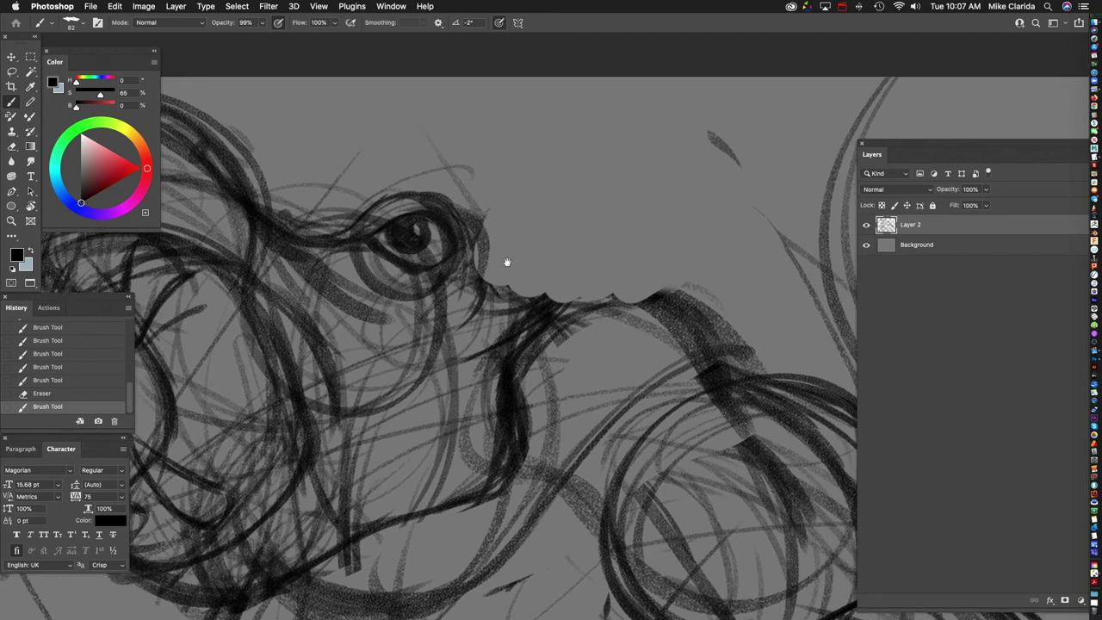
mouse_move(472, 214)
mouse_down()
mouse_move(530, 301)
mouse_move(662, 289)
mouse_move(508, 317)
mouse_up()
mouse_move(498, 225)
mouse_down()
mouse_move(563, 258)
mouse_move(665, 138)
mouse_up()
drag(525, 200, 647, 136)
scroll(664, 215, right, 3)
scroll(663, 214, up, 1)
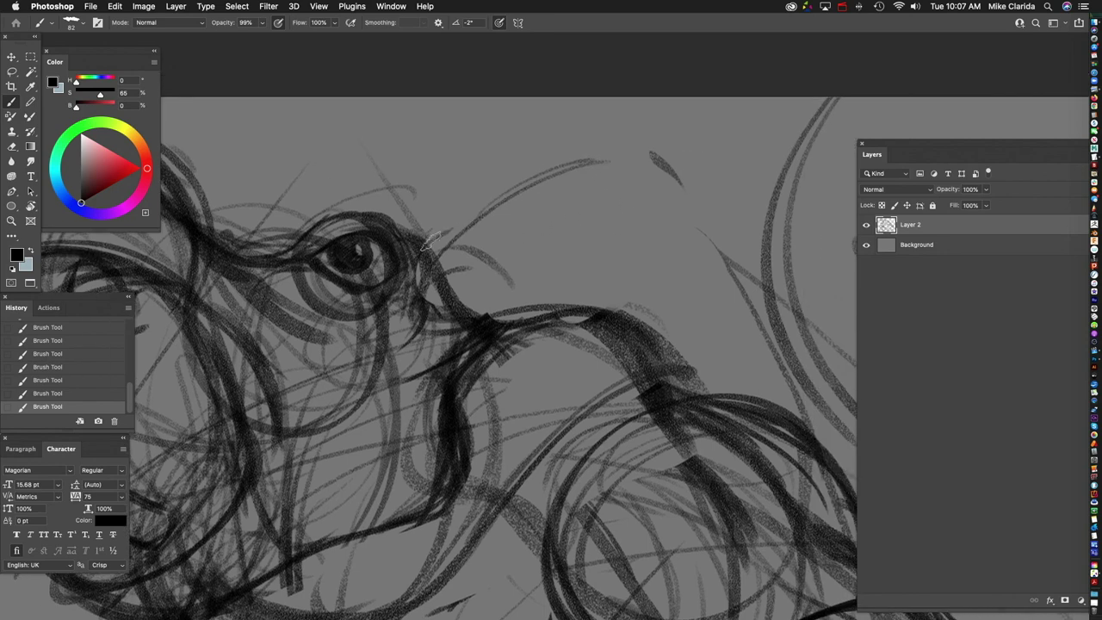
Step: Sketch strokes rising from the eye toward the ear, undoing the last one
drag(513, 214, 513, 221)
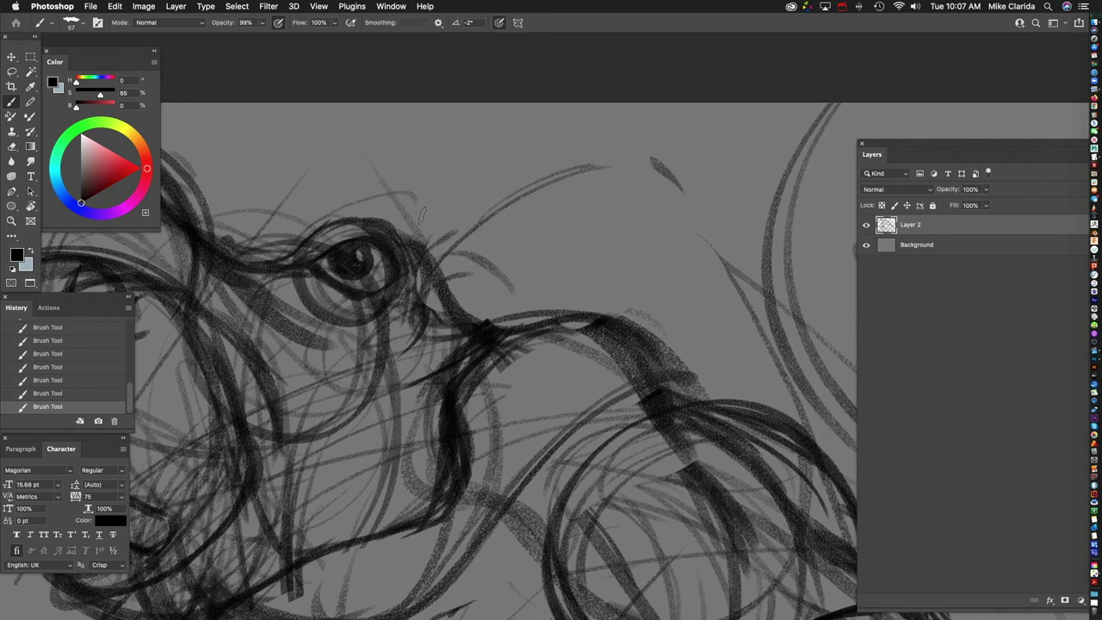
mouse_move(430, 251)
mouse_down()
mouse_move(483, 231)
mouse_move(516, 195)
mouse_up()
mouse_move(468, 236)
mouse_down()
mouse_move(600, 164)
mouse_move(622, 181)
mouse_move(586, 170)
mouse_move(648, 181)
mouse_up()
scroll(577, 214, right, 3)
scroll(578, 214, up, 1)
key(super+z)
Step: Draw a loop up to a pointed ear tip and reinforce the lower snout line
mouse_move(479, 229)
mouse_down()
mouse_move(455, 277)
mouse_move(514, 300)
mouse_up()
mouse_move(447, 250)
mouse_down()
mouse_move(503, 219)
mouse_move(650, 190)
mouse_move(570, 291)
mouse_move(429, 323)
mouse_move(528, 330)
mouse_up()
drag(479, 243, 570, 208)
mouse_move(426, 257)
mouse_down()
mouse_move(495, 200)
mouse_move(657, 175)
mouse_move(590, 276)
mouse_up()
Step: Add more dark strokes around the snout and bring the rest of the head into view
drag(521, 213, 659, 174)
mouse_move(658, 174)
mouse_down()
mouse_move(469, 305)
mouse_move(449, 222)
mouse_up()
drag(454, 214, 379, 248)
mouse_move(495, 237)
mouse_down()
mouse_move(762, 245)
mouse_move(488, 259)
mouse_move(463, 226)
mouse_move(454, 246)
mouse_move(510, 272)
mouse_up()
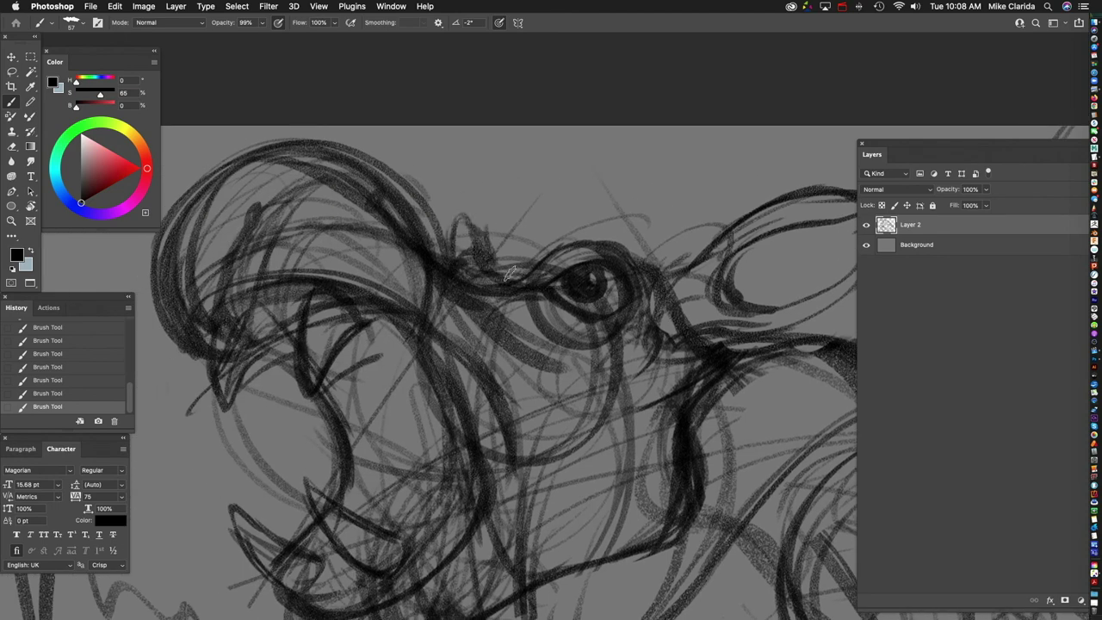
scroll(517, 284, down, 5)
scroll(529, 293, up, 3)
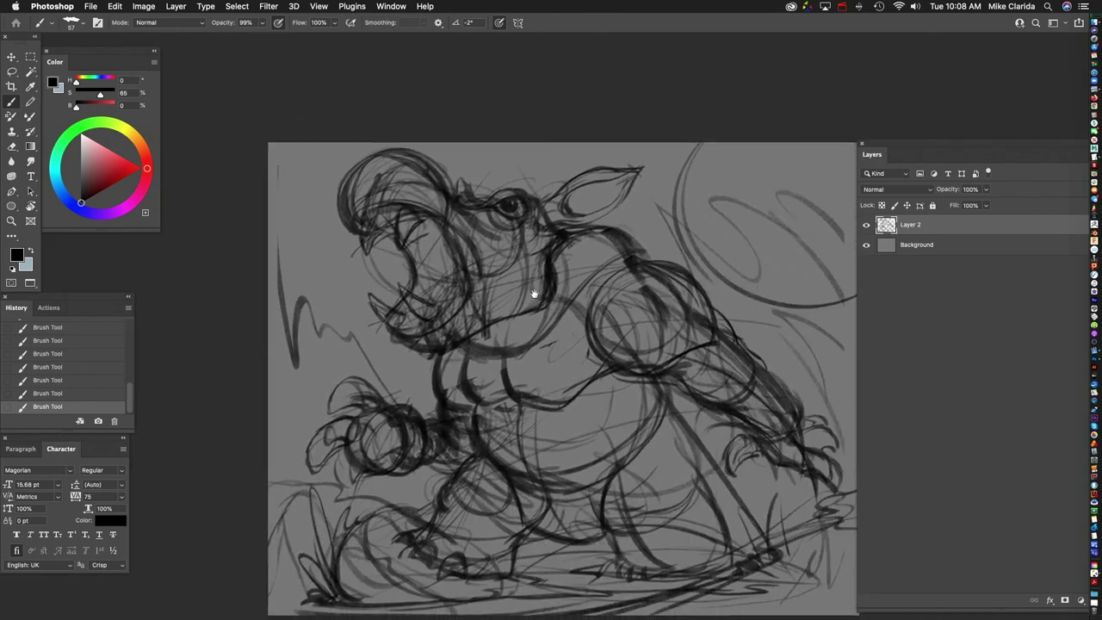
Step: Darken the neck and shoulder lines of the creature
scroll(489, 420, up, 5)
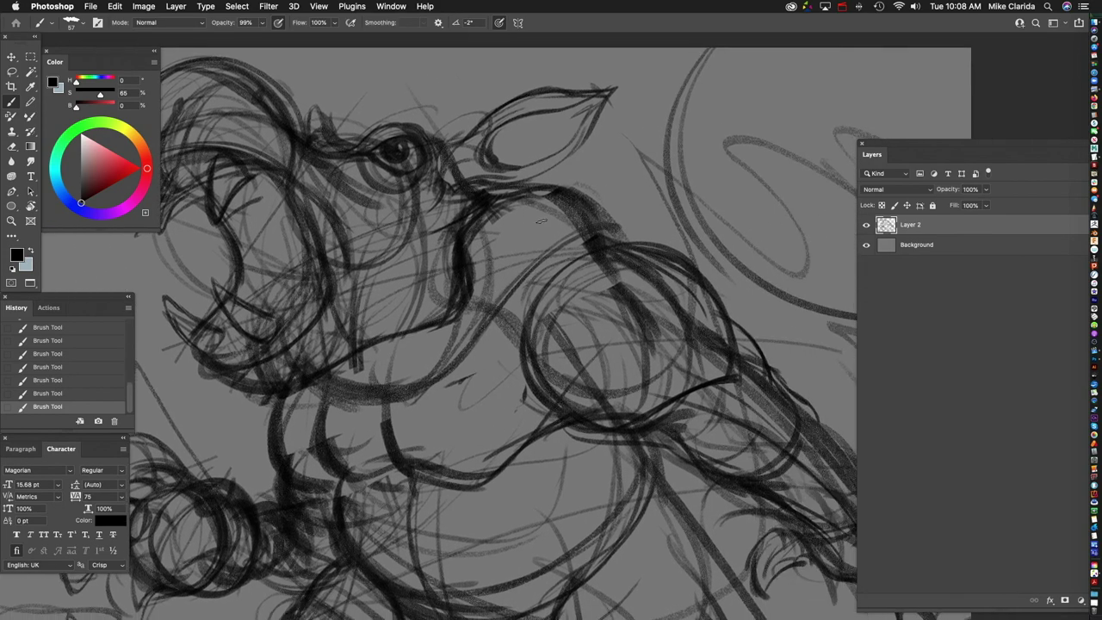
mouse_move(644, 247)
mouse_down()
mouse_move(547, 250)
mouse_move(586, 195)
mouse_move(493, 214)
mouse_move(543, 205)
mouse_up()
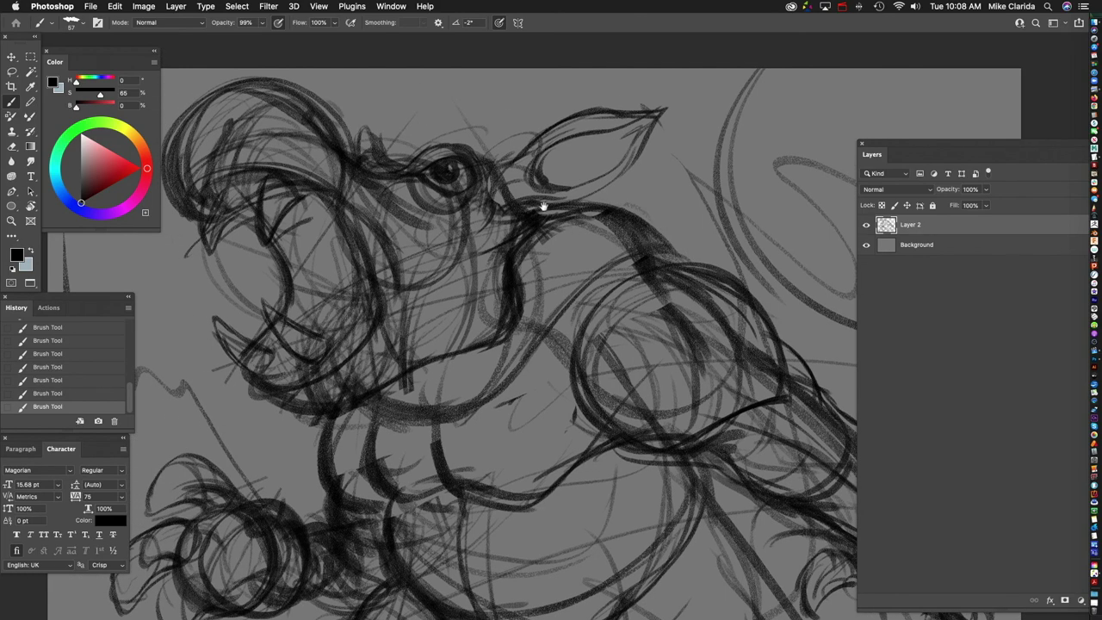
drag(457, 207, 478, 213)
scroll(569, 301, up, 3)
Step: Zoom in near the eye and add strokes along the upper jaw's curve and across the upper head
drag(528, 320, 423, 177)
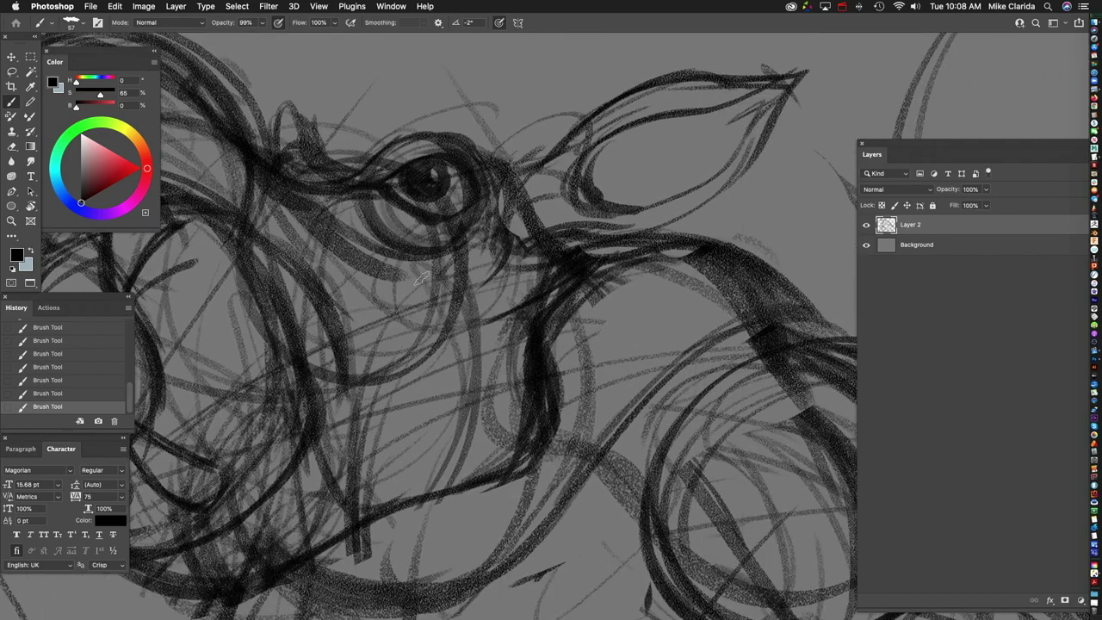
drag(414, 275, 506, 327)
scroll(507, 327, down, 3)
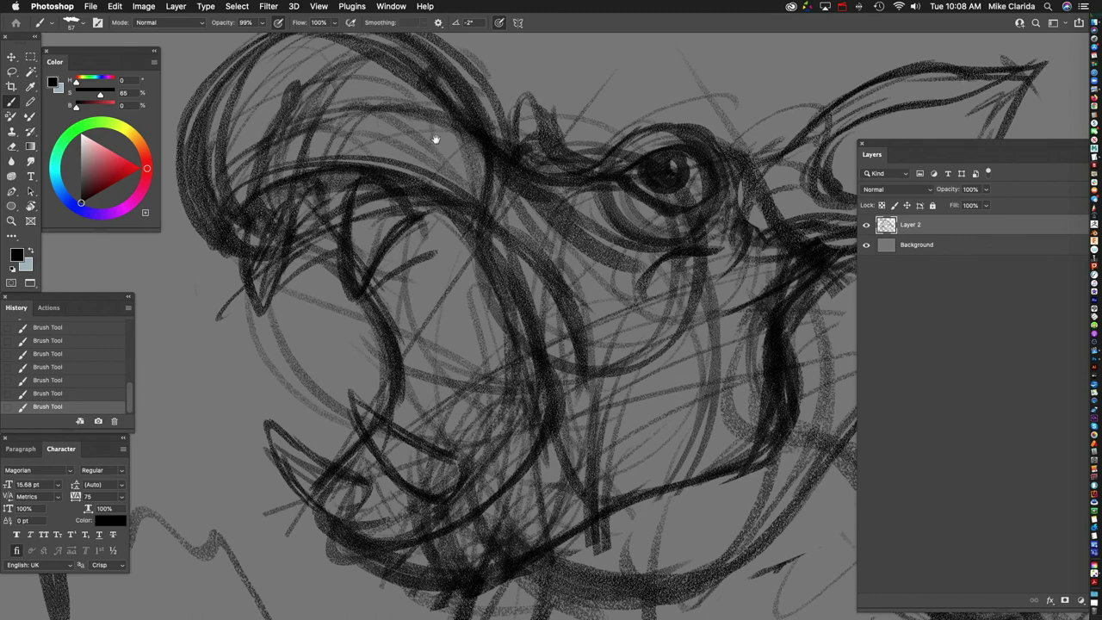
scroll(330, 200, up, 3)
scroll(272, 251, down, 5)
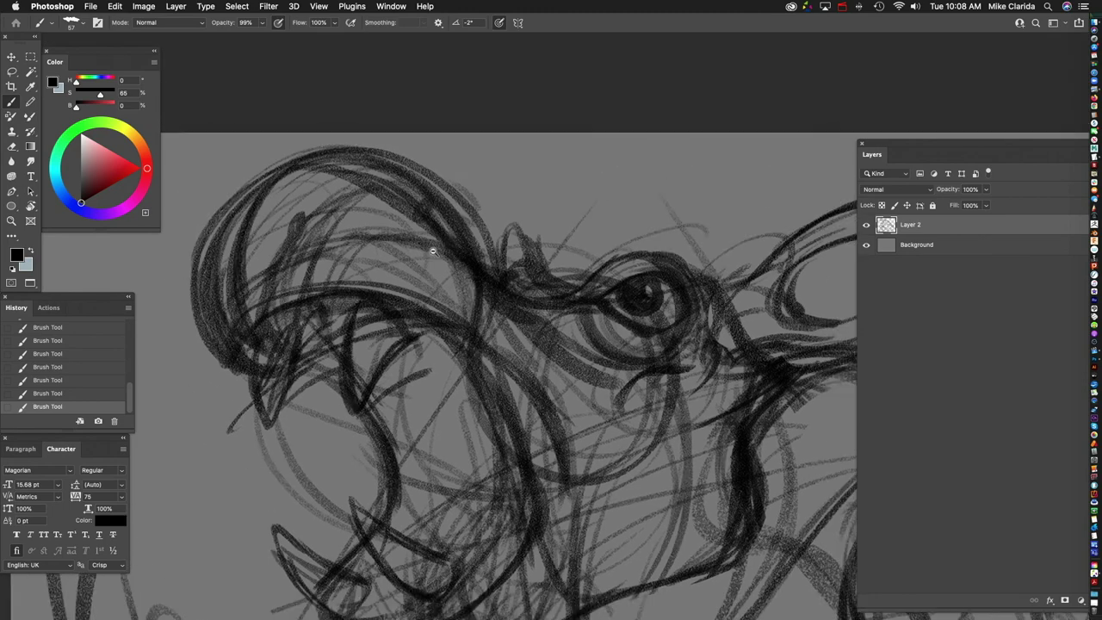
scroll(419, 289, up, 5)
drag(419, 289, 476, 283)
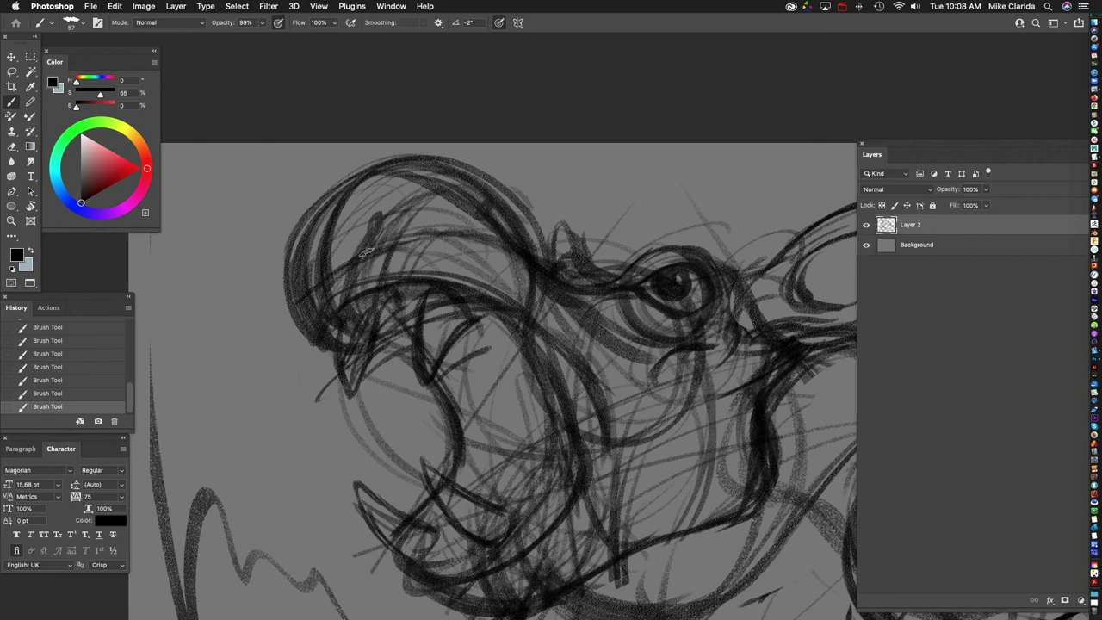
mouse_move(284, 288)
mouse_down()
mouse_move(297, 344)
mouse_move(320, 358)
mouse_up()
drag(291, 306, 317, 353)
mouse_move(330, 269)
mouse_down()
mouse_move(451, 226)
mouse_move(527, 297)
mouse_move(454, 280)
mouse_up()
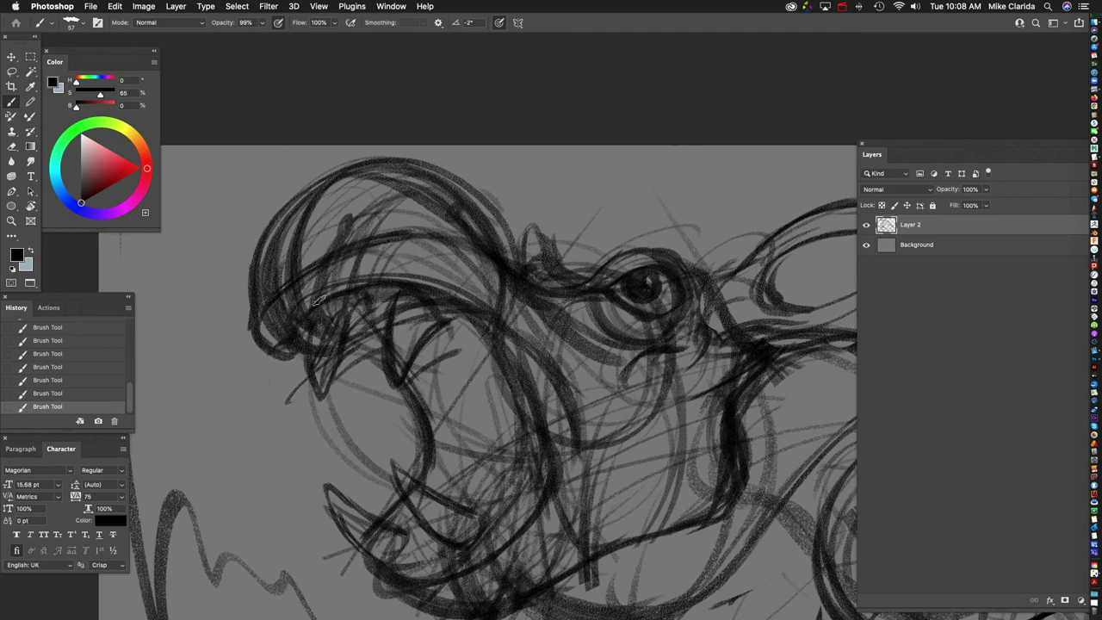
drag(345, 302, 312, 272)
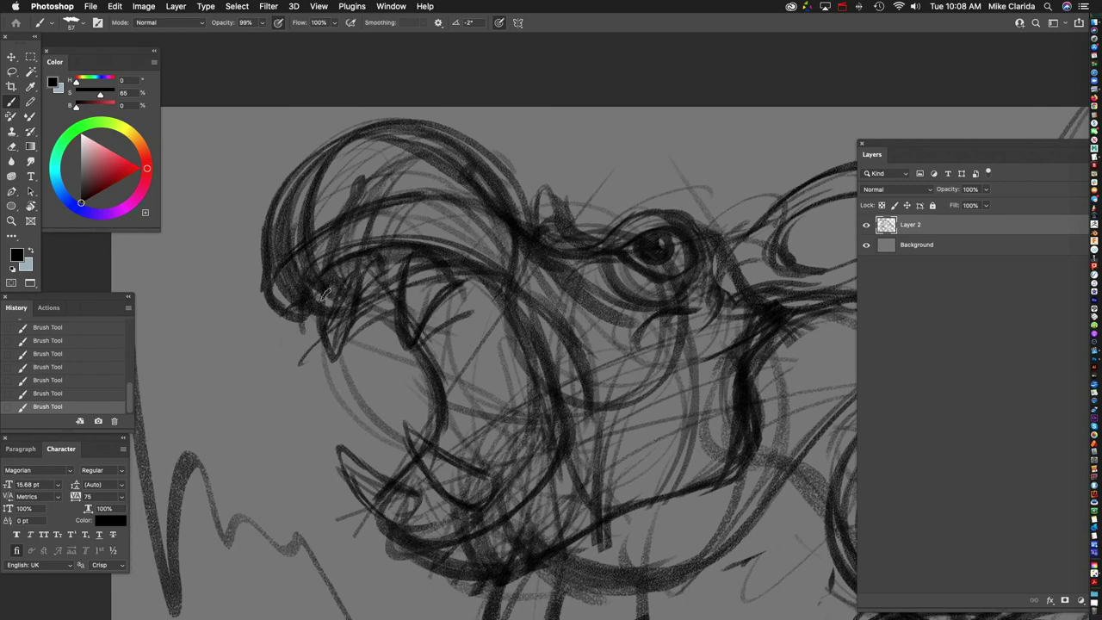
scroll(573, 354, down, 2)
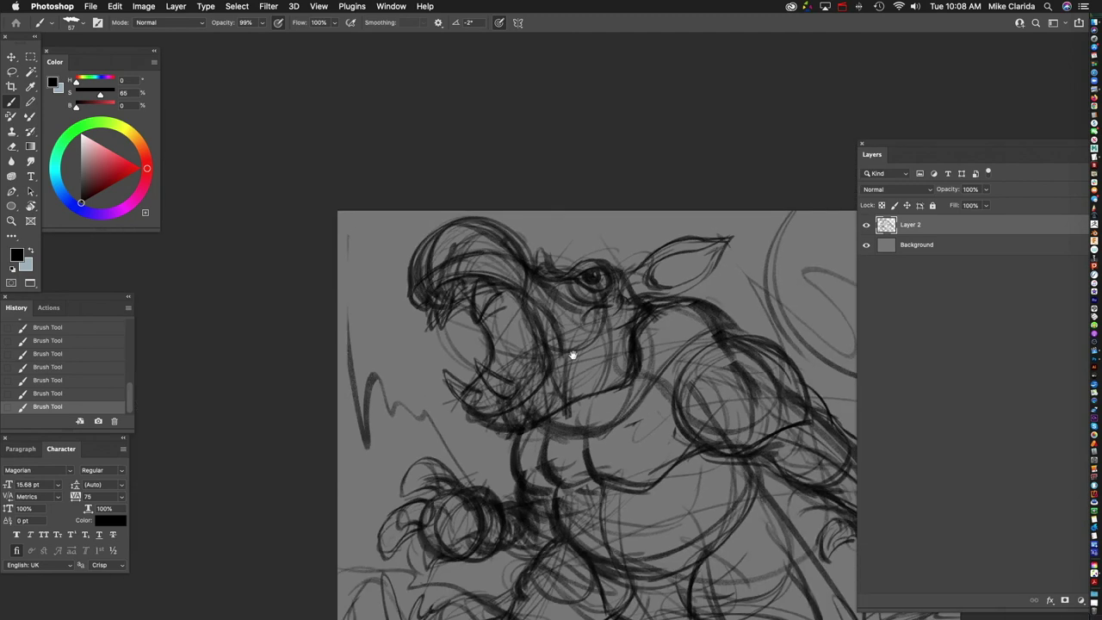
scroll(573, 355, down, 3)
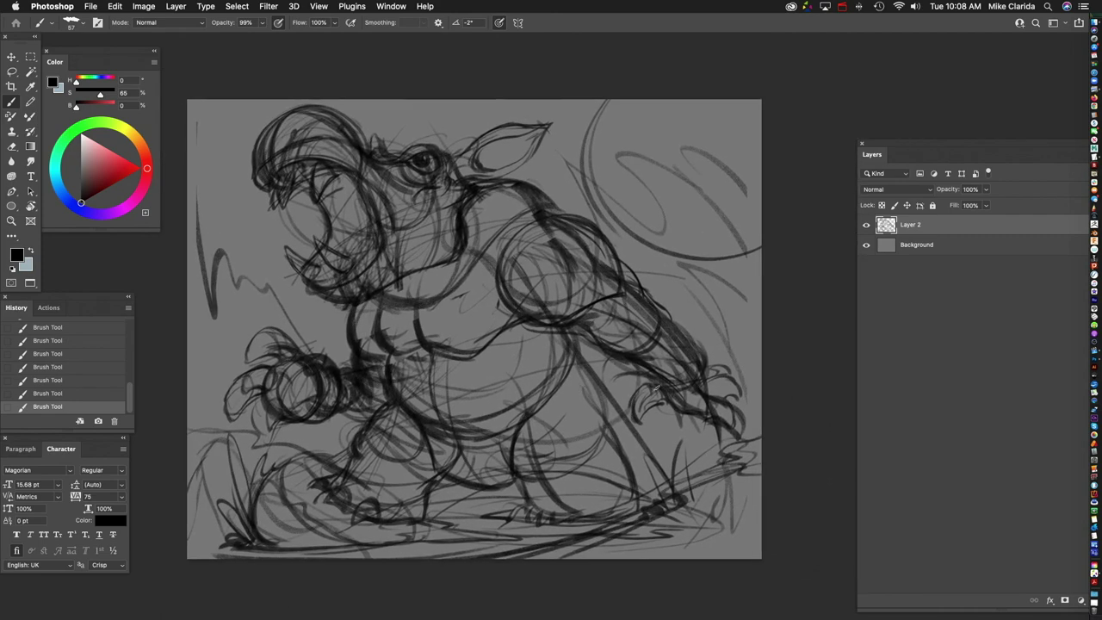
Step: Fade the Layer 2 sketch to 29% opacity
click(988, 191)
drag(987, 205, 956, 212)
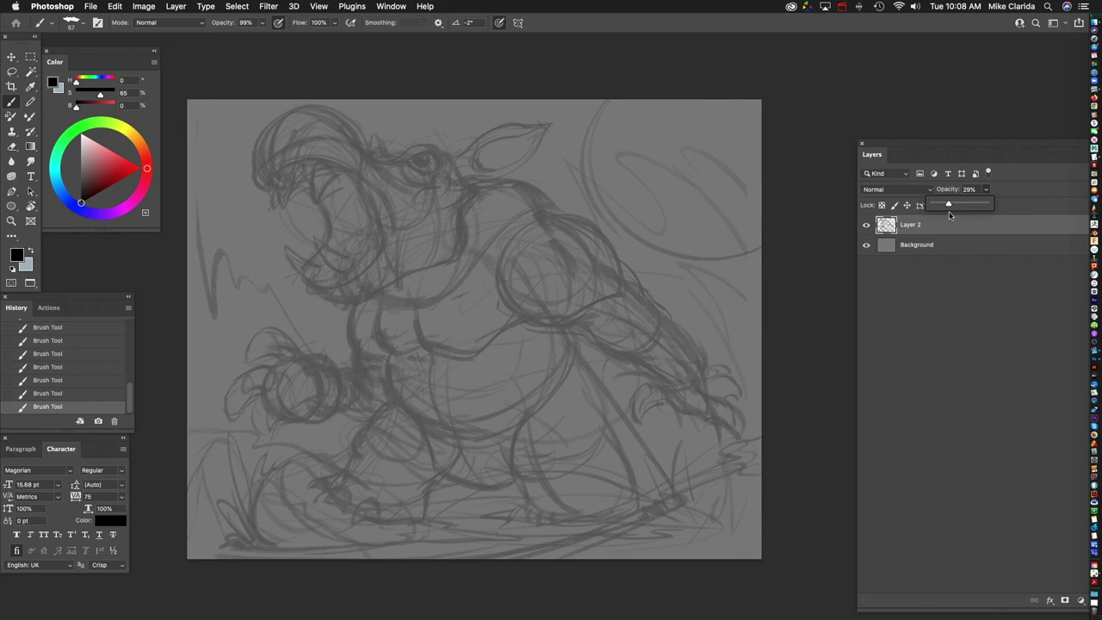
drag(947, 213, 952, 214)
drag(971, 144, 918, 155)
Step: Add an empty Layer 3 above the sketch and bring up Save As with Cmd+Shift+S
click(1055, 590)
ctrl+click(467, 222)
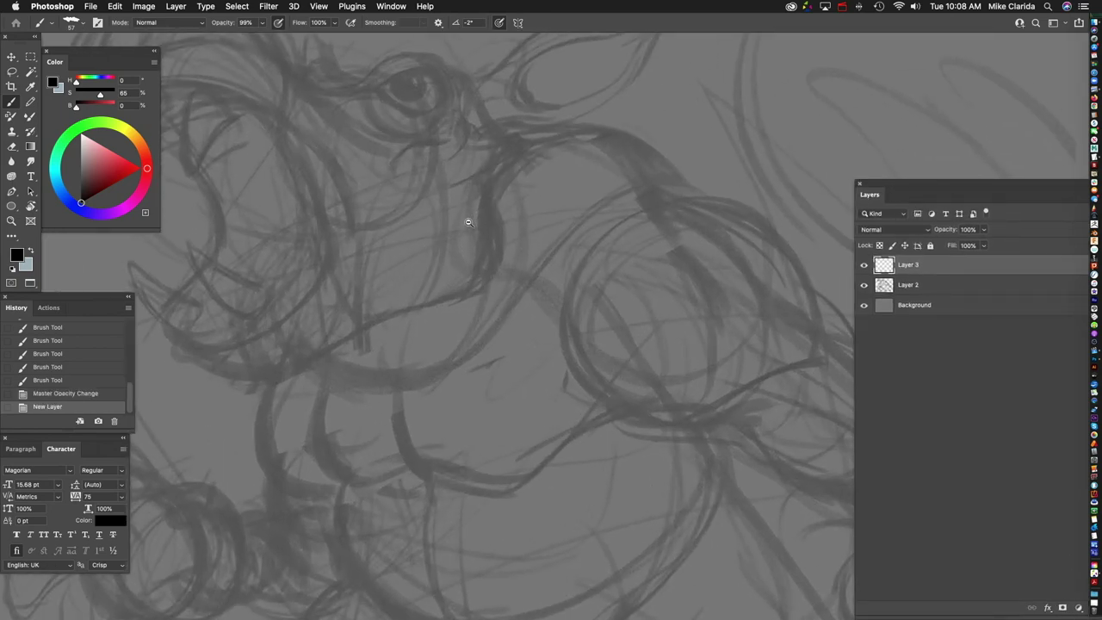
drag(468, 221, 537, 282)
key(super+s)
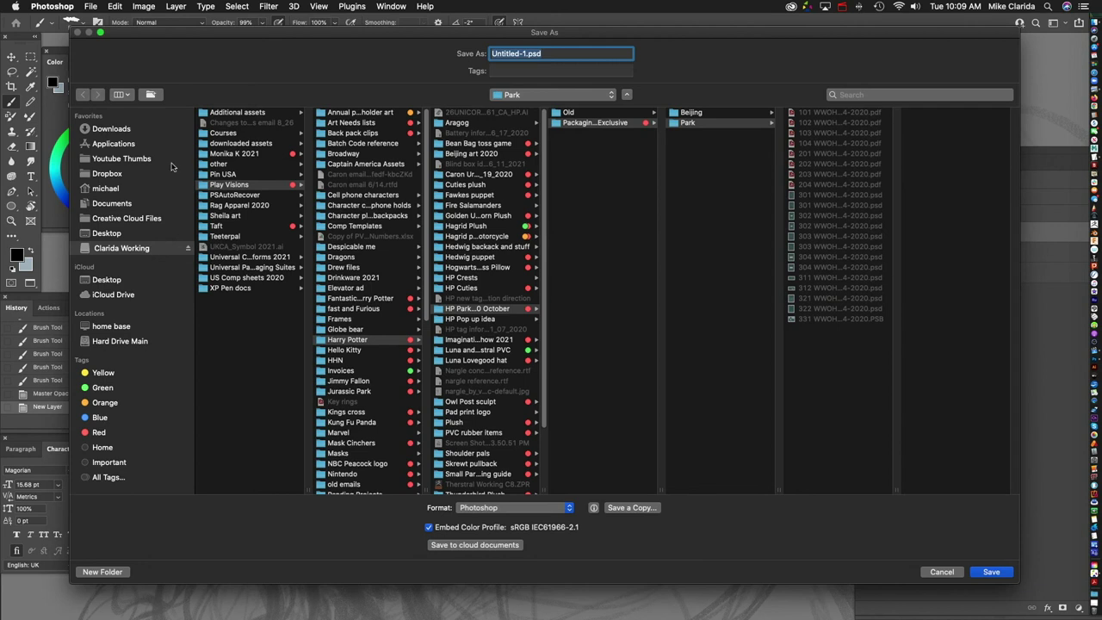
Step: Save the document on the Desktop as 'Hippo fun', replacing 'Untitled-1'
click(110, 234)
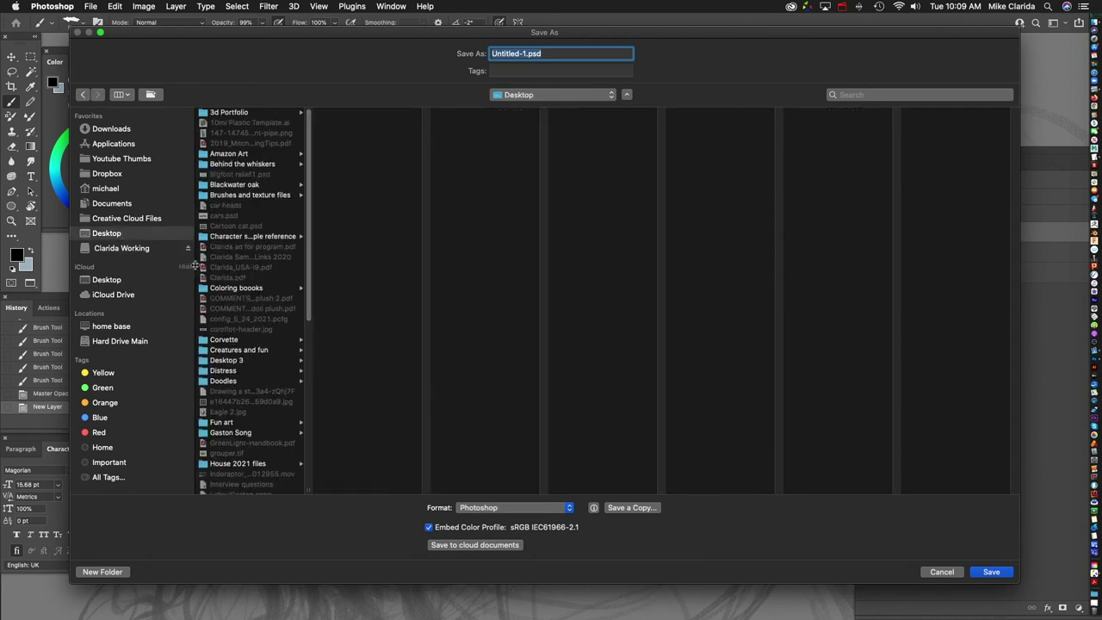
drag(527, 53, 485, 53)
text(Hippo fun)
key(Return)
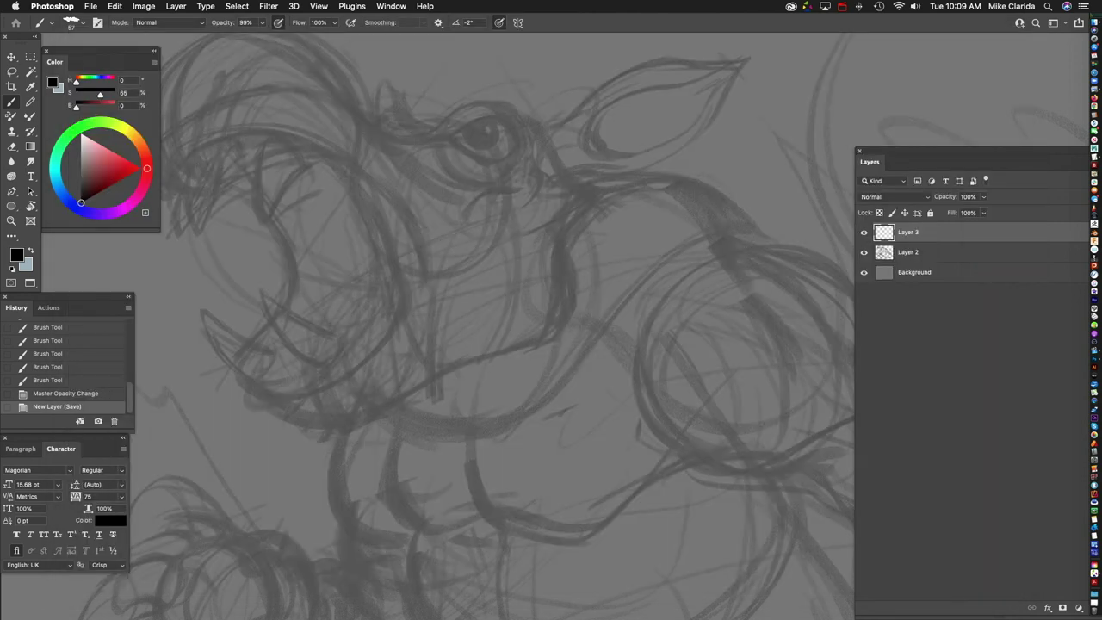
scroll(490, 327, up, 3)
scroll(491, 327, left, 3)
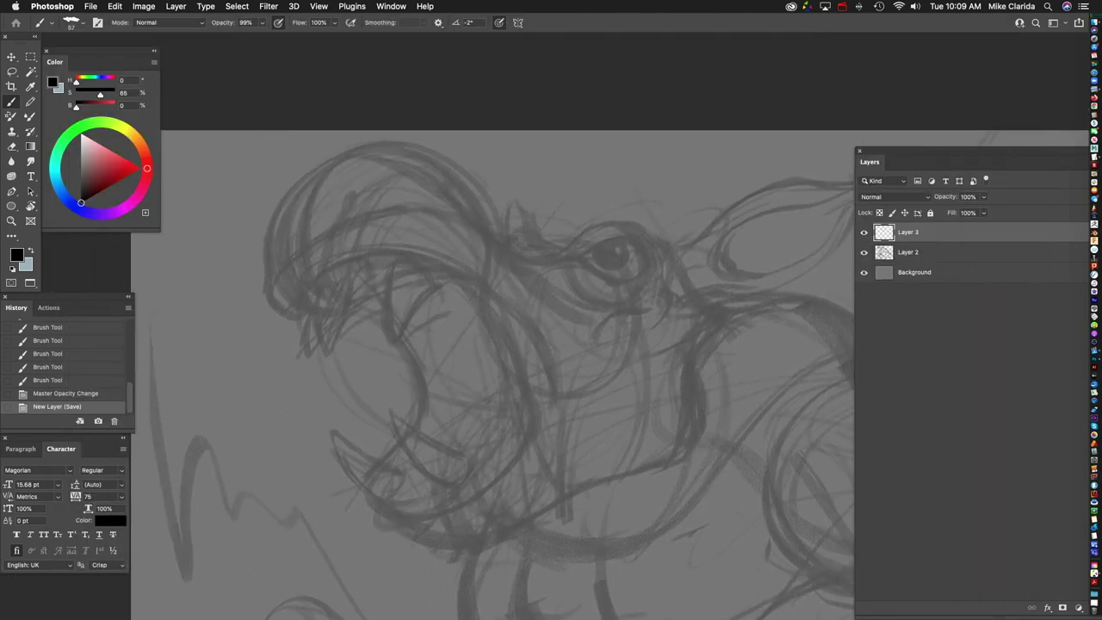
scroll(529, 323, down, 5)
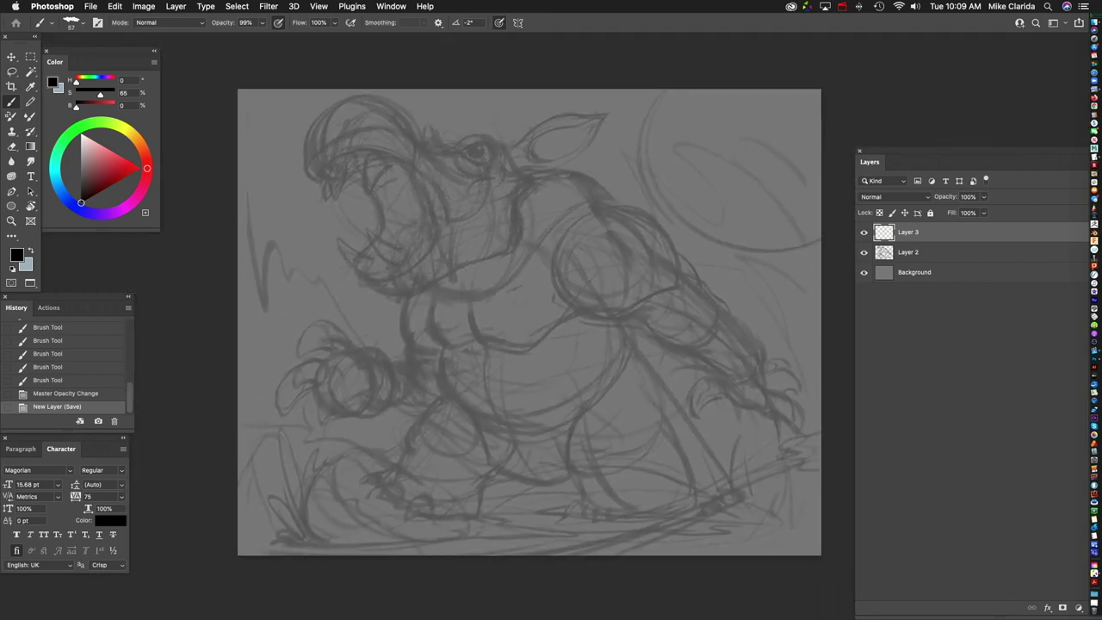
scroll(519, 329, right, 2)
scroll(520, 329, up, 1)
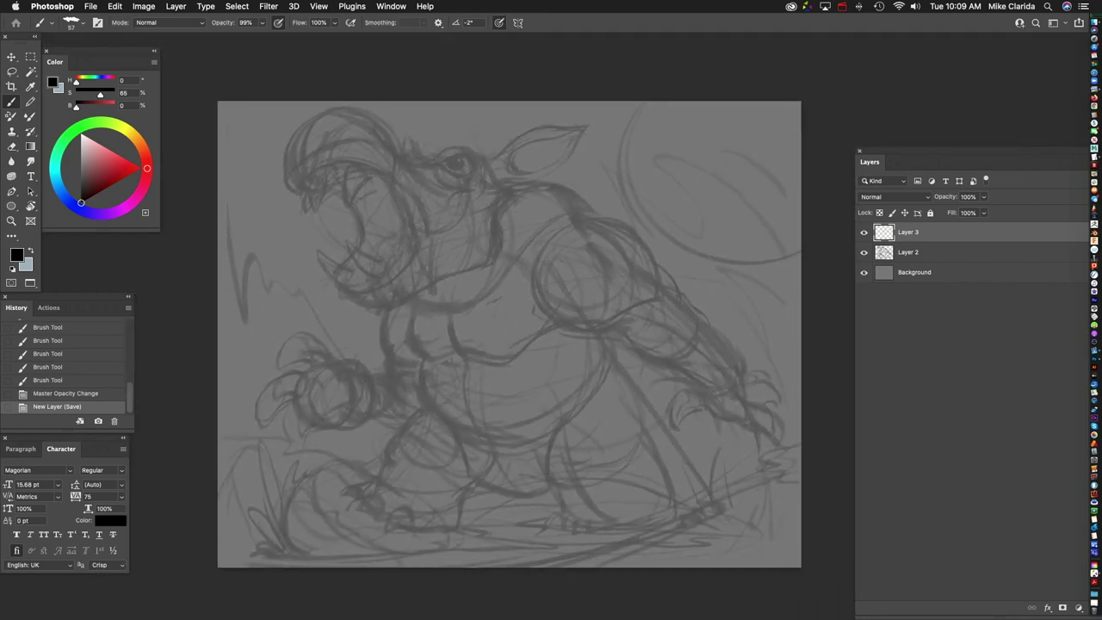
mouse_move(268, 378)
mouse_down()
mouse_move(393, 332)
mouse_move(262, 353)
mouse_up()
key(ctrl+z)
scroll(517, 327, down, 2)
scroll(517, 327, left, 1)
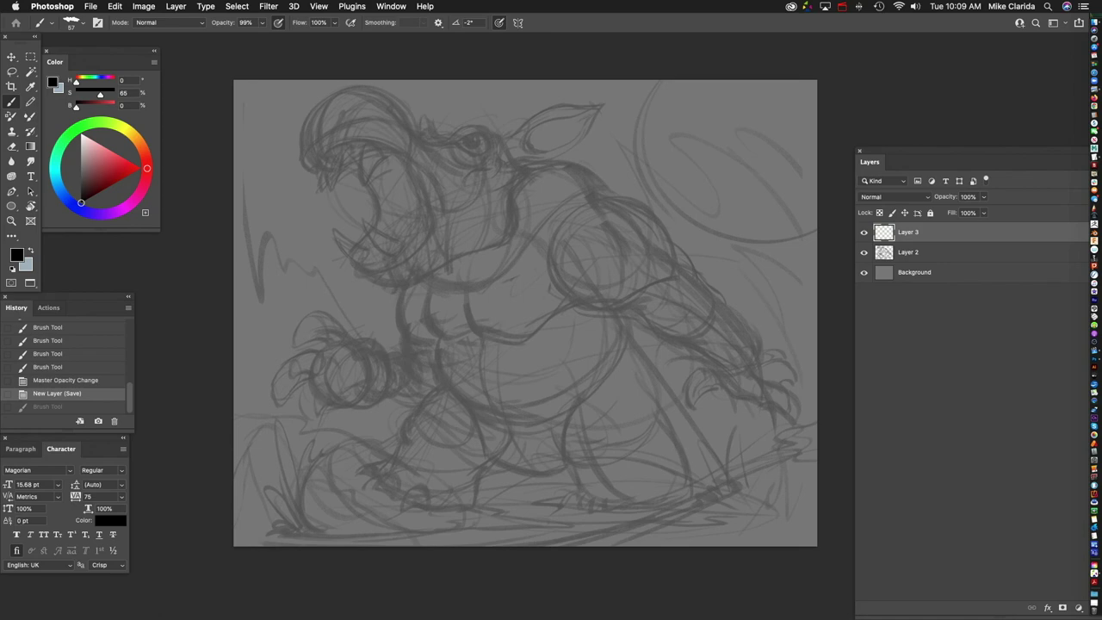
key(super+equal)
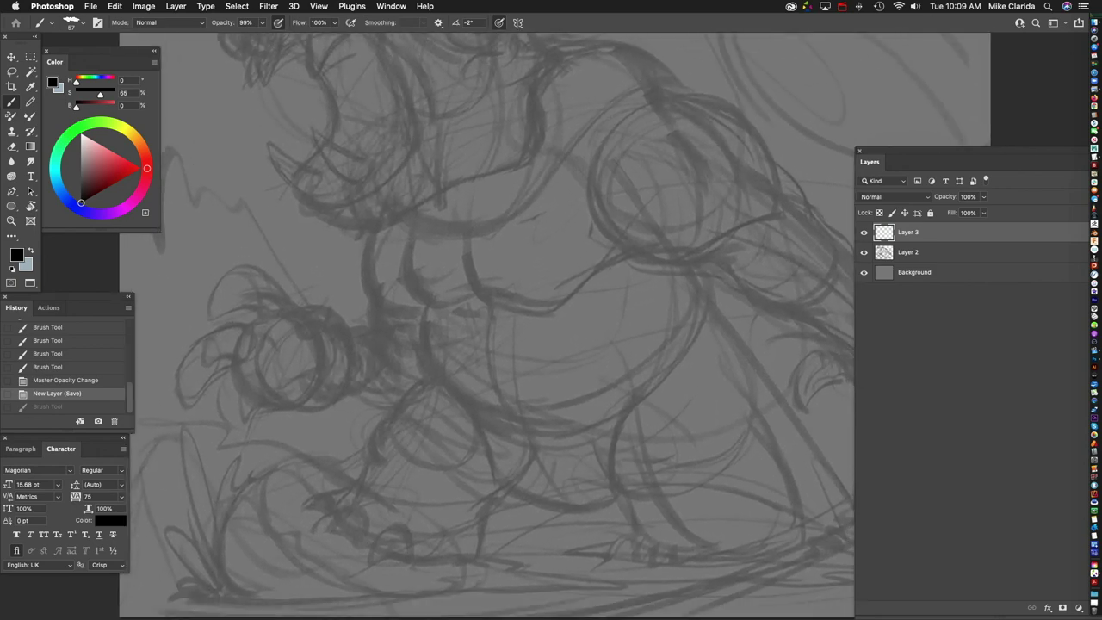
key(super+minus)
key(super+minus)
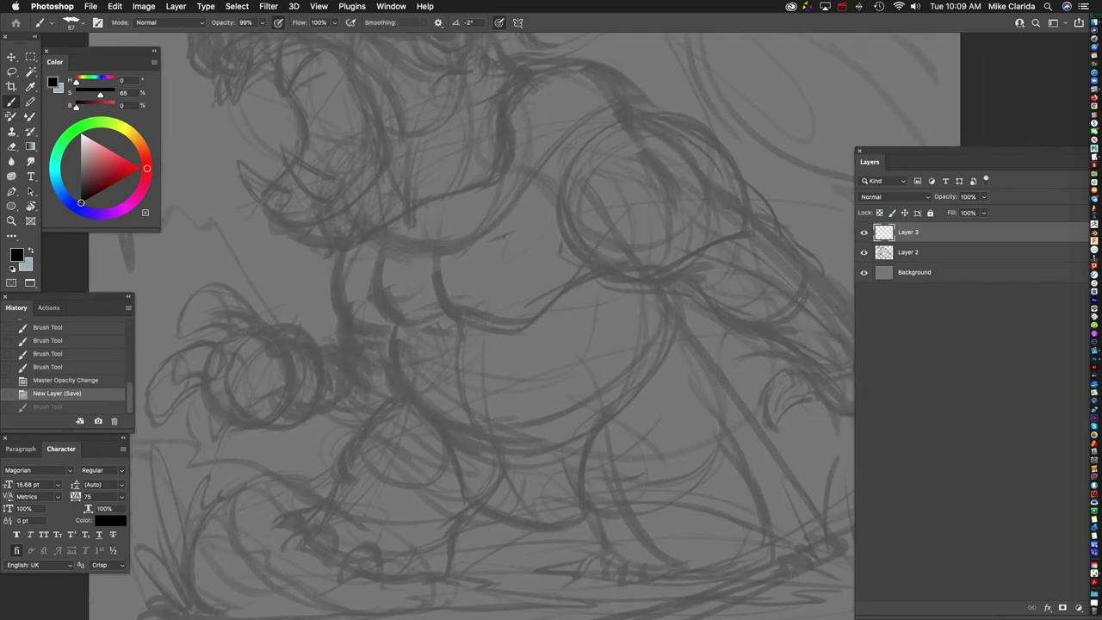
key(super+equal)
key(super+equal)
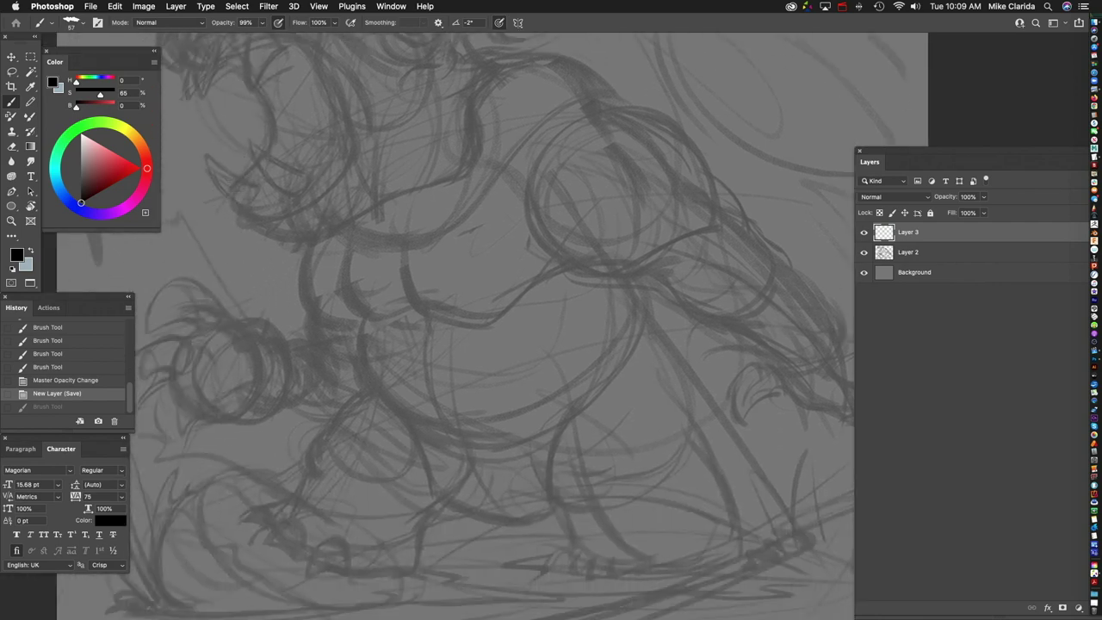
key(super+minus)
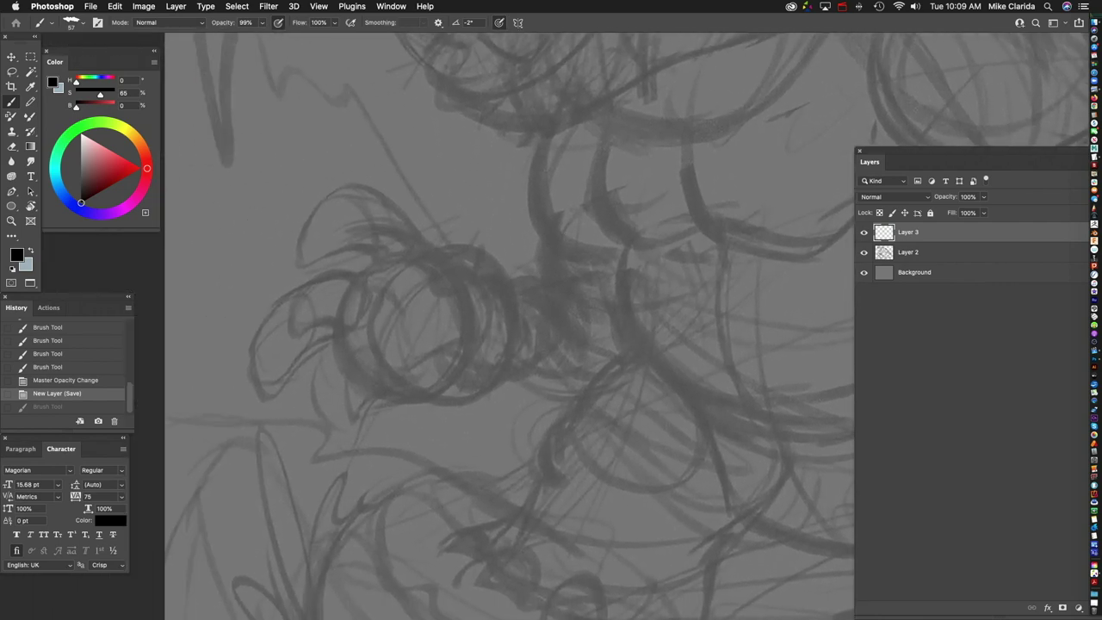
Step: Ink short clean strokes and long dark arcs down the claw's left side on Layer 3
mouse_move(394, 222)
mouse_down()
mouse_move(501, 280)
mouse_move(405, 226)
mouse_up()
mouse_move(338, 196)
mouse_down()
mouse_move(386, 210)
mouse_move(274, 325)
mouse_up()
drag(299, 255, 281, 384)
drag(278, 310, 377, 435)
mouse_move(338, 201)
mouse_down()
mouse_move(392, 252)
mouse_move(379, 444)
mouse_up()
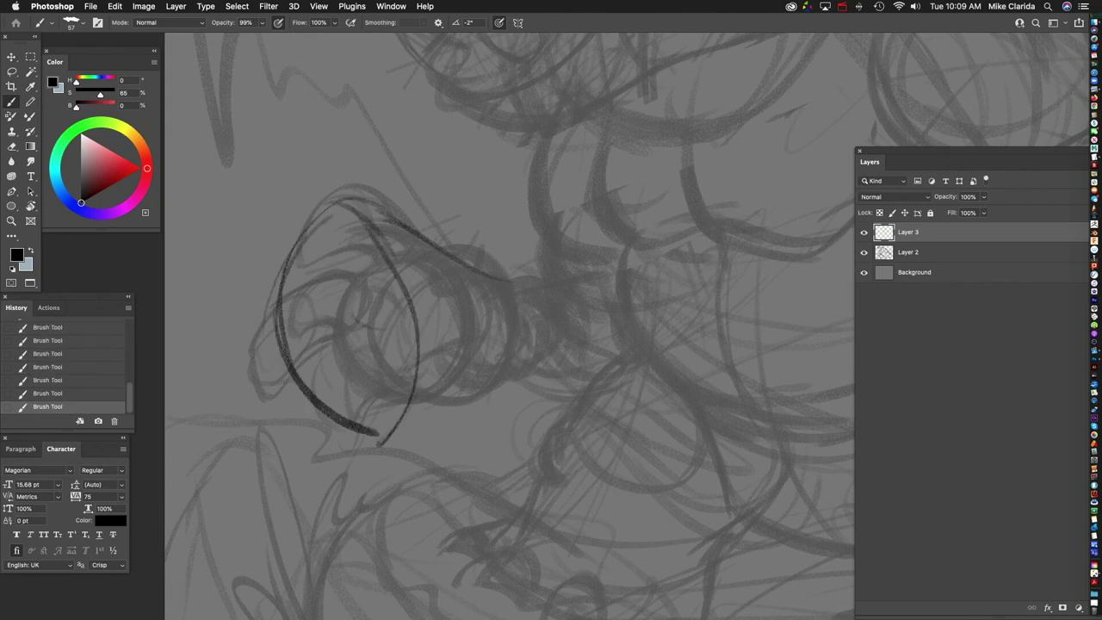
scroll(482, 328, right, 3)
scroll(482, 327, down, 2)
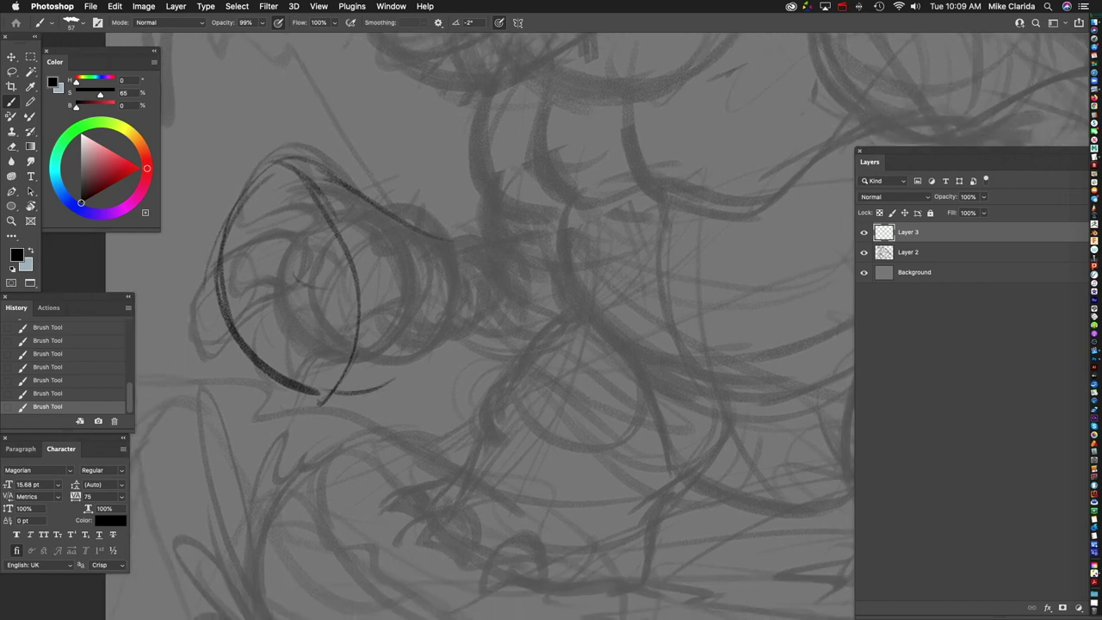
Step: Ink dark arcs along the claw's right side and one above the claw
drag(348, 225, 465, 315)
mouse_move(432, 241)
mouse_down()
mouse_move(453, 361)
mouse_move(495, 315)
mouse_up()
drag(436, 265, 453, 298)
drag(493, 234, 523, 258)
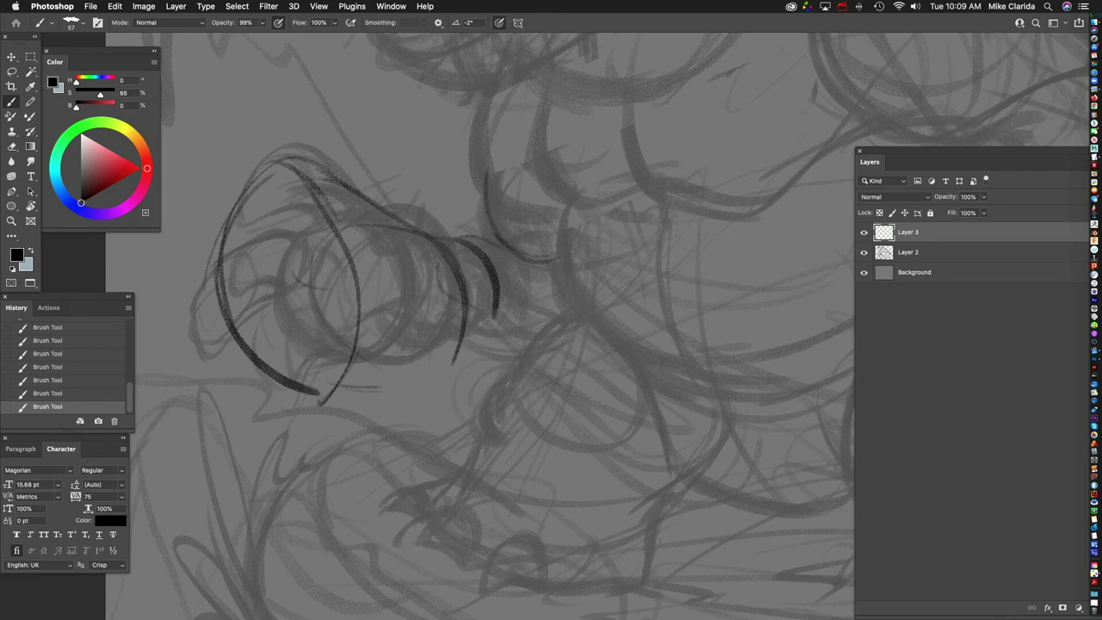
scroll(447, 258, up, 4)
scroll(447, 258, right, 3)
mouse_move(431, 159)
mouse_down()
mouse_move(424, 221)
mouse_move(470, 285)
mouse_up()
scroll(494, 327, down, 7)
scroll(494, 327, left, 2)
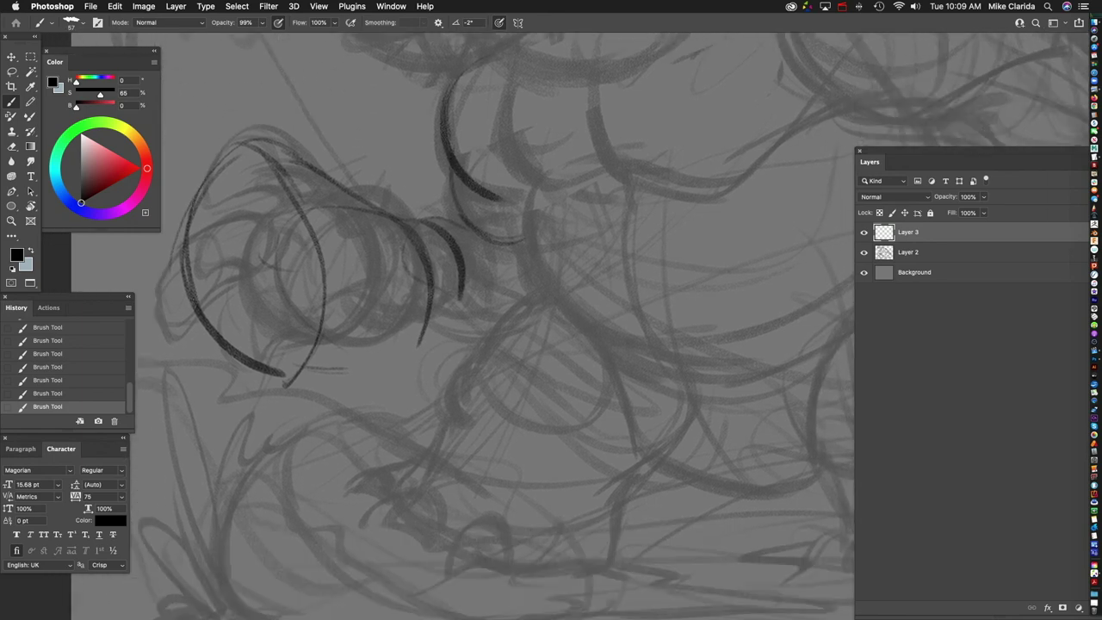
scroll(465, 327, up, 6)
scroll(465, 327, left, 4)
Step: Draw a line through the fist, a stroke at its top, and curled and hooked claw tips
drag(330, 247, 351, 439)
drag(315, 191, 327, 255)
scroll(490, 327, up, 3)
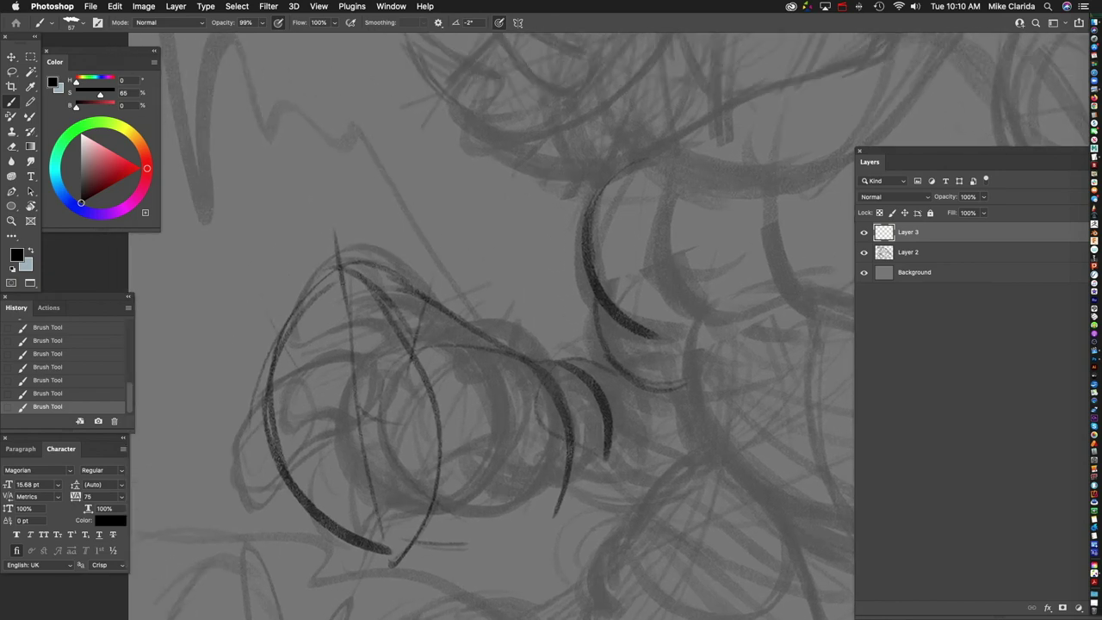
mouse_move(254, 311)
mouse_down()
mouse_move(297, 322)
mouse_move(269, 305)
mouse_move(274, 316)
mouse_move(211, 354)
mouse_move(265, 365)
mouse_move(256, 413)
mouse_up()
drag(345, 252, 366, 274)
drag(307, 227, 344, 246)
Step: Arc a line over the hooked claw, ink its underside, and thicken the arc over the fist
drag(274, 262, 332, 229)
mouse_move(257, 287)
mouse_down()
mouse_move(320, 224)
mouse_move(331, 287)
mouse_move(359, 263)
mouse_up()
mouse_move(293, 327)
mouse_down()
mouse_move(356, 284)
mouse_move(352, 315)
mouse_up()
mouse_move(377, 269)
mouse_down()
mouse_move(427, 301)
mouse_move(441, 365)
mouse_up()
drag(393, 290, 439, 353)
mouse_move(365, 317)
mouse_down()
mouse_move(425, 289)
mouse_move(405, 291)
mouse_up()
Step: Draw the lower lobe under the fist, close its bottom outline, and curve strokes on its right
mouse_move(379, 358)
mouse_down()
mouse_move(425, 370)
mouse_move(437, 347)
mouse_up()
drag(421, 298, 436, 369)
drag(364, 310, 342, 362)
drag(345, 357, 393, 370)
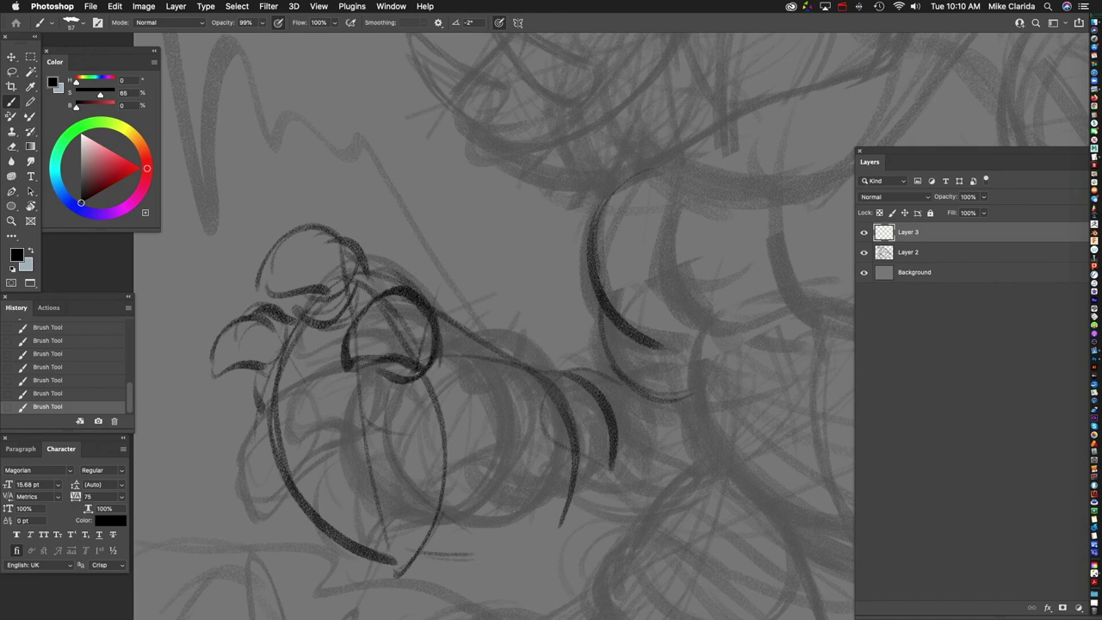
scroll(490, 327, down, 5)
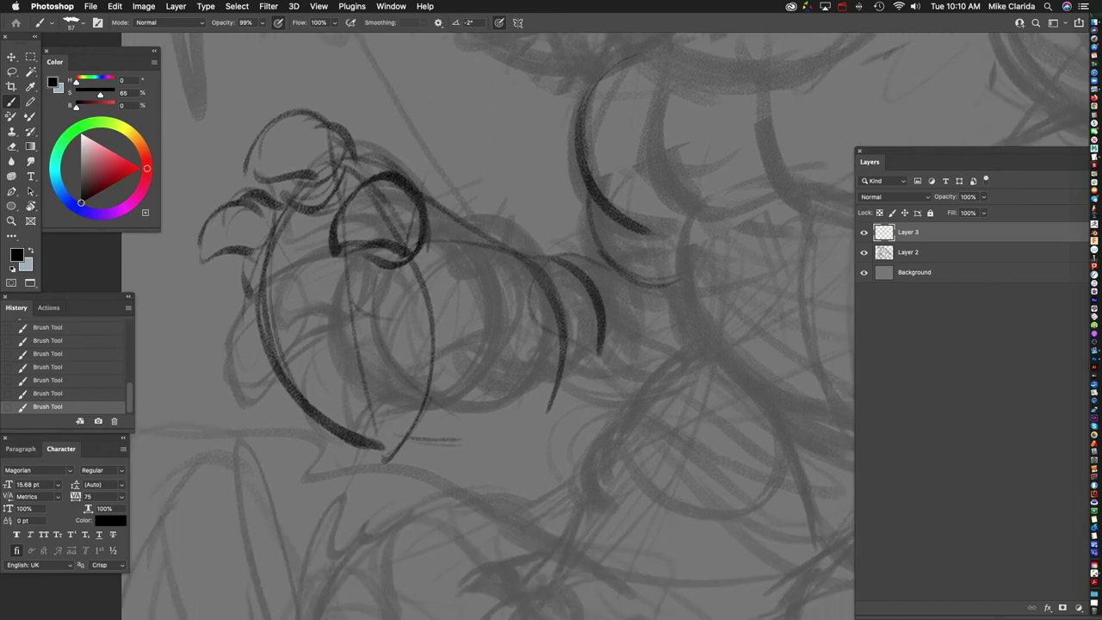
drag(341, 319, 425, 449)
drag(411, 277, 417, 363)
mouse_move(389, 447)
mouse_down()
mouse_move(460, 422)
mouse_move(487, 320)
mouse_up()
drag(484, 435, 570, 353)
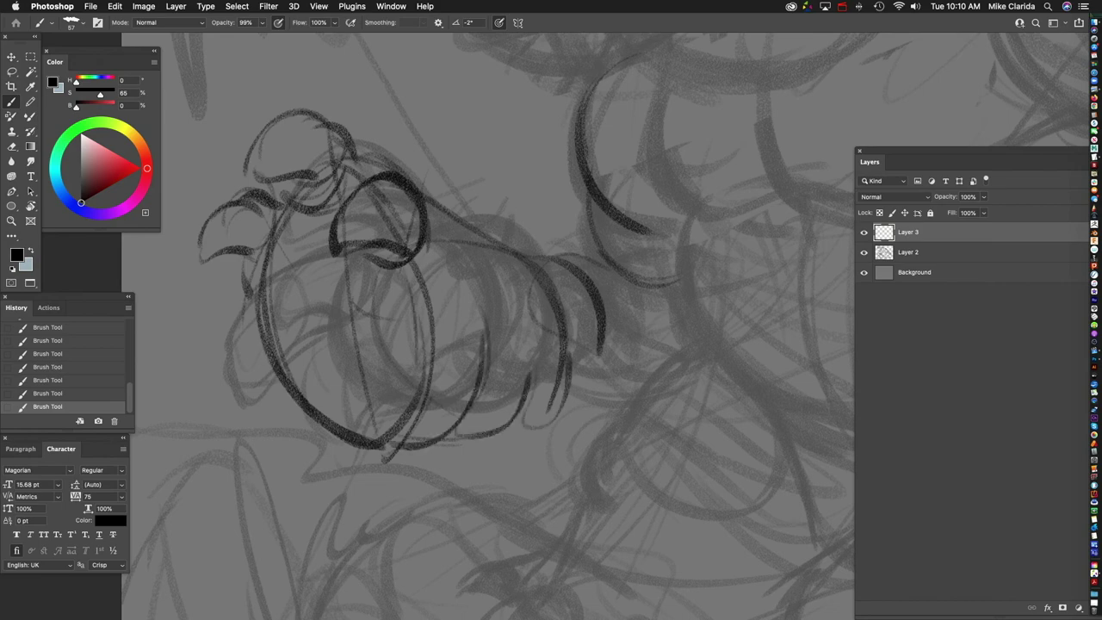
Step: Check the whole drawing, then reinforce the curved claw's outline
key(super+0)
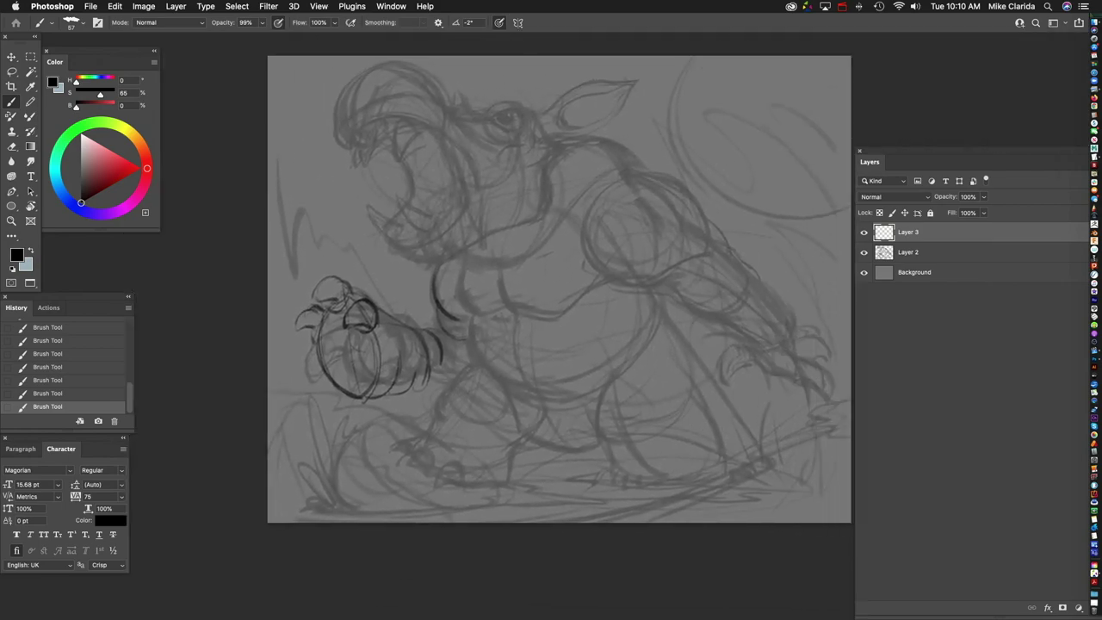
scroll(318, 336, up, 5)
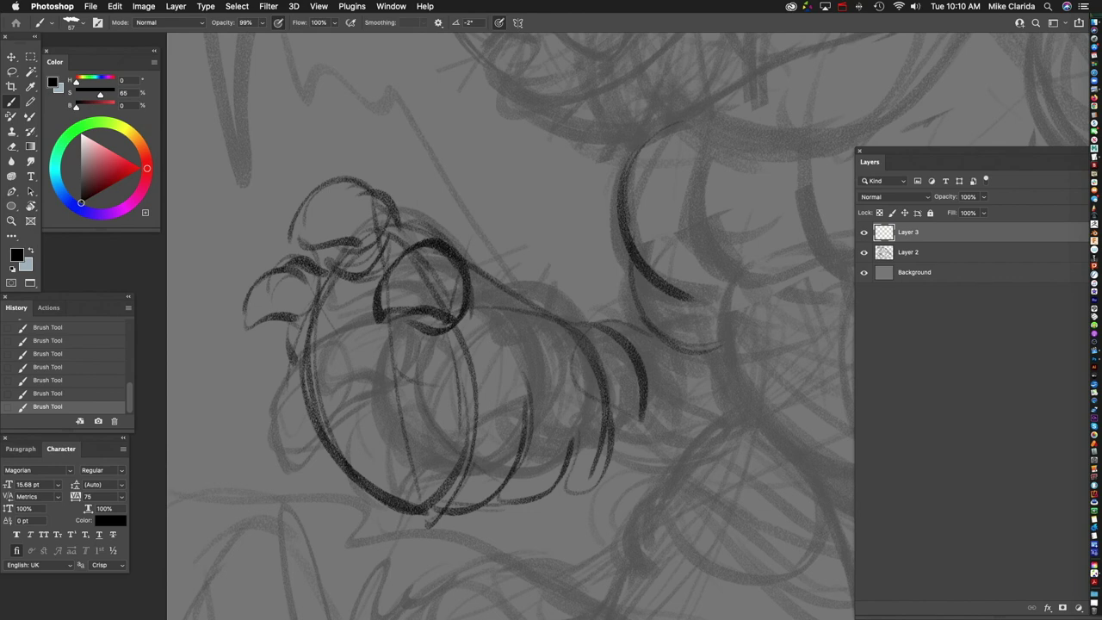
mouse_move(292, 322)
mouse_down()
mouse_move(301, 362)
mouse_move(331, 280)
mouse_move(250, 315)
mouse_up()
mouse_move(303, 264)
mouse_down()
mouse_move(243, 348)
mouse_move(306, 322)
mouse_move(321, 272)
mouse_up()
scroll(551, 327, up, 2)
Step: Add claw strokes and ink the rounded knuckles, strengthening the right knuckle's edge
drag(379, 222, 405, 248)
mouse_move(386, 216)
mouse_down()
mouse_move(289, 258)
mouse_move(396, 294)
mouse_up()
mouse_move(352, 258)
mouse_down()
mouse_move(405, 302)
mouse_move(367, 303)
mouse_up()
scroll(551, 327, down, 2)
drag(382, 291, 357, 335)
mouse_move(389, 252)
mouse_down()
mouse_move(419, 232)
mouse_move(442, 263)
mouse_up()
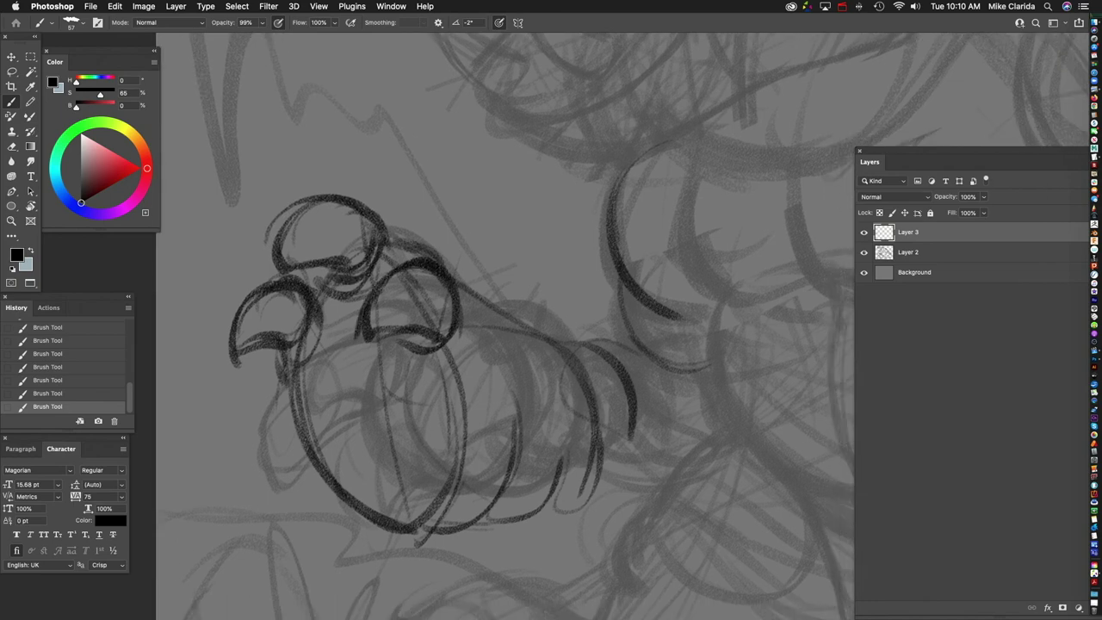
scroll(551, 327, down, 2)
scroll(551, 327, right, 3)
mouse_move(394, 230)
mouse_down()
mouse_move(437, 277)
mouse_move(420, 324)
mouse_up()
drag(453, 275, 442, 323)
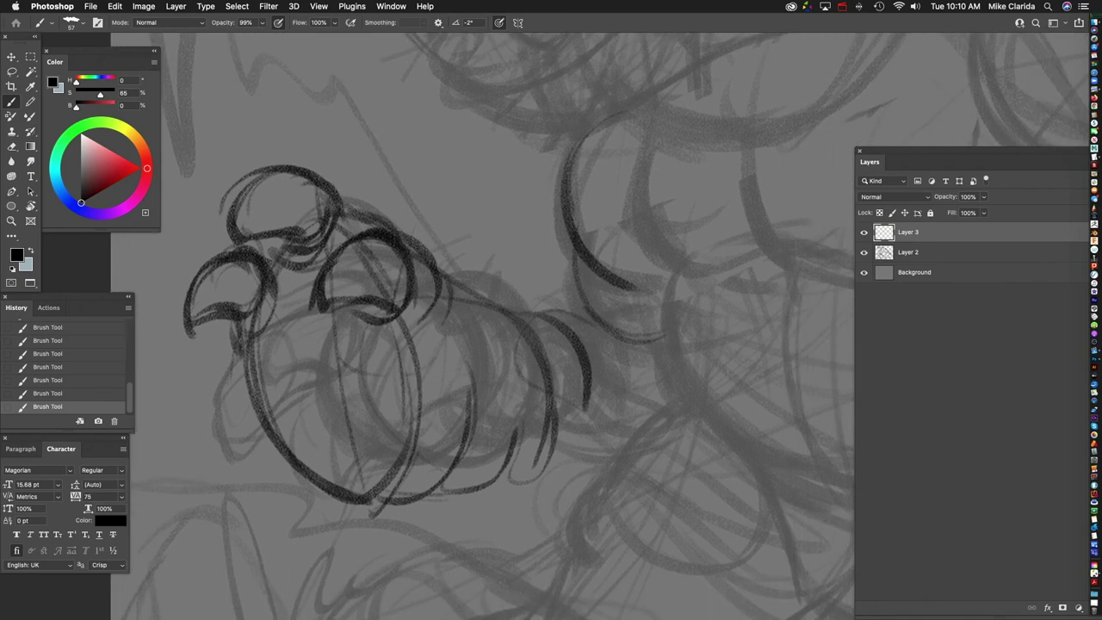
scroll(551, 327, down, 2)
scroll(551, 327, left, 2)
Step: Ink lines inside the fist below the claws and hatch diagonal shading in the palm
drag(327, 265, 348, 419)
drag(336, 222, 306, 269)
drag(288, 245, 293, 307)
drag(330, 230, 284, 324)
mouse_move(341, 260)
mouse_down()
mouse_move(284, 351)
mouse_move(293, 366)
mouse_up()
drag(405, 258, 314, 392)
drag(426, 284, 348, 415)
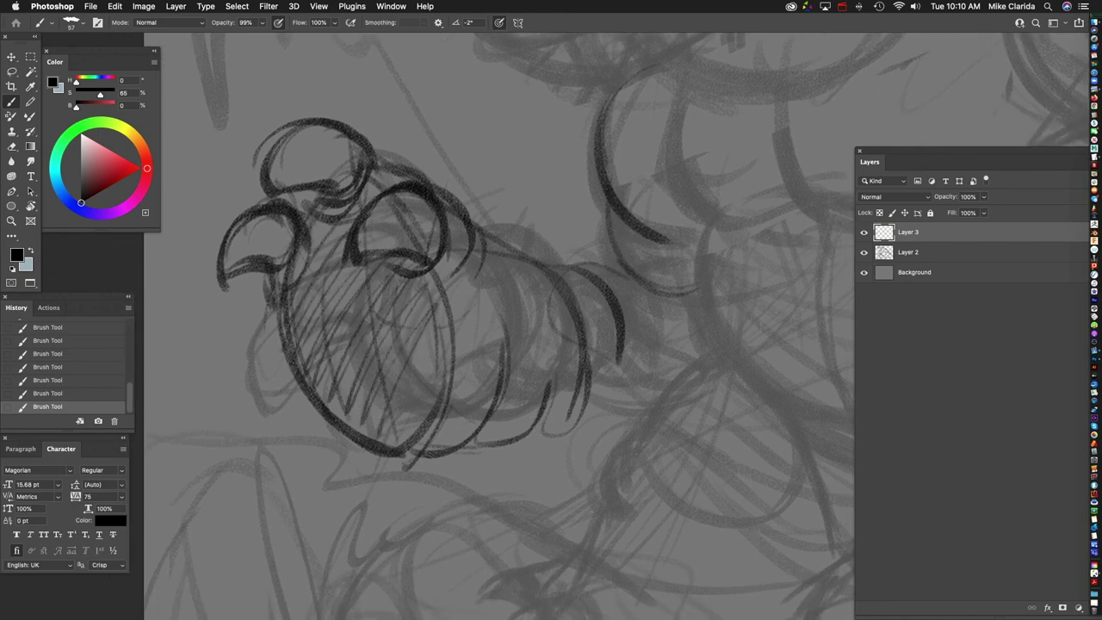
drag(440, 349, 378, 439)
Step: Add curved strokes along the arm behind the fist
scroll(551, 327, up, 2)
scroll(551, 327, right, 3)
scroll(551, 327, right, 2)
scroll(551, 327, up, 1)
mouse_move(387, 264)
mouse_down()
mouse_move(398, 340)
mouse_move(465, 361)
mouse_up()
scroll(551, 327, down, 3)
scroll(551, 327, right, 3)
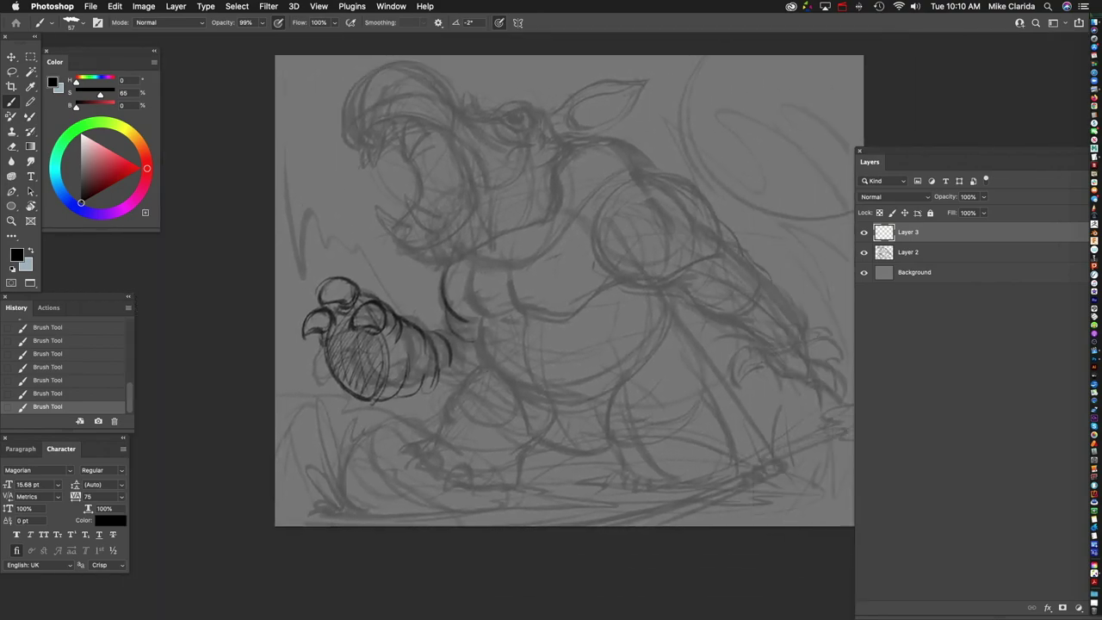
Step: Delete Layer 3 holding the claw inking
scroll(551, 290, right, 3)
scroll(551, 290, left, 1)
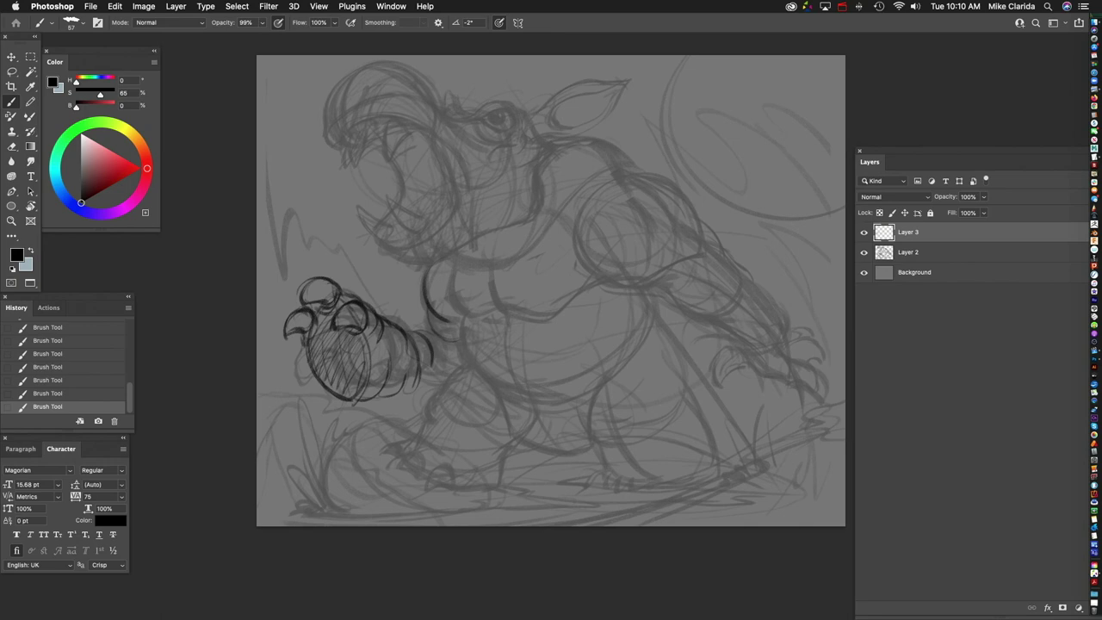
key(Delete)
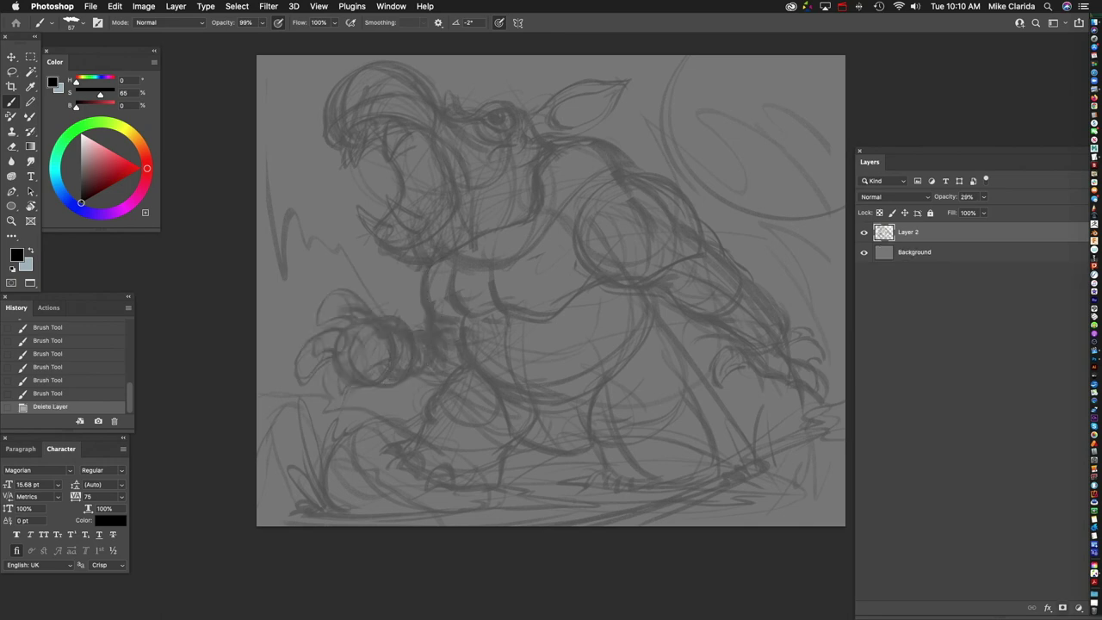
Step: Add a fresh empty Layer 3 above Layer 2 with the new-layer shortcut
key(super+shift+alt+n)
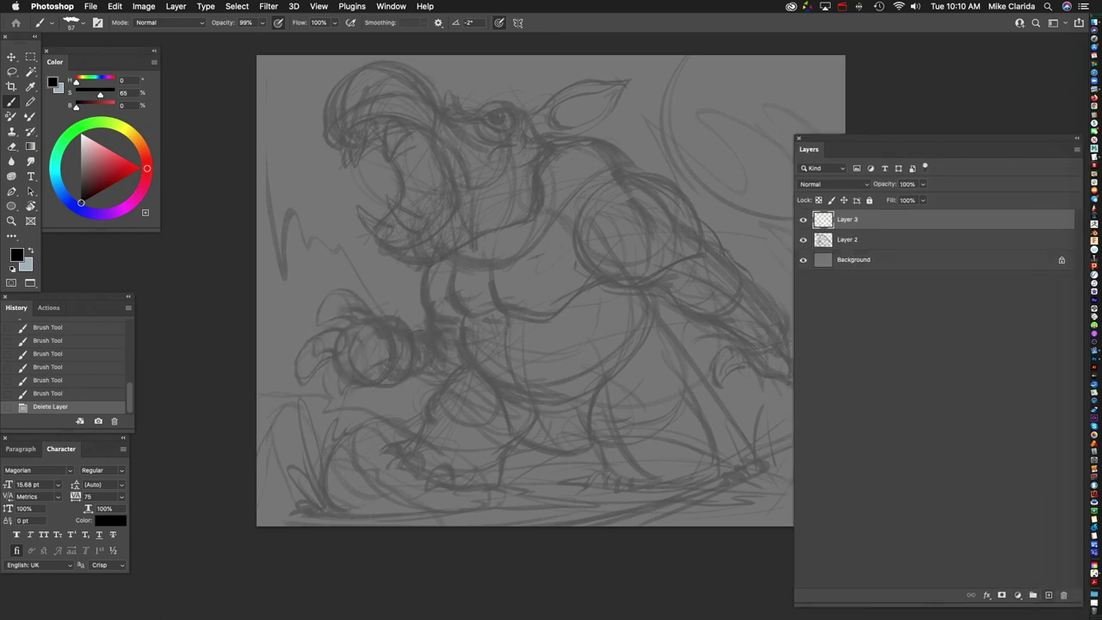
scroll(517, 292, right, 3)
scroll(516, 292, up, 1)
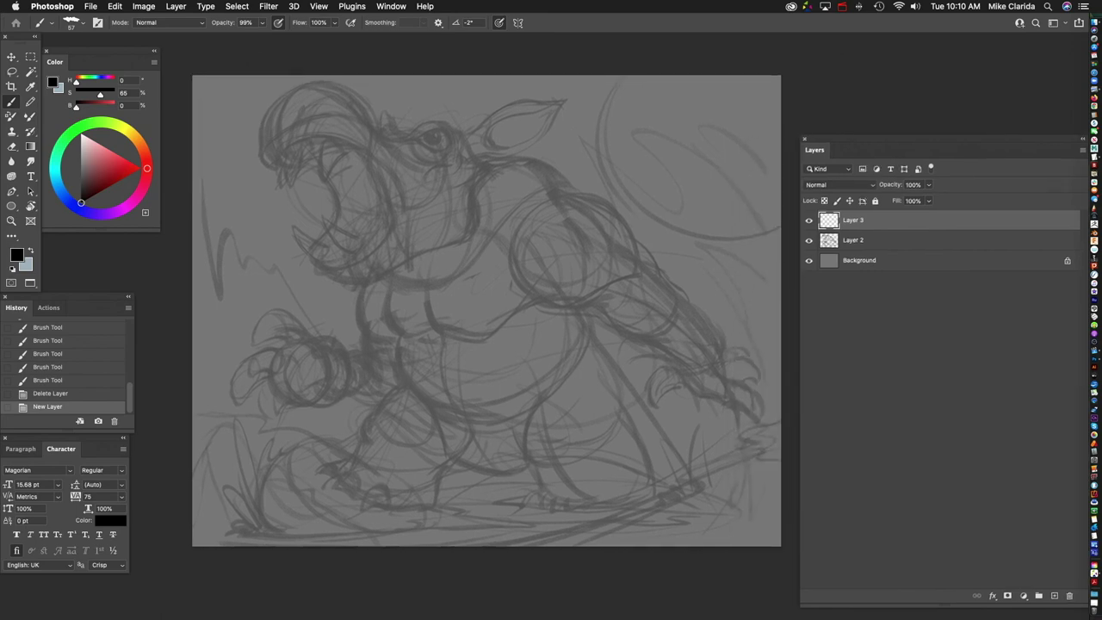
scroll(517, 293, left, 3)
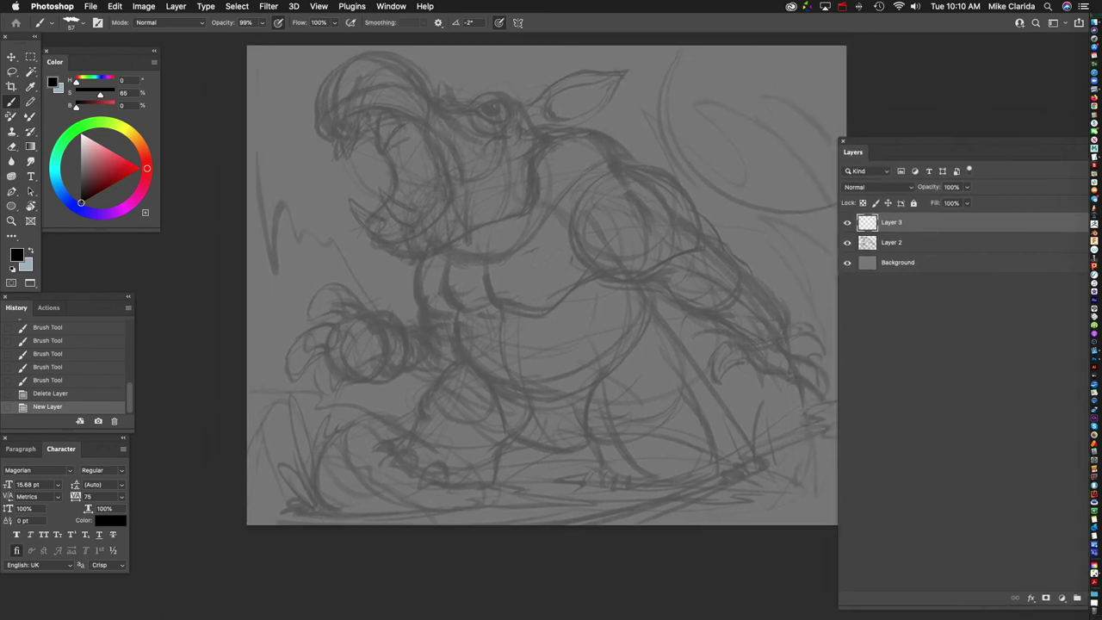
scroll(516, 293, up, 5)
scroll(516, 293, right, 2)
scroll(508, 241, up, 3)
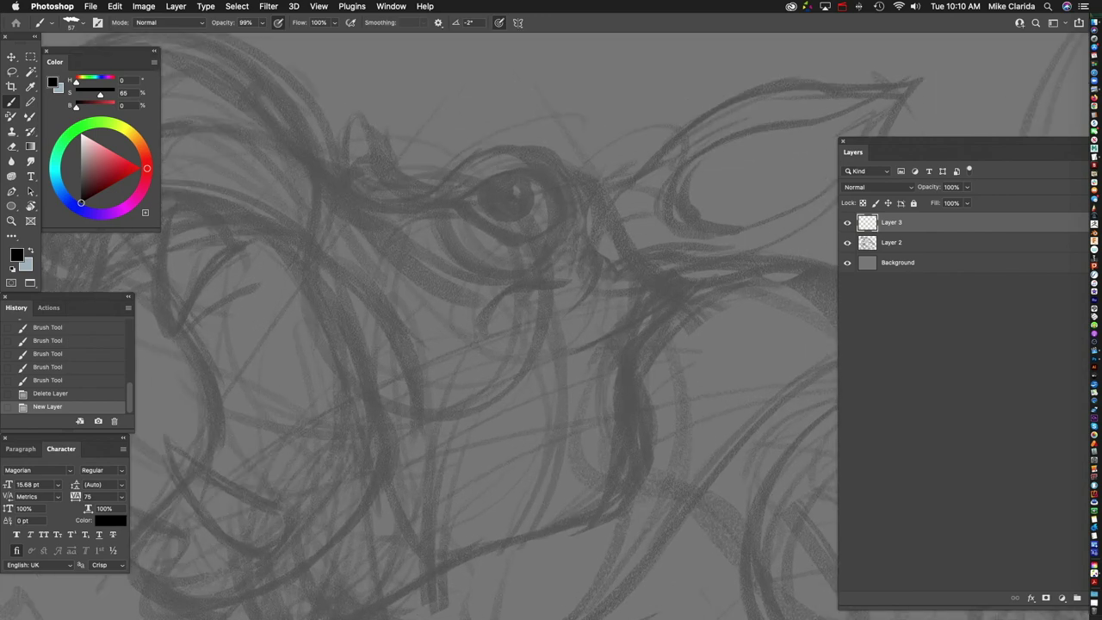
Step: Shrink the brush to size 38 and ink the upper eyelid with a hooked left corner
key(bracketleft)
drag(514, 247, 506, 234)
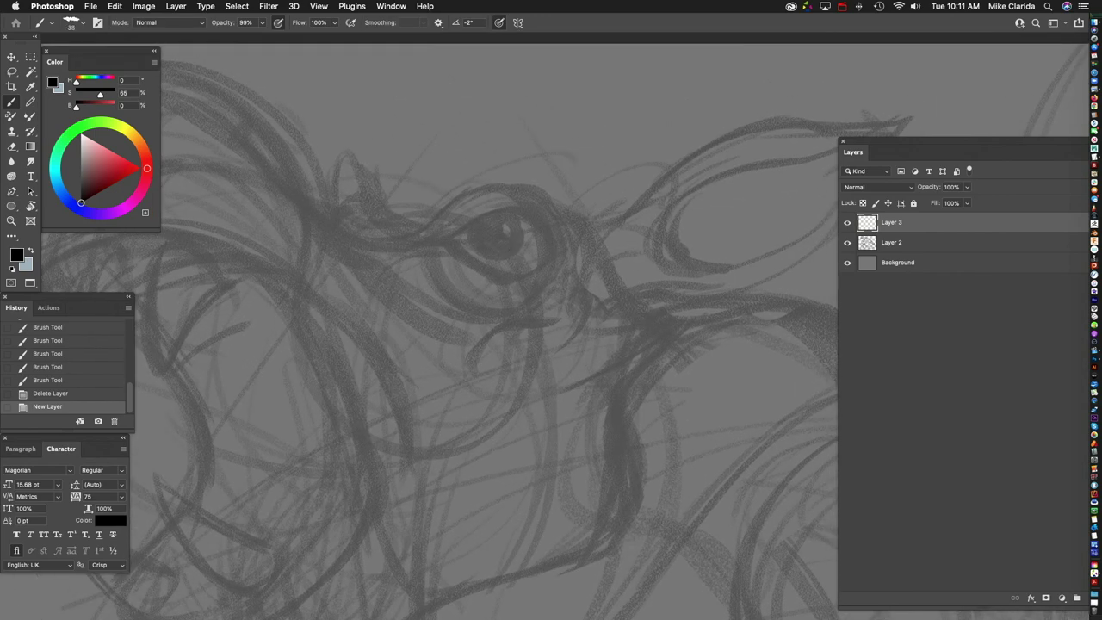
drag(438, 243, 502, 212)
mouse_move(458, 234)
mouse_down()
mouse_move(526, 205)
mouse_move(552, 248)
mouse_up()
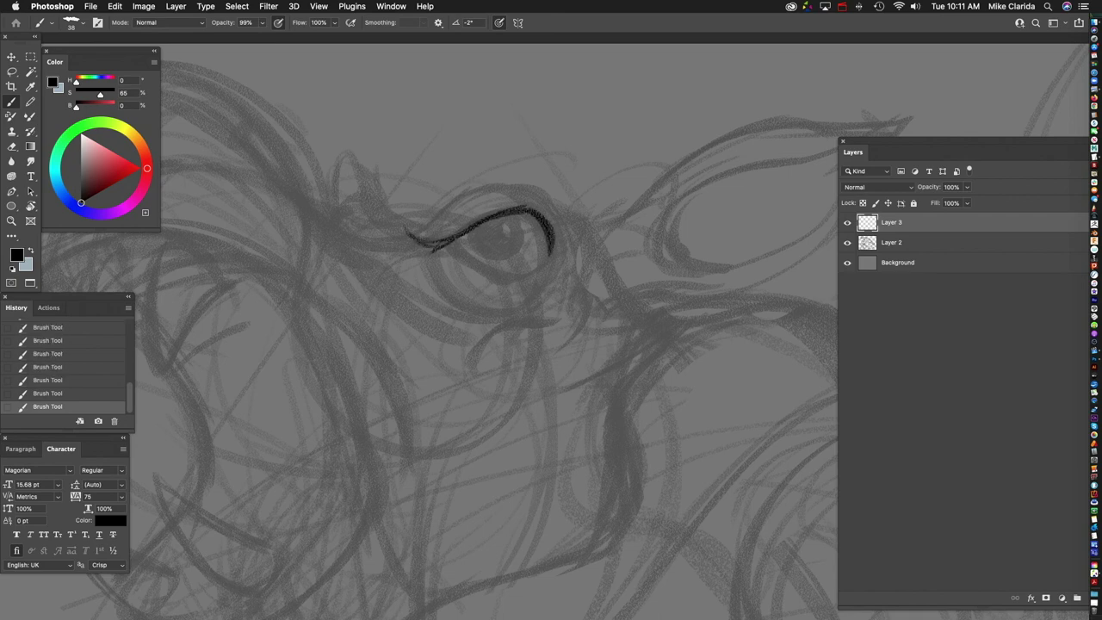
scroll(439, 331, up, 3)
scroll(439, 332, right, 1)
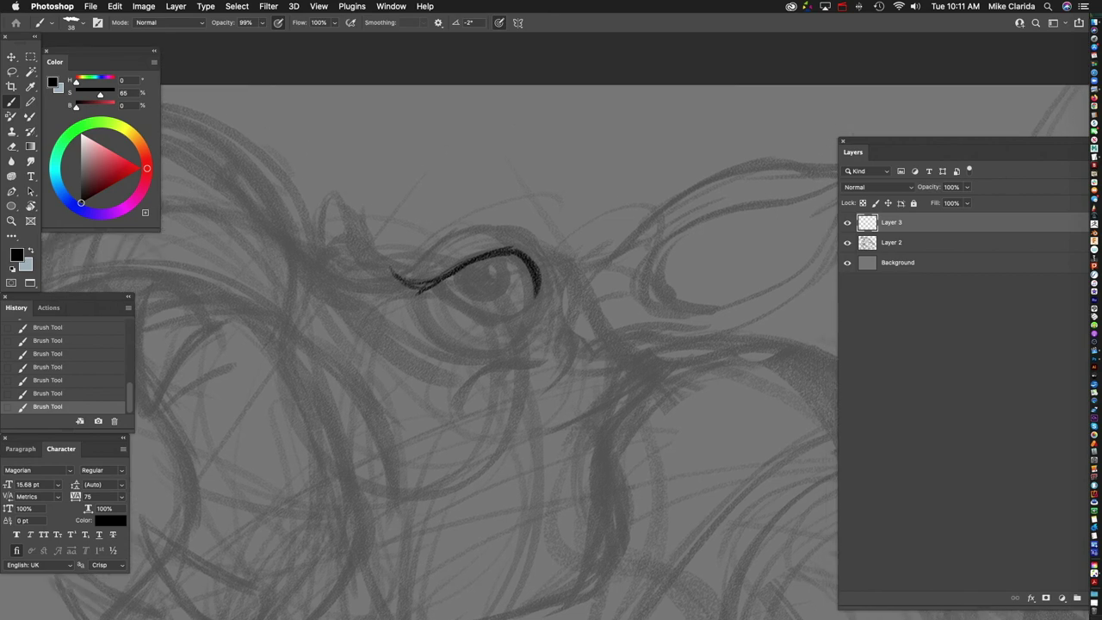
mouse_move(377, 263)
mouse_down()
mouse_move(394, 287)
mouse_move(407, 253)
mouse_move(459, 216)
mouse_move(489, 212)
mouse_move(477, 194)
mouse_move(511, 206)
mouse_up()
Step: Draw two lower-eyelid lines beneath the eye and ink its right edge
scroll(560, 345, right, 2)
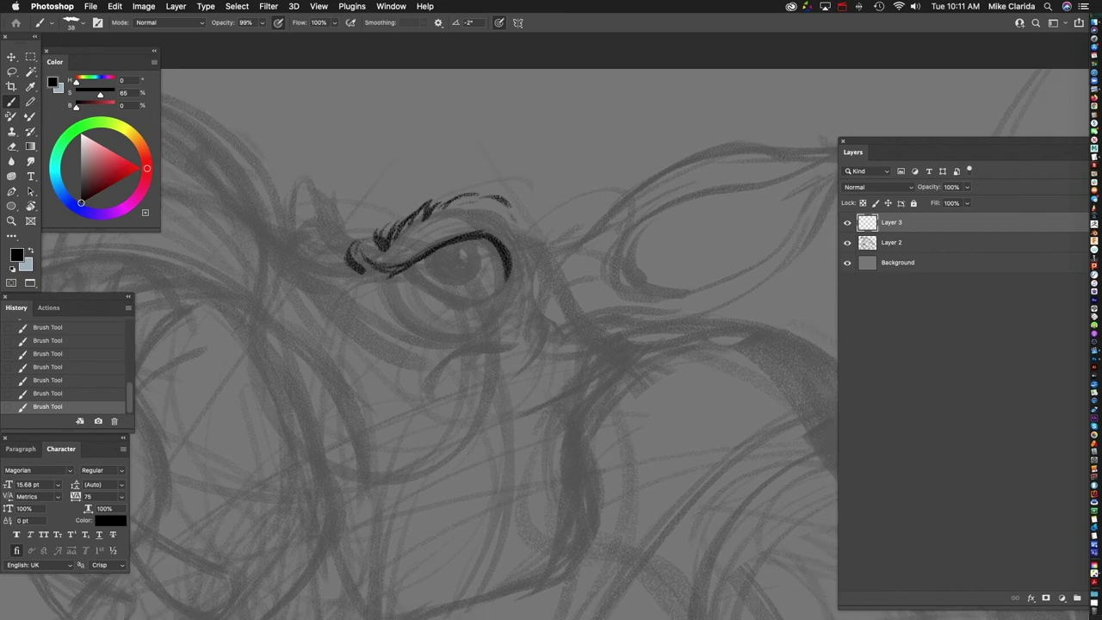
mouse_move(405, 270)
mouse_down()
mouse_move(453, 294)
mouse_move(485, 295)
mouse_move(513, 264)
mouse_up()
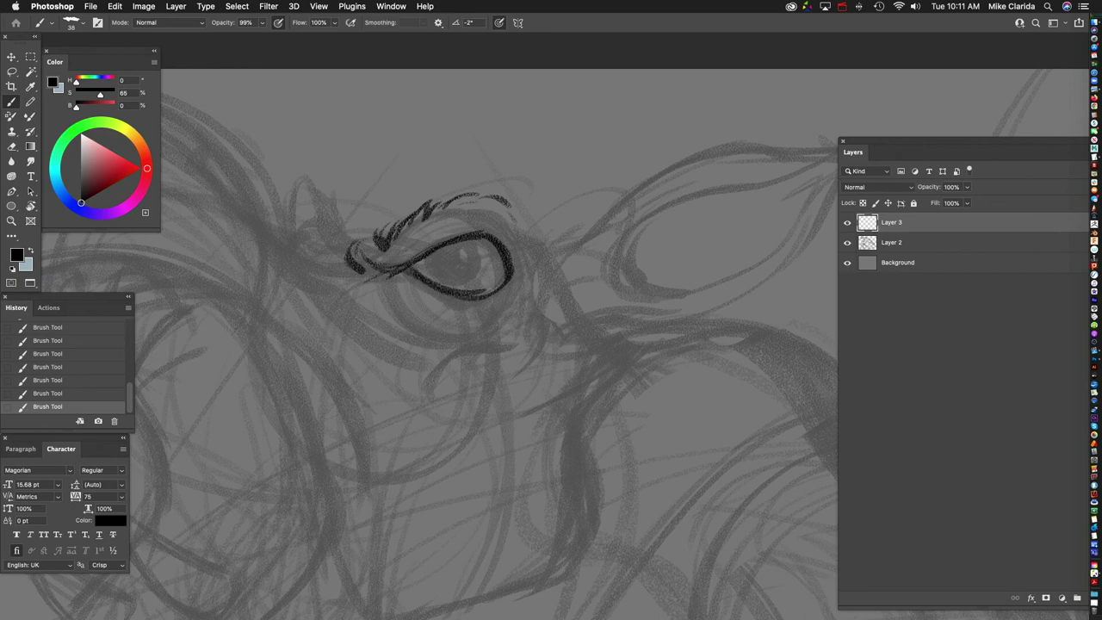
mouse_move(379, 277)
mouse_down()
mouse_move(465, 318)
mouse_move(517, 287)
mouse_move(522, 301)
mouse_up()
scroll(430, 336, down, 2)
scroll(431, 336, right, 2)
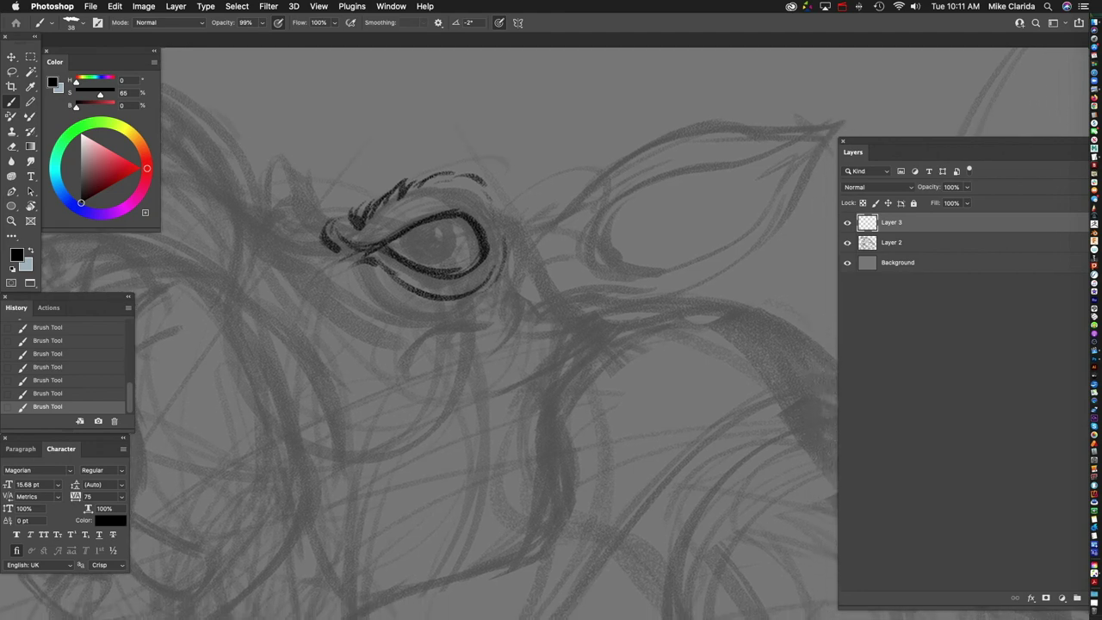
mouse_move(484, 181)
mouse_down()
mouse_move(510, 275)
mouse_move(489, 293)
mouse_up()
Step: Mark the eye's inner-left corner and outline a highlight inside the pupil
scroll(430, 336, up, 1)
scroll(430, 336, left, 2)
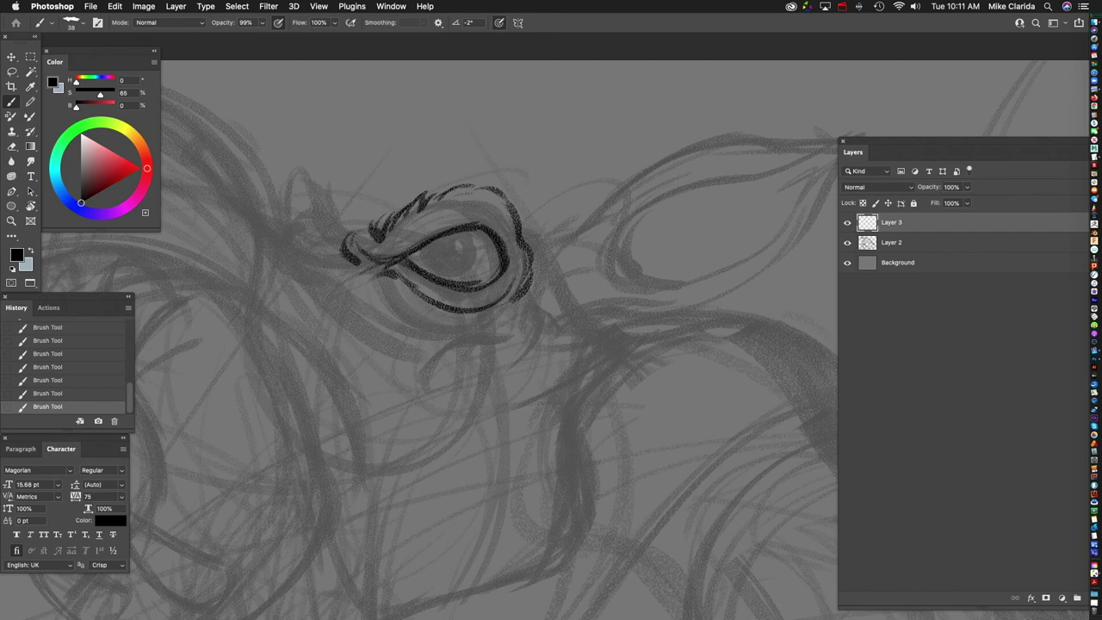
mouse_move(417, 253)
mouse_down()
mouse_move(424, 268)
mouse_move(461, 279)
mouse_move(477, 233)
mouse_move(479, 259)
mouse_move(455, 252)
mouse_up()
mouse_move(463, 234)
mouse_down()
mouse_move(472, 229)
mouse_move(422, 263)
mouse_move(452, 267)
mouse_move(458, 255)
mouse_move(468, 274)
mouse_move(474, 259)
mouse_up()
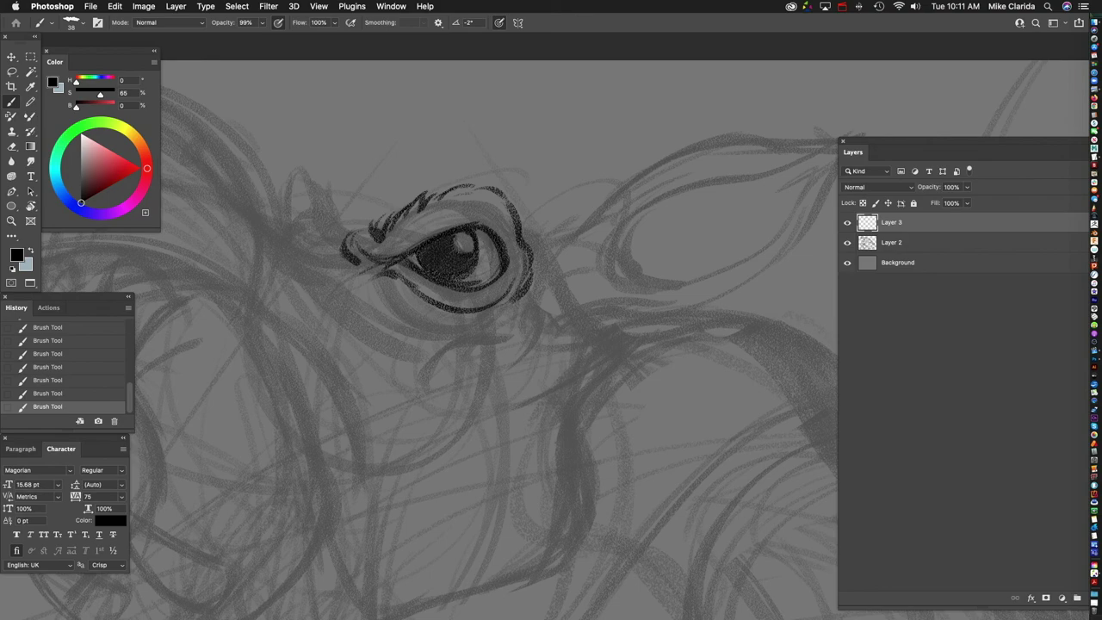
drag(448, 258, 435, 256)
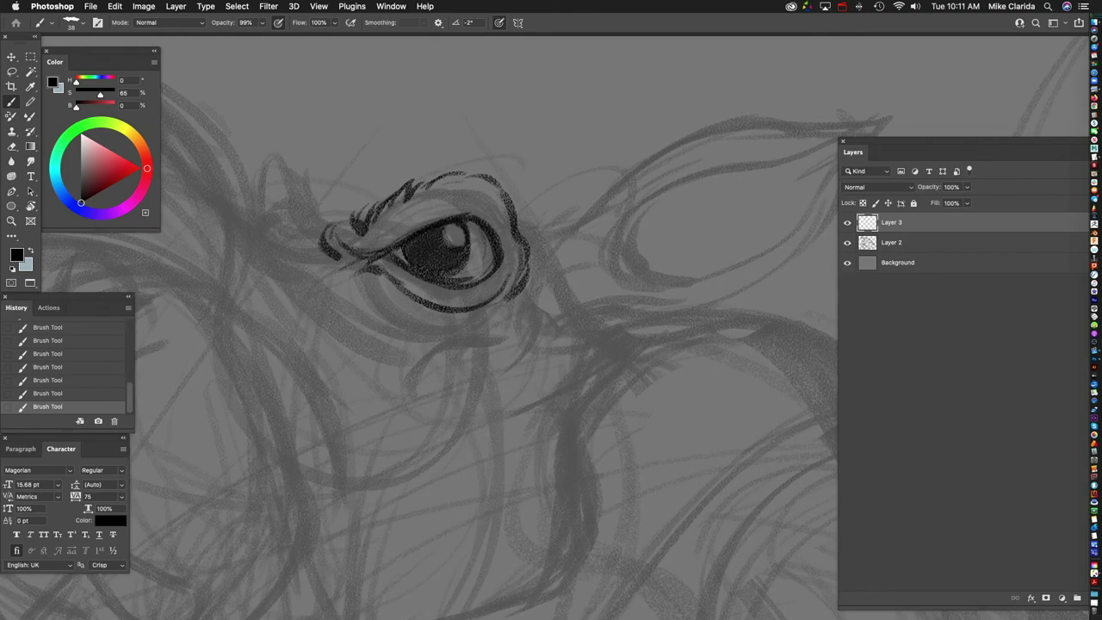
Step: Ink the brow curve and short brow strokes left of the eye
scroll(500, 344, left, 3)
scroll(577, 314, down, 3)
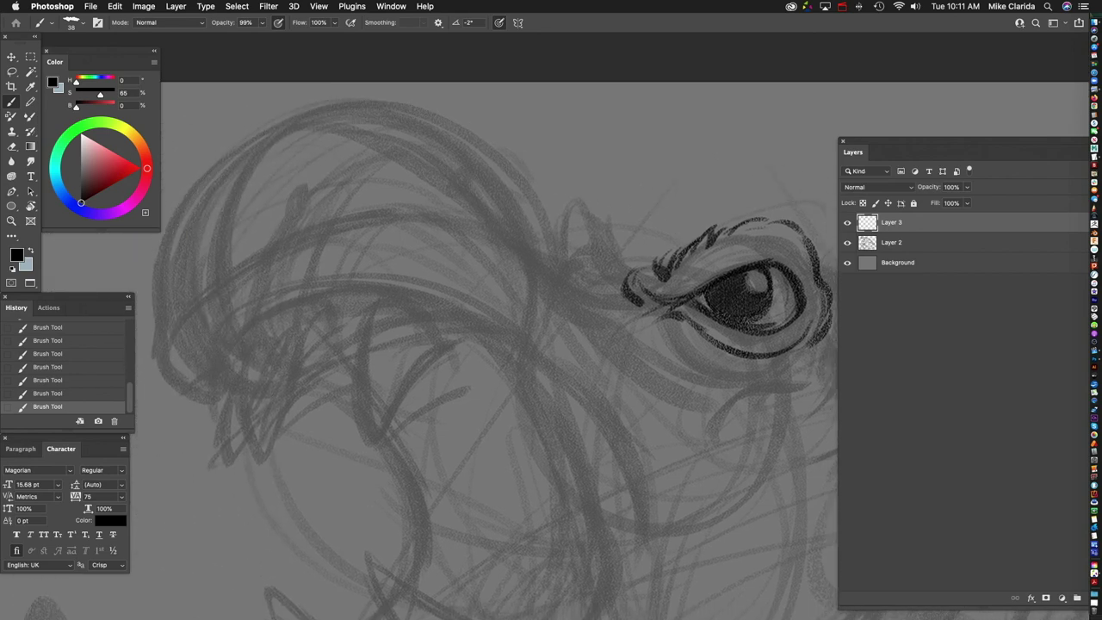
scroll(577, 314, up, 3)
mouse_move(431, 215)
mouse_down()
mouse_move(490, 250)
mouse_move(510, 302)
mouse_up()
drag(511, 260, 539, 319)
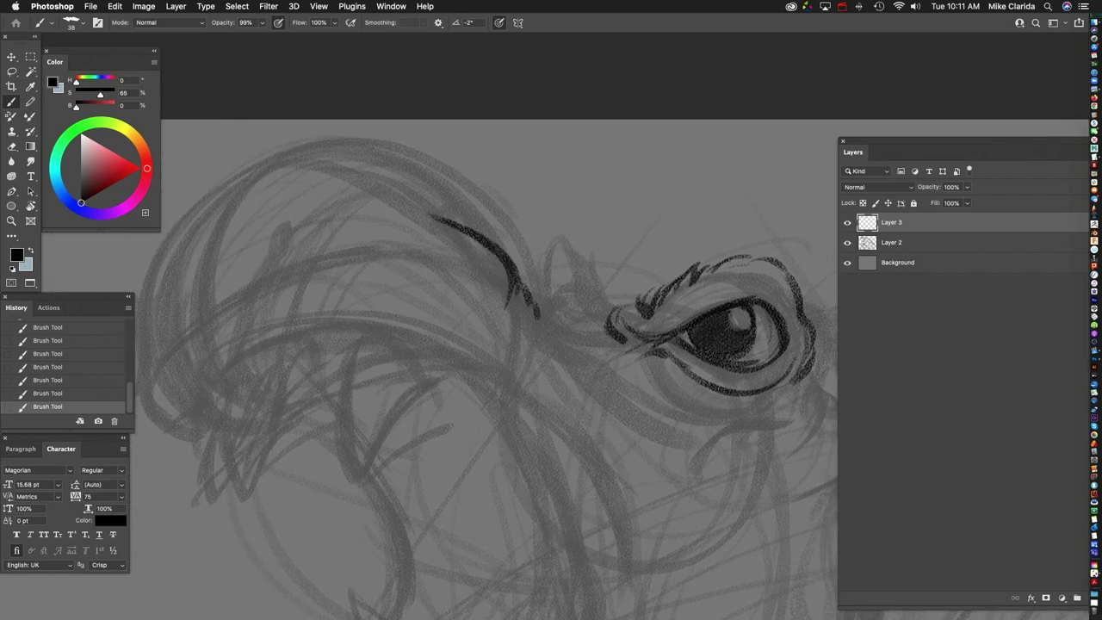
scroll(516, 344, right, 3)
scroll(517, 344, down, 1)
scroll(517, 344, down, 3)
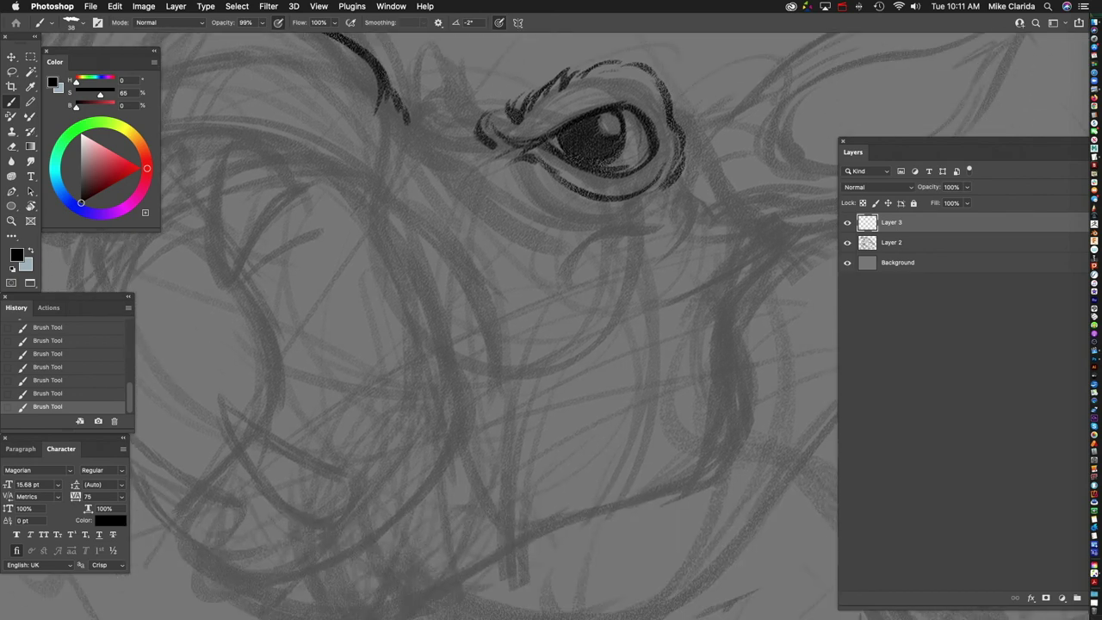
drag(353, 189, 465, 254)
mouse_move(372, 208)
mouse_down()
mouse_move(453, 266)
mouse_move(377, 201)
mouse_move(430, 217)
mouse_up()
scroll(516, 344, up, 1)
drag(394, 167, 453, 188)
Step: Ink a line toward the eye, a curve from its right edge, and the right corner
scroll(517, 344, up, 1)
scroll(516, 344, up, 1)
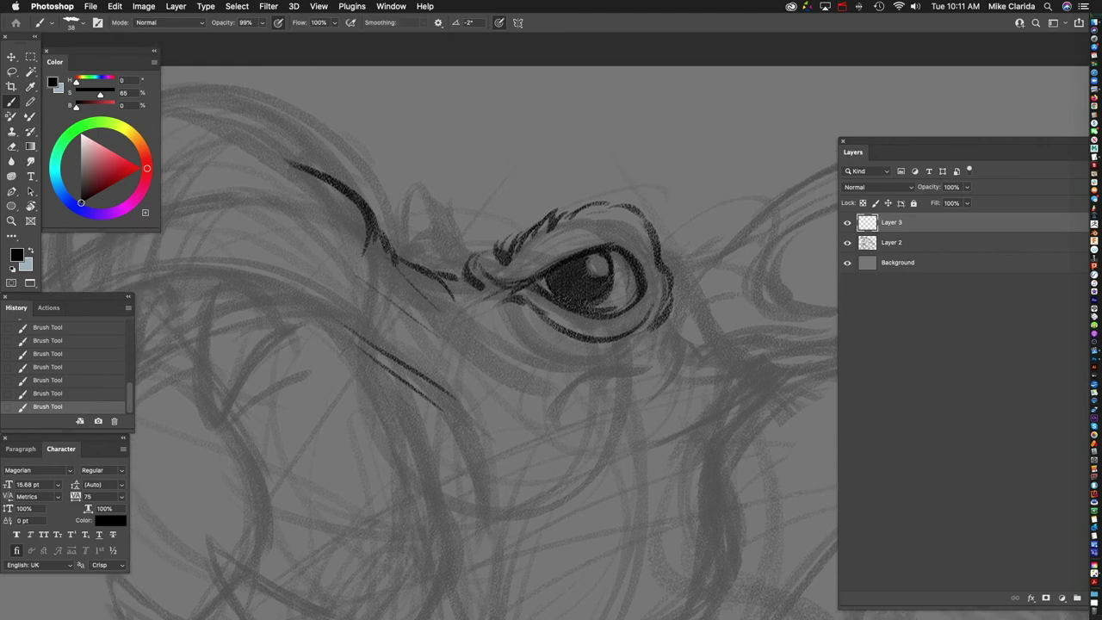
scroll(516, 344, up, 1)
drag(419, 251, 528, 249)
scroll(422, 345, right, 10)
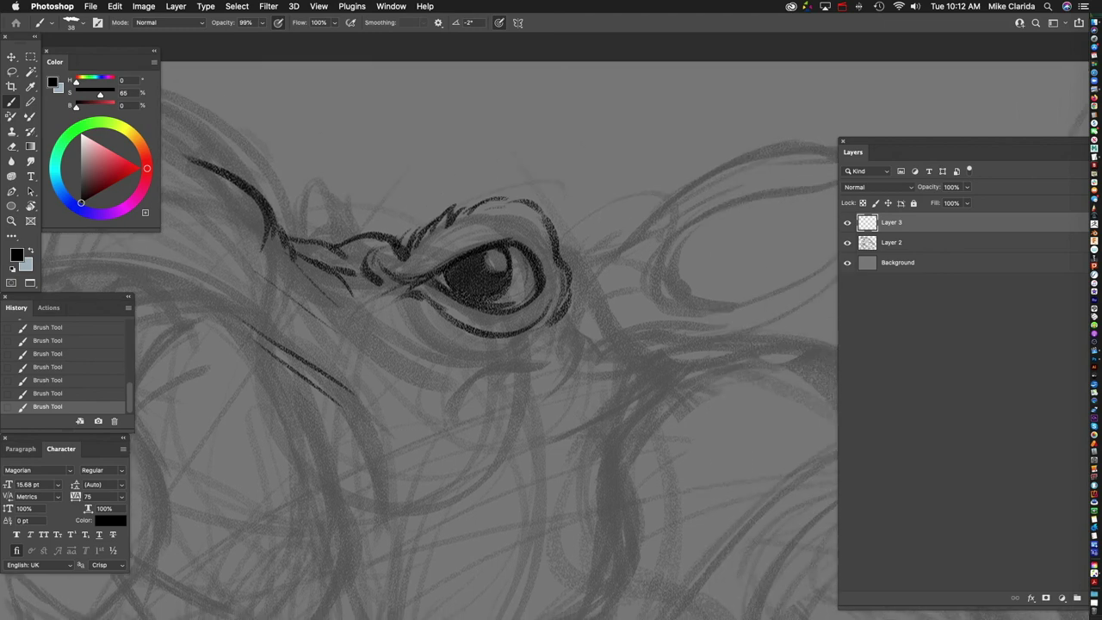
scroll(422, 344, down, 2)
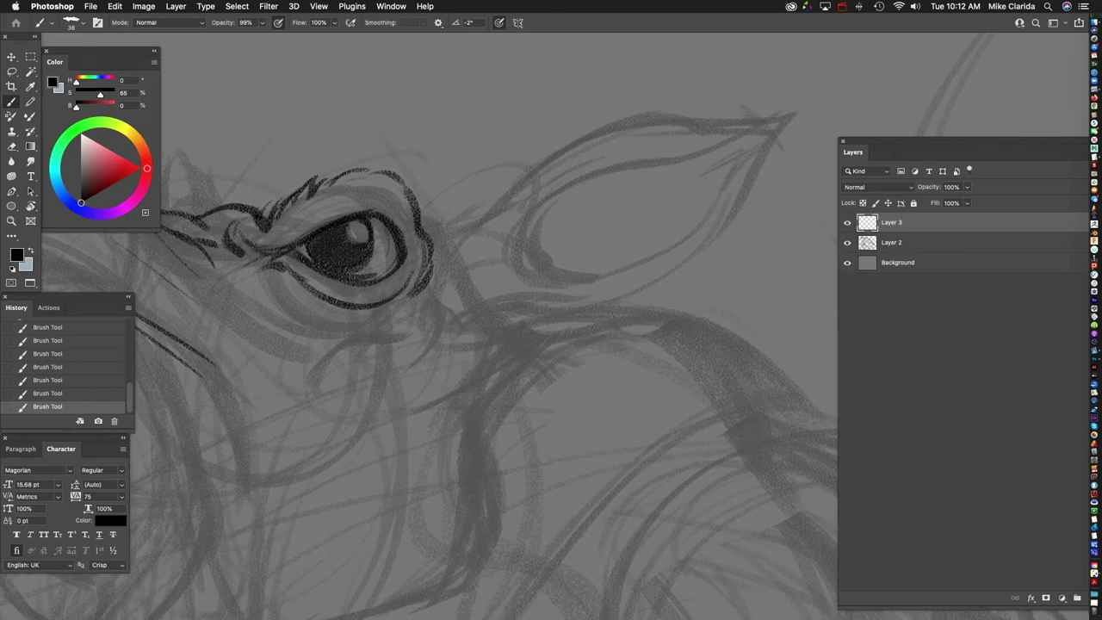
mouse_move(430, 249)
mouse_down()
mouse_move(482, 300)
mouse_move(510, 295)
mouse_up()
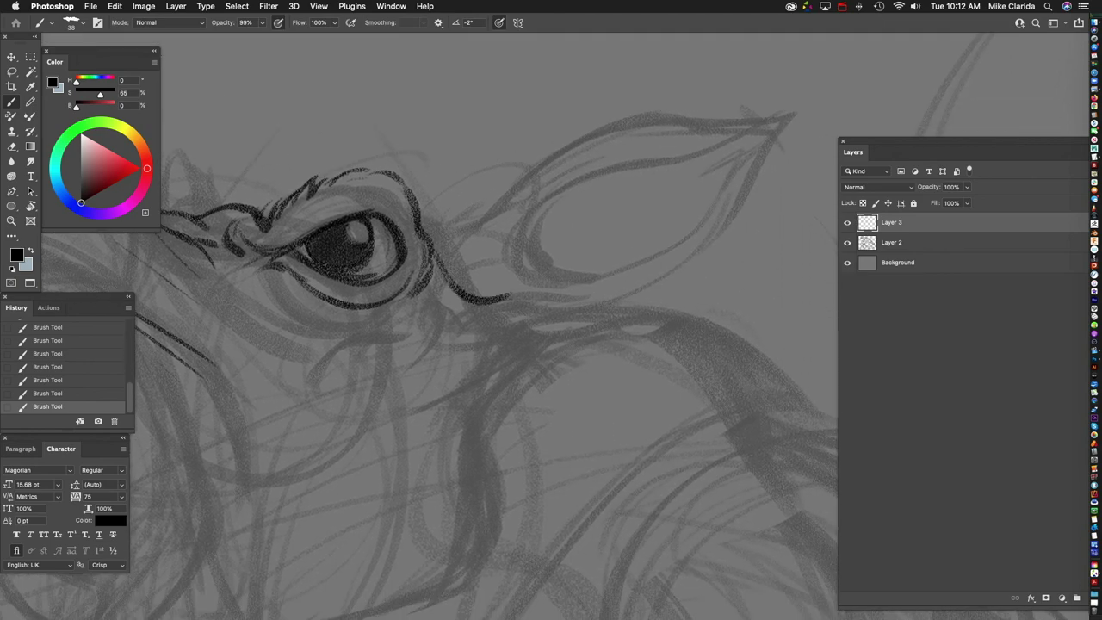
scroll(482, 327, up, 2)
mouse_move(454, 268)
mouse_down()
mouse_move(445, 318)
mouse_move(500, 334)
mouse_move(500, 319)
mouse_up()
mouse_move(411, 253)
mouse_down()
mouse_move(454, 276)
mouse_move(486, 236)
mouse_up()
Step: Ink two curves below the eye's right corner
scroll(482, 344, right, 3)
scroll(482, 345, down, 1)
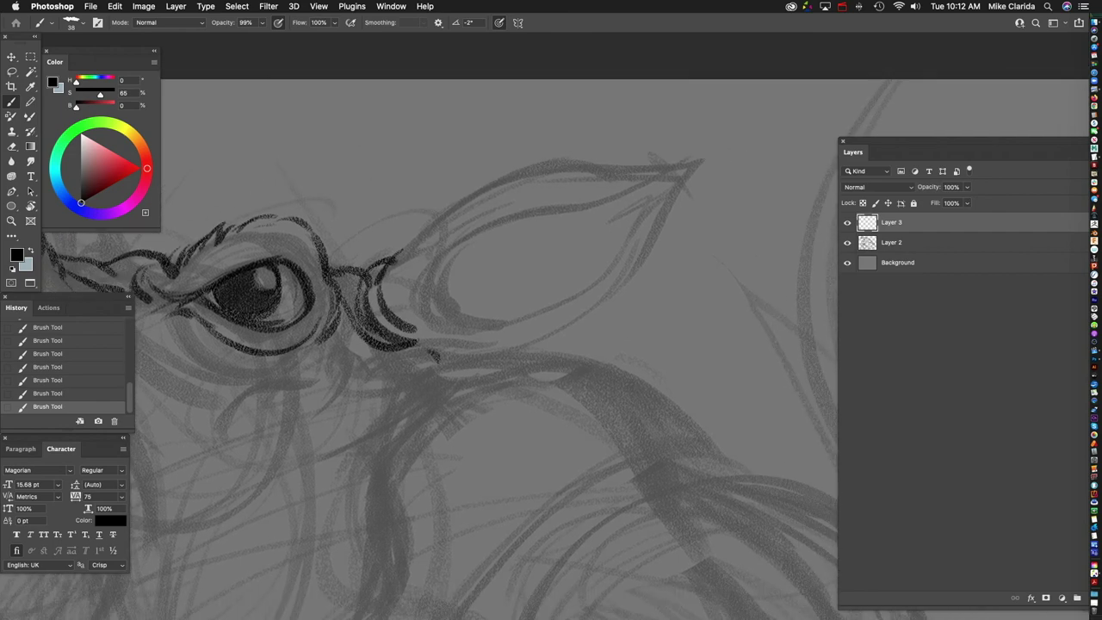
mouse_move(393, 334)
mouse_down()
mouse_move(444, 345)
mouse_move(510, 310)
mouse_up()
drag(461, 344, 522, 312)
scroll(482, 344, up, 2)
scroll(482, 344, right, 1)
Step: Outline the pointed ear: base, upper edge, tip and crescent strokes inside
mouse_move(474, 353)
mouse_down()
mouse_move(525, 339)
mouse_move(601, 293)
mouse_move(618, 250)
mouse_up()
drag(434, 291, 428, 356)
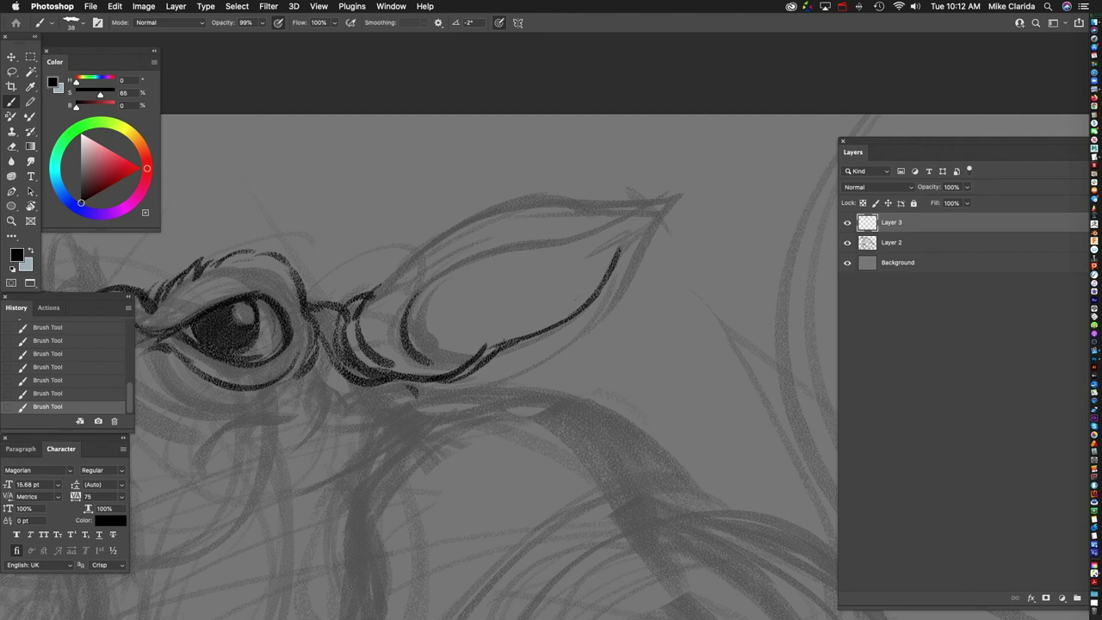
mouse_move(408, 320)
mouse_down()
mouse_move(440, 349)
mouse_move(468, 349)
mouse_up()
drag(439, 284, 453, 346)
drag(413, 303, 621, 238)
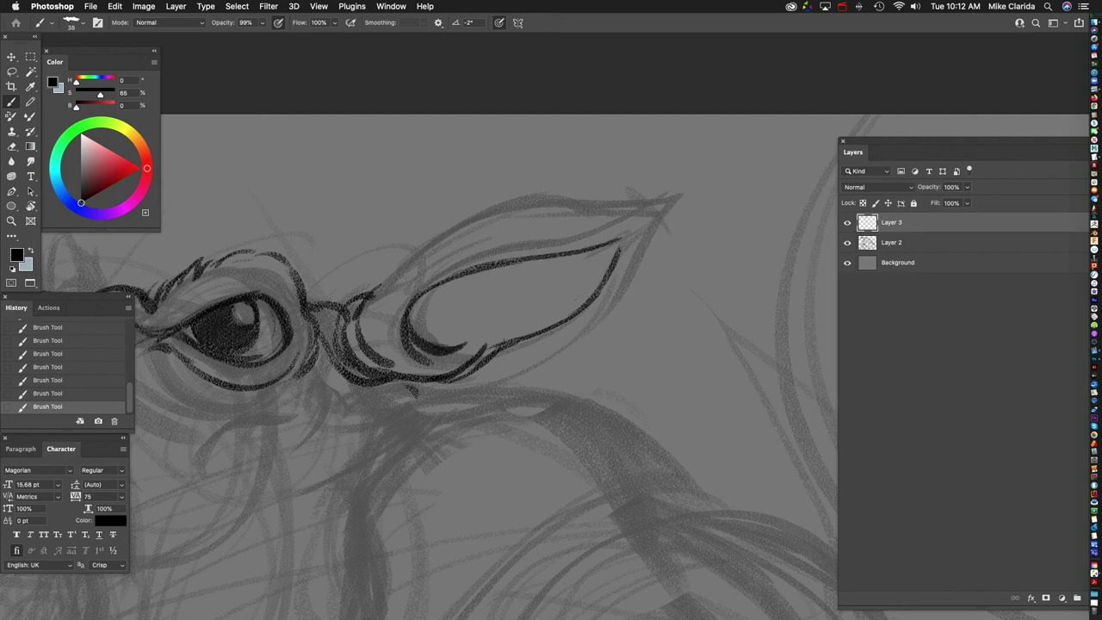
mouse_move(360, 315)
mouse_down()
mouse_move(429, 269)
mouse_move(485, 250)
mouse_up()
mouse_move(416, 260)
mouse_down()
mouse_move(637, 217)
mouse_move(586, 302)
mouse_move(561, 308)
mouse_move(577, 308)
mouse_up()
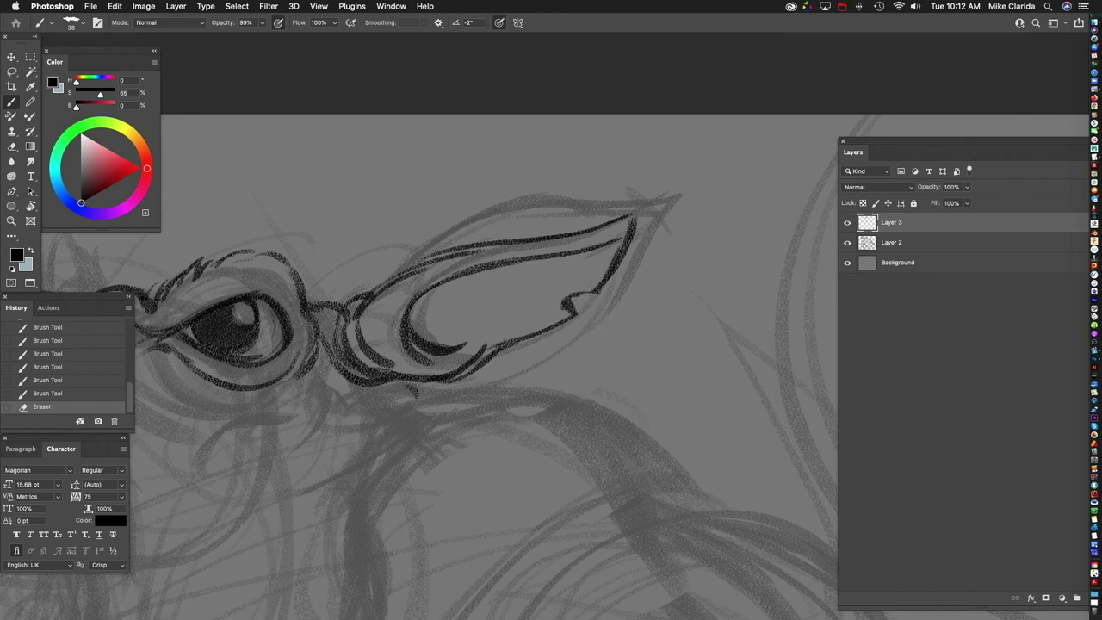
Step: Darken the ear base and draw the cheek contour curving down below the ear
scroll(500, 387, down, 5)
scroll(500, 387, up, 3)
scroll(542, 387, up, 5)
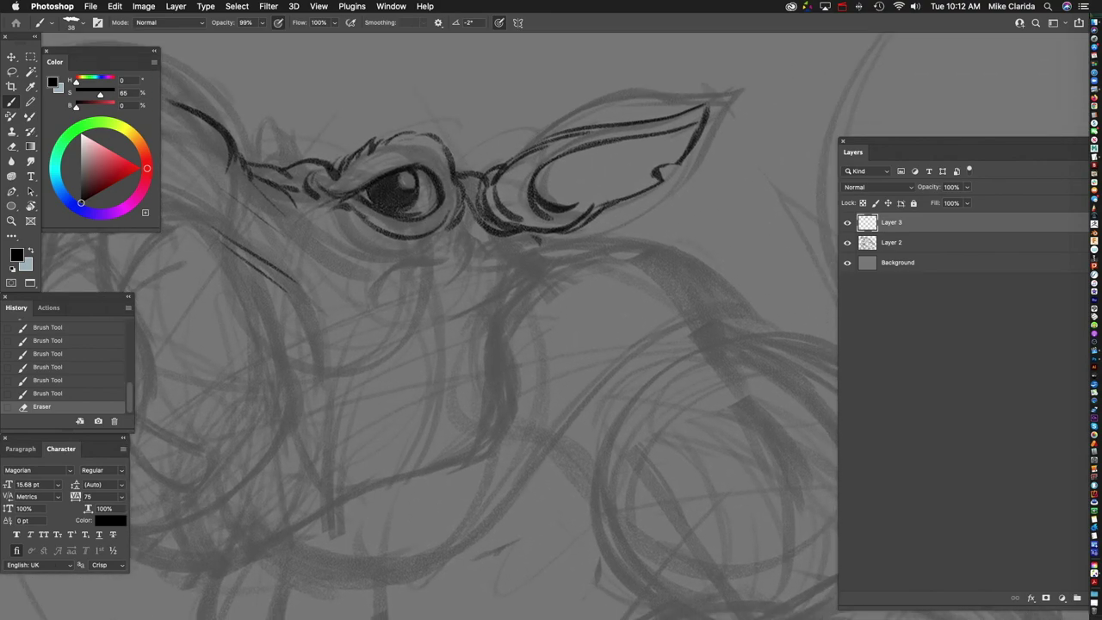
drag(491, 190, 539, 226)
mouse_move(542, 232)
mouse_down()
mouse_move(551, 280)
mouse_move(553, 258)
mouse_move(548, 274)
mouse_move(510, 313)
mouse_up()
mouse_move(547, 277)
mouse_down()
mouse_move(503, 326)
mouse_move(517, 425)
mouse_move(590, 315)
mouse_up()
drag(570, 226, 587, 300)
drag(580, 317, 566, 346)
scroll(482, 327, up, 3)
scroll(482, 327, down, 3)
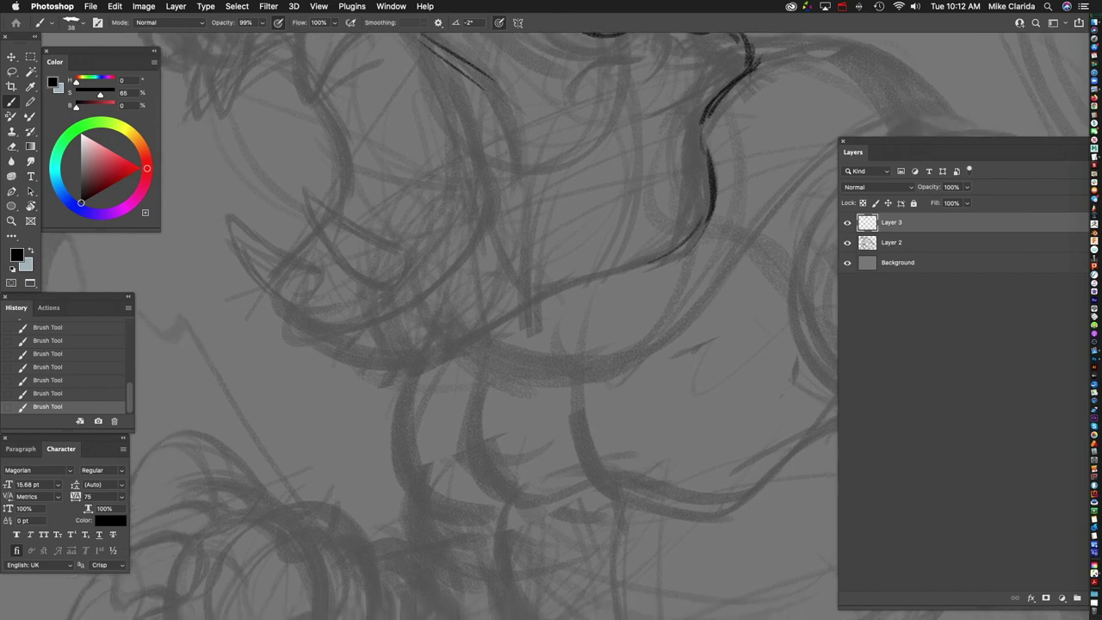
Step: Ink the jaw line down-left from the ear with a parallel stroke and lower curve
mouse_move(702, 229)
mouse_down()
mouse_move(623, 265)
mouse_move(547, 322)
mouse_up()
scroll(430, 327, right, 5)
mouse_move(549, 222)
mouse_down()
mouse_move(508, 332)
mouse_move(472, 360)
mouse_up()
mouse_move(497, 310)
mouse_down()
mouse_move(444, 361)
mouse_move(498, 366)
mouse_move(541, 355)
mouse_up()
scroll(430, 327, left, 4)
drag(475, 376, 565, 348)
Step: Try a dark stroke around the eye, then undo it with Cmd+Z
scroll(551, 327, down, 5)
scroll(551, 327, up, 5)
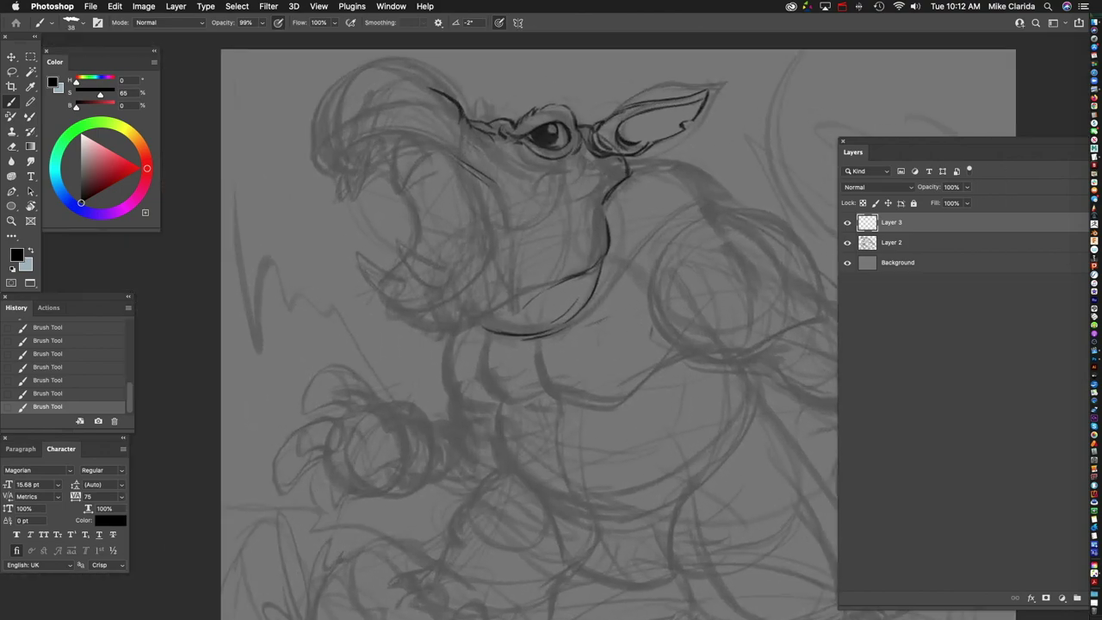
scroll(482, 327, up, 3)
scroll(482, 327, left, 4)
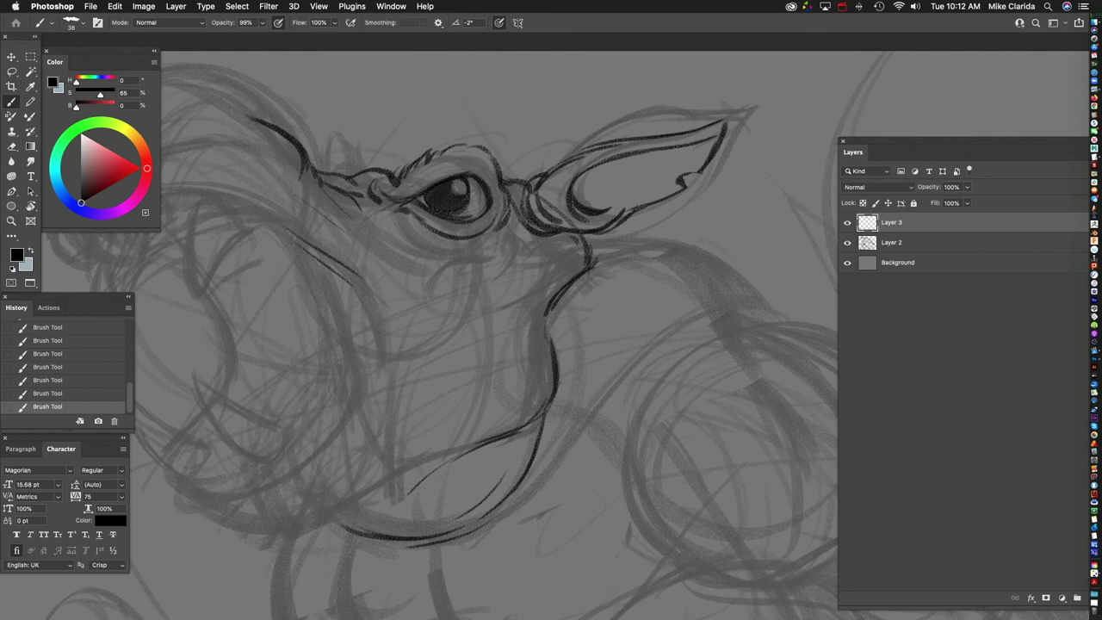
scroll(482, 327, up, 2)
drag(403, 250, 529, 242)
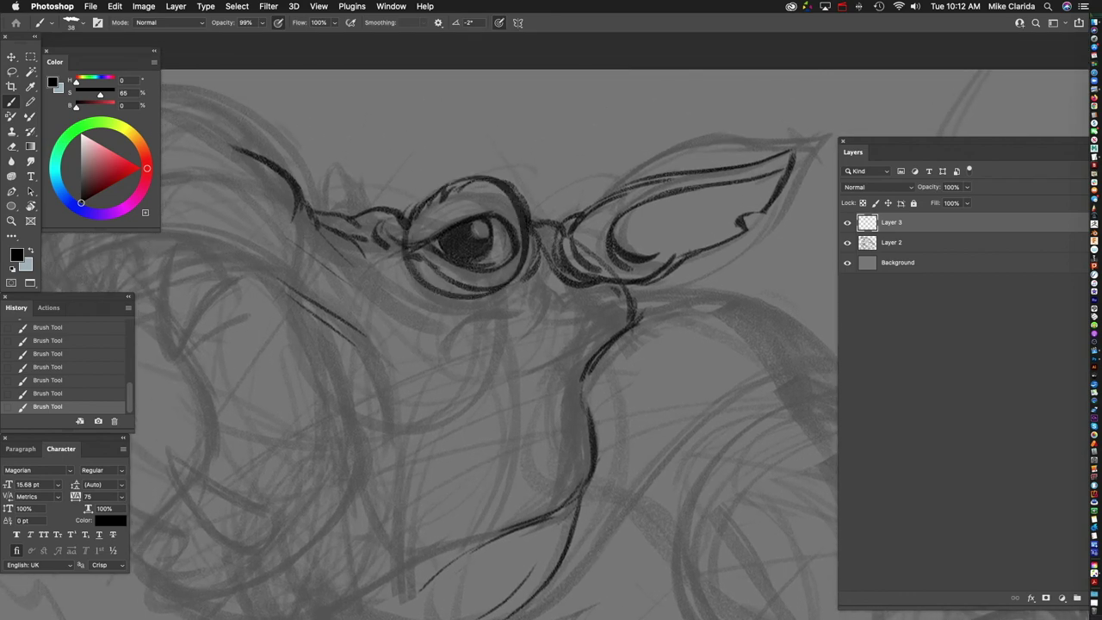
key(super+z)
Step: Ink a line down the cheek and short wrinkle strokes under the eye
scroll(482, 327, down, 2)
scroll(482, 327, left, 2)
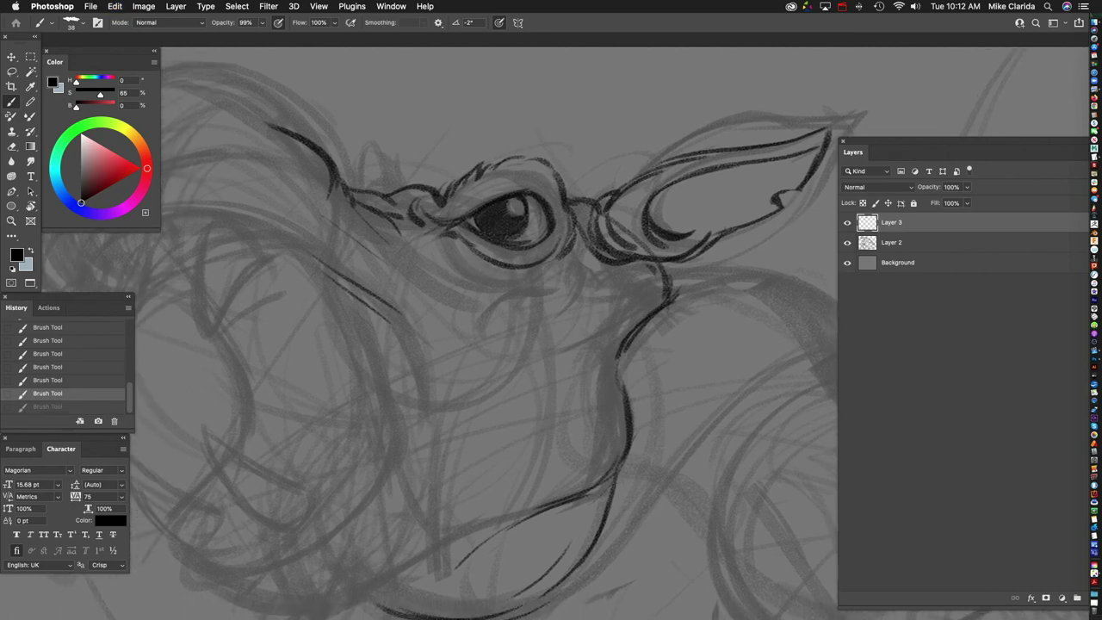
drag(344, 298, 418, 364)
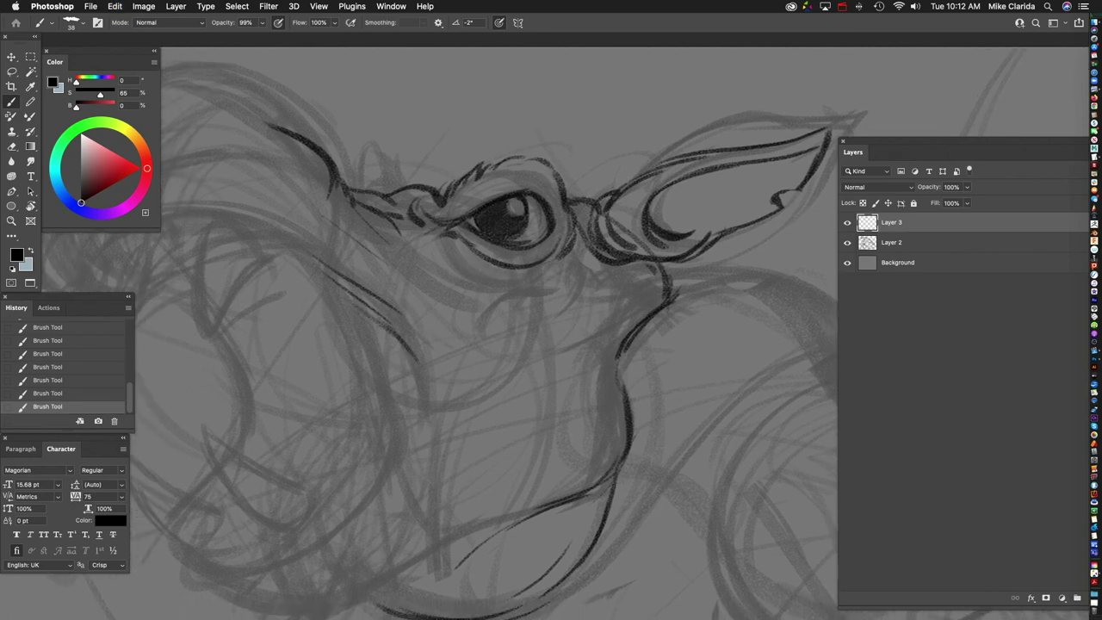
mouse_move(487, 310)
mouse_down()
mouse_move(565, 291)
mouse_move(583, 251)
mouse_move(470, 318)
mouse_up()
drag(535, 287, 456, 313)
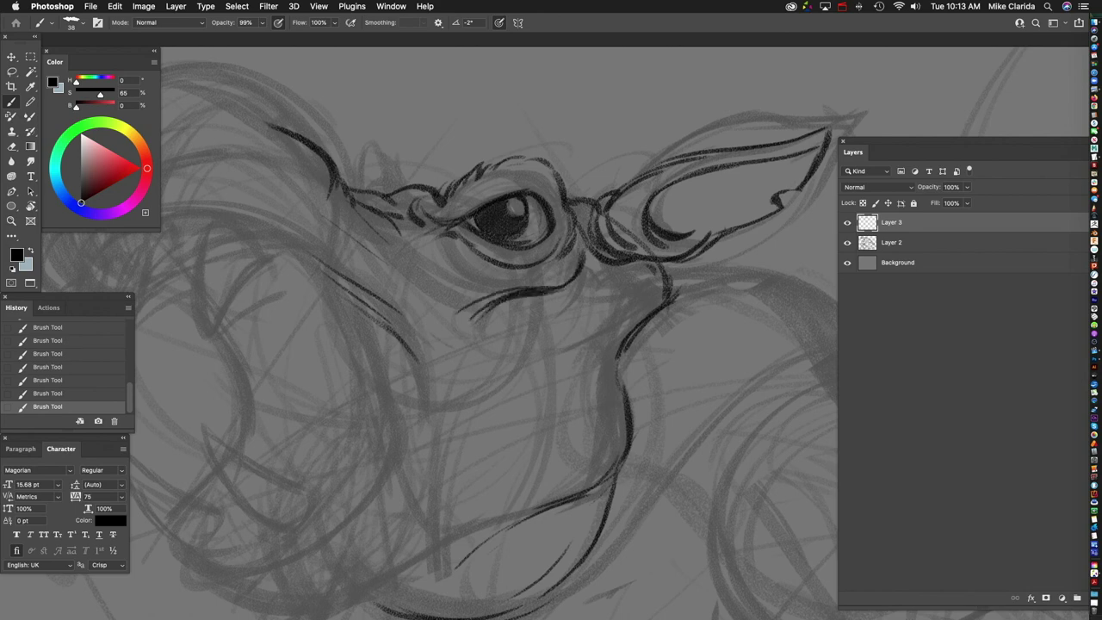
scroll(482, 327, down, 2)
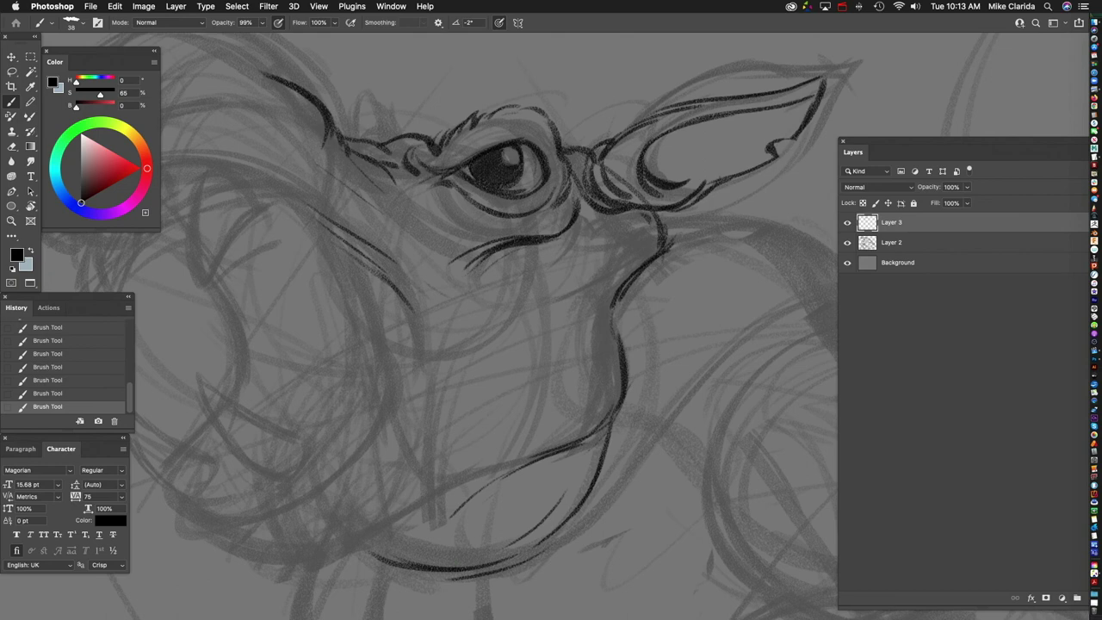
drag(517, 280, 520, 343)
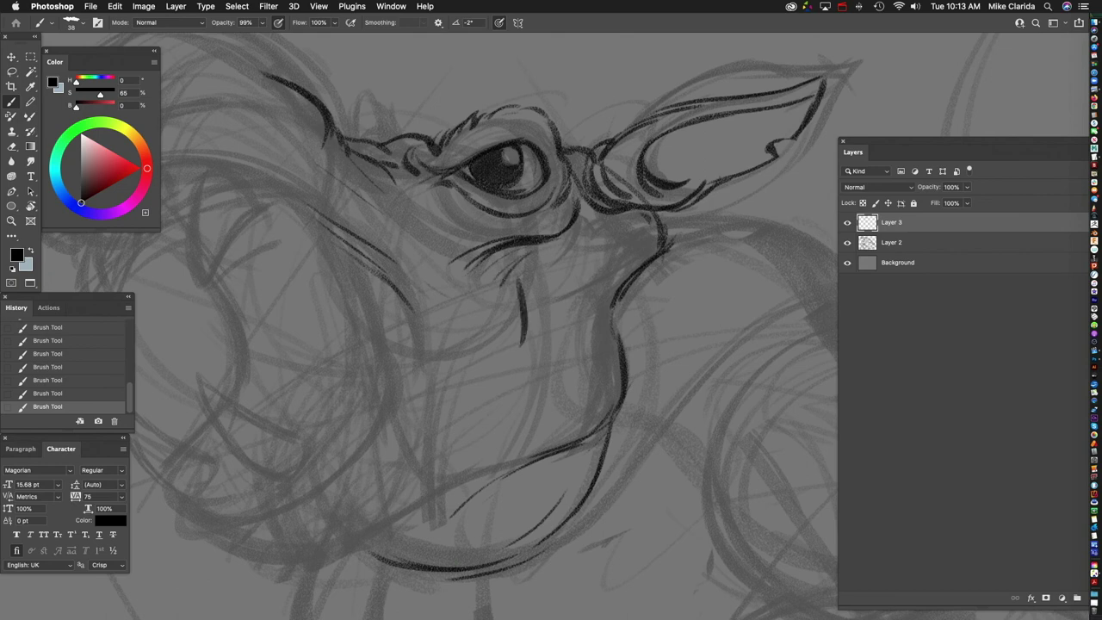
scroll(482, 327, right, 3)
mouse_move(542, 276)
mouse_down()
mouse_move(537, 344)
mouse_move(508, 408)
mouse_up()
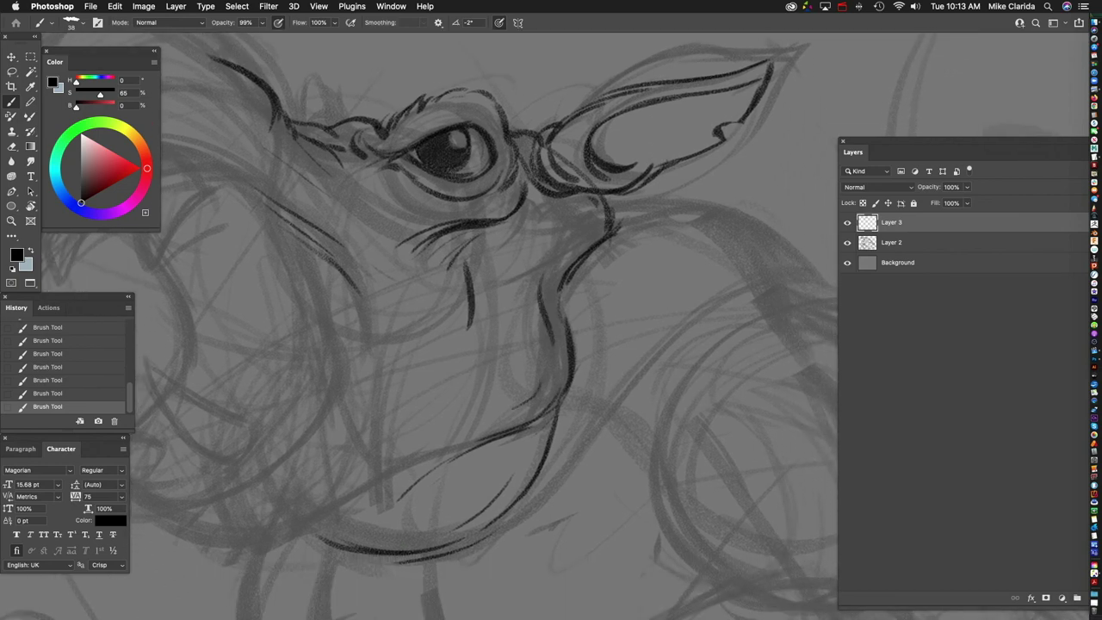
Step: Extend the top-of-head line up-left and ink an arc across the head
scroll(482, 327, left, 5)
scroll(482, 328, up, 2)
scroll(482, 327, up, 2)
scroll(482, 328, left, 1)
drag(465, 187, 527, 222)
mouse_move(456, 154)
mouse_down()
mouse_move(408, 172)
mouse_move(430, 189)
mouse_move(465, 156)
mouse_up()
Step: Ink the head's top outline leftward over the faded sketch on Layer 3
drag(482, 200, 523, 215)
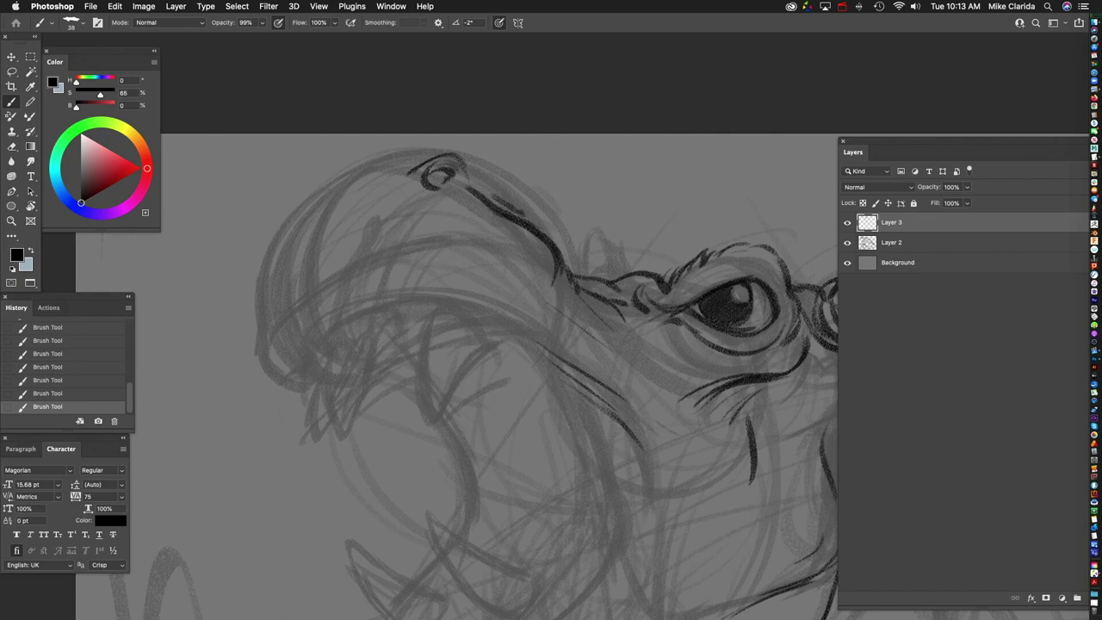
drag(472, 163, 522, 213)
mouse_move(437, 154)
mouse_down()
mouse_move(363, 168)
mouse_move(292, 213)
mouse_move(258, 269)
mouse_up()
scroll(534, 370, down, 5)
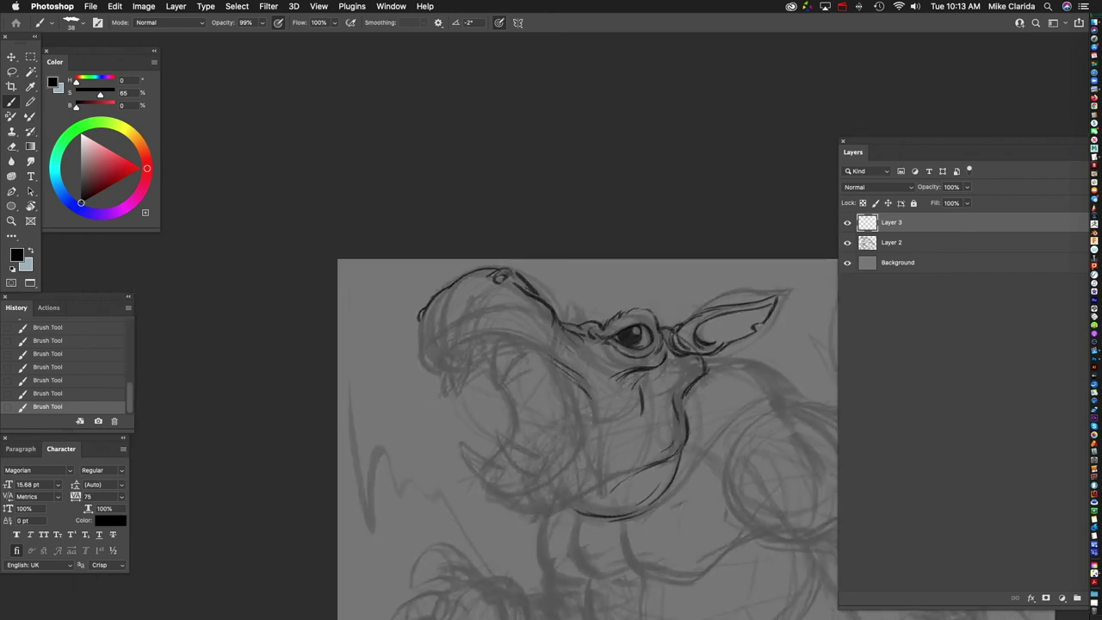
scroll(534, 370, up, 6)
scroll(534, 361, up, 3)
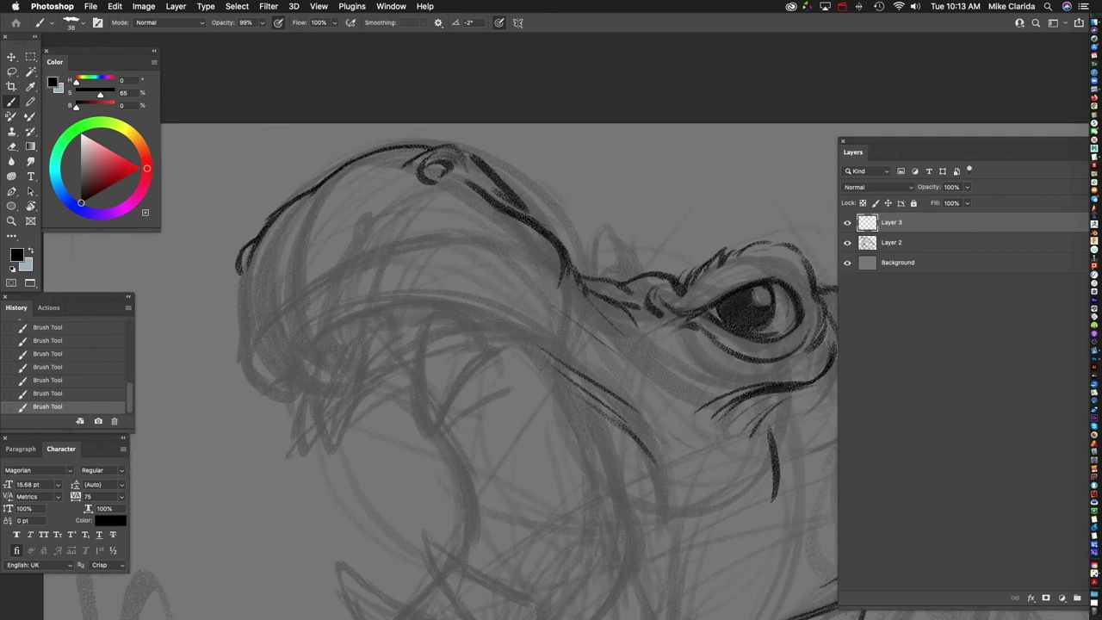
scroll(533, 362, down, 3)
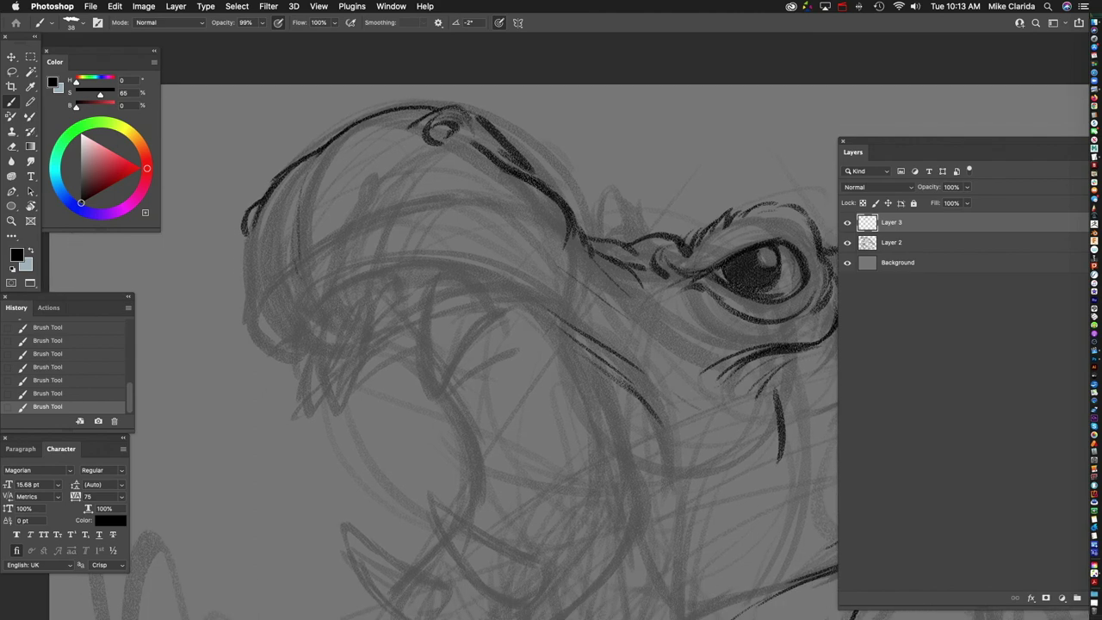
scroll(534, 361, down, 2)
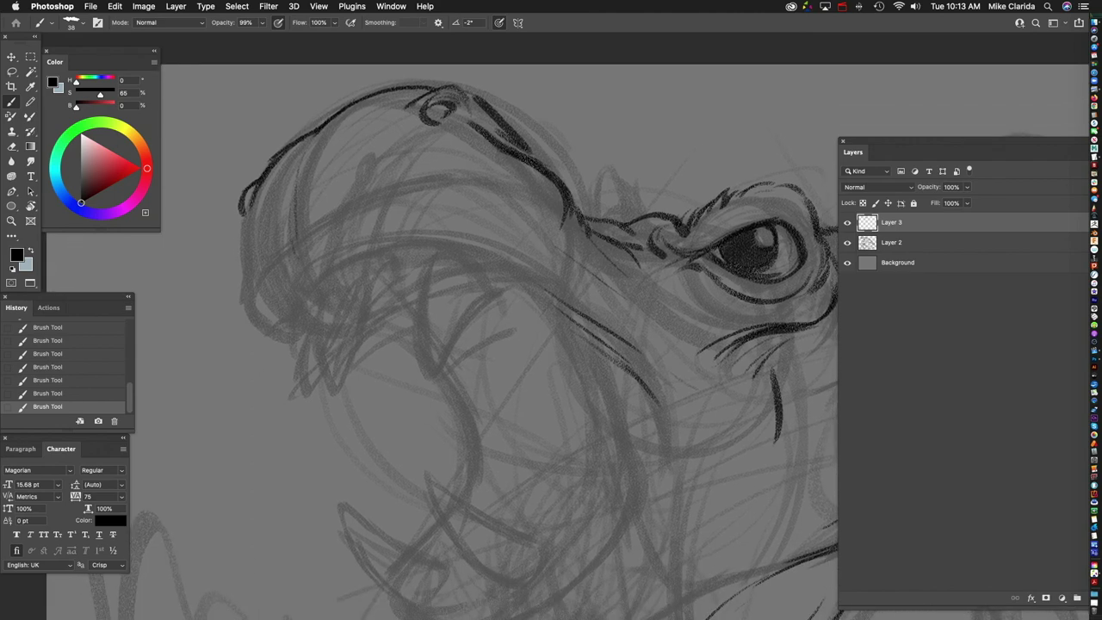
scroll(534, 345, up, 2)
scroll(534, 344, left, 3)
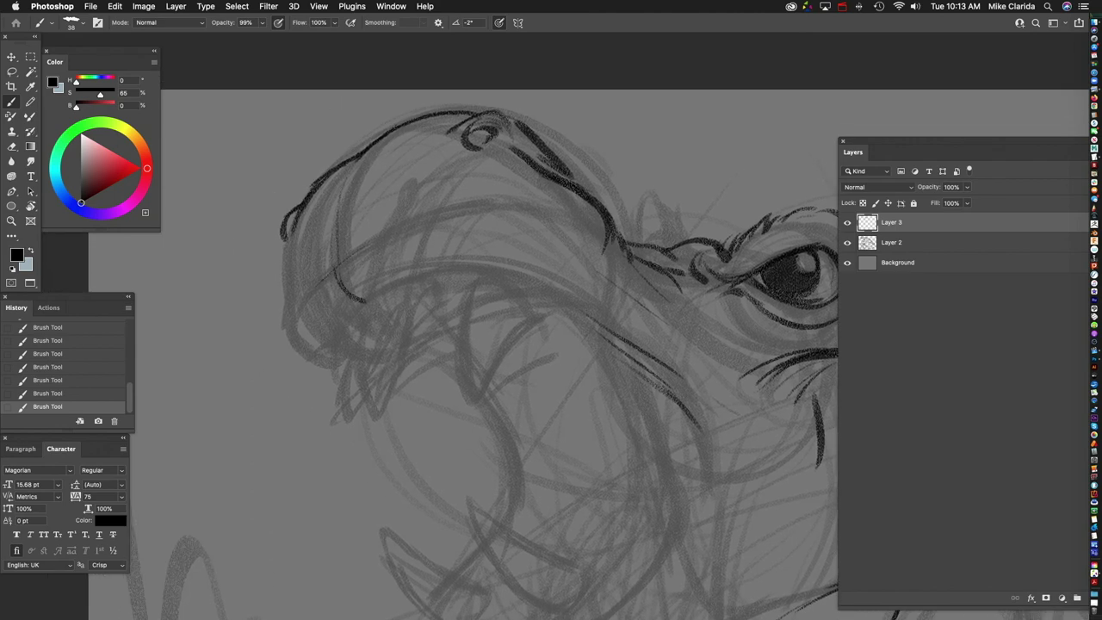
Step: Ink the head's left contour, redo the muzzle stroke, and add short mouth-corner strokes
drag(284, 239, 300, 353)
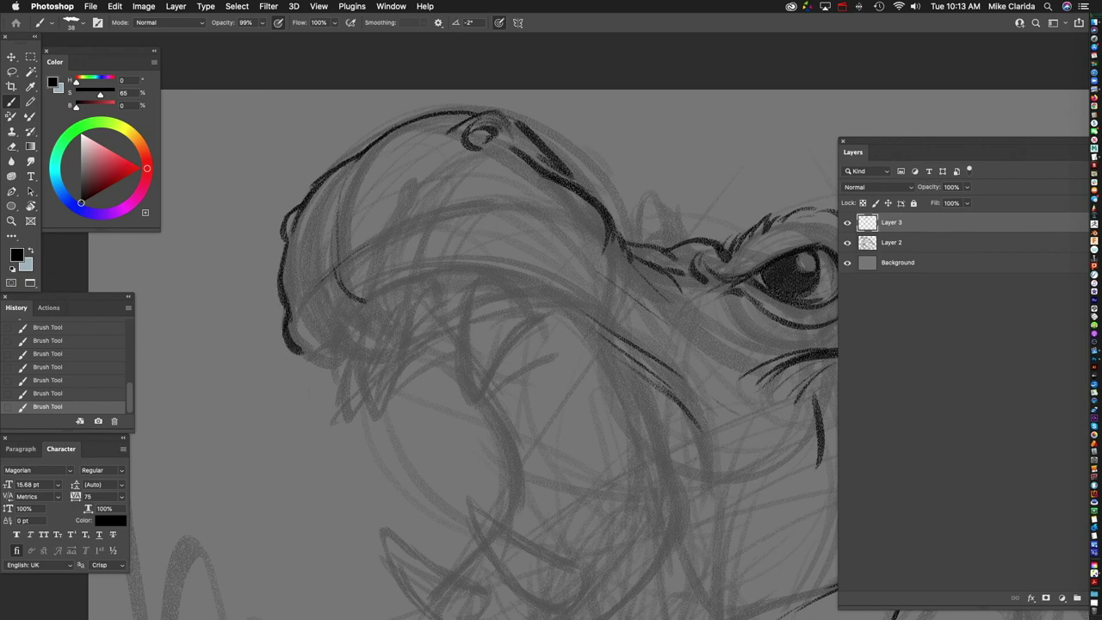
scroll(534, 353, up, 1)
scroll(533, 353, right, 3)
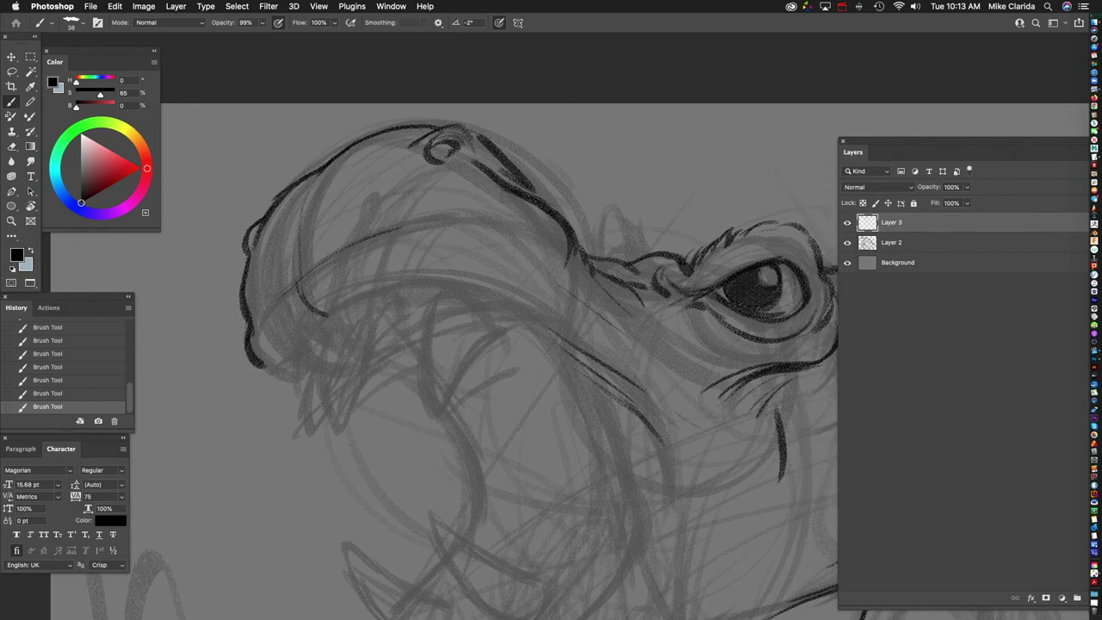
key(ctrl+z)
mouse_move(303, 290)
mouse_down()
mouse_move(384, 257)
mouse_move(458, 245)
mouse_up()
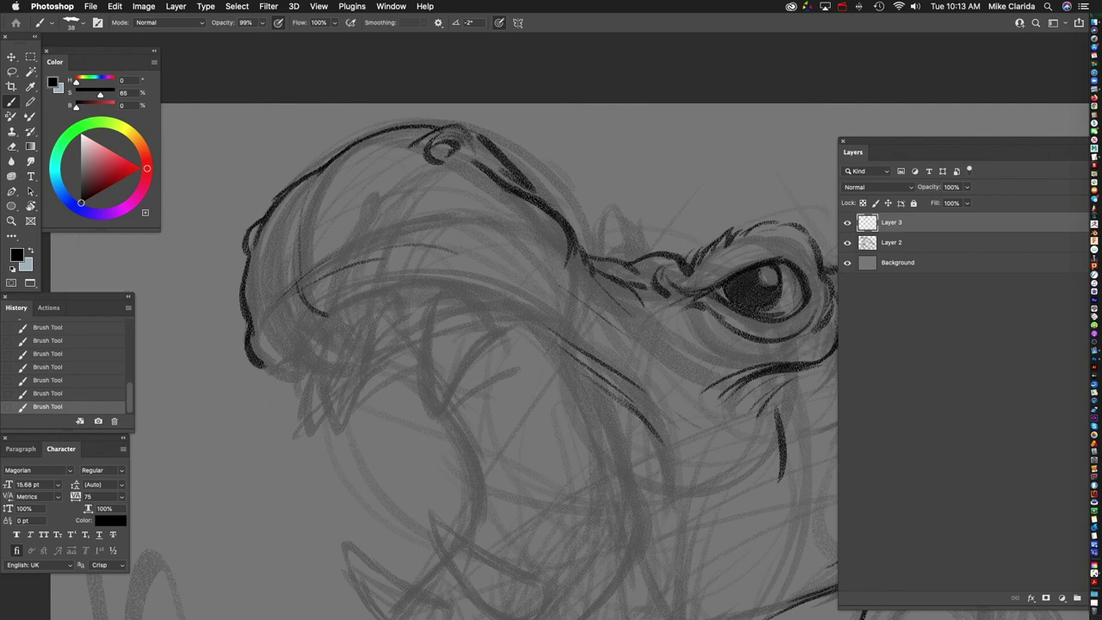
scroll(486, 362, right, 8)
scroll(487, 361, down, 2)
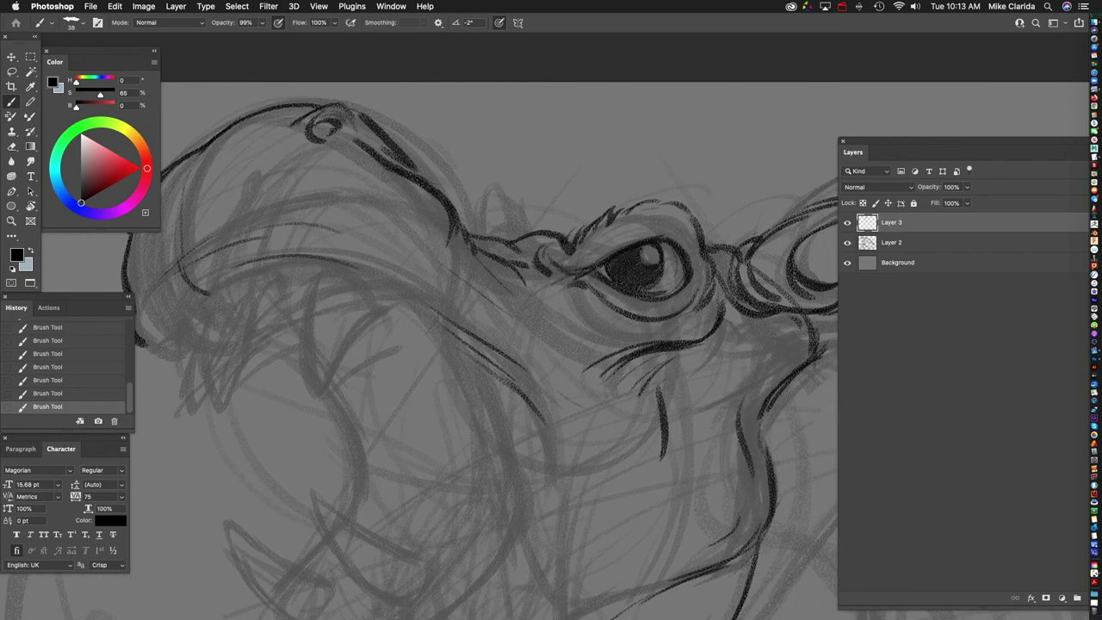
drag(375, 292, 466, 267)
mouse_move(398, 305)
mouse_down()
mouse_move(459, 279)
mouse_move(463, 292)
mouse_up()
Step: Ink the mouth and jaw curves, hooking the jaw's lower end and adding a stroke below
scroll(486, 344, down, 1)
scroll(487, 344, right, 1)
scroll(486, 344, right, 4)
scroll(486, 344, down, 5)
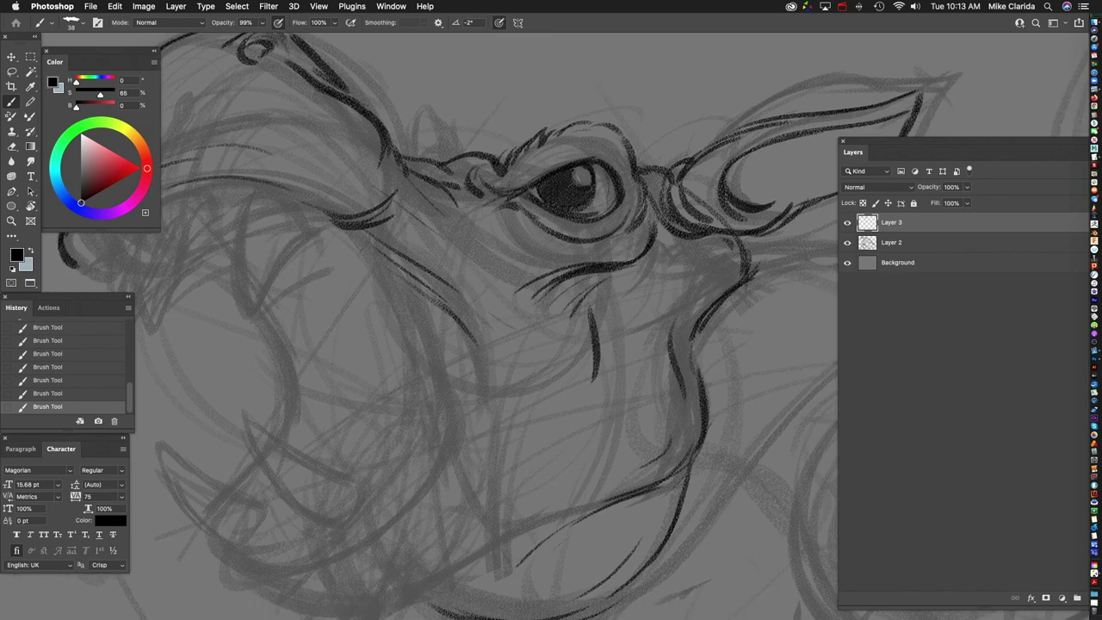
drag(343, 231, 420, 312)
drag(367, 258, 431, 381)
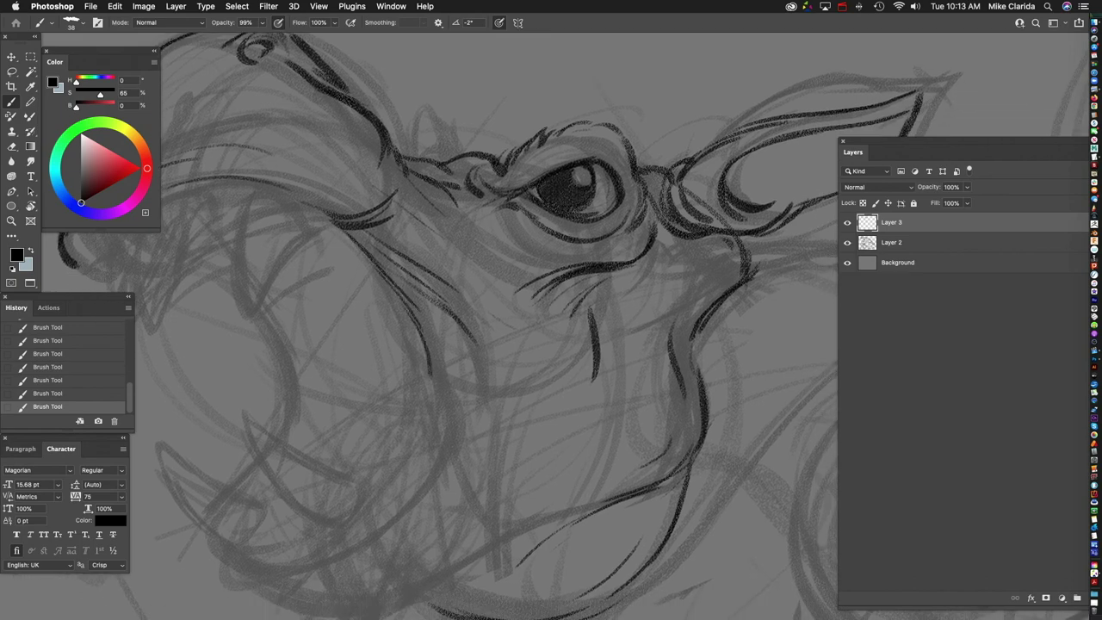
scroll(486, 344, left, 4)
scroll(486, 344, up, 3)
scroll(487, 344, down, 2)
scroll(487, 344, left, 2)
drag(313, 302, 361, 381)
scroll(551, 327, down, 5)
scroll(603, 285, up, 5)
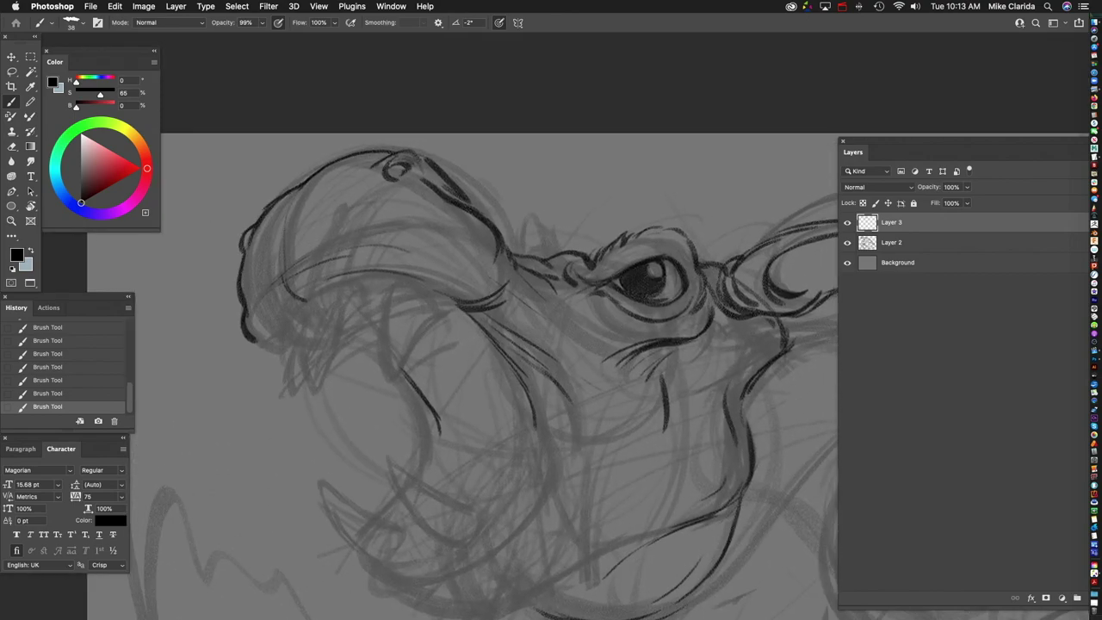
scroll(267, 206, up, 2)
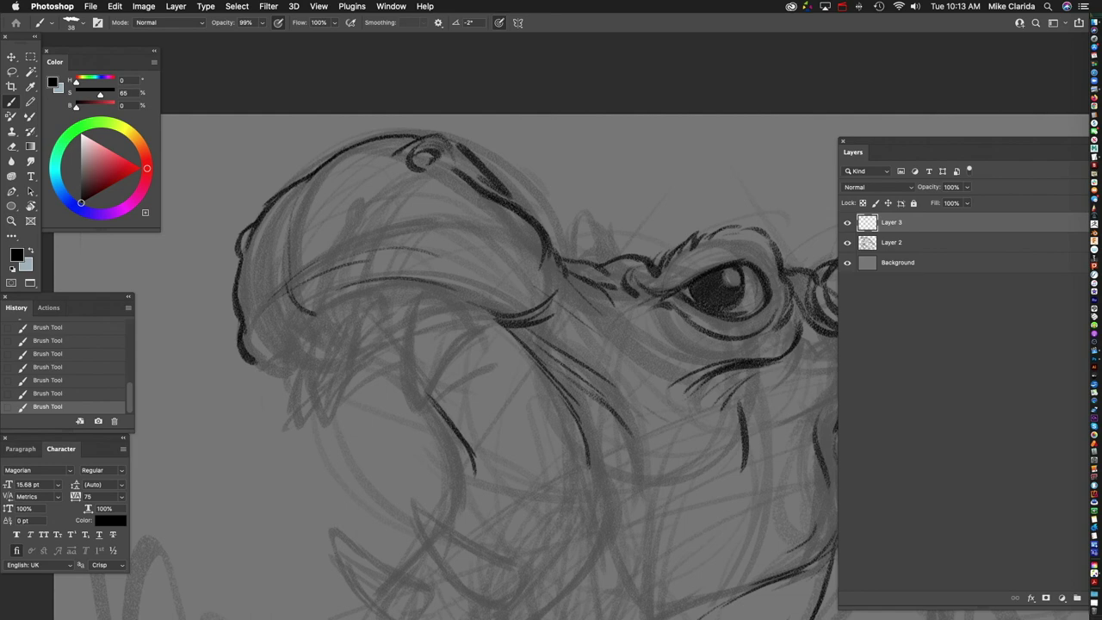
scroll(570, 361, down, 3)
drag(217, 312, 260, 322)
drag(334, 320, 365, 328)
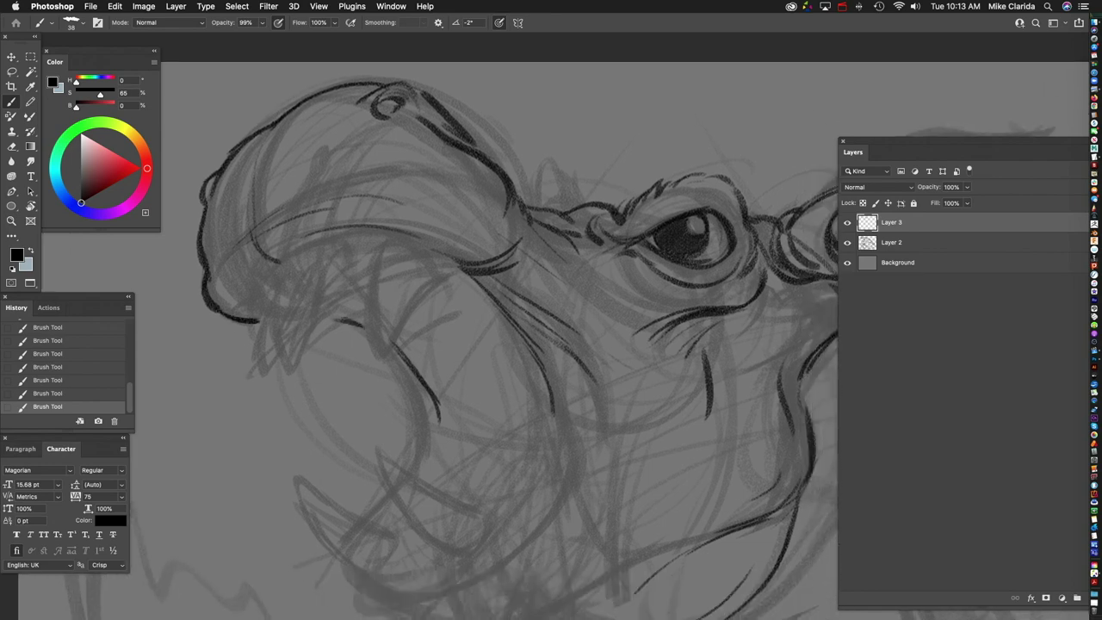
scroll(365, 328, up, 2)
scroll(245, 371, up, 2)
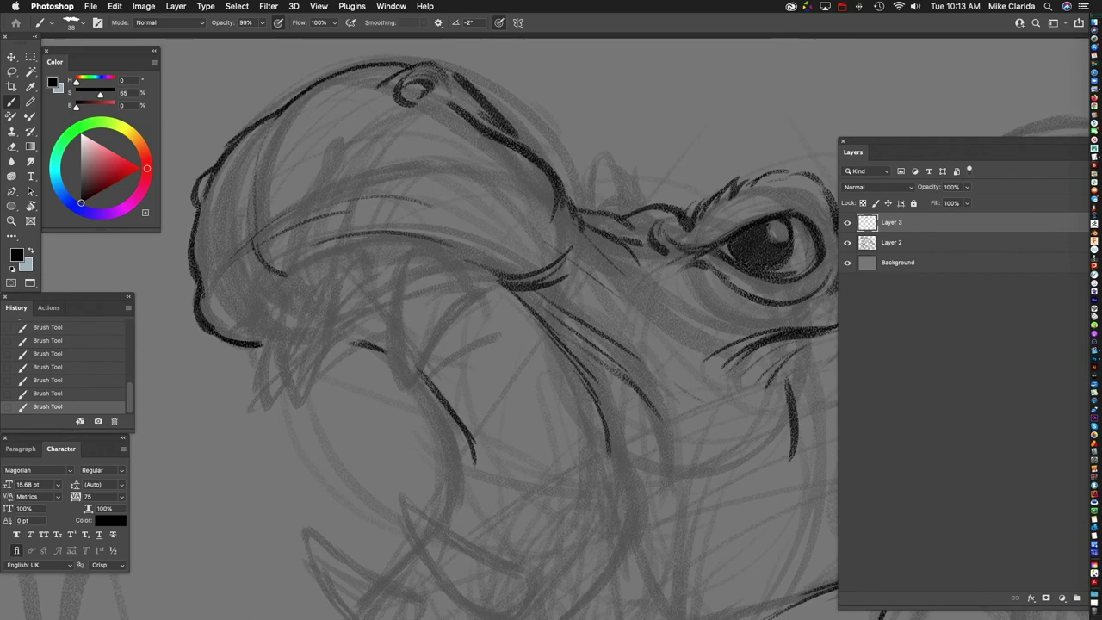
Step: Ink the upper jaw line, more of the jaw area, and a head-outline stroke
mouse_move(315, 264)
mouse_down()
mouse_move(254, 303)
mouse_move(231, 340)
mouse_up()
mouse_move(297, 281)
mouse_down()
mouse_move(332, 258)
mouse_move(433, 242)
mouse_move(483, 258)
mouse_up()
scroll(482, 327, up, 2)
scroll(499, 345, up, 2)
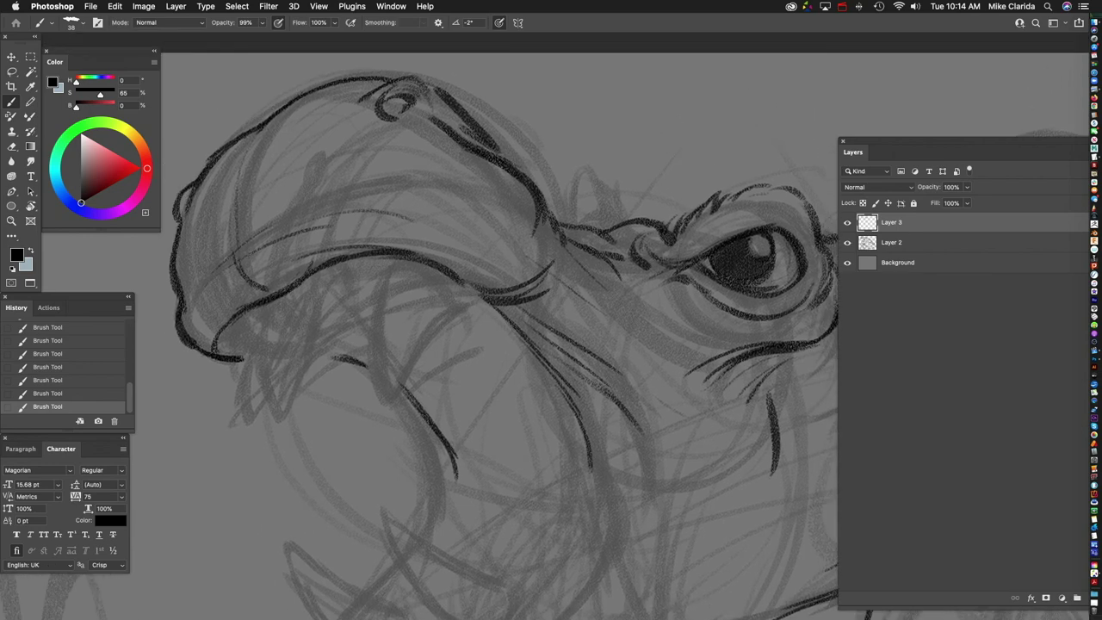
drag(300, 178, 274, 250)
scroll(500, 361, up, 3)
scroll(499, 361, right, 3)
Step: Fill the nostril with dark ink and trace the upper lip curve left of the mouth
mouse_move(362, 226)
mouse_down()
mouse_move(393, 197)
mouse_move(413, 230)
mouse_up()
scroll(499, 362, down, 2)
scroll(499, 362, left, 2)
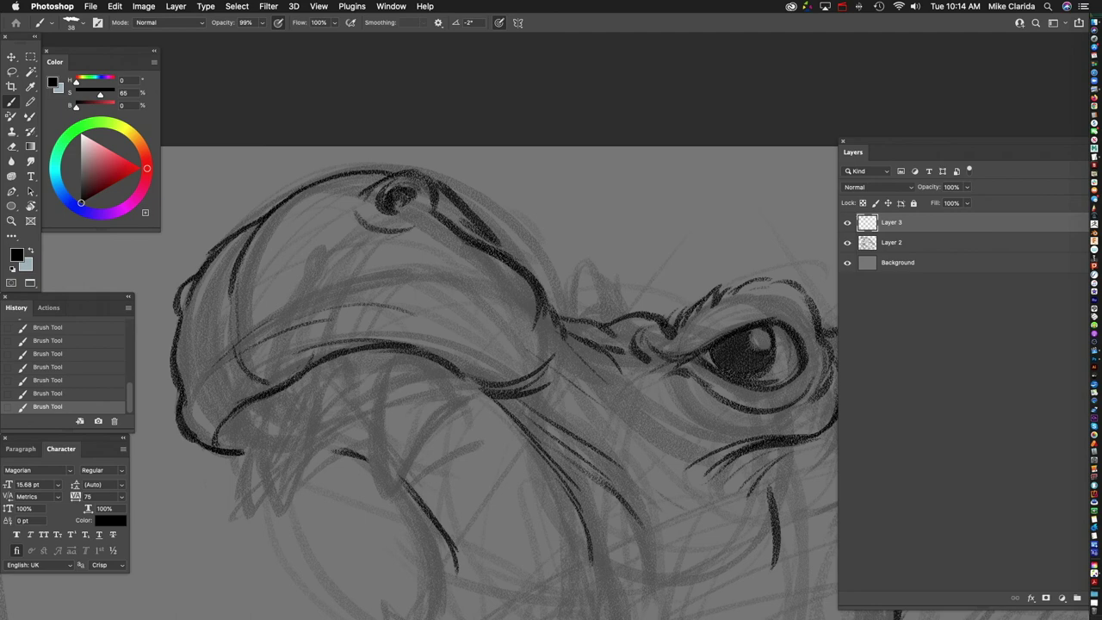
scroll(499, 362, left, 2)
scroll(499, 361, down, 5)
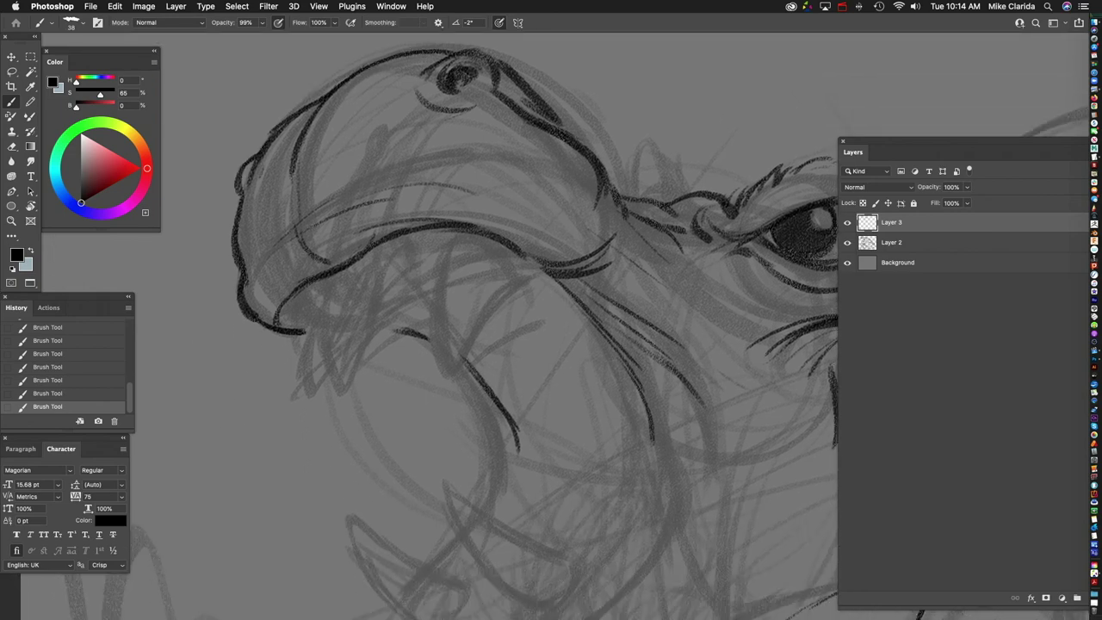
scroll(499, 362, down, 3)
scroll(499, 362, right, 2)
scroll(499, 362, up, 1)
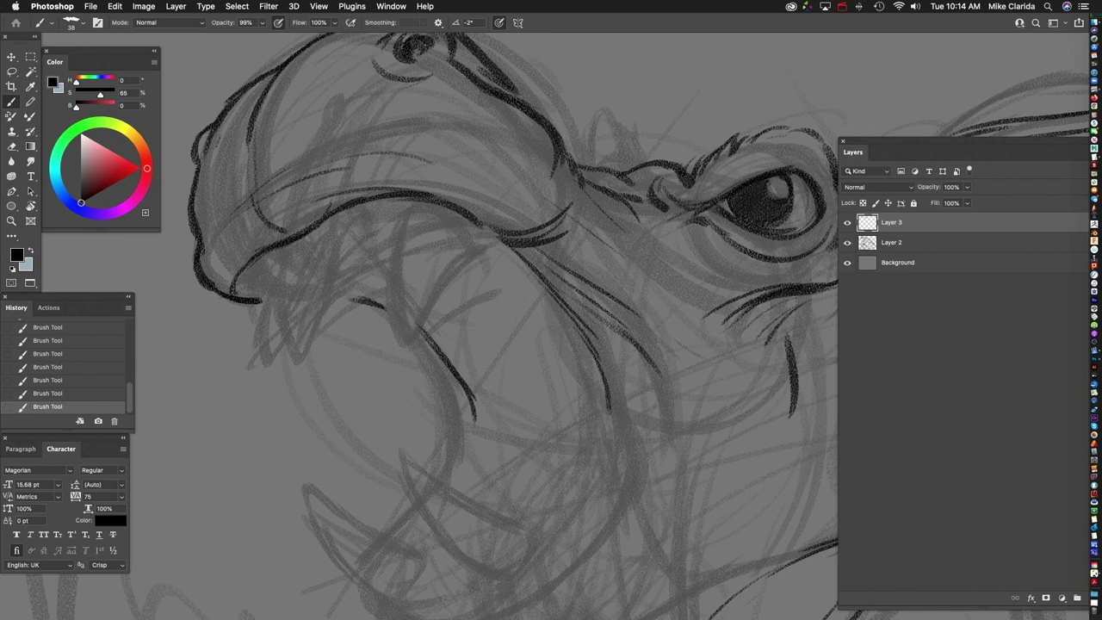
mouse_move(275, 287)
mouse_down()
mouse_move(252, 365)
mouse_move(314, 307)
mouse_up()
scroll(499, 327, right, 2)
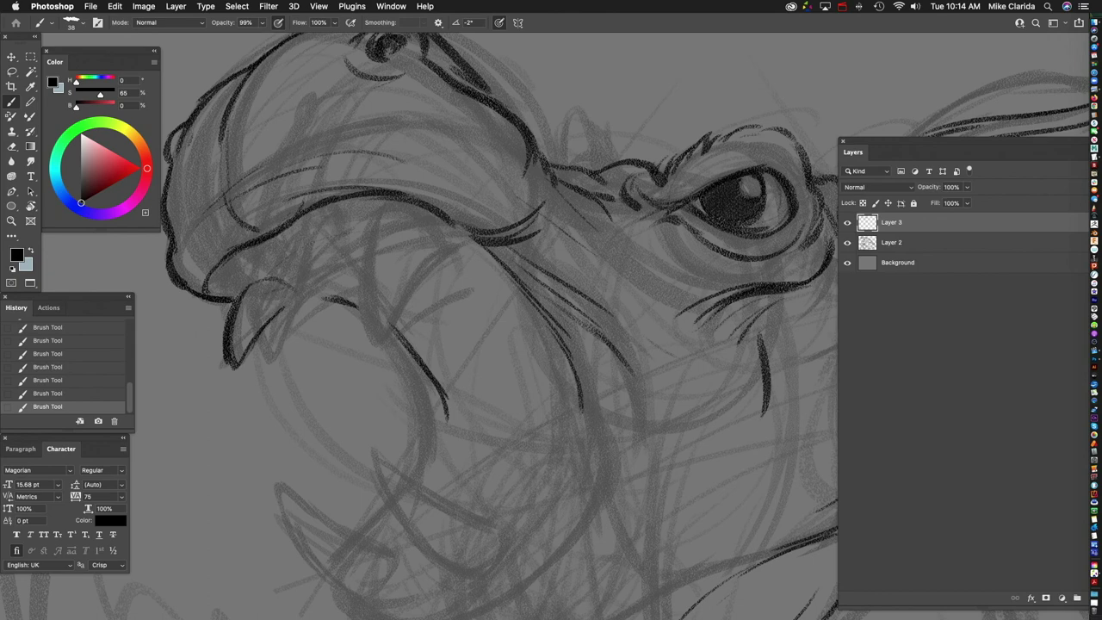
scroll(499, 327, down, 1)
Step: Arc a line over the mouth and draw a row of dark fangs along the upper jaw
mouse_move(370, 205)
mouse_down()
mouse_move(354, 326)
mouse_move(437, 241)
mouse_up()
drag(371, 205, 444, 228)
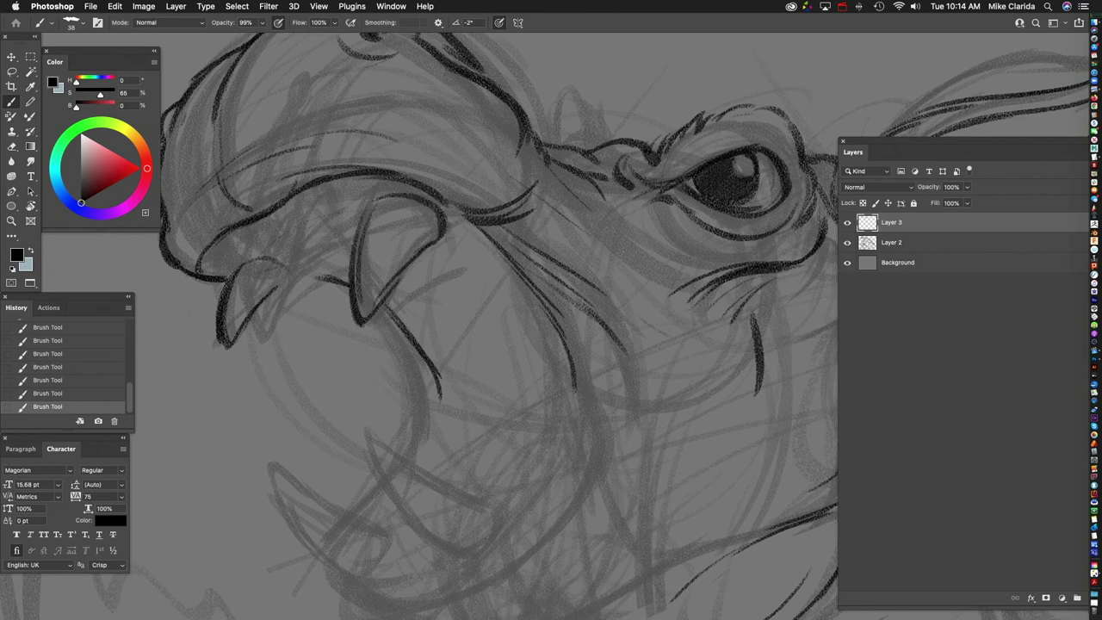
drag(274, 244, 274, 309)
drag(275, 258, 305, 320)
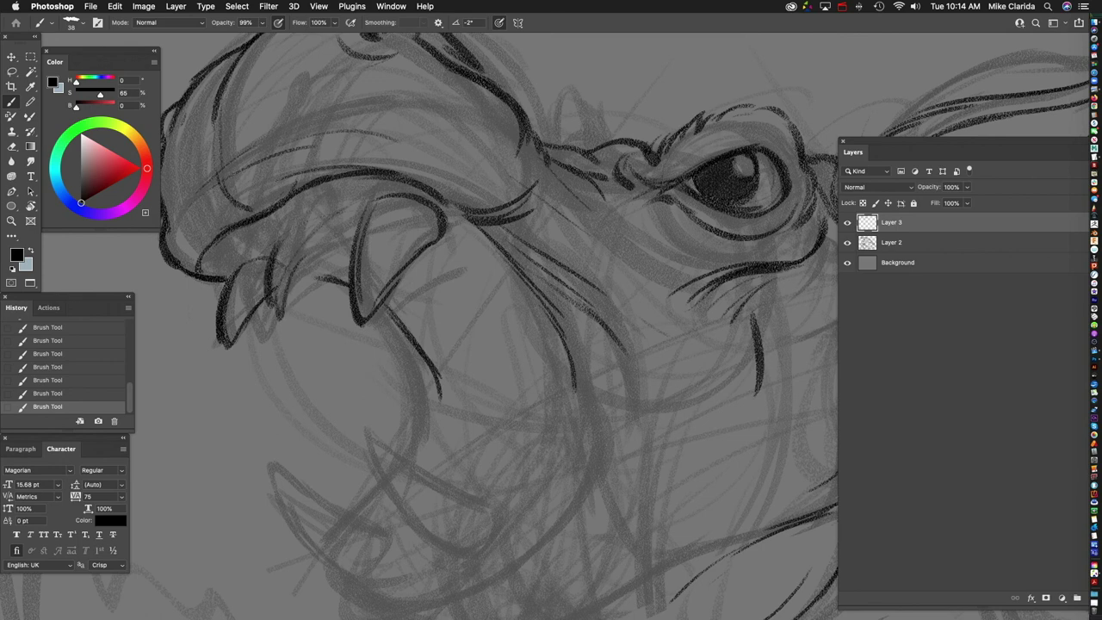
mouse_move(279, 262)
mouse_down()
mouse_move(299, 309)
mouse_move(279, 325)
mouse_up()
drag(277, 260, 296, 309)
mouse_move(287, 234)
mouse_down()
mouse_move(309, 253)
mouse_move(308, 294)
mouse_up()
drag(305, 271, 320, 314)
drag(321, 235, 345, 296)
mouse_move(327, 217)
mouse_down()
mouse_move(355, 262)
mouse_move(361, 203)
mouse_up()
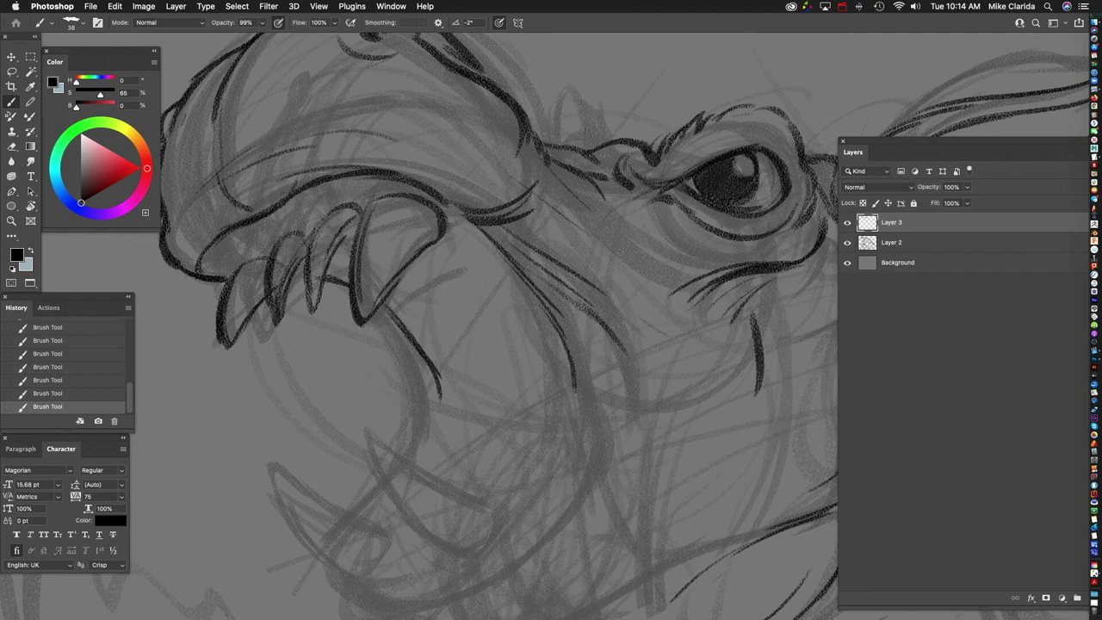
Step: Extend the upper lip and jaw lines down the cheek, tapering the lip's right edge
scroll(482, 327, down, 5)
scroll(482, 327, up, 5)
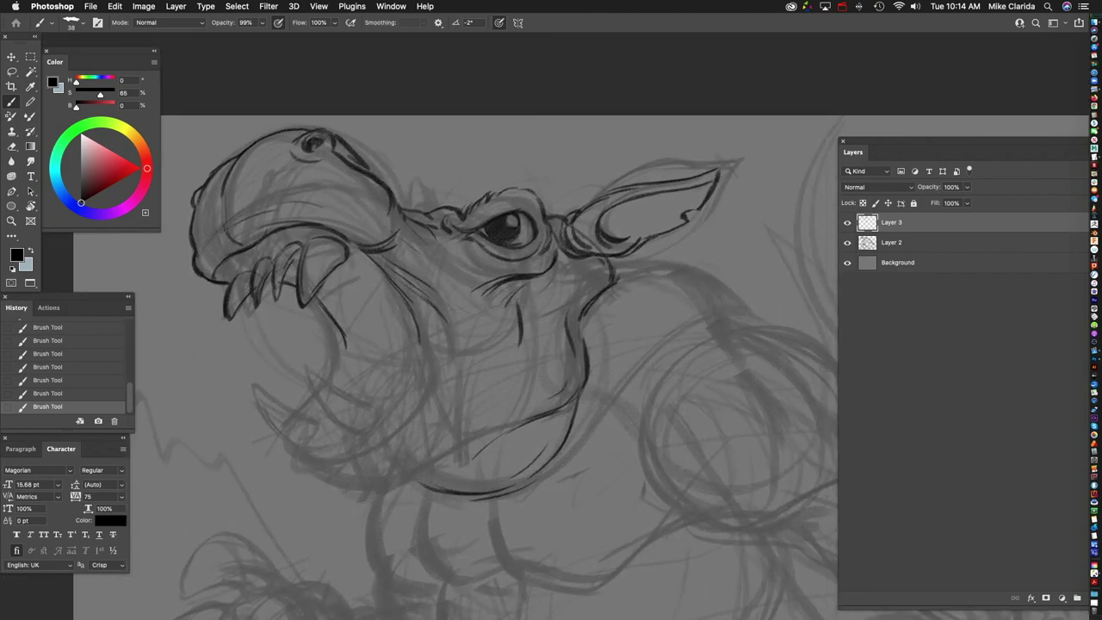
scroll(516, 327, down, 2)
scroll(517, 327, down, 2)
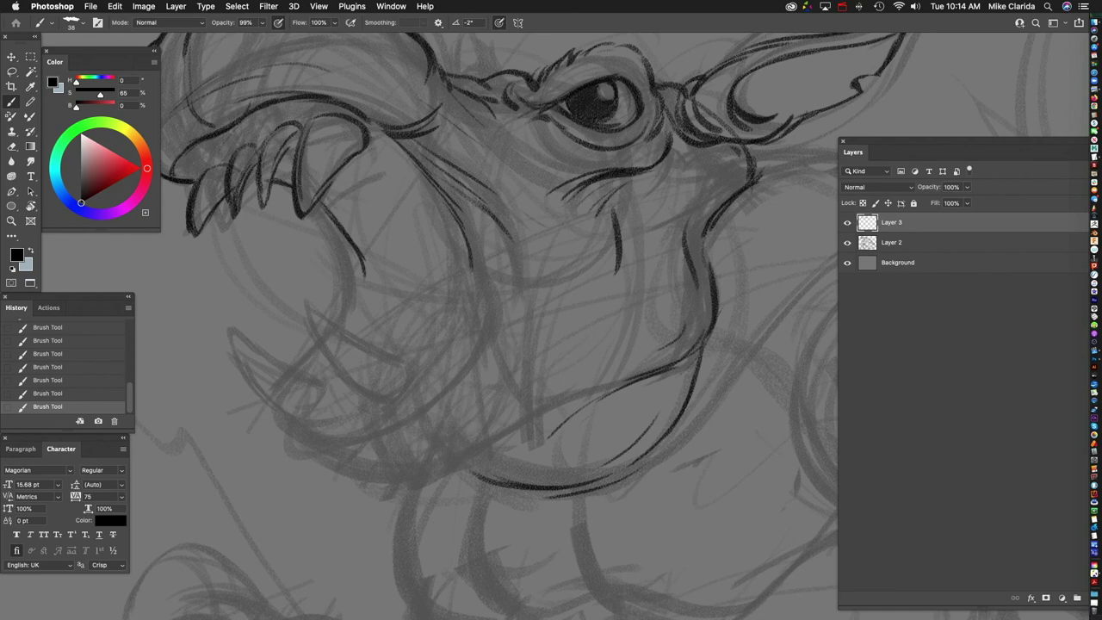
mouse_move(328, 213)
mouse_down()
mouse_move(366, 288)
mouse_move(358, 340)
mouse_up()
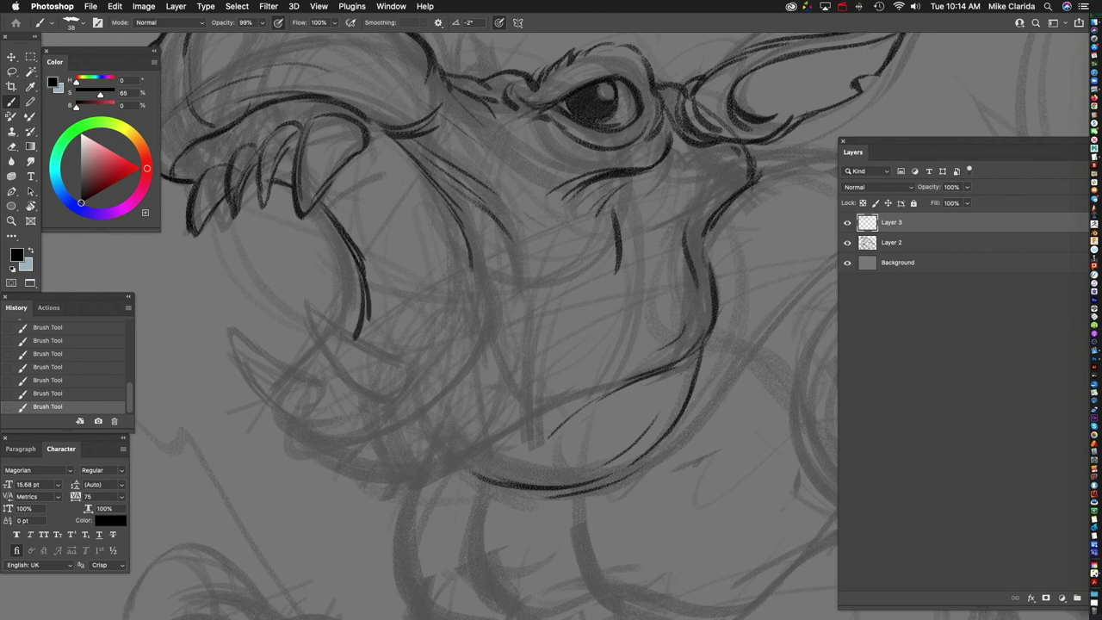
scroll(516, 327, down, 2)
mouse_move(410, 167)
mouse_down()
mouse_move(456, 274)
mouse_move(436, 348)
mouse_move(382, 411)
mouse_up()
scroll(516, 327, down, 3)
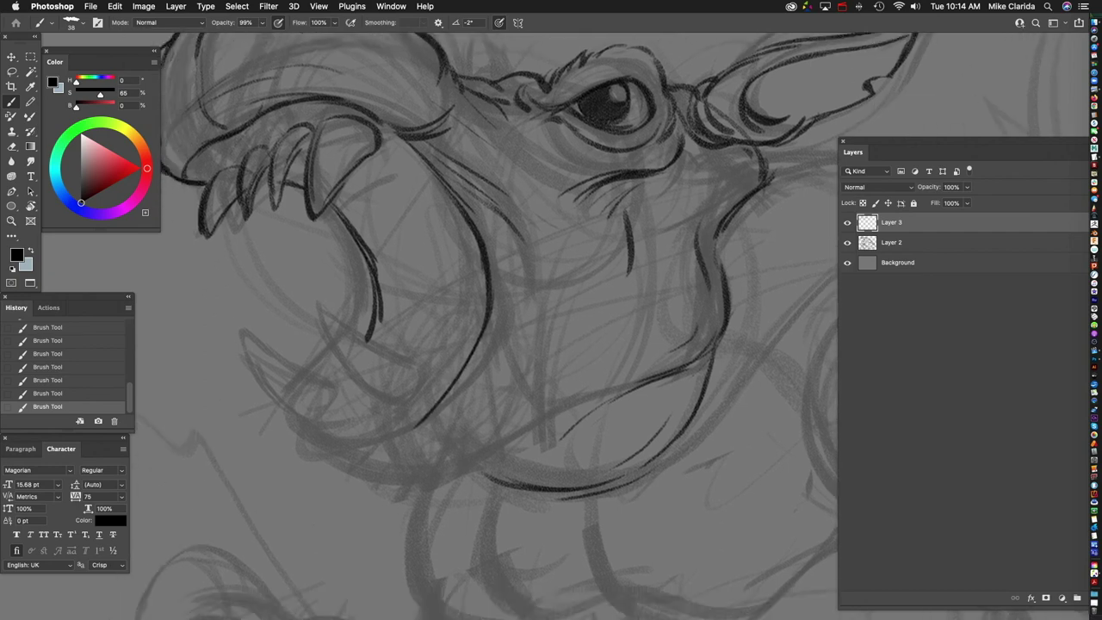
drag(385, 245, 374, 281)
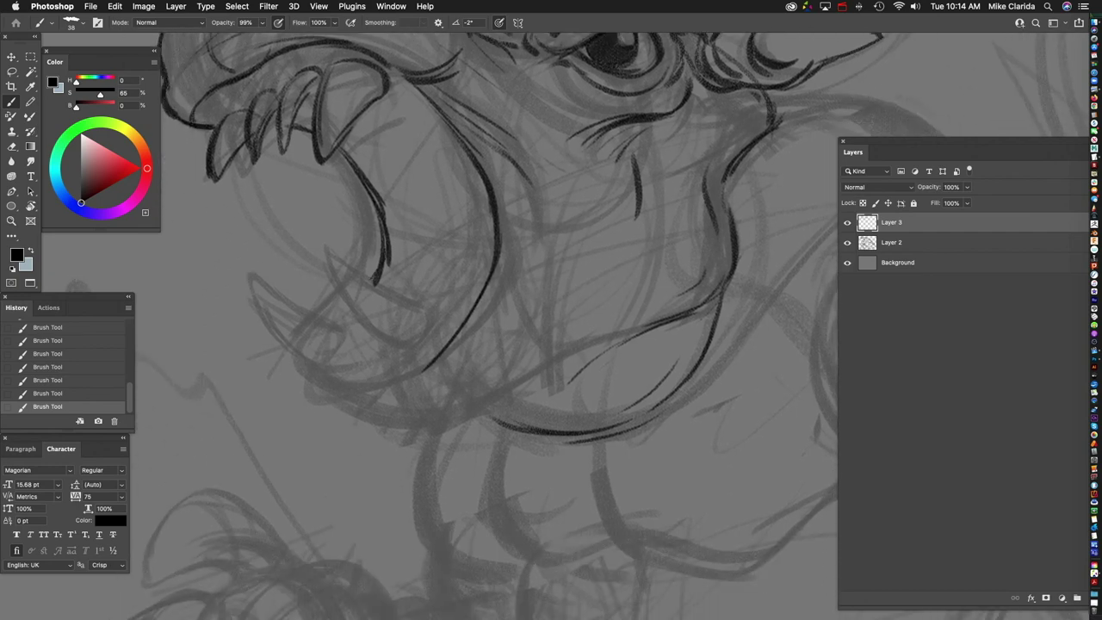
scroll(387, 344, up, 1)
Step: Ink the lower-left jaw curve and outline a tooth rising from the lower jaw
mouse_move(315, 363)
mouse_down()
mouse_move(281, 350)
mouse_move(231, 284)
mouse_move(351, 320)
mouse_move(326, 360)
mouse_up()
drag(320, 250, 388, 337)
drag(322, 269, 398, 344)
mouse_move(317, 248)
mouse_down()
mouse_move(432, 303)
mouse_move(430, 337)
mouse_move(413, 345)
mouse_move(370, 473)
mouse_move(358, 461)
mouse_up()
Step: Add short strokes along the jaw curve and reinforce the lower jaw line
drag(389, 252, 429, 346)
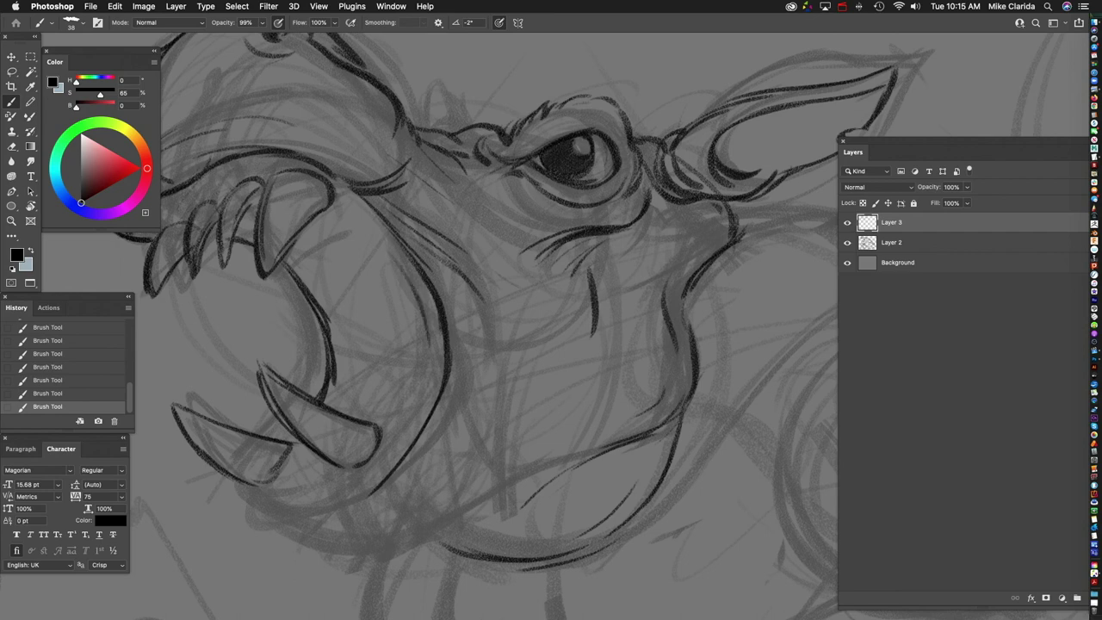
drag(387, 272, 414, 384)
mouse_move(516, 387)
mouse_down()
mouse_move(587, 267)
mouse_move(594, 228)
mouse_up()
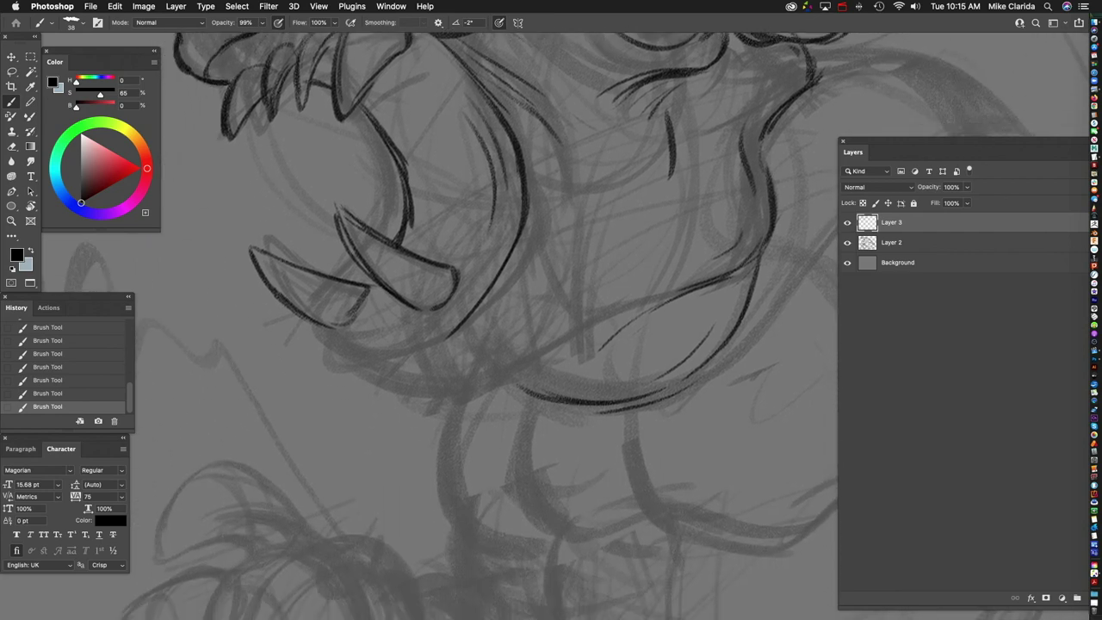
mouse_move(312, 328)
mouse_down()
mouse_move(329, 347)
mouse_move(391, 351)
mouse_move(431, 349)
mouse_move(473, 322)
mouse_up()
drag(523, 222, 480, 308)
drag(482, 259, 416, 424)
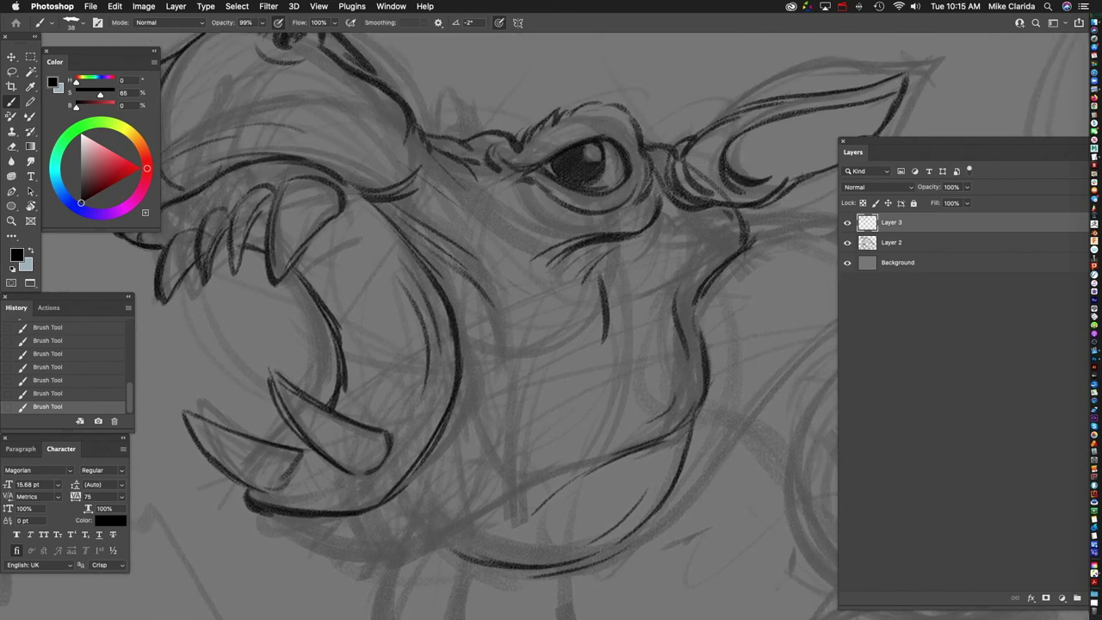
scroll(482, 327, down, 5)
scroll(323, 338, up, 2)
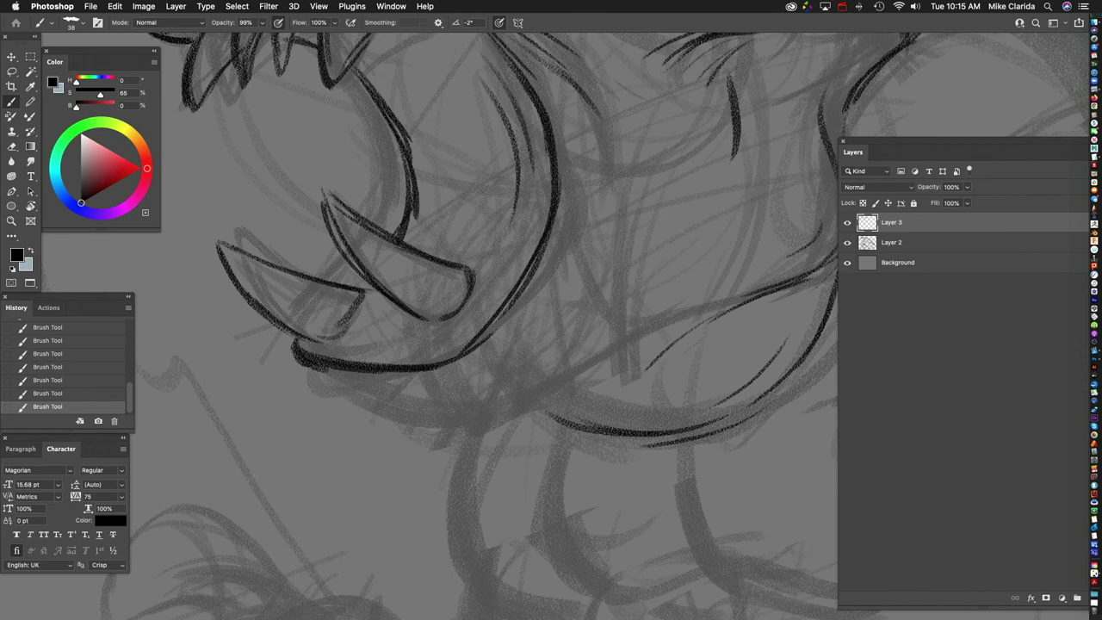
Step: Ink the cluster of lower teeth, outlining their edges and tips
drag(350, 337, 307, 257)
mouse_move(361, 296)
mouse_down()
mouse_move(384, 329)
mouse_move(350, 339)
mouse_move(422, 320)
mouse_move(327, 291)
mouse_move(413, 315)
mouse_up()
drag(413, 330, 402, 337)
mouse_move(326, 287)
mouse_down()
mouse_move(396, 335)
mouse_move(408, 313)
mouse_move(418, 318)
mouse_up()
drag(420, 320, 394, 341)
drag(351, 303, 323, 343)
mouse_move(298, 246)
mouse_down()
mouse_move(329, 315)
mouse_move(319, 294)
mouse_up()
drag(299, 239, 356, 299)
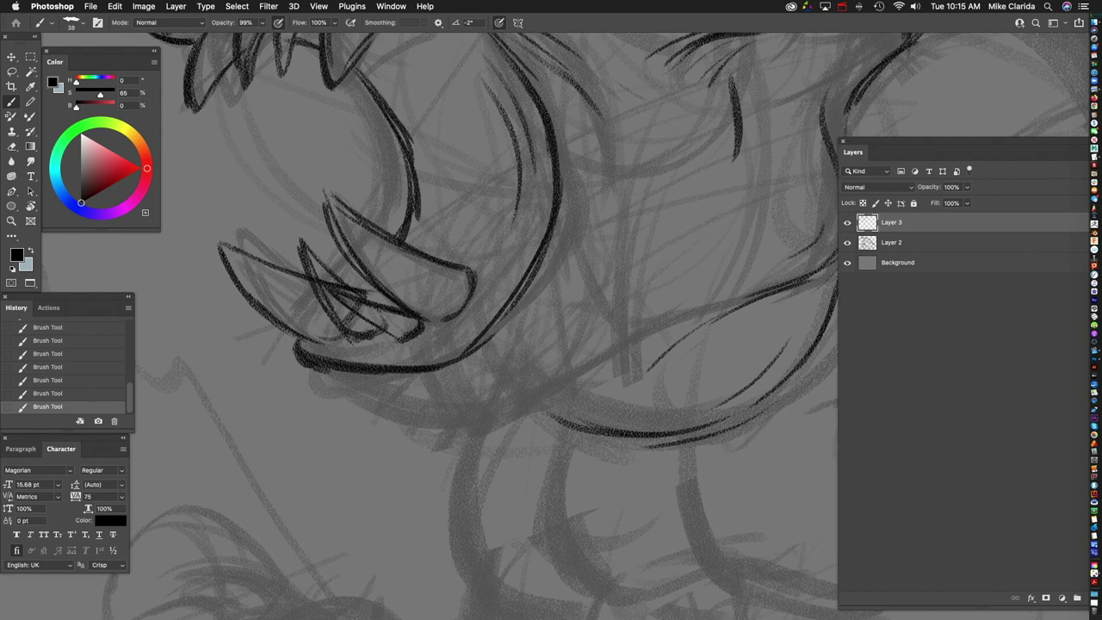
scroll(517, 344, down, 5)
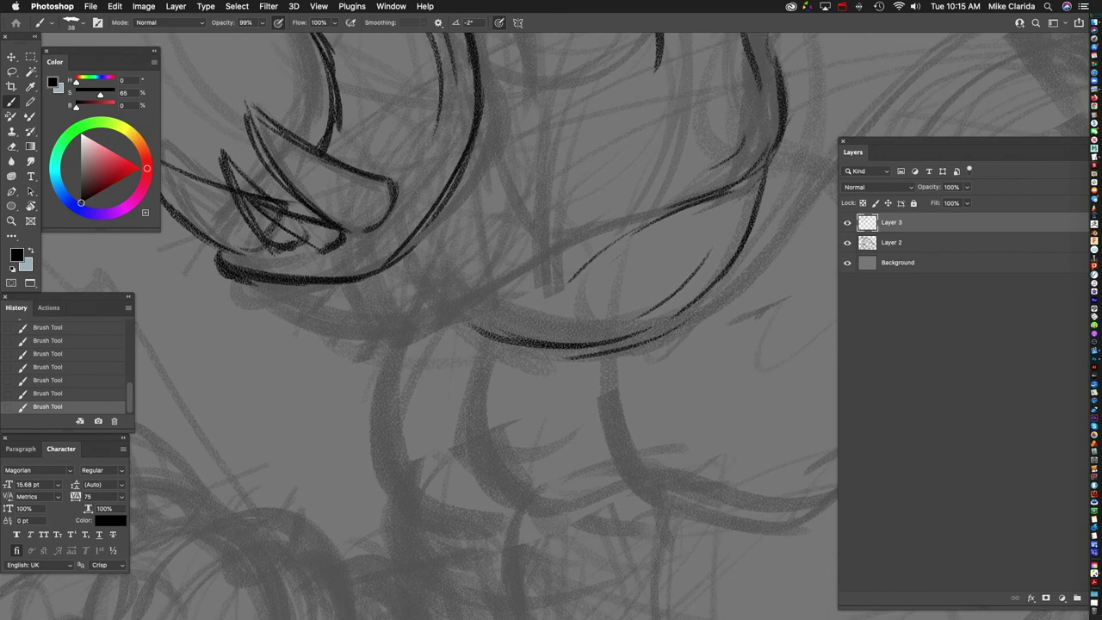
Step: Add strokes under the jaw and ink the long chin curve up the throat
mouse_move(310, 238)
mouse_down()
mouse_move(308, 274)
mouse_move(274, 294)
mouse_move(341, 321)
mouse_up()
drag(258, 289, 416, 337)
scroll(430, 344, up, 5)
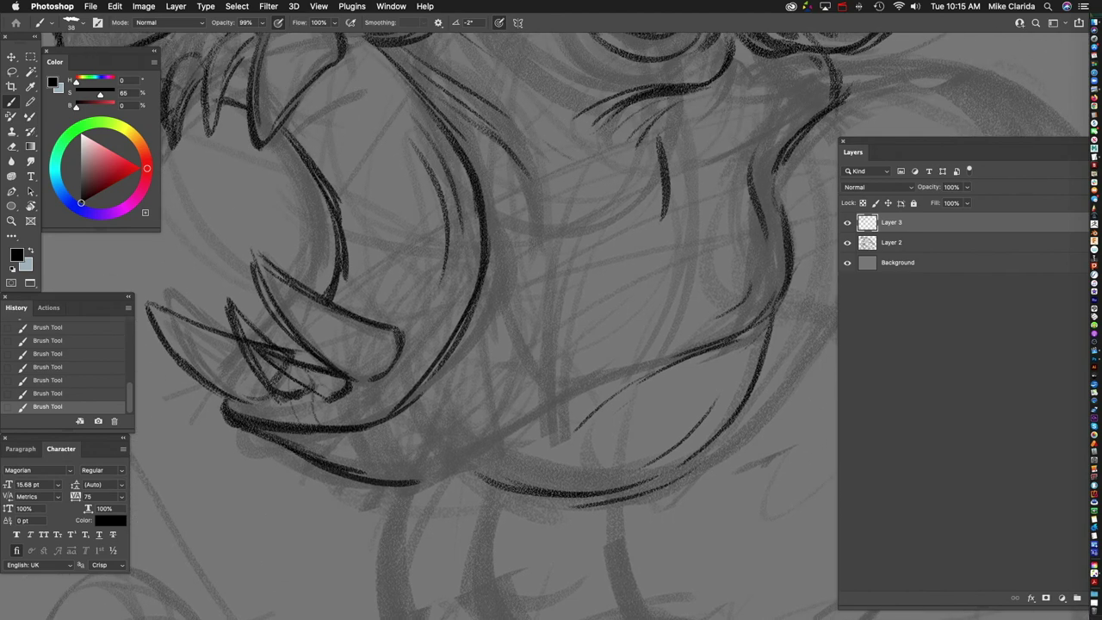
drag(370, 458, 480, 417)
drag(429, 451, 548, 321)
drag(471, 427, 565, 284)
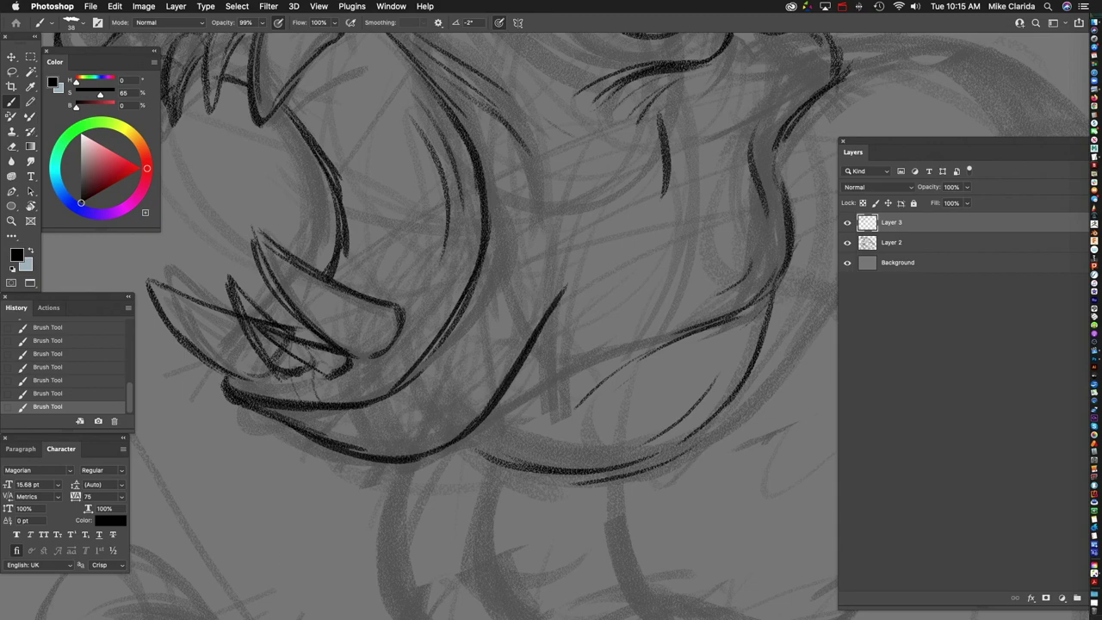
scroll(430, 344, right, 4)
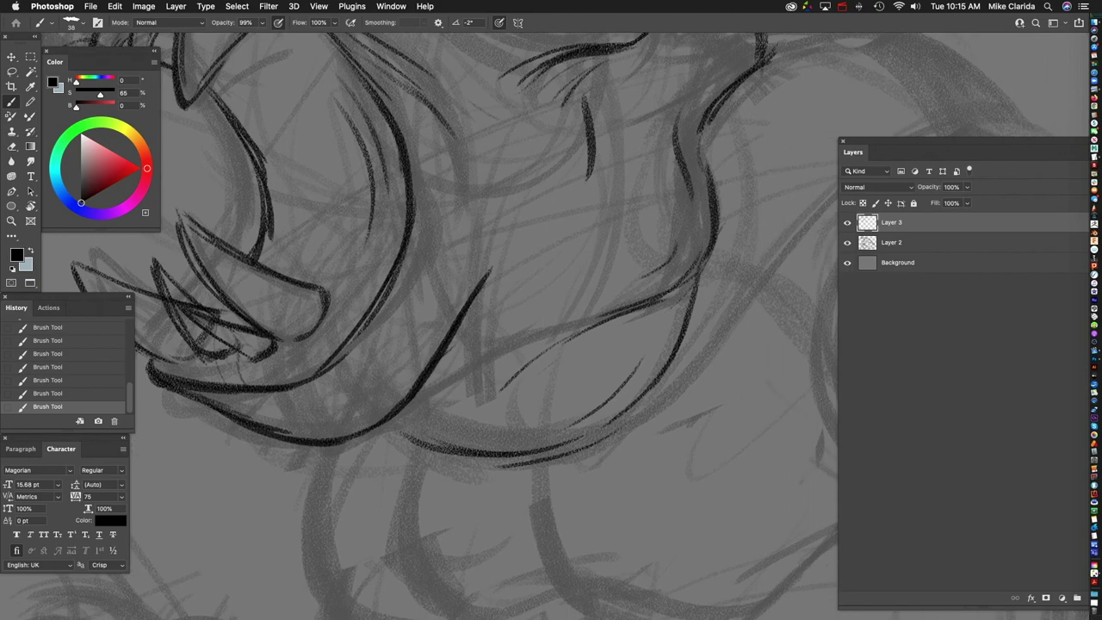
drag(451, 265, 417, 360)
drag(470, 197, 442, 268)
Step: Replace a long stroke near the mouth with a shorter one
scroll(431, 344, up, 4)
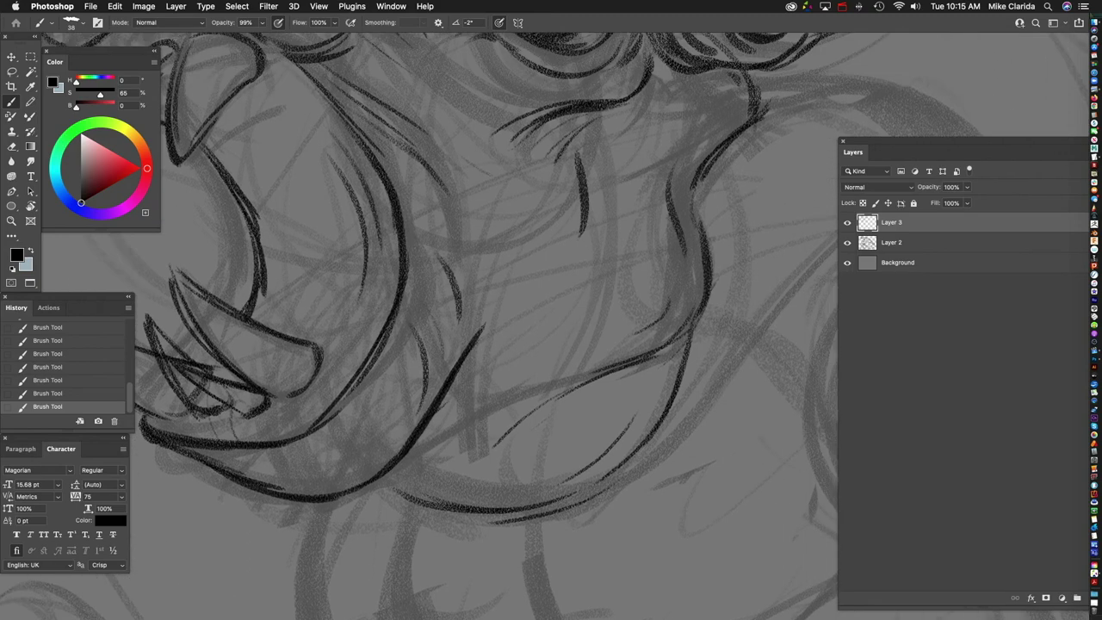
scroll(483, 327, down, 5)
scroll(482, 327, up, 5)
scroll(482, 327, down, 3)
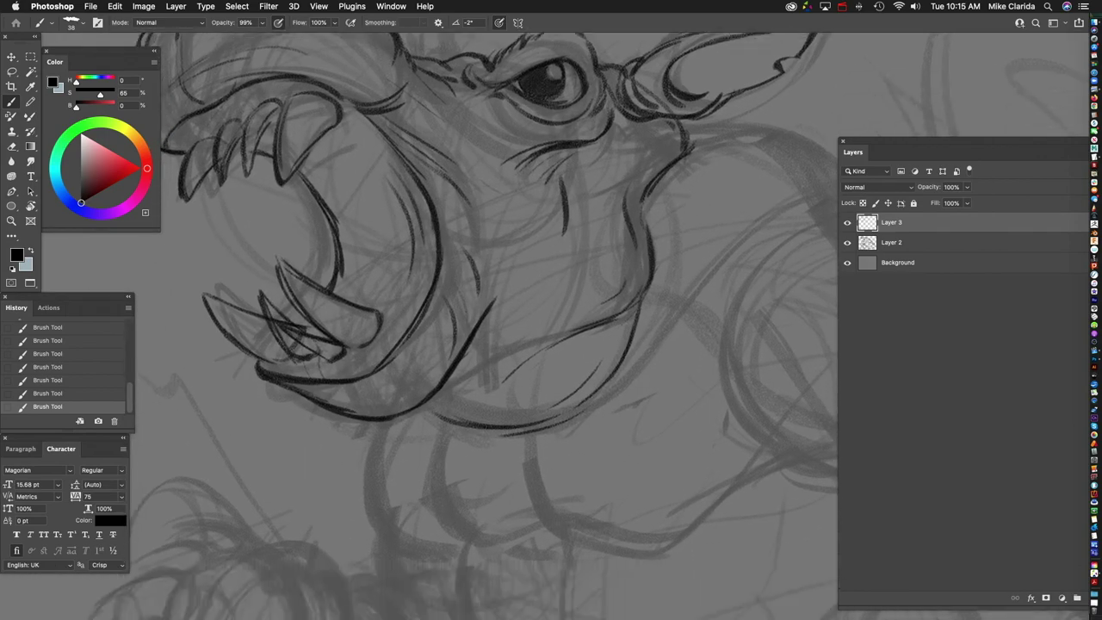
scroll(482, 327, up, 2)
scroll(482, 327, up, 4)
scroll(482, 327, right, 3)
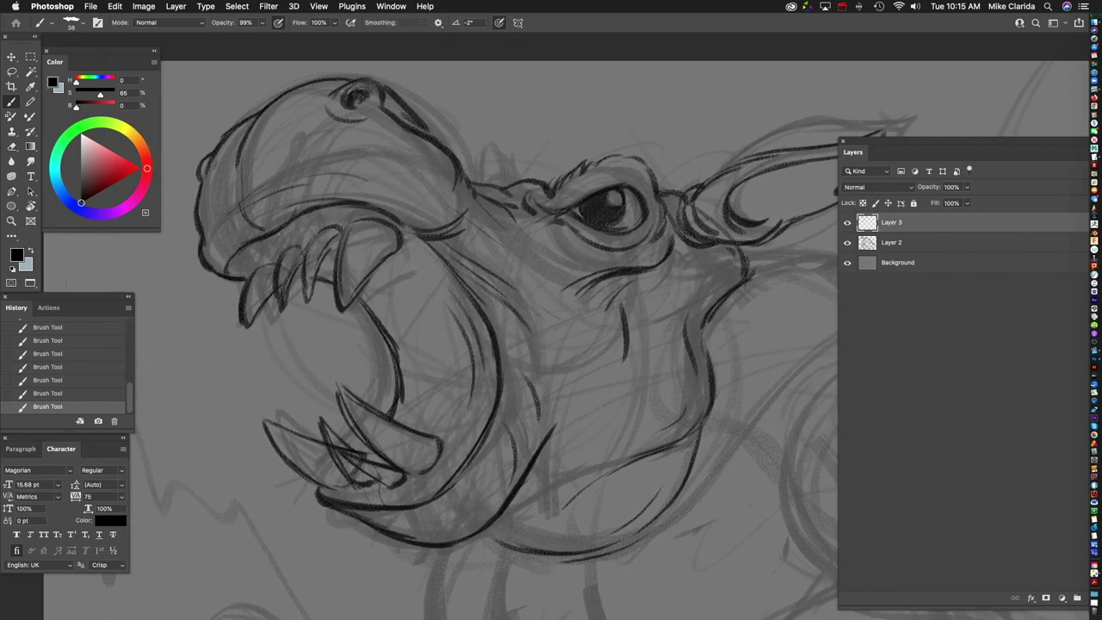
drag(394, 234, 527, 320)
key(ctrl+z)
drag(412, 251, 451, 283)
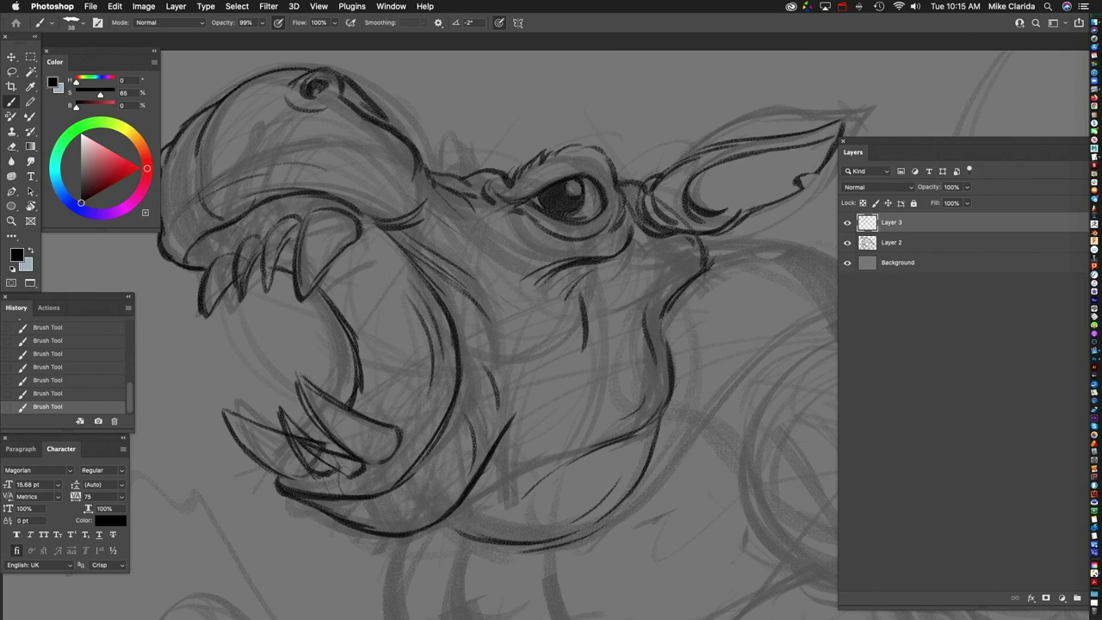
Step: Add a small tooth mark and a tick stroke inside the mouth, undoing then restoring them
scroll(482, 328, up, 2)
scroll(482, 327, left, 3)
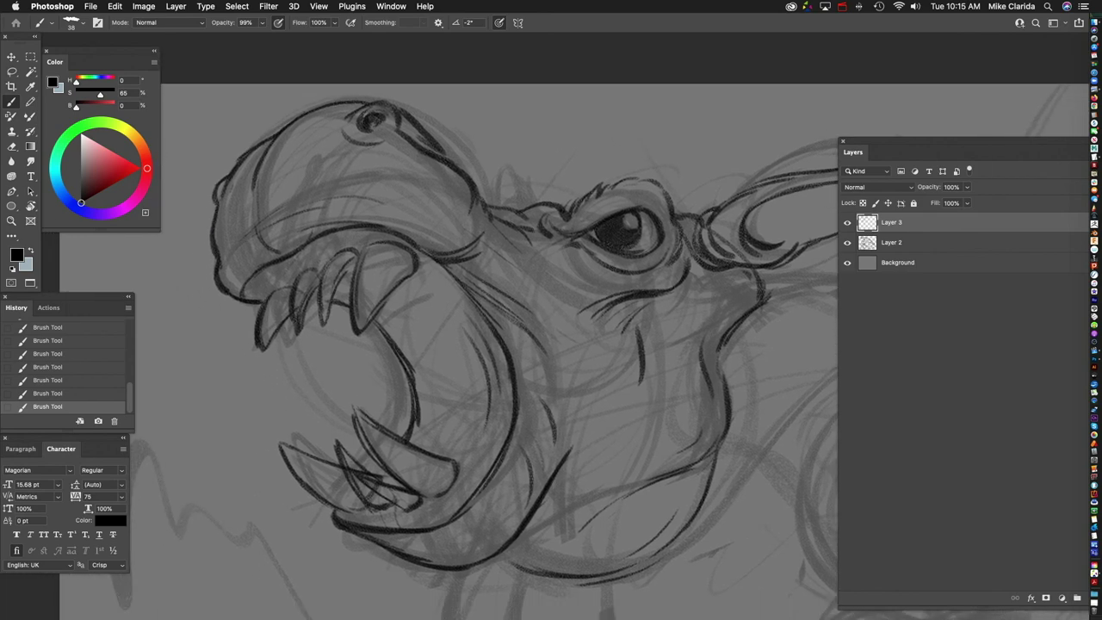
scroll(482, 327, right, 3)
scroll(482, 327, down, 3)
scroll(482, 327, up, 2)
scroll(482, 327, right, 1)
scroll(482, 327, down, 4)
scroll(482, 327, left, 2)
mouse_move(307, 205)
mouse_down()
mouse_move(318, 243)
mouse_move(326, 226)
mouse_up()
drag(322, 293, 331, 322)
key(super+z)
key(super+z)
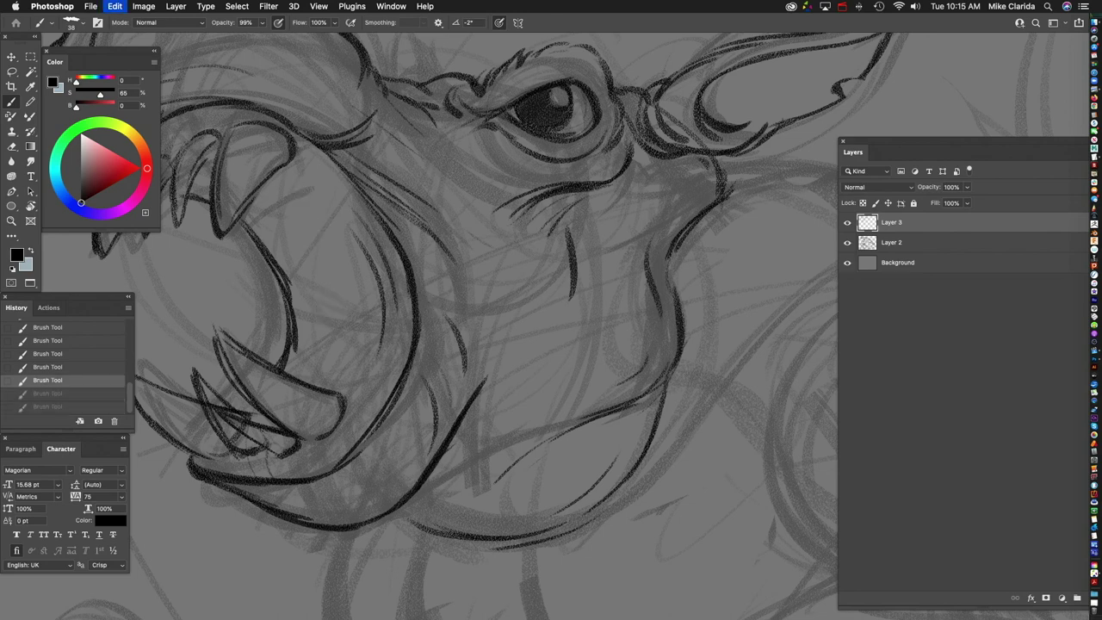
key(super+shift+z)
key(super+shift+z)
scroll(482, 327, down, 2)
scroll(482, 327, right, 1)
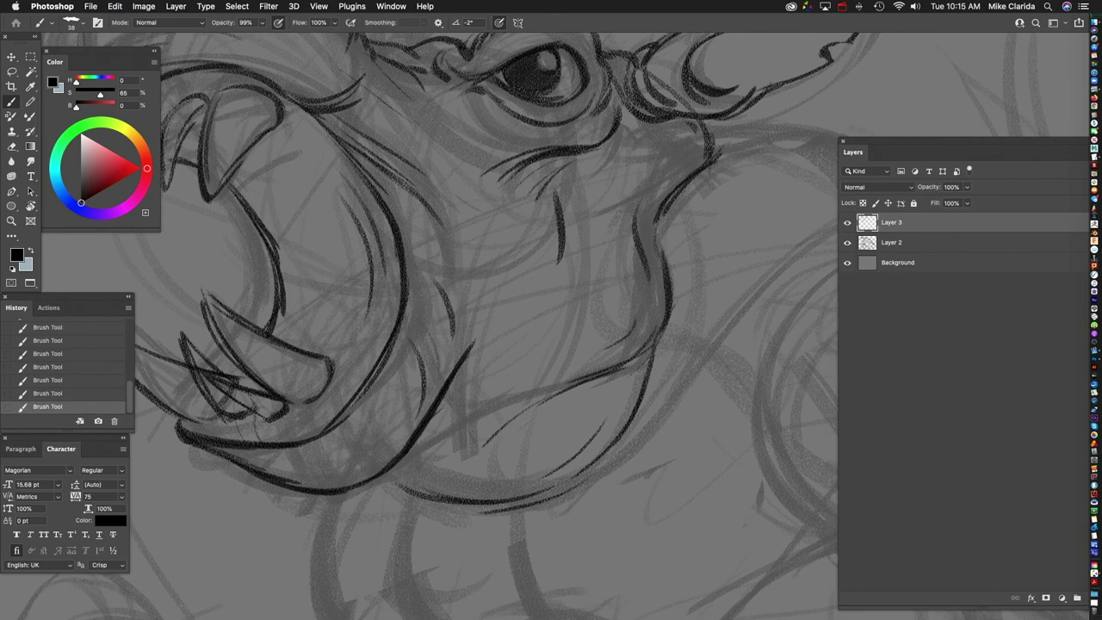
scroll(482, 327, up, 2)
scroll(482, 328, right, 4)
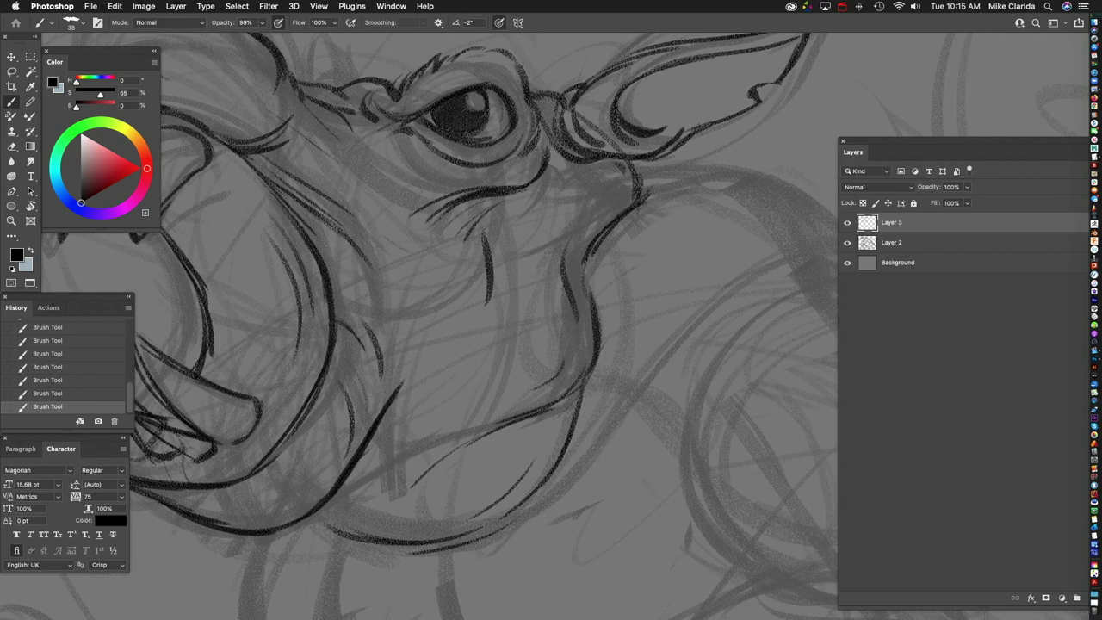
scroll(482, 327, right, 5)
scroll(482, 327, up, 2)
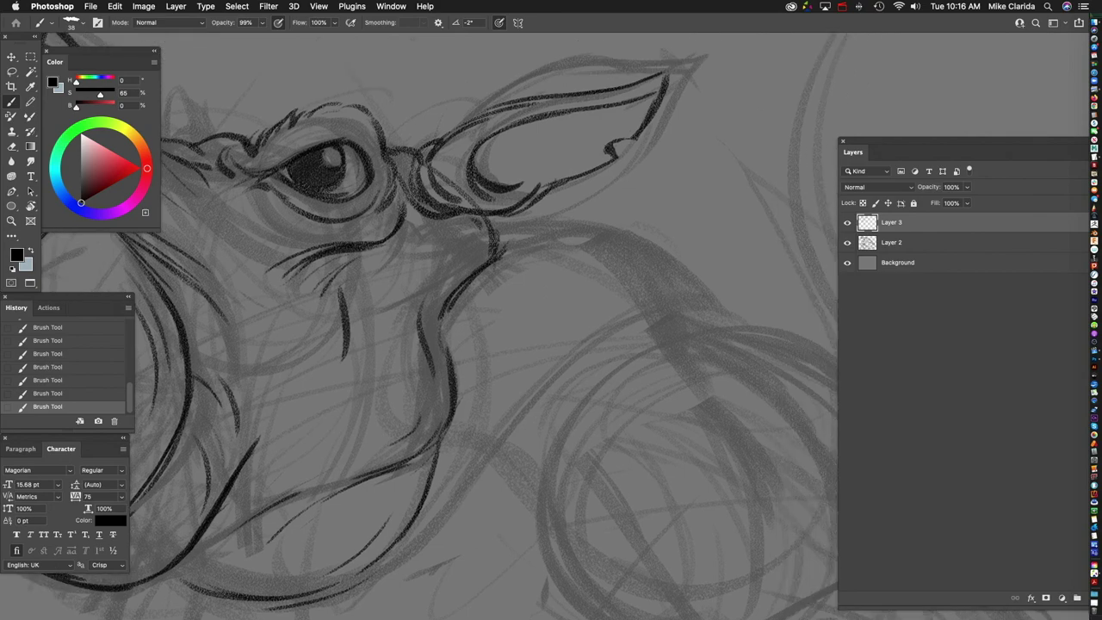
scroll(482, 328, right, 3)
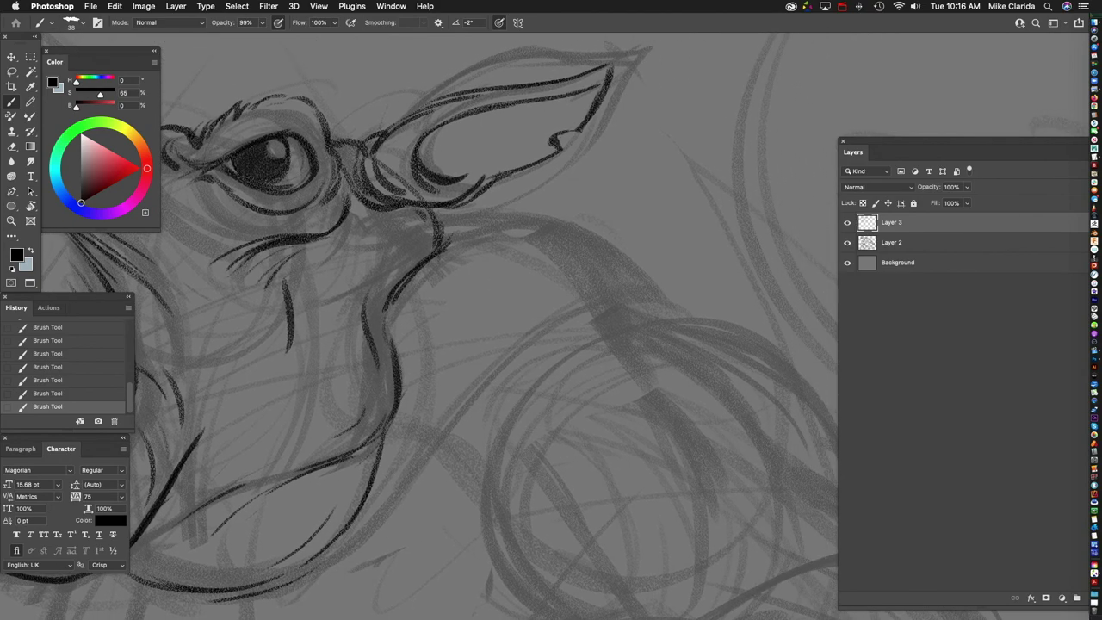
Step: Ink a clean dark line along the hippo's neck
drag(695, 319, 440, 206)
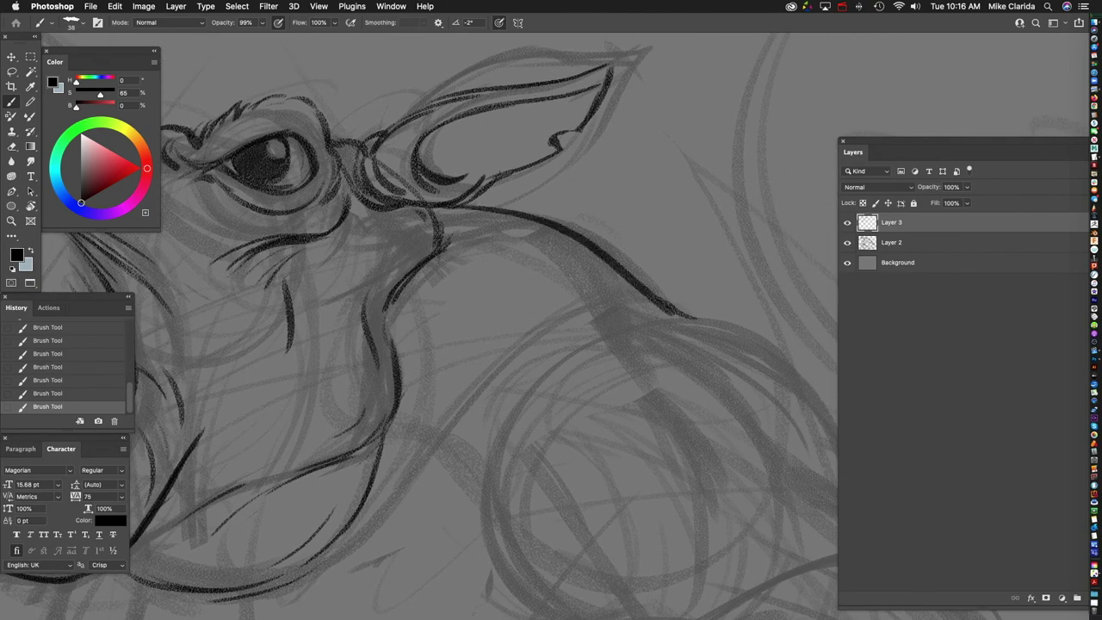
scroll(482, 328, down, 5)
scroll(448, 258, up, 5)
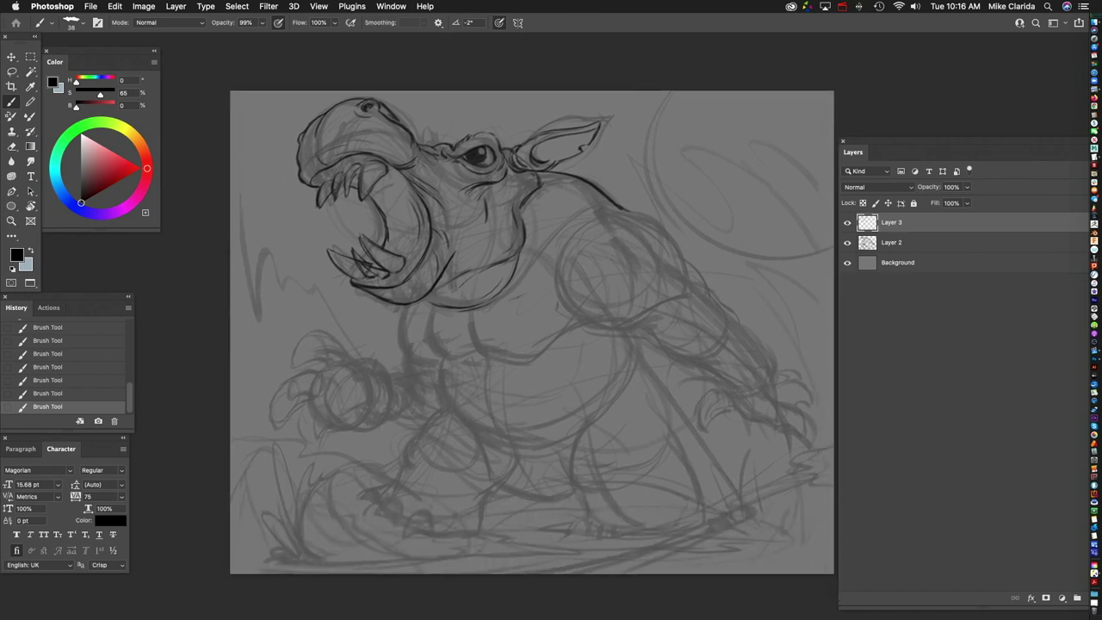
scroll(482, 327, up, 6)
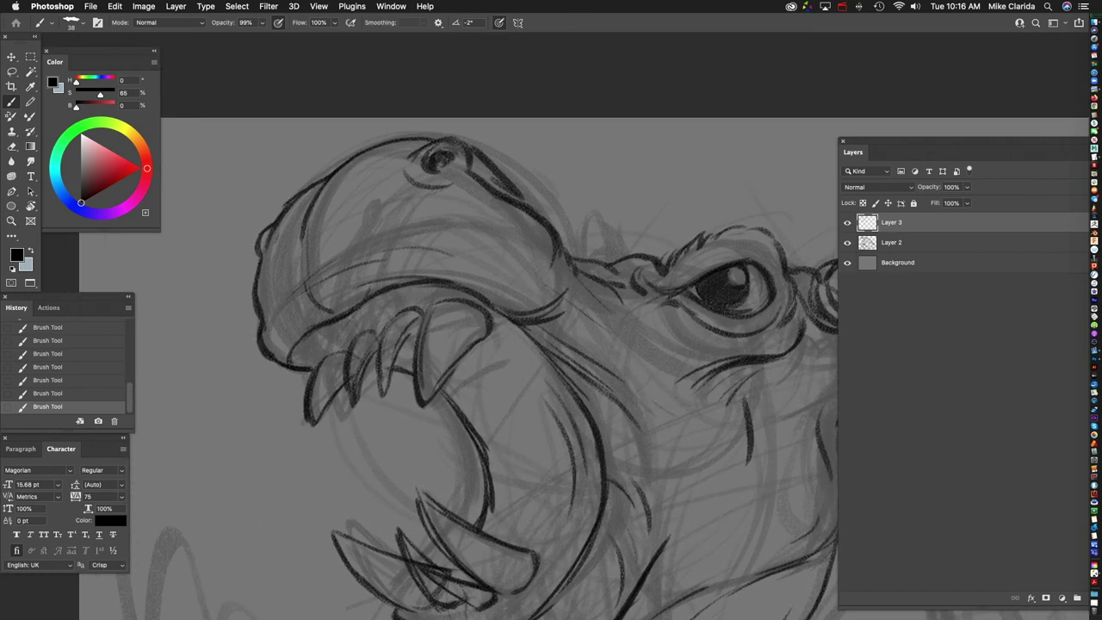
scroll(482, 328, down, 5)
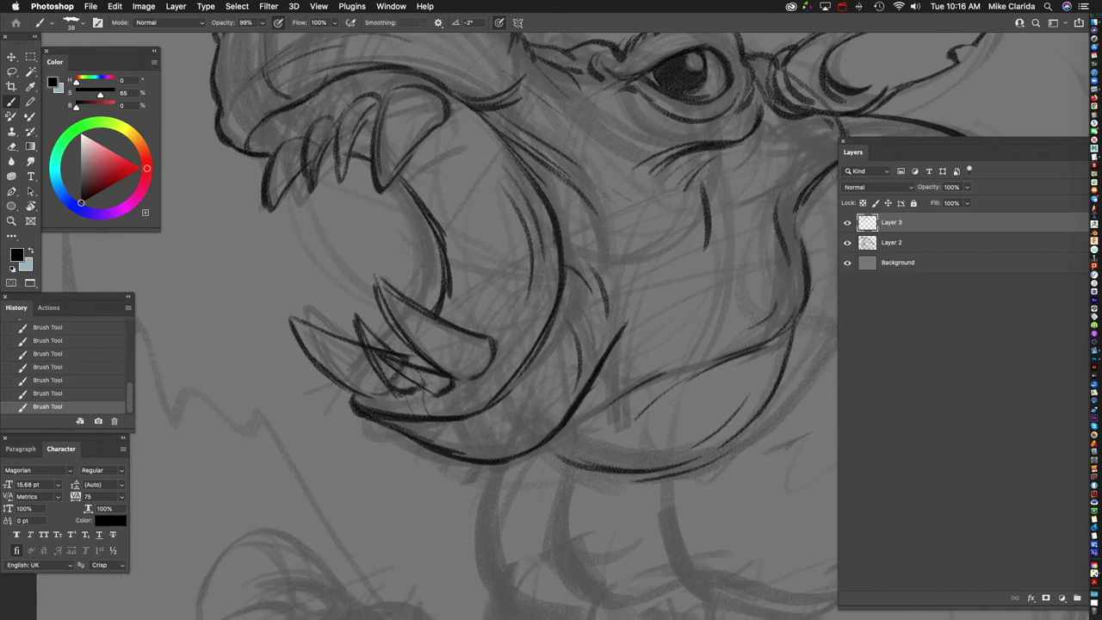
scroll(482, 327, up, 3)
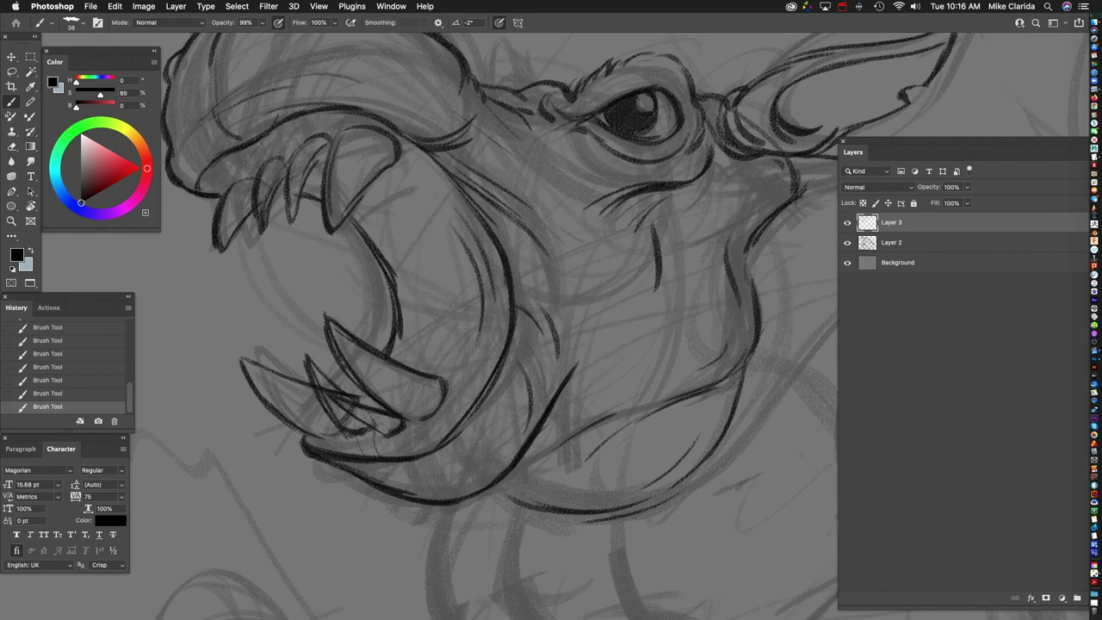
scroll(482, 328, down, 2)
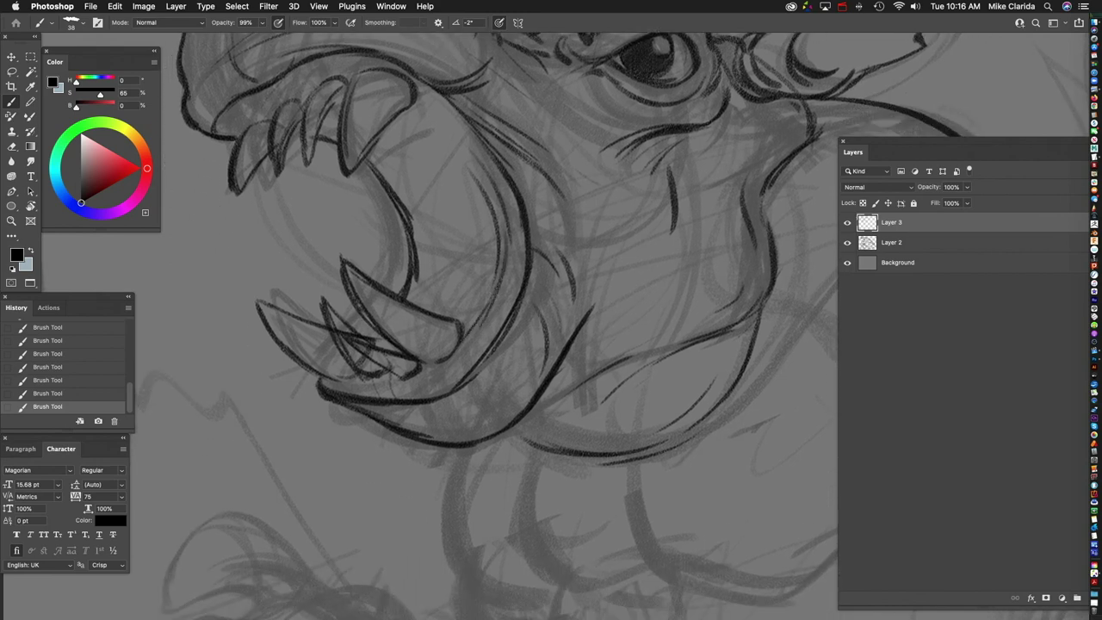
Step: Strengthen the lower jaw with a line and short hatch strokes, then start the inner mouth edge
mouse_move(383, 343)
mouse_down()
mouse_move(476, 322)
mouse_move(425, 370)
mouse_up()
mouse_move(469, 336)
mouse_down()
mouse_move(443, 367)
mouse_move(461, 350)
mouse_up()
scroll(482, 327, up, 3)
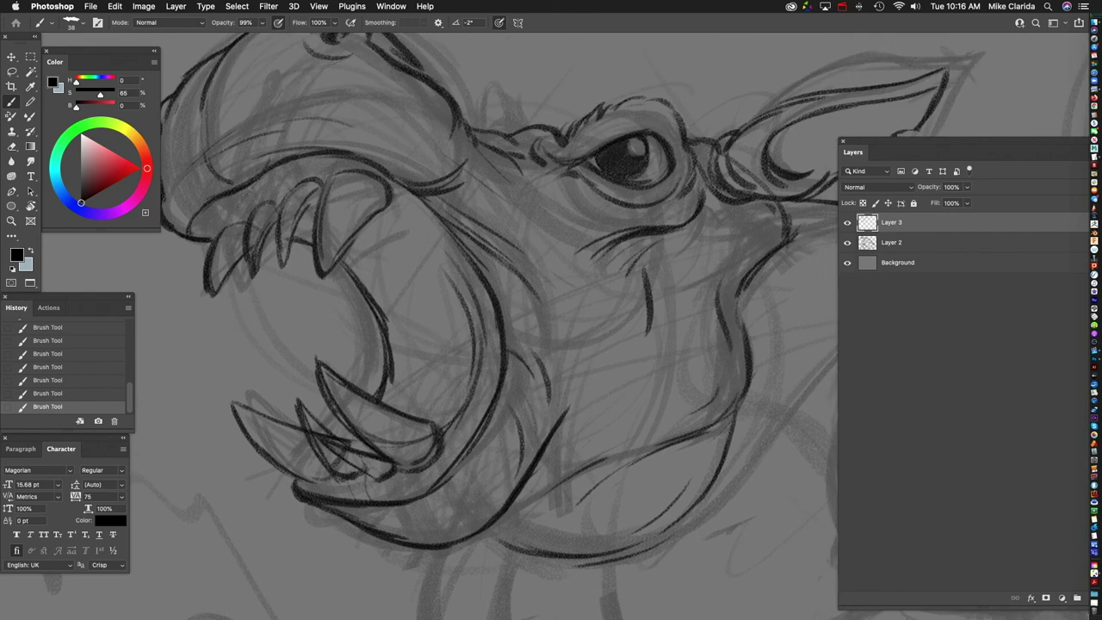
mouse_move(388, 180)
mouse_down()
mouse_move(449, 246)
mouse_move(482, 353)
mouse_up()
Step: Continue the inner mouth edge with more strokes, plus a short stroke below the jaw
drag(449, 245, 487, 395)
scroll(482, 327, right, 5)
mouse_move(323, 183)
mouse_down()
mouse_move(409, 305)
mouse_move(413, 373)
mouse_up()
scroll(482, 328, down, 5)
mouse_move(422, 181)
mouse_down()
mouse_move(470, 253)
mouse_move(459, 281)
mouse_up()
scroll(482, 328, down, 3)
Step: Draw the curved throat line under the jaw
drag(521, 246, 465, 286)
scroll(482, 327, down, 6)
scroll(482, 327, down, 5)
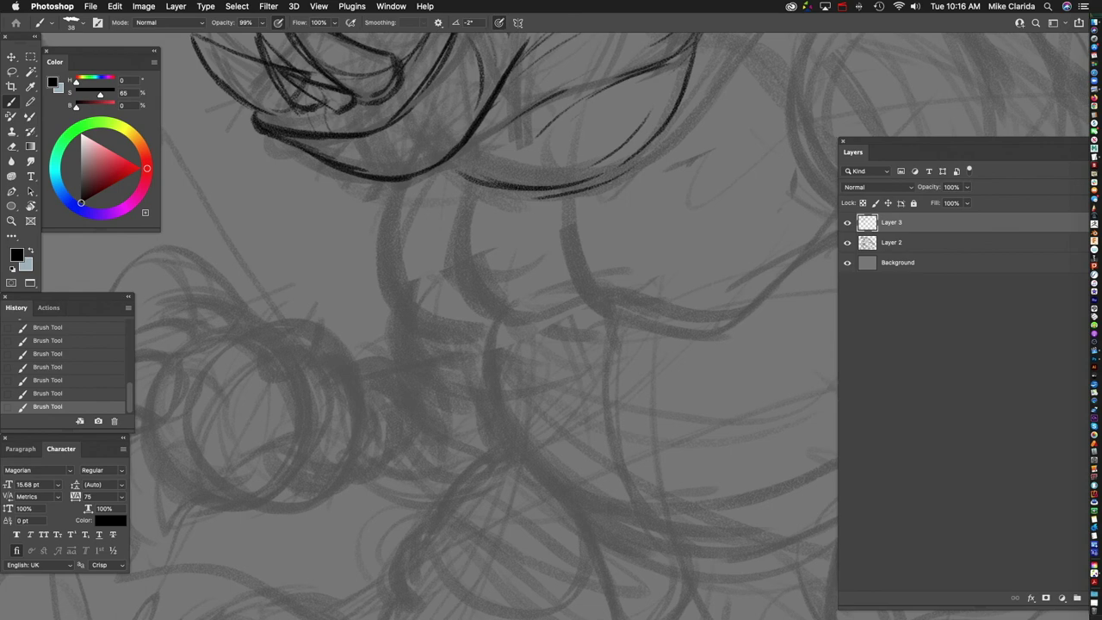
scroll(482, 327, right, 4)
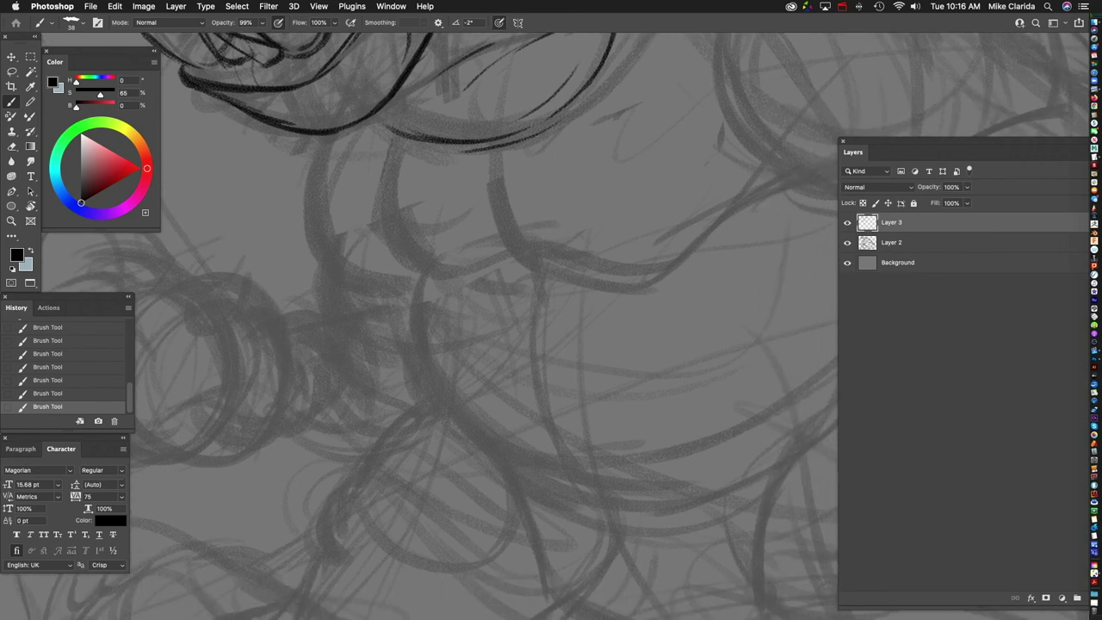
drag(382, 158, 369, 255)
mouse_move(372, 208)
mouse_down()
mouse_move(389, 268)
mouse_move(413, 282)
mouse_up()
drag(378, 245, 439, 289)
scroll(506, 269, down, 10)
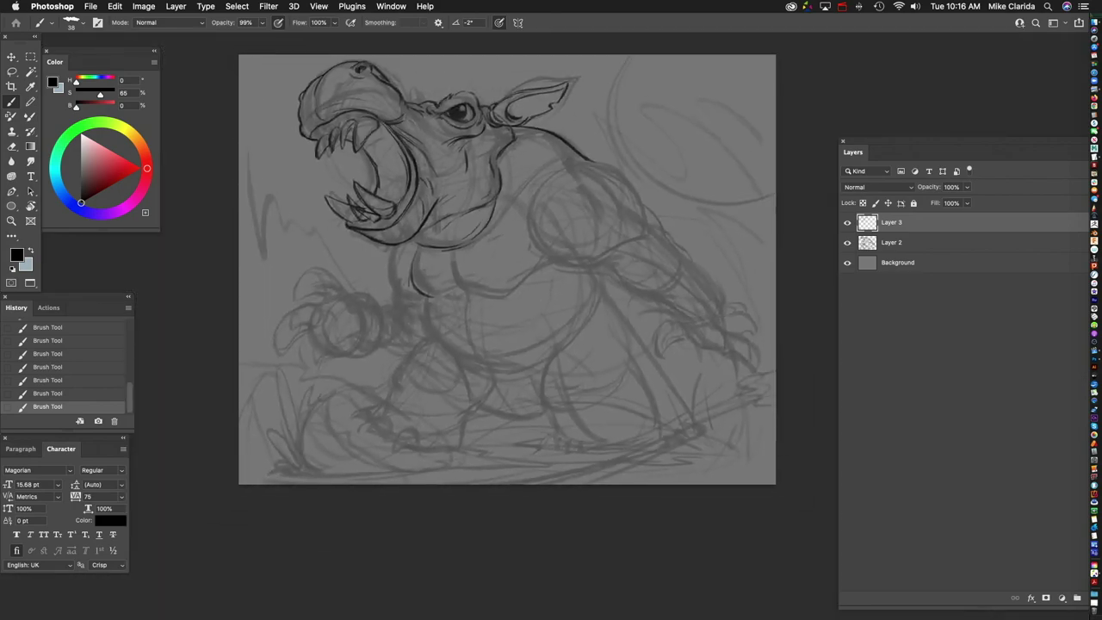
Step: Undo a stray circle around the chest and add a short chest stroke instead
mouse_move(379, 250)
mouse_down()
mouse_move(479, 248)
mouse_move(402, 226)
mouse_up()
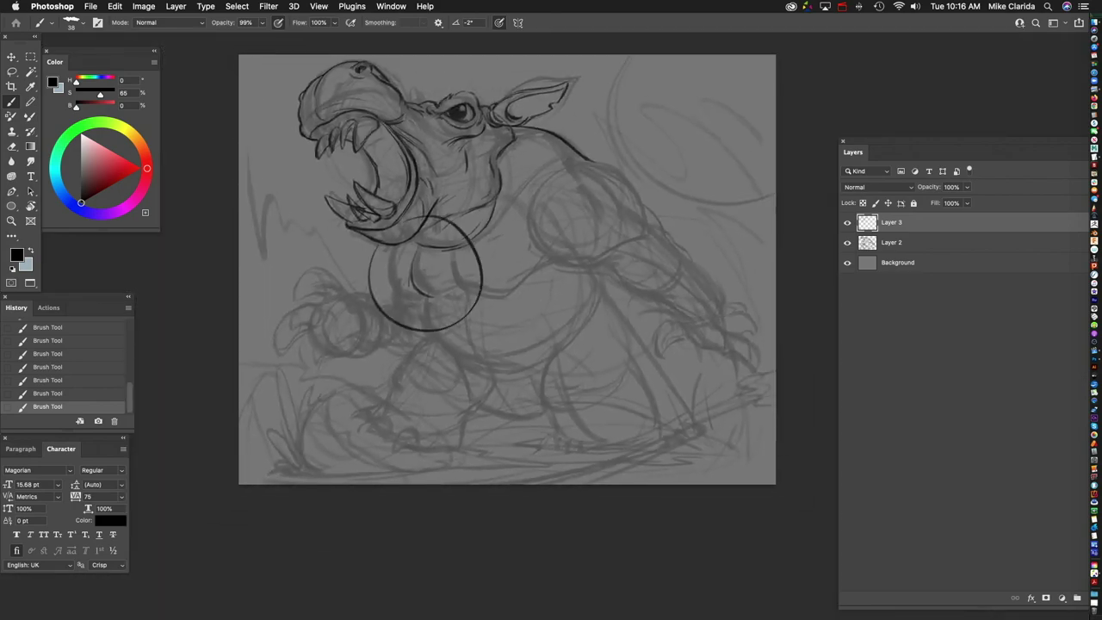
key(ctrl+z)
scroll(422, 275, up, 10)
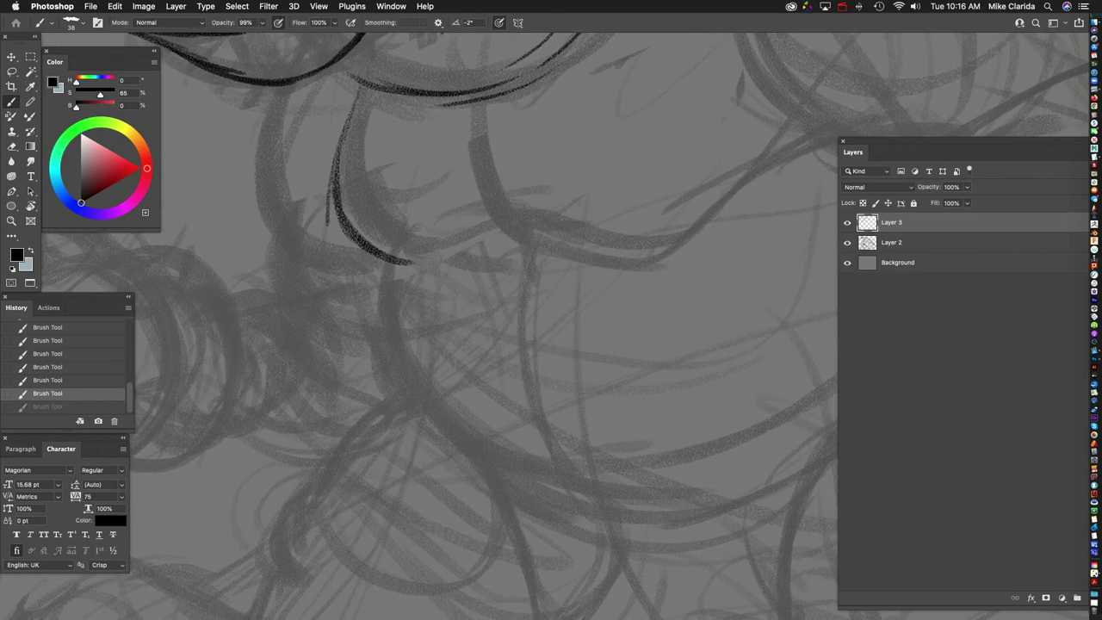
mouse_move(388, 266)
mouse_down()
mouse_move(385, 372)
mouse_move(417, 413)
mouse_up()
Step: Draw a line across the chest and add strokes along the side of the chest
scroll(421, 327, up, 3)
scroll(422, 327, right, 3)
drag(309, 338, 475, 326)
scroll(422, 327, right, 5)
scroll(422, 327, up, 1)
drag(312, 259, 324, 301)
drag(309, 221, 336, 324)
scroll(422, 327, down, 1)
mouse_move(308, 257)
mouse_down()
mouse_move(337, 325)
mouse_move(484, 348)
mouse_move(594, 250)
mouse_move(653, 220)
mouse_up()
scroll(482, 327, right, 2)
scroll(482, 328, right, 2)
scroll(482, 328, down, 5)
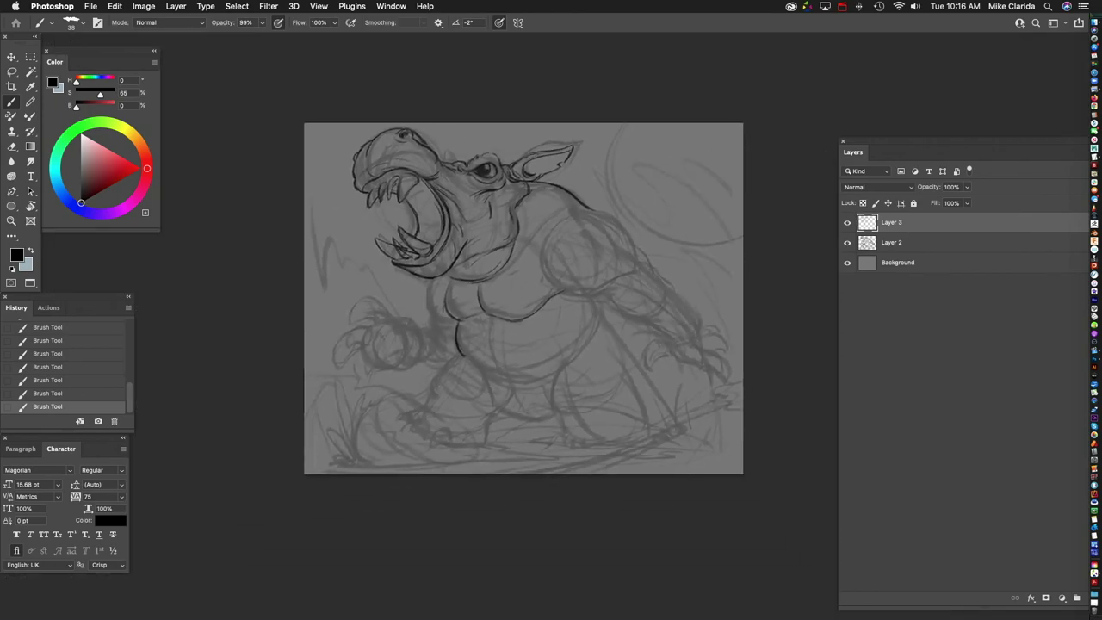
scroll(482, 327, up, 5)
scroll(482, 327, up, 1)
Step: Ink a diagonal line down the shoulder and extend it upward
scroll(490, 86, up, 2)
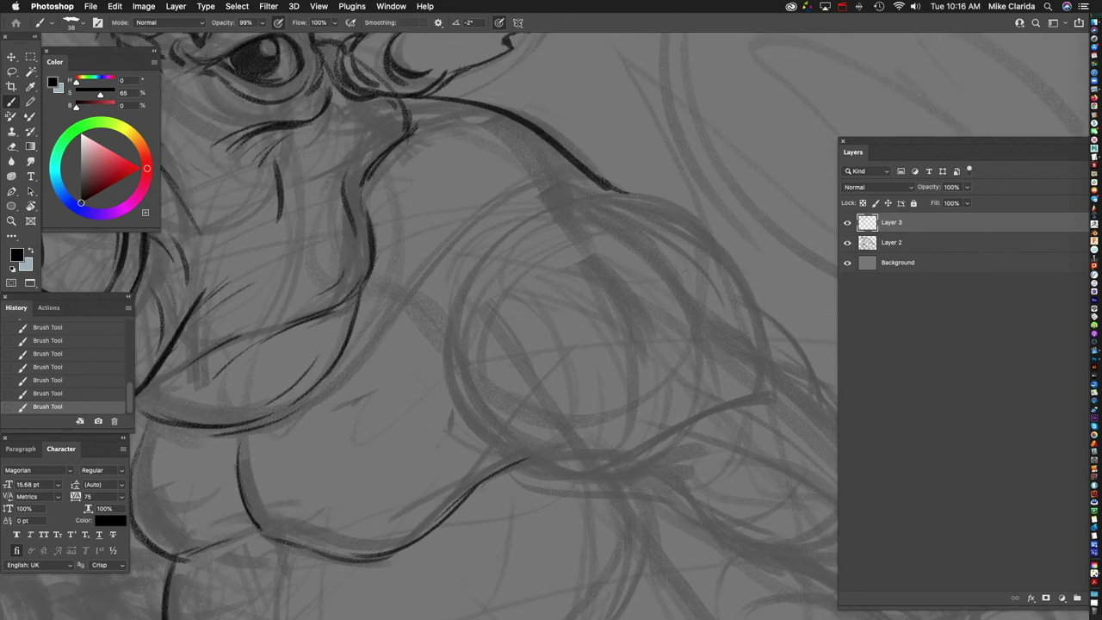
scroll(482, 327, up, 1)
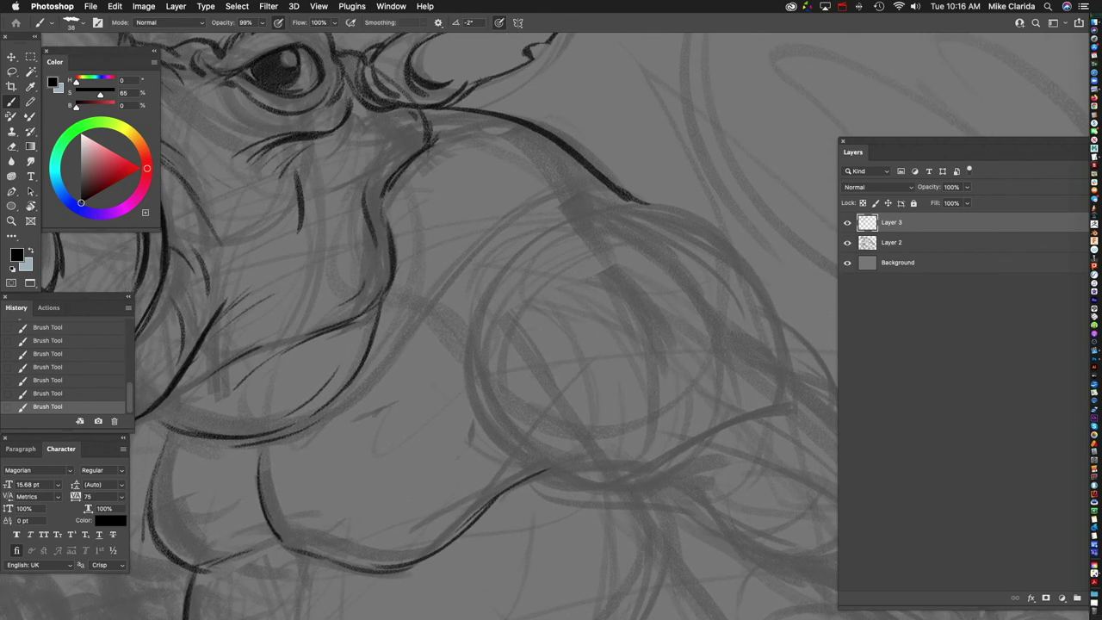
drag(332, 409, 458, 255)
drag(415, 329, 535, 203)
scroll(482, 327, up, 1)
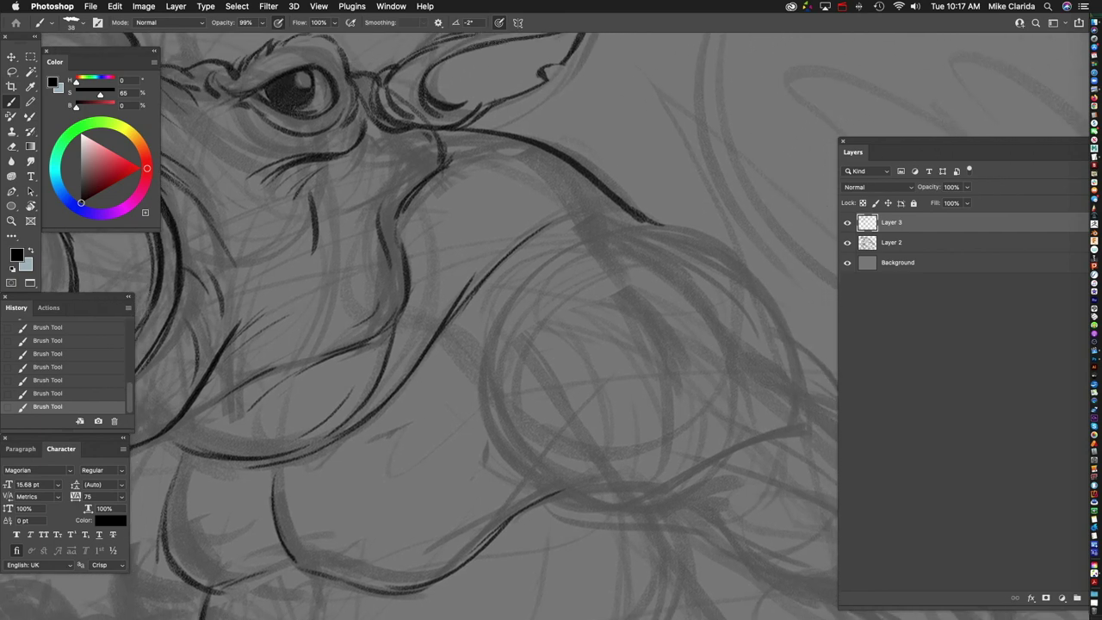
scroll(482, 327, right, 1)
scroll(482, 327, down, 1)
Step: Add short strokes on the back of the neck and the shoulder
mouse_move(608, 198)
mouse_down()
mouse_move(551, 209)
mouse_move(529, 232)
mouse_up()
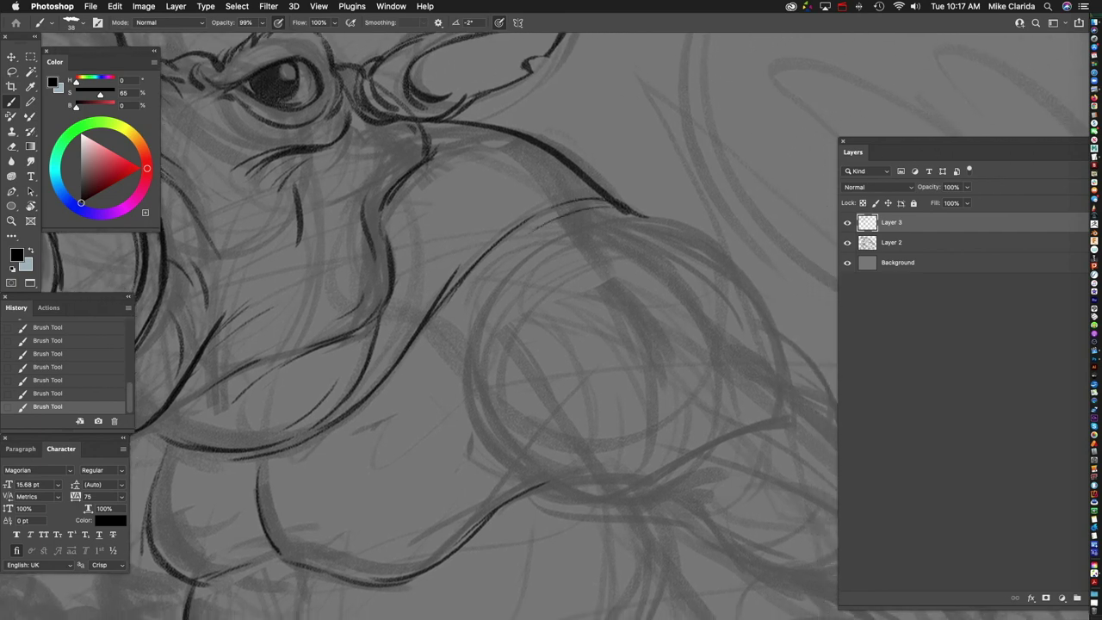
scroll(482, 327, down, 2)
scroll(482, 327, up, 2)
drag(268, 252, 322, 244)
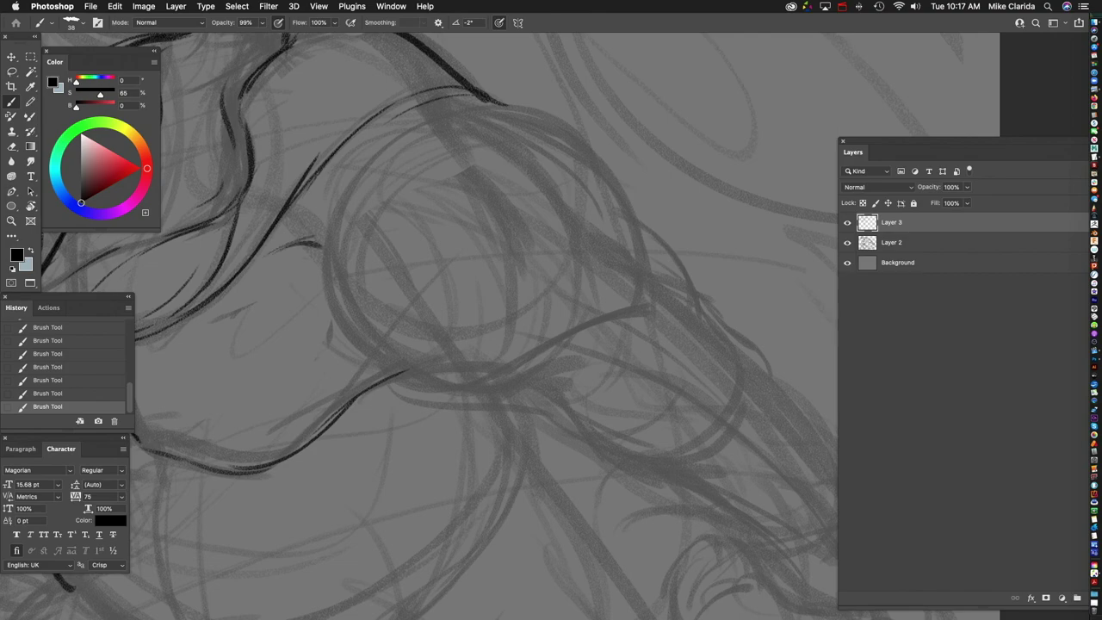
key(super+minus)
key(super+minus)
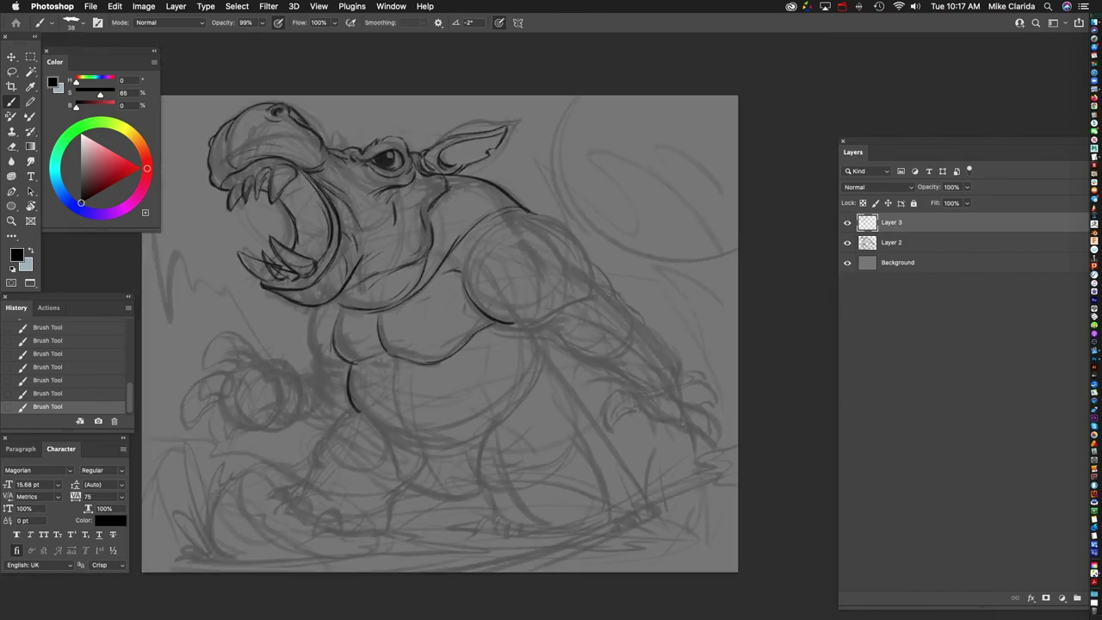
key(super+plus)
key(super+plus)
key(super+plus)
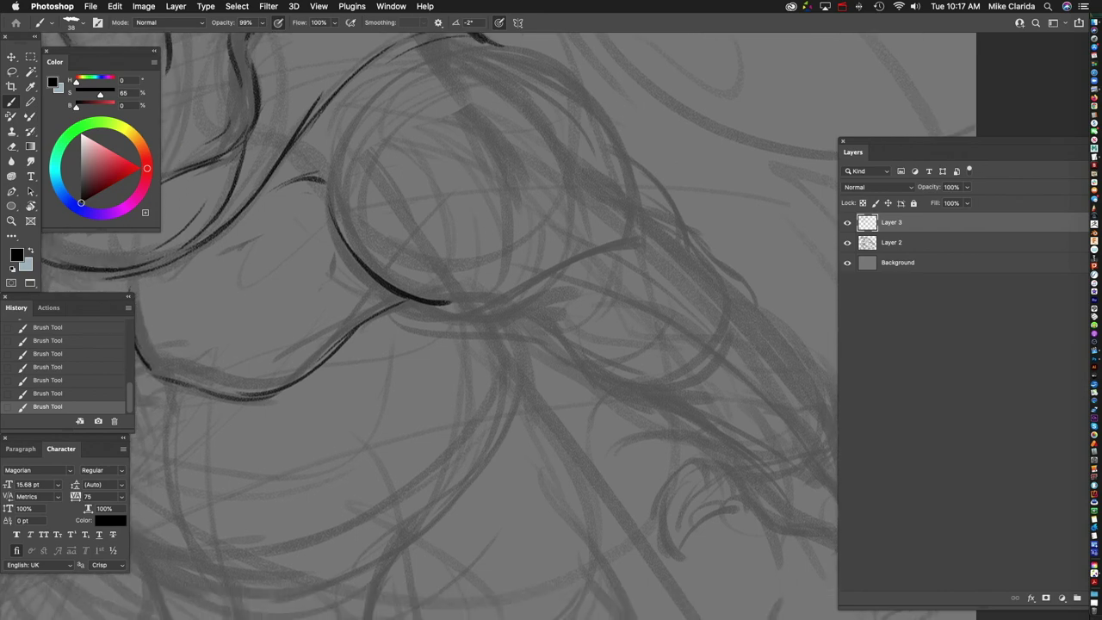
Step: Extend the dark line across the upper arm
drag(402, 298, 515, 310)
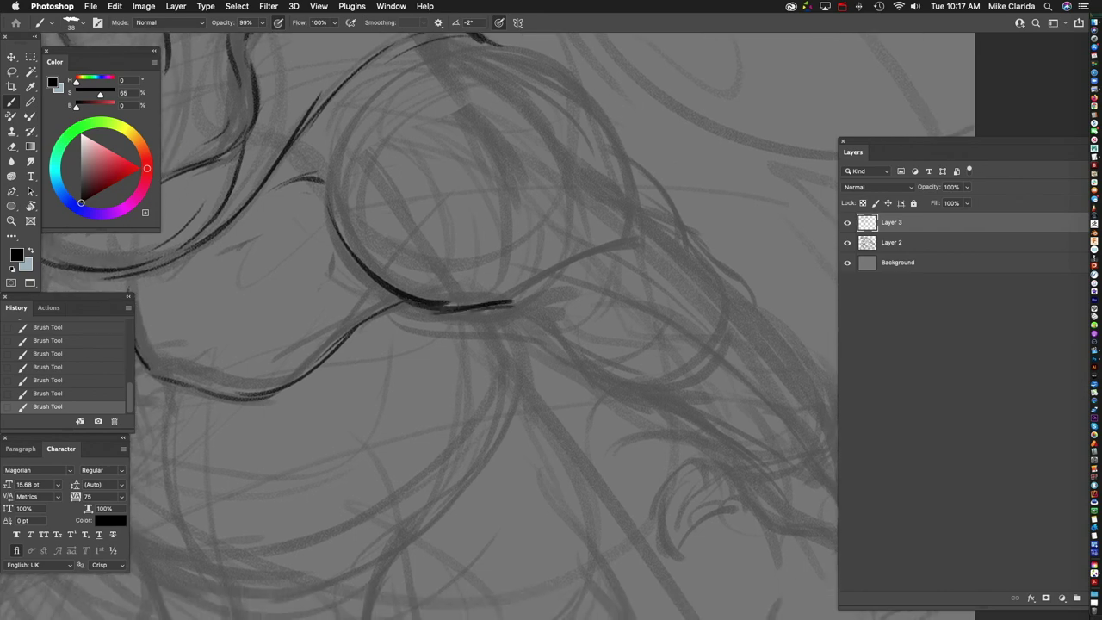
scroll(447, 310, down, 3)
scroll(448, 310, right, 3)
scroll(440, 328, down, 1)
scroll(439, 327, left, 2)
Step: Ink the curved arm outline ending in a hook, and the shoulder muscle curve
drag(446, 188, 503, 174)
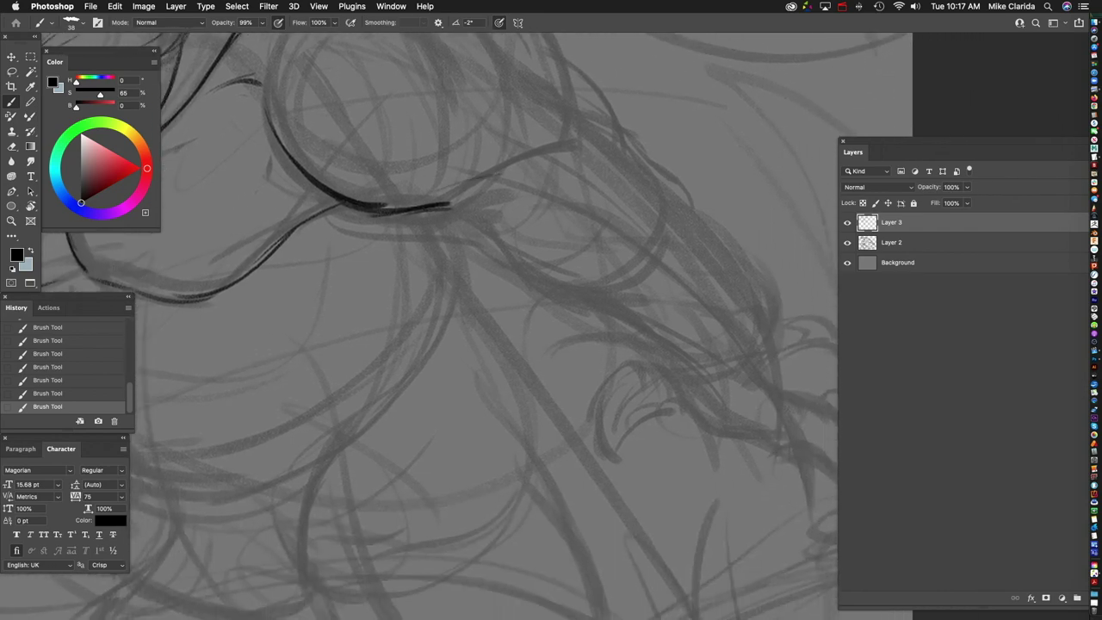
drag(448, 208, 534, 282)
mouse_move(455, 211)
mouse_down()
mouse_move(464, 228)
mouse_move(620, 298)
mouse_move(632, 272)
mouse_up()
drag(532, 153, 631, 211)
scroll(439, 328, up, 5)
scroll(439, 328, left, 1)
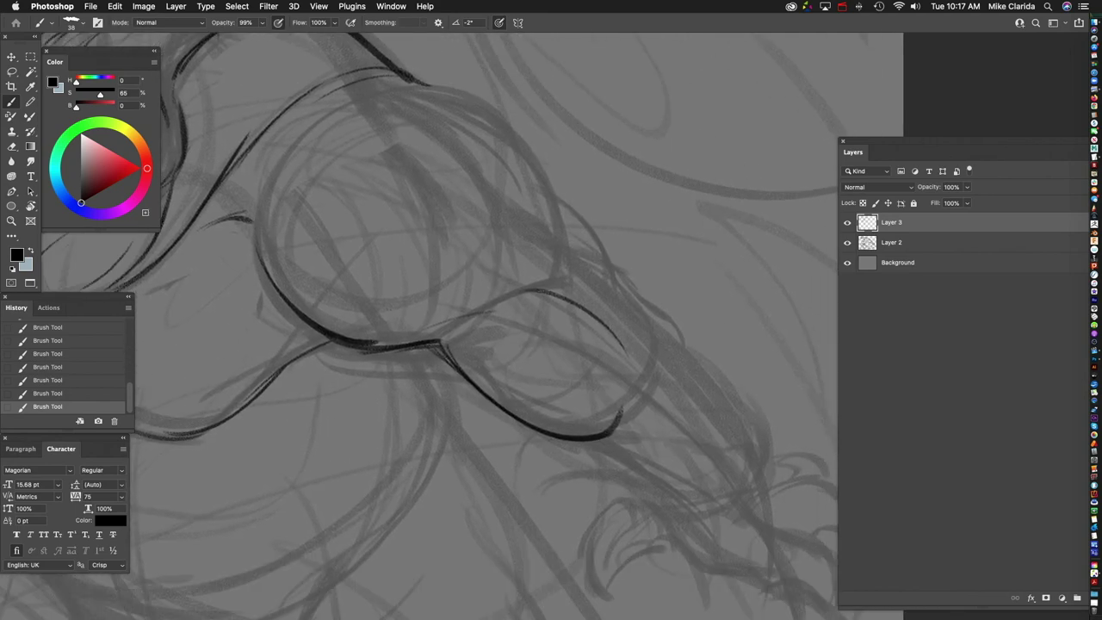
scroll(439, 327, up, 4)
scroll(439, 327, right, 4)
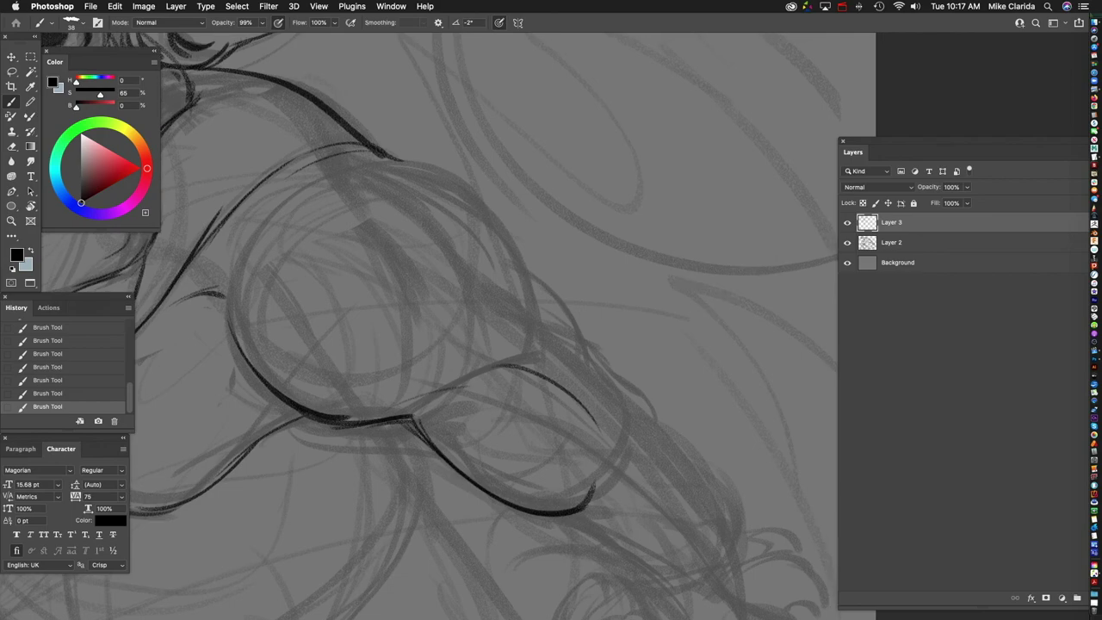
mouse_move(401, 157)
mouse_down()
mouse_move(462, 177)
mouse_move(525, 275)
mouse_move(540, 353)
mouse_up()
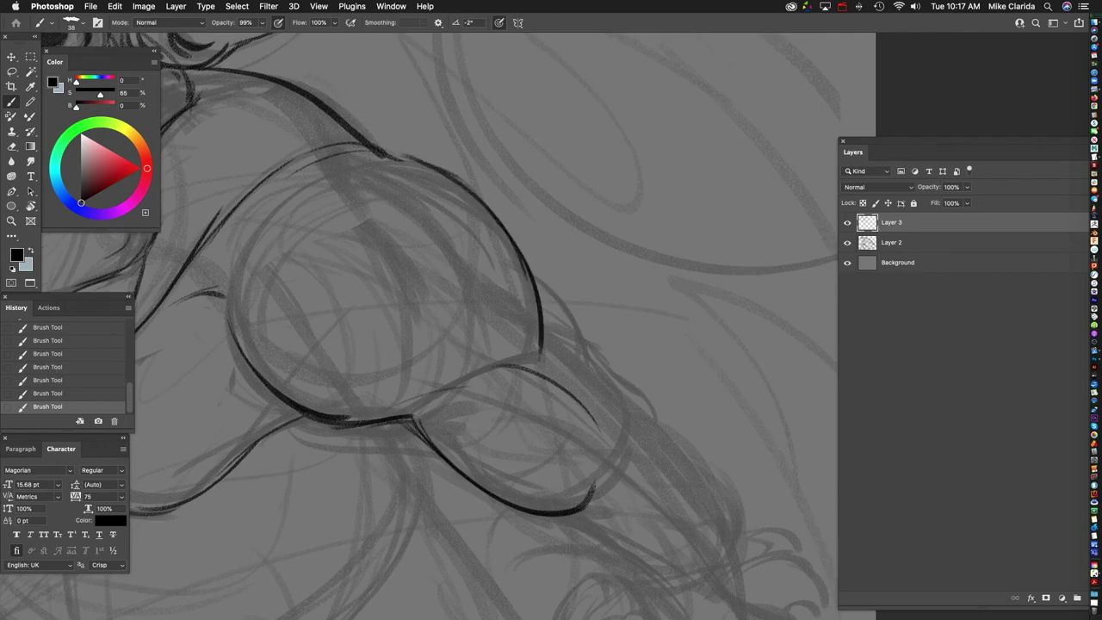
scroll(401, 344, down, 3)
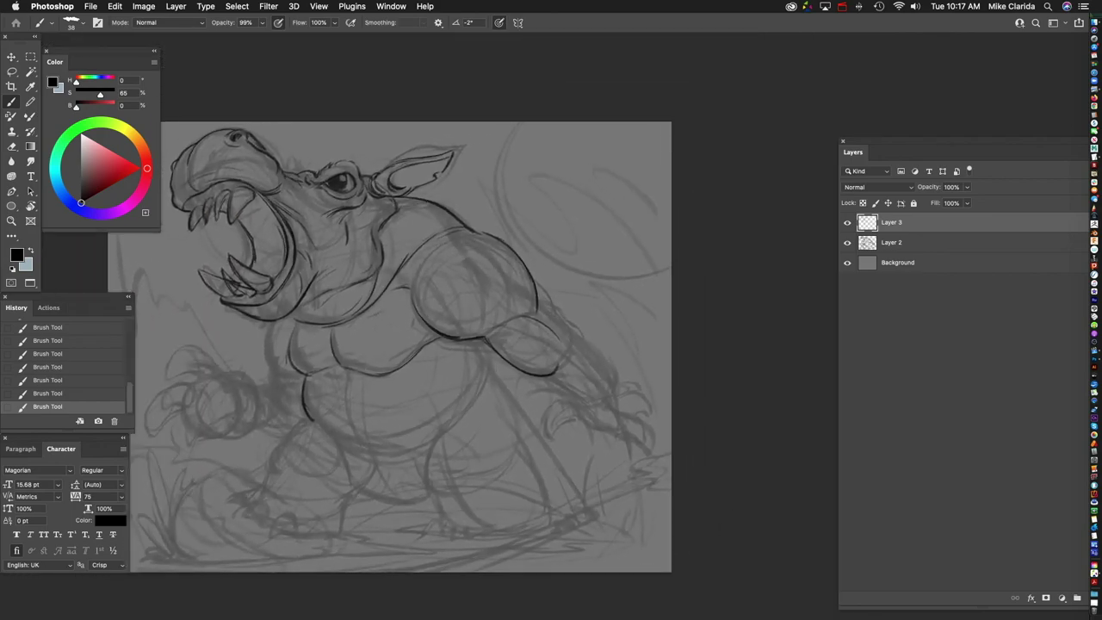
scroll(206, 396, up, 5)
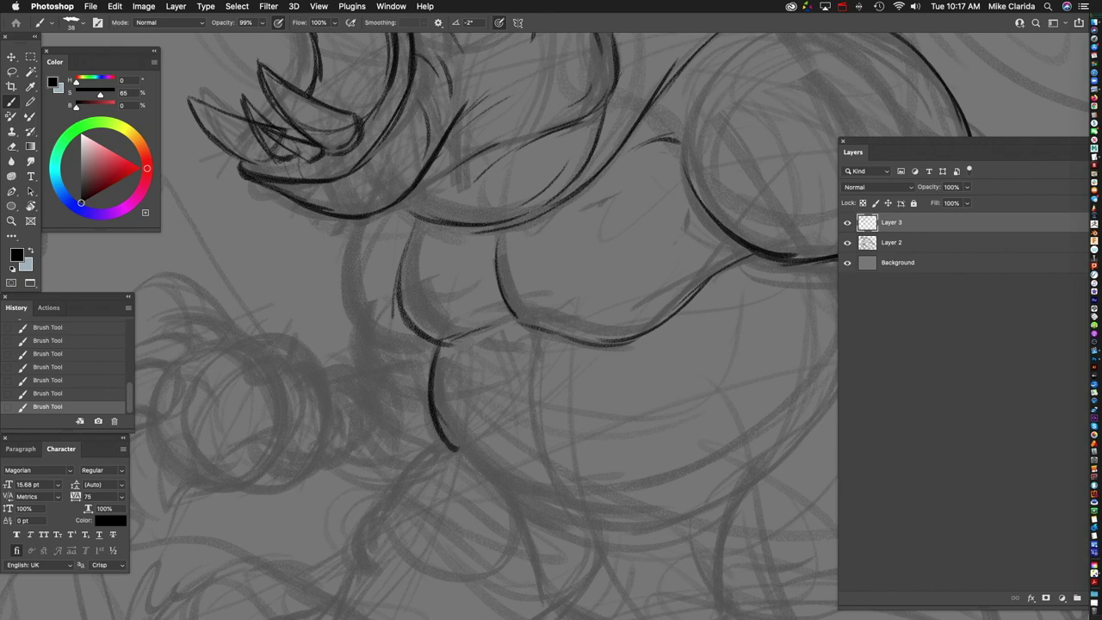
Step: Draw a curved chest line with a short tail and the first belly fold
drag(353, 219, 341, 337)
mouse_move(336, 263)
mouse_down()
mouse_move(343, 332)
mouse_move(437, 342)
mouse_up()
scroll(438, 343, up, 3)
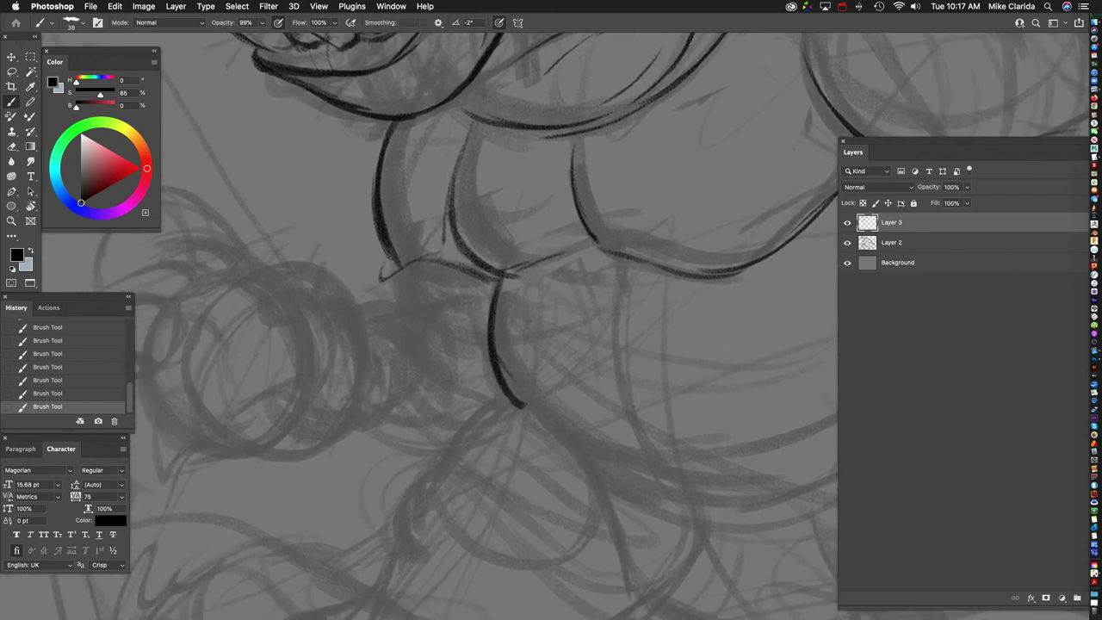
drag(415, 260, 382, 315)
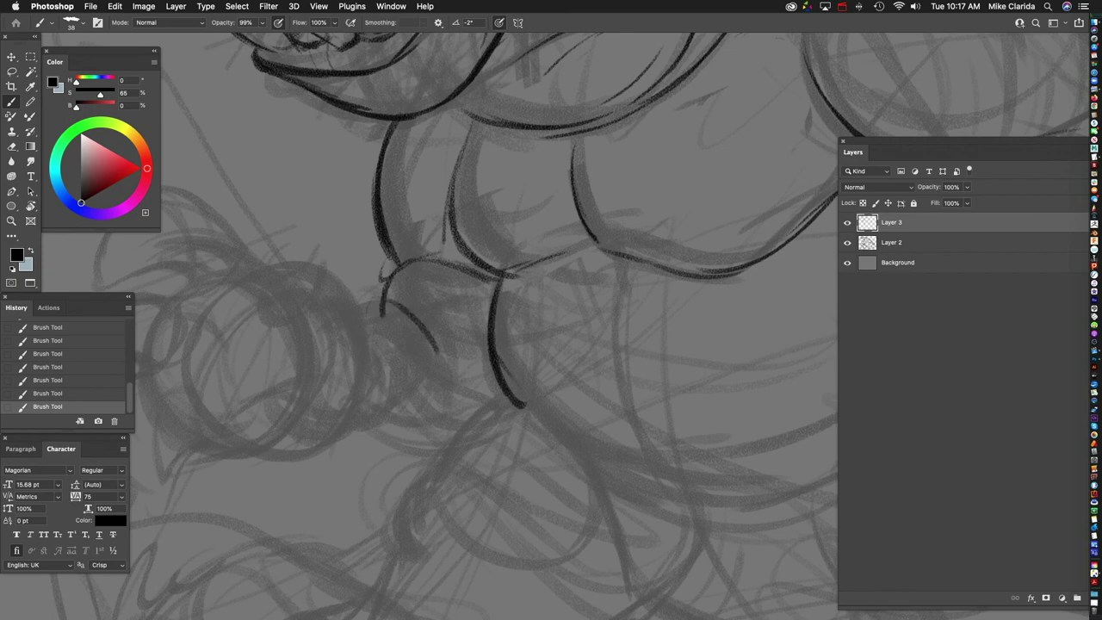
scroll(439, 327, down, 3)
scroll(439, 327, right, 1)
scroll(439, 327, right, 3)
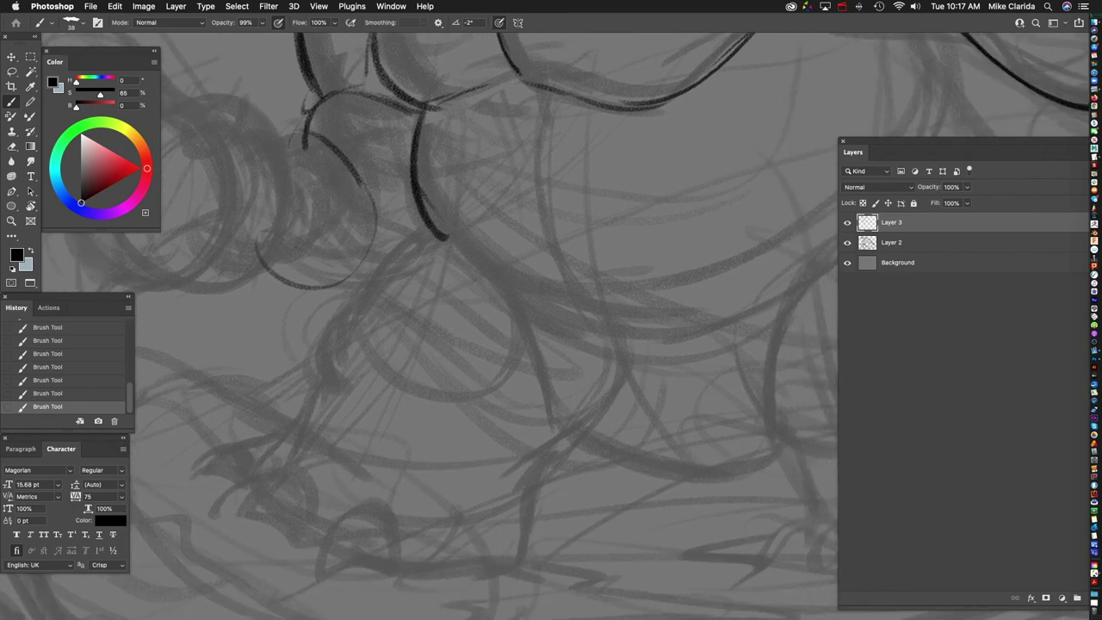
scroll(439, 327, up, 2)
scroll(439, 327, up, 1)
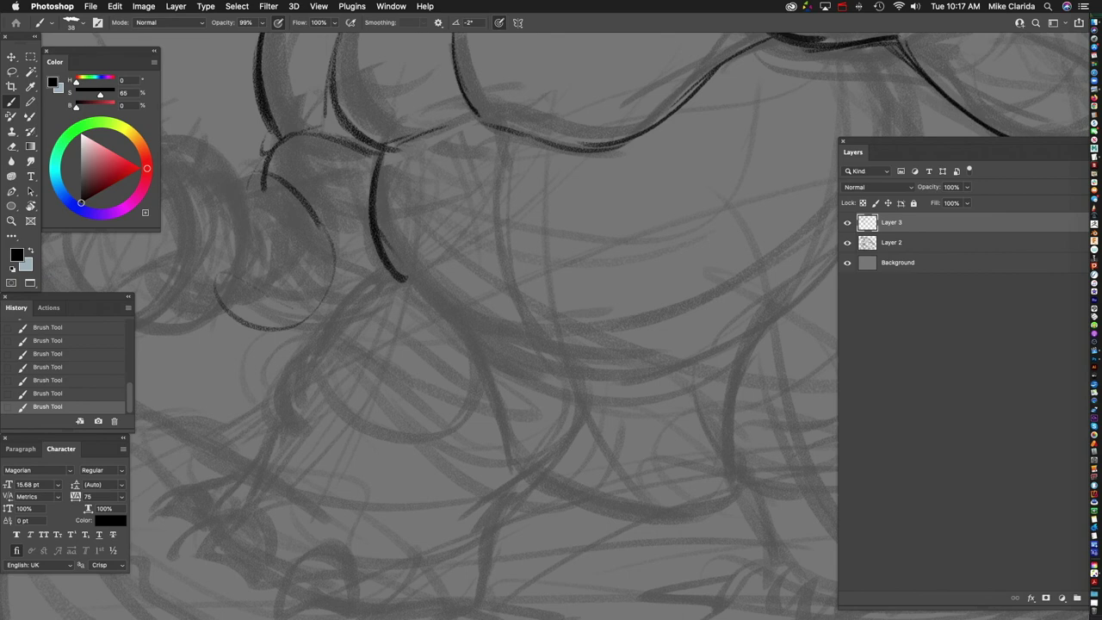
Step: Add another belly fold line, a curving lower-body fold and a thin curve beneath it
drag(383, 271, 308, 378)
scroll(344, 344, down, 2)
scroll(344, 345, left, 3)
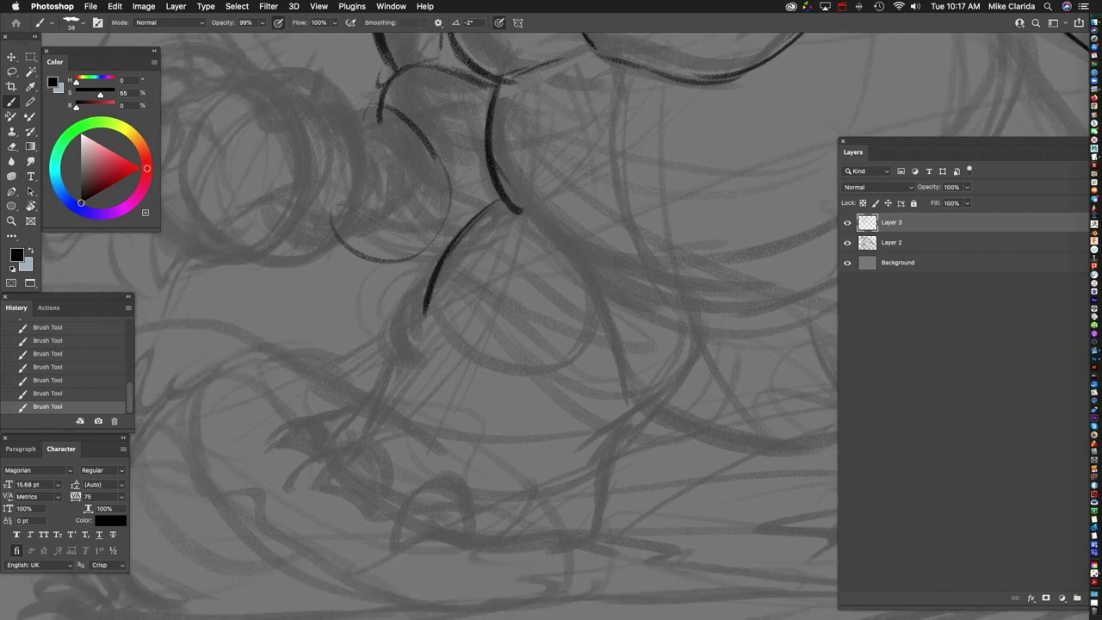
mouse_move(427, 283)
mouse_down()
mouse_move(387, 336)
mouse_move(409, 365)
mouse_up()
drag(462, 340, 423, 378)
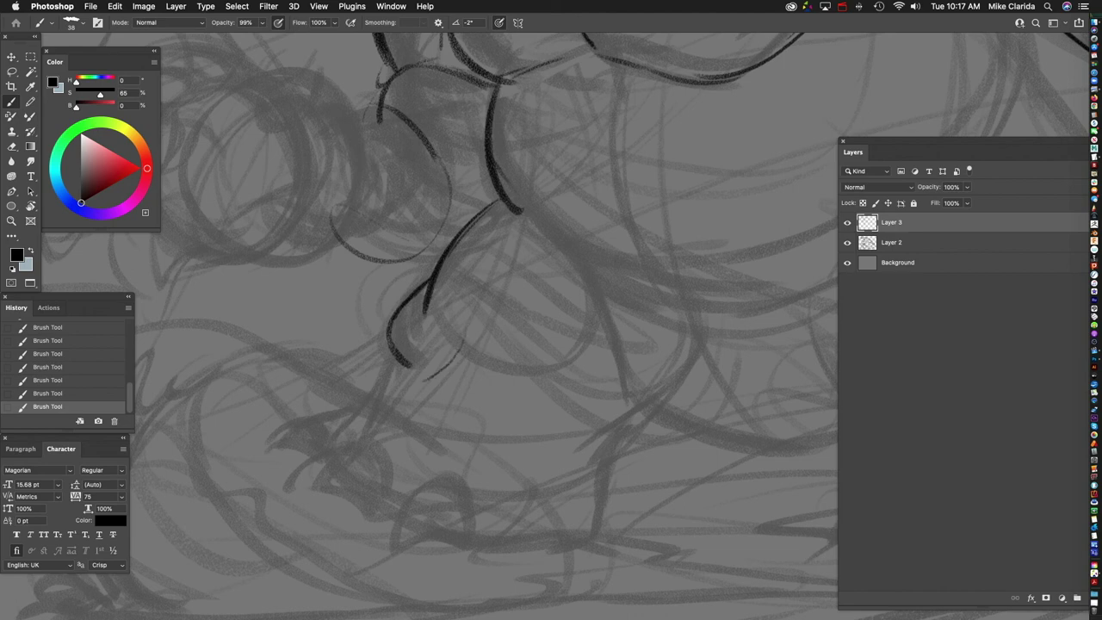
mouse_move(427, 316)
mouse_down()
mouse_move(436, 345)
mouse_move(508, 349)
mouse_move(504, 286)
mouse_up()
Step: Draw the lower body shape lines sweeping downward
scroll(482, 327, down, 3)
scroll(482, 327, right, 3)
scroll(482, 327, right, 2)
scroll(482, 327, down, 2)
scroll(482, 327, right, 3)
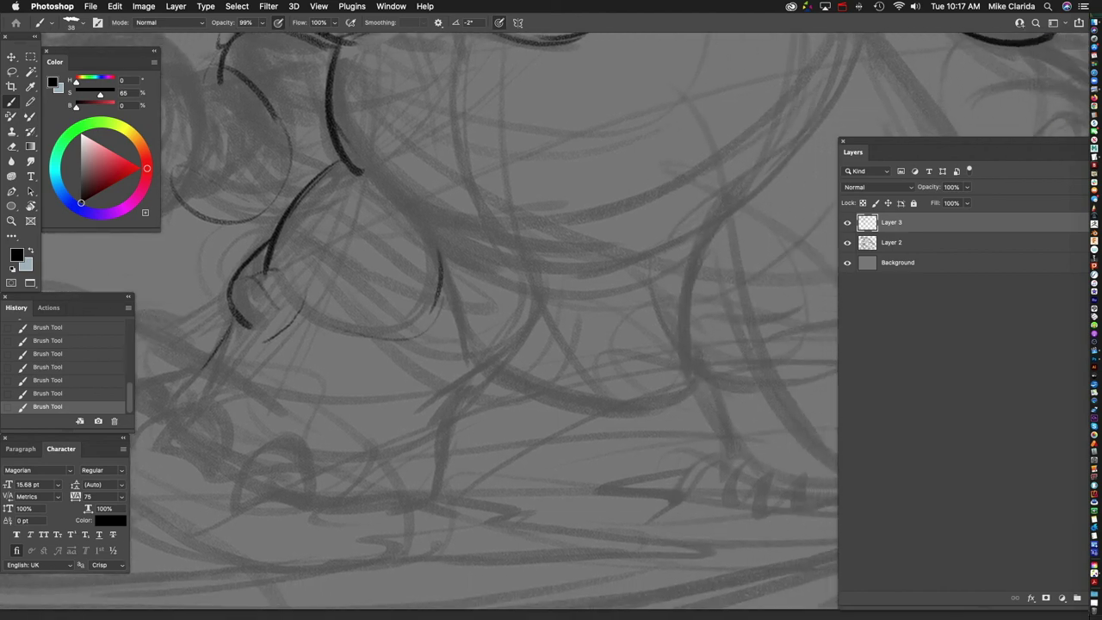
scroll(419, 318, down, 5)
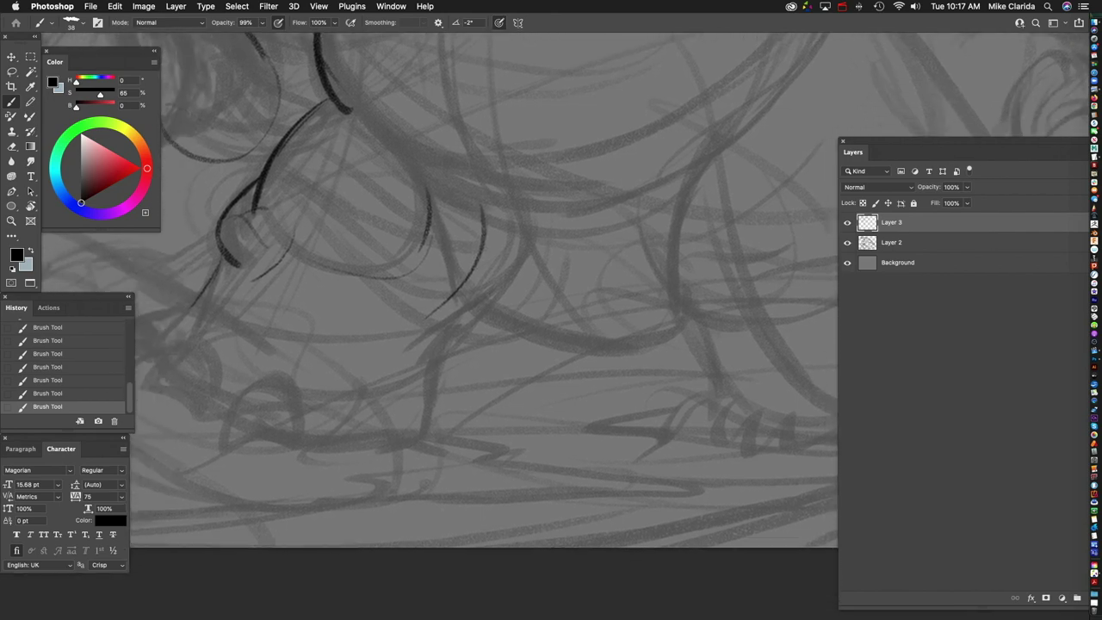
drag(530, 246, 432, 329)
mouse_move(506, 284)
mouse_down()
mouse_move(429, 349)
mouse_move(441, 412)
mouse_up()
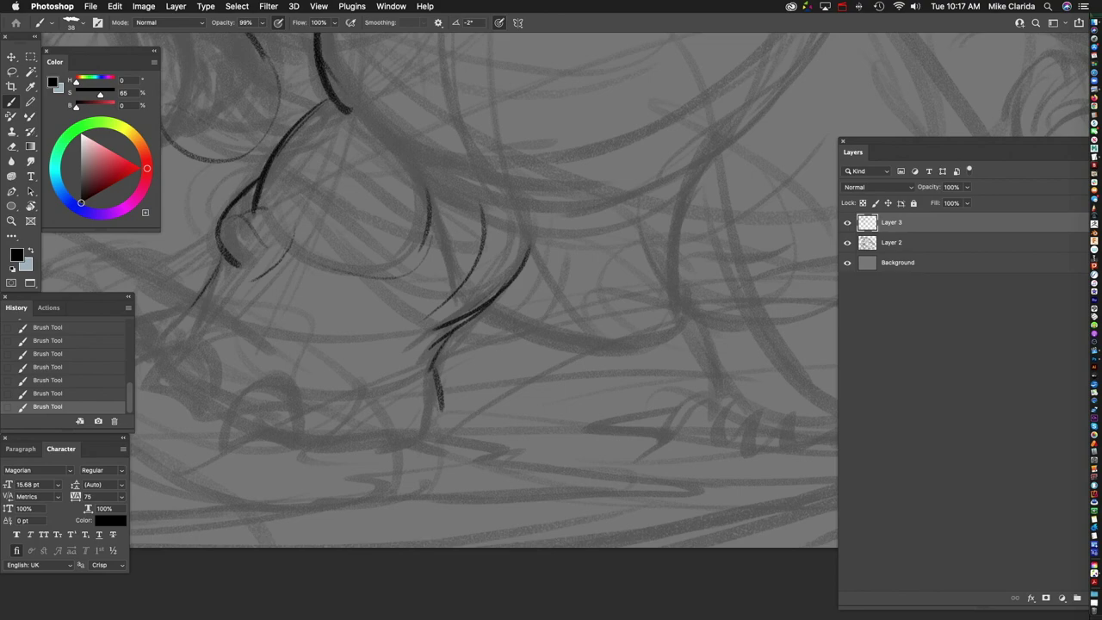
scroll(474, 310, down, 6)
scroll(314, 183, up, 8)
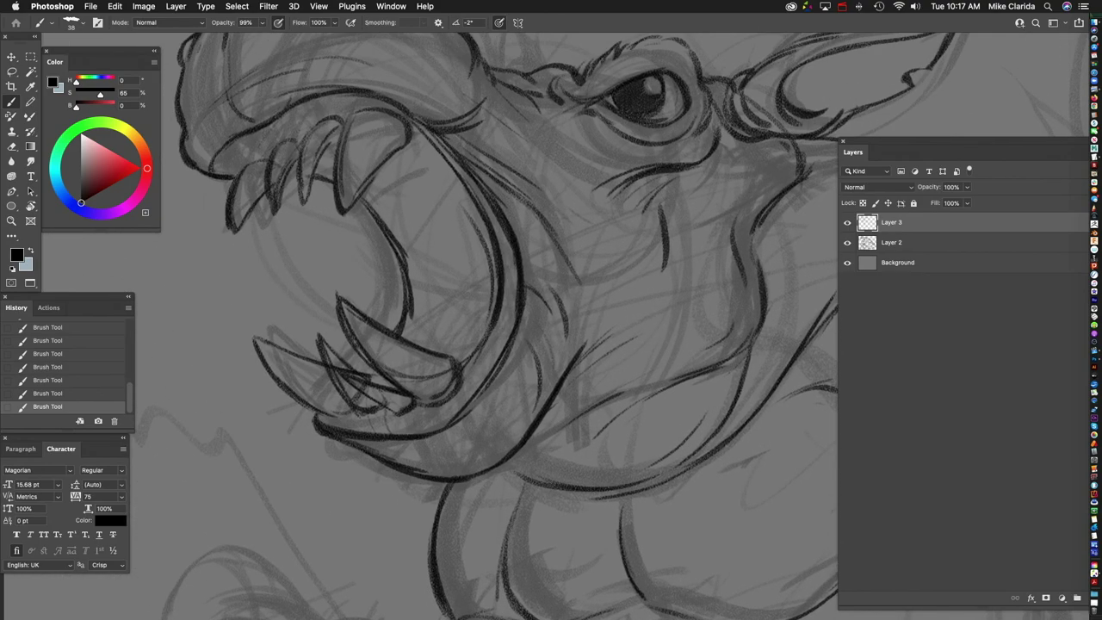
scroll(534, 327, down, 3)
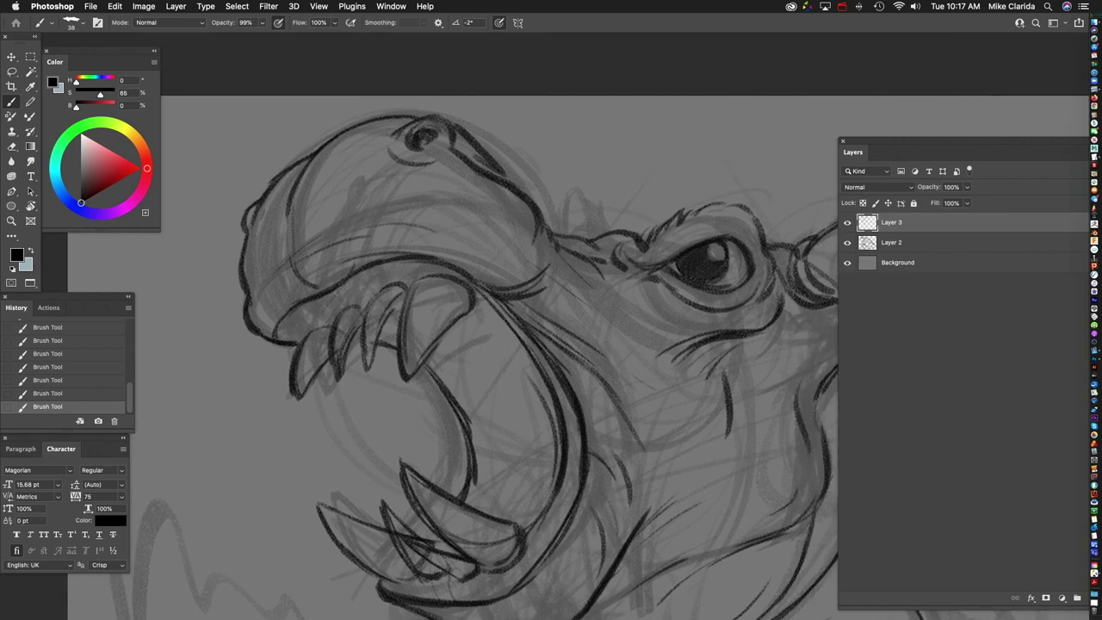
scroll(496, 361, right, 3)
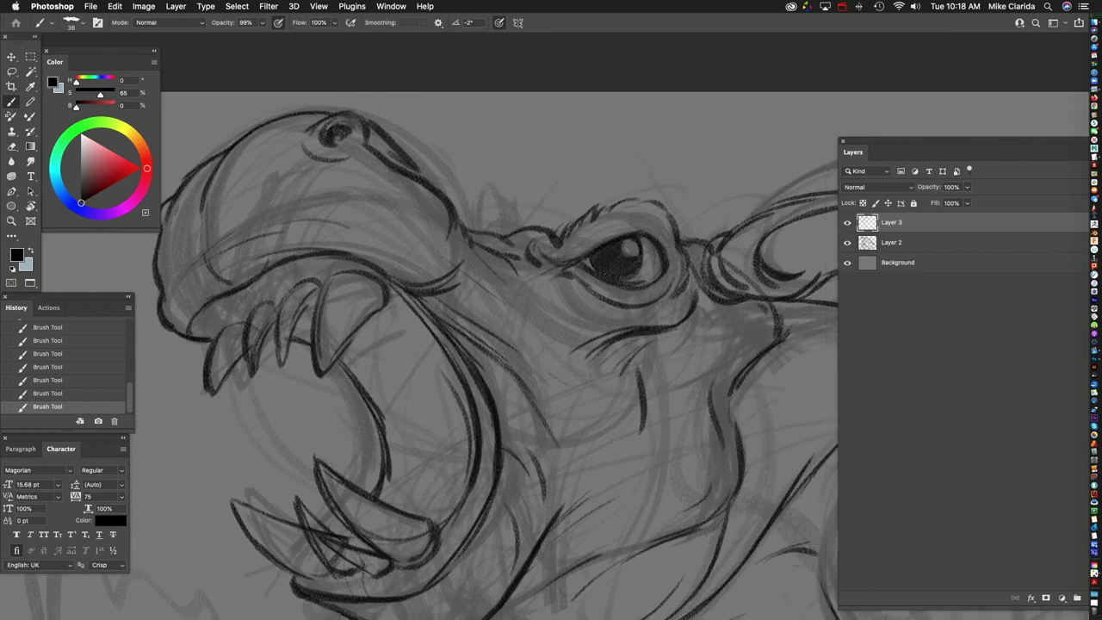
scroll(496, 362, right, 3)
scroll(508, 328, up, 2)
Step: Draw the lower lid and under-eye lines, then hatch shading below the eye
mouse_move(432, 277)
mouse_down()
mouse_move(527, 320)
mouse_move(625, 298)
mouse_up()
drag(490, 334, 585, 319)
mouse_move(499, 323)
mouse_down()
mouse_move(465, 297)
mouse_move(435, 290)
mouse_move(420, 300)
mouse_up()
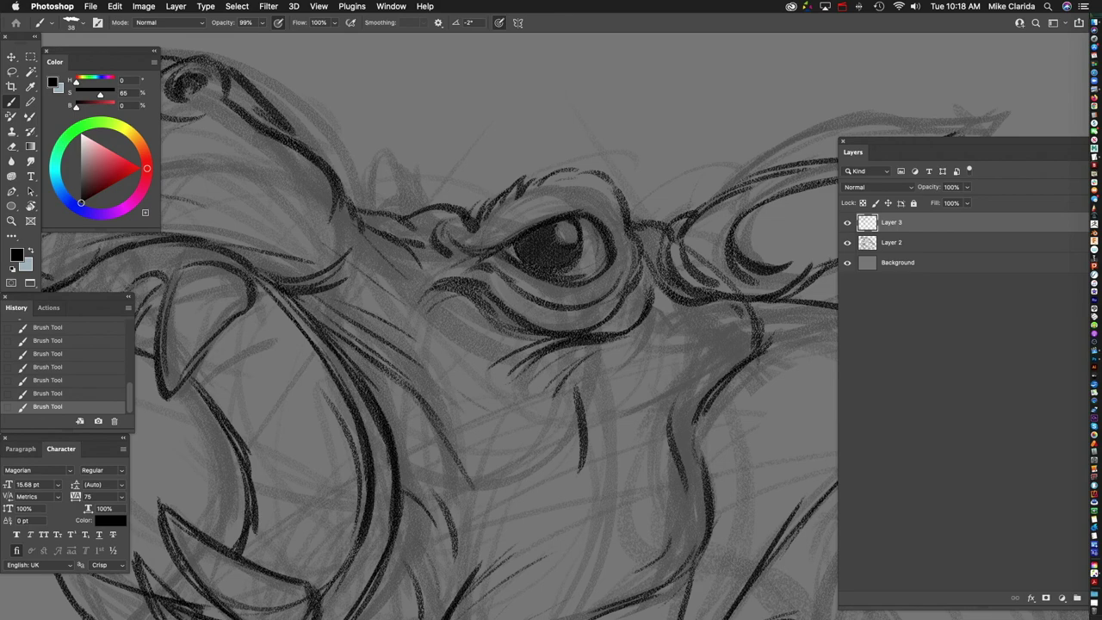
mouse_move(453, 287)
mouse_down()
mouse_move(422, 303)
mouse_move(422, 319)
mouse_up()
mouse_move(484, 303)
mouse_down()
mouse_move(442, 325)
mouse_move(458, 338)
mouse_up()
drag(518, 320, 479, 351)
drag(544, 337, 515, 362)
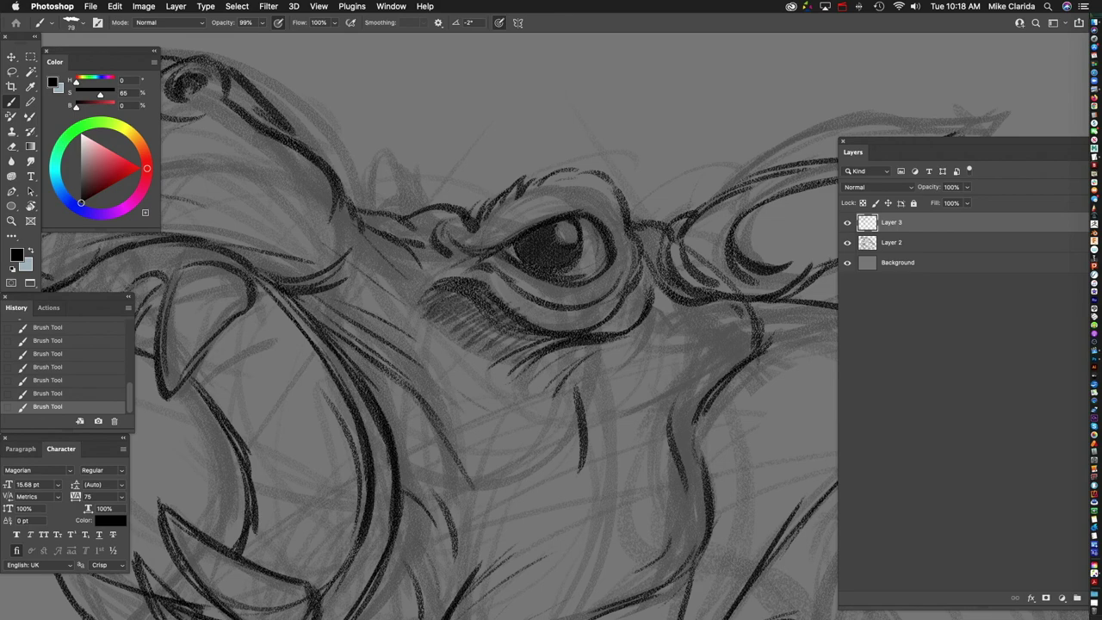
Step: Add one more stroke under the eye, checking the shading against the whole hippo
key(super+minus)
key(super+plus)
drag(492, 280, 624, 296)
key(super+minus)
key(super+plus)
scroll(483, 345, left, 5)
scroll(482, 344, up, 2)
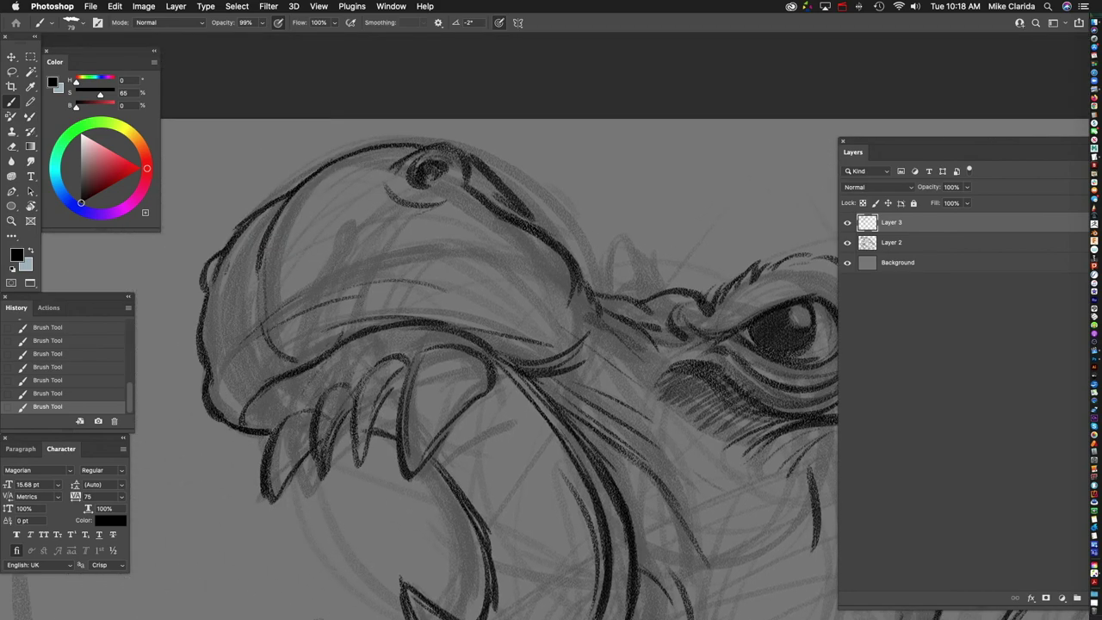
scroll(405, 189, left, 1)
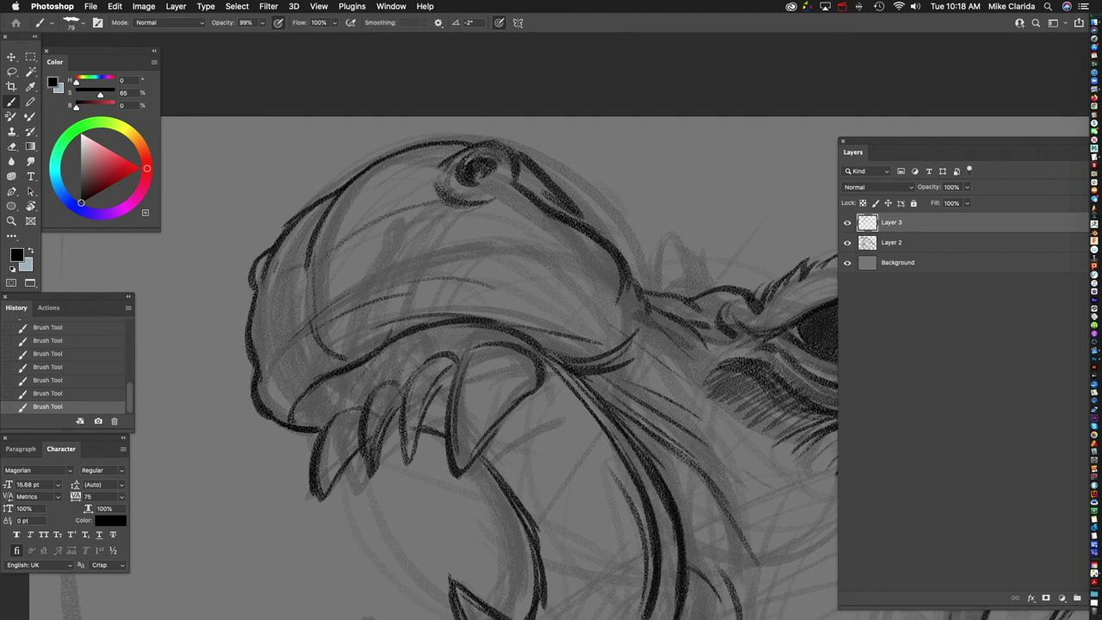
Step: Hatch shading across the snout
drag(263, 302, 306, 270)
mouse_move(253, 328)
mouse_down()
mouse_move(329, 260)
mouse_move(442, 205)
mouse_up()
mouse_move(305, 308)
mouse_down()
mouse_move(425, 234)
mouse_move(546, 238)
mouse_up()
scroll(534, 327, right, 4)
scroll(534, 327, down, 5)
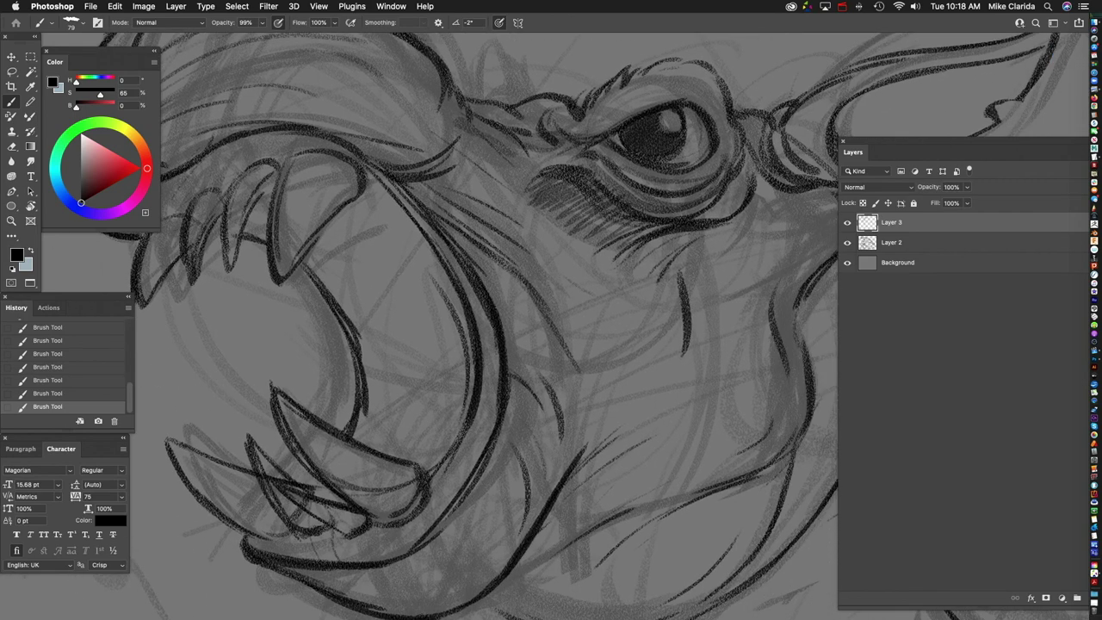
Step: Hatch and darken the shading inside the open mouth
mouse_move(336, 217)
mouse_down()
mouse_move(415, 366)
mouse_move(408, 383)
mouse_up()
drag(465, 349, 393, 408)
drag(426, 365, 370, 439)
mouse_move(394, 387)
mouse_down()
mouse_move(365, 439)
mouse_move(352, 439)
mouse_move(357, 430)
mouse_up()
drag(465, 351, 444, 367)
scroll(551, 344, down, 5)
Step: Hatch shading strokes at the base of the hippo's ear
scroll(672, 362, up, 6)
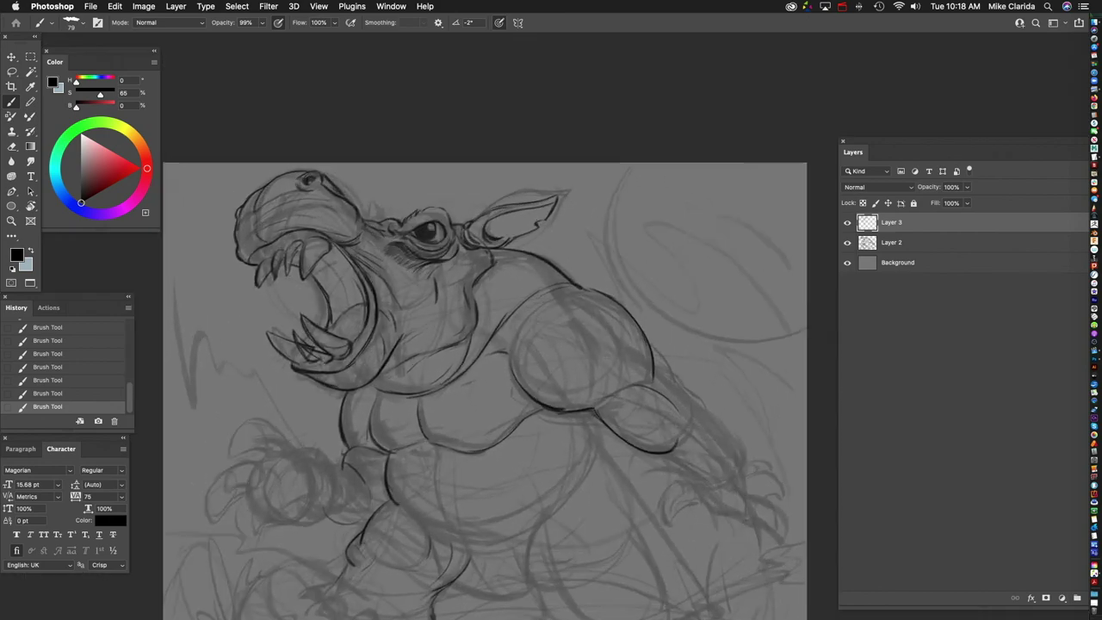
scroll(465, 327, down, 3)
scroll(464, 328, up, 4)
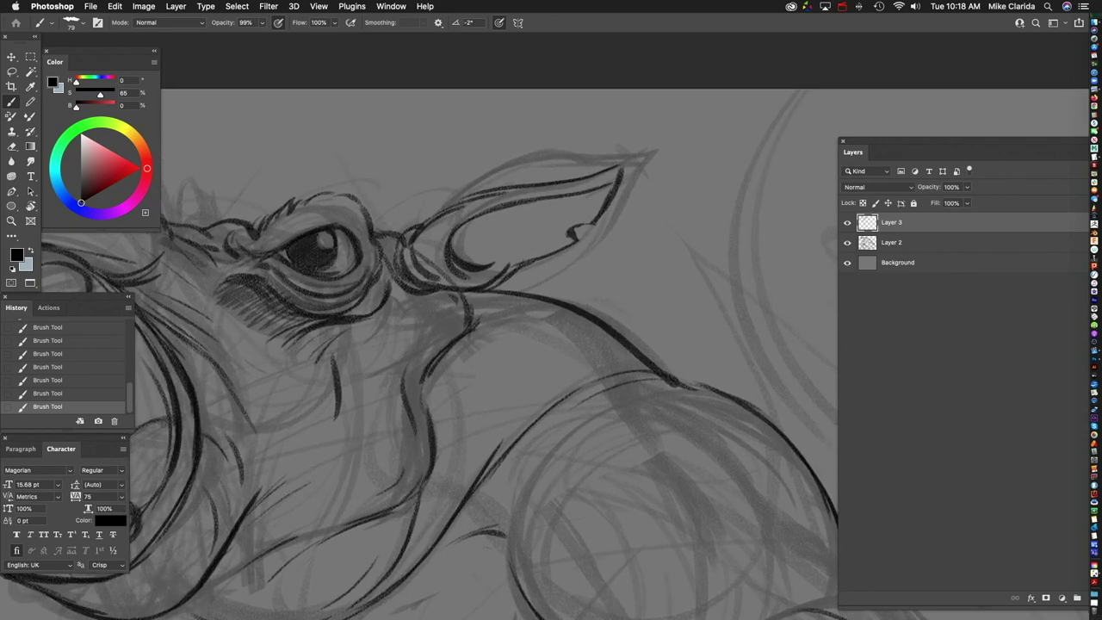
scroll(482, 249, down, 3)
scroll(482, 250, up, 3)
mouse_move(525, 208)
mouse_down()
mouse_move(472, 236)
mouse_move(473, 250)
mouse_up()
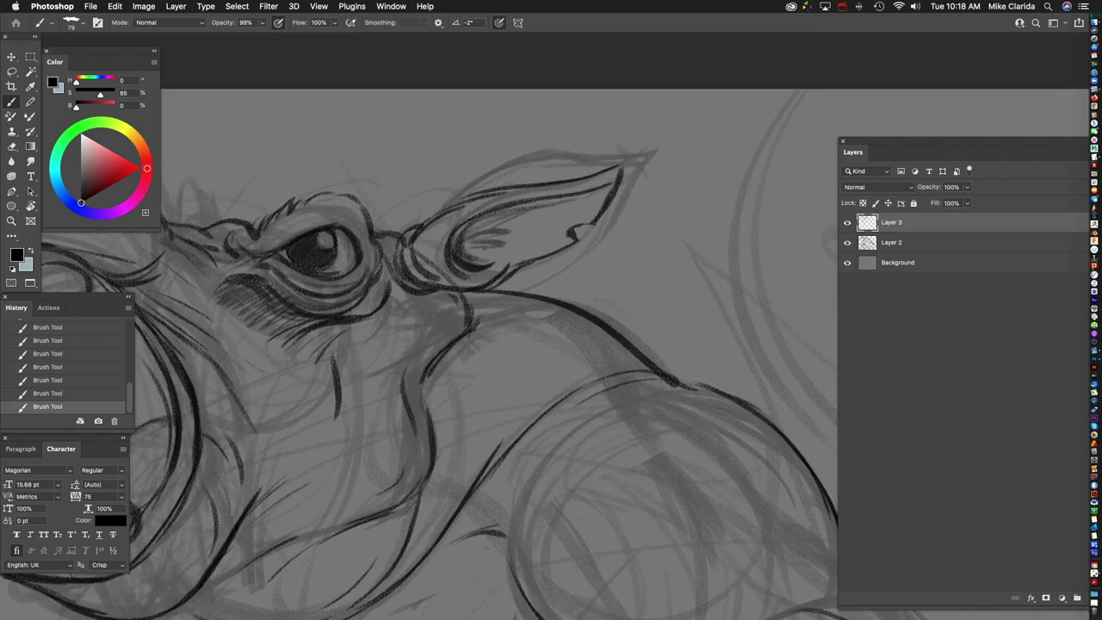
scroll(482, 250, down, 5)
scroll(482, 327, down, 2)
scroll(482, 327, up, 2)
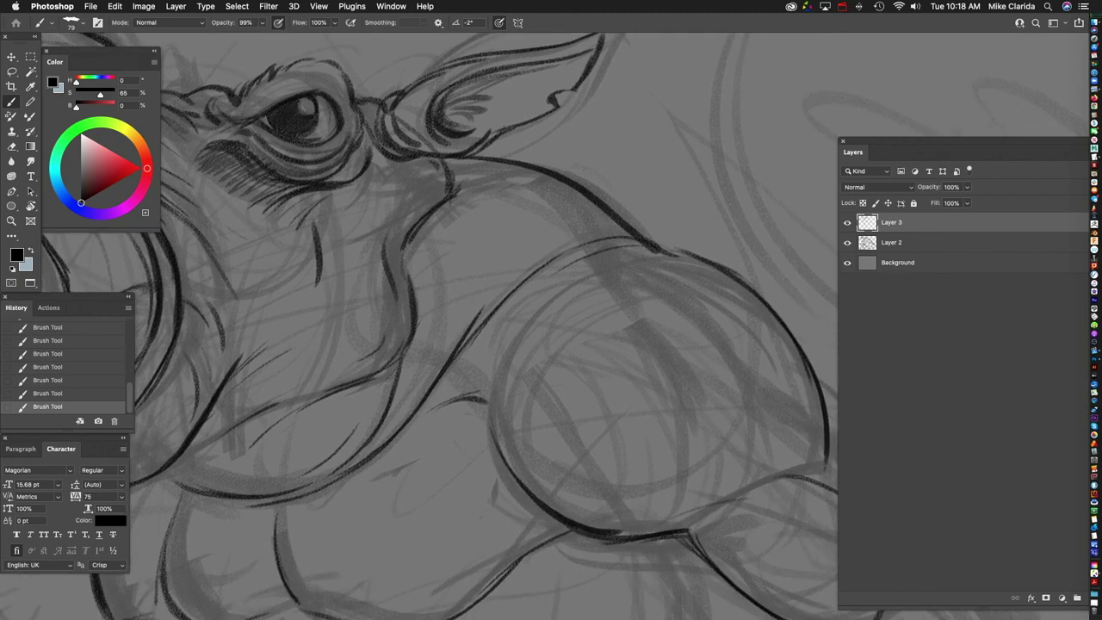
mouse_move(616, 217)
mouse_down()
mouse_move(569, 224)
mouse_move(493, 264)
mouse_up()
drag(544, 193, 475, 233)
mouse_move(509, 179)
mouse_down()
mouse_move(442, 224)
mouse_move(491, 207)
mouse_move(443, 269)
mouse_up()
Step: Add hatching along the neck below the ear
scroll(482, 327, left, 3)
scroll(482, 327, left, 5)
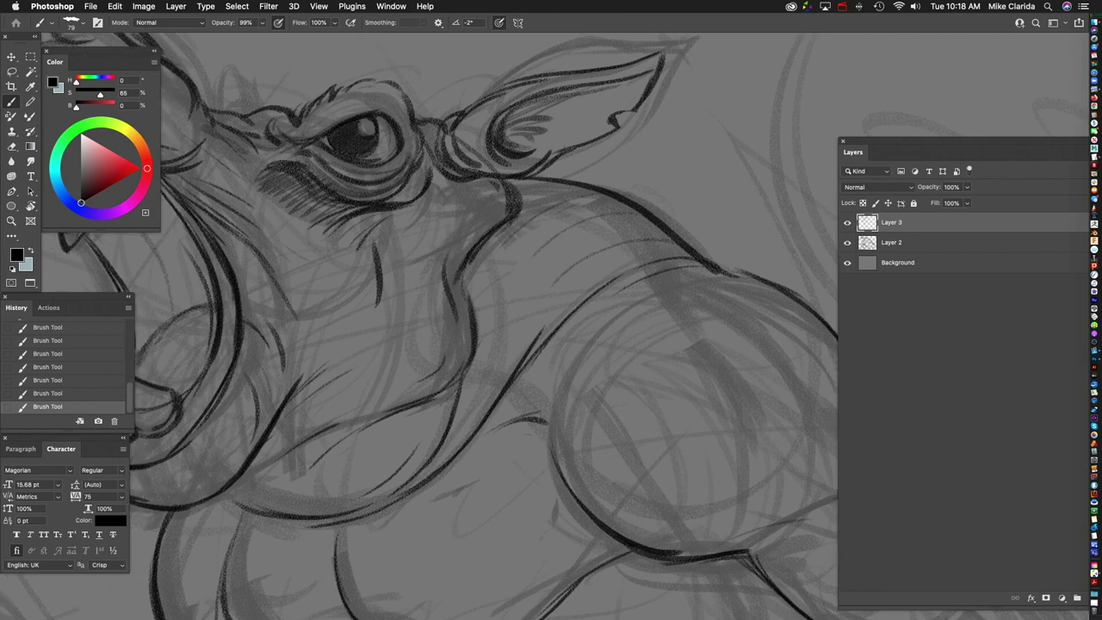
scroll(482, 327, up, 2)
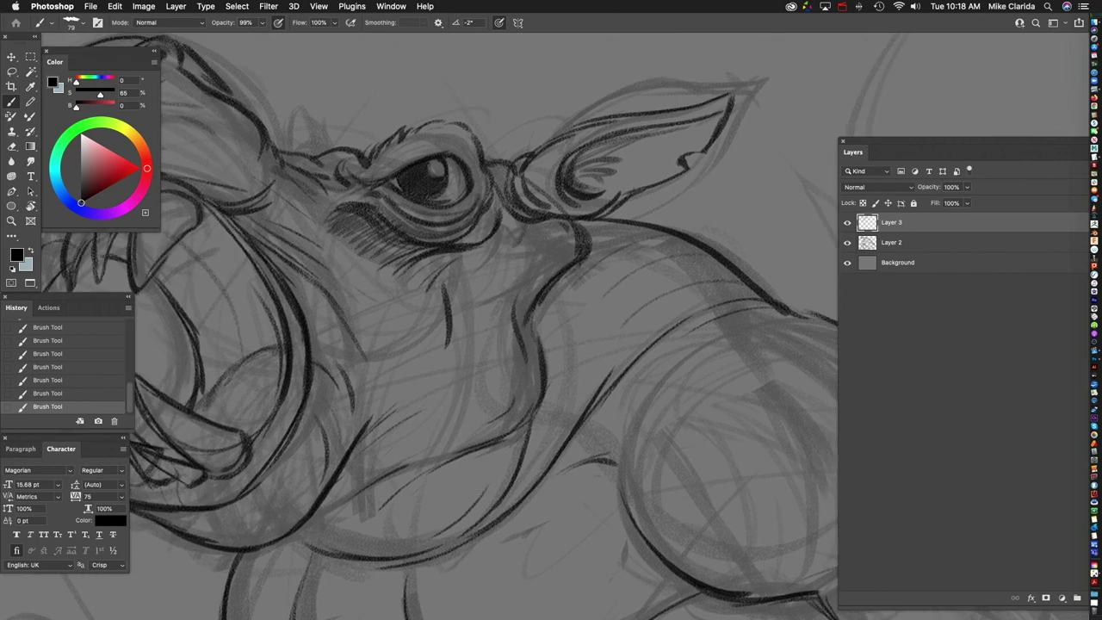
drag(545, 221, 542, 239)
mouse_move(558, 217)
mouse_down()
mouse_move(550, 246)
mouse_move(564, 250)
mouse_move(512, 278)
mouse_move(514, 305)
mouse_up()
Step: Draw diagonal dark lines across the belly plus a few small detail strokes
scroll(482, 327, down, 2)
scroll(483, 327, down, 10)
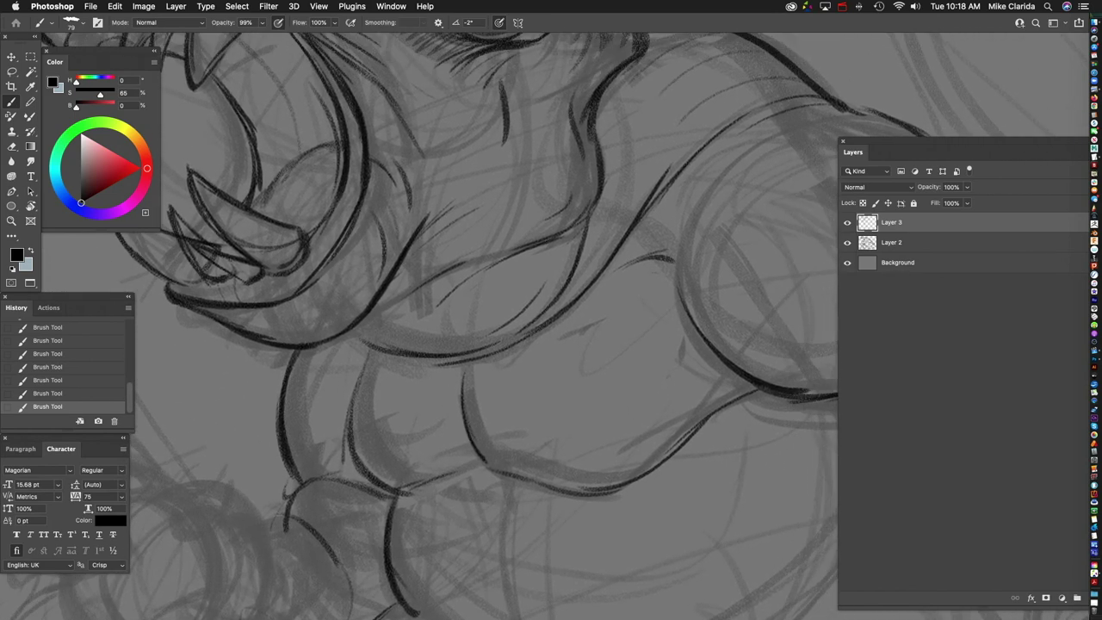
mouse_move(324, 339)
mouse_down()
mouse_move(462, 266)
mouse_move(537, 243)
mouse_up()
scroll(482, 327, up, 4)
scroll(482, 327, up, 2)
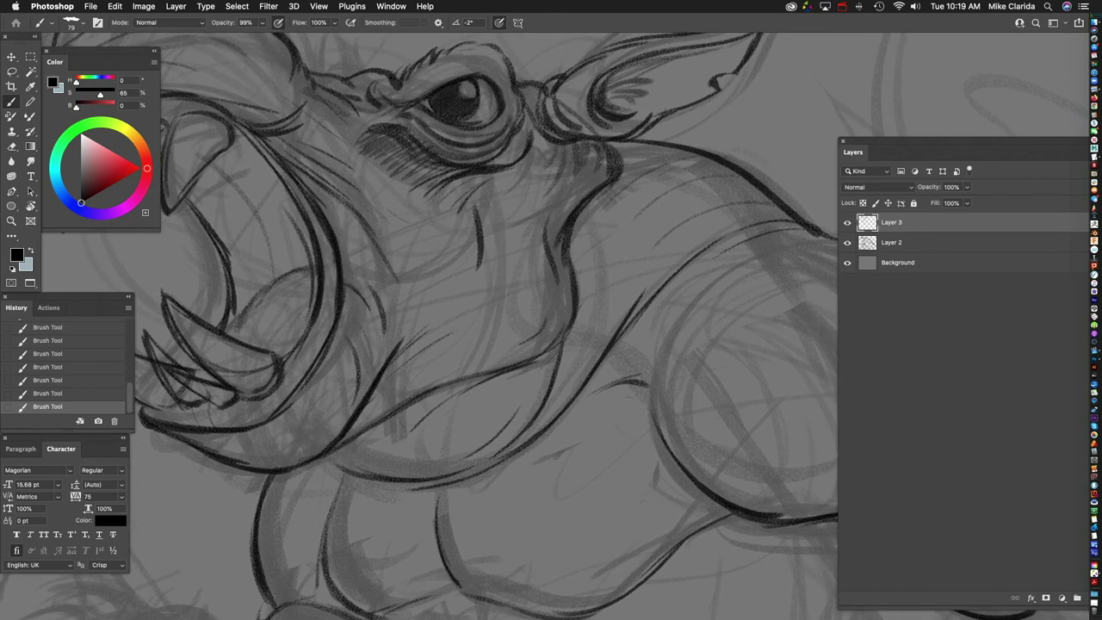
scroll(482, 327, up, 2)
mouse_move(443, 228)
mouse_down()
mouse_move(391, 283)
mouse_move(383, 320)
mouse_up()
scroll(482, 327, down, 3)
scroll(482, 327, right, 2)
scroll(482, 327, down, 8)
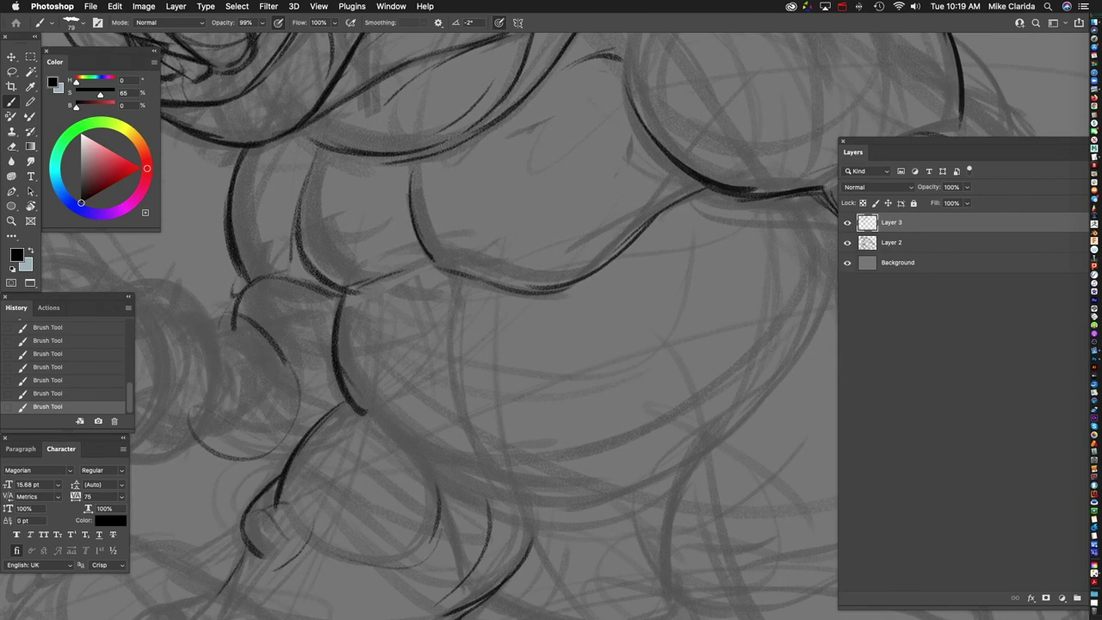
Step: Brush dark lines across the hippo's lower belly
scroll(482, 328, down, 4)
scroll(482, 327, right, 3)
scroll(483, 327, up, 2)
mouse_move(297, 255)
mouse_down()
mouse_move(328, 284)
mouse_move(706, 160)
mouse_move(374, 361)
mouse_up()
mouse_move(317, 298)
mouse_down()
mouse_move(654, 327)
mouse_move(689, 250)
mouse_up()
Step: Draw a long curve down the leg and erase the stray stroke beside it
scroll(689, 249, down, 4)
scroll(482, 327, right, 2)
scroll(482, 327, down, 1)
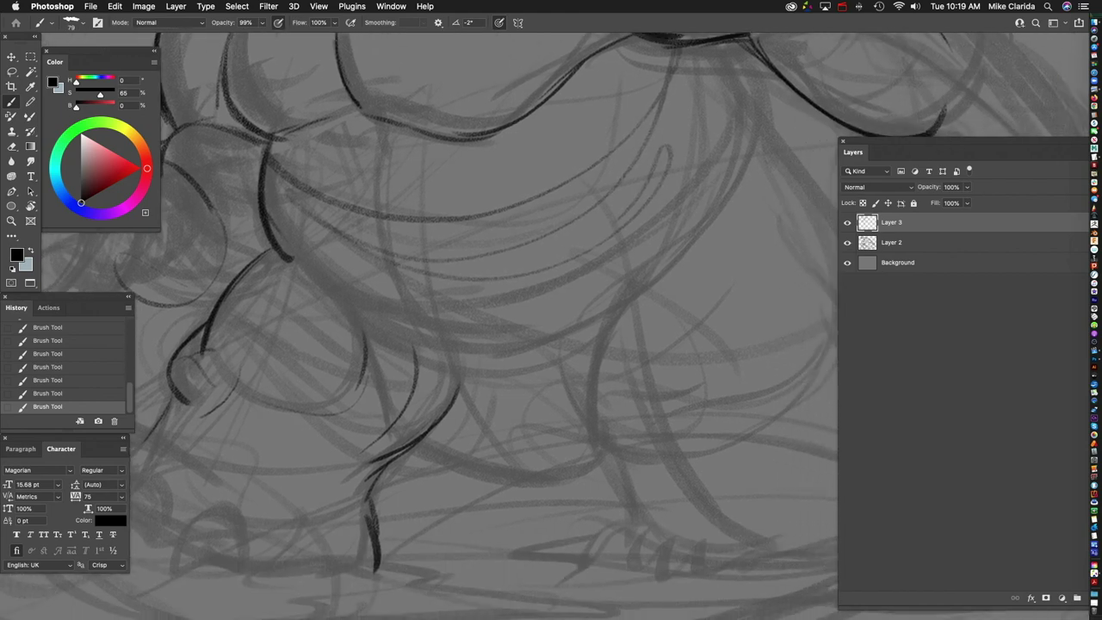
mouse_move(289, 262)
mouse_down()
mouse_move(368, 334)
mouse_move(380, 431)
mouse_up()
scroll(482, 327, down, 2)
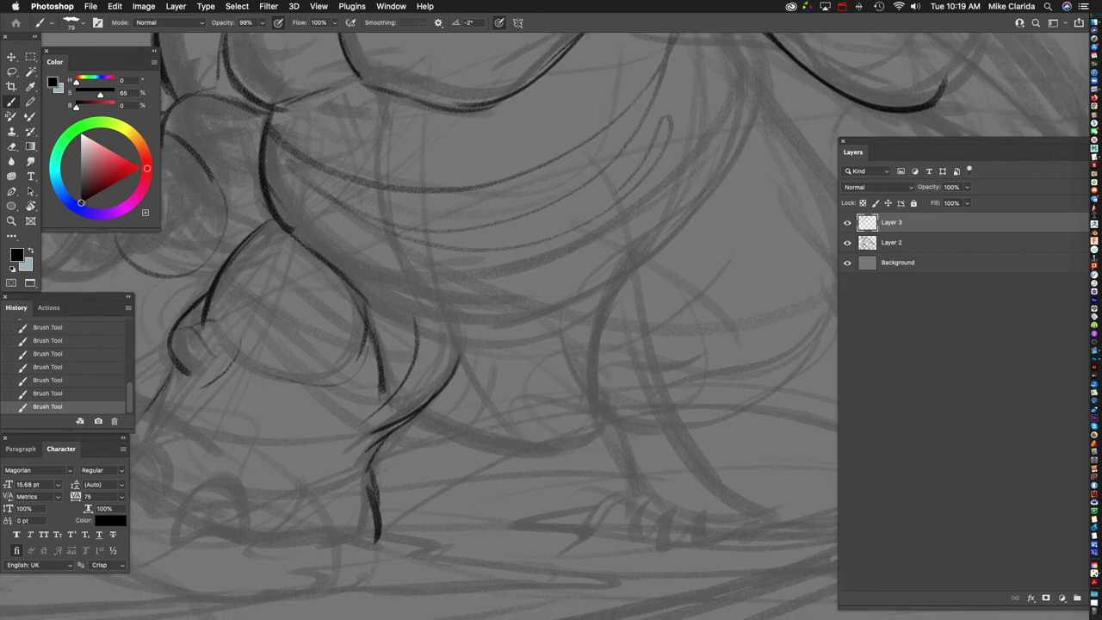
drag(455, 365, 400, 422)
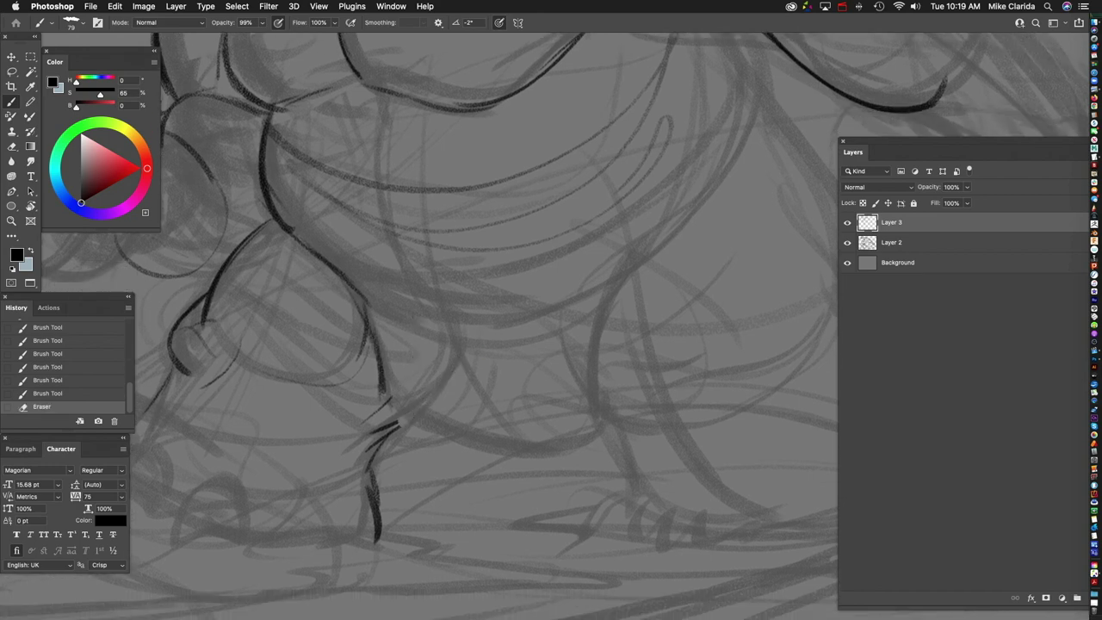
Step: With the brush shrunk to 58, redraw the short stroke and thicken the lower outline curve
scroll(389, 361, right, 2)
key(bracketleft)
key(bracketleft)
mouse_move(342, 288)
mouse_down()
mouse_move(422, 346)
mouse_move(468, 353)
mouse_up()
scroll(413, 327, down, 1)
drag(361, 312, 495, 349)
mouse_move(409, 336)
mouse_down()
mouse_move(489, 346)
mouse_move(629, 248)
mouse_up()
drag(532, 330, 565, 308)
key(super+0)
key(super+plus)
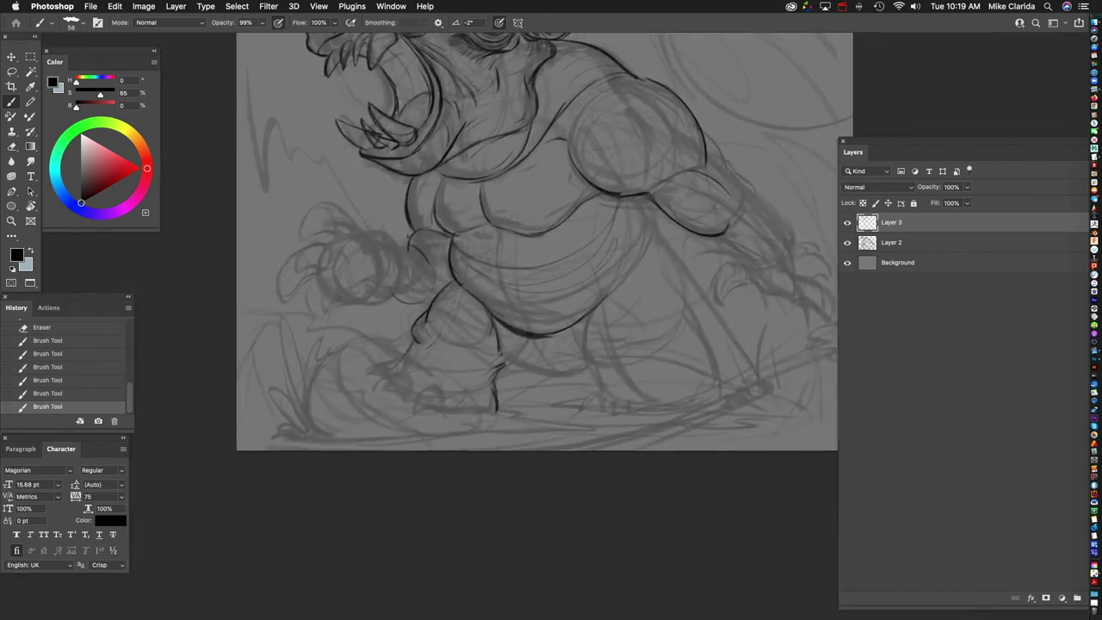
Step: Zoom in on the torso and extend the dark outline of the arm
key(super+plus)
key(super+plus)
key(super+plus)
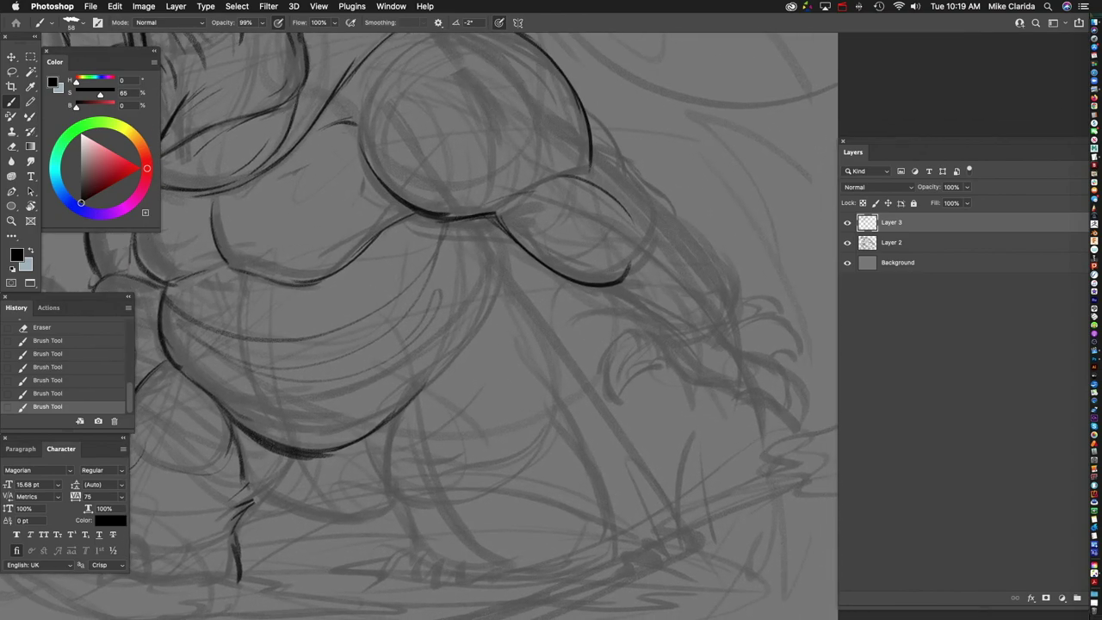
scroll(422, 327, down, 2)
scroll(422, 327, up, 5)
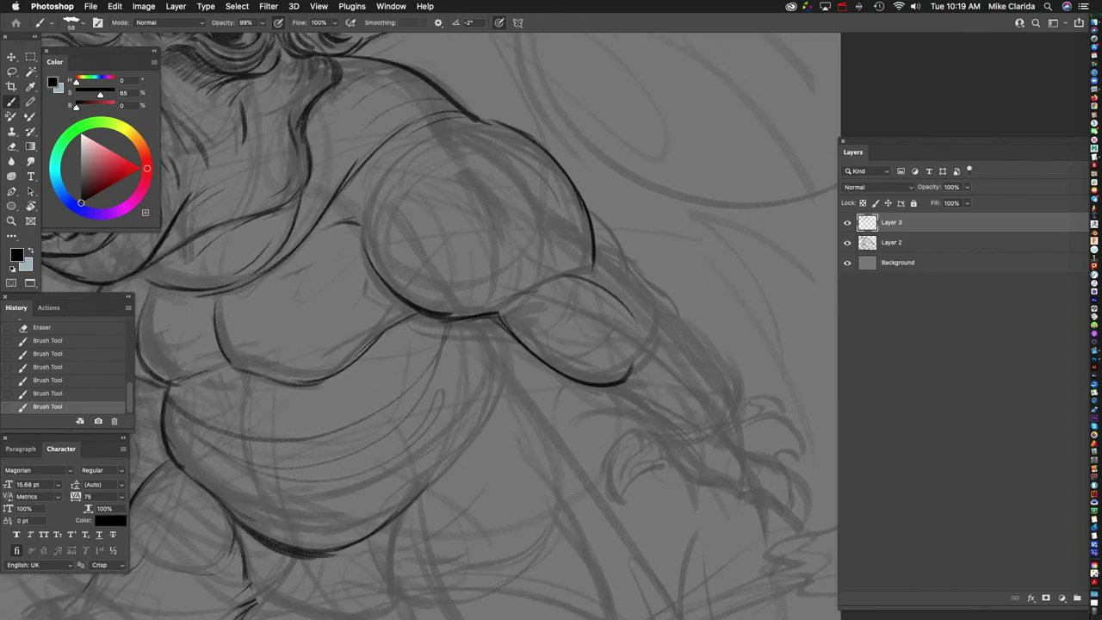
drag(506, 133, 482, 295)
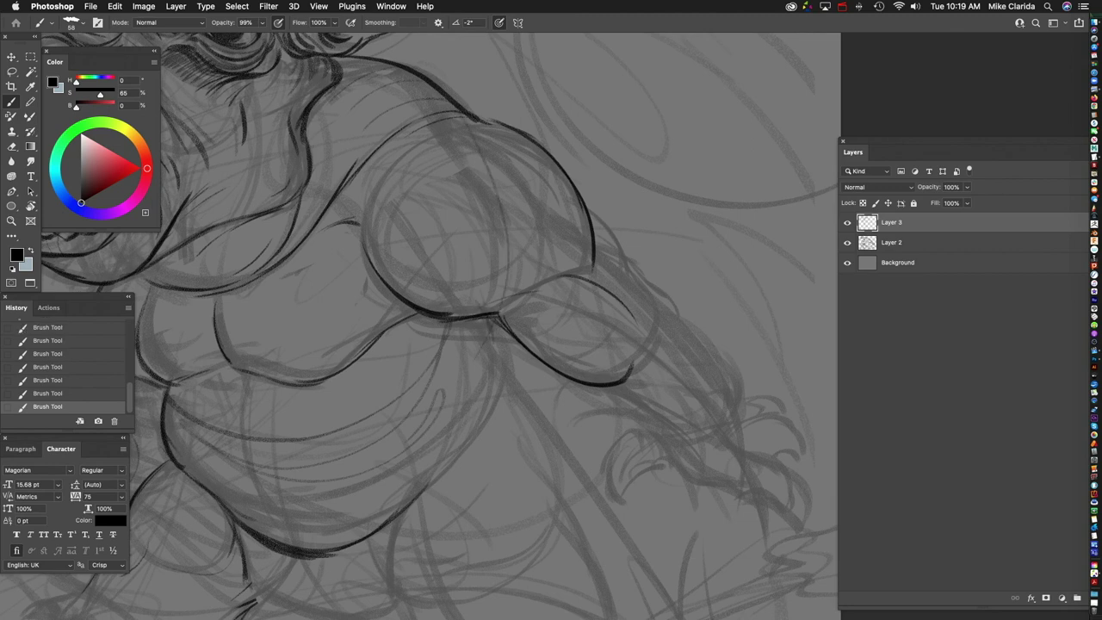
scroll(421, 327, down, 3)
scroll(422, 327, right, 1)
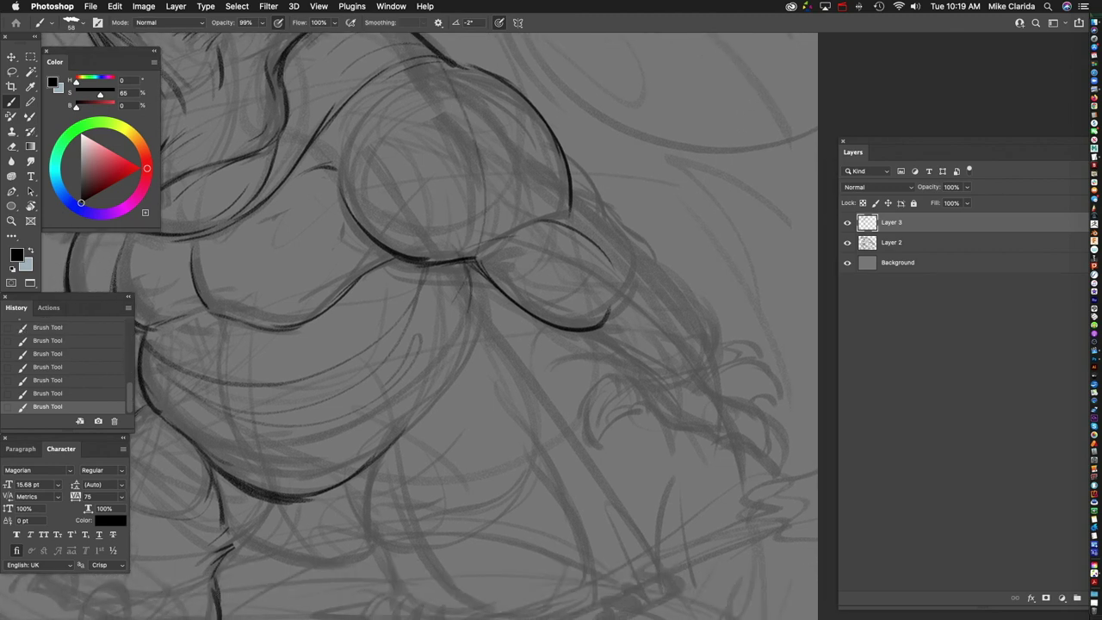
mouse_move(470, 263)
mouse_down()
mouse_move(462, 300)
mouse_move(493, 324)
mouse_up()
Step: Ink the first leg's outline with its claw strokes
scroll(406, 326, down, 3)
scroll(406, 326, right, 1)
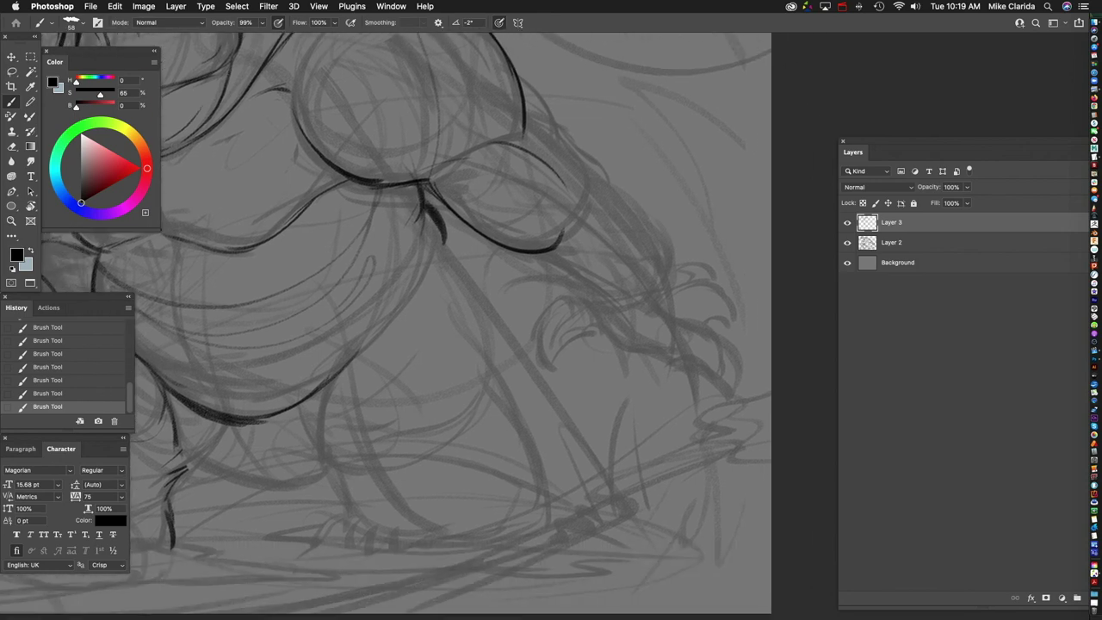
scroll(422, 327, down, 3)
scroll(422, 327, right, 1)
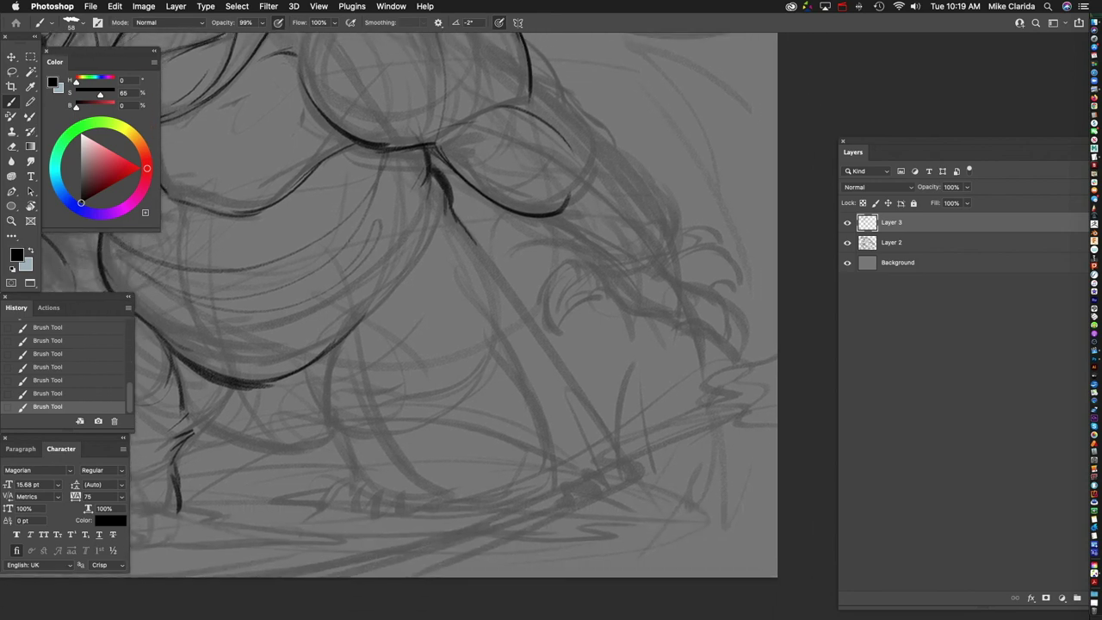
drag(416, 194, 465, 306)
scroll(465, 308, down, 3)
scroll(464, 308, left, 2)
scroll(465, 308, up, 2)
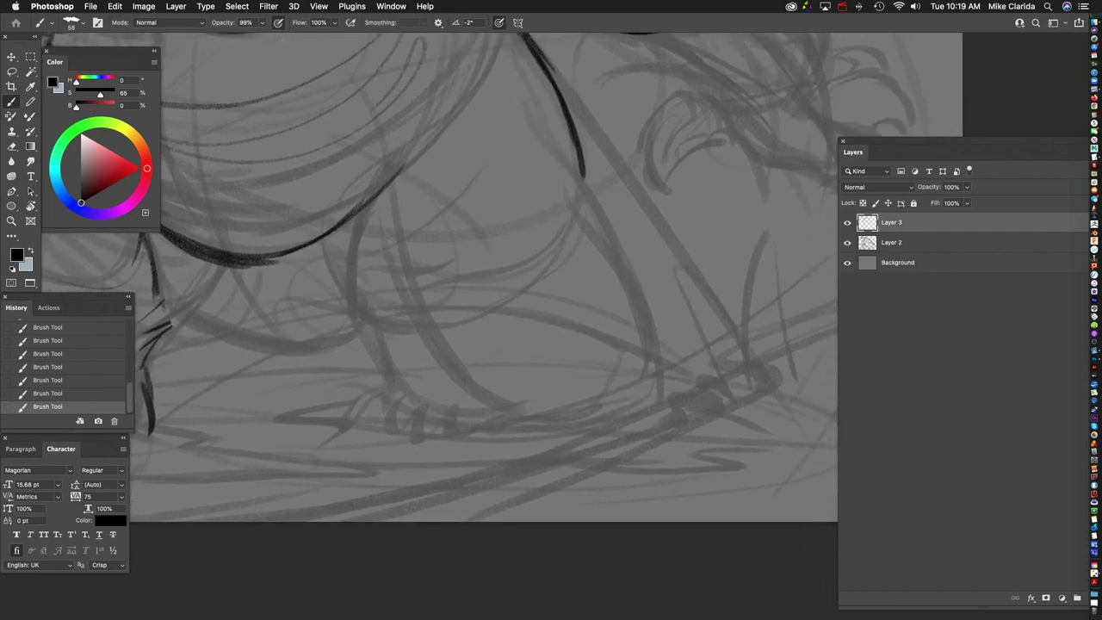
mouse_move(349, 222)
mouse_down()
mouse_move(365, 322)
mouse_move(412, 343)
mouse_move(383, 394)
mouse_move(440, 382)
mouse_move(463, 349)
mouse_up()
Step: Extend the leg outline downward and add a short branch stroke
scroll(382, 394, up, 1)
scroll(382, 394, right, 1)
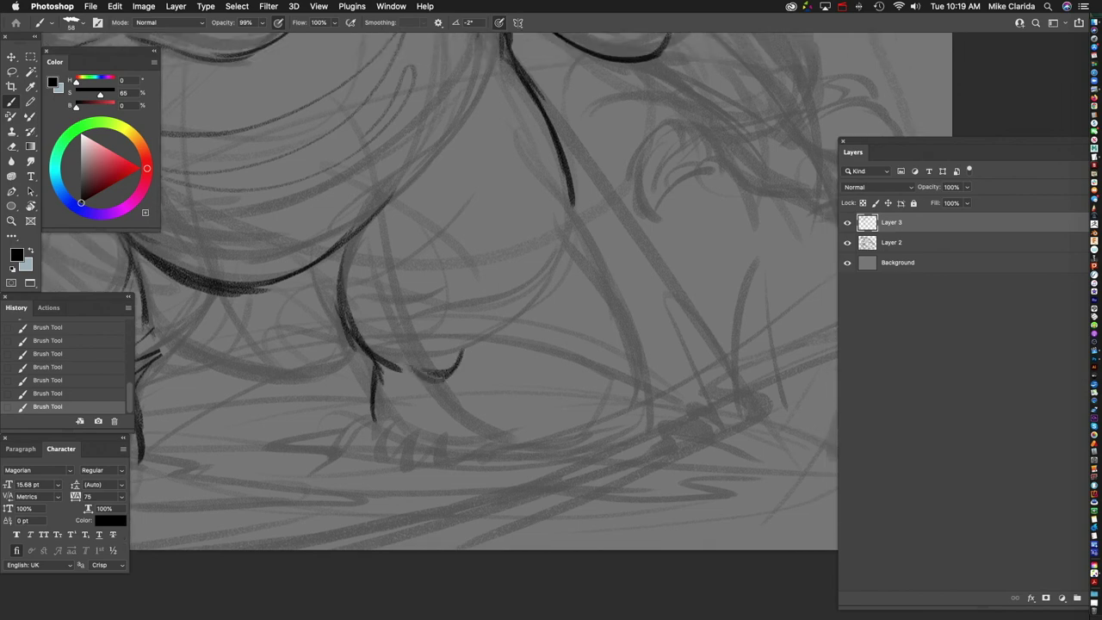
scroll(463, 349, up, 1)
scroll(463, 350, right, 2)
scroll(430, 310, down, 1)
scroll(430, 310, right, 1)
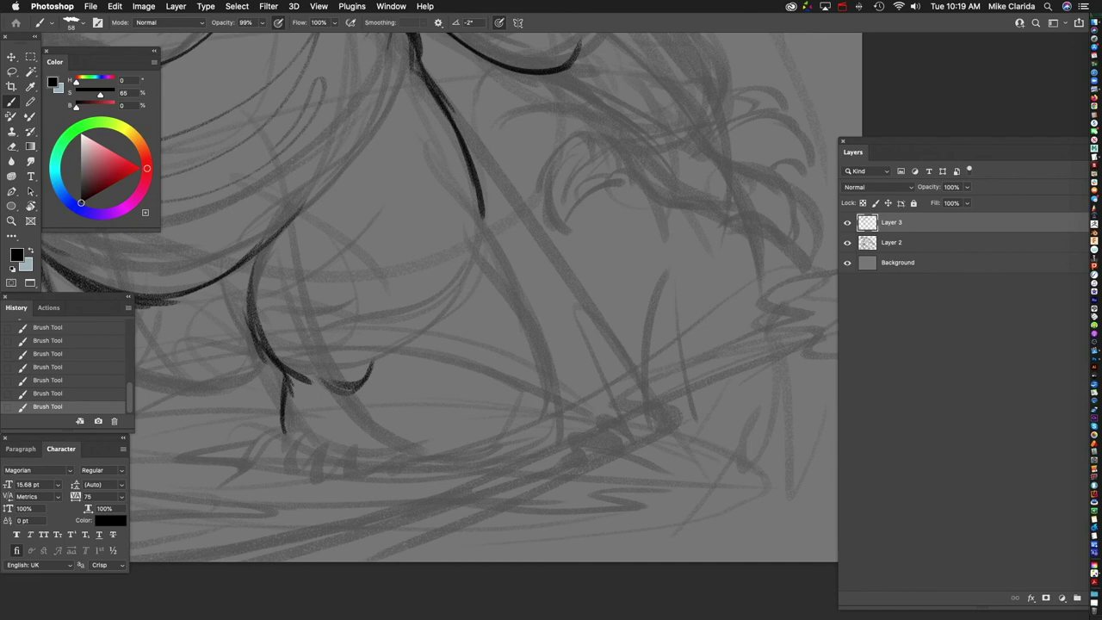
drag(457, 145, 478, 306)
drag(491, 262, 516, 301)
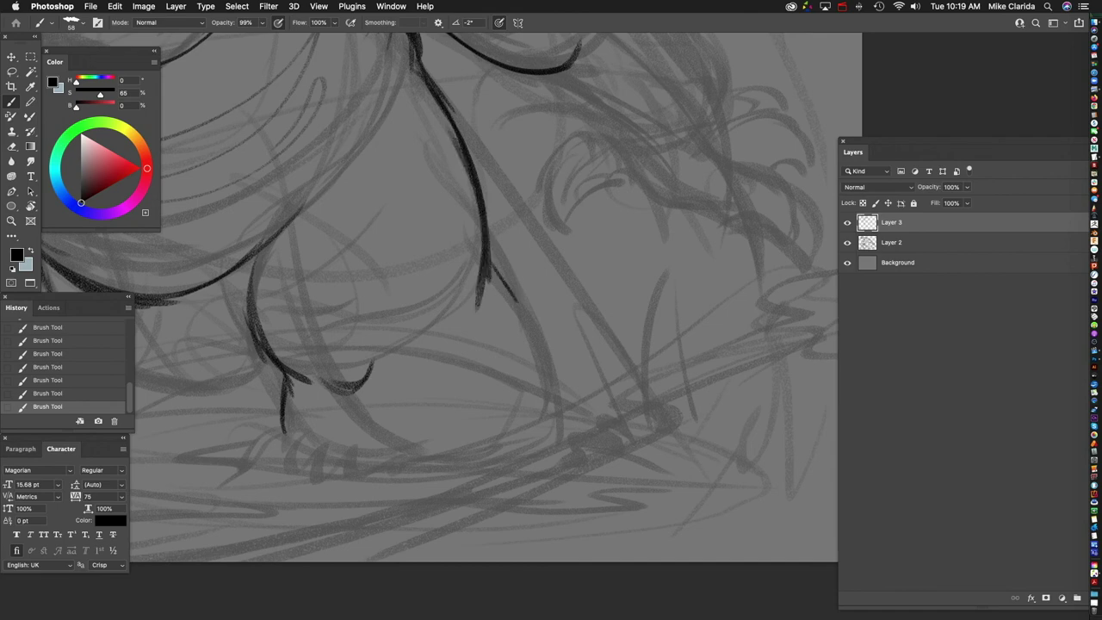
Step: Add a claw line and several short claw strokes beside the leg
scroll(430, 310, down, 1)
scroll(430, 310, left, 1)
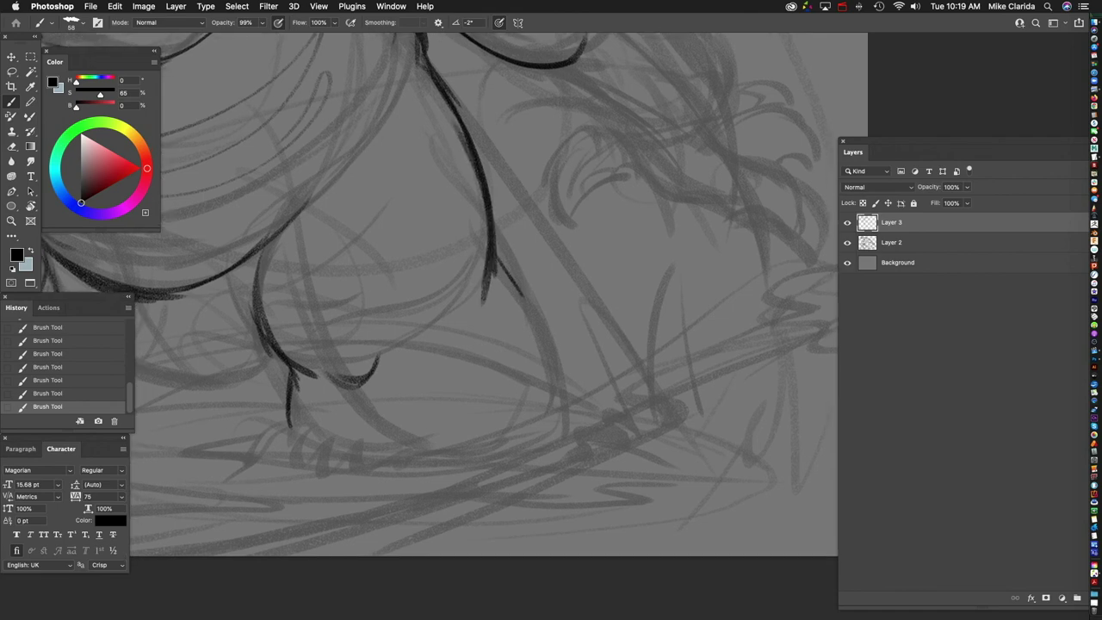
drag(380, 219, 426, 308)
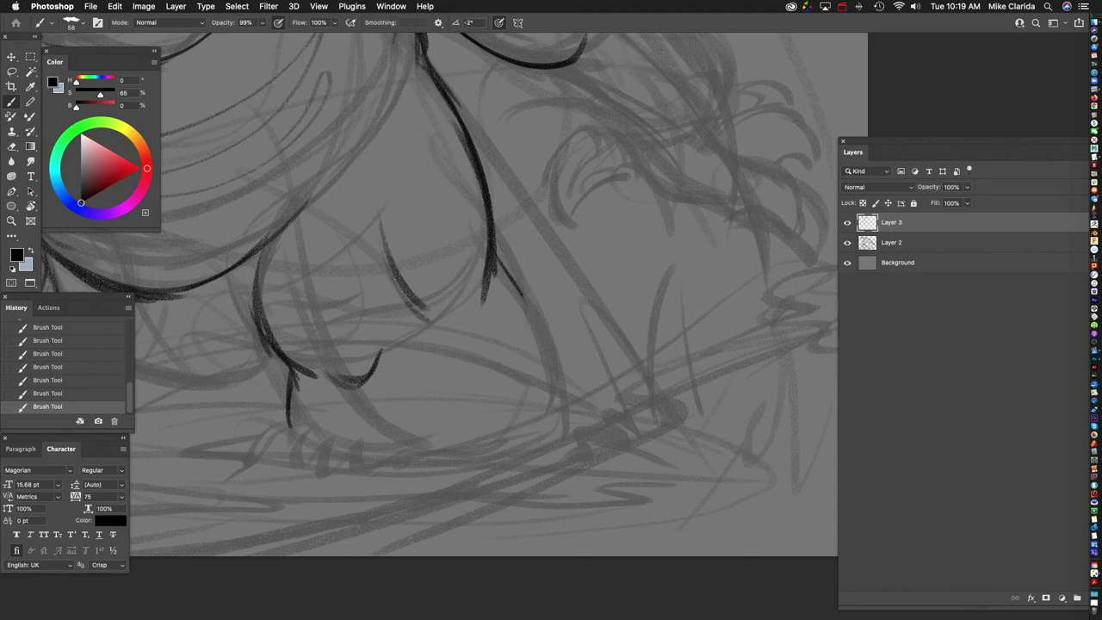
drag(311, 303, 312, 354)
mouse_move(306, 277)
mouse_down()
mouse_move(320, 365)
mouse_move(364, 325)
mouse_up()
Step: Ink the other leg's outer line down its length and lengthen a claw stroke
scroll(431, 293, down, 5)
scroll(430, 293, right, 2)
mouse_move(455, 179)
mouse_down()
mouse_move(489, 246)
mouse_move(517, 353)
mouse_up()
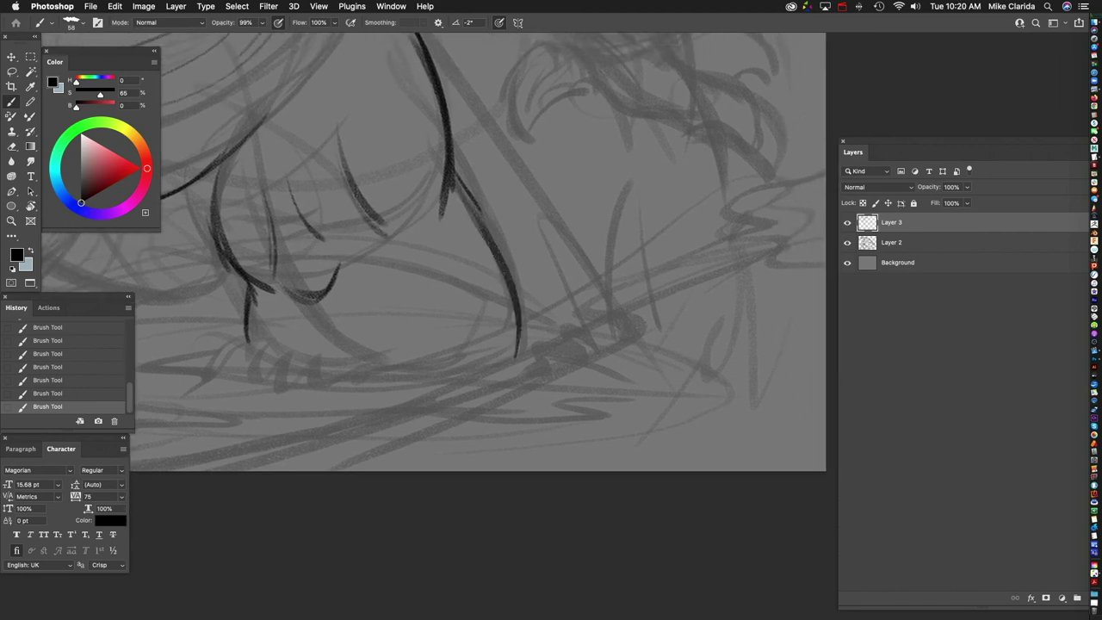
scroll(478, 254, left, 4)
scroll(478, 254, down, 1)
scroll(482, 241, down, 1)
scroll(482, 241, right, 1)
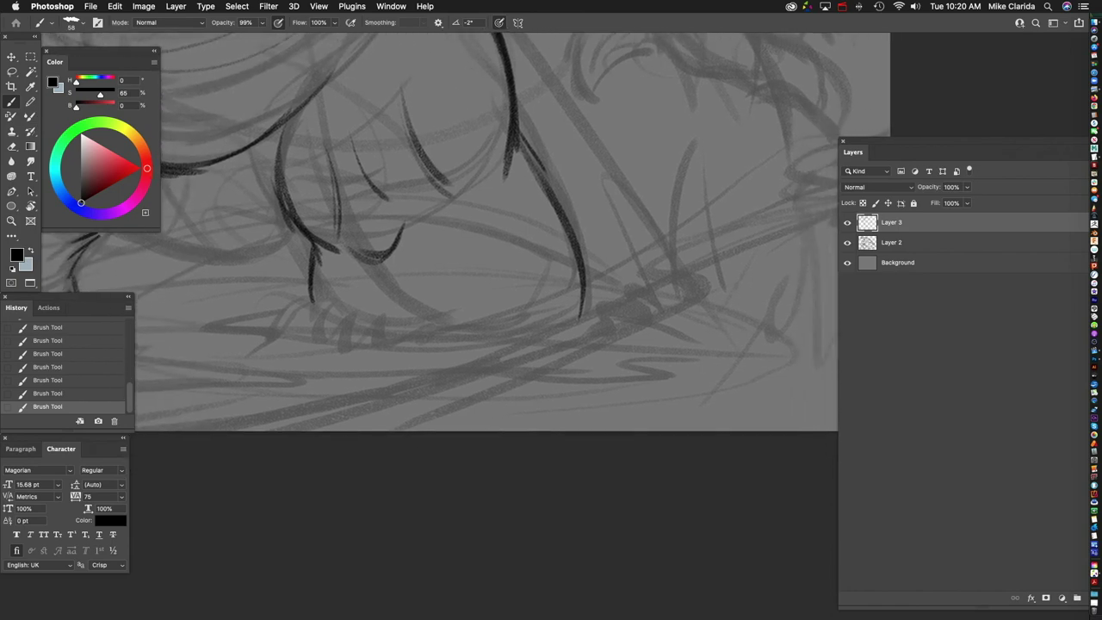
drag(575, 250, 580, 335)
scroll(516, 242, left, 6)
scroll(517, 241, down, 2)
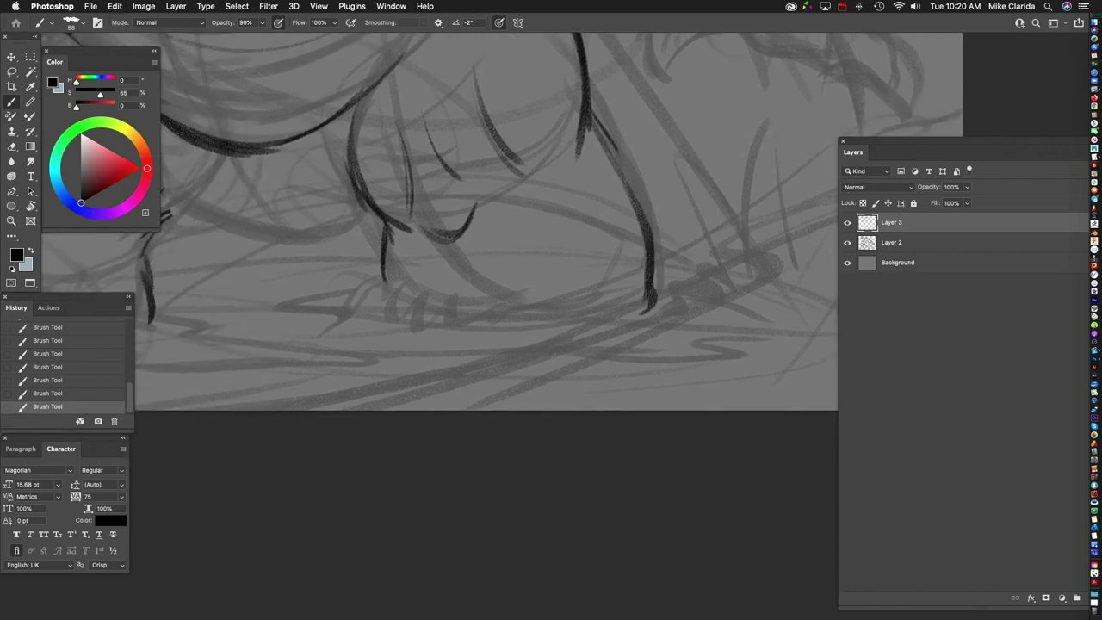
mouse_move(430, 241)
mouse_down()
mouse_move(434, 276)
mouse_move(411, 297)
mouse_move(443, 303)
mouse_move(436, 274)
mouse_up()
Step: Draw three round toes at the foot and the foot line beneath them
mouse_move(504, 282)
mouse_down()
mouse_move(469, 334)
mouse_move(482, 332)
mouse_up()
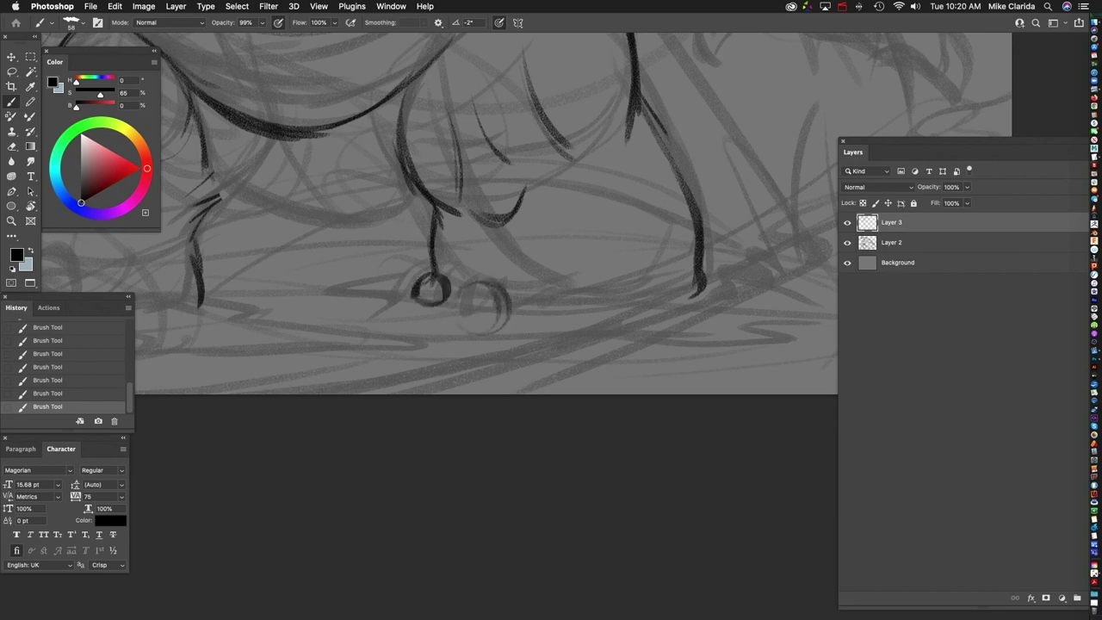
mouse_move(576, 286)
mouse_down()
mouse_move(526, 321)
mouse_move(590, 301)
mouse_move(413, 413)
mouse_move(548, 355)
mouse_up()
scroll(482, 237, down, 5)
scroll(517, 249, up, 5)
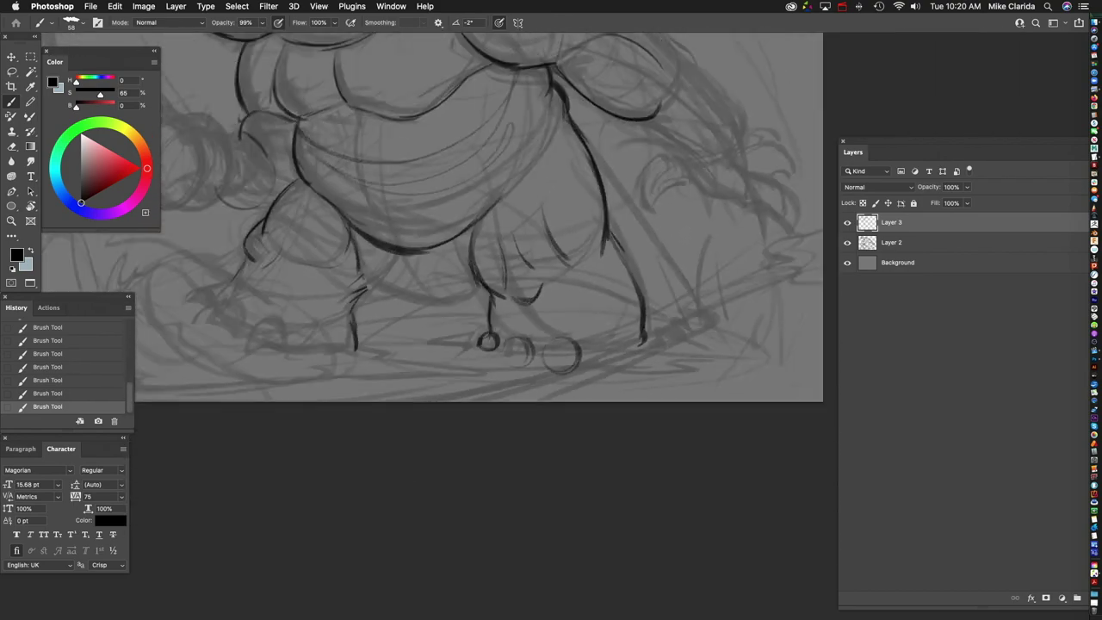
scroll(517, 336, up, 5)
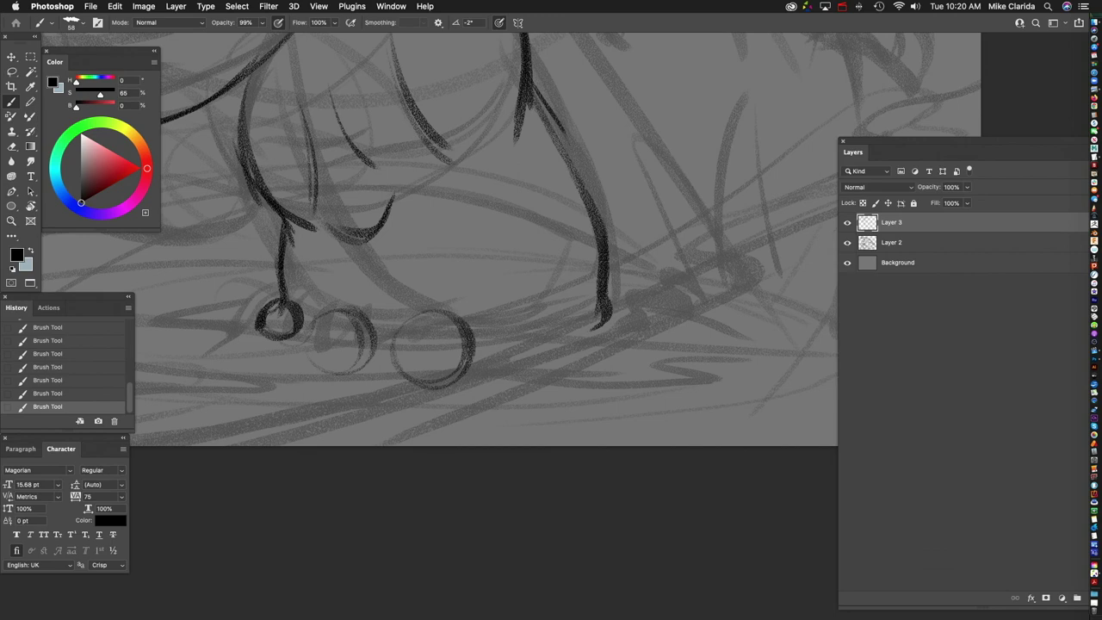
scroll(456, 356, up, 2)
drag(559, 317, 556, 356)
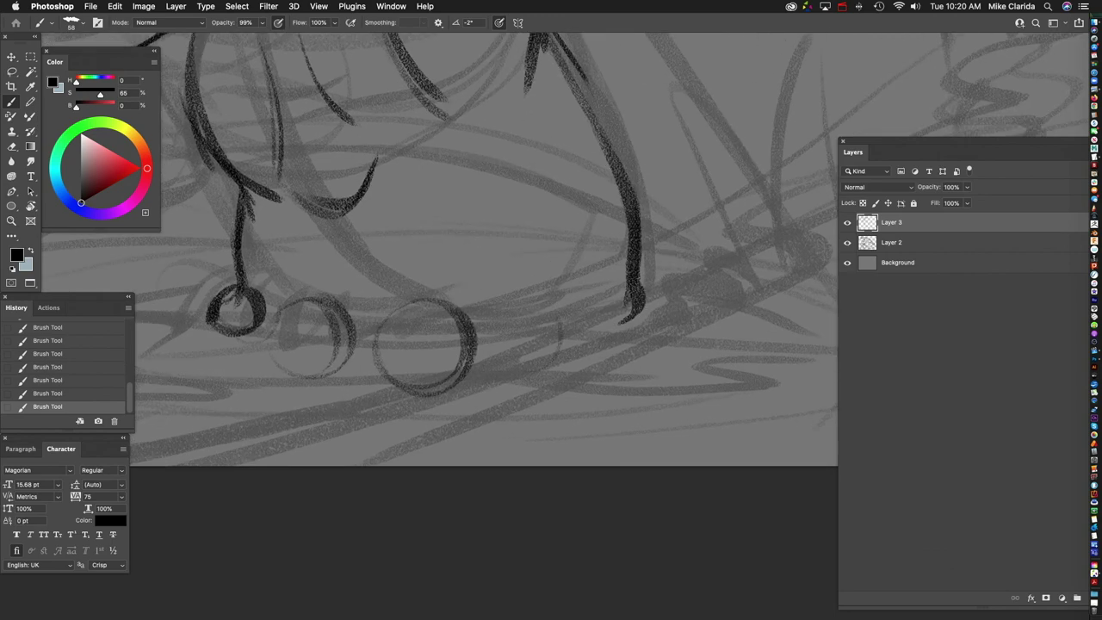
drag(551, 317, 562, 333)
drag(632, 313, 542, 372)
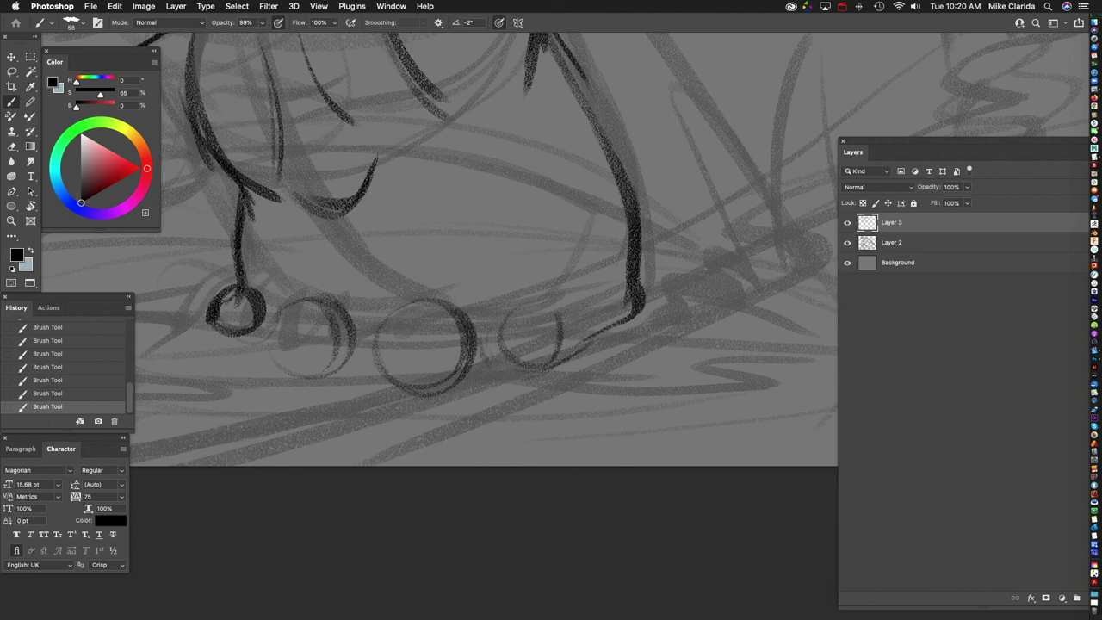
Step: Add claw marks at the left leg
scroll(517, 327, down, 2)
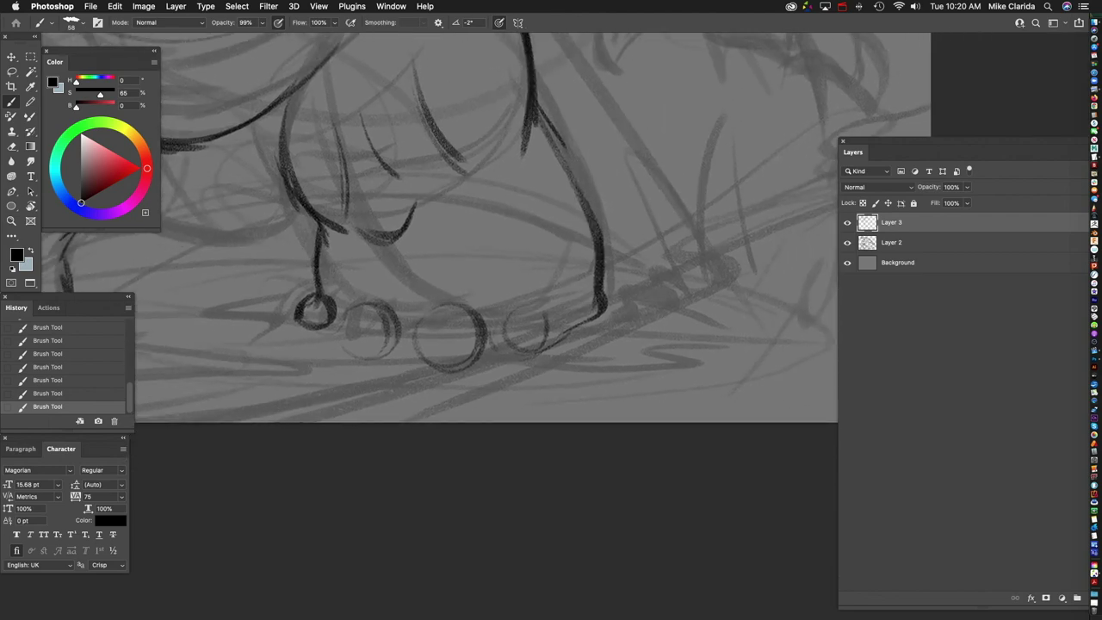
scroll(482, 327, up, 5)
scroll(483, 328, left, 6)
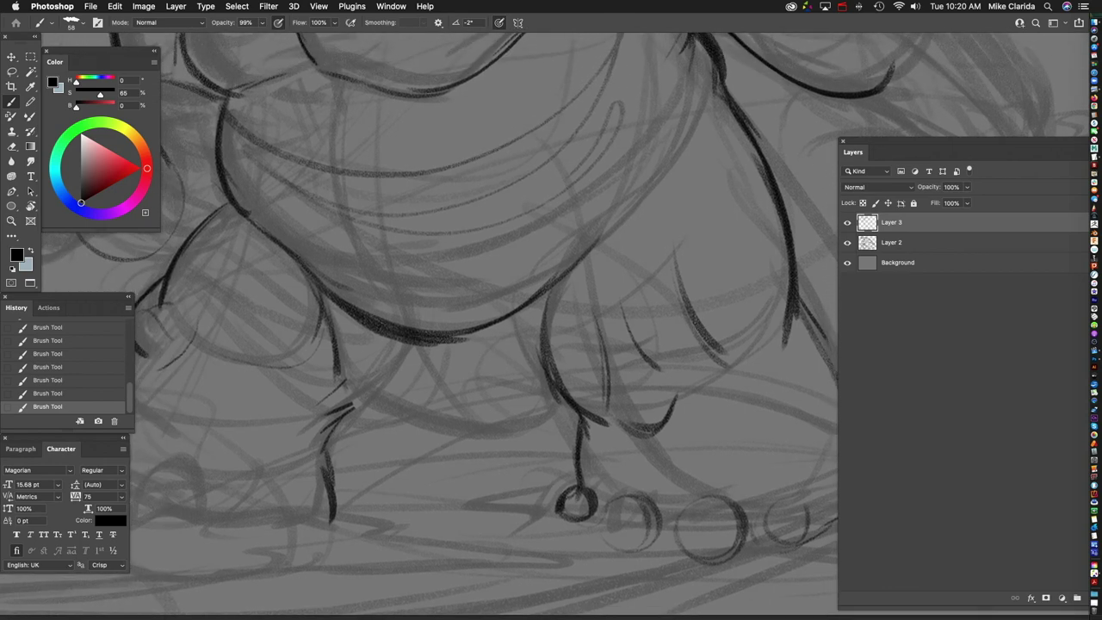
scroll(499, 327, up, 2)
scroll(499, 327, down, 1)
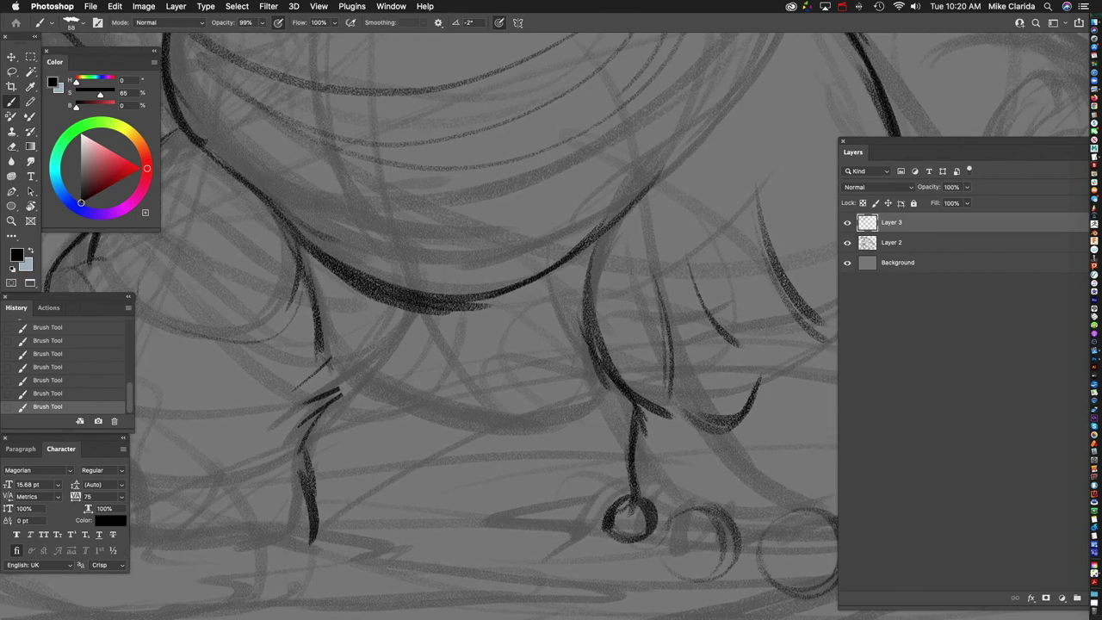
drag(320, 337, 320, 406)
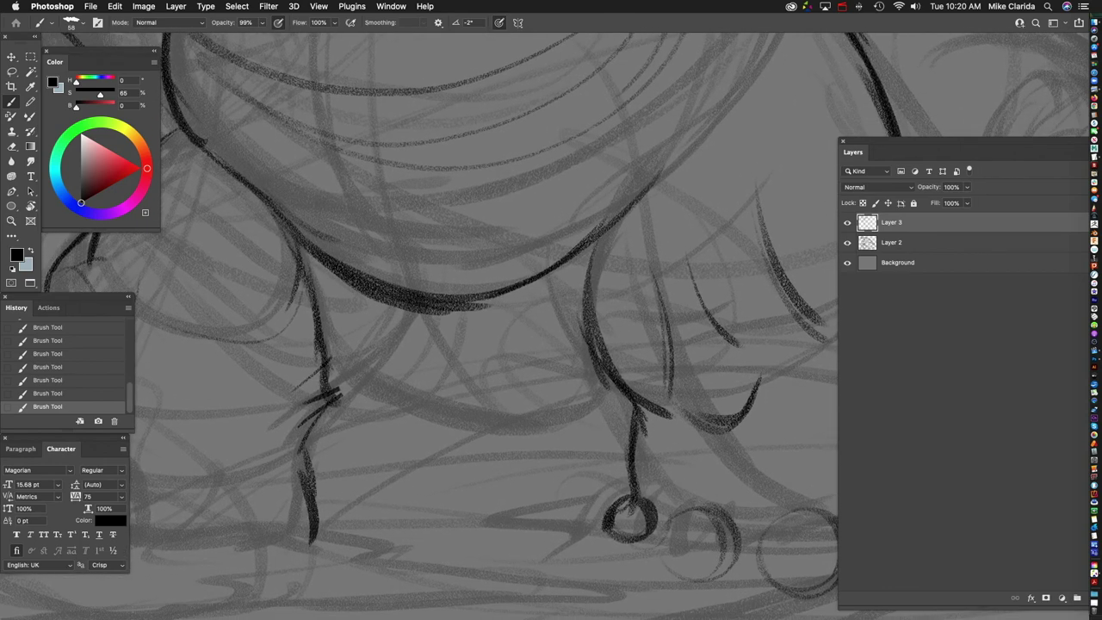
Step: With a smaller brush, ink the curve between the legs and darken the right leg
key(bracketleft)
key(bracketleft)
mouse_move(330, 394)
mouse_down()
mouse_move(472, 443)
mouse_move(613, 416)
mouse_up()
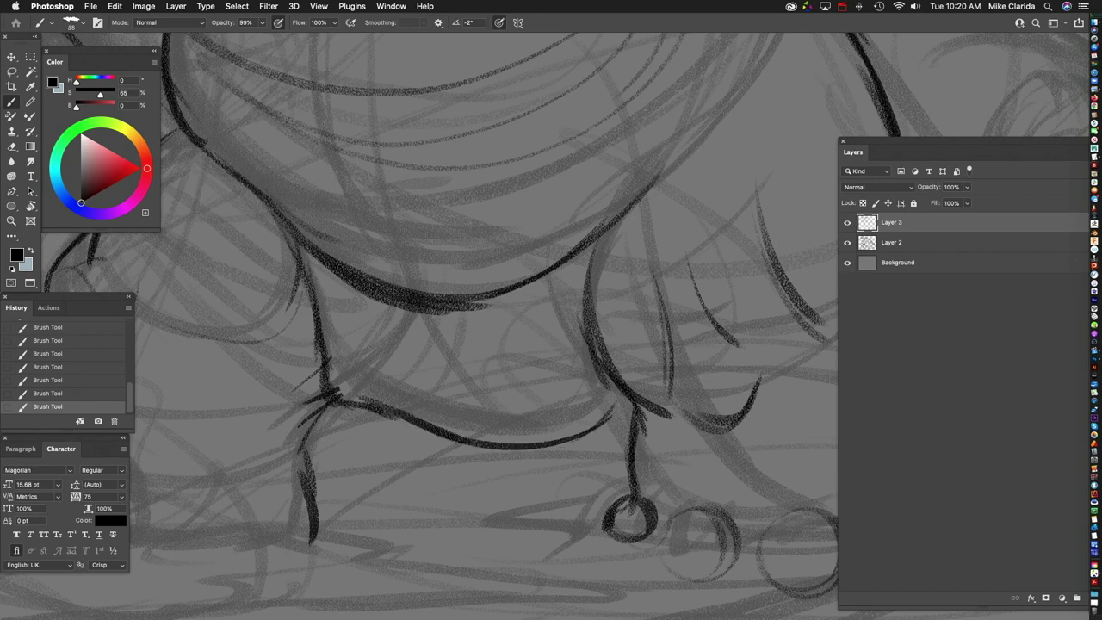
drag(551, 362, 439, 418)
drag(479, 312, 506, 446)
drag(472, 392, 518, 460)
mouse_move(517, 345)
mouse_down()
mouse_move(586, 469)
mouse_move(568, 318)
mouse_up()
Step: Undo the last stroke, redraw the line across the figure's middle, and zoom out to check
key(super+z)
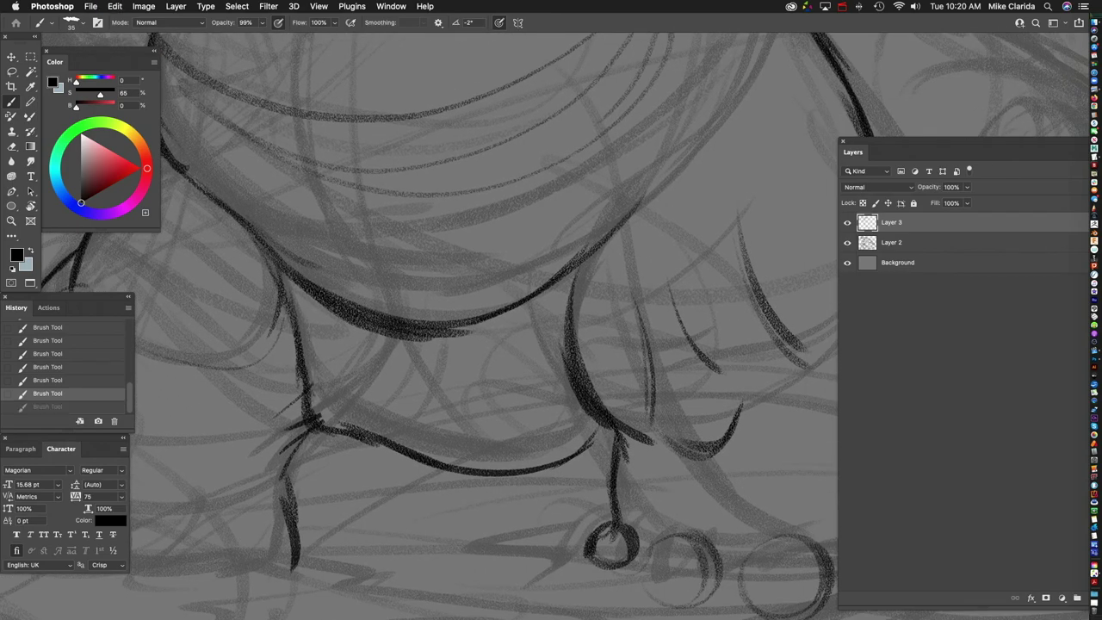
drag(306, 379, 569, 353)
drag(306, 310, 534, 340)
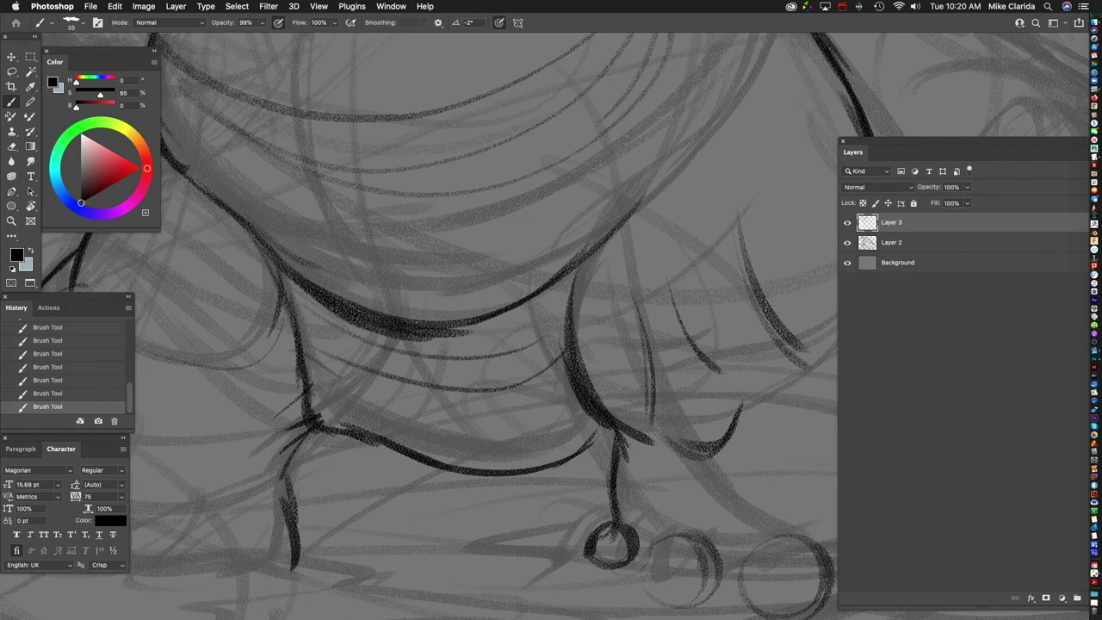
key(super+minus)
key(super+minus)
key(super+minus)
key(super+plus)
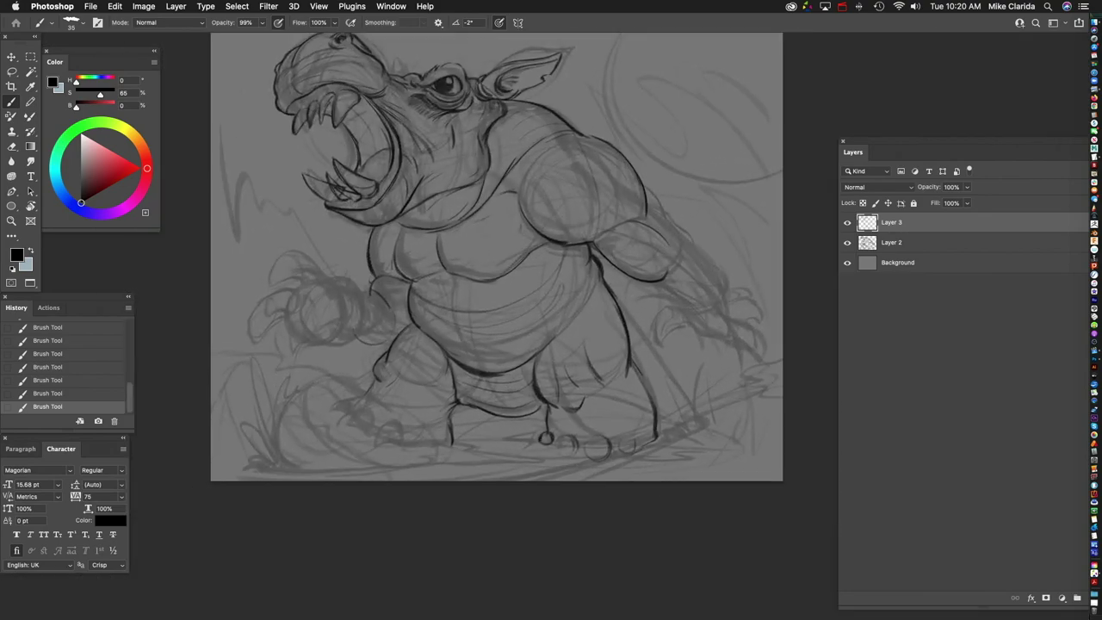
Step: Zoom in, enlarge the brush, and ink the torso curve, the hand's upper curl and the upper finger
key(super+plus)
key(super+plus)
key(super+plus)
key(super+plus)
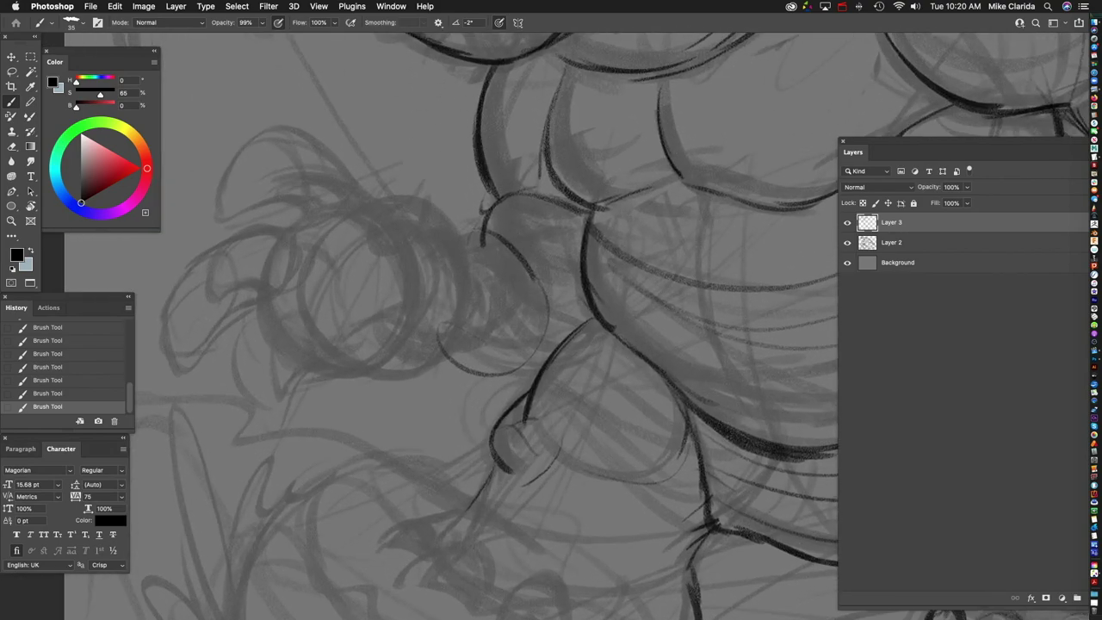
key(bracketright)
key(bracketright)
key(bracketright)
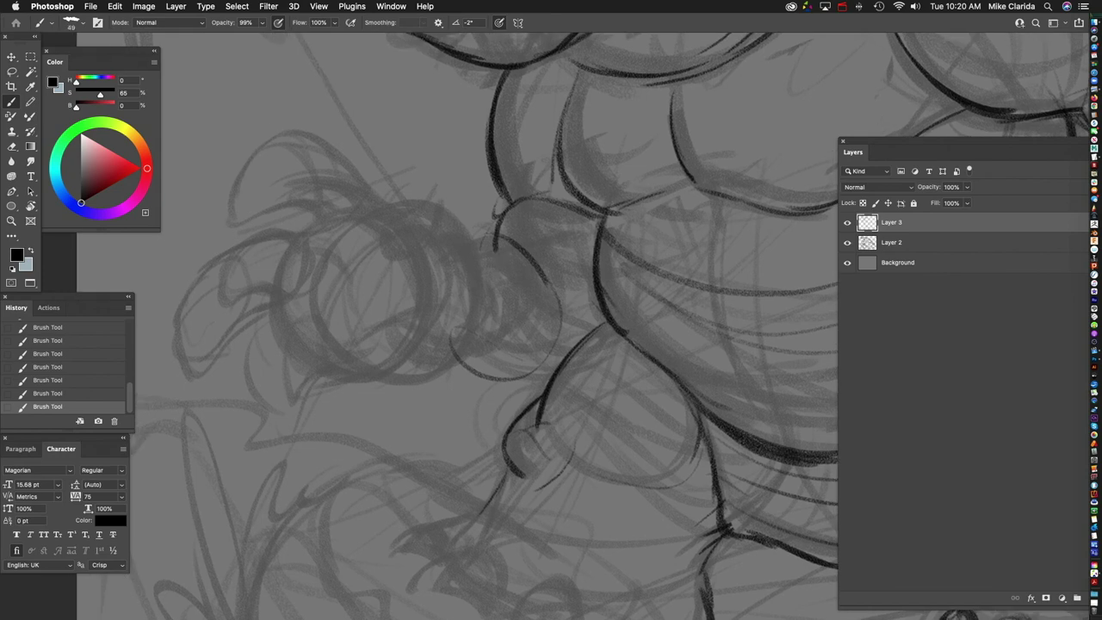
mouse_move(427, 339)
mouse_down()
mouse_move(534, 374)
mouse_move(592, 368)
mouse_up()
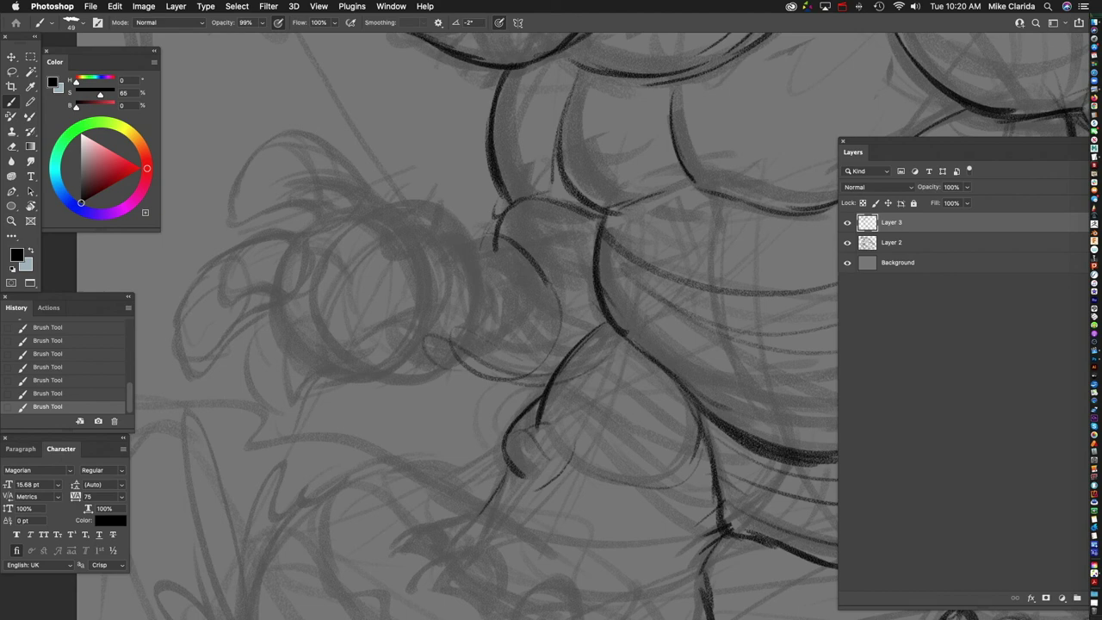
mouse_move(516, 372)
mouse_down()
mouse_move(429, 368)
mouse_move(472, 320)
mouse_move(453, 233)
mouse_up()
drag(517, 344, 560, 377)
drag(407, 215, 419, 241)
mouse_move(363, 274)
mouse_down()
mouse_move(380, 278)
mouse_move(405, 258)
mouse_up()
mouse_move(427, 241)
mouse_down()
mouse_move(399, 270)
mouse_move(402, 243)
mouse_up()
drag(403, 220, 411, 244)
mouse_move(350, 210)
mouse_down()
mouse_move(399, 232)
mouse_move(368, 174)
mouse_move(326, 171)
mouse_move(276, 257)
mouse_move(369, 244)
mouse_up()
scroll(482, 327, up, 3)
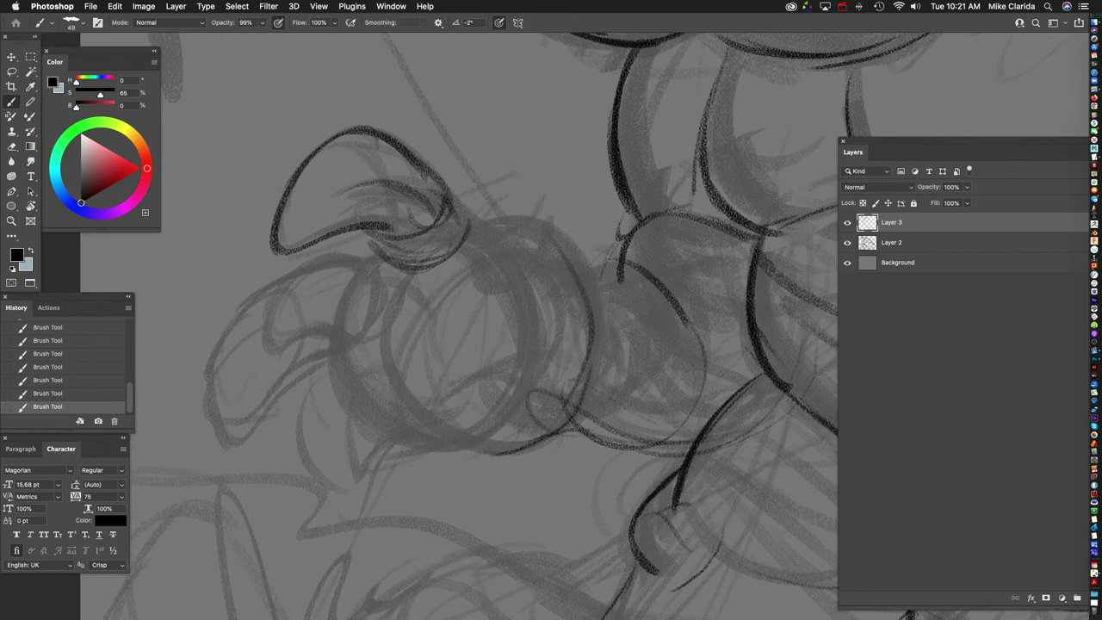
scroll(482, 327, up, 2)
drag(360, 244, 388, 270)
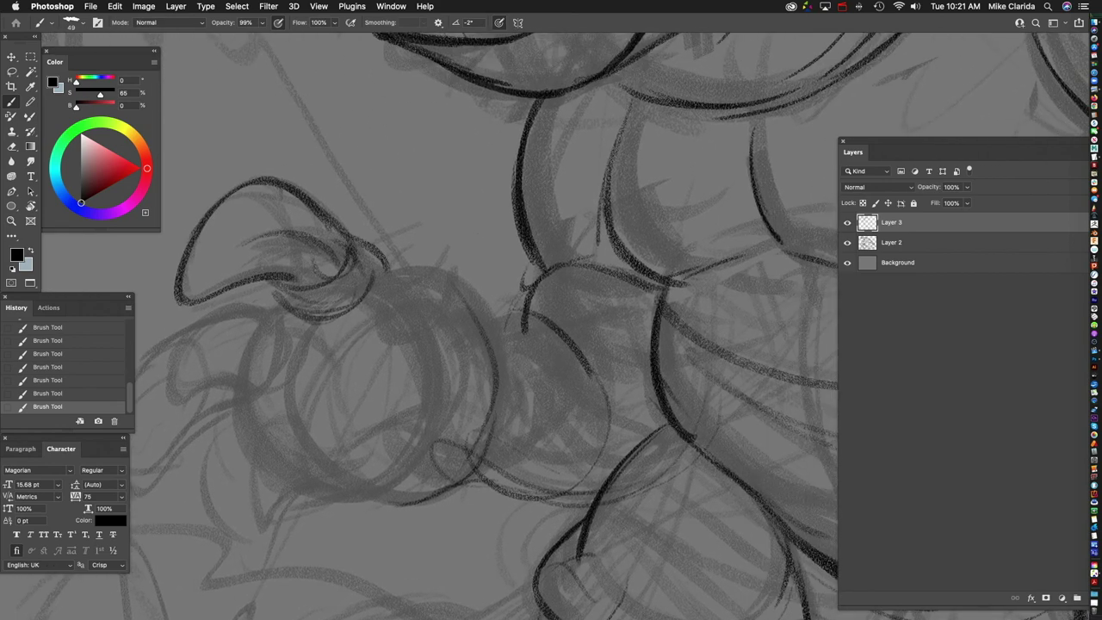
Step: Outline the central finger and its curved claw in dark strokes
scroll(482, 327, down, 2)
scroll(482, 327, left, 2)
mouse_move(472, 267)
mouse_down()
mouse_move(515, 320)
mouse_move(509, 243)
mouse_move(540, 327)
mouse_move(533, 284)
mouse_move(429, 296)
mouse_move(435, 314)
mouse_up()
mouse_move(448, 298)
mouse_down()
mouse_move(494, 336)
mouse_move(482, 320)
mouse_up()
drag(485, 329, 495, 358)
drag(420, 308, 377, 346)
mouse_move(417, 310)
mouse_down()
mouse_move(369, 398)
mouse_move(475, 366)
mouse_up()
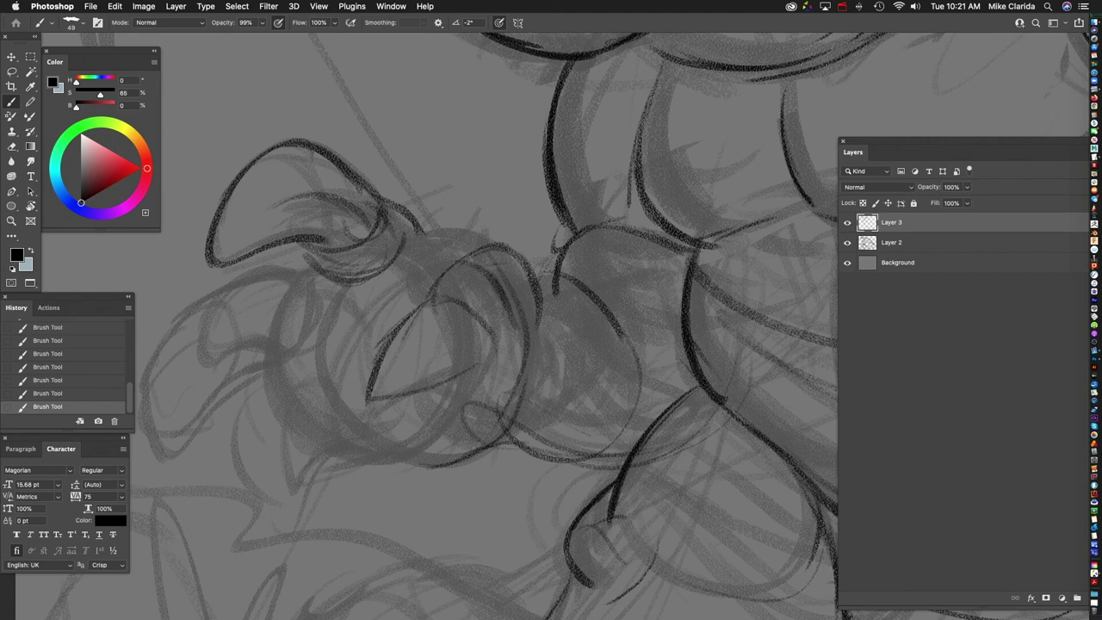
mouse_move(415, 311)
mouse_down()
mouse_move(370, 403)
mouse_move(480, 370)
mouse_move(497, 344)
mouse_up()
drag(460, 387, 545, 320)
drag(527, 370, 544, 293)
mouse_move(548, 334)
mouse_down()
mouse_move(492, 251)
mouse_move(429, 241)
mouse_up()
Step: Ink the left finger outline and the lower-left finger's top, sides, bottom and inner edges
scroll(482, 327, down, 5)
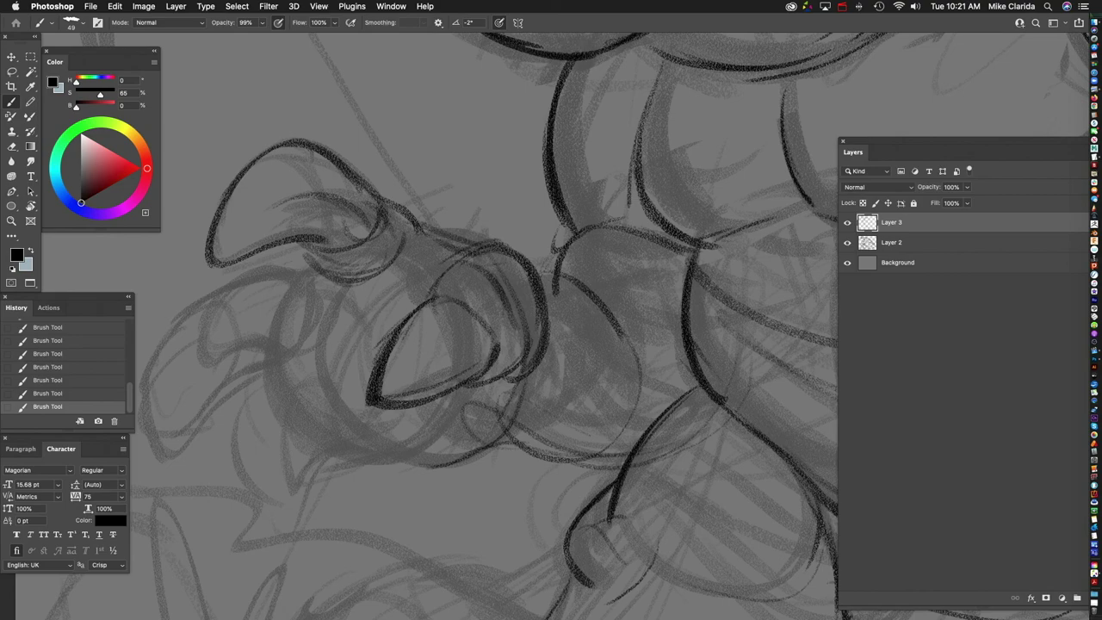
scroll(482, 328, up, 5)
scroll(482, 328, down, 2)
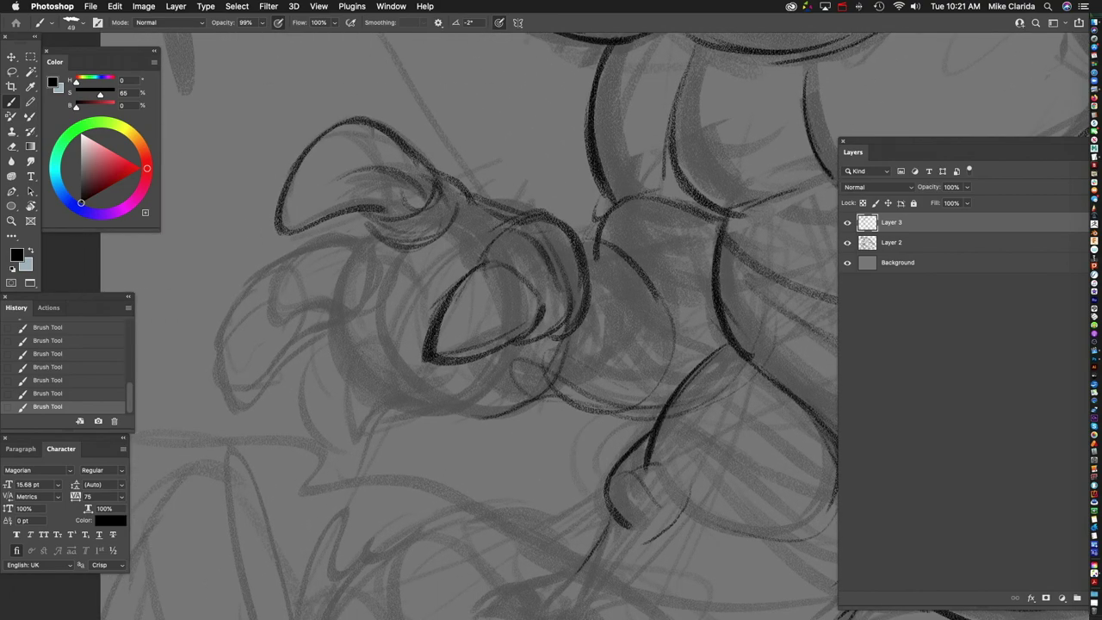
mouse_move(363, 241)
mouse_down()
mouse_move(344, 324)
mouse_move(368, 291)
mouse_move(325, 251)
mouse_move(270, 263)
mouse_move(319, 310)
mouse_up()
drag(255, 265, 317, 303)
drag(288, 269, 222, 329)
mouse_move(253, 284)
mouse_down()
mouse_move(212, 371)
mouse_move(315, 342)
mouse_move(325, 301)
mouse_move(311, 342)
mouse_up()
drag(315, 350, 353, 302)
mouse_move(380, 250)
mouse_down()
mouse_move(346, 339)
mouse_move(370, 326)
mouse_up()
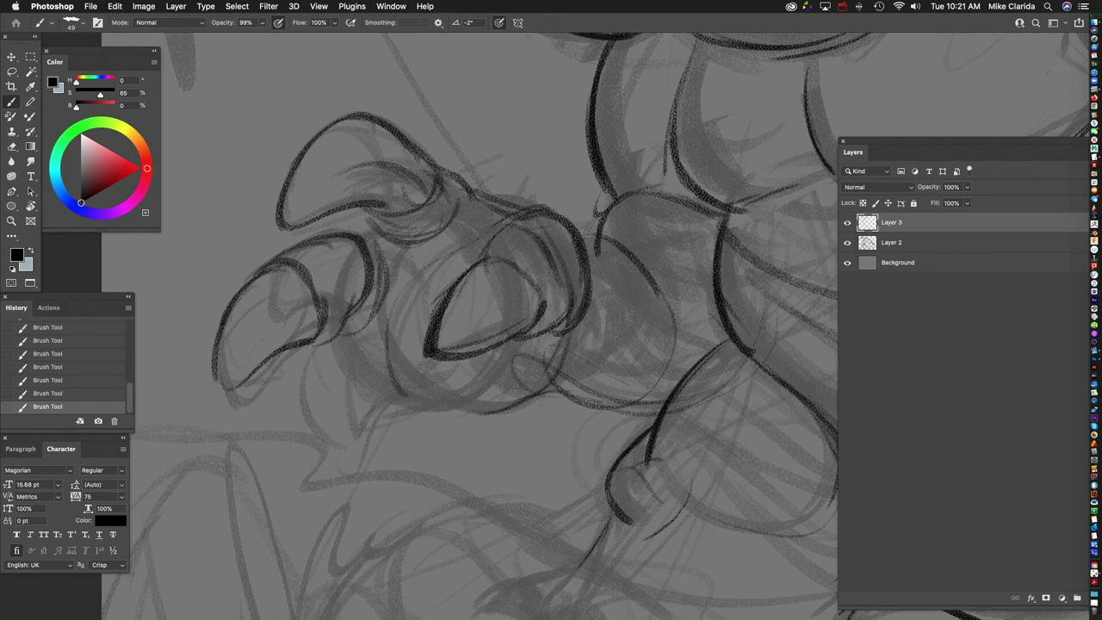
Step: Ink the left finger's lower inner edge and the lower finger's loop
scroll(474, 327, down, 2)
scroll(474, 327, down, 1)
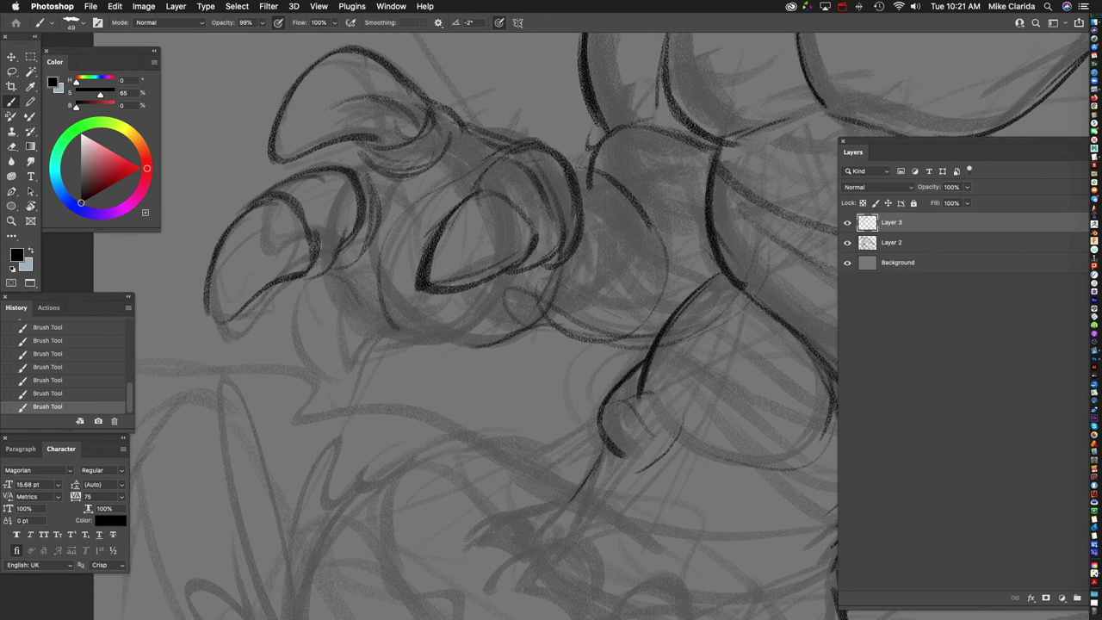
mouse_move(370, 292)
mouse_down()
mouse_move(326, 325)
mouse_move(327, 352)
mouse_up()
drag(360, 306, 279, 374)
mouse_move(294, 332)
mouse_down()
mouse_move(281, 406)
mouse_move(288, 437)
mouse_move(360, 348)
mouse_move(341, 350)
mouse_move(243, 447)
mouse_up()
Step: Darken the left fingers, ink the claw's long lower edge, and arch over the central claw
scroll(473, 328, up, 3)
scroll(474, 327, right, 3)
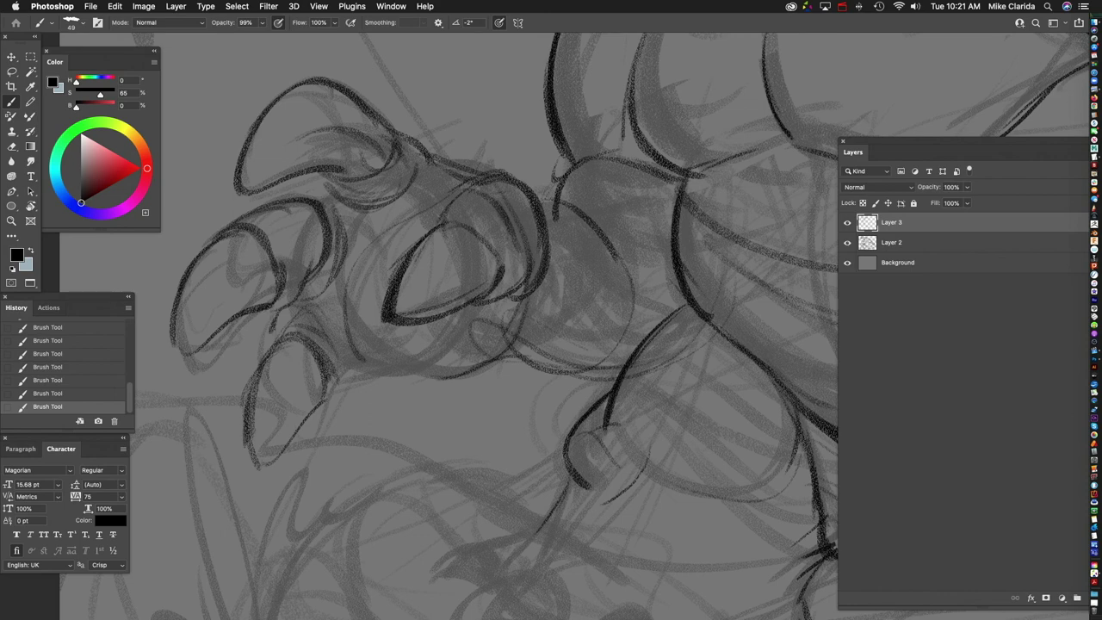
drag(270, 346, 298, 306)
mouse_move(315, 396)
mouse_down()
mouse_move(404, 370)
mouse_move(461, 372)
mouse_move(502, 337)
mouse_move(515, 305)
mouse_up()
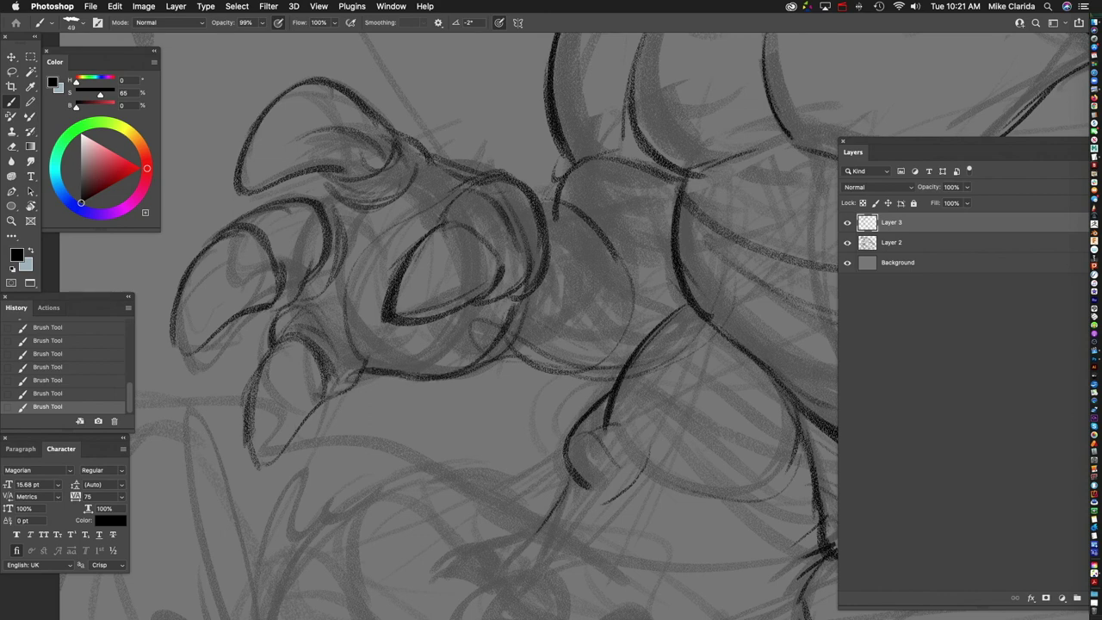
scroll(482, 327, left, 4)
scroll(482, 328, up, 2)
drag(307, 260, 245, 370)
mouse_move(253, 326)
mouse_down()
mouse_move(243, 399)
mouse_move(336, 334)
mouse_move(325, 316)
mouse_move(298, 435)
mouse_move(362, 379)
mouse_up()
scroll(482, 327, down, 3)
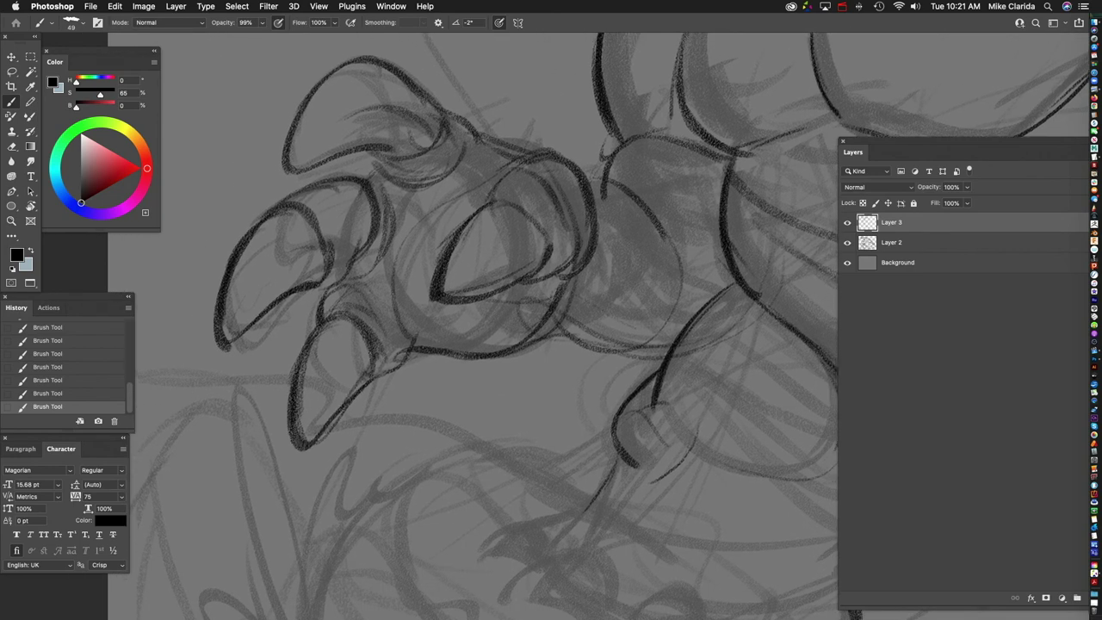
scroll(482, 327, right, 4)
scroll(482, 327, up, 3)
mouse_move(441, 291)
mouse_down()
mouse_move(430, 346)
mouse_move(377, 284)
mouse_move(422, 248)
mouse_move(375, 288)
mouse_up()
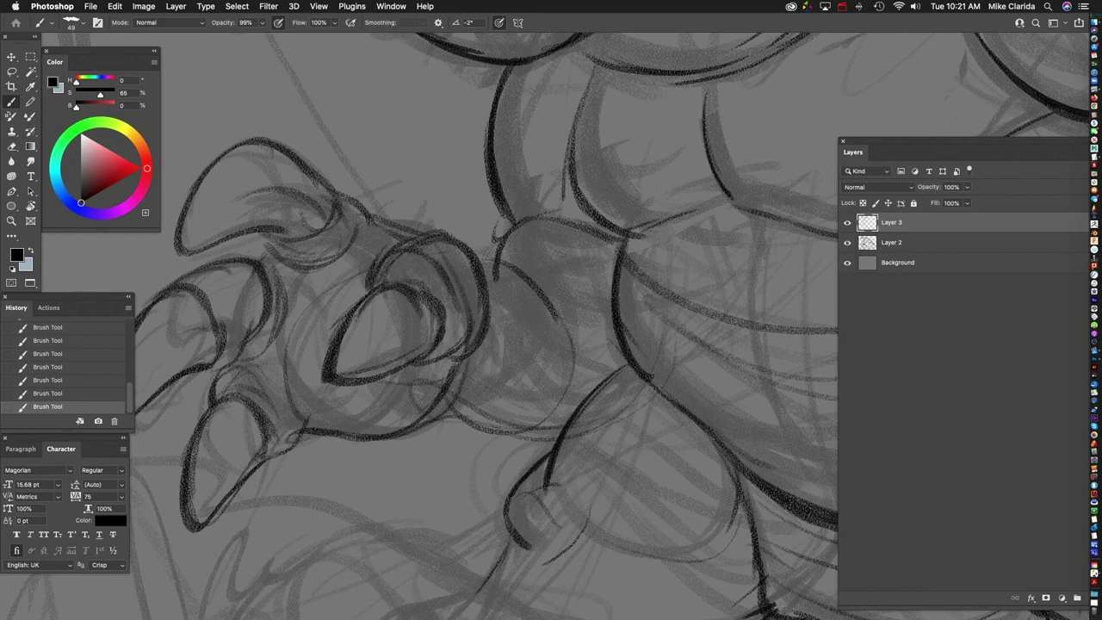
scroll(482, 327, down, 5)
scroll(499, 289, right, 3)
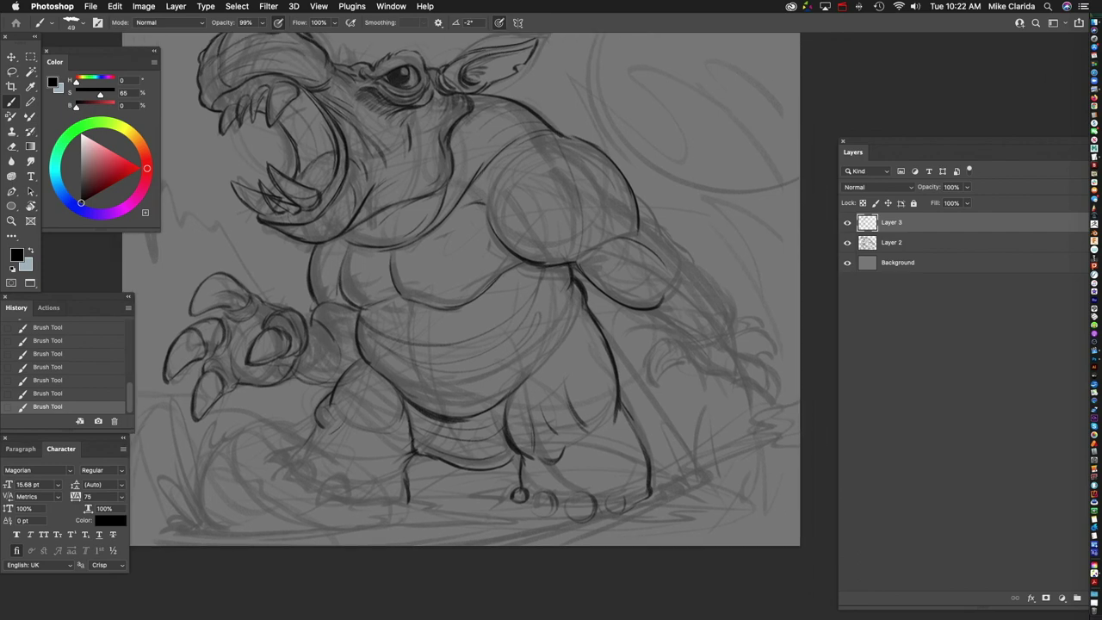
Step: Ink the outline of the front leg
scroll(517, 413, up, 8)
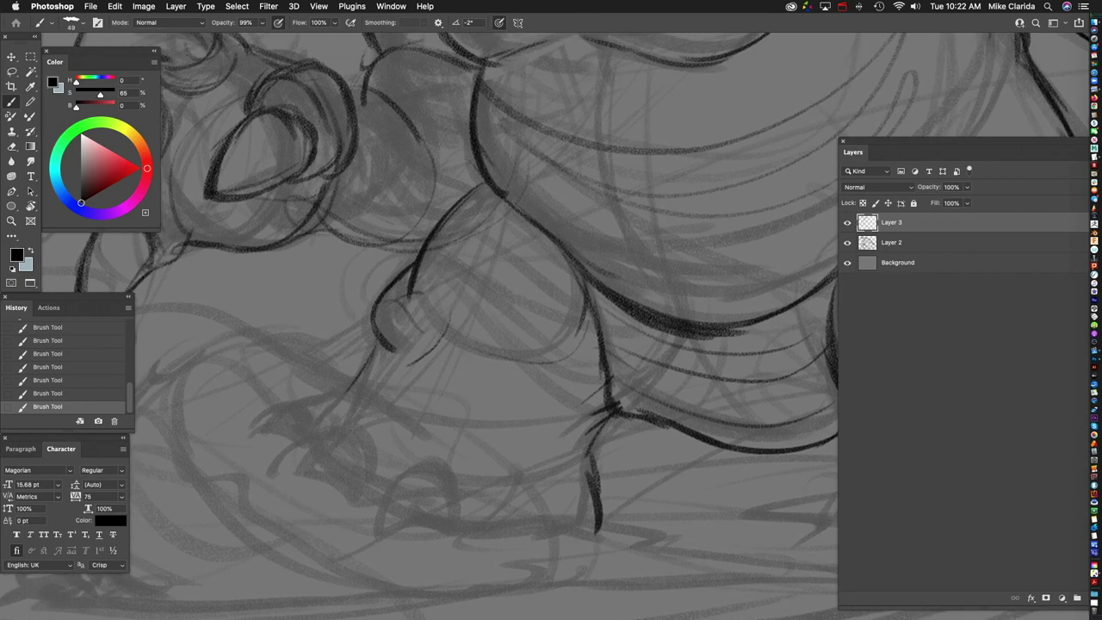
drag(564, 346, 536, 420)
drag(575, 371, 493, 439)
drag(600, 415, 571, 473)
Step: Ink the front foot's lower edge and short toe lines
scroll(516, 387, left, 5)
scroll(430, 319, down, 3)
scroll(430, 319, left, 3)
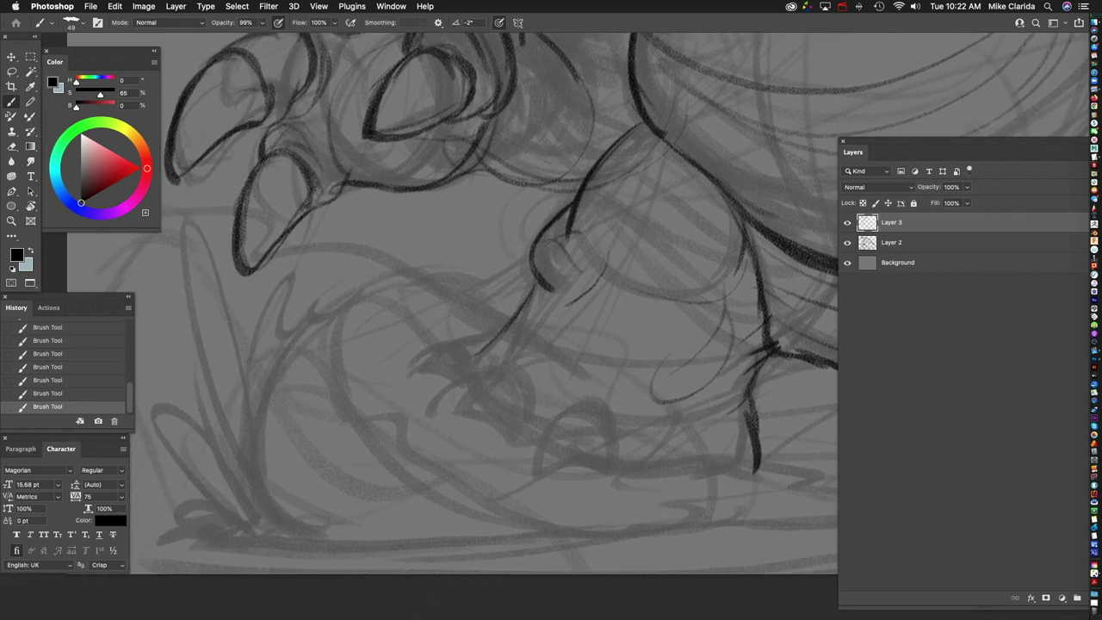
drag(494, 334, 437, 342)
mouse_move(458, 341)
mouse_down()
mouse_move(463, 374)
mouse_move(431, 339)
mouse_up()
mouse_move(455, 346)
mouse_down()
mouse_move(403, 346)
mouse_move(396, 364)
mouse_move(446, 377)
mouse_up()
drag(439, 371, 451, 379)
Step: Draw arcs over the front foot's toes and a toe's lower arc
scroll(482, 301, down, 3)
scroll(482, 301, right, 2)
mouse_move(436, 335)
mouse_down()
mouse_move(494, 341)
mouse_move(495, 372)
mouse_up()
mouse_move(446, 347)
mouse_down()
mouse_move(493, 329)
mouse_move(487, 352)
mouse_up()
mouse_move(431, 335)
mouse_down()
mouse_move(478, 324)
mouse_move(481, 362)
mouse_up()
mouse_move(412, 351)
mouse_down()
mouse_move(471, 329)
mouse_move(422, 342)
mouse_up()
mouse_move(422, 341)
mouse_down()
mouse_move(401, 366)
mouse_move(464, 376)
mouse_move(479, 324)
mouse_move(525, 298)
mouse_up()
Step: Draw a second claw, finish the first claw's lower edge, and add short lines at the claws' base
scroll(482, 302, down, 2)
scroll(483, 301, right, 2)
mouse_move(474, 346)
mouse_down()
mouse_move(531, 352)
mouse_move(465, 368)
mouse_up()
mouse_move(502, 331)
mouse_down()
mouse_move(530, 343)
mouse_move(466, 398)
mouse_up()
drag(467, 404, 532, 384)
mouse_move(417, 355)
mouse_down()
mouse_move(454, 347)
mouse_move(454, 370)
mouse_up()
scroll(482, 258, right, 3)
mouse_move(473, 328)
mouse_down()
mouse_move(488, 368)
mouse_move(470, 375)
mouse_move(570, 385)
mouse_up()
scroll(482, 259, right, 3)
drag(487, 389, 585, 365)
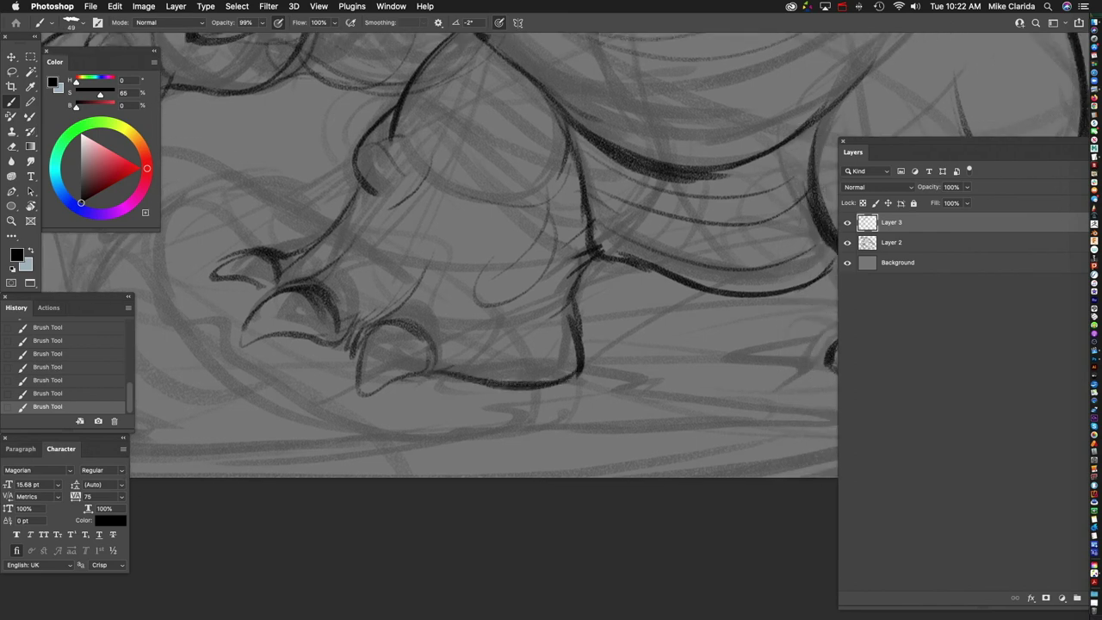
Step: Undo the stray sketched circle at the back foot
scroll(483, 258, right, 7)
scroll(482, 259, down, 3)
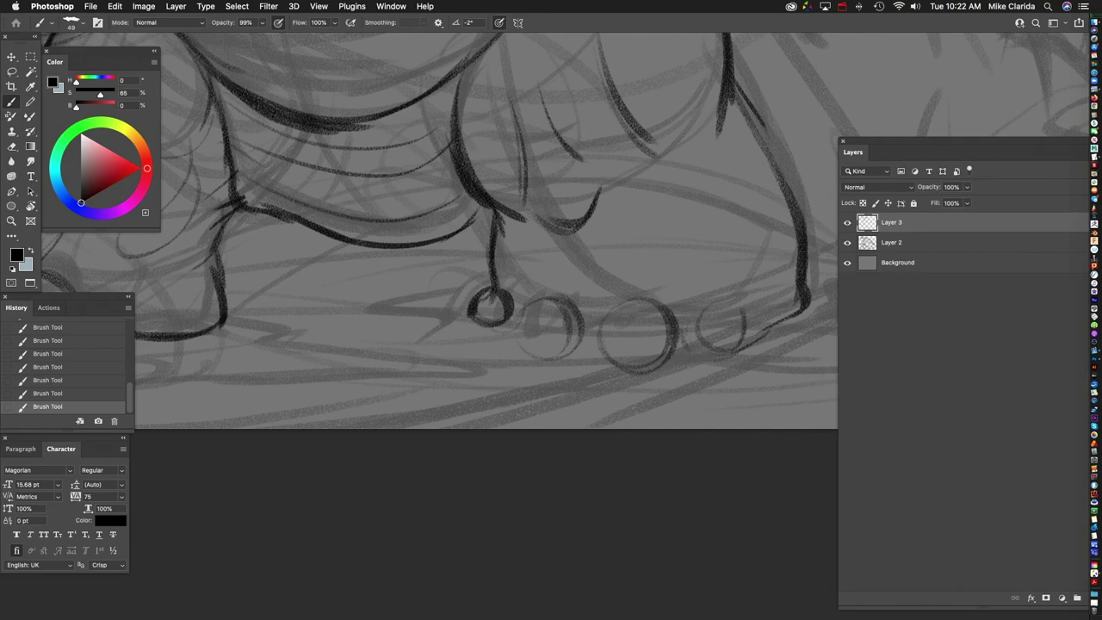
scroll(482, 258, down, 5)
scroll(482, 258, up, 4)
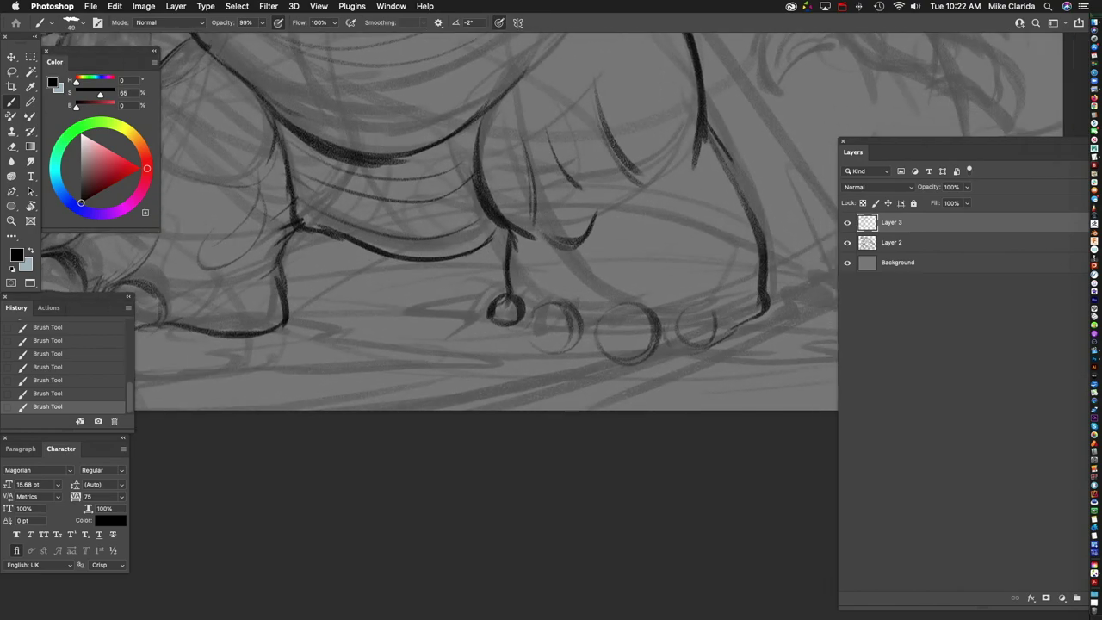
scroll(482, 258, right, 3)
key(super+z)
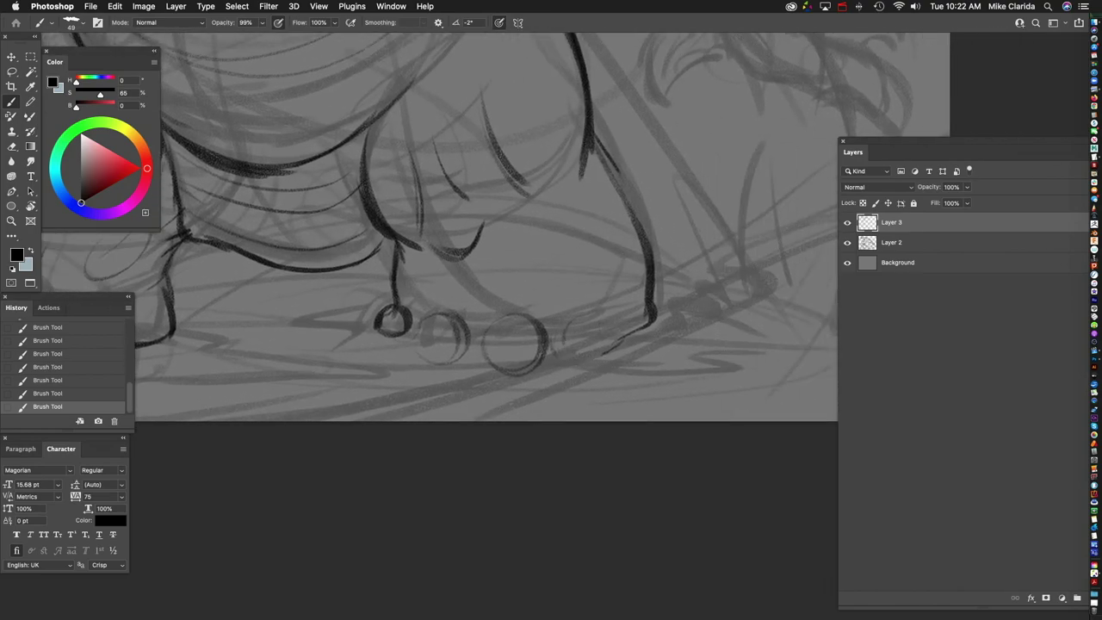
Step: Ink the left and middle toe circles into rounded toe outlines
scroll(482, 284, up, 3)
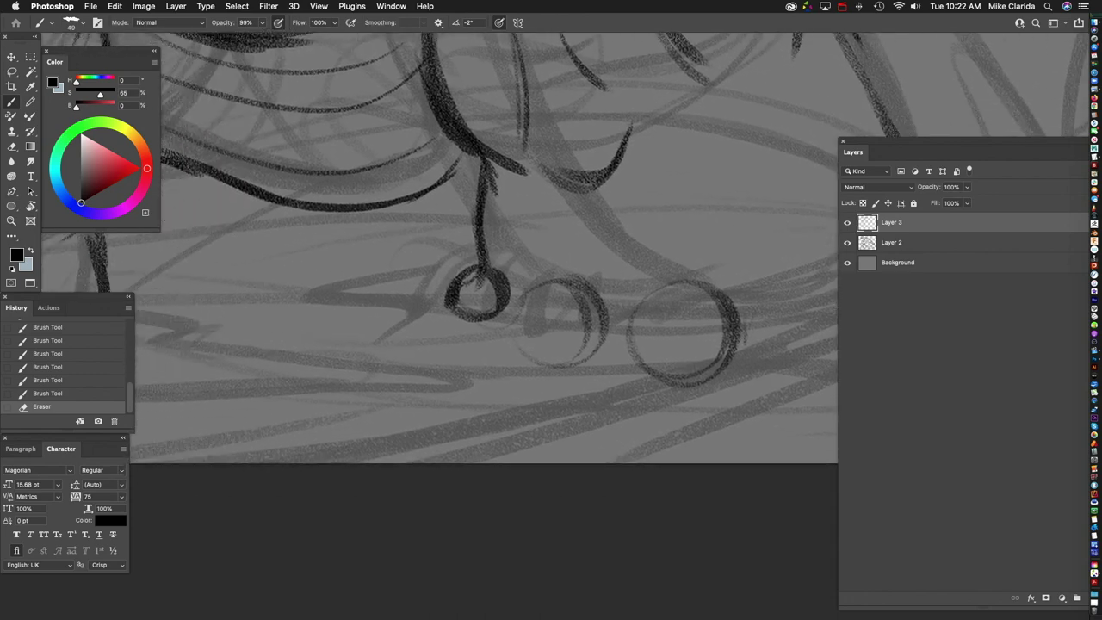
mouse_move(504, 251)
mouse_down()
mouse_move(469, 281)
mouse_move(498, 315)
mouse_up()
mouse_move(473, 272)
mouse_down()
mouse_move(440, 289)
mouse_move(482, 315)
mouse_up()
scroll(482, 258, right, 2)
drag(491, 252, 533, 308)
mouse_move(470, 274)
mouse_down()
mouse_move(535, 302)
mouse_move(432, 320)
mouse_move(516, 339)
mouse_move(547, 282)
mouse_move(532, 300)
mouse_move(564, 337)
mouse_up()
Step: Ink the right circle into a toe with a strengthened bottom and right side
scroll(482, 258, right, 2)
scroll(482, 284, right, 2)
mouse_move(524, 301)
mouse_down()
mouse_move(443, 368)
mouse_move(479, 400)
mouse_move(563, 339)
mouse_up()
drag(558, 382, 575, 321)
drag(576, 378, 571, 297)
scroll(482, 284, up, 3)
scroll(482, 284, right, 2)
Step: Draw thin lines above the right and middle toes and extend the line under the right toe
drag(439, 288, 424, 415)
drag(427, 263, 439, 393)
scroll(482, 284, left, 2)
scroll(482, 284, down, 1)
drag(378, 291, 338, 388)
drag(364, 263, 377, 336)
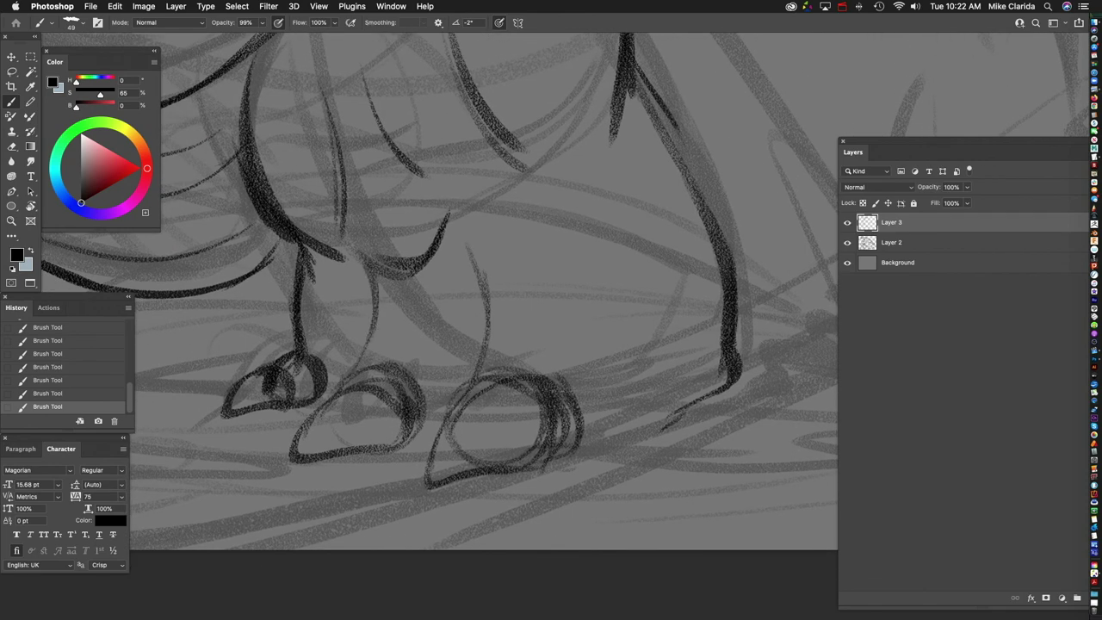
scroll(482, 292, down, 2)
scroll(482, 292, left, 2)
drag(413, 425, 698, 379)
scroll(482, 293, right, 4)
scroll(482, 293, down, 1)
drag(480, 390, 624, 331)
scroll(483, 293, down, 5)
scroll(469, 232, up, 1)
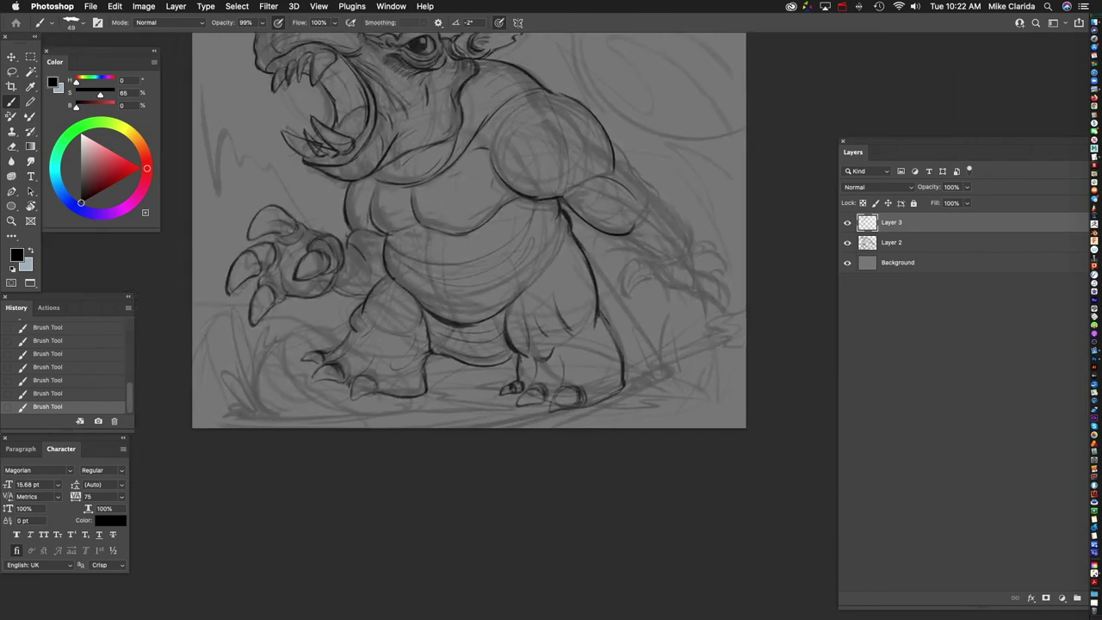
Step: Ink darker lines where the belly meets the arm and along the front foot
scroll(469, 232, up, 2)
scroll(469, 233, left, 1)
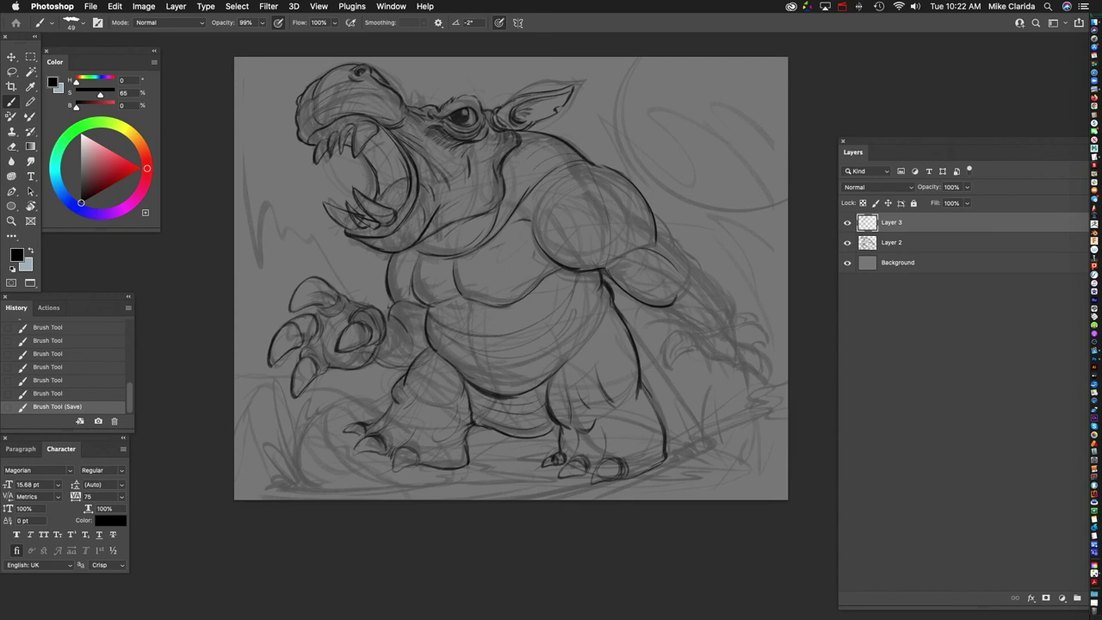
scroll(482, 327, up, 4)
scroll(482, 327, left, 2)
mouse_move(411, 285)
mouse_down()
mouse_move(446, 277)
mouse_move(499, 320)
mouse_move(512, 377)
mouse_up()
drag(439, 262, 543, 263)
scroll(517, 327, down, 3)
scroll(517, 327, up, 2)
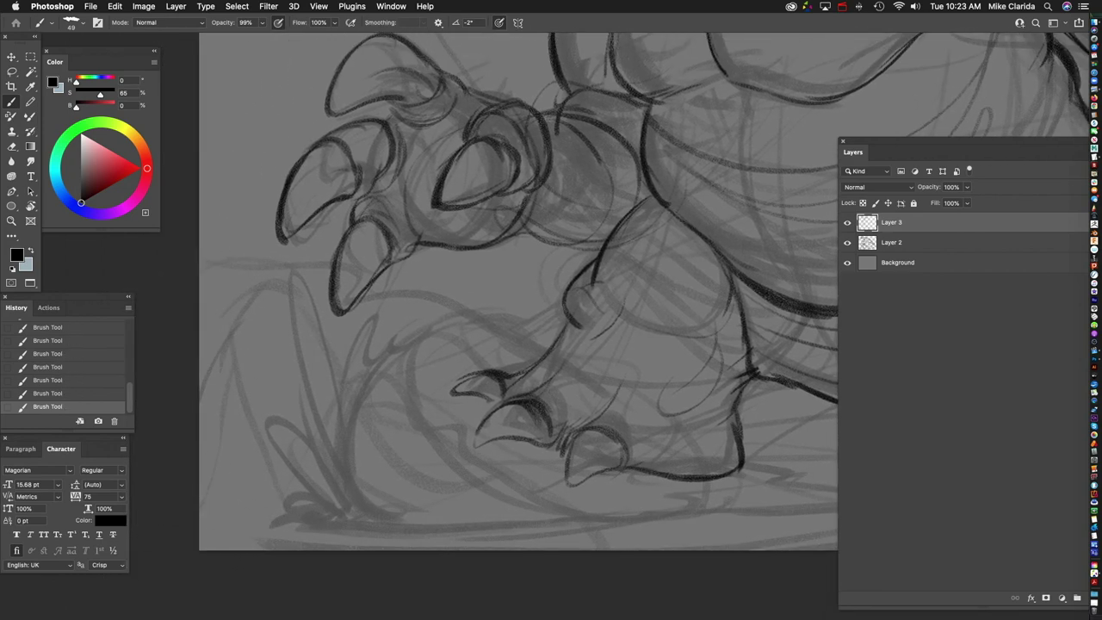
scroll(516, 327, down, 2)
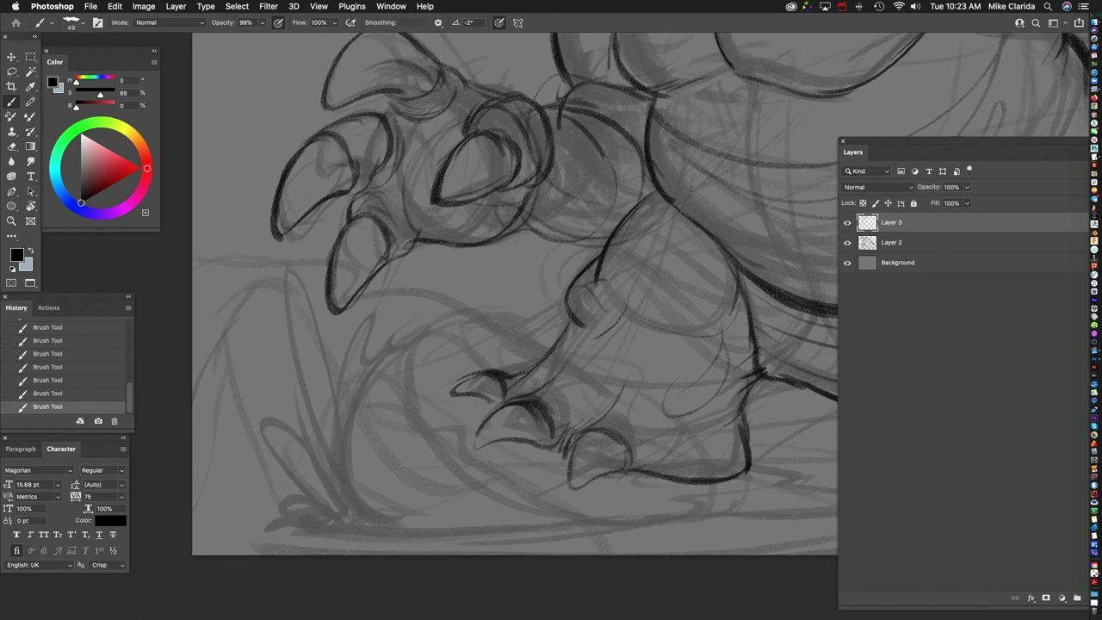
mouse_move(538, 303)
mouse_down()
mouse_move(490, 277)
mouse_move(441, 271)
mouse_up()
Step: Ink the front foot's claw and hatch shading around it
mouse_move(379, 297)
mouse_down()
mouse_move(449, 329)
mouse_move(394, 312)
mouse_up()
drag(385, 294, 357, 329)
mouse_move(360, 327)
mouse_down()
mouse_move(392, 342)
mouse_move(364, 331)
mouse_up()
mouse_move(360, 318)
mouse_down()
mouse_move(339, 344)
mouse_move(336, 392)
mouse_move(284, 248)
mouse_move(335, 456)
mouse_up()
Step: Paint tall grass blades at lower left and add strokes below the claw
mouse_move(240, 326)
mouse_down()
mouse_move(332, 466)
mouse_move(261, 478)
mouse_move(305, 499)
mouse_move(323, 489)
mouse_up()
scroll(508, 276, down, 1)
drag(320, 339, 306, 421)
drag(332, 453, 422, 476)
drag(415, 432, 363, 465)
drag(408, 375, 365, 432)
drag(407, 410, 575, 468)
Step: Draw short grass blades and a shorter ground line, replacing the undone long one, plus a darker line near the foot
scroll(504, 266, down, 5)
mouse_move(410, 312)
mouse_down()
mouse_move(406, 375)
mouse_move(423, 373)
mouse_up()
mouse_move(420, 345)
mouse_down()
mouse_move(480, 367)
mouse_move(625, 350)
mouse_up()
scroll(482, 215, right, 5)
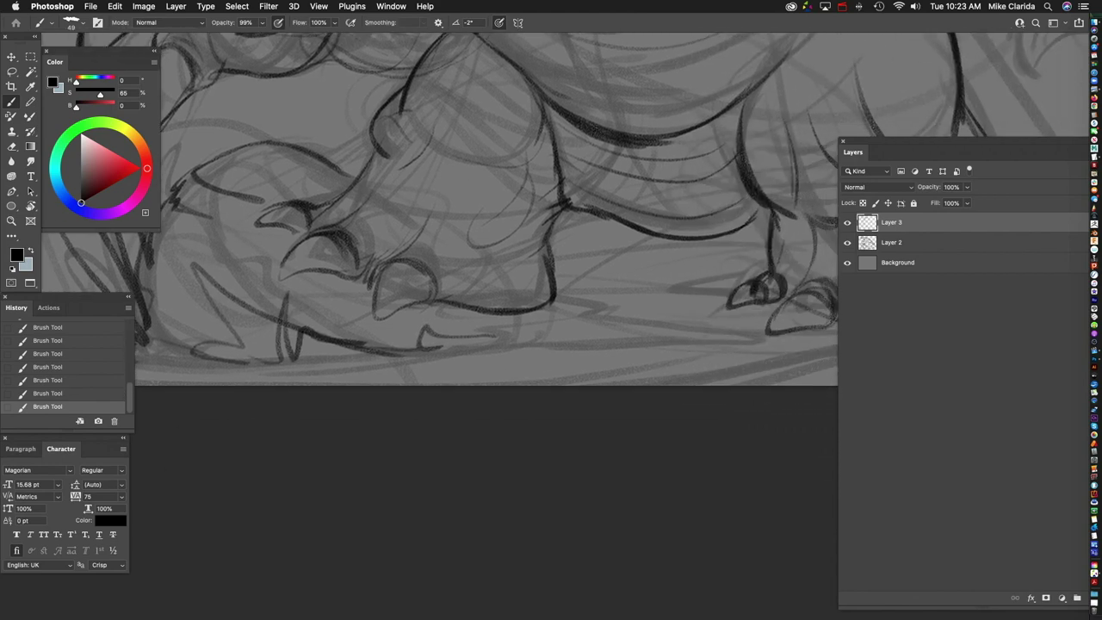
drag(558, 291, 788, 343)
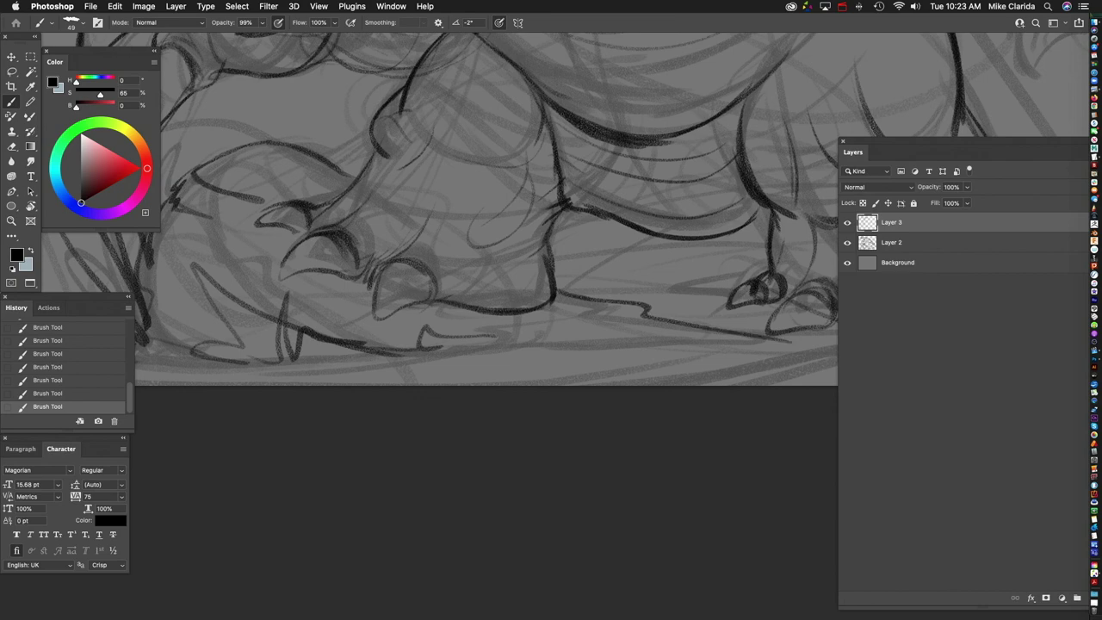
key(super+z)
mouse_move(557, 291)
mouse_down()
mouse_move(720, 313)
mouse_move(654, 352)
mouse_move(406, 352)
mouse_up()
scroll(407, 351, up, 3)
drag(382, 215, 298, 244)
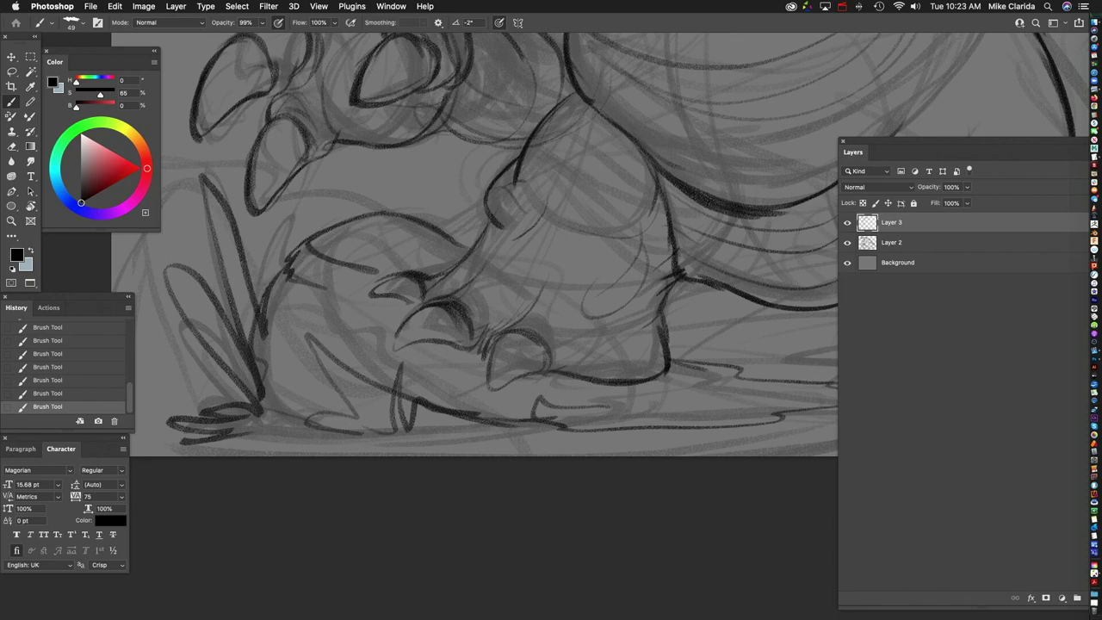
Step: Ink a bold dark curved contour across the belly toward the leg on Layer 3
scroll(474, 246, right, 10)
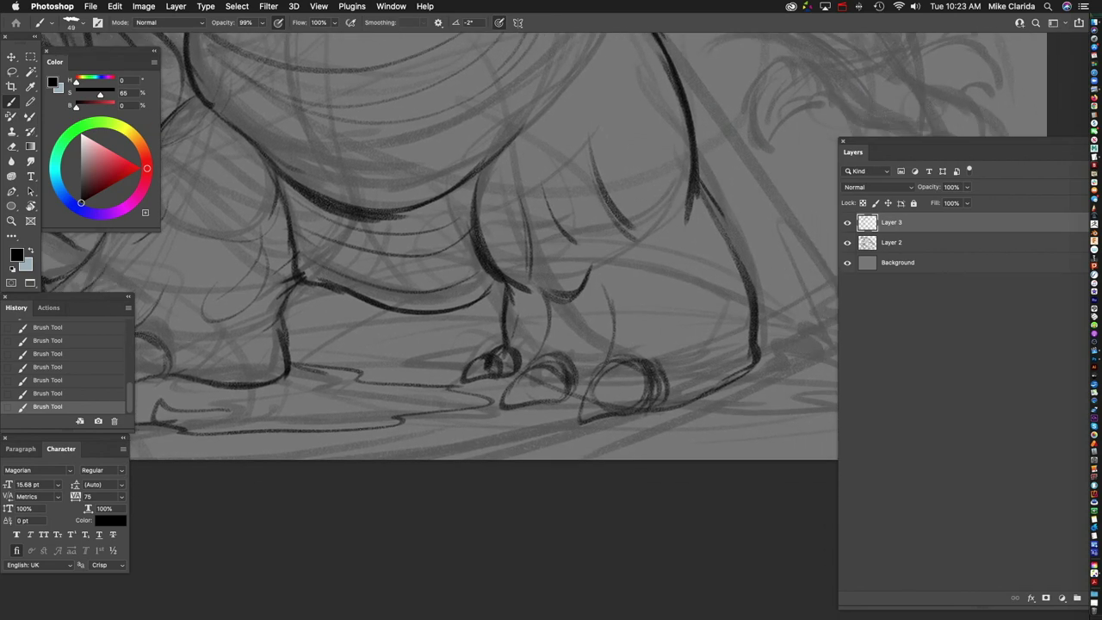
scroll(482, 245, up, 5)
scroll(482, 245, left, 3)
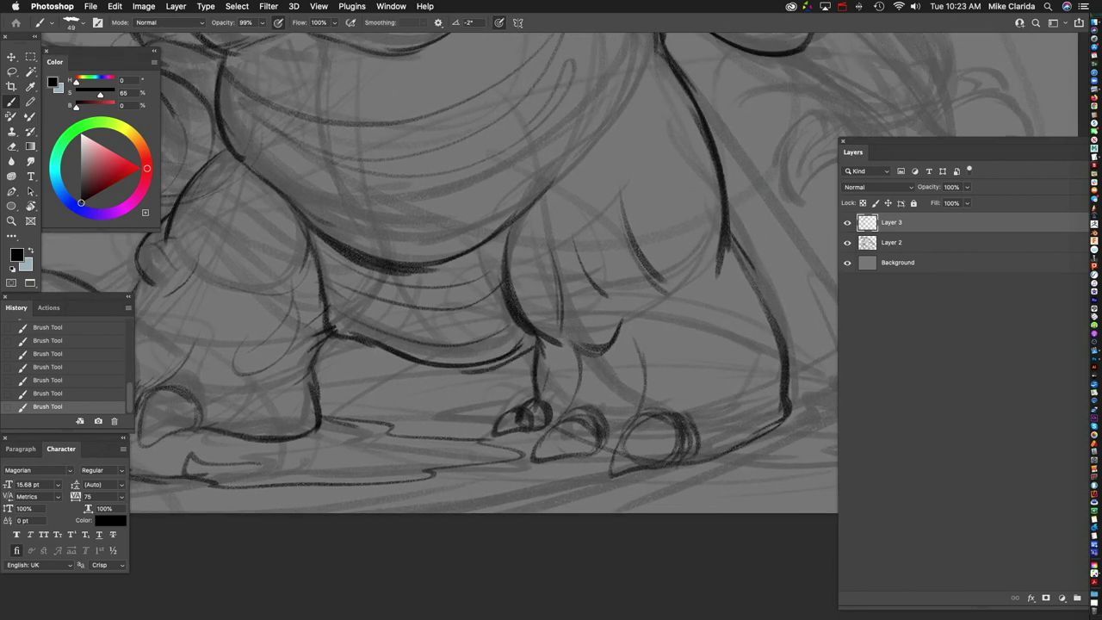
scroll(516, 353, up, 5)
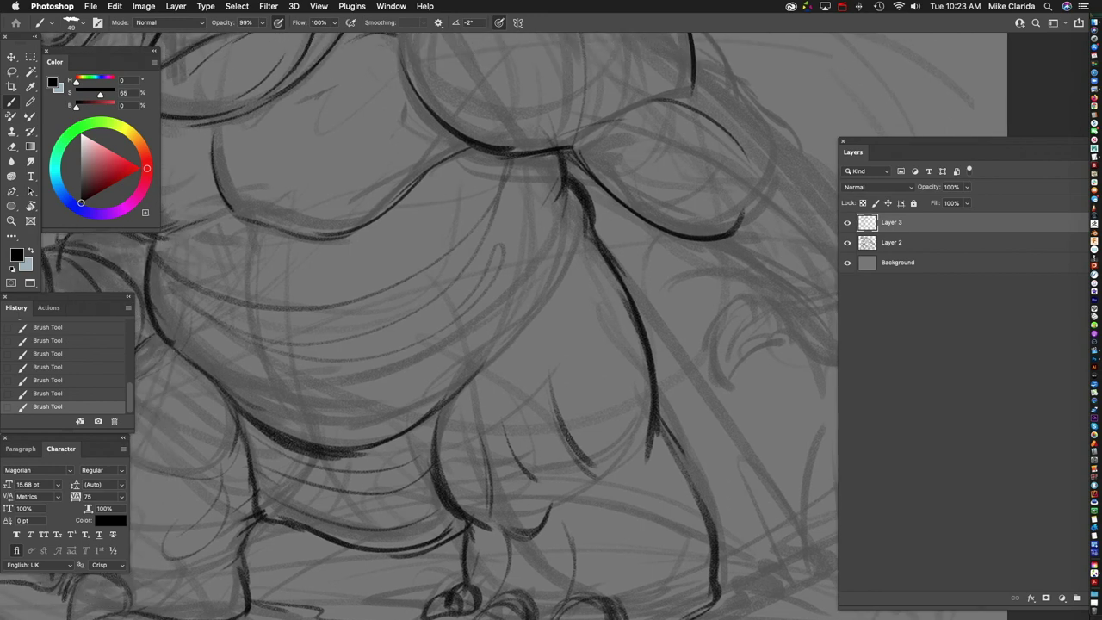
scroll(422, 327, left, 5)
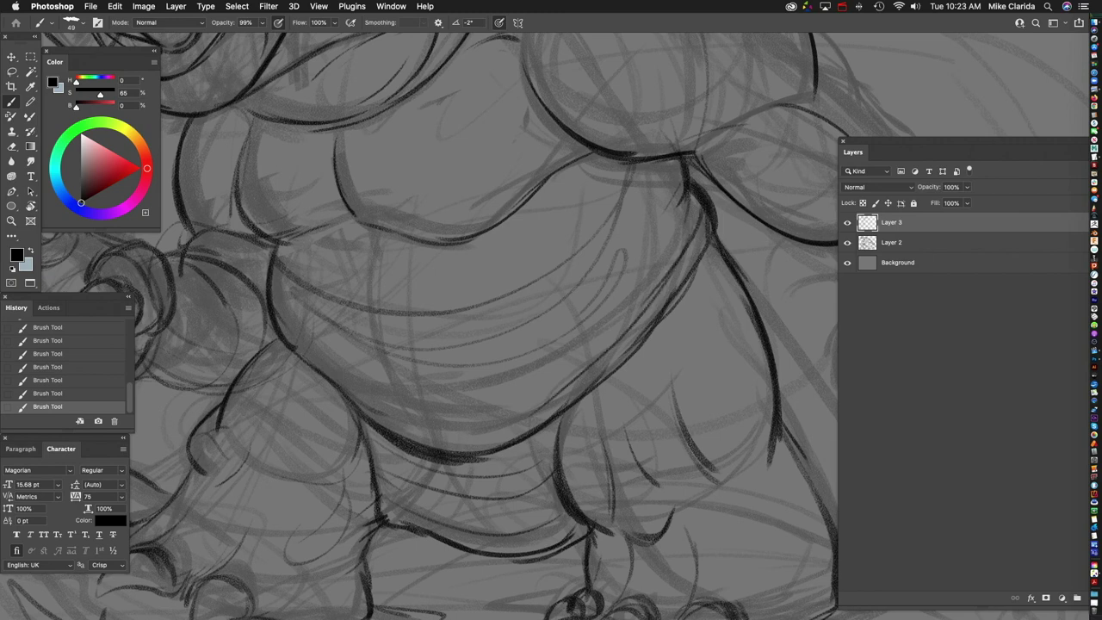
drag(699, 215, 379, 413)
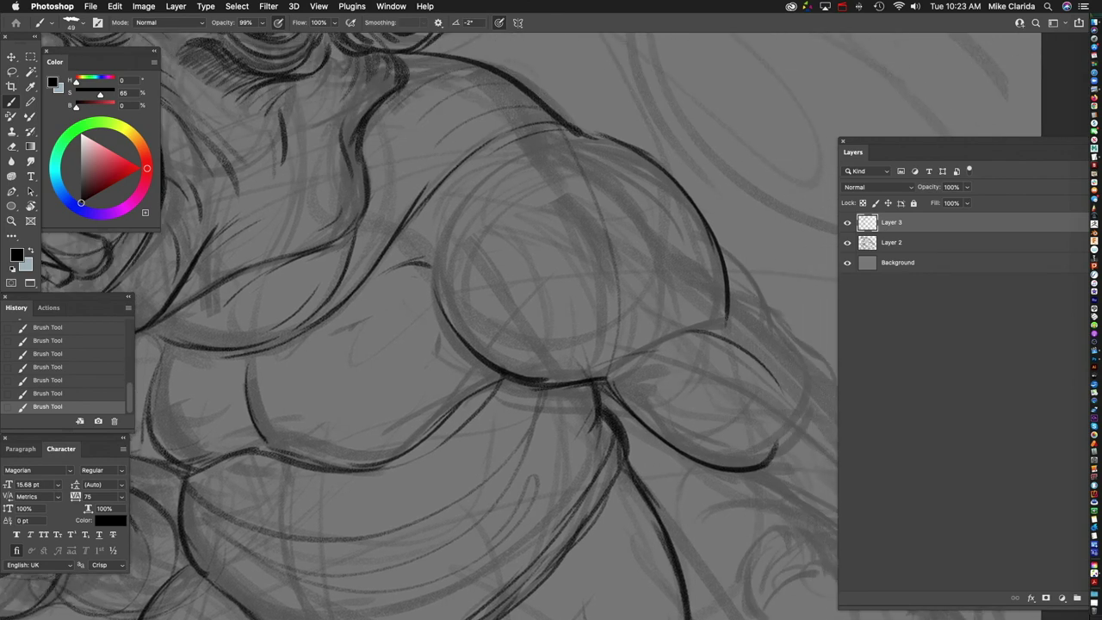
Step: Enlarge the brush to 100, then shrink it to 65 with the whole sketch in view
scroll(419, 325, right, 3)
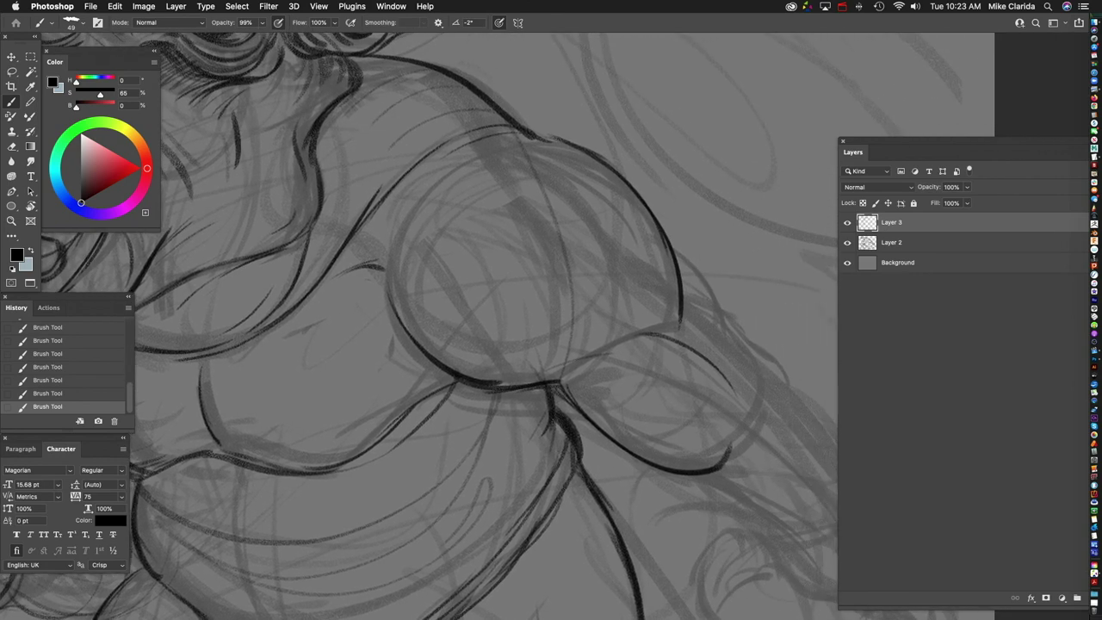
key(bracketright)
key(bracketright)
key(bracketright)
key(bracketright)
key(bracketright)
key(bracketright)
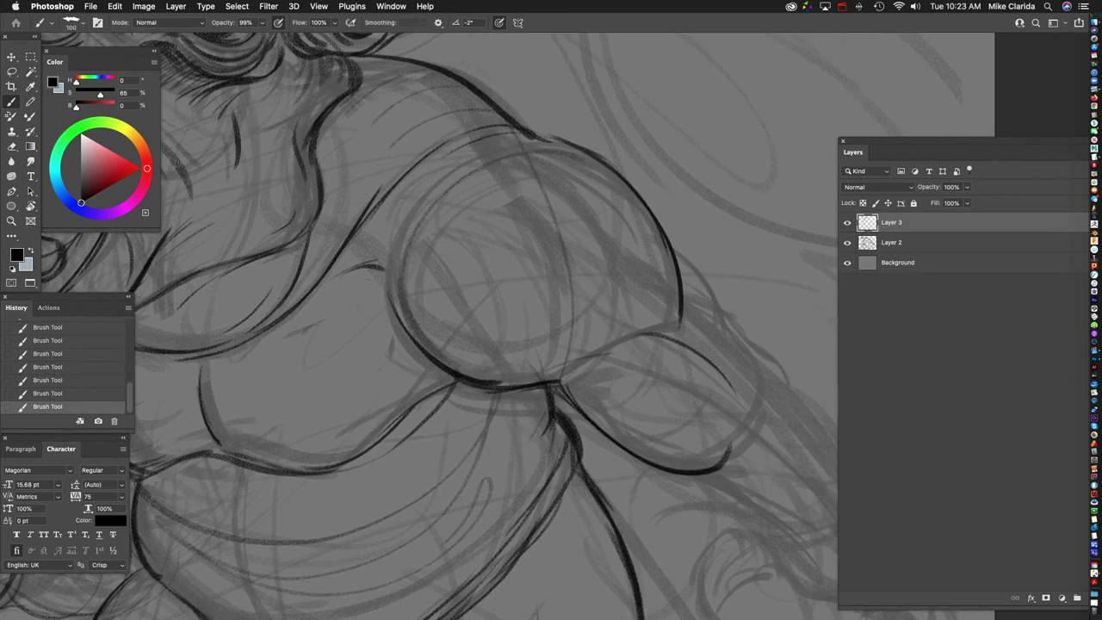
scroll(419, 325, left, 3)
scroll(419, 325, up, 2)
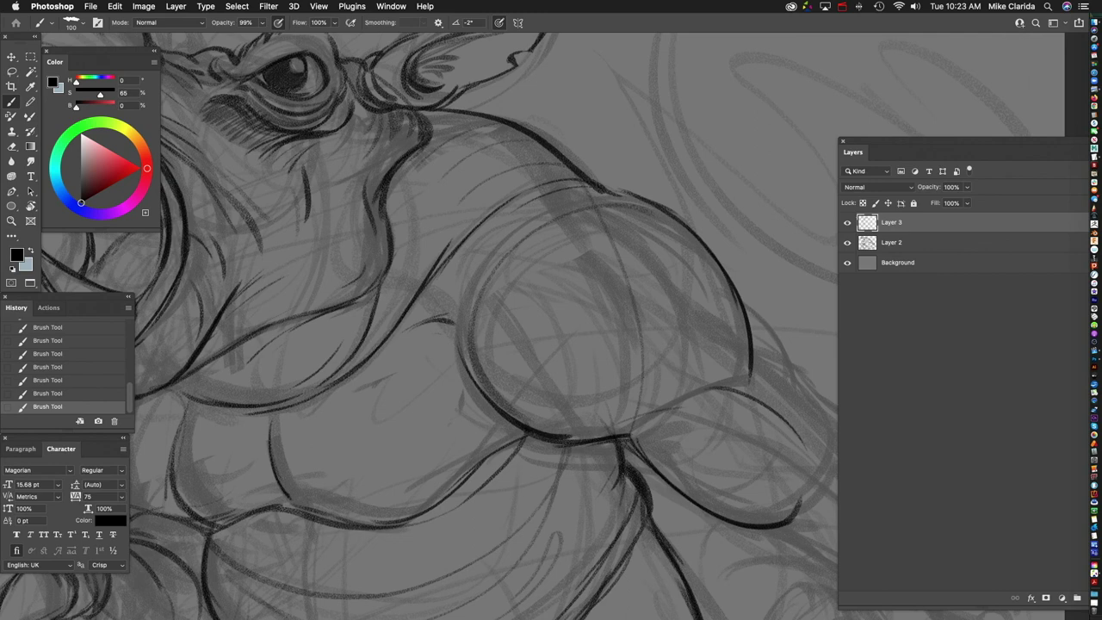
scroll(419, 325, right, 5)
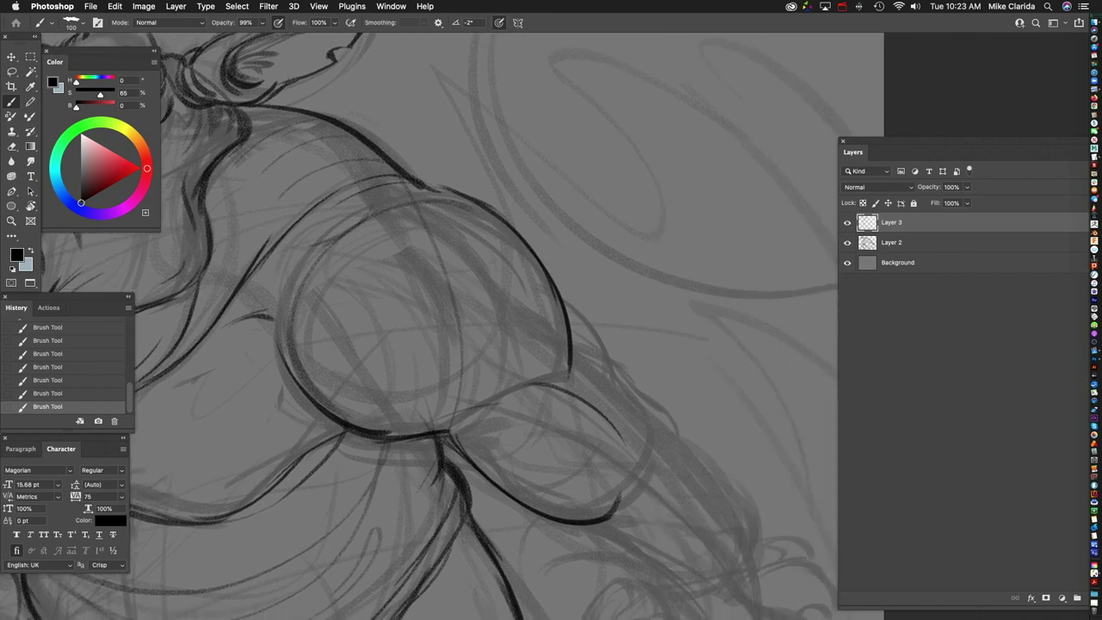
scroll(419, 326, down, 3)
scroll(419, 326, right, 2)
scroll(420, 326, down, 1)
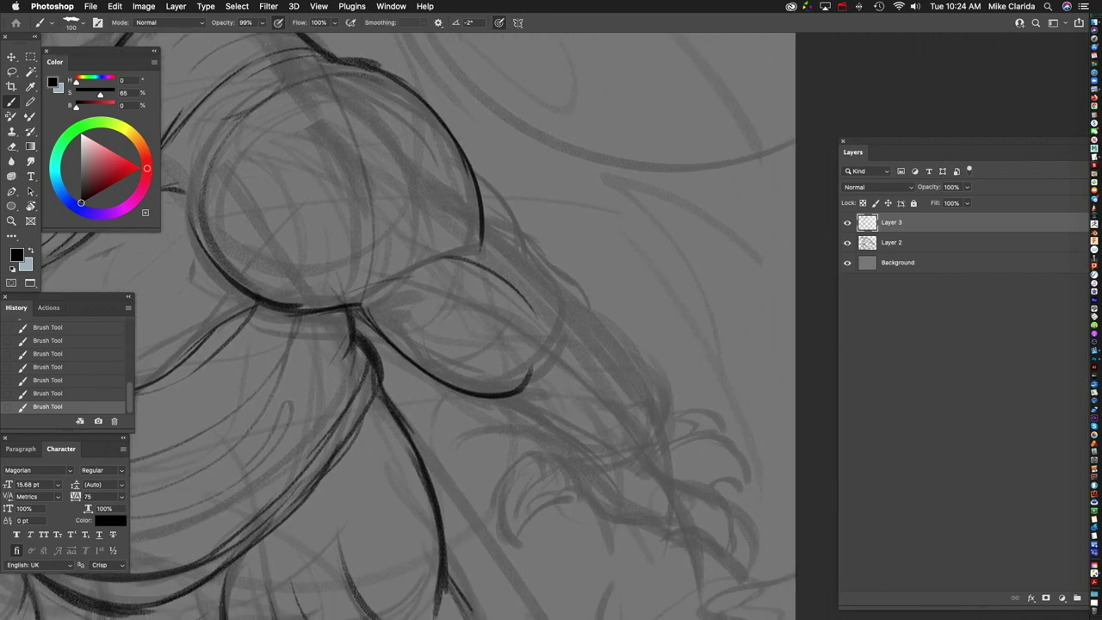
key(super+0)
scroll(482, 336, up, 3)
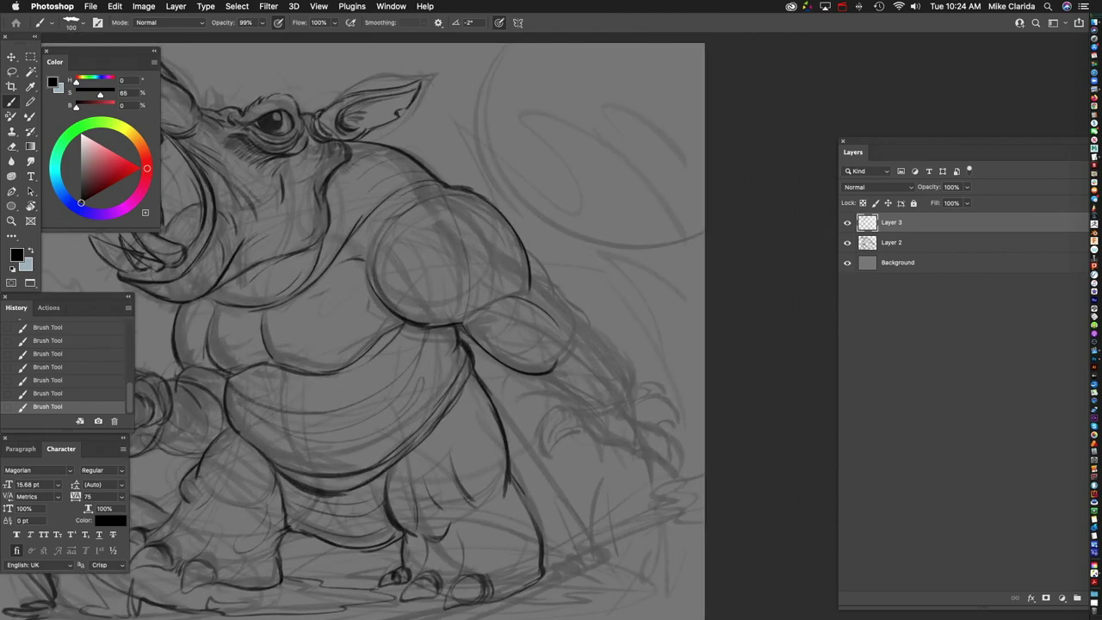
scroll(571, 344, up, 3)
key(bracketleft)
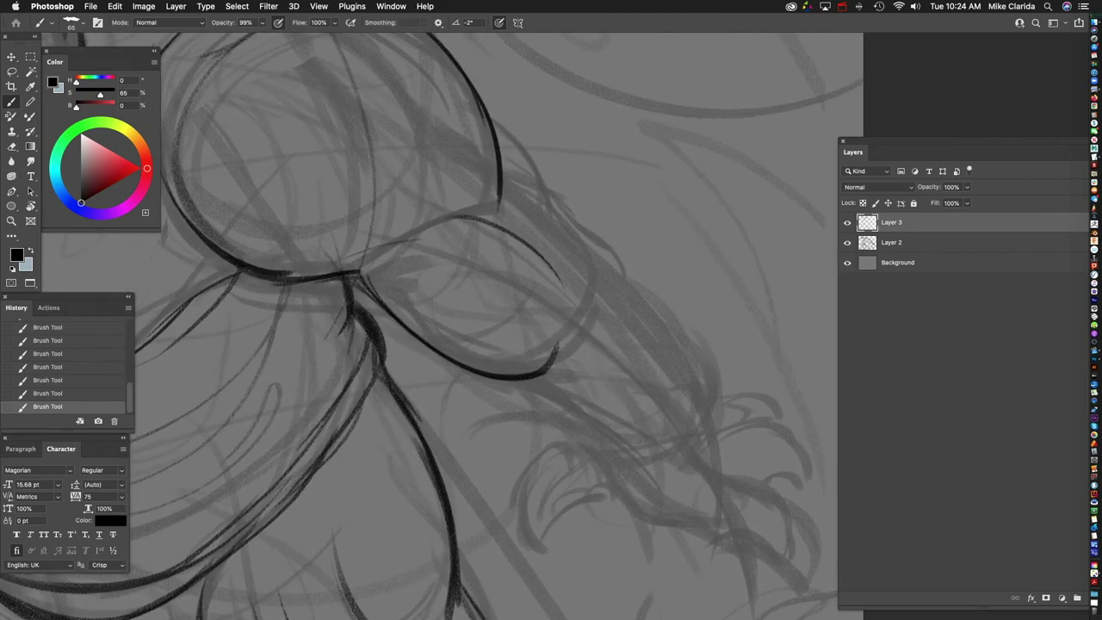
Step: Ink several dark fur strands running down the right arm
scroll(571, 345, up, 2)
mouse_move(472, 236)
mouse_down()
mouse_move(517, 336)
mouse_move(558, 360)
mouse_up()
drag(487, 322, 580, 365)
scroll(411, 327, up, 5)
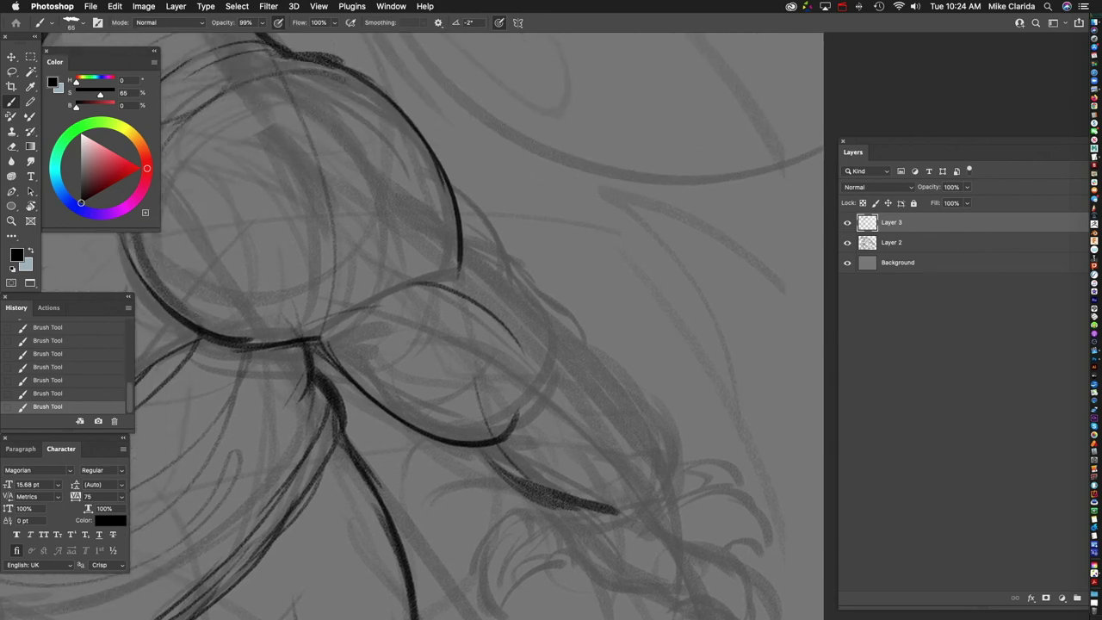
drag(444, 171, 490, 242)
mouse_move(466, 203)
mouse_down()
mouse_move(507, 285)
mouse_move(620, 379)
mouse_up()
scroll(411, 327, down, 5)
scroll(410, 327, right, 4)
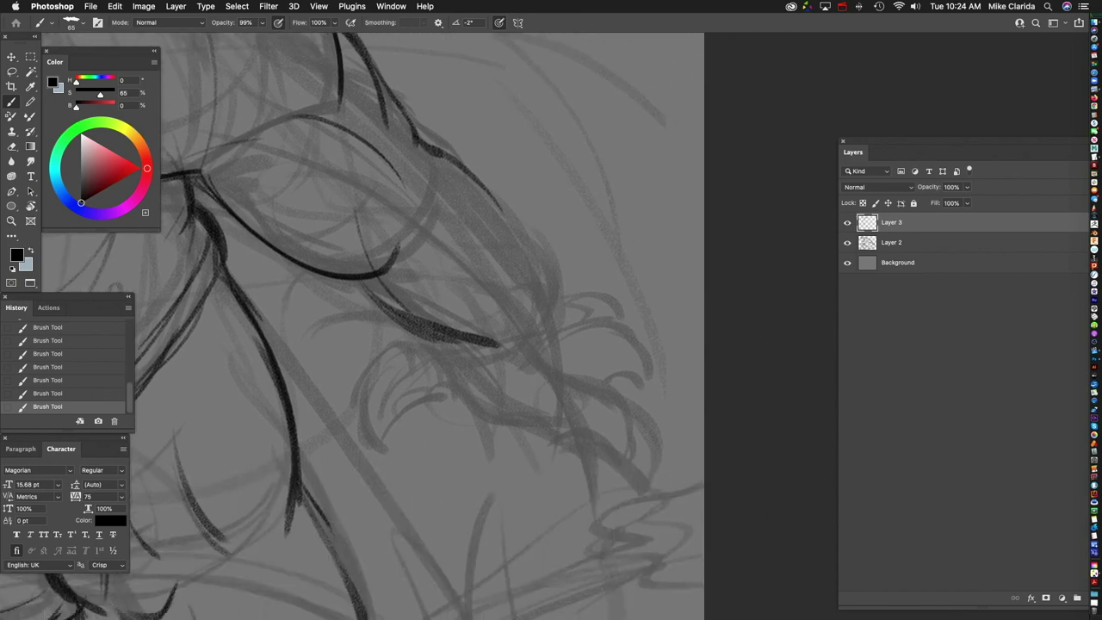
drag(379, 121, 479, 360)
drag(426, 131, 543, 353)
drag(491, 205, 563, 403)
drag(543, 303, 575, 411)
Step: Ink a ground line beneath the feet, extended rightward with an extra stroke
scroll(379, 327, up, 2)
scroll(379, 327, left, 2)
scroll(370, 327, down, 5)
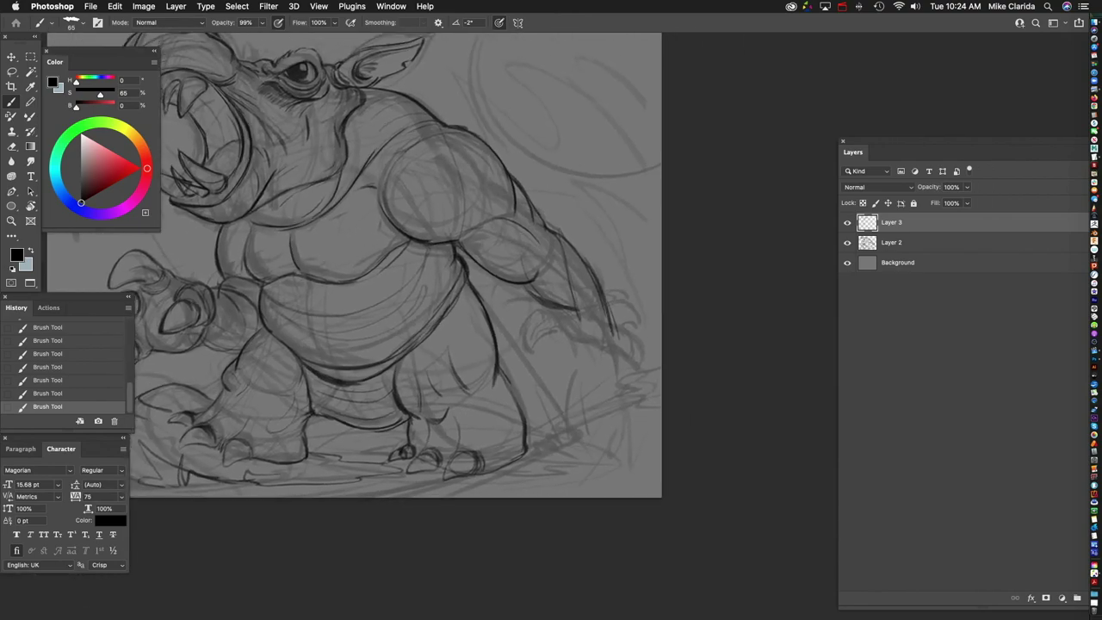
scroll(371, 327, up, 3)
scroll(370, 327, down, 3)
scroll(465, 448, up, 5)
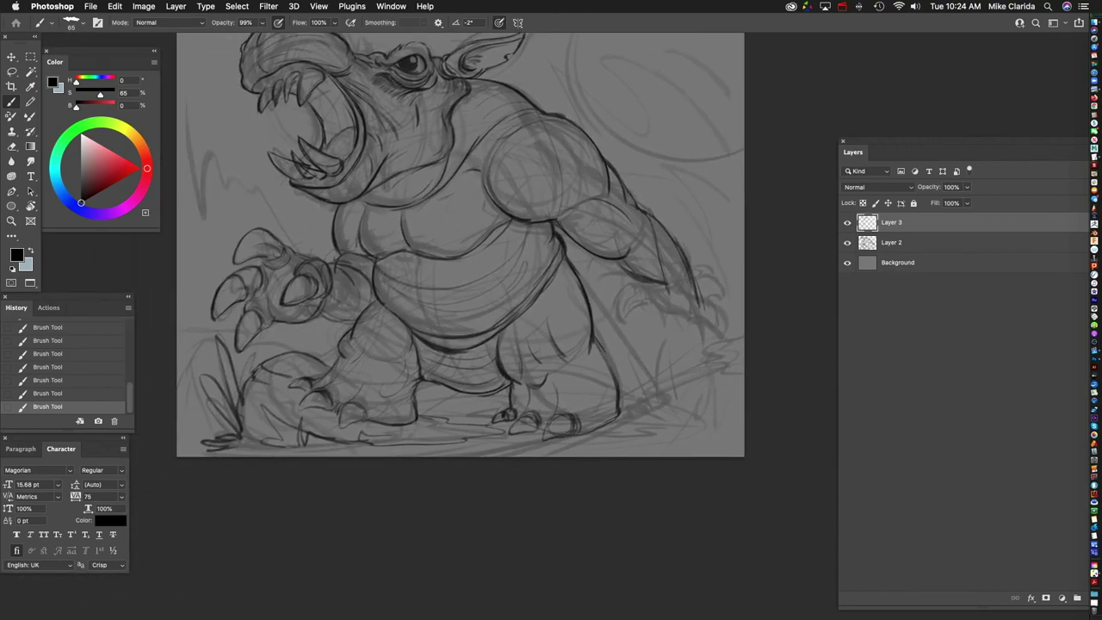
mouse_move(400, 337)
mouse_down()
mouse_move(326, 357)
mouse_move(559, 415)
mouse_up()
scroll(560, 415, right, 2)
drag(440, 406, 668, 389)
scroll(668, 389, right, 3)
mouse_move(541, 396)
mouse_down()
mouse_move(670, 382)
mouse_move(736, 349)
mouse_move(612, 324)
mouse_up()
Step: Ink the contour down the figure's right side plus lines on the belly and leg
scroll(435, 259, up, 3)
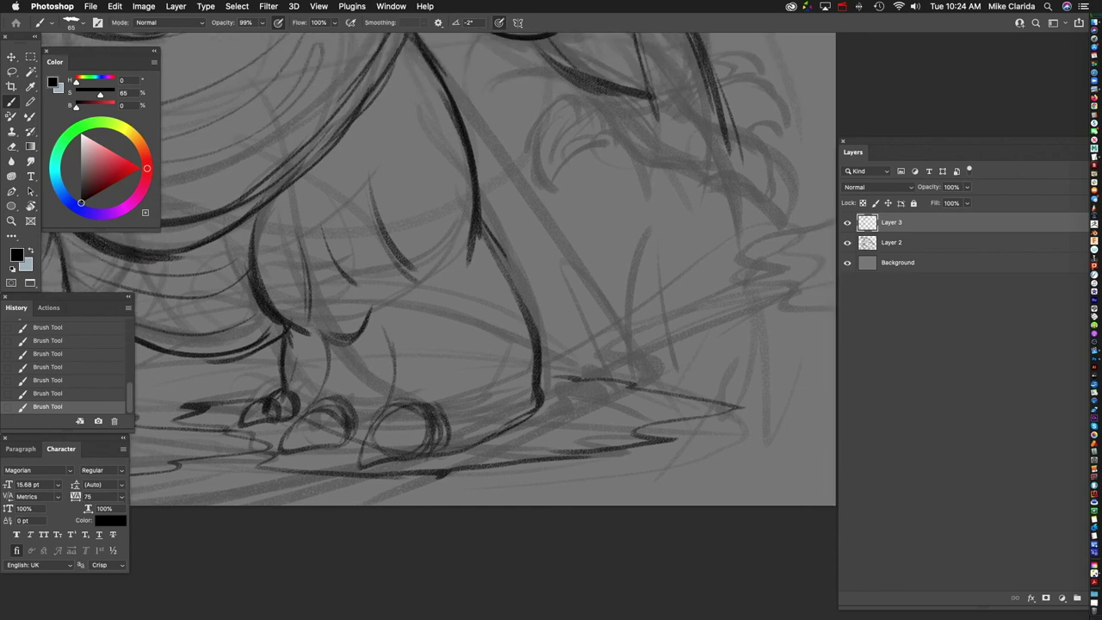
scroll(439, 275, left, 5)
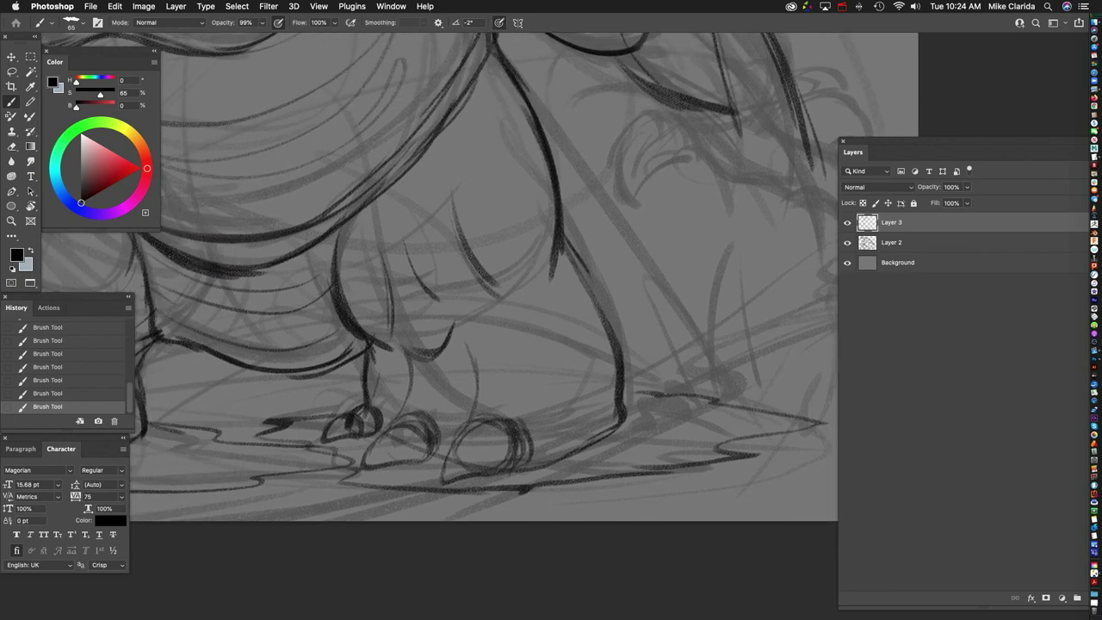
drag(551, 235, 568, 463)
mouse_move(439, 465)
mouse_down()
mouse_move(565, 263)
mouse_move(398, 365)
mouse_up()
scroll(482, 344, up, 3)
drag(568, 232, 534, 419)
scroll(482, 344, up, 1)
scroll(431, 327, down, 3)
scroll(430, 327, up, 5)
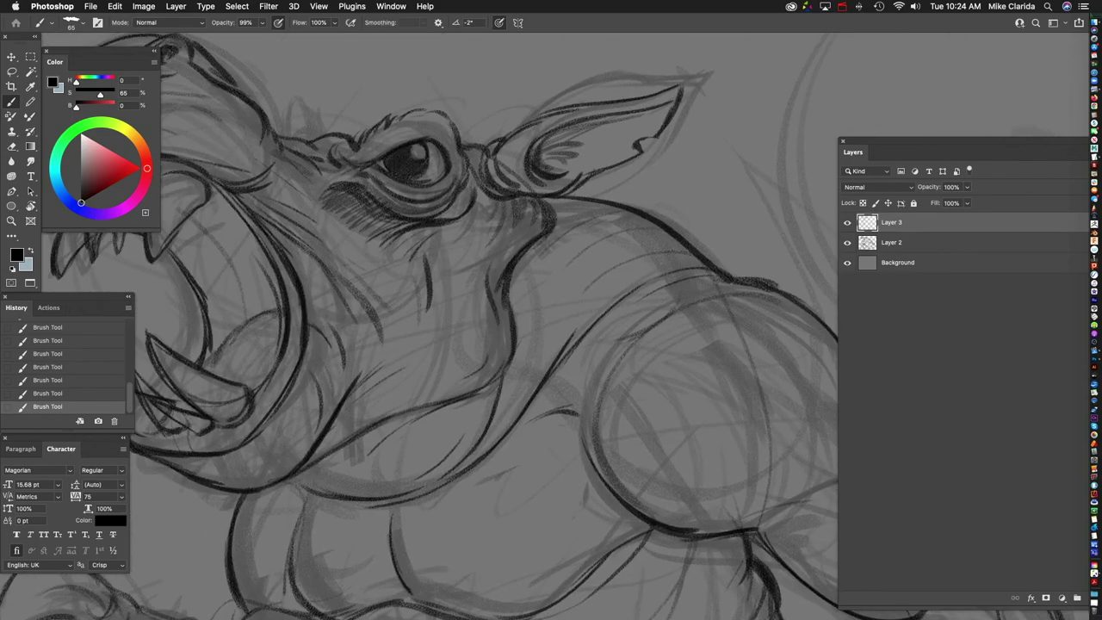
scroll(430, 327, up, 3)
scroll(491, 327, down, 5)
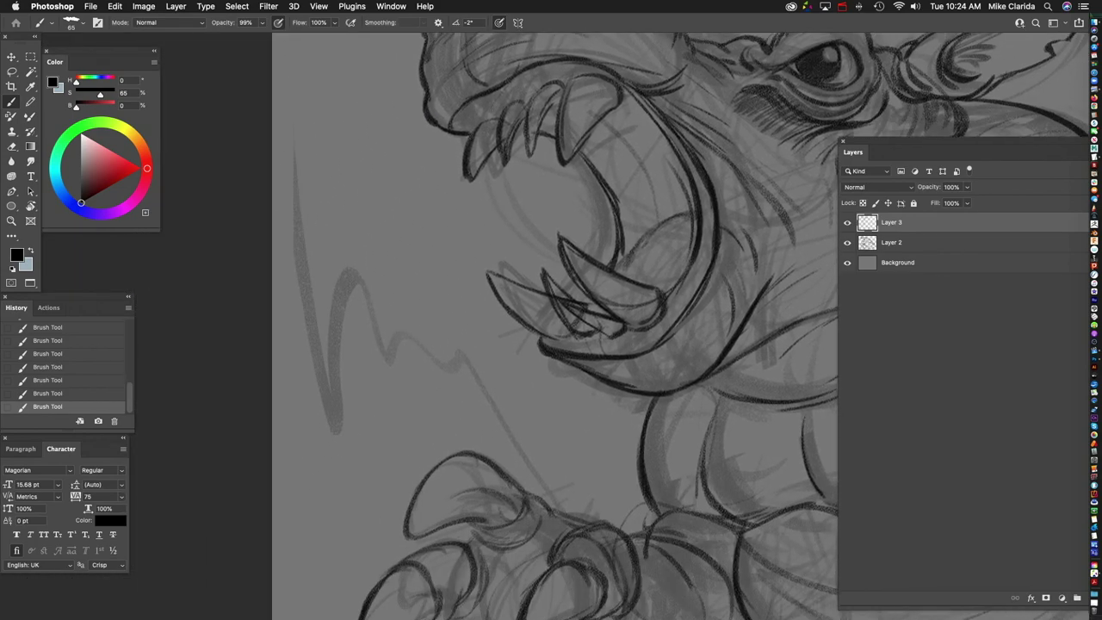
scroll(482, 327, down, 3)
scroll(482, 327, down, 2)
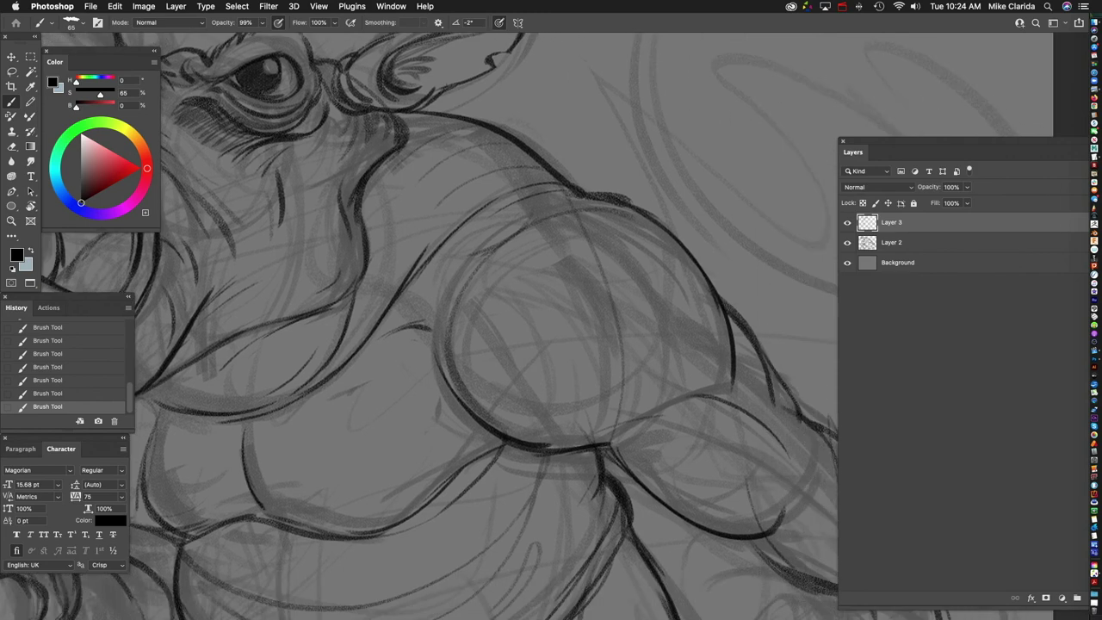
scroll(482, 327, right, 3)
scroll(482, 327, up, 3)
scroll(483, 327, up, 2)
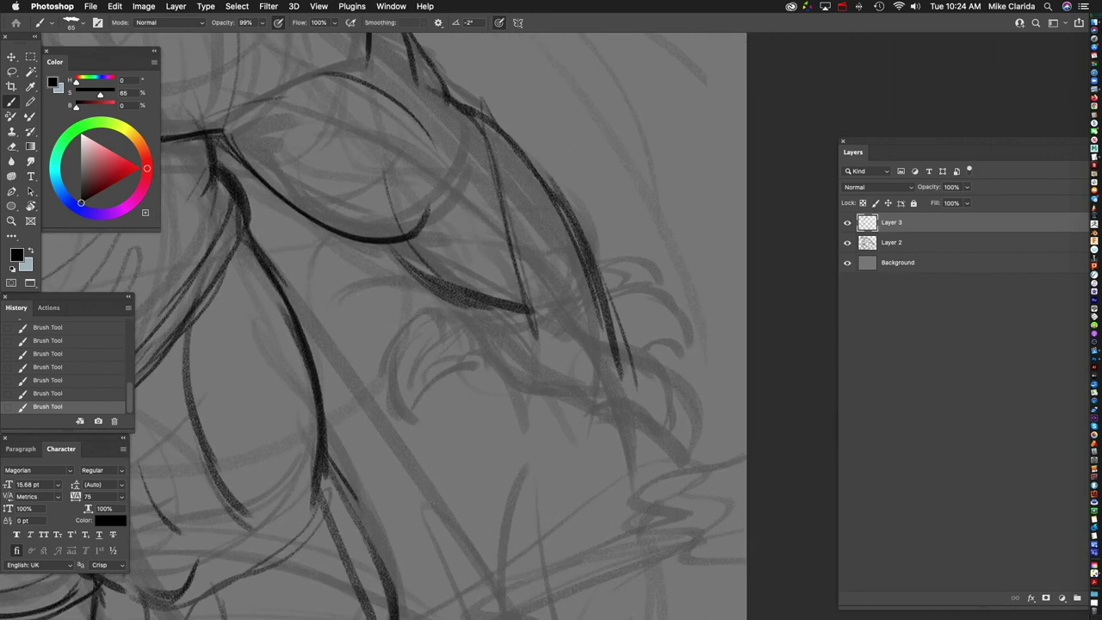
Step: Ink the claw's first finger lines, ending with a long curved stroke
drag(403, 258, 538, 336)
mouse_move(456, 314)
mouse_down()
mouse_move(583, 346)
mouse_move(568, 406)
mouse_move(628, 403)
mouse_up()
mouse_move(578, 255)
mouse_down()
mouse_move(641, 428)
mouse_move(655, 432)
mouse_up()
drag(622, 379, 683, 435)
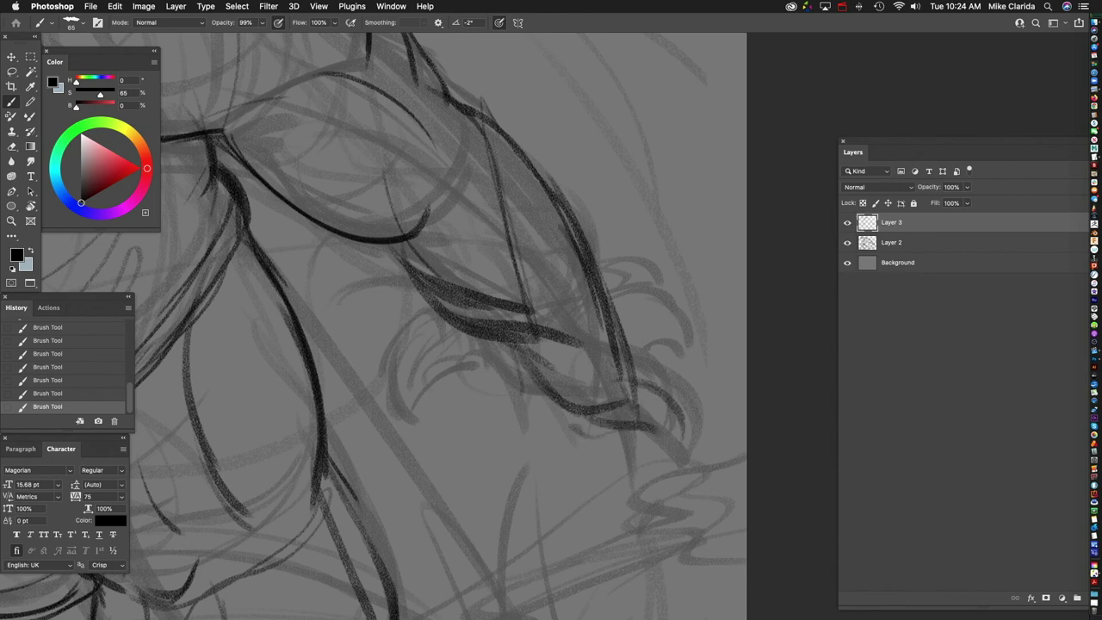
drag(508, 354, 531, 429)
mouse_move(492, 365)
mouse_down()
mouse_move(456, 410)
mouse_move(478, 405)
mouse_move(432, 425)
mouse_move(438, 474)
mouse_up()
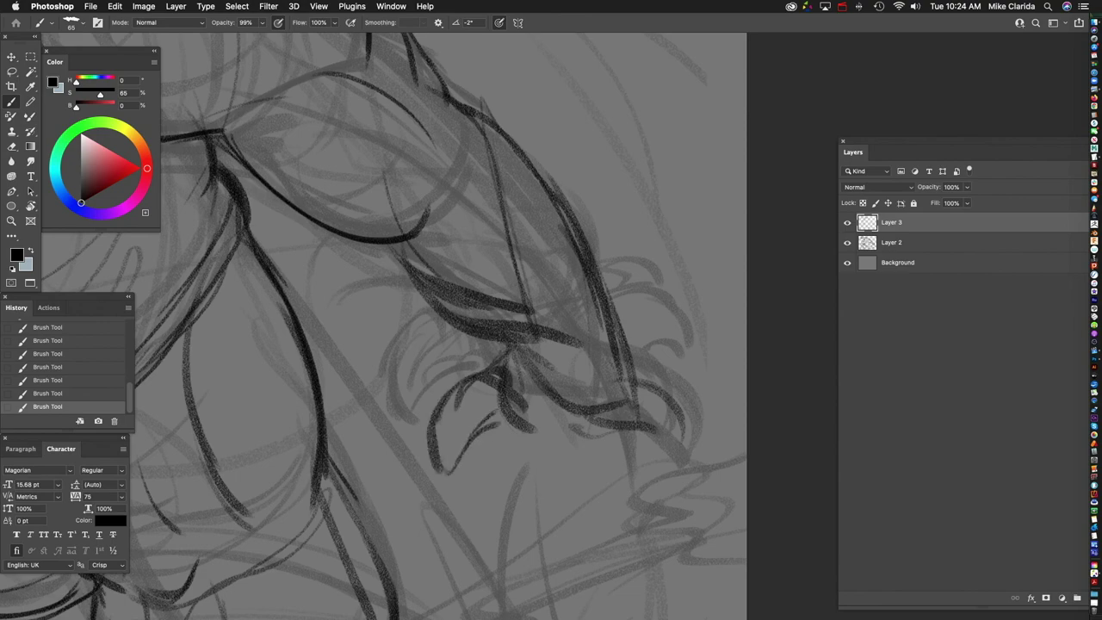
key(super+minus)
key(super+minus)
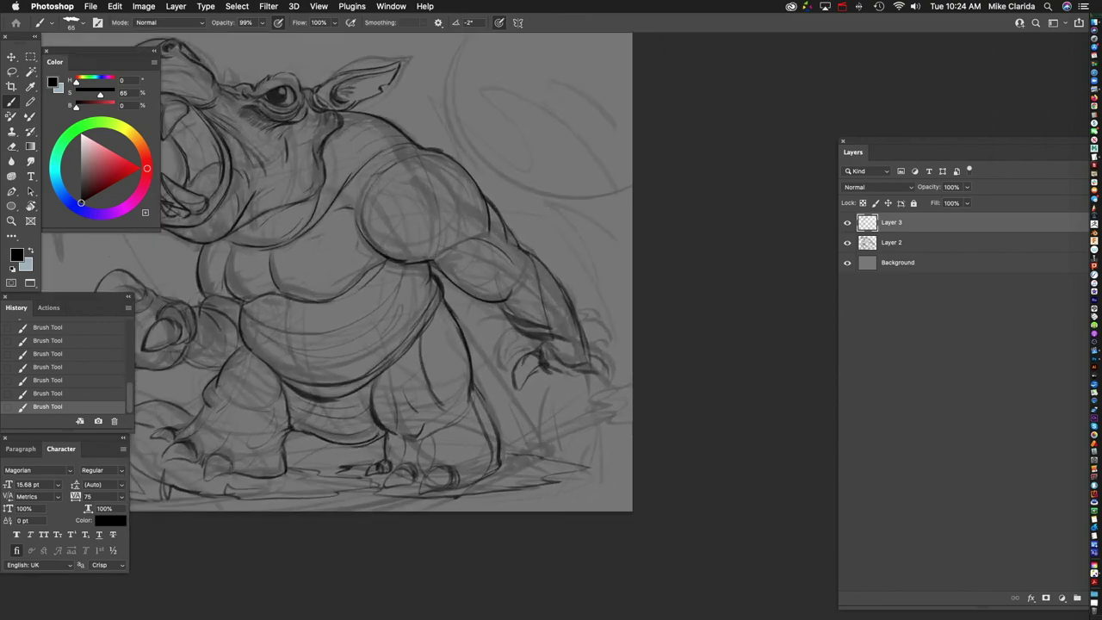
Step: Ink a curve across the claw's top and dark lines defining its fingers and tips
scroll(551, 379, up, 5)
mouse_move(526, 306)
mouse_down()
mouse_move(620, 308)
mouse_move(632, 327)
mouse_up()
drag(483, 340, 532, 384)
mouse_move(523, 342)
mouse_down()
mouse_move(569, 346)
mouse_move(592, 367)
mouse_move(595, 402)
mouse_move(529, 411)
mouse_move(573, 398)
mouse_move(606, 419)
mouse_up()
mouse_move(596, 381)
mouse_down()
mouse_move(618, 459)
mouse_move(532, 420)
mouse_up()
mouse_move(519, 334)
mouse_down()
mouse_move(594, 324)
mouse_move(638, 418)
mouse_up()
drag(595, 372, 613, 386)
mouse_move(541, 317)
mouse_down()
mouse_move(596, 301)
mouse_move(635, 371)
mouse_up()
drag(496, 385, 436, 404)
Step: Add small detail strokes and ink the lower claw lines
drag(412, 312, 387, 336)
mouse_move(345, 258)
mouse_down()
mouse_move(340, 275)
mouse_move(396, 383)
mouse_up()
drag(263, 101, 288, 199)
mouse_move(287, 210)
mouse_down()
mouse_move(336, 252)
mouse_move(405, 256)
mouse_up()
drag(350, 360, 496, 411)
drag(406, 395, 456, 426)
drag(472, 432, 462, 470)
drag(459, 451, 449, 477)
Step: Ink a curved finger and a darkened loop at the claw's tip
scroll(361, 327, down, 5)
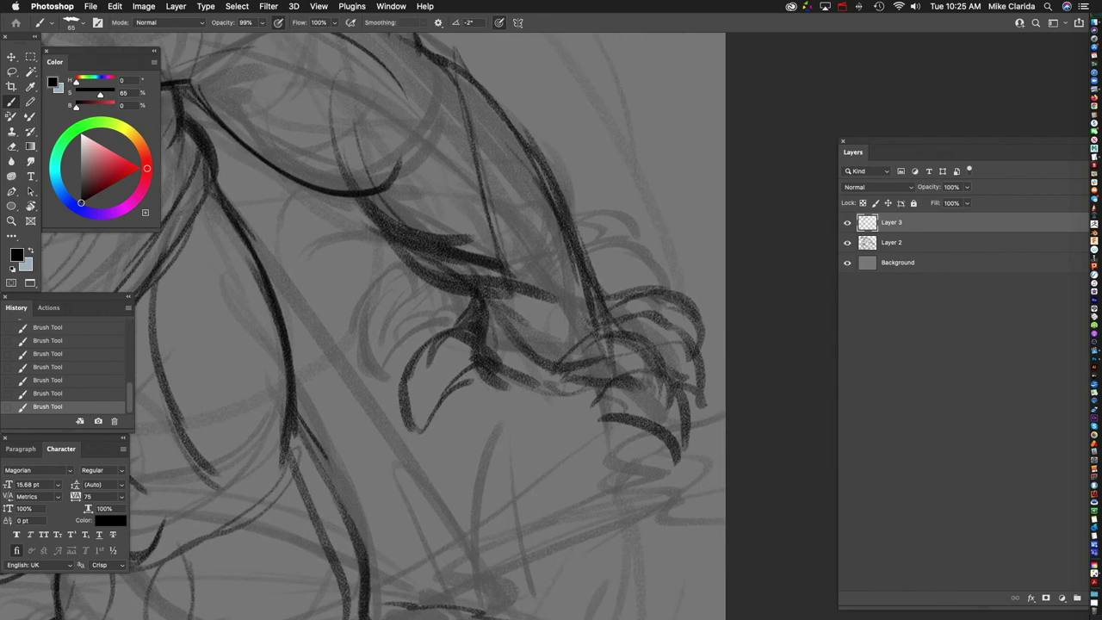
mouse_move(432, 341)
mouse_down()
mouse_move(399, 425)
mouse_move(479, 370)
mouse_move(439, 378)
mouse_move(556, 380)
mouse_move(544, 404)
mouse_move(608, 408)
mouse_move(624, 437)
mouse_move(614, 465)
mouse_up()
scroll(483, 370, right, 2)
mouse_move(632, 329)
mouse_down()
mouse_move(592, 462)
mouse_move(643, 381)
mouse_up()
drag(582, 420, 635, 380)
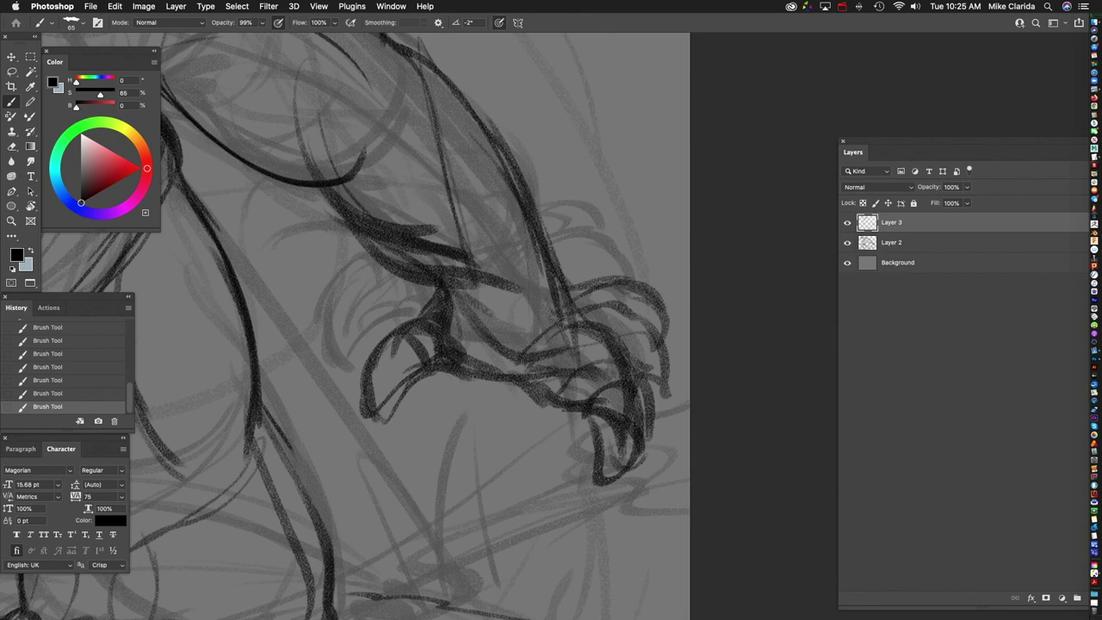
scroll(430, 310, down, 8)
scroll(443, 313, left, 2)
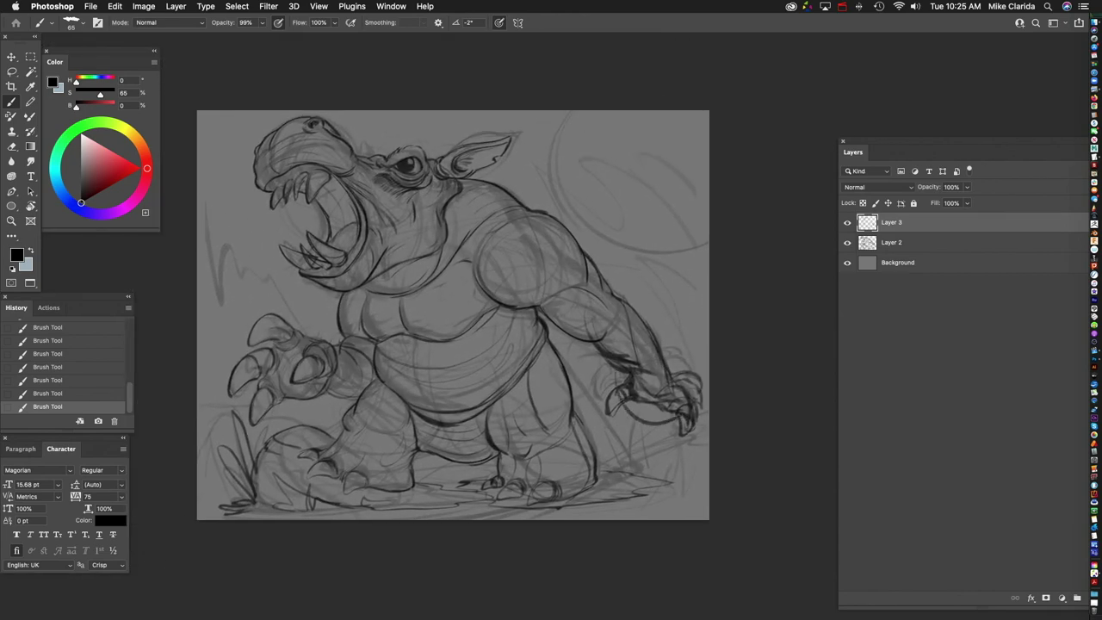
Step: Undo the last claw stroke and switch to the Lasso tool
key(super+z)
scroll(431, 310, up, 5)
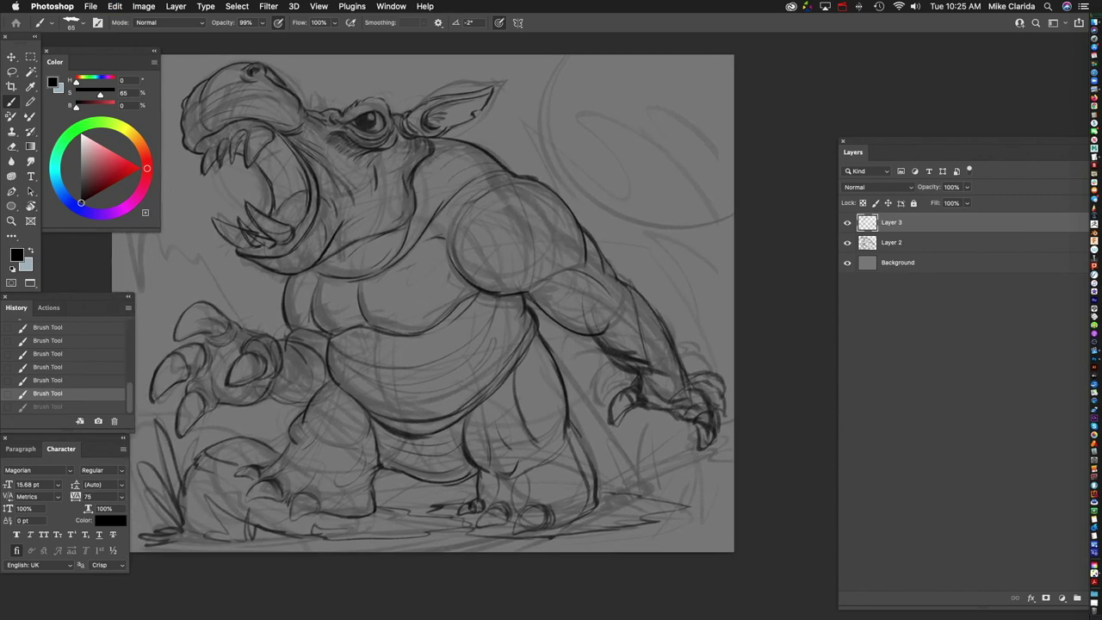
scroll(603, 400, up, 4)
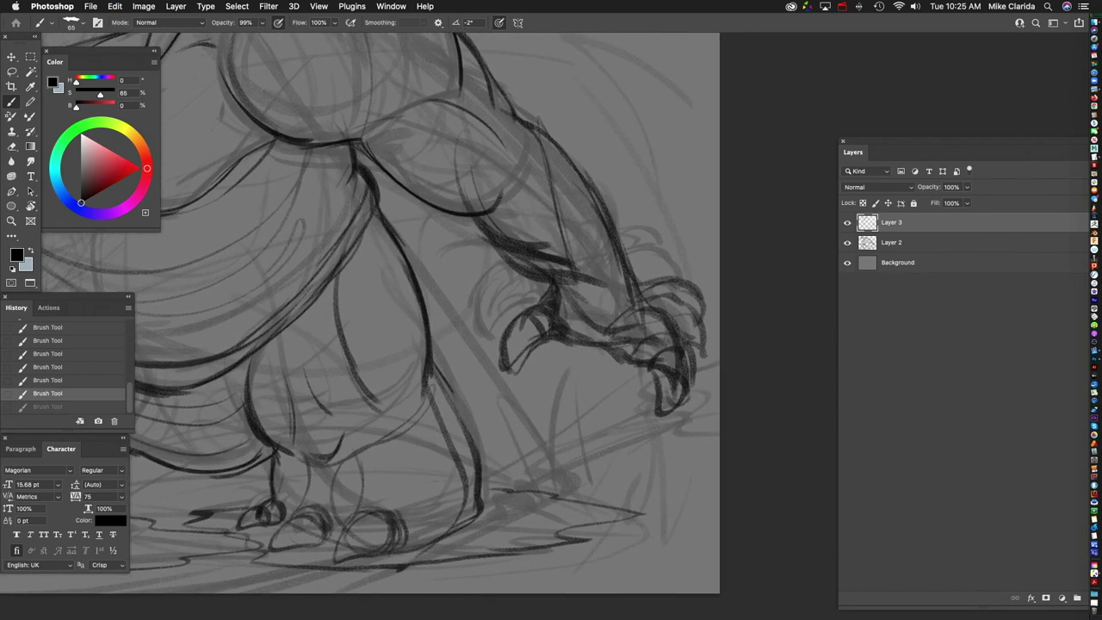
key(l)
scroll(360, 317, right, 2)
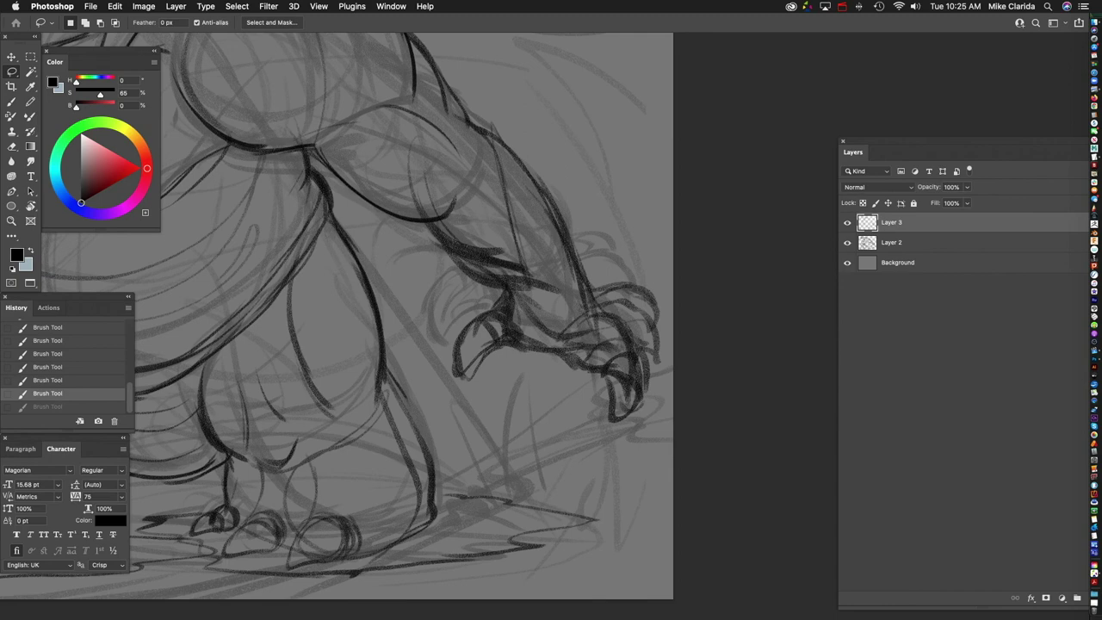
Step: Lasso the claw onto its own layer, enlarge and rotate it clockwise, and shift it left
mouse_move(439, 316)
mouse_down()
mouse_move(461, 402)
mouse_move(594, 446)
mouse_move(664, 353)
mouse_up()
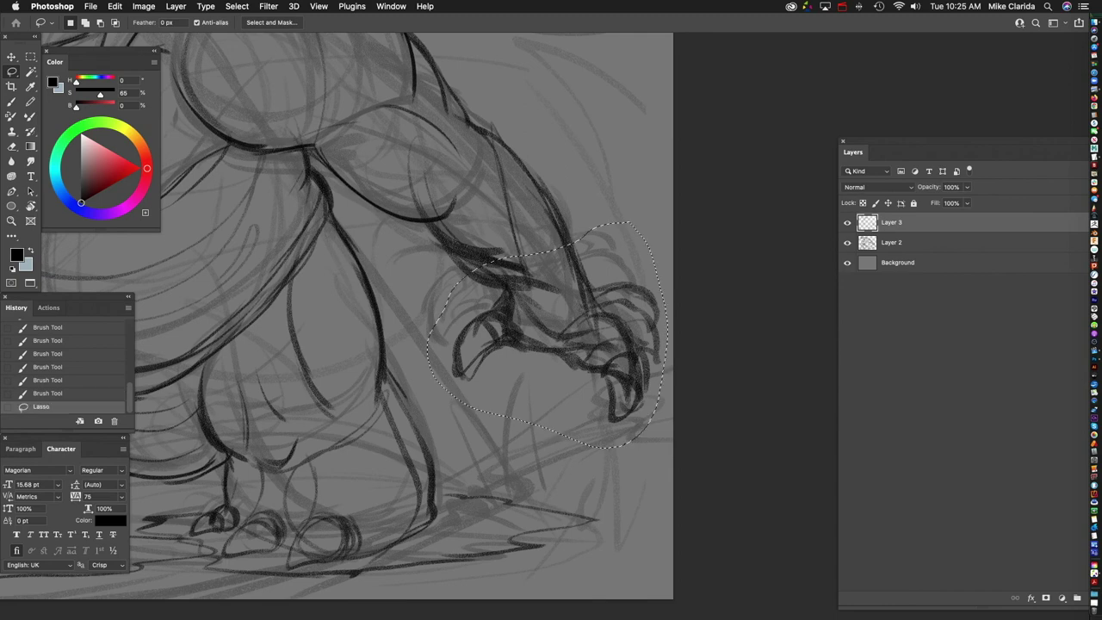
key(super+x)
key(super+v)
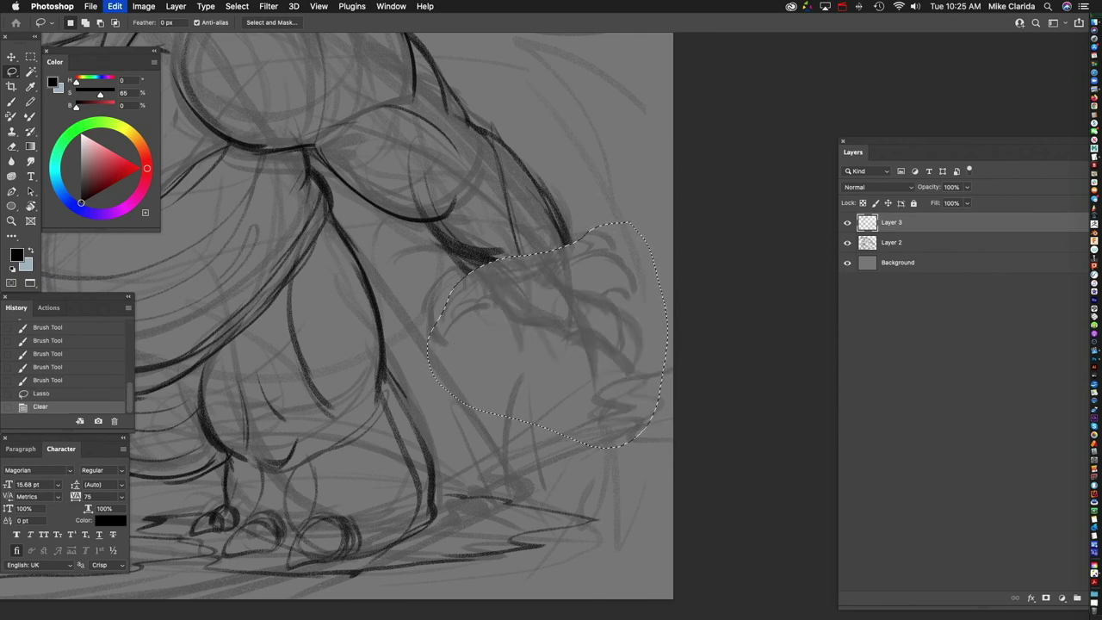
key(super+t)
drag(652, 243, 702, 256)
drag(556, 327, 534, 328)
key(Return)
Step: Merge the transformed claw layer down into the sketch layer
key(super+0)
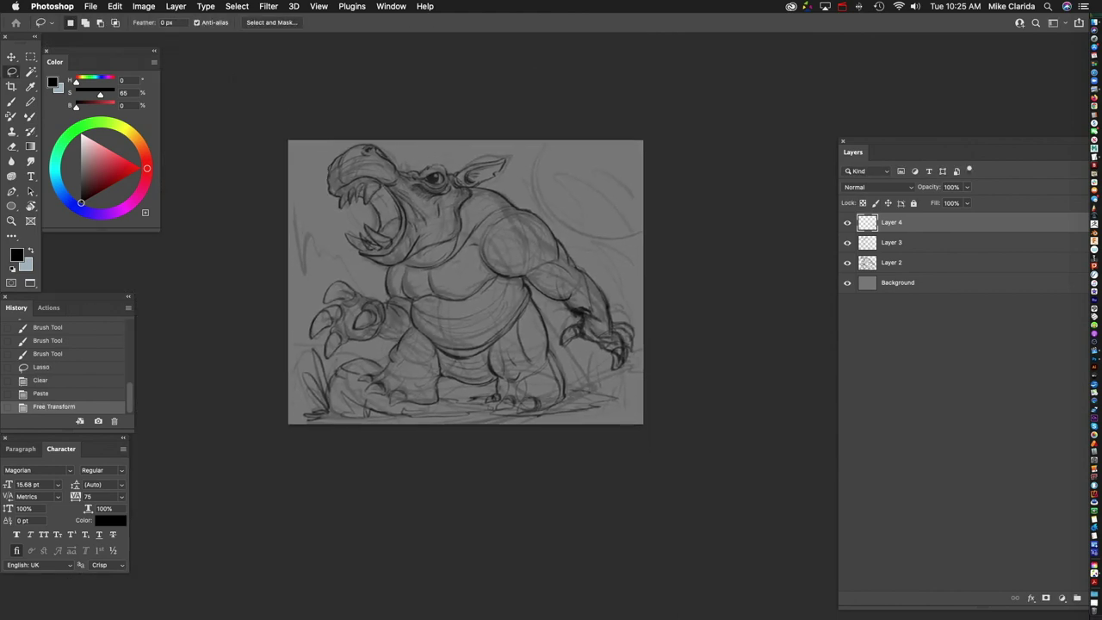
scroll(601, 325, up, 5)
key(super+shift+n)
key(super+e)
scroll(517, 95, up, 3)
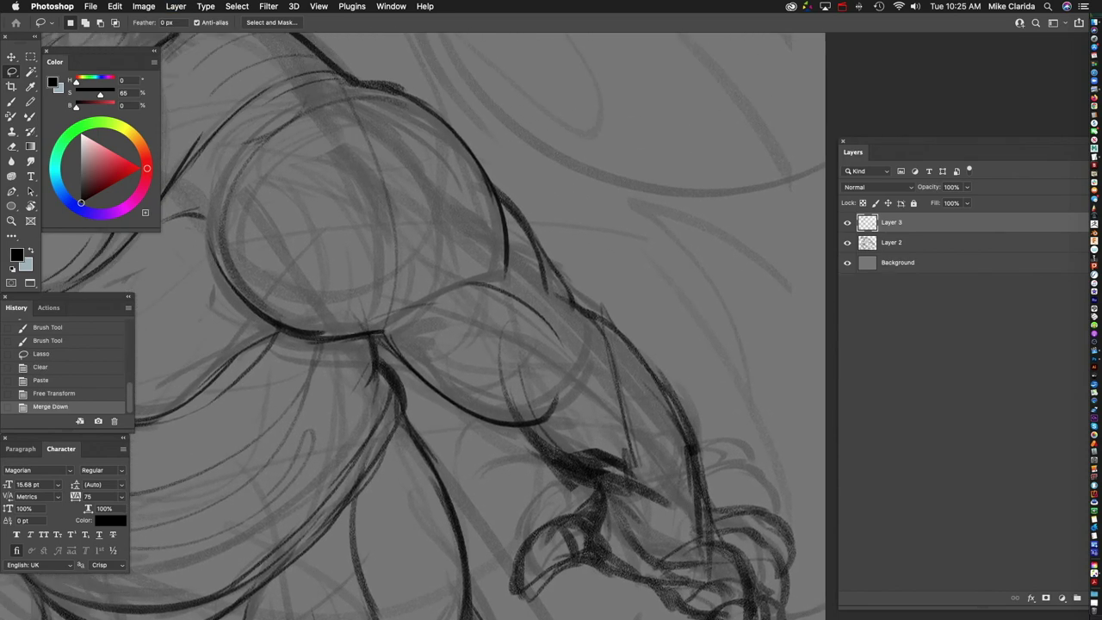
Step: With the Brush, darken the arm, elbow and forearm lines and stroke along the shoulder
key(b)
drag(536, 288, 564, 401)
mouse_move(383, 315)
mouse_down()
mouse_move(538, 286)
mouse_move(521, 277)
mouse_up()
drag(550, 344, 579, 368)
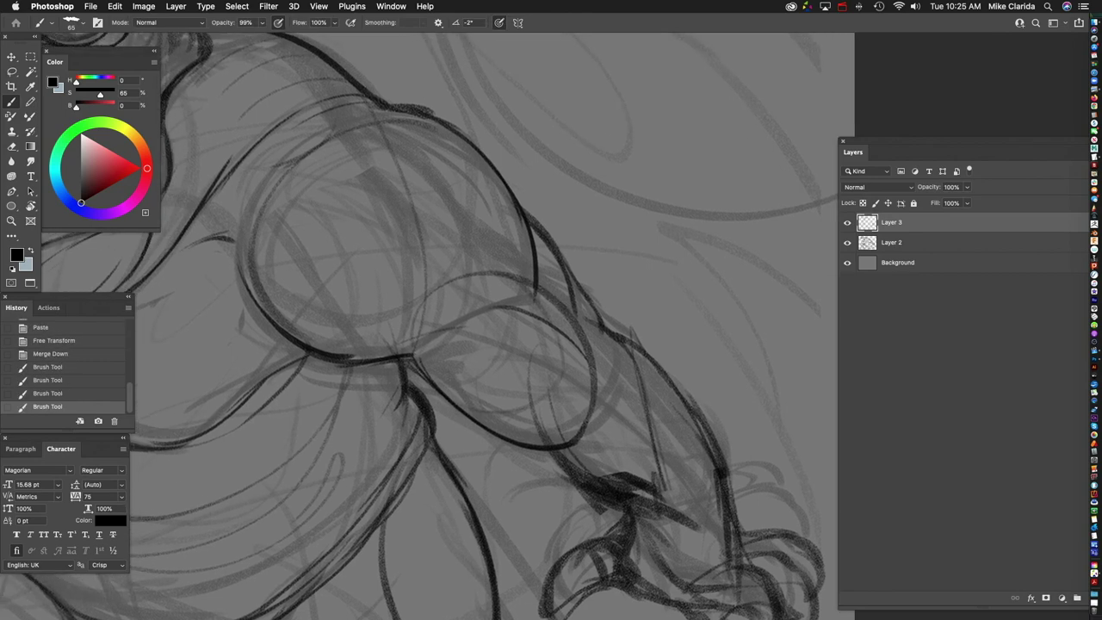
drag(375, 357, 505, 289)
drag(443, 317, 556, 289)
drag(567, 311, 598, 370)
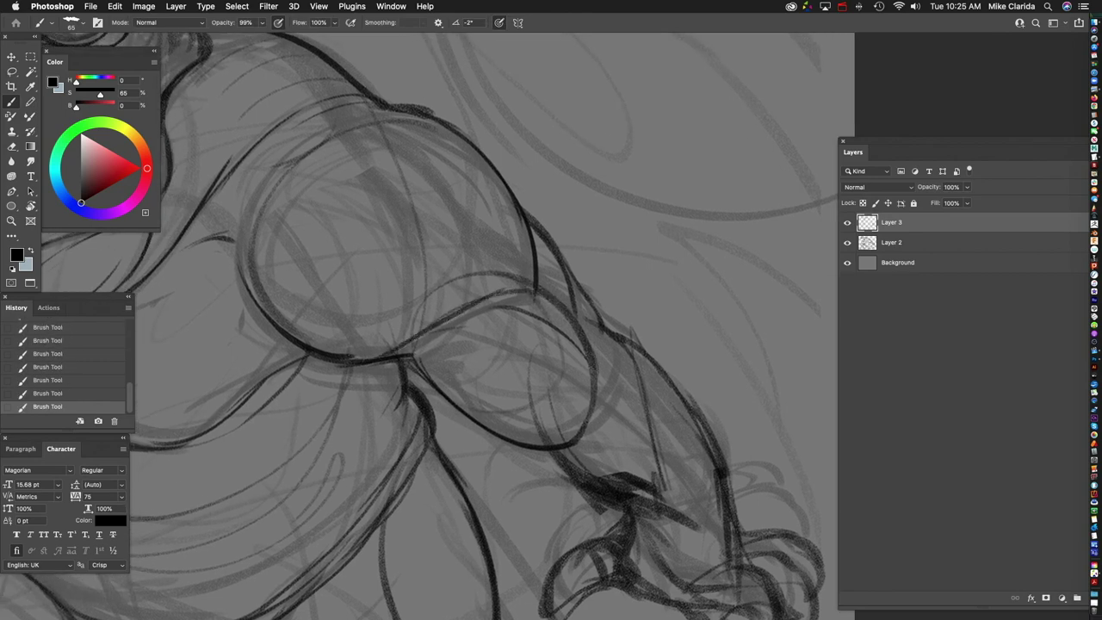
scroll(430, 327, left, 3)
drag(314, 189, 481, 125)
Step: Ink the arc and top edge of the left foot and small strokes around the right foot
scroll(431, 328, up, 10)
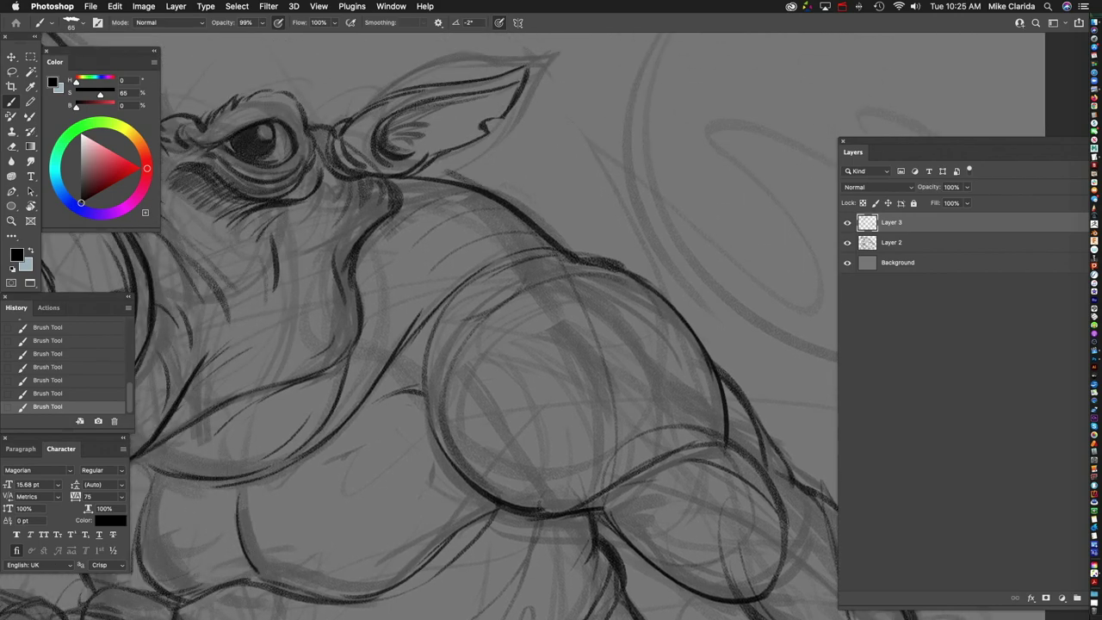
scroll(431, 327, left, 3)
scroll(430, 327, up, 3)
scroll(517, 327, down, 10)
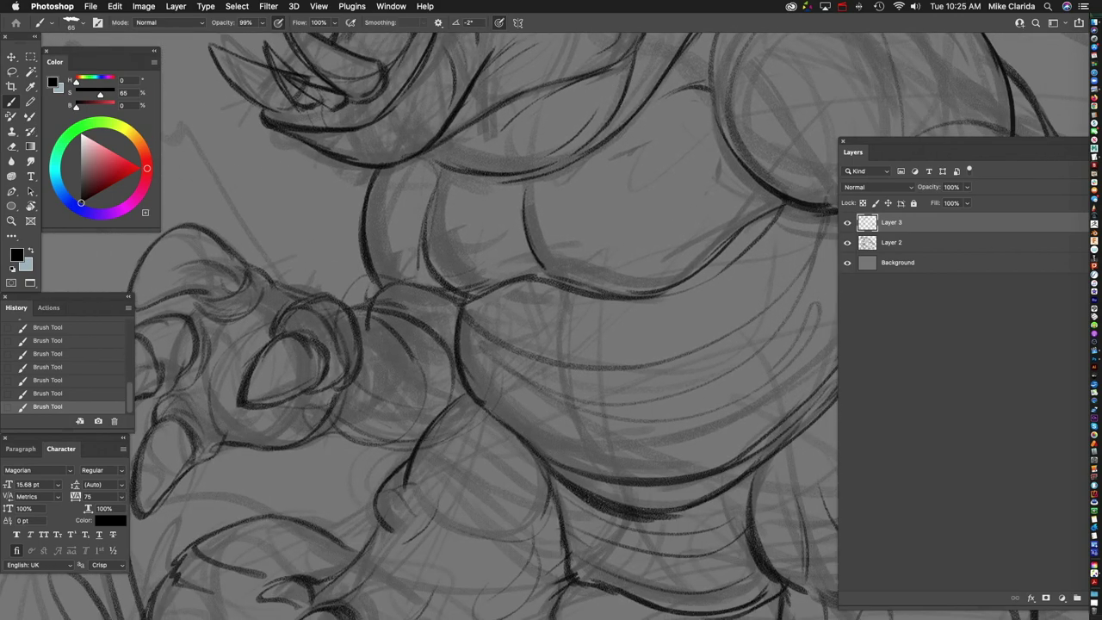
scroll(517, 327, down, 5)
scroll(517, 258, up, 1)
scroll(517, 328, up, 2)
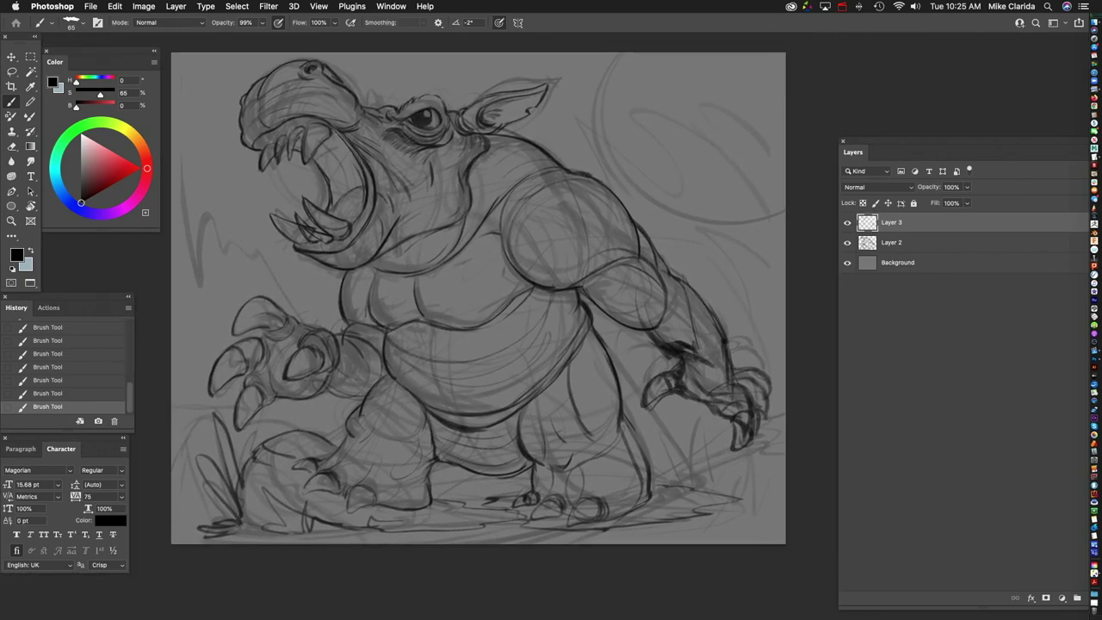
scroll(516, 327, down, 2)
scroll(499, 362, up, 5)
scroll(499, 413, up, 5)
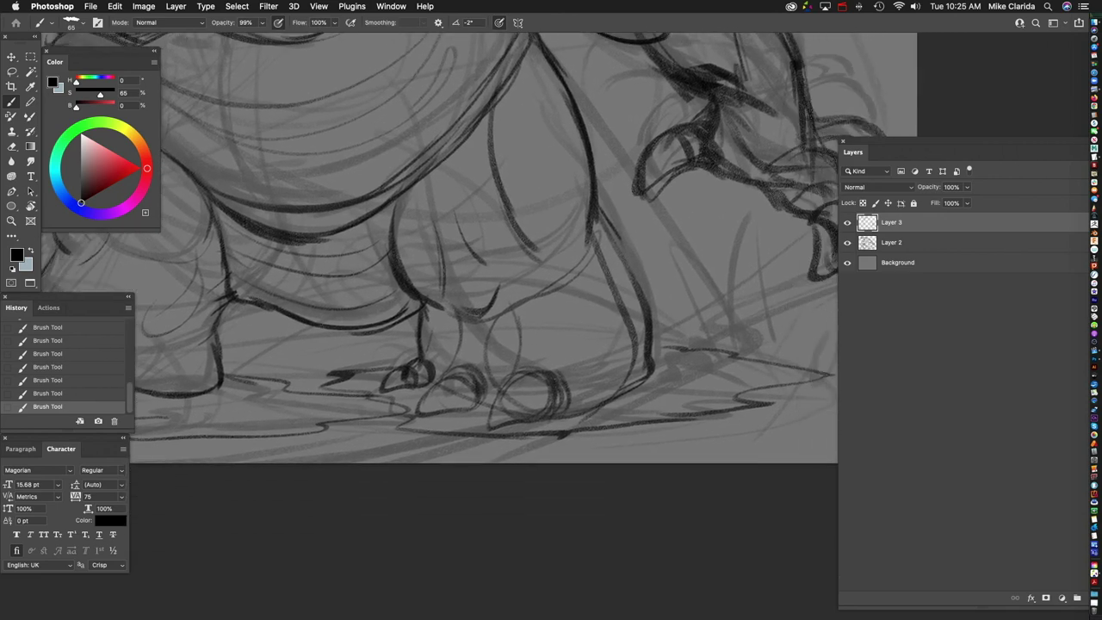
scroll(517, 259, down, 2)
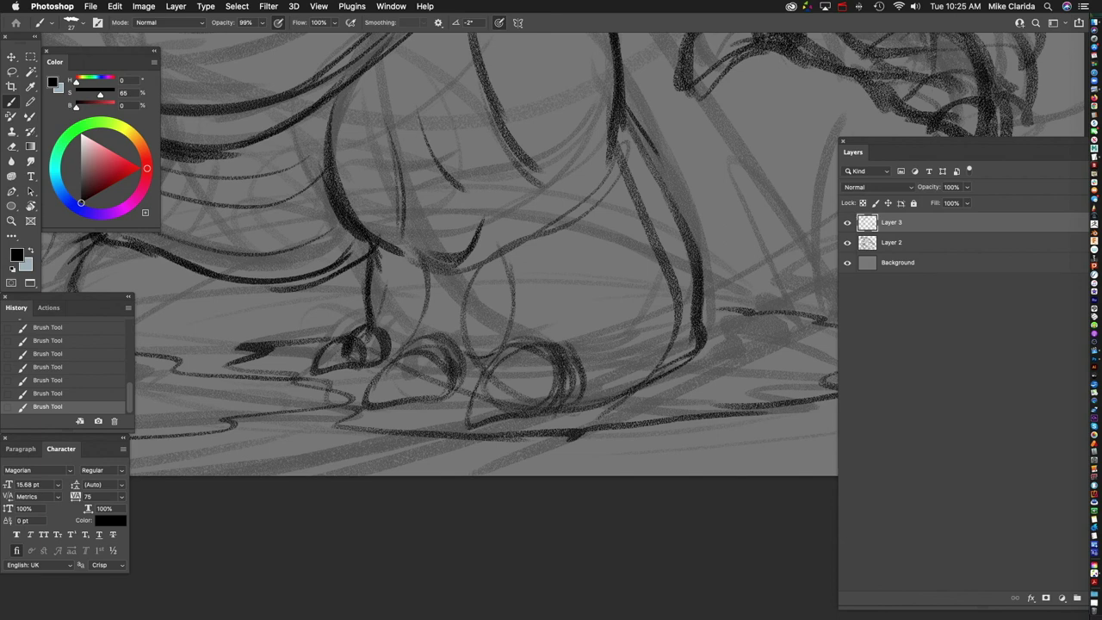
drag(465, 352, 415, 341)
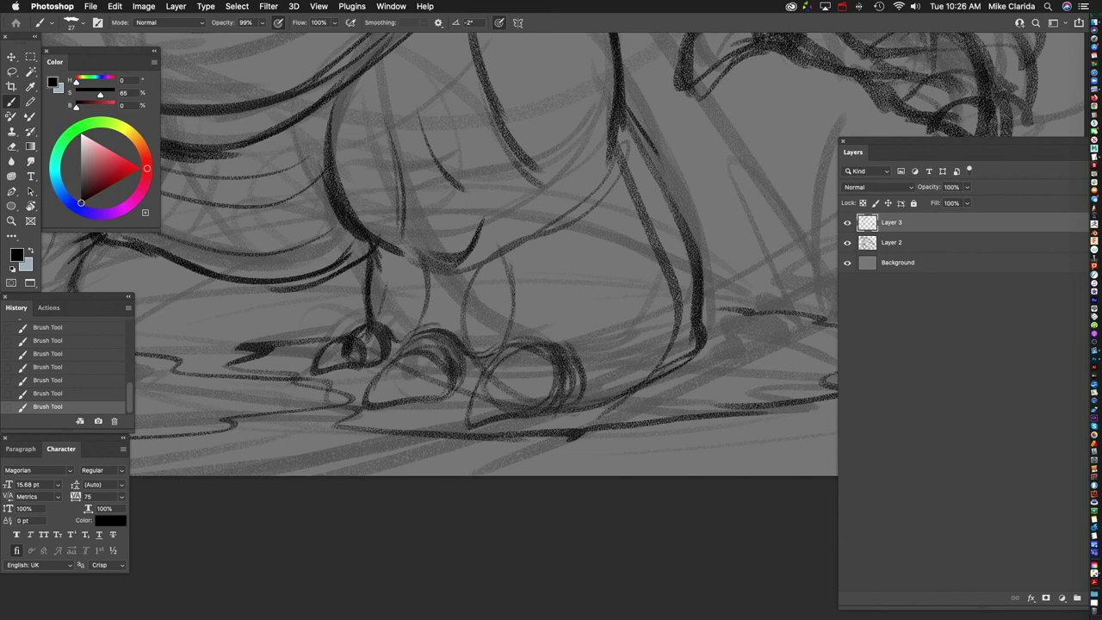
scroll(482, 258, right, 5)
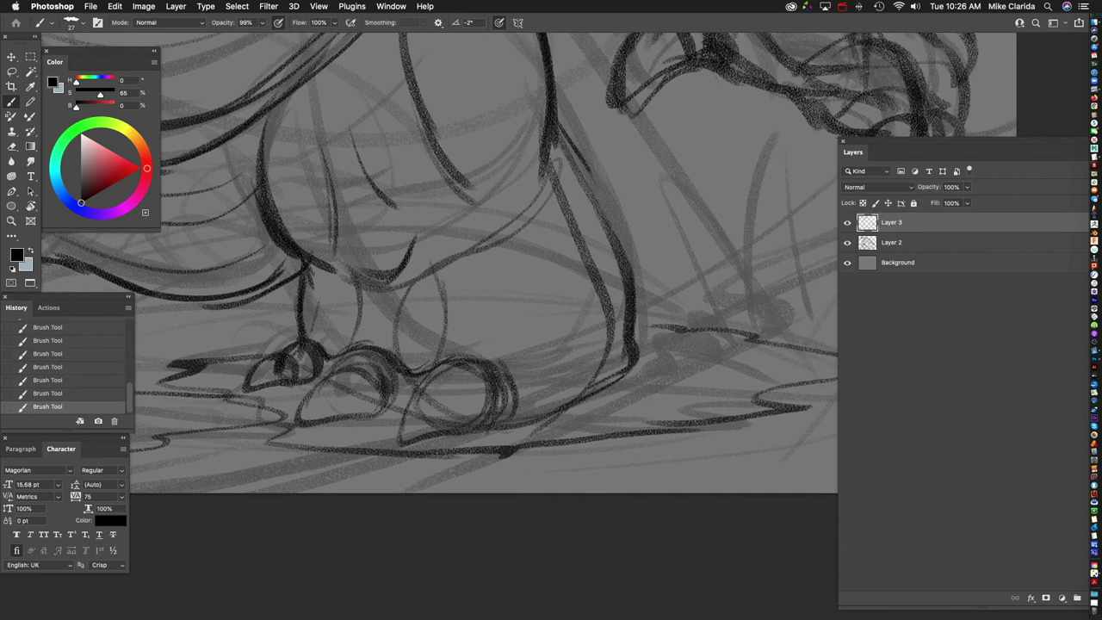
mouse_move(587, 333)
mouse_down()
mouse_move(477, 362)
mouse_move(434, 356)
mouse_up()
mouse_move(625, 313)
mouse_down()
mouse_move(630, 350)
mouse_move(491, 411)
mouse_up()
drag(575, 379, 531, 401)
drag(529, 401, 460, 408)
Step: Add a dark stroke near the lower feet, darken part of the leg line and the chest line
scroll(482, 258, left, 5)
scroll(482, 258, down, 3)
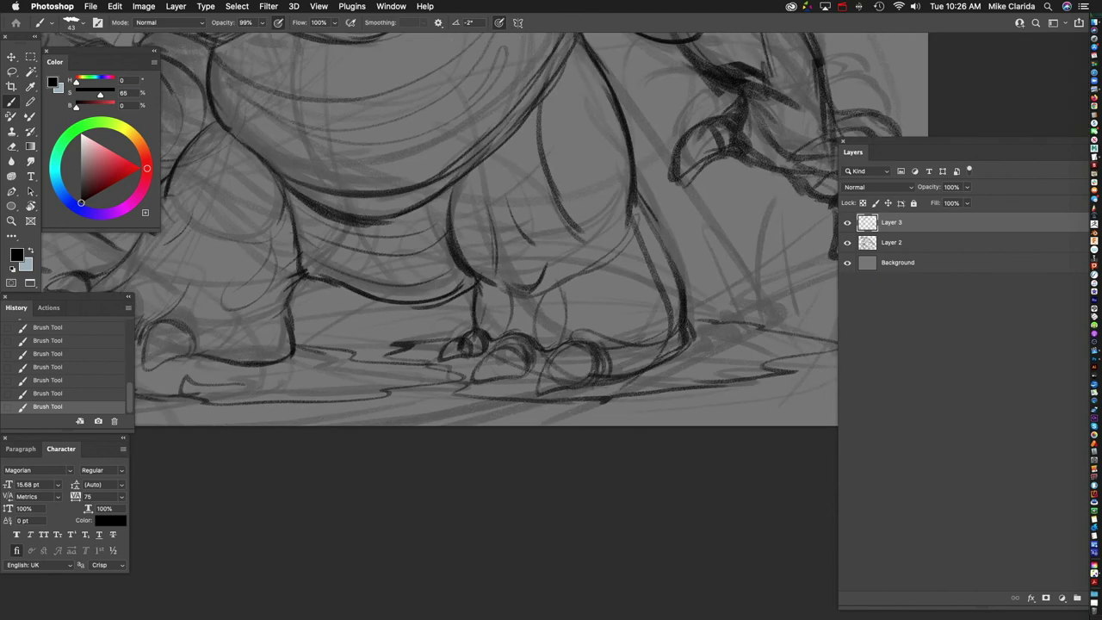
scroll(482, 258, up, 3)
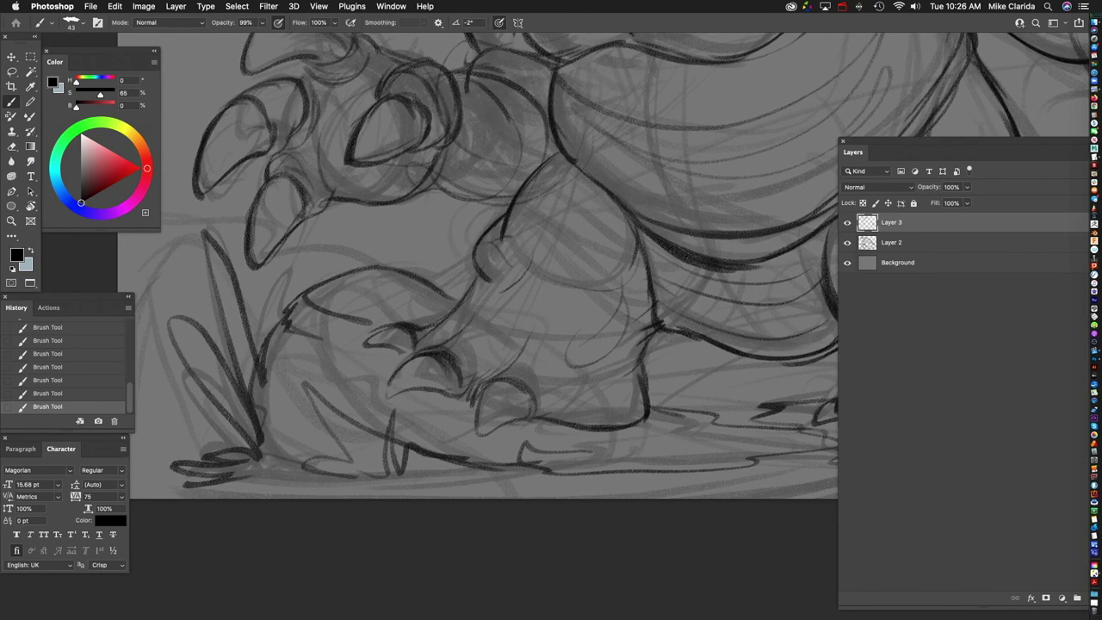
mouse_move(281, 377)
mouse_down()
mouse_move(429, 448)
mouse_move(533, 458)
mouse_up()
scroll(482, 258, up, 3)
scroll(482, 258, right, 3)
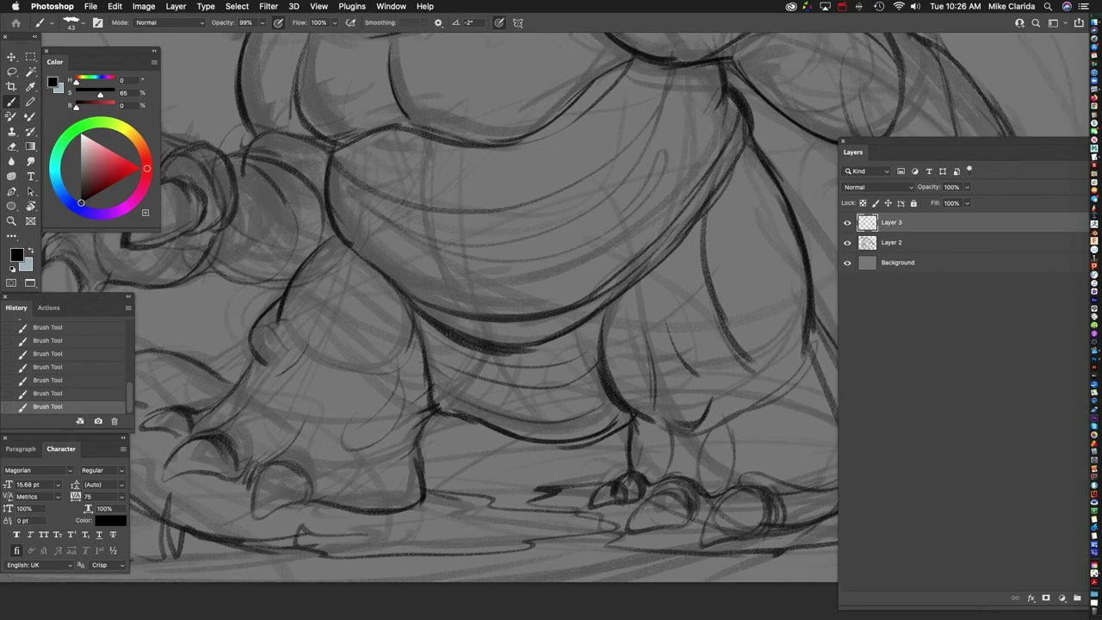
drag(425, 417, 418, 499)
scroll(482, 258, up, 5)
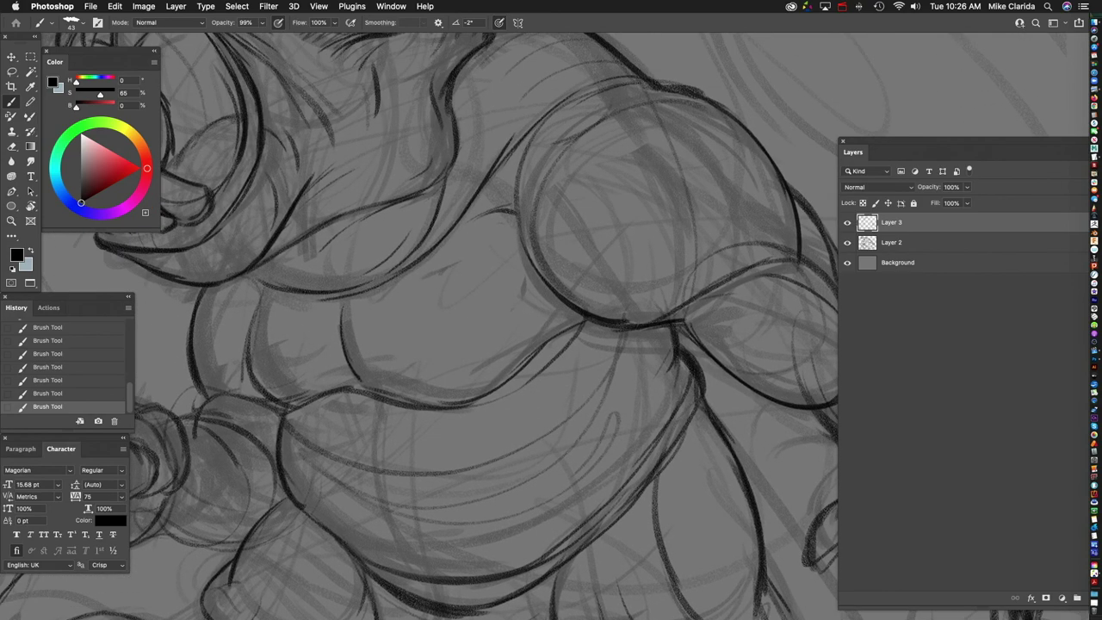
scroll(482, 258, up, 5)
scroll(482, 258, left, 3)
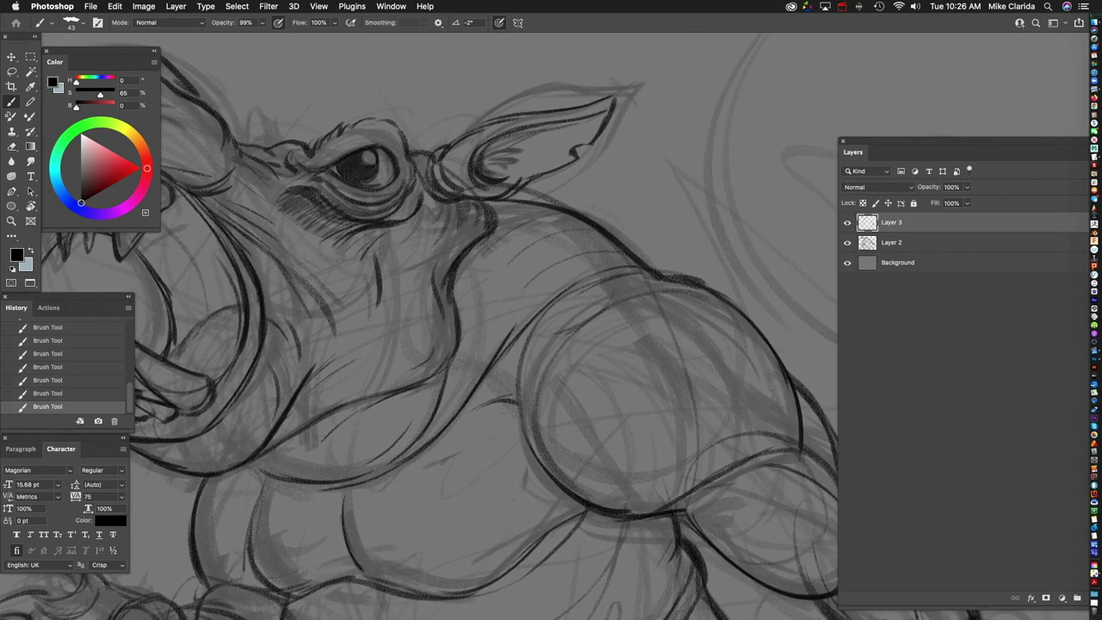
scroll(482, 259, down, 5)
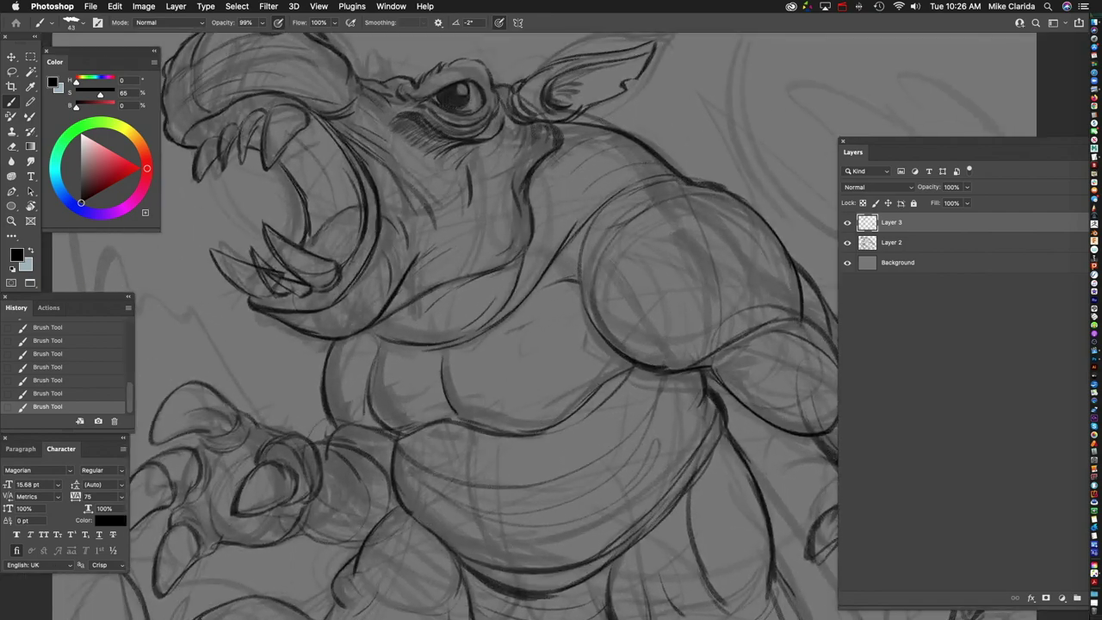
scroll(482, 259, up, 5)
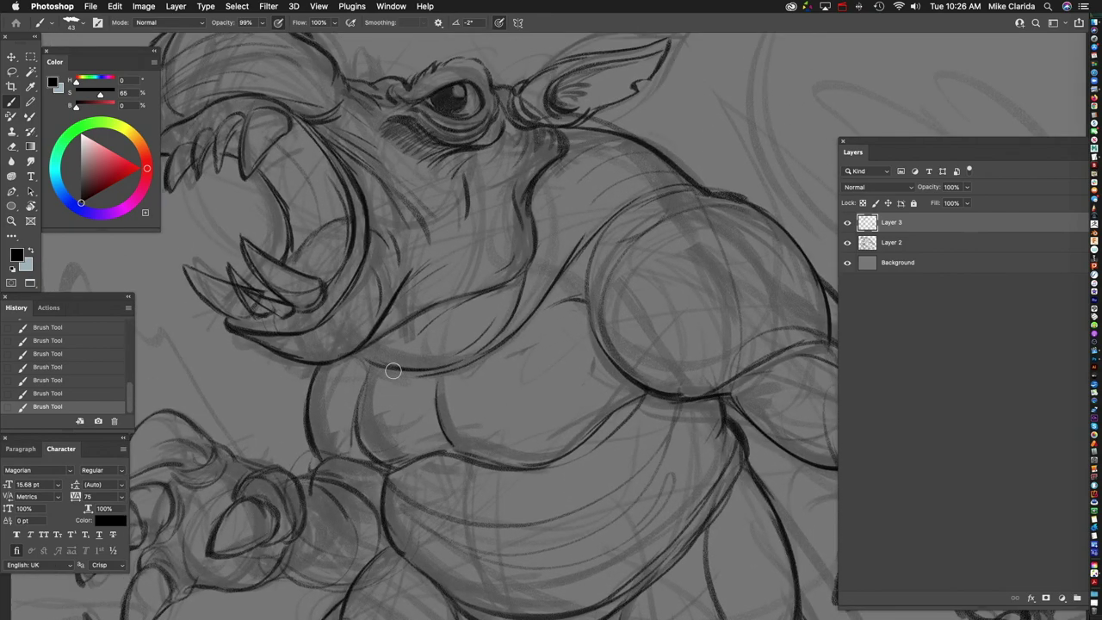
drag(344, 358, 446, 391)
Step: Trace the top of the shoulder and upper arm with darker contour strokes
scroll(482, 258, down, 5)
scroll(482, 258, up, 5)
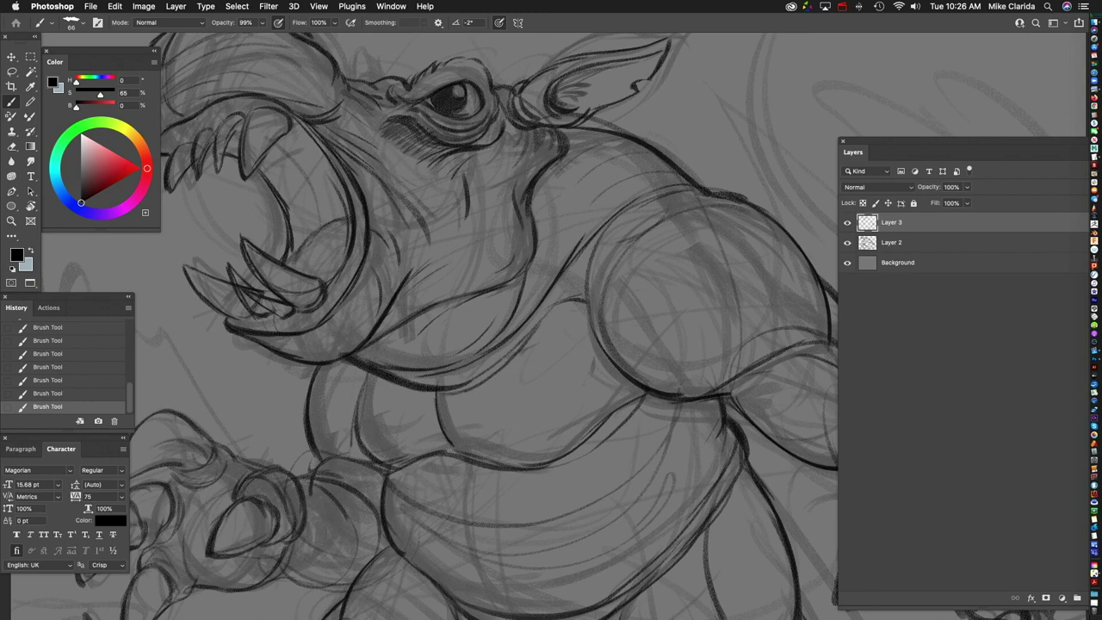
scroll(482, 310, down, 5)
scroll(483, 310, up, 5)
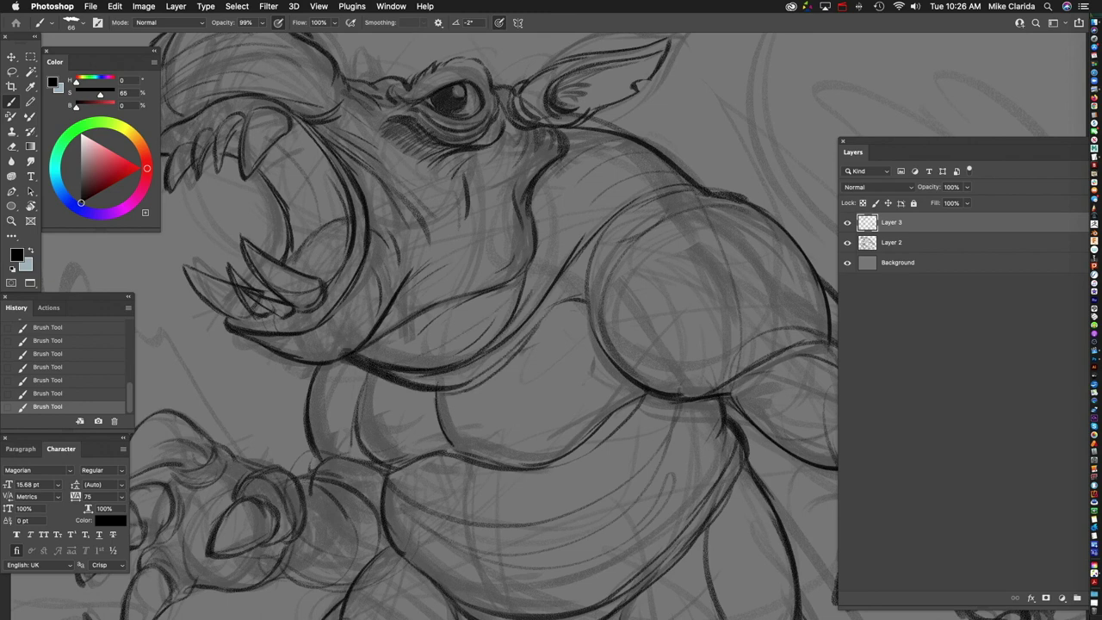
scroll(482, 310, down, 5)
scroll(482, 310, up, 5)
scroll(482, 310, down, 2)
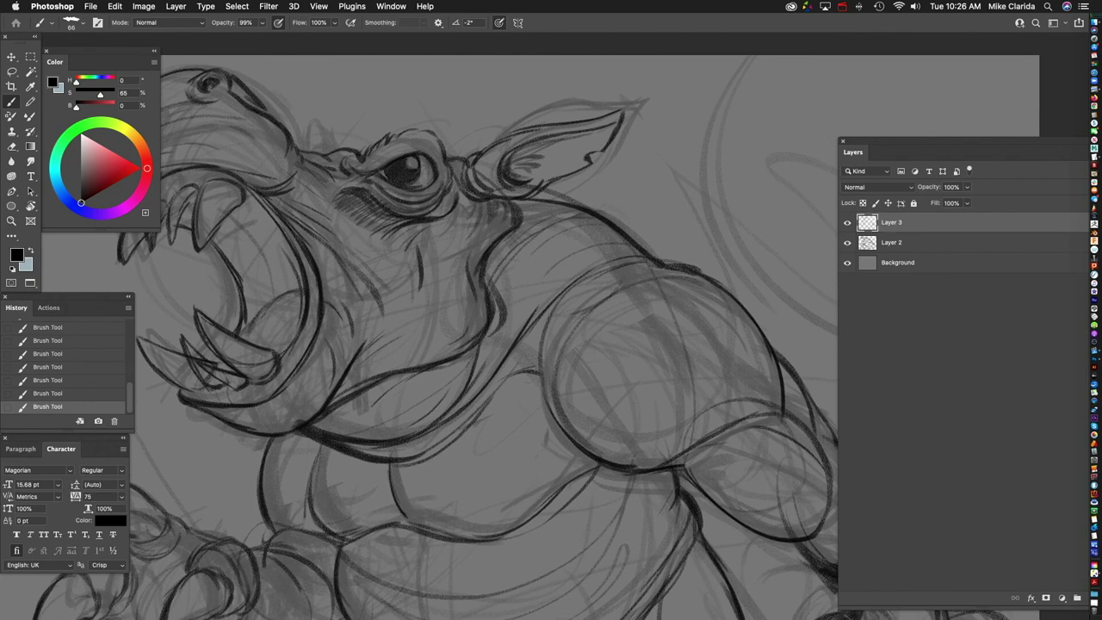
scroll(482, 327, down, 5)
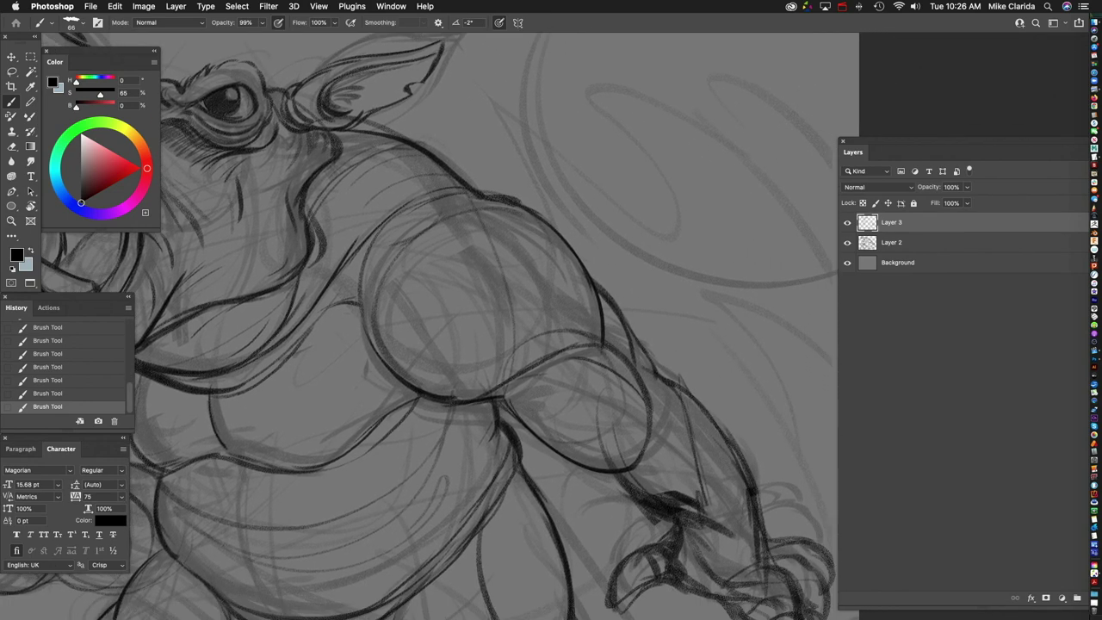
drag(540, 215, 618, 331)
drag(482, 191, 590, 260)
drag(457, 197, 596, 293)
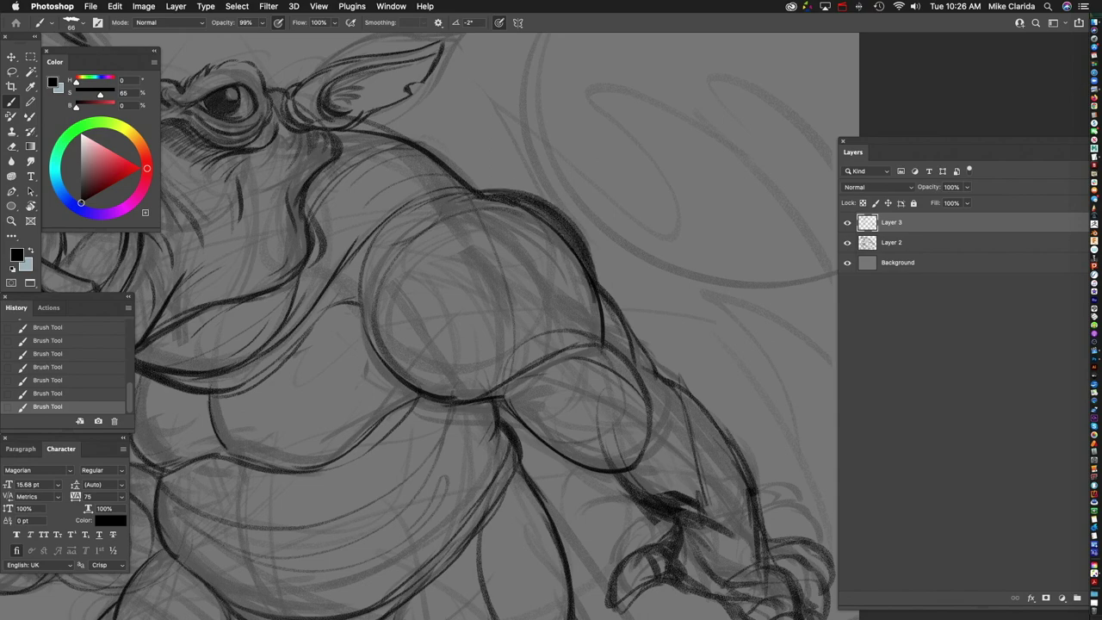
scroll(482, 328, down, 5)
scroll(340, 534, up, 6)
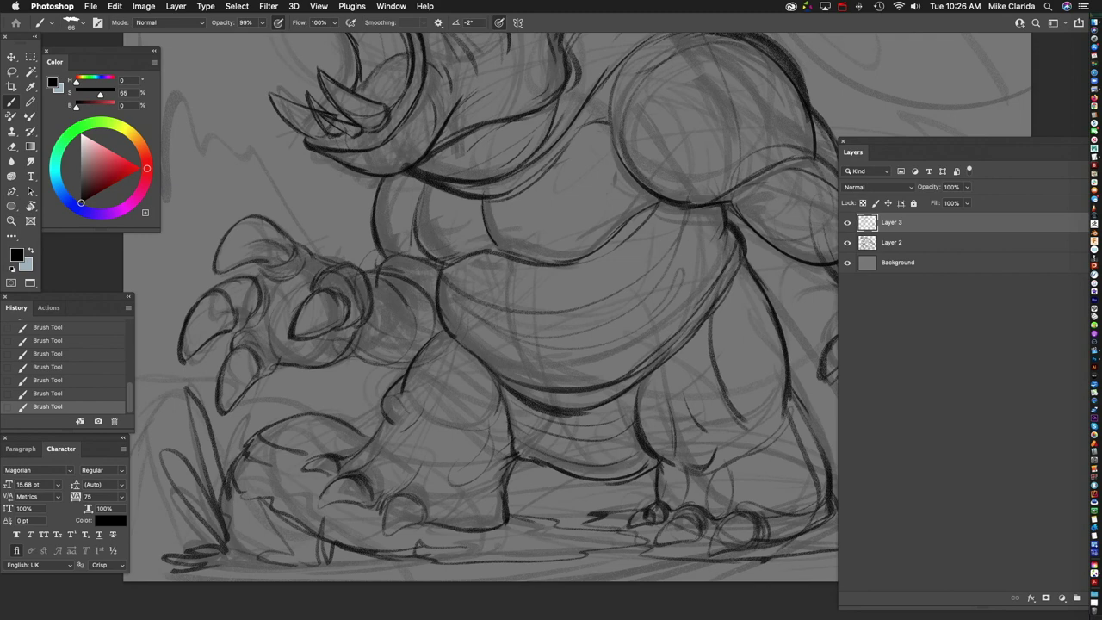
scroll(482, 327, up, 3)
Step: Sketch loose diagonal, curved and zigzag strokes down the canvas's left edge
drag(275, 127, 241, 254)
drag(284, 185, 288, 262)
mouse_move(318, 171)
mouse_down()
mouse_move(378, 217)
mouse_move(332, 315)
mouse_move(389, 270)
mouse_move(482, 340)
mouse_up()
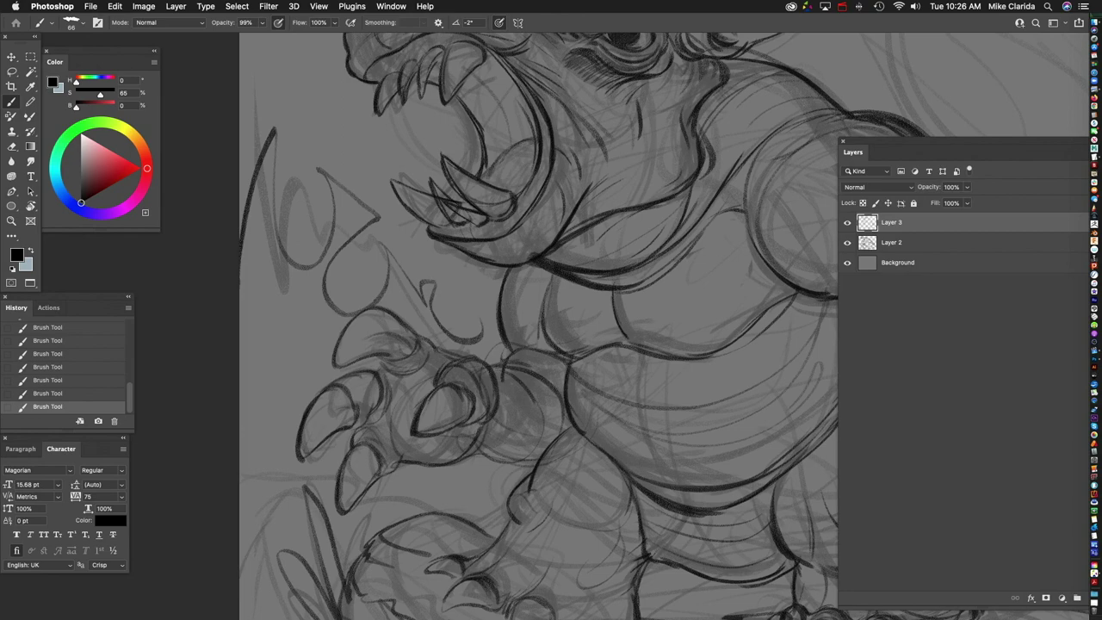
drag(312, 211, 379, 332)
mouse_move(309, 196)
mouse_down()
mouse_move(263, 292)
mouse_move(254, 431)
mouse_move(323, 486)
mouse_up()
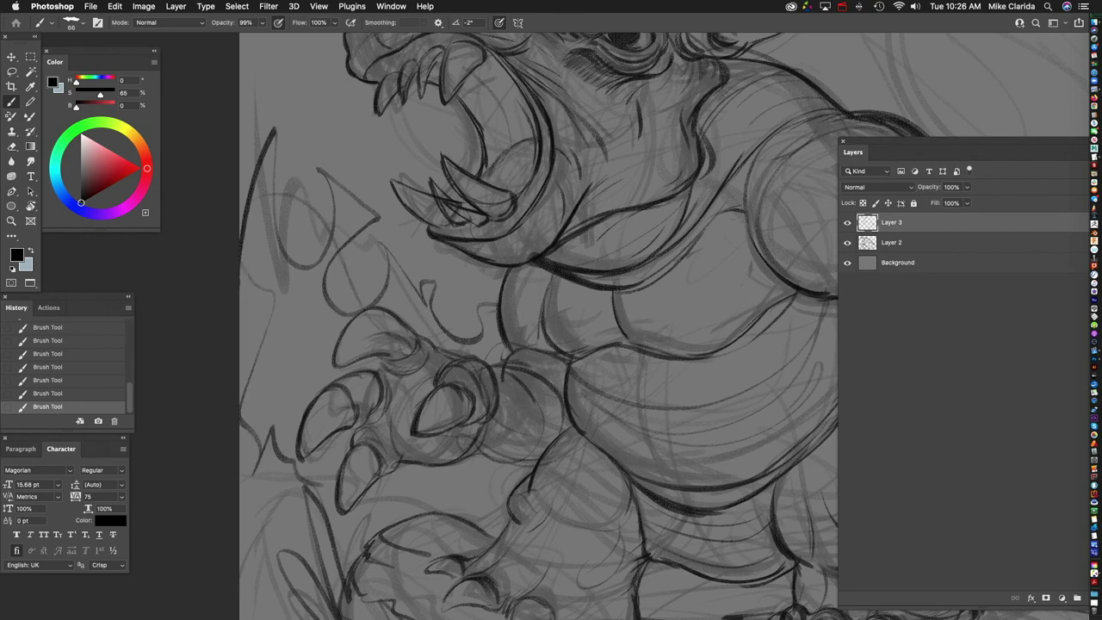
Step: Zoom in on the monster, then add a 7-shaped and an S-shaped stroke in the background
key(super+0)
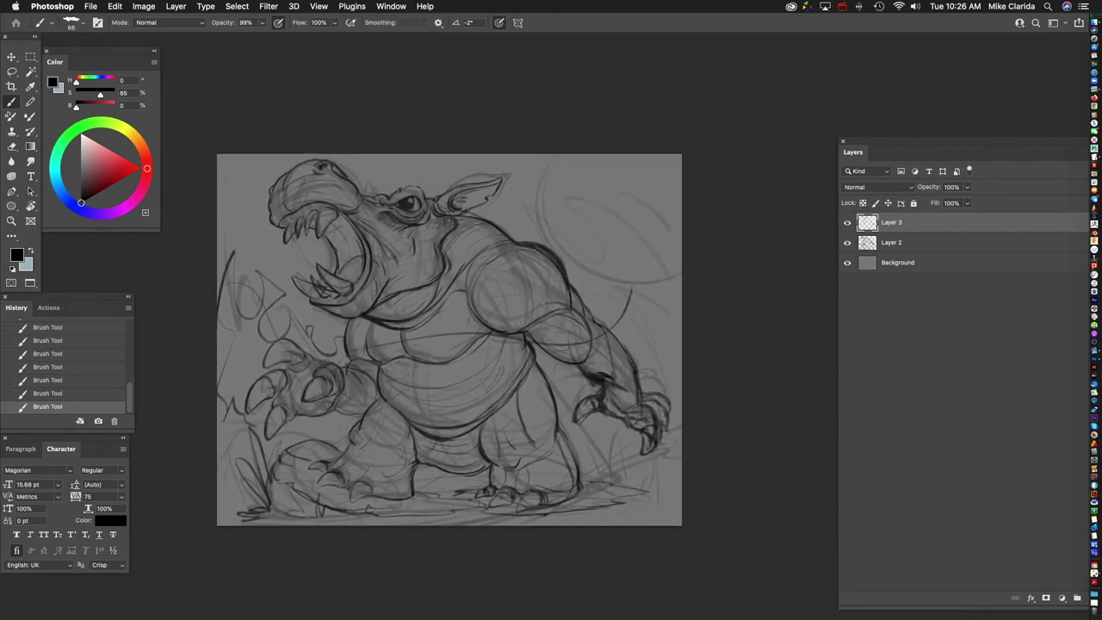
key(super+equal)
key(super+z)
key(super+equal)
key(super+shift+z)
key(super+equal)
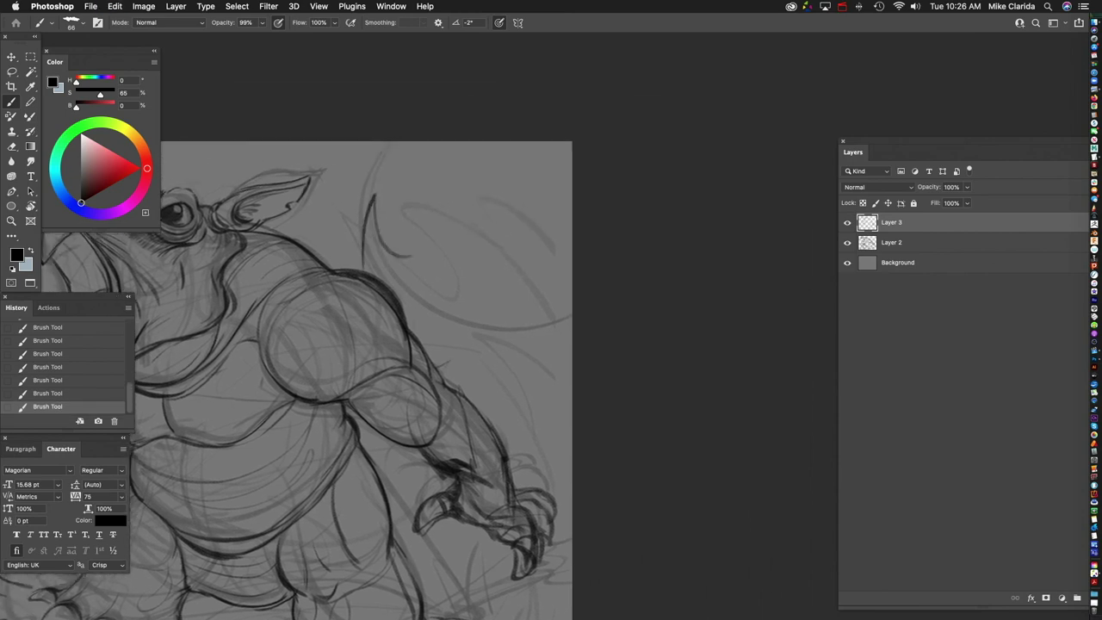
mouse_move(471, 182)
mouse_down()
mouse_move(433, 345)
mouse_move(491, 328)
mouse_up()
drag(465, 228, 519, 379)
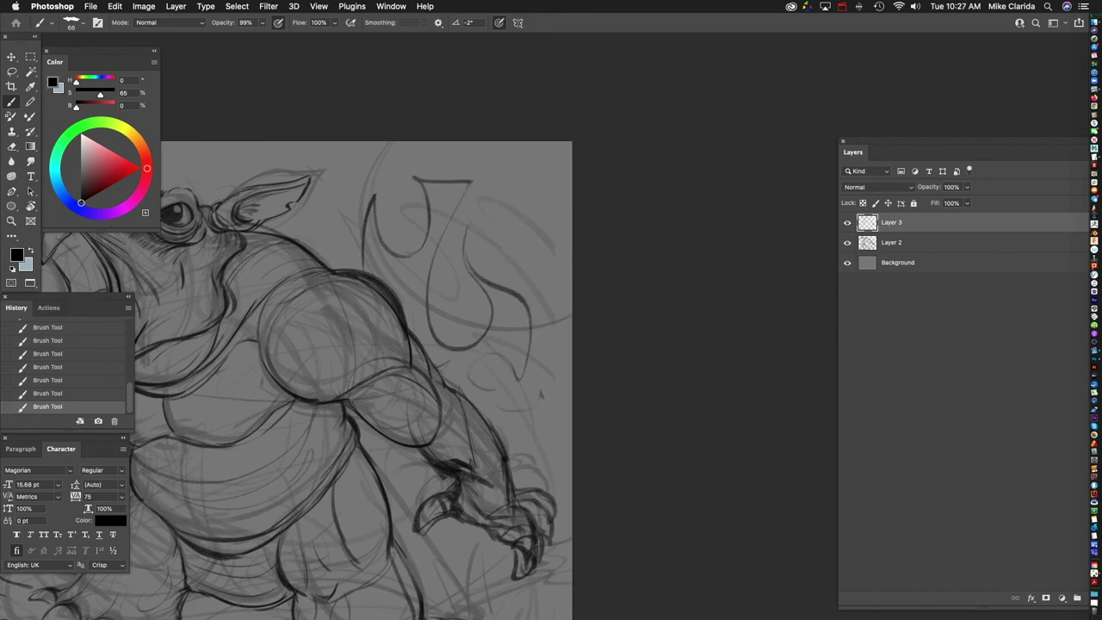
Step: Re-ink the left-hand claw outlines, darkening the middle and lower claws
scroll(345, 345, down, 5)
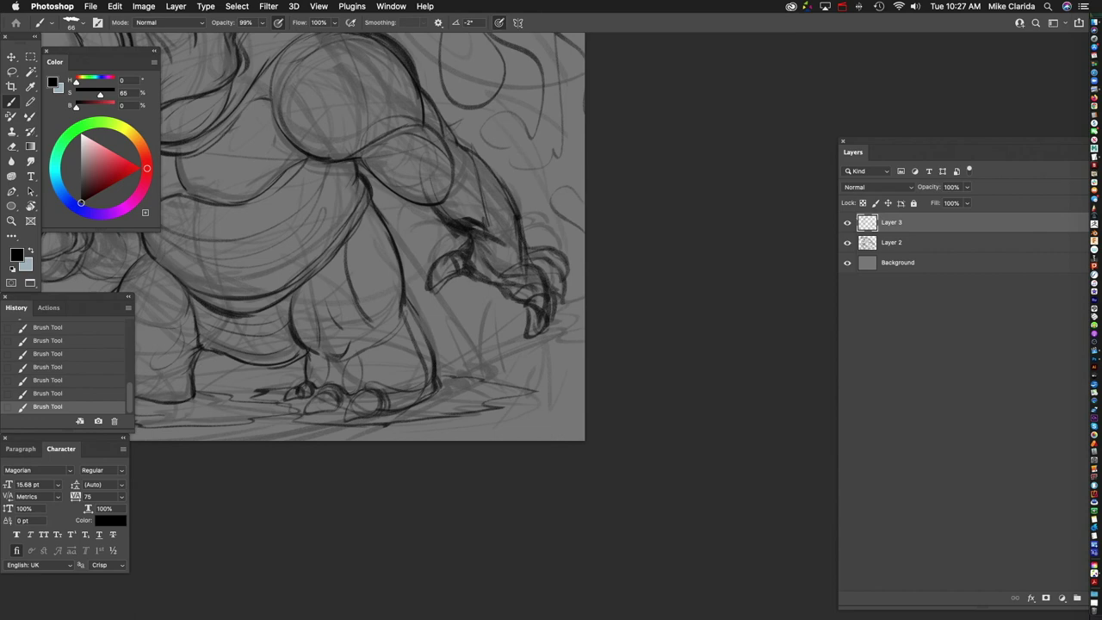
scroll(439, 344, left, 5)
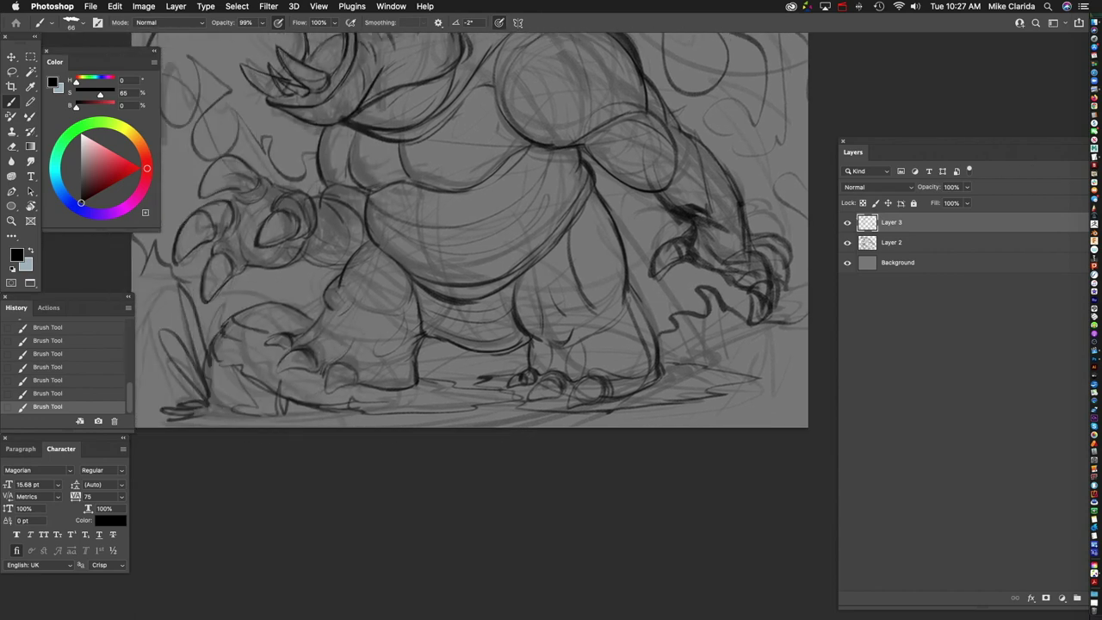
scroll(436, 344, down, 4)
scroll(345, 216, up, 6)
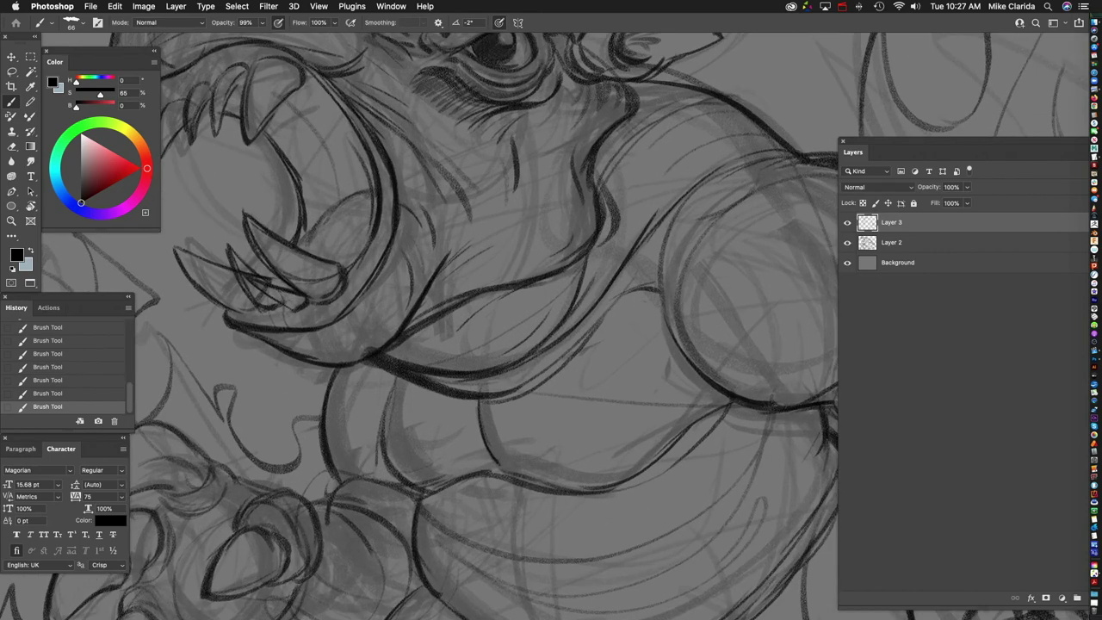
scroll(517, 344, up, 3)
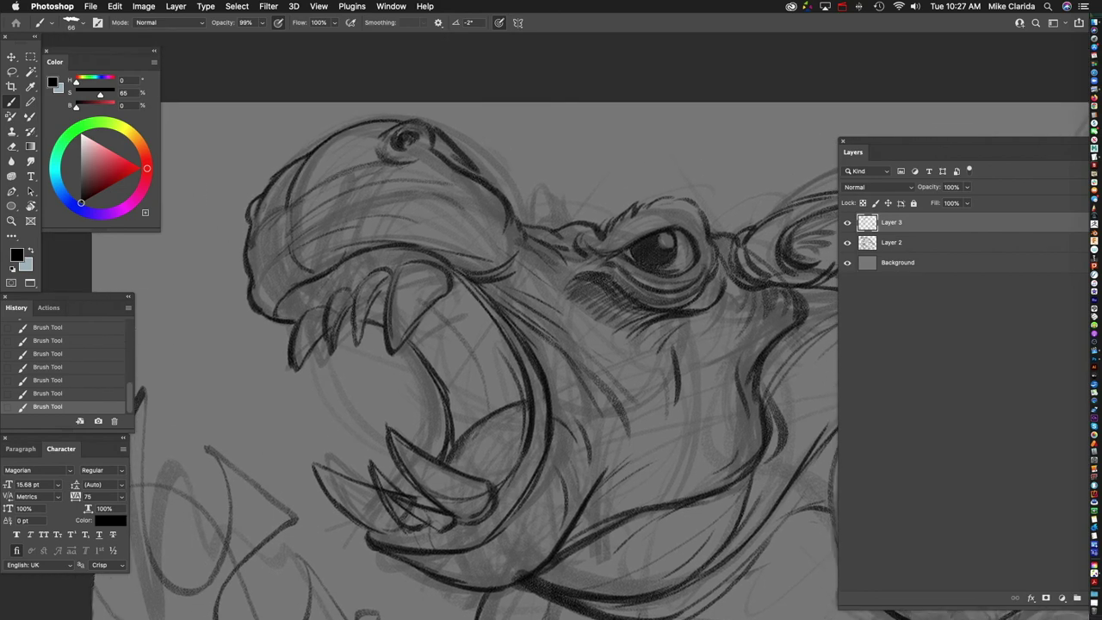
scroll(517, 345, down, 1)
scroll(456, 344, down, 10)
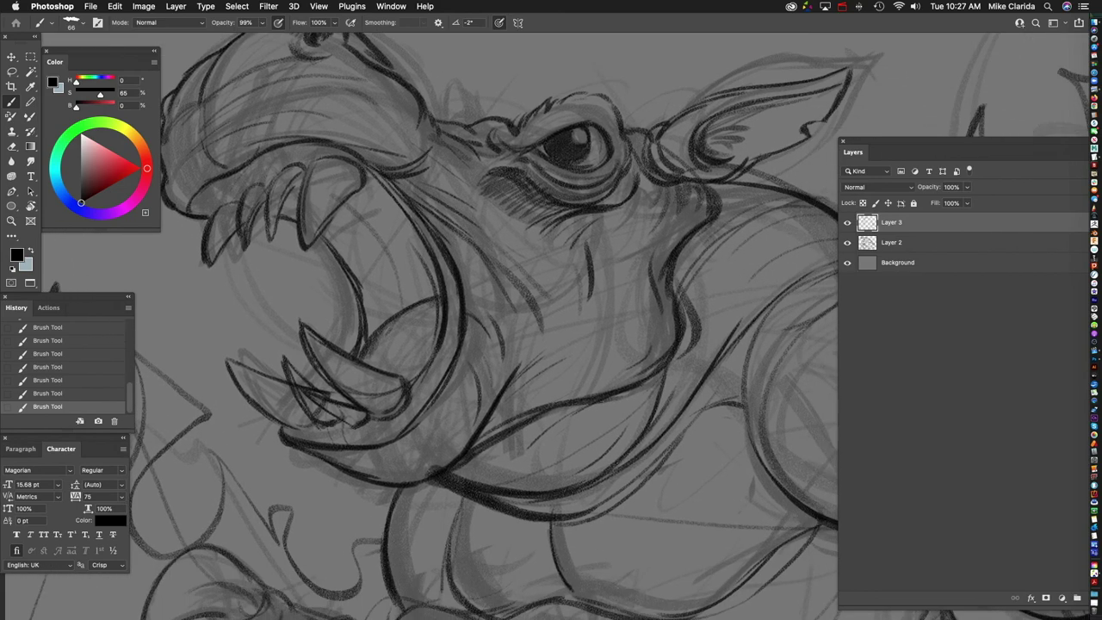
scroll(482, 344, down, 3)
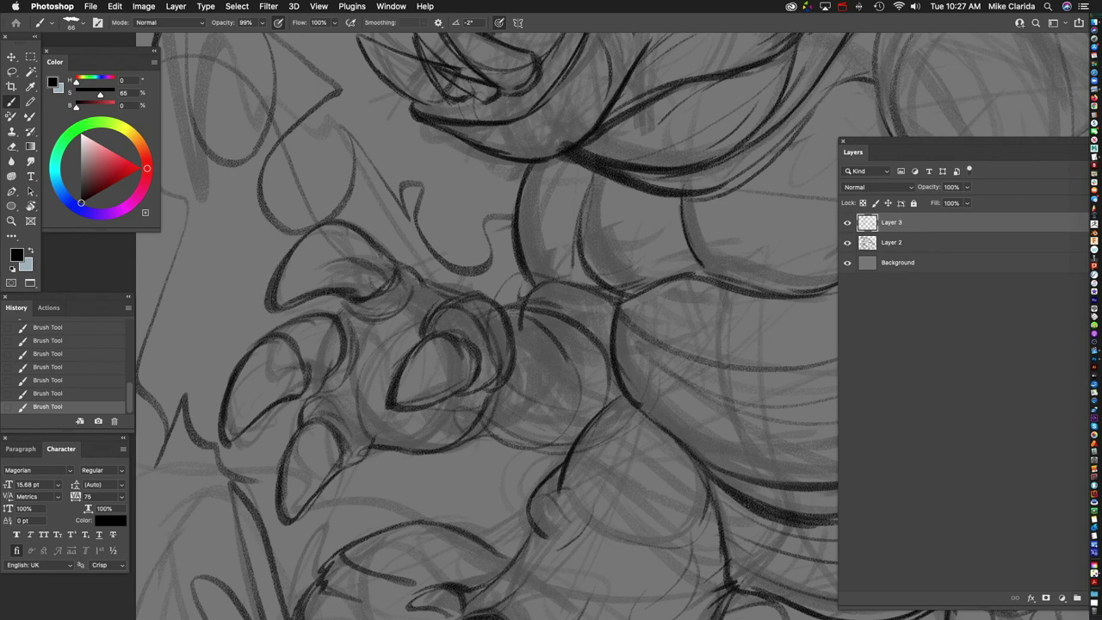
scroll(482, 327, left, 3)
mouse_move(355, 279)
mouse_down()
mouse_move(303, 317)
mouse_move(274, 378)
mouse_move(327, 369)
mouse_move(383, 323)
mouse_move(343, 403)
mouse_up()
drag(393, 367, 348, 396)
Step: Darken and strengthen the inner curve of the right claw
scroll(491, 327, down, 5)
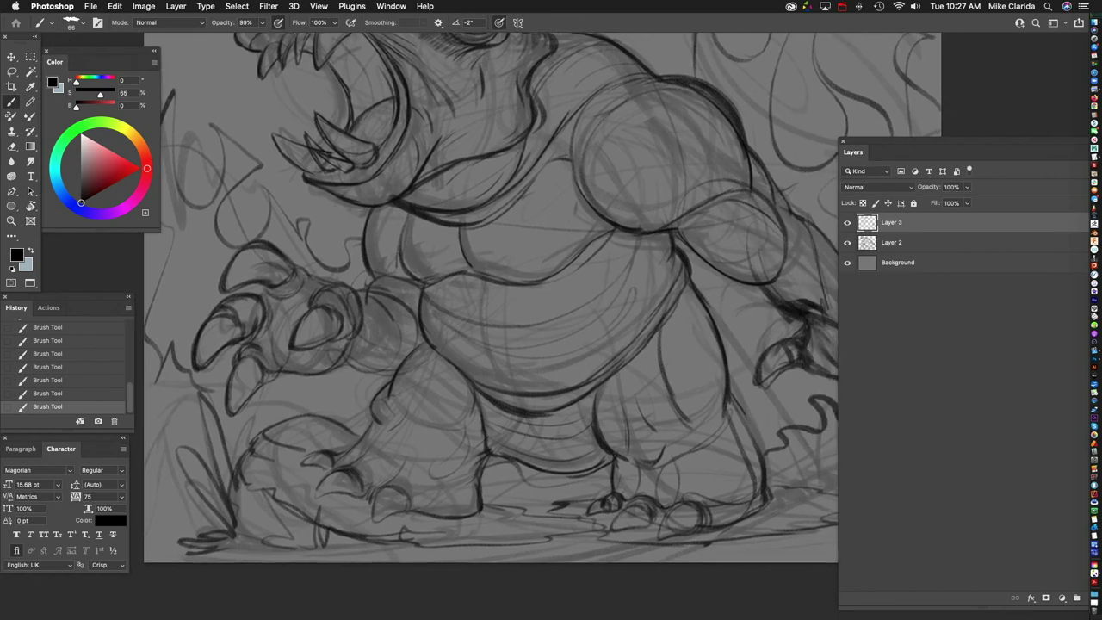
scroll(775, 353, up, 5)
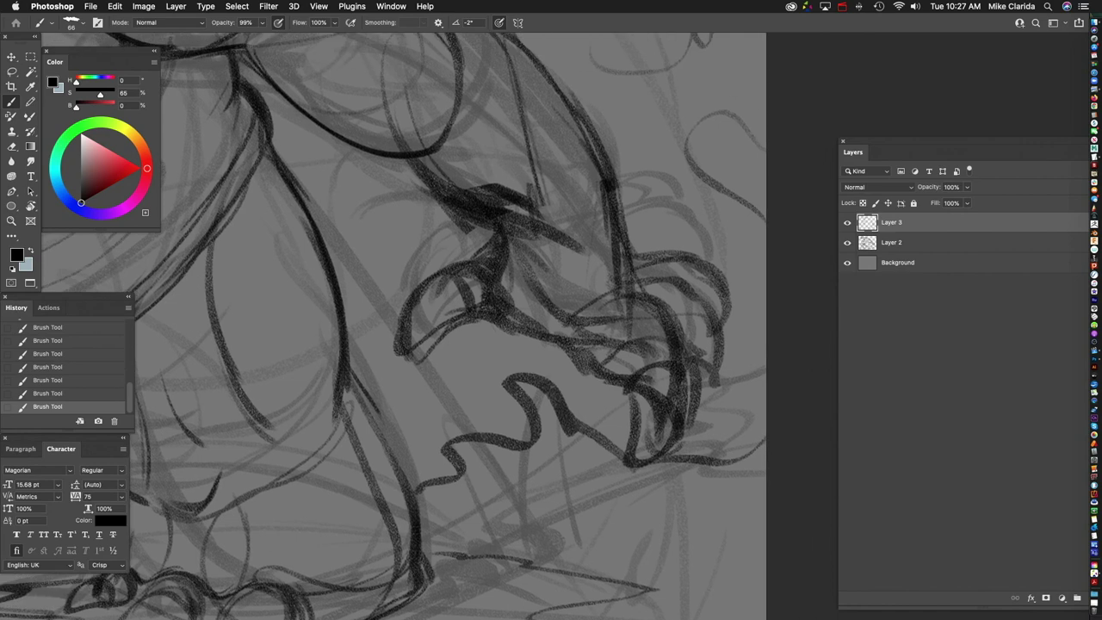
mouse_move(498, 263)
mouse_down()
mouse_move(404, 336)
mouse_move(402, 374)
mouse_up()
mouse_move(475, 319)
mouse_down()
mouse_move(435, 360)
mouse_move(396, 379)
mouse_move(419, 367)
mouse_up()
drag(484, 265, 457, 347)
drag(531, 305, 486, 329)
Step: Darken the right claw's tips and inner curves with short dark strokes
scroll(383, 327, right, 3)
drag(508, 375, 439, 436)
drag(520, 320, 553, 430)
drag(568, 284, 513, 316)
mouse_move(594, 338)
mouse_down()
mouse_move(558, 368)
mouse_move(612, 405)
mouse_move(556, 402)
mouse_up()
drag(611, 301, 594, 318)
drag(625, 312, 591, 353)
drag(345, 327, 393, 371)
scroll(344, 327, down, 5)
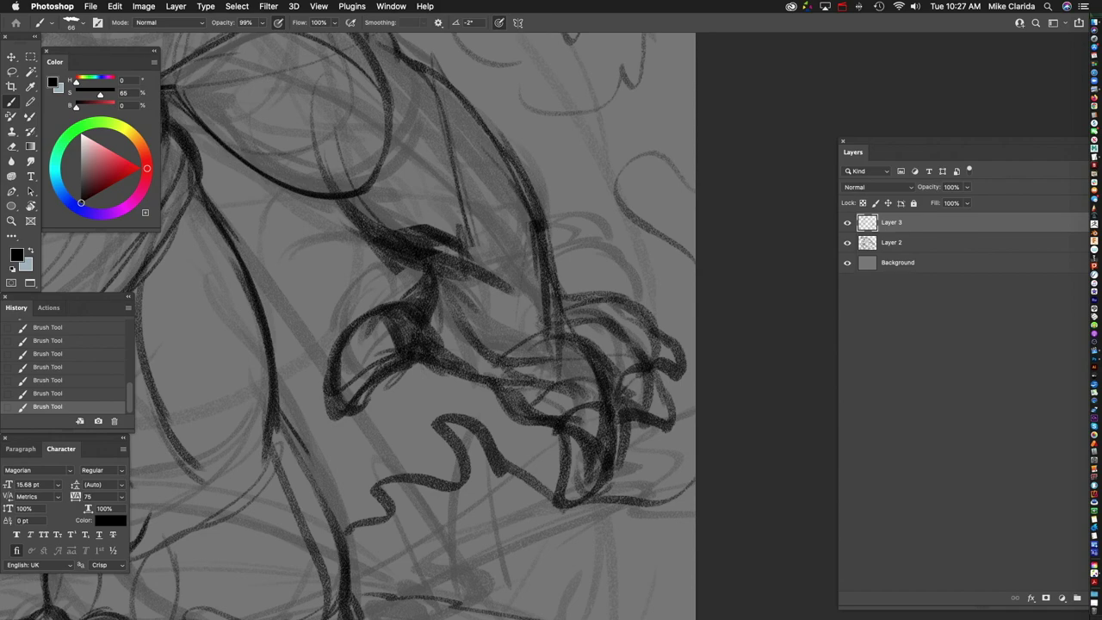
scroll(430, 327, down, 4)
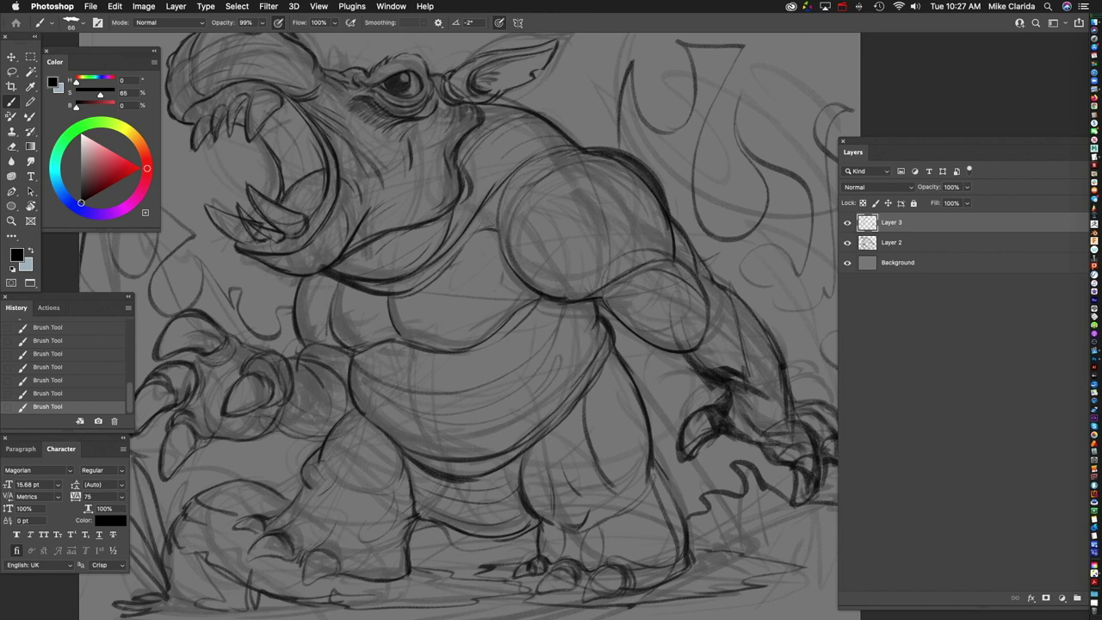
Step: Ink darker shoulder and chest contours on the hippo
scroll(473, 336, up, 5)
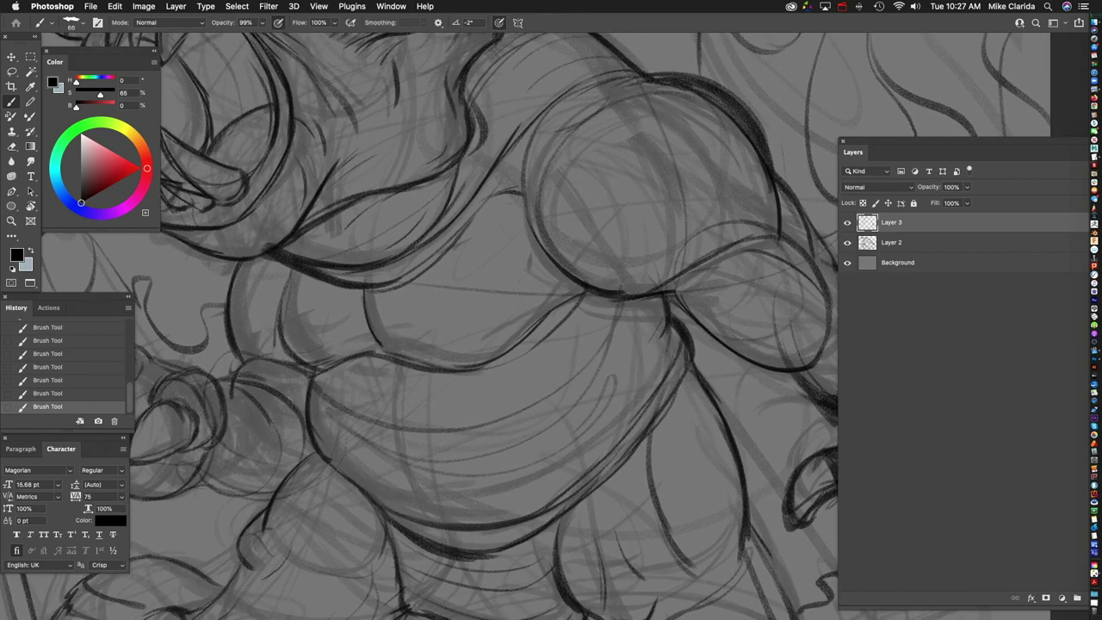
scroll(447, 327, up, 5)
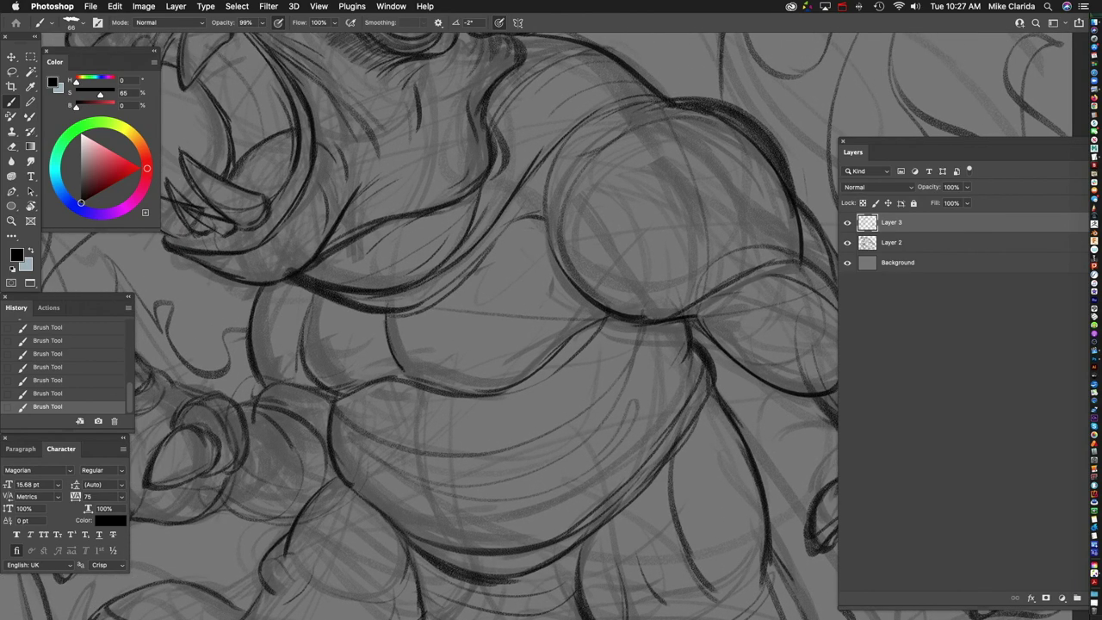
scroll(448, 327, up, 1)
drag(495, 211, 426, 310)
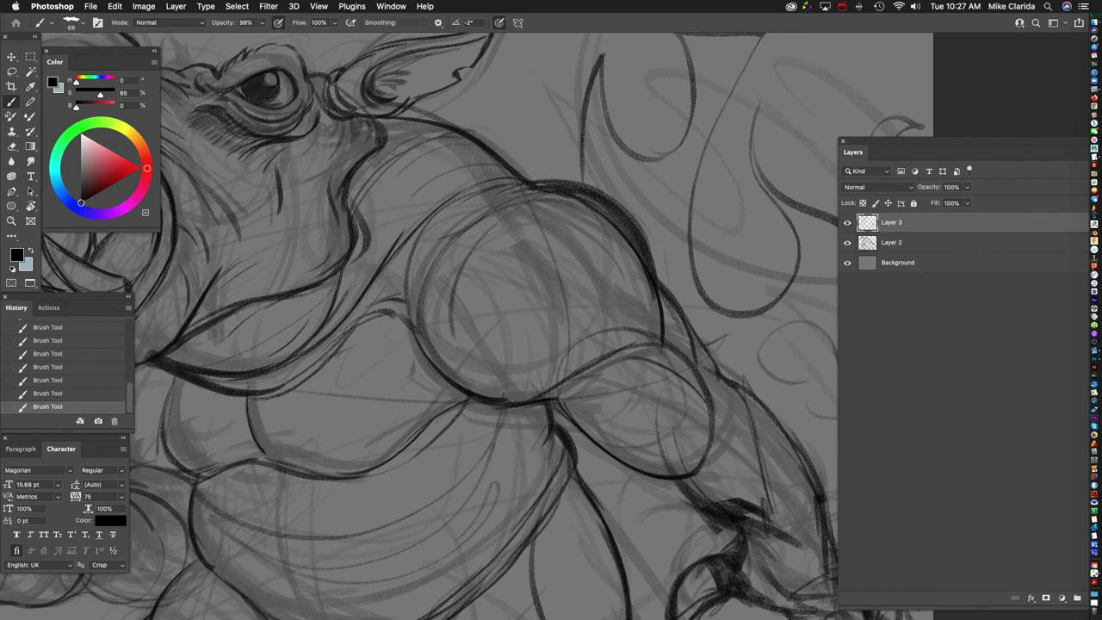
scroll(473, 327, left, 2)
drag(517, 256, 495, 391)
drag(573, 258, 521, 344)
scroll(448, 327, down, 6)
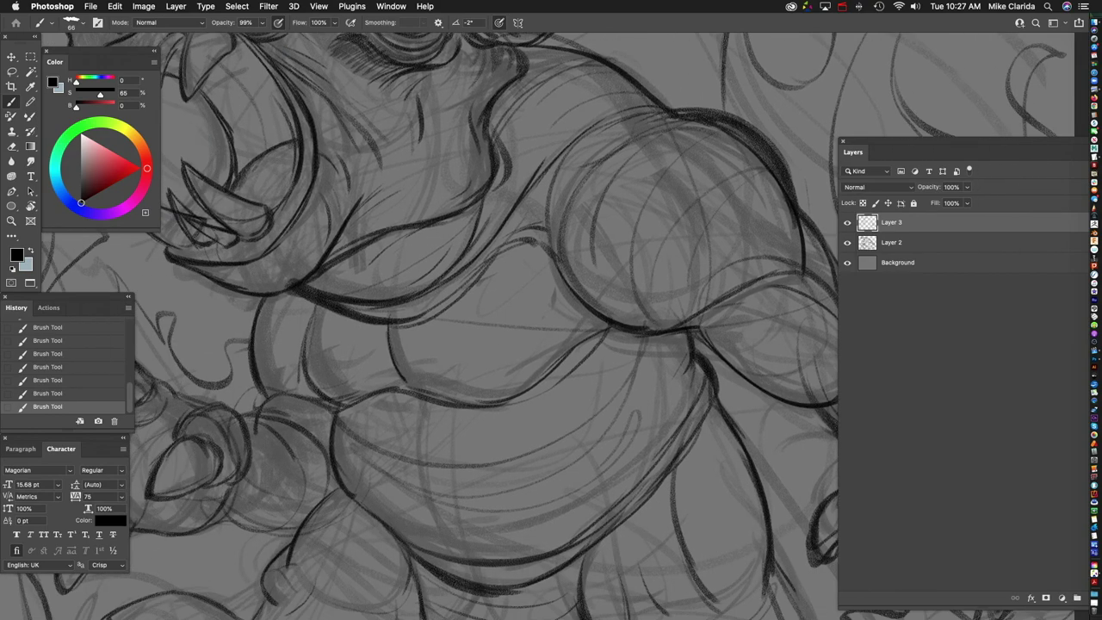
mouse_move(379, 208)
mouse_down()
mouse_move(365, 271)
mouse_move(385, 301)
mouse_move(405, 303)
mouse_move(406, 382)
mouse_up()
Step: Hatch short strokes on the lower body, draw round knee shapes, and fit the sketch on screen
scroll(405, 303, down, 2)
scroll(405, 303, right, 2)
scroll(431, 327, down, 5)
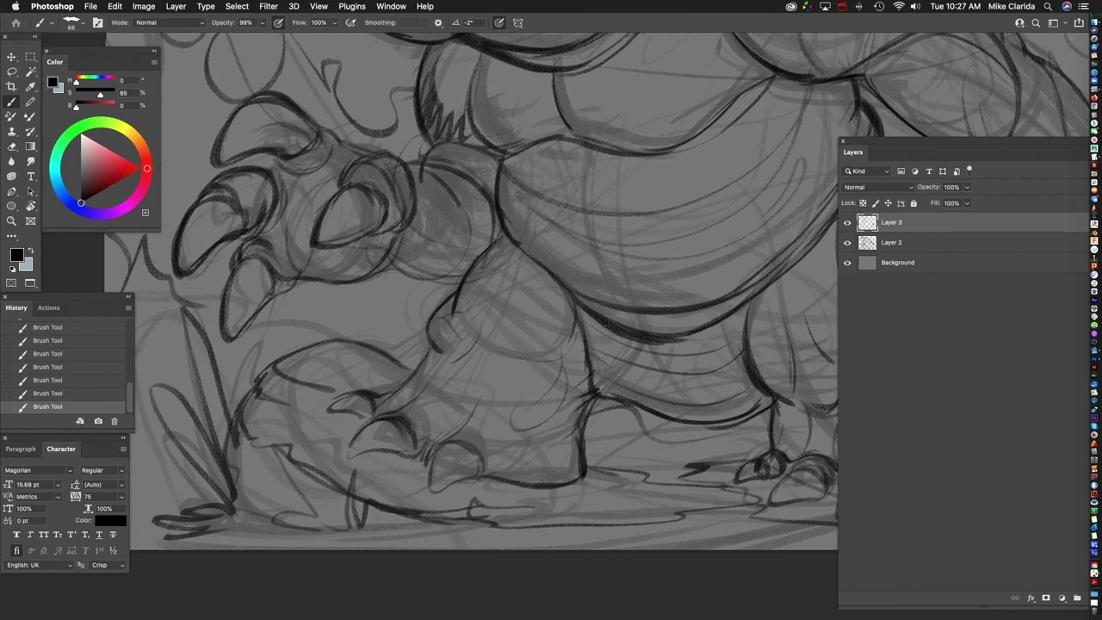
mouse_move(465, 306)
mouse_down()
mouse_move(429, 355)
mouse_move(464, 330)
mouse_up()
scroll(465, 328, down, 2)
scroll(465, 327, right, 5)
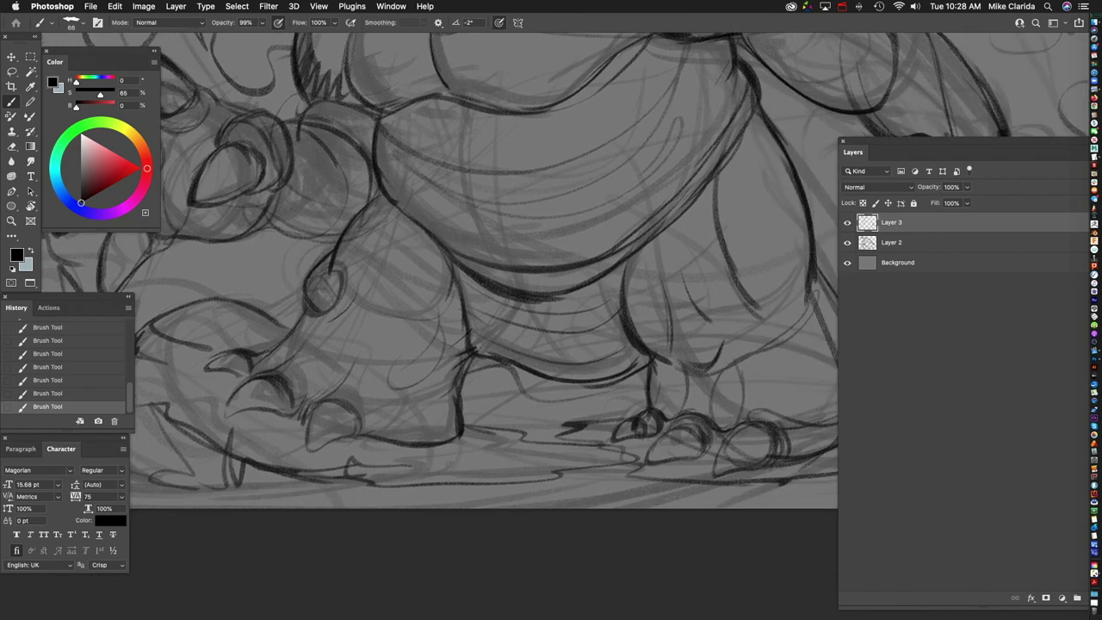
drag(520, 334, 503, 379)
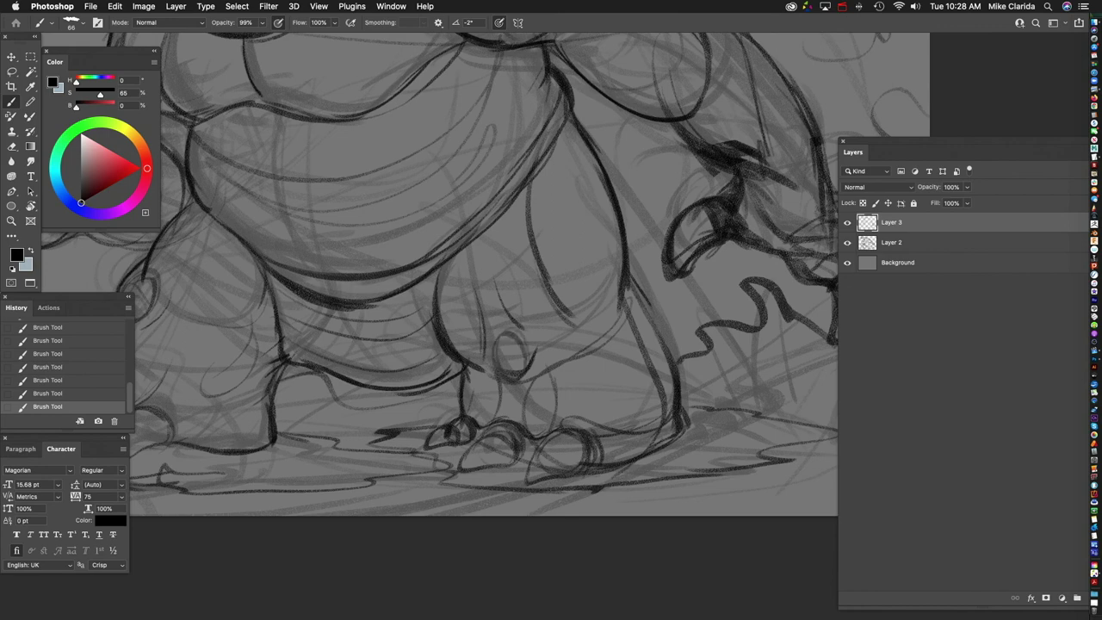
scroll(508, 344, left, 3)
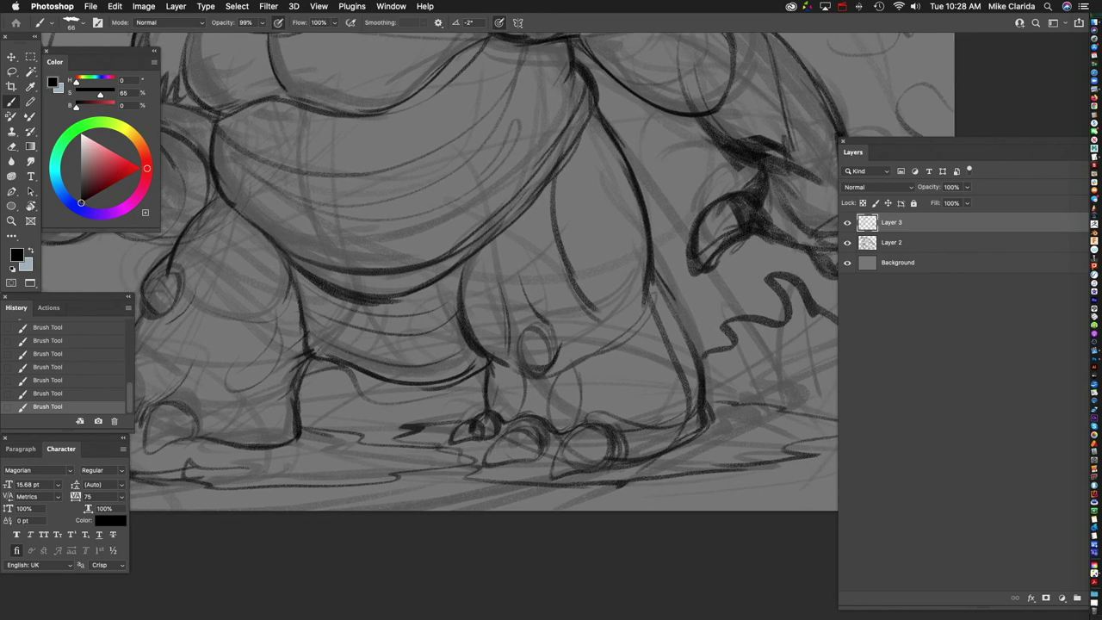
drag(546, 319, 520, 372)
key(super+0)
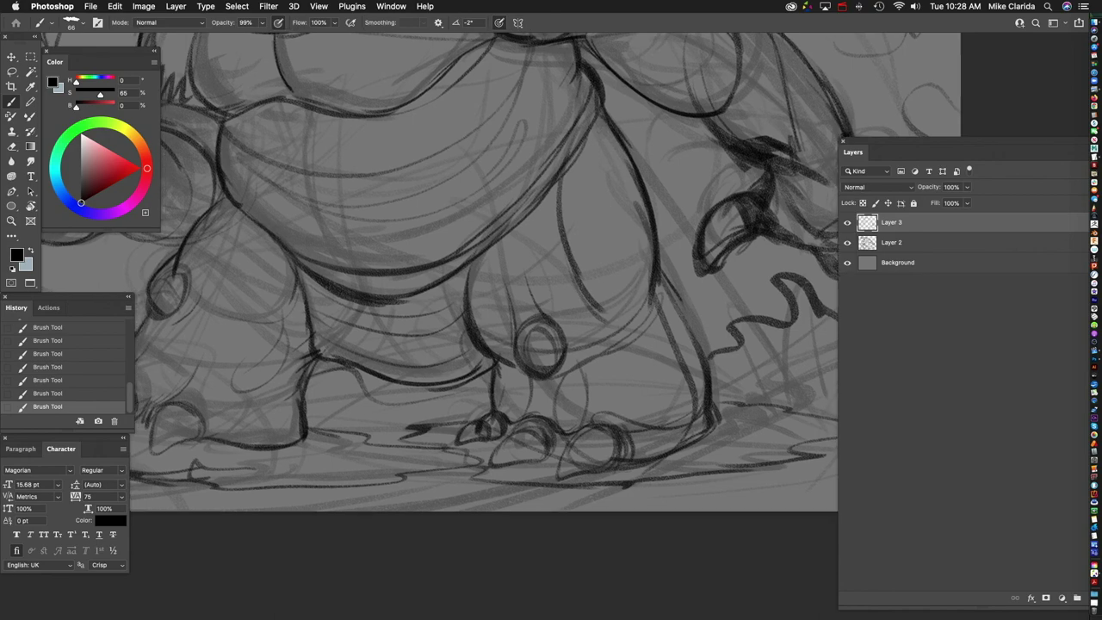
scroll(613, 353, up, 6)
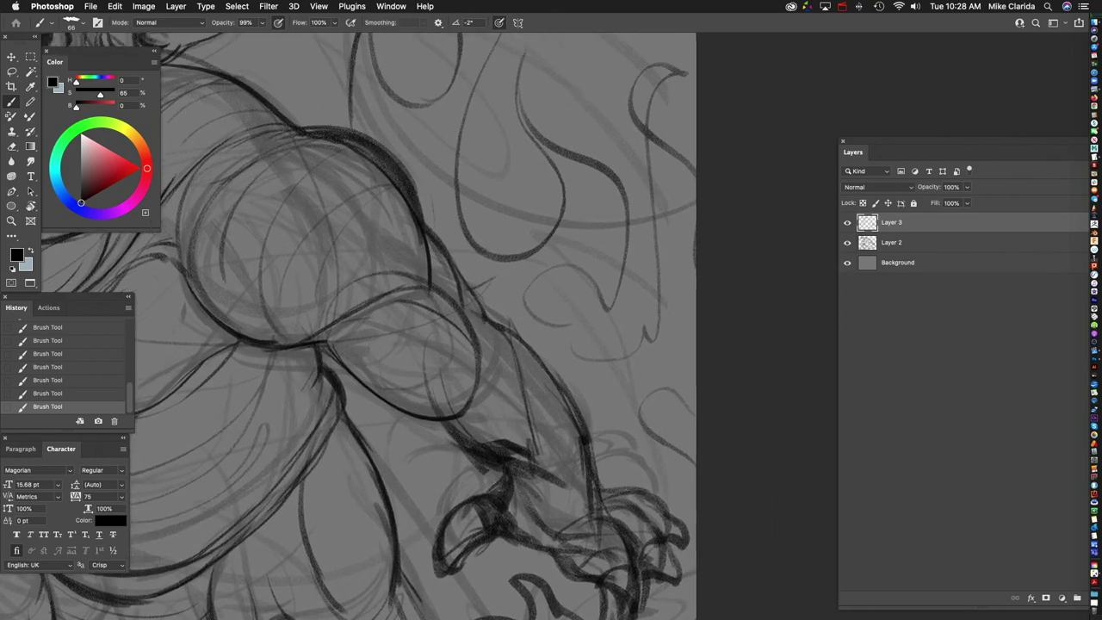
Step: Ink the right arm's shoulder contour and hatch shading down the arm
scroll(613, 353, up, 1)
mouse_move(431, 261)
mouse_down()
mouse_move(498, 334)
mouse_move(431, 446)
mouse_up()
drag(434, 346, 450, 478)
scroll(366, 327, down, 3)
mouse_move(443, 181)
mouse_down()
mouse_move(472, 253)
mouse_move(456, 288)
mouse_up()
mouse_move(453, 286)
mouse_down()
mouse_move(443, 370)
mouse_move(460, 398)
mouse_up()
drag(439, 305, 442, 370)
Step: Darken the right arm and wrist lines and add dark strokes to the claw
scroll(392, 327, left, 1)
scroll(392, 327, down, 1)
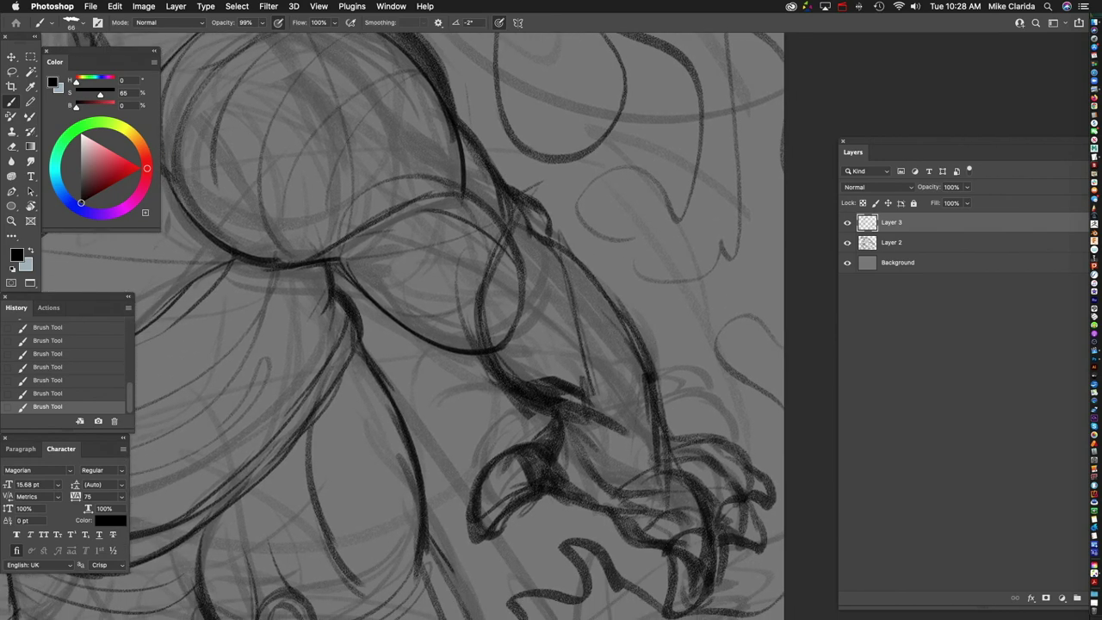
scroll(393, 326, down, 1)
drag(348, 181, 505, 228)
drag(442, 194, 496, 248)
drag(365, 178, 413, 196)
mouse_move(346, 271)
mouse_down()
mouse_move(439, 336)
mouse_move(389, 319)
mouse_up()
drag(387, 315, 476, 343)
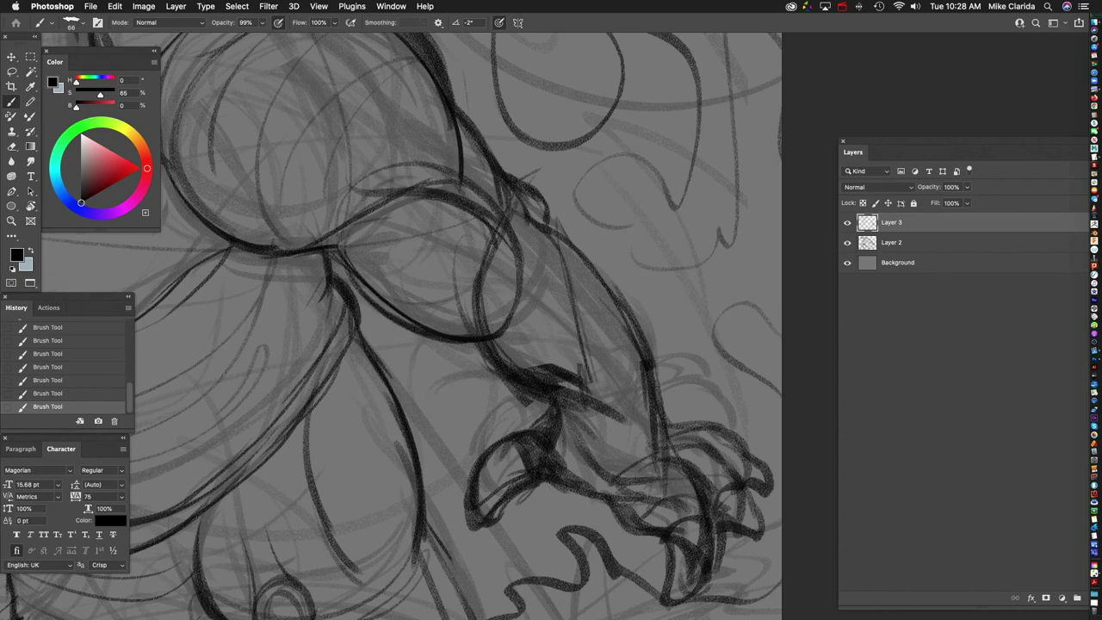
scroll(396, 327, left, 1)
drag(298, 217, 325, 241)
drag(363, 269, 458, 329)
drag(457, 326, 473, 336)
drag(505, 357, 525, 370)
Step: Try a trial stroke on the right arm and undo it
scroll(396, 327, down, 5)
scroll(396, 327, up, 5)
scroll(413, 327, down, 3)
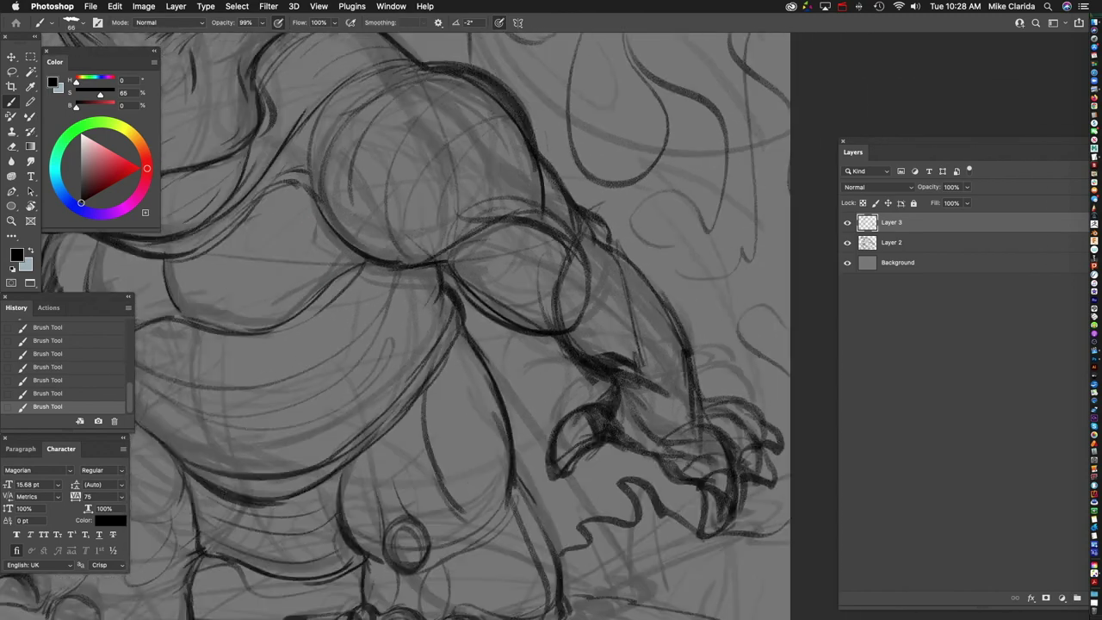
scroll(517, 327, down, 3)
drag(451, 226, 608, 383)
key(super+z)
Step: Redo the trial stroke, then draw a long curve along the arm and undo it
scroll(516, 327, up, 3)
scroll(516, 327, down, 3)
scroll(517, 327, up, 3)
key(super+shift+z)
drag(441, 173, 563, 458)
scroll(517, 327, down, 3)
key(super+z)
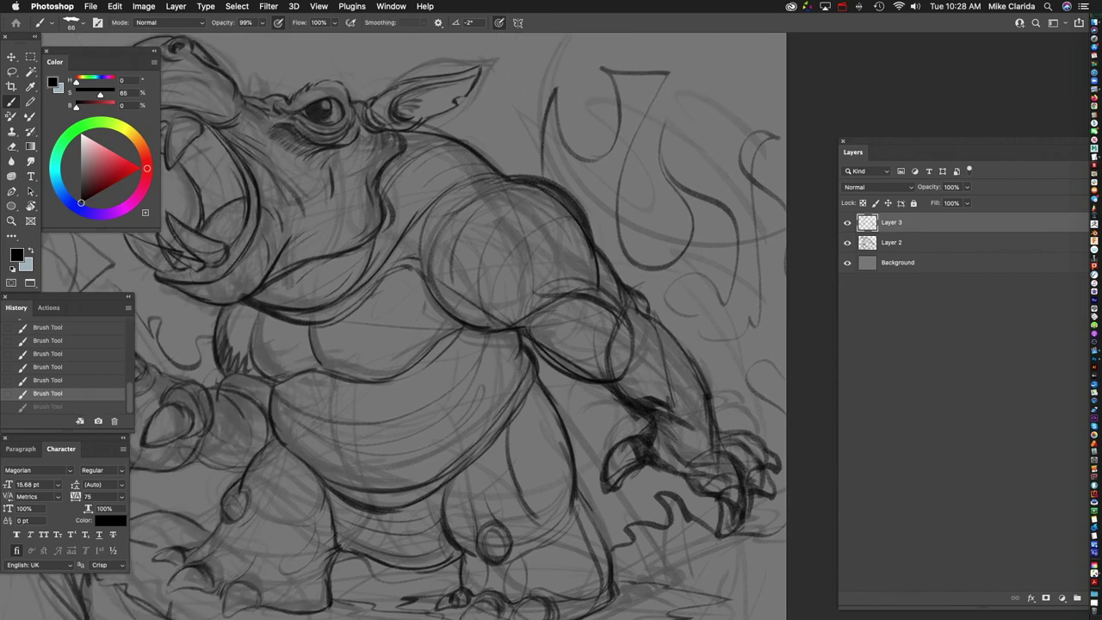
scroll(517, 327, up, 3)
scroll(344, 430, up, 10)
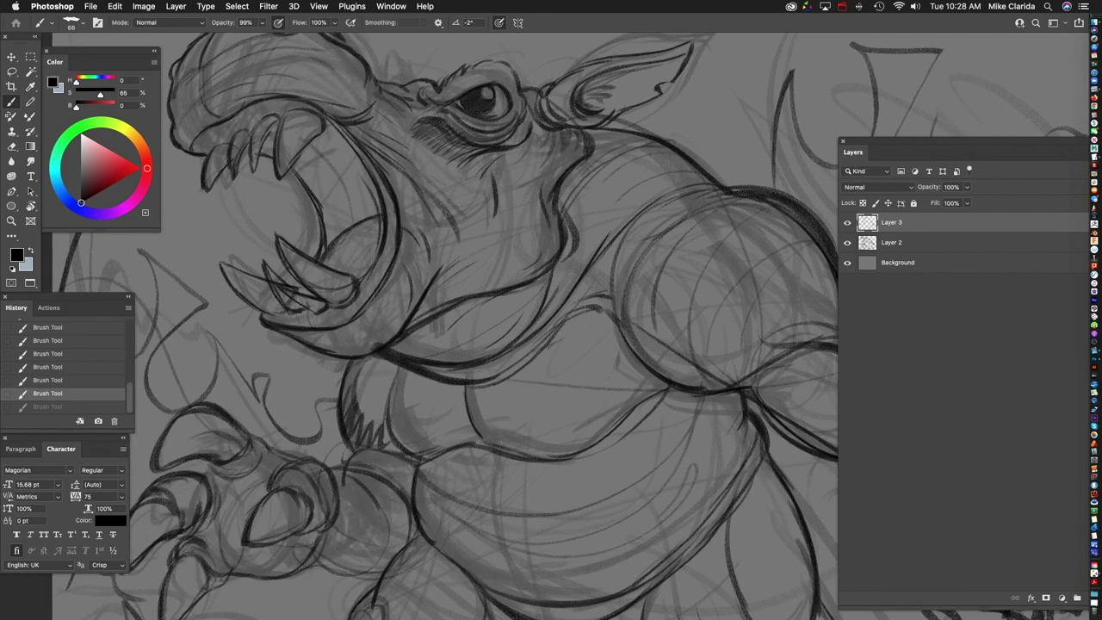
Step: Restore the undone stroke and add dark marks below the left claw and on the forearm
key(super+shift+z)
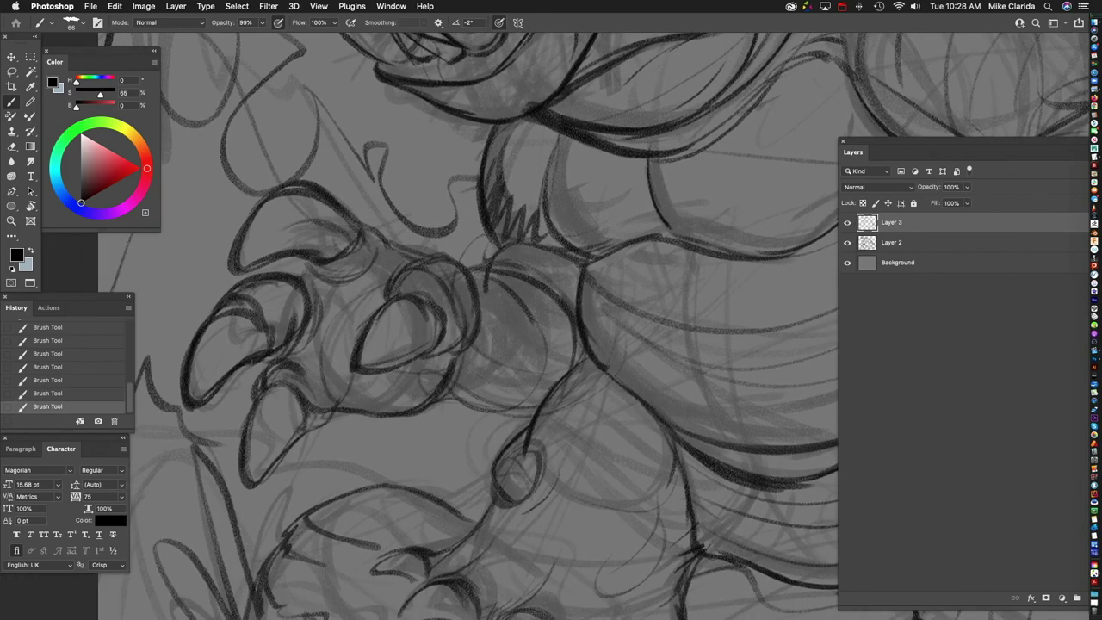
mouse_move(418, 405)
mouse_down()
mouse_move(541, 403)
mouse_move(589, 344)
mouse_move(544, 244)
mouse_up()
scroll(448, 327, up, 2)
scroll(447, 327, right, 2)
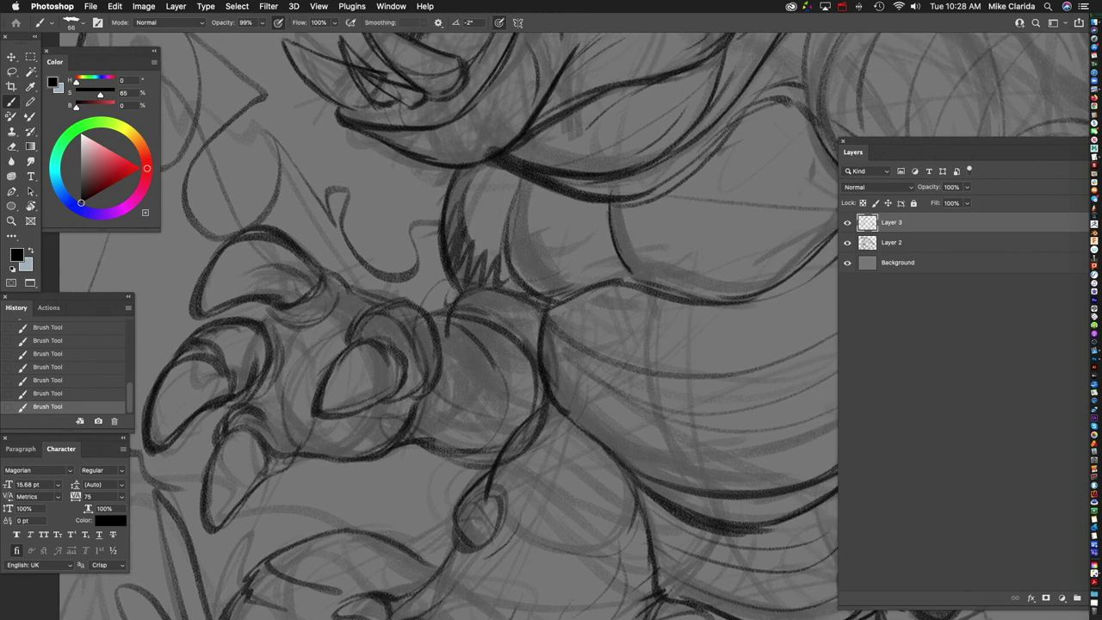
drag(479, 279, 457, 334)
drag(534, 268, 470, 306)
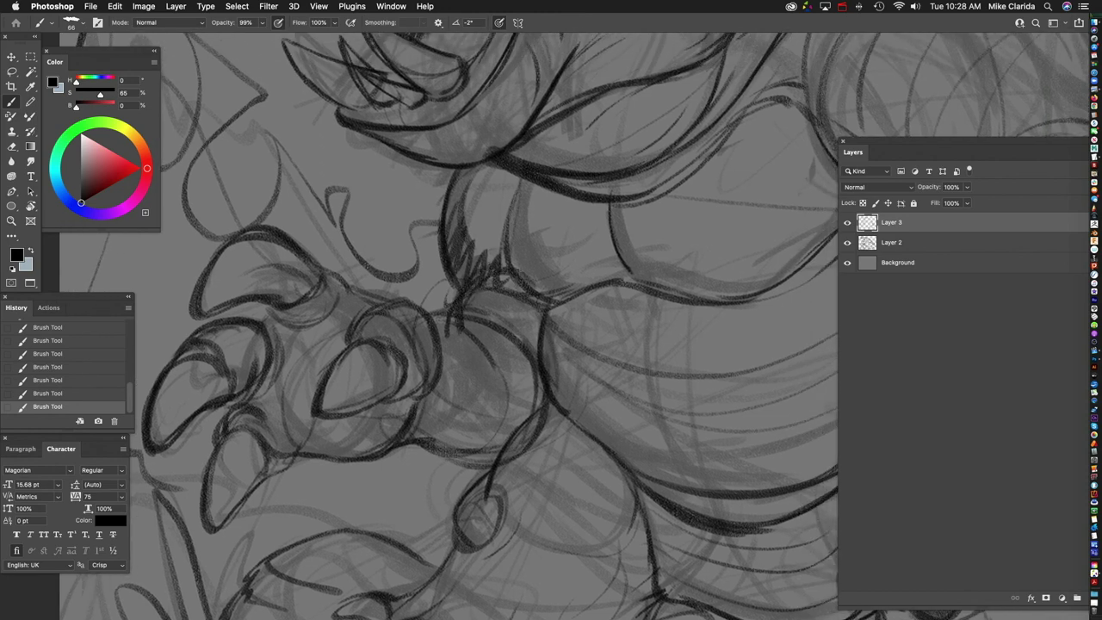
drag(509, 212, 503, 298)
Step: Add short dark strokes across the chest, belly and body
scroll(448, 327, down, 2)
scroll(447, 327, right, 4)
mouse_move(437, 254)
mouse_down()
mouse_move(532, 229)
mouse_move(557, 235)
mouse_up()
scroll(430, 327, up, 2)
scroll(431, 327, right, 4)
mouse_move(457, 294)
mouse_down()
mouse_move(650, 239)
mouse_move(579, 286)
mouse_up()
scroll(430, 327, up, 2)
scroll(430, 328, right, 4)
drag(428, 339, 587, 267)
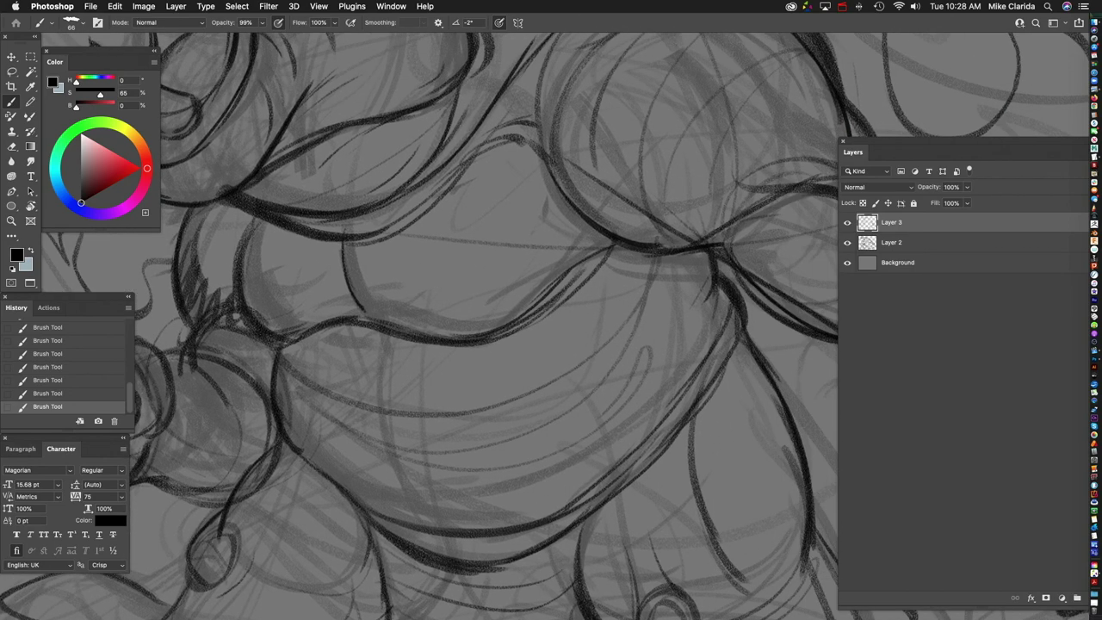
Step: Zoom in on the feet and trace a darker outline around the foot
key(super+0)
key(super+minus)
key(super+plus)
key(super+plus)
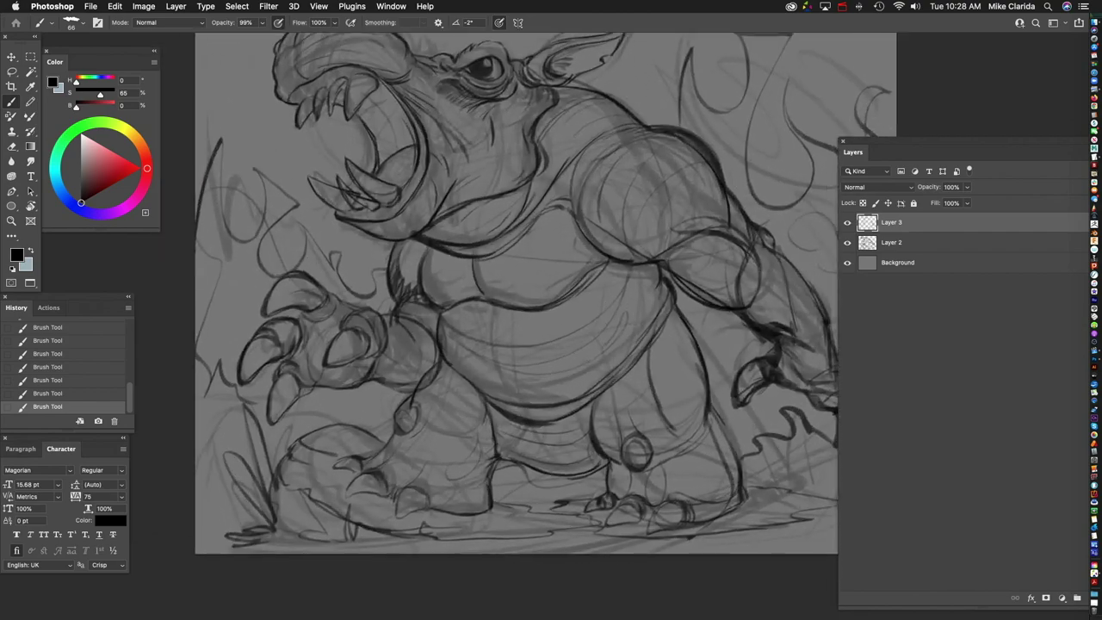
key(super+plus)
key(super+minus)
scroll(431, 327, down, 3)
key(super+plus)
key(super+plus)
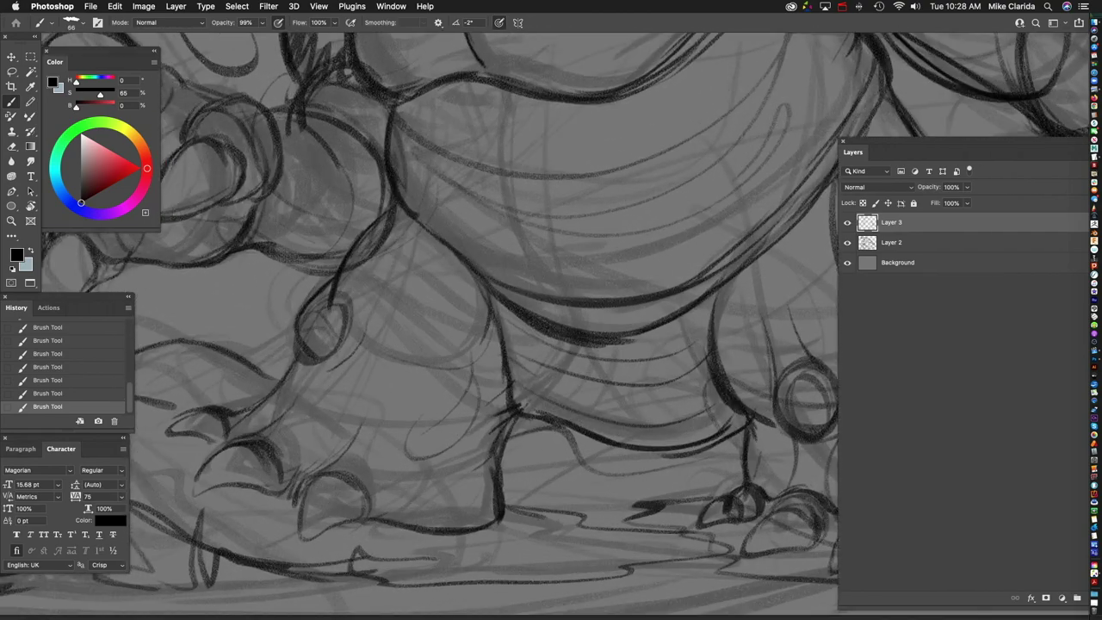
scroll(482, 293, down, 3)
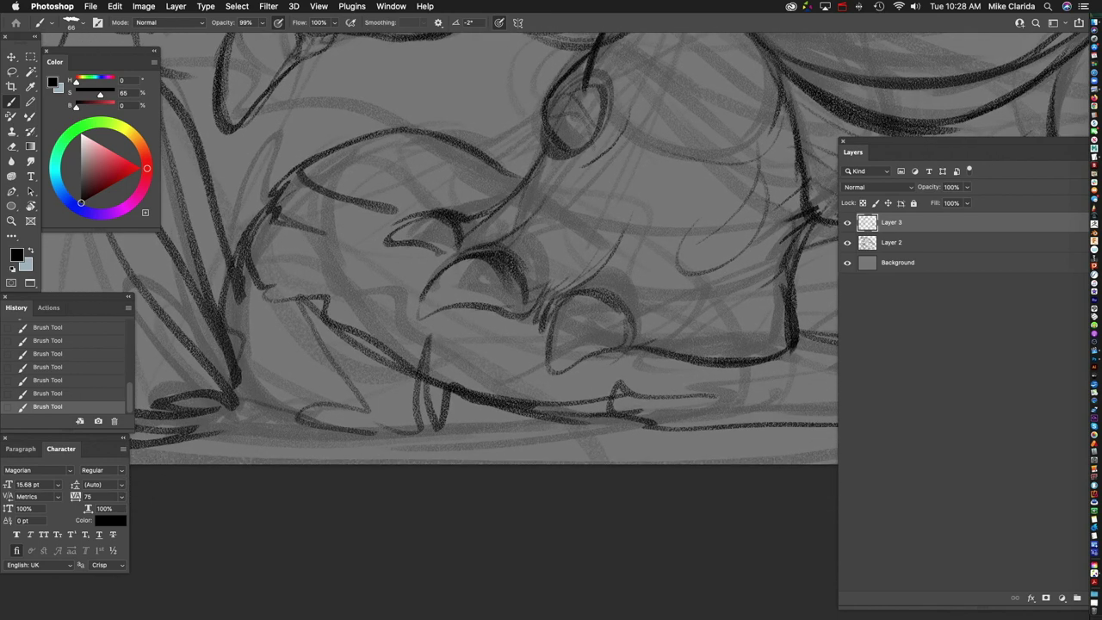
mouse_move(486, 260)
mouse_down()
mouse_move(431, 277)
mouse_move(465, 311)
mouse_move(529, 288)
mouse_move(496, 334)
mouse_move(534, 327)
mouse_move(525, 370)
mouse_move(607, 361)
mouse_up()
scroll(482, 258, right, 2)
drag(594, 317, 607, 353)
Step: Darken the short toe lines and toe outline with a final stroke on the foot
scroll(482, 259, up, 3)
scroll(482, 258, right, 4)
mouse_move(488, 340)
mouse_down()
mouse_move(450, 371)
mouse_move(486, 339)
mouse_up()
drag(477, 346, 538, 340)
drag(470, 343, 506, 329)
scroll(482, 301, up, 3)
scroll(482, 301, left, 3)
mouse_move(407, 358)
mouse_down()
mouse_move(478, 342)
mouse_move(496, 321)
mouse_up()
scroll(579, 216, down, 5)
Step: Shade the neck and ear base, sketch lines above the head, and undo the stray ones
scroll(579, 216, up, 4)
scroll(482, 336, up, 5)
scroll(482, 335, right, 1)
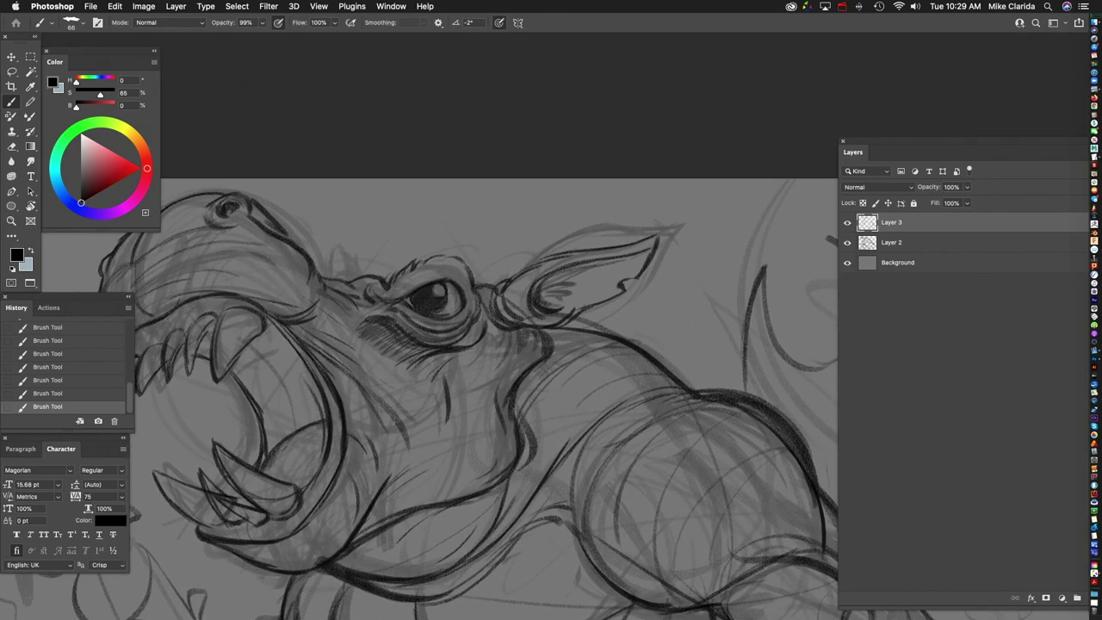
scroll(482, 378, left, 3)
scroll(482, 378, down, 1)
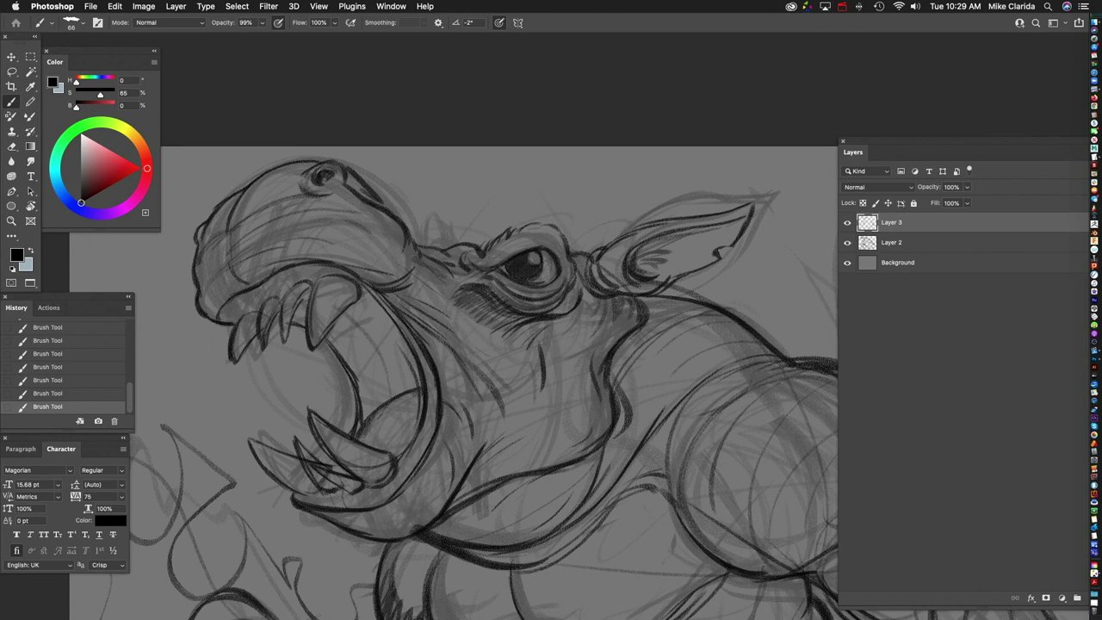
scroll(482, 379, right, 3)
scroll(483, 379, down, 1)
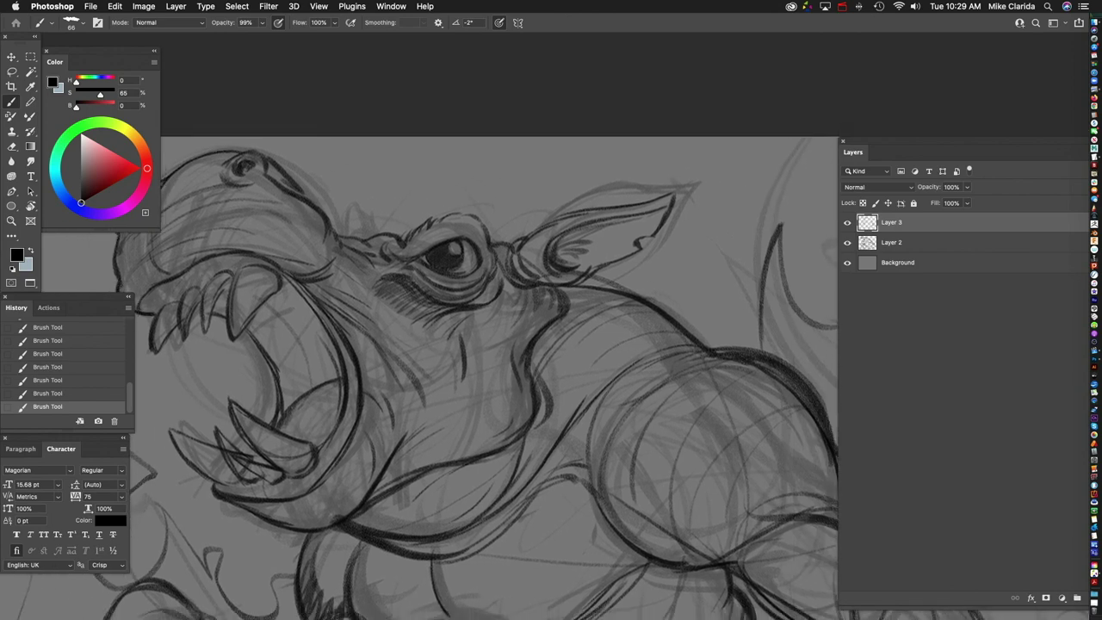
drag(527, 289, 500, 325)
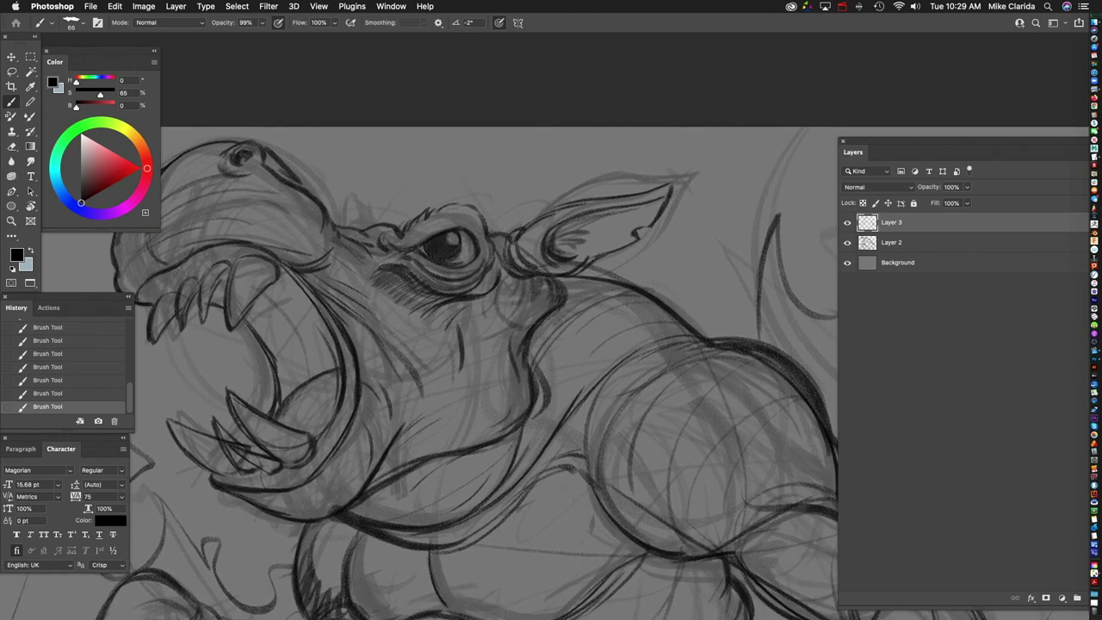
drag(531, 205, 496, 243)
drag(503, 186, 480, 219)
drag(536, 160, 508, 182)
drag(551, 146, 565, 177)
key(super+z)
key(super+z)
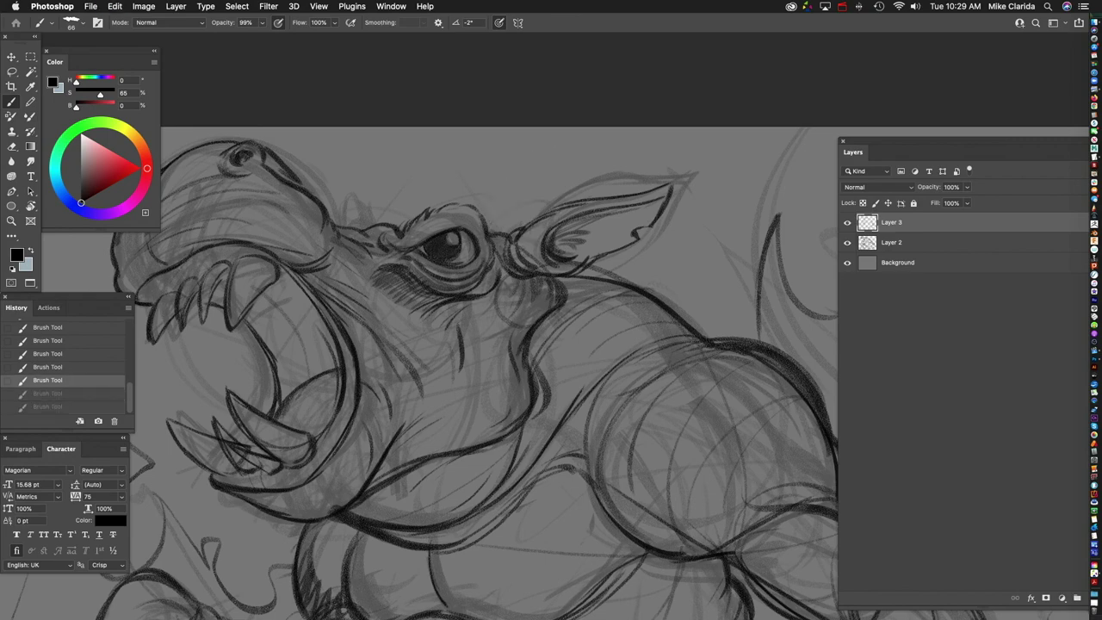
Step: Ink the jaw outline and the upper teeth with sharpened tips
scroll(482, 361, left, 5)
scroll(482, 361, down, 2)
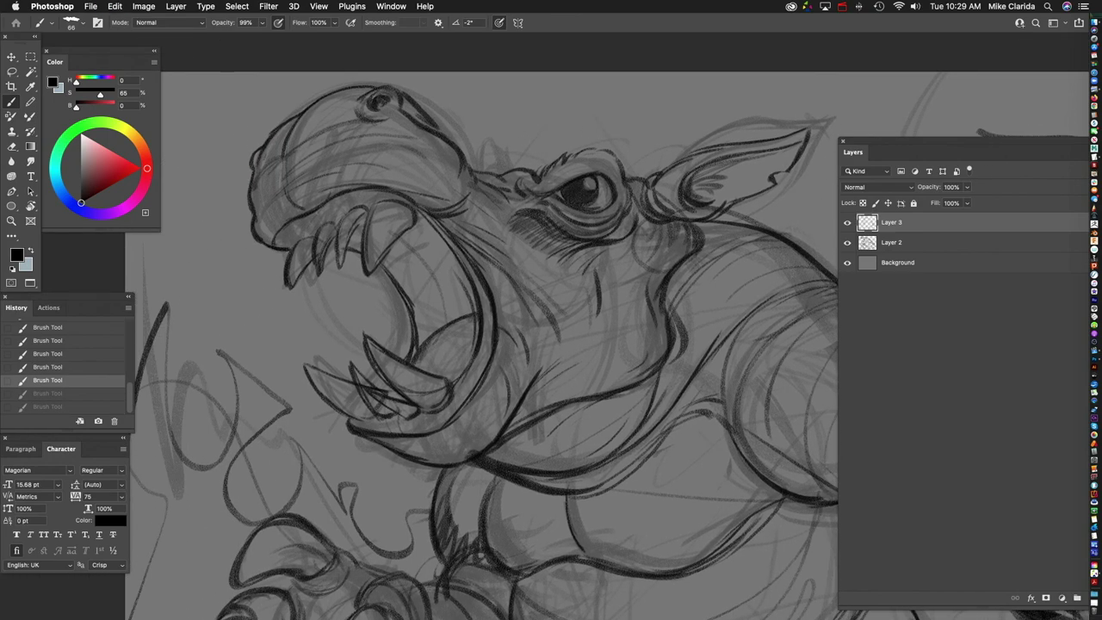
scroll(306, 242, up, 5)
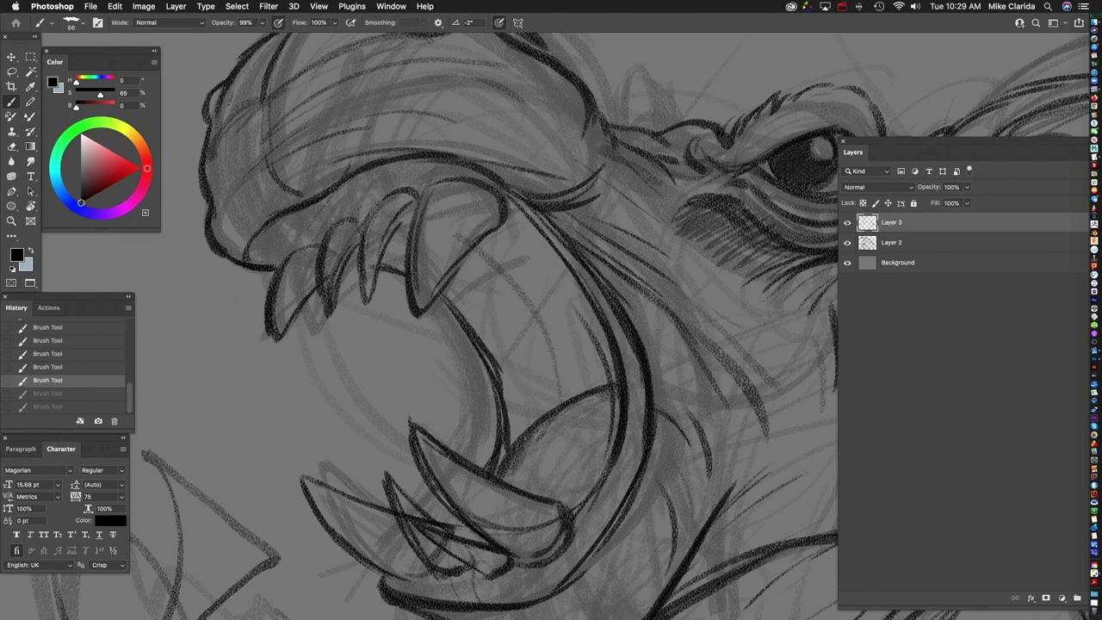
mouse_move(315, 239)
mouse_down()
mouse_move(297, 251)
mouse_move(263, 357)
mouse_up()
mouse_move(334, 264)
mouse_down()
mouse_move(319, 318)
mouse_move(344, 217)
mouse_move(358, 293)
mouse_move(410, 222)
mouse_move(399, 220)
mouse_move(417, 186)
mouse_up()
drag(374, 205, 361, 231)
Step: Darken the lower tusk lines and the inner tusk lines
scroll(516, 327, right, 5)
scroll(517, 327, down, 3)
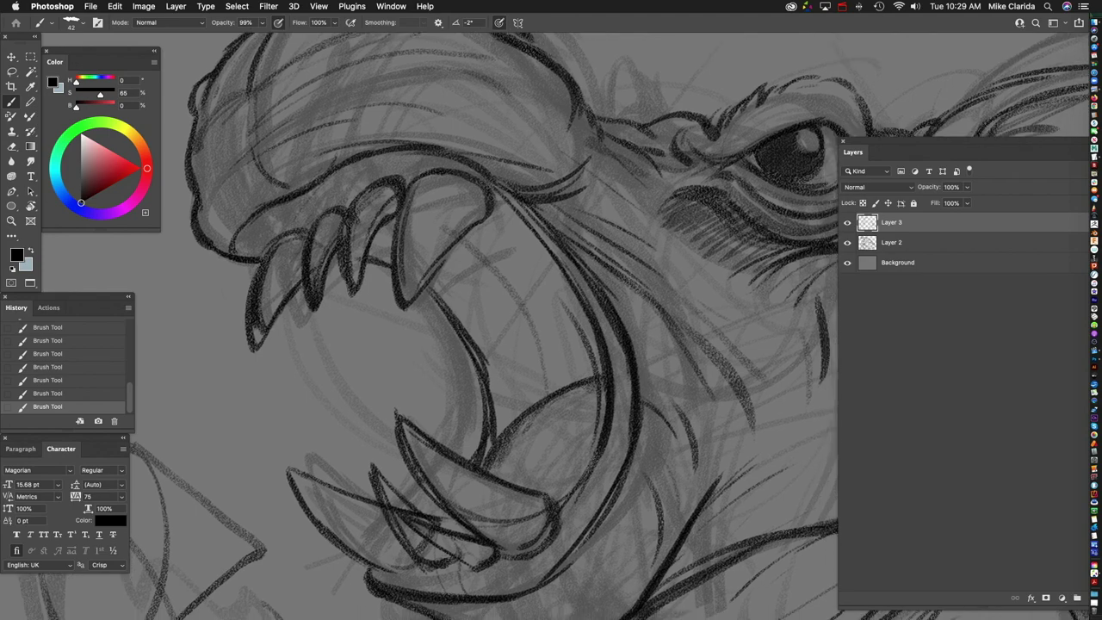
scroll(482, 328, down, 4)
scroll(482, 327, left, 2)
drag(282, 308, 370, 372)
drag(277, 287, 368, 355)
drag(410, 270, 491, 329)
Step: Hatch shading across the snout, then zoom out to see the whole monster
scroll(439, 327, right, 3)
scroll(439, 327, up, 1)
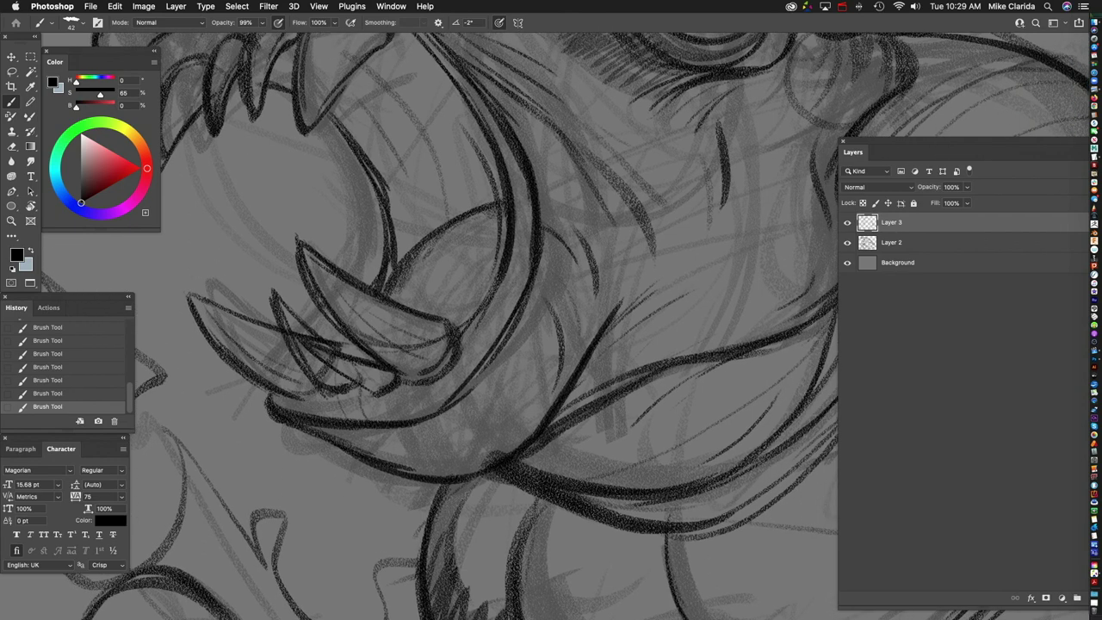
scroll(421, 327, up, 5)
scroll(422, 328, right, 2)
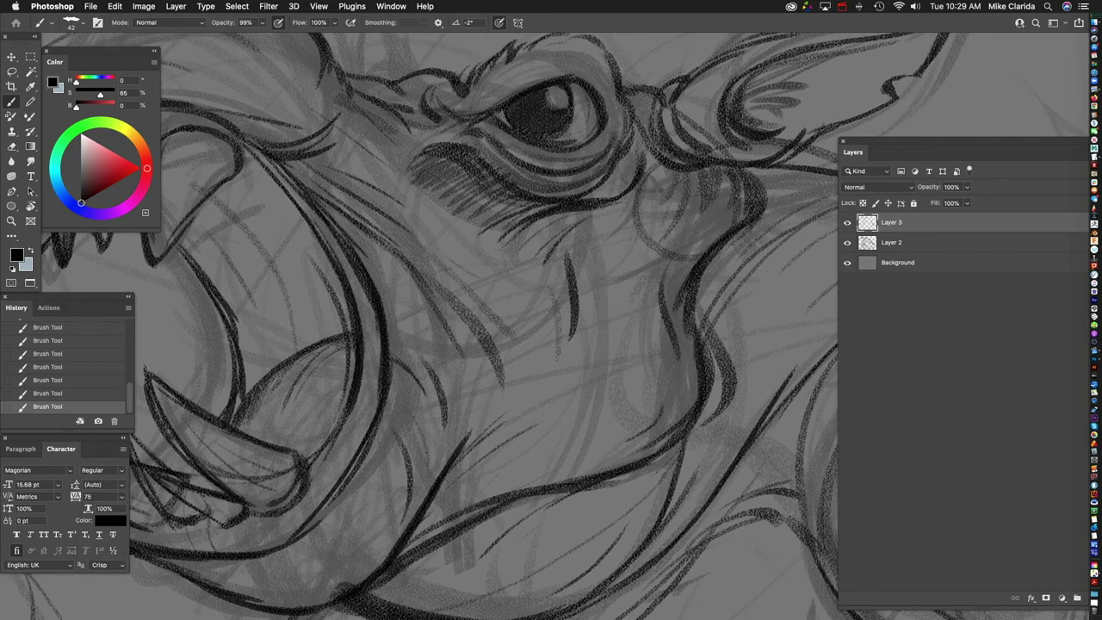
drag(301, 183, 394, 251)
drag(324, 208, 430, 291)
drag(351, 224, 461, 334)
scroll(439, 327, down, 3)
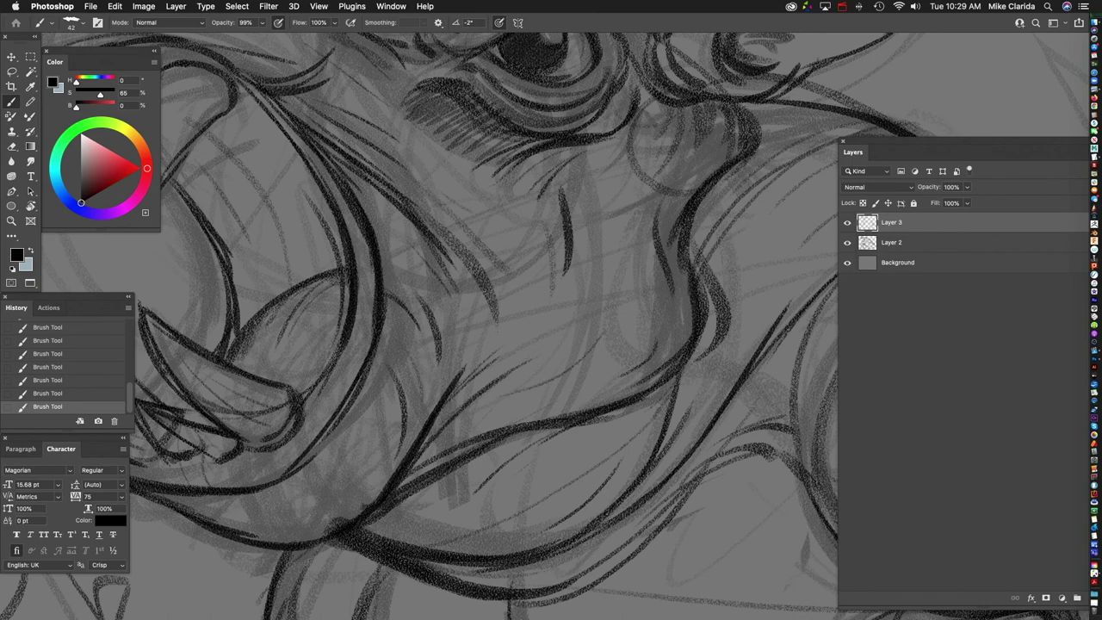
key(super+minus)
key(super+minus)
scroll(603, 344, down, 5)
scroll(603, 345, right, 5)
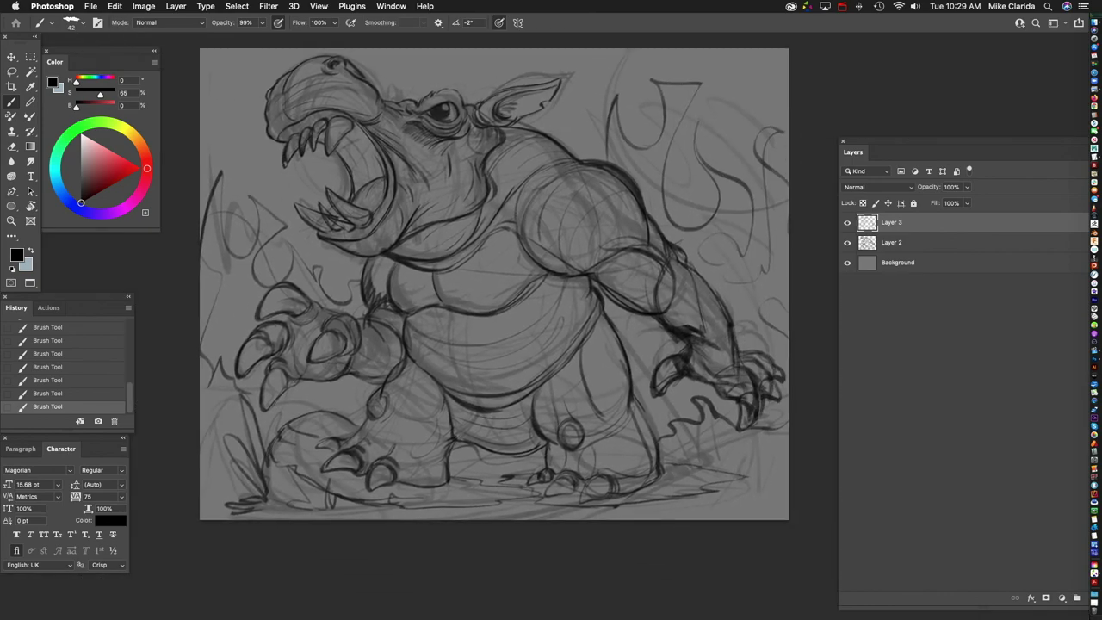
Step: Save, merge the ink layer into the sketch, and flip the drawing horizontally
key(super+s)
key(super+e)
scroll(497, 299, up, 2)
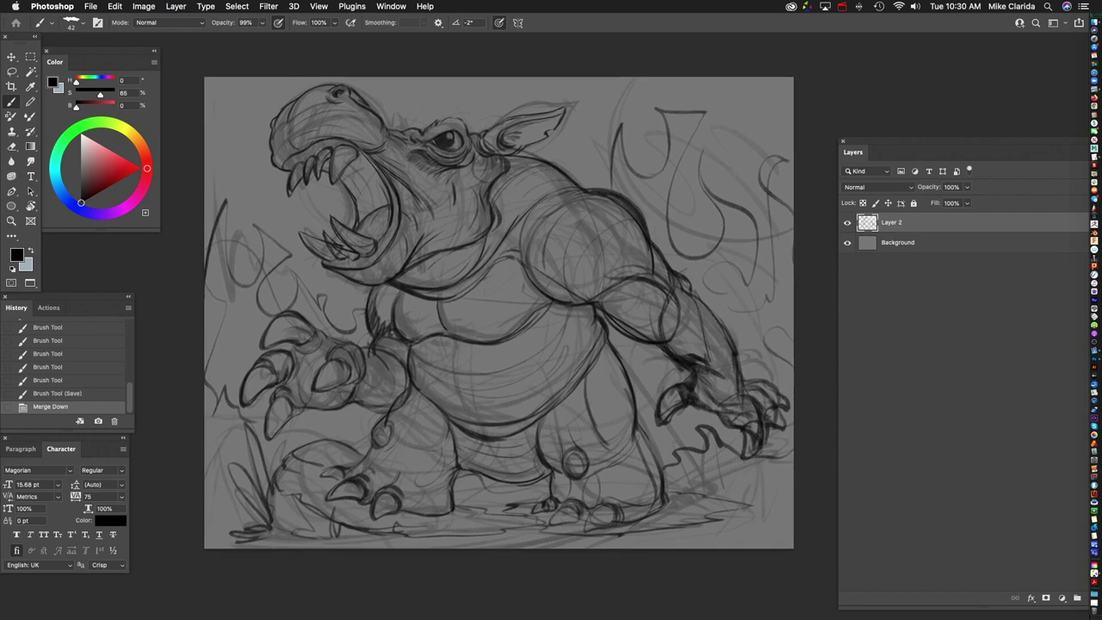
key(super+t)
right_click(603, 196)
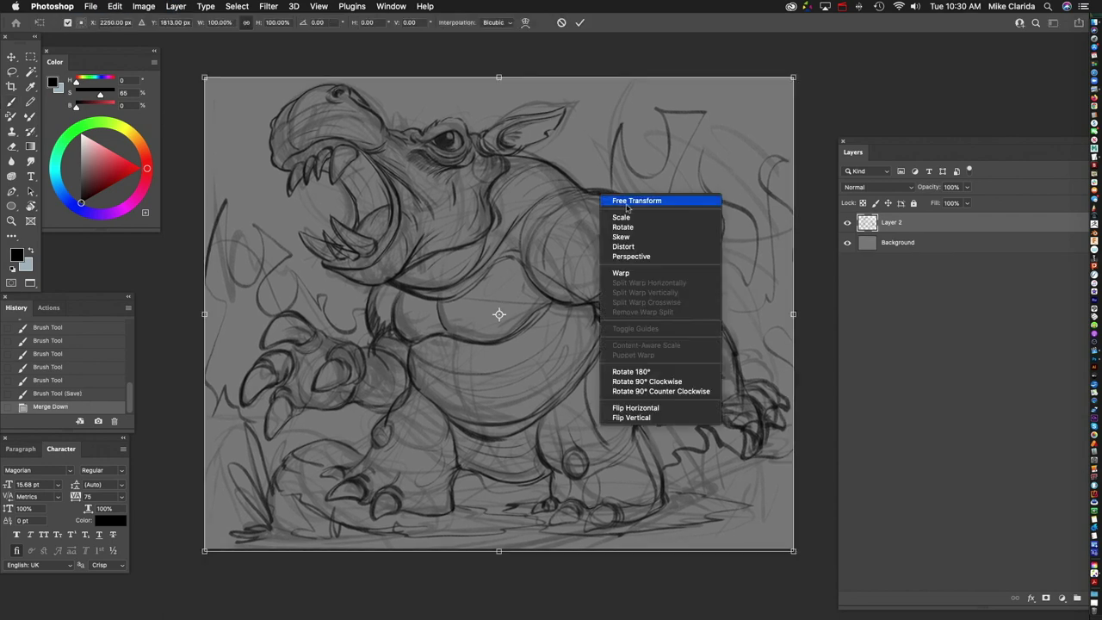
click(657, 410)
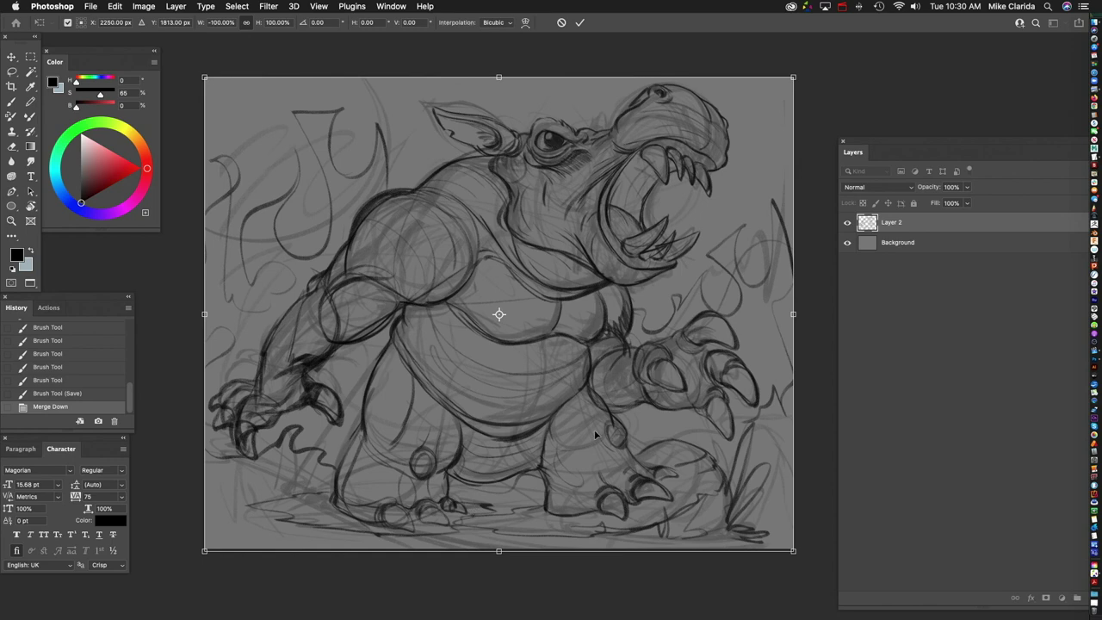
key(Return)
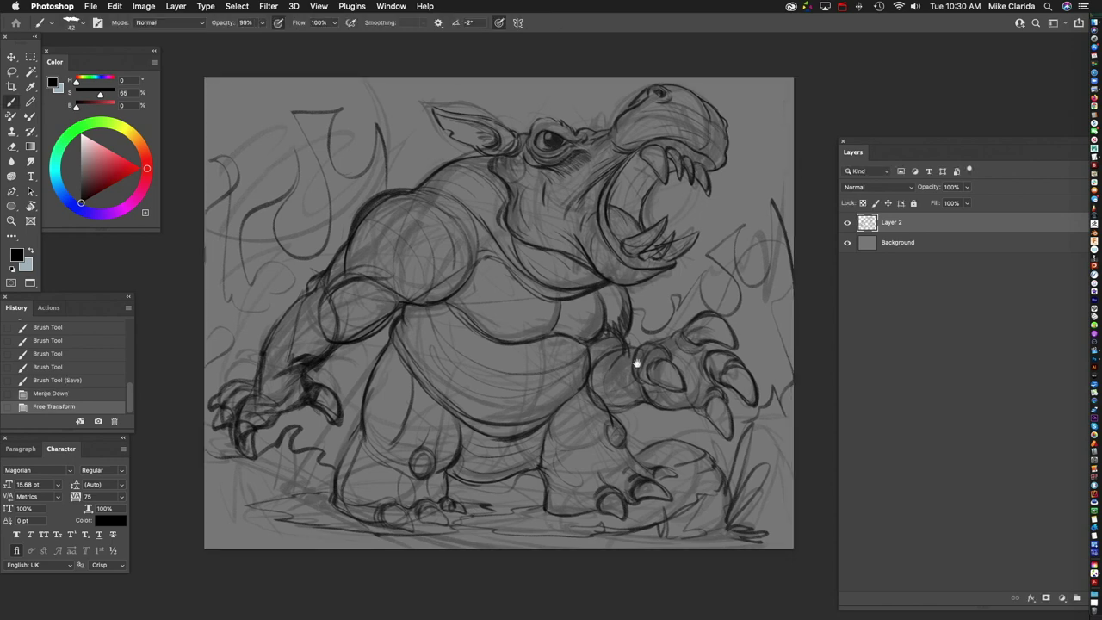
Step: Undo a test circle on the head and start a Lasso outline around the head
scroll(656, 330, up, 2)
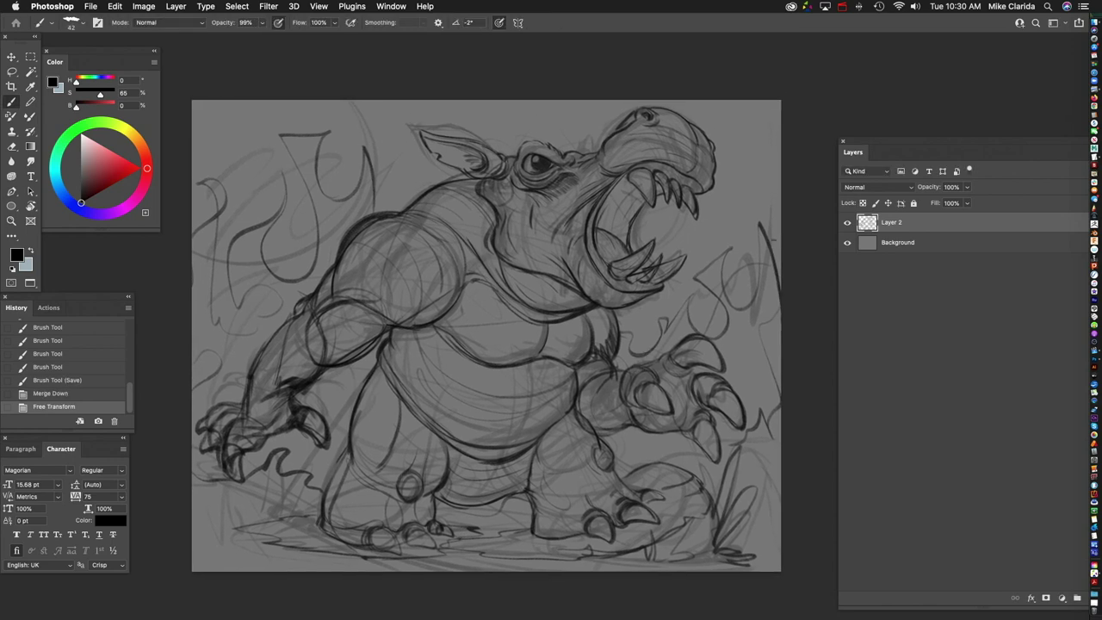
mouse_move(551, 112)
mouse_down()
mouse_move(512, 203)
mouse_move(538, 110)
mouse_up()
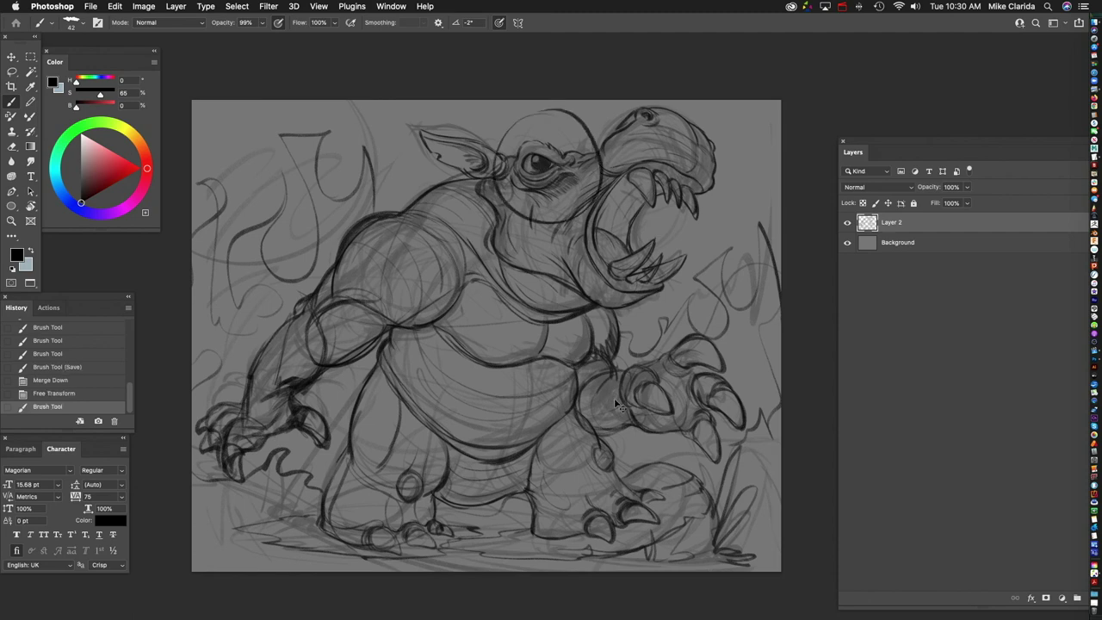
key(super+z)
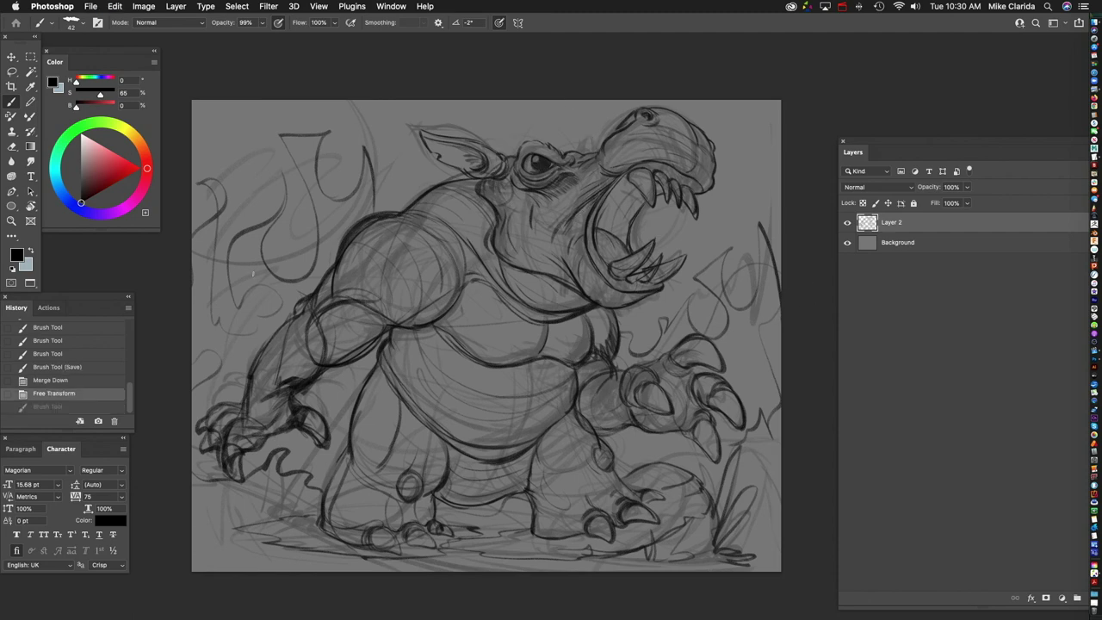
key(l)
mouse_move(706, 116)
mouse_down()
mouse_move(480, 121)
mouse_move(407, 168)
mouse_move(454, 183)
mouse_move(486, 221)
mouse_move(489, 258)
mouse_move(530, 326)
mouse_move(616, 320)
mouse_move(702, 269)
mouse_move(730, 142)
mouse_move(714, 116)
mouse_up()
Step: Cut the hippo's head onto its own layer and warp it upward, reshaping eyes, mouth and jaw
scroll(607, 233, up, 2)
key(Delete)
key(super+v)
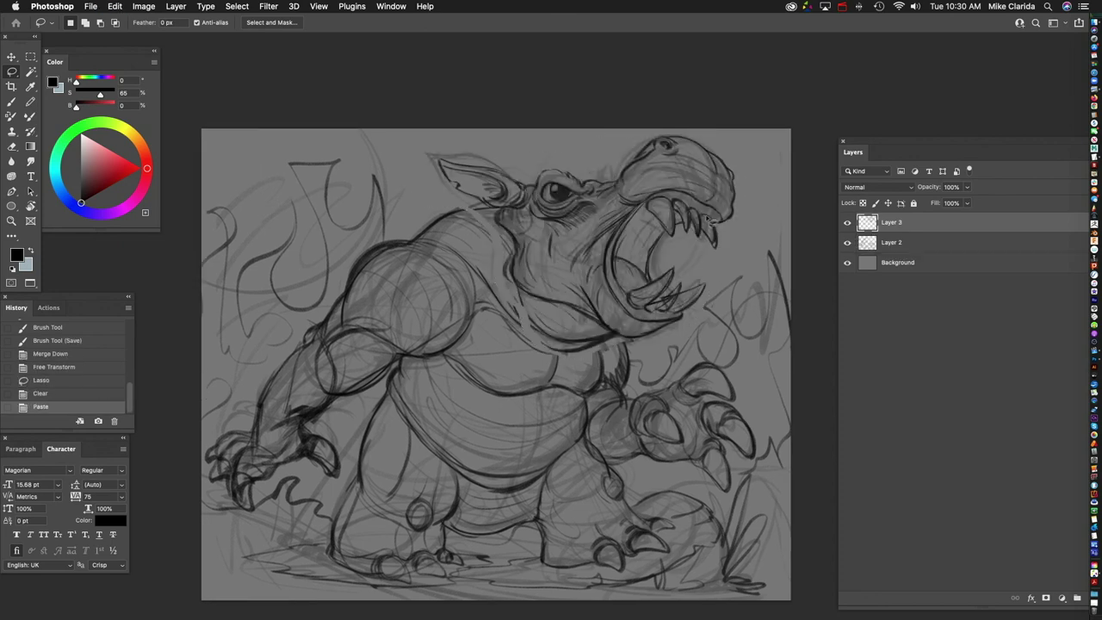
key(super+t)
right_click(682, 184)
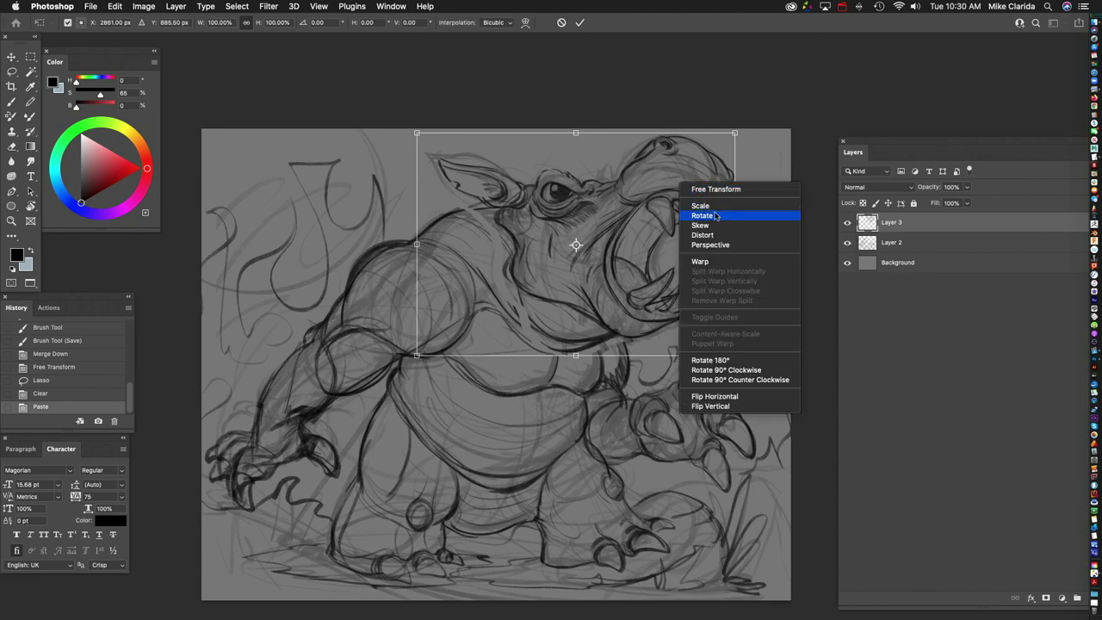
click(719, 263)
drag(578, 175, 598, 129)
drag(579, 178, 684, 279)
drag(648, 321, 522, 251)
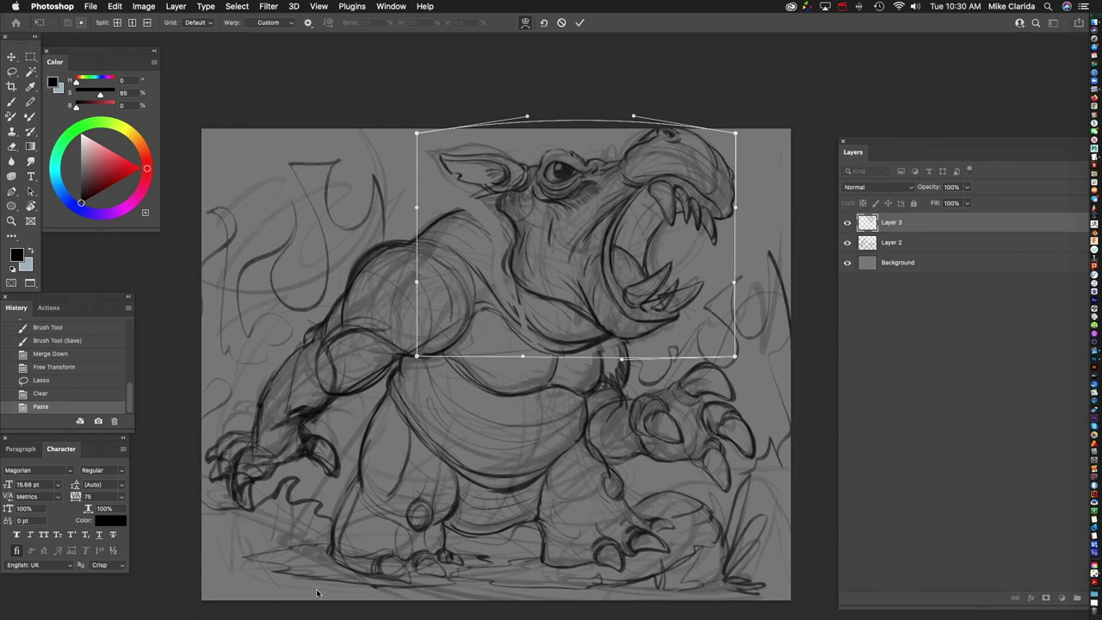
key(Return)
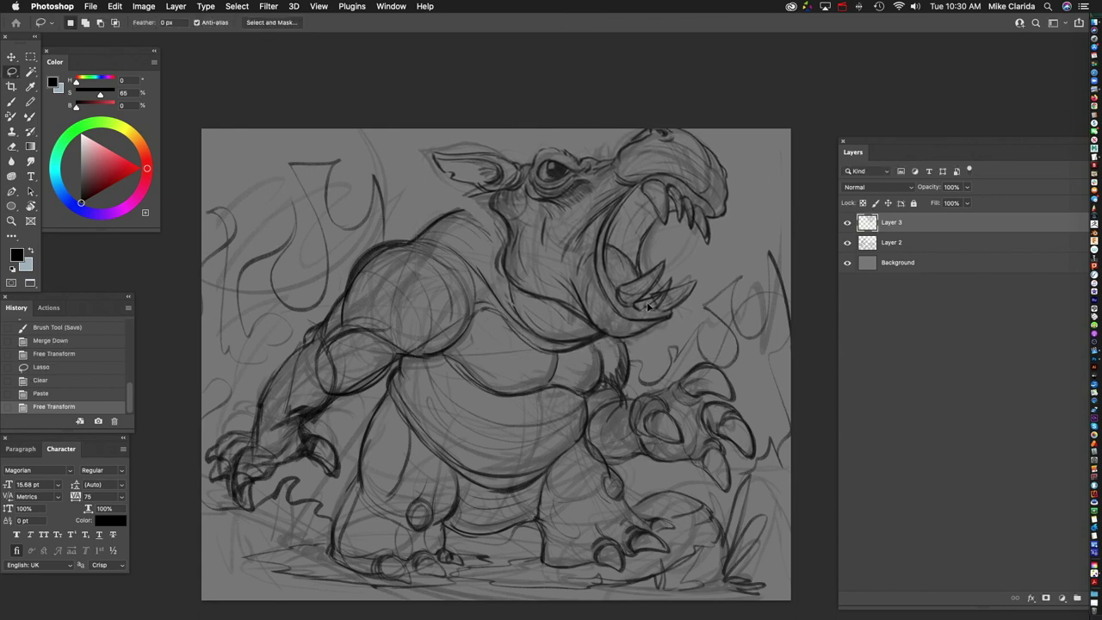
Step: Nudge the head into place and scale head and sketch together to about 97.7%
key(Left)
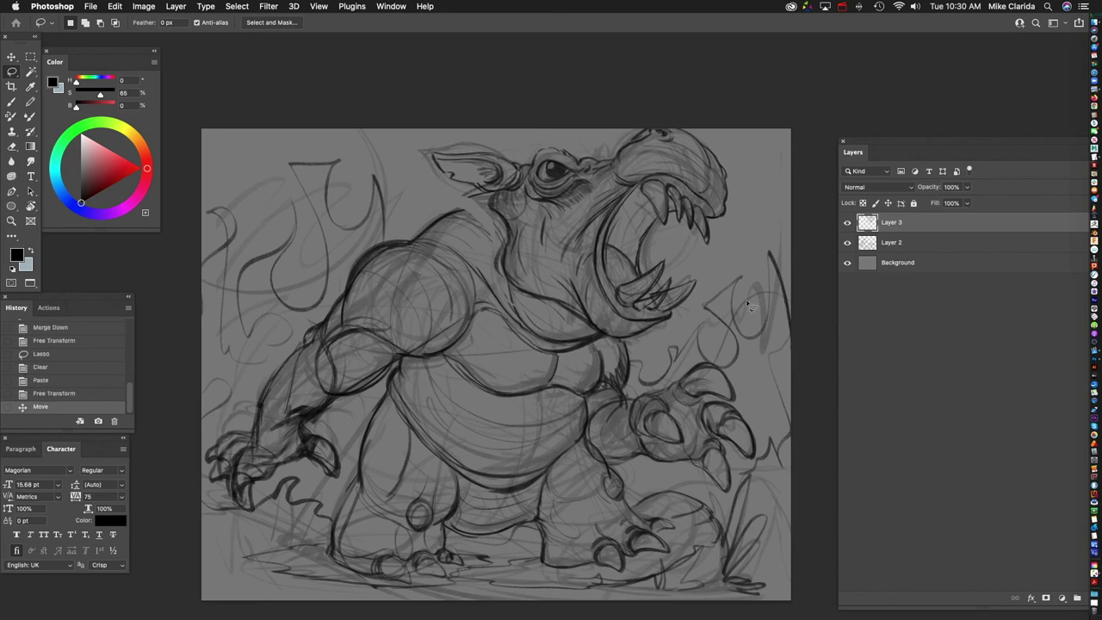
shift+click(901, 243)
key(super+t)
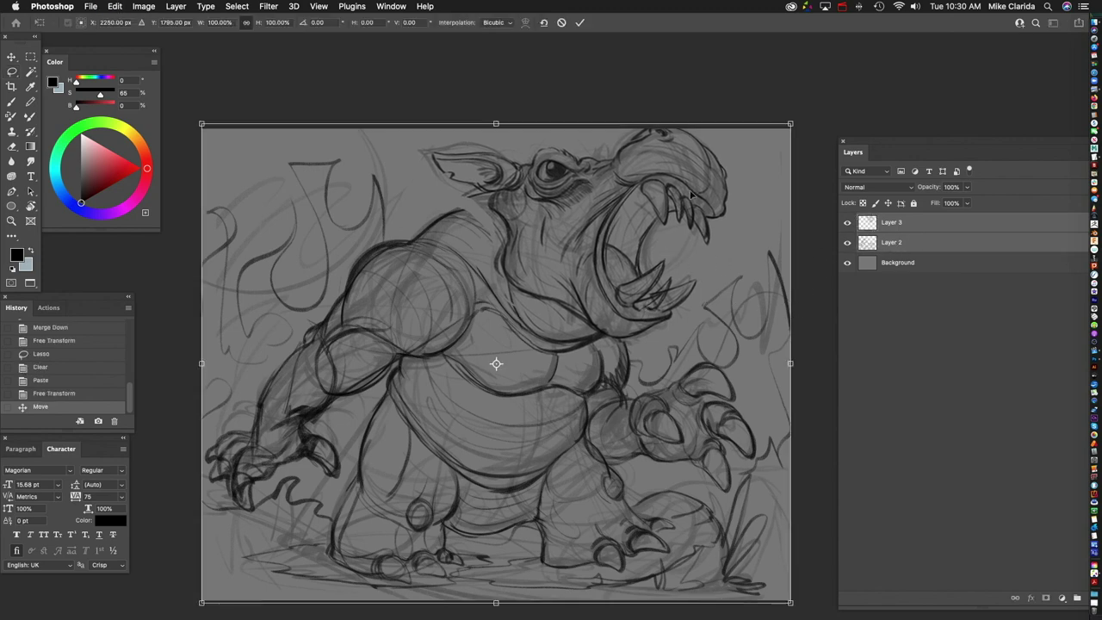
drag(790, 124, 775, 136)
key(Return)
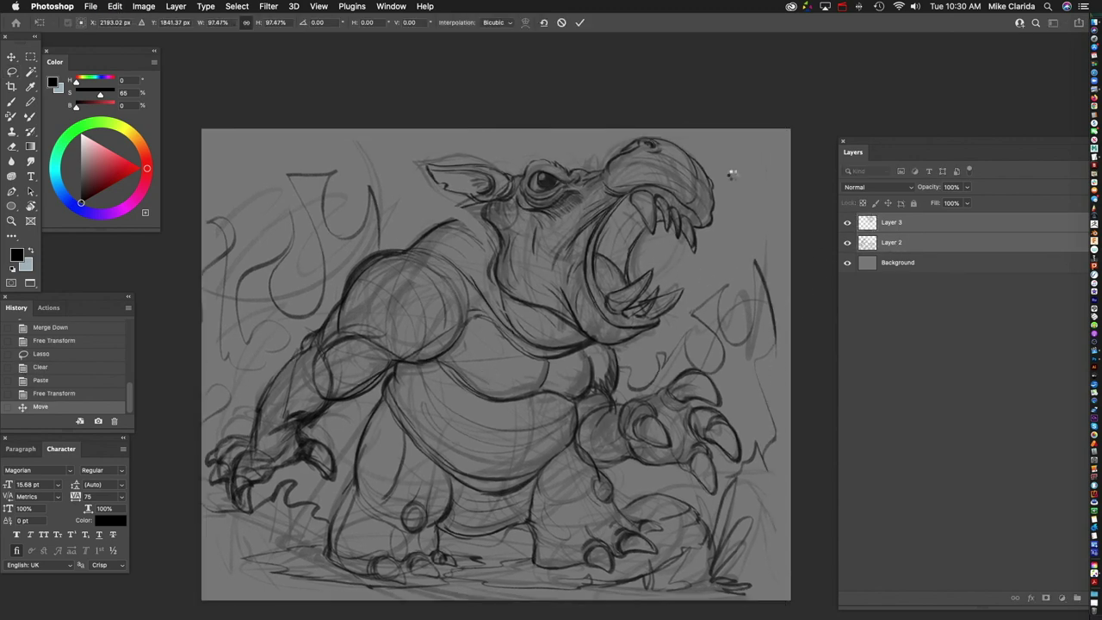
Step: Merge the head and sketch into a single Layer 3
key(l)
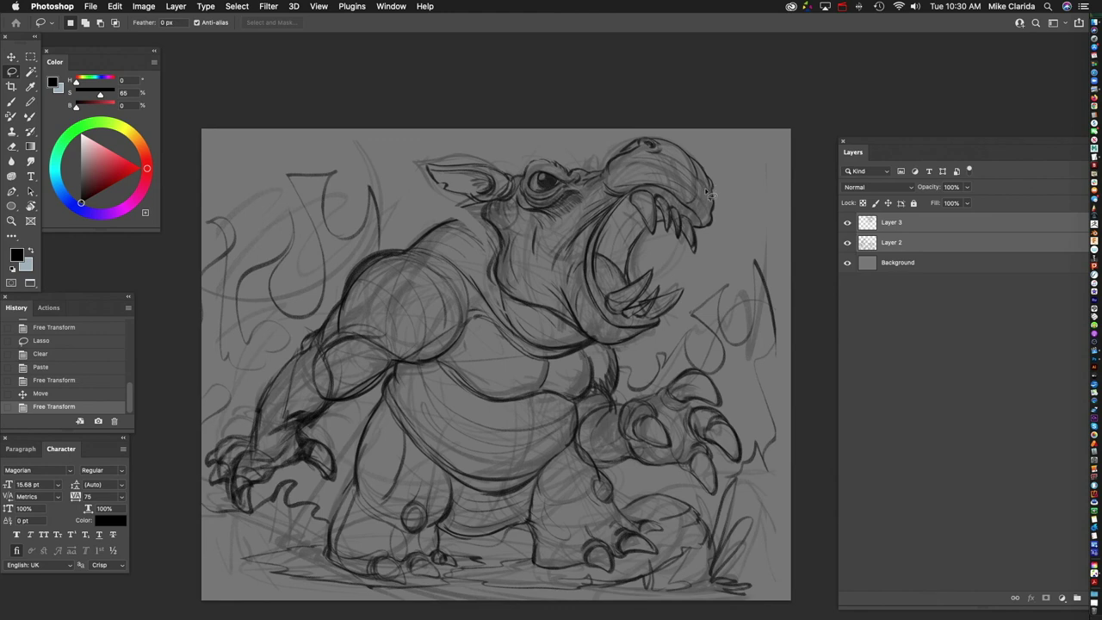
scroll(358, 336, down, 2)
scroll(358, 336, left, 2)
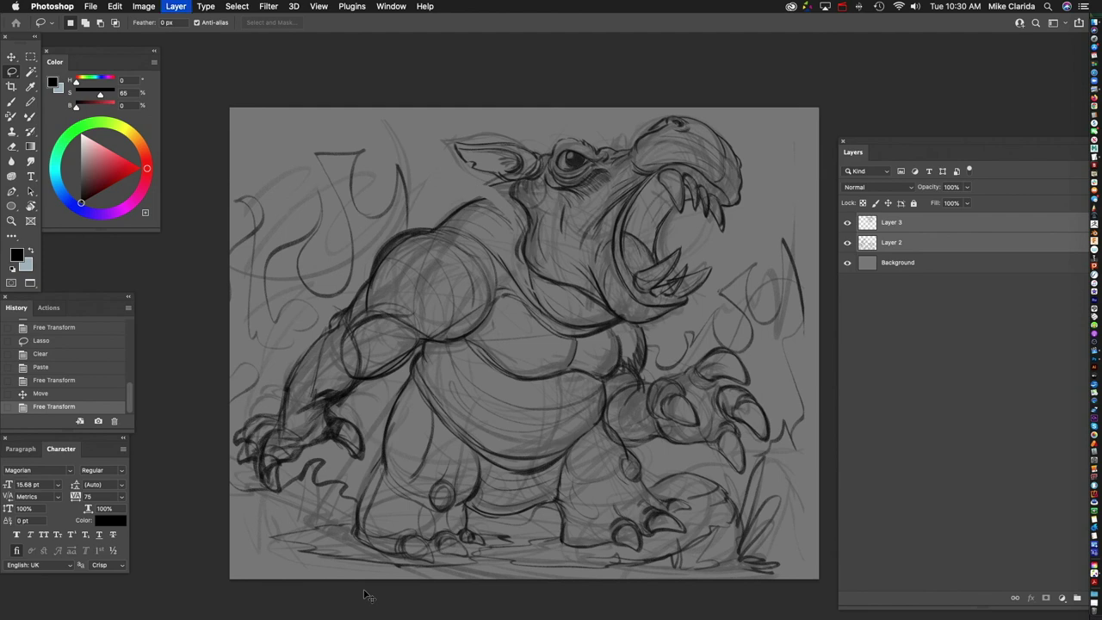
key(super+e)
scroll(473, 319, down, 2)
scroll(473, 319, left, 2)
scroll(239, 459, up, 1)
Step: Ink darker strokes on the shoulder and arm, undoing the last arm stroke
key(b)
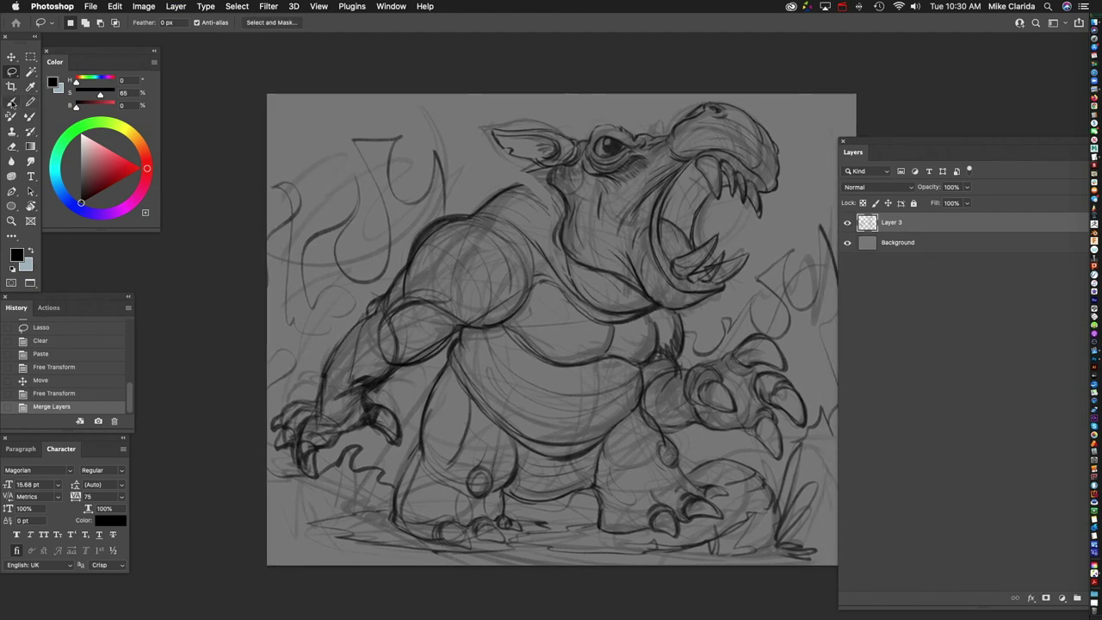
drag(403, 274, 525, 206)
scroll(509, 347, down, 1)
scroll(509, 346, left, 2)
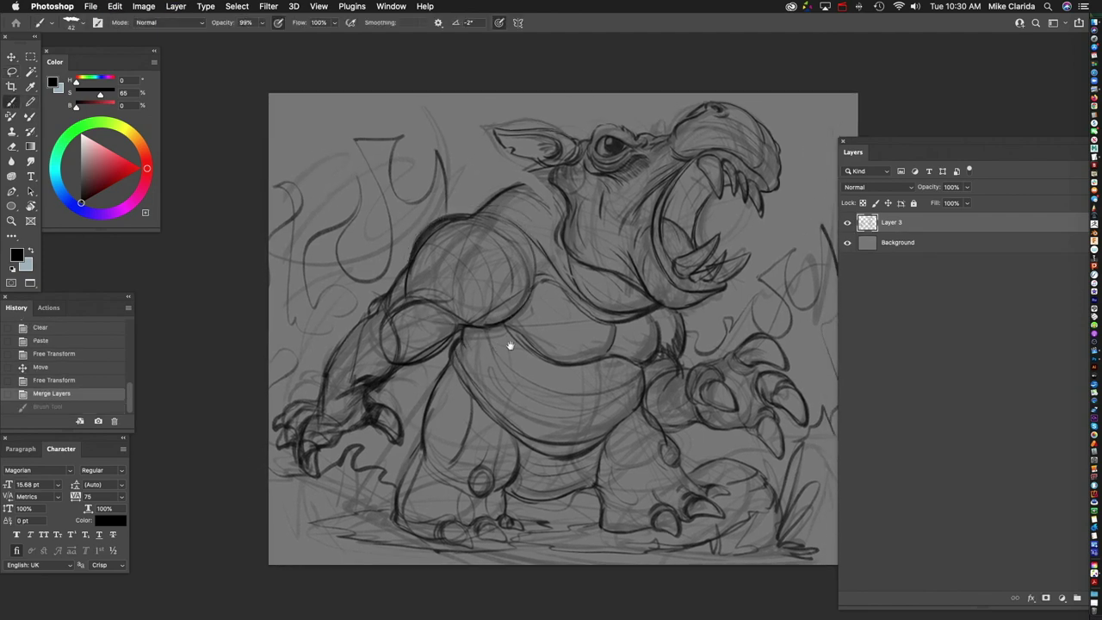
drag(482, 284, 361, 364)
key(super+z)
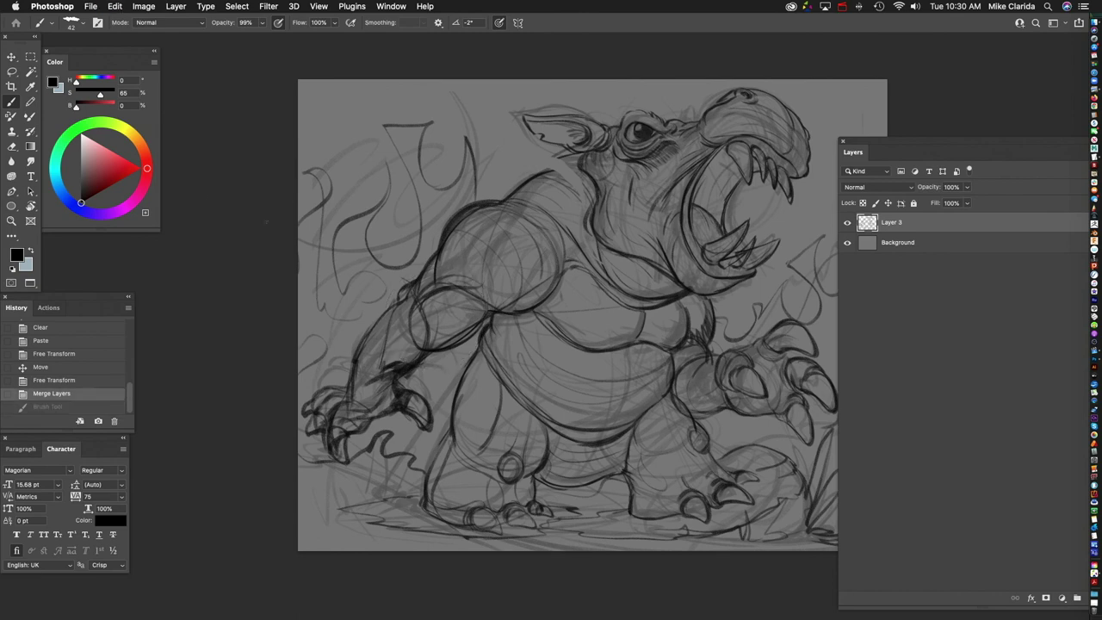
Step: Lasso the left arm, cut it and paste it onto a new layer
click(11, 71)
mouse_move(493, 317)
mouse_down()
mouse_move(435, 392)
mouse_move(427, 452)
mouse_move(330, 481)
mouse_move(300, 396)
mouse_move(400, 257)
mouse_move(465, 211)
mouse_move(492, 318)
mouse_up()
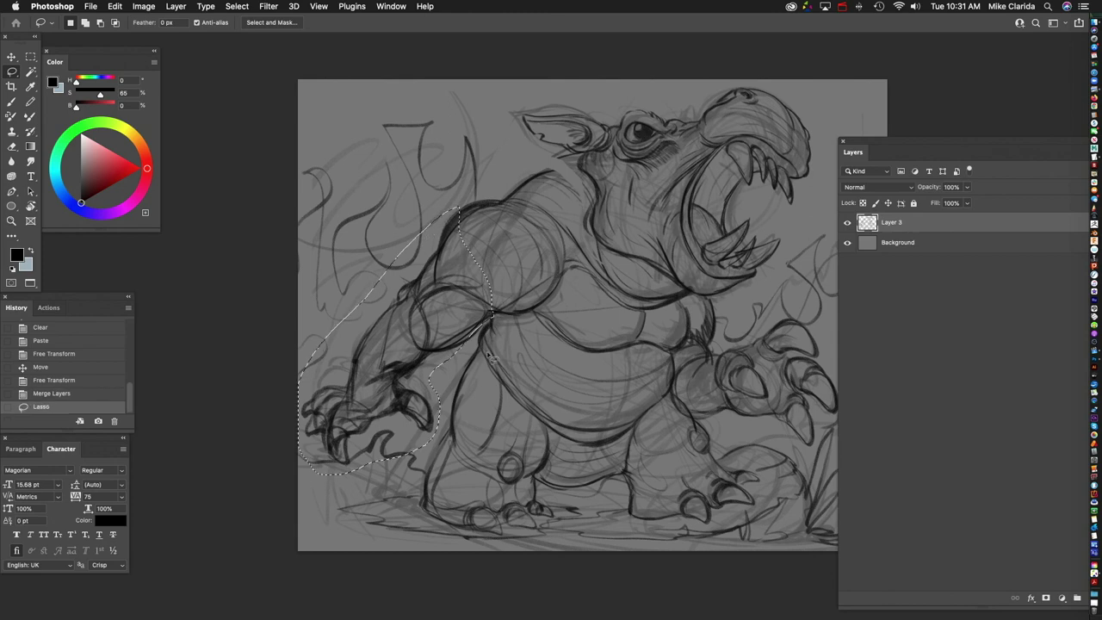
scroll(490, 358, left, 2)
key(Delete)
key(super+v)
Step: Warp the pasted arm into a new bend, reshaping upper arm and shoulder
right_click(626, 297)
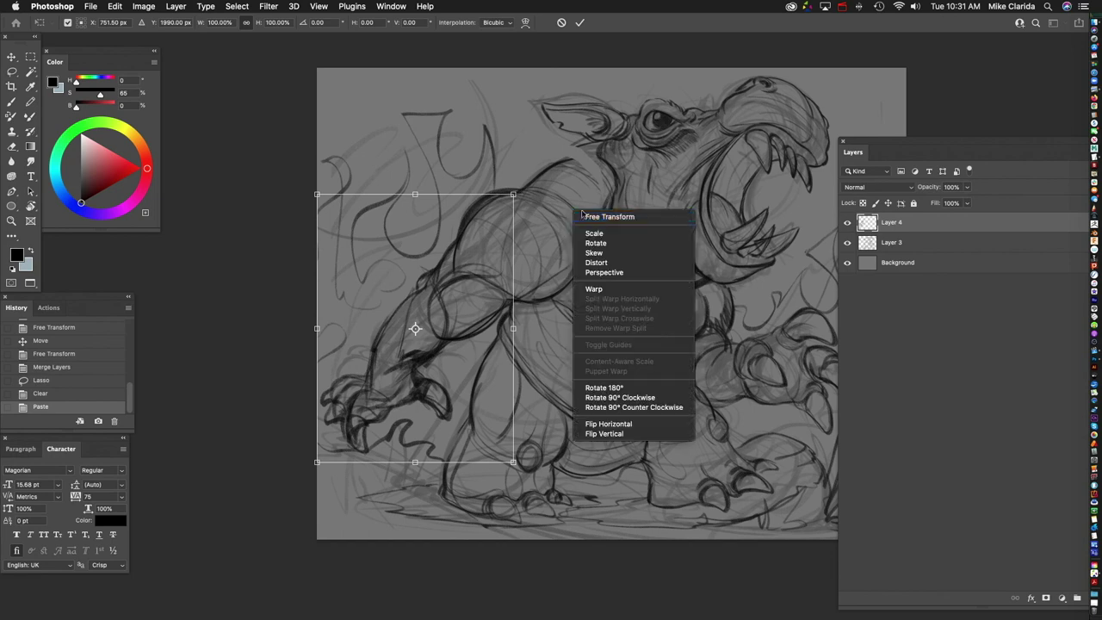
click(630, 290)
drag(422, 300, 496, 281)
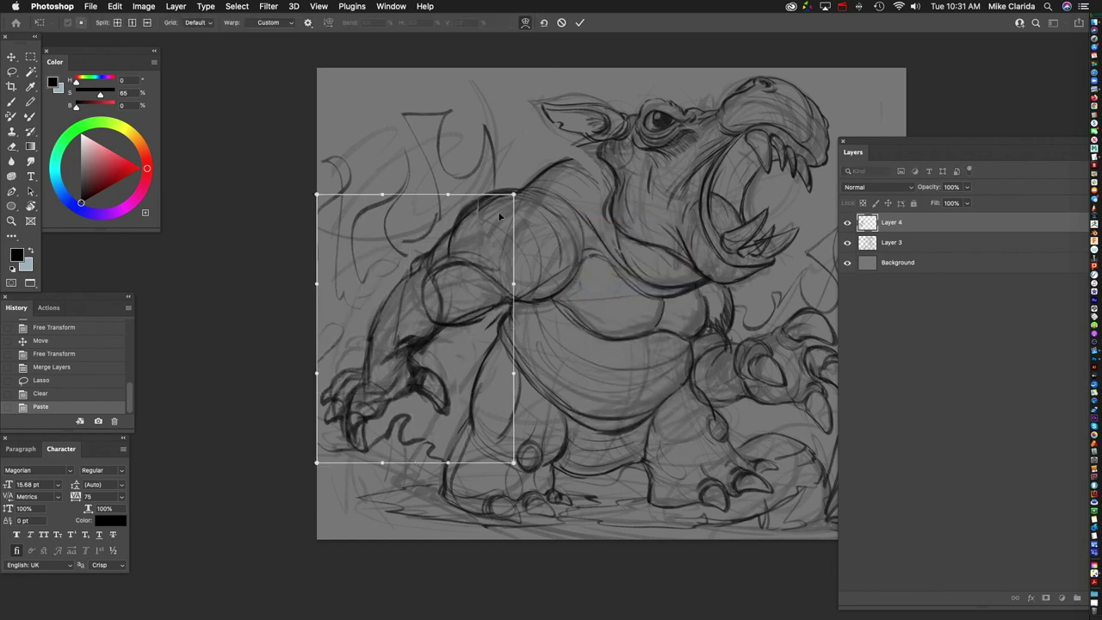
drag(499, 207, 513, 193)
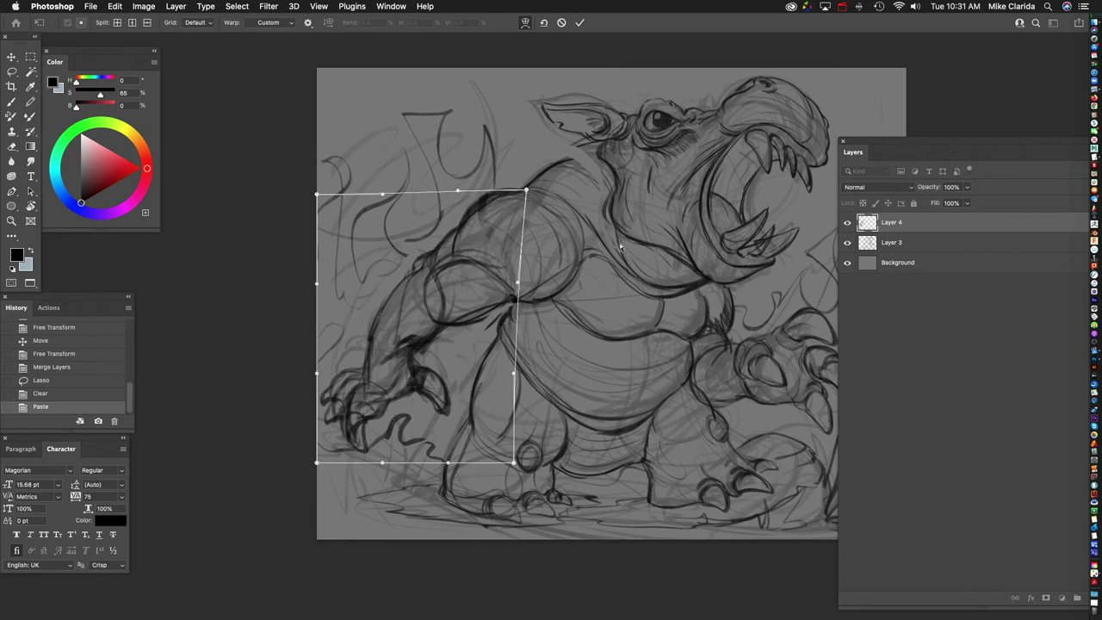
drag(458, 329, 370, 348)
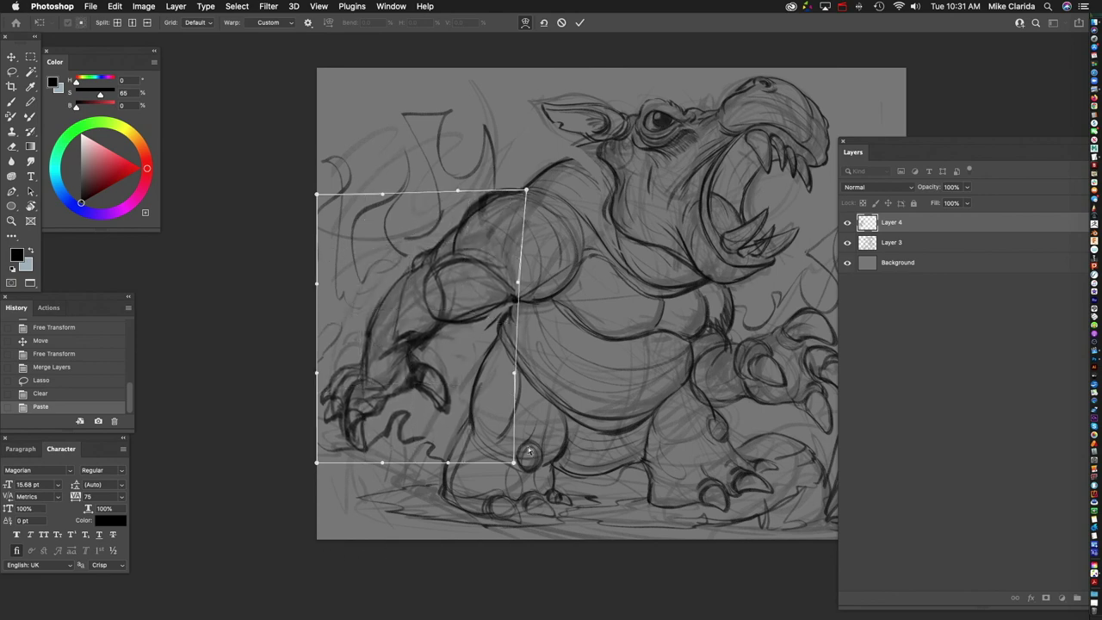
drag(517, 222, 479, 211)
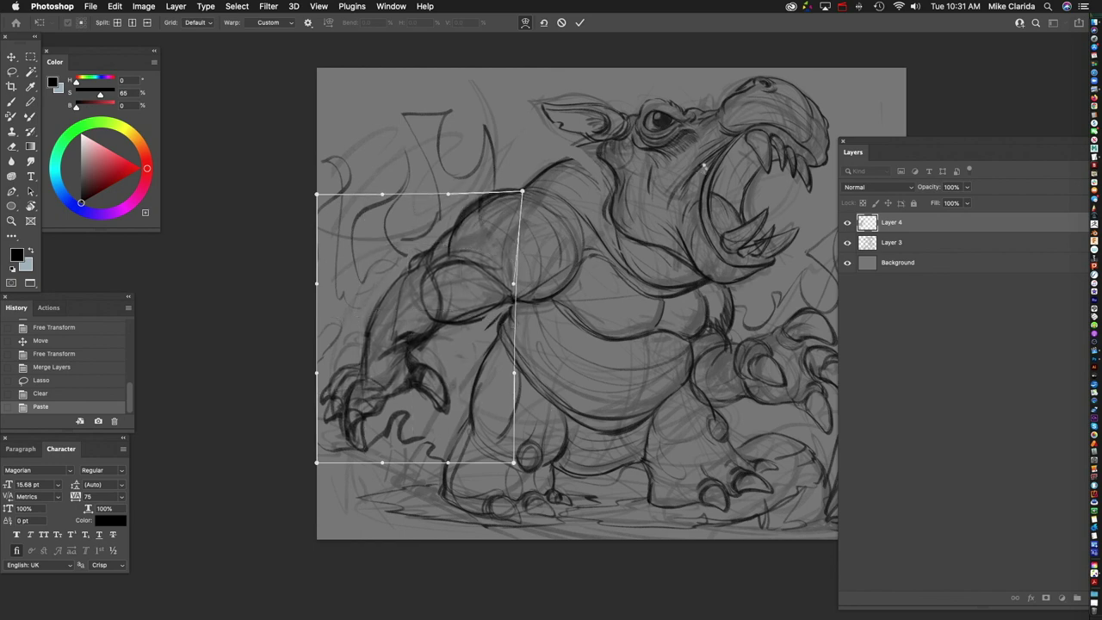
key(Return)
Step: Merge the warped arm into the sketch layer and draw a trial brush stroke
drag(775, 289, 740, 261)
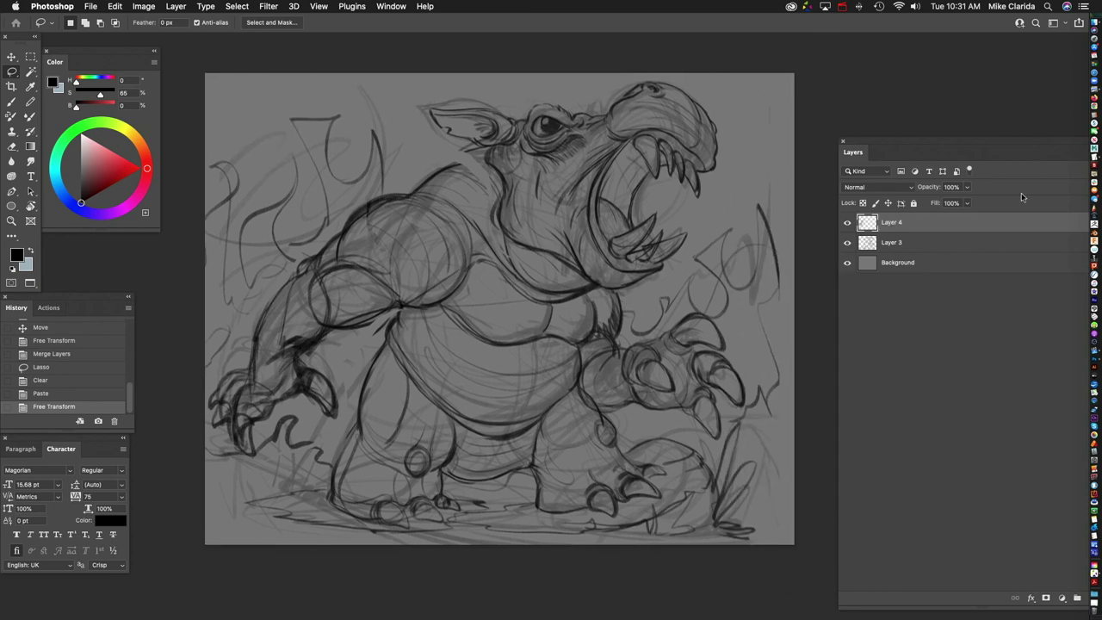
key(super+e)
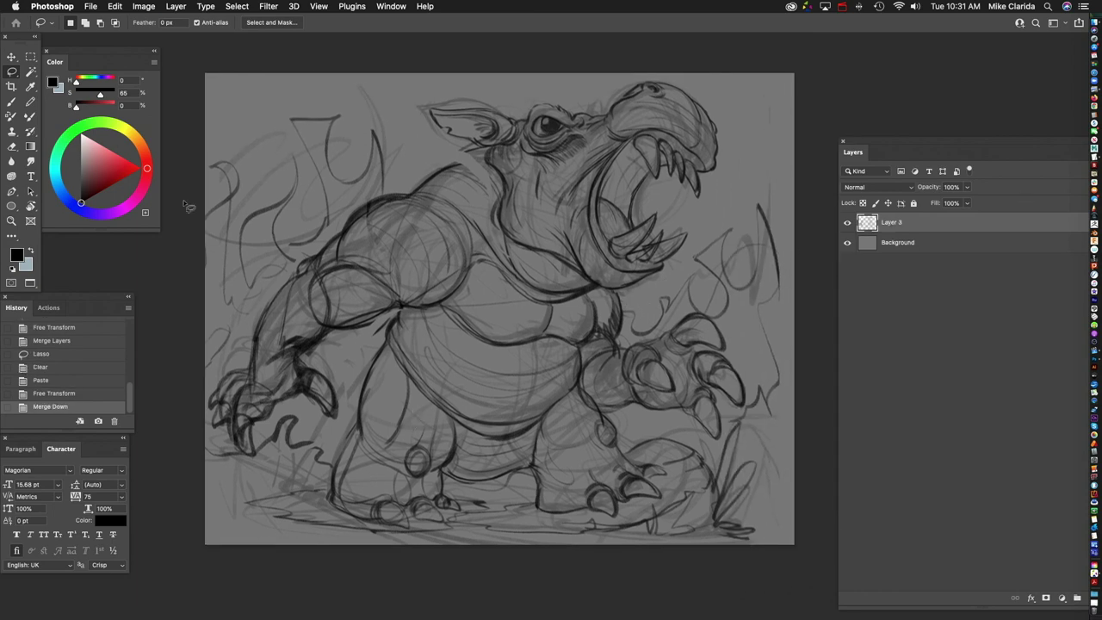
key(b)
mouse_move(405, 422)
mouse_down()
mouse_move(449, 388)
mouse_move(346, 442)
mouse_up()
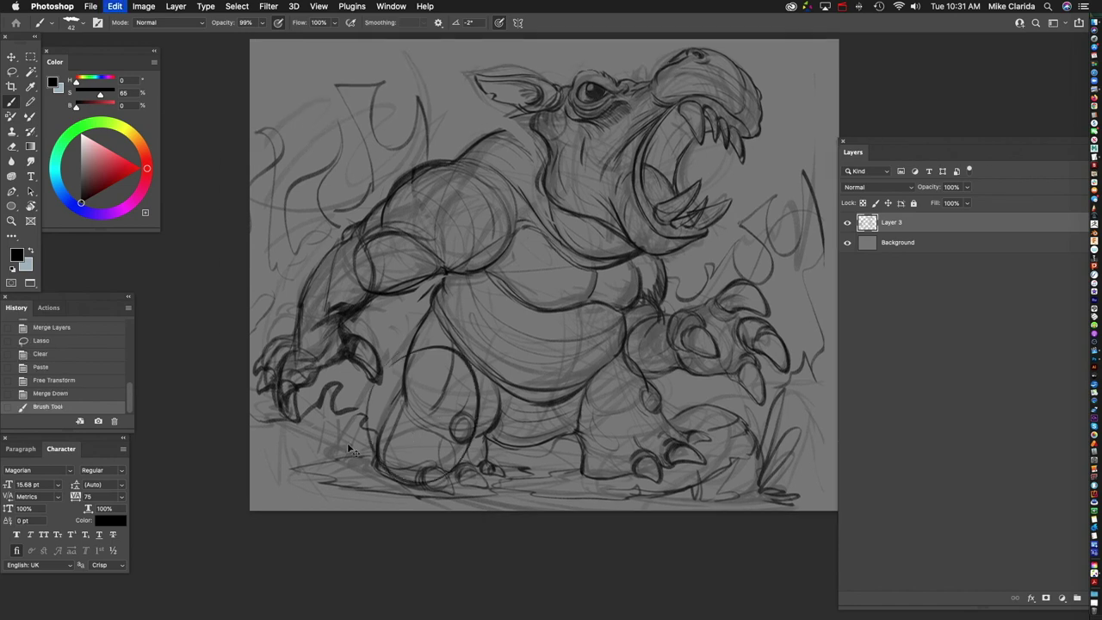
Step: Undo the trial stroke, then lasso the left leg and paste it onto a new layer
key(super+z)
scroll(568, 433, right, 3)
key(l)
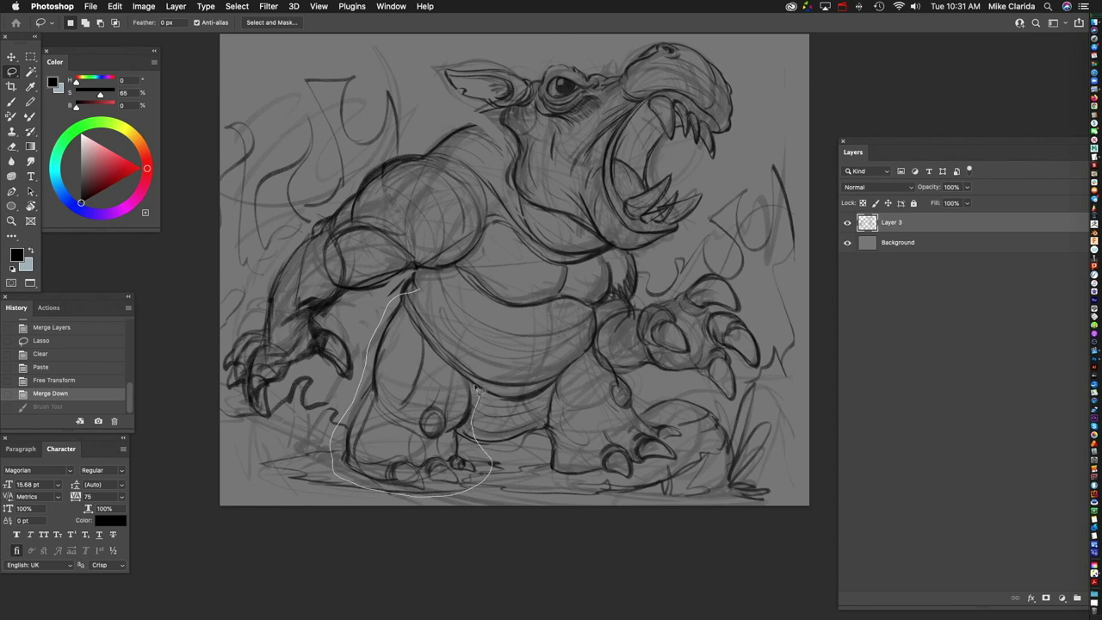
drag(441, 297, 439, 297)
scroll(522, 307, right, 1)
key(Delete)
key(super+v)
Step: Move the pasted leg left and up and rotate it about 6.7° clockwise
key(super+t)
drag(456, 420, 449, 418)
drag(501, 272, 516, 277)
drag(627, 401, 643, 386)
drag(463, 426, 455, 426)
key(Return)
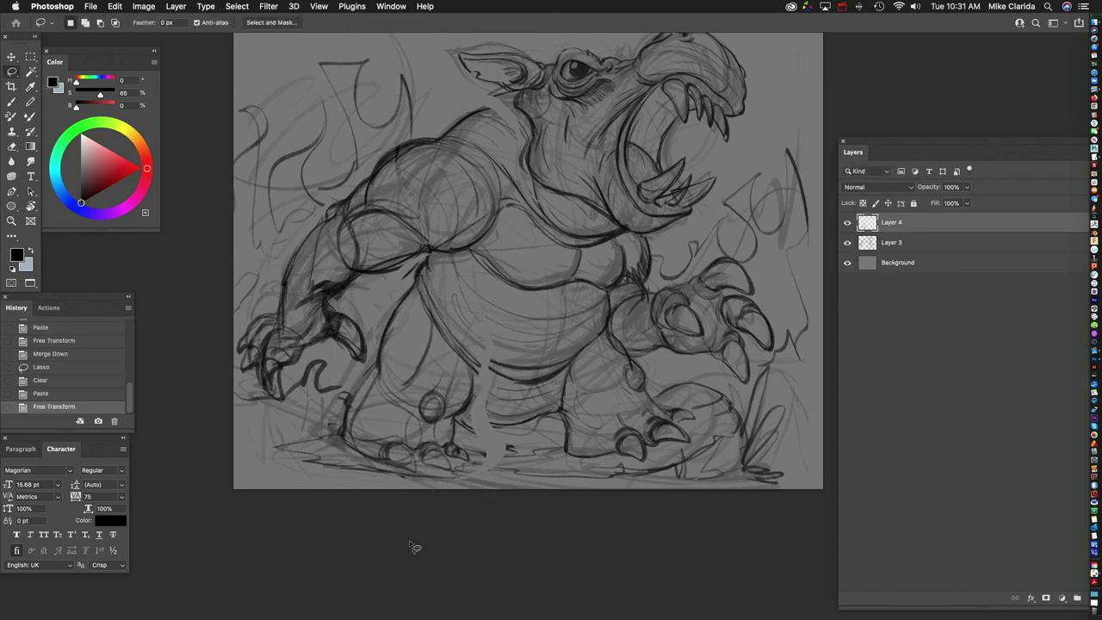
Step: Enlarge the leg slightly to about 102%
drag(587, 394, 614, 423)
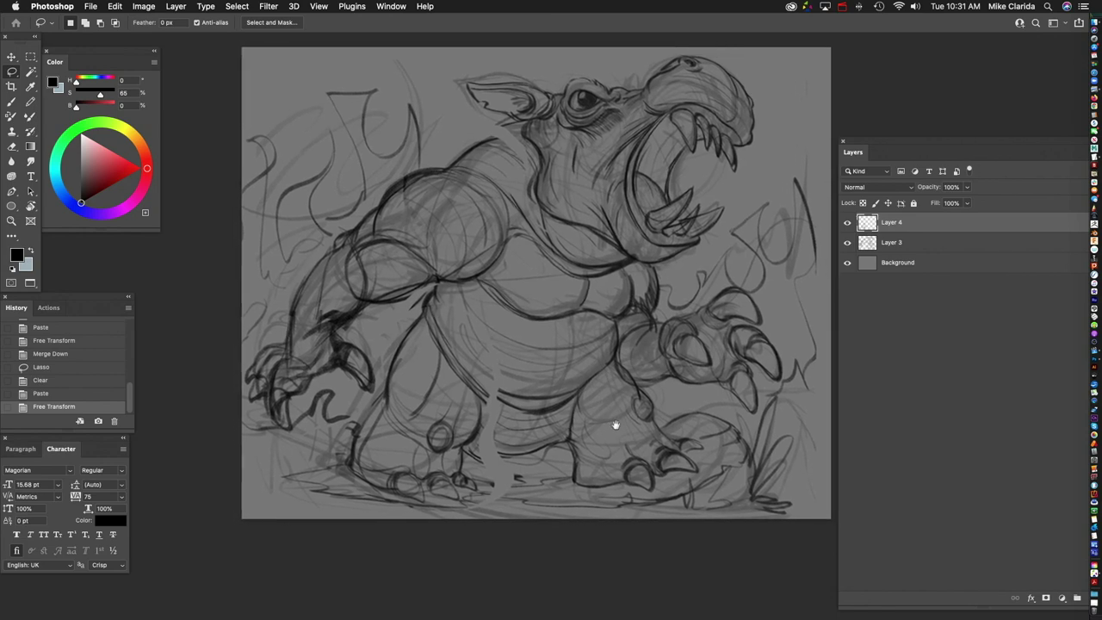
drag(486, 422, 488, 422)
key(ctrl+t)
drag(337, 513, 336, 517)
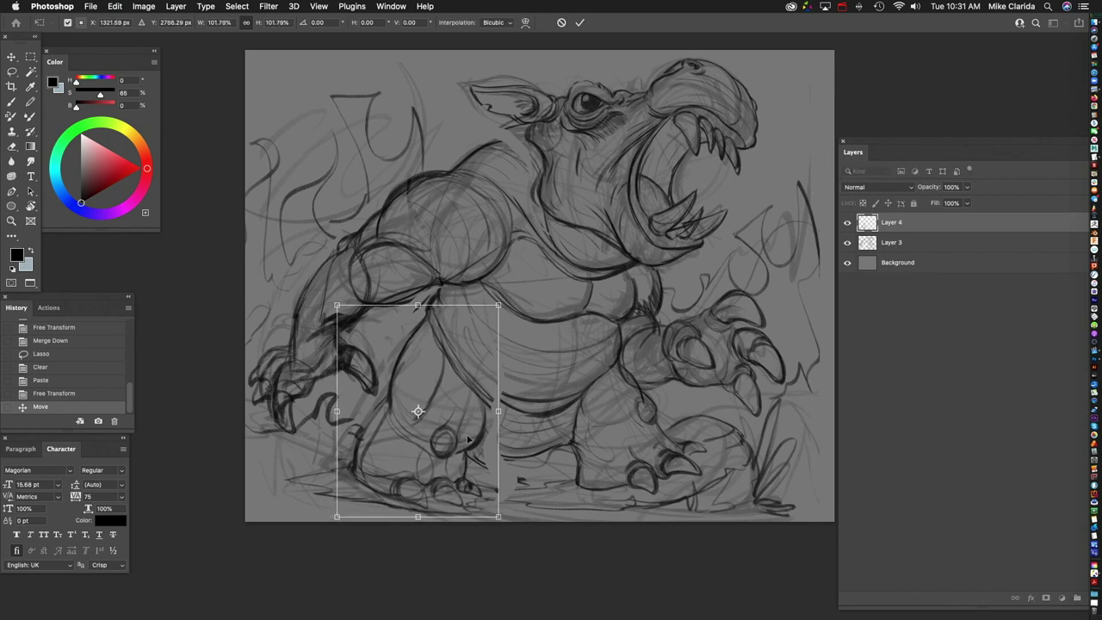
key(Return)
key(l)
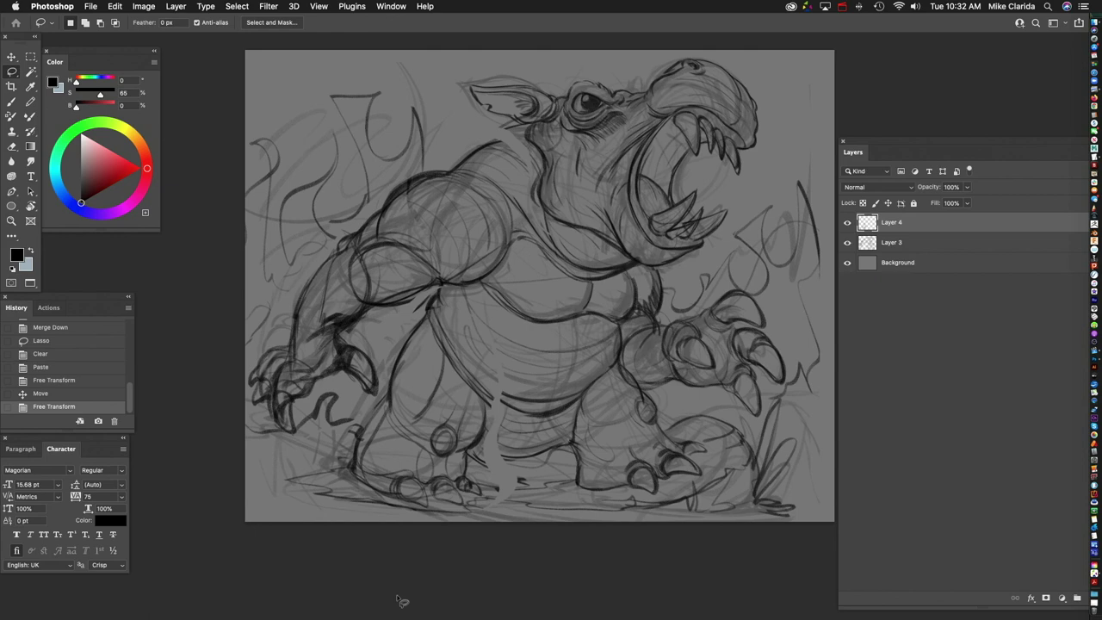
Step: Merge the leg into the sketch layer and bring up transform options for the whole drawing
key(super+e)
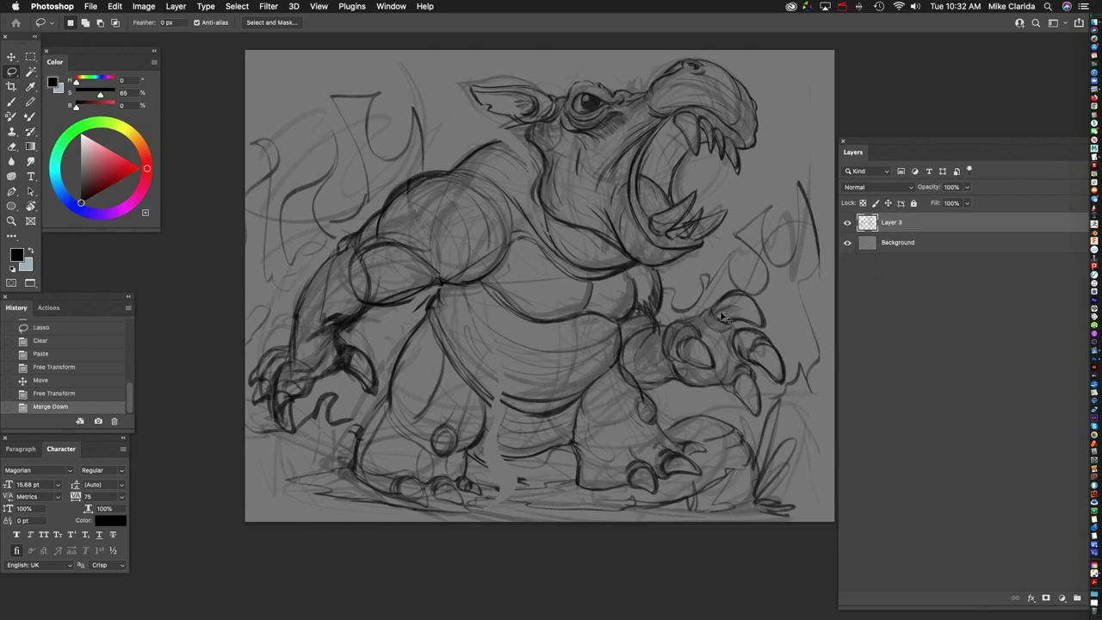
key(super+t)
right_click(636, 172)
Step: Flip the whole drawing horizontally
click(680, 384)
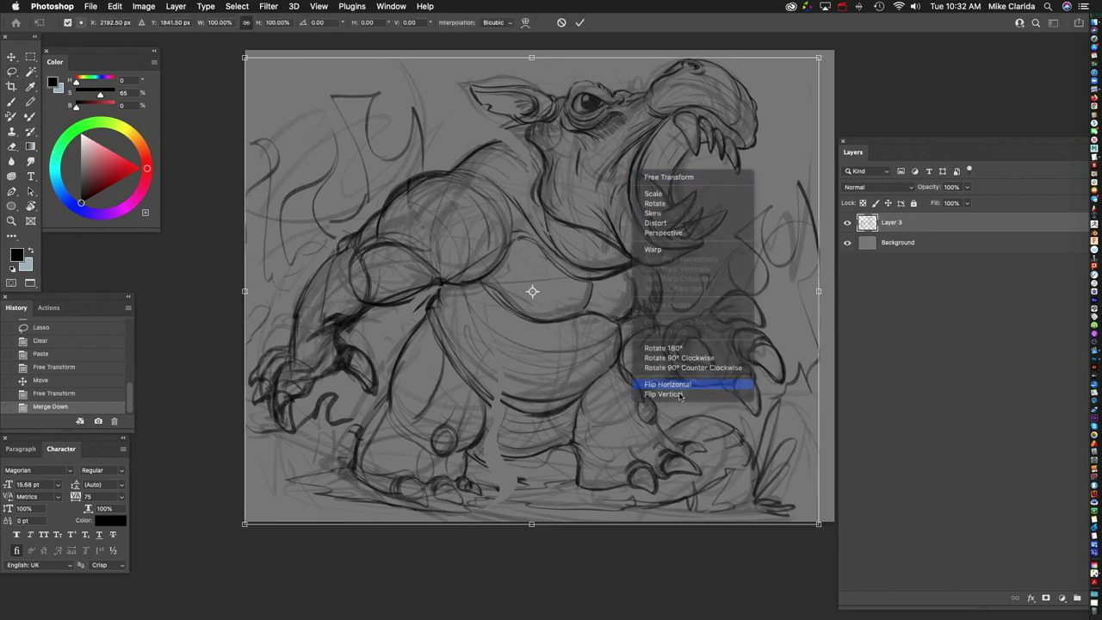
key(Return)
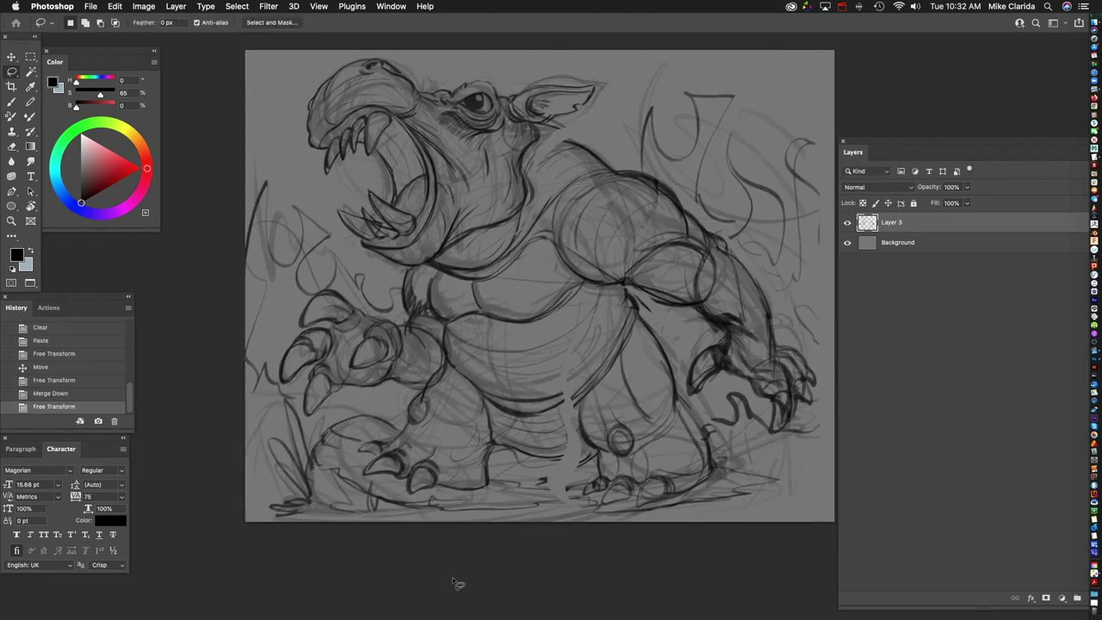
scroll(642, 329, down, 2)
scroll(598, 356, up, 4)
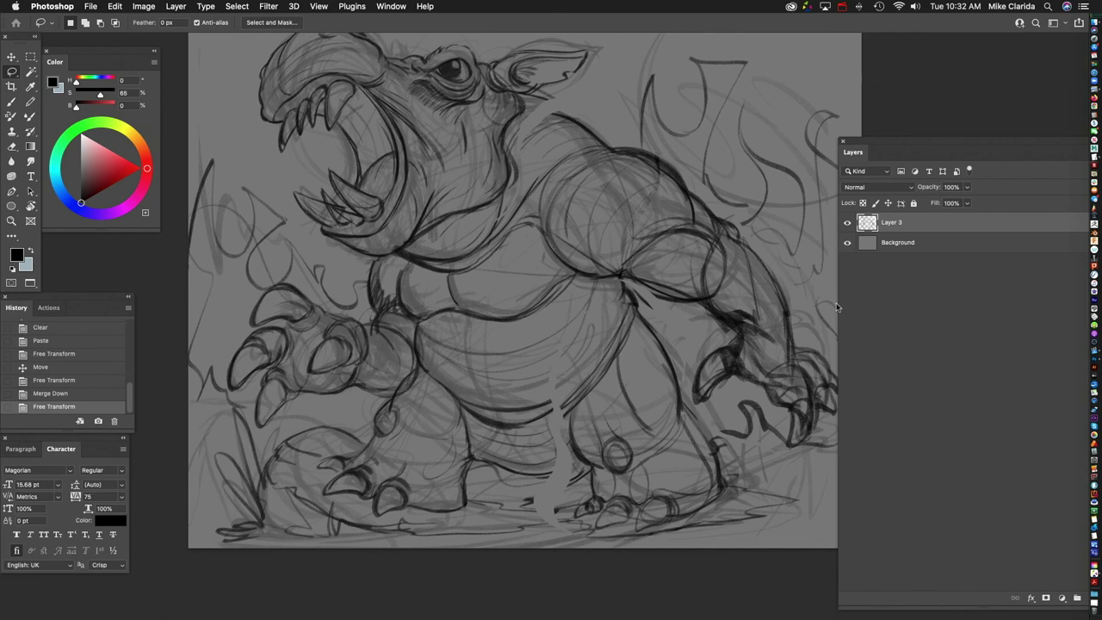
Step: Darken the neck-to-back line with several overlapping brush strokes
key(b)
scroll(591, 191, up, 3)
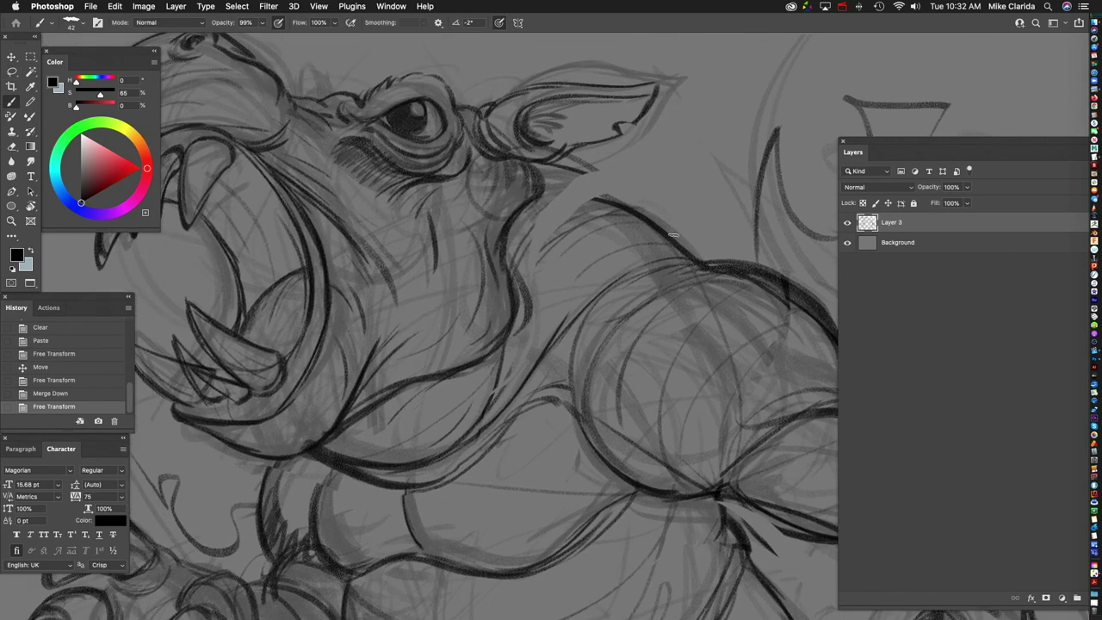
drag(702, 265, 564, 164)
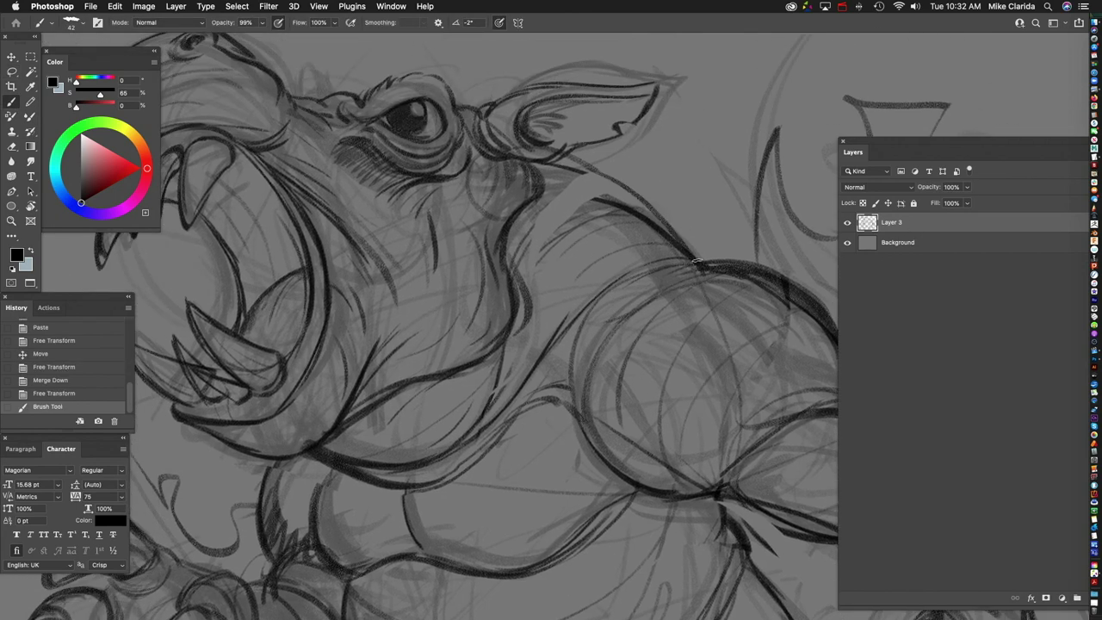
drag(696, 261, 578, 168)
drag(676, 231, 513, 164)
mouse_move(698, 245)
mouse_down()
mouse_move(571, 170)
mouse_move(585, 177)
mouse_up()
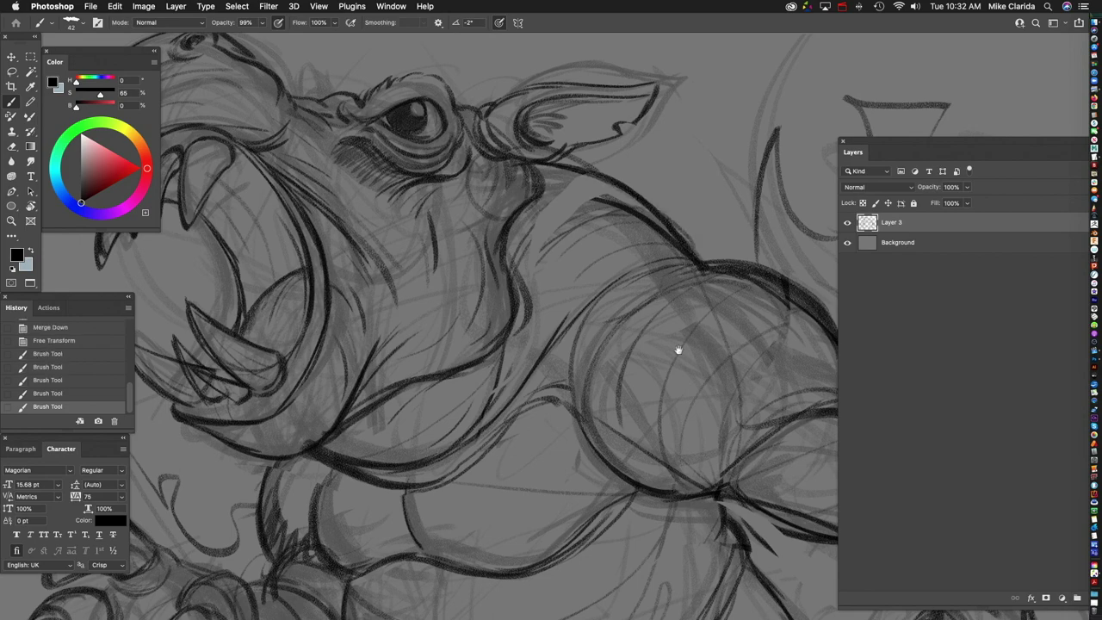
scroll(669, 349, down, 3)
scroll(698, 393, up, 1)
scroll(697, 393, down, 3)
drag(504, 464, 465, 425)
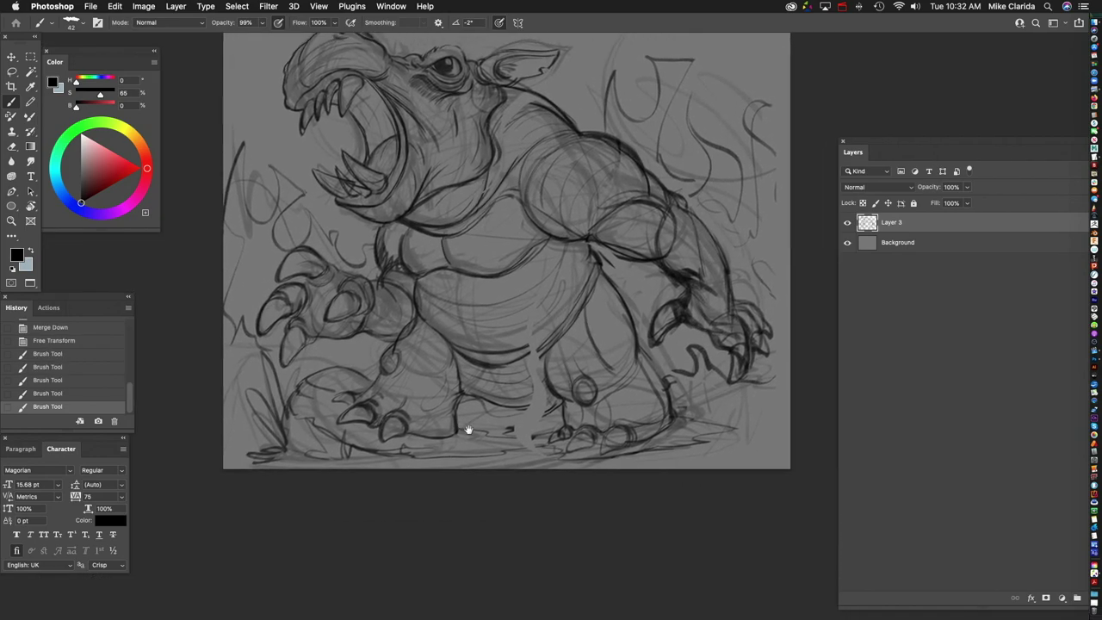
scroll(628, 367, up, 5)
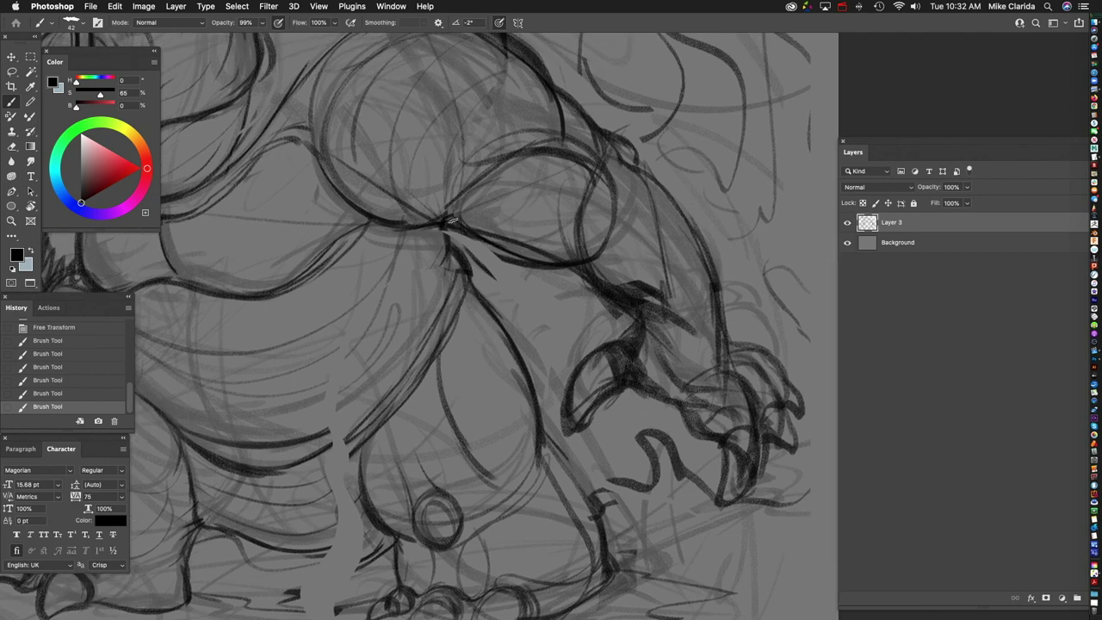
Step: Ink a curve from the arm junction, the lower belly contour and the lower leg contour
mouse_move(451, 220)
mouse_down()
mouse_move(572, 260)
mouse_move(548, 145)
mouse_up()
scroll(623, 253, right, 1)
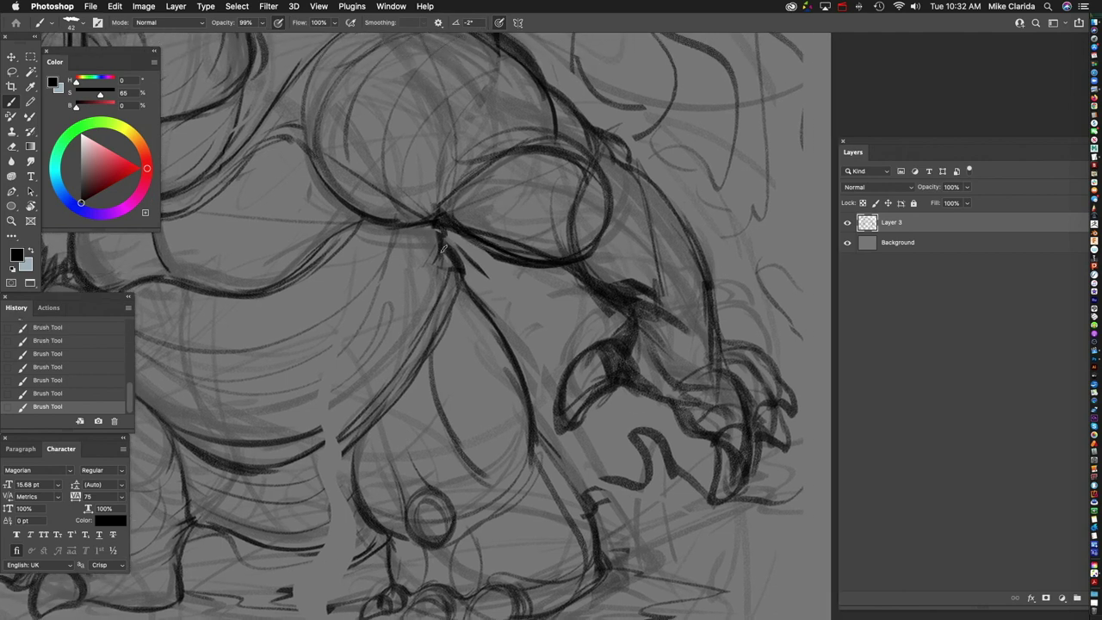
scroll(398, 360, down, 6)
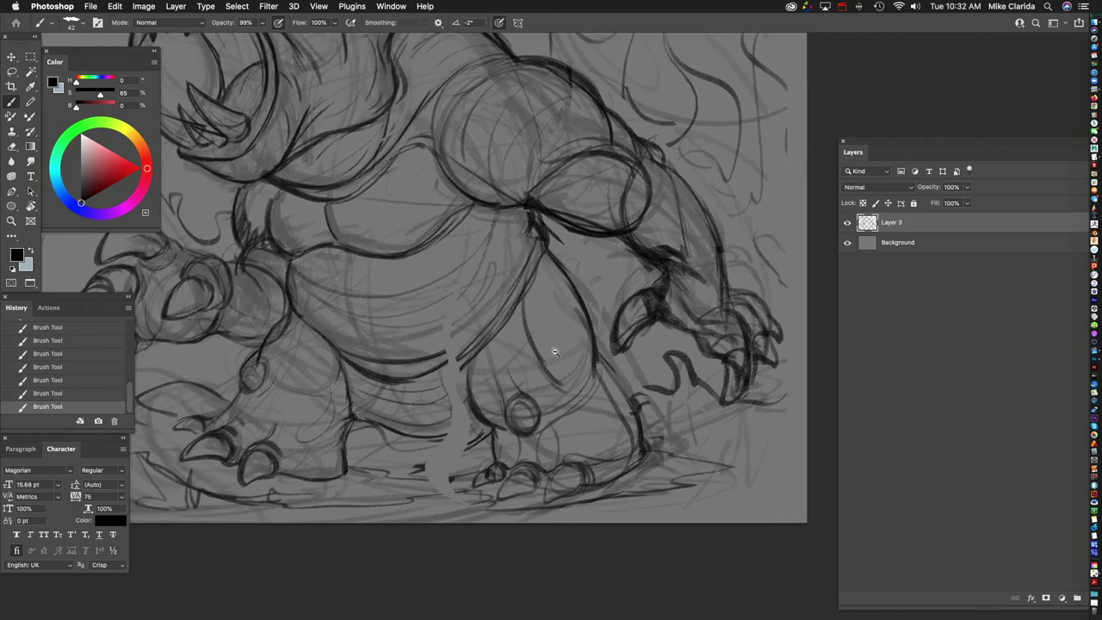
scroll(543, 401, up, 4)
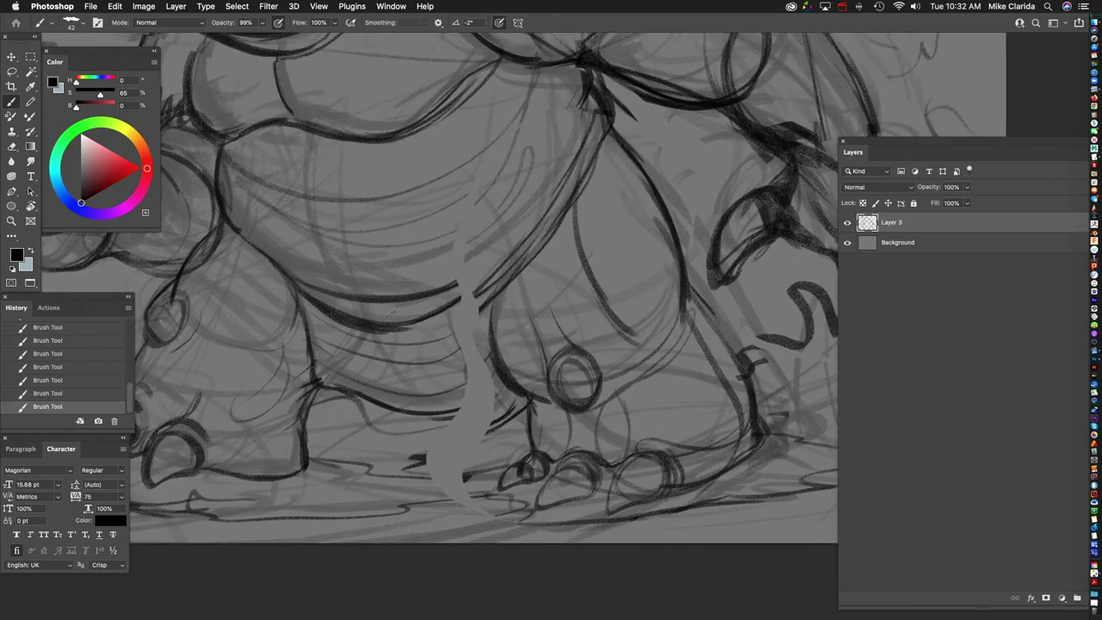
drag(574, 163, 422, 301)
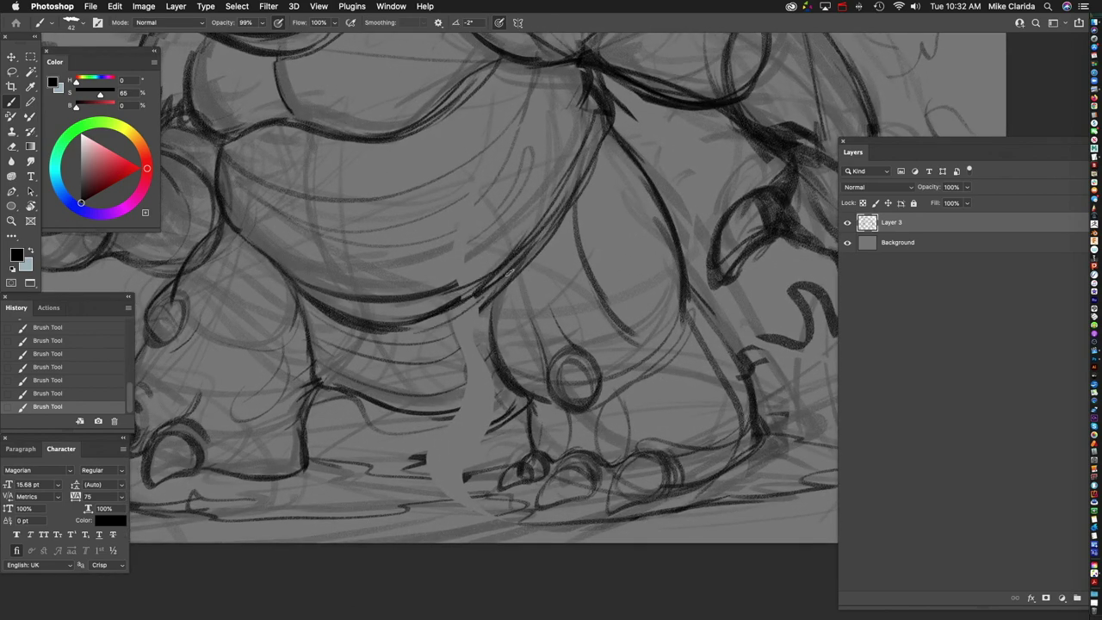
mouse_move(353, 396)
mouse_down()
mouse_move(408, 425)
mouse_move(468, 432)
mouse_move(305, 386)
mouse_up()
Step: Fit the drawing on screen, switch to a flat irregular brush tip and undo the last stroke
key(super+0)
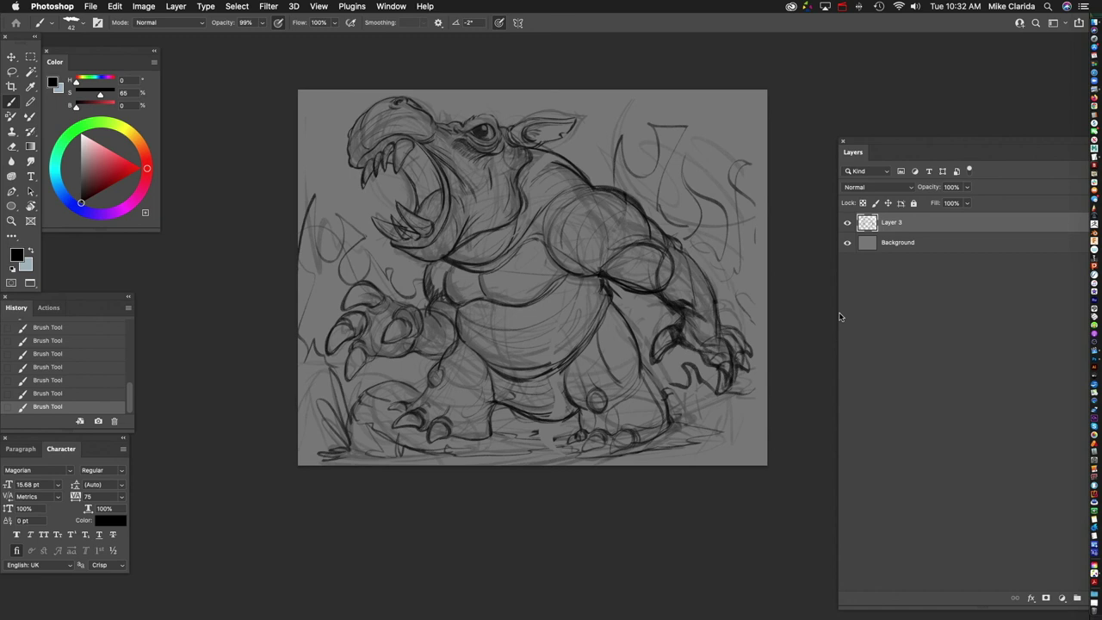
scroll(394, 237, up, 2)
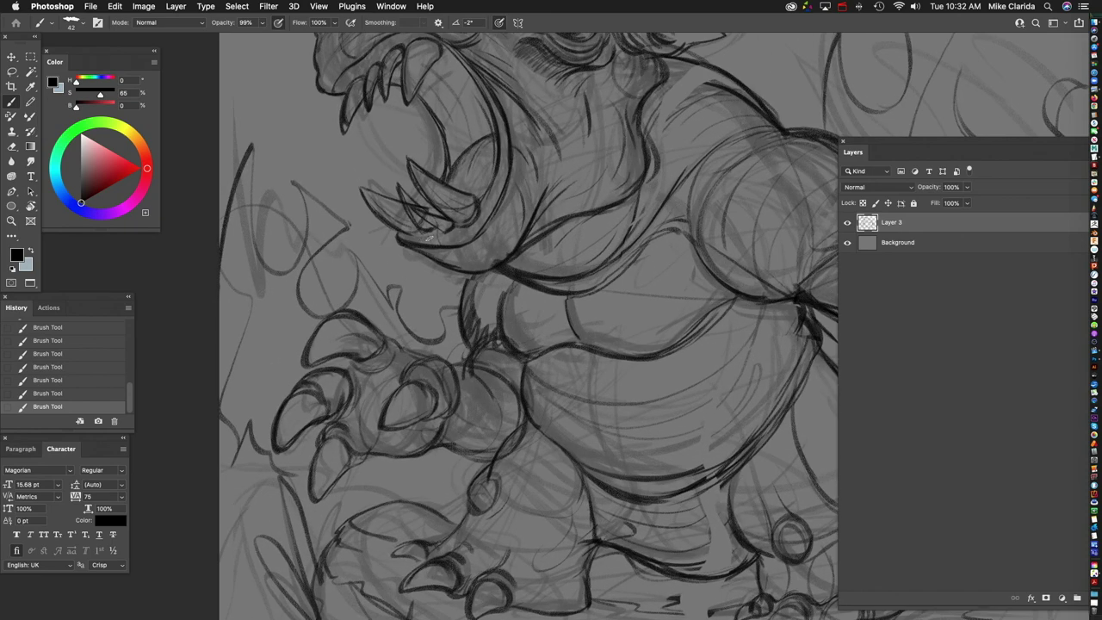
key(period)
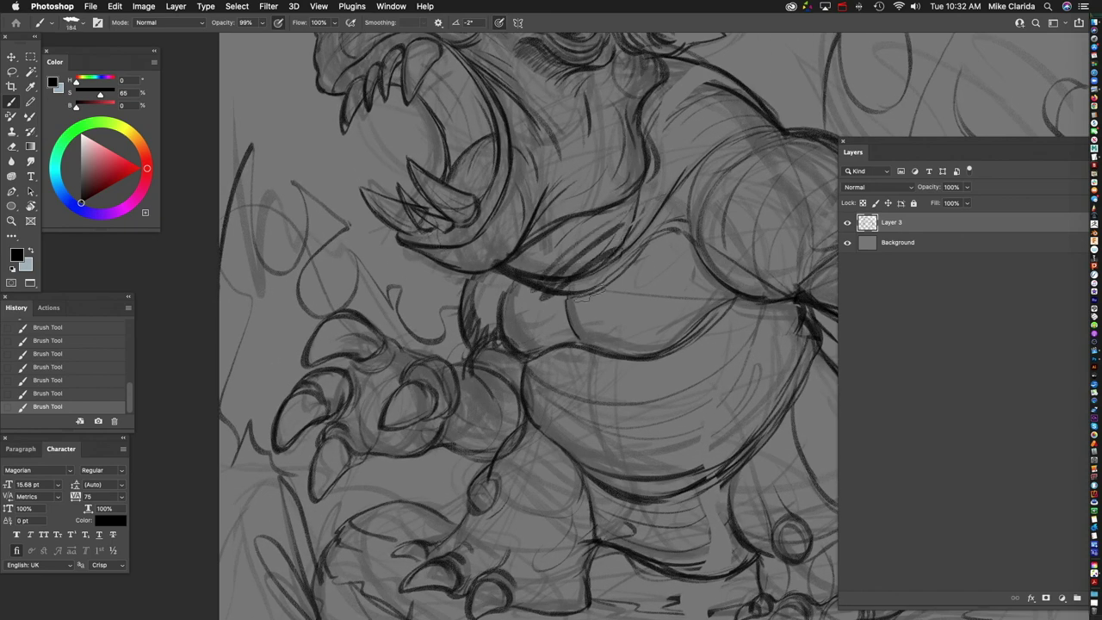
mouse_move(631, 292)
mouse_down()
mouse_move(583, 324)
mouse_move(557, 325)
mouse_up()
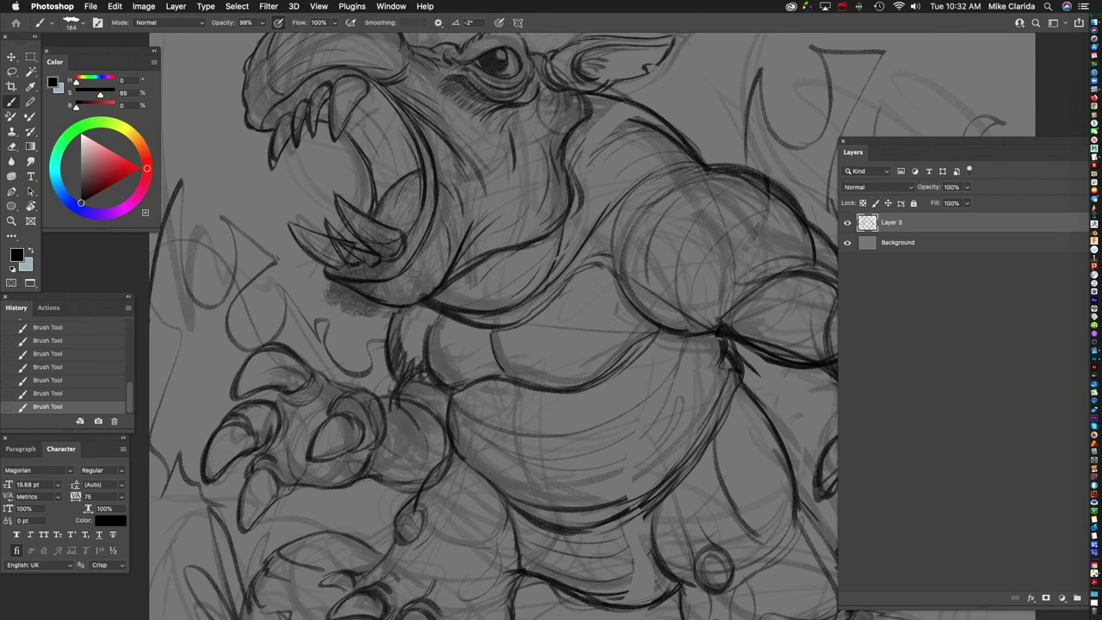
key(super+z)
scroll(566, 295, down, 4)
drag(528, 299, 526, 301)
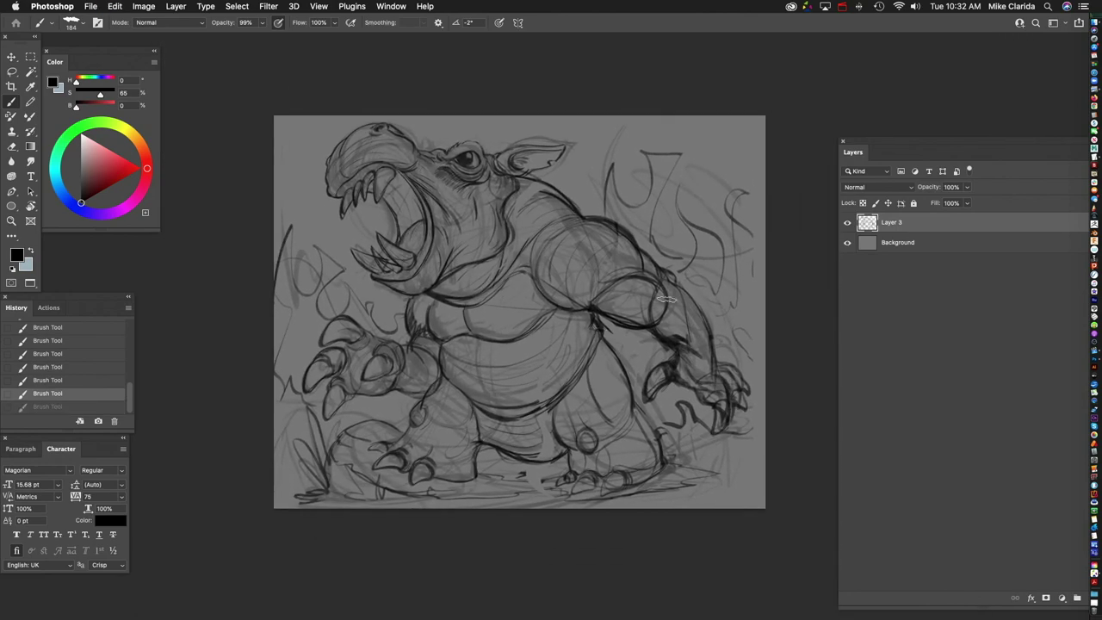
drag(944, 153, 958, 144)
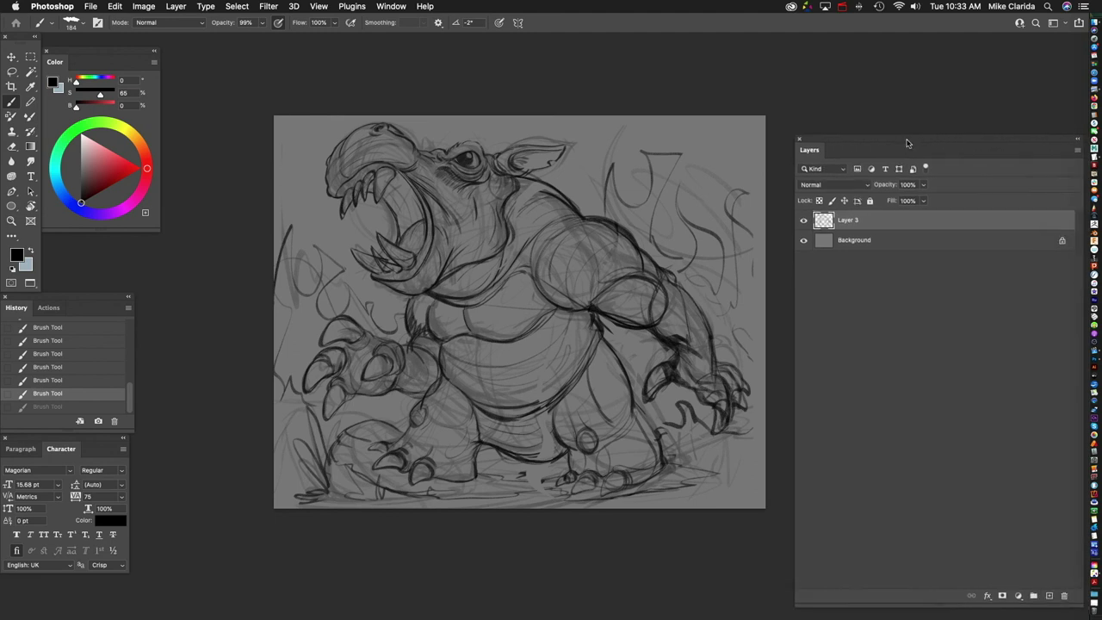
Step: Add a new shading layer and shade the belly edge, hand, neck and chin
click(1049, 596)
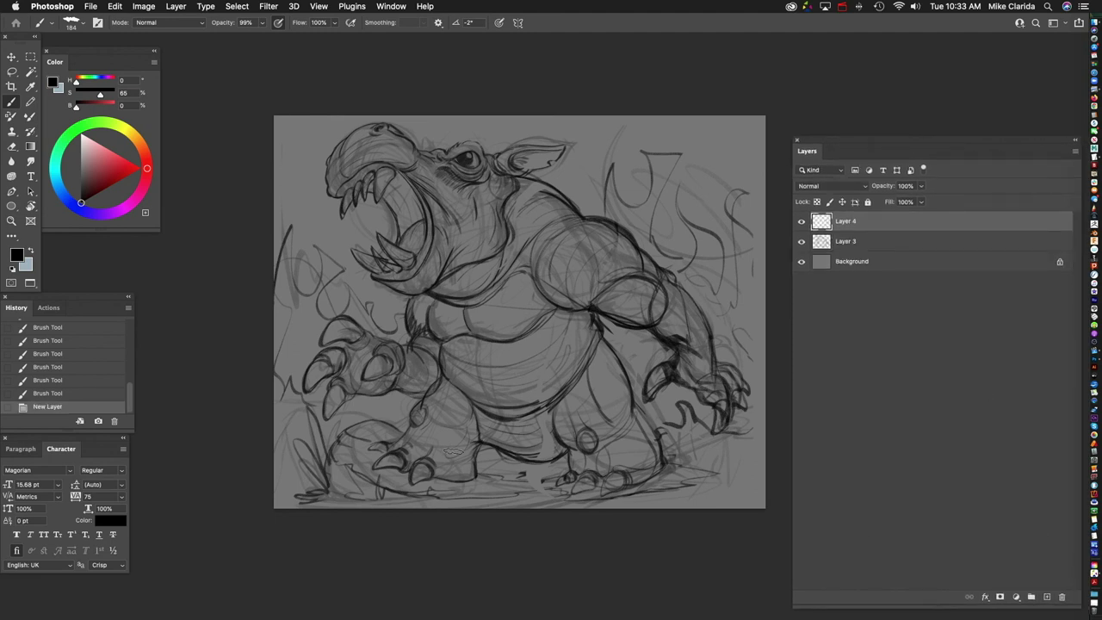
mouse_move(467, 454)
mouse_down()
mouse_move(465, 389)
mouse_move(463, 476)
mouse_move(468, 396)
mouse_move(453, 482)
mouse_move(466, 407)
mouse_move(451, 459)
mouse_move(390, 459)
mouse_move(460, 392)
mouse_move(458, 447)
mouse_move(480, 431)
mouse_move(477, 413)
mouse_move(557, 385)
mouse_move(489, 413)
mouse_move(592, 320)
mouse_up()
key(ctrl+z)
mouse_move(514, 409)
mouse_down()
mouse_move(462, 363)
mouse_move(526, 276)
mouse_move(472, 345)
mouse_move(445, 360)
mouse_move(462, 385)
mouse_move(470, 348)
mouse_move(486, 357)
mouse_move(540, 318)
mouse_move(464, 316)
mouse_move(451, 340)
mouse_move(417, 311)
mouse_move(429, 387)
mouse_move(387, 386)
mouse_up()
mouse_move(452, 306)
mouse_down()
mouse_move(504, 263)
mouse_move(435, 292)
mouse_move(482, 268)
mouse_move(390, 282)
mouse_move(431, 255)
mouse_move(414, 229)
mouse_move(396, 234)
mouse_move(392, 184)
mouse_move(345, 202)
mouse_up()
Step: Shade the back of the head, shoulder, forearm, belly, legs, ground shadow and raised claw
scroll(439, 216, up, 2)
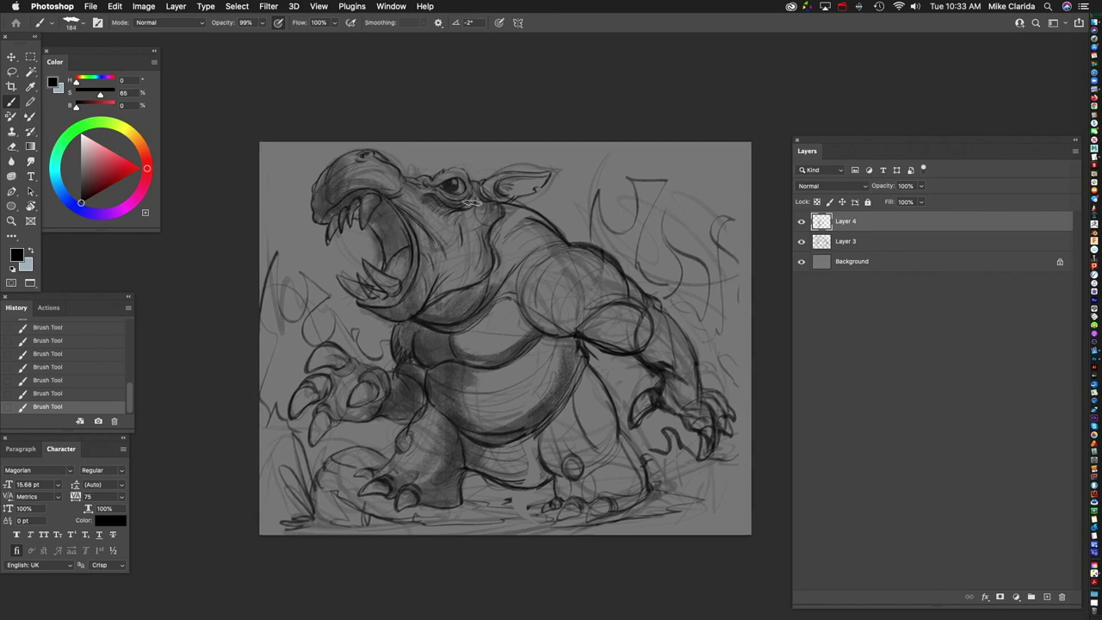
mouse_move(509, 183)
mouse_down()
mouse_move(495, 217)
mouse_move(497, 259)
mouse_move(503, 247)
mouse_move(536, 251)
mouse_move(497, 281)
mouse_move(518, 284)
mouse_move(539, 317)
mouse_move(523, 278)
mouse_move(578, 306)
mouse_move(606, 302)
mouse_move(542, 323)
mouse_up()
mouse_move(649, 318)
mouse_down()
mouse_move(593, 290)
mouse_move(571, 304)
mouse_move(534, 281)
mouse_move(549, 306)
mouse_move(589, 307)
mouse_move(609, 330)
mouse_move(570, 368)
mouse_up()
drag(568, 390, 562, 323)
mouse_move(495, 310)
mouse_down()
mouse_move(508, 345)
mouse_move(484, 323)
mouse_move(516, 405)
mouse_move(489, 397)
mouse_up()
mouse_move(489, 396)
mouse_down()
mouse_move(579, 346)
mouse_move(627, 343)
mouse_move(464, 352)
mouse_move(440, 336)
mouse_move(435, 306)
mouse_move(419, 301)
mouse_move(403, 332)
mouse_move(425, 358)
mouse_move(626, 365)
mouse_move(538, 354)
mouse_move(699, 355)
mouse_up()
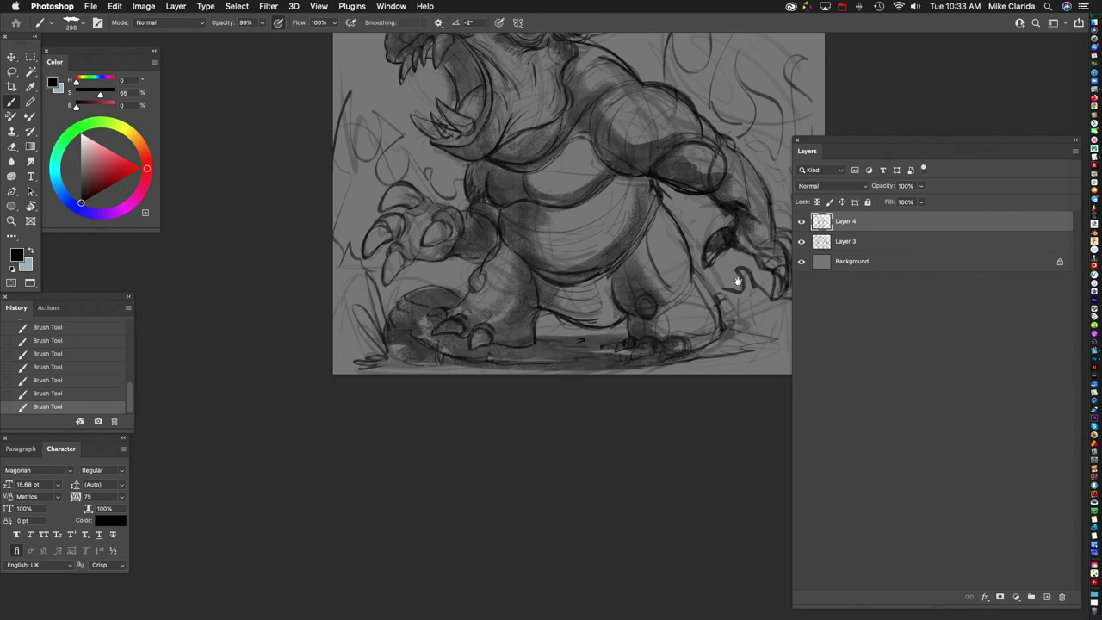
drag(643, 248, 626, 359)
mouse_move(410, 325)
mouse_down()
mouse_move(402, 367)
mouse_move(413, 340)
mouse_up()
drag(560, 267, 534, 322)
Step: Shade the throat, neck, left chest and left foot
scroll(502, 277, up, 3)
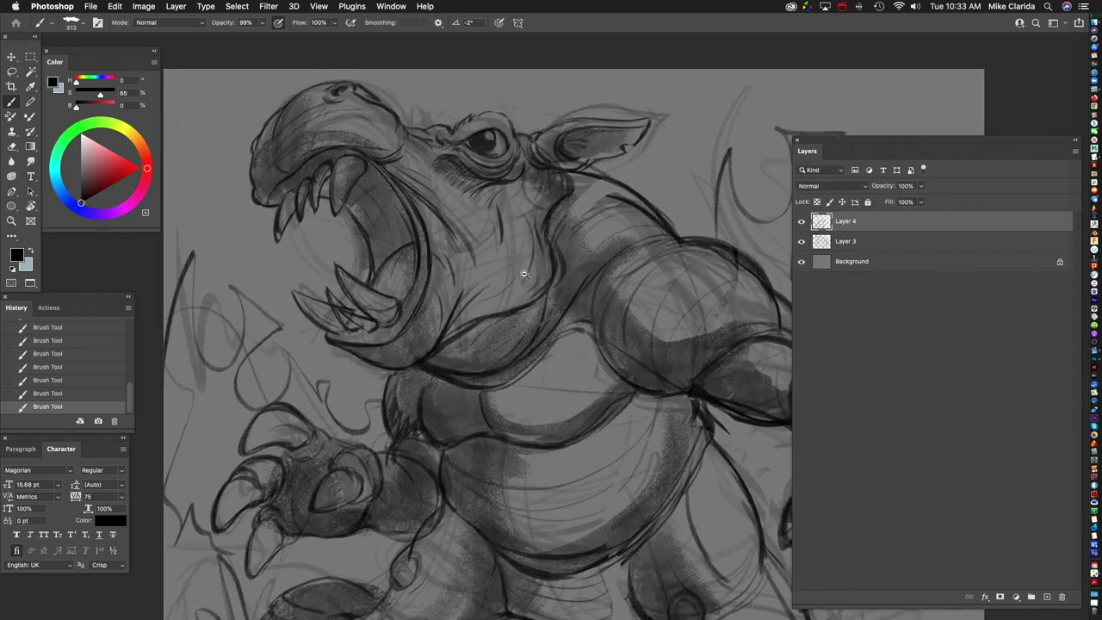
mouse_move(433, 291)
mouse_down()
mouse_move(456, 344)
mouse_move(516, 310)
mouse_move(490, 319)
mouse_move(465, 301)
mouse_up()
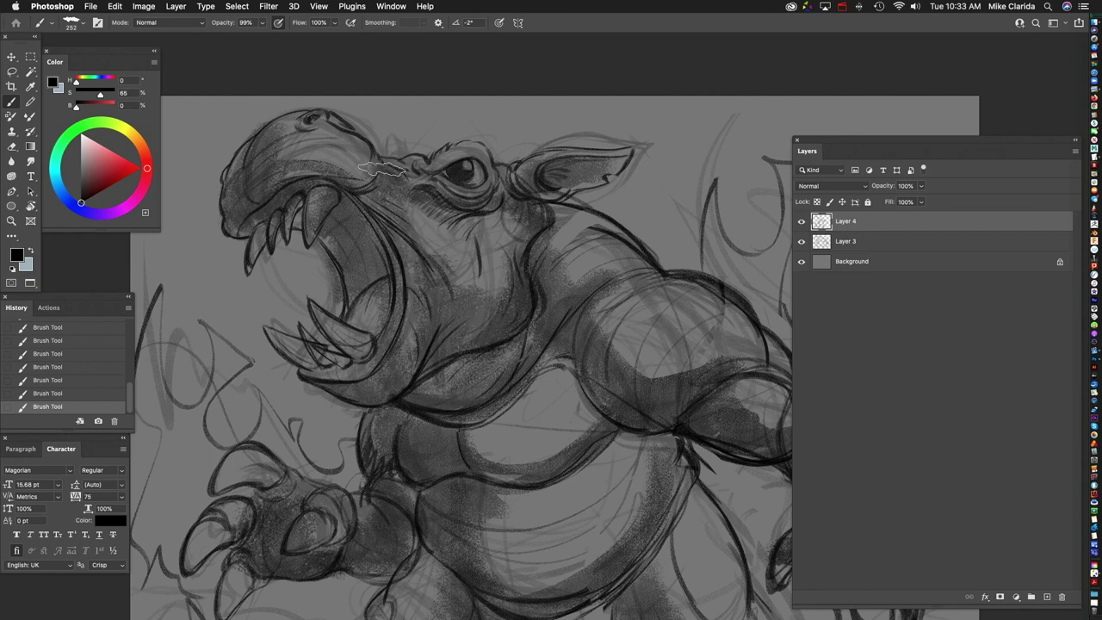
scroll(405, 185, up, 1)
scroll(405, 185, left, 1)
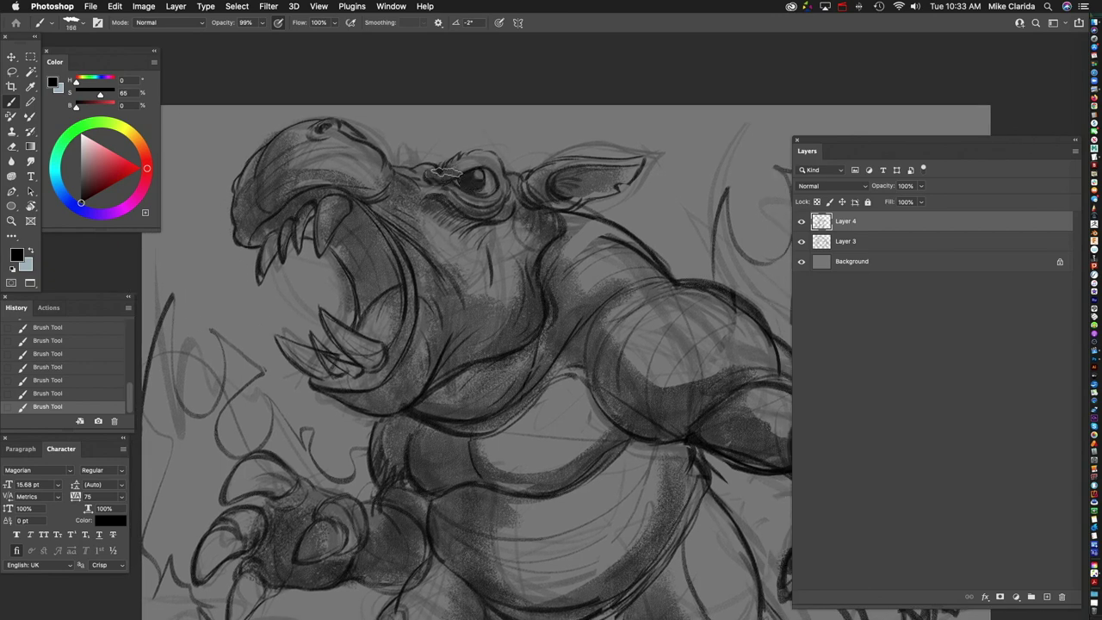
drag(679, 287, 523, 221)
drag(630, 303, 594, 271)
scroll(672, 407, down, 3)
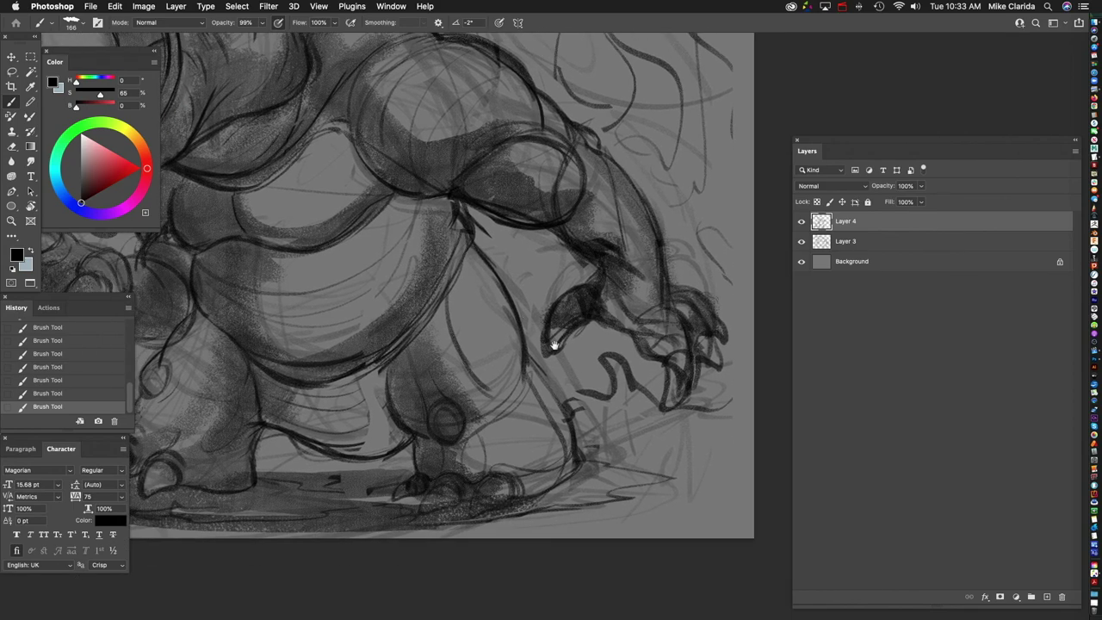
drag(484, 447, 385, 350)
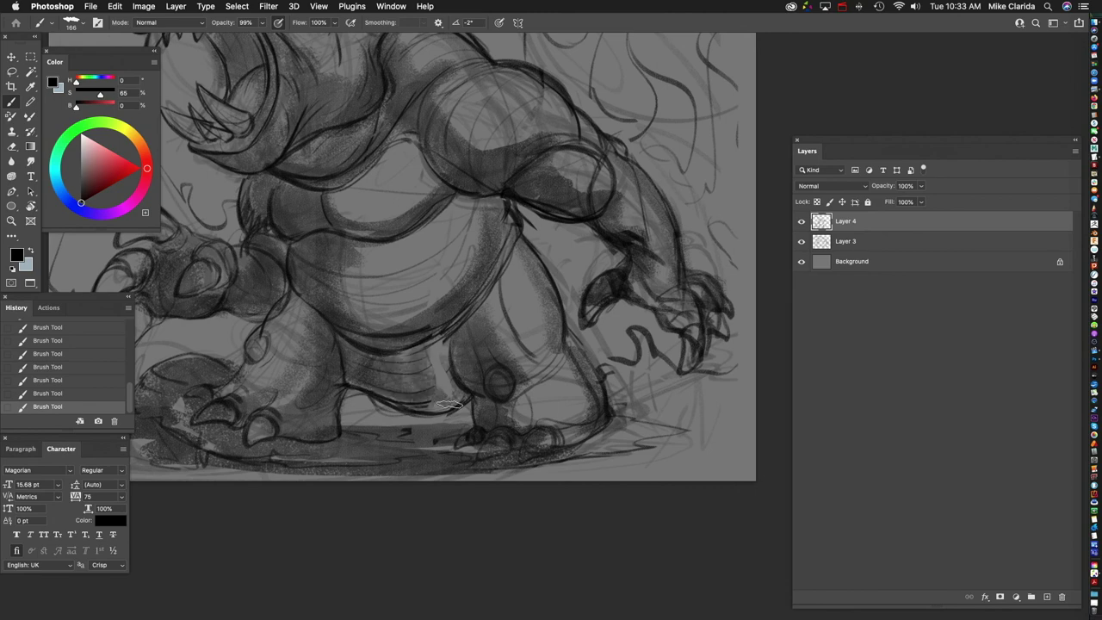
mouse_move(491, 315)
mouse_down()
mouse_move(426, 331)
mouse_move(405, 362)
mouse_move(469, 379)
mouse_move(516, 327)
mouse_move(502, 360)
mouse_move(427, 305)
mouse_move(421, 259)
mouse_move(375, 281)
mouse_up()
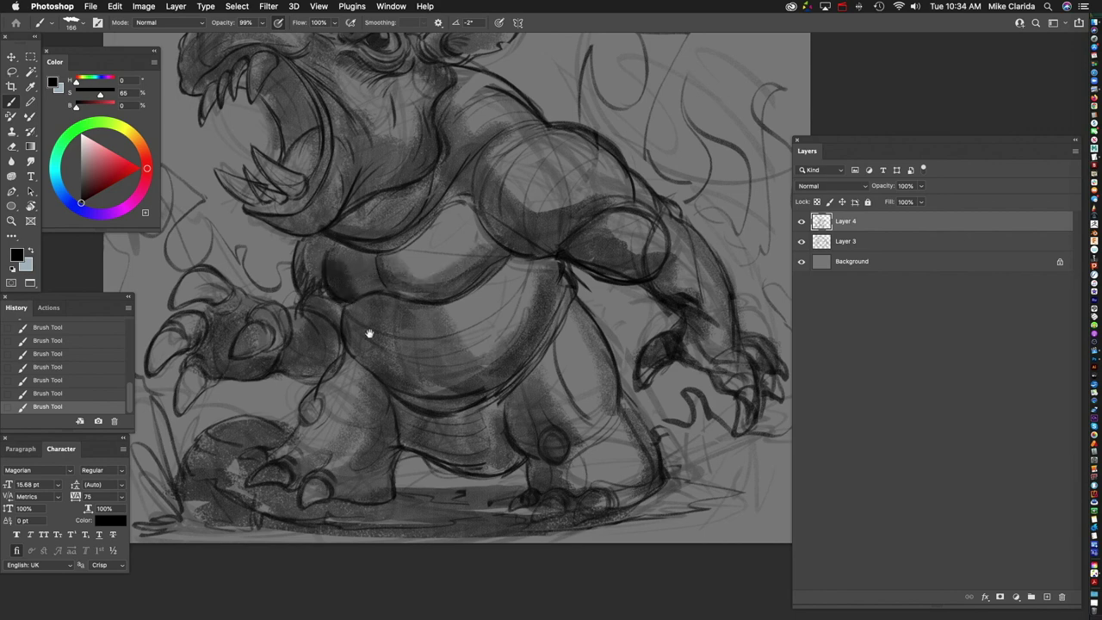
drag(355, 334, 421, 296)
mouse_move(401, 258)
mouse_down()
mouse_move(392, 294)
mouse_move(377, 230)
mouse_move(372, 251)
mouse_up()
mouse_move(456, 338)
mouse_down()
mouse_move(498, 340)
mouse_move(502, 292)
mouse_move(377, 368)
mouse_up()
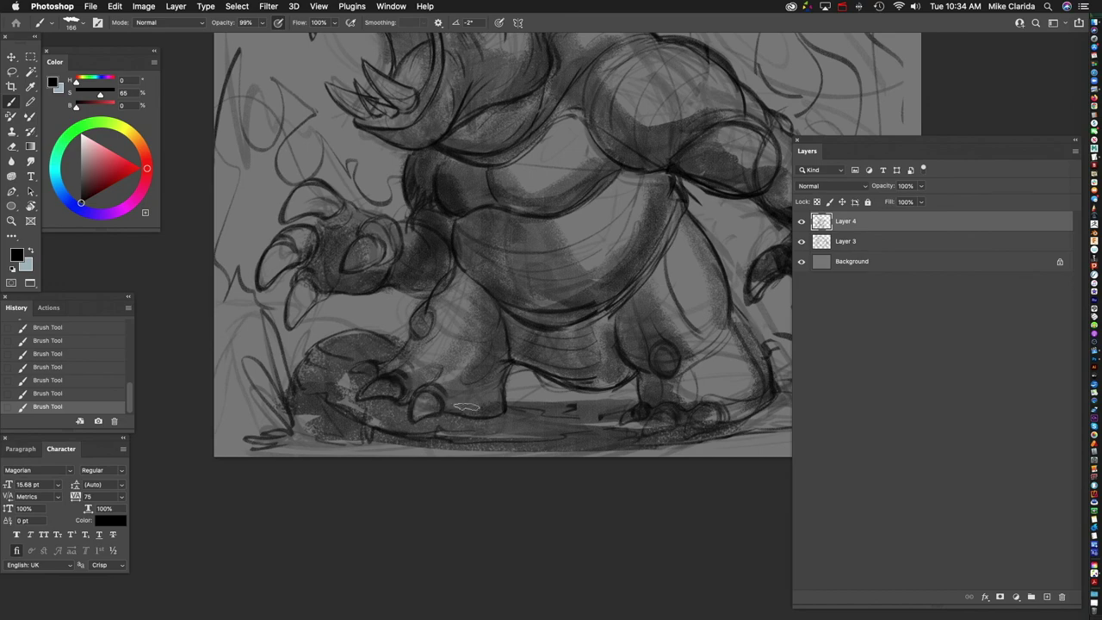
Step: Lower the shading layer to about 55% opacity and merge it with Layer 3 into Layer 4
key(super+minus)
drag(642, 312, 551, 382)
click(922, 186)
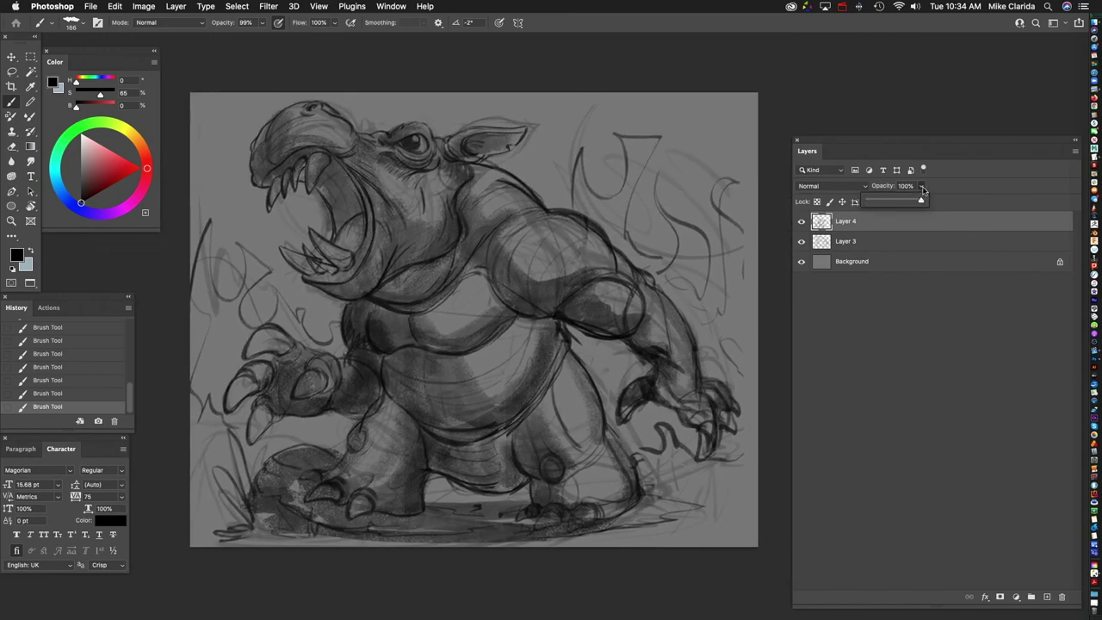
drag(911, 206, 896, 212)
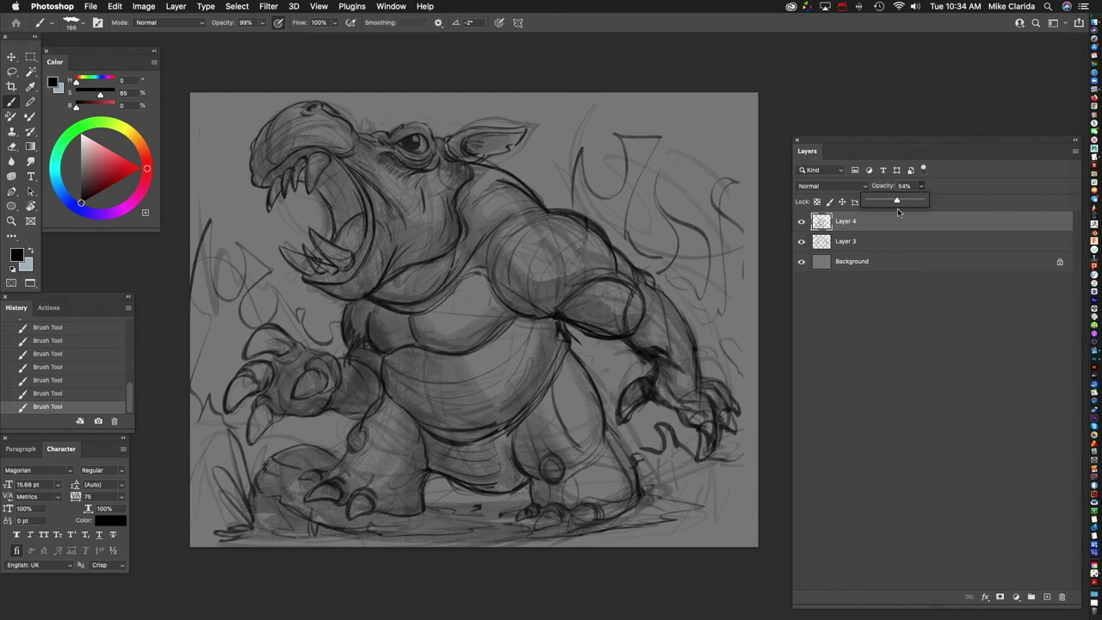
mouse_move(652, 283)
mouse_down()
mouse_move(560, 286)
mouse_move(641, 284)
mouse_move(658, 296)
mouse_up()
shift+click(871, 245)
key(ctrl+e)
Step: On a new layer, ink an arc over the arm and its outline down toward the claw
drag(591, 308, 710, 255)
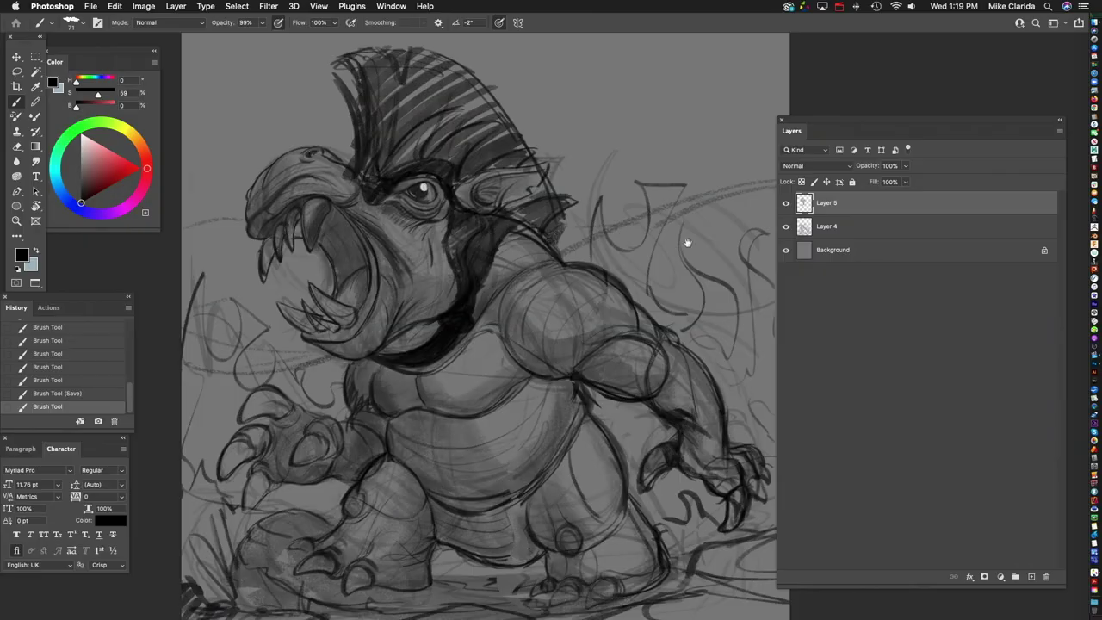
drag(686, 238, 465, 203)
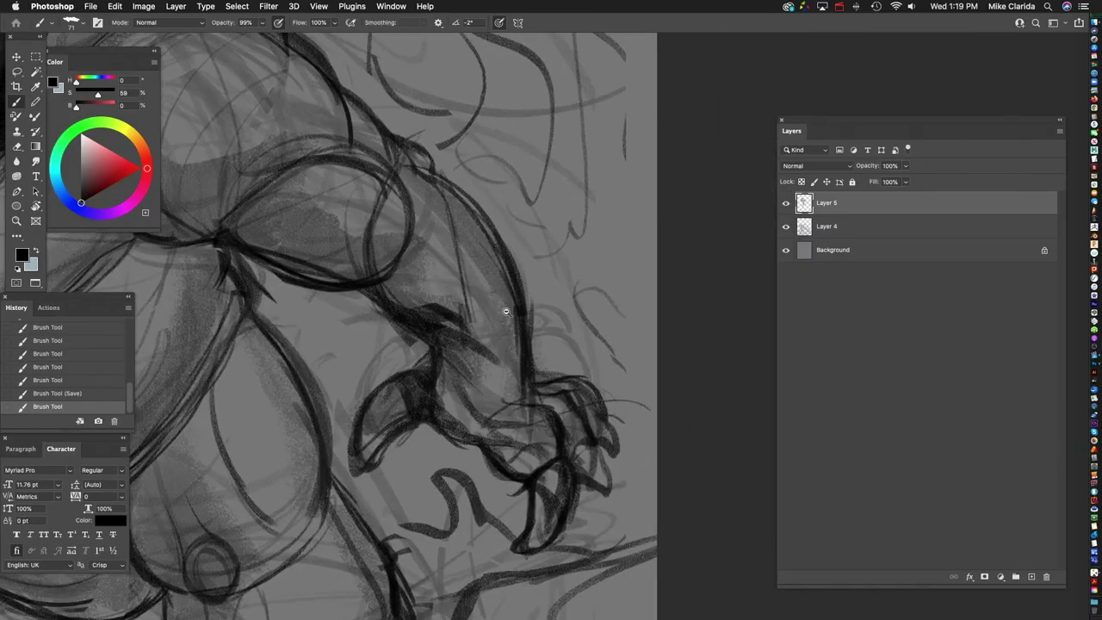
key(super+shift+alt+n)
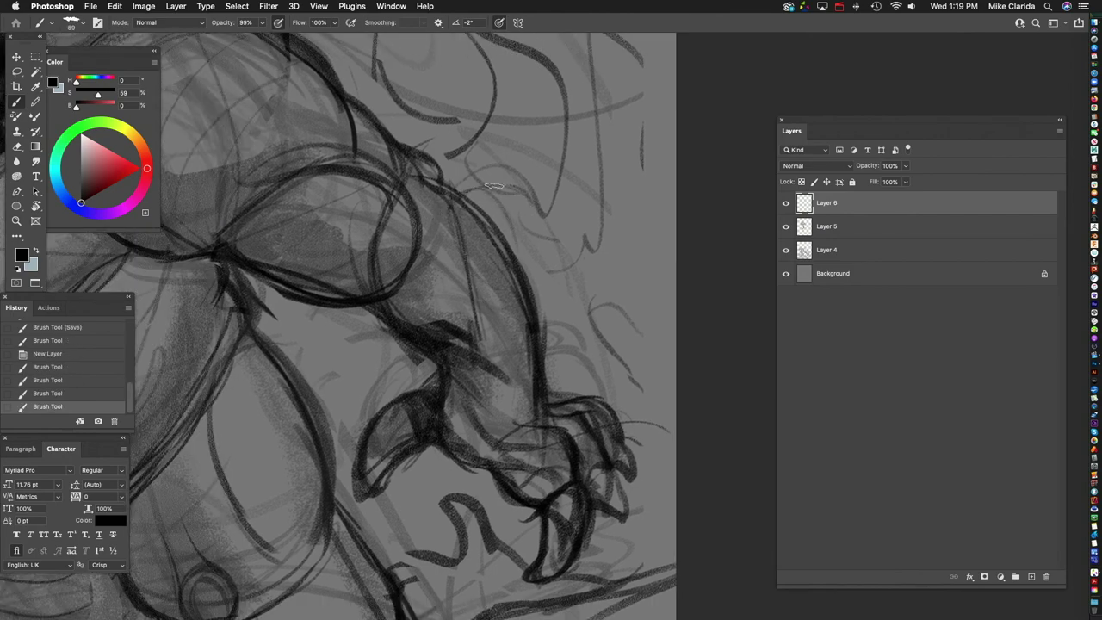
drag(434, 225, 566, 375)
drag(465, 256, 476, 376)
Step: On another new layer, draw the harness strap and ring across the hippo's chest
key(super+equal)
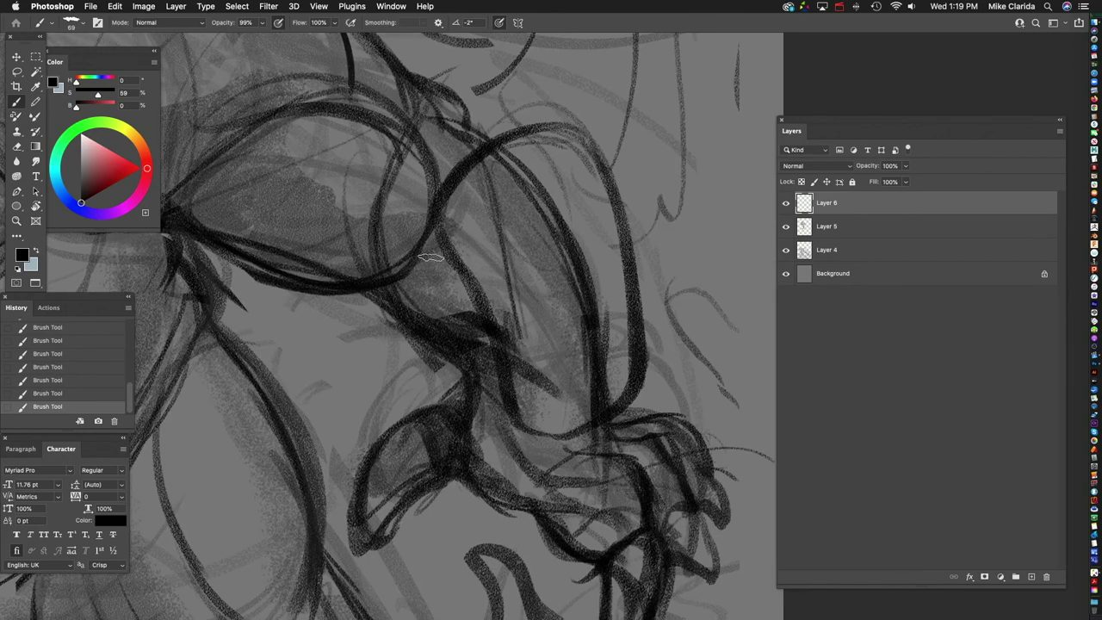
scroll(583, 315, down, 5)
scroll(393, 258, up, 5)
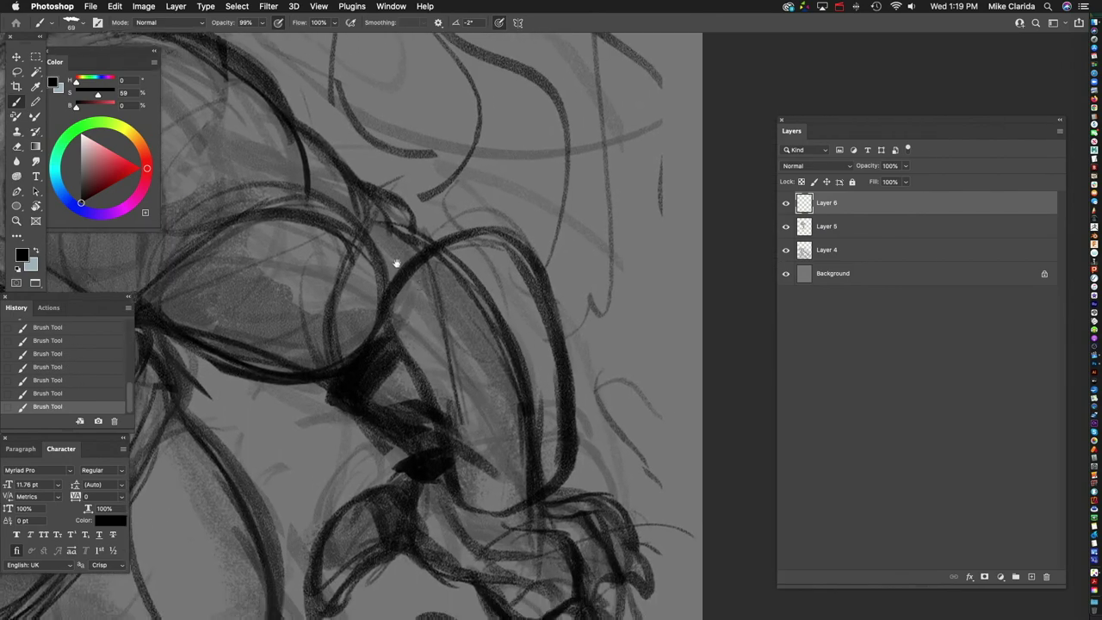
drag(580, 243, 418, 187)
drag(503, 287, 430, 274)
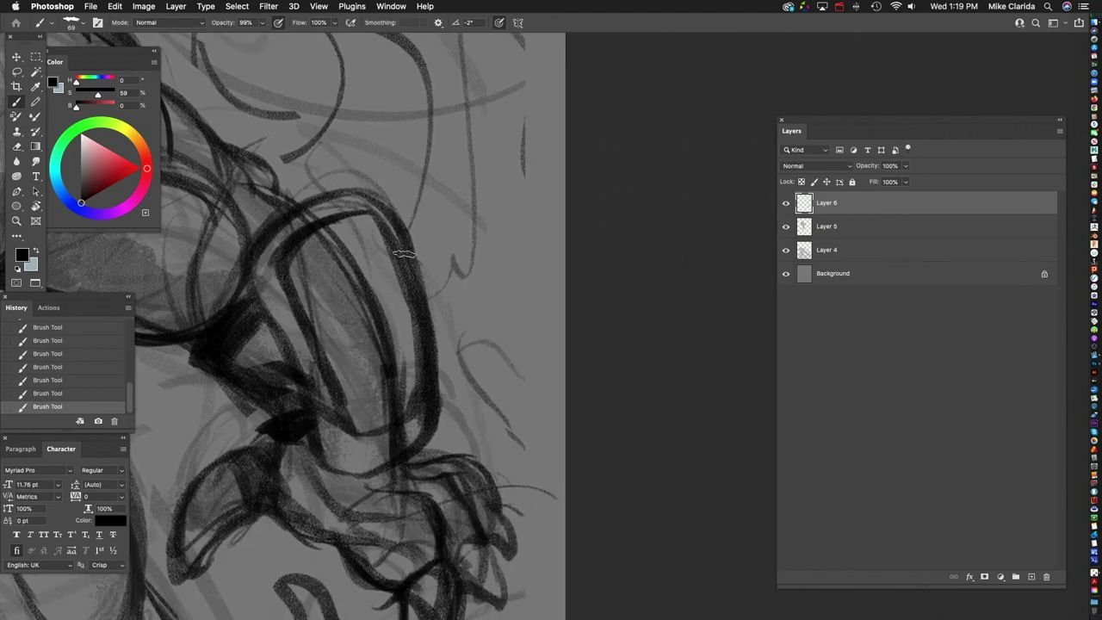
drag(376, 202, 384, 152)
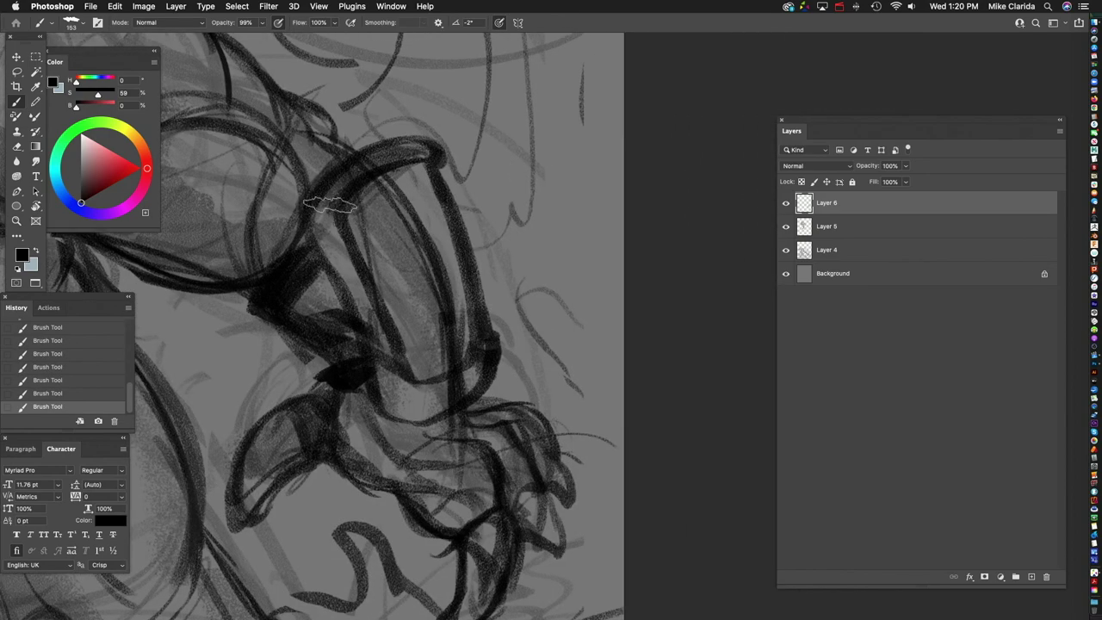
scroll(480, 302, down, 3)
scroll(495, 323, up, 4)
scroll(494, 324, up, 3)
scroll(494, 324, right, 5)
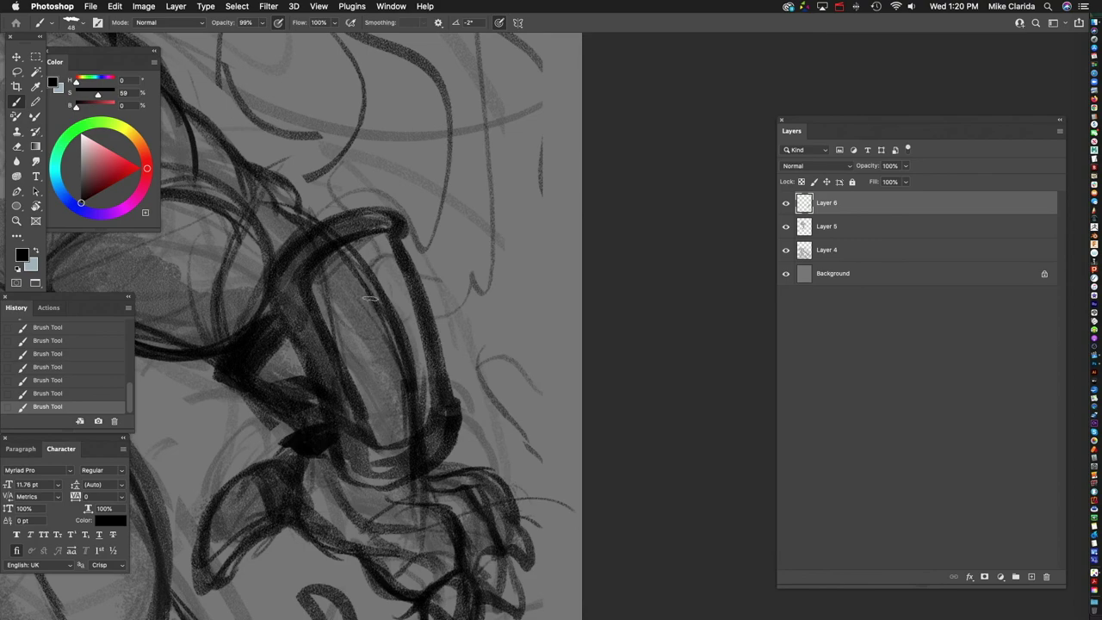
scroll(460, 273, down, 4)
scroll(388, 243, right, 1)
scroll(382, 244, up, 2)
scroll(384, 209, right, 1)
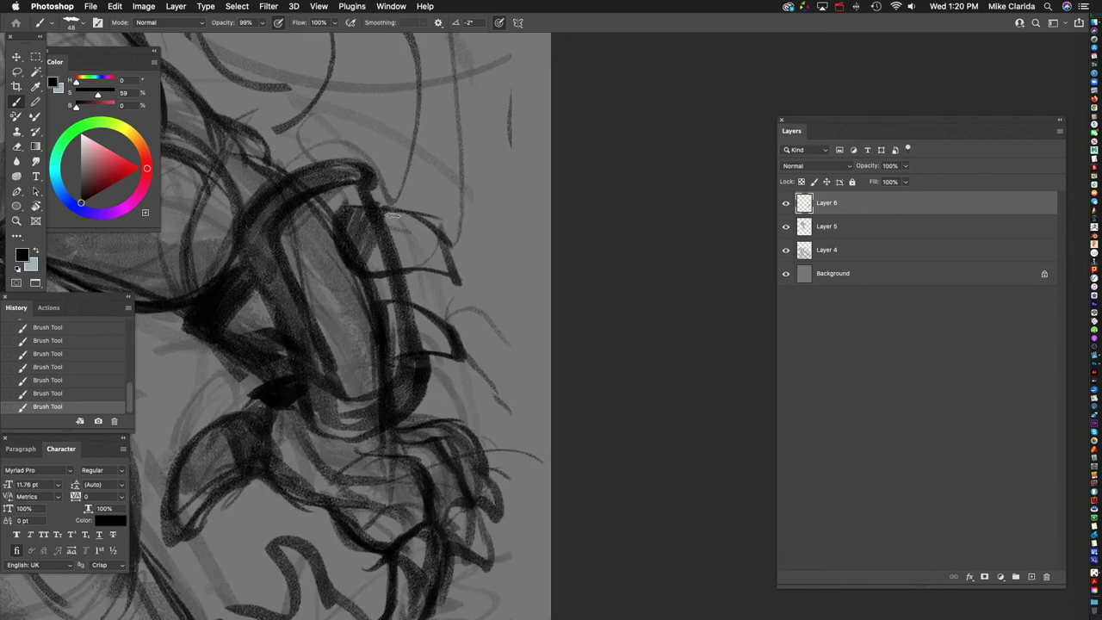
scroll(402, 359, left, 10)
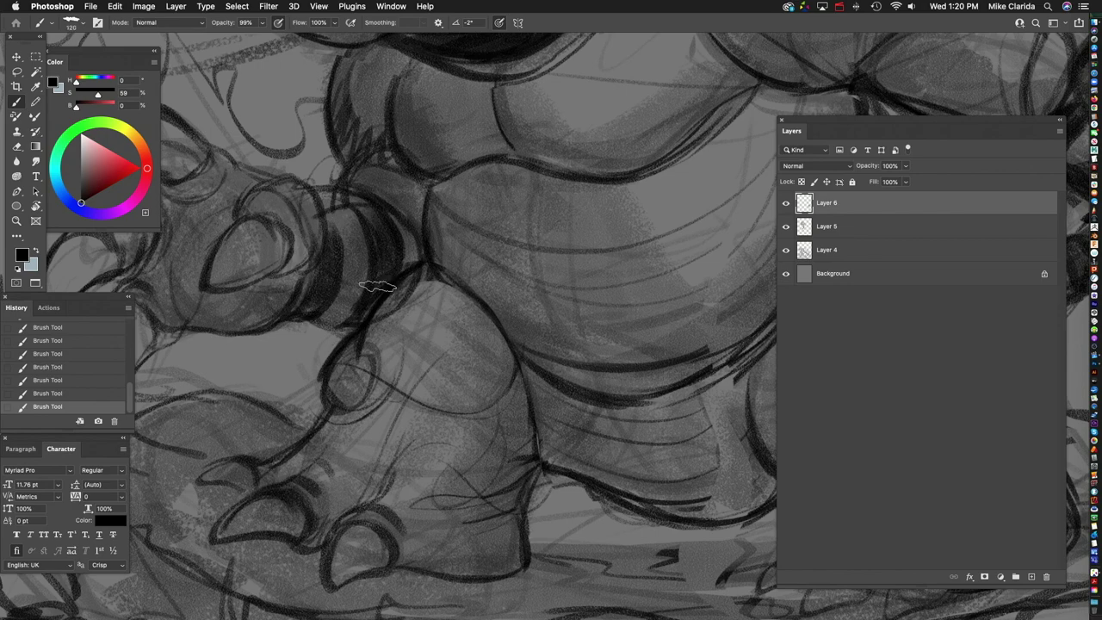
drag(378, 287, 516, 332)
drag(609, 254, 597, 224)
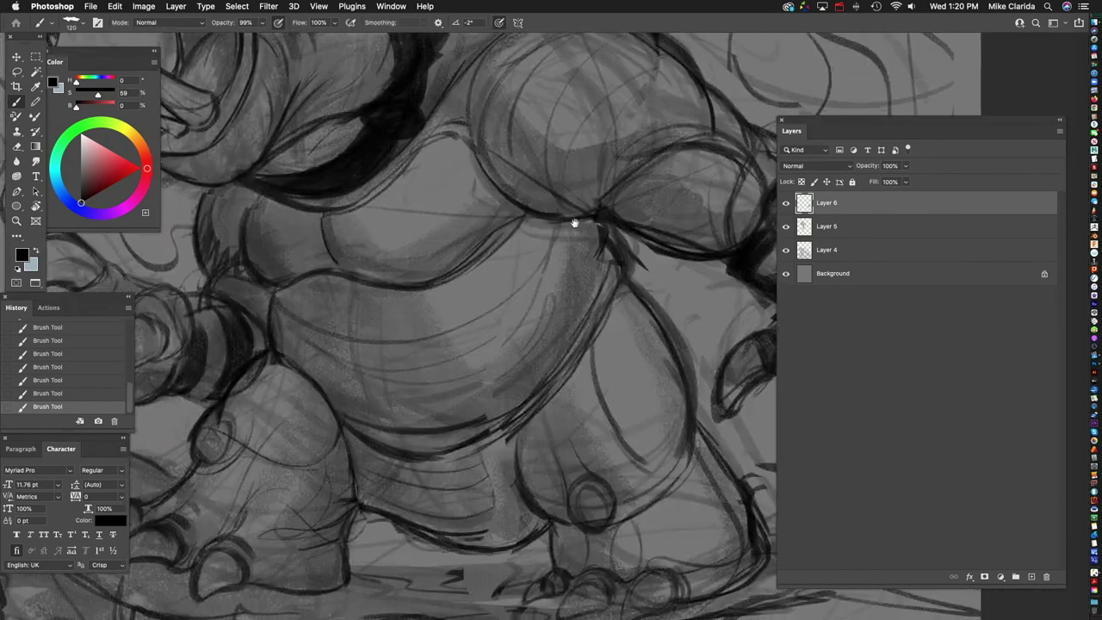
key(super+shift+alt+n)
drag(316, 229, 290, 331)
drag(523, 100, 434, 165)
mouse_move(290, 330)
mouse_down()
mouse_move(357, 281)
mouse_move(419, 175)
mouse_up()
Step: Add a dark stroke to the shoulder armour shading and pick a dark grey paint colour
scroll(390, 291, up, 2)
scroll(390, 292, down, 3)
scroll(336, 240, up, 2)
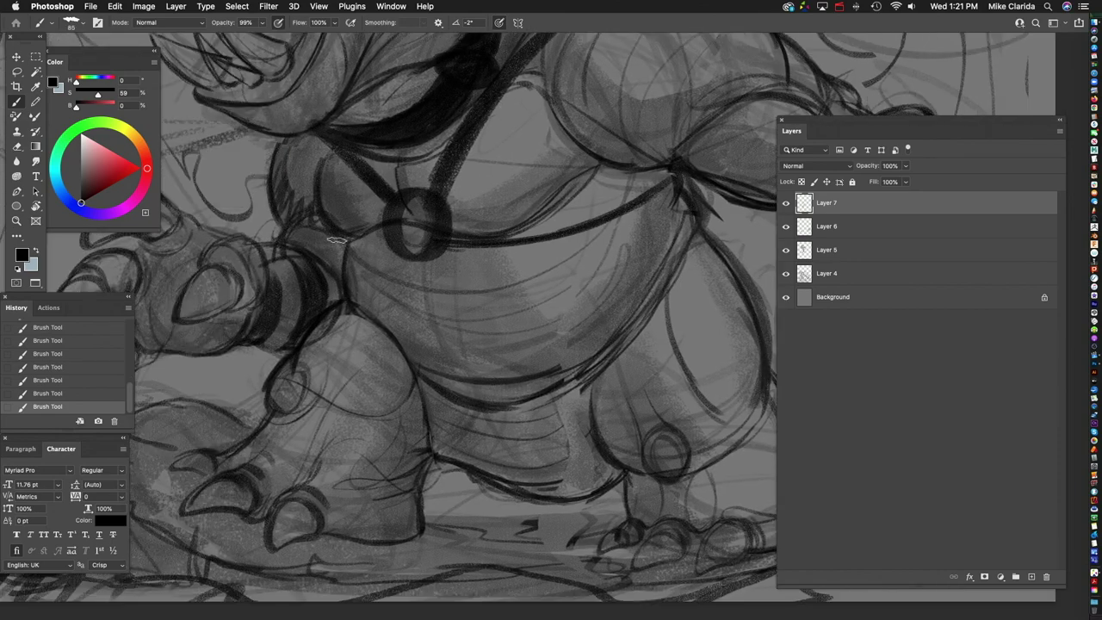
scroll(385, 226, right, 3)
scroll(385, 226, up, 1)
scroll(433, 268, down, 3)
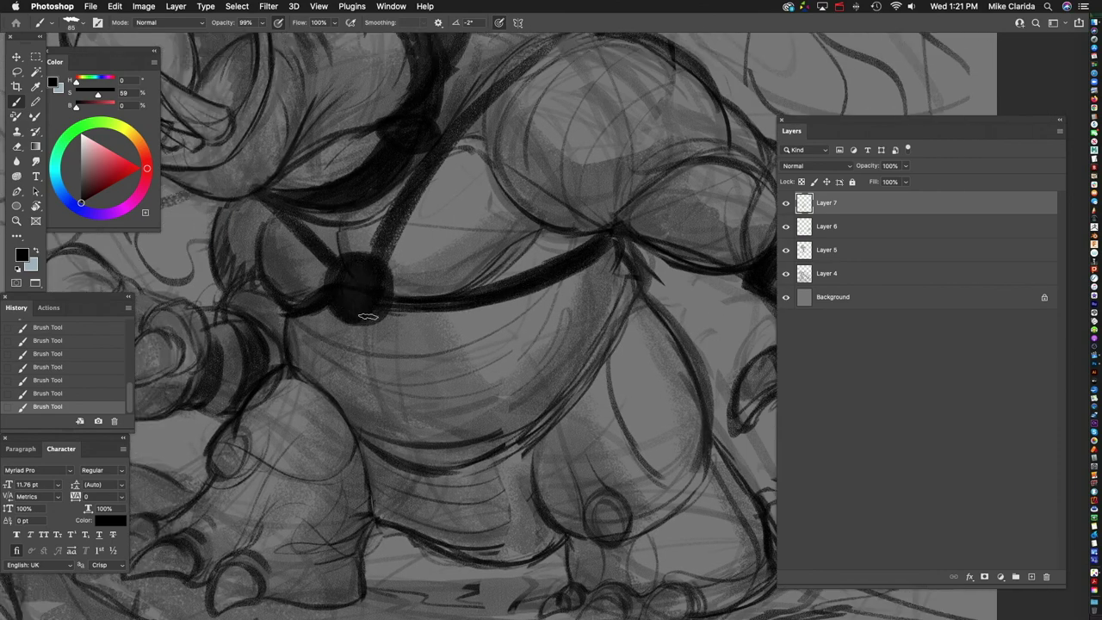
scroll(557, 204, up, 3)
scroll(584, 197, down, 3)
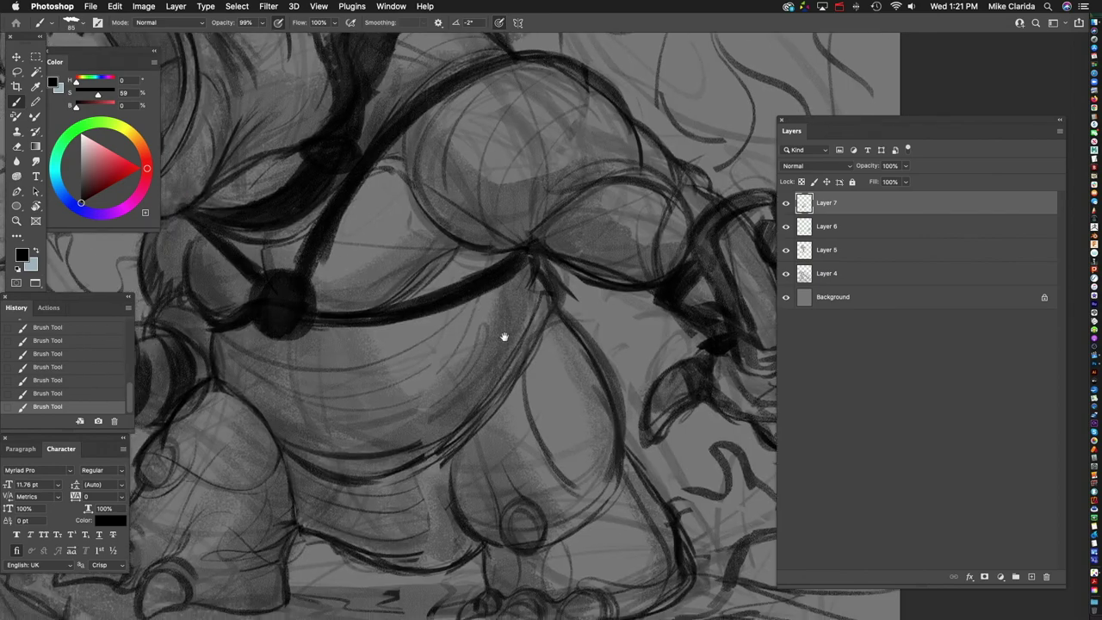
scroll(505, 332, down, 3)
scroll(556, 319, up, 3)
scroll(556, 479, up, 3)
scroll(576, 236, right, 2)
scroll(576, 236, up, 1)
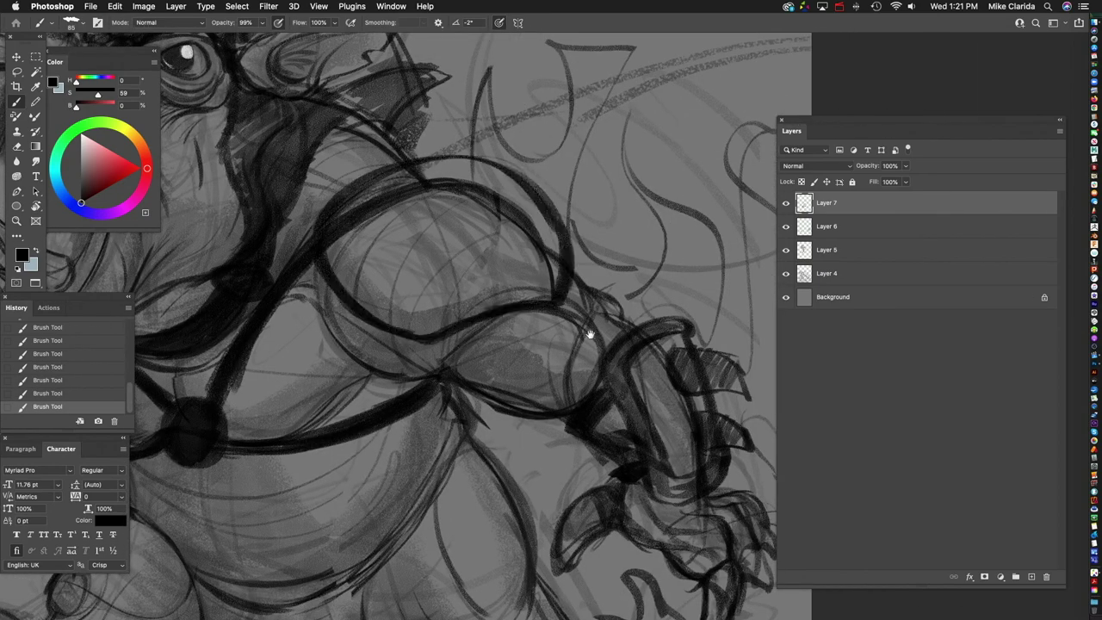
scroll(591, 334, down, 2)
scroll(590, 334, right, 1)
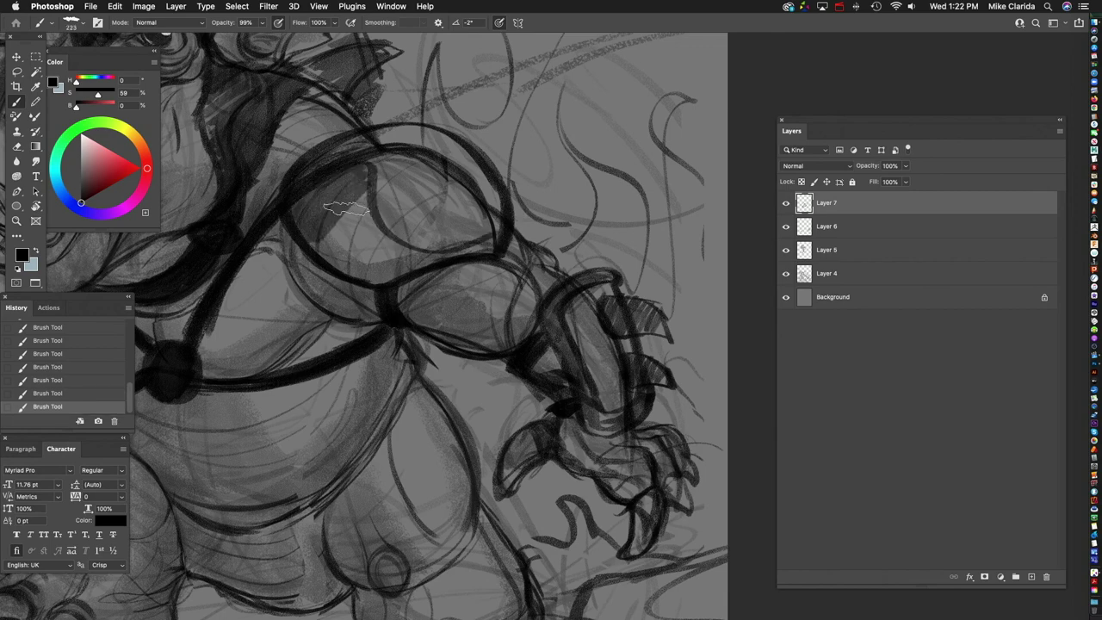
scroll(346, 209, down, 3)
scroll(414, 254, up, 4)
drag(517, 333, 511, 295)
scroll(313, 264, down, 2)
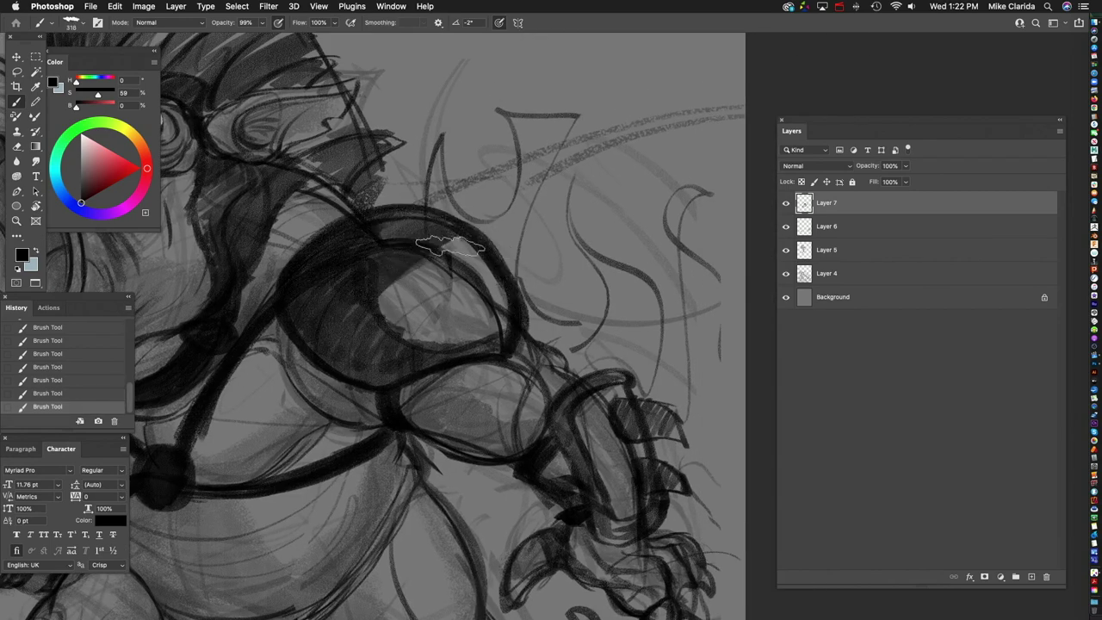
scroll(431, 285, down, 3)
scroll(680, 201, up, 4)
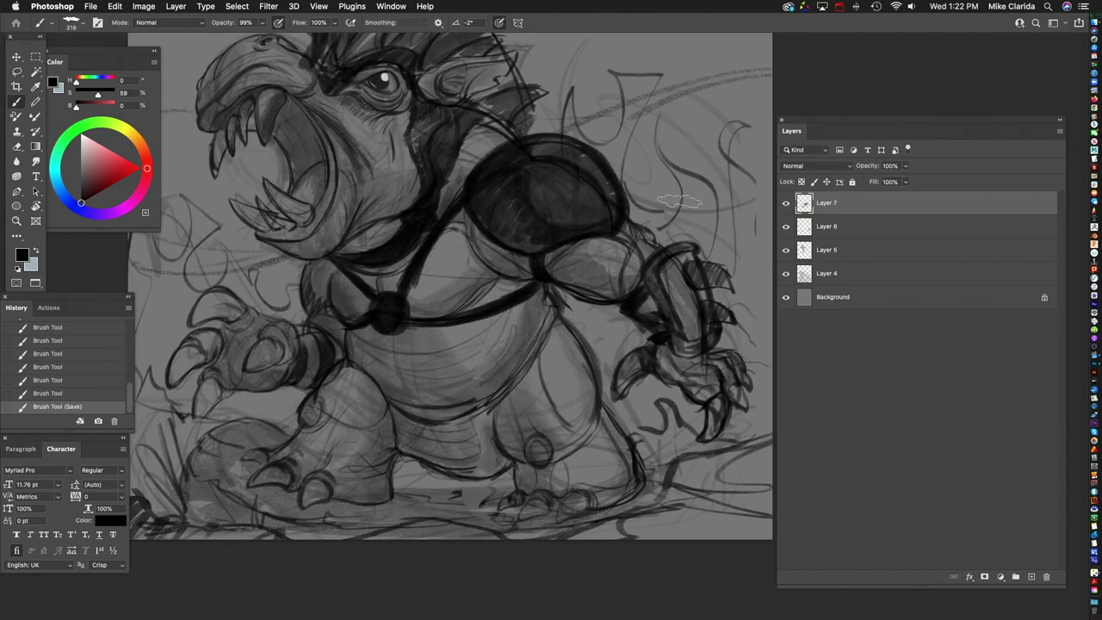
scroll(383, 318, up, 3)
scroll(368, 319, up, 3)
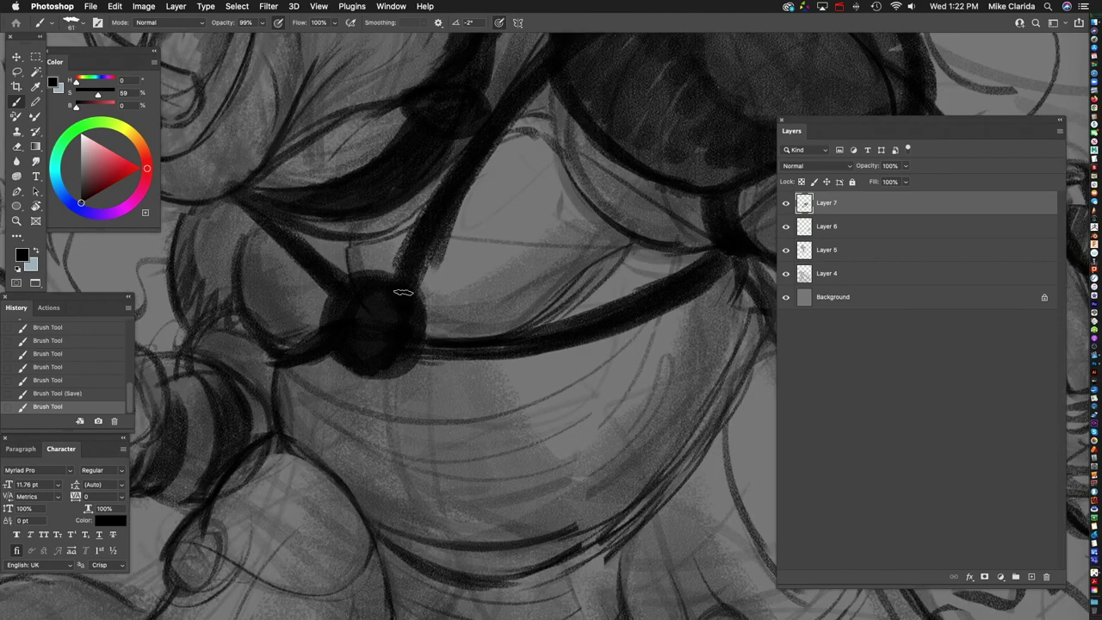
scroll(399, 298, up, 4)
alt+click(418, 334)
Step: Paint the shoulder armour plate and dab four grey studs on it, checking with undo/redo
drag(387, 241, 393, 188)
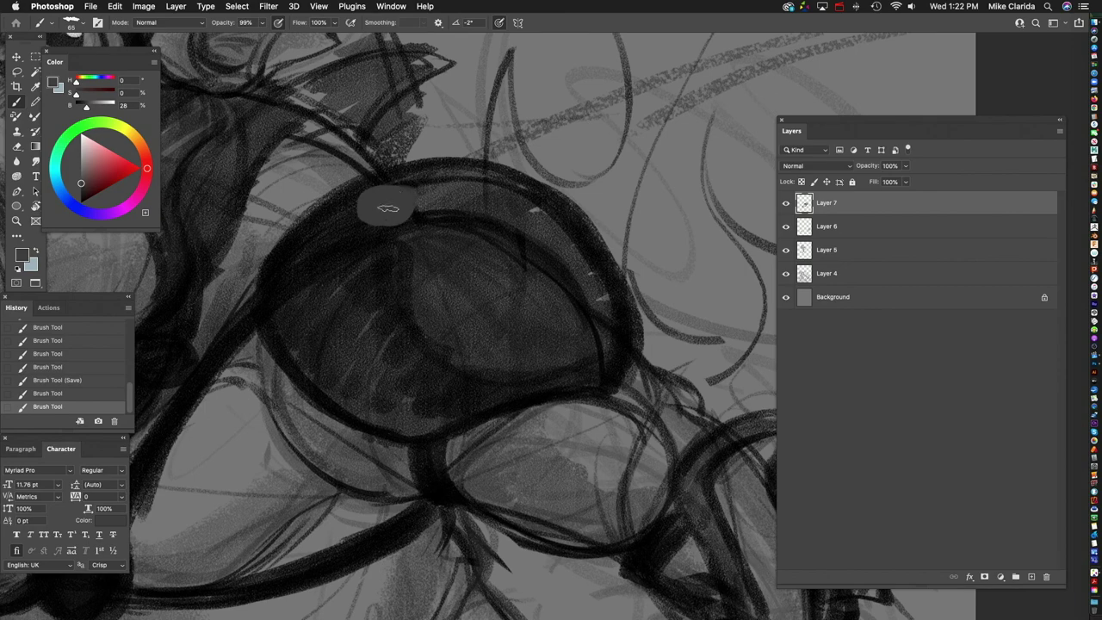
click(497, 196)
click(409, 303)
click(309, 292)
click(562, 323)
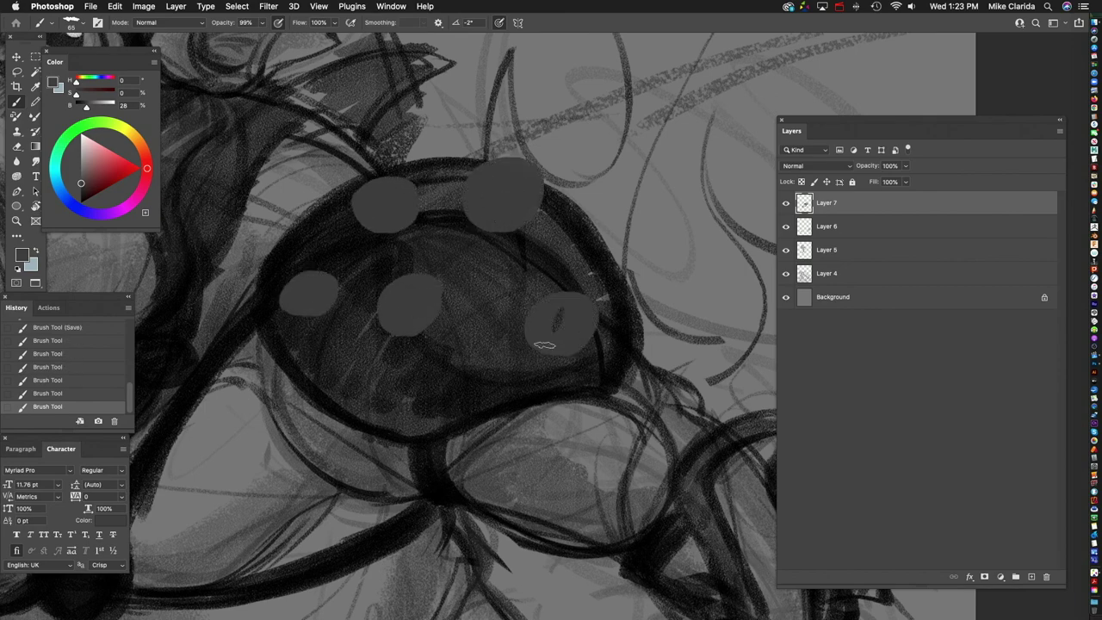
scroll(565, 315, down, 3)
scroll(534, 206, up, 4)
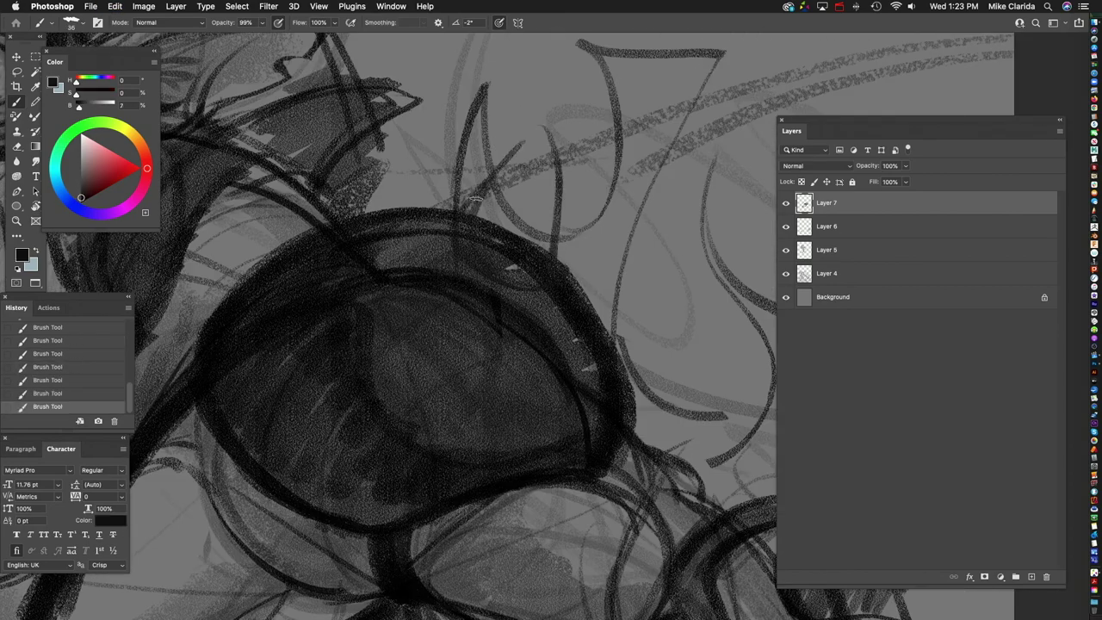
scroll(497, 278, down, 3)
key(super+z)
key(super+z)
key(super+z)
key(super+z)
key(super+z)
key(super+z)
scroll(415, 235, up, 2)
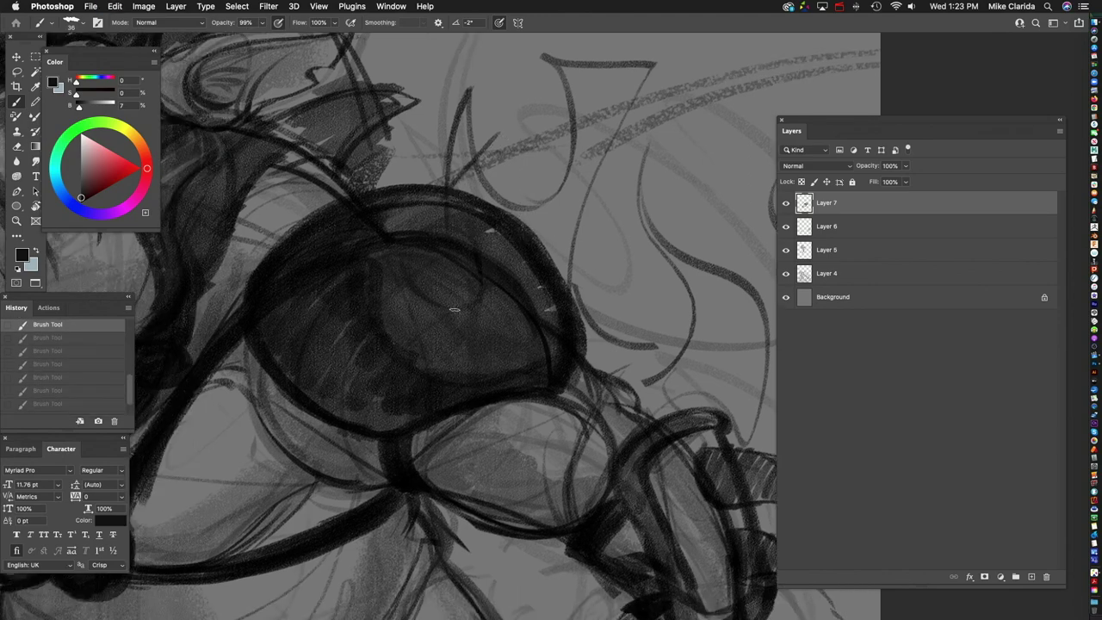
key(shift+super+z)
key(shift+super+z)
key(shift+super+z)
key(shift+super+z)
key(shift+super+z)
key(shift+super+z)
Step: Paint a dark conical spike rising from the shoulder armour
drag(479, 182, 424, 285)
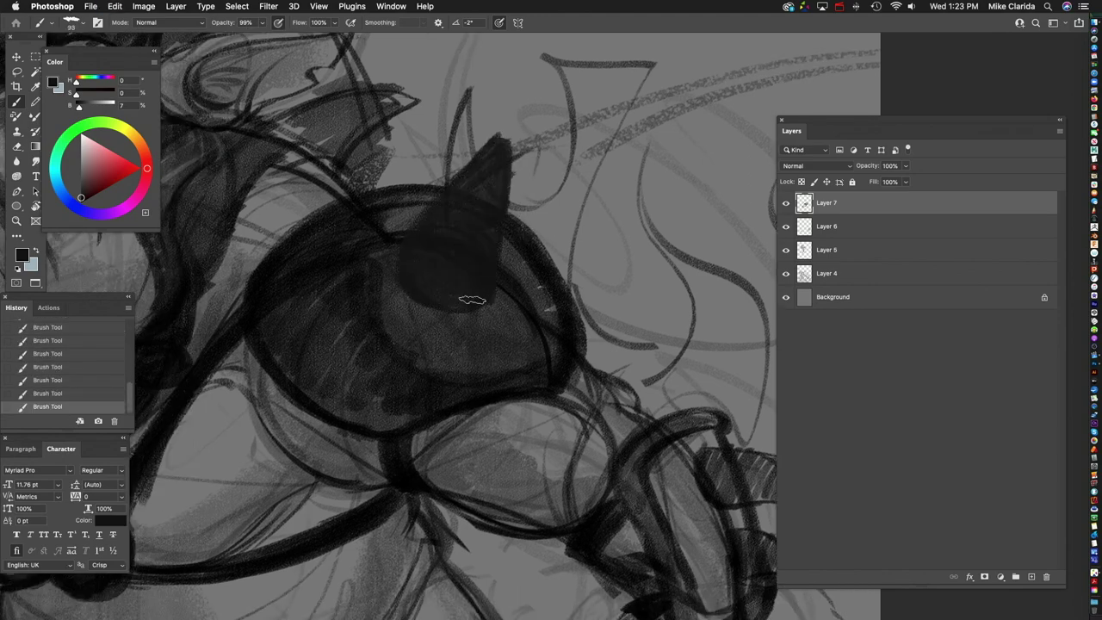
scroll(569, 277, down, 2)
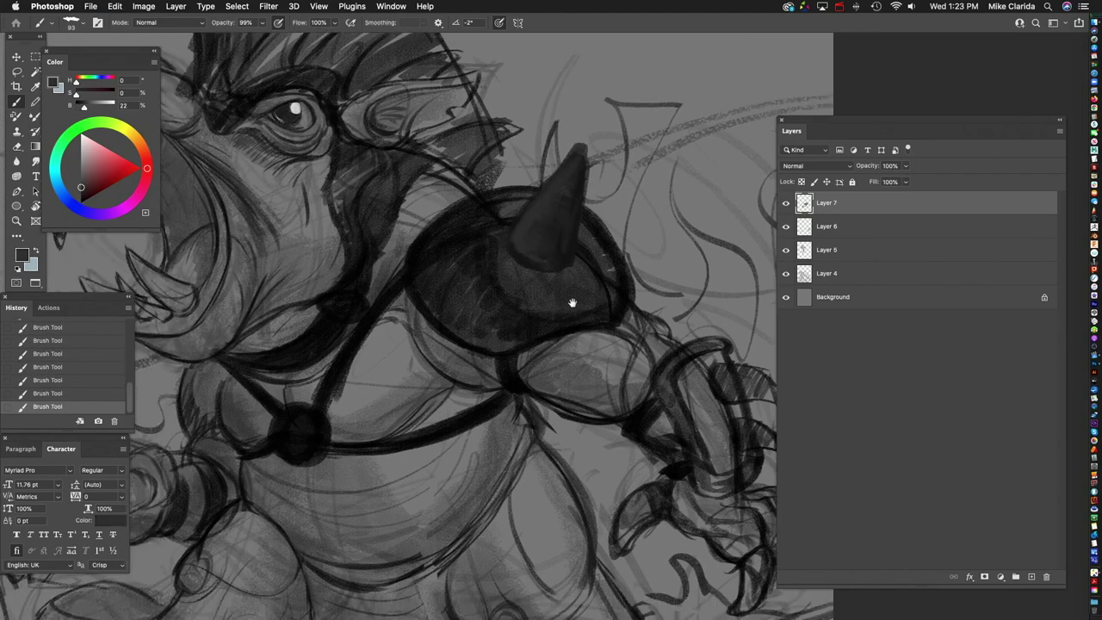
drag(512, 267, 495, 258)
key(x)
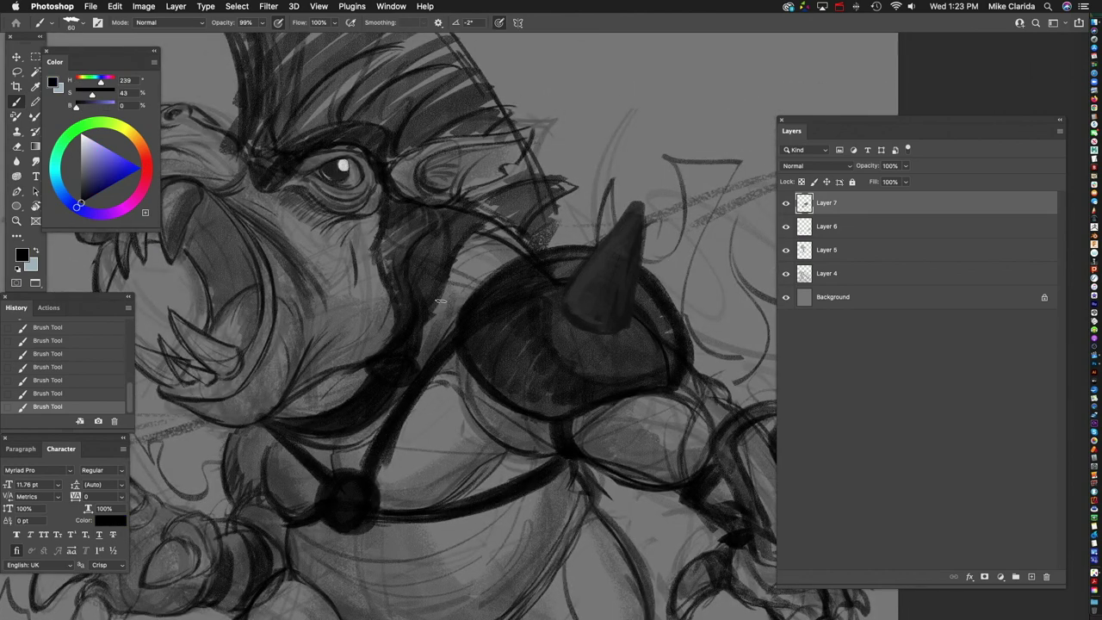
scroll(462, 201, up, 3)
key(super+z)
key(shift+super+z)
scroll(330, 228, down, 2)
Step: Shade the forearm with dark grey, then darker grey strokes, and view the whole creature
key(h)
drag(491, 274, 333, 271)
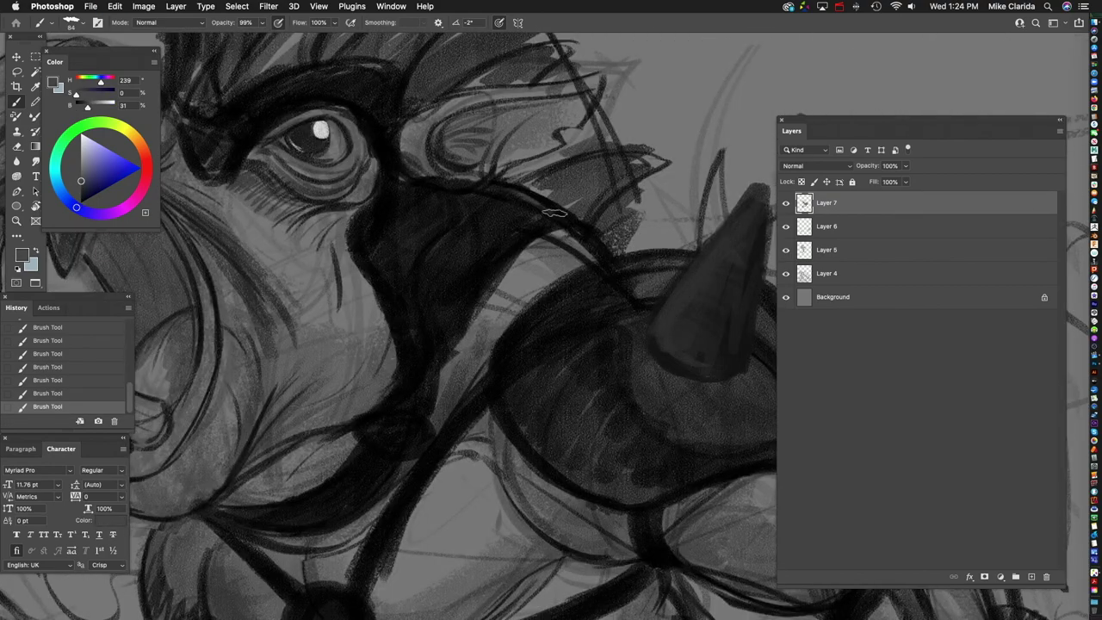
key(h)
drag(414, 364, 358, 301)
key(h)
key(h)
drag(352, 340, 482, 259)
alt+click(448, 207)
mouse_move(413, 224)
mouse_down()
mouse_move(483, 172)
mouse_move(503, 268)
mouse_move(474, 387)
mouse_up()
key(super+0)
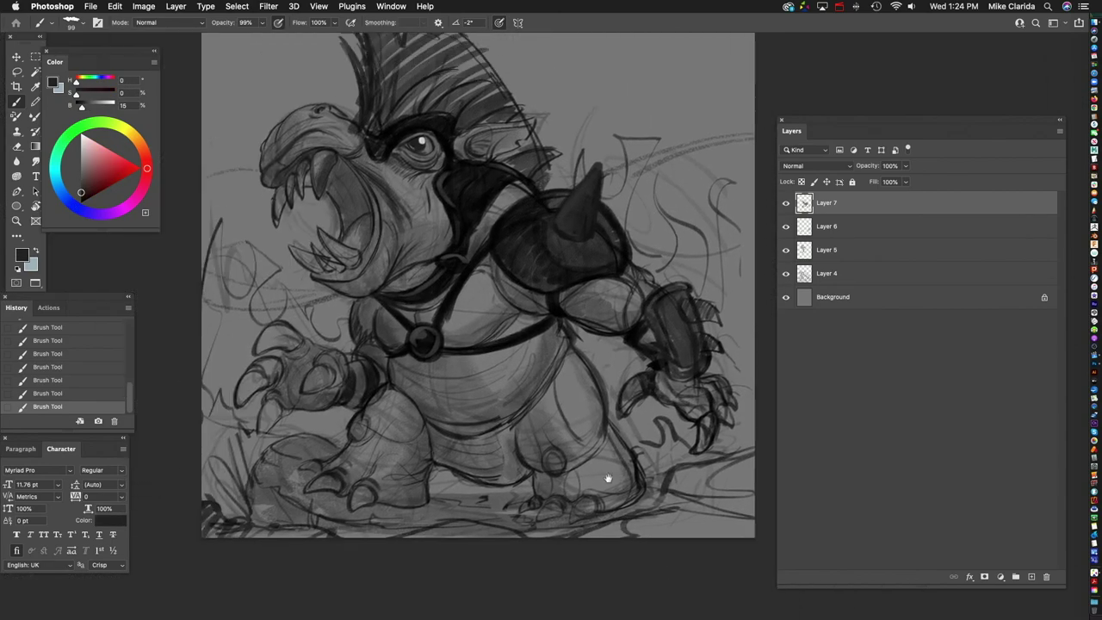
Step: Toggle Layers 7 and 6 off and on to compare their shading
click(787, 204)
click(786, 207)
click(785, 203)
click(785, 204)
click(786, 203)
click(786, 203)
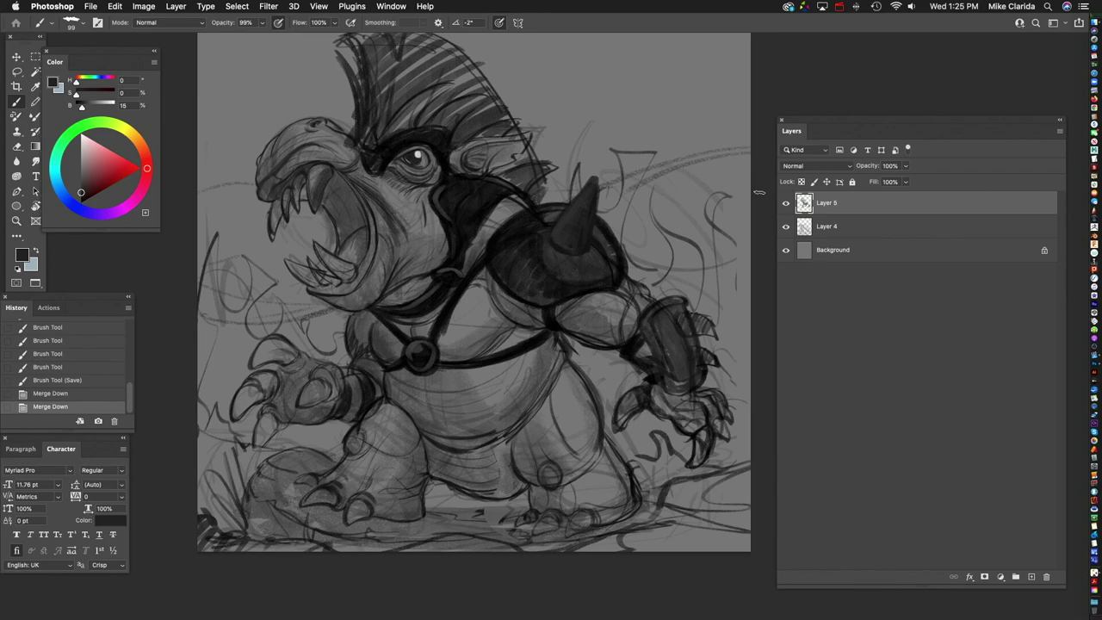
scroll(330, 396, up, 5)
Step: On a new layer above Layer 5, paint dark shading over the leg and thigh
key(alt+shift+super+n)
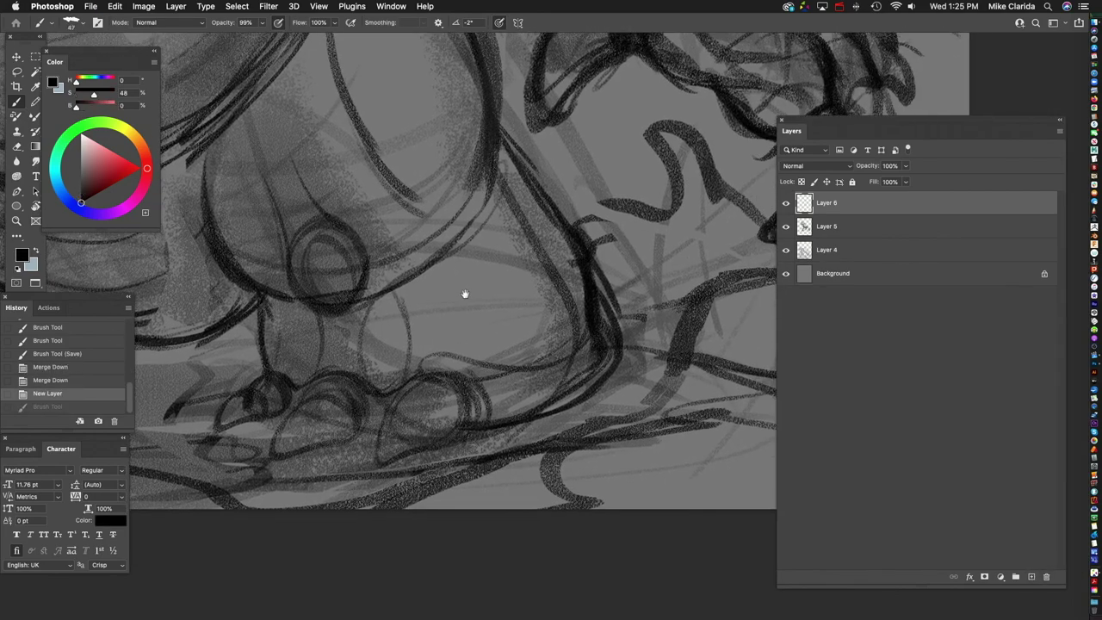
mouse_move(483, 225)
mouse_down()
mouse_move(370, 337)
mouse_move(314, 426)
mouse_up()
drag(285, 349, 243, 454)
mouse_move(215, 340)
mouse_down()
mouse_move(249, 349)
mouse_move(306, 405)
mouse_up()
drag(473, 193, 284, 426)
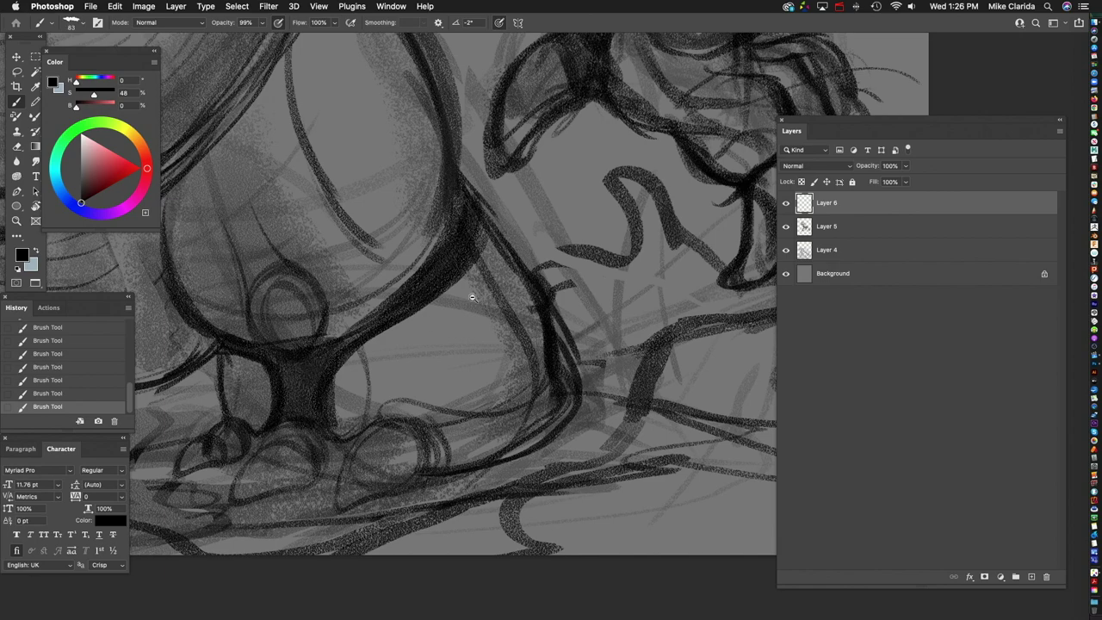
scroll(357, 373, down, 2)
scroll(358, 372, up, 2)
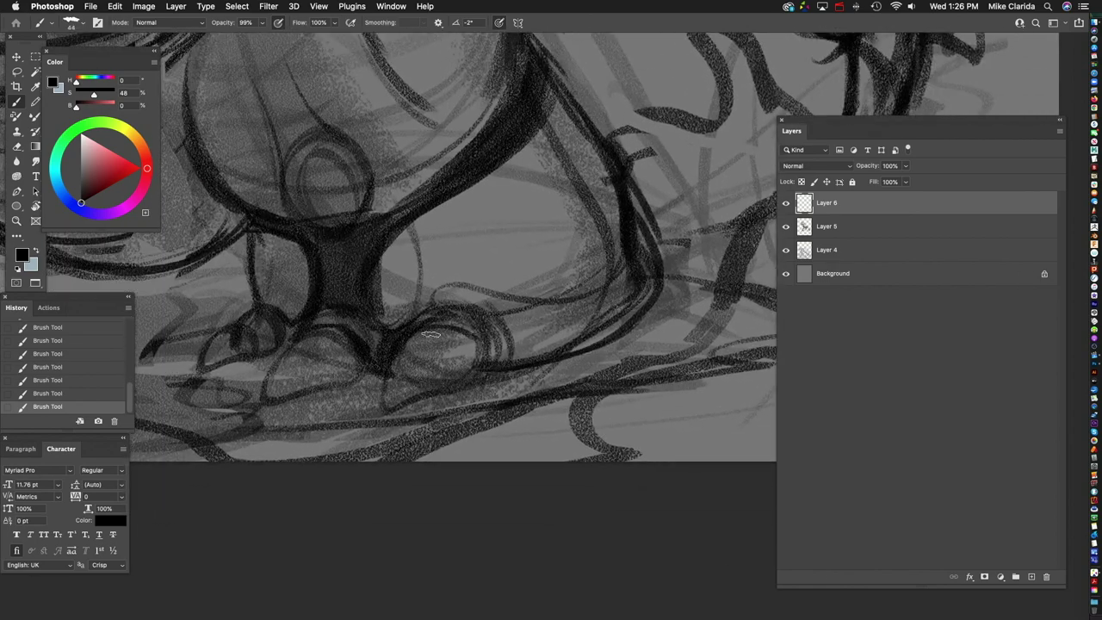
scroll(486, 338, down, 2)
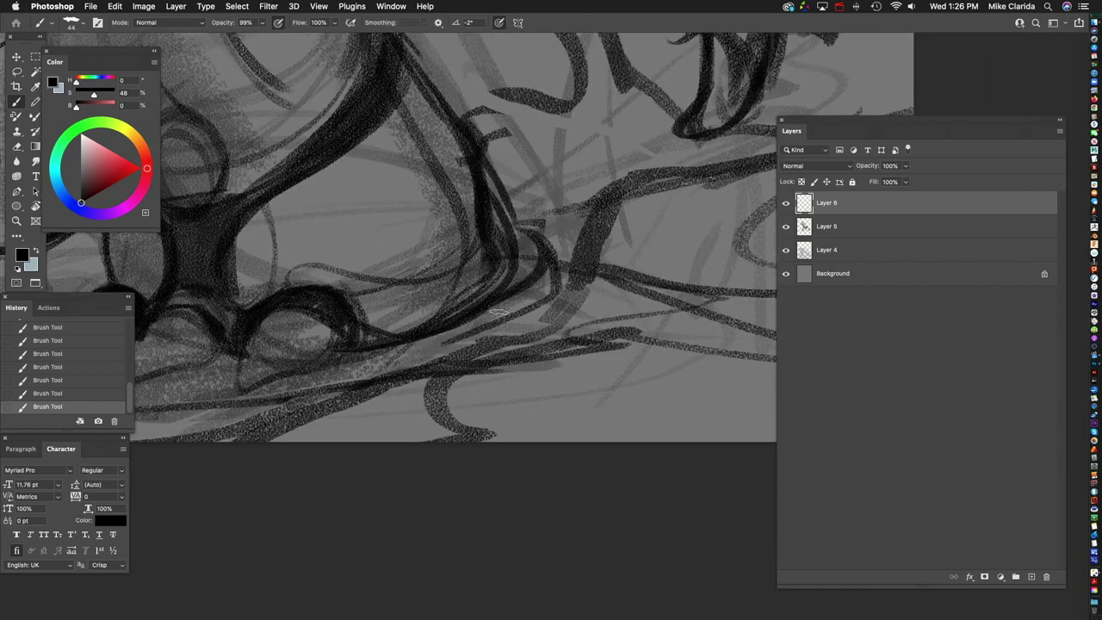
scroll(486, 312, up, 1)
scroll(303, 330, up, 2)
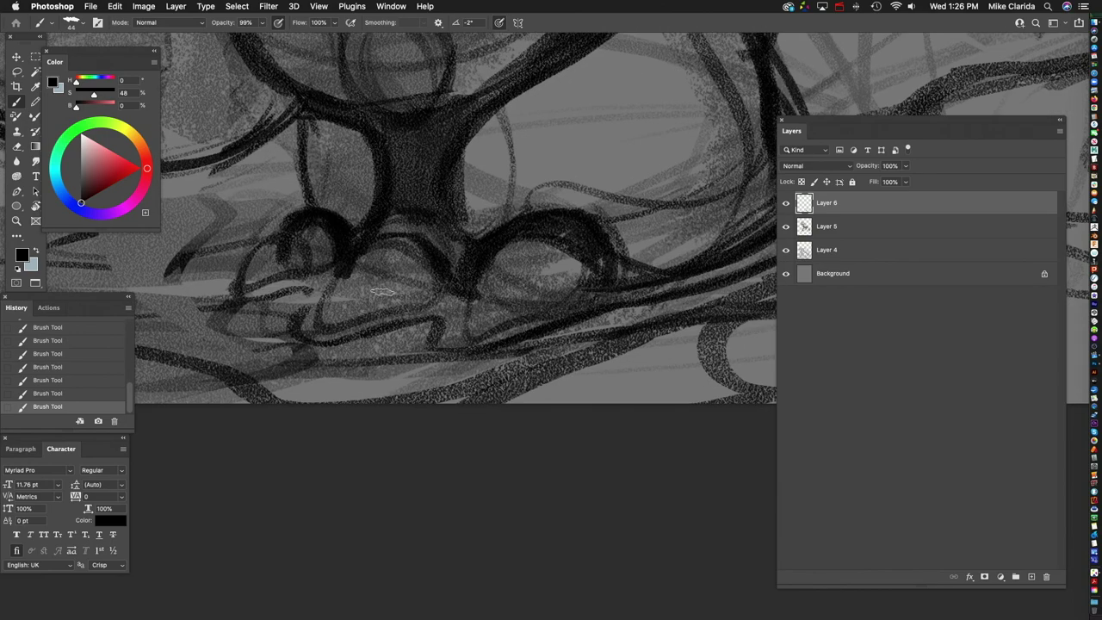
scroll(514, 315, up, 2)
scroll(546, 255, up, 2)
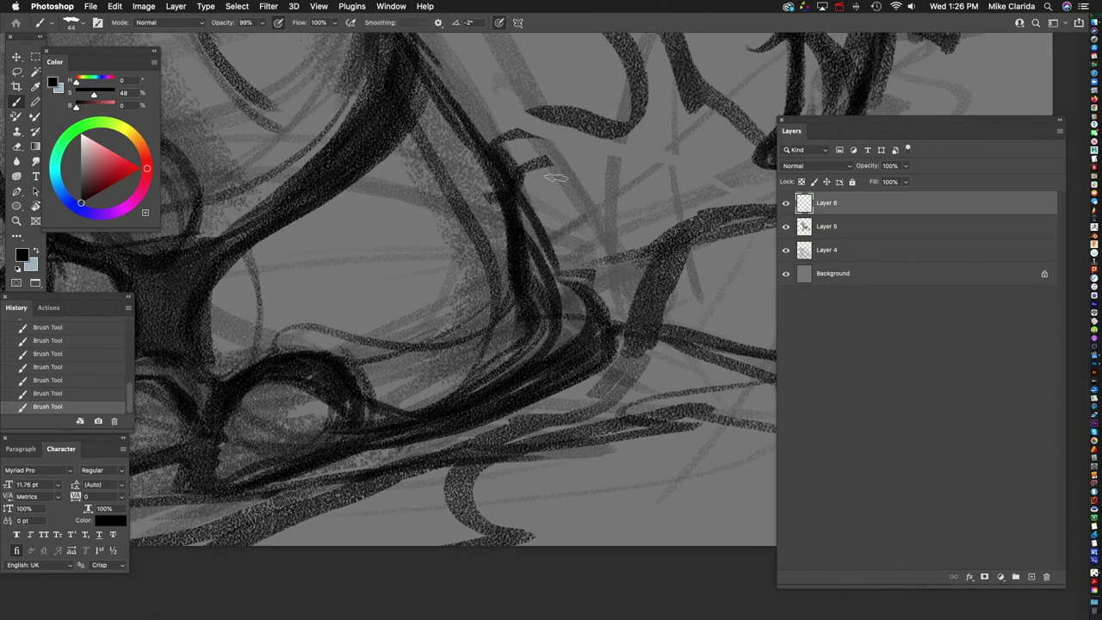
scroll(475, 266, down, 2)
scroll(344, 359, down, 3)
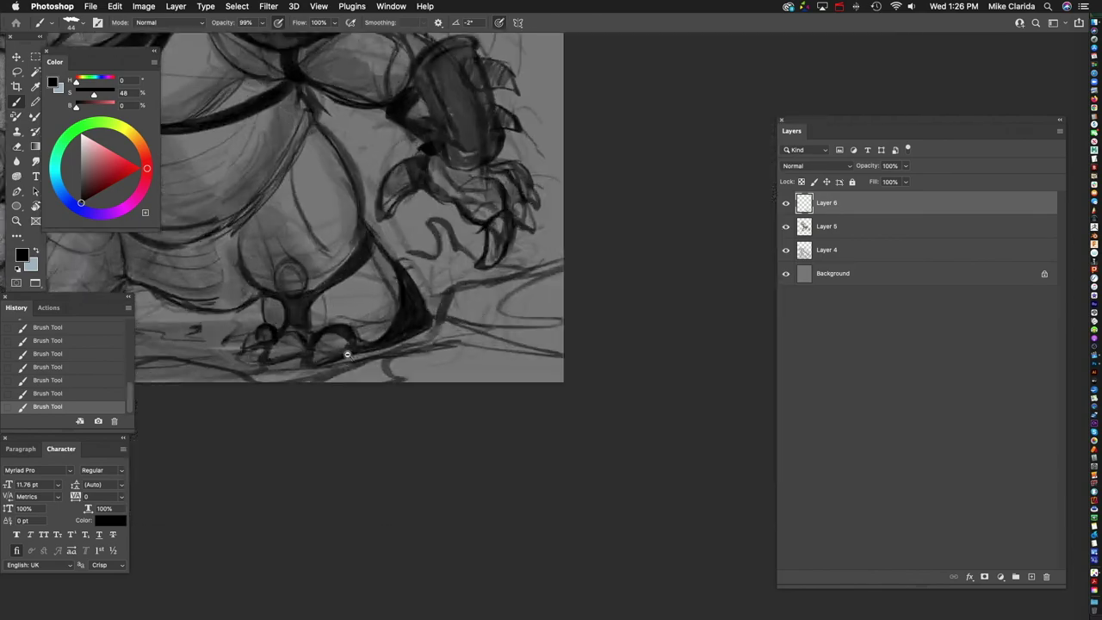
scroll(548, 285, up, 3)
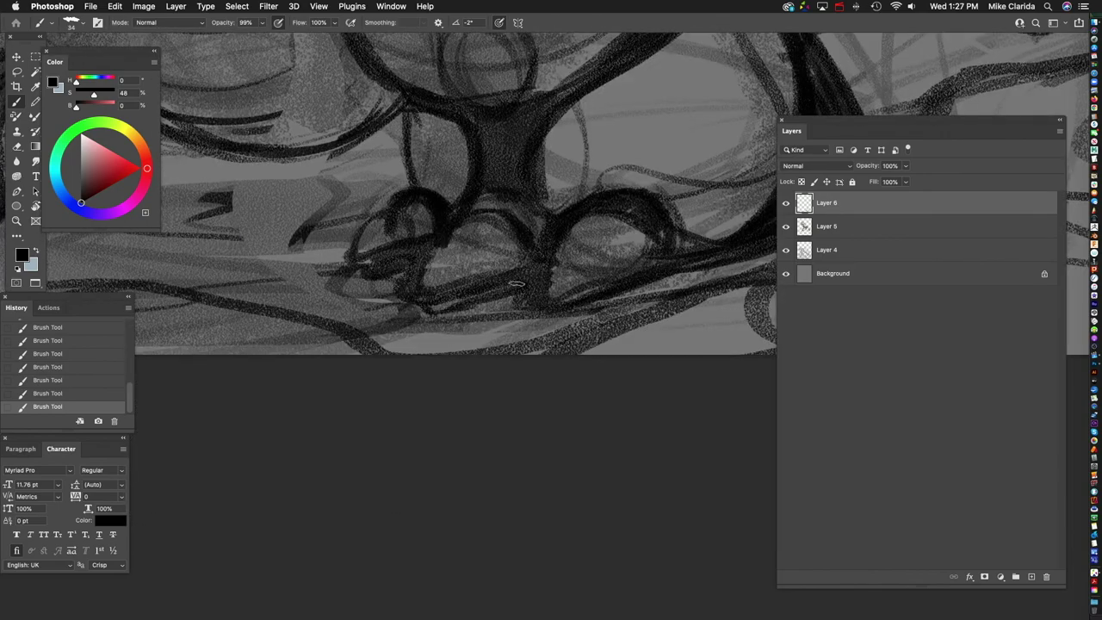
scroll(516, 284, down, 3)
scroll(430, 284, up, 3)
scroll(349, 284, down, 1)
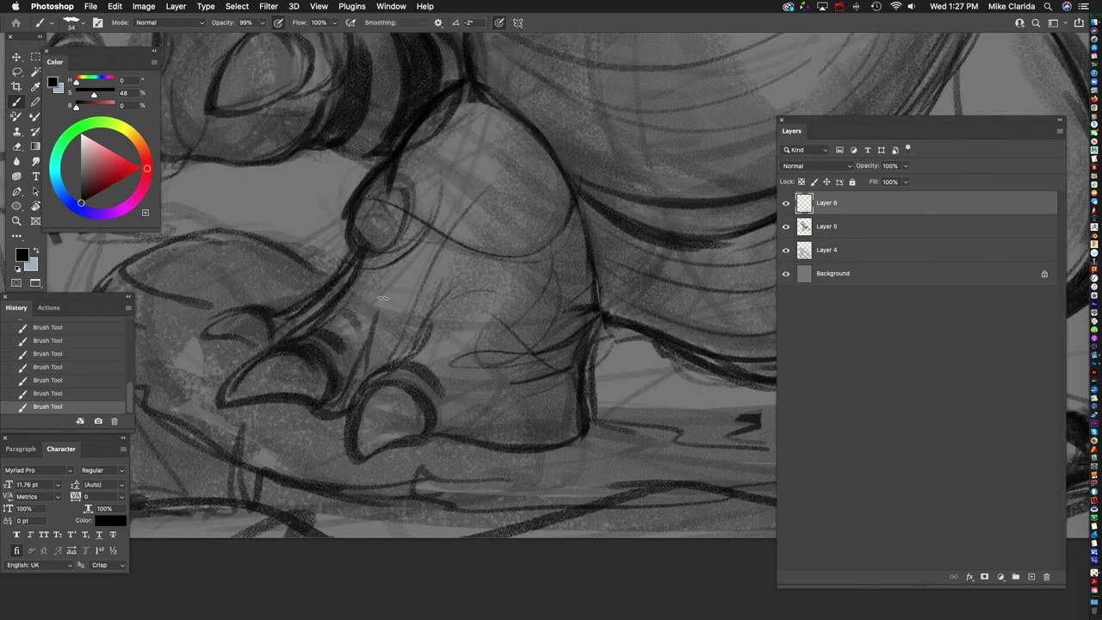
scroll(383, 298, down, 3)
scroll(351, 250, up, 3)
scroll(439, 291, left, 2)
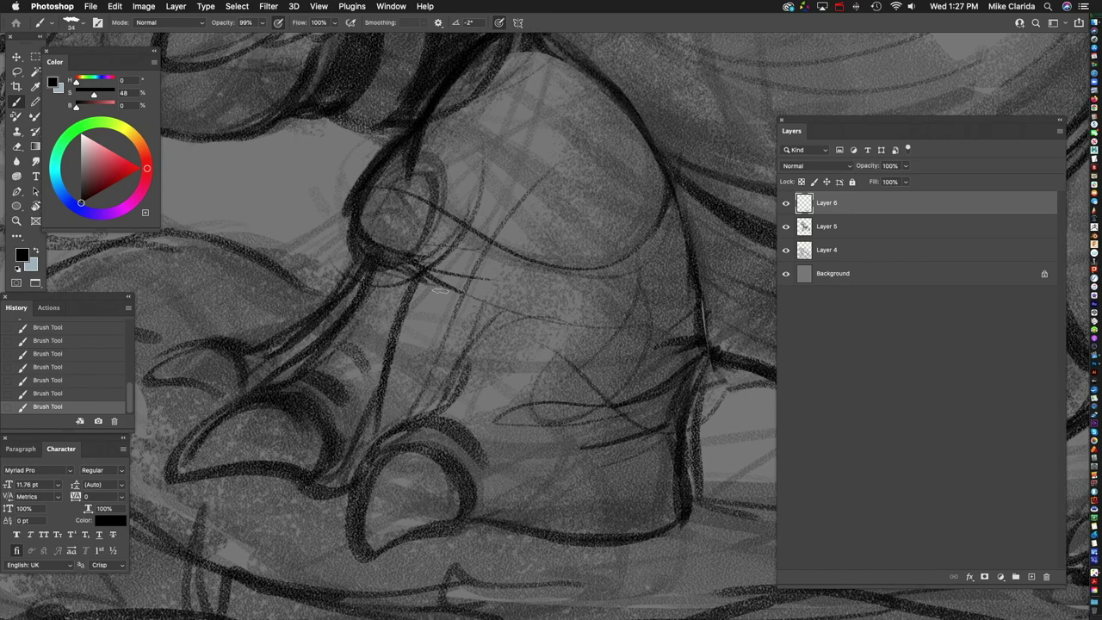
Step: Darken the foot, toe outlines and underside, then merge Layer 6 down into Layer 5
mouse_move(367, 262)
mouse_down()
mouse_move(315, 412)
mouse_move(379, 448)
mouse_up()
scroll(405, 379, up, 2)
drag(406, 381, 459, 340)
scroll(620, 338, down, 2)
scroll(315, 356, left, 12)
drag(508, 310, 505, 342)
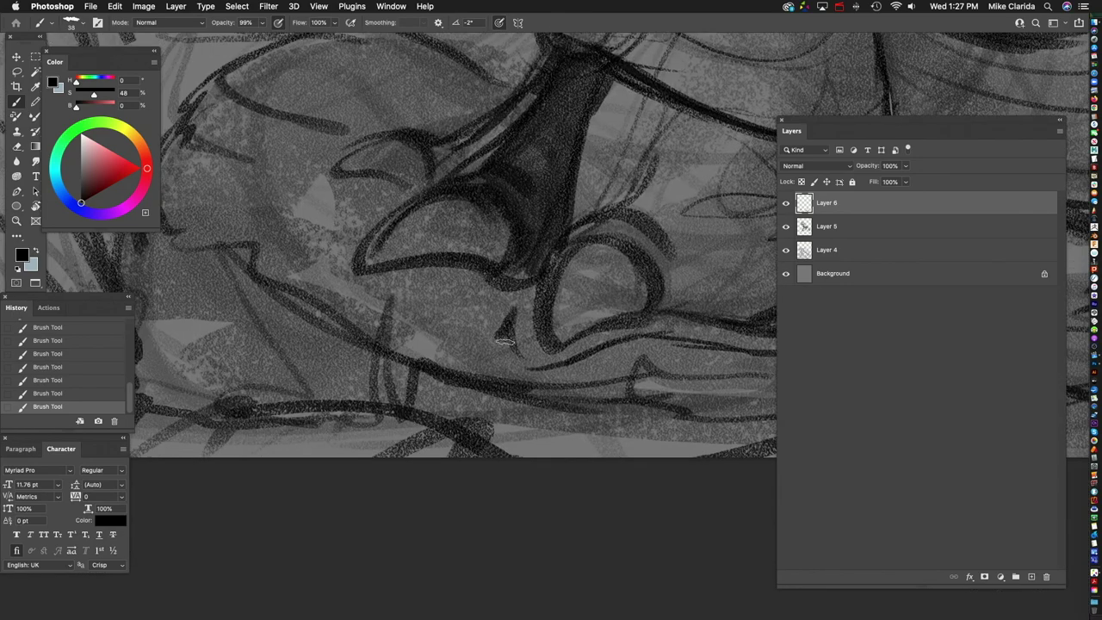
drag(449, 278, 362, 284)
scroll(370, 241, up, 2)
mouse_move(506, 342)
mouse_down()
mouse_move(404, 334)
mouse_move(573, 409)
mouse_up()
scroll(430, 345, up, 2)
drag(379, 310, 456, 399)
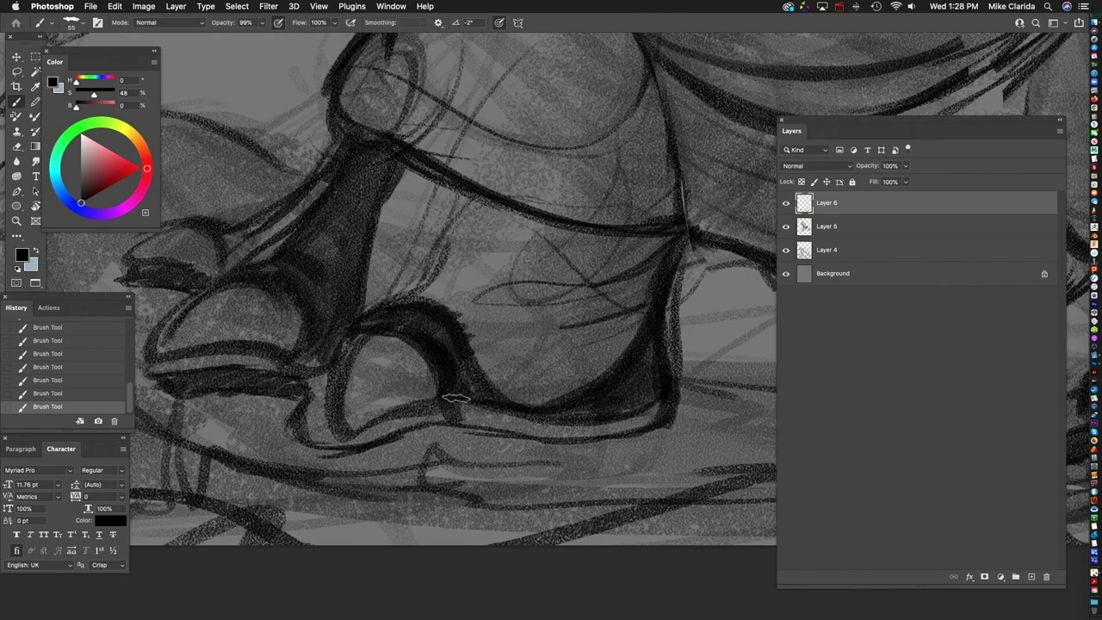
drag(385, 451, 672, 404)
scroll(577, 322, down, 5)
mouse_move(578, 322)
mouse_down()
mouse_move(394, 457)
mouse_move(453, 364)
mouse_up()
drag(570, 301, 608, 416)
key(super+e)
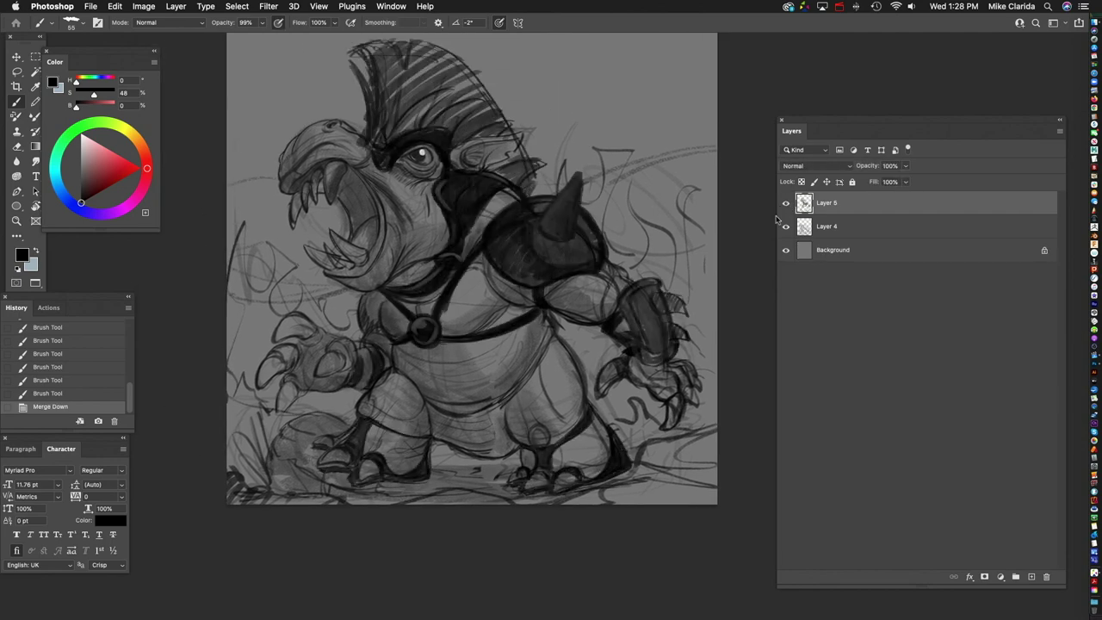
Step: Add a new empty Layer 6 to Hippo fun.psd
drag(539, 379, 569, 316)
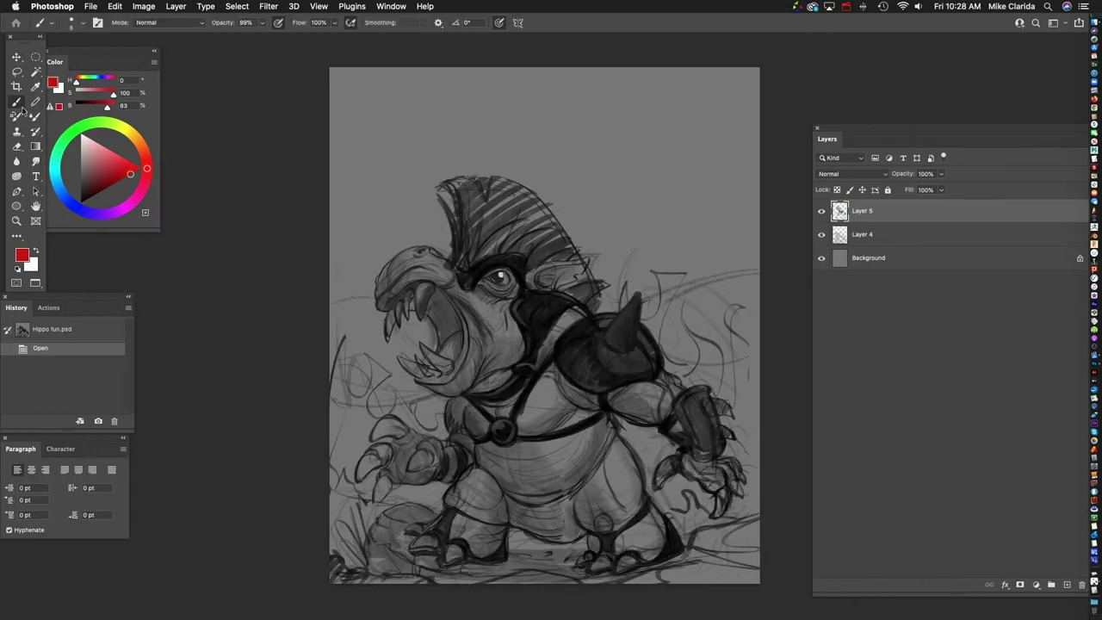
click(72, 23)
key(Escape)
scroll(546, 313, down, 2)
key(super+equal)
click(1066, 585)
Step: Crop the canvas to a square selection around the creature and deselect
key(super+minus)
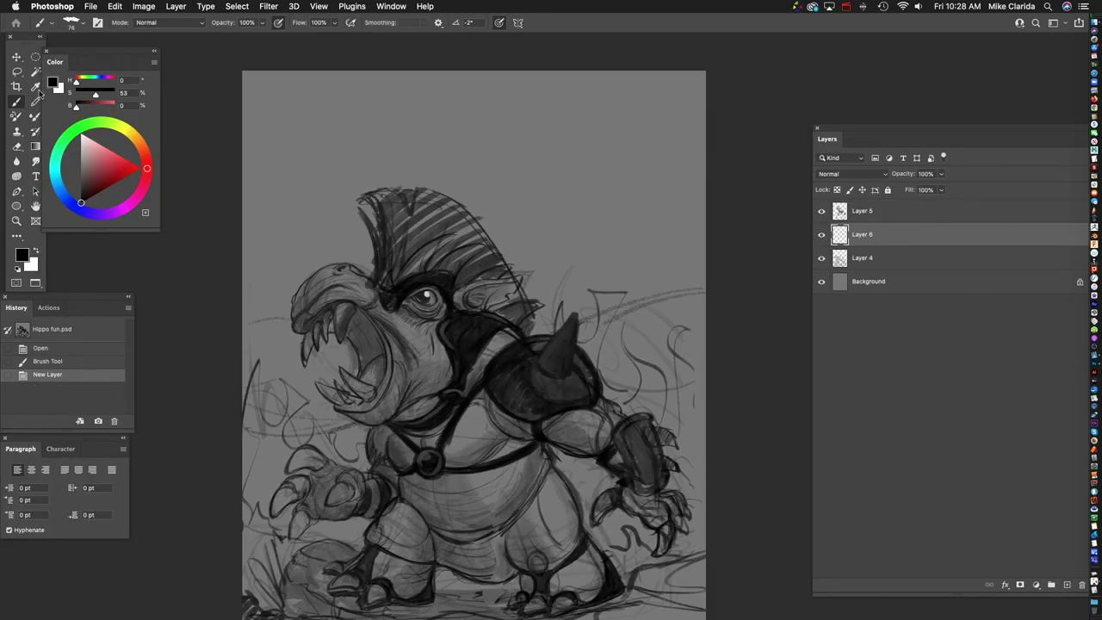
key(m)
key(super+minus)
mouse_move(284, 153)
mouse_down()
mouse_move(677, 536)
mouse_move(676, 564)
mouse_up()
click(143, 6)
click(163, 143)
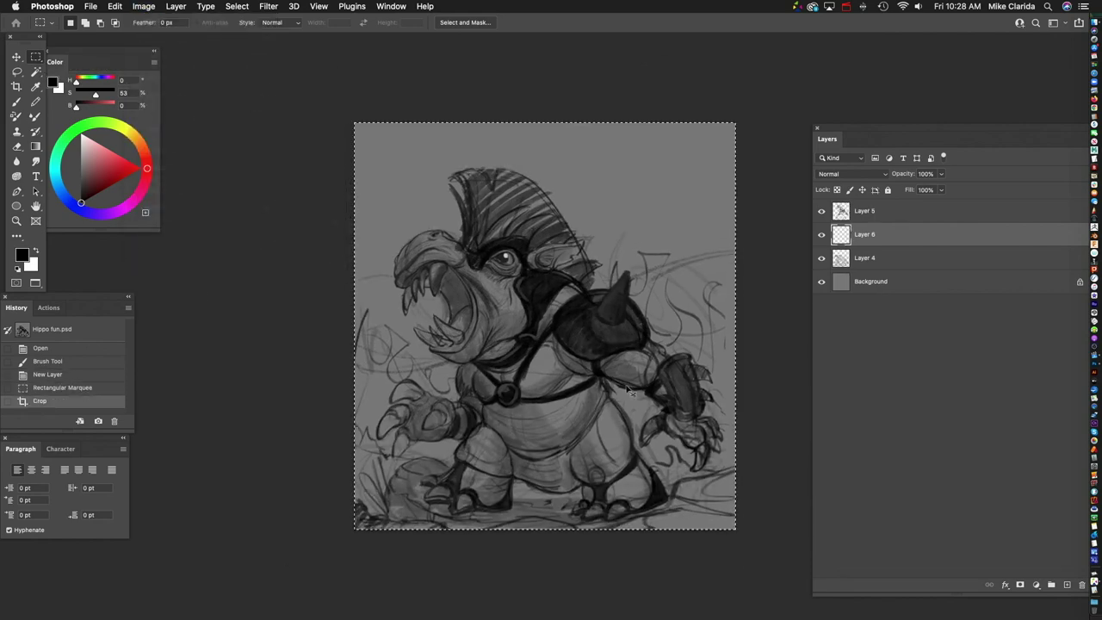
key(super+d)
Step: Scale all the paint layers up together so the hippo fills the square canvas
key(super+alt+a)
key(super+t)
drag(347, 173, 332, 160)
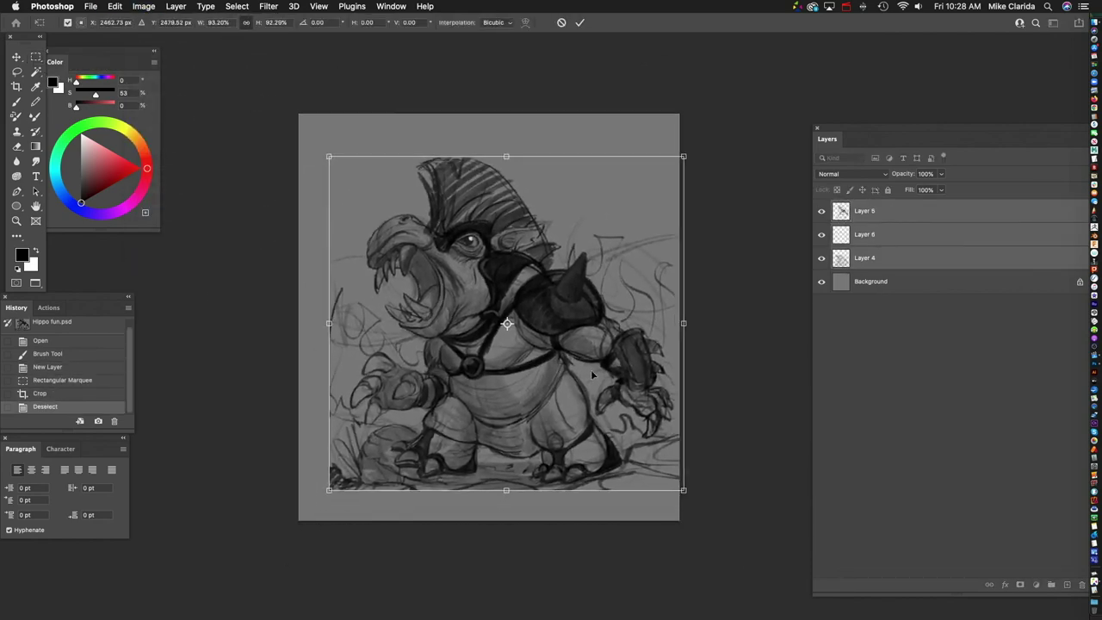
key(Return)
Step: Fit the canvas in the window and make Layer 6 the active painting layer
key(m)
key(super+0)
click(865, 257)
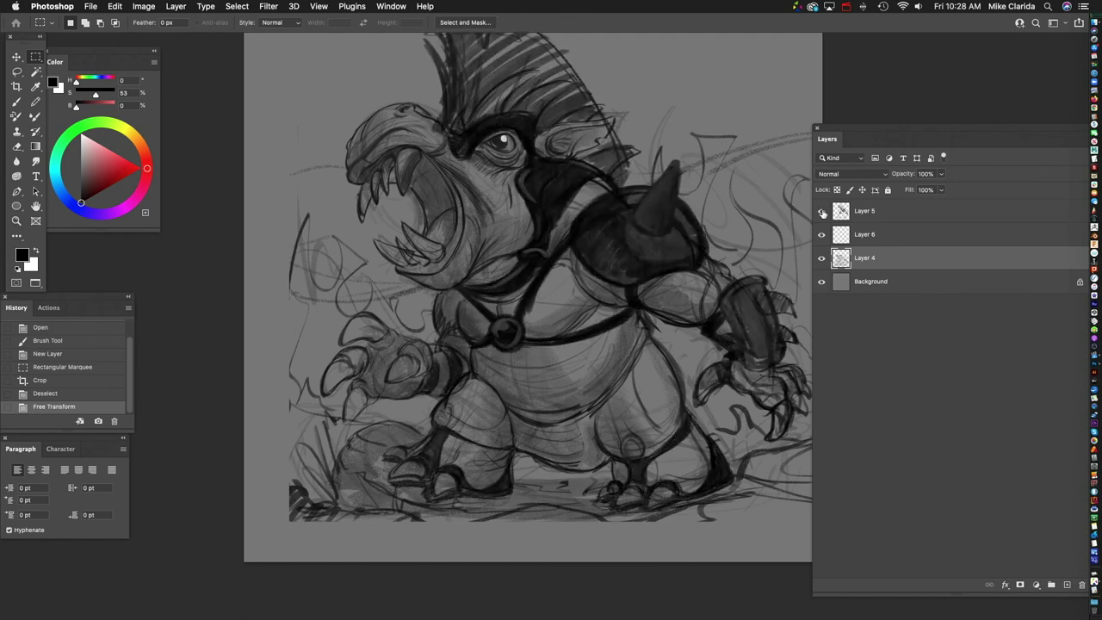
click(894, 228)
scroll(326, 424, down, 3)
Step: Brush four rough ground strokes at the lower left and beneath the hippo's feet
key(b)
drag(336, 474, 425, 441)
scroll(541, 264, up, 2)
scroll(541, 264, left, 3)
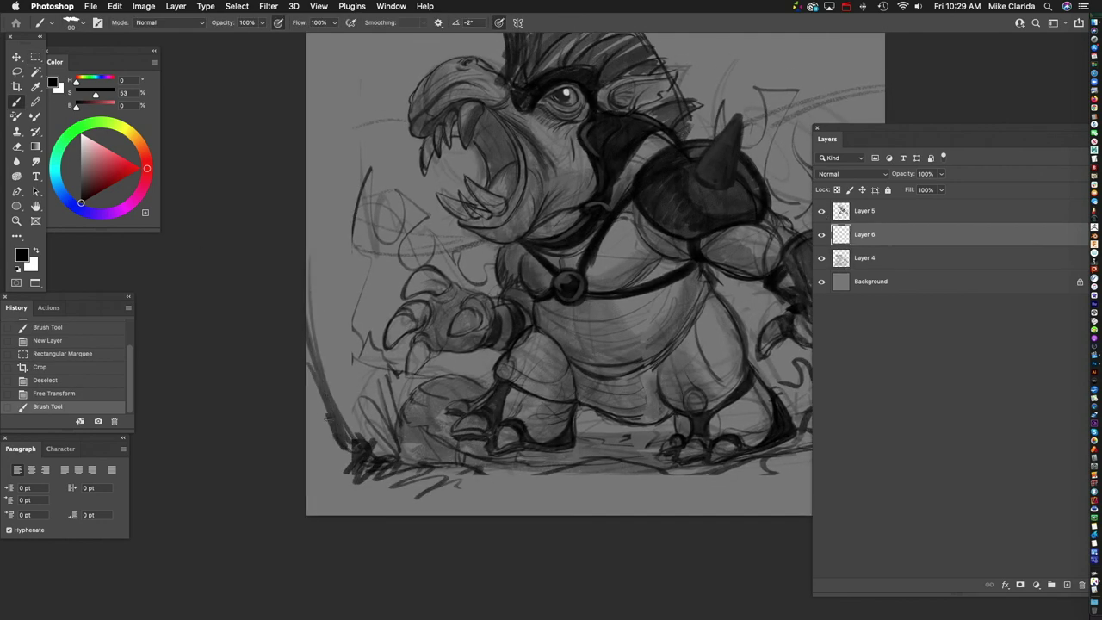
scroll(517, 414, up, 3)
drag(589, 310, 420, 305)
scroll(517, 258, down, 2)
drag(524, 241, 602, 336)
scroll(517, 258, down, 2)
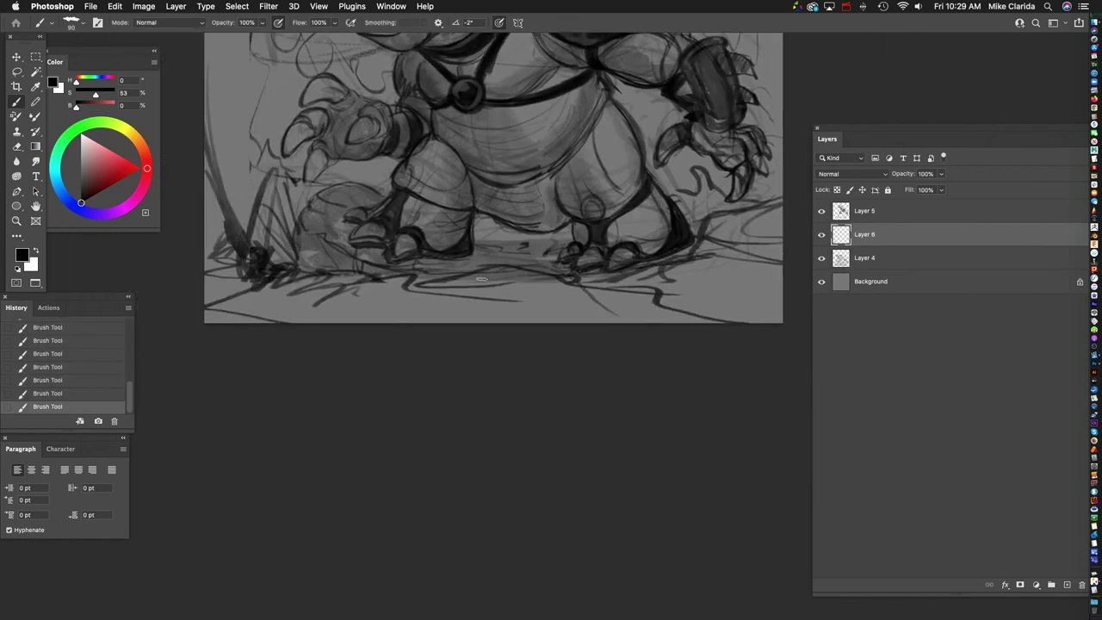
scroll(517, 259, up, 2)
drag(497, 303, 287, 333)
Step: View the whole drawing, merge the shading layer down into the sketch and adjust its opacity
key(super+minus)
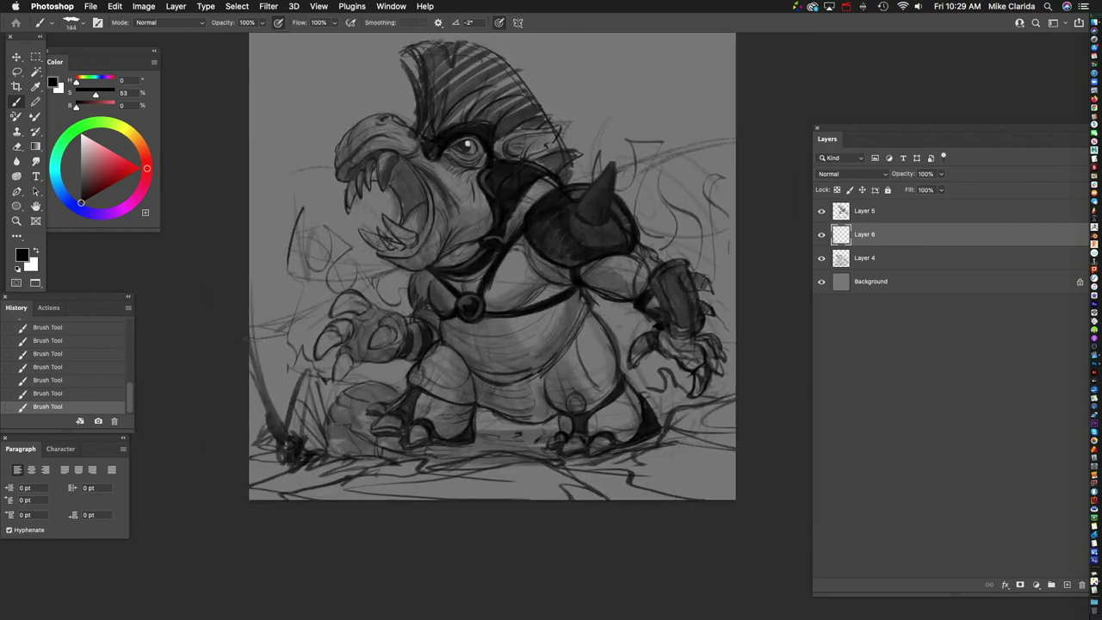
scroll(492, 267, up, 3)
click(1077, 108)
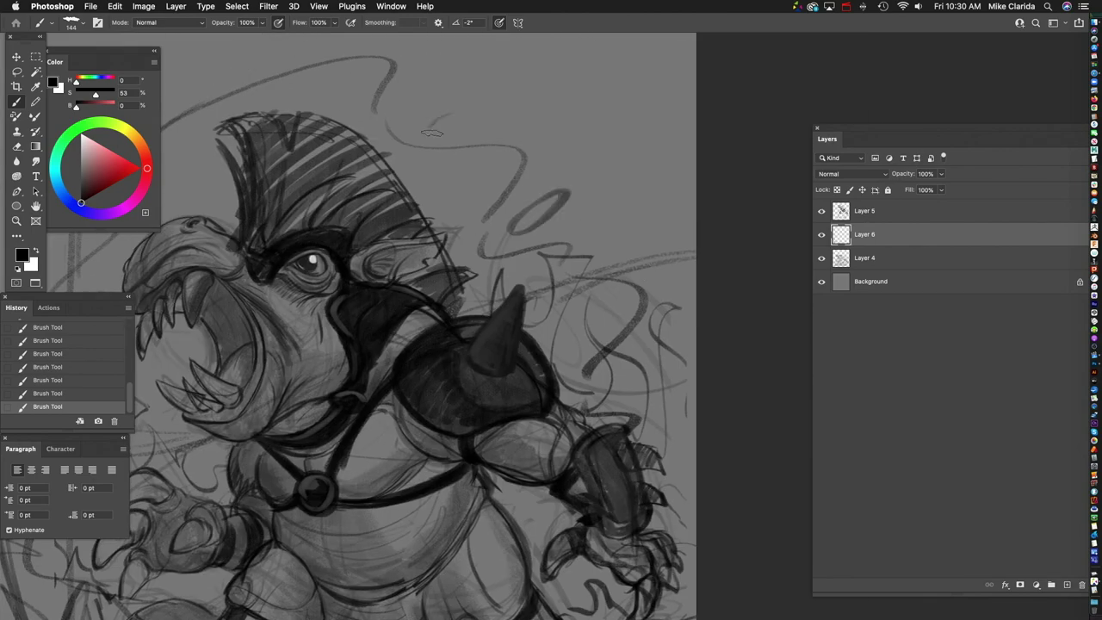
drag(432, 133, 437, 193)
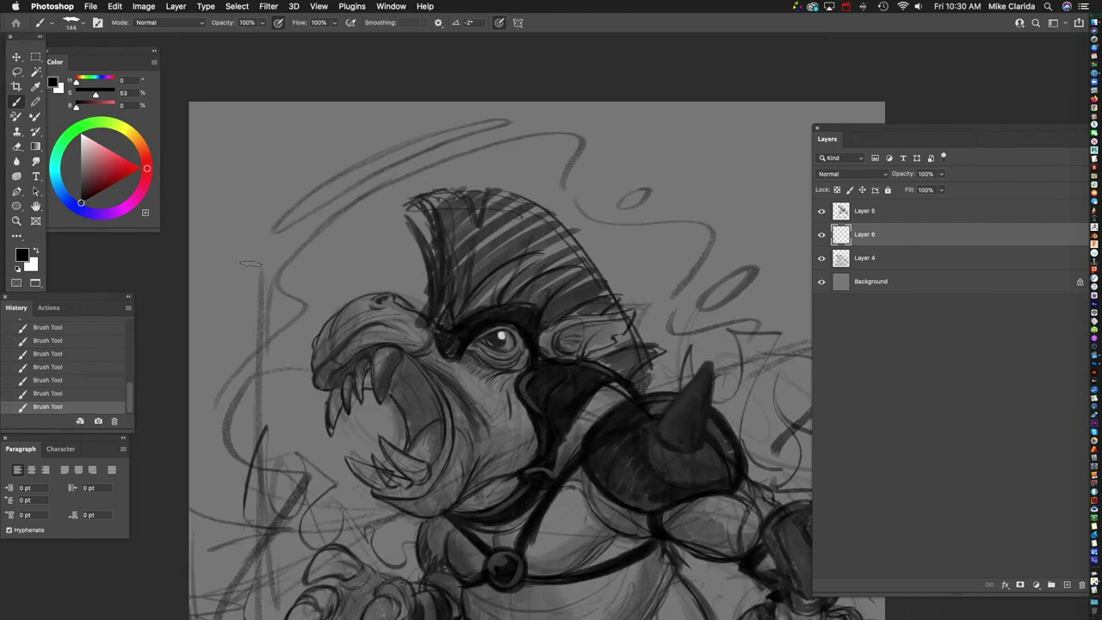
scroll(431, 175, down, 10)
scroll(504, 328, down, 10)
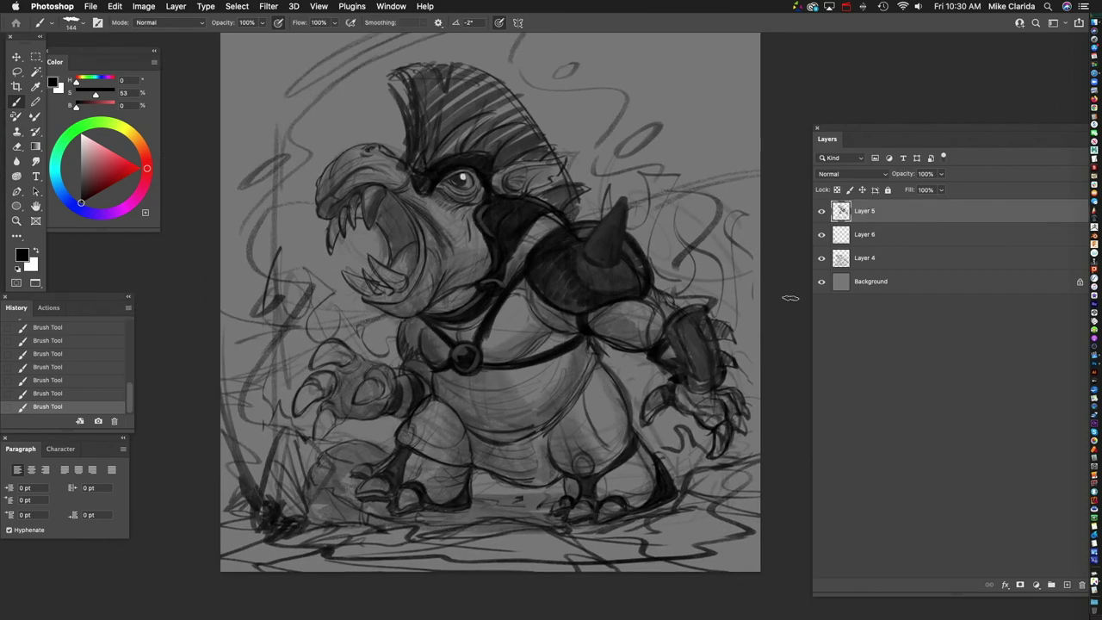
key(ctrl+e)
drag(941, 173, 975, 205)
Step: Group Layer 5 and Layer 4, stamp a merged copy and fade it to about 32% opacity
shift+click(864, 210)
key(ctrl+g)
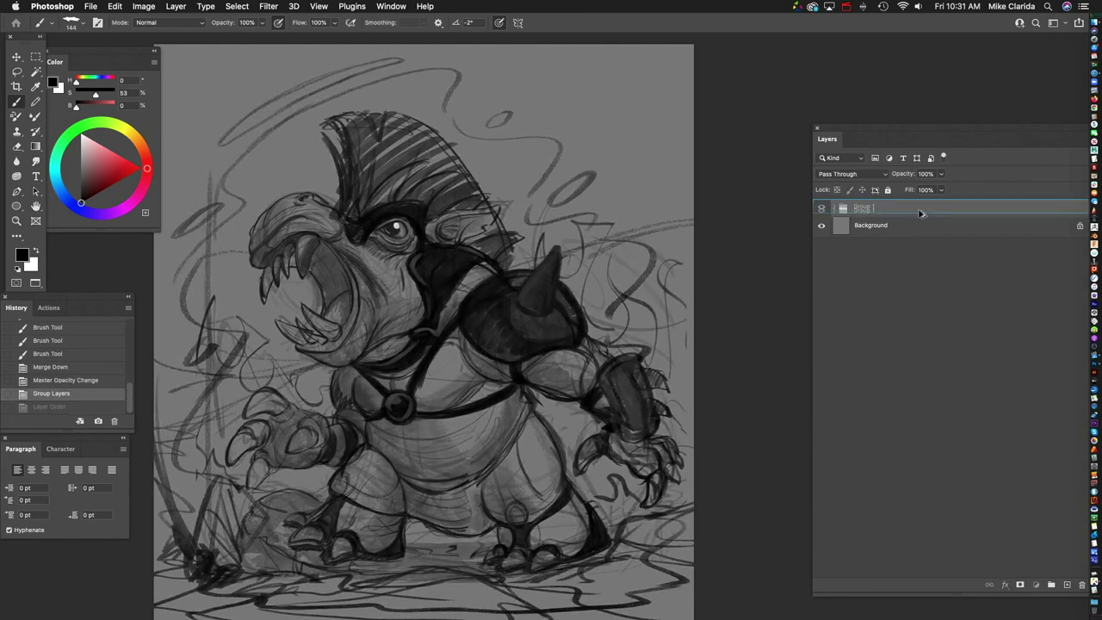
key(ctrl+alt+e)
click(821, 229)
drag(941, 173, 907, 197)
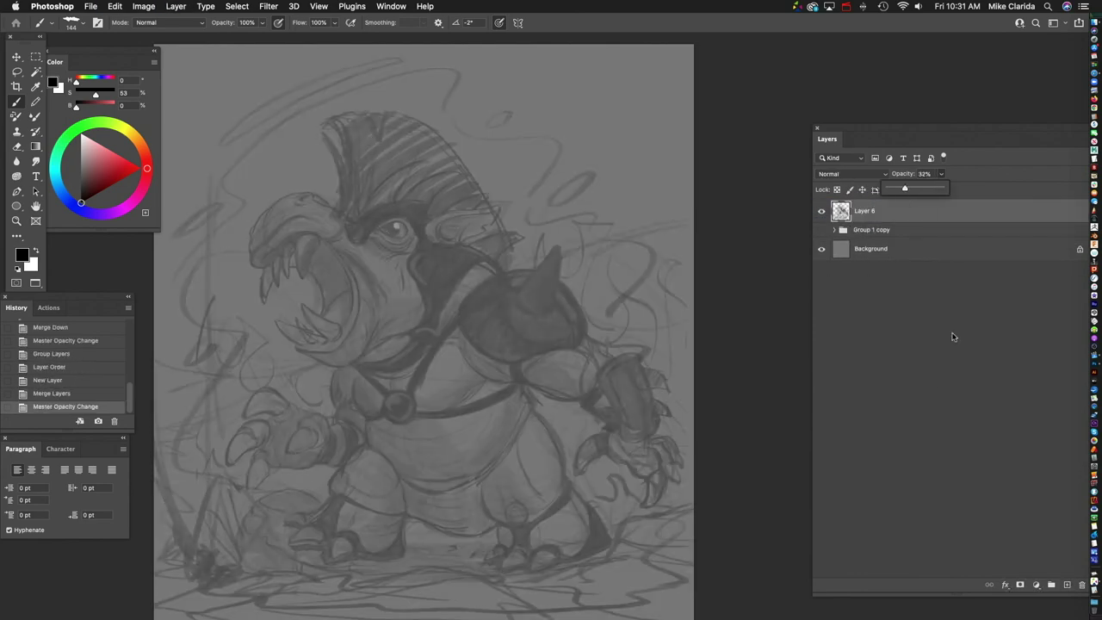
Step: Add an empty line-art layer and choose a smaller inking brush
key(ctrl+shift+alt+n)
scroll(353, 202, up, 5)
drag(401, 200, 388, 233)
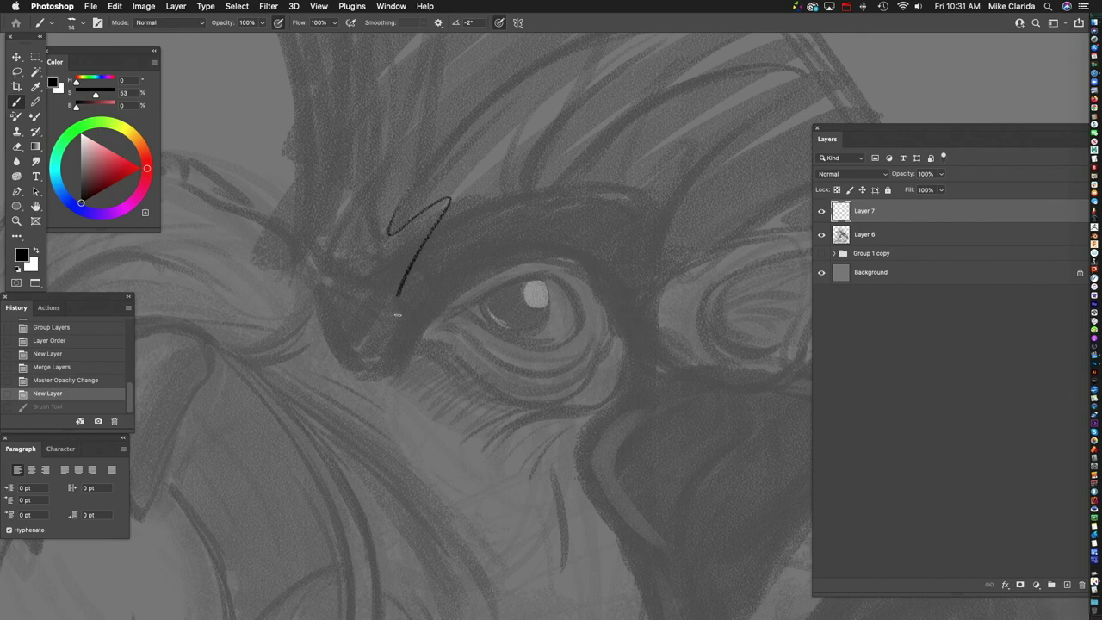
click(72, 22)
scroll(130, 198, down, 3)
scroll(130, 198, up, 3)
scroll(130, 198, down, 2)
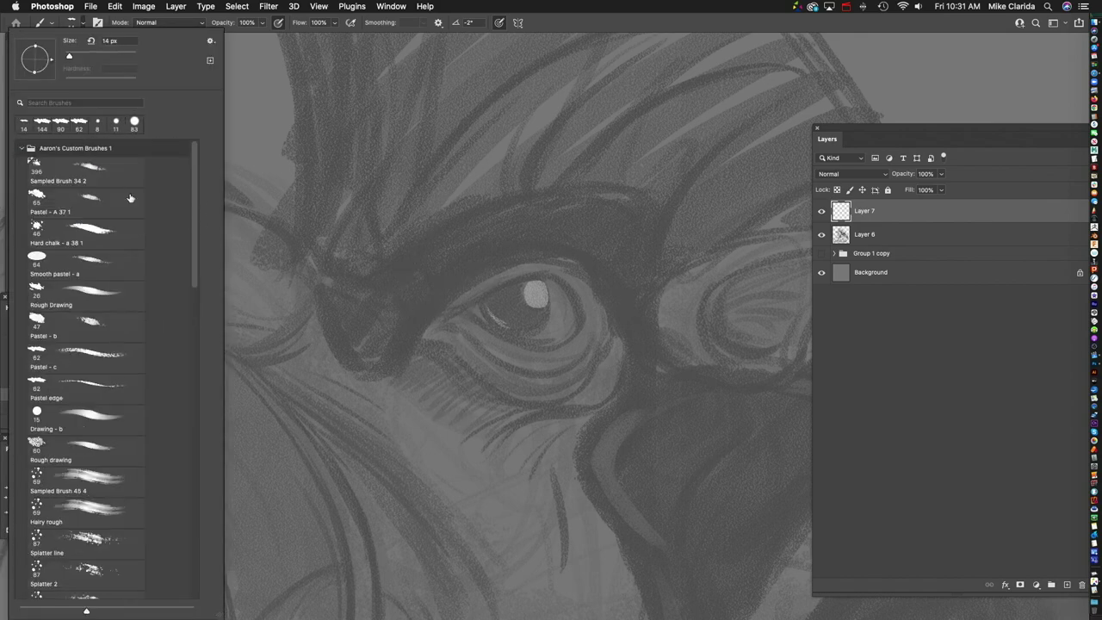
double_click(130, 198)
scroll(394, 352, up, 2)
Step: Ink the eyelid lines around the eye and the brow with its hooked left end
mouse_move(219, 310)
mouse_down()
mouse_move(292, 409)
mouse_move(351, 325)
mouse_move(439, 273)
mouse_up()
drag(439, 274, 304, 207)
drag(405, 249, 465, 370)
mouse_move(586, 339)
mouse_down()
mouse_move(560, 278)
mouse_move(551, 495)
mouse_up()
drag(480, 225, 618, 339)
drag(191, 353, 320, 312)
drag(488, 237, 613, 317)
drag(627, 242, 535, 183)
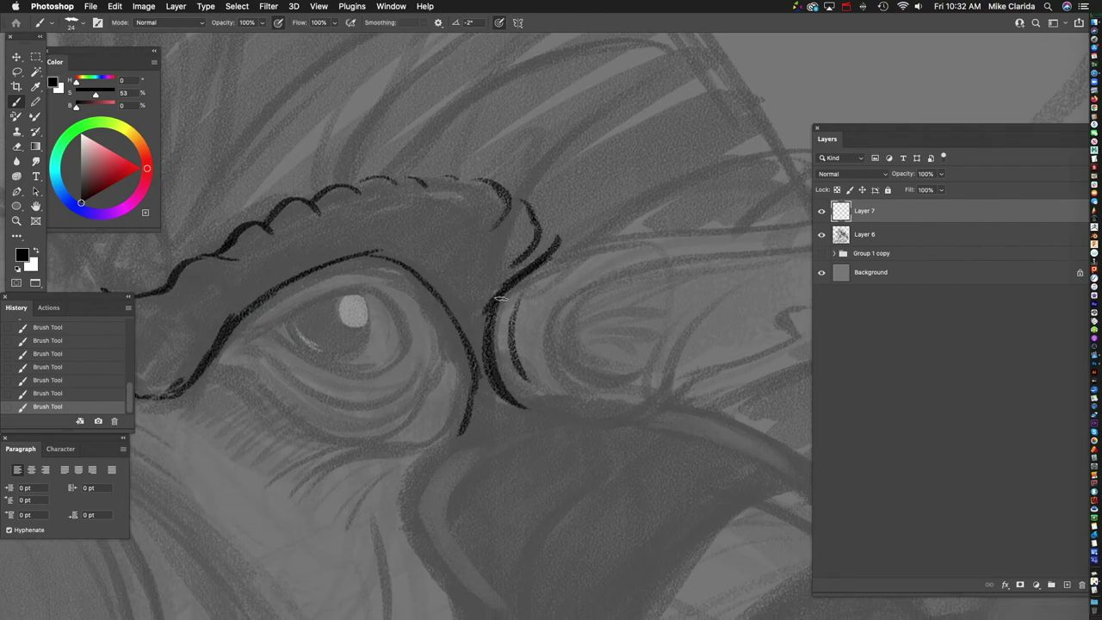
drag(499, 299, 620, 287)
drag(246, 284, 297, 372)
Step: Ink the brow over the eye, the nostril spiral, the upper snout line and head outlines
scroll(519, 226, down, 3)
scroll(519, 225, up, 1)
mouse_move(332, 336)
mouse_down()
mouse_move(439, 315)
mouse_move(276, 388)
mouse_up()
scroll(439, 315, up, 4)
drag(302, 301, 441, 257)
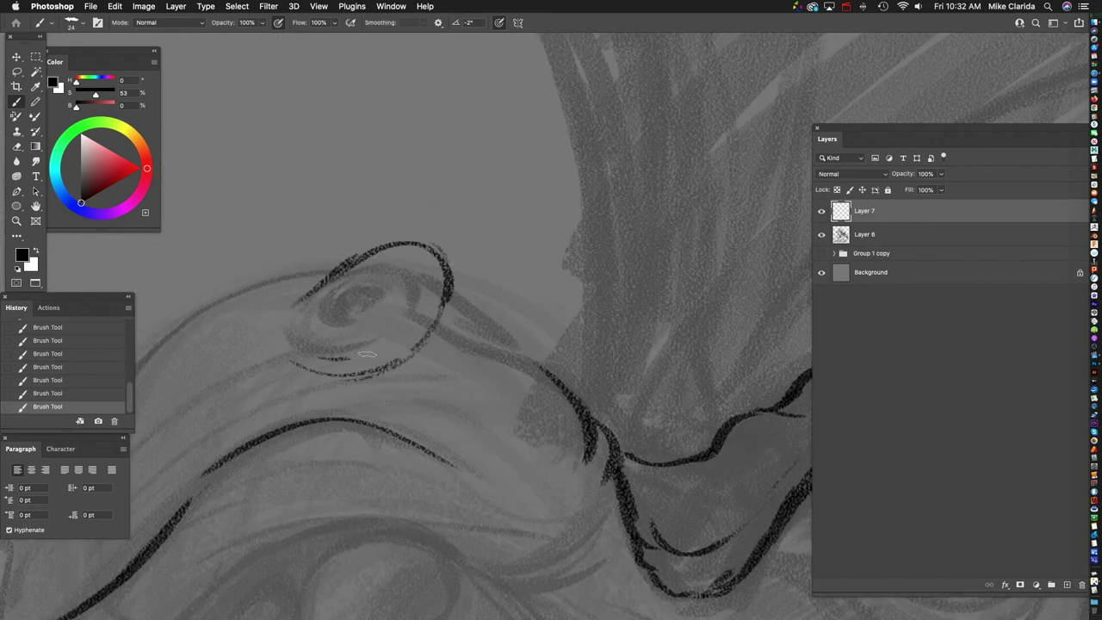
mouse_move(382, 278)
mouse_down()
mouse_move(392, 297)
mouse_move(620, 320)
mouse_up()
scroll(620, 319, up, 2)
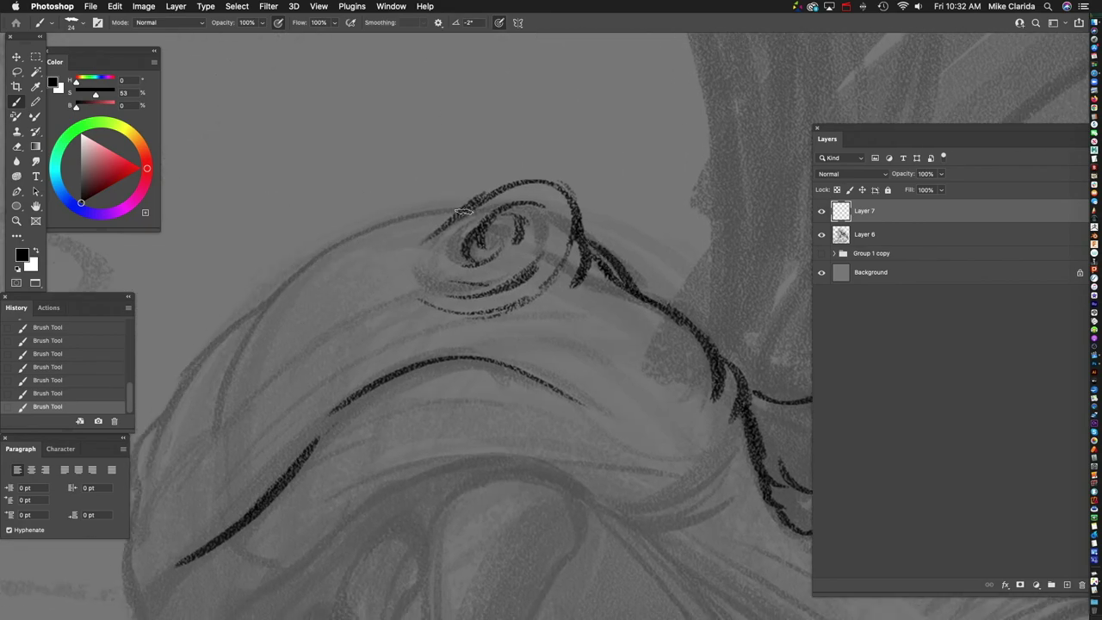
drag(633, 134, 470, 194)
drag(355, 295, 261, 366)
mouse_move(443, 174)
mouse_down()
mouse_move(447, 324)
mouse_move(448, 224)
mouse_up()
drag(603, 206, 681, 185)
Step: Outline a pointed tooth and ink strokes to its left
mouse_move(448, 187)
mouse_down()
mouse_move(312, 299)
mouse_move(485, 318)
mouse_move(506, 510)
mouse_move(511, 184)
mouse_move(469, 292)
mouse_move(473, 370)
mouse_move(350, 459)
mouse_move(379, 430)
mouse_up()
mouse_move(228, 183)
mouse_down()
mouse_move(284, 327)
mouse_move(516, 408)
mouse_up()
mouse_move(389, 326)
mouse_down()
mouse_move(364, 474)
mouse_move(461, 216)
mouse_move(413, 500)
mouse_up()
drag(461, 215, 370, 533)
drag(304, 409, 417, 430)
drag(318, 443, 378, 495)
mouse_move(344, 361)
mouse_down()
mouse_move(367, 450)
mouse_move(329, 469)
mouse_move(349, 472)
mouse_up()
Step: Darken the tooth's right edge and extend it upward
scroll(387, 514, up, 3)
scroll(387, 514, left, 3)
drag(463, 250, 459, 301)
scroll(439, 189, down, 5)
scroll(439, 189, left, 2)
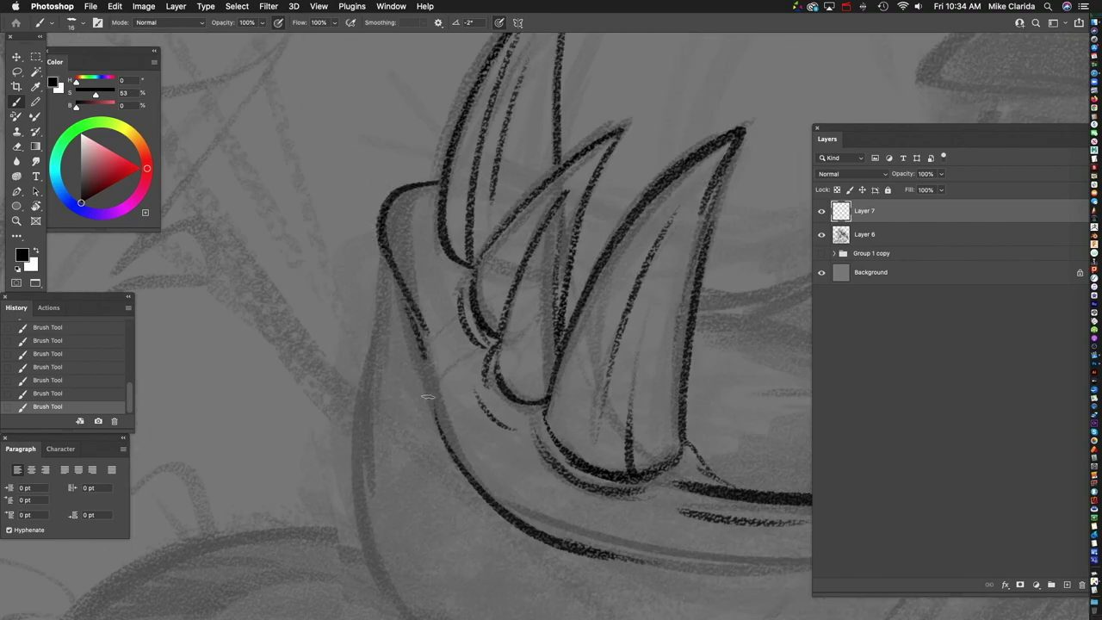
scroll(428, 397, up, 3)
scroll(467, 369, down, 6)
scroll(339, 214, up, 5)
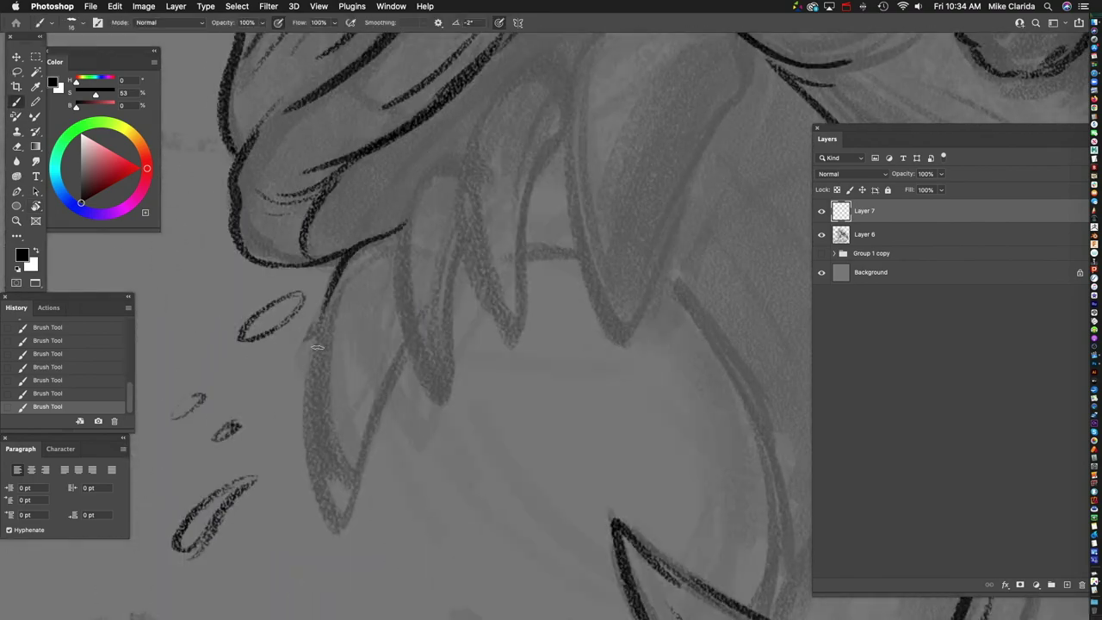
drag(387, 407, 402, 301)
scroll(376, 216, up, 3)
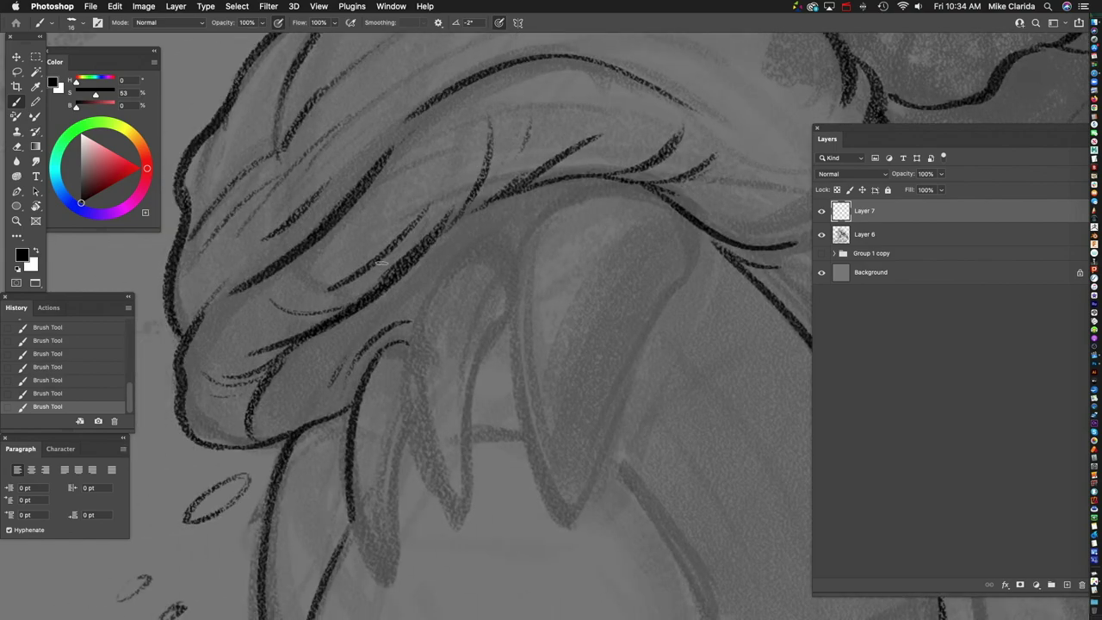
scroll(428, 173, down, 3)
scroll(348, 506, up, 3)
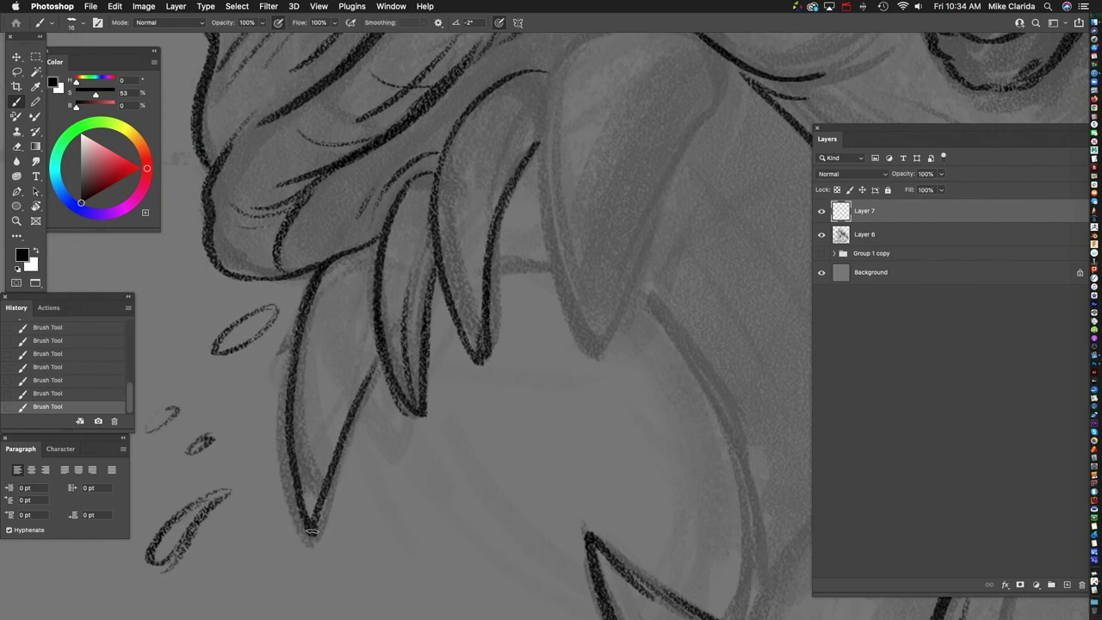
scroll(412, 179, down, 3)
scroll(602, 250, up, 3)
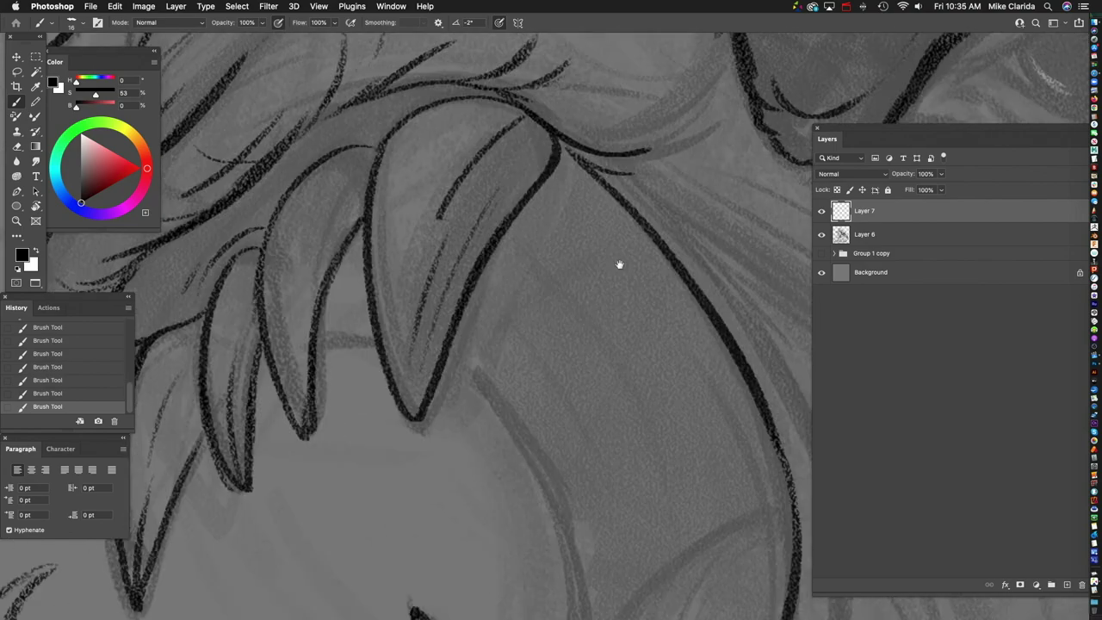
scroll(472, 224, down, 3)
scroll(379, 300, down, 2)
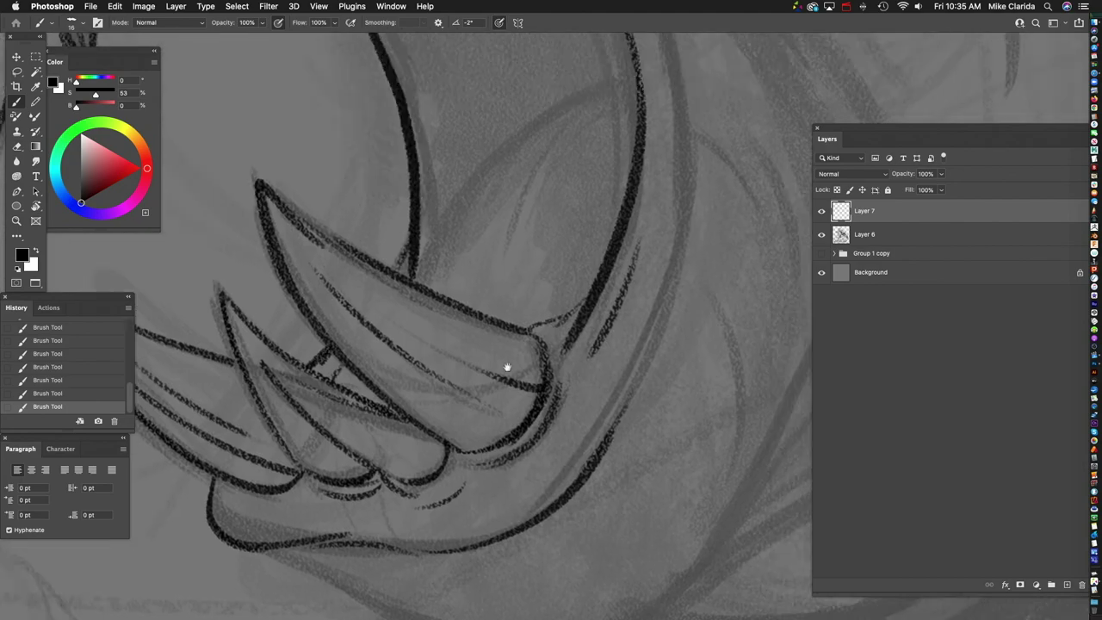
scroll(504, 369, up, 3)
scroll(482, 362, down, 3)
scroll(407, 348, up, 3)
scroll(408, 349, down, 5)
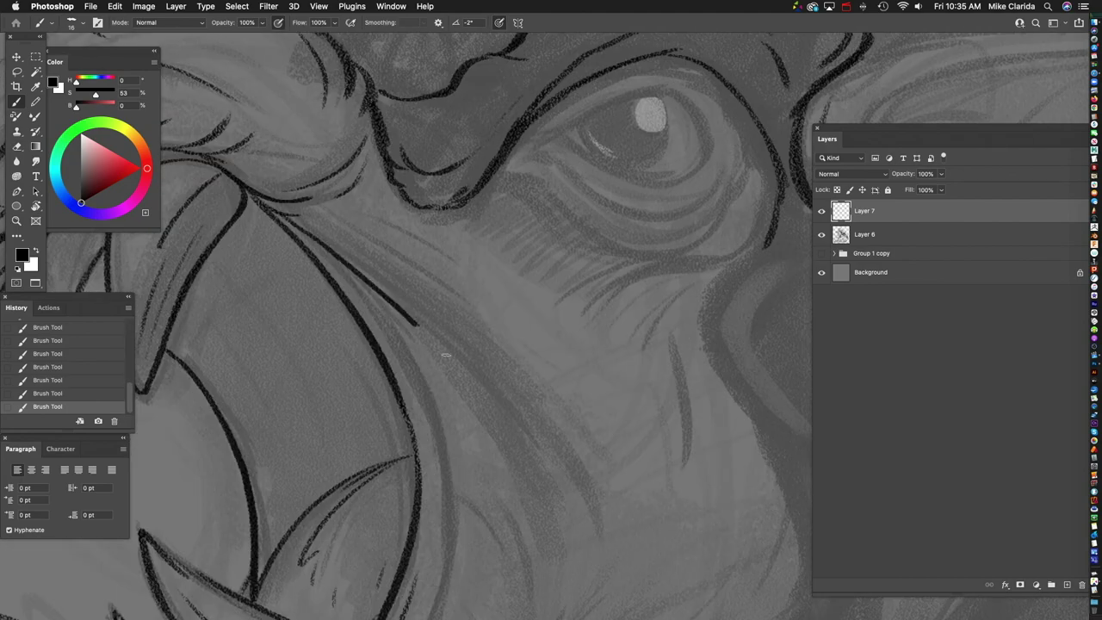
scroll(528, 304, down, 5)
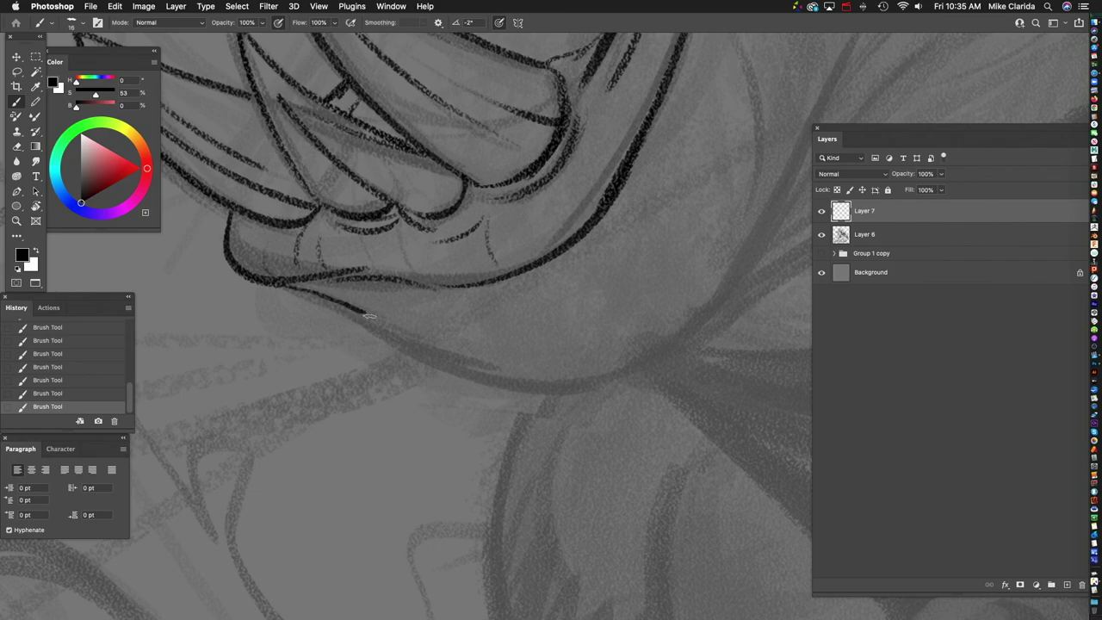
scroll(589, 319, up, 5)
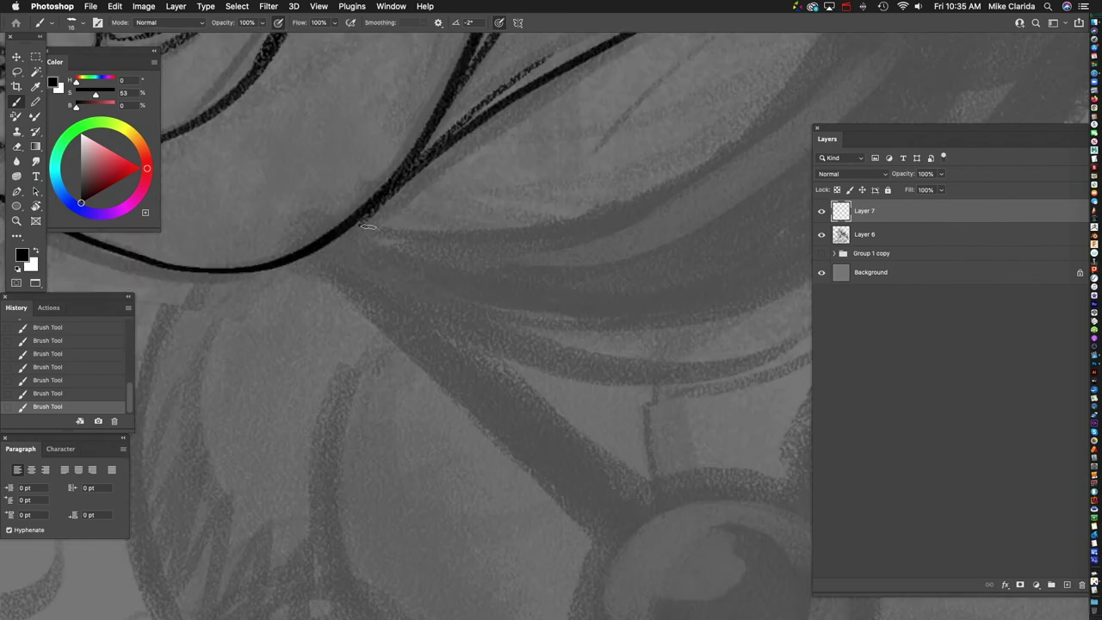
scroll(504, 376, down, 3)
Step: Ink a curved line down from a crest spike and a thin line between two spikes
drag(433, 184, 517, 399)
scroll(376, 278, down, 3)
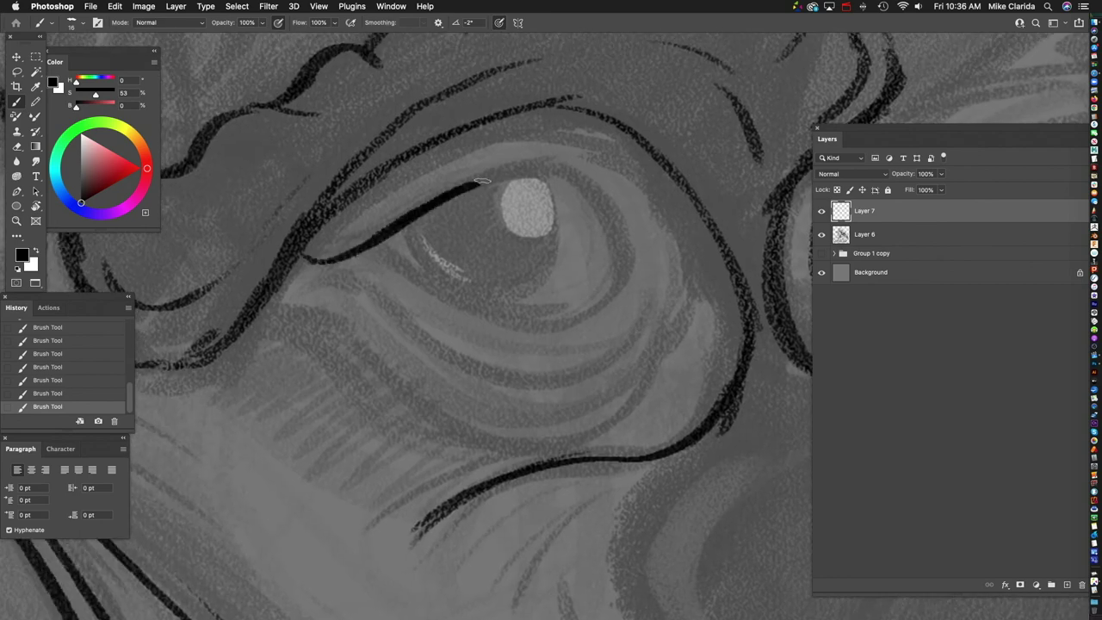
drag(551, 319, 561, 388)
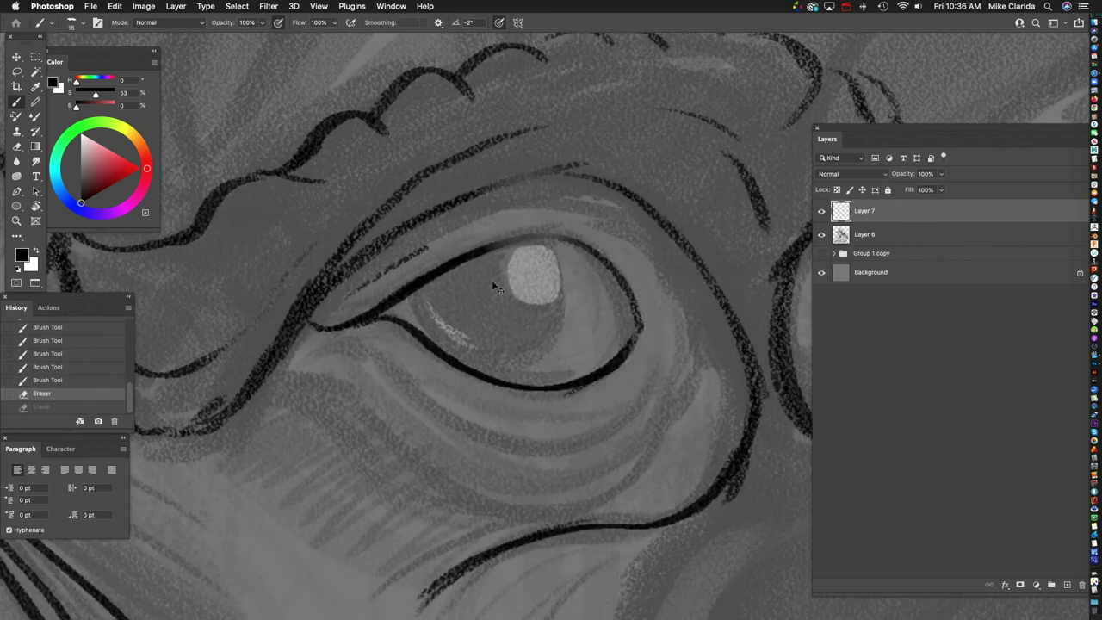
drag(415, 223, 349, 127)
drag(449, 428, 680, 332)
scroll(312, 472, down, 2)
drag(312, 472, 518, 311)
scroll(518, 310, down, 2)
scroll(385, 274, up, 2)
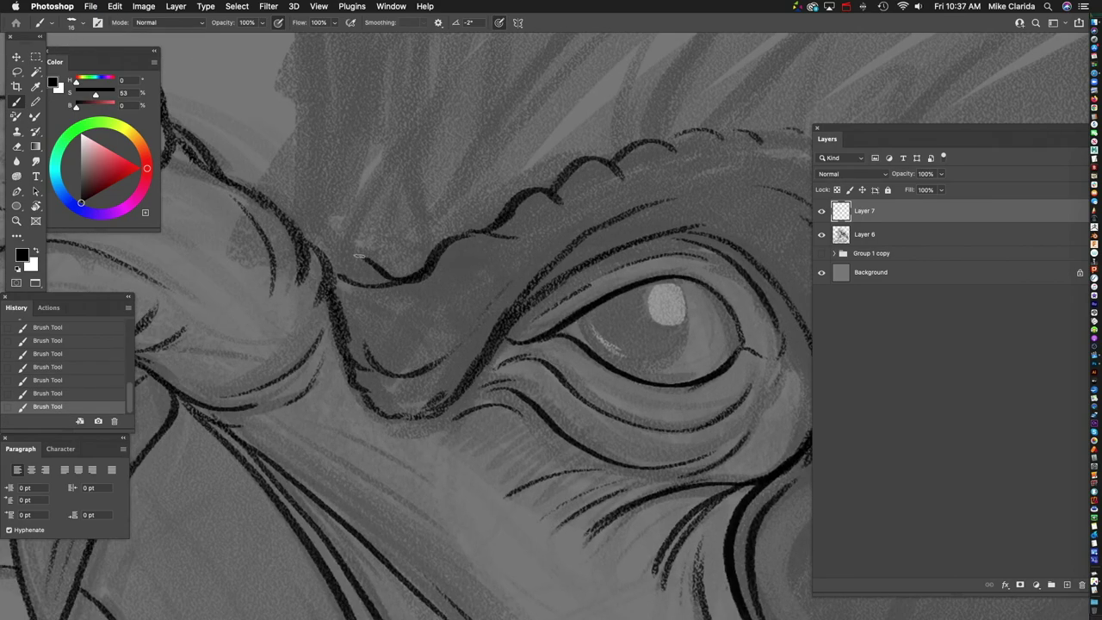
drag(204, 407, 243, 292)
scroll(452, 407, down, 3)
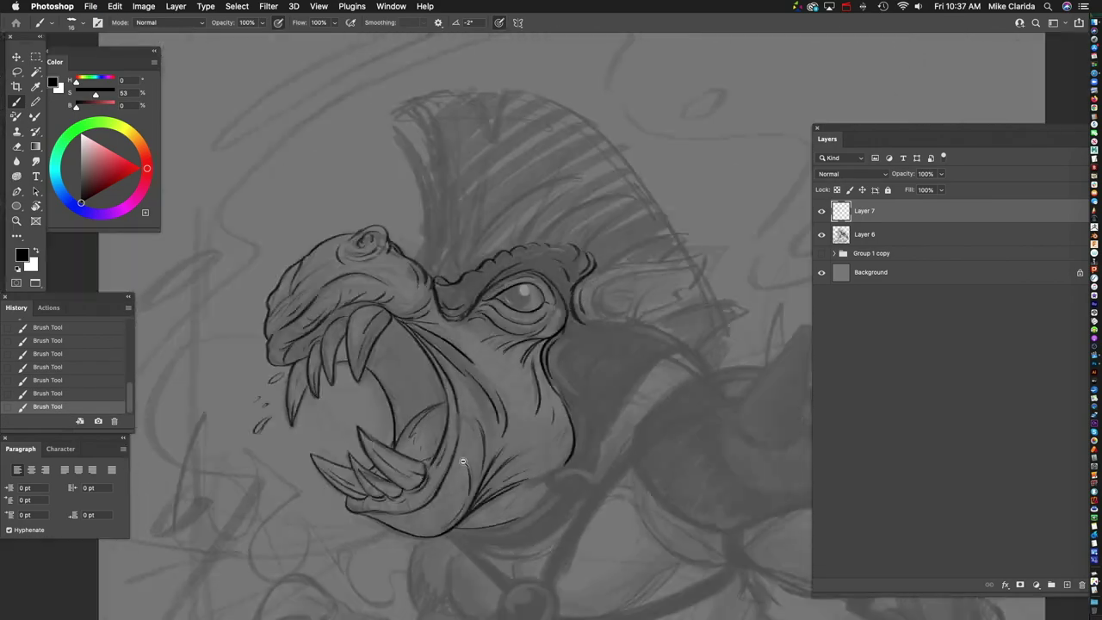
scroll(370, 315, up, 3)
scroll(476, 438, up, 1)
scroll(386, 417, down, 1)
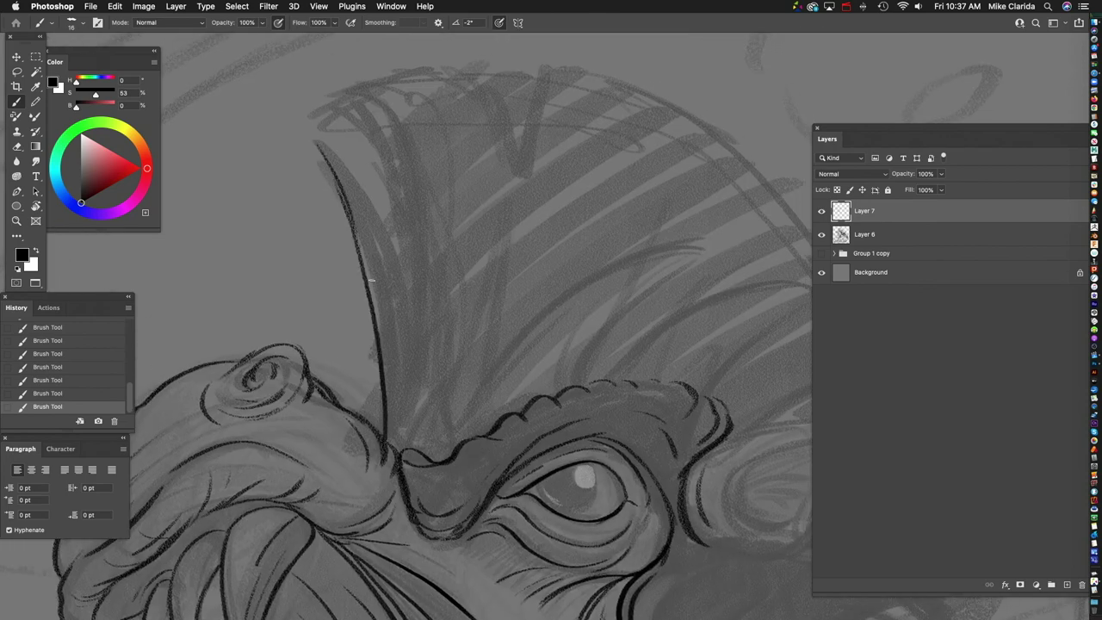
drag(380, 435, 344, 489)
scroll(512, 312, up, 2)
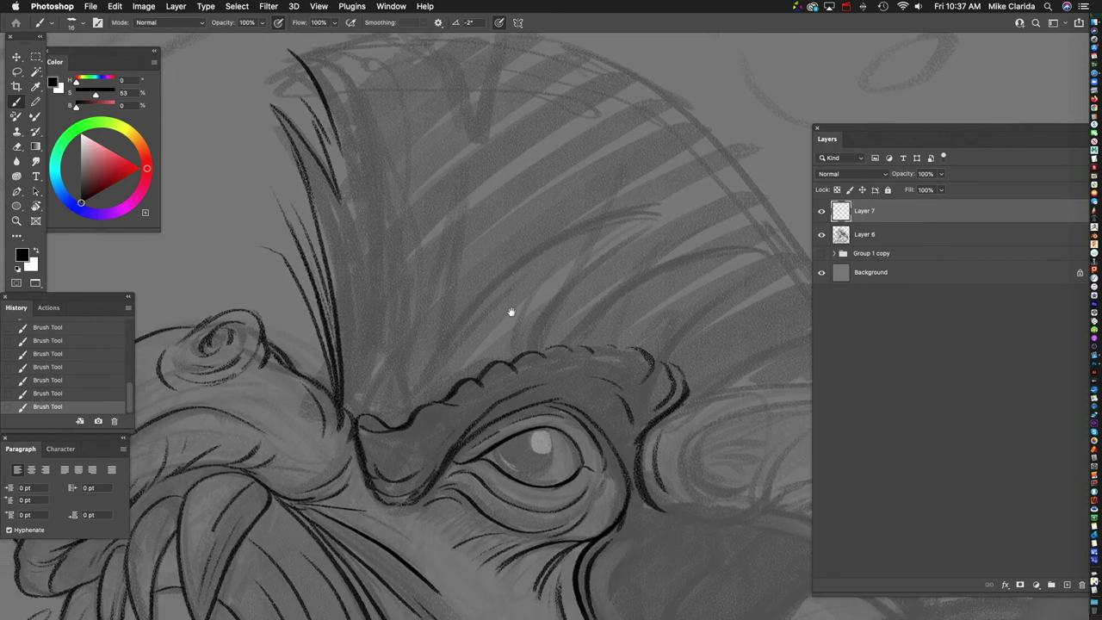
scroll(336, 446, down, 2)
drag(637, 241, 500, 382)
scroll(580, 386, up, 5)
drag(390, 267, 404, 445)
scroll(268, 231, up, 1)
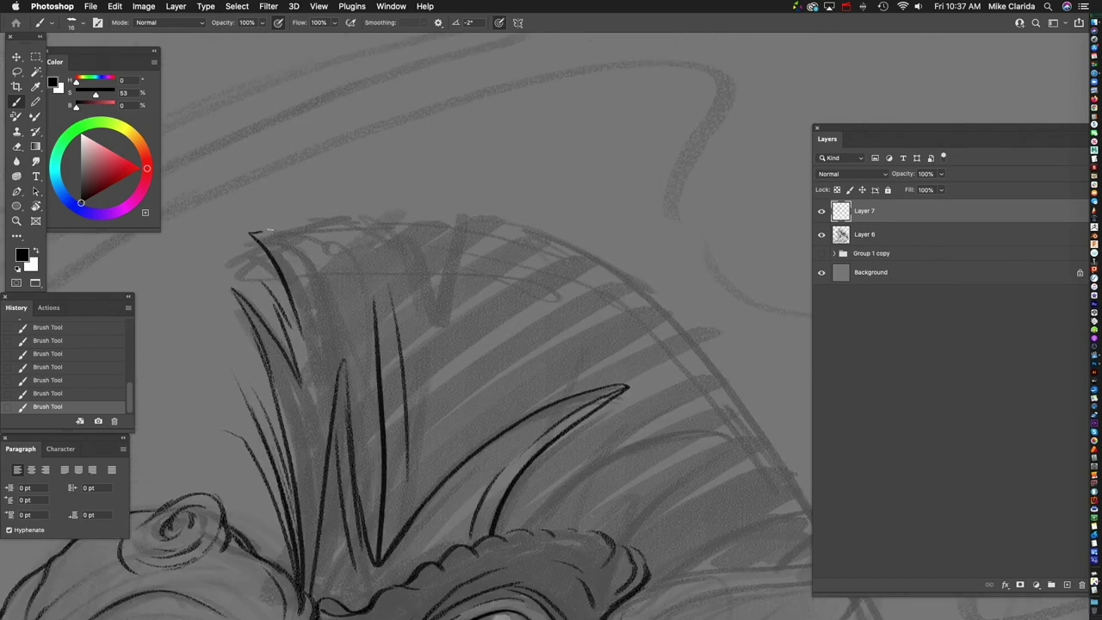
Step: Bring the teeth into view and save the drawing
mouse_move(483, 256)
mouse_down()
mouse_move(646, 384)
mouse_move(414, 278)
mouse_up()
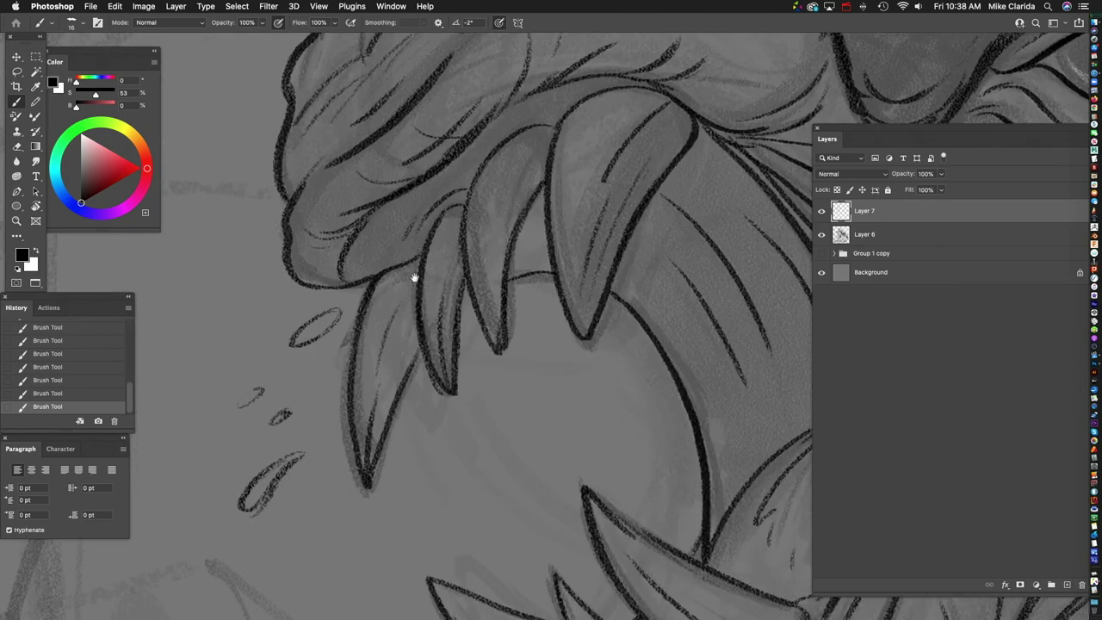
scroll(486, 343, down, 5)
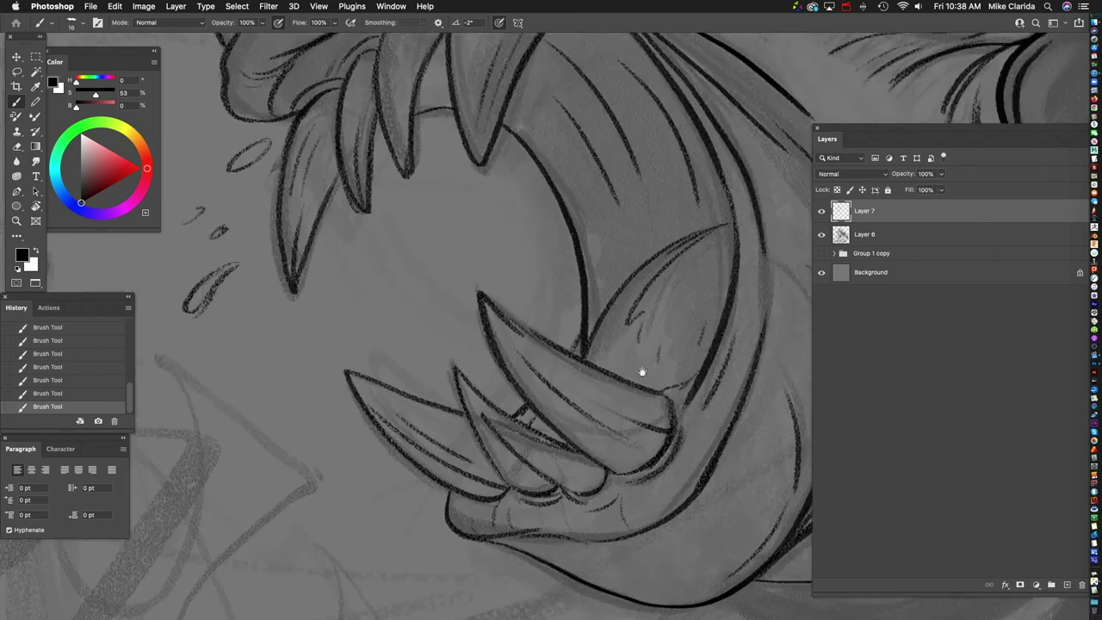
key(super+s)
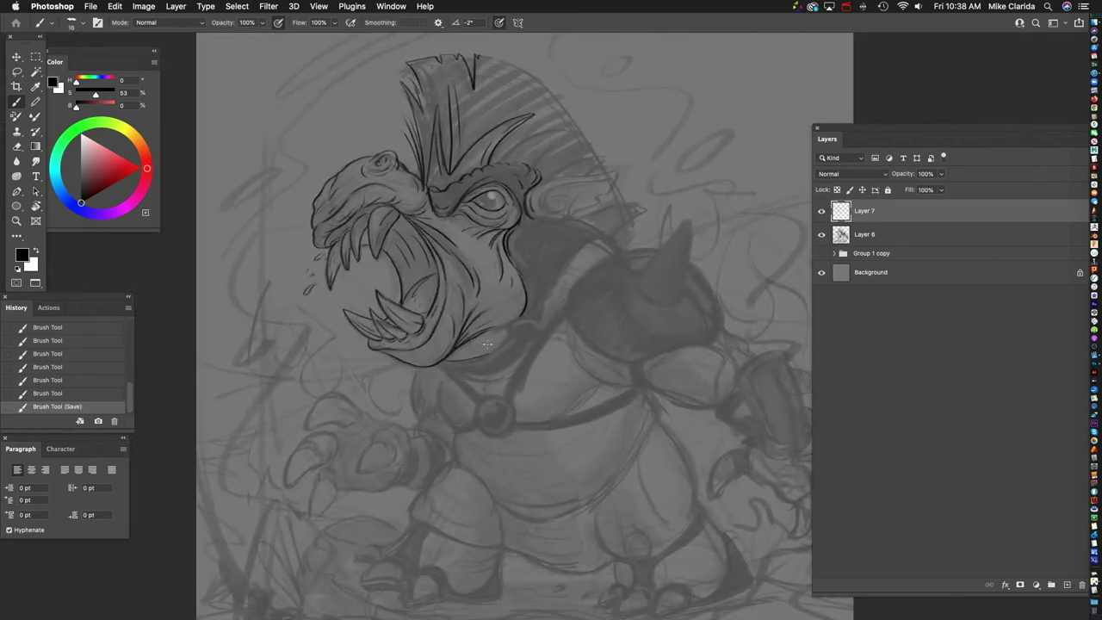
Step: Ink the strap knot's inner edge and the long fold lines across the neck fabric band
scroll(486, 344, up, 5)
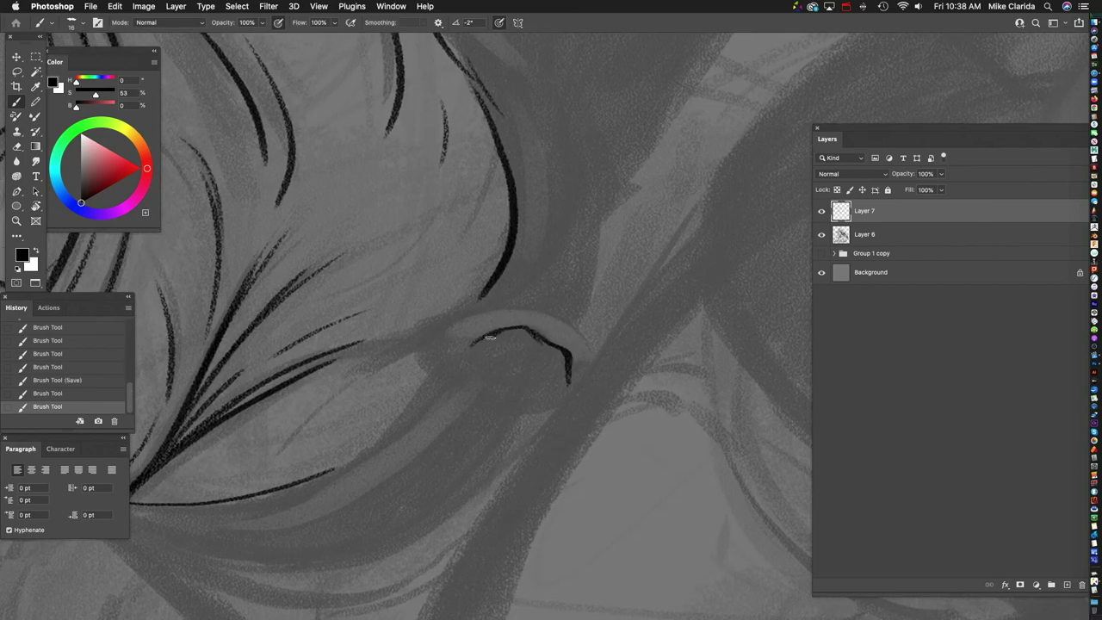
drag(479, 352, 494, 425)
scroll(427, 402, up, 1)
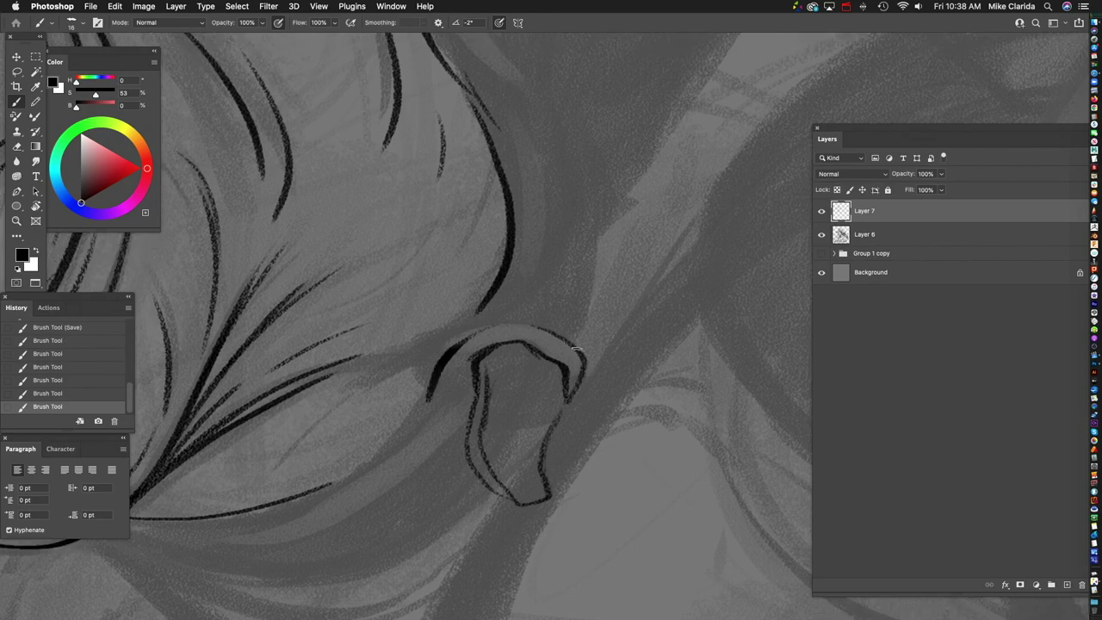
scroll(458, 410, right, 5)
scroll(552, 437, up, 1)
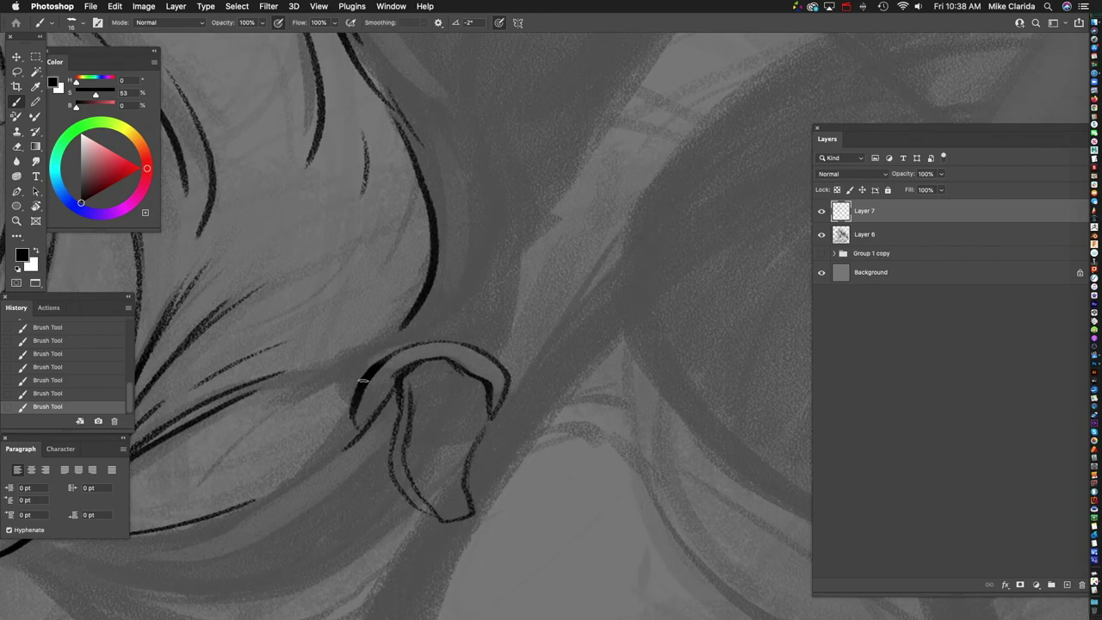
scroll(531, 327, down, 4)
scroll(439, 381, down, 5)
scroll(440, 380, left, 8)
drag(248, 376, 612, 244)
mouse_move(281, 420)
mouse_down()
mouse_move(628, 327)
mouse_move(351, 469)
mouse_up()
scroll(615, 364, up, 2)
scroll(614, 364, left, 2)
scroll(352, 469, up, 5)
scroll(351, 469, right, 4)
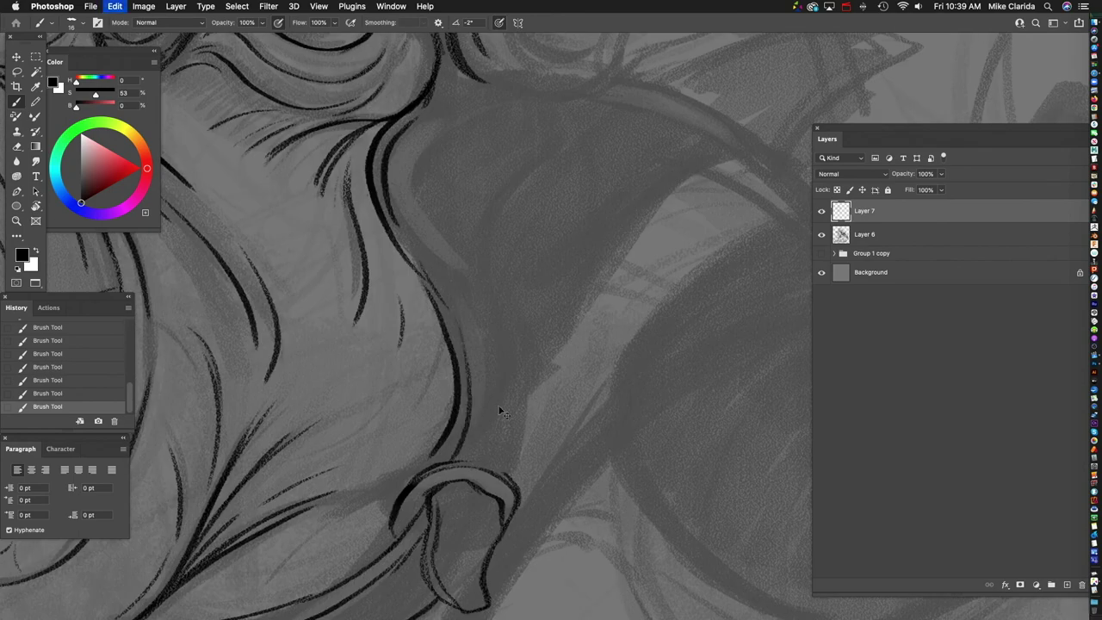
drag(447, 431, 426, 456)
scroll(539, 456, down, 6)
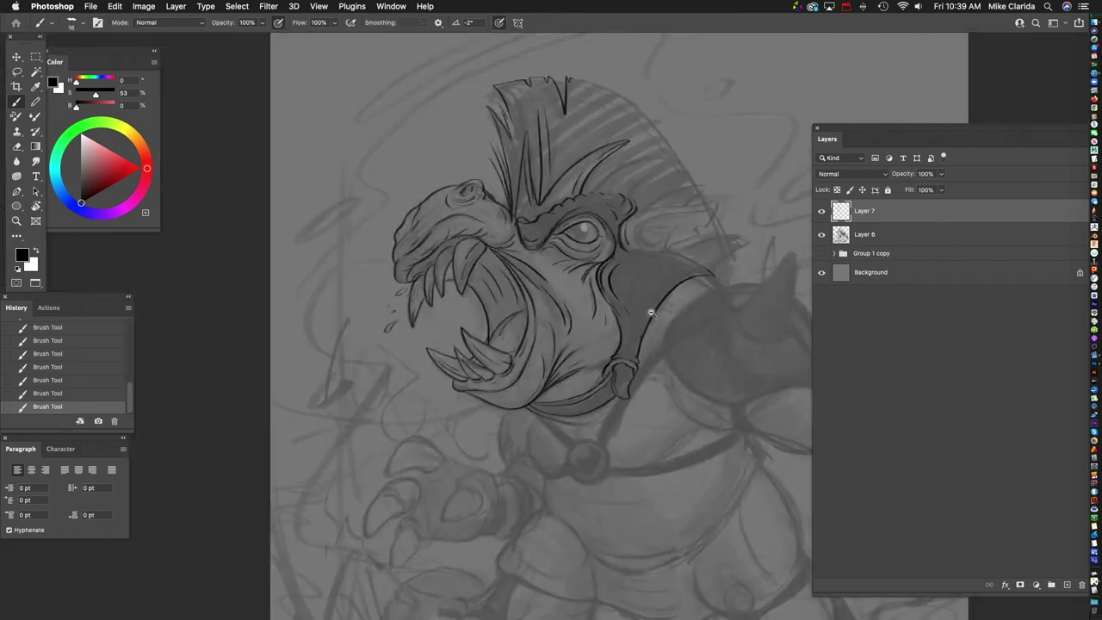
scroll(651, 313, up, 4)
Step: Ink the ear's inner curves and pointed edge, the neck outline, and the horn strokes beside it
drag(413, 297, 469, 194)
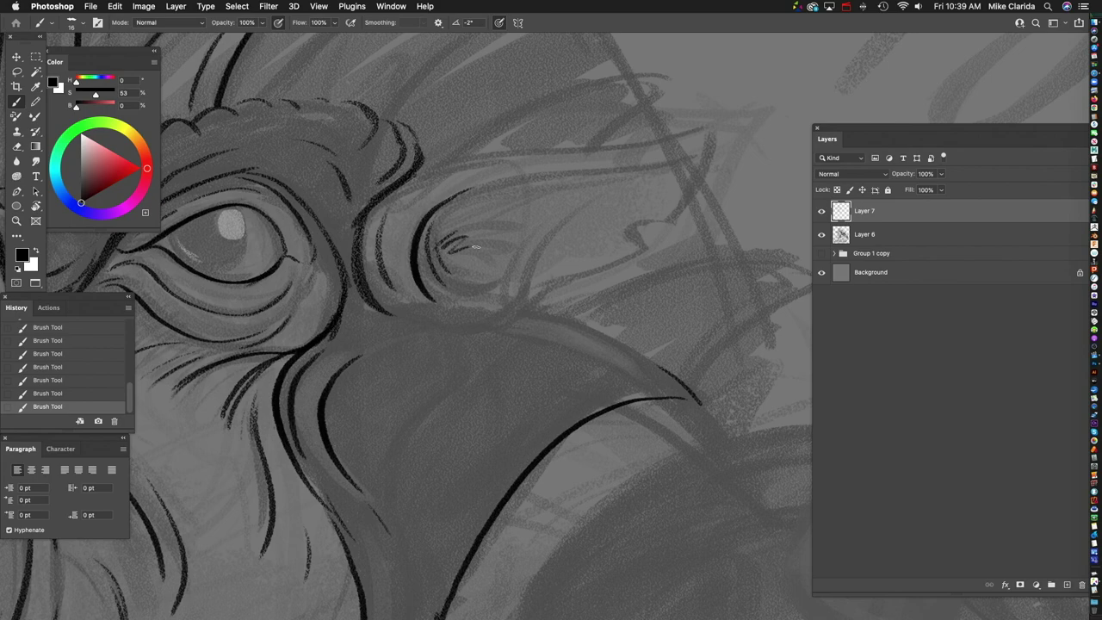
scroll(470, 193, up, 3)
drag(370, 256, 680, 211)
drag(476, 401, 358, 427)
drag(377, 492, 534, 448)
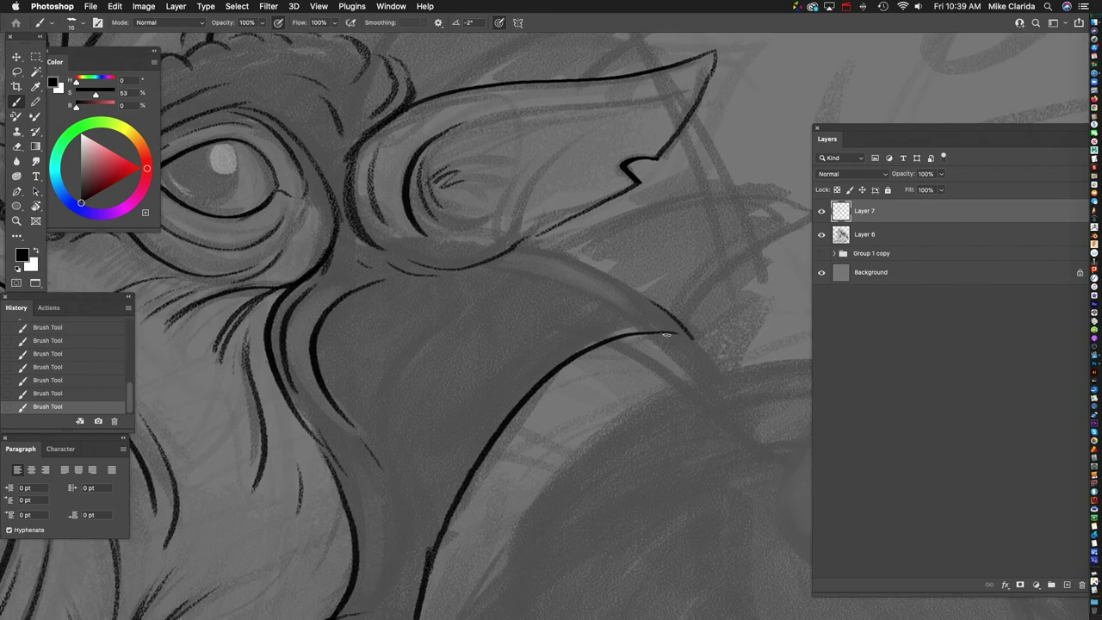
scroll(616, 210, up, 5)
drag(616, 208, 516, 163)
mouse_move(508, 168)
mouse_down()
mouse_move(419, 350)
mouse_move(426, 249)
mouse_up()
drag(426, 251, 409, 417)
drag(514, 125, 422, 315)
mouse_move(422, 314)
mouse_down()
mouse_move(463, 381)
mouse_move(431, 362)
mouse_up()
Step: Reset the view rotation upright, undo the bad iris stroke and redraw the iris's right-side line
key(r)
scroll(551, 345, down, 10)
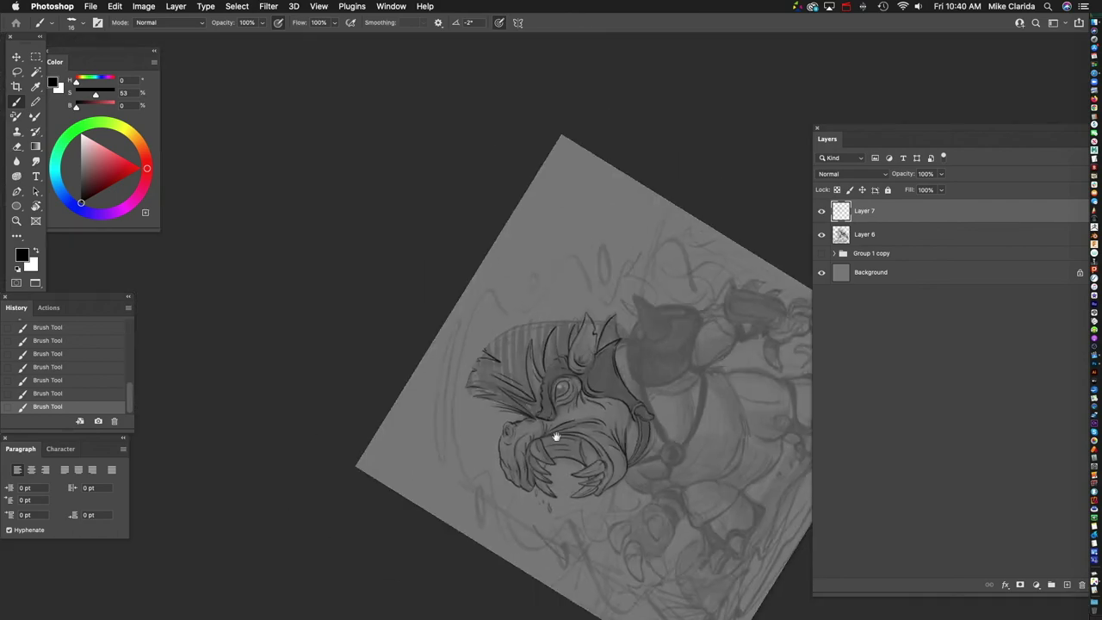
key(Escape)
scroll(503, 285, up, 10)
key(b)
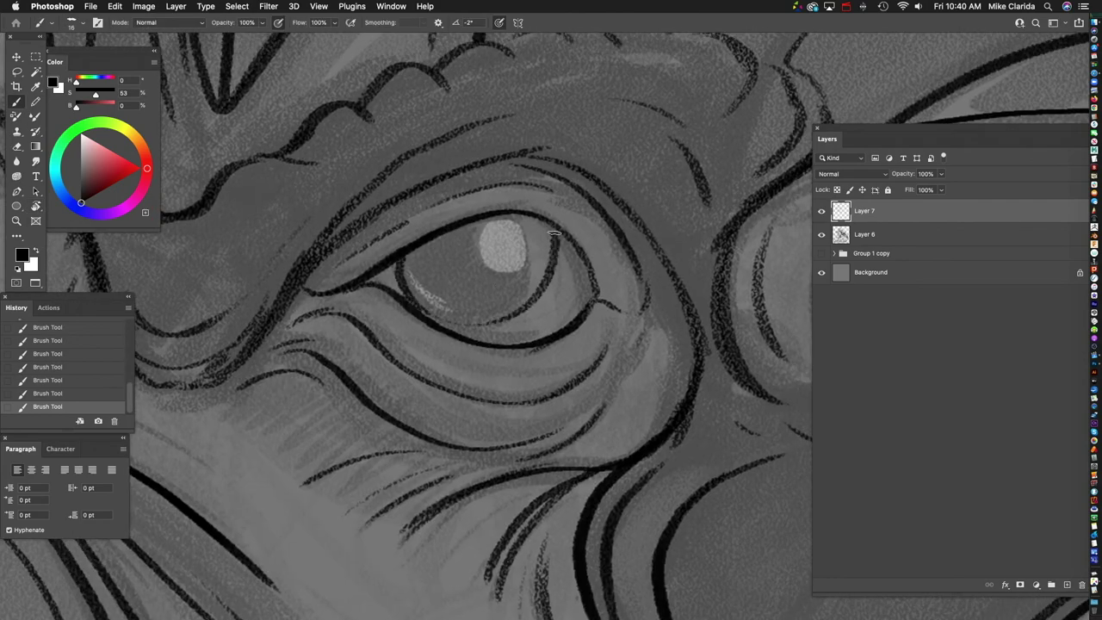
key(super+z)
drag(551, 235, 544, 324)
Step: Pan over to the neck folds and add a short stroke while reviewing the line art
scroll(468, 347, down, 3)
key(h)
drag(468, 347, 485, 364)
scroll(485, 364, down, 10)
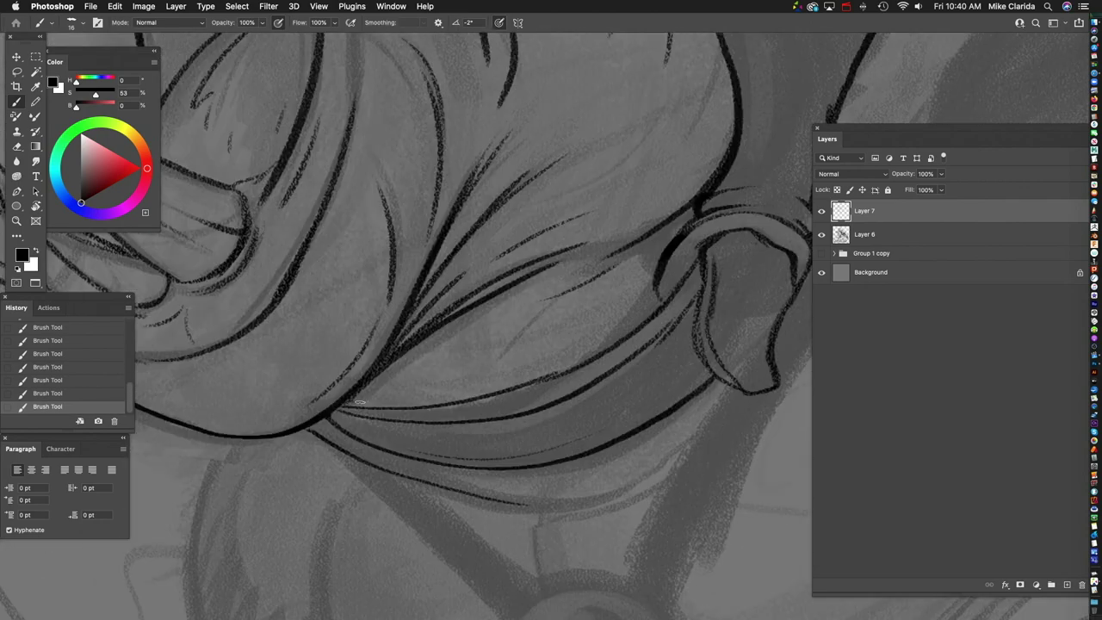
scroll(360, 402, down, 5)
drag(422, 172, 386, 220)
scroll(263, 276, up, 3)
scroll(328, 293, down, 5)
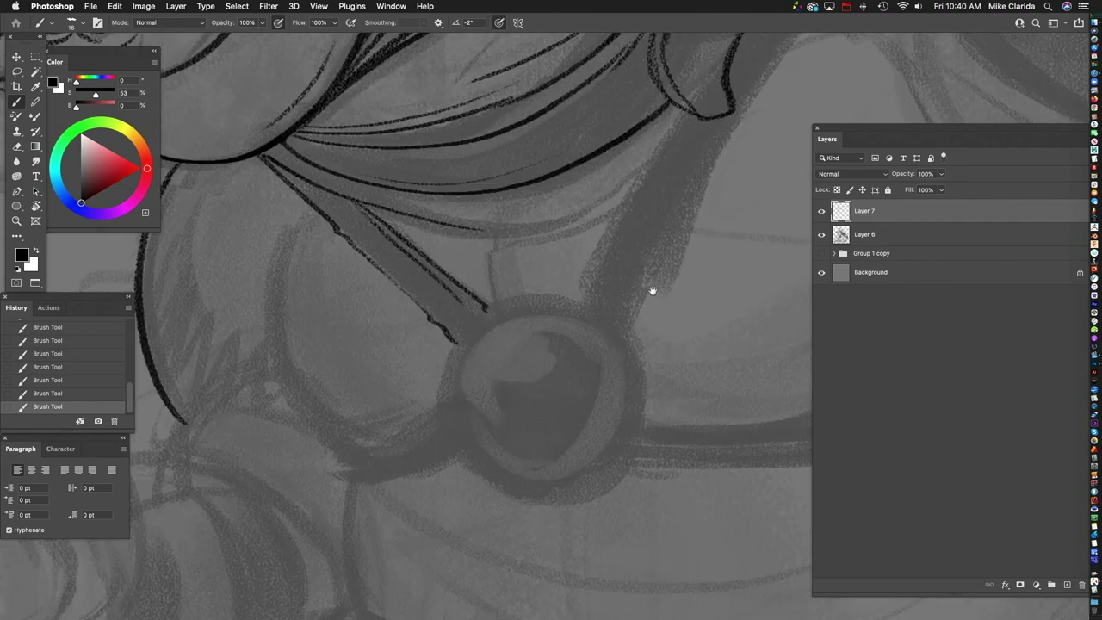
scroll(354, 346, up, 10)
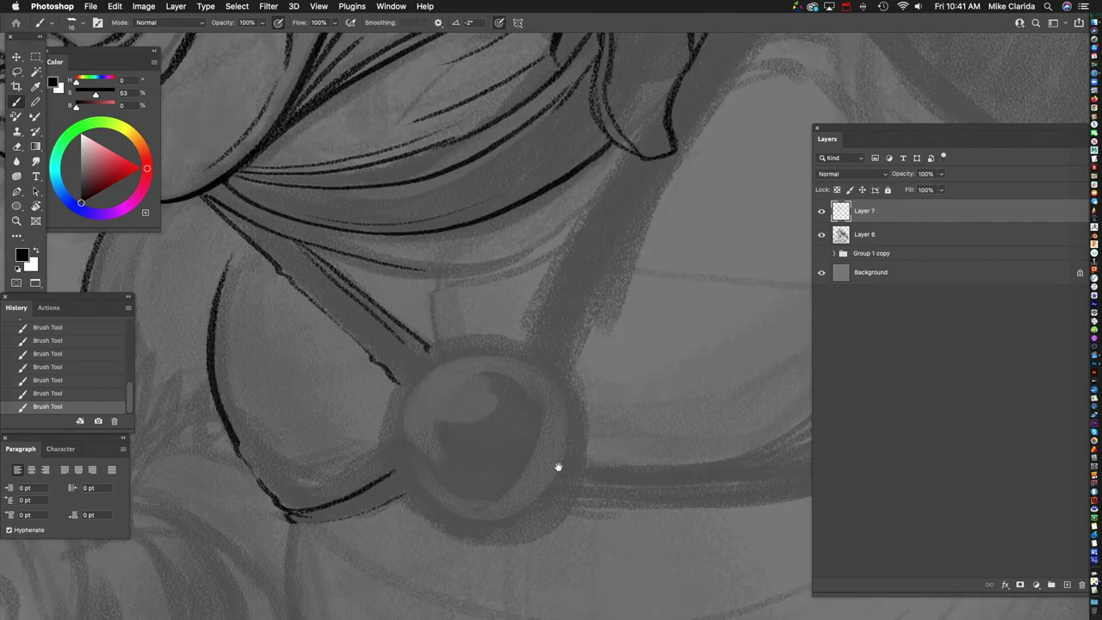
scroll(359, 415, down, 5)
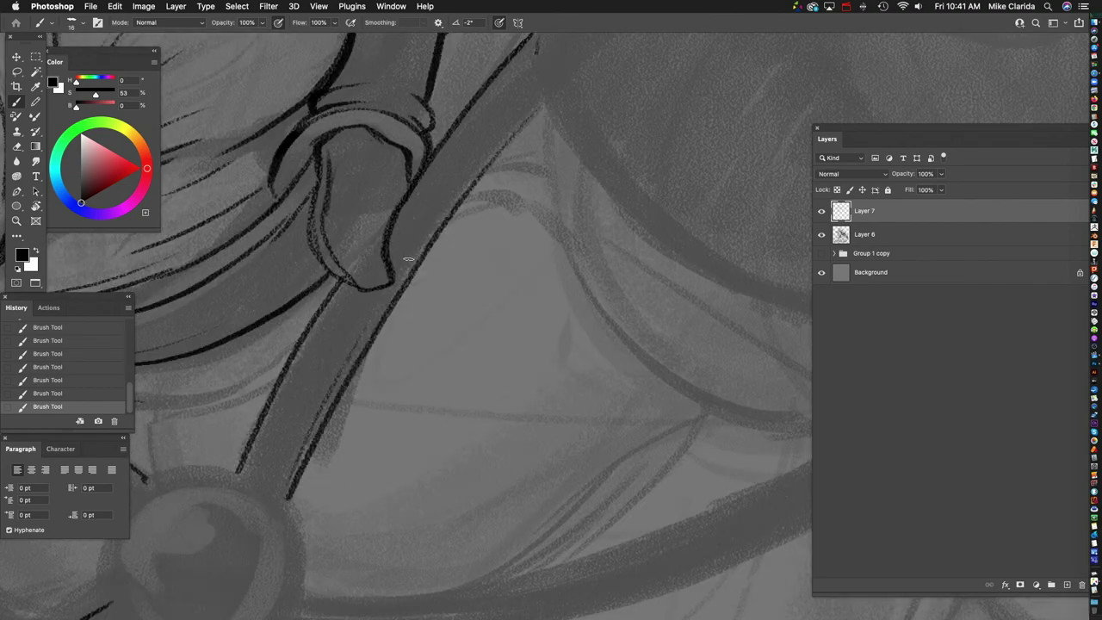
scroll(348, 179, down, 8)
scroll(327, 303, left, 3)
scroll(387, 428, down, 5)
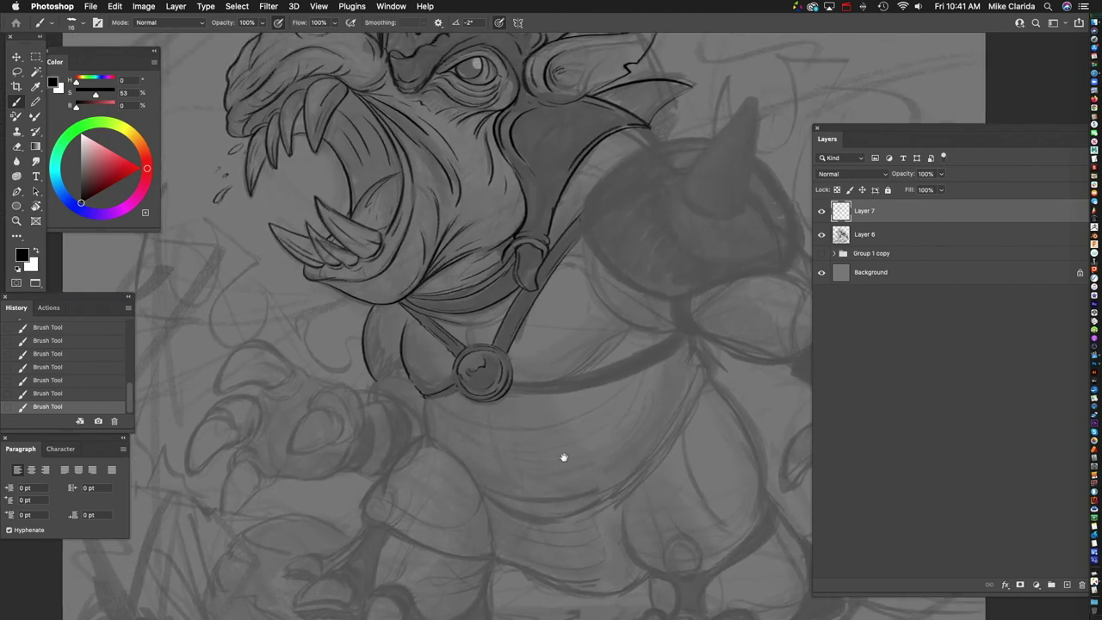
scroll(505, 316, up, 5)
scroll(522, 320, up, 2)
scroll(536, 332, up, 2)
scroll(537, 332, up, 2)
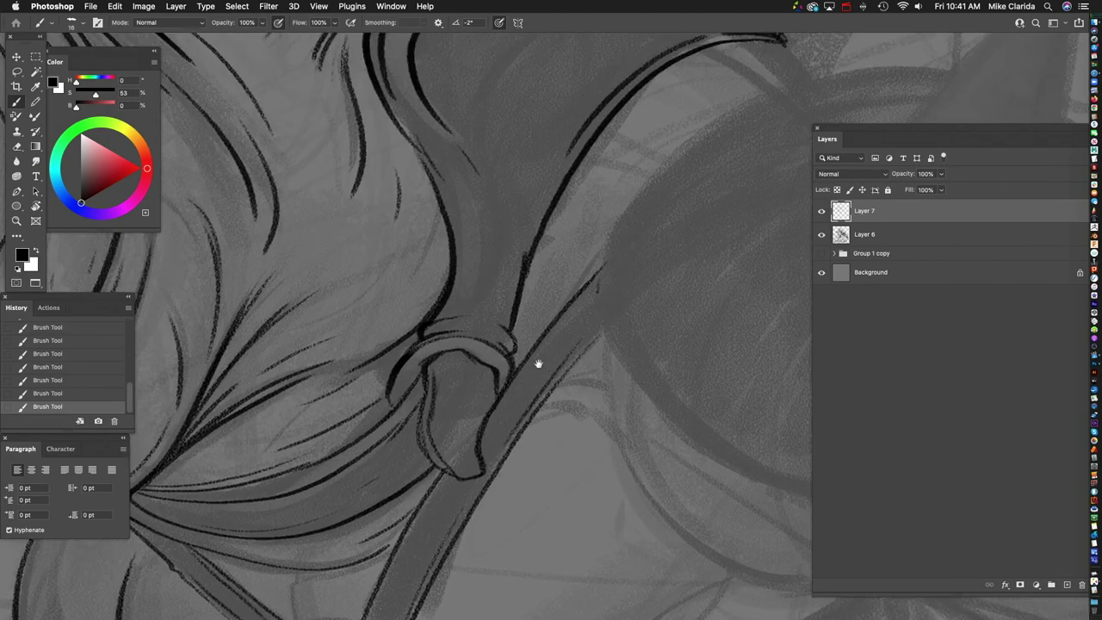
scroll(538, 363, up, 2)
scroll(477, 369, down, 3)
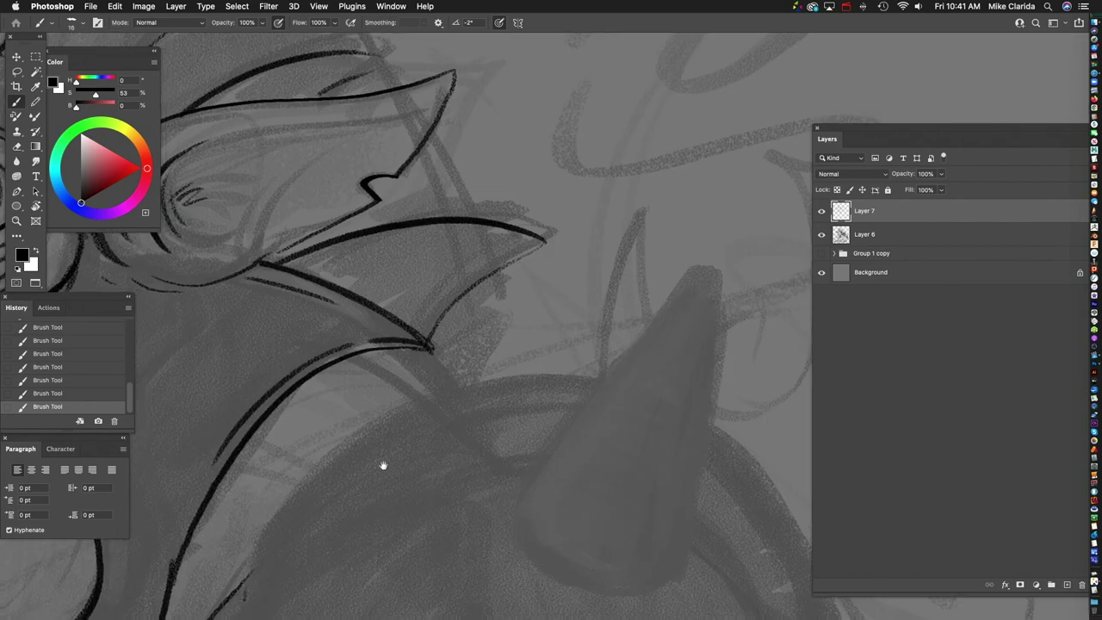
scroll(461, 270, up, 2)
scroll(616, 278, down, 5)
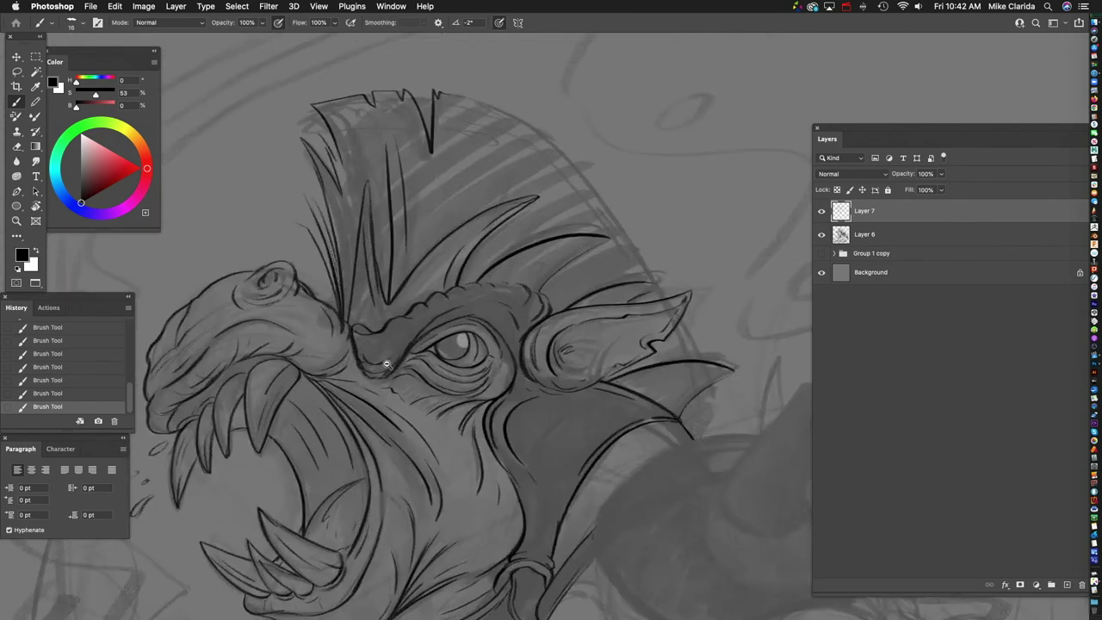
scroll(457, 364, up, 3)
Step: Tilt the canvas about 27 degrees, rotate it back upright, and scroll around to inspect the inking
key(r)
mouse_move(603, 344)
mouse_down()
mouse_move(669, 372)
mouse_move(398, 433)
mouse_up()
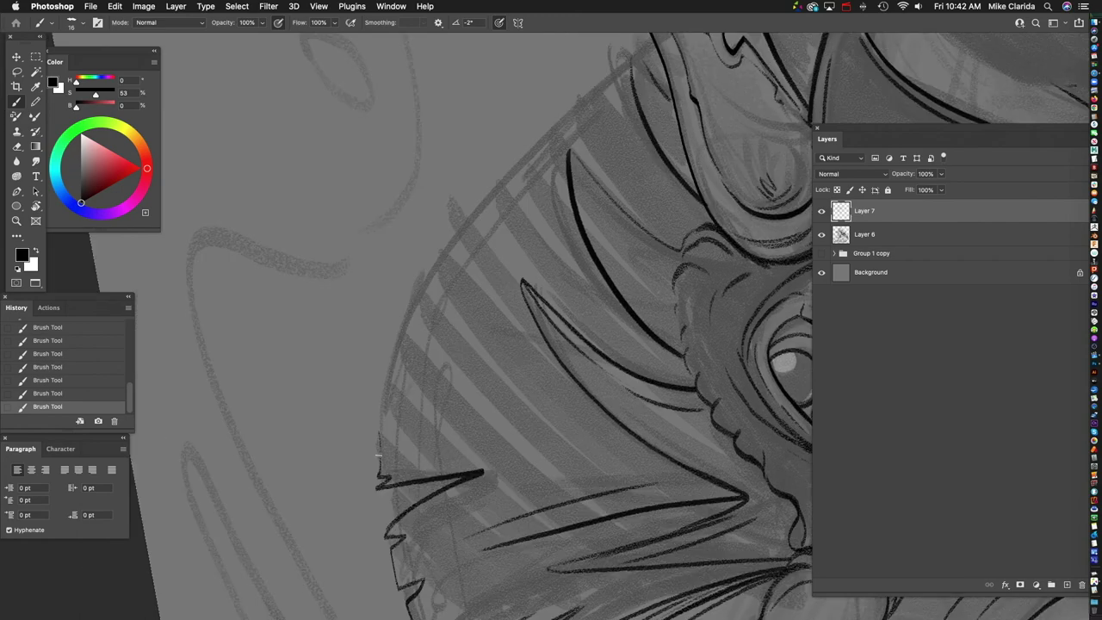
scroll(447, 245, down, 3)
scroll(465, 361, up, 4)
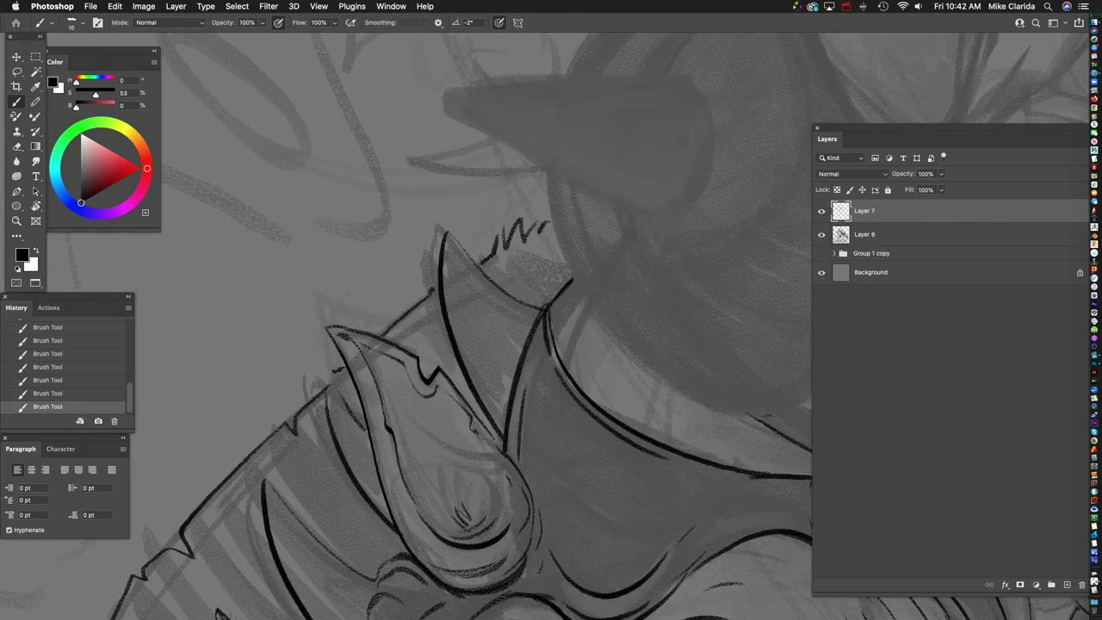
scroll(480, 482, down, 5)
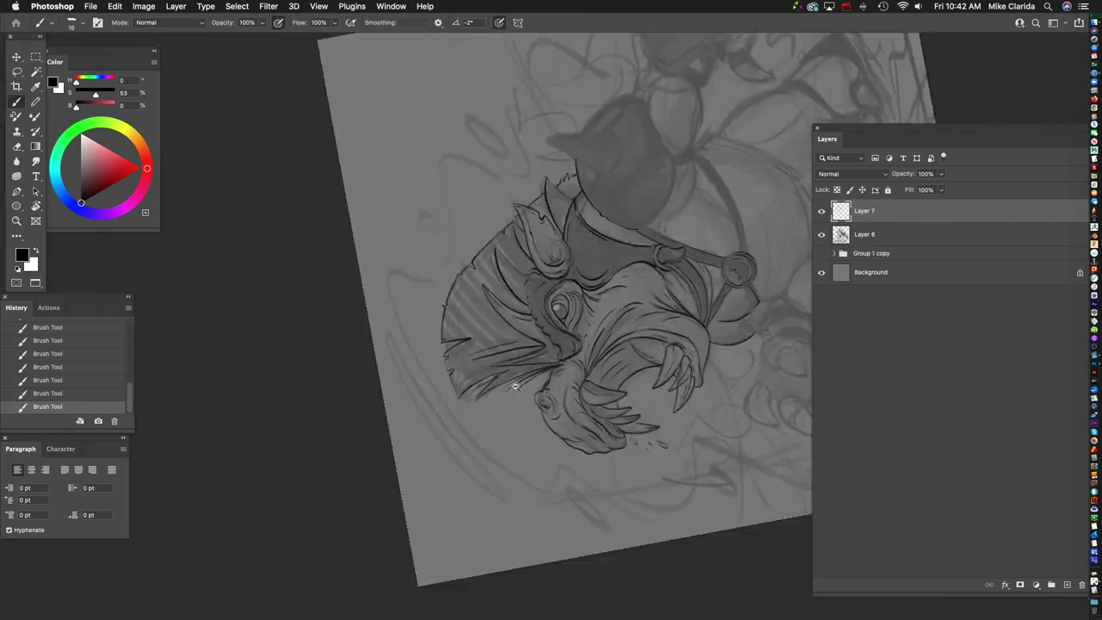
drag(515, 387, 313, 448)
scroll(573, 447, up, 5)
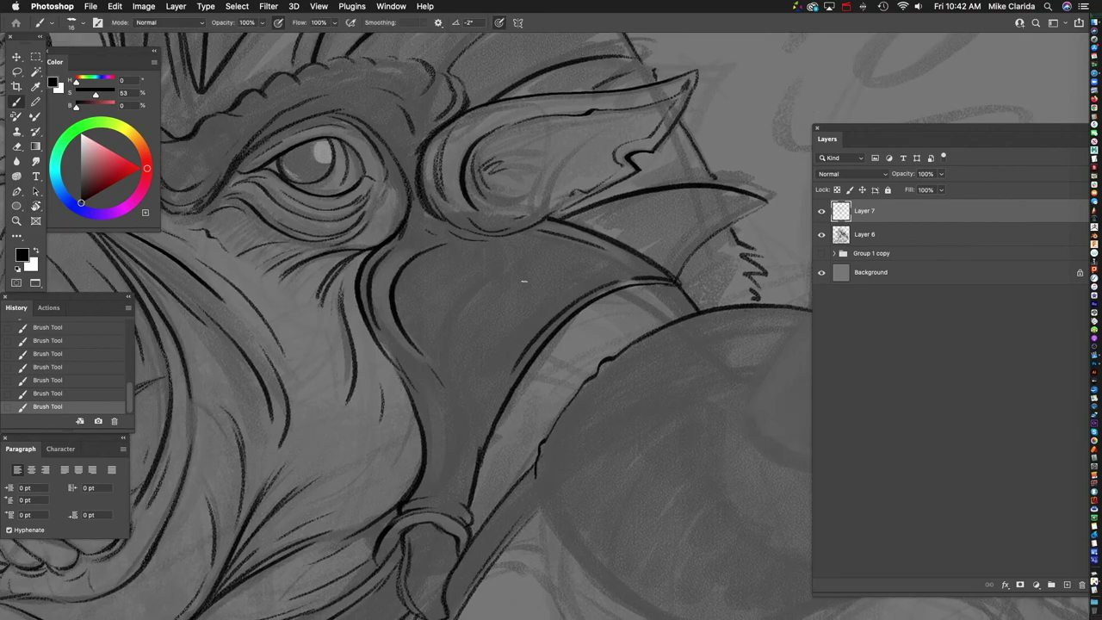
scroll(557, 390, down, 5)
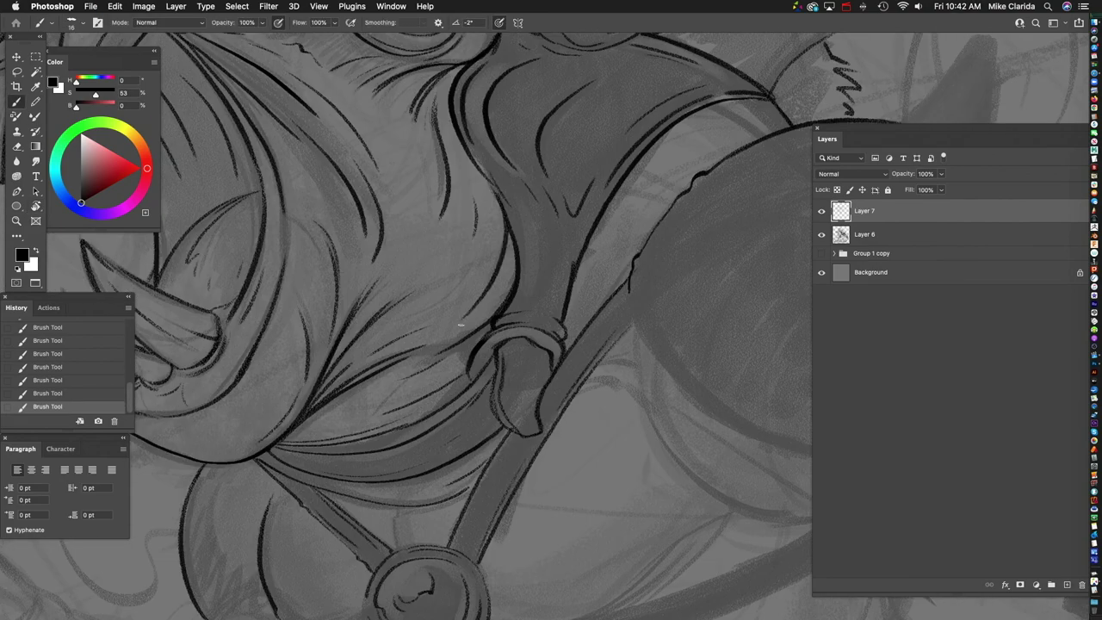
scroll(461, 325, right, 6)
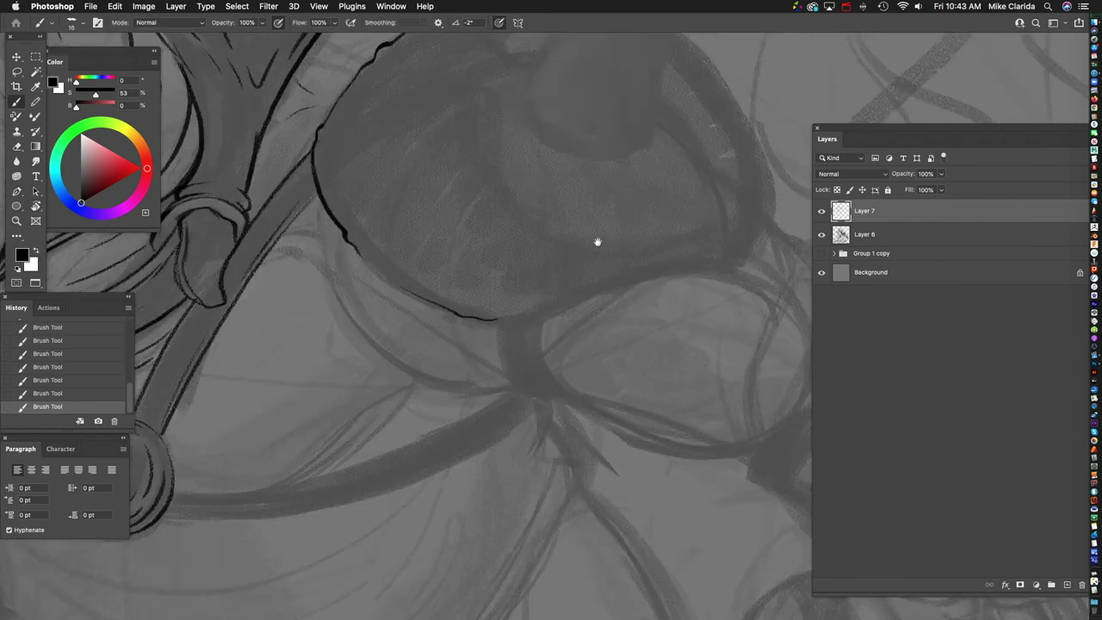
scroll(598, 242, left, 6)
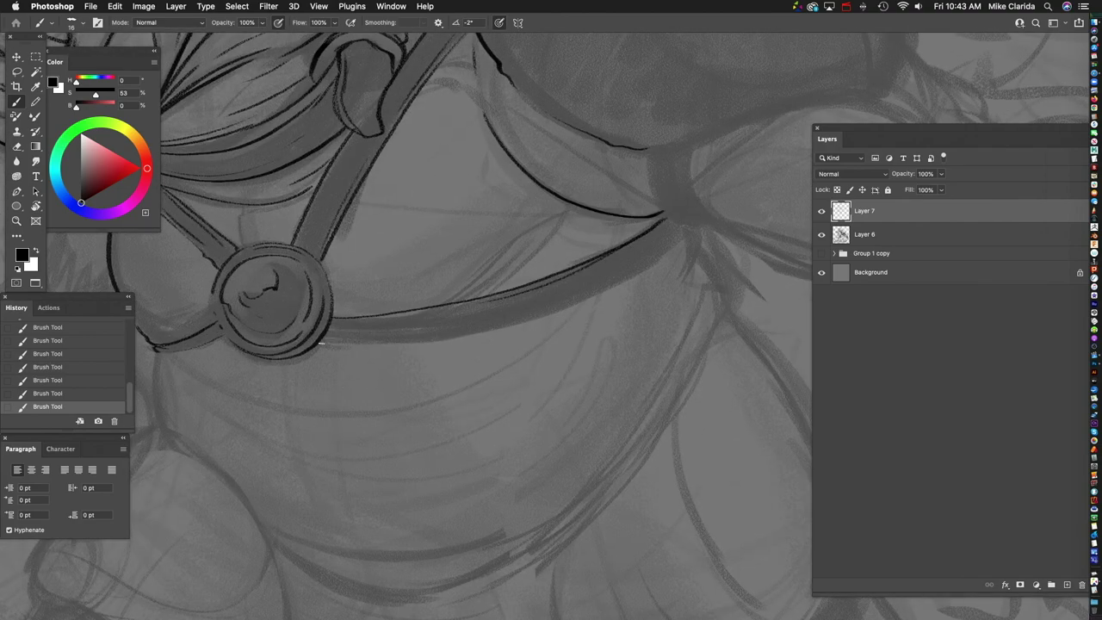
scroll(320, 344, up, 3)
scroll(448, 347, down, 3)
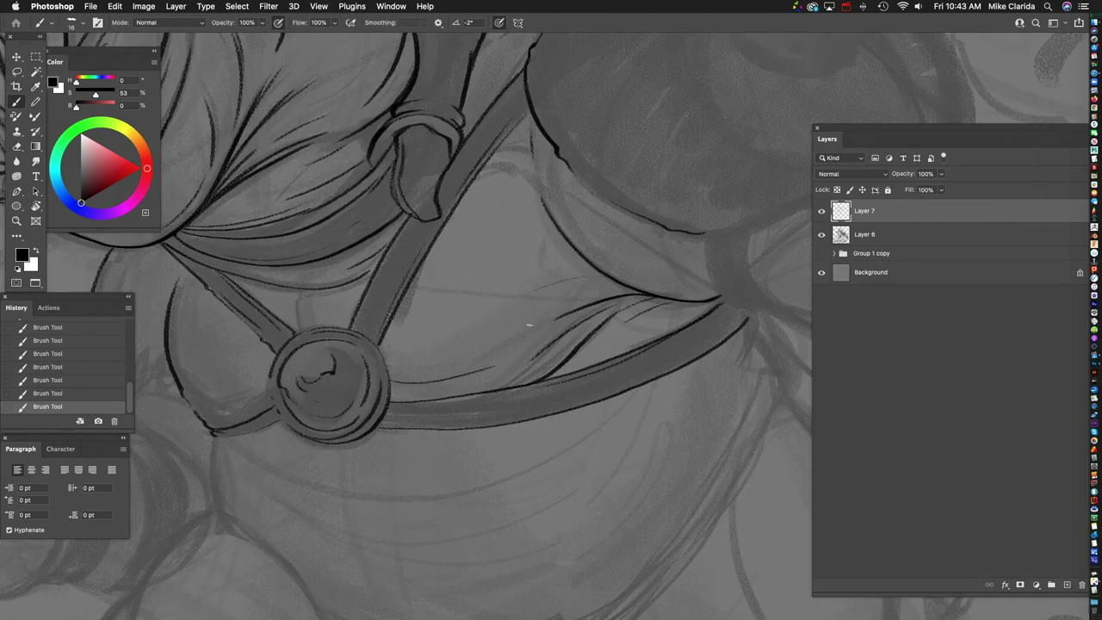
scroll(452, 353, left, 4)
scroll(452, 357, right, 2)
scroll(399, 223, up, 3)
scroll(399, 223, left, 2)
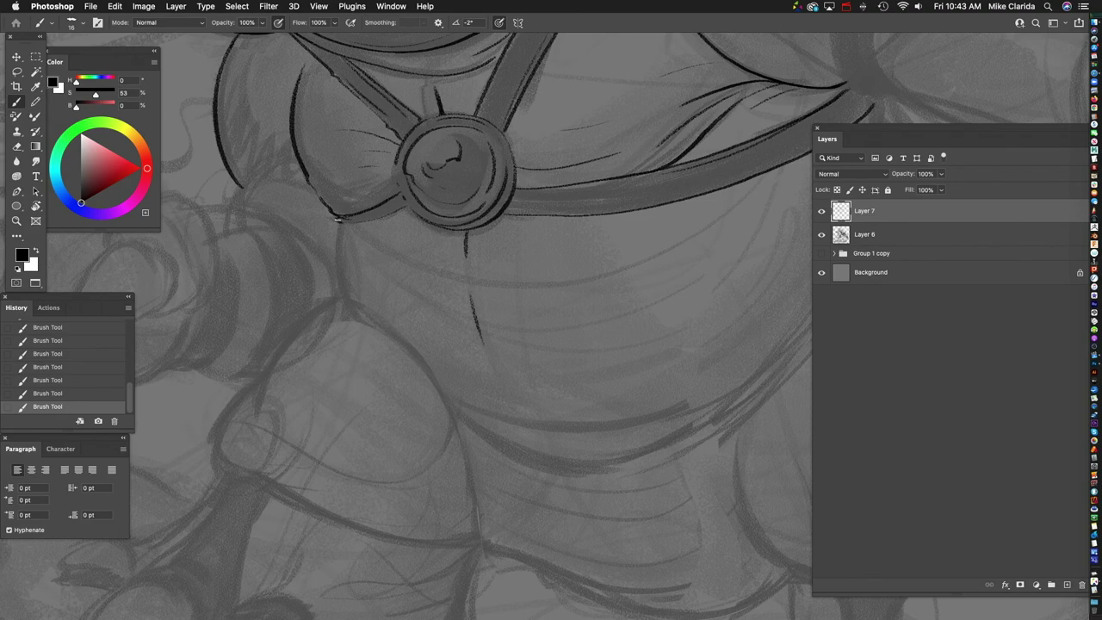
scroll(504, 410, up, 10)
scroll(568, 497, right, 5)
scroll(388, 351, up, 5)
Step: Save the drawing's progress with Cmd+S
scroll(517, 405, right, 5)
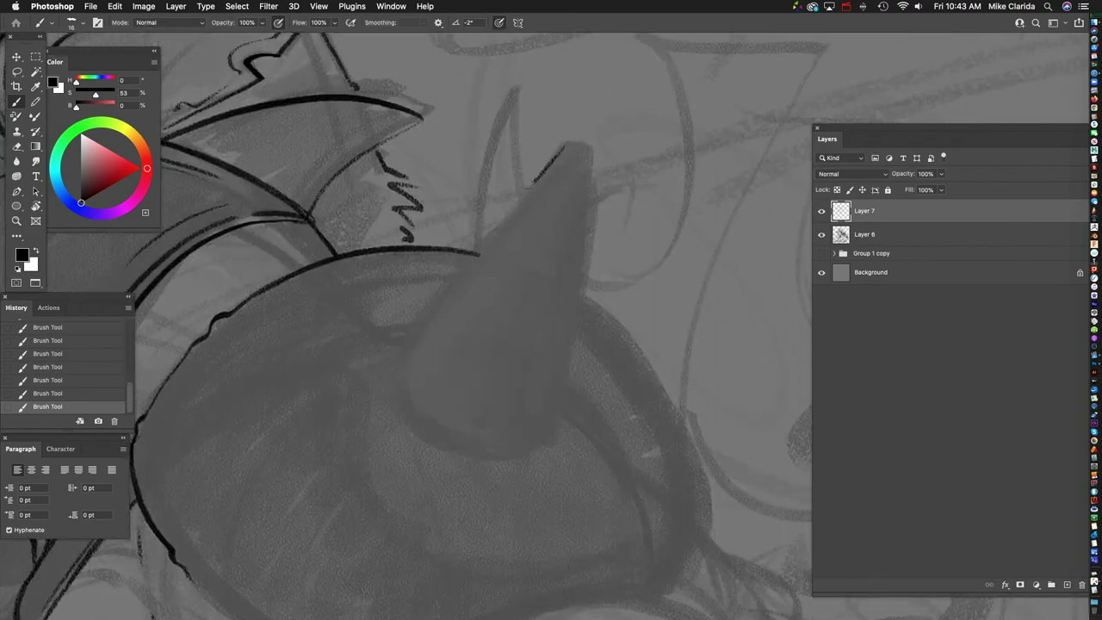
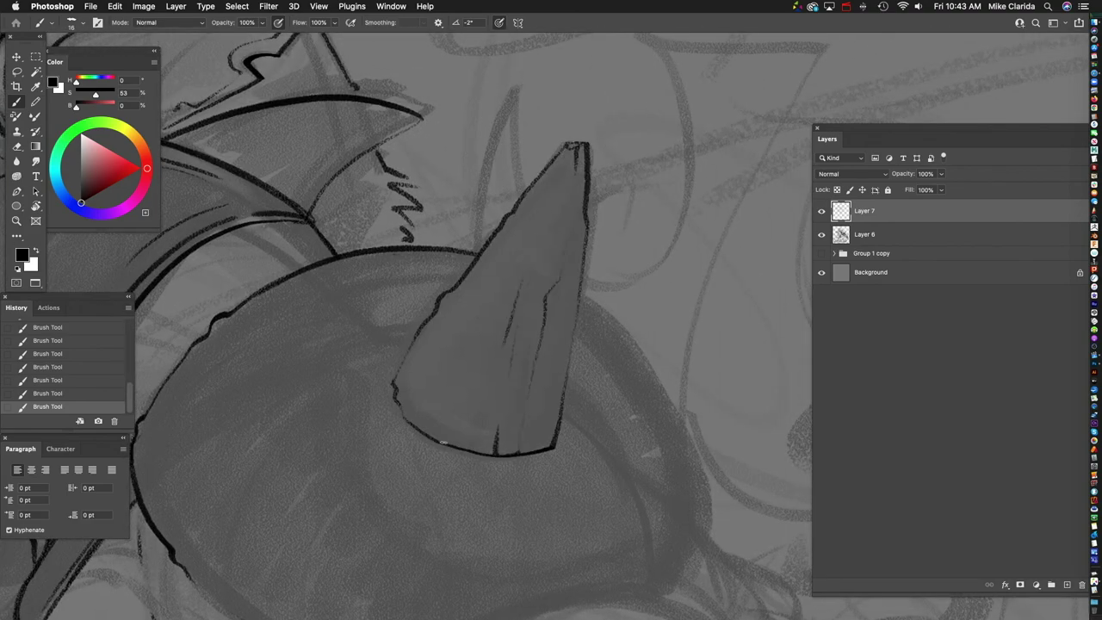
scroll(515, 225, right, 2)
Step: Save the drawing's progress with Cmd+S
key(super+s)
scroll(697, 358, down, 5)
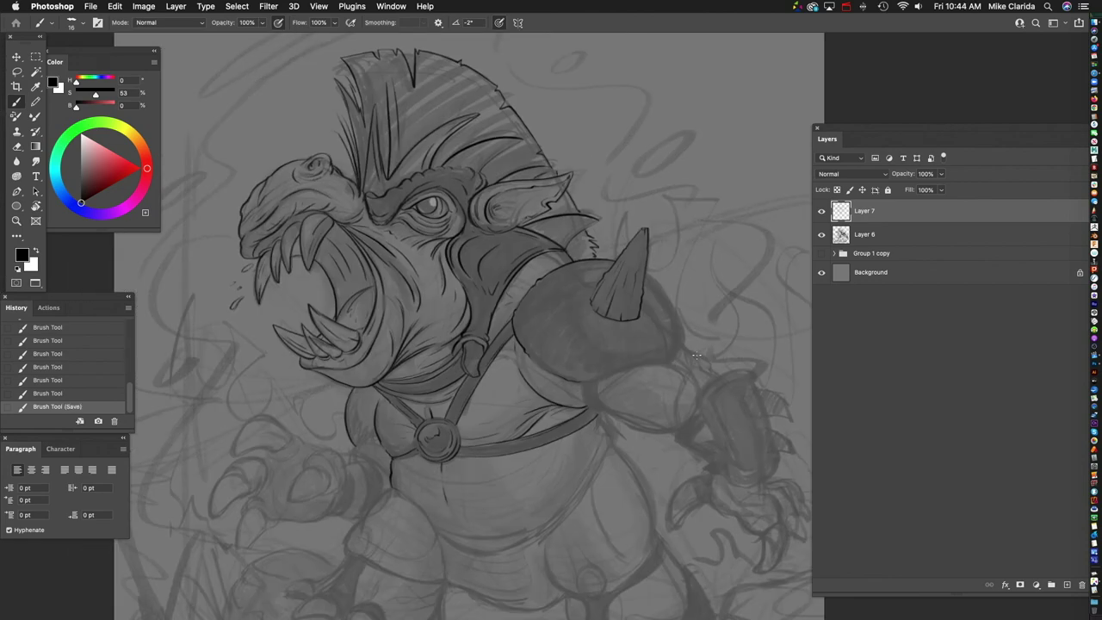
scroll(531, 166, up, 5)
Step: Ink clean strokes along the boar's head crest
drag(507, 176, 472, 256)
scroll(650, 391, up, 3)
scroll(402, 370, down, 5)
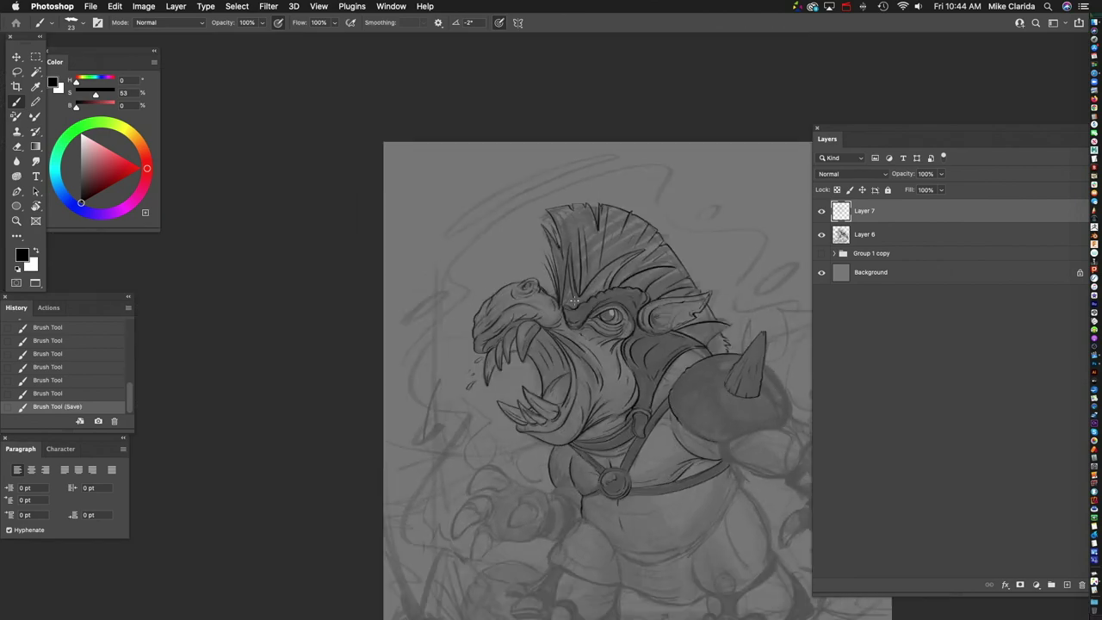
scroll(473, 376, down, 2)
scroll(438, 323, up, 6)
Step: Ink a mark on the shoulder and trace the shoulder pad's edge
click(500, 297)
scroll(505, 179, up, 1)
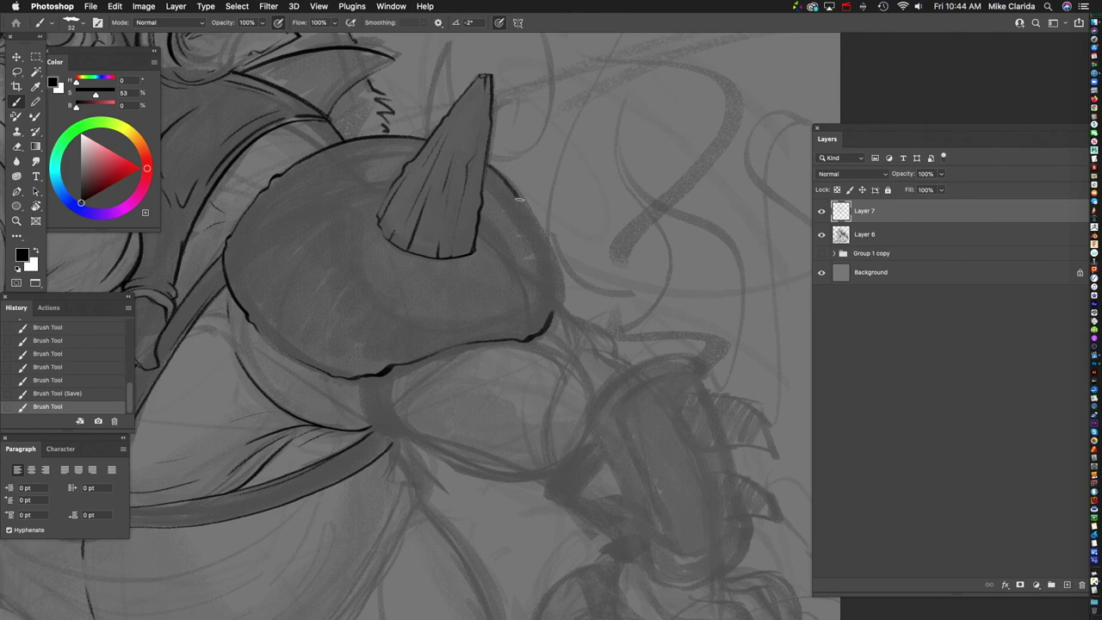
scroll(307, 182, up, 2)
drag(480, 369, 498, 387)
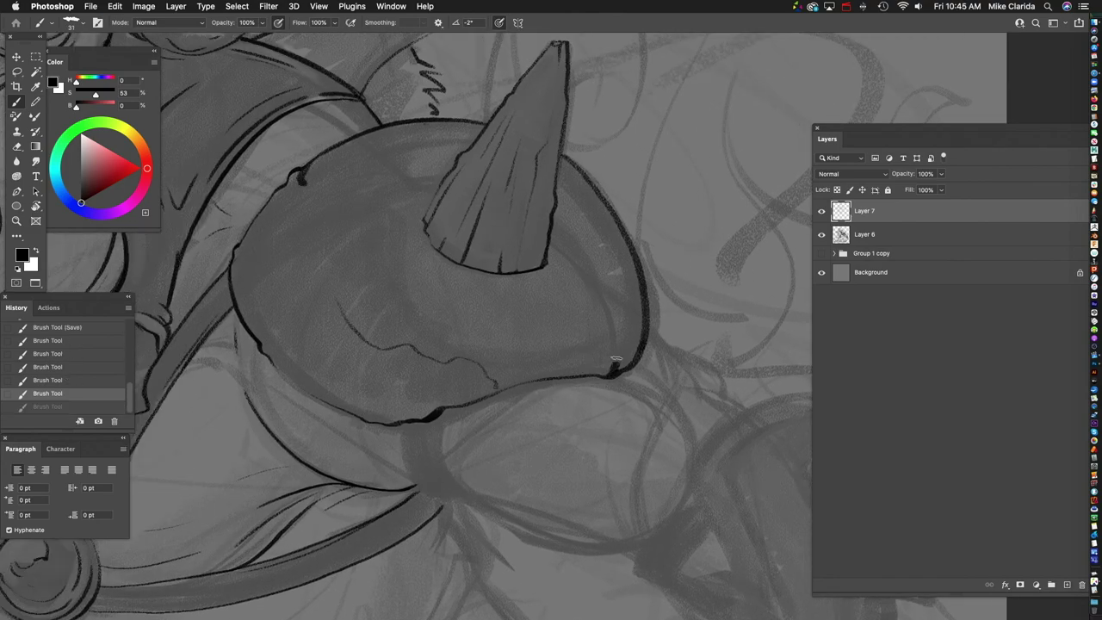
drag(307, 199, 346, 244)
scroll(377, 436, up, 2)
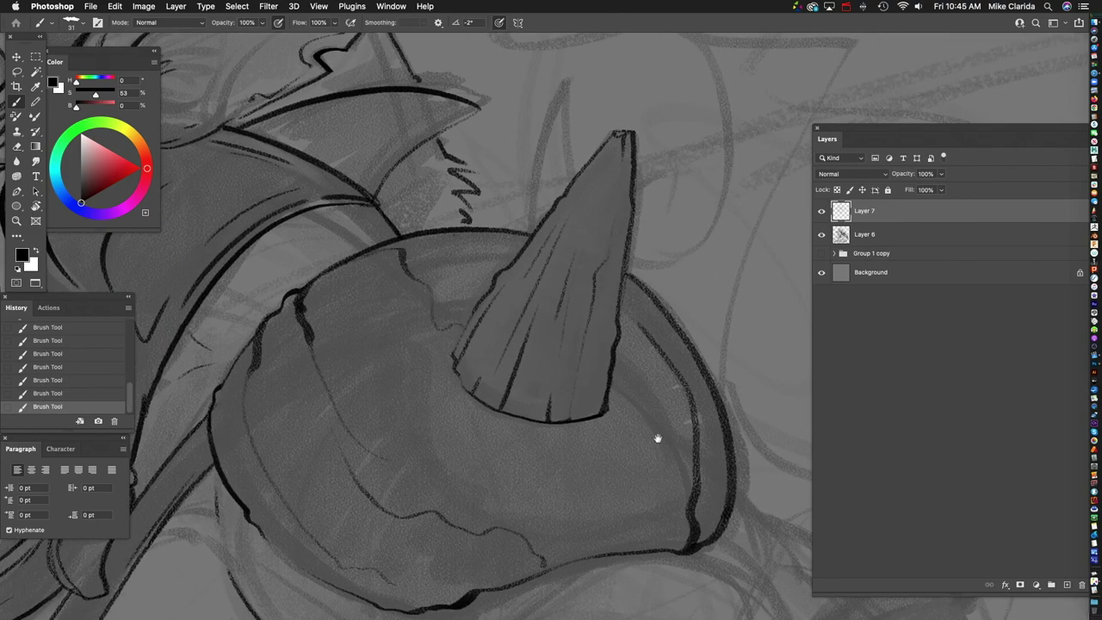
scroll(526, 364, down, 6)
scroll(414, 299, down, 2)
Step: Compare the strap strokes by undoing and redoing them, keep them, and save
drag(415, 299, 428, 281)
mouse_move(415, 424)
mouse_down()
mouse_move(485, 338)
mouse_move(203, 304)
mouse_move(326, 390)
mouse_move(558, 419)
mouse_move(743, 265)
mouse_up()
drag(521, 365, 467, 194)
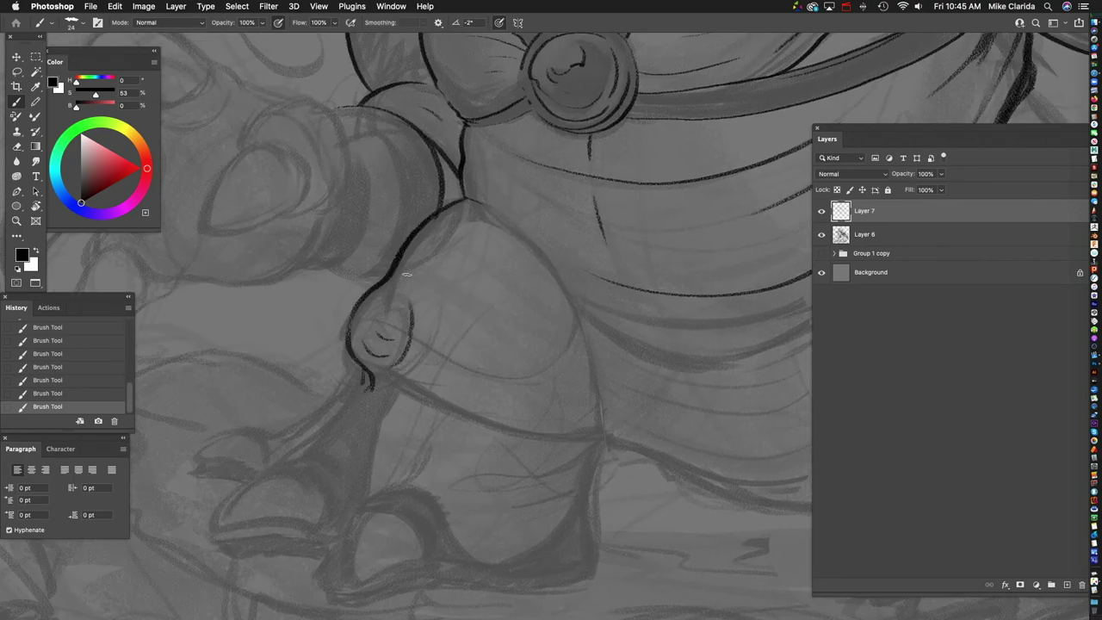
drag(407, 274, 400, 327)
mouse_move(348, 257)
mouse_down()
mouse_move(424, 442)
mouse_move(415, 394)
mouse_move(521, 438)
mouse_move(561, 278)
mouse_move(393, 377)
mouse_up()
key(super+z)
key(super+z)
key(super+z)
key(super+z)
key(super+z)
key(super+z)
key(super+shift+z)
key(super+shift+z)
key(super+shift+z)
key(super+shift+z)
key(super+shift+z)
key(super+shift+z)
key(super+z)
key(super+shift+z)
mouse_move(585, 544)
mouse_down()
mouse_move(590, 348)
mouse_move(450, 467)
mouse_move(566, 443)
mouse_up()
key(super+s)
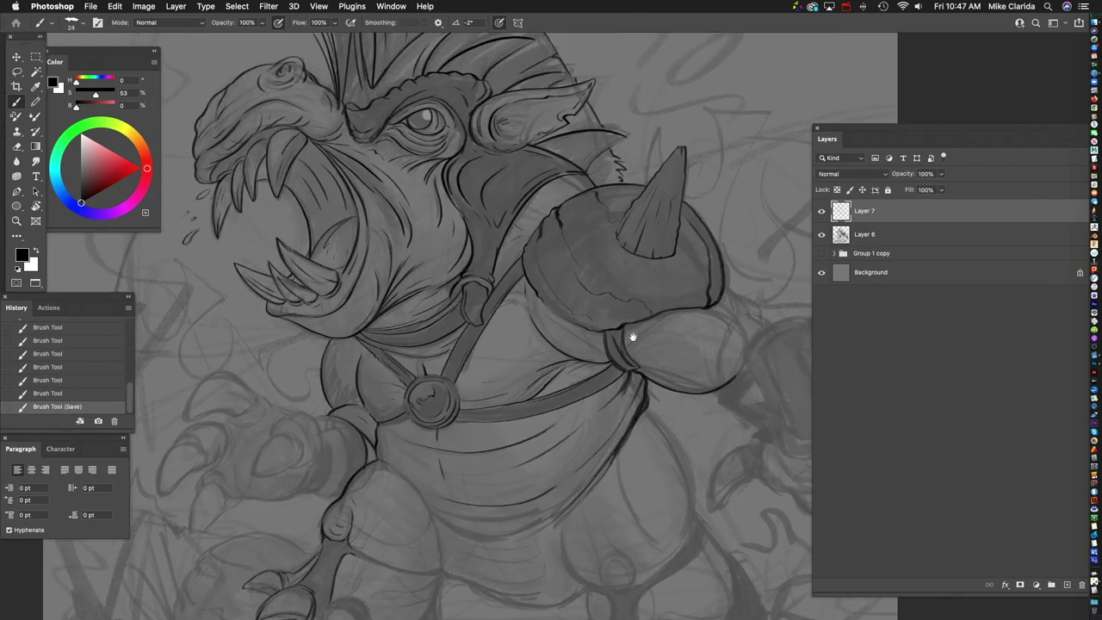
Step: Zoom across the shoulder pad, horn, sash knot and belly to inspect the linework
mouse_move(635, 332)
mouse_down()
mouse_move(660, 374)
mouse_move(563, 365)
mouse_move(697, 423)
mouse_move(660, 290)
mouse_move(390, 235)
mouse_move(379, 249)
mouse_move(422, 181)
mouse_move(412, 170)
mouse_up()
mouse_move(436, 327)
mouse_down()
mouse_move(440, 318)
mouse_move(403, 332)
mouse_move(577, 339)
mouse_move(568, 135)
mouse_up()
drag(564, 325, 416, 306)
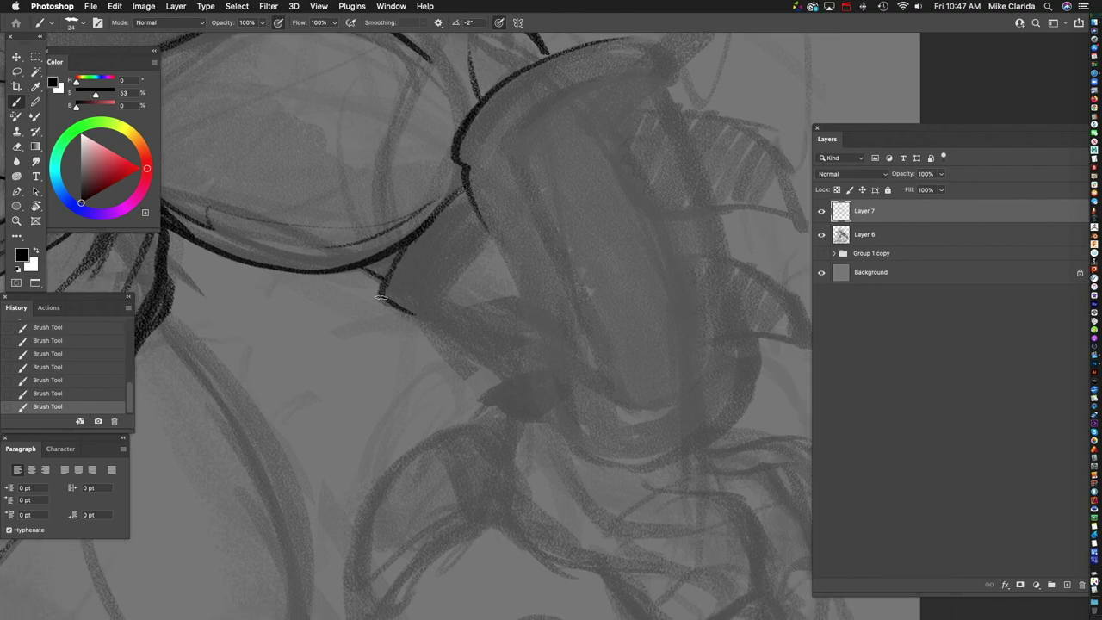
drag(561, 319, 315, 191)
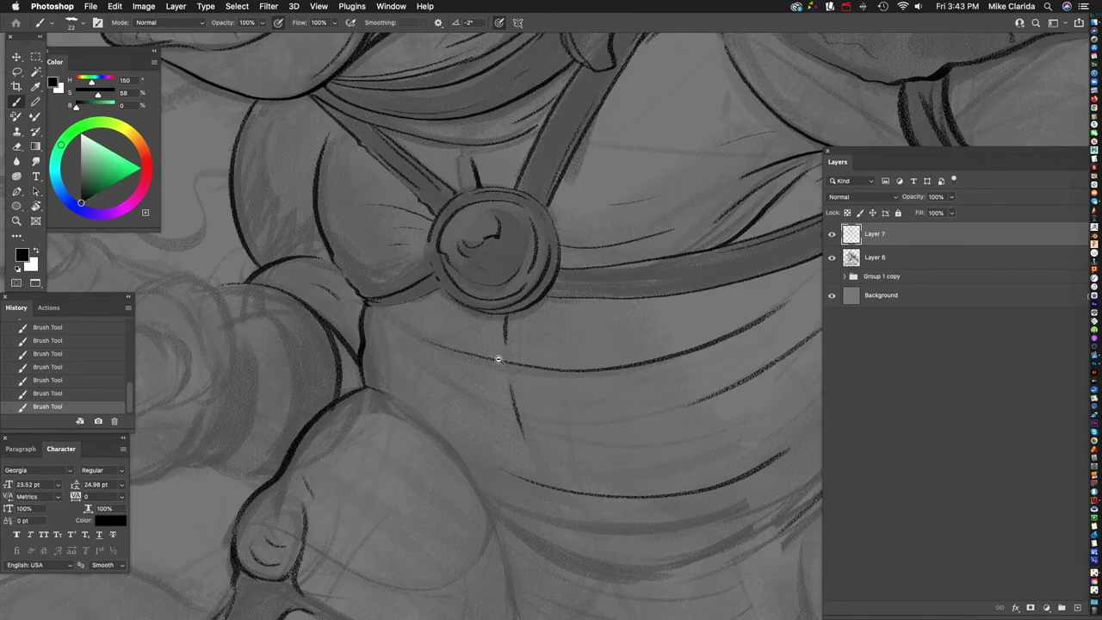
mouse_move(497, 357)
mouse_down()
mouse_move(382, 364)
mouse_move(351, 345)
mouse_up()
scroll(351, 344, down, 15)
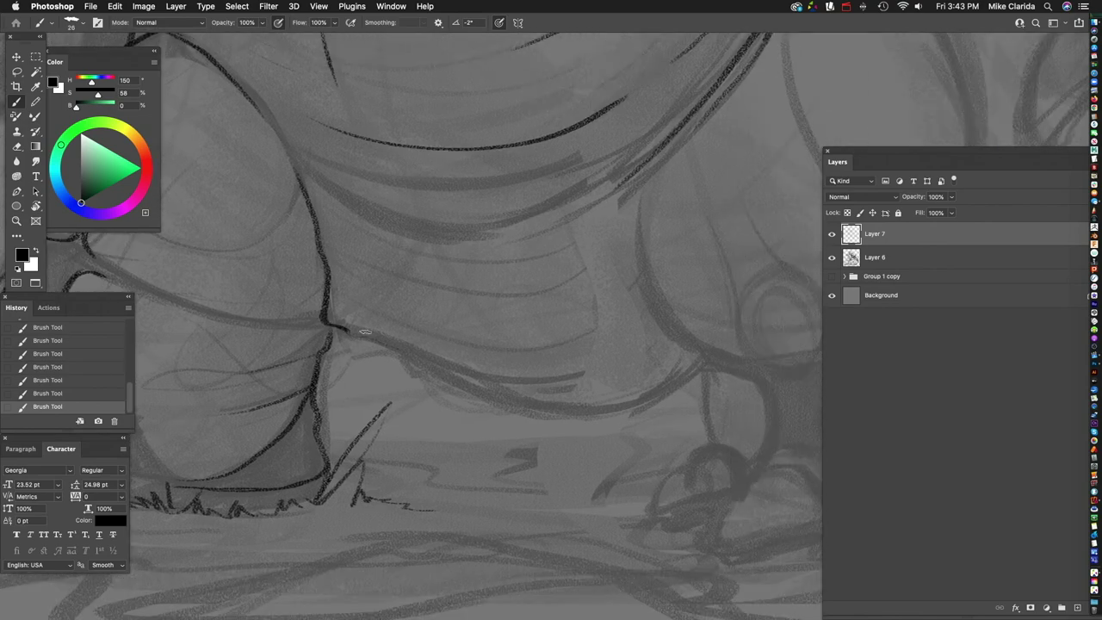
Step: Ink long outline strokes along the creature's leg
scroll(467, 433, down, 3)
scroll(468, 433, right, 3)
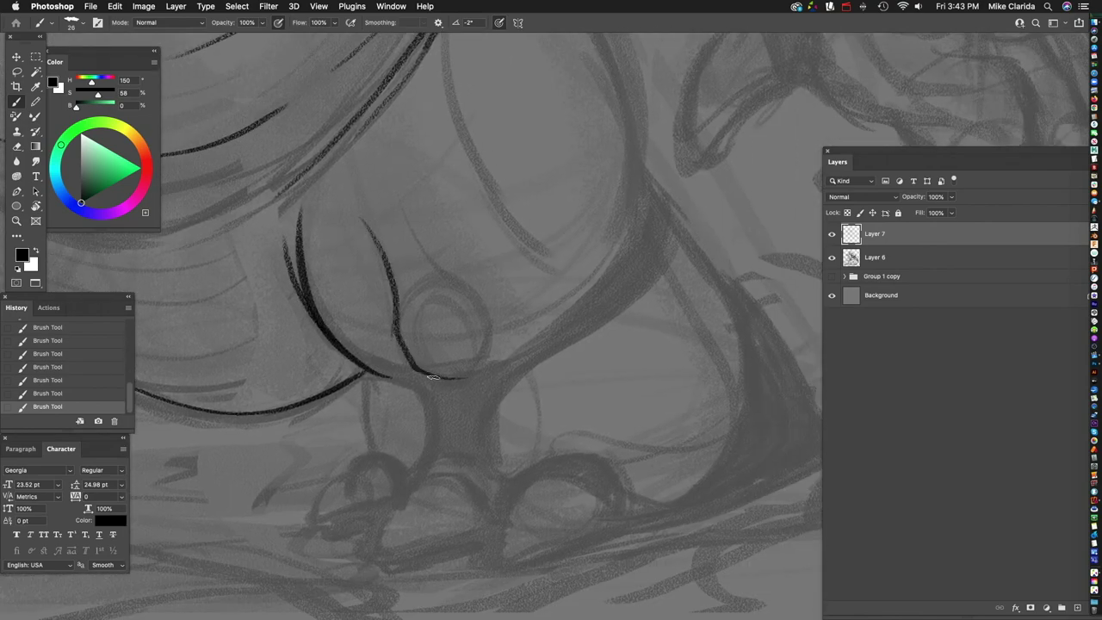
scroll(475, 308, up, 5)
drag(383, 103, 403, 248)
scroll(431, 344, down, 4)
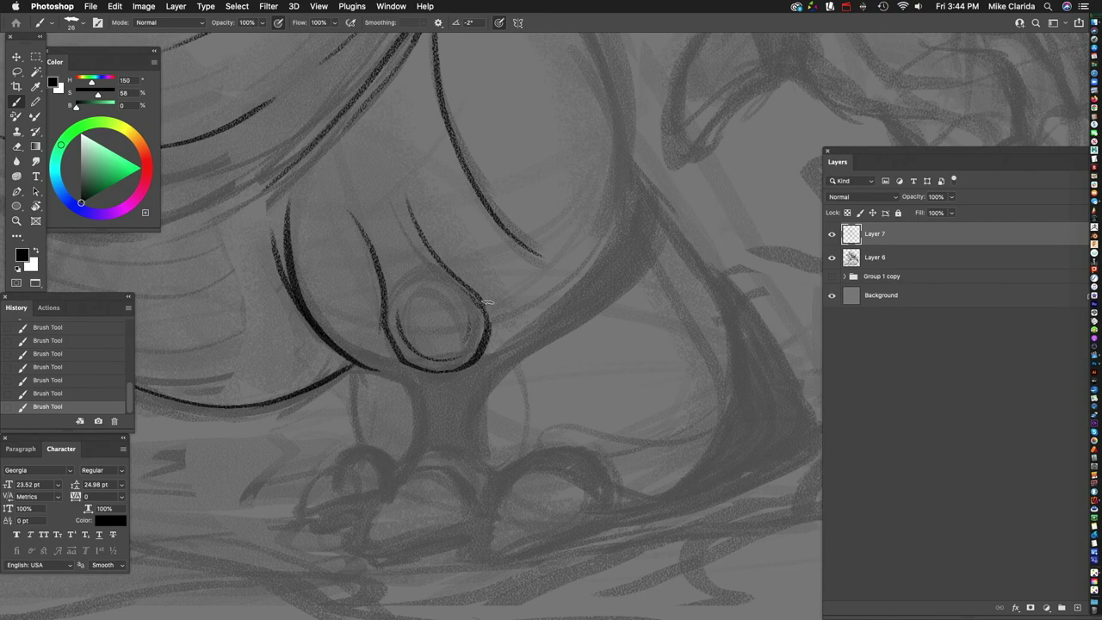
scroll(431, 345, up, 5)
drag(332, 121, 425, 248)
scroll(435, 222, down, 4)
scroll(435, 222, up, 3)
scroll(590, 333, down, 3)
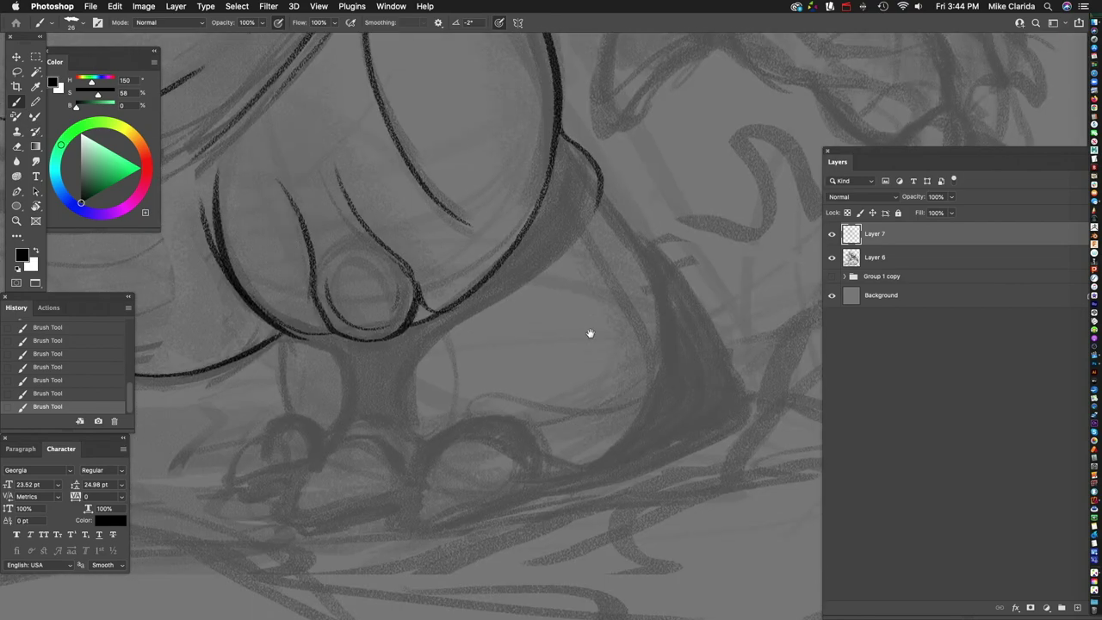
scroll(406, 394, down, 4)
scroll(438, 356, up, 5)
scroll(652, 352, up, 3)
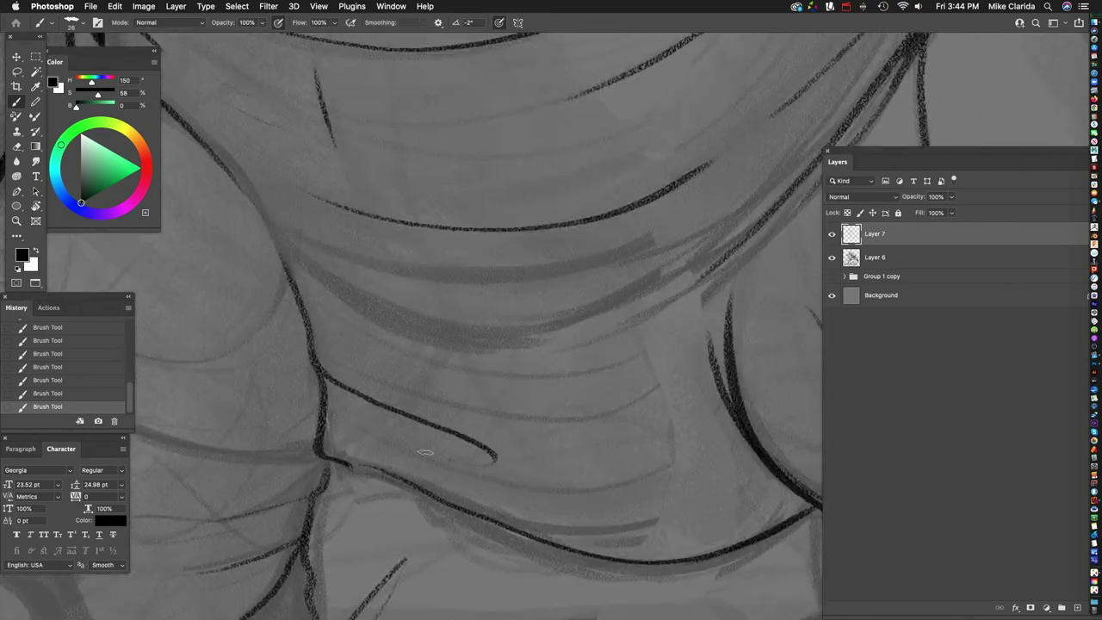
scroll(379, 409, down, 3)
scroll(379, 409, down, 3)
scroll(469, 420, up, 3)
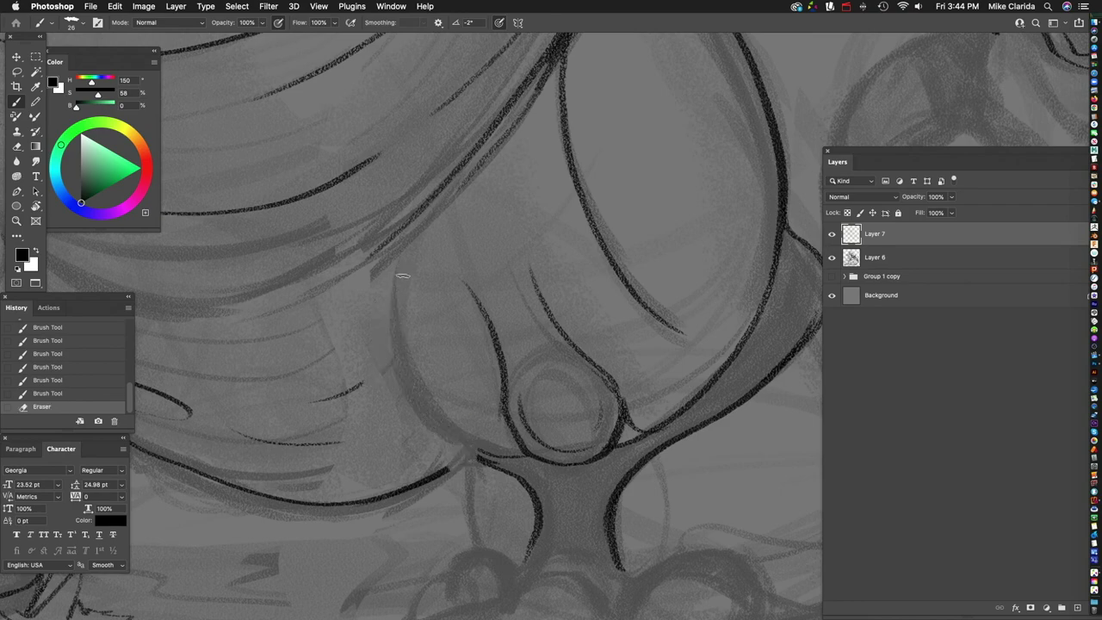
scroll(376, 529, down, 3)
scroll(573, 381, up, 4)
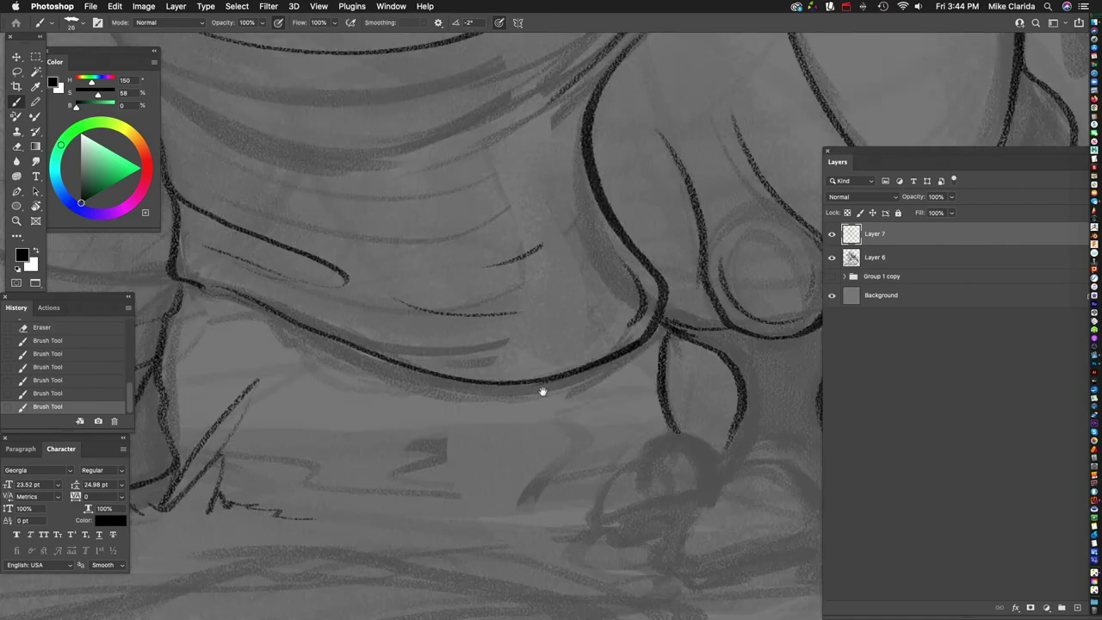
Step: Undo the last stroke and set Shape Dynamics Angle Jitter Control to Pen Tilt
key(super+z)
key(F5)
click(290, 437)
click(263, 462)
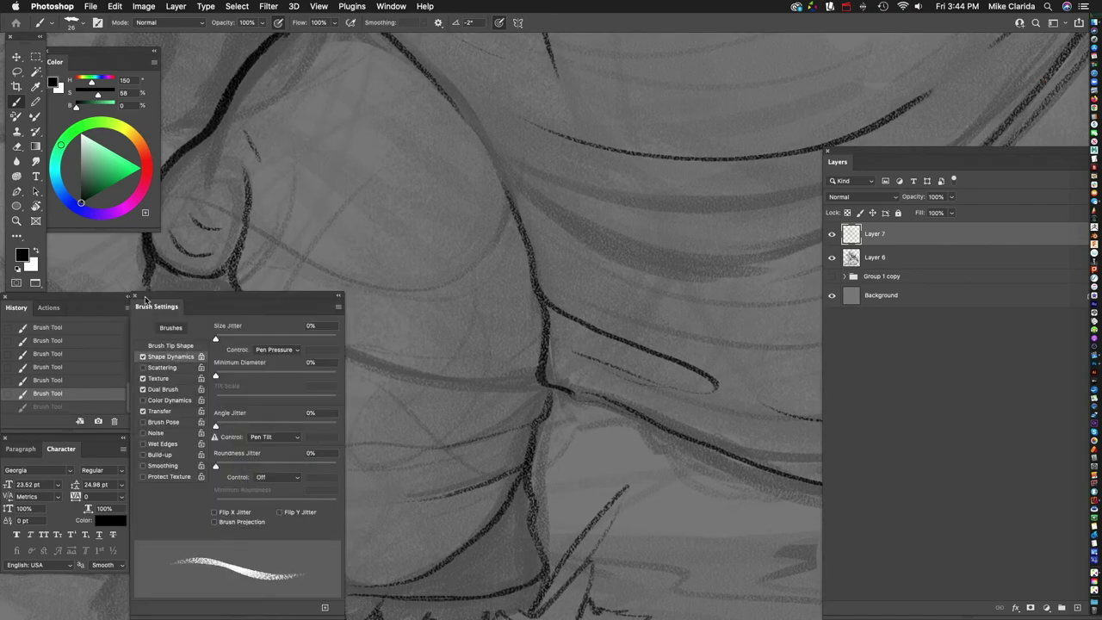
drag(174, 306, 351, 203)
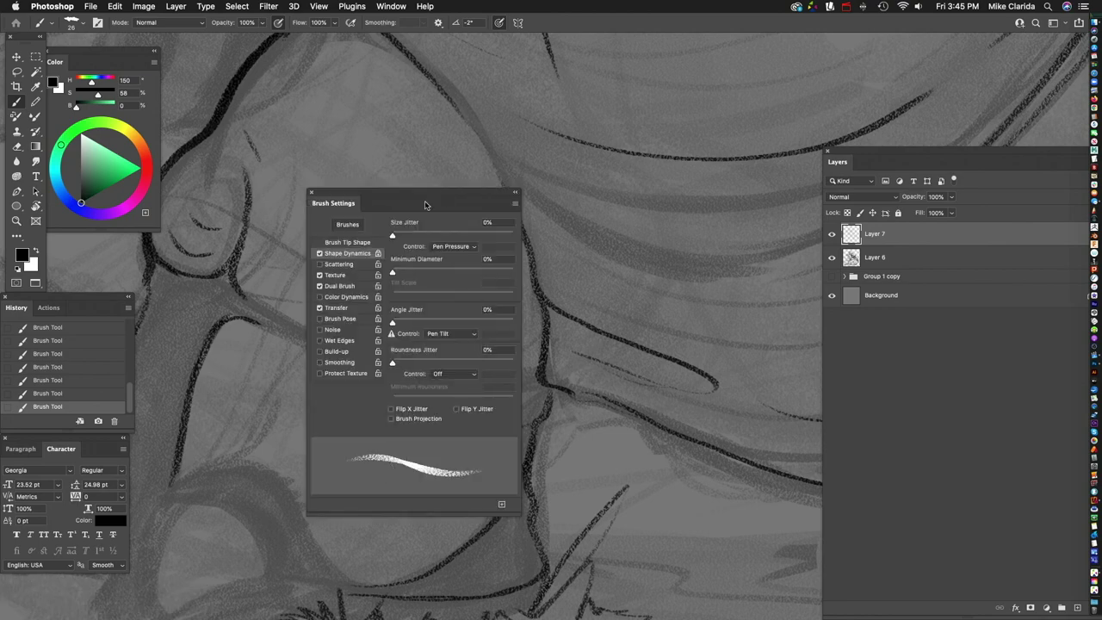
key(F5)
Step: Undo and redo the last stroke, moving the collapsed Brush Settings panel aside
key(super+z)
scroll(442, 345, up, 5)
scroll(443, 345, down, 4)
drag(255, 440, 171, 538)
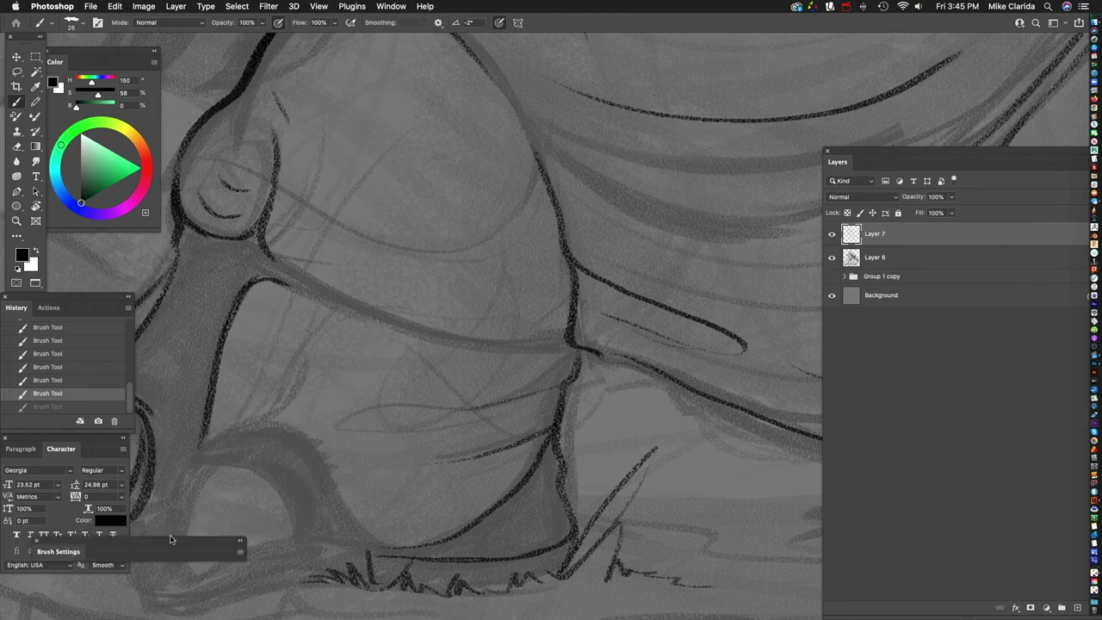
key(super+shift+z)
Step: Rotate the canvas view for a better angle, then return to the Brush tool
scroll(366, 264, up, 3)
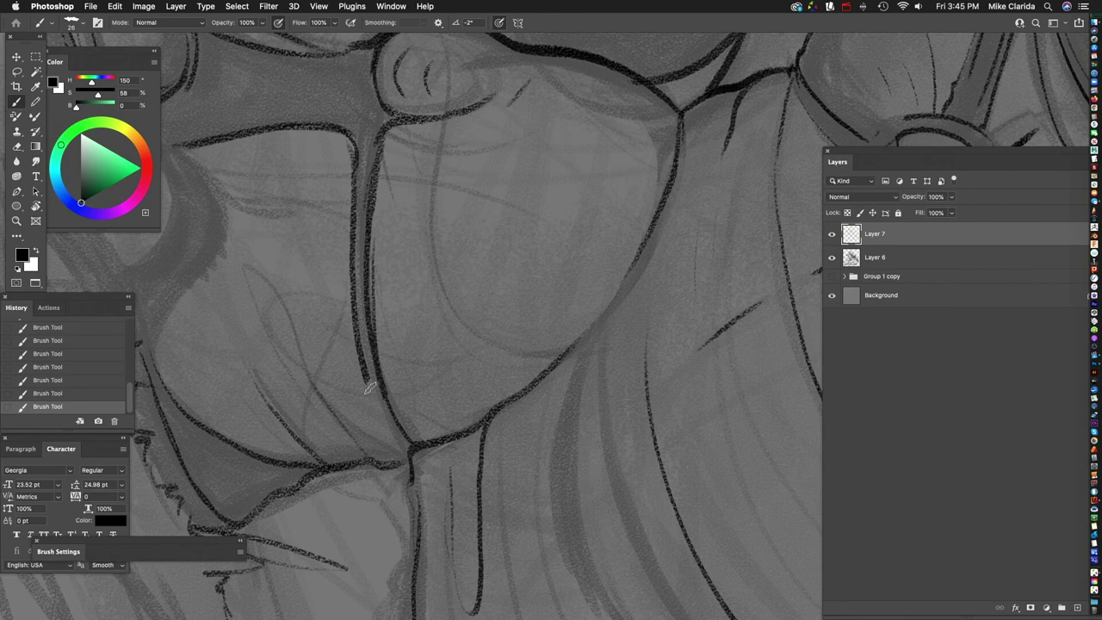
scroll(356, 332, down, 3)
scroll(445, 376, up, 5)
key(r)
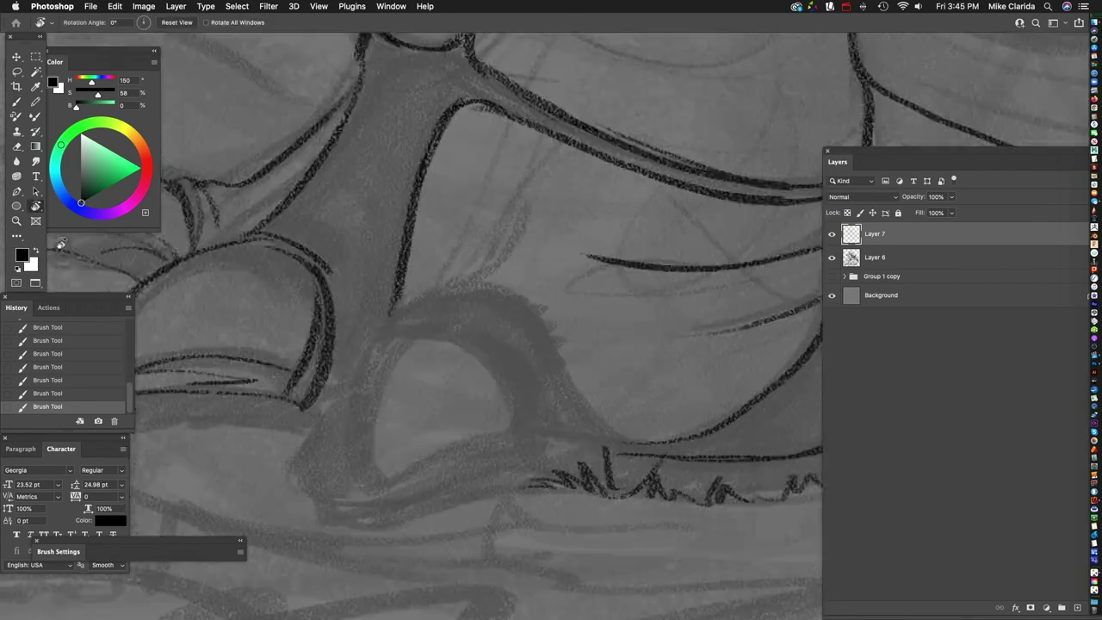
scroll(451, 347, down, 5)
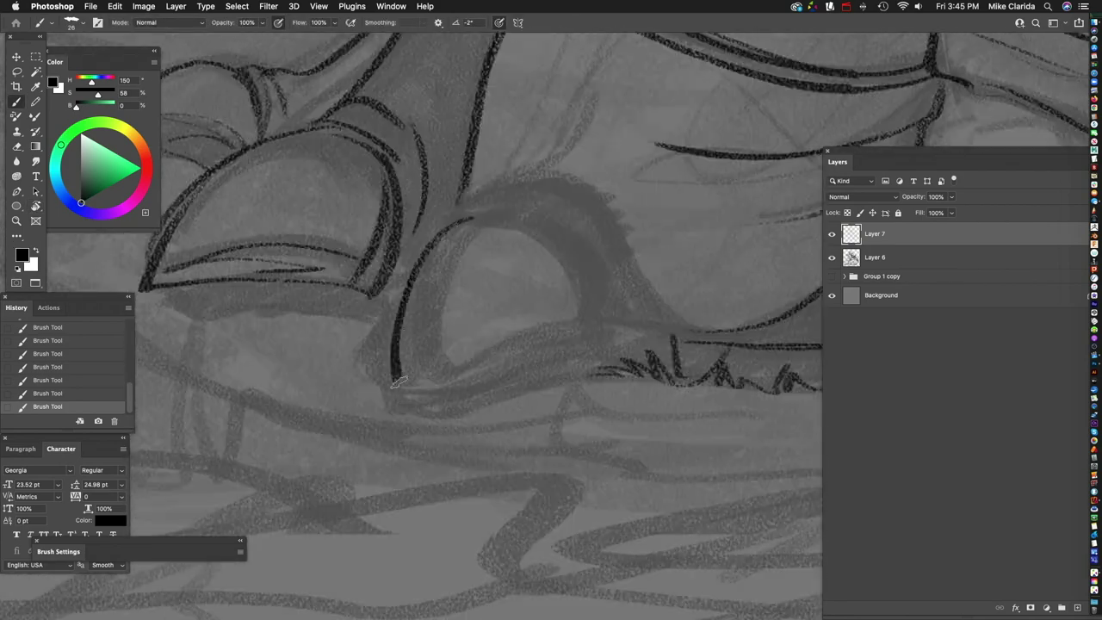
key(b)
Step: Outline the side and top of the foot claw
drag(568, 333, 465, 222)
scroll(464, 222, up, 3)
scroll(479, 406, left, 2)
scroll(479, 405, down, 3)
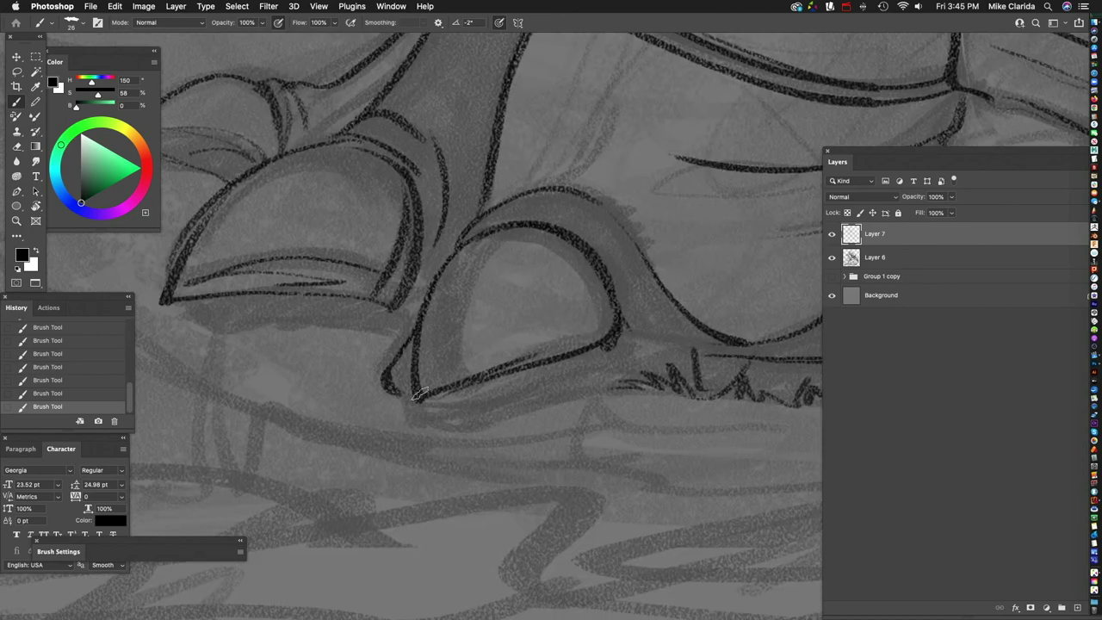
scroll(437, 402, down, 3)
scroll(416, 381, up, 3)
scroll(416, 381, left, 4)
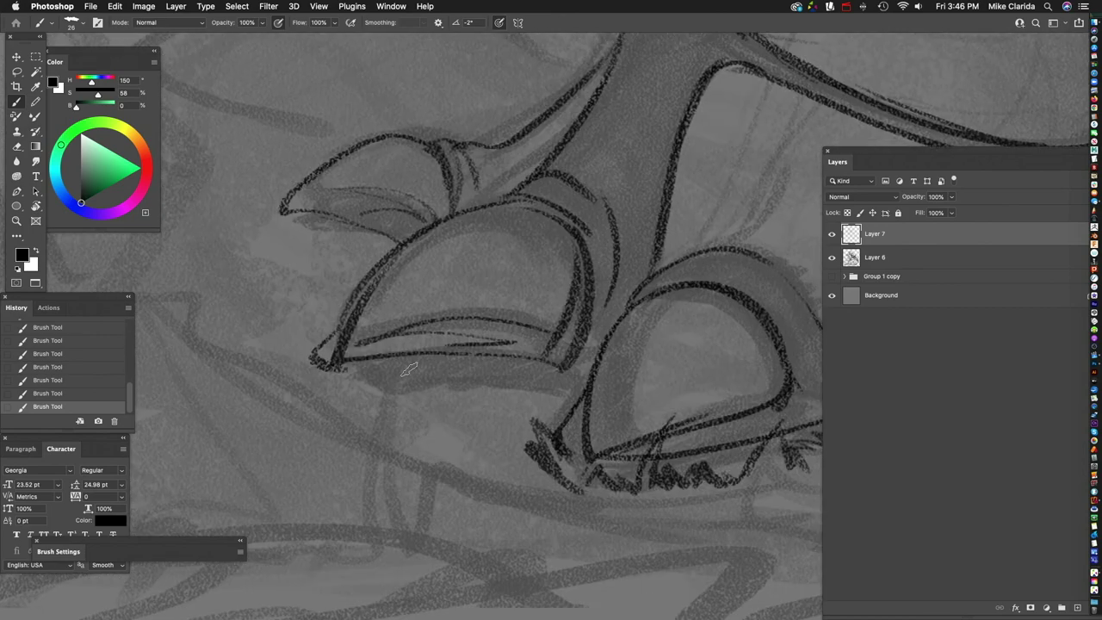
Step: Extend the claw's lower edge leftward
drag(351, 383, 249, 353)
scroll(360, 370, up, 3)
scroll(360, 370, left, 3)
scroll(454, 351, left, 2)
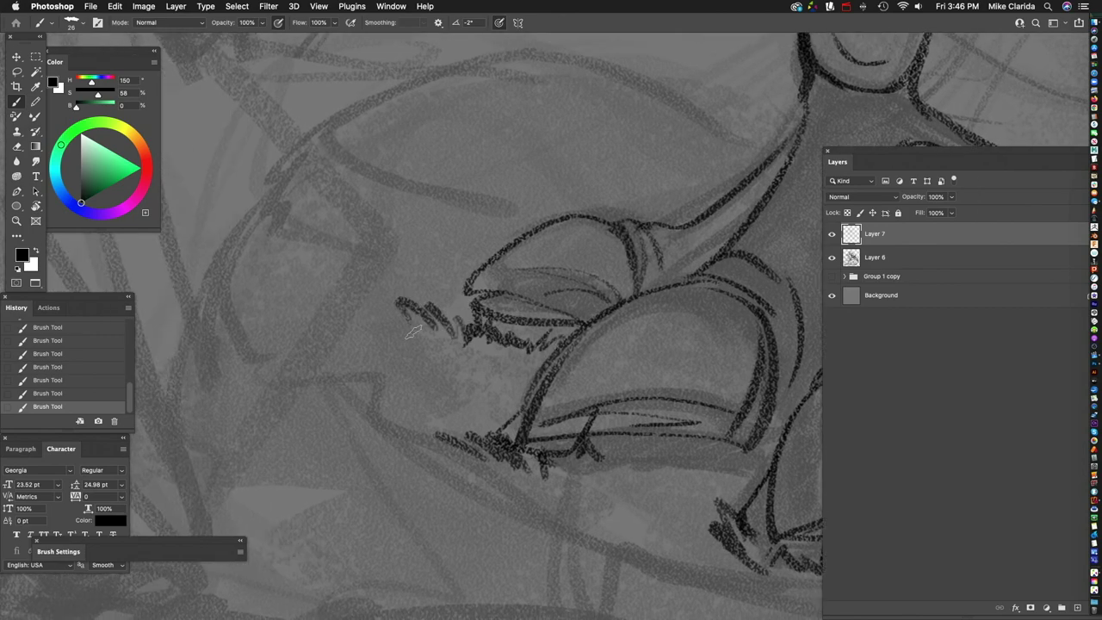
scroll(499, 388, right, 7)
scroll(499, 387, down, 2)
scroll(529, 418, up, 1)
scroll(543, 451, up, 5)
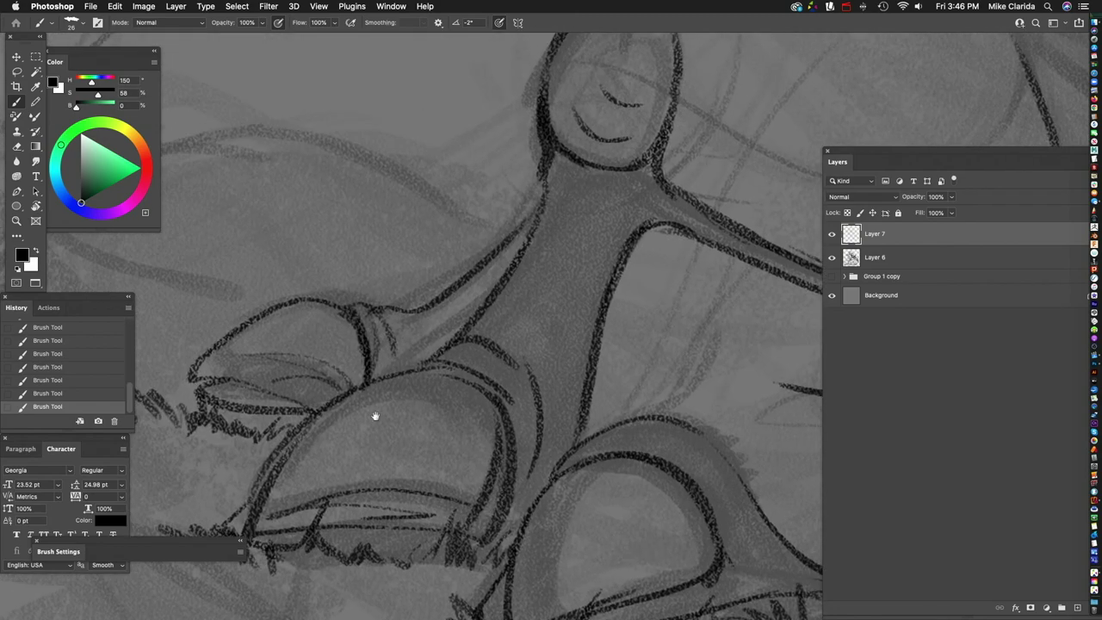
scroll(374, 419, down, 2)
scroll(374, 418, left, 2)
scroll(430, 361, down, 5)
scroll(430, 361, right, 3)
scroll(582, 312, up, 2)
scroll(582, 311, down, 5)
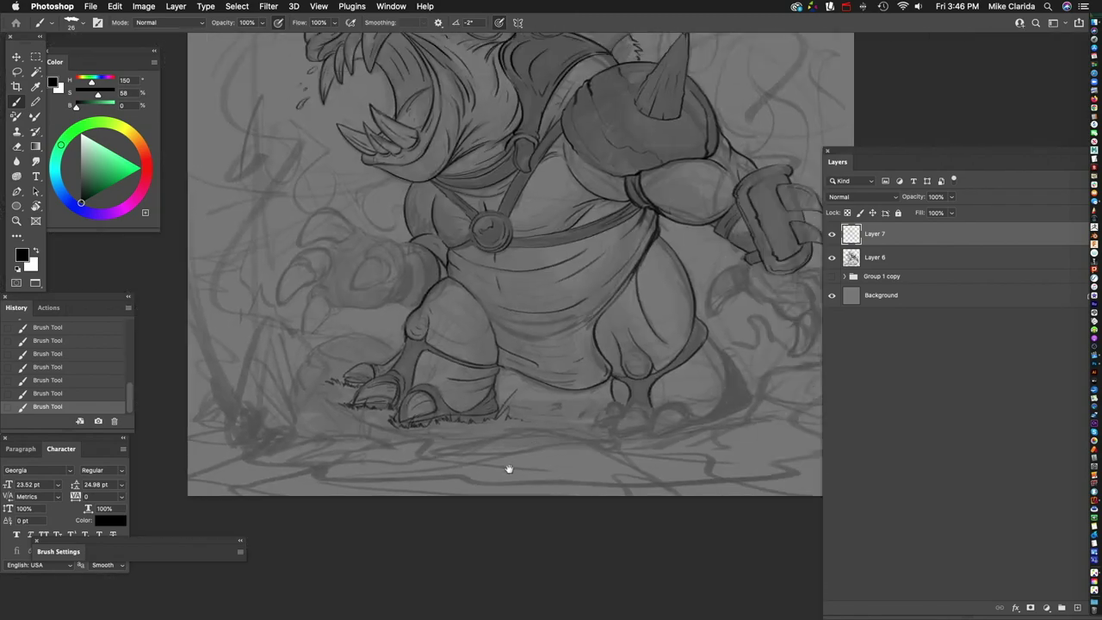
Step: Outline the toe shape on the foot in three strokes
scroll(509, 468, up, 5)
scroll(459, 275, down, 3)
scroll(459, 275, right, 3)
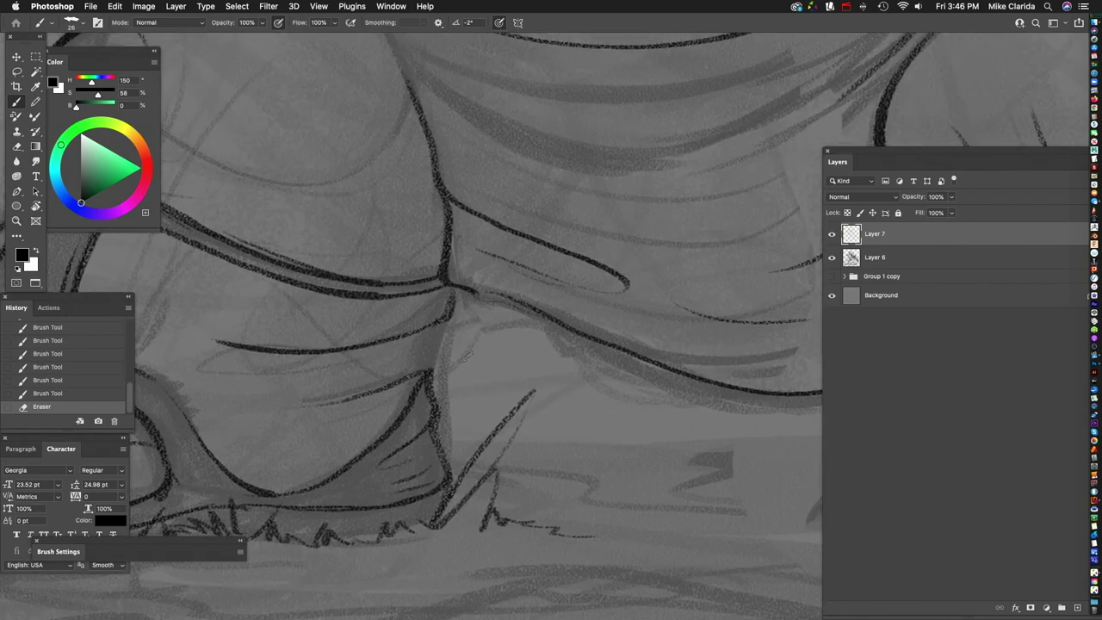
scroll(441, 318, up, 5)
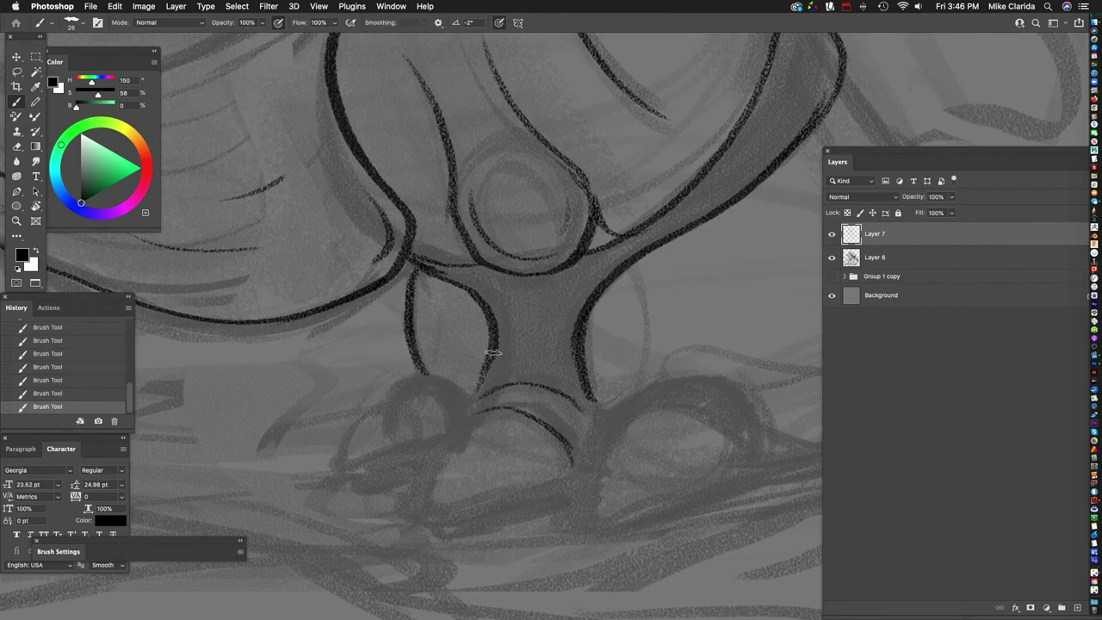
scroll(461, 402, up, 5)
scroll(516, 362, down, 3)
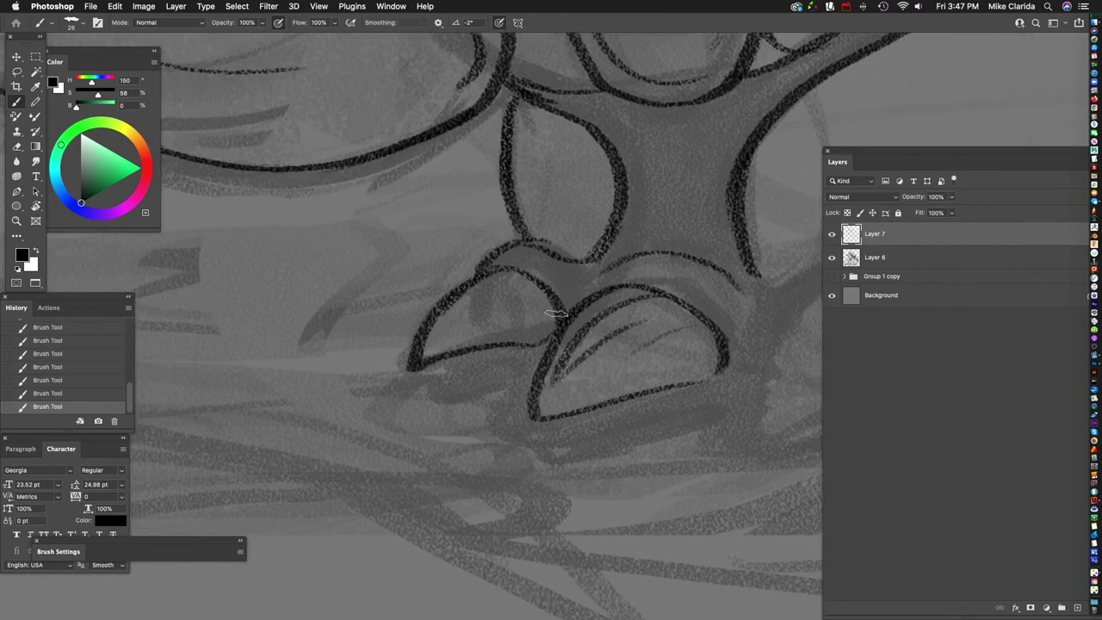
scroll(512, 319, right, 5)
scroll(512, 319, down, 2)
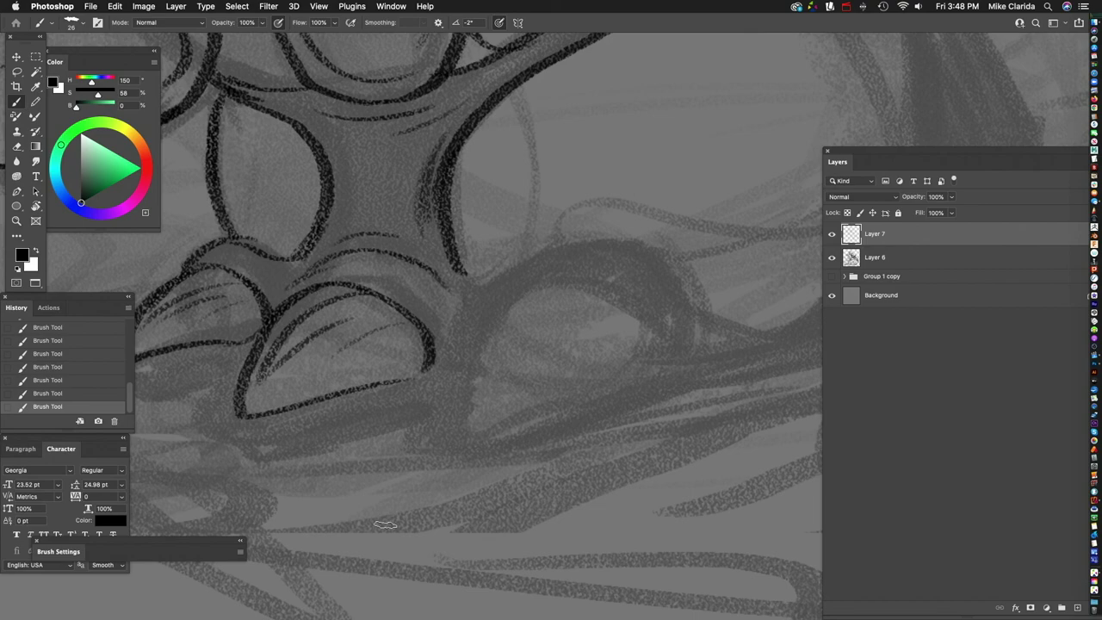
scroll(618, 292, up, 2)
drag(353, 392, 490, 241)
drag(344, 422, 560, 301)
scroll(473, 301, right, 3)
drag(349, 248, 413, 297)
Step: Ink a short stroke on the claw sketch and the first toe claws
scroll(420, 304, down, 3)
scroll(603, 285, up, 2)
scroll(517, 327, up, 3)
scroll(408, 344, down, 2)
scroll(517, 302, up, 6)
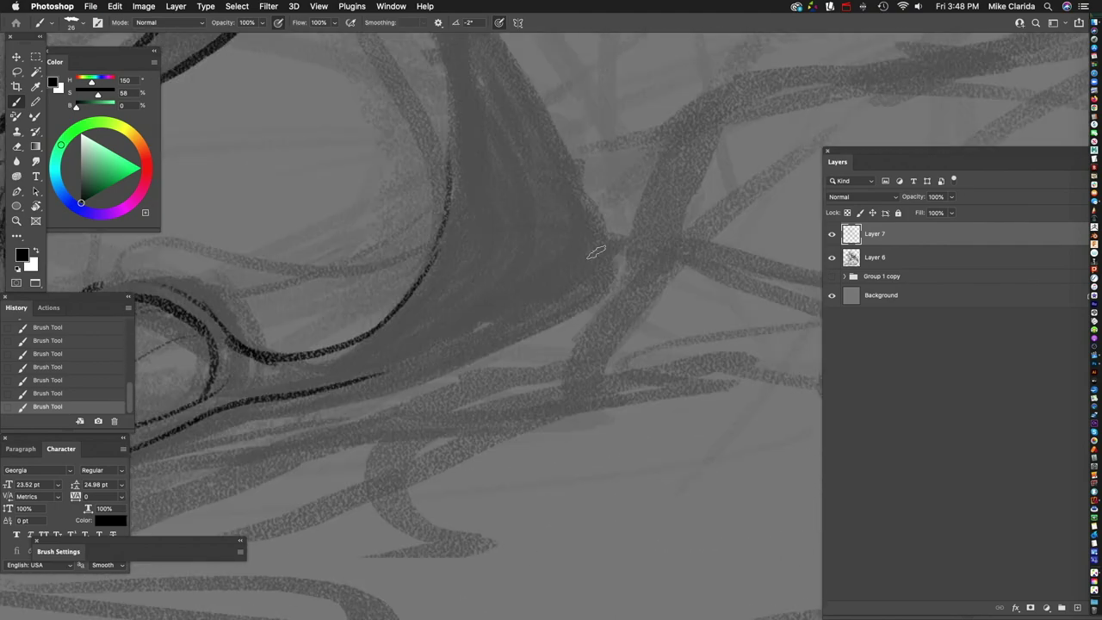
scroll(597, 251, up, 2)
drag(344, 145, 291, 73)
scroll(411, 213, down, 3)
drag(594, 306, 482, 370)
scroll(529, 308, down, 2)
Step: Ink the remaining toe claws, short claw strokes and the claw tip
drag(534, 305, 447, 358)
drag(319, 379, 224, 404)
scroll(223, 405, down, 2)
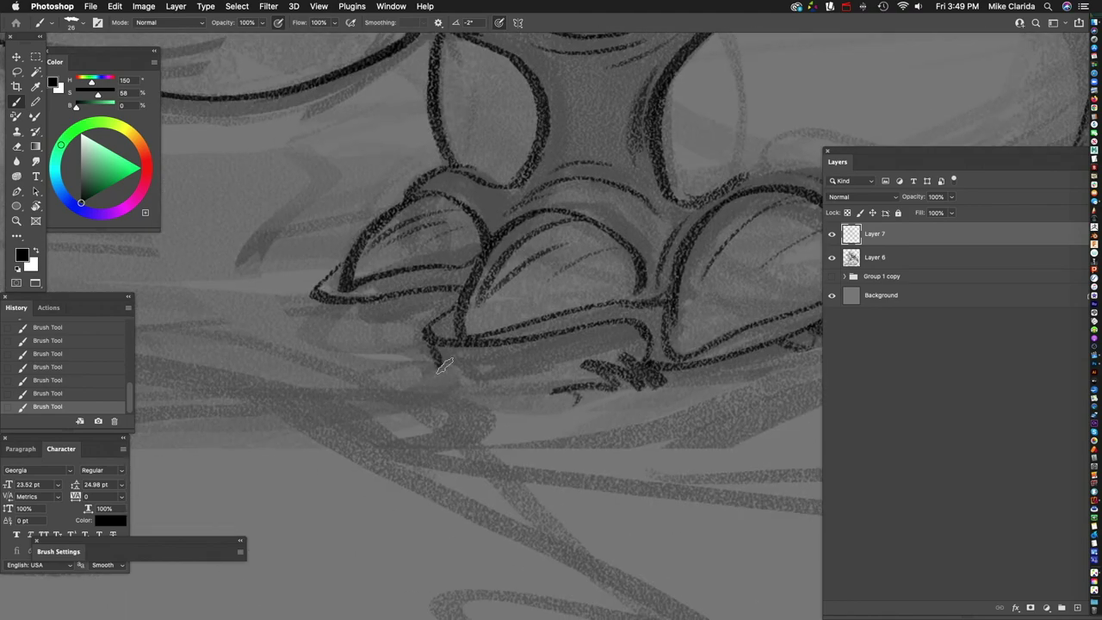
drag(620, 320, 439, 372)
scroll(439, 372, up, 1)
drag(383, 267, 272, 342)
scroll(272, 342, up, 1)
scroll(437, 128, up, 4)
drag(437, 127, 420, 138)
scroll(420, 137, down, 1)
Step: Draw a circular contour inside the ear and grass tufts under the foot
drag(560, 245, 555, 308)
scroll(613, 258, down, 2)
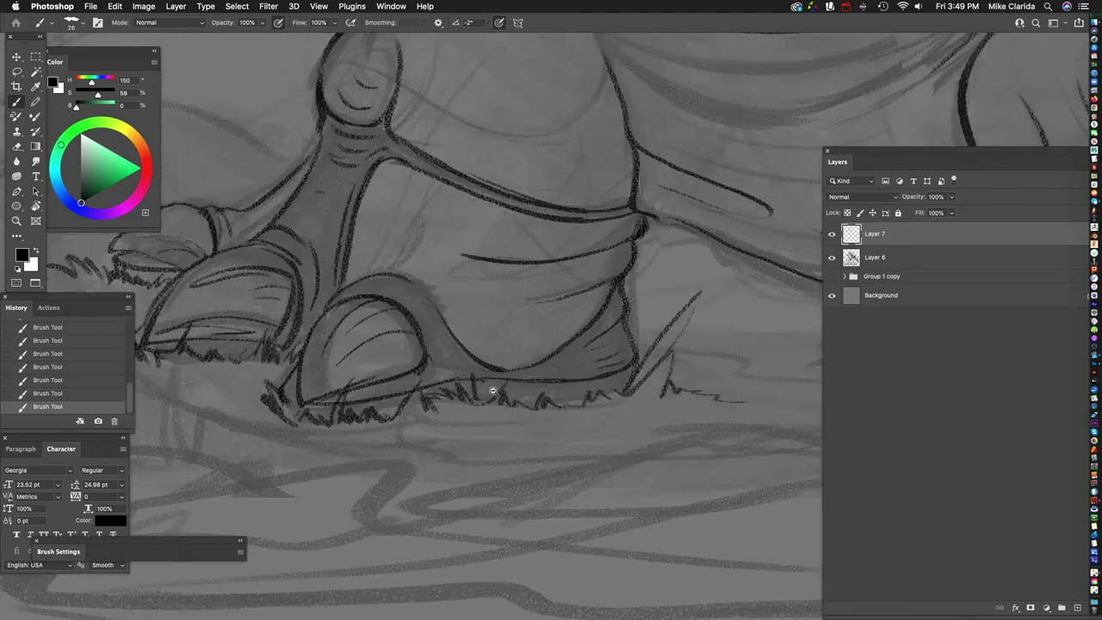
scroll(492, 387, down, 1)
scroll(524, 386, up, 2)
drag(551, 374, 564, 379)
scroll(564, 378, up, 1)
scroll(512, 401, down, 1)
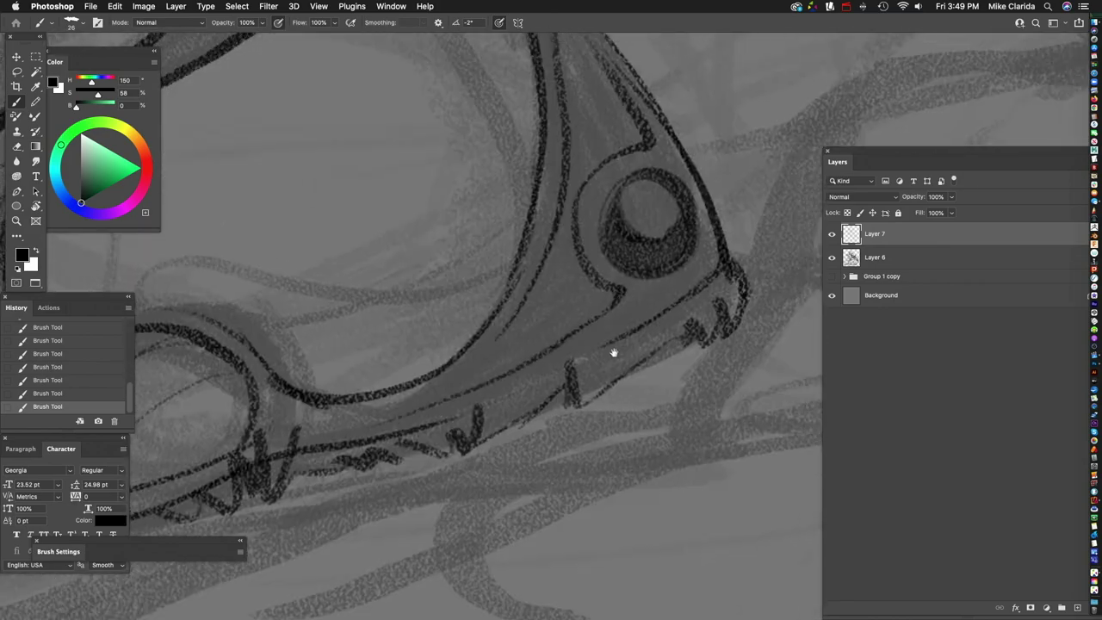
scroll(723, 423, down, 2)
scroll(388, 316, up, 3)
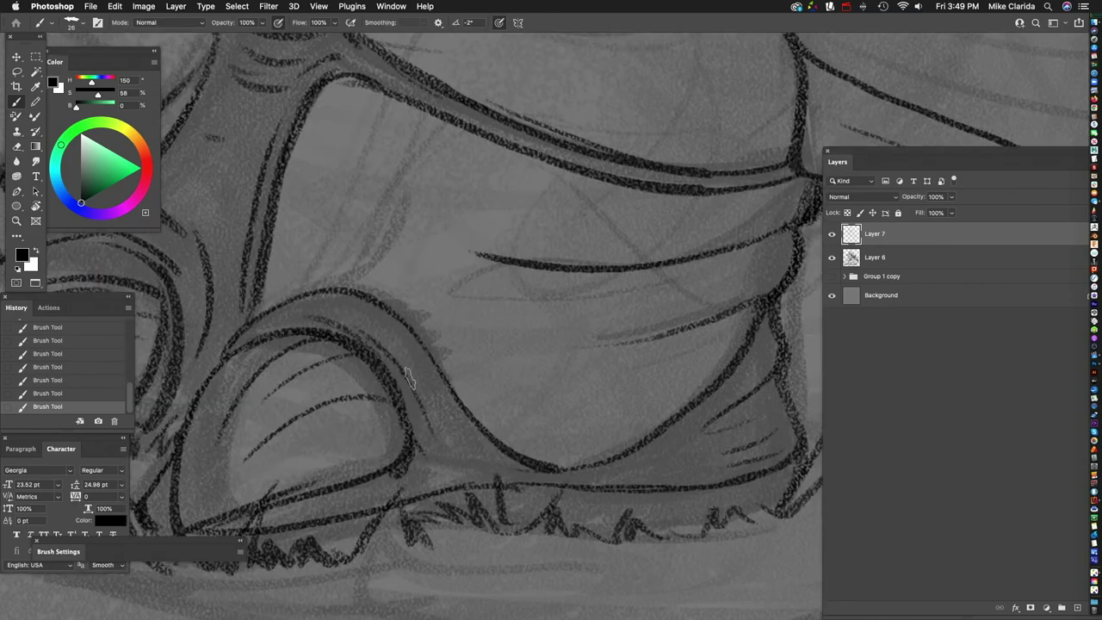
Step: Enlarge the brush with ] and ink the lower cloth fold and its right edge
drag(409, 379, 508, 403)
key(bracketright)
mouse_move(301, 311)
mouse_down()
mouse_move(672, 301)
mouse_move(788, 215)
mouse_up()
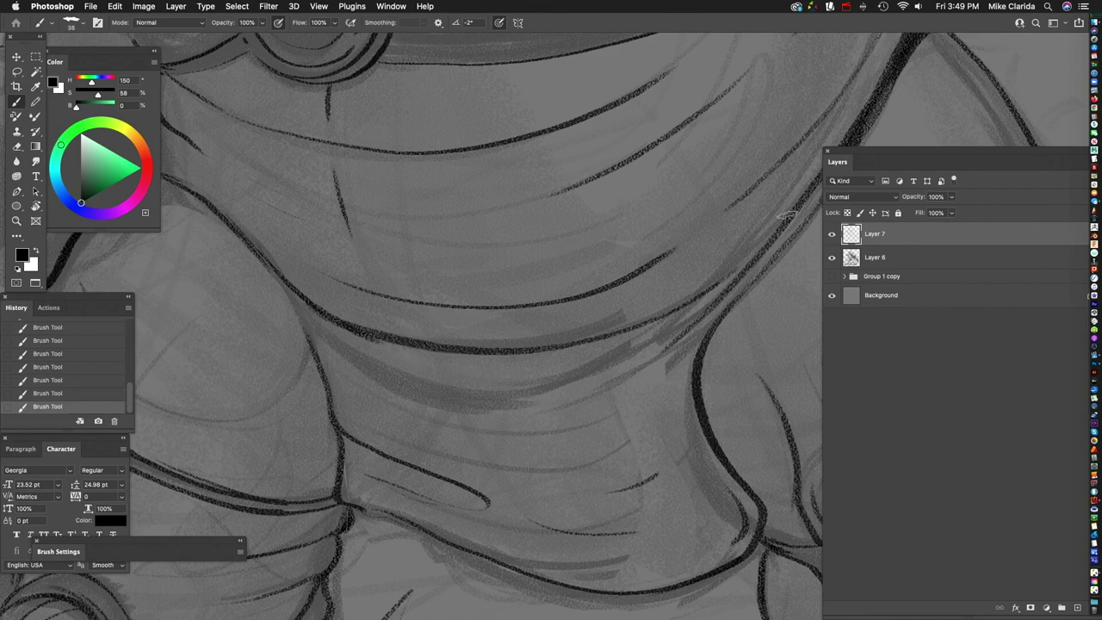
scroll(663, 384, down, 2)
scroll(603, 374, down, 3)
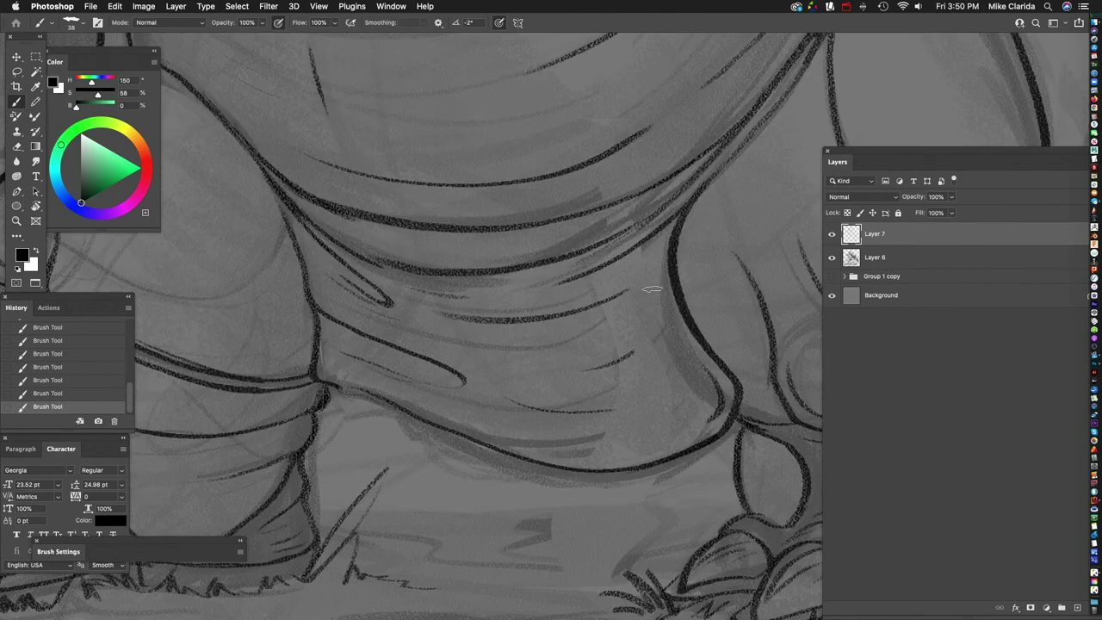
scroll(527, 363, up, 2)
scroll(528, 363, down, 3)
drag(728, 301, 732, 450)
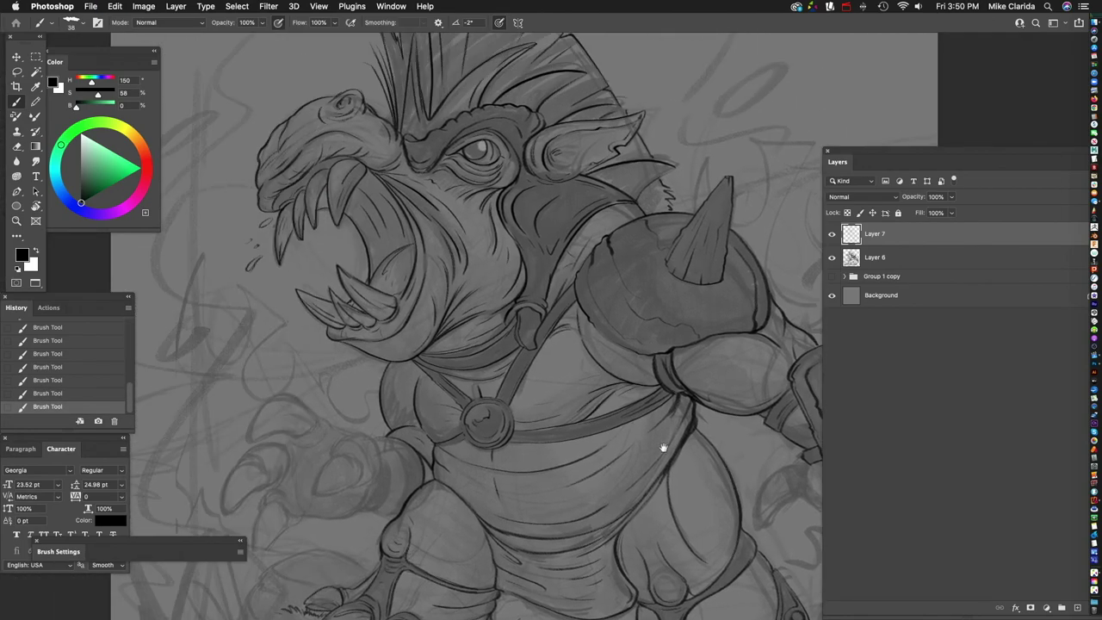
Step: Ink hatching strokes across the boar's snout on Layer 7
scroll(501, 421, up, 4)
scroll(494, 261, down, 3)
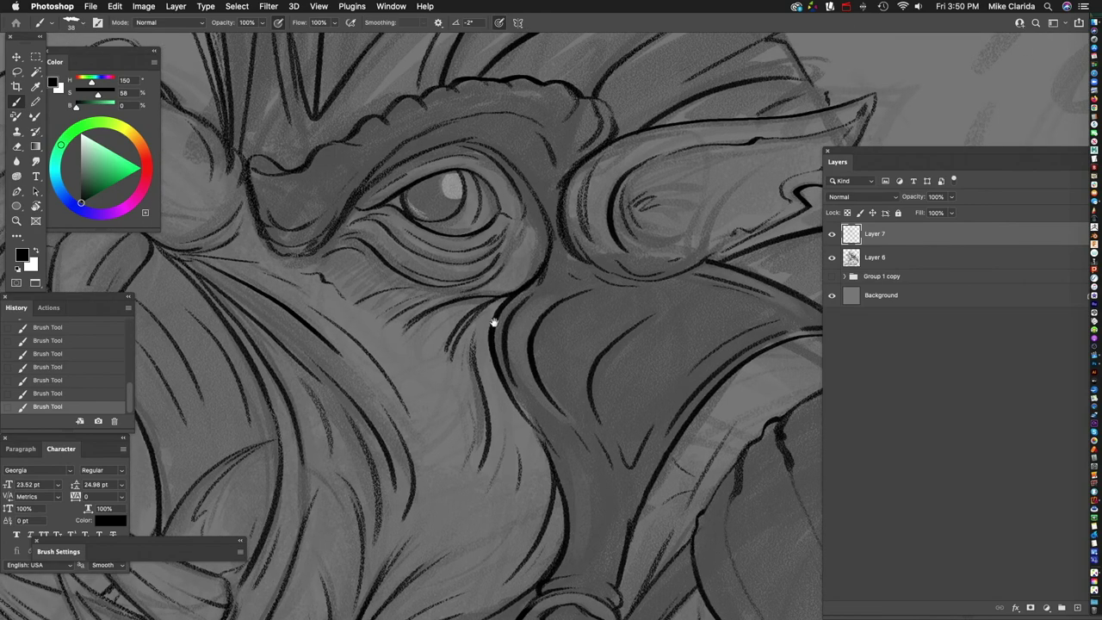
scroll(492, 315, up, 3)
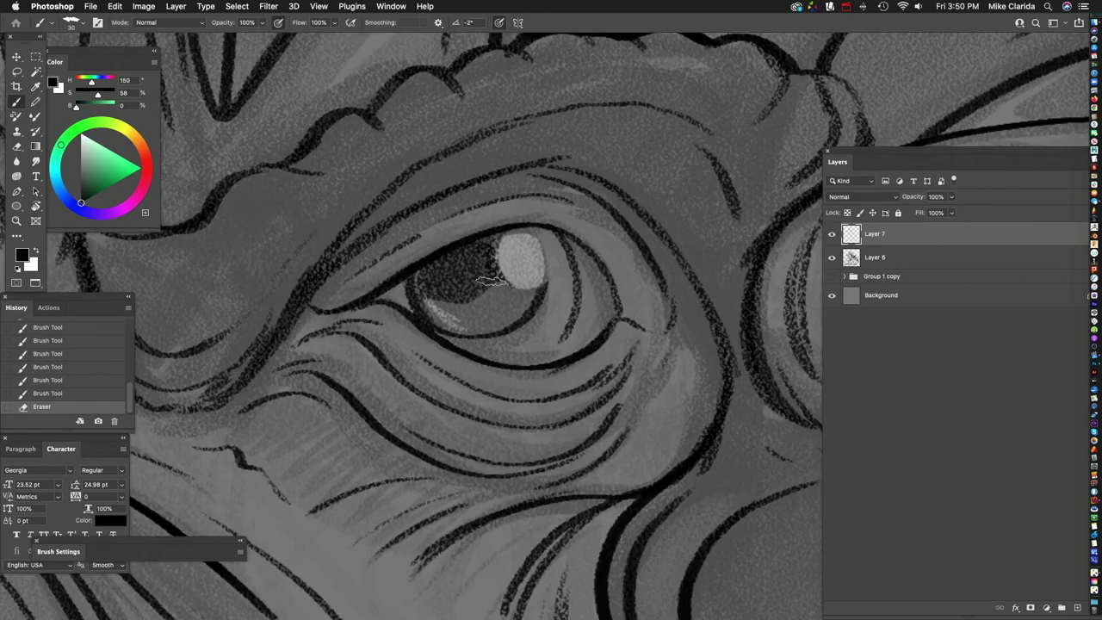
scroll(463, 260, up, 3)
scroll(482, 267, right, 10)
drag(495, 268, 484, 315)
drag(513, 367, 472, 391)
scroll(442, 345, down, 4)
drag(544, 311, 400, 354)
drag(569, 280, 389, 346)
drag(500, 267, 413, 337)
drag(416, 418, 459, 307)
Step: Outline the hooked claw below the bracer, including its top arc and oval outline
scroll(459, 306, down, 5)
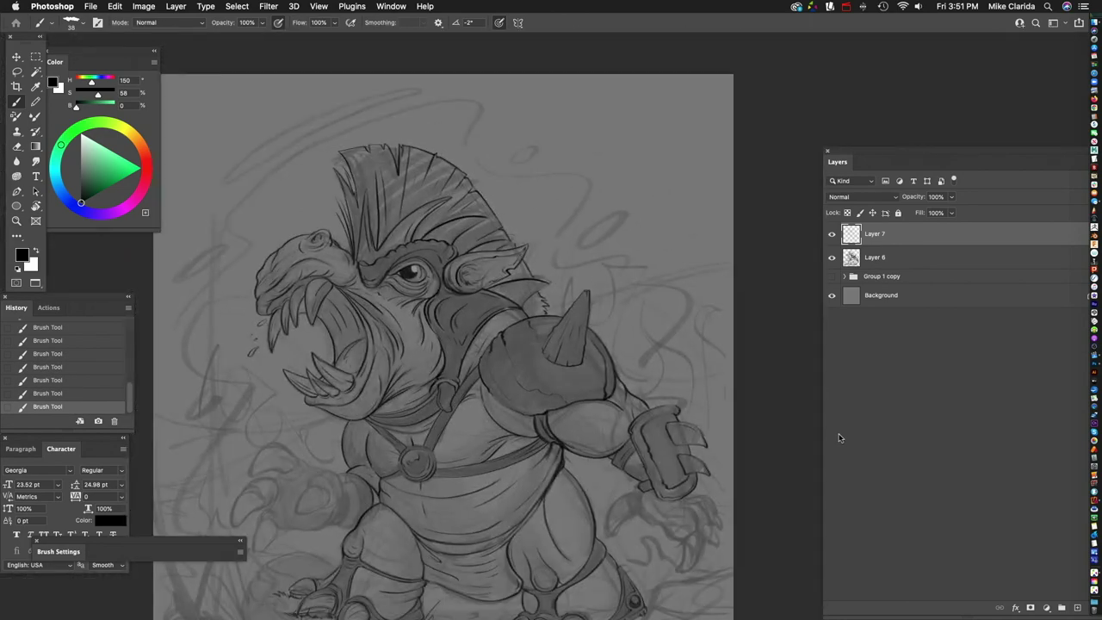
scroll(573, 315, up, 6)
scroll(529, 394, up, 3)
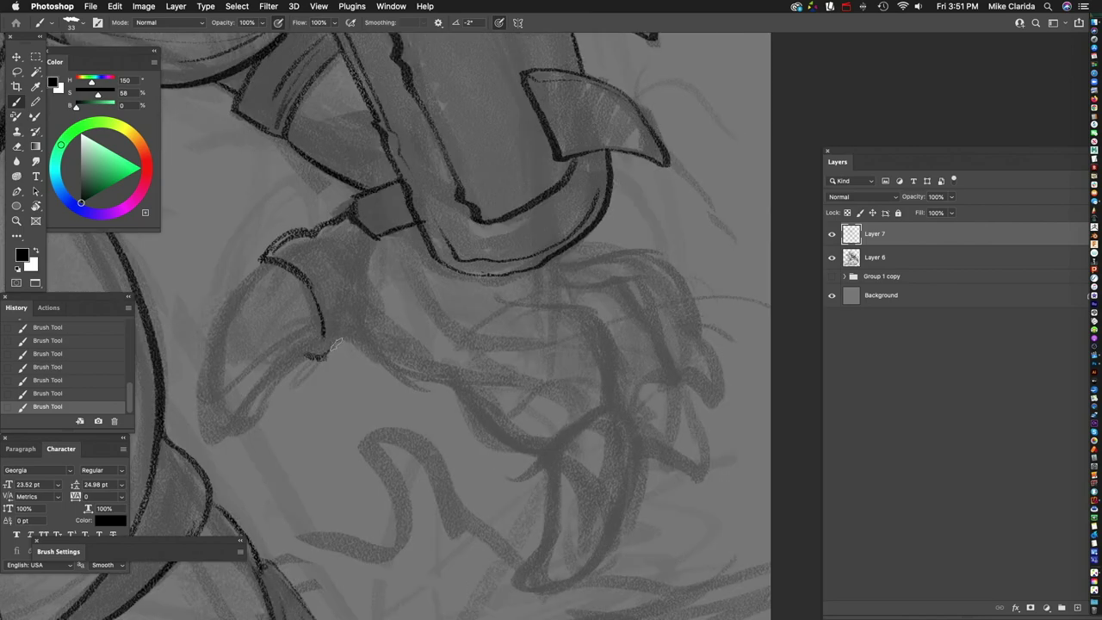
scroll(540, 298, down, 3)
scroll(400, 303, up, 2)
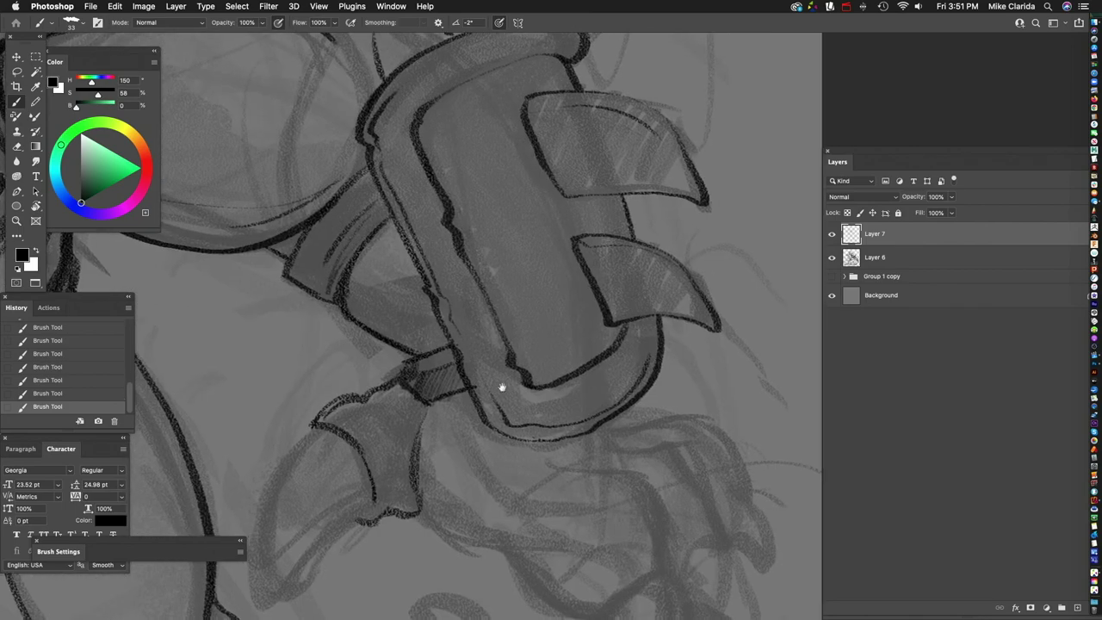
scroll(405, 356, down, 2)
mouse_move(427, 244)
mouse_down()
mouse_move(398, 289)
mouse_move(435, 376)
mouse_up()
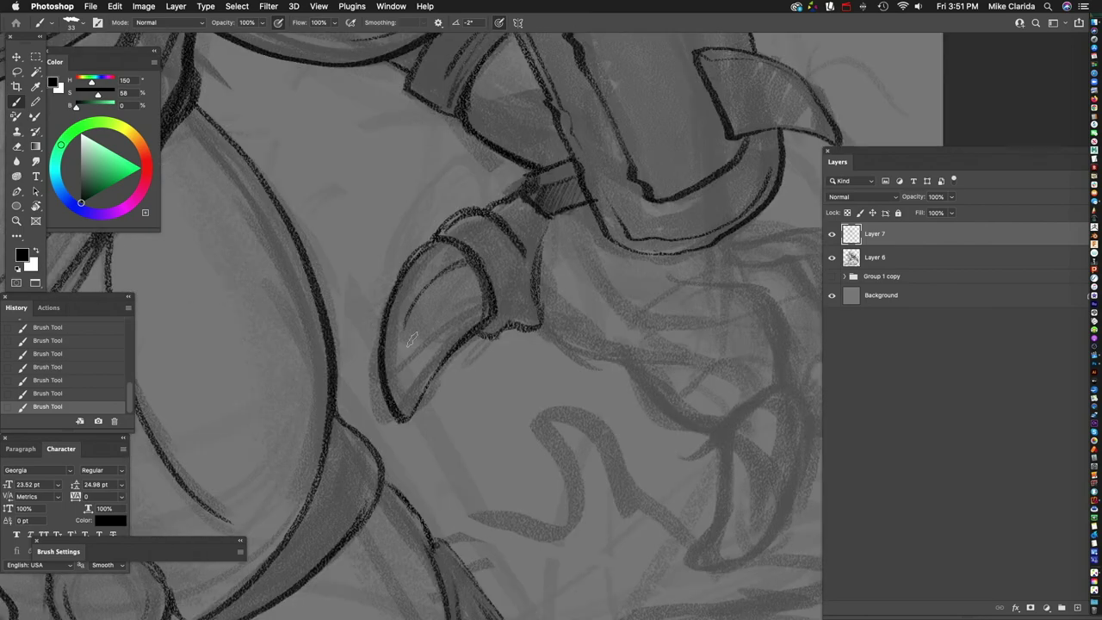
scroll(456, 262, up, 3)
scroll(529, 394, down, 4)
scroll(491, 363, up, 5)
scroll(491, 362, up, 2)
mouse_move(408, 327)
mouse_down()
mouse_move(508, 303)
mouse_move(513, 422)
mouse_up()
scroll(527, 342, down, 3)
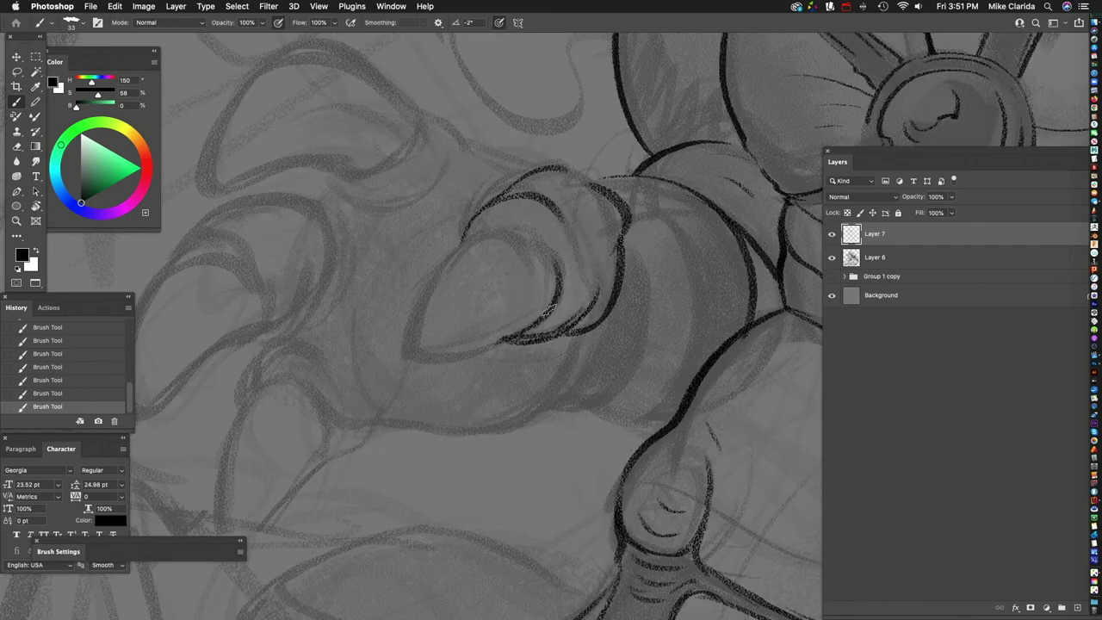
drag(550, 310, 559, 306)
Step: Ink the claw's upper-left contour and a curved stroke beneath it
scroll(517, 275, right, 3)
scroll(482, 266, up, 2)
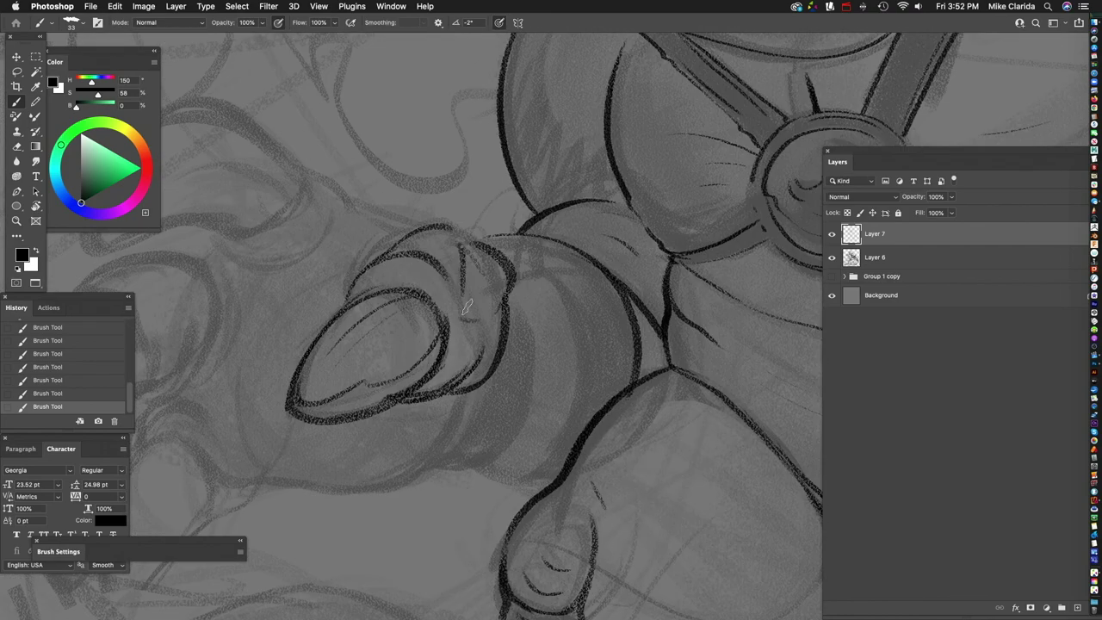
drag(467, 307, 508, 273)
scroll(483, 292, left, 3)
scroll(482, 293, down, 1)
scroll(467, 371, up, 1)
mouse_move(469, 231)
mouse_down()
mouse_move(431, 285)
mouse_move(444, 231)
mouse_up()
mouse_move(356, 385)
mouse_down()
mouse_move(523, 376)
mouse_move(353, 462)
mouse_move(317, 366)
mouse_up()
Step: Trace the claw's upper and lower contours, then save the drawing
key(h)
mouse_move(397, 382)
mouse_down()
mouse_move(523, 509)
mouse_move(375, 334)
mouse_move(444, 310)
mouse_move(478, 392)
mouse_up()
drag(475, 318, 517, 337)
drag(331, 353, 489, 331)
drag(380, 322, 318, 400)
drag(370, 392, 448, 379)
key(ctrl+s)
Step: Ink the other hand's U-shaped lower claw and a short stroke on the hand
key(ctrl+0)
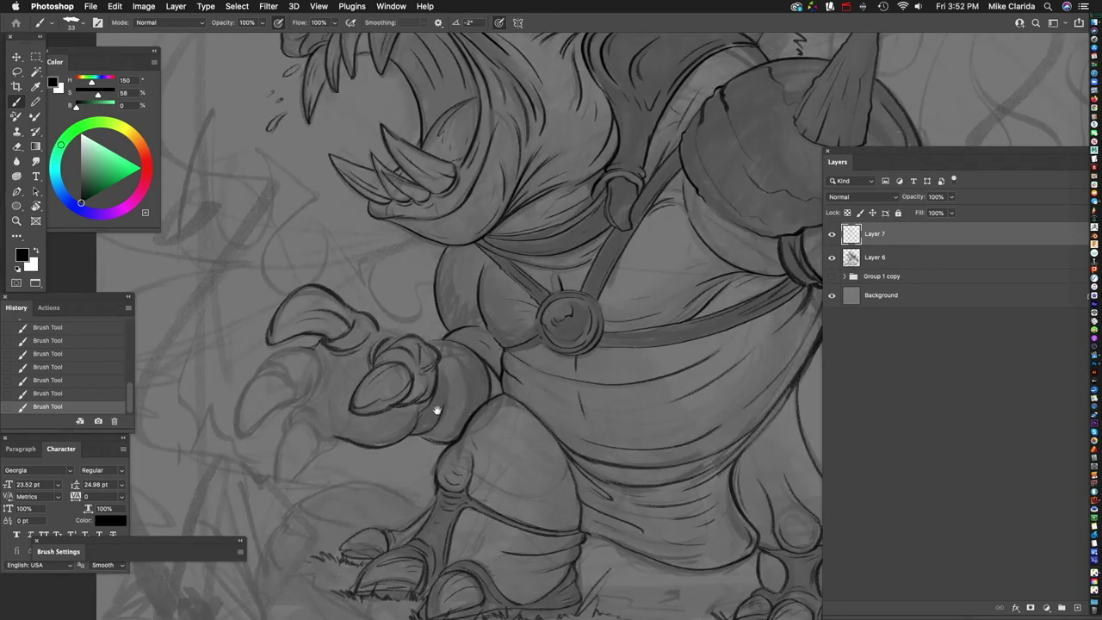
click(848, 7)
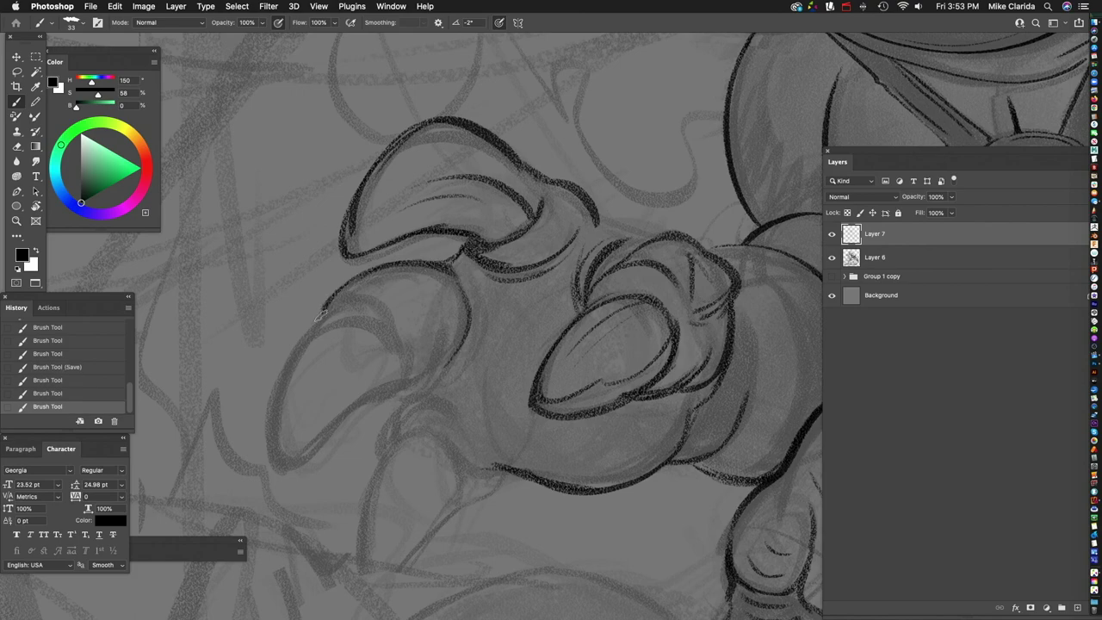
drag(335, 237, 287, 383)
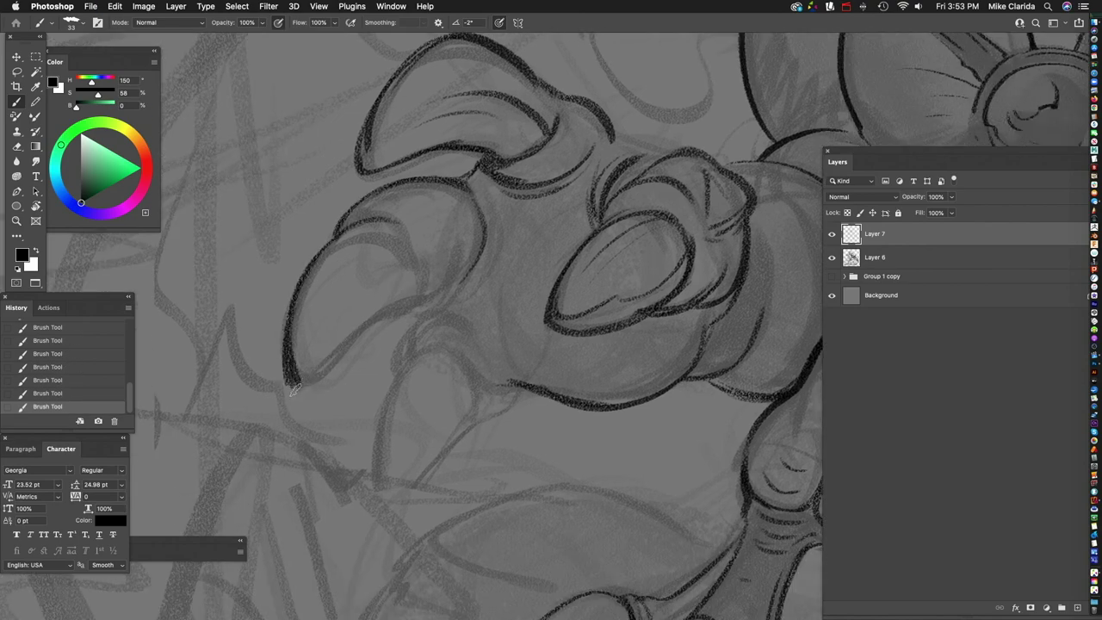
mouse_move(590, 234)
mouse_down()
mouse_move(532, 257)
mouse_move(504, 239)
mouse_up()
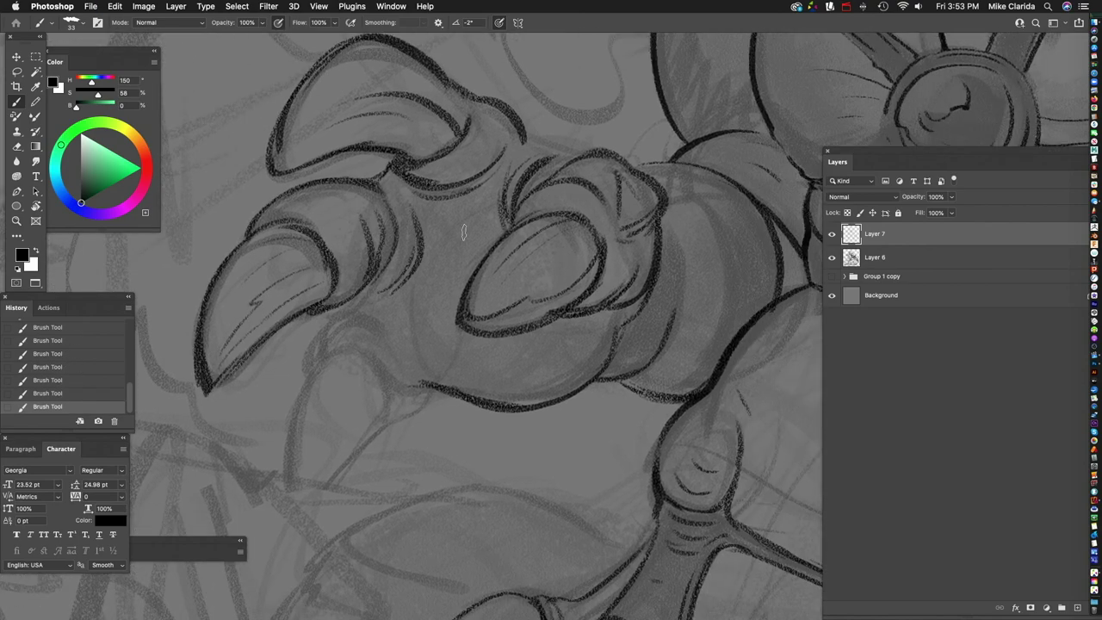
scroll(421, 322, down, 2)
drag(480, 355, 497, 256)
drag(314, 255, 409, 260)
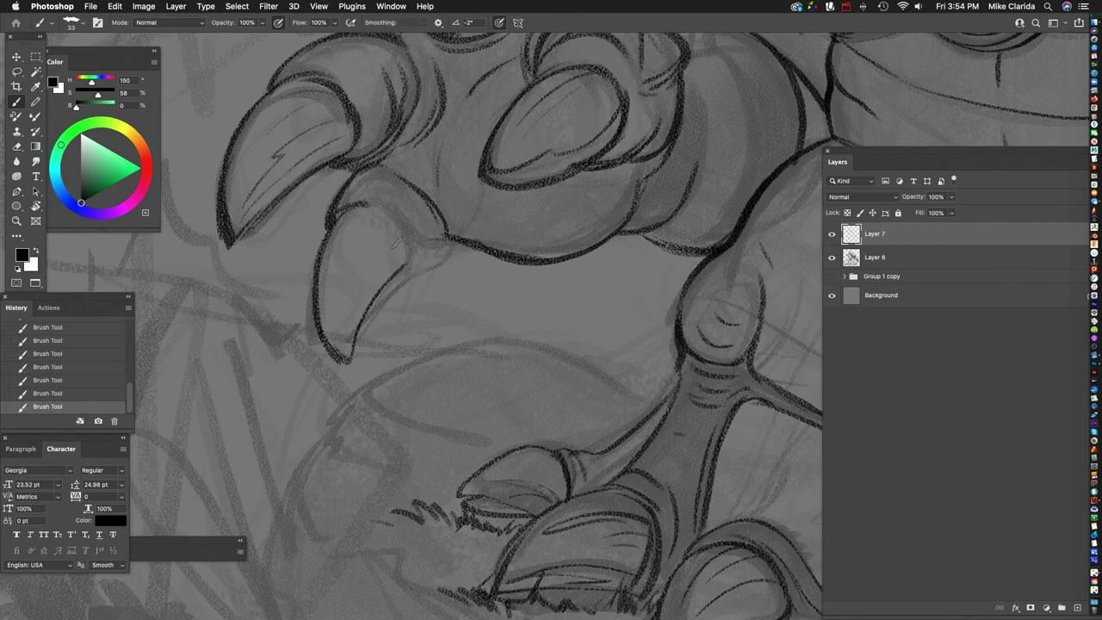
mouse_move(454, 233)
mouse_down()
mouse_move(598, 316)
mouse_move(482, 267)
mouse_move(482, 293)
mouse_move(493, 257)
mouse_up()
drag(386, 319, 373, 242)
Step: Ink claw strokes below the gauntlet
drag(412, 195, 484, 279)
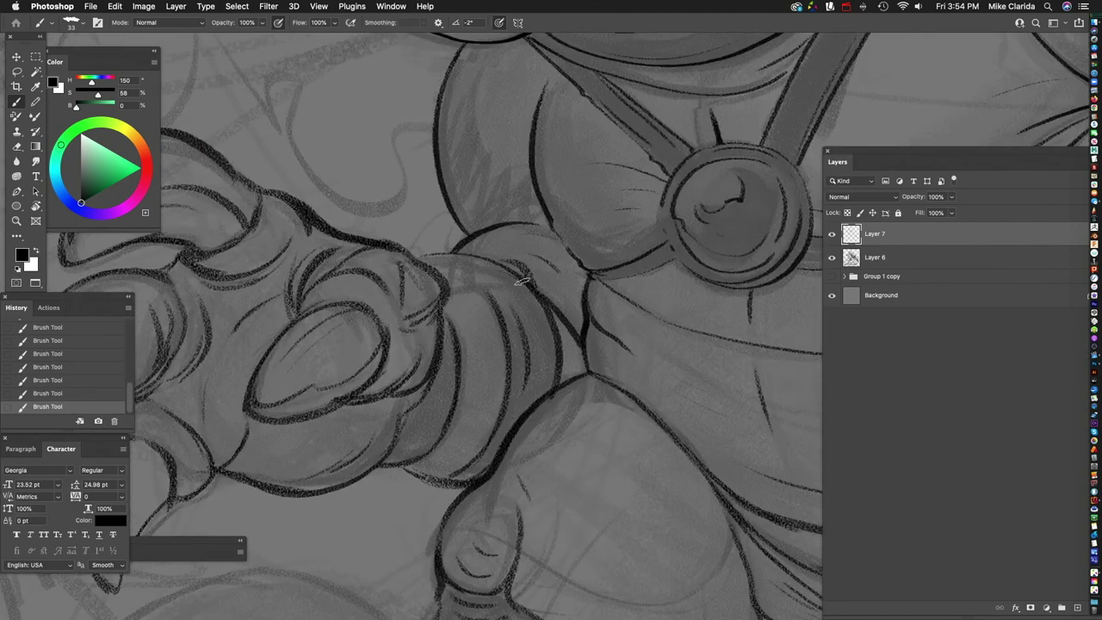
key(super+minus)
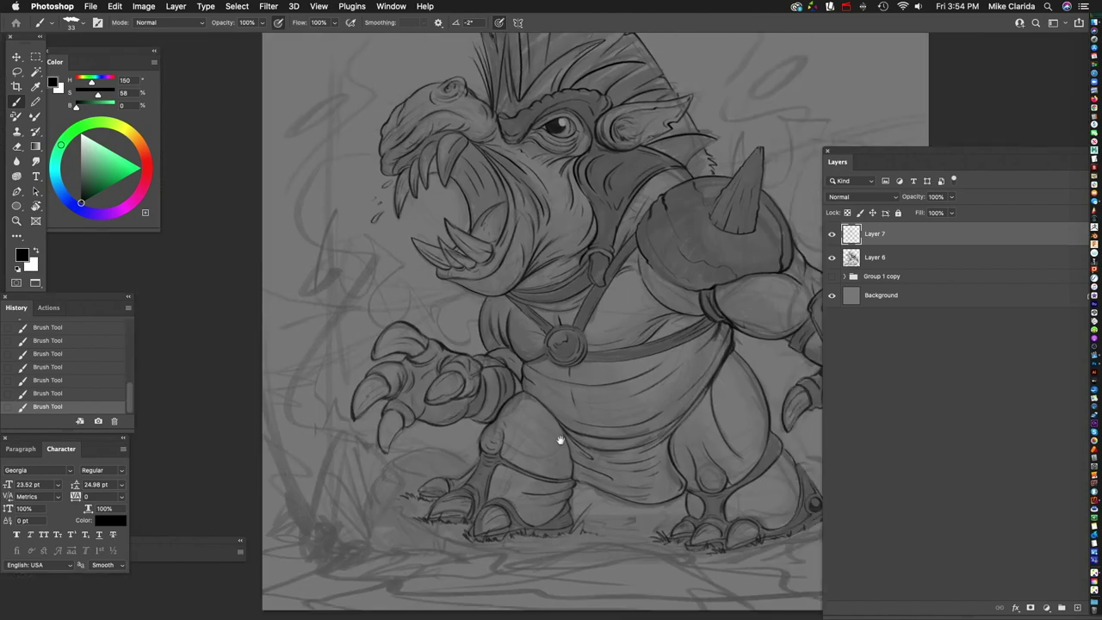
key(super+0)
scroll(704, 278, up, 5)
scroll(597, 290, down, 2)
drag(362, 276, 465, 340)
scroll(465, 340, up, 1)
drag(551, 318, 447, 379)
Step: Ink the claw's right side, a stroke down from the claw junction, and an inner stroke
scroll(402, 360, down, 2)
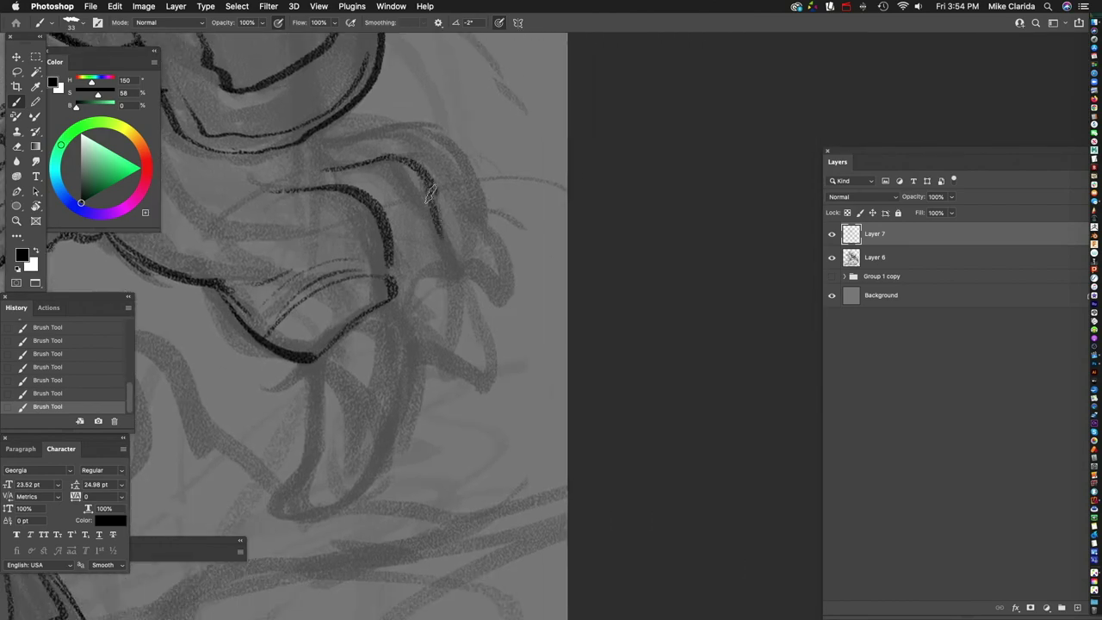
scroll(556, 151, up, 2)
drag(480, 212, 503, 344)
drag(555, 151, 491, 336)
scroll(439, 217, down, 2)
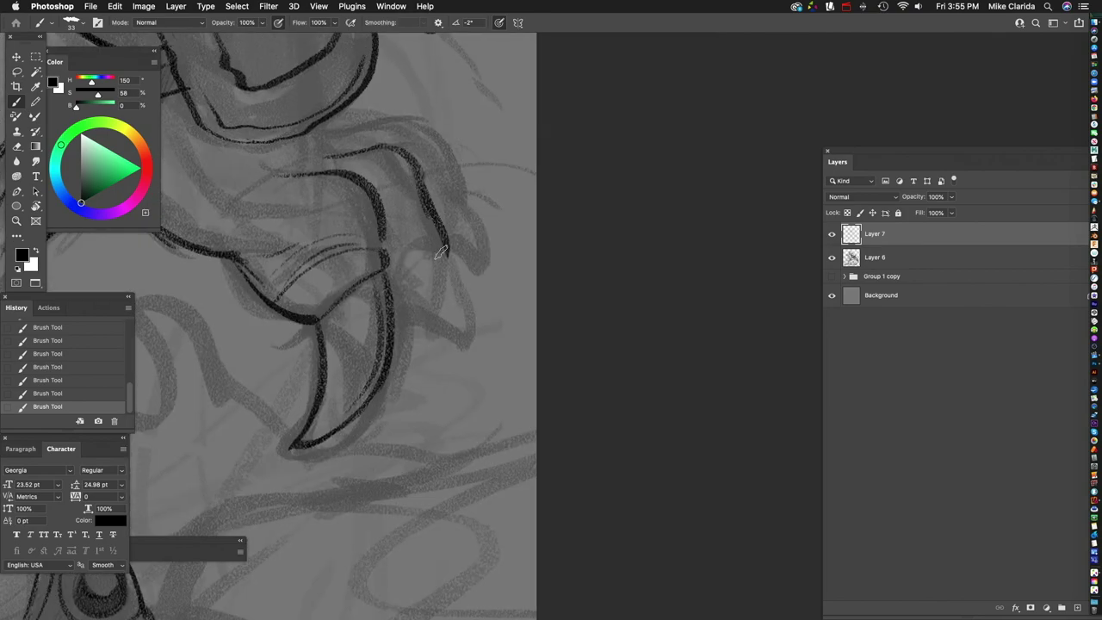
scroll(444, 265, up, 3)
drag(435, 277, 379, 332)
scroll(344, 241, down, 2)
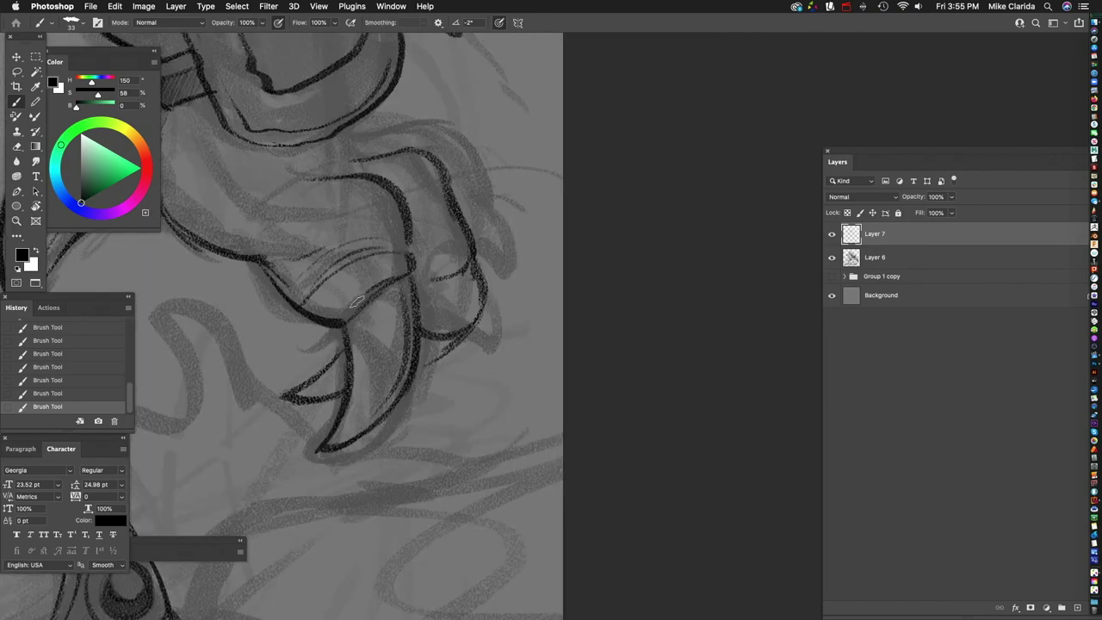
scroll(472, 320, left, 3)
scroll(471, 320, down, 1)
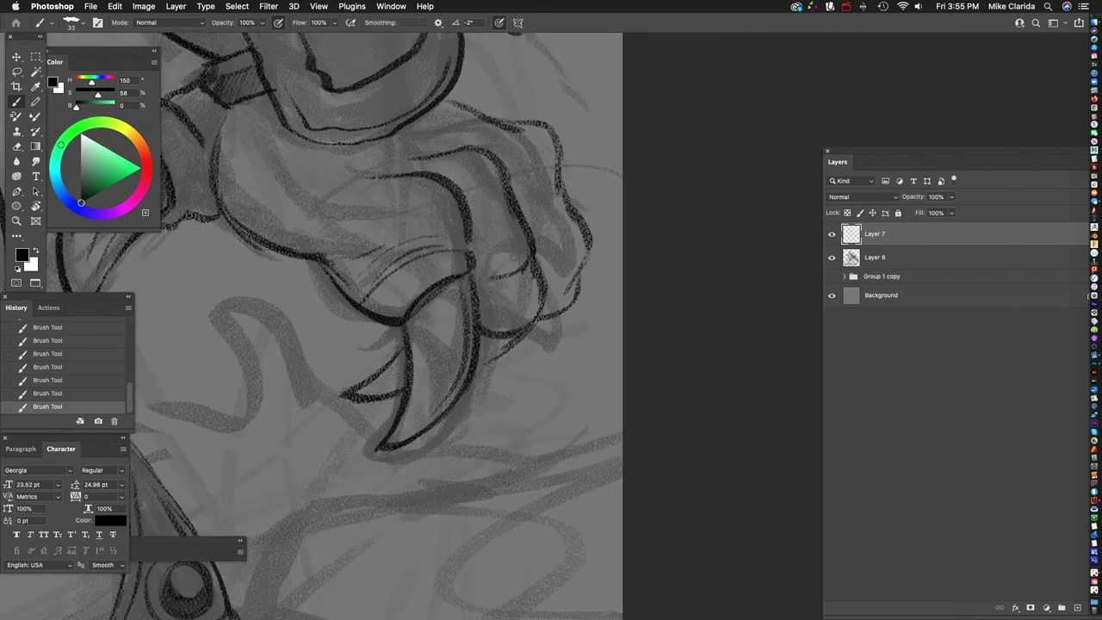
scroll(421, 222, down, 2)
scroll(456, 261, up, 1)
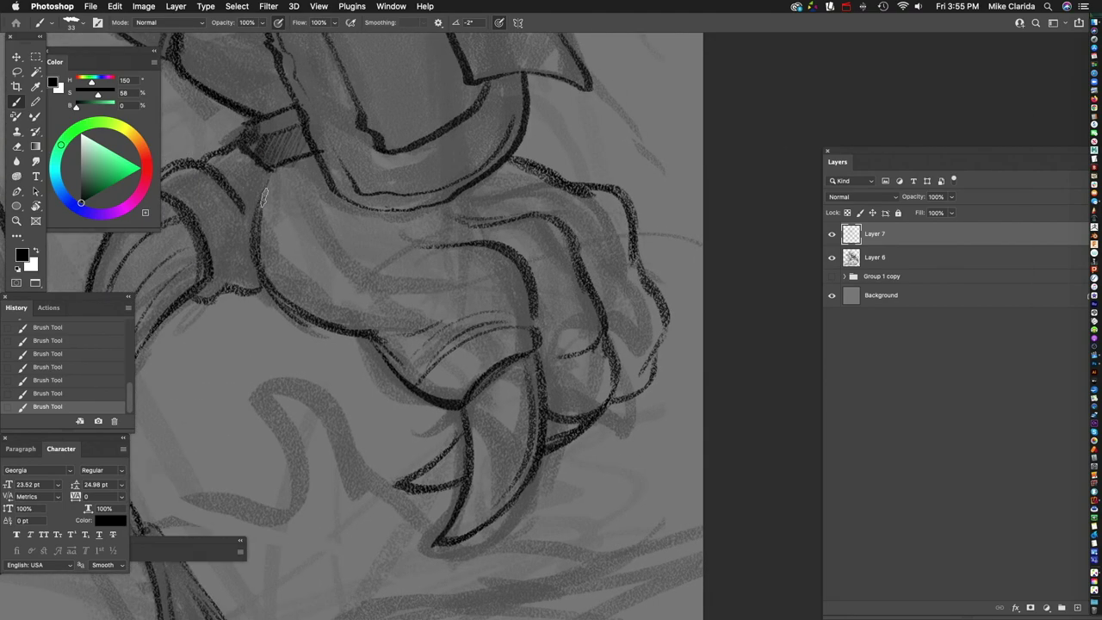
scroll(561, 439, down, 3)
scroll(561, 439, up, 3)
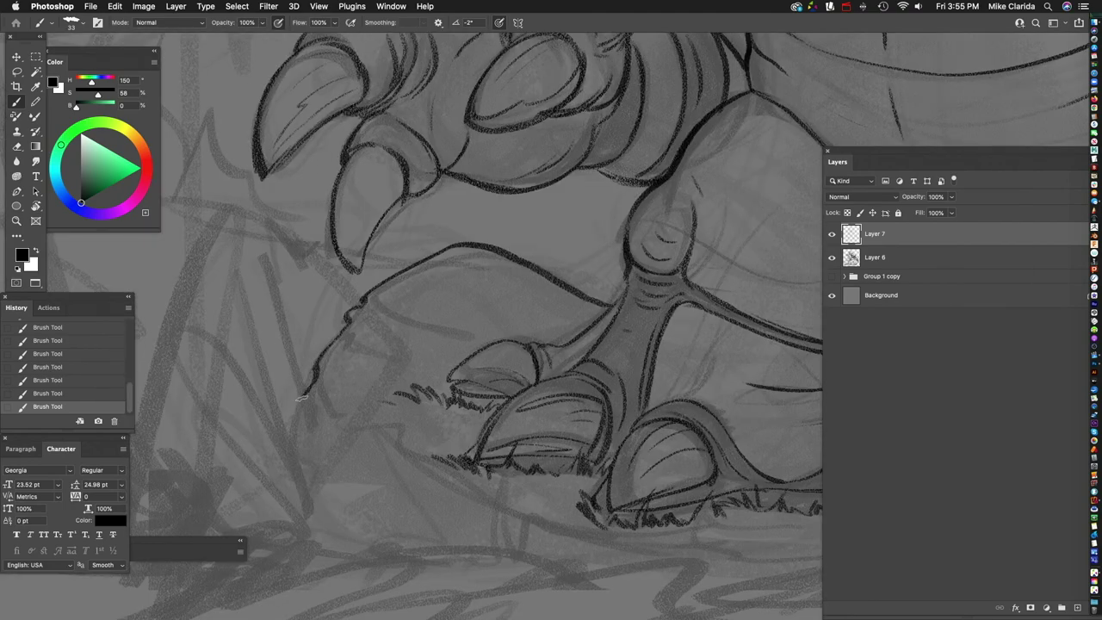
Step: Draw a bold ground line beneath the claws
scroll(501, 308, down, 2)
scroll(446, 349, down, 4)
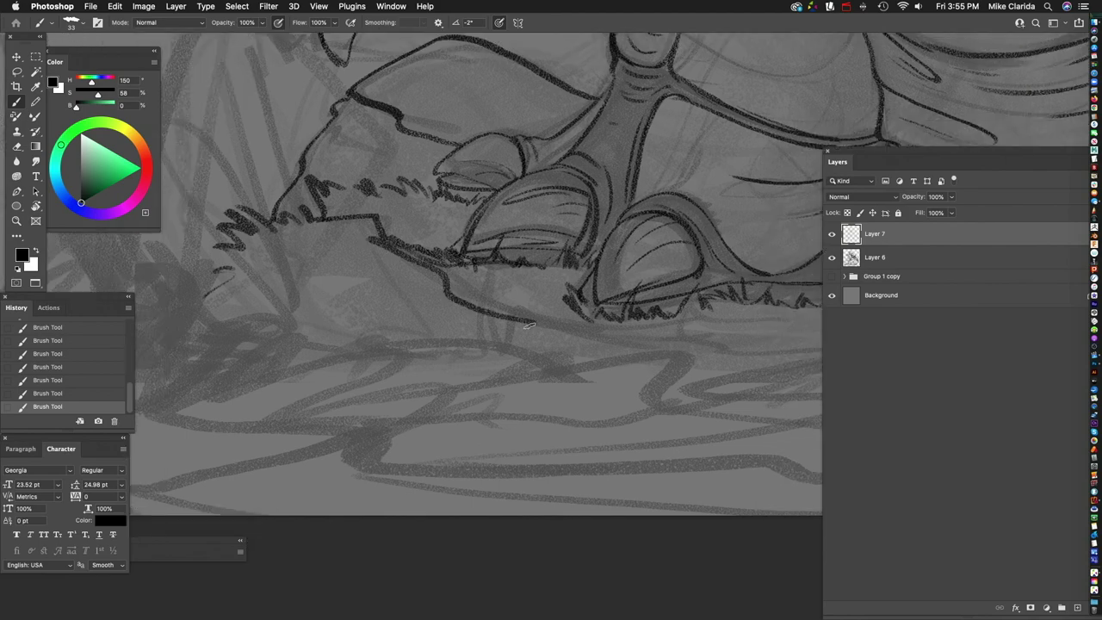
drag(551, 375, 758, 404)
scroll(781, 407, down, 5)
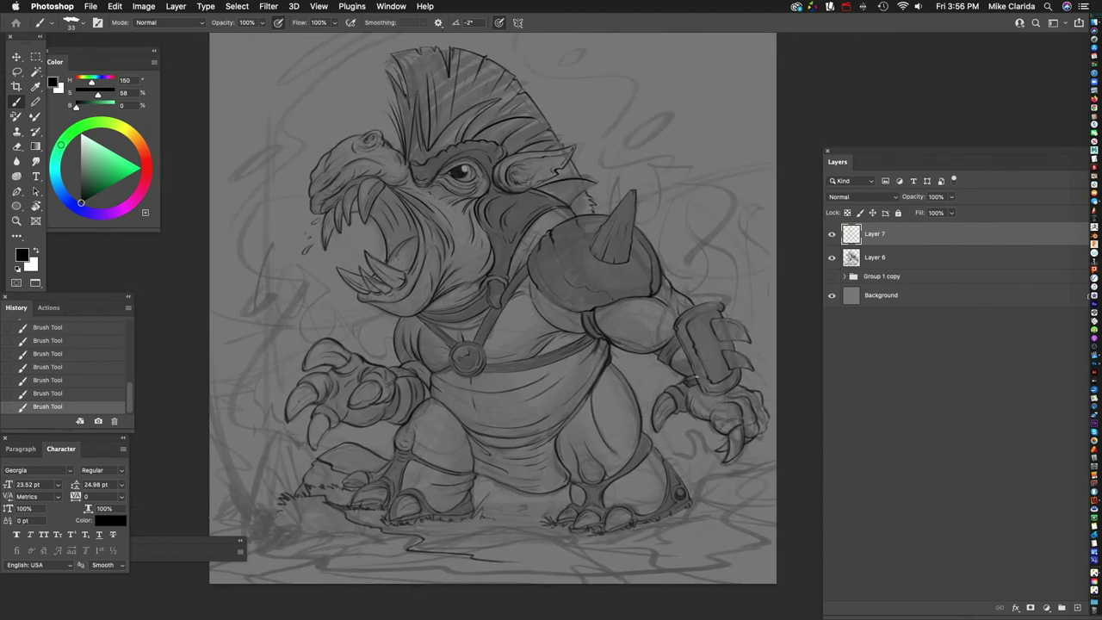
scroll(396, 237, up, 5)
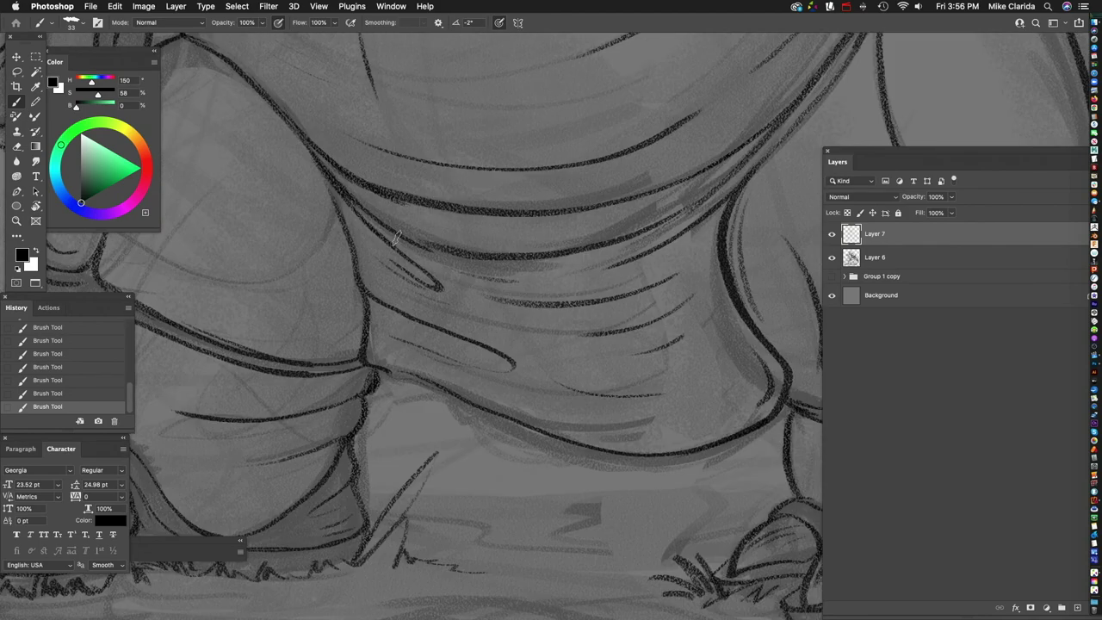
scroll(389, 262, right, 3)
scroll(509, 382, right, 4)
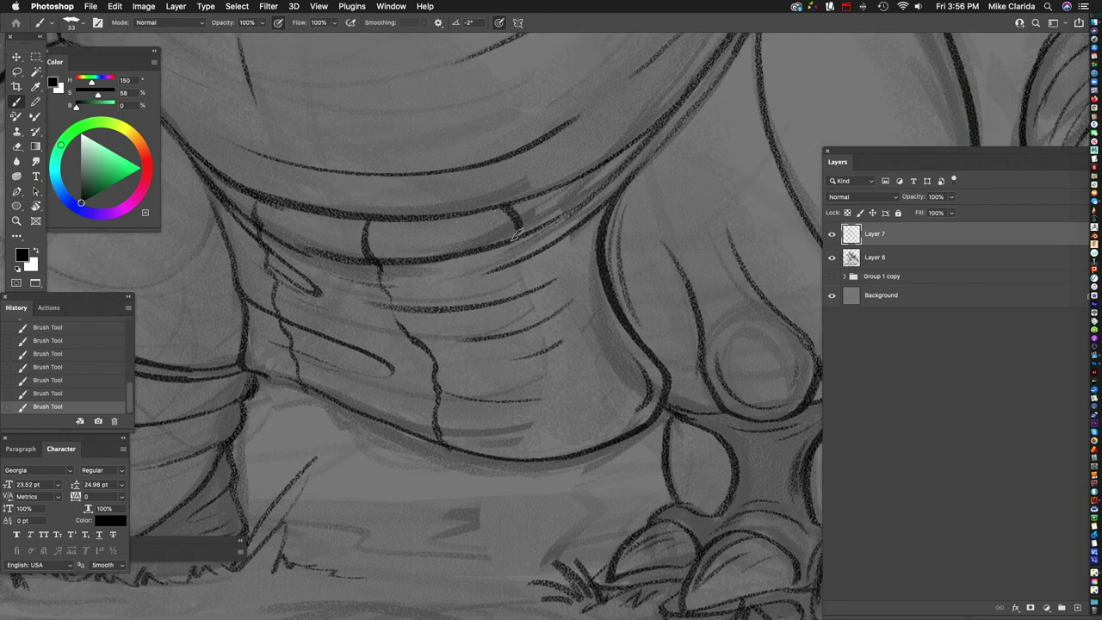
scroll(553, 351, down, 5)
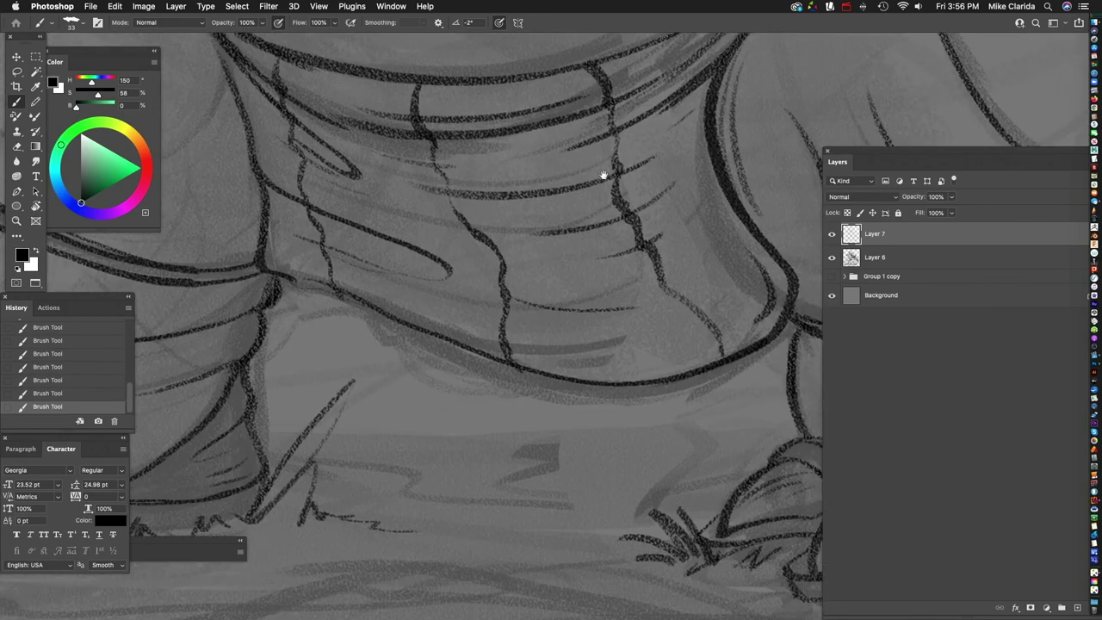
scroll(412, 334, down, 3)
mouse_move(411, 334)
mouse_down()
mouse_move(492, 393)
mouse_move(505, 363)
mouse_up()
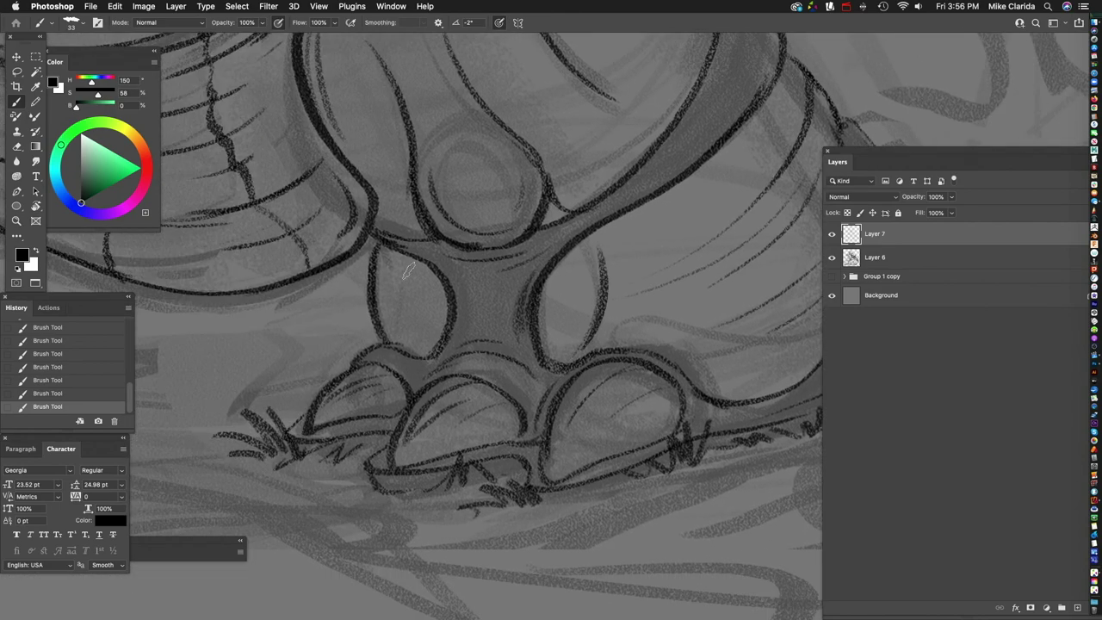
scroll(408, 271, right, 5)
Step: Hatch the leg armour band with several ink strokes
drag(413, 225, 318, 361)
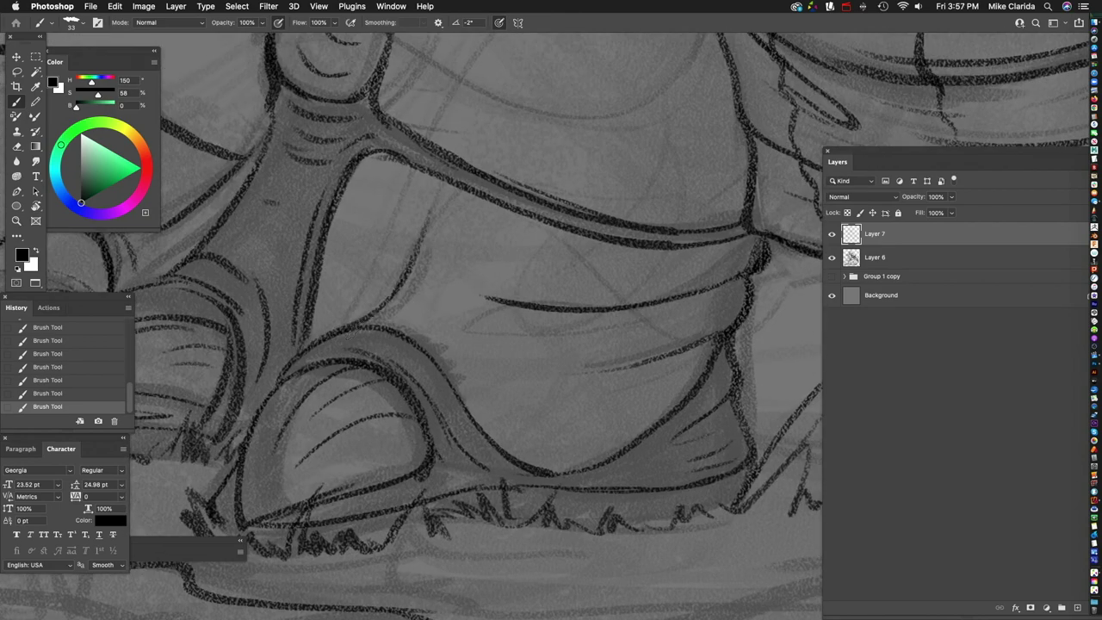
drag(454, 297, 497, 371)
drag(600, 245, 605, 388)
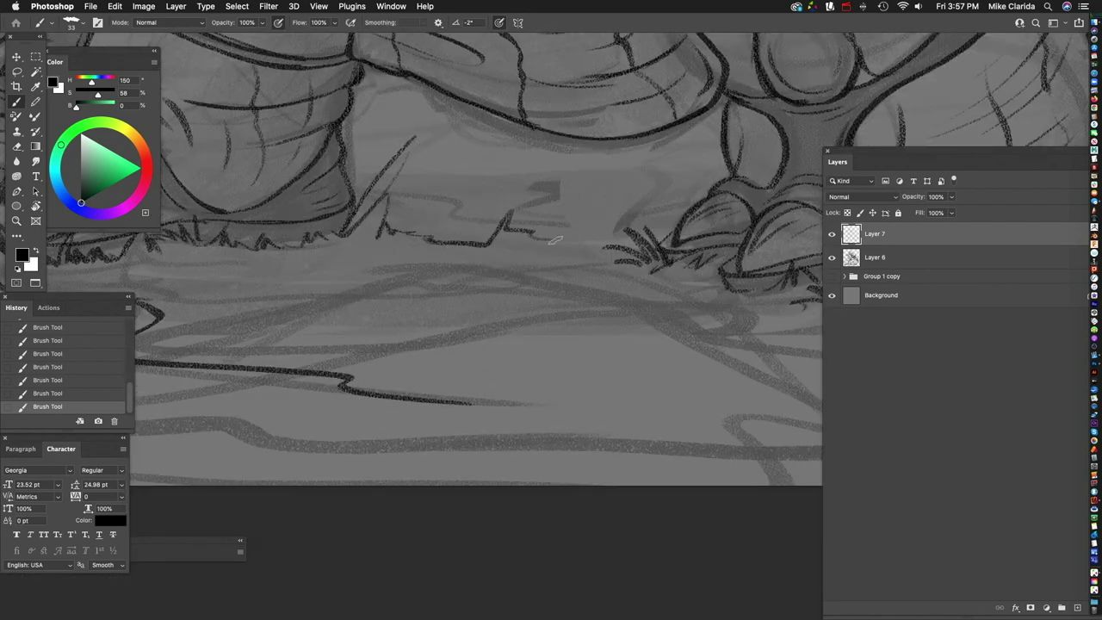
Step: Sketch grass tufts beside the feet extending up-right, then save the drawing
drag(620, 233, 657, 293)
drag(371, 318, 425, 290)
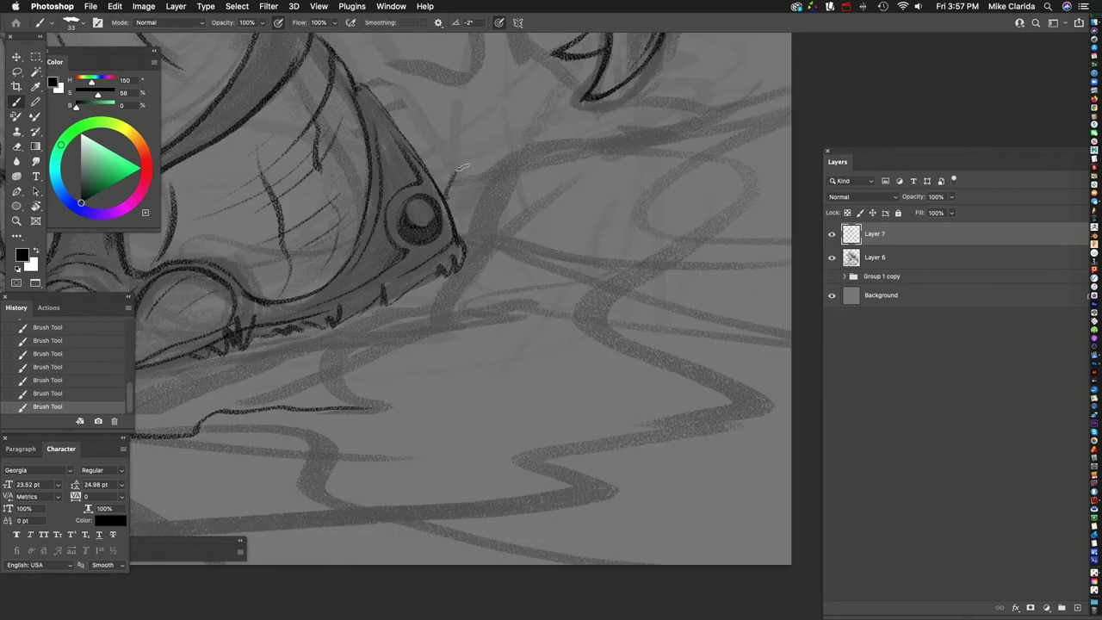
drag(471, 188, 551, 143)
drag(551, 143, 637, 110)
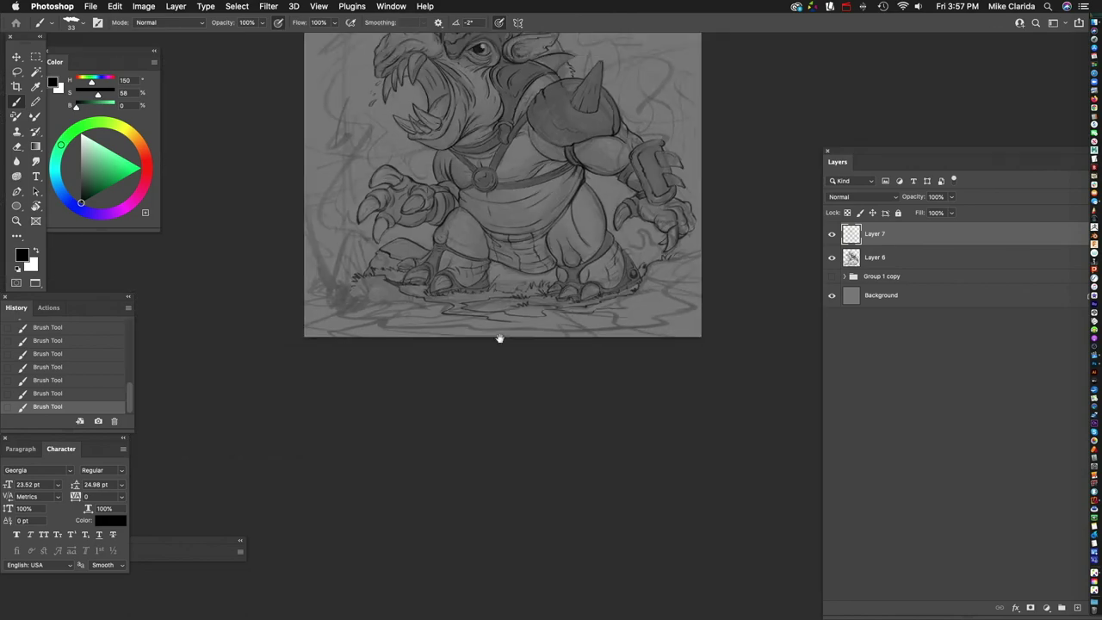
key(super+s)
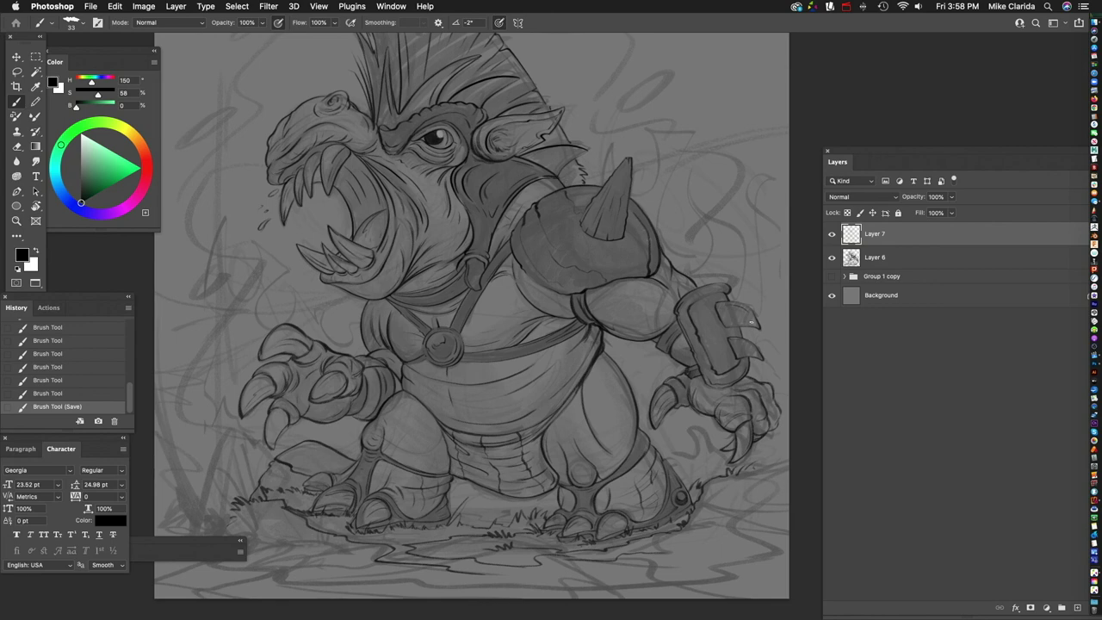
Step: Refine the bracer's ink lines with a touch-up brush stroke, checking the figure
scroll(750, 323, up, 5)
drag(516, 265, 529, 294)
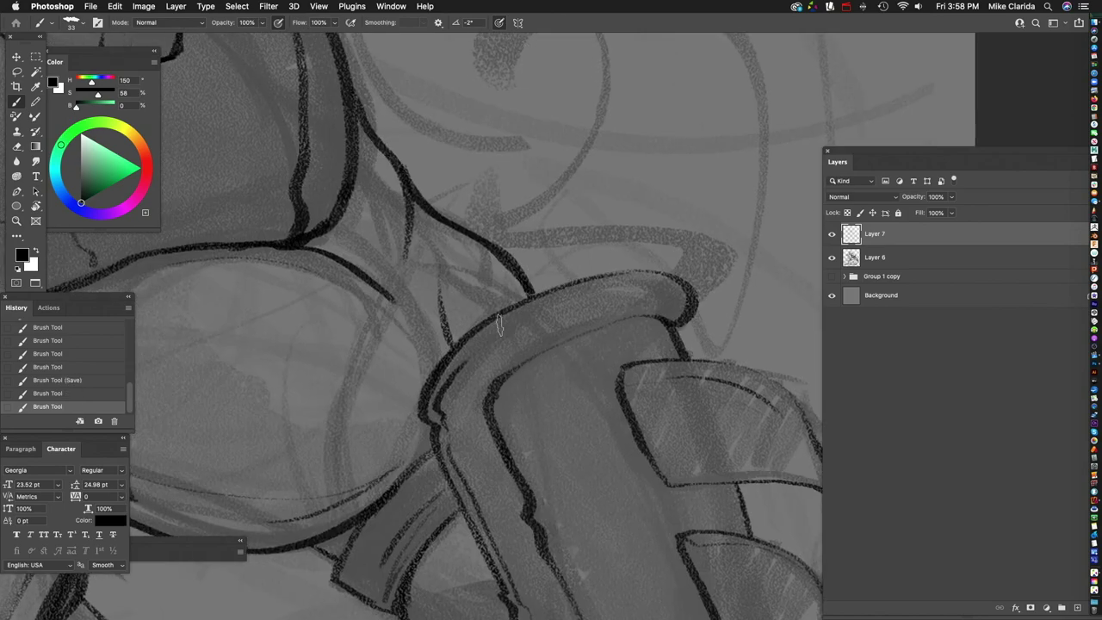
scroll(716, 304, up, 3)
scroll(402, 349, down, 6)
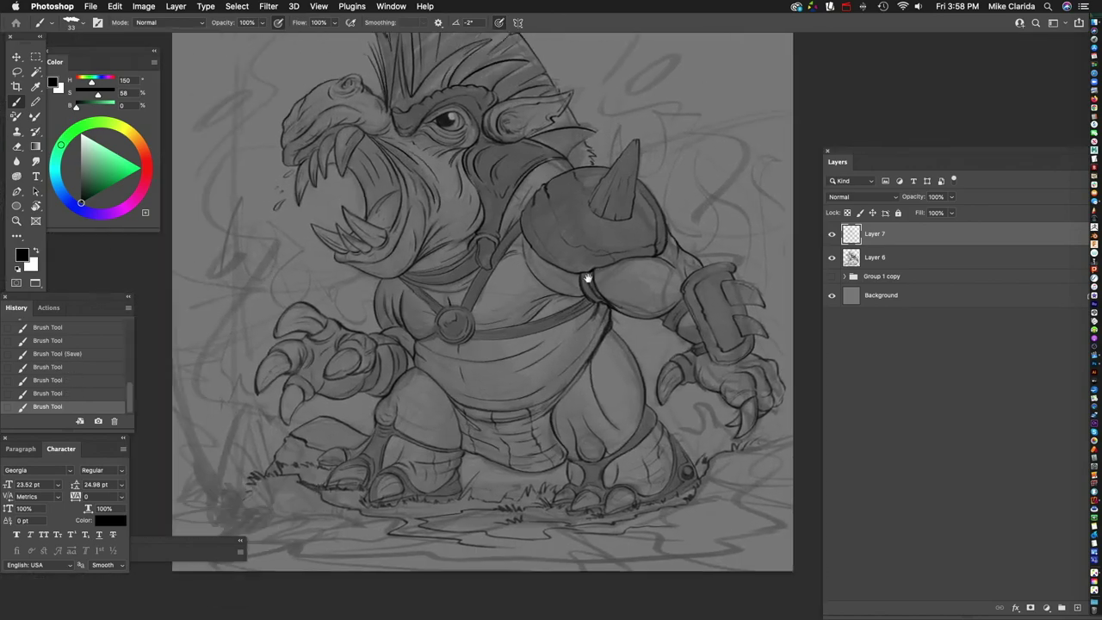
scroll(474, 296, up, 8)
scroll(388, 261, down, 3)
scroll(431, 301, left, 3)
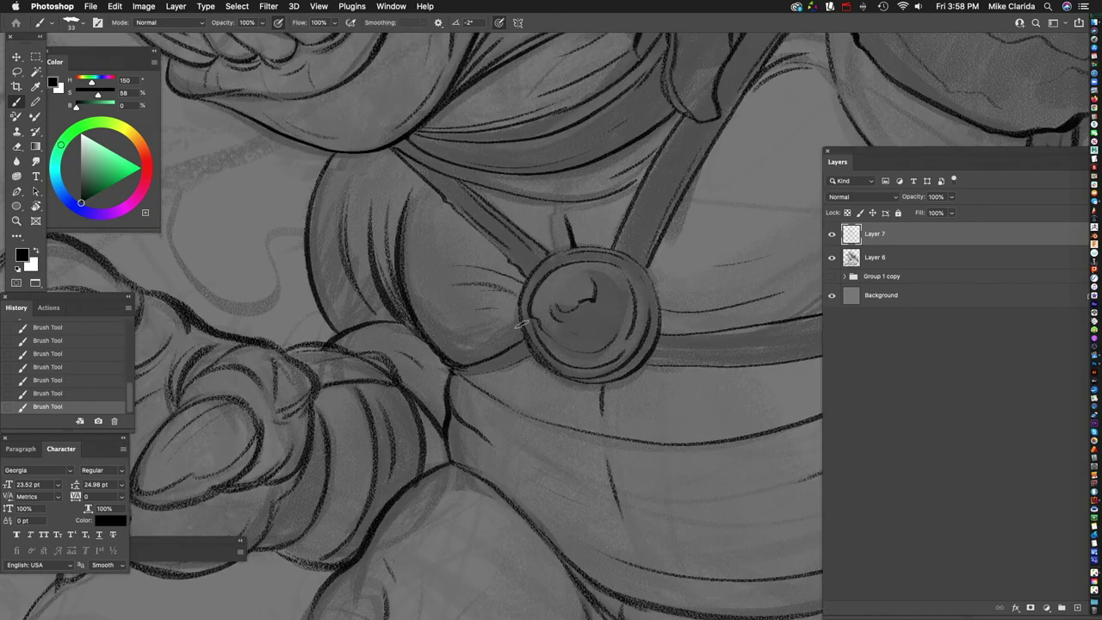
scroll(431, 345, right, 5)
scroll(469, 371, up, 3)
scroll(470, 372, down, 3)
scroll(610, 344, down, 2)
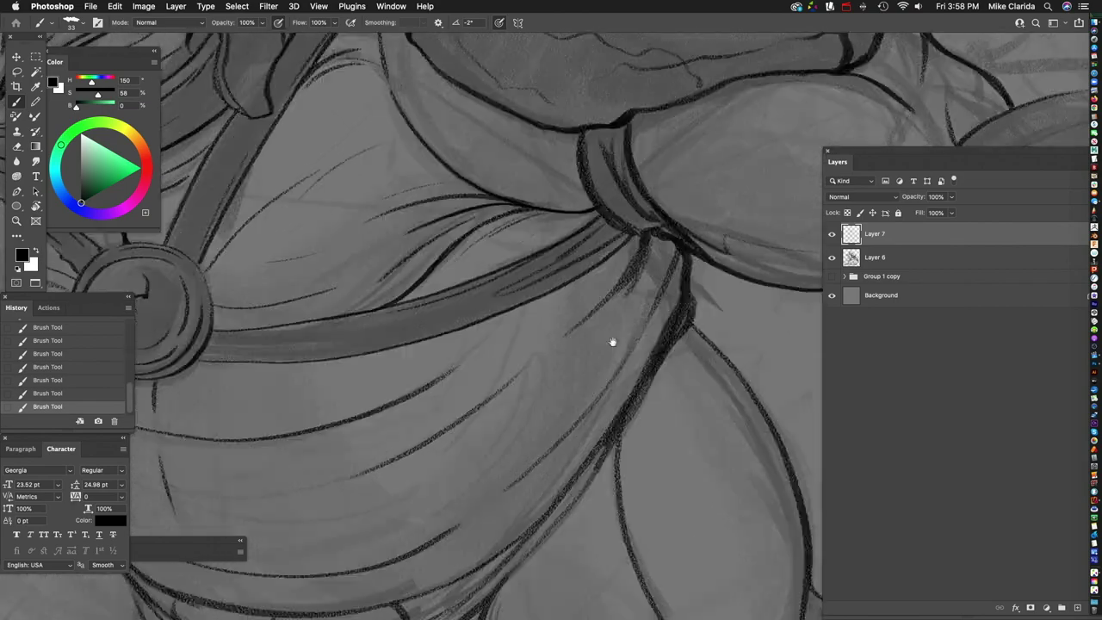
scroll(524, 464, down, 3)
scroll(524, 464, up, 5)
scroll(536, 295, left, 3)
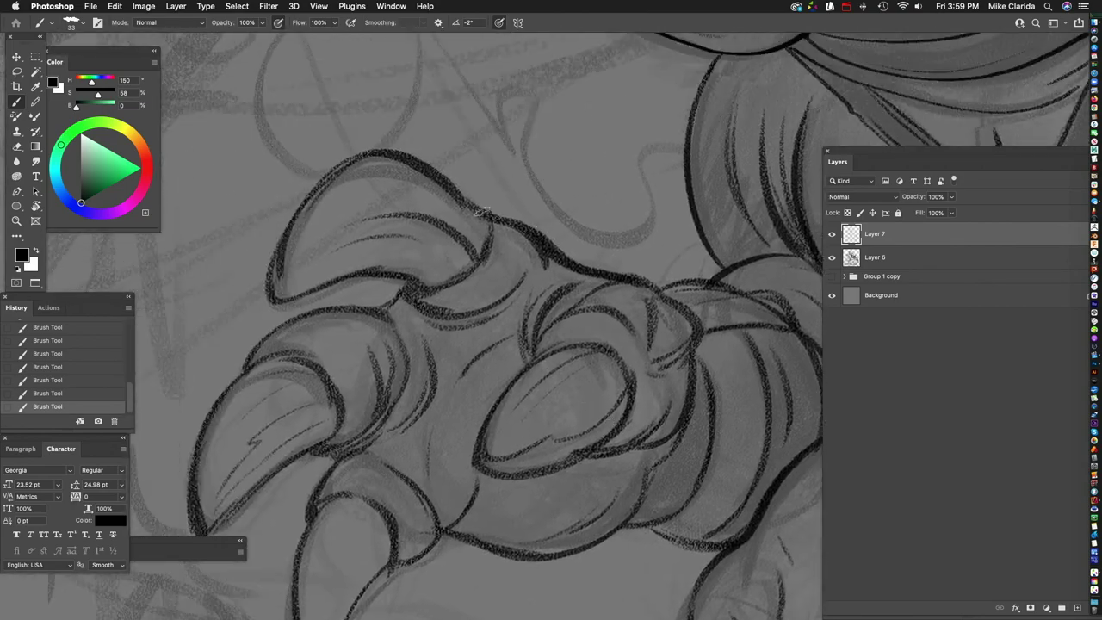
scroll(573, 285, up, 3)
scroll(294, 244, down, 3)
scroll(620, 393, up, 3)
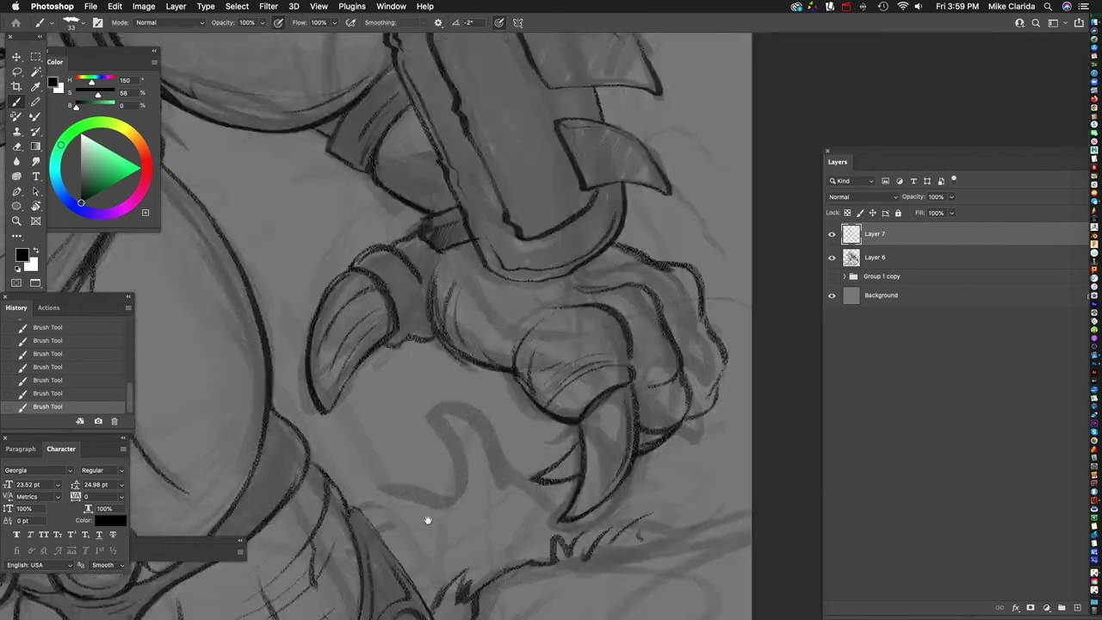
scroll(427, 520, right, 3)
scroll(510, 276, up, 2)
scroll(511, 276, down, 2)
scroll(533, 258, up, 4)
scroll(551, 250, left, 3)
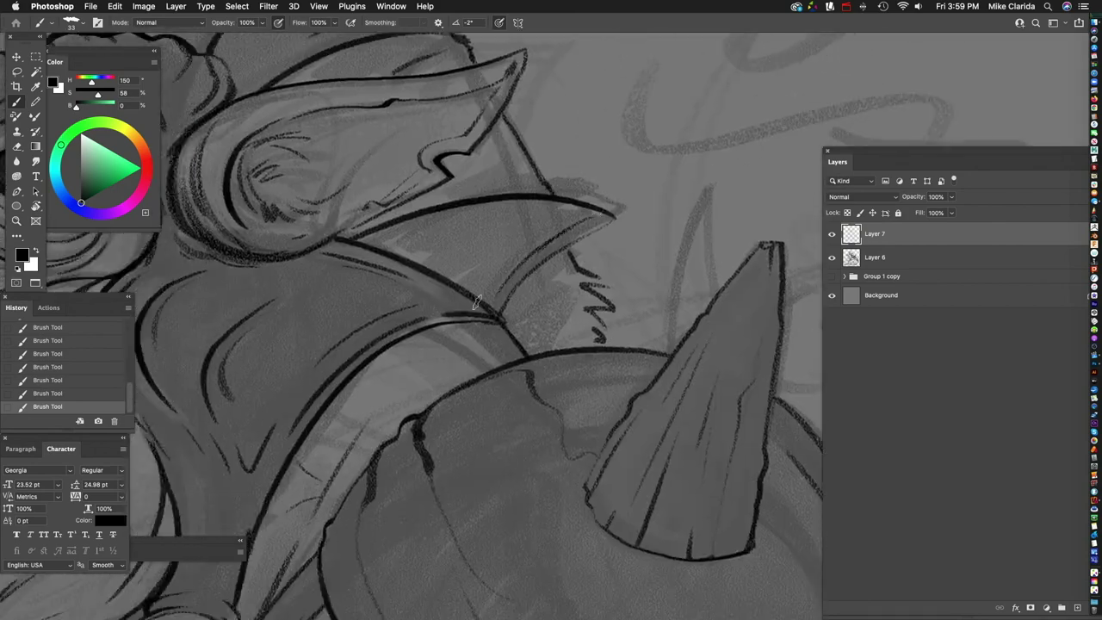
scroll(564, 241, left, 5)
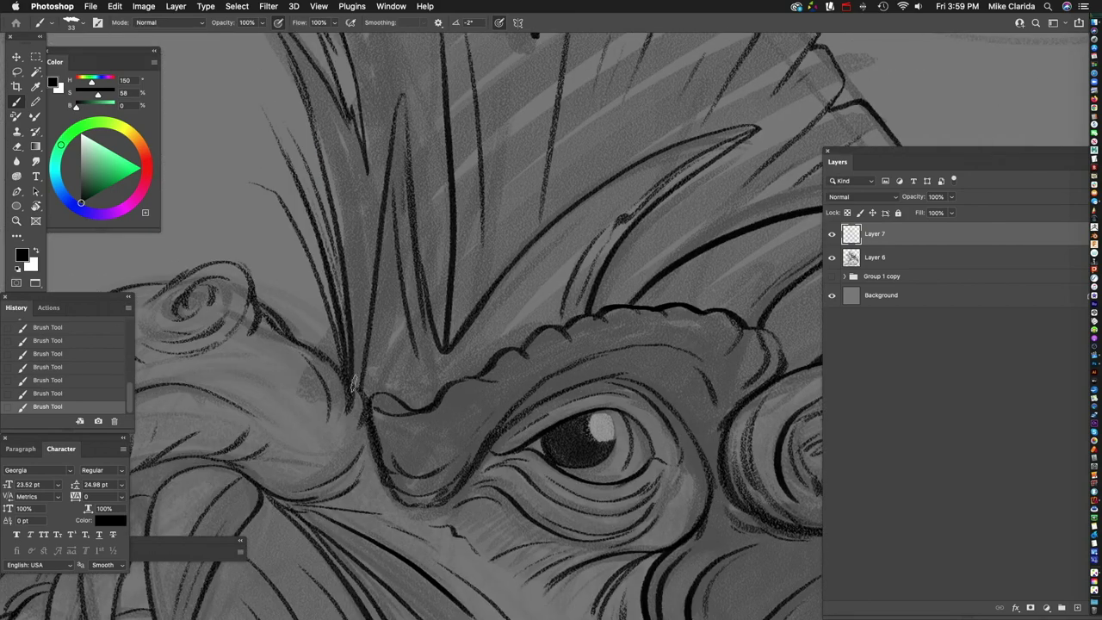
scroll(598, 287, down, 2)
scroll(555, 360, left, 3)
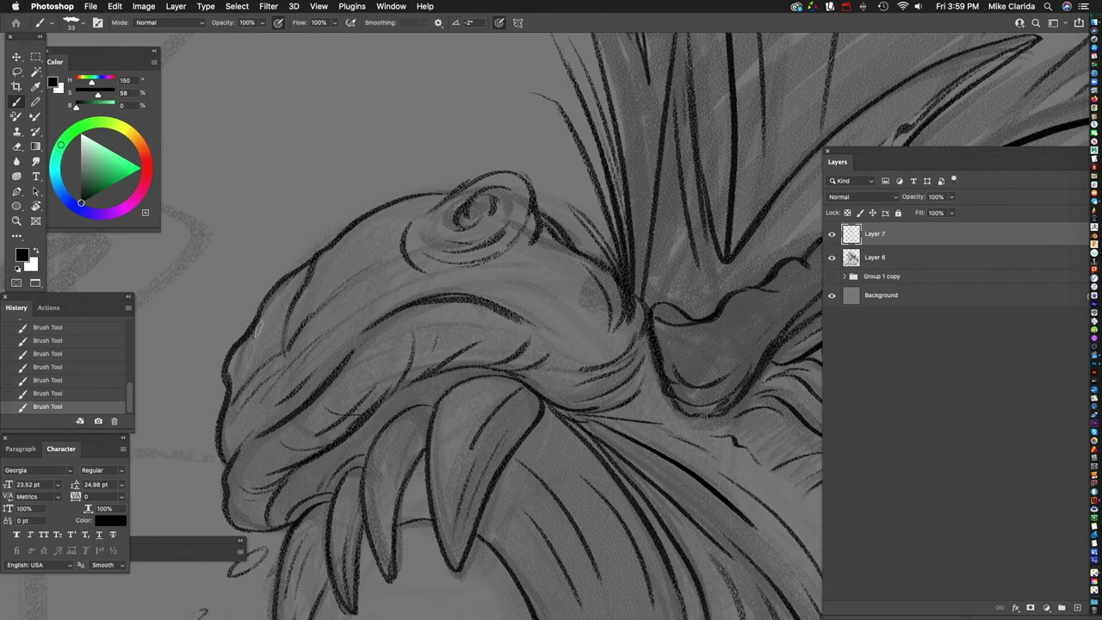
scroll(559, 383, up, 2)
scroll(364, 405, down, 4)
scroll(364, 405, up, 5)
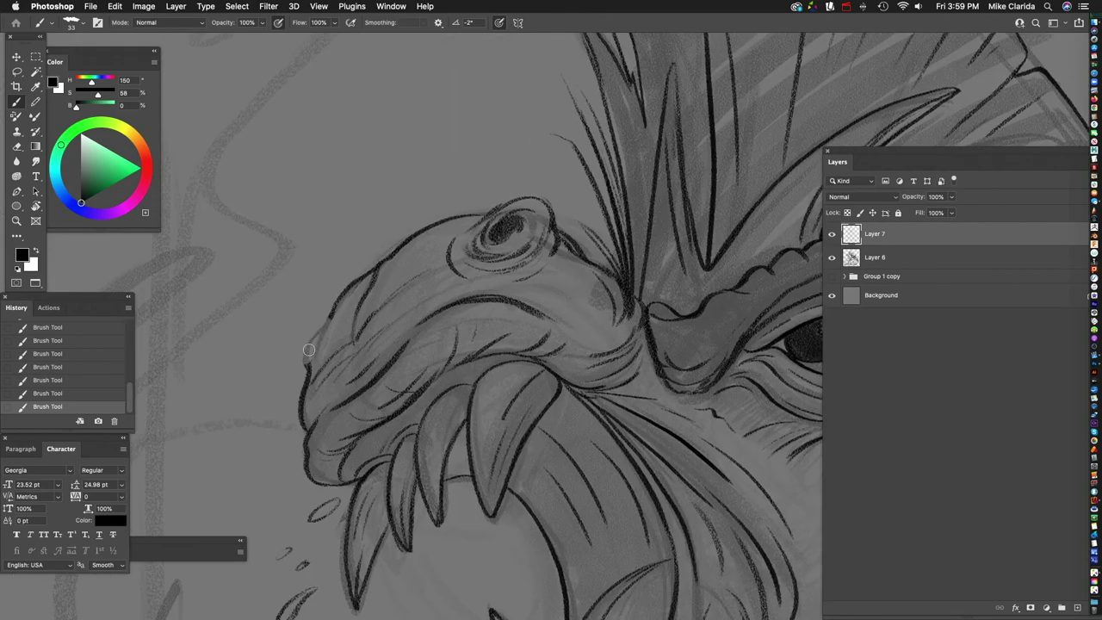
Step: Erase the stray mark near the snout
drag(344, 305, 327, 320)
scroll(325, 368, down, 5)
scroll(539, 429, up, 6)
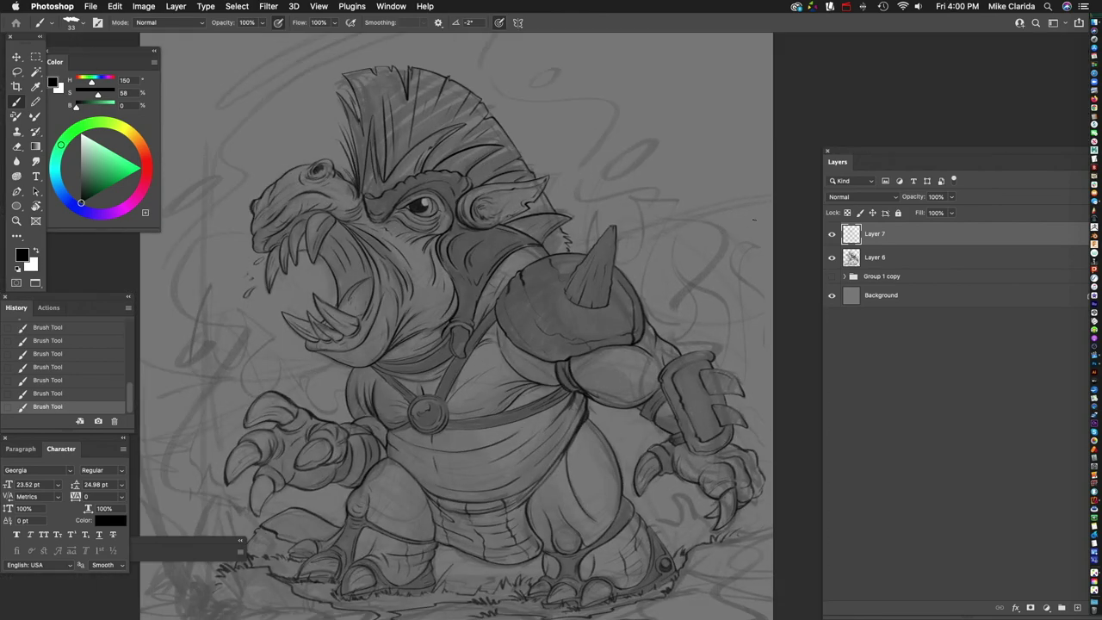
Step: Paint additional grass strokes along the ground near the feet
drag(338, 366, 371, 336)
scroll(353, 344, down, 3)
scroll(571, 307, up, 3)
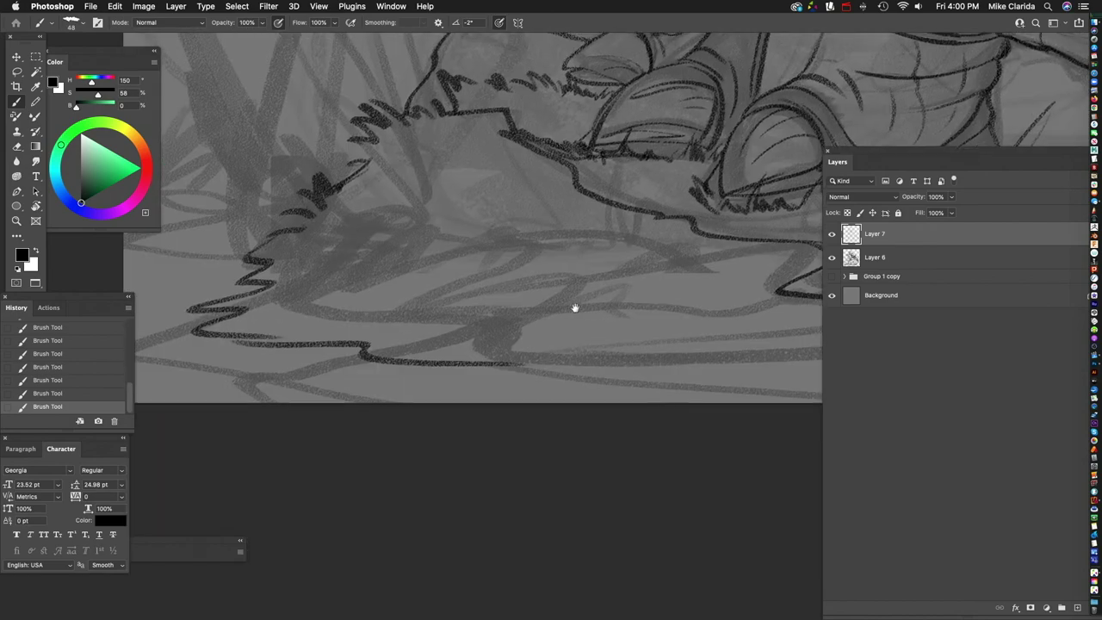
drag(603, 344, 461, 322)
scroll(438, 359, down, 2)
scroll(634, 411, up, 2)
Step: Erase the small scribbles to the right of the right foot
drag(635, 411, 513, 367)
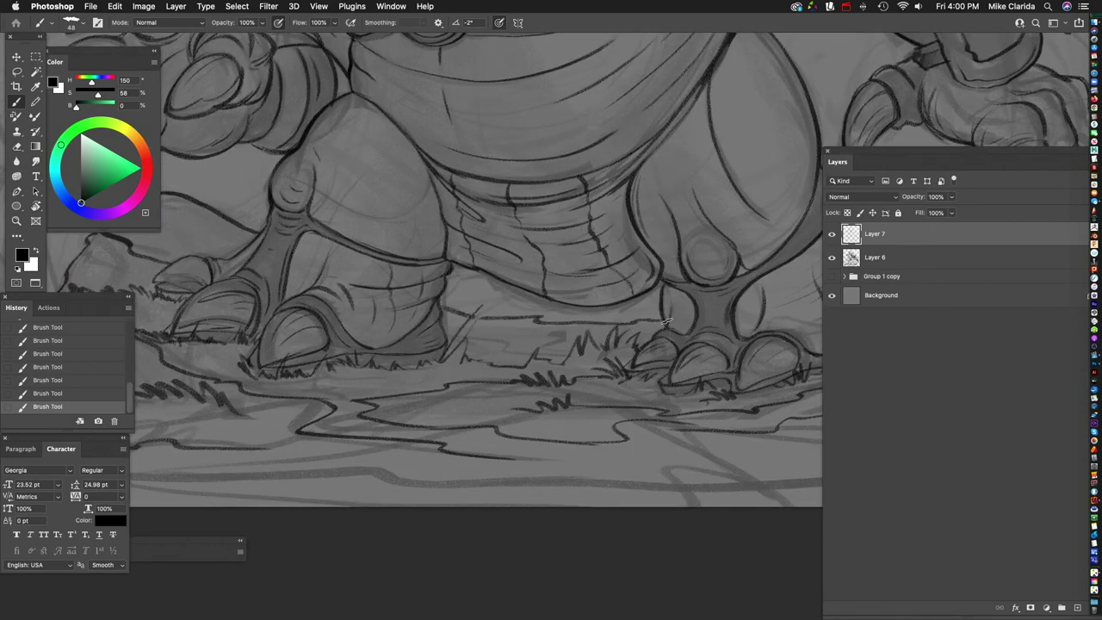
scroll(459, 314, up, 3)
scroll(488, 324, up, 2)
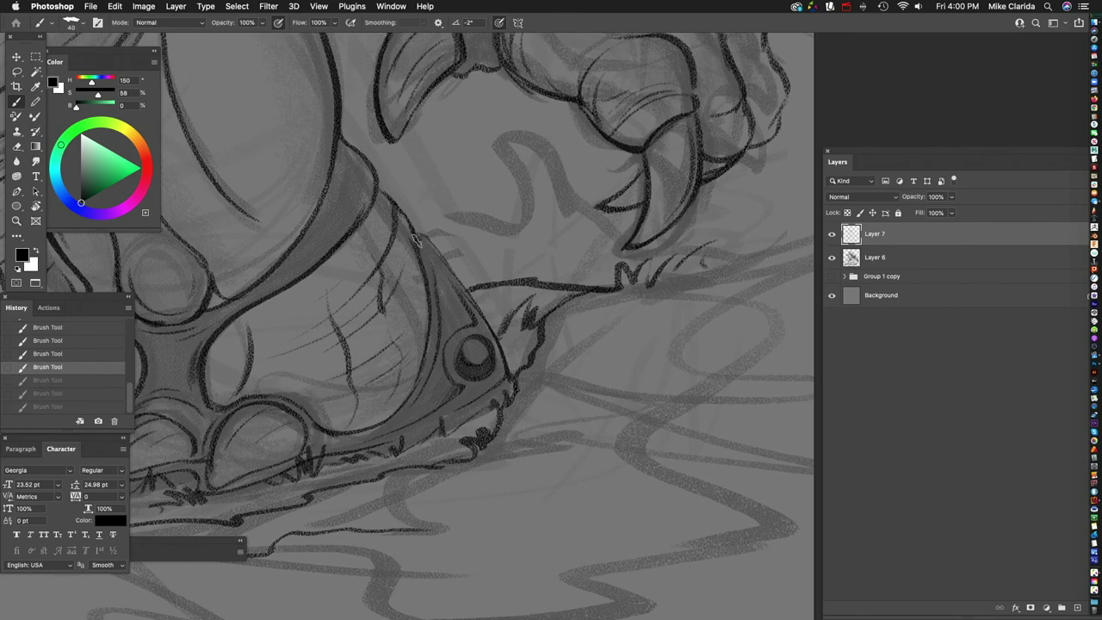
drag(707, 374, 609, 271)
scroll(486, 297, down, 3)
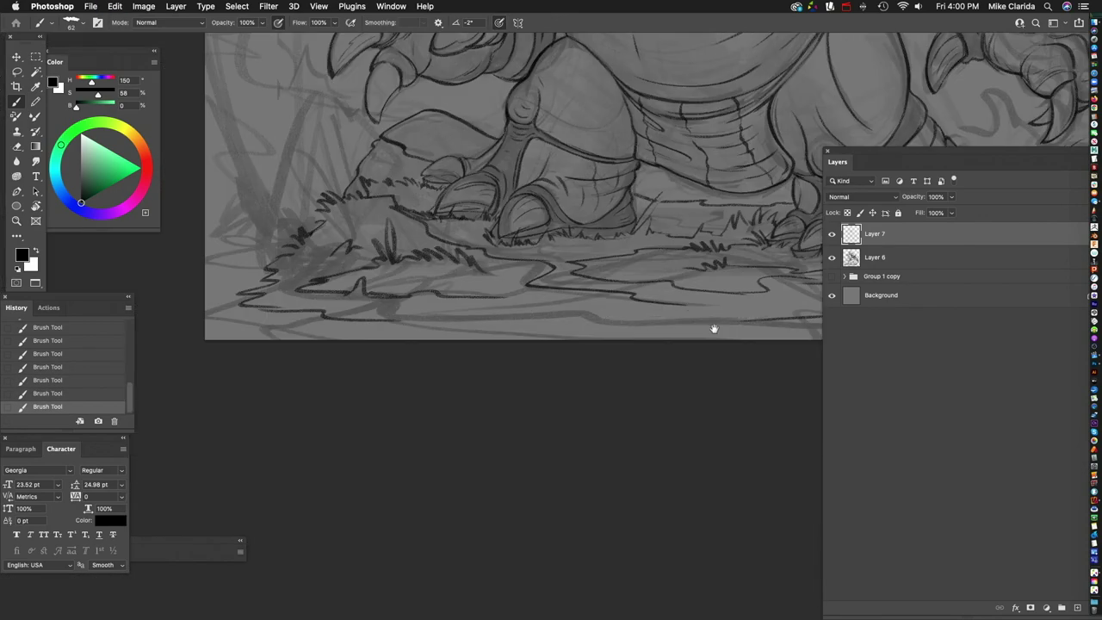
scroll(585, 340, down, 1)
scroll(632, 359, up, 3)
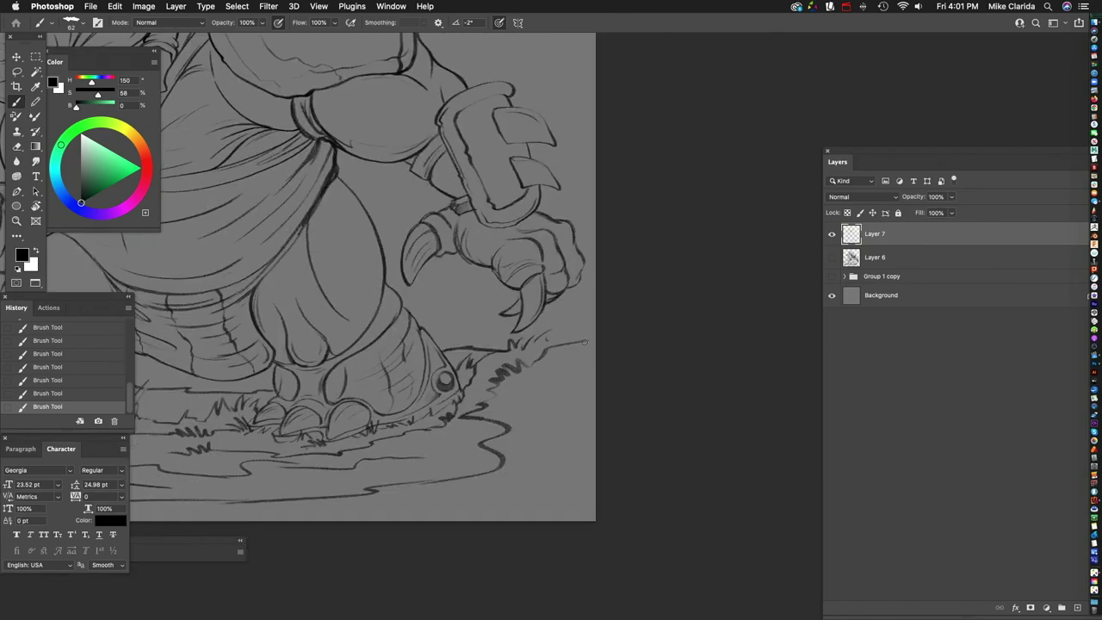
scroll(509, 387, up, 2)
drag(506, 379, 519, 377)
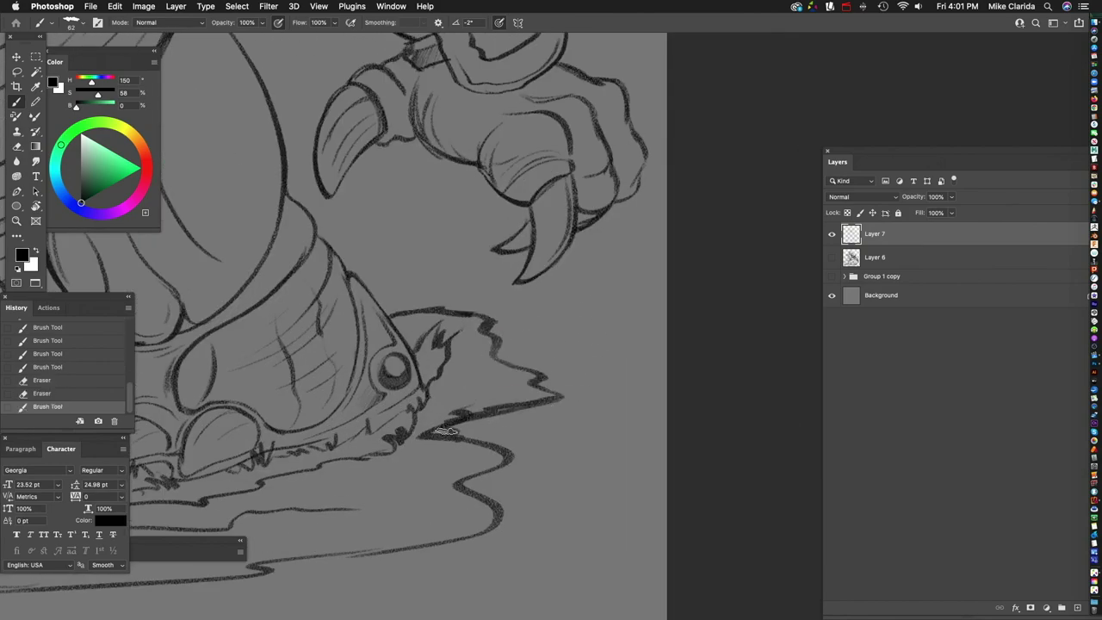
scroll(457, 397, down, 3)
scroll(566, 431, up, 5)
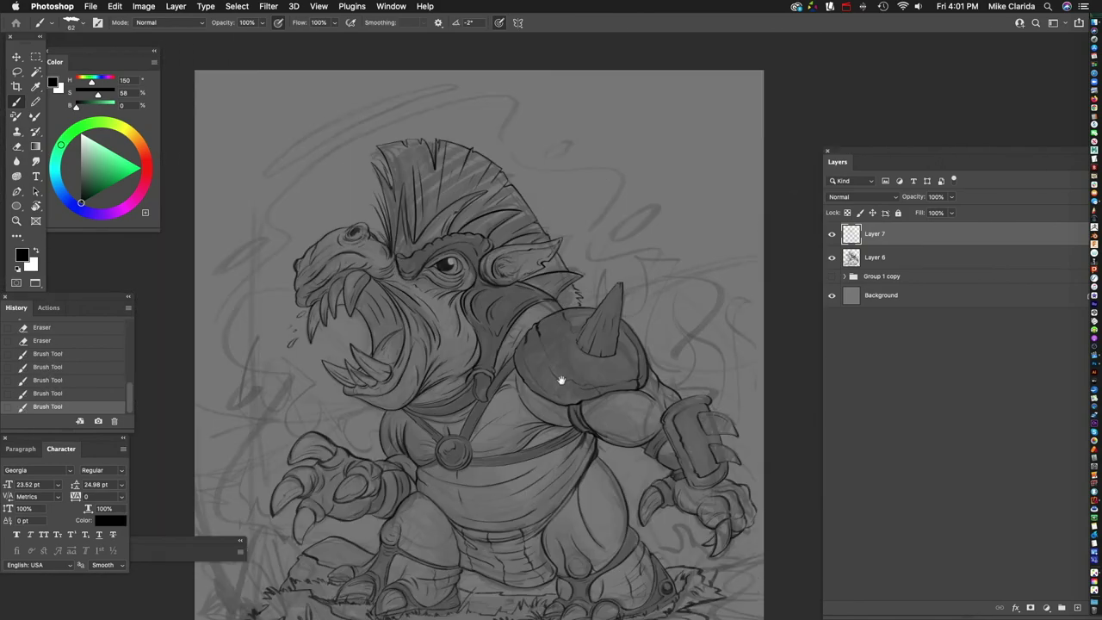
scroll(482, 316, down, 3)
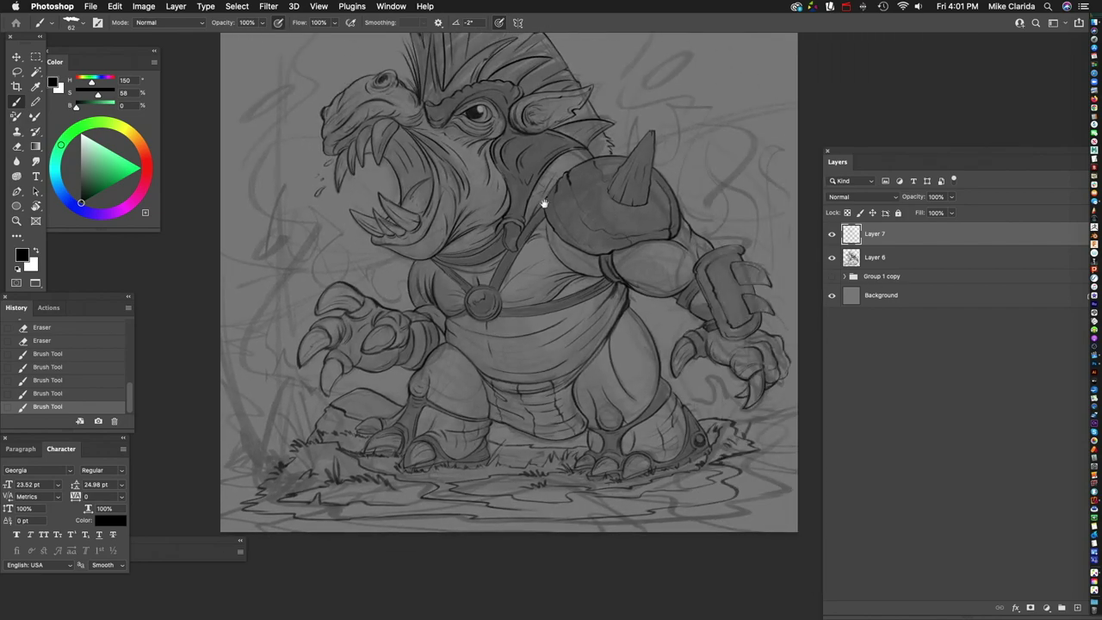
scroll(544, 203, up, 6)
scroll(465, 303, down, 2)
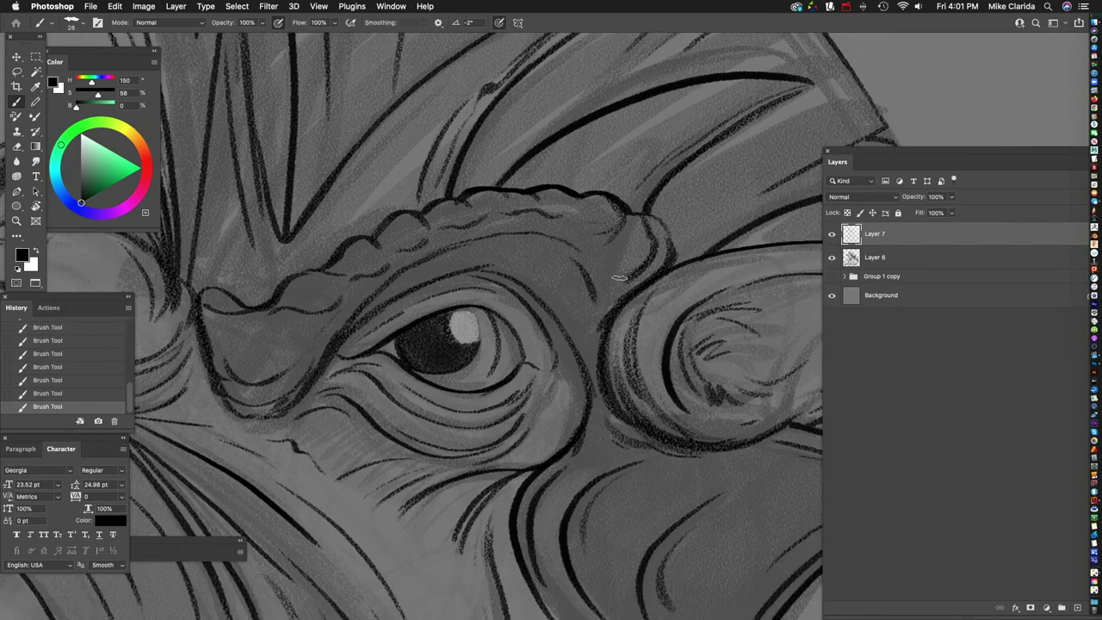
scroll(537, 364, up, 2)
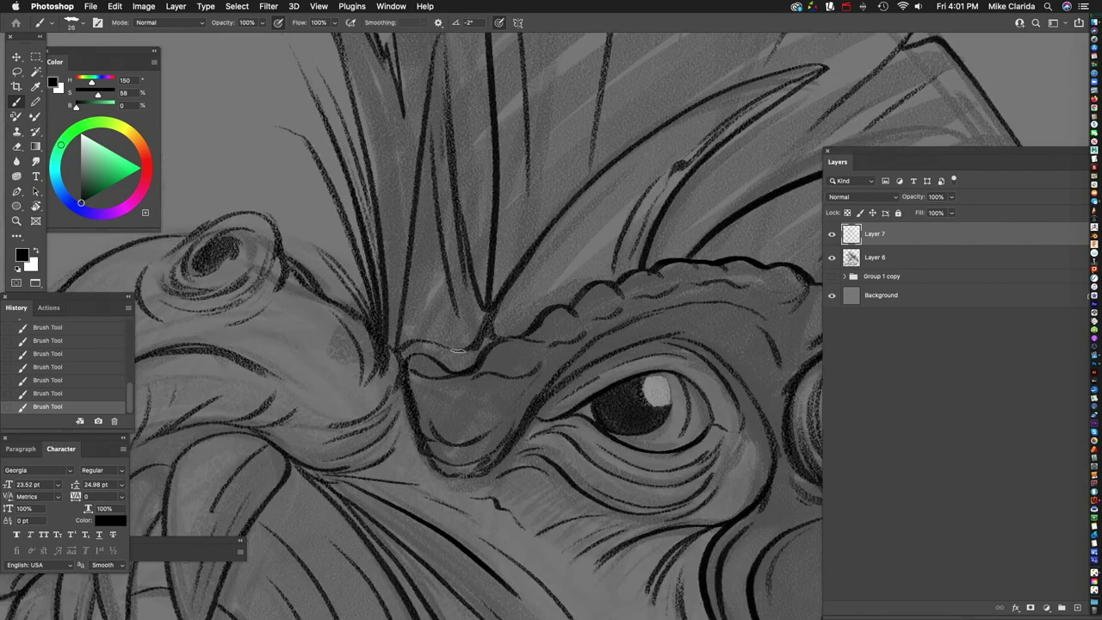
scroll(458, 350, up, 5)
scroll(668, 395, down, 5)
scroll(659, 381, up, 5)
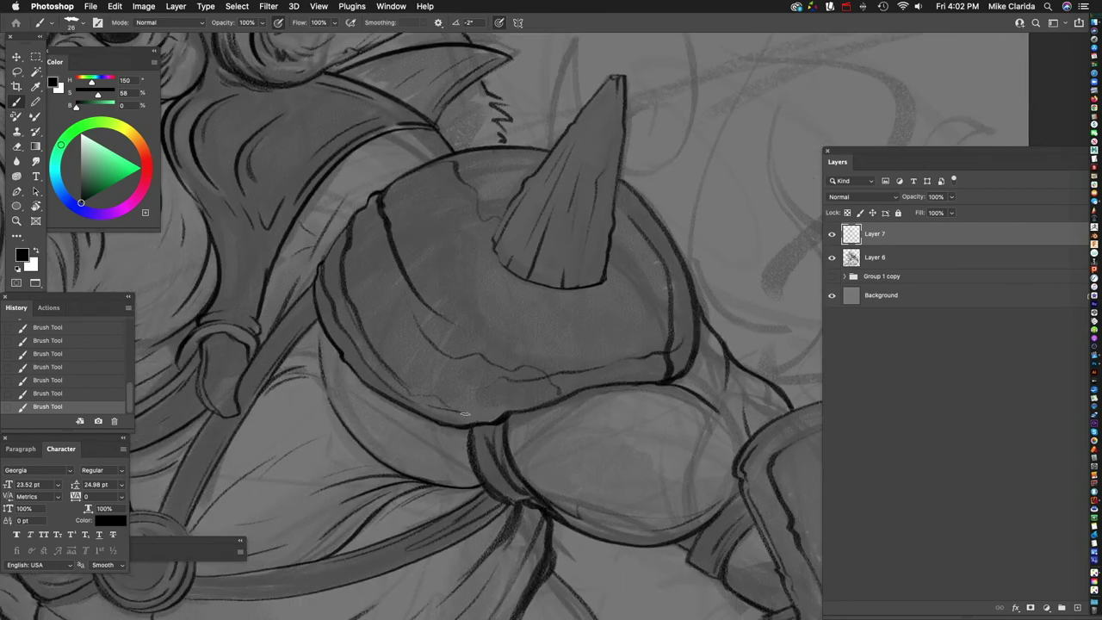
scroll(672, 327, up, 2)
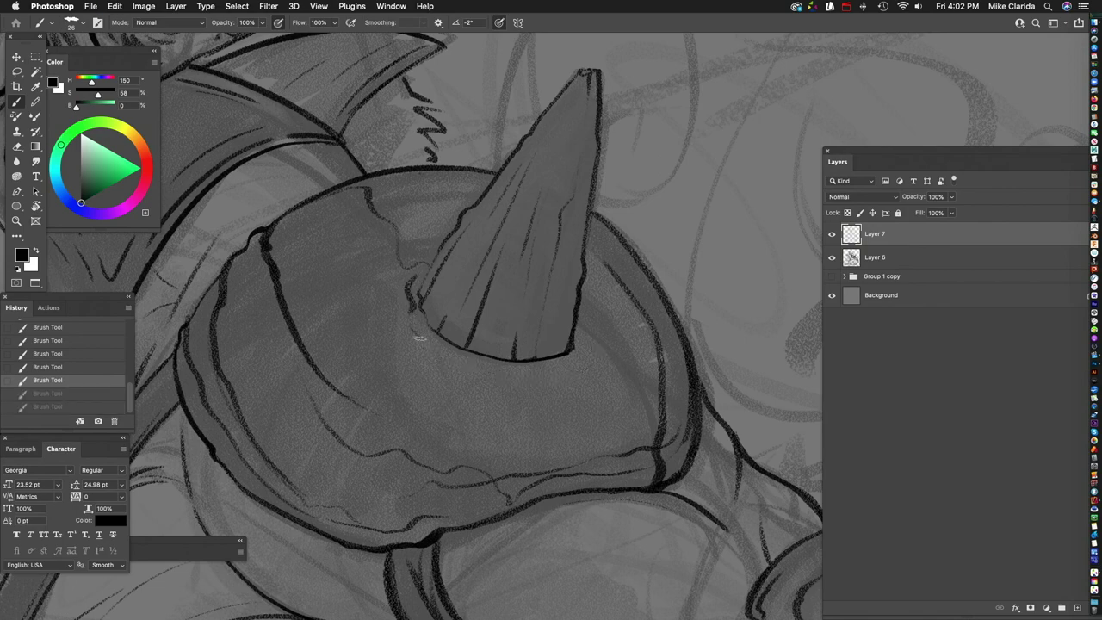
scroll(577, 343, down, 5)
scroll(493, 188, up, 5)
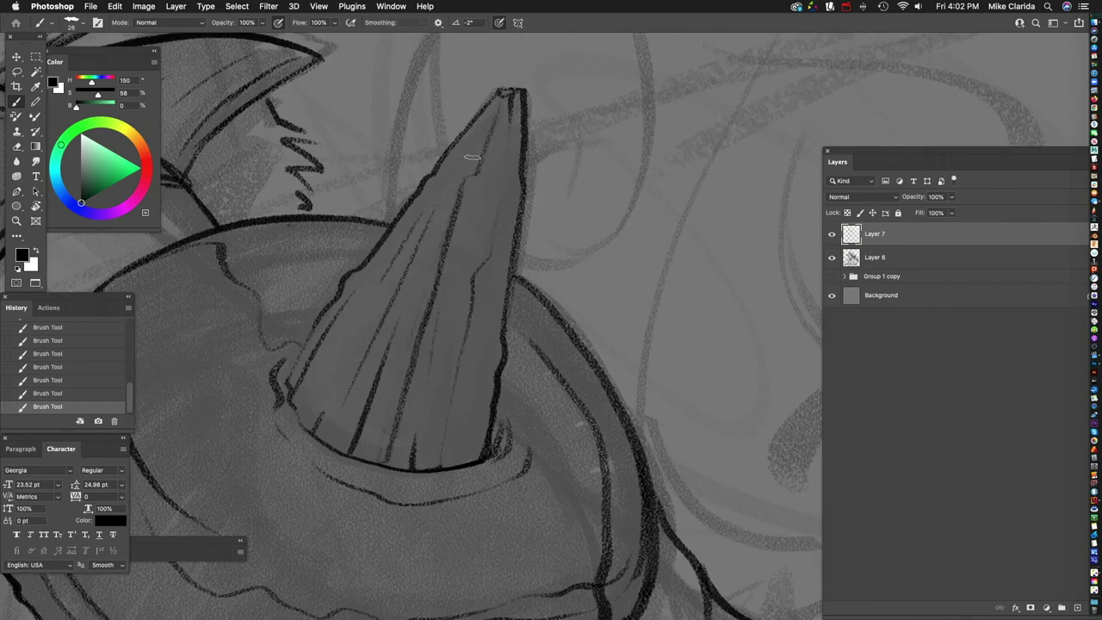
scroll(514, 99, down, 5)
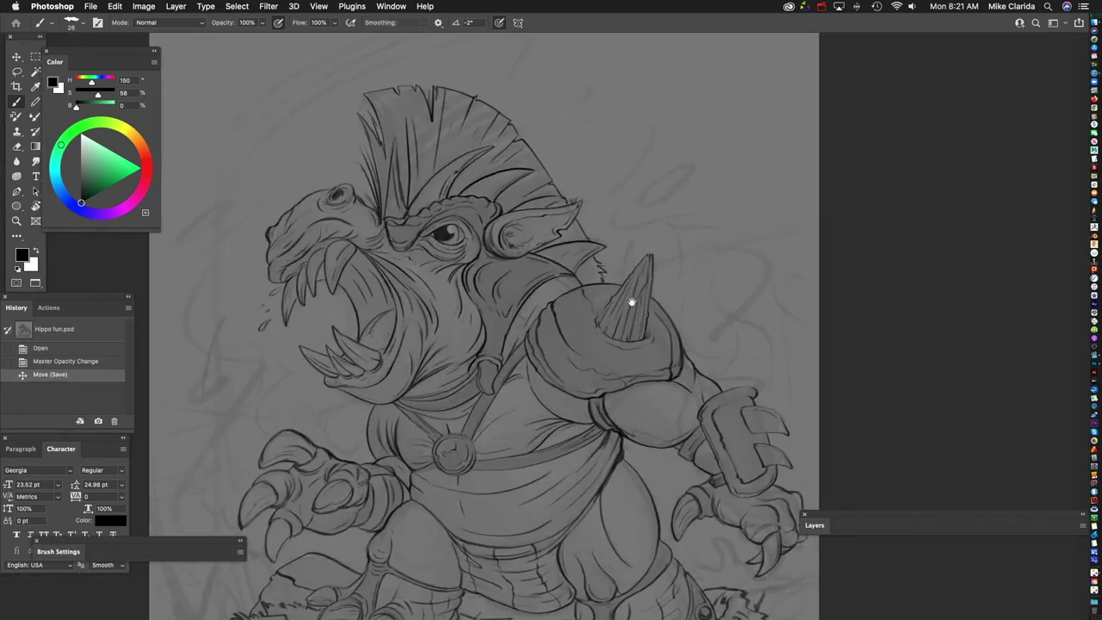
Step: Ink the first ground line at the lower left on Layer 7
scroll(394, 357, up, 6)
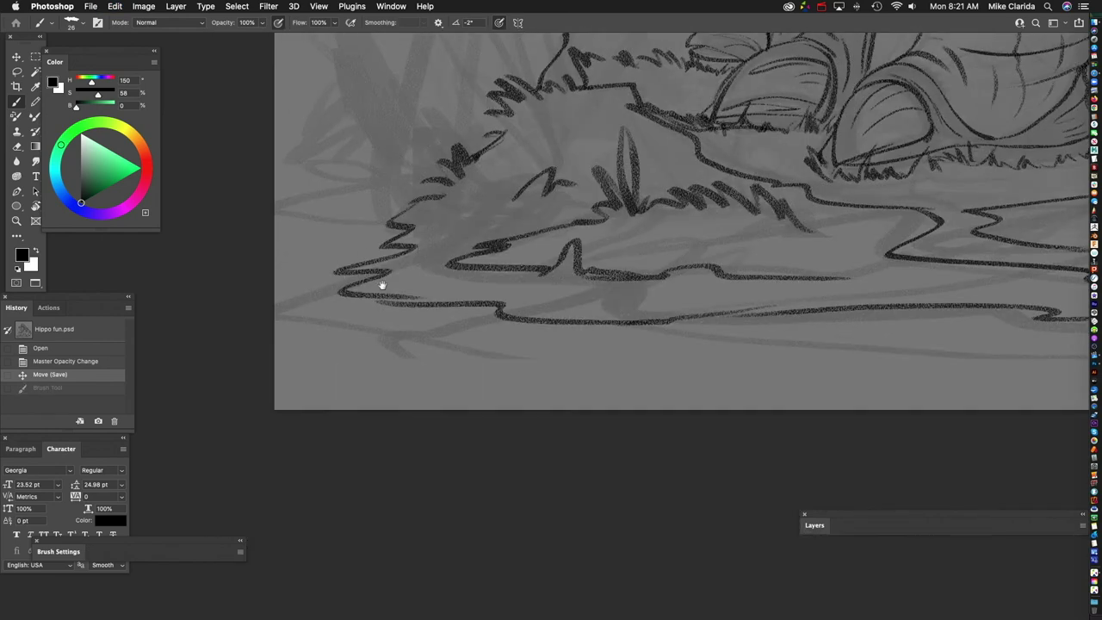
click(342, 253)
drag(343, 251, 351, 301)
key(F7)
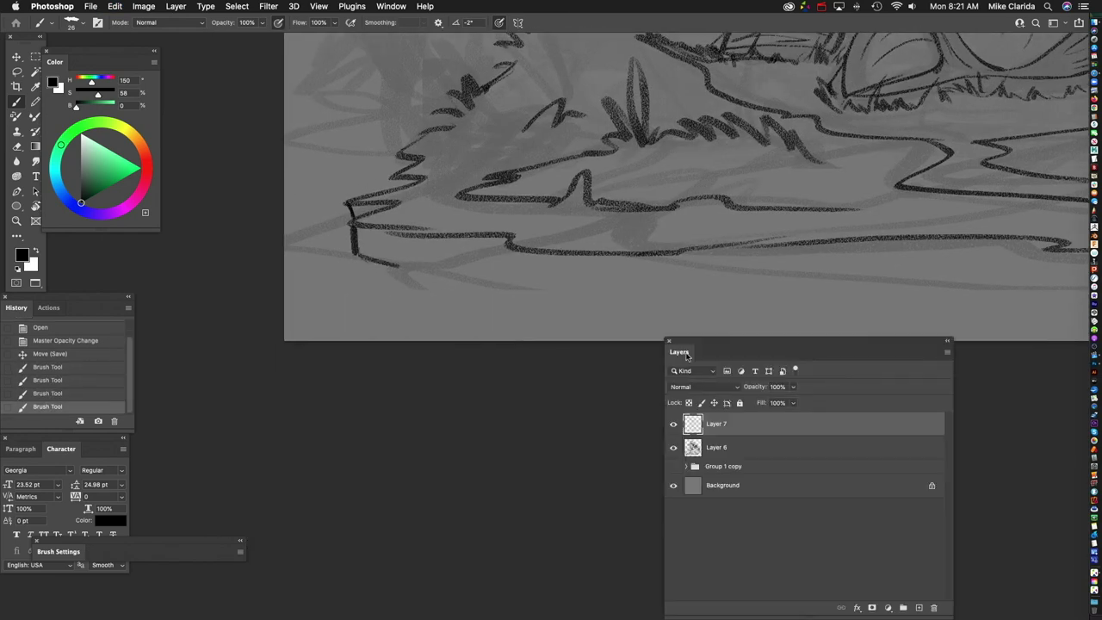
scroll(584, 317, right, 10)
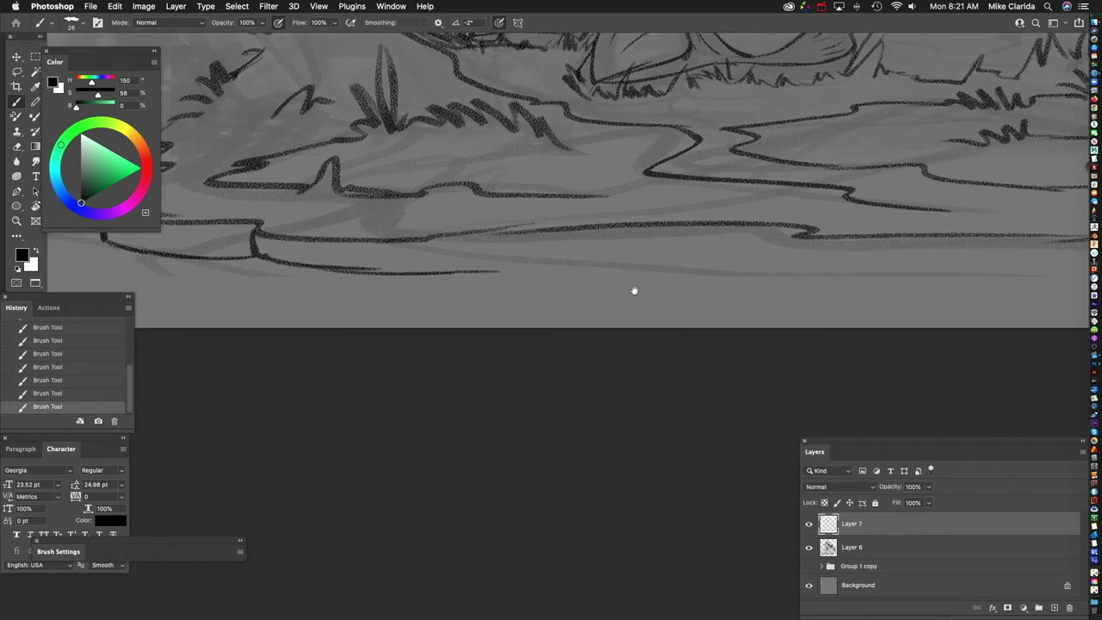
scroll(460, 274, up, 5)
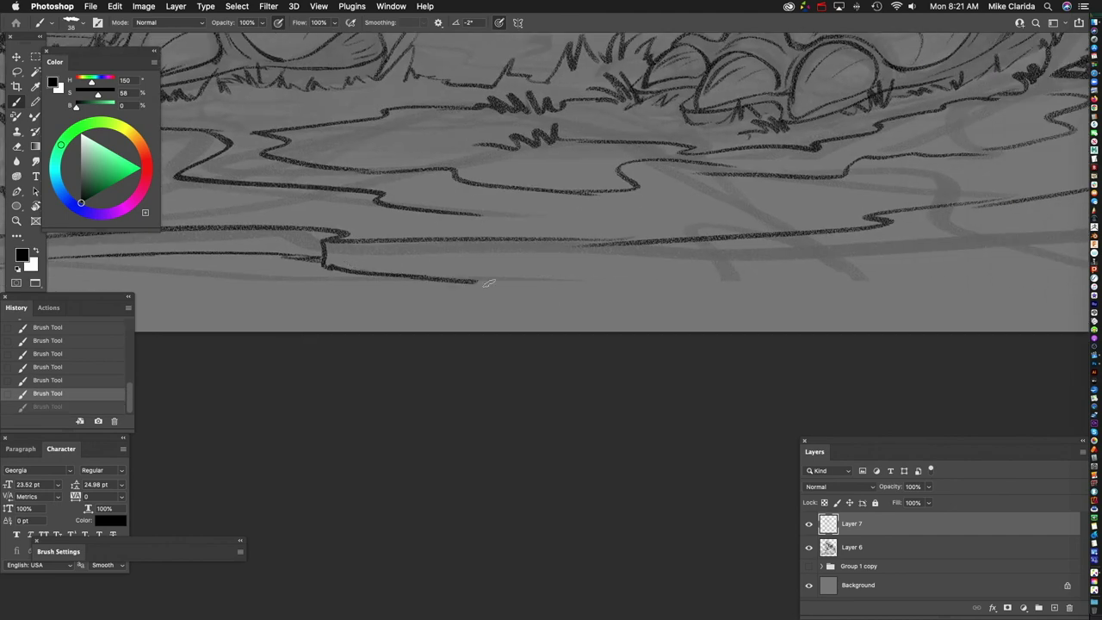
Step: Enlarge the brush to about 38 px and ink the thick ground slab edge with vertical ticks
key(bracketright)
scroll(448, 306, right, 3)
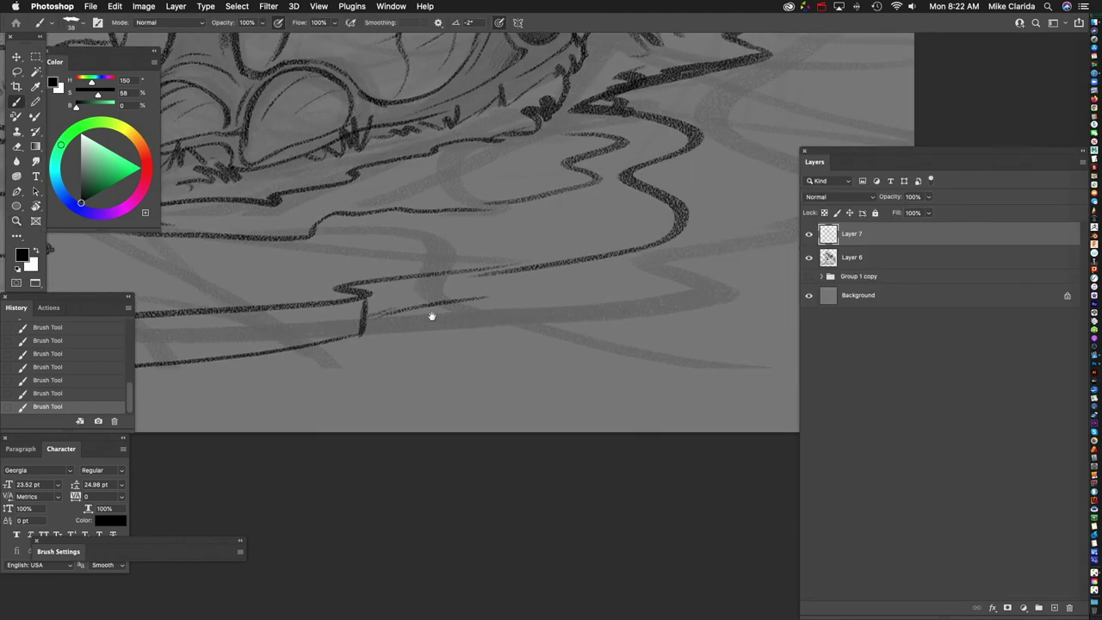
scroll(604, 253, down, 6)
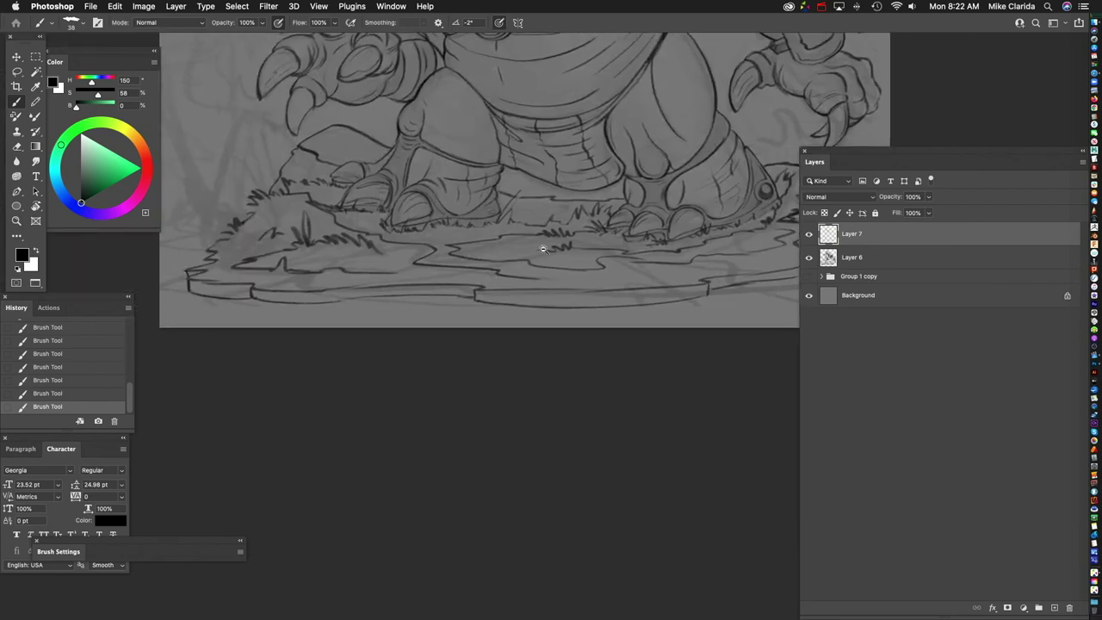
scroll(543, 249, up, 5)
scroll(517, 285, up, 4)
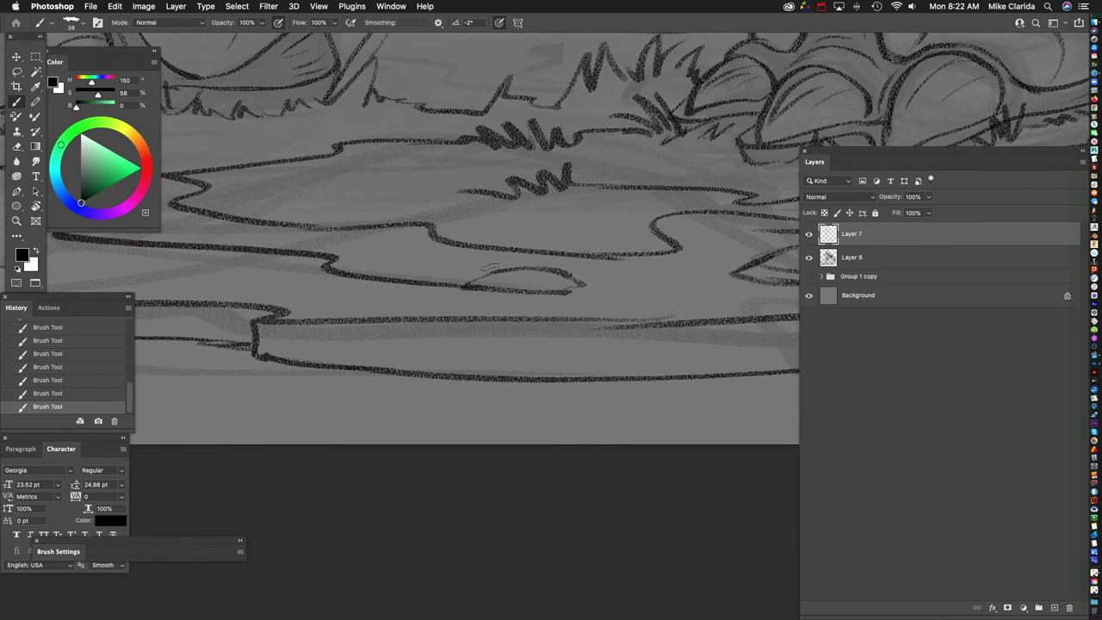
scroll(484, 349, down, 4)
scroll(489, 251, left, 8)
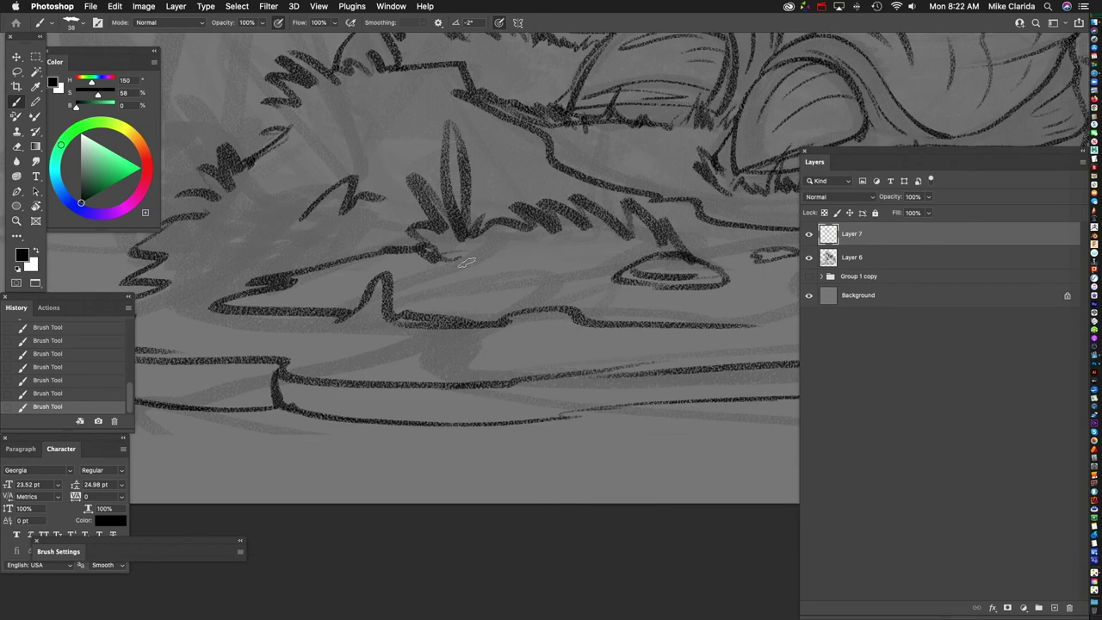
scroll(440, 293, down, 4)
scroll(482, 387, up, 5)
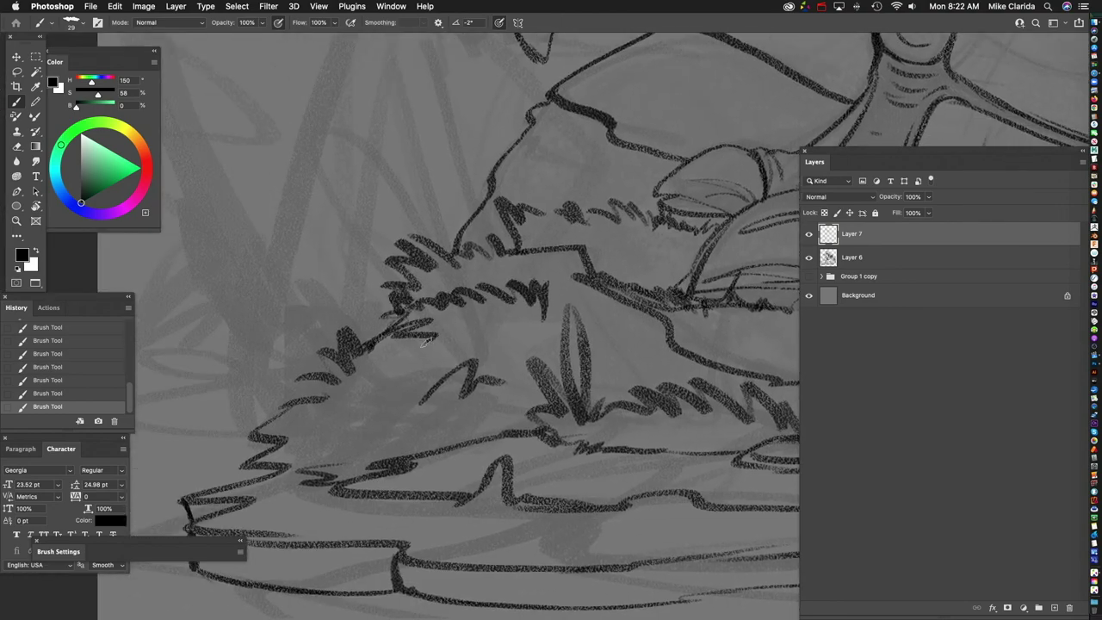
scroll(486, 391, down, 4)
scroll(446, 247, up, 4)
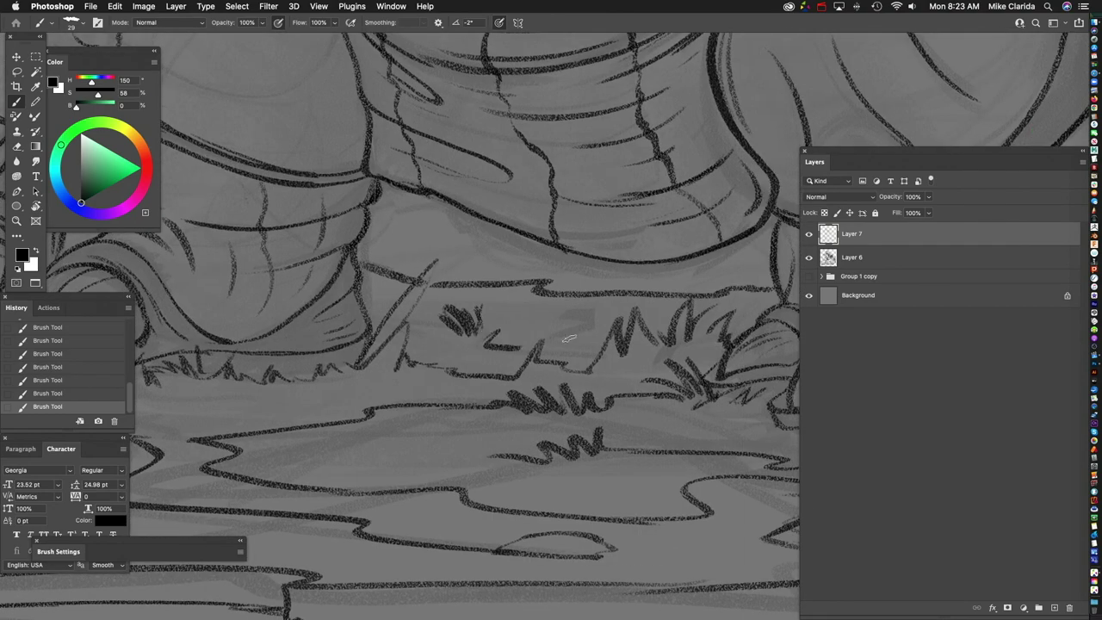
scroll(569, 338, down, 5)
scroll(568, 339, right, 7)
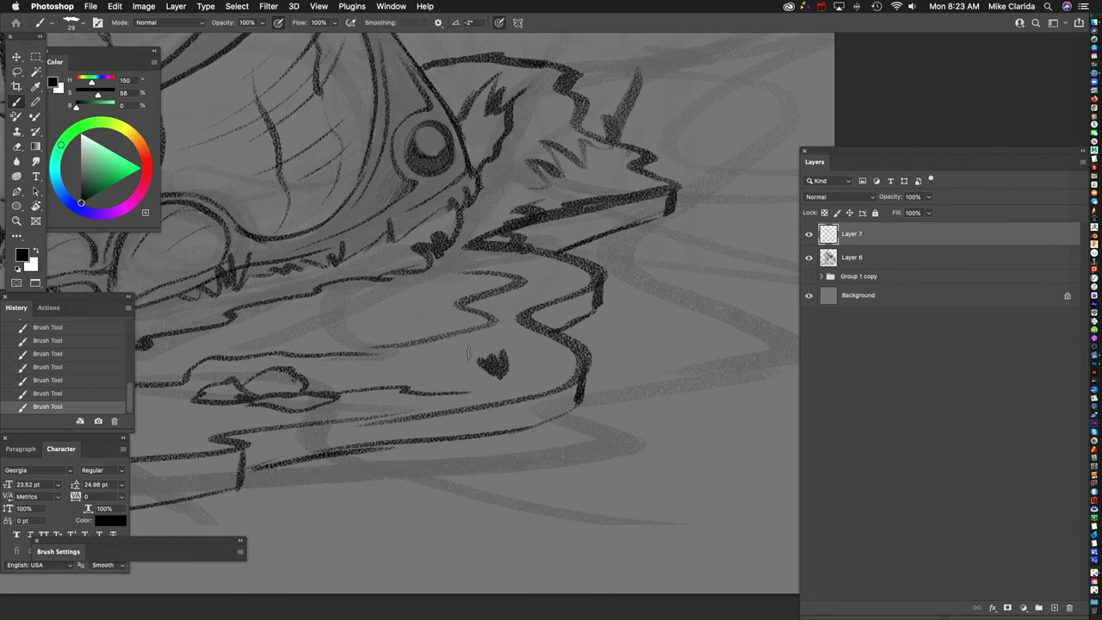
scroll(592, 313, up, 2)
scroll(591, 313, left, 4)
scroll(591, 313, down, 2)
scroll(591, 313, left, 10)
scroll(592, 314, down, 3)
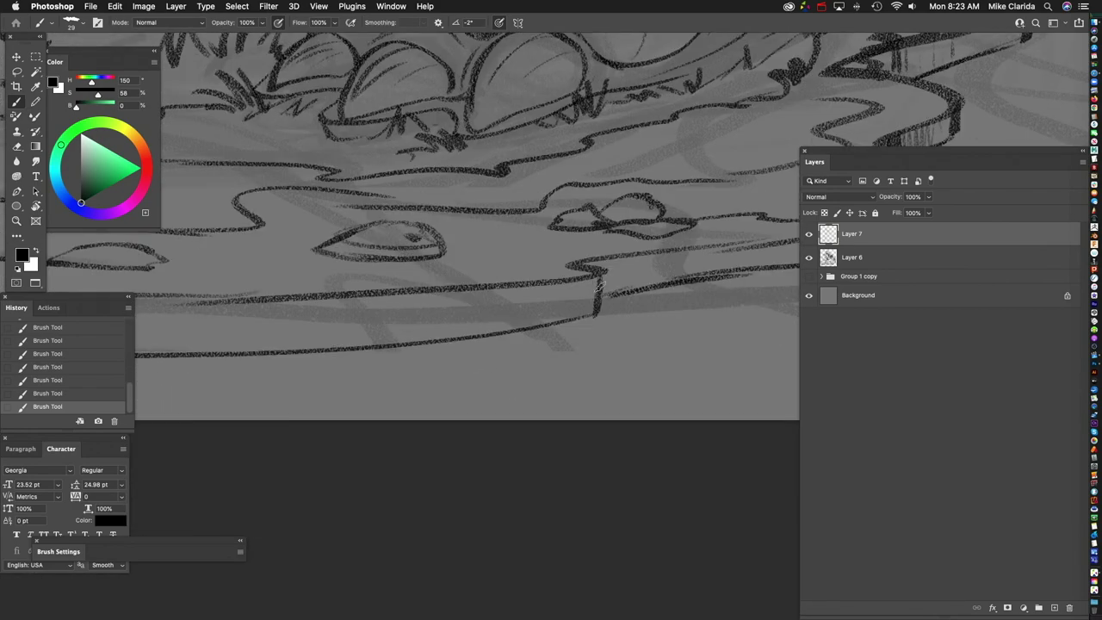
scroll(470, 280, up, 3)
scroll(628, 283, down, 2)
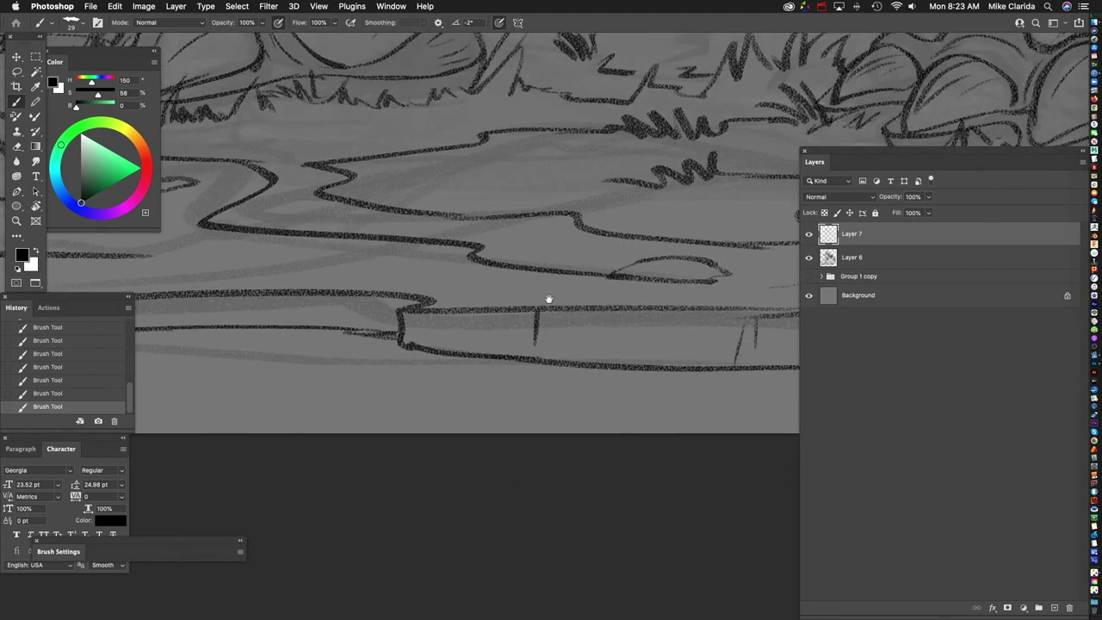
scroll(605, 305, up, 3)
scroll(605, 305, left, 4)
scroll(305, 278, up, 2)
scroll(521, 258, down, 3)
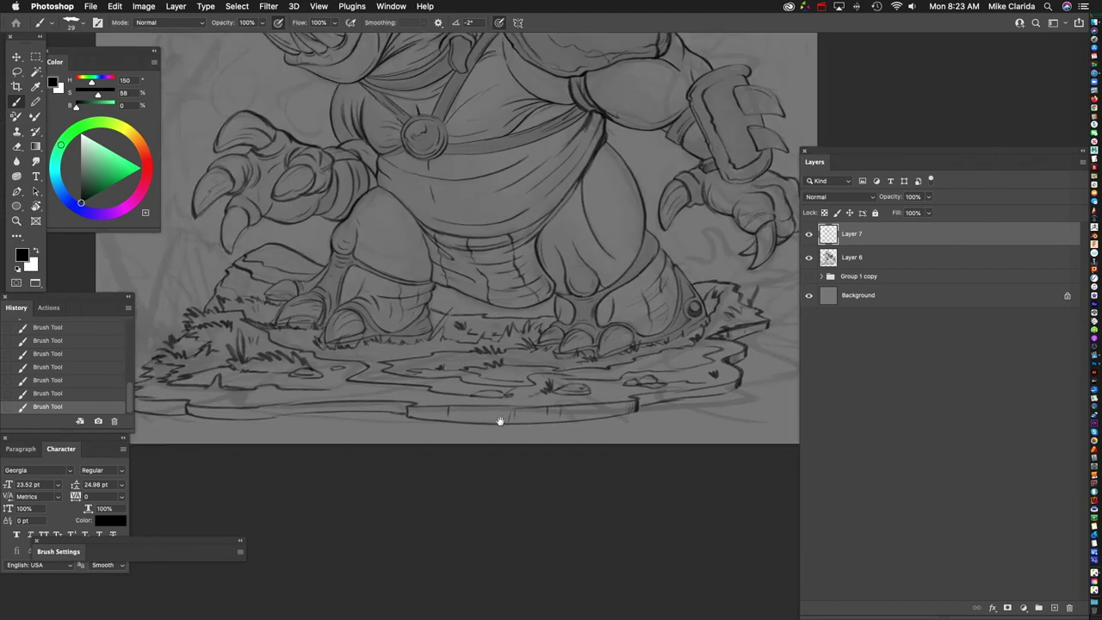
scroll(491, 387, up, 5)
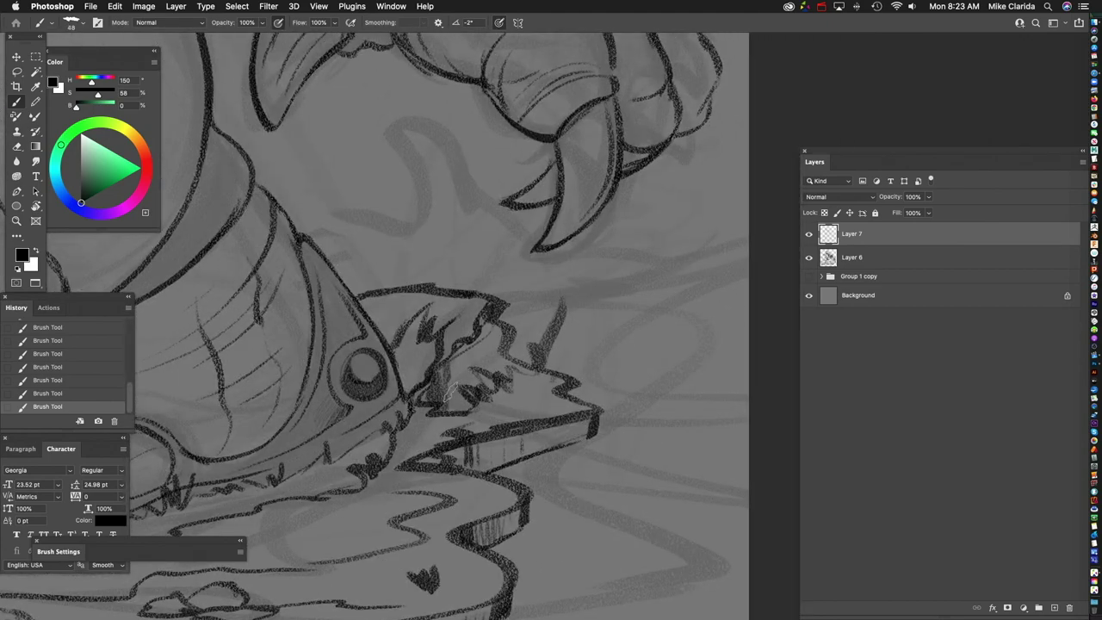
scroll(544, 366, down, 4)
scroll(553, 435, up, 4)
scroll(553, 435, up, 4)
scroll(553, 435, left, 3)
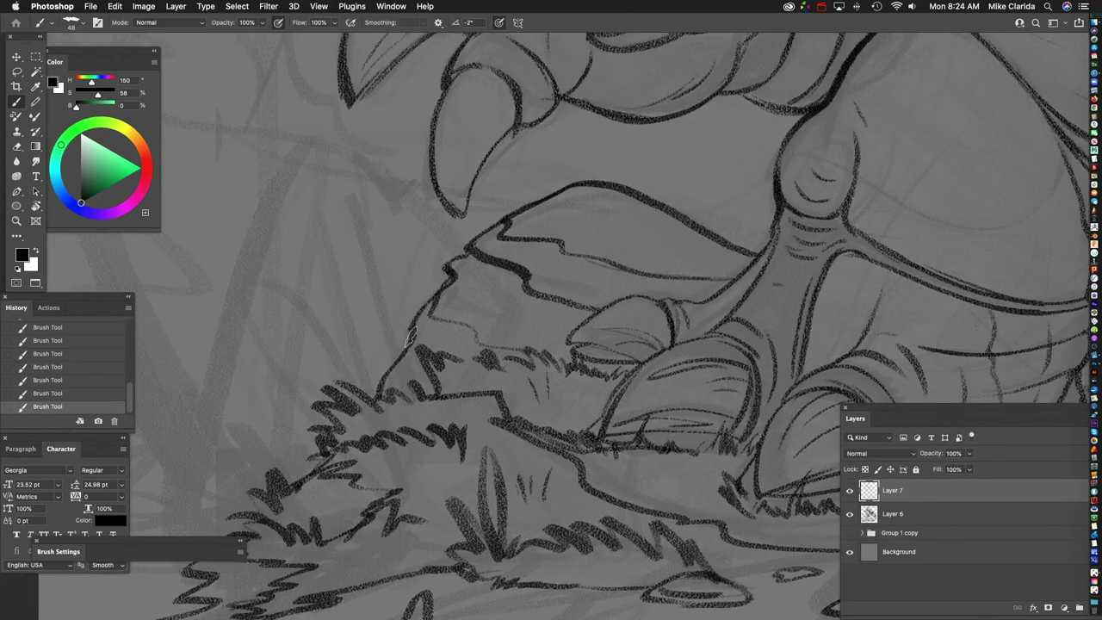
Step: Undo the last ground ink stroke, then redo it
key(super+z)
key(shift+super+z)
scroll(580, 374, up, 5)
scroll(580, 374, right, 3)
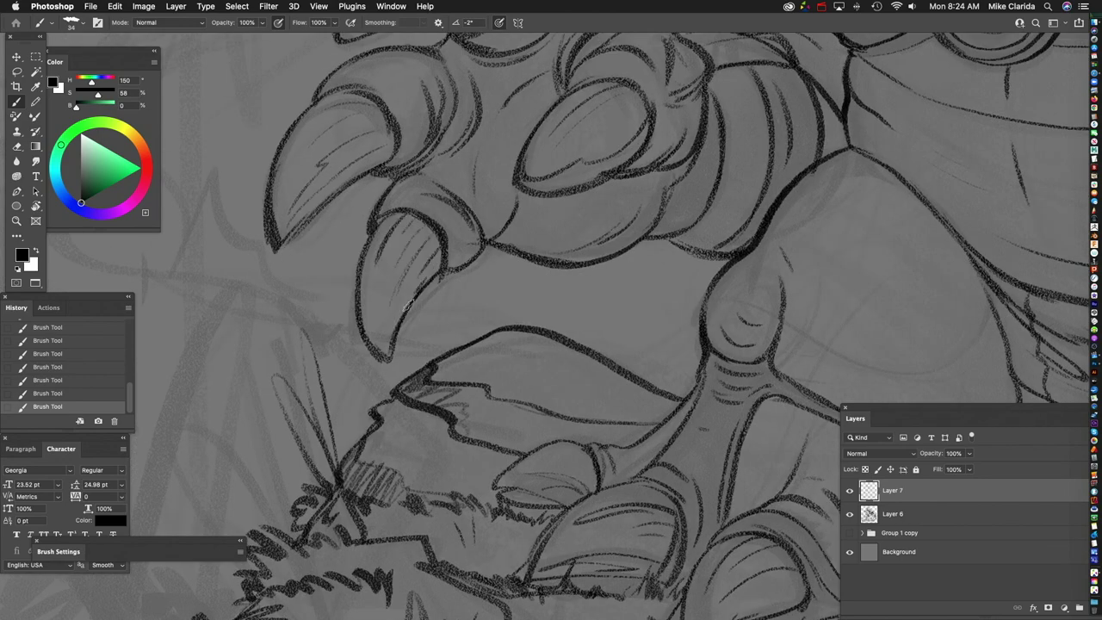
Step: Bring the foot into view and ink the creature's claws
key(h)
mouse_move(428, 278)
mouse_down()
mouse_move(674, 457)
mouse_move(654, 457)
mouse_up()
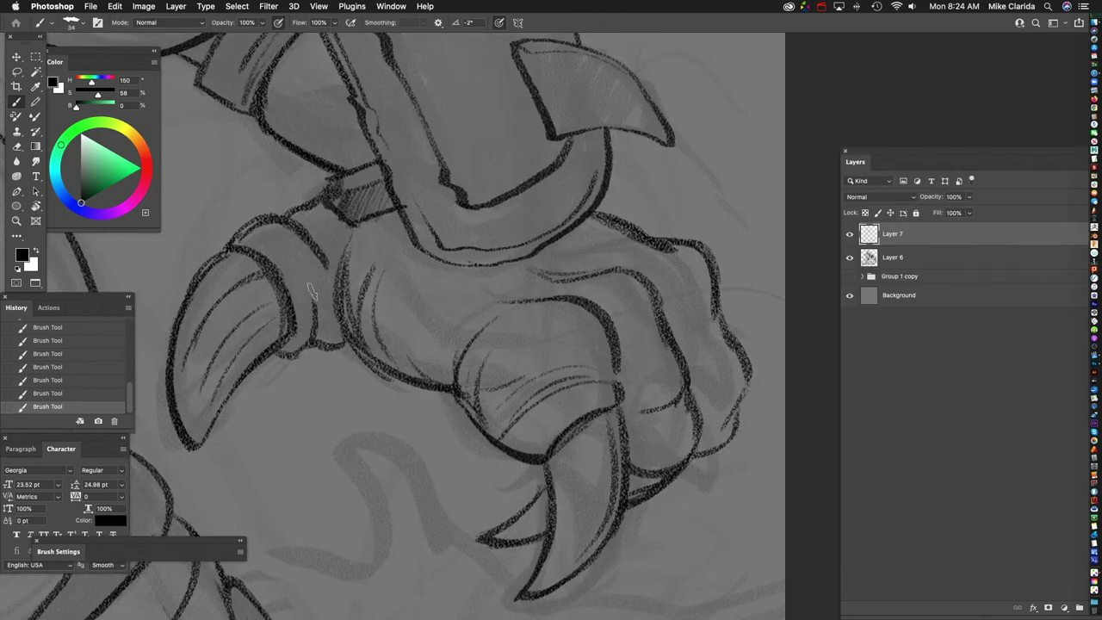
scroll(435, 389, down, 3)
scroll(436, 389, right, 1)
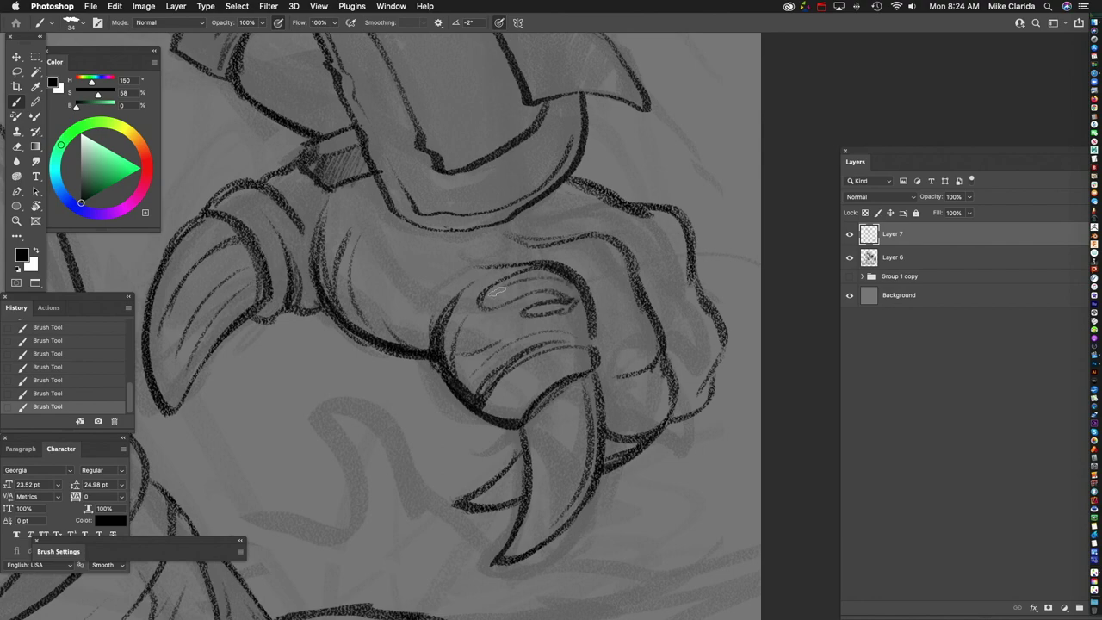
scroll(496, 291, down, 2)
key(h)
mouse_move(559, 258)
mouse_down()
mouse_move(431, 376)
mouse_move(274, 370)
mouse_up()
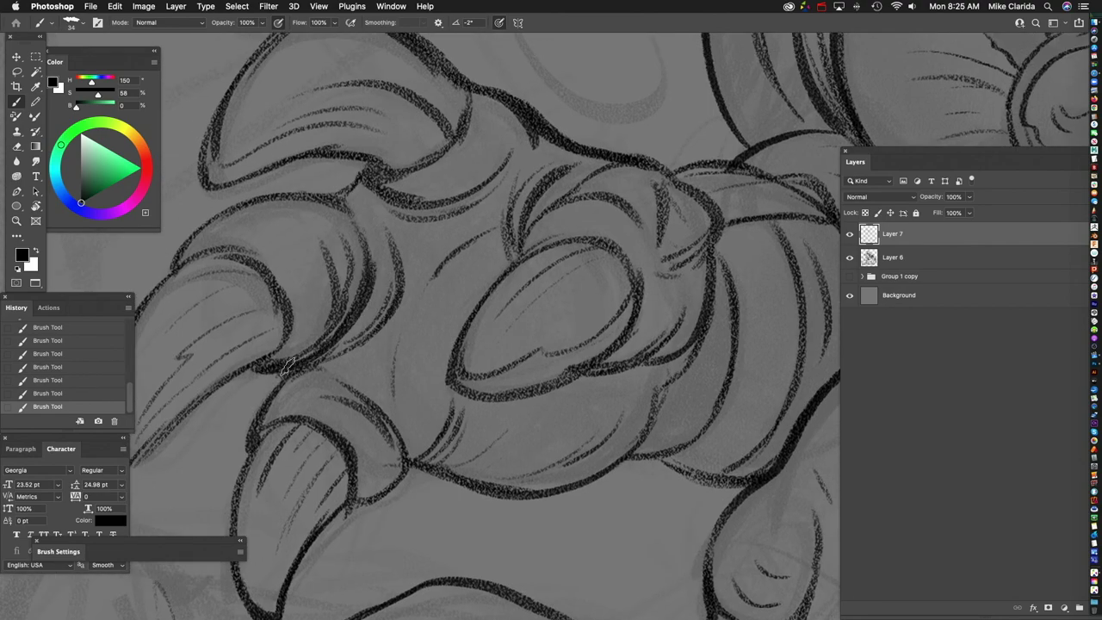
scroll(458, 324, down, 3)
Step: Darken the leaf stroke near the feet and draw a small leaf beside it
key(h)
mouse_move(280, 380)
mouse_down()
mouse_move(554, 479)
mouse_move(366, 313)
mouse_up()
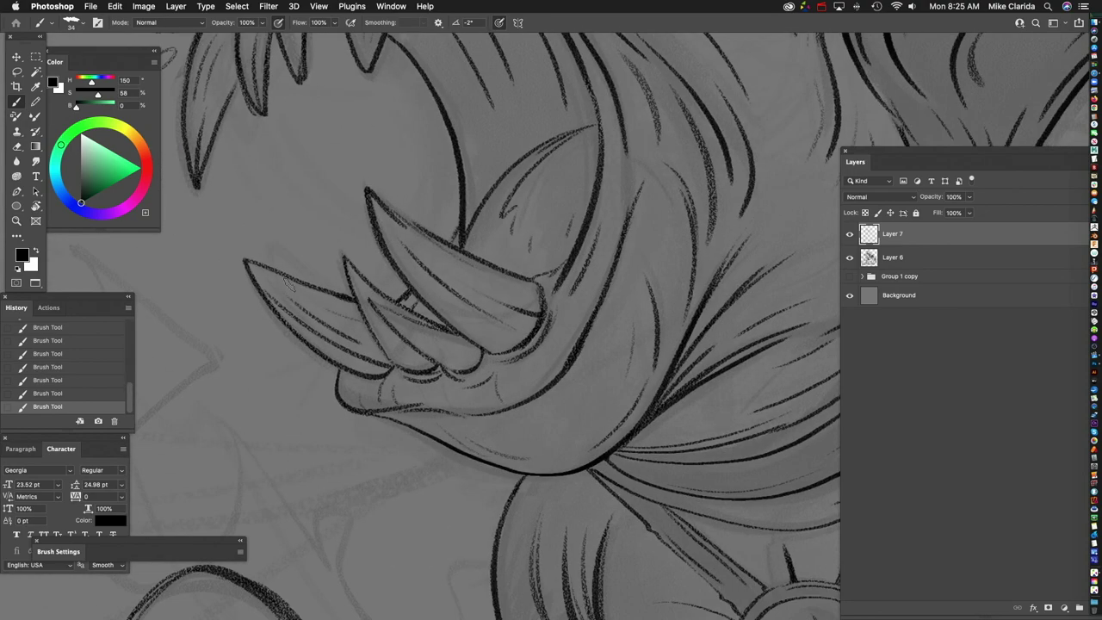
drag(289, 287, 350, 370)
drag(336, 322, 392, 343)
drag(315, 334, 291, 344)
scroll(323, 389, down, 1)
mouse_move(378, 379)
mouse_down()
mouse_move(529, 438)
mouse_move(544, 354)
mouse_up()
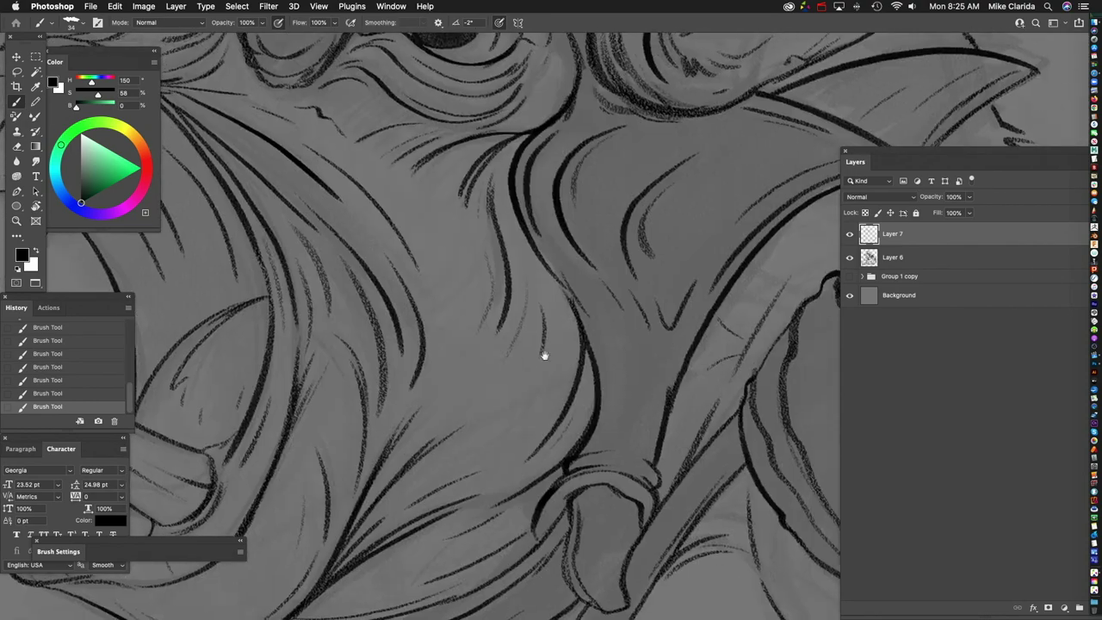
Step: Add a short grass mark and ink the tall standing rock beside the left foot
key(super+0)
key(super+1)
scroll(315, 528, up, 2)
mouse_move(442, 207)
mouse_down()
mouse_move(382, 395)
mouse_move(329, 457)
mouse_move(458, 222)
mouse_move(411, 234)
mouse_up()
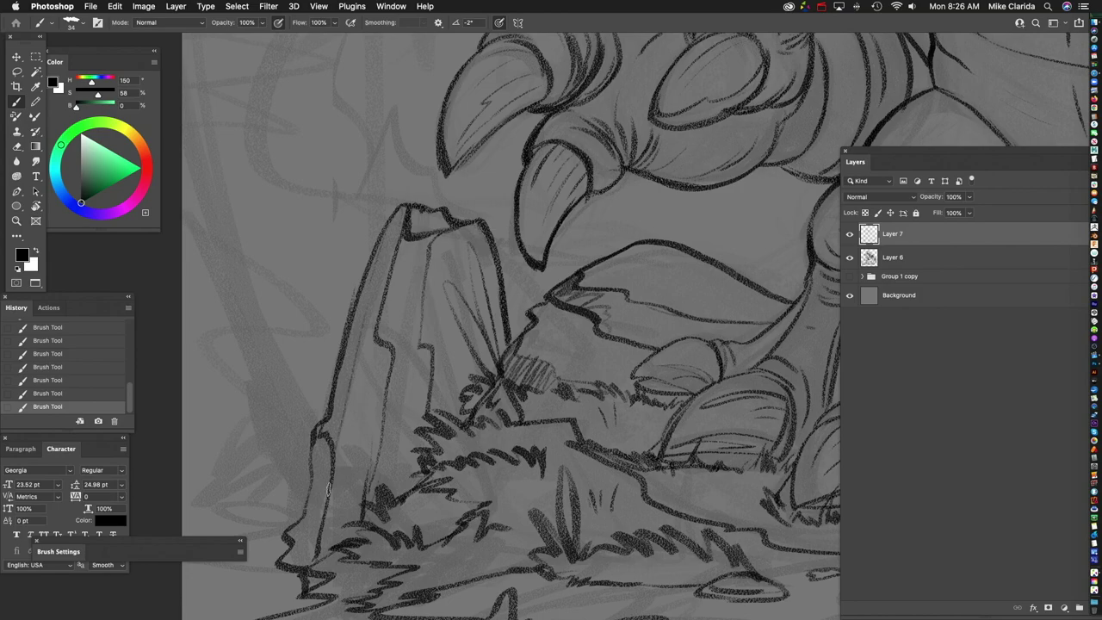
drag(326, 478, 467, 325)
scroll(482, 284, down, 8)
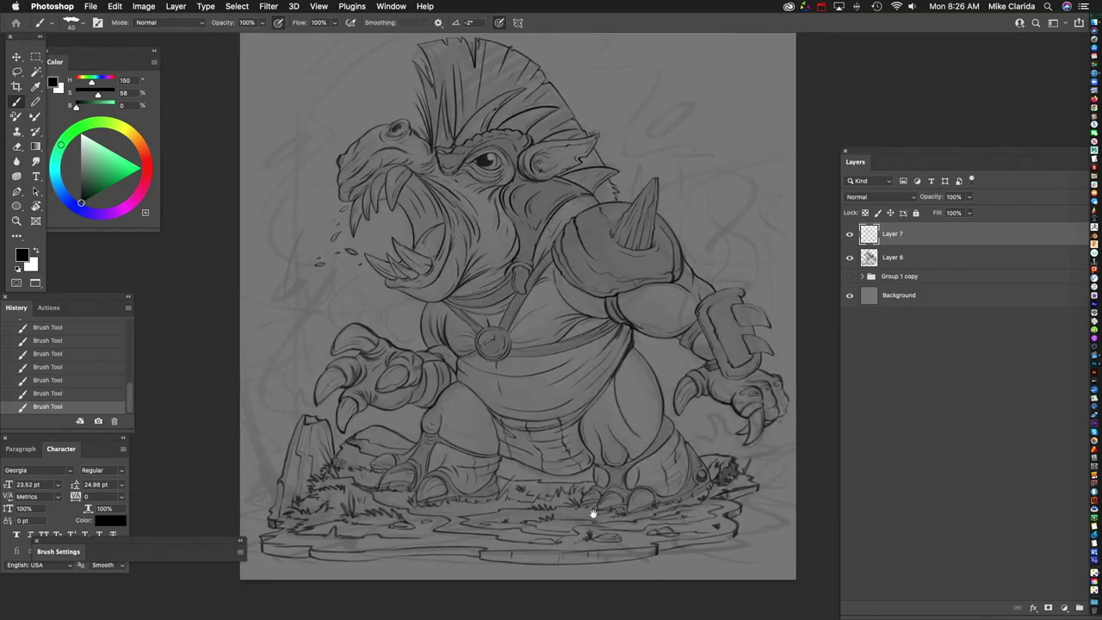
drag(855, 162, 813, 144)
click(1054, 590)
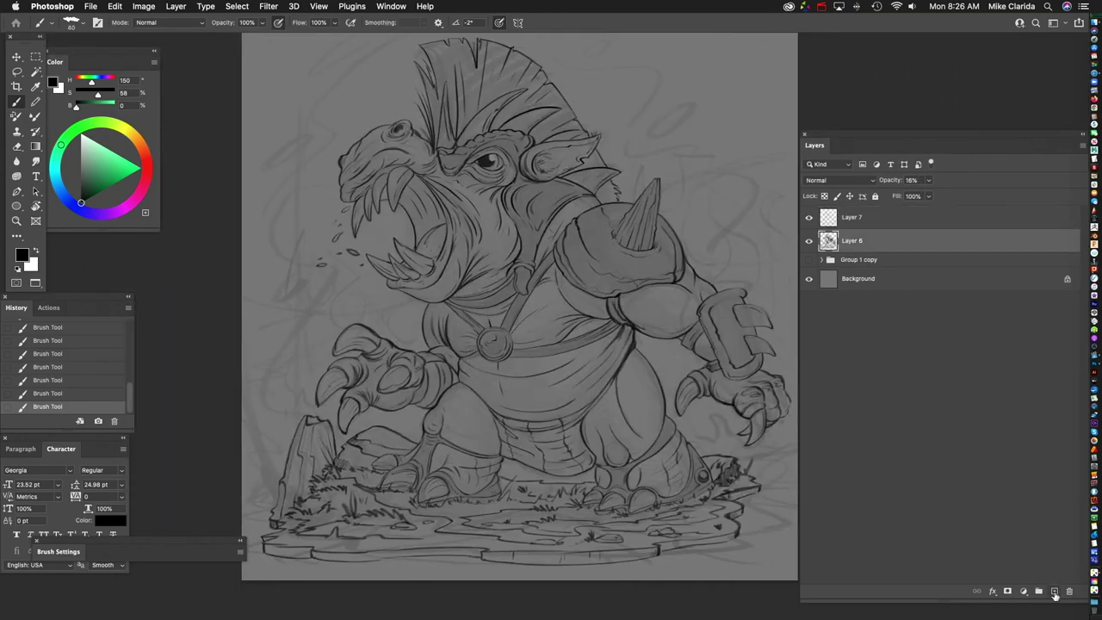
Step: Pick teal and brush teal flat colour onto the arm beside the medallion
scroll(390, 392, up, 3)
click(101, 175)
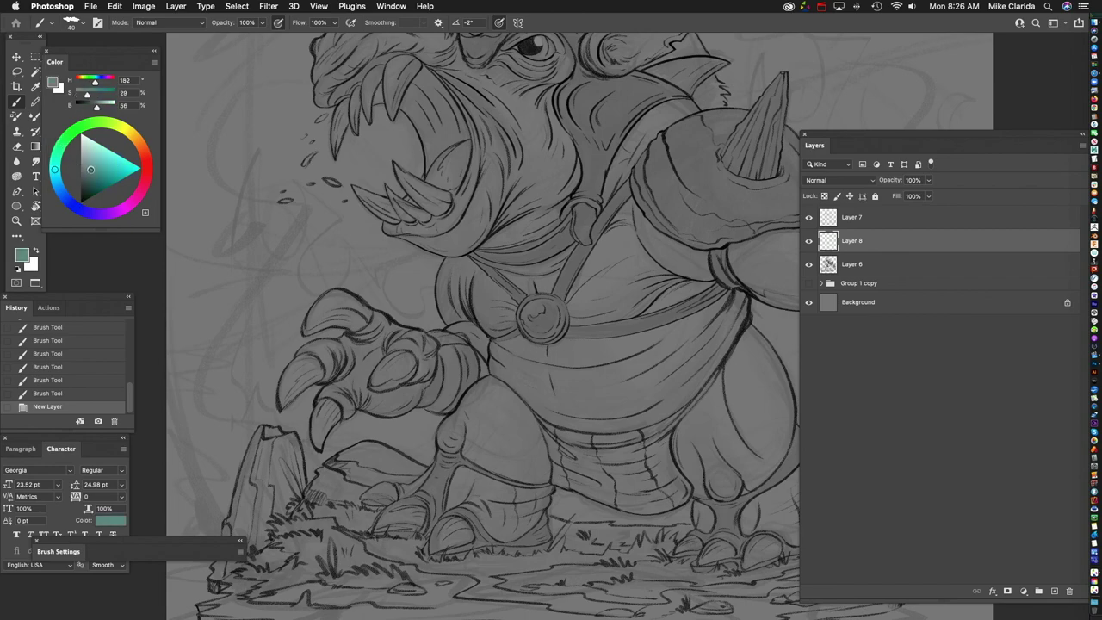
scroll(723, 310, up, 2)
drag(383, 280, 359, 401)
scroll(352, 414, up, 3)
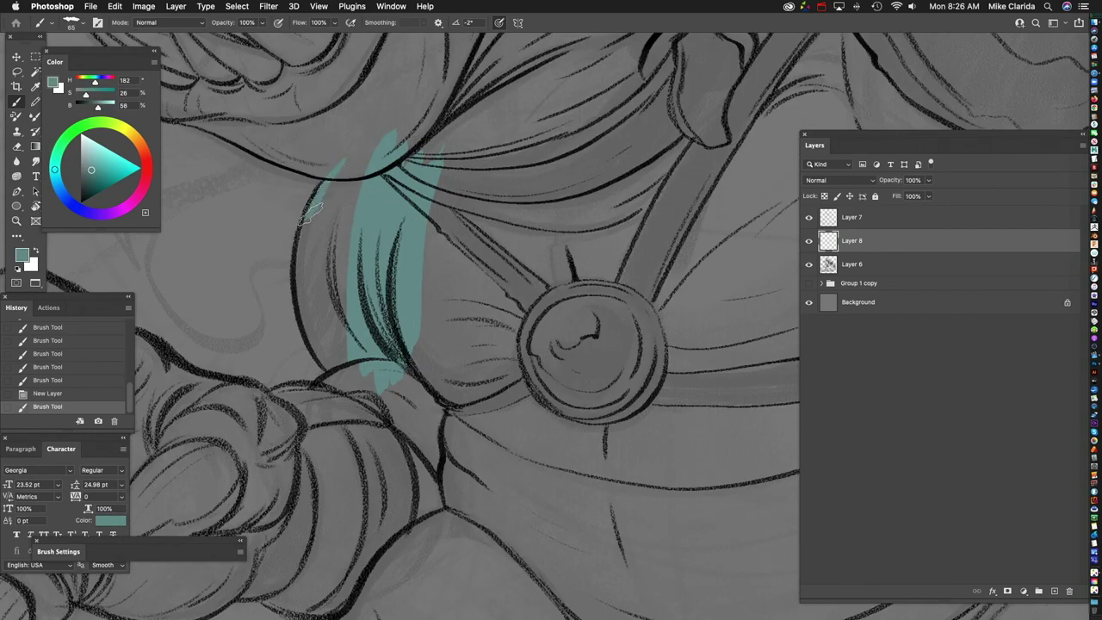
drag(297, 274, 344, 181)
scroll(344, 259, down, 3)
Step: Lasso-select the chest, arm and fist area
key(l)
drag(490, 267, 572, 297)
scroll(448, 309, up, 2)
drag(448, 310, 323, 410)
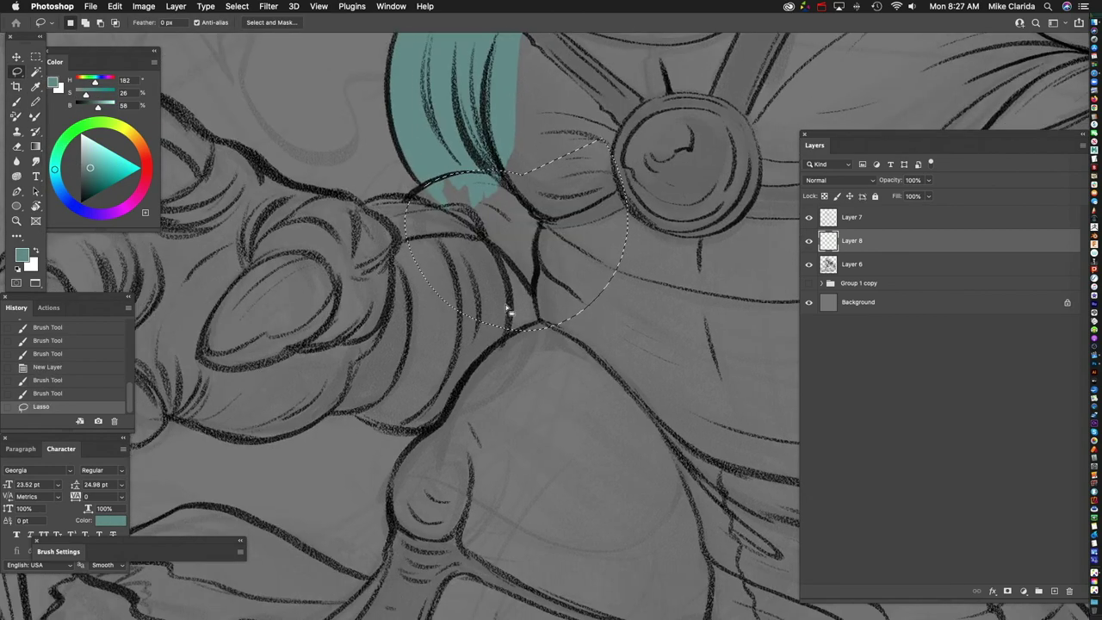
scroll(394, 278, up, 3)
scroll(393, 278, down, 1)
drag(585, 422, 345, 366)
scroll(345, 365, down, 3)
scroll(488, 327, up, 2)
drag(487, 327, 405, 383)
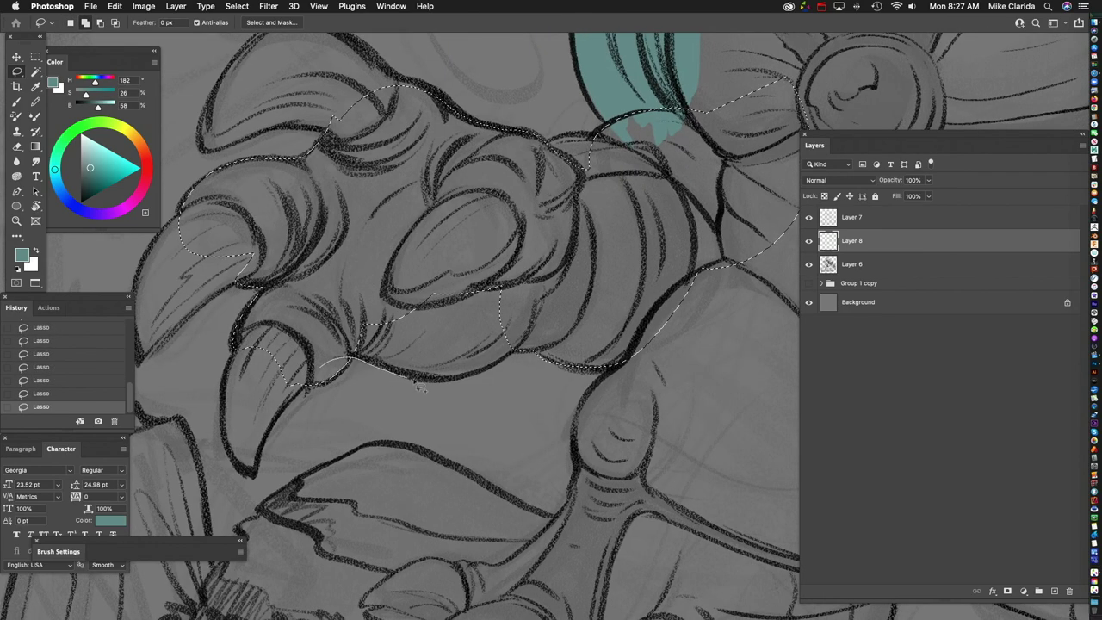
scroll(404, 383, up, 2)
Step: Fill the fist selection with teal, deselect and fit the figure in view
key(shift+BackSpace)
key(Return)
key(super+d)
scroll(499, 295, down, 3)
scroll(500, 295, up, 2)
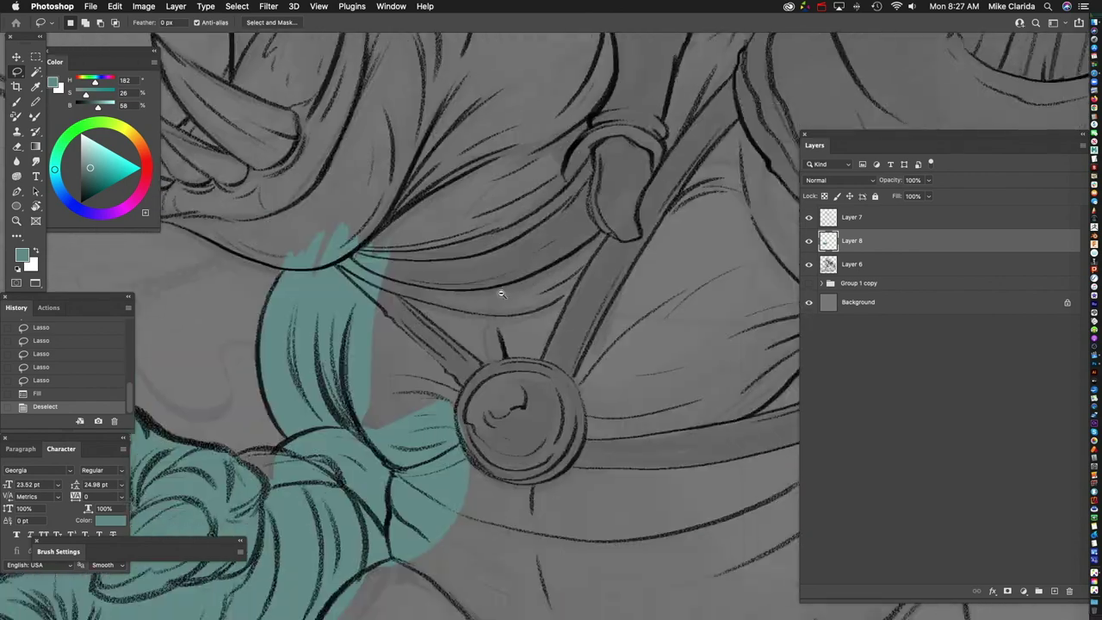
key(super+0)
Step: Add a new layer above Layer 6 and start lassoing a backdrop shape around the creature
click(892, 268)
key(super+shift+alt+n)
key(super+0)
drag(349, 460, 304, 417)
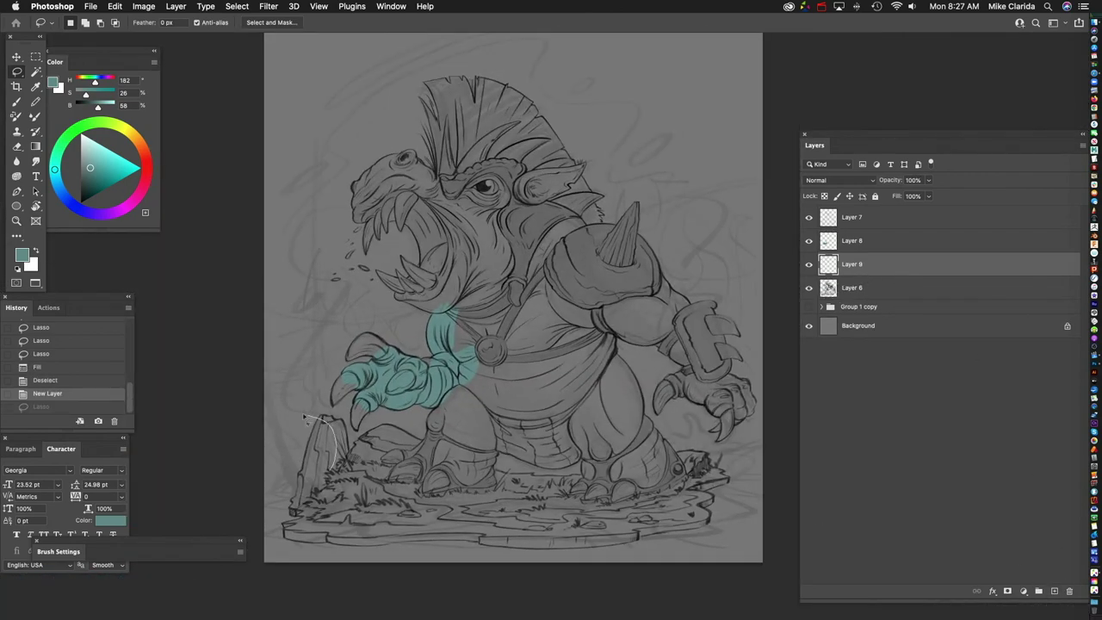
Step: Close the backdrop outline around the boar, fill it with purple and deselect
drag(704, 347, 335, 474)
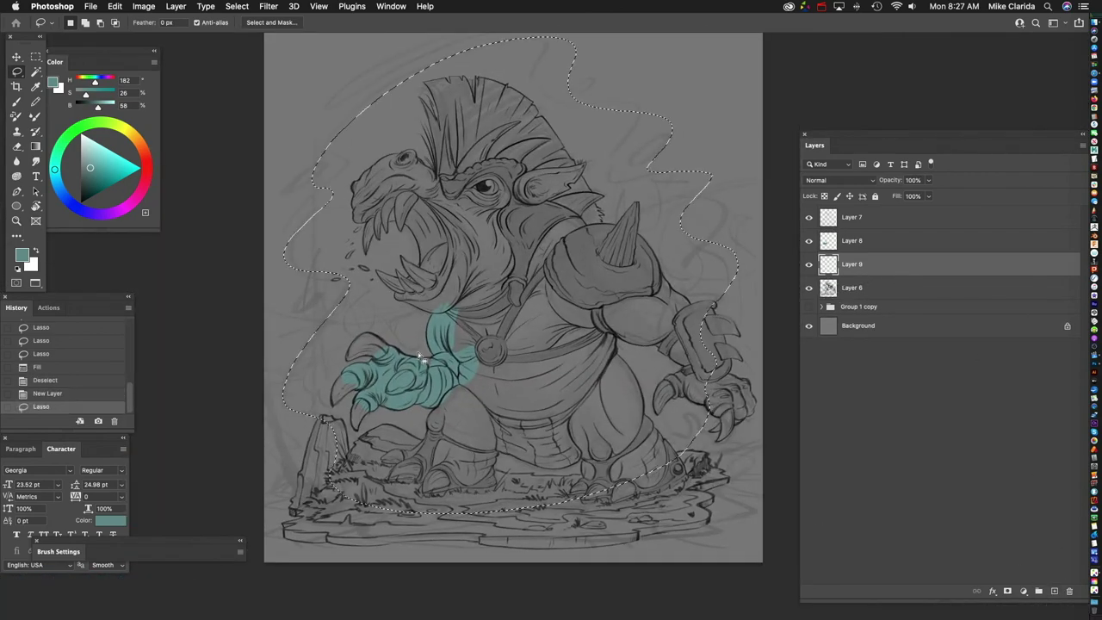
key(alt+BackSpace)
key(super+d)
scroll(423, 215, up, 4)
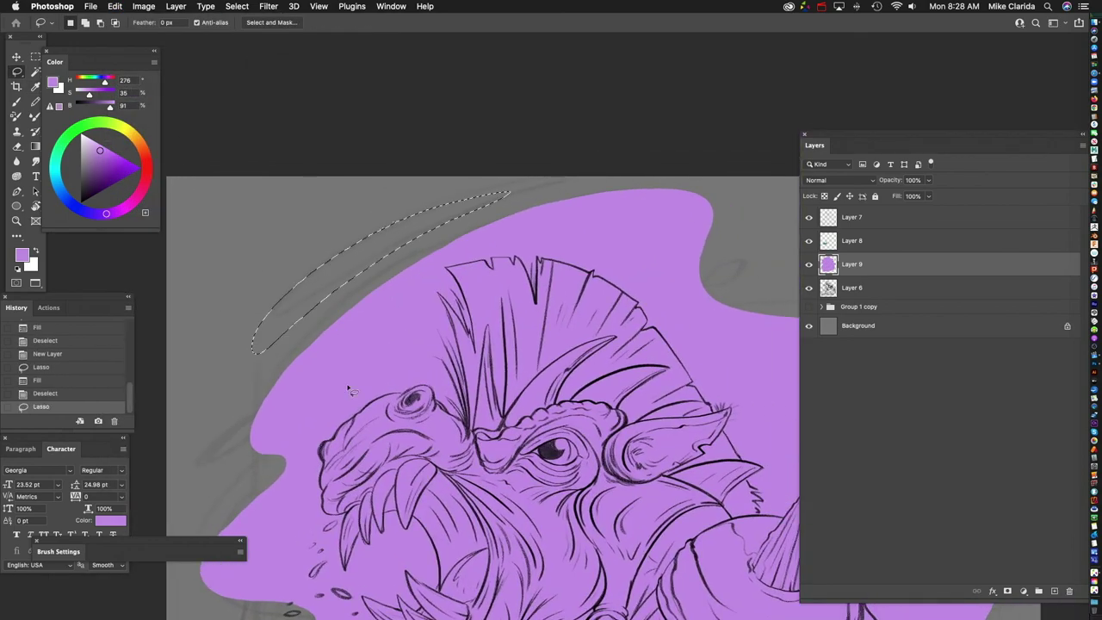
scroll(349, 390, down, 3)
Step: Fill the arc above the head with purple, deselect and lock the backdrop layer
key(shift+BackSpace)
key(Return)
key(super+d)
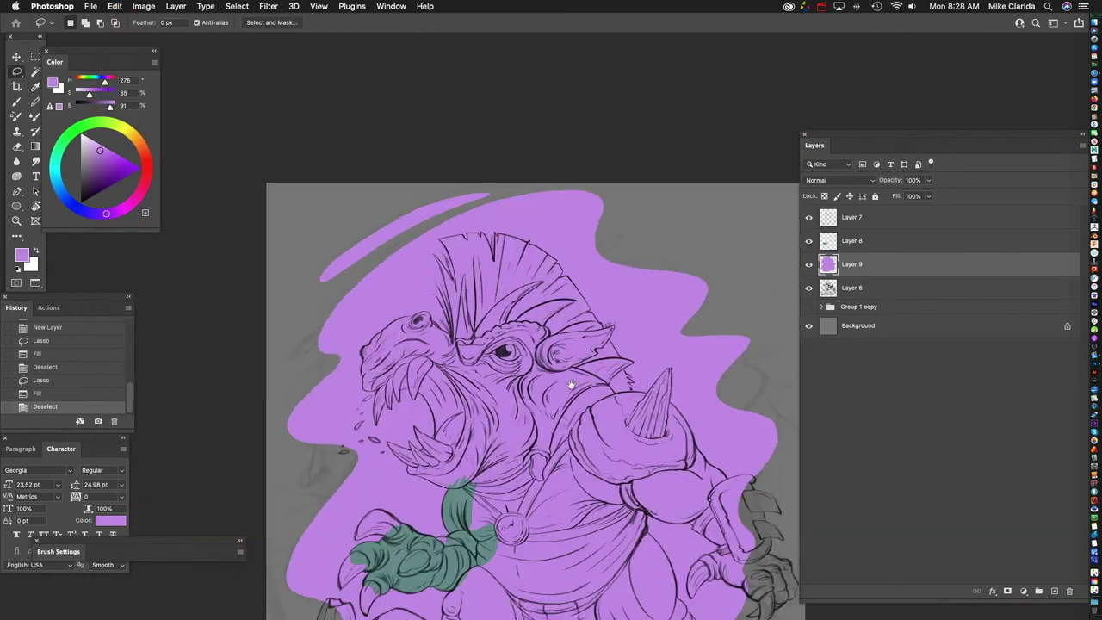
scroll(571, 385, down, 6)
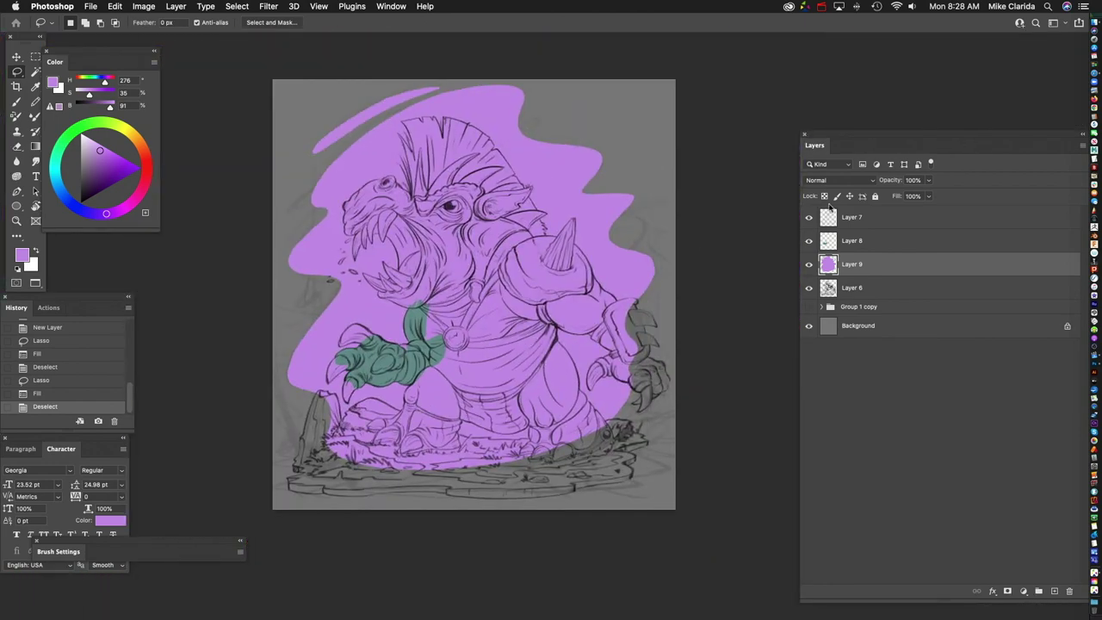
click(823, 196)
Step: Paint darker purple along the backdrop's left, top and right edges with a smaller brush
key(b)
click(105, 168)
scroll(405, 61, up, 2)
scroll(325, 232, down, 2)
key(bracketleft)
key(bracketleft)
key(bracketleft)
key(bracketleft)
key(bracketleft)
drag(299, 229, 310, 371)
scroll(310, 370, right, 2)
mouse_move(293, 162)
mouse_down()
mouse_move(471, 160)
mouse_move(602, 275)
mouse_move(551, 482)
mouse_up()
scroll(551, 482, up, 2)
scroll(482, 258, down, 3)
drag(388, 207, 469, 181)
key(bracketright)
scroll(388, 327, up, 4)
Step: Sample the sash's teal and lasso around the boar's head, hair tufts and snout
key(super+comma)
key(alt+bracketright)
scroll(454, 377, up, 3)
key(l)
key(i)
click(454, 377)
scroll(453, 377, down, 2)
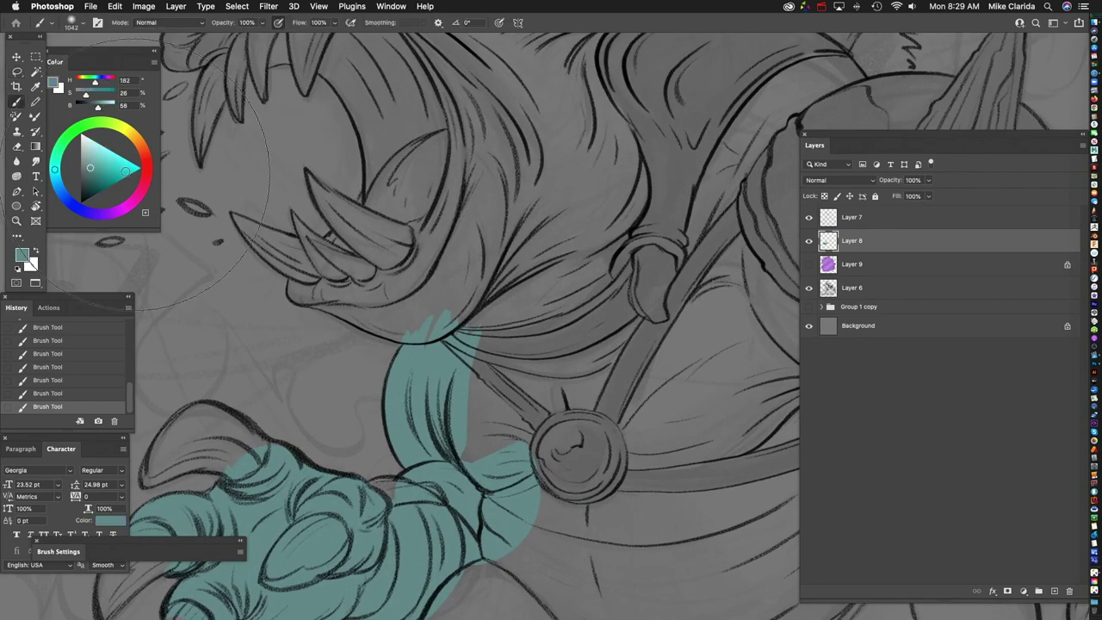
key(l)
scroll(401, 239, up, 3)
drag(372, 101, 321, 247)
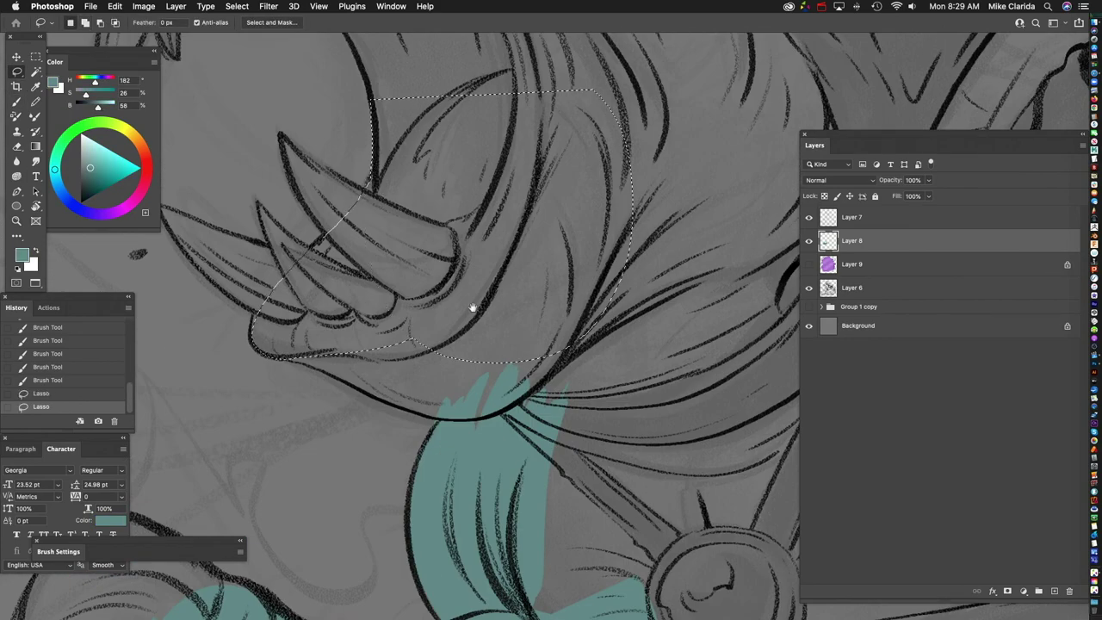
scroll(504, 171, down, 1)
drag(370, 163, 250, 301)
mouse_move(480, 204)
mouse_down()
mouse_move(240, 545)
mouse_move(485, 350)
mouse_move(531, 344)
mouse_move(504, 264)
mouse_move(535, 293)
mouse_up()
drag(363, 285, 371, 321)
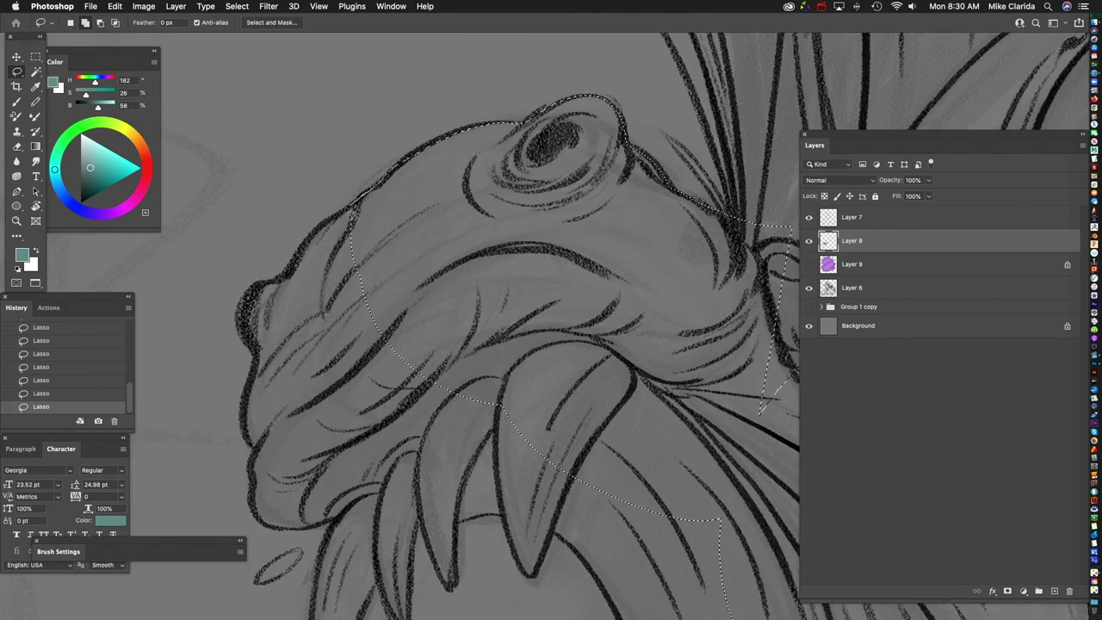
mouse_move(414, 375)
mouse_down()
mouse_move(420, 197)
mouse_move(198, 188)
mouse_move(161, 46)
mouse_up()
Step: Extend the outline down the body, leg and foot, then fill it with teal
mouse_move(578, 258)
mouse_down()
mouse_move(450, 291)
mouse_move(360, 210)
mouse_up()
mouse_move(608, 274)
mouse_down()
mouse_move(504, 364)
mouse_move(484, 325)
mouse_move(530, 283)
mouse_move(477, 241)
mouse_move(413, 300)
mouse_move(430, 172)
mouse_move(420, 235)
mouse_up()
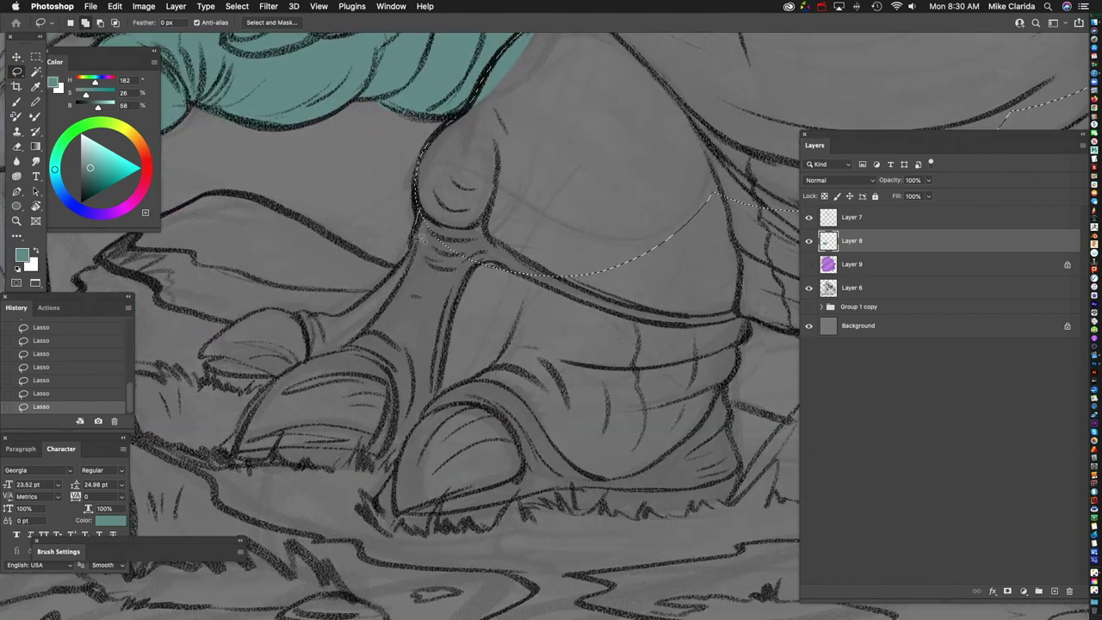
drag(331, 318, 460, 391)
mouse_move(546, 209)
mouse_down()
mouse_move(425, 438)
mouse_move(389, 405)
mouse_move(626, 317)
mouse_move(298, 398)
mouse_move(376, 101)
mouse_up()
mouse_move(502, 326)
mouse_down()
mouse_move(517, 153)
mouse_move(469, 422)
mouse_up()
drag(527, 143, 527, 142)
click(114, 6)
click(196, 192)
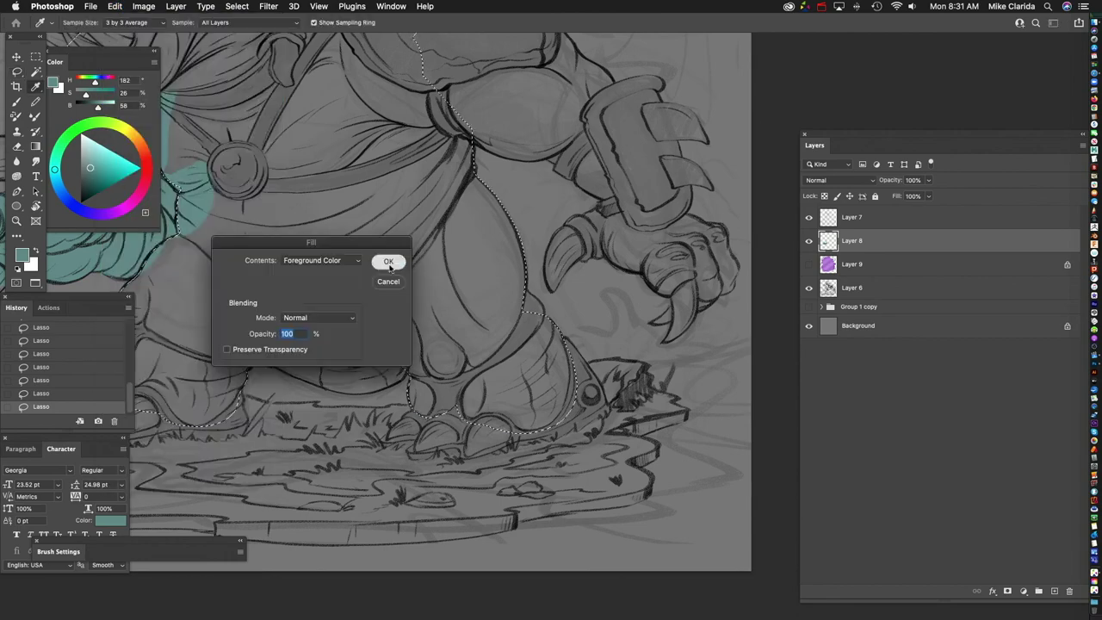
click(387, 256)
key(super+d)
Step: Lasso the shoulder armour, arm, forearm and claw and fill them with teal
drag(586, 325, 563, 291)
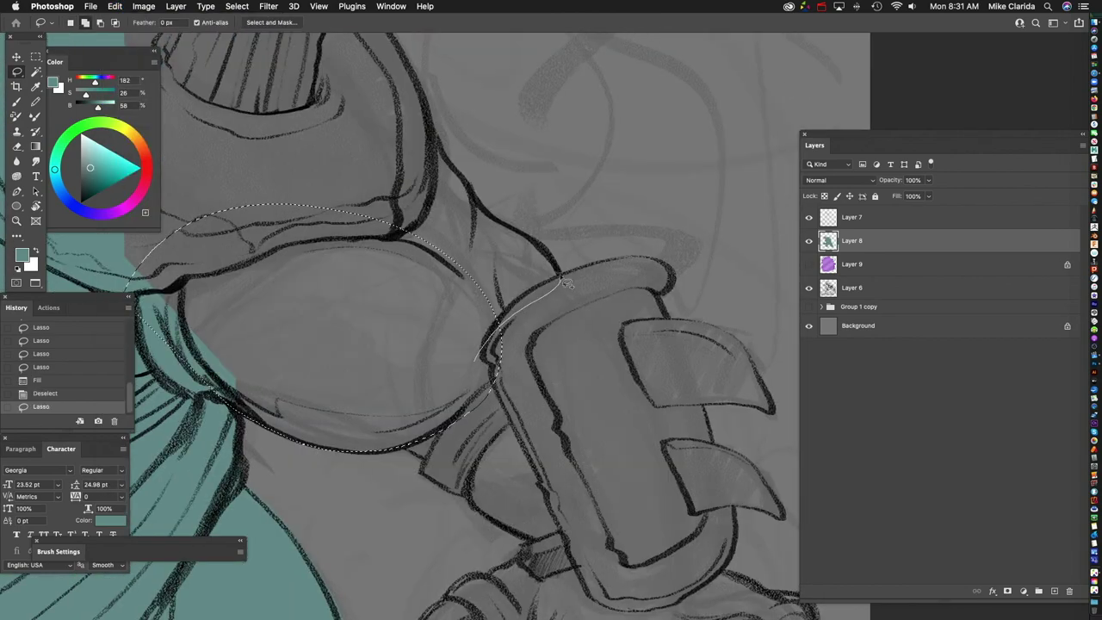
drag(349, 110, 439, 286)
drag(474, 356, 479, 276)
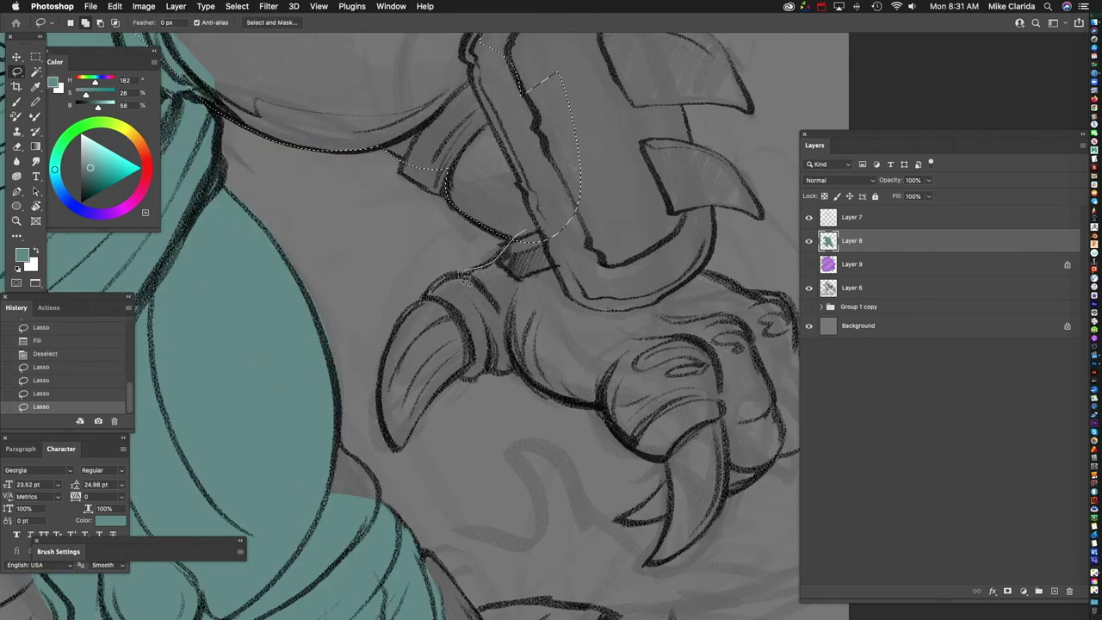
mouse_move(471, 380)
mouse_down()
mouse_move(509, 373)
mouse_move(553, 294)
mouse_move(467, 282)
mouse_move(488, 332)
mouse_move(641, 258)
mouse_move(560, 383)
mouse_move(615, 339)
mouse_move(559, 375)
mouse_up()
key(super+minus)
click(114, 6)
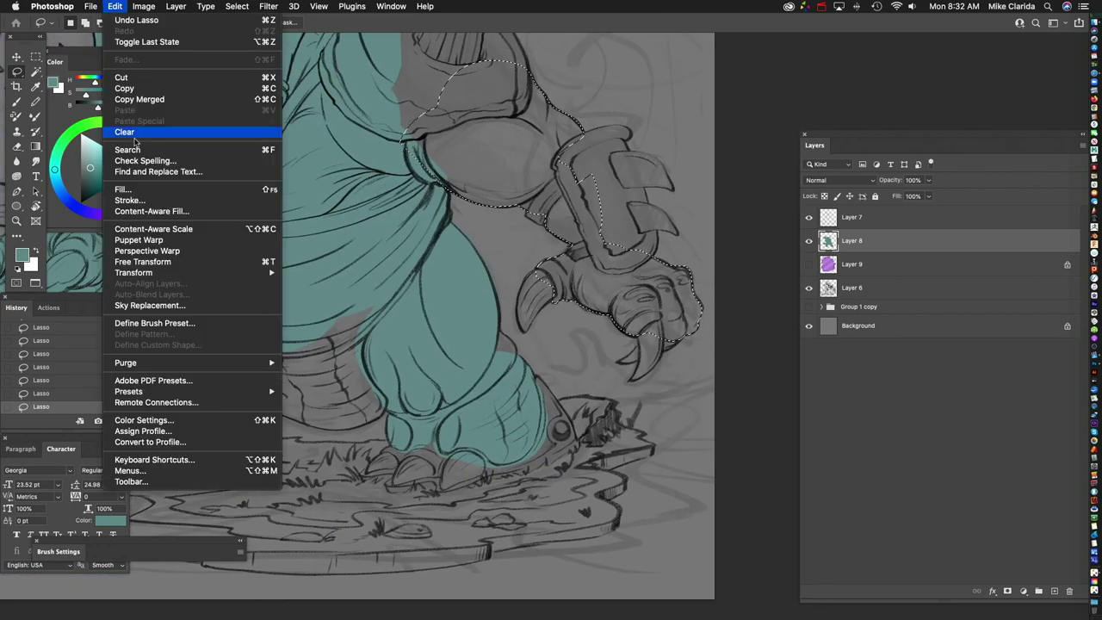
click(120, 189)
key(Return)
key(super+d)
Step: Add black line strokes on the claw, undoing a stray dark stroke on the foot
key(super+0)
scroll(369, 296, up, 5)
scroll(368, 295, up, 3)
key(b)
drag(348, 277, 430, 225)
key(super+z)
scroll(425, 250, up, 3)
scroll(467, 388, down, 2)
mouse_move(327, 284)
mouse_down()
mouse_move(353, 302)
mouse_move(366, 348)
mouse_up()
drag(302, 311, 355, 366)
scroll(437, 435, down, 3)
key(alt+bracketleft)
scroll(487, 387, up, 5)
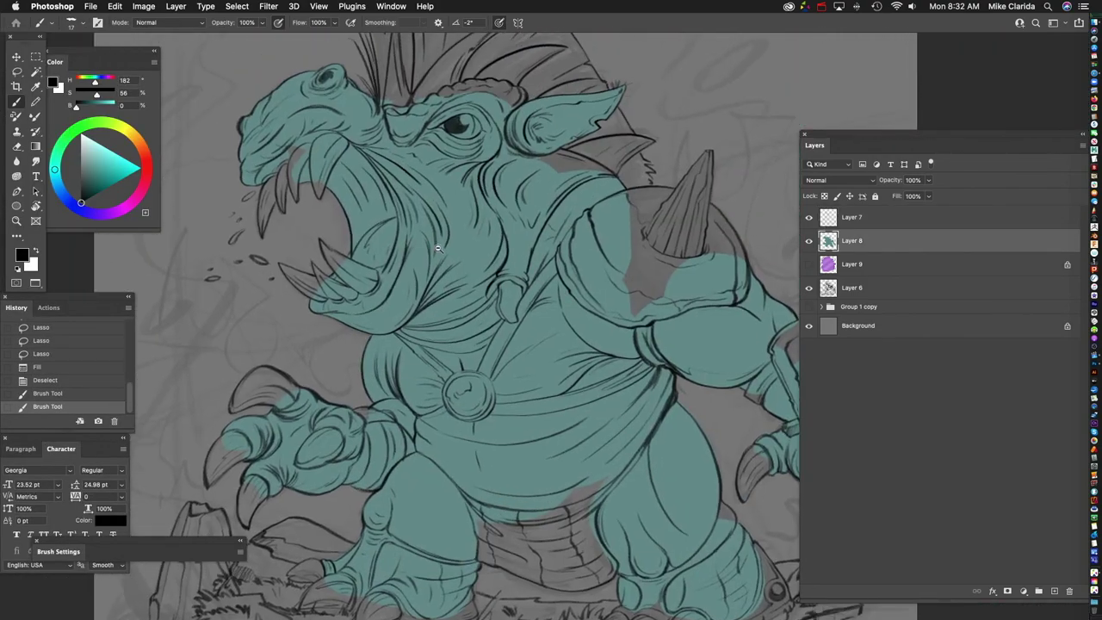
Step: Add Layer 10 and fill the upper lip with dark red
click(1054, 591)
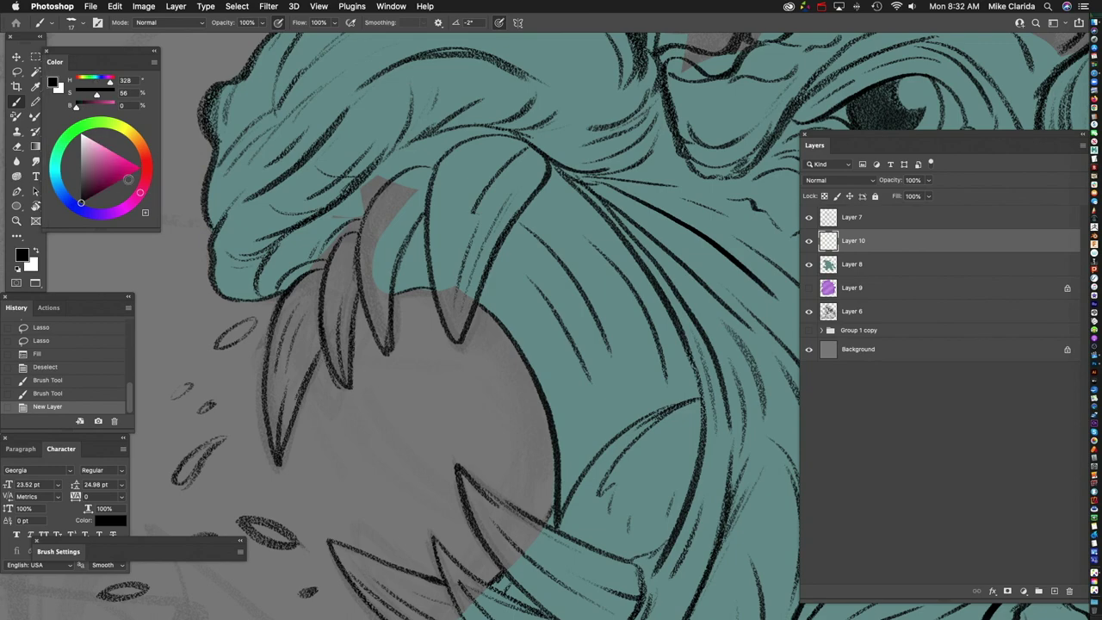
key(l)
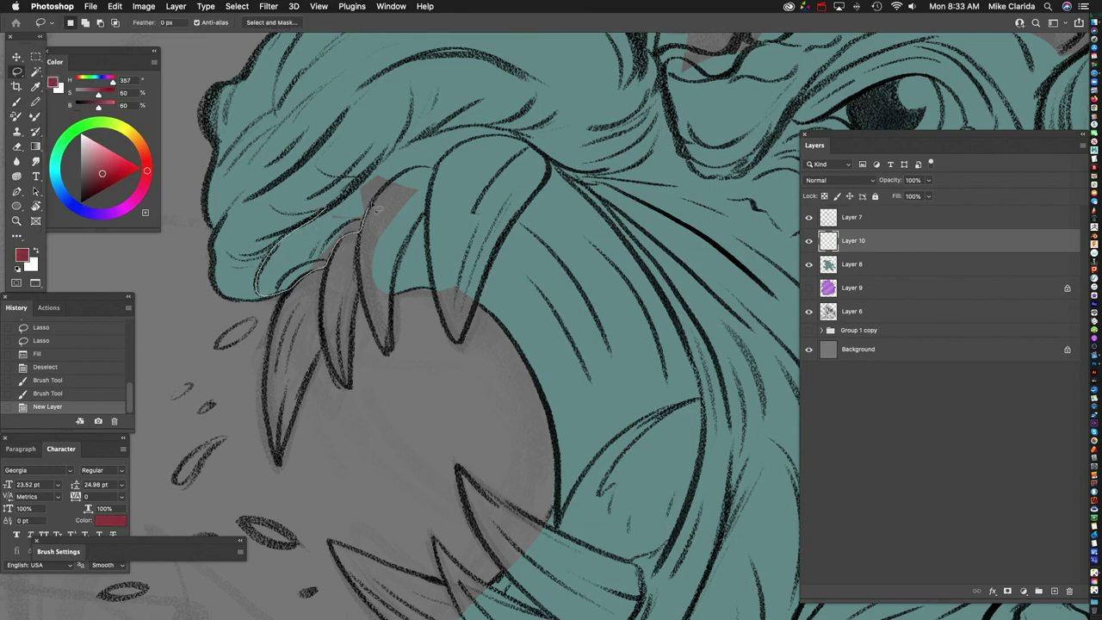
drag(480, 129, 262, 288)
scroll(499, 332, down, 2)
key(shift+BackSpace)
key(Return)
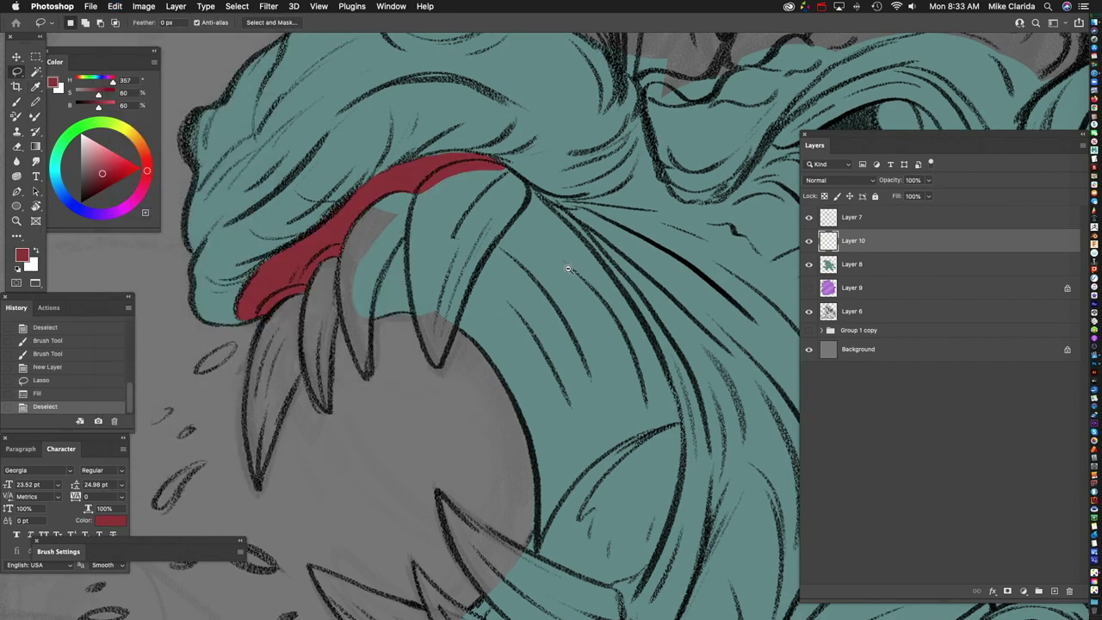
key(super+d)
scroll(540, 283, down, 2)
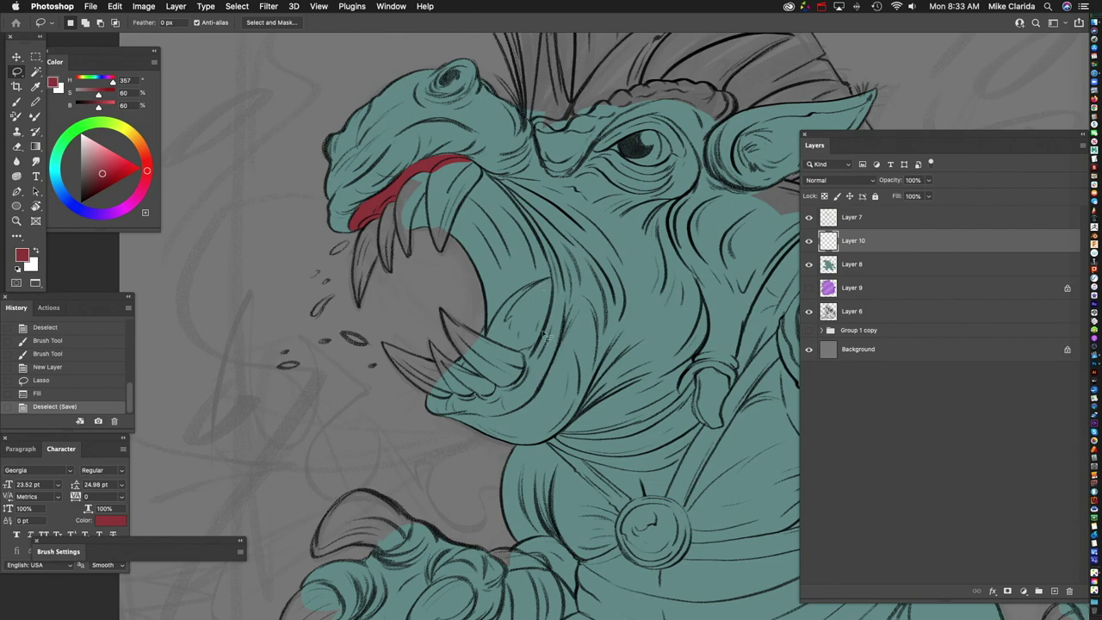
scroll(542, 335, up, 3)
Step: Fill the gap around the tooth with red after redoing a misplaced outline
drag(467, 462, 530, 362)
key(super+z)
scroll(370, 259, up, 5)
drag(331, 245, 370, 170)
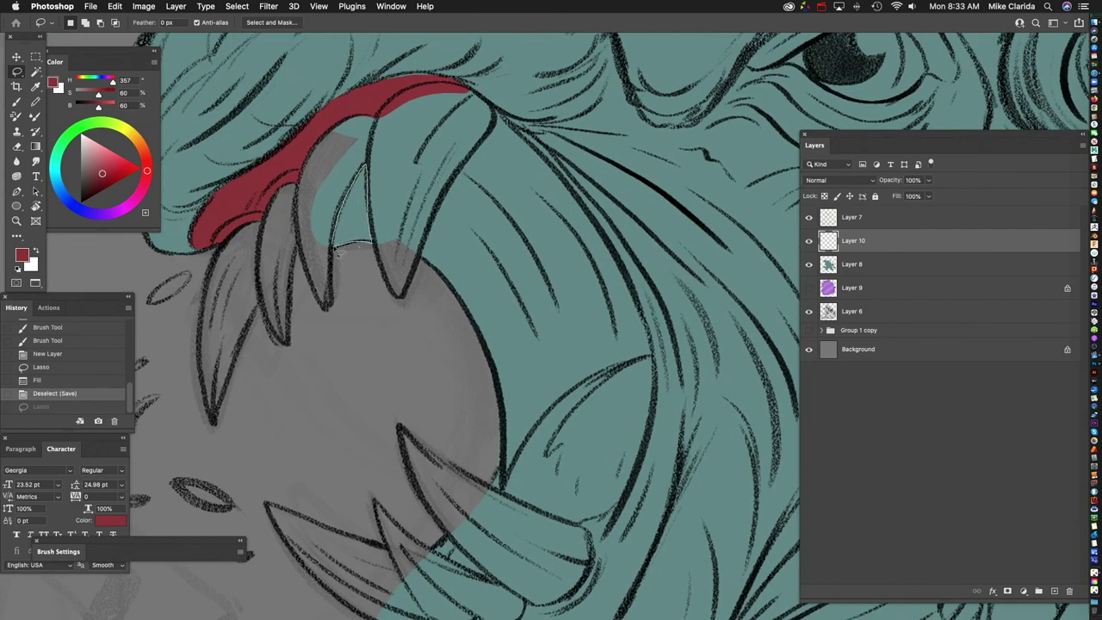
drag(336, 249, 333, 247)
click(114, 6)
click(138, 200)
scroll(522, 221, down, 4)
key(super+d)
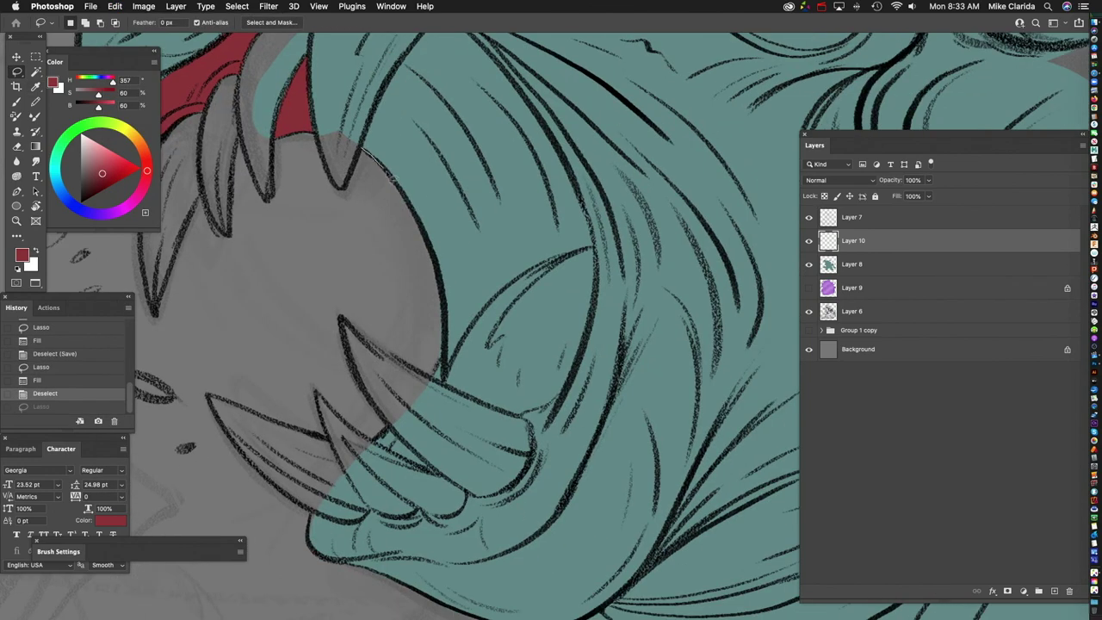
Step: Fill the inside of the open mouth with dark red
scroll(545, 163, up, 3)
mouse_move(590, 353)
mouse_down()
mouse_move(537, 144)
mouse_move(448, 147)
mouse_move(594, 321)
mouse_move(482, 168)
mouse_up()
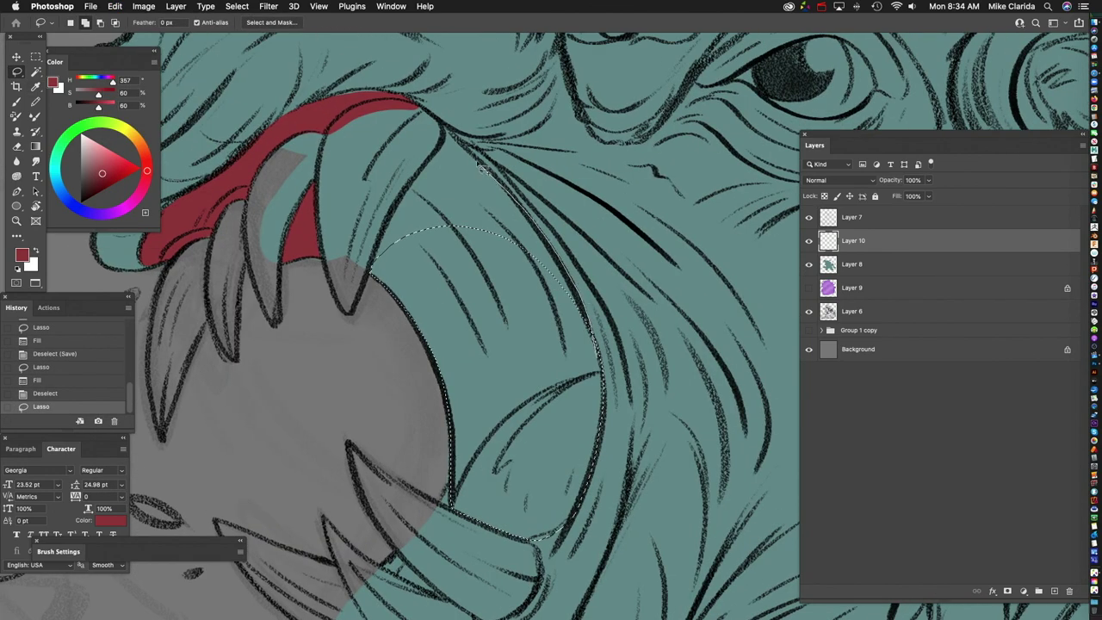
scroll(373, 270, down, 3)
click(115, 6)
click(138, 200)
key(Return)
scroll(387, 275, up, 4)
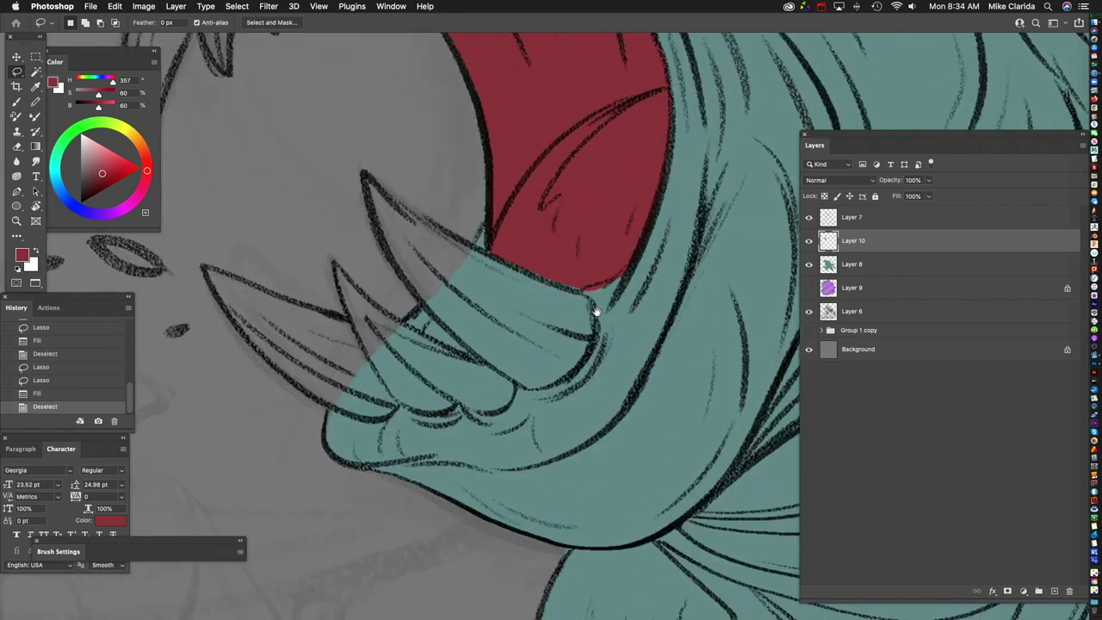
key(super+d)
Step: Fill the lower-tooth gap along the jaw with red, then add empty Layer 11
scroll(460, 323, right, 3)
drag(460, 324, 405, 291)
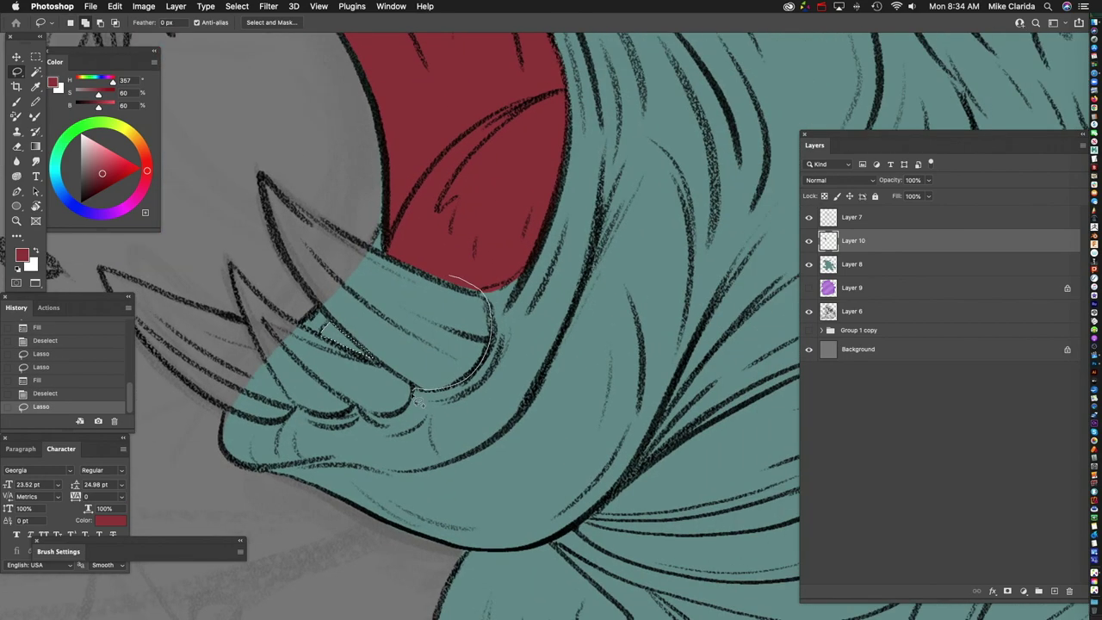
drag(510, 366, 452, 278)
scroll(452, 278, down, 2)
key(shift+F5)
key(Return)
scroll(545, 289, down, 3)
key(super+d)
scroll(546, 289, down, 5)
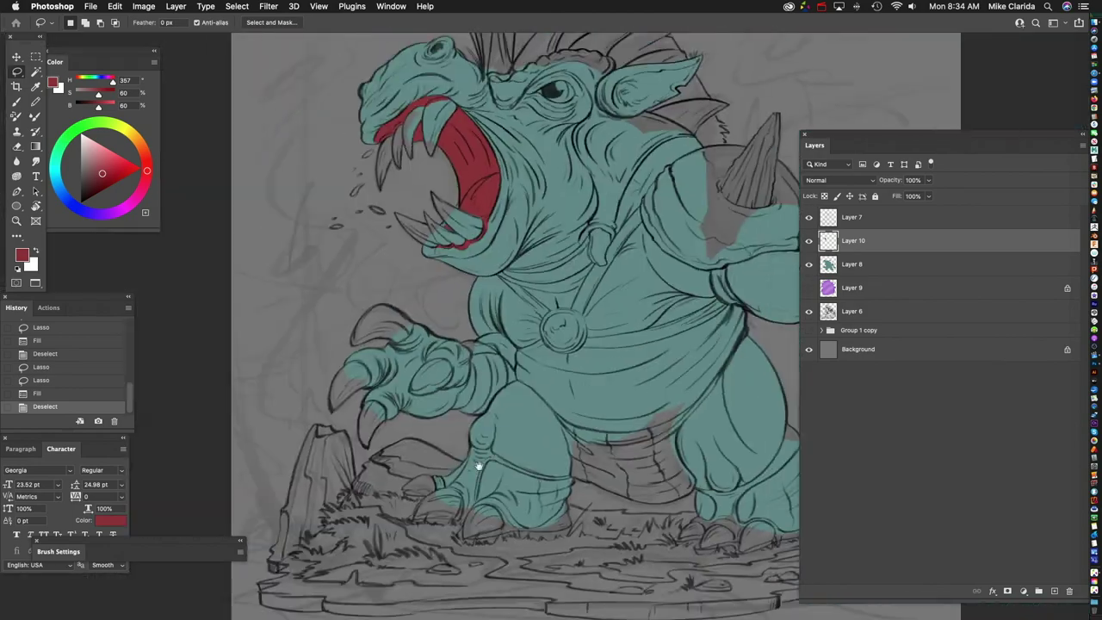
scroll(528, 393, up, 5)
key(super+shift+alt+n)
scroll(551, 216, up, 3)
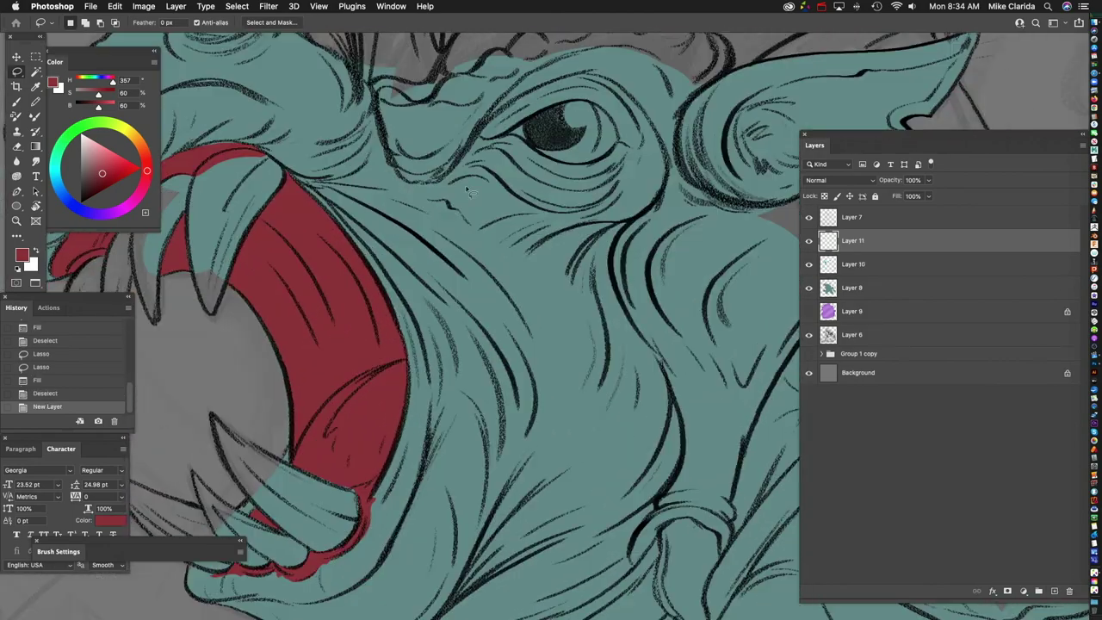
Step: Pick a brown and fill the brow crest and horns above the eye with it
drag(147, 170, 140, 145)
click(93, 173)
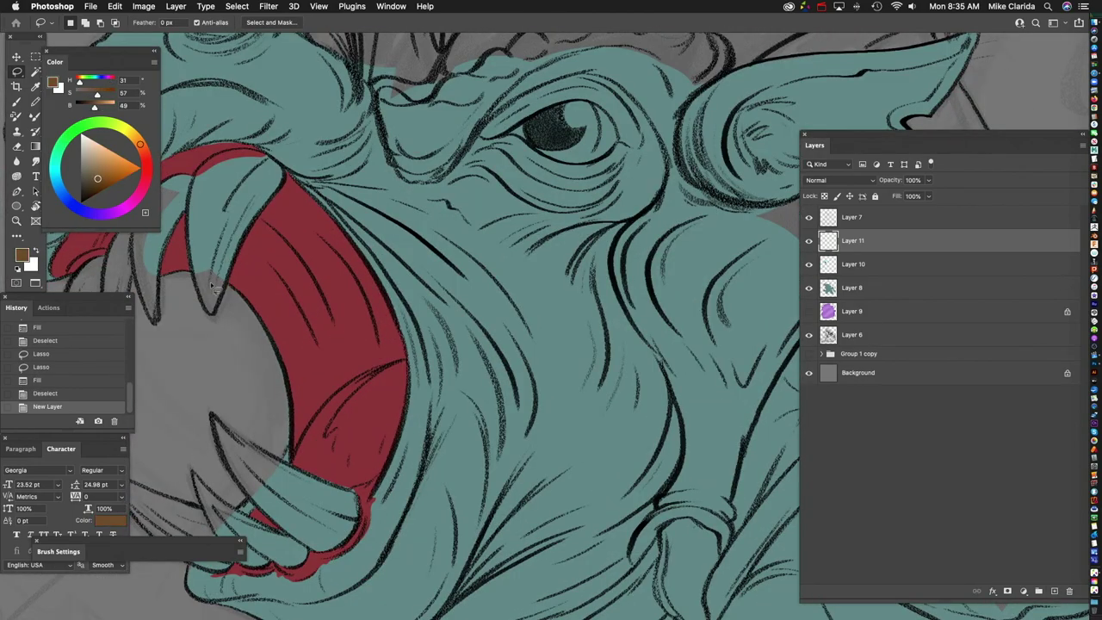
scroll(551, 310, down, 4)
scroll(346, 185, up, 4)
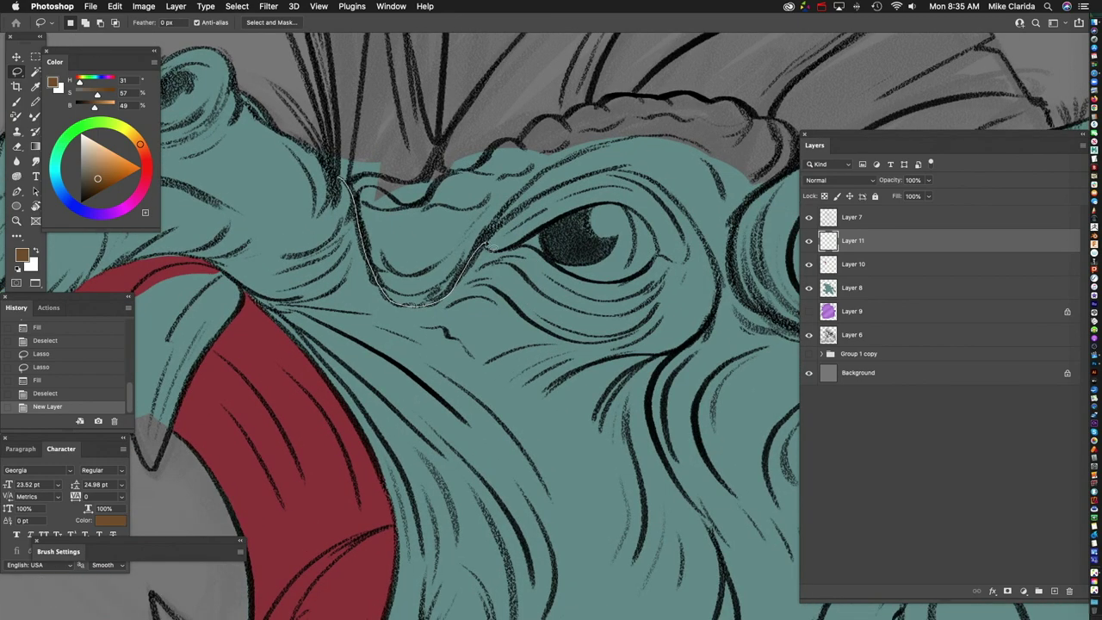
drag(445, 174, 344, 181)
scroll(344, 181, up, 5)
drag(361, 342, 401, 80)
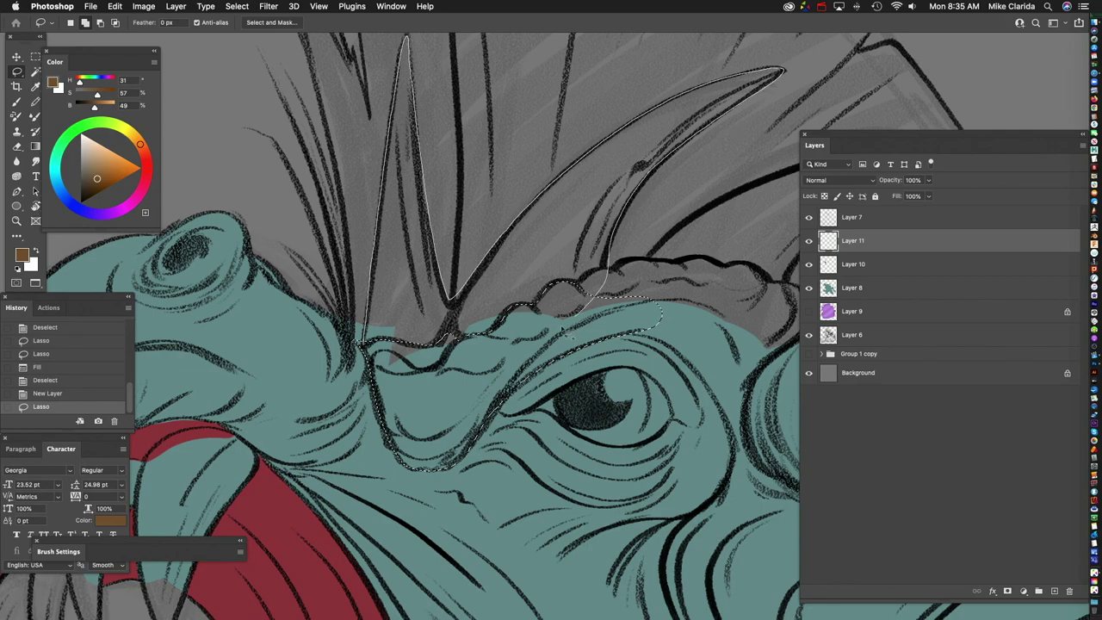
drag(606, 278, 607, 279)
drag(607, 280, 348, 300)
scroll(540, 374, down, 5)
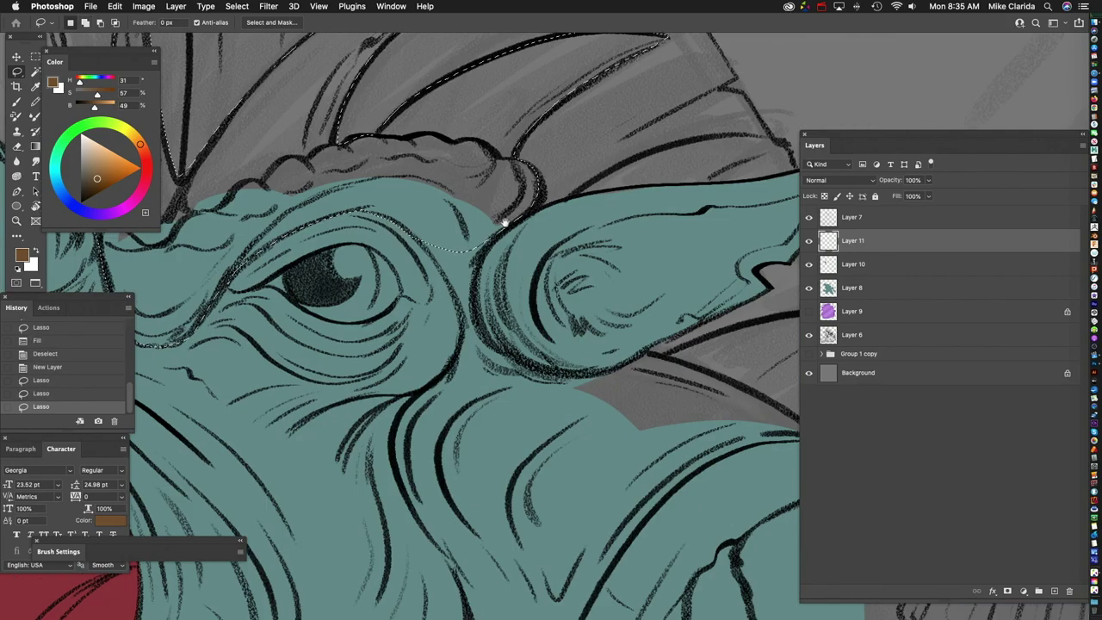
click(115, 6)
click(197, 182)
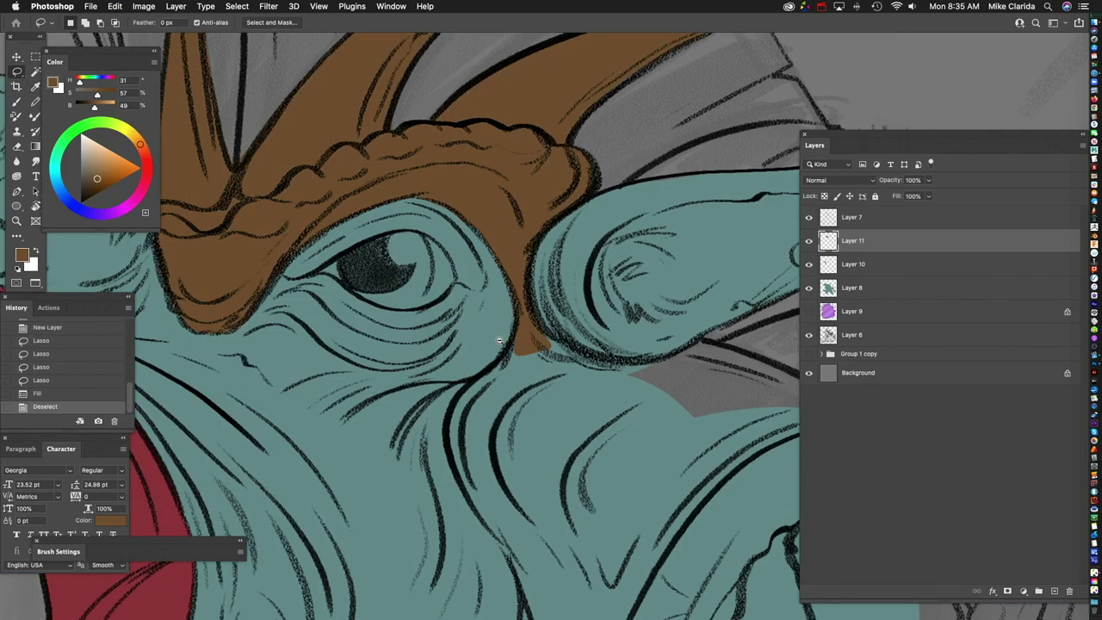
key(super+d)
Step: Fill the shoulder armour plate selection with the same brown
scroll(621, 257, down, 5)
scroll(622, 256, up, 5)
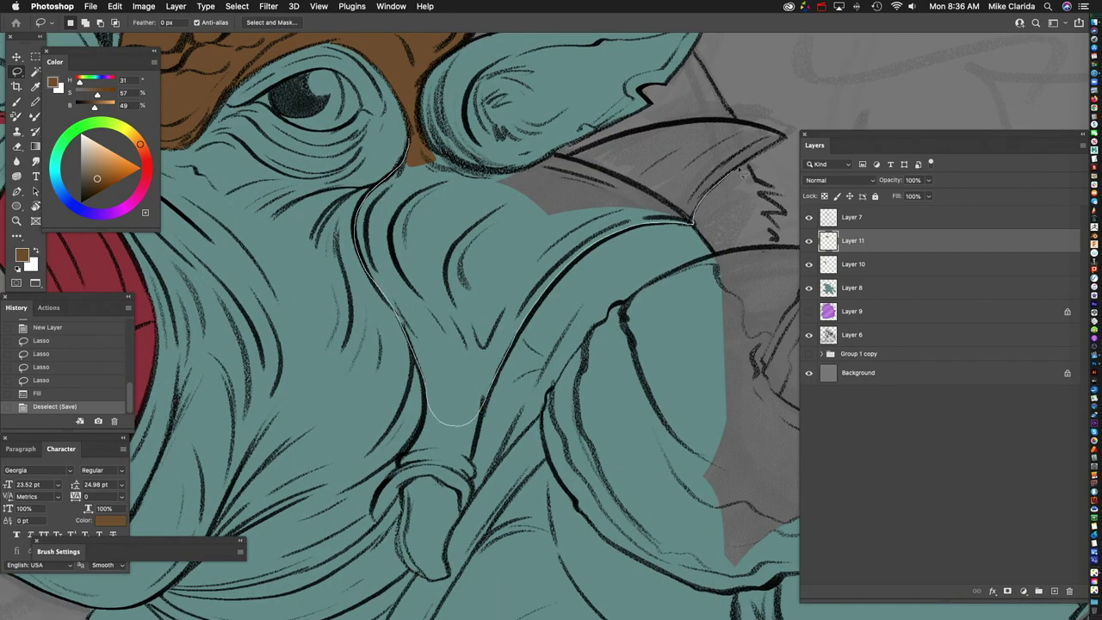
key(alt+BackSpace)
key(super+d)
scroll(568, 189, down, 5)
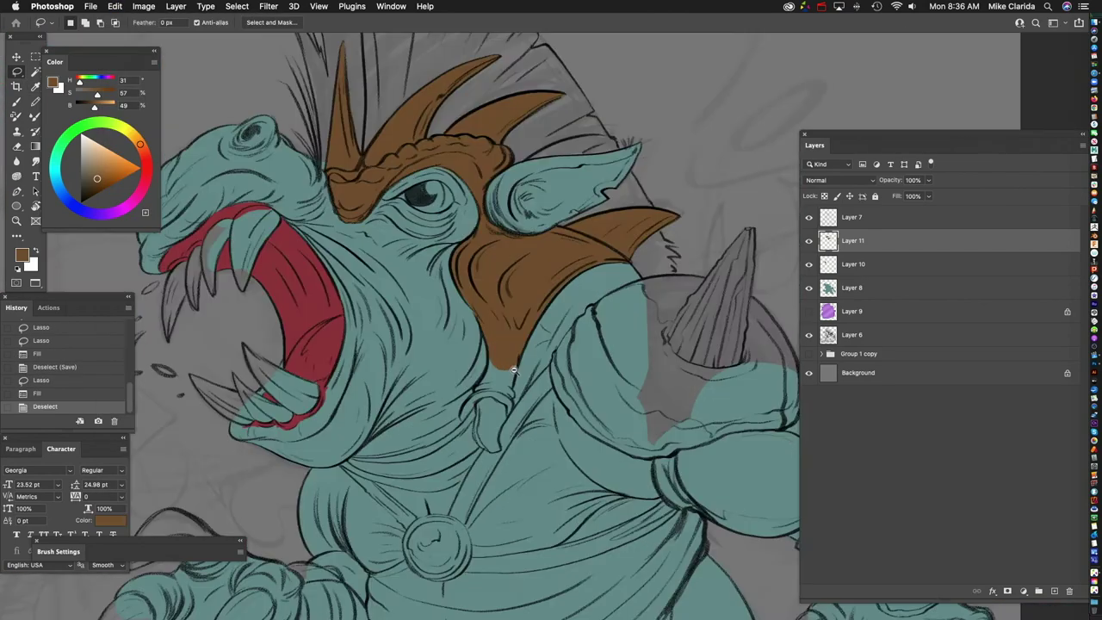
scroll(568, 190, up, 5)
drag(607, 157, 591, 150)
click(114, 6)
click(197, 181)
key(super+d)
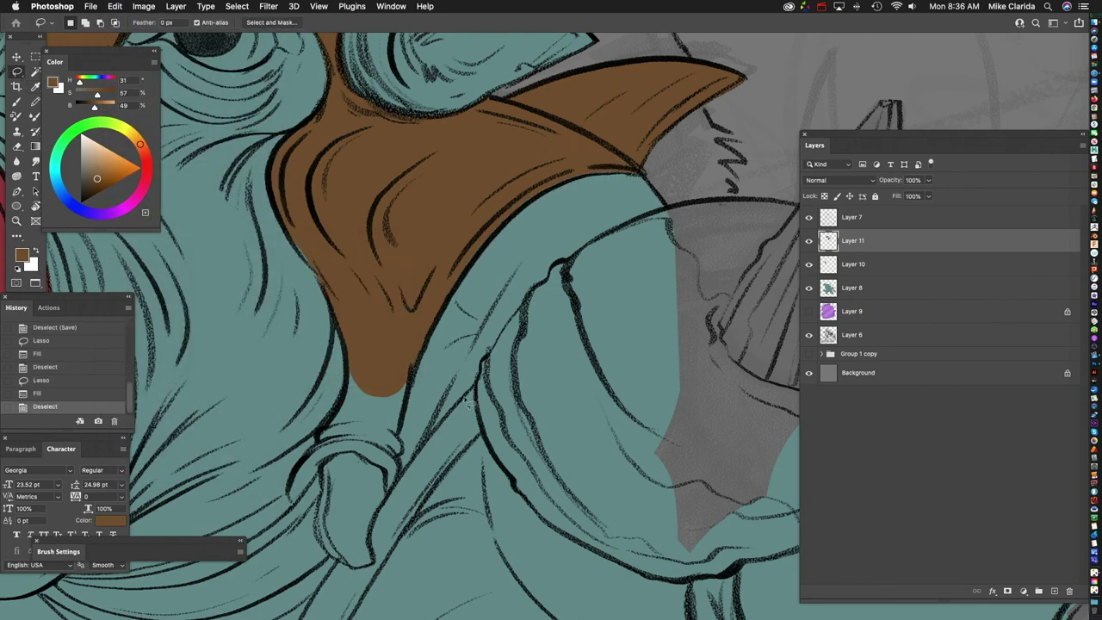
Step: Lasso the strap hanging below the collar and fill it with flat brown
scroll(487, 210, down, 5)
drag(508, 403, 472, 125)
scroll(615, 189, down, 5)
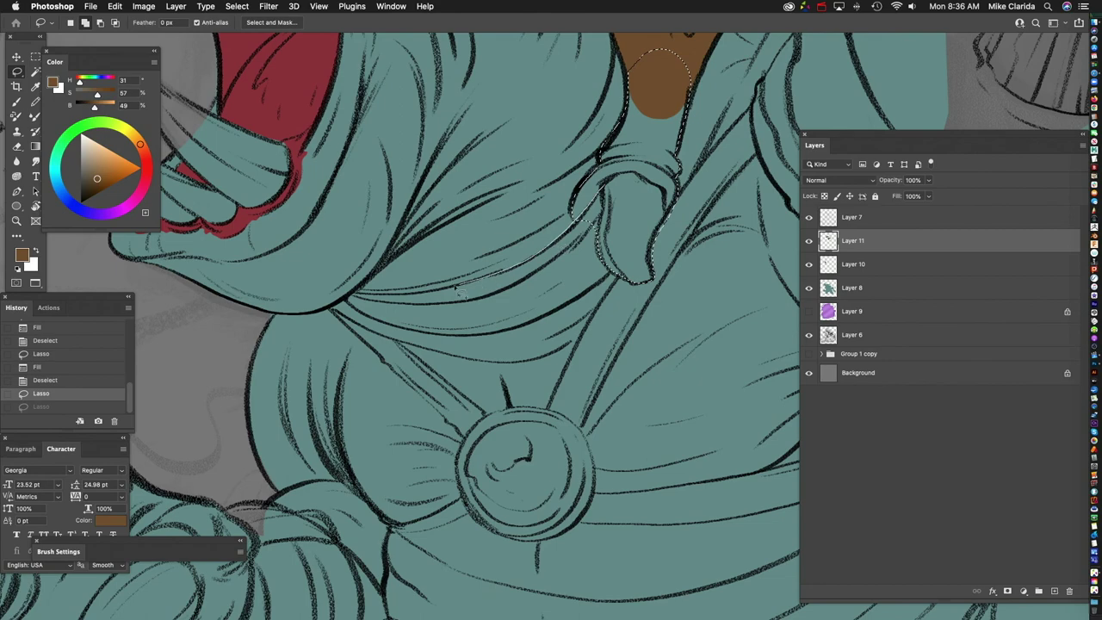
scroll(586, 293, down, 5)
click(114, 6)
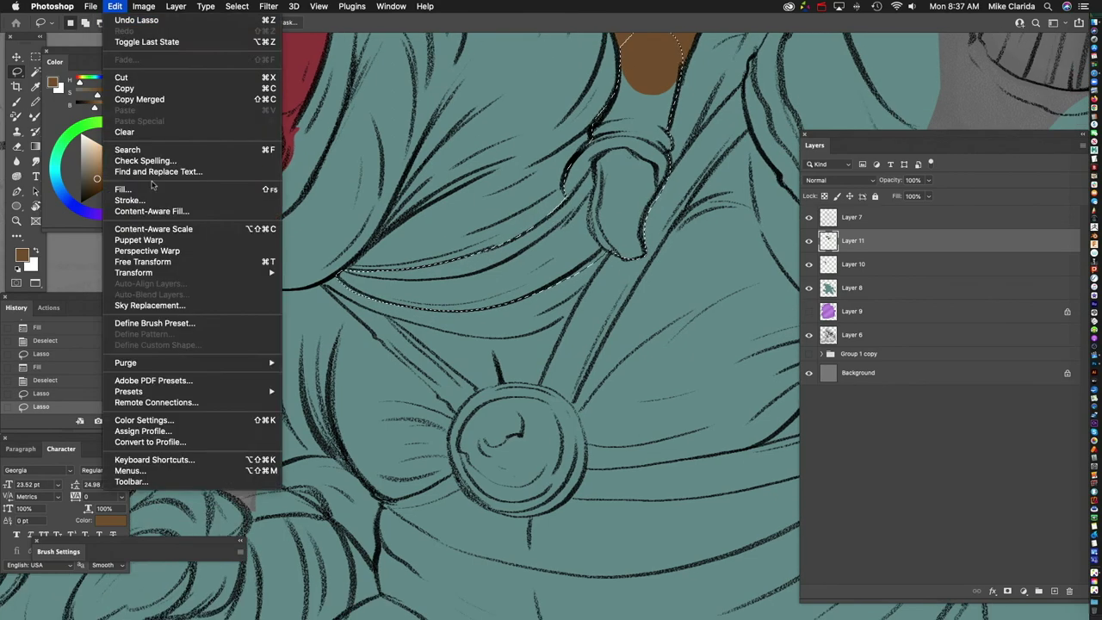
click(197, 182)
key(super+d)
Step: Select the chest strap running to the buckle and fill it brown
scroll(519, 194, up, 5)
drag(447, 288, 448, 238)
scroll(423, 258, down, 5)
scroll(392, 200, down, 5)
scroll(278, 278, up, 3)
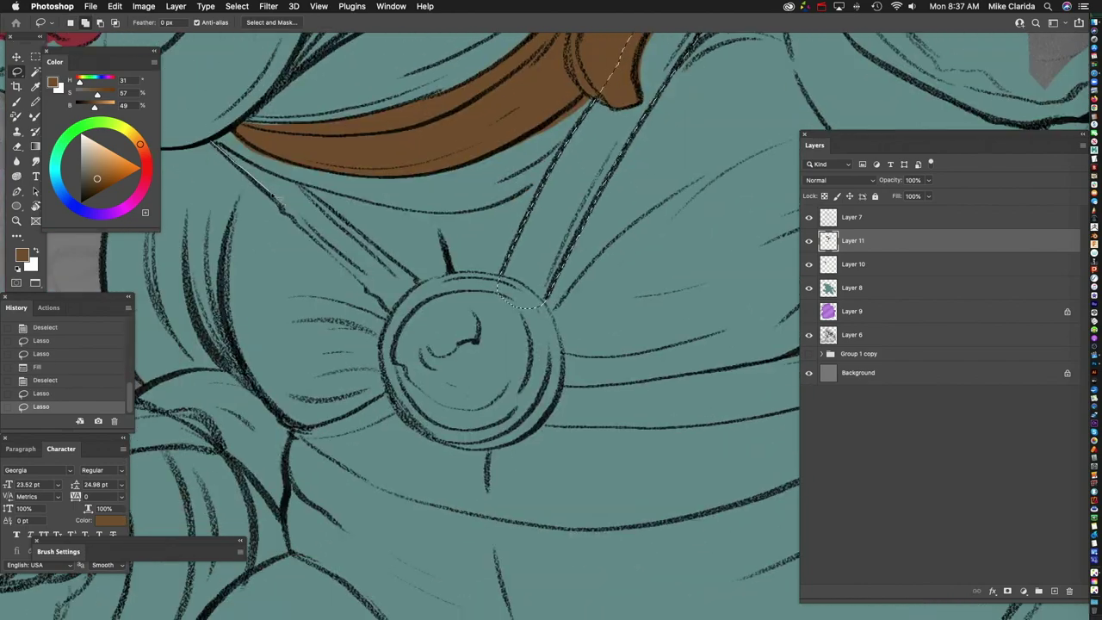
scroll(323, 203, down, 5)
click(114, 6)
click(197, 183)
key(super+d)
Step: Fill the belt strap right of the buckle with brown using Shift+Backspace
scroll(541, 353, up, 5)
scroll(335, 301, down, 5)
scroll(507, 262, up, 5)
drag(509, 284, 482, 289)
scroll(269, 317, right, 5)
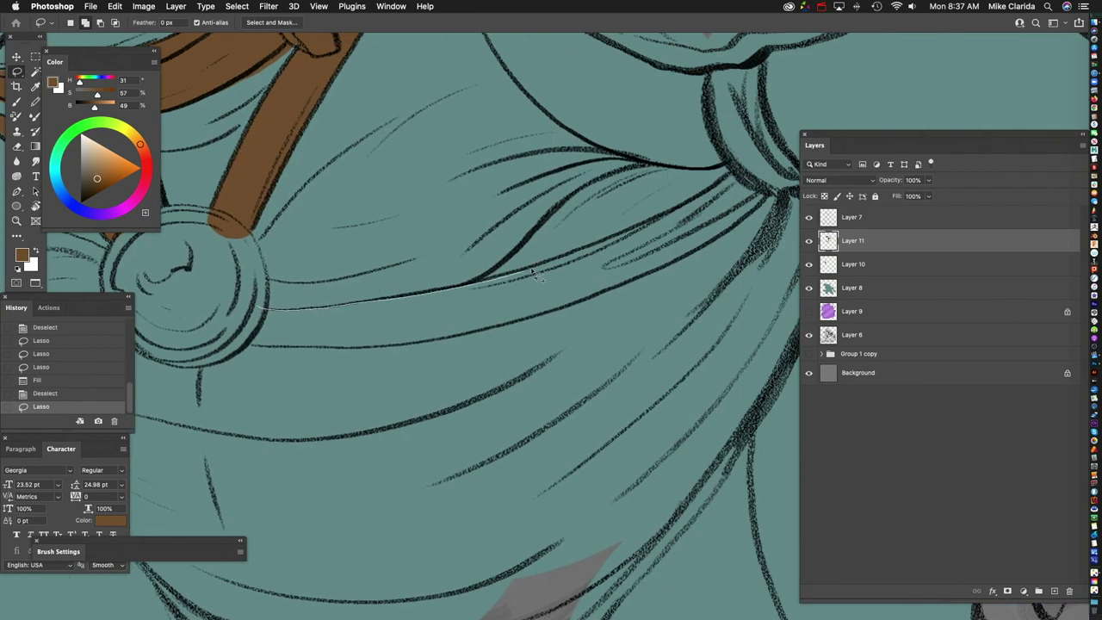
scroll(464, 318, right, 5)
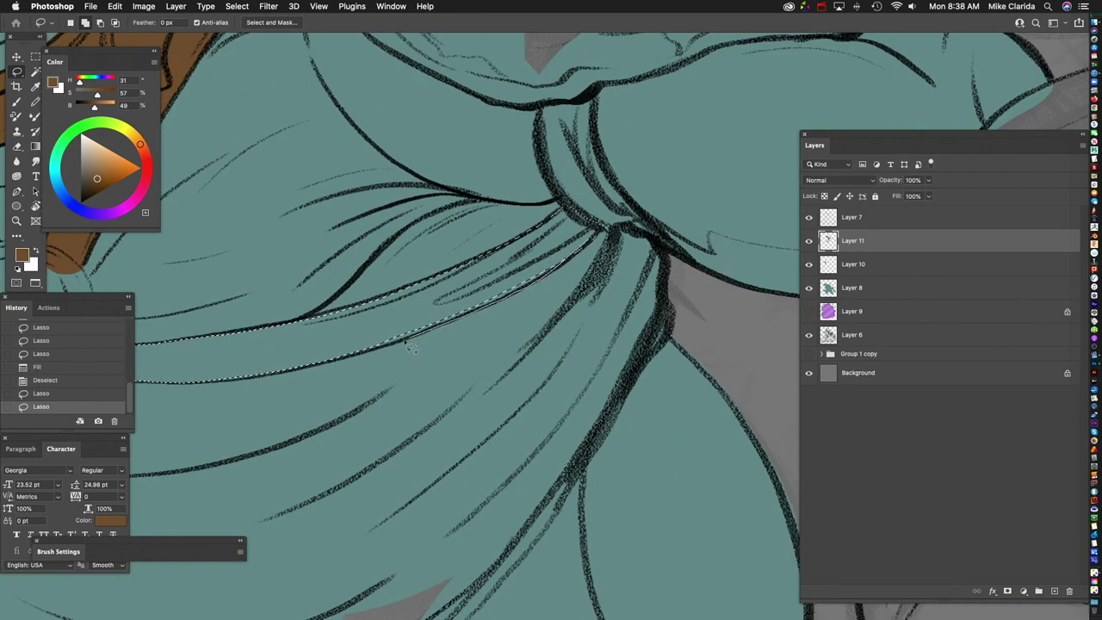
scroll(452, 290, down, 5)
key(shift+BackSpace)
key(Return)
key(ctrl+d)
scroll(473, 339, up, 6)
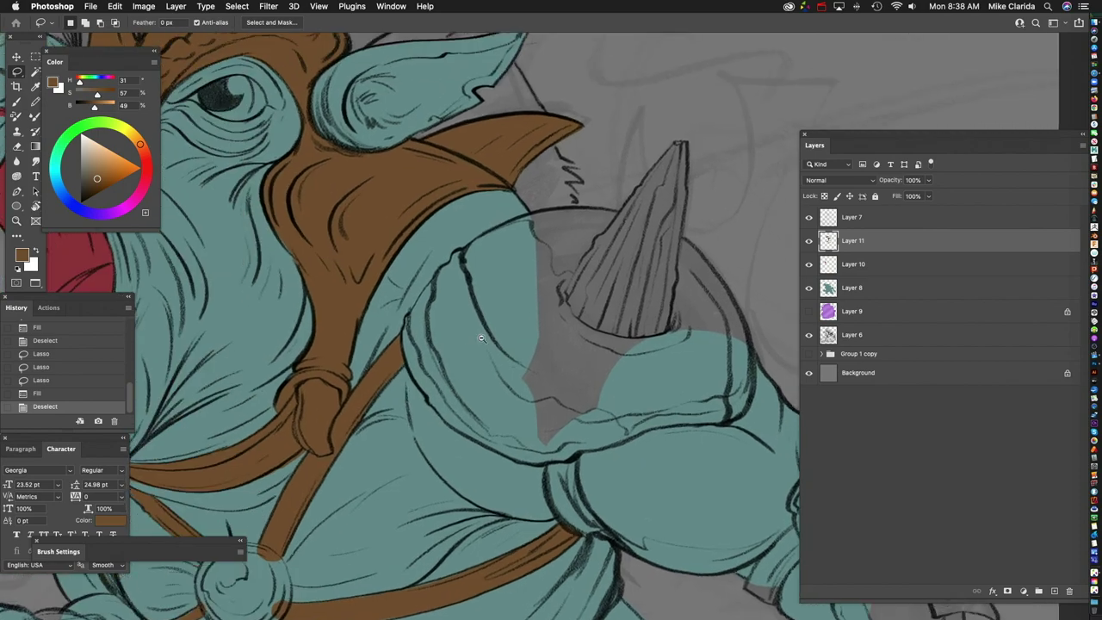
Step: Select the large shoulder pad around the spike and fill it brown
drag(672, 359, 541, 389)
scroll(541, 388, up, 6)
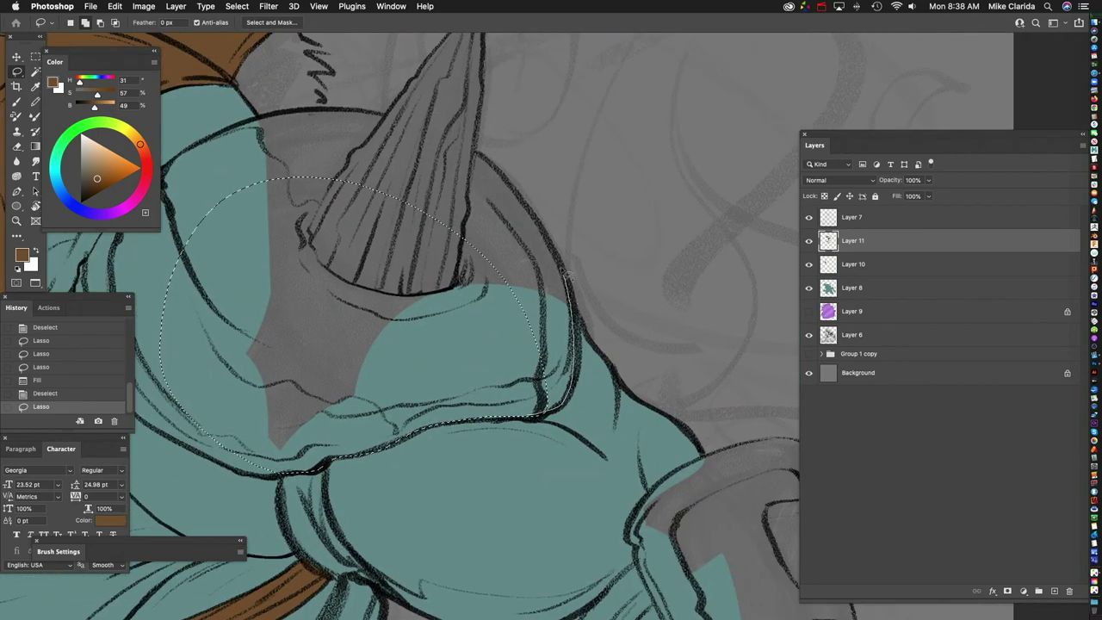
scroll(465, 198, left, 5)
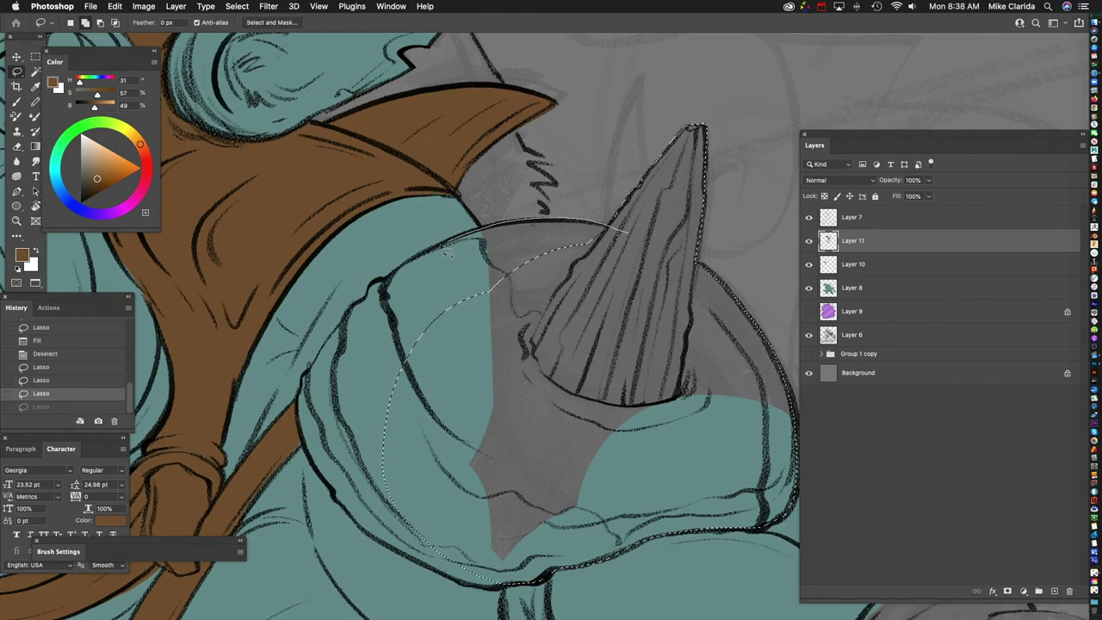
drag(312, 377, 303, 379)
scroll(297, 261, down, 4)
drag(458, 408, 456, 412)
scroll(456, 411, down, 4)
scroll(456, 412, right, 2)
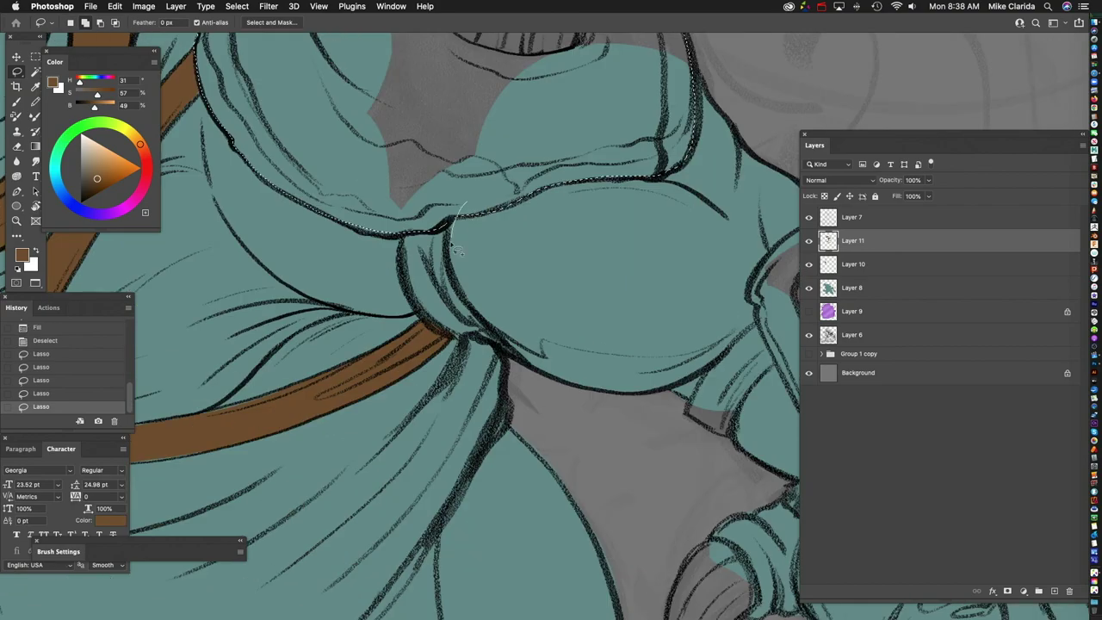
scroll(539, 142, down, 3)
click(114, 6)
click(258, 184)
key(Return)
key(ctrl+d)
Step: Fill the band around the left forearm with brown
scroll(344, 344, down, 5)
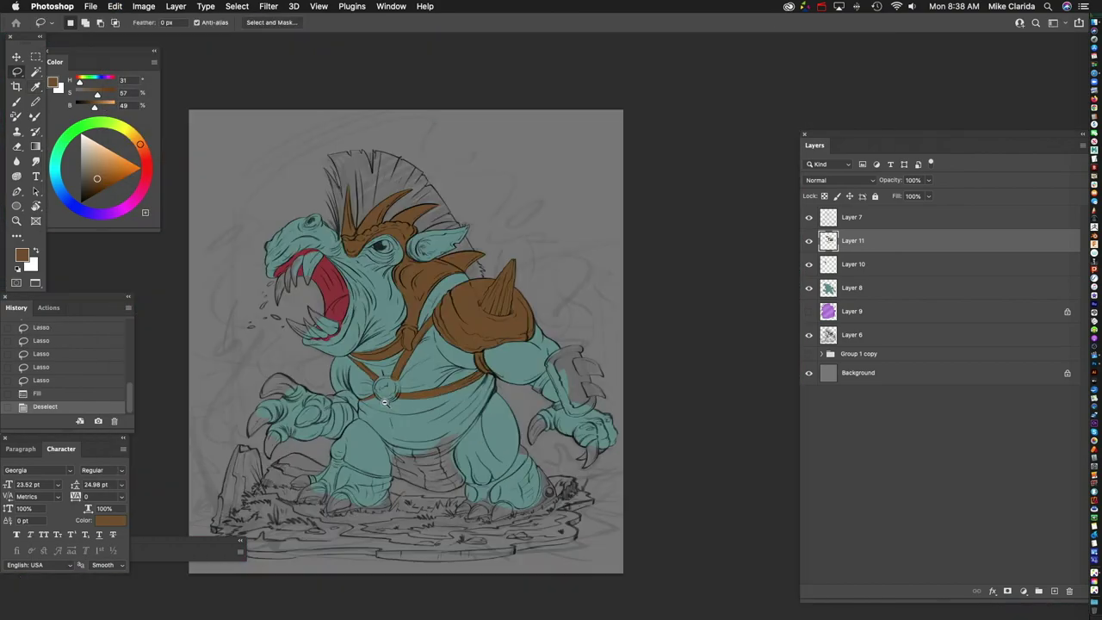
scroll(505, 307, up, 10)
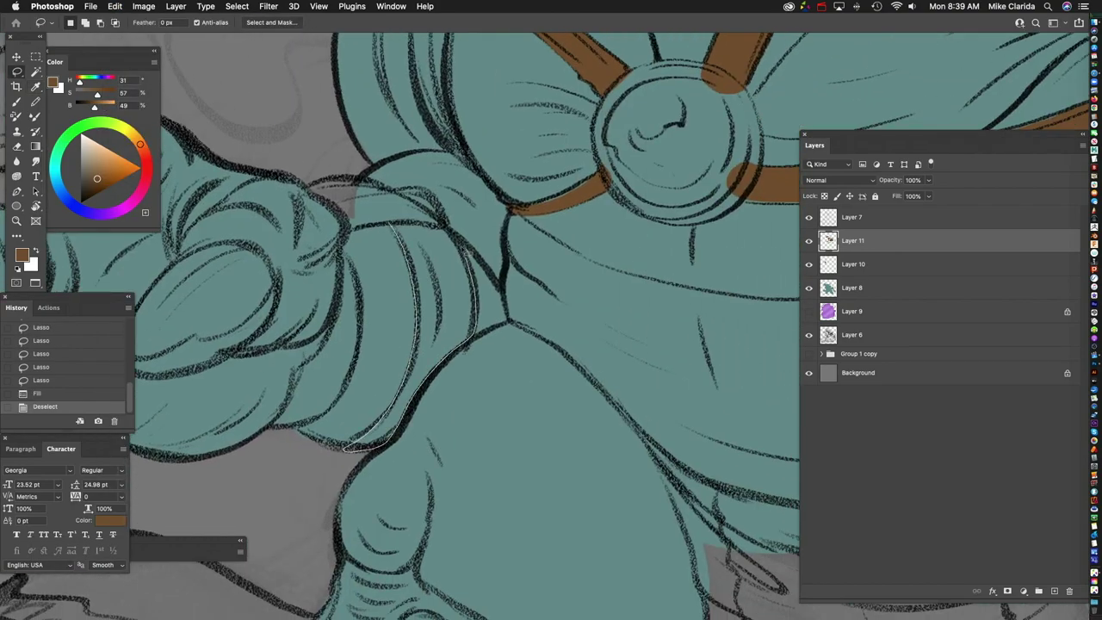
drag(344, 447, 346, 446)
scroll(420, 259, down, 2)
scroll(420, 259, left, 2)
click(115, 6)
click(164, 184)
key(Return)
key(ctrl+d)
Step: Select the band on the right arm and fill it brown
scroll(516, 301, down, 5)
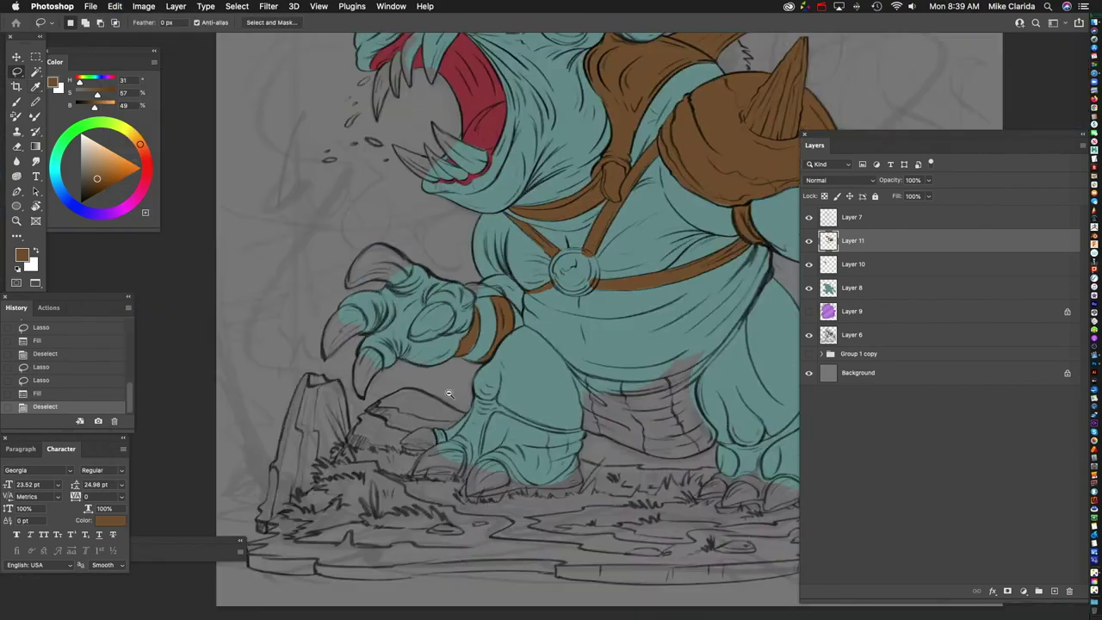
scroll(517, 301, down, 2)
scroll(620, 303, up, 10)
scroll(482, 210, up, 3)
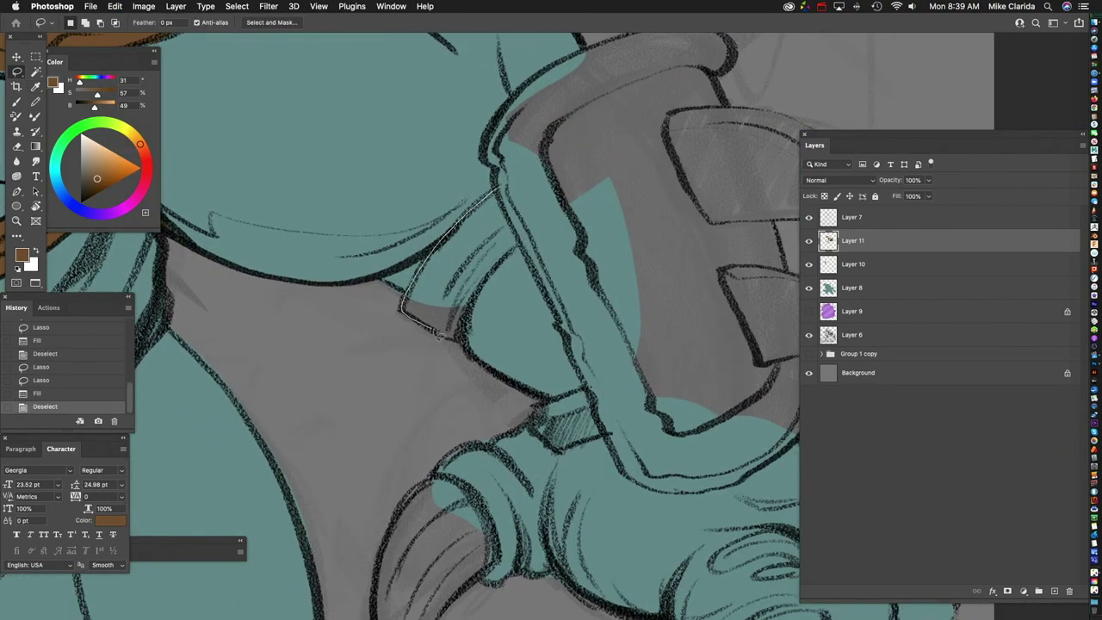
scroll(523, 186, down, 3)
scroll(523, 186, right, 2)
drag(405, 78, 497, 273)
scroll(548, 234, down, 5)
click(114, 6)
click(164, 184)
key(Return)
key(ctrl+d)
scroll(714, 411, down, 2)
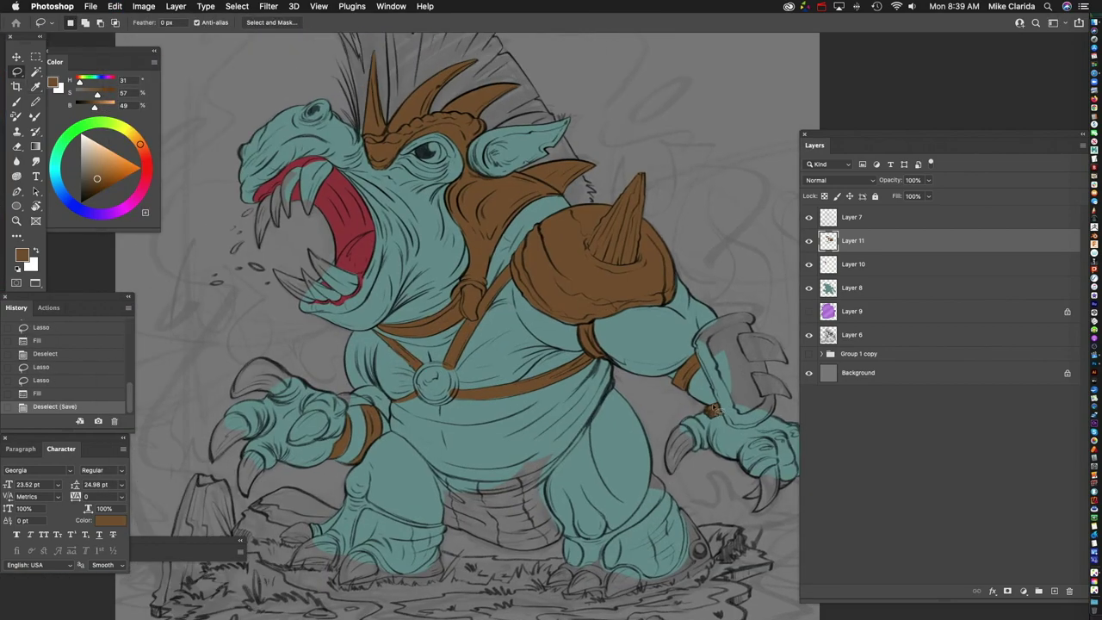
key(shift+BackSpace)
key(Return)
key(super+d)
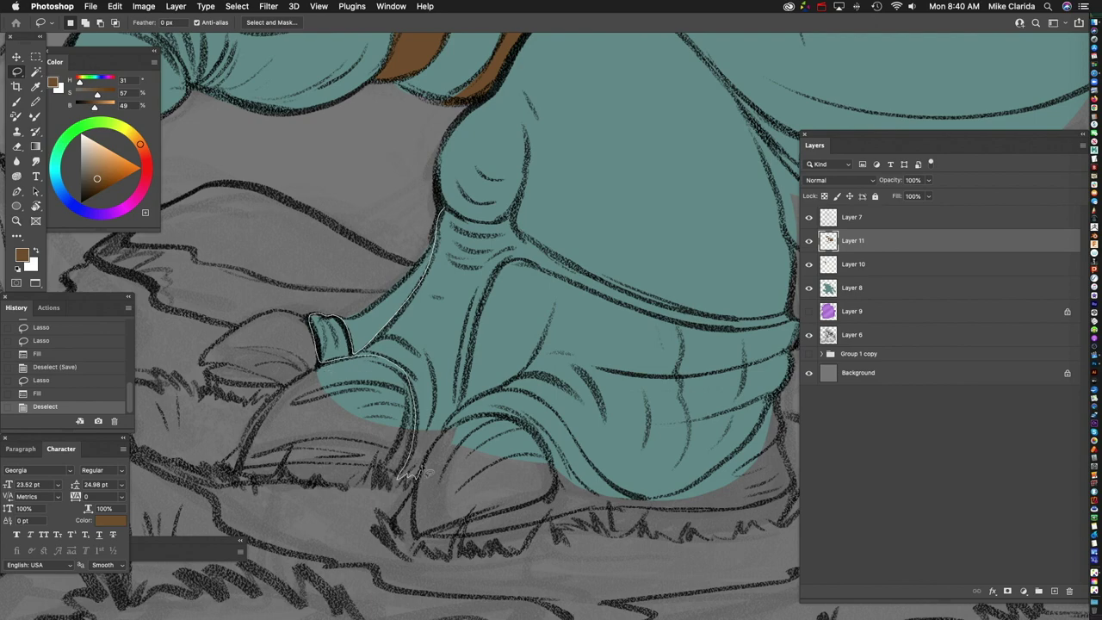
Step: Fill the strap wrapping the left leg with brown and zoom in on it
drag(506, 274, 447, 405)
key(shift+BackSpace)
key(Return)
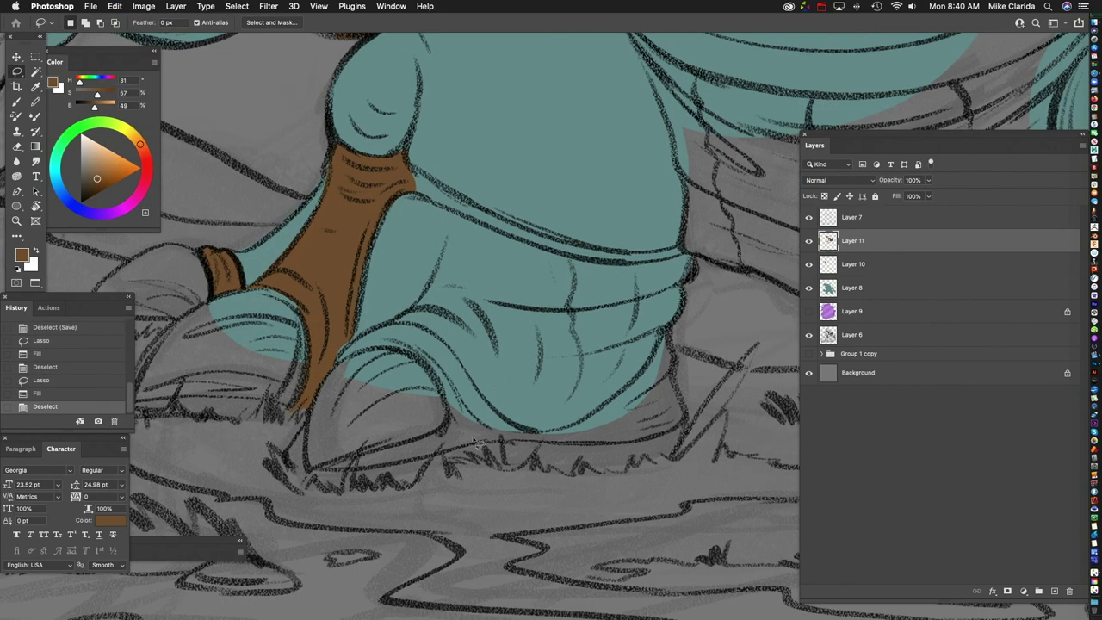
key(super+d)
key(super+equal)
Step: With the Brush, paint brown over the leg strap's edges and grey gaps
key(b)
drag(462, 293, 517, 296)
drag(511, 294, 460, 313)
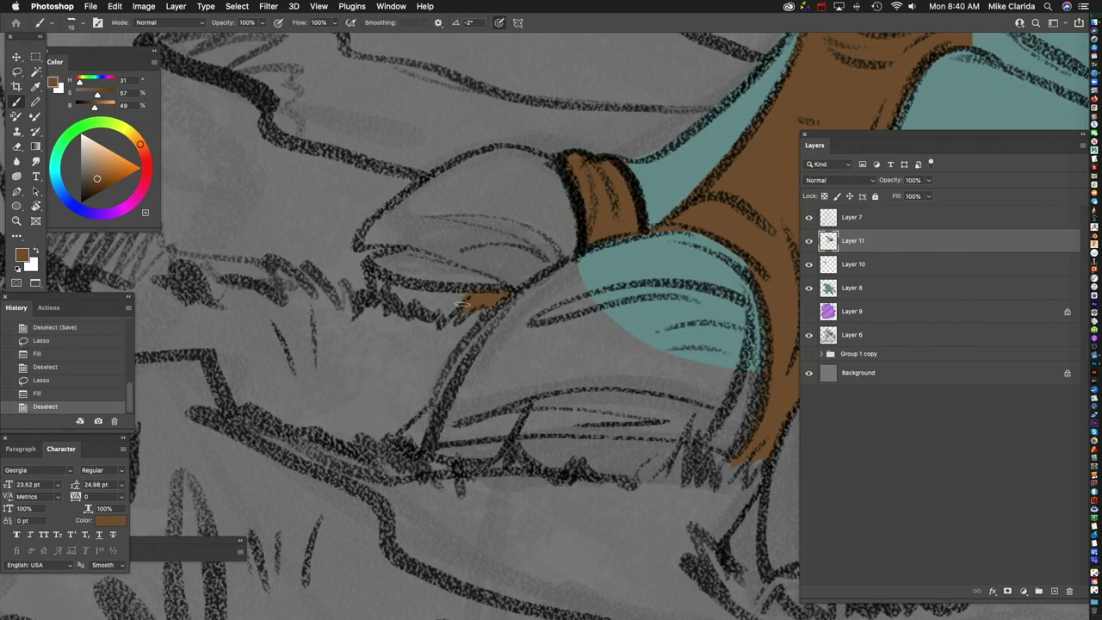
drag(376, 264, 229, 133)
drag(263, 305, 290, 273)
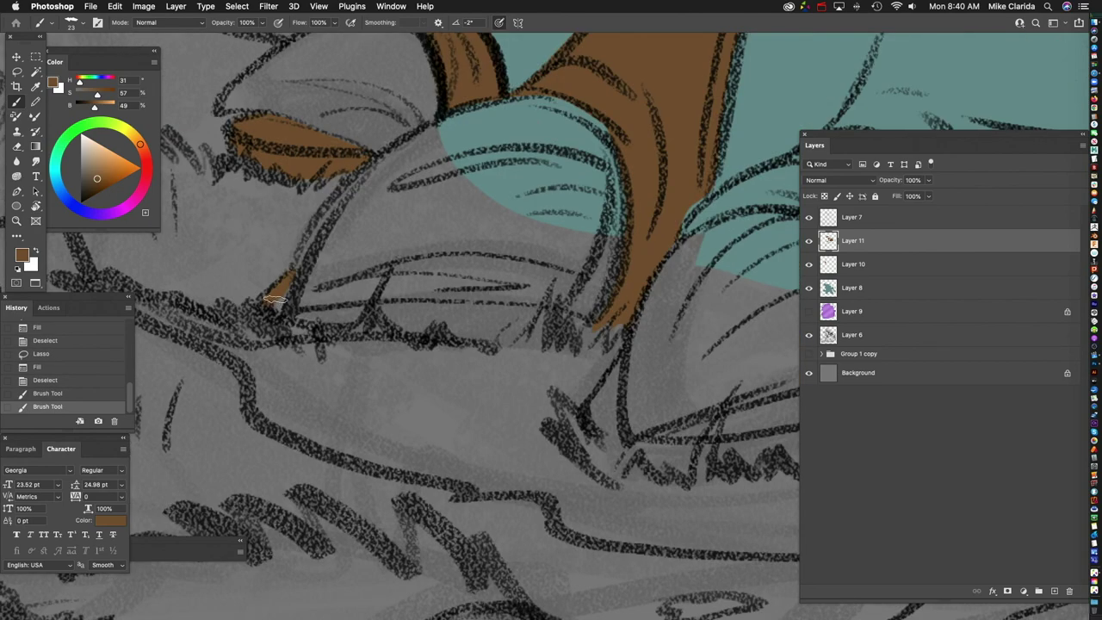
mouse_move(502, 305)
mouse_down()
mouse_move(424, 339)
mouse_move(506, 325)
mouse_move(435, 370)
mouse_up()
mouse_move(435, 370)
mouse_down()
mouse_move(411, 314)
mouse_move(507, 301)
mouse_up()
mouse_move(508, 301)
mouse_down()
mouse_move(434, 303)
mouse_move(538, 226)
mouse_up()
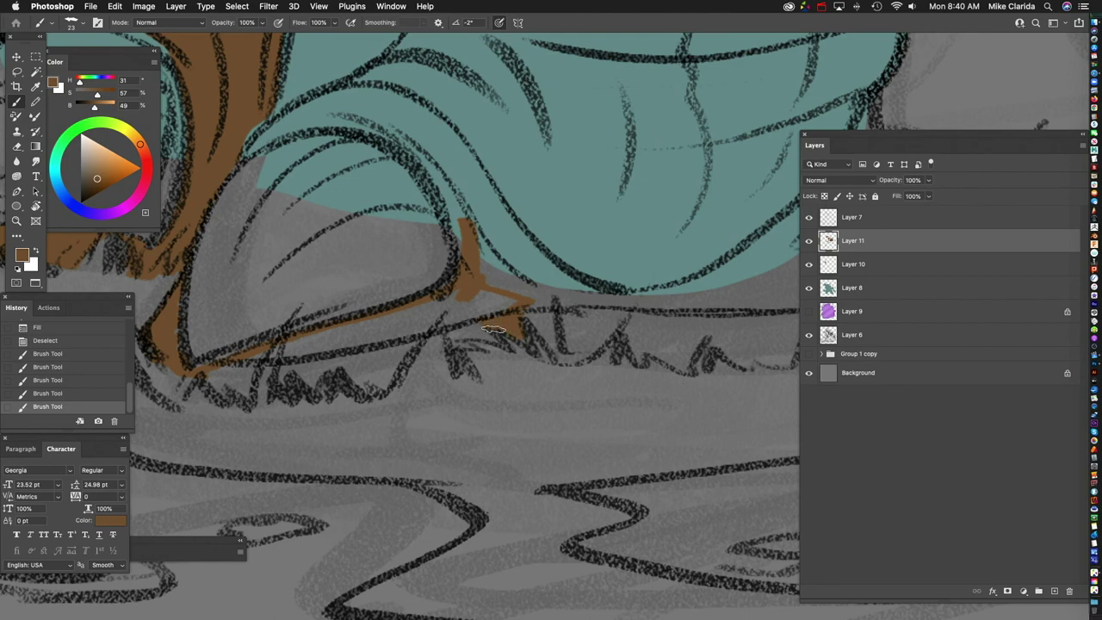
drag(477, 337, 448, 348)
drag(447, 348, 379, 345)
drag(551, 254, 449, 314)
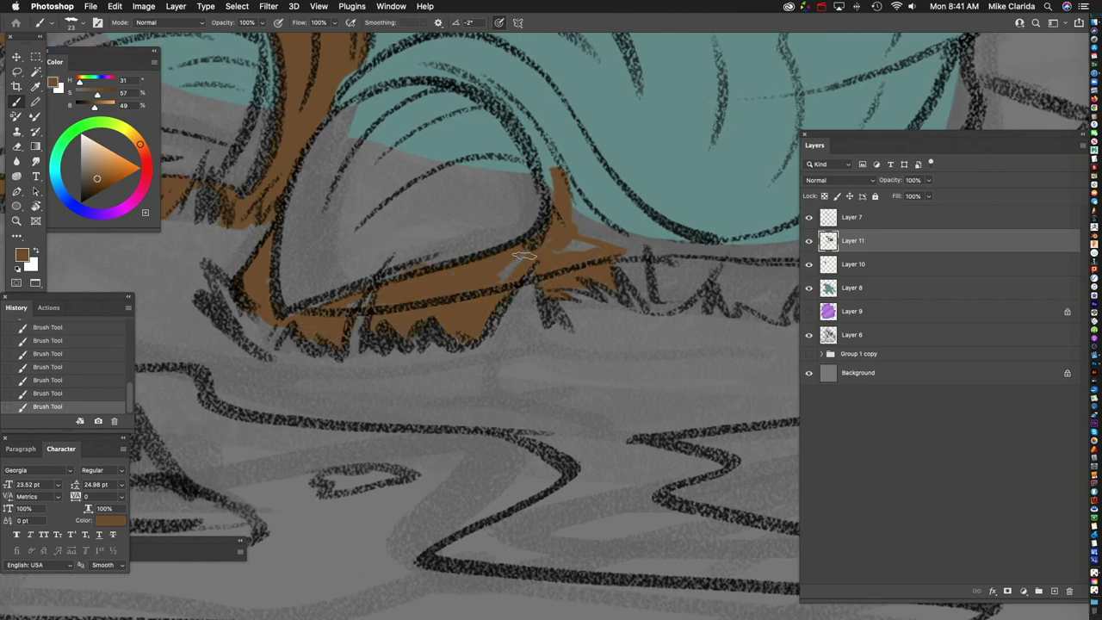
Step: Paint the round chest buckle's centre yellow
key(ctrl+minus)
key(ctrl+minus)
key(ctrl+minus)
key(ctrl+plus)
Step: Outline the buckle's left, lower and right rim in strap brown
key(ctrl+plus)
key(ctrl+plus)
key(ctrl+plus)
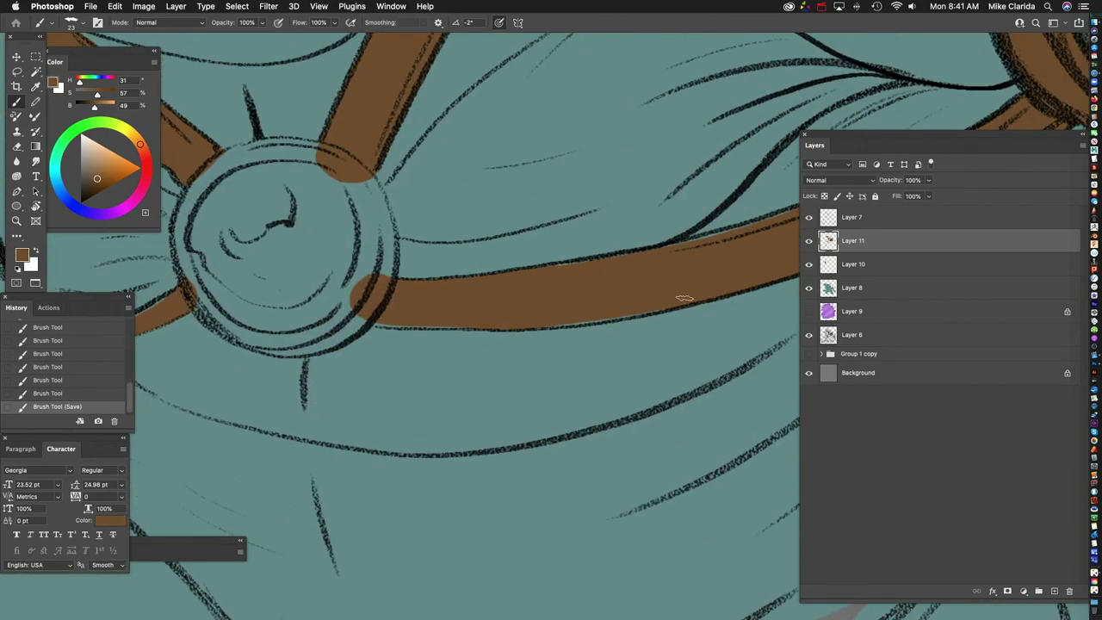
key(ctrl+minus)
click(122, 167)
mouse_move(482, 258)
mouse_down()
mouse_move(456, 310)
mouse_move(446, 269)
mouse_up()
drag(426, 353, 516, 241)
alt+click(361, 348)
key(ctrl+plus)
drag(408, 207, 435, 392)
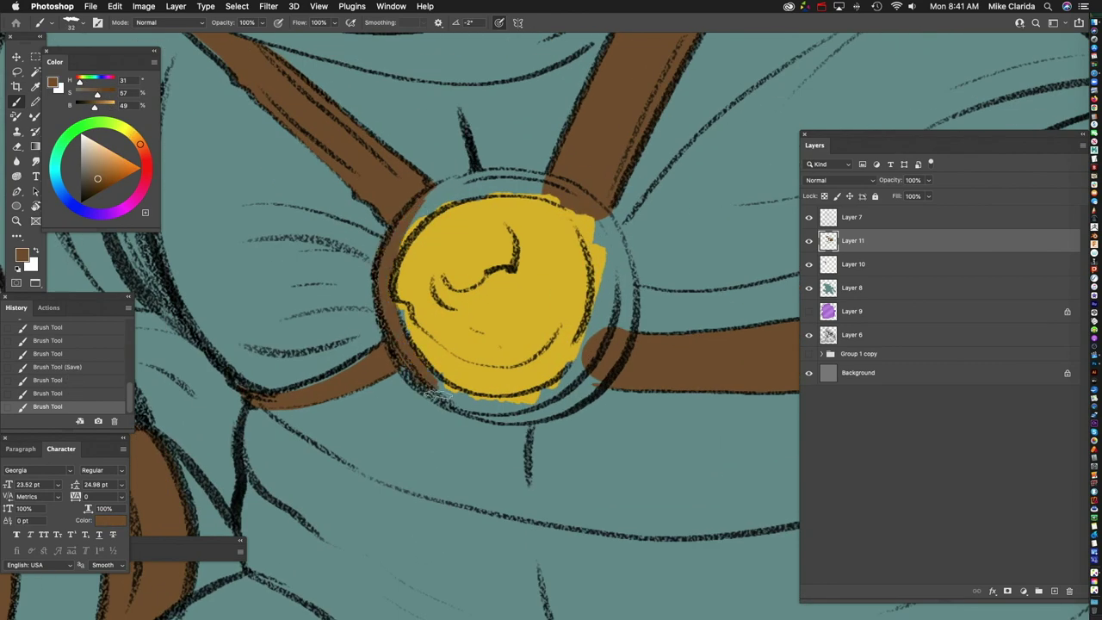
drag(405, 351, 606, 306)
key(ctrl+z)
drag(581, 370, 448, 400)
key(ctrl+minus)
mouse_move(594, 396)
mouse_down()
mouse_move(551, 284)
mouse_move(525, 274)
mouse_up()
key(ctrl+plus)
drag(396, 370, 424, 291)
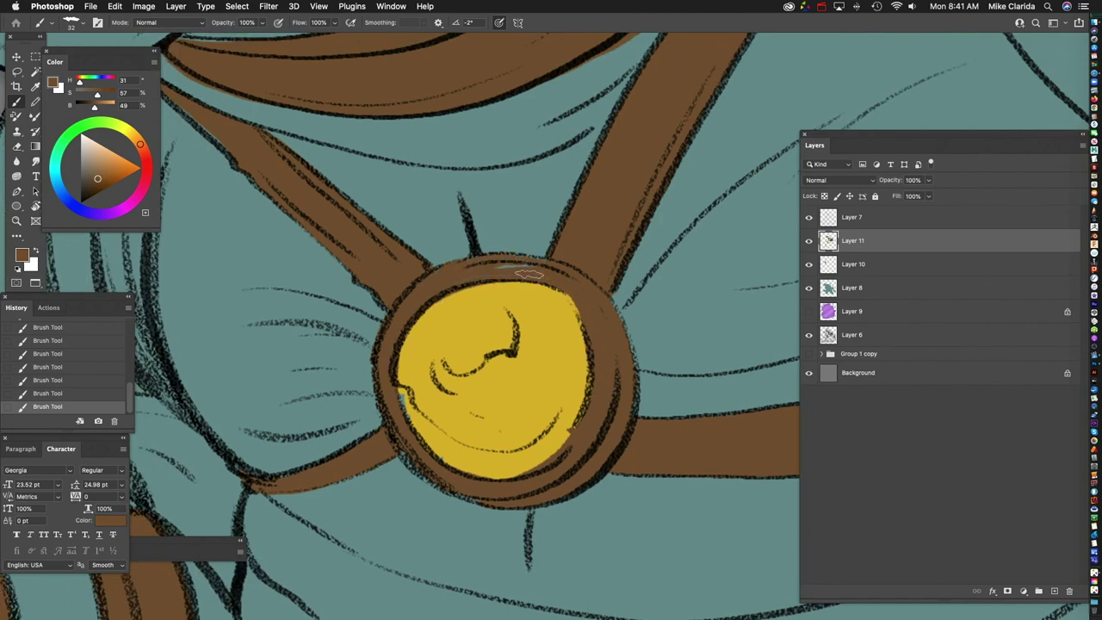
Step: Pick the buckle yellow again and review the torso with all panels hidden
alt+click(515, 369)
scroll(489, 248, down, 2)
scroll(489, 248, right, 2)
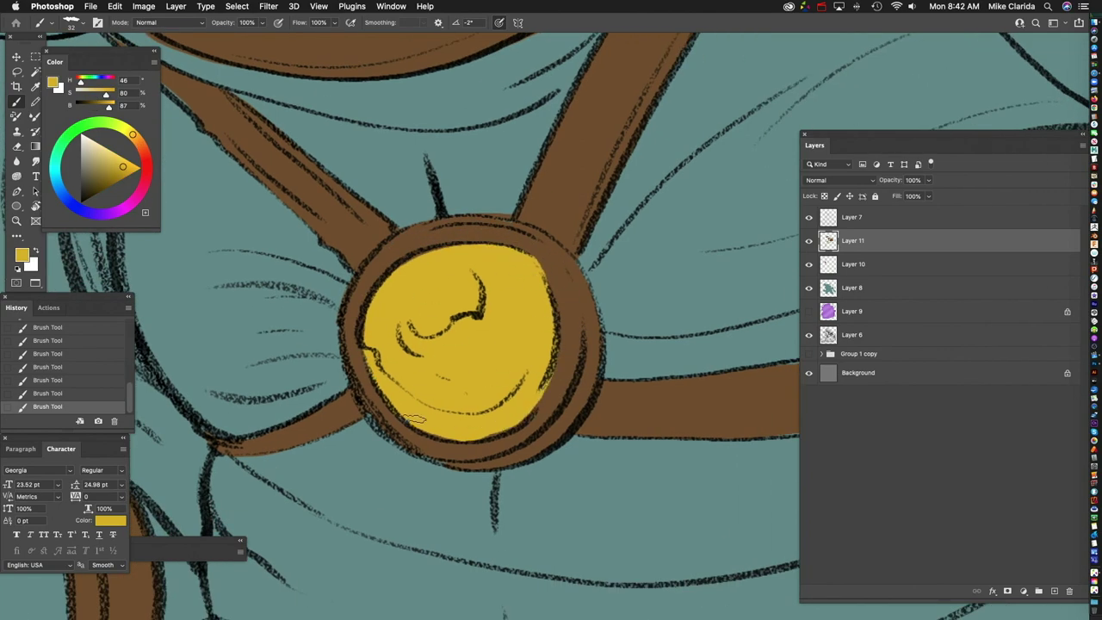
key(ctrl+minus)
key(ctrl+minus)
drag(592, 317, 653, 235)
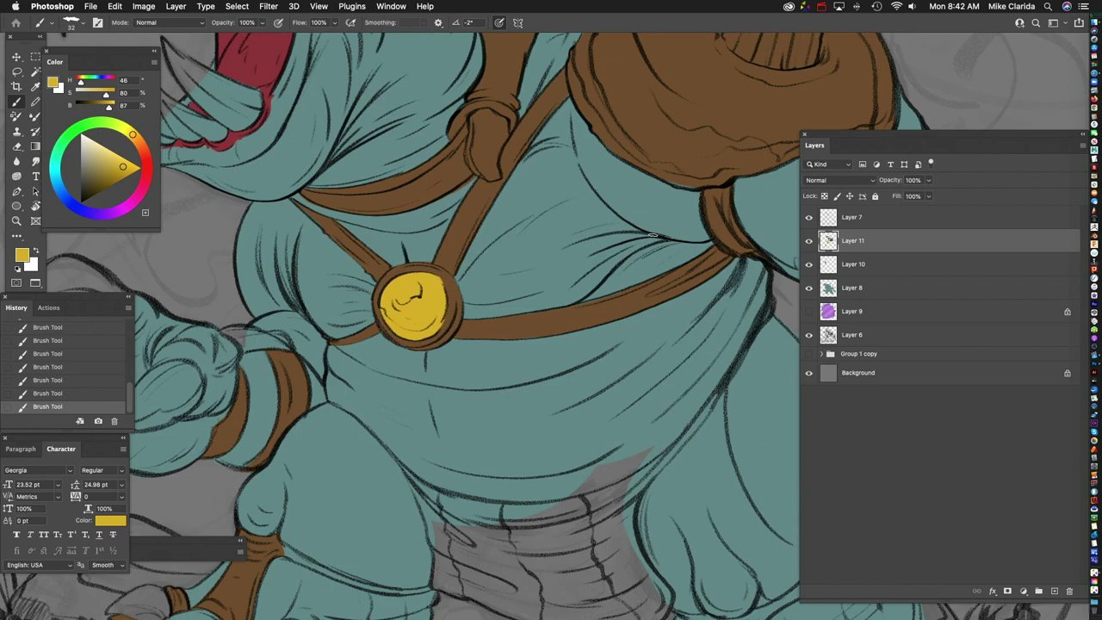
key(Tab)
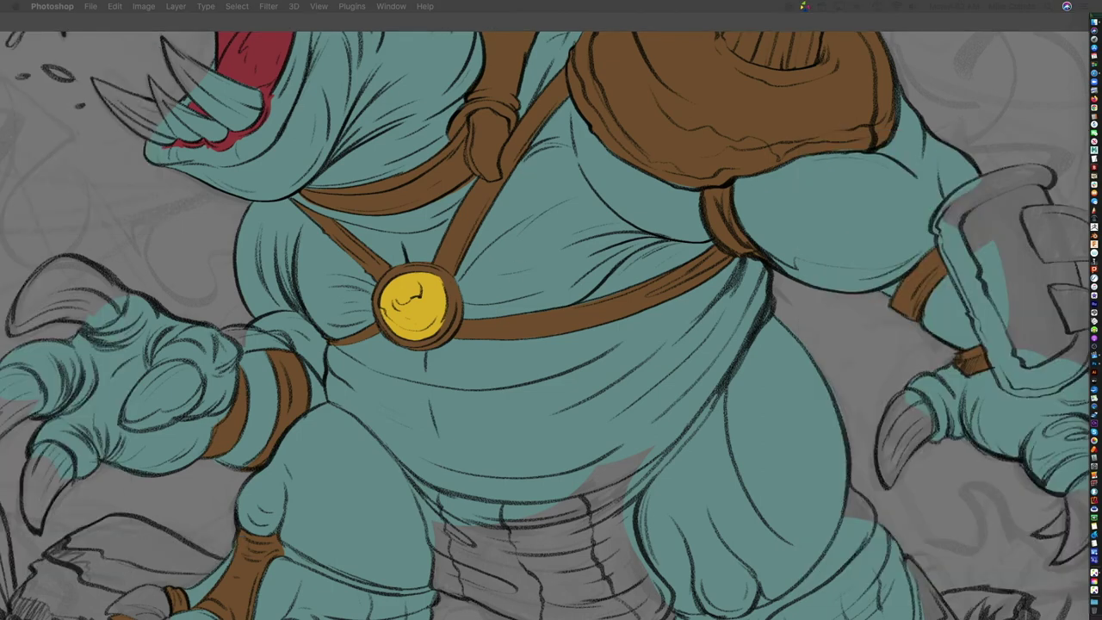
Step: With the panels restored, paint the ankle strap and the strap below the leg brown
key(Tab)
scroll(479, 344, up, 5)
drag(479, 259, 479, 431)
scroll(479, 430, down, 6)
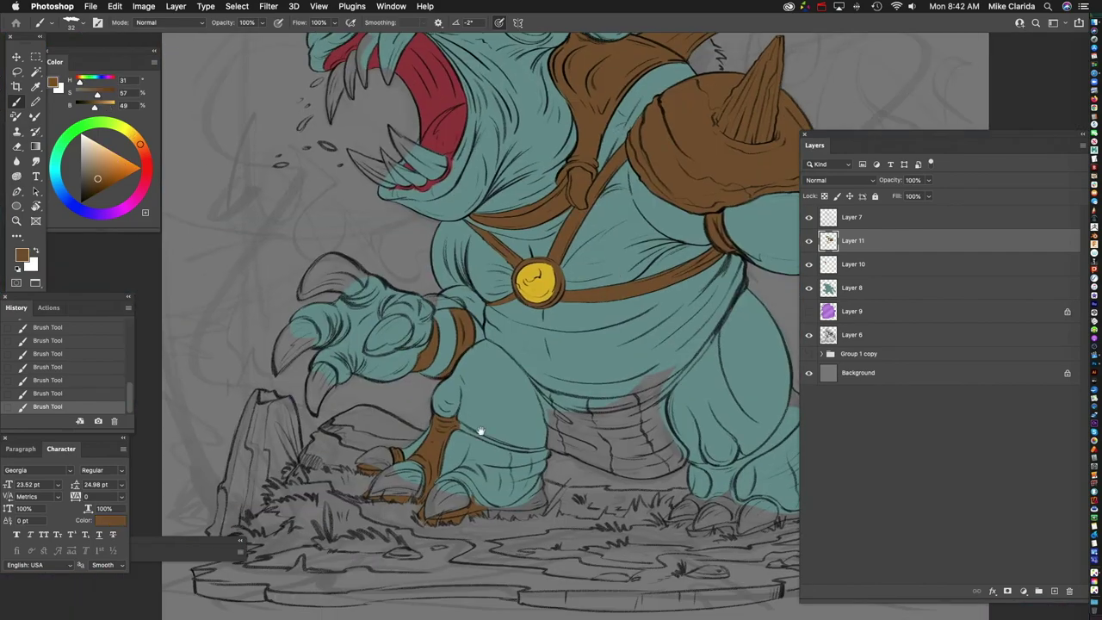
scroll(480, 430, up, 5)
mouse_move(506, 306)
mouse_down()
mouse_move(448, 284)
mouse_move(576, 318)
mouse_move(594, 353)
mouse_up()
scroll(594, 353, down, 3)
scroll(594, 353, right, 5)
drag(503, 388, 470, 288)
scroll(470, 289, down, 2)
scroll(447, 410, right, 2)
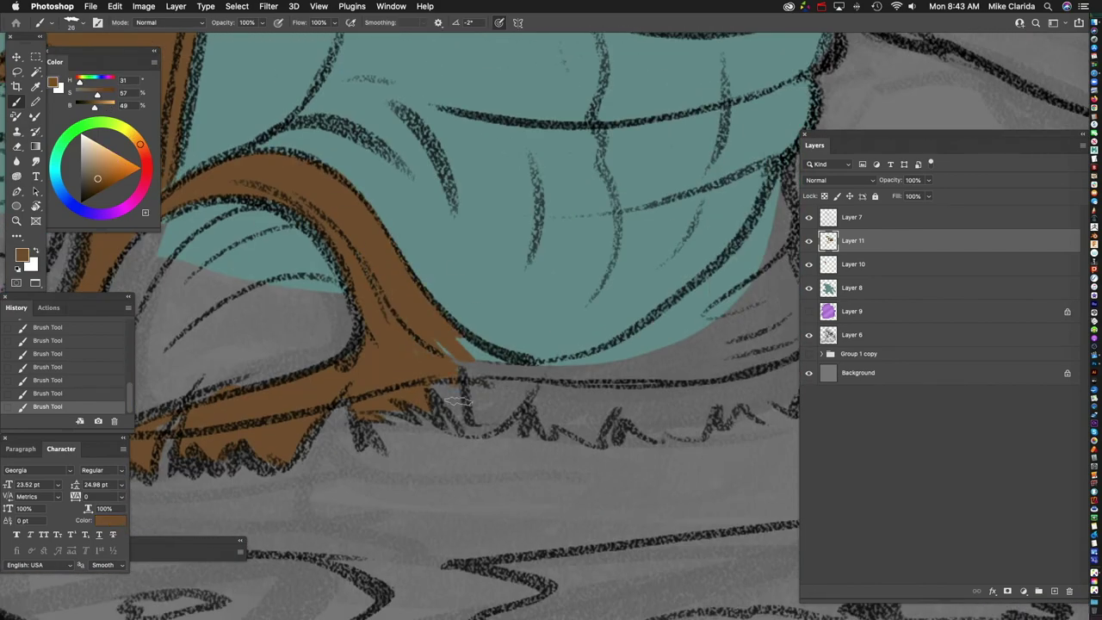
scroll(529, 361, right, 4)
scroll(528, 362, up, 2)
mouse_move(602, 220)
mouse_down()
mouse_move(624, 310)
mouse_move(551, 404)
mouse_move(482, 404)
mouse_move(564, 459)
mouse_move(446, 391)
mouse_move(457, 361)
mouse_up()
scroll(482, 392, down, 2)
scroll(456, 379, right, 2)
scroll(456, 378, up, 1)
scroll(548, 365, down, 3)
scroll(555, 357, up, 3)
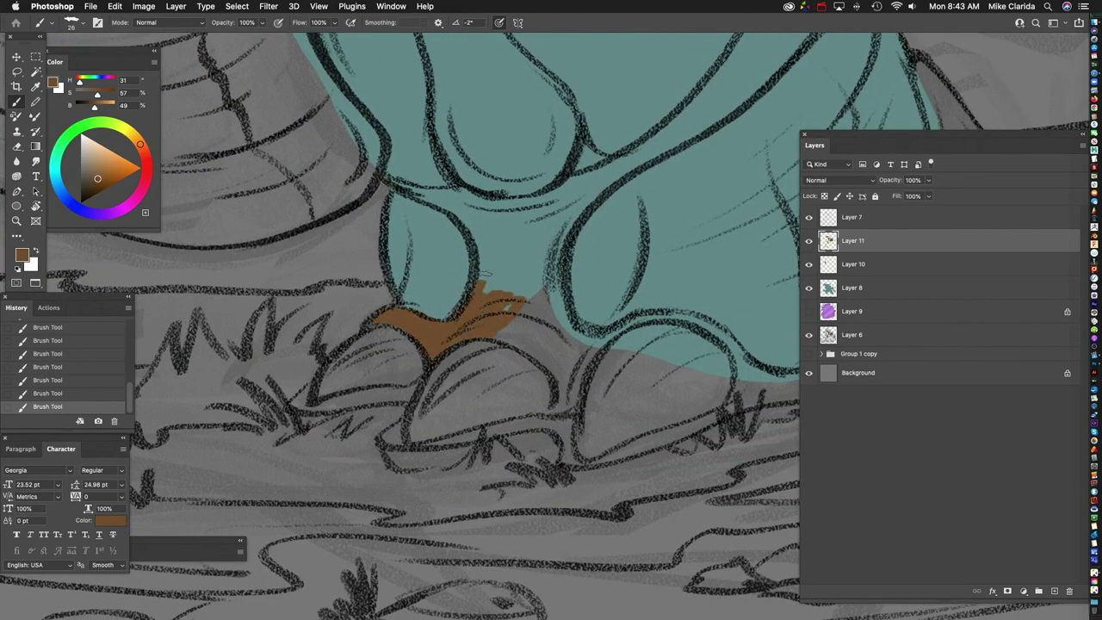
scroll(507, 305, up, 3)
Step: Fill the line under the toes, the leg strap and the strap junction with brown
drag(374, 272, 579, 249)
scroll(529, 319, up, 5)
drag(551, 198, 555, 292)
drag(517, 181, 555, 254)
key(super+0)
scroll(641, 454, up, 6)
drag(603, 203, 541, 289)
mouse_move(585, 220)
mouse_down()
mouse_move(554, 238)
mouse_move(492, 334)
mouse_up()
mouse_move(527, 303)
mouse_down()
mouse_move(575, 178)
mouse_move(434, 362)
mouse_up()
scroll(505, 278, up, 3)
drag(603, 250, 429, 293)
mouse_move(486, 268)
mouse_down()
mouse_move(370, 400)
mouse_move(237, 305)
mouse_move(435, 392)
mouse_up()
scroll(310, 220, down, 5)
scroll(310, 219, down, 4)
drag(430, 259, 396, 378)
drag(465, 413, 516, 302)
Step: Paint the claw straps, the strap near the bolt and the beak-shaped strap brown
scroll(504, 302, left, 5)
mouse_move(323, 299)
mouse_down()
mouse_move(335, 333)
mouse_move(451, 278)
mouse_move(471, 301)
mouse_move(349, 289)
mouse_move(435, 297)
mouse_move(345, 313)
mouse_move(448, 312)
mouse_move(385, 317)
mouse_move(464, 323)
mouse_move(482, 353)
mouse_up()
scroll(486, 284, right, 5)
scroll(486, 284, down, 2)
scroll(420, 339, right, 3)
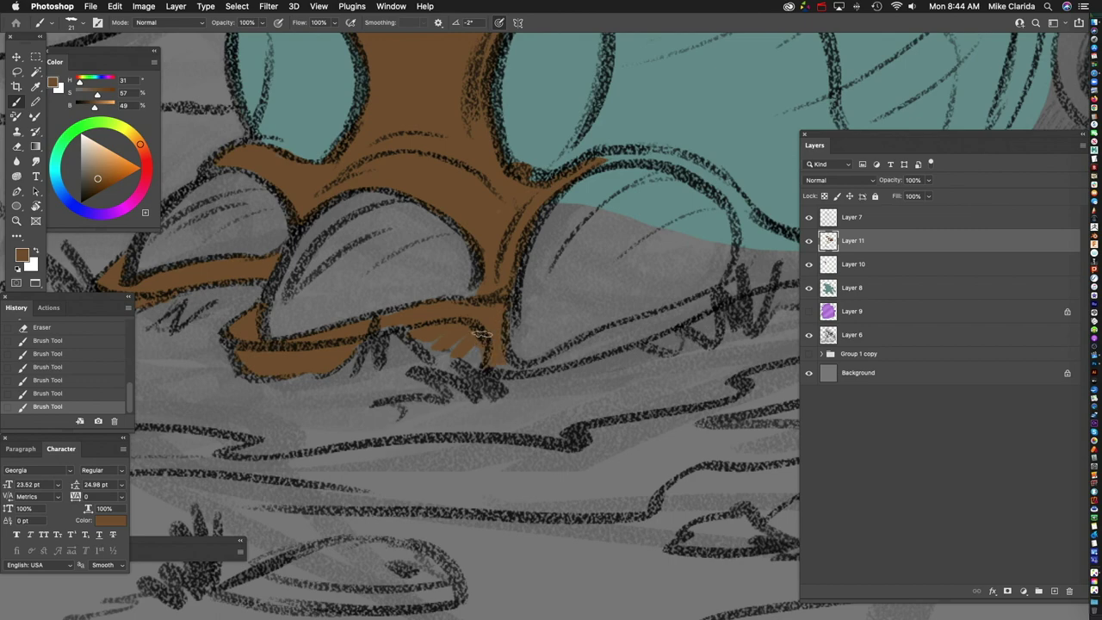
scroll(356, 324, right, 4)
scroll(482, 360, right, 3)
drag(336, 370, 517, 301)
drag(568, 276, 473, 340)
scroll(452, 341, up, 3)
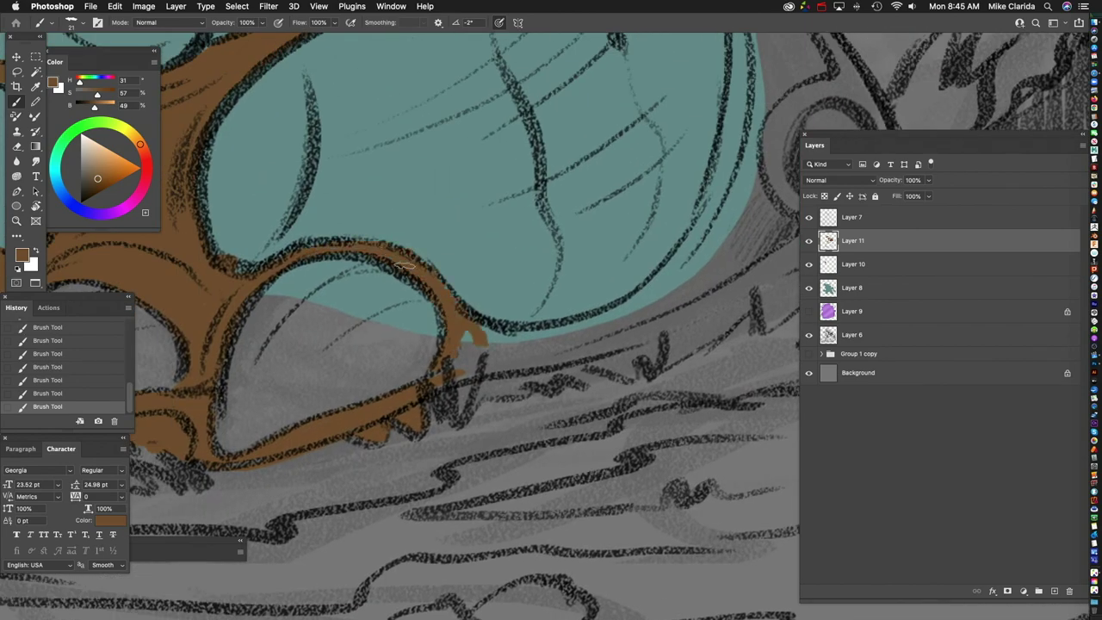
scroll(403, 265, right, 5)
mouse_move(568, 276)
mouse_down()
mouse_move(361, 417)
mouse_move(469, 426)
mouse_move(603, 310)
mouse_move(576, 207)
mouse_up()
scroll(577, 207, up, 3)
mouse_move(422, 198)
mouse_down()
mouse_move(437, 347)
mouse_move(446, 291)
mouse_move(539, 418)
mouse_move(452, 209)
mouse_up()
scroll(423, 168, down, 5)
scroll(543, 332, left, 5)
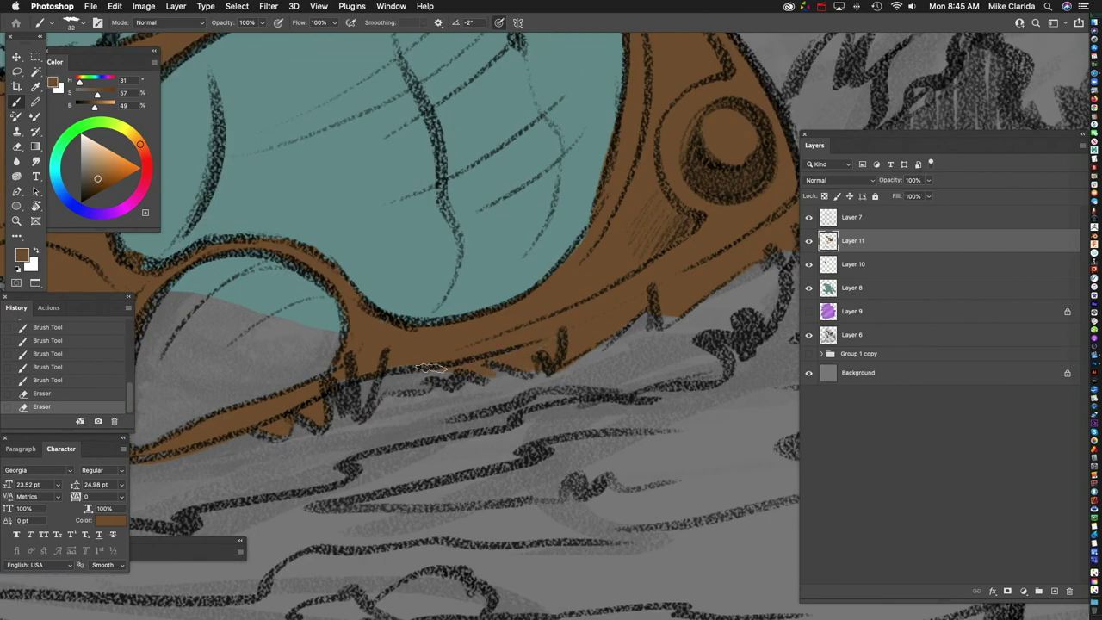
drag(481, 372, 361, 394)
scroll(481, 373, down, 5)
scroll(575, 390, up, 5)
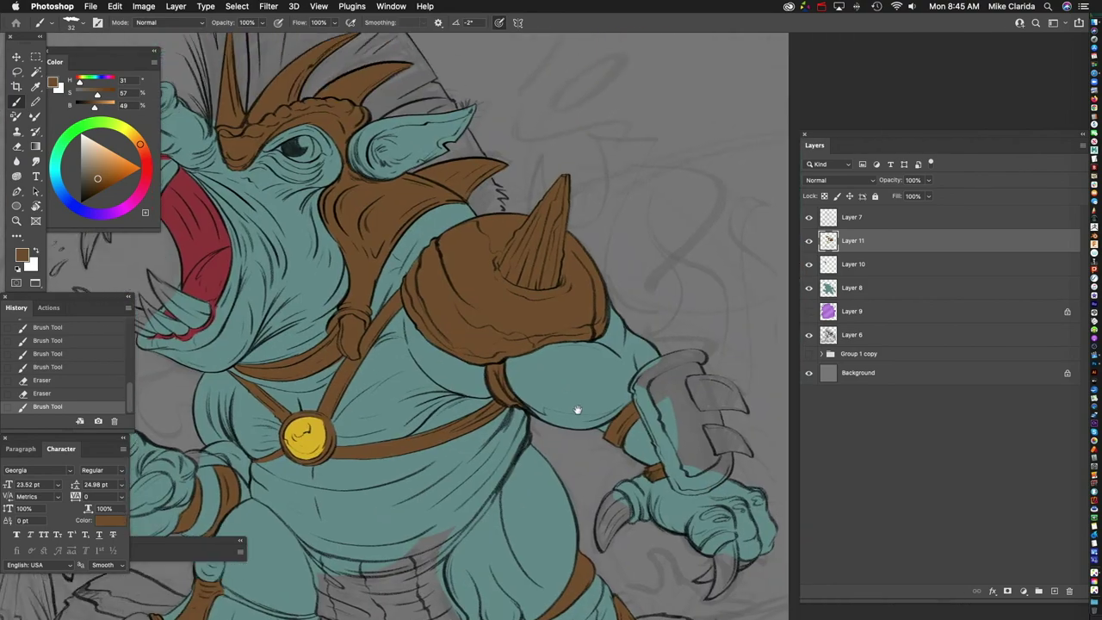
scroll(576, 390, down, 5)
scroll(600, 143, up, 5)
drag(517, 216, 413, 345)
drag(550, 164, 594, 95)
scroll(545, 298, up, 3)
scroll(545, 298, up, 1)
mouse_move(293, 219)
mouse_down()
mouse_move(324, 290)
mouse_move(594, 257)
mouse_move(637, 217)
mouse_up()
Step: Cover the grey patch above the waist with the teal skin colour
alt+click(602, 198)
drag(551, 237, 628, 207)
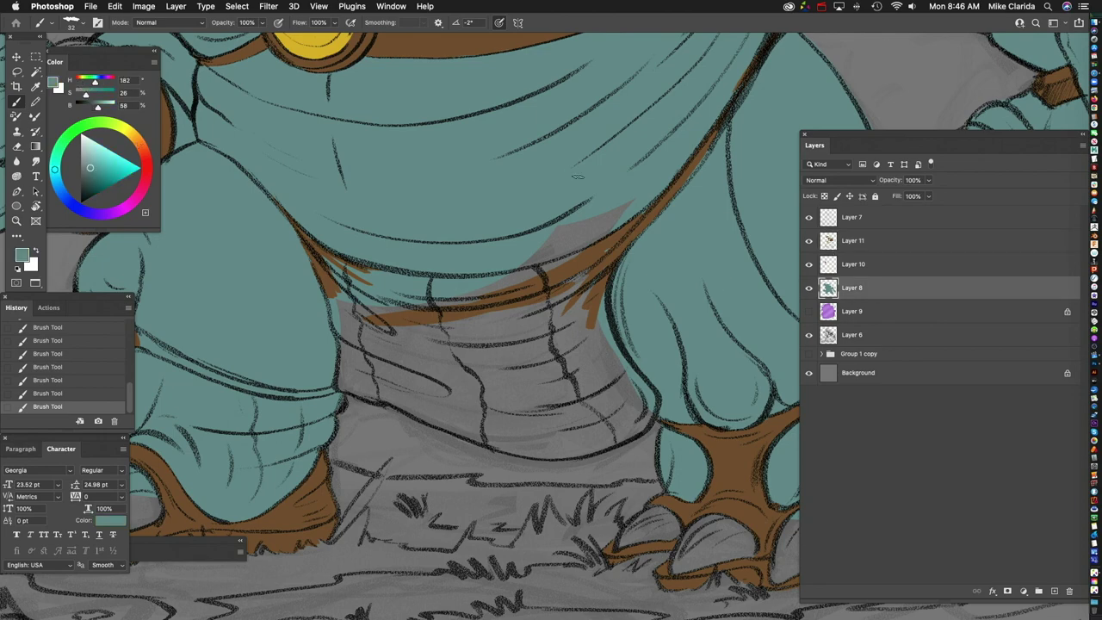
scroll(561, 250, down, 2)
Step: Fill the grey band under the shirt hem with brown
alt+click(561, 250)
scroll(561, 250, up, 3)
drag(361, 215, 387, 293)
mouse_move(388, 198)
mouse_down()
mouse_move(564, 218)
mouse_move(421, 223)
mouse_move(292, 331)
mouse_up()
scroll(476, 198, down, 3)
scroll(310, 193, up, 3)
mouse_move(310, 195)
mouse_down()
mouse_move(375, 213)
mouse_move(672, 177)
mouse_move(706, 206)
mouse_up()
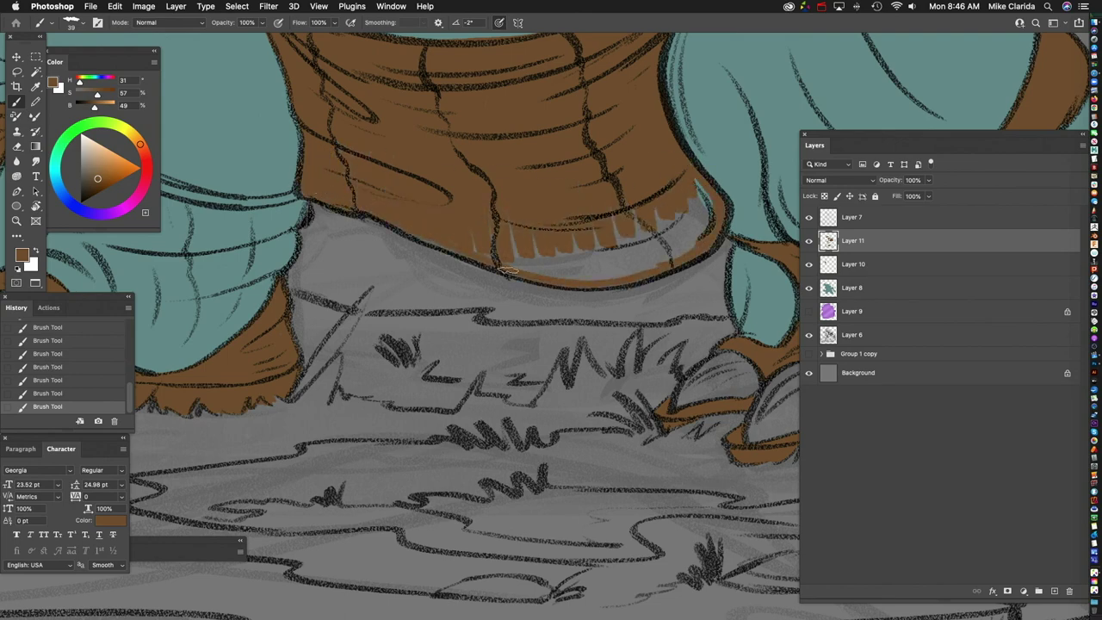
mouse_move(516, 258)
mouse_down()
mouse_move(689, 245)
mouse_move(655, 154)
mouse_move(694, 192)
mouse_move(654, 259)
mouse_up()
Step: Reset the canvas rotation upright and add a new empty layer
key(r)
key(super+0)
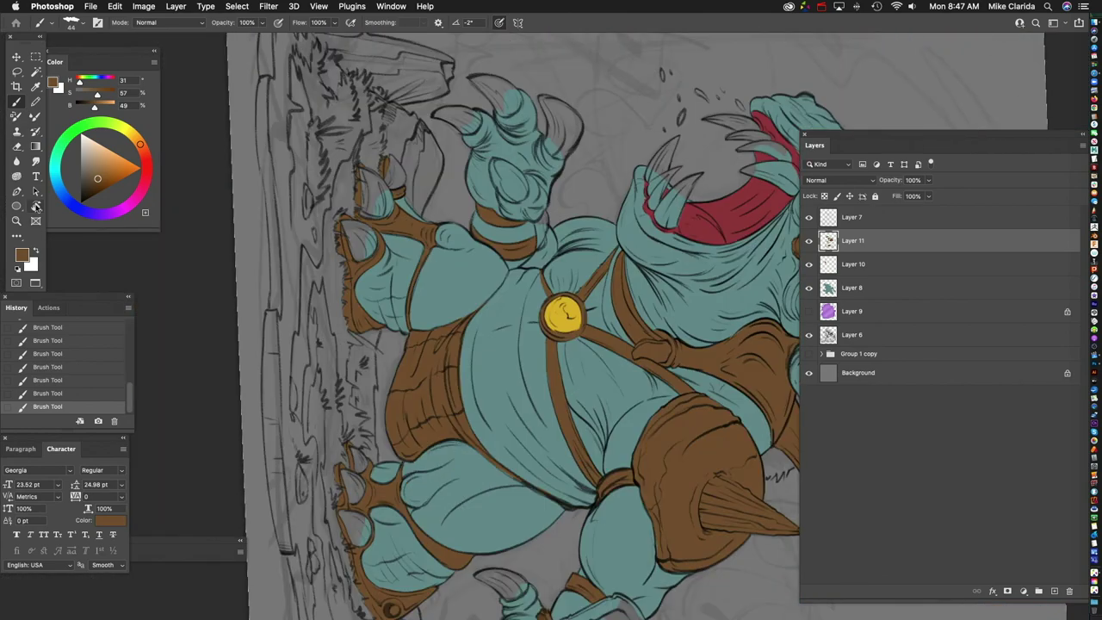
key(Escape)
click(1054, 591)
Step: Move the new layer beneath Layer 8 and choose a purple-pink brush colour
drag(904, 244, 888, 313)
scroll(249, 138, up, 5)
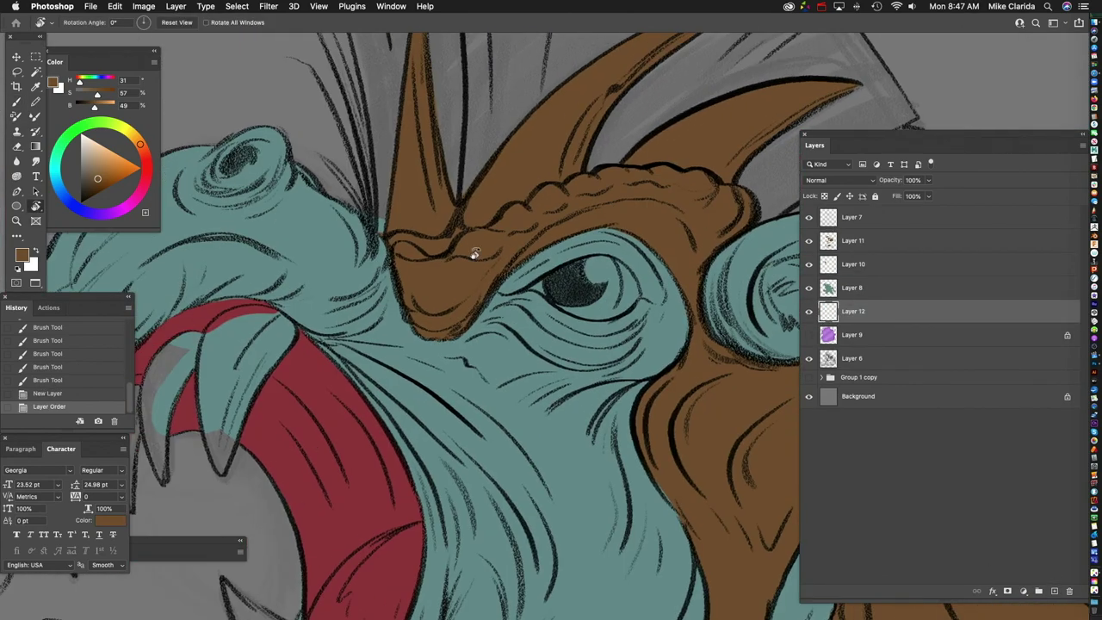
click(126, 205)
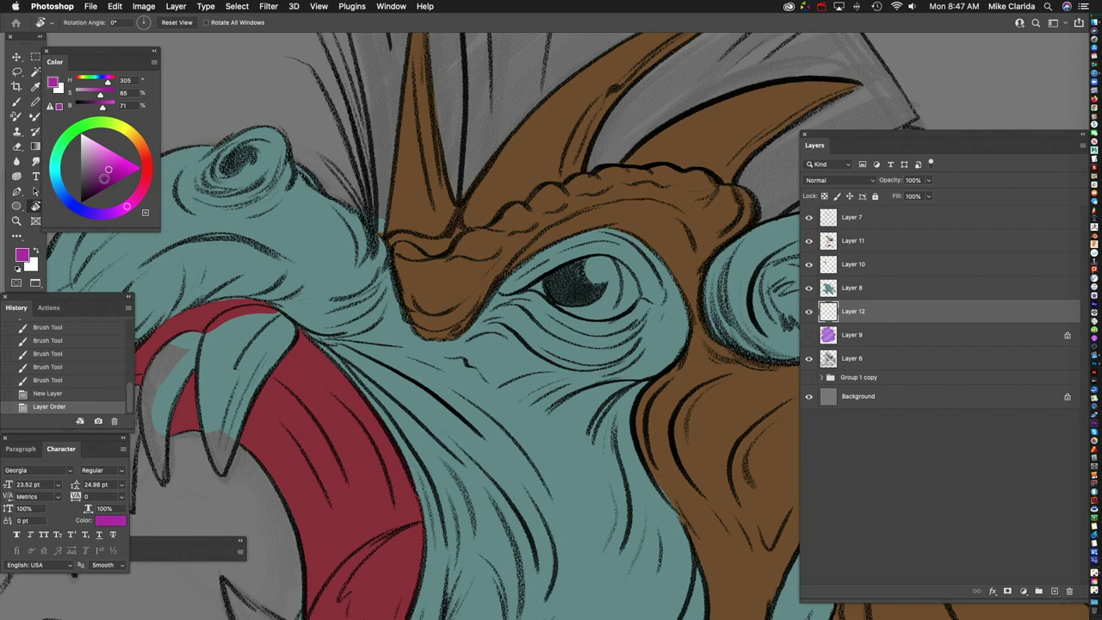
scroll(551, 328, down, 5)
scroll(347, 243, up, 5)
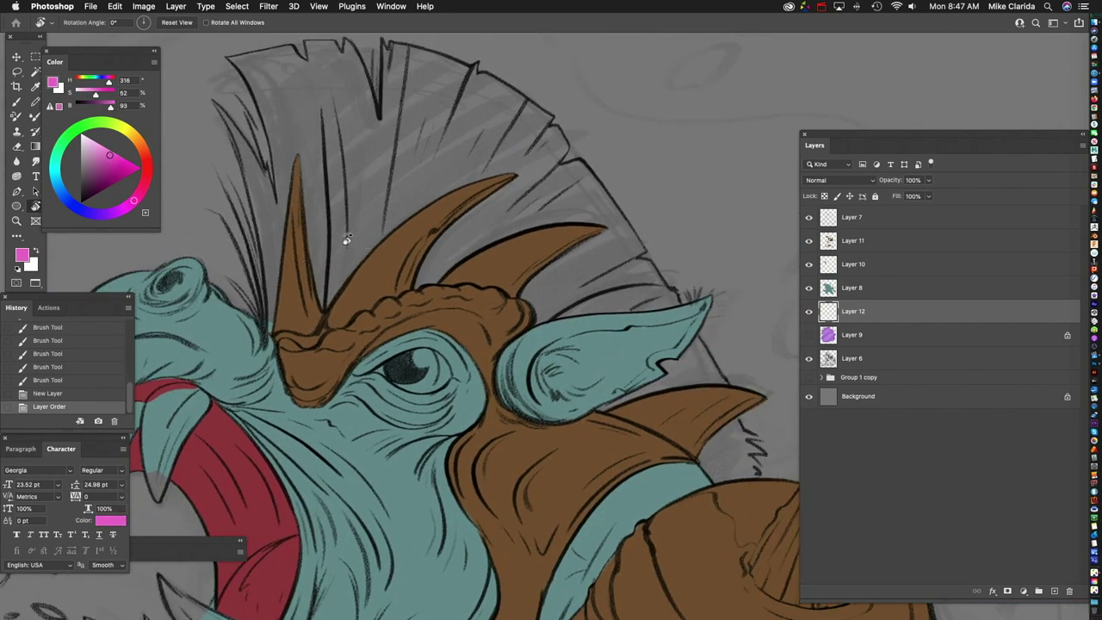
key(b)
Step: Paint pink over the crest behind the horns and under the ear
mouse_move(346, 240)
mouse_down()
mouse_move(379, 181)
mouse_move(620, 301)
mouse_move(430, 89)
mouse_up()
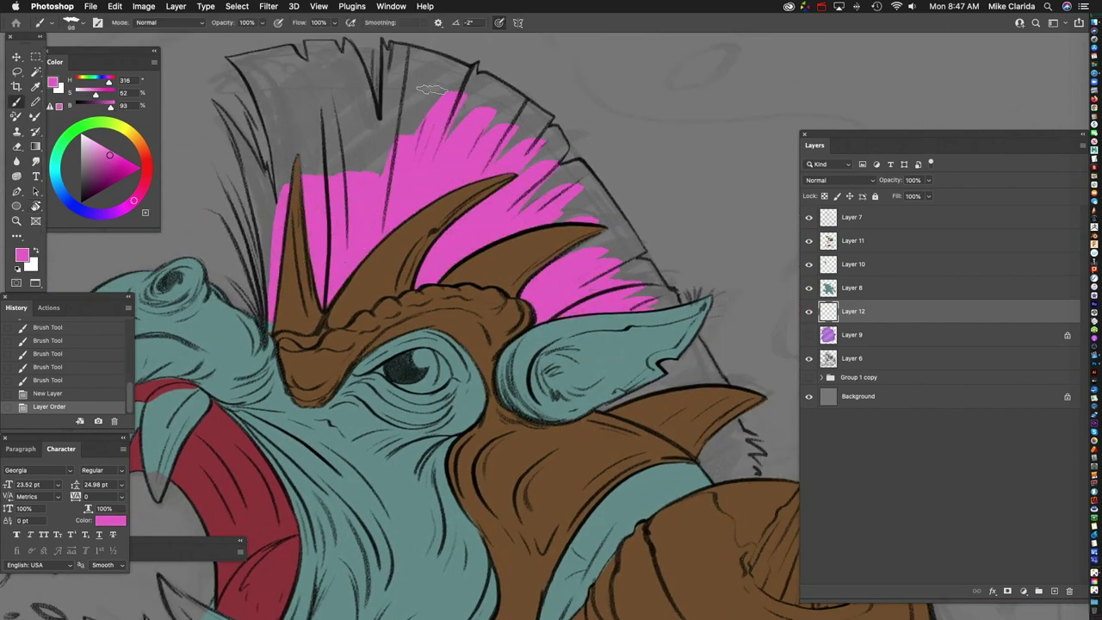
scroll(430, 89, down, 5)
scroll(533, 284, up, 5)
mouse_move(482, 335)
mouse_down()
mouse_move(594, 267)
mouse_move(550, 284)
mouse_move(578, 293)
mouse_up()
scroll(516, 297, up, 2)
scroll(516, 297, up, 1)
scroll(517, 250, down, 5)
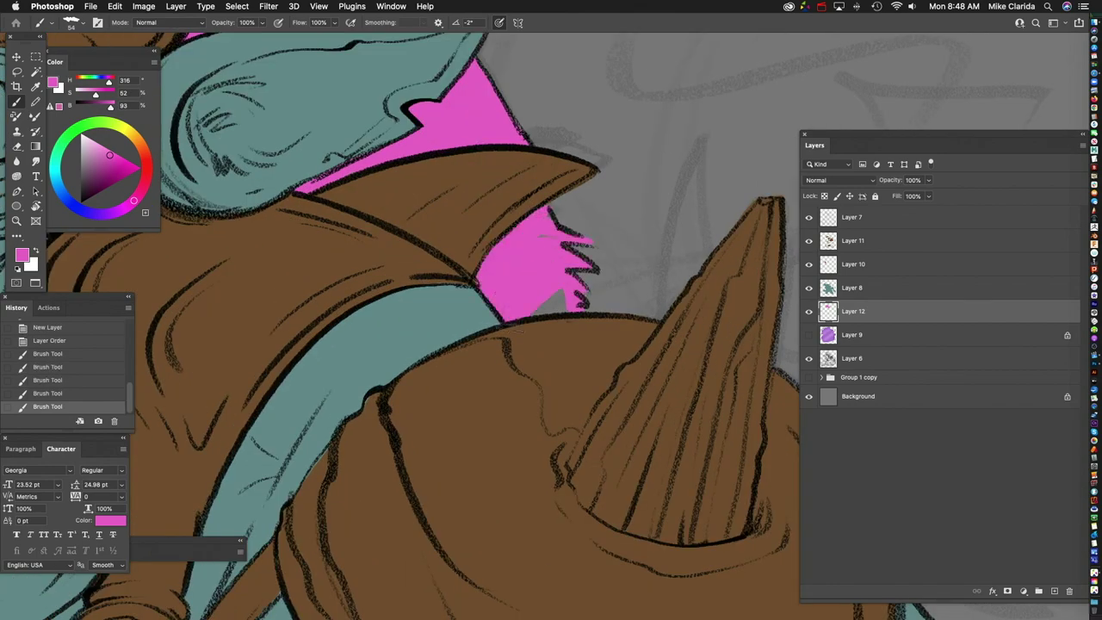
scroll(269, 256, up, 5)
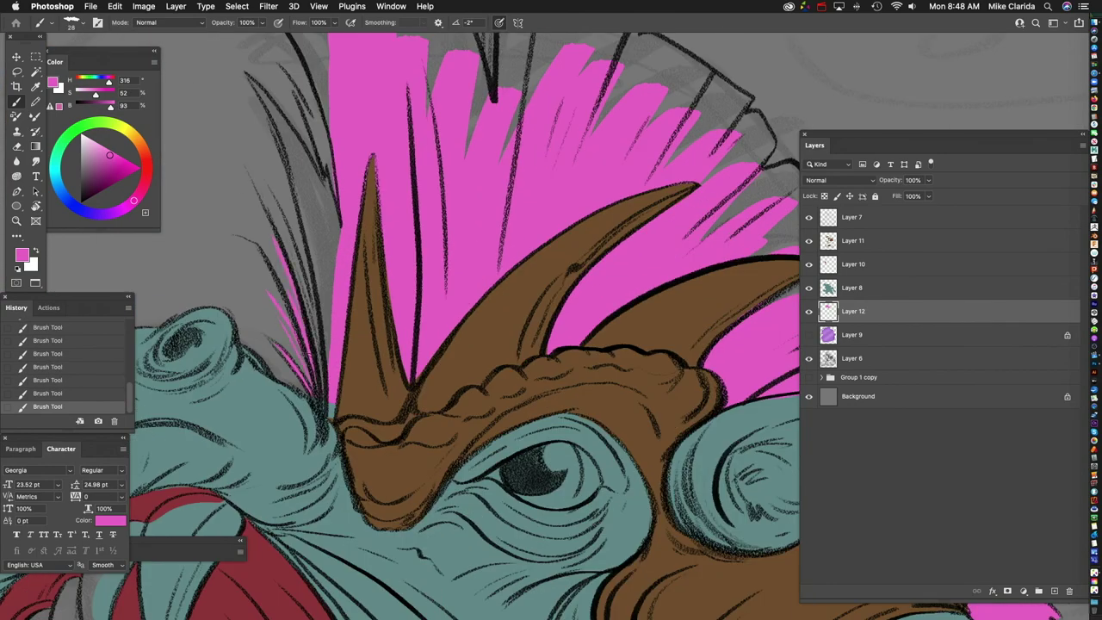
Step: Add pink strokes on the crest's left side and fill the grey gaps at its top and right
drag(328, 348, 265, 101)
drag(325, 362, 284, 147)
scroll(293, 259, up, 3)
drag(305, 344, 241, 165)
scroll(275, 258, up, 4)
drag(284, 310, 267, 226)
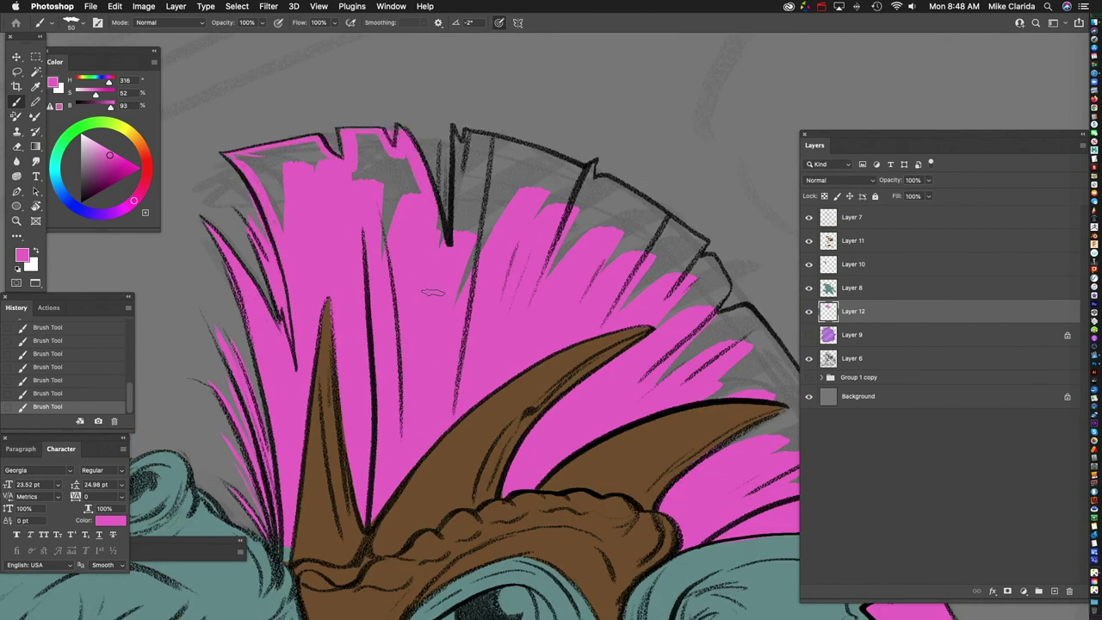
drag(425, 242, 377, 253)
scroll(251, 152, right, 5)
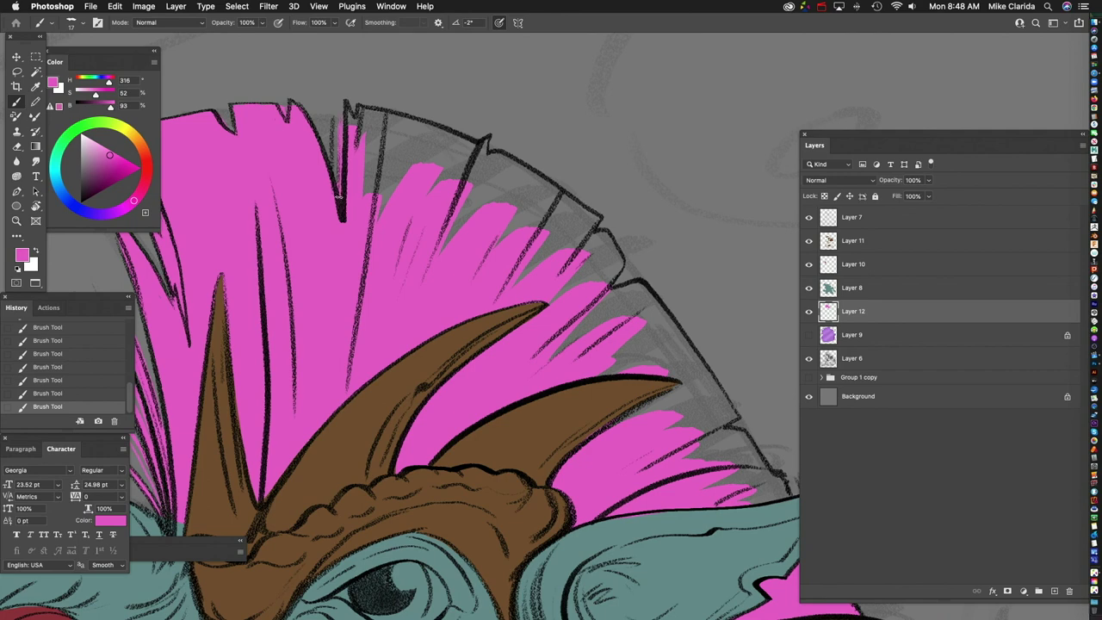
scroll(245, 162, down, 3)
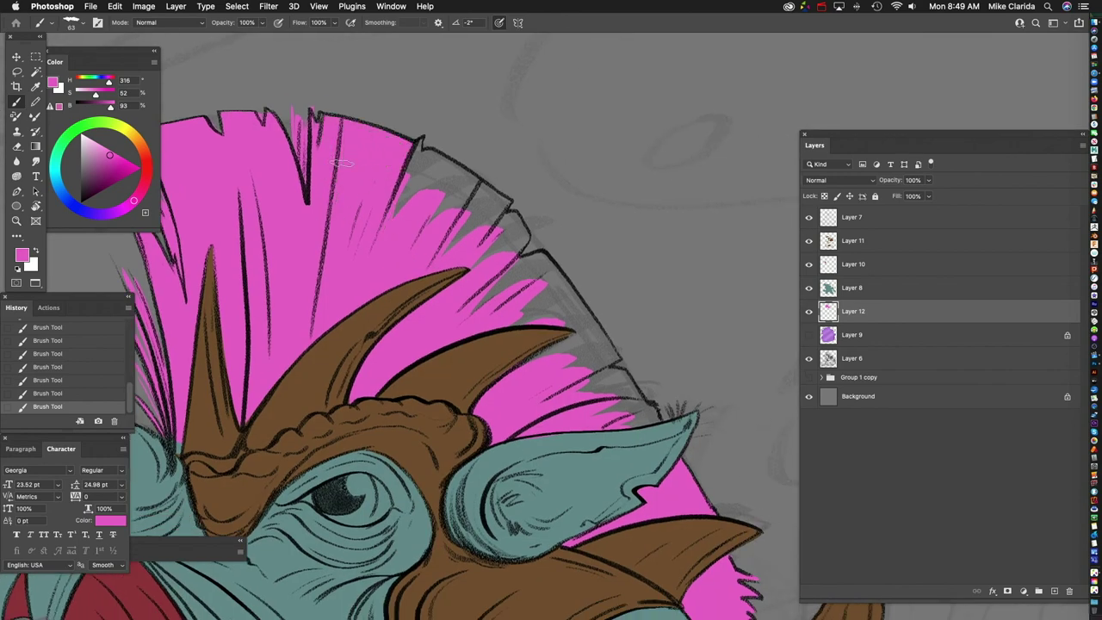
scroll(332, 220, up, 2)
scroll(385, 202, up, 3)
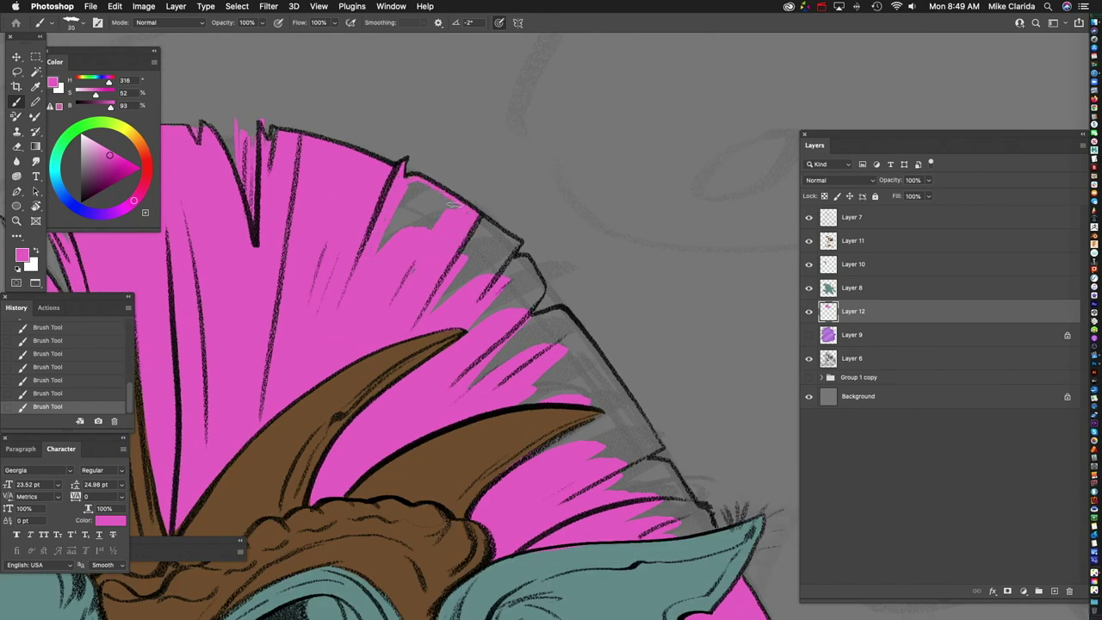
scroll(426, 241, right, 3)
scroll(426, 241, down, 2)
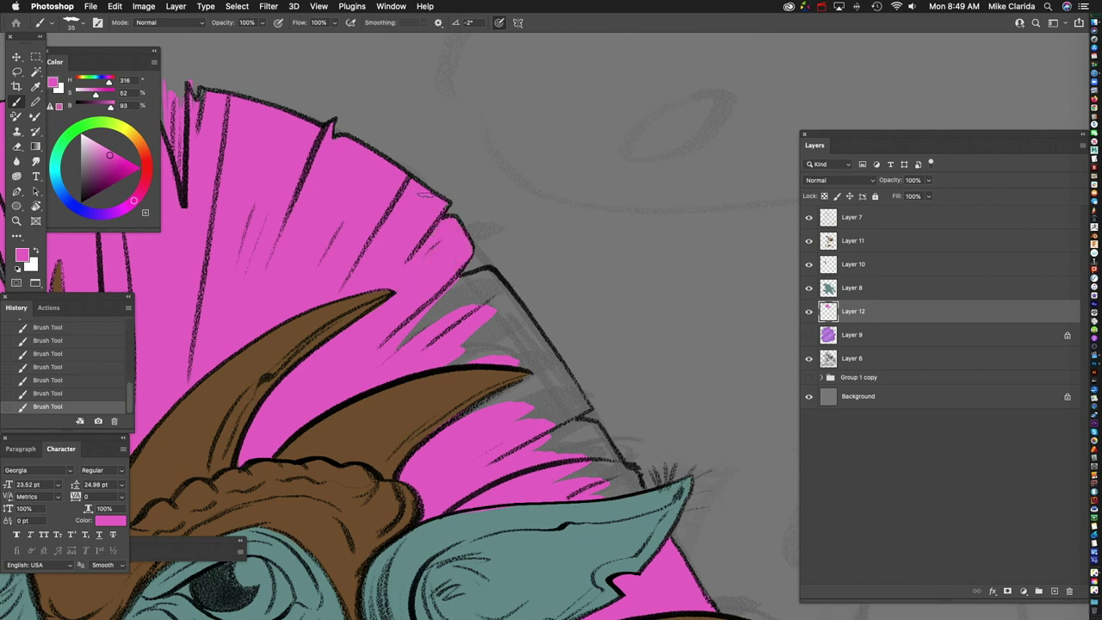
scroll(425, 221, down, 2)
scroll(425, 221, right, 1)
mouse_move(456, 249)
mouse_down()
mouse_move(499, 292)
mouse_move(516, 362)
mouse_move(486, 284)
mouse_up()
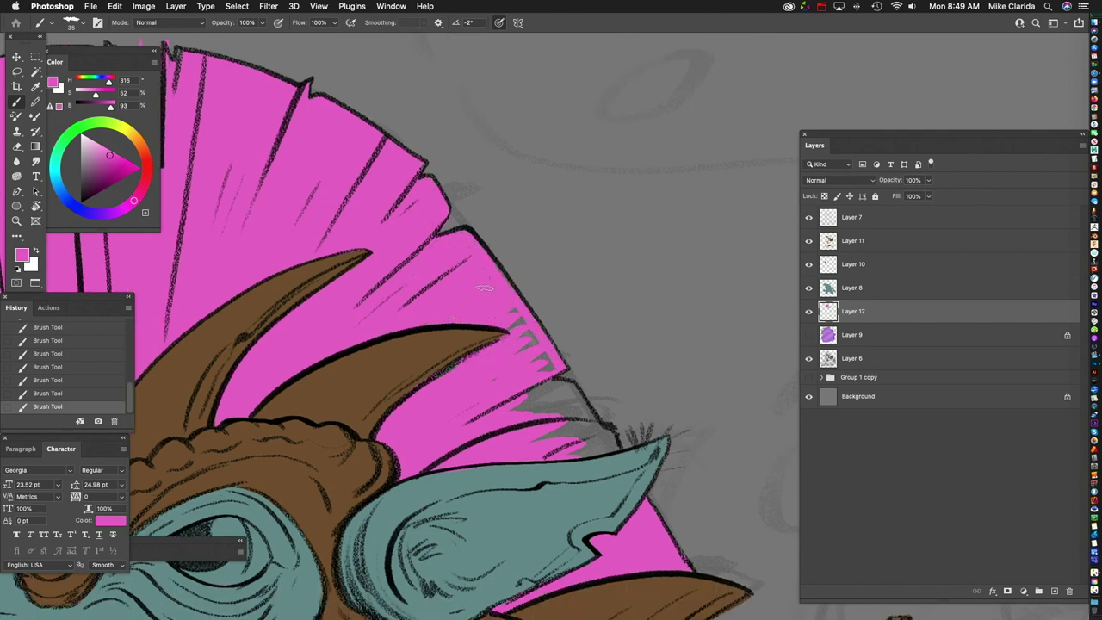
scroll(527, 334, down, 5)
scroll(499, 275, right, 3)
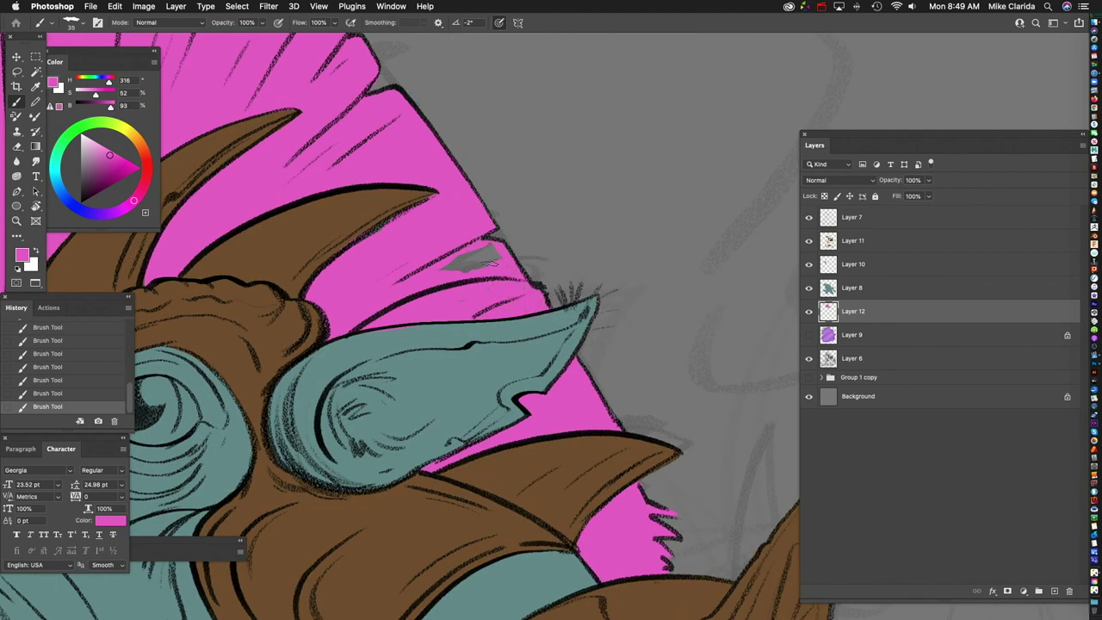
Step: Add a new empty layer and pick dark grey for the gauntlet
key(ctrl+0)
key(ctrl+plus)
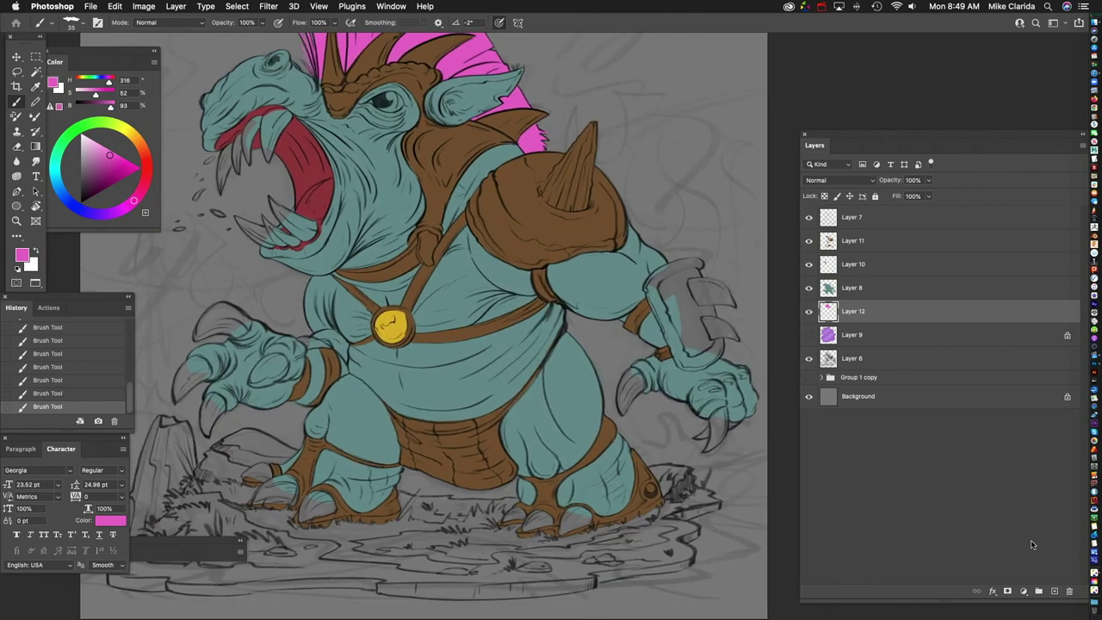
key(ctrl+shift+alt+n)
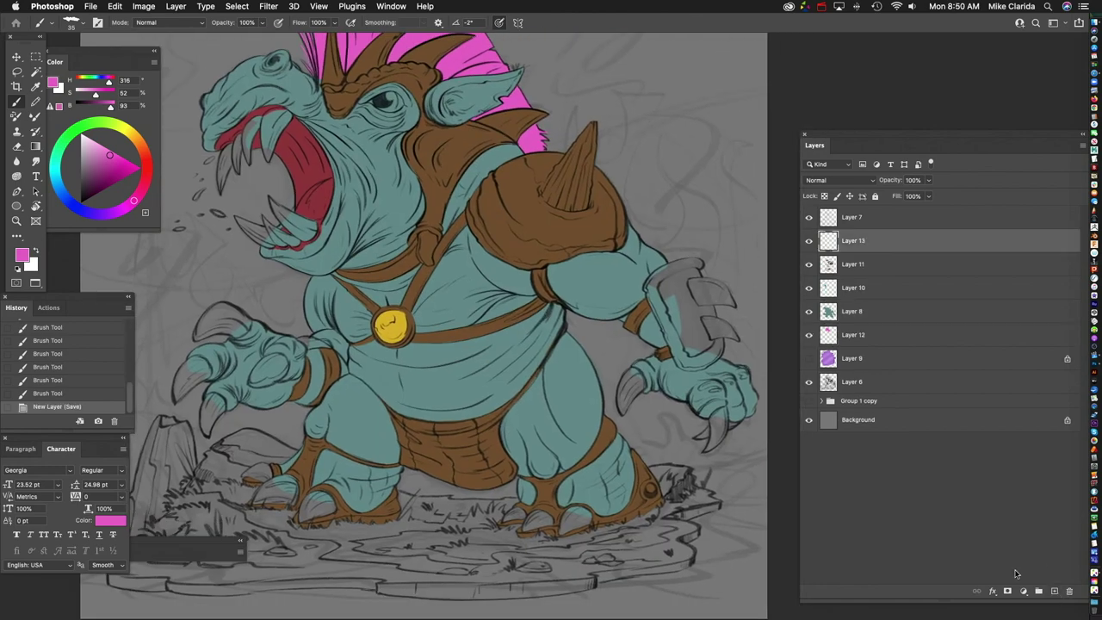
alt+click(689, 319)
Step: Paint the gauntlet's top and body flat dark grey
scroll(689, 318, up, 5)
drag(297, 254, 401, 250)
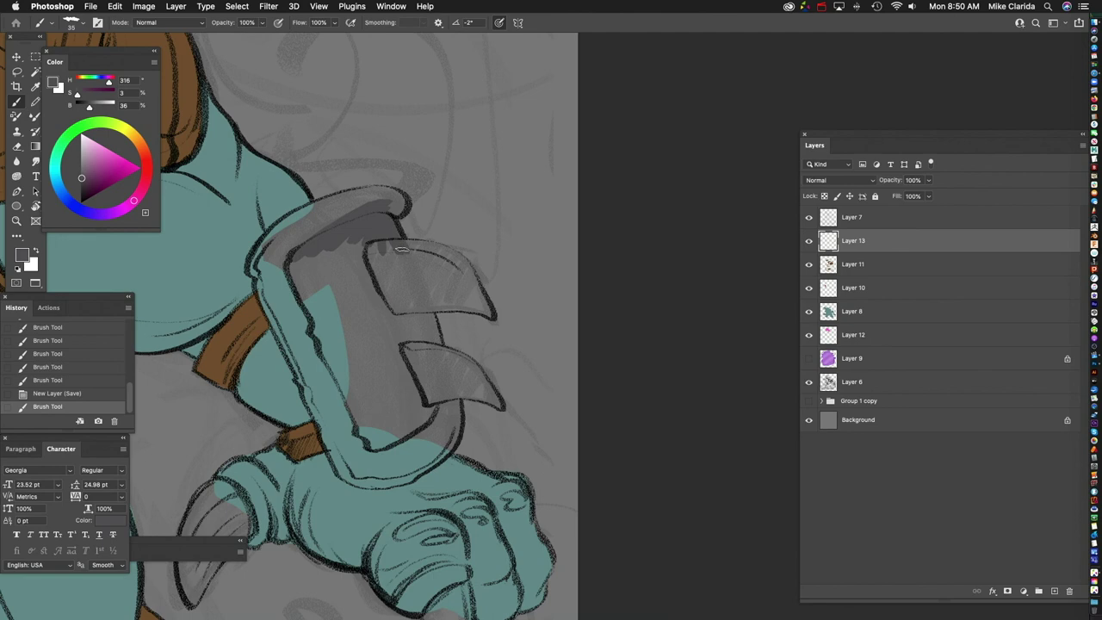
mouse_move(297, 262)
mouse_down()
mouse_move(370, 404)
mouse_move(284, 285)
mouse_up()
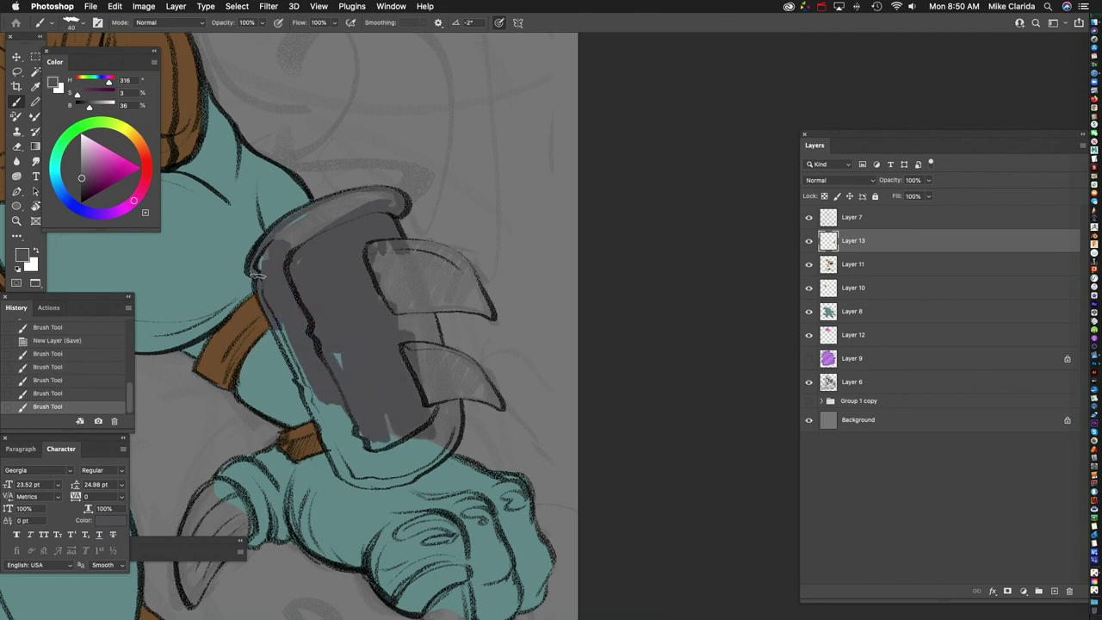
scroll(327, 232, up, 3)
drag(362, 229, 349, 191)
mouse_move(581, 448)
mouse_down()
mouse_move(568, 247)
mouse_move(464, 163)
mouse_up()
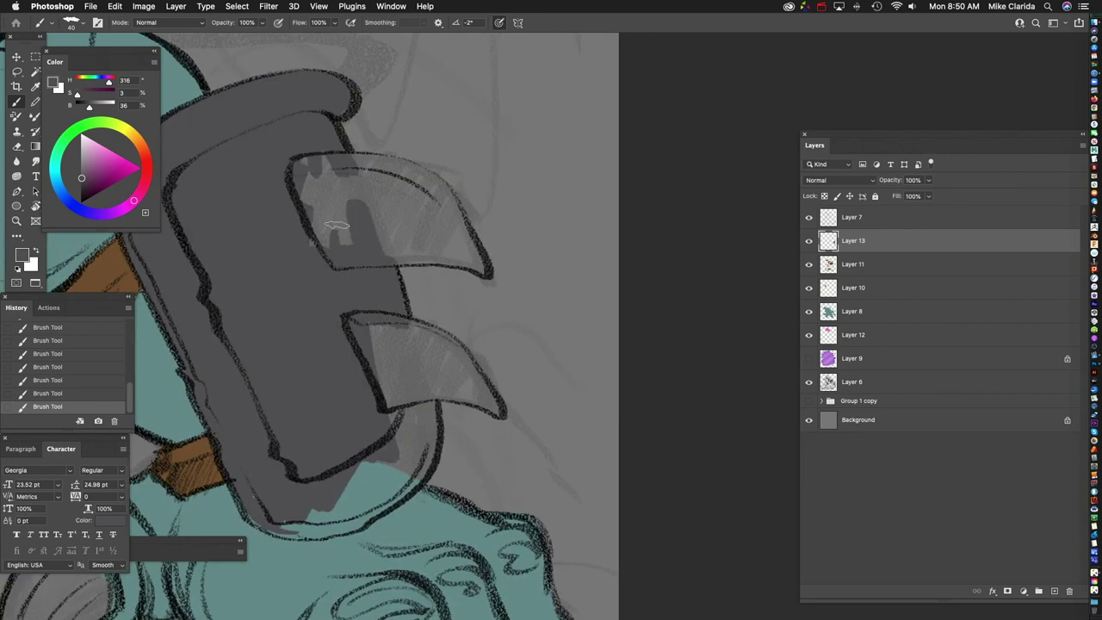
drag(428, 207, 420, 278)
Step: Fill the inside of the gauntlet curve and both blades dark grey
mouse_move(353, 321)
mouse_down()
mouse_move(435, 202)
mouse_move(373, 234)
mouse_up()
scroll(516, 259, up, 2)
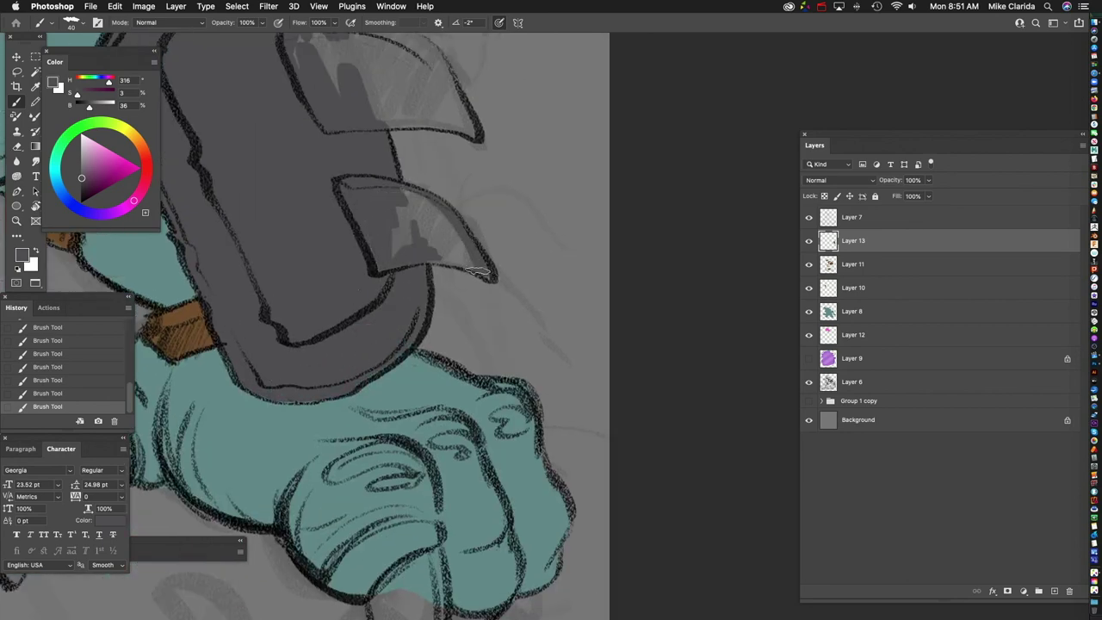
drag(479, 273, 413, 207)
scroll(430, 223, up, 3)
mouse_move(499, 250)
mouse_down()
mouse_move(387, 164)
mouse_move(475, 243)
mouse_up()
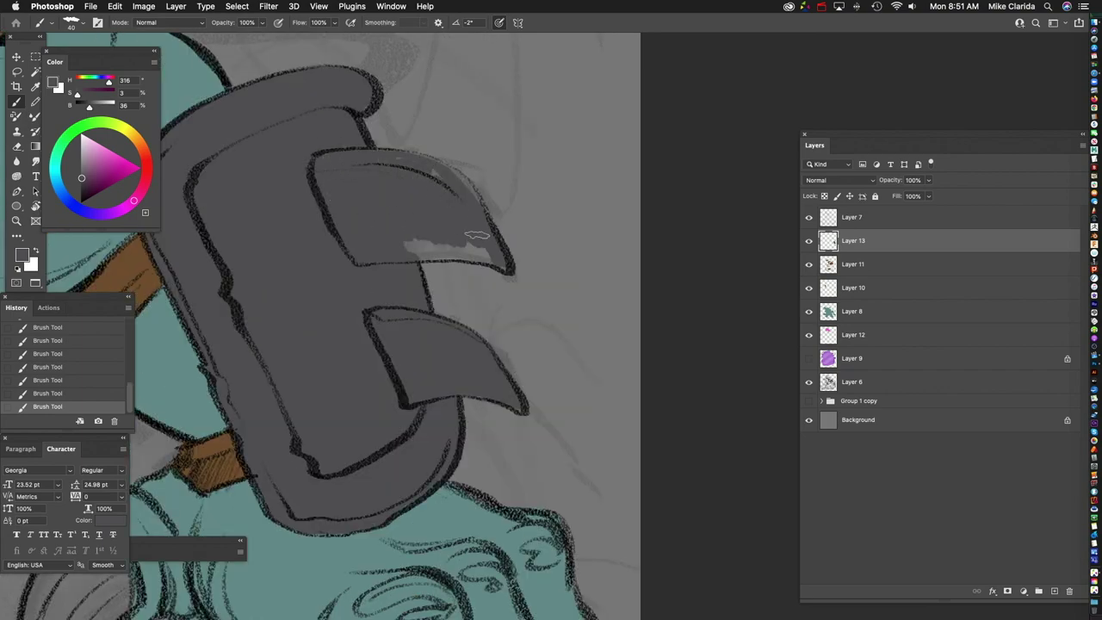
Step: Check the torso, ankle rivet and eye up close, then add an empty layer for the eye
drag(428, 169, 443, 267)
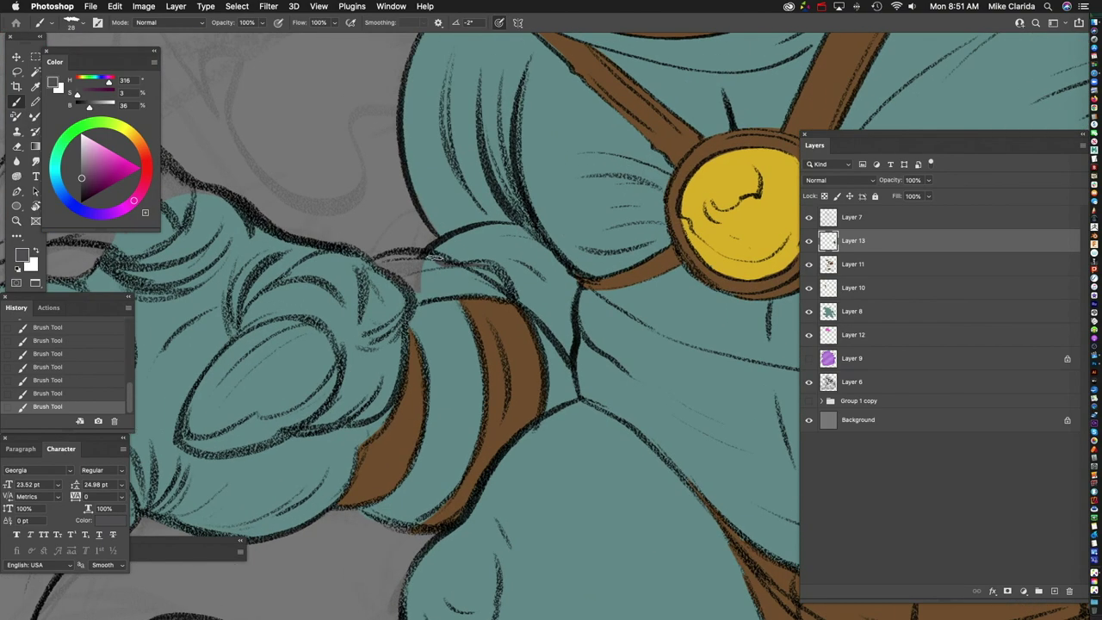
key(super+0)
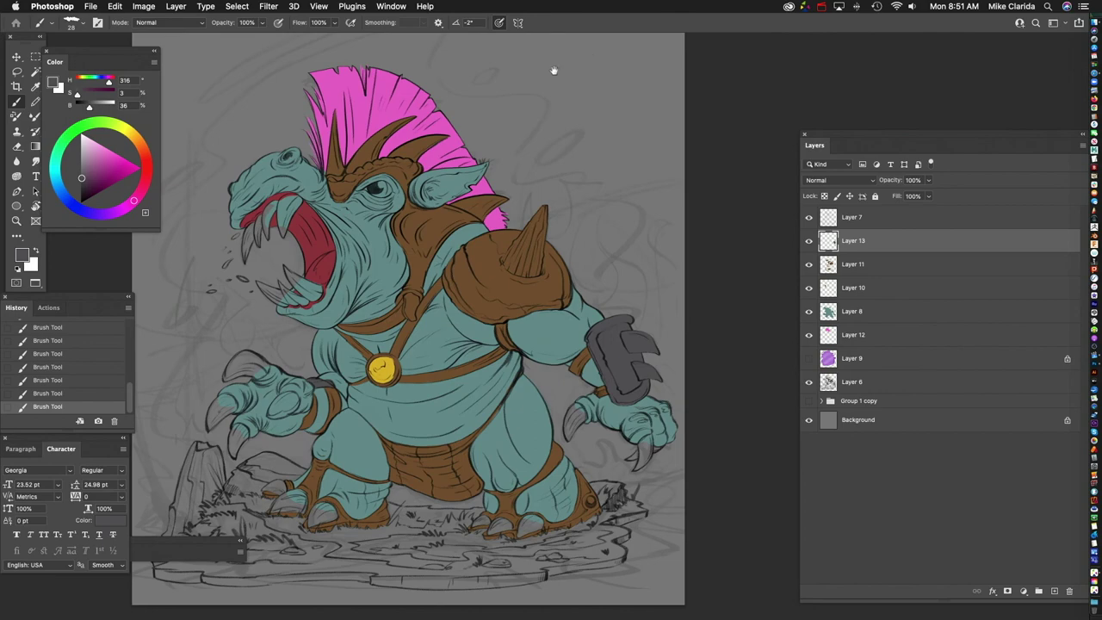
drag(596, 501, 422, 293)
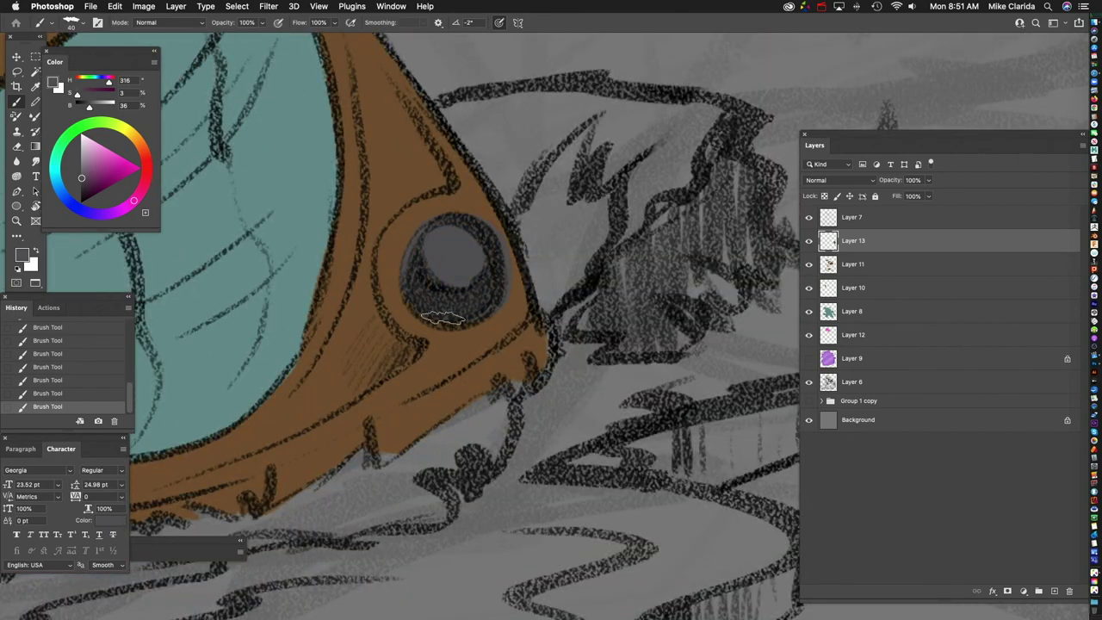
key(super+0)
drag(121, 258, 153, 258)
key(super+shift+alt+n)
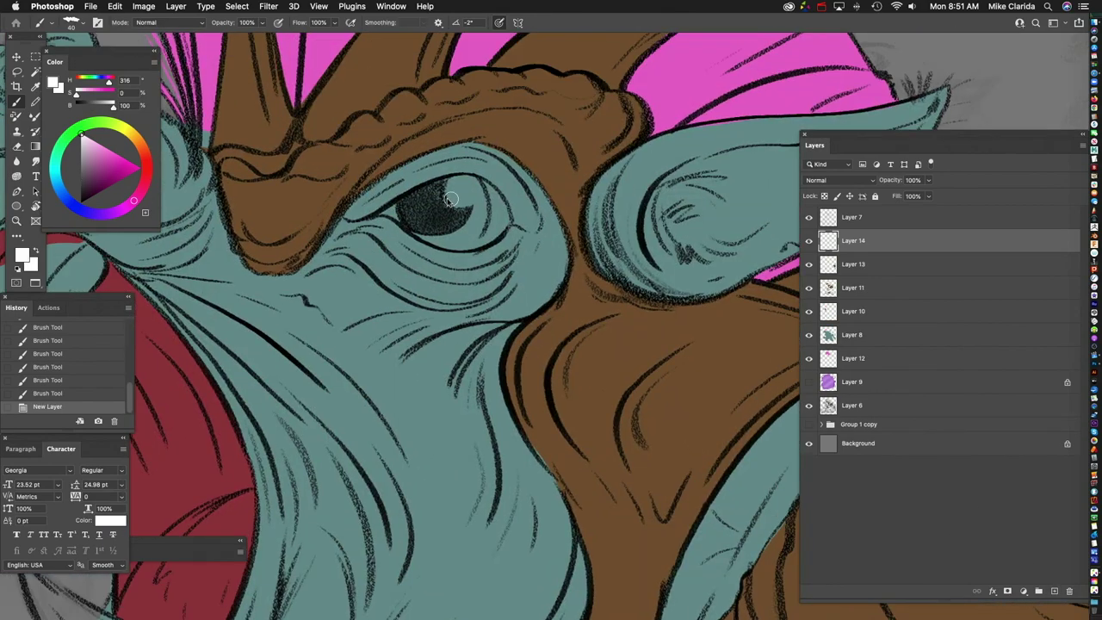
Step: Paint the eye's iris green and add a white shine beside its highlight
drag(435, 249, 428, 267)
click(57, 177)
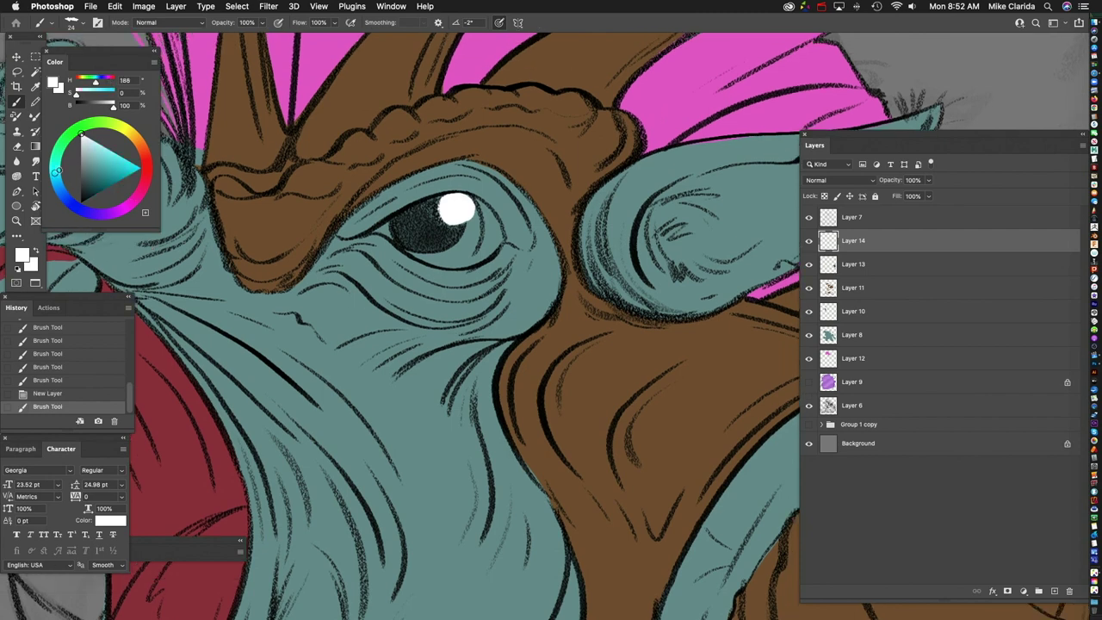
drag(382, 216, 398, 216)
drag(513, 193, 424, 207)
drag(423, 203, 427, 220)
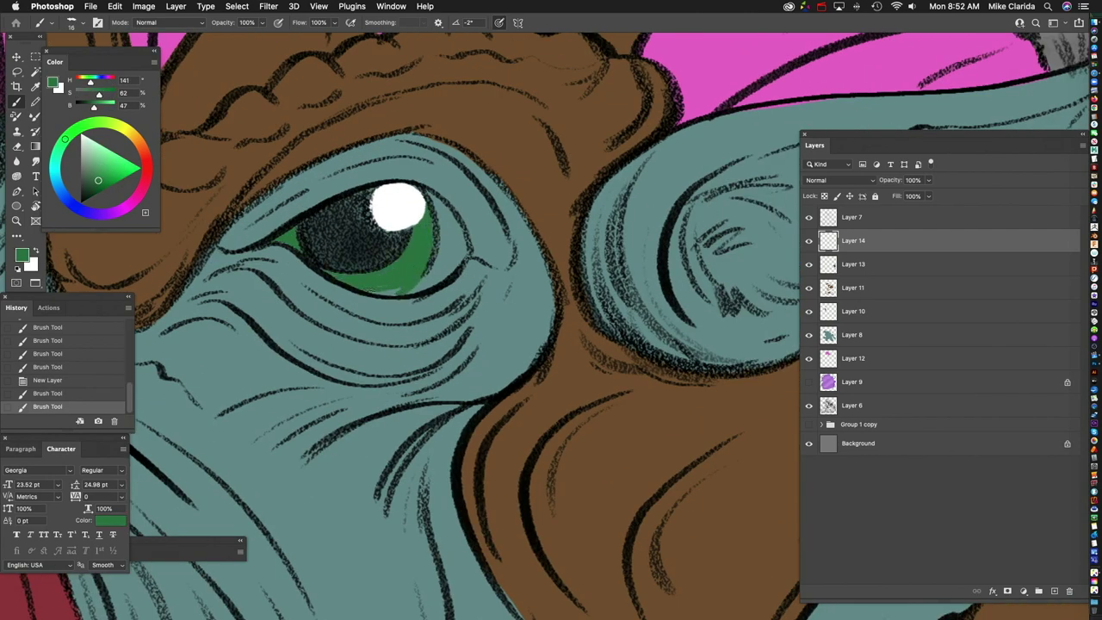
key(x)
drag(393, 209, 294, 218)
drag(331, 202, 349, 228)
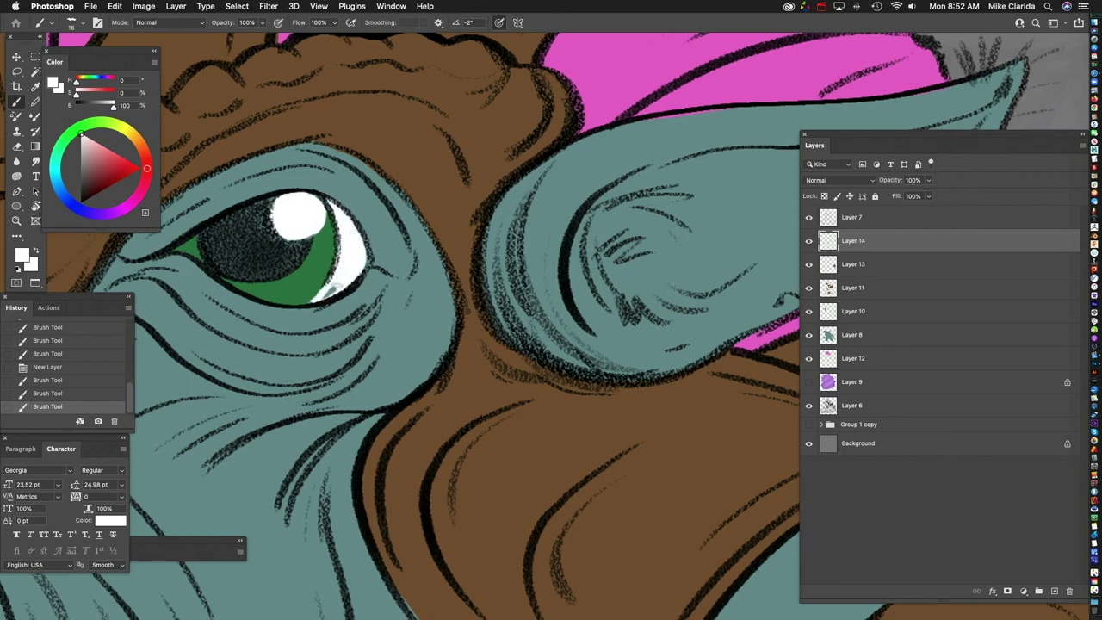
Step: Pick a pale yellow and fill the upper fang with it
key(super+0)
drag(284, 258, 327, 185)
drag(121, 128, 129, 132)
click(93, 138)
drag(318, 247, 345, 224)
drag(422, 159, 361, 241)
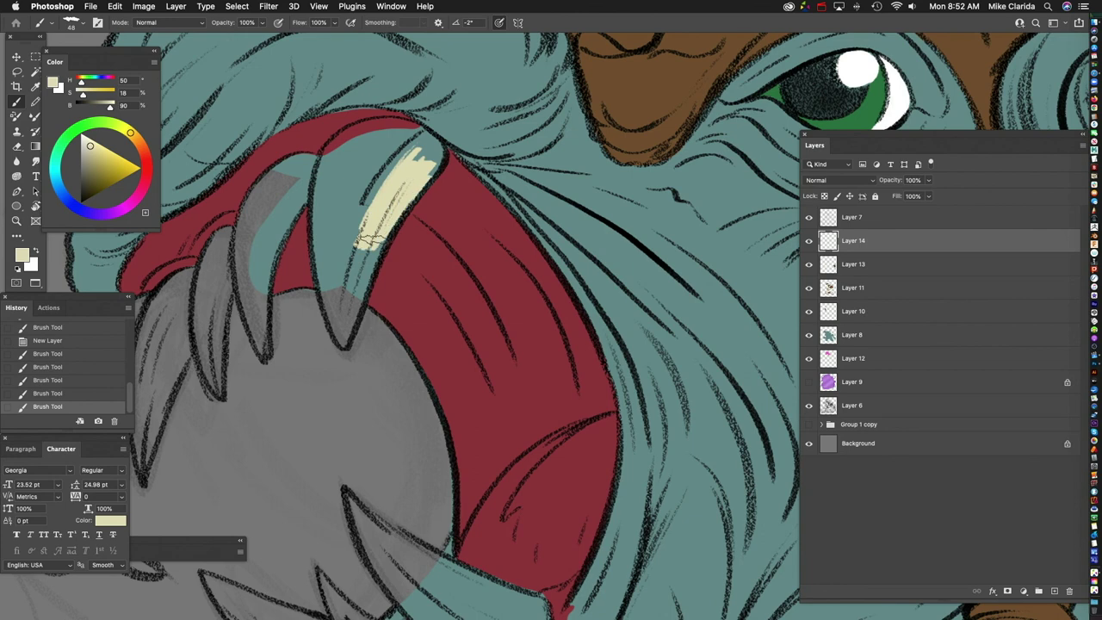
mouse_move(340, 153)
mouse_down()
mouse_move(328, 216)
mouse_move(336, 318)
mouse_move(361, 258)
mouse_up()
mouse_move(300, 177)
mouse_down()
mouse_move(343, 172)
mouse_move(301, 336)
mouse_up()
Step: Fill the left fang, thin fang and leftmost fang pale yellow
drag(293, 198, 349, 172)
scroll(345, 258, down, 3)
drag(302, 224, 334, 140)
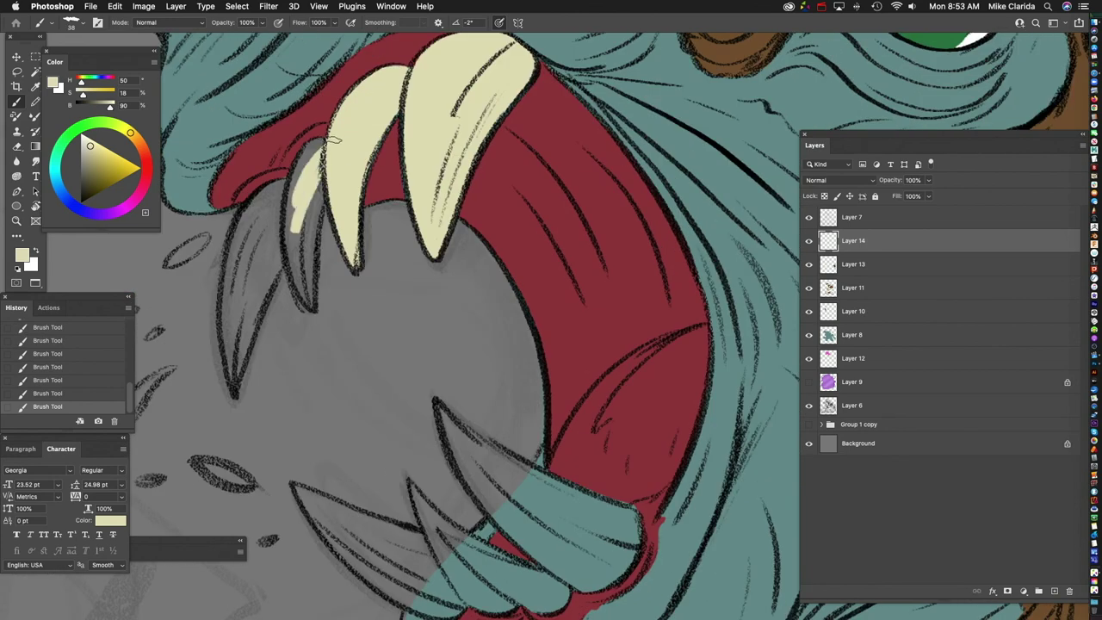
drag(302, 294, 297, 181)
drag(266, 232, 234, 379)
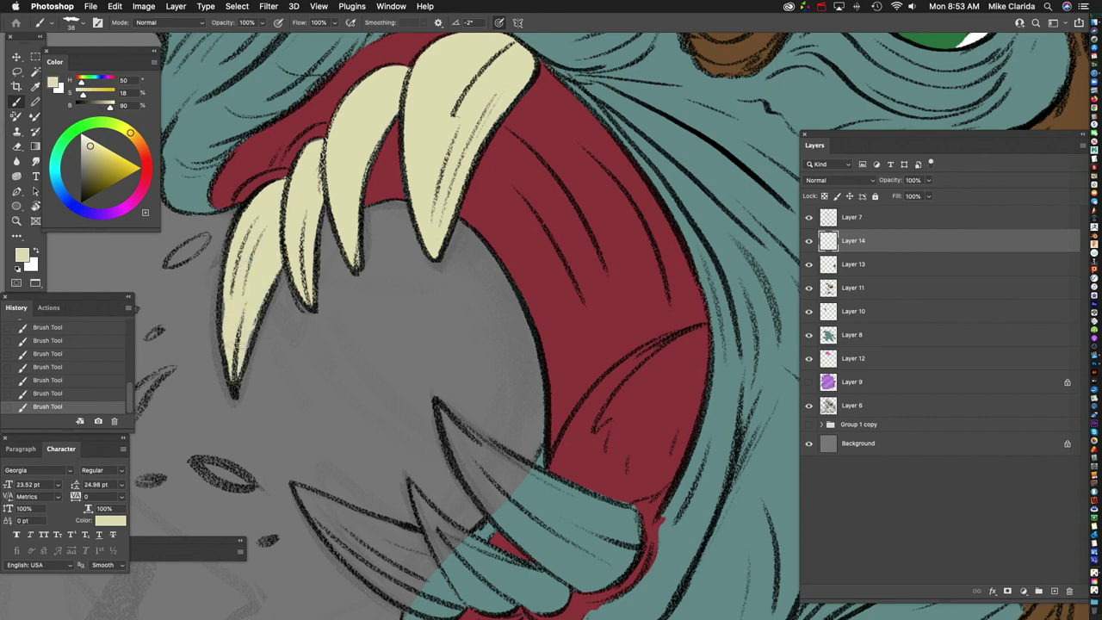
Step: Fill the left lower fang pale yellow
mouse_move(320, 286)
mouse_down()
mouse_move(387, 215)
mouse_move(414, 224)
mouse_up()
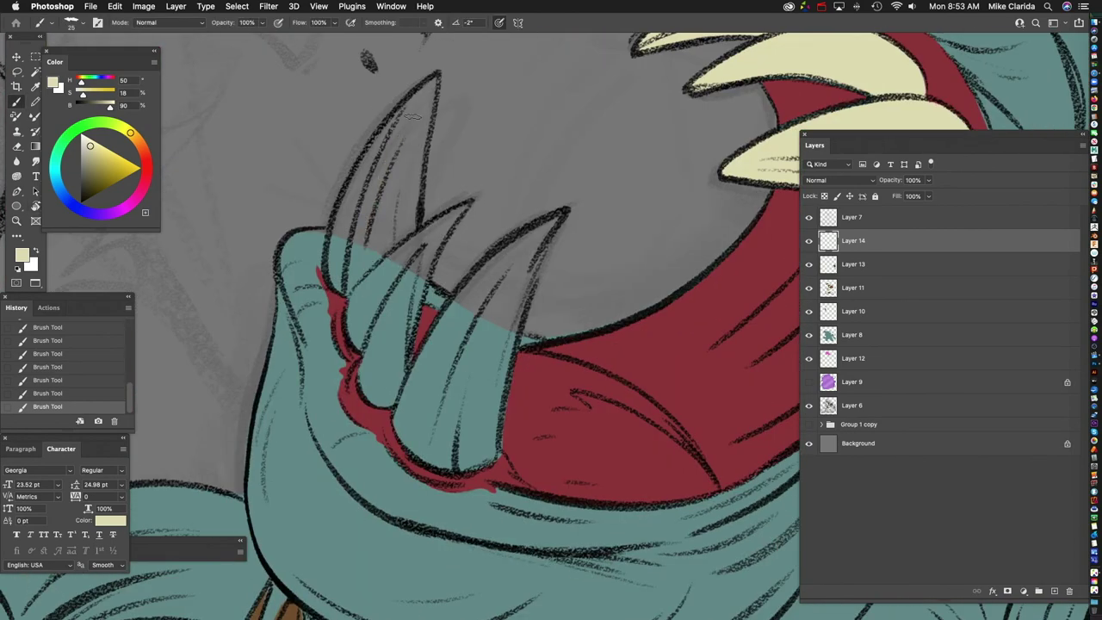
drag(426, 103, 340, 271)
drag(405, 185, 344, 297)
drag(399, 238, 430, 90)
drag(387, 193, 357, 171)
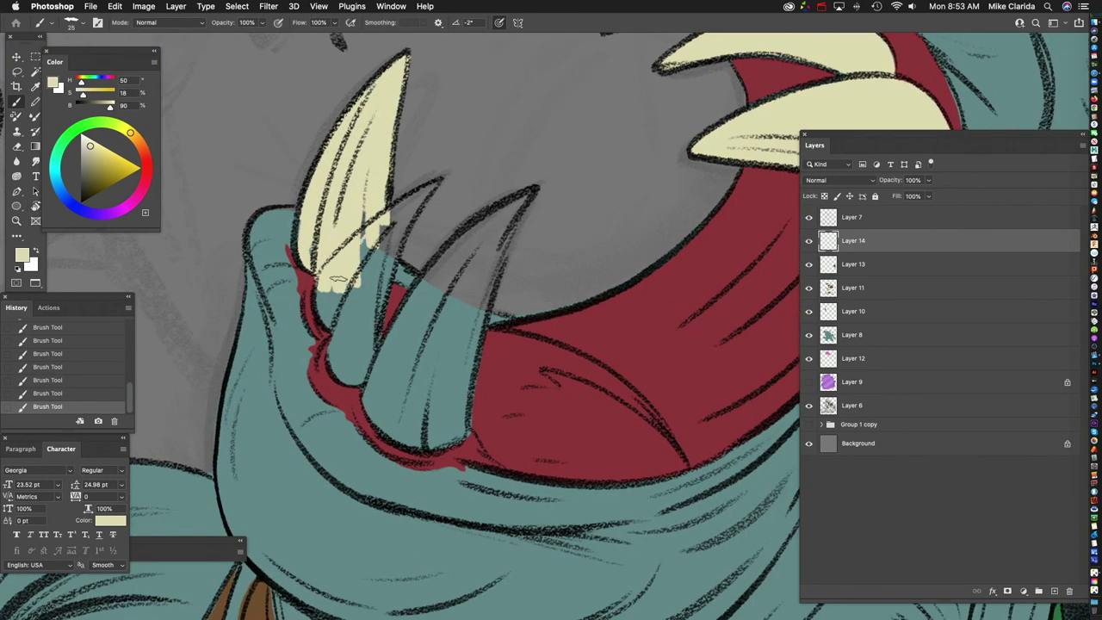
drag(396, 232, 368, 328)
Step: Fill the right lower fang pale yellow, then reset the canvas rotation upright
scroll(414, 198, down, 3)
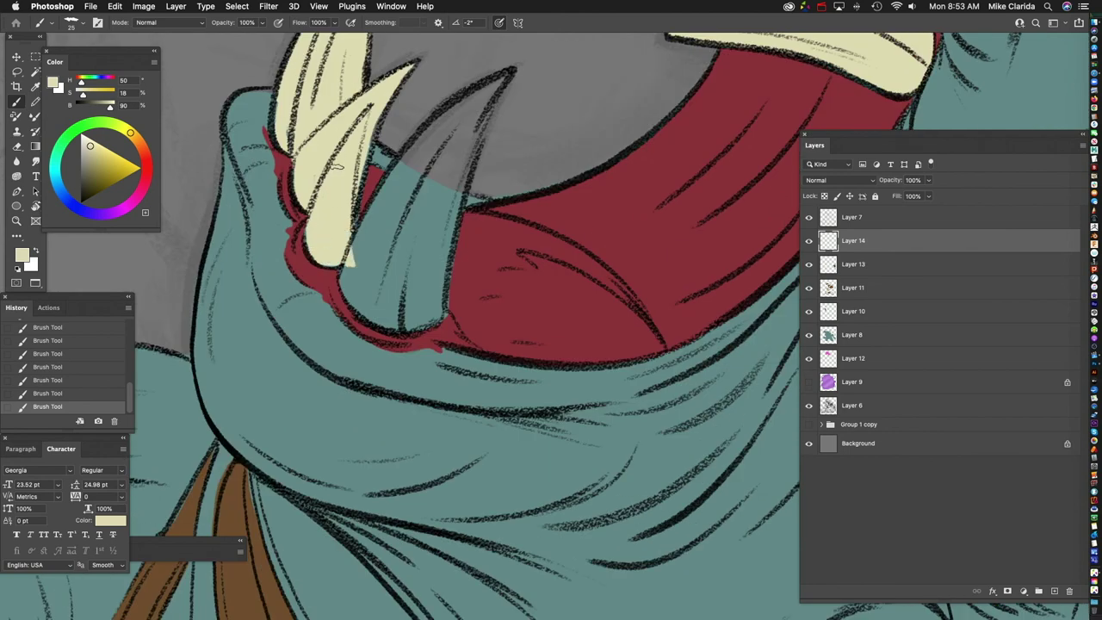
scroll(317, 237, up, 2)
drag(444, 133, 392, 275)
mouse_move(413, 215)
mouse_down()
mouse_move(379, 379)
mouse_move(305, 338)
mouse_up()
drag(430, 146, 353, 336)
drag(379, 198, 328, 379)
key(super+0)
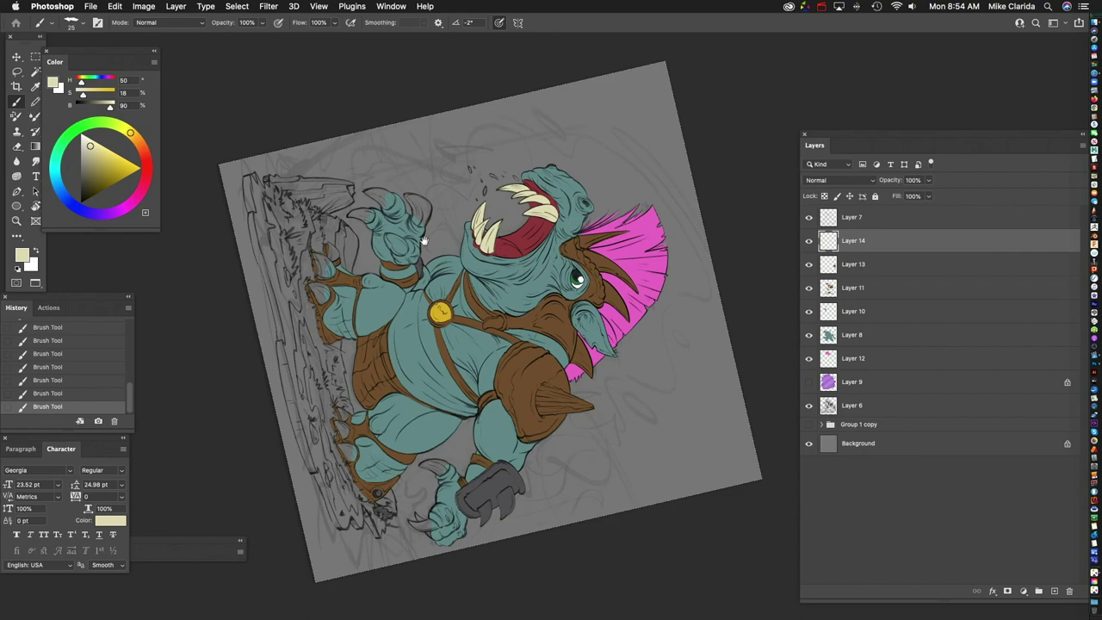
key(r)
key(Escape)
Step: Show and then hide the purple backdrop layer to check the colours
click(808, 382)
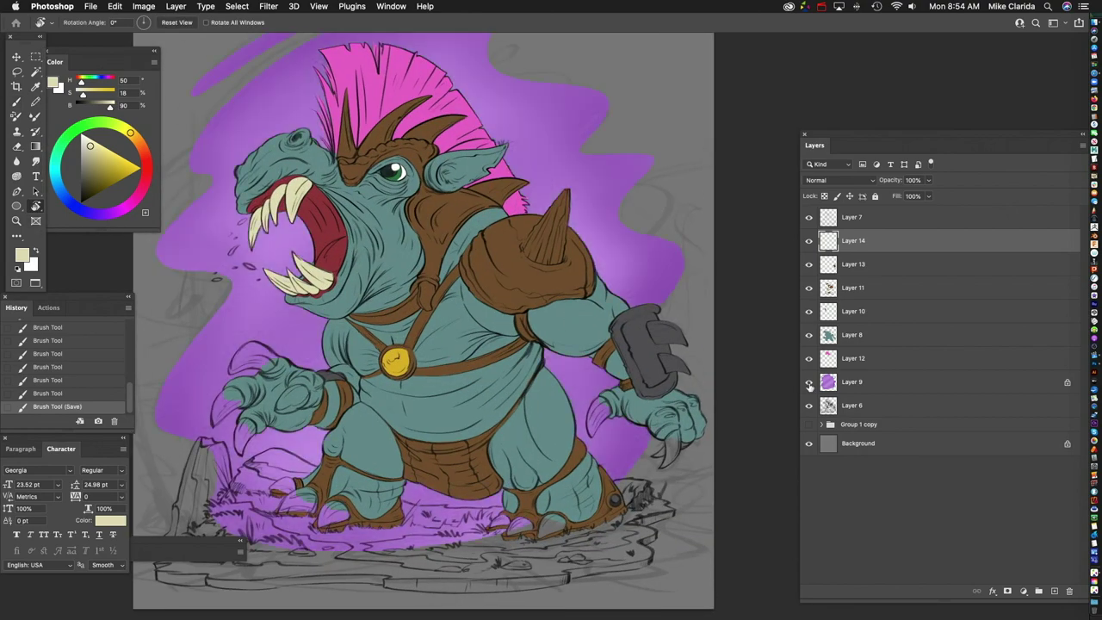
click(809, 381)
scroll(200, 423, up, 8)
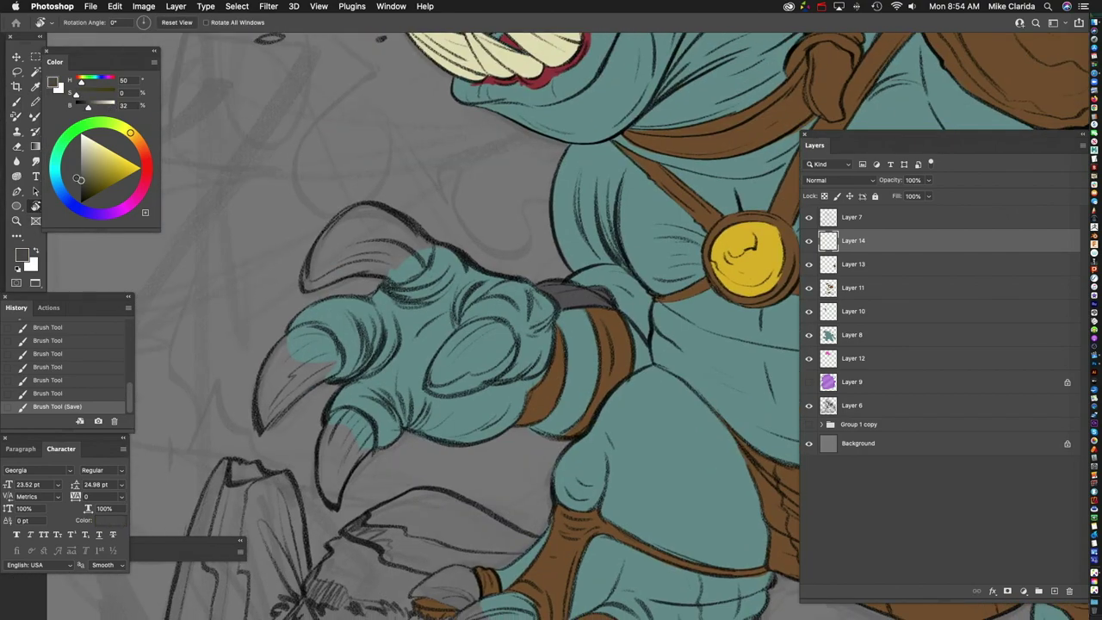
scroll(451, 347, up, 2)
Step: Fill the hand's knuckle claw with dark grey
key(b)
drag(487, 366, 513, 349)
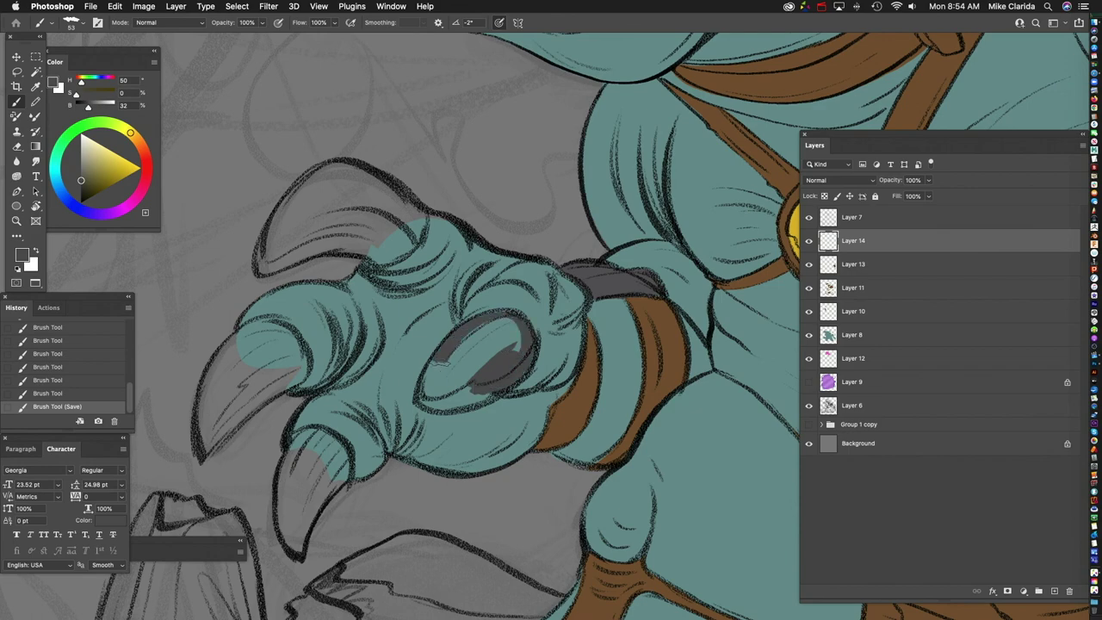
drag(422, 405, 516, 336)
drag(439, 388, 517, 320)
scroll(465, 344, up, 3)
drag(426, 331, 457, 275)
mouse_move(362, 431)
mouse_down()
mouse_move(439, 329)
mouse_move(413, 290)
mouse_up()
Step: Fill the upper-left, upper and wrist claws of the hand dark grey
scroll(377, 370, up, 3)
drag(297, 370, 353, 182)
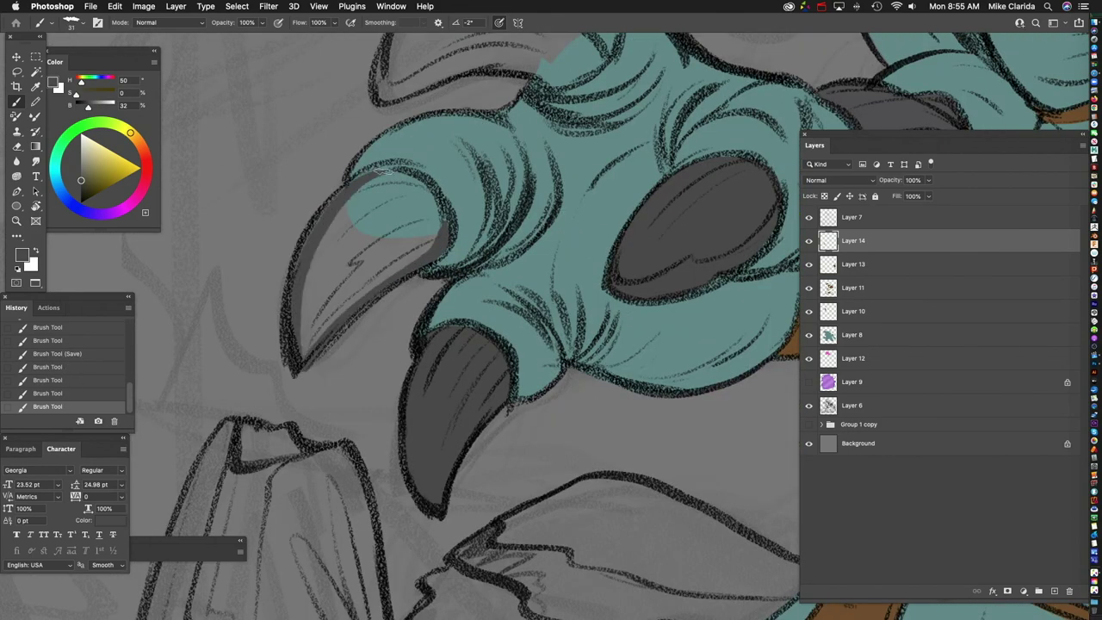
scroll(353, 182, up, 2)
mouse_move(430, 216)
mouse_down()
mouse_move(414, 284)
mouse_move(327, 293)
mouse_move(301, 383)
mouse_up()
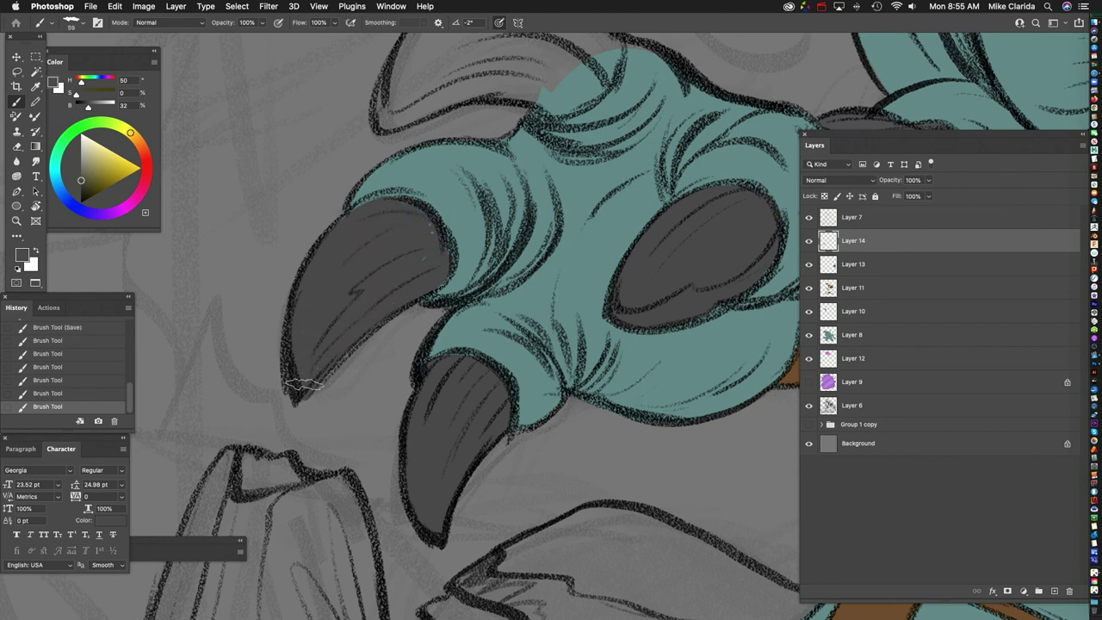
scroll(301, 383, up, 5)
drag(525, 284, 396, 200)
mouse_move(498, 295)
mouse_down()
mouse_move(387, 177)
mouse_move(472, 222)
mouse_up()
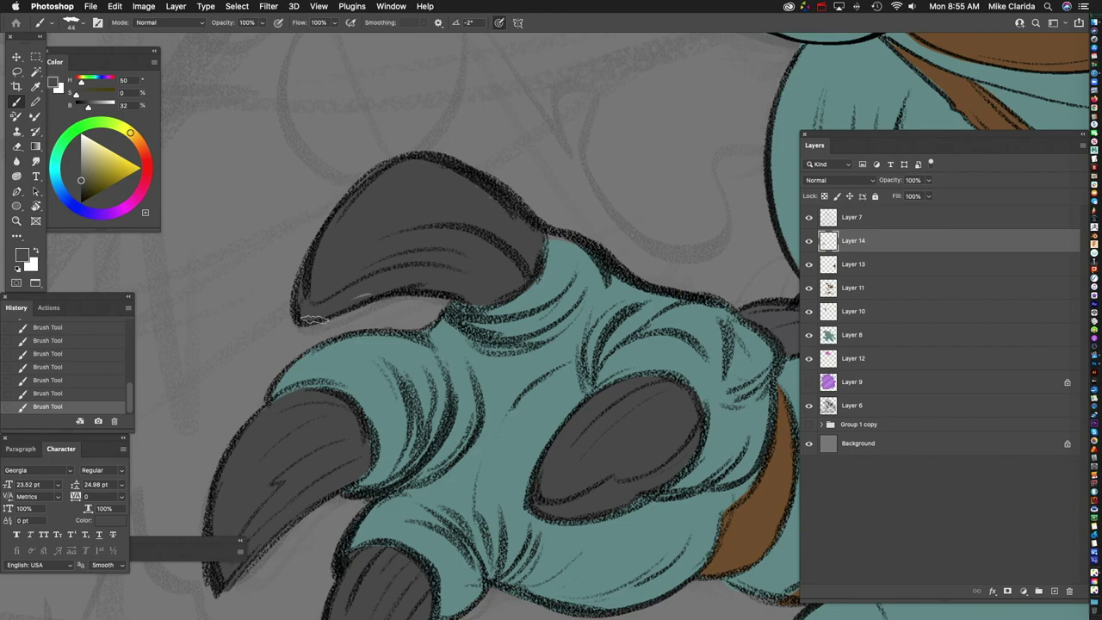
scroll(314, 318, down, 10)
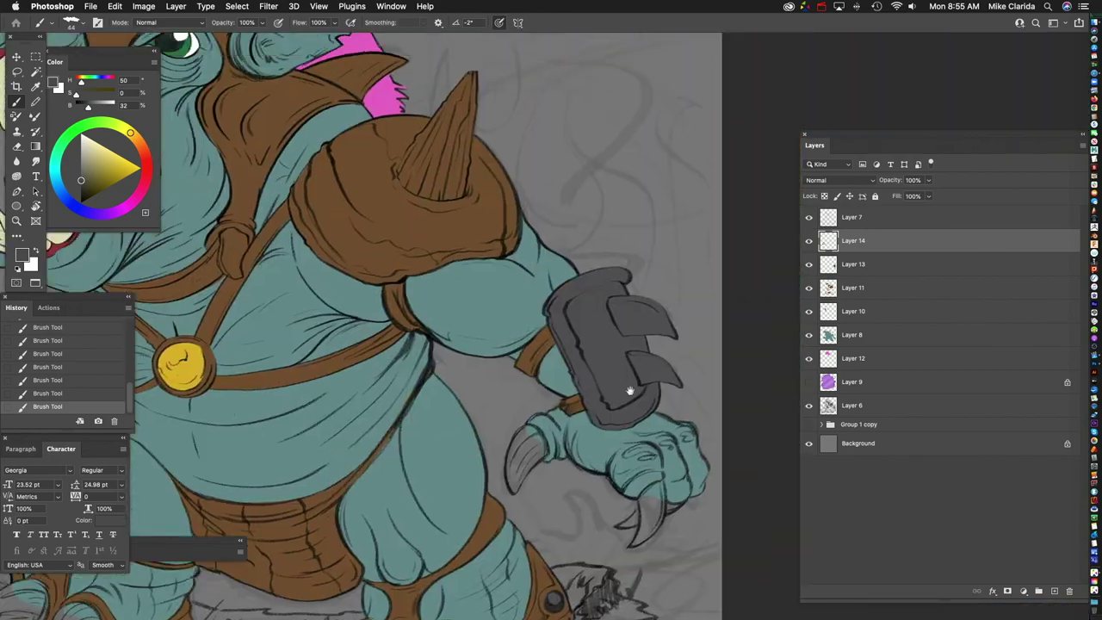
mouse_move(401, 215)
mouse_down()
mouse_move(360, 272)
mouse_move(344, 361)
mouse_move(409, 288)
mouse_move(426, 303)
mouse_move(439, 206)
mouse_move(534, 276)
mouse_move(398, 411)
mouse_up()
Step: Fill the front, left and upper toe claws dark grey
scroll(409, 288, up, 5)
scroll(399, 411, down, 5)
scroll(485, 316, up, 5)
mouse_move(534, 249)
mouse_down()
mouse_move(465, 328)
mouse_move(439, 383)
mouse_move(527, 255)
mouse_up()
mouse_move(552, 323)
mouse_down()
mouse_move(506, 292)
mouse_move(541, 342)
mouse_move(456, 379)
mouse_up()
scroll(516, 344, up, 3)
mouse_move(469, 336)
mouse_down()
mouse_move(483, 231)
mouse_move(288, 333)
mouse_move(472, 223)
mouse_move(336, 280)
mouse_move(447, 318)
mouse_up()
scroll(405, 327, up, 3)
scroll(405, 327, left, 2)
mouse_move(447, 259)
mouse_down()
mouse_move(382, 265)
mouse_move(385, 303)
mouse_up()
Step: Fill the middle and remaining toe claws dark grey with a larger brush
scroll(384, 303, down, 3)
drag(534, 249, 422, 310)
mouse_move(448, 267)
mouse_down()
mouse_move(560, 344)
mouse_move(488, 351)
mouse_move(404, 332)
mouse_up()
scroll(405, 332, up, 6)
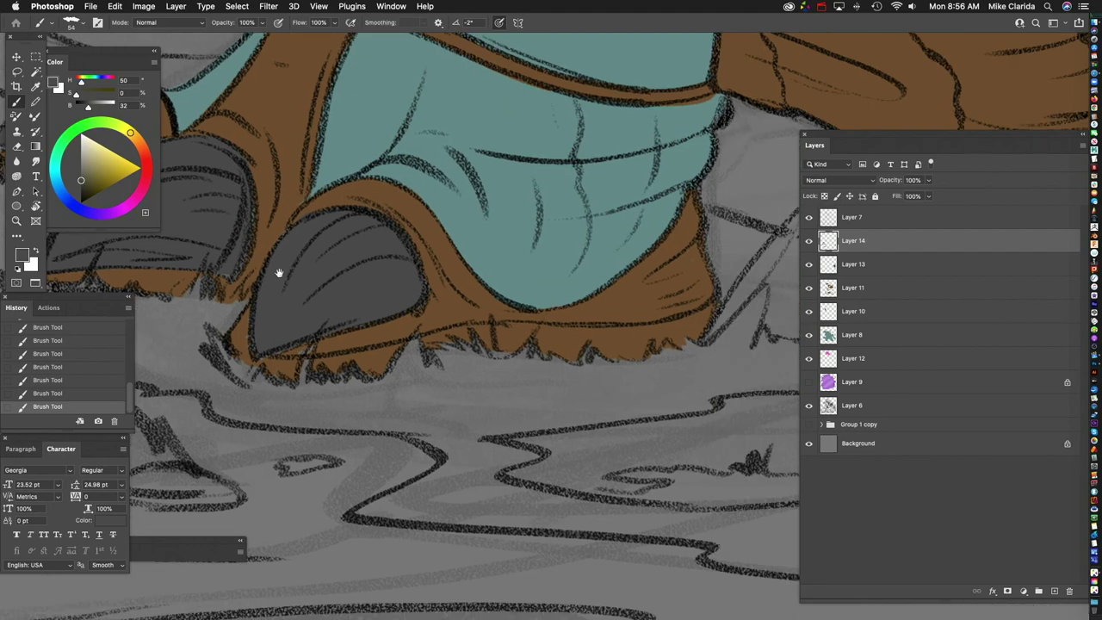
drag(517, 284, 491, 332)
mouse_move(370, 353)
mouse_down()
mouse_move(519, 319)
mouse_move(387, 349)
mouse_up()
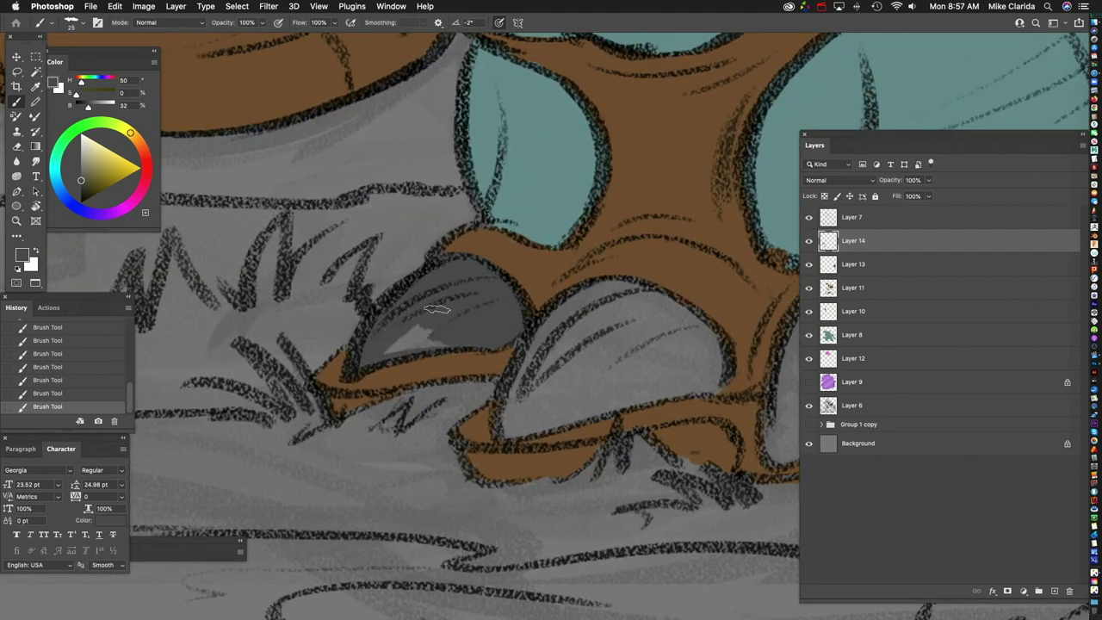
scroll(387, 348, down, 4)
scroll(387, 349, right, 8)
drag(447, 215, 327, 284)
key(bracketright)
key(bracketright)
key(bracketright)
key(bracketright)
mouse_move(517, 310)
mouse_down()
mouse_move(394, 238)
mouse_move(430, 290)
mouse_move(327, 353)
mouse_up()
scroll(327, 353, right, 6)
mouse_move(517, 258)
mouse_down()
mouse_move(340, 399)
mouse_move(482, 276)
mouse_move(382, 382)
mouse_up()
Step: Save the drawing and add a new empty layer below Layer 12
key(super+s)
key(super+0)
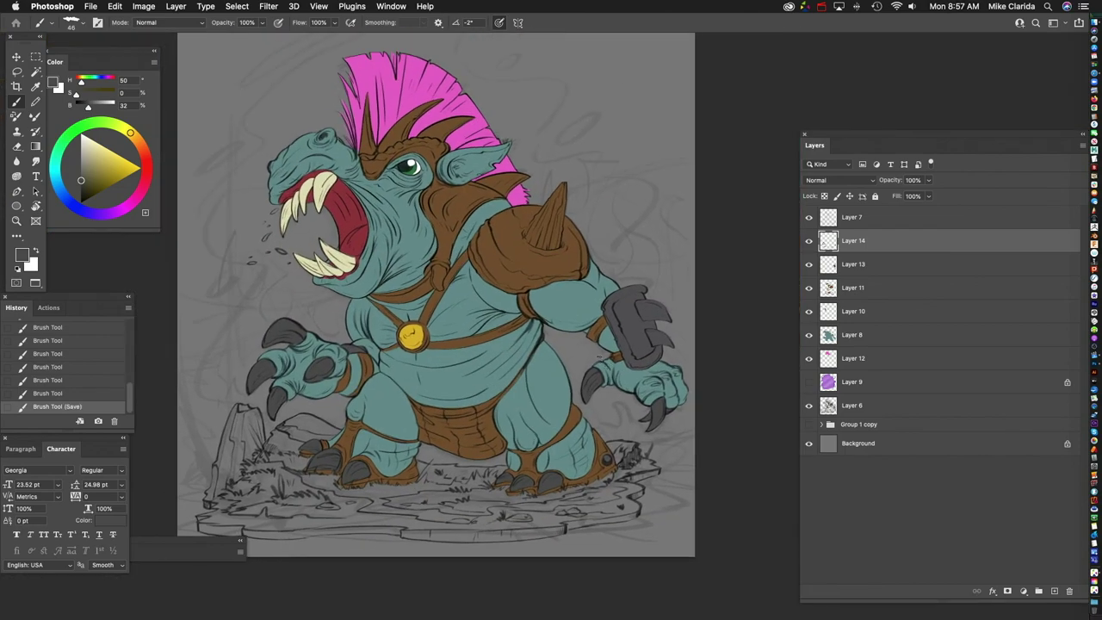
key(super+shift+alt+n)
drag(853, 240, 881, 364)
Step: Pick a green and paint the grass along the bottom of the base
scroll(345, 431, up, 5)
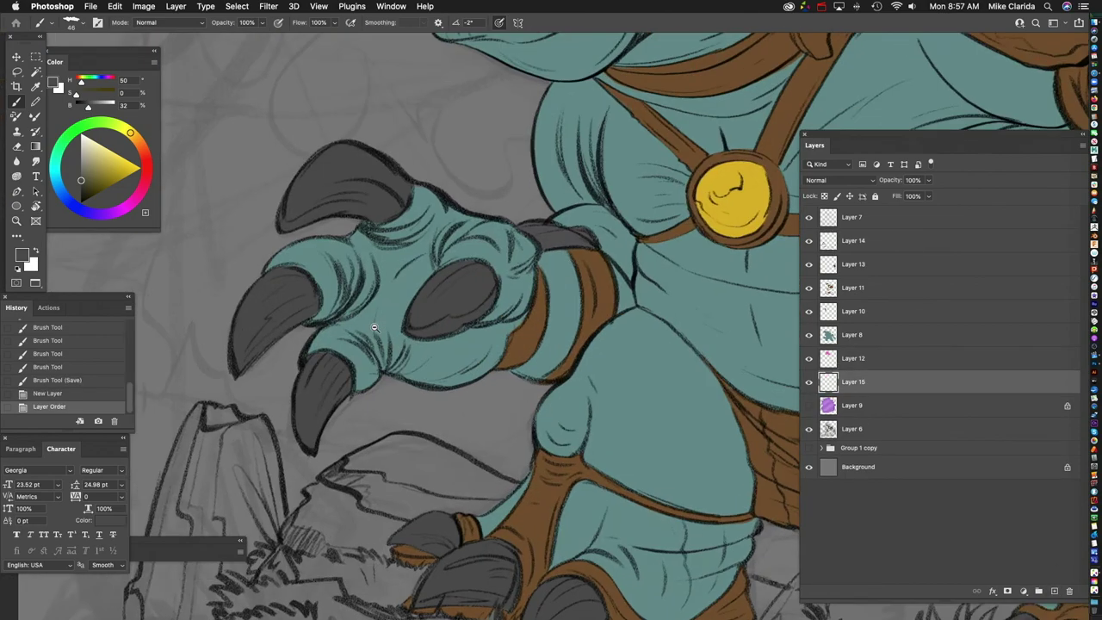
drag(80, 180, 105, 170)
scroll(430, 302, down, 5)
mouse_move(388, 284)
mouse_down()
mouse_move(448, 302)
mouse_move(310, 206)
mouse_move(259, 349)
mouse_up()
scroll(430, 301, left, 2)
key(super+z)
mouse_move(387, 370)
mouse_down()
mouse_move(538, 363)
mouse_move(275, 336)
mouse_move(353, 379)
mouse_up()
scroll(430, 284, right, 8)
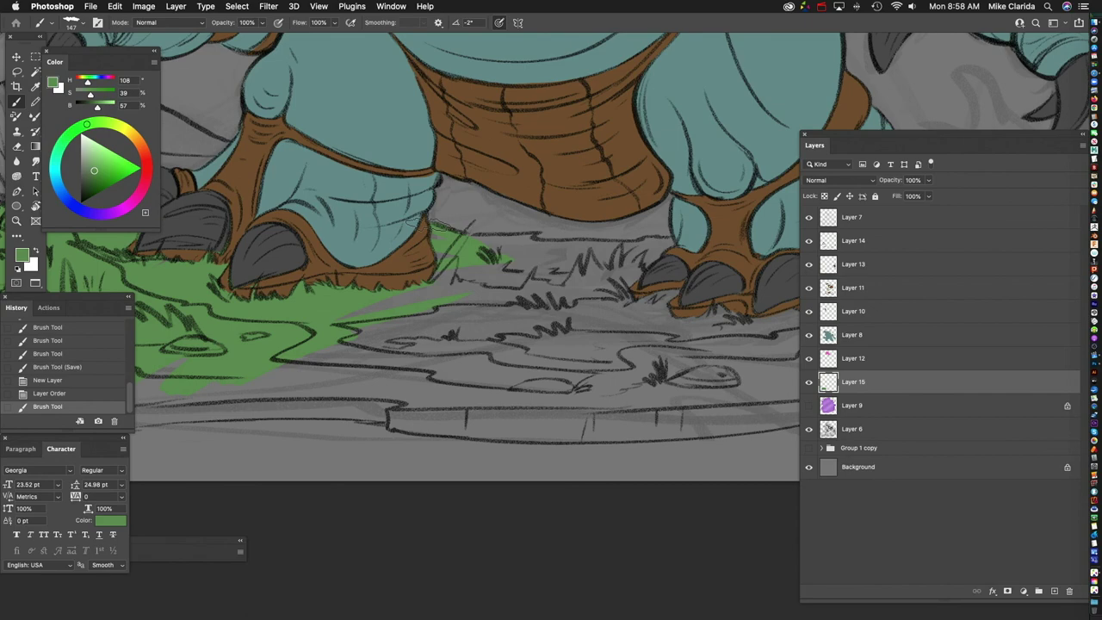
Step: Paint the green grass under the feet and along the ledge, then shrink the brush
drag(689, 241, 362, 344)
scroll(495, 255, right, 8)
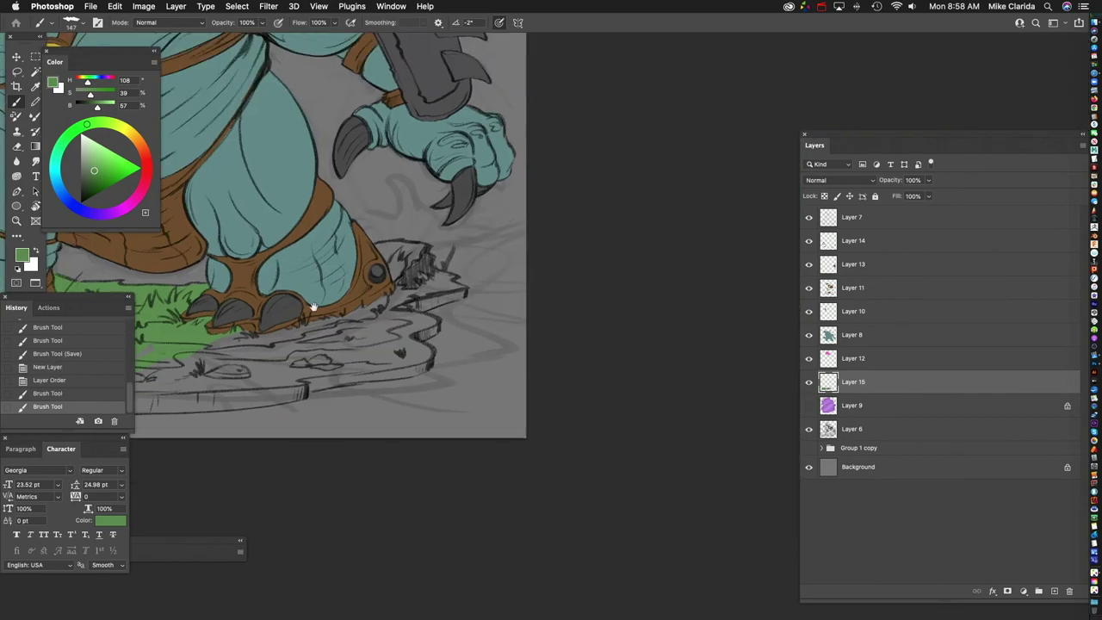
scroll(499, 255, up, 3)
mouse_move(517, 259)
mouse_down()
mouse_move(652, 265)
mouse_move(409, 322)
mouse_move(276, 331)
mouse_up()
scroll(561, 276, down, 2)
scroll(409, 321, up, 3)
scroll(688, 249, down, 3)
scroll(387, 310, up, 1)
scroll(494, 263, up, 1)
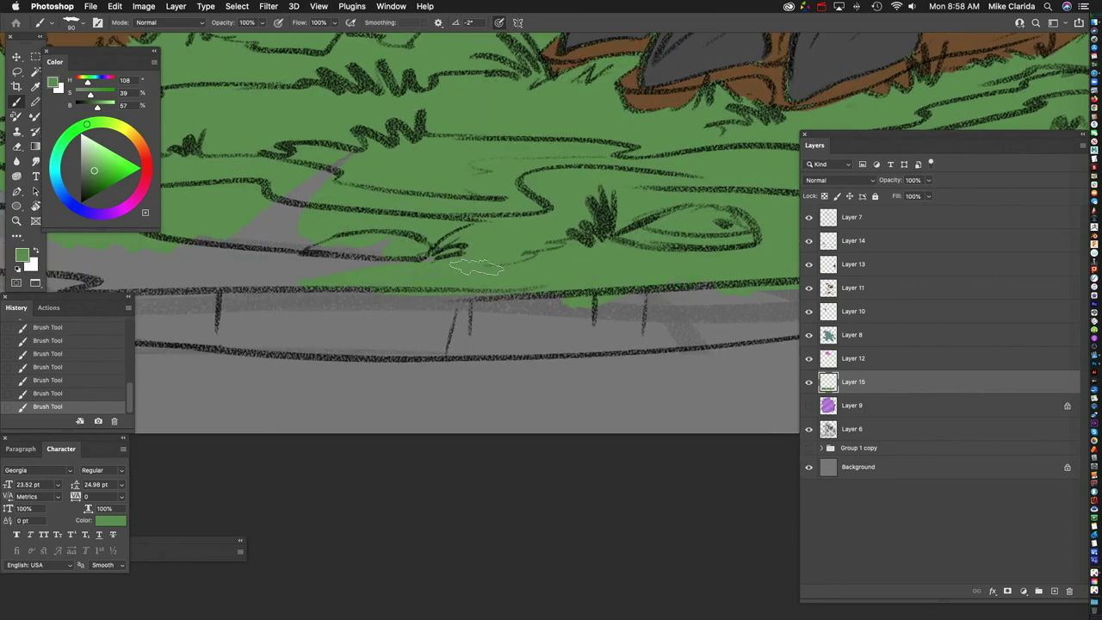
scroll(476, 267, down, 2)
scroll(391, 236, up, 2)
drag(391, 236, 517, 267)
key(bracketleft)
key(bracketleft)
key(bracketleft)
key(bracketleft)
key(bracketleft)
key(bracketleft)
key(bracketleft)
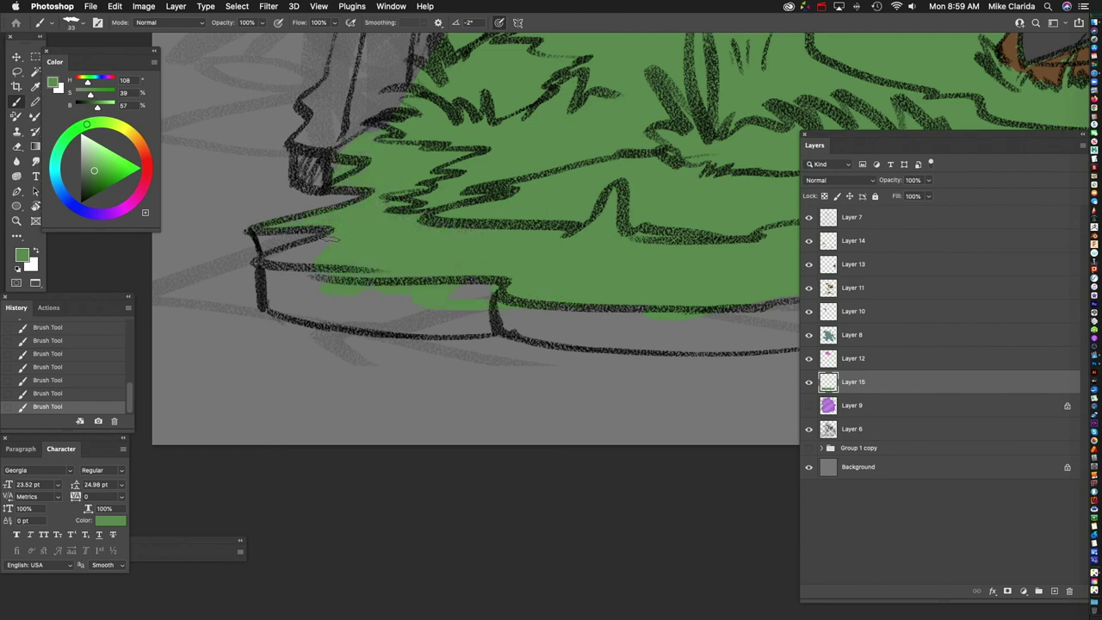
scroll(331, 239, down, 4)
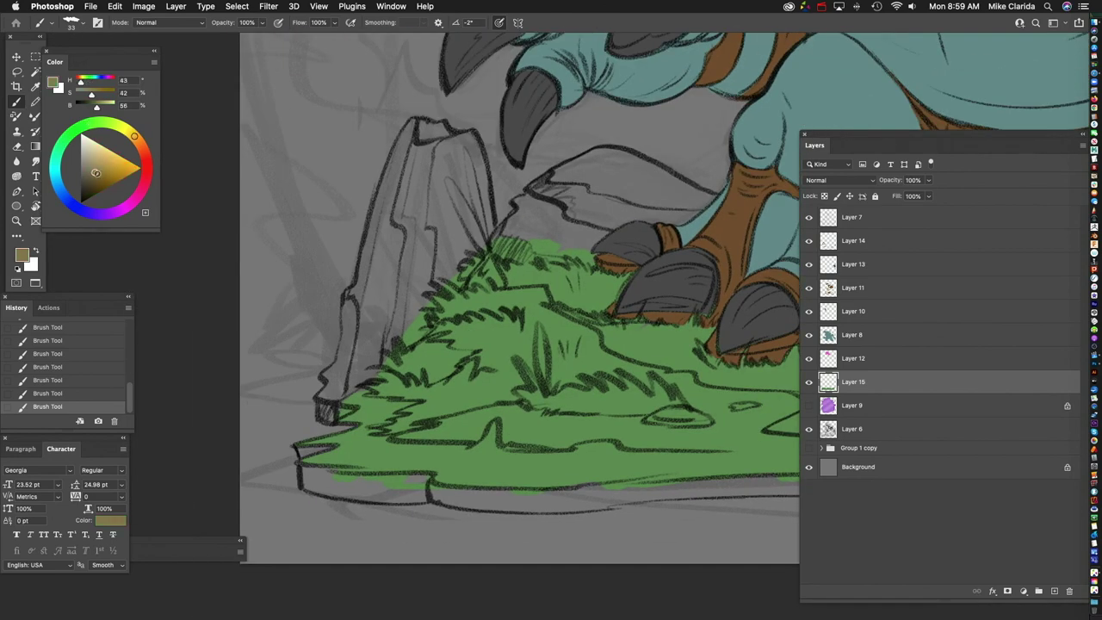
Step: Pick a tan colour and paint the tall rock tan
click(96, 172)
scroll(443, 142, up, 3)
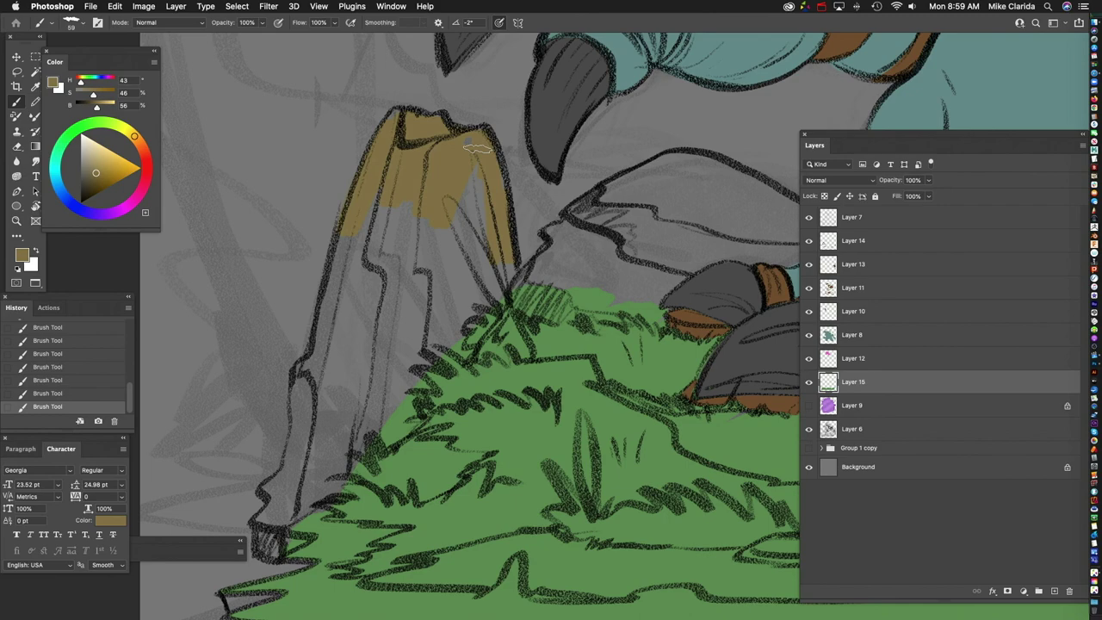
scroll(476, 143, down, 3)
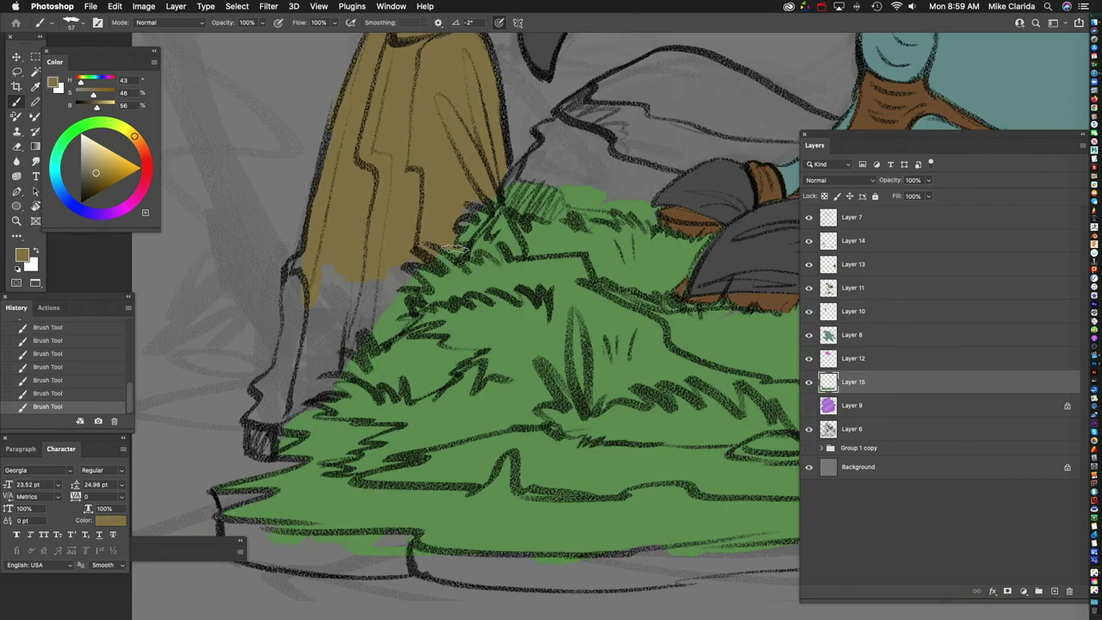
mouse_move(394, 289)
mouse_down()
mouse_move(339, 228)
mouse_move(290, 337)
mouse_up()
drag(549, 183, 424, 279)
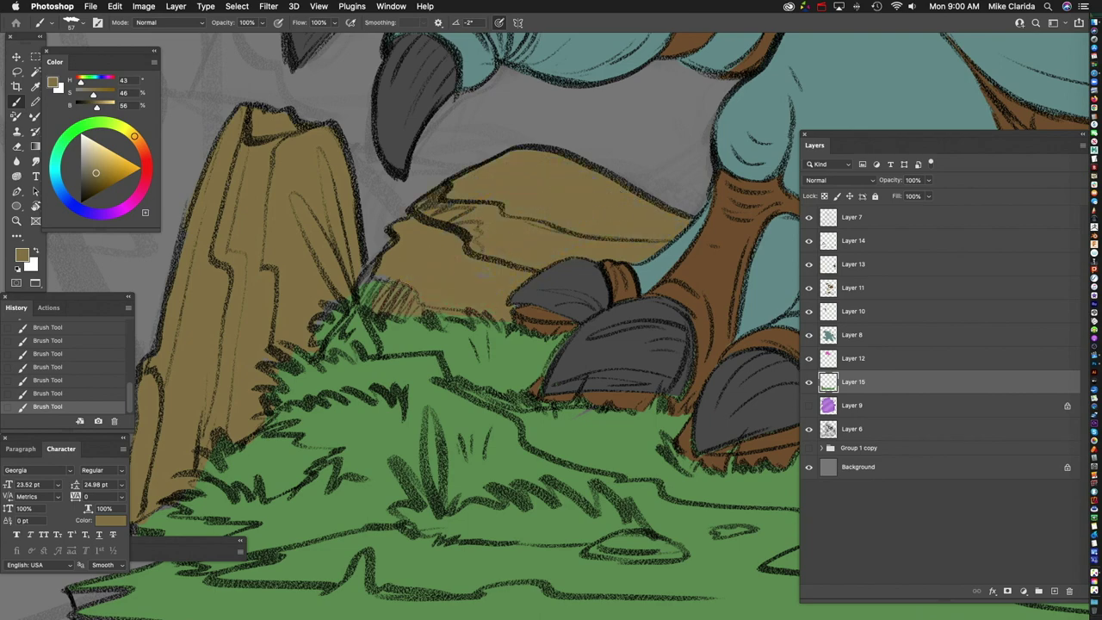
key(super+minus)
key(super+minus)
key(super+plus)
key(super+plus)
Step: Switch back to green and cover the grass beside the rock and the grey patch
alt+click(482, 284)
drag(482, 258, 450, 215)
key(super+plus)
key(super+plus)
key(super+plus)
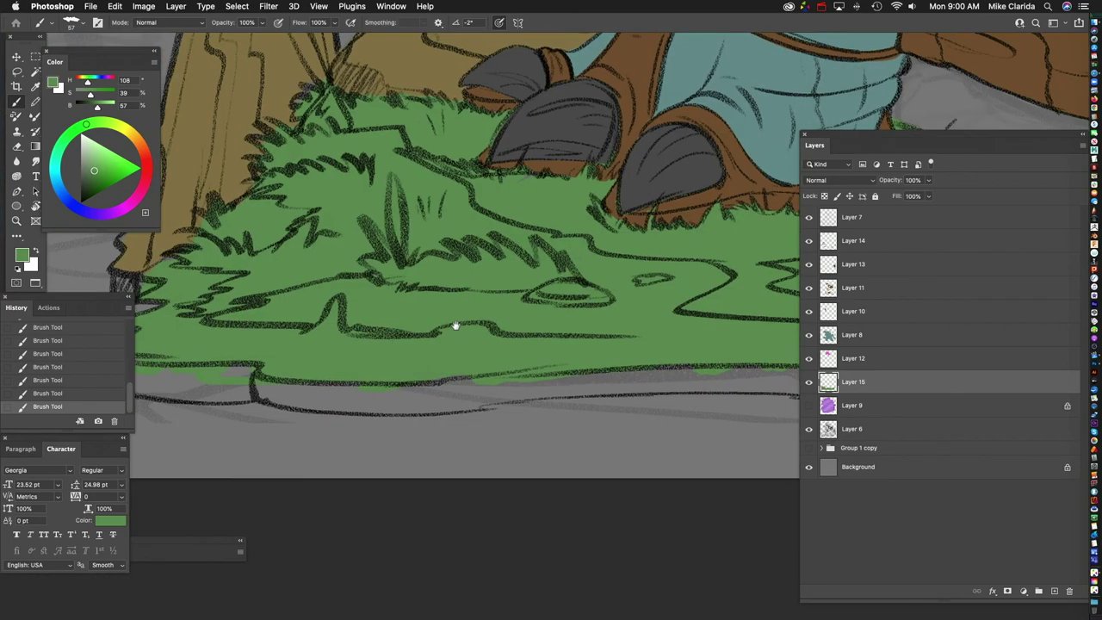
drag(414, 322, 516, 327)
key(super+minus)
key(super+minus)
key(super+plus)
key(super+plus)
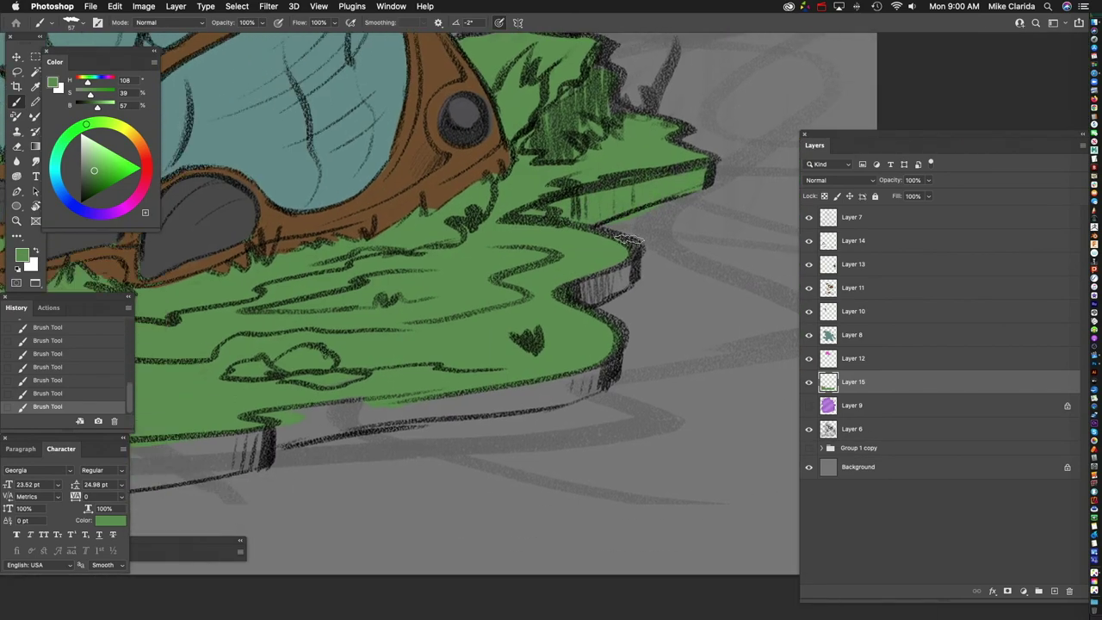
Step: Rotate the view to inspect the platform's slanted edge, then straighten the canvas
scroll(629, 241, down, 5)
scroll(629, 242, left, 6)
scroll(486, 313, down, 3)
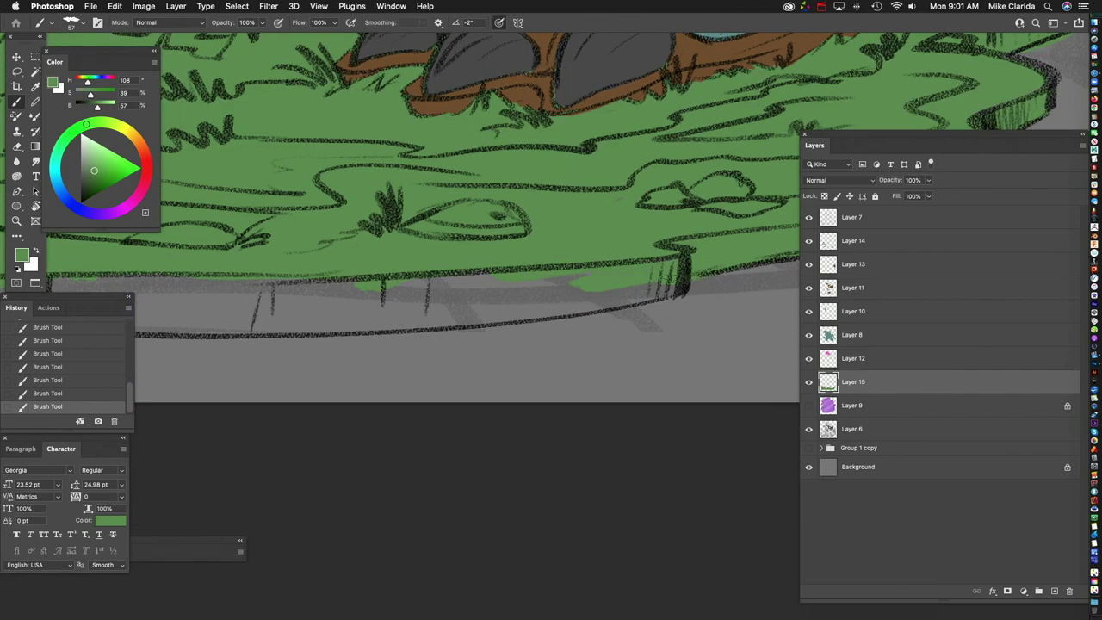
drag(487, 313, 524, 352)
scroll(525, 352, up, 3)
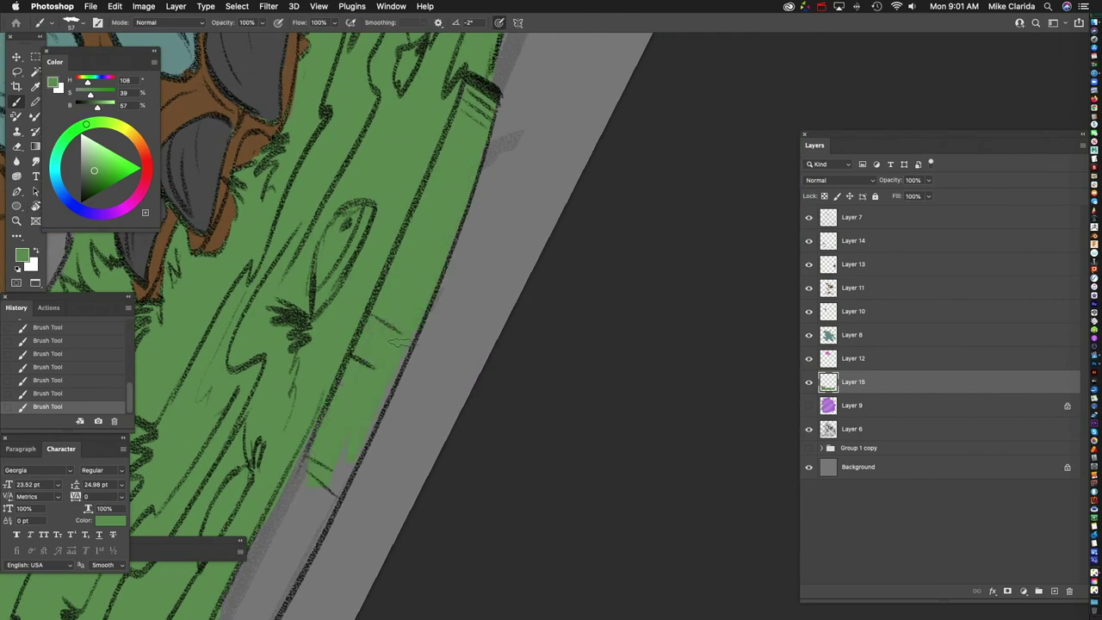
scroll(448, 172, up, 5)
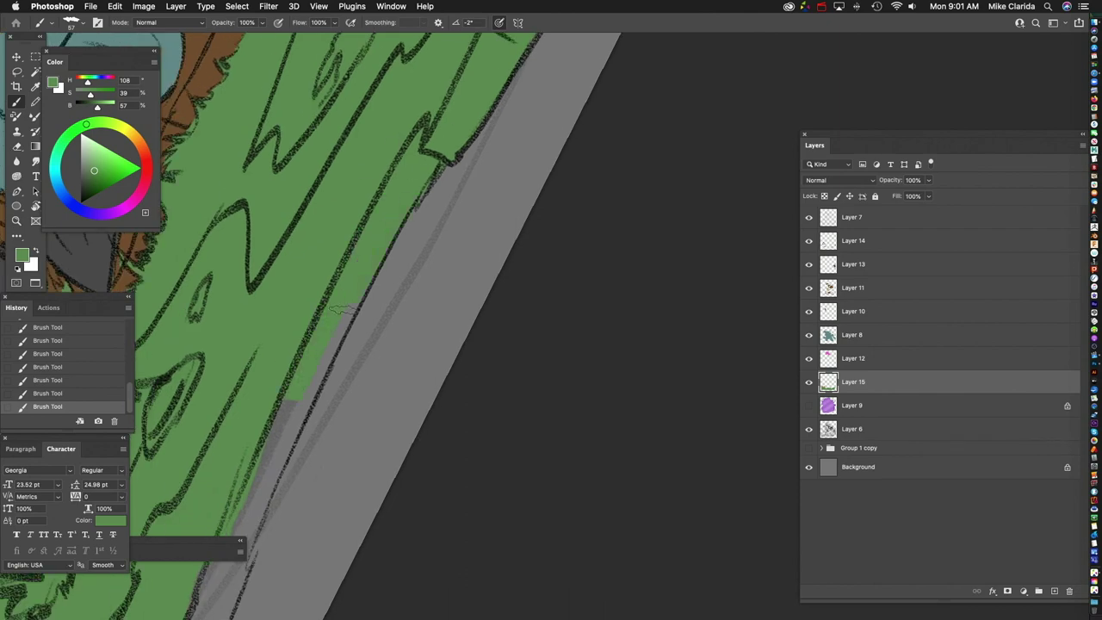
scroll(340, 310, down, 3)
drag(233, 392, 371, 279)
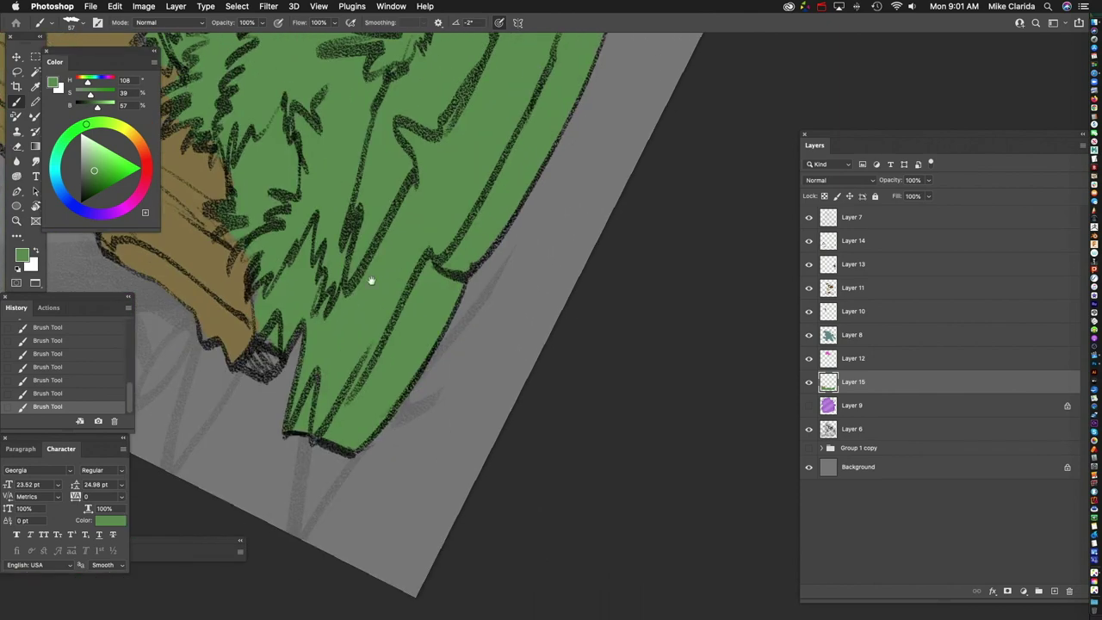
key(r)
key(Escape)
Step: Return to the Brush and sample the tan rock colour for the stones
scroll(541, 327, down, 5)
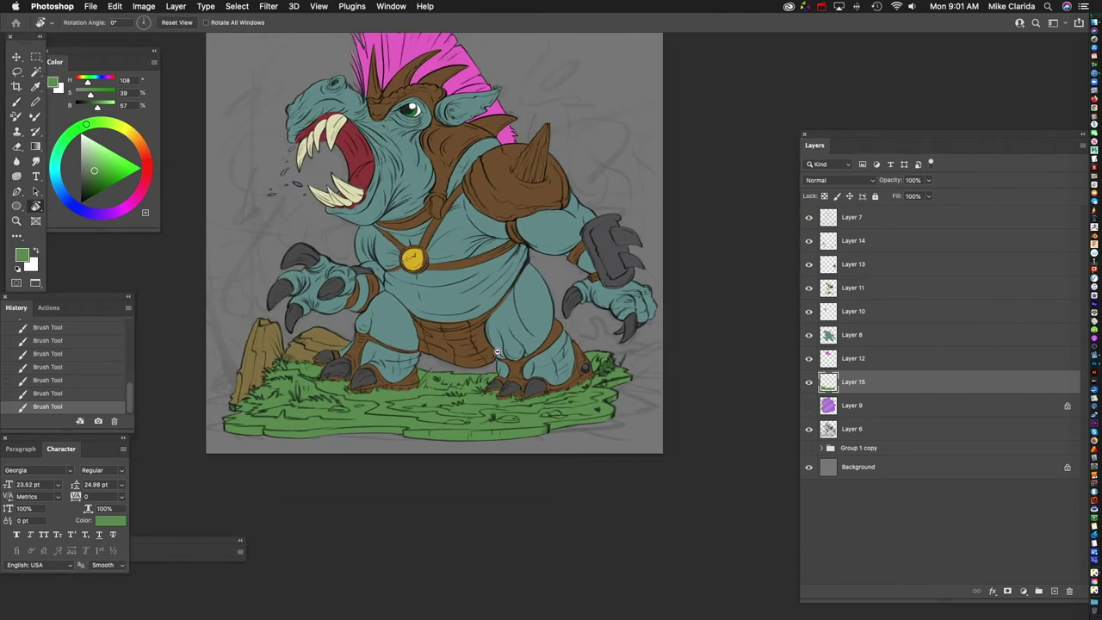
scroll(194, 305, up, 5)
key(b)
scroll(436, 226, up, 2)
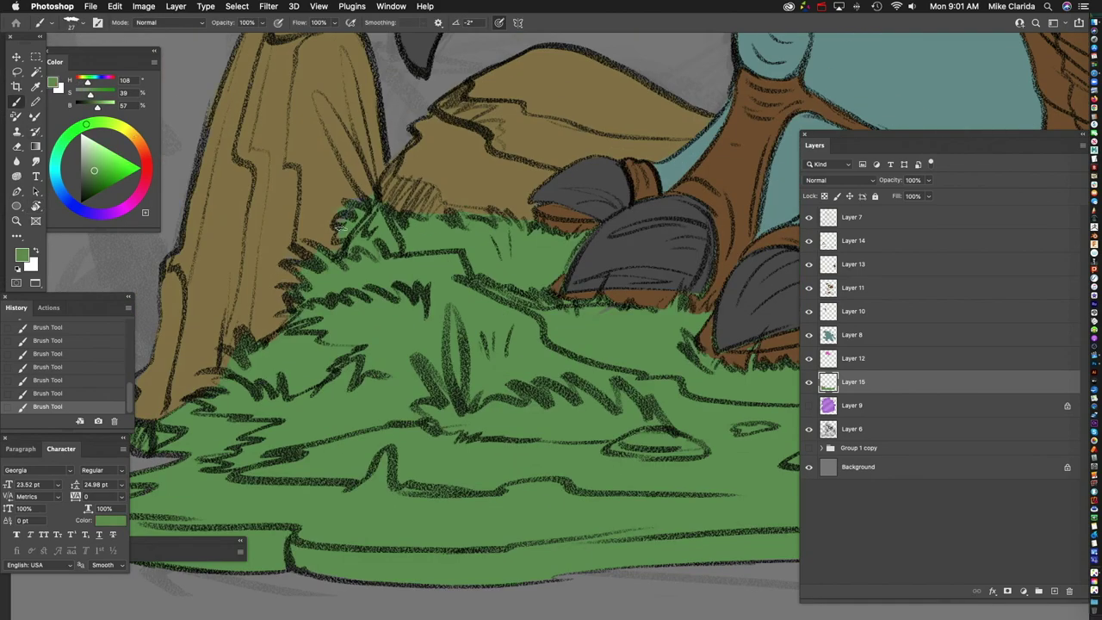
scroll(340, 222, up, 3)
scroll(448, 334, down, 5)
alt+click(447, 335)
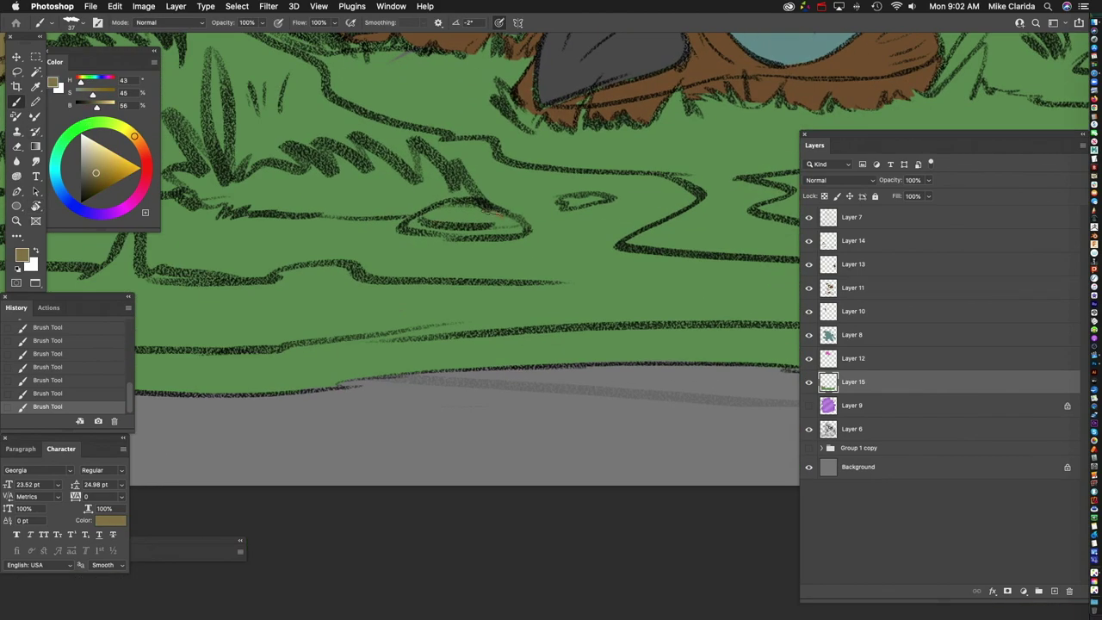
scroll(460, 225, right, 3)
scroll(568, 240, down, 3)
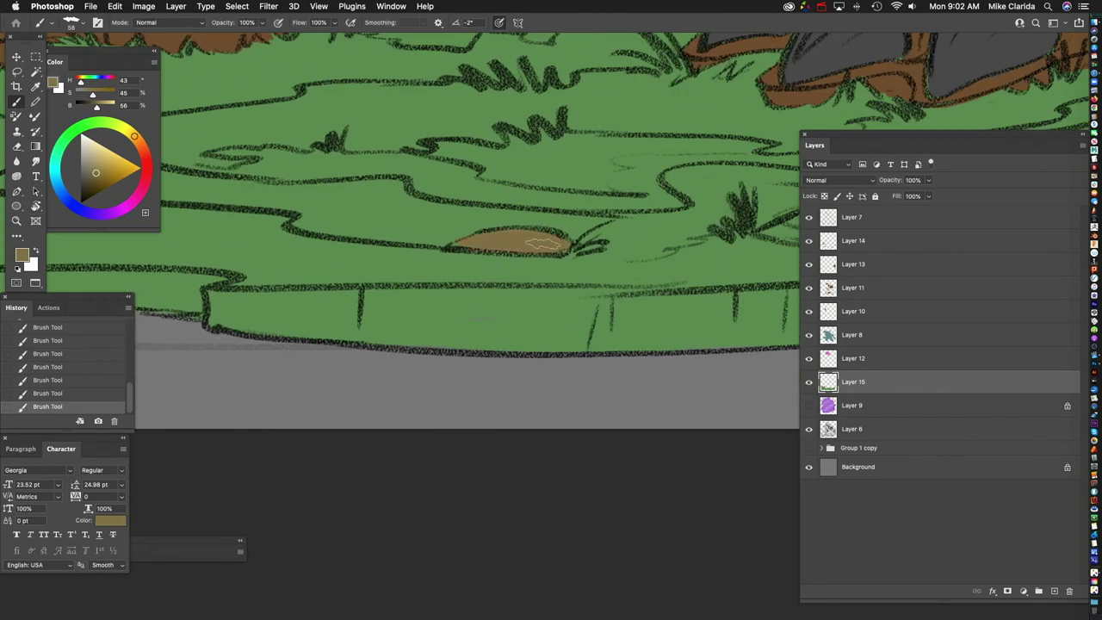
scroll(542, 243, right, 5)
scroll(542, 244, up, 1)
Step: Target the Background layer and select the entire canvas
key(ctrl+0)
scroll(579, 210, up, 4)
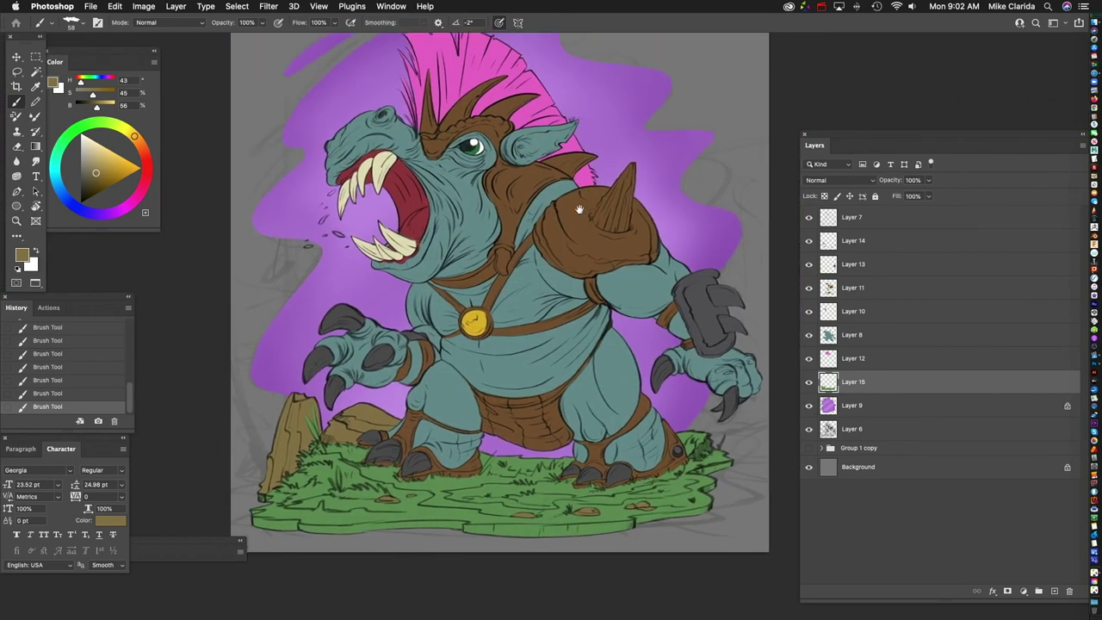
key(alt+comma)
key(super+a)
Step: Fill the Background layer with white and clear the selection
key(shift+F5)
click(295, 253)
click(295, 352)
key(Return)
key(super+d)
scroll(515, 315, up, 1)
key(super+0)
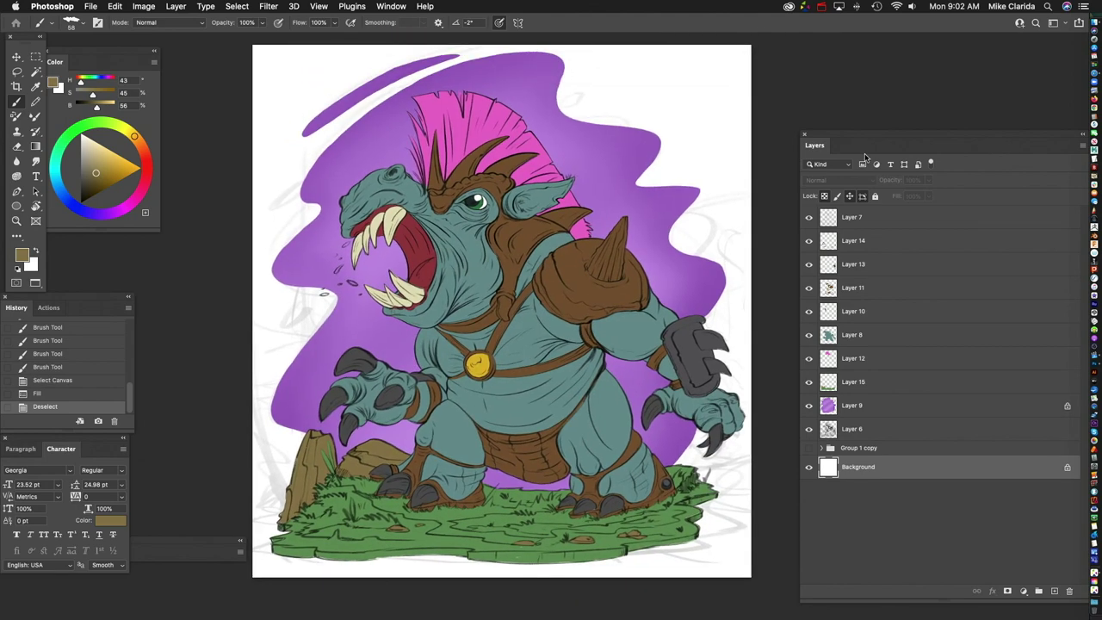
Step: Free Transform the purple backdrop to shrink it slightly and shift it down
click(853, 405)
key(super+t)
drag(259, 310, 289, 315)
drag(440, 152, 445, 164)
key(Return)
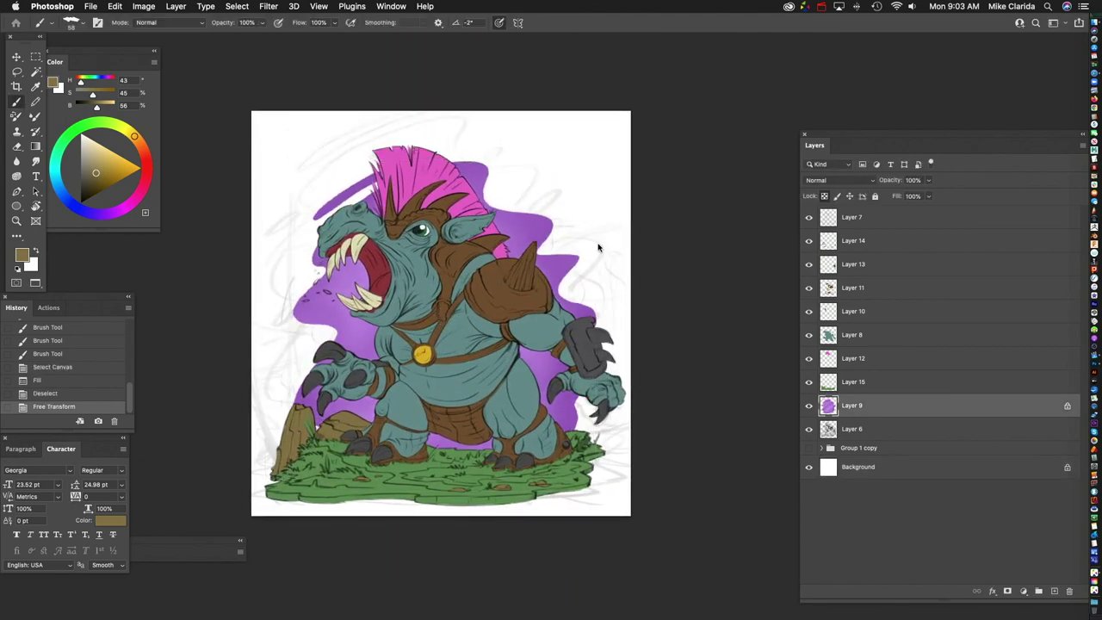
Step: Brush green over a gap in the grass
key(b)
key(alt+bracketleft)
key(super+plus)
key(super+plus)
mouse_move(652, 378)
mouse_down()
mouse_move(663, 369)
mouse_move(659, 246)
mouse_up()
key(alt+bracketright)
key(alt+bracketright)
key(super+plus)
key(super+plus)
alt+click(443, 284)
drag(386, 363, 531, 363)
Step: Paint green along the grass's right edge
key(super+minus)
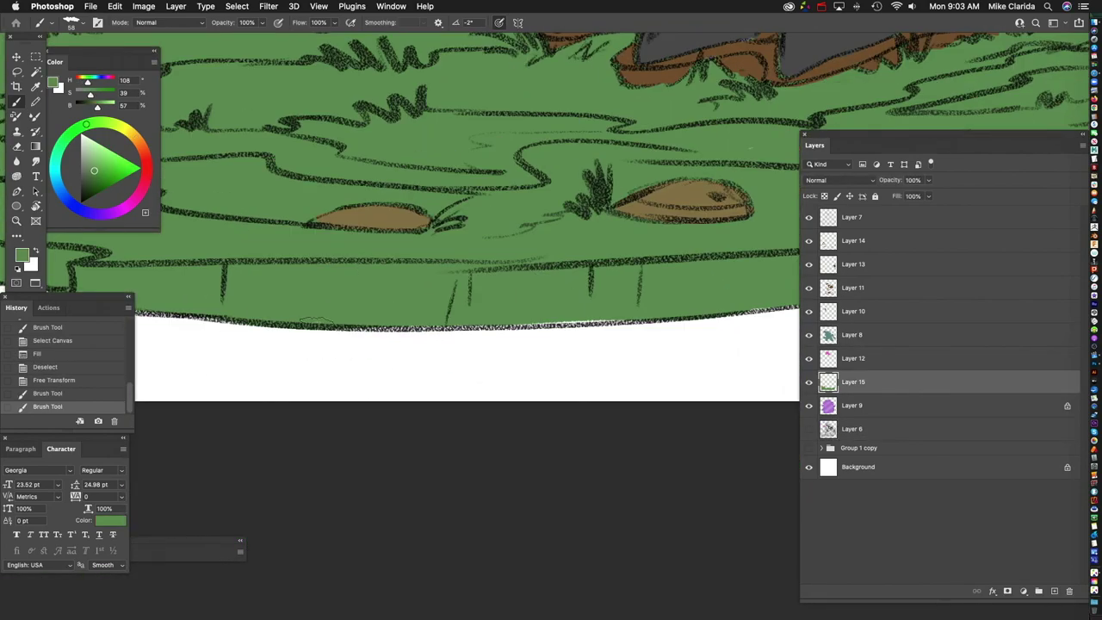
key(super+minus)
key(super+plus)
drag(538, 258, 530, 404)
drag(600, 272, 604, 320)
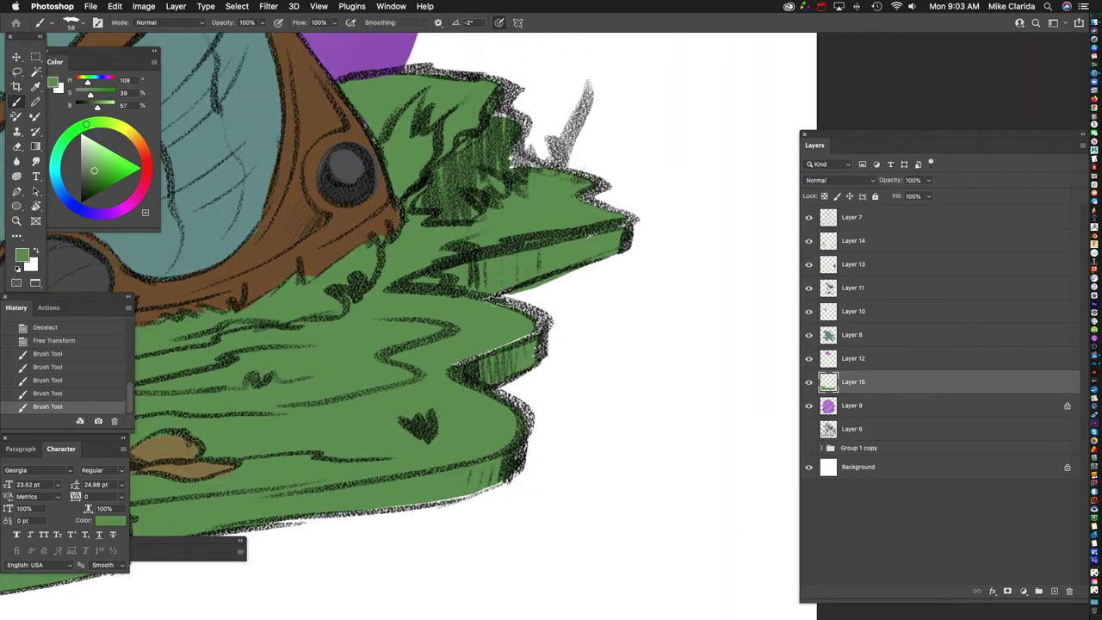
key(super+minus)
key(super+minus)
key(super+minus)
key(super+minus)
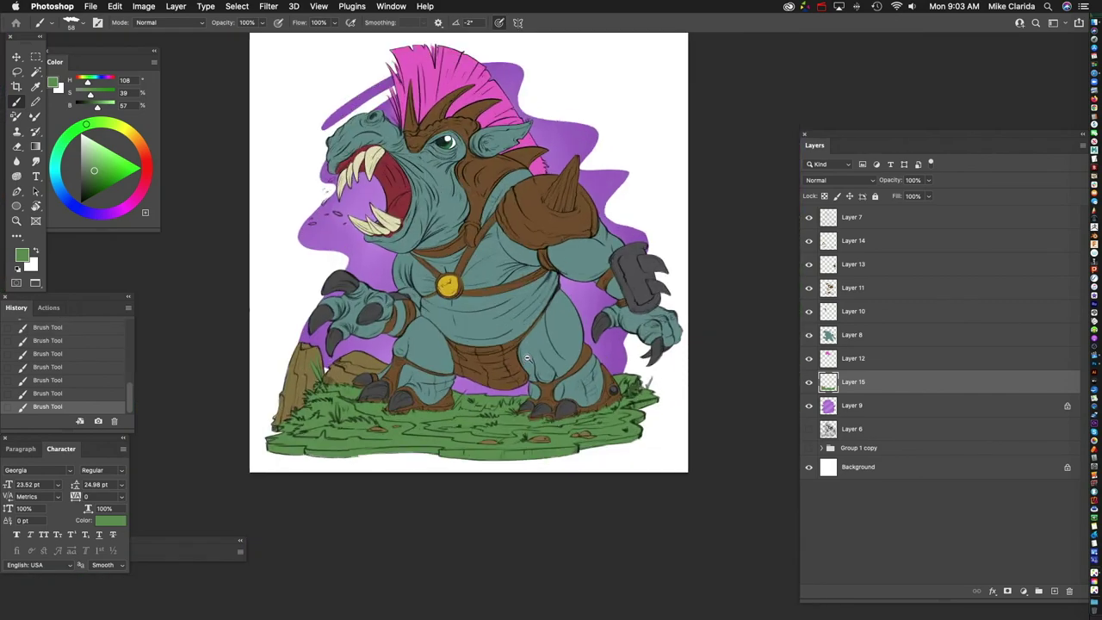
Step: Free Transform all the artwork layers to move them lower and to the right
shift+click(882, 433)
key(super+t)
drag(417, 101, 700, 252)
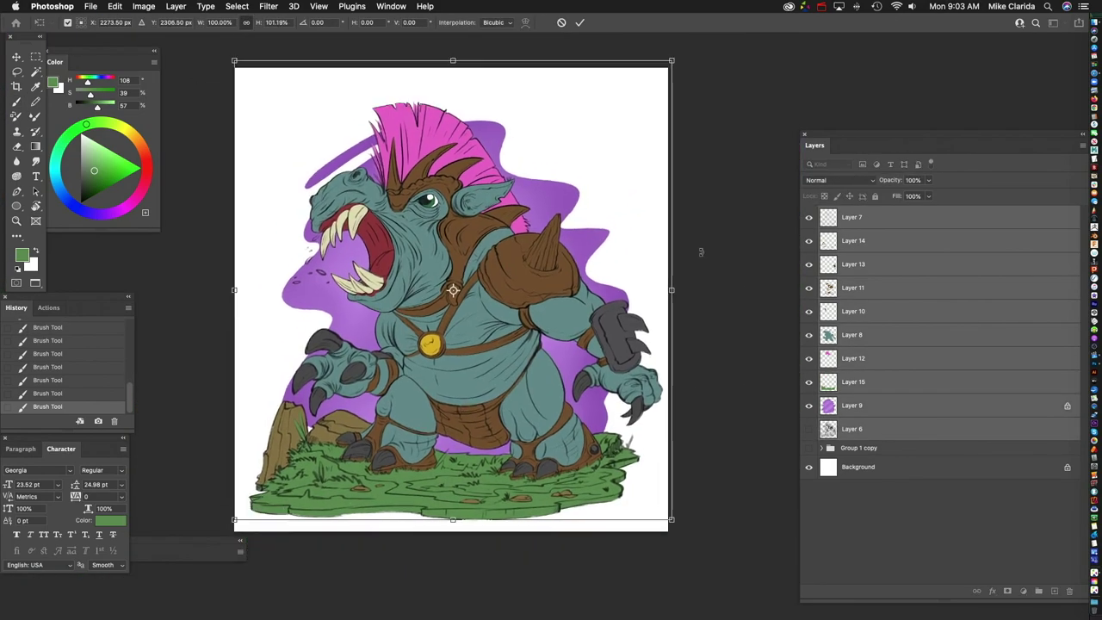
key(Return)
Step: Extend the purple backdrop behind the creature's legs
key(super+plus)
key(super+plus)
click(1067, 405)
alt+click(344, 43)
drag(261, 405, 277, 422)
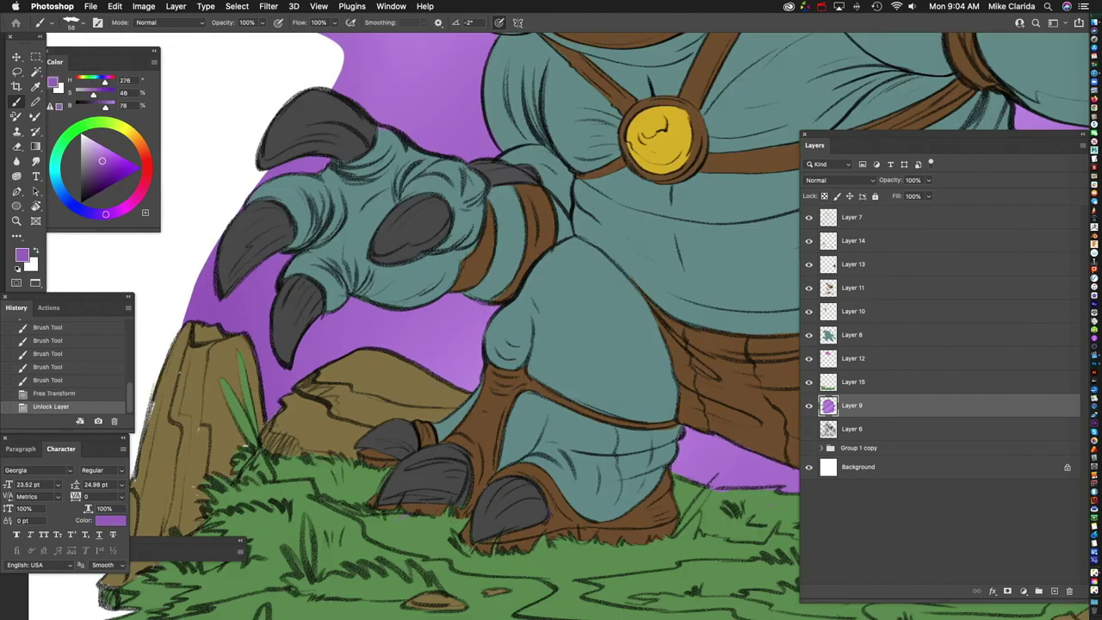
key(super+0)
key(super+plus)
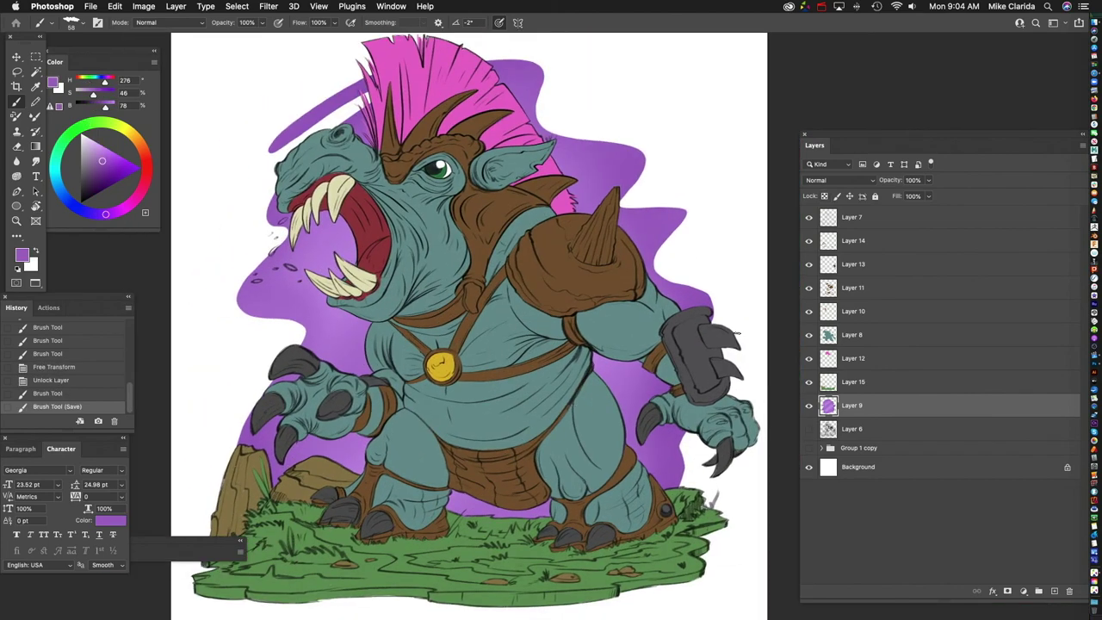
Step: Target the brown armour layer and lock its transparency
click(882, 291)
key(slash)
alt+click(679, 258)
scroll(678, 258, up, 5)
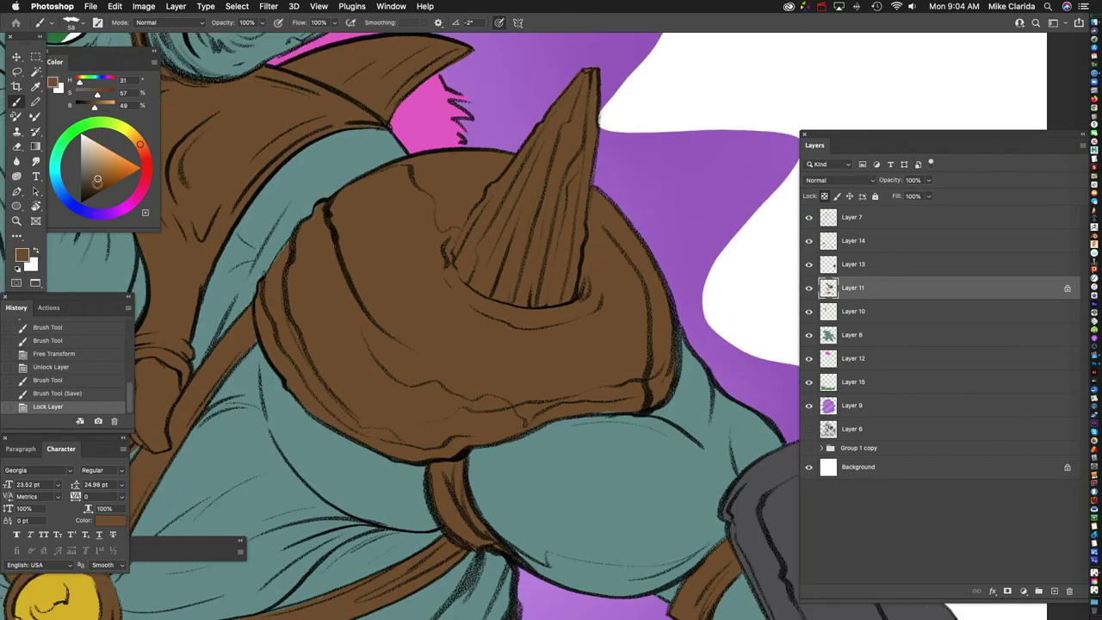
Step: Pick a darker brown and shade both sides of the shoulder spike
alt+click(560, 301)
drag(592, 76, 560, 300)
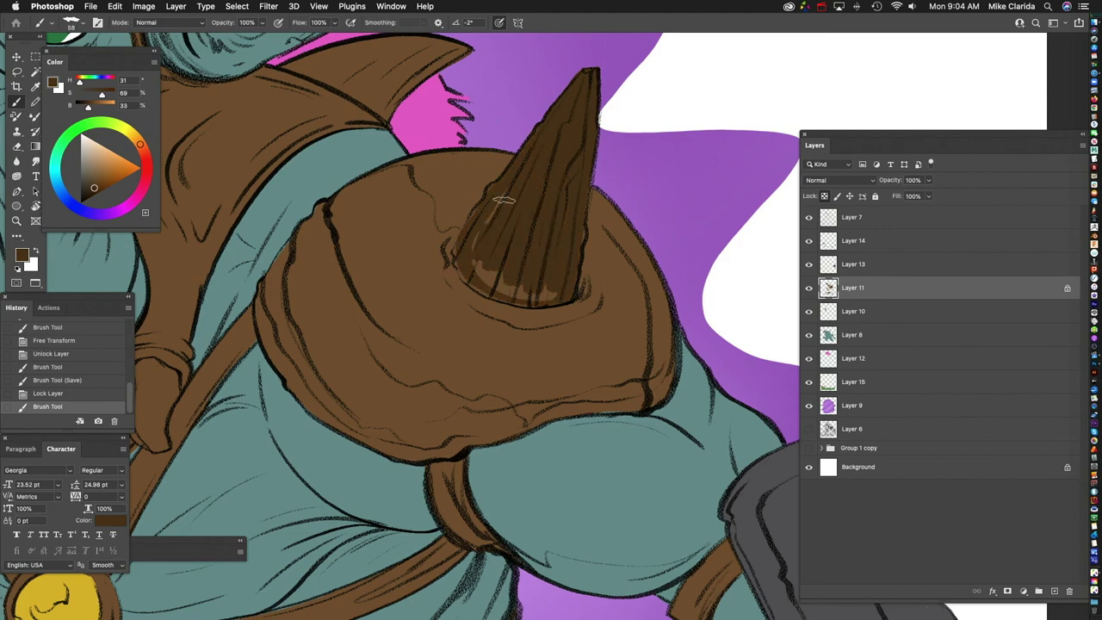
scroll(517, 173, up, 3)
mouse_move(379, 211)
mouse_down()
mouse_move(405, 396)
mouse_move(415, 353)
mouse_up()
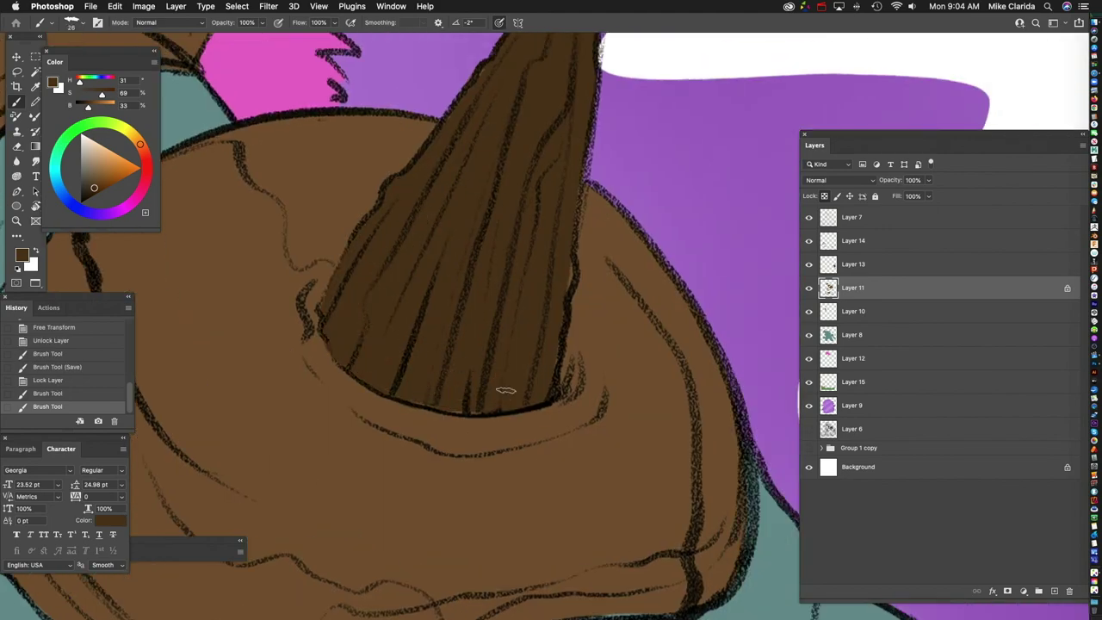
scroll(556, 290, down, 4)
scroll(556, 291, up, 2)
Step: Shade the left horn, the right curved horn and the lower right horn
mouse_move(303, 129)
mouse_down()
mouse_move(329, 221)
mouse_move(284, 301)
mouse_up()
mouse_move(538, 128)
mouse_down()
mouse_move(405, 214)
mouse_move(426, 250)
mouse_up()
scroll(345, 287, right, 3)
drag(576, 208, 441, 266)
scroll(416, 269, up, 3)
scroll(495, 310, down, 3)
Step: Shade the lower horn near the ear and the upper horn
mouse_move(594, 361)
mouse_down()
mouse_move(456, 310)
mouse_move(495, 312)
mouse_up()
scroll(495, 311, down, 3)
scroll(551, 224, up, 3)
mouse_move(611, 210)
mouse_down()
mouse_move(489, 229)
mouse_move(465, 254)
mouse_move(582, 212)
mouse_move(448, 243)
mouse_up()
drag(573, 217, 449, 254)
scroll(465, 259, down, 5)
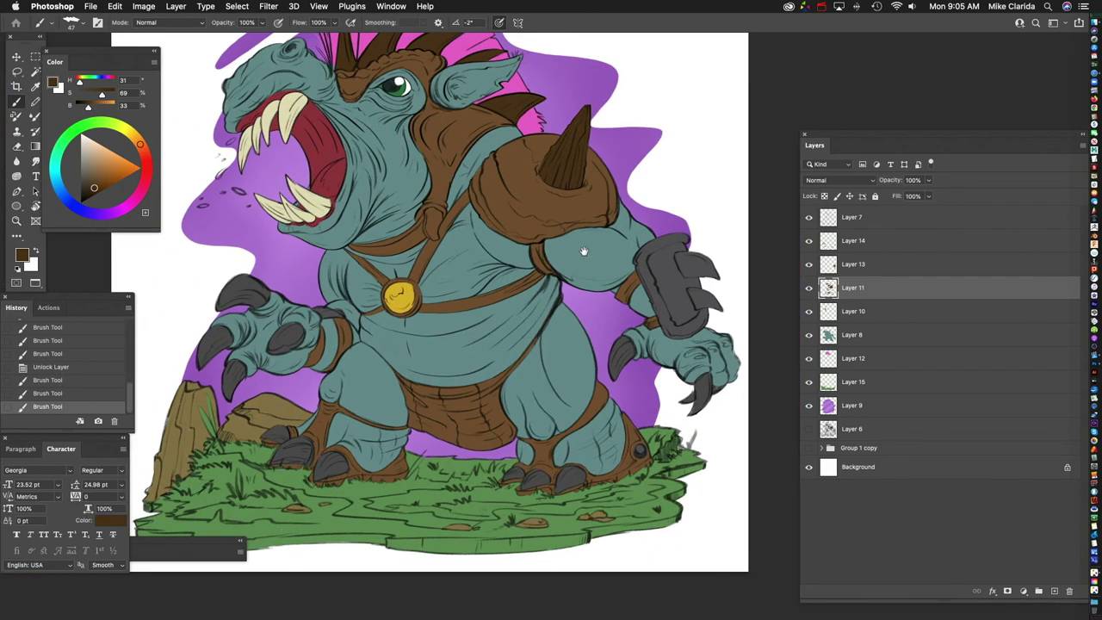
scroll(659, 488, up, 2)
scroll(378, 129, up, 5)
super+click(382, 152)
alt+click(381, 153)
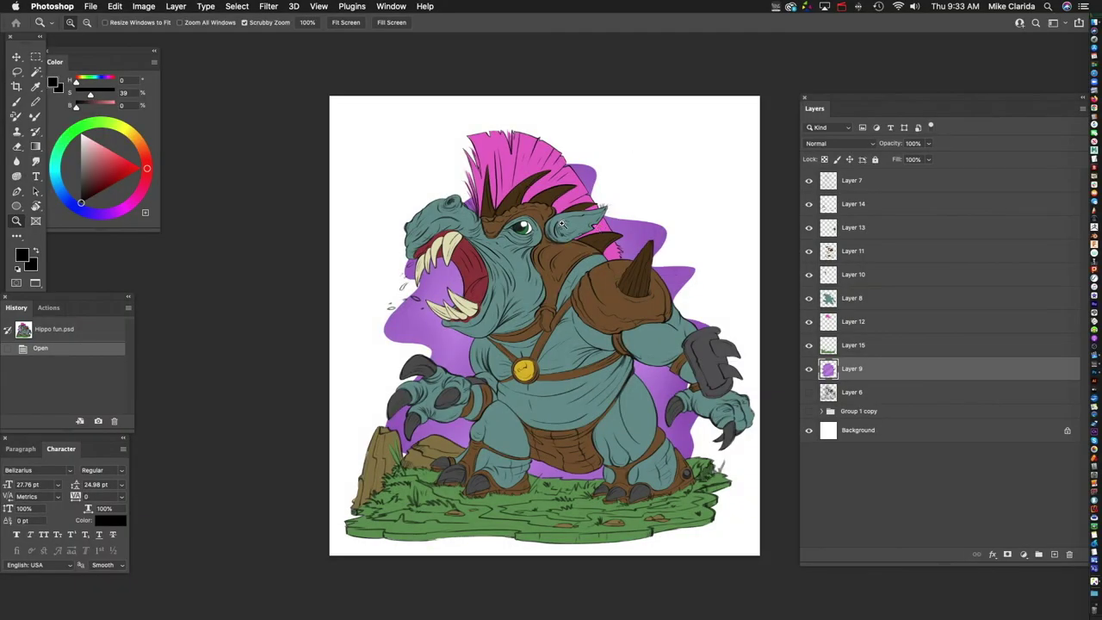
scroll(545, 234, down, 3)
scroll(475, 265, up, 4)
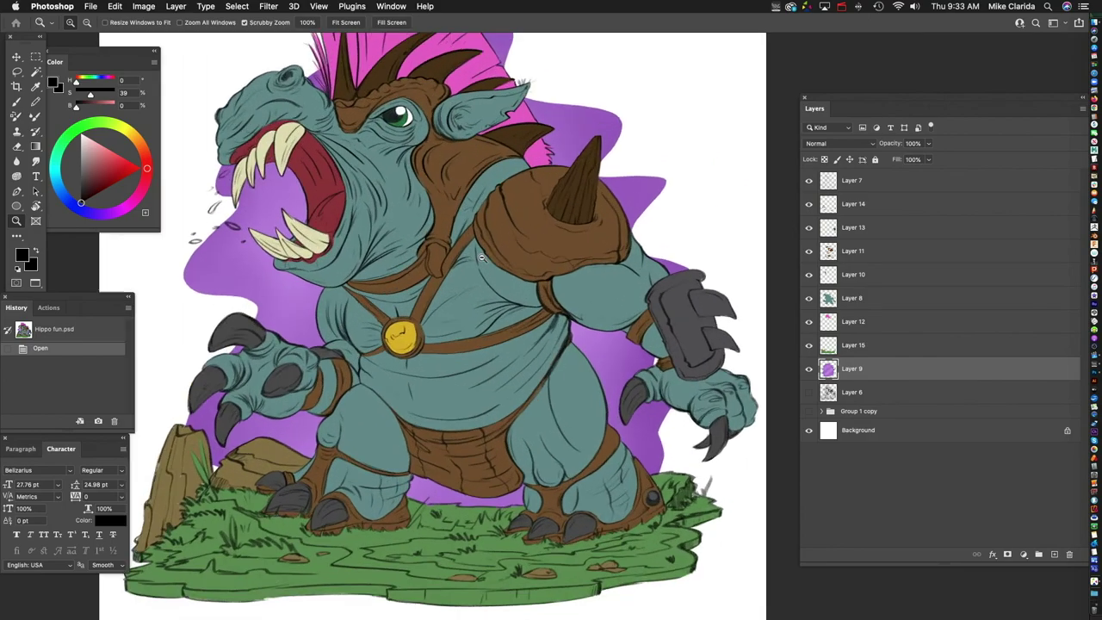
scroll(475, 265, up, 3)
scroll(516, 241, down, 3)
scroll(602, 189, up, 5)
scroll(632, 163, down, 3)
scroll(633, 146, up, 3)
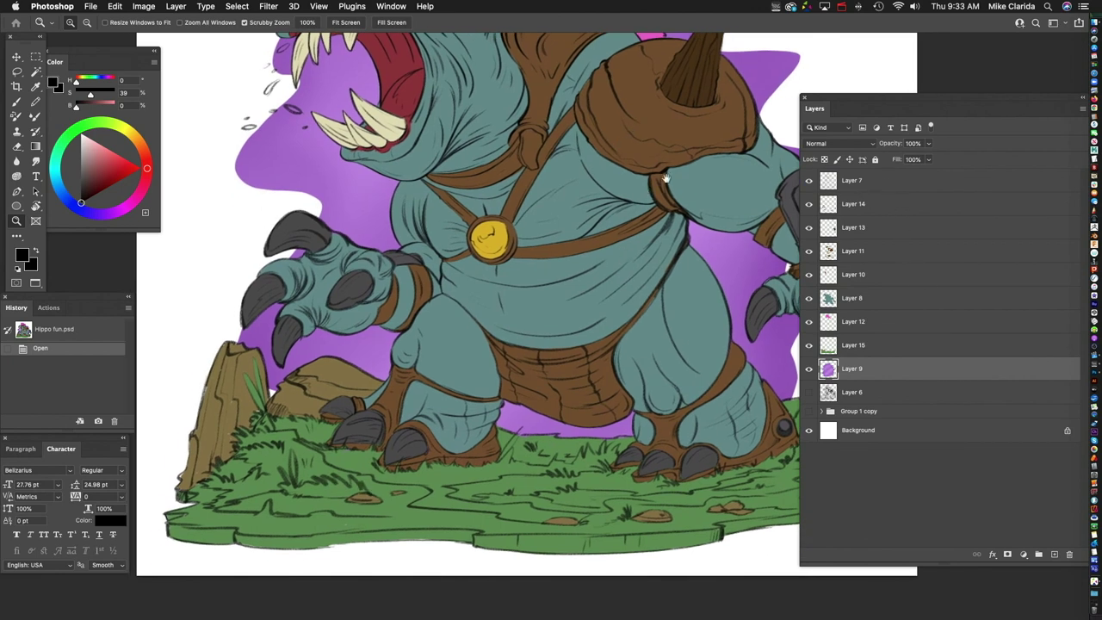
scroll(666, 178, down, 2)
click(873, 181)
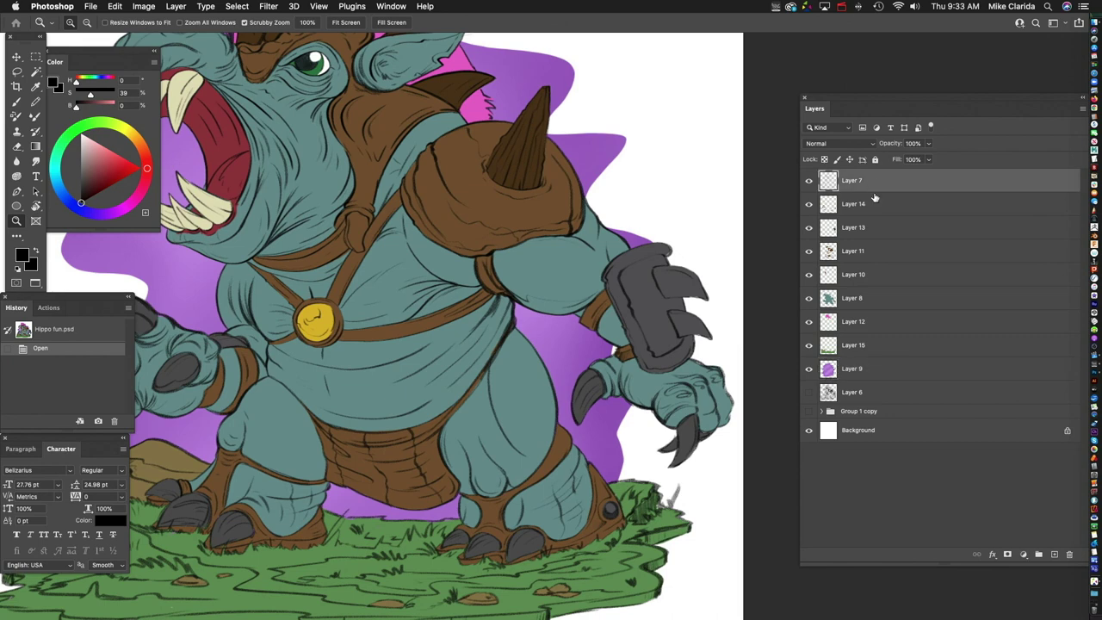
Step: Add an empty layer and group Layer 7 through Group 1 copy as 'Working'
click(1054, 554)
click(866, 203)
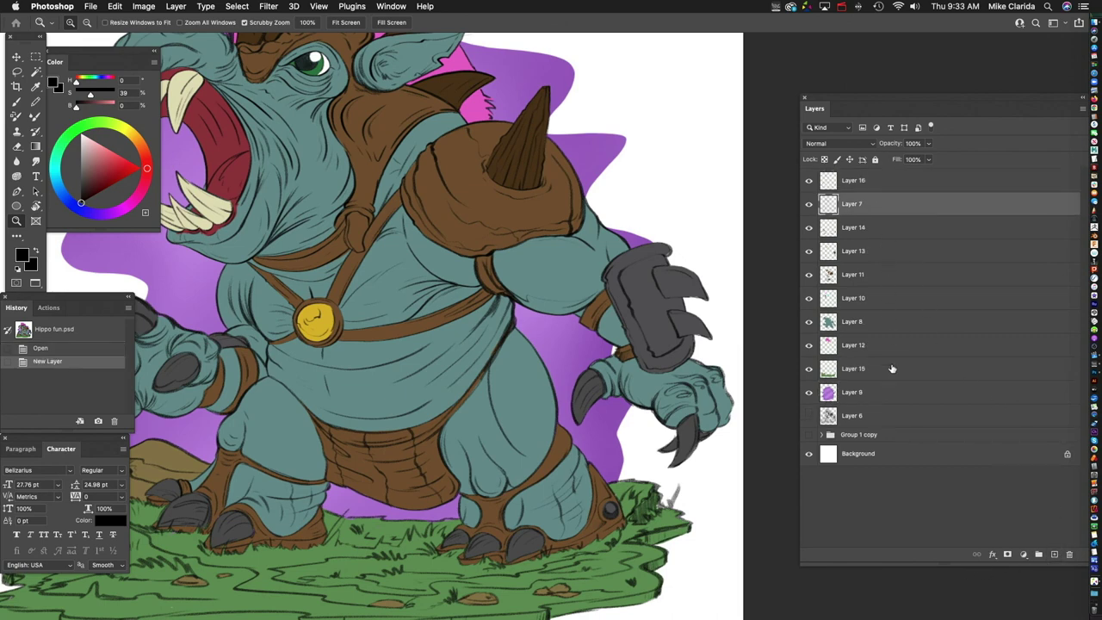
shift+click(898, 437)
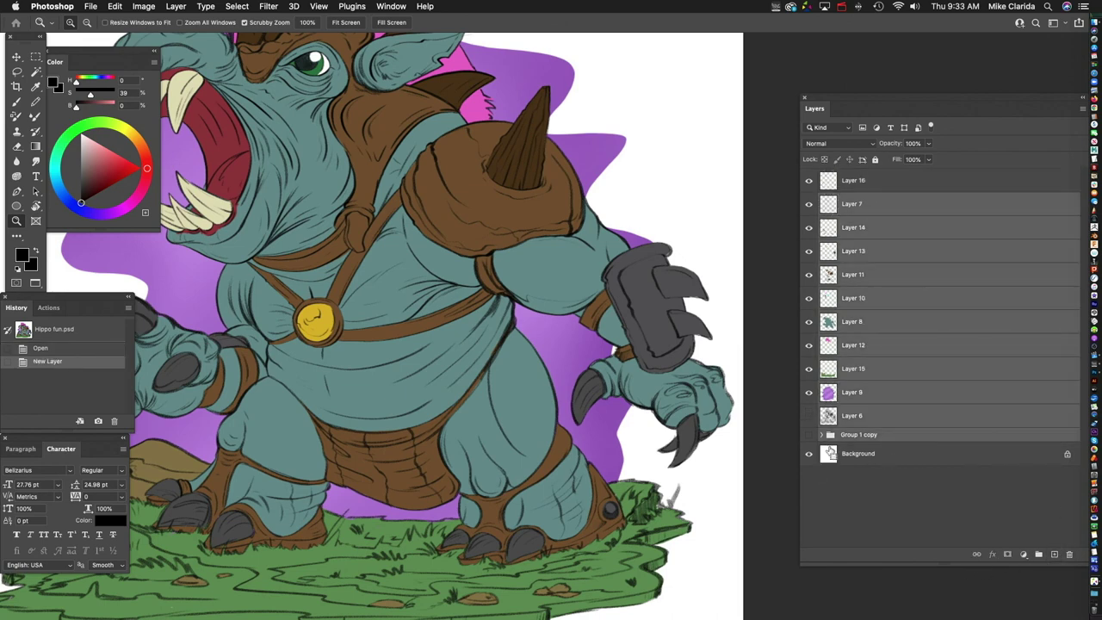
key(super+g)
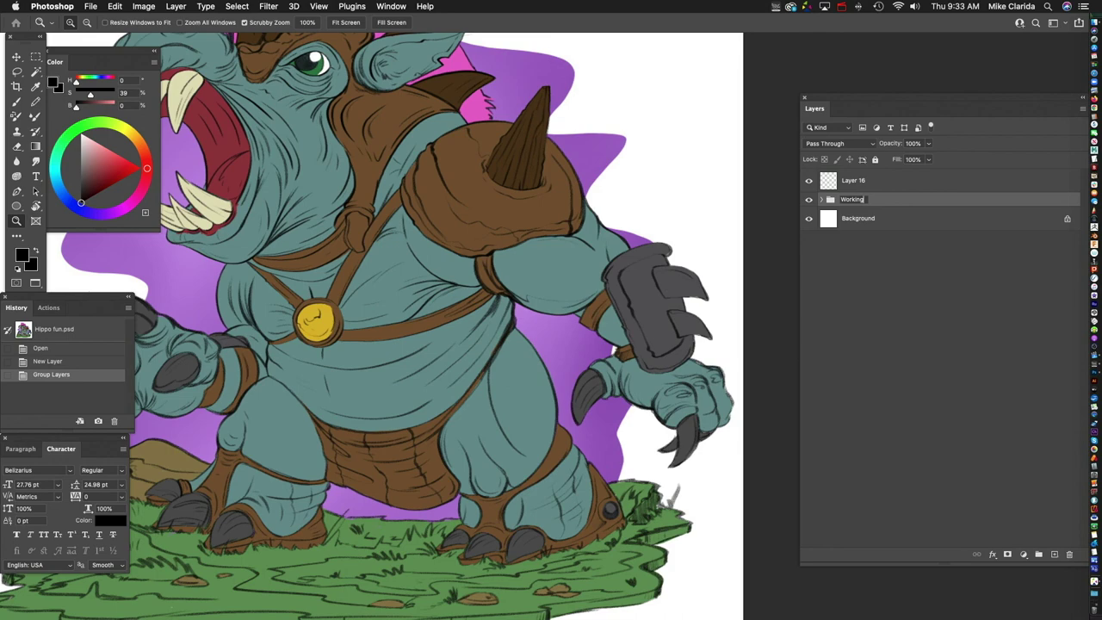
click(896, 180)
click(821, 199)
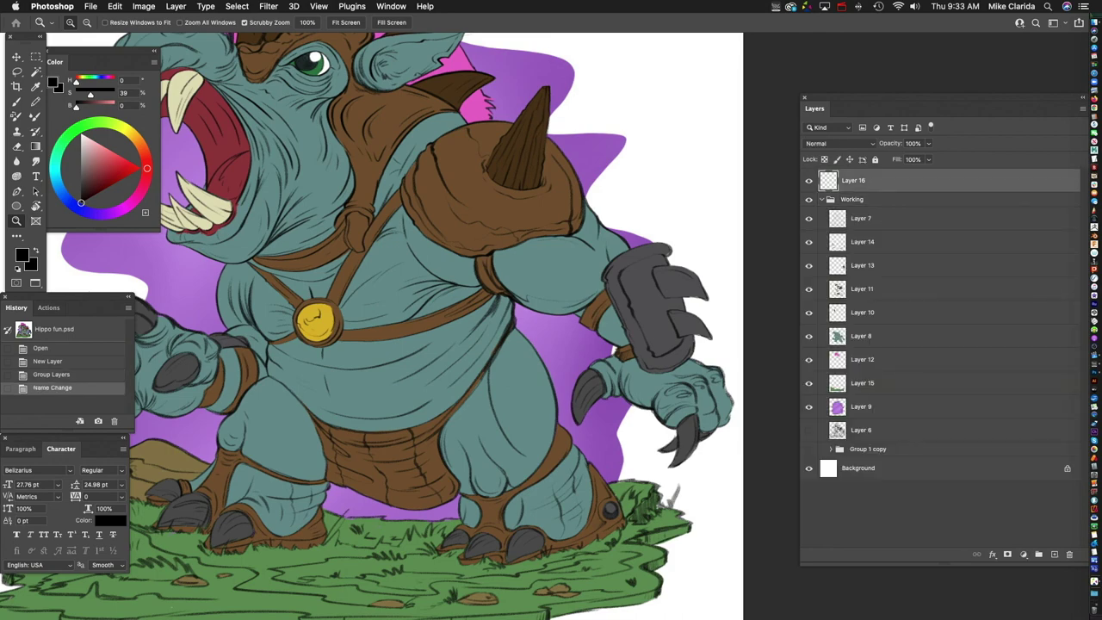
Step: Try shifting the teal body fill on Layer 8, then undo it
key(super+0)
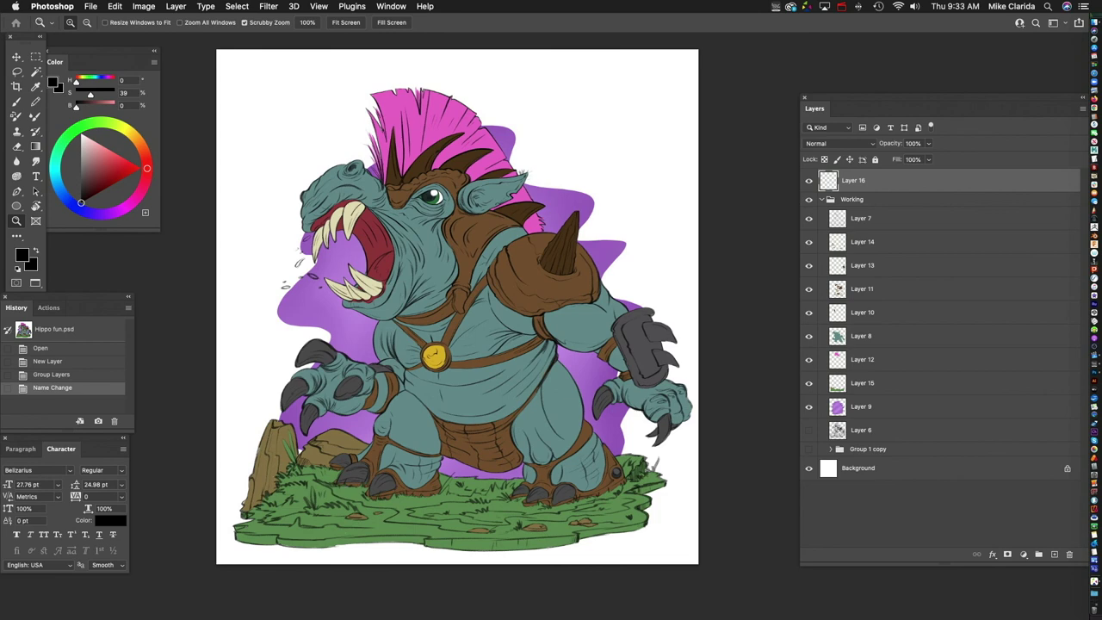
click(837, 336)
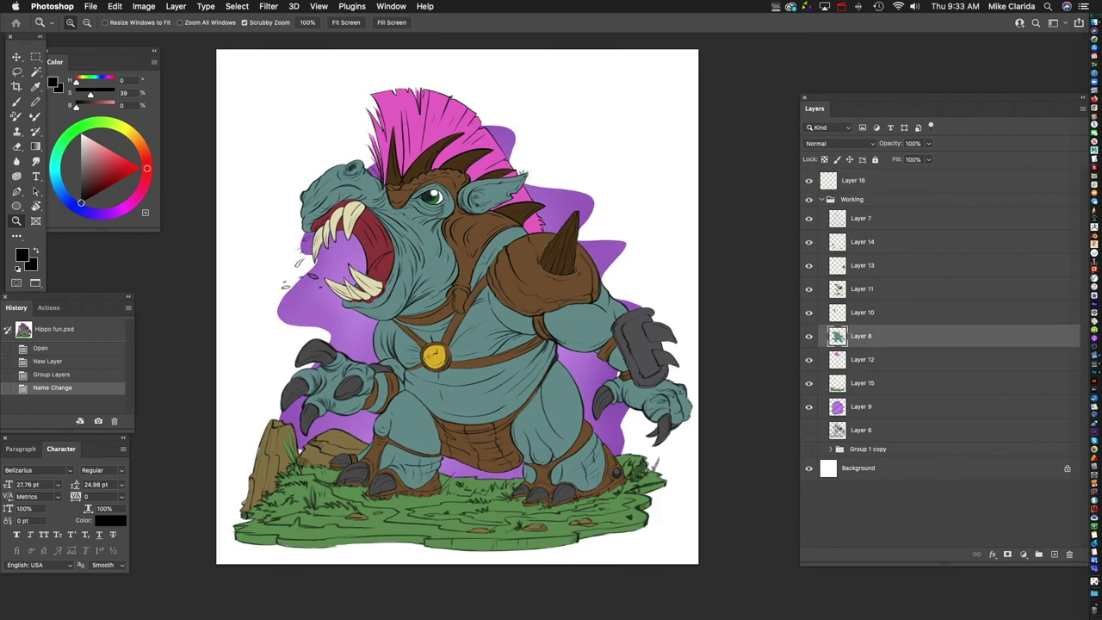
drag(447, 387, 516, 293)
key(super+z)
scroll(456, 302, down, 3)
scroll(456, 301, right, 3)
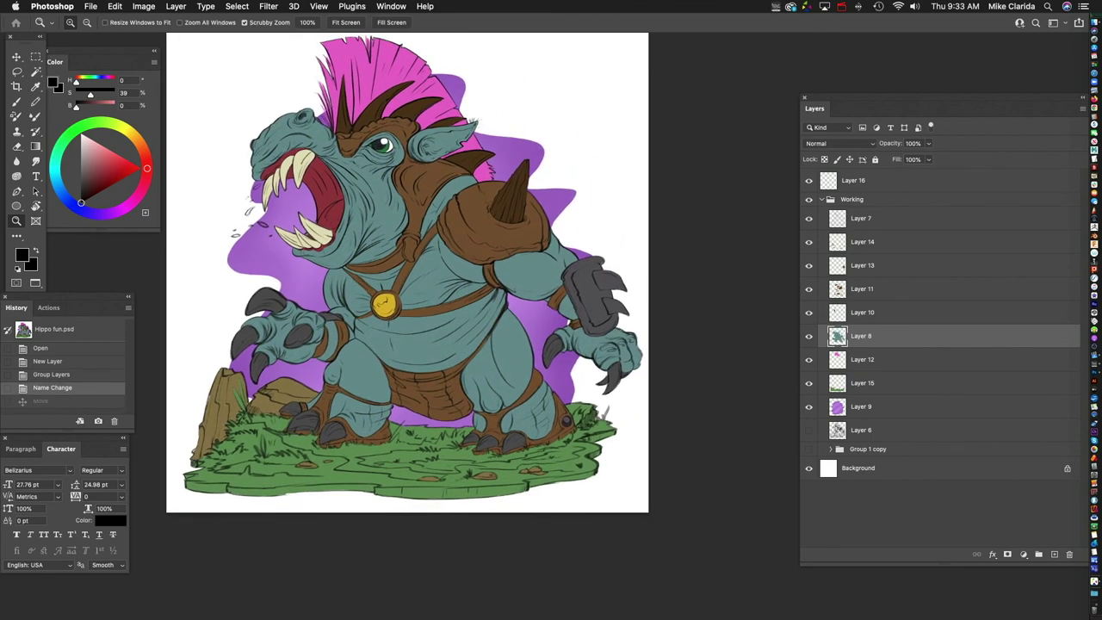
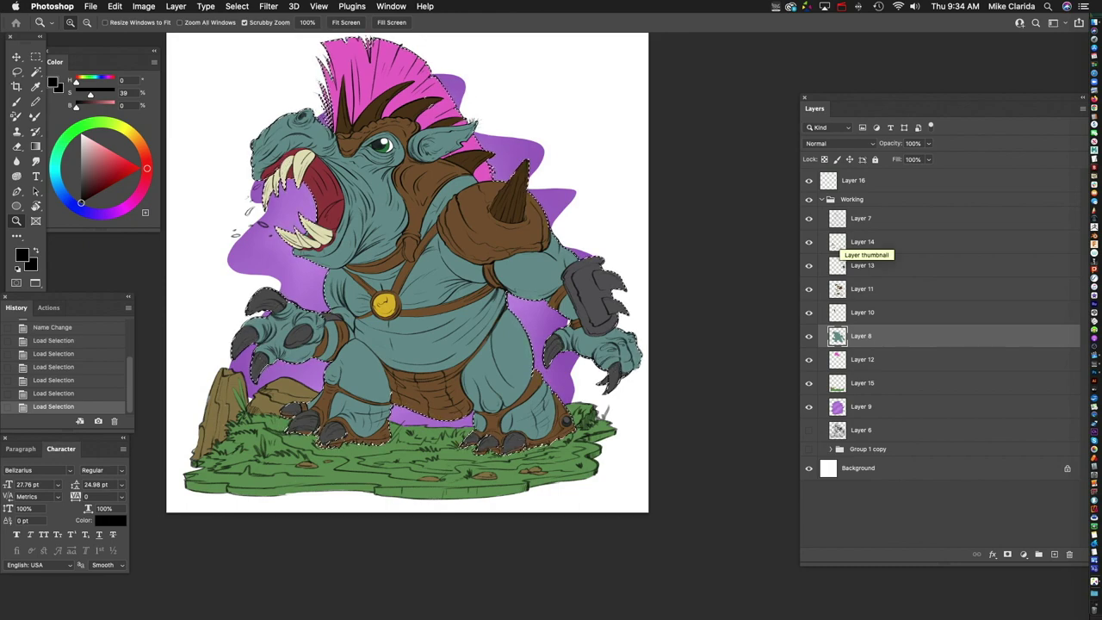
Step: Add a new empty layer above Layer 7
drag(534, 345, 533, 345)
key(super+0)
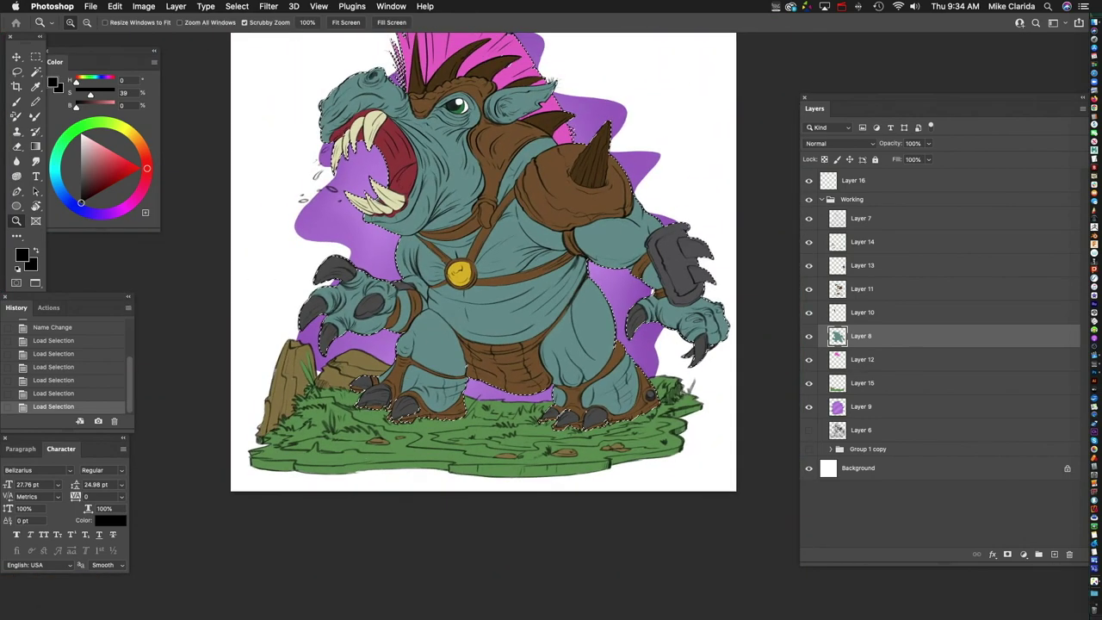
click(860, 218)
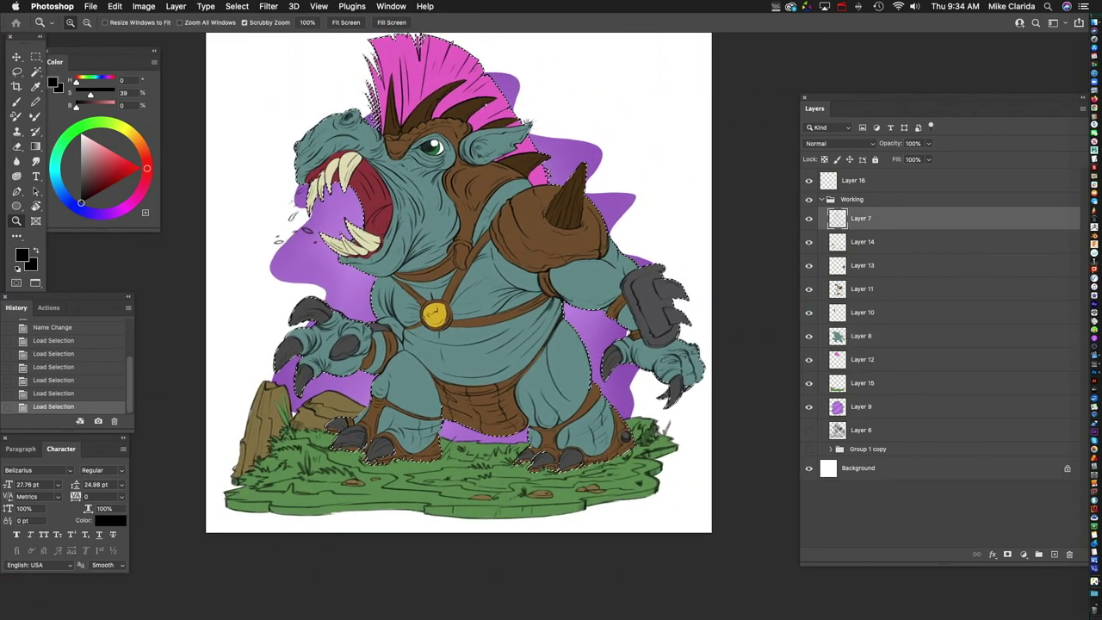
key(super+shift+alt+n)
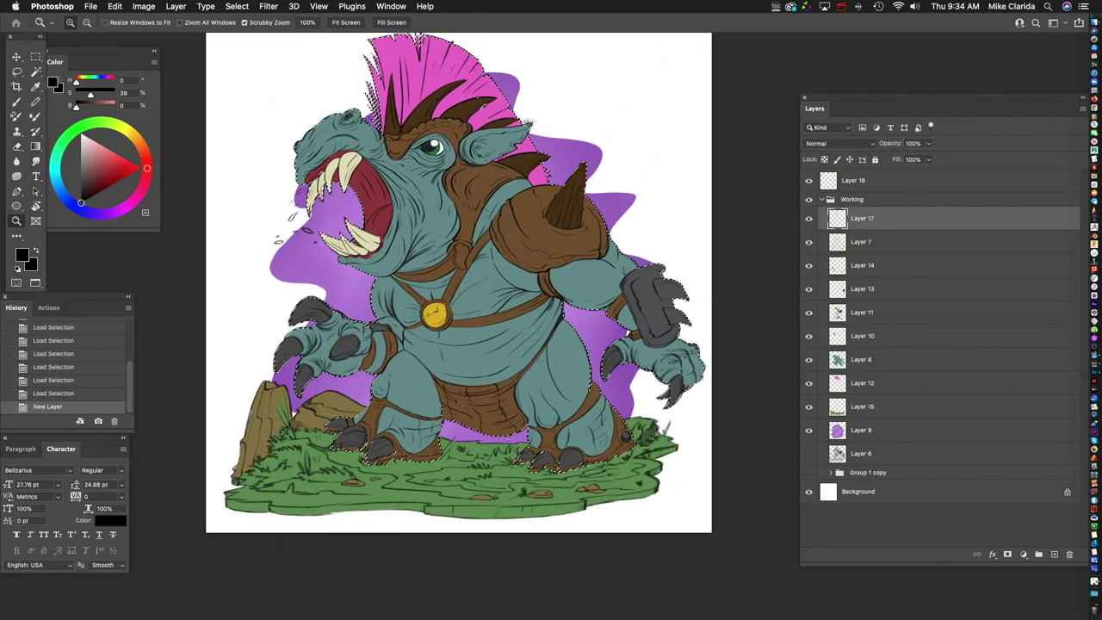
Step: Fill the character selection with White on the new layer, then deselect
click(115, 6)
click(129, 189)
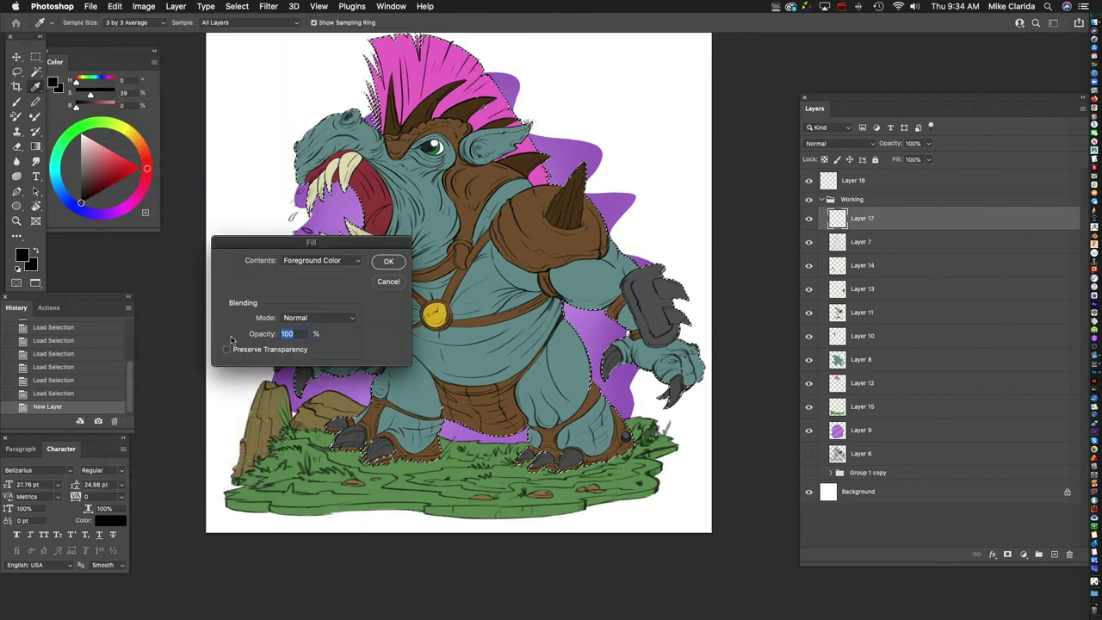
click(319, 260)
click(301, 347)
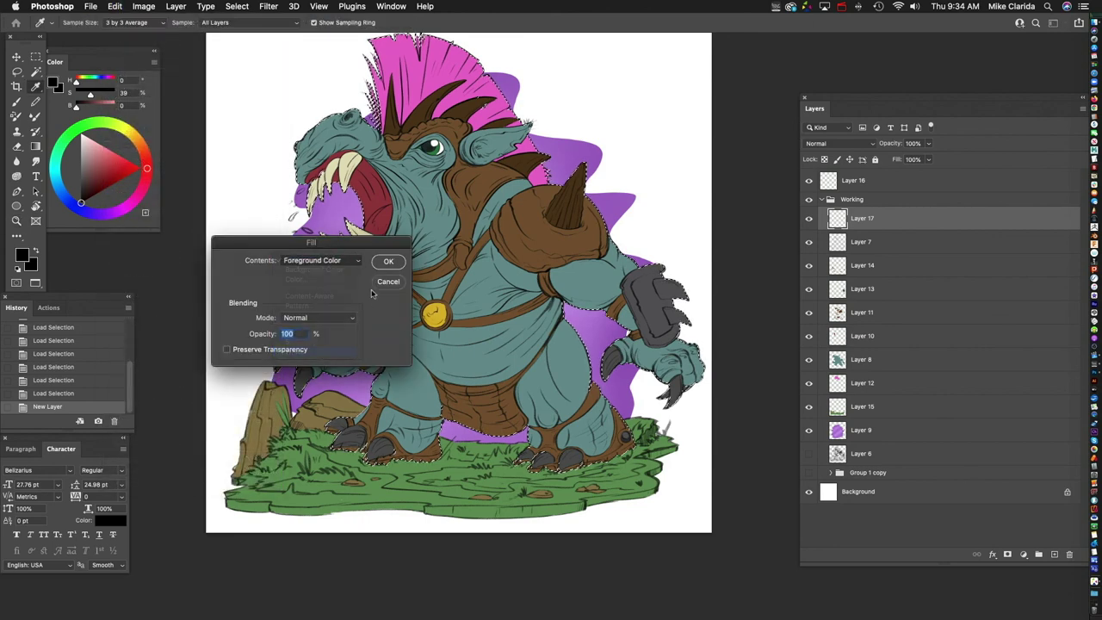
click(388, 262)
key(z)
key(ctrl+d)
scroll(594, 278, up, 3)
Step: Move Layer 16 into Working, set Layer 17 to Multiply, and clip Layer 16 to it
drag(890, 190, 890, 199)
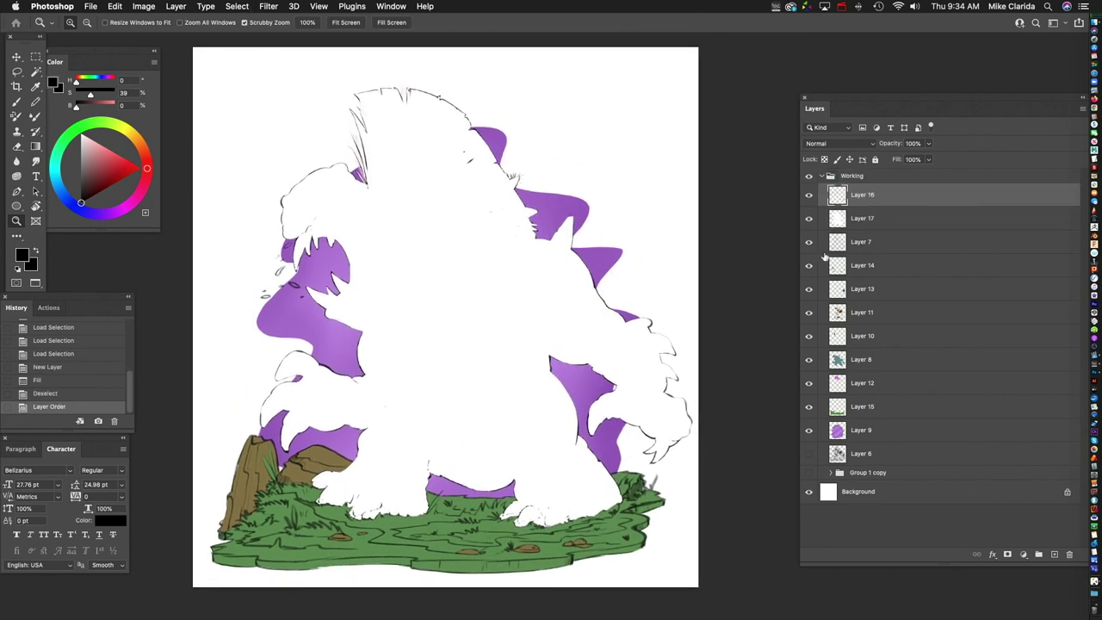
click(887, 219)
click(849, 144)
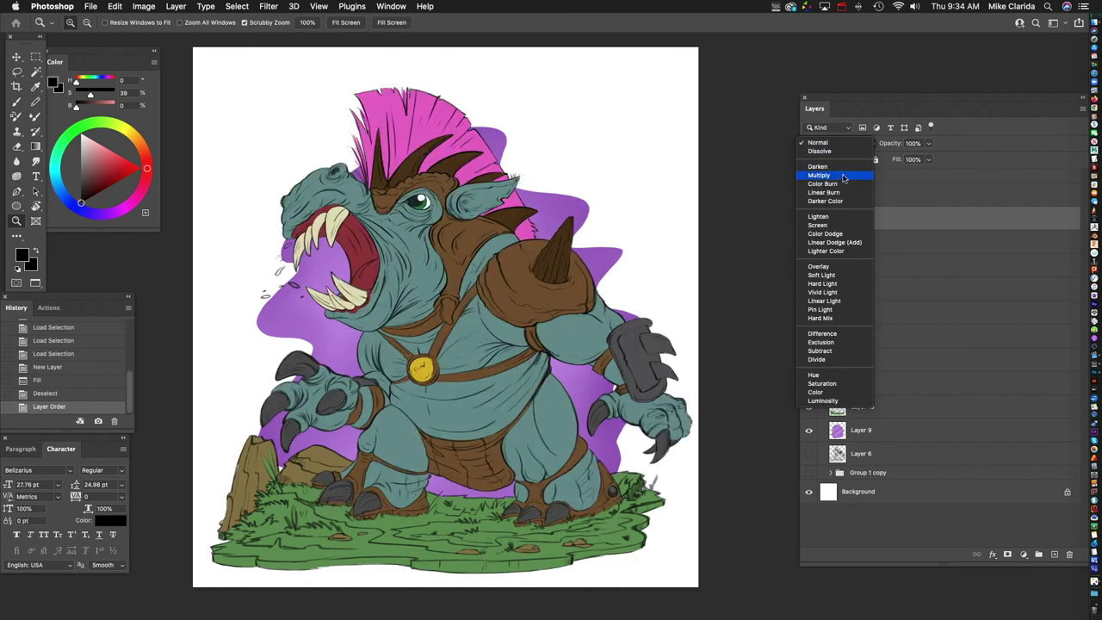
click(844, 175)
click(883, 197)
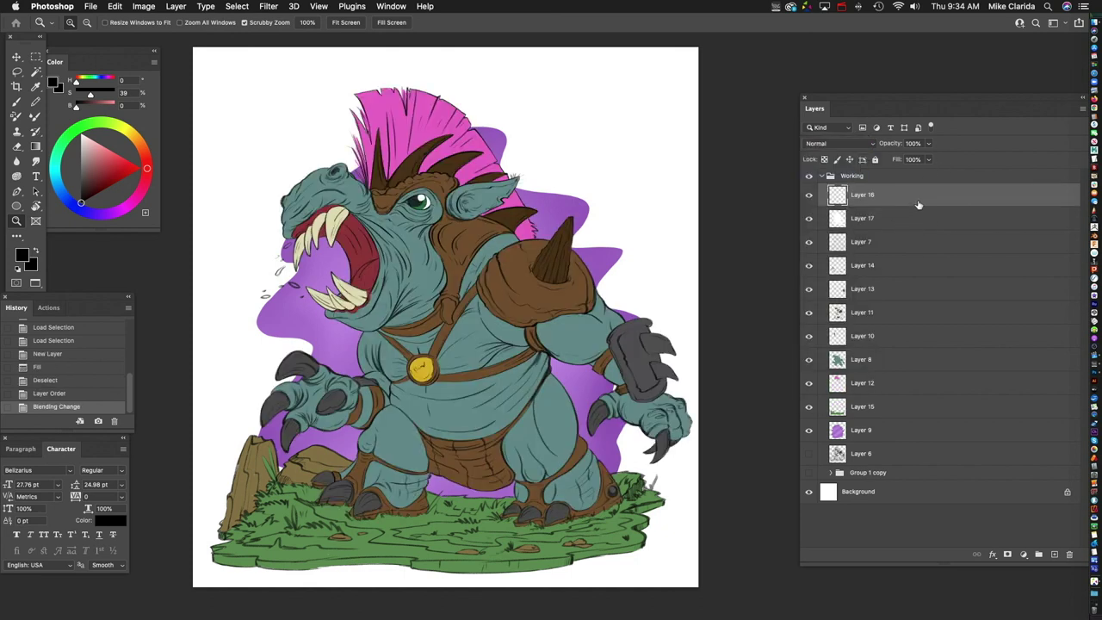
alt+click(910, 204)
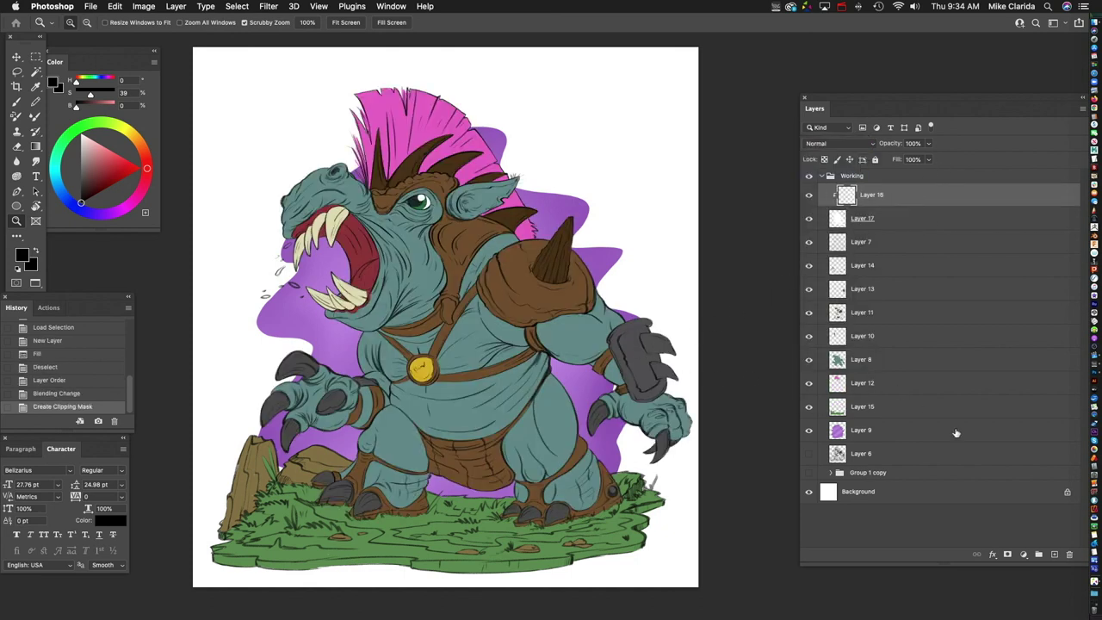
Step: Set Layer 16 to Multiply and pick a slightly desaturated dark purple
click(853, 144)
click(835, 177)
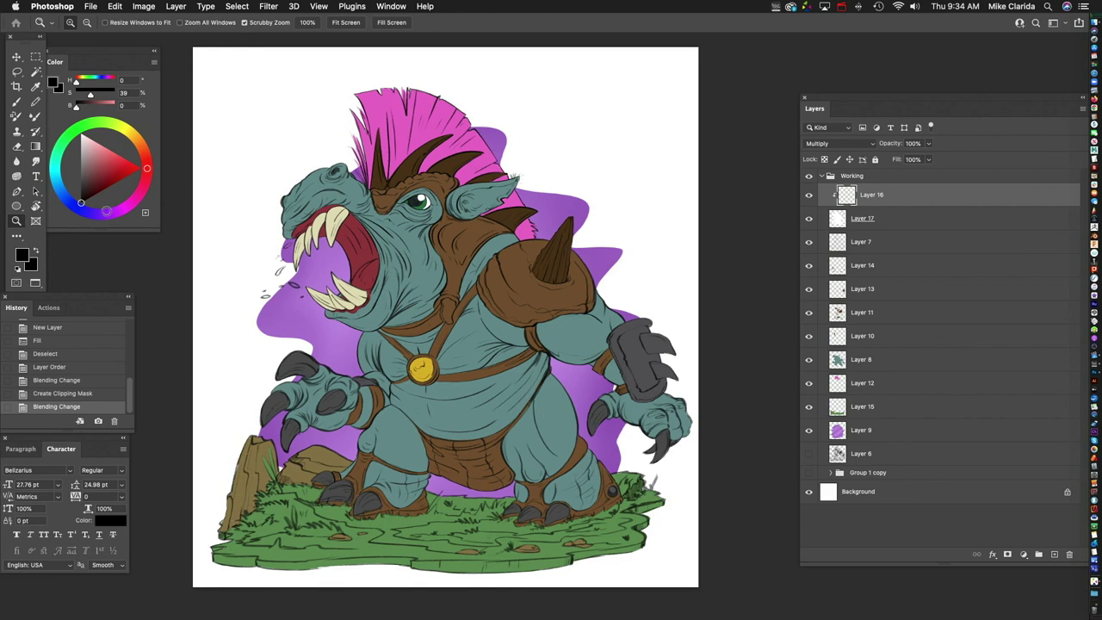
click(99, 214)
drag(97, 183, 96, 188)
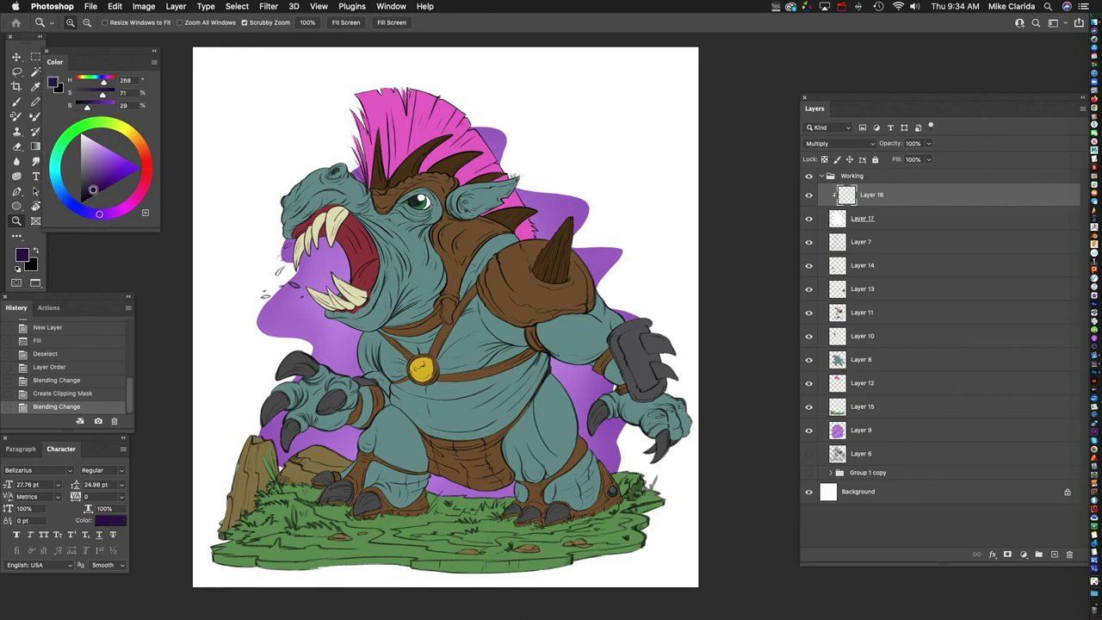
drag(93, 189, 92, 189)
Step: With the Brush tool, test hatching strokes on the neck and snout, undoing them
click(16, 100)
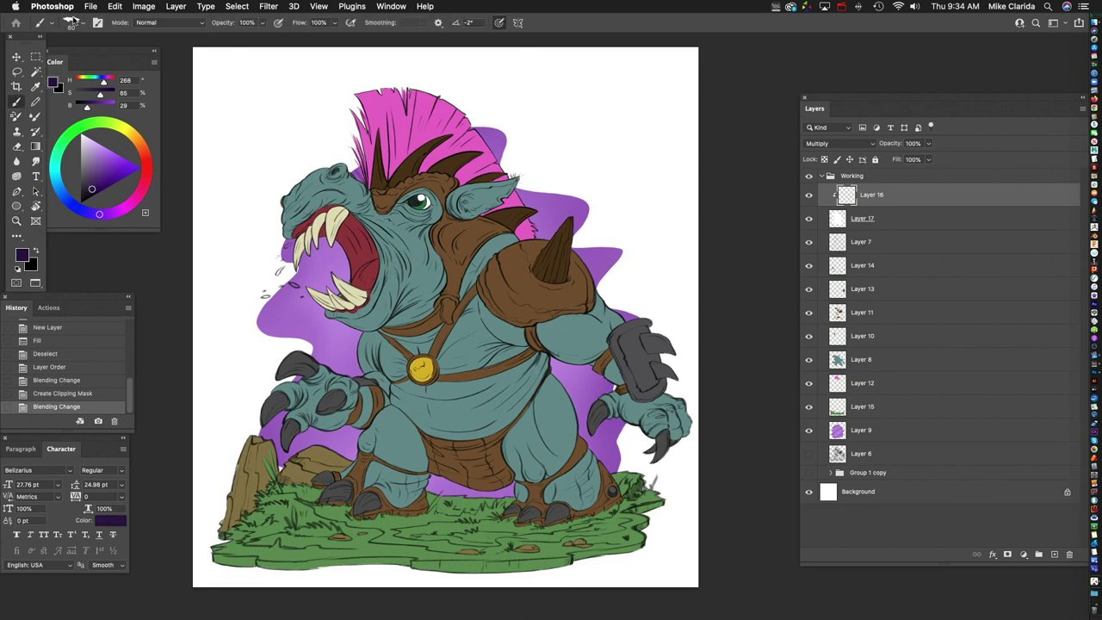
scroll(422, 249, up, 3)
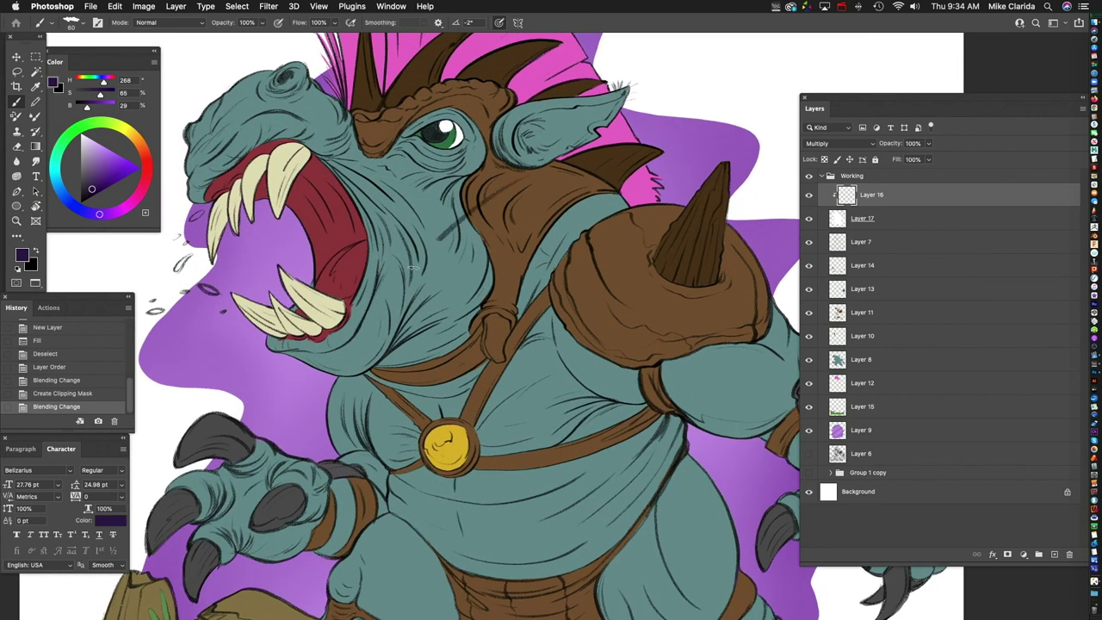
drag(527, 197, 379, 348)
drag(465, 263, 374, 275)
key(super+z)
scroll(603, 259, left, 2)
scroll(603, 259, up, 2)
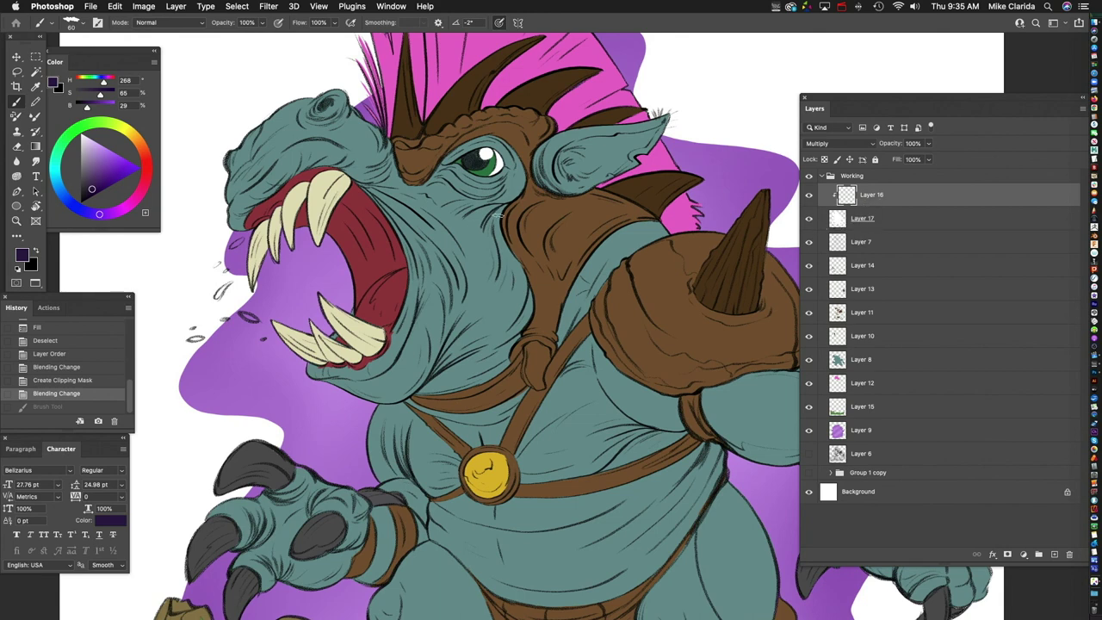
scroll(557, 207, up, 2)
scroll(558, 208, left, 1)
mouse_move(374, 256)
mouse_down()
mouse_move(345, 191)
mouse_move(284, 258)
mouse_move(293, 250)
mouse_move(297, 331)
mouse_move(370, 258)
mouse_up()
key(ctrl+z)
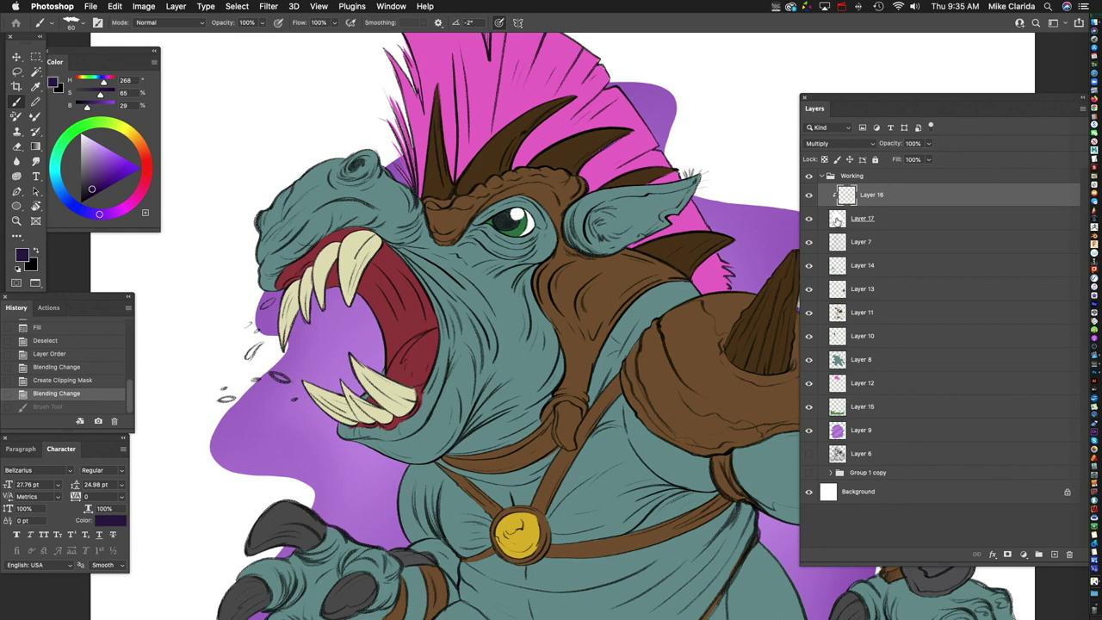
Step: Invert Layer 17 to black and change the painting colour to a dark reddish brown
click(916, 224)
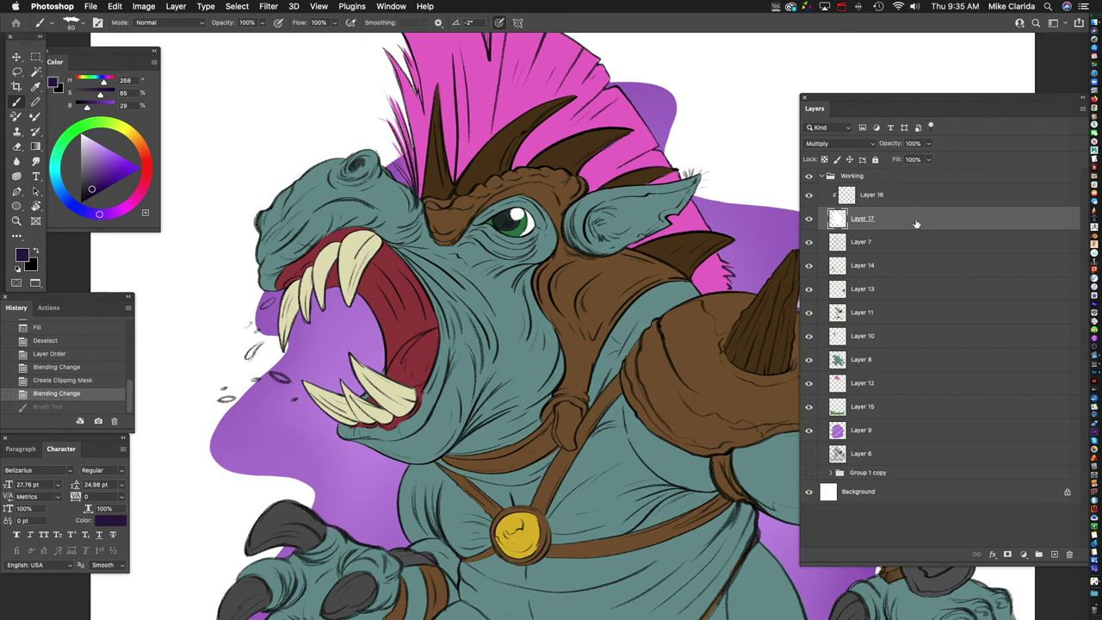
key(super+i)
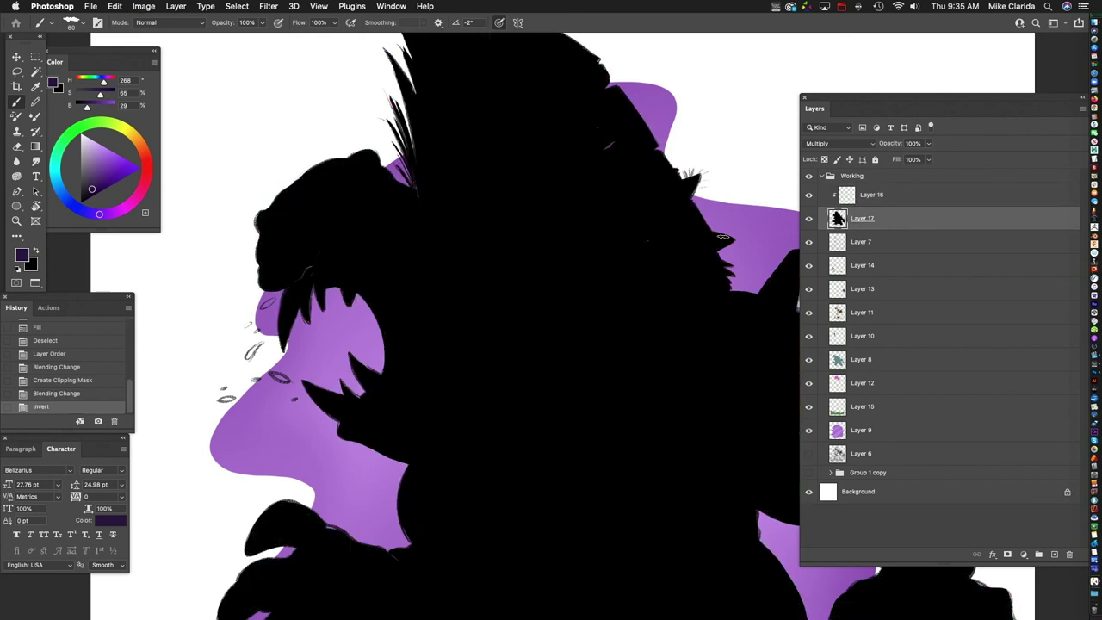
drag(897, 201, 854, 219)
scroll(623, 318, down, 5)
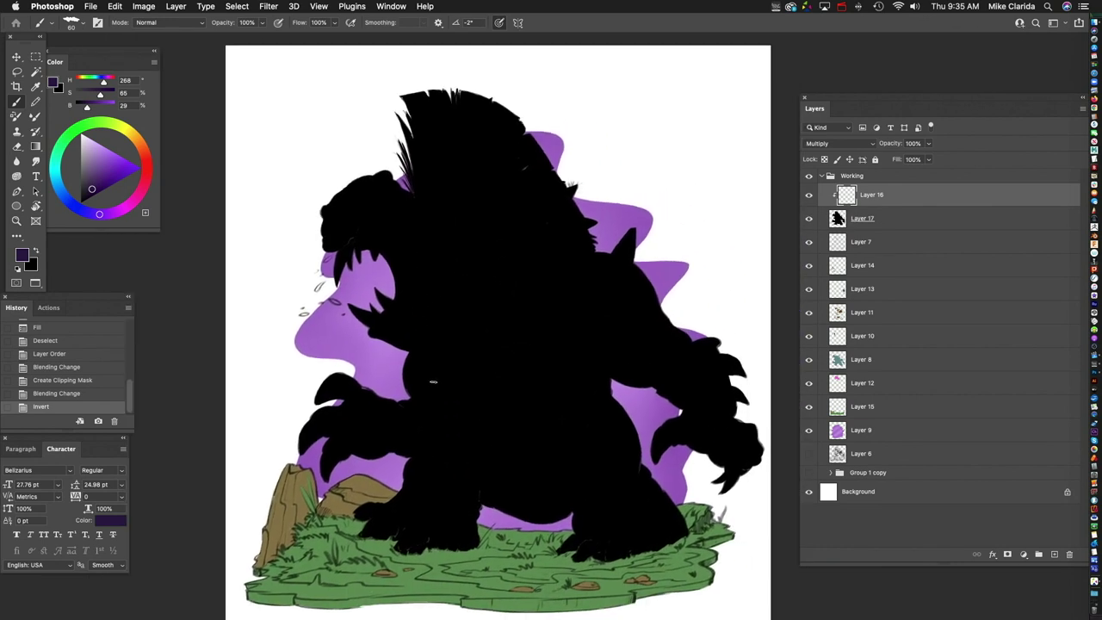
click(427, 381)
key(super+z)
alt+click(307, 313)
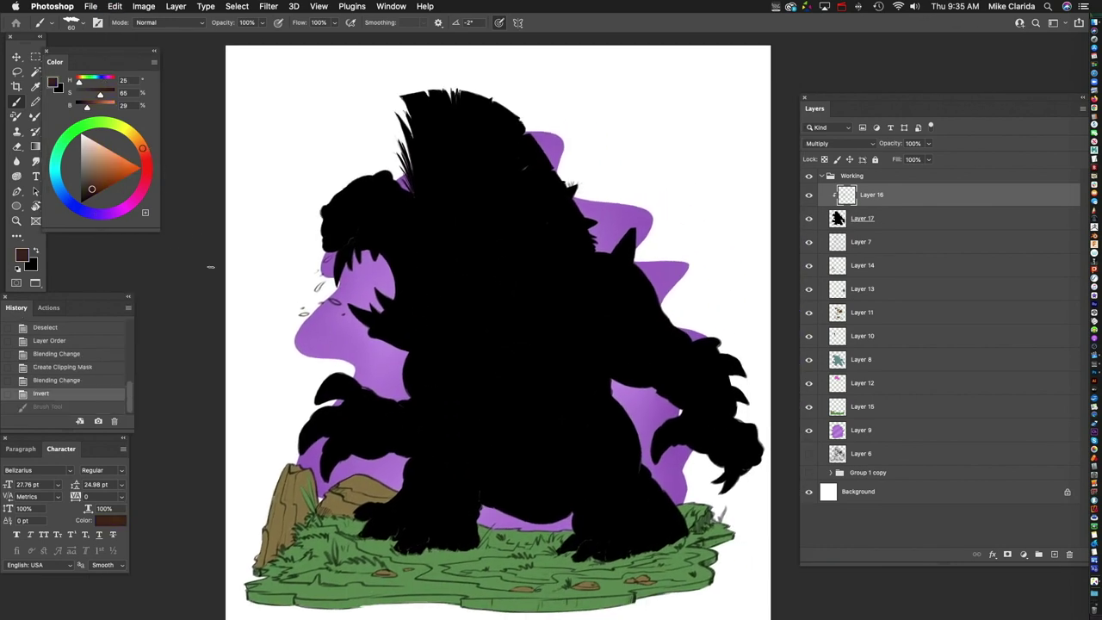
click(146, 164)
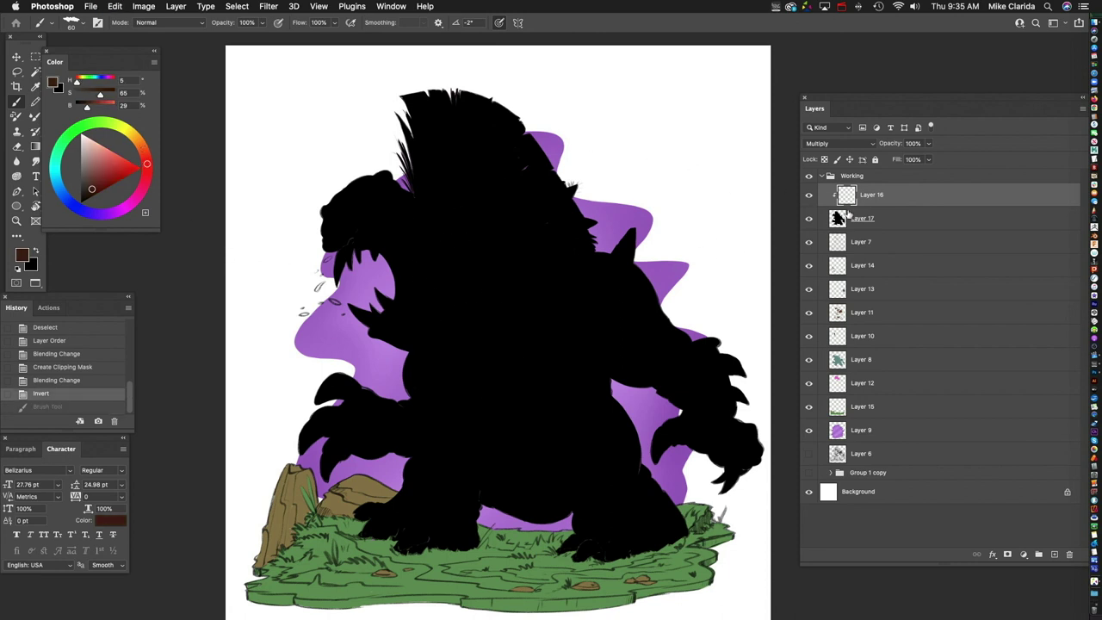
Step: Invert Layer 17 back to white, reselect Layer 16, and zoom into the mouth
click(902, 219)
key(super+i)
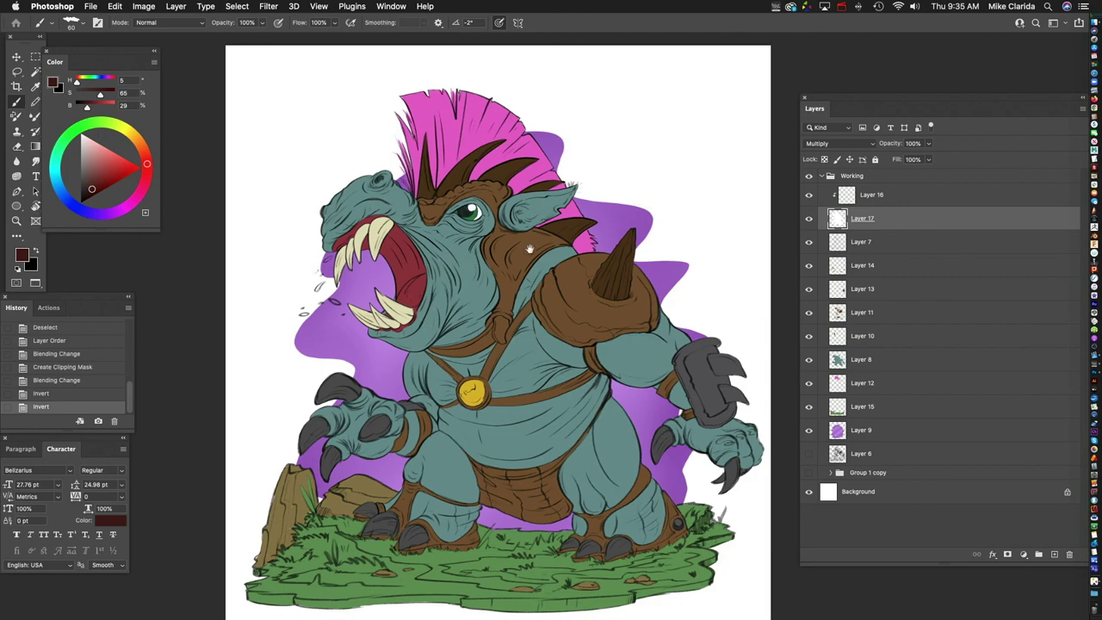
click(876, 195)
drag(379, 271, 422, 230)
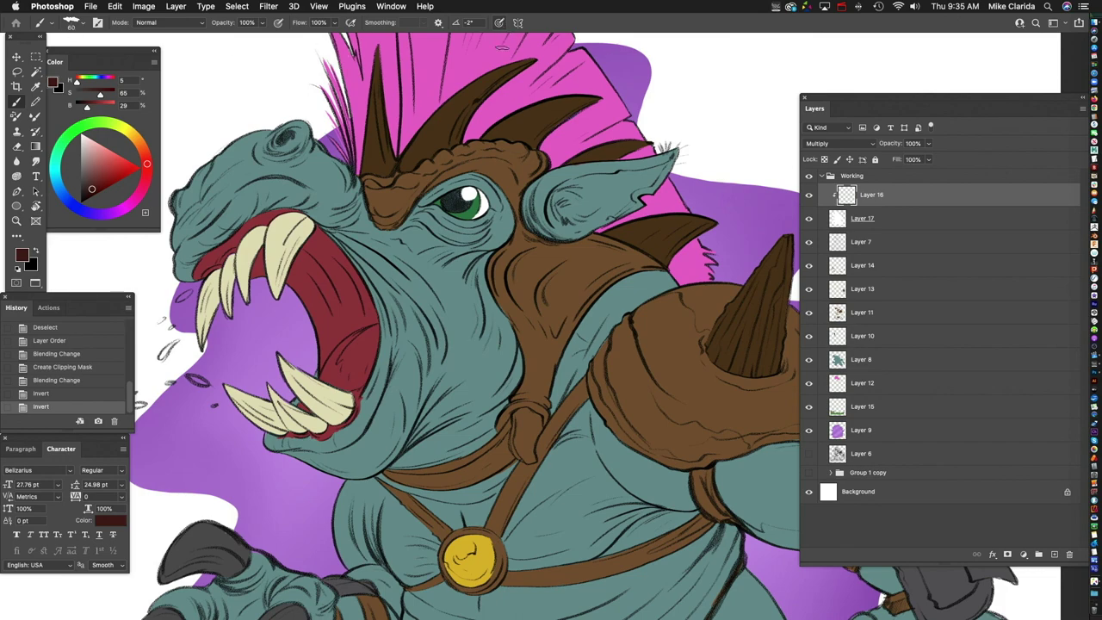
Step: Try shading strokes on the cheek and belly, undoing both
drag(318, 202, 357, 297)
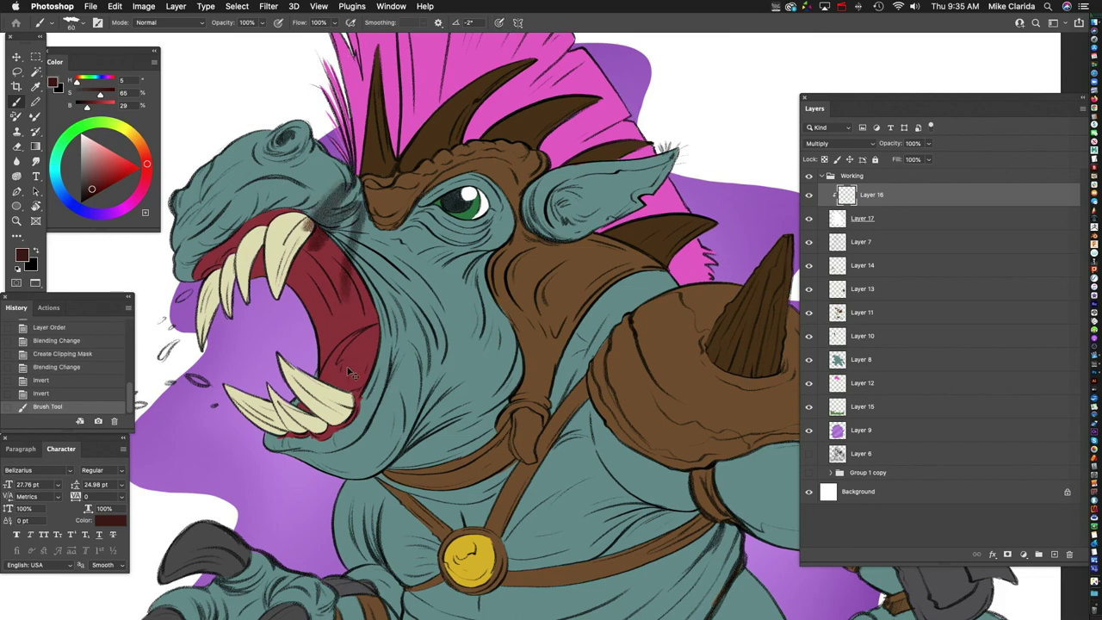
key(ctrl+z)
drag(447, 297, 404, 293)
scroll(403, 292, down, 3)
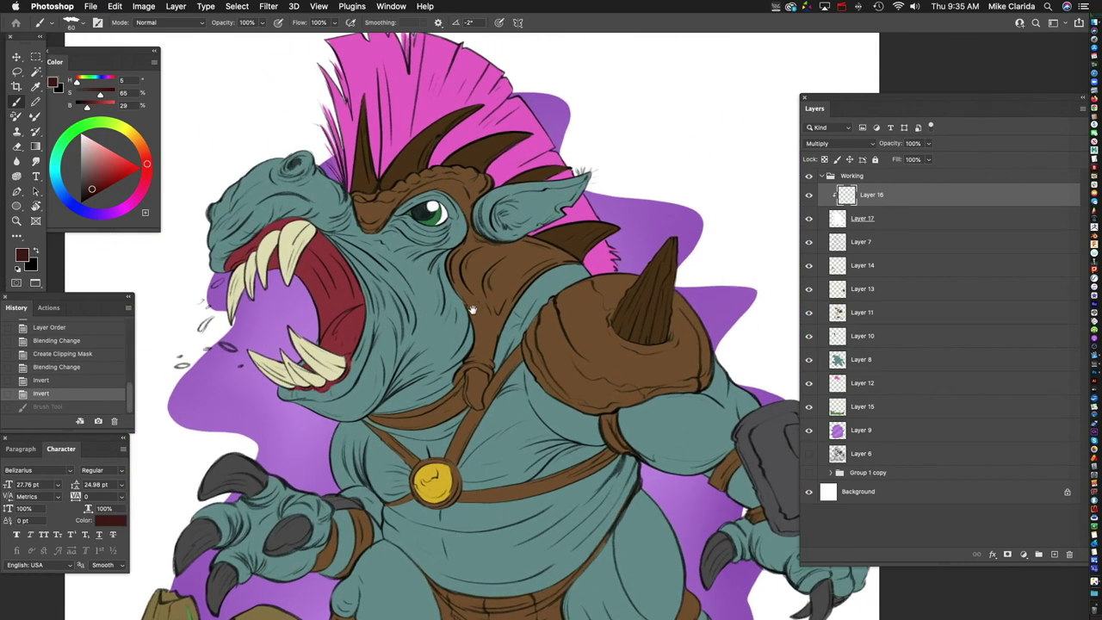
drag(513, 254, 477, 195)
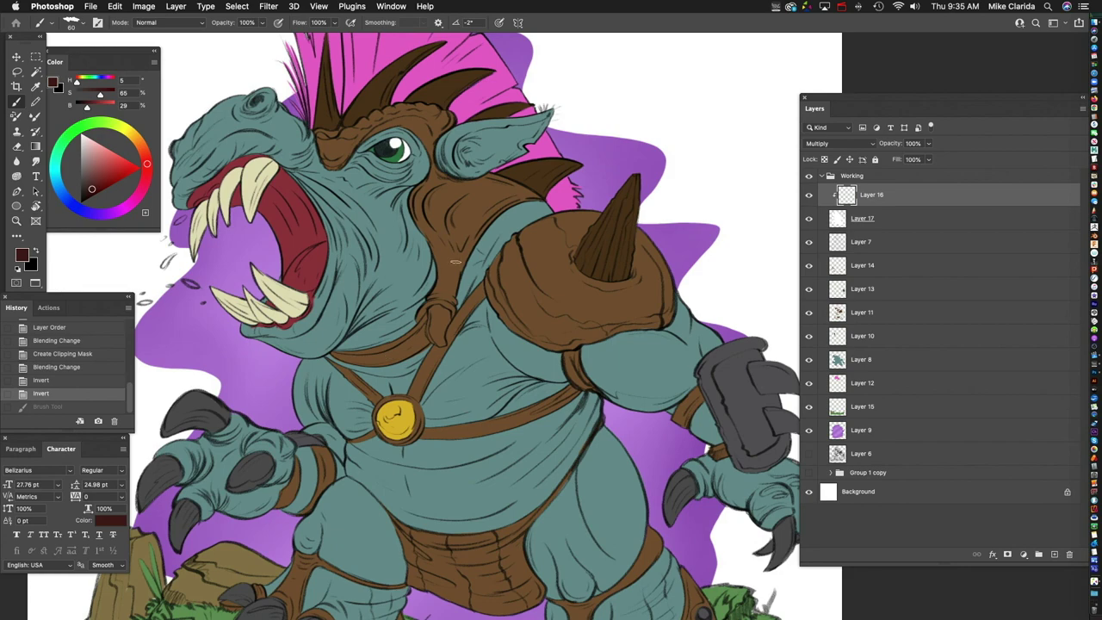
scroll(462, 399, down, 5)
scroll(526, 261, up, 2)
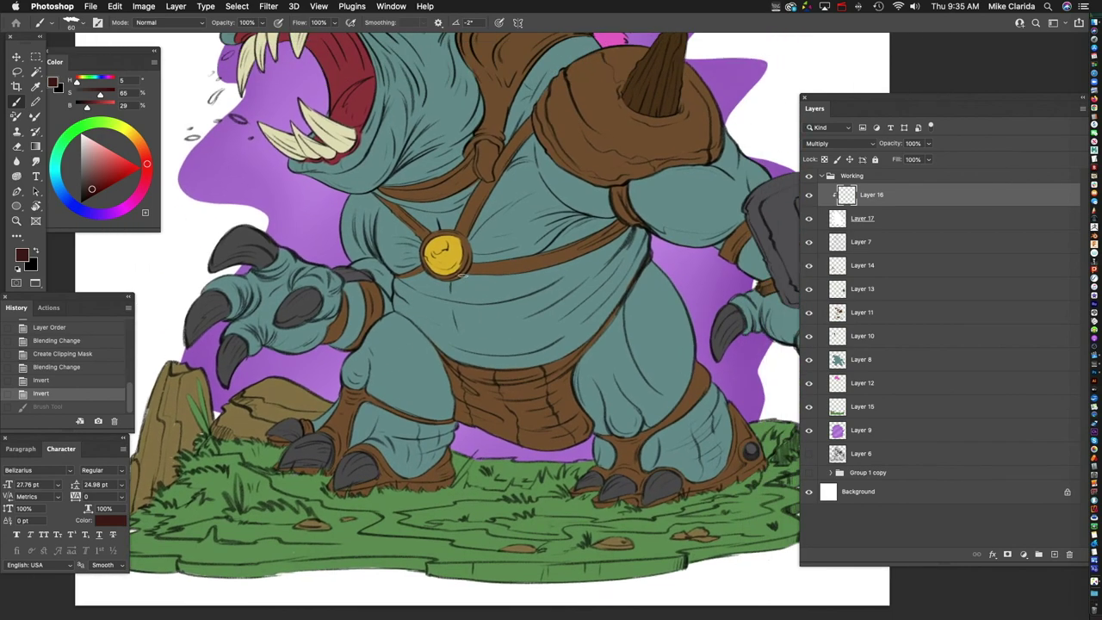
scroll(465, 311, up, 3)
mouse_move(484, 290)
mouse_down()
mouse_move(495, 258)
mouse_move(530, 362)
mouse_up()
key(cmd+z)
scroll(525, 336, down, 4)
scroll(516, 327, up, 6)
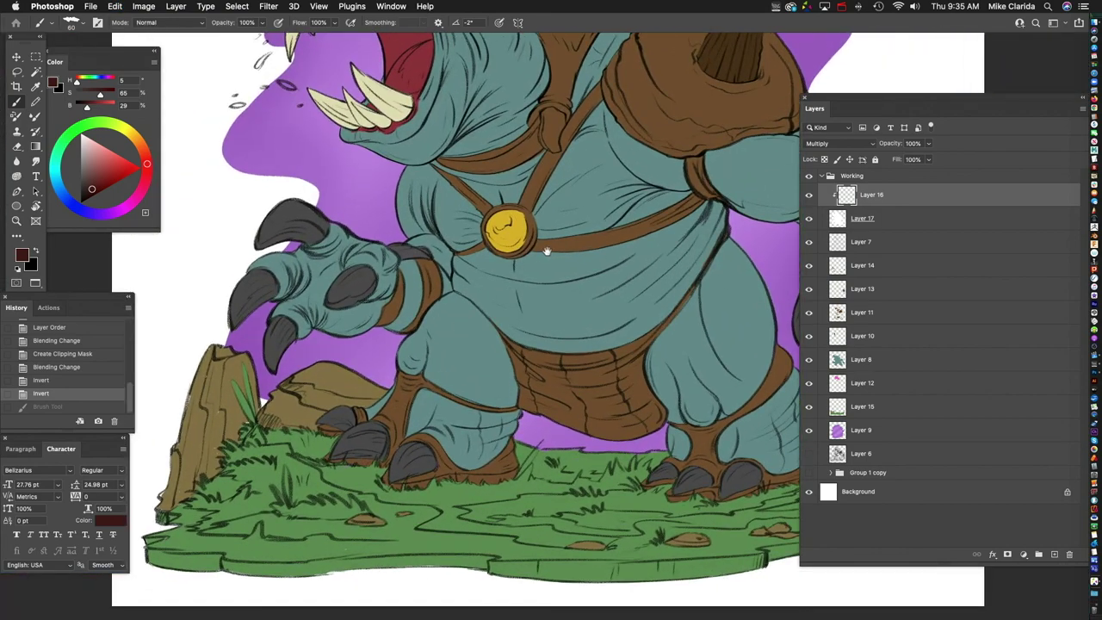
scroll(462, 343, up, 6)
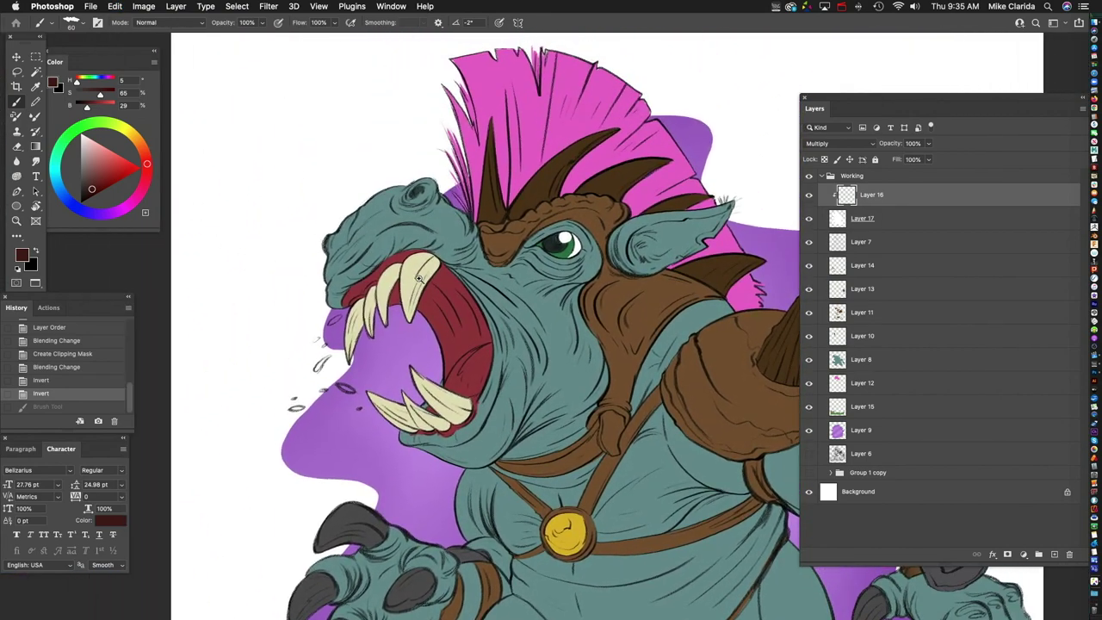
scroll(500, 245, up, 1)
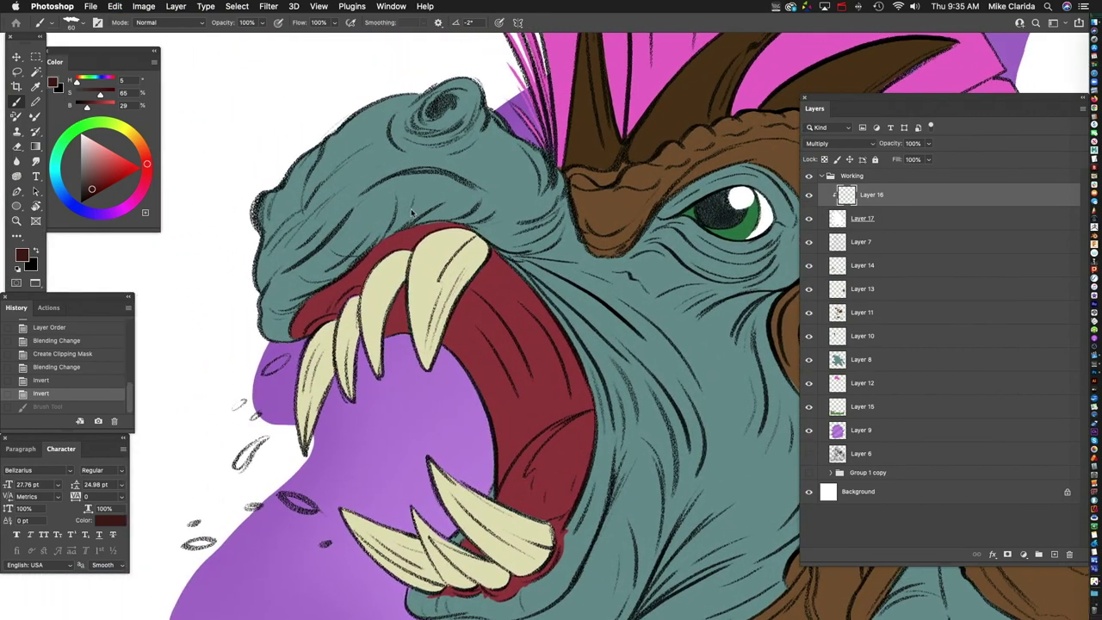
Step: Shrink the brush, then dab and hatch dark shading along the lower snout
key(bracketleft)
click(389, 204)
click(382, 238)
click(314, 286)
click(343, 266)
mouse_move(348, 259)
mouse_down()
mouse_move(256, 336)
mouse_move(263, 299)
mouse_up()
scroll(422, 275, up, 1)
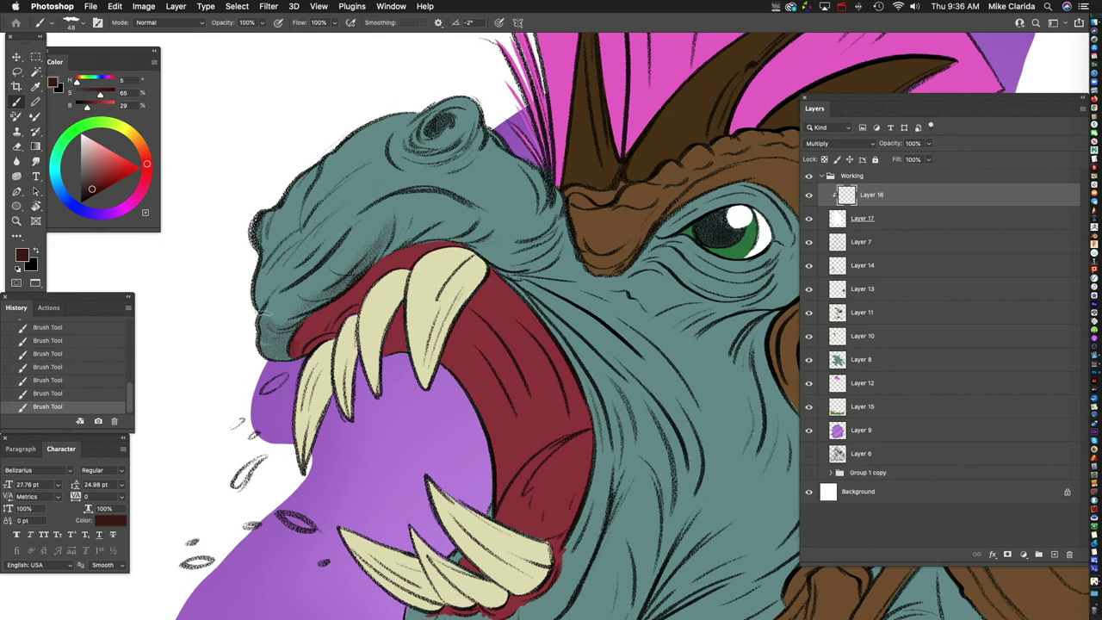
scroll(310, 307, up, 2)
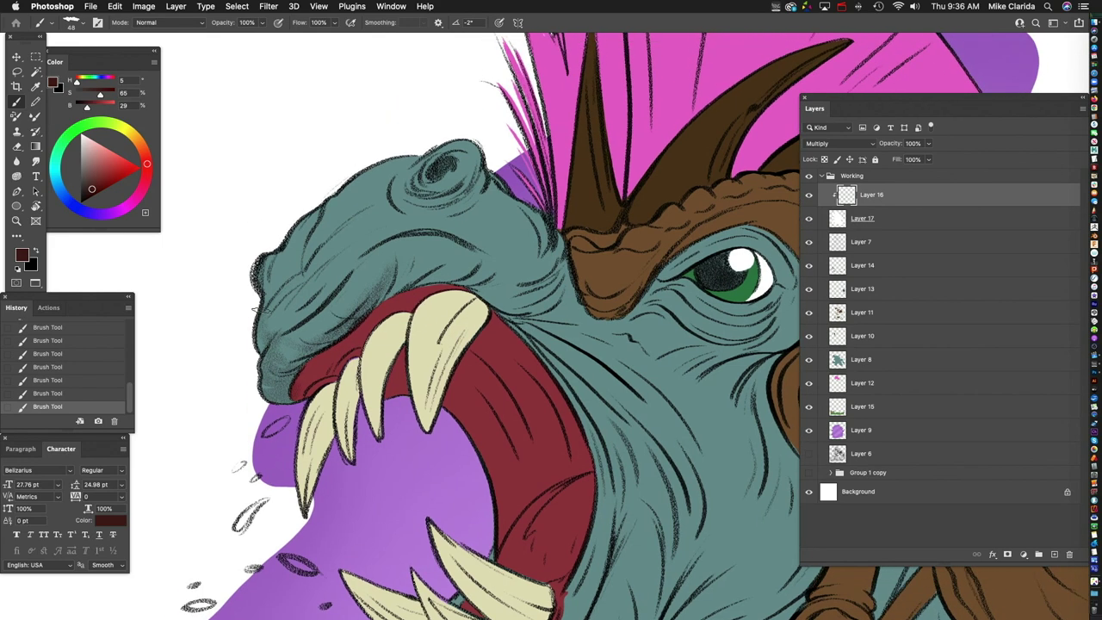
scroll(297, 271, up, 1)
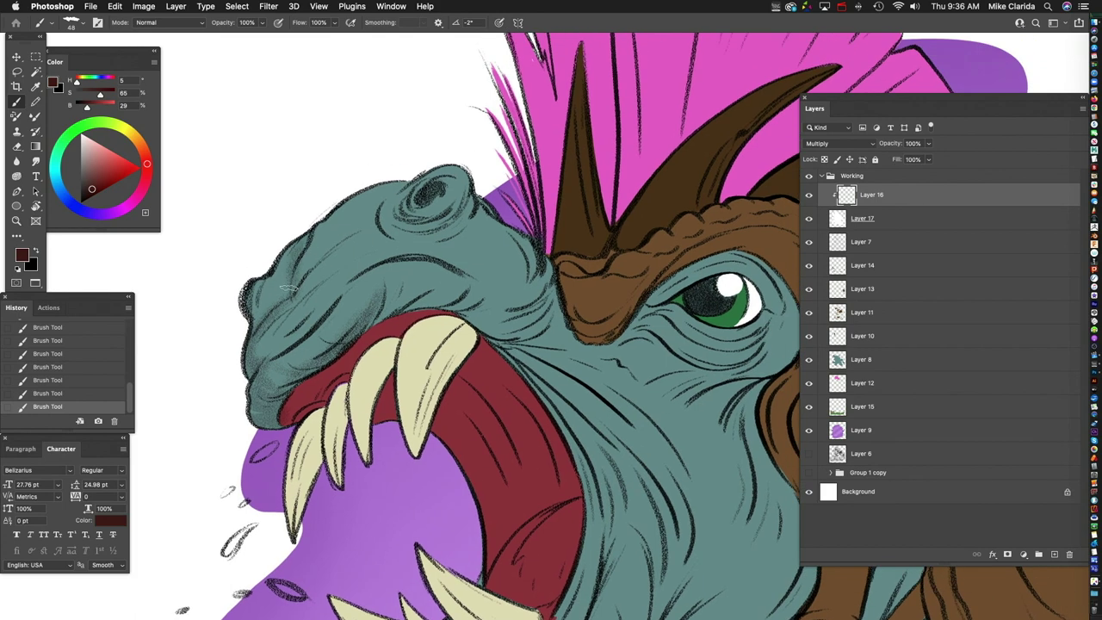
scroll(378, 241, right, 2)
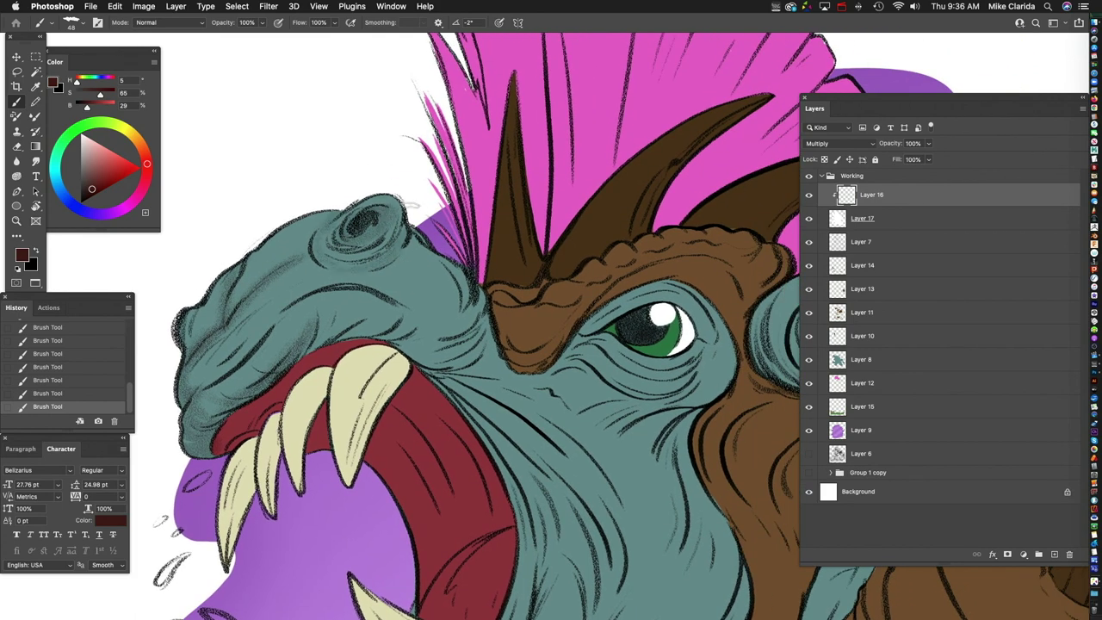
scroll(410, 207, down, 1)
scroll(344, 261, left, 2)
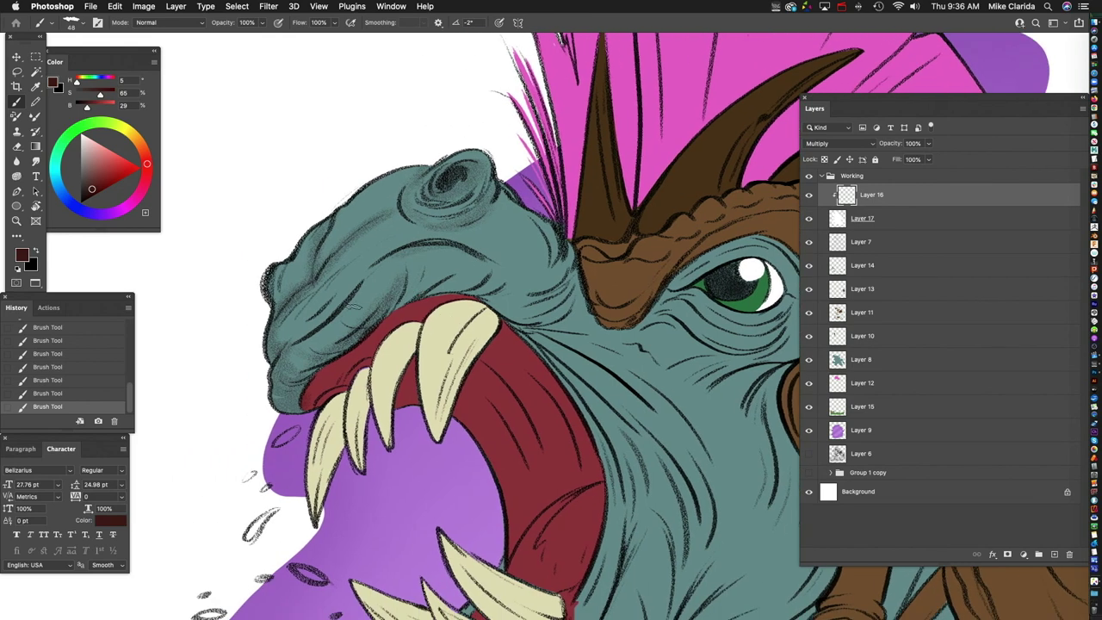
scroll(357, 284, up, 1)
scroll(358, 284, right, 1)
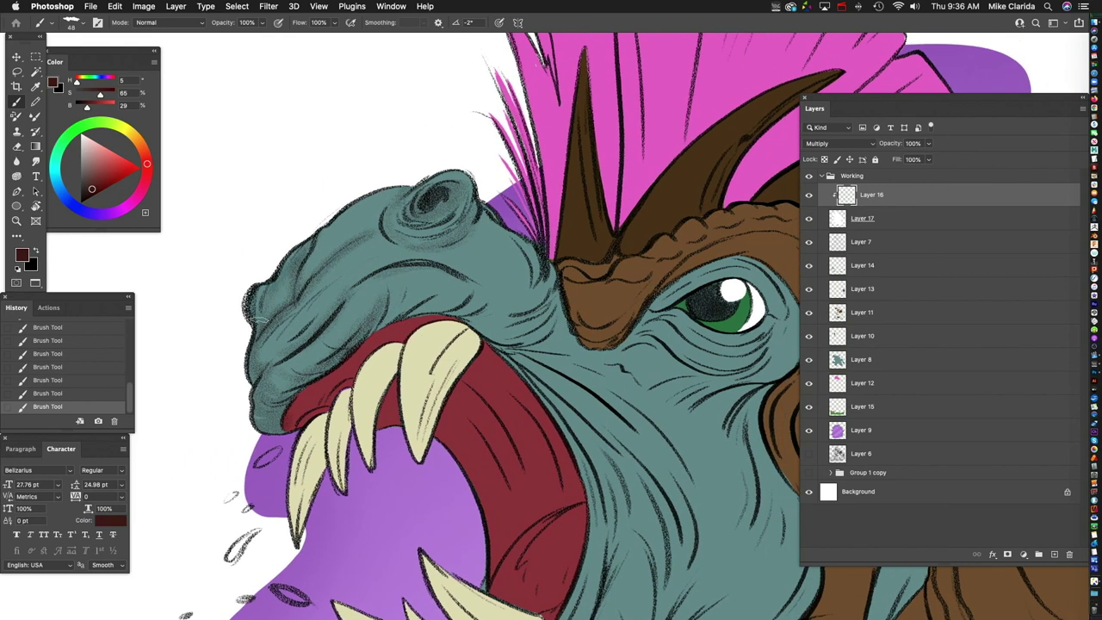
Step: Hatch dark shading down the left edge of the upper-left fang, redoing one stroke
drag(404, 305, 398, 268)
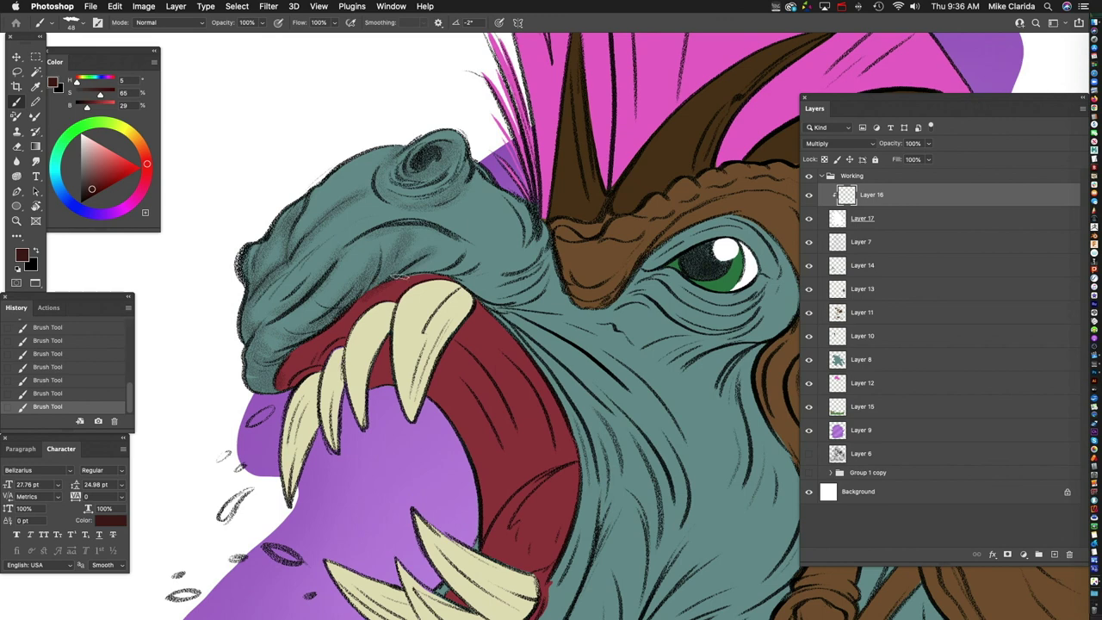
scroll(444, 244, down, 1)
scroll(444, 244, right, 1)
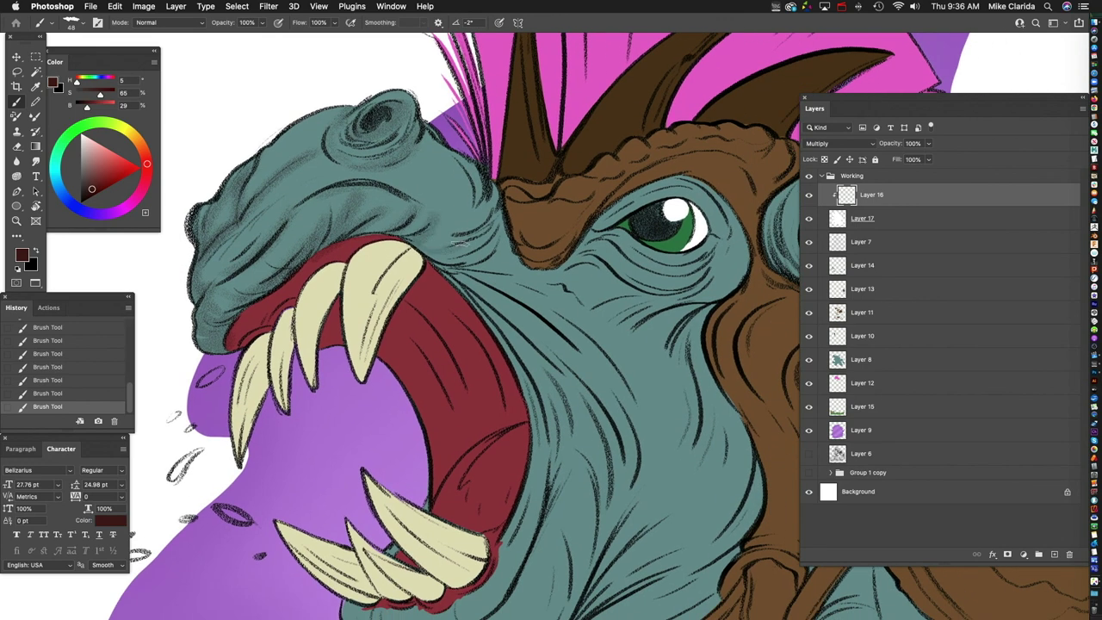
scroll(519, 342, down, 2)
scroll(519, 342, left, 1)
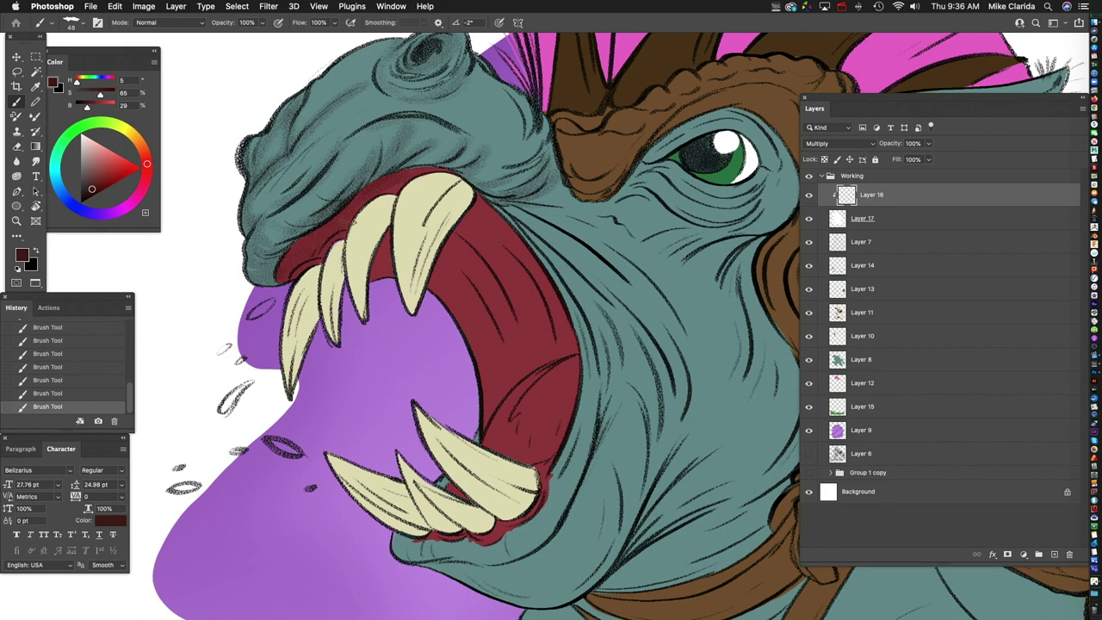
scroll(394, 247, down, 2)
scroll(394, 247, left, 1)
key(super+z)
drag(389, 204, 391, 258)
key(super+z)
drag(353, 209, 323, 331)
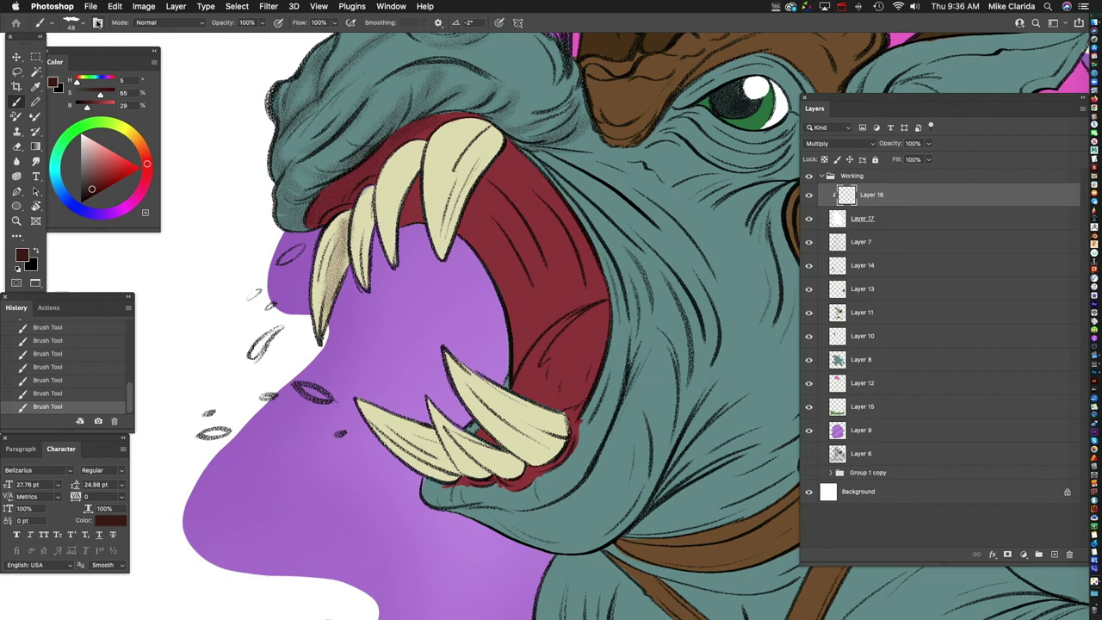
Step: Open Brush Settings with the full option set and move the panel off the teeth
click(97, 22)
click(77, 552)
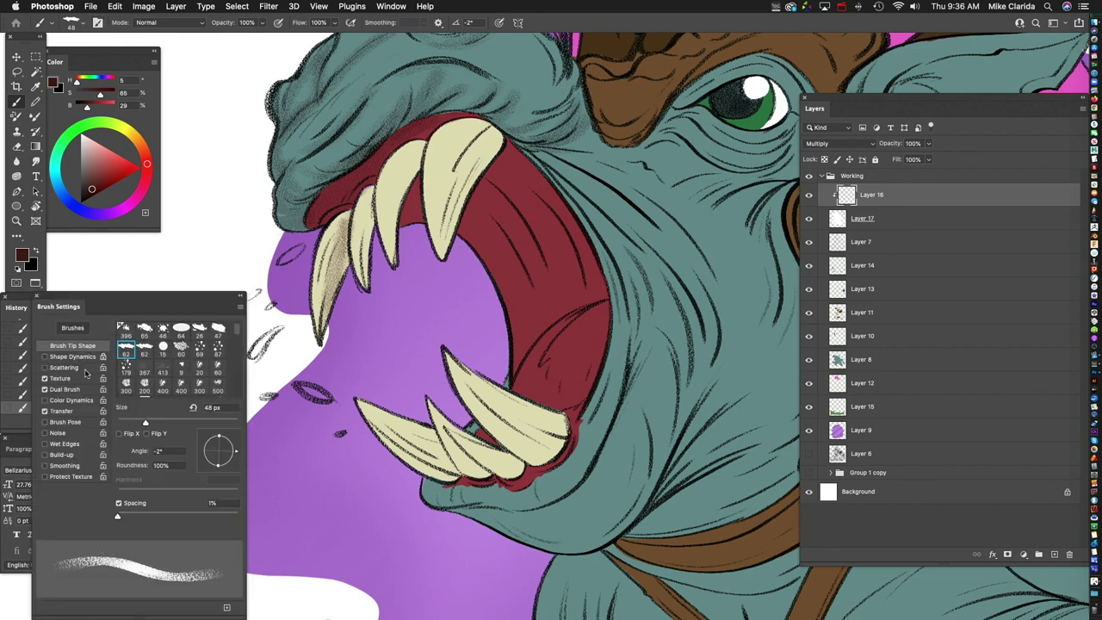
mouse_move(125, 295)
mouse_down()
mouse_move(309, 248)
mouse_move(378, 160)
mouse_up()
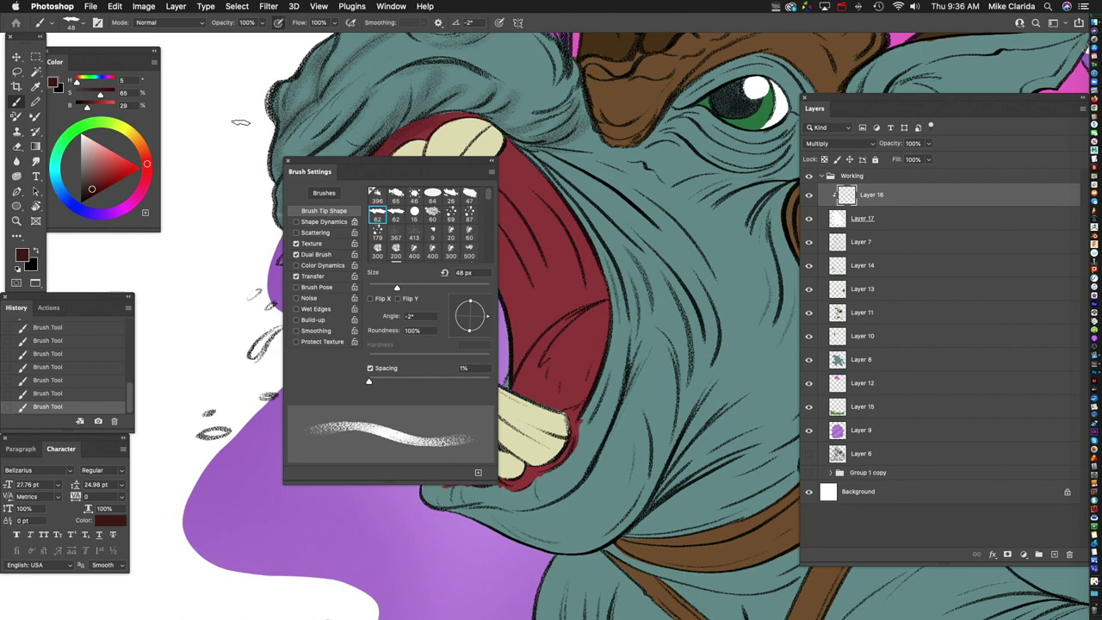
mouse_move(442, 170)
mouse_down()
mouse_move(299, 241)
mouse_move(194, 312)
mouse_up()
Step: Test a grainy stipple on the left tooth and lower the brush Flow to 51%
drag(465, 129, 430, 215)
key(ctrl+z)
drag(322, 231, 330, 234)
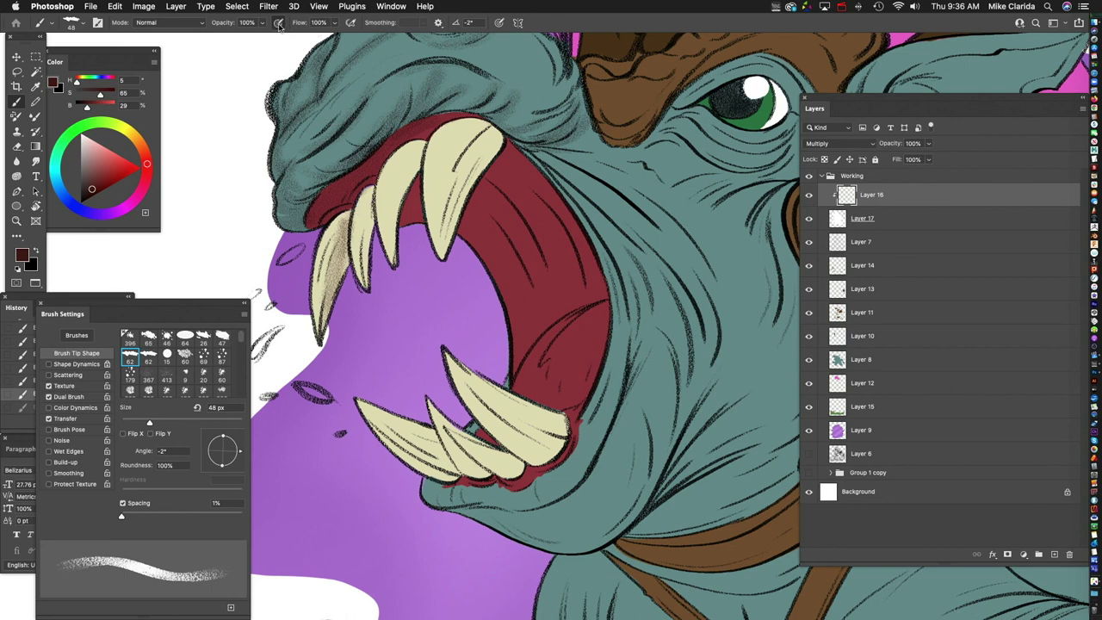
click(334, 22)
drag(338, 38, 309, 40)
Step: Paint soft grainy shading down the large upper tooth and upper-left tooth
drag(410, 161, 389, 259)
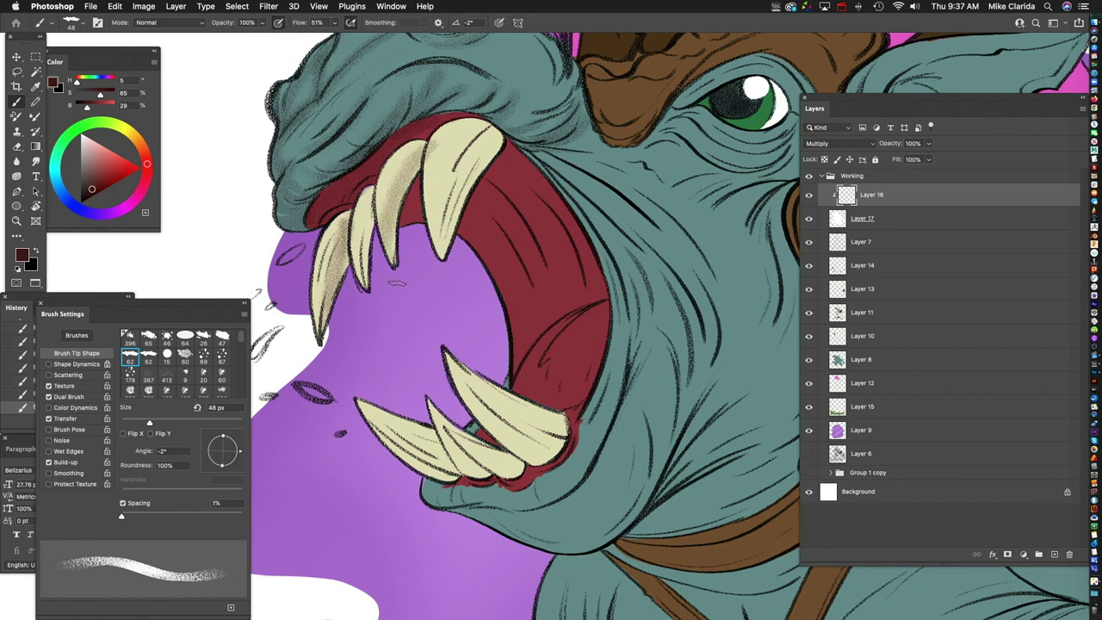
key(super+z)
scroll(430, 189, up, 2)
scroll(431, 189, right, 2)
mouse_move(391, 169)
mouse_down()
mouse_move(365, 209)
mouse_move(359, 301)
mouse_up()
drag(341, 215, 336, 260)
scroll(431, 189, right, 3)
drag(370, 152, 341, 292)
drag(405, 165, 370, 255)
drag(405, 194, 354, 290)
mouse_move(413, 153)
mouse_down()
mouse_move(362, 233)
mouse_move(359, 179)
mouse_up()
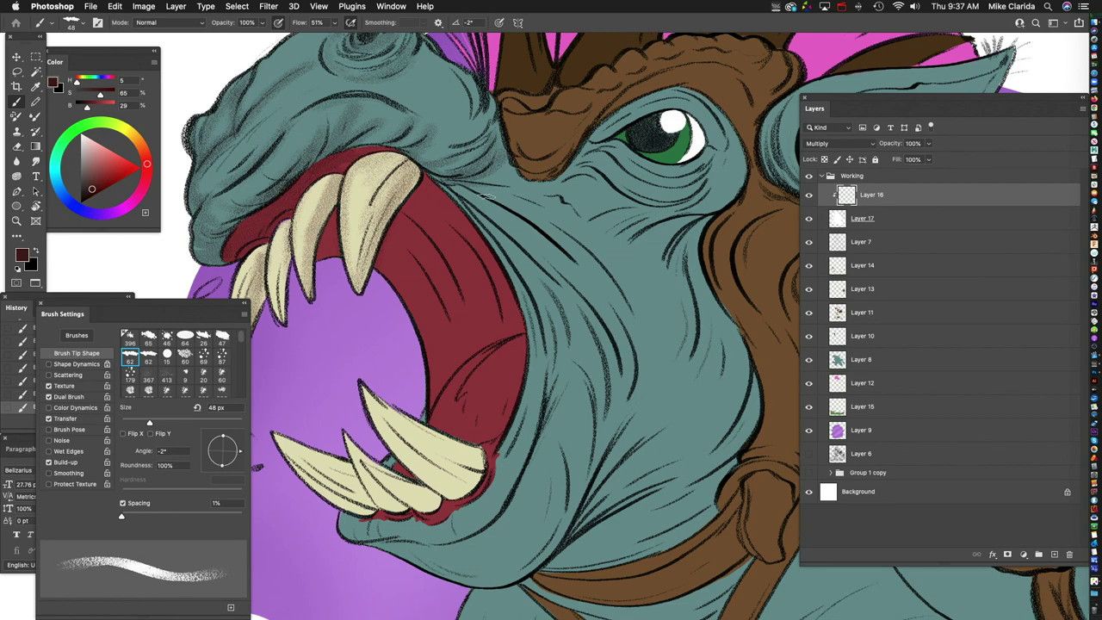
Step: Shade across the lower teeth, with the gold medallion in view
drag(433, 253, 408, 183)
mouse_move(346, 372)
mouse_down()
mouse_move(398, 187)
mouse_move(316, 257)
mouse_up()
drag(401, 226, 347, 258)
drag(392, 186, 308, 255)
mouse_move(405, 209)
mouse_down()
mouse_move(326, 256)
mouse_move(353, 253)
mouse_move(364, 236)
mouse_up()
mouse_move(414, 206)
mouse_down()
mouse_move(380, 253)
mouse_move(403, 259)
mouse_up()
mouse_move(370, 188)
mouse_down()
mouse_move(445, 260)
mouse_move(417, 260)
mouse_up()
drag(464, 211, 397, 256)
drag(470, 245, 391, 293)
Step: Build up more grainy shading on the middle and lower teeth
drag(405, 172, 322, 266)
drag(415, 234, 355, 280)
drag(368, 183, 331, 237)
drag(418, 224, 347, 282)
drag(372, 184, 335, 238)
mouse_move(429, 209)
mouse_down()
mouse_move(358, 271)
mouse_move(362, 259)
mouse_up()
drag(445, 237, 387, 258)
drag(439, 197, 348, 251)
drag(442, 216, 380, 246)
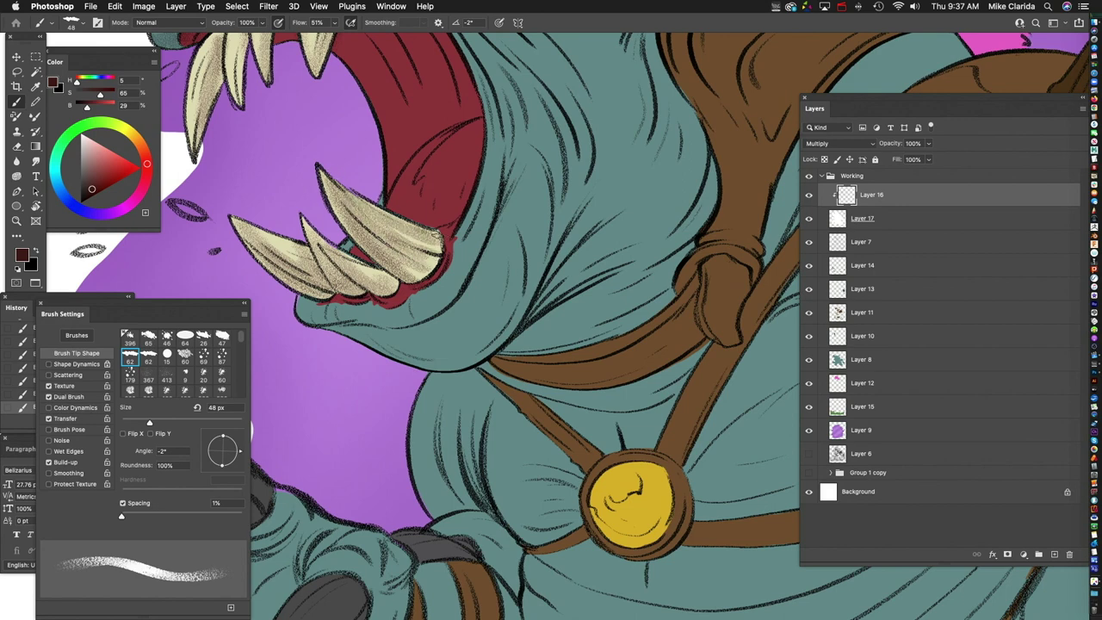
Step: Add short shading strokes on the lower lip and a dark stroke near the strap knot
scroll(524, 180, down, 3)
scroll(358, 303, up, 2)
drag(361, 288, 327, 295)
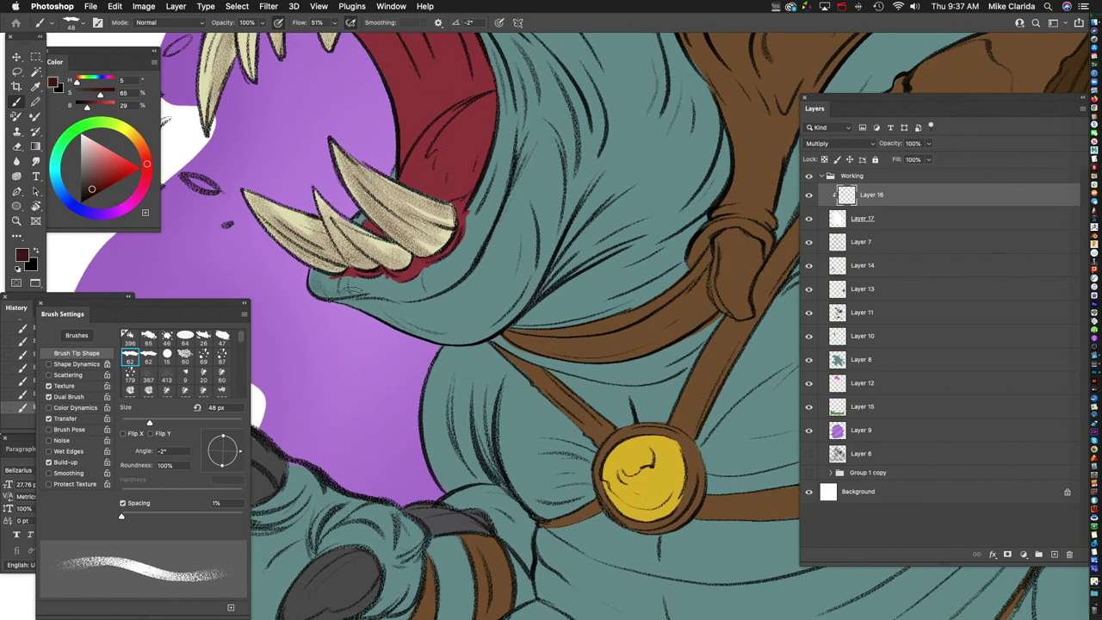
scroll(546, 246, up, 3)
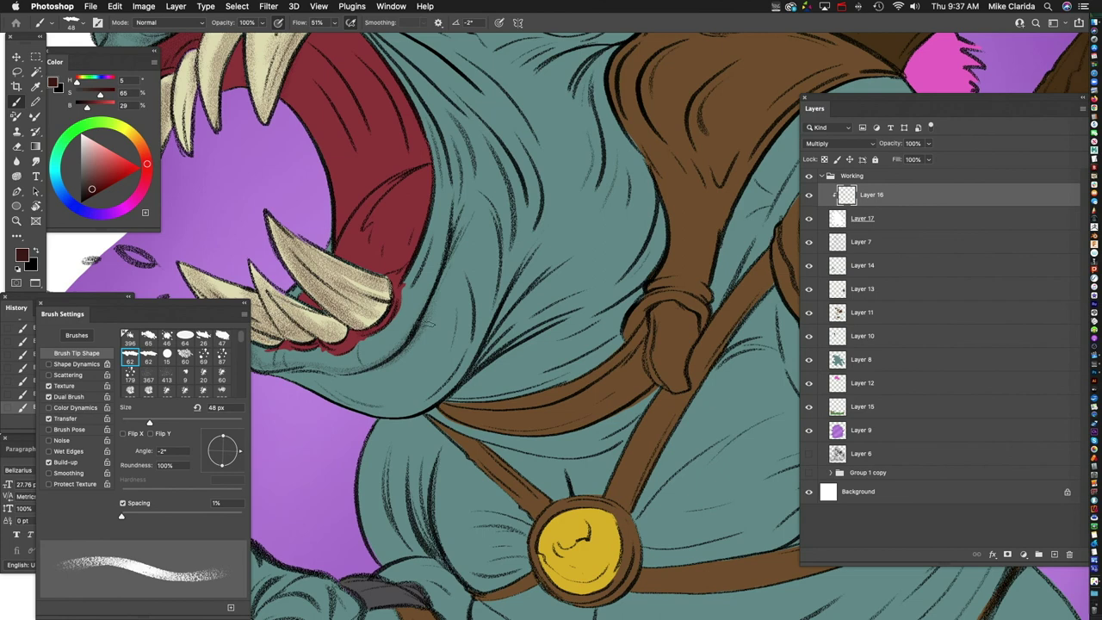
scroll(413, 325, up, 3)
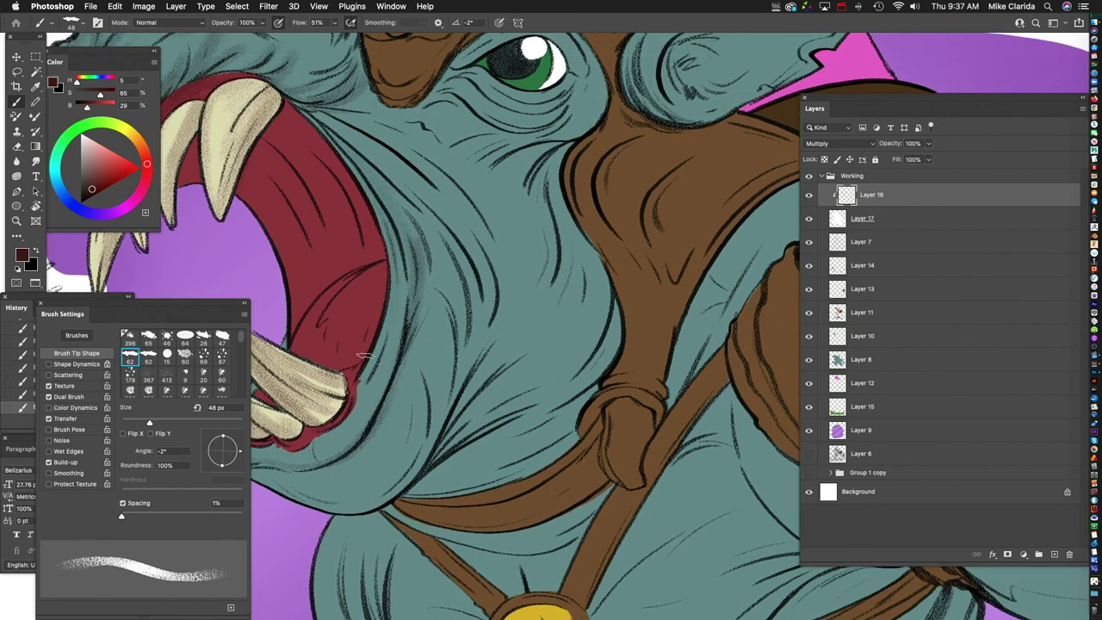
scroll(365, 356, up, 2)
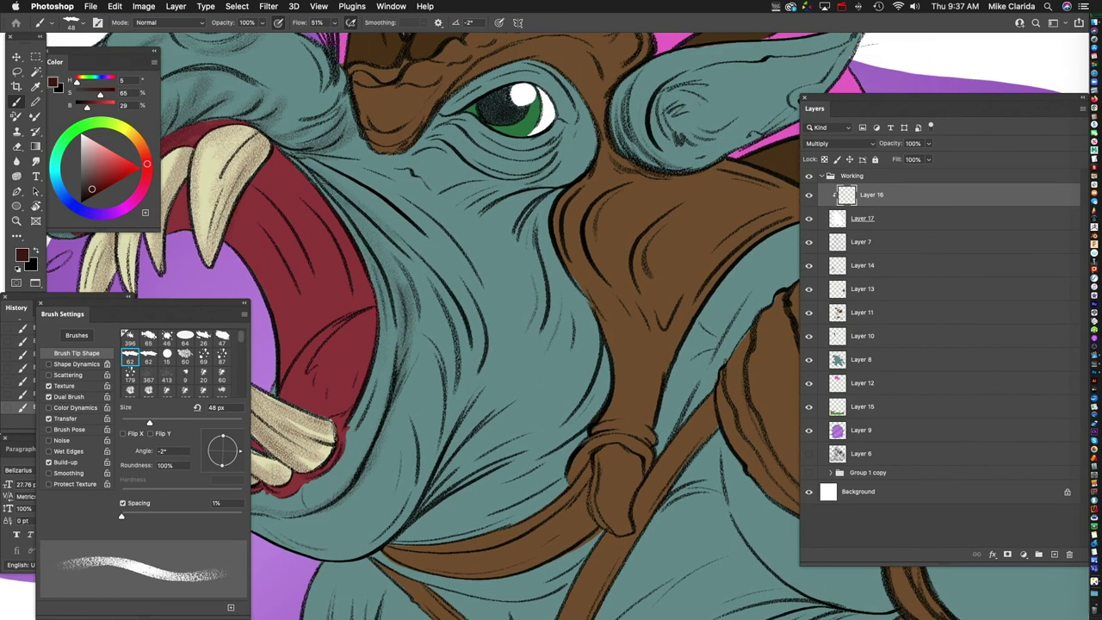
scroll(500, 267, down, 3)
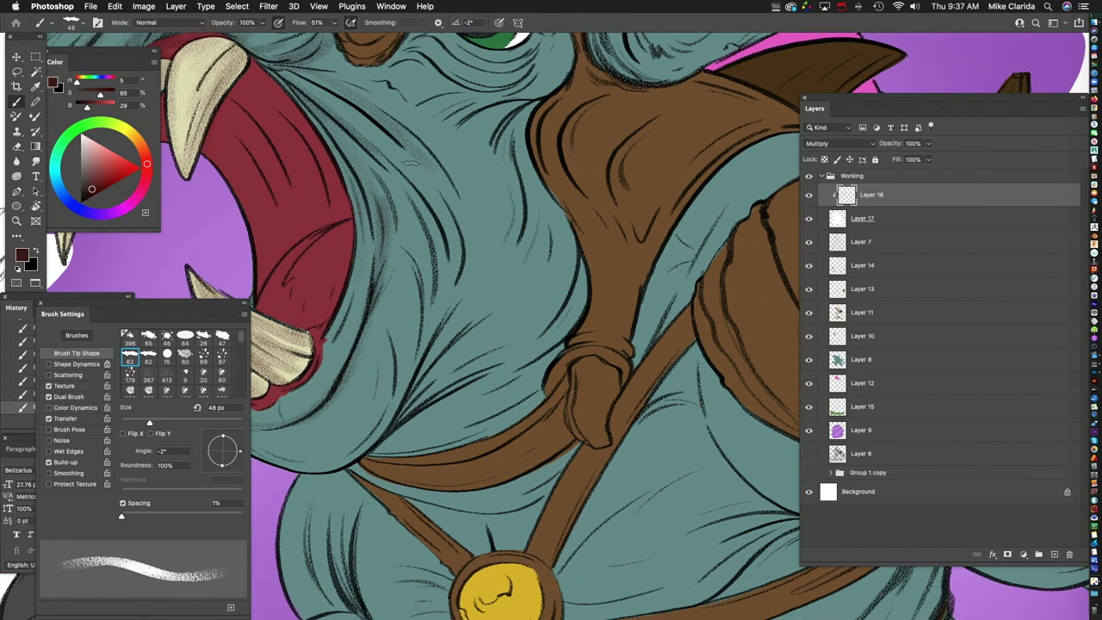
scroll(465, 193, down, 3)
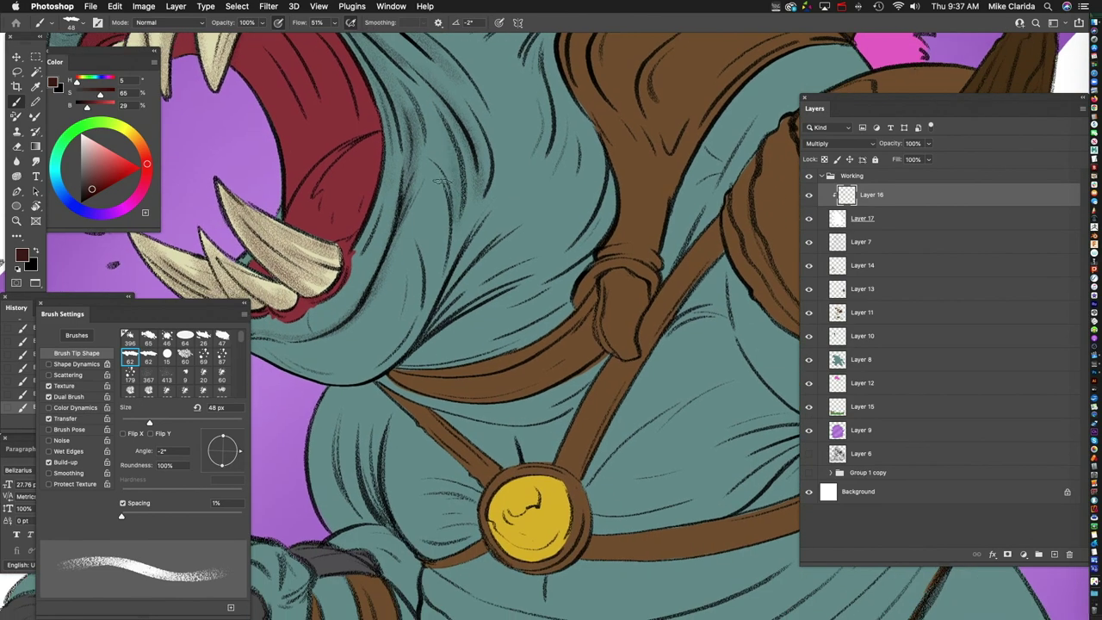
scroll(482, 193, up, 3)
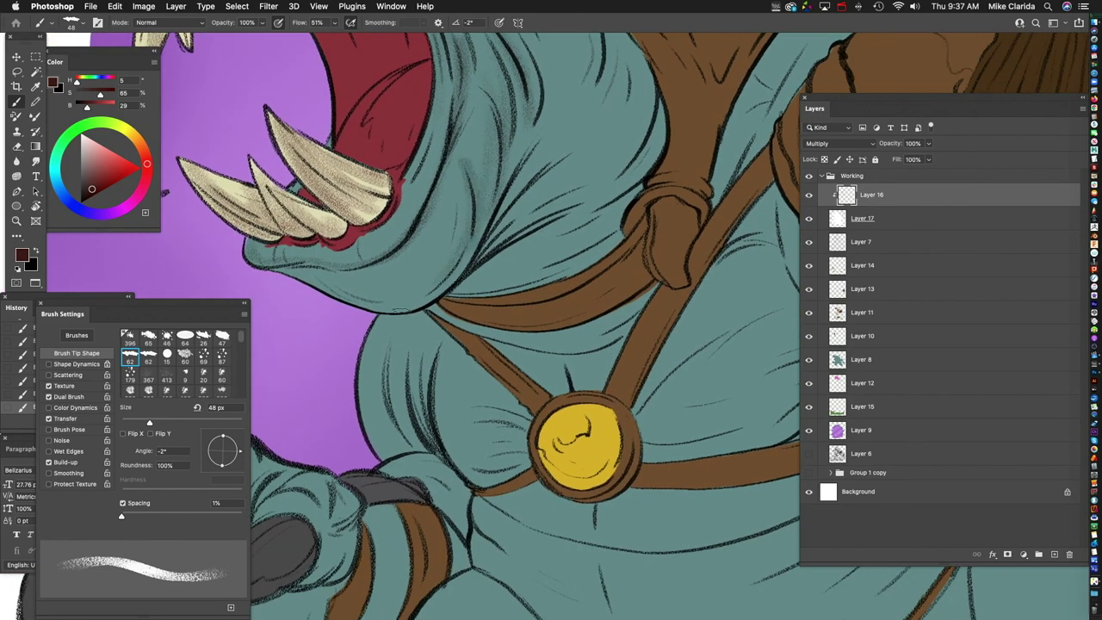
scroll(482, 172, down, 2)
drag(500, 196, 496, 158)
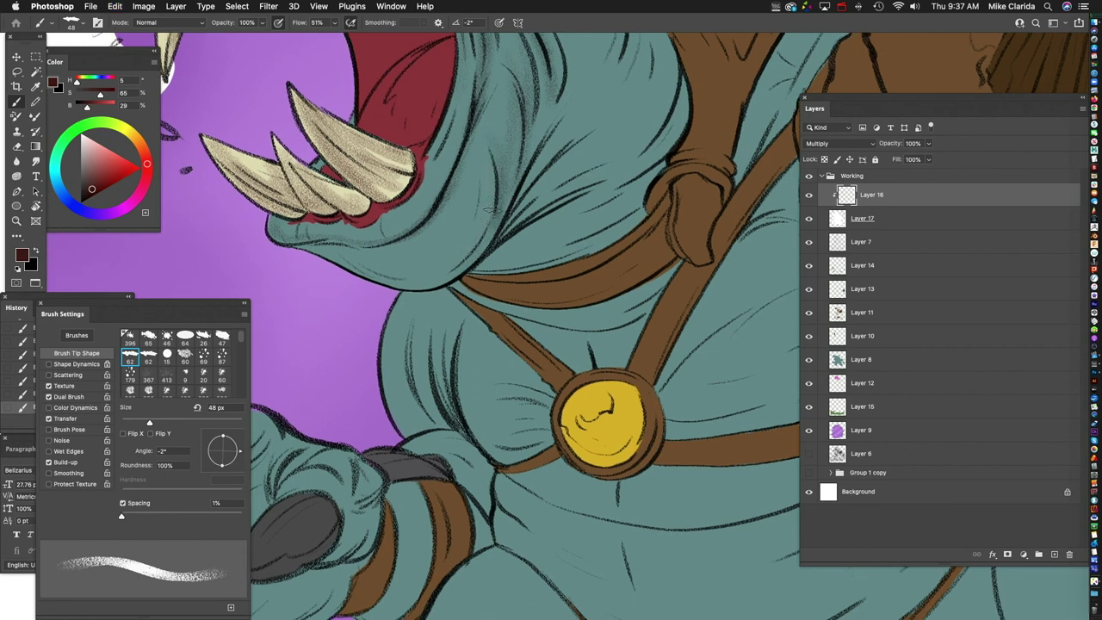
Step: Darken the underside of the jaw with textured strokes using an 86 px brush
key(bracketright)
key(bracketright)
key(bracketright)
key(bracketright)
mouse_move(349, 258)
mouse_down()
mouse_move(503, 203)
mouse_move(481, 232)
mouse_move(368, 276)
mouse_move(498, 169)
mouse_move(400, 253)
mouse_up()
mouse_move(498, 222)
mouse_down()
mouse_move(494, 266)
mouse_move(379, 243)
mouse_move(415, 251)
mouse_up()
key(bracketleft)
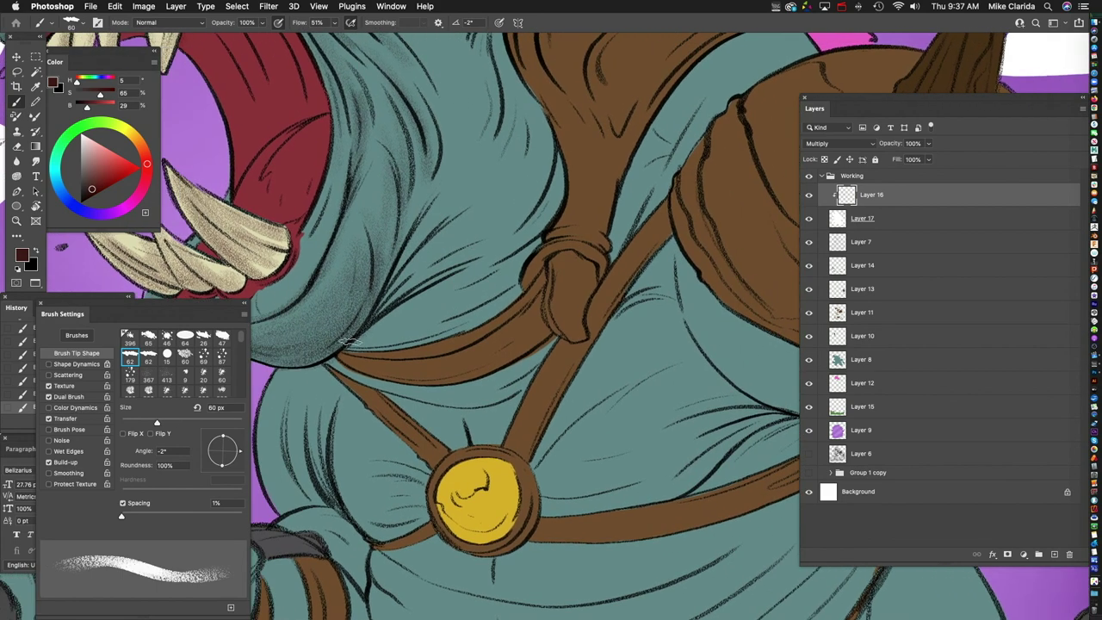
Step: Enable pen pressure for brush size, then check the whole troll and zoom back to the torso
click(500, 23)
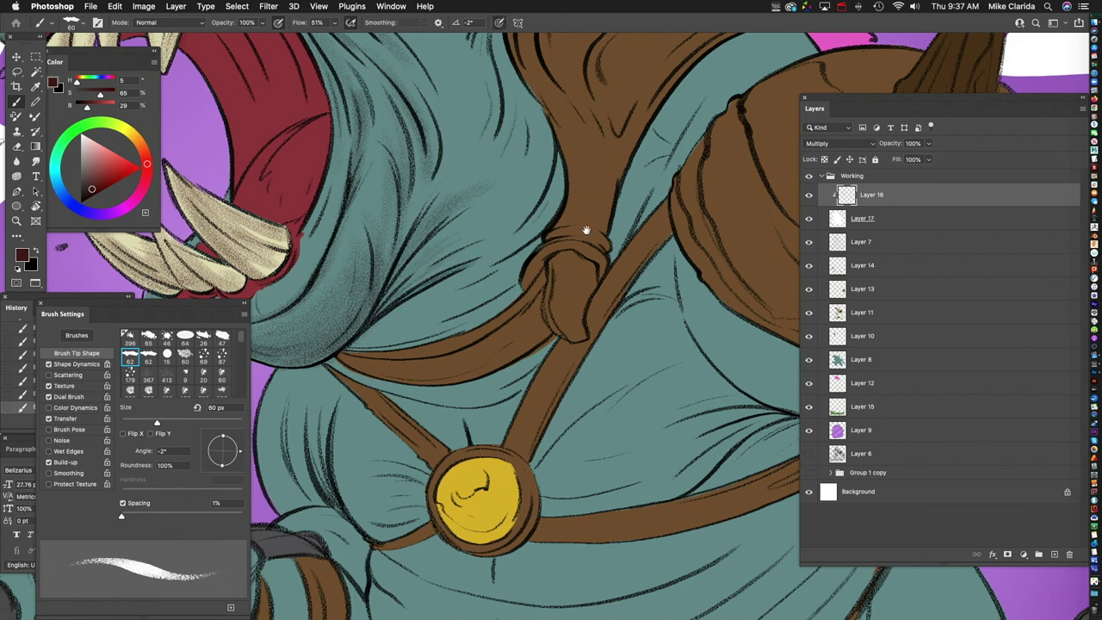
scroll(435, 281, right, 5)
key(h)
drag(420, 298, 545, 237)
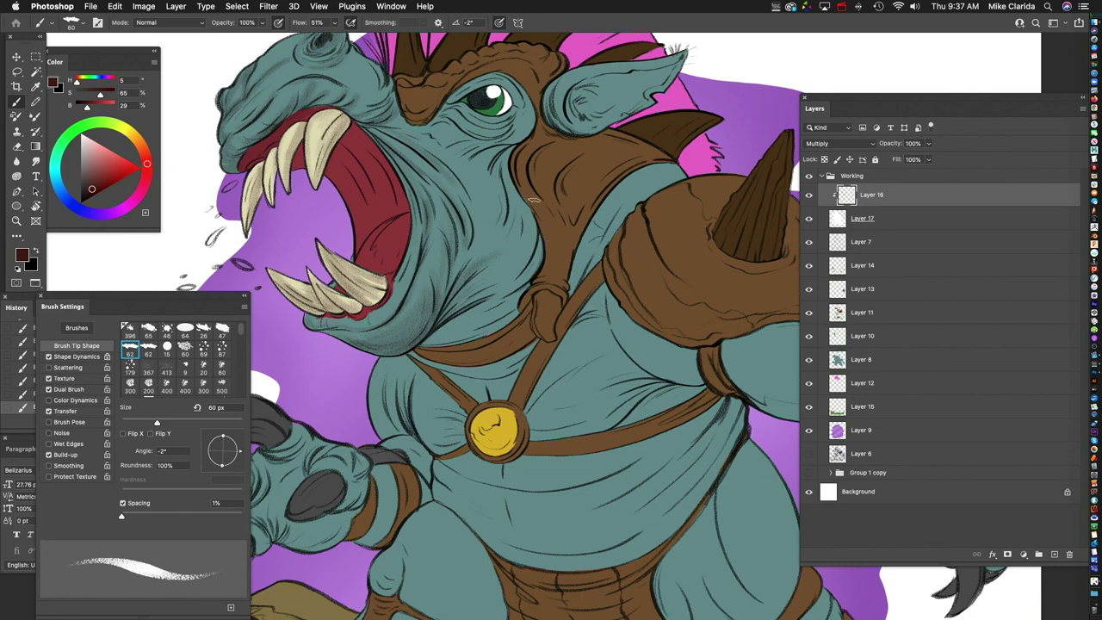
Step: Turn off pressure-controlled size and shade the brow's lower edge and the lower eyelid
drag(552, 174, 499, 312)
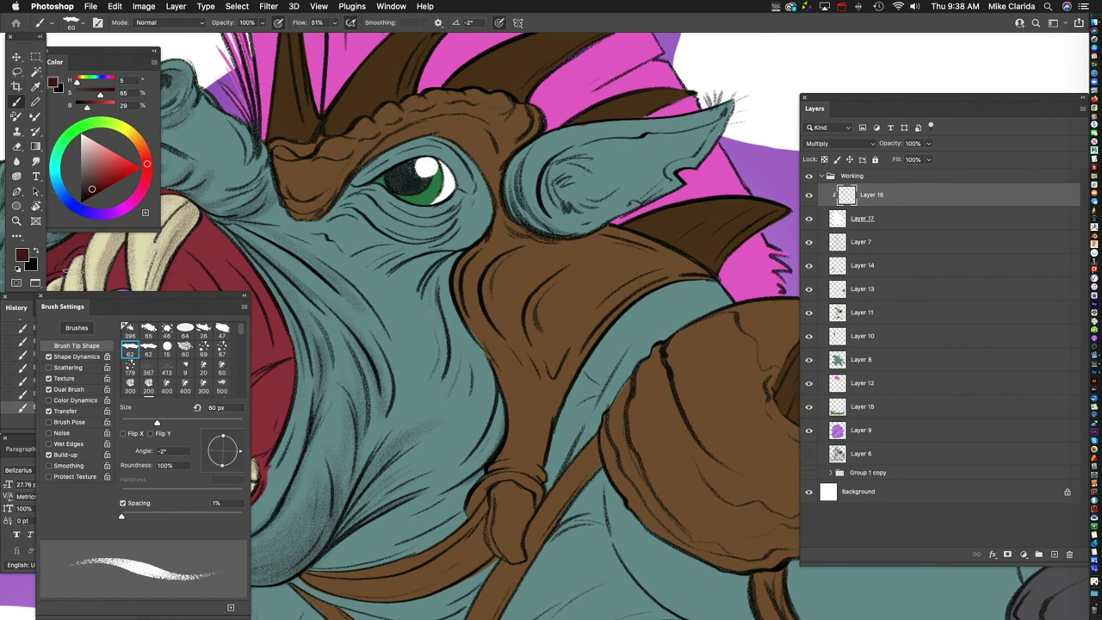
drag(476, 164, 548, 210)
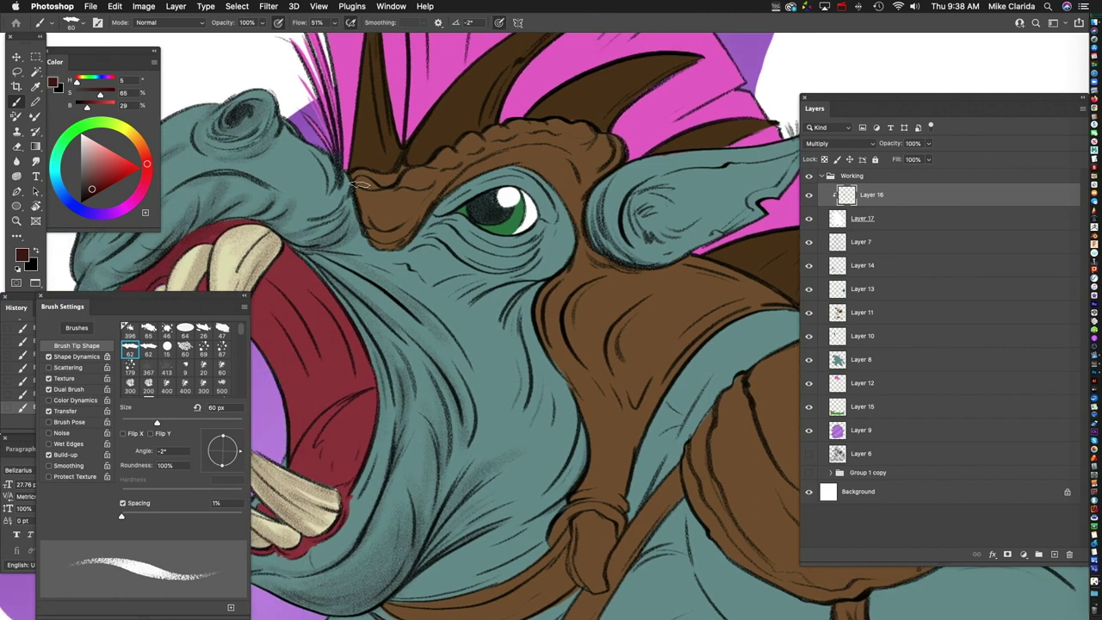
click(499, 22)
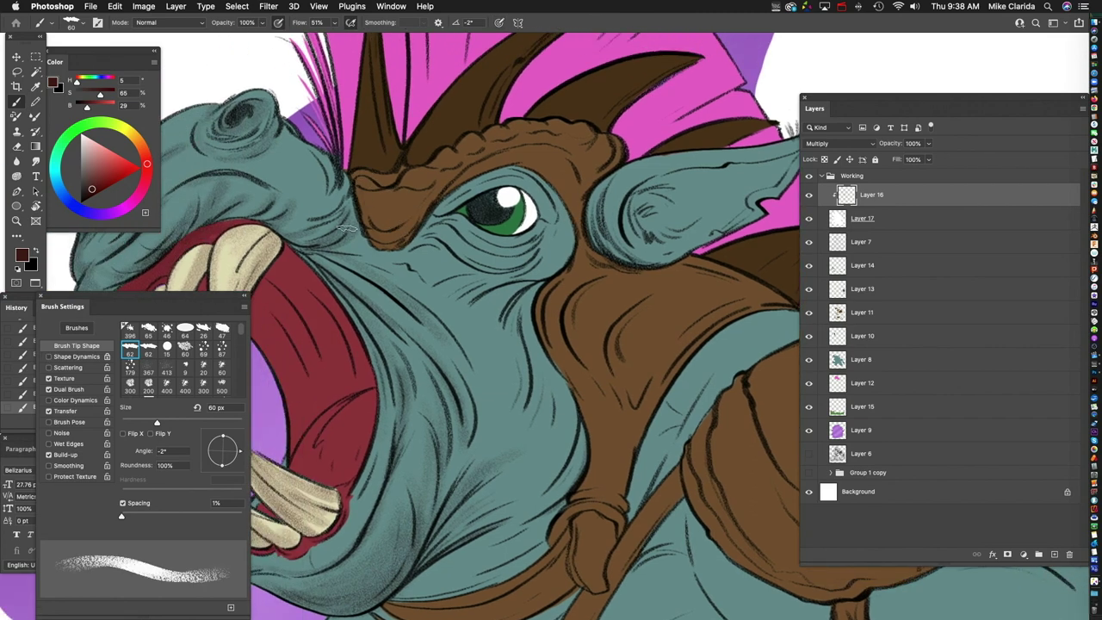
mouse_move(361, 199)
mouse_down()
mouse_move(376, 245)
mouse_move(358, 188)
mouse_move(411, 229)
mouse_move(363, 230)
mouse_move(422, 207)
mouse_move(395, 243)
mouse_move(463, 167)
mouse_move(403, 231)
mouse_move(543, 138)
mouse_move(424, 203)
mouse_move(576, 148)
mouse_move(492, 150)
mouse_move(588, 170)
mouse_move(463, 176)
mouse_move(544, 157)
mouse_move(548, 180)
mouse_move(562, 203)
mouse_up()
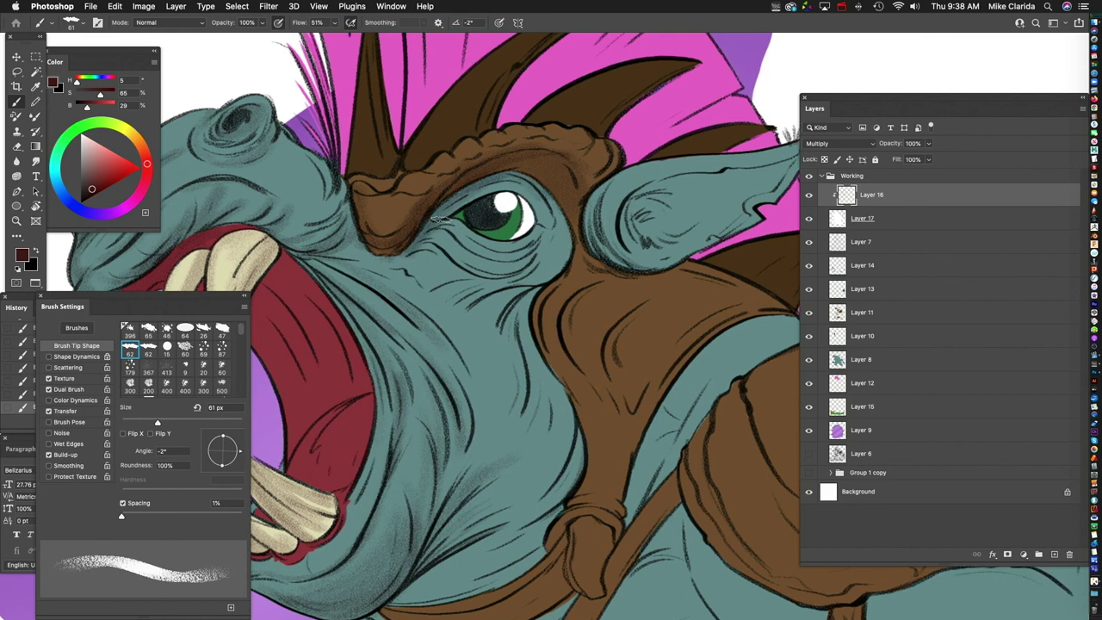
mouse_move(459, 239)
mouse_down()
mouse_move(528, 250)
mouse_move(415, 235)
mouse_move(463, 257)
mouse_move(436, 235)
mouse_move(530, 256)
mouse_move(513, 270)
mouse_move(476, 267)
mouse_move(545, 239)
mouse_up()
Step: Bring the snout and open mouth into view
scroll(529, 182, right, 5)
scroll(529, 183, down, 3)
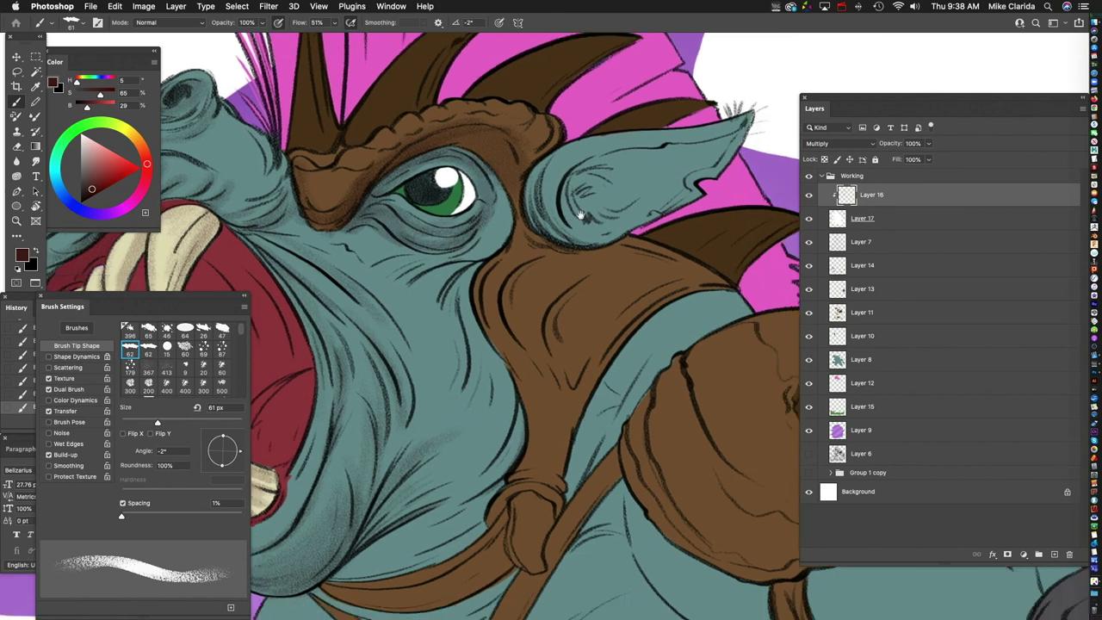
scroll(517, 185, left, 5)
scroll(559, 203, down, 2)
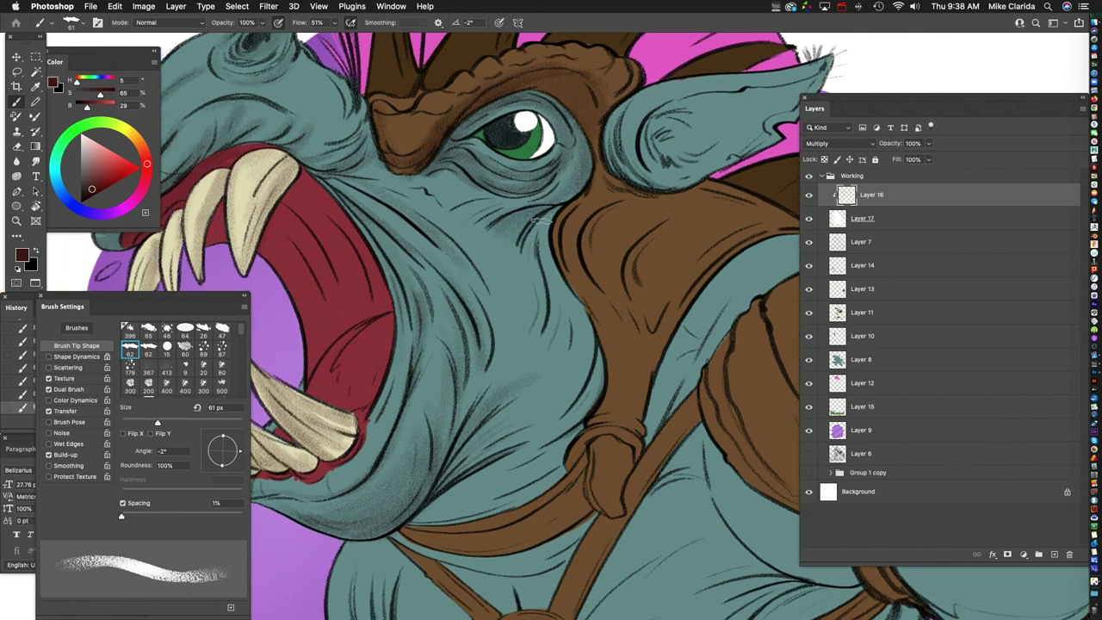
scroll(585, 246, left, 3)
scroll(585, 245, up, 1)
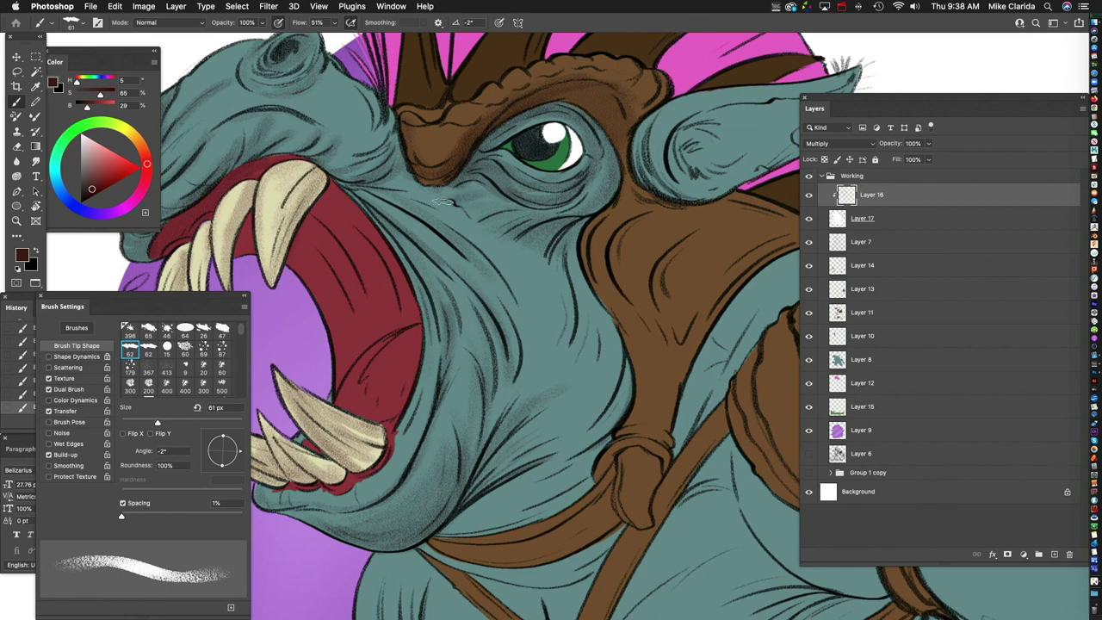
drag(367, 157, 512, 234)
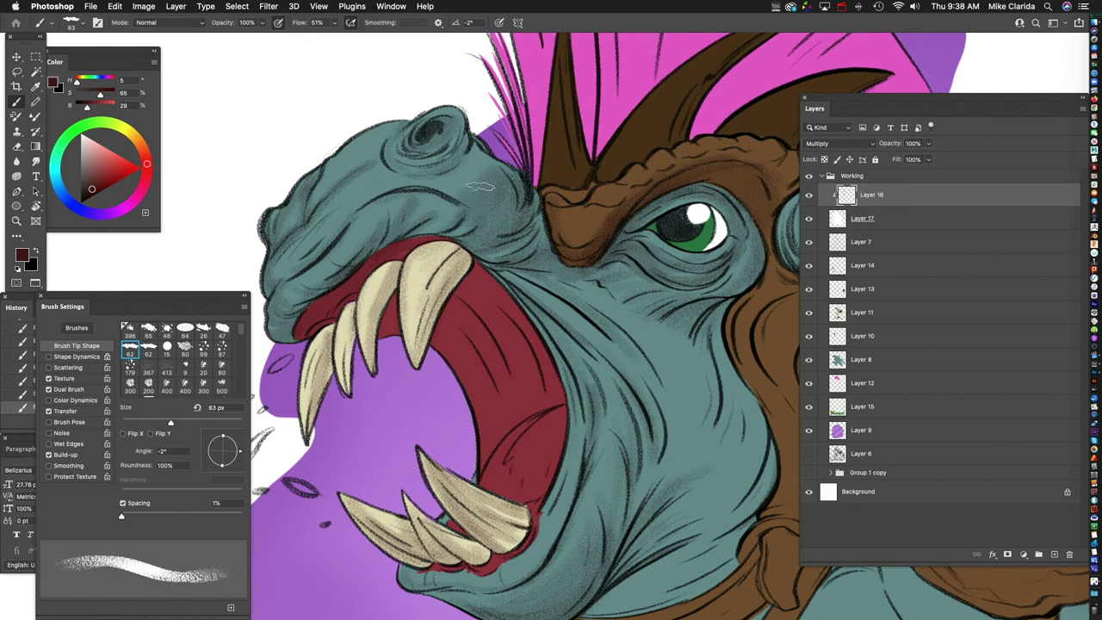
mouse_move(503, 213)
mouse_down()
mouse_move(529, 200)
mouse_move(509, 196)
mouse_up()
drag(339, 233, 349, 209)
Step: Darken the inside of the mouth along the throat edge with a 97 px brush
scroll(372, 120, up, 3)
scroll(372, 120, right, 5)
scroll(383, 155, down, 5)
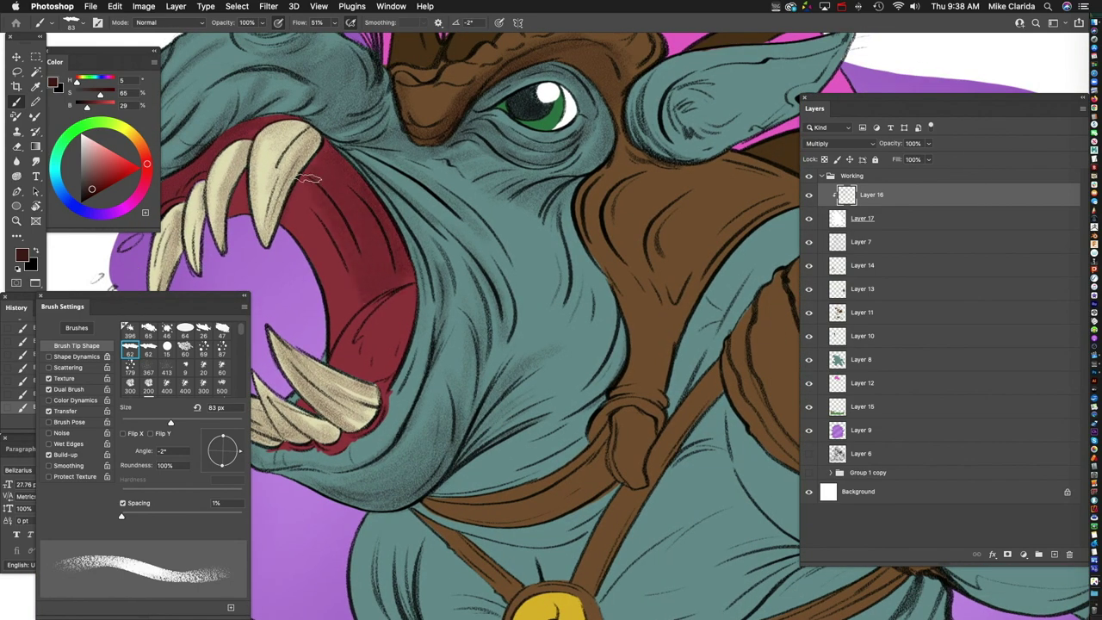
scroll(408, 291, down, 2)
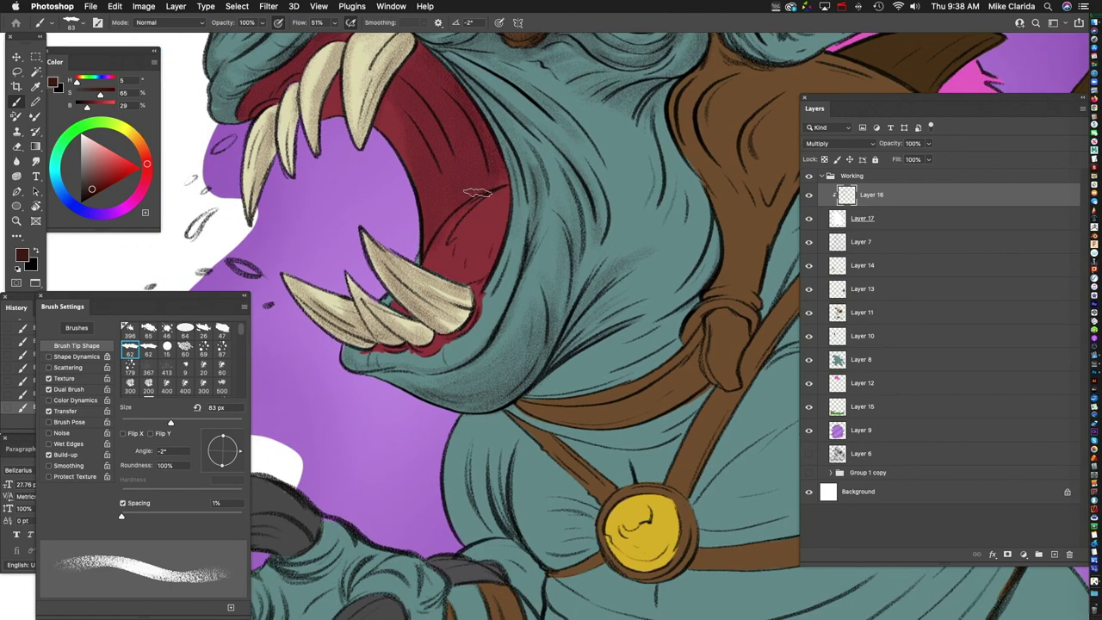
key(bracketleft)
key(bracketleft)
key(bracketleft)
key(bracketleft)
key(bracketright)
key(bracketright)
key(bracketright)
key(bracketright)
key(bracketright)
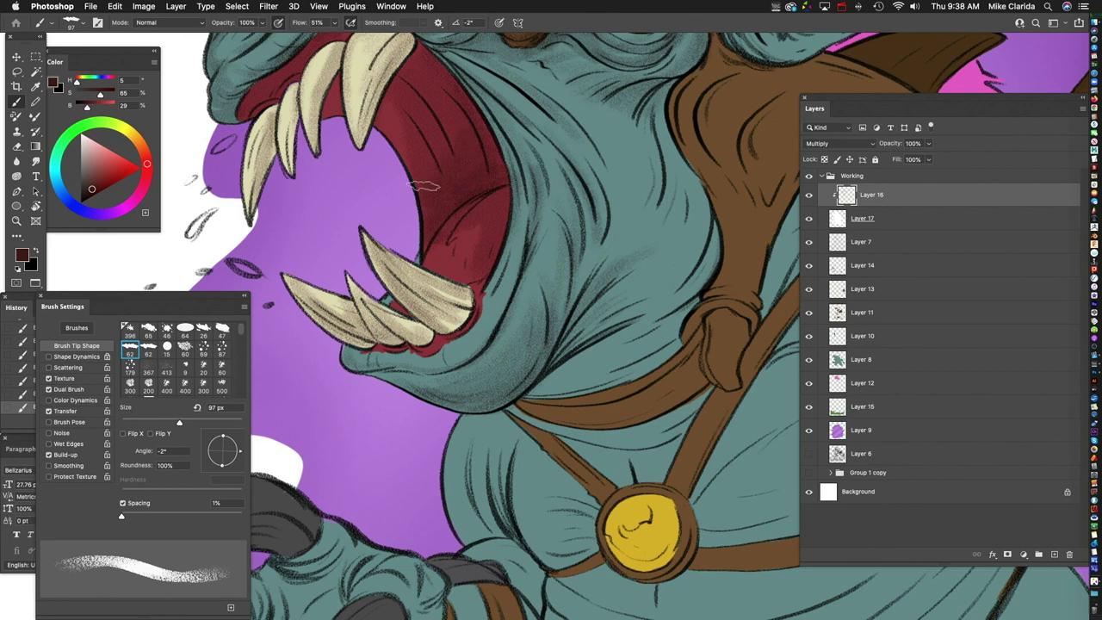
scroll(490, 172, down, 3)
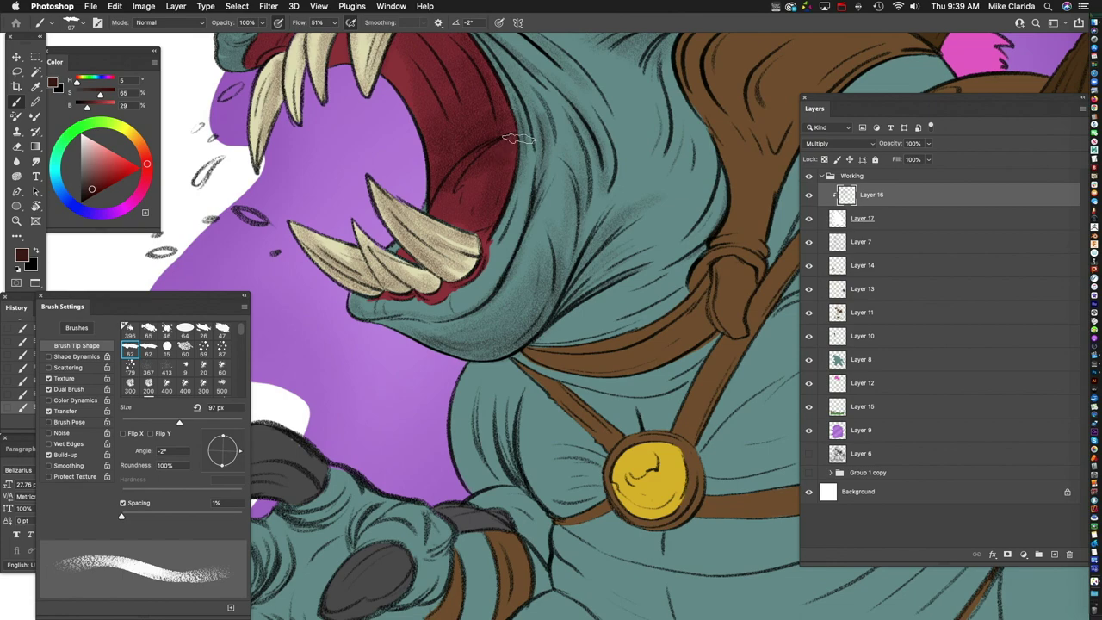
scroll(516, 138, right, 3)
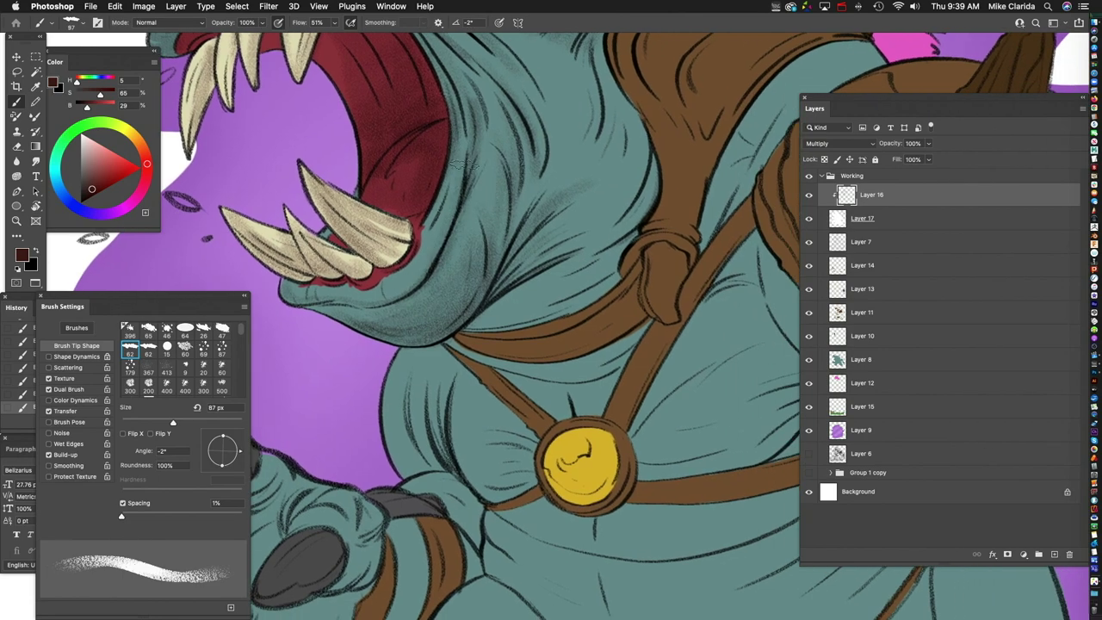
key(super+0)
scroll(544, 224, up, 3)
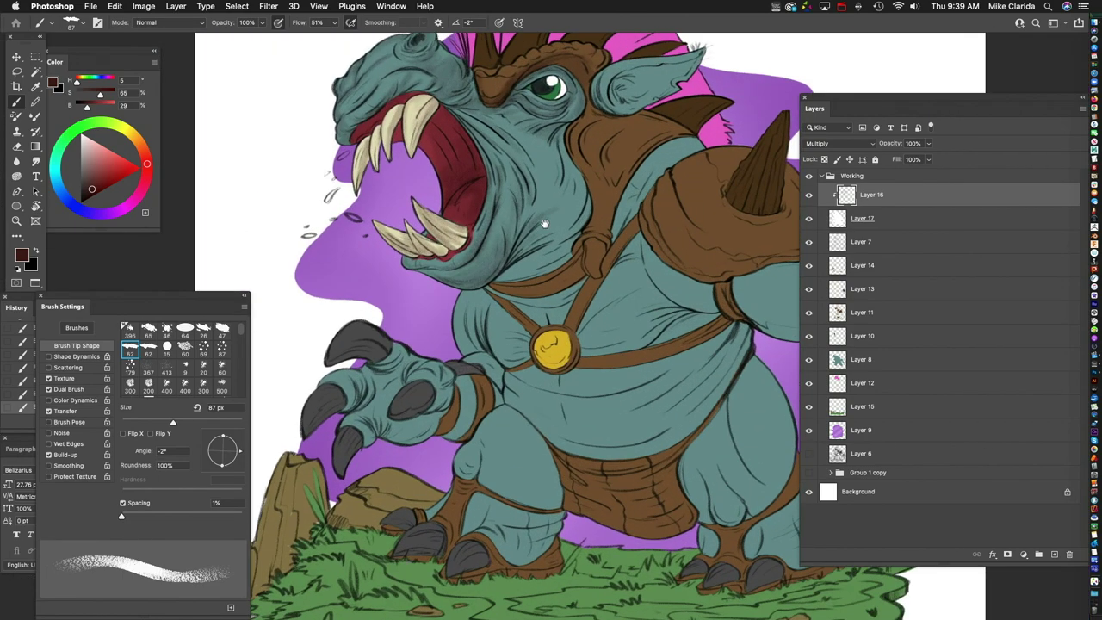
Step: Shade the brown strap near the shoulder pad and horn
scroll(544, 224, up, 3)
scroll(480, 235, up, 2)
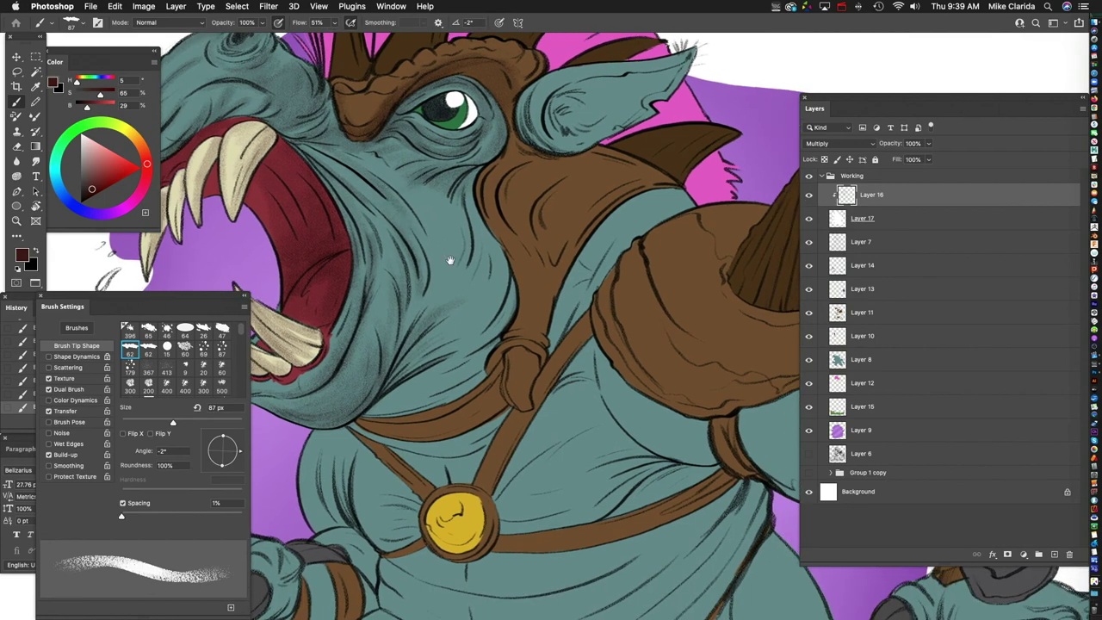
scroll(450, 260, down, 2)
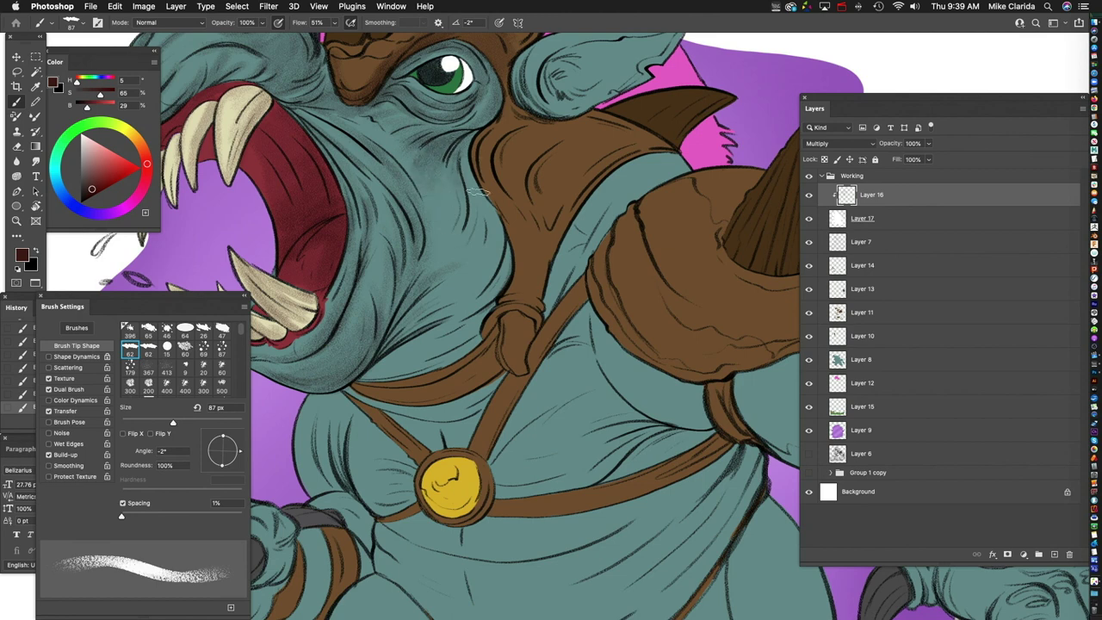
drag(567, 178, 465, 167)
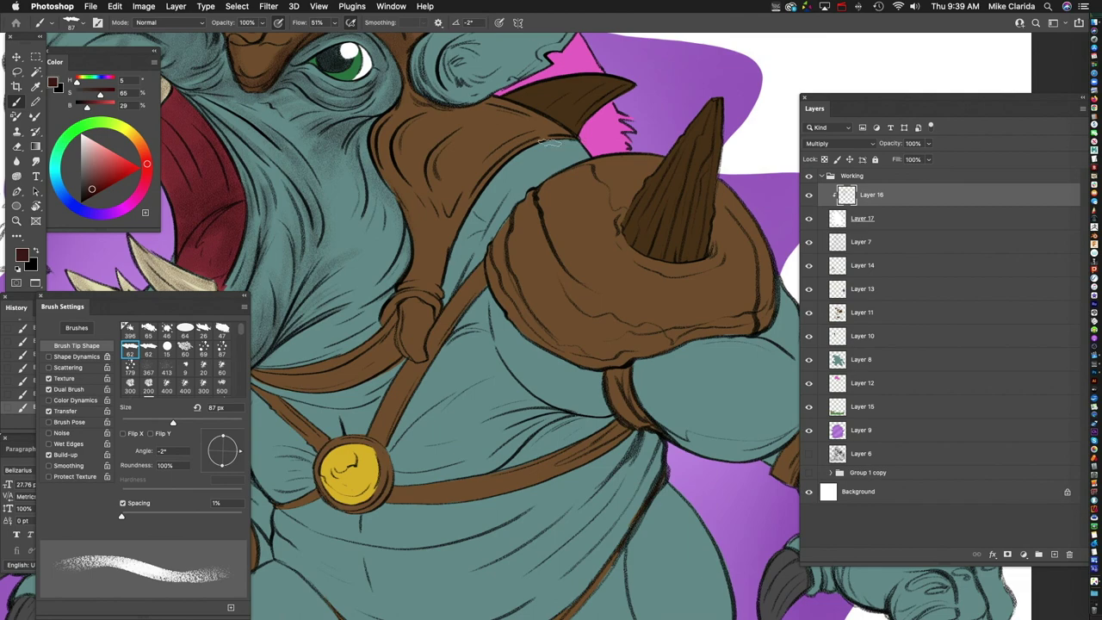
scroll(545, 270, up, 3)
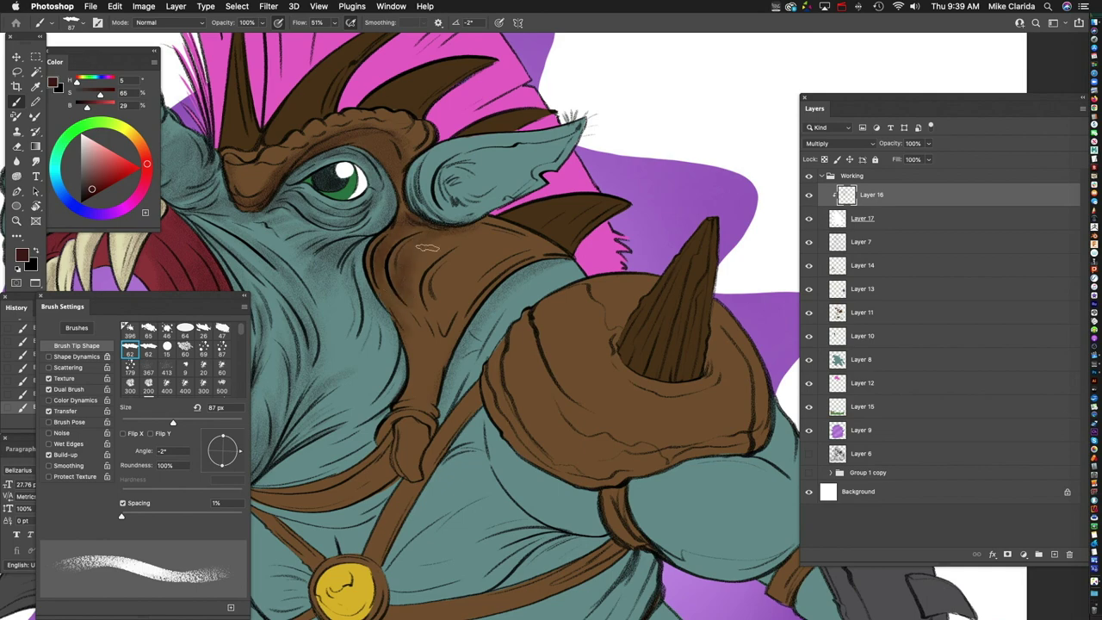
scroll(431, 284, down, 3)
drag(461, 245, 458, 227)
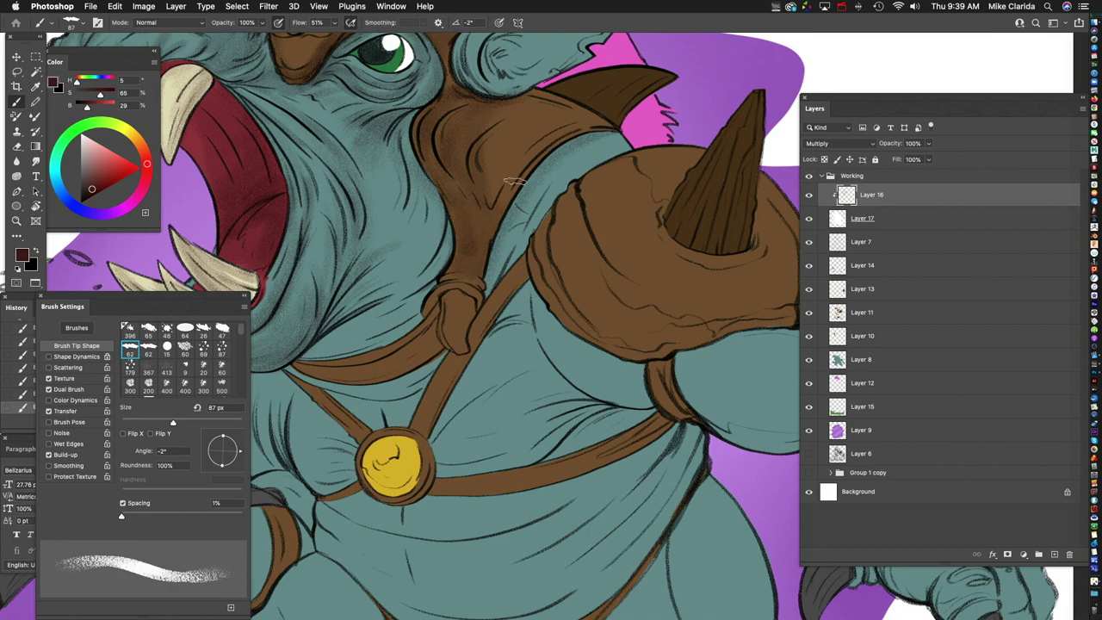
Step: Paint dark textured shading across the ear out to its tip
scroll(547, 196, up, 5)
scroll(547, 195, right, 5)
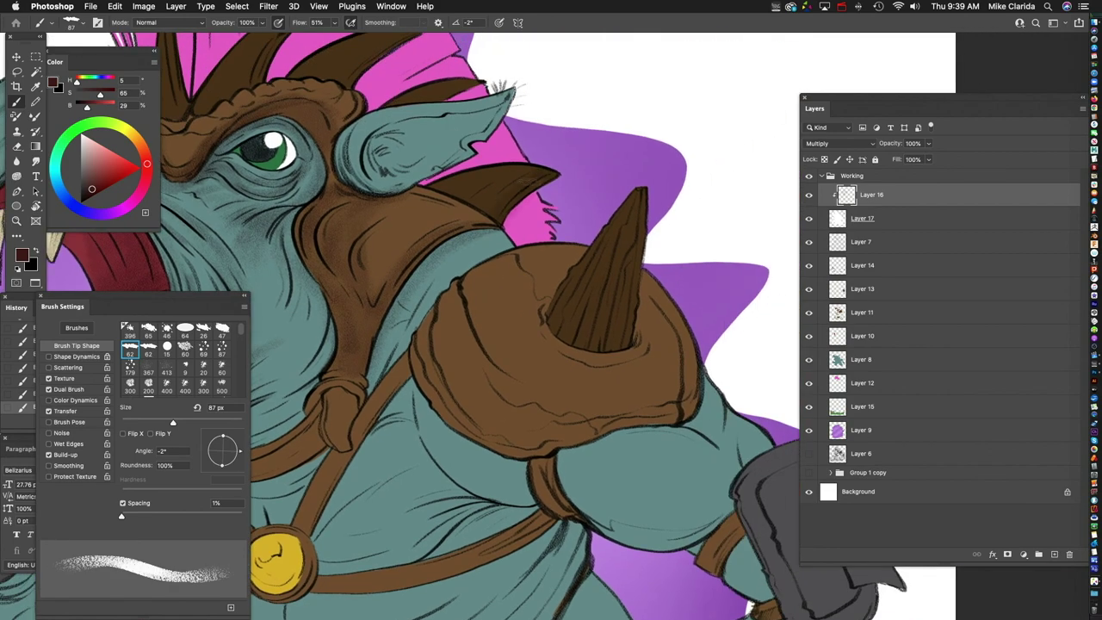
scroll(455, 236, up, 3)
scroll(456, 236, left, 1)
mouse_move(472, 193)
mouse_down()
mouse_move(392, 228)
mouse_move(422, 185)
mouse_move(391, 211)
mouse_move(435, 182)
mouse_move(459, 195)
mouse_move(509, 171)
mouse_up()
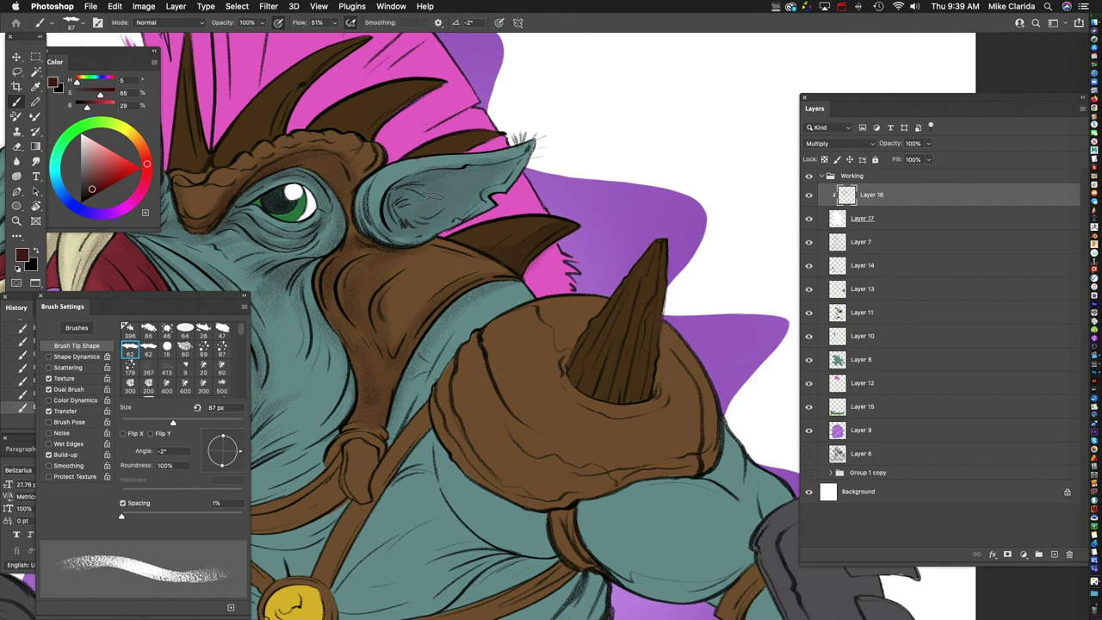
mouse_move(396, 203)
mouse_down()
mouse_move(458, 184)
mouse_move(512, 161)
mouse_up()
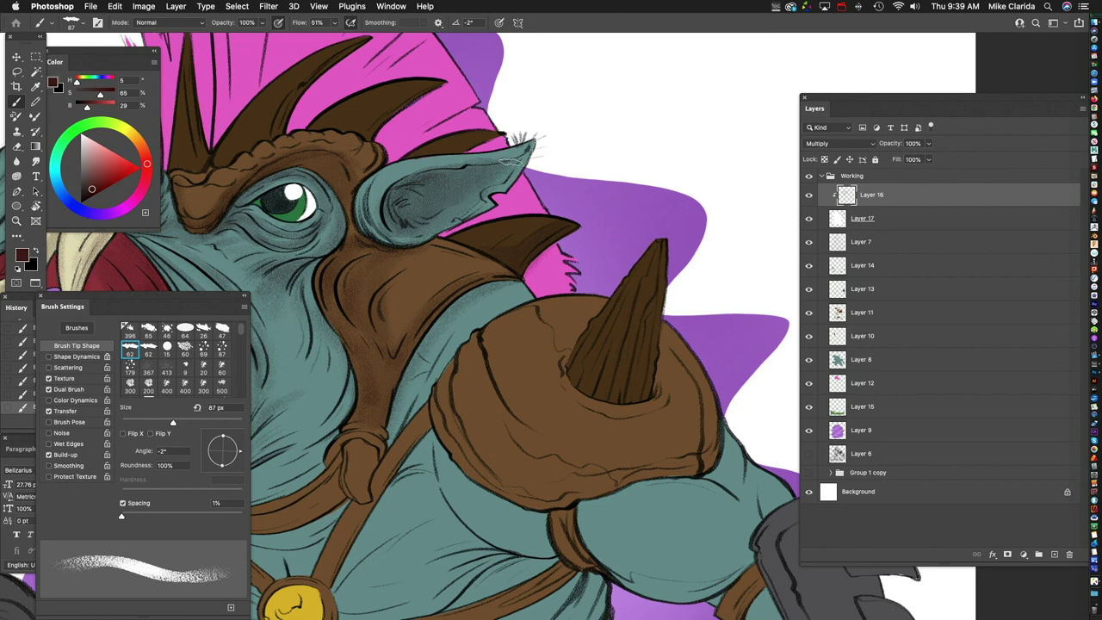
Step: Resize the brush from 35 to 58 to 36 px and shade the right side of the eye's white
scroll(480, 221, left, 5)
scroll(480, 221, up, 1)
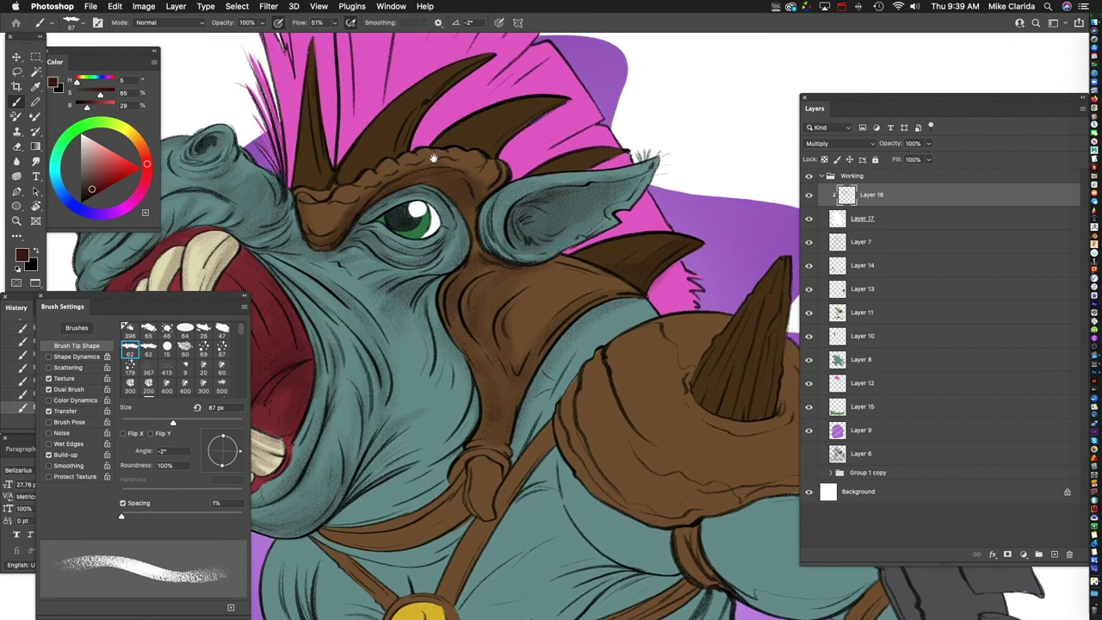
scroll(383, 203, left, 3)
scroll(383, 203, up, 1)
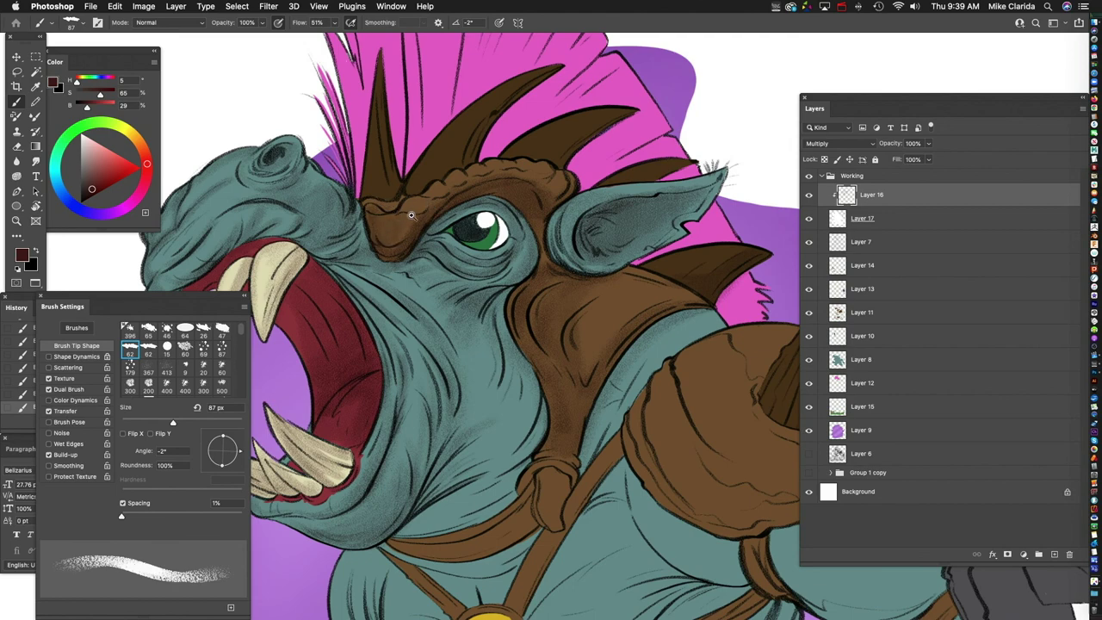
scroll(413, 211, up, 2)
key(bracketleft)
key(bracketleft)
key(bracketleft)
key(bracketleft)
key(bracketleft)
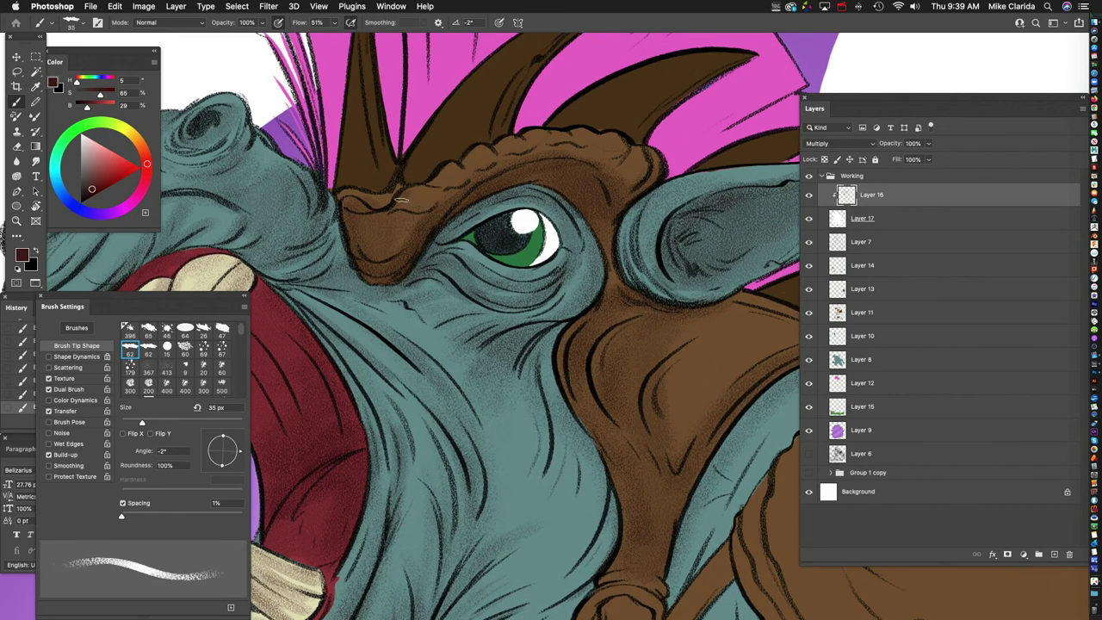
key(bracketright)
key(bracketright)
key(bracketright)
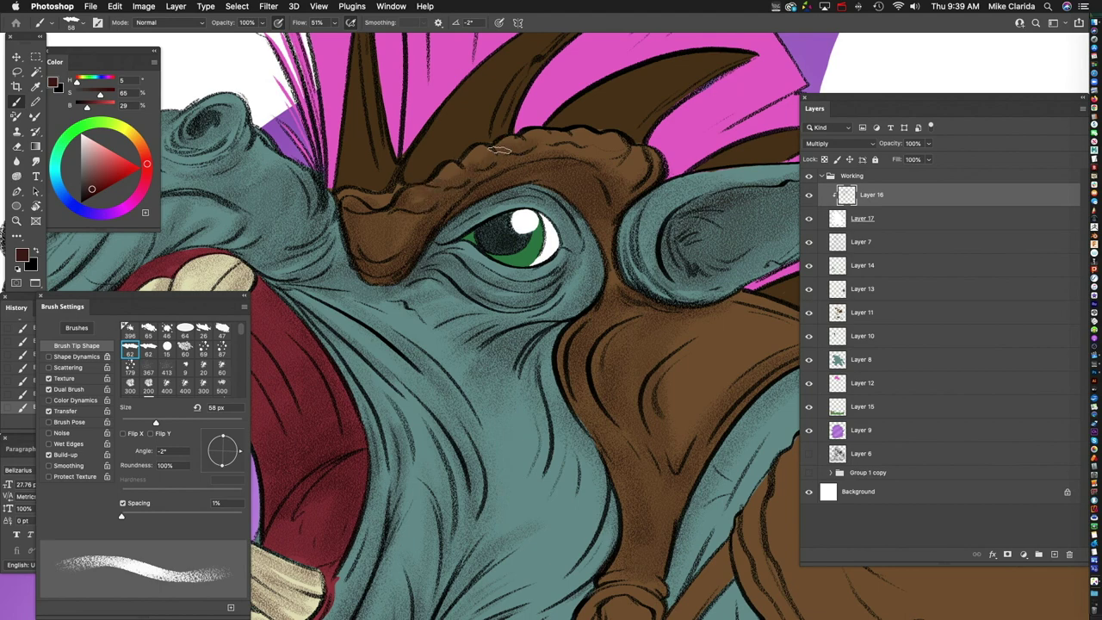
scroll(478, 197, down, 3)
scroll(478, 196, right, 4)
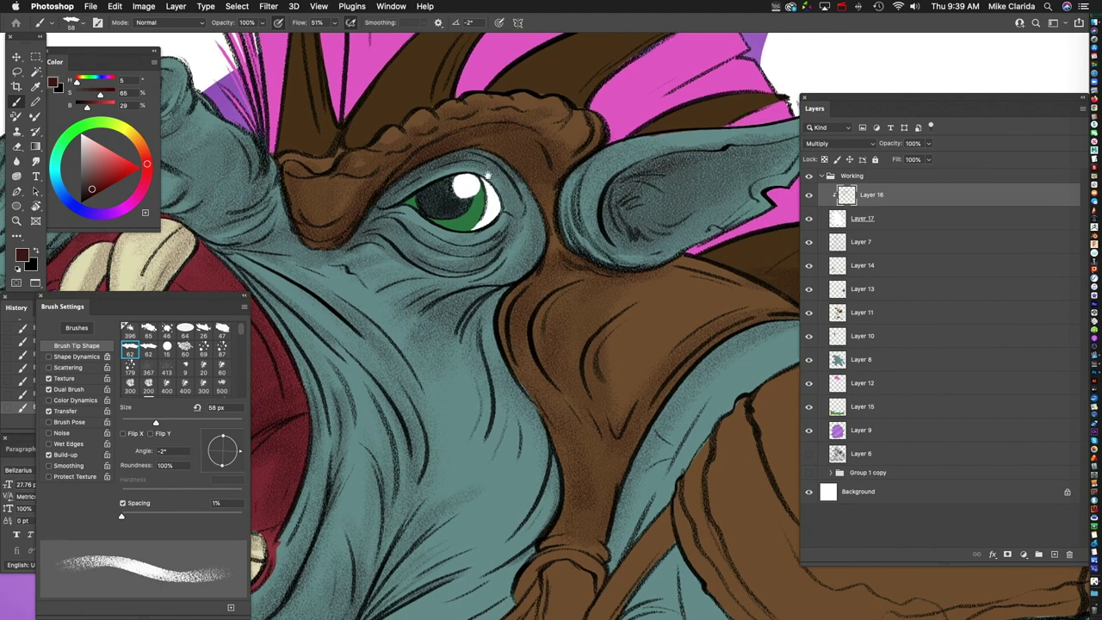
key(bracketleft)
key(bracketleft)
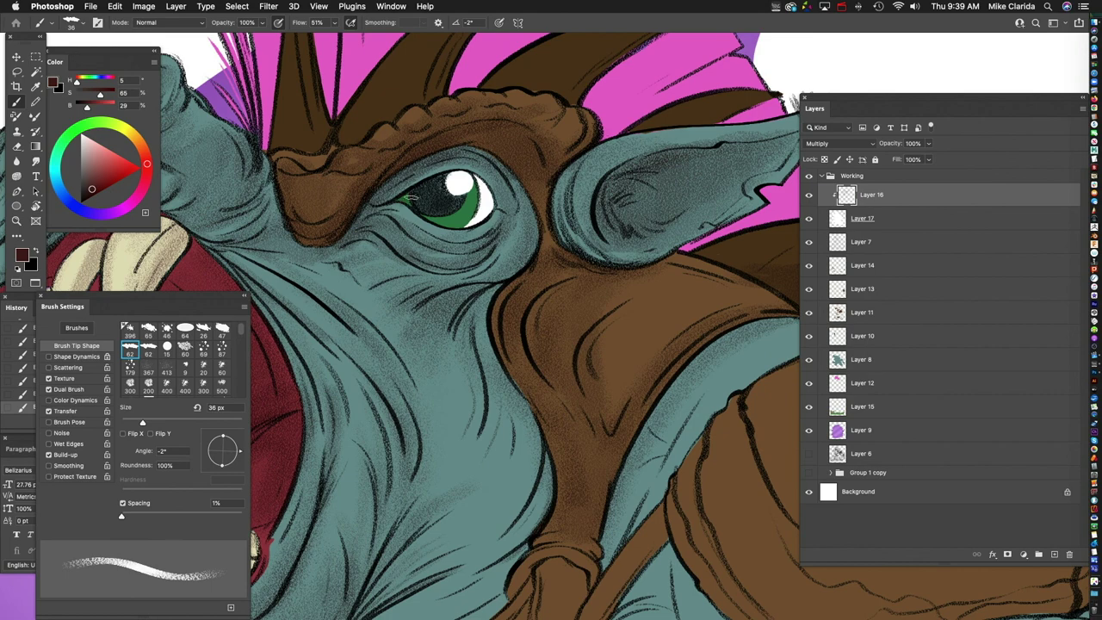
mouse_move(472, 205)
mouse_down()
mouse_move(481, 185)
mouse_move(465, 222)
mouse_move(486, 199)
mouse_up()
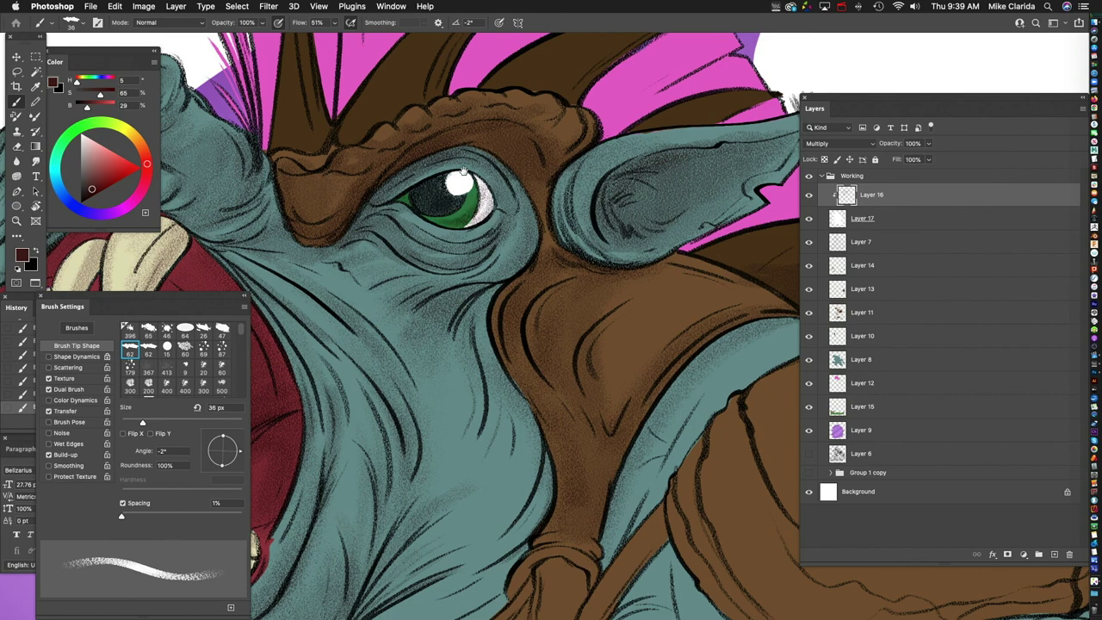
scroll(434, 187, down, 6)
scroll(484, 234, down, 10)
scroll(485, 234, left, 3)
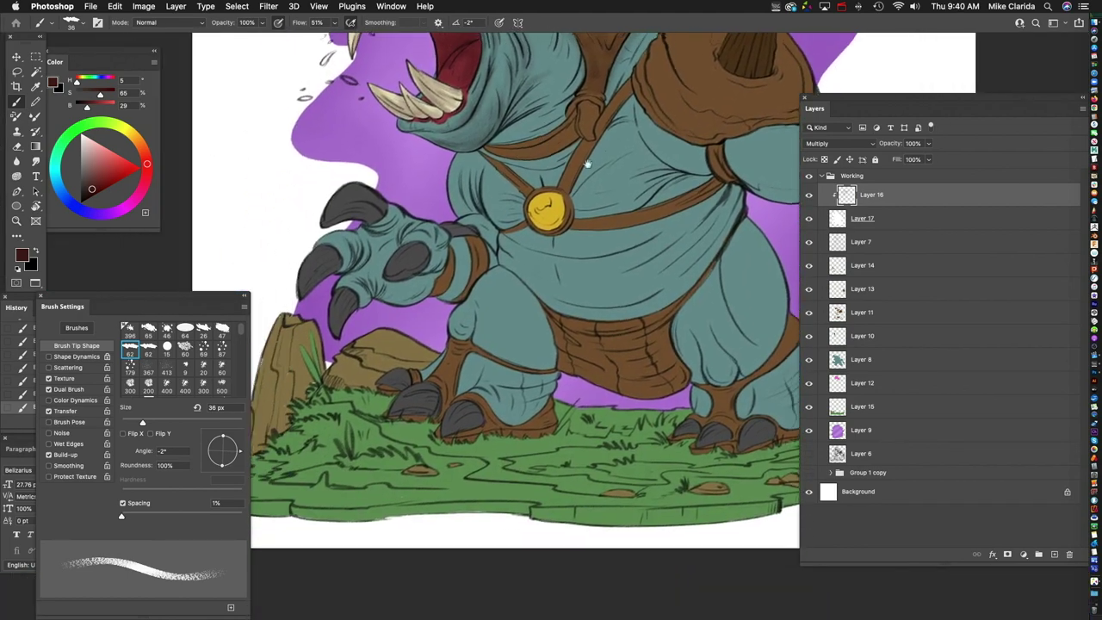
Step: Enlarge the brush to 172 px and shade the upper arm below the shoulder pad
scroll(516, 258, up, 10)
scroll(439, 224, up, 5)
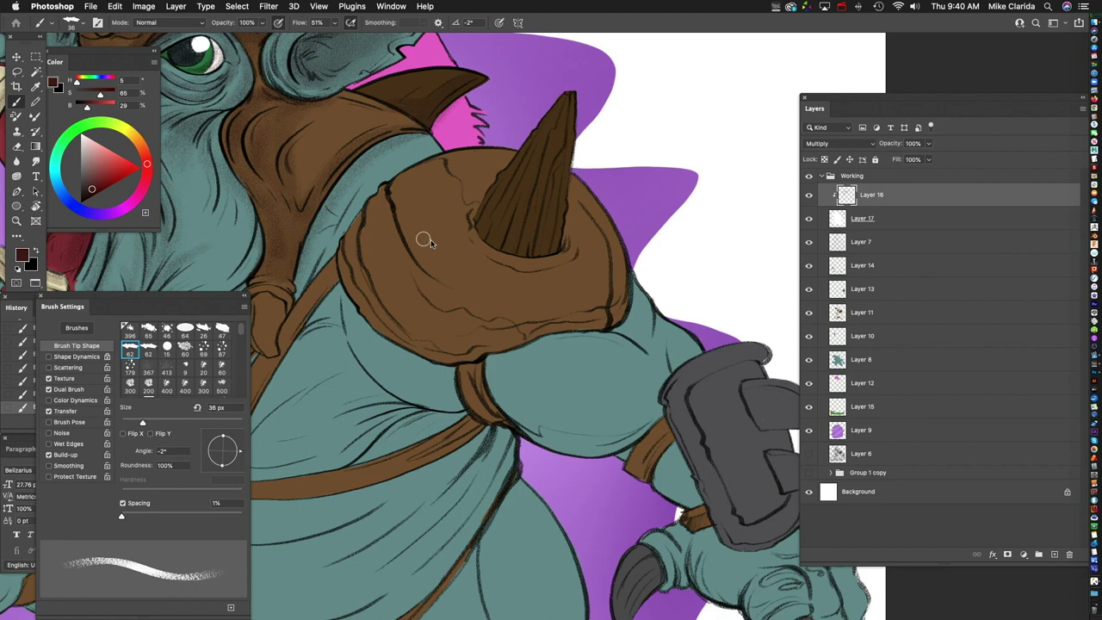
key(bracketright)
key(bracketright)
key(bracketright)
key(bracketright)
key(bracketright)
key(bracketright)
key(bracketright)
key(bracketright)
scroll(405, 333, down, 3)
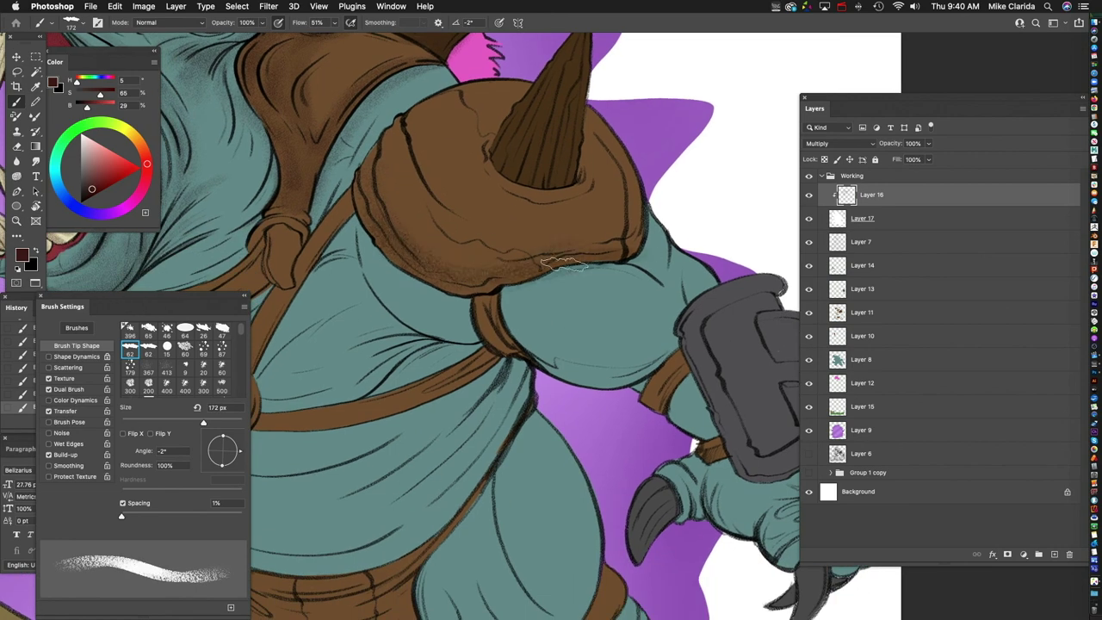
scroll(564, 266, down, 4)
scroll(564, 265, right, 5)
mouse_move(442, 185)
mouse_down()
mouse_move(434, 268)
mouse_move(469, 292)
mouse_move(428, 259)
mouse_move(424, 274)
mouse_move(449, 299)
mouse_move(412, 267)
mouse_move(532, 261)
mouse_up()
drag(521, 170, 512, 225)
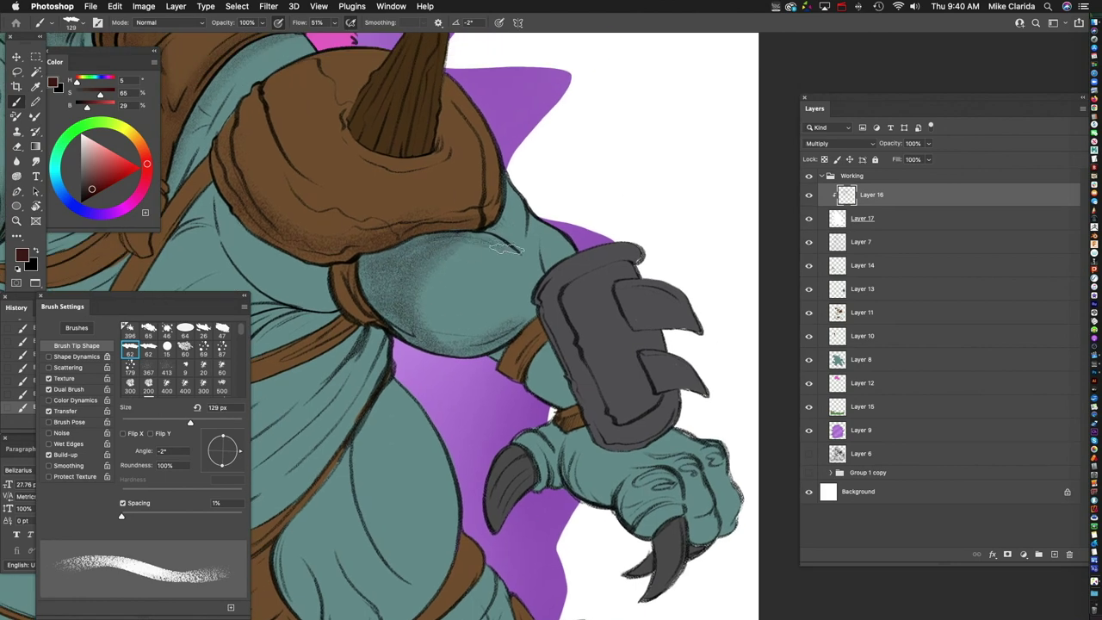
Step: Darken the brown shoulder pad around the horn with stippled shading
scroll(508, 237, up, 3)
scroll(508, 236, left, 3)
mouse_move(534, 211)
mouse_down()
mouse_move(508, 234)
mouse_move(509, 216)
mouse_move(443, 247)
mouse_move(472, 236)
mouse_move(307, 120)
mouse_move(318, 140)
mouse_move(396, 92)
mouse_move(379, 216)
mouse_up()
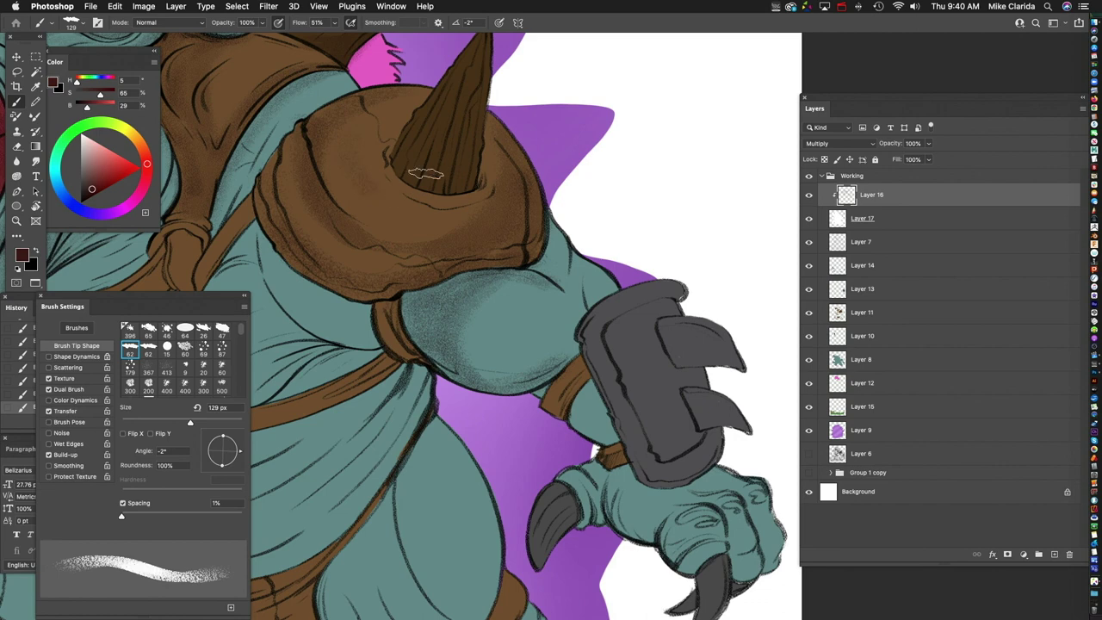
drag(477, 222, 424, 303)
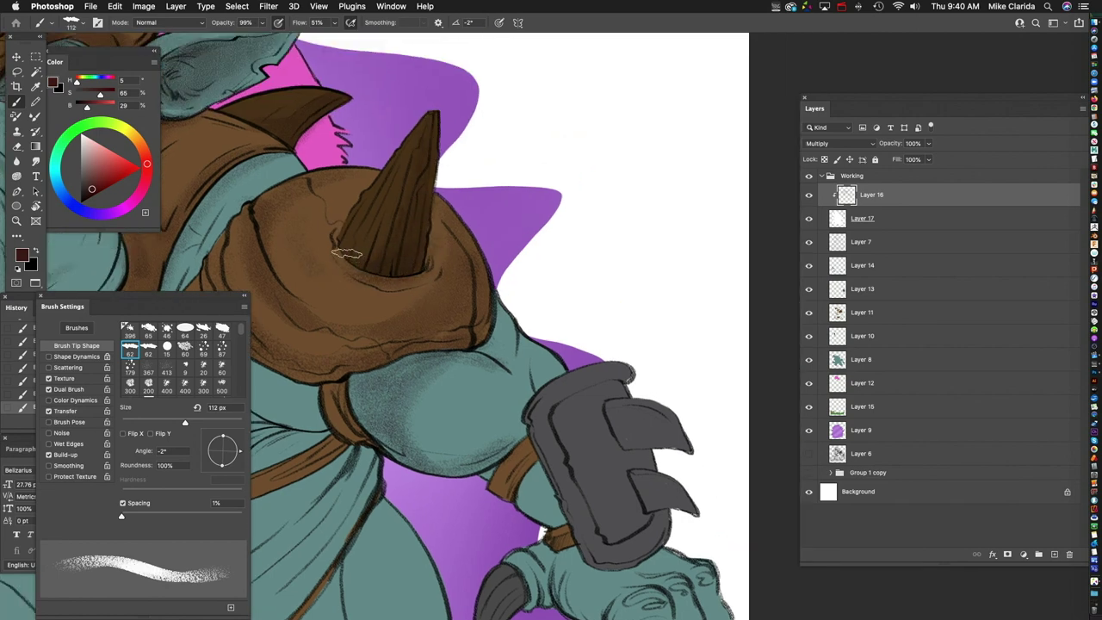
Step: Shade the teal chest under the shoulder pad with grainy, hatched shadow
drag(371, 293, 476, 236)
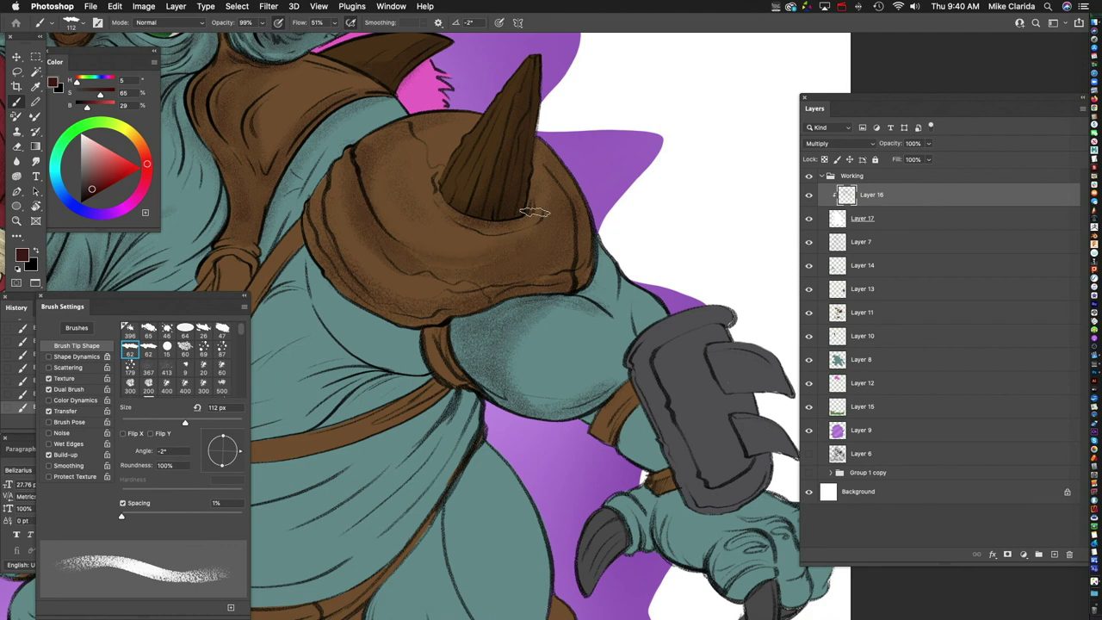
drag(452, 278, 494, 238)
drag(478, 279, 483, 229)
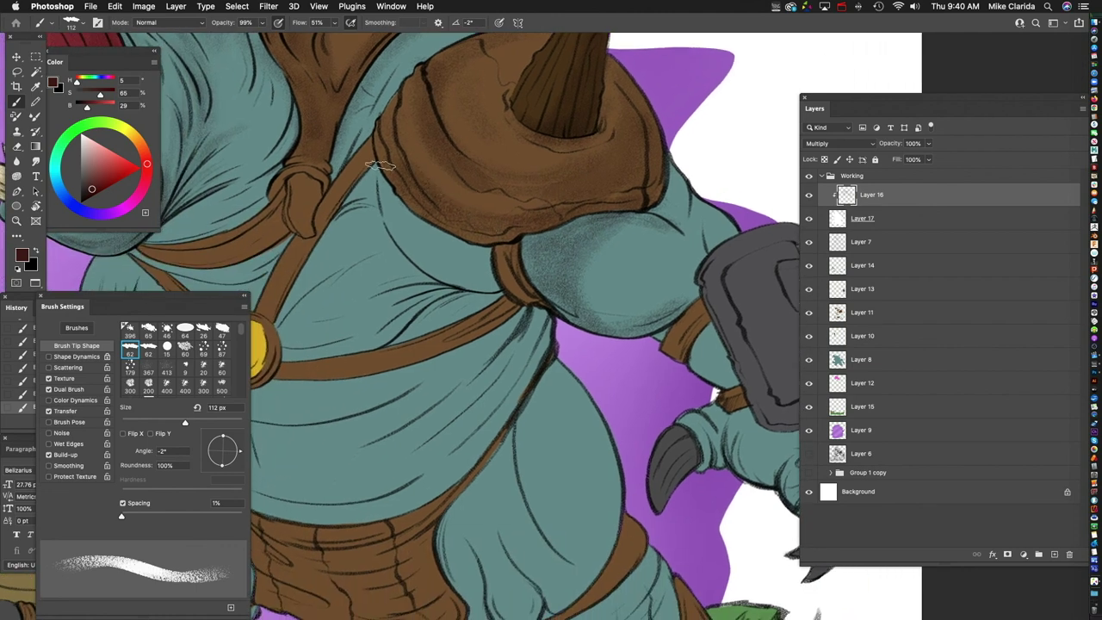
mouse_move(454, 275)
mouse_down()
mouse_move(399, 213)
mouse_move(493, 244)
mouse_move(490, 281)
mouse_move(444, 233)
mouse_move(413, 246)
mouse_up()
mouse_move(442, 282)
mouse_down()
mouse_move(495, 173)
mouse_move(489, 191)
mouse_move(429, 230)
mouse_move(534, 178)
mouse_move(439, 250)
mouse_move(490, 246)
mouse_up()
mouse_move(512, 189)
mouse_down()
mouse_move(512, 248)
mouse_move(408, 262)
mouse_move(368, 311)
mouse_move(376, 281)
mouse_up()
drag(507, 227, 552, 261)
Step: Add grainy shading to the armpit, left chest and near the shoulder
drag(446, 246, 340, 187)
mouse_move(331, 235)
mouse_down()
mouse_move(366, 267)
mouse_move(340, 225)
mouse_up()
mouse_move(404, 288)
mouse_down()
mouse_move(379, 225)
mouse_move(392, 284)
mouse_move(387, 231)
mouse_up()
mouse_move(342, 185)
mouse_down()
mouse_move(332, 258)
mouse_move(371, 226)
mouse_move(332, 307)
mouse_up()
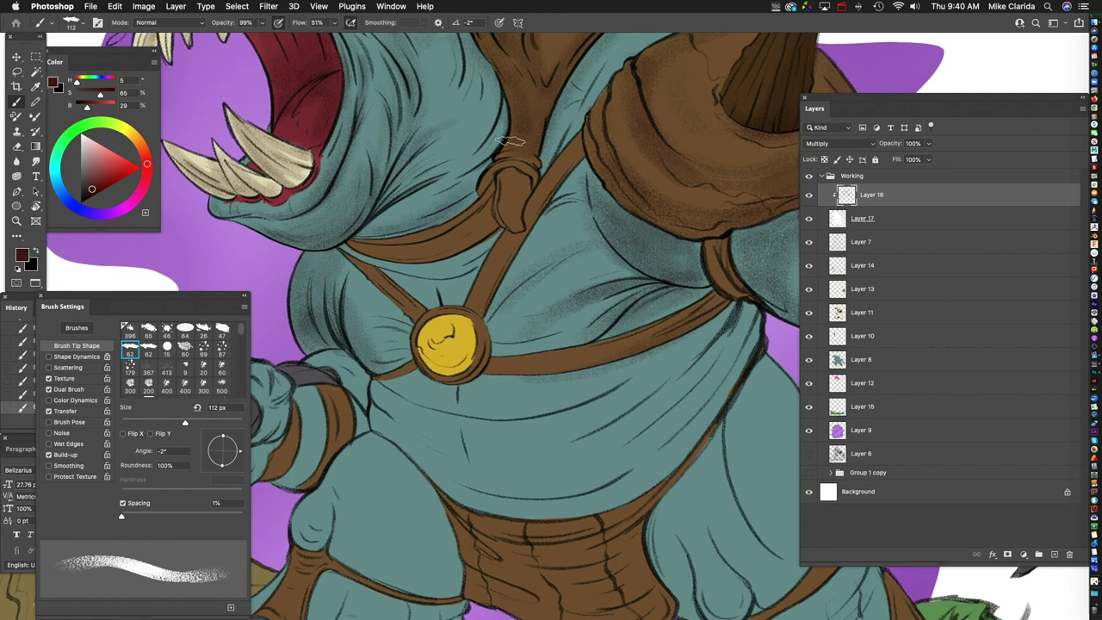
Step: Shrink the brush to 99 px and move the view over the throat and upper chest
scroll(431, 215, up, 3)
key(bracketleft)
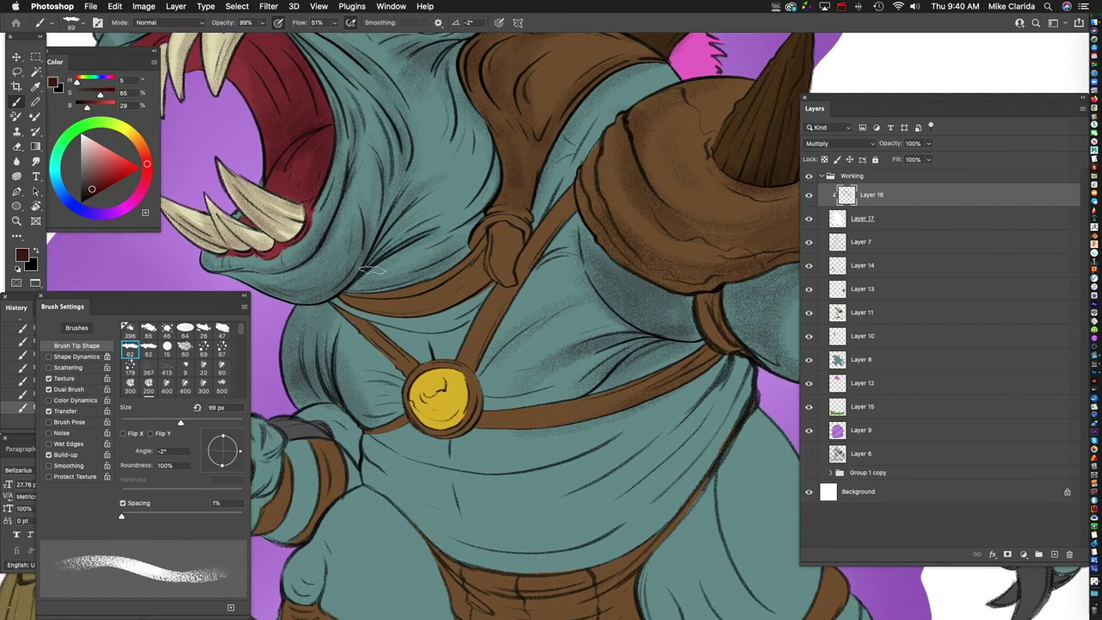
scroll(482, 177, up, 2)
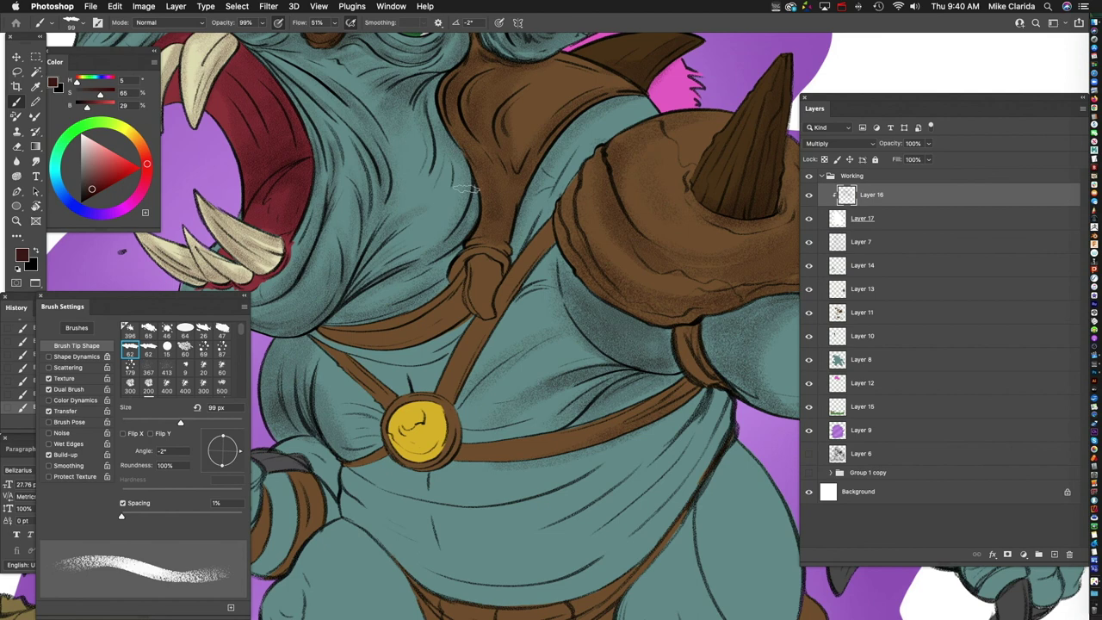
drag(516, 185, 528, 160)
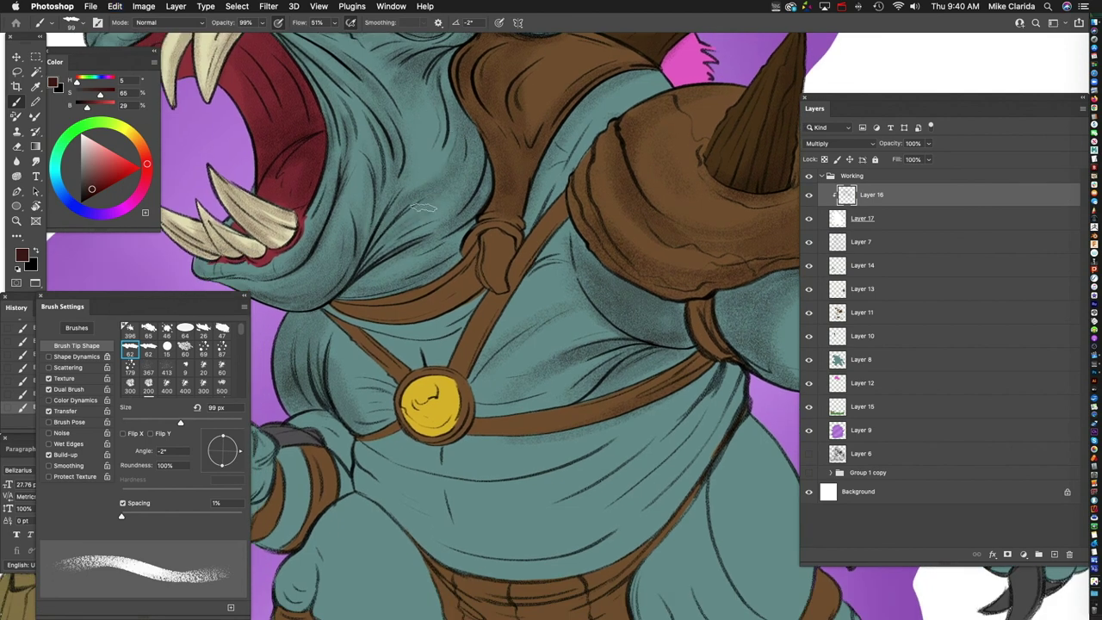
scroll(435, 203, up, 3)
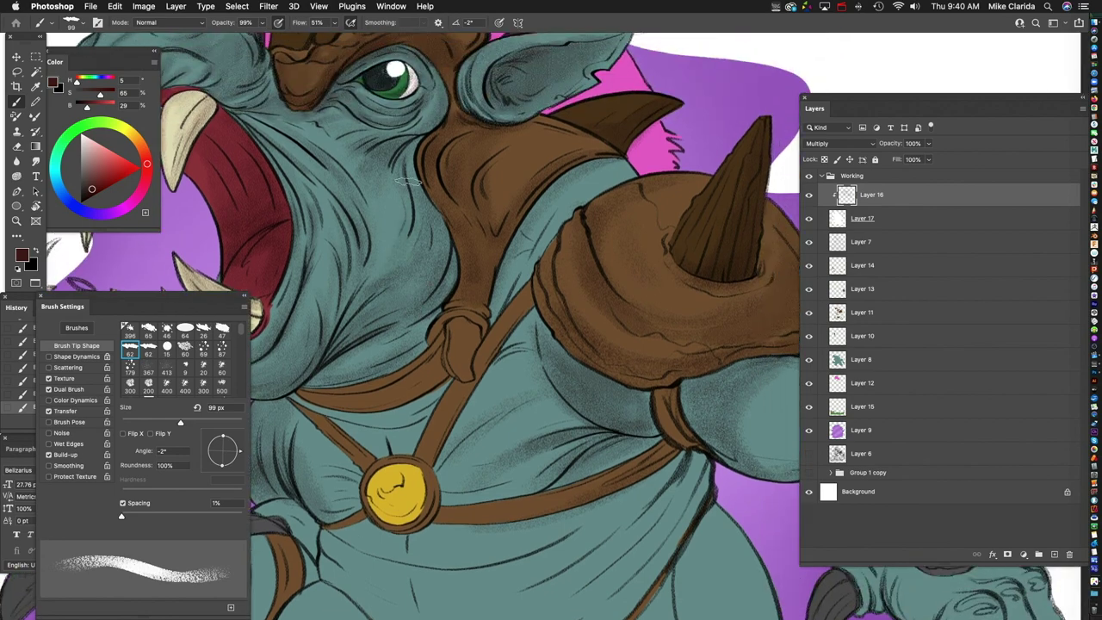
scroll(438, 293, right, 3)
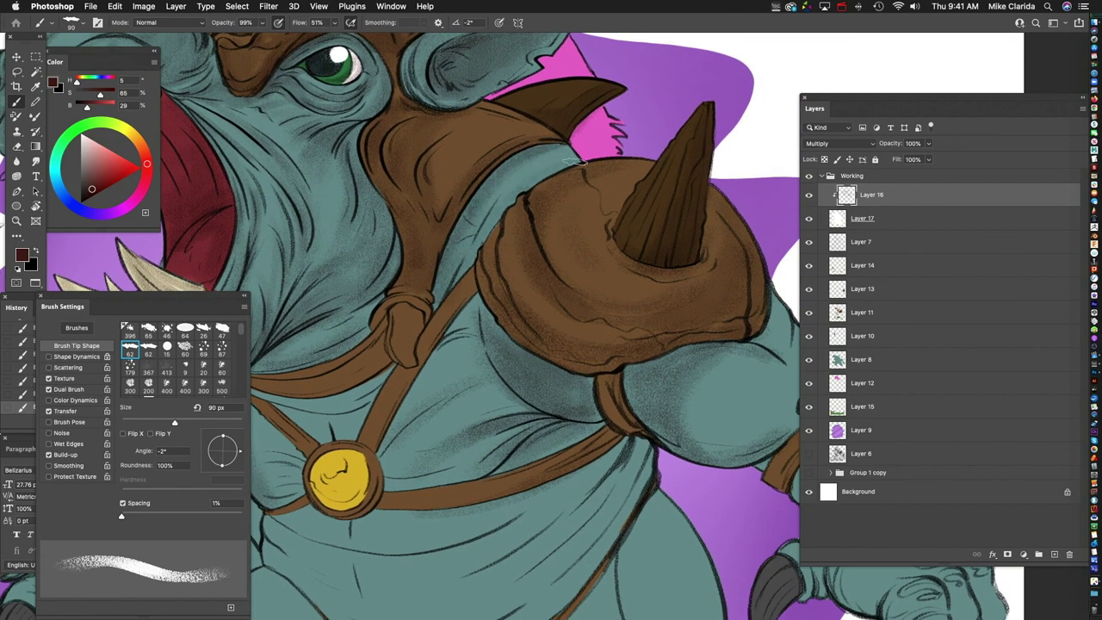
scroll(502, 210, up, 2)
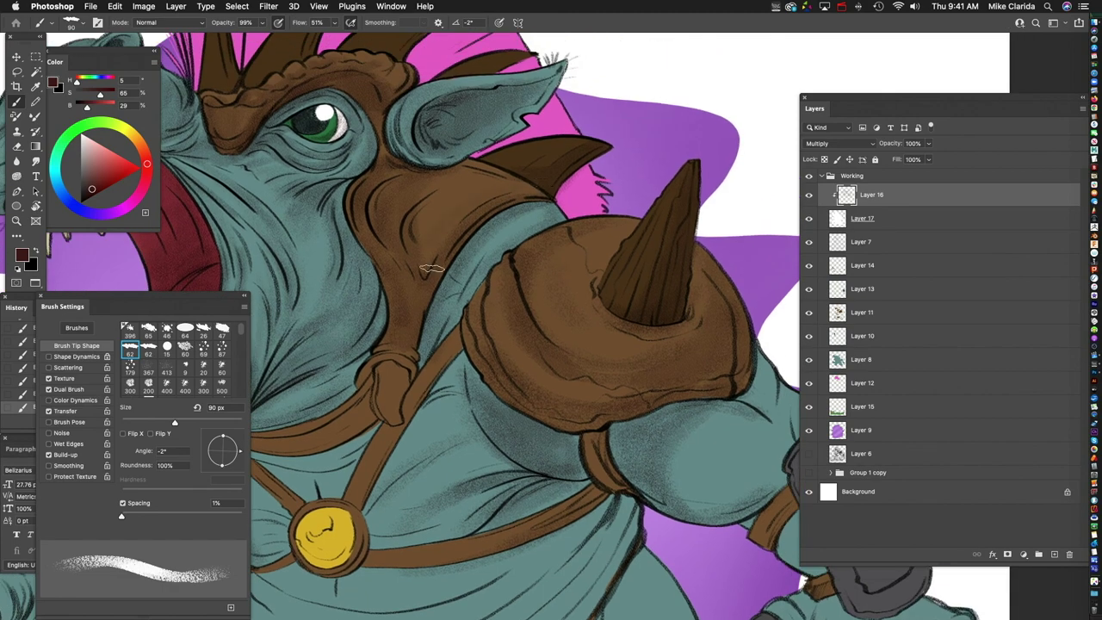
scroll(335, 244, down, 10)
scroll(335, 245, left, 5)
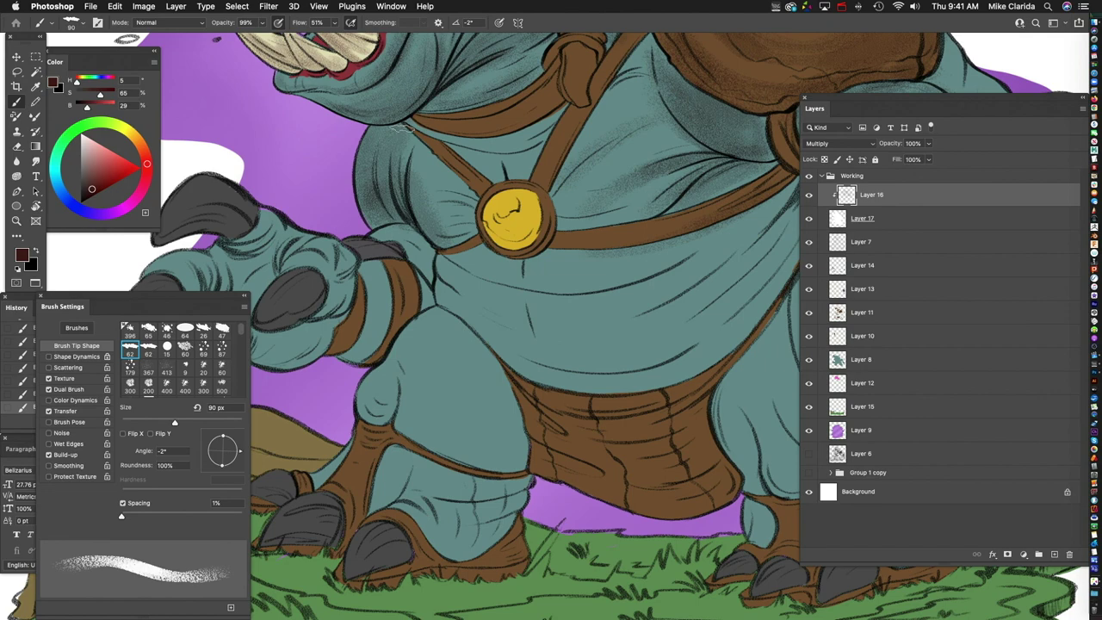
Step: With a 70 px brush, darken the strap's edges where they run down to the gold coin
scroll(536, 151, up, 3)
scroll(537, 151, right, 2)
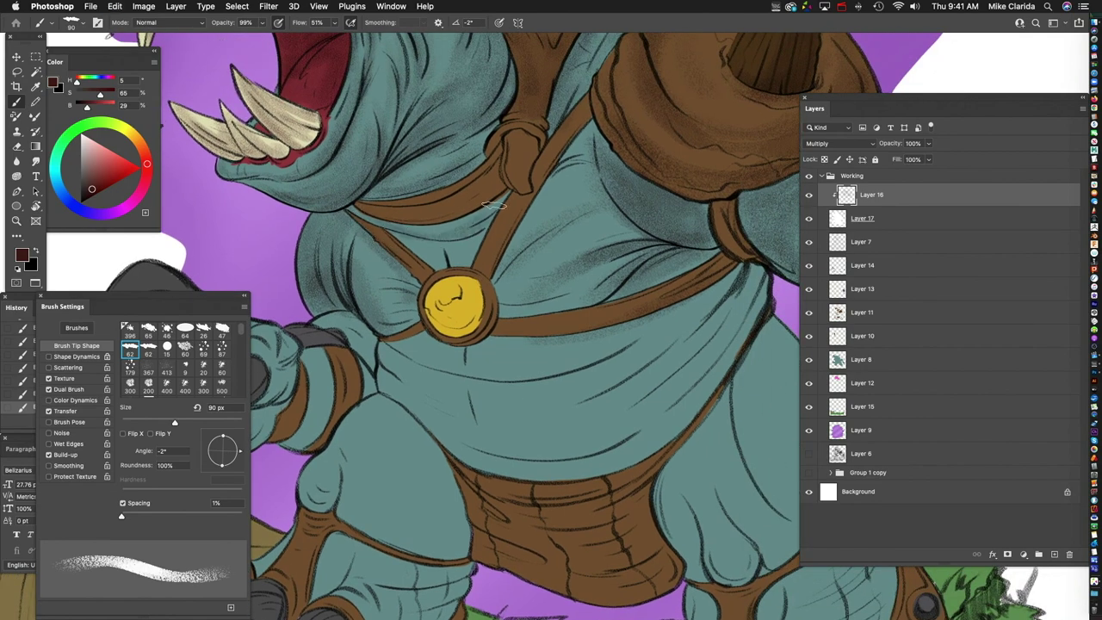
scroll(398, 241, up, 1)
key(bracketleft)
key(bracketleft)
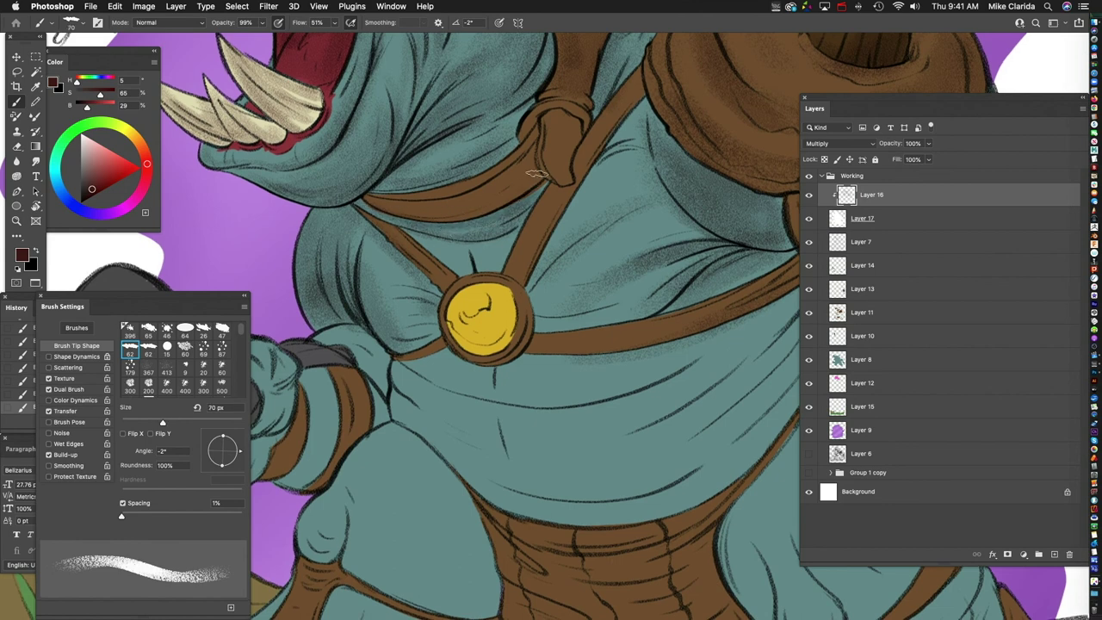
drag(545, 166, 435, 227)
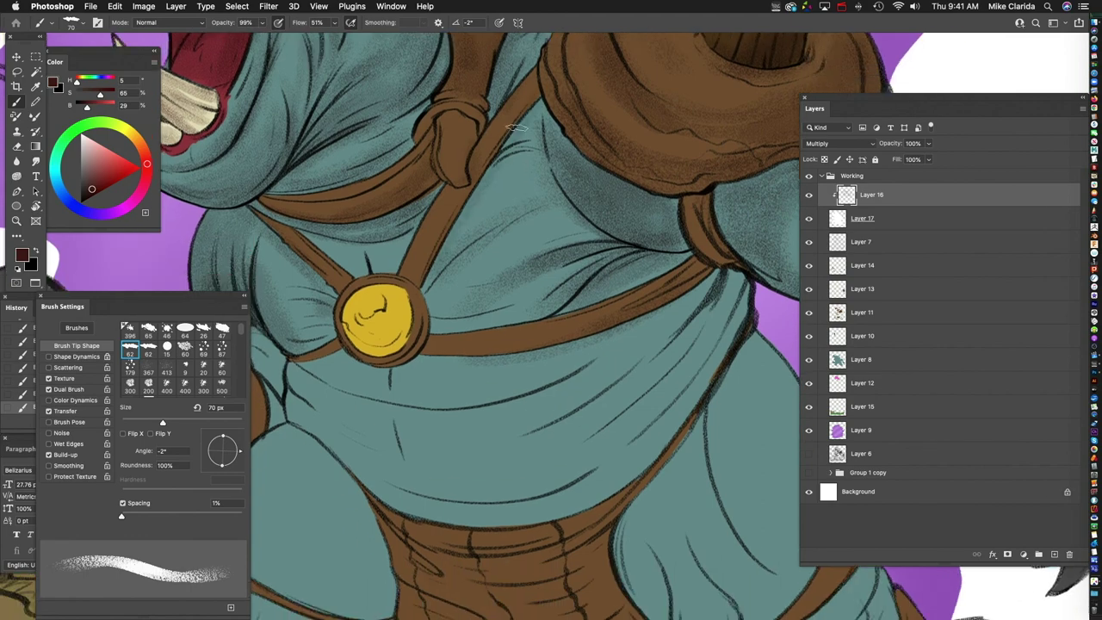
scroll(511, 216, down, 2)
drag(500, 139, 402, 263)
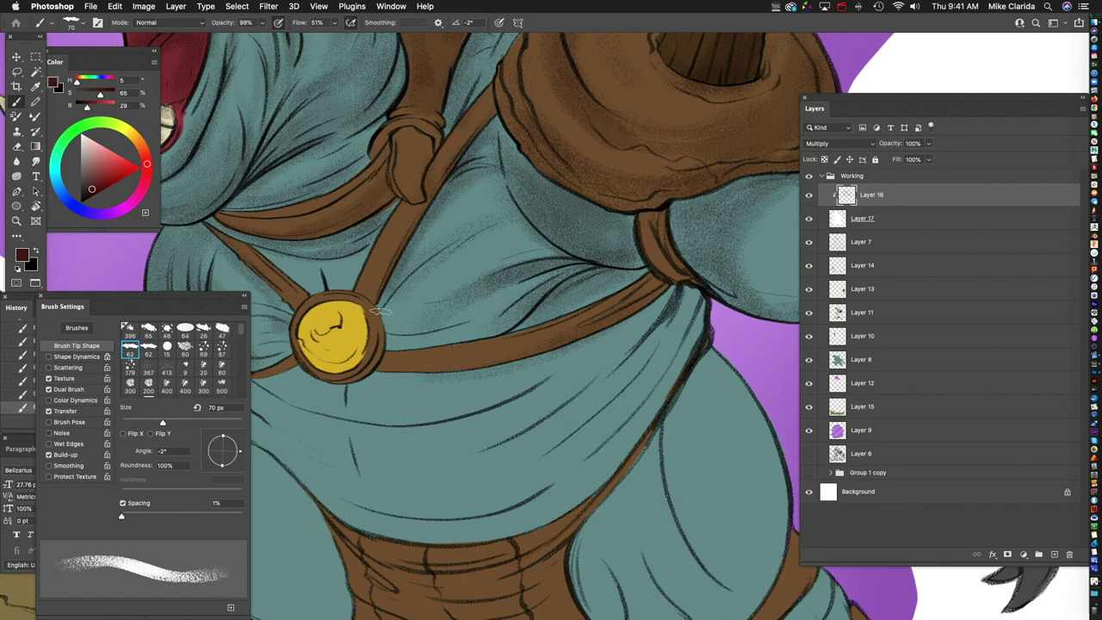
scroll(543, 244, down, 3)
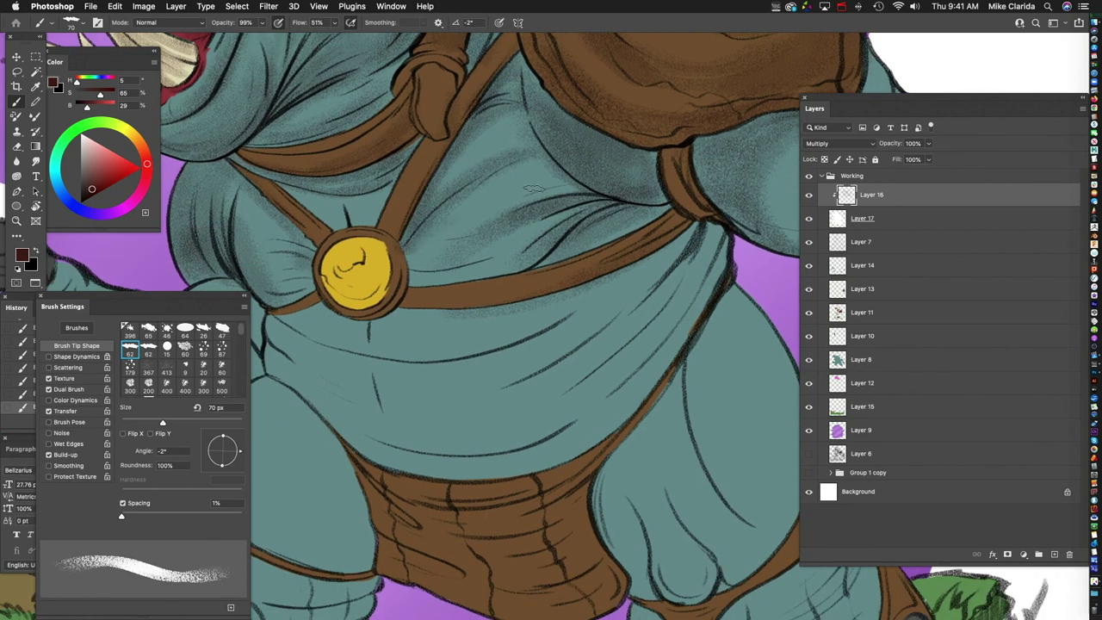
mouse_move(404, 253)
mouse_down()
mouse_move(482, 262)
mouse_move(422, 266)
mouse_move(465, 278)
mouse_move(539, 248)
mouse_move(510, 261)
mouse_move(508, 310)
mouse_up()
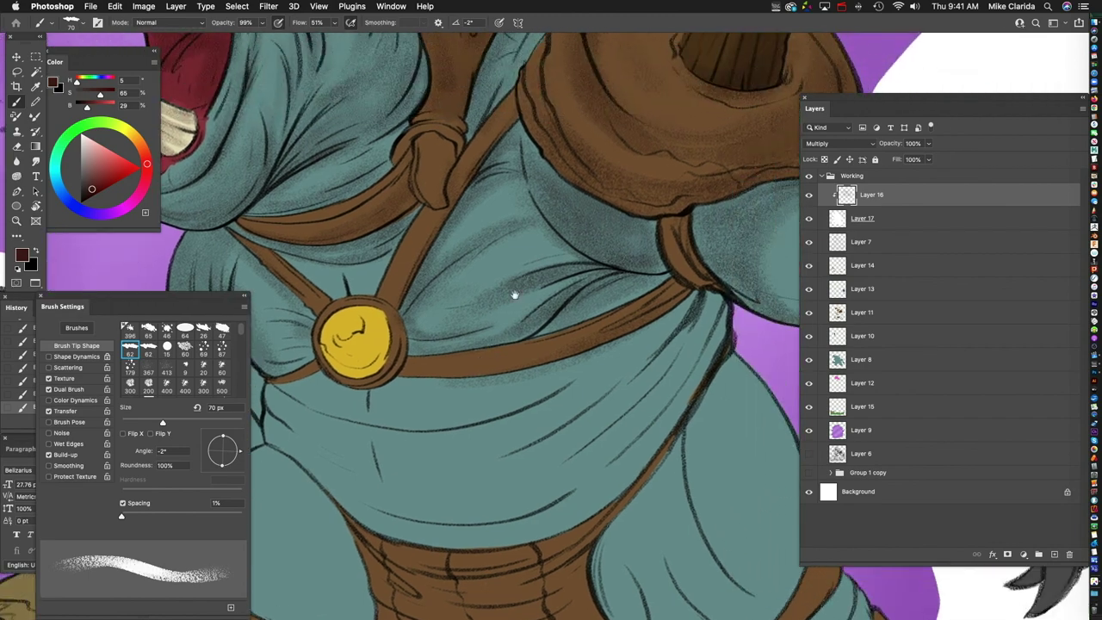
drag(407, 222, 487, 196)
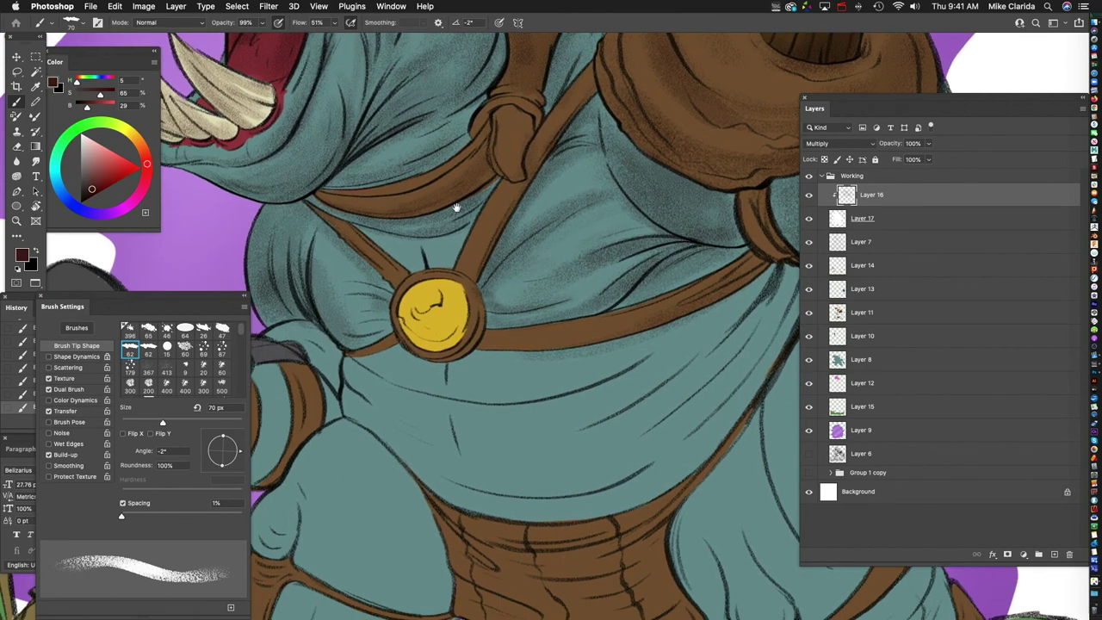
mouse_move(358, 230)
mouse_down()
mouse_move(413, 265)
mouse_move(454, 251)
mouse_move(459, 172)
mouse_up()
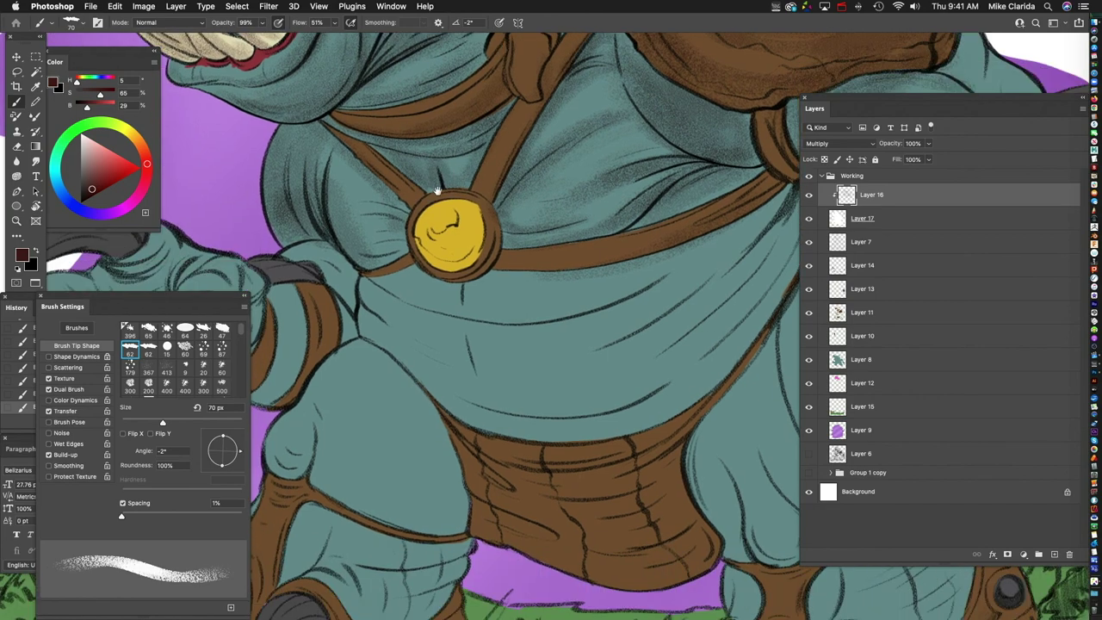
Step: Shade the gold coin's bottom, right, top and left edges
drag(341, 132, 559, 188)
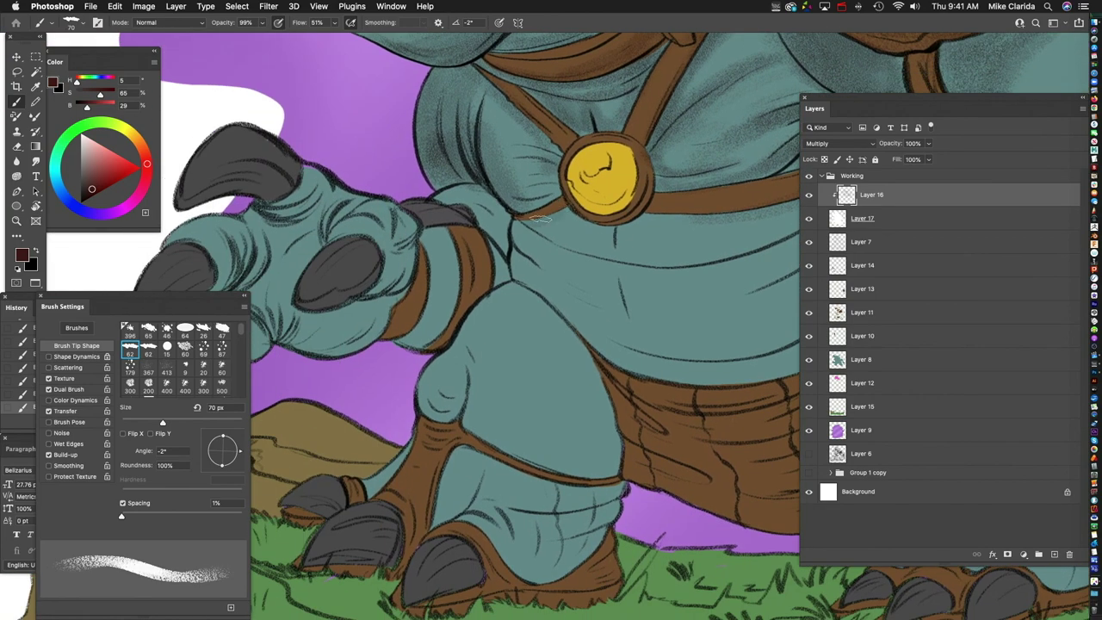
drag(645, 210, 527, 214)
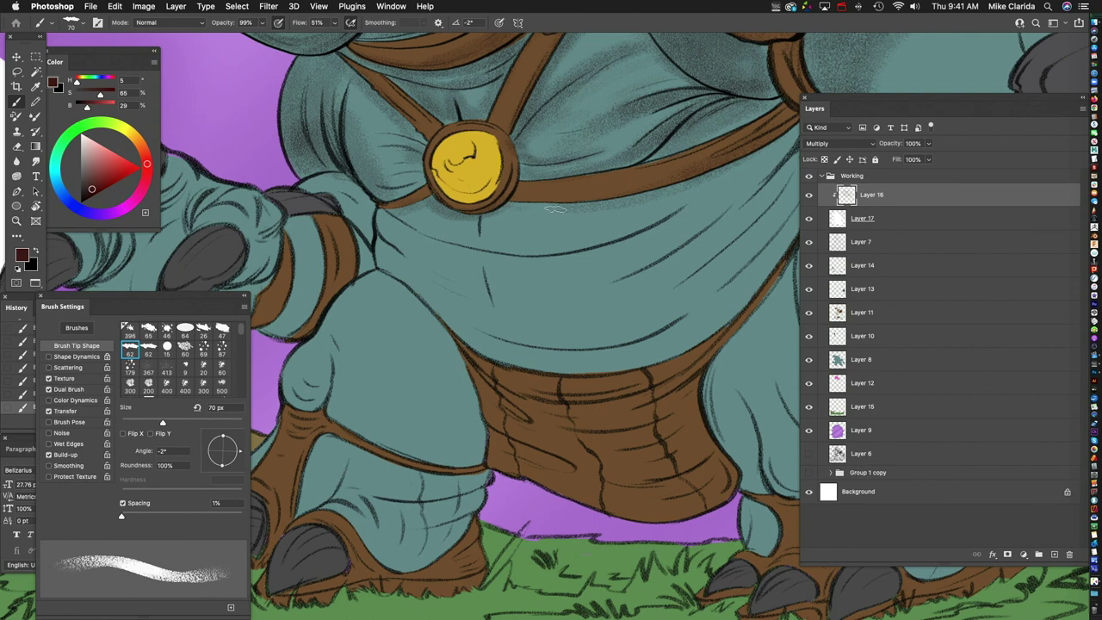
drag(533, 253, 446, 203)
drag(405, 242, 465, 190)
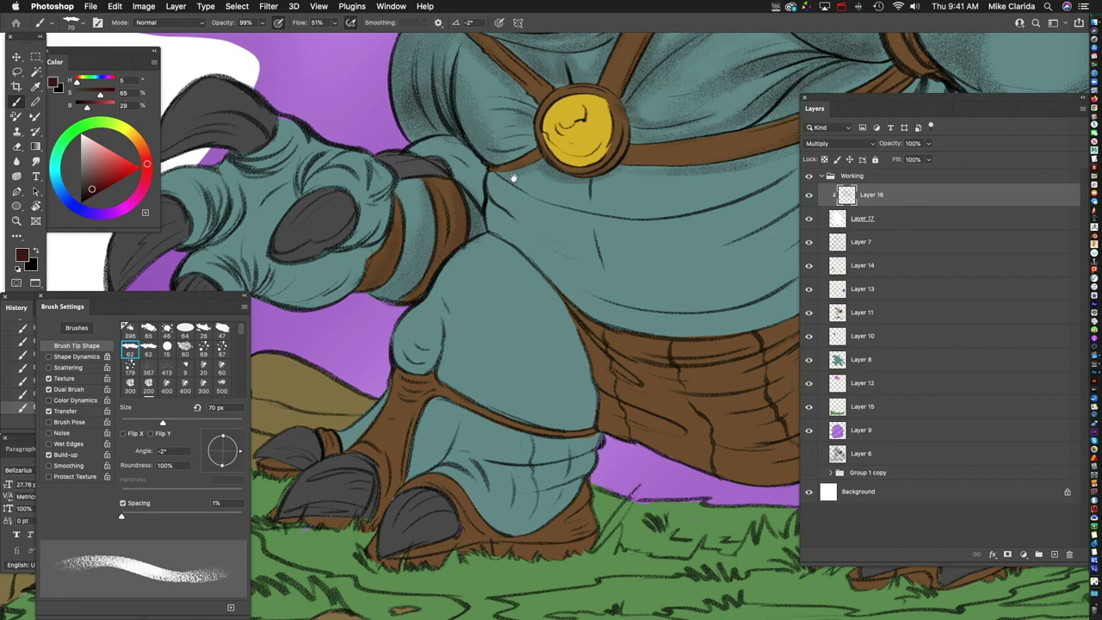
drag(513, 178, 396, 284)
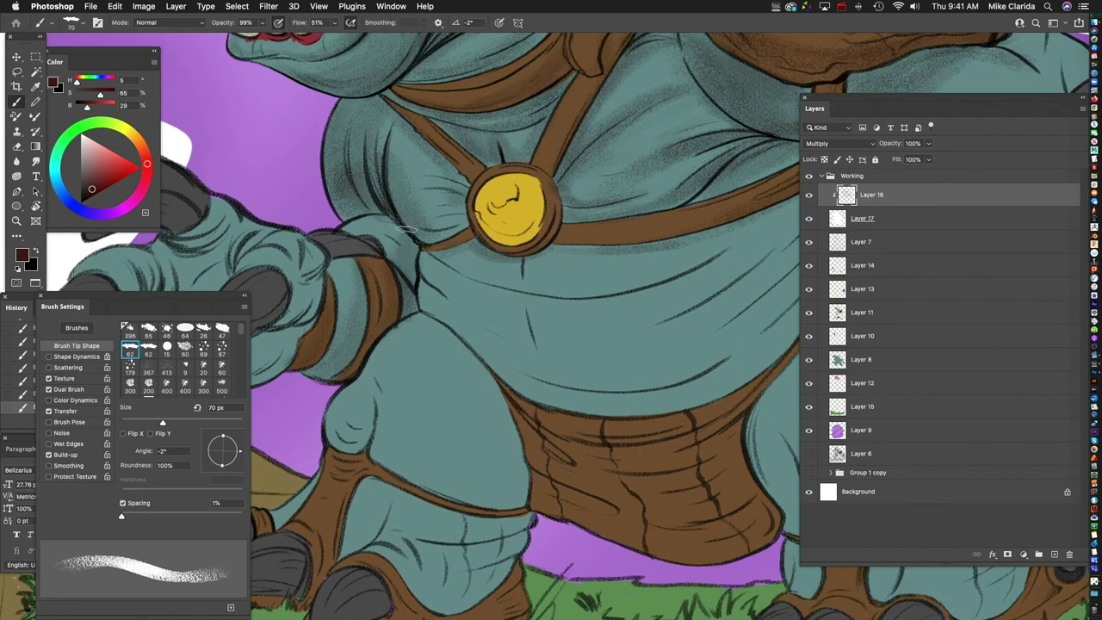
mouse_move(344, 239)
mouse_down()
mouse_move(352, 271)
mouse_move(534, 183)
mouse_move(517, 185)
mouse_up()
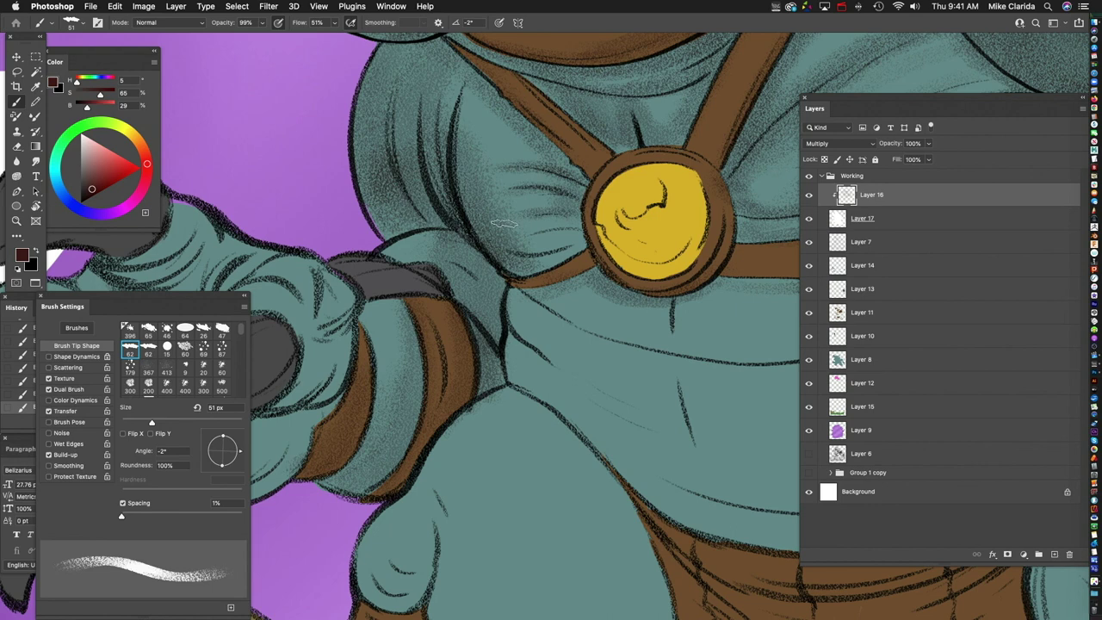
scroll(639, 240, right, 5)
scroll(639, 240, up, 2)
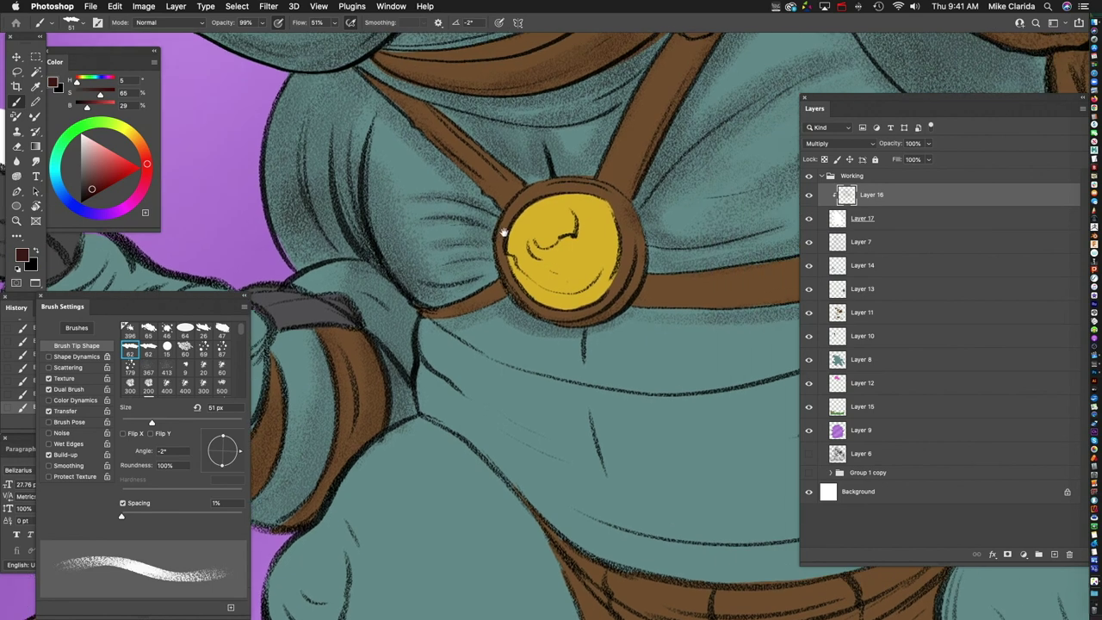
scroll(501, 282, right, 5)
scroll(501, 283, down, 1)
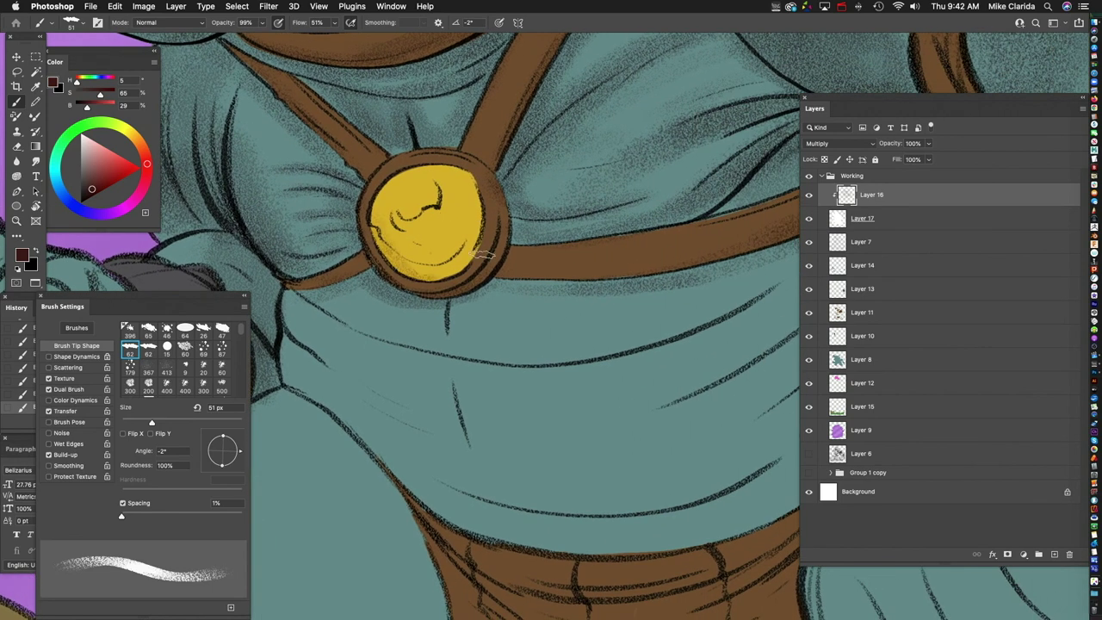
drag(387, 257, 484, 245)
mouse_move(473, 177)
mouse_down()
mouse_move(484, 262)
mouse_move(377, 251)
mouse_up()
Step: Darken the fold line running down the edge of the belly
drag(417, 295, 568, 187)
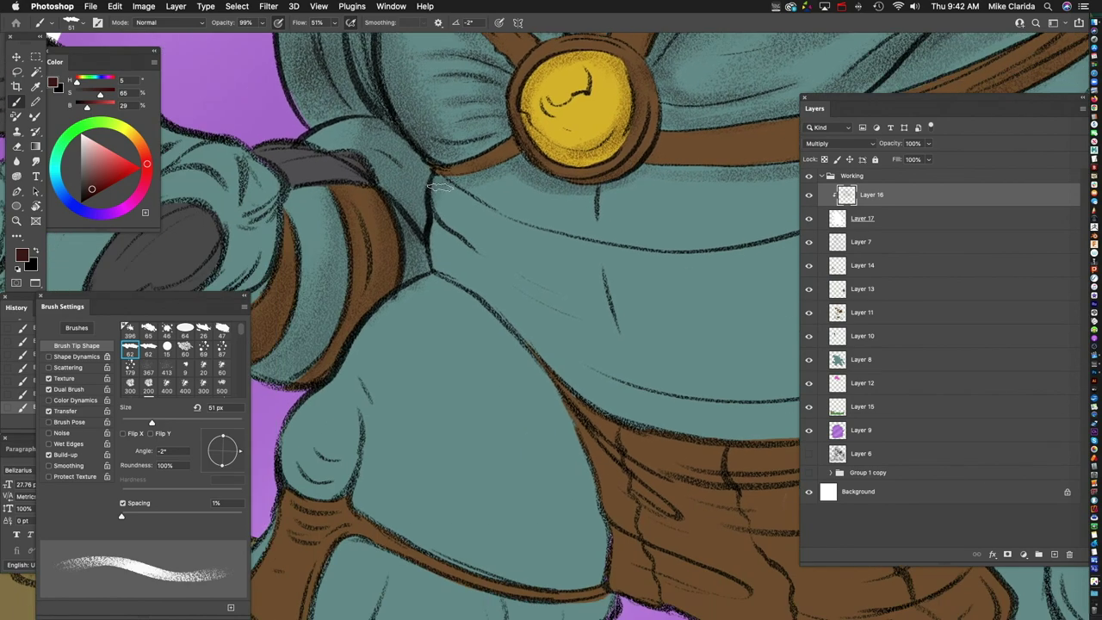
drag(635, 230, 533, 180)
mouse_move(335, 185)
mouse_down()
mouse_move(383, 255)
mouse_move(499, 344)
mouse_up()
scroll(595, 153, down, 5)
Step: Shade the gauntlet's left edge and the arm below the brown strap
scroll(611, 216, up, 4)
scroll(618, 236, up, 5)
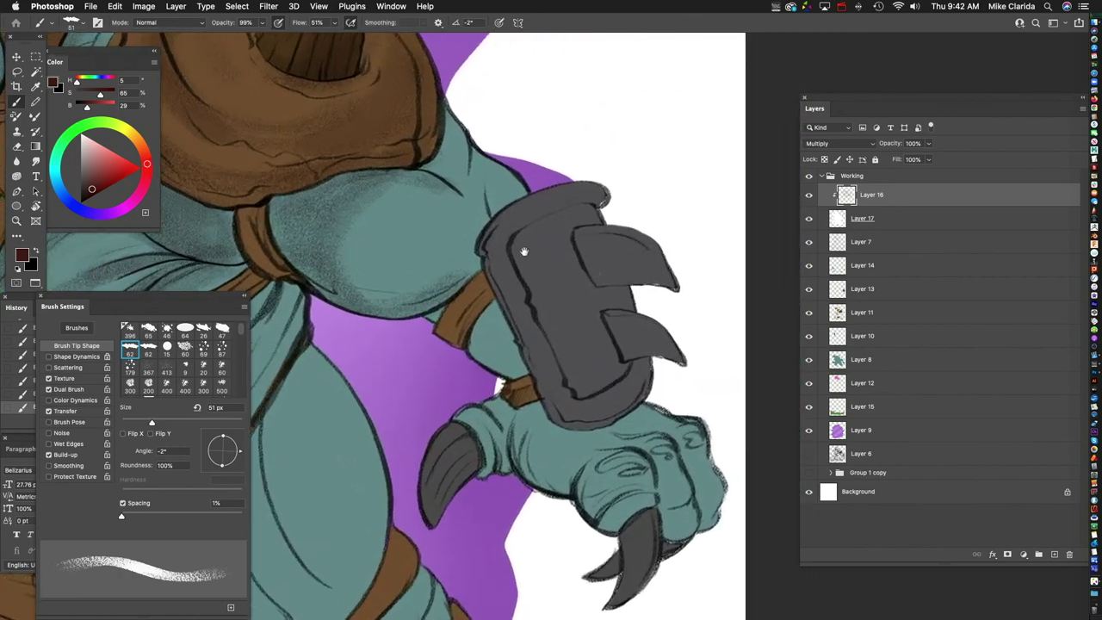
drag(524, 251, 494, 204)
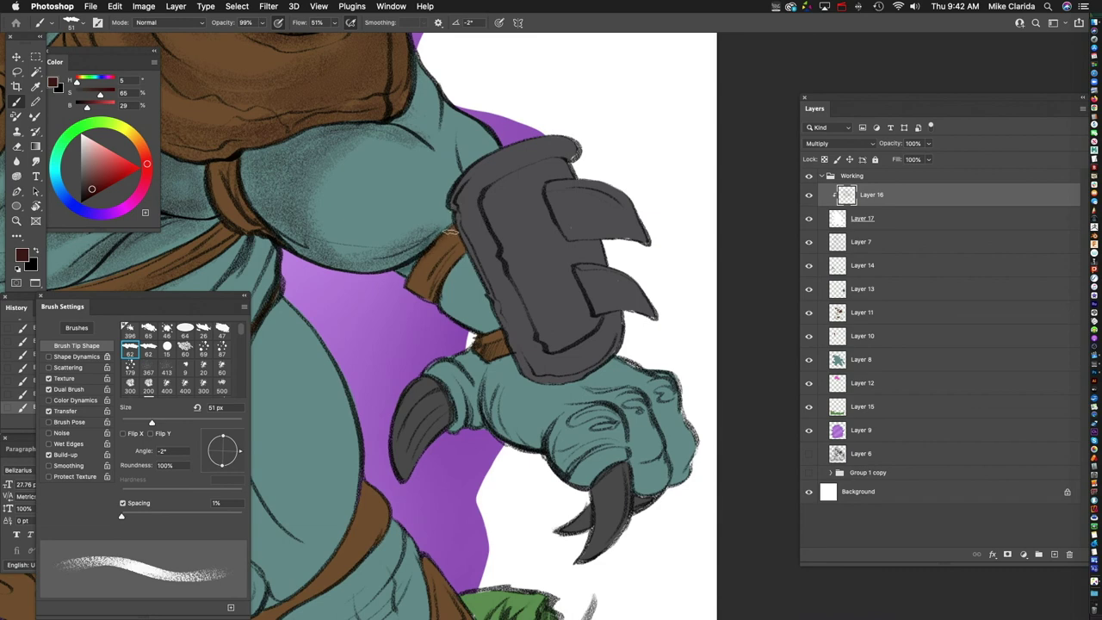
drag(467, 262, 489, 317)
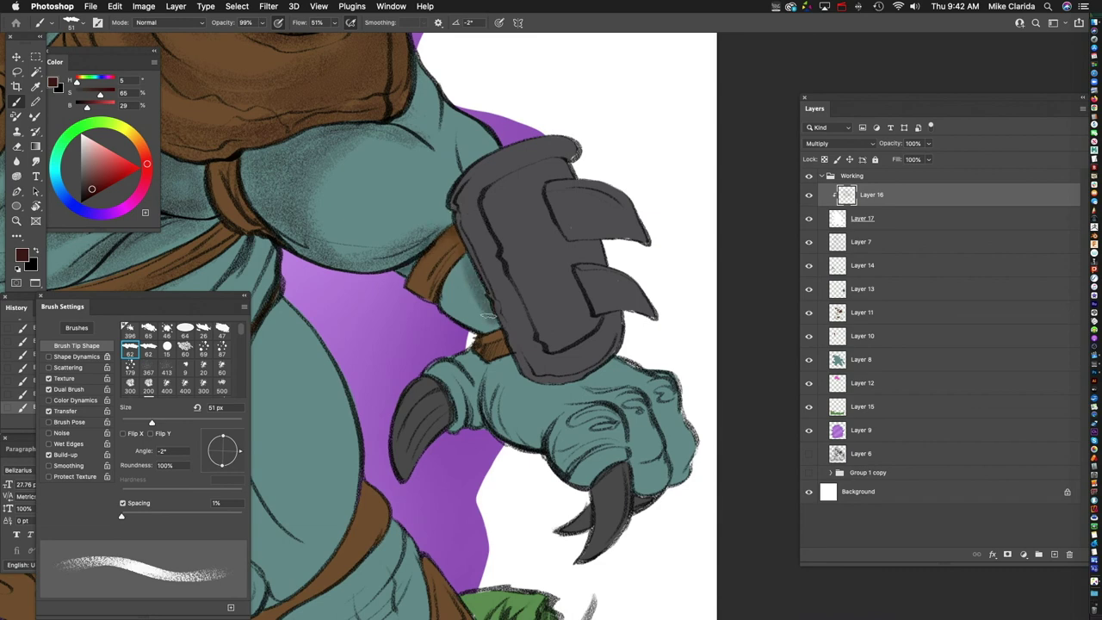
drag(450, 272, 464, 282)
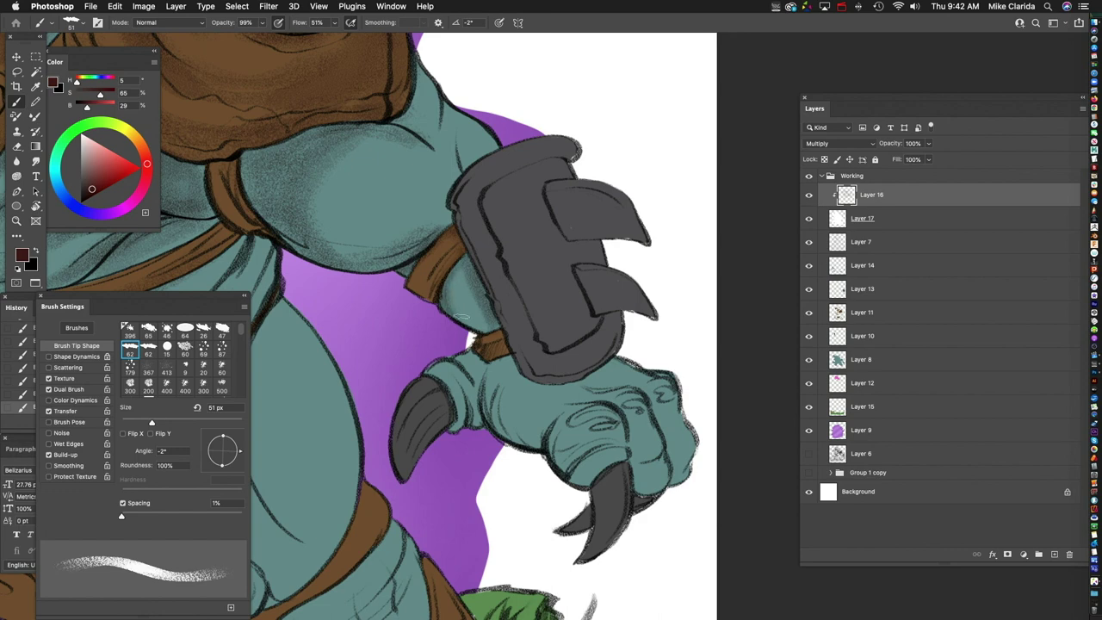
scroll(461, 316, down, 3)
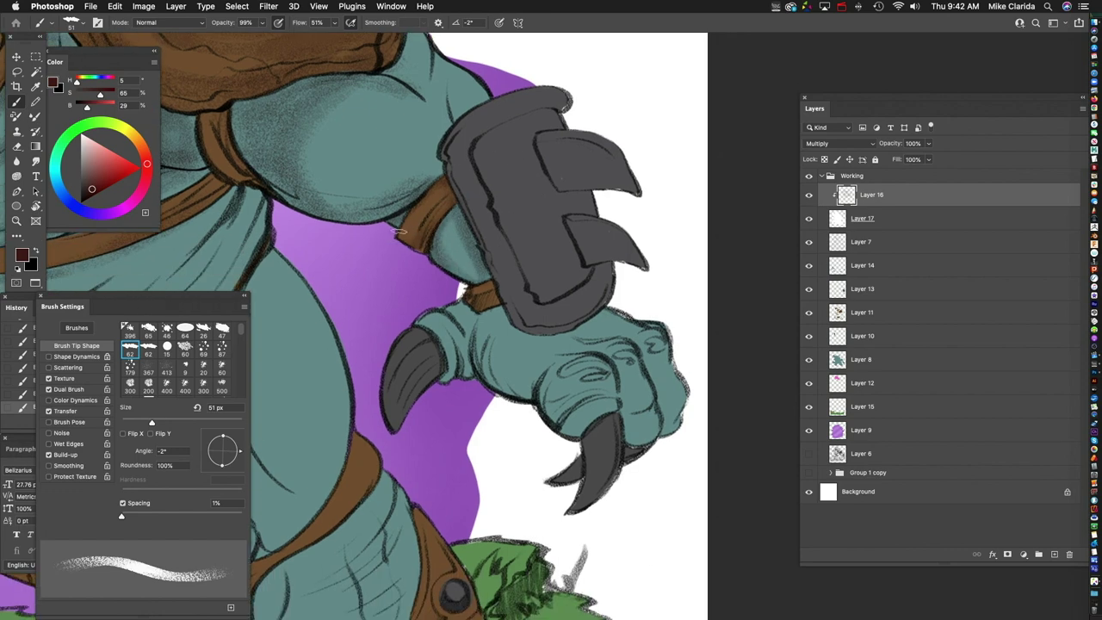
scroll(520, 227, down, 3)
scroll(520, 227, right, 3)
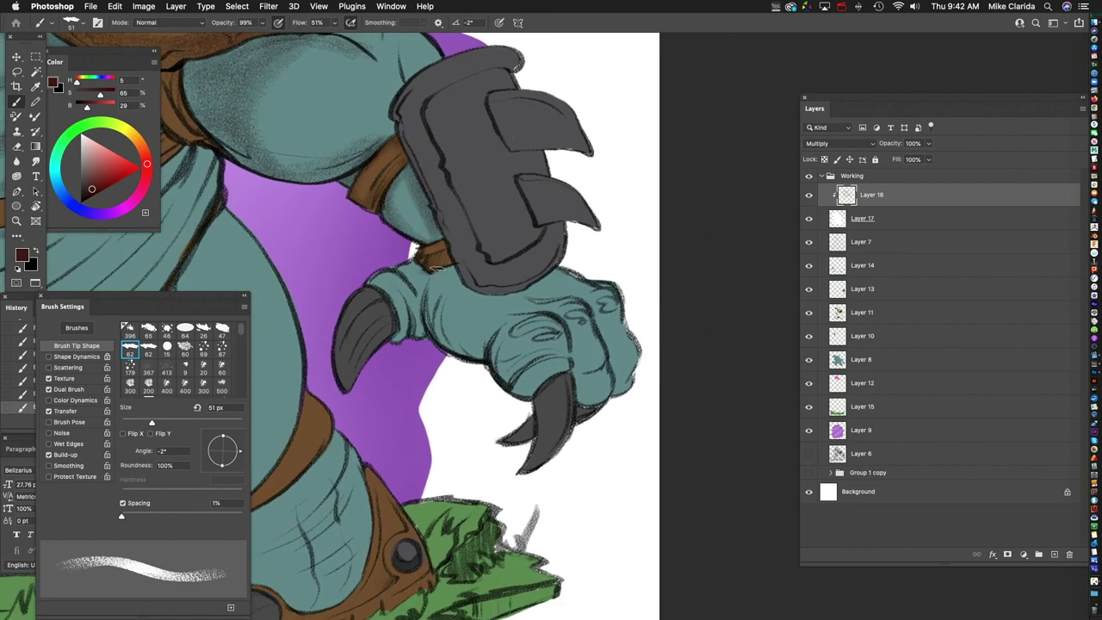
mouse_move(455, 268)
mouse_down()
mouse_move(521, 278)
mouse_move(551, 263)
mouse_up()
scroll(522, 278, down, 2)
Step: Shade the wrist, back of the hand and knuckles at 72 px, then hatch the knuckles at 58 px
key(])
key(])
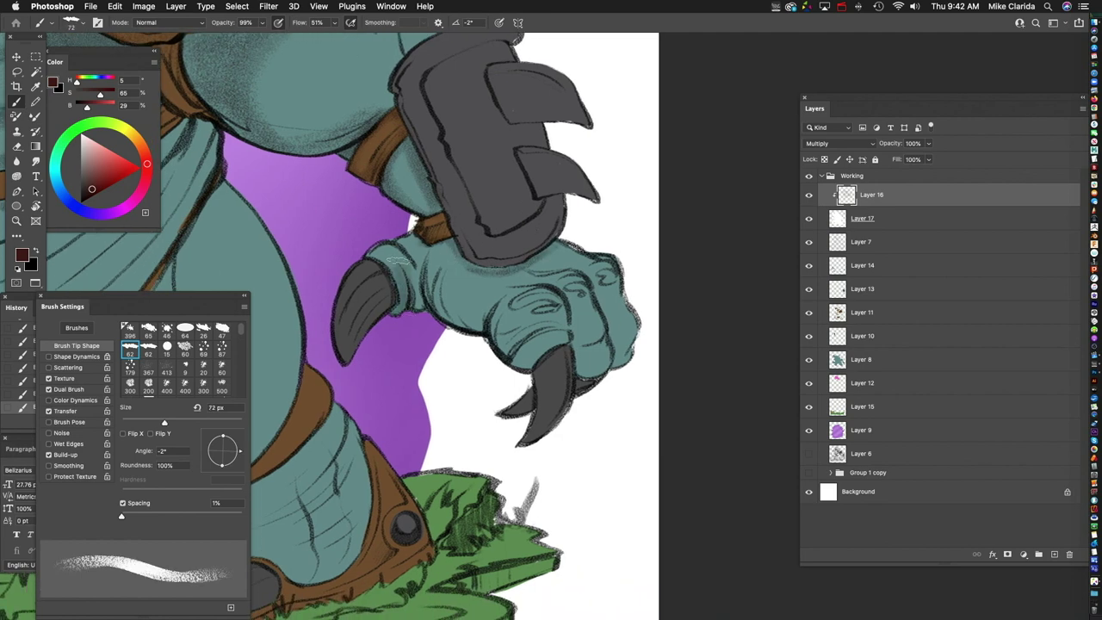
mouse_move(438, 306)
mouse_down()
mouse_move(447, 281)
mouse_move(481, 329)
mouse_move(471, 310)
mouse_move(489, 307)
mouse_move(547, 331)
mouse_up()
drag(524, 288, 440, 261)
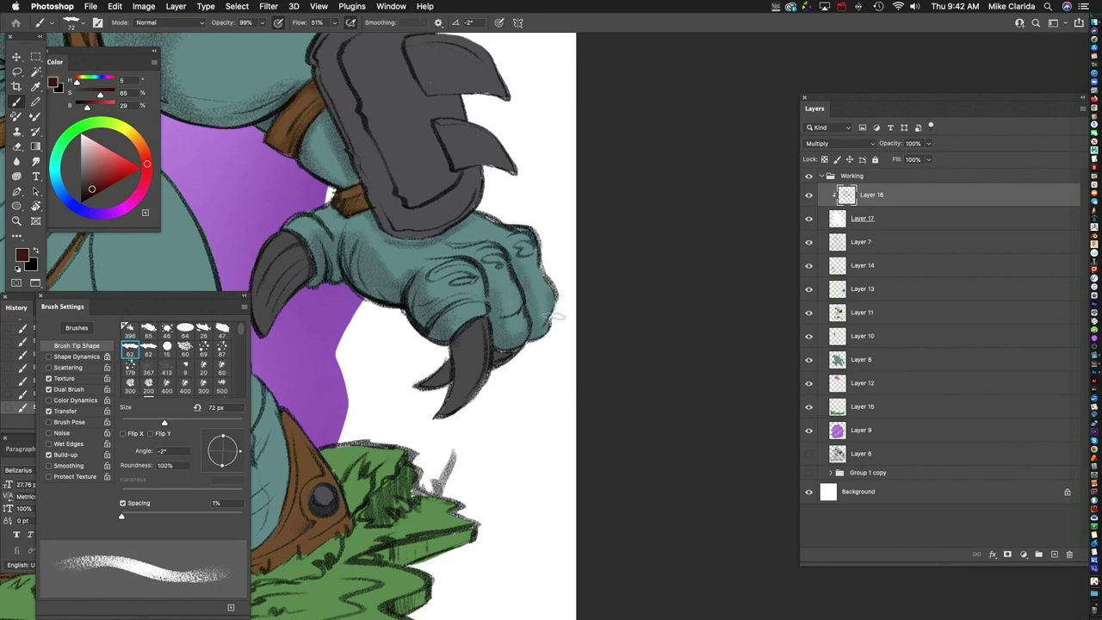
drag(517, 209, 591, 183)
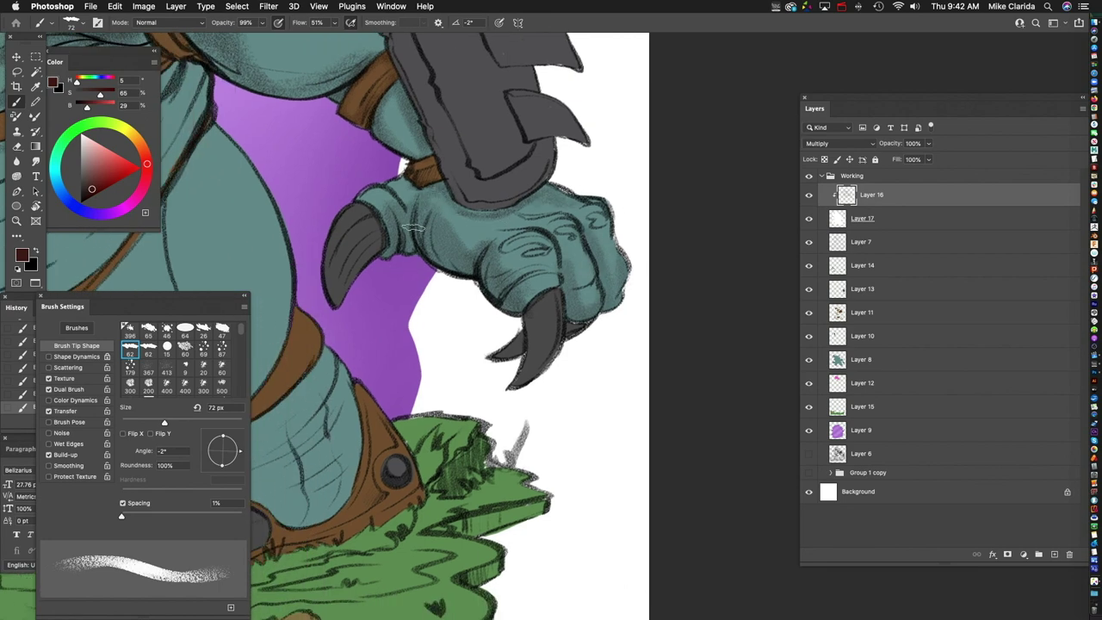
drag(512, 332, 440, 280)
scroll(440, 280, up, 3)
key(bracketleft)
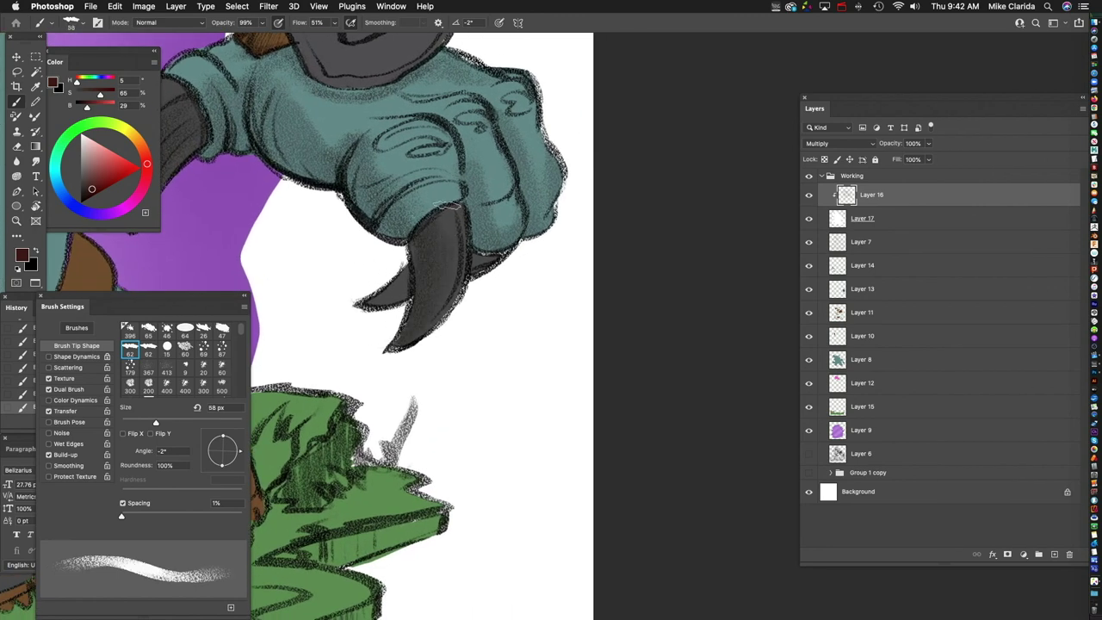
scroll(444, 207, right, 2)
scroll(493, 217, up, 2)
mouse_move(421, 259)
mouse_down()
mouse_move(495, 233)
mouse_move(460, 252)
mouse_up()
Step: Darken the hand's top edge, the right knuckle and the lower hand edge
scroll(482, 232, up, 2)
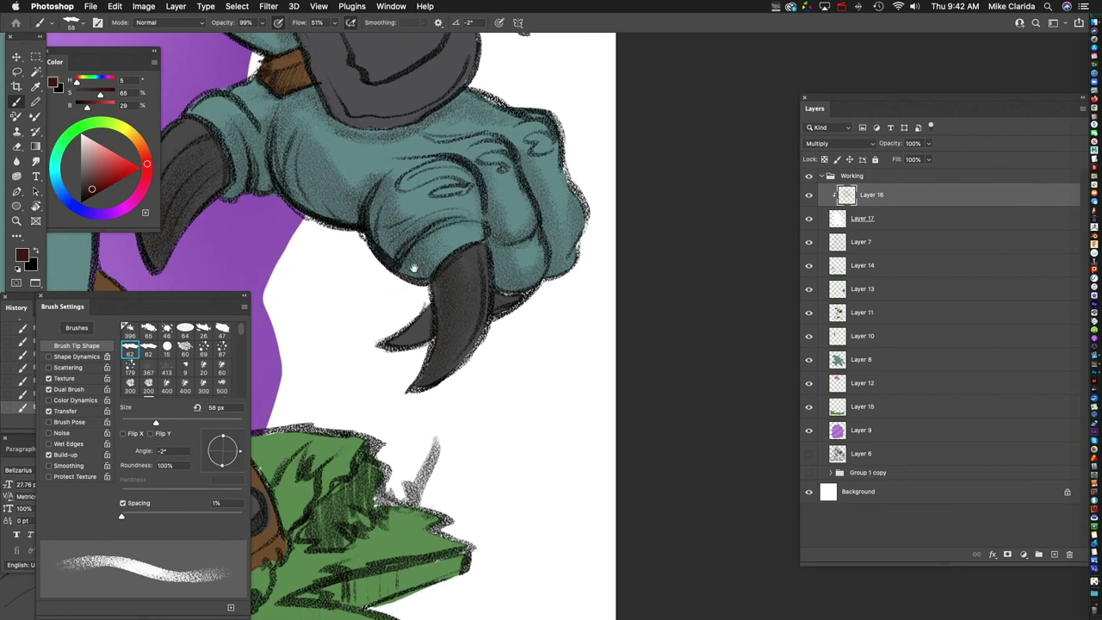
scroll(470, 219, up, 2)
scroll(470, 192, up, 3)
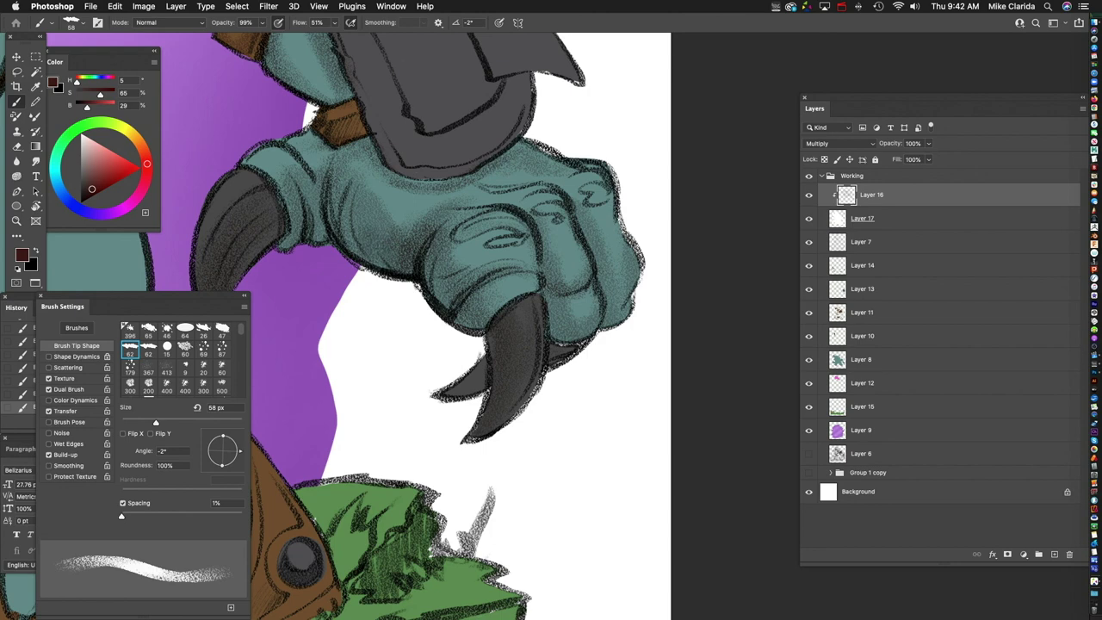
scroll(401, 190, up, 3)
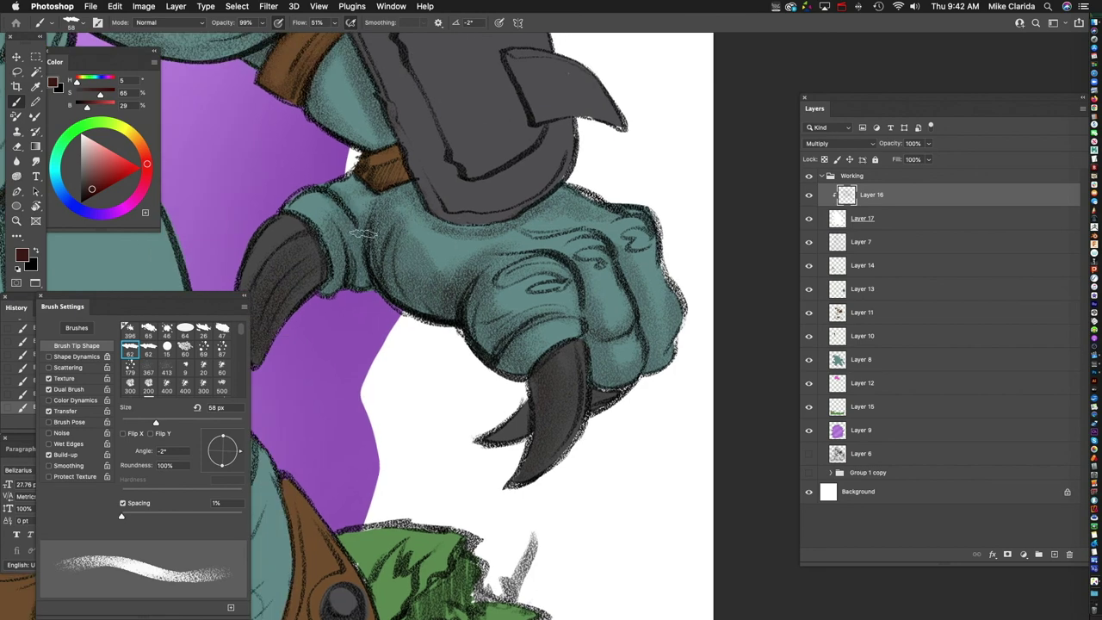
drag(327, 255, 473, 208)
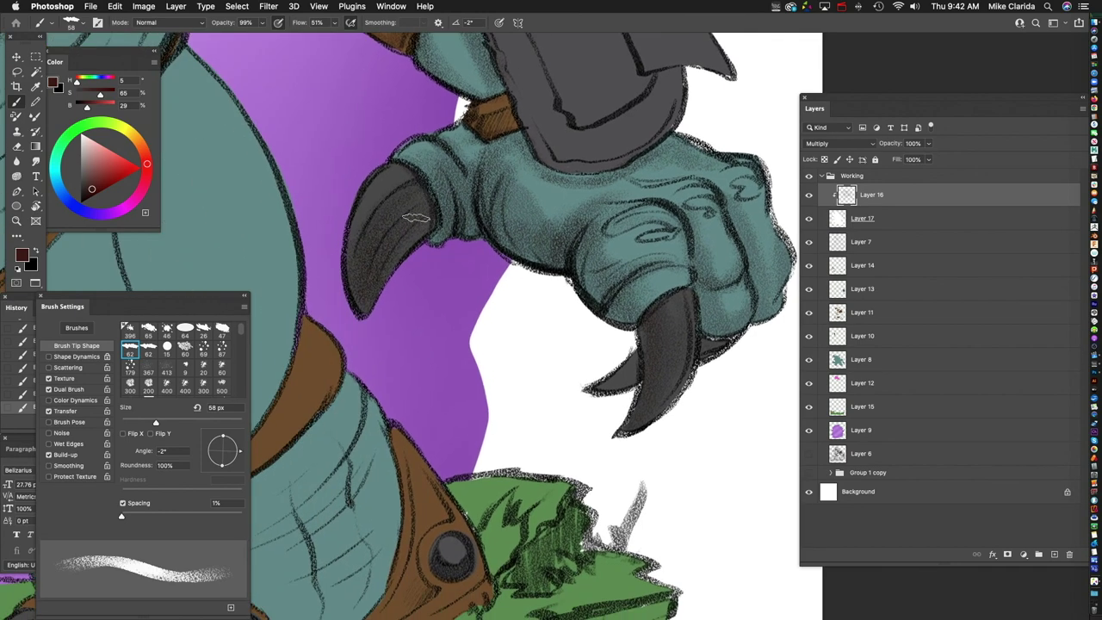
scroll(437, 199, up, 3)
scroll(437, 198, right, 3)
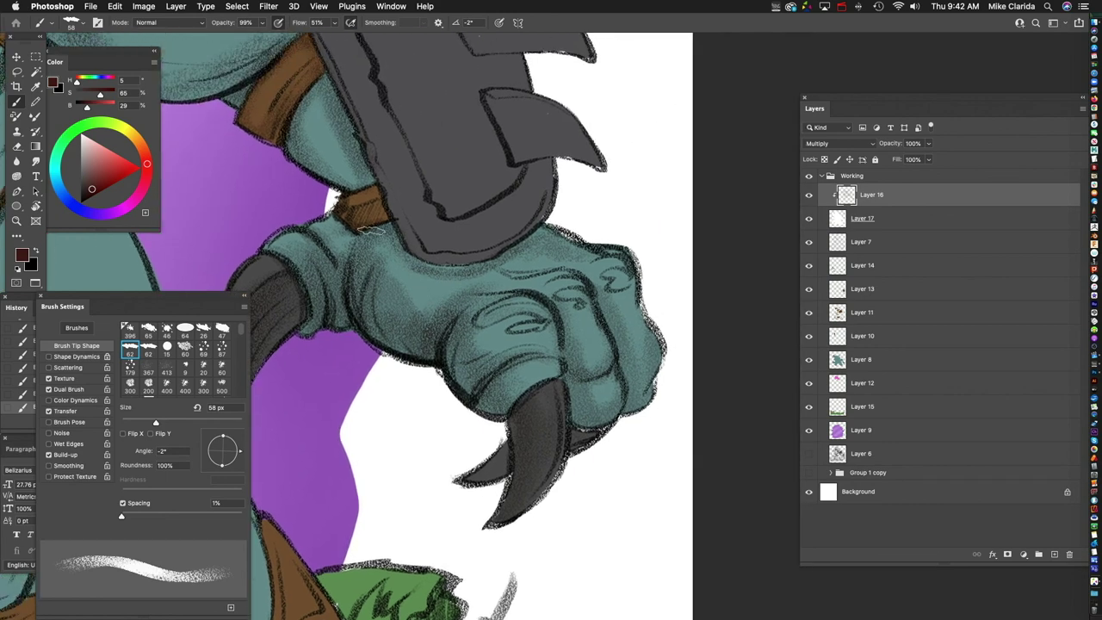
mouse_move(408, 251)
mouse_down()
mouse_move(600, 255)
mouse_move(456, 206)
mouse_up()
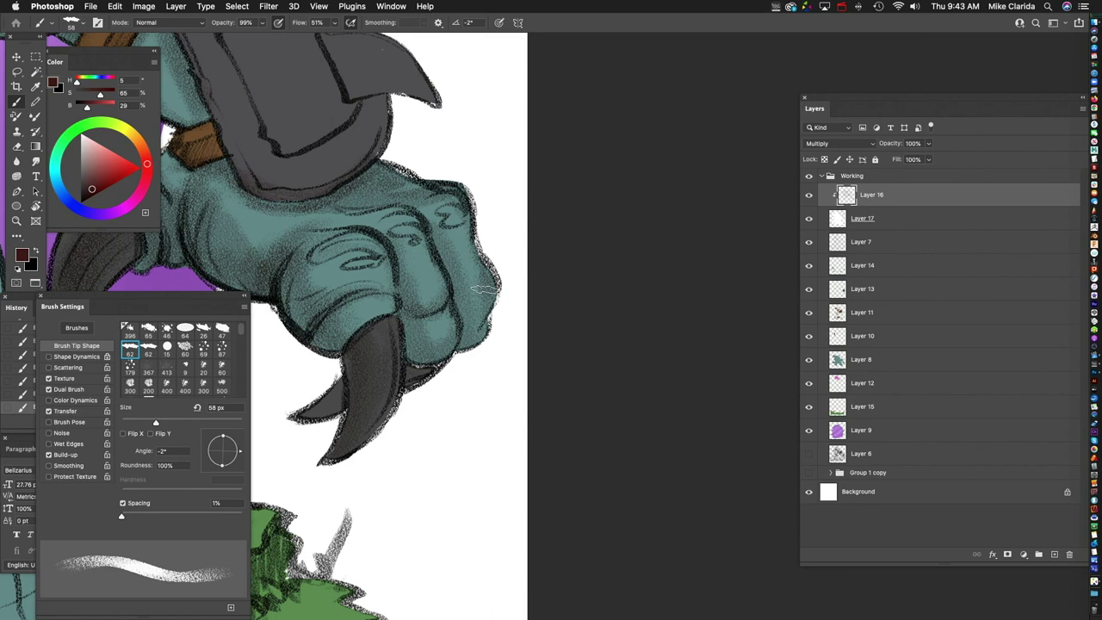
mouse_move(487, 296)
mouse_down()
mouse_move(472, 334)
mouse_move(465, 301)
mouse_move(456, 337)
mouse_move(419, 353)
mouse_up()
Step: Shade and deepen the gauntlet's upper-left area, keeping the redone stroke
drag(383, 136, 504, 231)
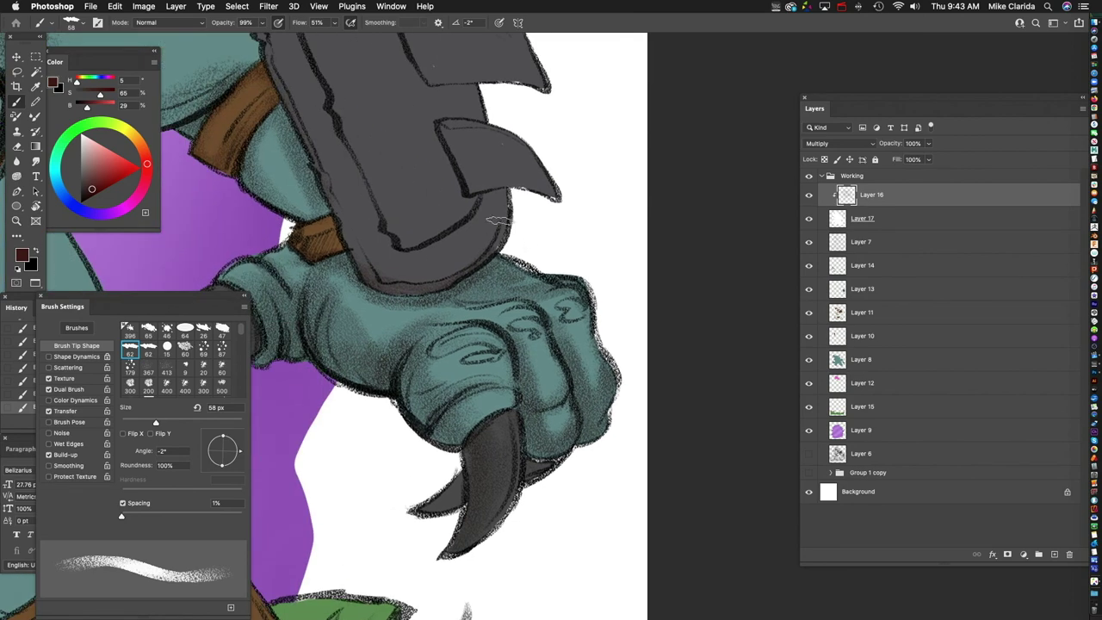
drag(393, 211, 402, 276)
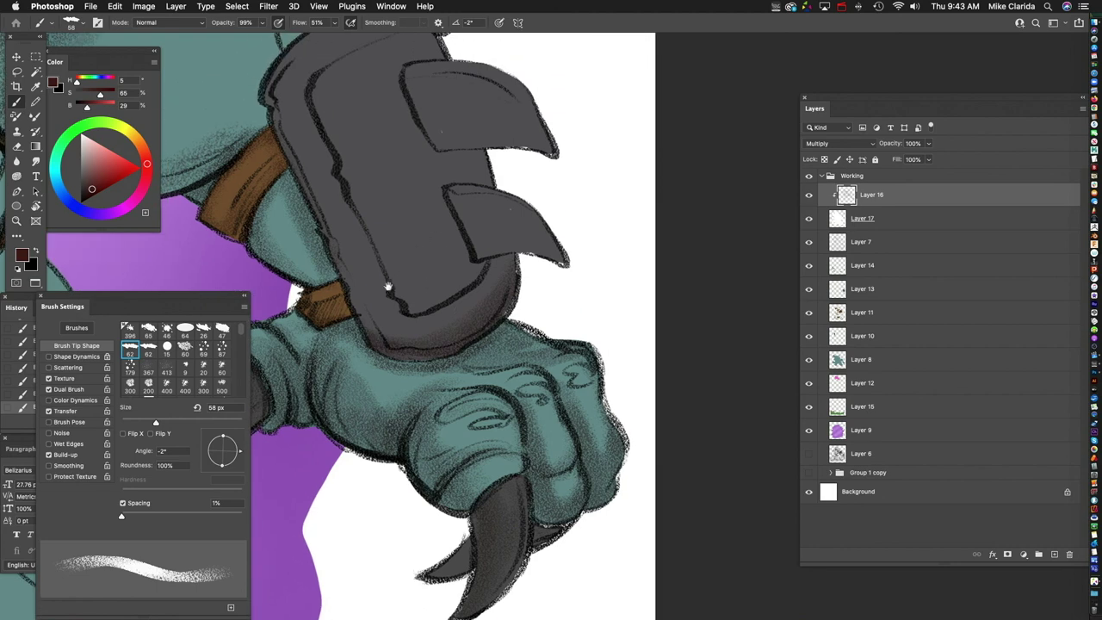
key(super+z)
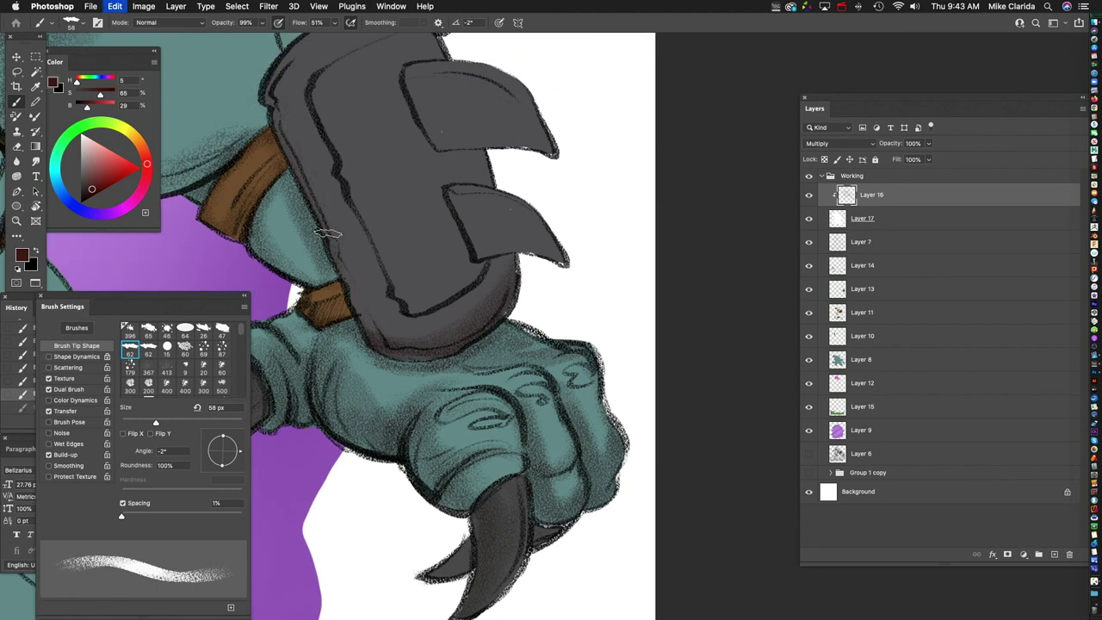
key(super+shift+z)
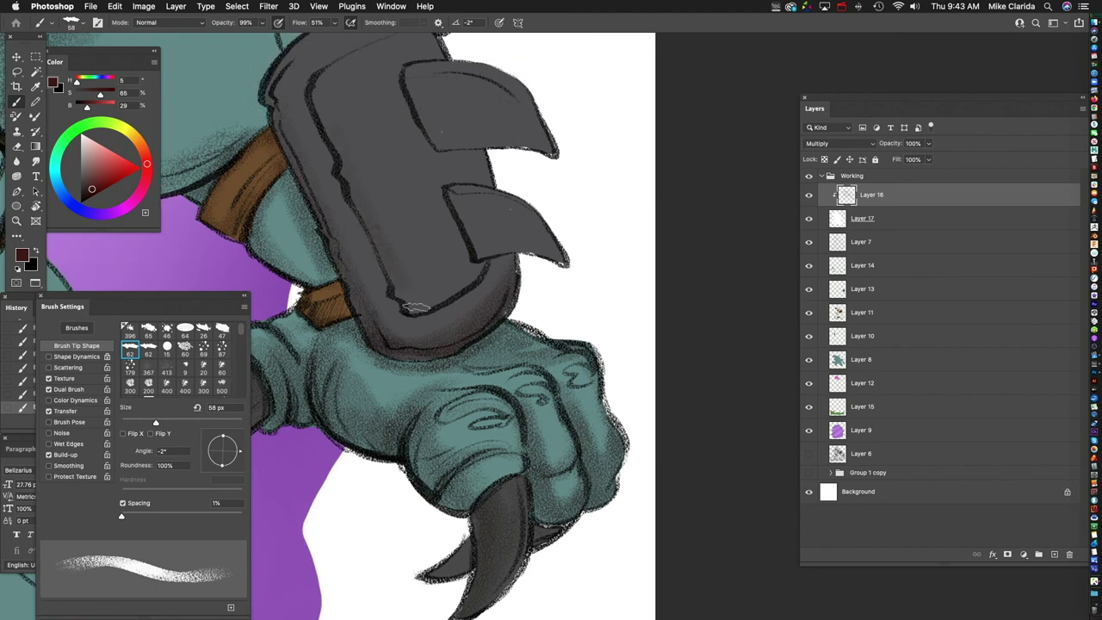
scroll(306, 79, up, 3)
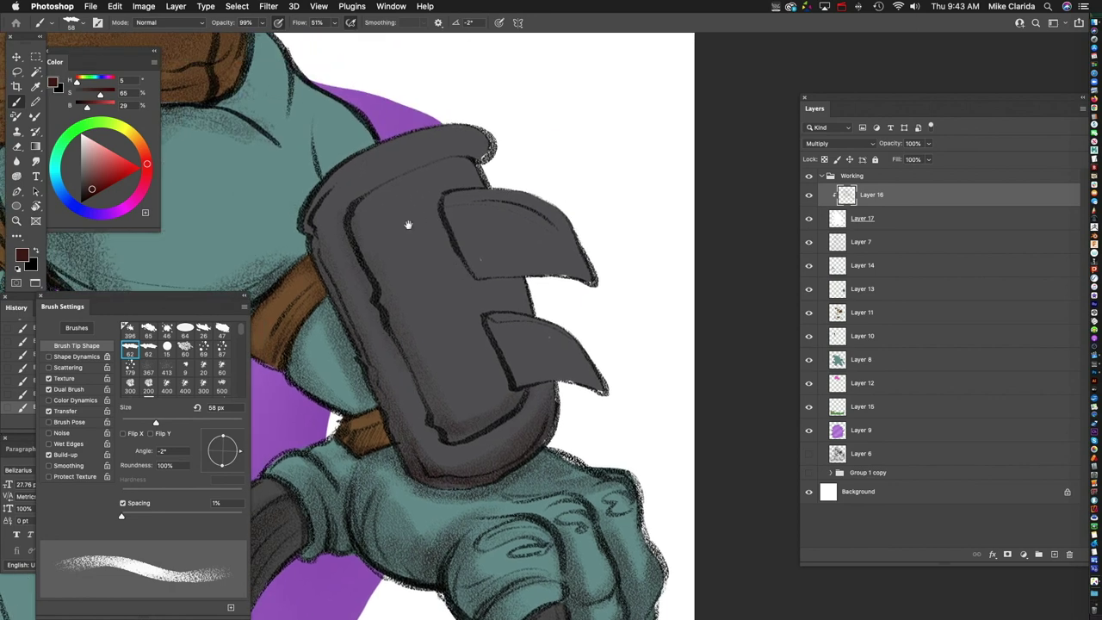
mouse_move(394, 202)
mouse_down()
mouse_move(463, 176)
mouse_move(367, 231)
mouse_move(438, 205)
mouse_move(391, 311)
mouse_move(451, 287)
mouse_up()
scroll(423, 352, up, 2)
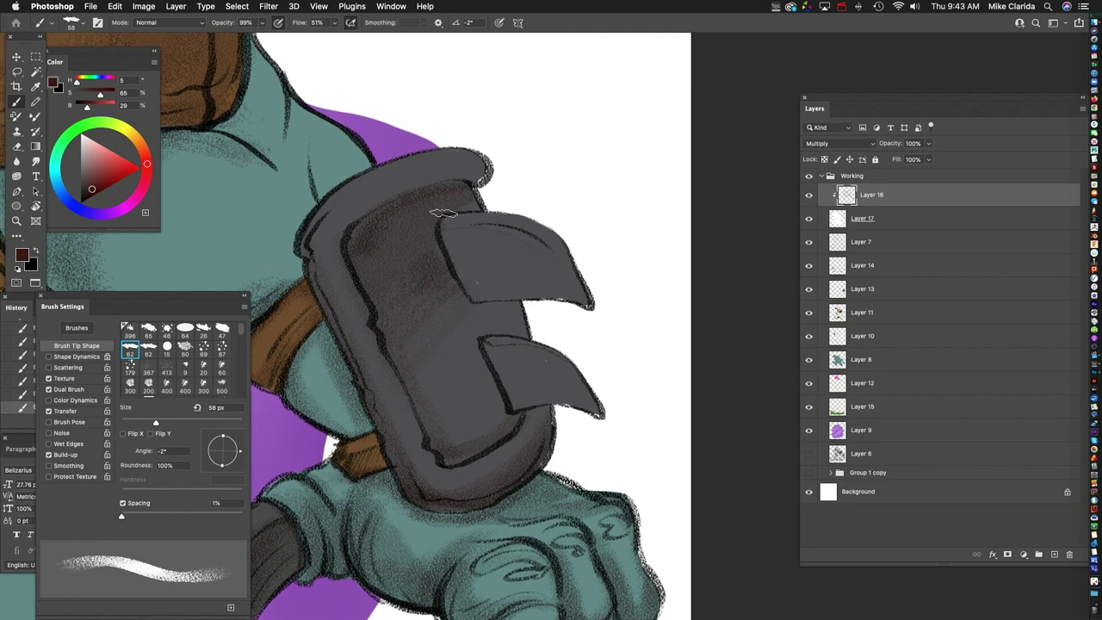
mouse_move(406, 188)
mouse_down()
mouse_move(394, 234)
mouse_move(409, 171)
mouse_move(310, 285)
mouse_up()
scroll(362, 339, down, 5)
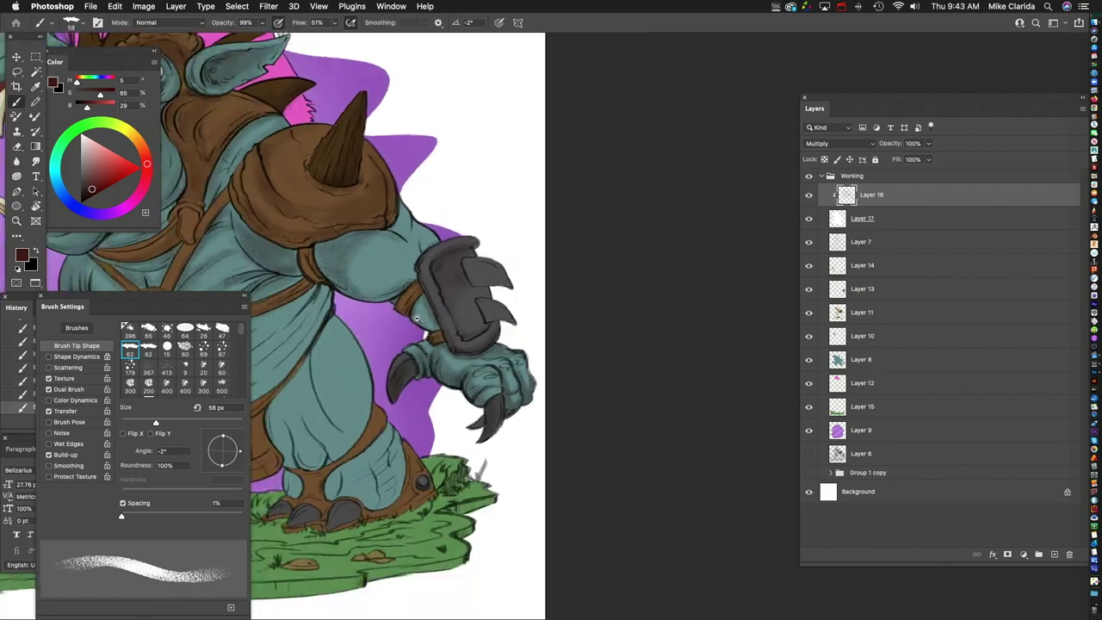
scroll(630, 214, up, 2)
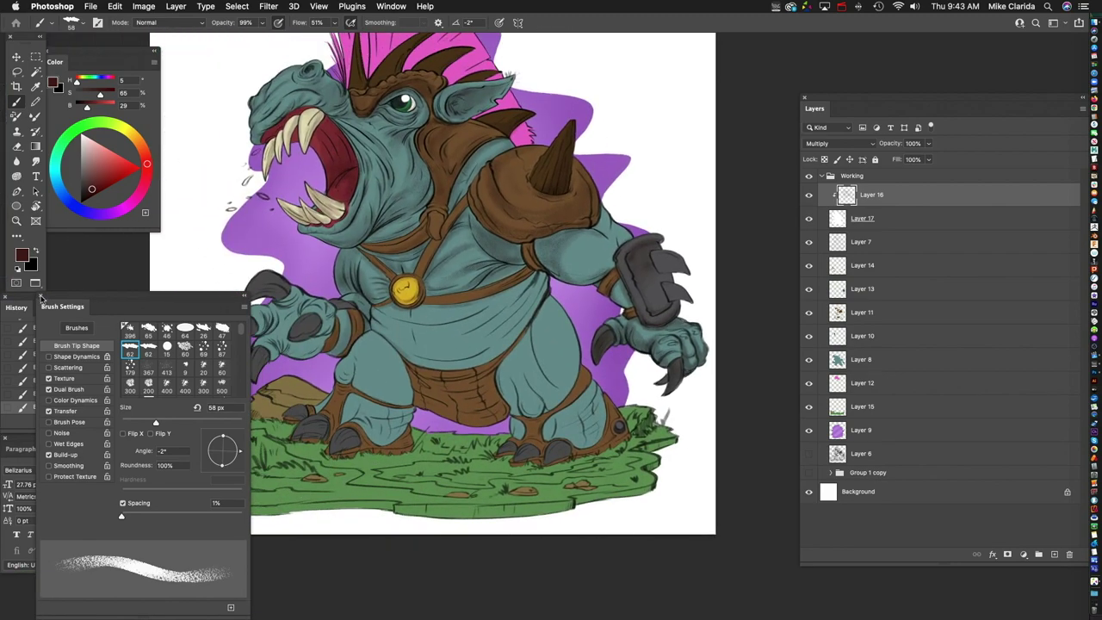
Step: Close the brush settings panel and stipple dark shading across the lower belly folds
click(40, 296)
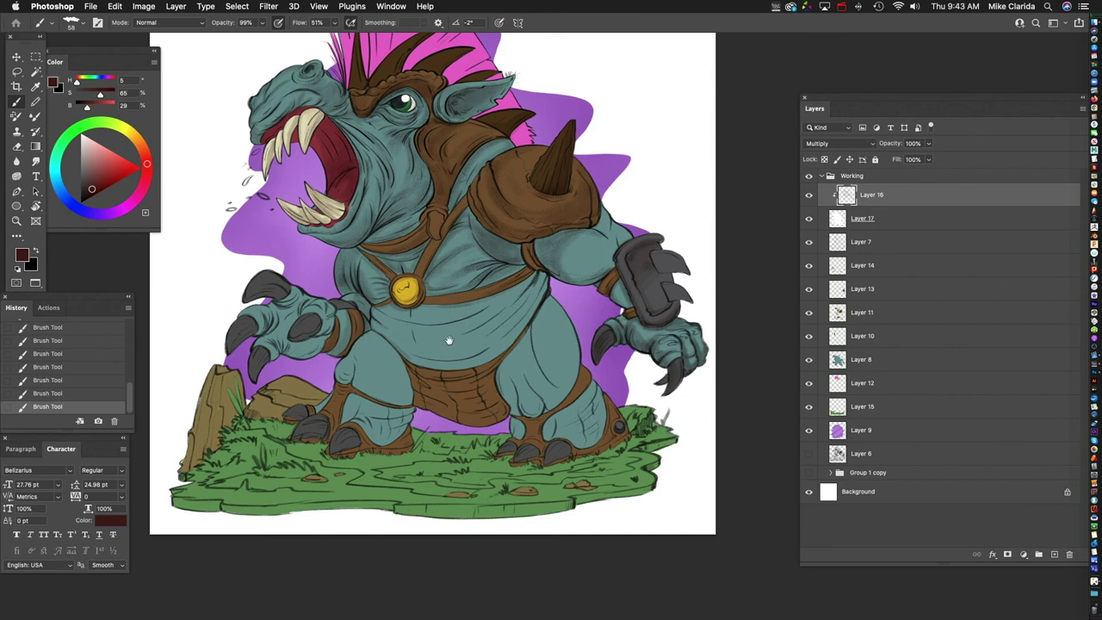
scroll(449, 340, up, 3)
scroll(590, 217, down, 3)
scroll(517, 275, up, 3)
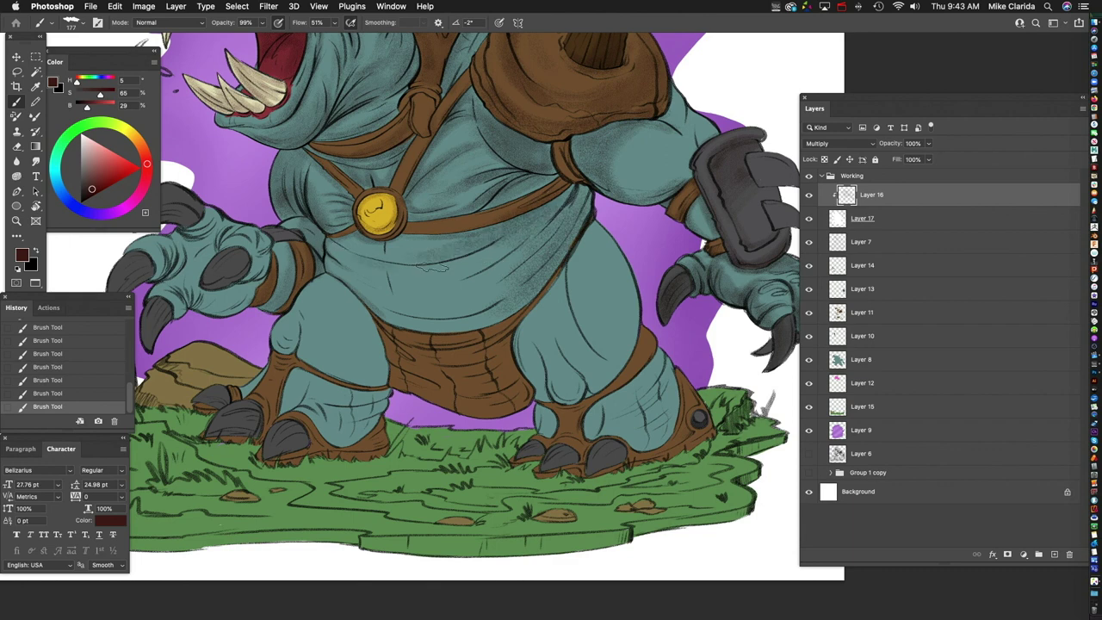
mouse_move(361, 281)
mouse_down()
mouse_move(508, 291)
mouse_move(387, 312)
mouse_move(534, 258)
mouse_up()
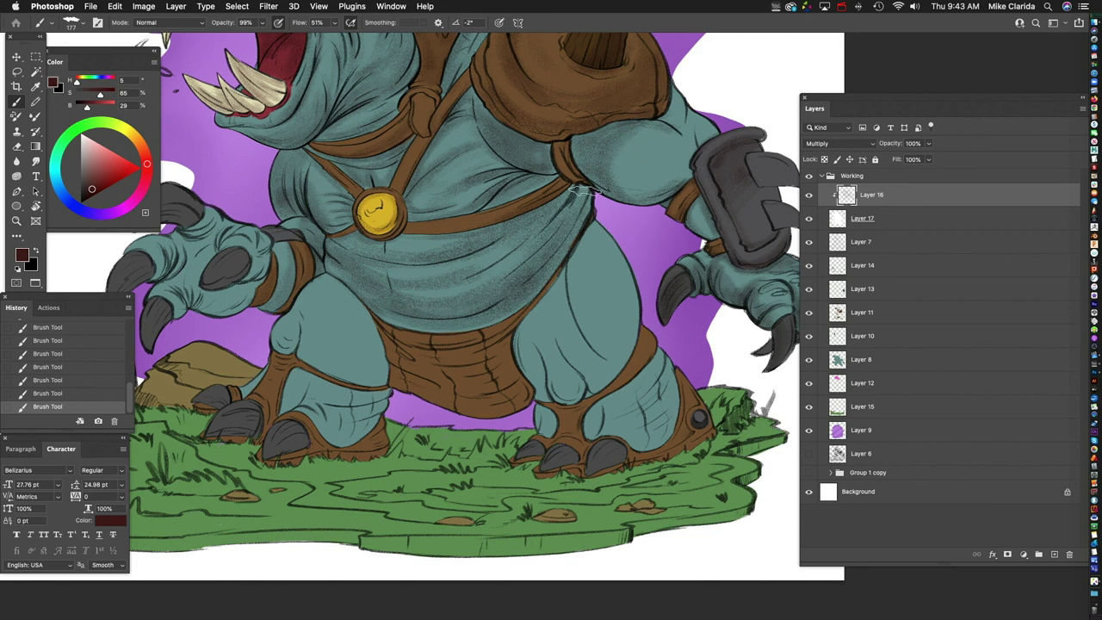
drag(473, 300, 524, 204)
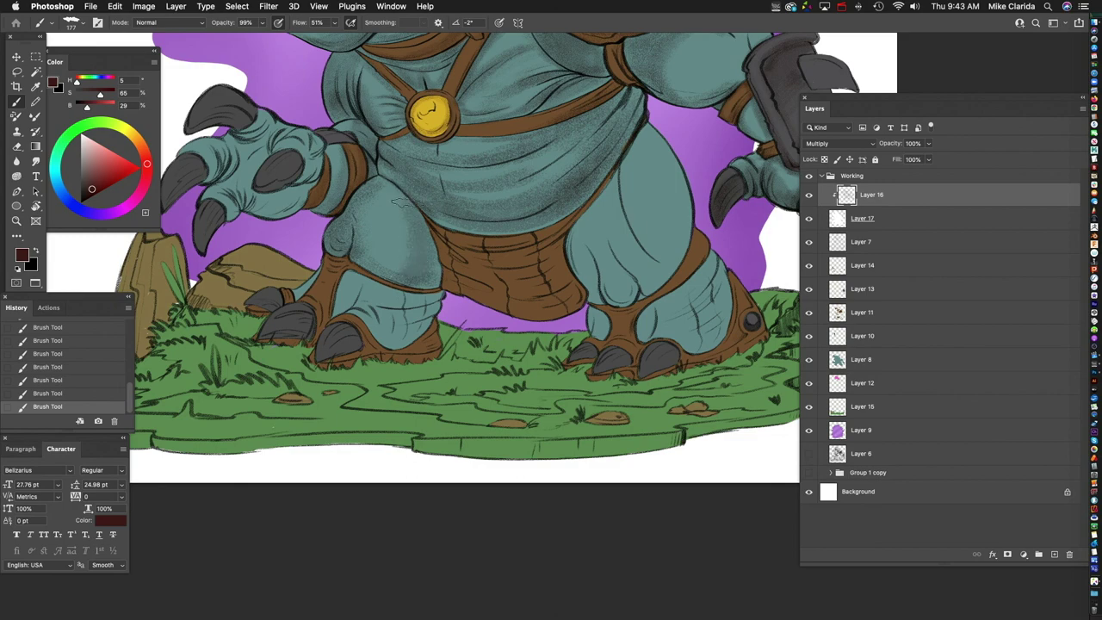
scroll(395, 237, up, 3)
scroll(394, 237, down, 2)
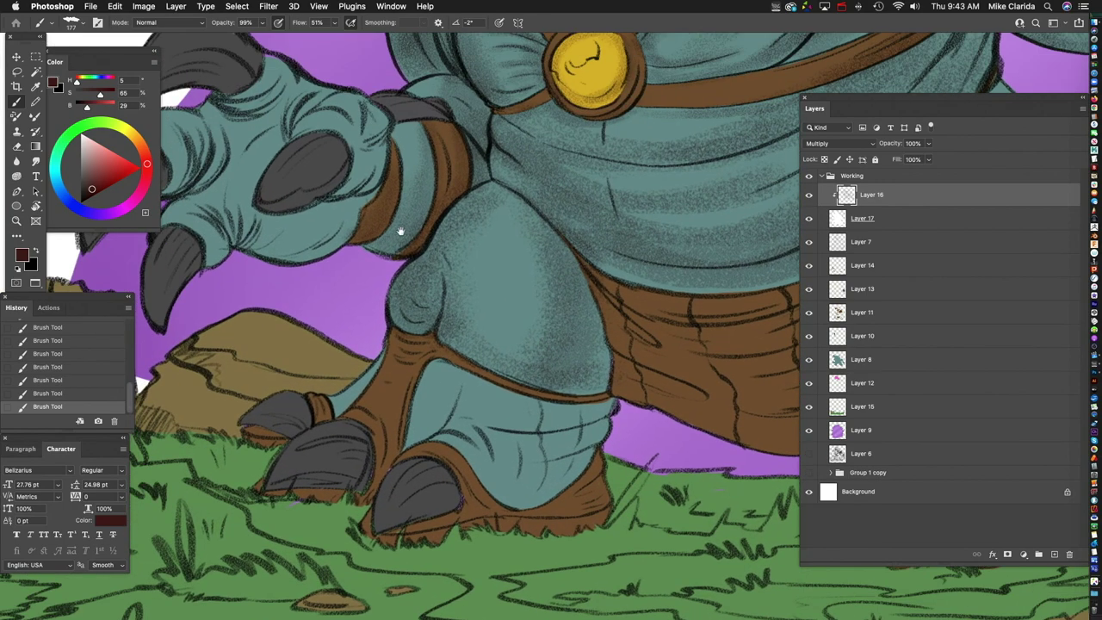
Step: With a much finer brush, hatch dark texture along the claw's top and around the upper talon's base
key(bracketleft)
key(bracketleft)
key(bracketleft)
key(bracketleft)
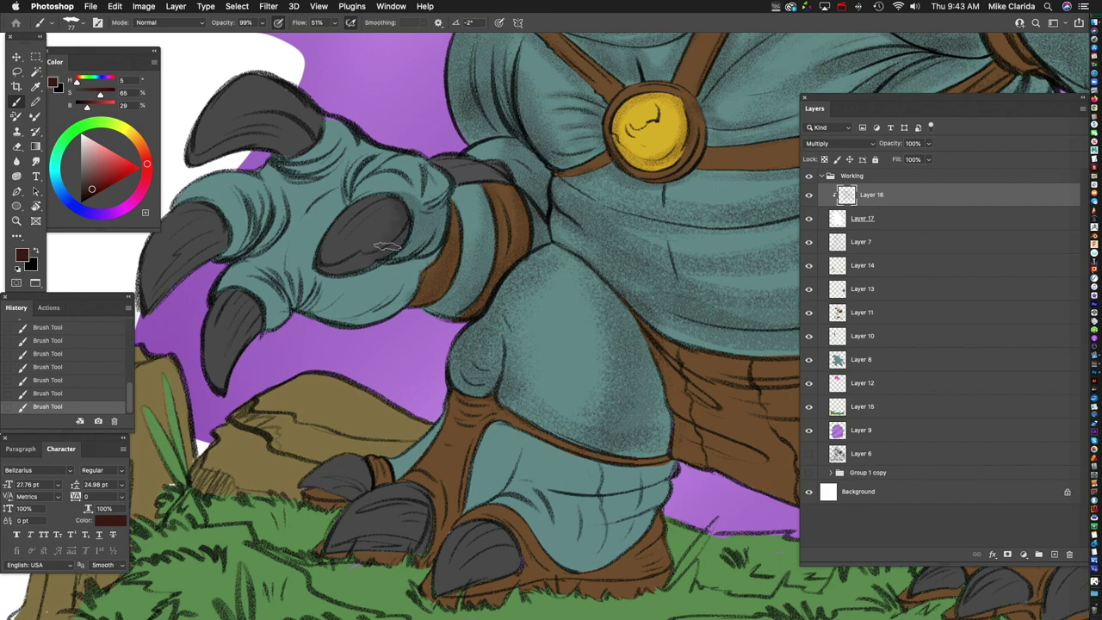
drag(358, 170, 400, 211)
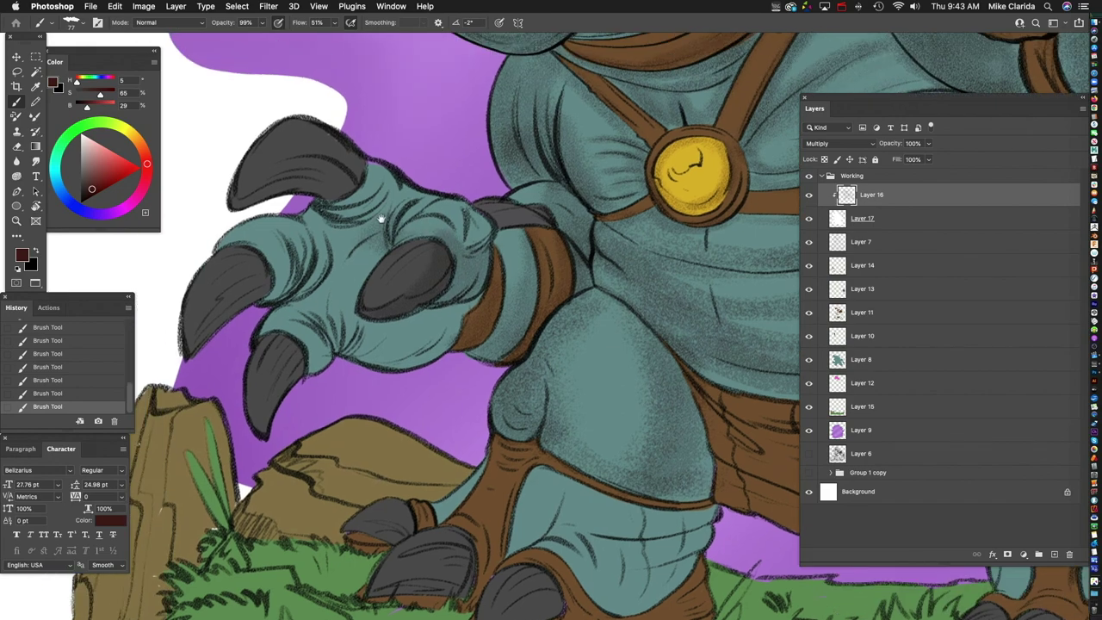
mouse_move(310, 216)
mouse_down()
mouse_move(405, 205)
mouse_move(396, 181)
mouse_move(355, 164)
mouse_up()
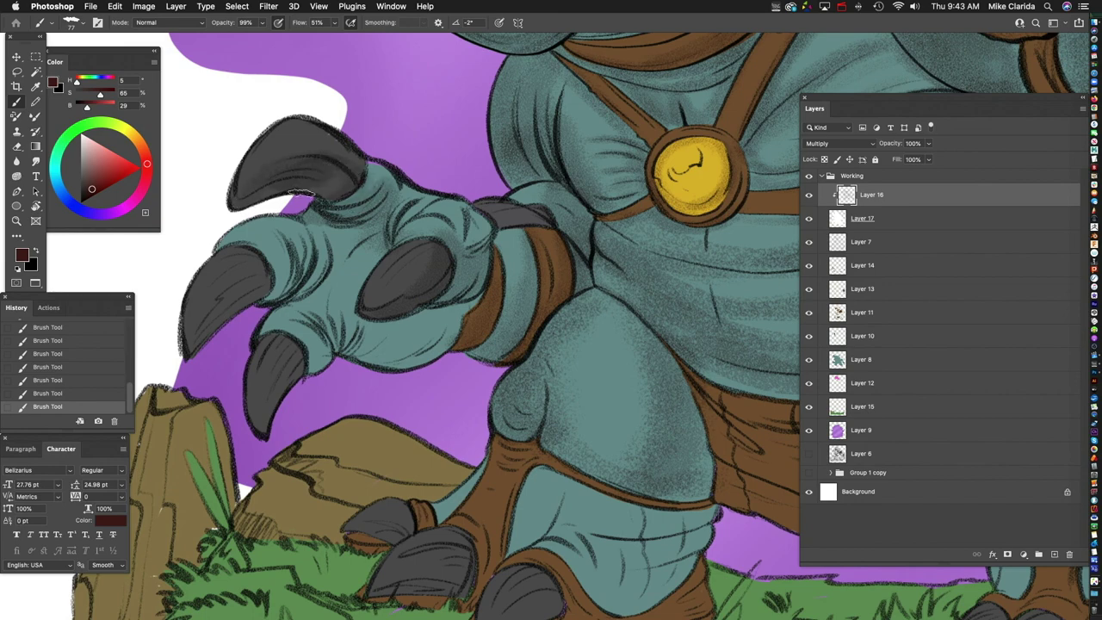
drag(365, 237, 425, 181)
drag(353, 224, 372, 170)
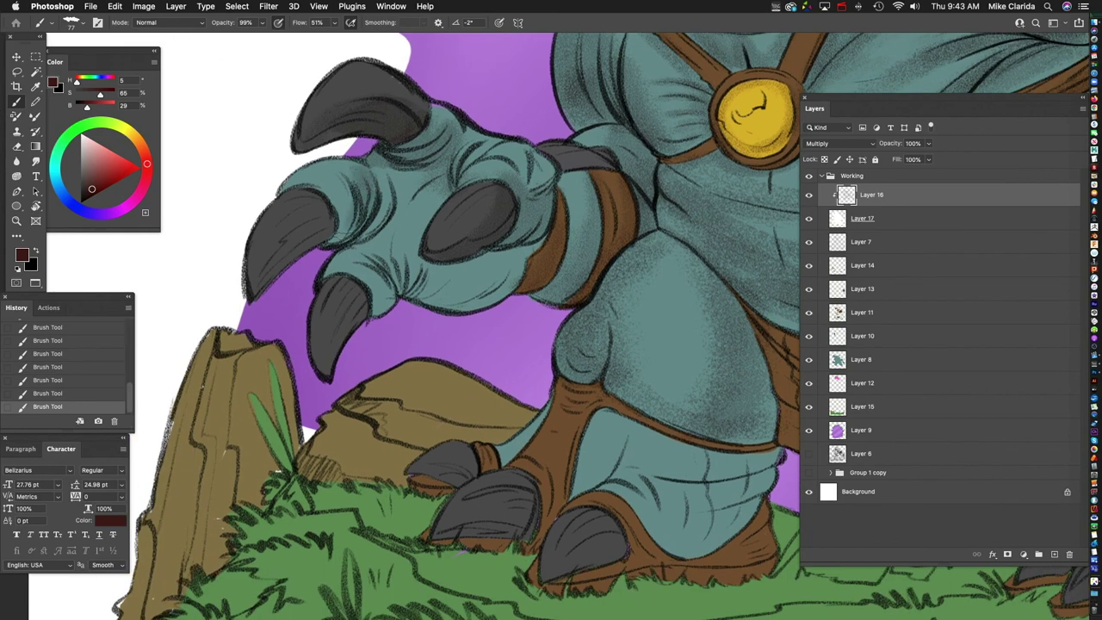
drag(321, 210, 344, 186)
drag(315, 238, 327, 224)
mouse_move(299, 255)
mouse_down()
mouse_move(315, 215)
mouse_move(384, 205)
mouse_move(389, 184)
mouse_up()
mouse_move(384, 225)
mouse_down()
mouse_move(399, 179)
mouse_move(376, 167)
mouse_up()
drag(418, 230, 414, 185)
drag(308, 234, 357, 201)
drag(362, 241, 389, 210)
drag(370, 274, 394, 206)
Step: Hatch shading between the talons, on the lower claw and along the lower talon's edge
mouse_move(385, 250)
mouse_down()
mouse_move(422, 138)
mouse_move(425, 220)
mouse_move(522, 204)
mouse_up()
mouse_move(422, 258)
mouse_down()
mouse_move(456, 231)
mouse_move(515, 239)
mouse_move(414, 311)
mouse_up()
drag(403, 207, 421, 177)
drag(436, 231, 478, 186)
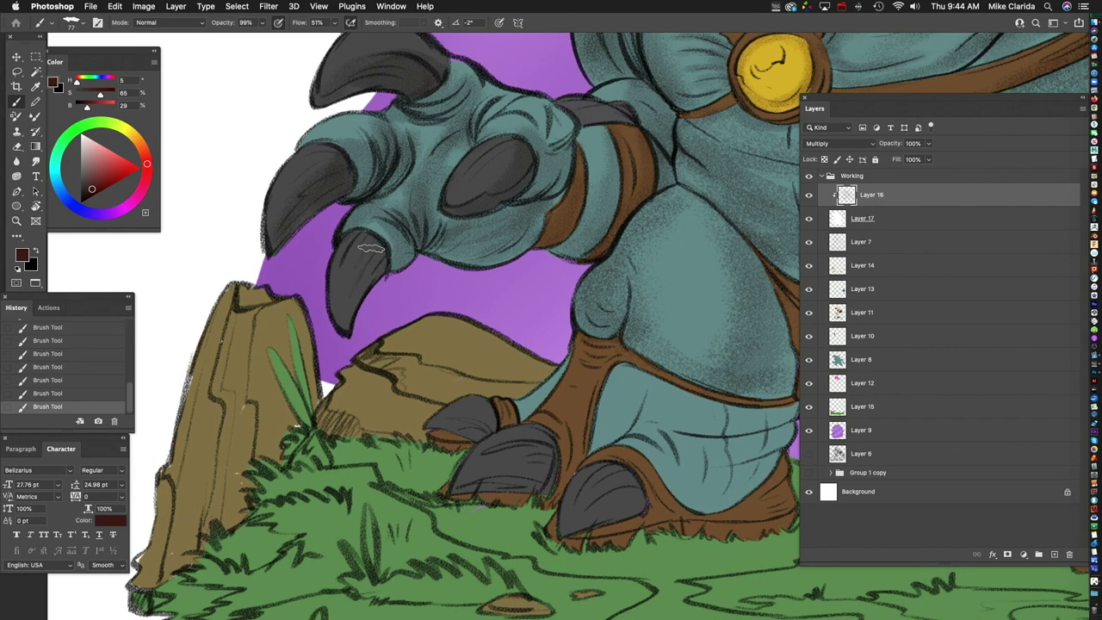
drag(356, 285, 345, 329)
drag(384, 261, 365, 298)
drag(359, 253, 344, 293)
drag(427, 198, 432, 258)
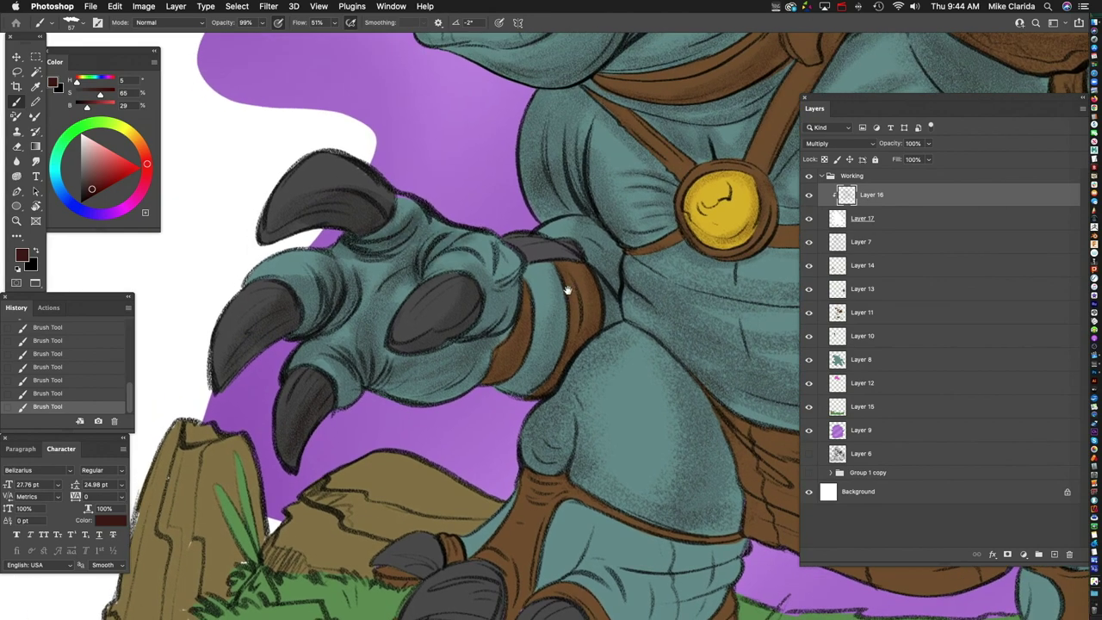
drag(545, 288, 486, 235)
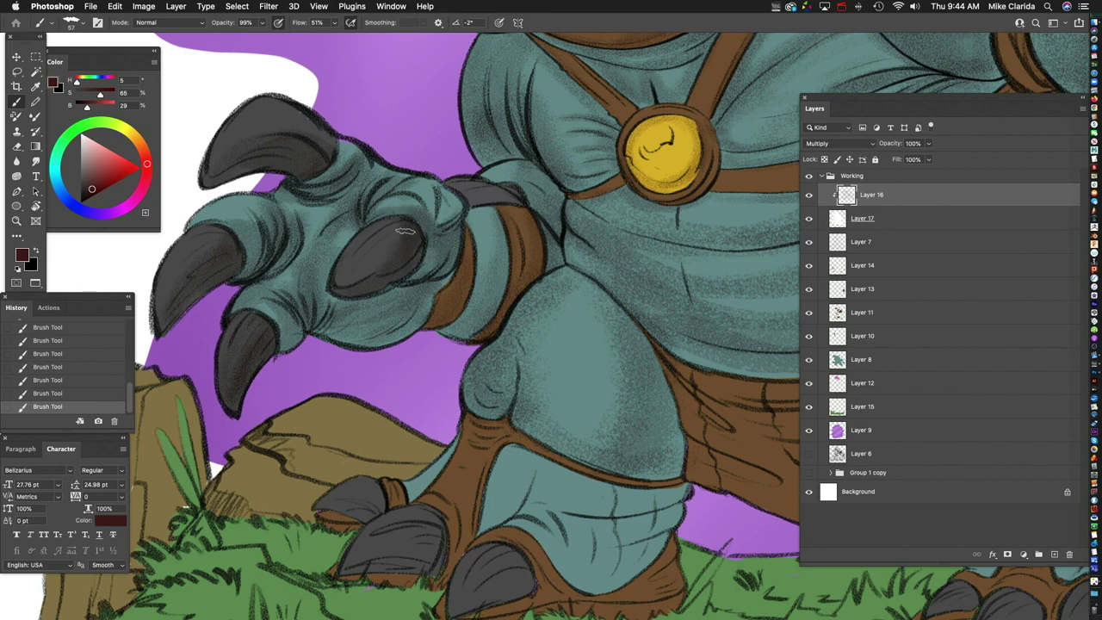
drag(557, 207, 482, 201)
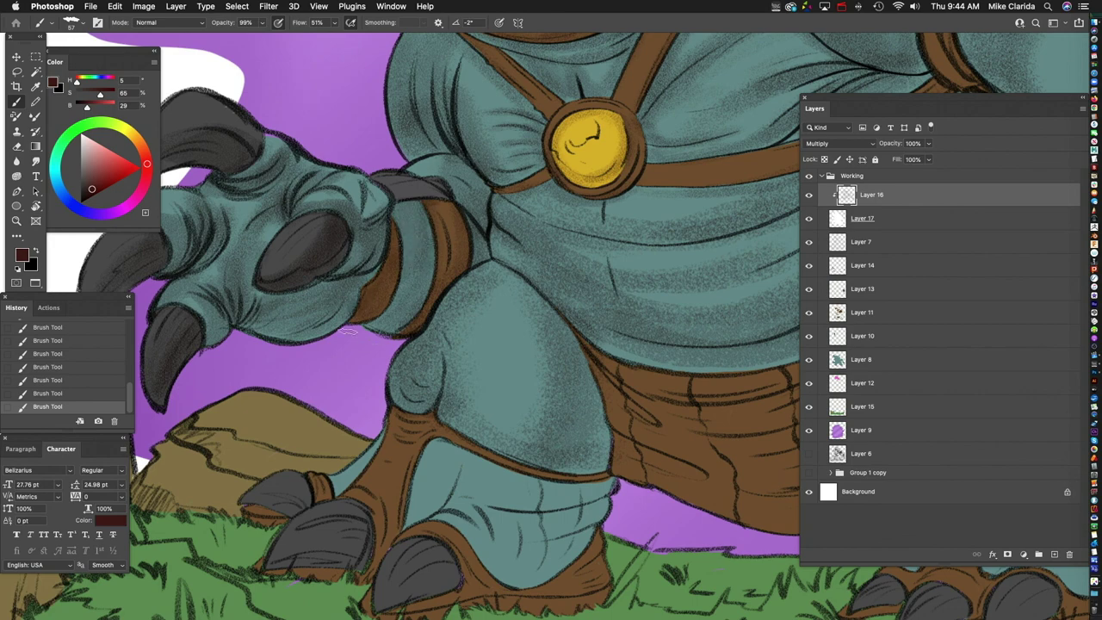
drag(493, 229, 421, 247)
drag(310, 510, 408, 236)
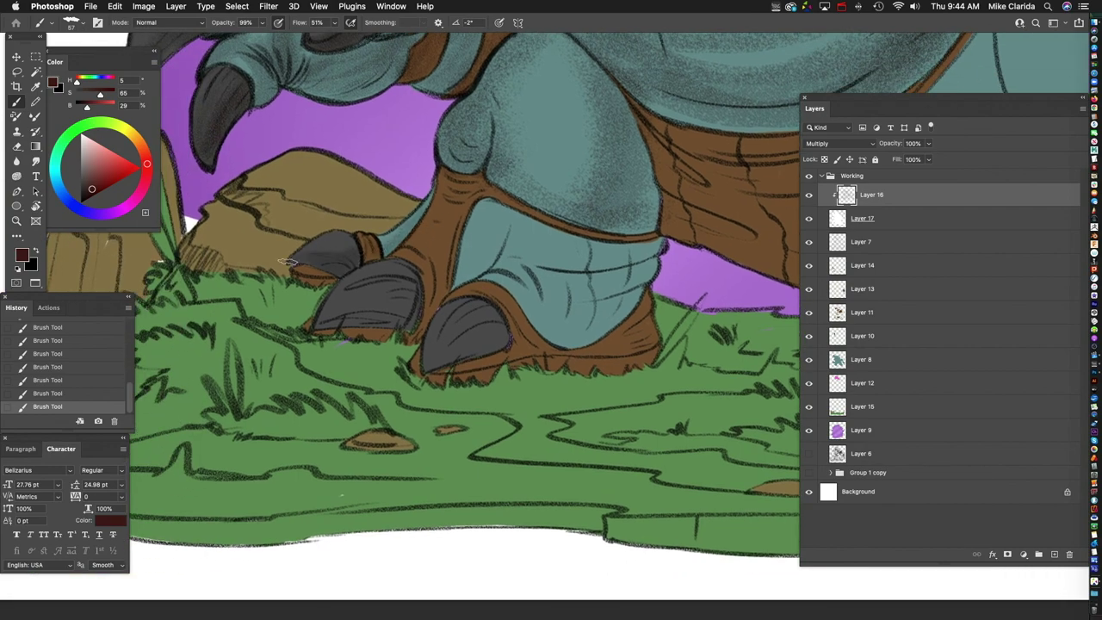
Step: Shade the upper right of the front hoof and darken the left edge of the pants
drag(401, 308, 436, 256)
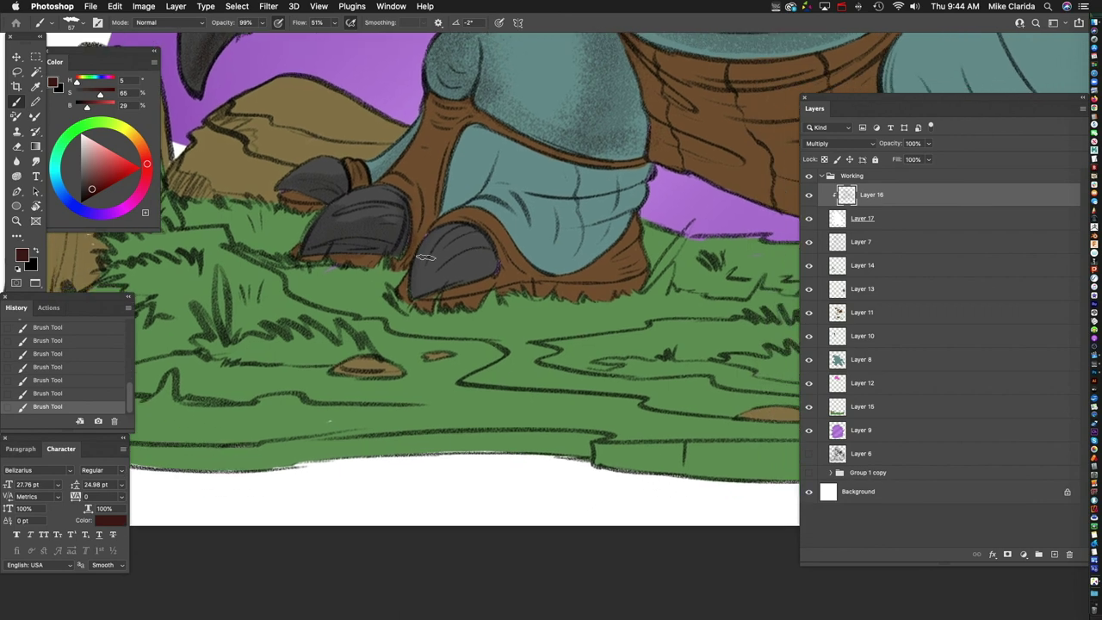
drag(461, 257, 492, 244)
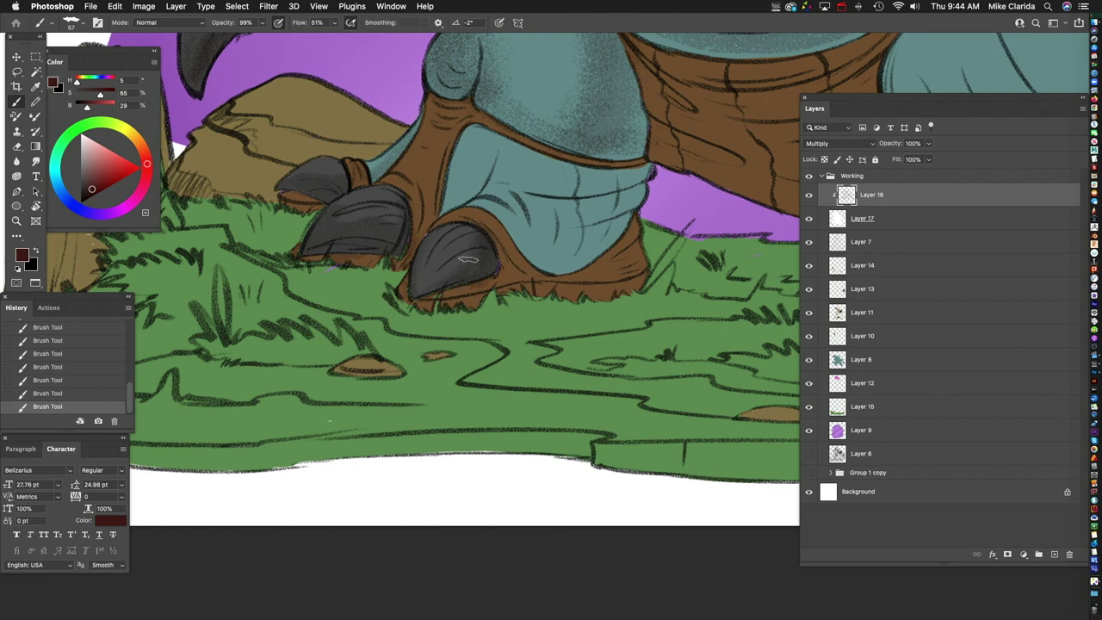
drag(549, 217, 476, 220)
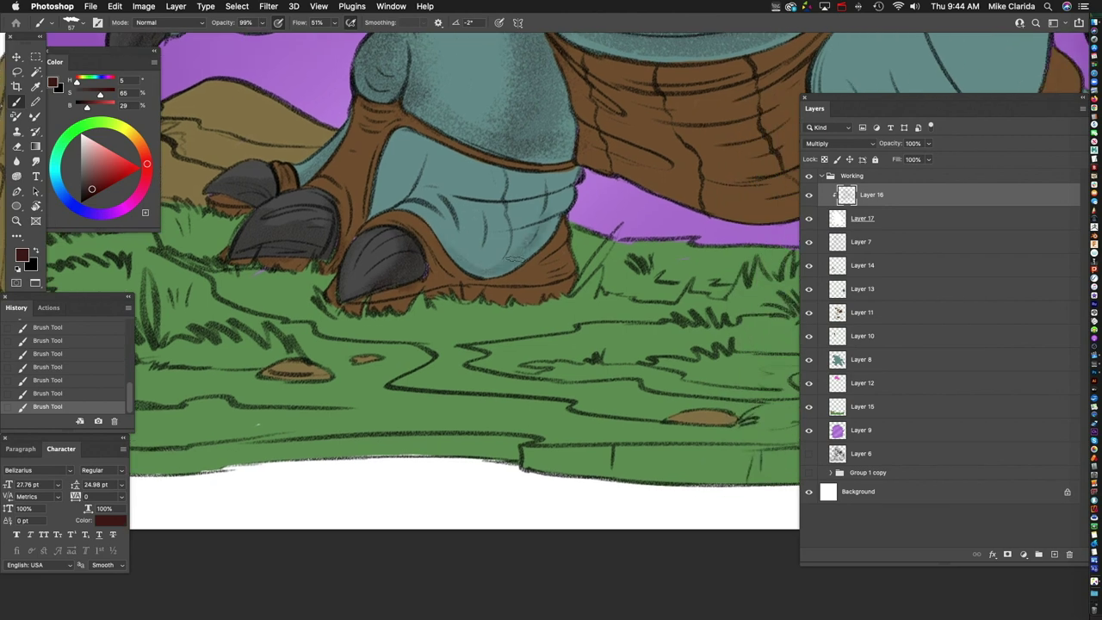
drag(555, 217, 545, 245)
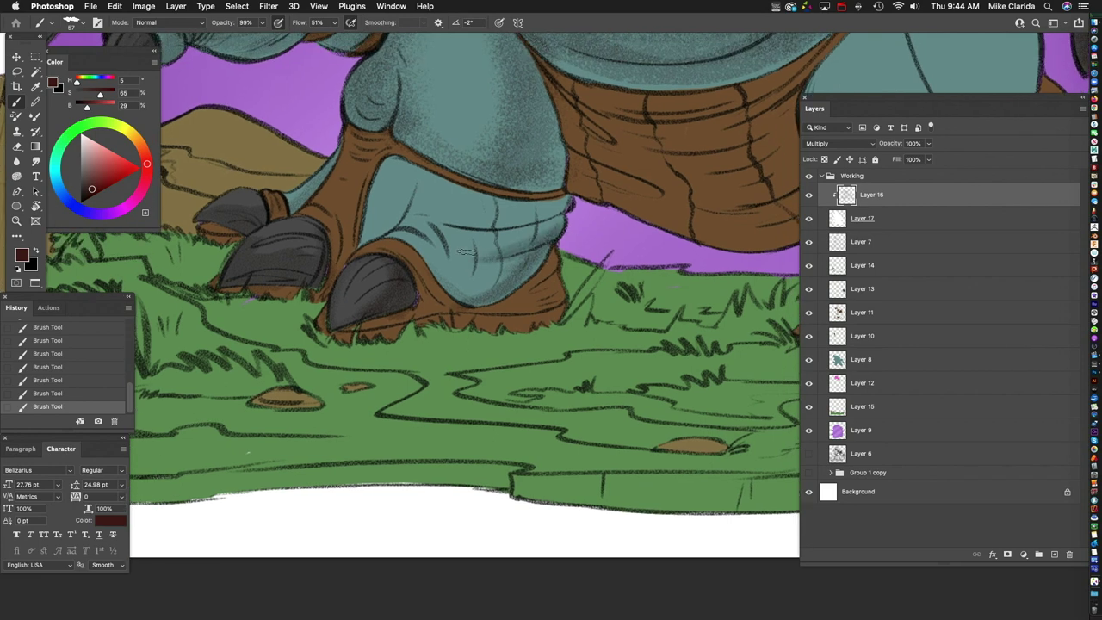
scroll(596, 173, up, 1)
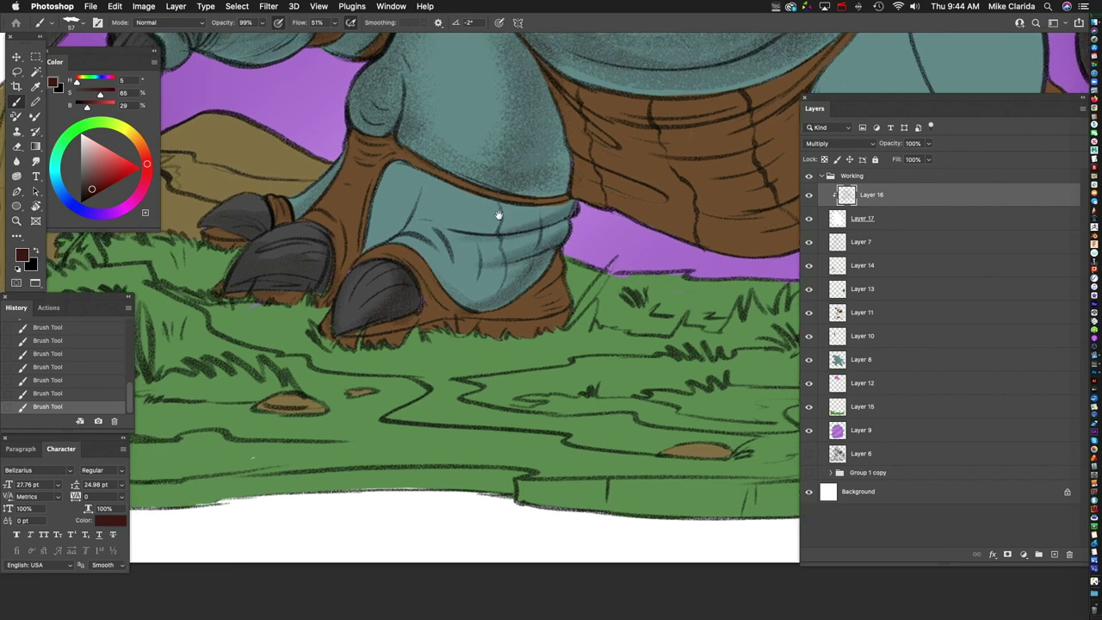
scroll(490, 210, up, 2)
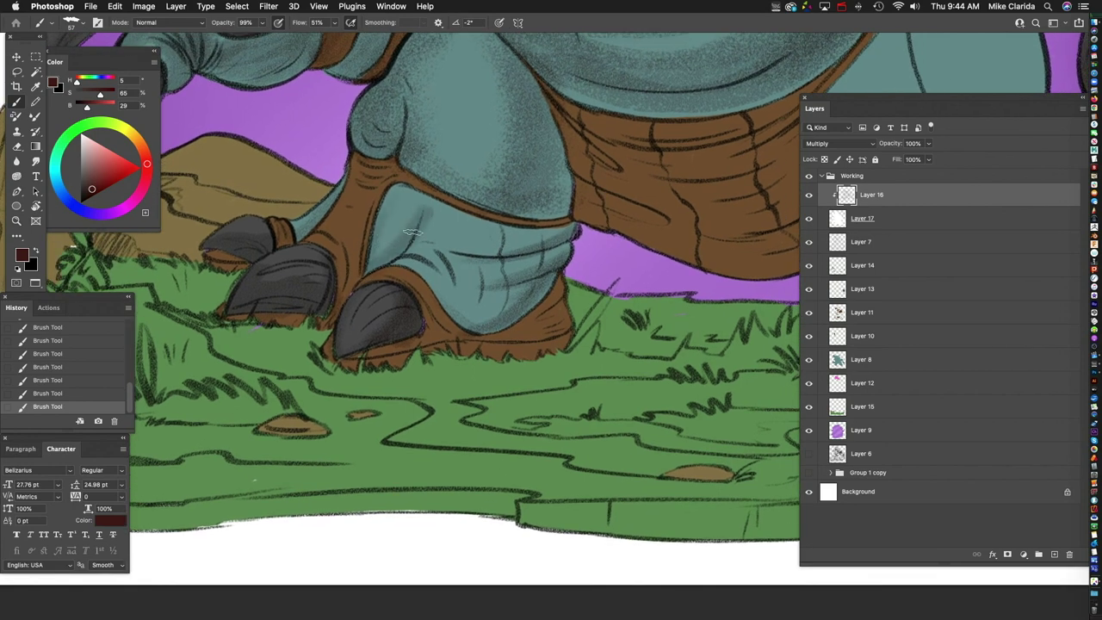
drag(383, 210, 408, 187)
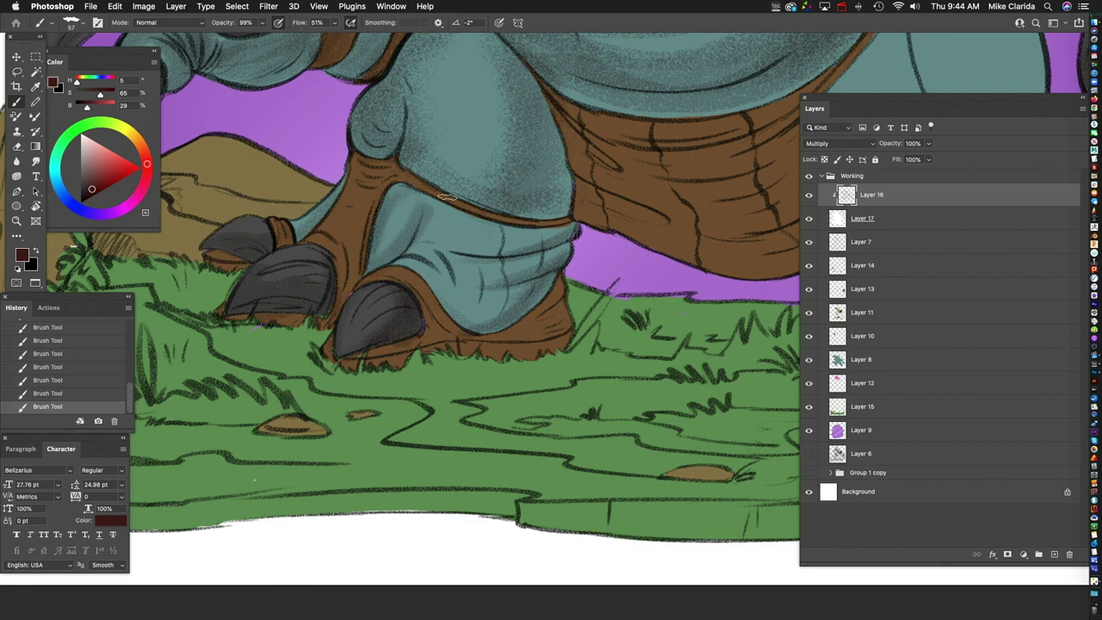
scroll(515, 211, right, 5)
scroll(514, 211, down, 2)
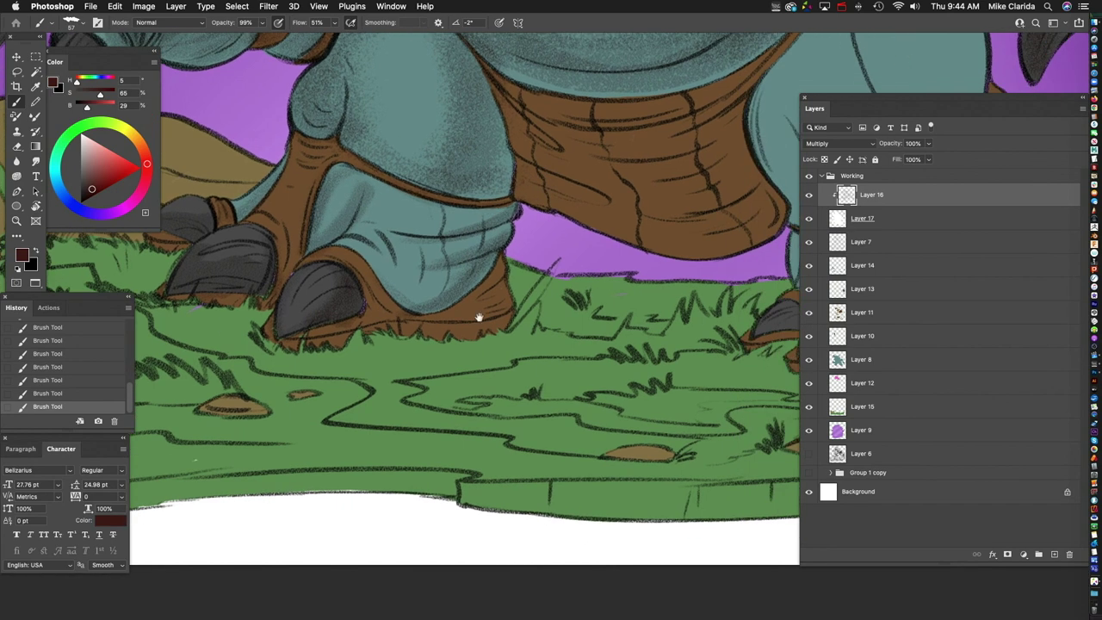
Step: Hatch shading across the lower blue leg and its brown base
drag(481, 314, 519, 246)
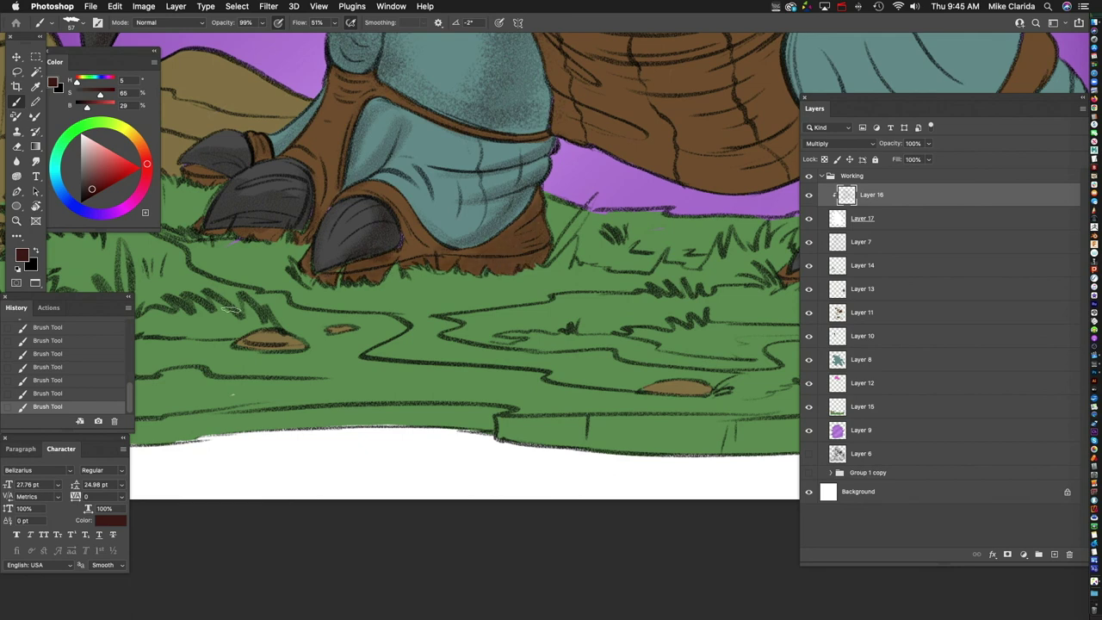
drag(359, 216, 528, 229)
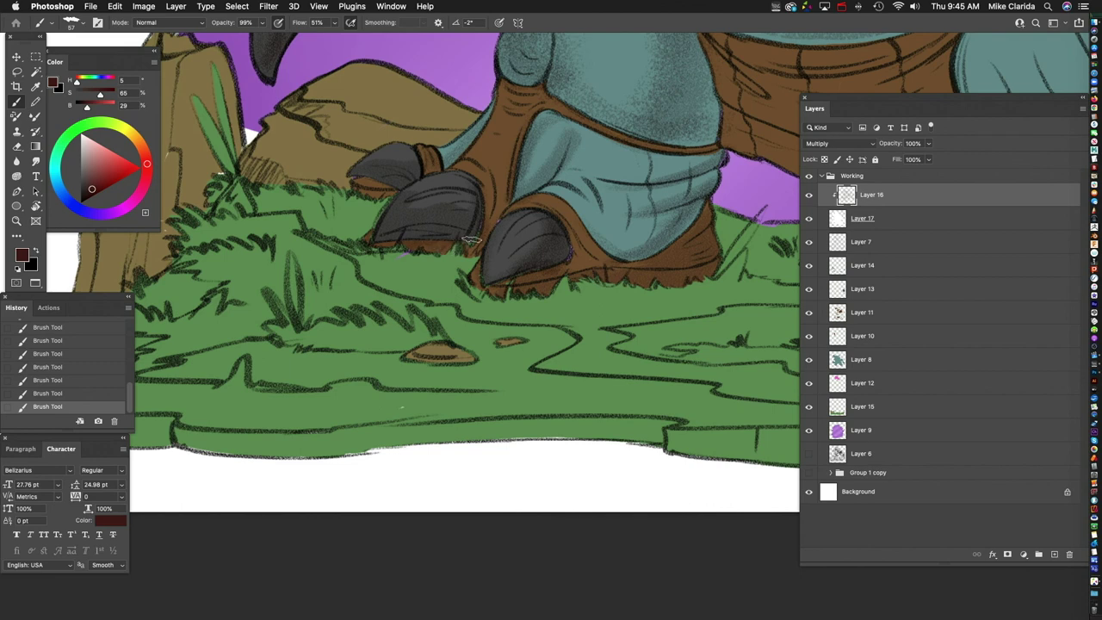
drag(353, 258, 306, 305)
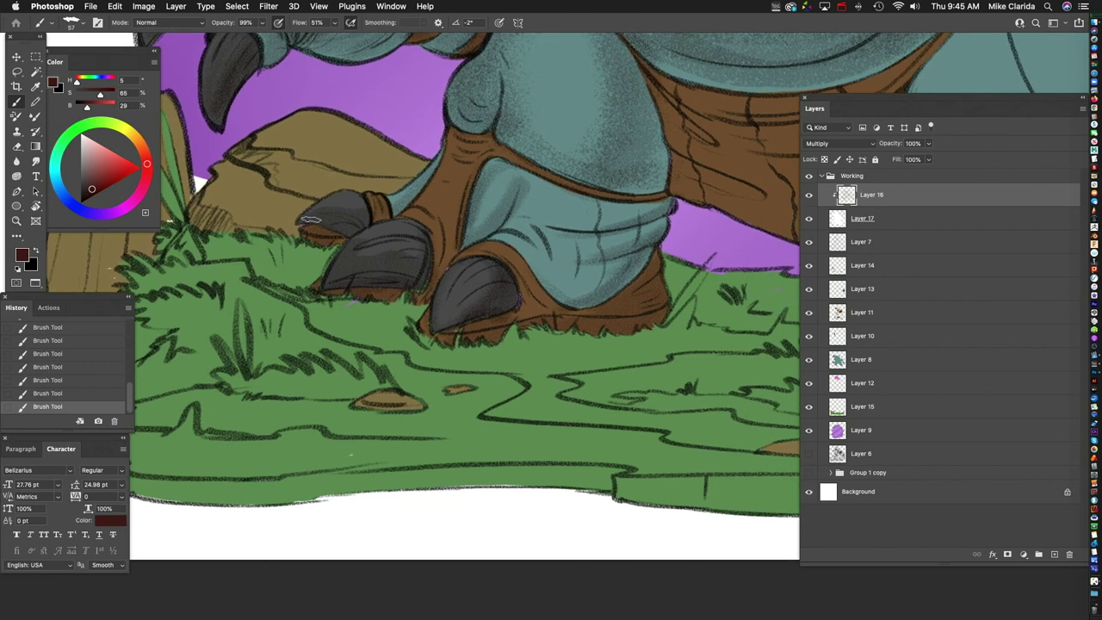
drag(487, 202, 432, 224)
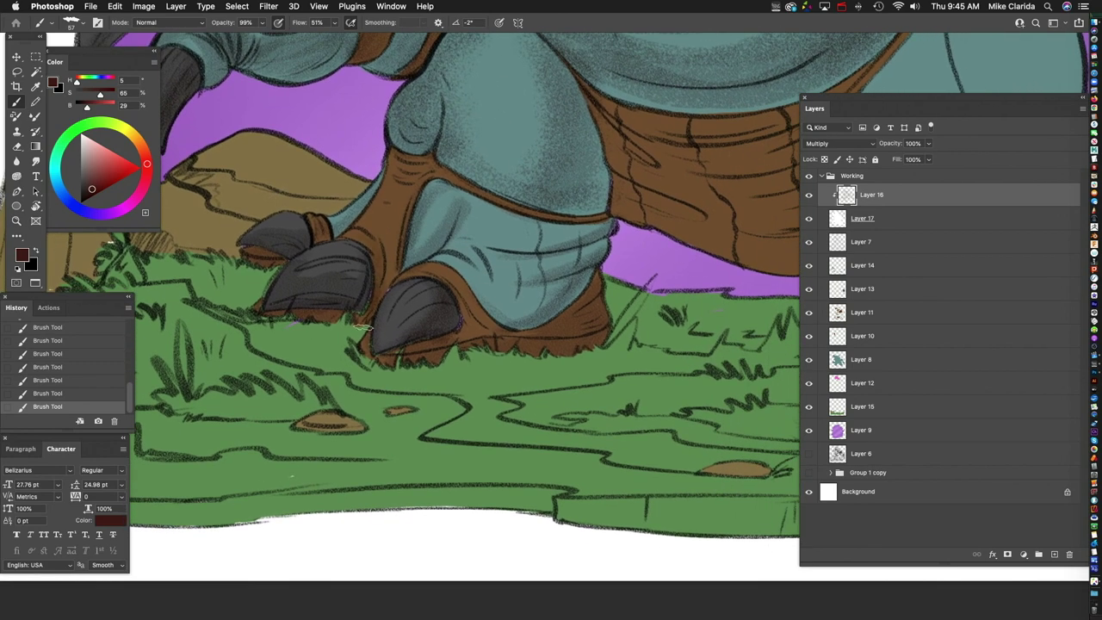
drag(430, 215, 403, 234)
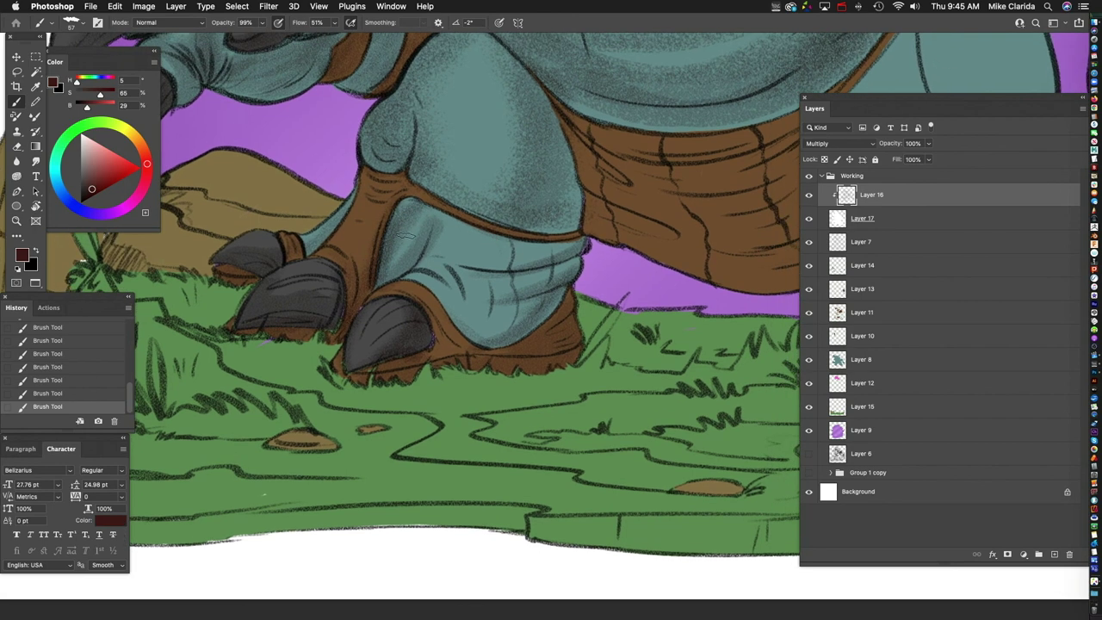
key(super+z)
key(super+shift+z)
scroll(551, 215, down, 3)
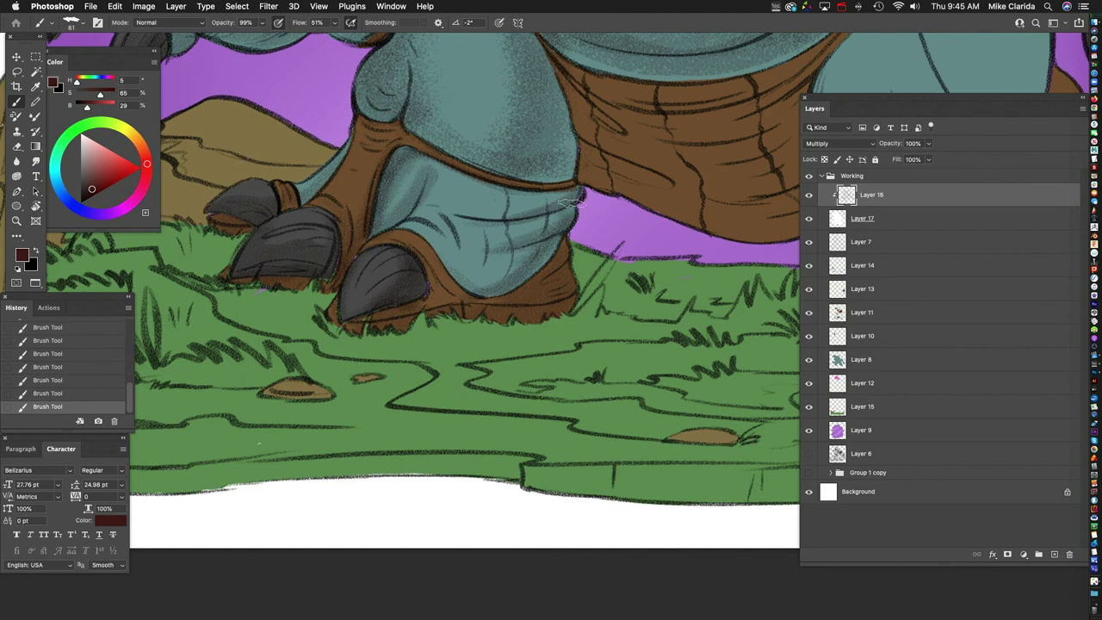
mouse_move(556, 205)
mouse_down()
mouse_move(568, 184)
mouse_move(495, 227)
mouse_move(448, 229)
mouse_up()
mouse_move(512, 248)
mouse_down()
mouse_move(465, 265)
mouse_move(435, 211)
mouse_move(404, 204)
mouse_up()
drag(462, 275, 445, 241)
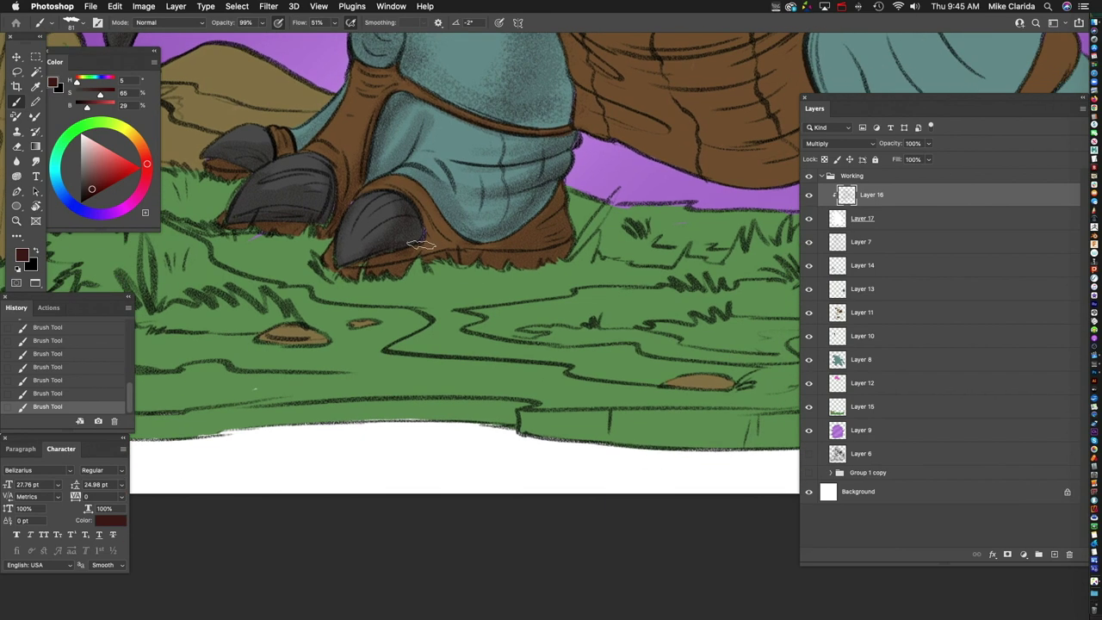
mouse_move(638, 120)
mouse_down()
mouse_move(552, 240)
mouse_move(479, 251)
mouse_up()
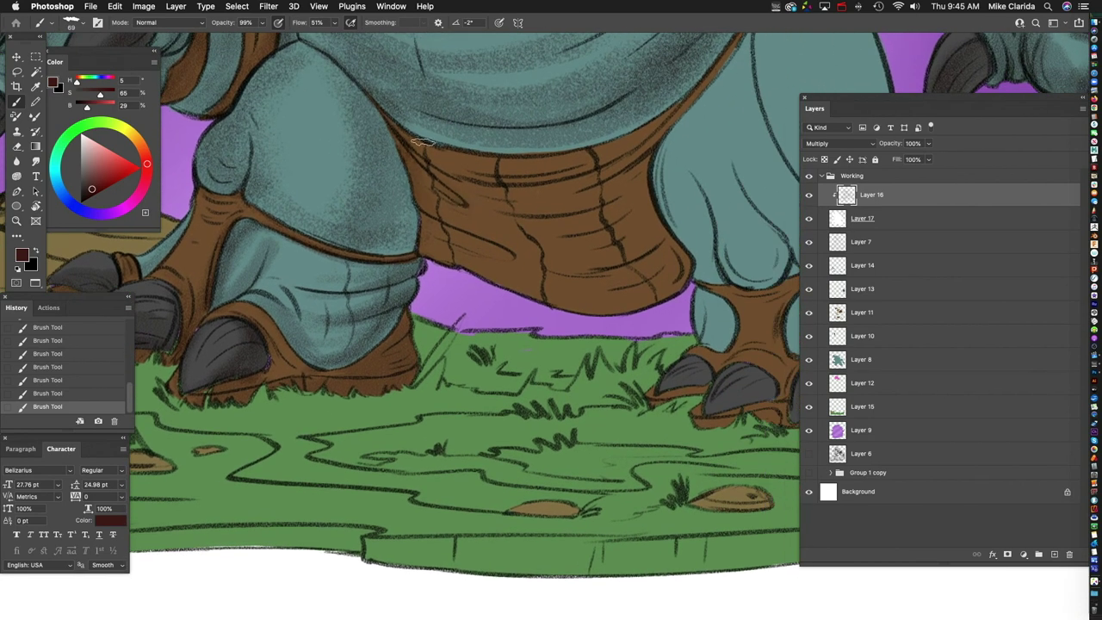
Step: Shade the brown loincloth darker just above the grass
drag(465, 190, 477, 185)
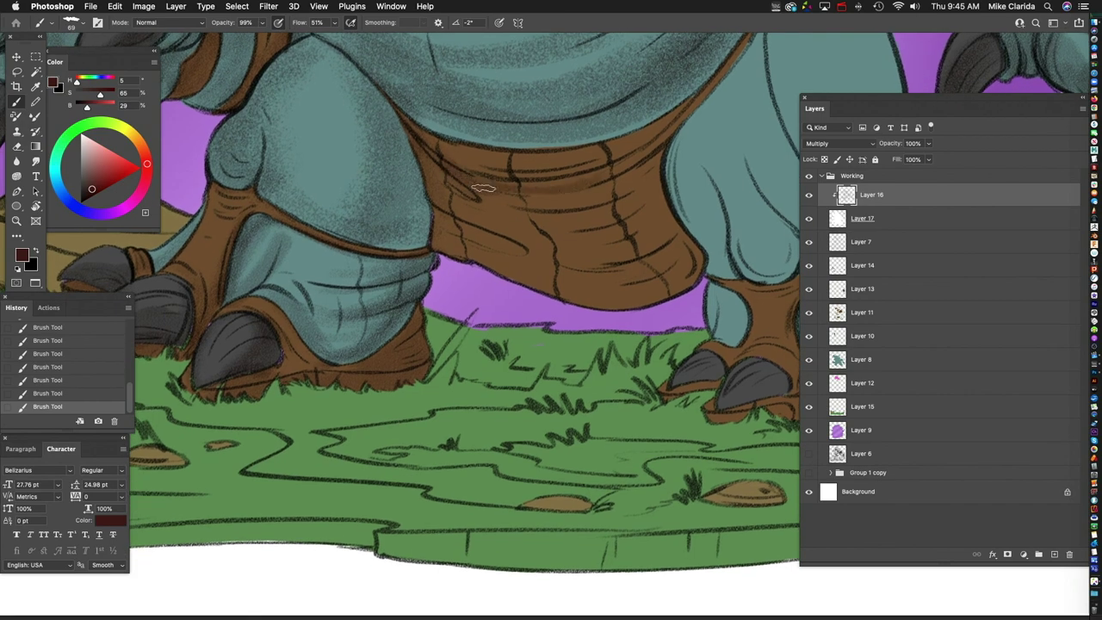
drag(613, 199, 511, 265)
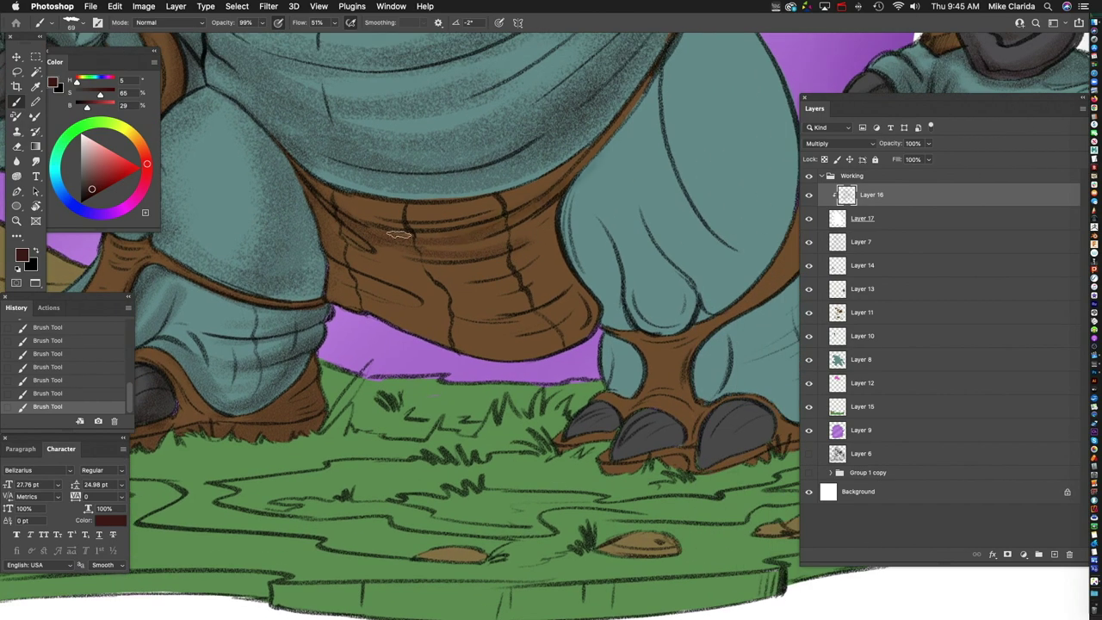
drag(547, 215, 495, 188)
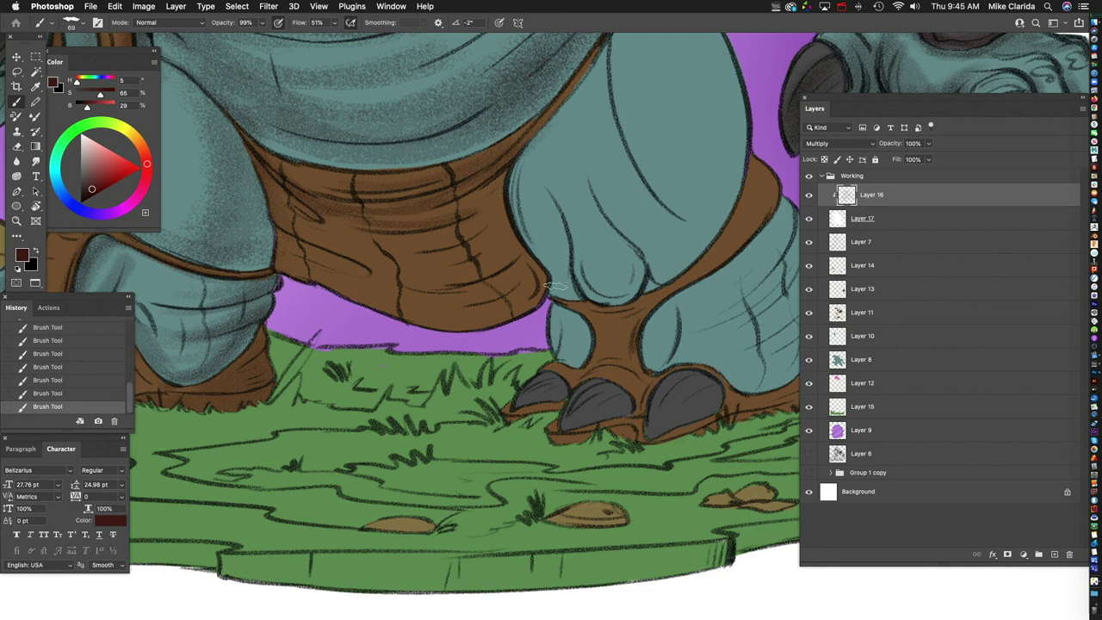
drag(463, 269, 531, 225)
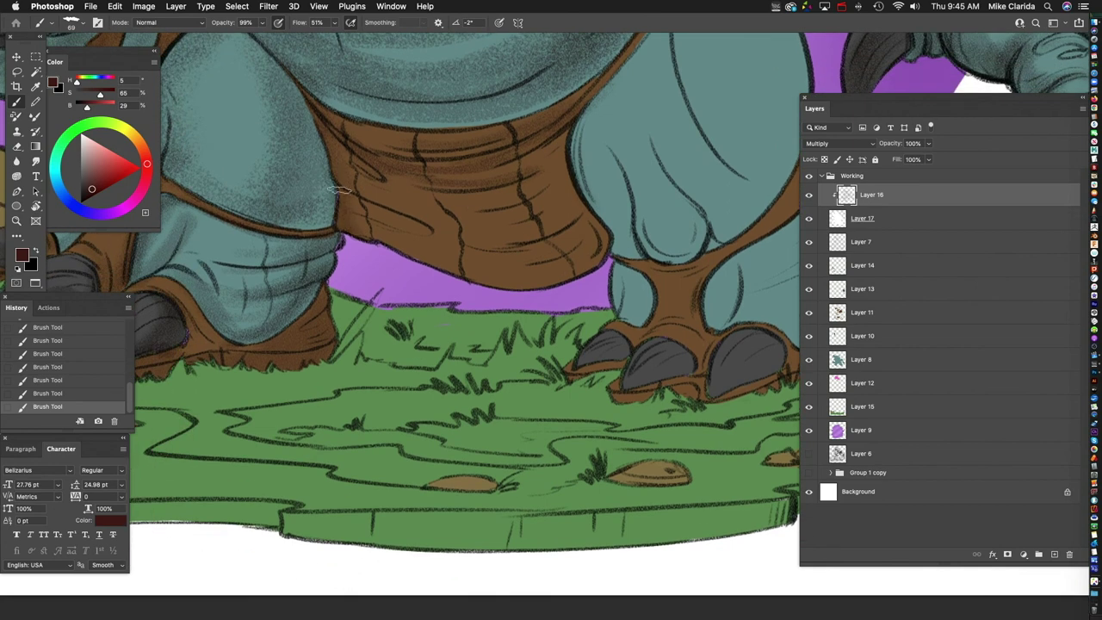
mouse_move(386, 218)
mouse_down()
mouse_move(419, 228)
mouse_move(358, 191)
mouse_move(416, 229)
mouse_move(377, 223)
mouse_up()
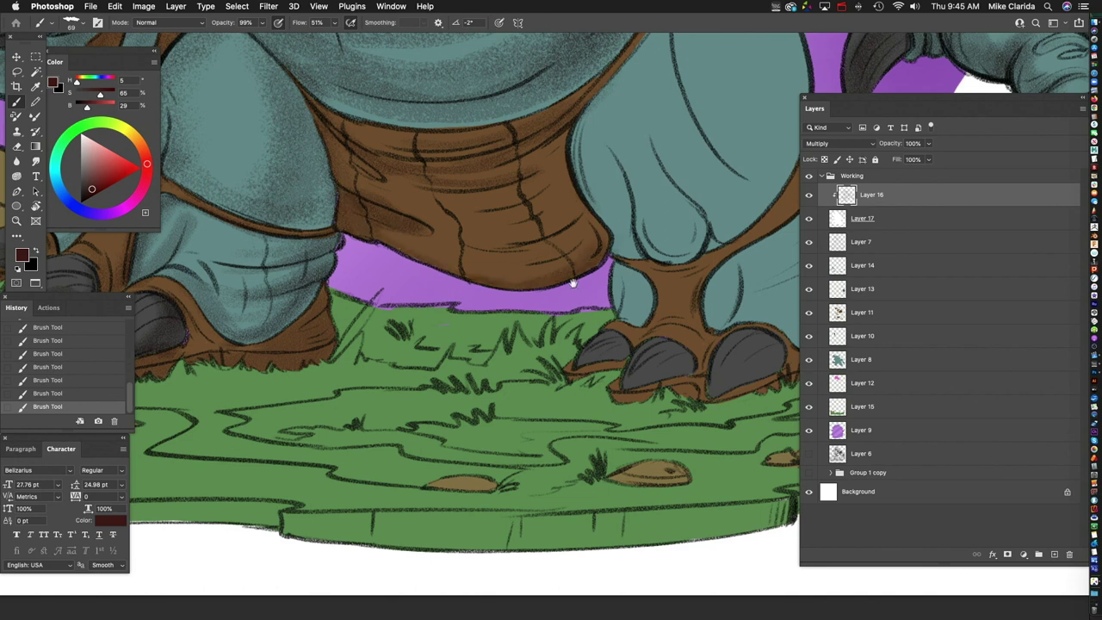
Step: Darken the toe's left edge and add short shading strokes on the right leg
scroll(573, 282, left, 3)
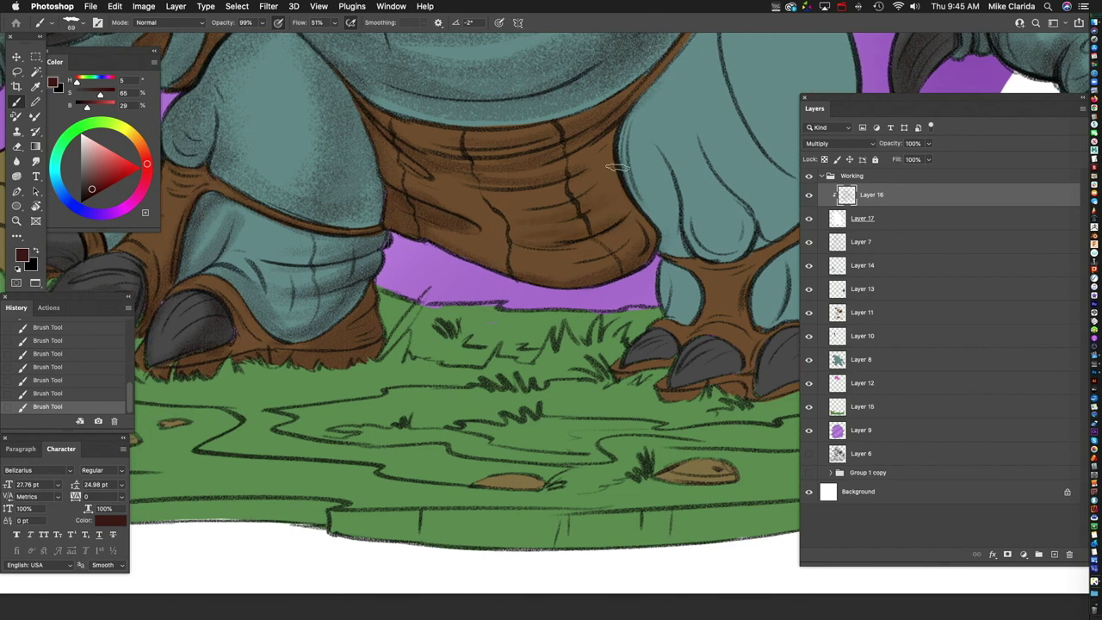
scroll(591, 169, right, 5)
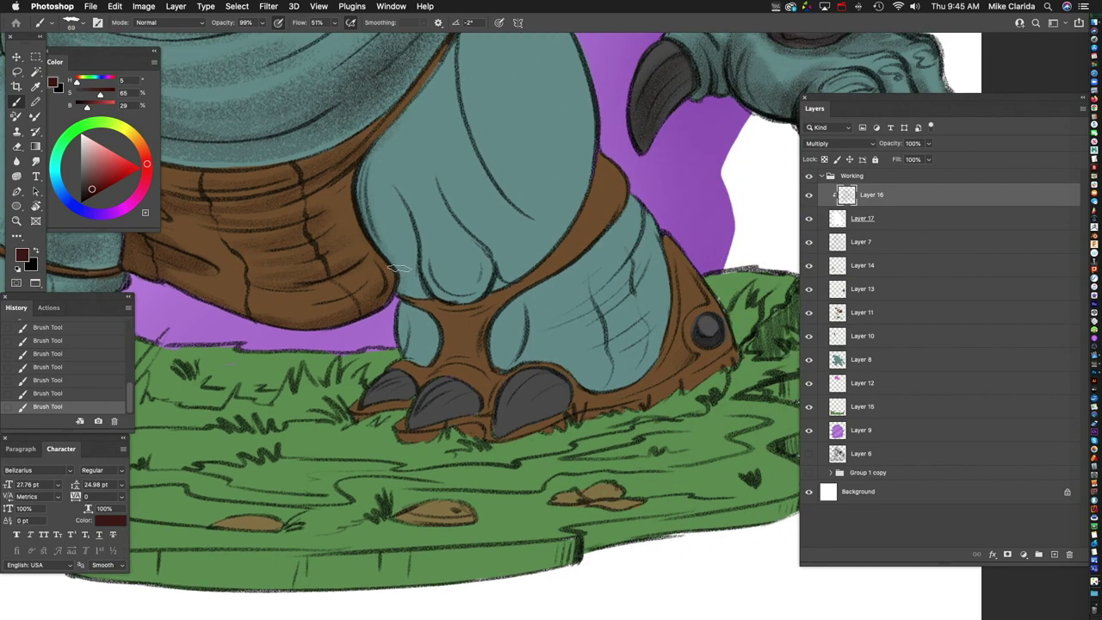
scroll(472, 269, down, 3)
drag(372, 221, 386, 291)
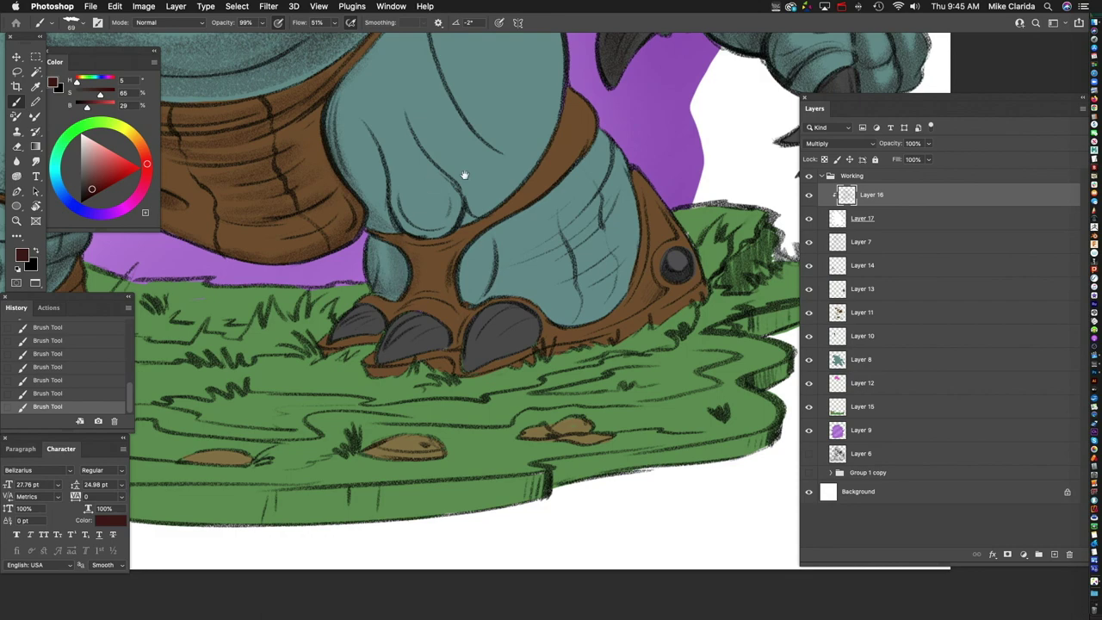
scroll(462, 177, up, 3)
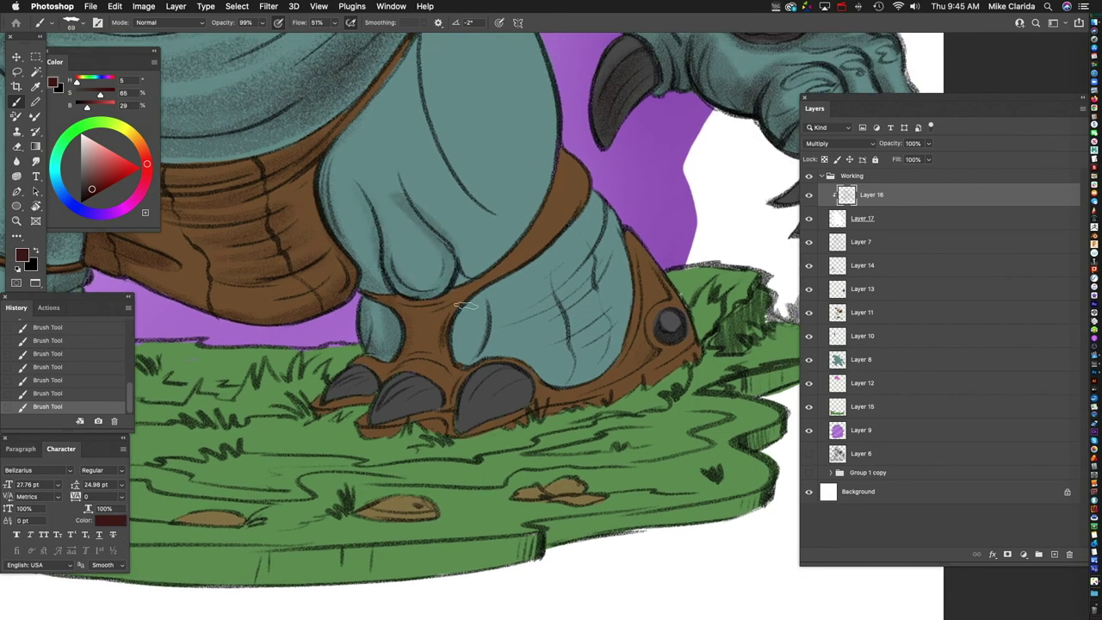
drag(518, 251, 509, 287)
mouse_move(406, 245)
mouse_down()
mouse_move(435, 284)
mouse_move(463, 279)
mouse_up()
Step: Broadly darken the upper leg with an enlarged brush
key(ctrl+minus)
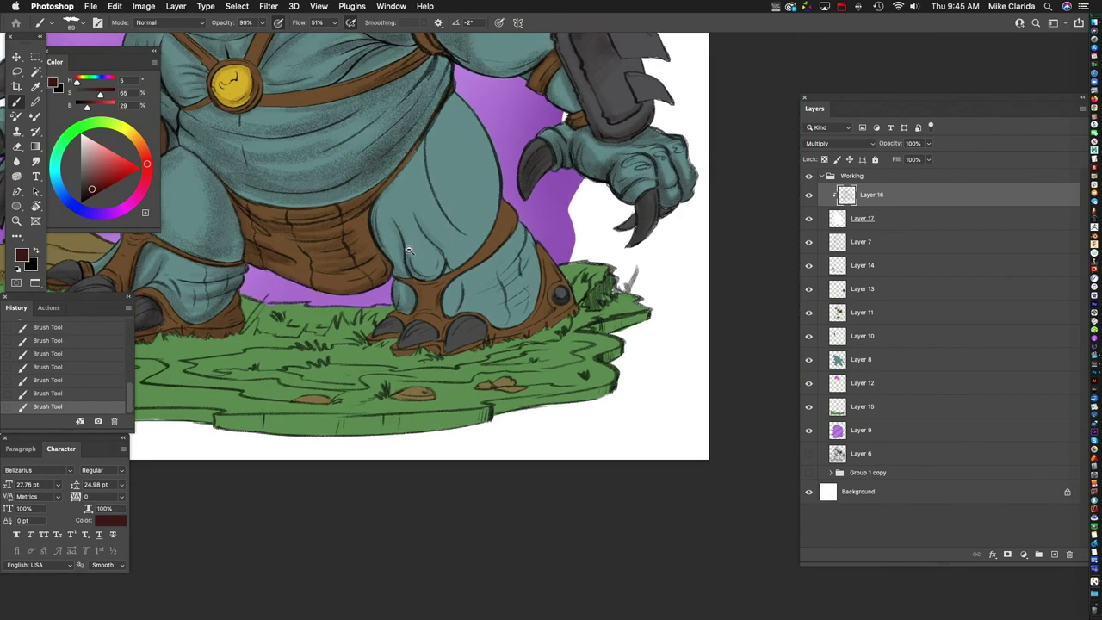
key(bracketright)
key(bracketright)
key(bracketright)
key(bracketright)
key(bracketright)
key(bracketright)
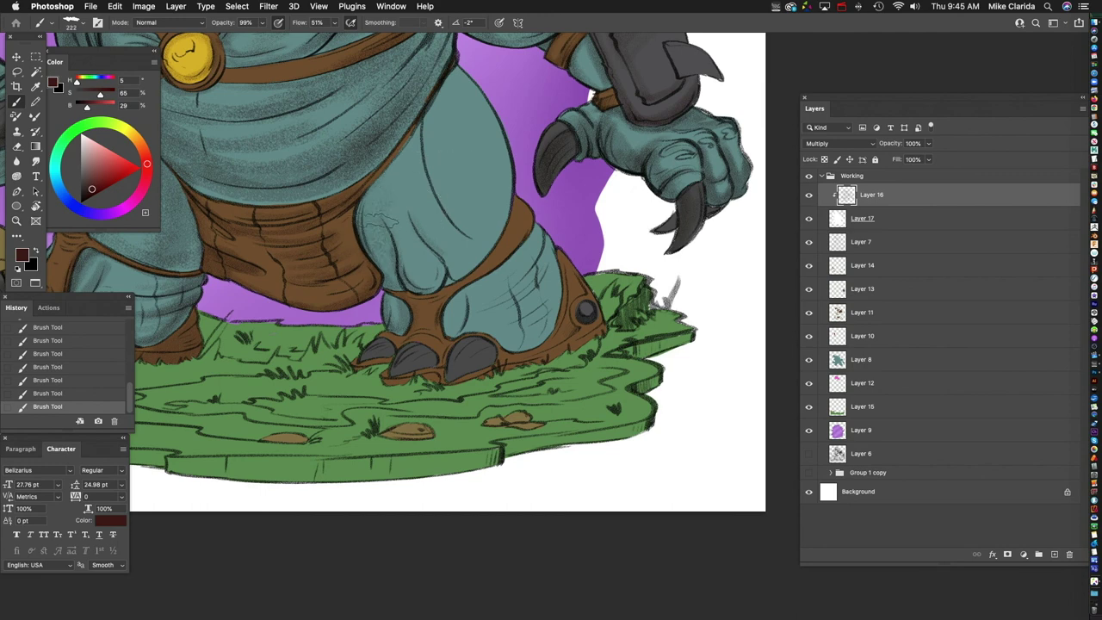
mouse_move(400, 153)
mouse_down()
mouse_move(443, 278)
mouse_move(482, 241)
mouse_up()
drag(543, 218, 540, 219)
drag(477, 94, 504, 215)
Step: Shade the foot from right to left with a slightly smaller brush
scroll(482, 112, down, 5)
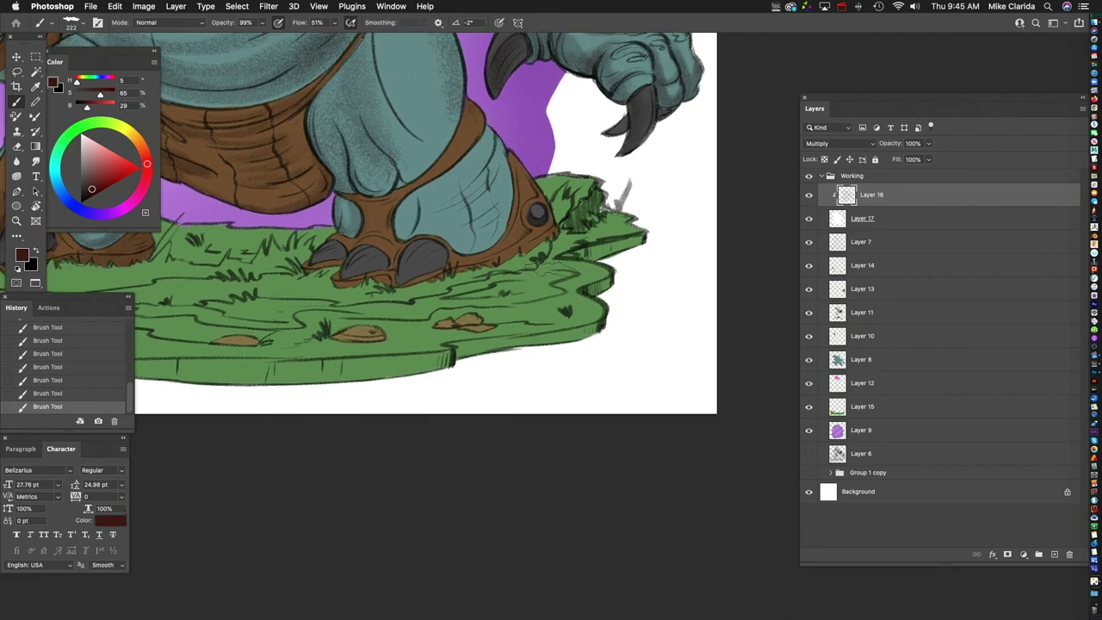
key(bracketleft)
key(bracketleft)
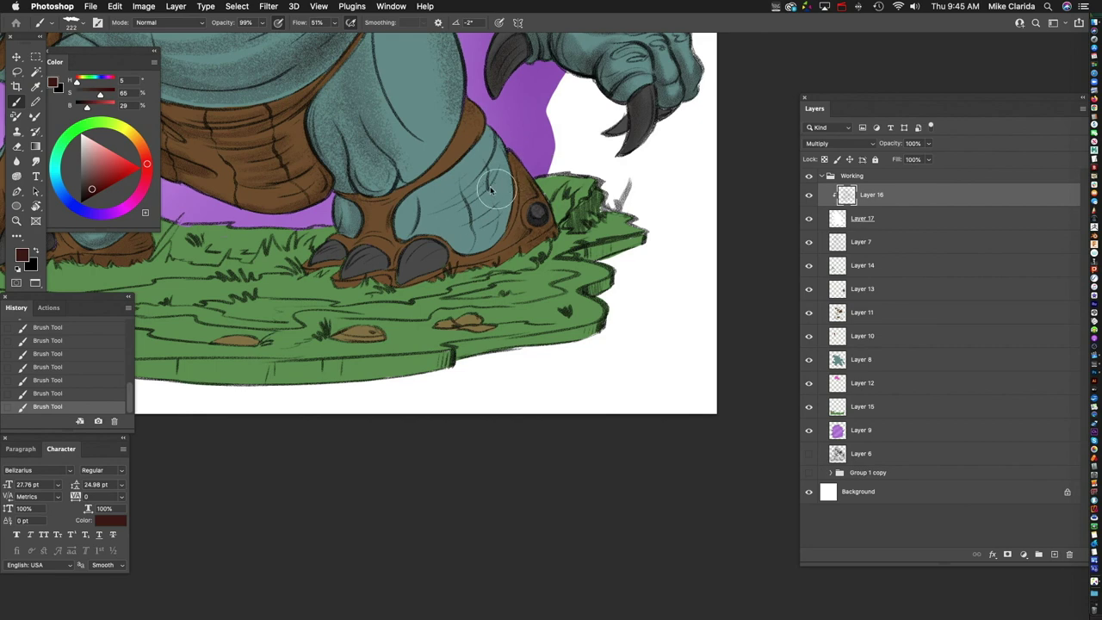
mouse_move(486, 134)
mouse_down()
mouse_move(492, 230)
mouse_move(472, 246)
mouse_move(405, 236)
mouse_move(416, 196)
mouse_move(495, 206)
mouse_move(459, 177)
mouse_up()
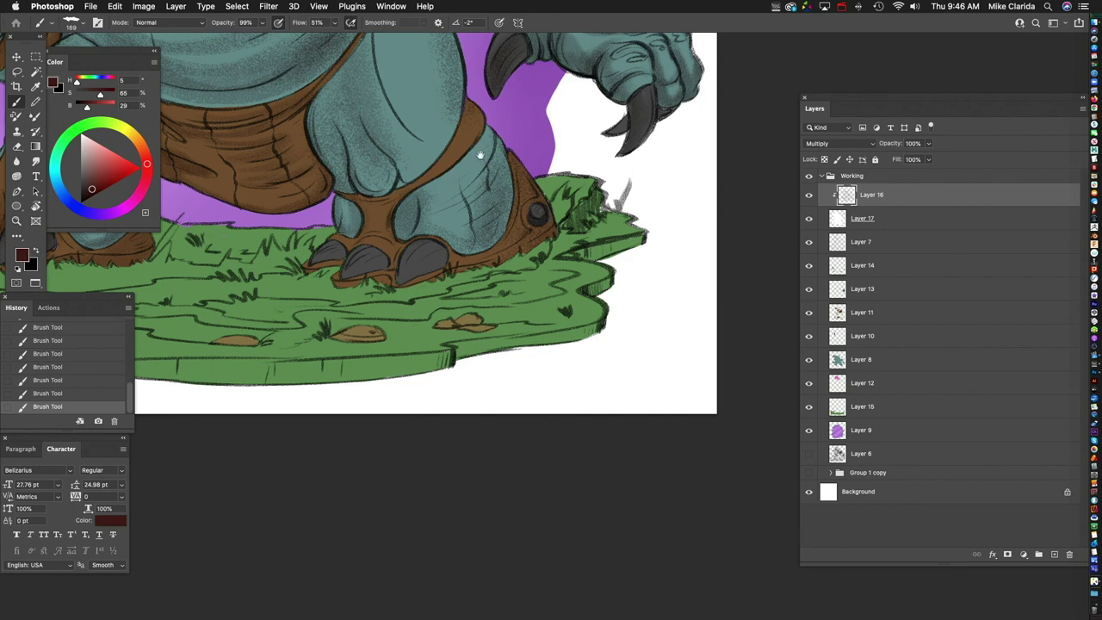
Step: Deepen the shading down the thigh using a smaller detail brush
scroll(459, 181, up, 1)
key(bracketleft)
key(bracketleft)
scroll(465, 196, up, 2)
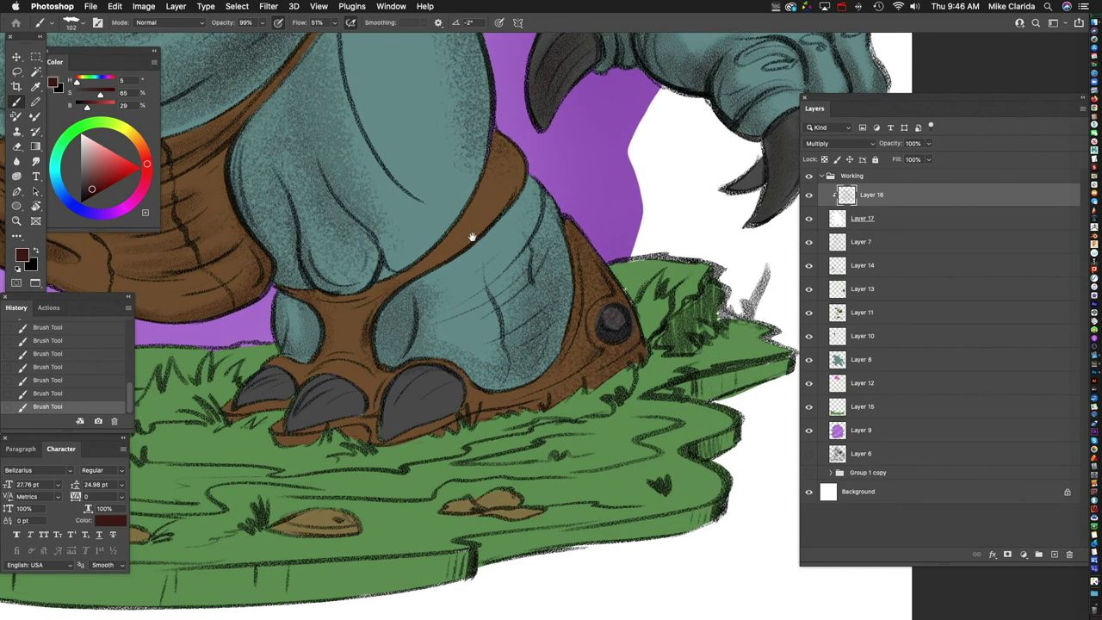
key(bracketleft)
key(bracketleft)
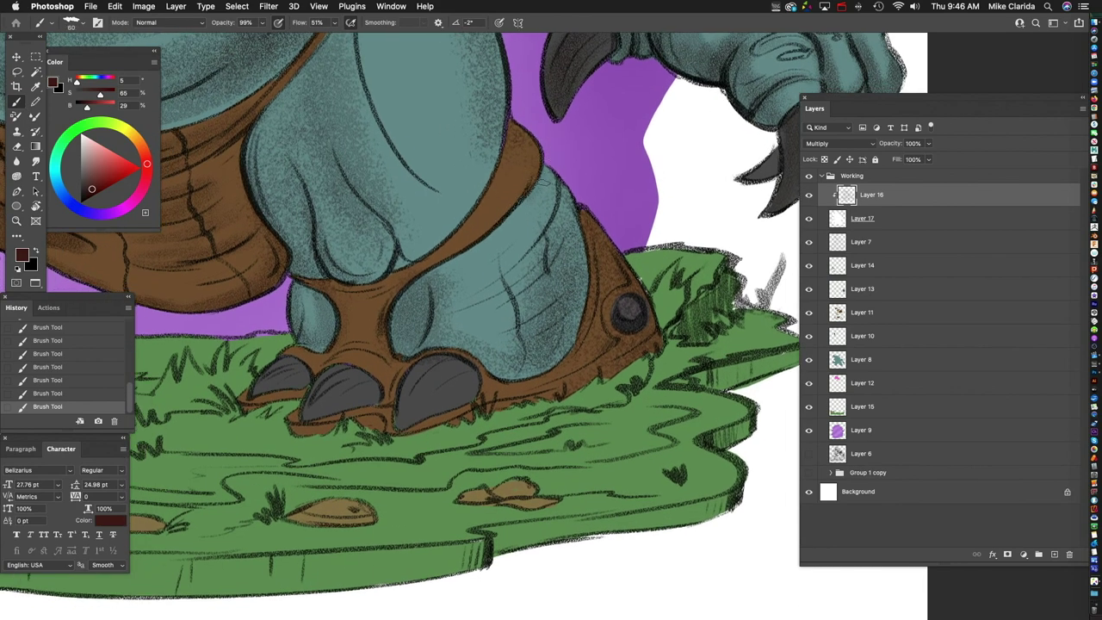
scroll(467, 275, up, 1)
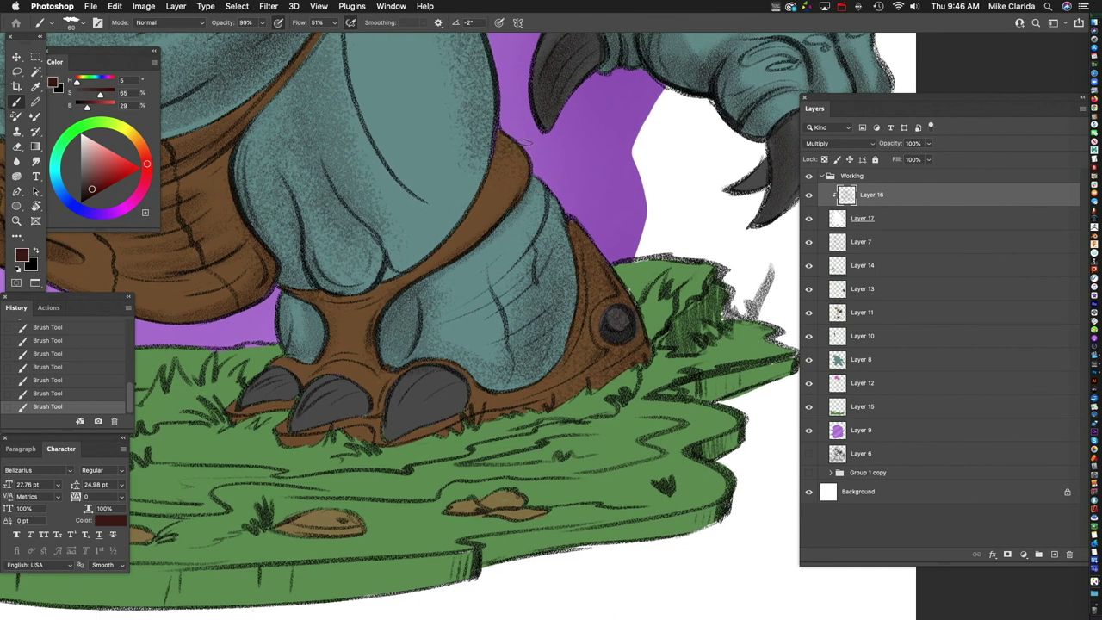
scroll(474, 256, down, 3)
scroll(475, 255, left, 2)
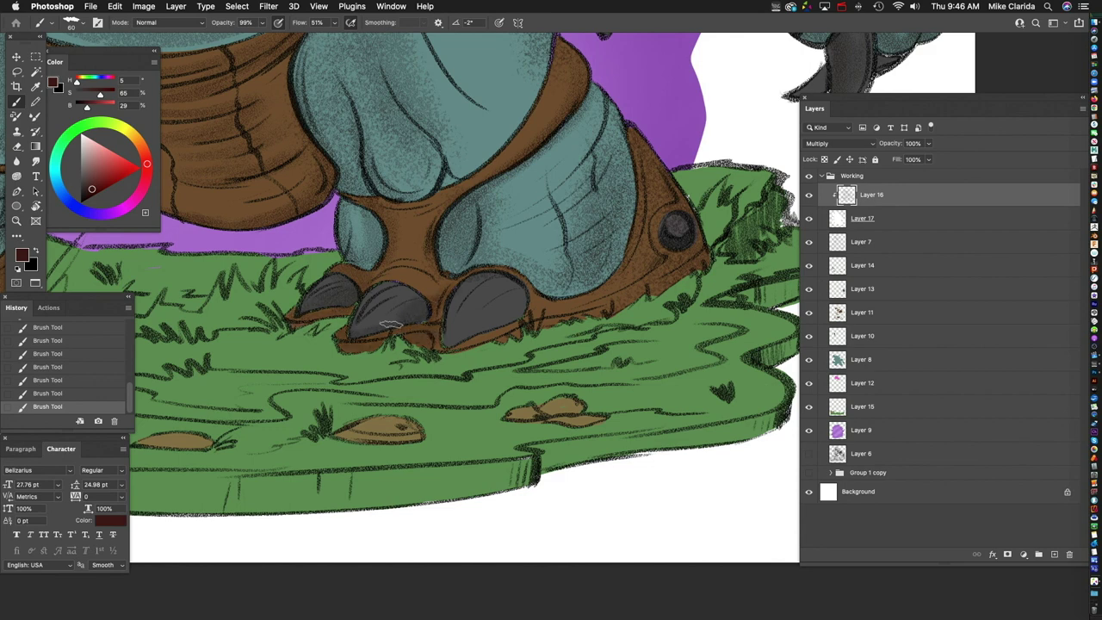
scroll(413, 250, up, 3)
scroll(413, 249, right, 2)
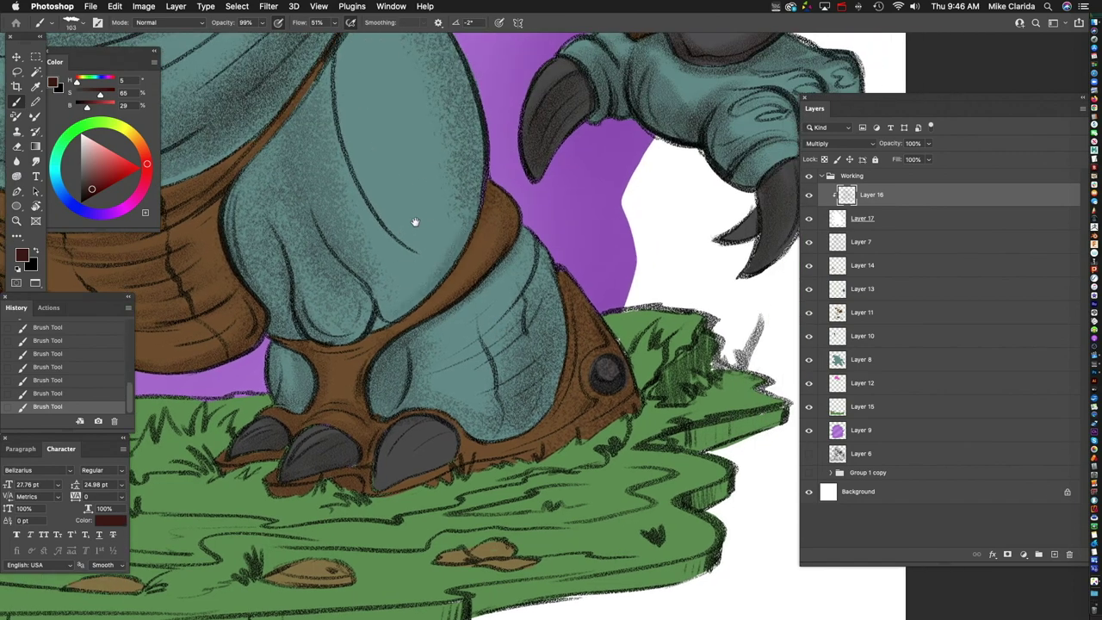
scroll(414, 222, down, 2)
scroll(405, 207, down, 1)
scroll(379, 194, up, 1)
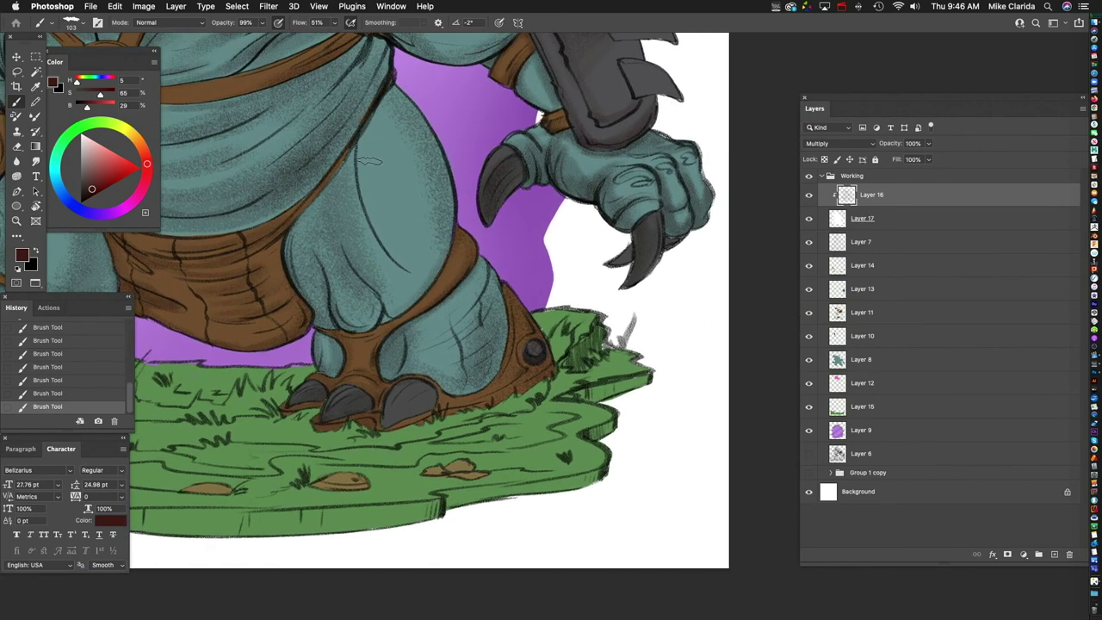
drag(364, 153, 413, 258)
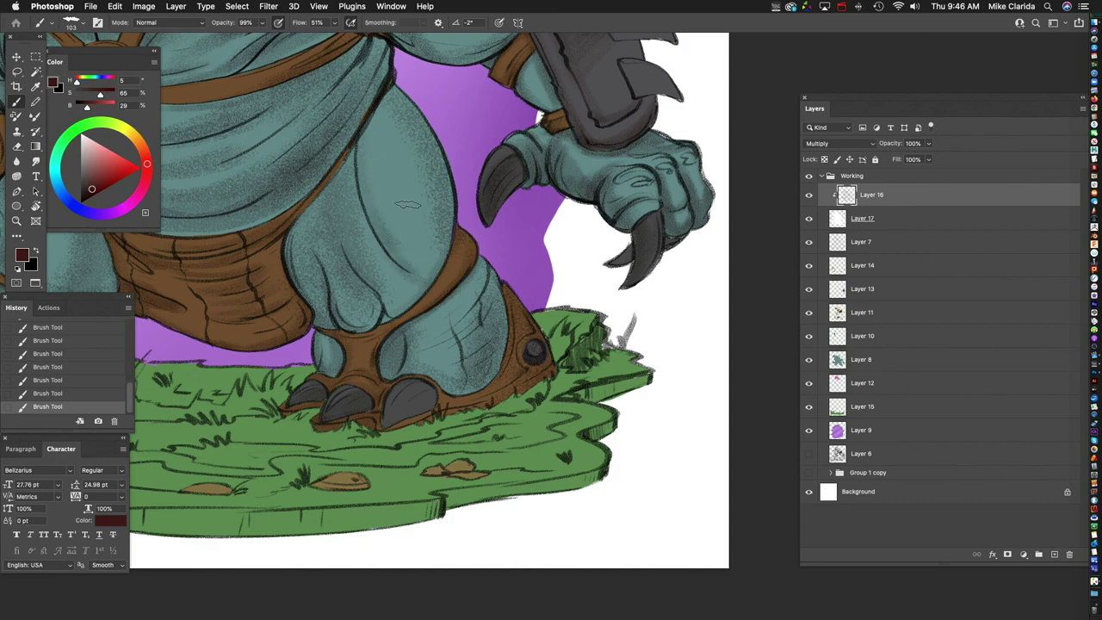
scroll(407, 233, up, 5)
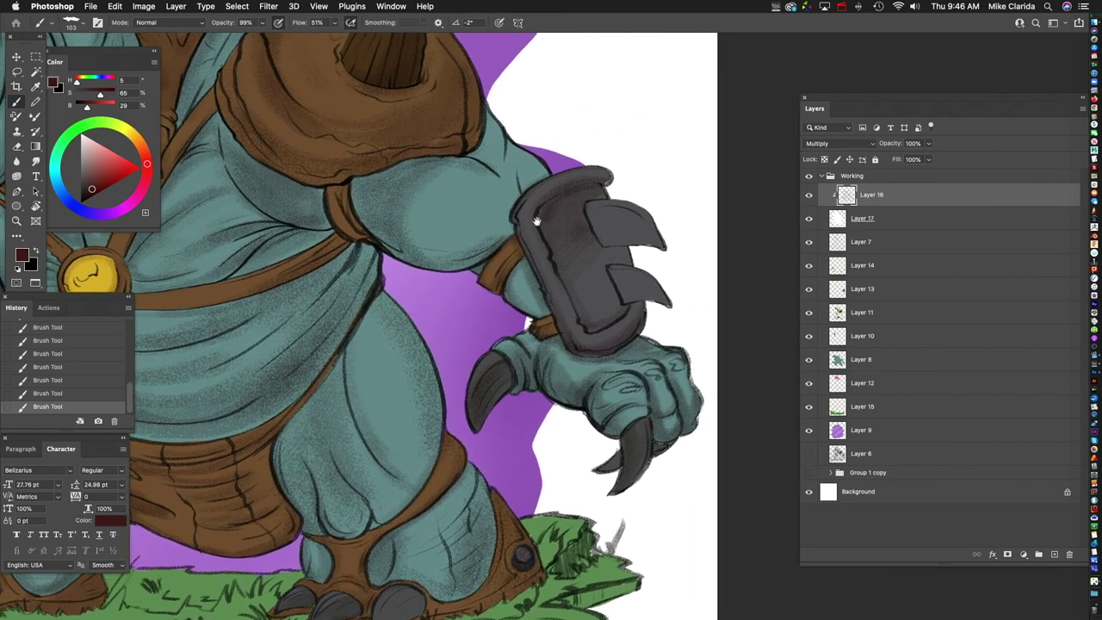
drag(536, 221, 544, 210)
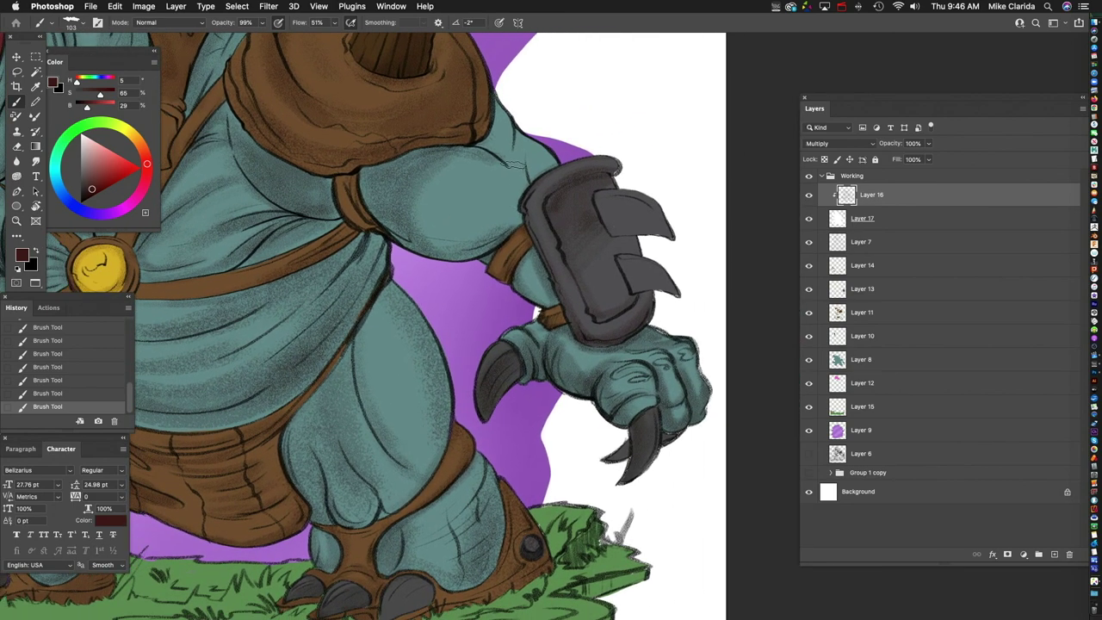
key(bracketright)
key(bracketright)
key(bracketright)
key(bracketright)
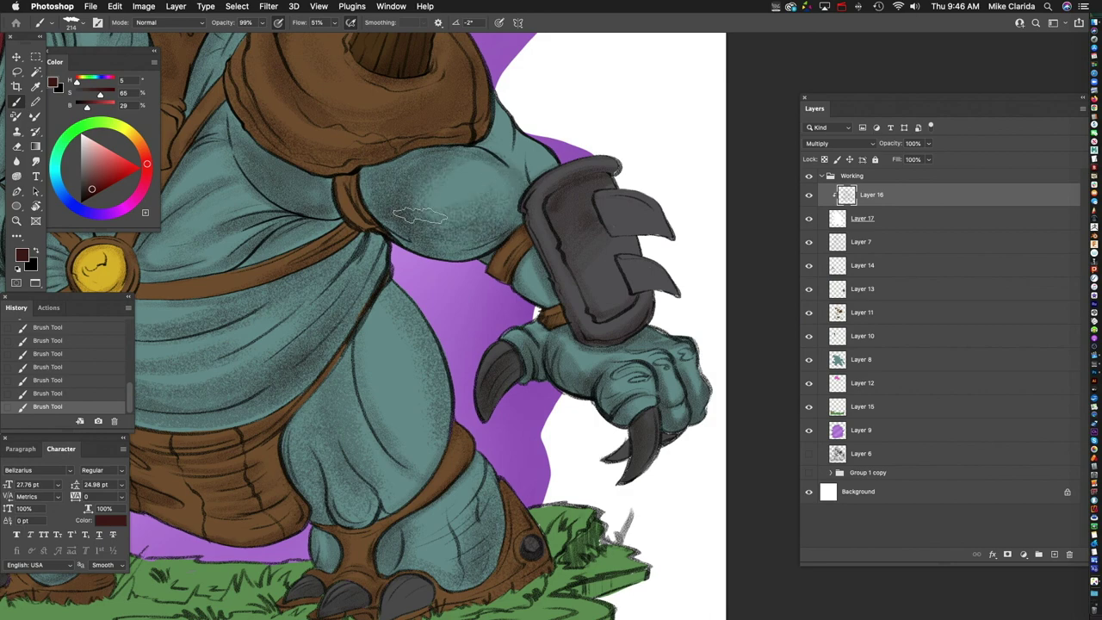
scroll(461, 220, down, 4)
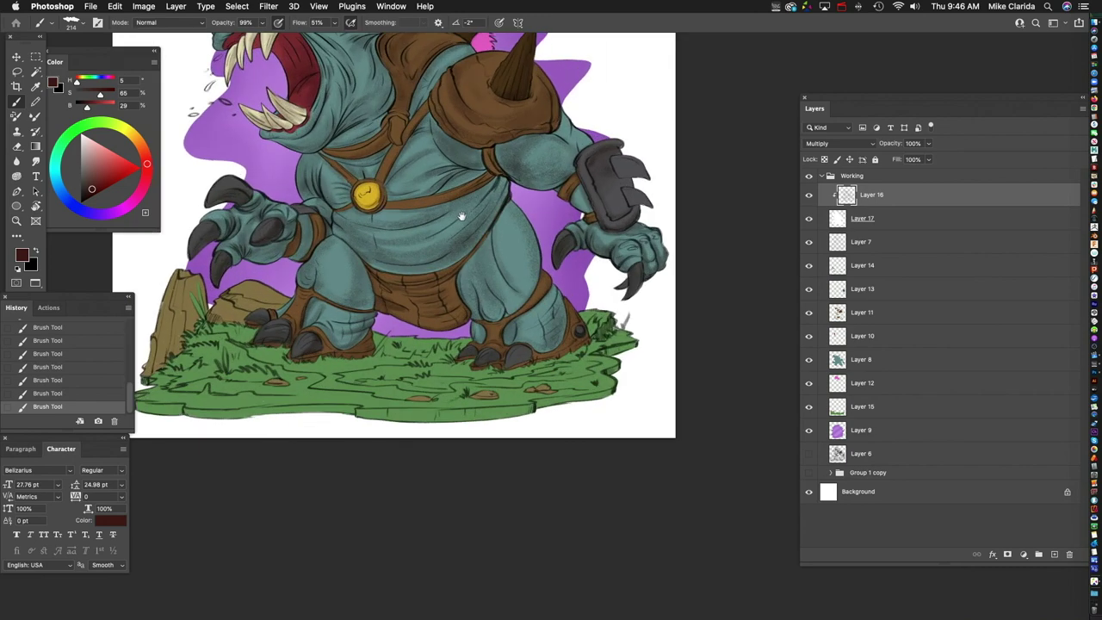
Step: Shrink the brush and zoom in on the loincloth, feet and left hoof
scroll(461, 220, down, 2)
scroll(452, 211, up, 5)
key(bracketleft)
key(bracketleft)
key(bracketleft)
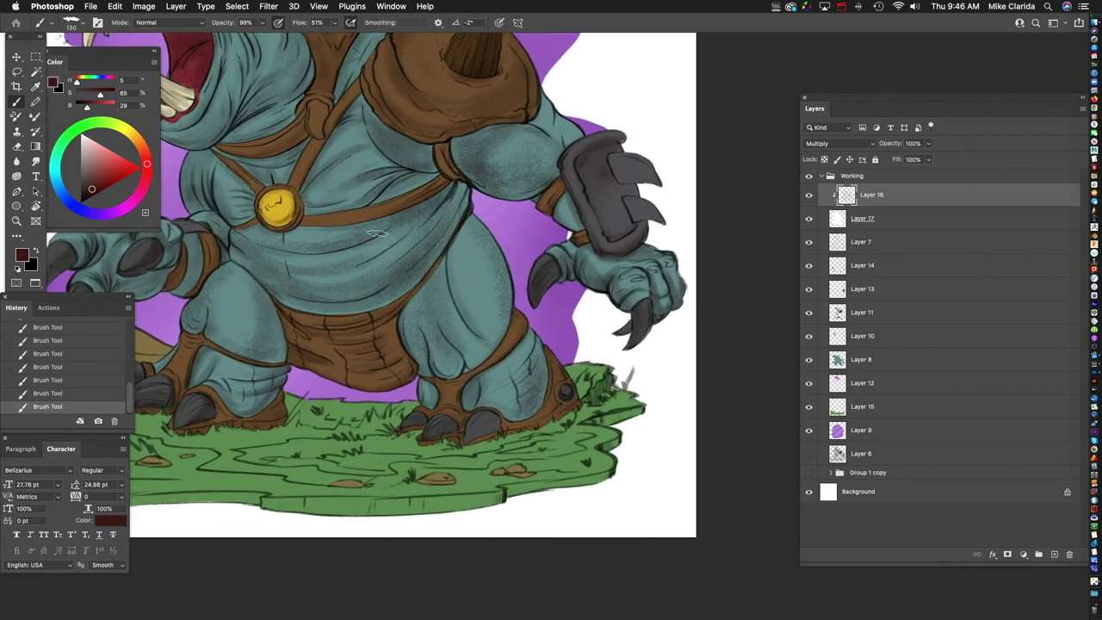
drag(409, 286, 491, 260)
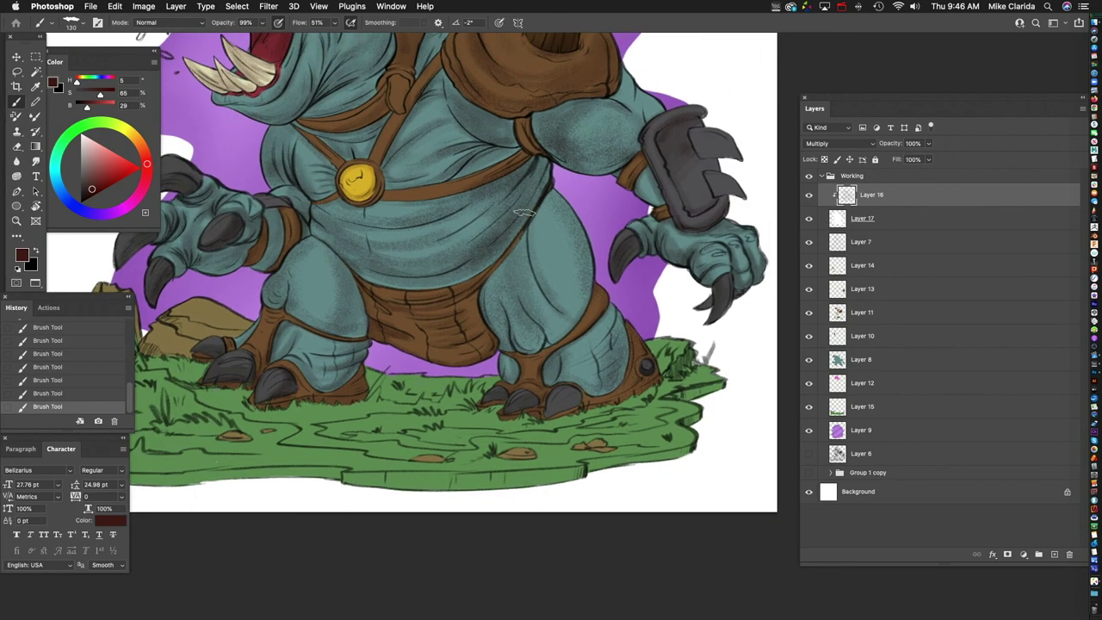
click(417, 283)
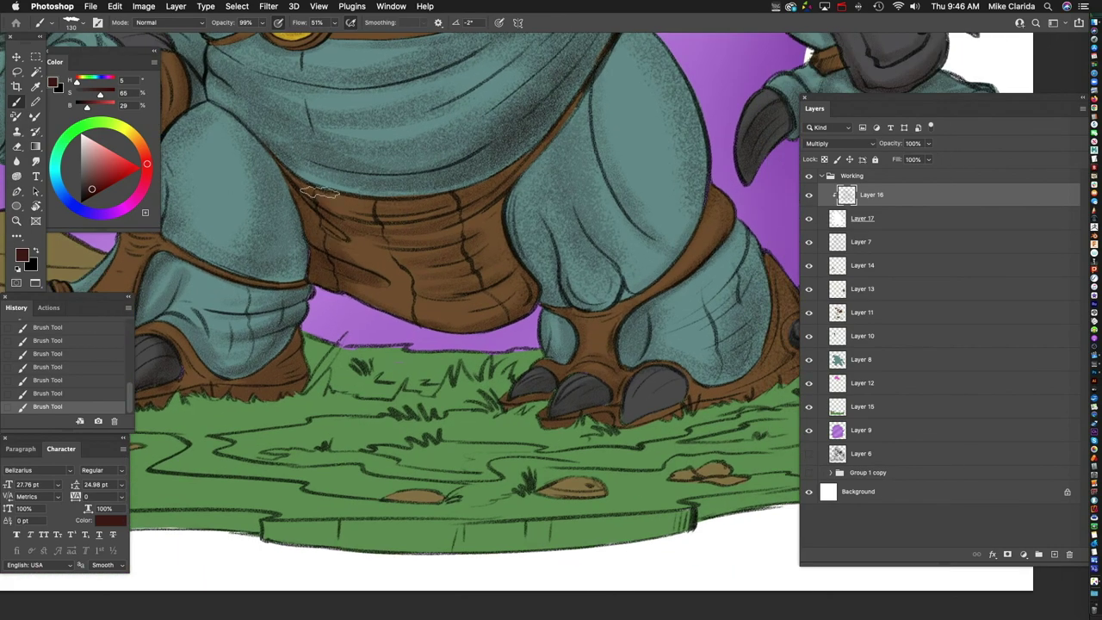
drag(396, 302, 543, 259)
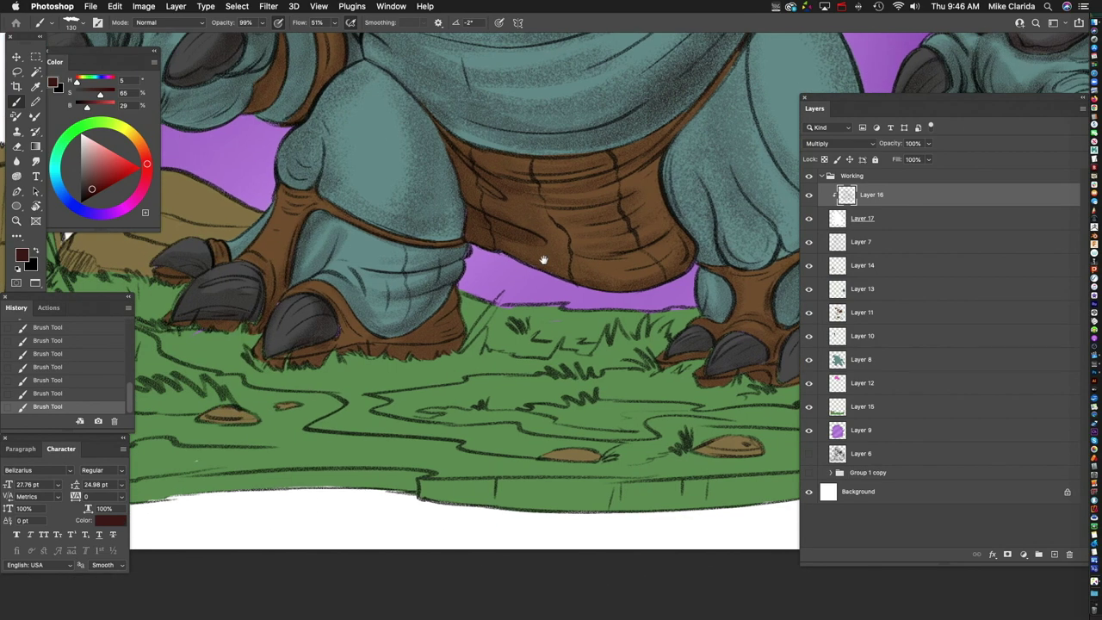
drag(336, 343, 426, 287)
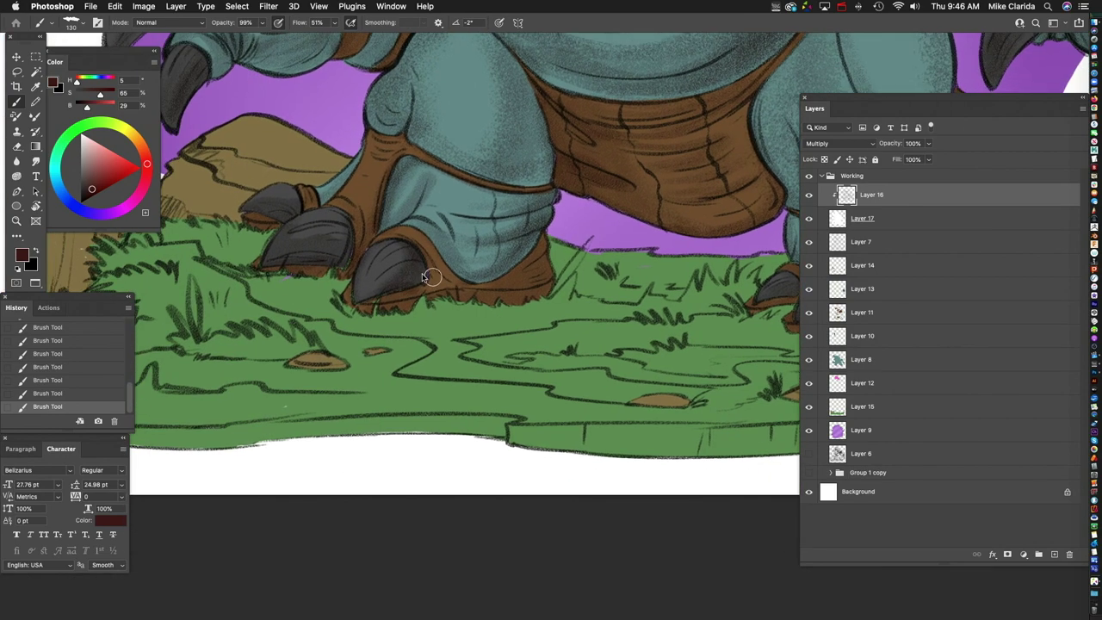
drag(354, 246, 418, 285)
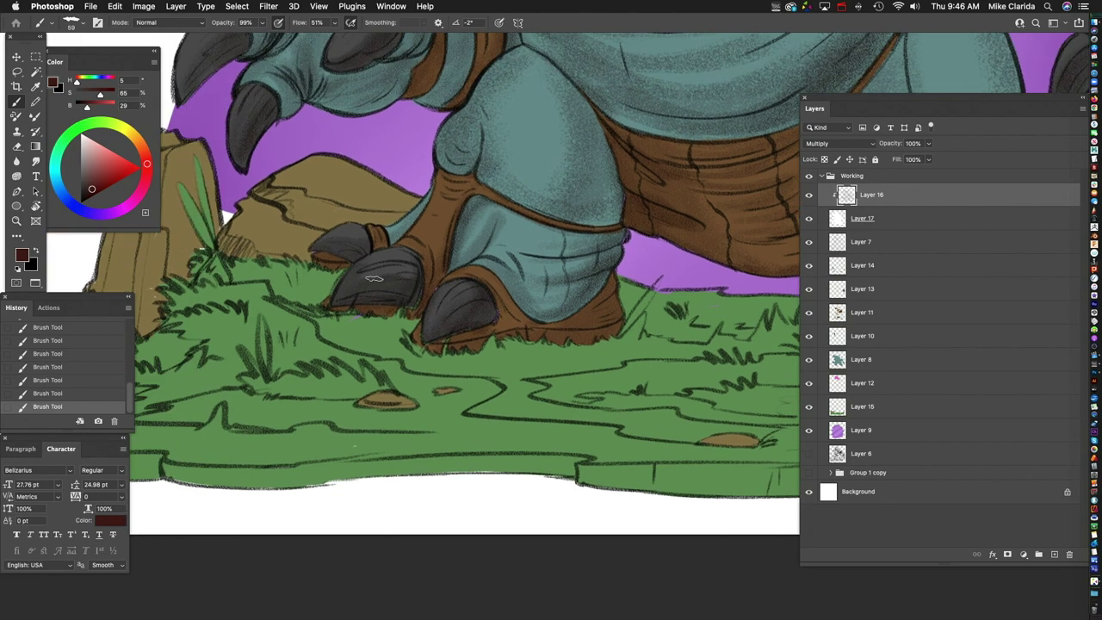
scroll(402, 317, up, 5)
scroll(402, 317, right, 3)
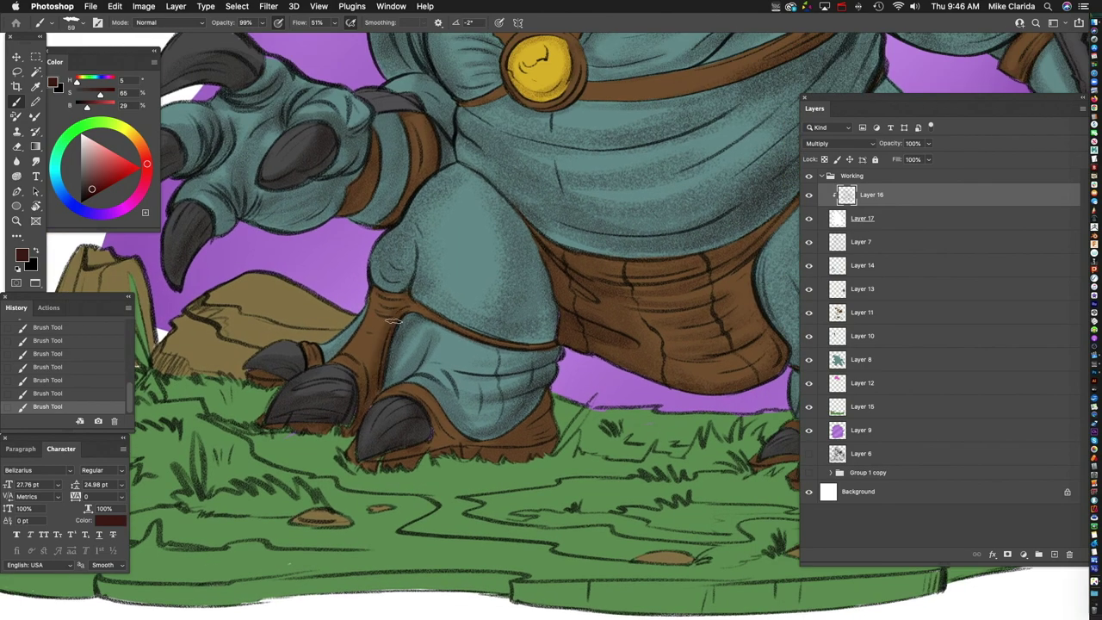
scroll(405, 290, up, 2)
scroll(405, 289, left, 3)
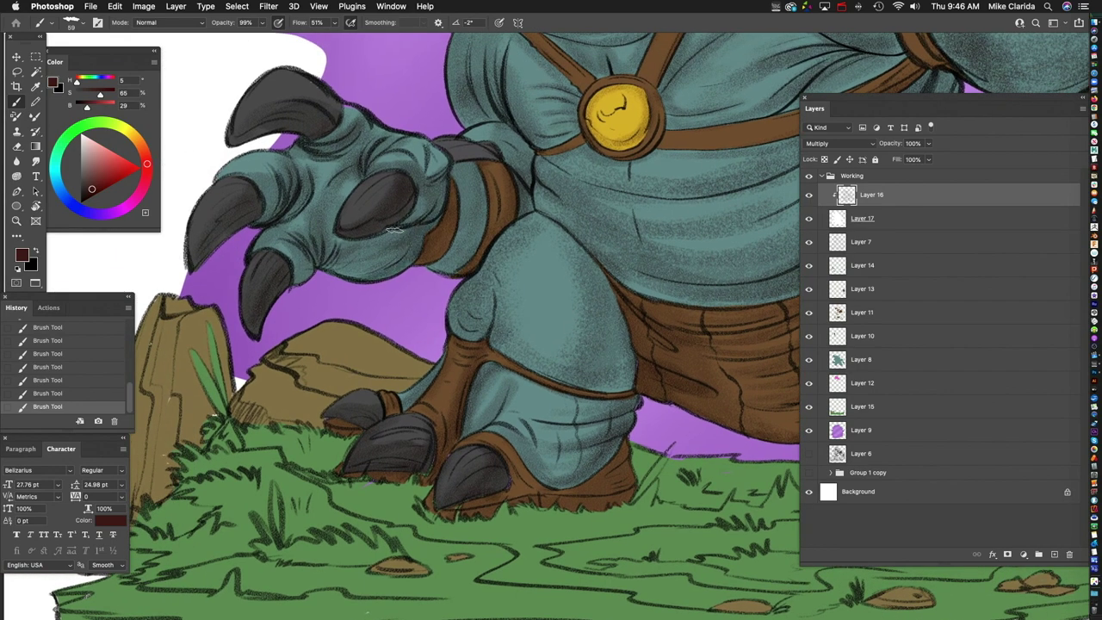
Step: Paint dark strokes along the chest's left edge, keeping the final two edge strokes
drag(503, 170, 462, 213)
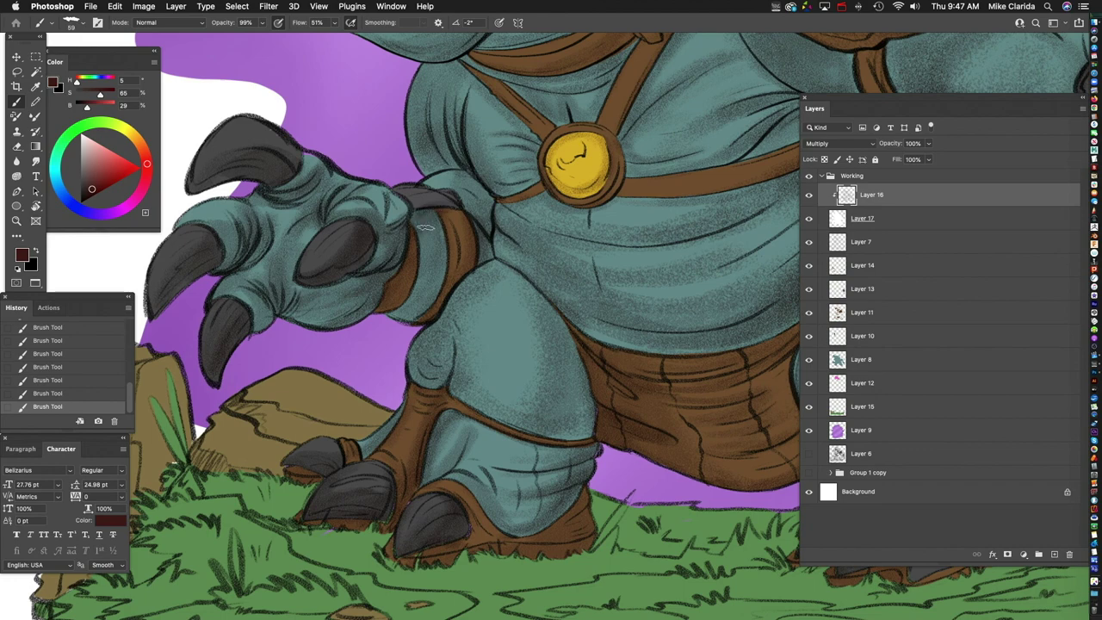
scroll(416, 259, up, 4)
scroll(416, 259, right, 4)
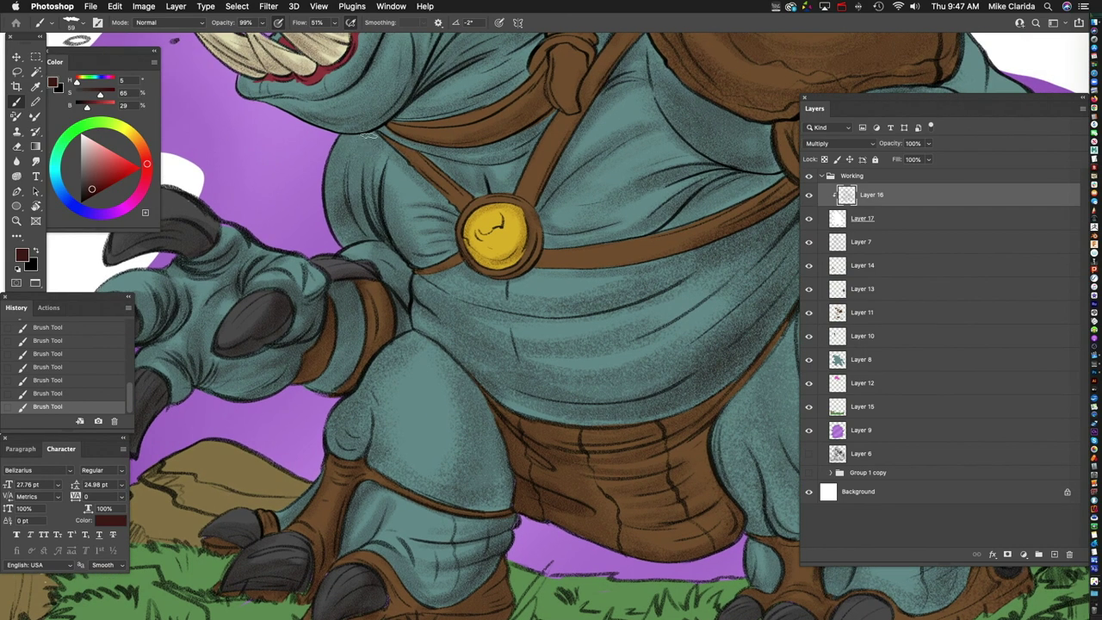
drag(368, 135, 378, 277)
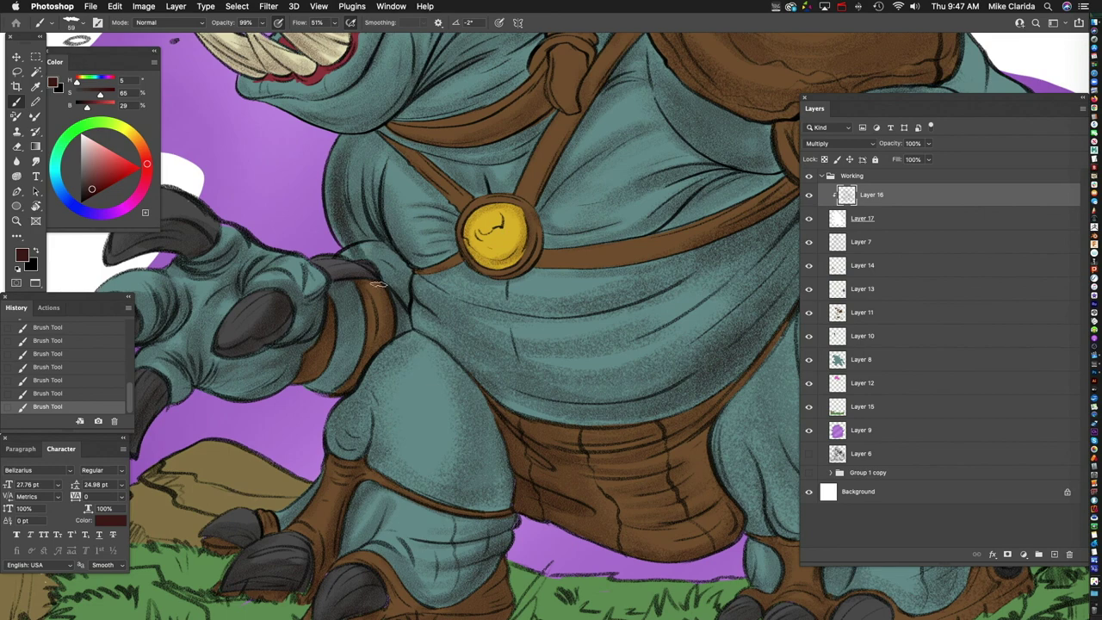
key(ctrl+z)
drag(318, 193, 393, 202)
key(ctrl+z)
drag(325, 188, 360, 176)
drag(368, 135, 379, 250)
key(ctrl+z)
key(ctrl+z)
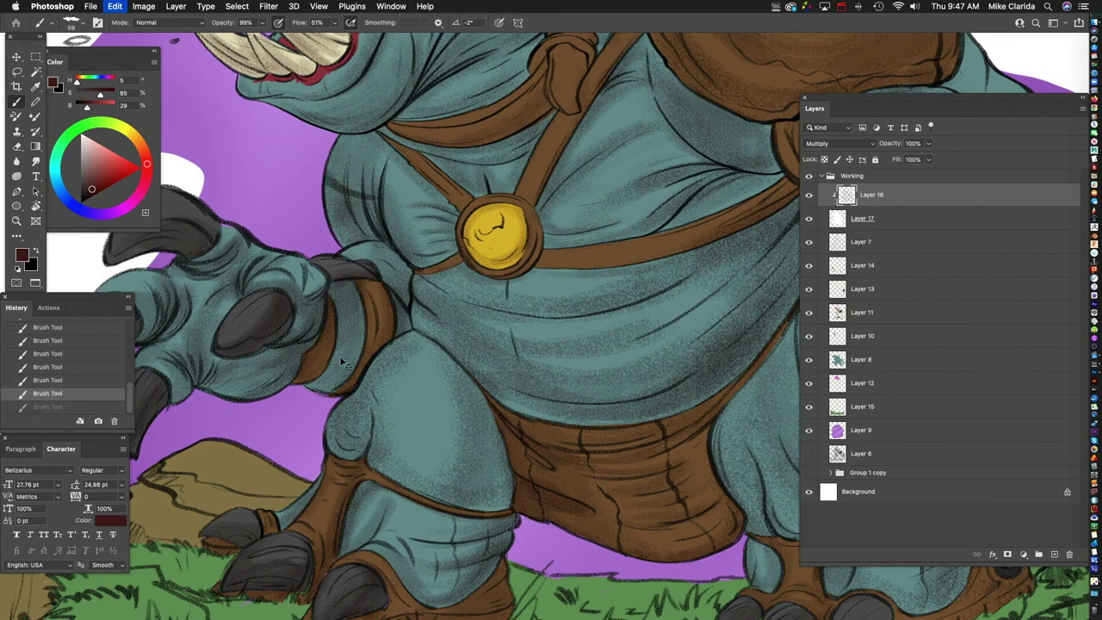
key(ctrl+shift+z)
key(ctrl+shift+z)
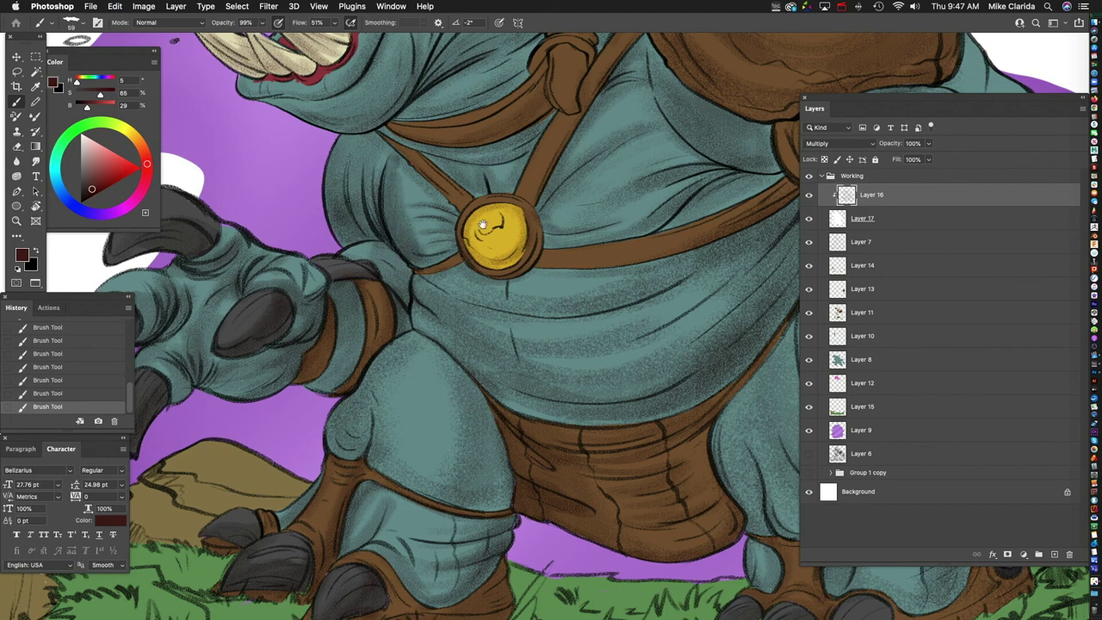
scroll(483, 225, down, 3)
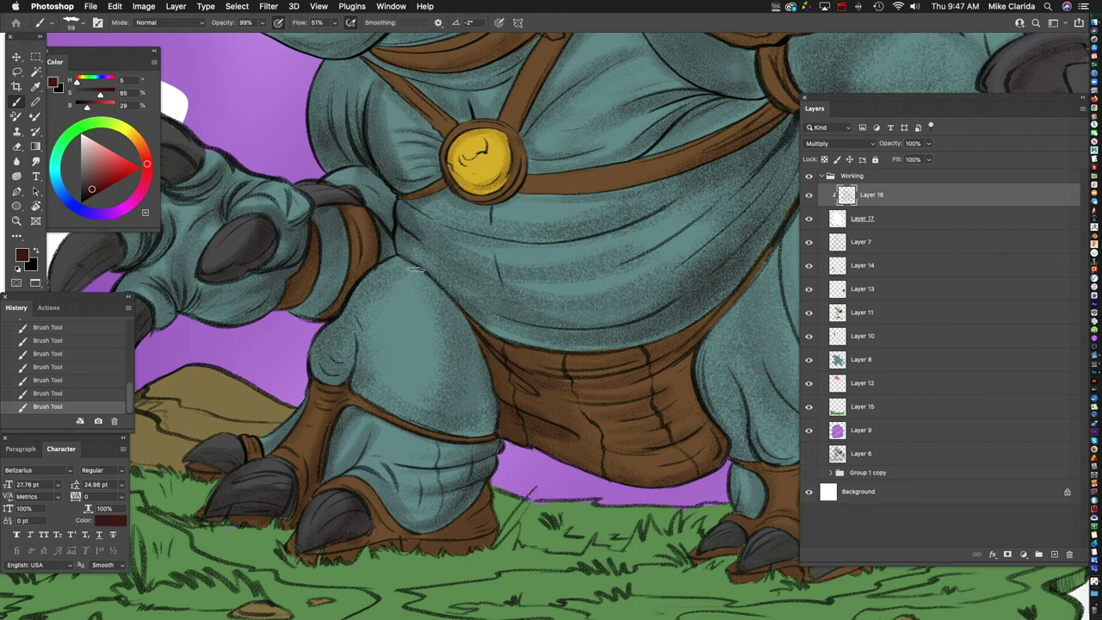
scroll(514, 286, down, 5)
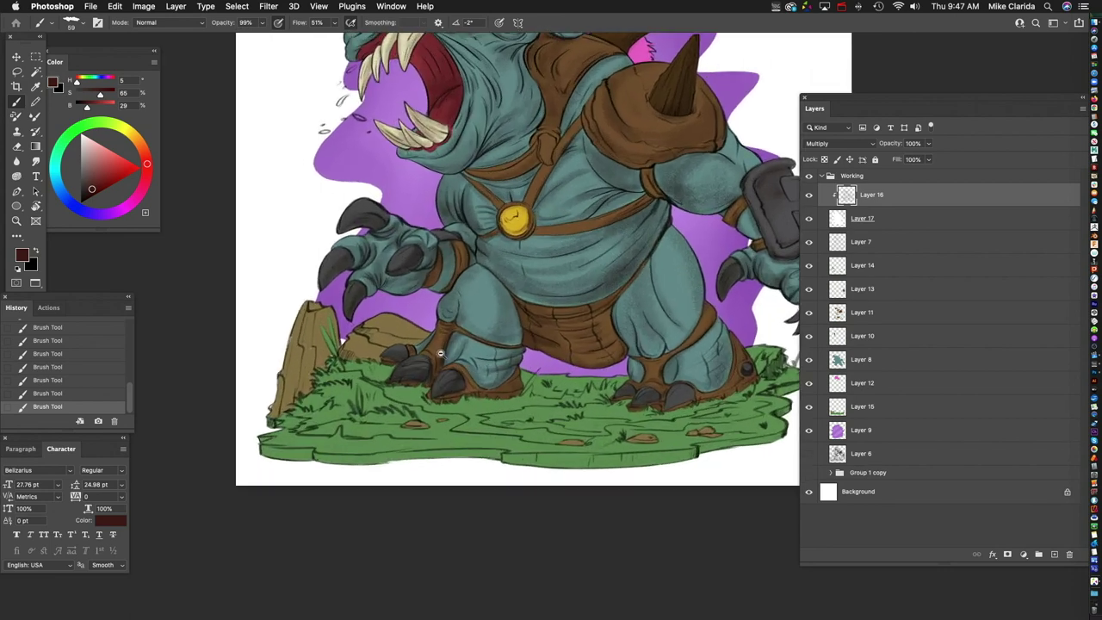
Step: Set brush opacity to 100% and hatch dark marks along the mohawk strands
scroll(416, 234, up, 5)
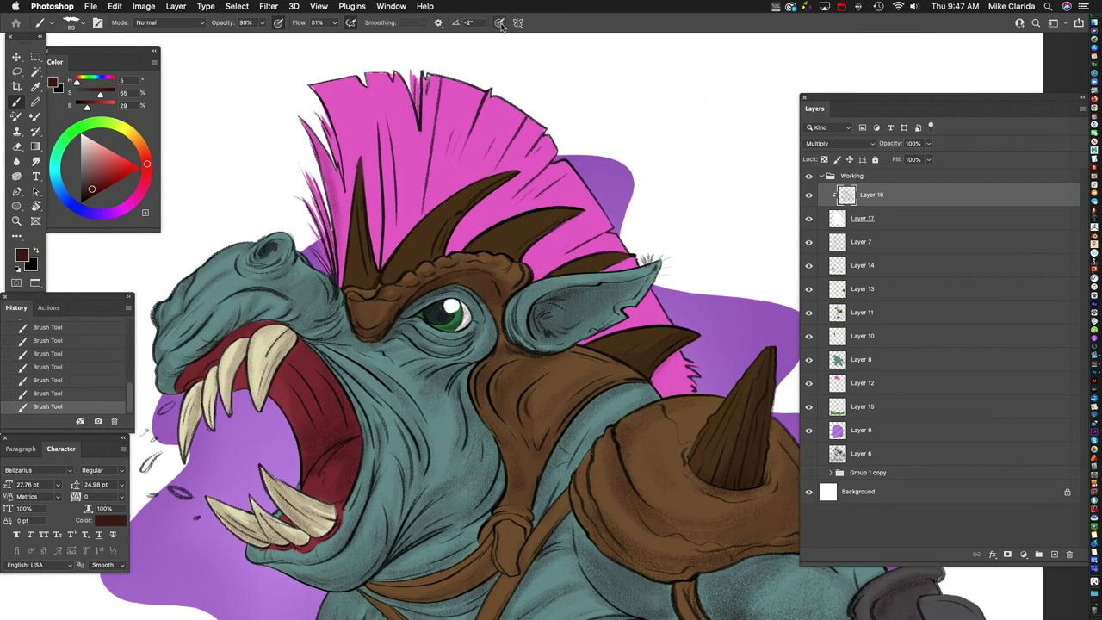
key(0)
drag(337, 128, 348, 159)
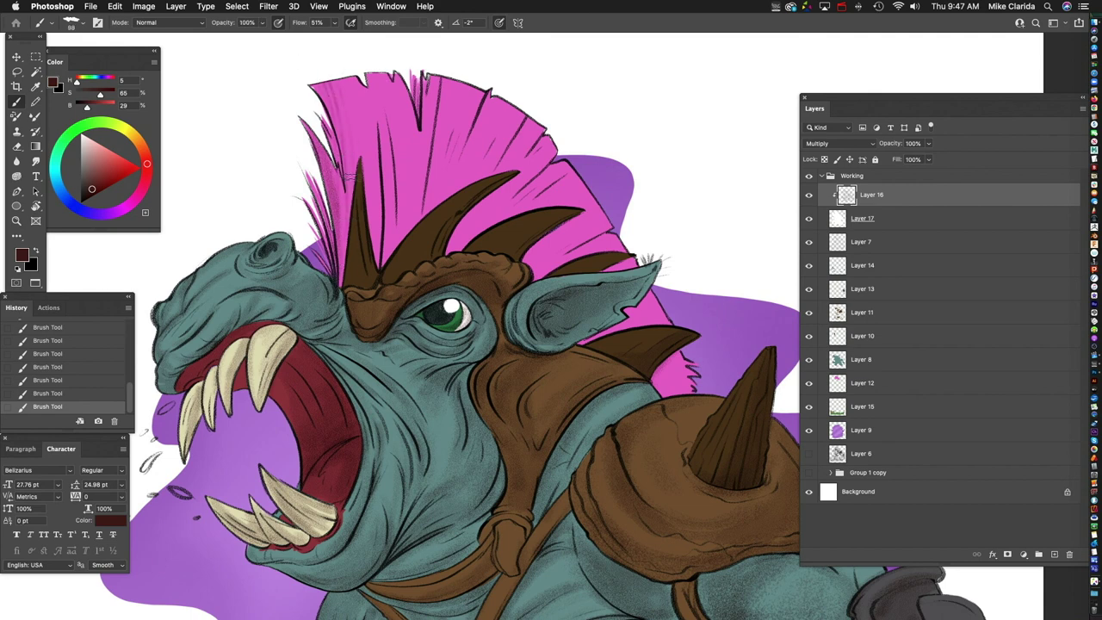
drag(379, 112, 376, 251)
mouse_move(374, 76)
mouse_down()
mouse_move(381, 256)
mouse_move(414, 82)
mouse_move(424, 170)
mouse_up()
mouse_move(429, 72)
mouse_down()
mouse_move(429, 215)
mouse_move(439, 185)
mouse_up()
Step: Add a small dark stroke near the pink spikes, then review the belly, arm and legs
scroll(431, 108, right, 3)
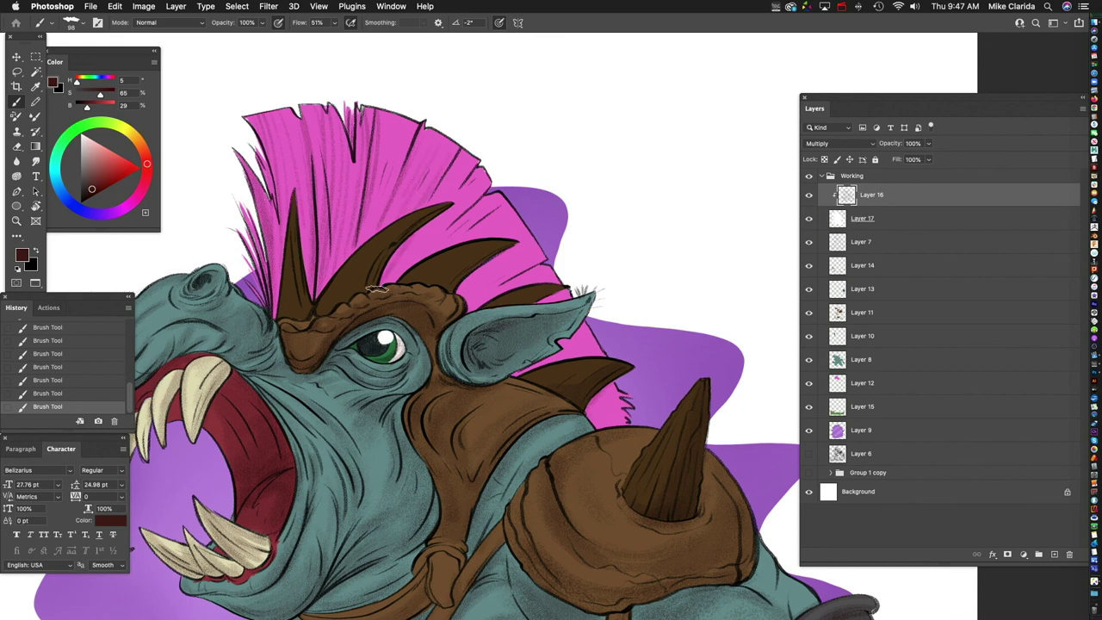
scroll(407, 284, down, 3)
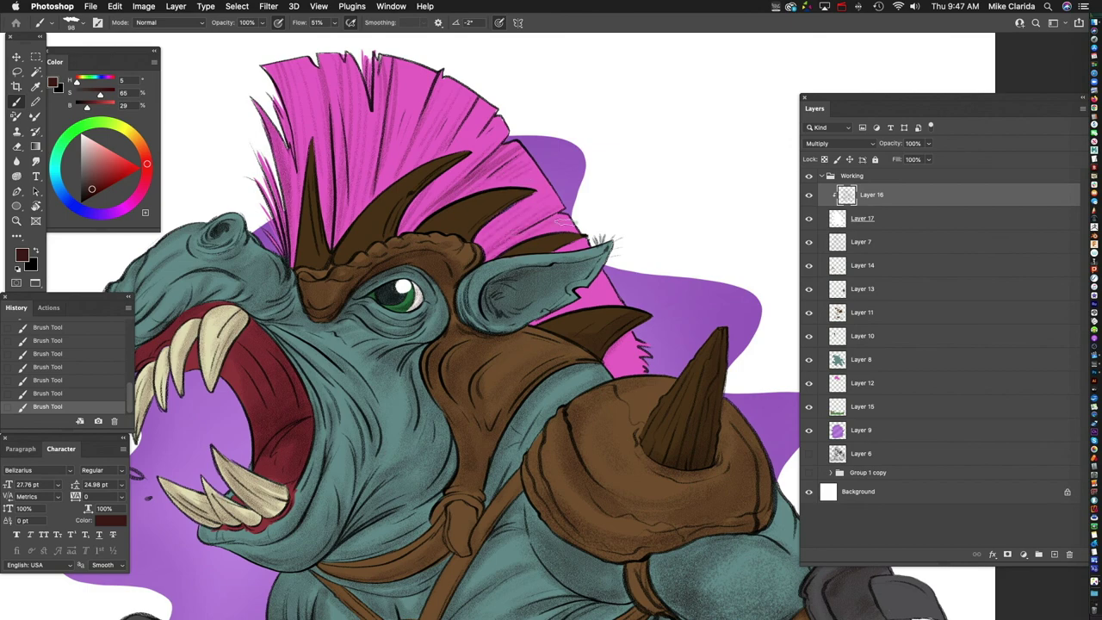
scroll(402, 246, up, 3)
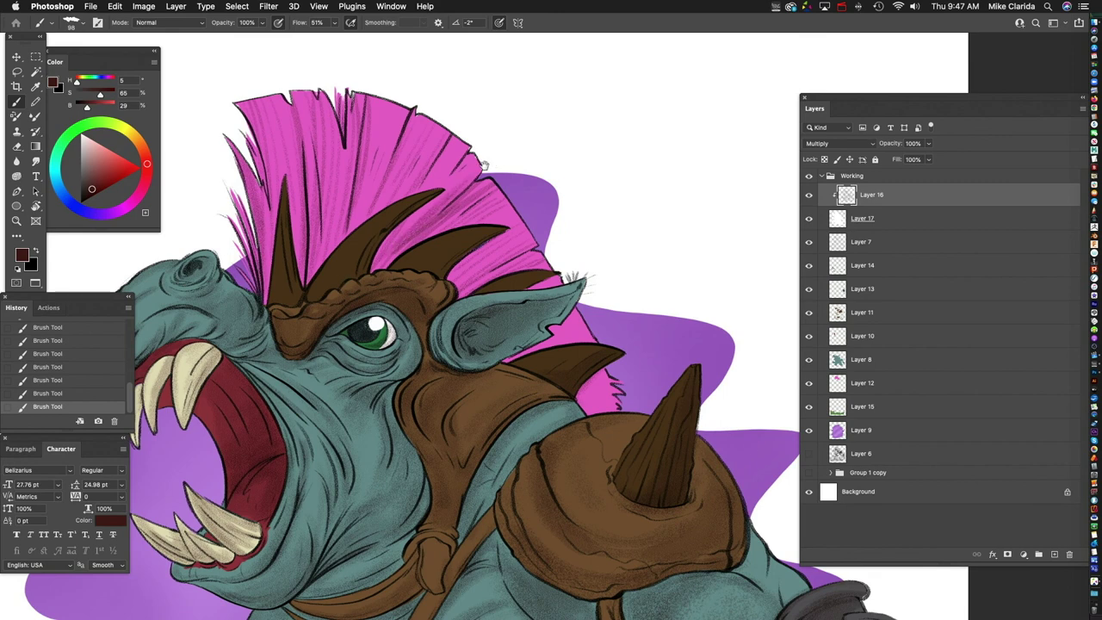
scroll(484, 164, left, 1)
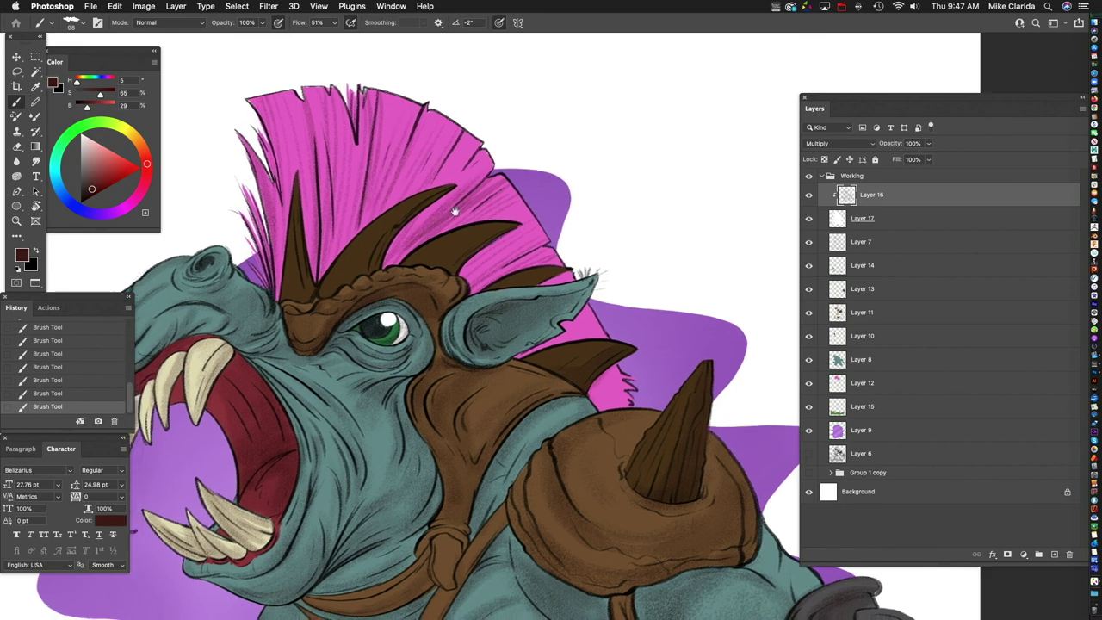
scroll(577, 273, left, 2)
scroll(577, 274, down, 4)
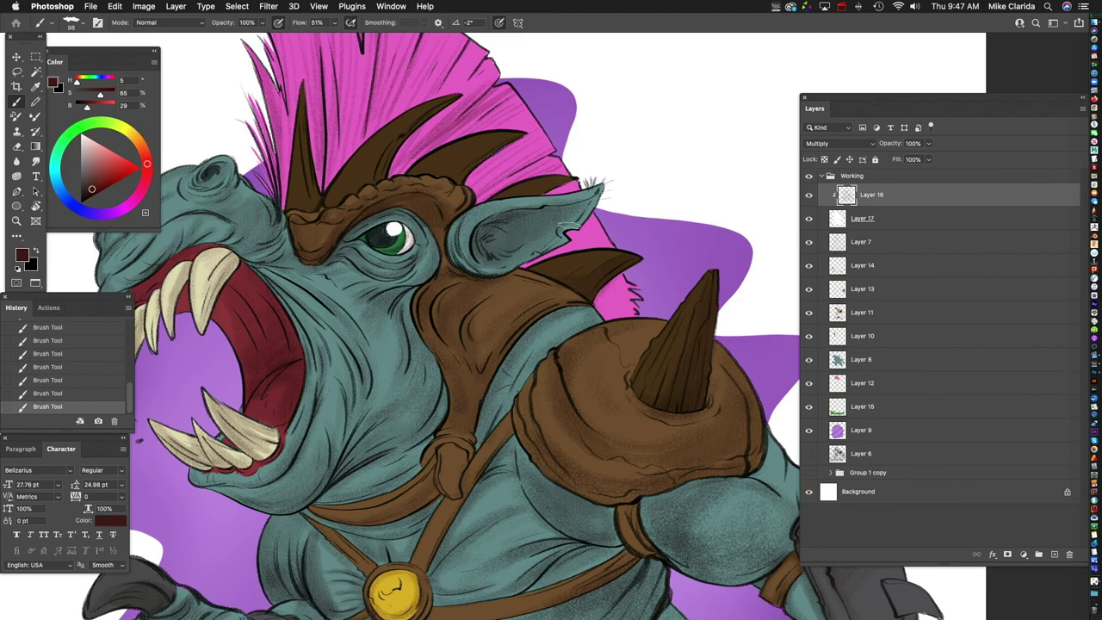
scroll(580, 186, down, 1)
scroll(580, 185, right, 1)
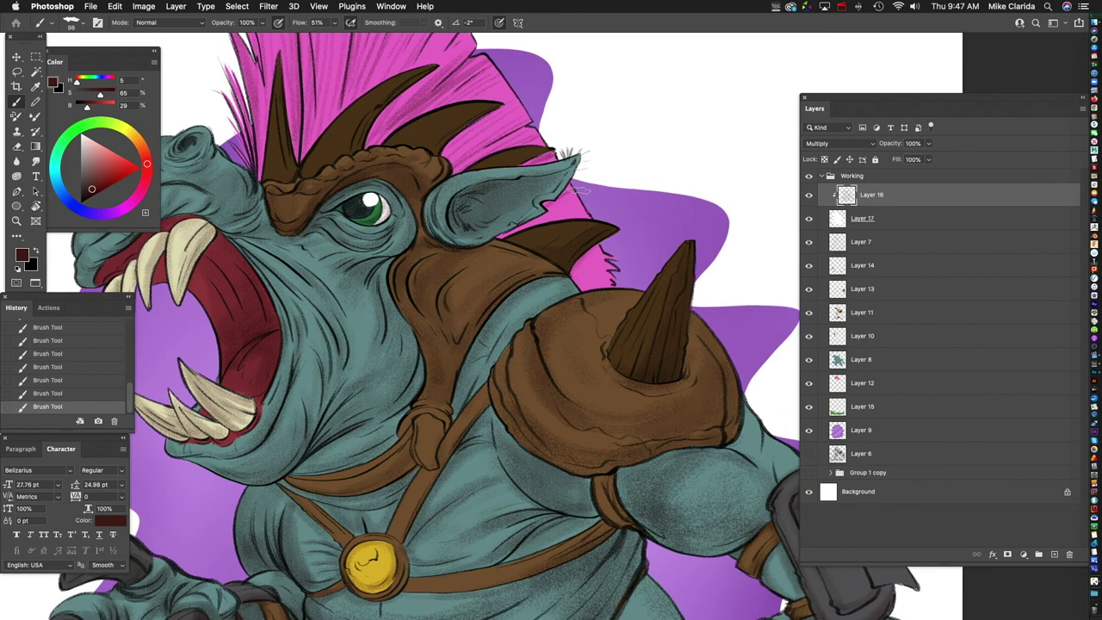
scroll(596, 220, down, 2)
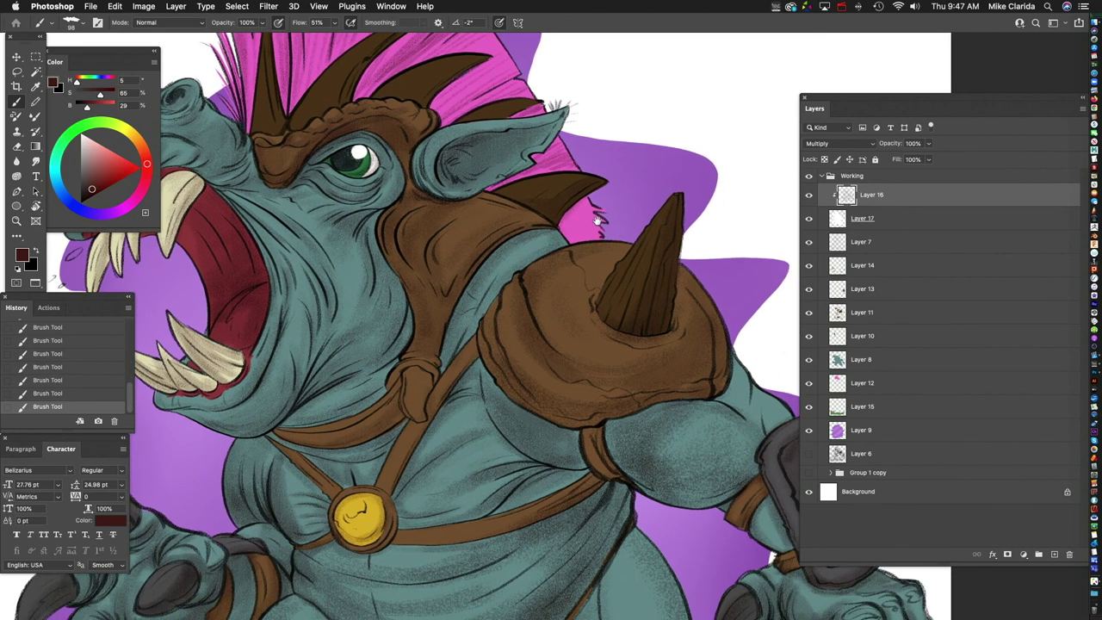
drag(560, 217, 582, 225)
drag(658, 304, 449, 274)
drag(513, 211, 444, 215)
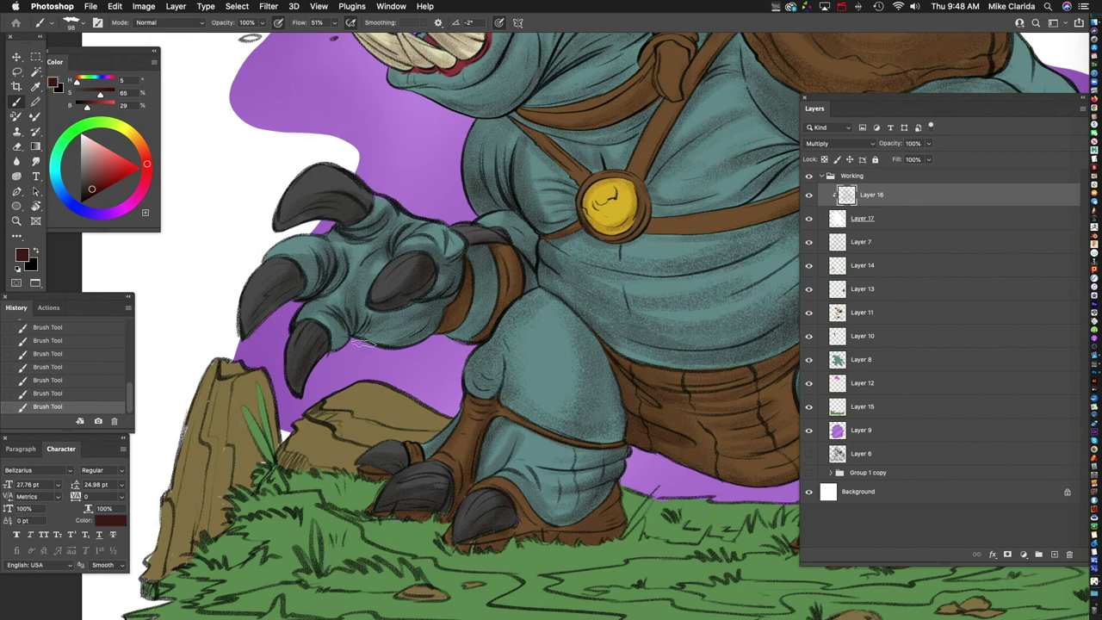
scroll(497, 106, down, 10)
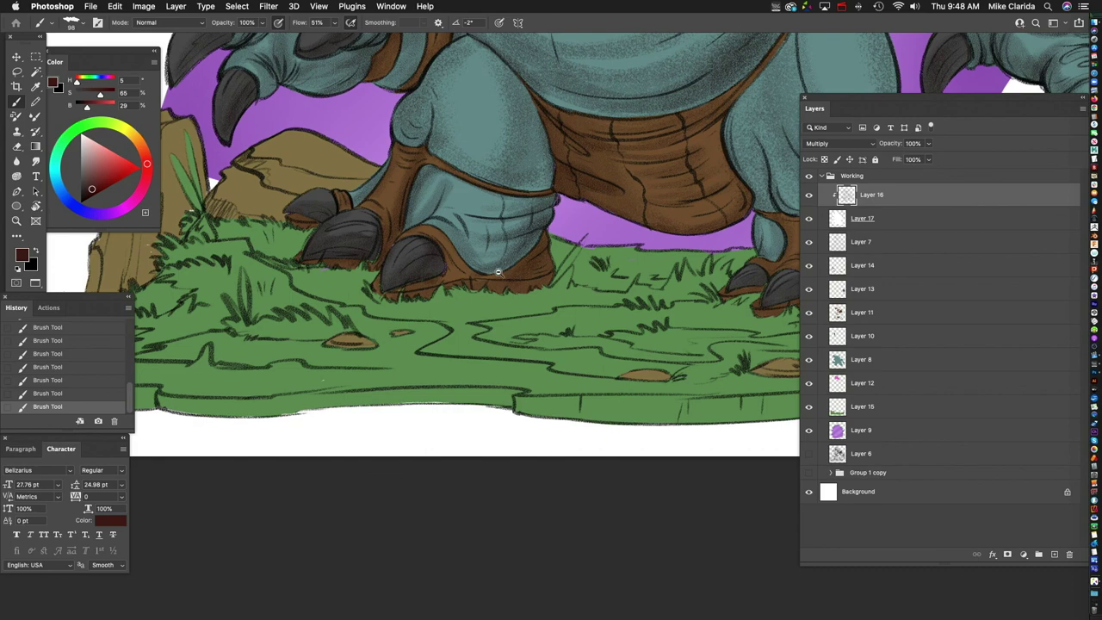
scroll(500, 269, up, 2)
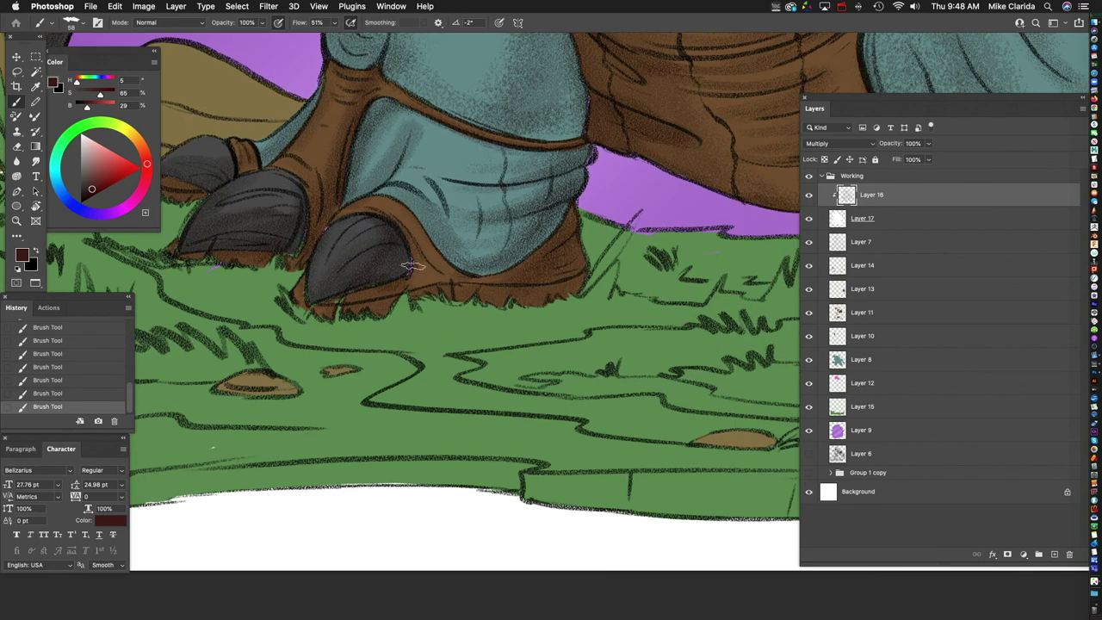
scroll(416, 293, up, 3)
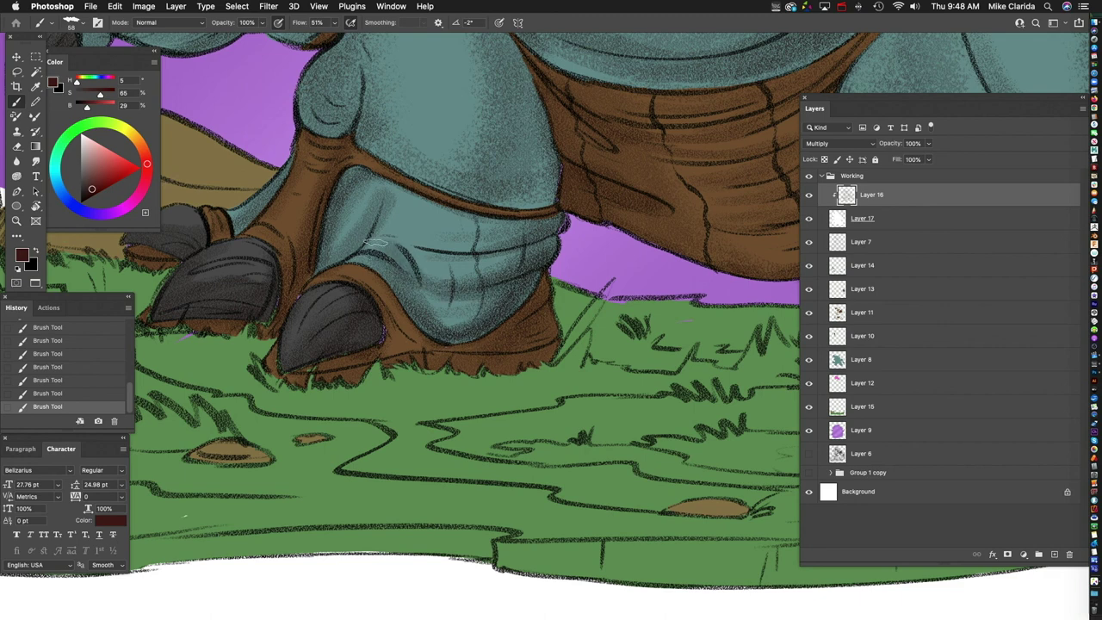
drag(462, 205, 522, 222)
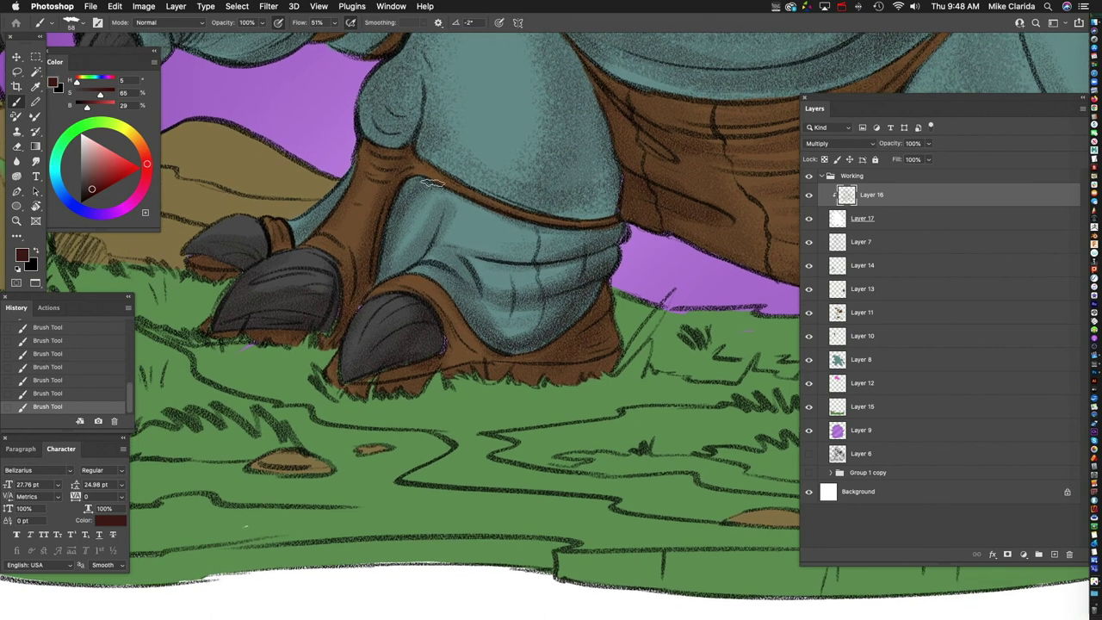
drag(388, 240, 407, 252)
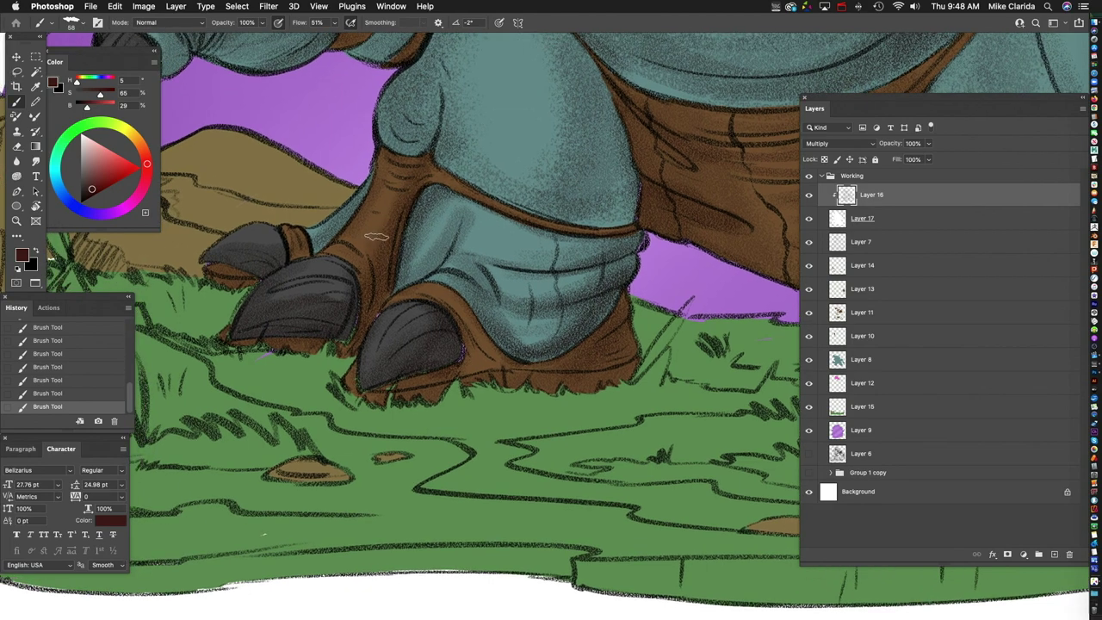
scroll(314, 273, down, 5)
scroll(496, 348, up, 6)
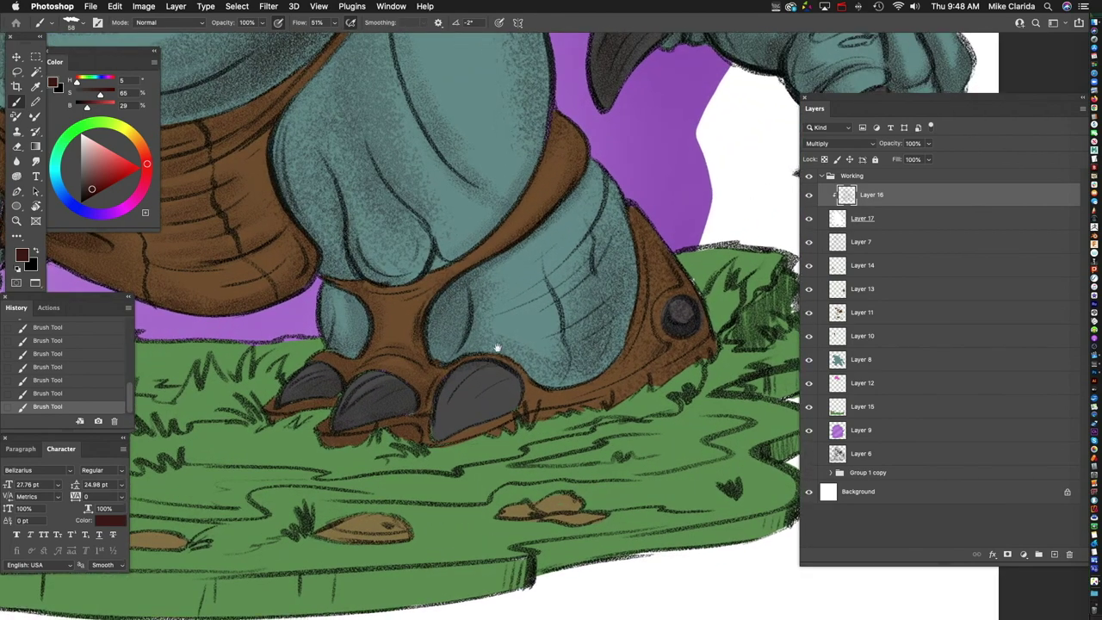
drag(455, 267, 472, 207)
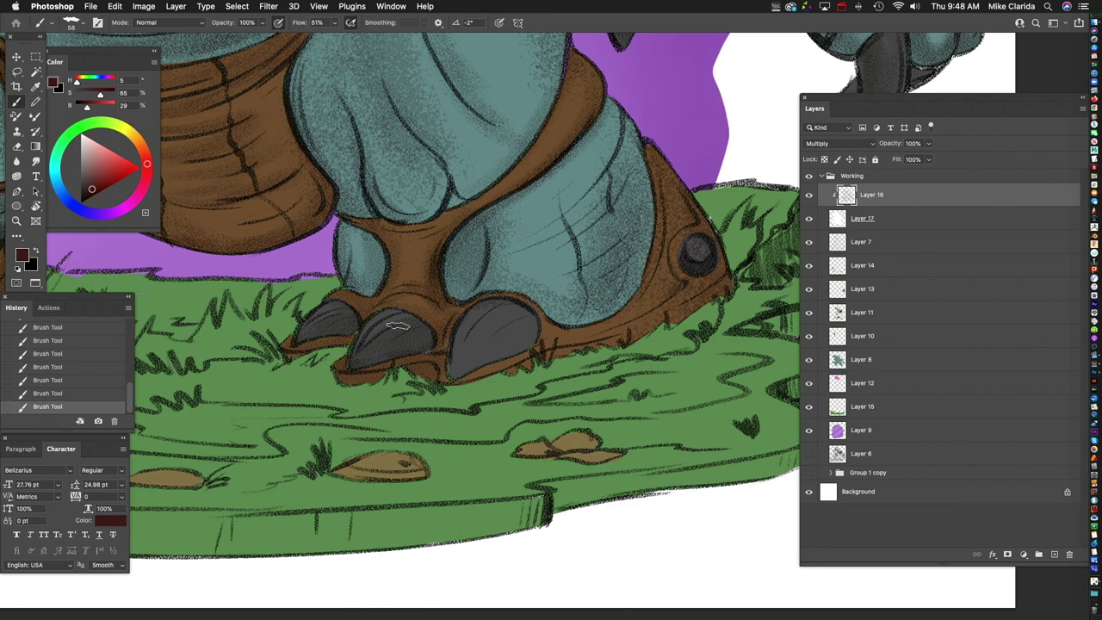
drag(440, 322, 459, 275)
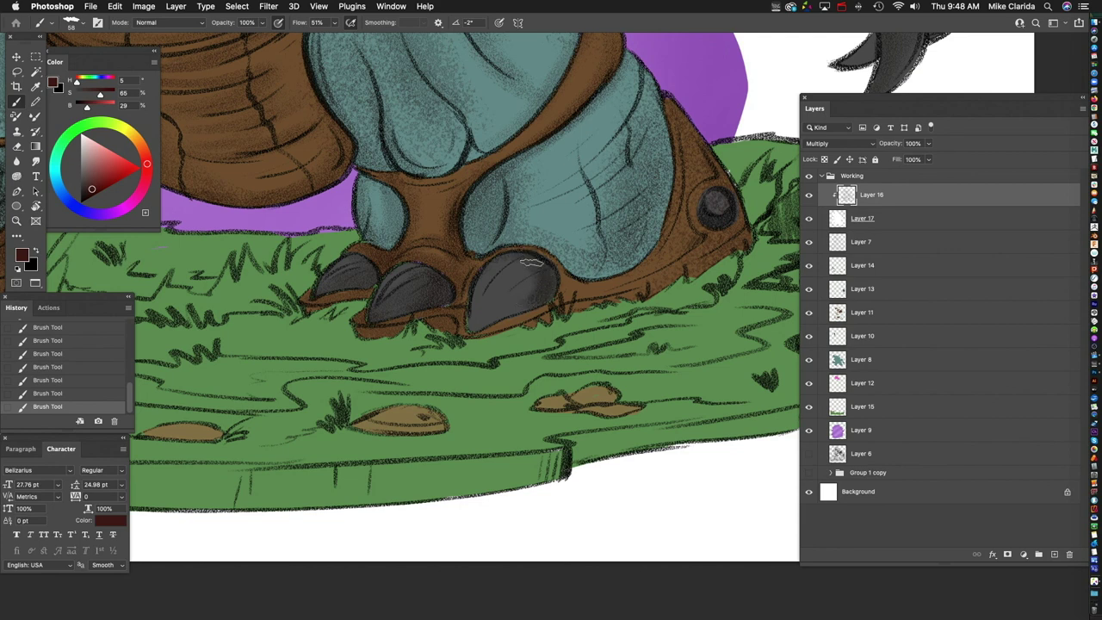
scroll(497, 324, right, 5)
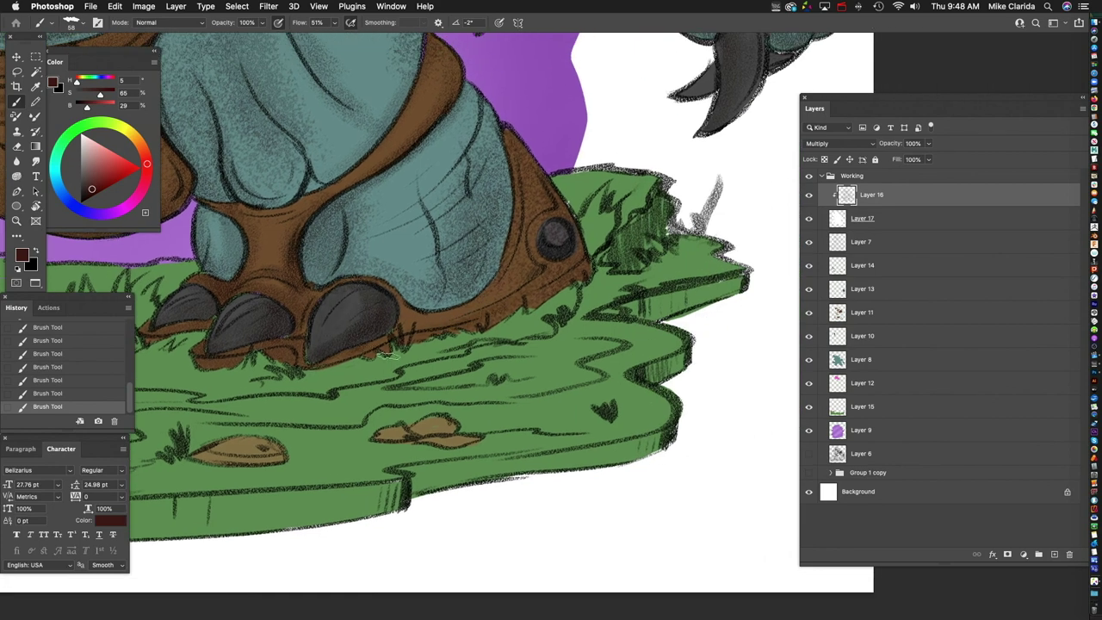
drag(581, 273, 559, 286)
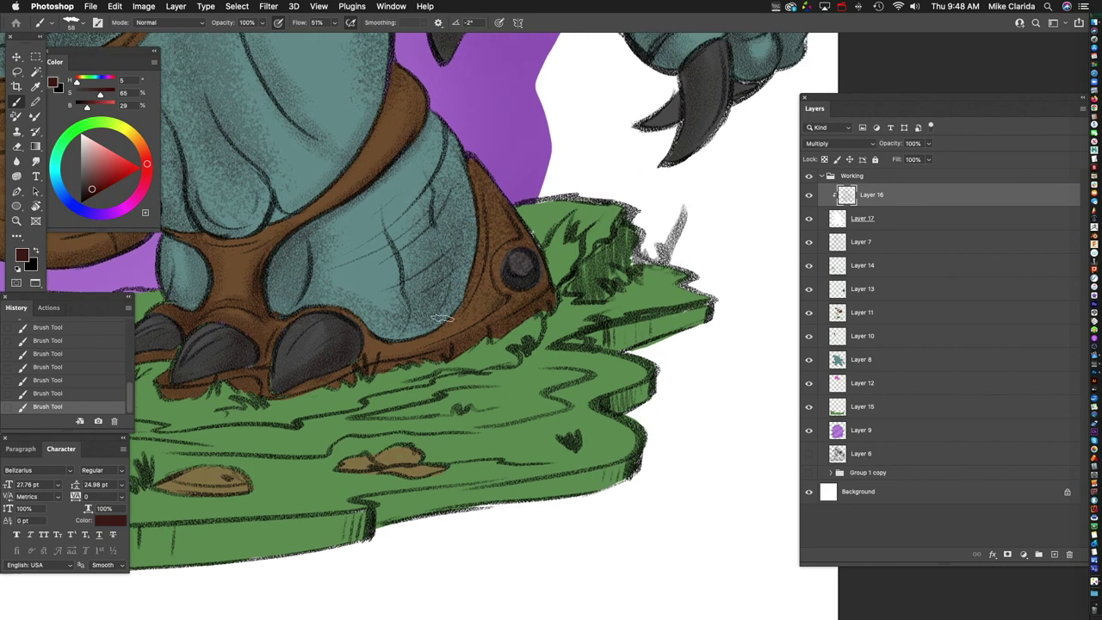
scroll(461, 190, up, 3)
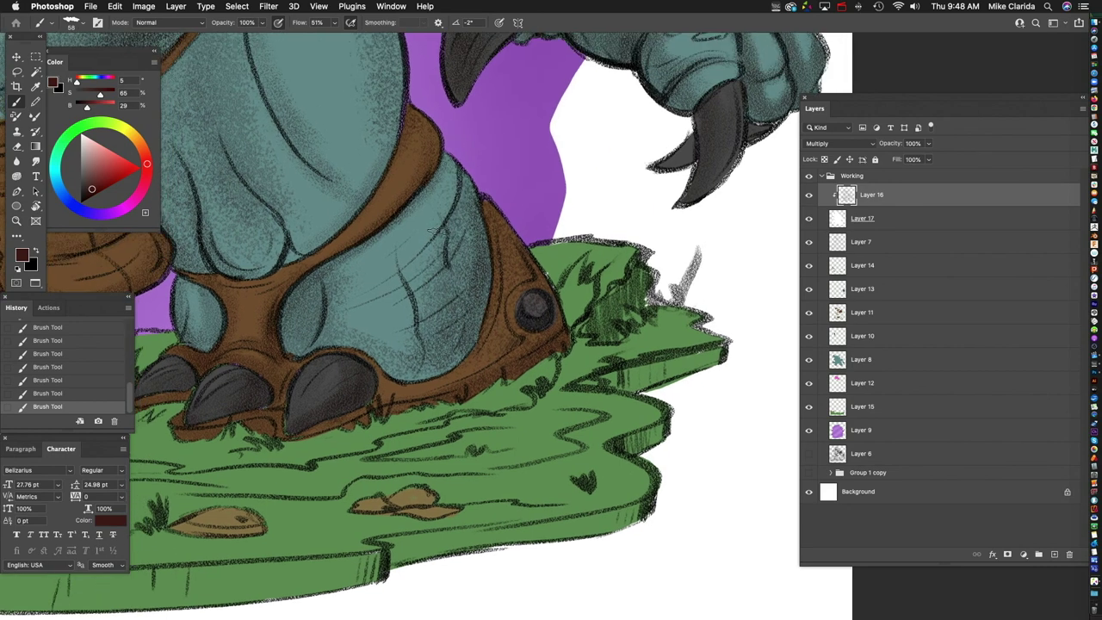
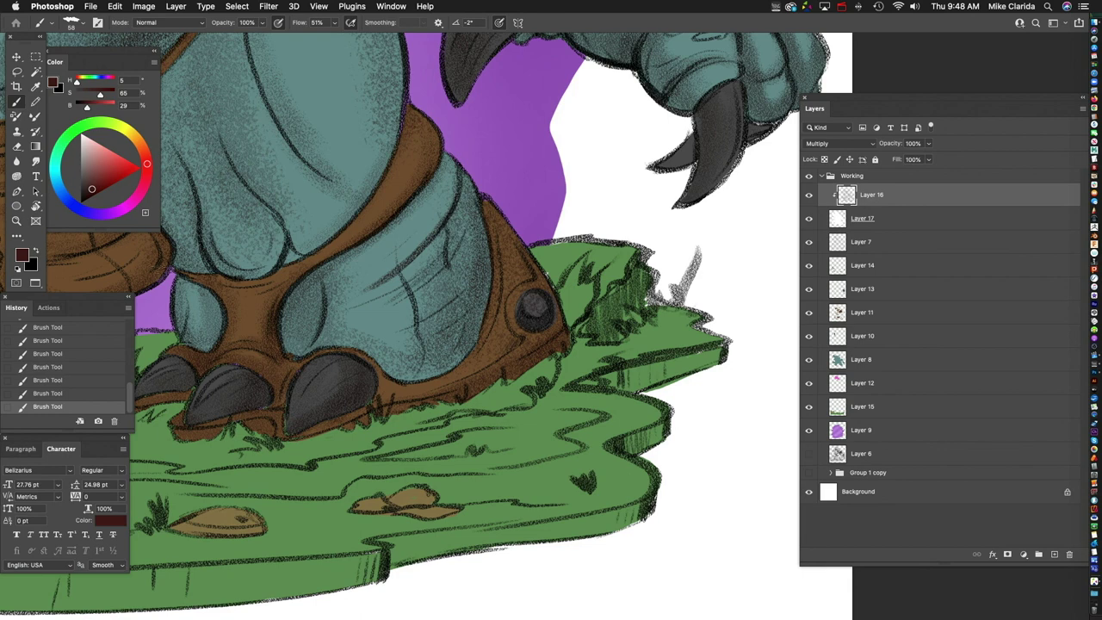
Step: Pick a dark purple and paint hatching strokes on the lower leg above the hooves
click(100, 214)
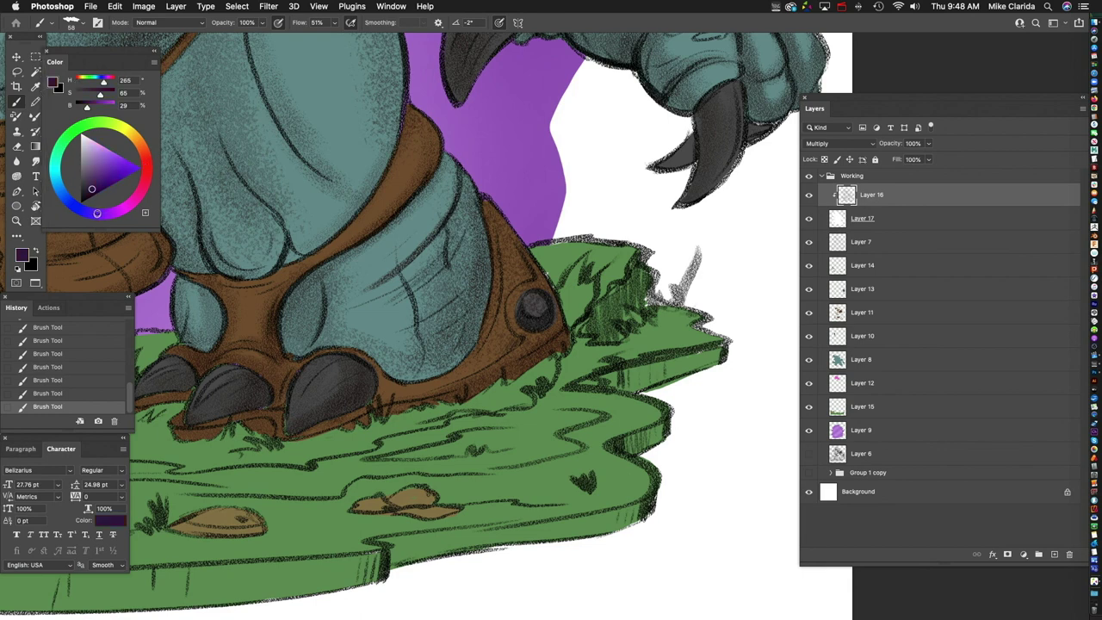
mouse_move(431, 274)
mouse_down()
mouse_move(405, 297)
mouse_move(430, 305)
mouse_up()
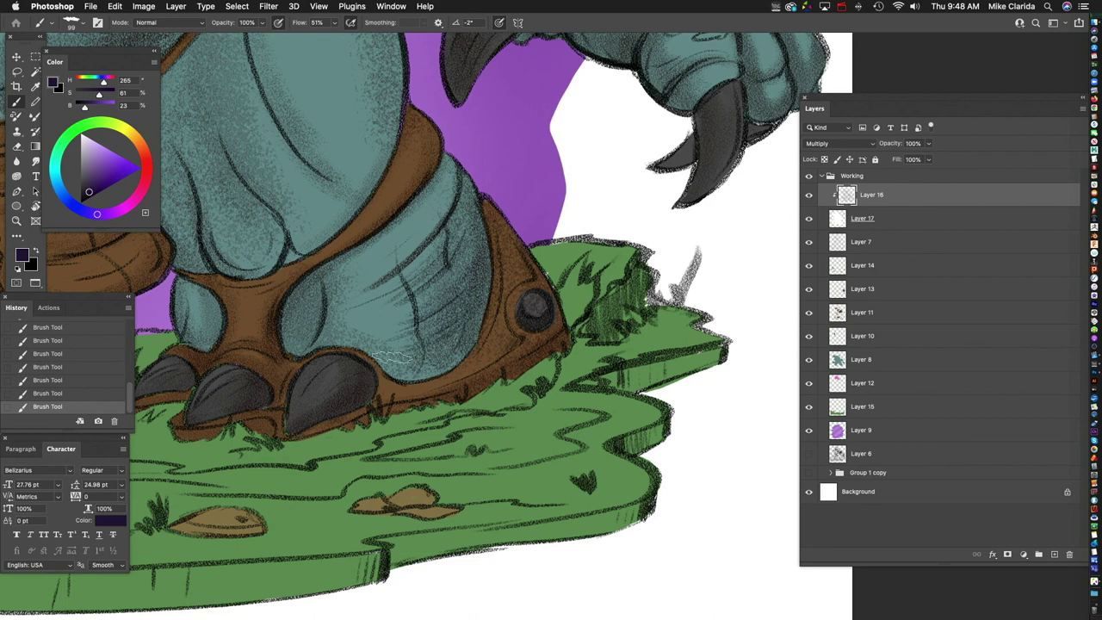
scroll(389, 336, up, 3)
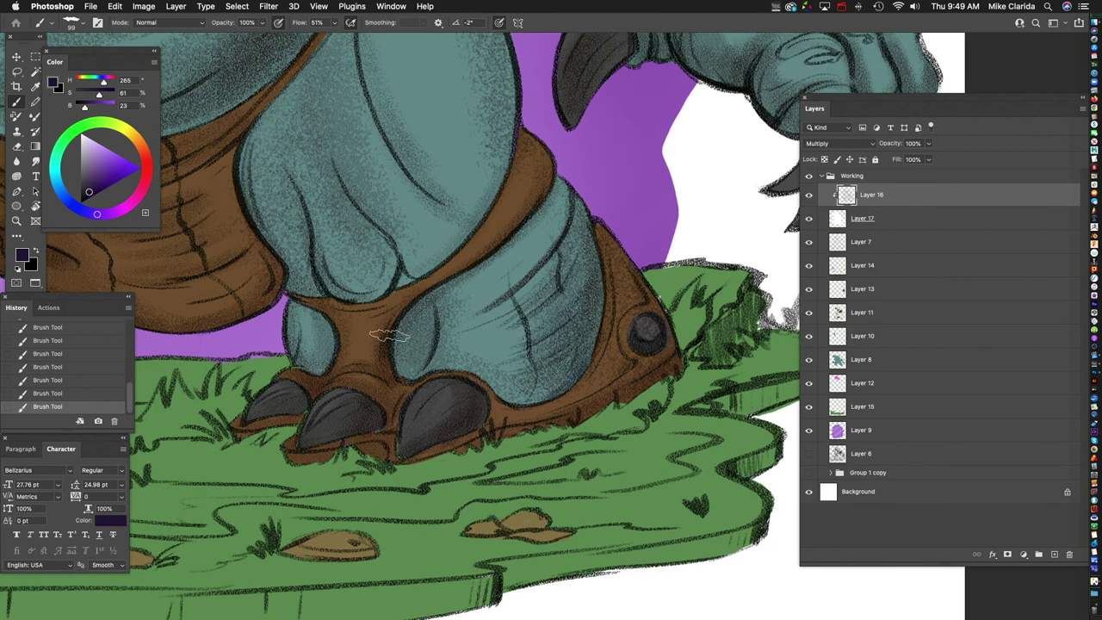
scroll(389, 336, up, 3)
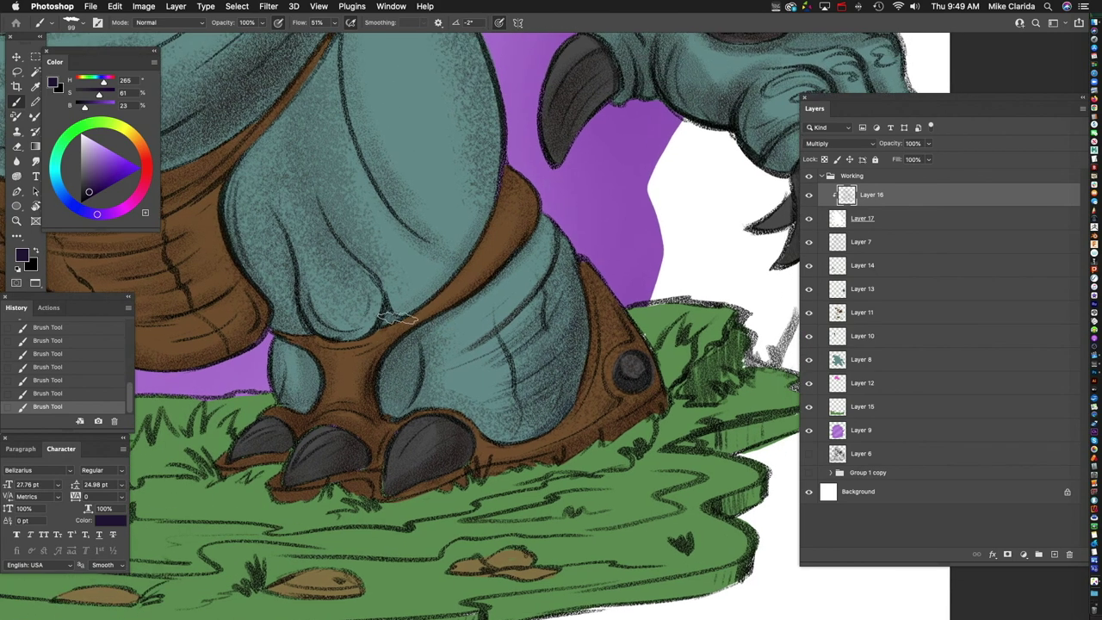
scroll(387, 292, up, 2)
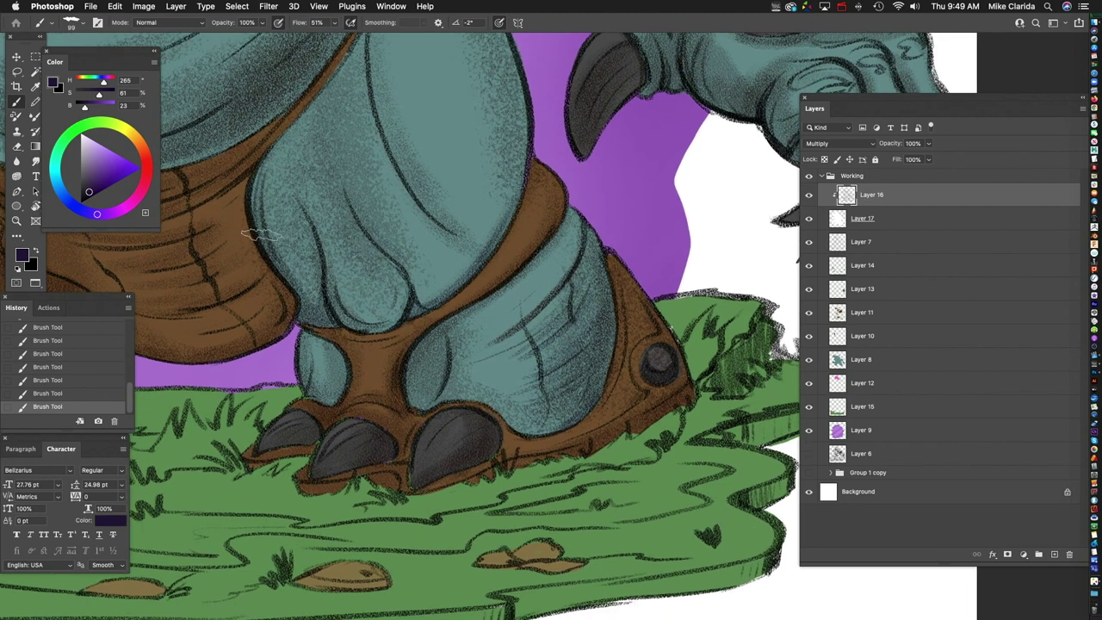
Step: Pan and zoom out to review the shaded legs and the ground's lower edge
drag(391, 315, 374, 167)
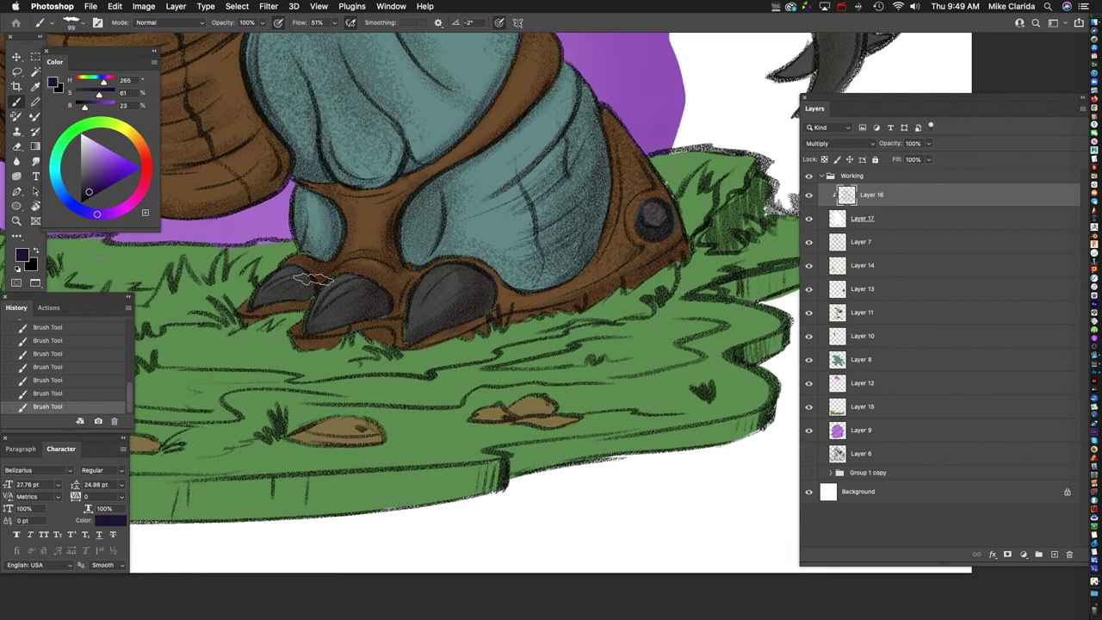
scroll(327, 255, up, 5)
scroll(385, 247, up, 5)
key(h)
mouse_move(388, 248)
mouse_down()
mouse_move(327, 270)
mouse_move(353, 277)
mouse_move(340, 257)
mouse_move(353, 278)
mouse_up()
key(h)
key(h)
drag(274, 347, 288, 395)
key(h)
drag(385, 255, 431, 215)
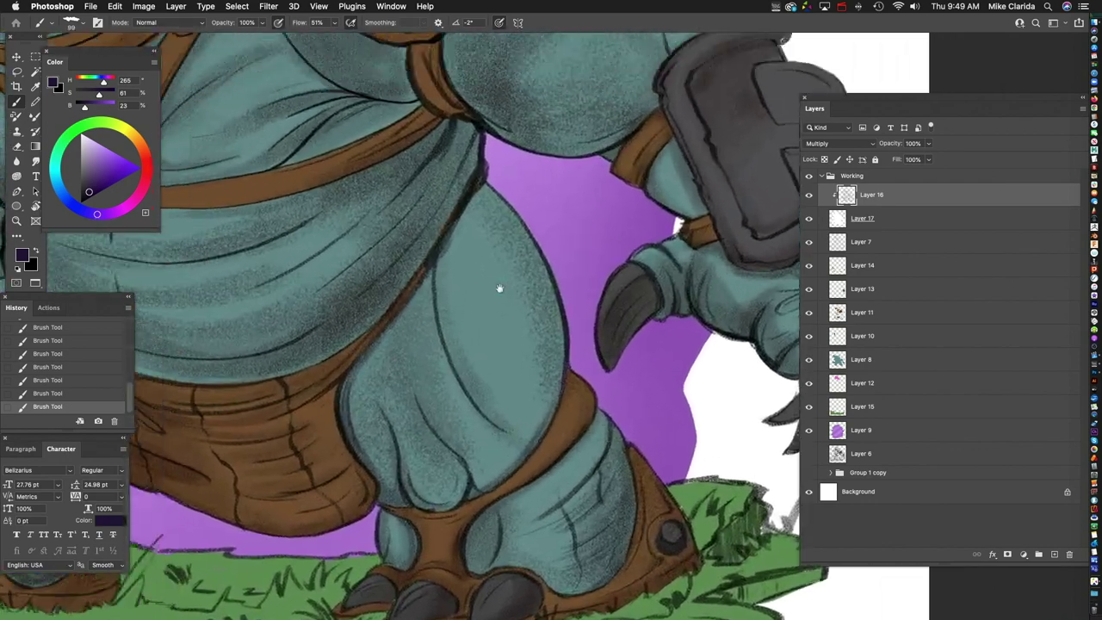
Step: Paint a dark ink stroke deepening the cloth fold on the upper torso
scroll(439, 213, up, 1)
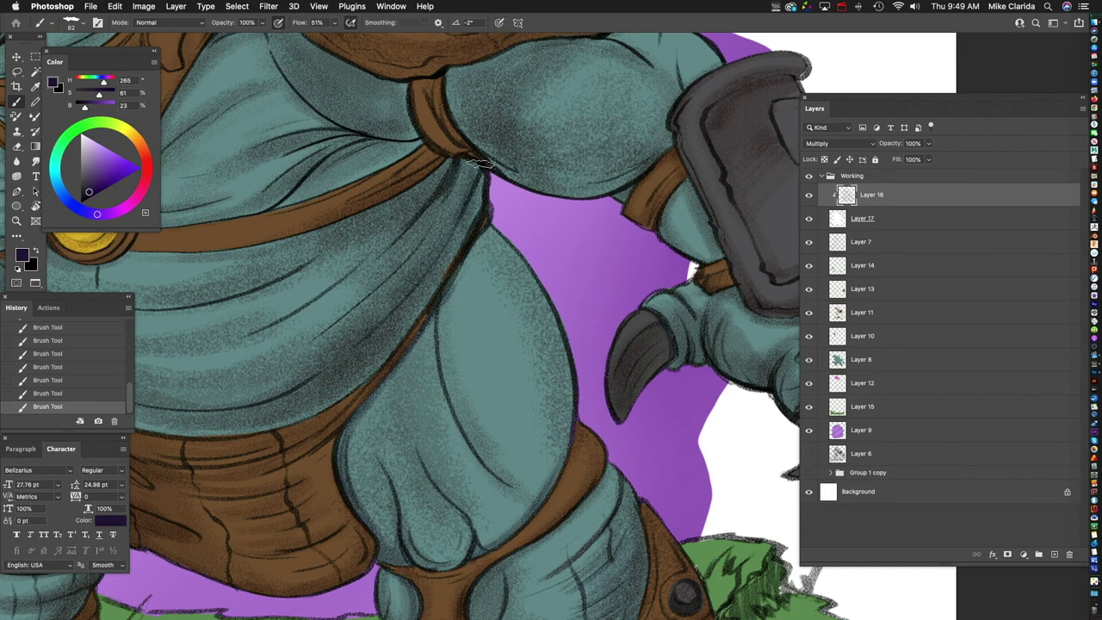
drag(484, 168, 421, 256)
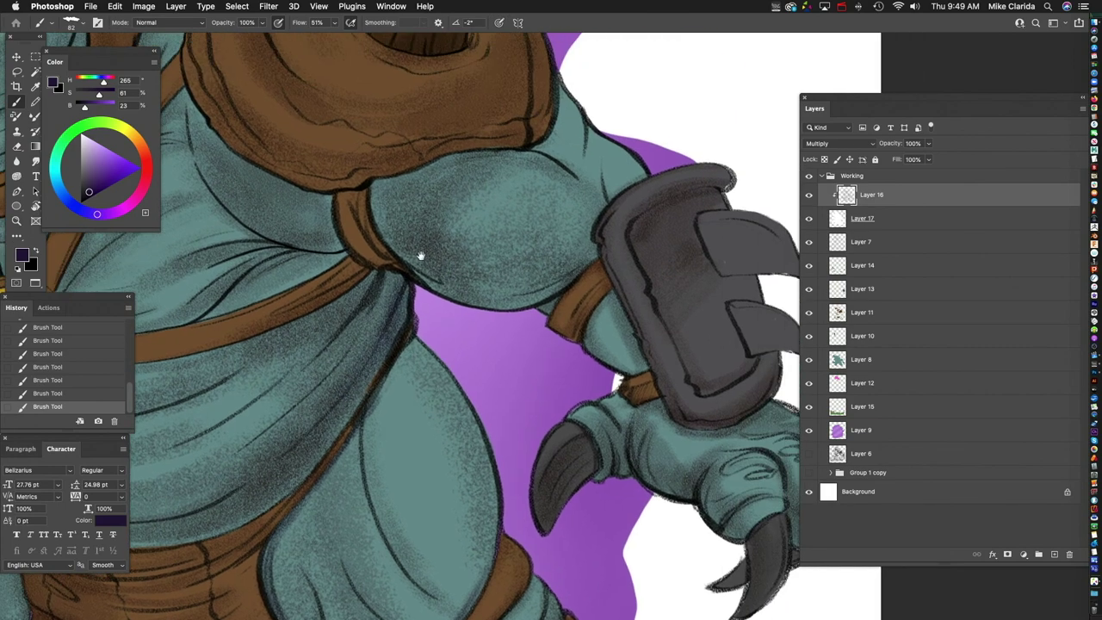
drag(336, 227, 573, 162)
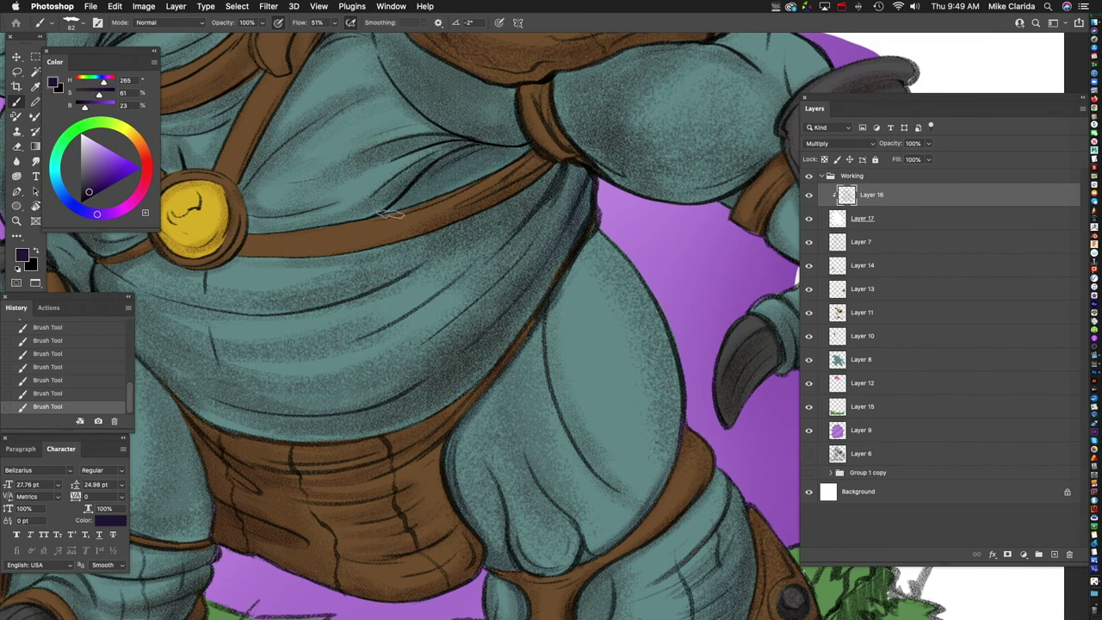
scroll(391, 213, up, 5)
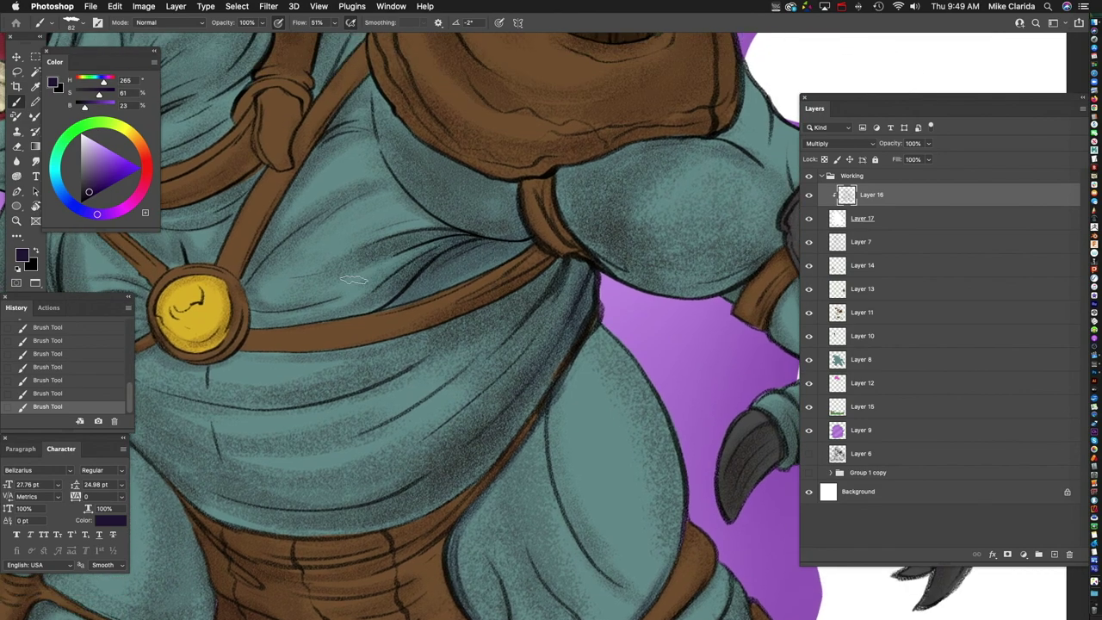
scroll(316, 219, up, 4)
drag(316, 219, 353, 241)
Step: Review the shading across the medallion, belt, shoulder pad, chest and tusks
drag(373, 176, 381, 198)
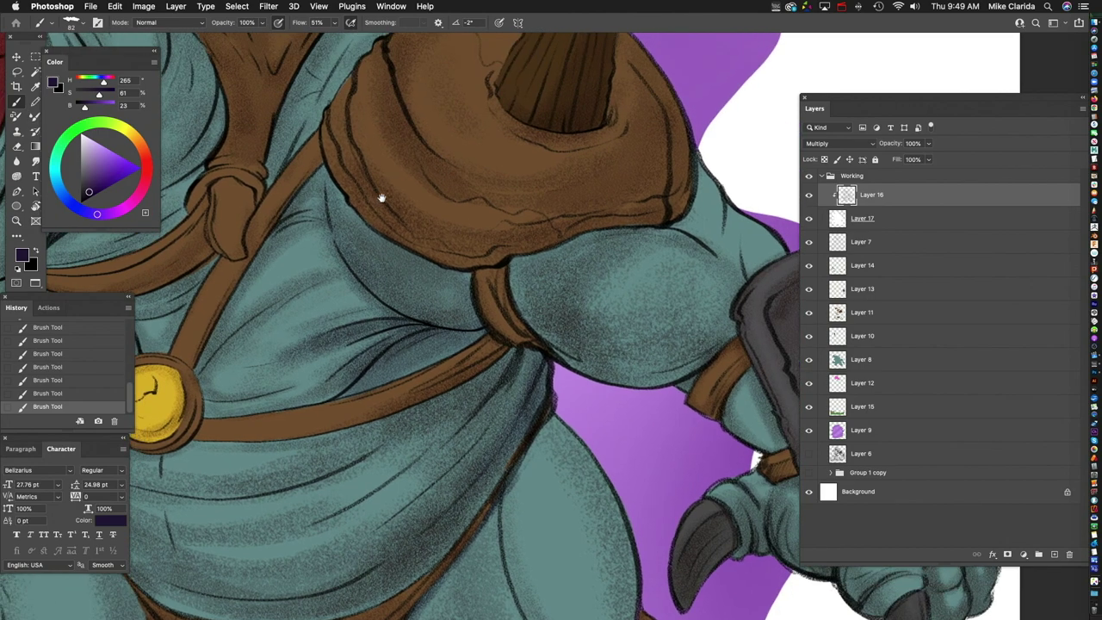
drag(299, 181, 407, 173)
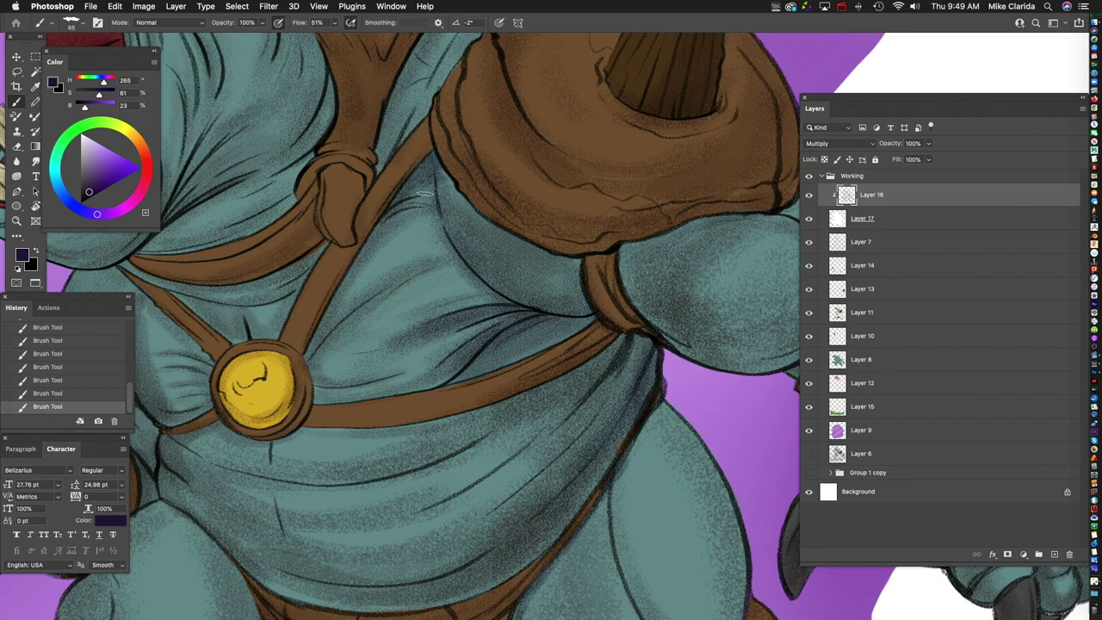
drag(429, 218, 441, 231)
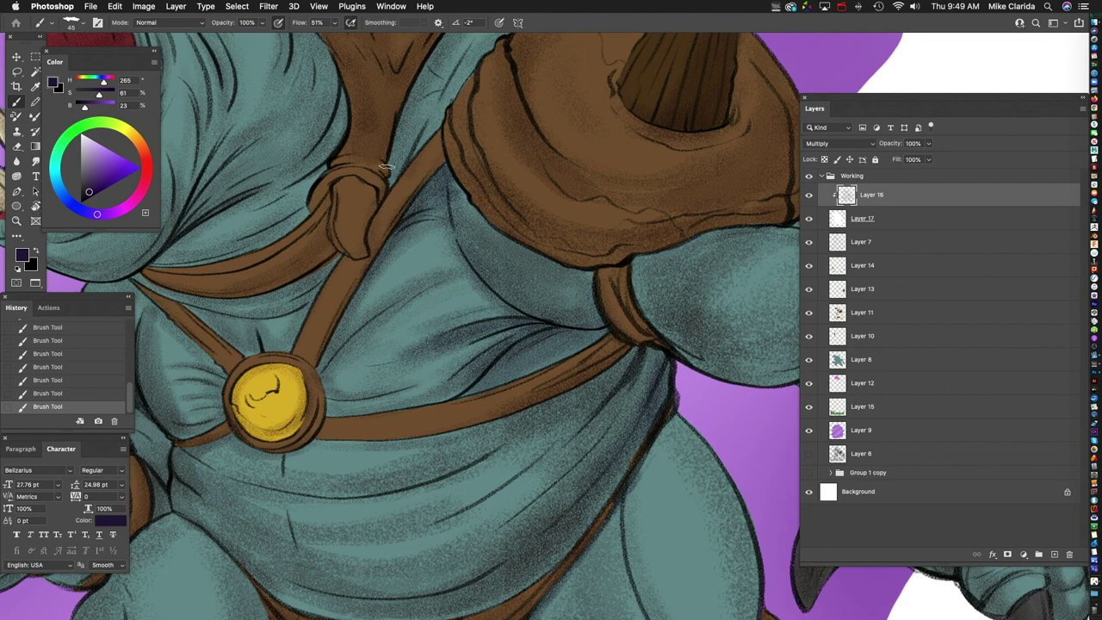
drag(462, 135, 337, 272)
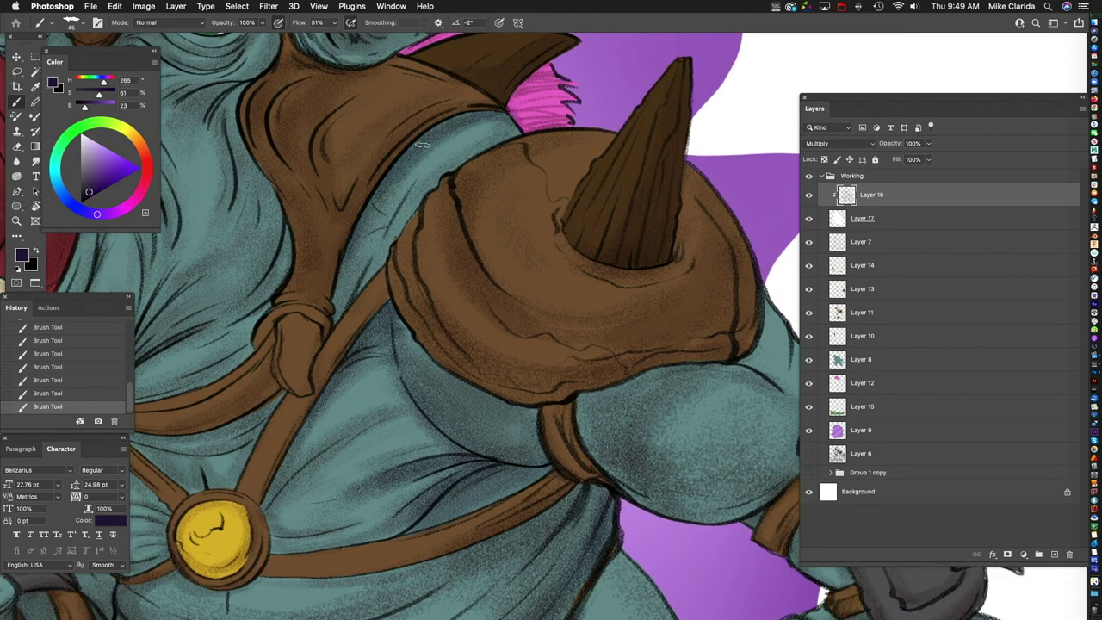
drag(347, 267, 358, 207)
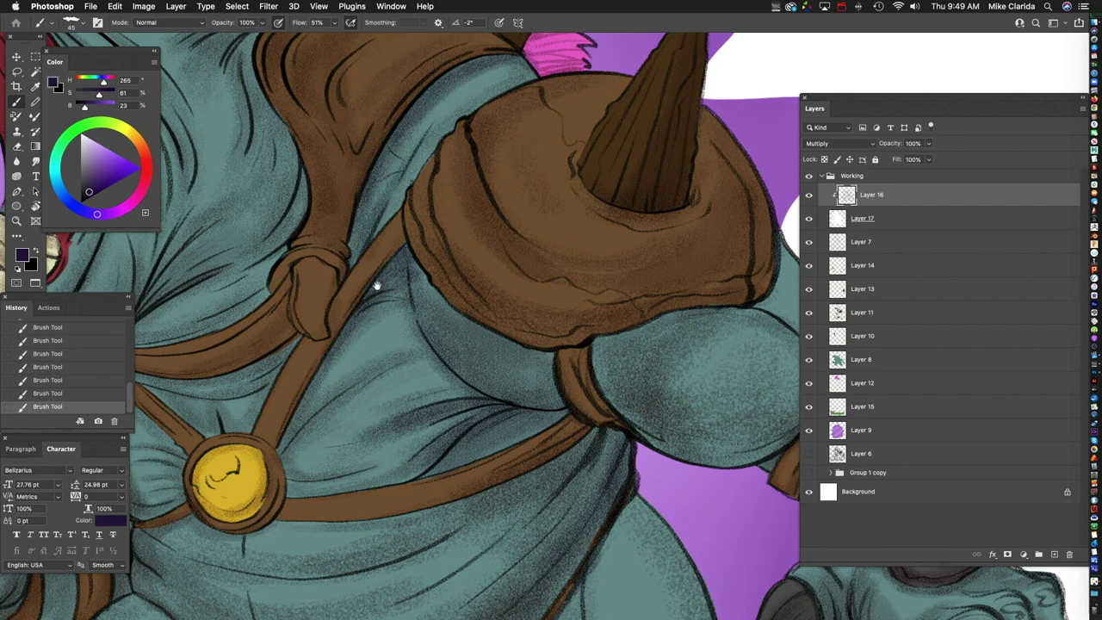
drag(366, 284, 353, 256)
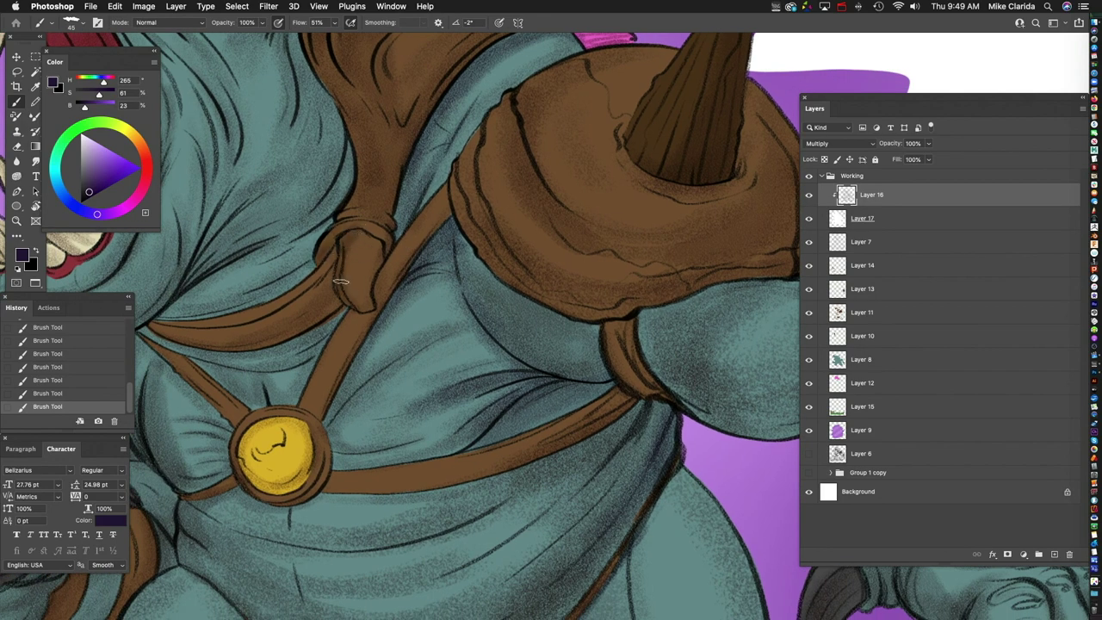
drag(341, 334, 487, 212)
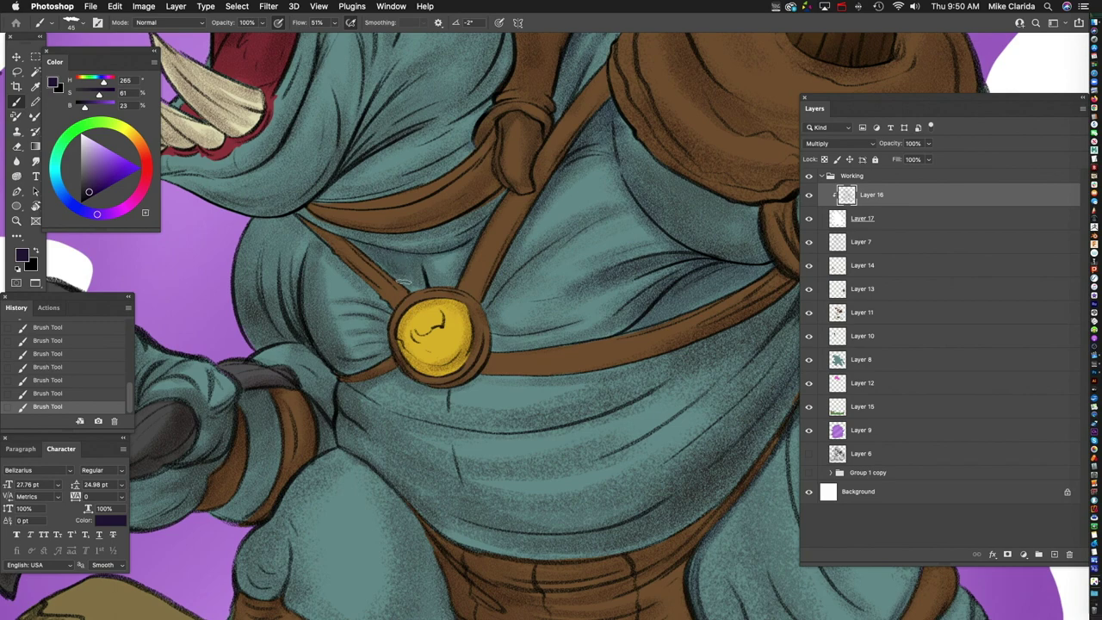
drag(391, 282, 406, 218)
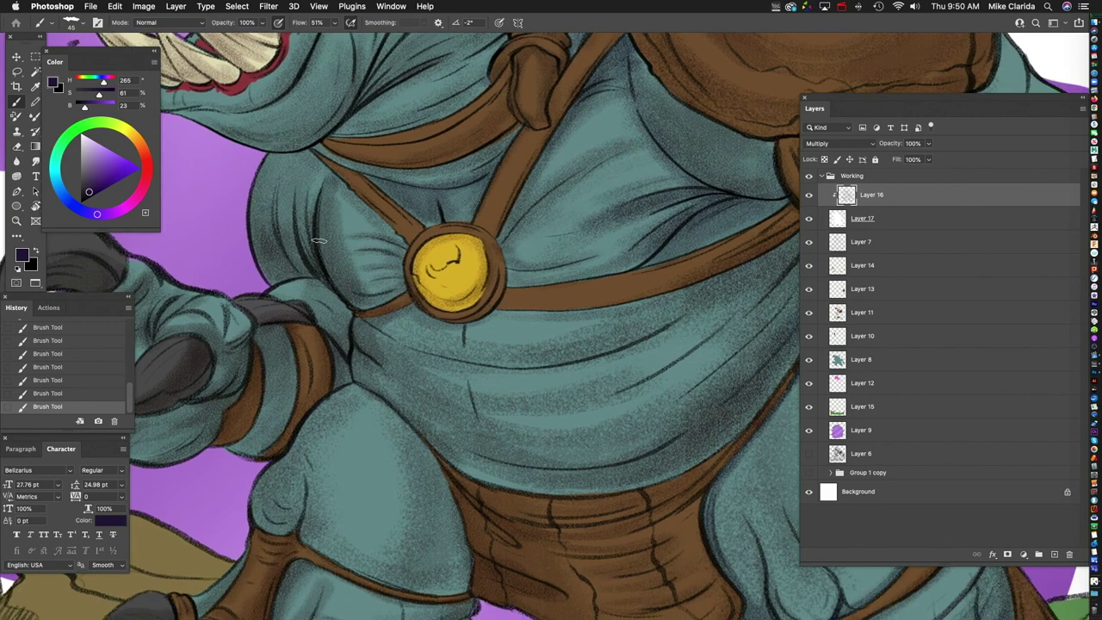
scroll(419, 201, left, 3)
scroll(407, 252, up, 4)
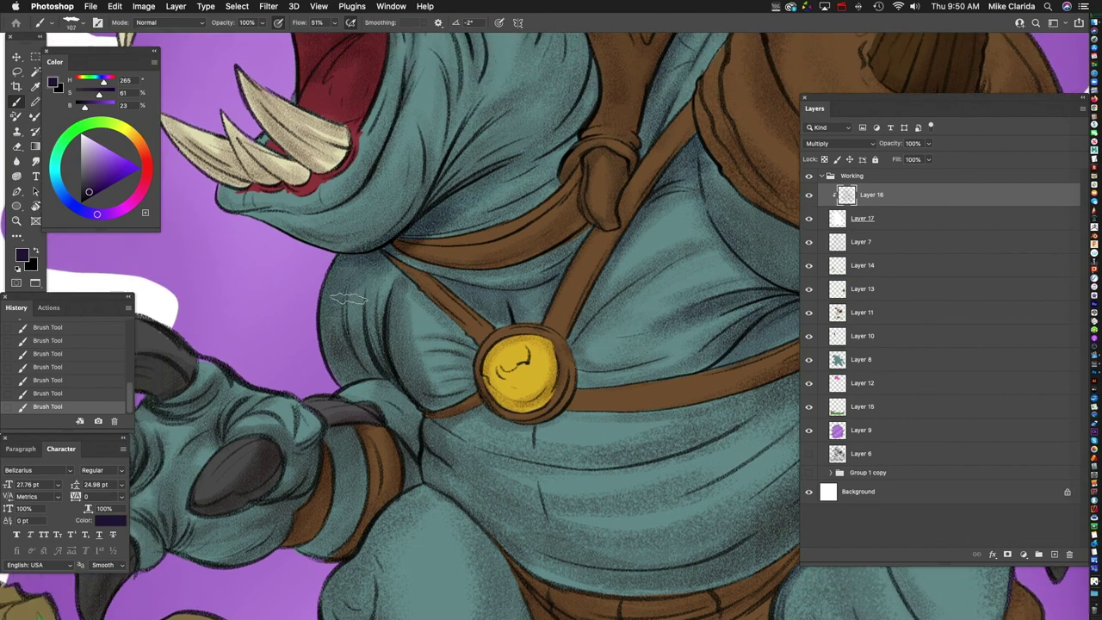
Step: Fit the illustration on screen and check the legs and grassy base
key(super+0)
scroll(509, 303, up, 3)
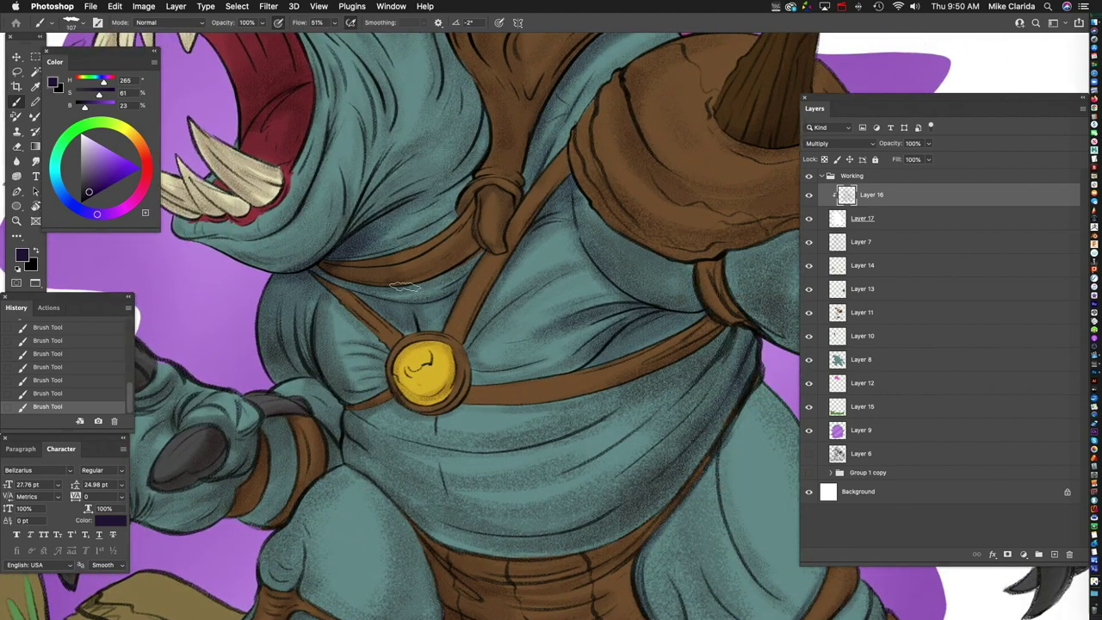
drag(442, 285, 449, 189)
drag(371, 359, 430, 234)
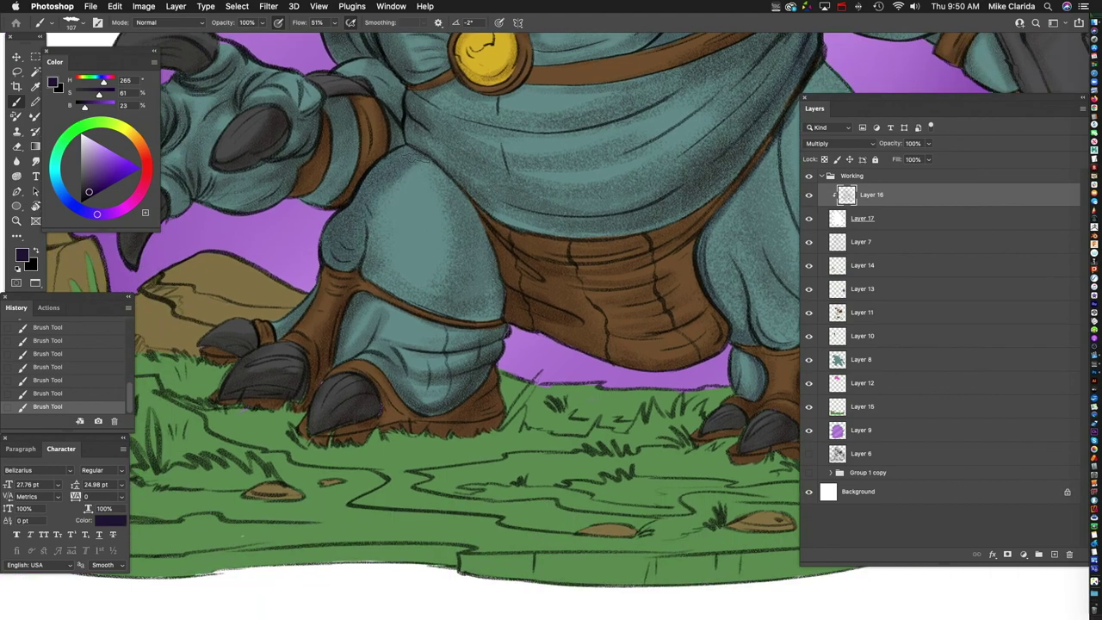
mouse_move(629, 275)
mouse_down()
mouse_move(516, 299)
mouse_move(533, 244)
mouse_up()
drag(400, 280, 447, 246)
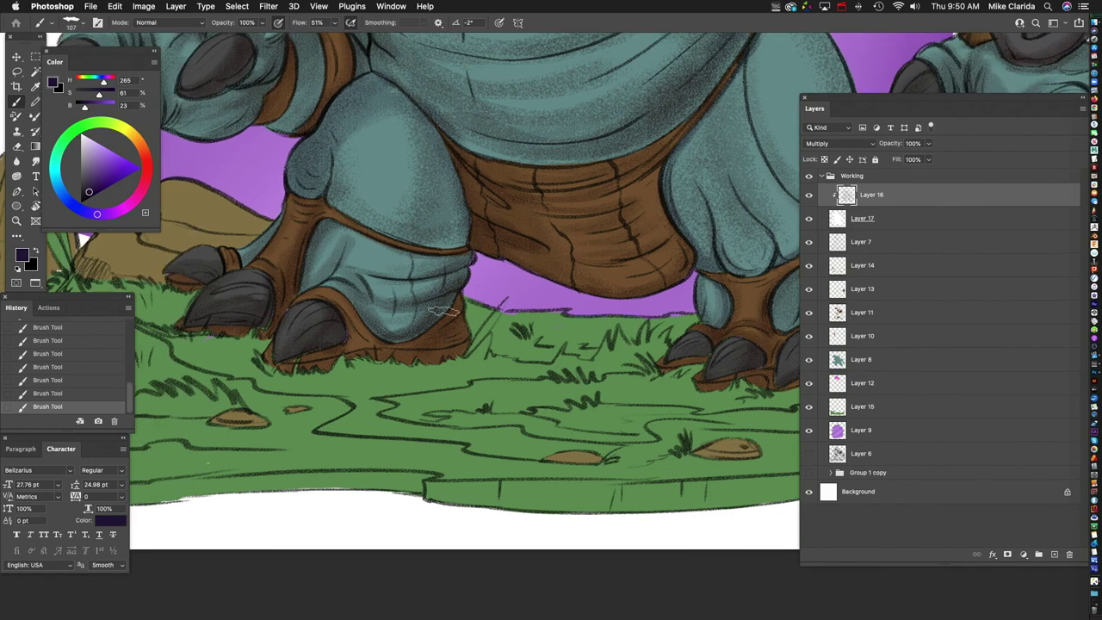
drag(436, 331, 350, 407)
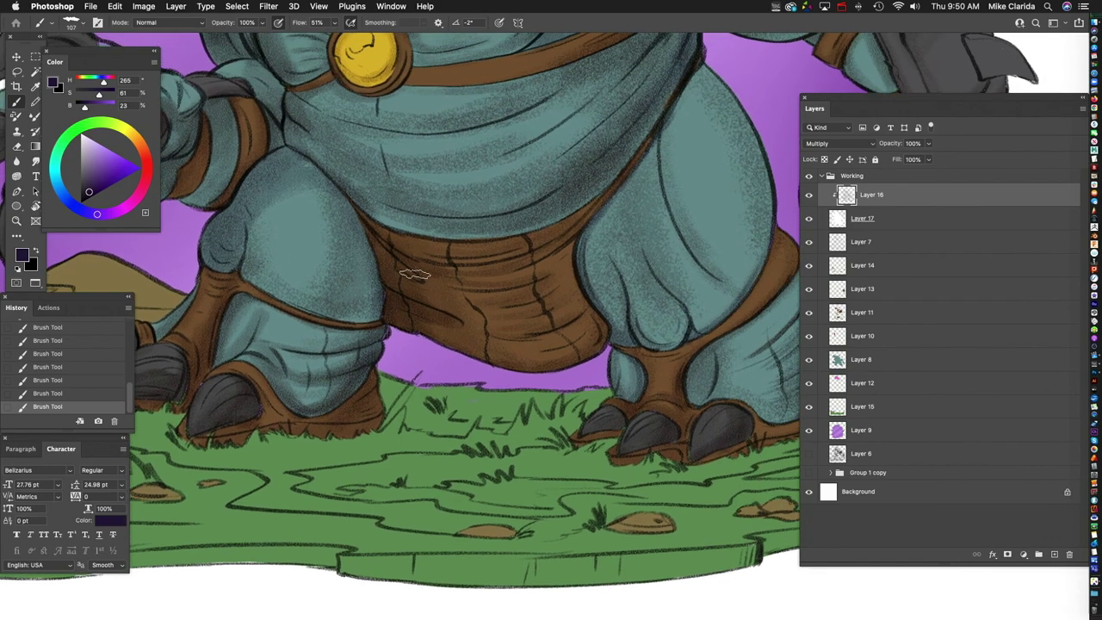
scroll(594, 168, down, 3)
scroll(387, 312, down, 5)
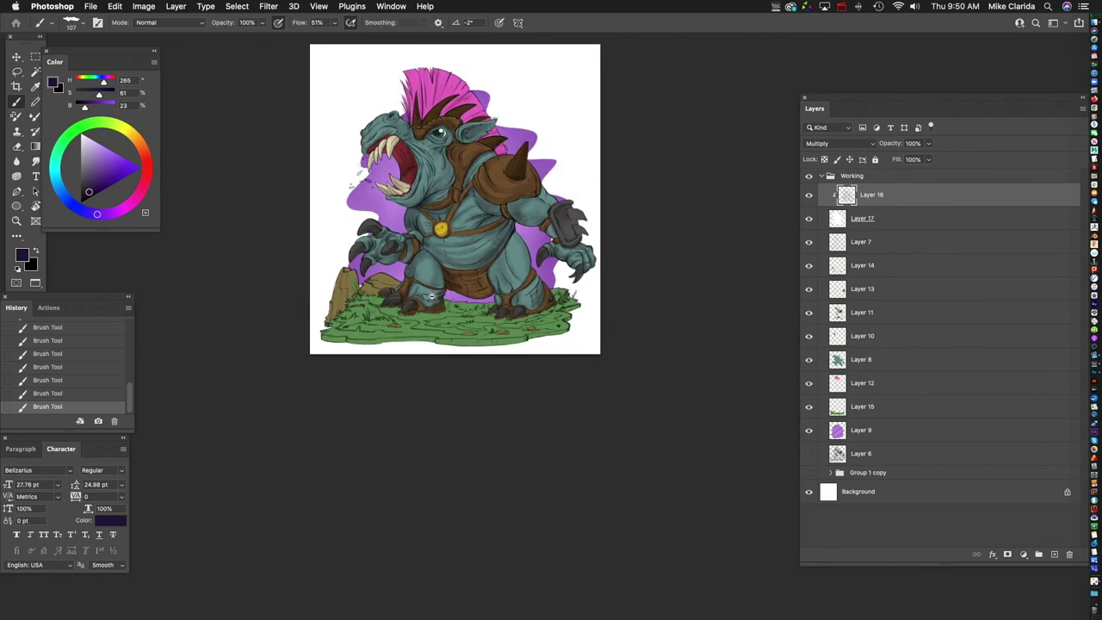
scroll(508, 274, up, 2)
drag(508, 274, 428, 274)
scroll(429, 274, up, 2)
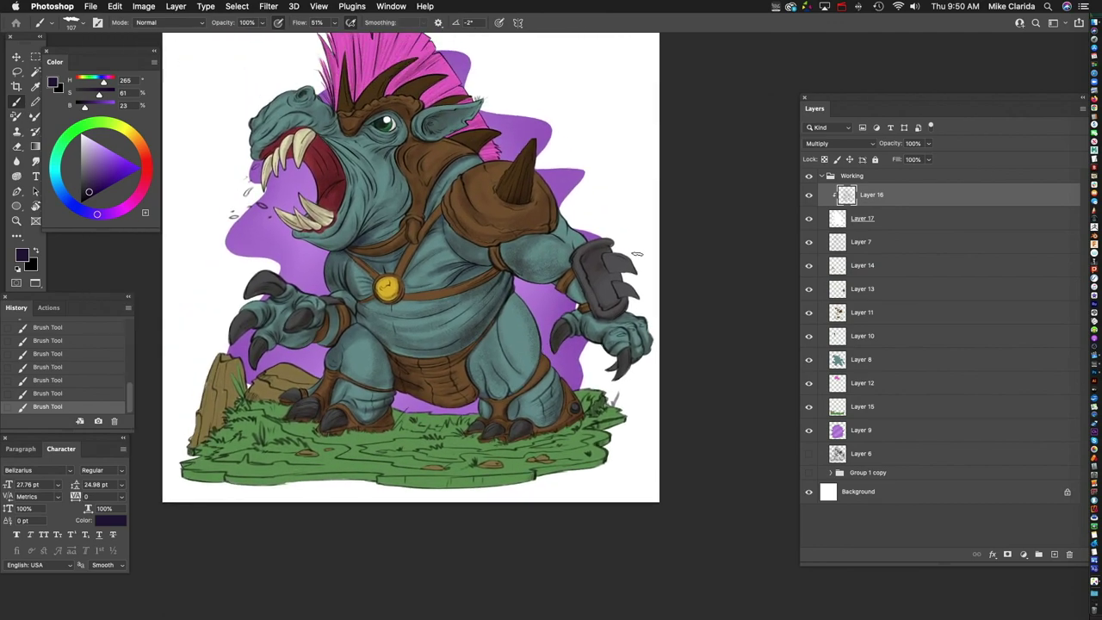
scroll(370, 160, up, 4)
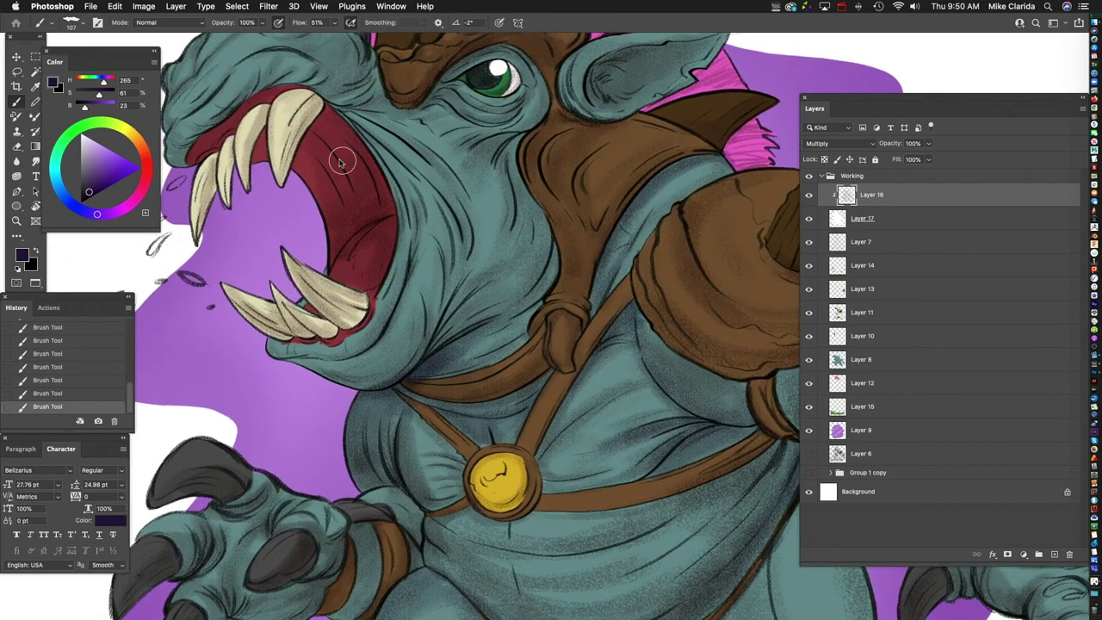
scroll(277, 169, up, 2)
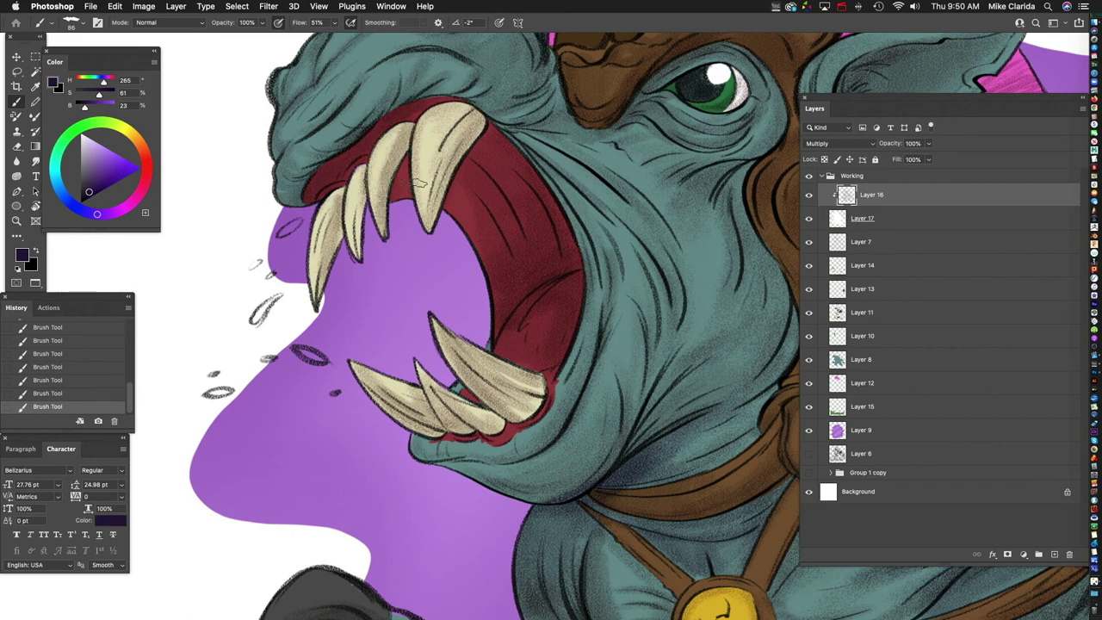
scroll(387, 189, right, 3)
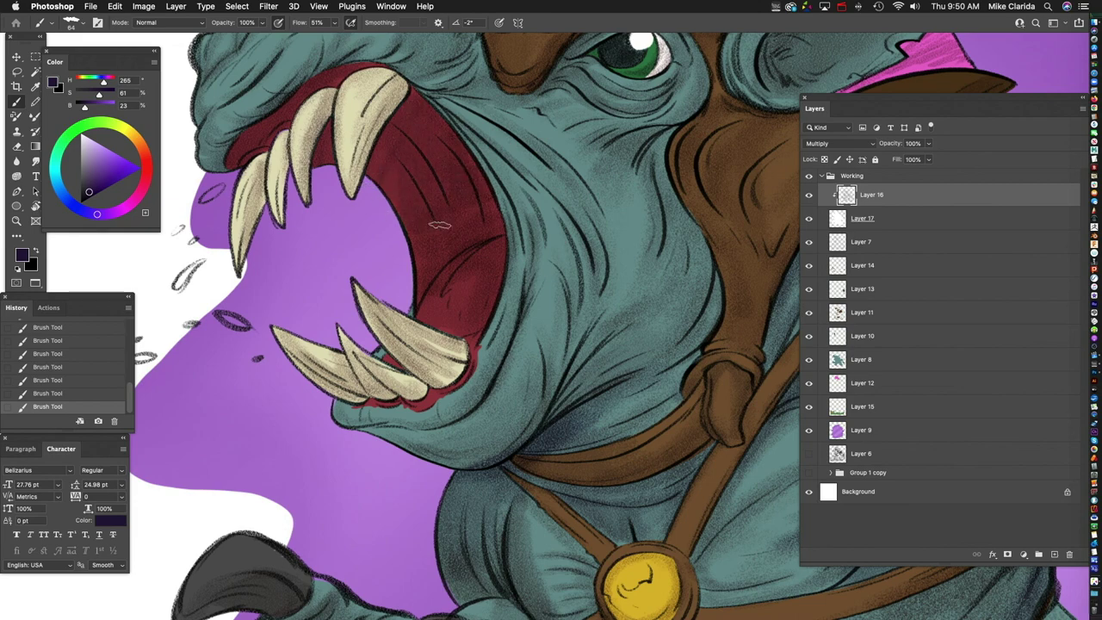
drag(586, 244, 544, 296)
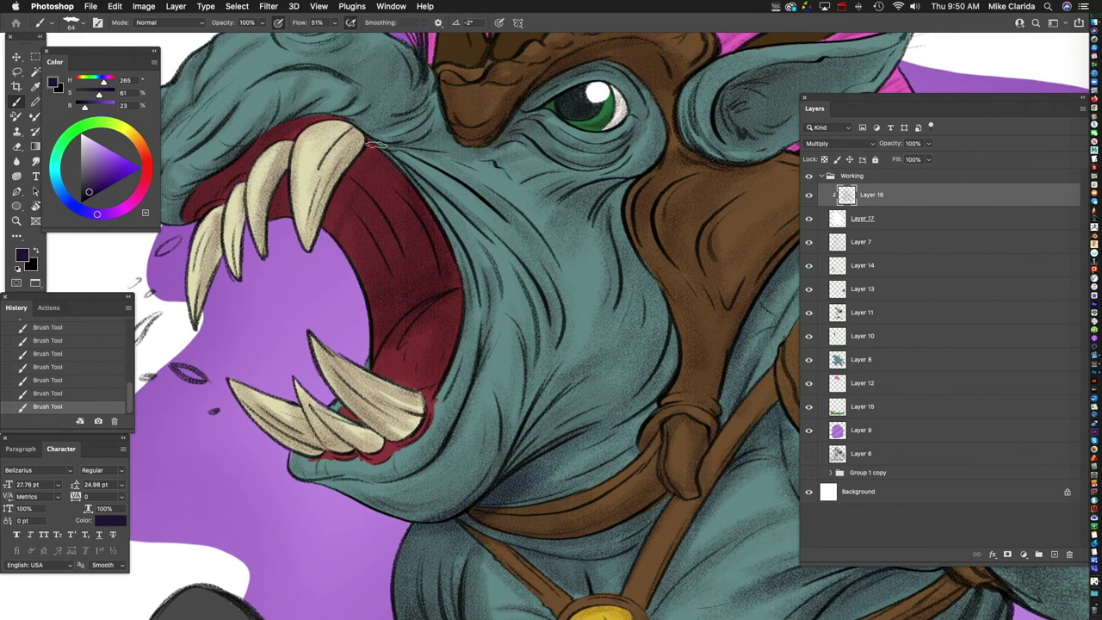
scroll(376, 144, down, 5)
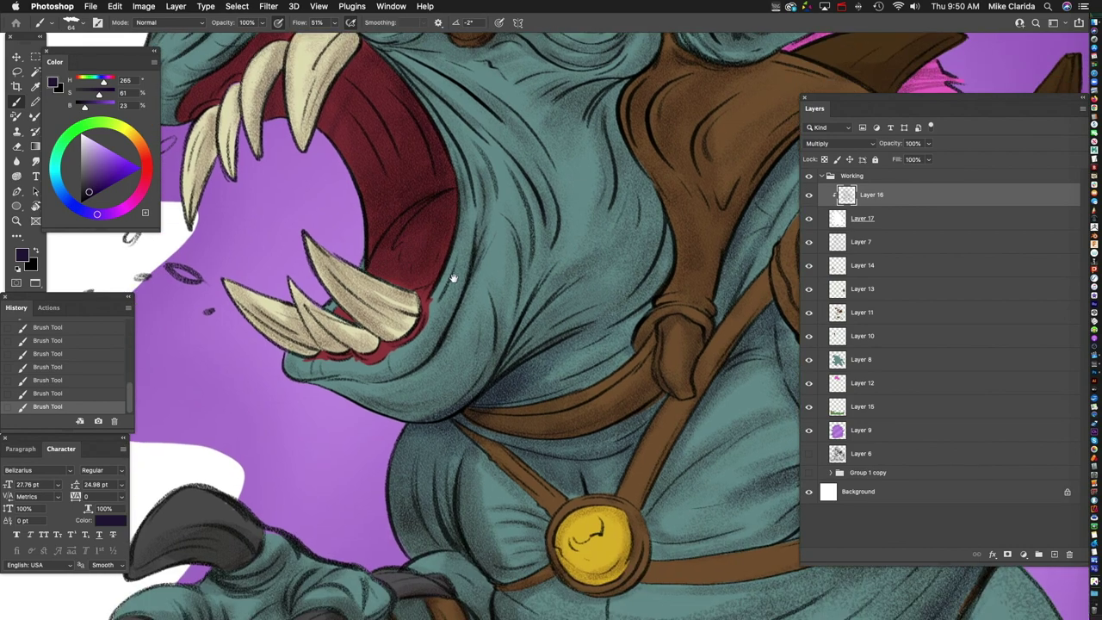
drag(454, 278, 375, 256)
scroll(311, 148, up, 2)
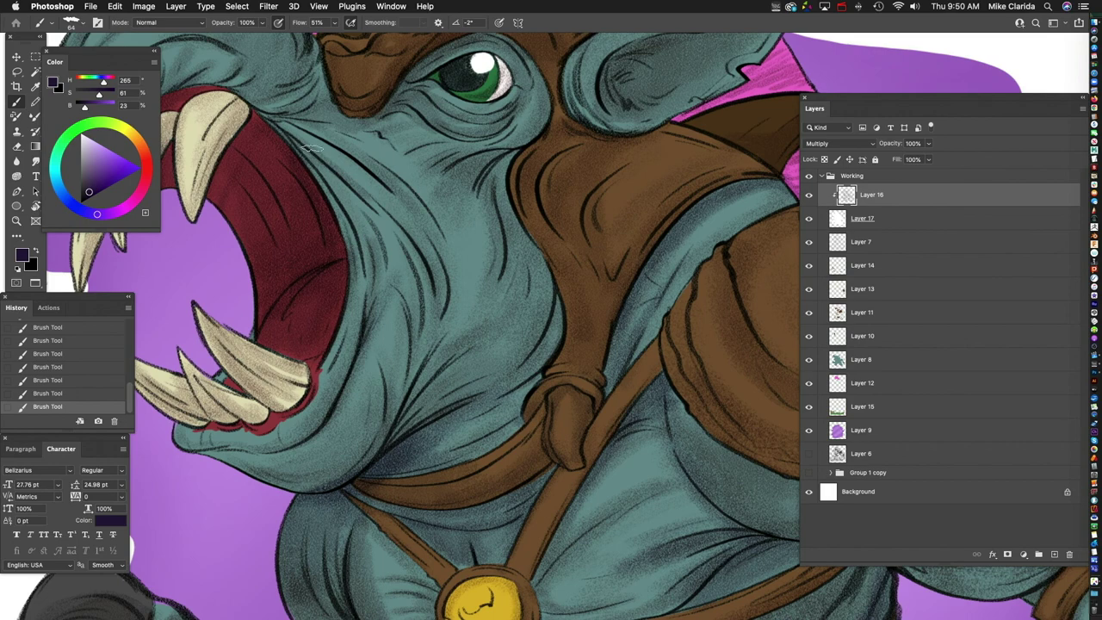
scroll(501, 231, down, 1)
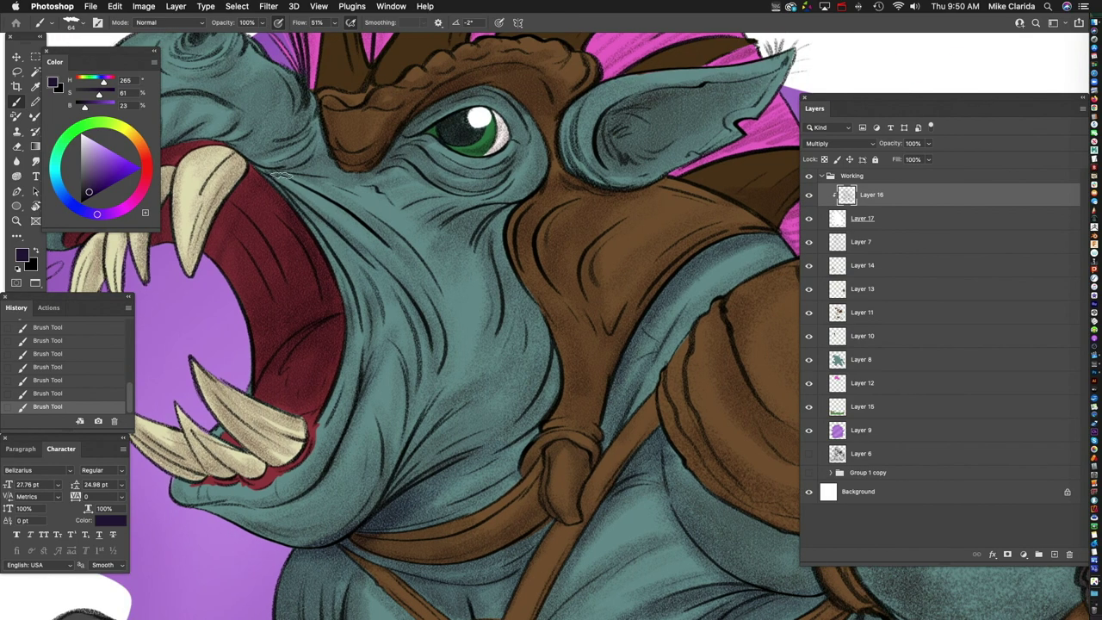
scroll(482, 234, down, 2)
scroll(485, 278, up, 2)
drag(485, 278, 517, 278)
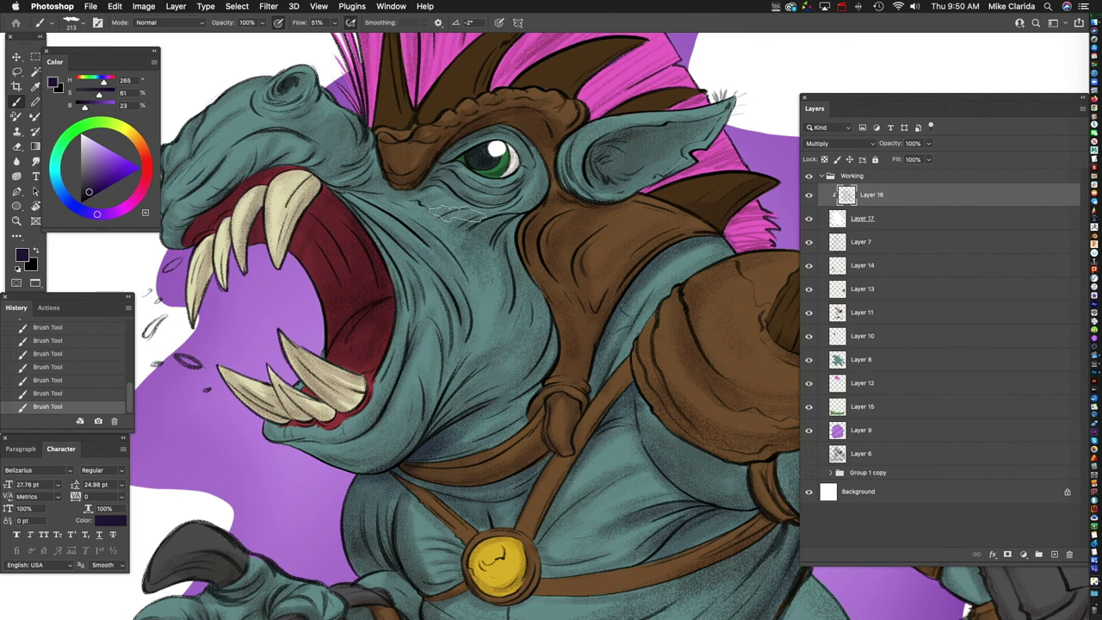
scroll(600, 249, down, 3)
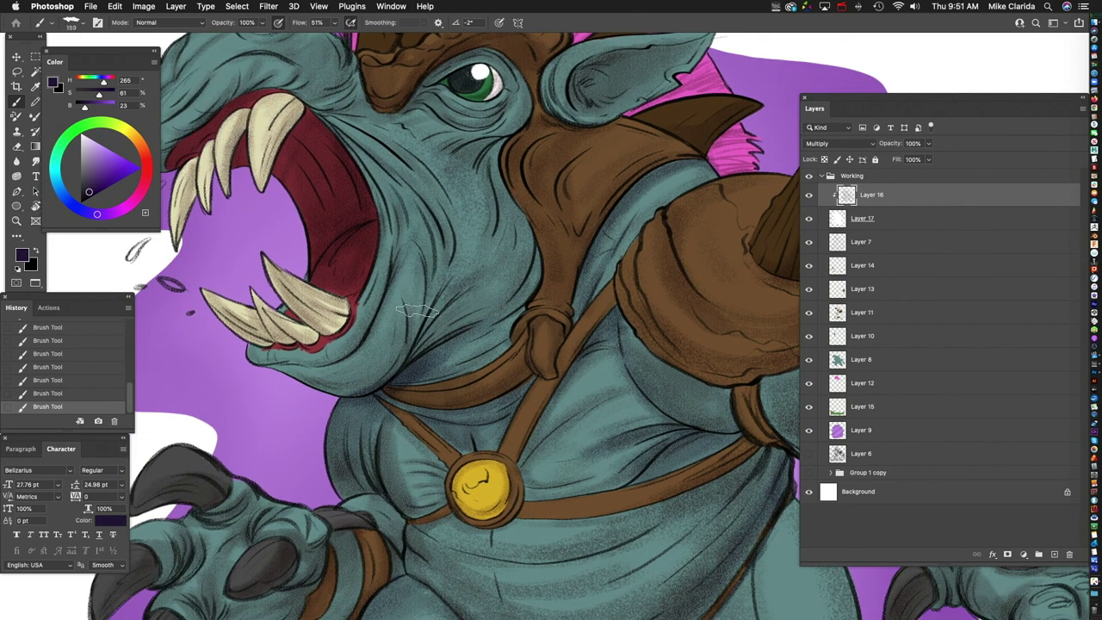
scroll(433, 386, down, 3)
drag(538, 256, 424, 293)
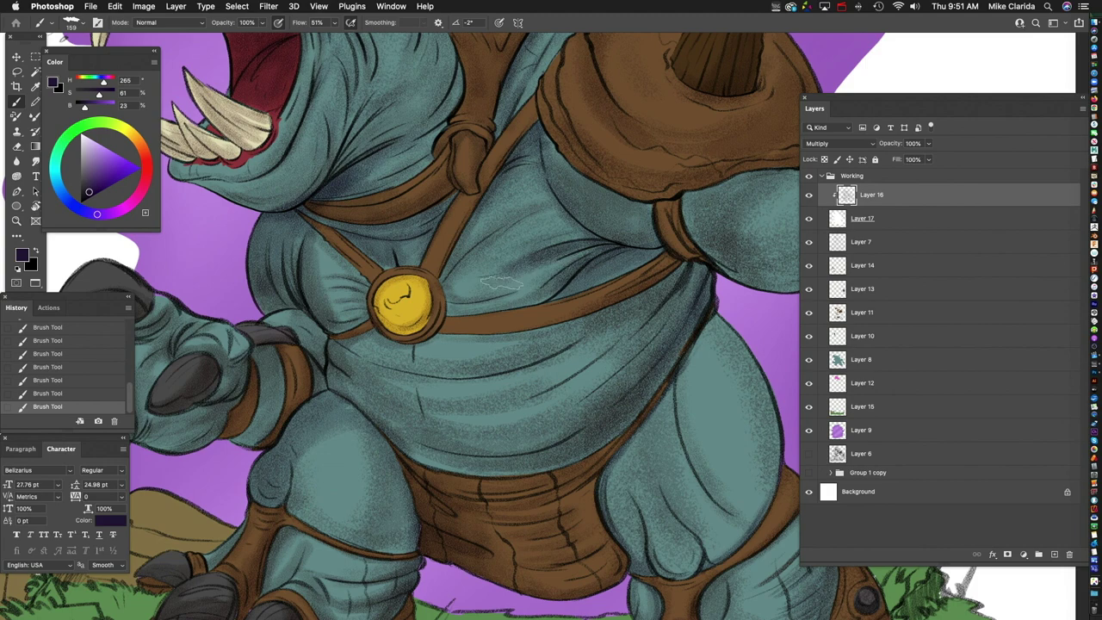
Step: Paint dark purple shading down the teal leg from the knee toward the ankle
scroll(486, 301, down, 4)
drag(487, 277, 559, 302)
drag(421, 204, 398, 207)
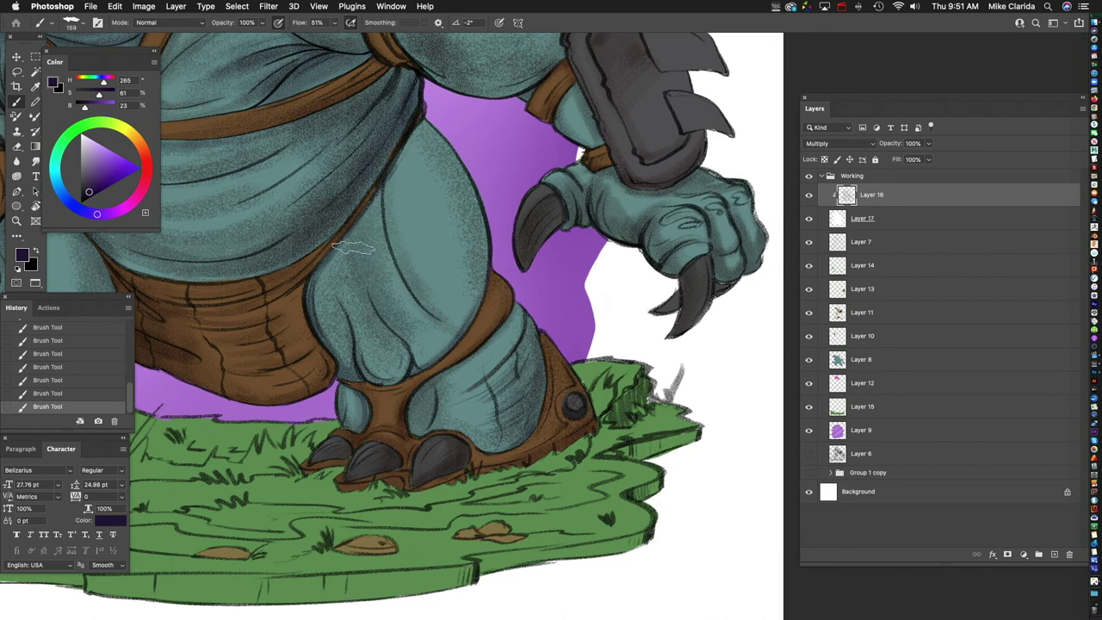
mouse_move(338, 296)
mouse_down()
mouse_move(400, 362)
mouse_move(439, 348)
mouse_up()
drag(370, 295, 439, 344)
mouse_move(465, 172)
mouse_down()
mouse_move(465, 289)
mouse_move(491, 365)
mouse_up()
Step: Shrink the brush, check the feet, knee and clawed hand, then fit the artwork on screen
scroll(469, 275, down, 2)
drag(425, 379, 546, 340)
drag(474, 307, 515, 312)
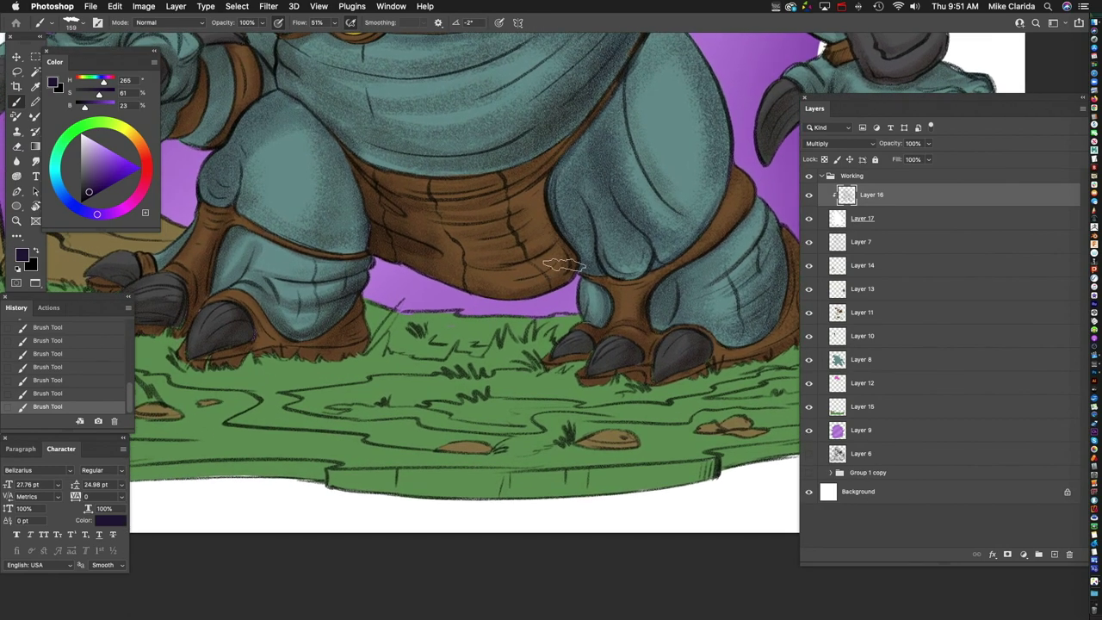
key(bracketleft)
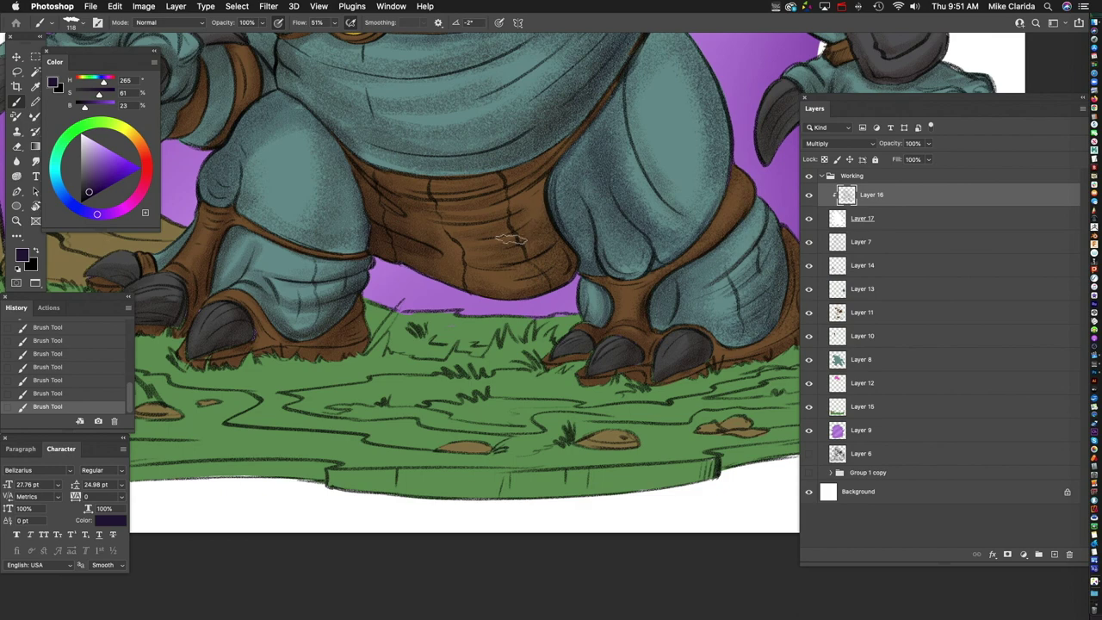
drag(408, 215, 492, 239)
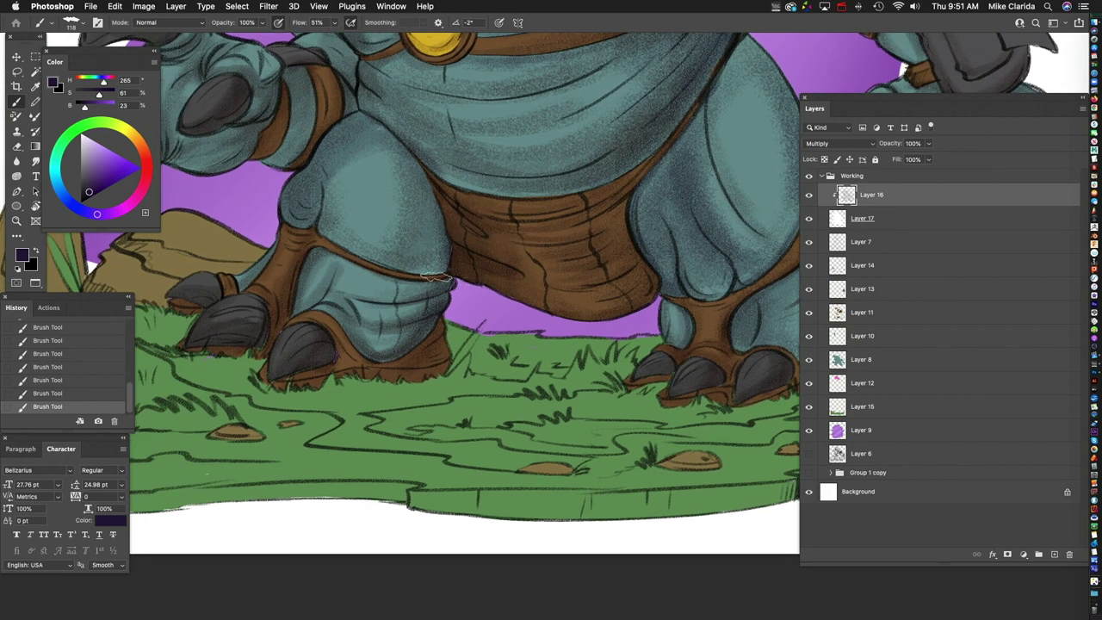
mouse_move(397, 320)
mouse_down()
mouse_move(401, 389)
mouse_move(377, 433)
mouse_up()
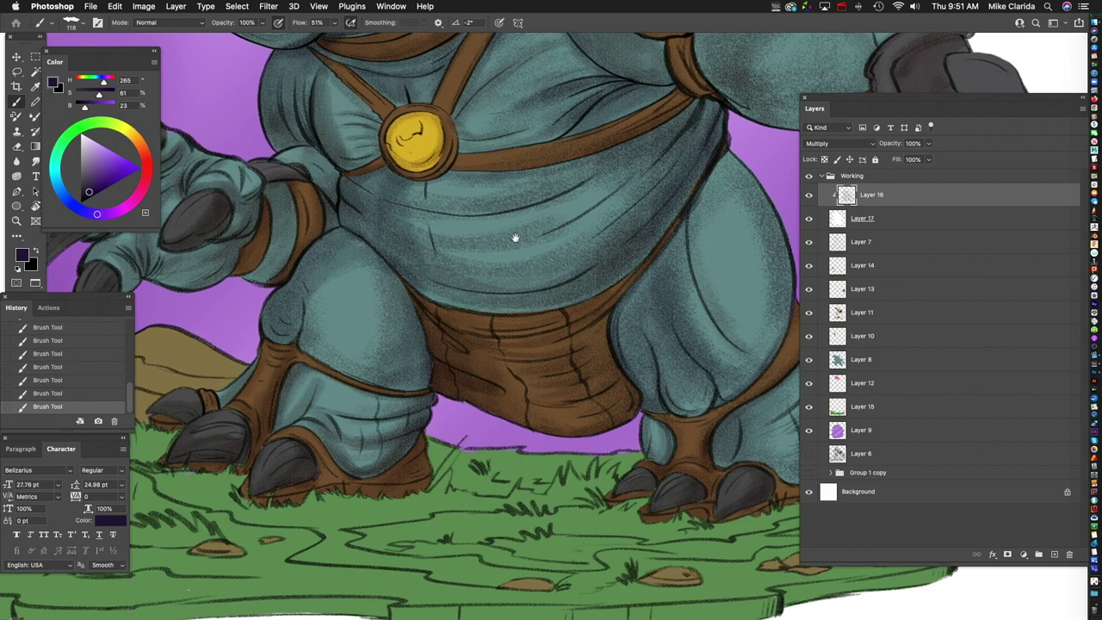
drag(510, 246, 533, 207)
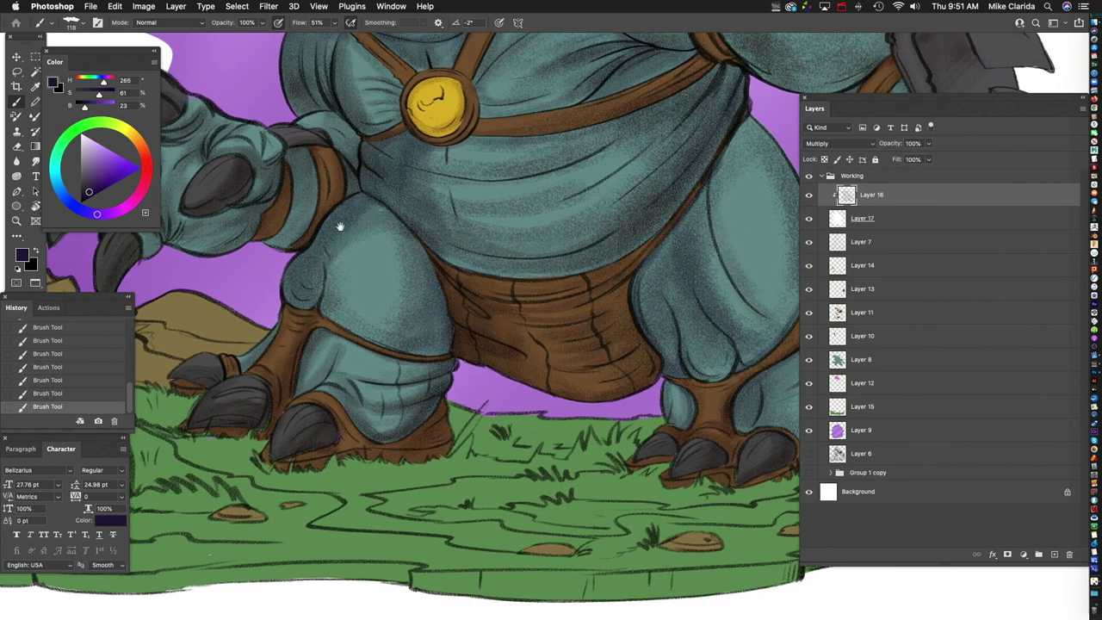
drag(325, 247, 452, 307)
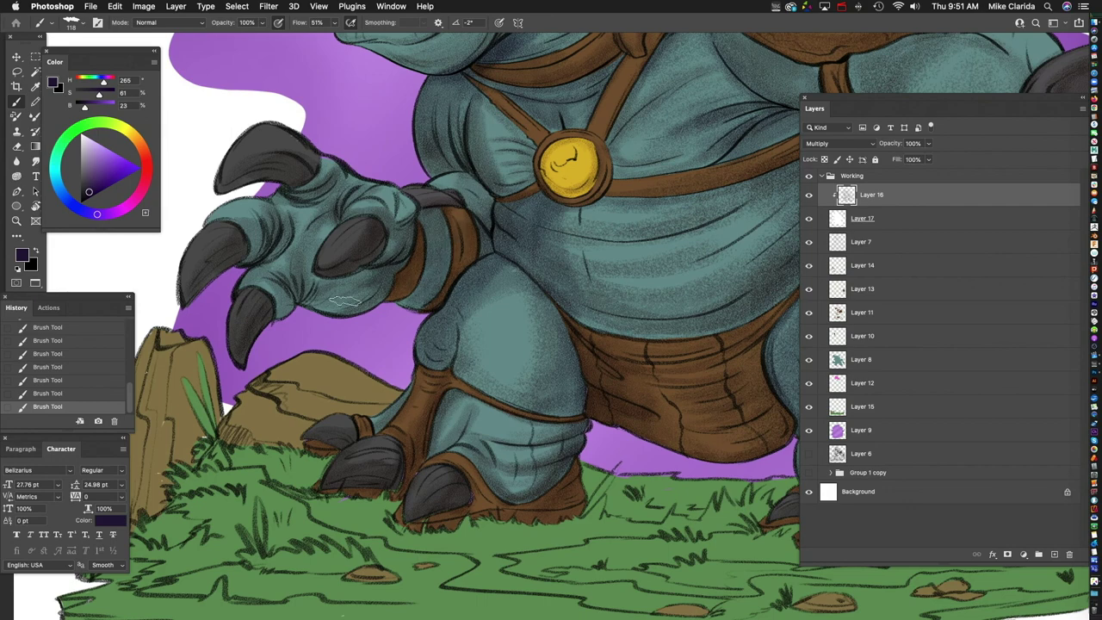
key(super+0)
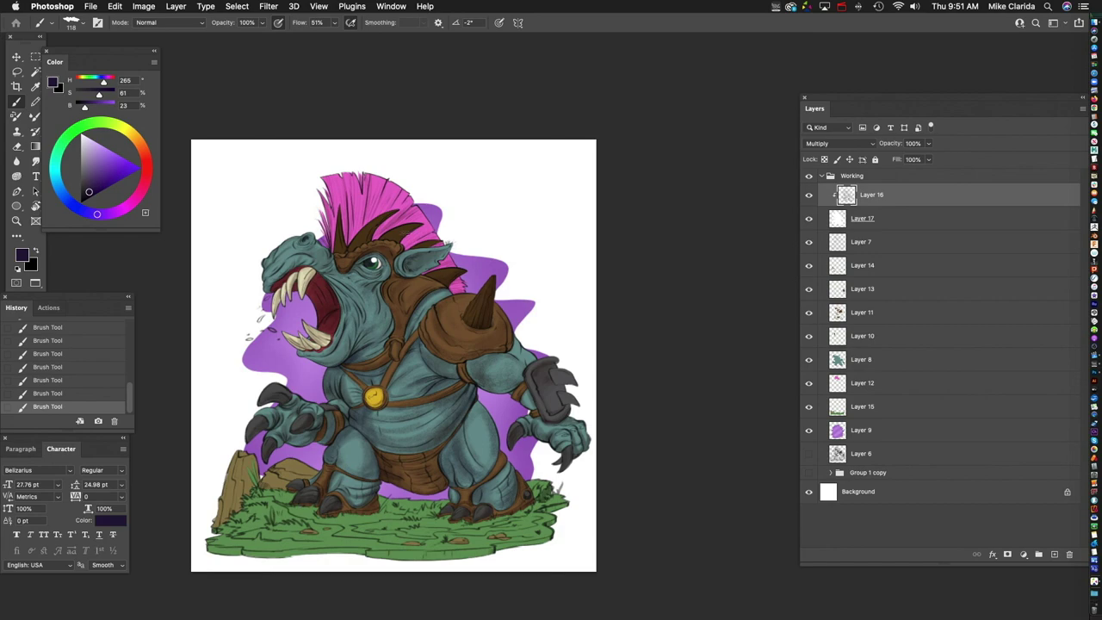
Step: Shrink the brush and paint dark strokes along the horn spike's edge
scroll(380, 257, up, 5)
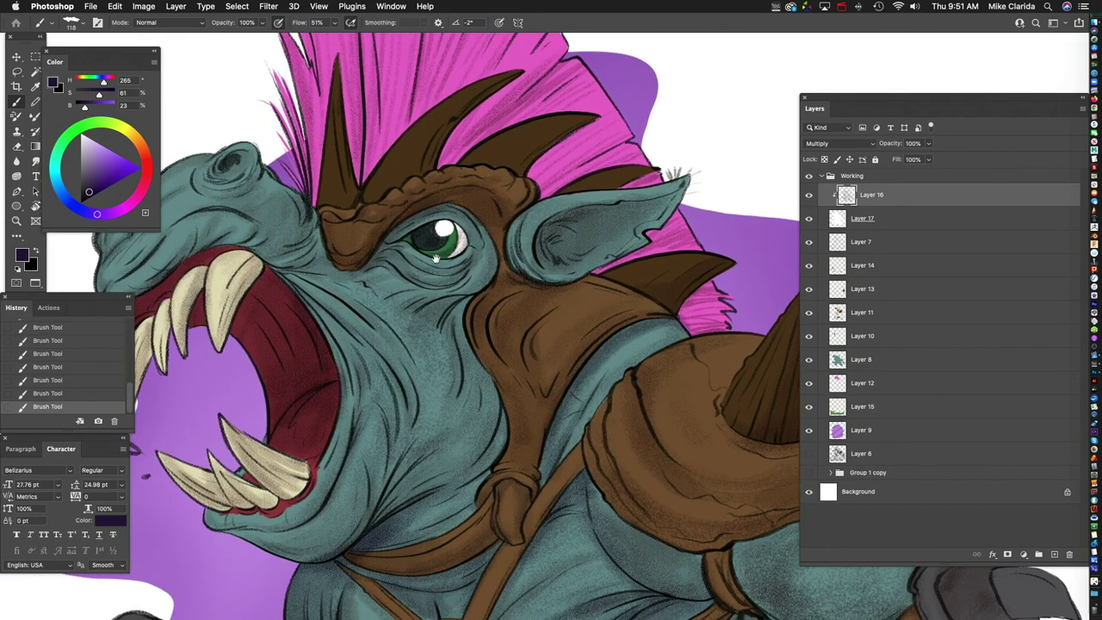
key(bracketleft)
key(bracketleft)
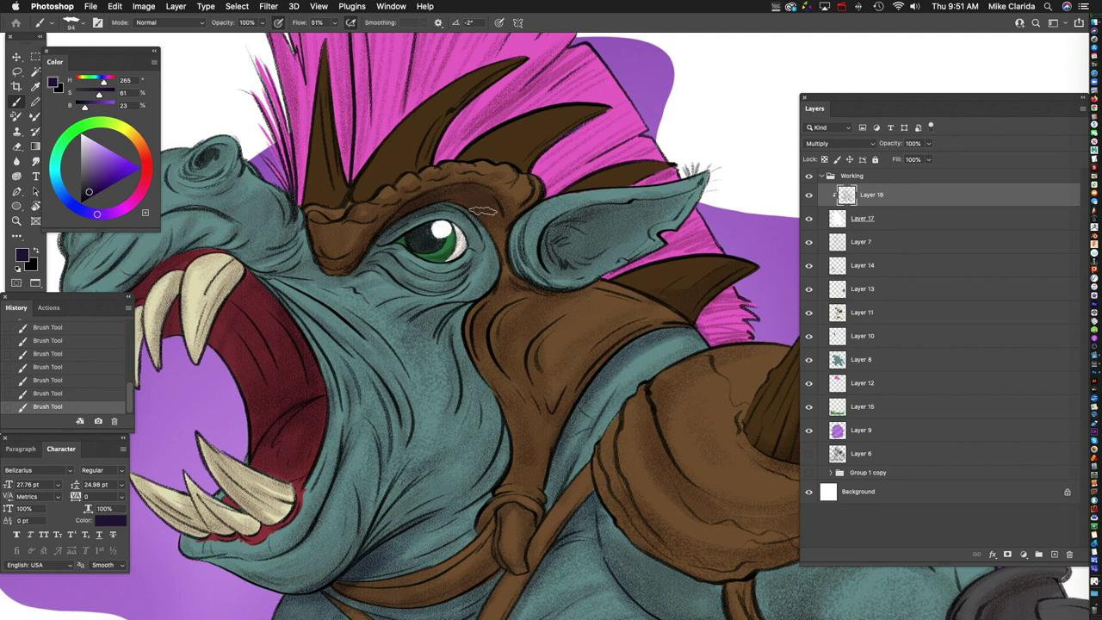
scroll(496, 231, up, 3)
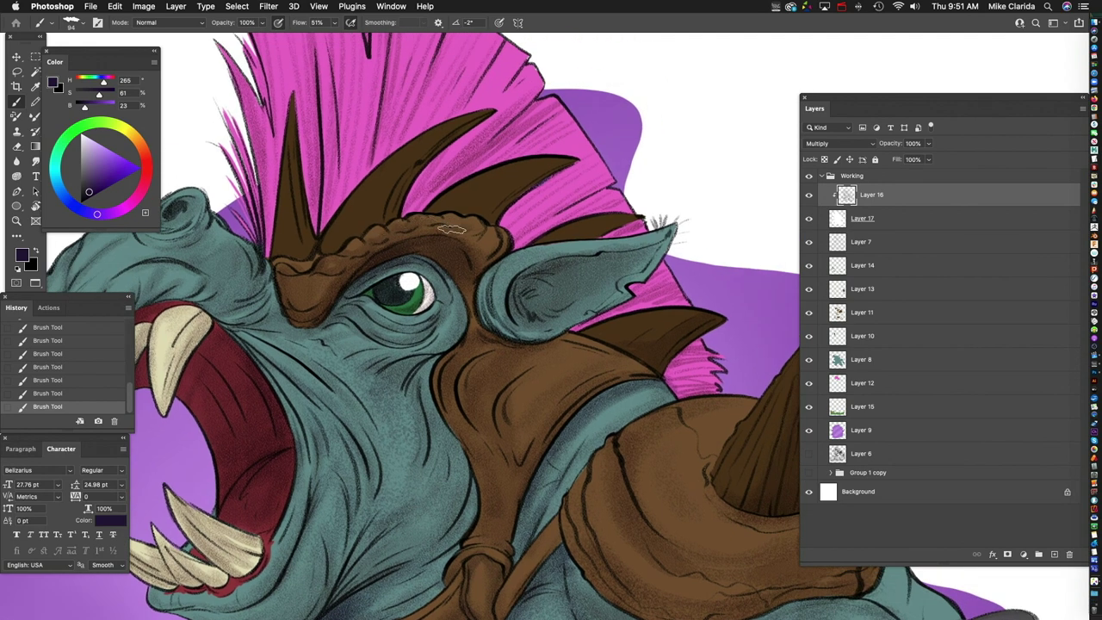
key(bracketleft)
key(bracketleft)
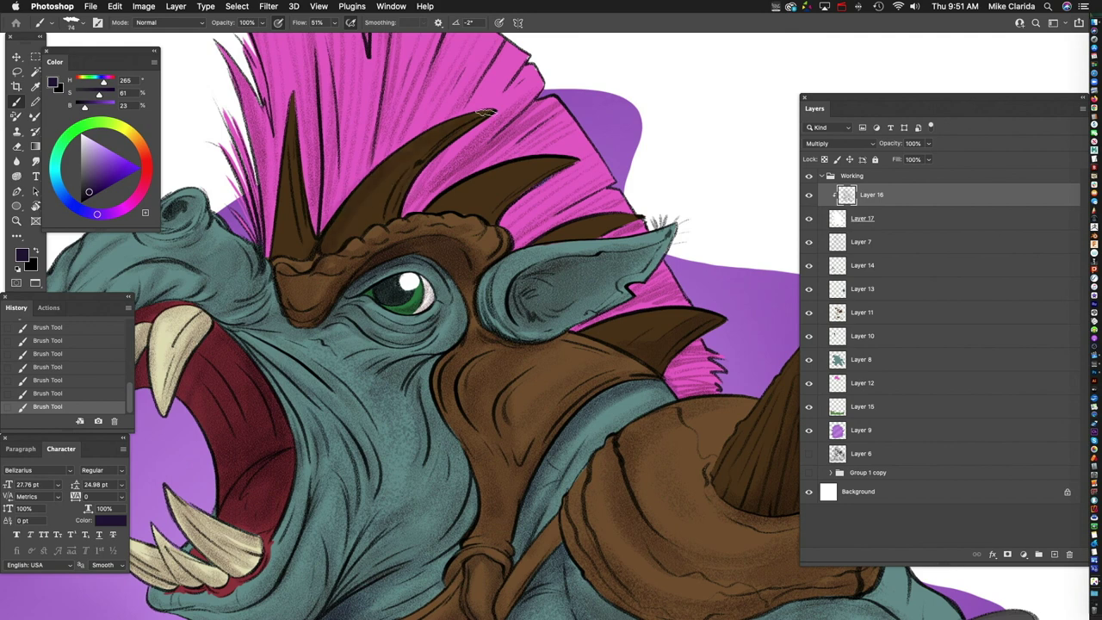
mouse_move(465, 129)
mouse_down()
mouse_move(405, 178)
mouse_move(394, 218)
mouse_up()
drag(497, 117, 395, 217)
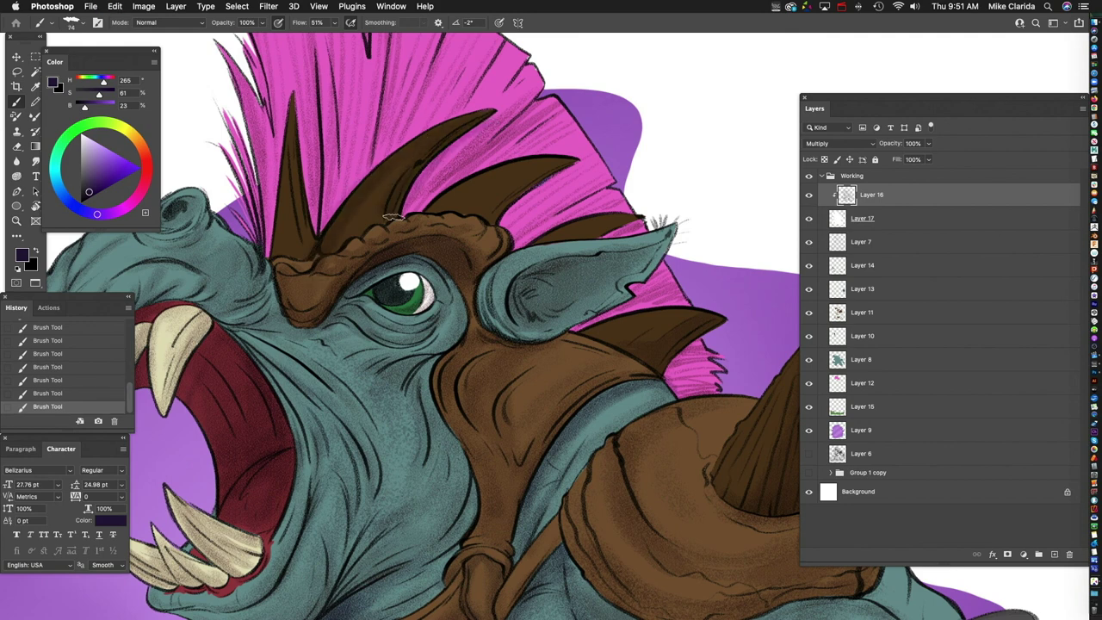
Step: Scroll around the head and body to inspect the new horn shading
scroll(392, 207, left, 2)
scroll(392, 207, up, 1)
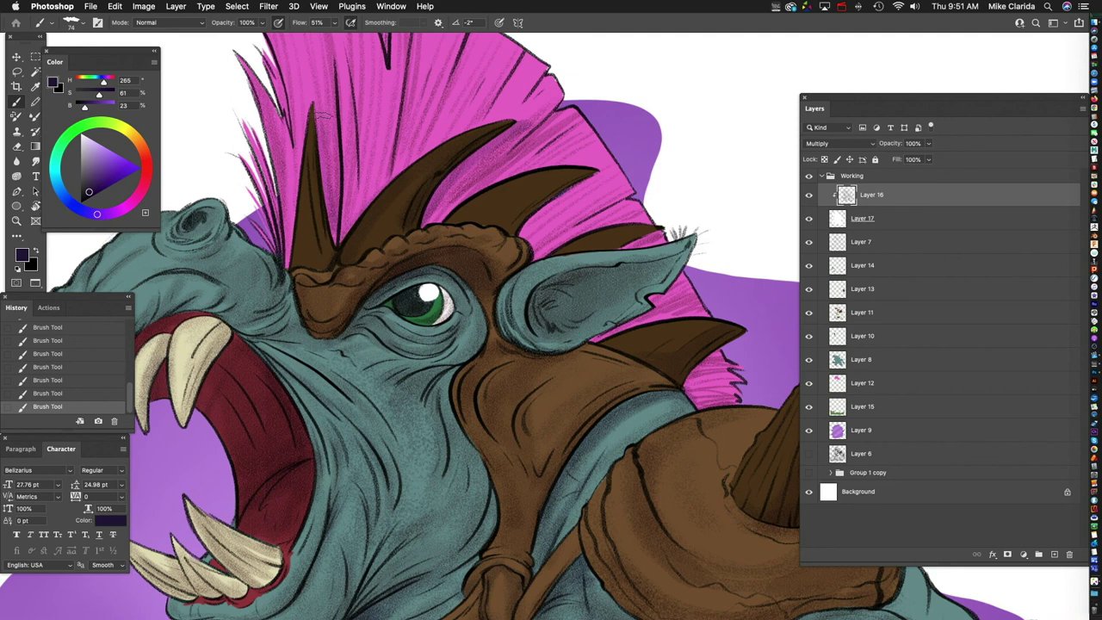
scroll(523, 159, down, 3)
scroll(523, 159, right, 2)
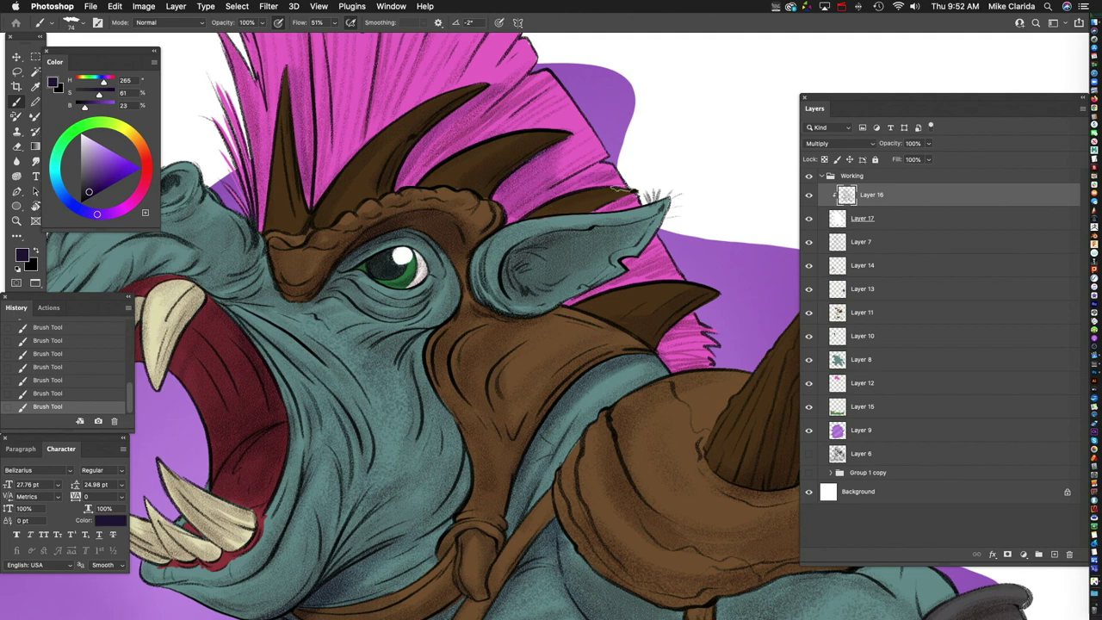
scroll(534, 187, down, 2)
scroll(534, 187, right, 4)
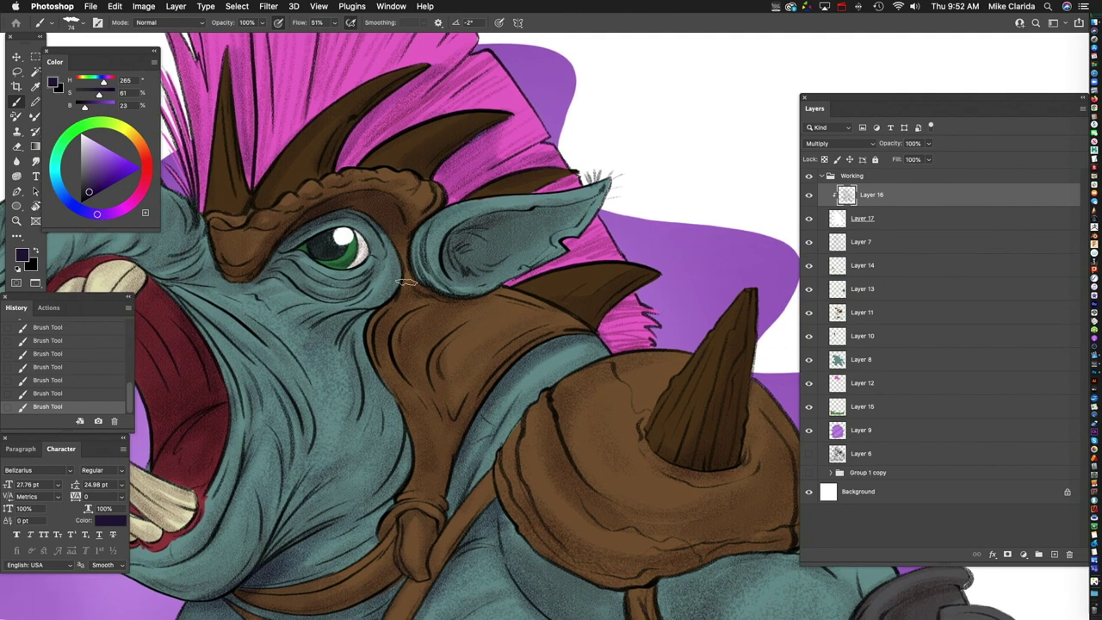
scroll(508, 176, down, 3)
scroll(508, 176, left, 2)
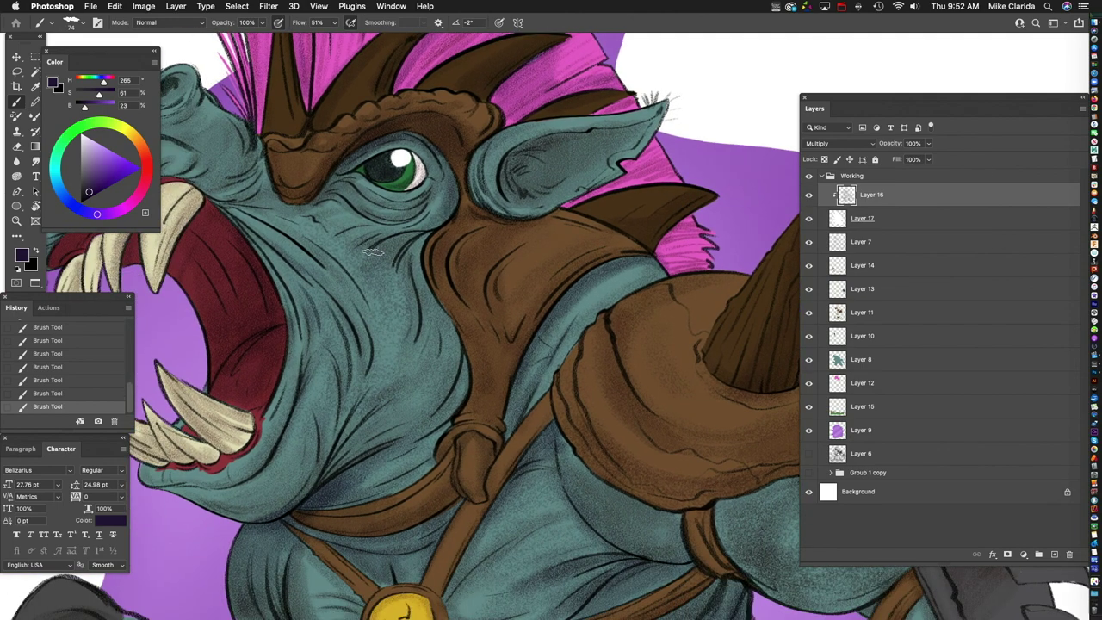
scroll(378, 247, down, 1)
scroll(378, 247, left, 3)
scroll(460, 210, down, 2)
scroll(460, 211, right, 2)
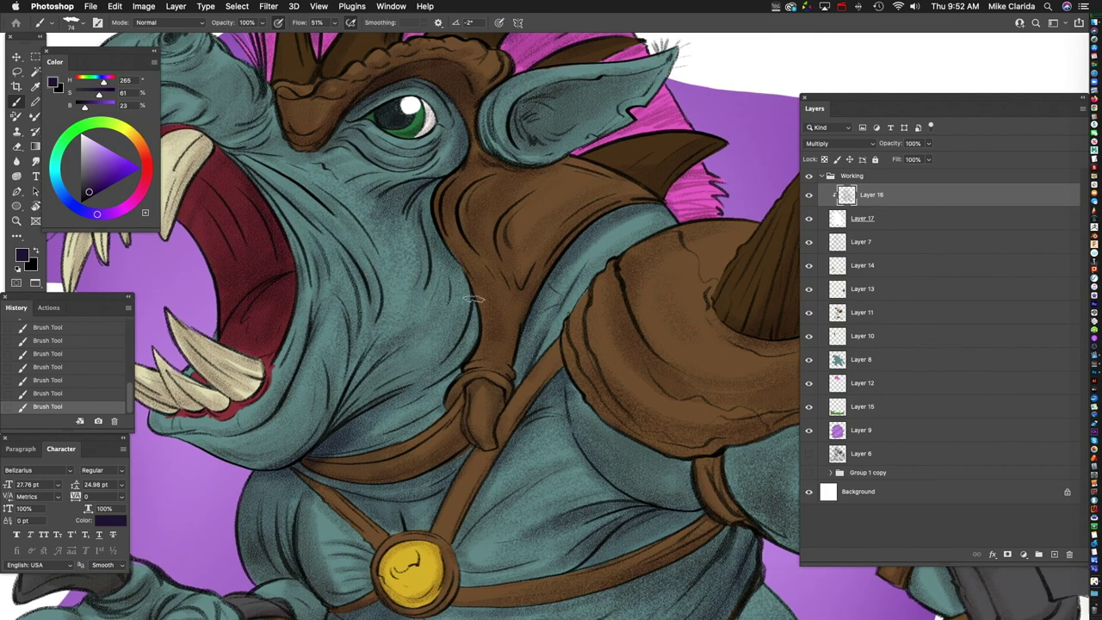
scroll(470, 299, down, 2)
scroll(469, 299, left, 1)
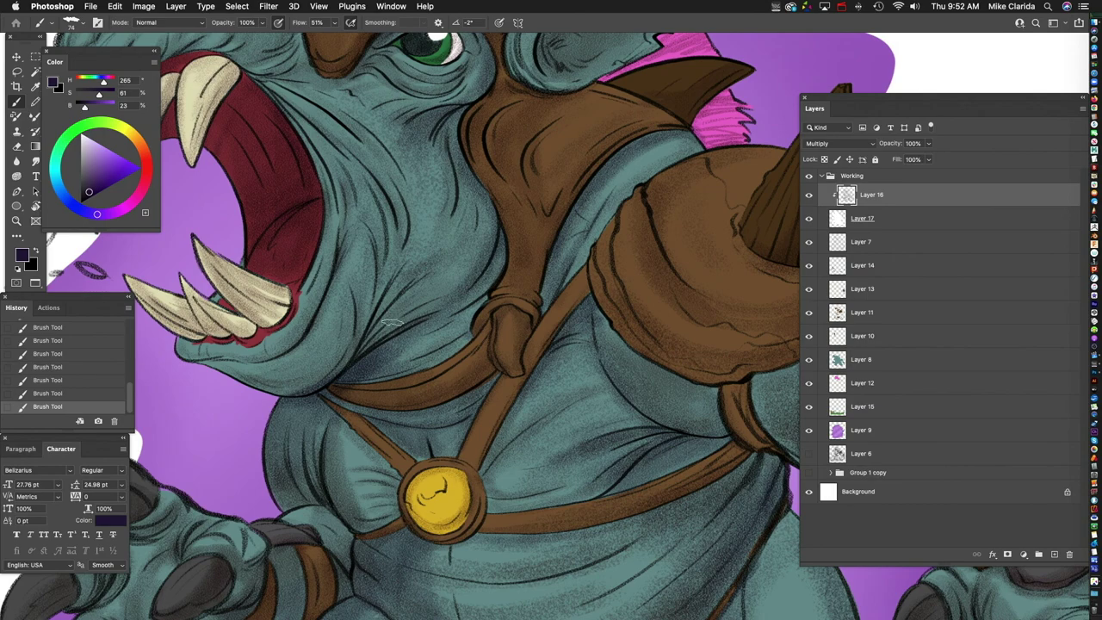
scroll(534, 247, up, 2)
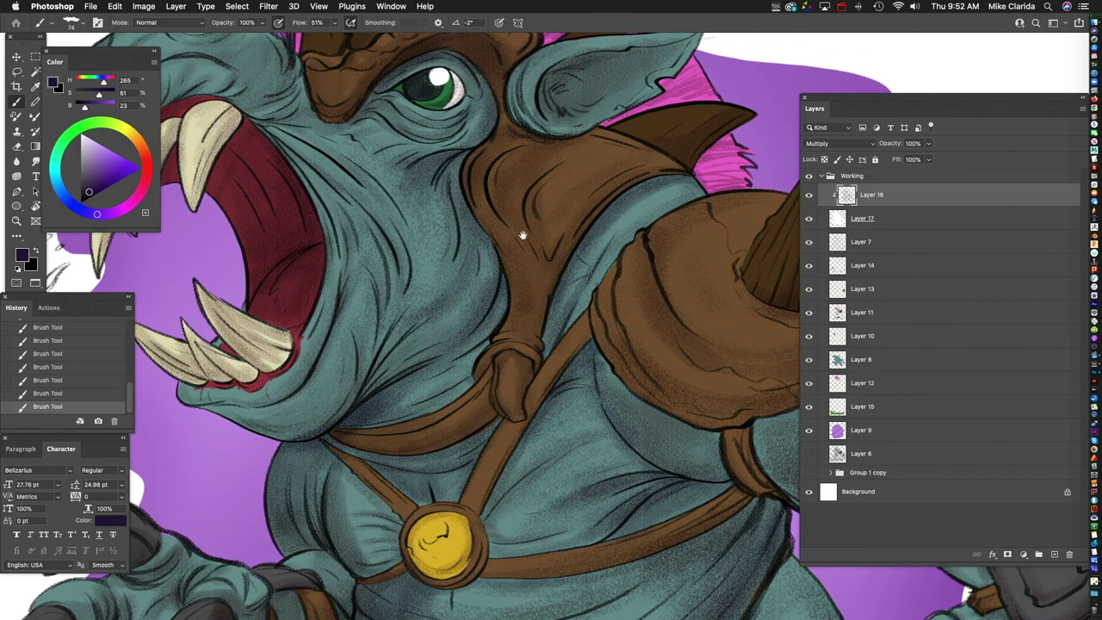
scroll(414, 293, down, 5)
scroll(505, 291, up, 4)
scroll(505, 291, down, 5)
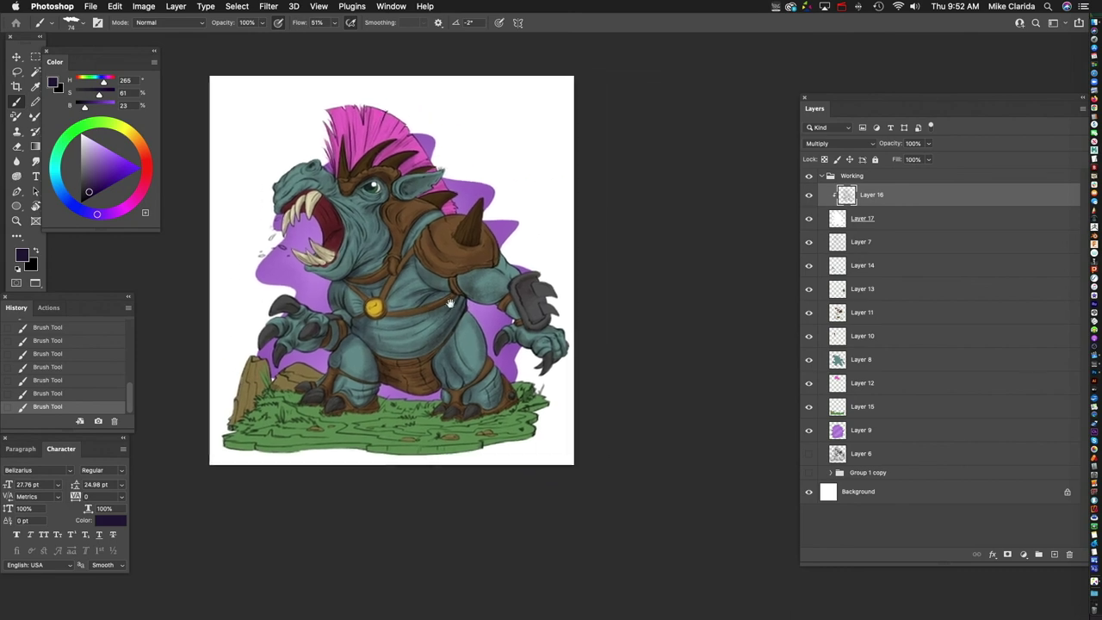
scroll(487, 259, up, 5)
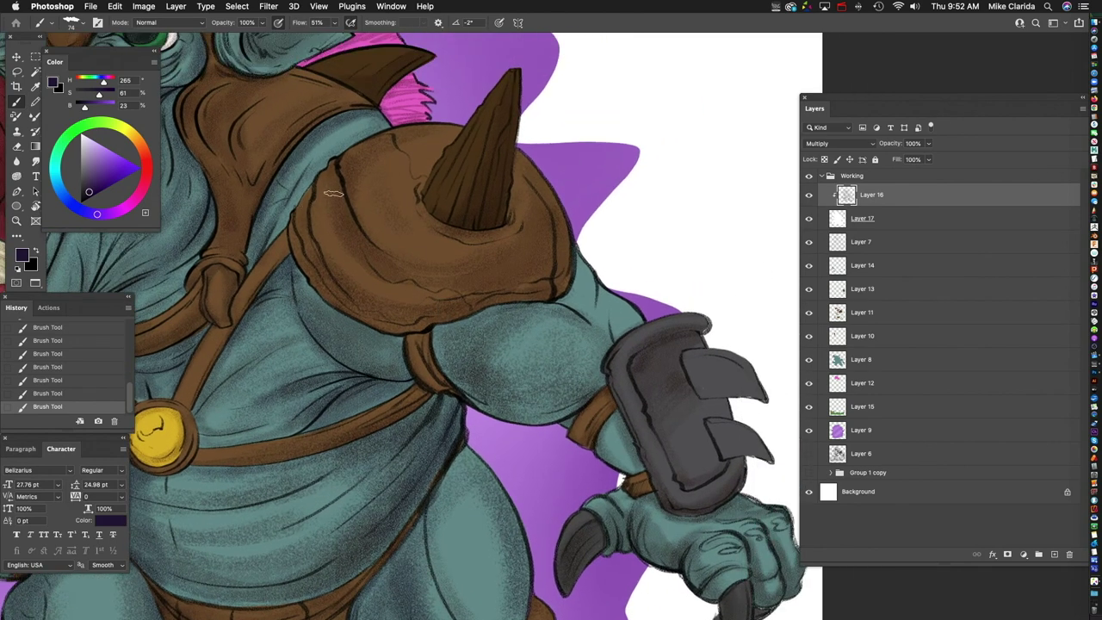
drag(389, 235, 400, 170)
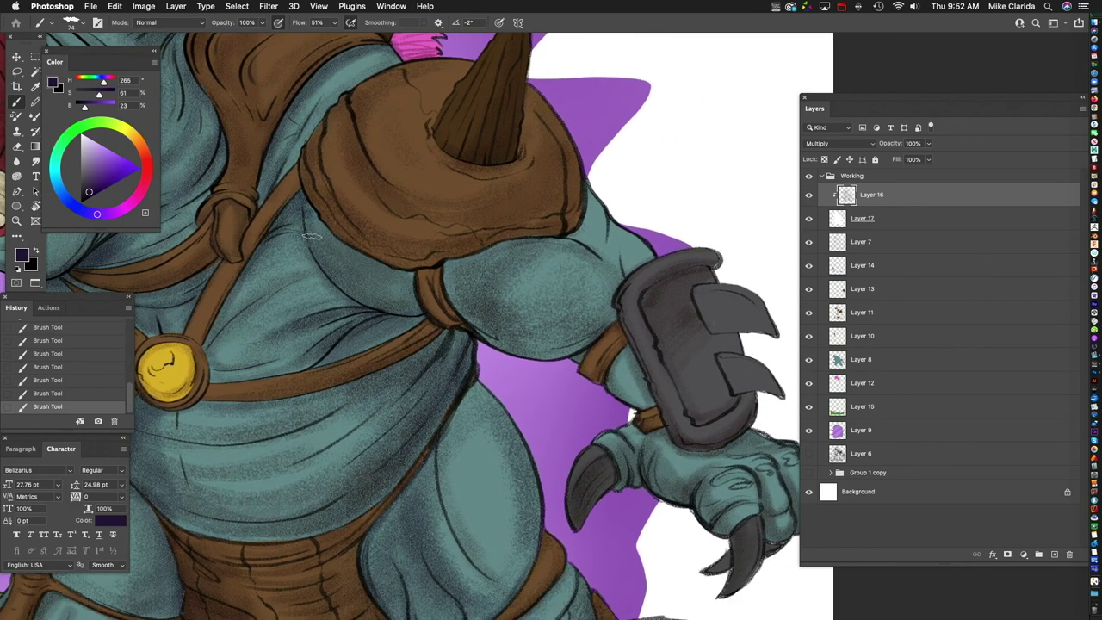
scroll(340, 161, up, 2)
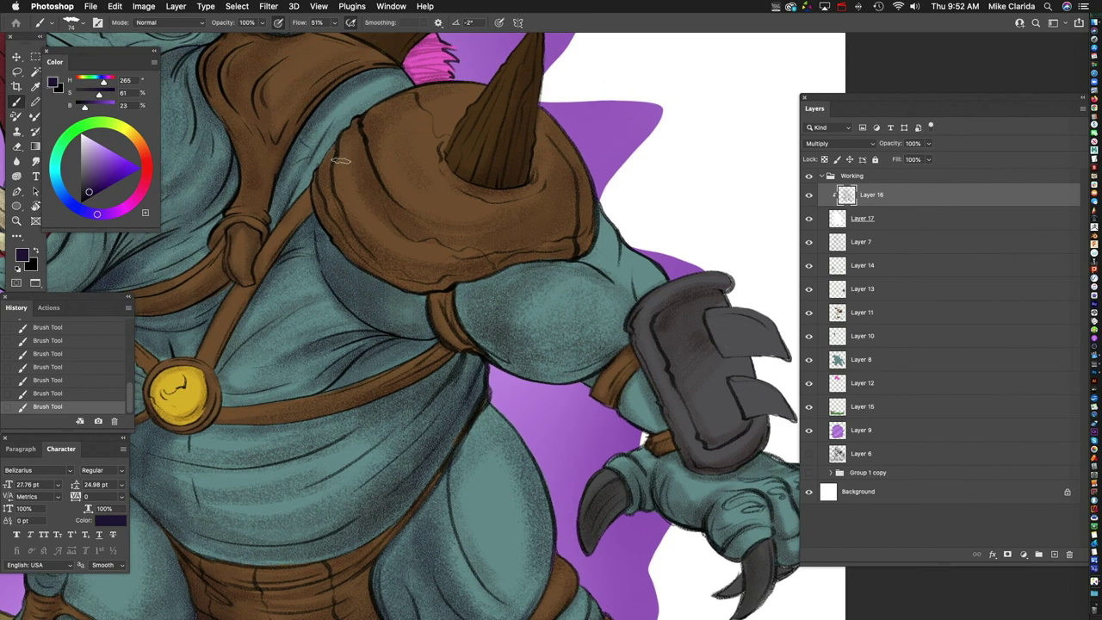
drag(529, 242, 566, 261)
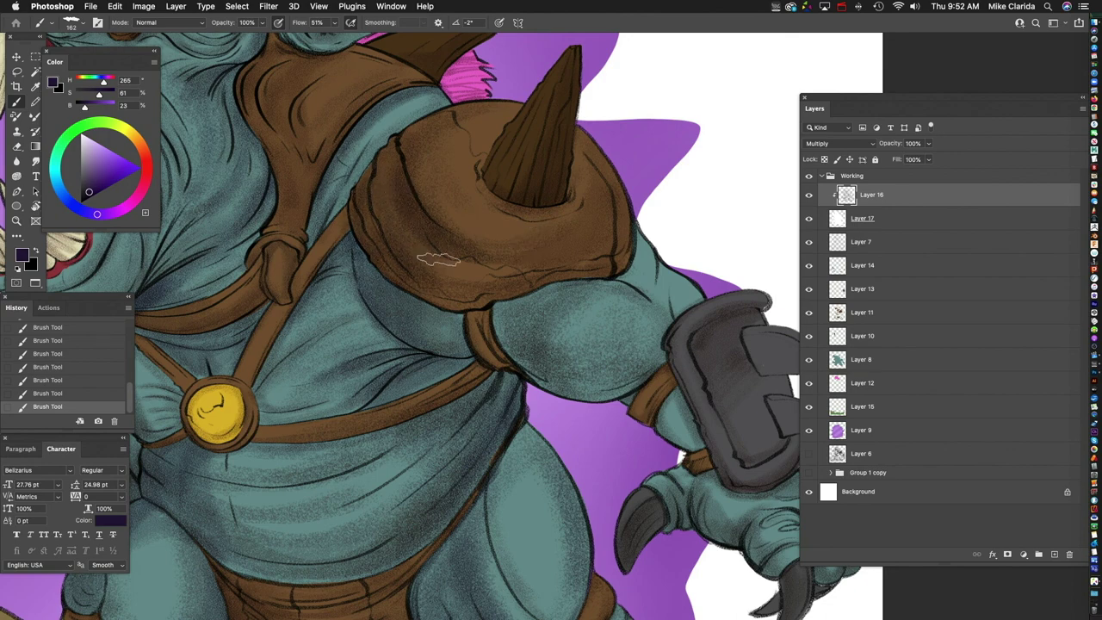
mouse_move(539, 310)
mouse_down()
mouse_move(484, 216)
mouse_move(519, 252)
mouse_up()
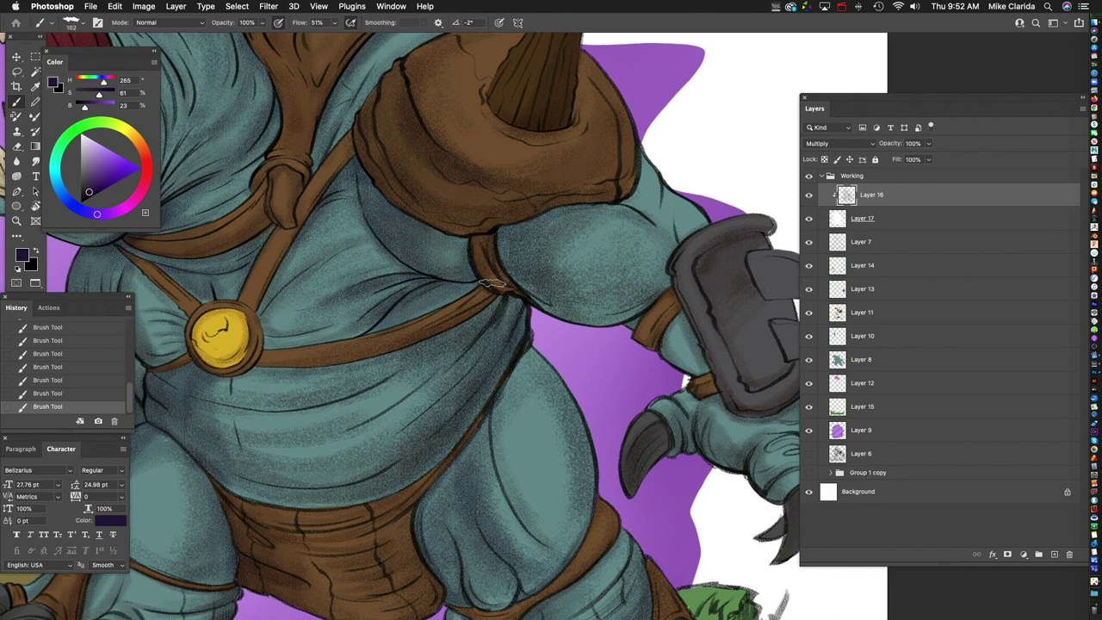
mouse_move(500, 323)
mouse_down()
mouse_move(524, 234)
mouse_move(534, 246)
mouse_move(474, 296)
mouse_move(569, 228)
mouse_move(506, 247)
mouse_move(509, 307)
mouse_move(394, 197)
mouse_up()
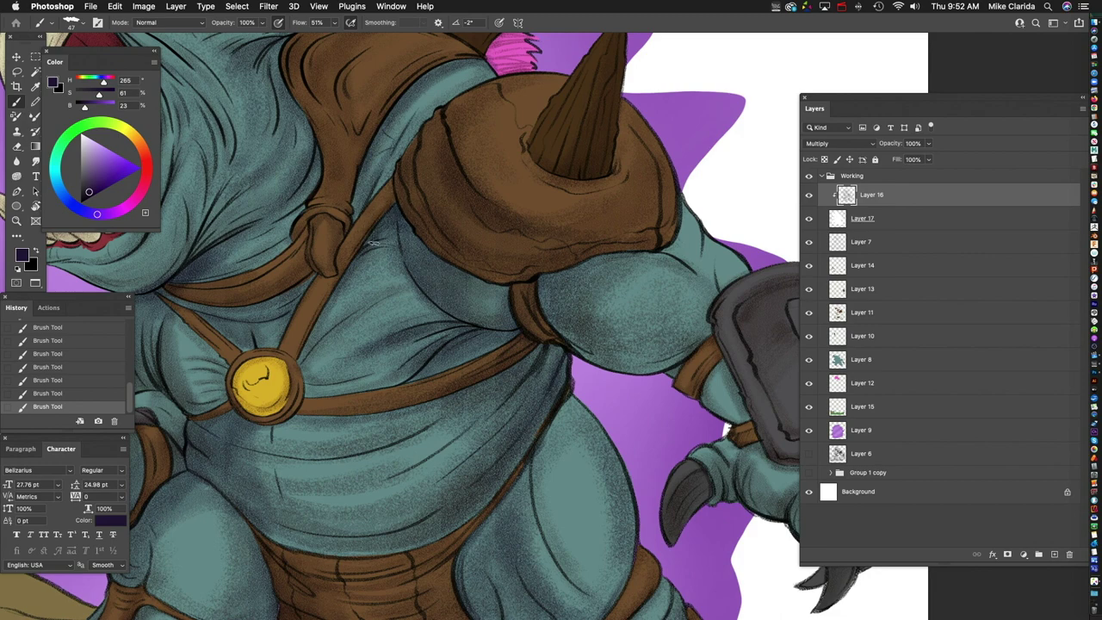
drag(471, 301, 522, 265)
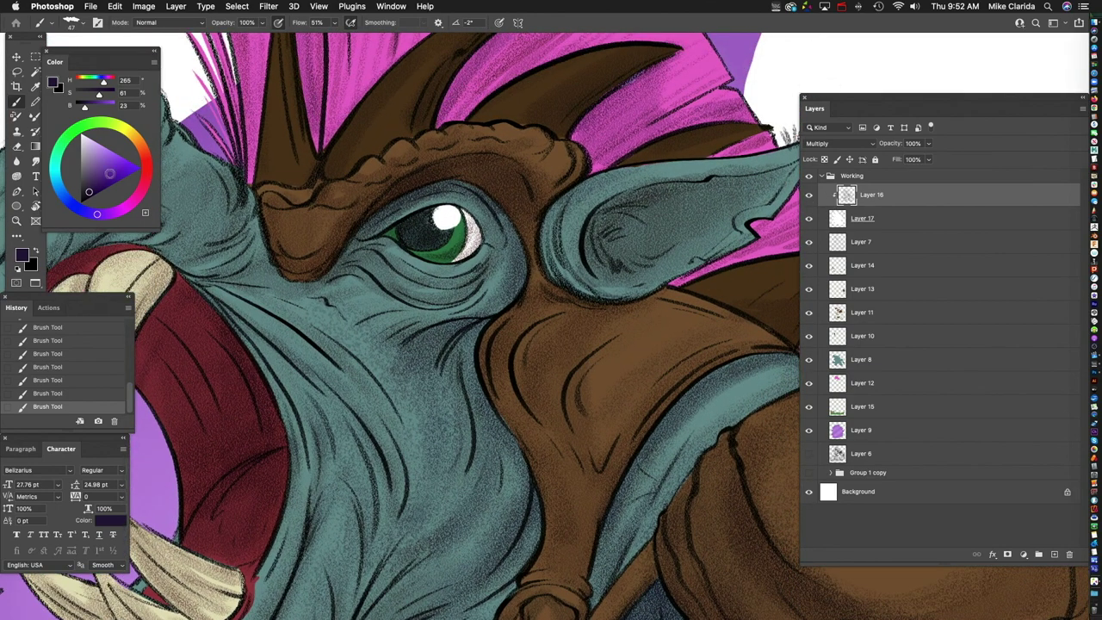
Step: Switch to black and paint dark shading across the upper part of the eye's pupil
alt+click(379, 222)
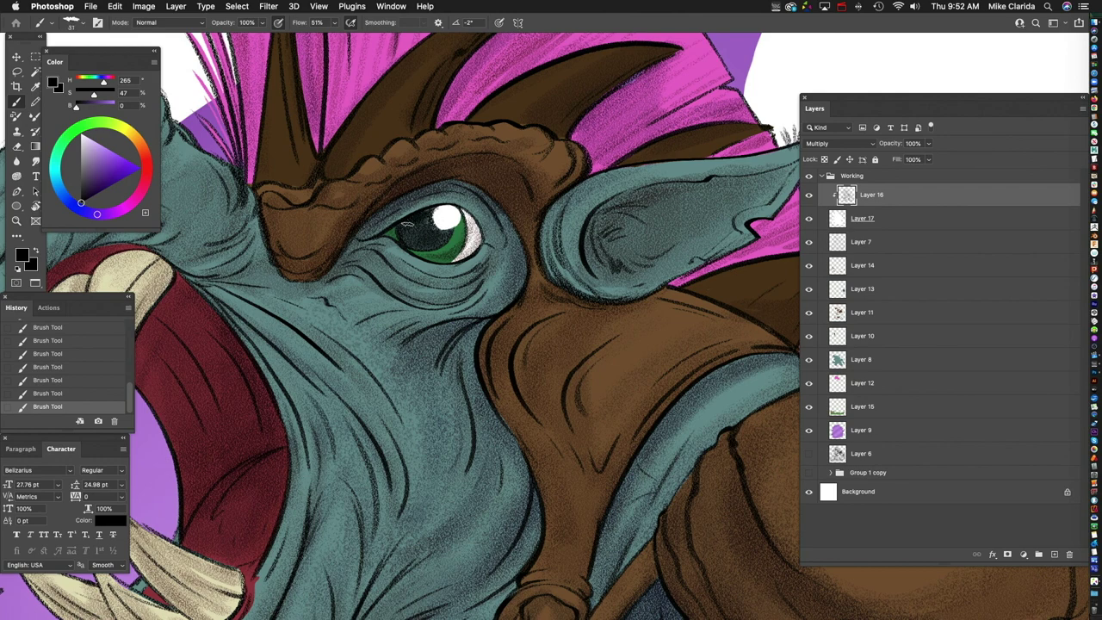
drag(415, 220, 435, 211)
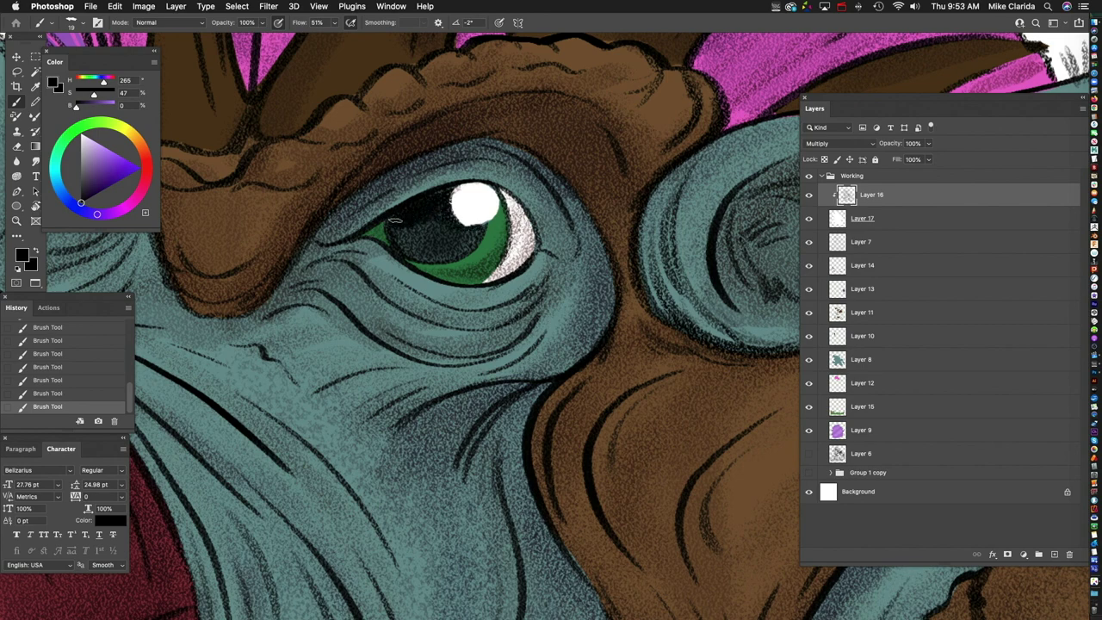
drag(414, 233, 441, 224)
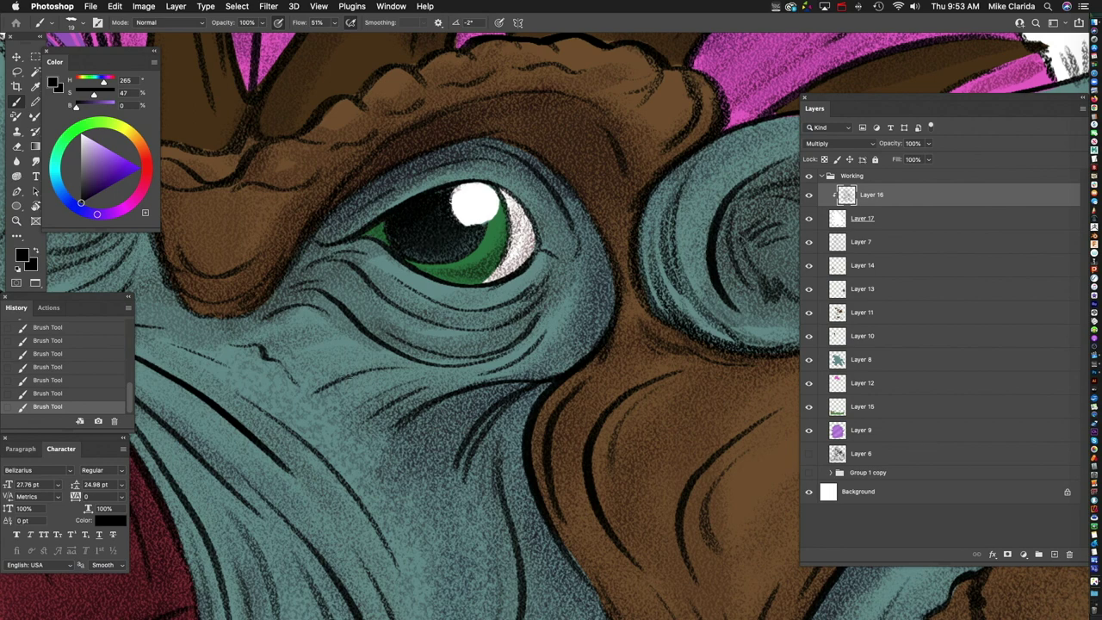
scroll(377, 233, up, 2)
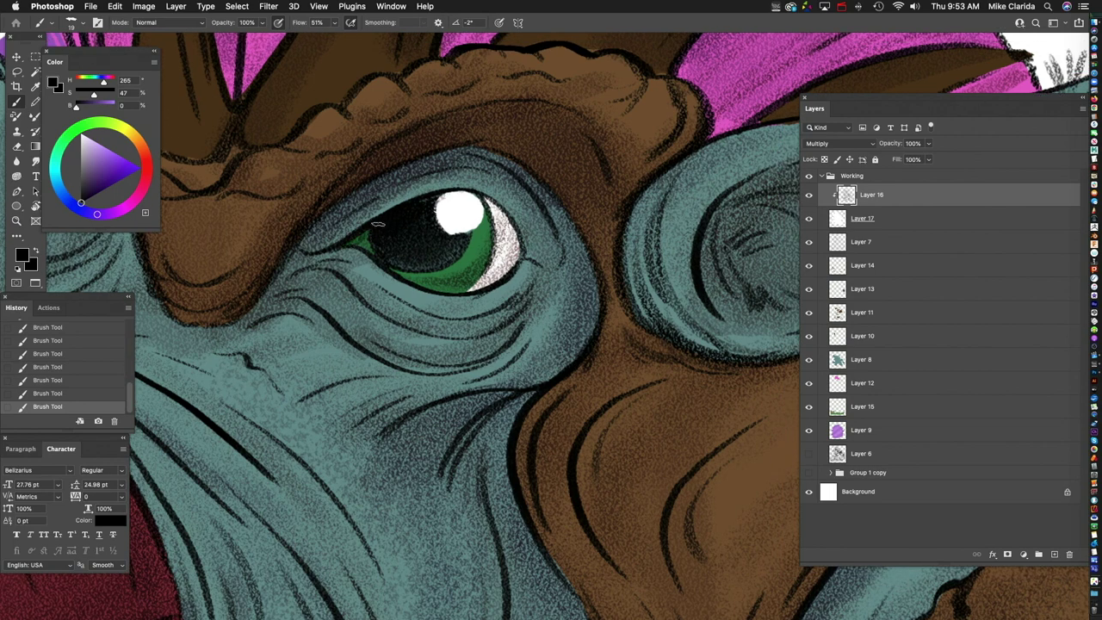
scroll(383, 294, down, 10)
scroll(507, 323, up, 3)
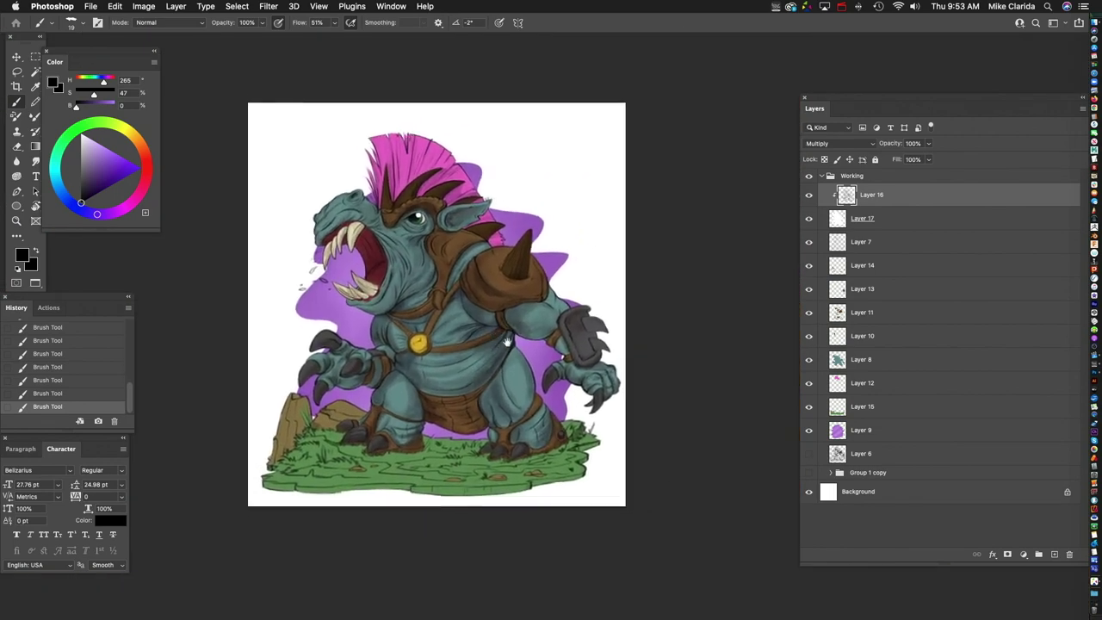
Step: Paint dark shading strokes on the right arm and shoulder
scroll(507, 324, up, 2)
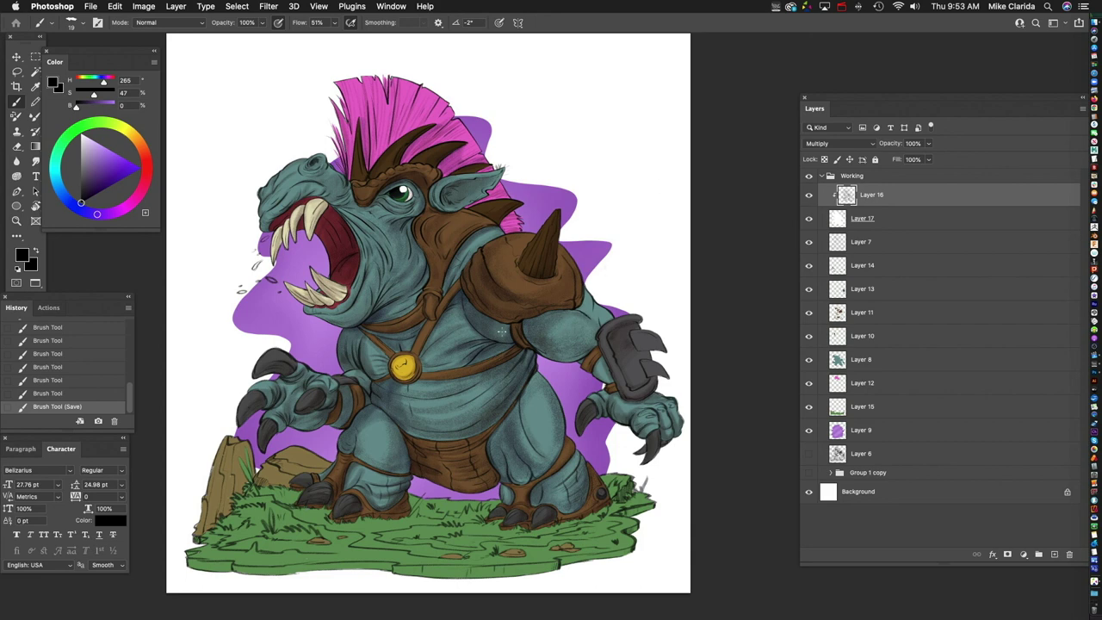
scroll(573, 304, up, 4)
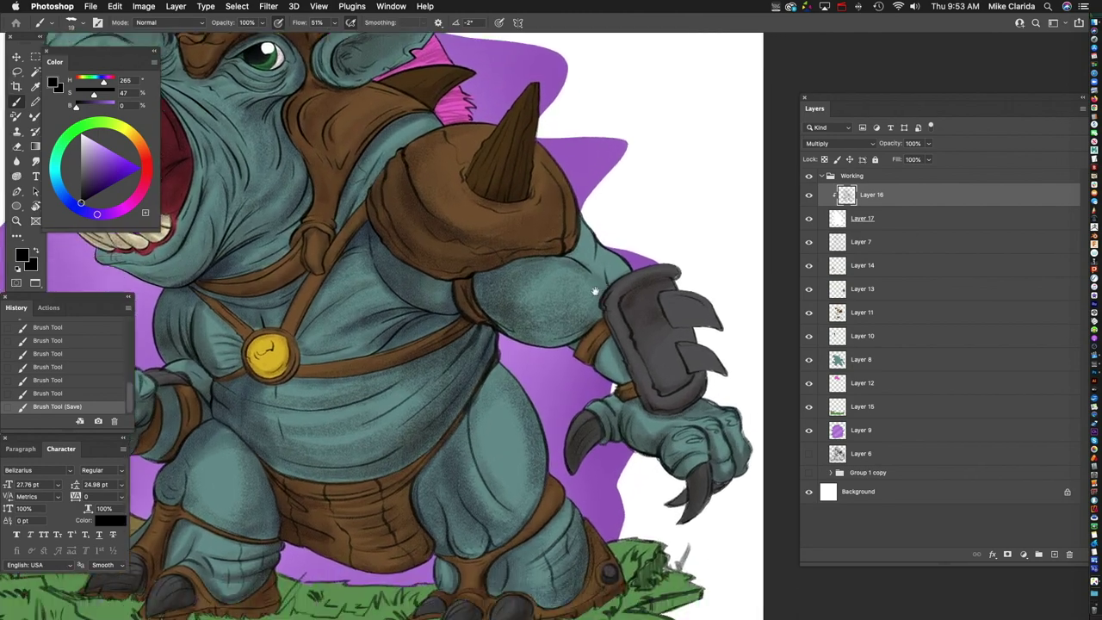
scroll(396, 328, left, 5)
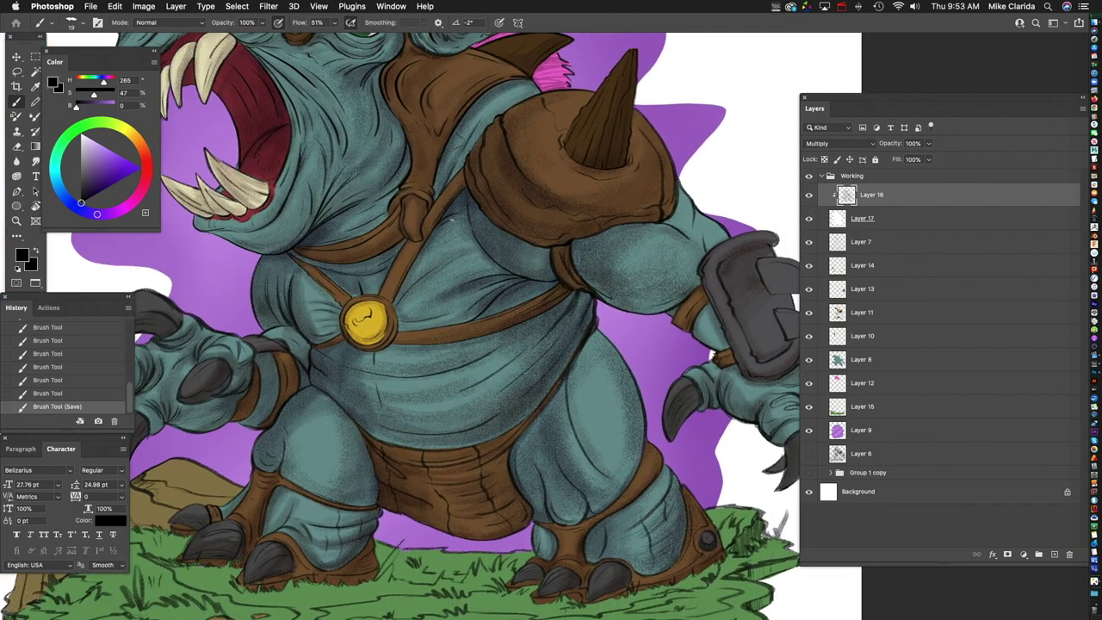
scroll(495, 317, right, 5)
scroll(516, 293, up, 3)
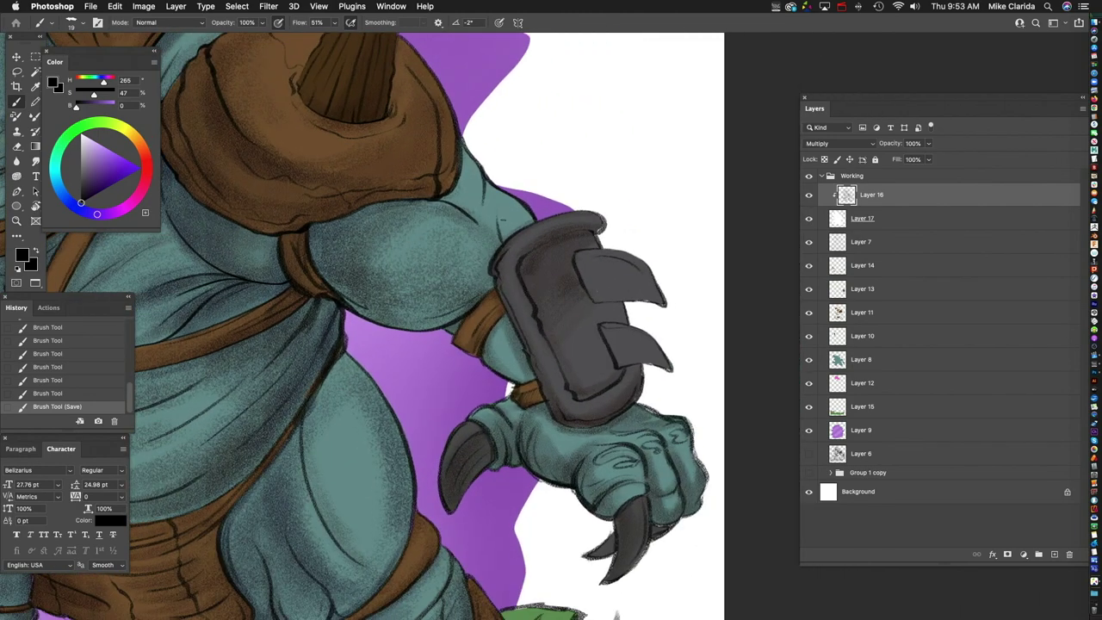
mouse_move(502, 205)
mouse_down()
mouse_move(506, 230)
mouse_move(491, 230)
mouse_up()
mouse_move(472, 157)
mouse_down()
mouse_move(453, 202)
mouse_move(465, 216)
mouse_move(482, 168)
mouse_up()
scroll(580, 179, down, 6)
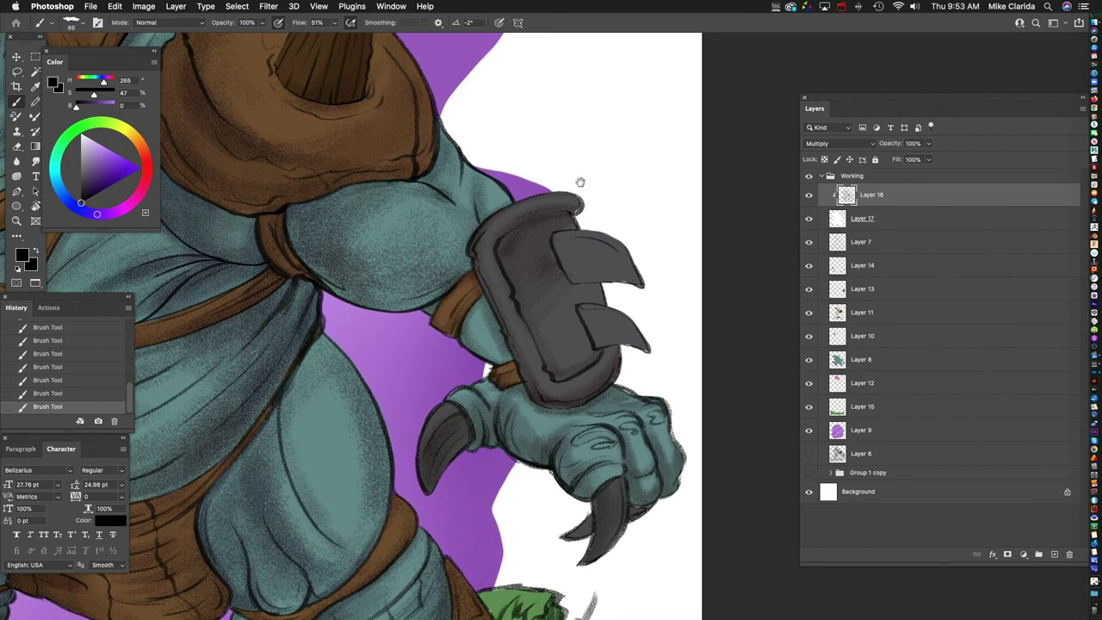
scroll(480, 298, up, 2)
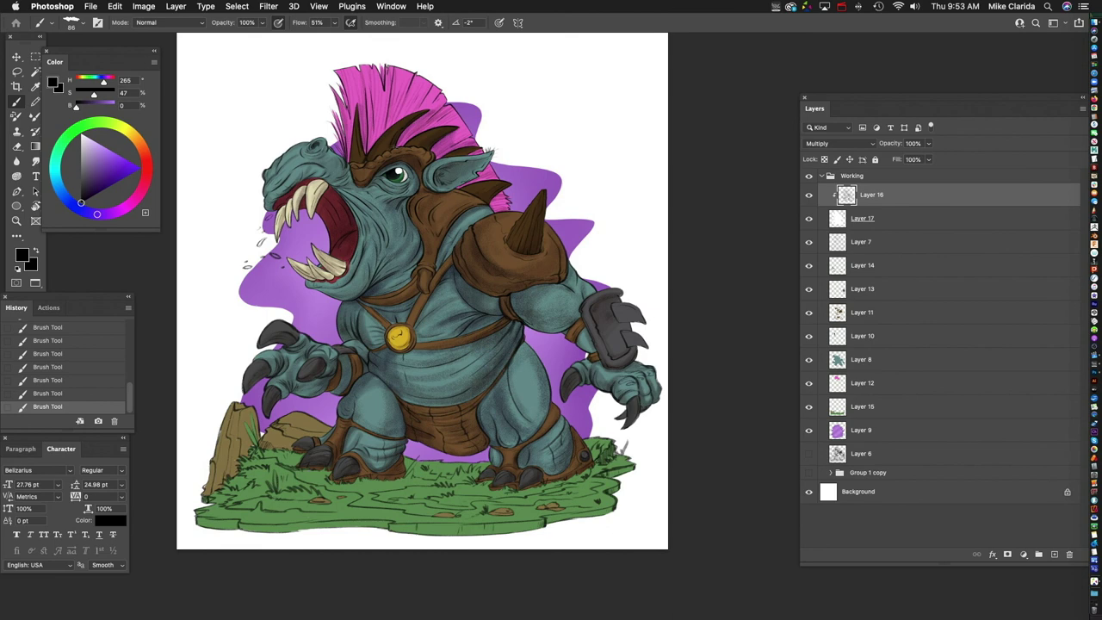
Step: Enlarge the brush to about 80 px and try snout, cheek and chest shading, undoing it
mouse_move(387, 300)
mouse_down()
mouse_move(431, 301)
mouse_move(397, 300)
mouse_up()
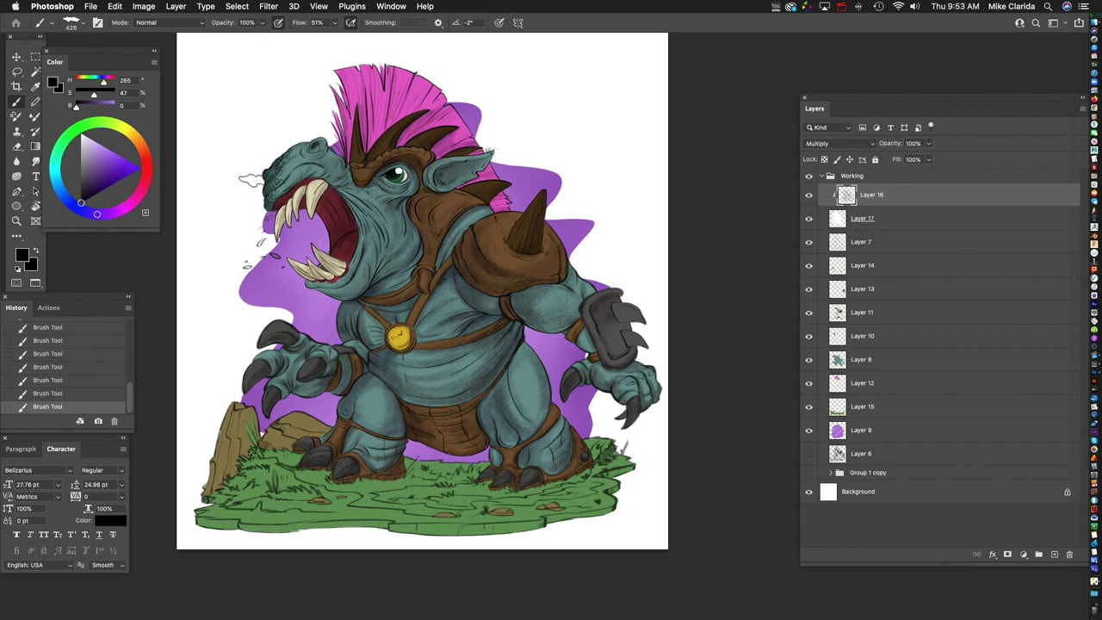
key(super+z)
mouse_move(267, 153)
mouse_down()
mouse_move(282, 132)
mouse_move(284, 176)
mouse_move(353, 212)
mouse_move(344, 248)
mouse_up()
key(super+z)
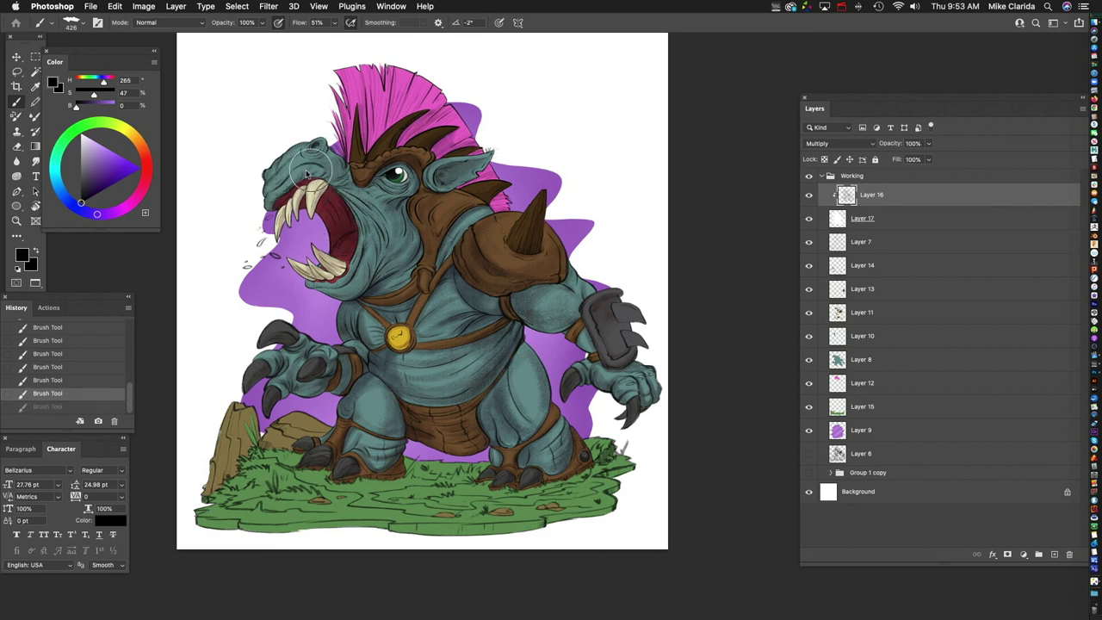
mouse_move(265, 172)
mouse_down()
mouse_move(272, 207)
mouse_move(287, 183)
mouse_move(346, 234)
mouse_up()
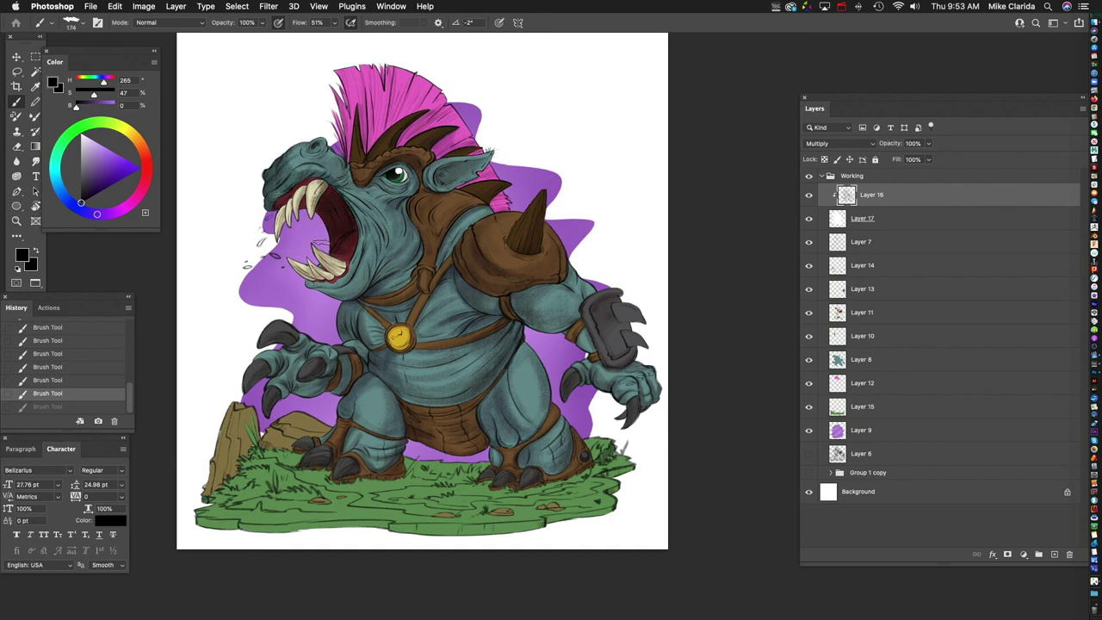
drag(362, 284, 367, 233)
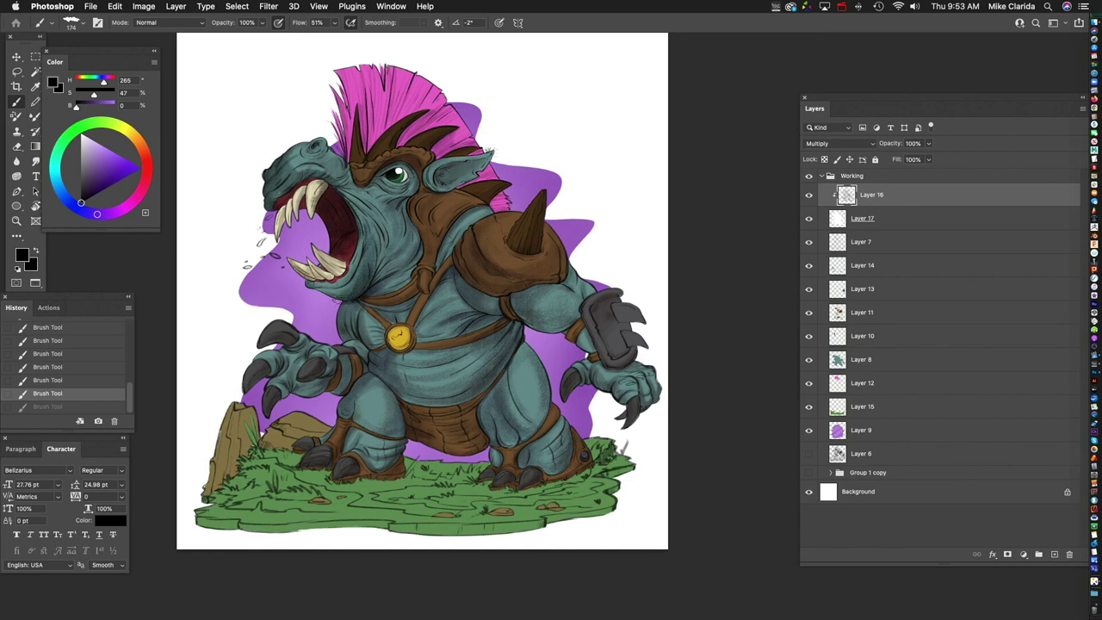
mouse_move(404, 268)
mouse_down()
mouse_move(344, 323)
mouse_move(385, 339)
mouse_up()
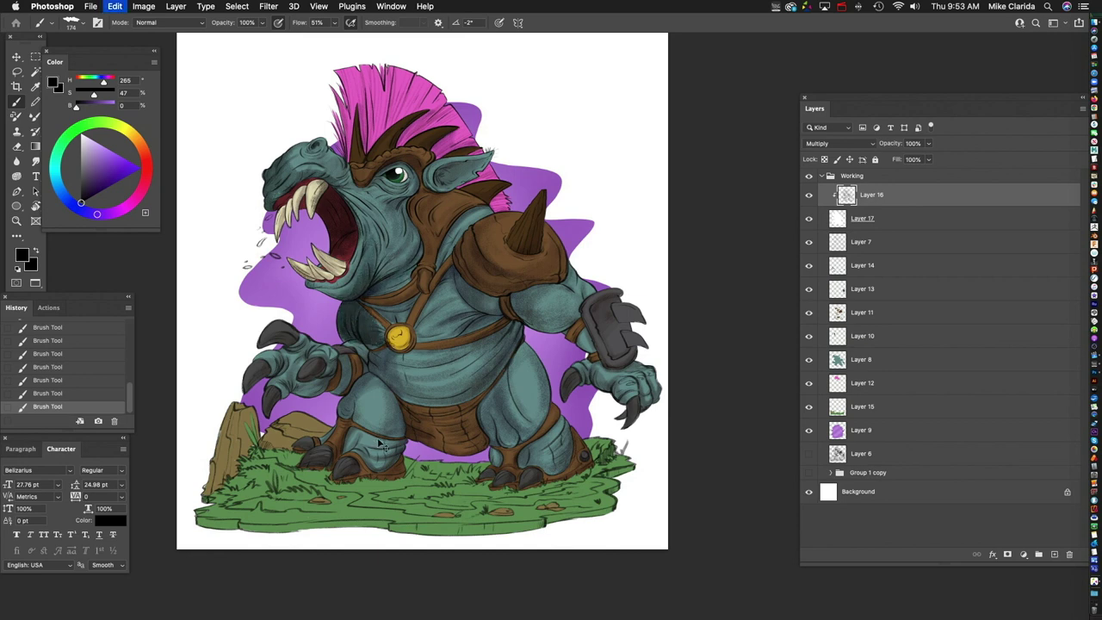
key(ctrl+z)
Step: Dab a short dark stroke on the head, then shrink the brush from about 88 to 40
scroll(357, 208, up, 5)
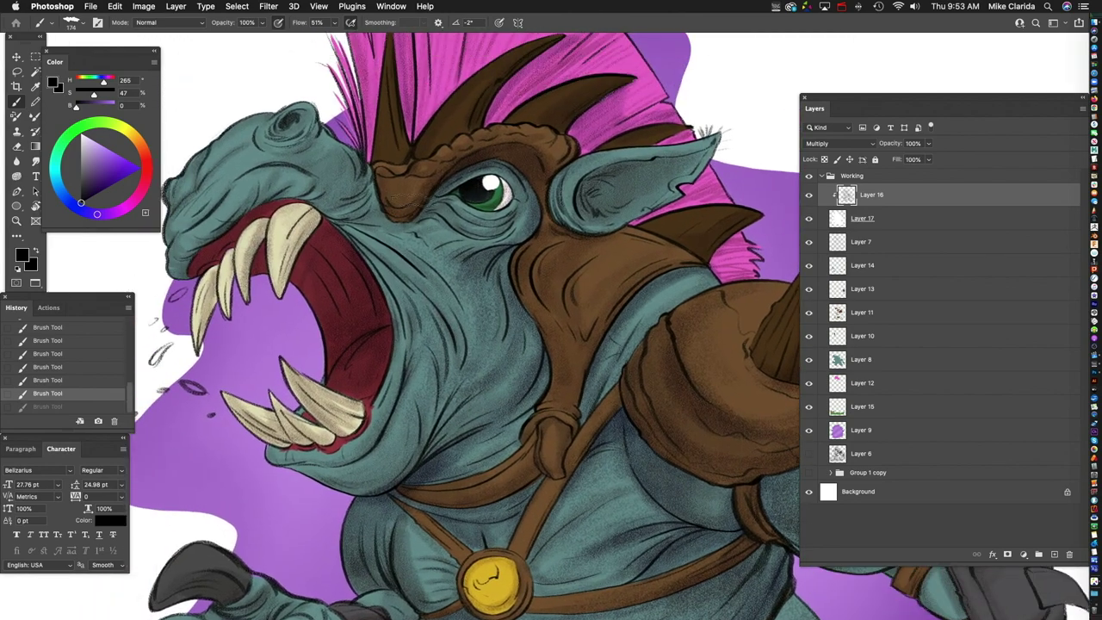
click(360, 192)
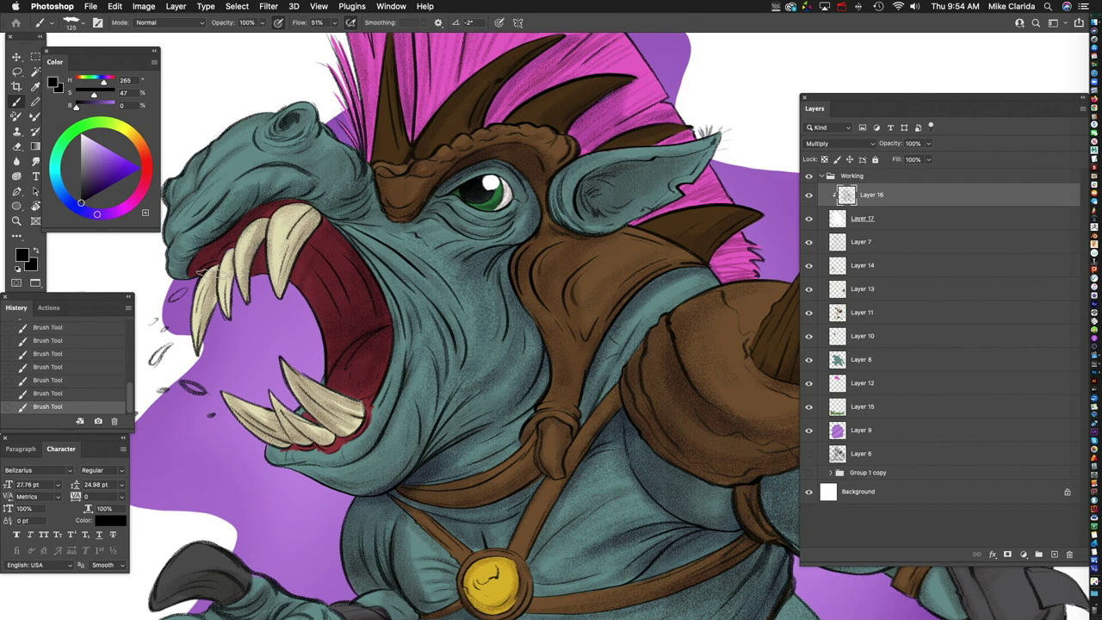
scroll(204, 272, up, 2)
scroll(205, 272, right, 3)
drag(342, 237, 369, 247)
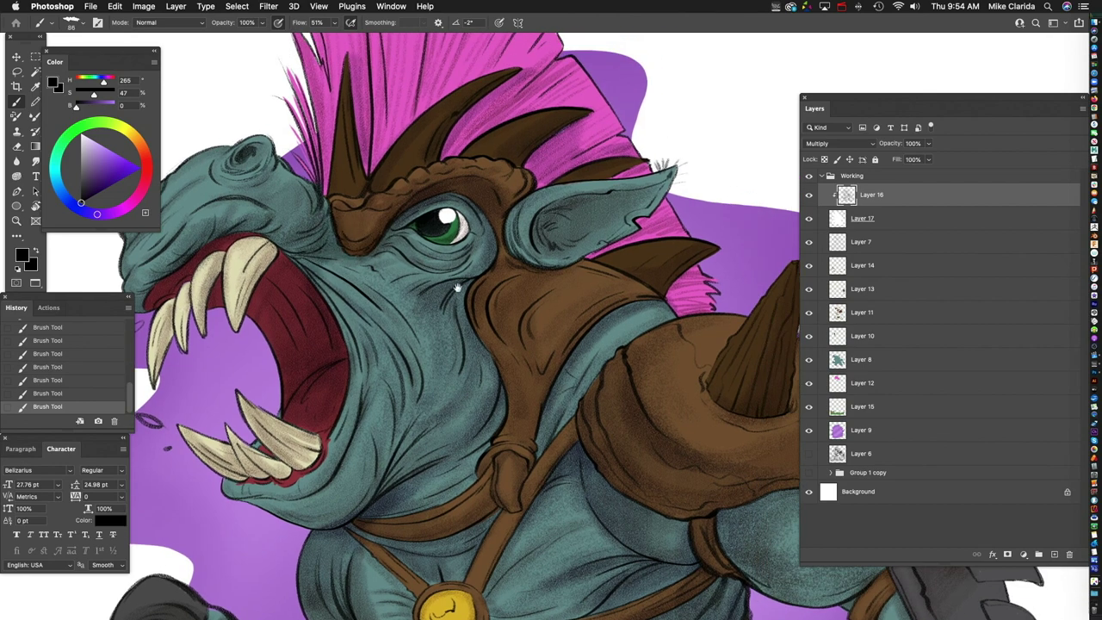
scroll(458, 286, down, 3)
scroll(458, 287, right, 1)
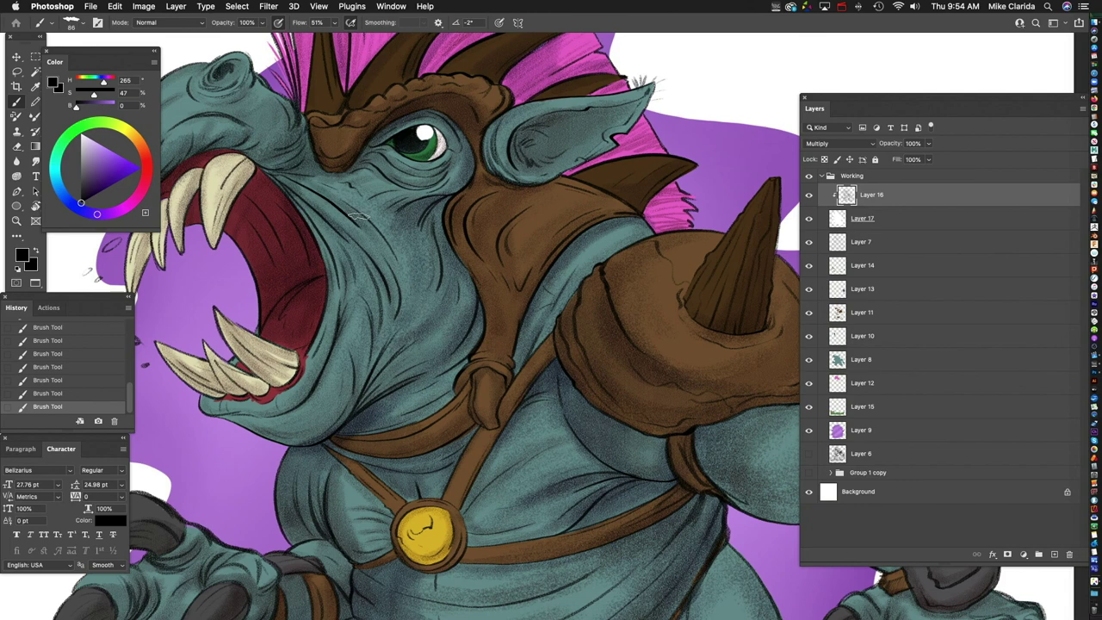
scroll(465, 179, up, 2)
scroll(465, 179, left, 1)
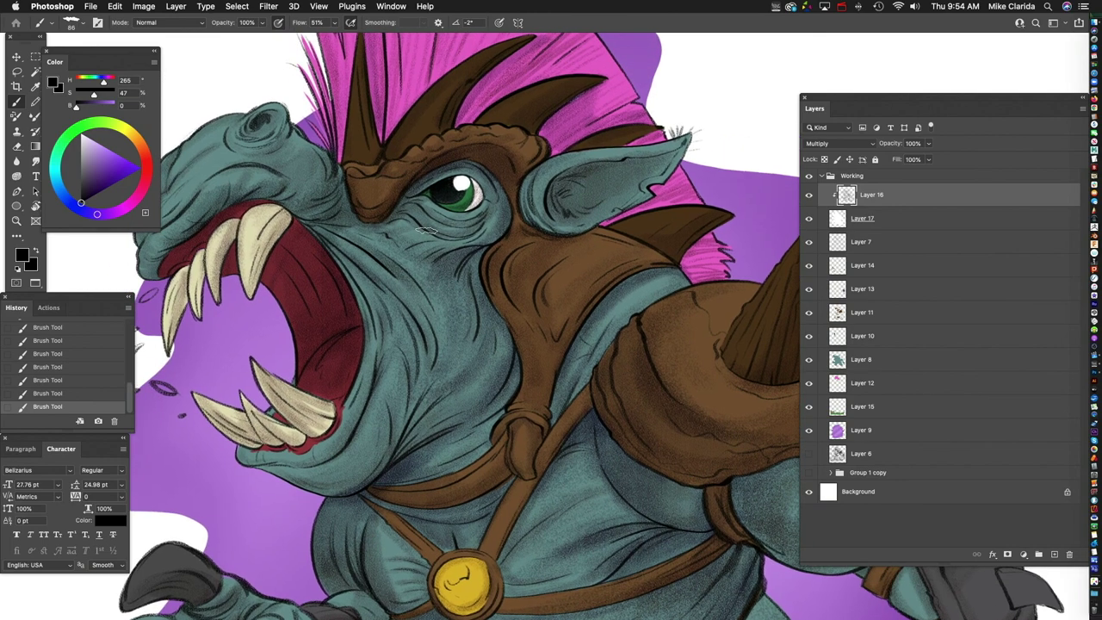
key(bracketleft)
key(bracketleft)
key(bracketleft)
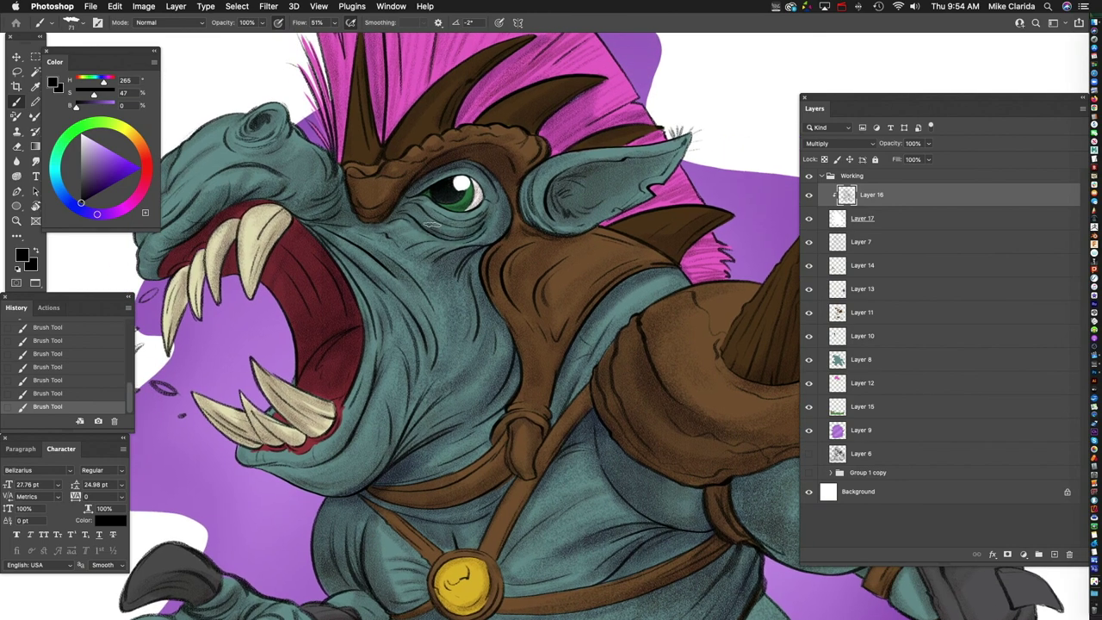
scroll(488, 202, up, 3)
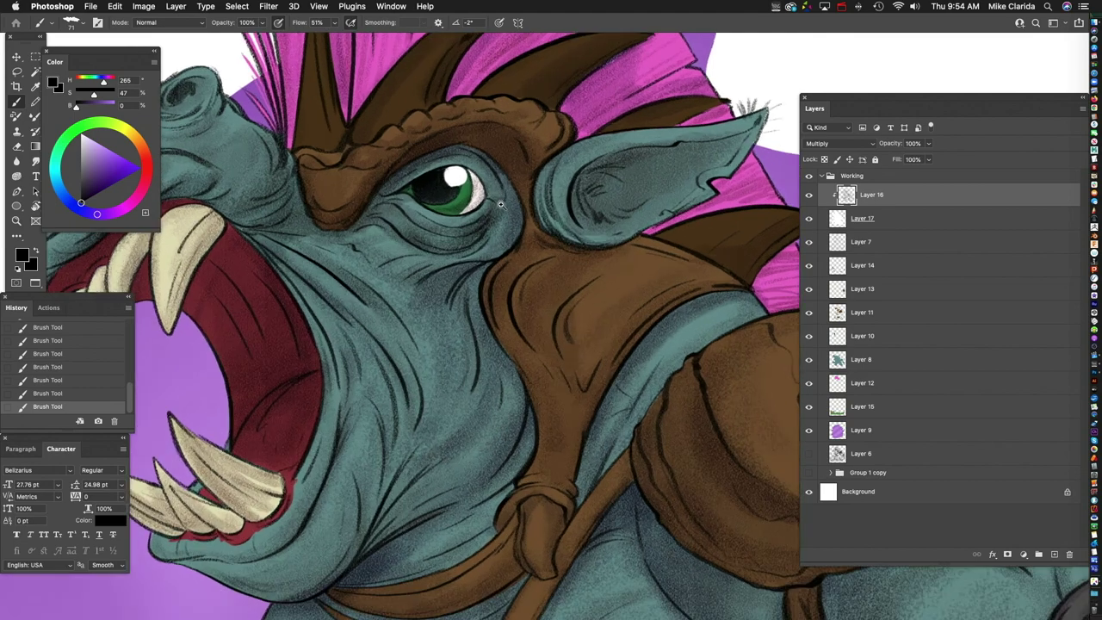
key(bracketleft)
key(bracketleft)
key(bracketleft)
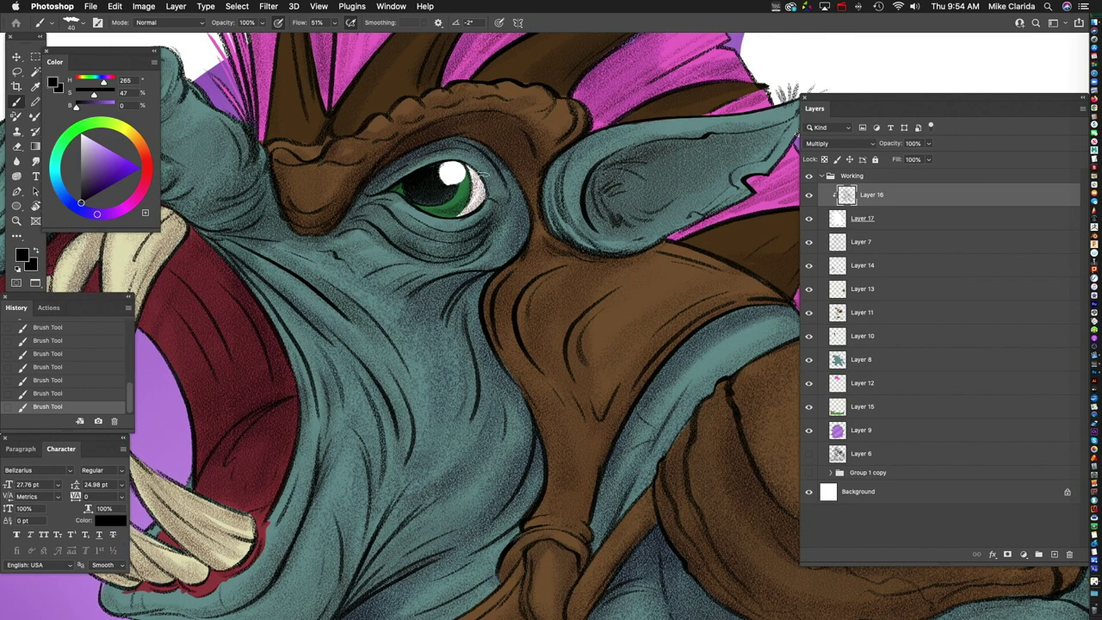
Step: Darken the eye's right rim, add wrinkle lines below it and a stroke along the cheek edge
drag(494, 194, 470, 164)
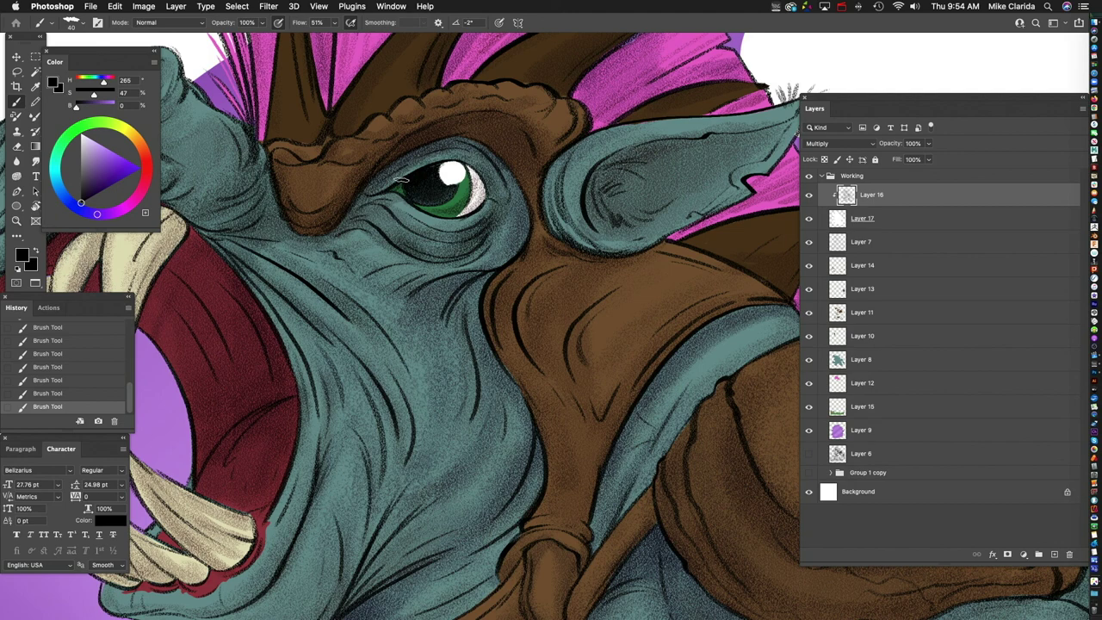
mouse_move(361, 215)
mouse_down()
mouse_move(392, 233)
mouse_move(419, 257)
mouse_move(363, 229)
mouse_move(345, 231)
mouse_move(340, 255)
mouse_move(393, 254)
mouse_move(358, 261)
mouse_move(430, 282)
mouse_move(462, 277)
mouse_move(467, 291)
mouse_move(500, 270)
mouse_move(469, 310)
mouse_up()
drag(605, 275, 506, 247)
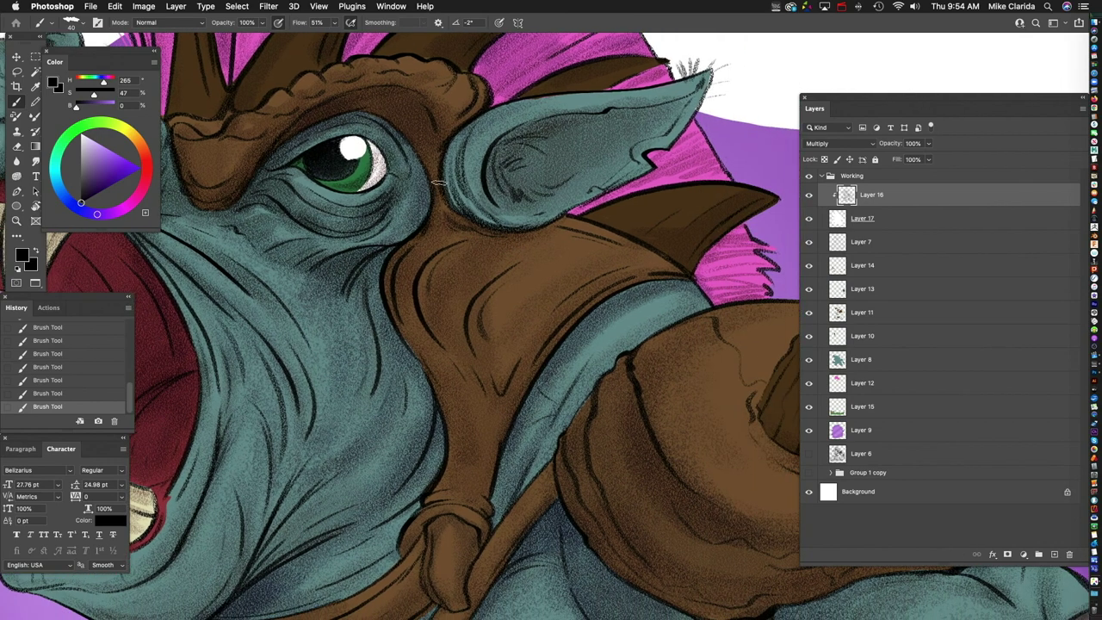
drag(379, 267, 377, 290)
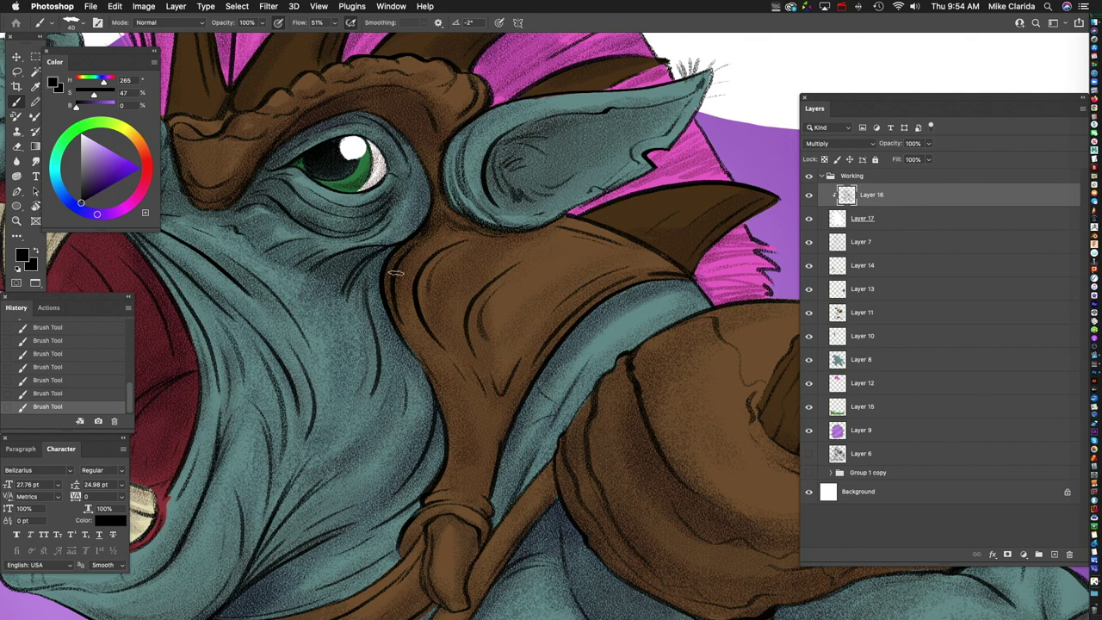
key(super+0)
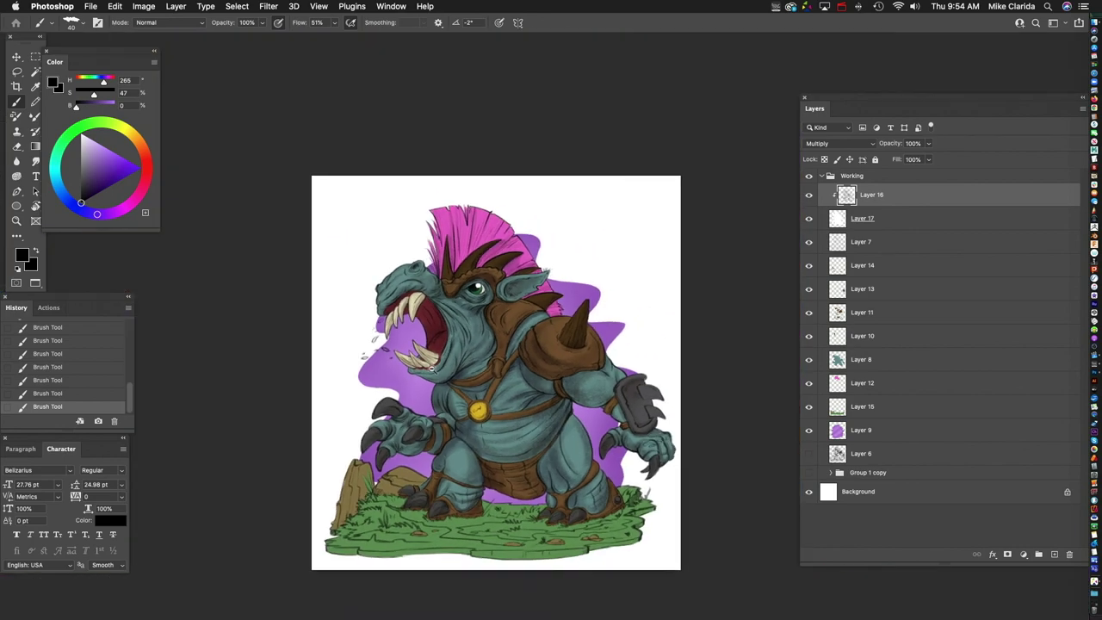
Step: Zoom in on the face, undo the stroke by the eye, and add a short stroke near the jaw
key(super+equal)
key(super+equal)
key(super+equal)
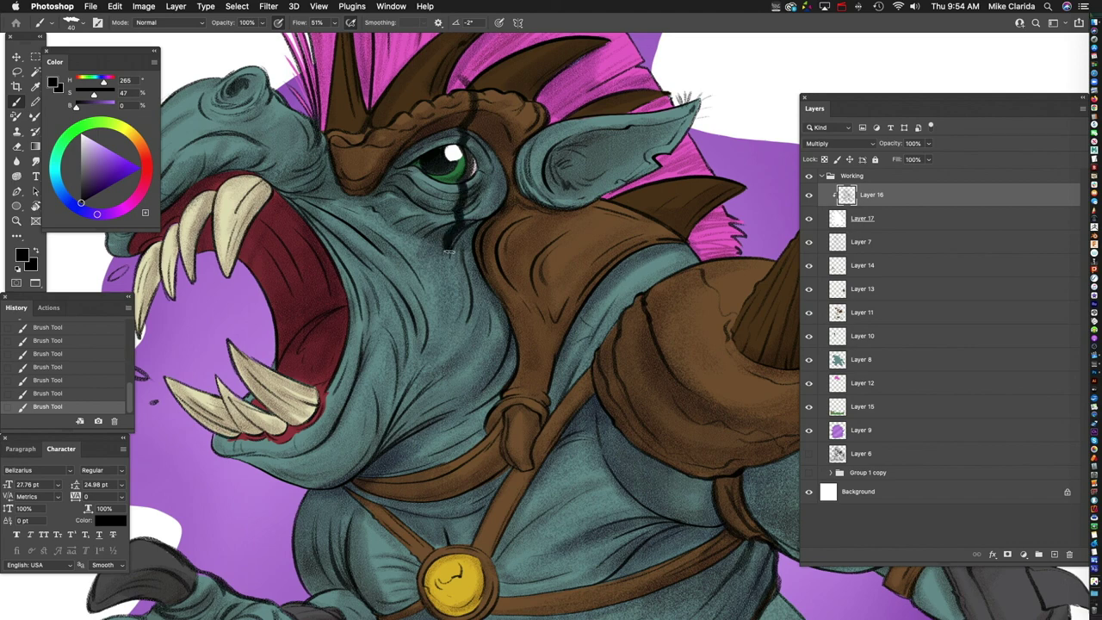
scroll(534, 281, up, 3)
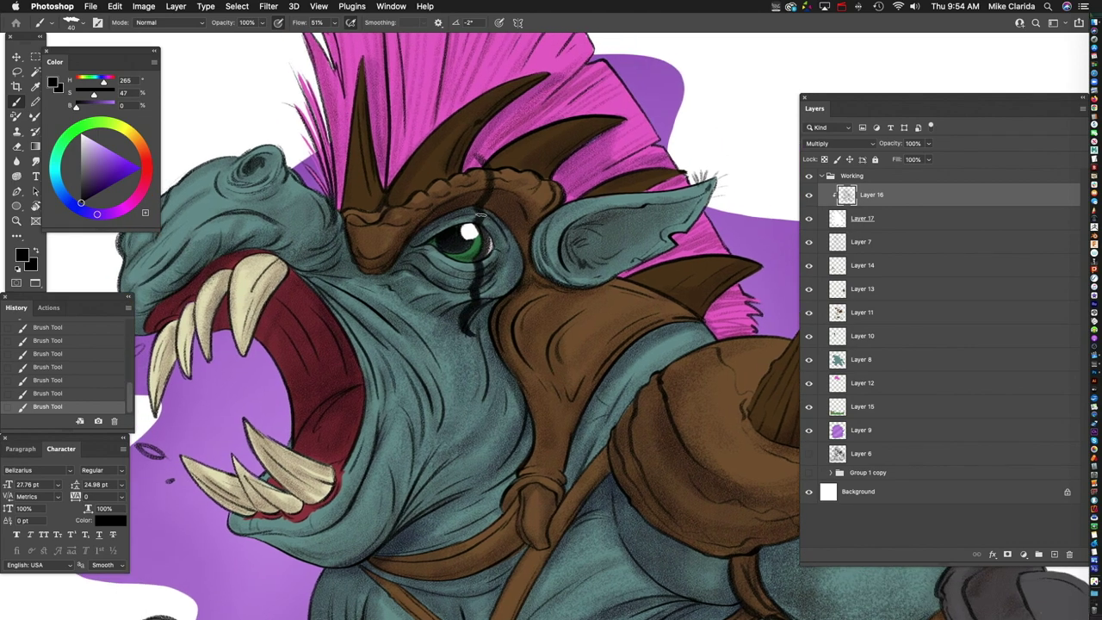
key(super+z)
scroll(456, 352, down, 5)
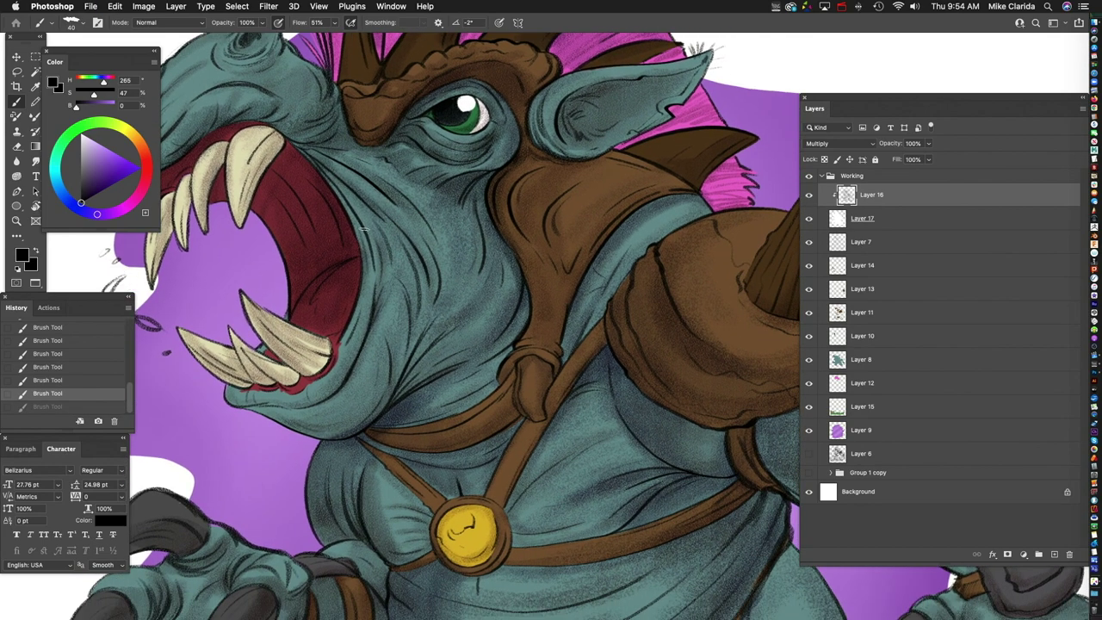
drag(363, 228, 372, 274)
Step: Shade the upper fang with darker strokes
scroll(378, 241, up, 1)
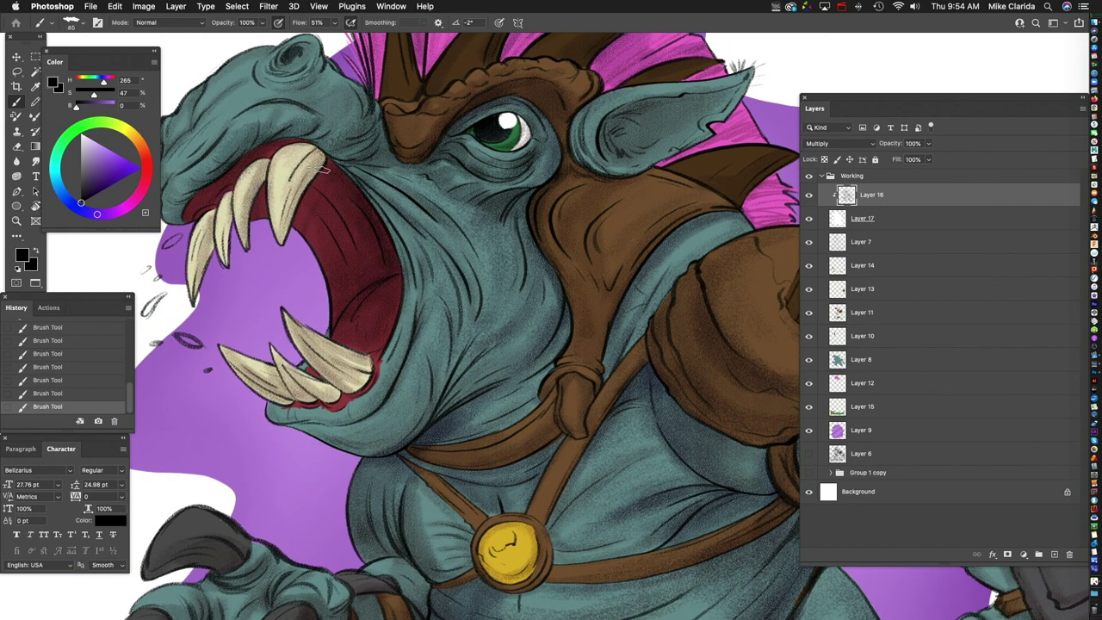
scroll(341, 238, left, 3)
scroll(341, 237, up, 1)
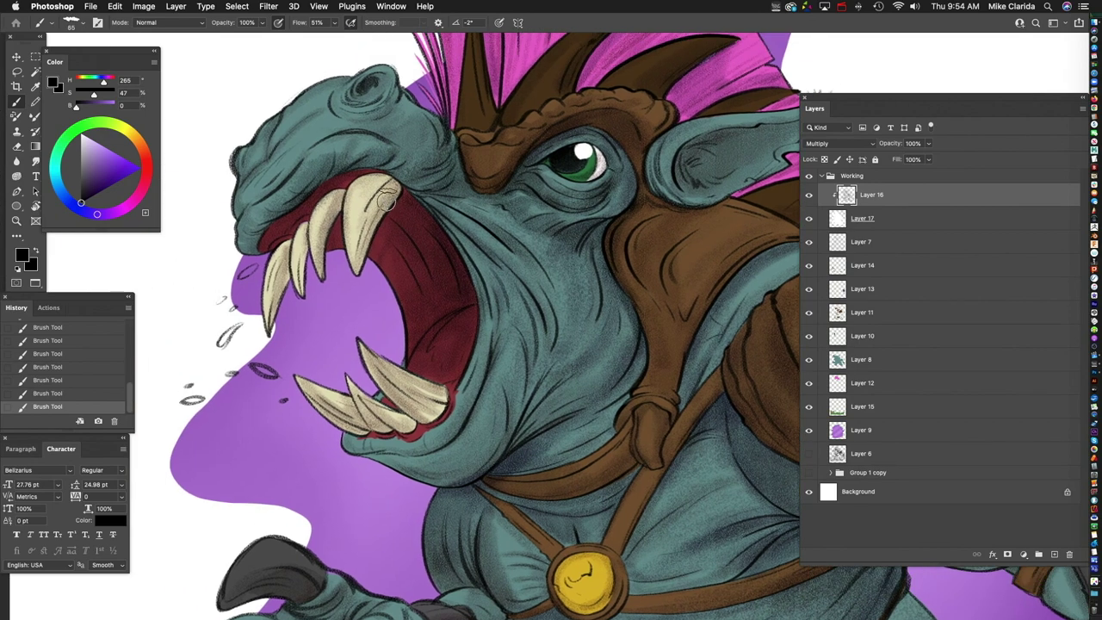
mouse_move(377, 188)
mouse_down()
mouse_move(361, 225)
mouse_move(354, 209)
mouse_move(320, 205)
mouse_up()
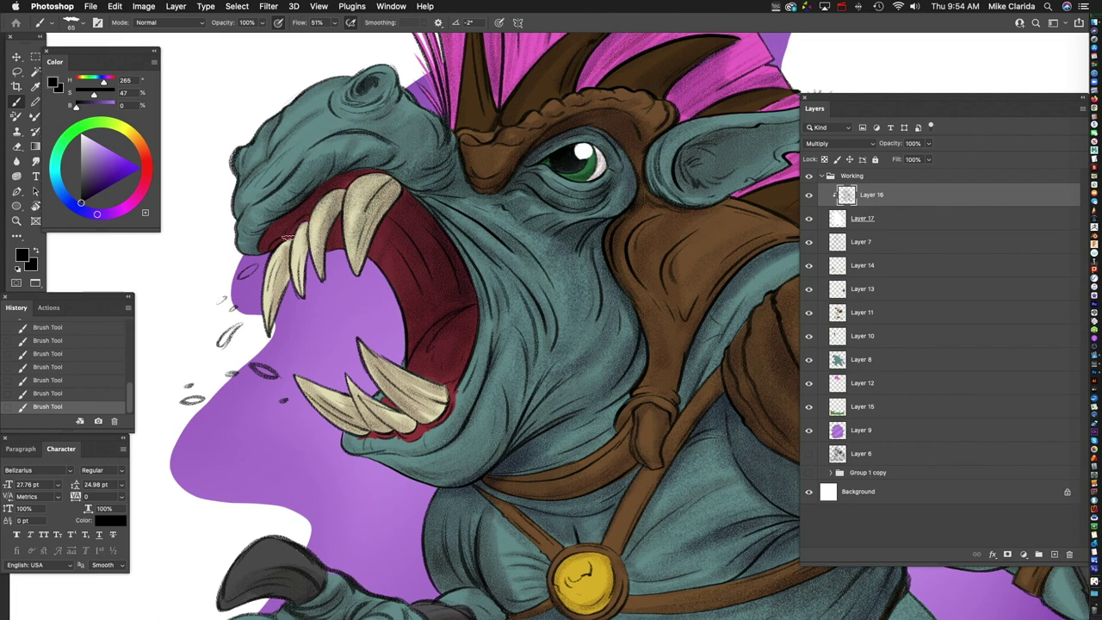
drag(269, 250, 306, 207)
Step: Deepen the shadow inside the nostril on the snout, redoing the first attempt
scroll(322, 173, up, 3)
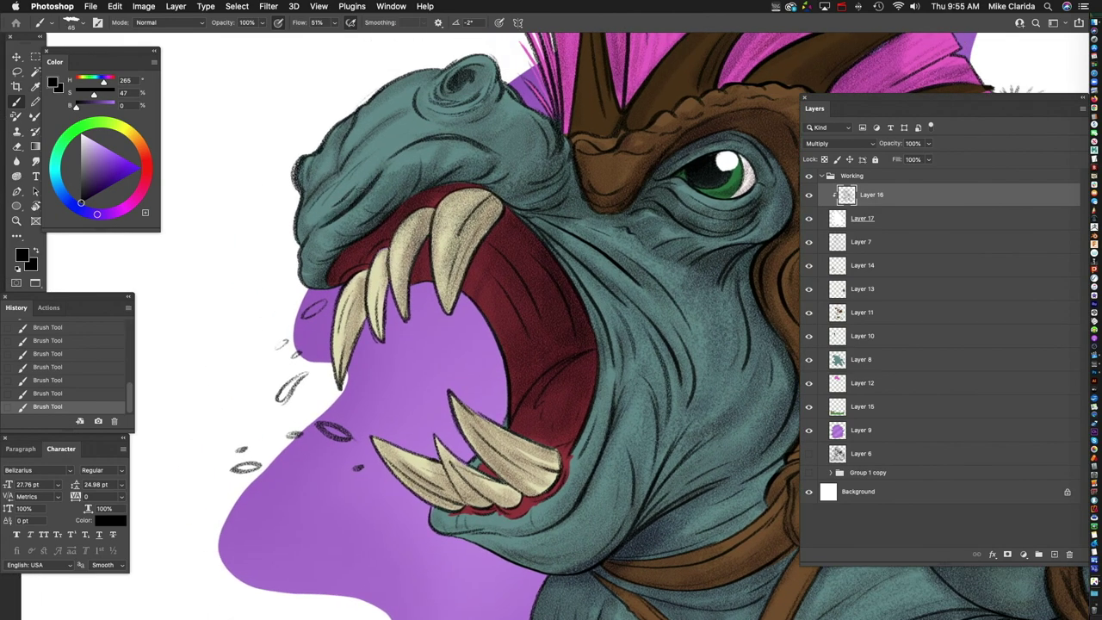
drag(474, 87, 454, 79)
key(super+z)
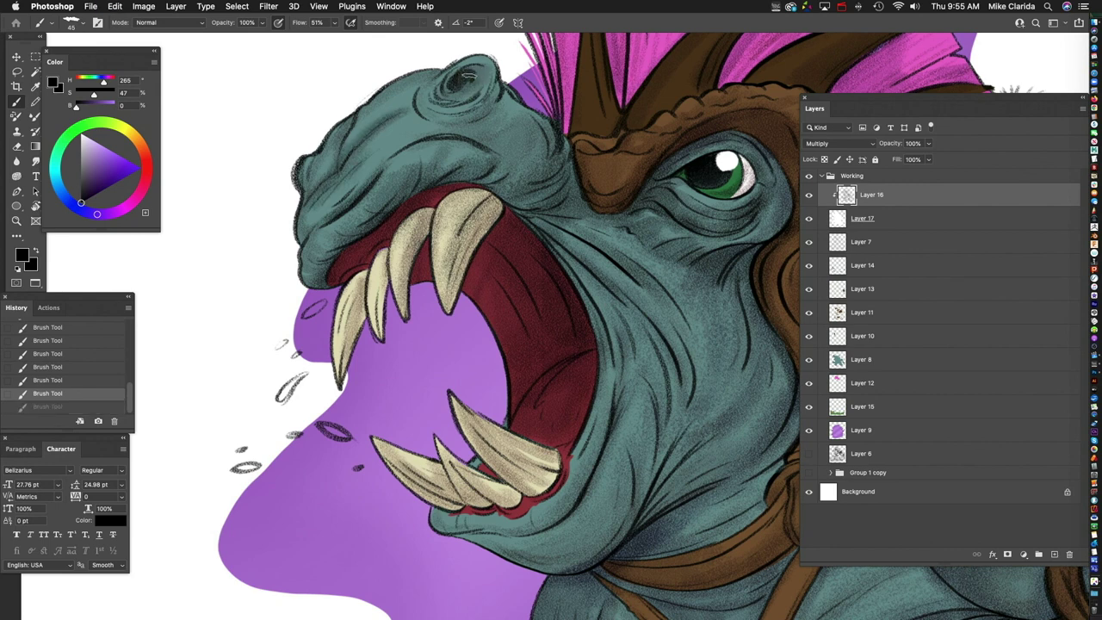
mouse_move(486, 105)
mouse_down()
mouse_move(491, 99)
mouse_move(481, 144)
mouse_up()
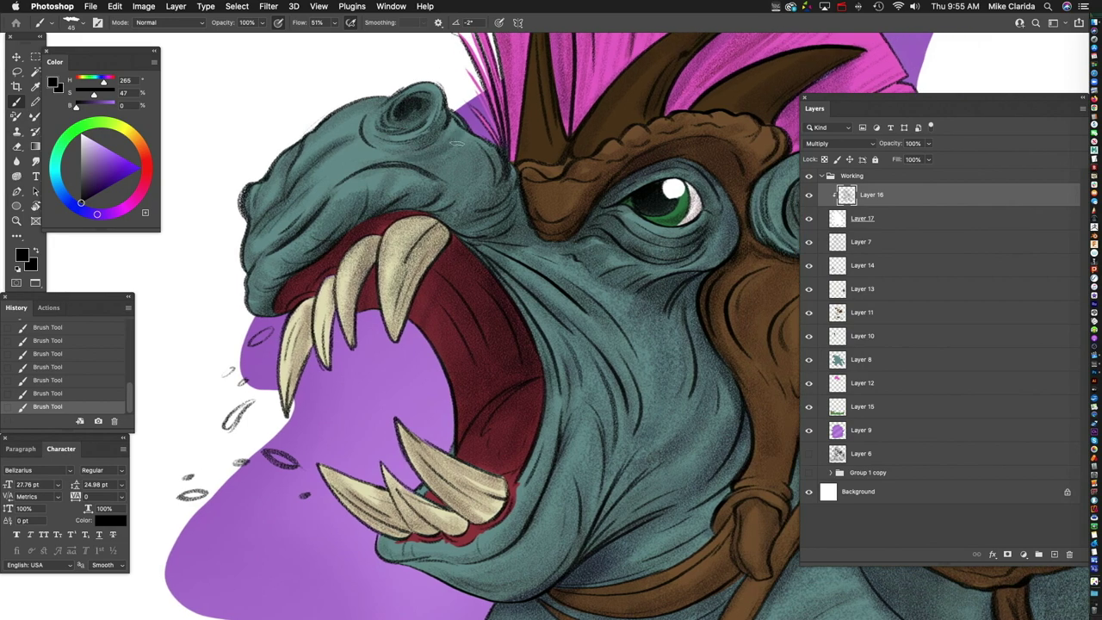
scroll(447, 213, left, 2)
scroll(448, 212, down, 5)
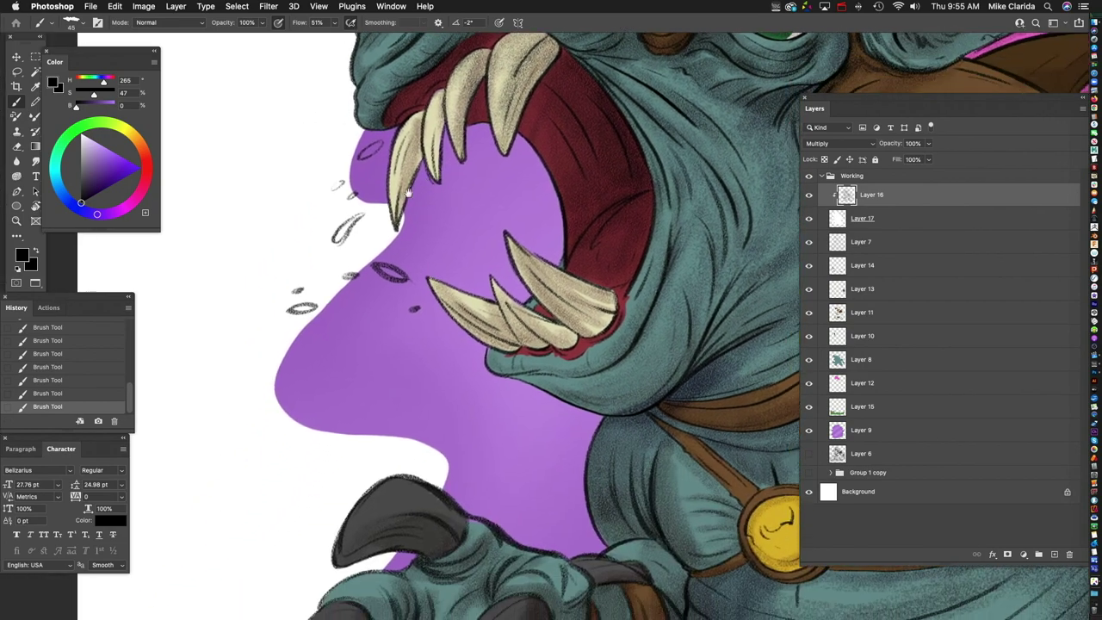
scroll(444, 258, down, 1)
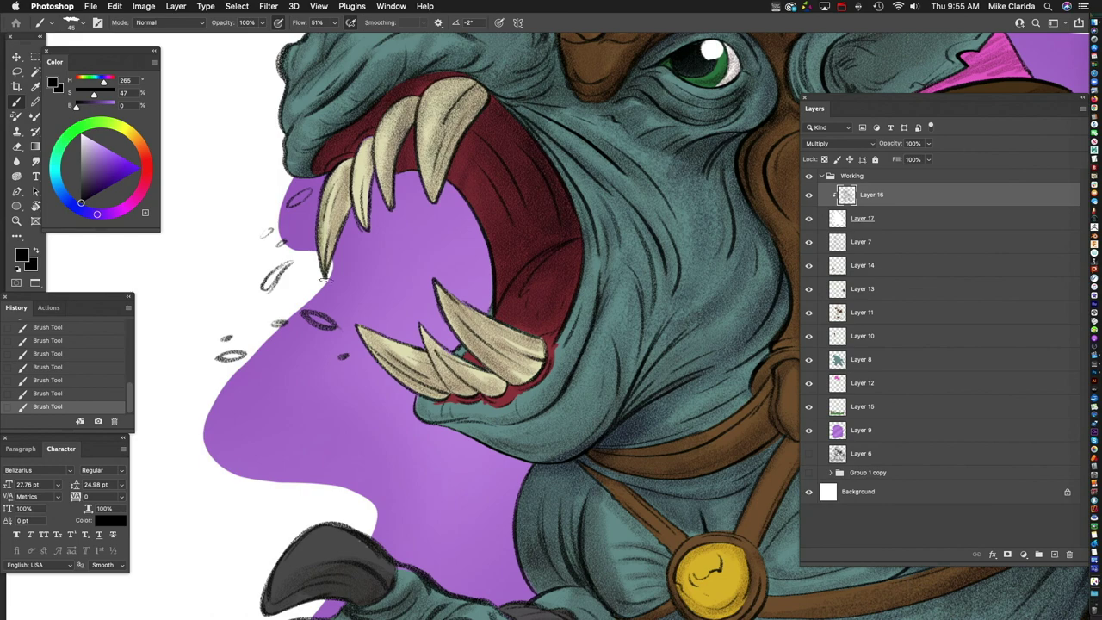
scroll(414, 348, down, 5)
scroll(414, 349, right, 4)
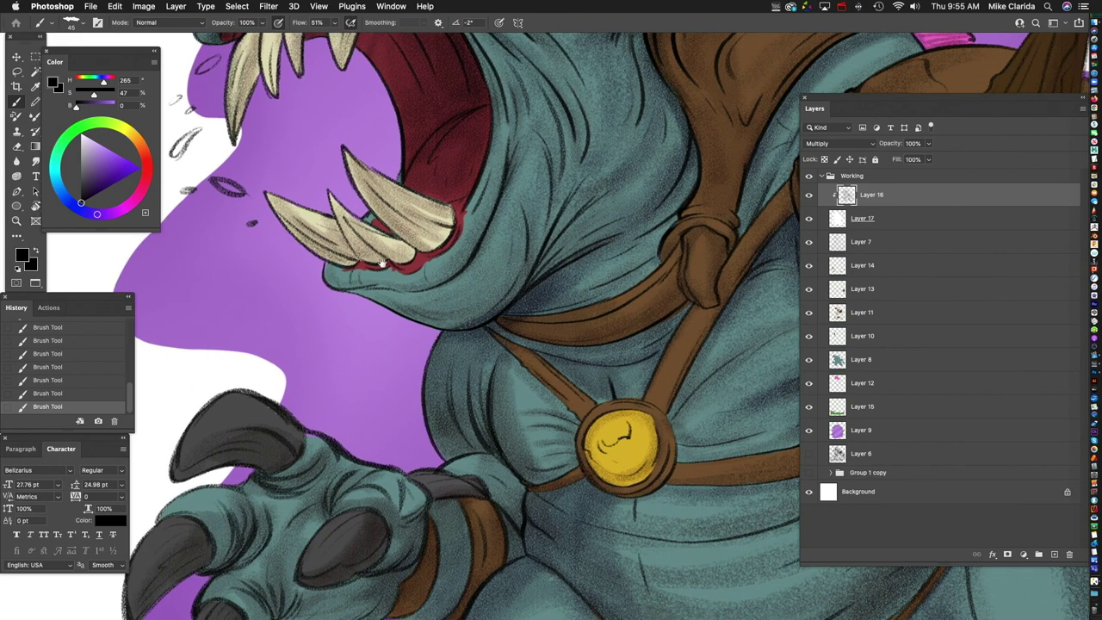
scroll(388, 213, down, 3)
scroll(388, 212, left, 1)
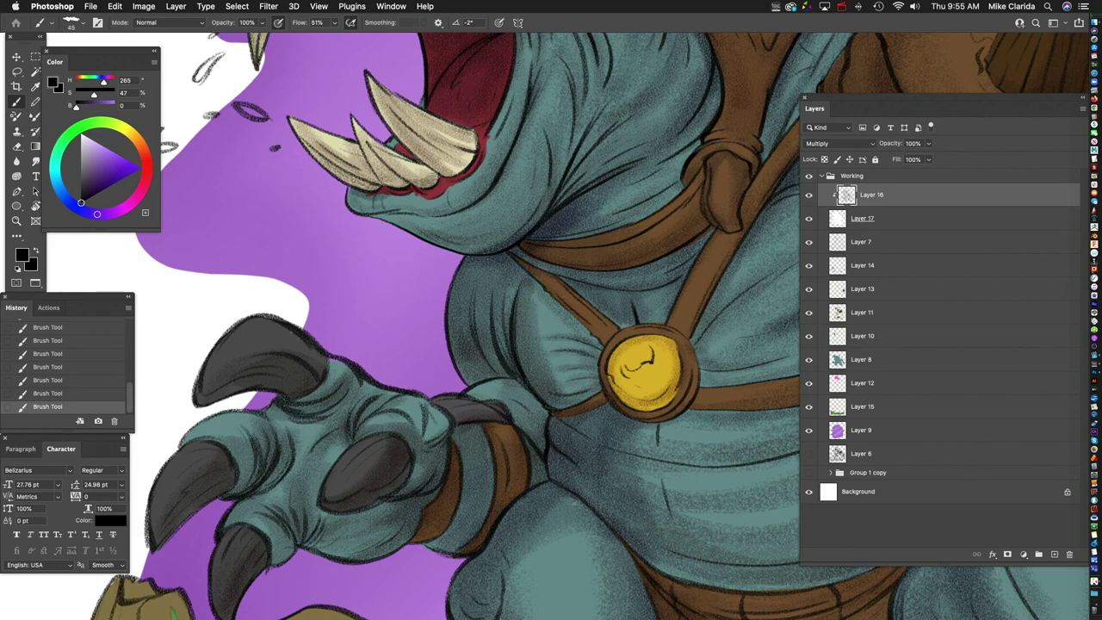
scroll(412, 237, up, 4)
scroll(412, 238, right, 5)
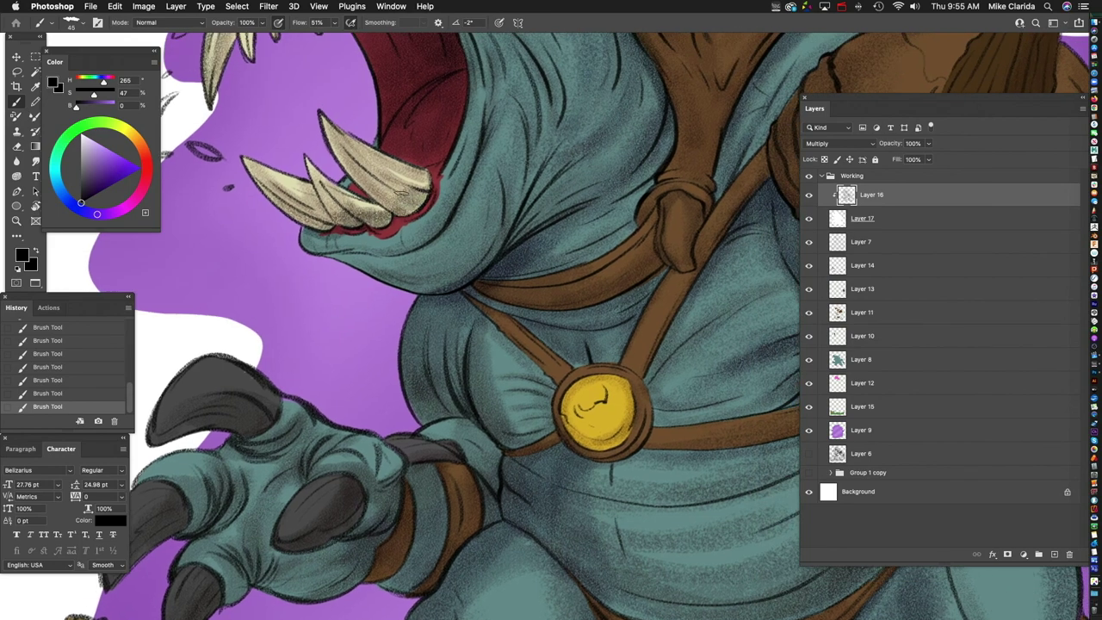
scroll(429, 189, down, 2)
scroll(428, 189, left, 2)
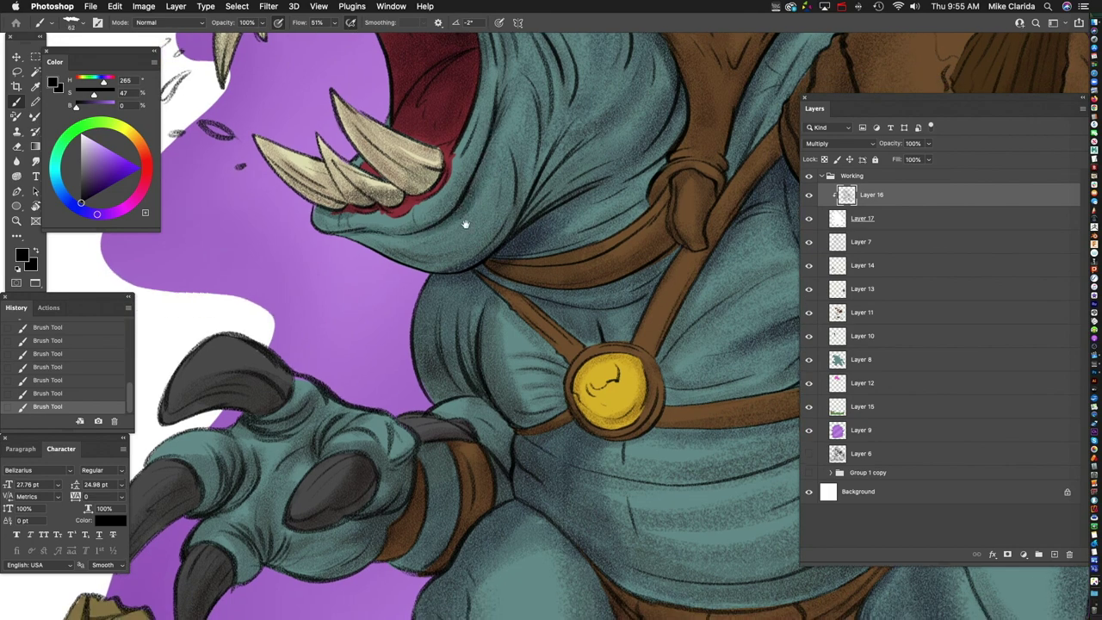
scroll(465, 236, down, 3)
scroll(466, 237, right, 1)
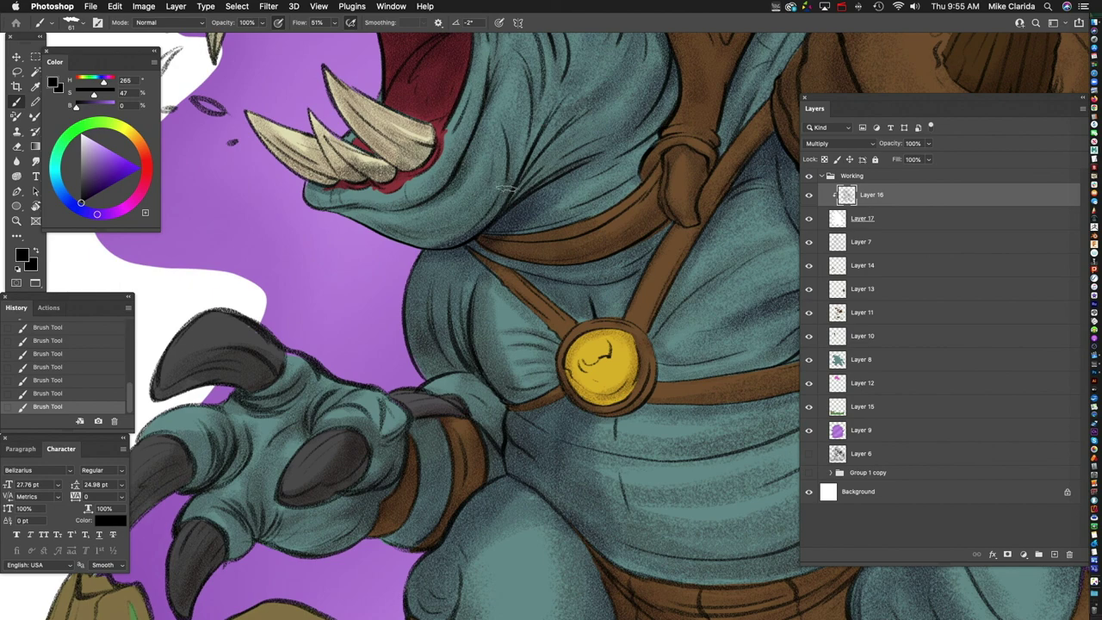
scroll(508, 185, right, 3)
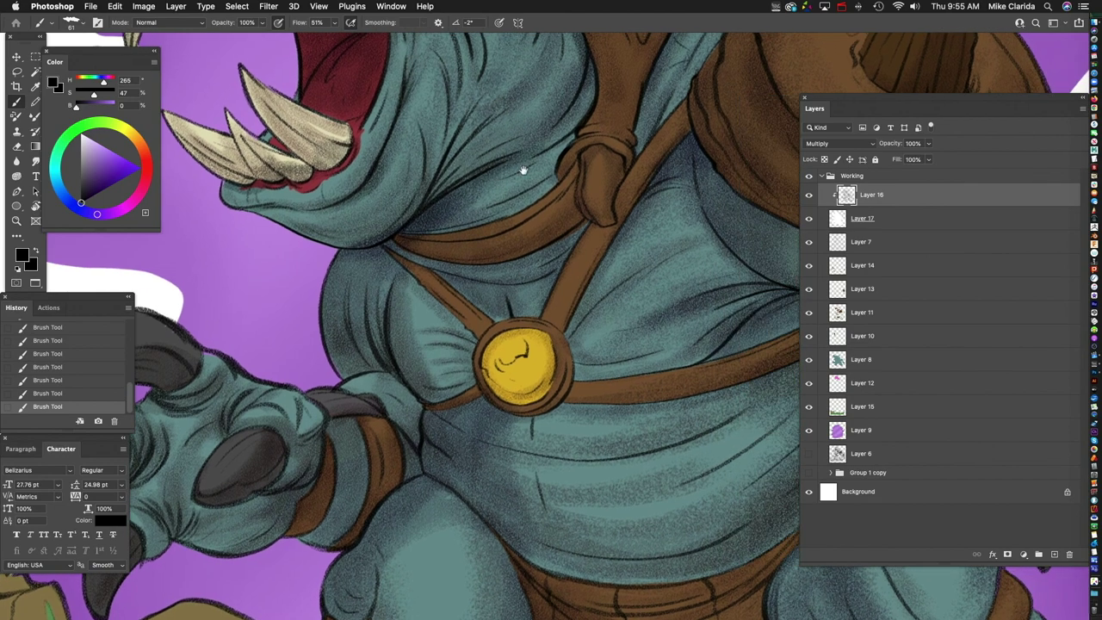
scroll(415, 228, up, 3)
scroll(415, 228, right, 3)
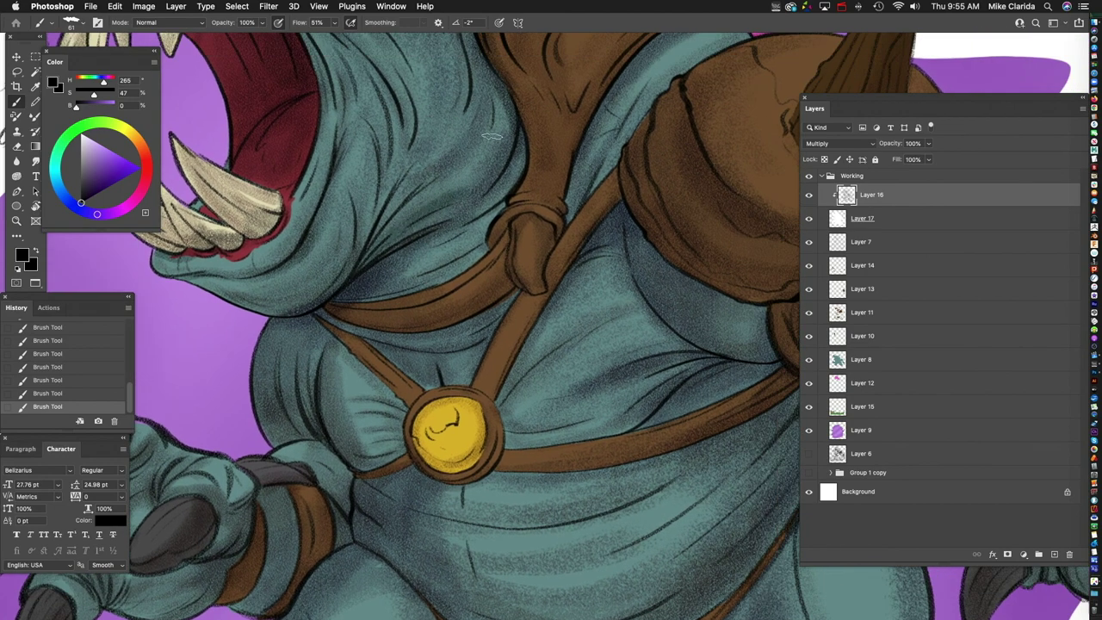
scroll(362, 232, up, 3)
scroll(361, 232, right, 1)
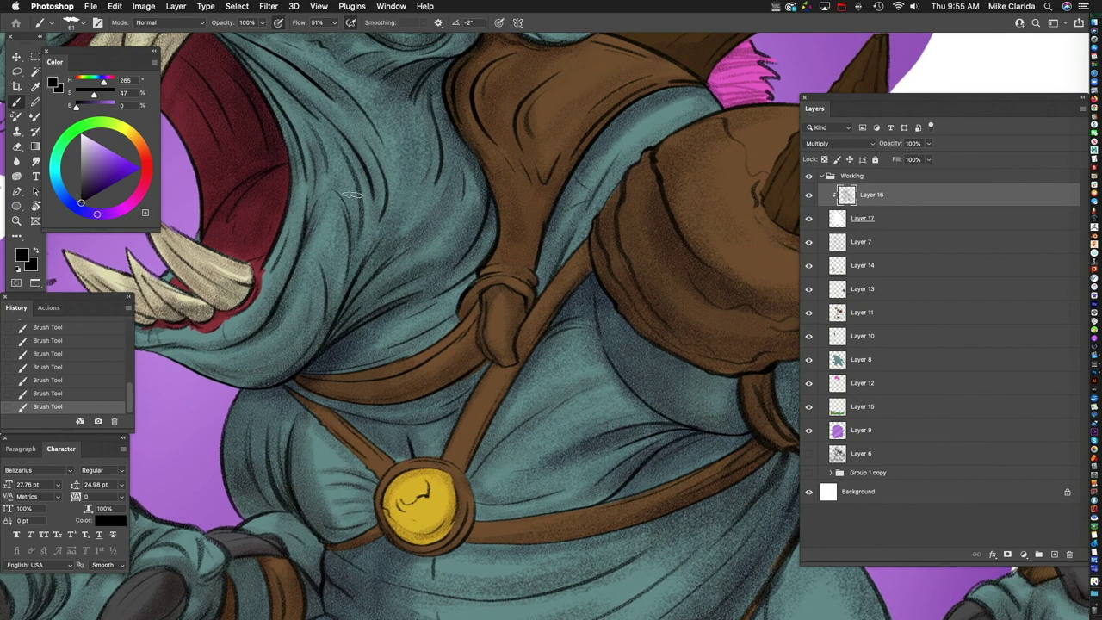
scroll(405, 241, up, 1)
scroll(405, 241, left, 1)
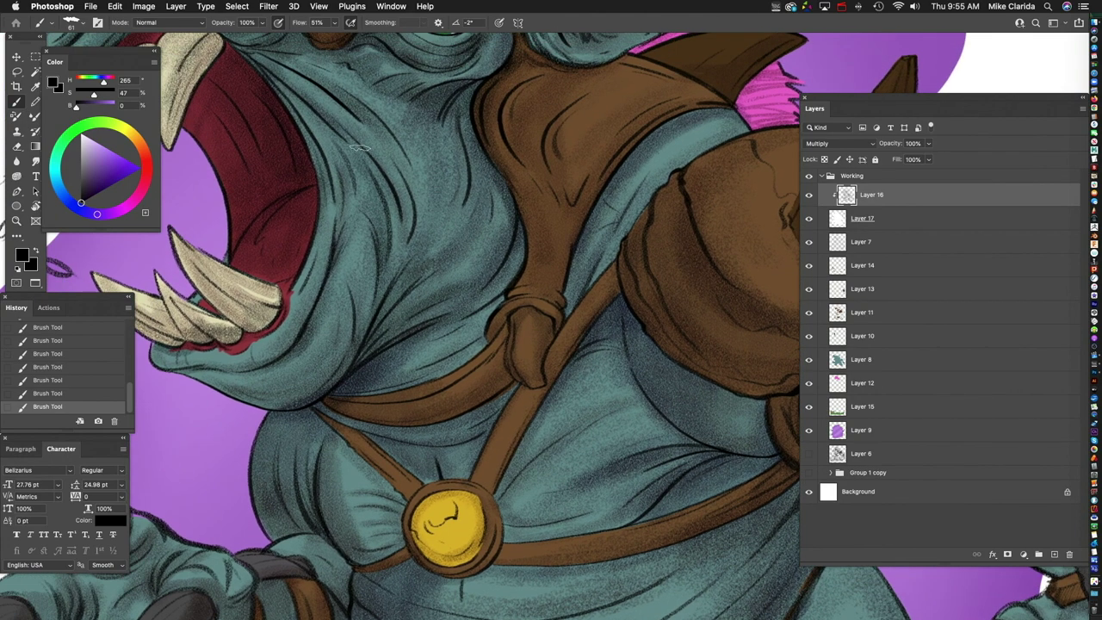
scroll(396, 163, down, 5)
scroll(396, 173, left, 2)
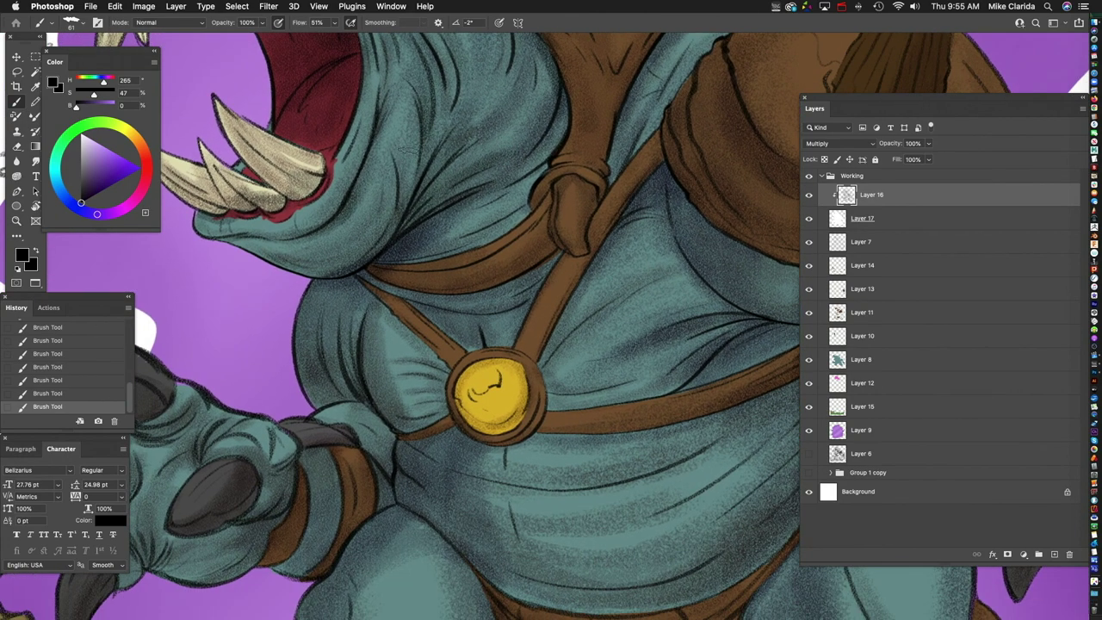
scroll(405, 206, up, 2)
scroll(405, 207, left, 2)
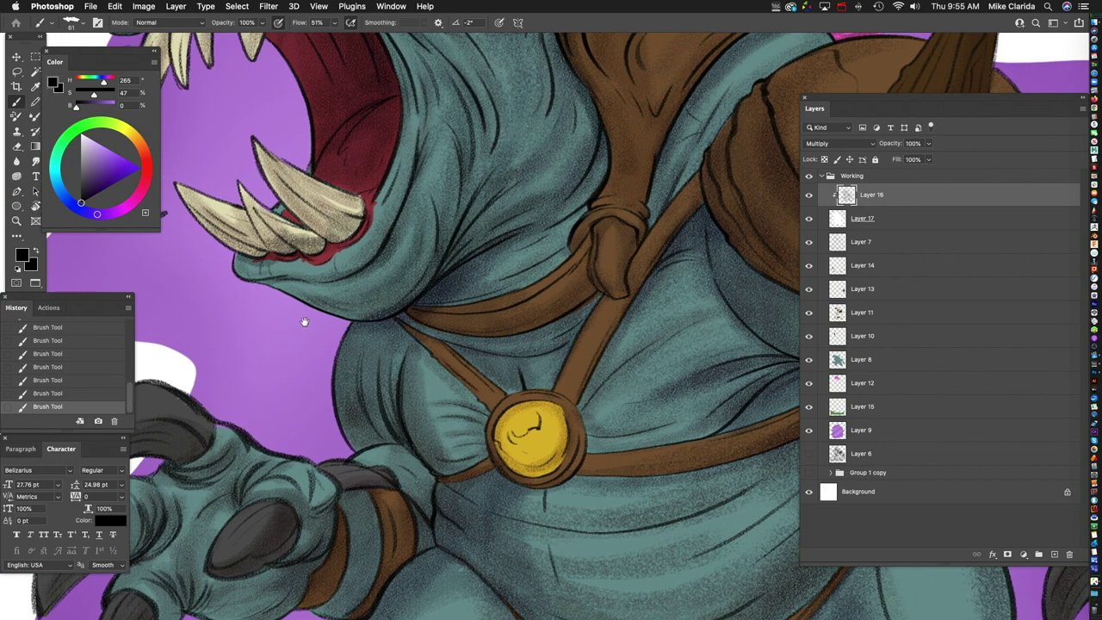
scroll(345, 276, down, 6)
scroll(344, 275, left, 2)
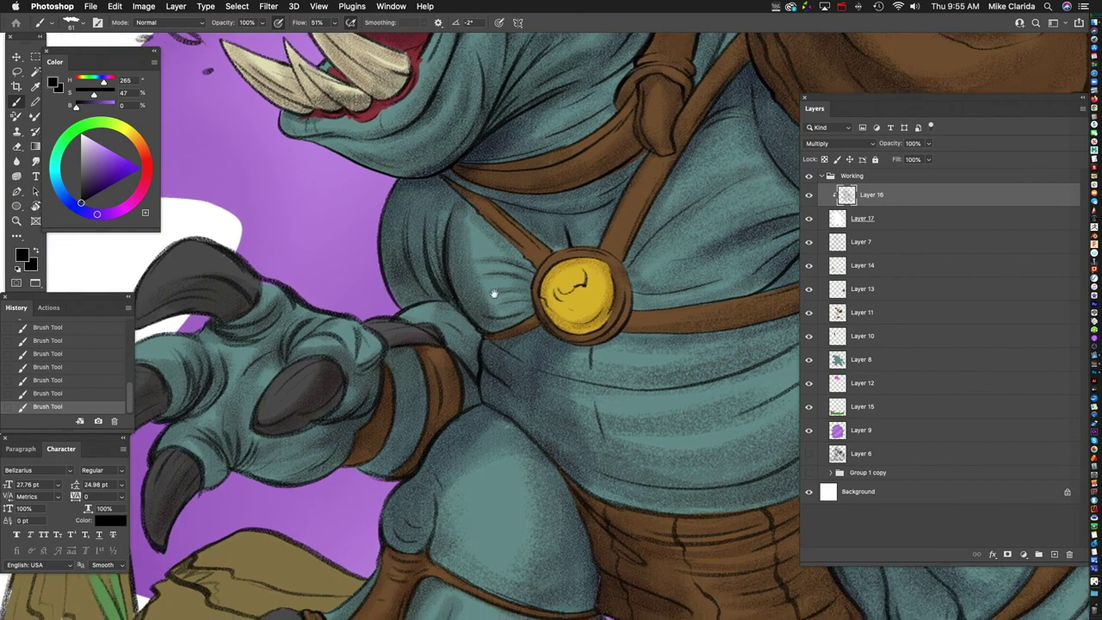
scroll(372, 272, down, 5)
scroll(373, 272, right, 2)
Step: Paint shadow marks beneath the arm and faint shading on the cloth below the gold coin
mouse_move(343, 235)
mouse_down()
mouse_move(335, 257)
mouse_move(349, 289)
mouse_move(336, 310)
mouse_up()
scroll(370, 241, right, 2)
scroll(370, 241, up, 1)
drag(360, 249, 321, 216)
scroll(320, 215, down, 2)
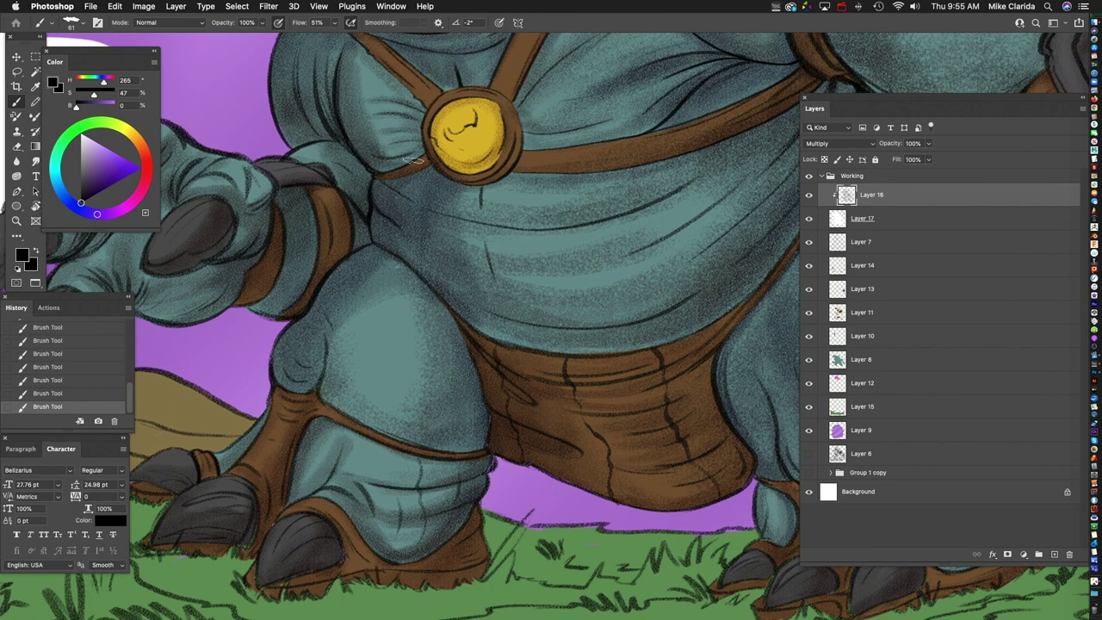
mouse_move(410, 191)
mouse_down()
mouse_move(394, 206)
mouse_move(403, 215)
mouse_up()
Step: Hatch shading across the clawed hand's knuckles
scroll(456, 188, down, 3)
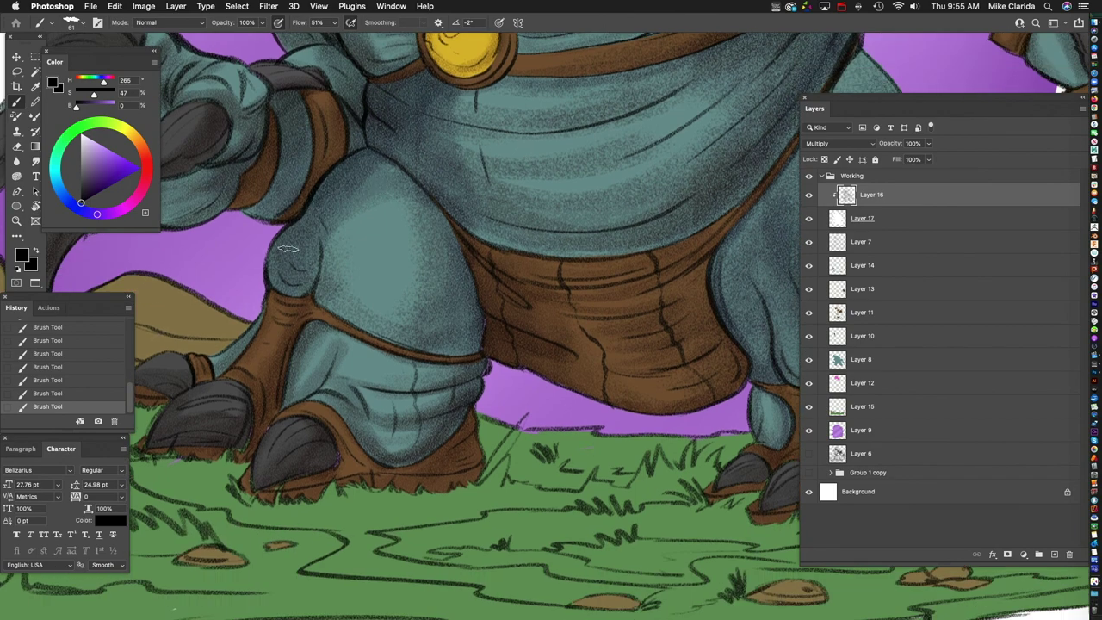
scroll(482, 250, down, 3)
scroll(475, 219, up, 4)
scroll(476, 220, right, 3)
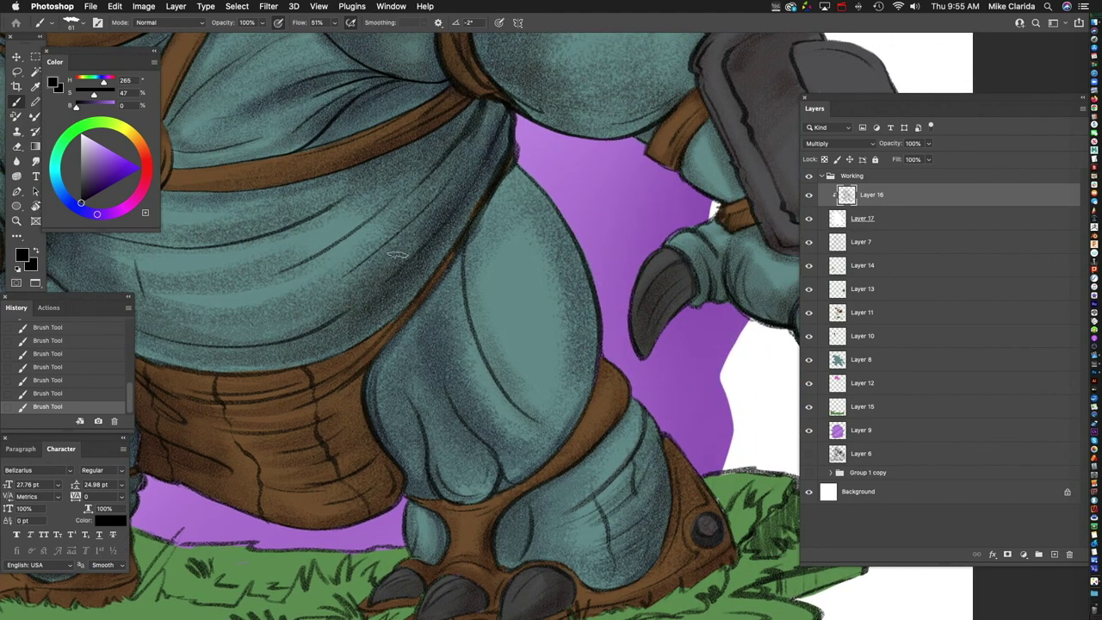
scroll(419, 207, down, 3)
scroll(388, 198, right, 2)
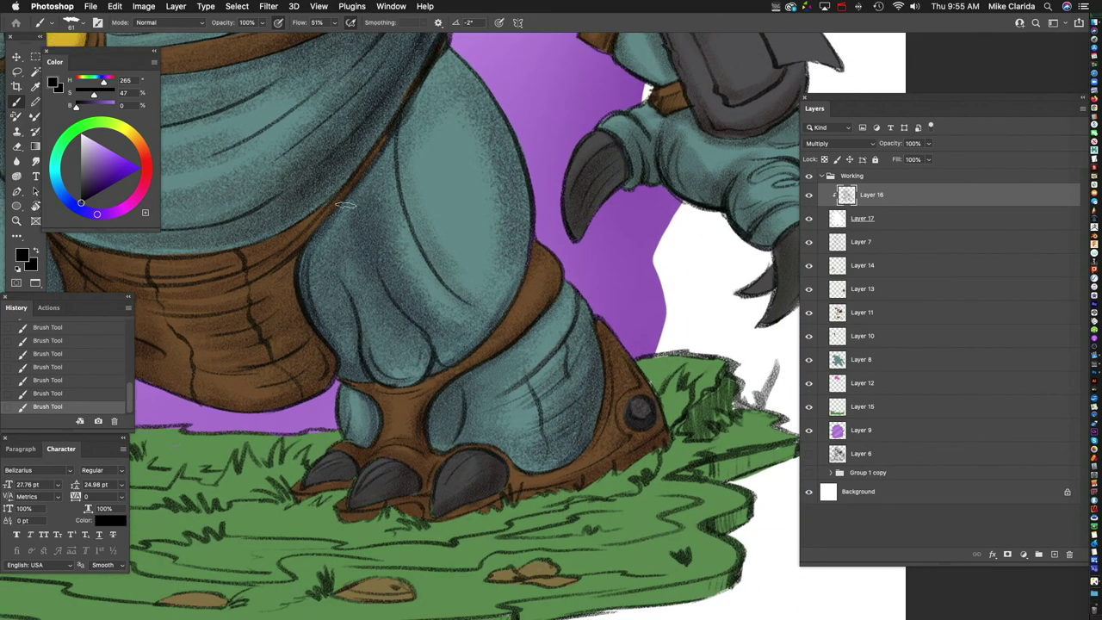
scroll(343, 217, down, 3)
scroll(353, 259, up, 2)
scroll(474, 284, right, 2)
scroll(473, 284, up, 3)
scroll(487, 241, right, 3)
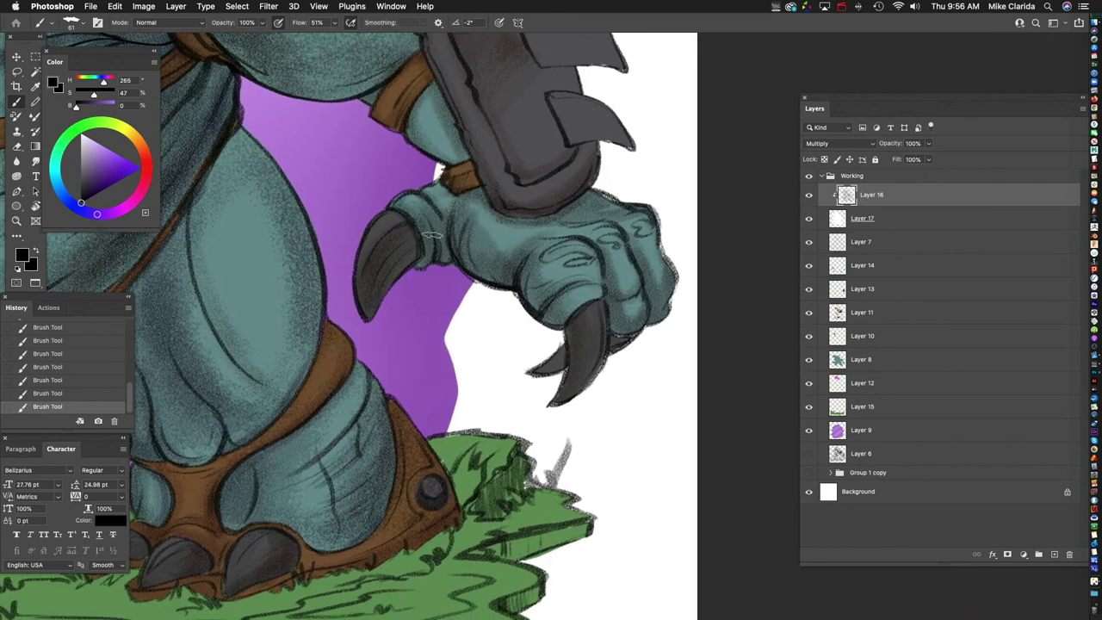
scroll(428, 241, up, 3)
scroll(430, 232, right, 2)
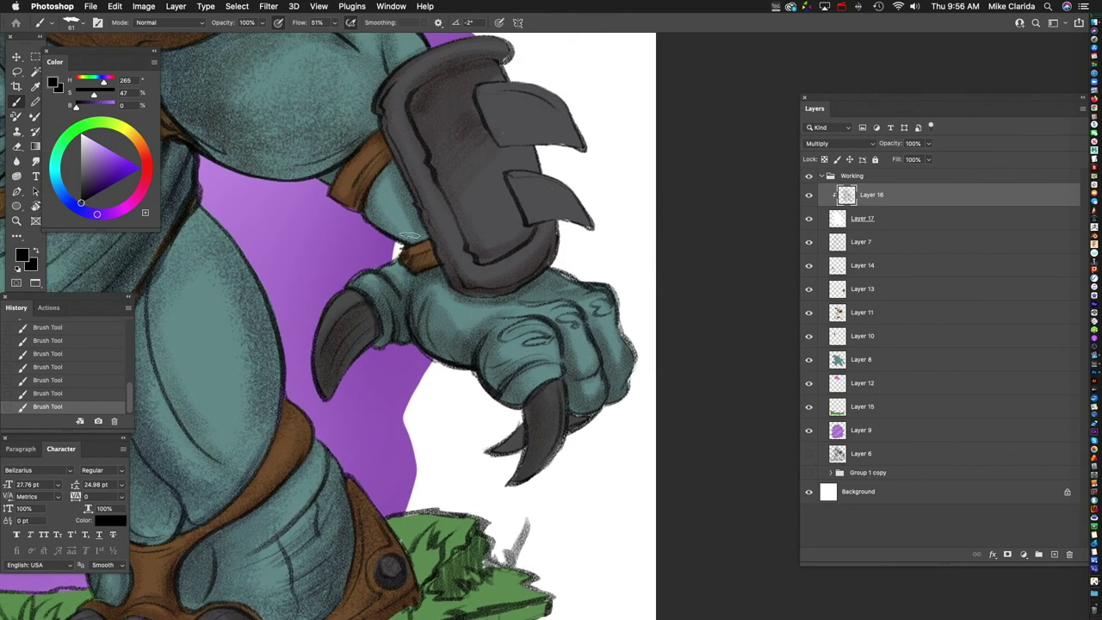
scroll(372, 198, down, 2)
scroll(372, 198, right, 2)
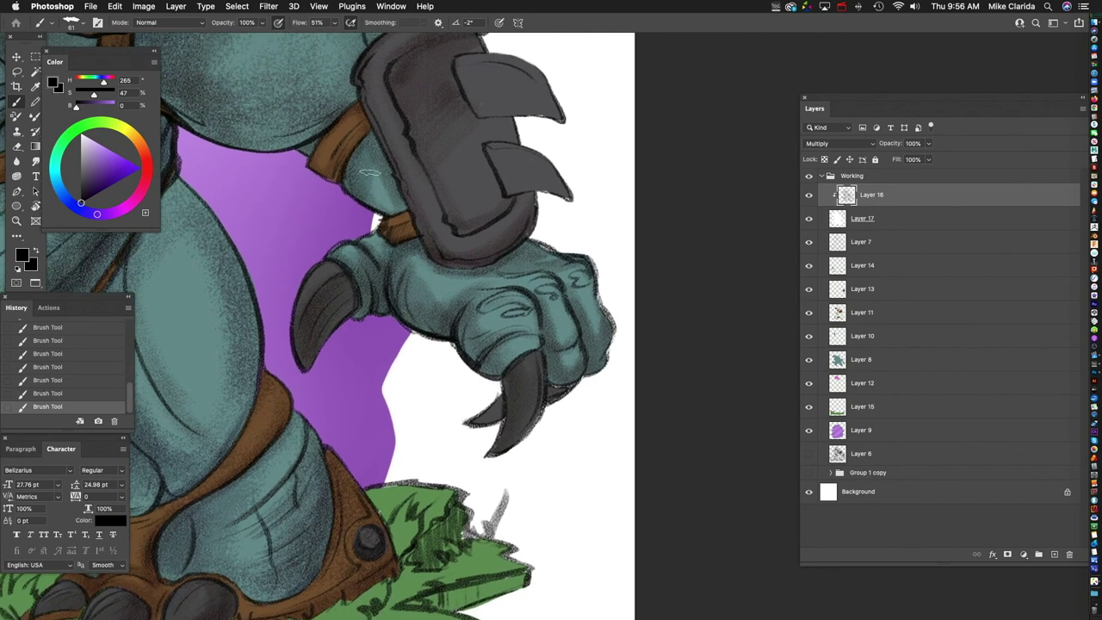
scroll(370, 196, down, 3)
scroll(370, 196, left, 1)
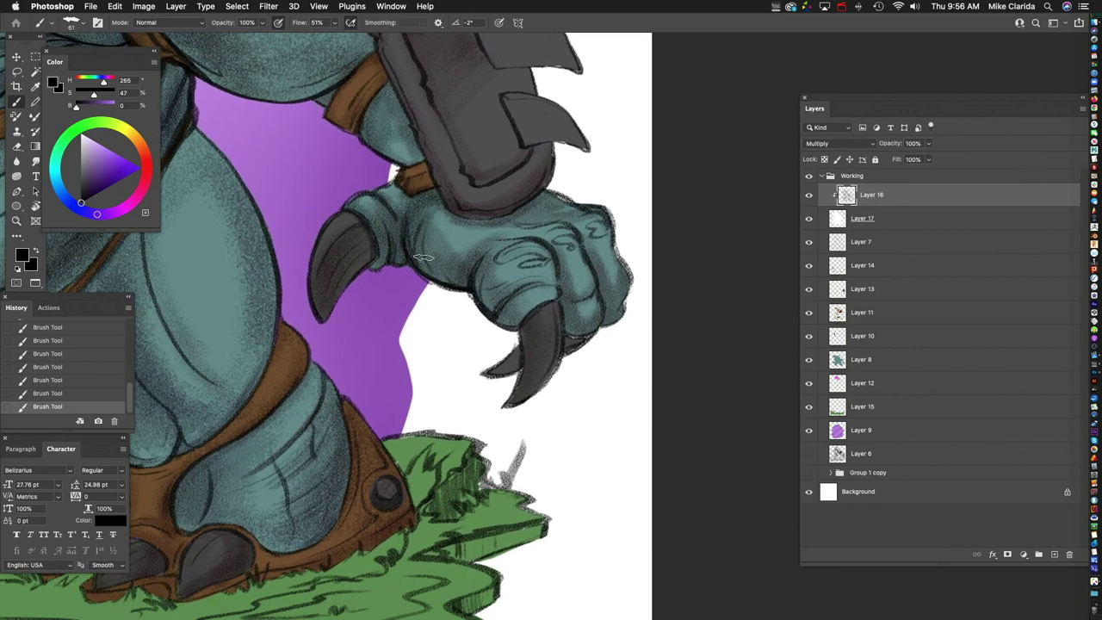
scroll(419, 249, right, 4)
scroll(419, 250, down, 1)
mouse_move(411, 235)
mouse_down()
mouse_move(423, 258)
mouse_move(456, 269)
mouse_move(439, 289)
mouse_up()
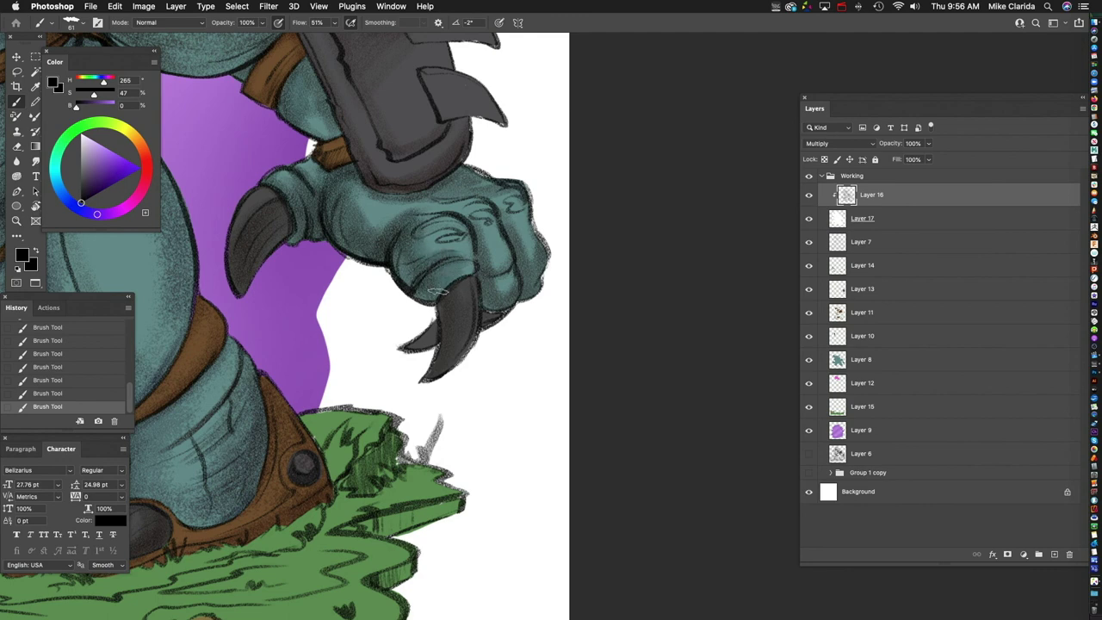
Step: Shade the gauntlet's lower and upper claw blades darker
drag(439, 370, 406, 394)
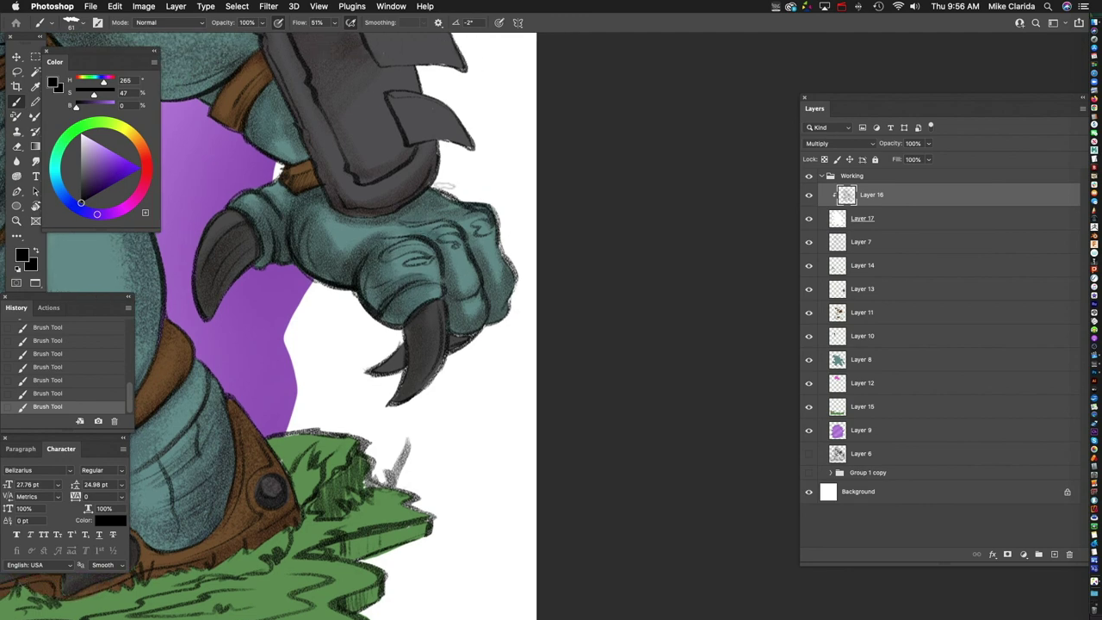
drag(462, 185, 480, 261)
scroll(410, 239, up, 3)
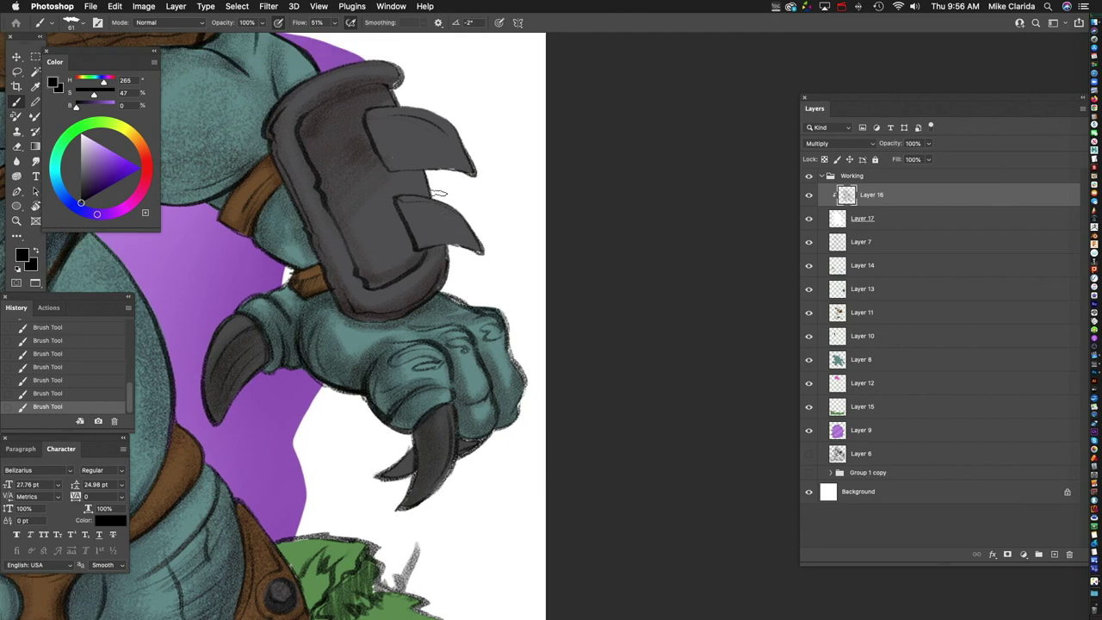
mouse_move(422, 252)
mouse_down()
mouse_move(408, 210)
mouse_move(442, 245)
mouse_move(468, 229)
mouse_move(445, 204)
mouse_up()
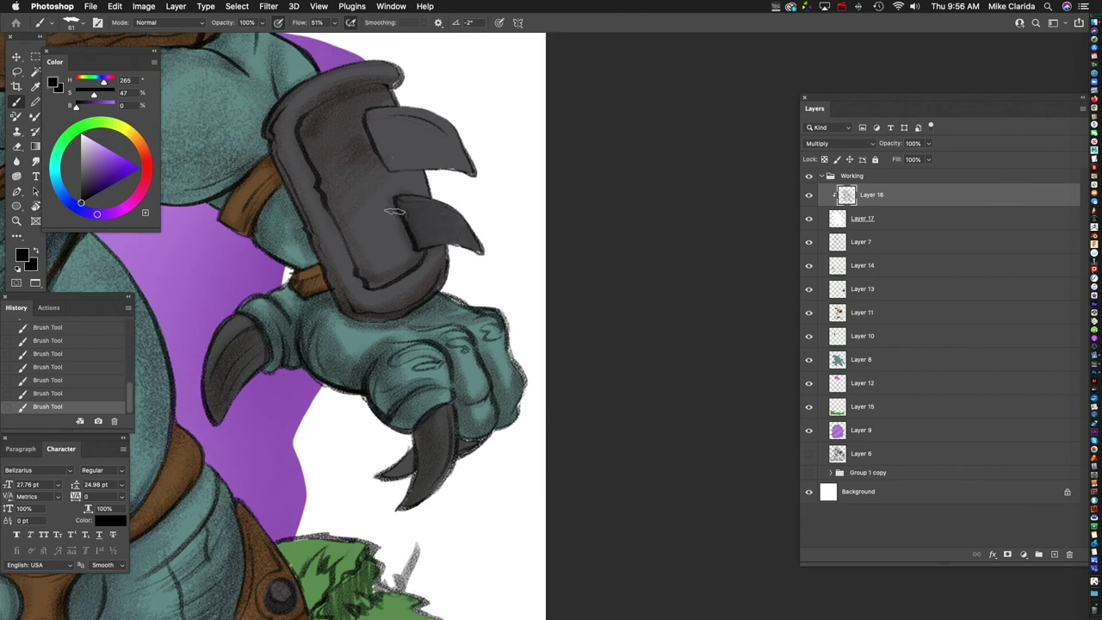
mouse_move(367, 131)
mouse_down()
mouse_move(427, 165)
mouse_move(445, 170)
mouse_move(447, 149)
mouse_move(471, 173)
mouse_up()
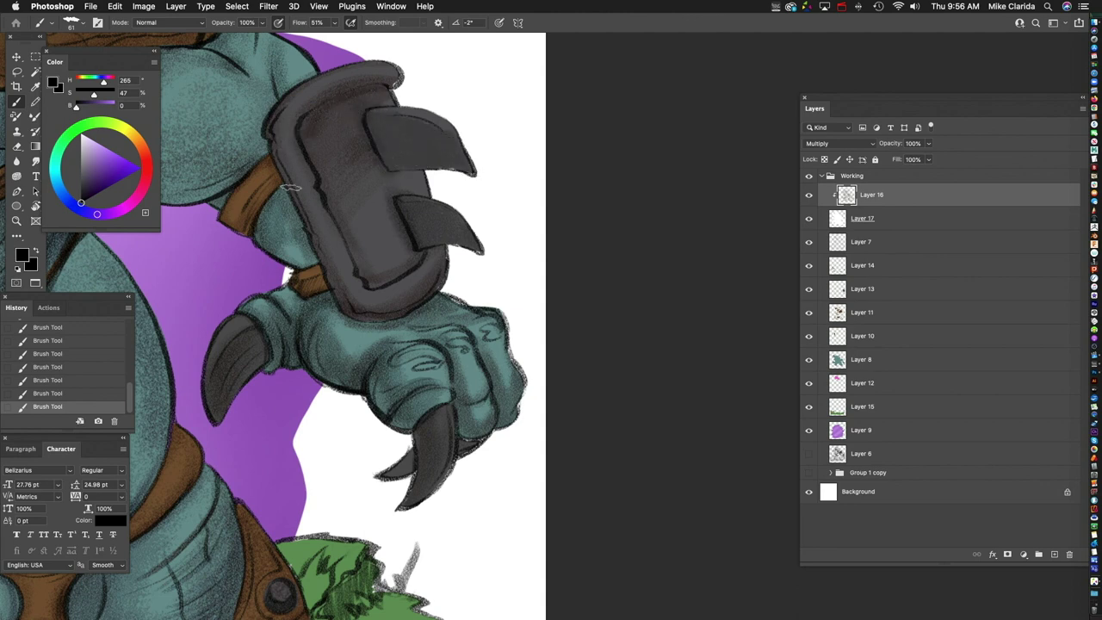
Step: Undo a stray stroke near the hood and shoulder, then darken the upper claw with shading
mouse_move(437, 280)
mouse_down()
mouse_move(493, 264)
mouse_move(505, 276)
mouse_move(536, 256)
mouse_move(561, 286)
mouse_up()
drag(444, 173, 478, 262)
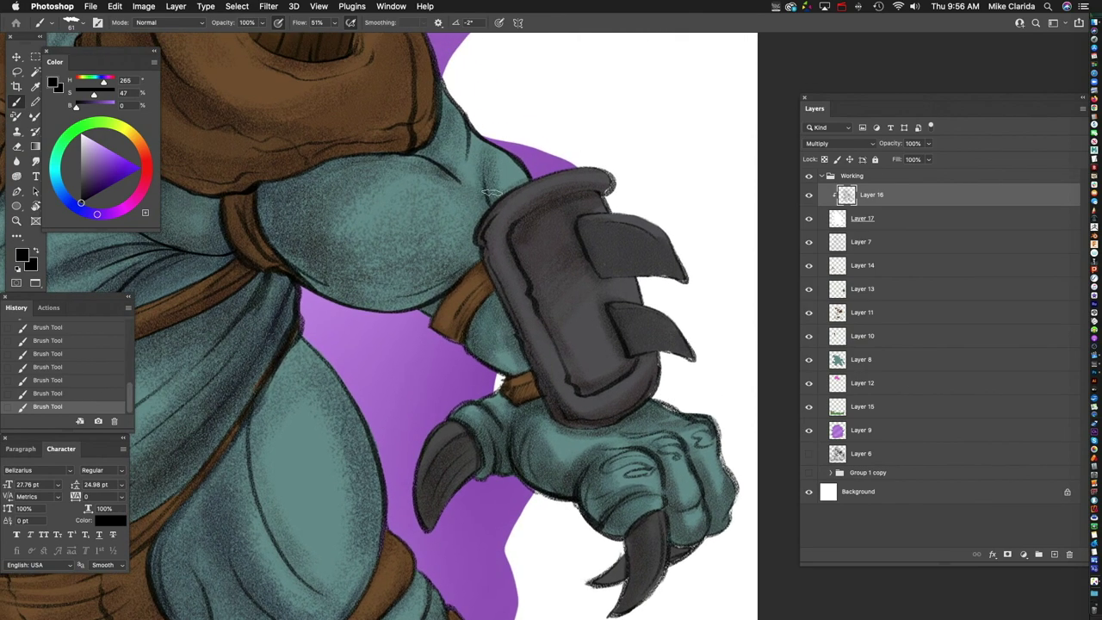
drag(431, 184, 531, 210)
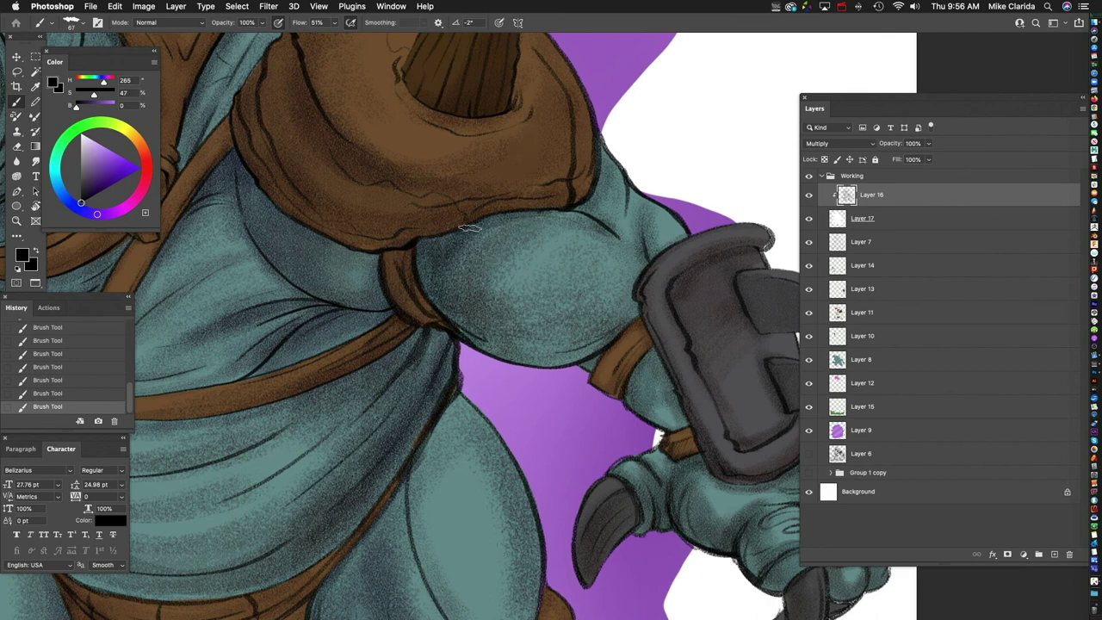
scroll(517, 259, down, 1)
key(h)
drag(456, 310, 469, 259)
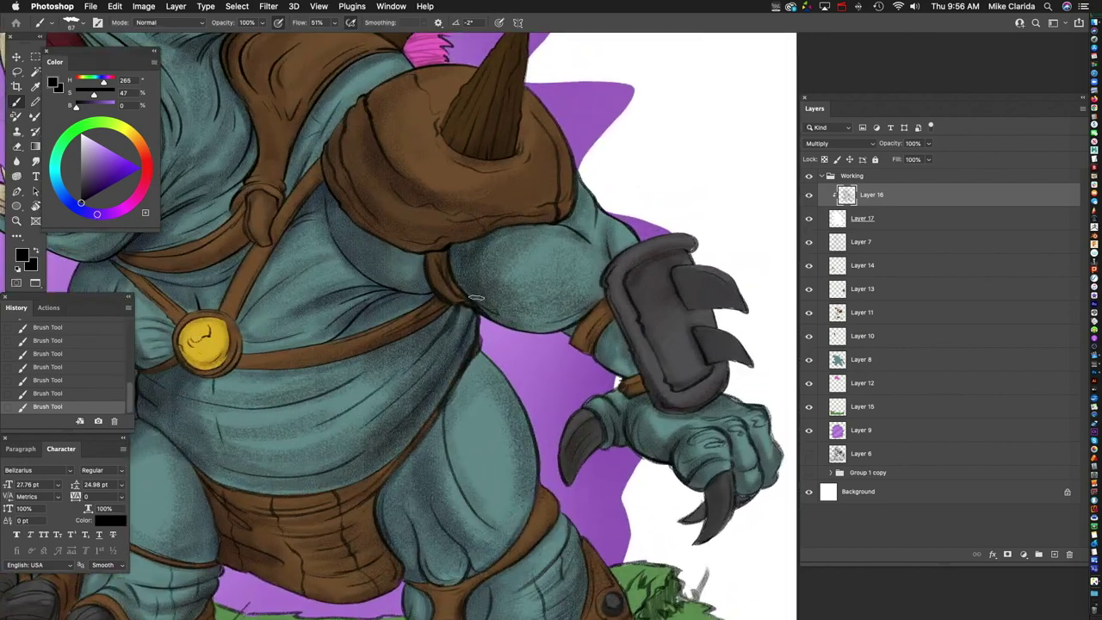
key(super+z)
scroll(469, 260, down, 3)
scroll(602, 301, up, 2)
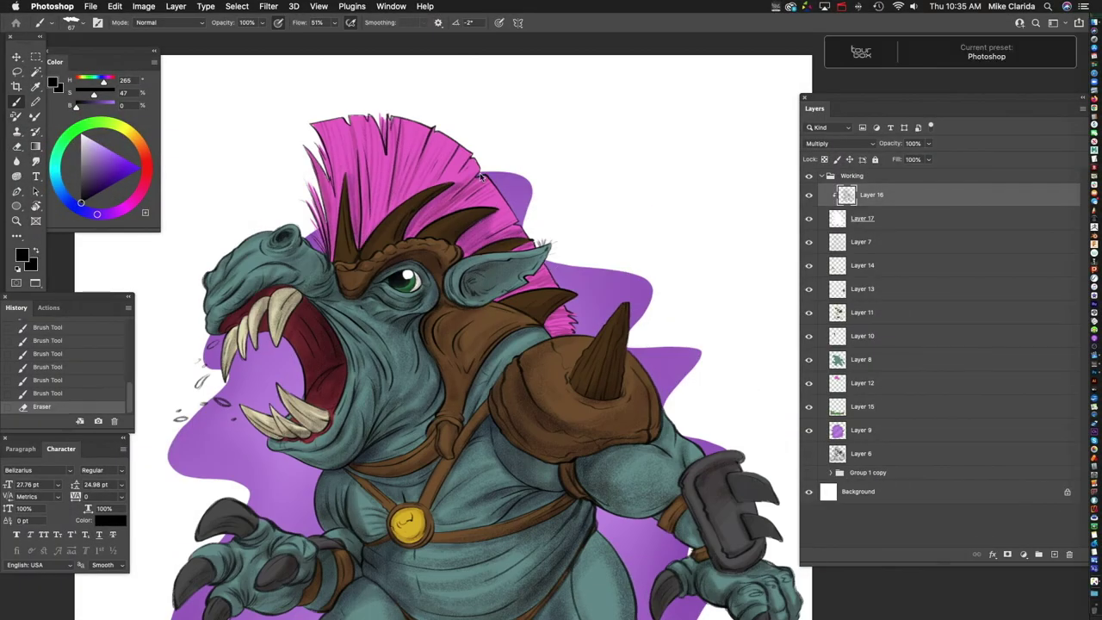
mouse_move(224, 392)
mouse_down()
mouse_move(371, 210)
mouse_move(327, 207)
mouse_move(322, 258)
mouse_move(424, 265)
mouse_move(361, 350)
mouse_move(370, 375)
mouse_move(295, 369)
mouse_up()
drag(392, 303, 361, 310)
Step: Undo an accidental move and dab dark shading onto the belt area
scroll(421, 362, down, 3)
drag(375, 379, 426, 351)
scroll(267, 353, down, 5)
scroll(266, 353, right, 5)
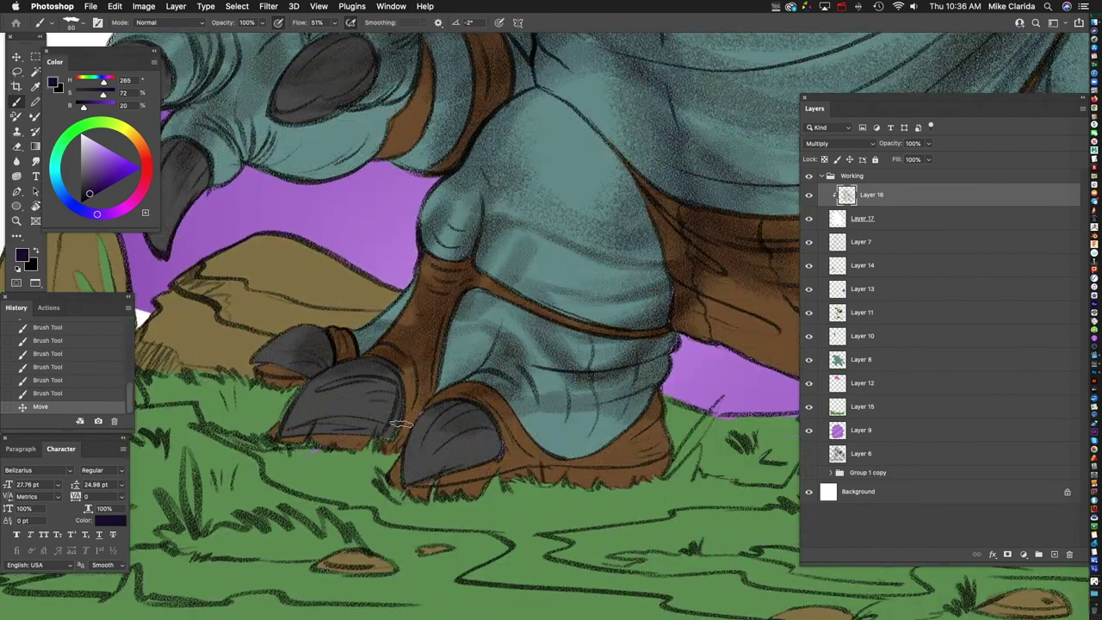
scroll(353, 380, down, 5)
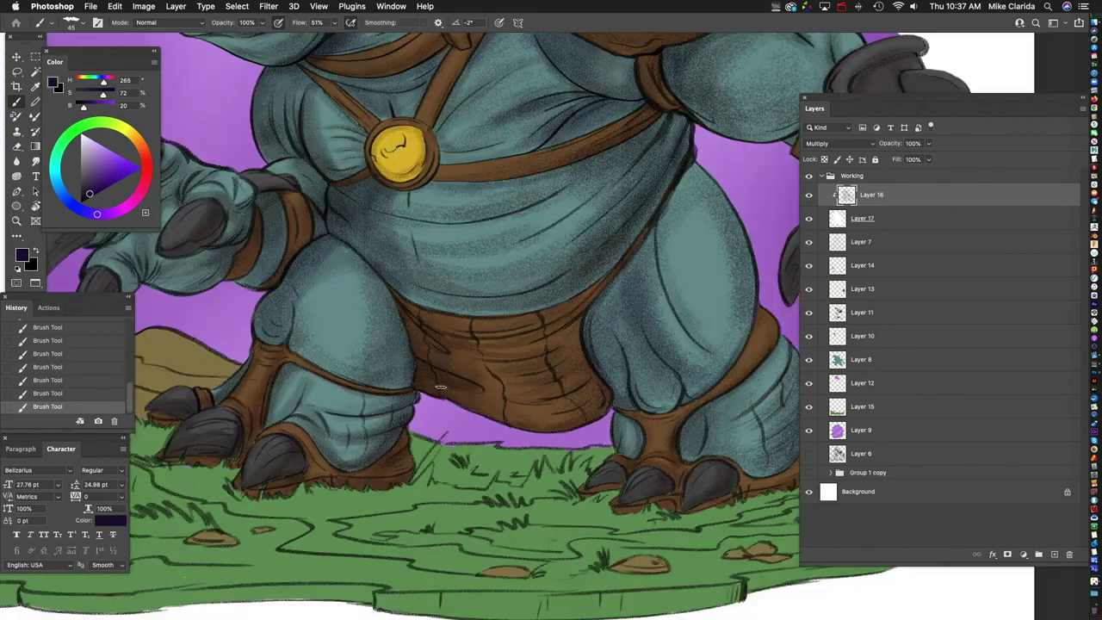
drag(440, 387, 379, 353)
key(super+z)
scroll(381, 393, down, 3)
scroll(450, 327, up, 6)
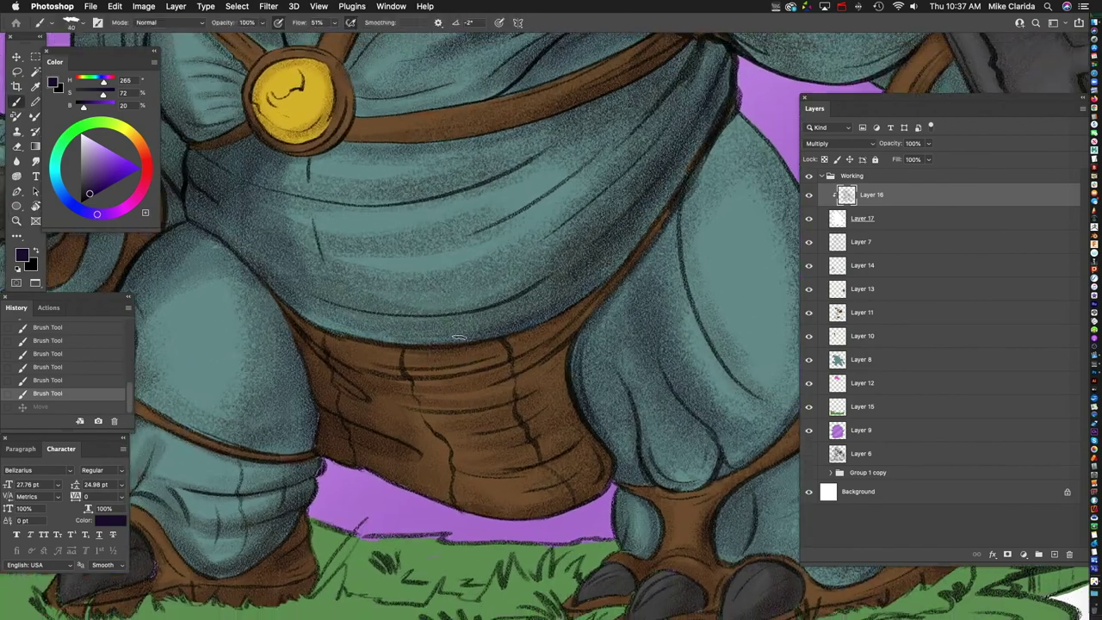
click(402, 338)
Step: Zoom out to the torso and head and add a dark shading dab on the chest
scroll(402, 338, down, 3)
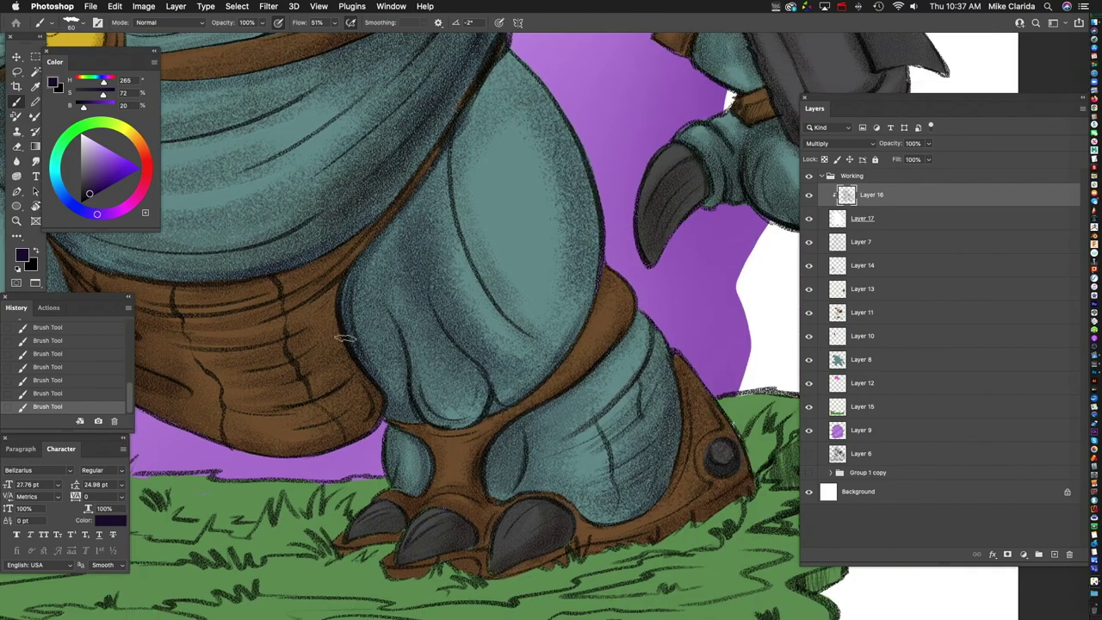
scroll(409, 316, up, 3)
scroll(476, 325, right, 5)
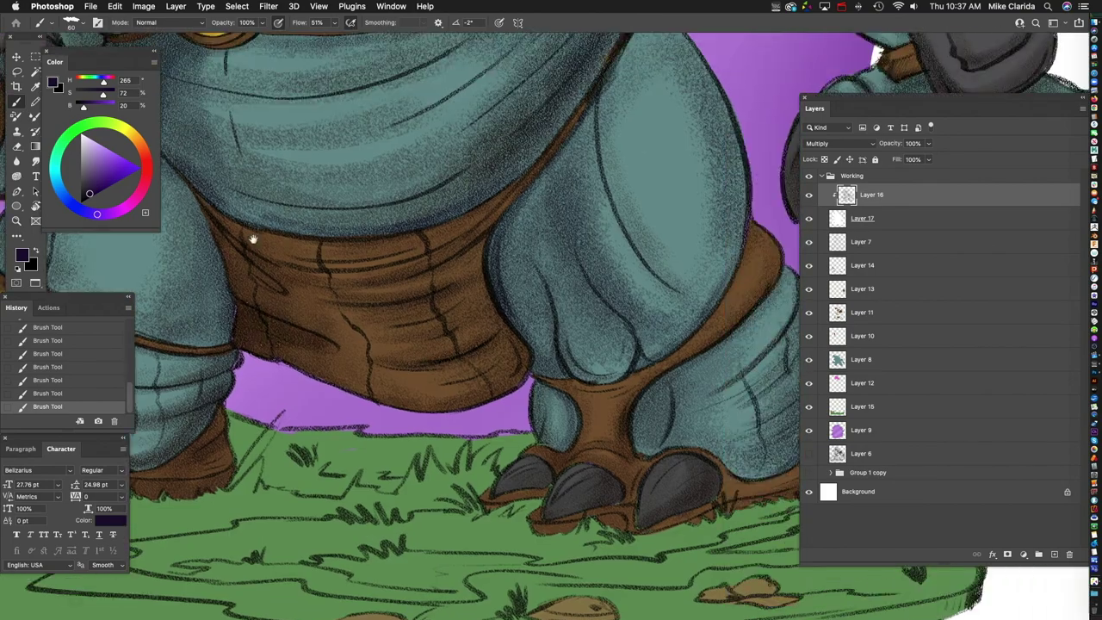
scroll(405, 310, right, 5)
scroll(431, 260, up, 2)
scroll(431, 260, down, 2)
scroll(412, 335, up, 3)
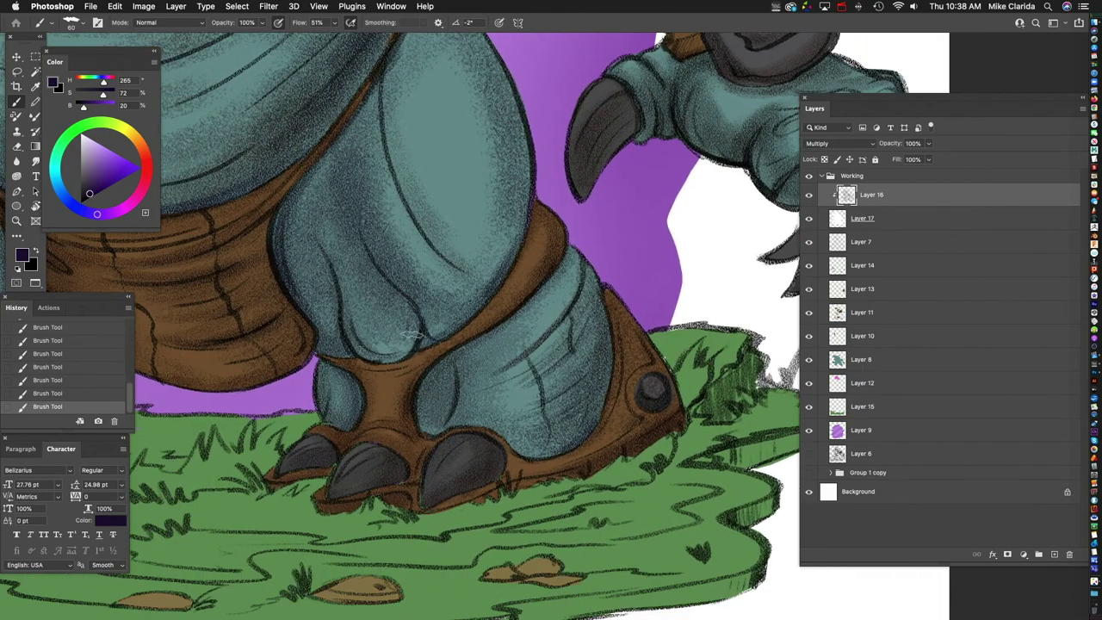
scroll(364, 401, up, 15)
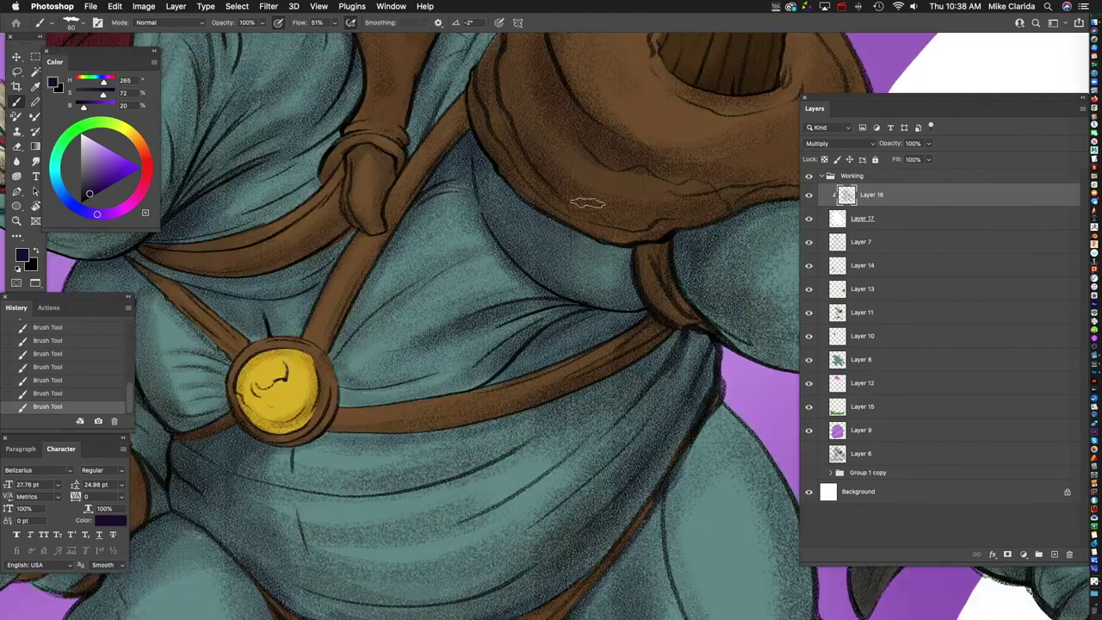
key(z)
mouse_move(587, 203)
mouse_down()
mouse_move(440, 287)
mouse_move(454, 302)
mouse_up()
key(b)
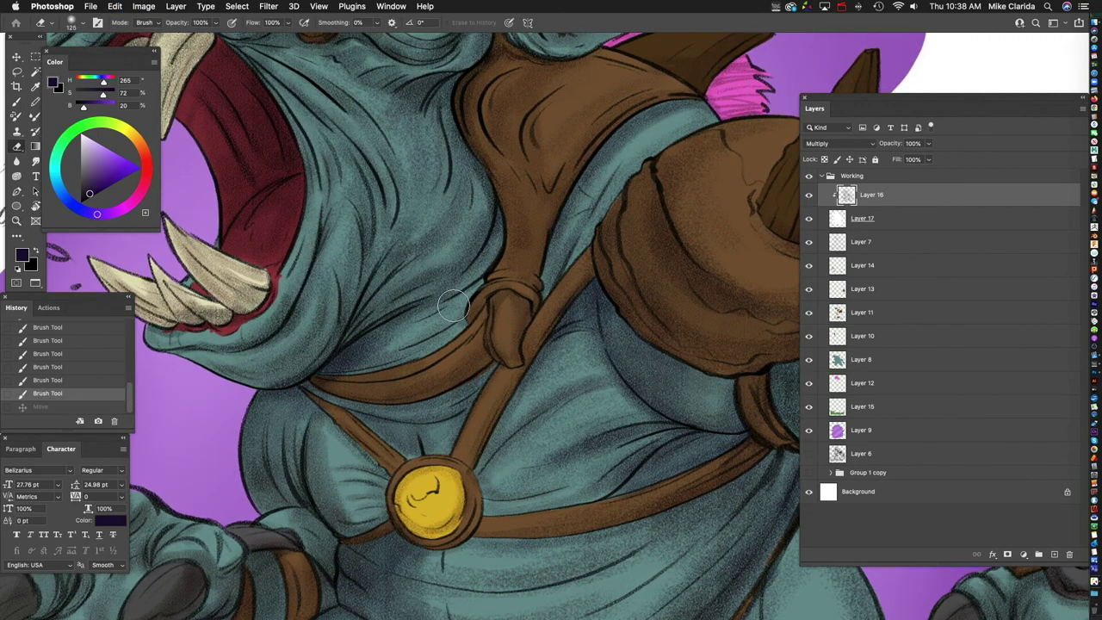
click(573, 246)
Step: Look over the shaded legs, feet and head, then fit the whole character on screen
scroll(482, 285, up, 5)
scroll(431, 319, right, 10)
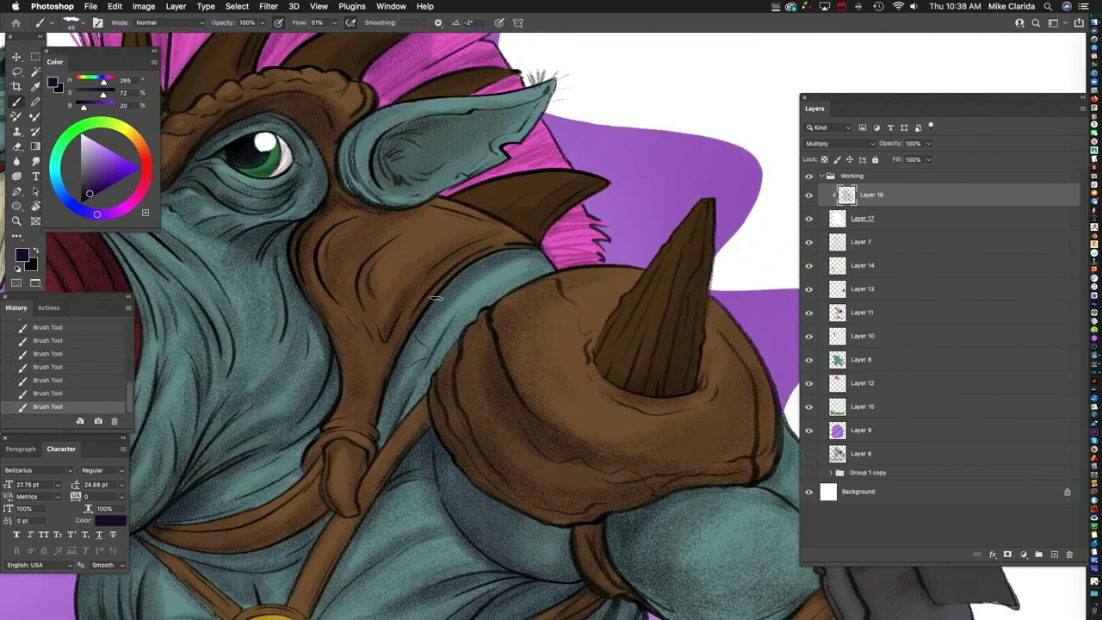
scroll(465, 317, left, 8)
scroll(456, 276, up, 5)
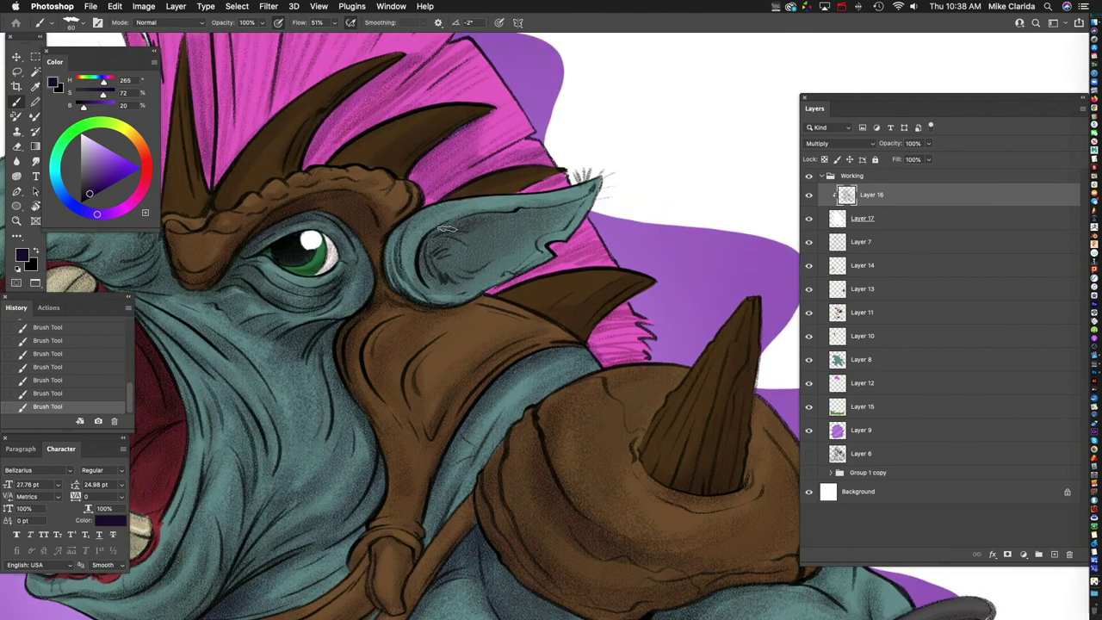
scroll(481, 266, left, 12)
scroll(481, 266, up, 4)
scroll(465, 269, down, 8)
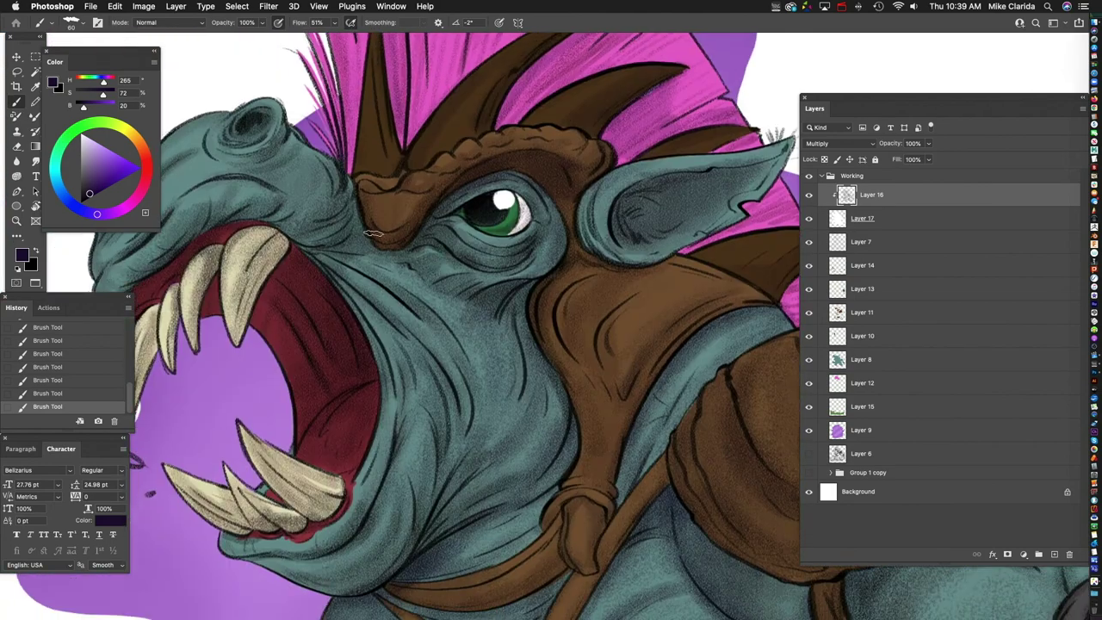
scroll(453, 272, up, 8)
scroll(452, 272, right, 4)
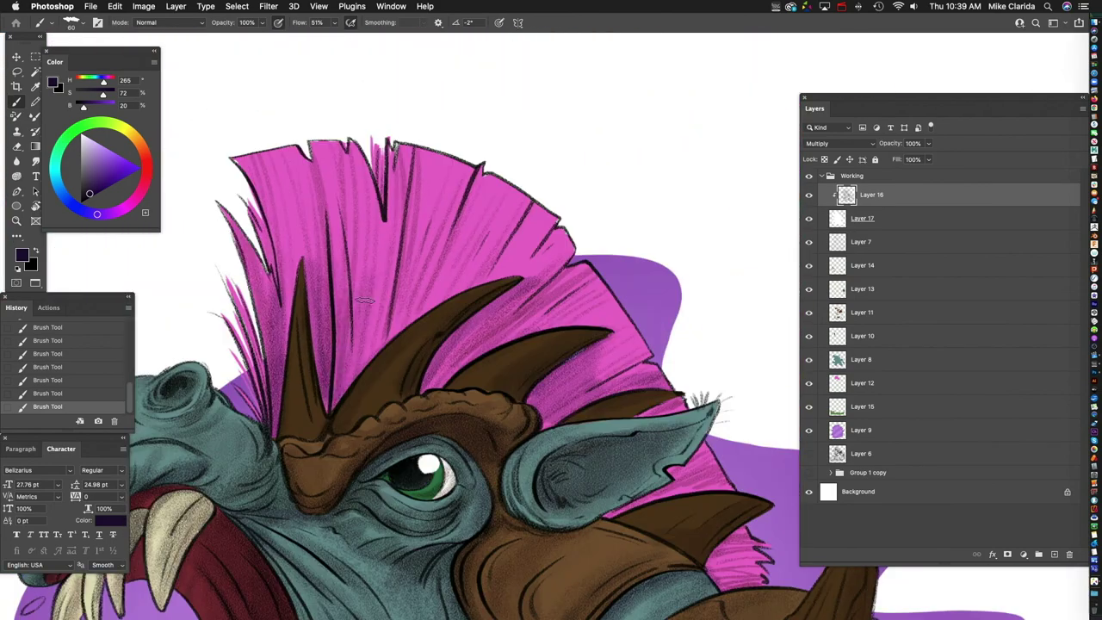
scroll(566, 237, right, 5)
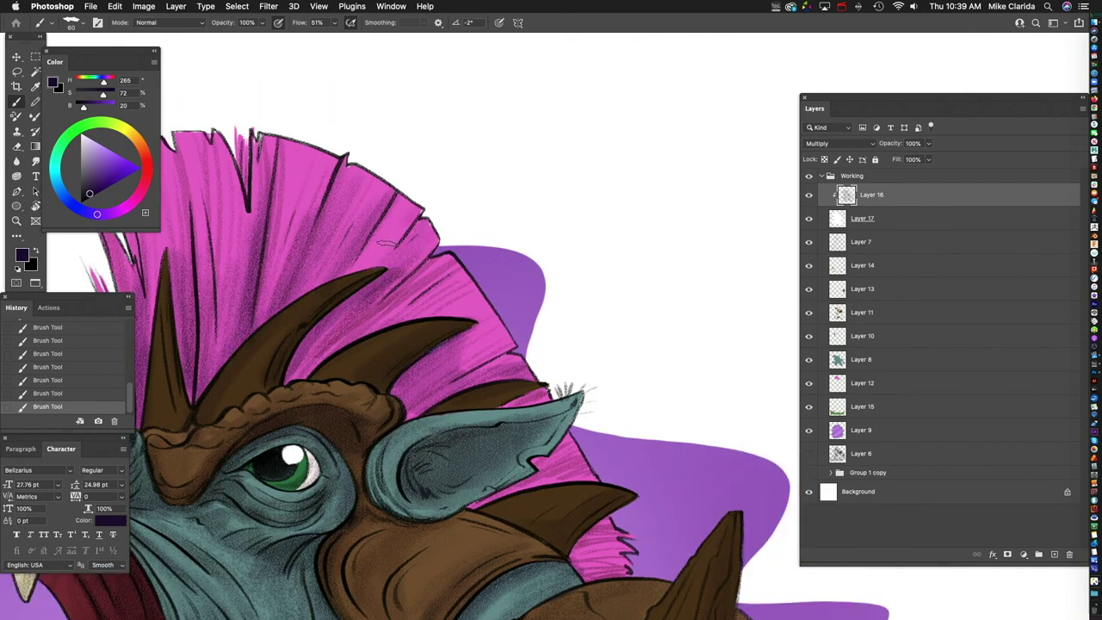
scroll(289, 378, down, 6)
scroll(450, 301, down, 5)
scroll(450, 301, left, 4)
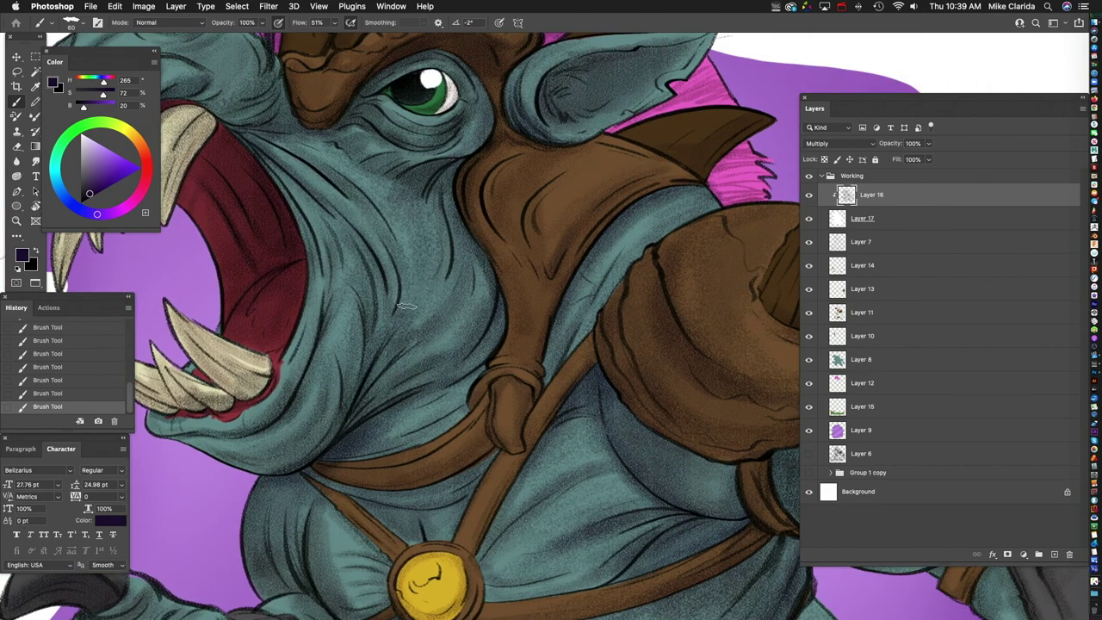
scroll(449, 323, down, 5)
scroll(422, 336, left, 2)
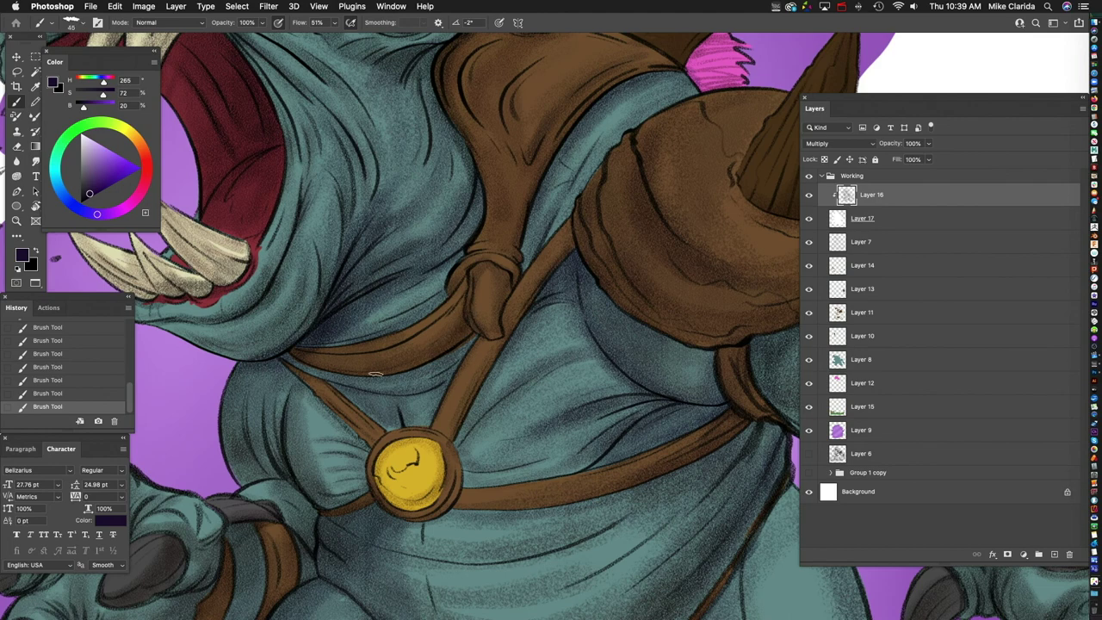
scroll(399, 344, down, 4)
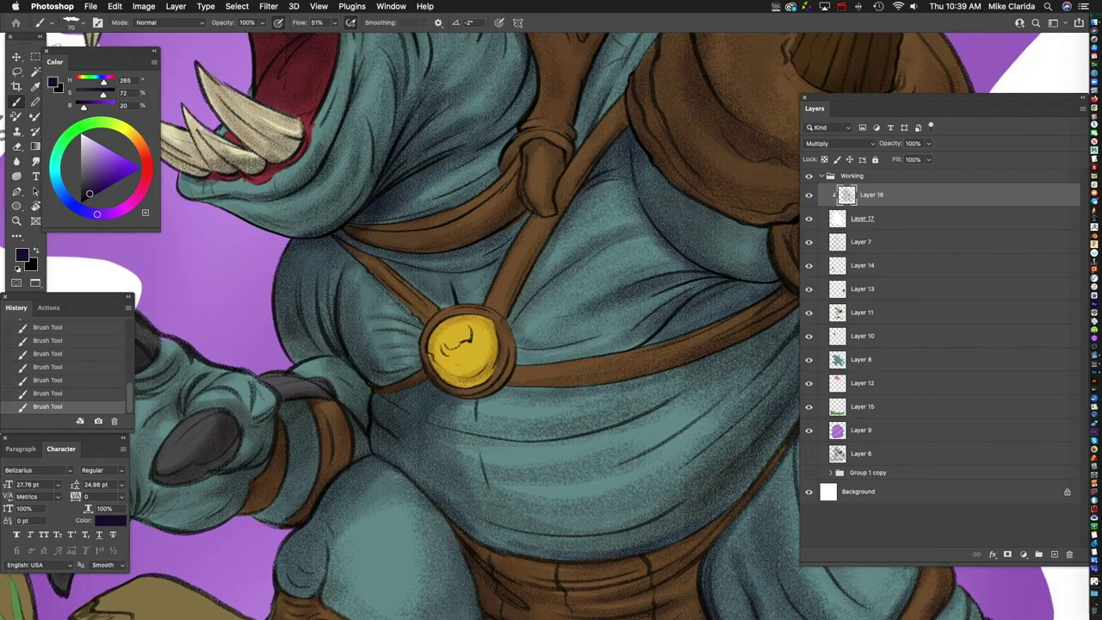
scroll(503, 336, down, 2)
scroll(516, 344, right, 4)
scroll(516, 297, down, 3)
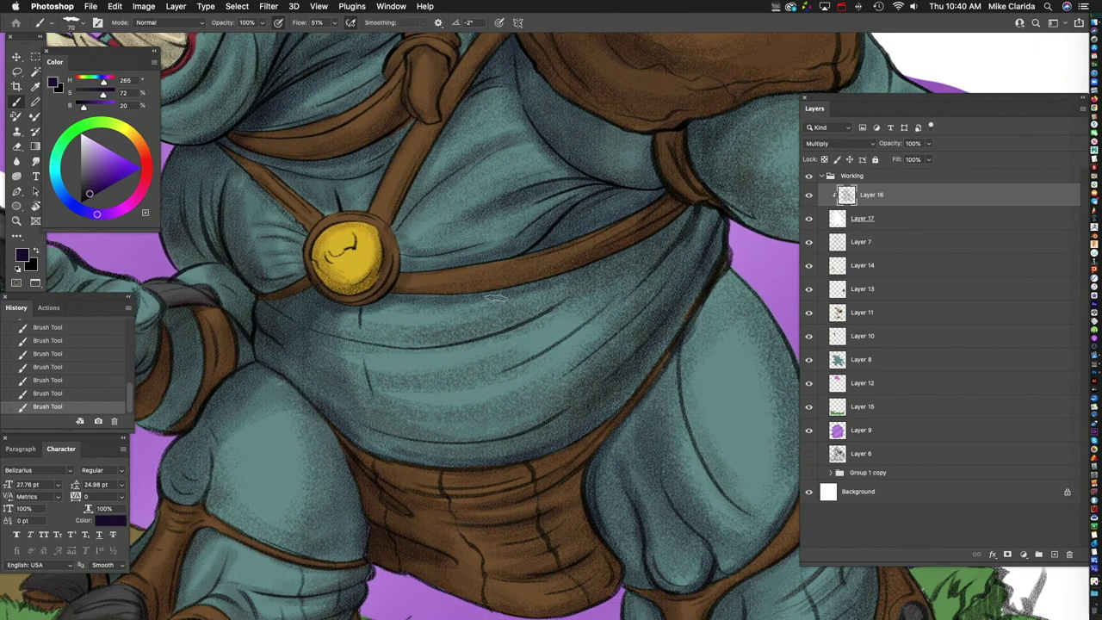
scroll(377, 299, right, 5)
scroll(357, 345, down, 6)
scroll(357, 344, left, 9)
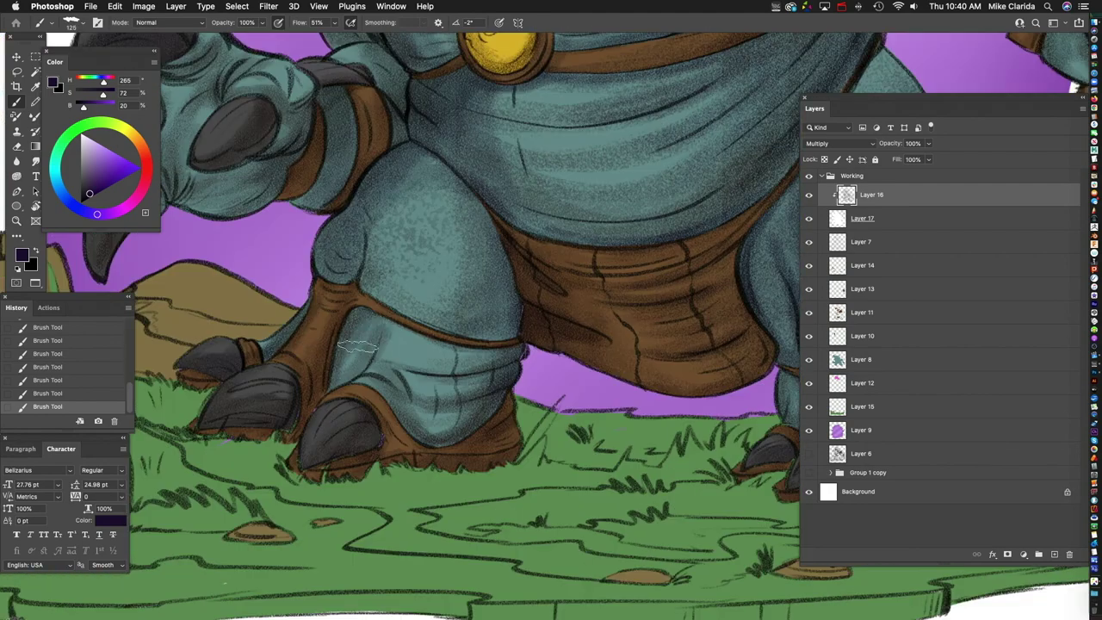
key(super+0)
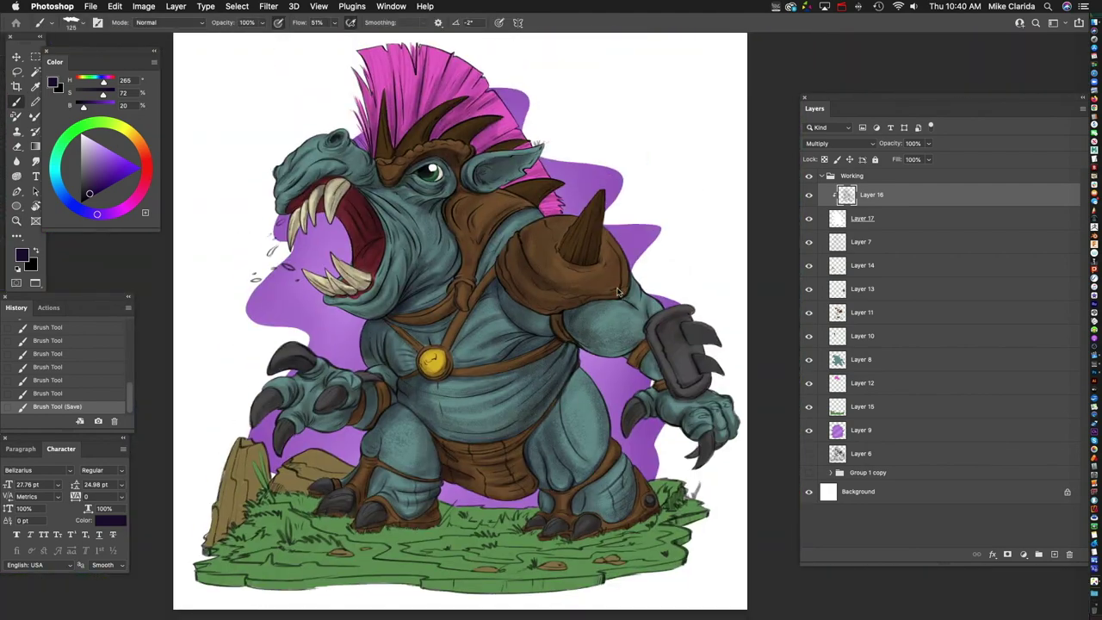
Step: Add a new layer above Layer 8 and clip it to Layer 8
click(887, 360)
key(super+shift+alt+n)
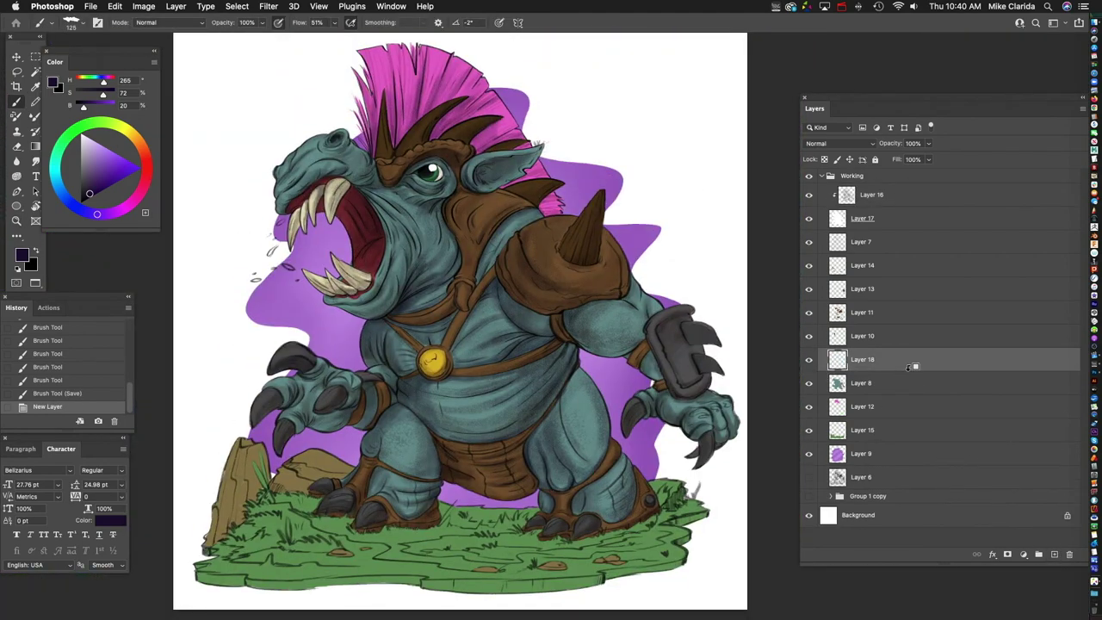
key(super+alt+g)
Step: Zoom in on the torso and pick a soft brush from the brush choices
key(super+equal)
scroll(457, 327, left, 3)
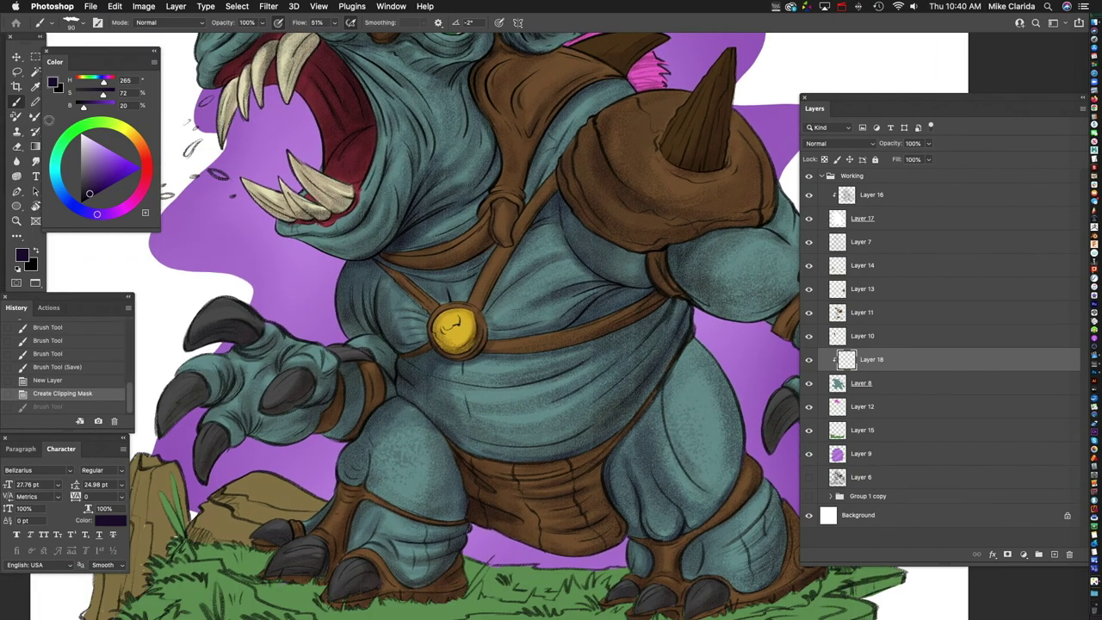
key(F5)
key(F5)
drag(404, 336, 414, 365)
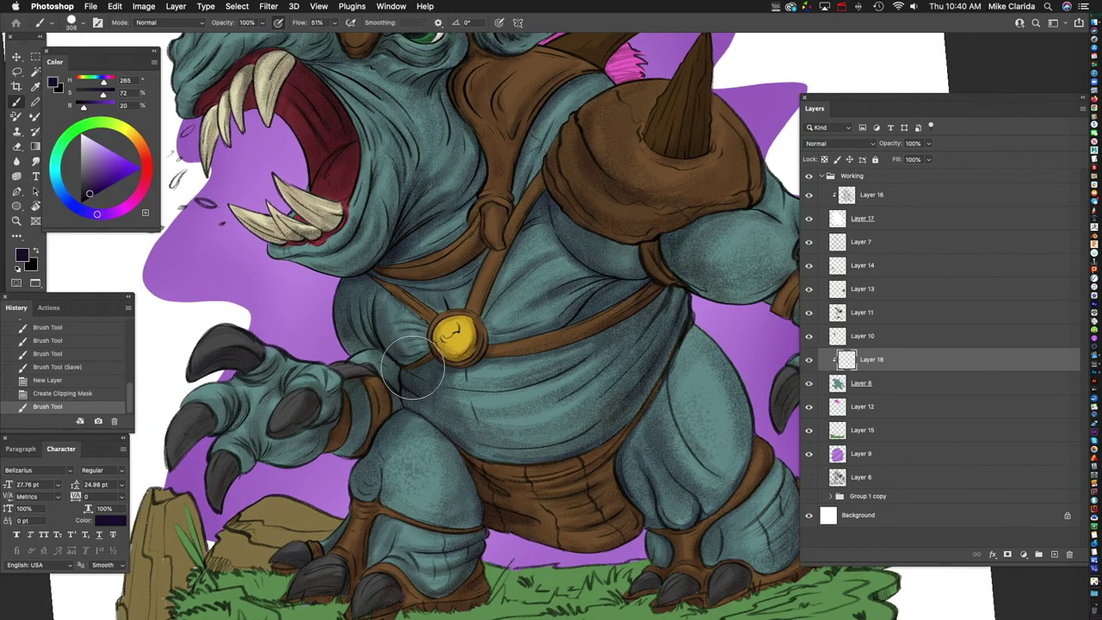
scroll(413, 366, down, 3)
scroll(387, 340, up, 3)
Step: Brush a dark shadow over the belly and thigh, undo it, and switch to Clone Stamp
mouse_move(375, 326)
mouse_down()
mouse_move(410, 417)
mouse_move(462, 438)
mouse_up()
key(super+z)
key(super+z)
key(s)
key(b)
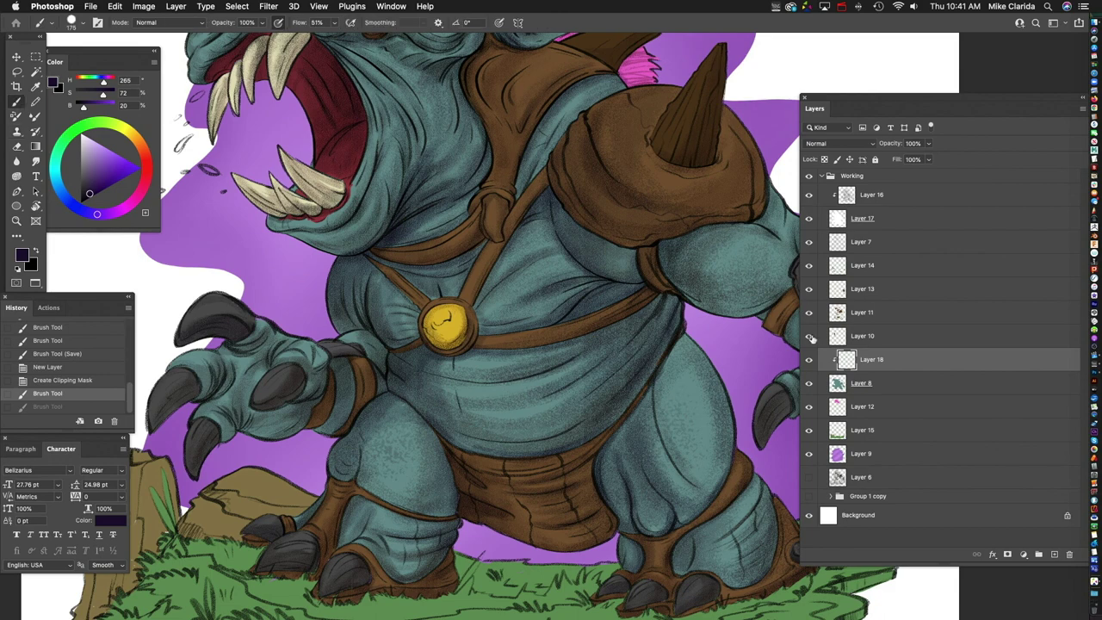
key(s)
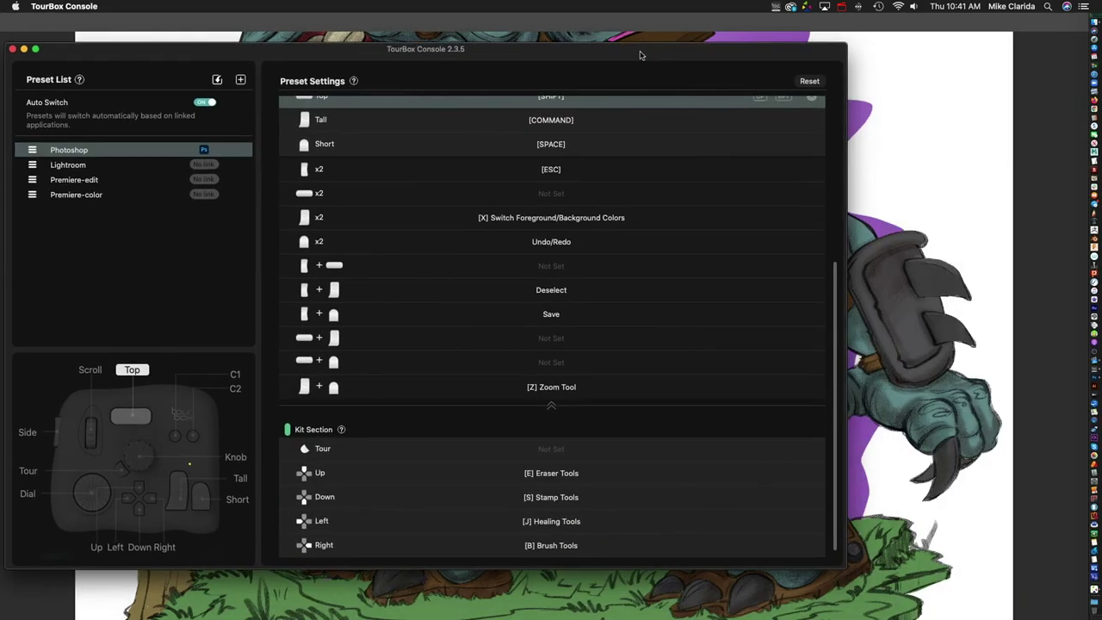
scroll(568, 413, up, 5)
scroll(568, 414, down, 5)
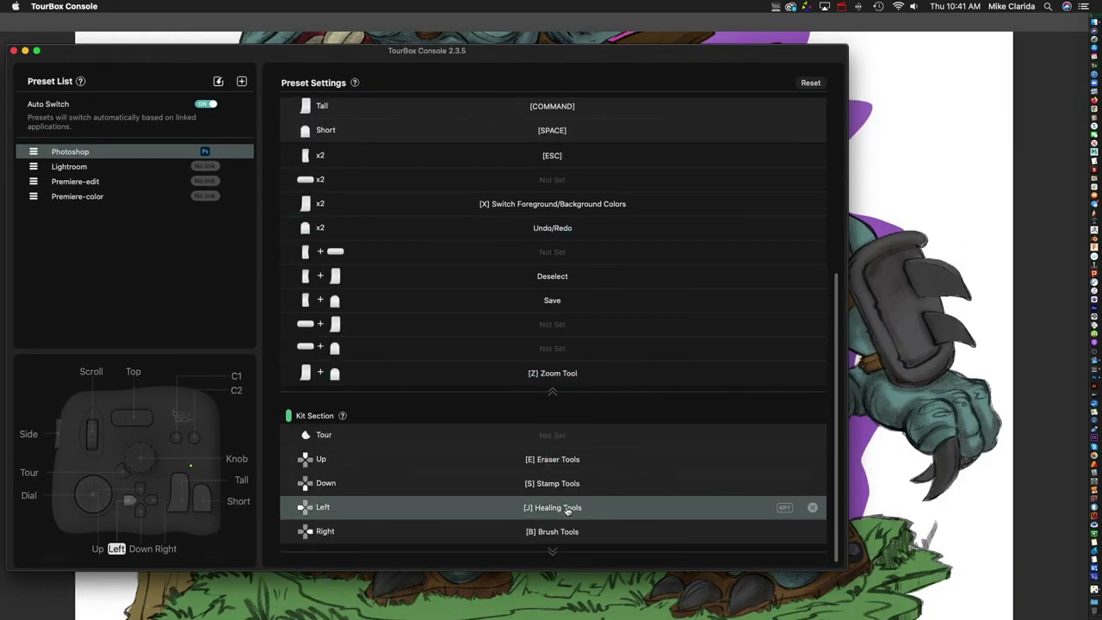
Step: Browse the [J] Healing Tools shortcut setting, cancel it, and hide TourBox Console
double_click(568, 509)
drag(599, 216, 594, 258)
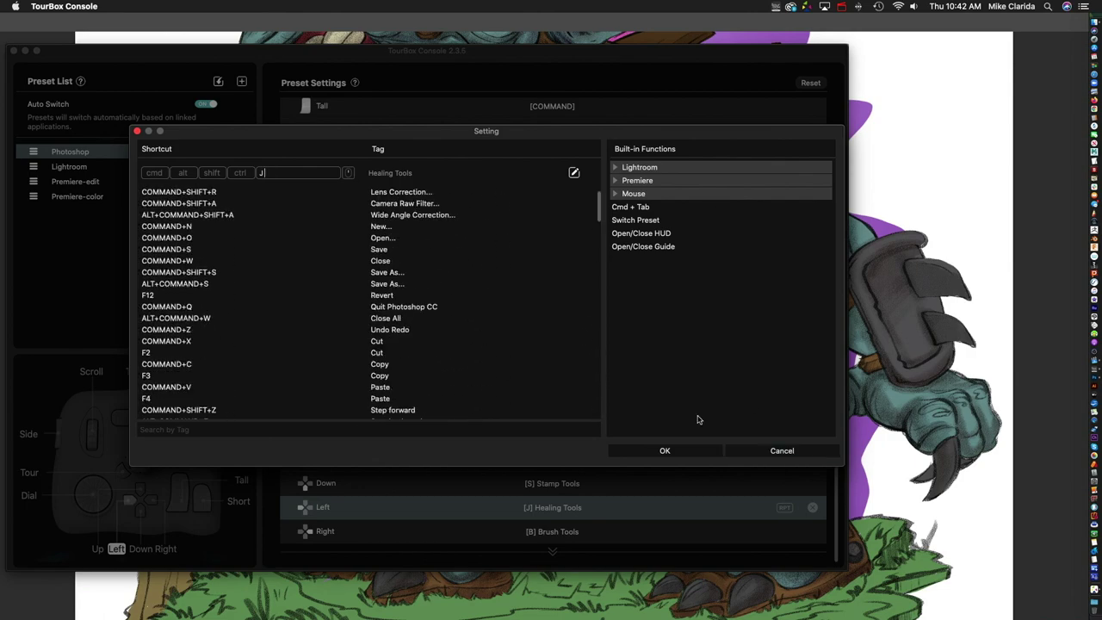
click(782, 450)
key(cmd+w)
click(596, 138)
scroll(586, 329, up, 5)
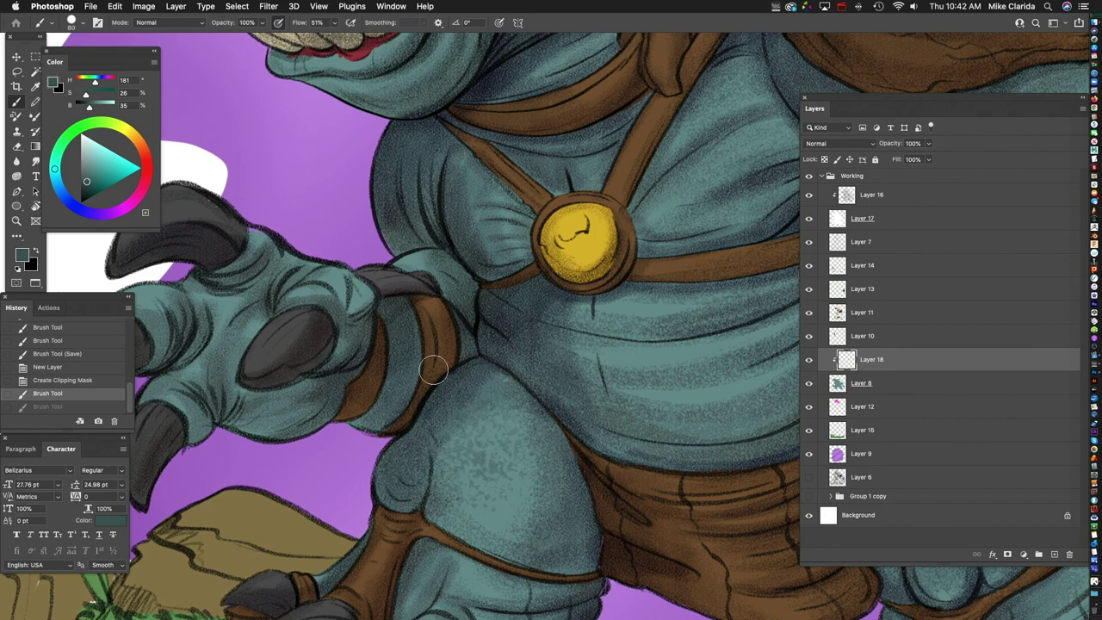
Step: Add a lighter teal stroke on the arm band and darker shading on the claw
drag(401, 410, 401, 344)
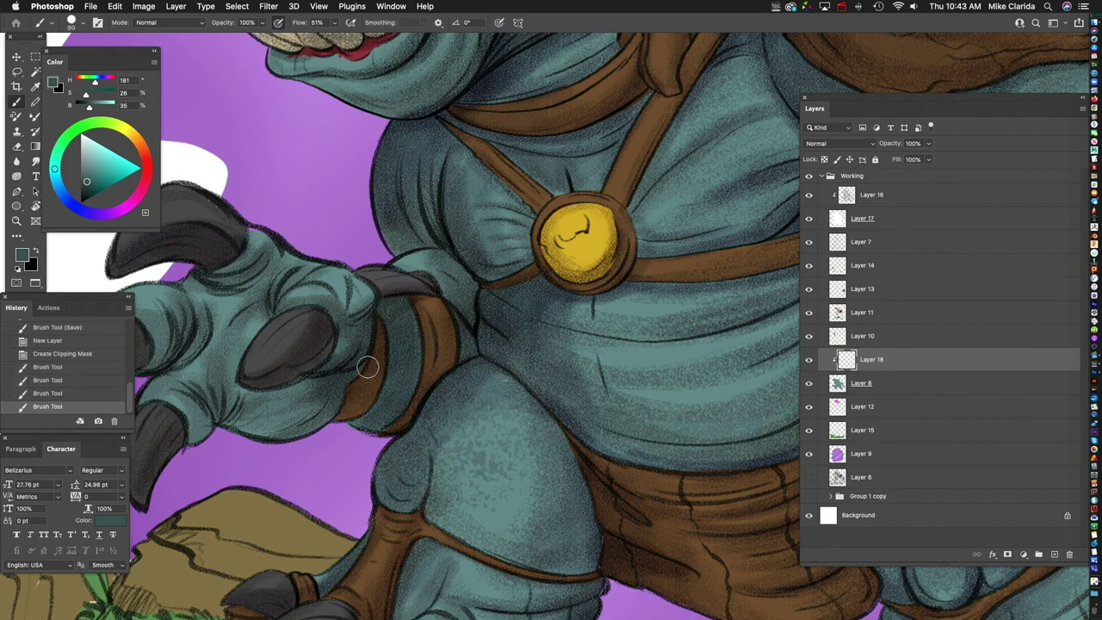
scroll(371, 377, down, 2)
drag(405, 254, 314, 340)
drag(336, 284, 289, 272)
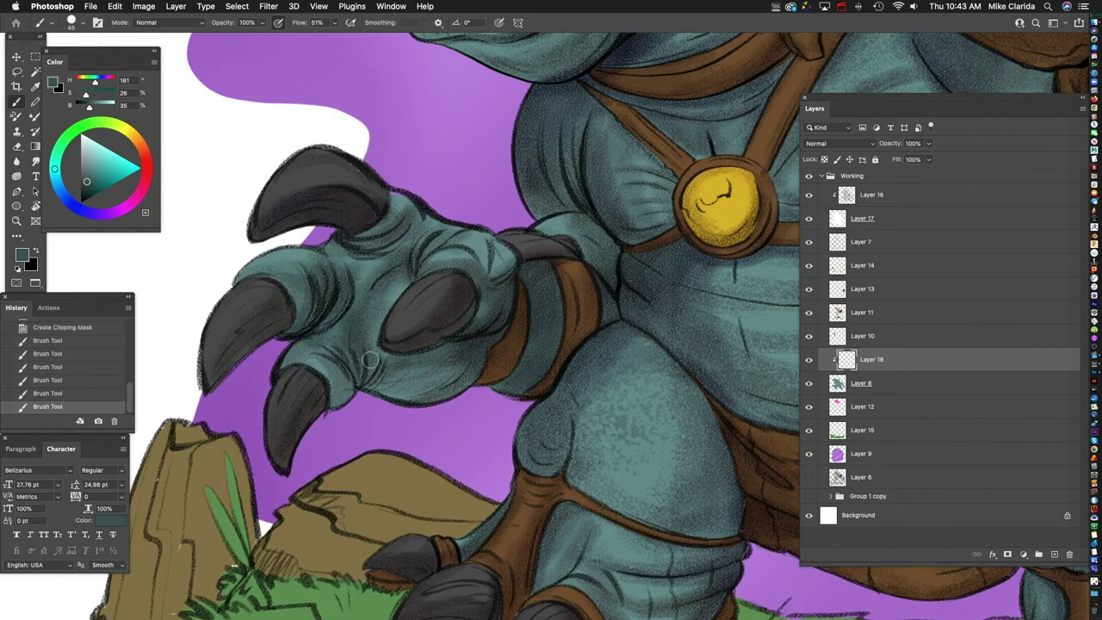
key(r)
drag(335, 473, 568, 301)
scroll(594, 282, up, 2)
key(ctrl+z)
scroll(516, 361, down, 2)
scroll(462, 379, up, 3)
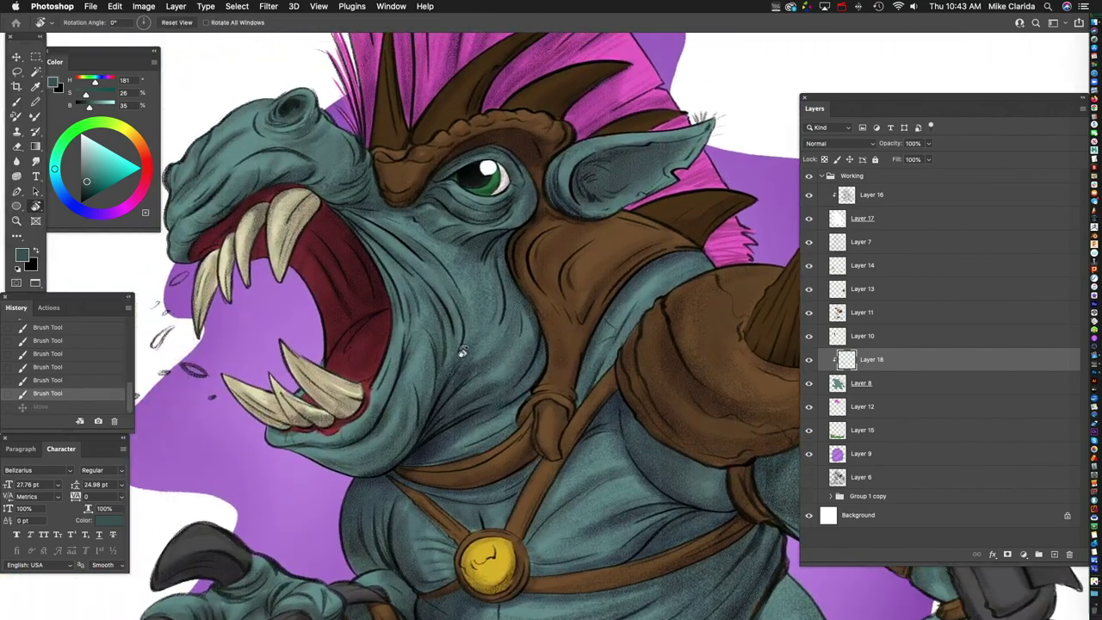
key(b)
Step: Darken the chest and upper arm with shading strokes on Layer 18
mouse_move(465, 302)
mouse_down()
mouse_move(431, 422)
mouse_move(521, 379)
mouse_move(461, 301)
mouse_up()
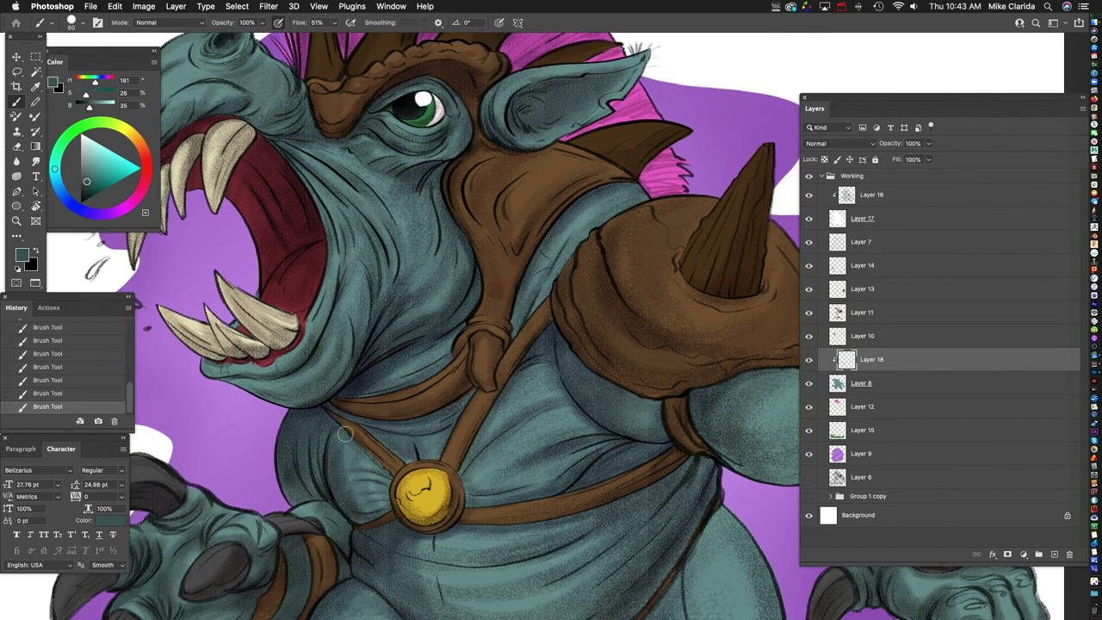
scroll(402, 455, down, 5)
scroll(402, 454, right, 4)
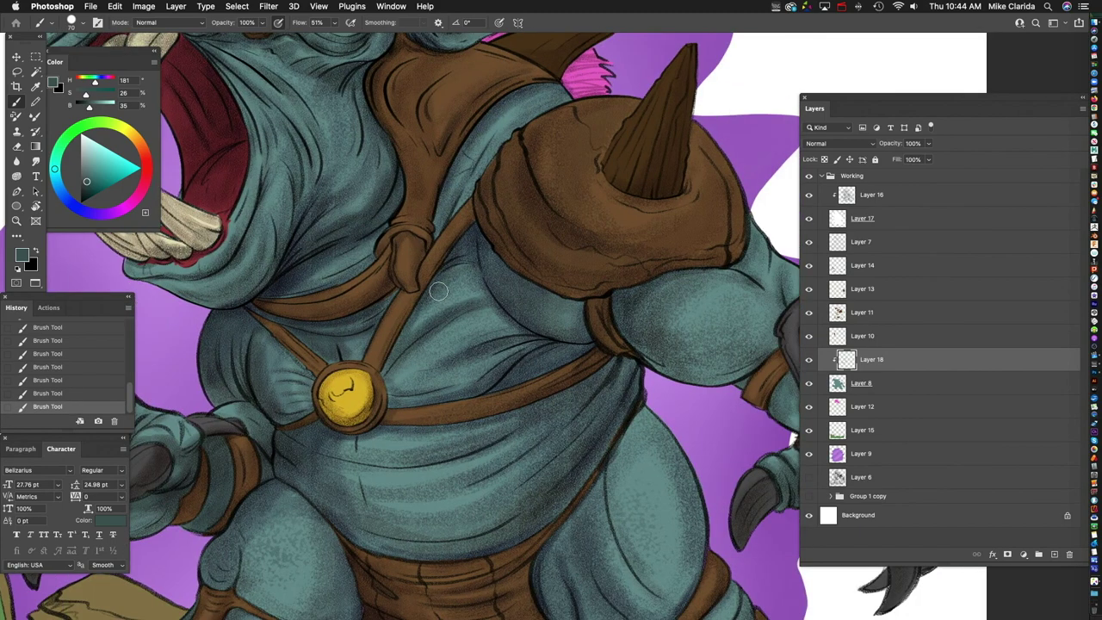
scroll(480, 233, right, 4)
scroll(445, 324, up, 1)
mouse_move(519, 356)
mouse_down()
mouse_move(603, 361)
mouse_move(641, 379)
mouse_up()
scroll(500, 353, right, 4)
scroll(499, 353, up, 2)
scroll(544, 404, down, 5)
scroll(517, 379, right, 2)
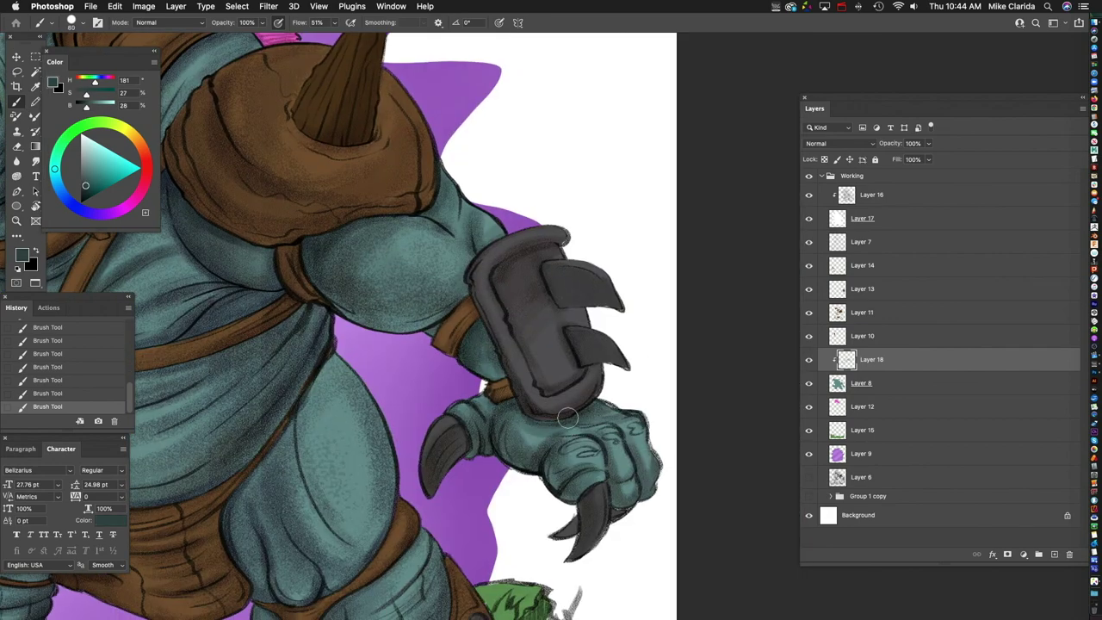
scroll(408, 338, up, 2)
scroll(408, 338, left, 2)
Step: Shade the arm between shoulder pad and gauntlet, and the skin around chest, belt and belly
mouse_move(408, 338)
mouse_down()
mouse_move(485, 359)
mouse_move(541, 349)
mouse_up()
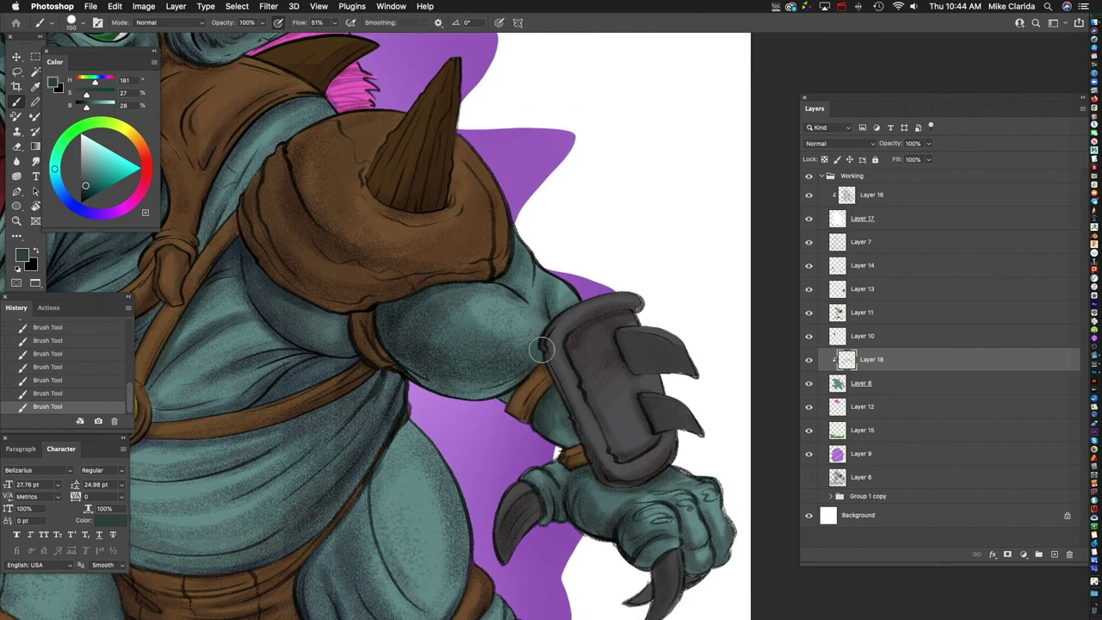
scroll(362, 305, up, 3)
scroll(362, 305, left, 4)
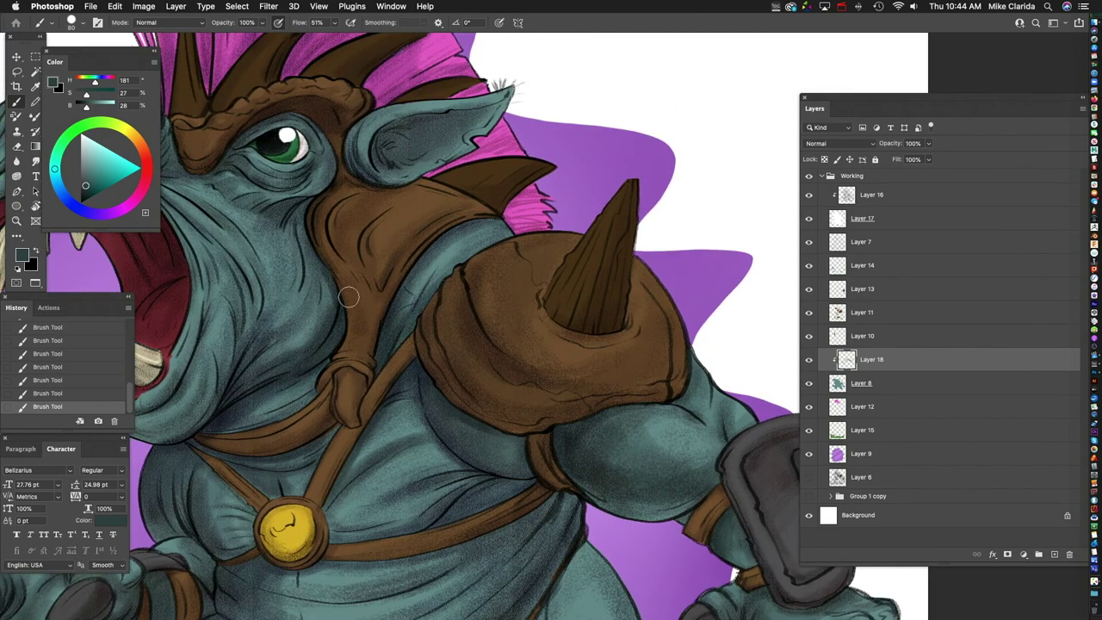
scroll(349, 297, down, 3)
mouse_move(392, 327)
mouse_down()
mouse_move(370, 421)
mouse_move(543, 392)
mouse_move(530, 362)
mouse_up()
scroll(541, 383, down, 2)
scroll(541, 384, down, 4)
scroll(492, 386, left, 2)
drag(593, 320, 439, 372)
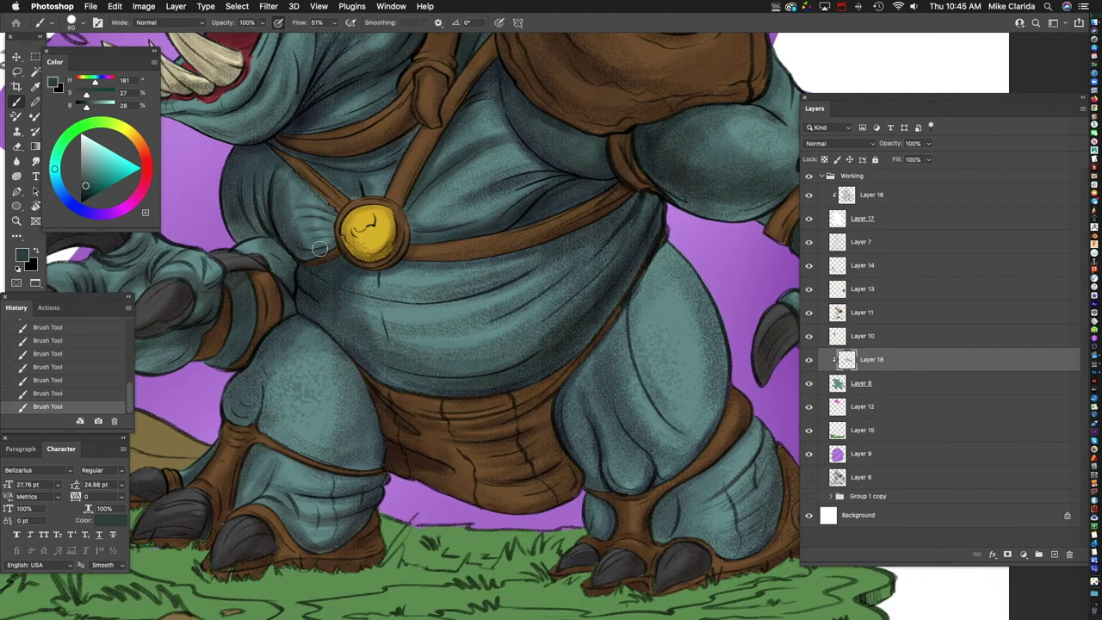
scroll(320, 243, up, 2)
Step: Paint and deepen dark shading down the legs and lower leg
drag(360, 315, 284, 335)
scroll(344, 310, down, 3)
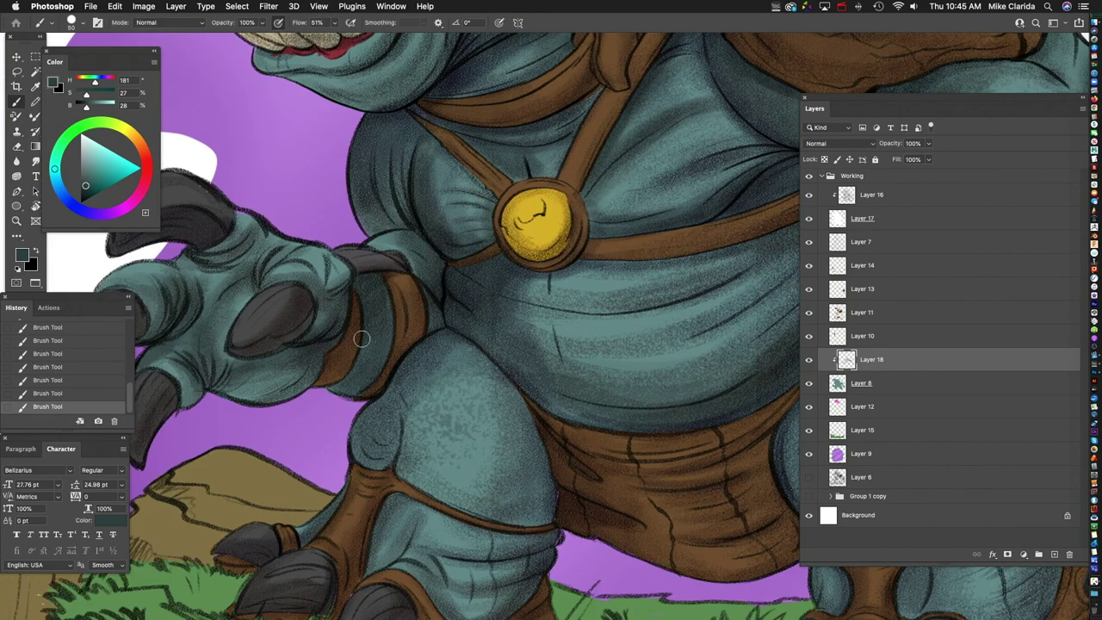
scroll(362, 301, down, 3)
mouse_move(335, 301)
mouse_down()
mouse_move(408, 384)
mouse_move(378, 400)
mouse_up()
drag(489, 439, 413, 482)
scroll(447, 414, right, 5)
mouse_move(426, 393)
mouse_down()
mouse_move(457, 430)
mouse_move(456, 348)
mouse_move(525, 293)
mouse_up()
scroll(469, 454, down, 5)
scroll(469, 454, right, 4)
scroll(476, 336, down, 2)
drag(456, 353, 477, 336)
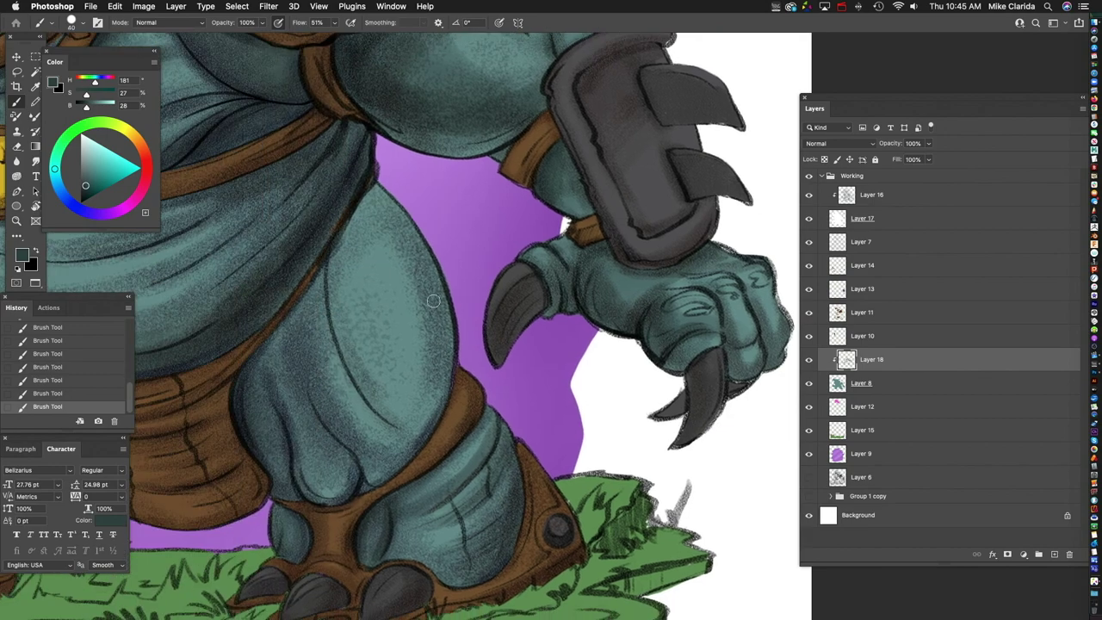
Step: Try a dark stroke on the upper body, then undo it
mouse_move(413, 207)
mouse_down()
mouse_move(336, 314)
mouse_move(382, 431)
mouse_up()
drag(381, 430, 387, 482)
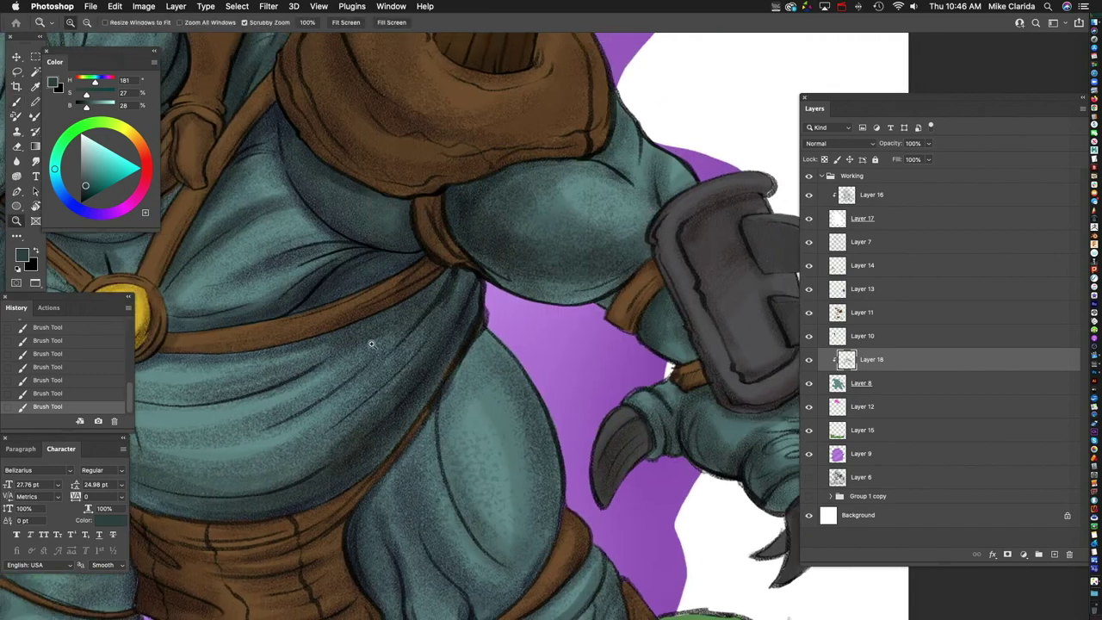
drag(371, 344, 403, 452)
key(super+z)
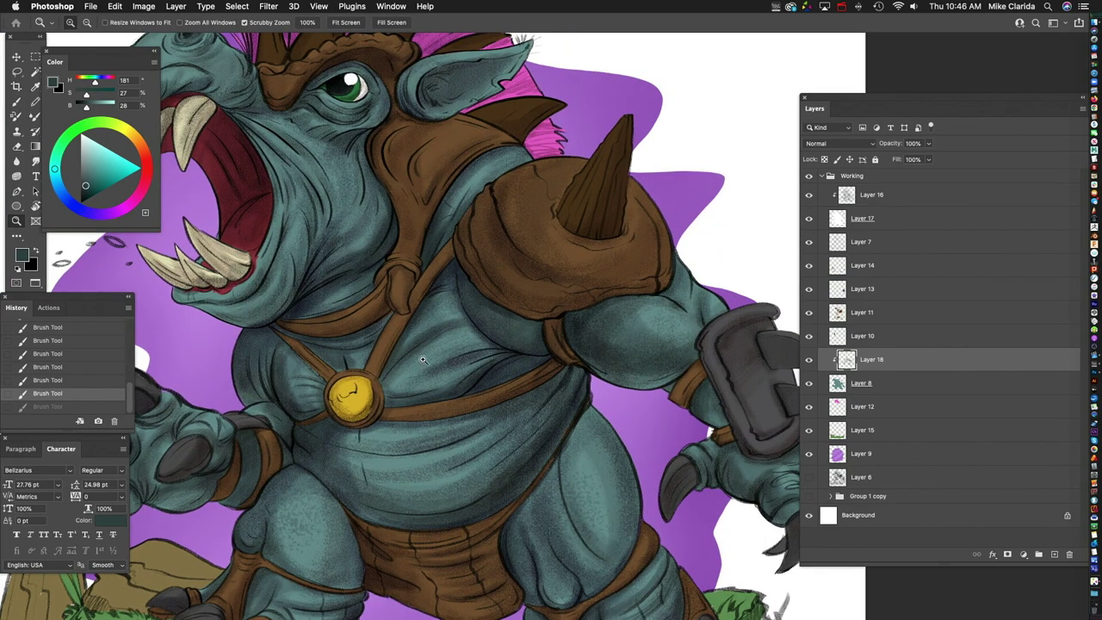
key(b)
Step: Add a dark stroke under the ear and darken the lower jaw and neck
scroll(456, 251, up, 3)
drag(560, 228, 456, 250)
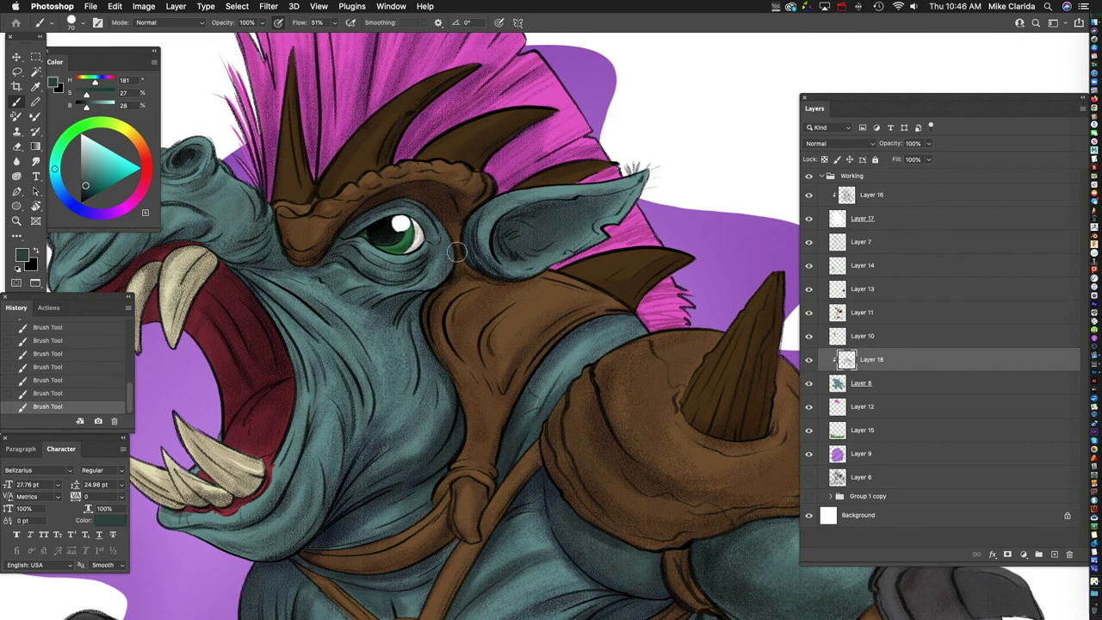
scroll(336, 360, down, 5)
scroll(387, 345, left, 5)
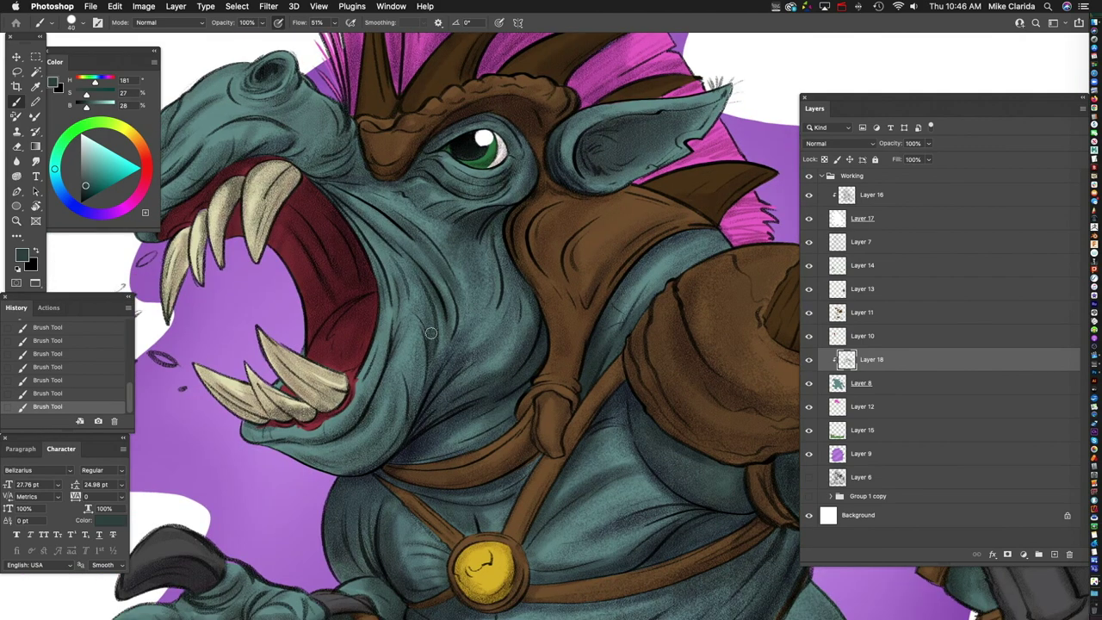
key(bracketright)
key(bracketright)
key(bracketright)
key(bracketright)
key(bracketright)
key(bracketright)
key(bracketright)
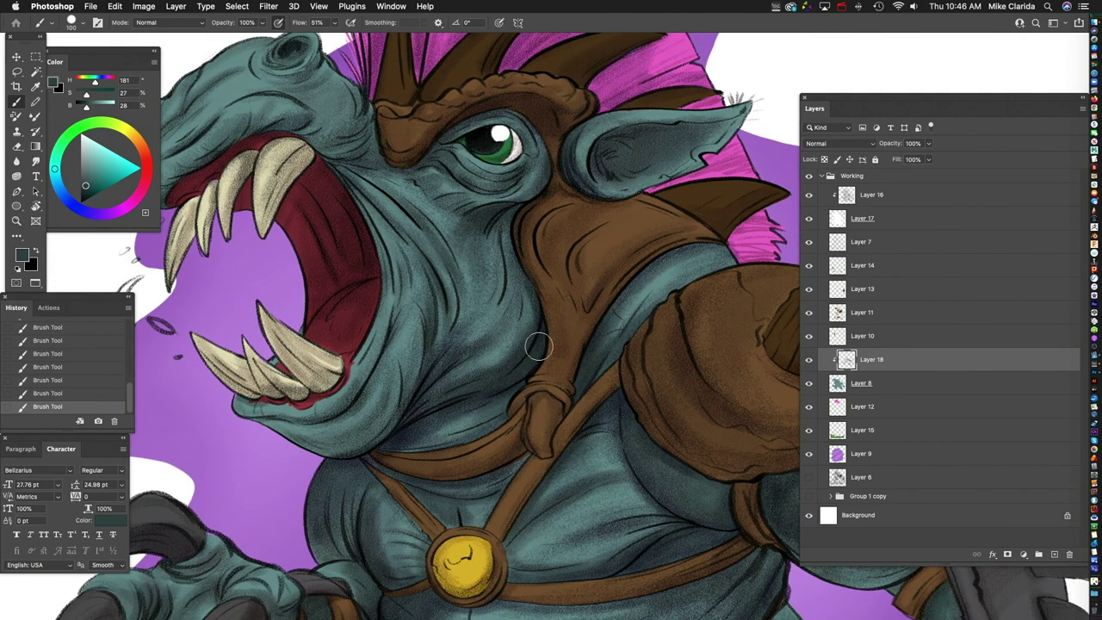
key(bracketleft)
key(bracketleft)
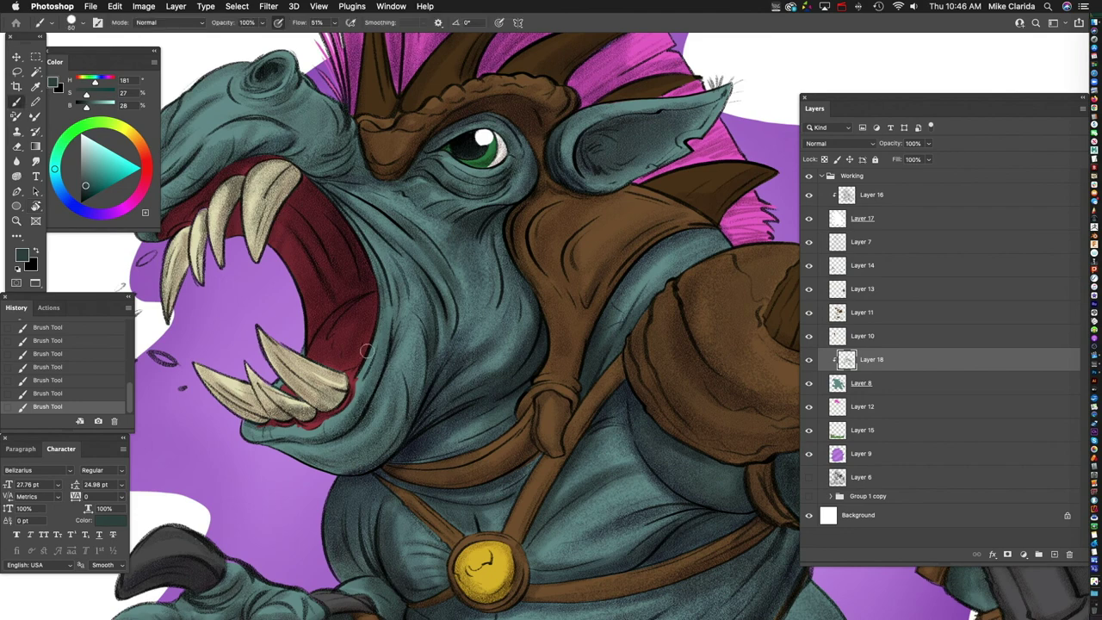
drag(307, 441, 336, 470)
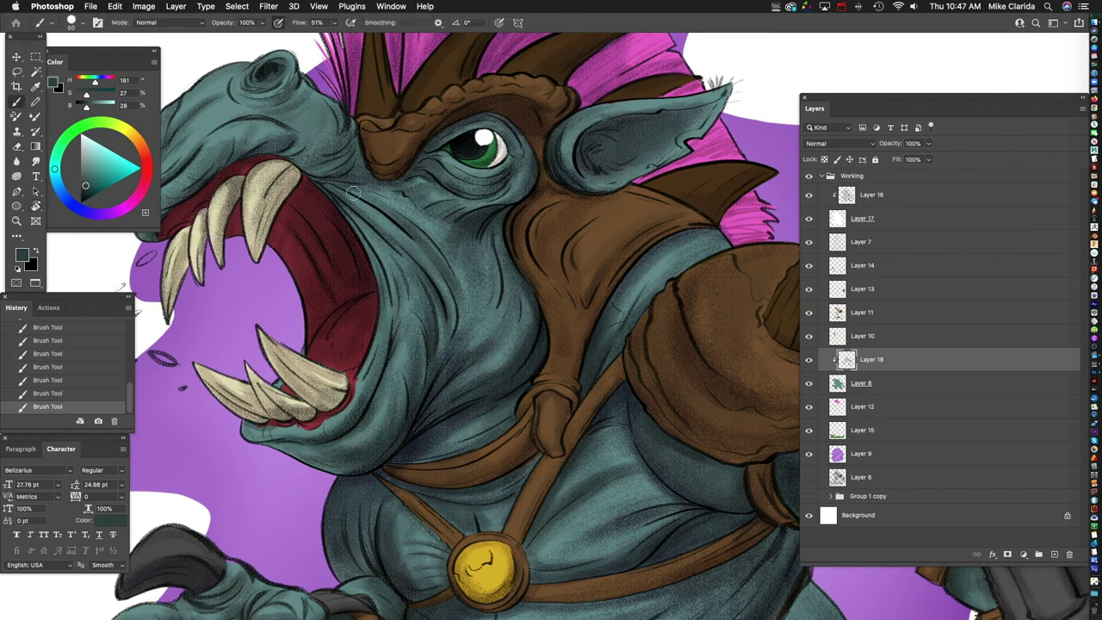
Step: Zoom out to the whole character and add a new layer above Layer 14
drag(389, 184, 501, 352)
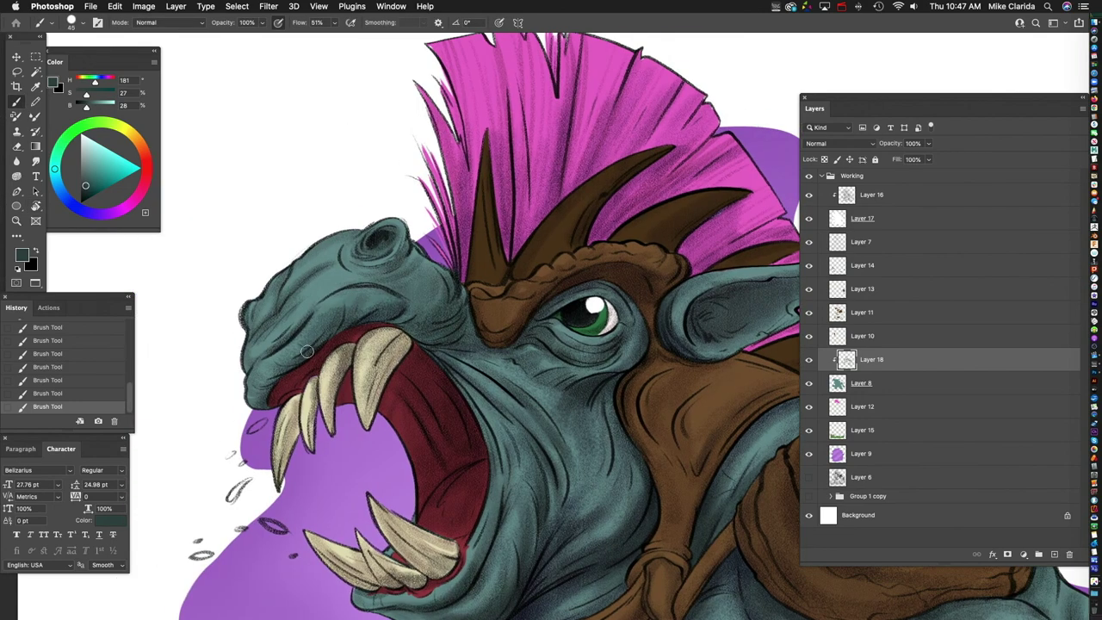
drag(645, 384, 498, 312)
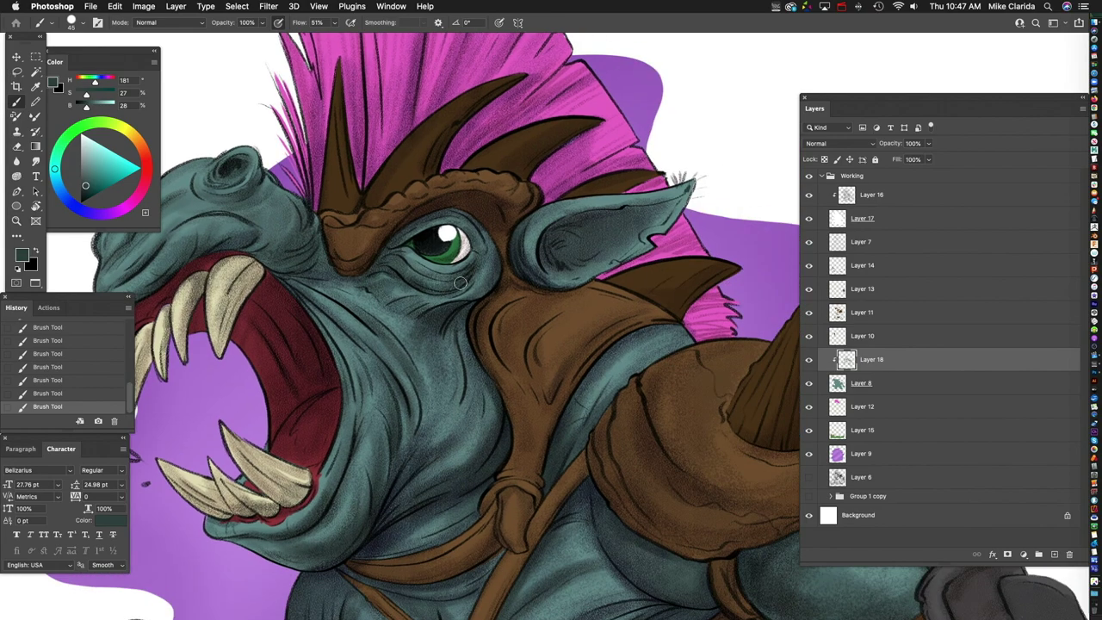
key(z)
scroll(424, 285, down, 5)
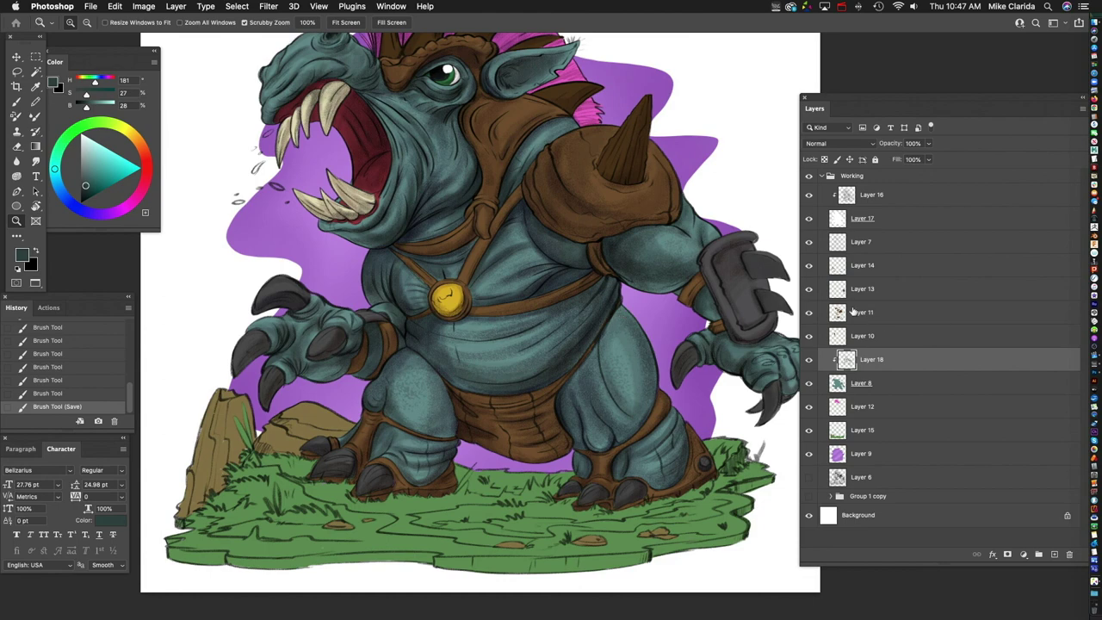
click(869, 265)
click(1052, 555)
Step: Clip new Layer 19 to Layer 14, trying then reverting a Multiply blend mode
alt+click(918, 273)
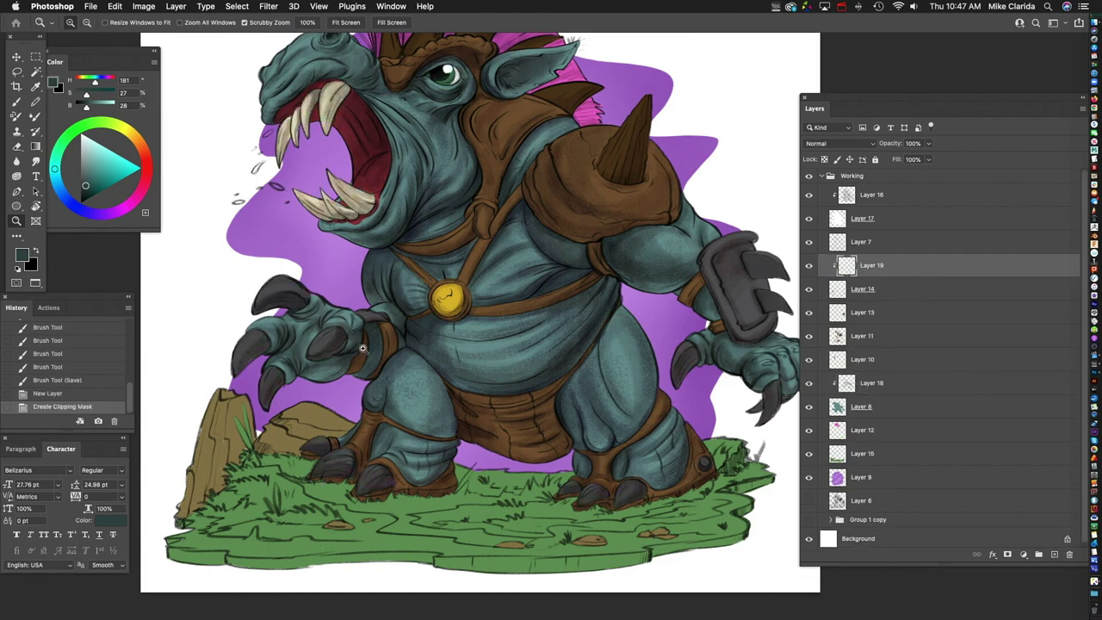
key(b)
key(ctrl+plus)
click(839, 143)
click(811, 182)
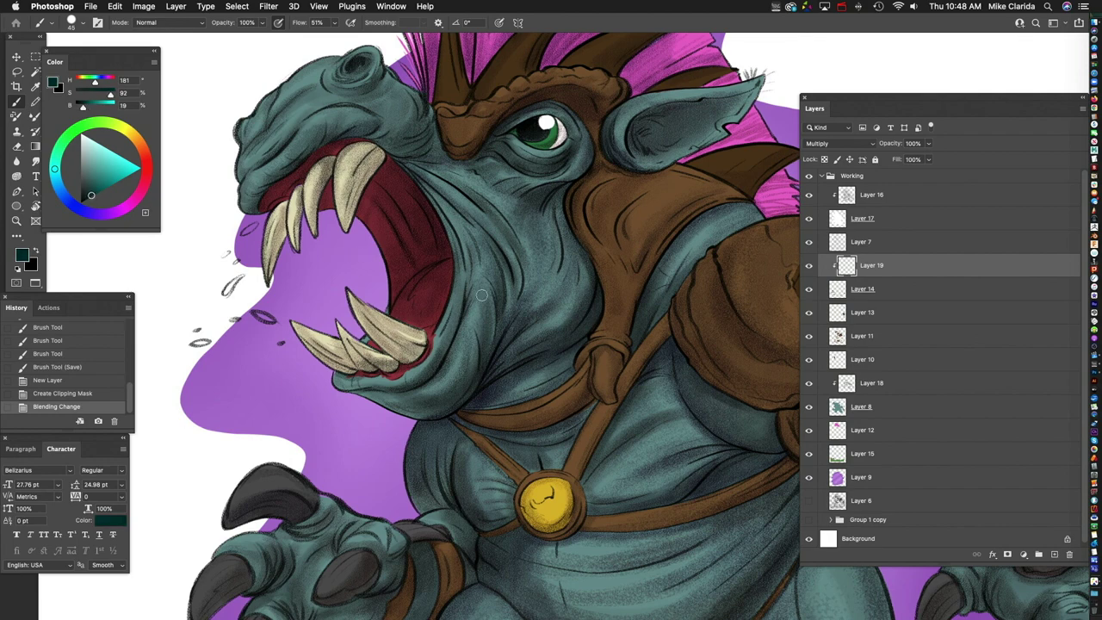
key(ctrl+0)
key(ctrl+z)
key(z)
drag(654, 247, 478, 277)
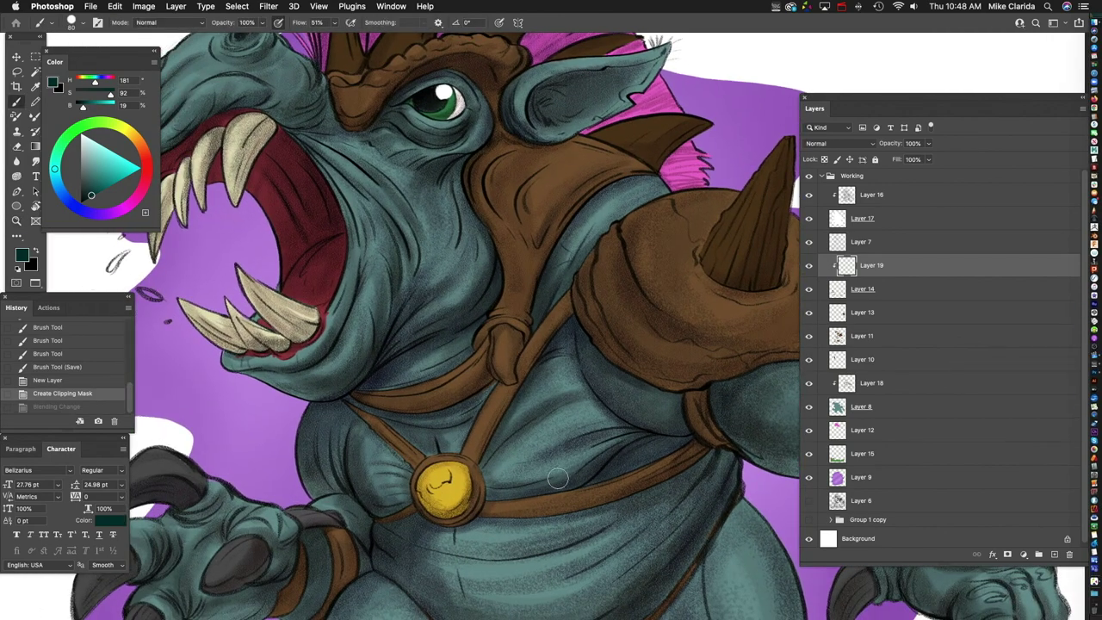
Step: Sample the claw's dark grey as paint colour and shrink the brush to 40
click(842, 6)
click(885, 61)
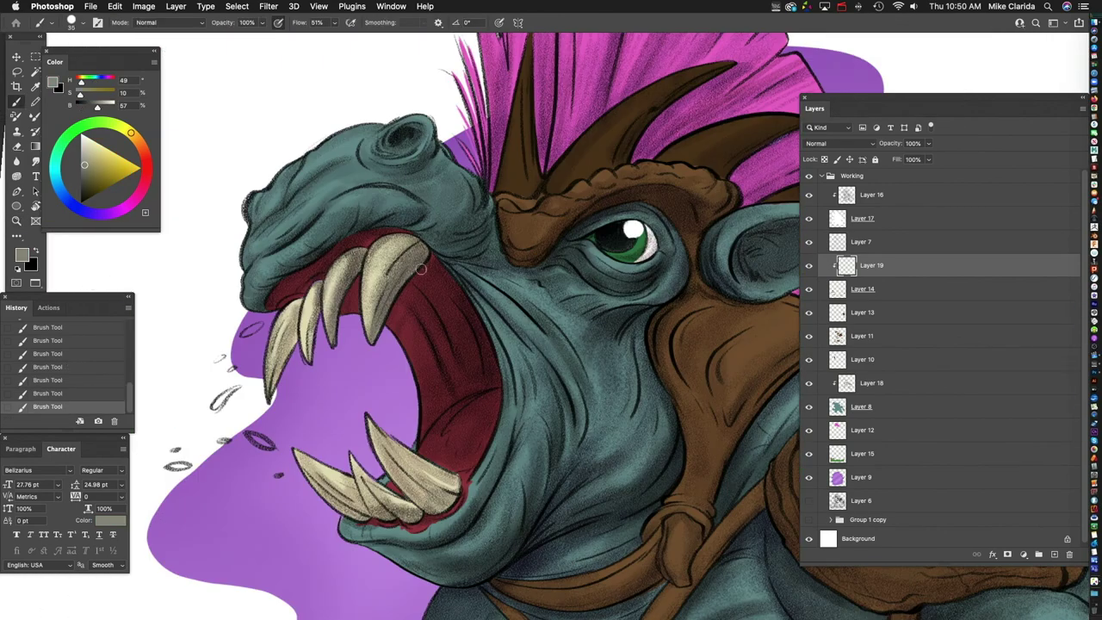
scroll(465, 327, down, 5)
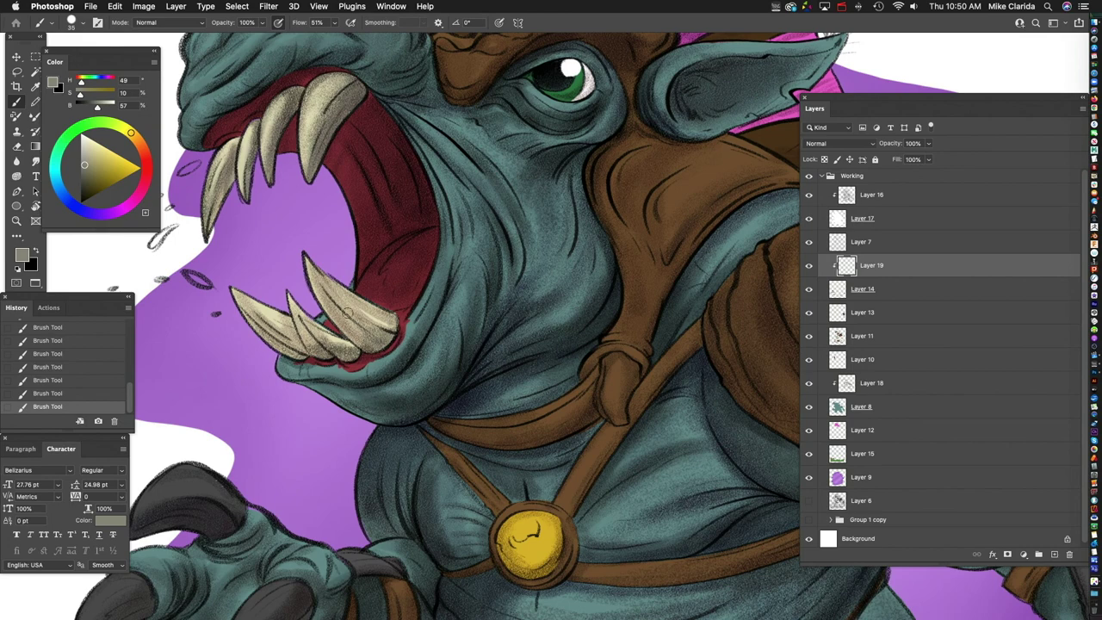
scroll(232, 287, down, 5)
scroll(232, 287, left, 2)
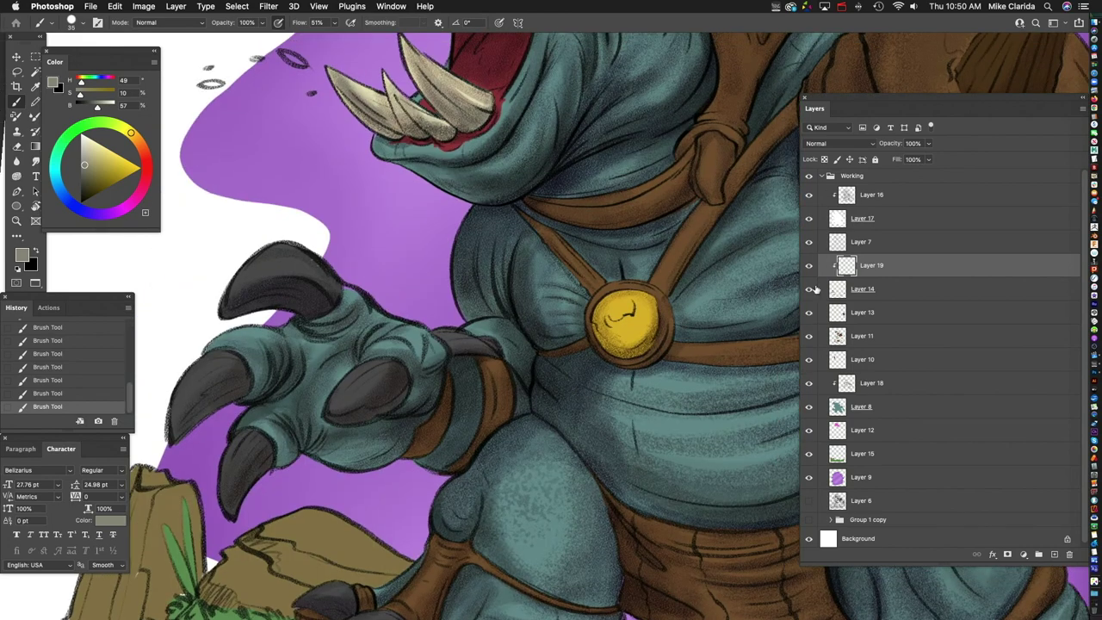
alt+click(307, 272)
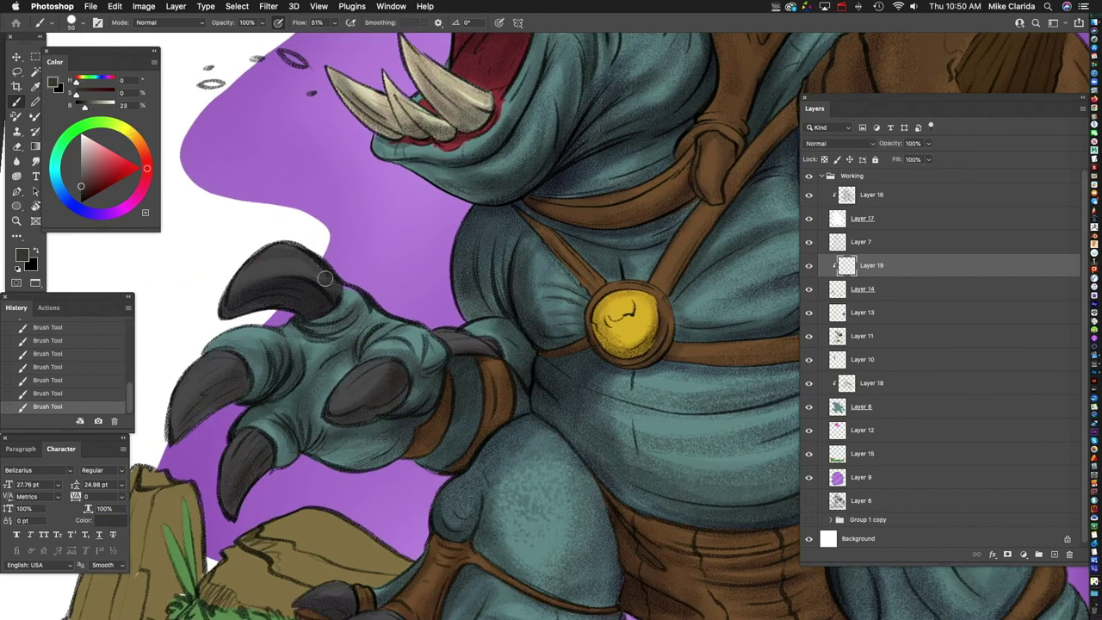
scroll(319, 320, down, 2)
scroll(319, 319, left, 2)
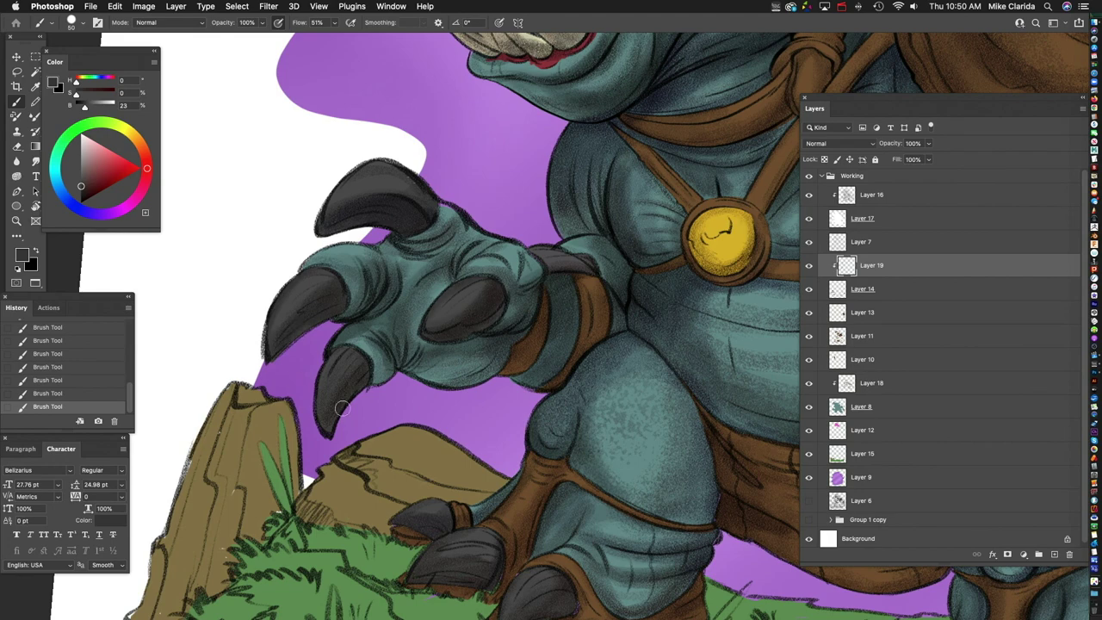
scroll(342, 408, down, 5)
scroll(341, 408, right, 4)
scroll(423, 369, up, 2)
scroll(323, 416, down, 3)
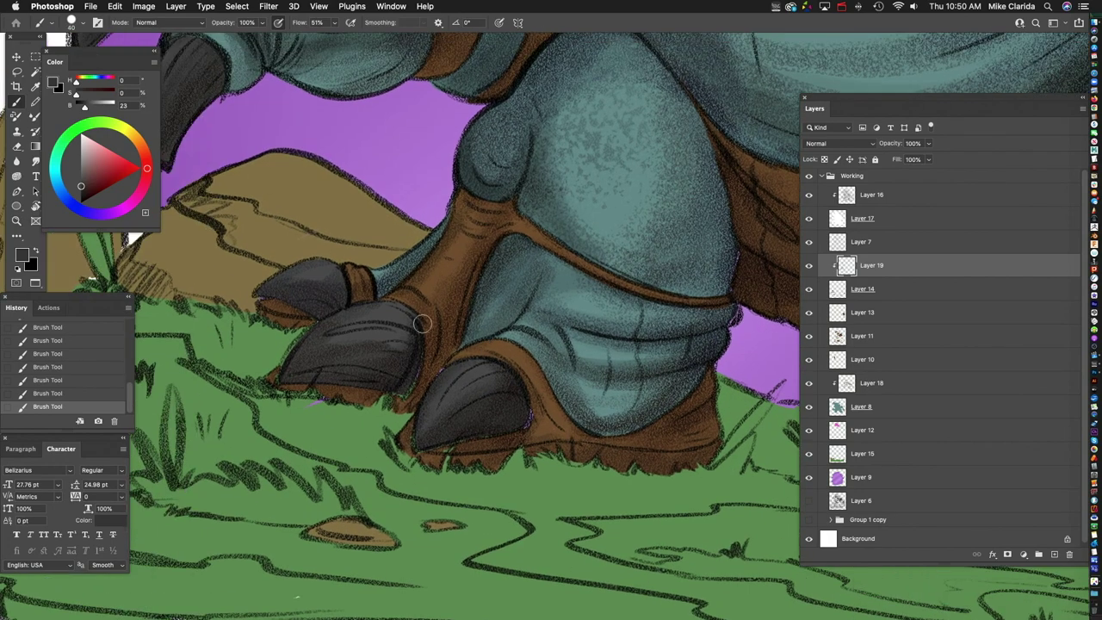
scroll(362, 386, up, 4)
scroll(415, 307, up, 2)
key(bracketleft)
Step: Select Layer 13 as the layer to paint on
scroll(415, 307, right, 3)
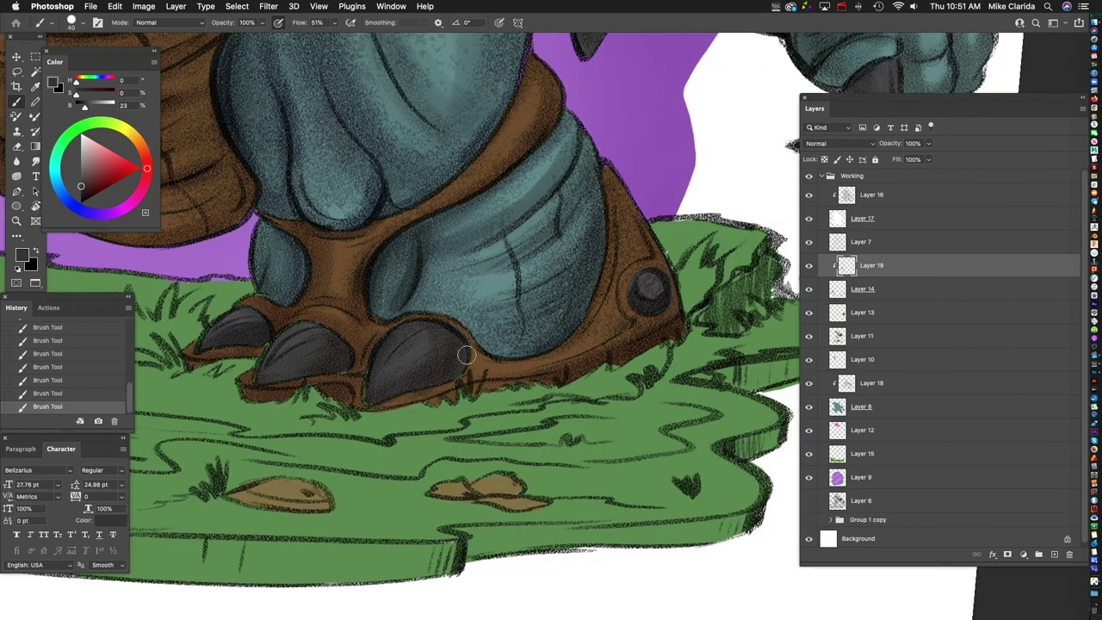
scroll(415, 307, up, 10)
scroll(362, 344, up, 2)
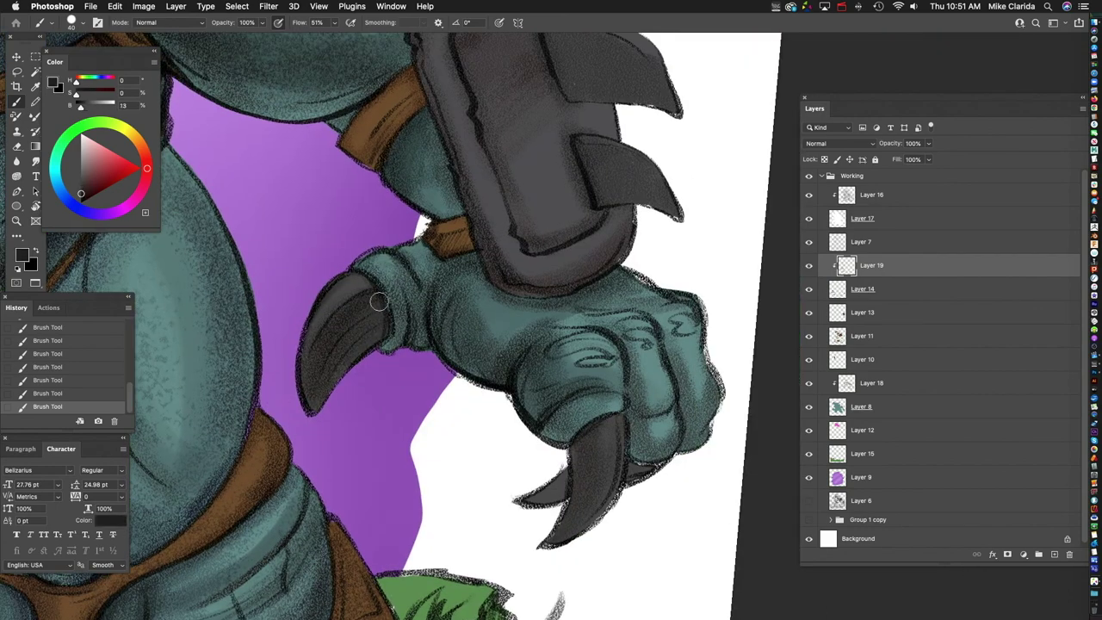
scroll(378, 301, down, 2)
scroll(256, 319, down, 4)
scroll(256, 320, up, 6)
scroll(507, 310, up, 2)
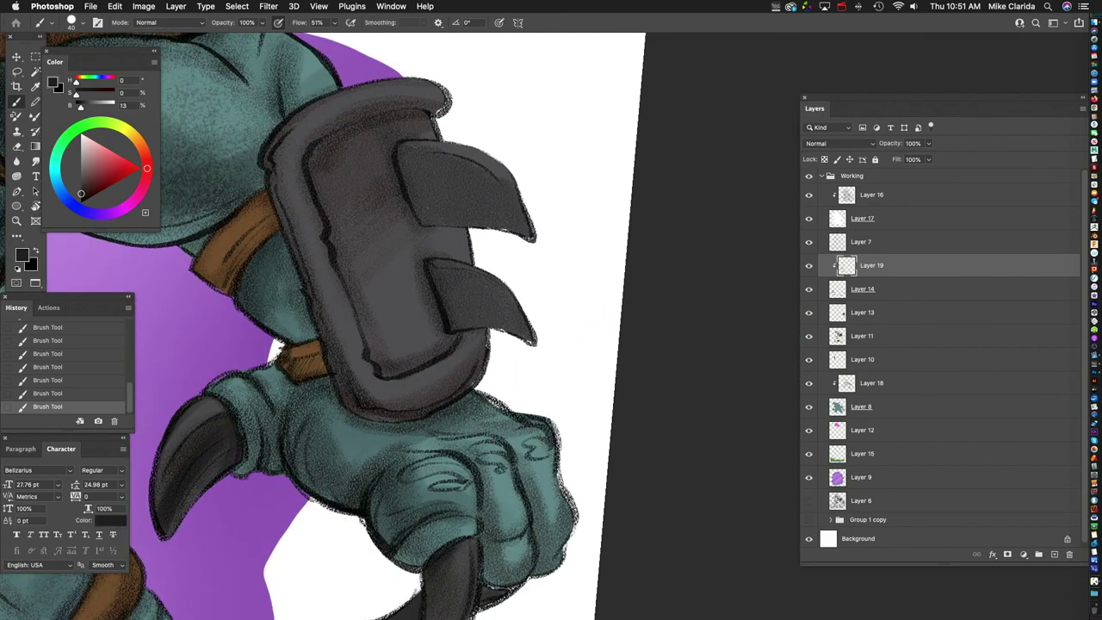
click(871, 312)
scroll(422, 398, left, 3)
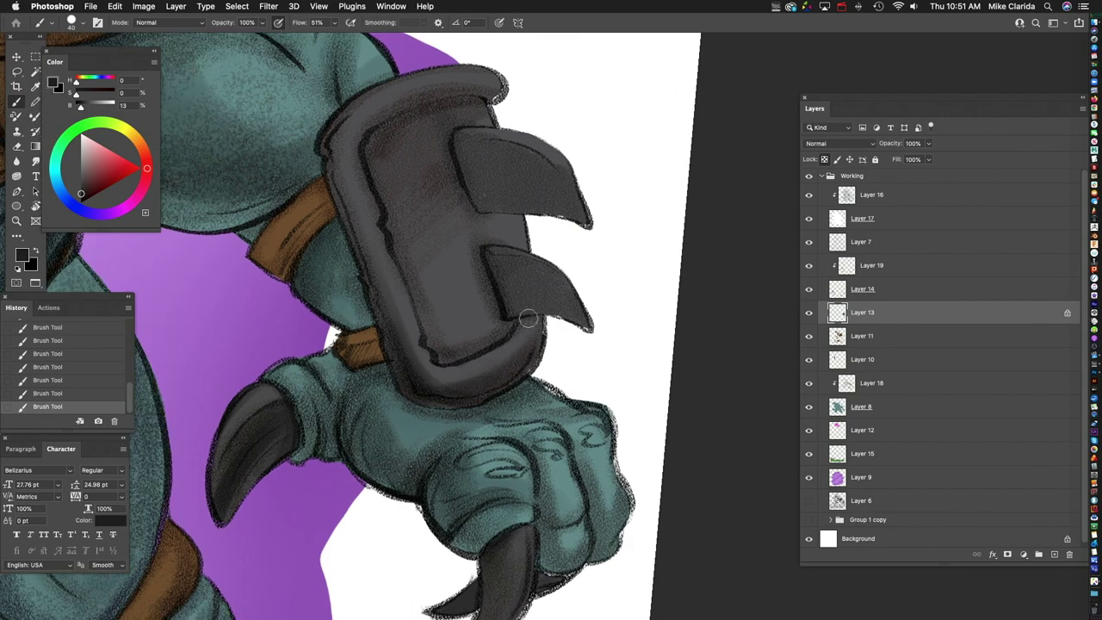
scroll(430, 369, up, 3)
scroll(515, 328, up, 2)
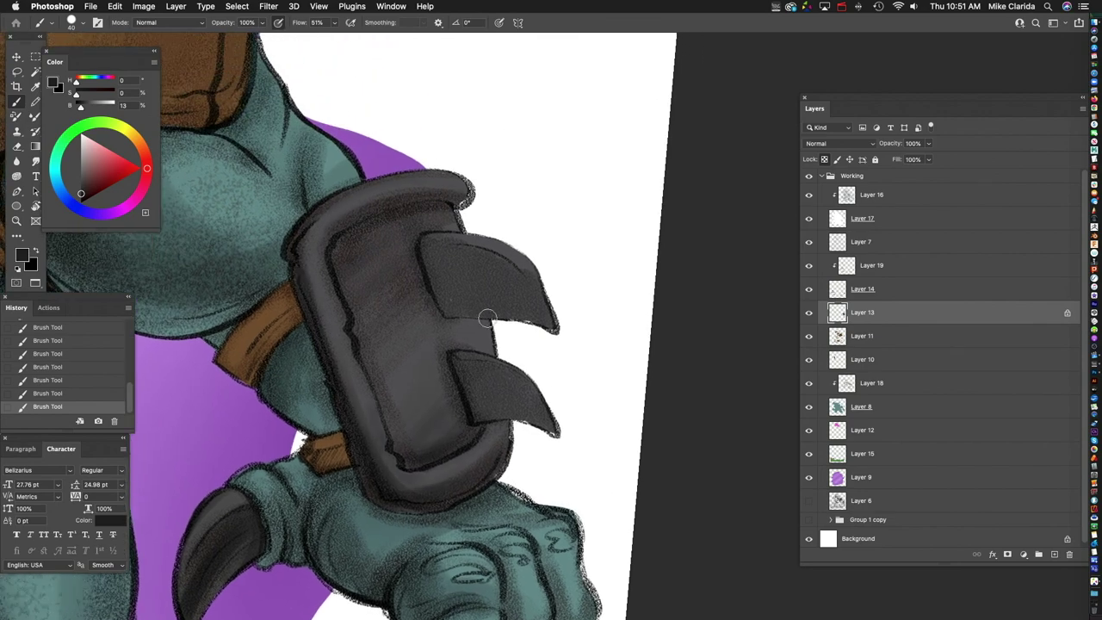
scroll(515, 328, down, 2)
scroll(456, 285, down, 4)
scroll(443, 197, up, 2)
Step: Choose the speckle texture brush and dab speckle dots across the gauntlet
click(71, 22)
double_click(86, 396)
drag(431, 307, 433, 360)
scroll(422, 344, up, 3)
scroll(422, 344, down, 3)
scroll(364, 349, down, 5)
Step: Straighten the view, save the file, and dab speckle texture onto Layer 18's belly
key(r)
key(Escape)
key(ctrl+s)
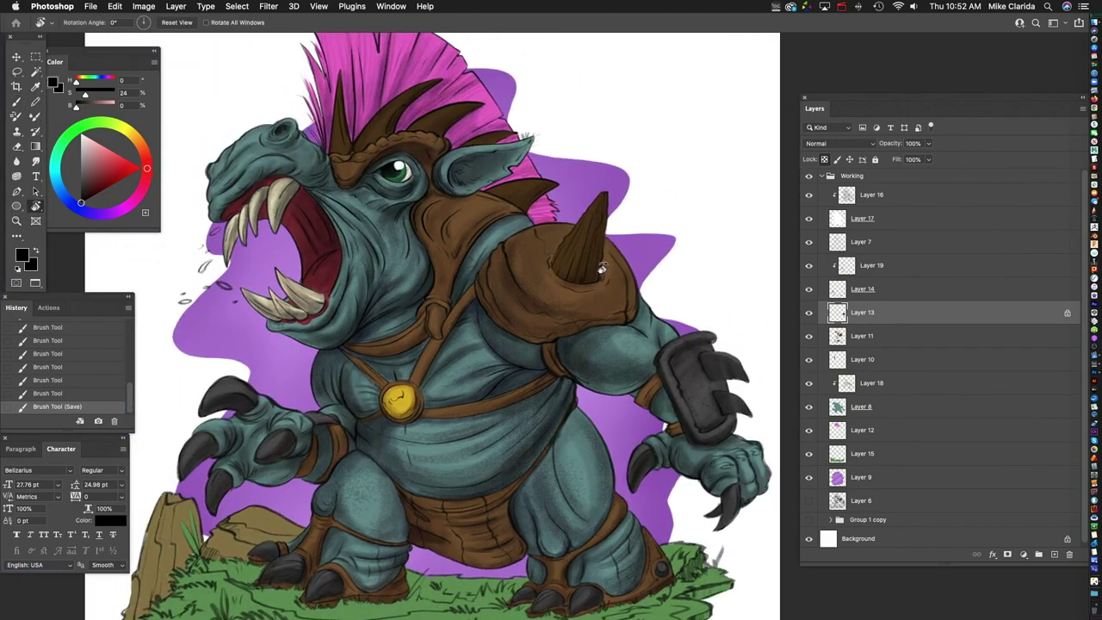
super+click(601, 268)
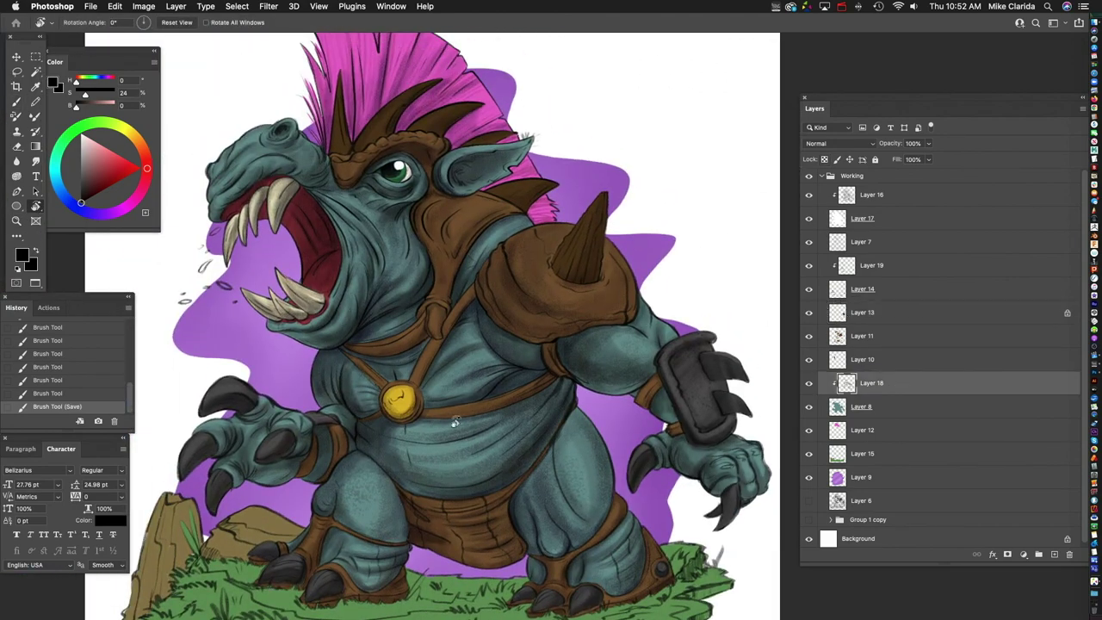
scroll(466, 406, up, 3)
key(b)
scroll(517, 404, down, 2)
click(590, 413)
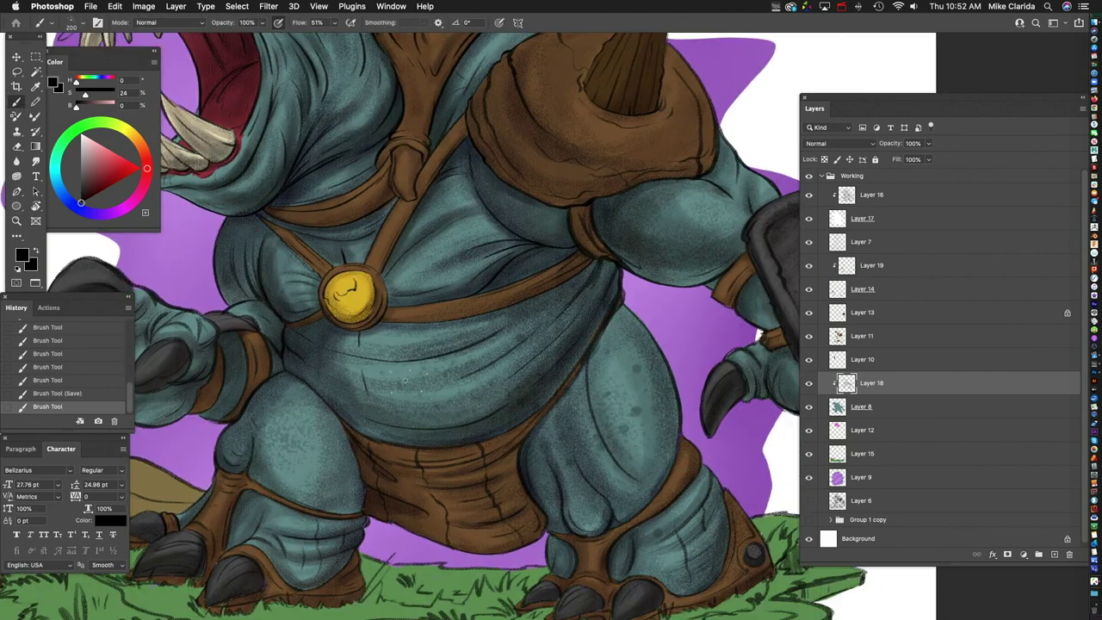
Step: Review the speckled belly and make the grass layer, Layer 15, active
scroll(422, 344, up, 5)
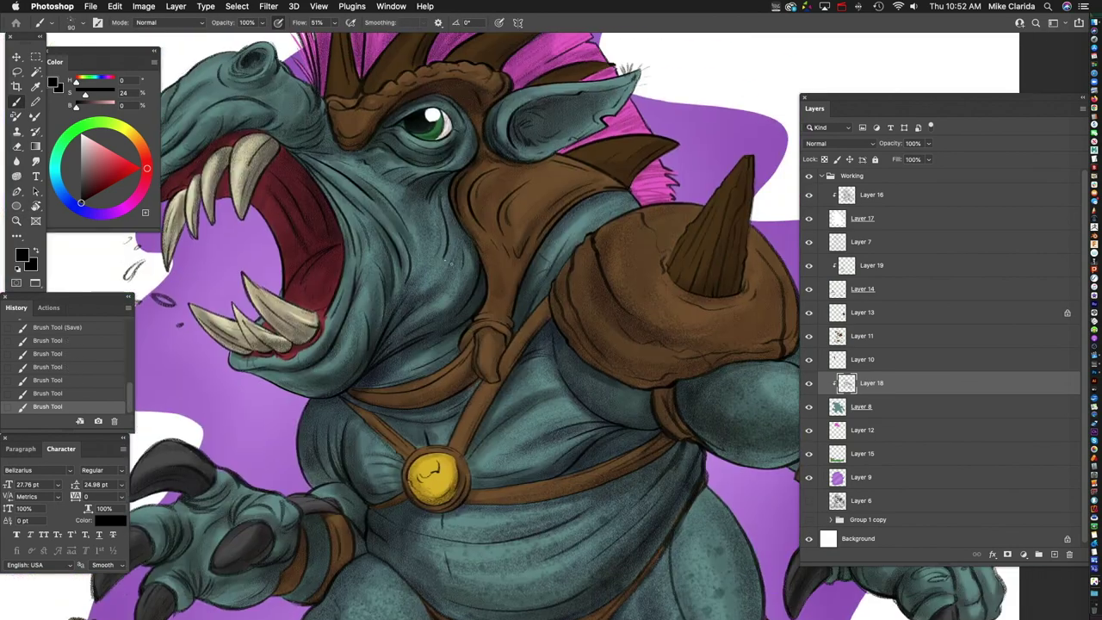
scroll(346, 357, down, 3)
scroll(338, 214, up, 3)
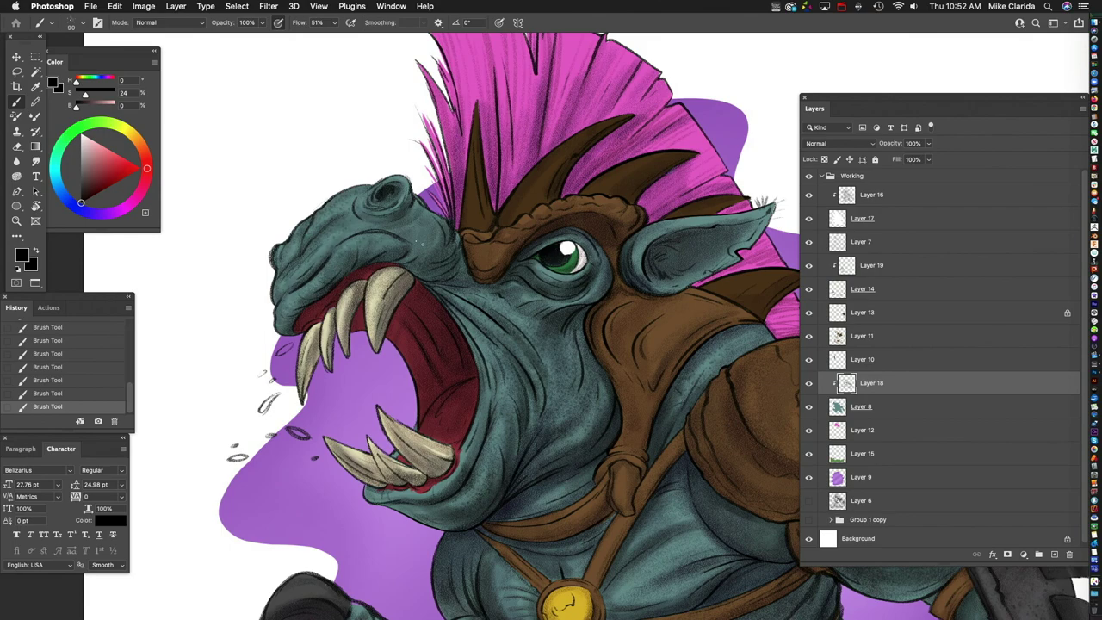
scroll(413, 344, down, 3)
scroll(413, 344, up, 3)
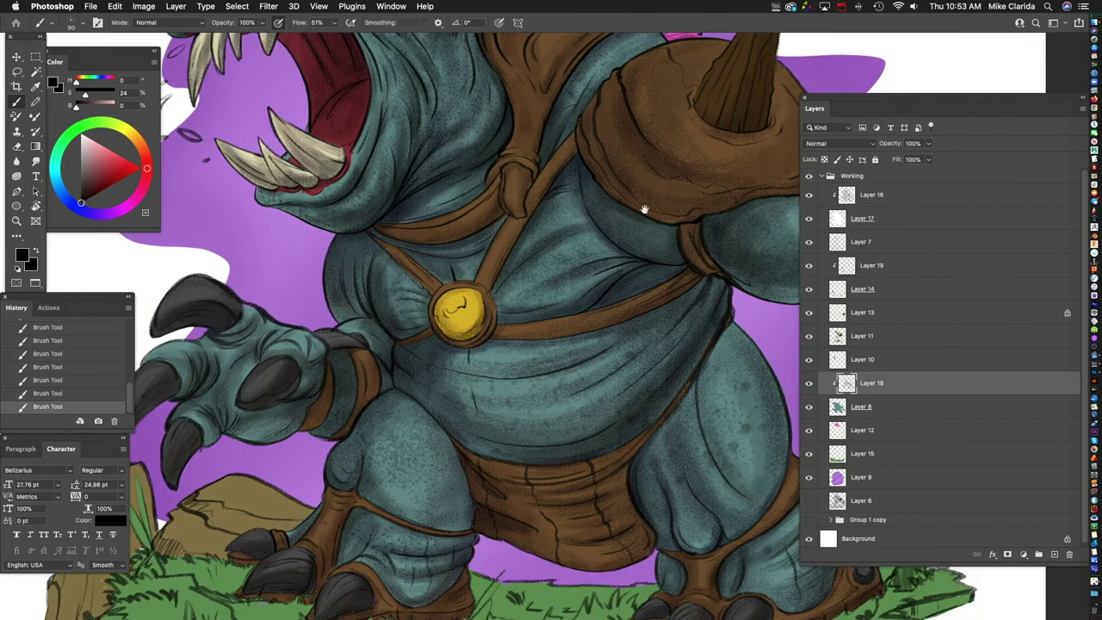
scroll(644, 209, up, 3)
scroll(506, 344, down, 5)
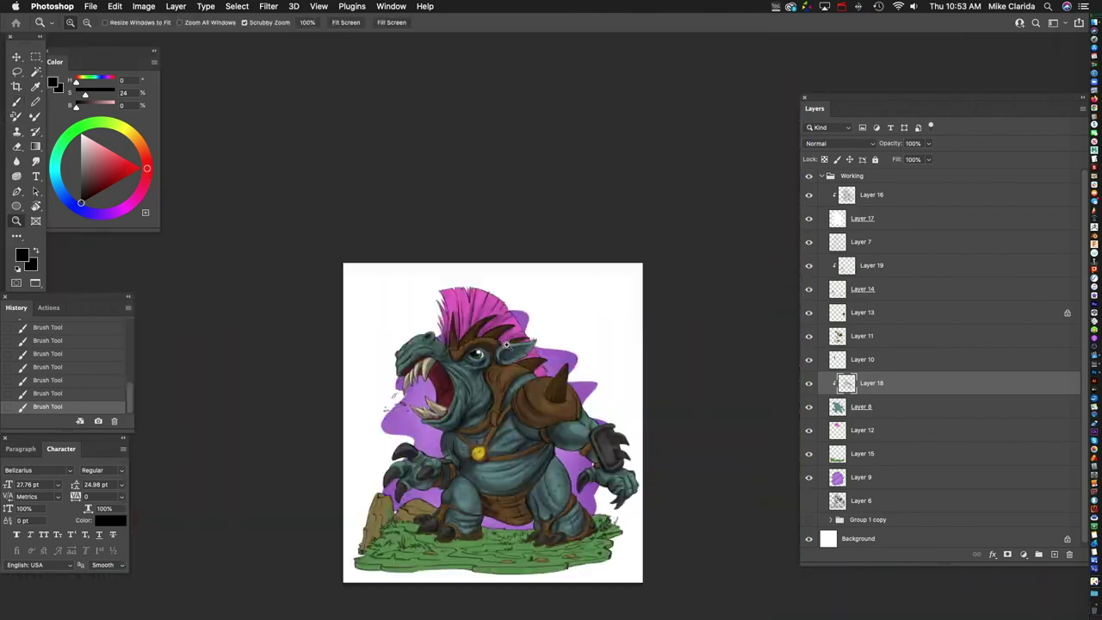
scroll(506, 345, up, 8)
key(b)
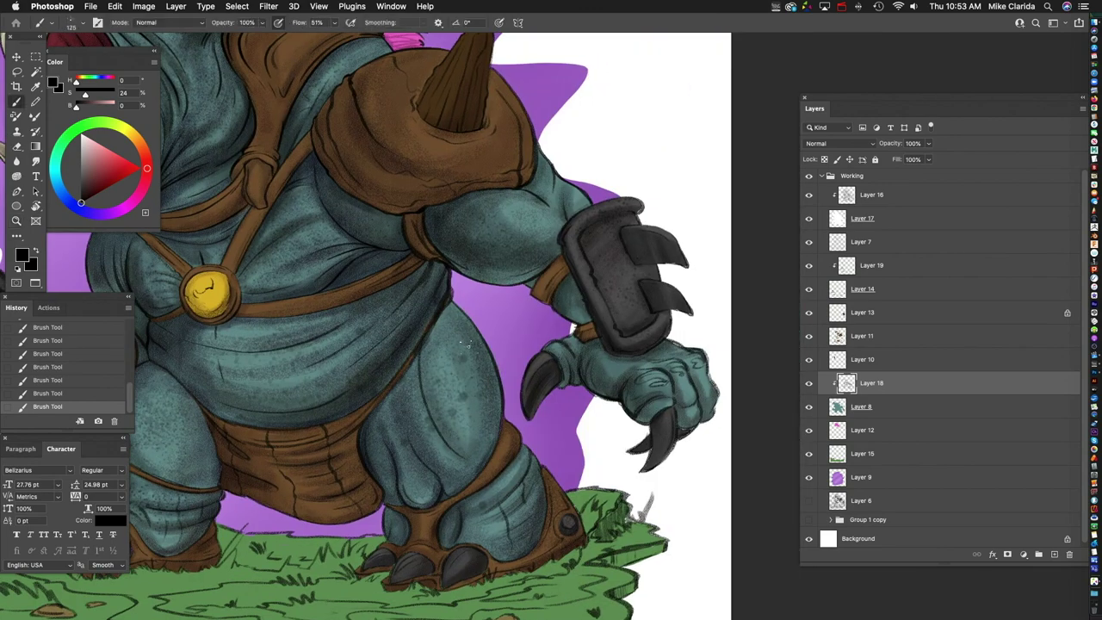
scroll(462, 344, down, 3)
scroll(465, 441, up, 8)
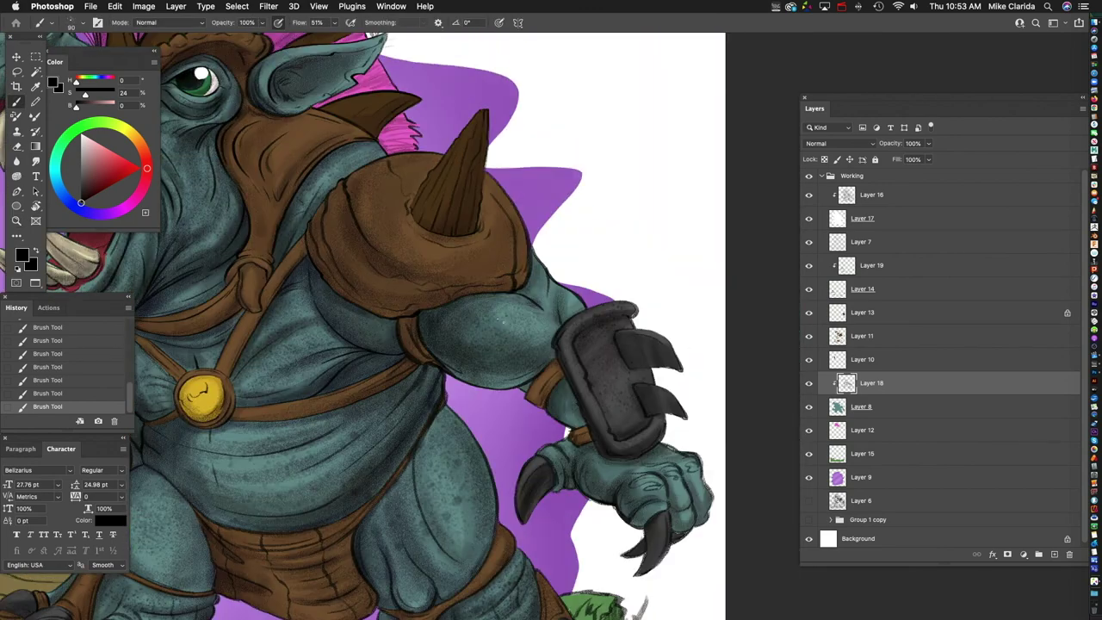
key(z)
scroll(465, 342, down, 2)
key(b)
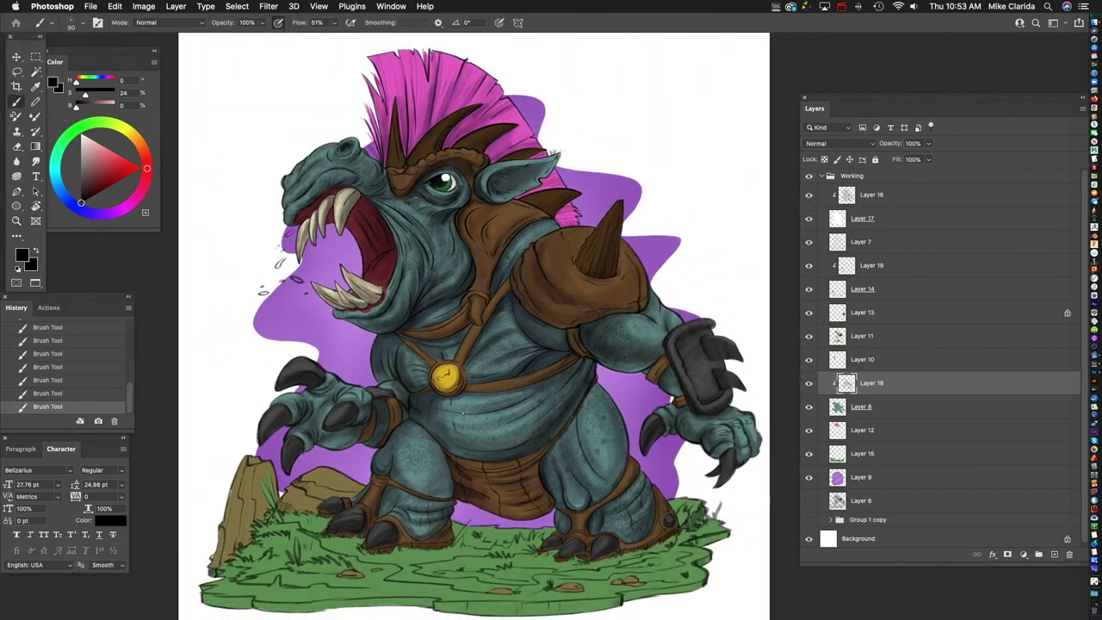
click(906, 453)
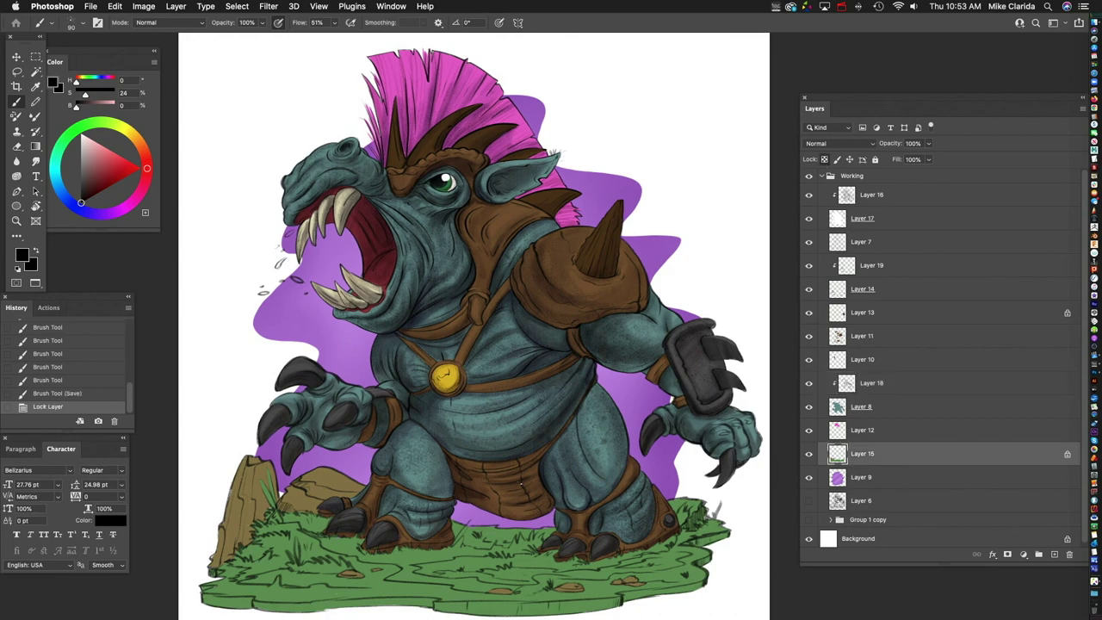
Step: With a large brush and the sampled grass green, darken the bottom edge of the grass
click(72, 22)
double_click(95, 340)
scroll(465, 344, down, 10)
alt+click(597, 370)
drag(520, 379, 673, 371)
drag(475, 384, 640, 377)
mouse_move(655, 344)
mouse_down()
mouse_move(560, 344)
mouse_move(413, 379)
mouse_up()
mouse_move(214, 395)
mouse_down()
mouse_move(558, 319)
mouse_move(236, 344)
mouse_up()
scroll(235, 345, up, 2)
key(ctrl+z)
drag(630, 318, 306, 301)
scroll(569, 322, up, 2)
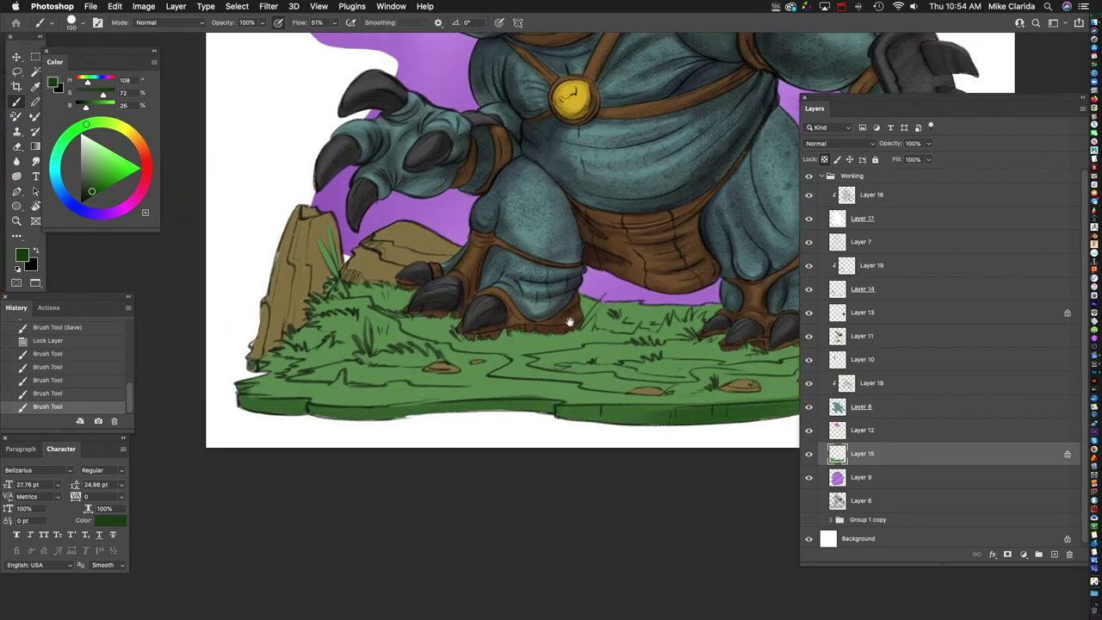
scroll(440, 490, down, 3)
Step: Add Layer 20 clipped to the grass layer, set to Multiply, with dark purple paint
key(ctrl+shift+alt+n)
scroll(509, 305, right, 5)
key(ctrl+alt+g)
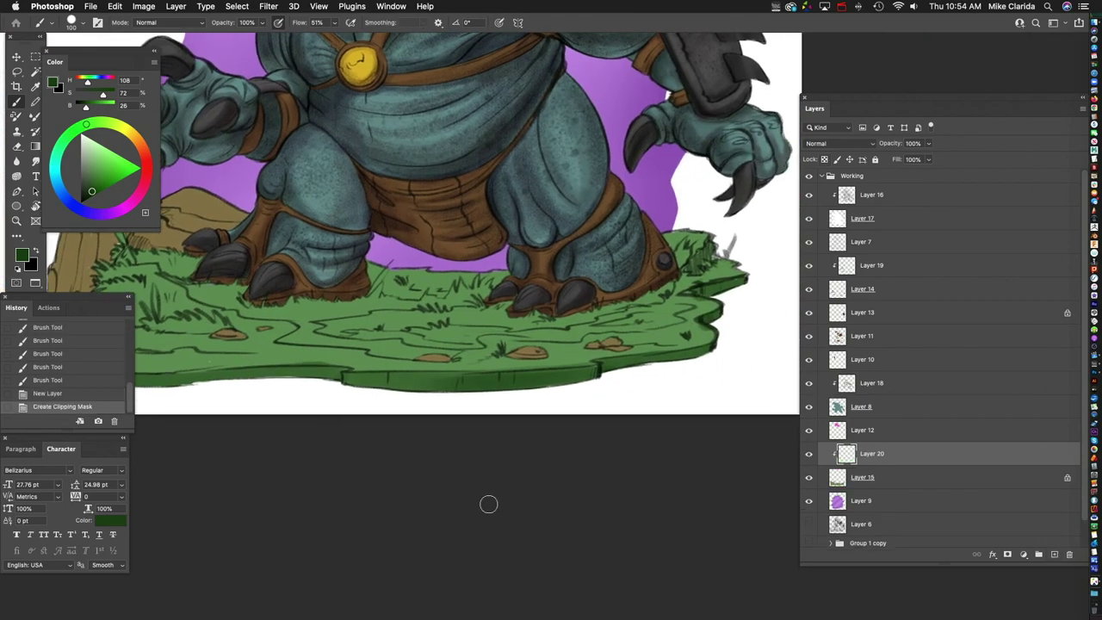
drag(87, 211, 104, 213)
click(843, 144)
click(839, 177)
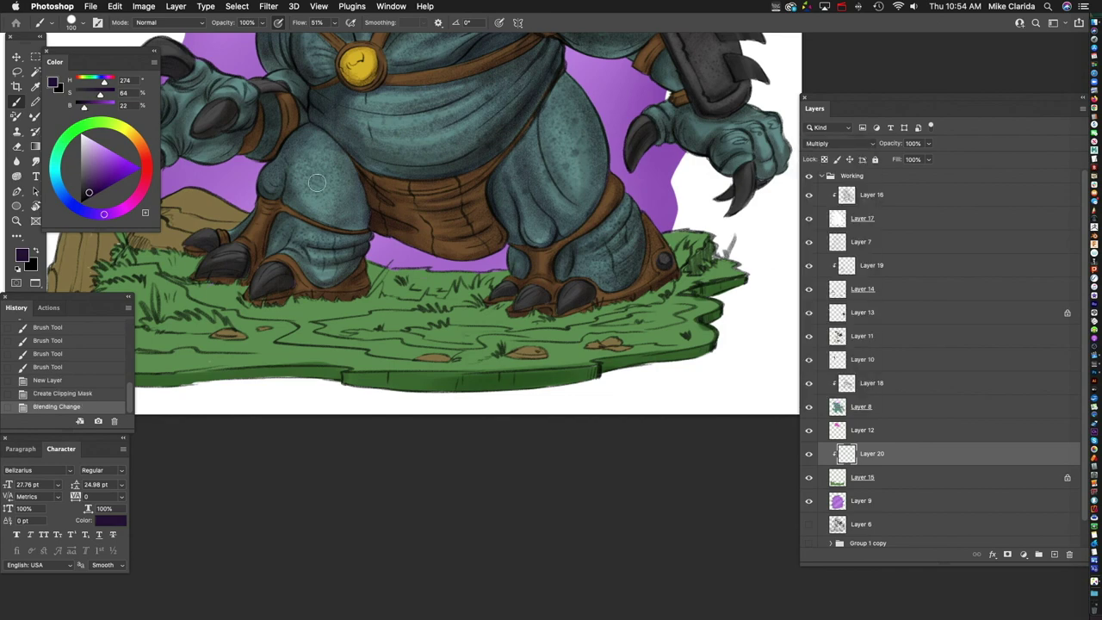
Step: Paint dark grass blades under the feet and along the ground with the Sketch brush
click(71, 22)
click(74, 188)
key(Return)
mouse_move(618, 307)
mouse_down()
mouse_move(573, 318)
mouse_move(685, 274)
mouse_move(693, 252)
mouse_up()
drag(420, 310, 372, 284)
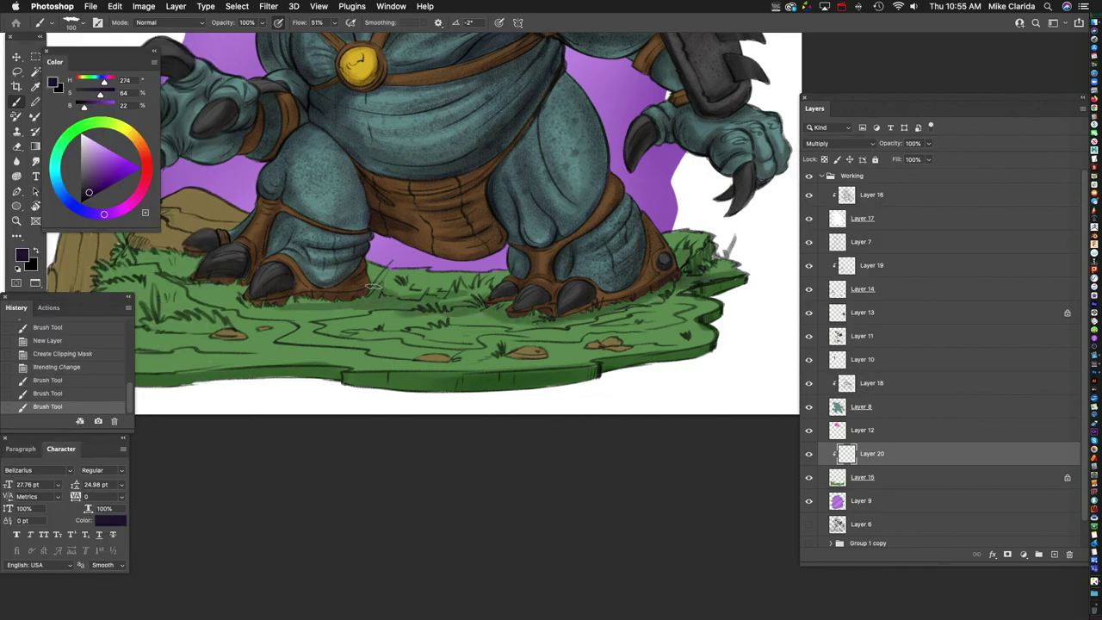
drag(471, 292, 651, 275)
drag(517, 278, 465, 286)
mouse_move(603, 284)
mouse_down()
mouse_move(636, 277)
mouse_move(450, 286)
mouse_move(358, 249)
mouse_up()
mouse_move(396, 230)
mouse_down()
mouse_move(275, 250)
mouse_move(275, 260)
mouse_up()
drag(517, 275, 258, 329)
drag(618, 313, 539, 361)
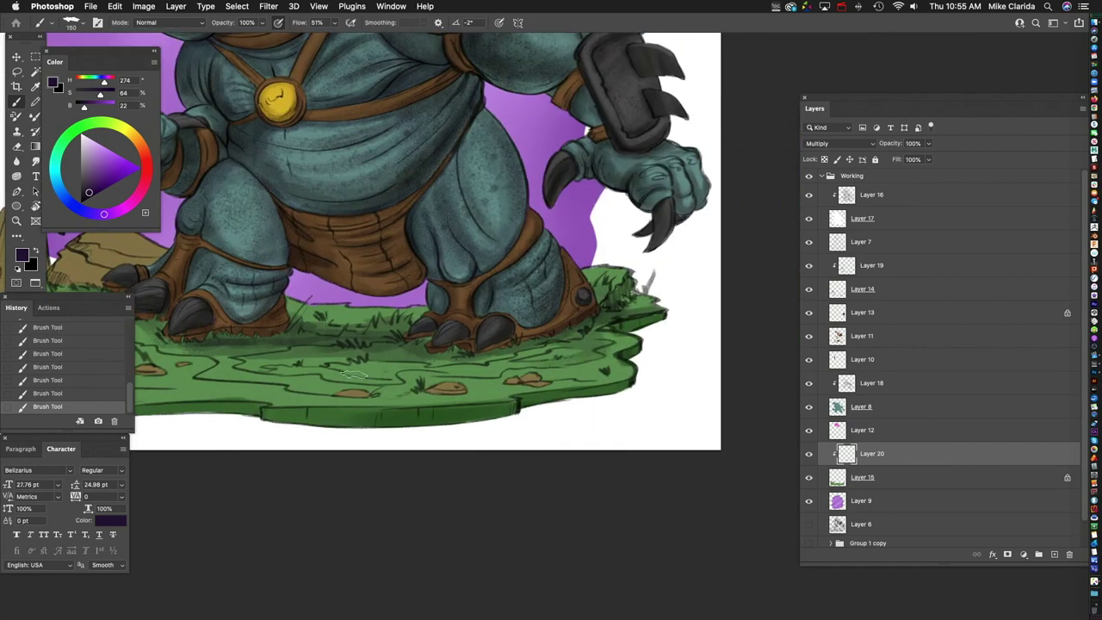
Step: Fit the whole image on screen and save Hippo fun.psd
key(z)
click(511, 328)
key(super+0)
key(b)
key(super+s)
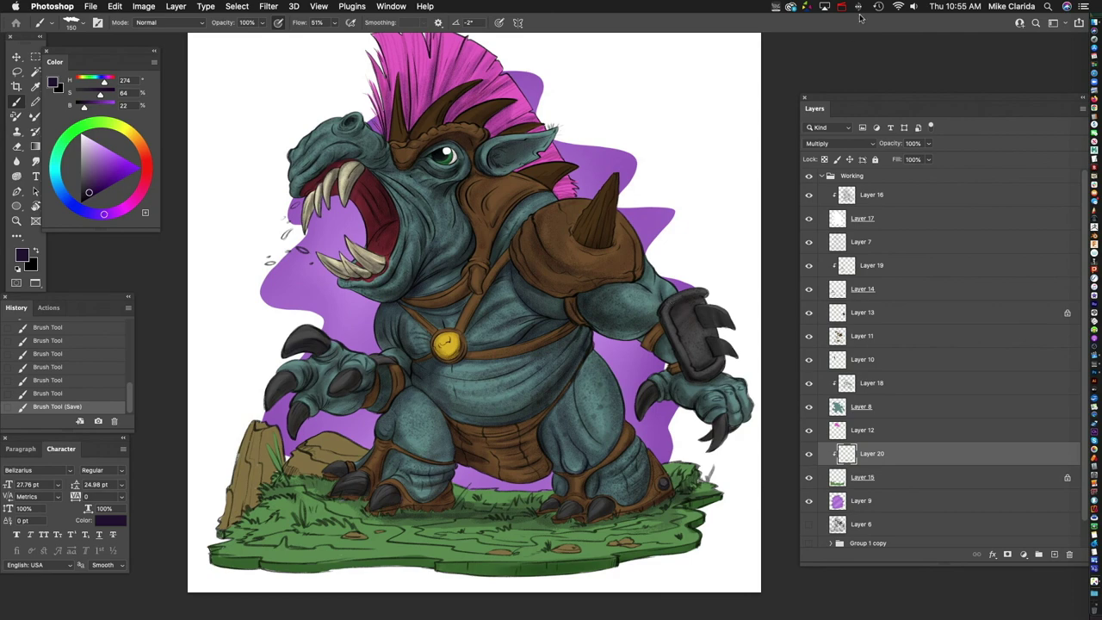
Step: Inspect the lower grass and both feet up close in full-screen mode
super+click(356, 499)
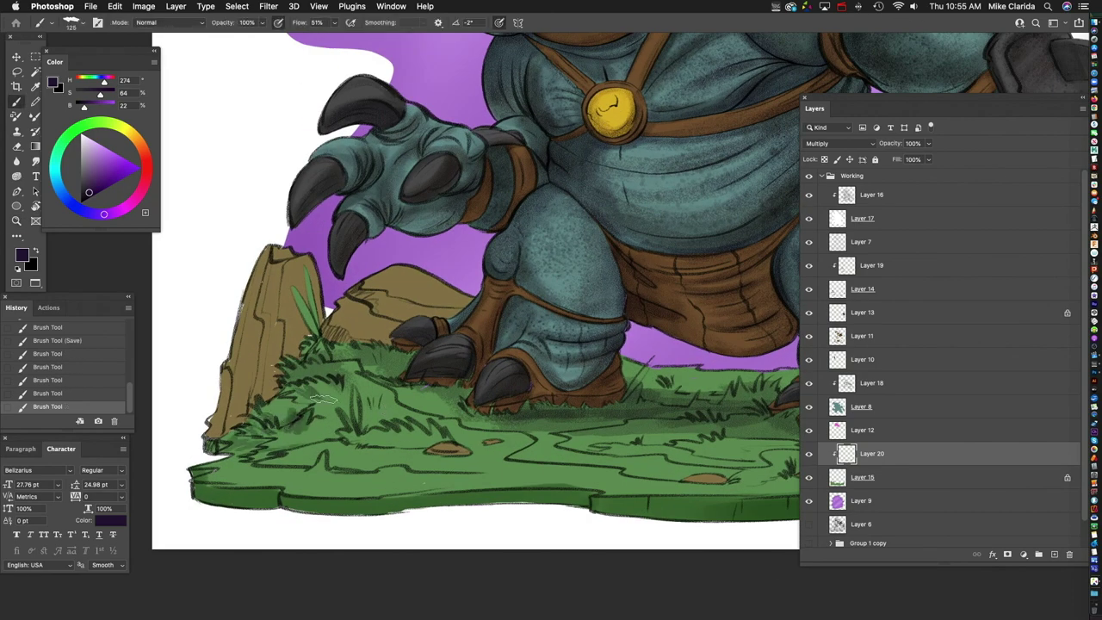
scroll(482, 370, down, 10)
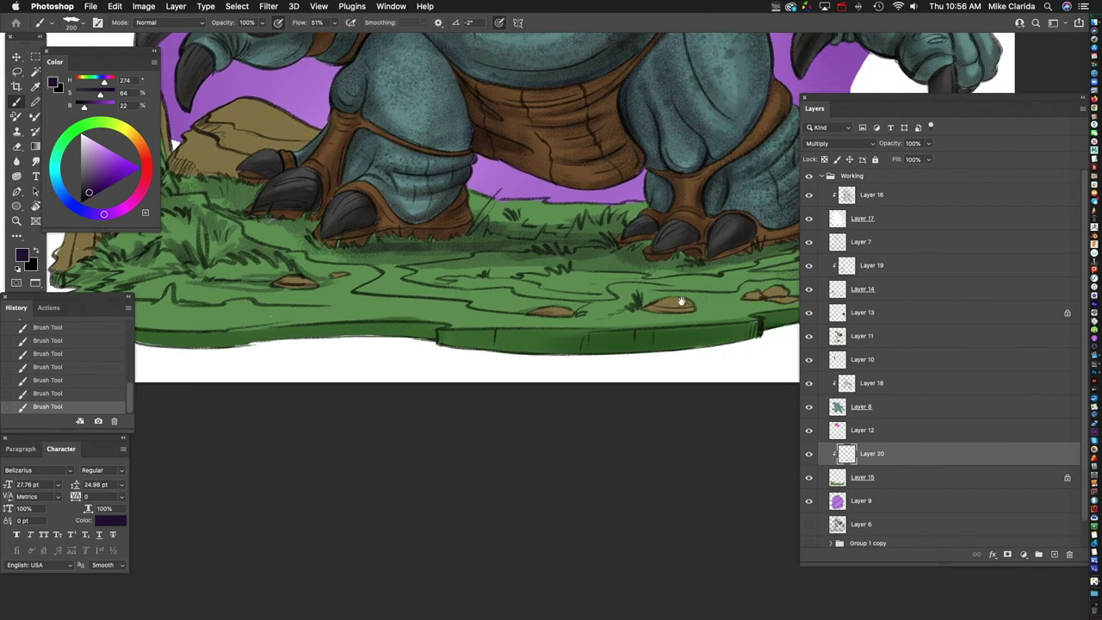
drag(680, 302, 478, 306)
scroll(710, 297, left, 10)
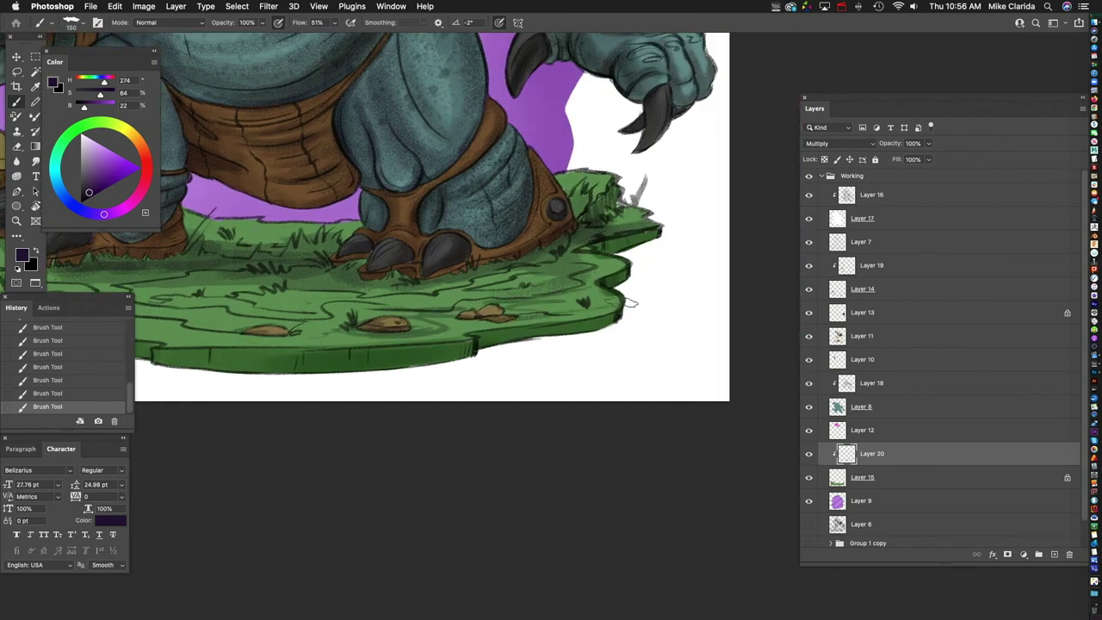
scroll(531, 275, up, 5)
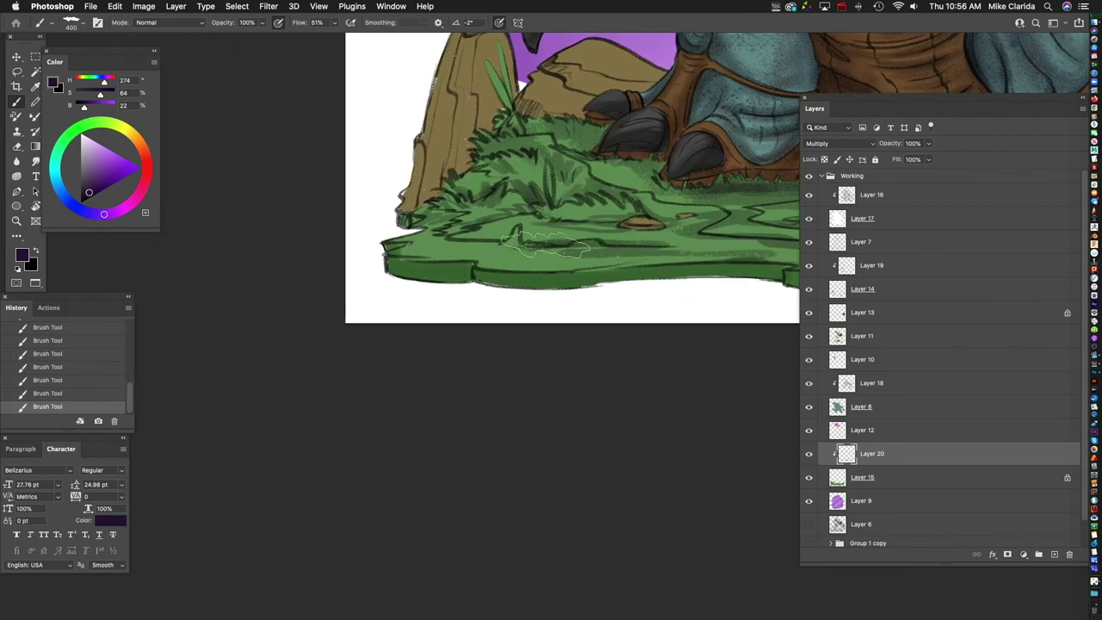
scroll(395, 276, down, 2)
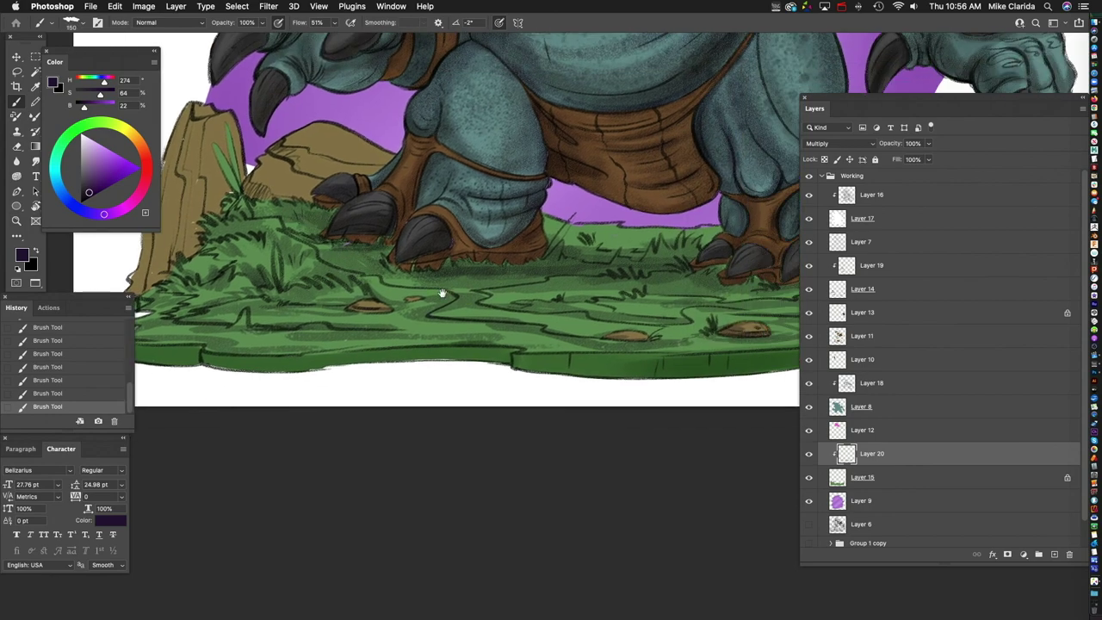
scroll(439, 284, right, 5)
scroll(254, 275, right, 7)
scroll(254, 275, up, 2)
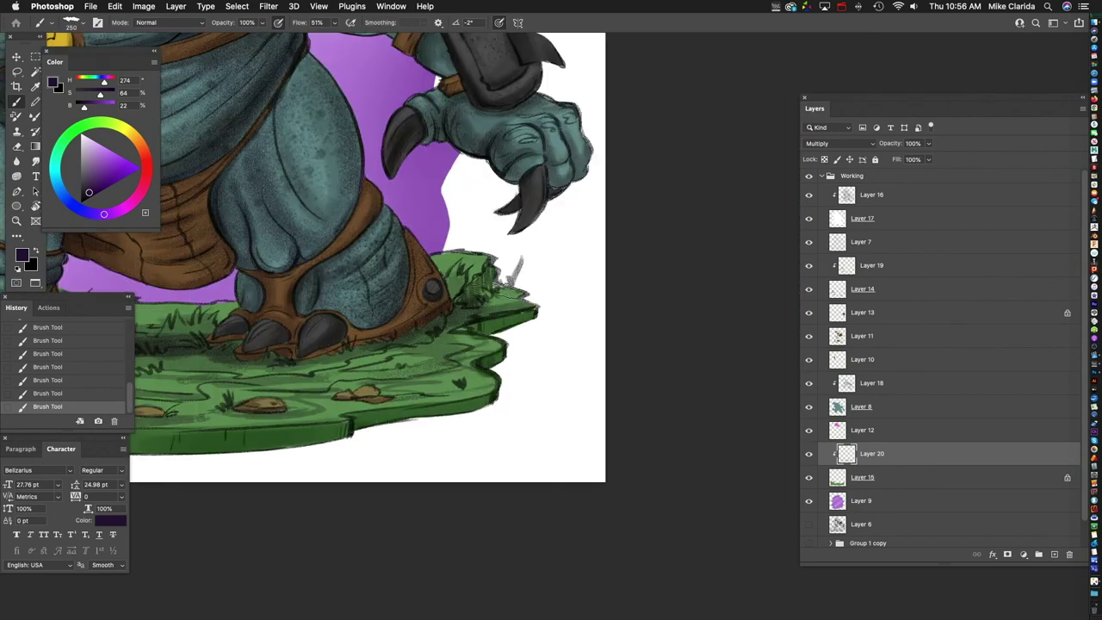
drag(414, 322, 697, 250)
scroll(697, 248, left, 6)
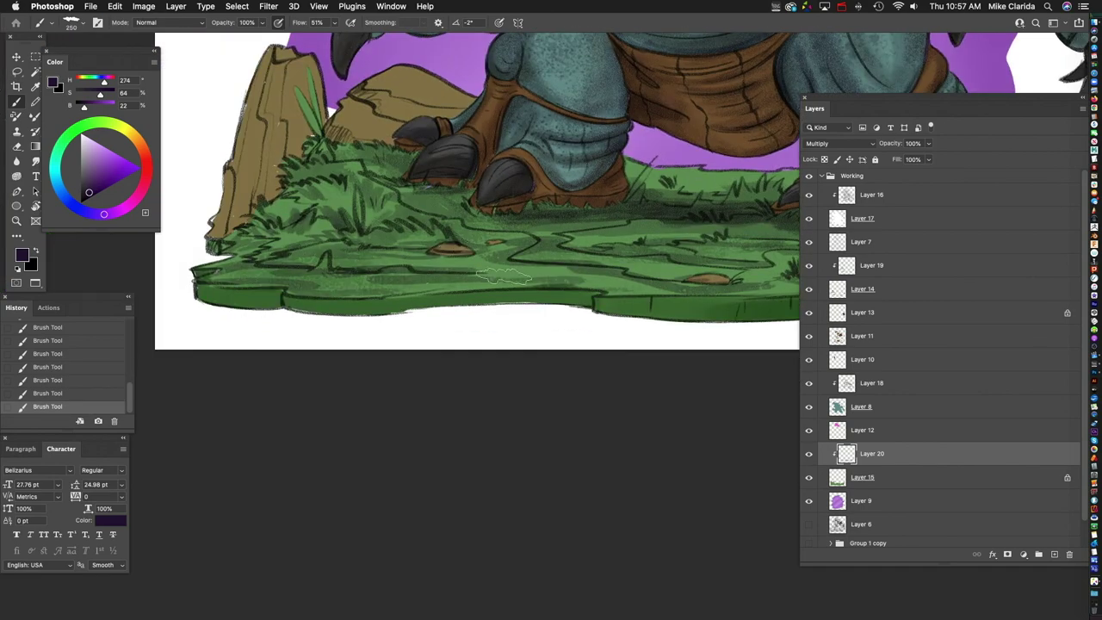
scroll(291, 316, up, 3)
scroll(291, 297, right, 5)
scroll(291, 297, down, 2)
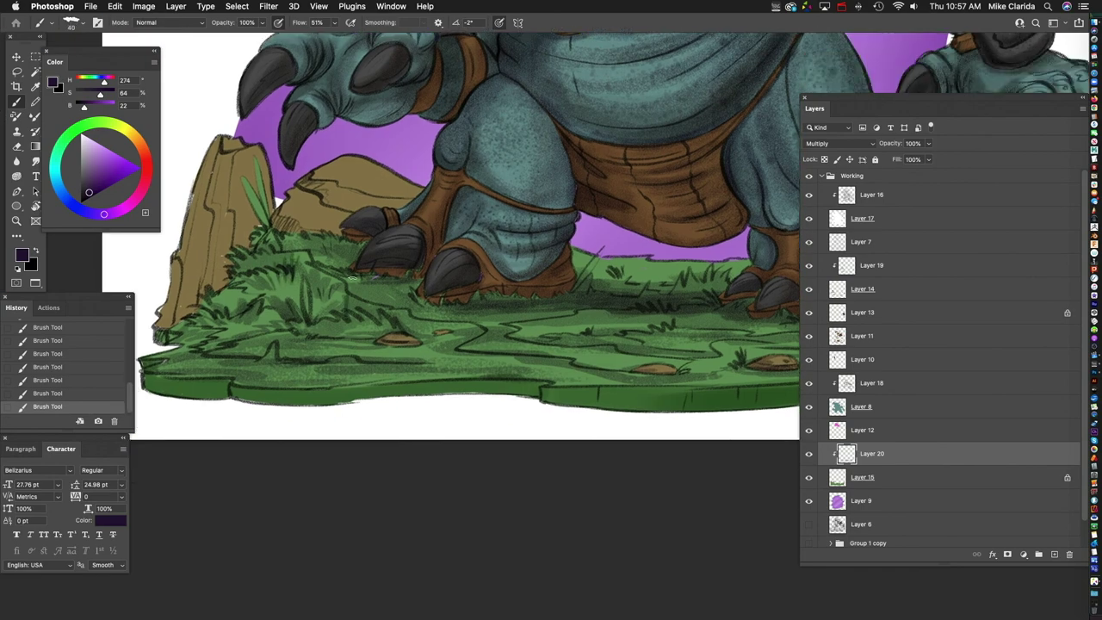
scroll(399, 314, up, 2)
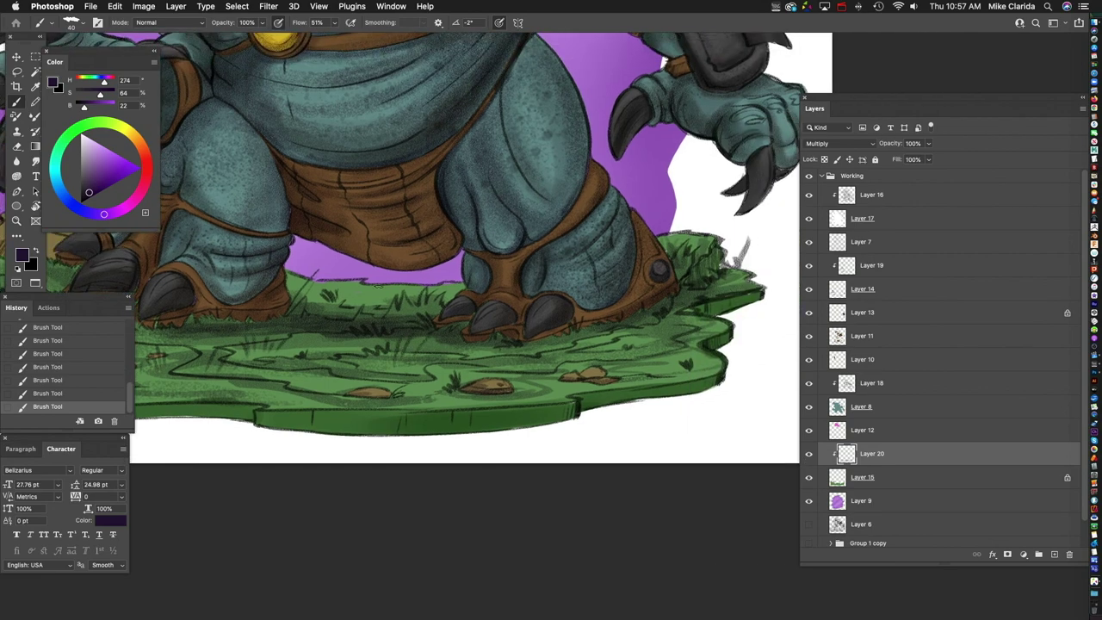
scroll(517, 273, down, 3)
scroll(412, 343, up, 3)
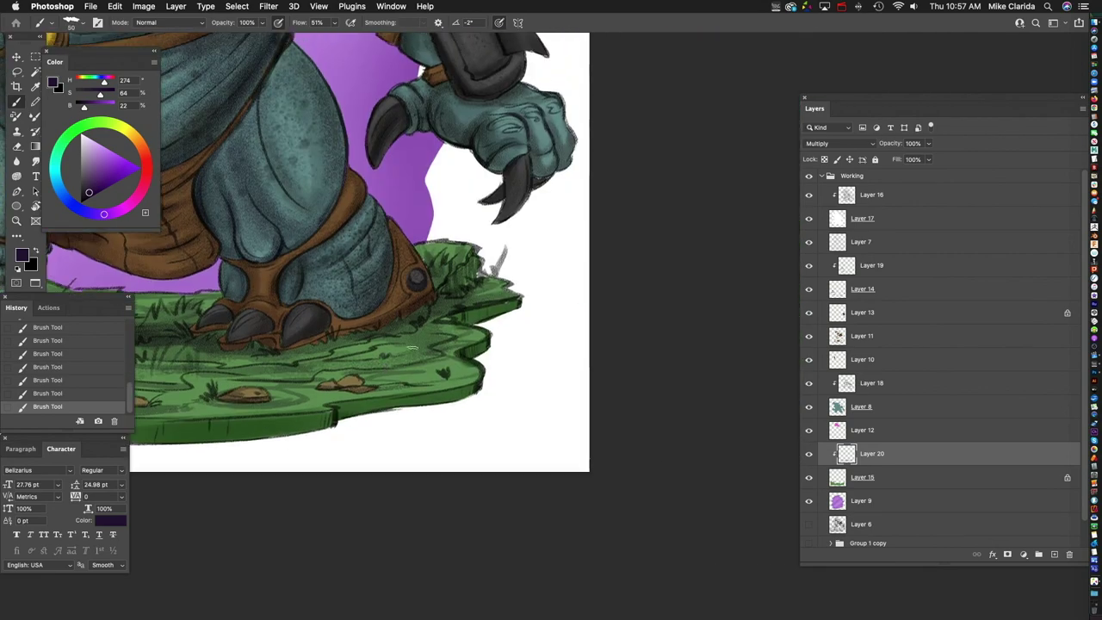
key(z)
scroll(370, 344, down, 4)
scroll(368, 355, up, 5)
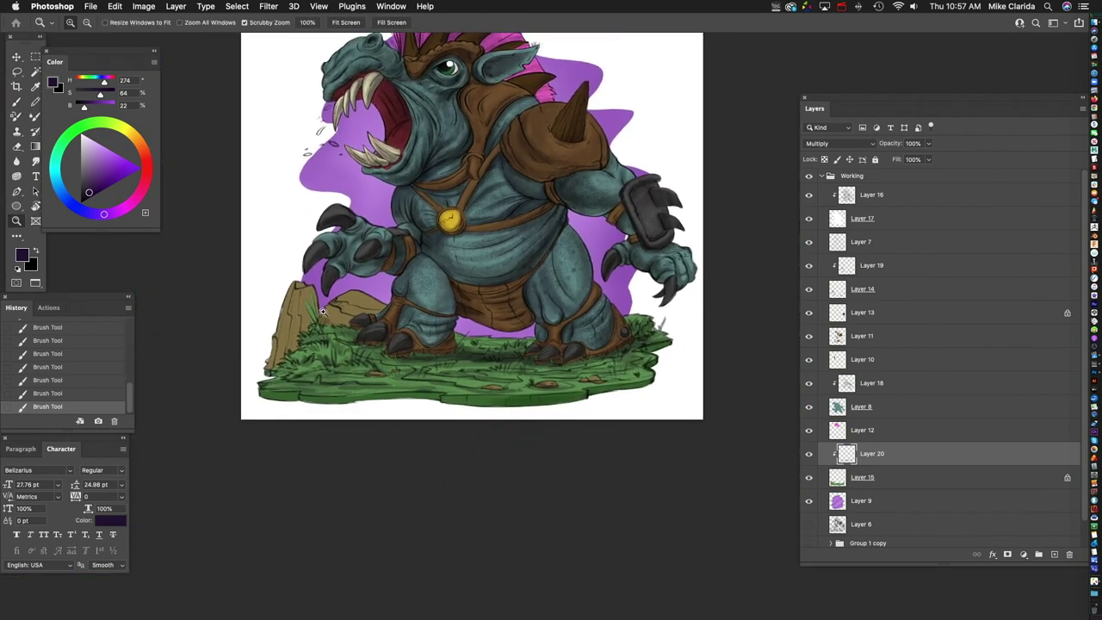
key(f)
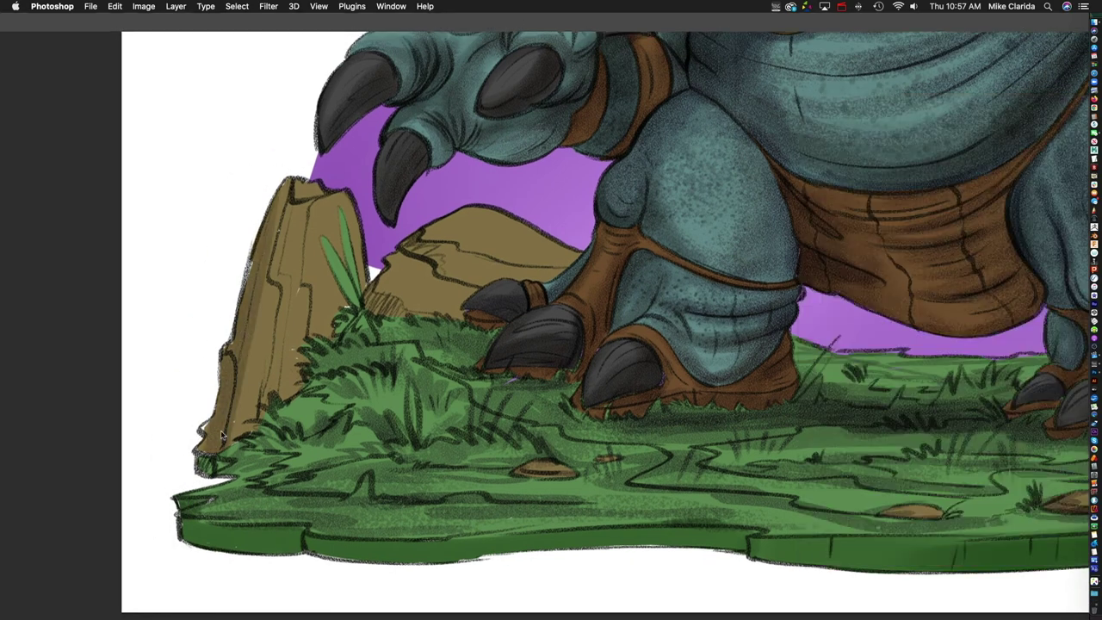
key(Tab)
key(Tab)
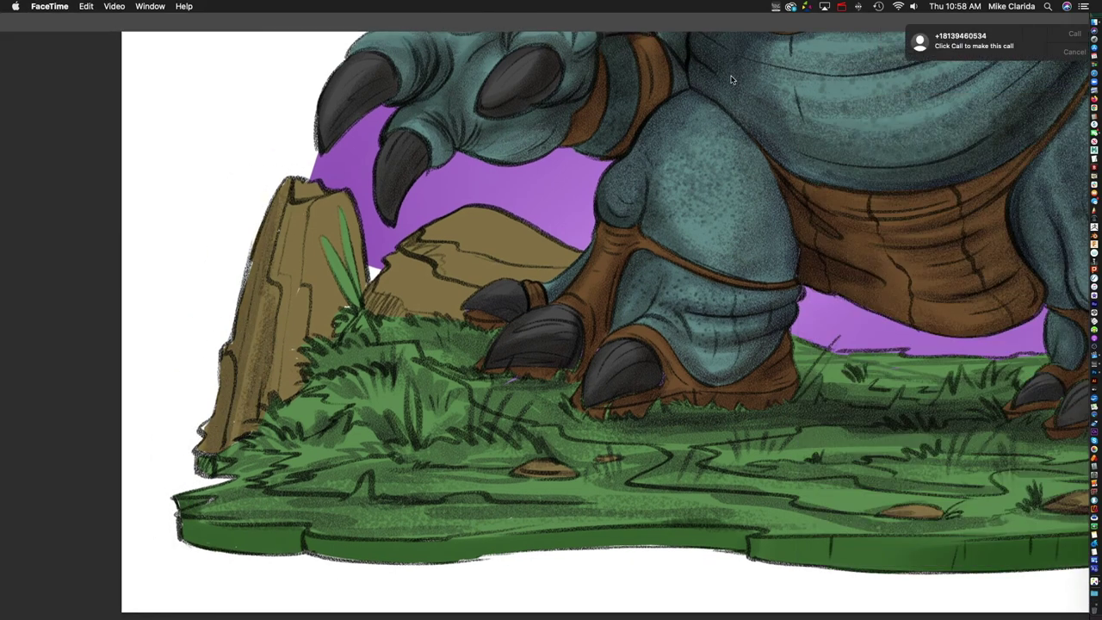
key(Tab)
Step: Shade the rock and grassy hill with dark strokes, then zoom out to the whole character
drag(284, 241, 267, 413)
drag(345, 310, 325, 212)
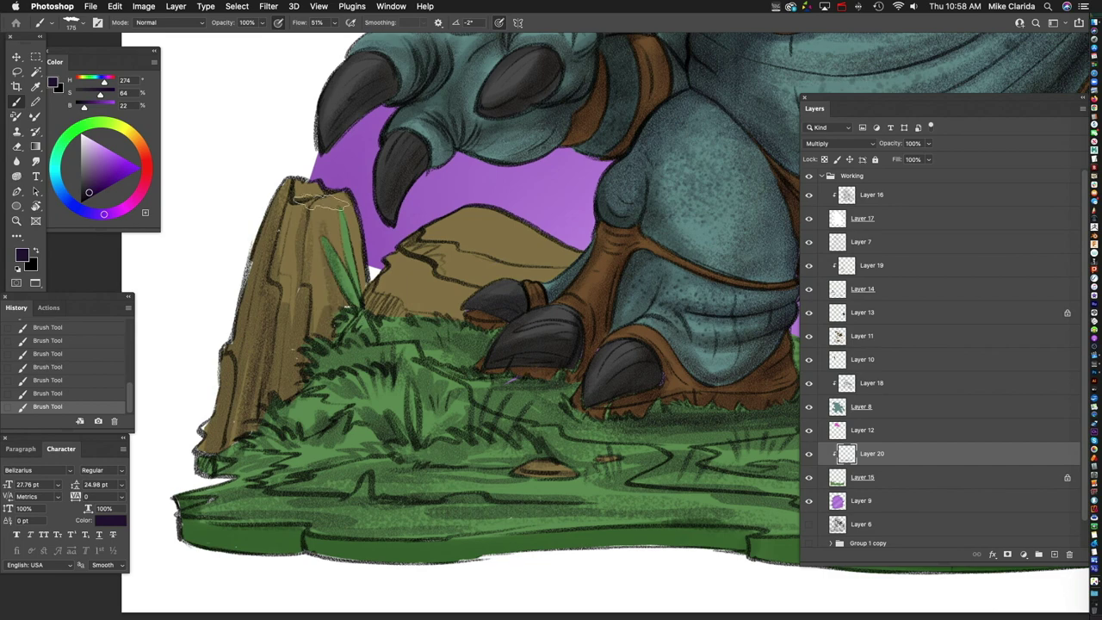
drag(445, 304, 368, 350)
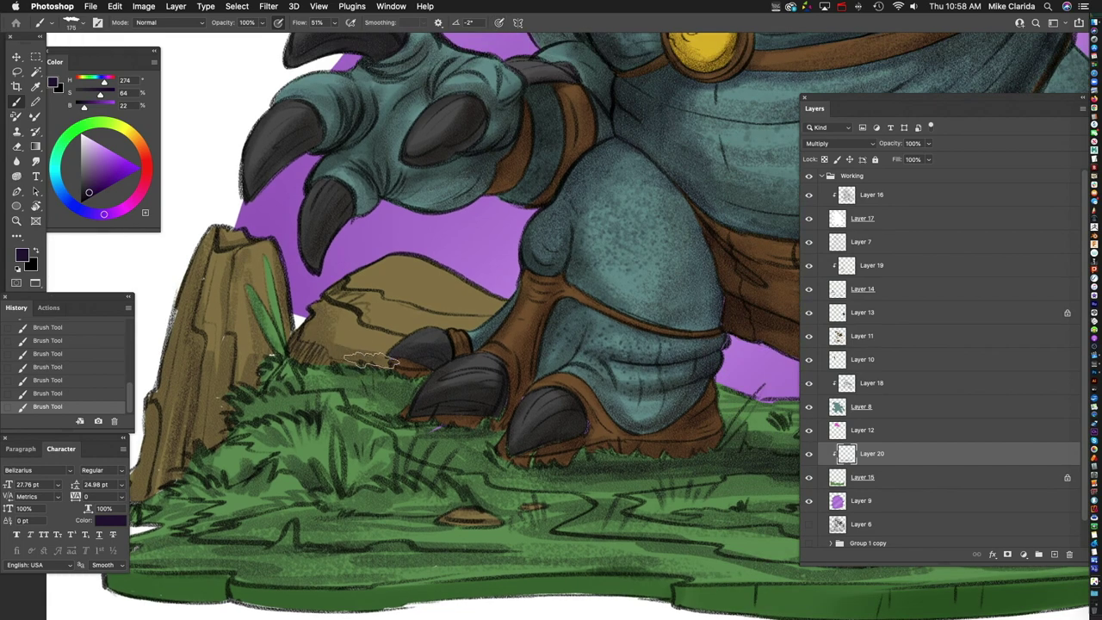
drag(385, 363, 465, 347)
key(bracketleft)
key(bracketleft)
key(bracketleft)
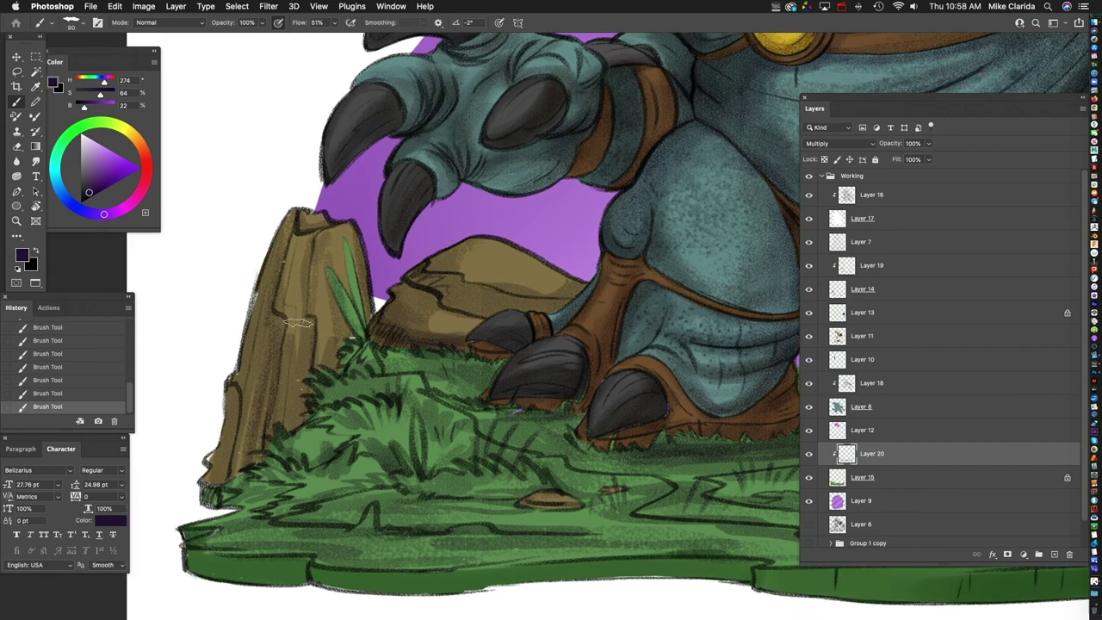
key(z)
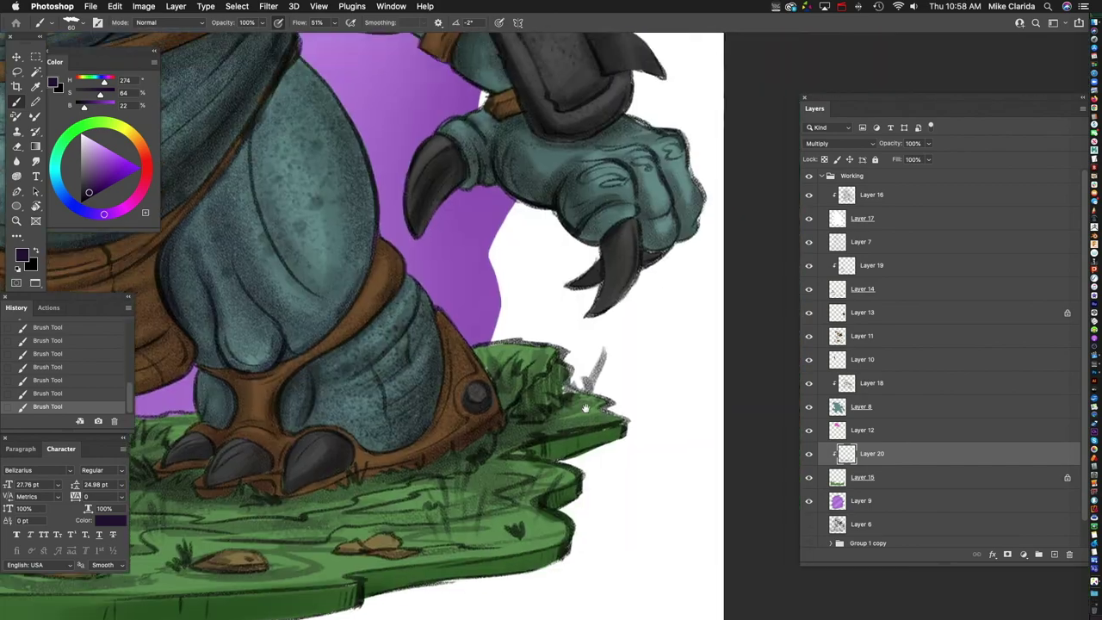
key(ctrl+0)
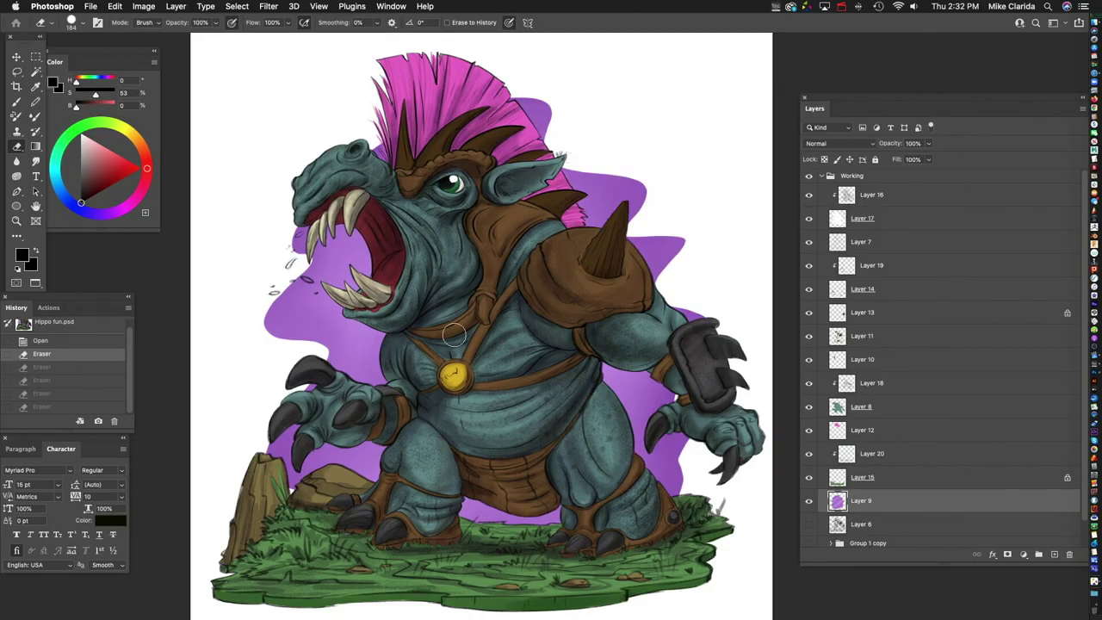
Step: Erase a notch and round white dots in the purple near the teeth
scroll(326, 318, up, 4)
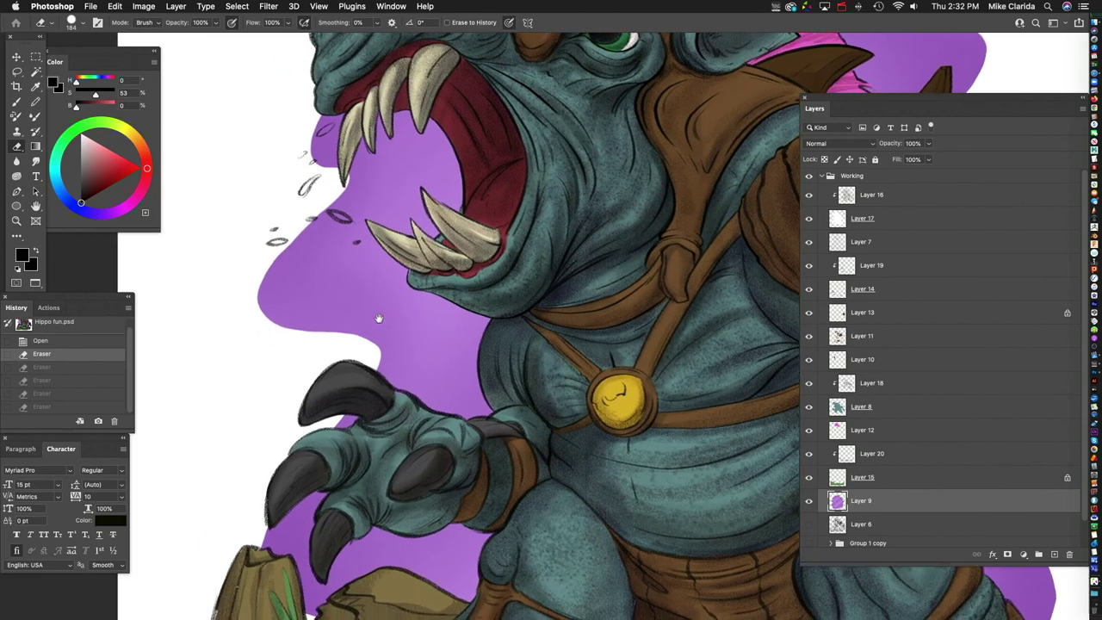
click(308, 325)
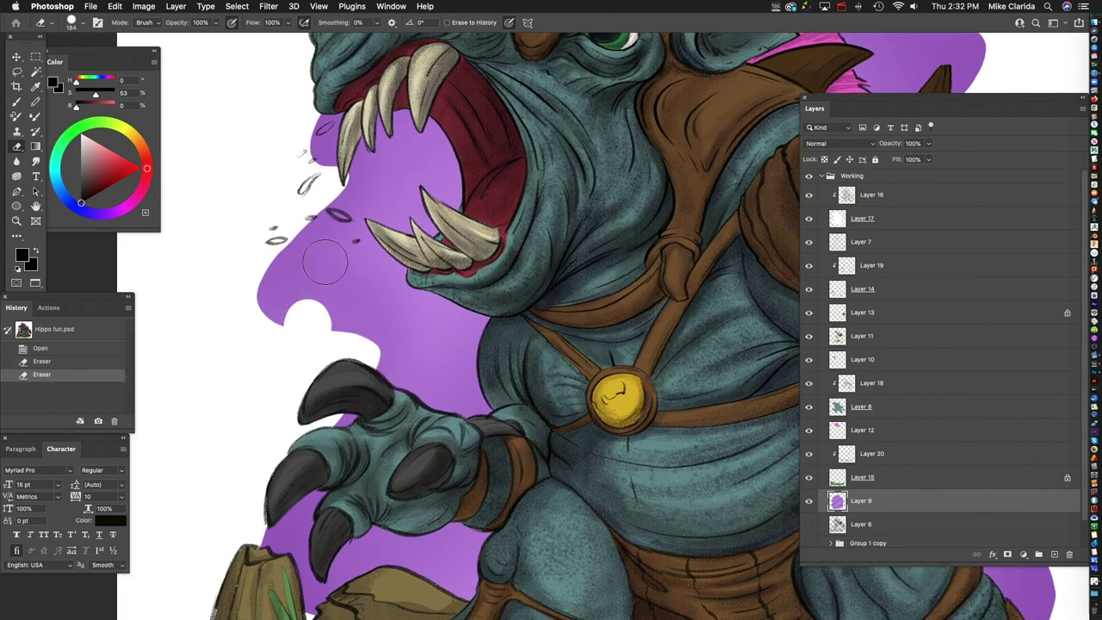
drag(379, 196, 383, 198)
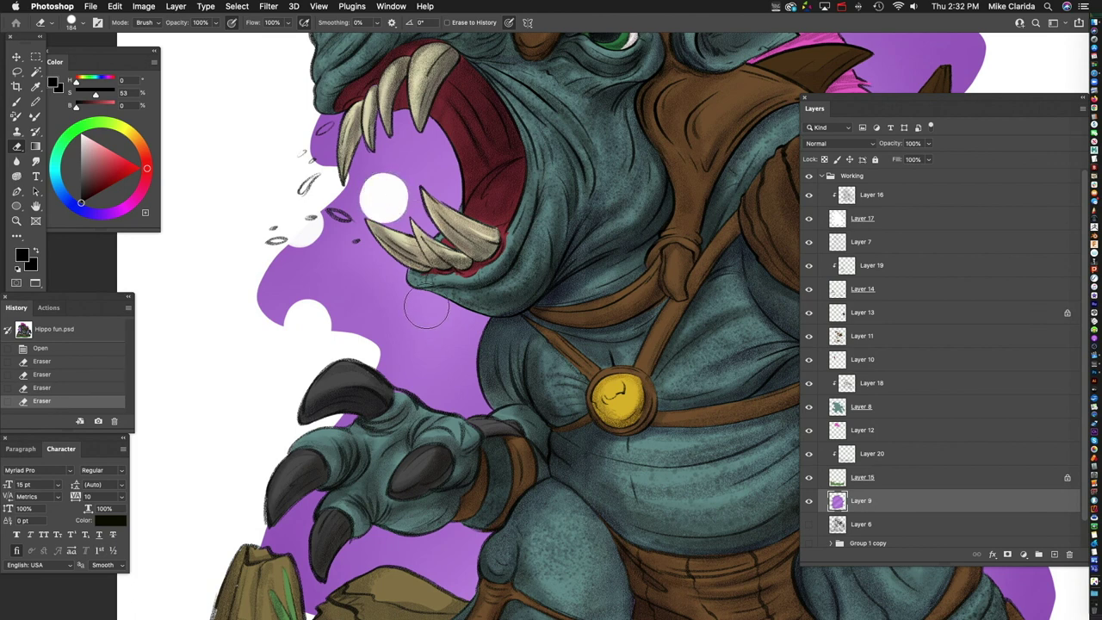
click(367, 286)
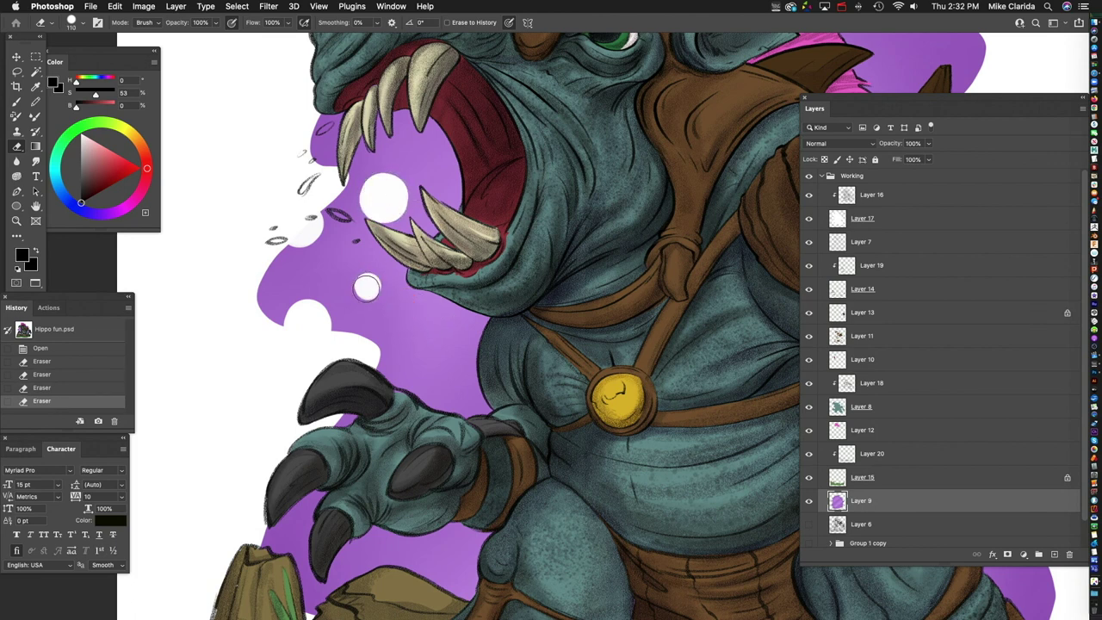
click(446, 339)
drag(448, 426, 487, 332)
scroll(487, 331, down, 3)
mouse_move(321, 384)
mouse_down()
mouse_move(301, 353)
mouse_move(297, 365)
mouse_up()
scroll(411, 372, down, 5)
scroll(411, 372, up, 8)
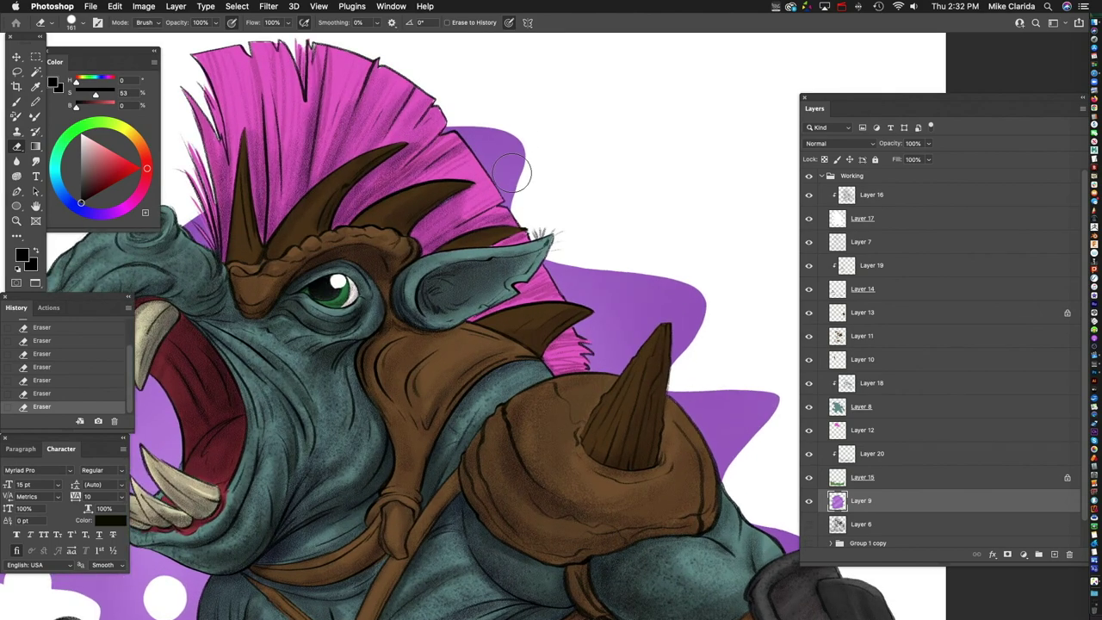
Step: Erase white dots behind the shoulder and beside the shoulder horn, plus a notch in the edge
drag(512, 173, 513, 176)
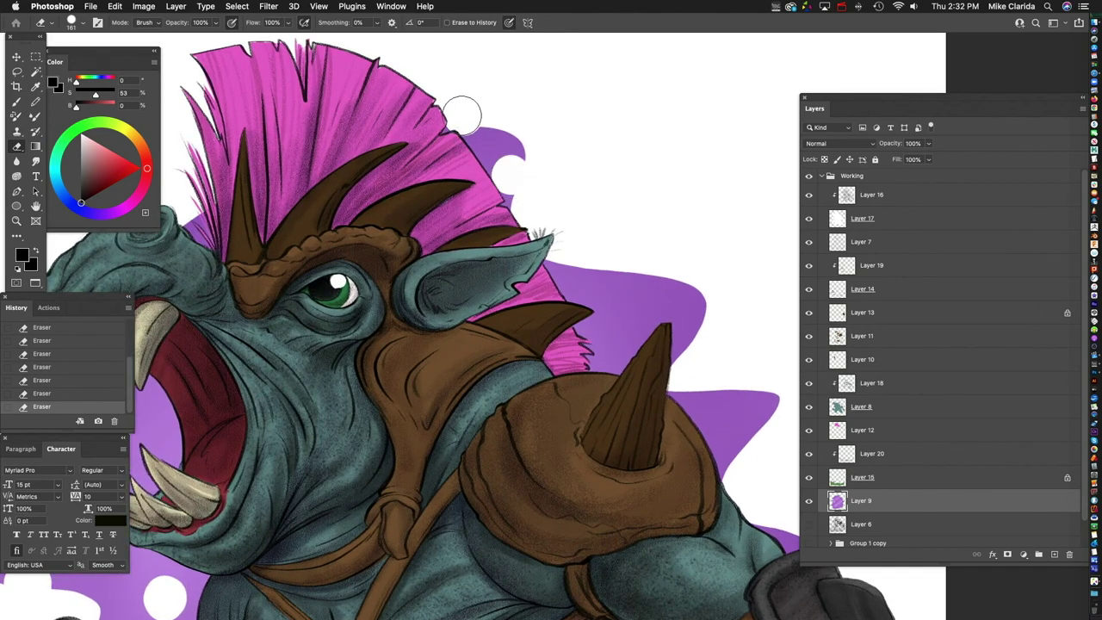
scroll(464, 114, down, 5)
scroll(463, 113, right, 3)
click(538, 226)
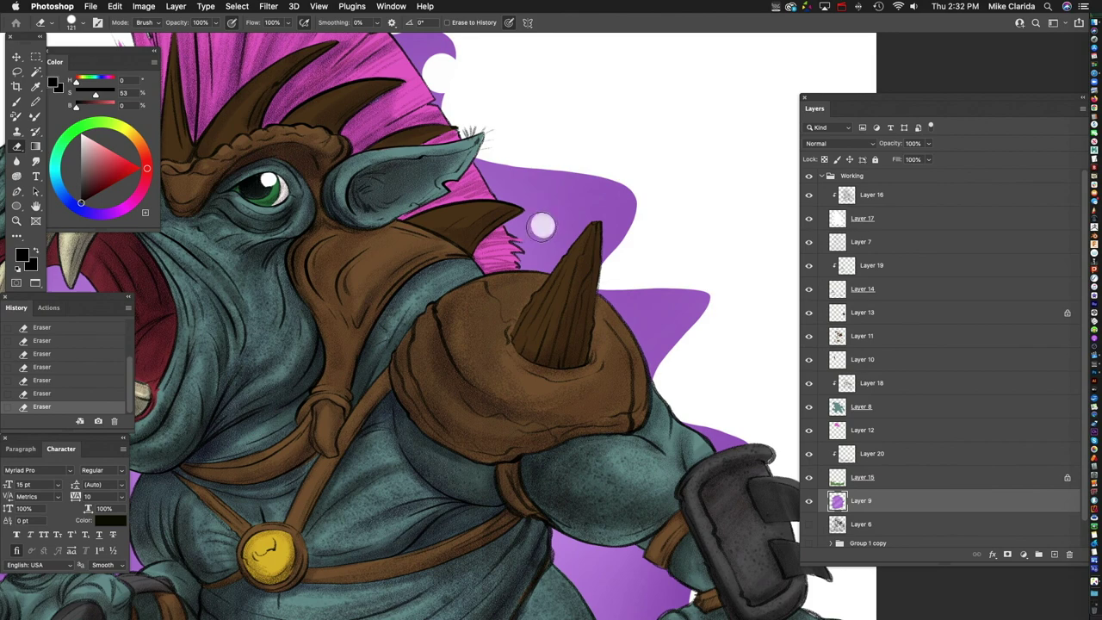
click(575, 172)
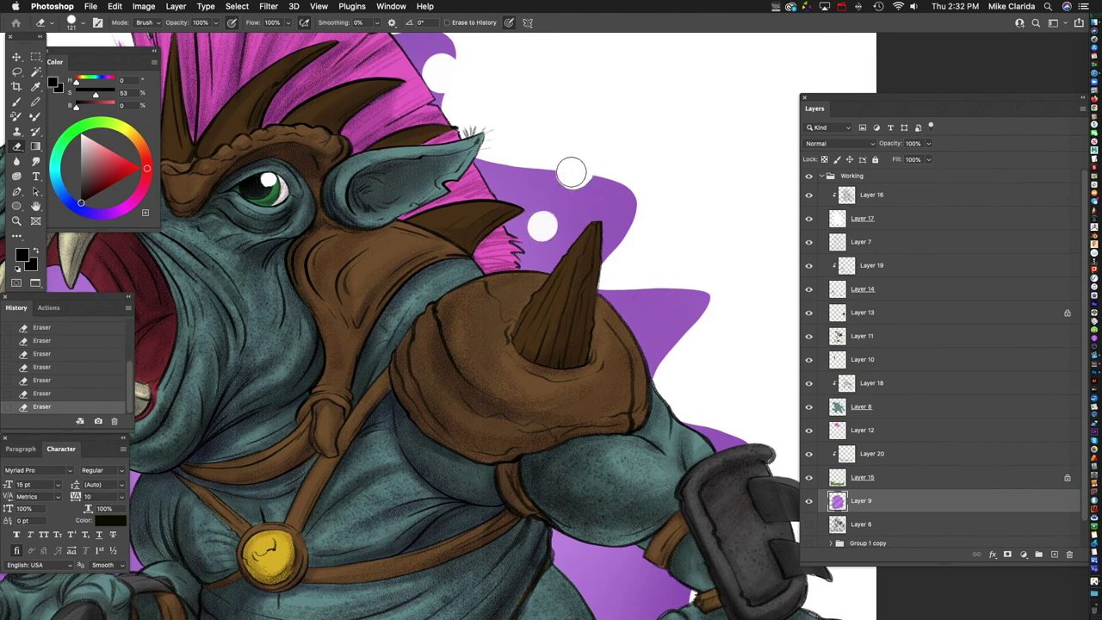
scroll(648, 221, down, 3)
scroll(648, 221, right, 5)
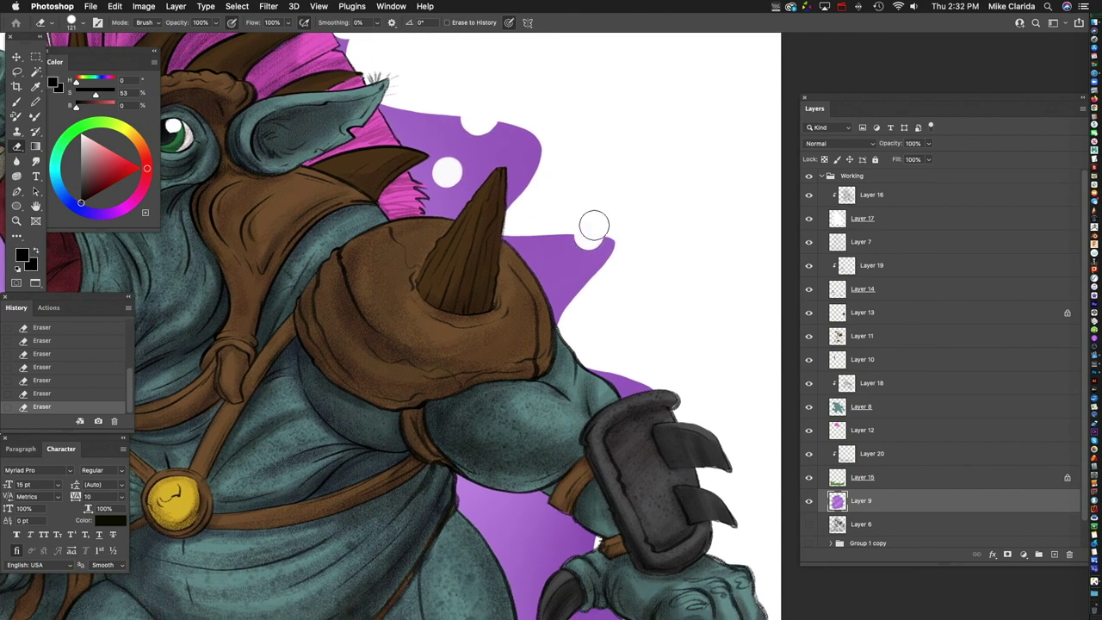
scroll(620, 271, down, 5)
scroll(597, 291, down, 1)
scroll(517, 258, up, 3)
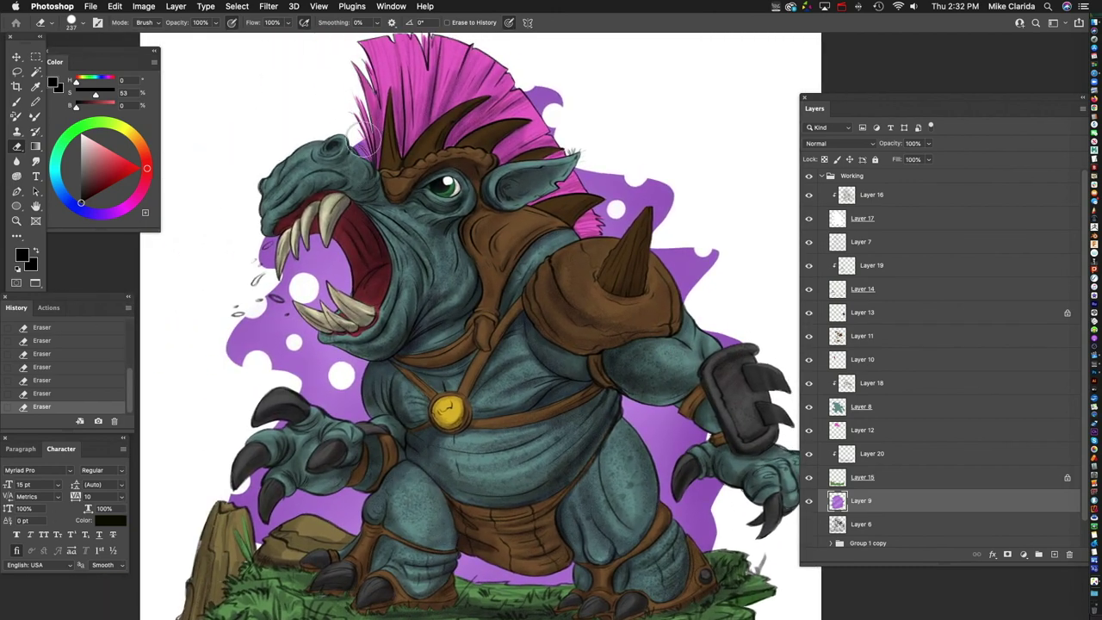
Step: Erase white holes in the purple beside the claw and near the raised arm
mouse_move(627, 340)
mouse_down()
mouse_move(560, 364)
mouse_move(552, 276)
mouse_move(470, 241)
mouse_up()
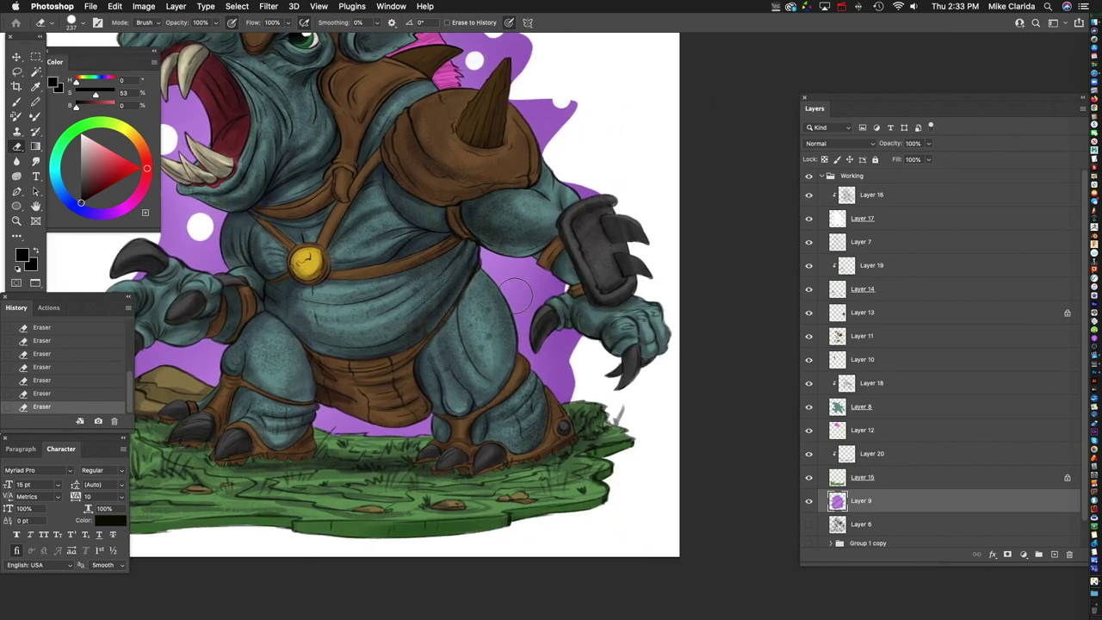
click(570, 365)
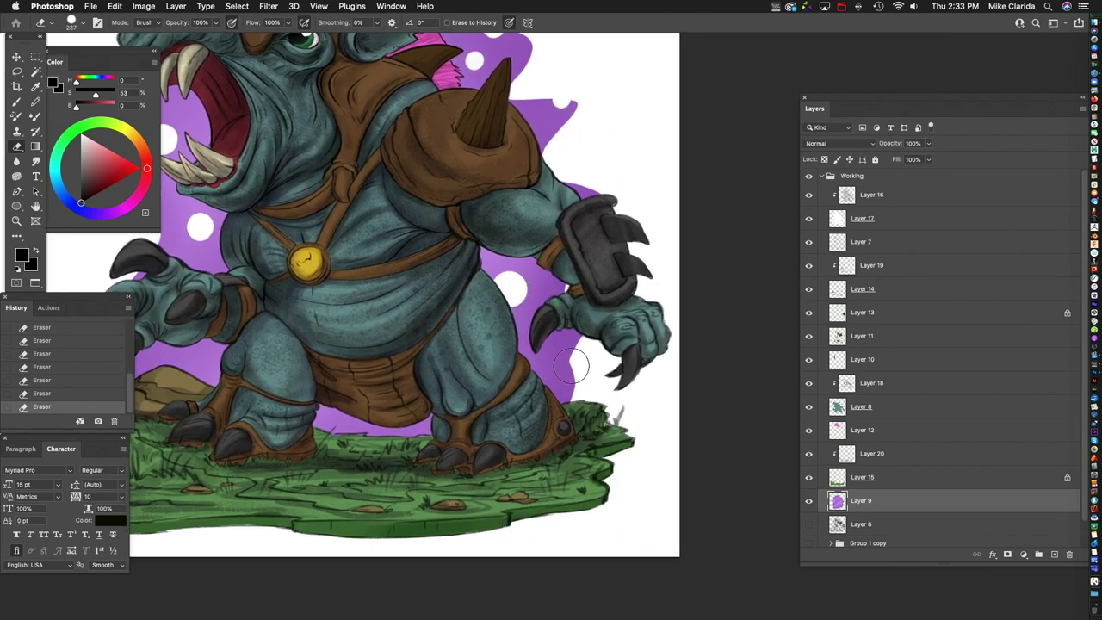
drag(611, 297, 600, 322)
click(523, 301)
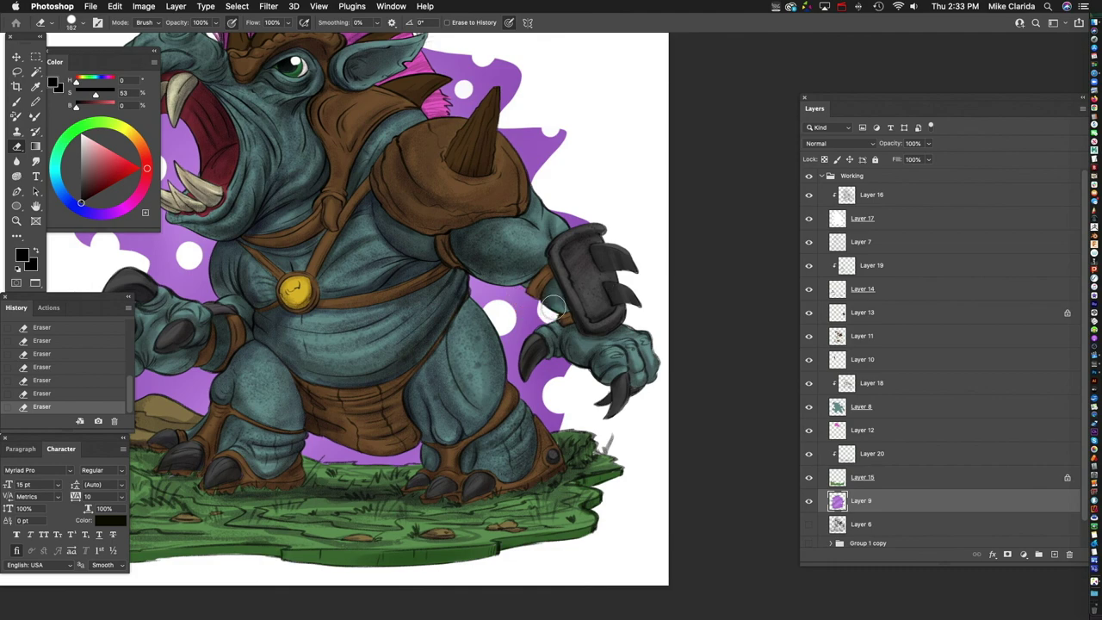
scroll(523, 386, down, 3)
scroll(524, 387, up, 4)
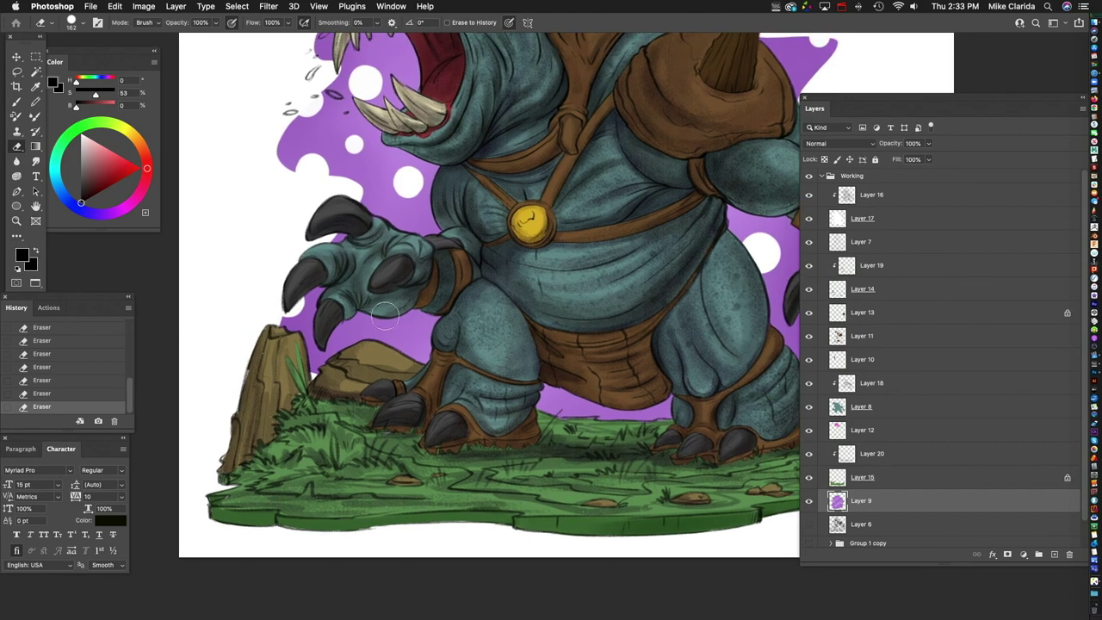
scroll(463, 274, down, 3)
scroll(507, 265, up, 5)
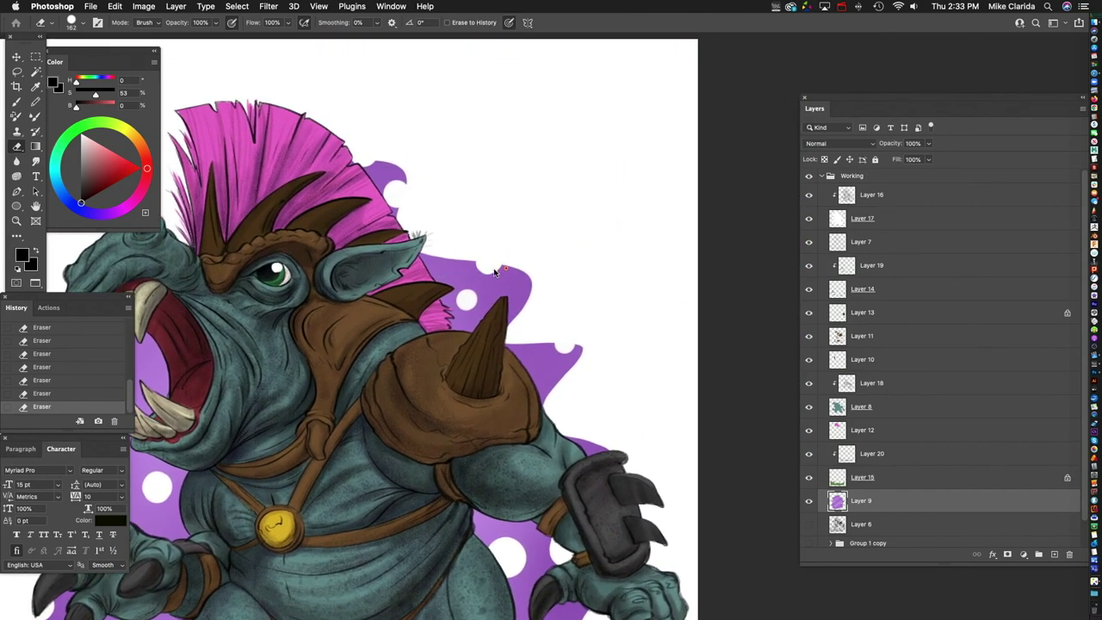
scroll(496, 280, up, 5)
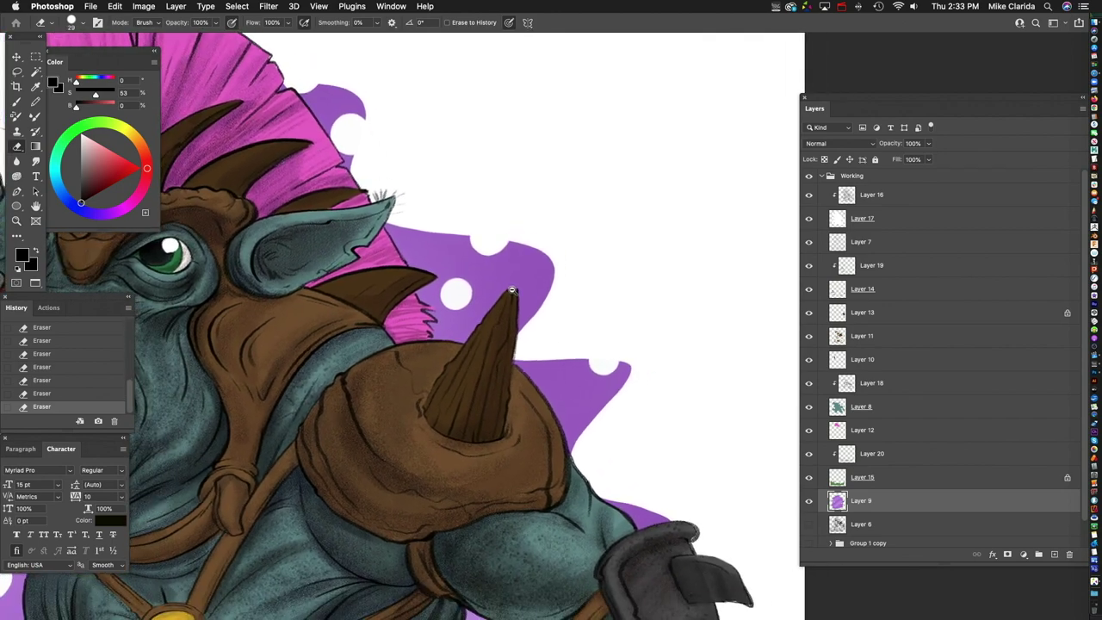
Step: Cut thin white streaks into the purple's right edge near the shoulder horn
drag(542, 244, 538, 303)
key(super+z)
key(super+shift+z)
key(super+z)
key(super+shift+z)
scroll(568, 258, down, 3)
scroll(568, 258, right, 2)
key(super+z)
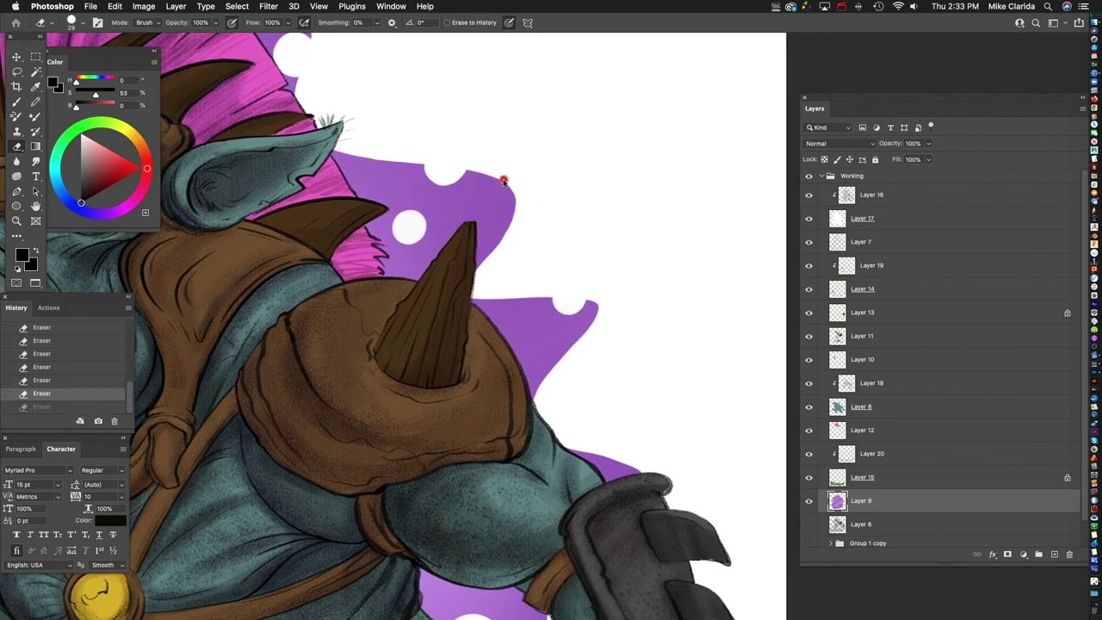
drag(499, 177, 507, 266)
key(super+z)
key(super+shift+z)
drag(479, 152, 492, 260)
scroll(592, 311, down, 3)
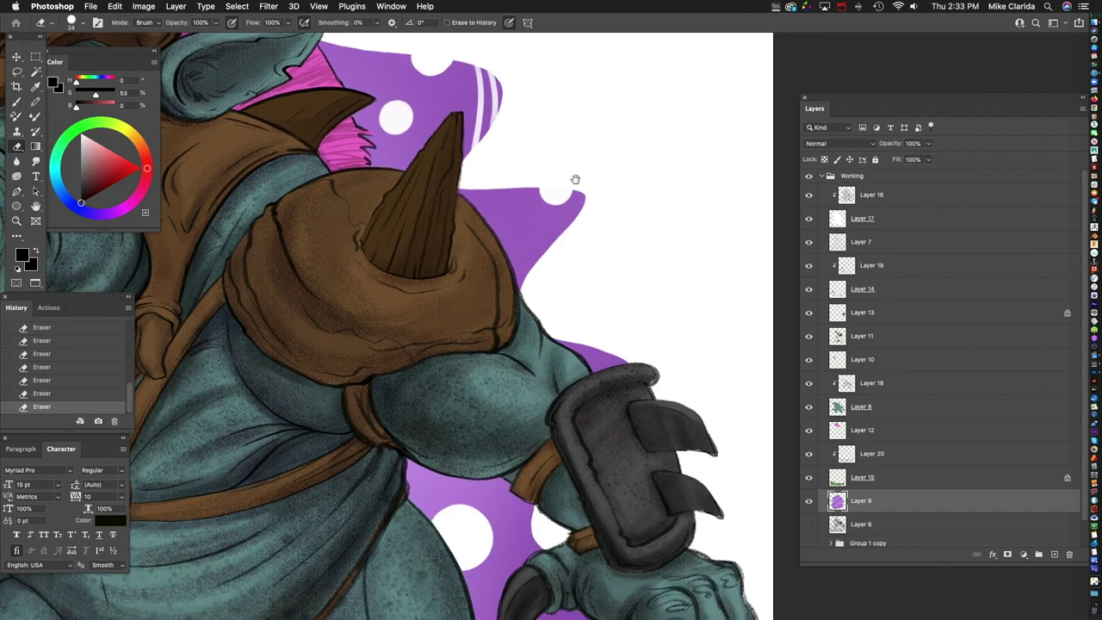
drag(551, 156, 560, 246)
Step: Cut thin white streaks down the purple's left edge beside the open mouth
mouse_move(445, 393)
mouse_down()
mouse_move(480, 330)
mouse_move(328, 288)
mouse_move(336, 229)
mouse_up()
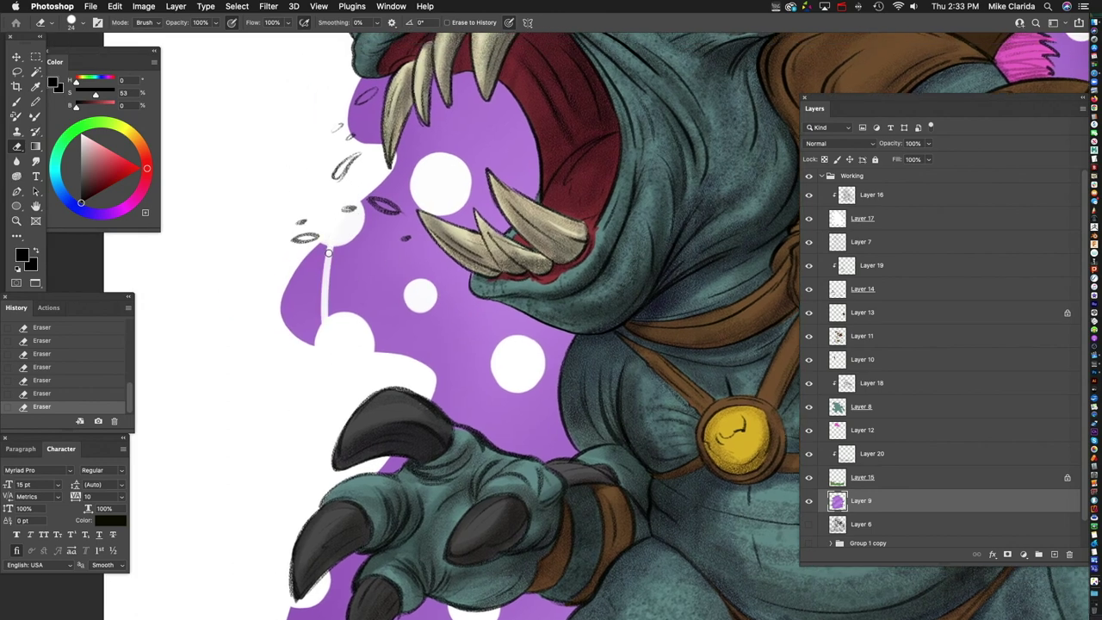
drag(352, 281, 360, 272)
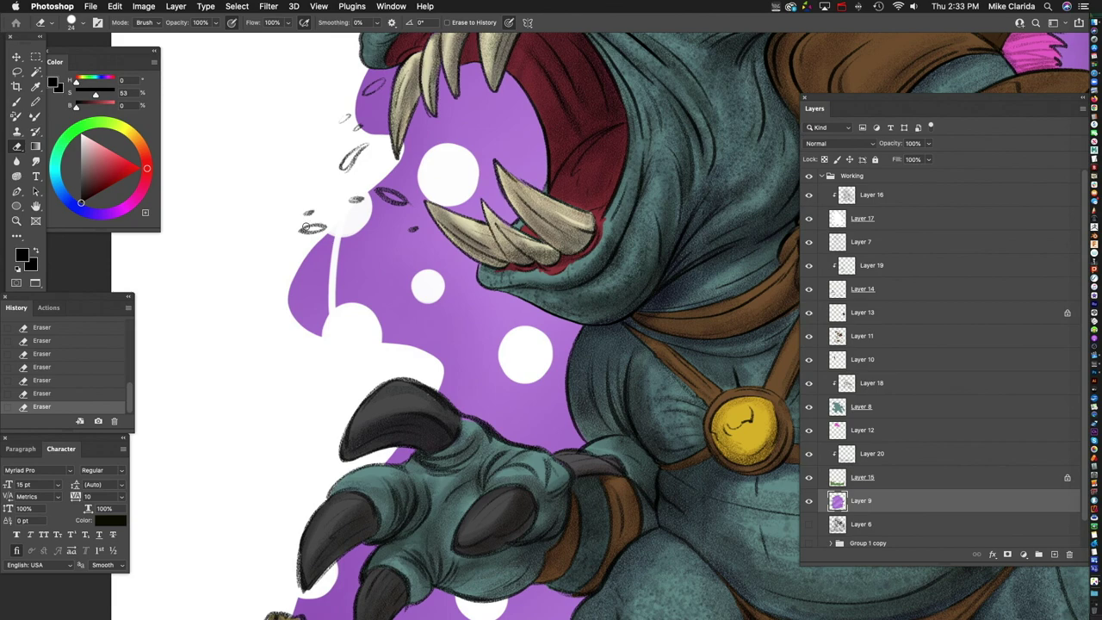
drag(306, 226, 322, 336)
key(super+z)
drag(299, 259, 321, 336)
scroll(346, 369, right, 5)
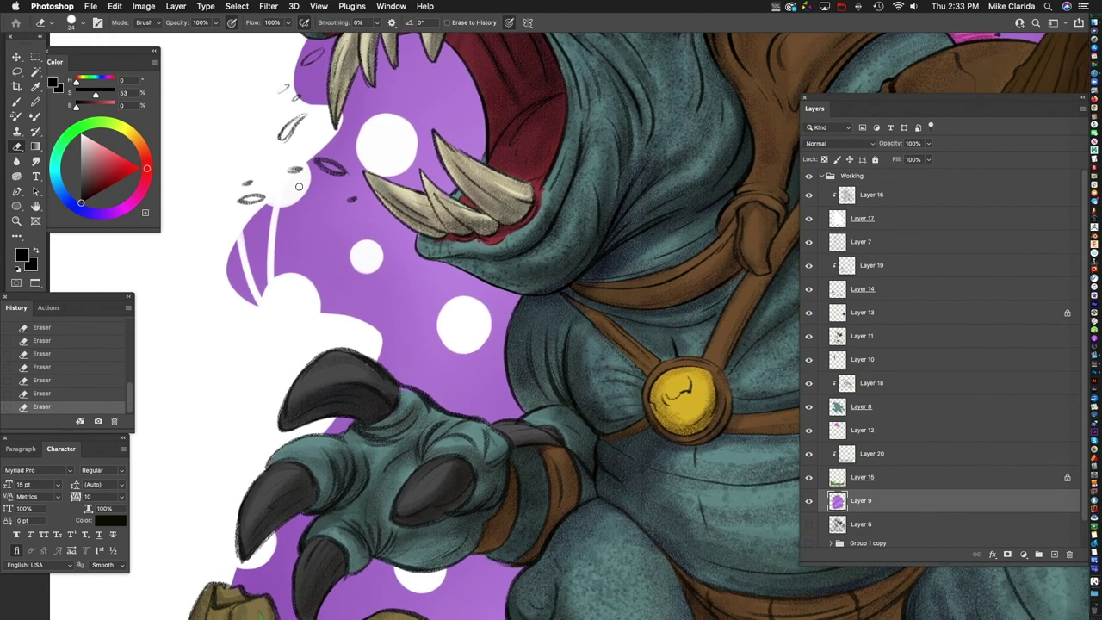
drag(302, 177, 292, 266)
scroll(297, 197, down, 5)
scroll(427, 282, up, 5)
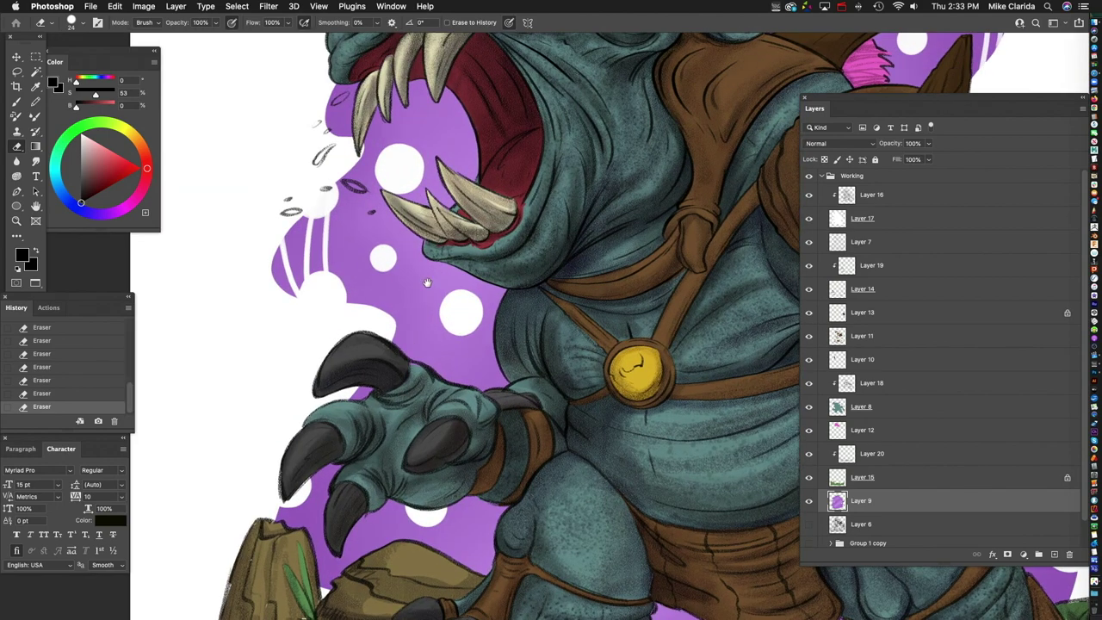
scroll(427, 282, down, 5)
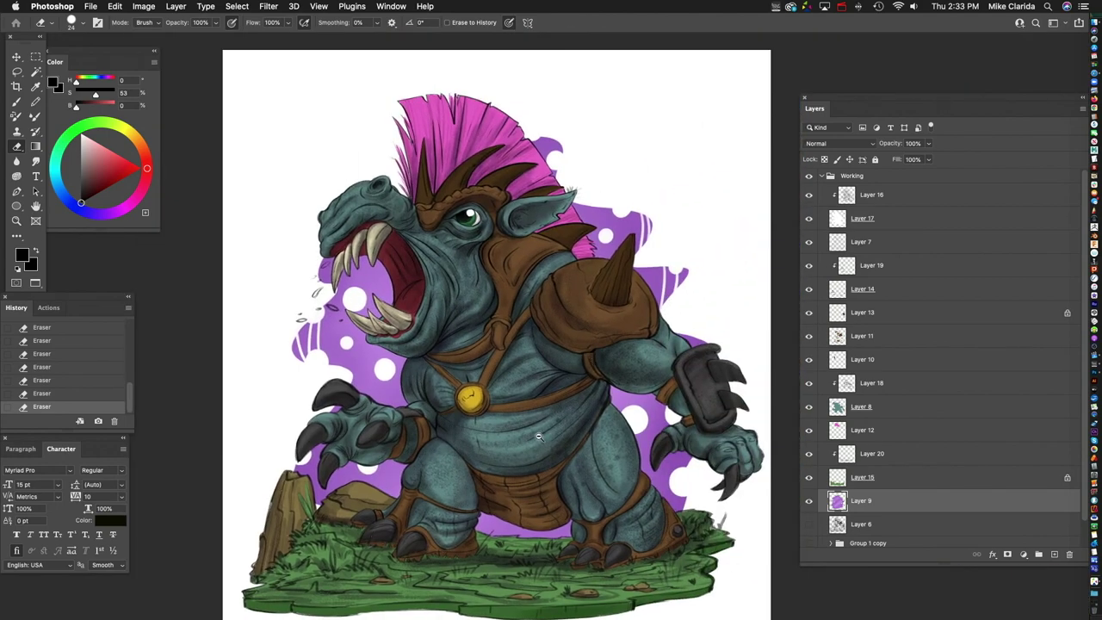
scroll(538, 437, up, 5)
scroll(474, 298, down, 5)
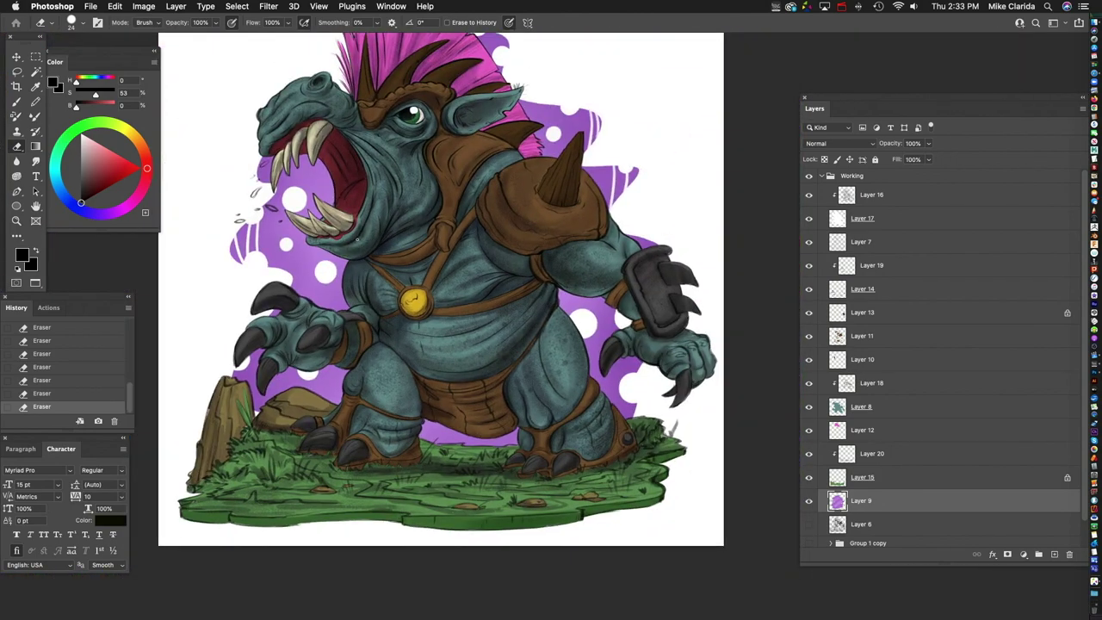
scroll(451, 282, up, 5)
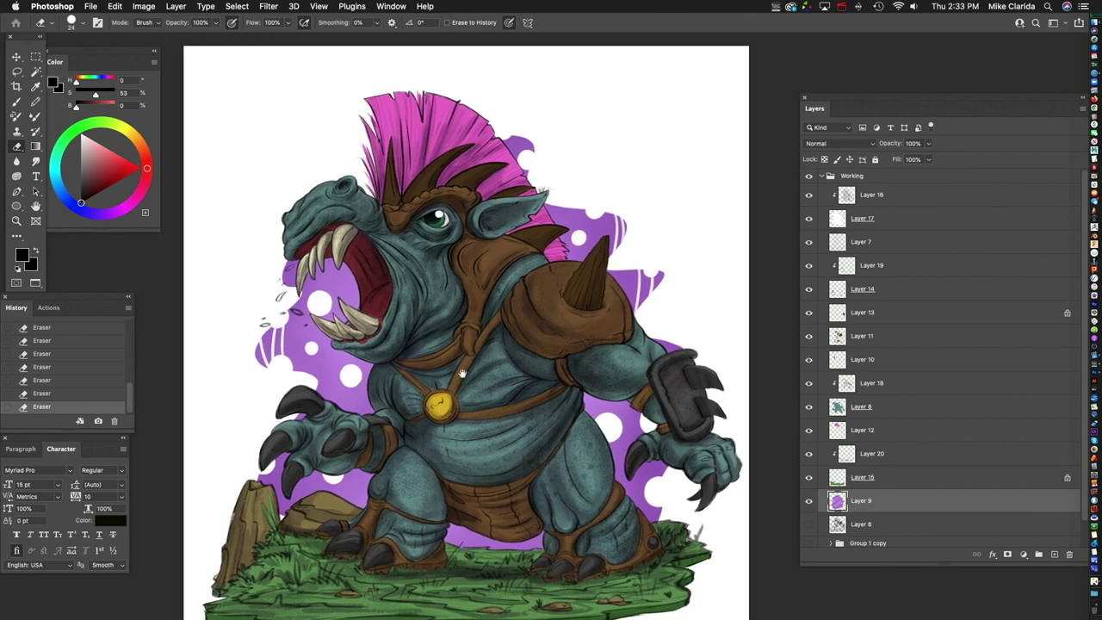
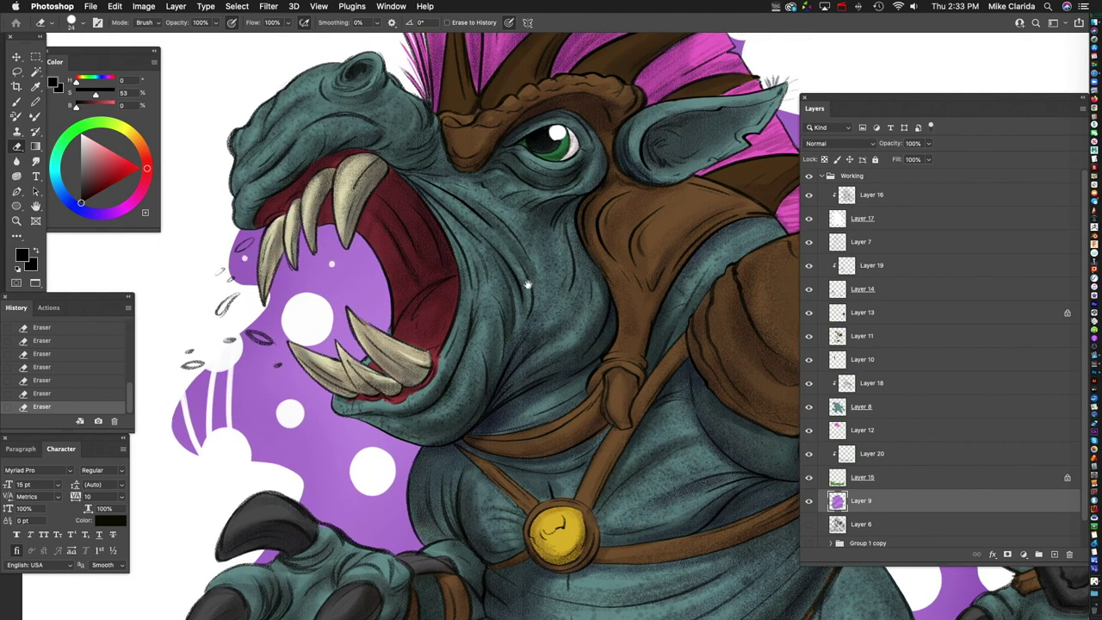
Step: On Layer 8, sample the teal skin colour and choose a painting brush
drag(546, 263, 431, 261)
click(923, 408)
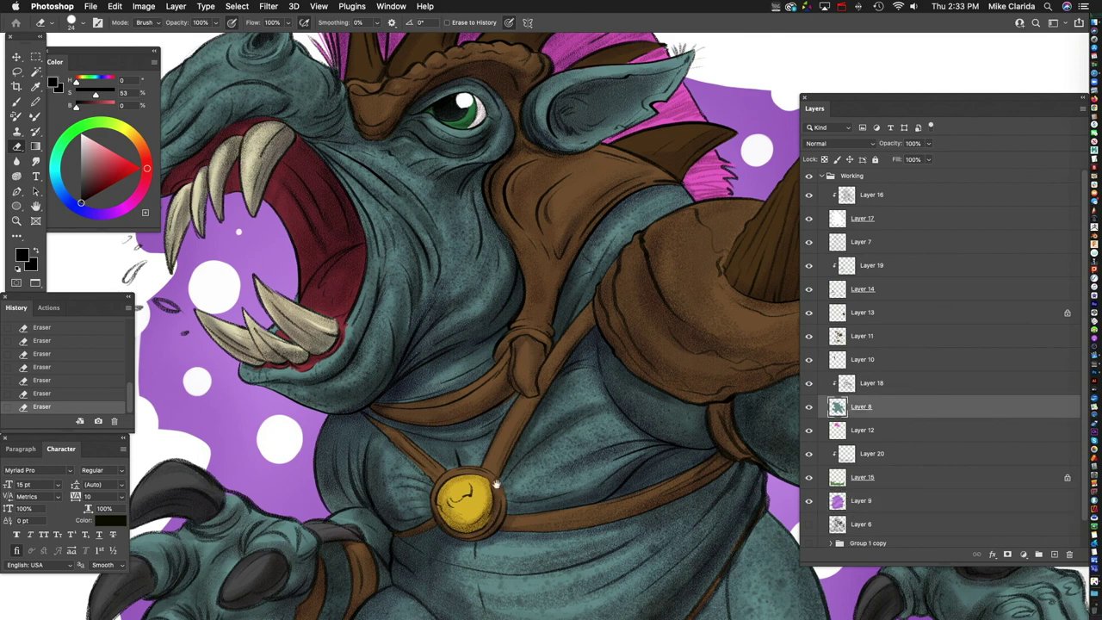
scroll(398, 296, up, 6)
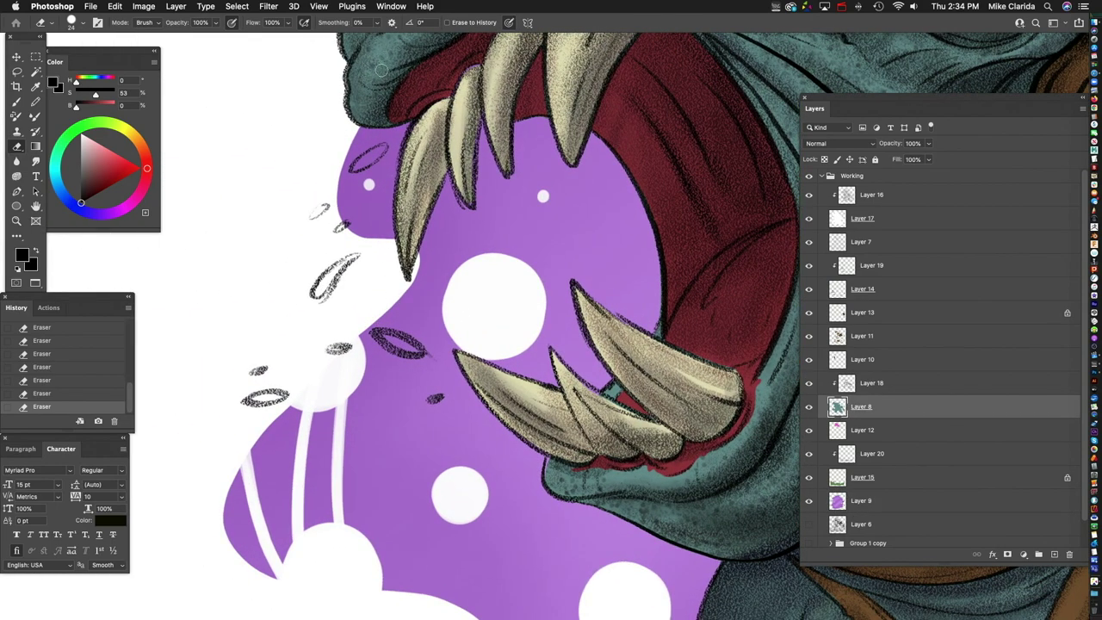
key(b)
alt+click(388, 55)
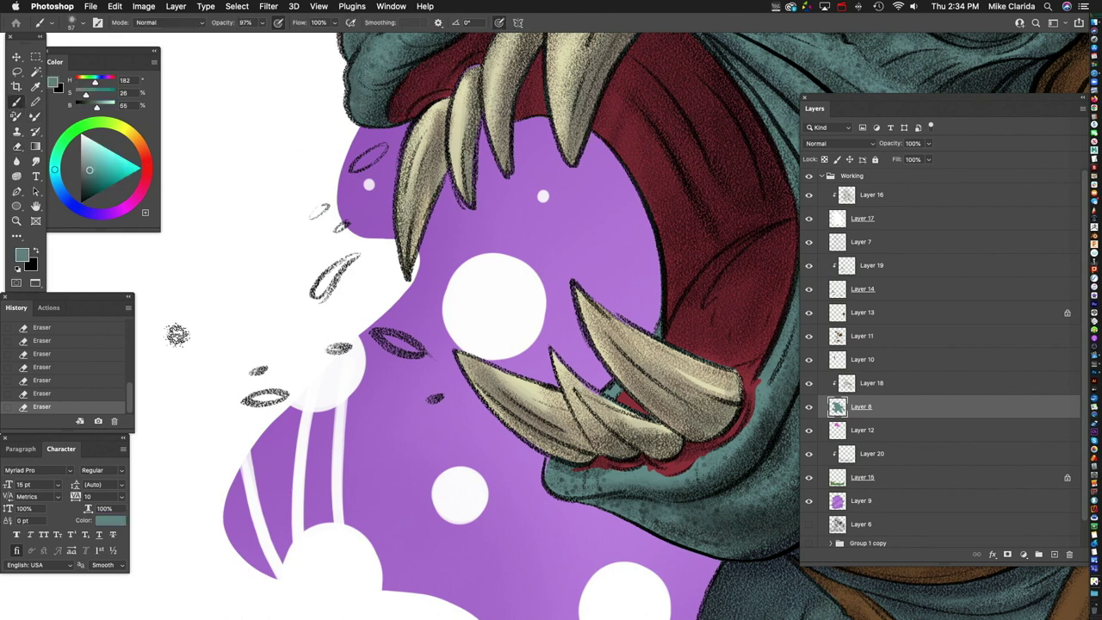
click(73, 24)
click(108, 450)
click(295, 246)
Step: Fill the leaf-shaped debris outline by the mouth with teal
drag(312, 248, 293, 290)
key(cmd+z)
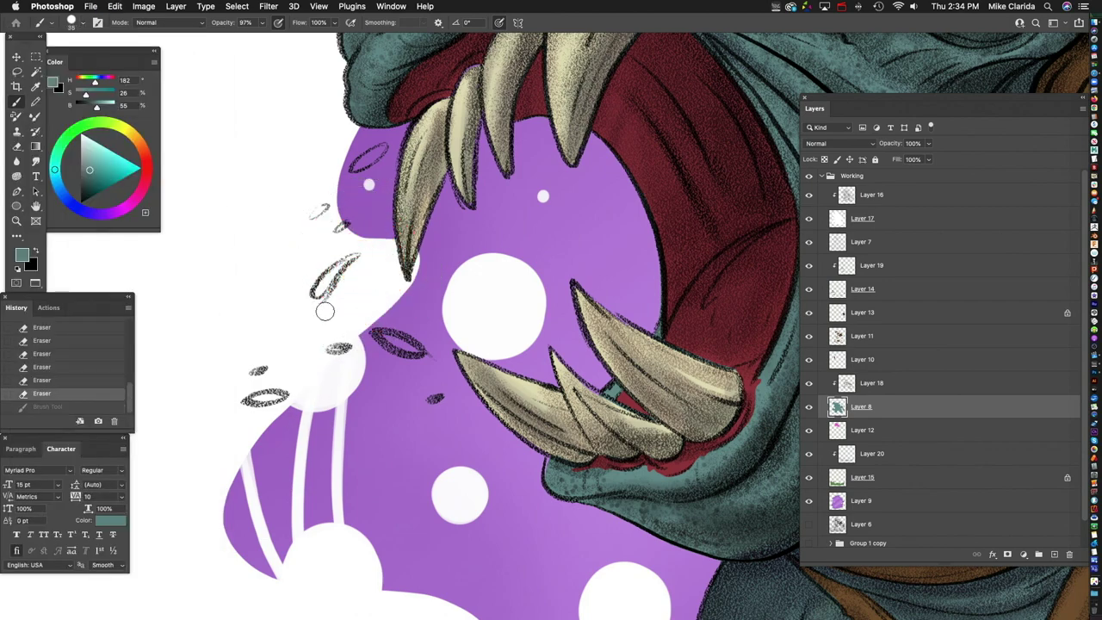
scroll(325, 312, up, 2)
drag(359, 293, 343, 311)
drag(354, 297, 327, 327)
drag(362, 286, 350, 302)
drag(357, 291, 346, 306)
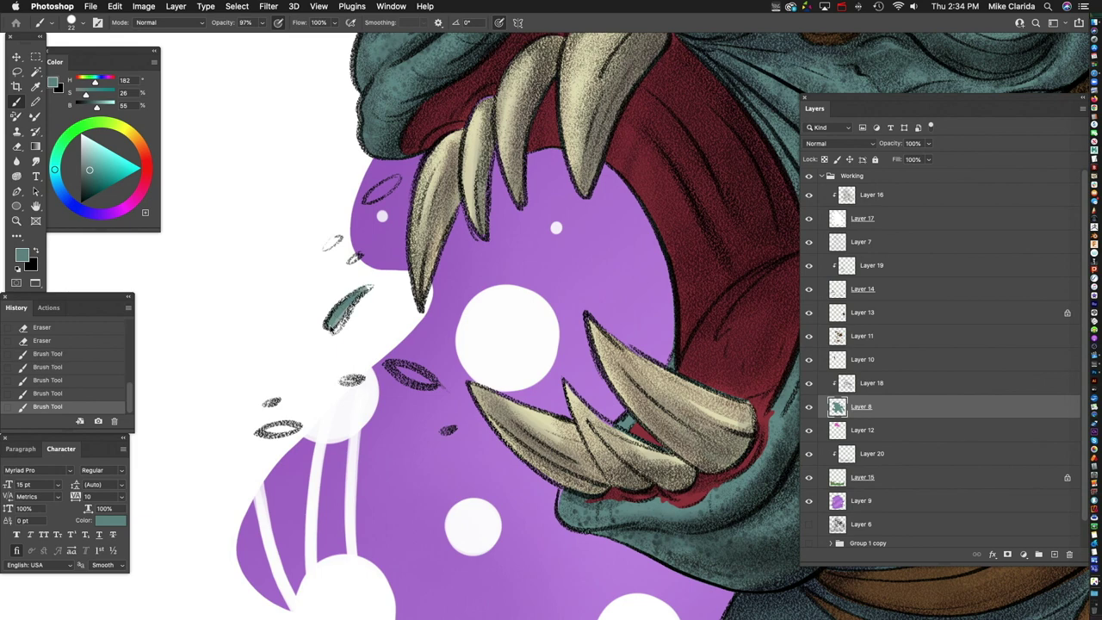
Step: Switch to the loish_soft shade brush and softly erase over the teal leaf area
right_click(349, 297)
drag(413, 306, 413, 281)
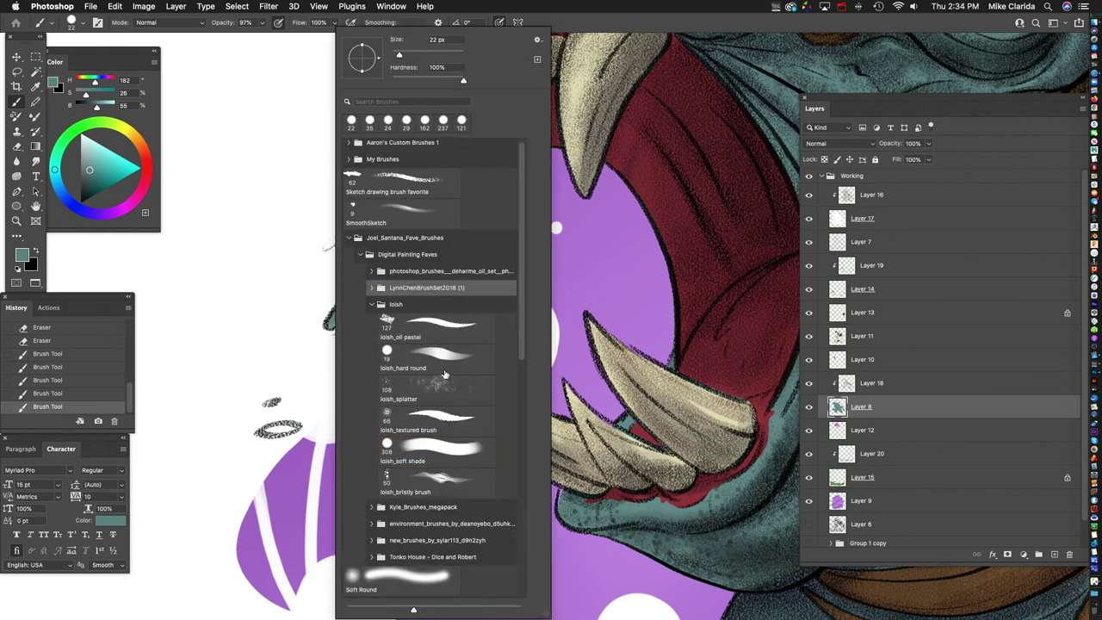
click(440, 446)
click(233, 369)
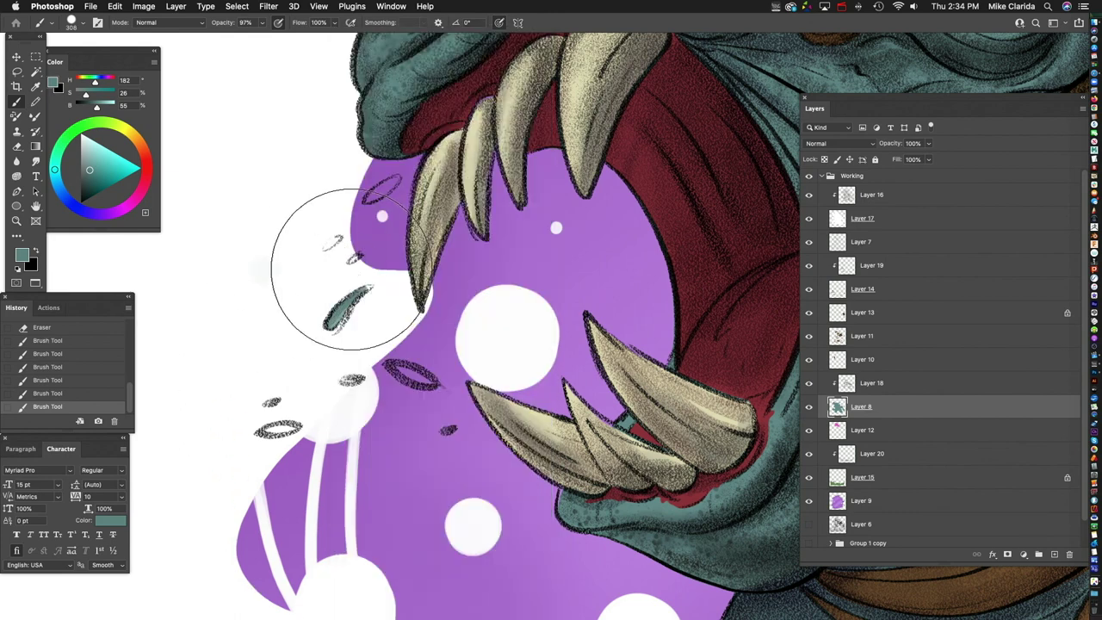
drag(336, 260, 337, 315)
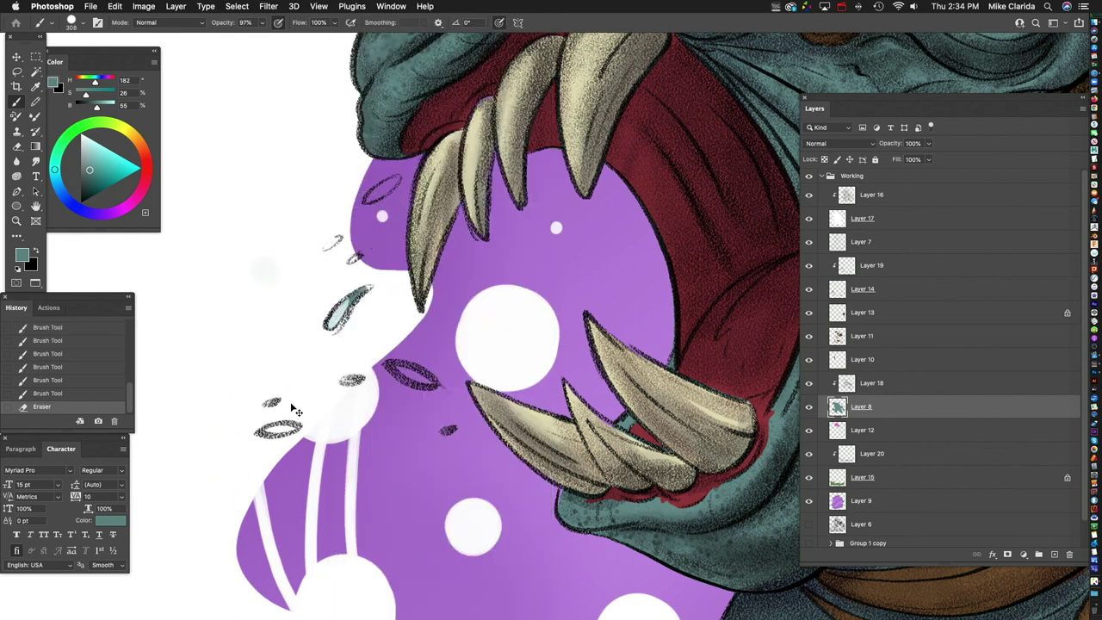
key(ctrl+z)
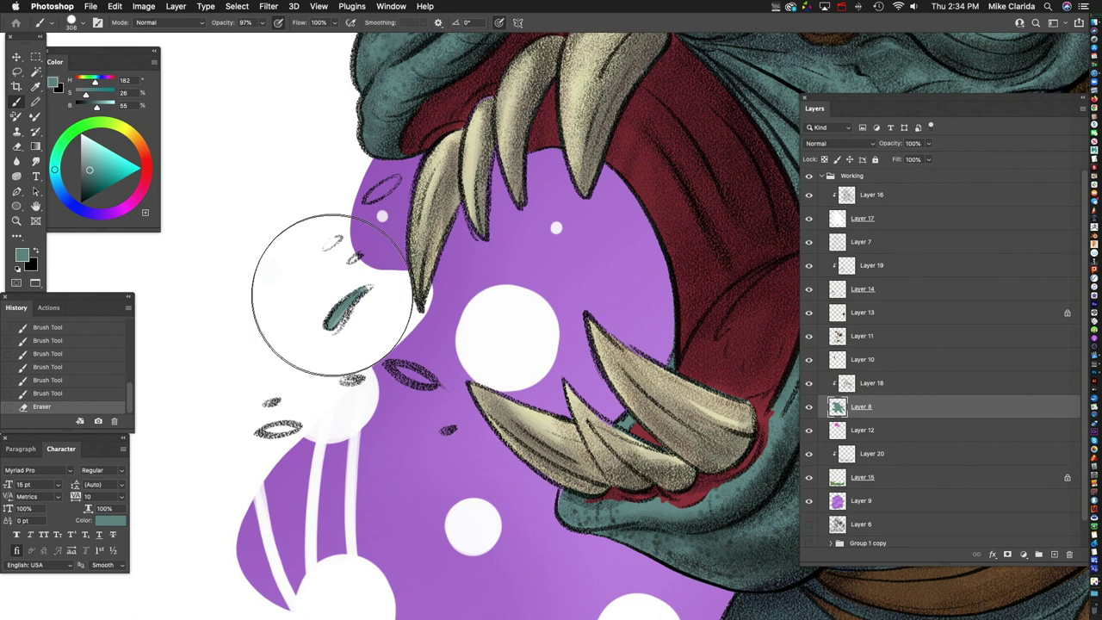
mouse_move(312, 256)
mouse_down()
mouse_move(284, 327)
mouse_move(315, 325)
mouse_move(263, 349)
mouse_up()
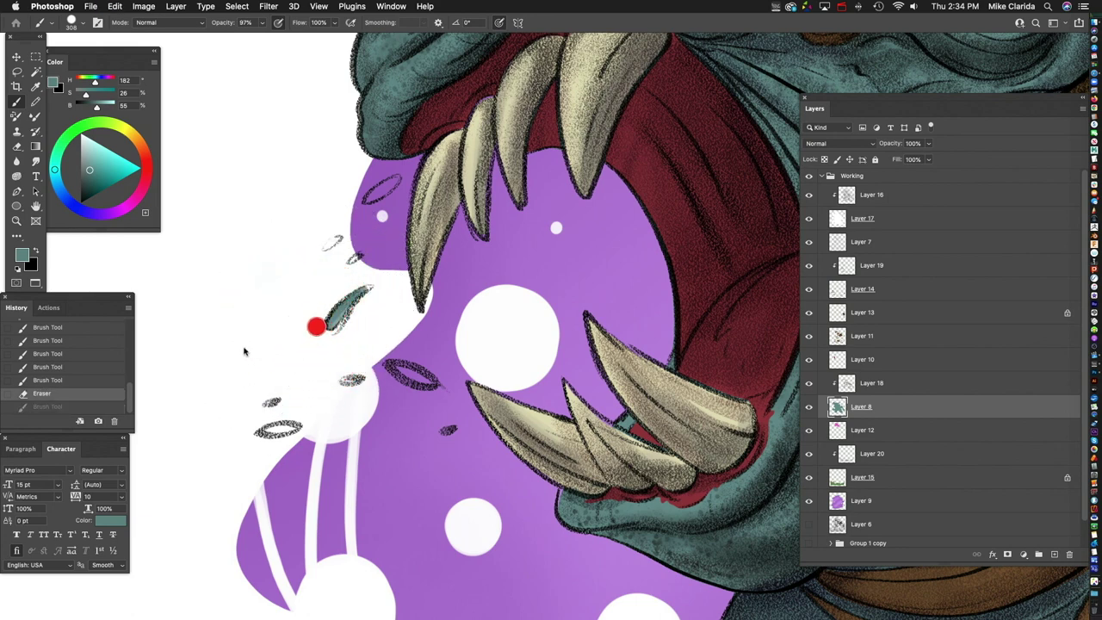
Step: Paint the small debris marks near the leaf and left of the snout teal with a larger brush
drag(334, 241, 329, 246)
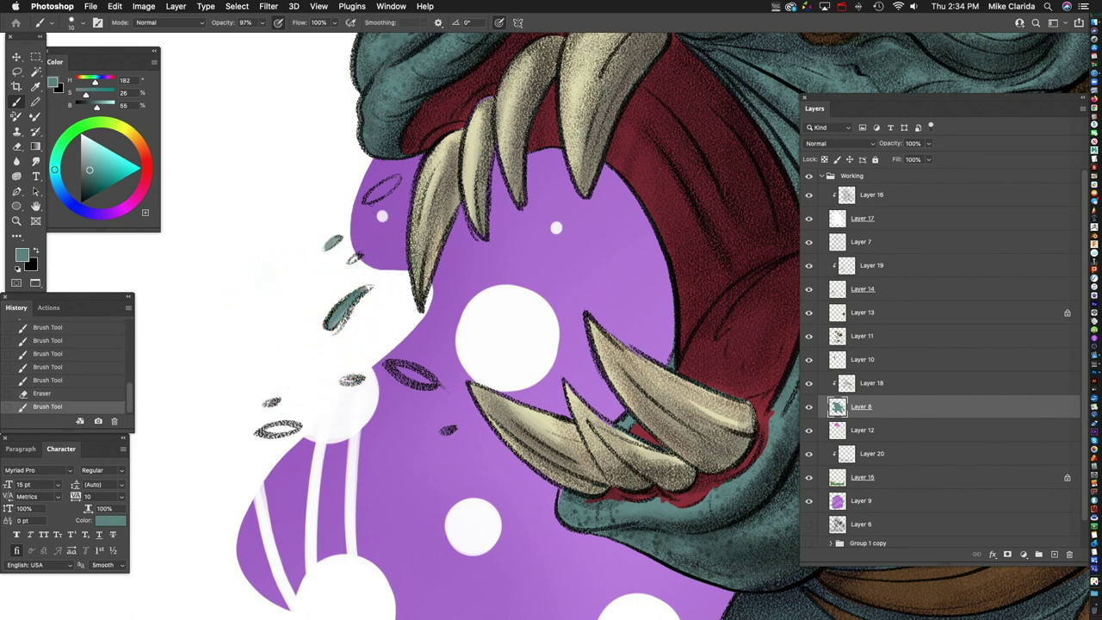
scroll(551, 327, down, 2)
scroll(551, 327, up, 2)
key(bracketright)
mouse_move(303, 326)
mouse_down()
mouse_move(336, 325)
mouse_move(322, 297)
mouse_up()
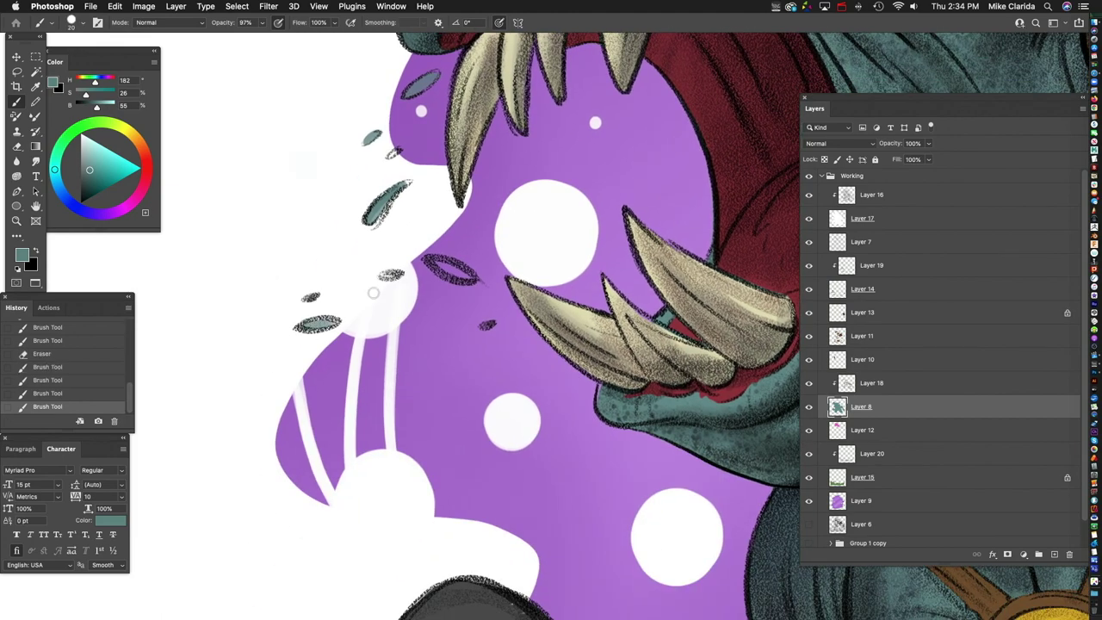
scroll(415, 372, down, 6)
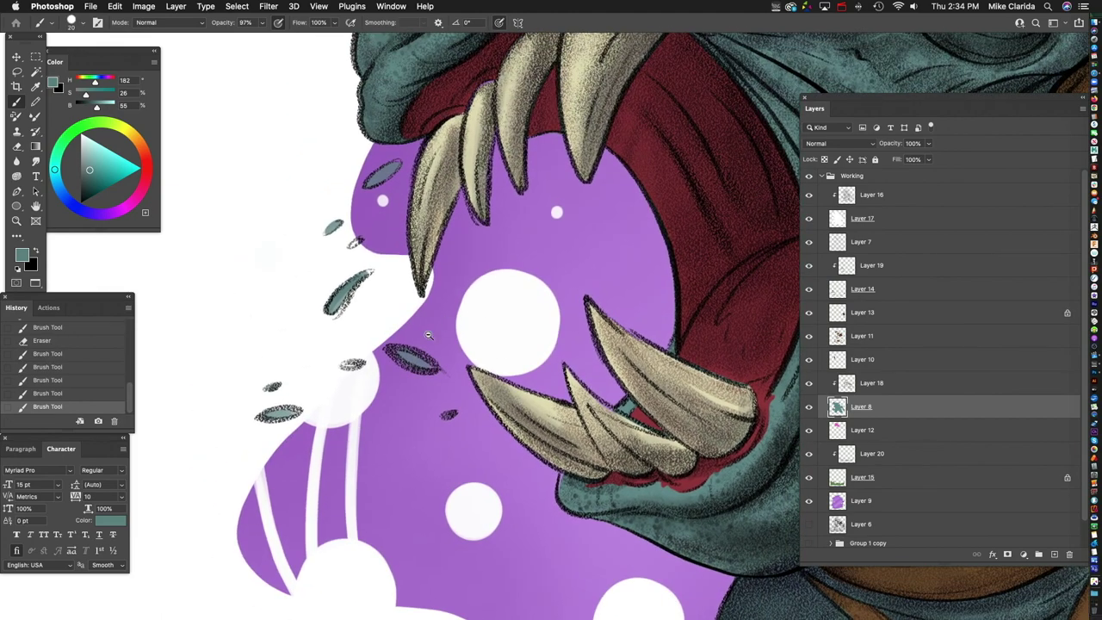
scroll(415, 372, up, 5)
scroll(415, 372, down, 2)
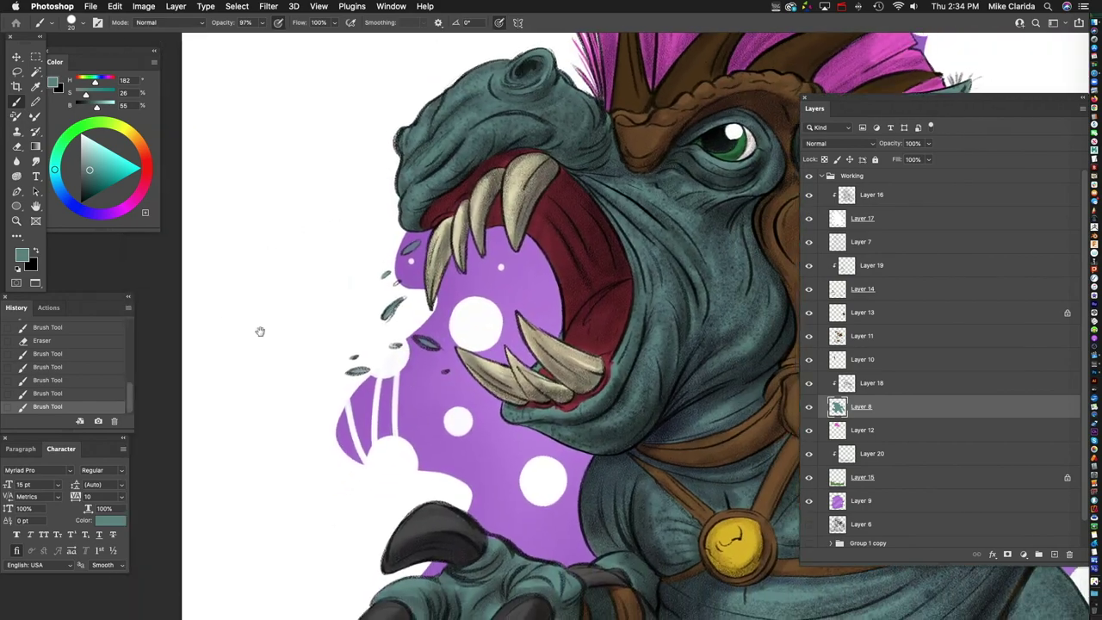
scroll(364, 247, up, 3)
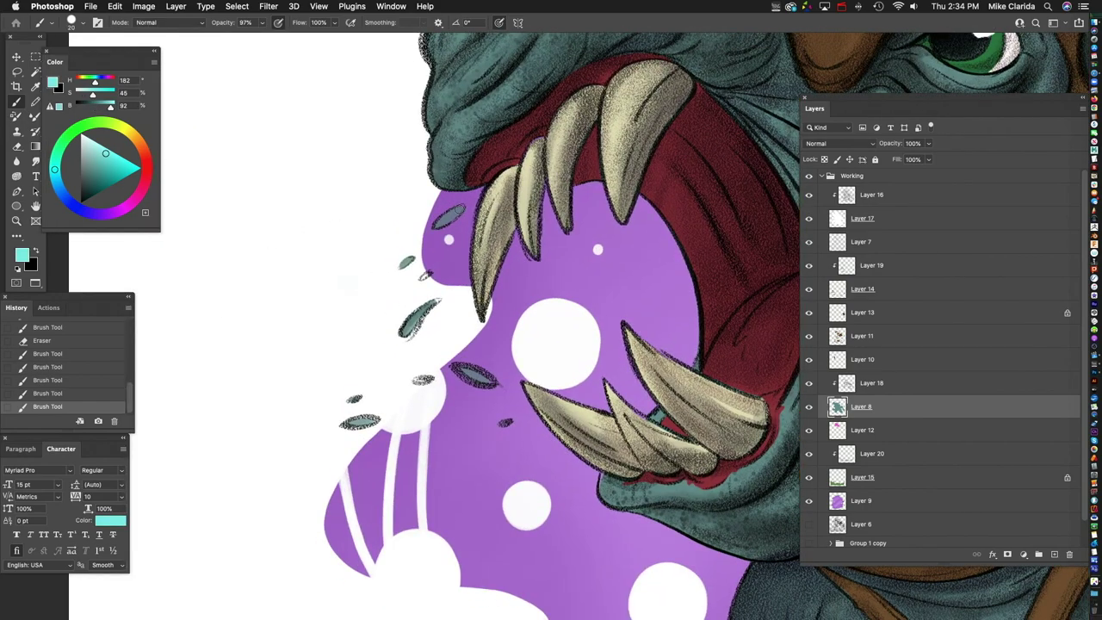
Step: Add light cyan highlight dabs on the debris marks, then fit the whole creature on screen
click(454, 215)
drag(422, 273, 440, 238)
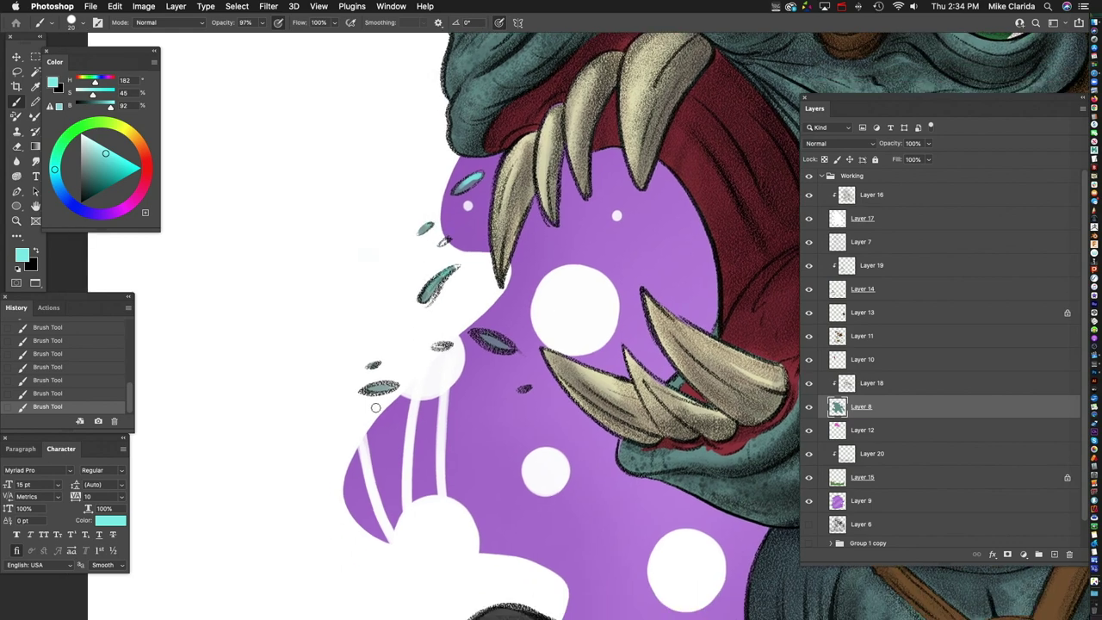
drag(375, 407, 396, 328)
key(super+z)
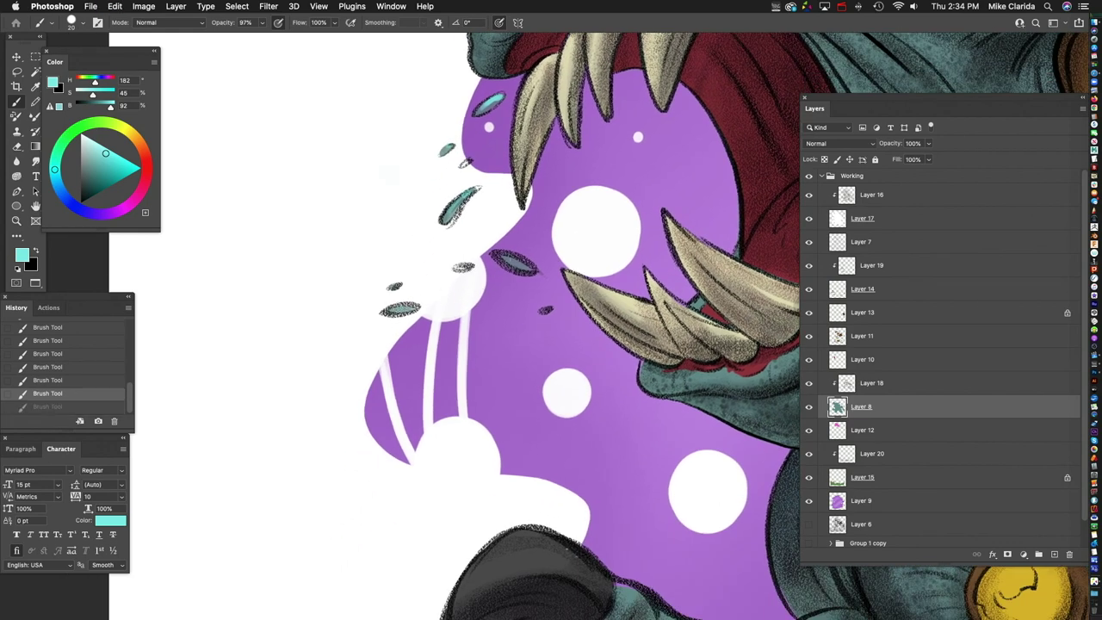
click(483, 274)
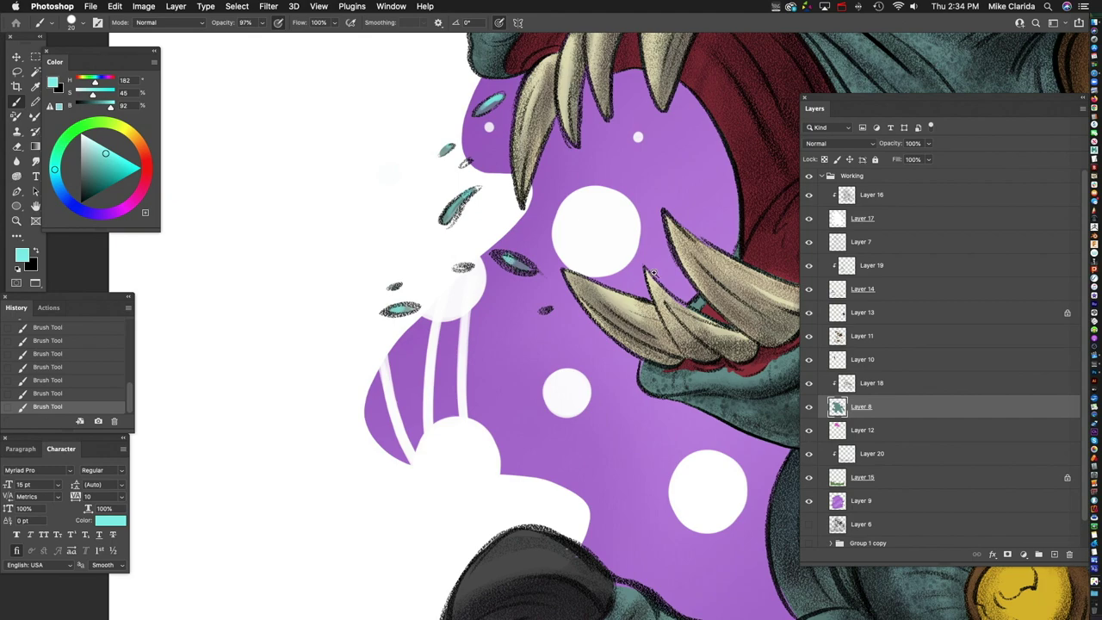
key(super+0)
scroll(434, 441, up, 3)
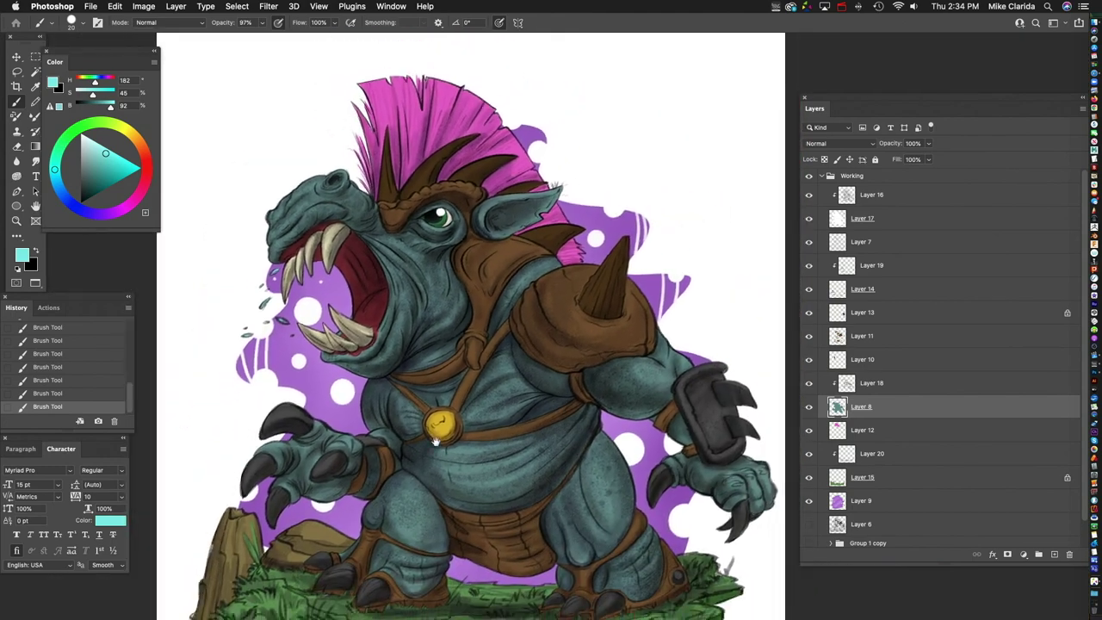
Step: Select Layer 16 and add a new layer above it
drag(435, 440, 466, 274)
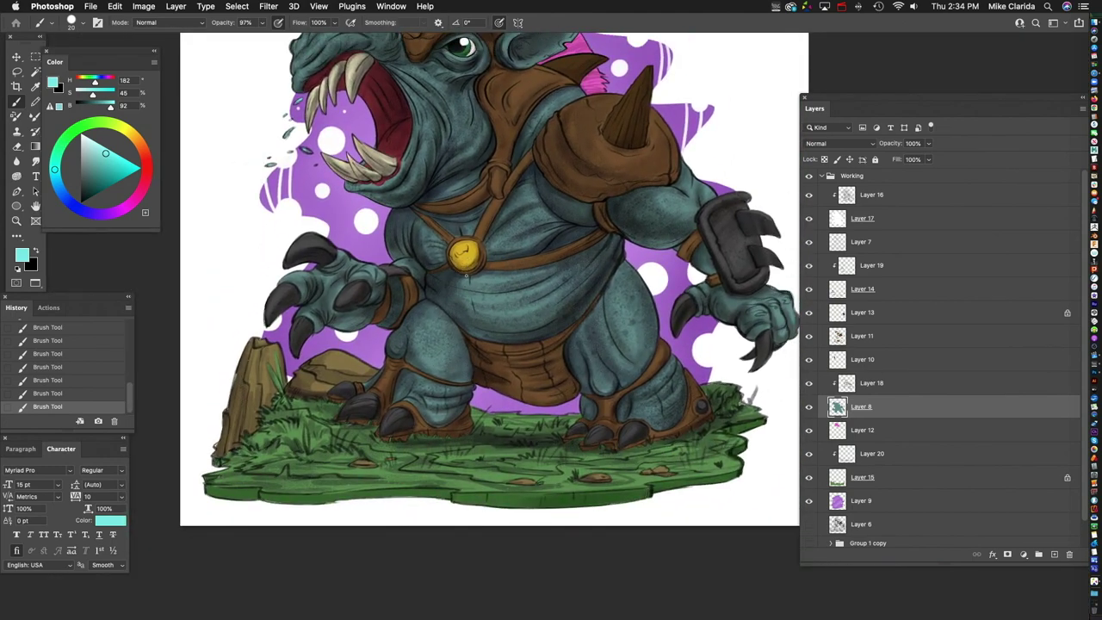
key(super+0)
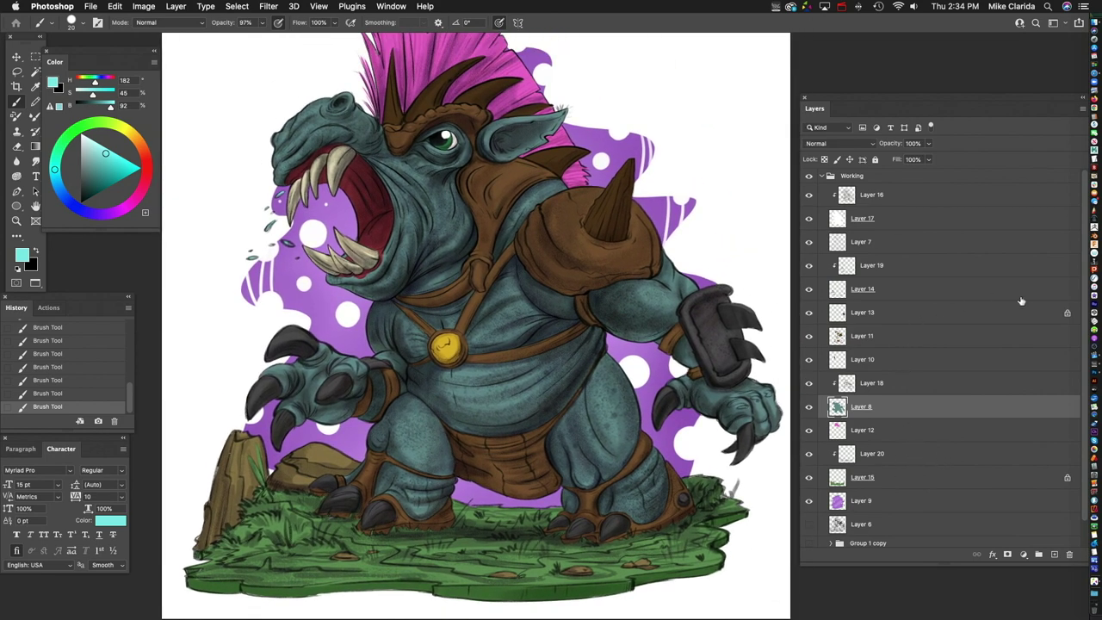
click(913, 198)
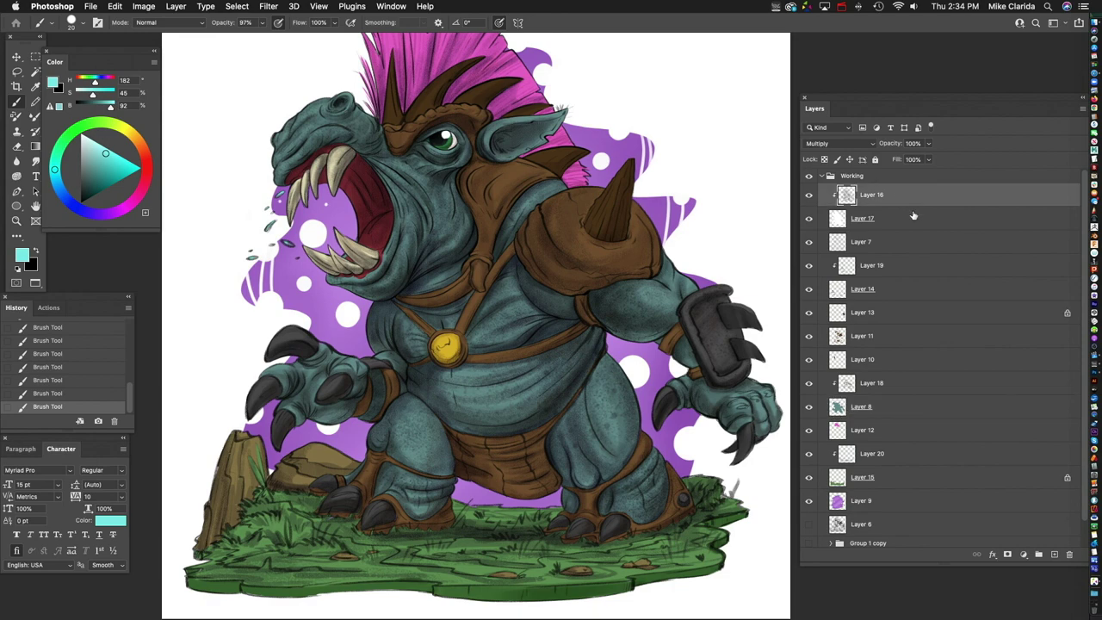
click(1053, 556)
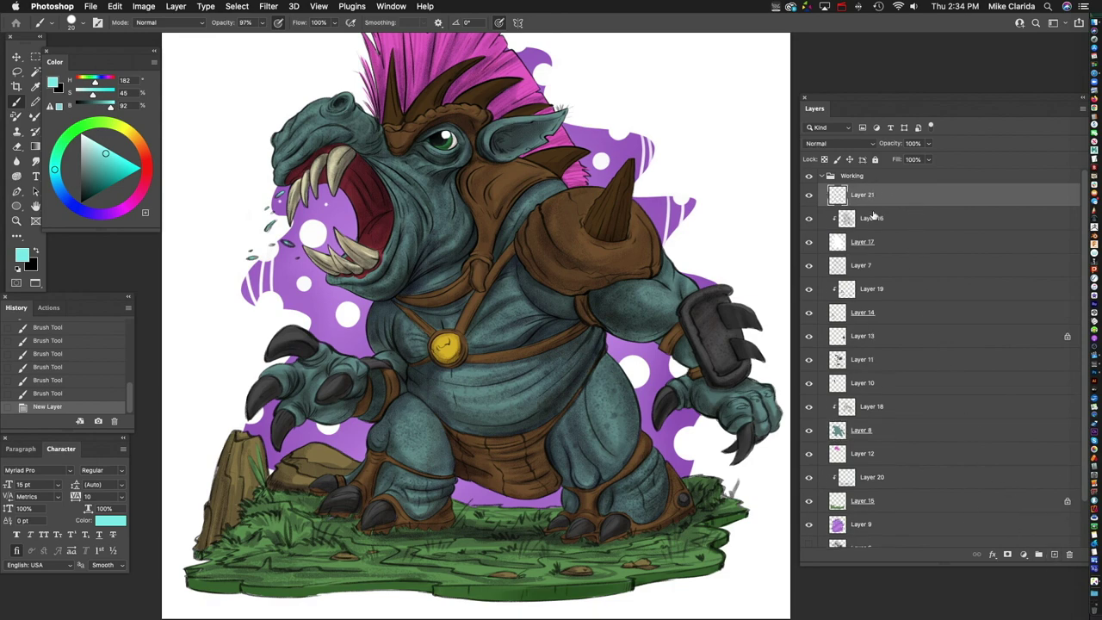
Step: Compare Layer 16's shading on and off, then clip Layer 21 to Layer 16
click(810, 220)
click(809, 221)
click(809, 223)
click(809, 223)
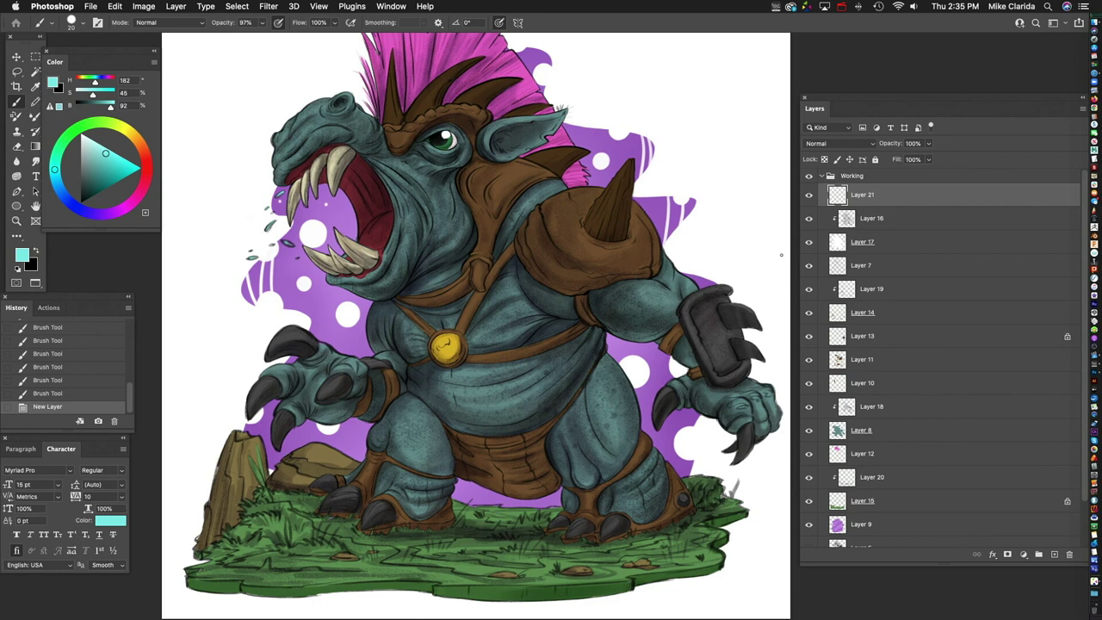
alt+click(882, 204)
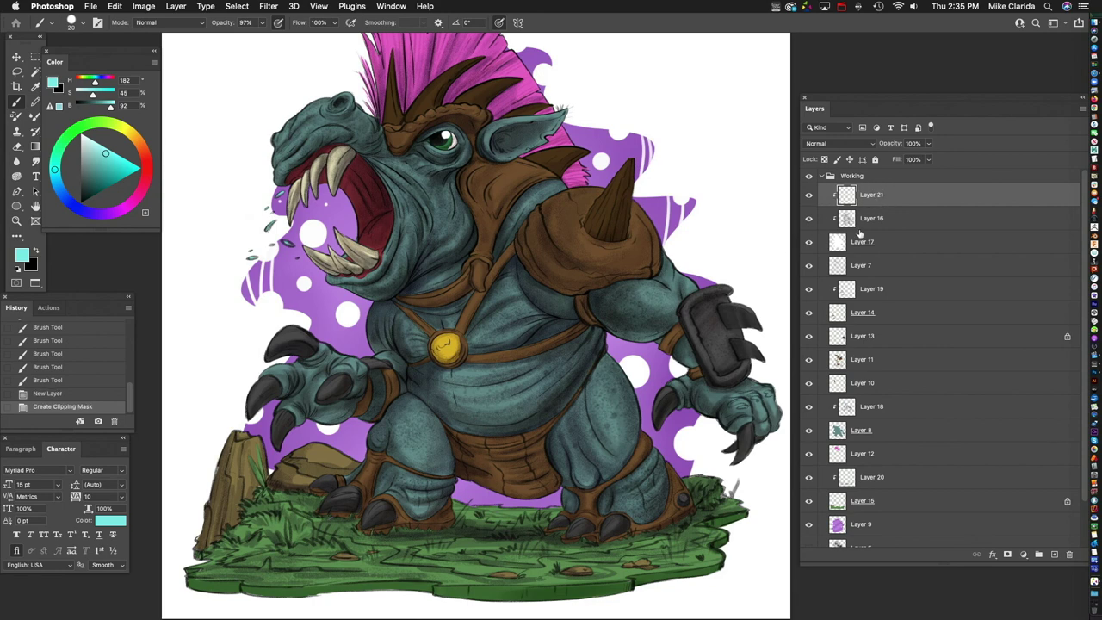
click(895, 242)
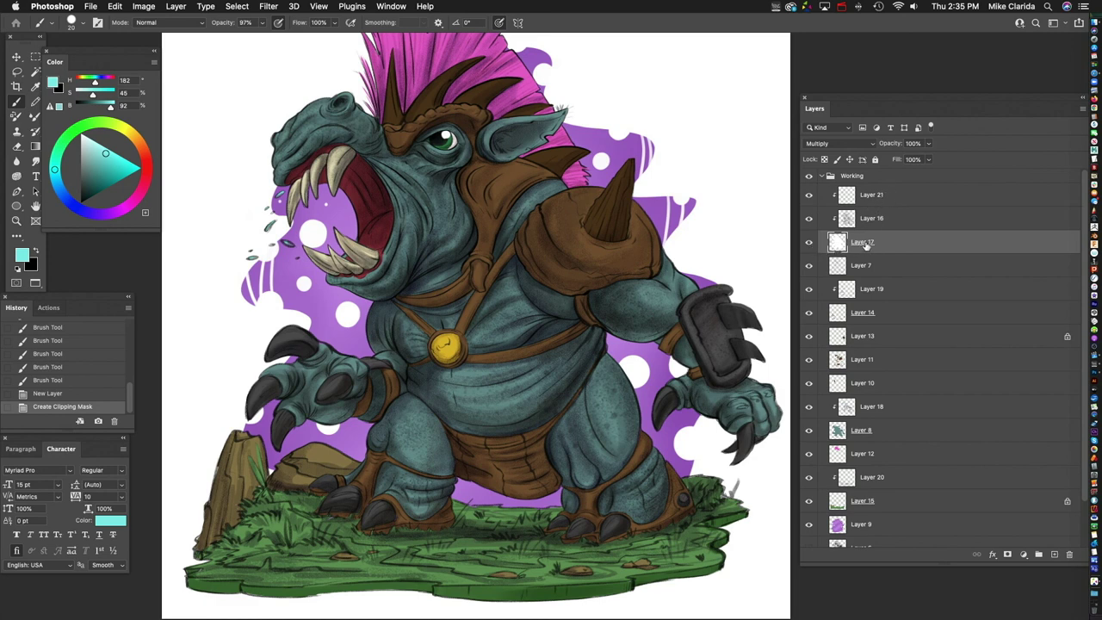
click(906, 198)
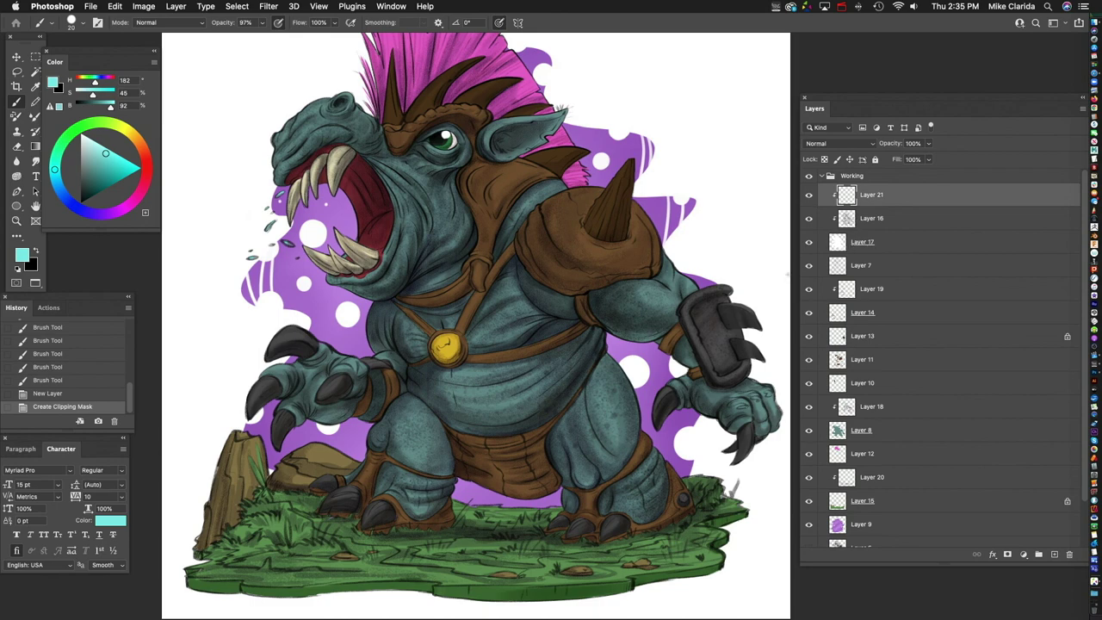
scroll(426, 268, up, 4)
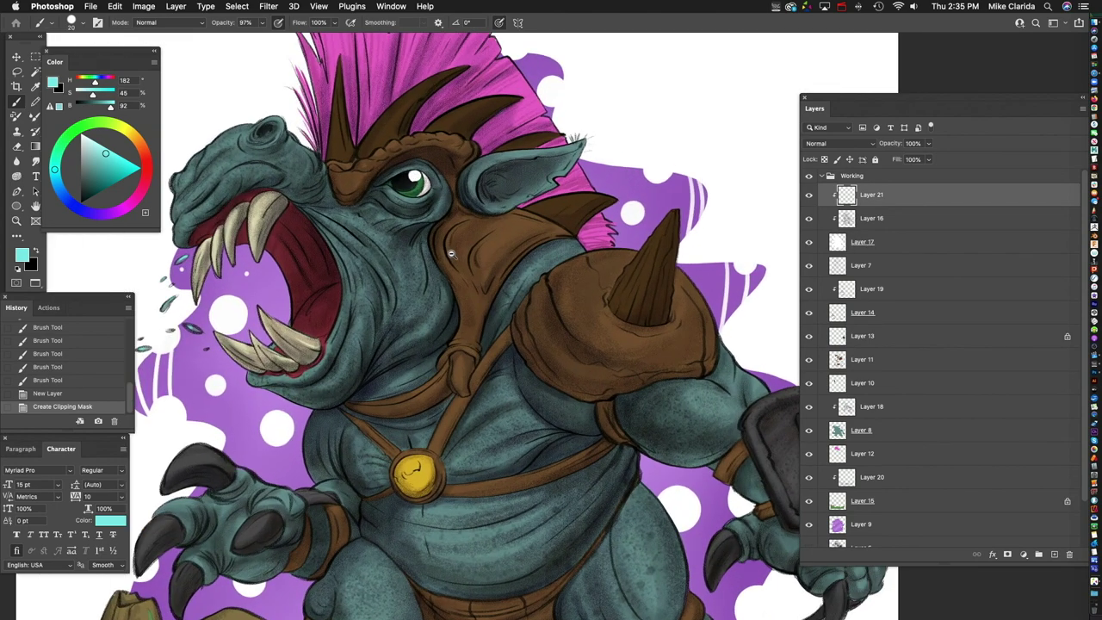
scroll(450, 254, up, 2)
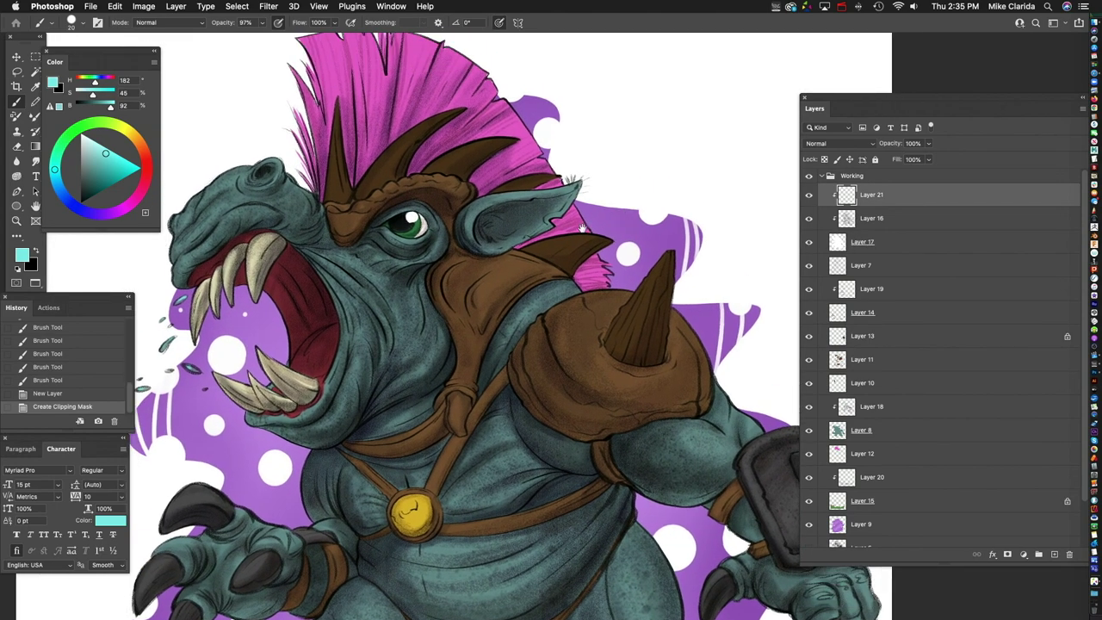
Step: Set Layer 21 to Overlay blending and zoom in on the creature's cheek
click(831, 147)
click(828, 269)
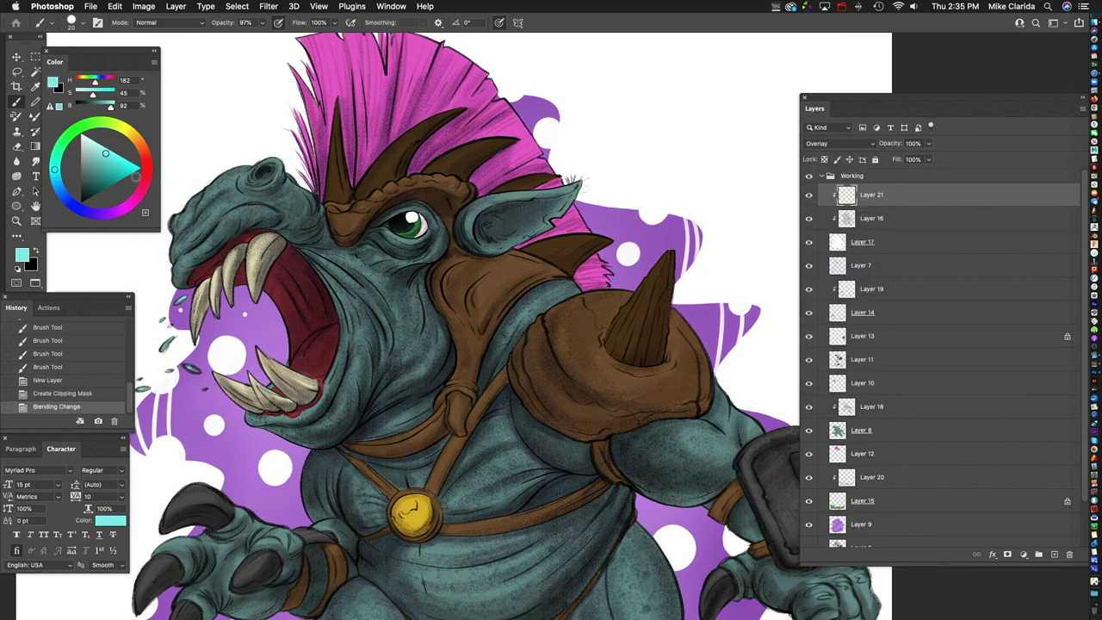
drag(138, 326, 372, 297)
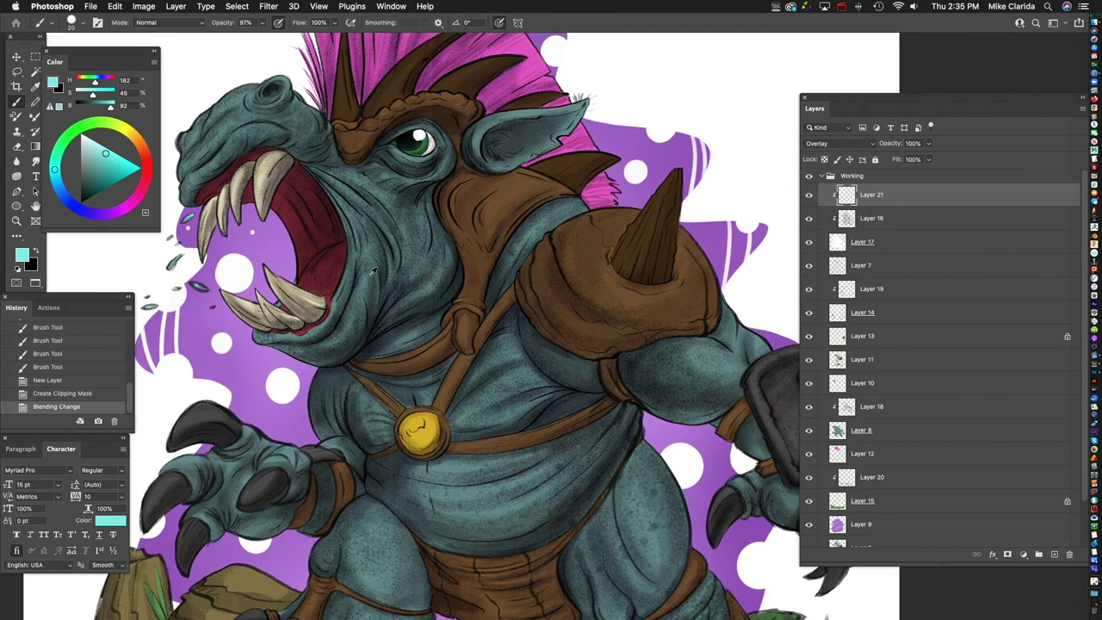
drag(385, 237, 426, 279)
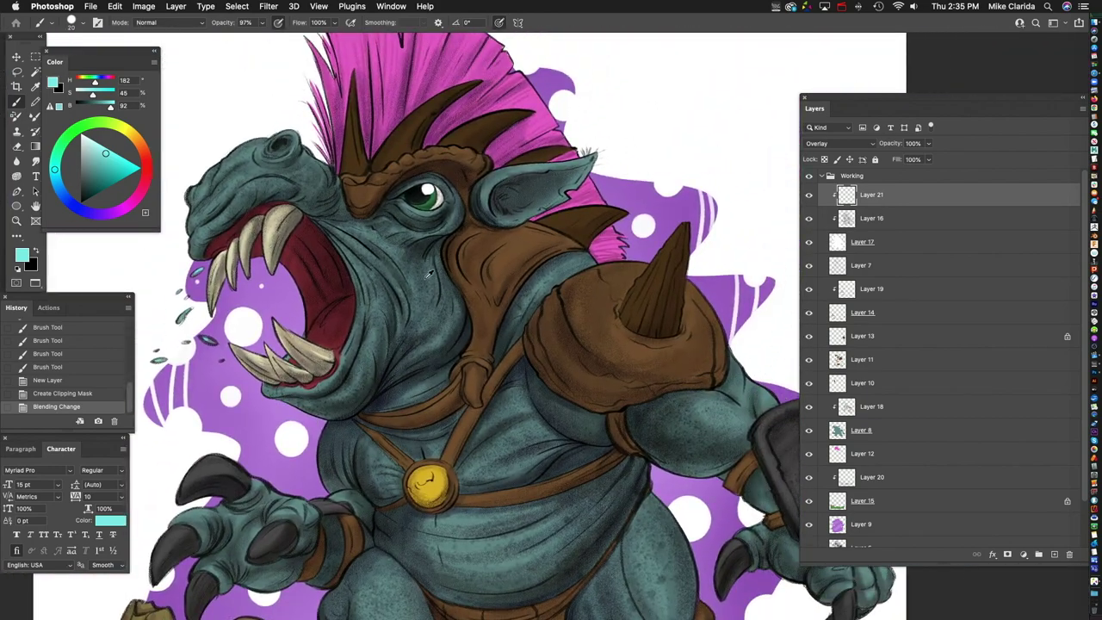
Step: Sample the cheek's dark teal, shift it to a lighter yellow-green, and set brush opacity to 100%
alt+click(428, 273)
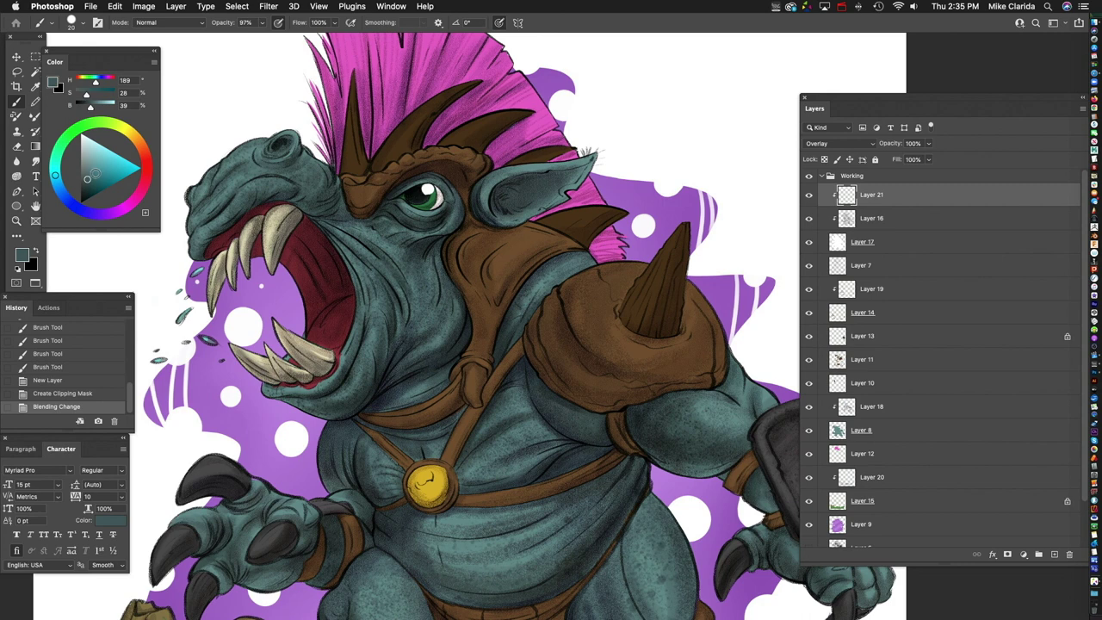
mouse_move(54, 172)
mouse_down()
mouse_move(92, 171)
mouse_move(91, 124)
mouse_move(110, 124)
mouse_up()
drag(98, 160, 104, 157)
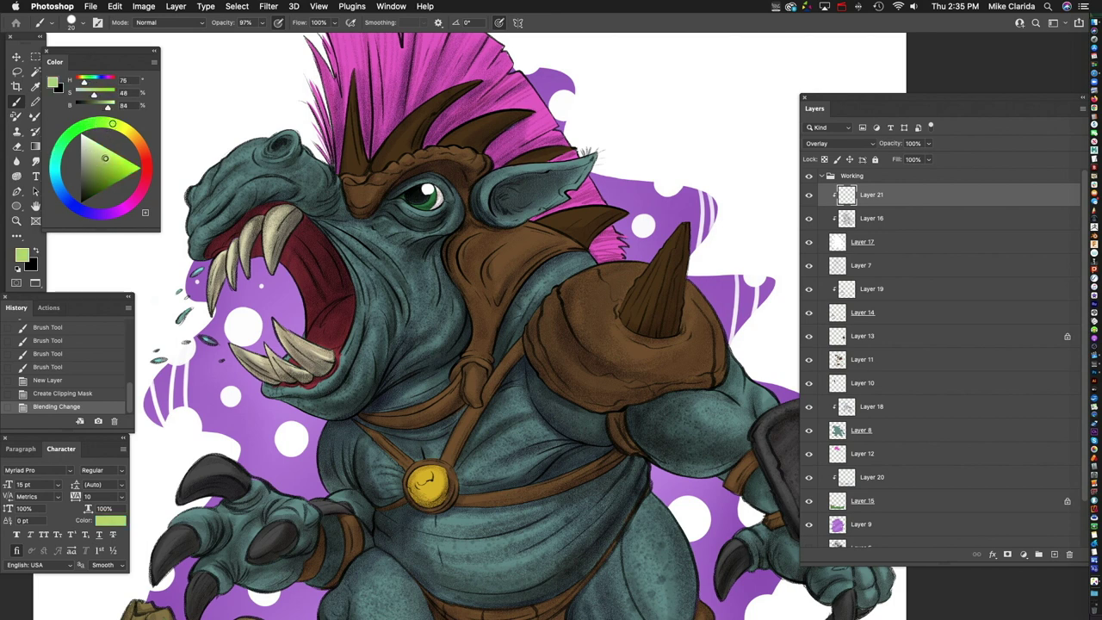
click(402, 331)
key(super+z)
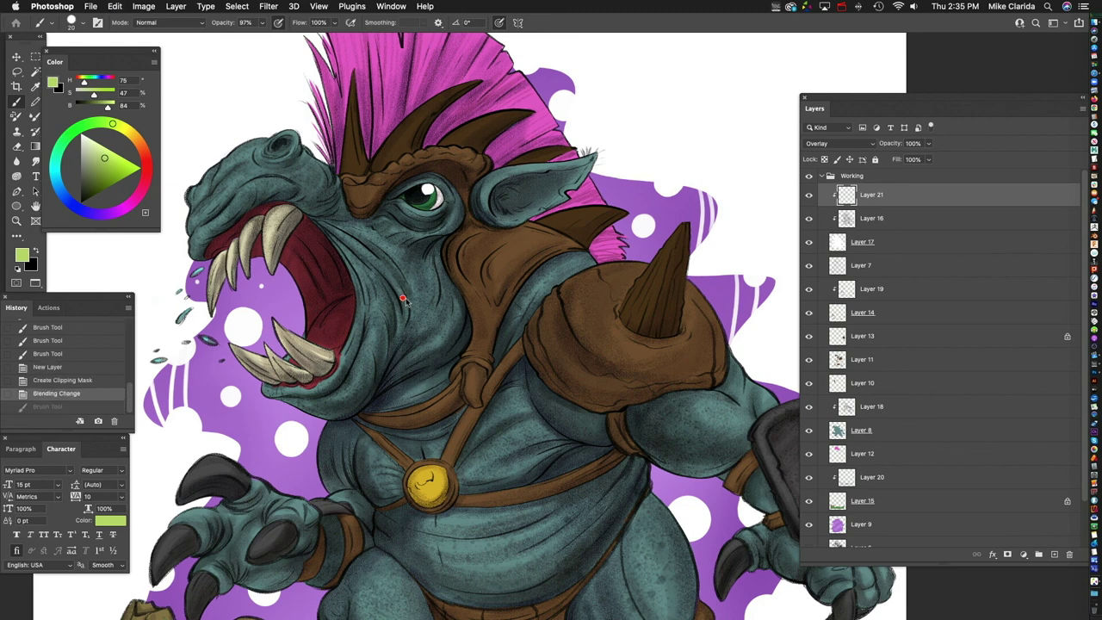
click(262, 23)
drag(260, 36, 269, 36)
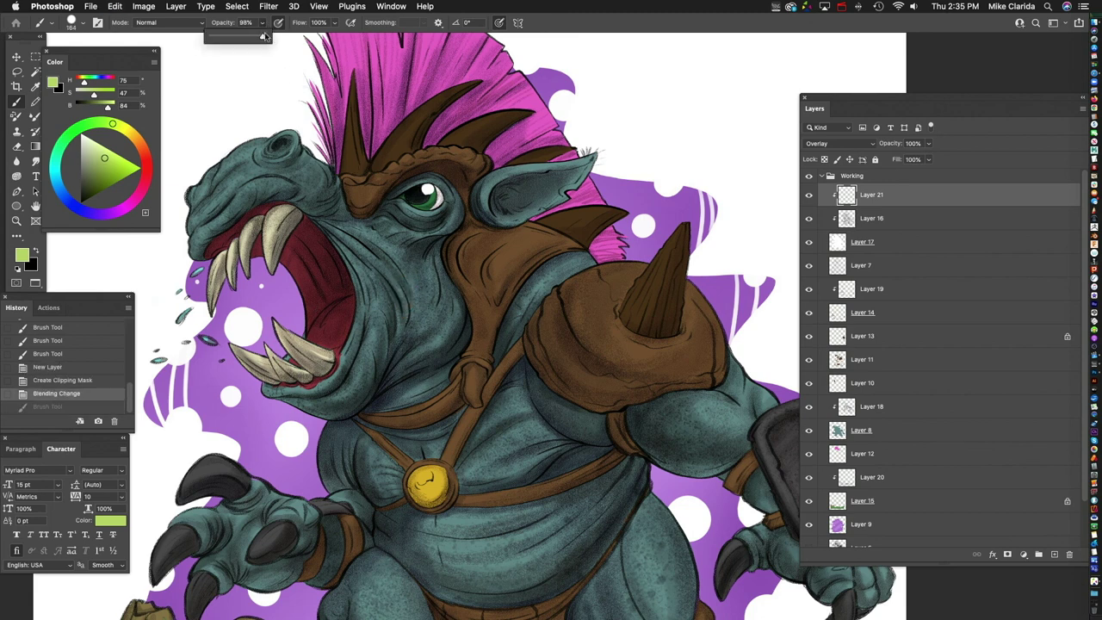
click(502, 32)
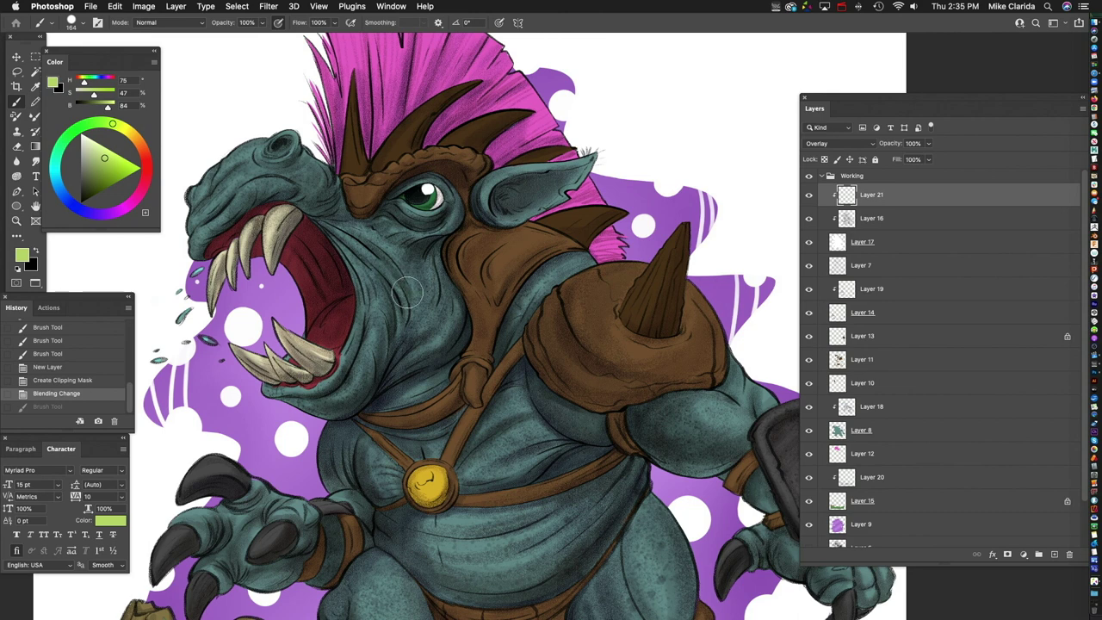
Step: Brush a soft green tone onto the cheek, then switch the colour to mint green and white
mouse_move(478, 308)
mouse_down()
mouse_move(405, 314)
mouse_move(417, 340)
mouse_move(404, 287)
mouse_move(419, 340)
mouse_up()
scroll(207, 179, left, 3)
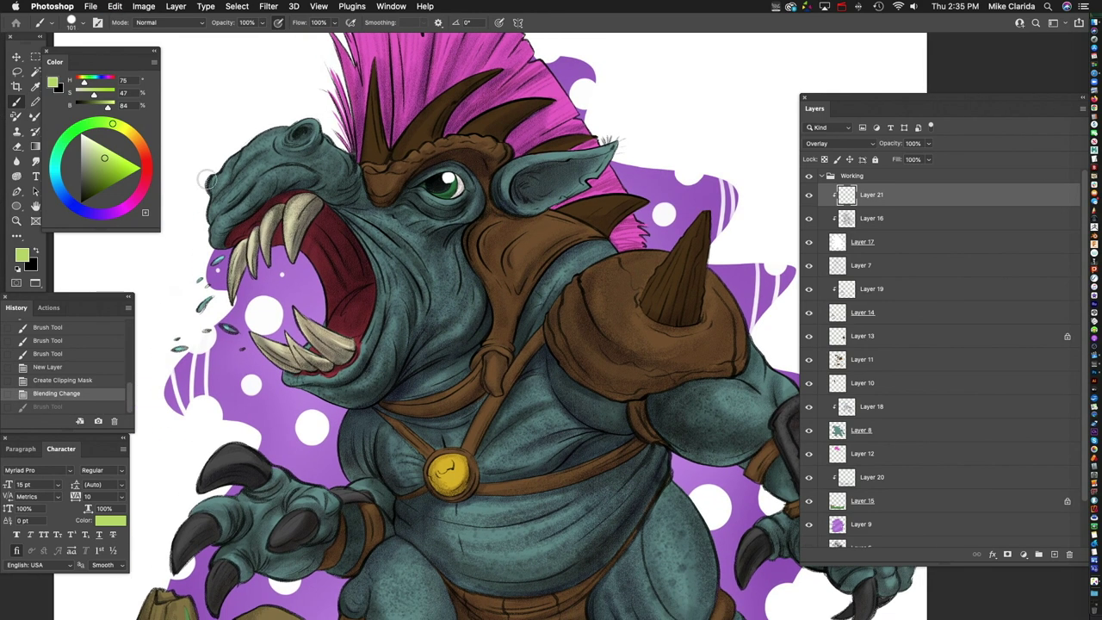
mouse_move(109, 123)
mouse_down()
mouse_move(58, 153)
mouse_move(106, 151)
mouse_up()
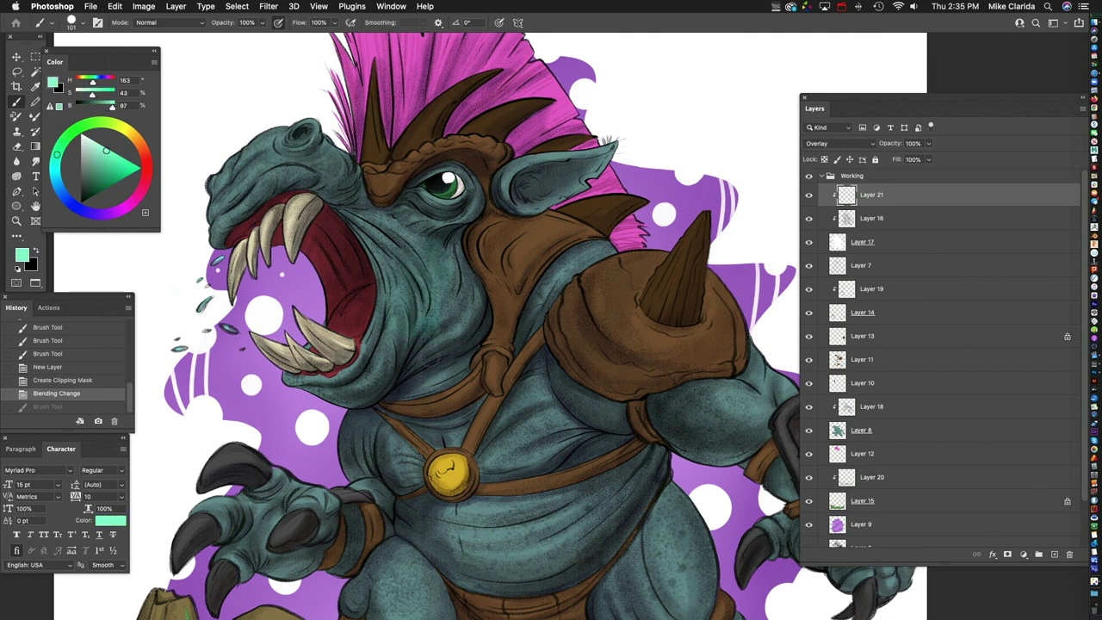
scroll(492, 260, right, 3)
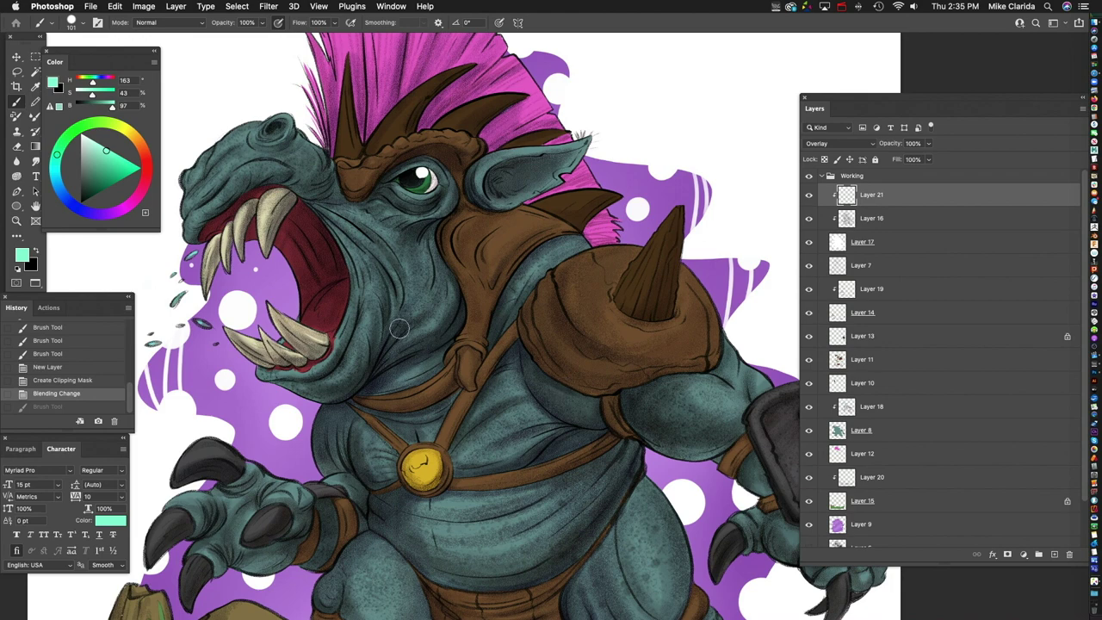
drag(472, 424, 384, 353)
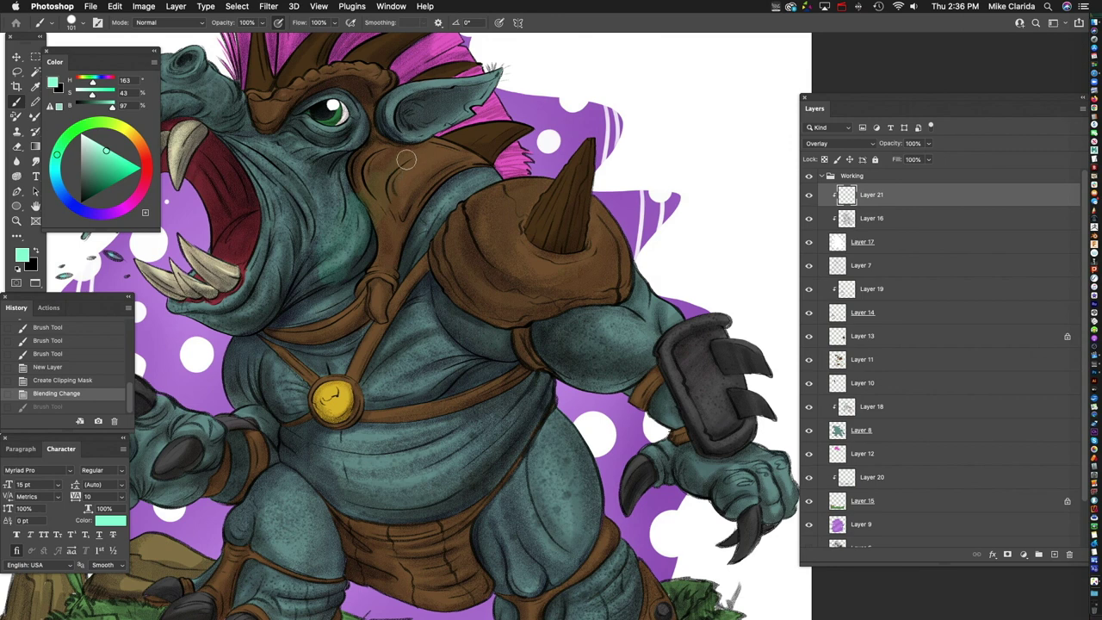
drag(430, 160, 405, 221)
drag(262, 205, 297, 256)
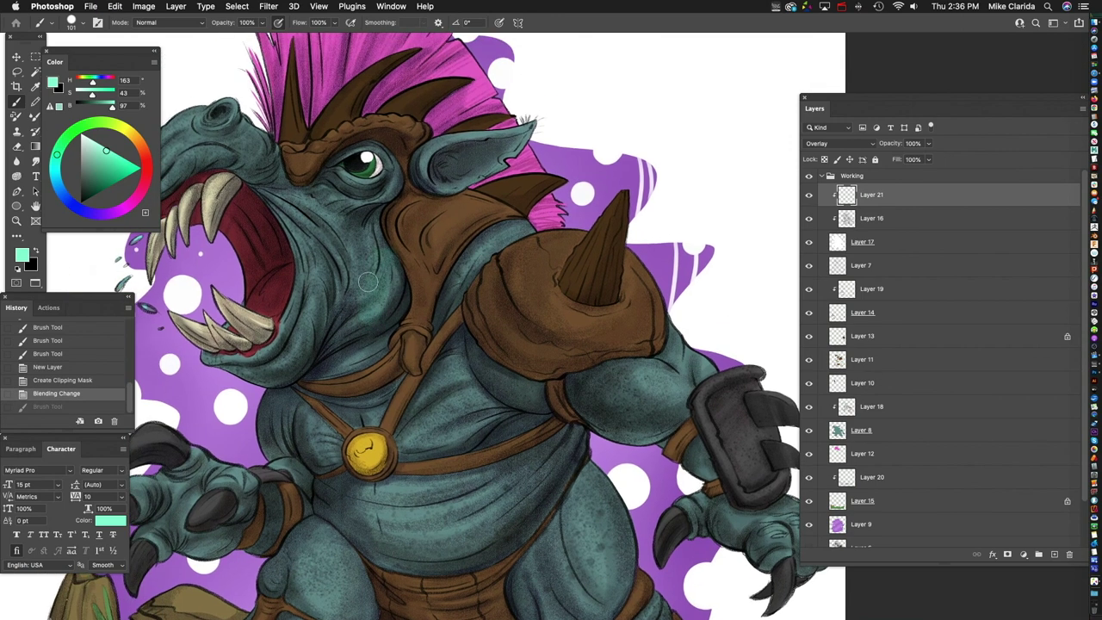
key(super+z)
drag(106, 151, 82, 133)
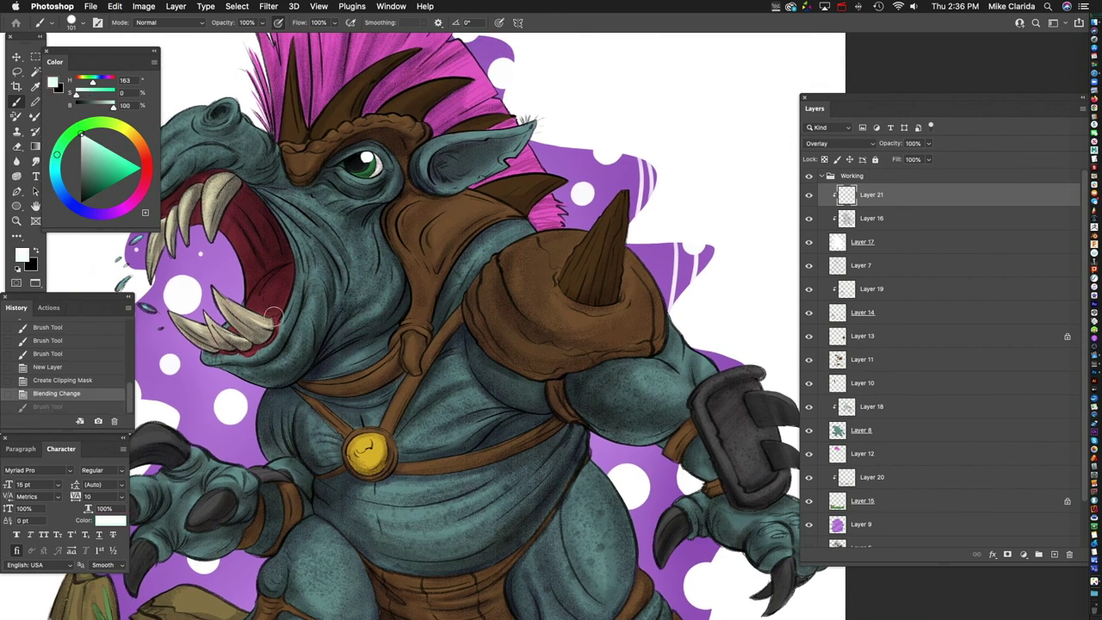
Step: Change Layer 21's blend mode from Overlay to Linear Dodge (Add)
mouse_move(348, 259)
mouse_down()
mouse_move(363, 315)
mouse_move(349, 364)
mouse_move(322, 374)
mouse_move(308, 398)
mouse_move(292, 395)
mouse_move(275, 445)
mouse_up()
key(super+z)
scroll(469, 319, left, 4)
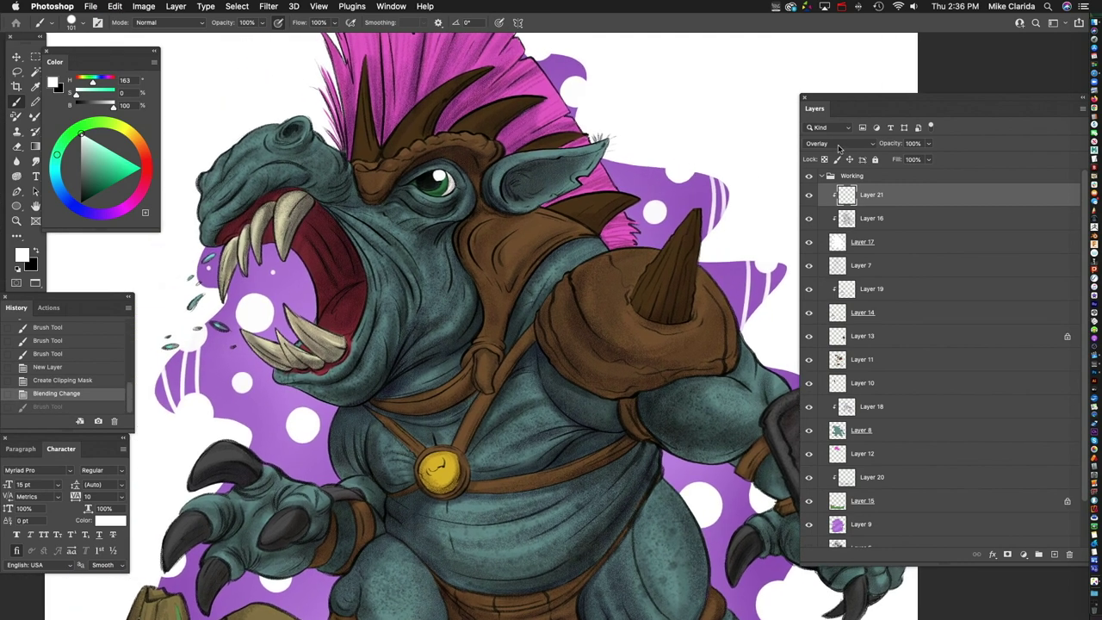
click(841, 149)
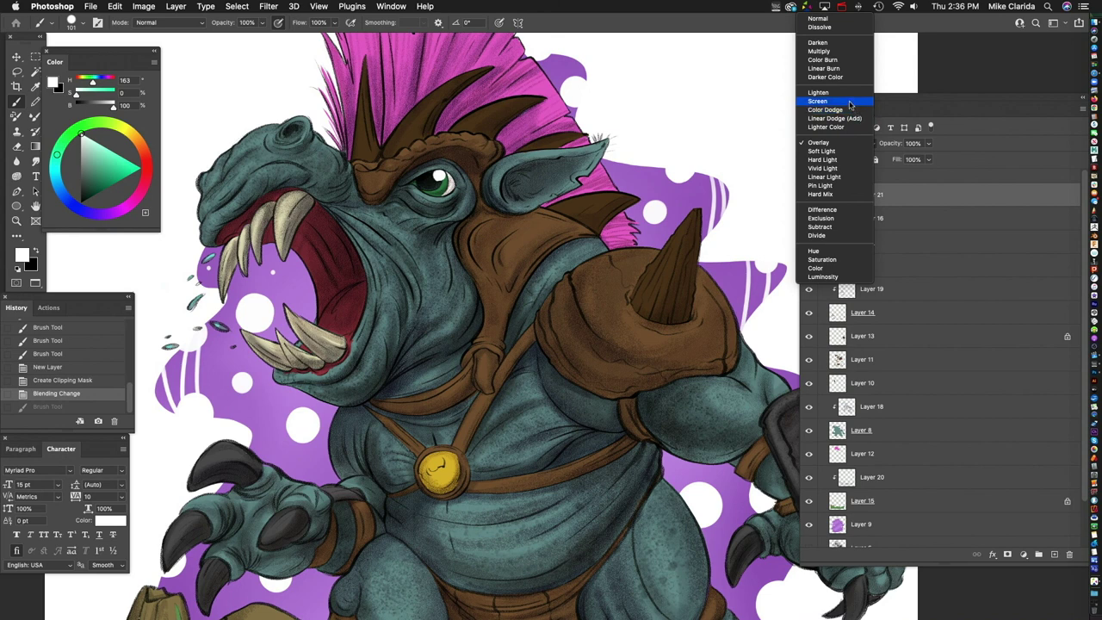
click(833, 117)
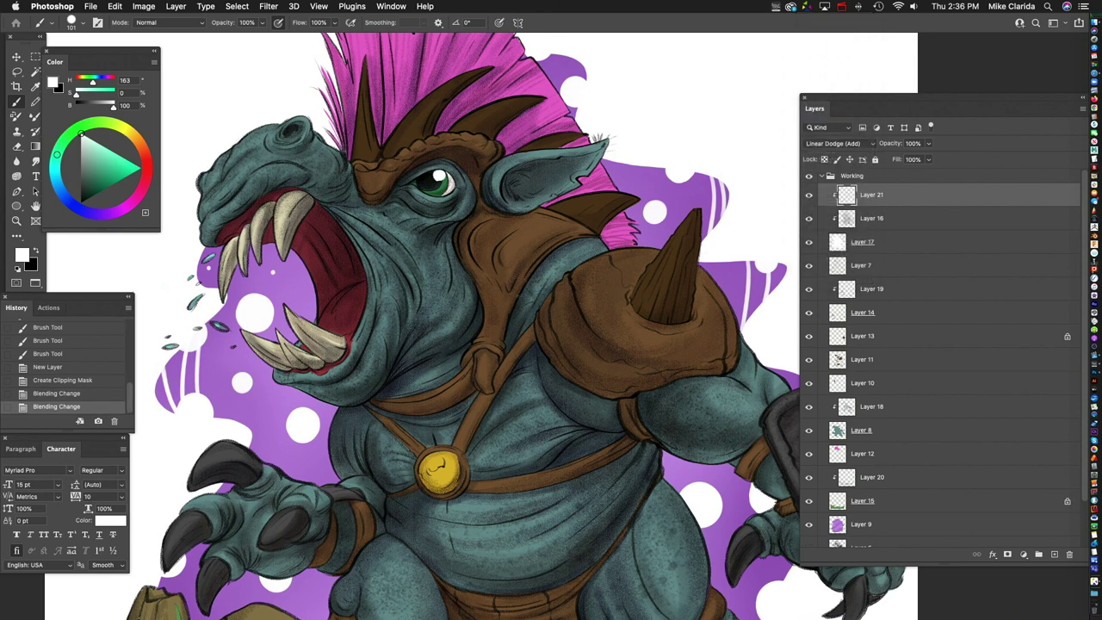
Step: Undo the test glow strokes on the face and jaw, zoom out, and collapse the Working group
mouse_move(436, 252)
mouse_down()
mouse_move(452, 327)
mouse_move(426, 383)
mouse_up()
key(ctrl+z)
scroll(441, 291, up, 2)
scroll(441, 291, right, 1)
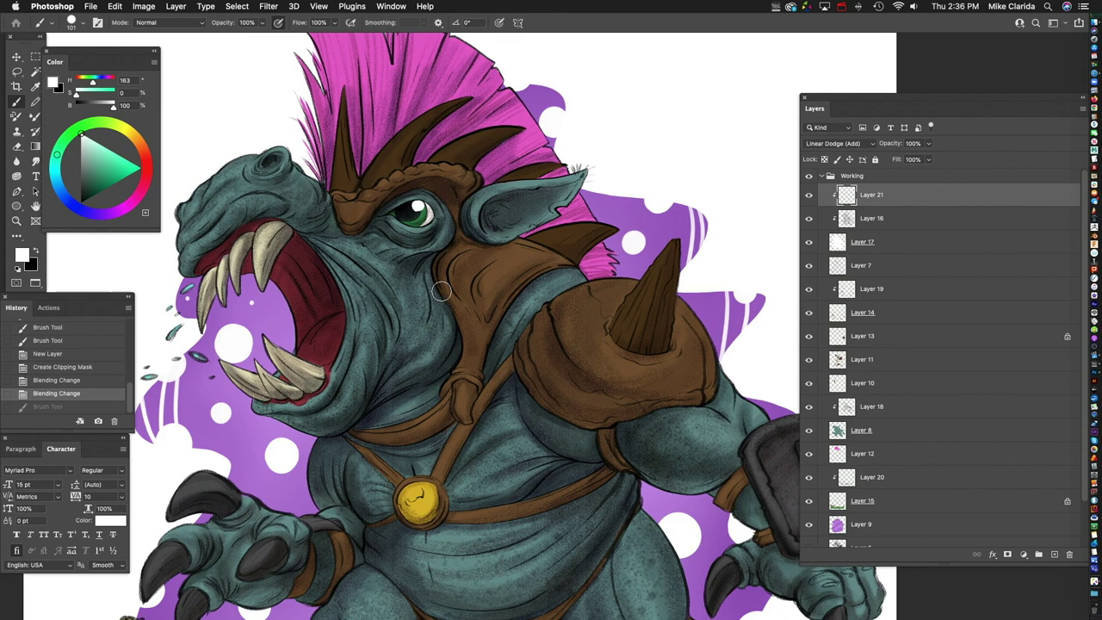
key(e)
mouse_move(431, 325)
mouse_down()
mouse_move(447, 387)
mouse_move(342, 412)
mouse_up()
key(ctrl+z)
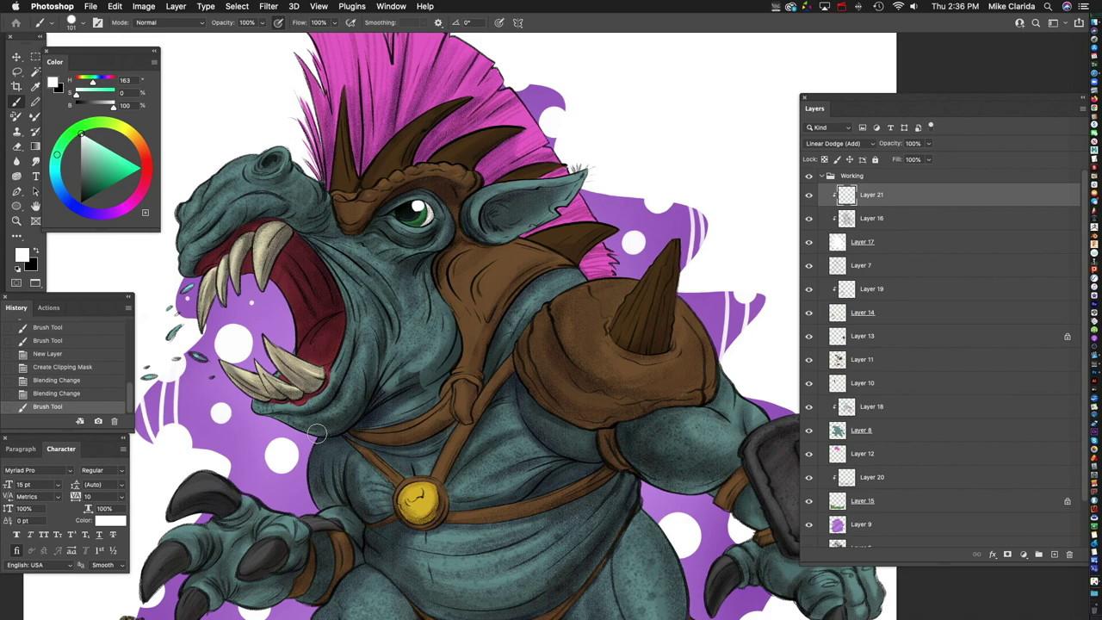
key(ctrl+z)
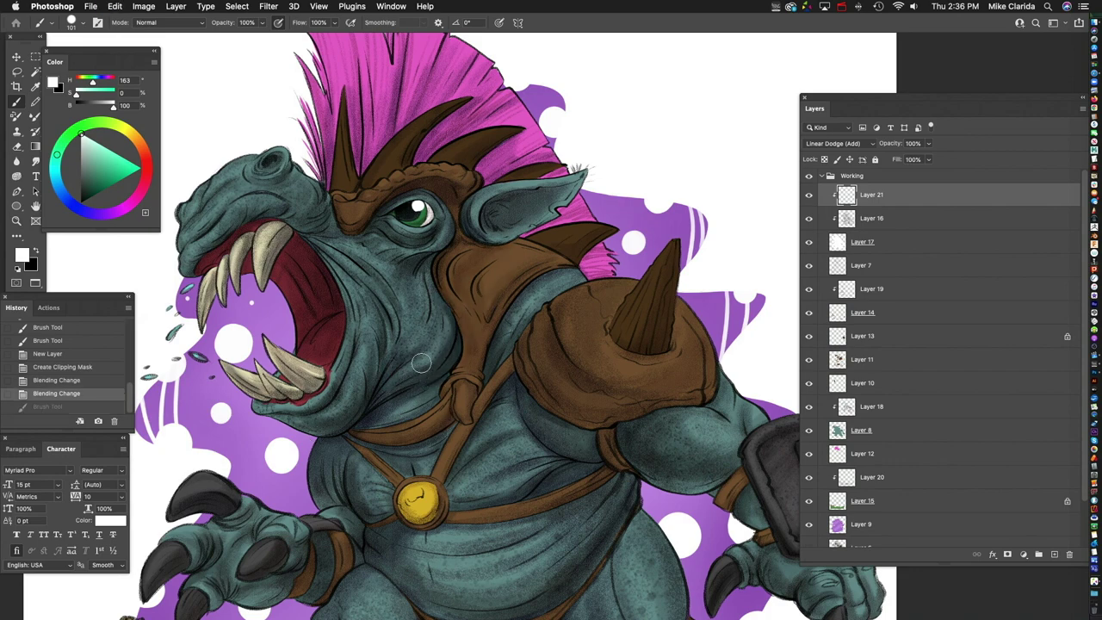
key(super+minus)
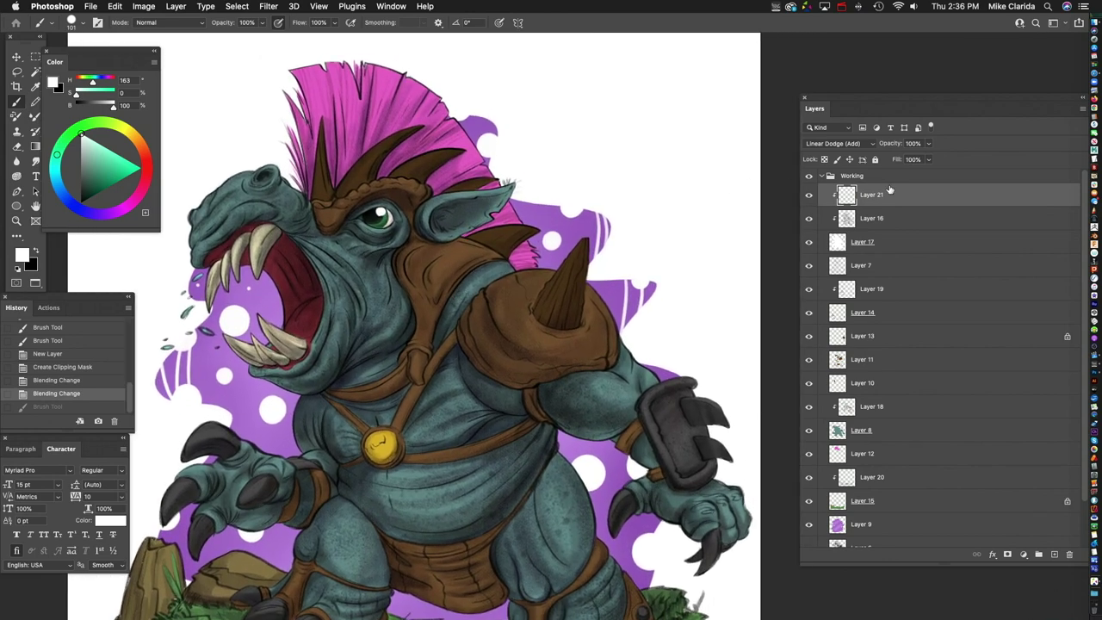
click(829, 176)
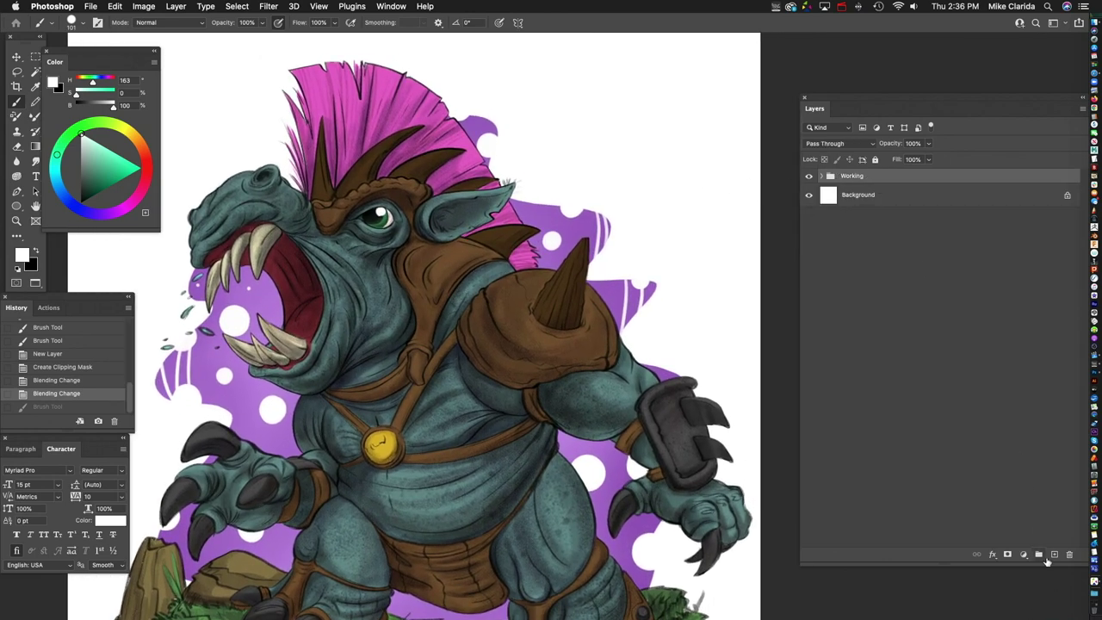
Step: Add a new Layer 22 on top set to Linear Dodge (Add) blending
click(1052, 555)
click(836, 145)
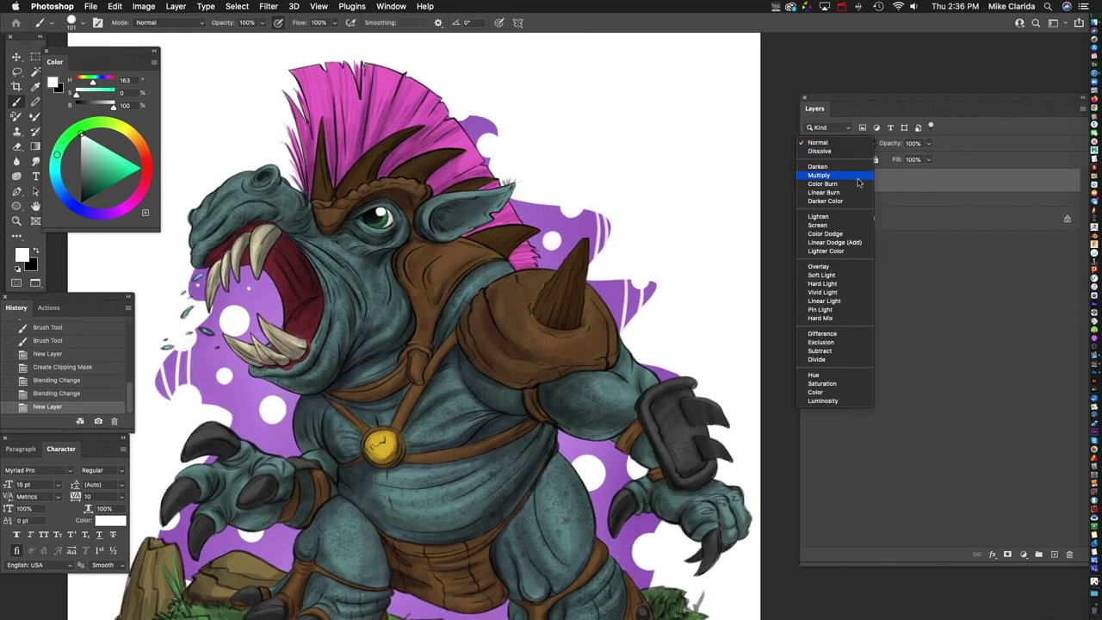
click(826, 243)
mouse_move(510, 274)
mouse_down()
mouse_move(463, 350)
mouse_move(512, 435)
mouse_up()
key(super+z)
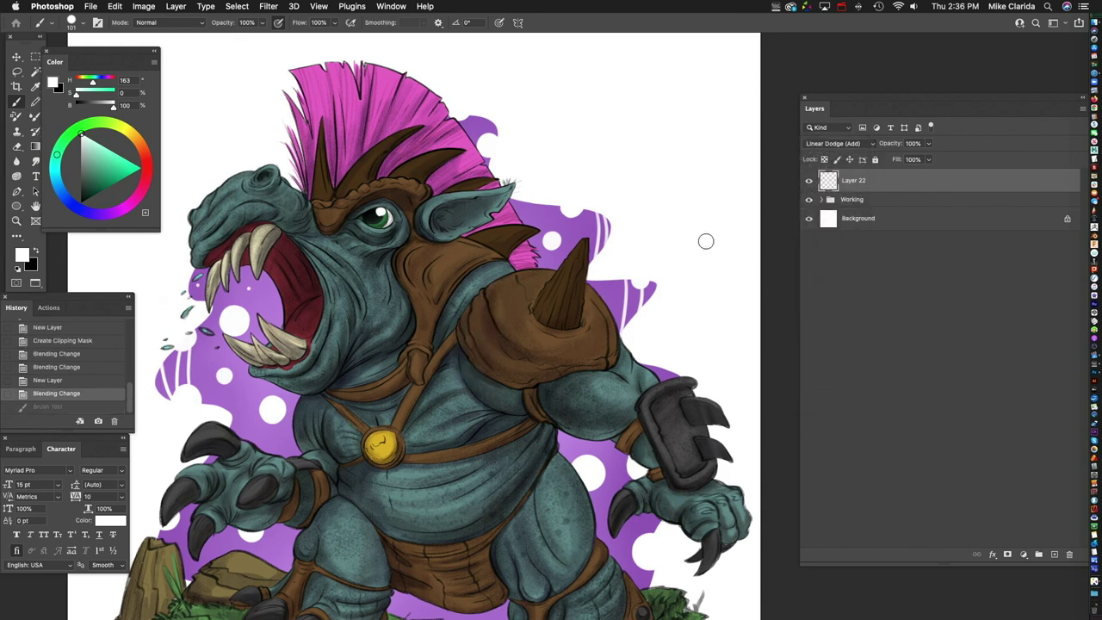
Step: Expand the Working group and delete Layer 21
click(822, 200)
click(894, 266)
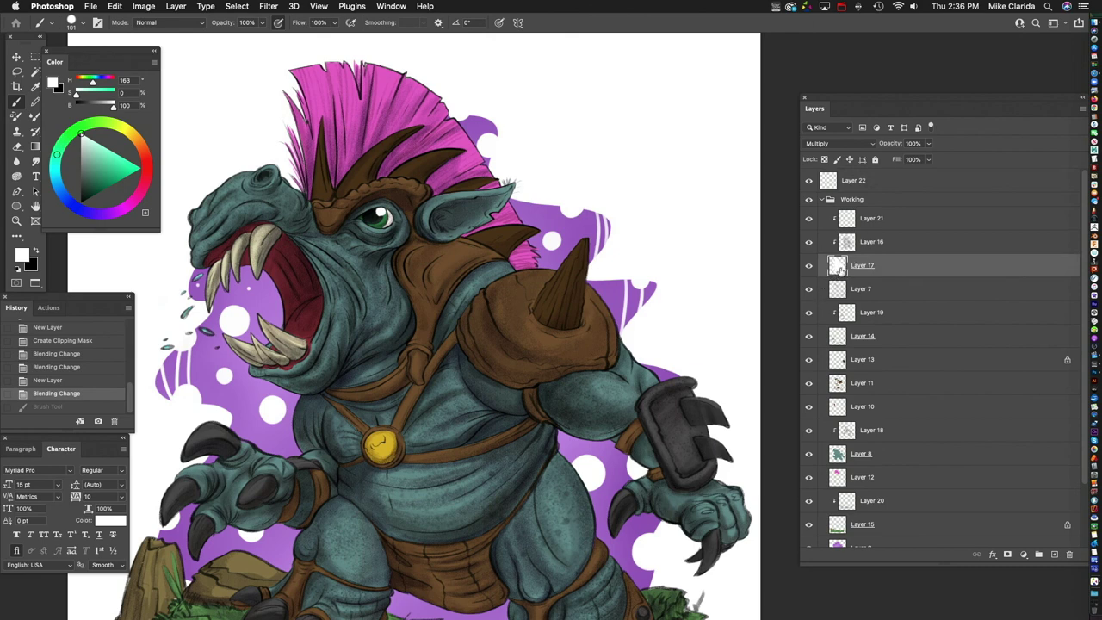
click(903, 222)
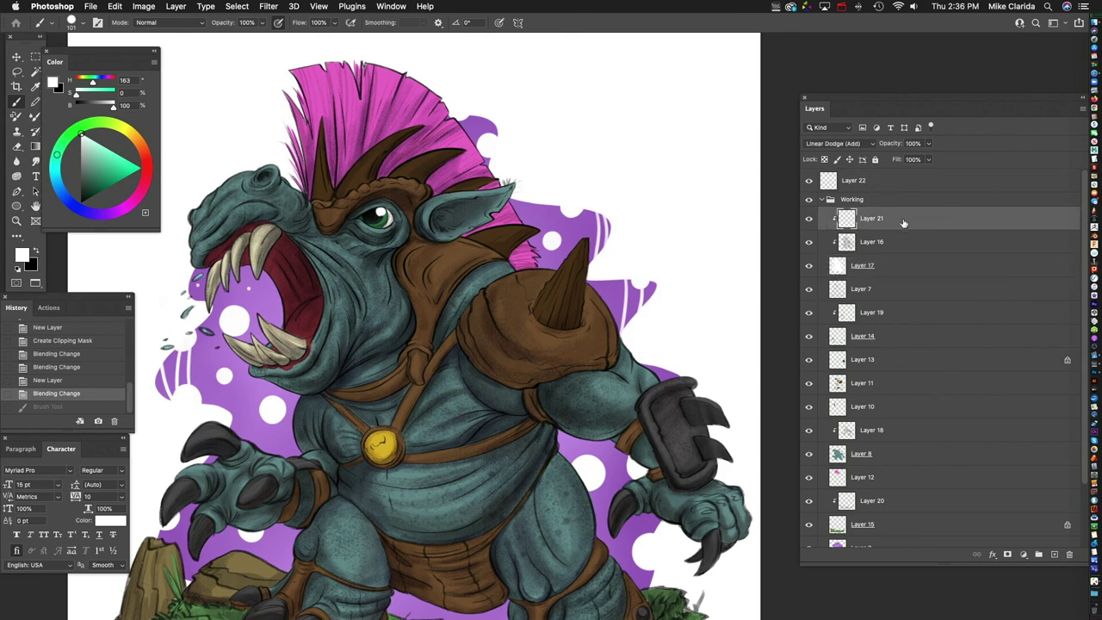
key(Delete)
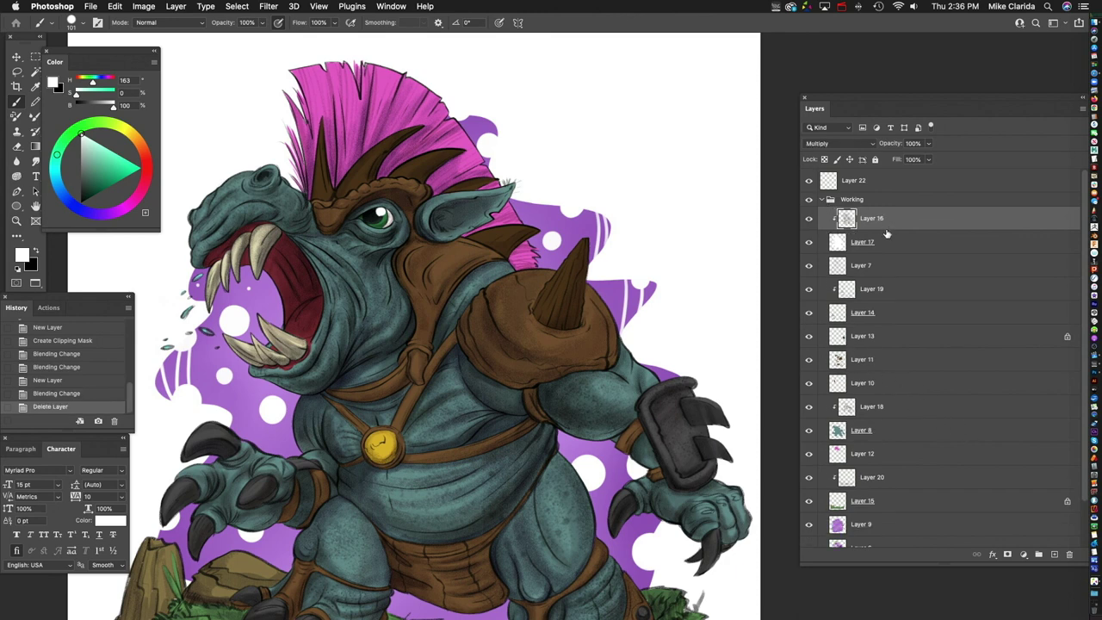
Step: Select Layer 18 and add a new Layer 23 directly above it
click(917, 431)
drag(560, 472, 522, 433)
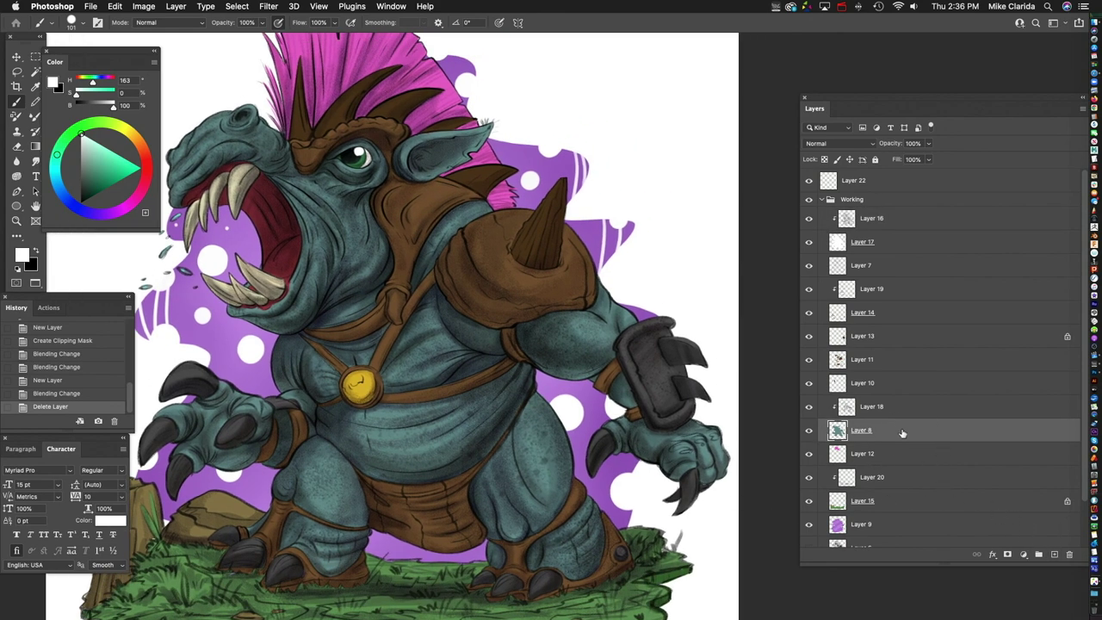
click(894, 412)
click(1054, 554)
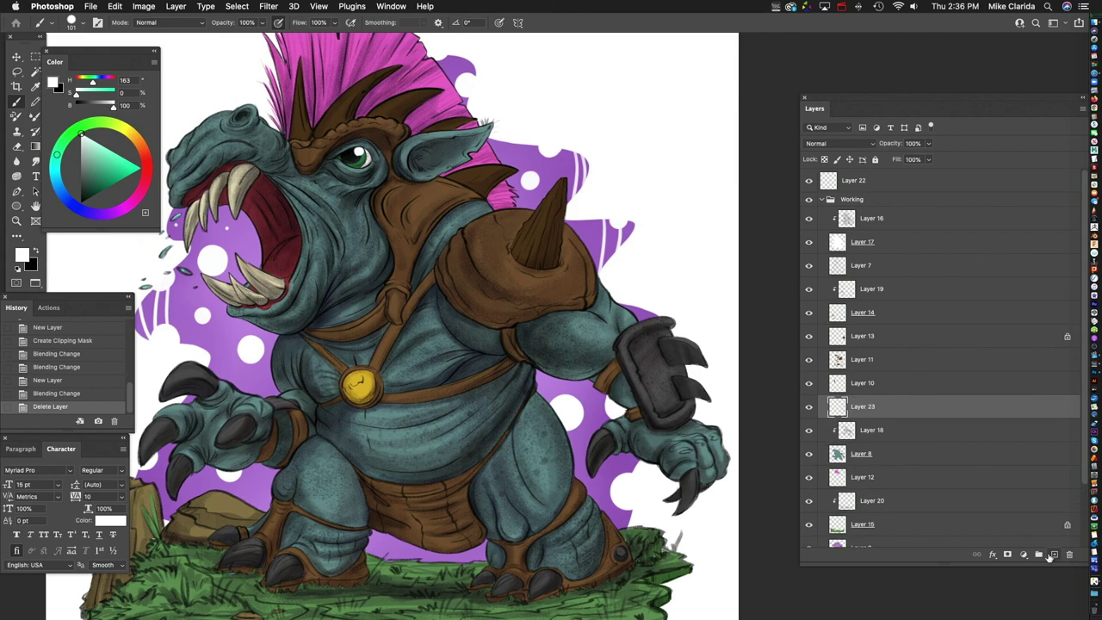
Step: Clip Layer 23 to Layer 18, sample the dark teal skin, and lighten it
alt+click(901, 416)
drag(425, 233, 507, 284)
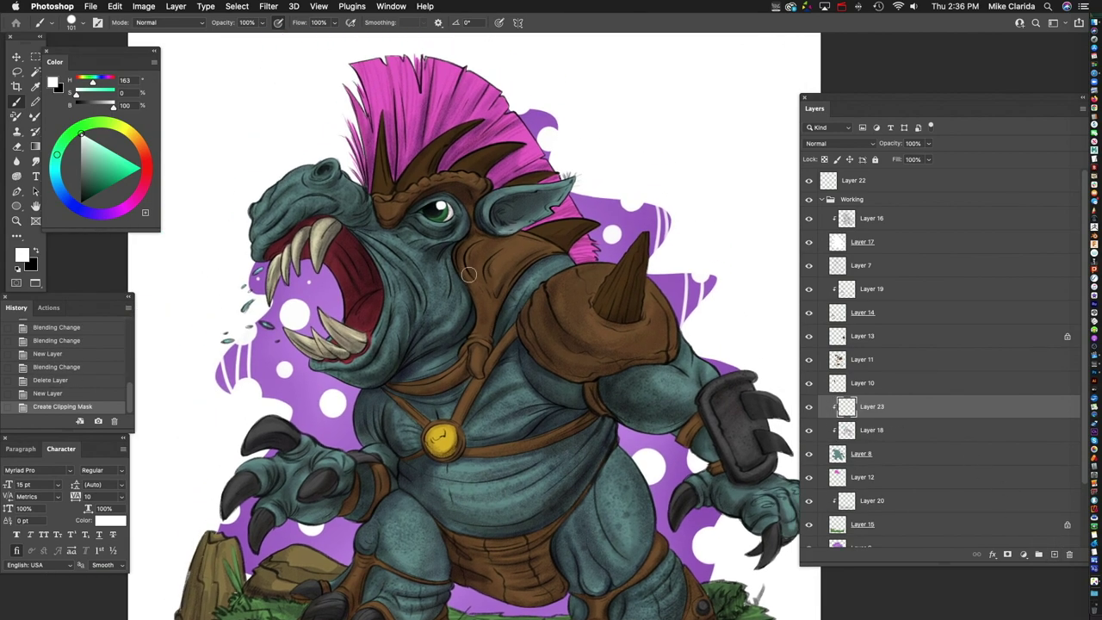
key(ctrl+z)
scroll(450, 281, up, 5)
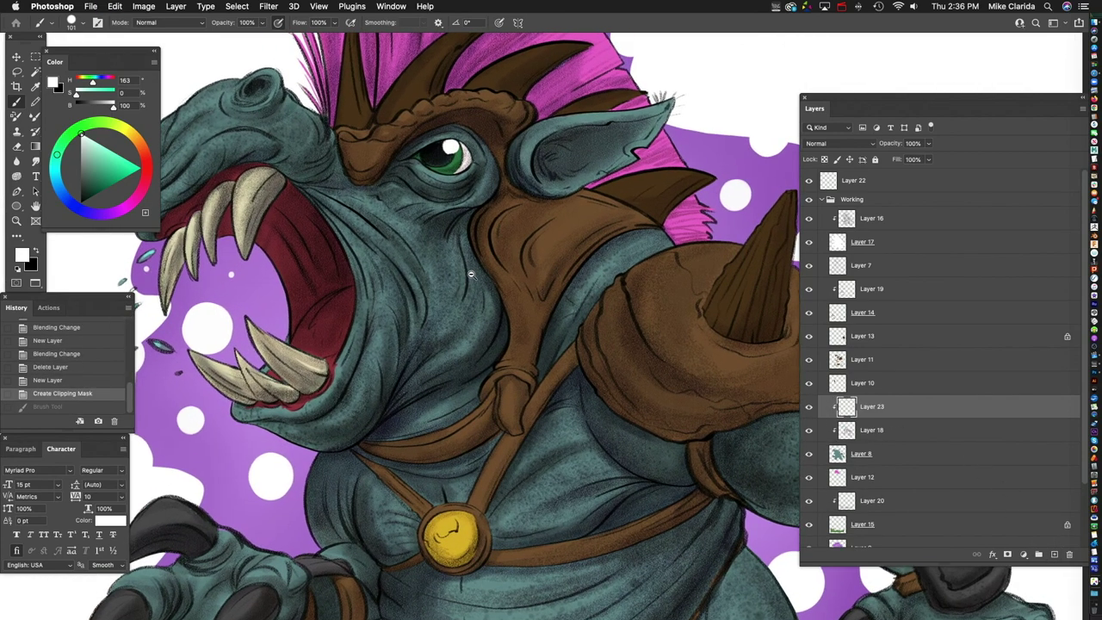
alt+click(396, 208)
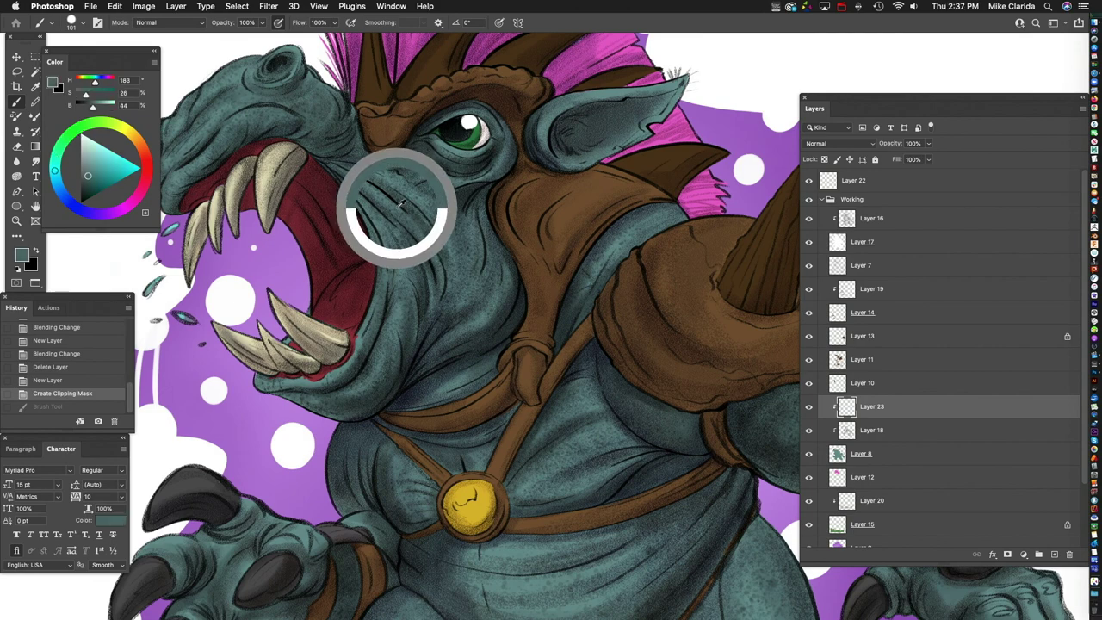
mouse_move(88, 175)
mouse_down()
mouse_move(98, 160)
mouse_move(56, 158)
mouse_up()
Step: Paint light teal highlights along the cheek toward the jaw, then fit the whole character on screen
mouse_move(379, 194)
mouse_down()
mouse_move(426, 258)
mouse_move(398, 251)
mouse_up()
key(super+z)
drag(404, 262, 377, 237)
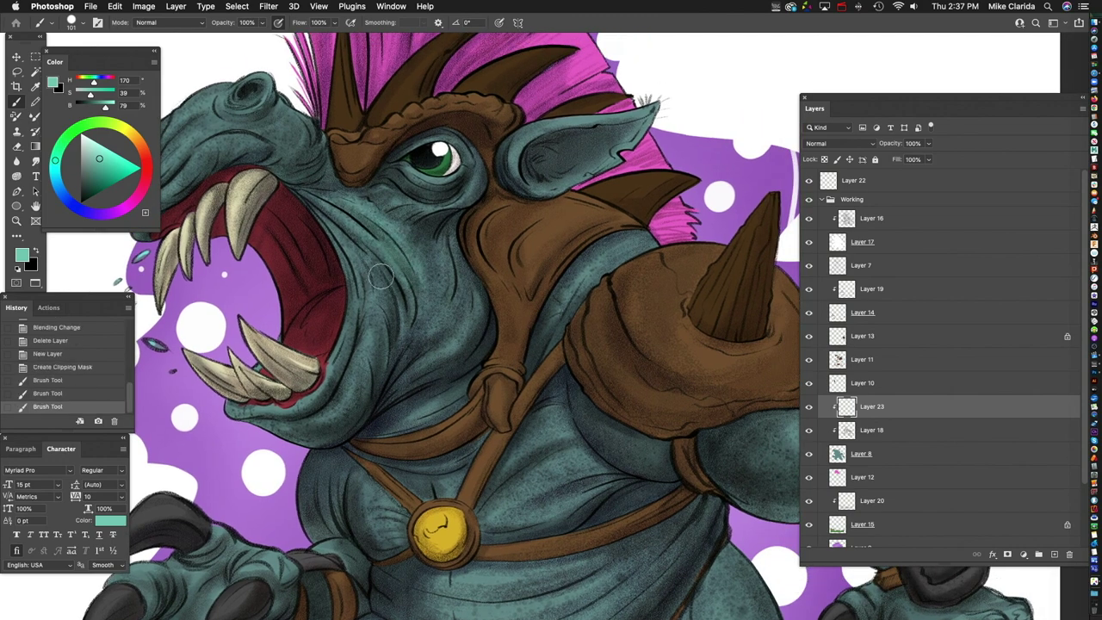
mouse_move(336, 205)
mouse_down()
mouse_move(395, 270)
mouse_move(333, 219)
mouse_move(385, 285)
mouse_move(366, 328)
mouse_up()
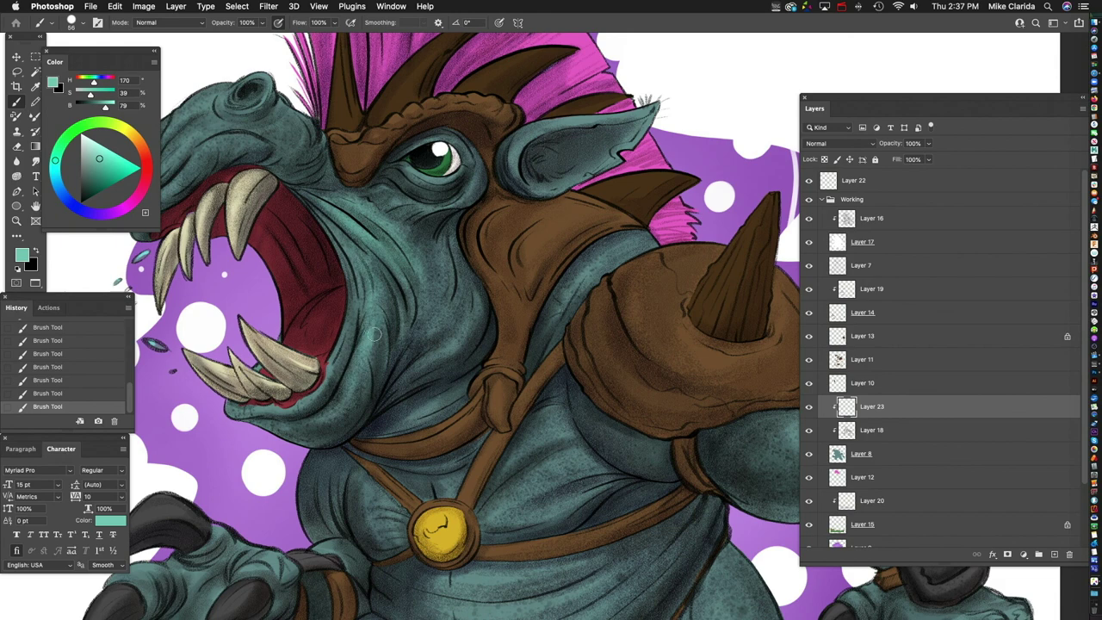
drag(436, 257, 418, 335)
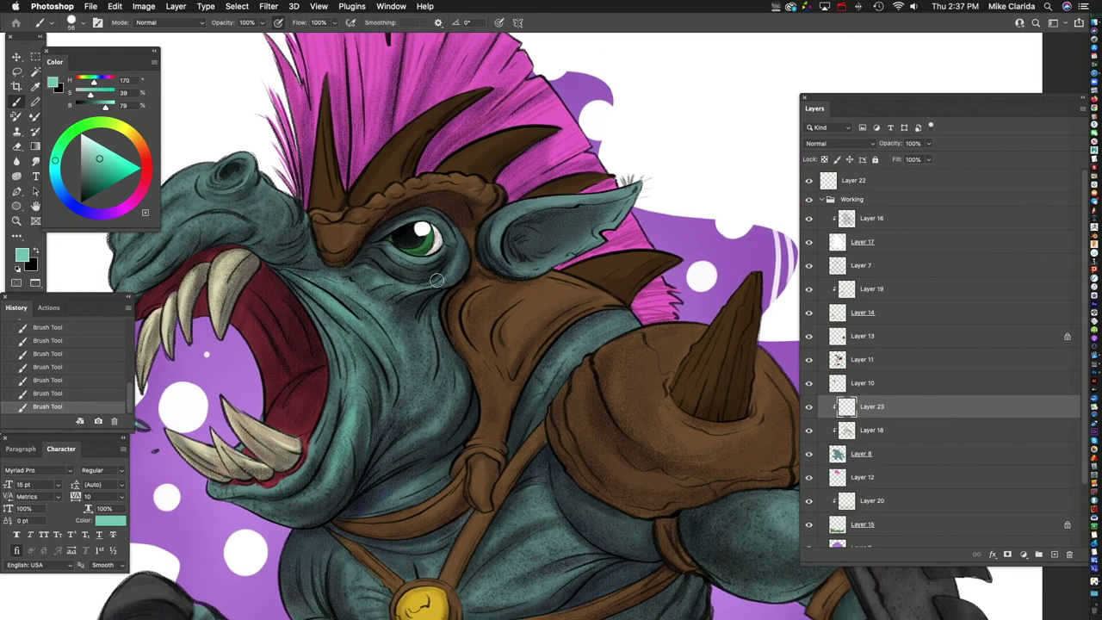
scroll(455, 319, up, 3)
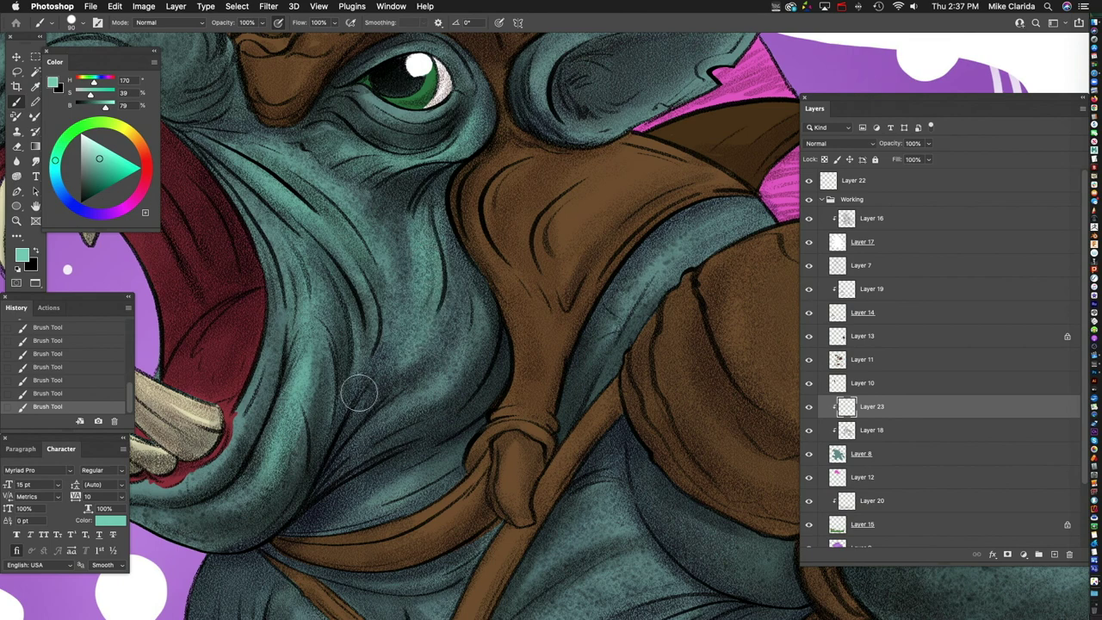
key(super+0)
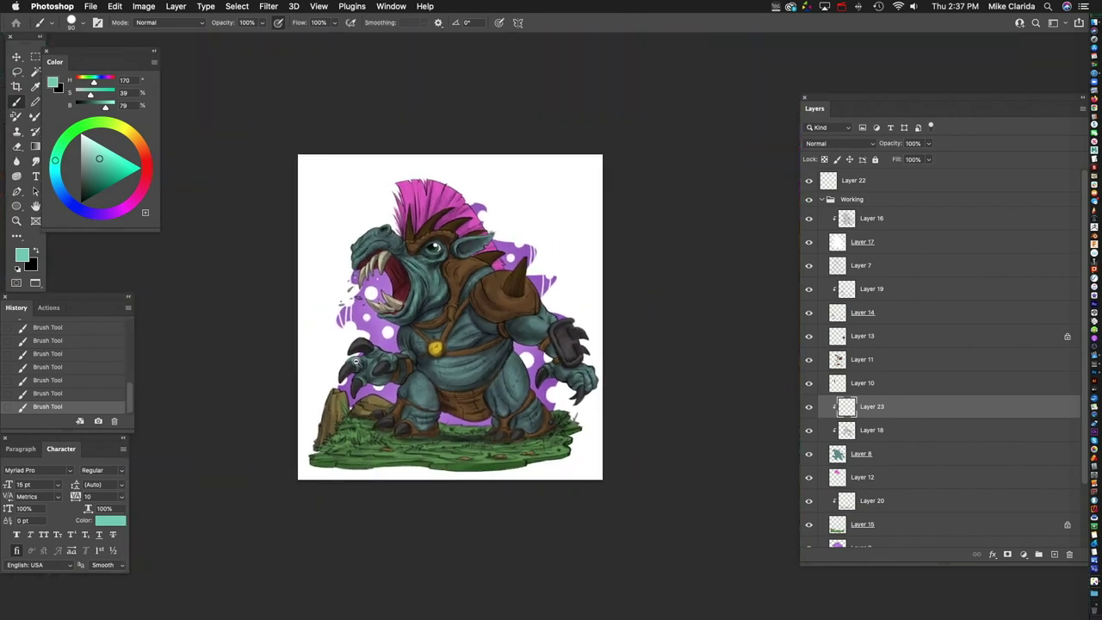
Step: Paint lighter teal highlights on the brow and snout, undoing one stray stroke
scroll(399, 270, up, 5)
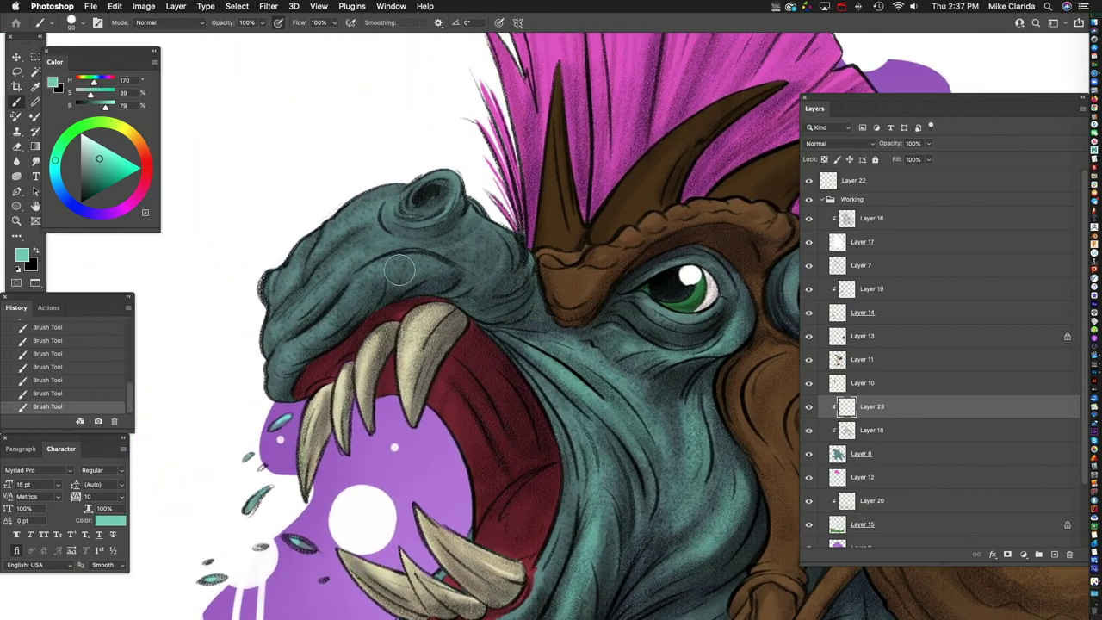
mouse_move(399, 270)
mouse_down()
mouse_move(455, 275)
mouse_move(360, 279)
mouse_move(423, 260)
mouse_move(375, 312)
mouse_move(363, 277)
mouse_move(420, 259)
mouse_up()
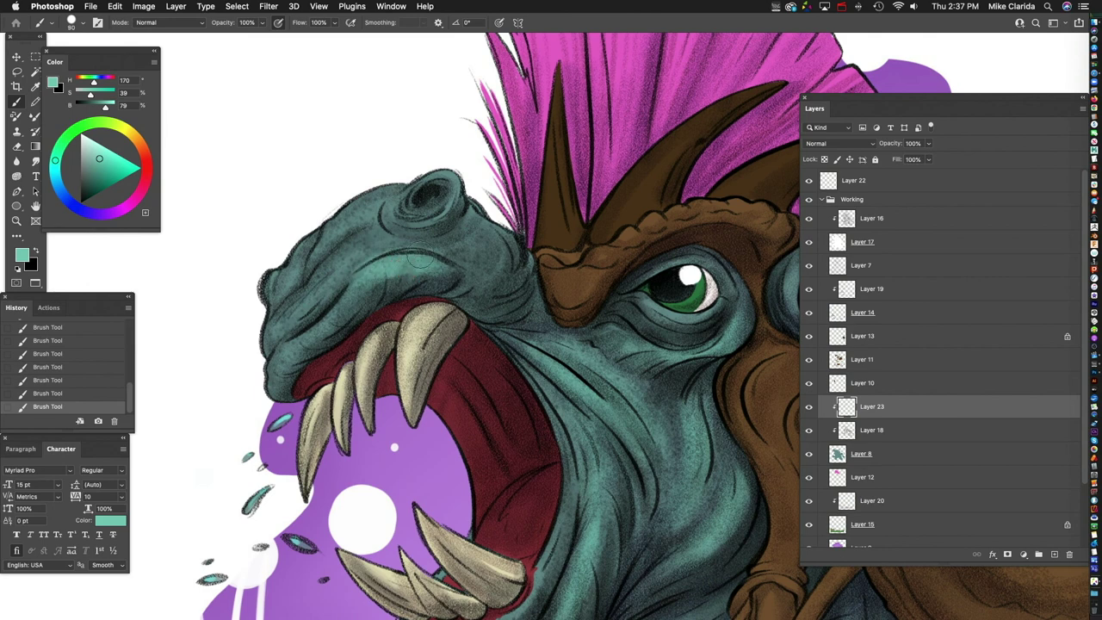
mouse_move(350, 249)
mouse_down()
mouse_move(223, 488)
mouse_move(321, 307)
mouse_move(358, 303)
mouse_move(396, 274)
mouse_move(266, 372)
mouse_move(414, 236)
mouse_move(337, 247)
mouse_move(341, 228)
mouse_move(393, 208)
mouse_move(371, 276)
mouse_up()
key(super+z)
drag(354, 237, 311, 290)
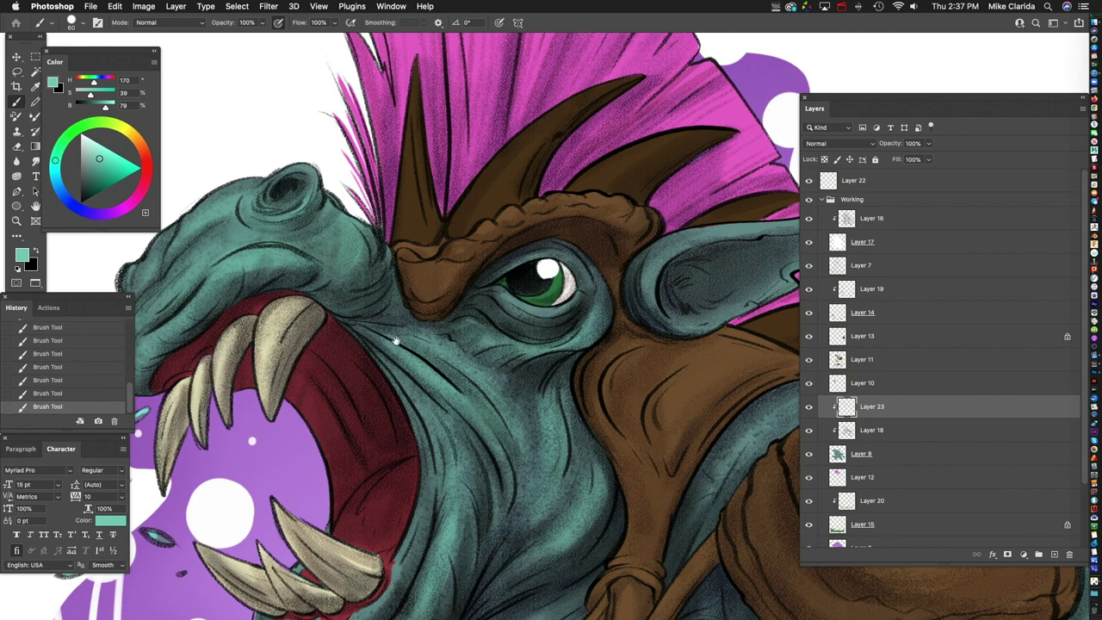
Step: Add a lighter teal highlight across the chest cloth near the gold medallion
drag(397, 338, 392, 283)
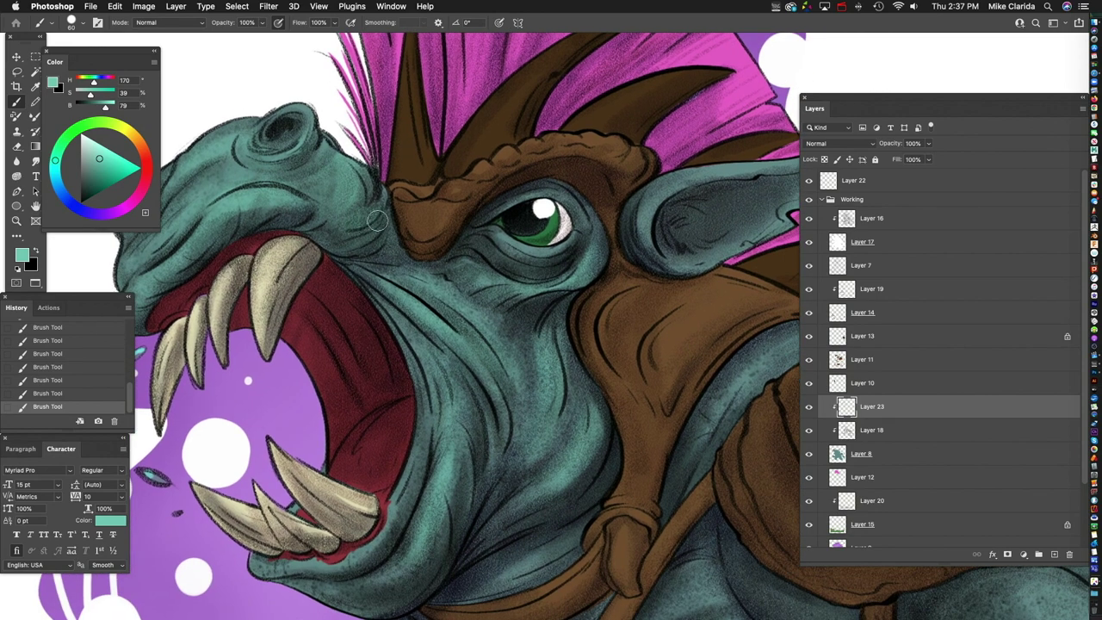
scroll(360, 256, down, 5)
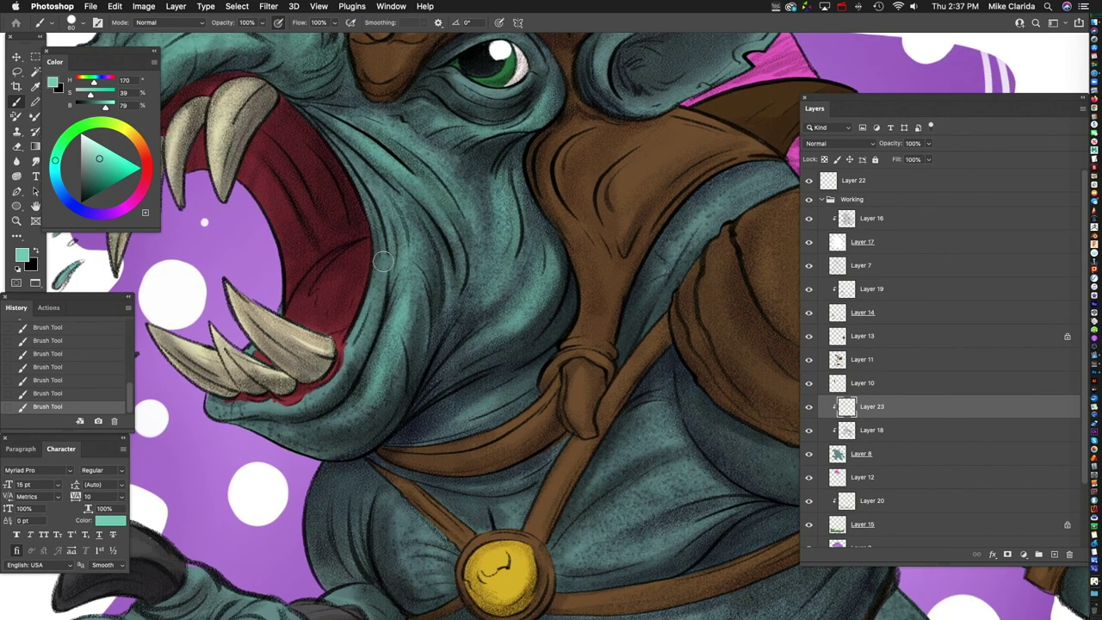
drag(447, 251, 476, 290)
drag(522, 468, 384, 346)
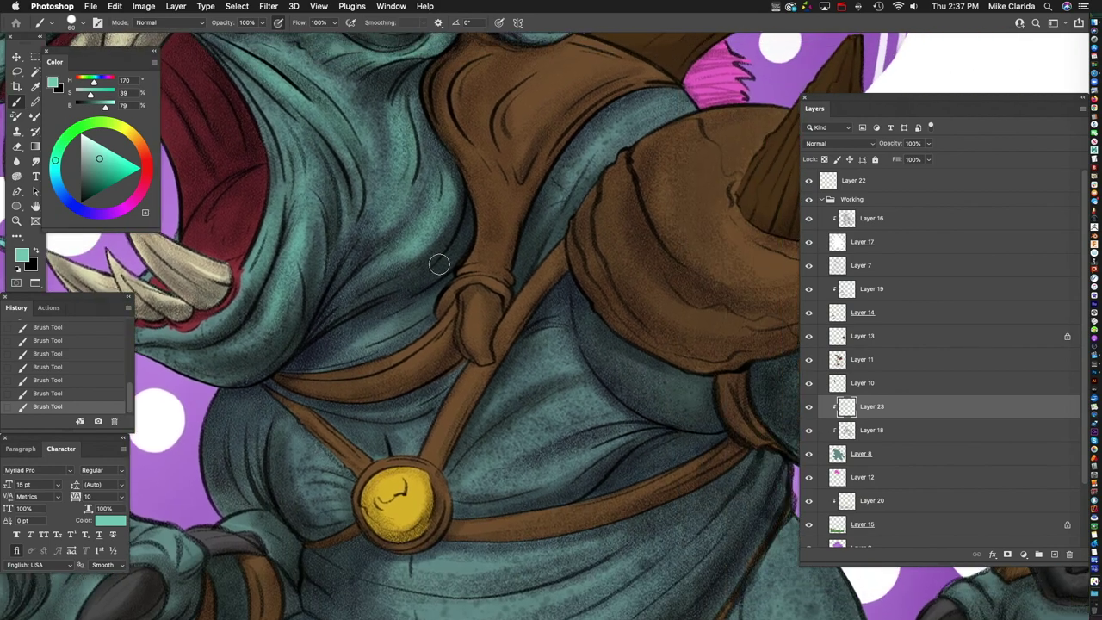
drag(556, 189, 414, 305)
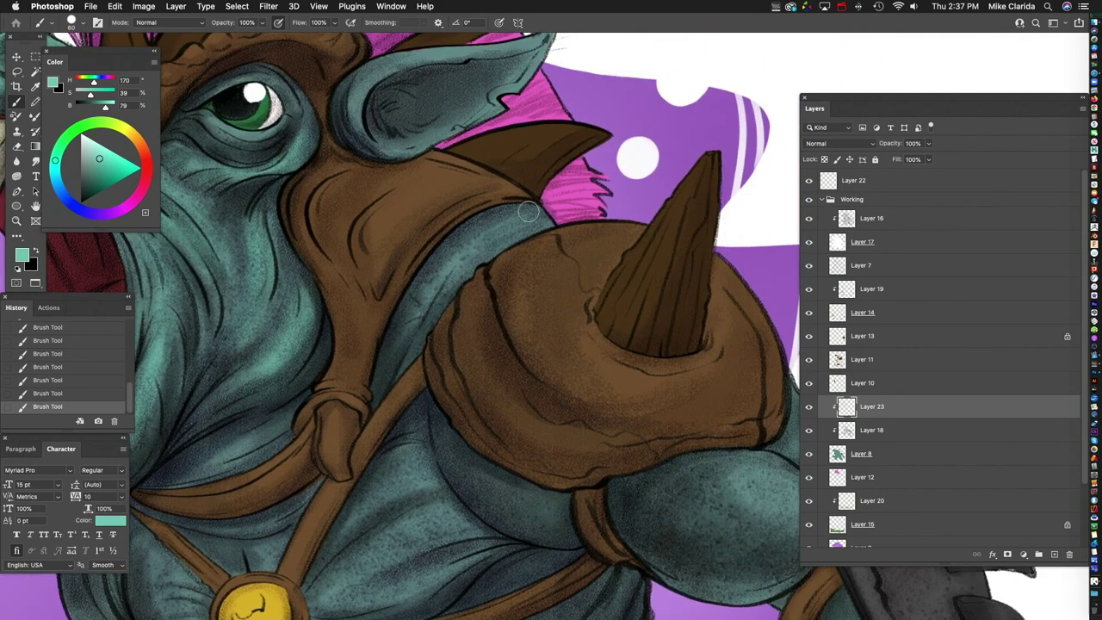
mouse_move(392, 77)
mouse_down()
mouse_move(402, 223)
mouse_move(538, 191)
mouse_move(466, 201)
mouse_up()
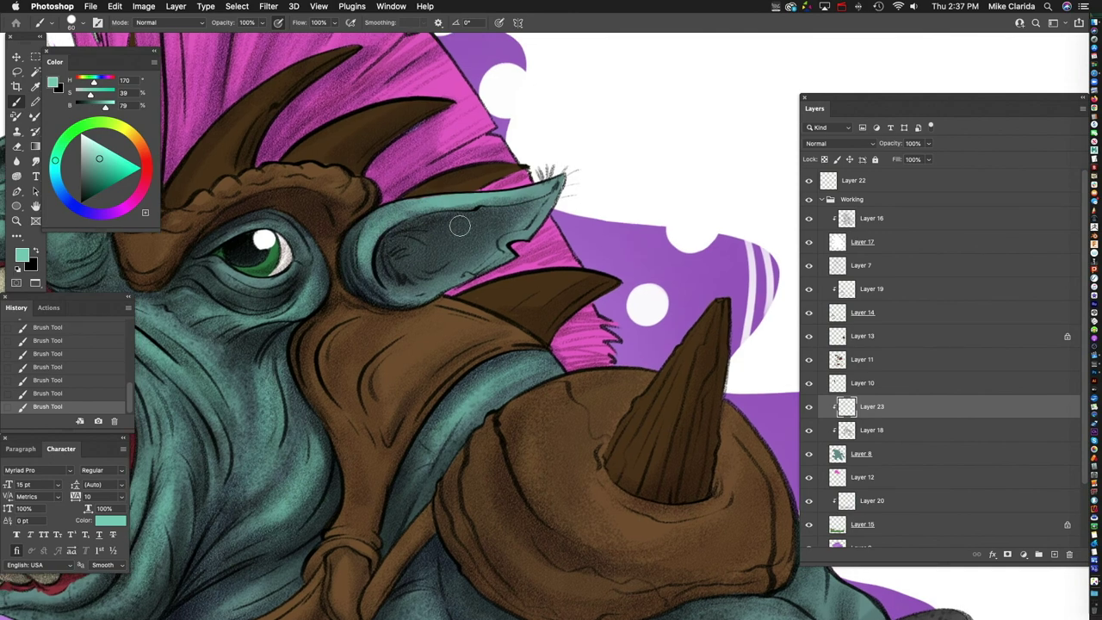
drag(446, 337, 693, 325)
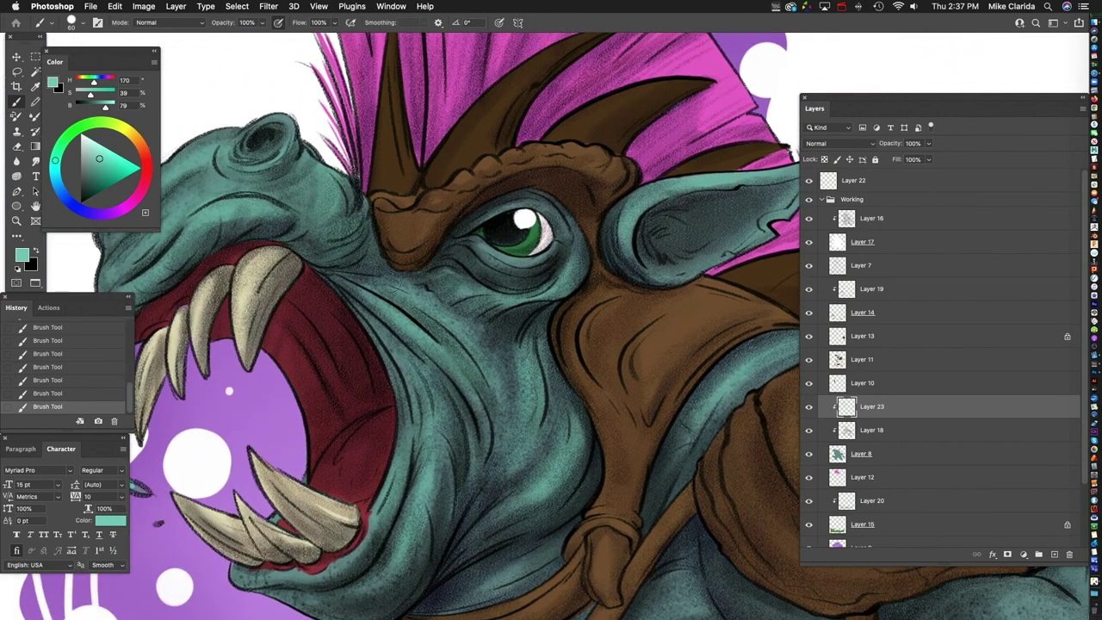
scroll(425, 207, down, 10)
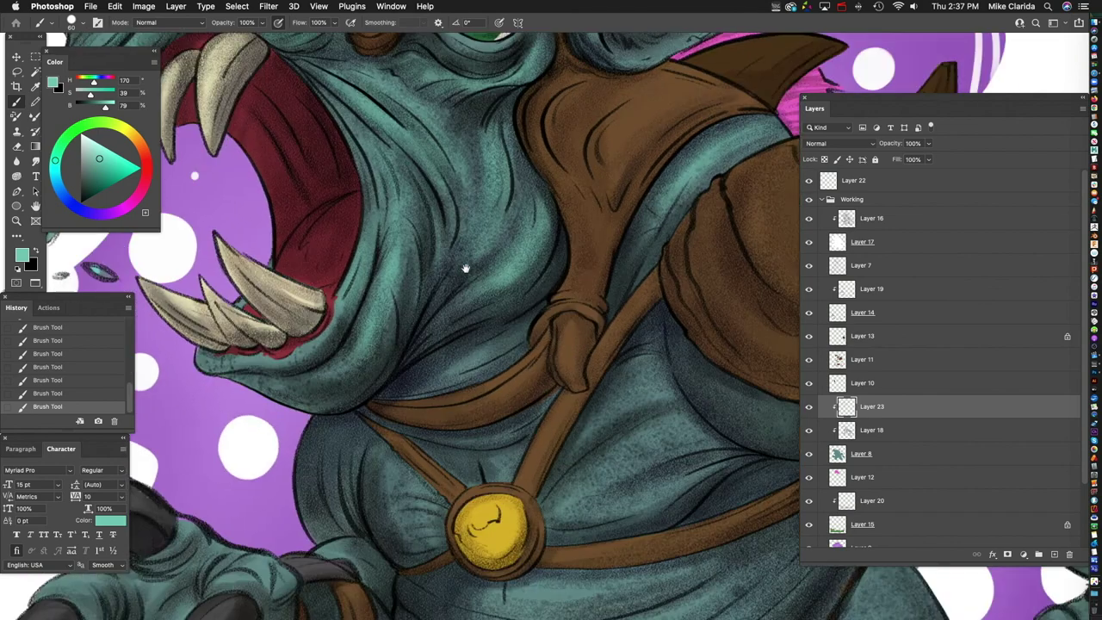
drag(284, 386, 393, 364)
mouse_move(454, 298)
mouse_down()
mouse_move(524, 245)
mouse_move(527, 300)
mouse_move(467, 342)
mouse_move(535, 316)
mouse_move(567, 323)
mouse_up()
Step: Add lighter teal highlights to the belly cloth below the medallion
scroll(517, 314, right, 5)
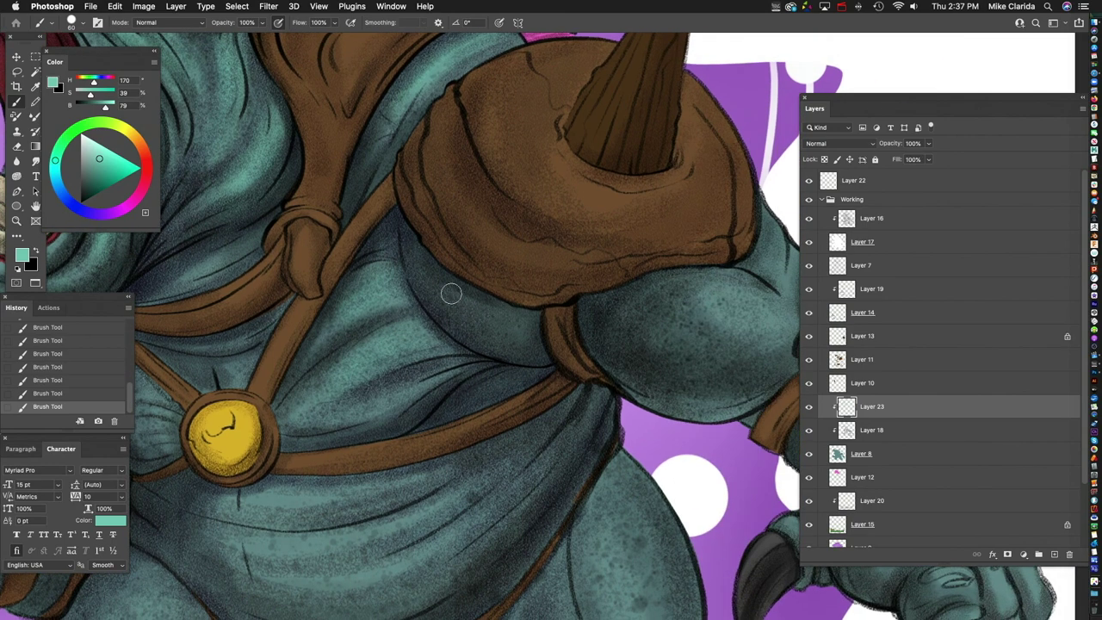
scroll(455, 263, down, 3)
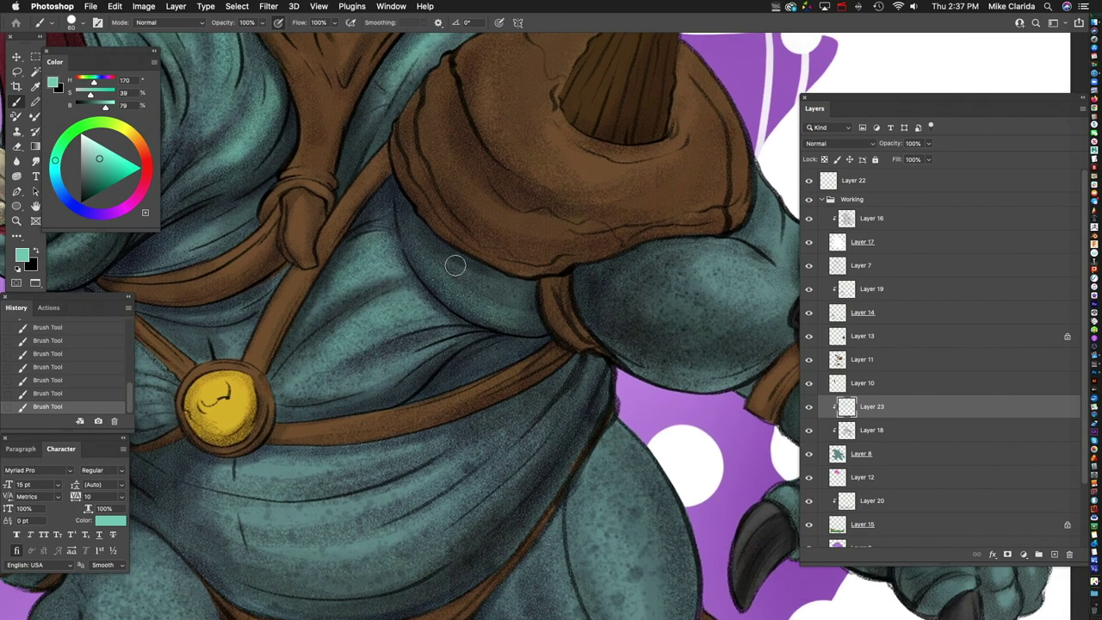
drag(453, 369, 564, 259)
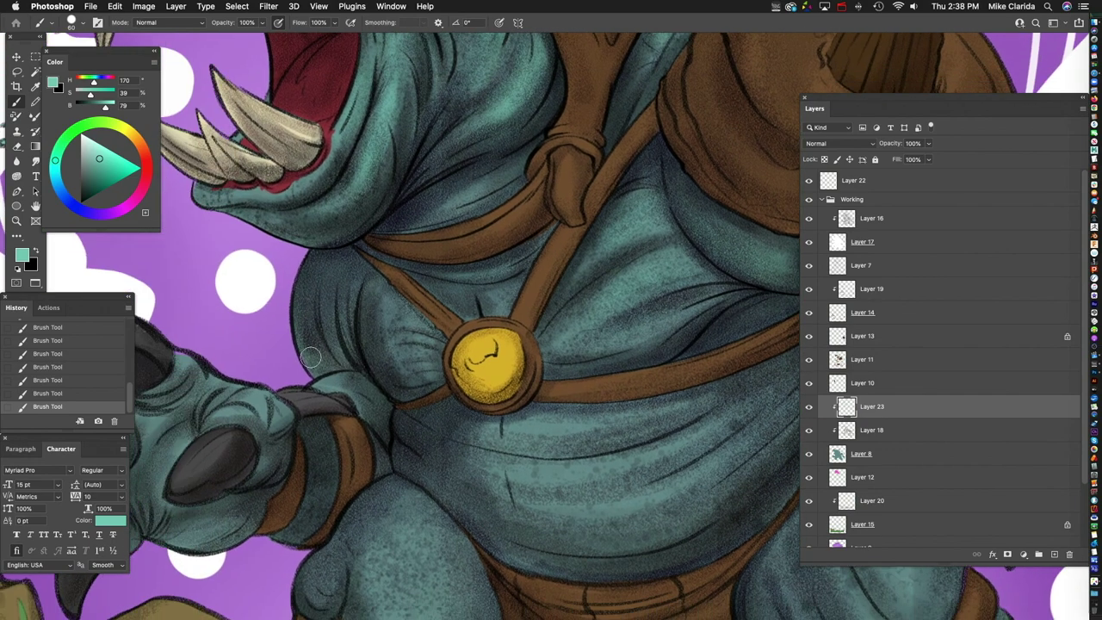
scroll(349, 260, down, 5)
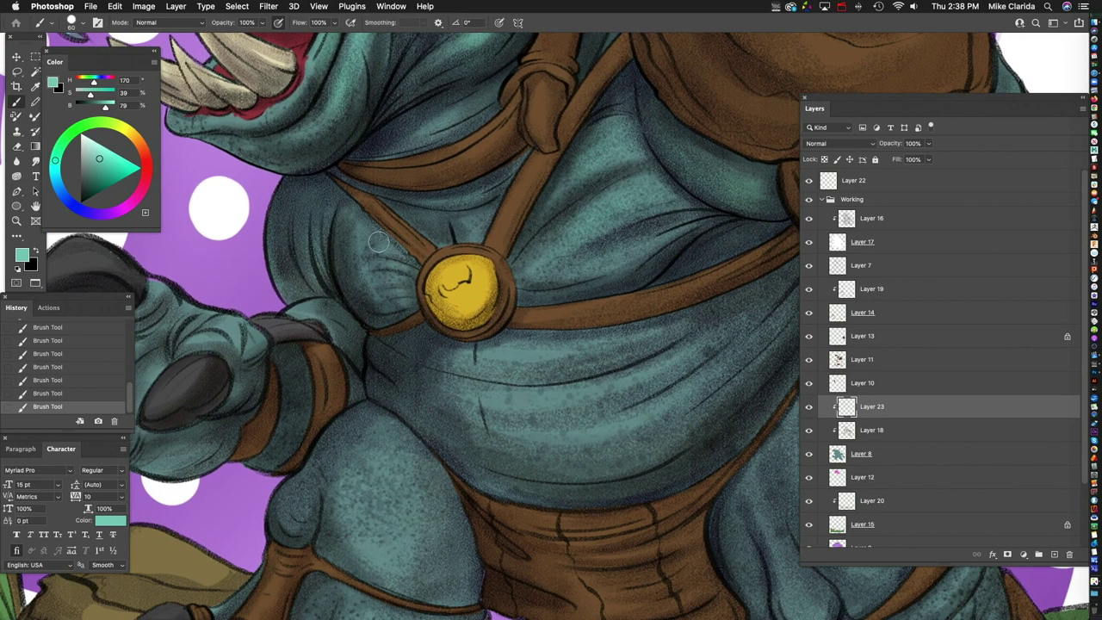
drag(619, 378, 473, 348)
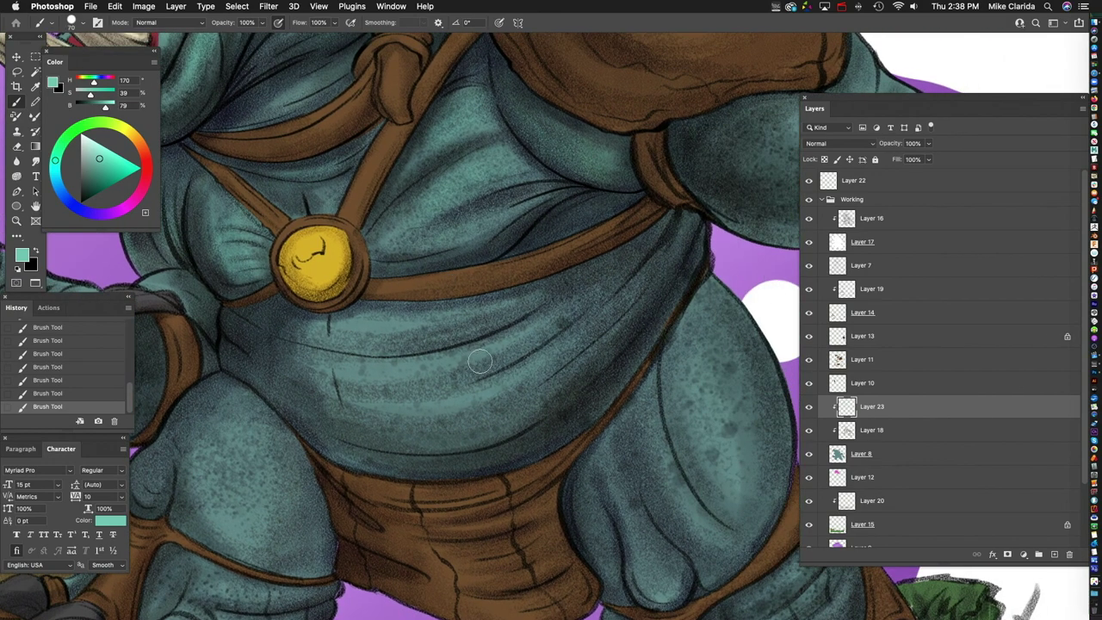
drag(555, 320, 629, 286)
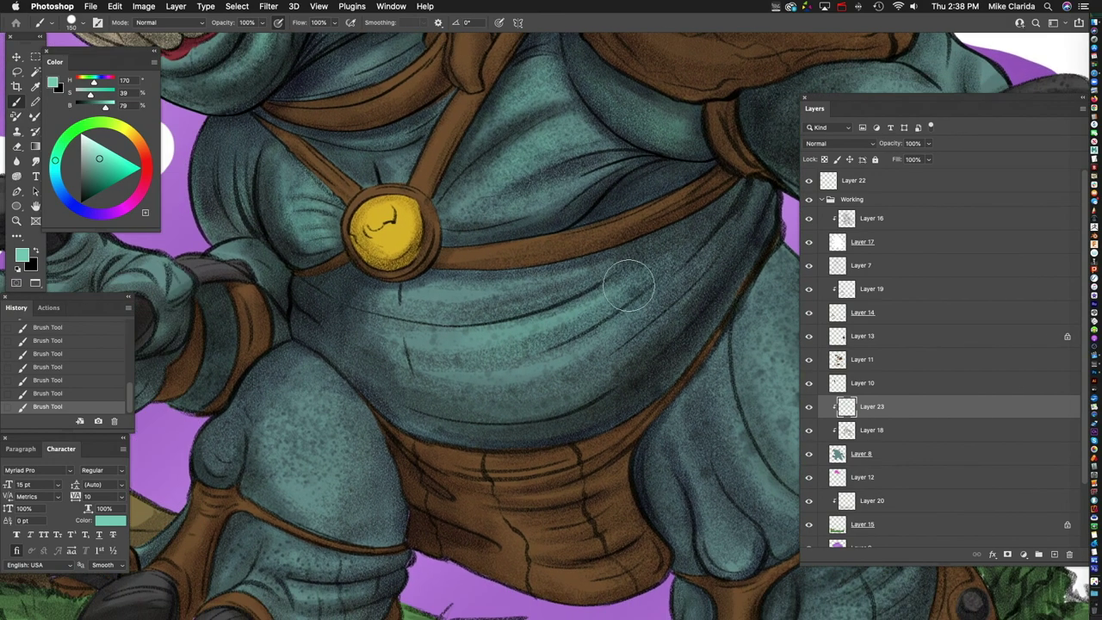
drag(543, 289, 422, 327)
drag(590, 357, 473, 409)
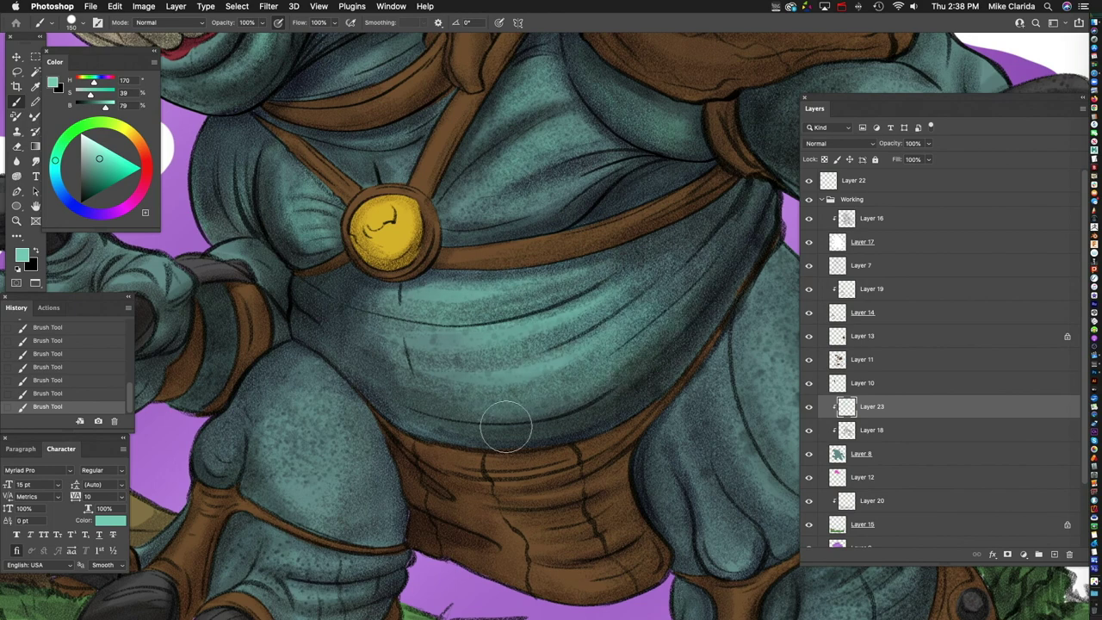
Step: Paint a lighter teal highlight down the upper thigh, then review the face and snout
scroll(506, 428, right, 5)
scroll(470, 345, right, 4)
drag(436, 332, 434, 431)
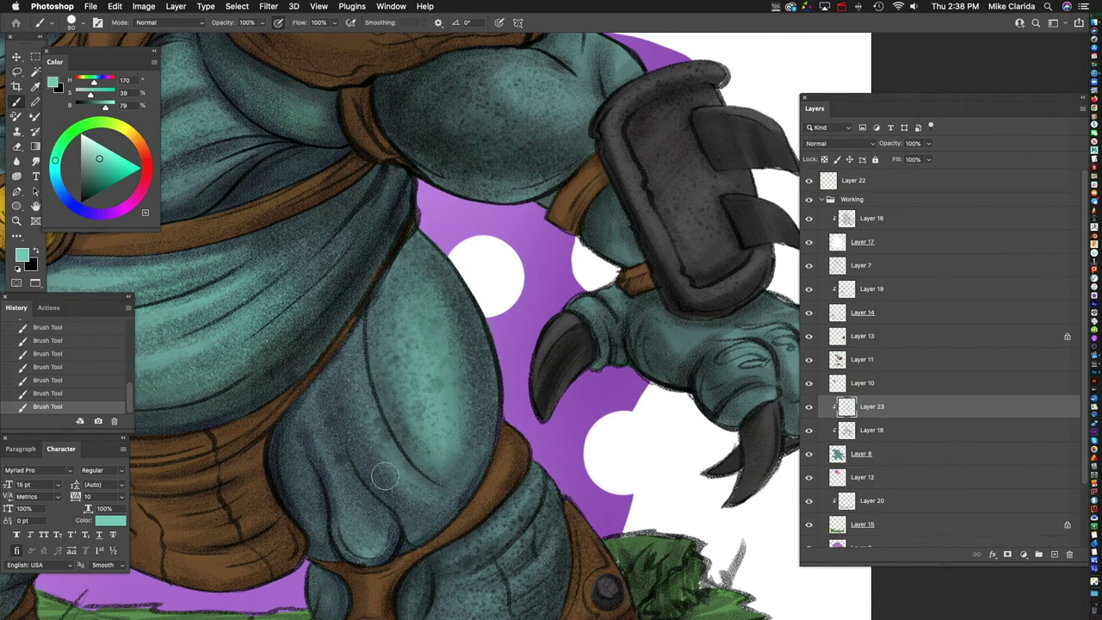
mouse_move(542, 279)
mouse_down()
mouse_move(451, 328)
mouse_move(369, 254)
mouse_up()
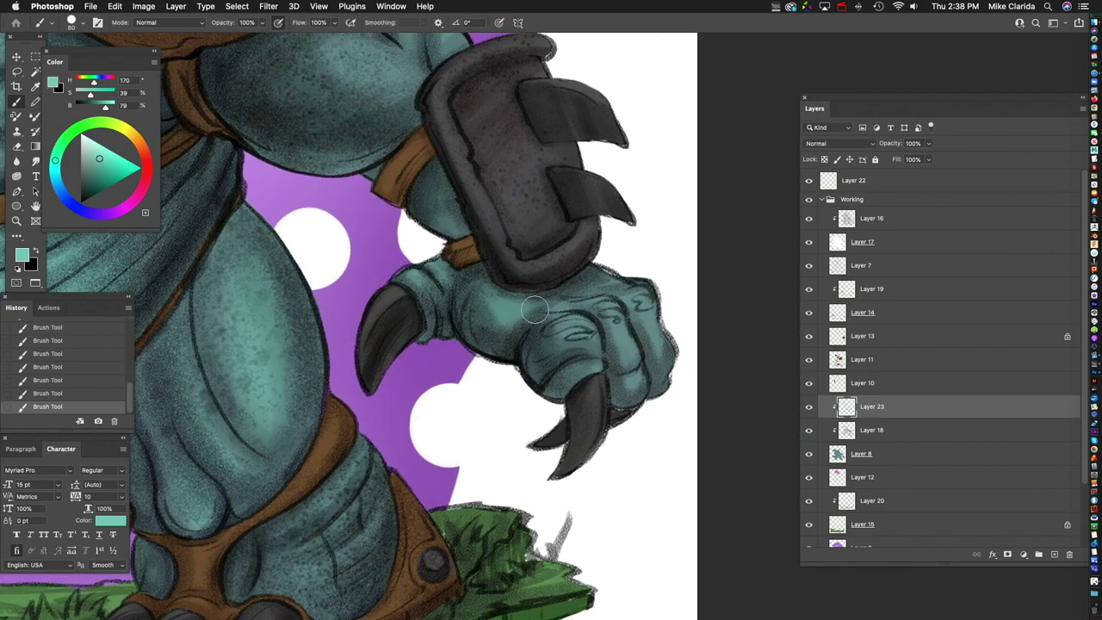
drag(522, 238, 619, 461)
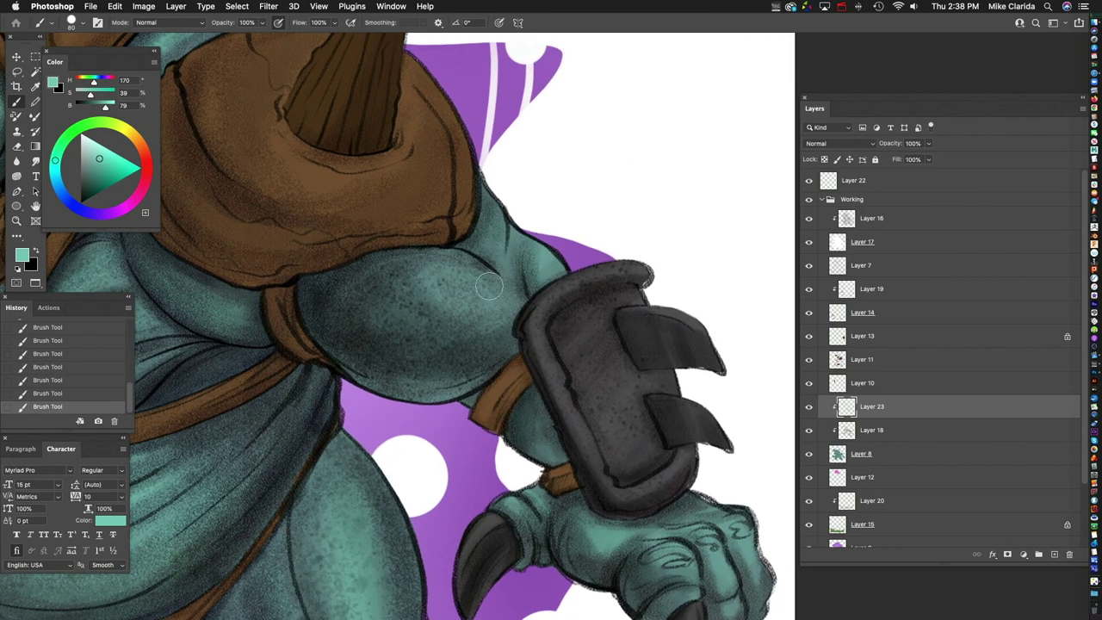
scroll(493, 266, left, 3)
scroll(493, 266, down, 1)
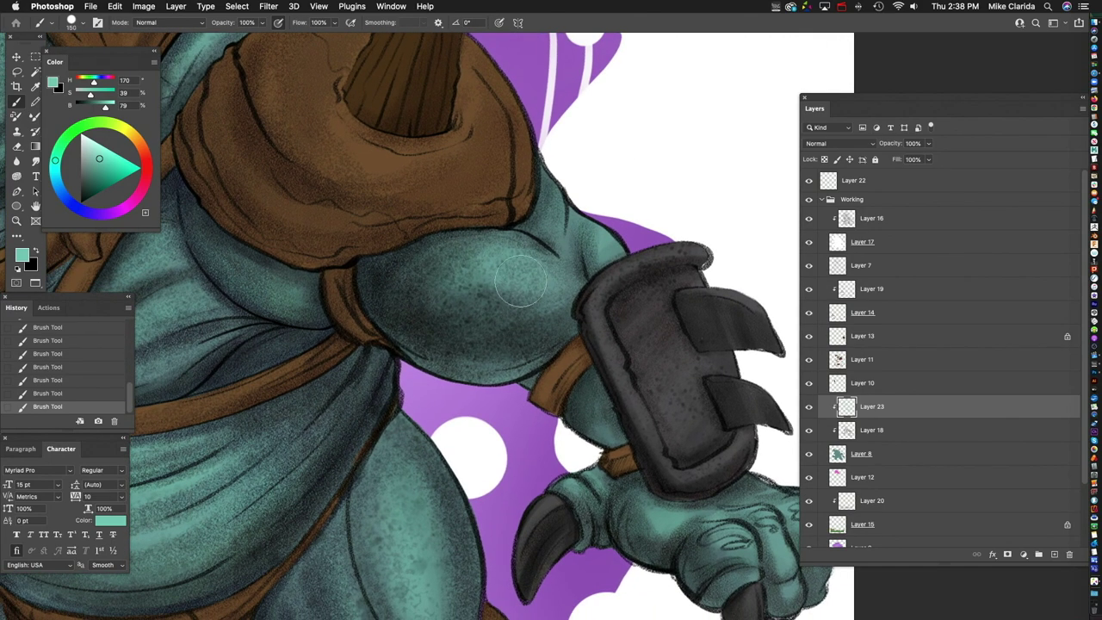
drag(289, 450, 510, 296)
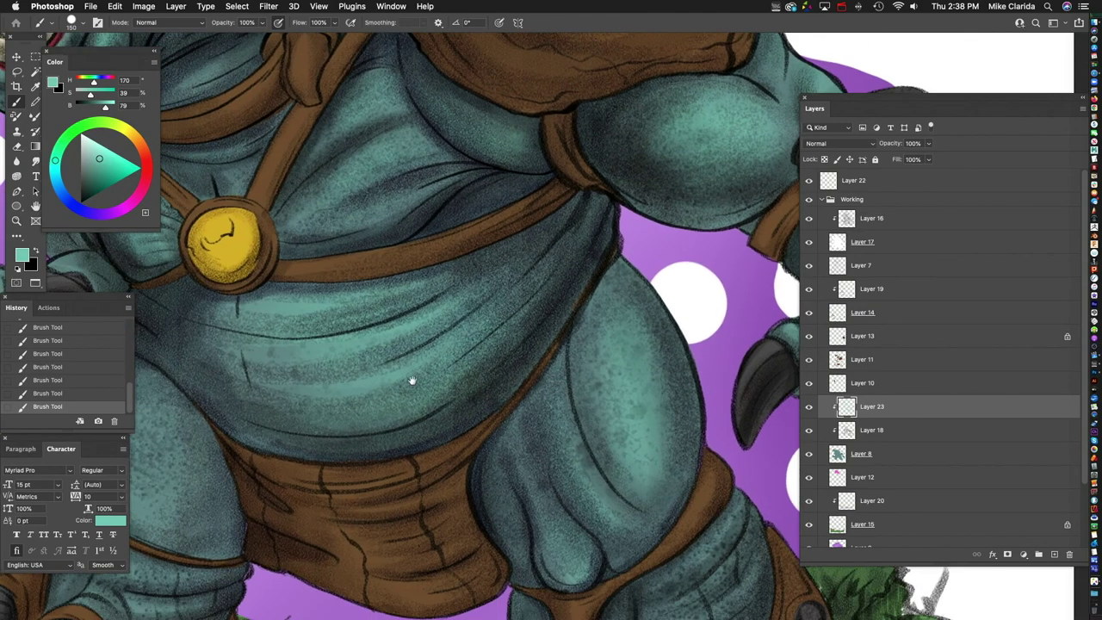
scroll(517, 305, left, 5)
scroll(517, 305, down, 2)
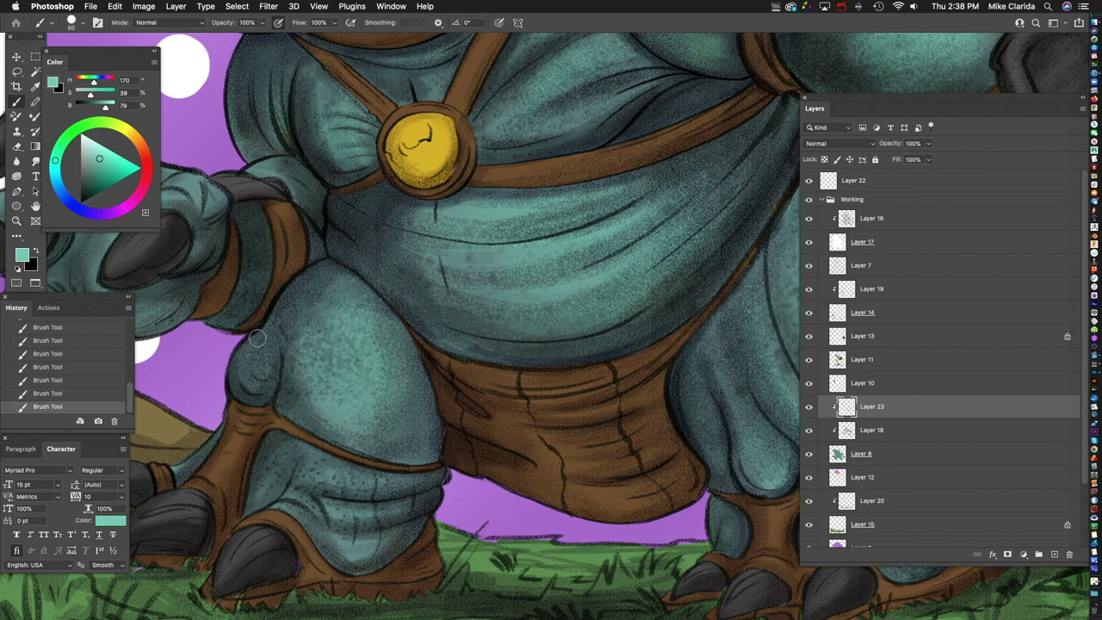
scroll(379, 383, down, 3)
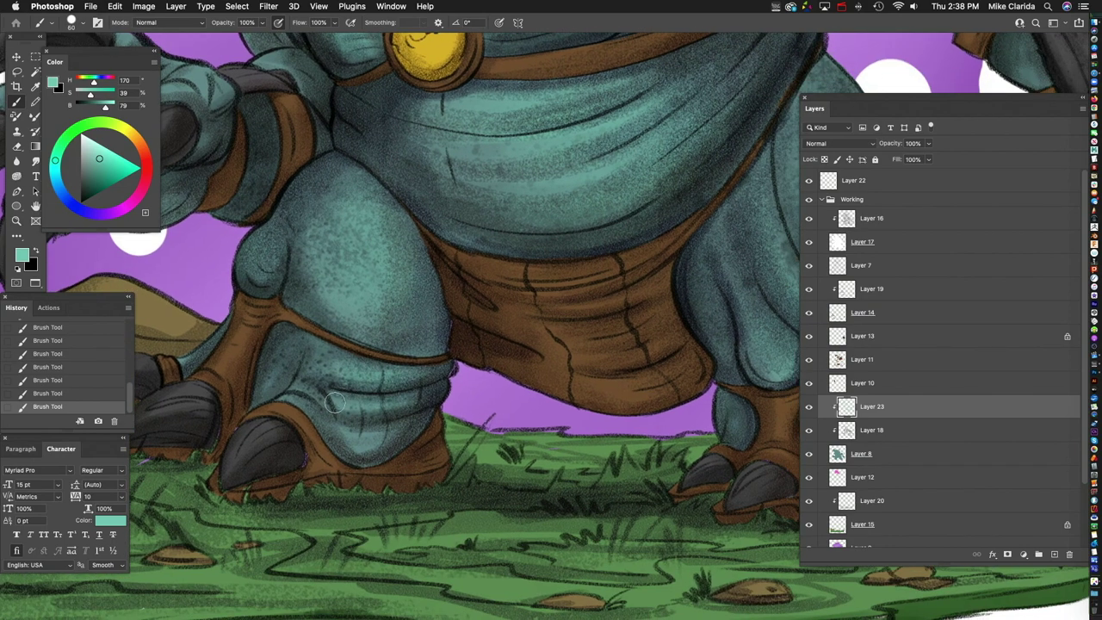
scroll(425, 325, up, 1)
scroll(425, 325, up, 6)
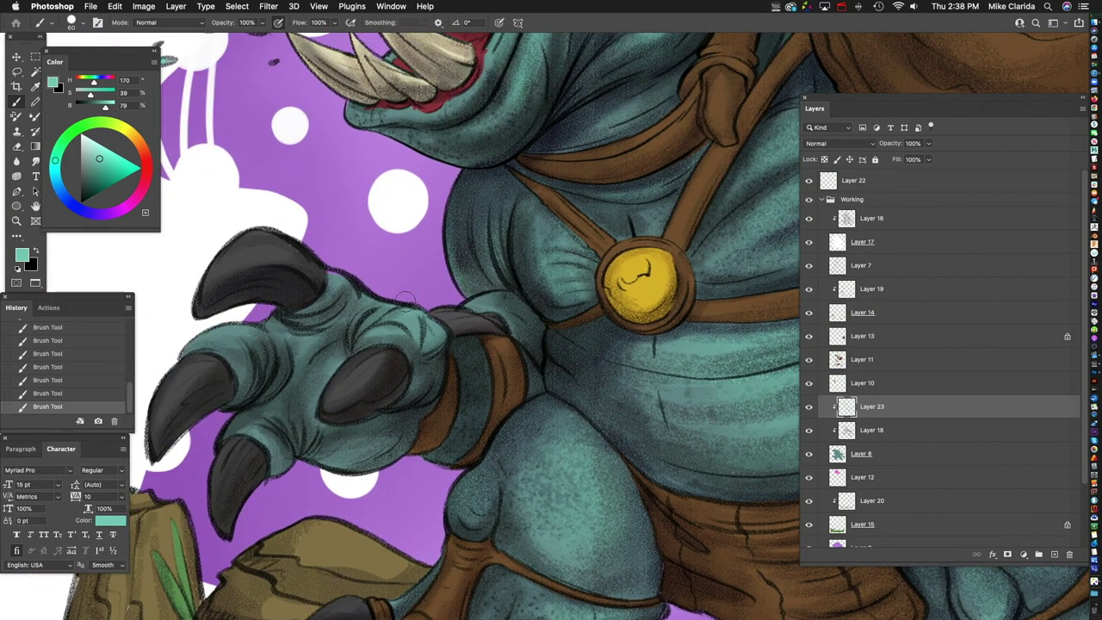
scroll(349, 280, down, 2)
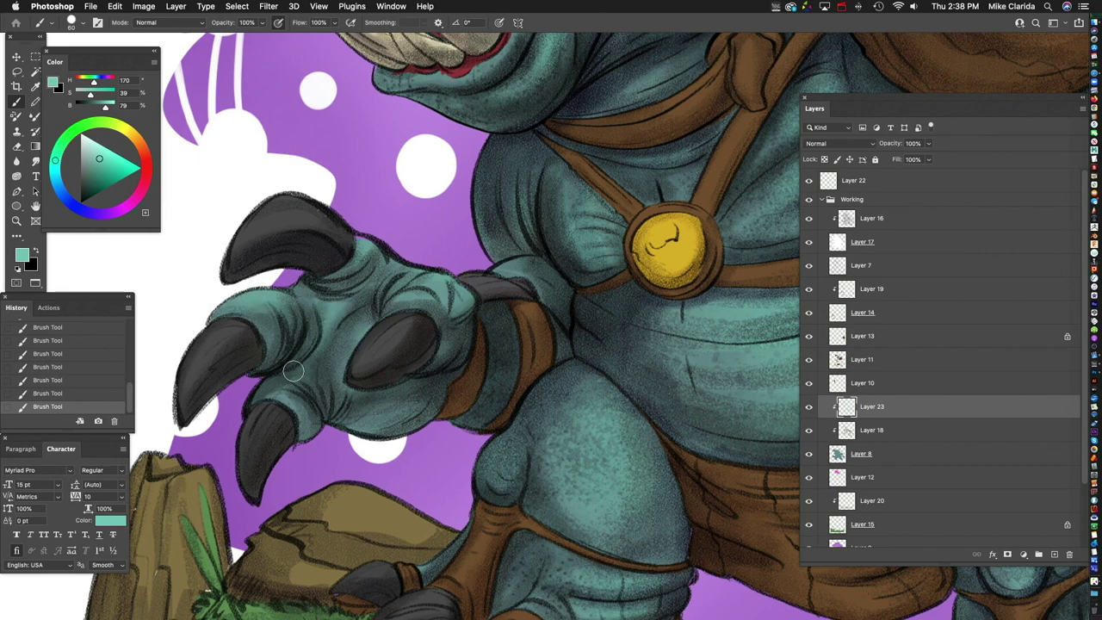
scroll(484, 292, up, 10)
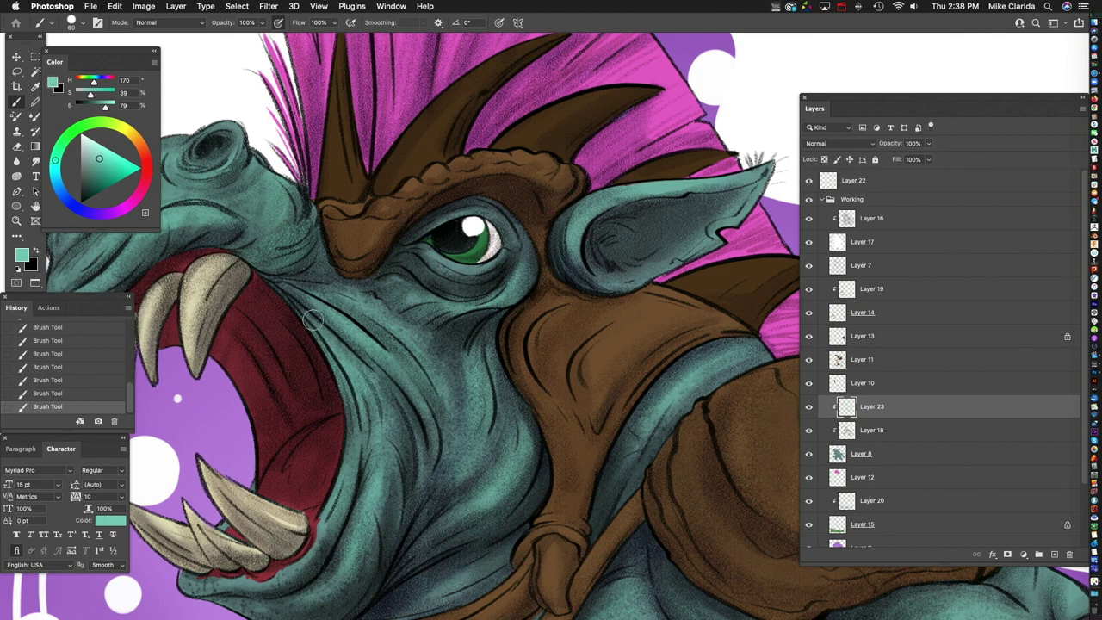
scroll(459, 310, left, 5)
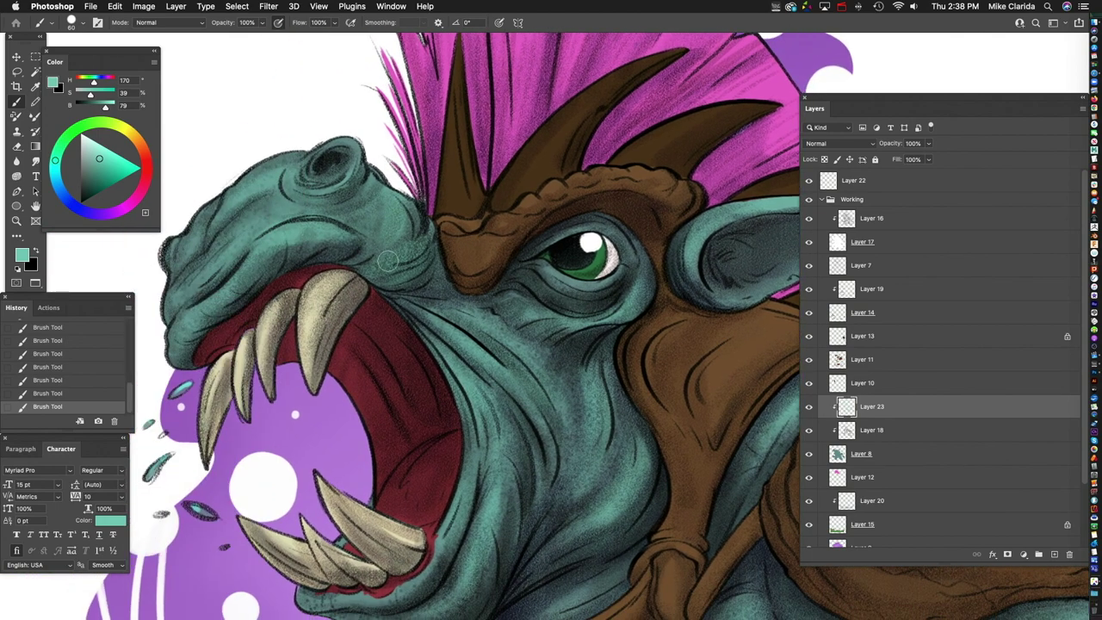
drag(425, 181, 496, 256)
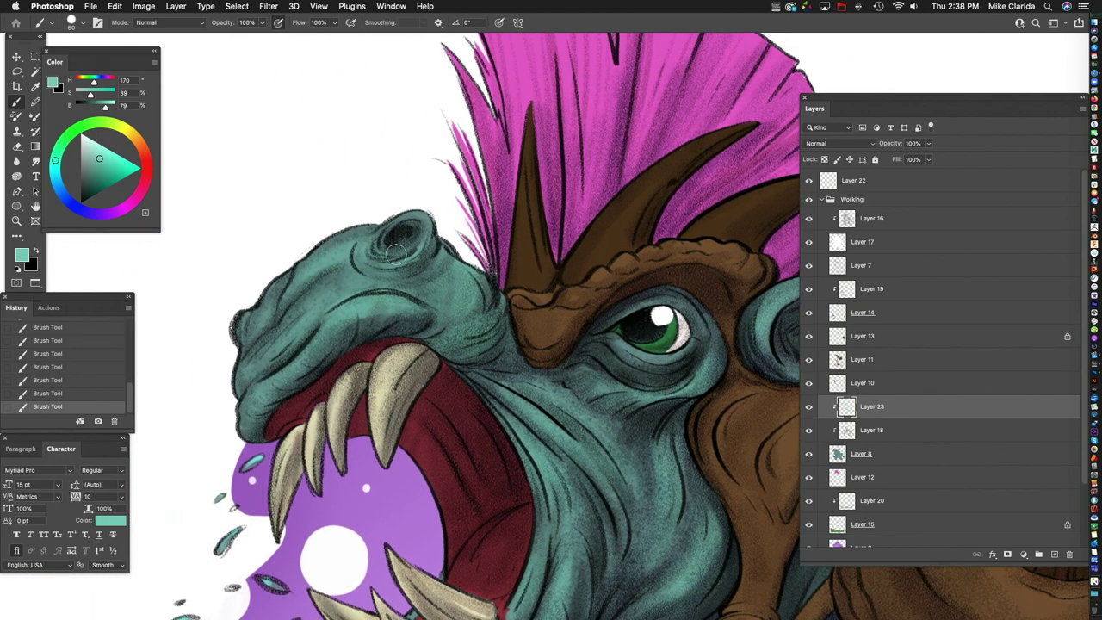
drag(413, 284, 472, 208)
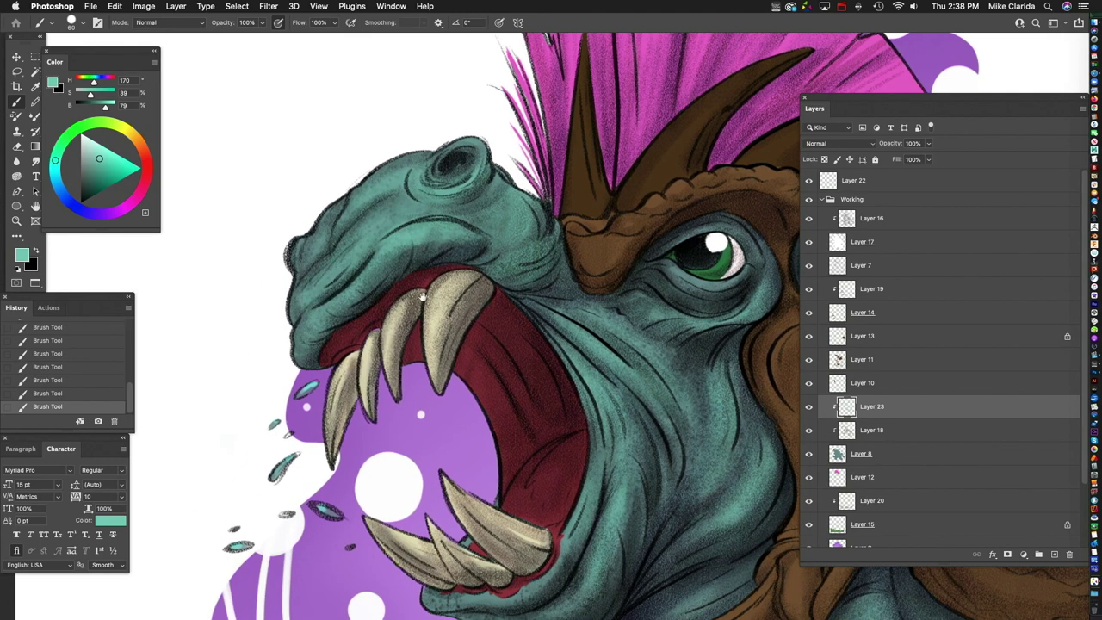
drag(372, 250, 307, 375)
mouse_move(550, 417)
mouse_down()
mouse_move(558, 342)
mouse_move(442, 259)
mouse_up()
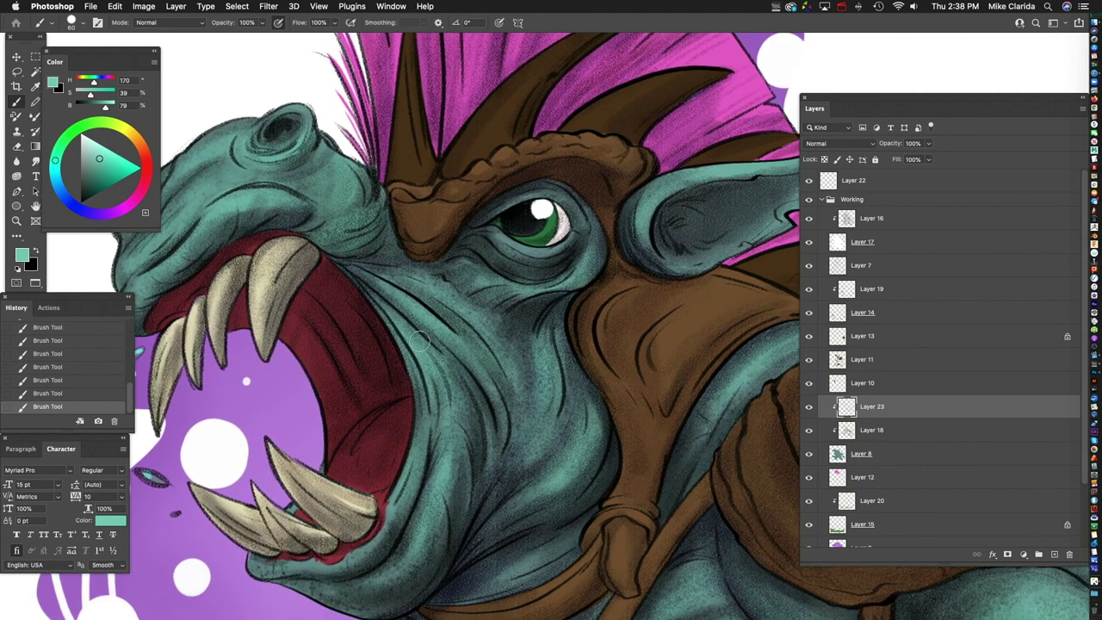
scroll(435, 361, down, 3)
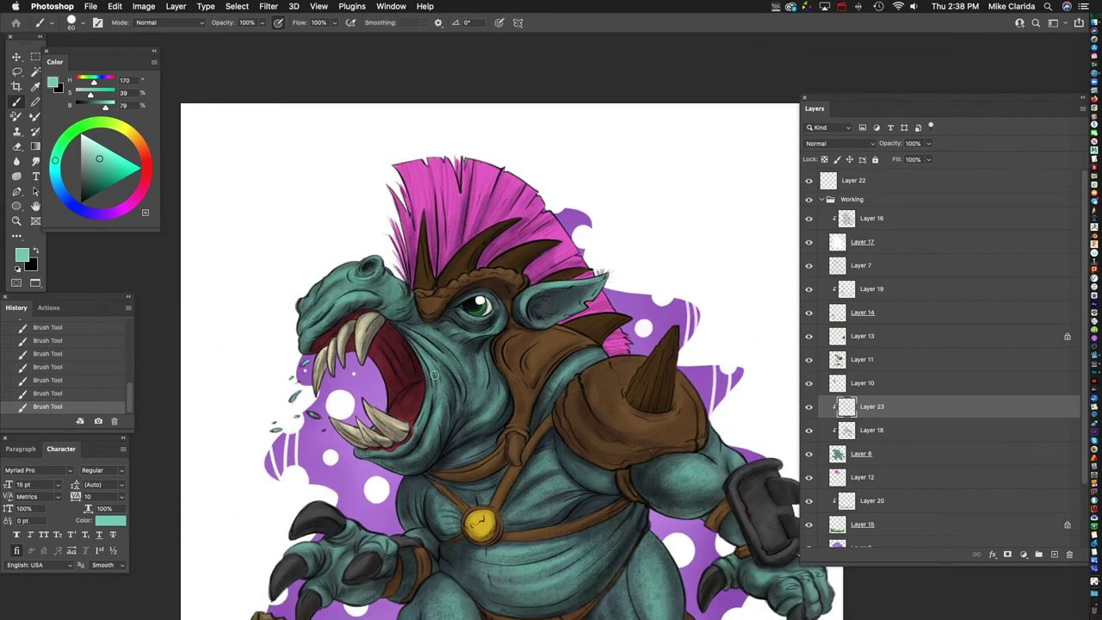
Step: Select armour Layer 11, check its contents, and add a clipped Layer 24 above it
scroll(437, 373, up, 2)
scroll(506, 350, down, 5)
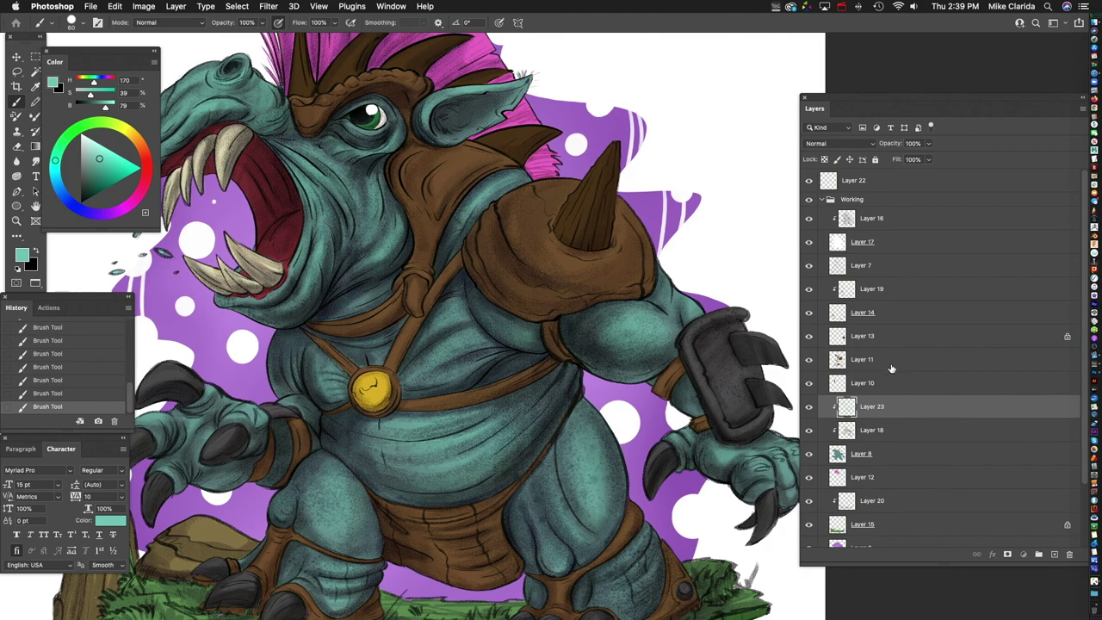
click(892, 365)
click(809, 360)
click(808, 360)
click(809, 360)
click(808, 360)
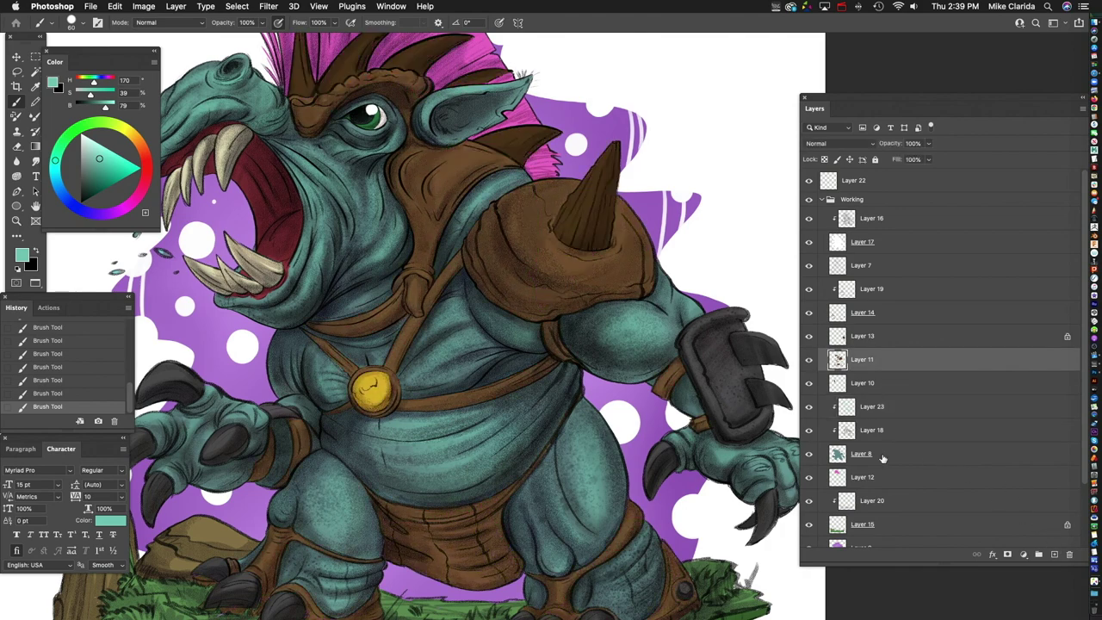
click(1053, 554)
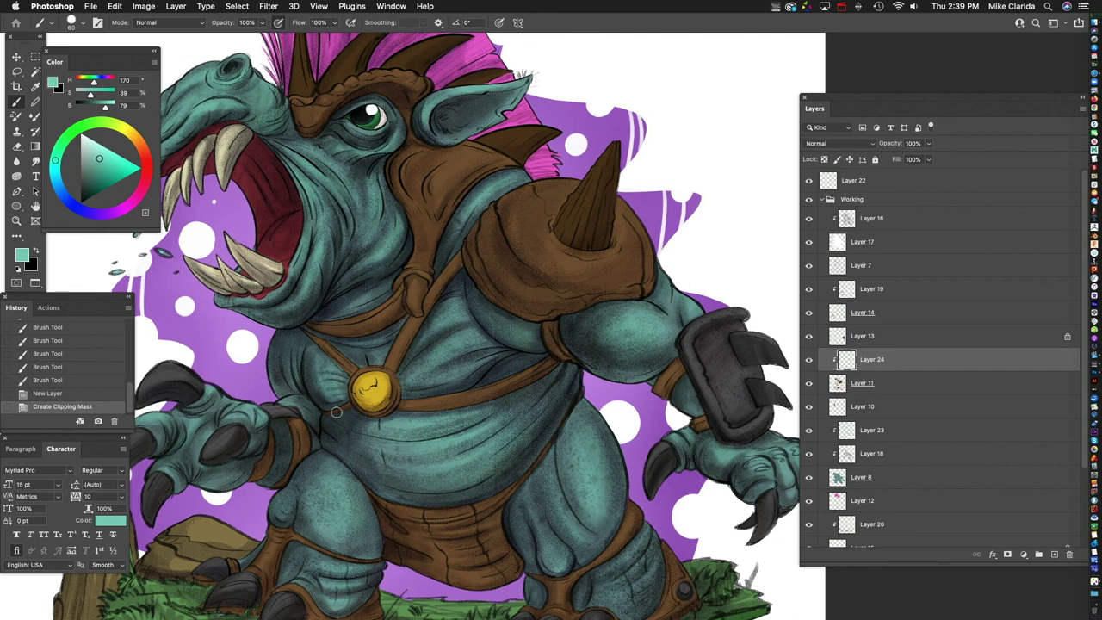
Step: Sample the strap's brown and lighten it to a pale tan paint colour
alt+click(459, 161)
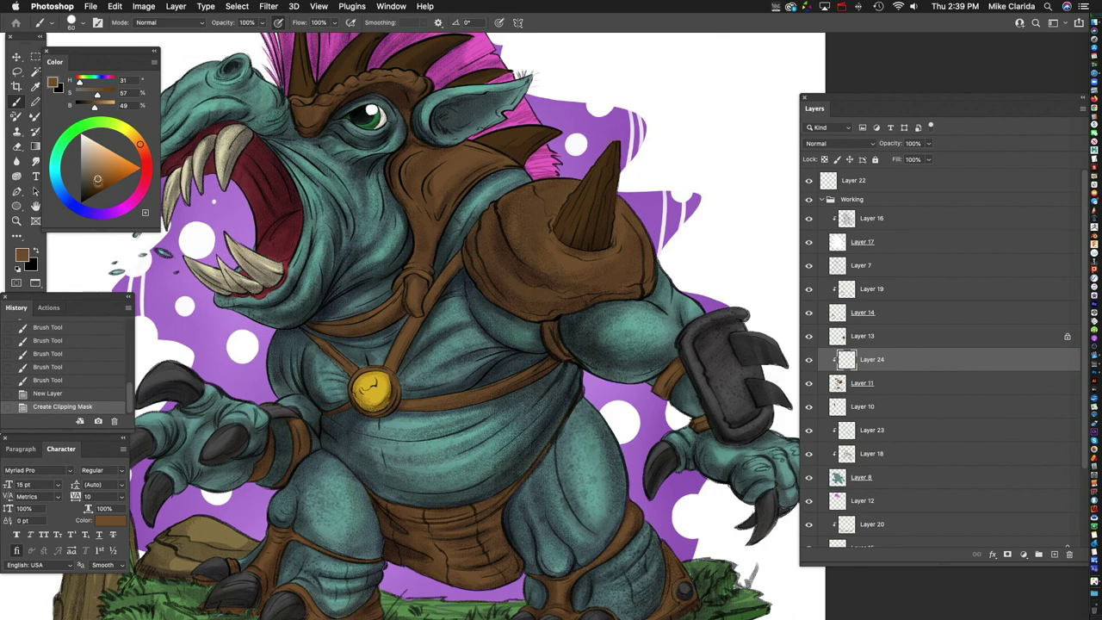
drag(100, 176, 106, 156)
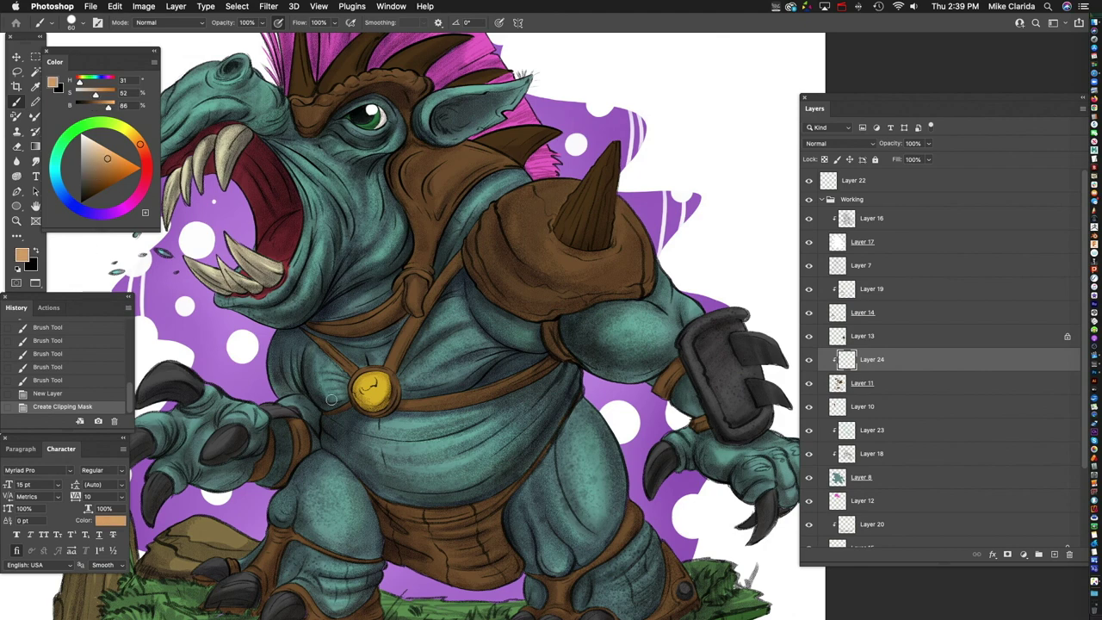
scroll(497, 319, up, 4)
scroll(497, 320, right, 4)
click(848, 147)
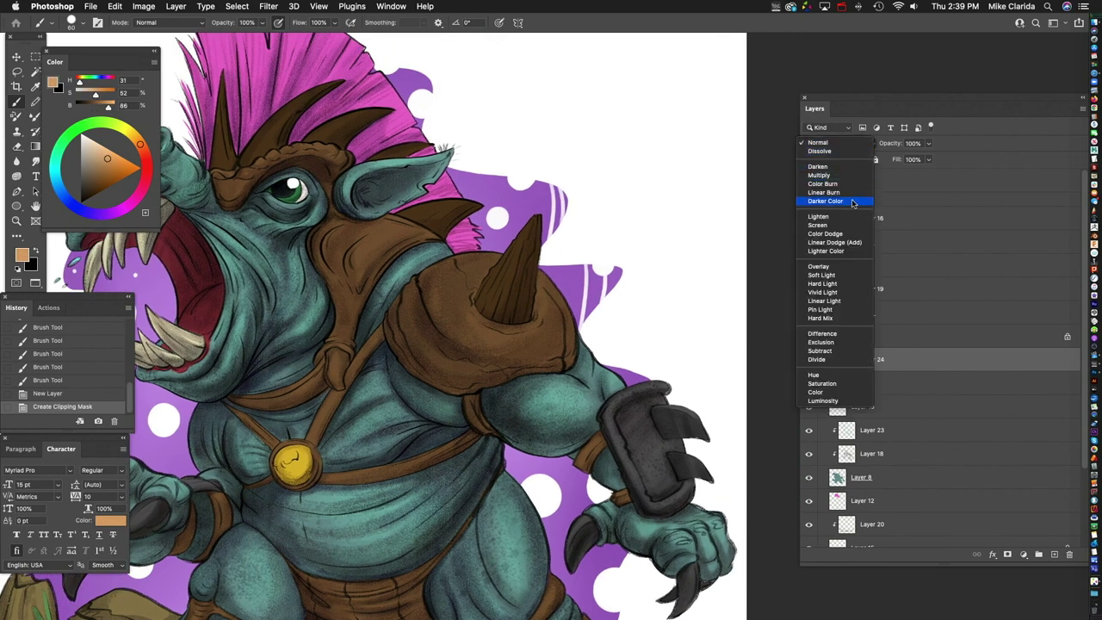
Step: Set Layer 24 to Linear Dodge (Add) and paint glowing highlights on the shoulder pad
click(833, 241)
mouse_move(481, 297)
mouse_down()
mouse_move(440, 302)
mouse_move(423, 353)
mouse_up()
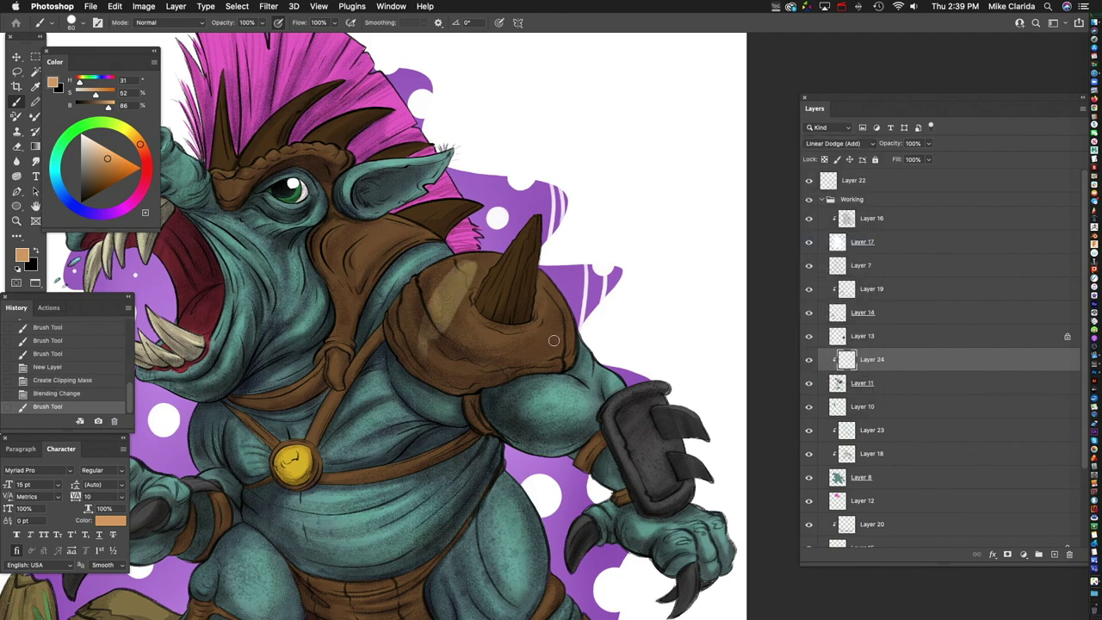
drag(554, 340, 591, 287)
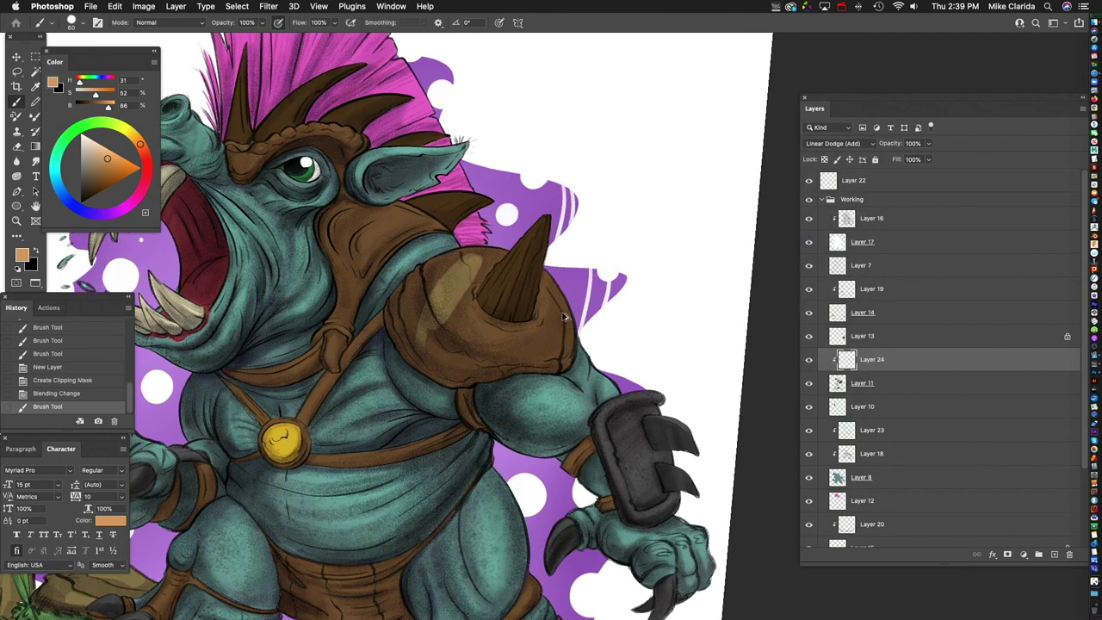
key(super+z)
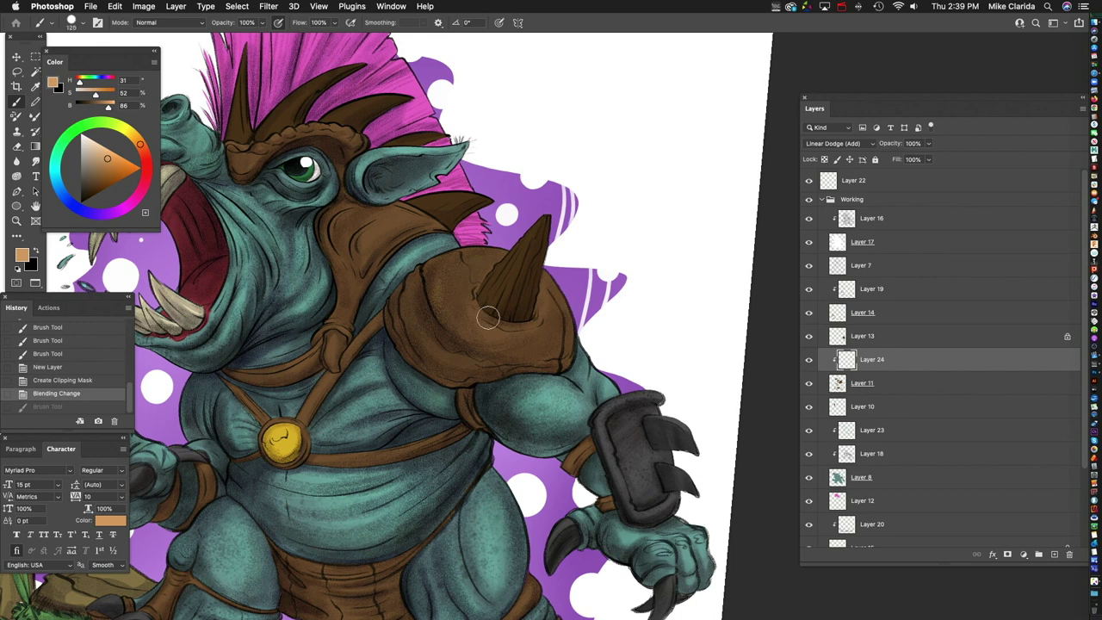
drag(421, 288, 435, 343)
mouse_move(413, 284)
mouse_down()
mouse_move(430, 340)
mouse_move(469, 374)
mouse_up()
mouse_move(430, 292)
mouse_down()
mouse_move(494, 354)
mouse_move(438, 271)
mouse_move(467, 271)
mouse_move(486, 311)
mouse_move(464, 340)
mouse_up()
Step: Brighten the shoulder pad around the spike and the neck leather, shrinking the brush
mouse_move(456, 267)
mouse_down()
mouse_move(504, 329)
mouse_move(453, 273)
mouse_move(489, 277)
mouse_move(520, 340)
mouse_move(468, 308)
mouse_move(554, 293)
mouse_move(517, 338)
mouse_move(545, 271)
mouse_up()
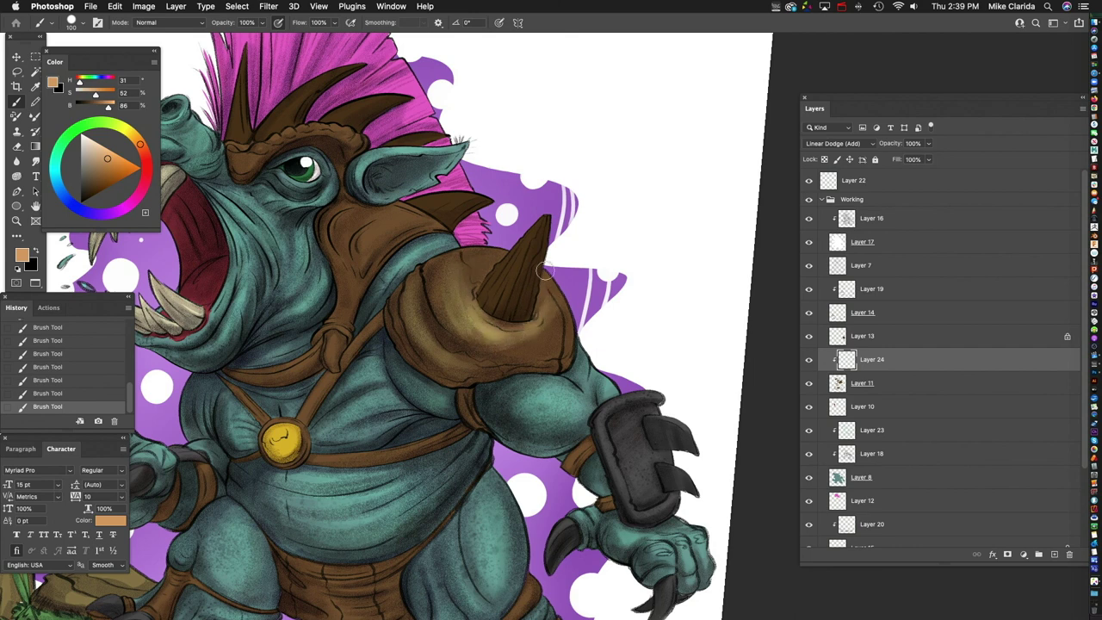
mouse_move(567, 309)
mouse_down()
mouse_move(523, 359)
mouse_move(560, 327)
mouse_move(562, 316)
mouse_move(521, 342)
mouse_move(553, 284)
mouse_up()
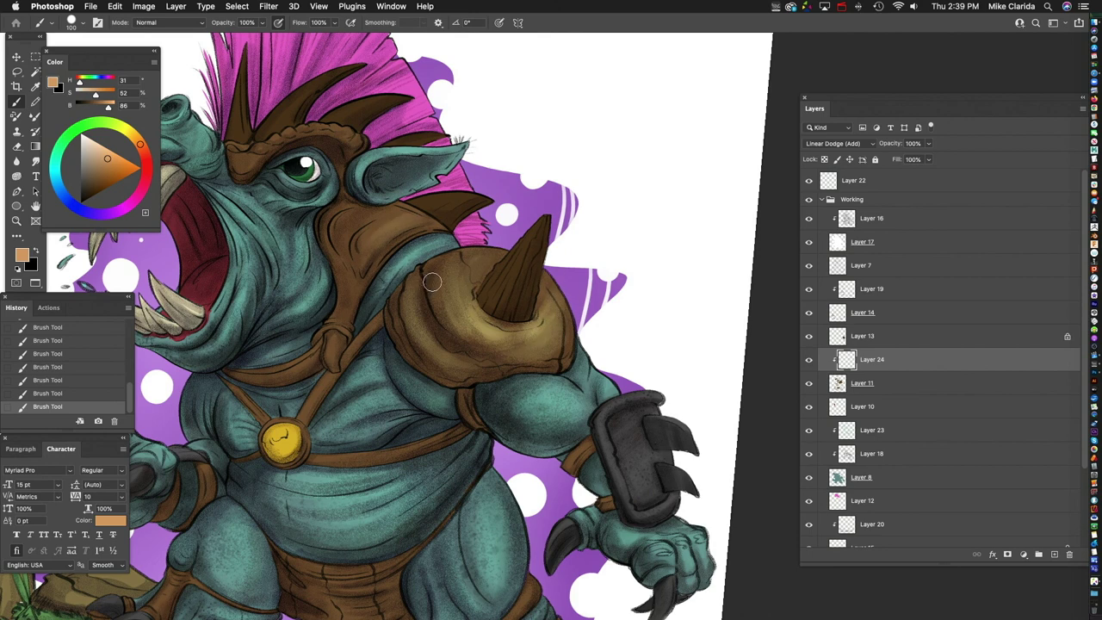
mouse_move(432, 279)
mouse_down()
mouse_move(420, 254)
mouse_move(495, 239)
mouse_up()
key(super+z)
key(super+z)
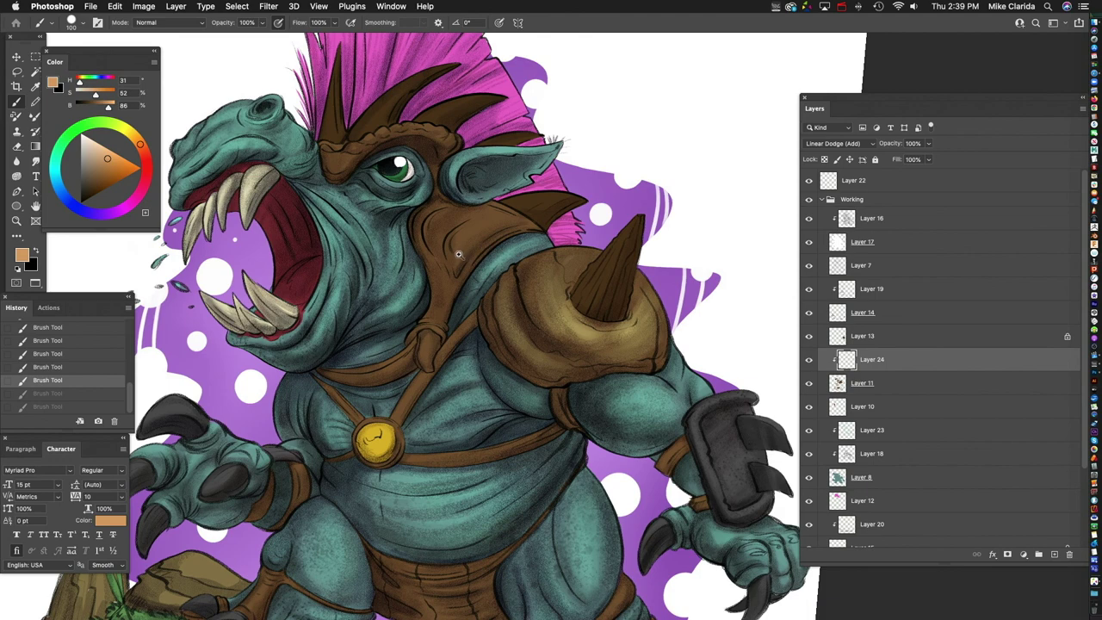
scroll(458, 254, up, 2)
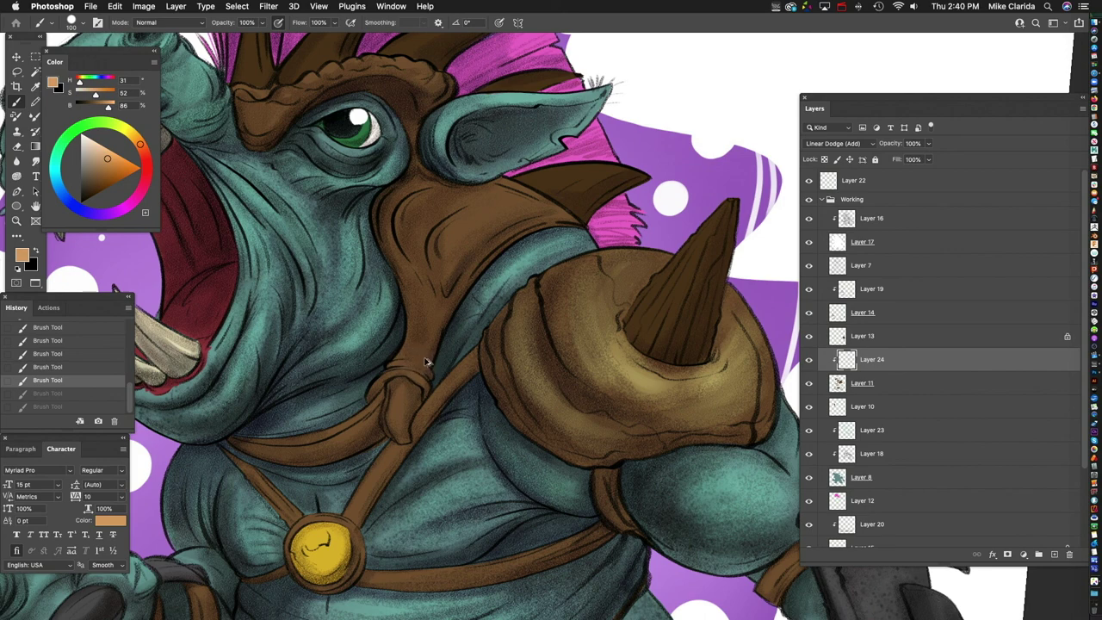
scroll(421, 320, up, 1)
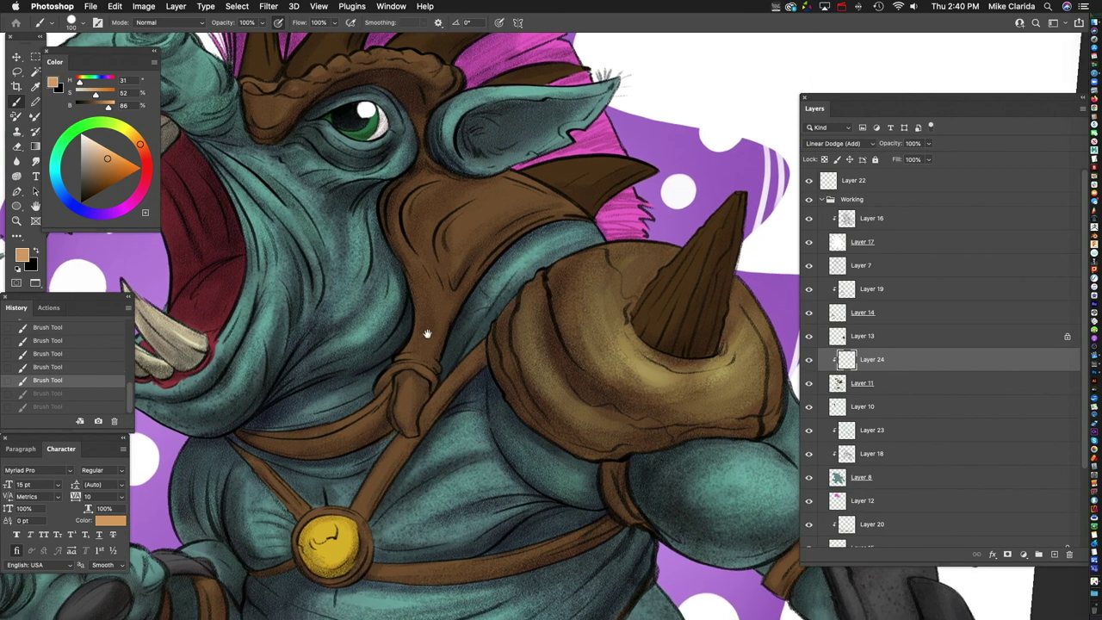
scroll(428, 297, down, 3)
scroll(427, 299, up, 4)
key(bracketleft)
key(bracketleft)
key(bracketleft)
key(bracketleft)
key(bracketleft)
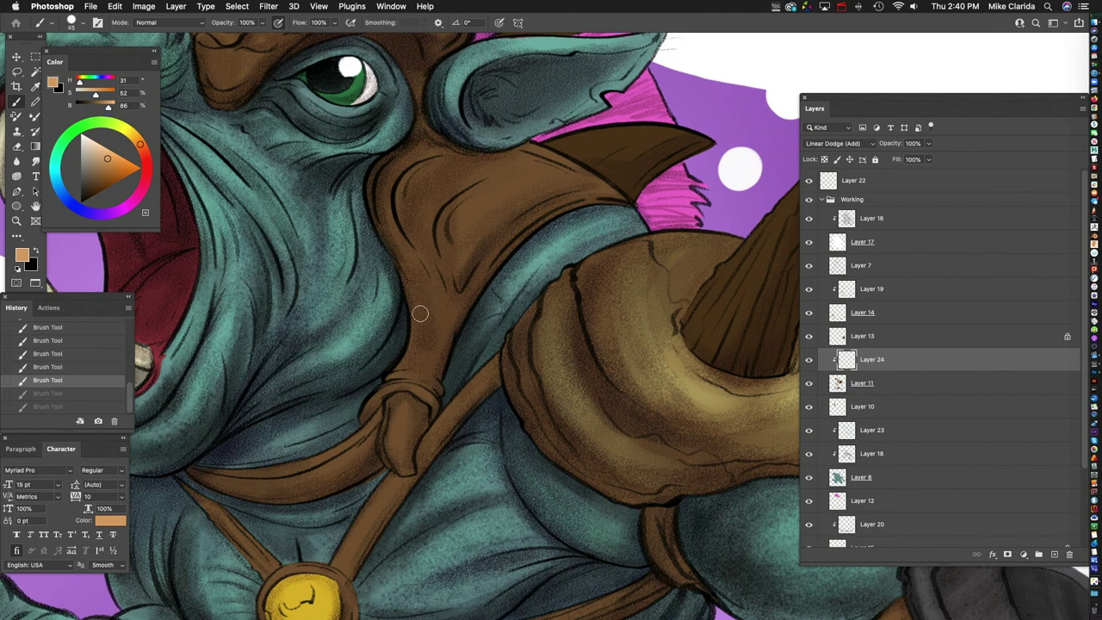
key(super+shift+z)
key(super+shift+z)
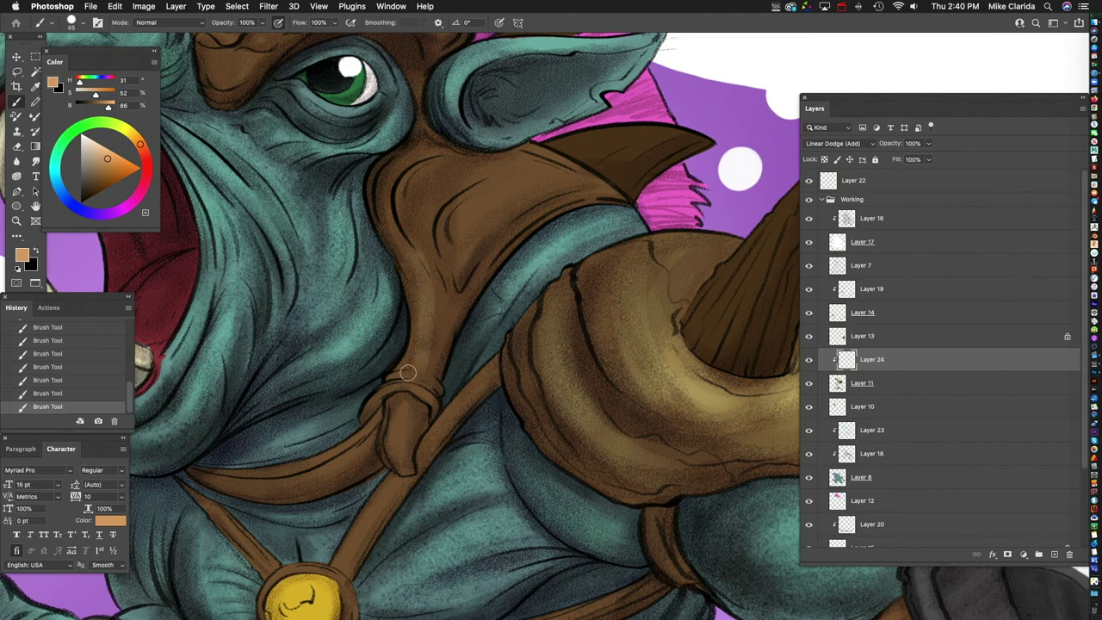
Step: Switch Layer 24 to Overlay and paint warm tone over the brown nose armour
click(846, 146)
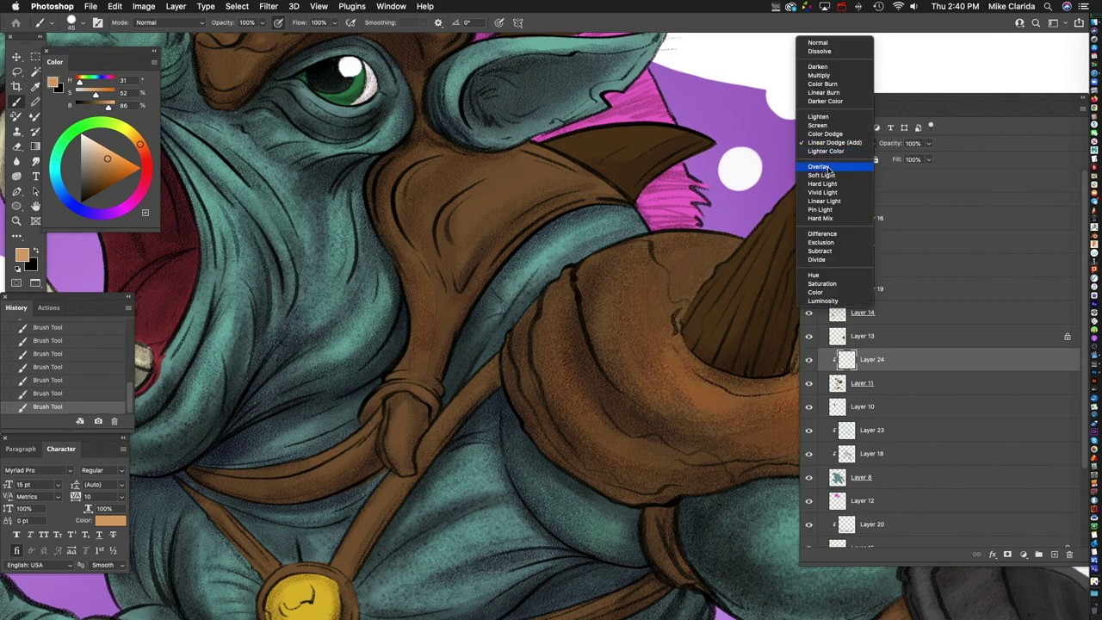
click(819, 167)
drag(521, 274, 483, 237)
drag(548, 188, 491, 222)
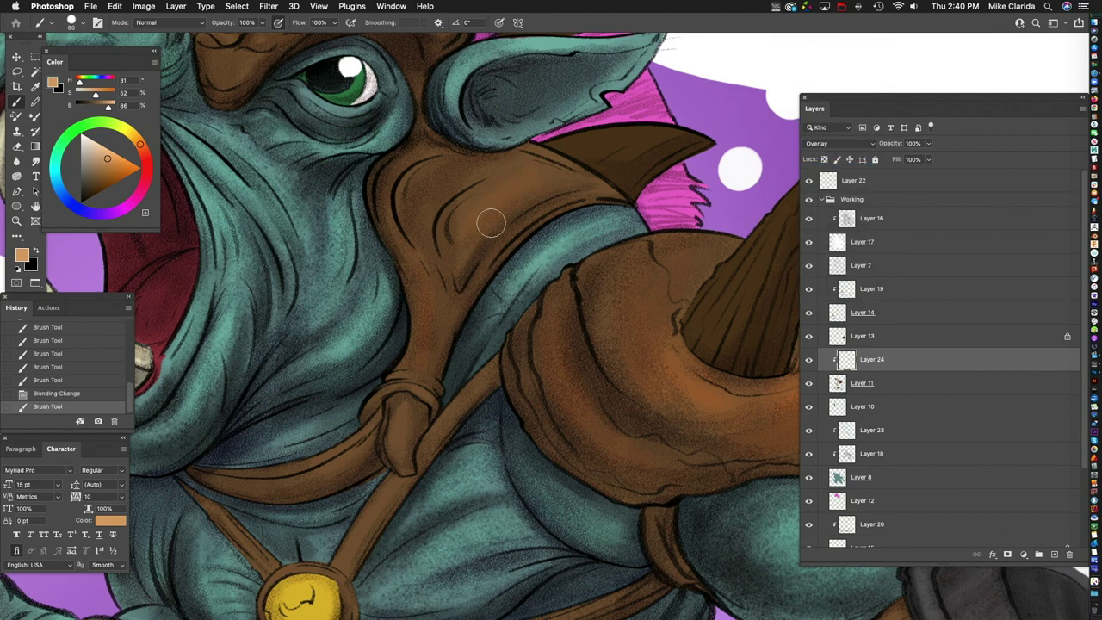
drag(549, 170, 451, 222)
mouse_move(552, 189)
mouse_down()
mouse_move(468, 283)
mouse_move(485, 242)
mouse_up()
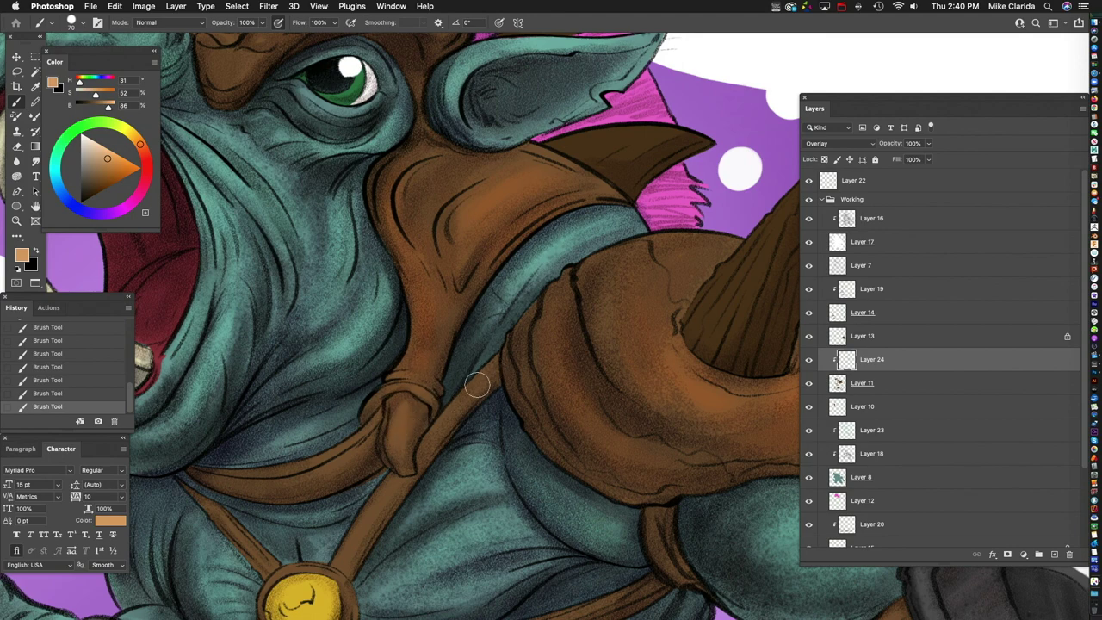
Step: Add warm overlay tone to the brown trousers with a larger brush
drag(515, 403, 458, 317)
scroll(459, 317, right, 5)
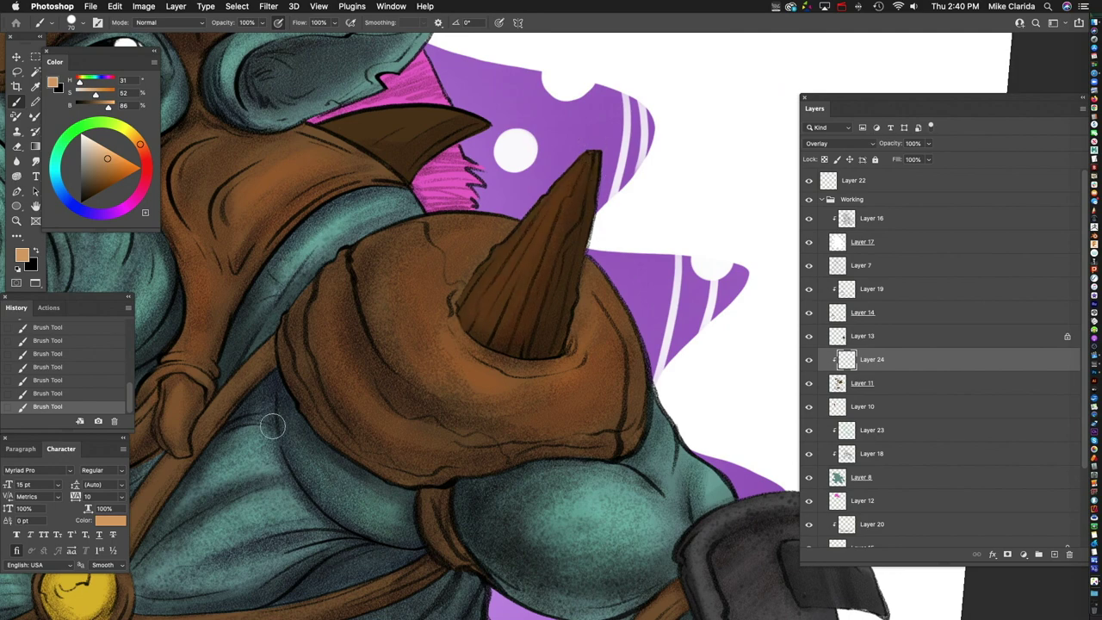
scroll(531, 236, left, 5)
scroll(492, 295, left, 5)
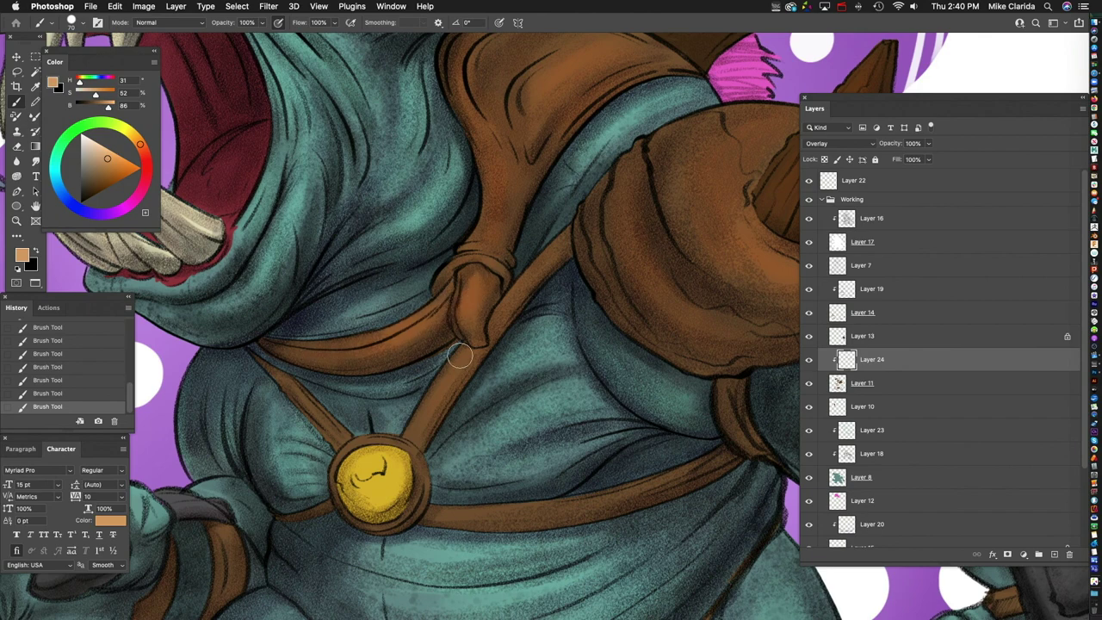
drag(574, 253, 488, 317)
scroll(488, 317, down, 2)
scroll(412, 317, up, 2)
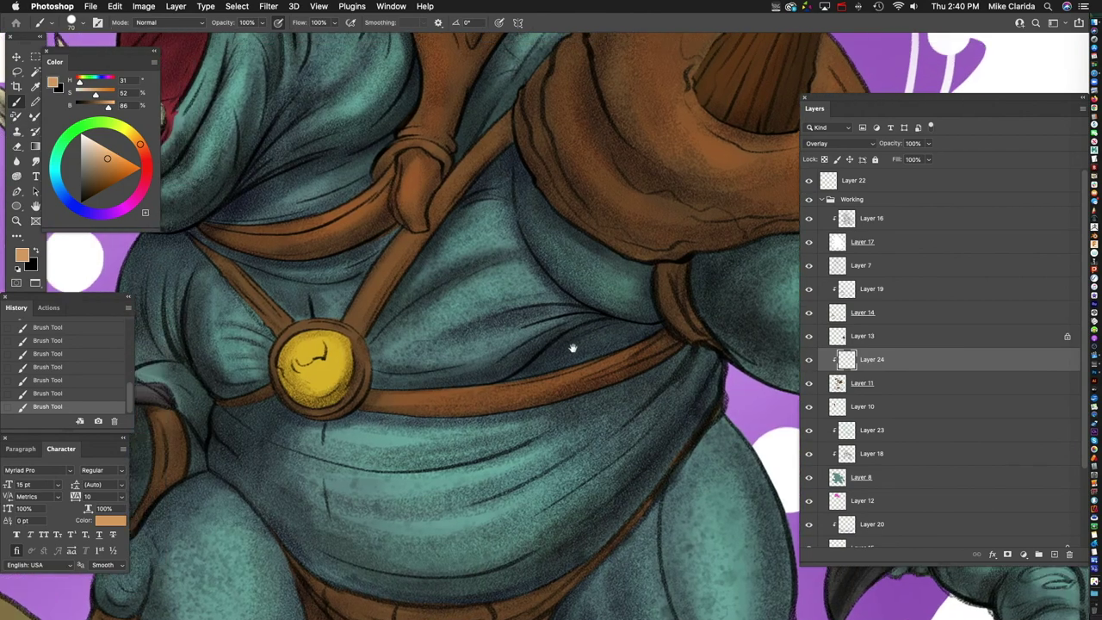
scroll(418, 315, left, 3)
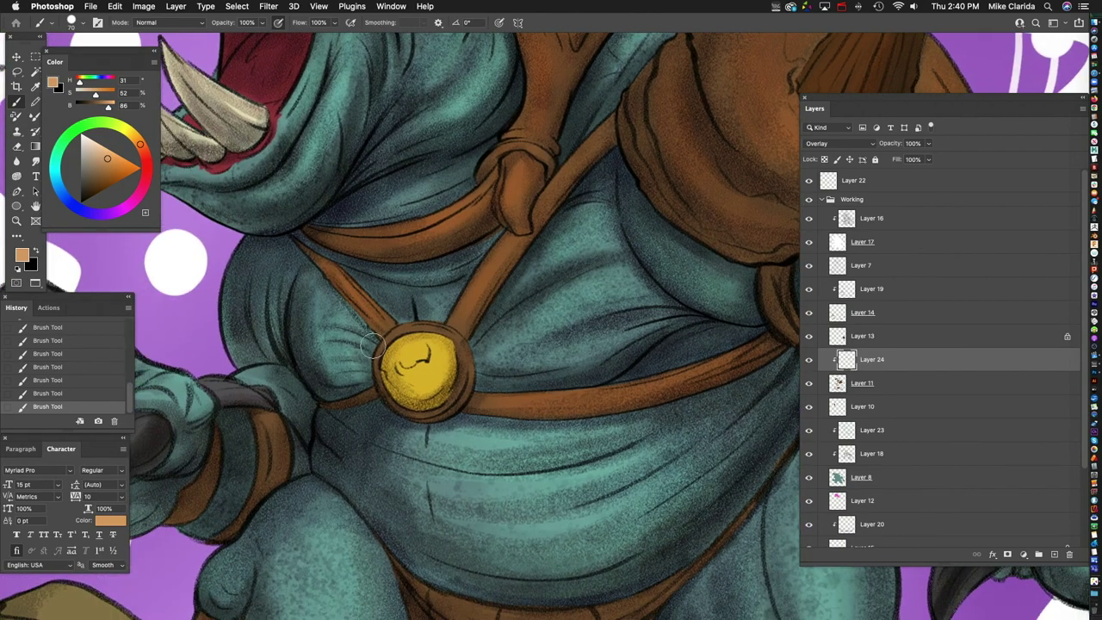
scroll(427, 436, down, 5)
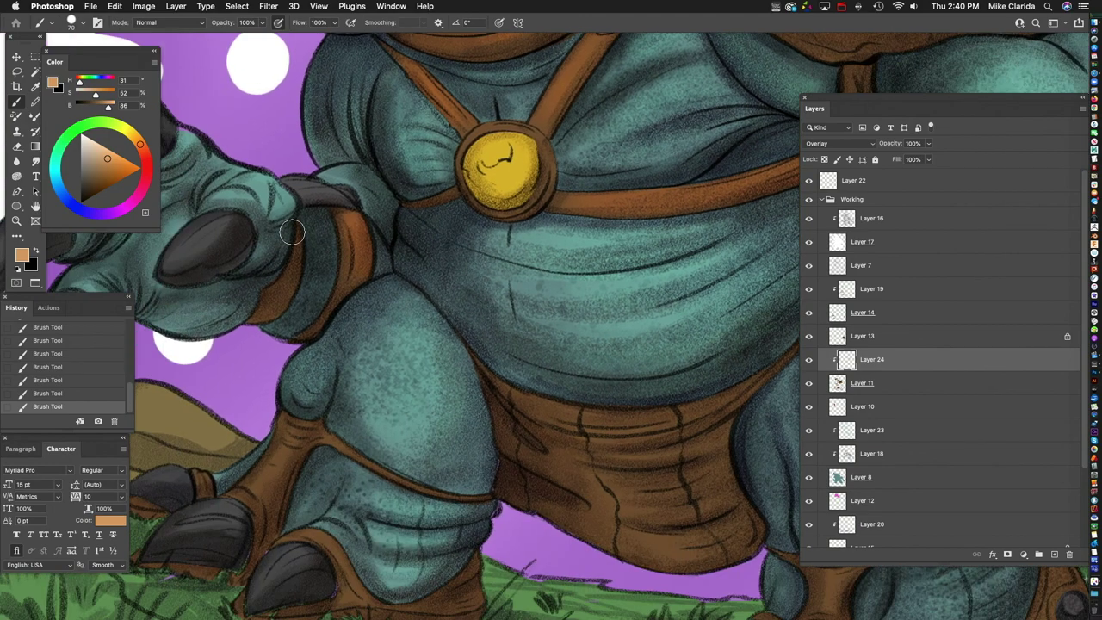
scroll(291, 340, right, 6)
scroll(291, 340, down, 2)
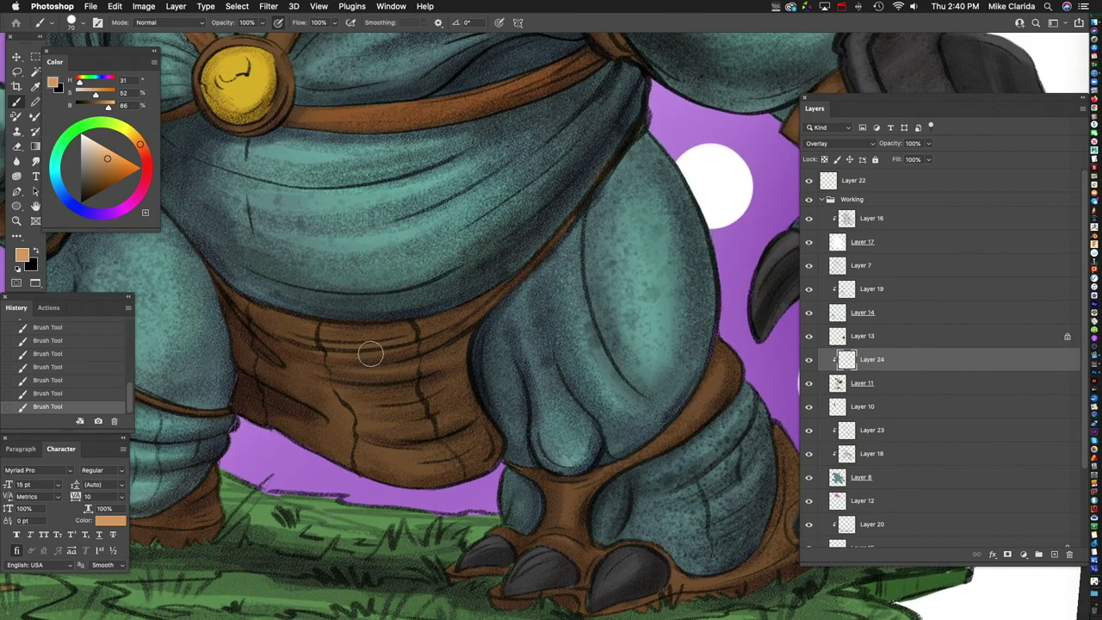
key(bracketright)
key(bracketright)
key(bracketright)
key(bracketright)
drag(333, 389, 351, 418)
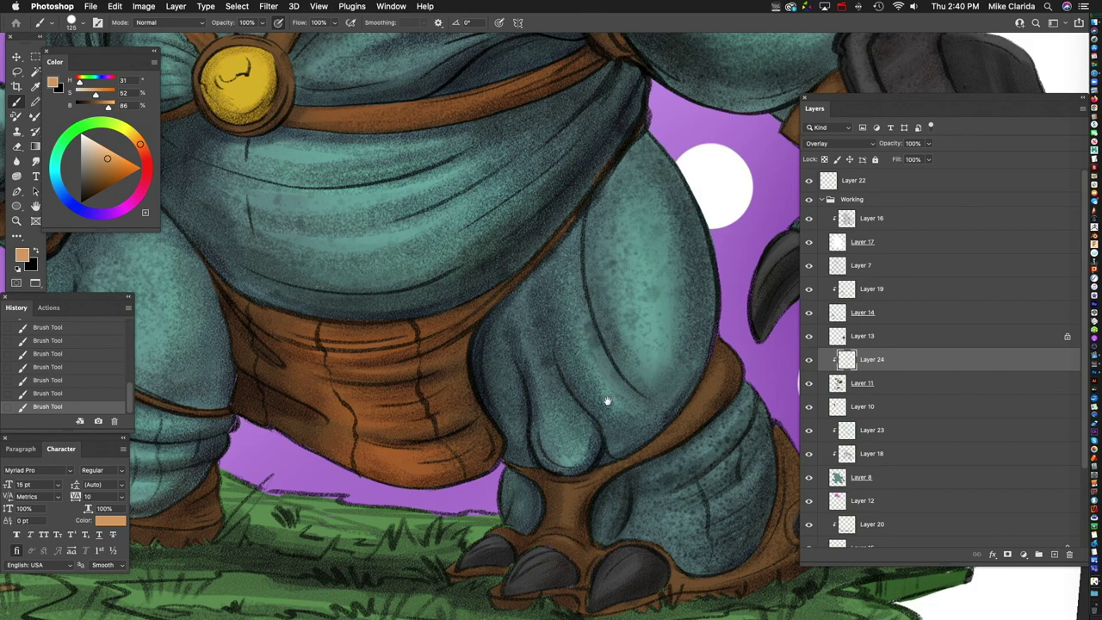
drag(593, 465, 447, 344)
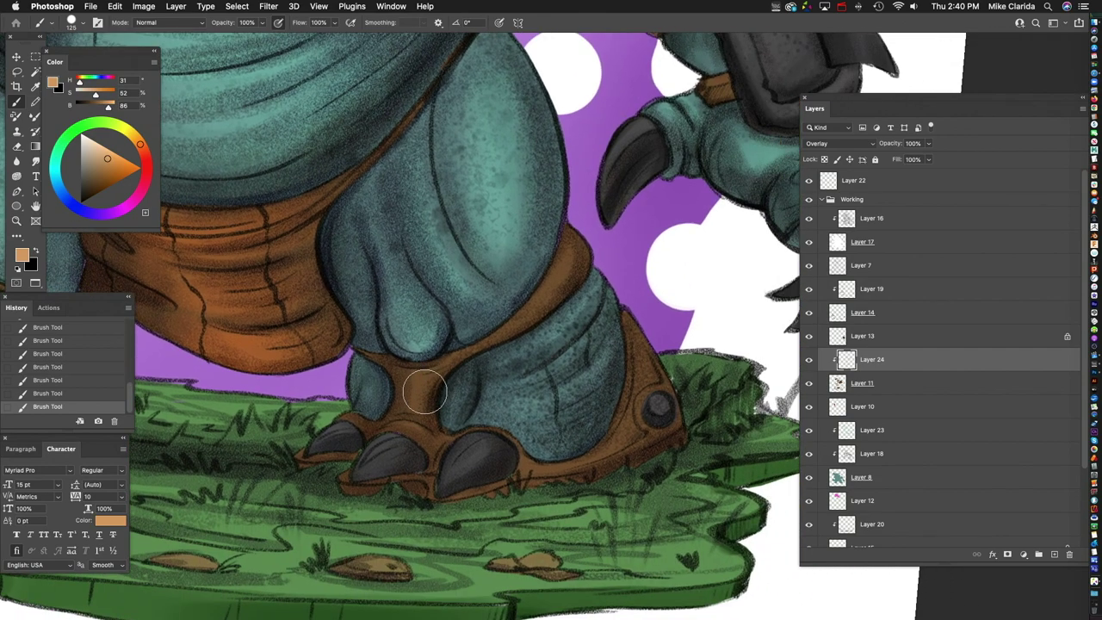
right_click(434, 386)
key(Escape)
scroll(412, 390, up, 1)
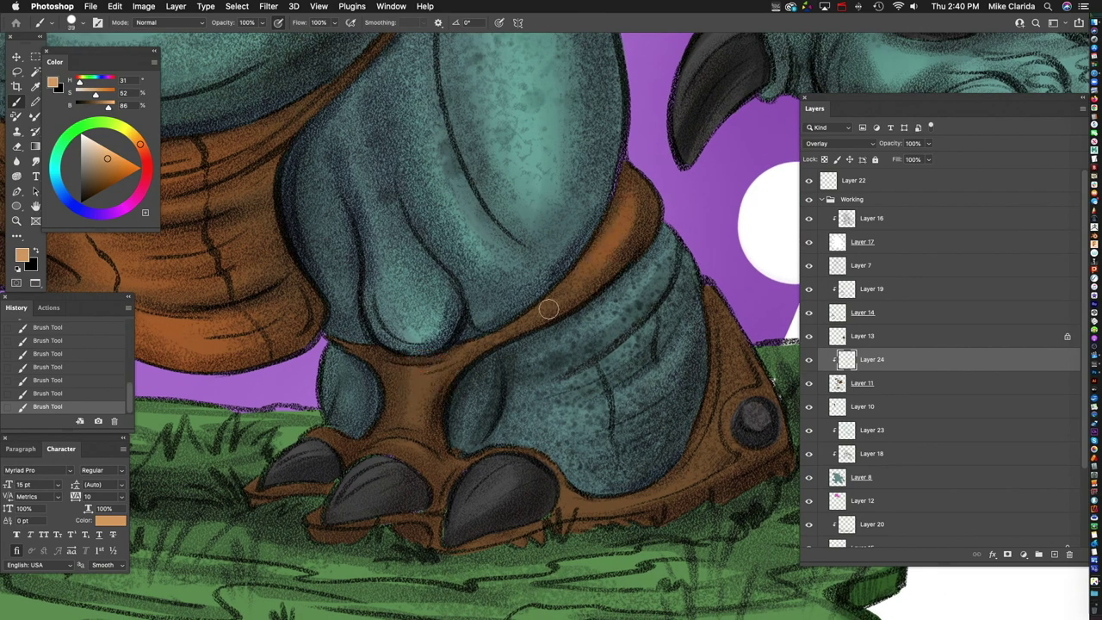
scroll(497, 295, down, 1)
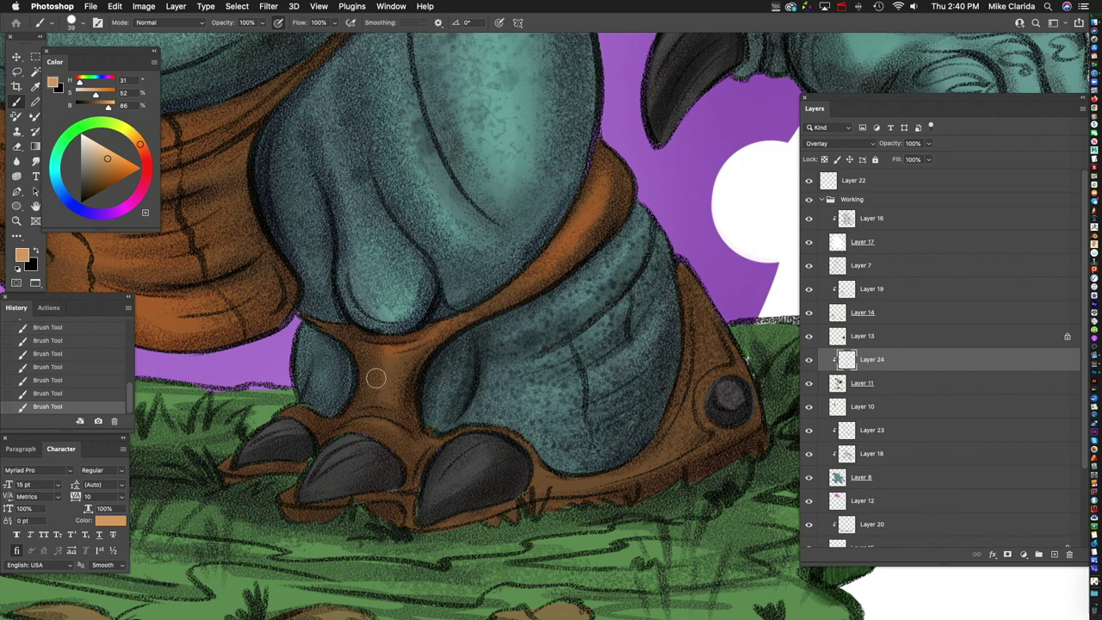
scroll(406, 371, right, 5)
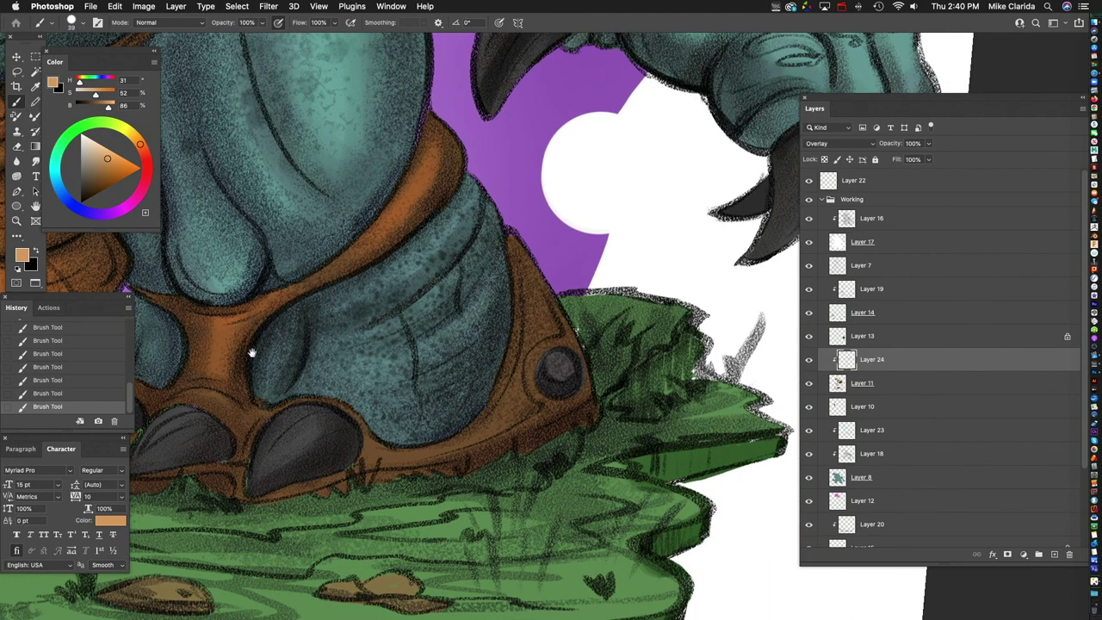
scroll(252, 353, left, 4)
scroll(251, 353, down, 1)
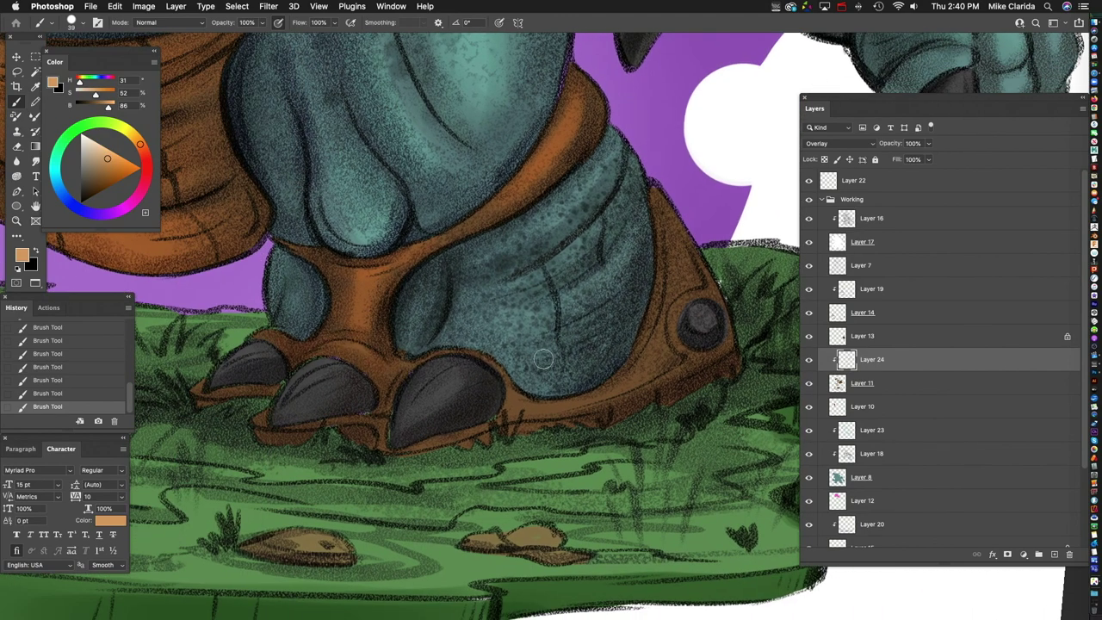
scroll(509, 367, right, 5)
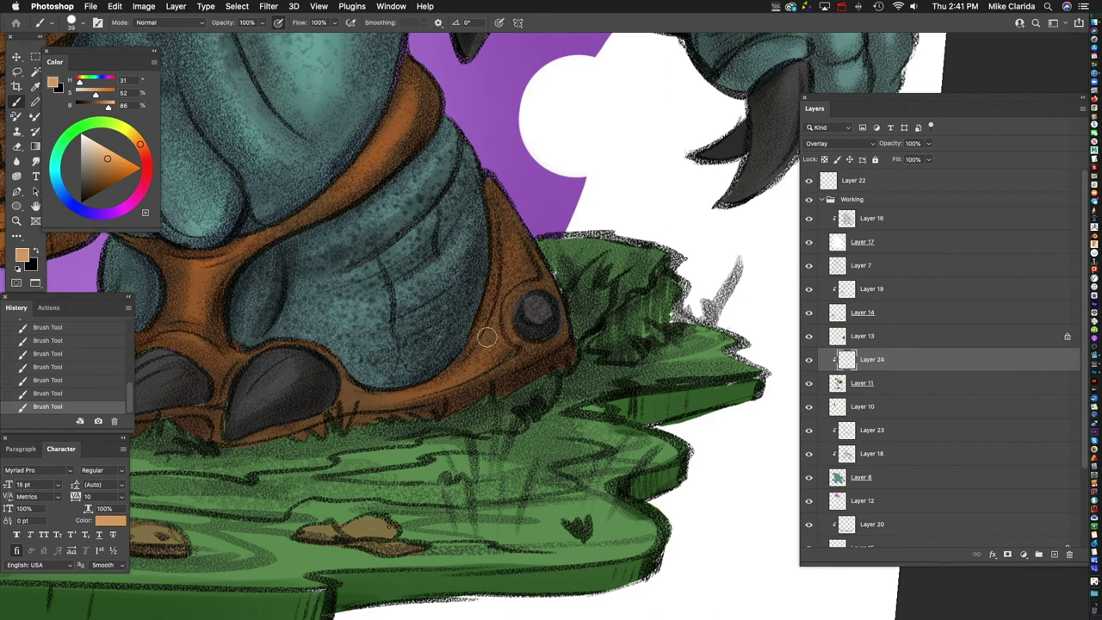
scroll(504, 308, down, 8)
scroll(513, 306, up, 5)
scroll(515, 303, up, 3)
scroll(337, 168, up, 2)
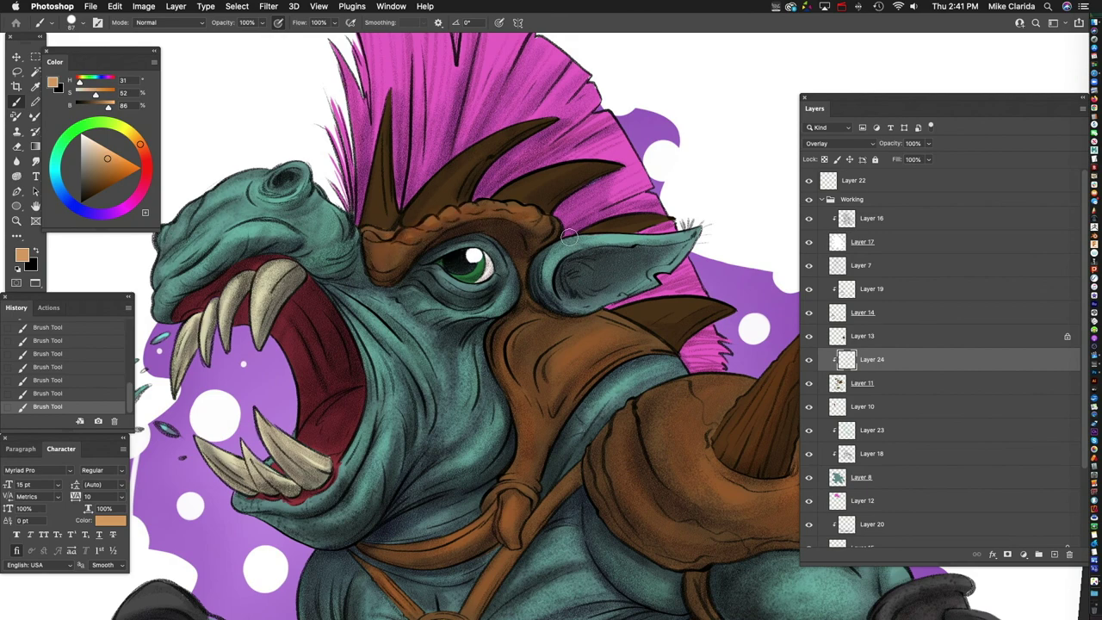
Step: Dab warm overlay tone onto the snout guard, then move the view to the legs
drag(552, 235, 491, 216)
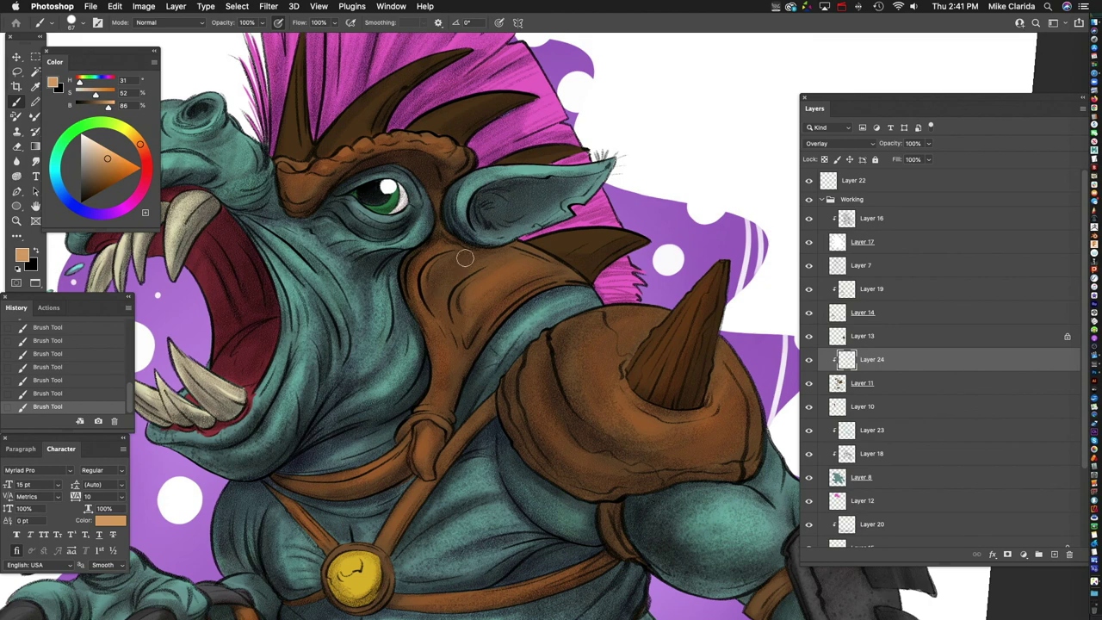
drag(638, 267, 576, 267)
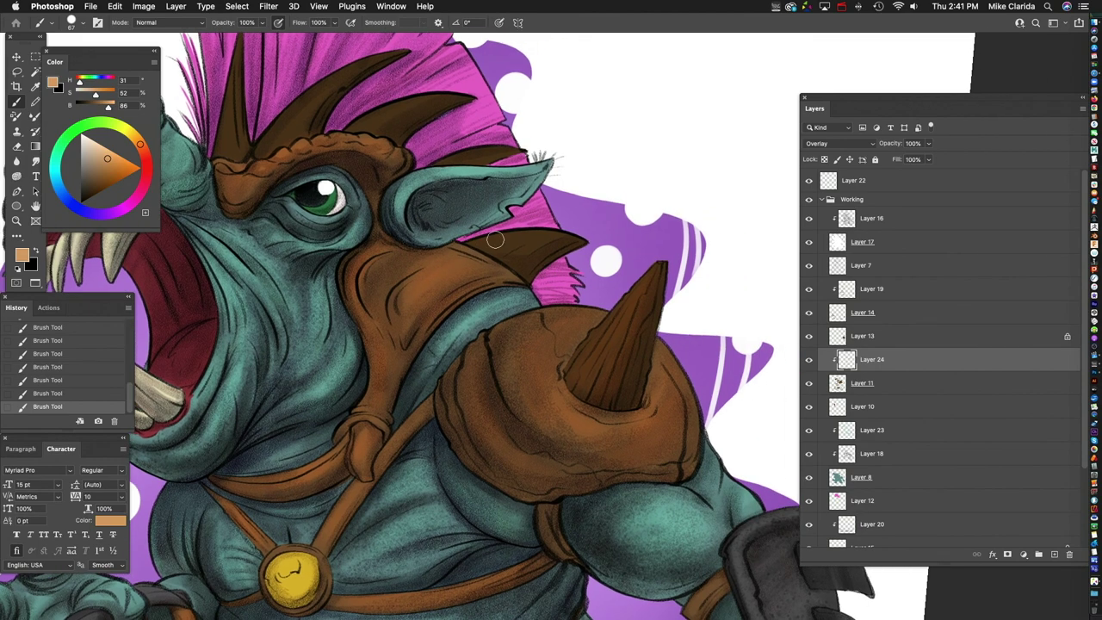
scroll(551, 242, up, 3)
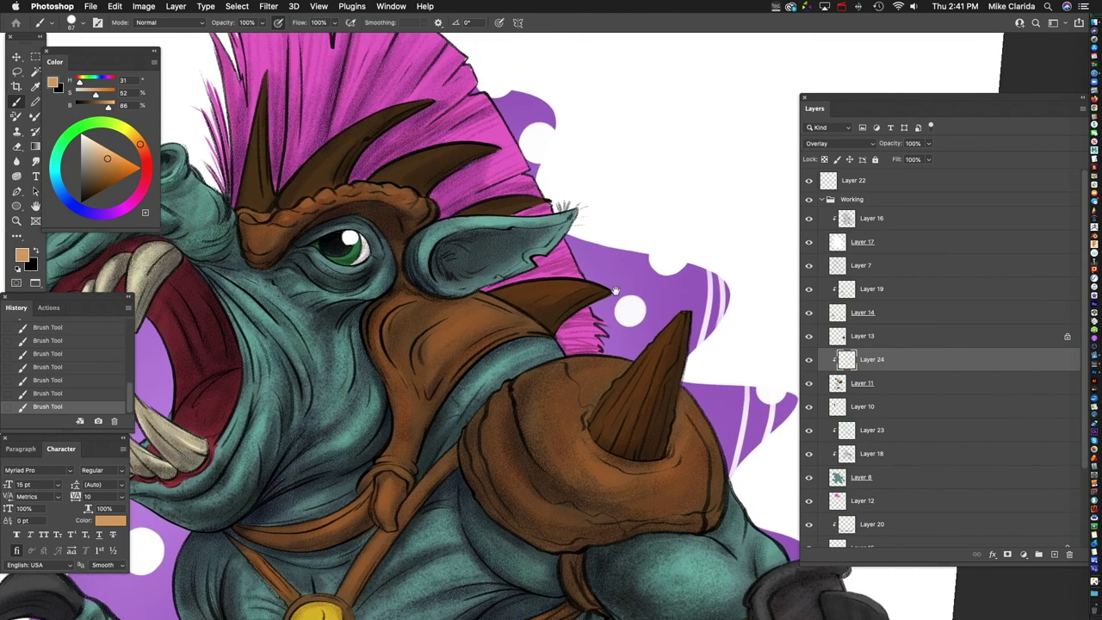
scroll(544, 194, left, 3)
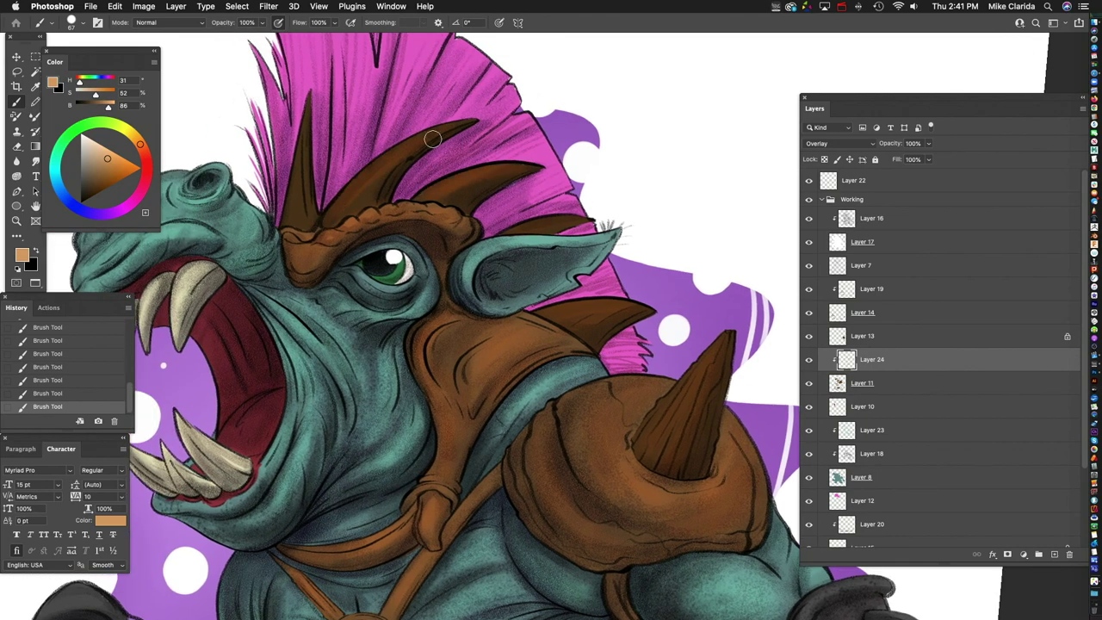
scroll(336, 231, left, 4)
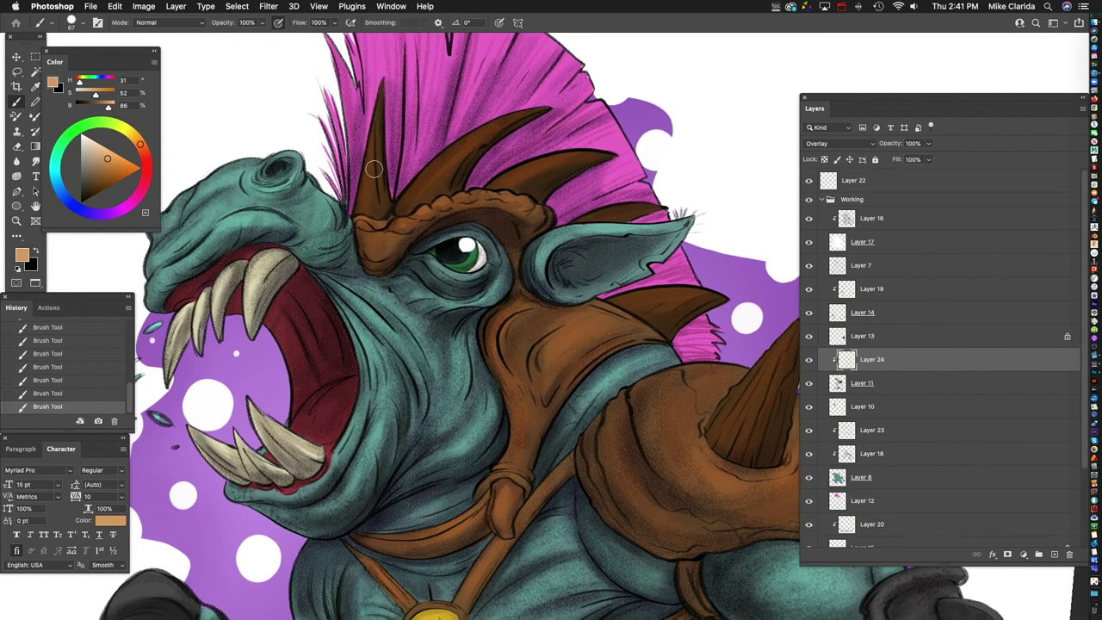
scroll(495, 421, down, 12)
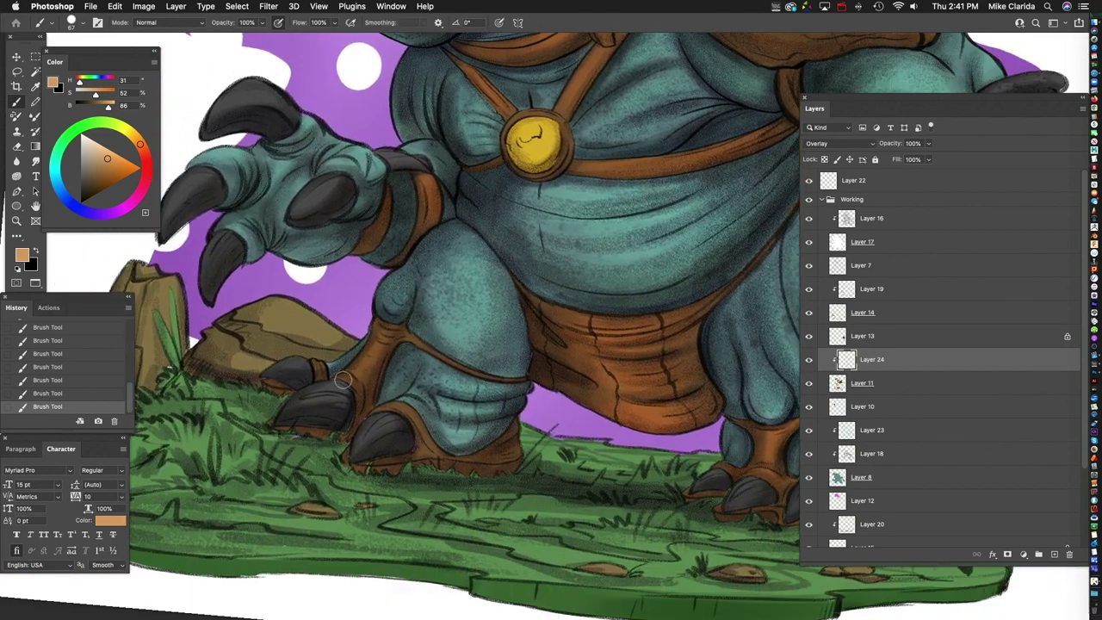
scroll(380, 422, down, 2)
scroll(379, 422, right, 3)
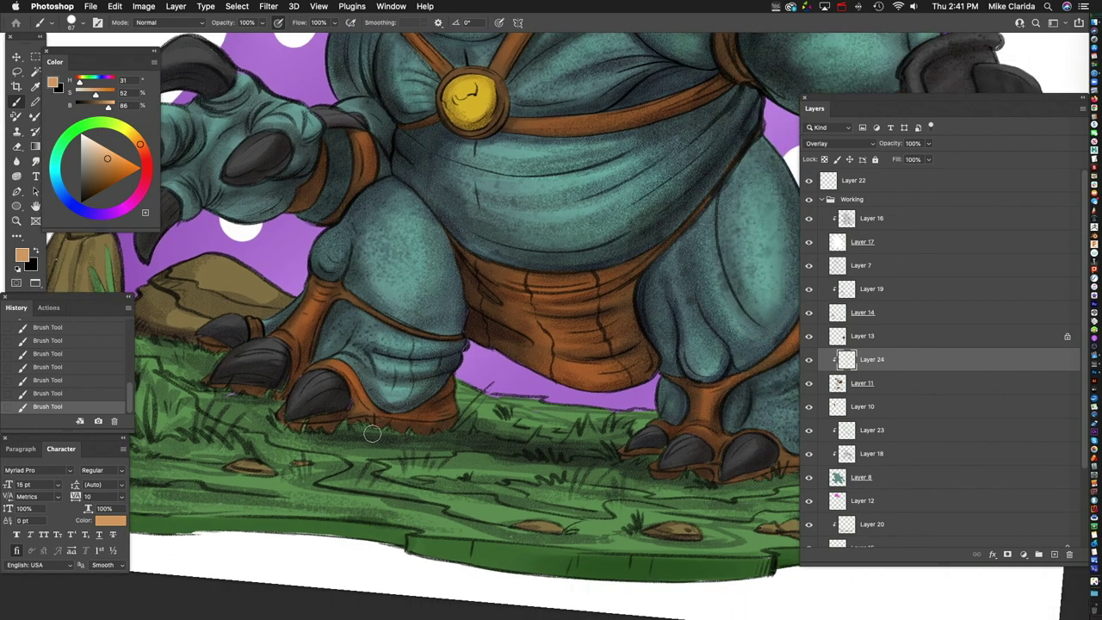
scroll(371, 433, right, 5)
scroll(413, 388, up, 5)
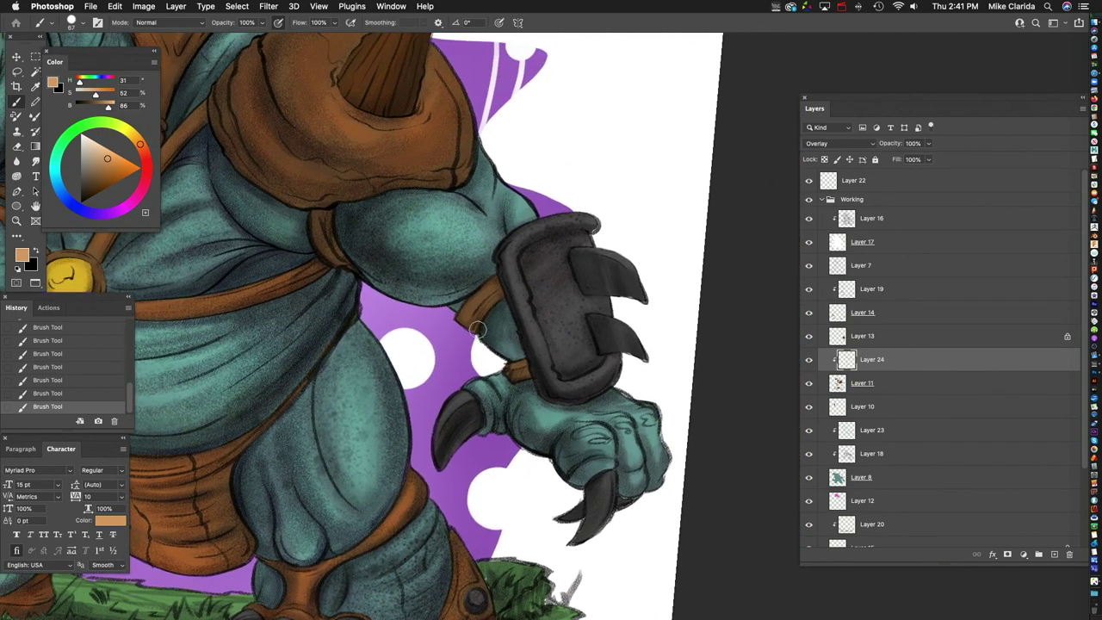
scroll(510, 321, down, 3)
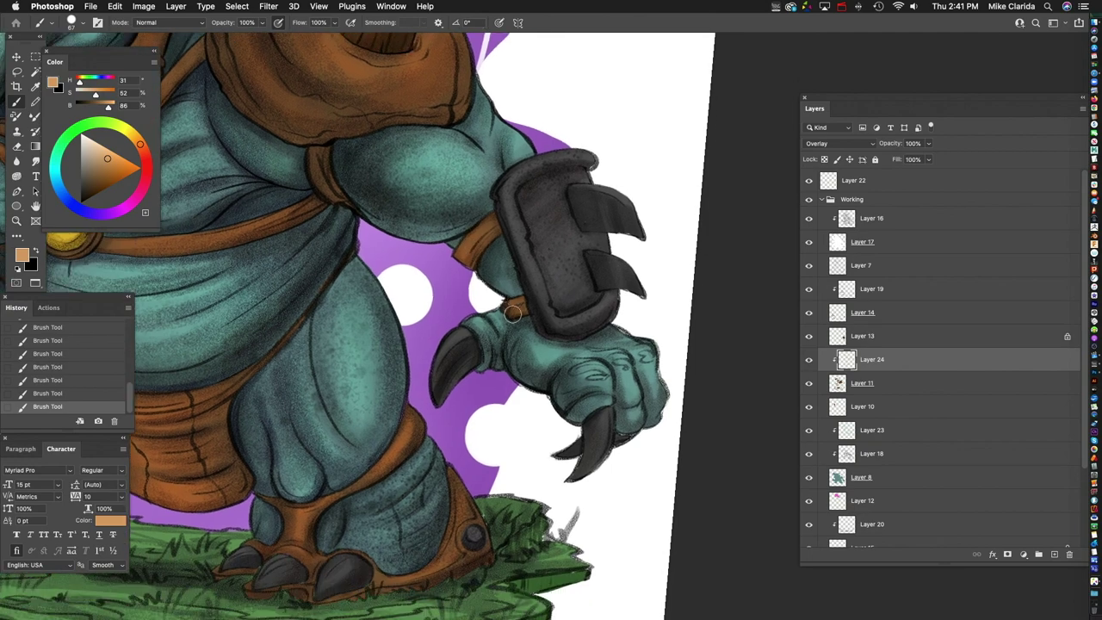
scroll(569, 267, up, 8)
scroll(568, 267, left, 2)
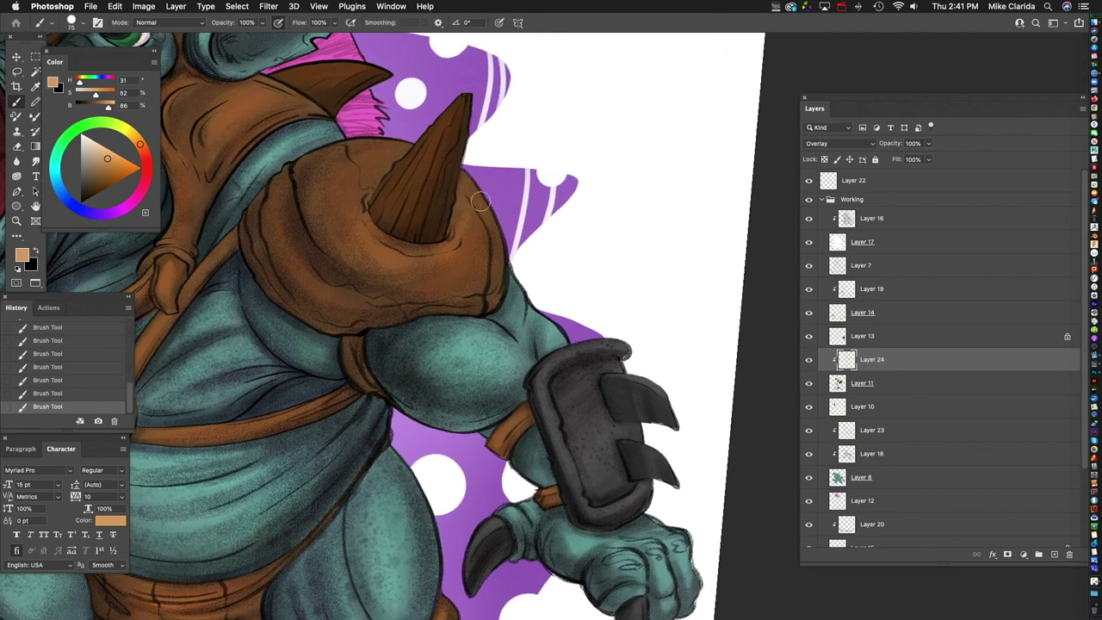
scroll(432, 300, left, 2)
scroll(432, 300, down, 1)
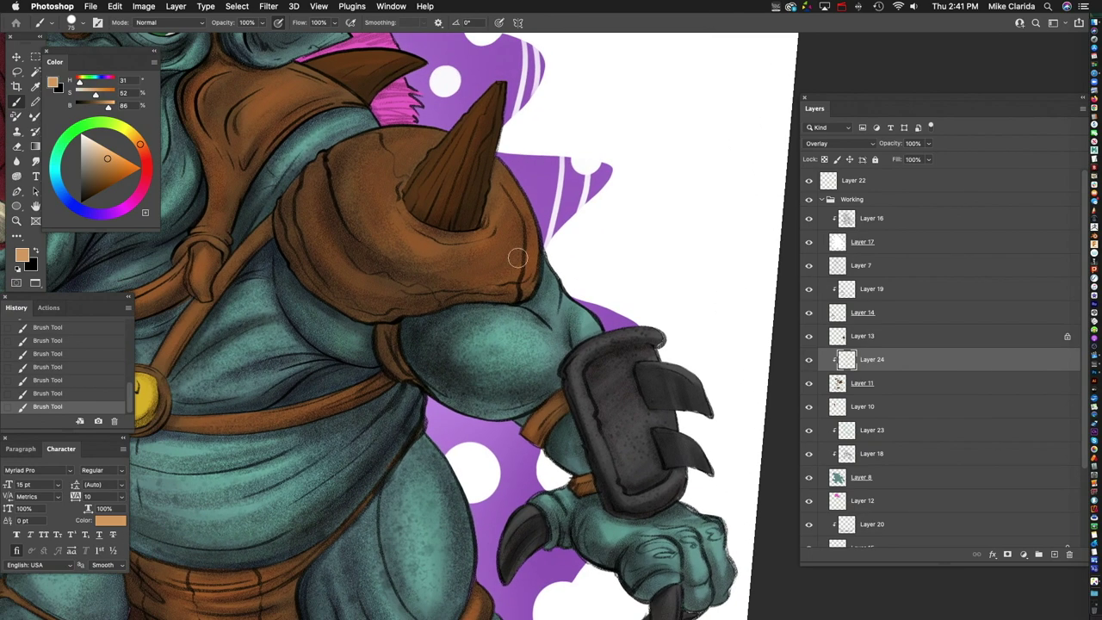
scroll(336, 231, up, 1)
scroll(337, 231, left, 1)
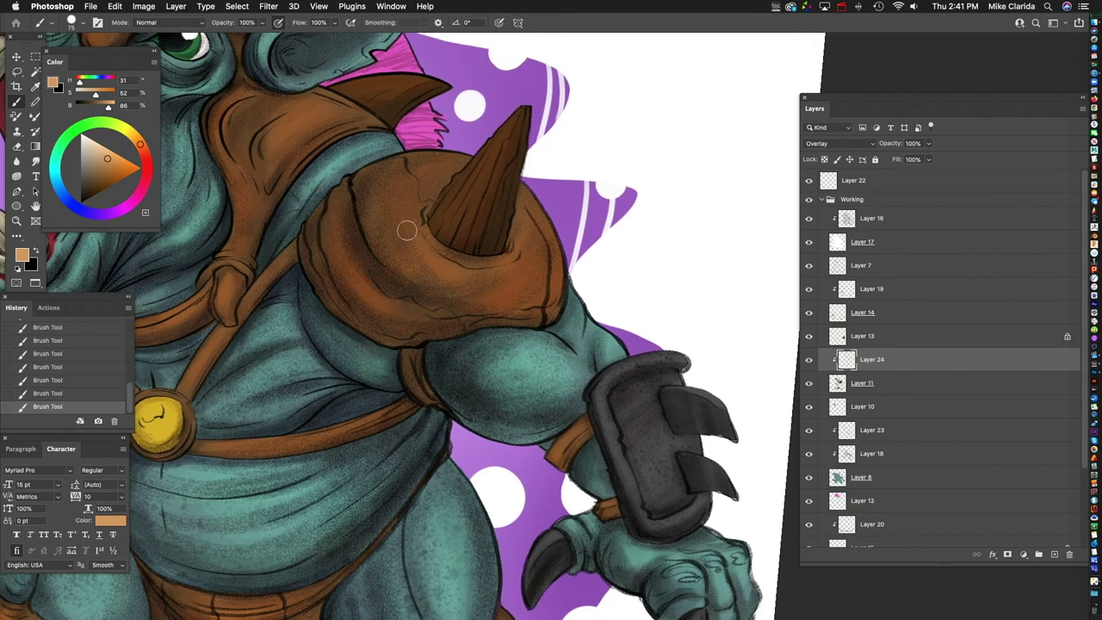
scroll(532, 244, up, 2)
scroll(532, 245, left, 2)
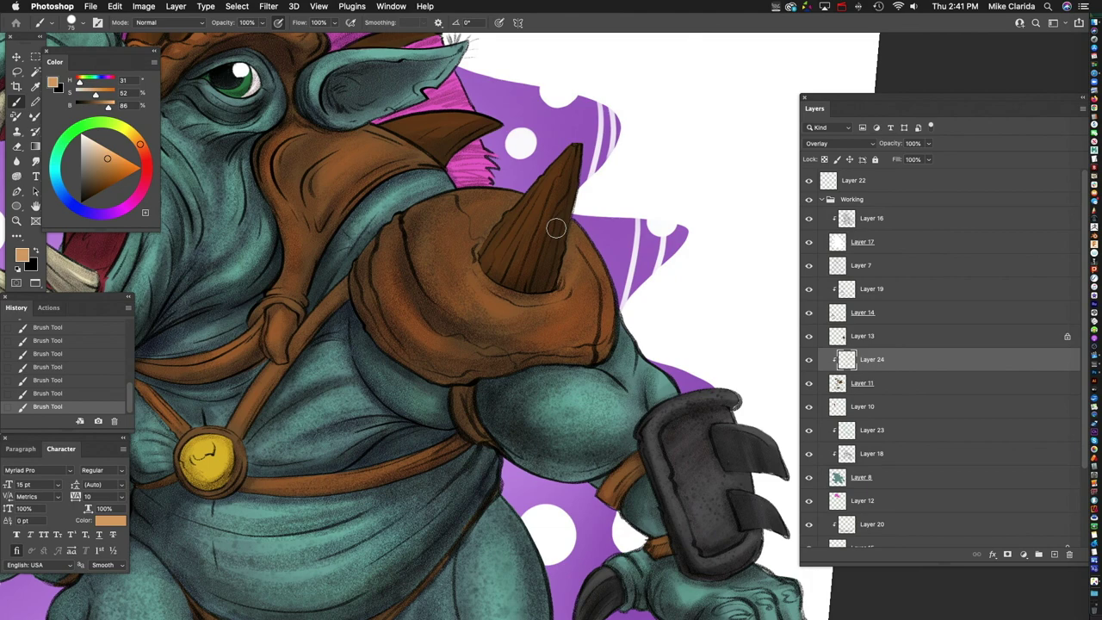
click(312, 162)
scroll(426, 281, up, 2)
scroll(425, 281, left, 4)
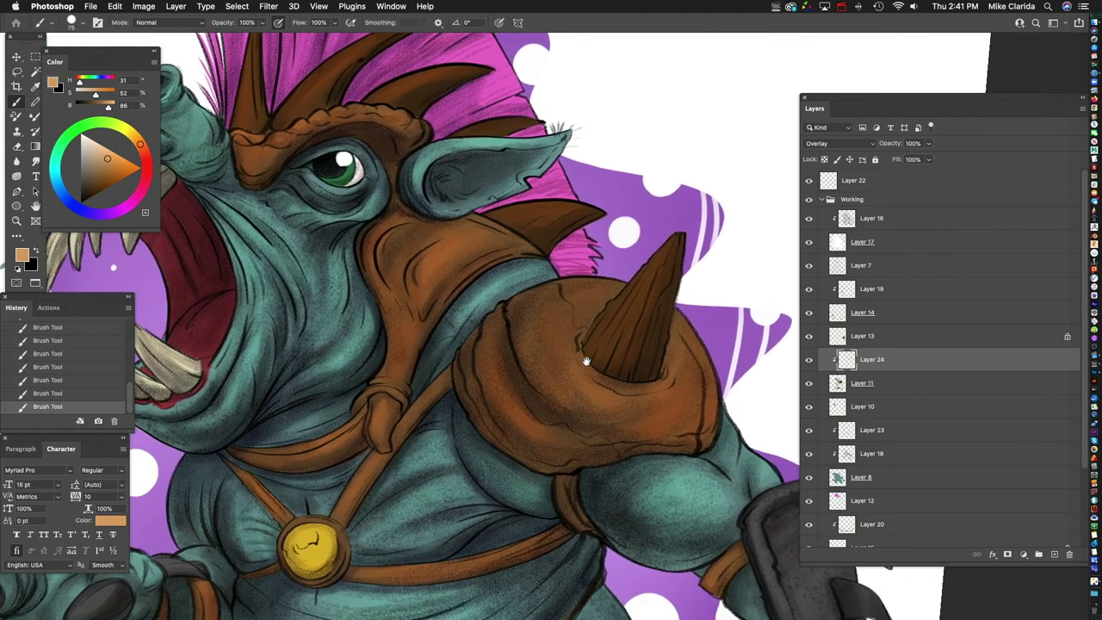
key(h)
drag(349, 370, 327, 585)
Step: Sample the grass green as paint colour and brighten it in the Color panel
alt+click(361, 528)
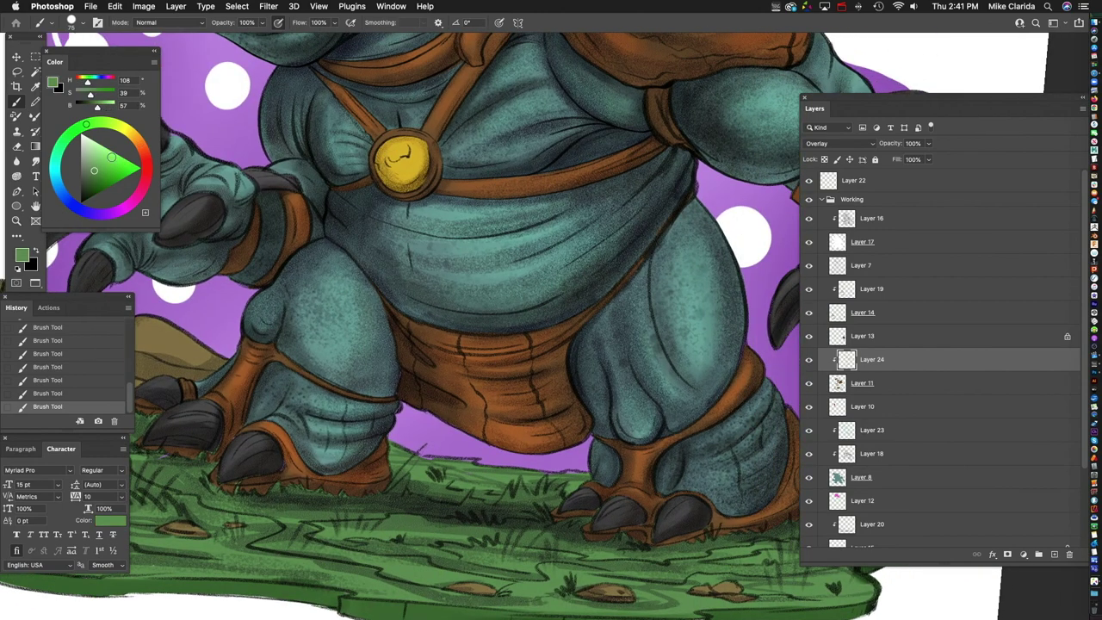
drag(95, 170, 100, 157)
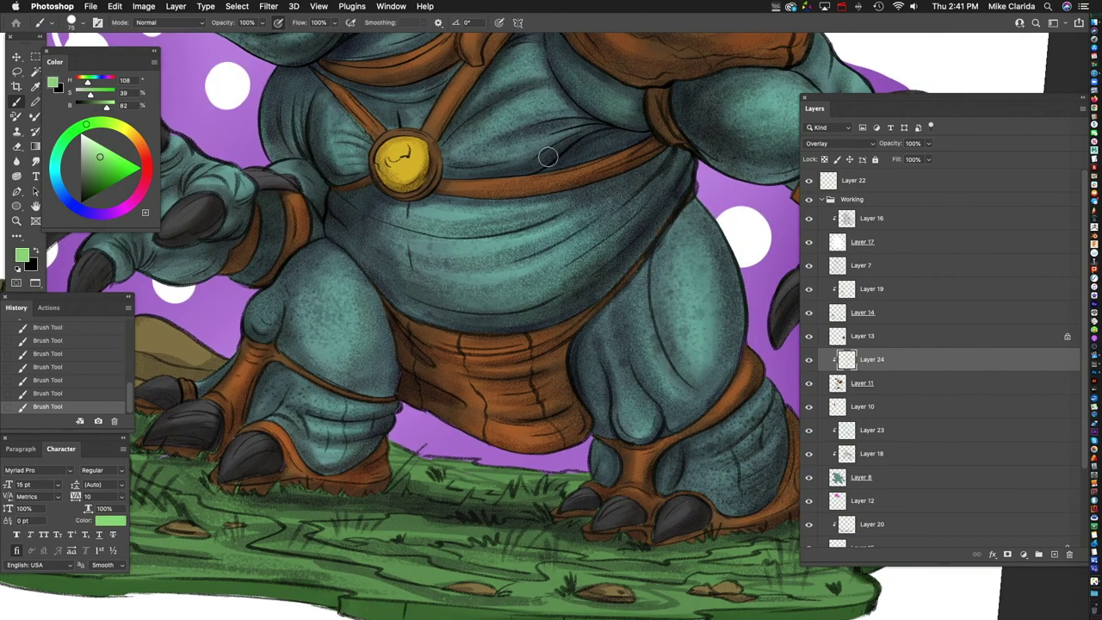
key(h)
drag(548, 157, 306, 455)
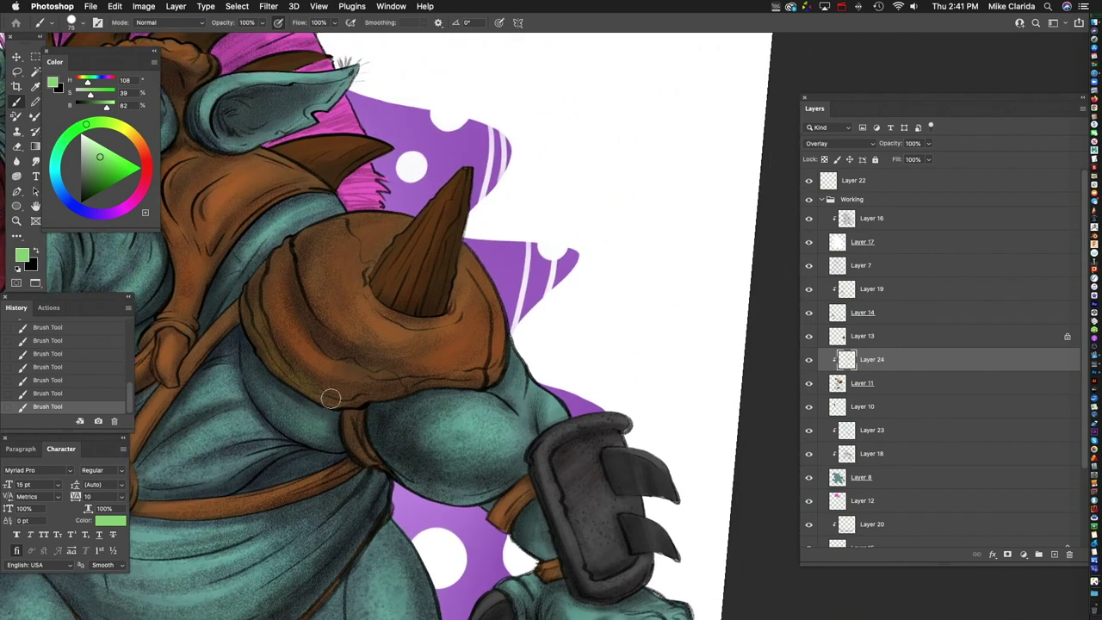
Step: Frame the legs and grass base and straighten the canvas rotation back to 0°
mouse_move(426, 429)
mouse_down()
mouse_move(502, 265)
mouse_move(400, 288)
mouse_up()
drag(559, 390, 508, 330)
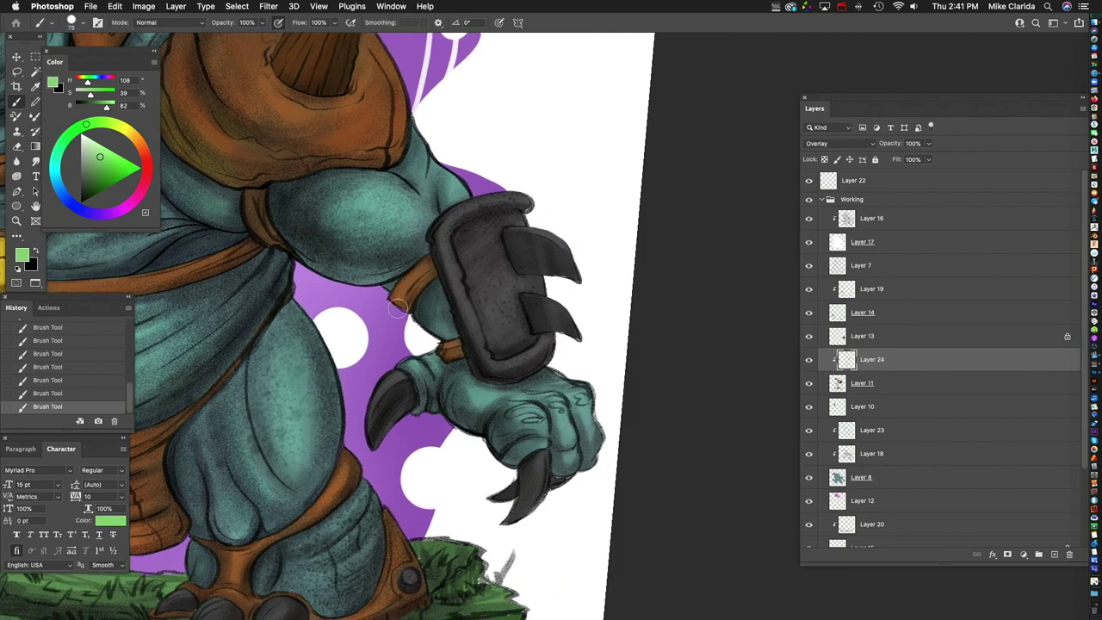
drag(305, 399, 442, 336)
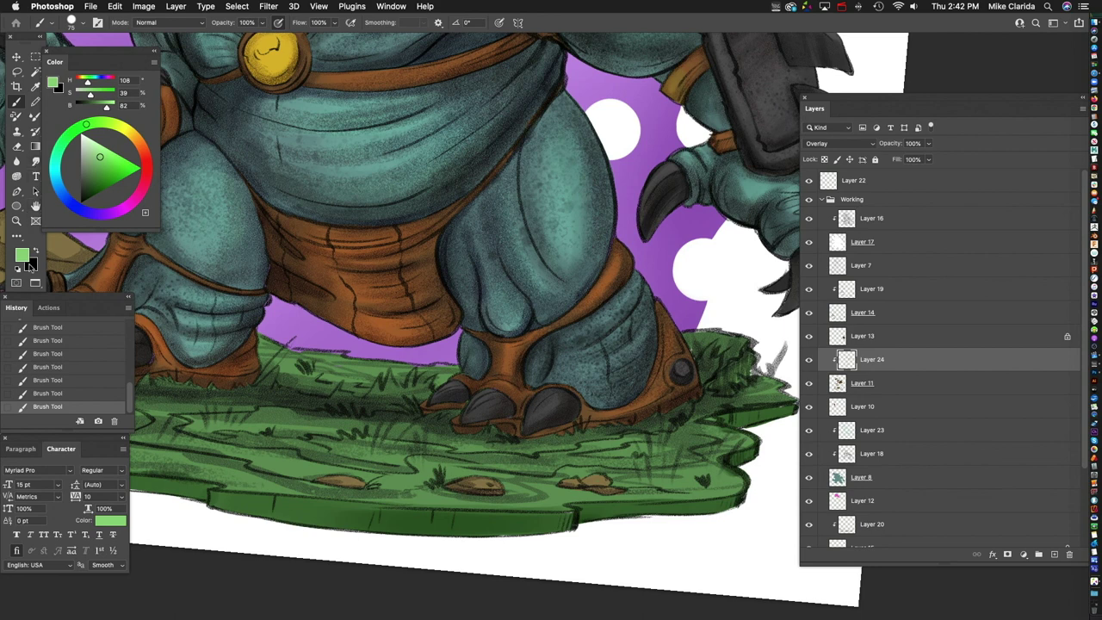
drag(97, 58, 115, 61)
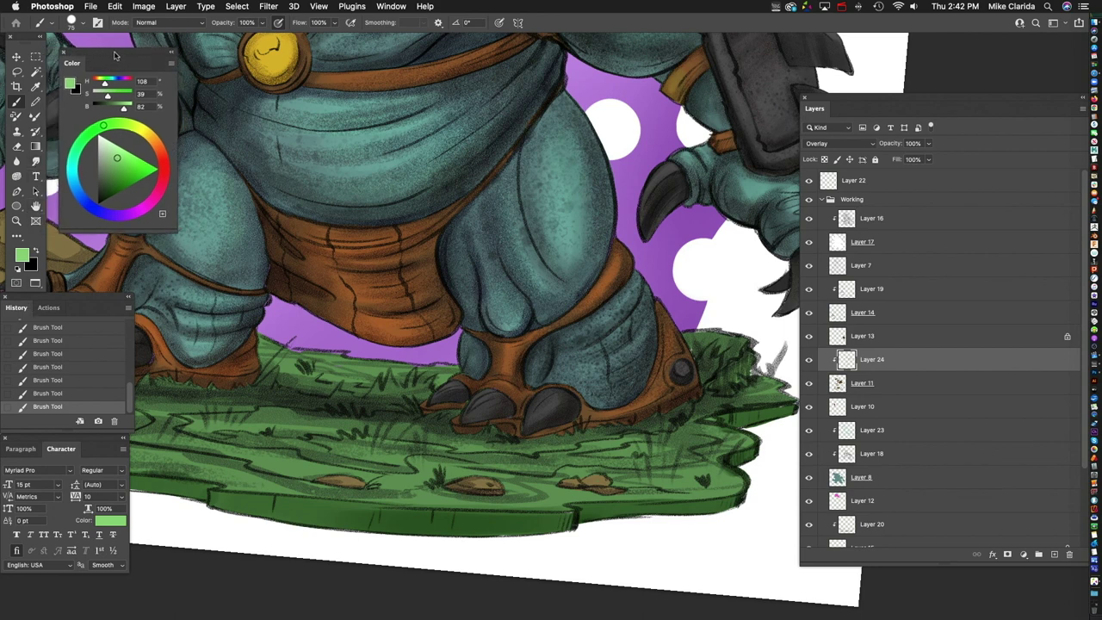
drag(35, 206, 81, 223)
mouse_move(258, 405)
mouse_down()
mouse_move(296, 398)
mouse_move(385, 334)
mouse_move(441, 243)
mouse_up()
key(b)
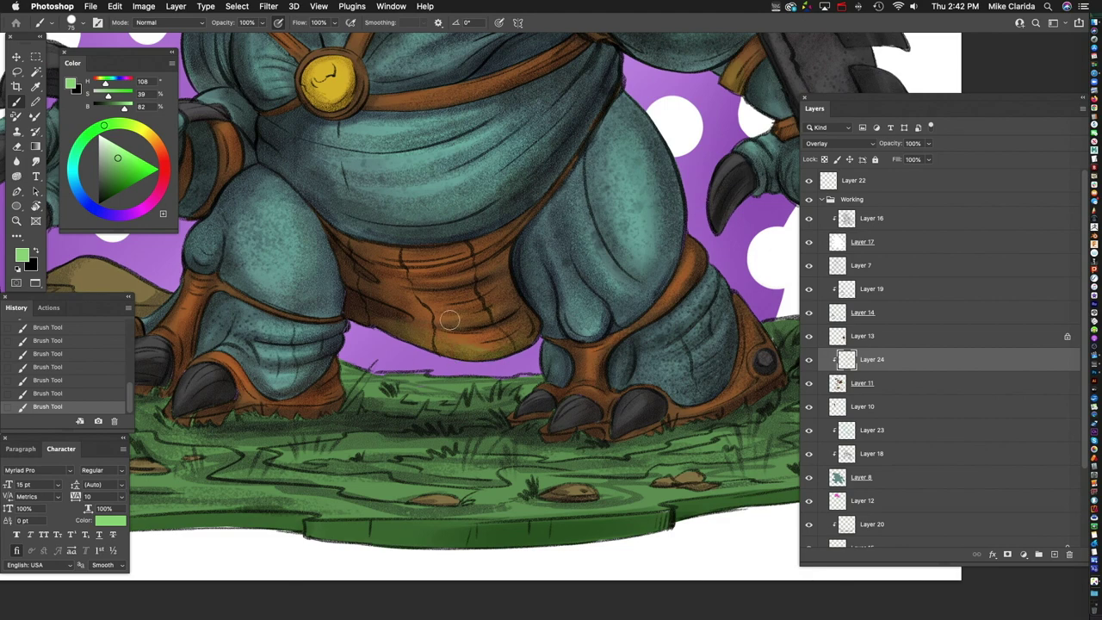
Step: Work over the legs and loincloth, then make the armour Layer 11 active
drag(440, 320, 449, 351)
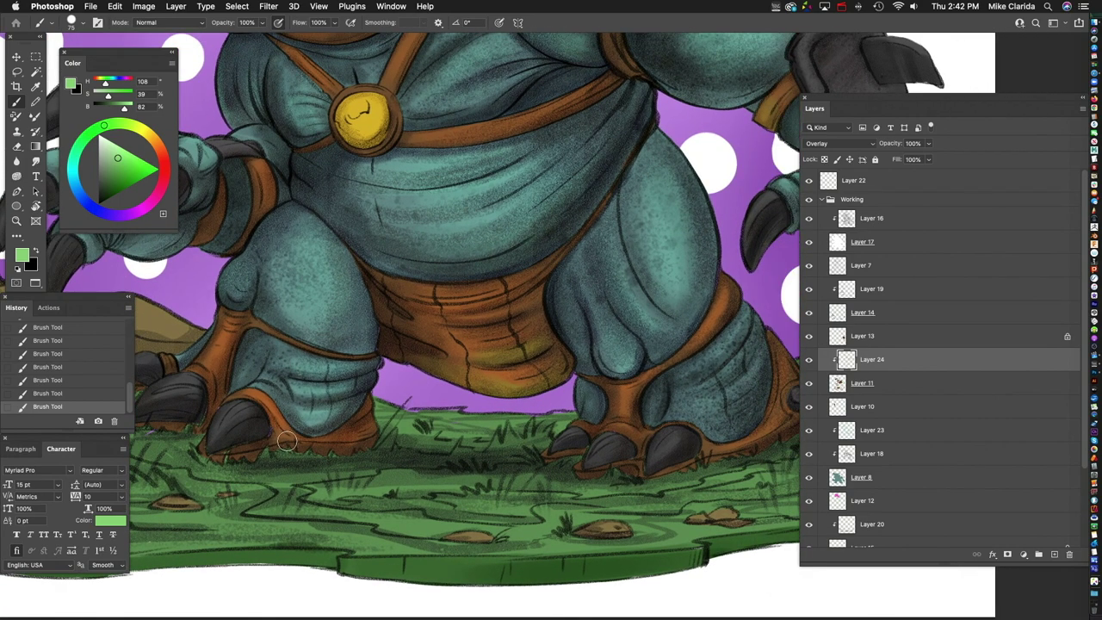
scroll(449, 293, left, 5)
scroll(449, 292, up, 2)
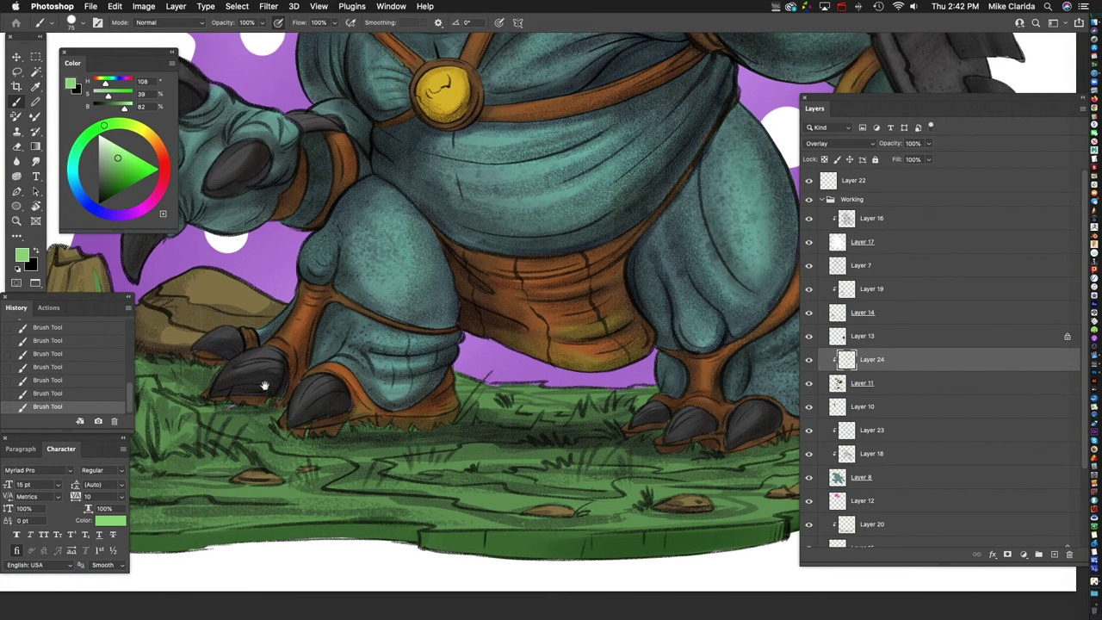
scroll(377, 318, down, 6)
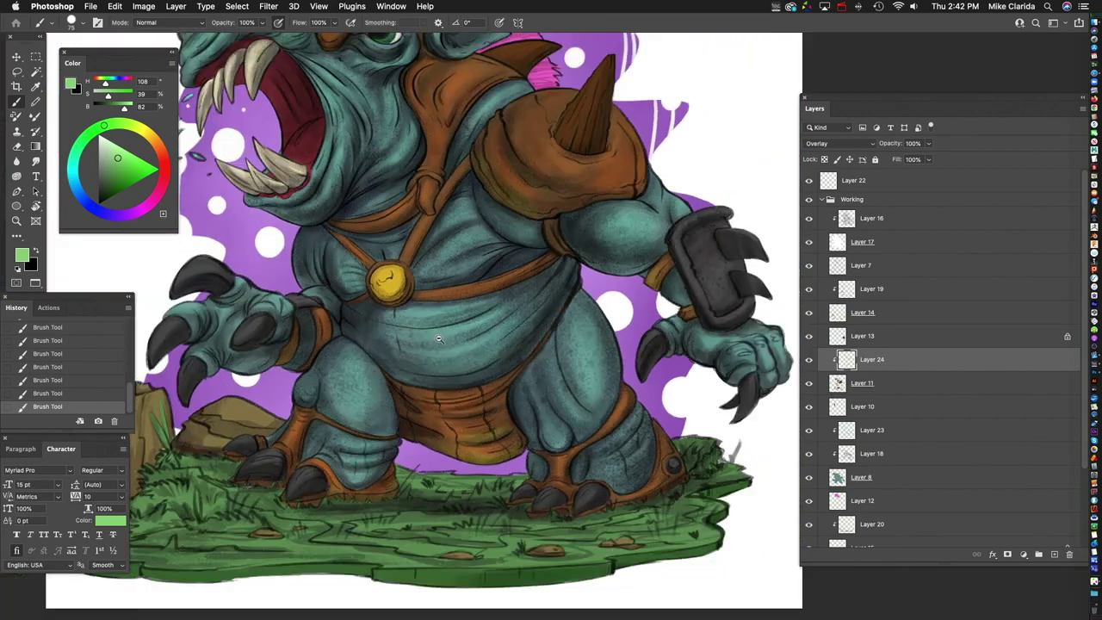
scroll(533, 412, up, 6)
scroll(534, 411, up, 3)
scroll(458, 333, left, 1)
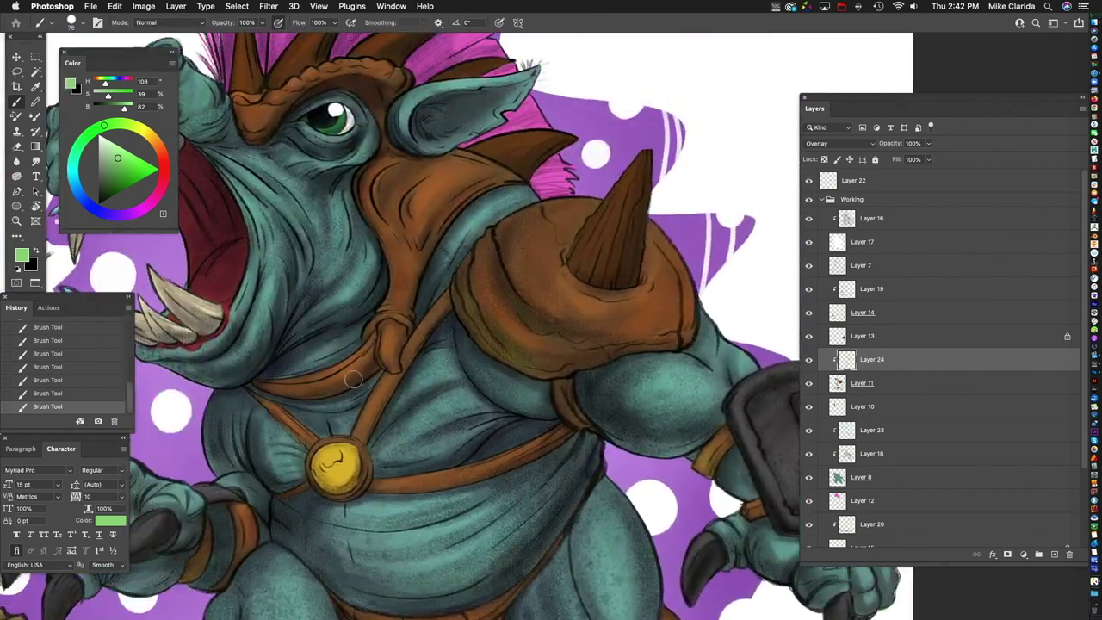
scroll(361, 345, up, 2)
scroll(400, 298, right, 1)
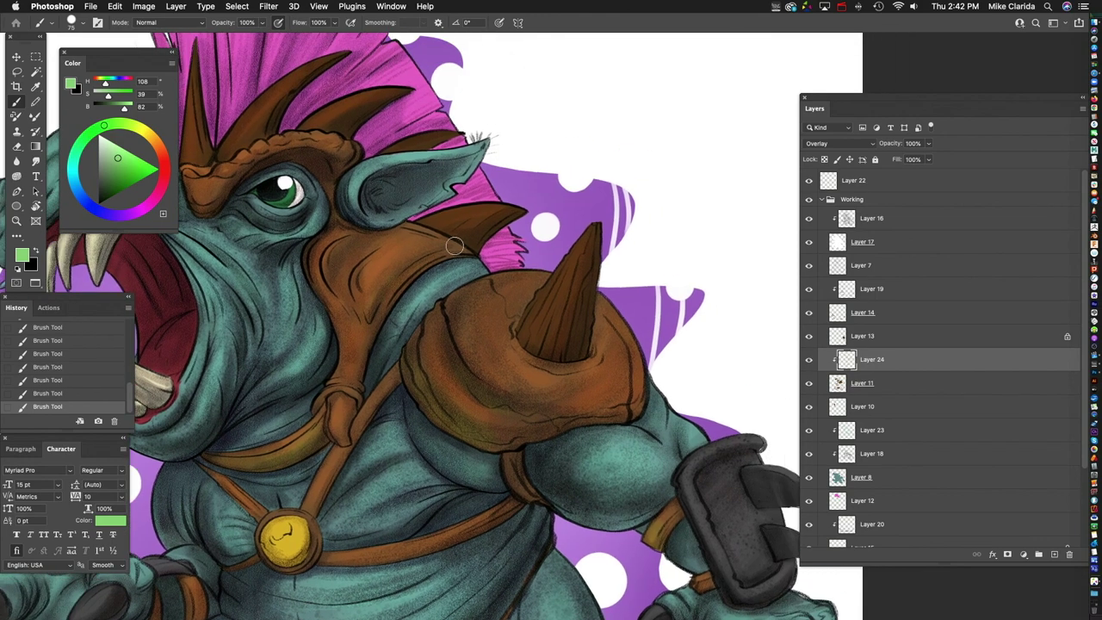
scroll(361, 310, up, 3)
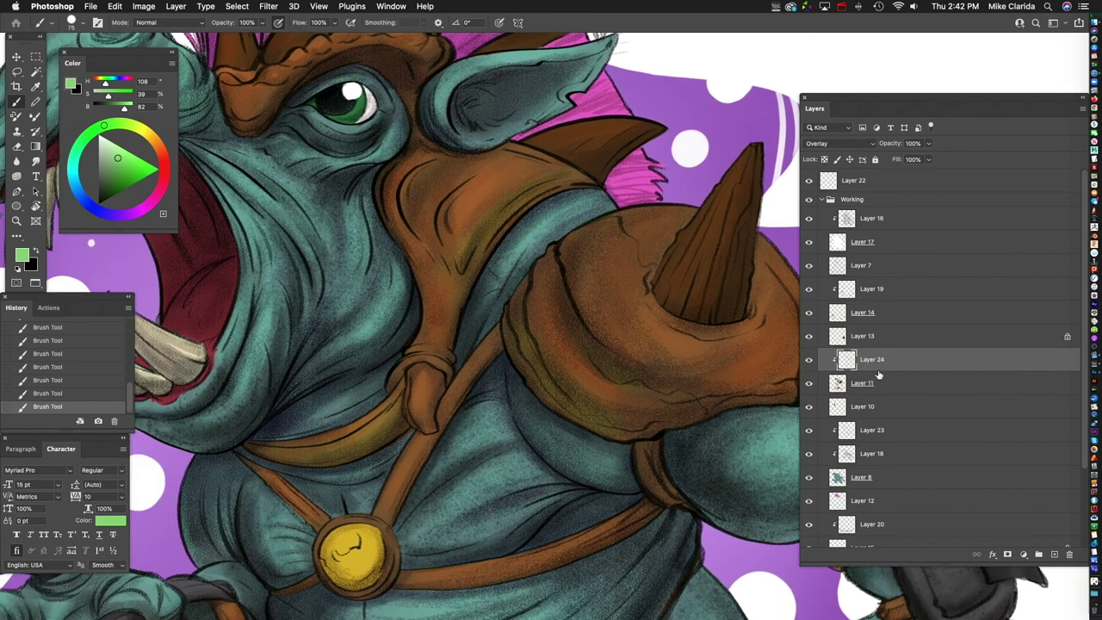
click(895, 388)
Step: Lock Layer 11's transparent pixels and sample a darker armor brown as paint colour
click(824, 159)
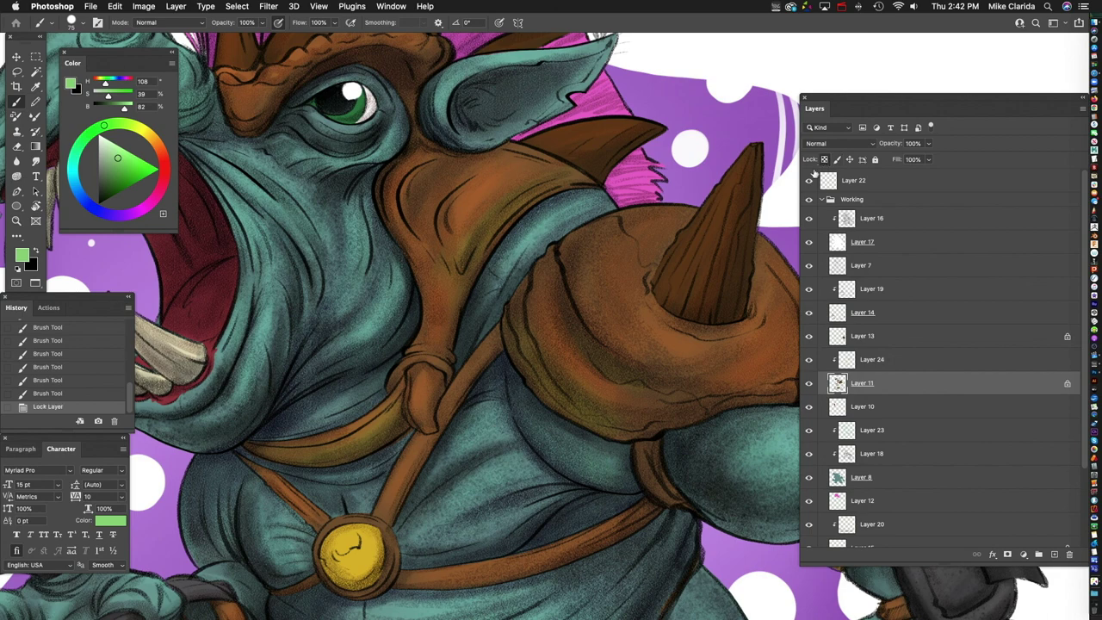
click(809, 385)
drag(569, 477, 383, 93)
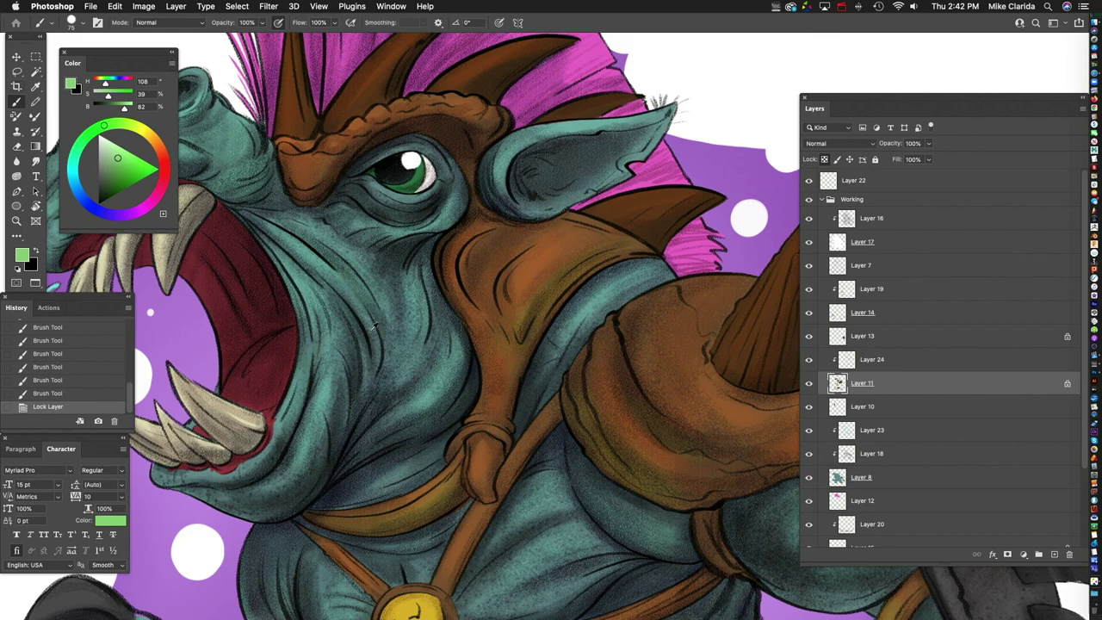
alt+click(548, 270)
drag(123, 177, 116, 187)
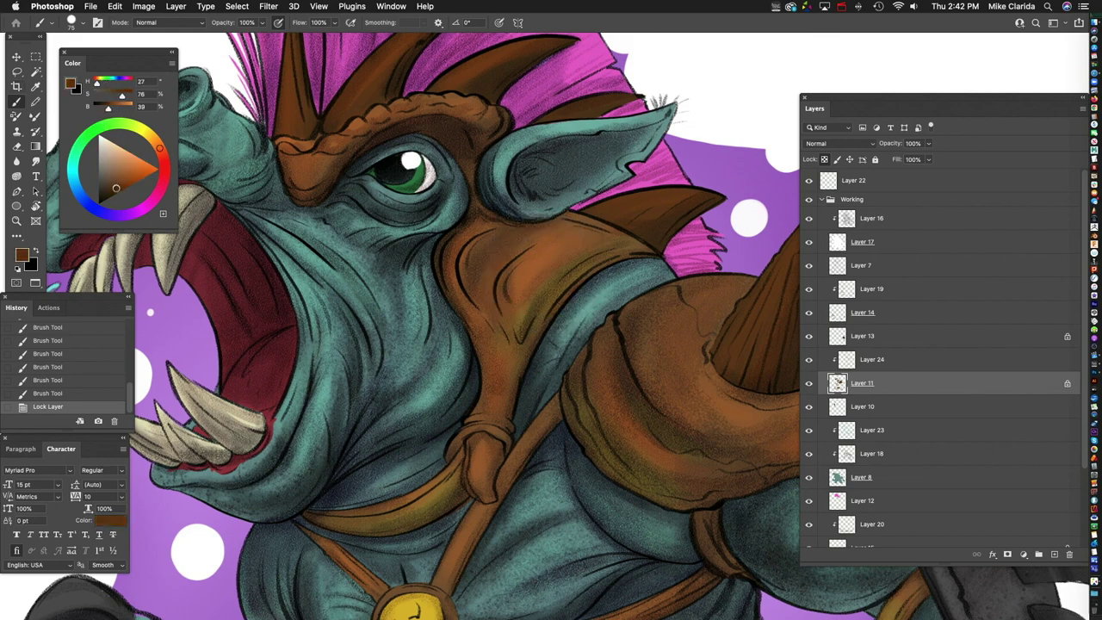
Step: Select the loish_splatter brush and survey the armor areas
click(71, 21)
click(108, 389)
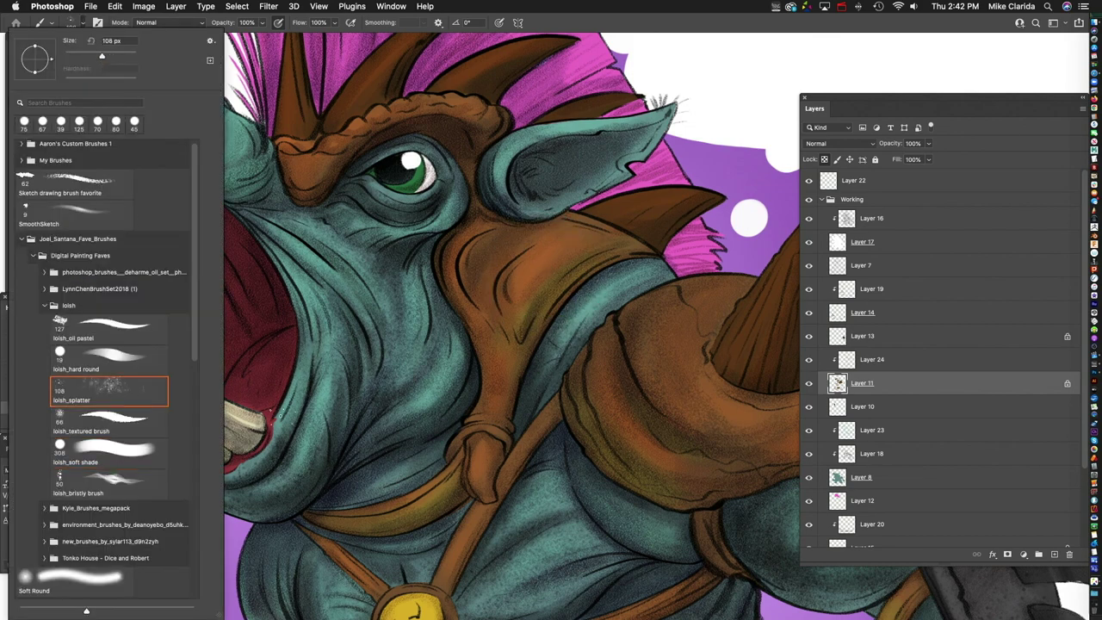
click(543, 254)
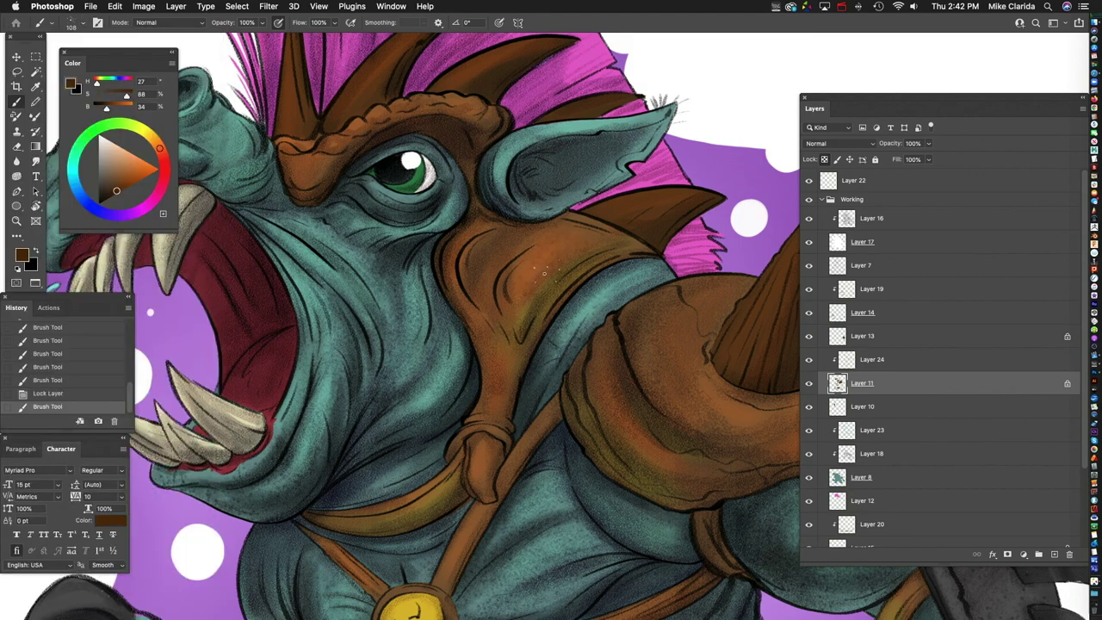
scroll(480, 222, right, 5)
scroll(480, 221, down, 1)
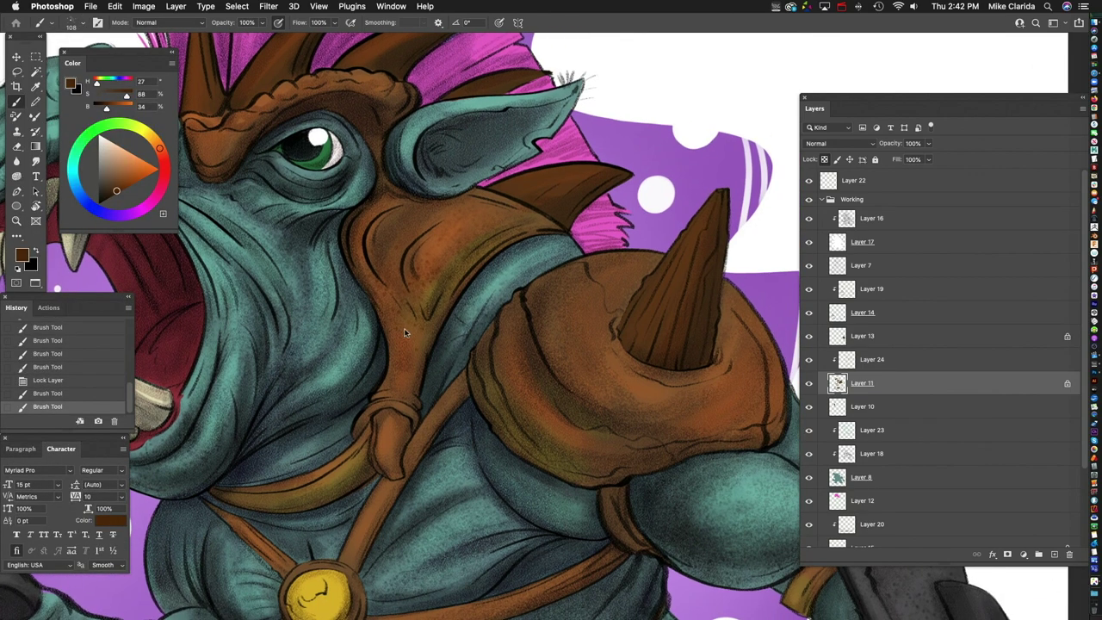
scroll(533, 323, right, 3)
scroll(534, 323, down, 2)
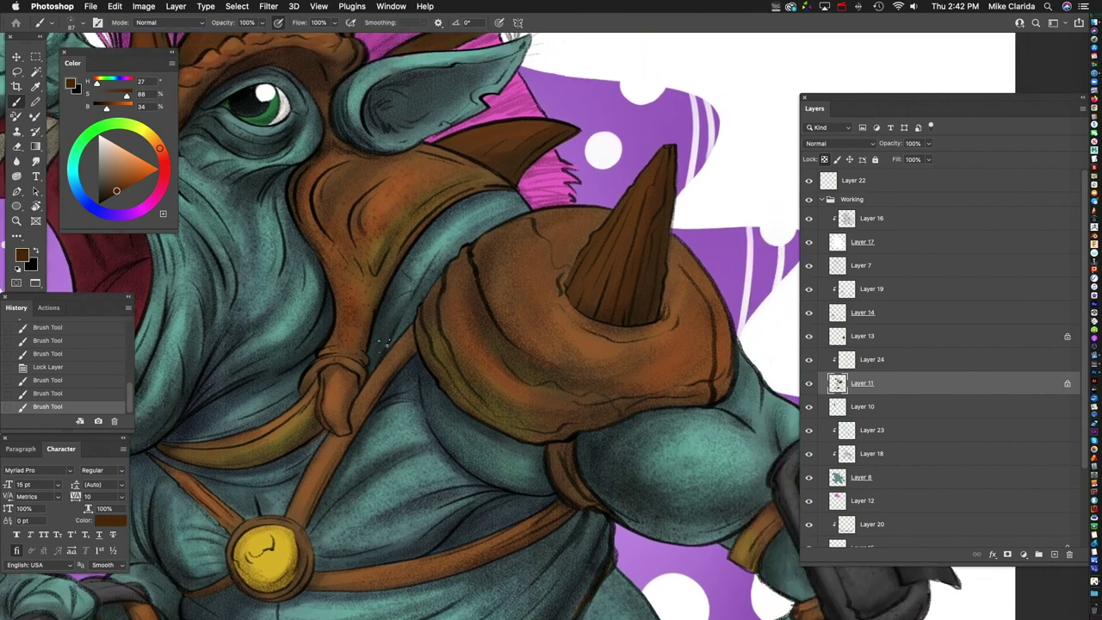
scroll(507, 313, right, 5)
scroll(507, 313, up, 2)
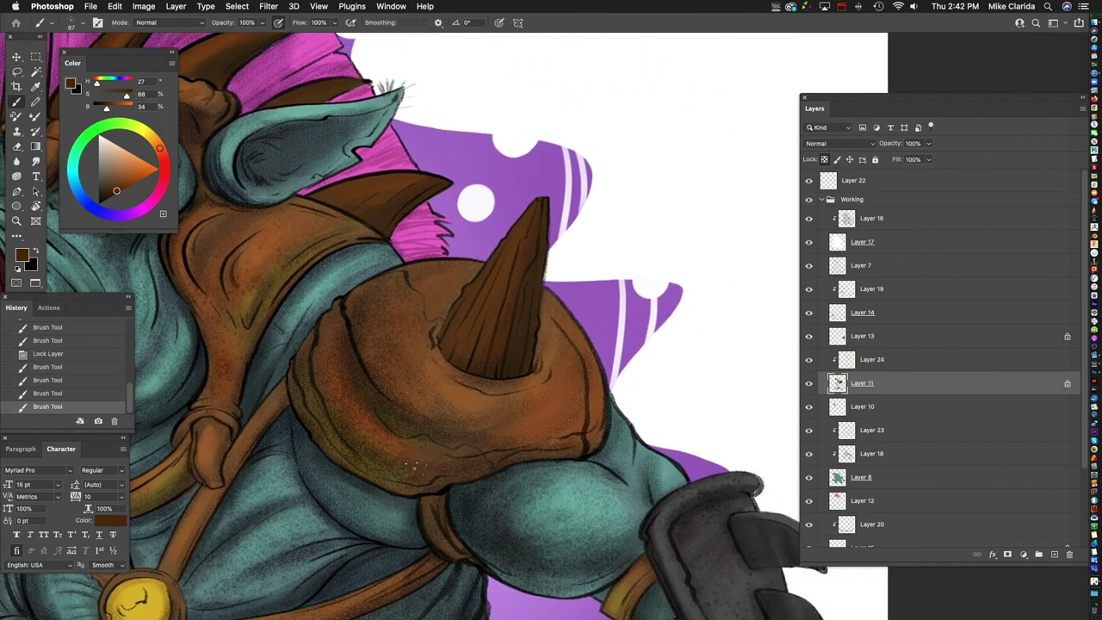
scroll(592, 389, left, 4)
scroll(593, 389, down, 2)
scroll(592, 389, up, 1)
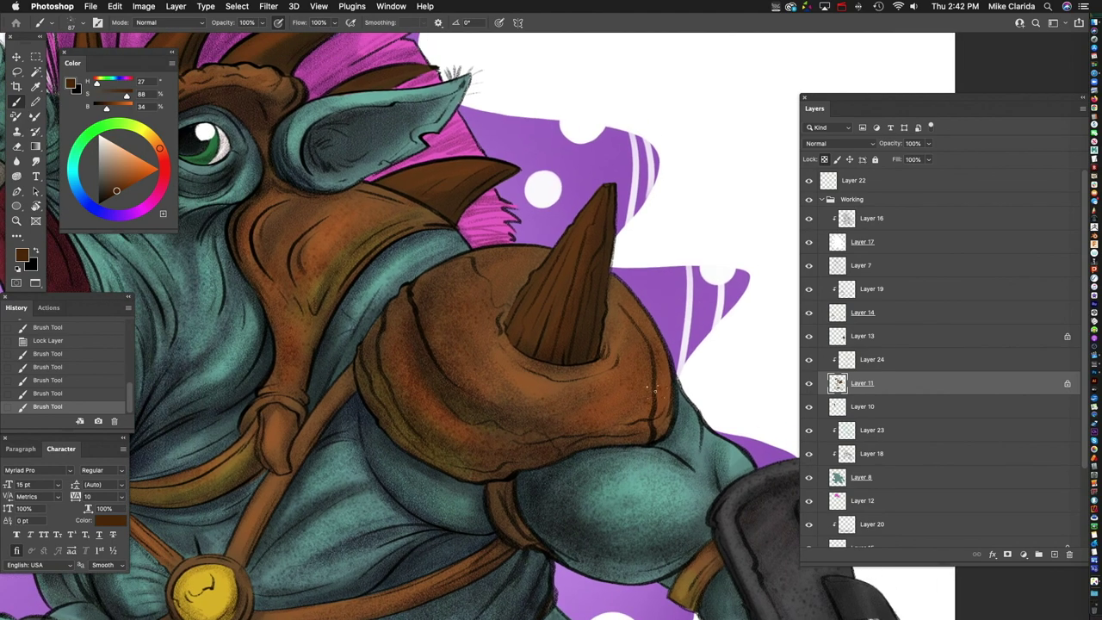
scroll(593, 389, left, 2)
scroll(592, 389, down, 1)
Step: Choose the SPLATTER - Rubble brush from the FlyLand SPLATTERS group
click(69, 23)
scroll(195, 478, down, 10)
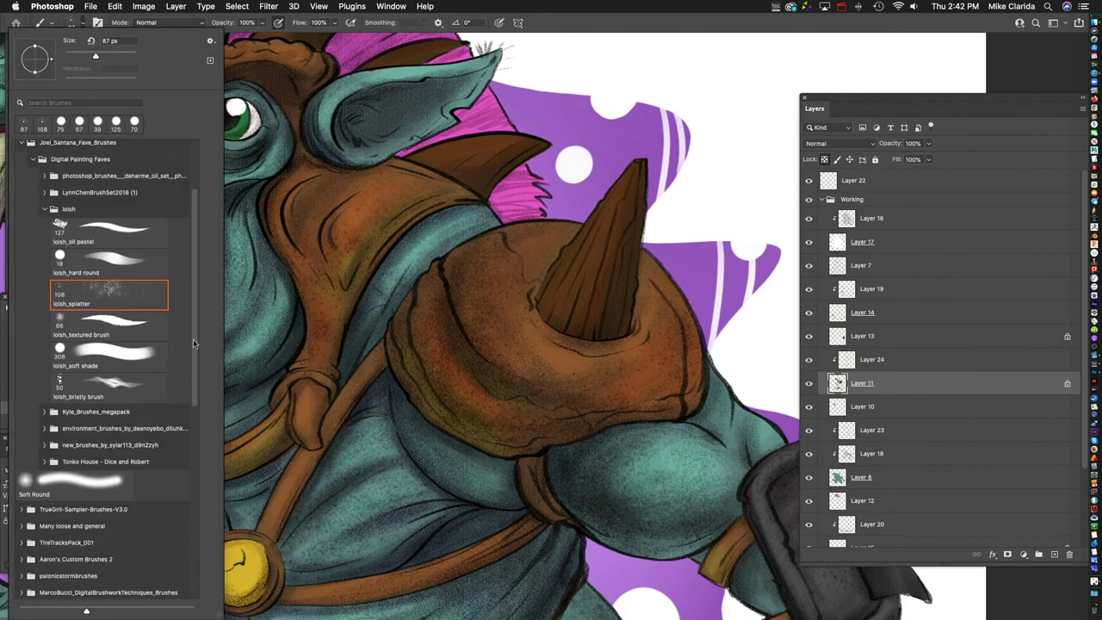
drag(195, 478, 195, 526)
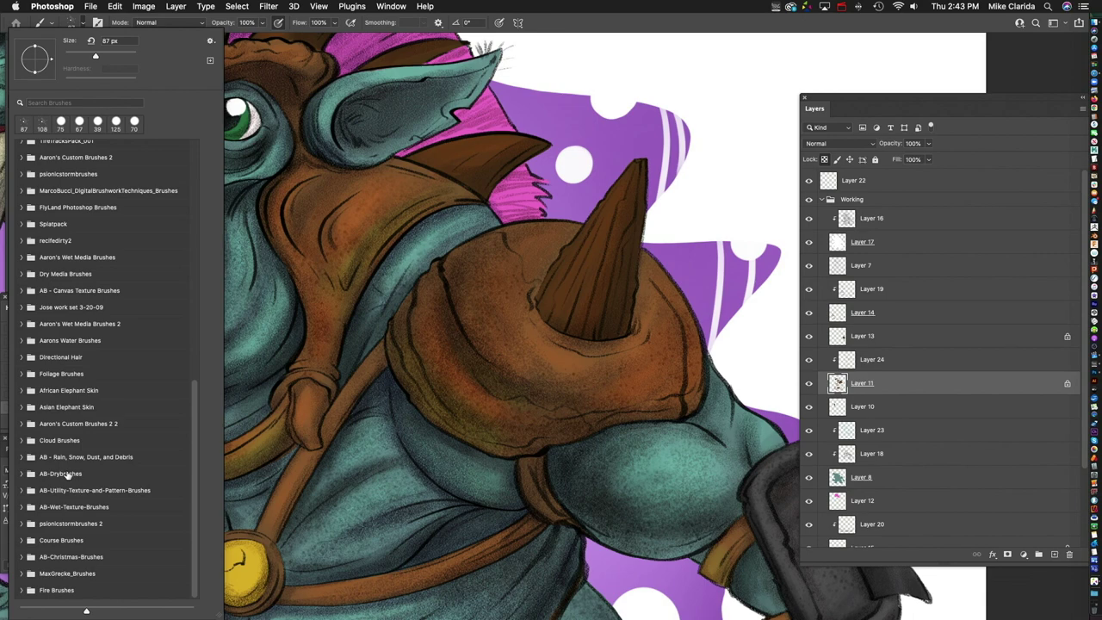
mouse_move(193, 403)
mouse_down()
mouse_move(185, 337)
mouse_move(194, 392)
mouse_up()
click(21, 346)
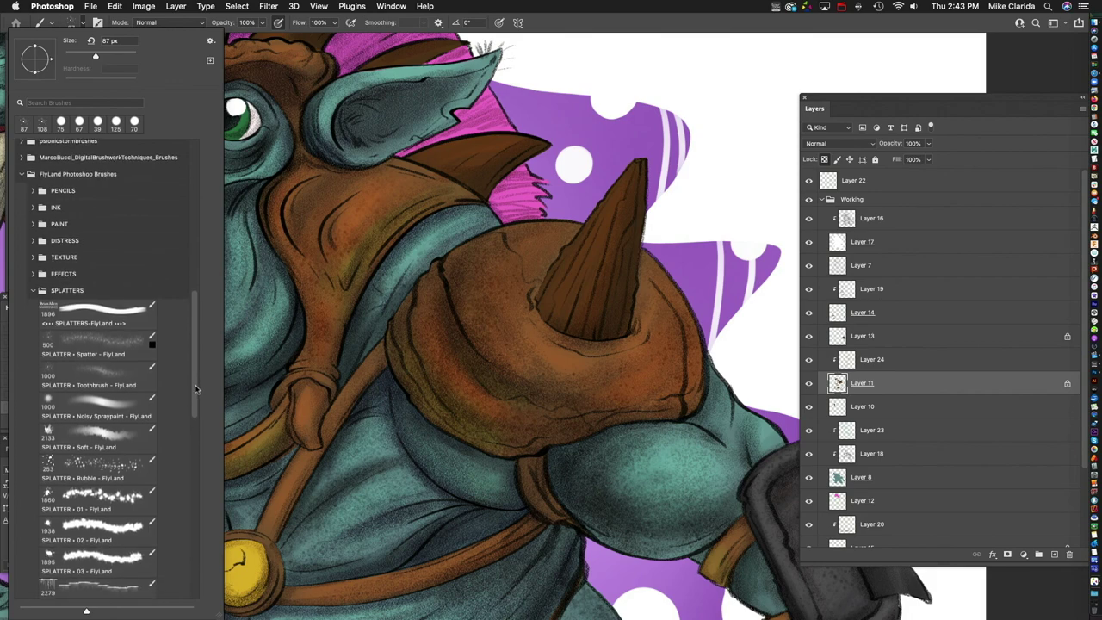
scroll(104, 413, down, 1)
click(95, 434)
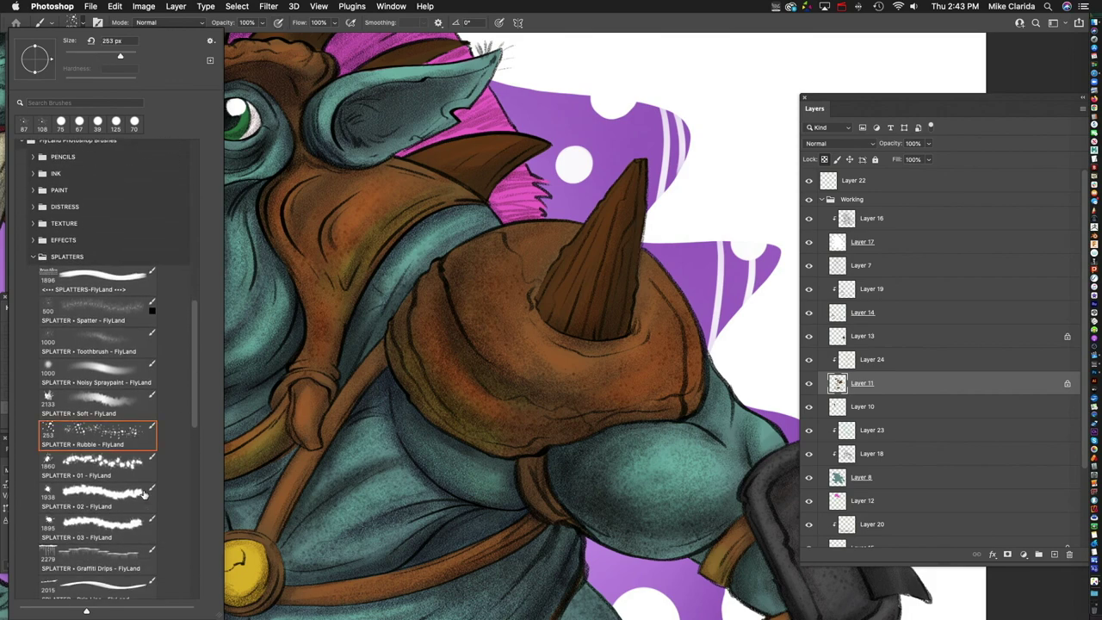
click(499, 284)
Step: Try a rubble splatter dab on the shoulder pad and undo it
drag(500, 284, 484, 345)
key(super+z)
scroll(508, 344, right, 3)
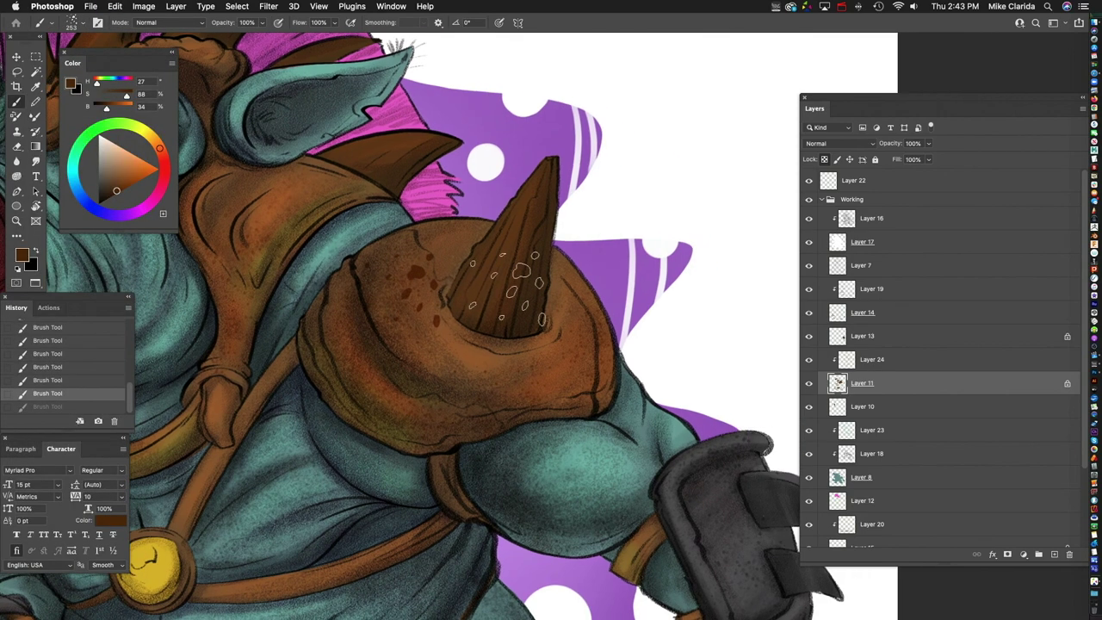
key(super+z)
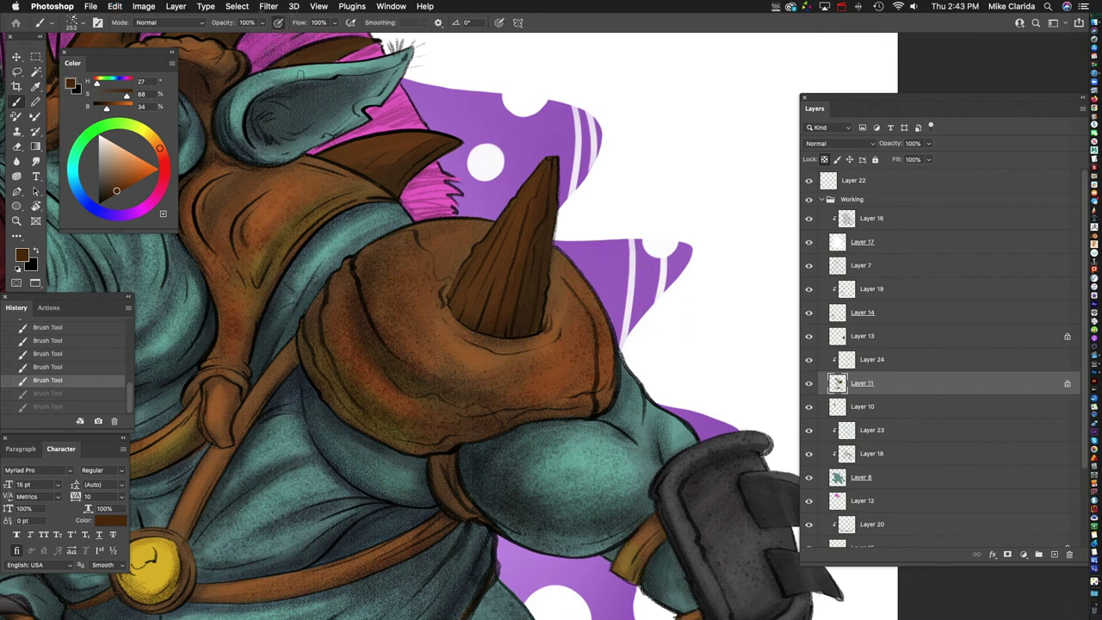
Step: Lower brush opacity to about 17% and stipple faint texture on the shoulder armor
click(261, 23)
drag(217, 43, 222, 43)
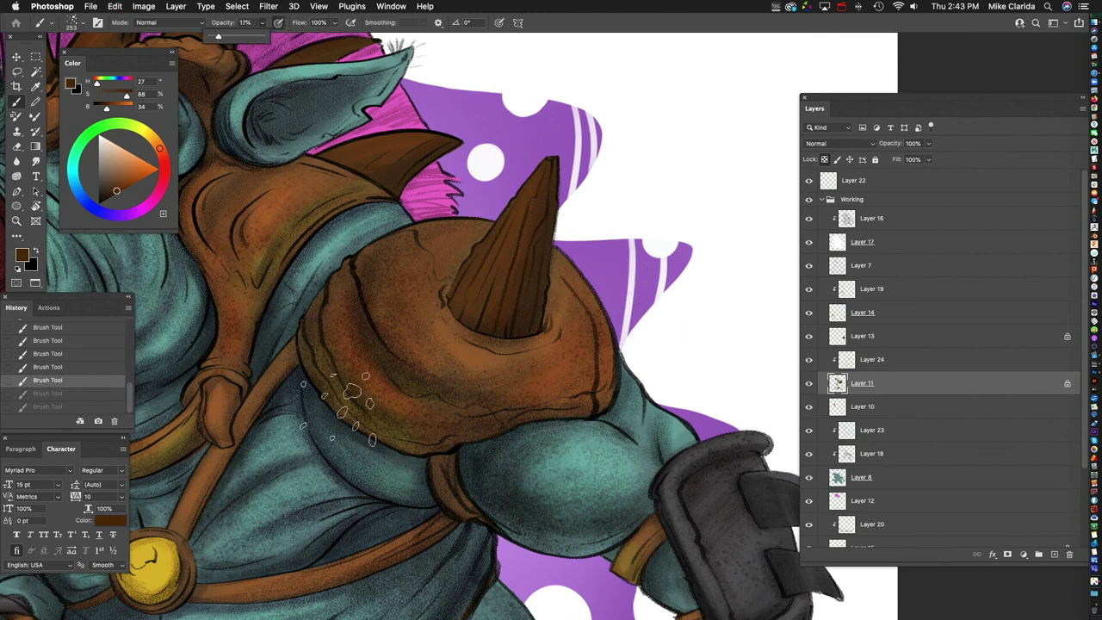
click(344, 374)
mouse_move(422, 284)
mouse_down()
mouse_move(426, 342)
mouse_move(474, 362)
mouse_up()
drag(608, 343, 536, 359)
Step: At 49% opacity with a smaller brush, stipple the shoulder pad and the strap near the ear
click(262, 24)
drag(275, 39, 280, 38)
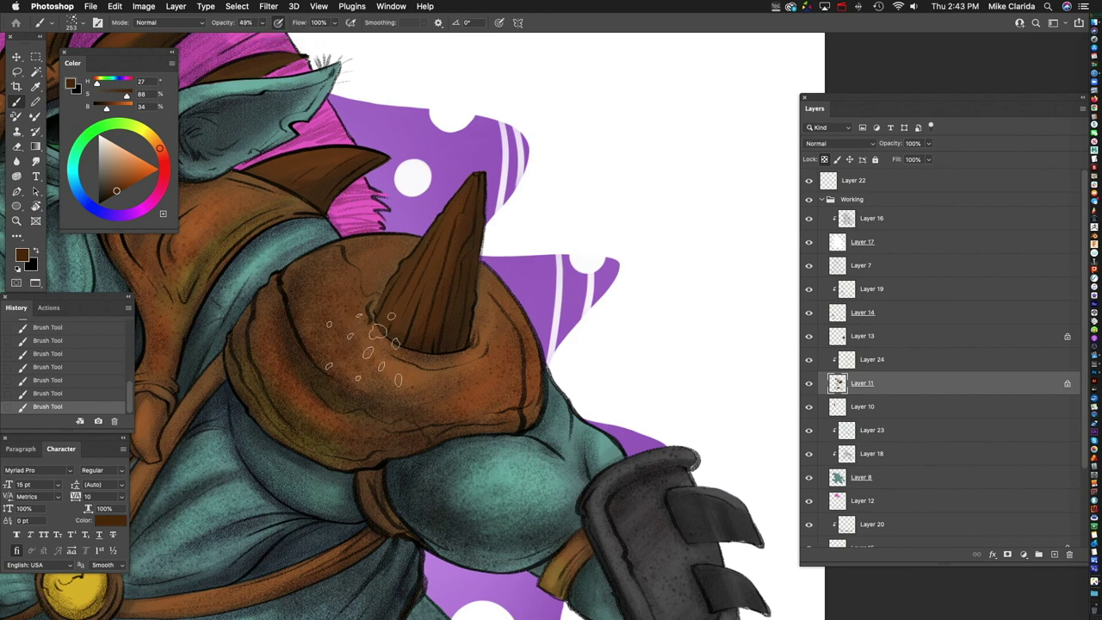
key(bracketleft)
key(bracketleft)
mouse_move(513, 361)
mouse_down()
mouse_move(452, 392)
mouse_move(510, 323)
mouse_move(540, 312)
mouse_up()
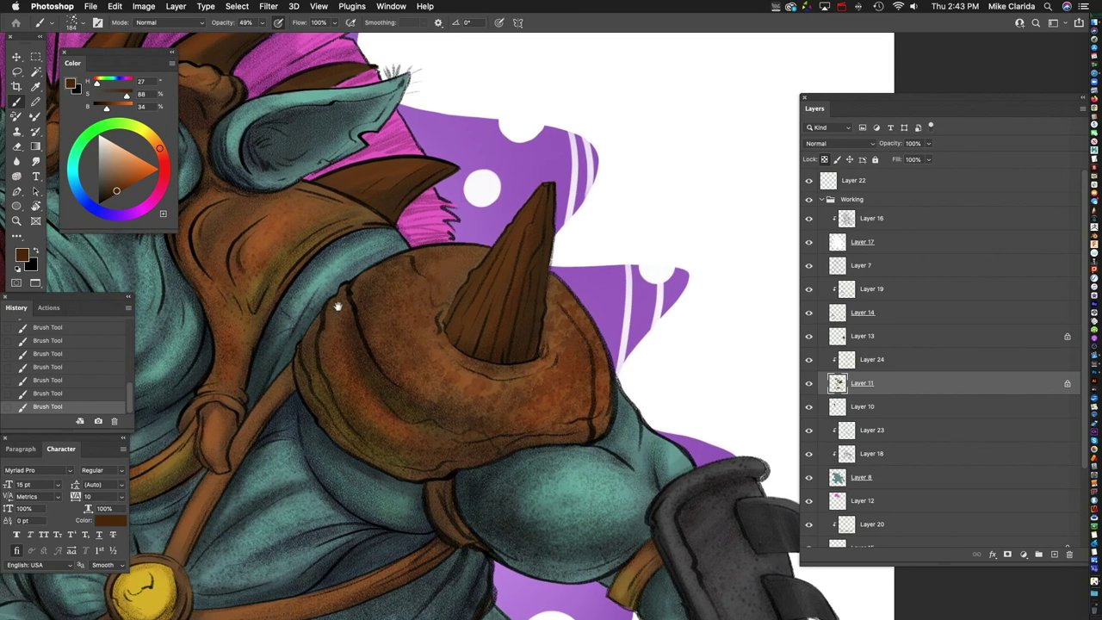
scroll(405, 267, left, 5)
mouse_move(387, 241)
mouse_down()
mouse_move(456, 210)
mouse_move(348, 321)
mouse_up()
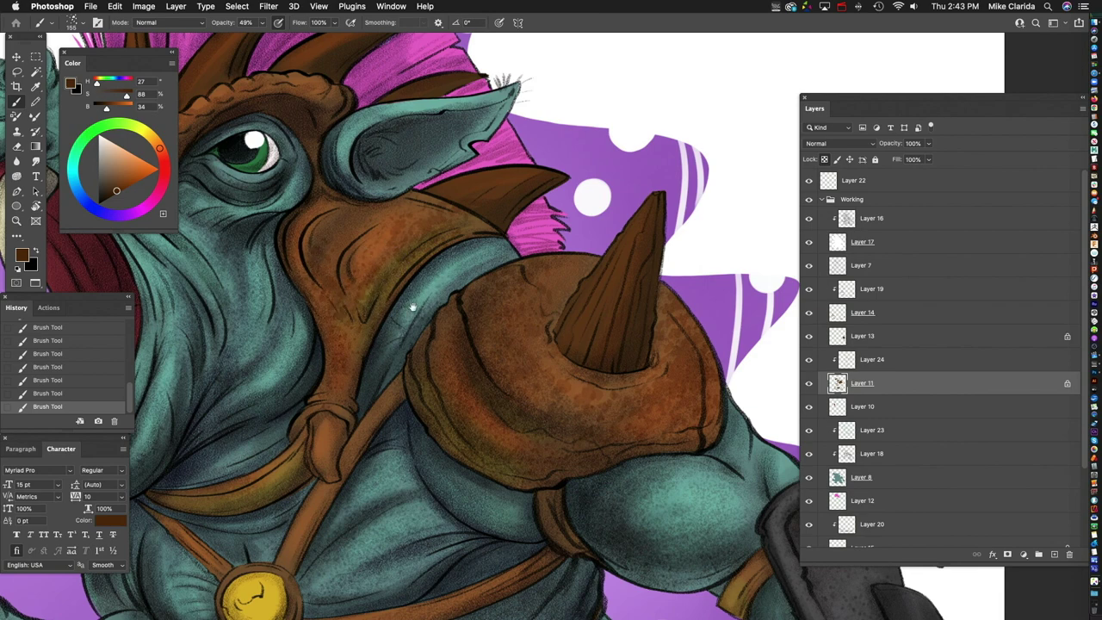
Step: Brush olive shading along the loincloth's lower edge
scroll(413, 306, down, 3)
scroll(414, 306, left, 2)
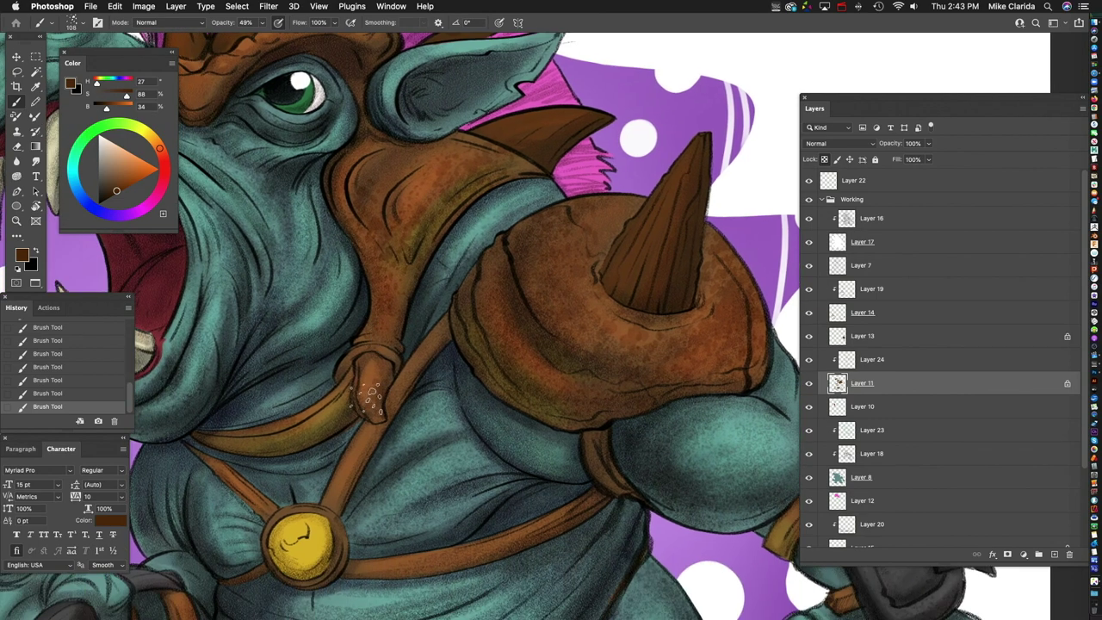
drag(380, 415, 539, 312)
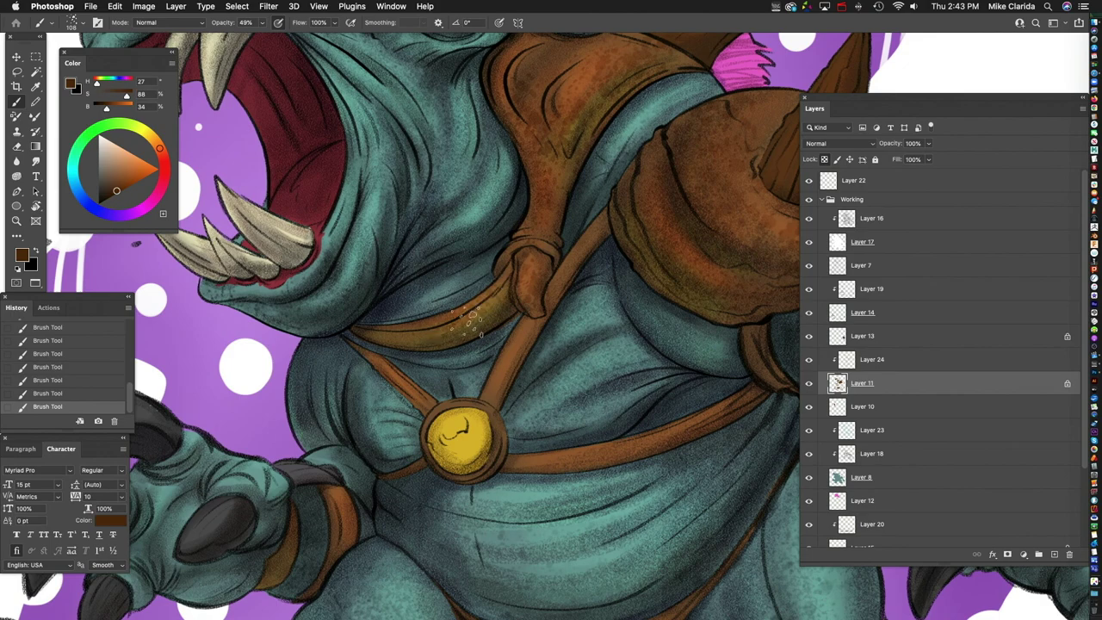
drag(579, 243, 489, 303)
scroll(489, 303, down, 10)
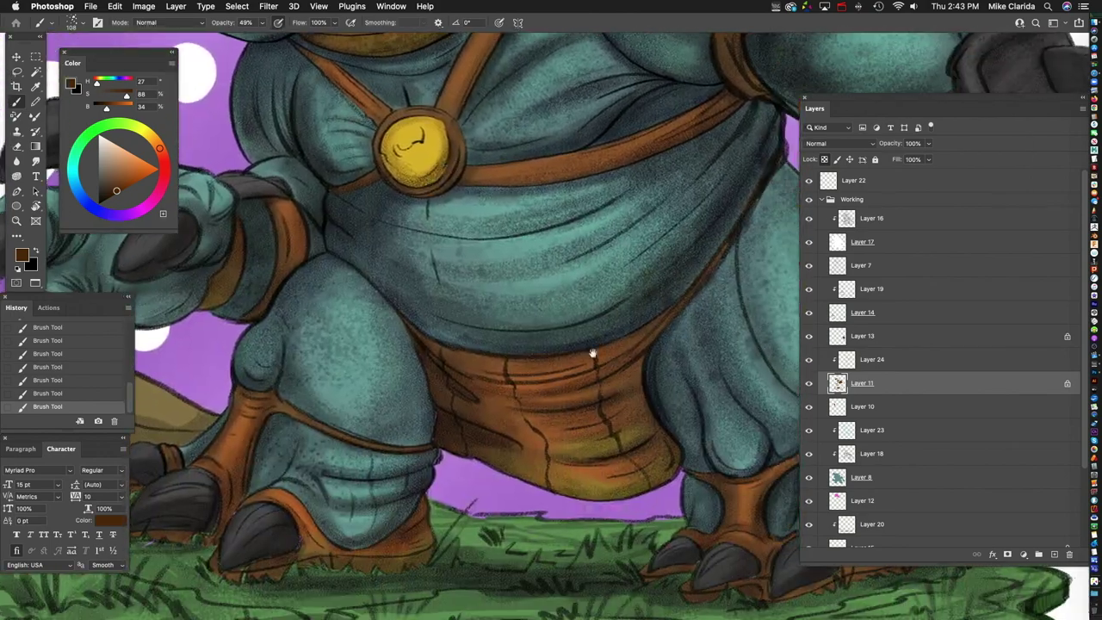
scroll(489, 303, right, 3)
mouse_move(502, 383)
mouse_down()
mouse_move(504, 397)
mouse_move(441, 427)
mouse_move(383, 422)
mouse_move(327, 379)
mouse_move(419, 394)
mouse_move(474, 362)
mouse_move(456, 310)
mouse_move(392, 336)
mouse_move(575, 218)
mouse_up()
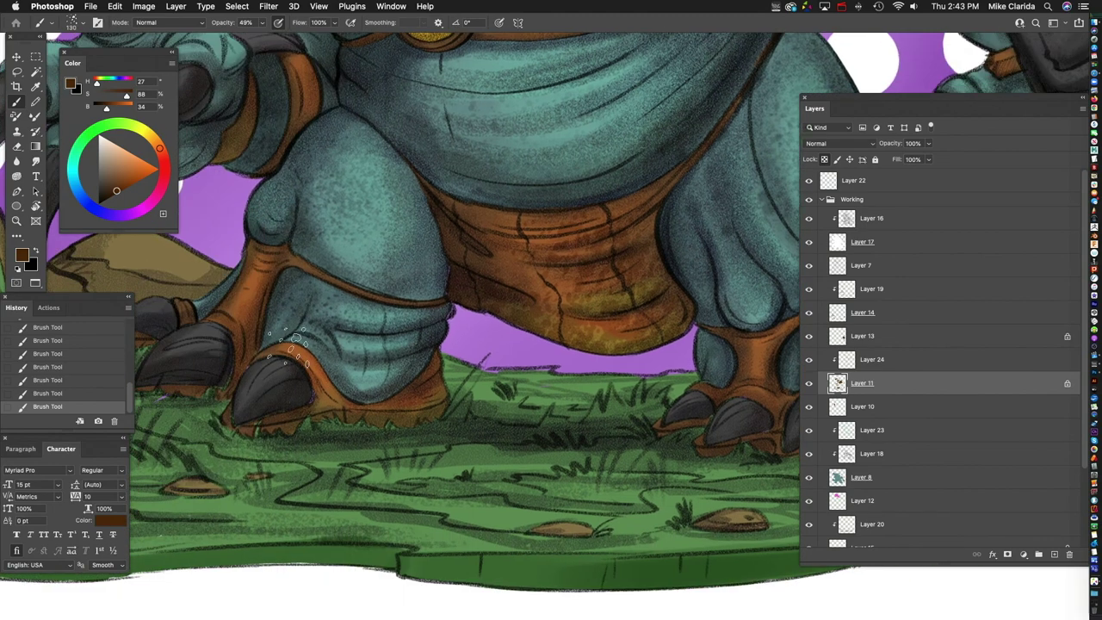
Step: Pan around the lower body and shrink the brush to 63 px
scroll(198, 383, right, 10)
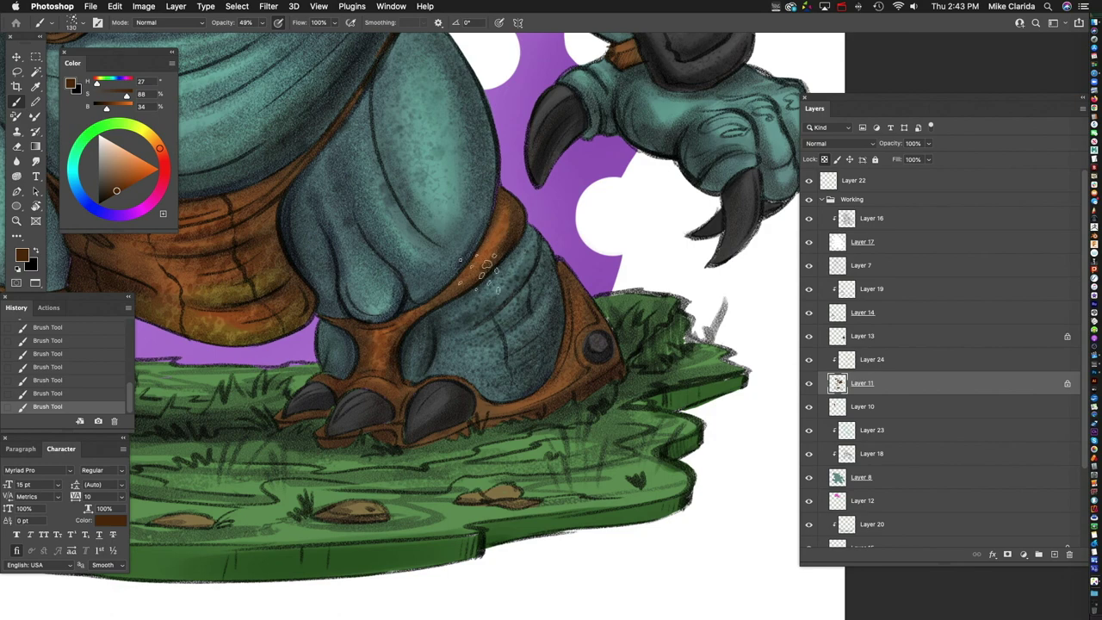
scroll(516, 293, right, 2)
scroll(517, 293, down, 1)
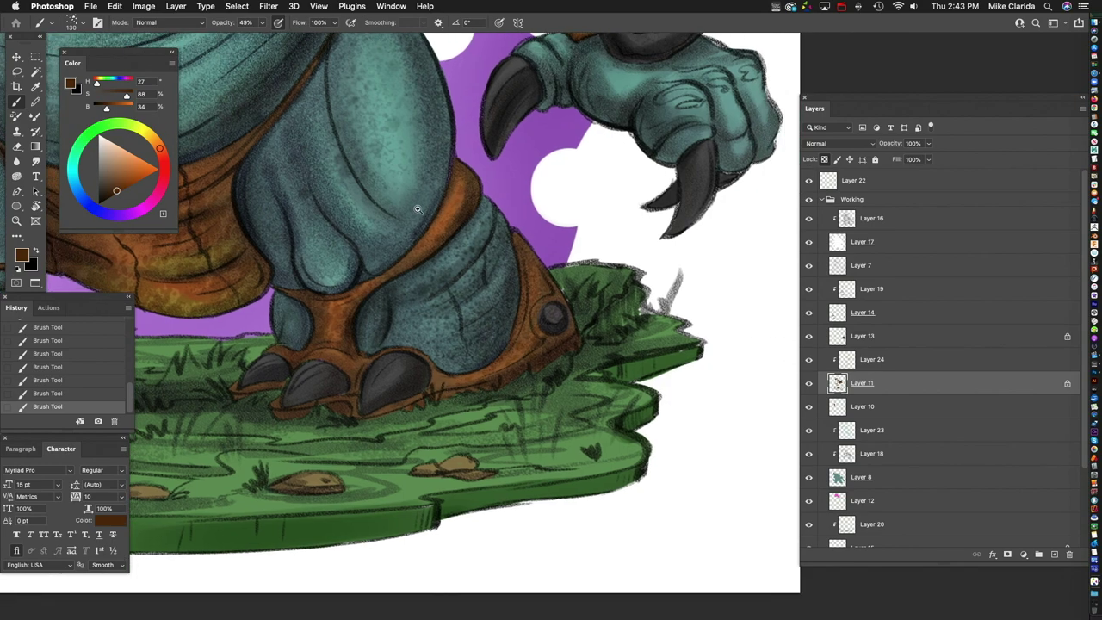
scroll(401, 215, down, 5)
scroll(568, 325, up, 6)
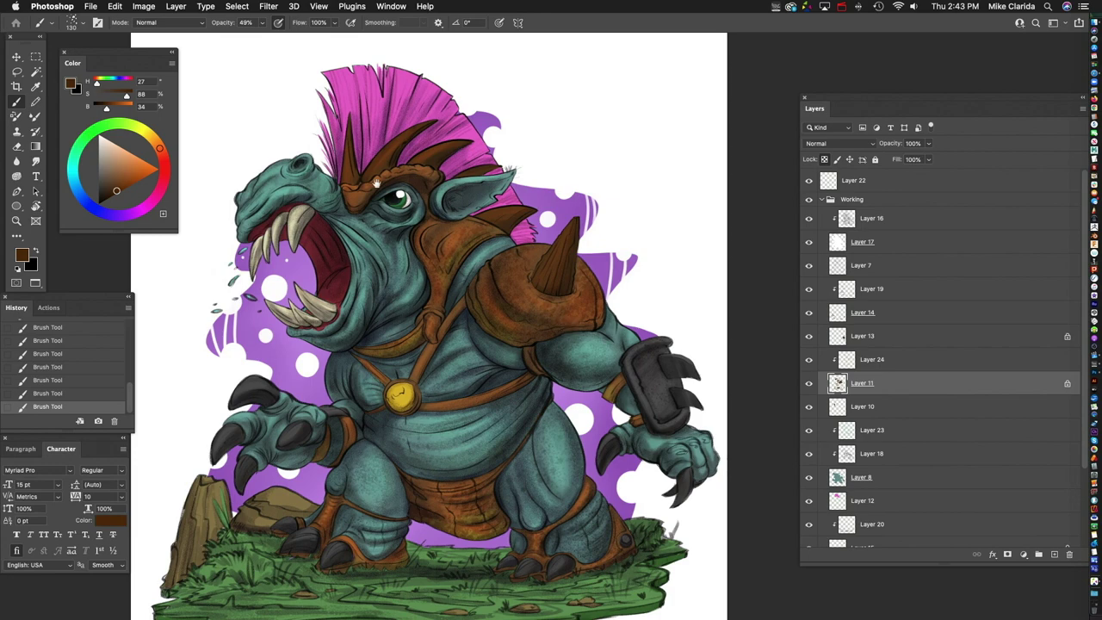
scroll(376, 199, up, 4)
key(bracketleft)
key(bracketleft)
key(bracketleft)
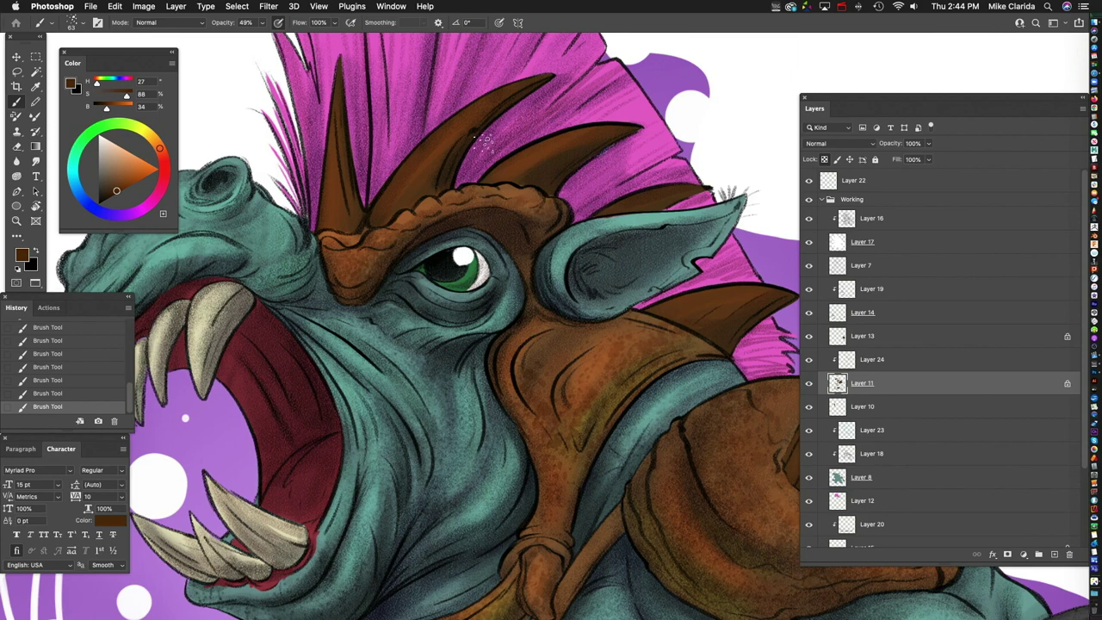
scroll(366, 270, down, 5)
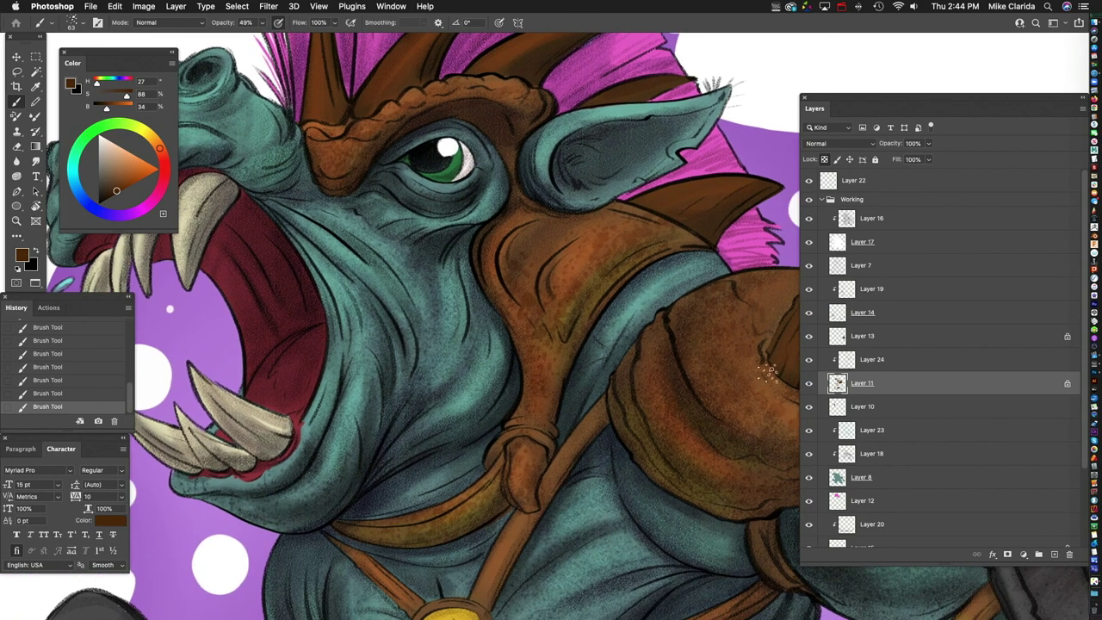
Step: Add a Linear Dodge (Add) layer clipped to Layer 24 and pick a golden yellow
click(891, 362)
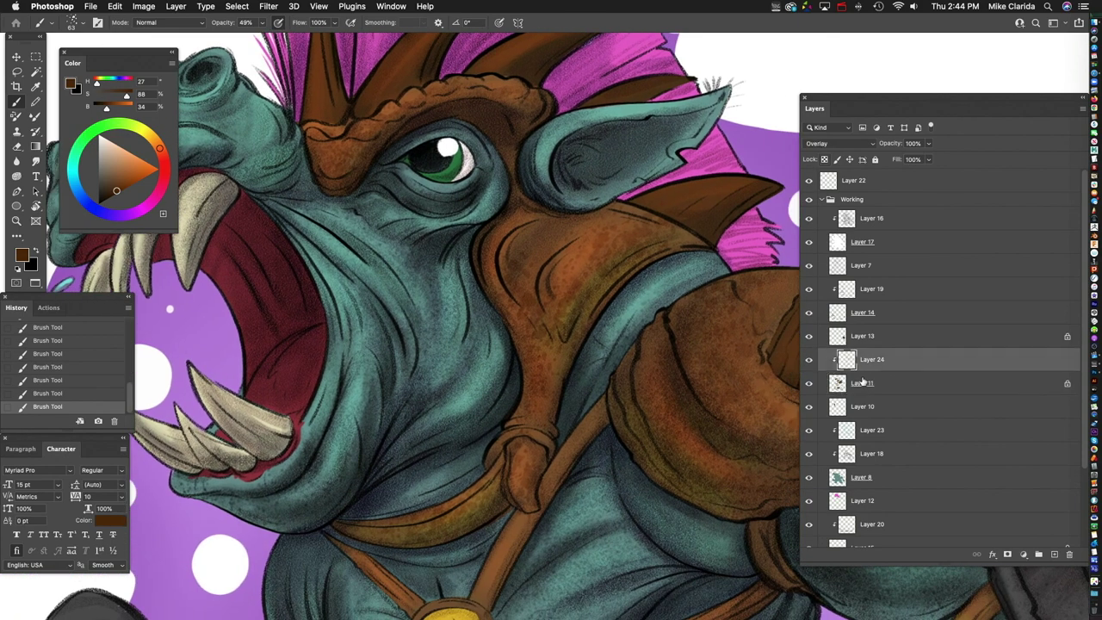
click(1054, 555)
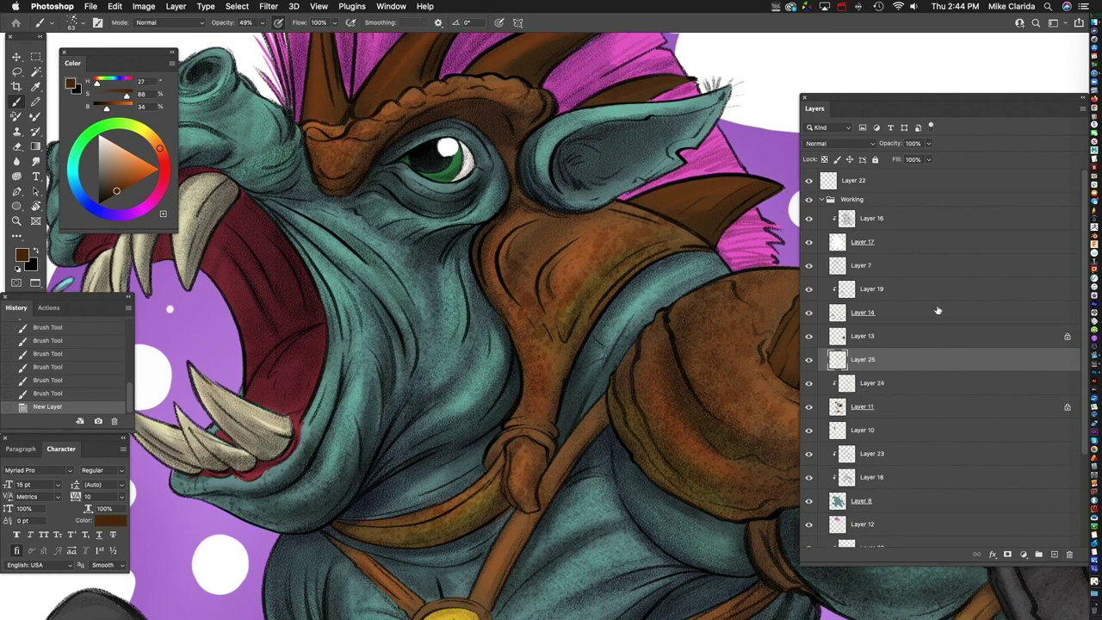
alt+click(906, 370)
click(851, 144)
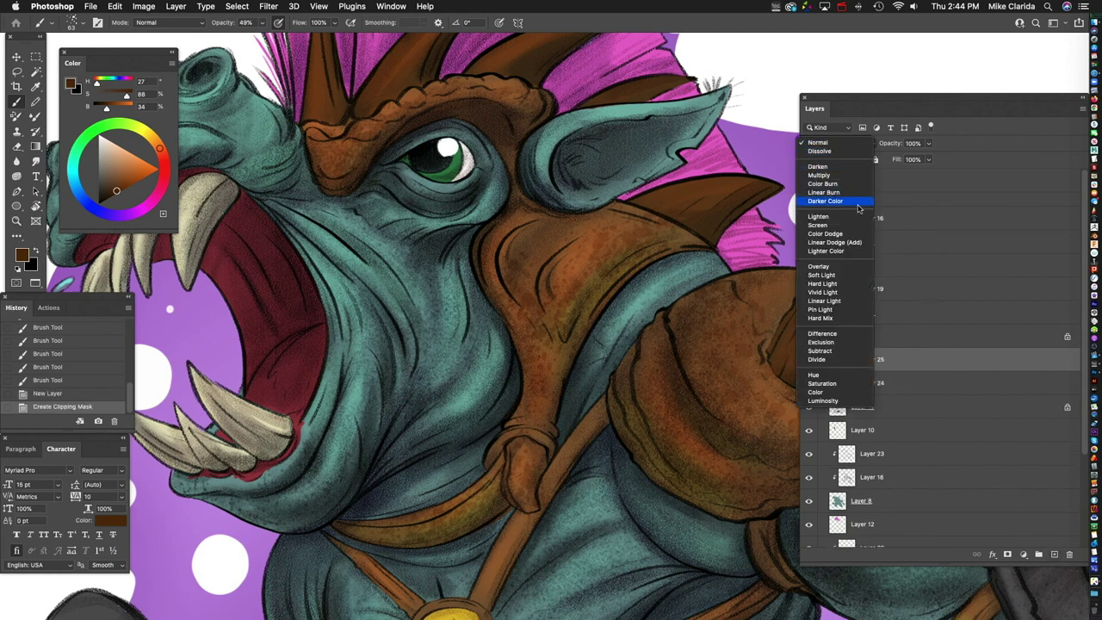
click(854, 243)
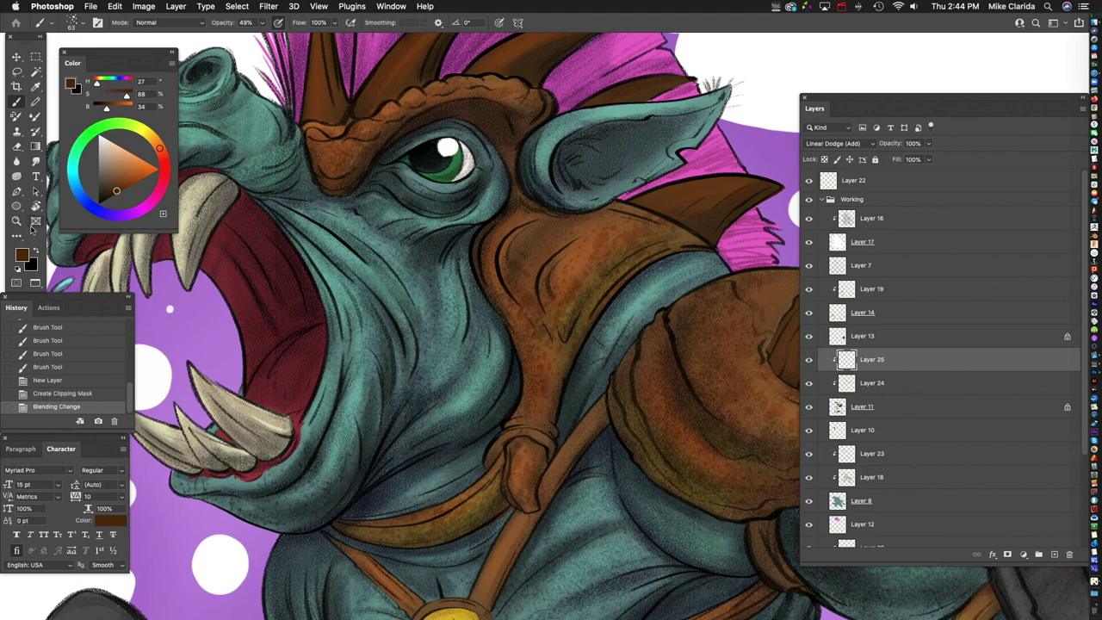
mouse_move(138, 169)
mouse_down()
mouse_move(146, 133)
mouse_move(140, 166)
mouse_up()
Step: Choose the SPLATTER - Soft brush and shrink it to about 292 px
click(73, 22)
click(127, 400)
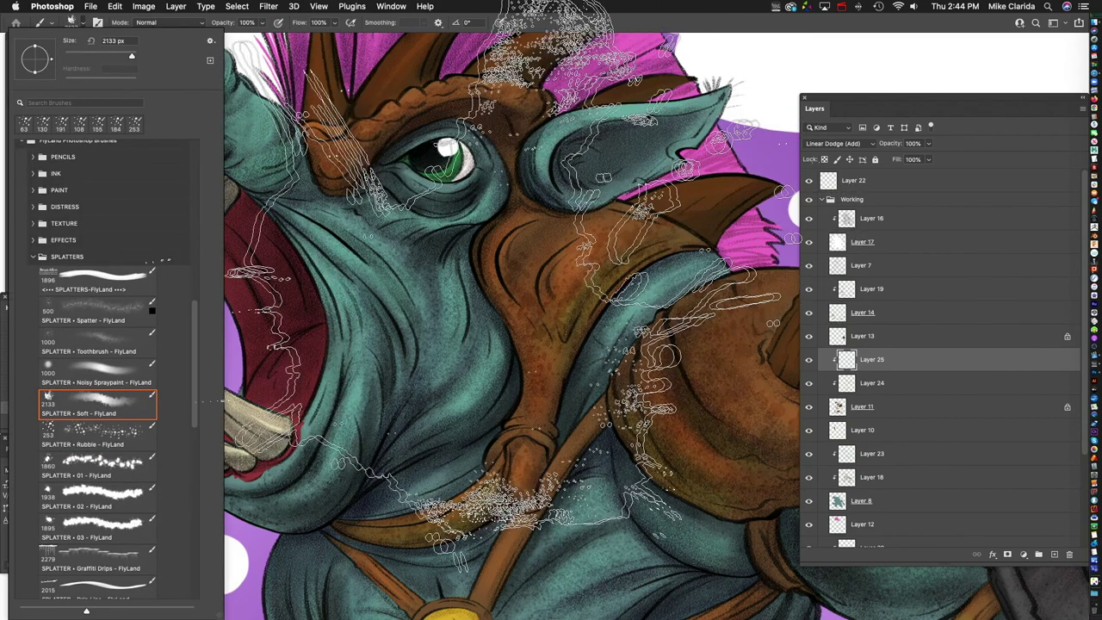
click(516, 276)
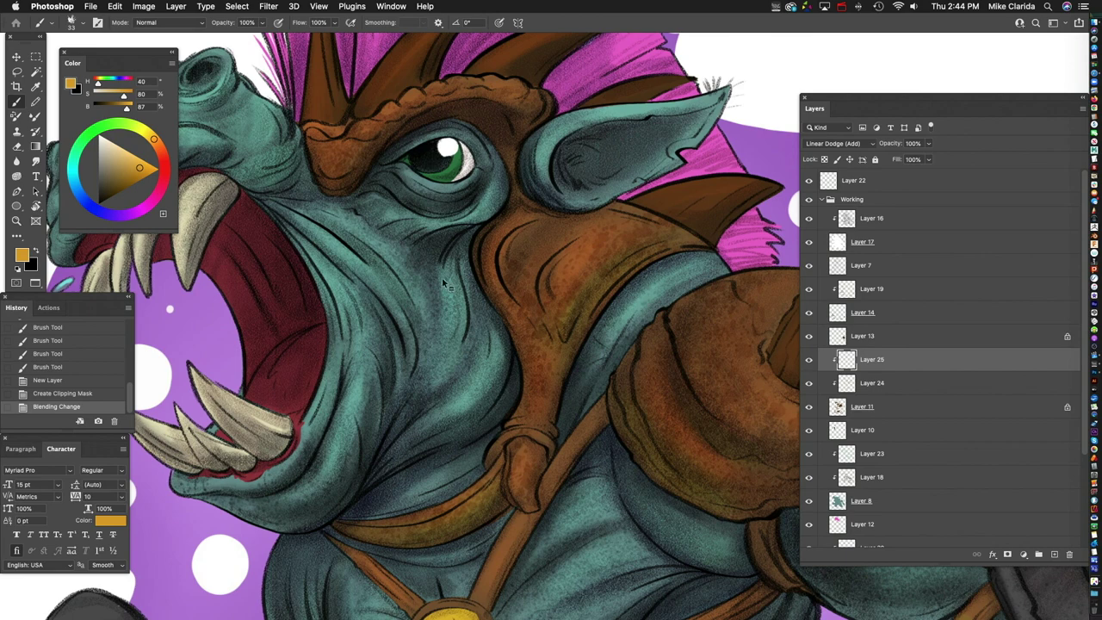
key([)
key([)
key([)
key([)
key([)
key([)
key([)
key([)
key([)
key([)
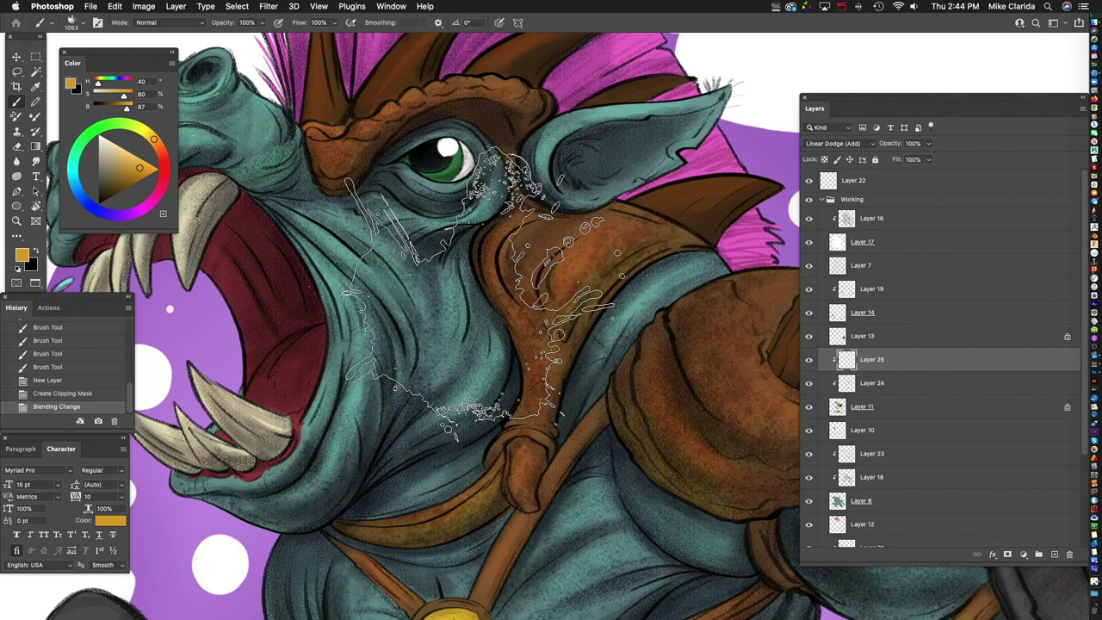
key([)
key([)
key([)
key([)
key([)
key([)
key([)
key([)
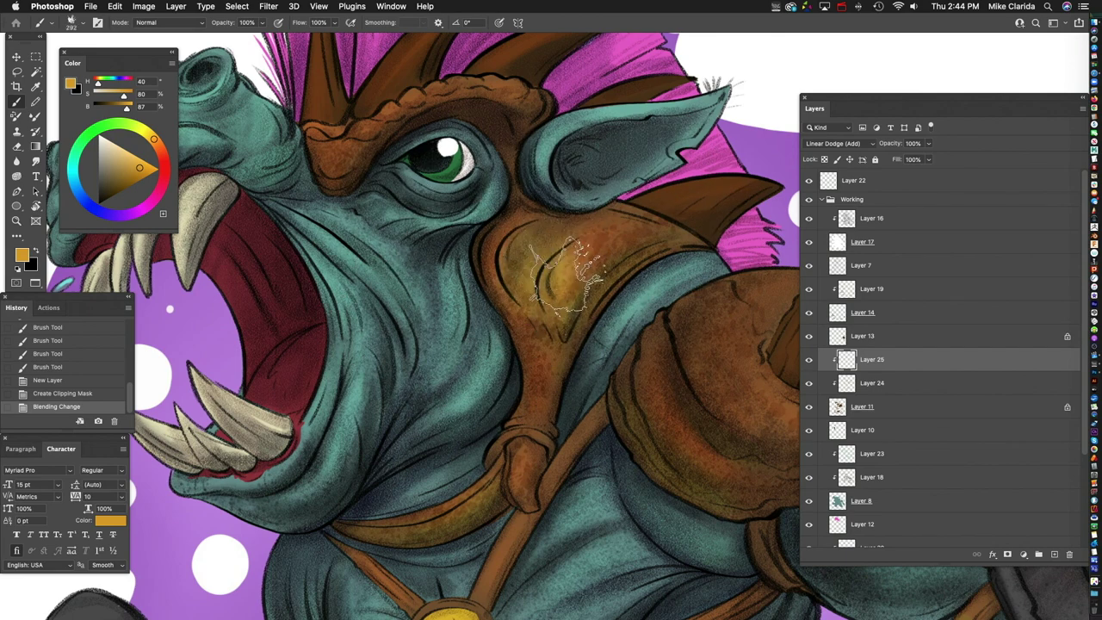
click(543, 293)
key(super+z)
Step: Paint trial yellow glow strokes on the snout armor
scroll(478, 361, right, 5)
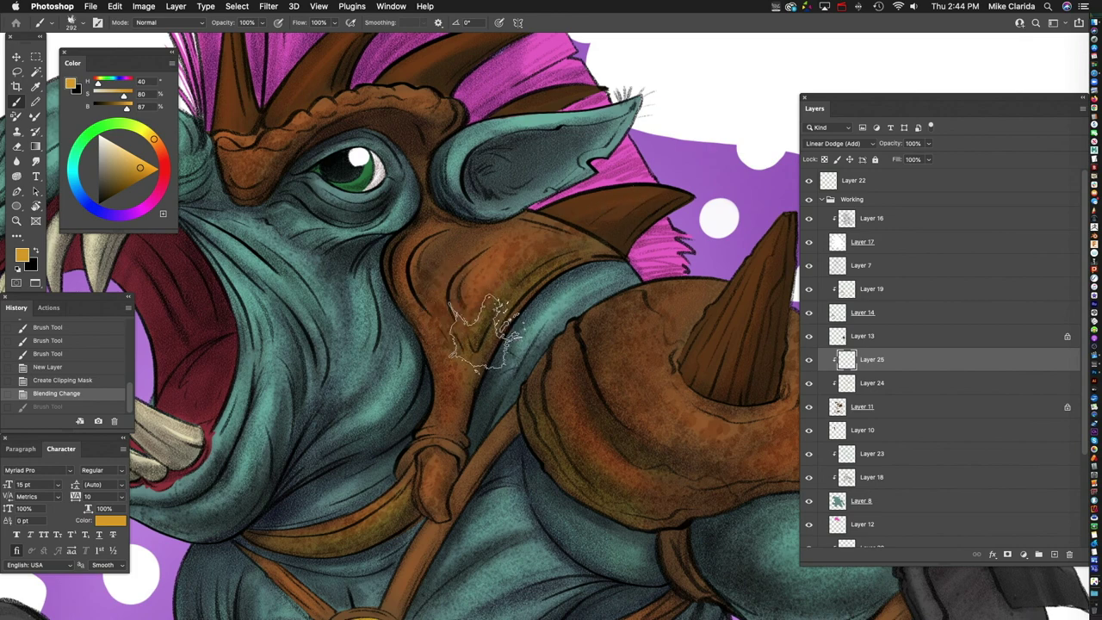
drag(486, 320, 480, 394)
key(super+z)
key([)
key([)
key([)
key([)
drag(520, 267, 603, 250)
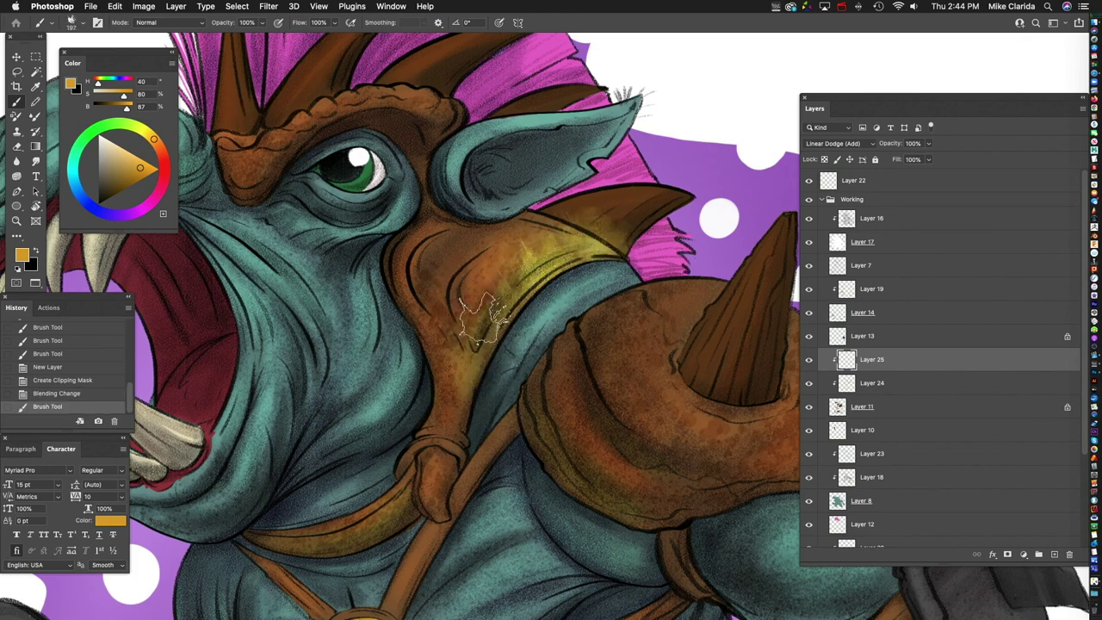
drag(394, 352, 475, 398)
Step: Undo the last two glow strokes and browse the brush presets list
key(super+0)
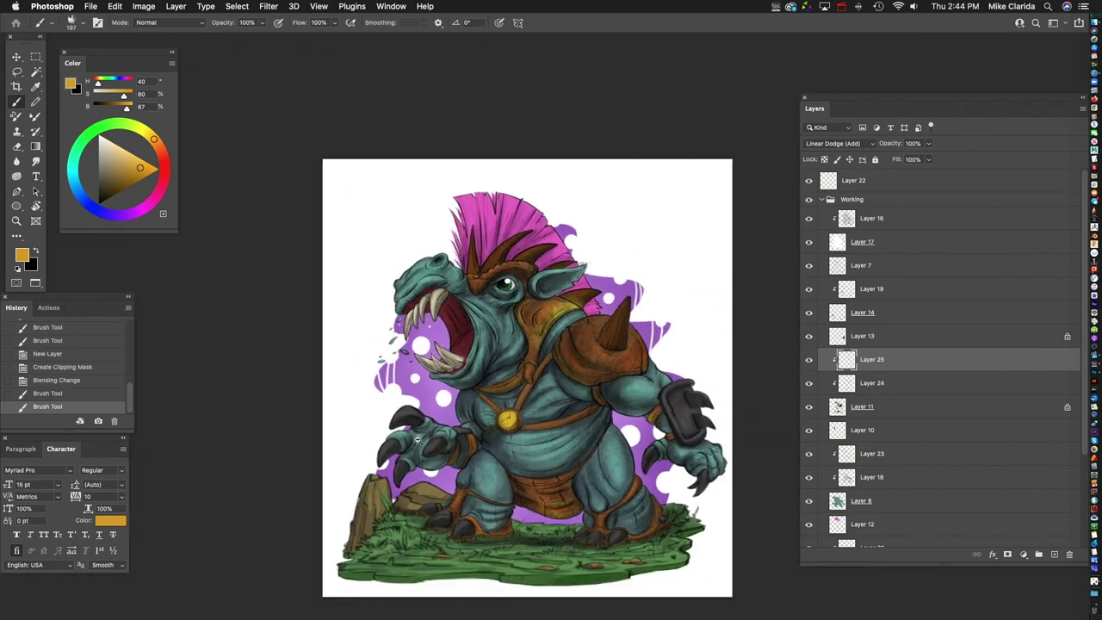
key(super+plus)
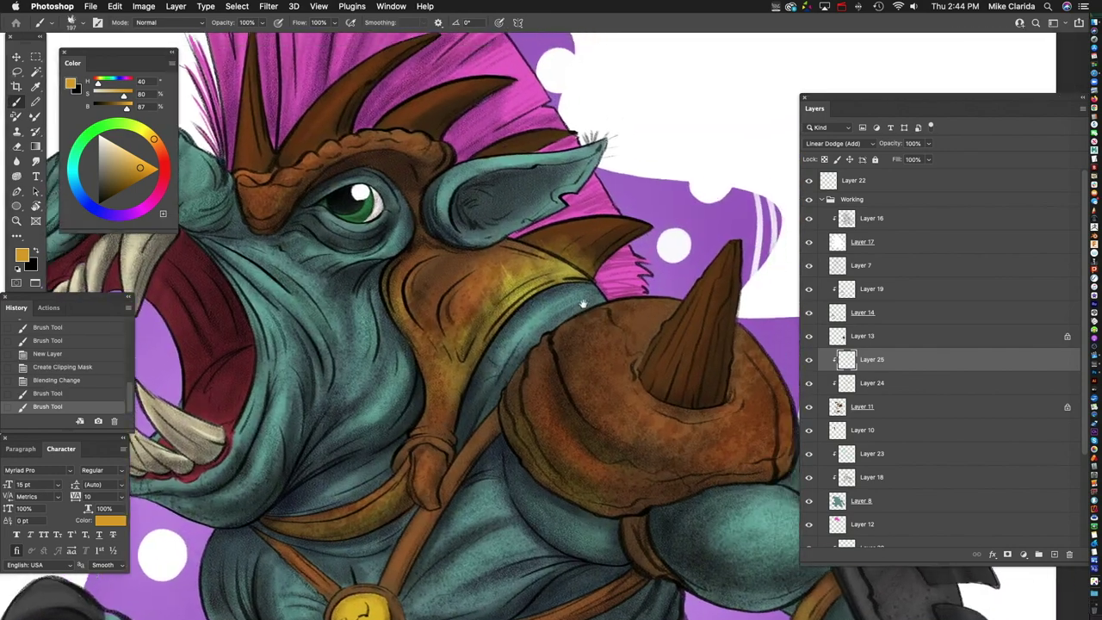
key(alt+super+z)
key(alt+super+z)
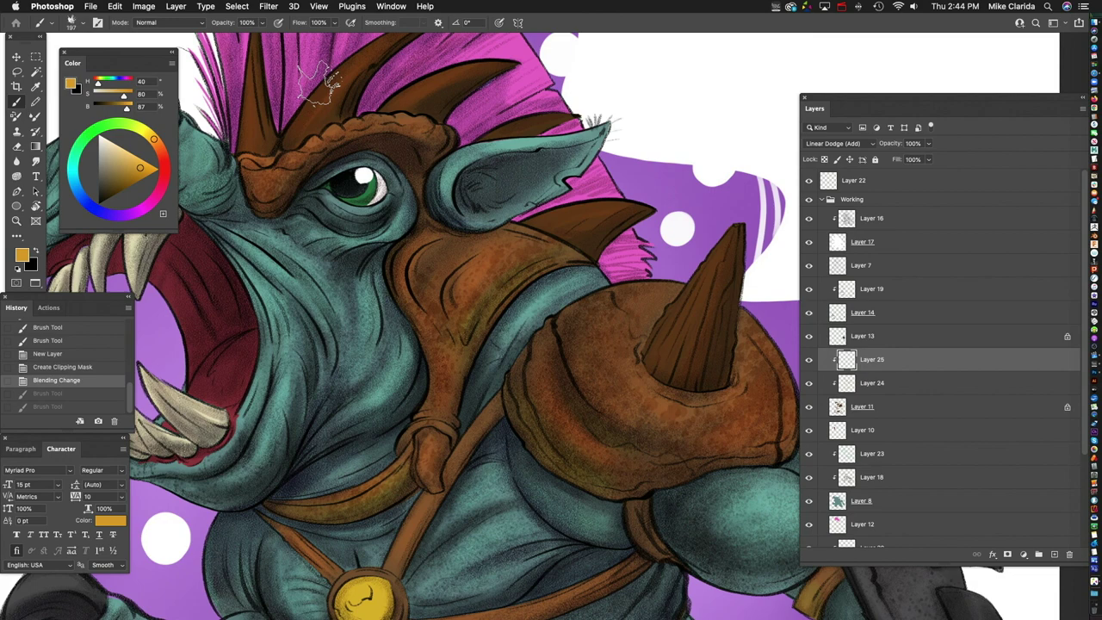
click(82, 23)
mouse_move(194, 349)
mouse_down()
mouse_move(190, 430)
mouse_move(182, 203)
mouse_up()
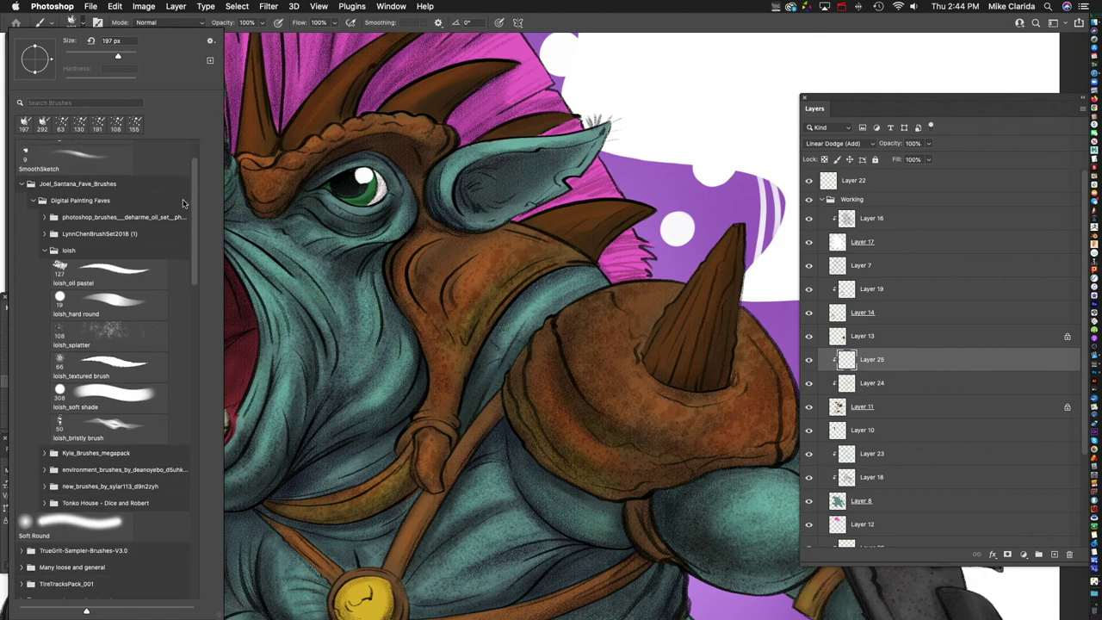
Step: Try the loish_soft brush, undo it, and switch to the Sketch drawing brush preset
click(111, 397)
mouse_move(510, 238)
mouse_down()
mouse_move(542, 284)
mouse_move(508, 318)
mouse_up()
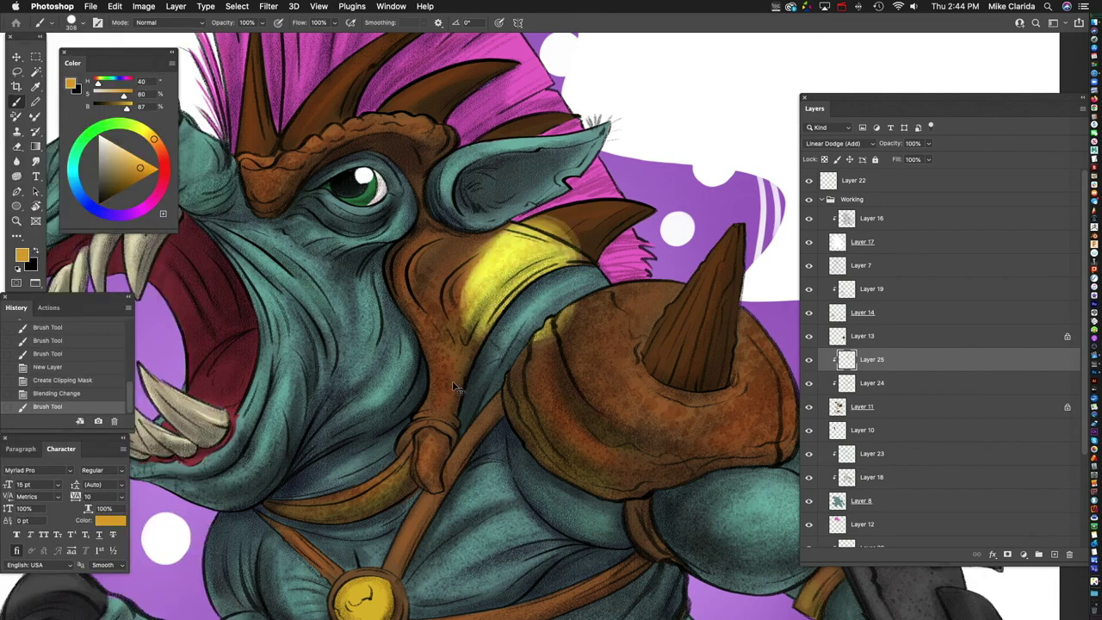
key(super+z)
click(71, 22)
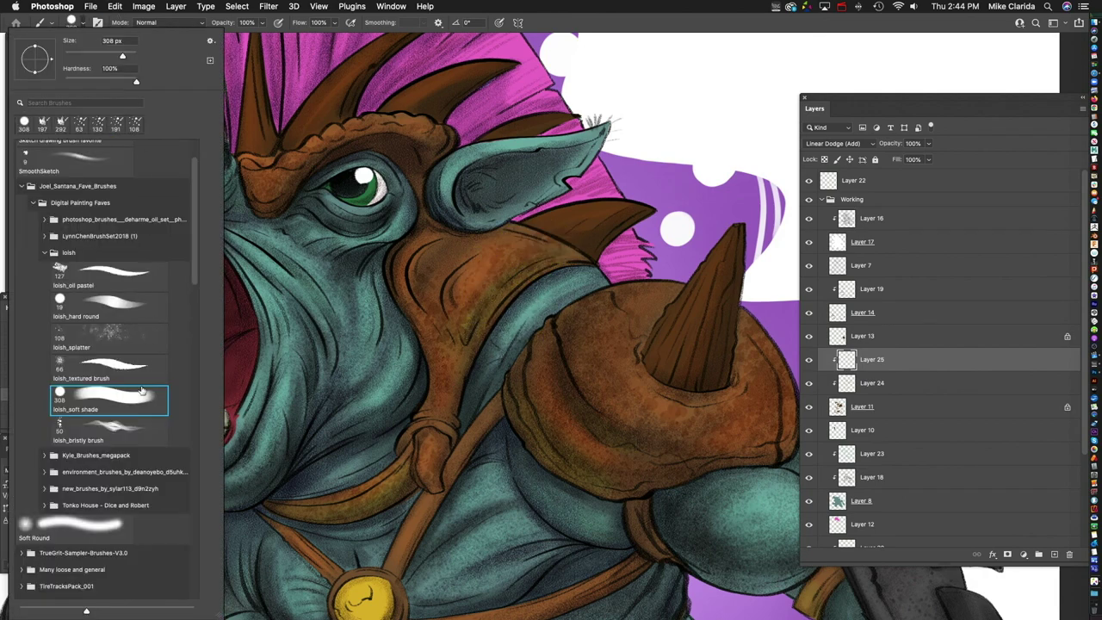
mouse_move(195, 224)
mouse_down()
mouse_move(193, 235)
mouse_move(191, 184)
mouse_up()
click(78, 185)
key(Return)
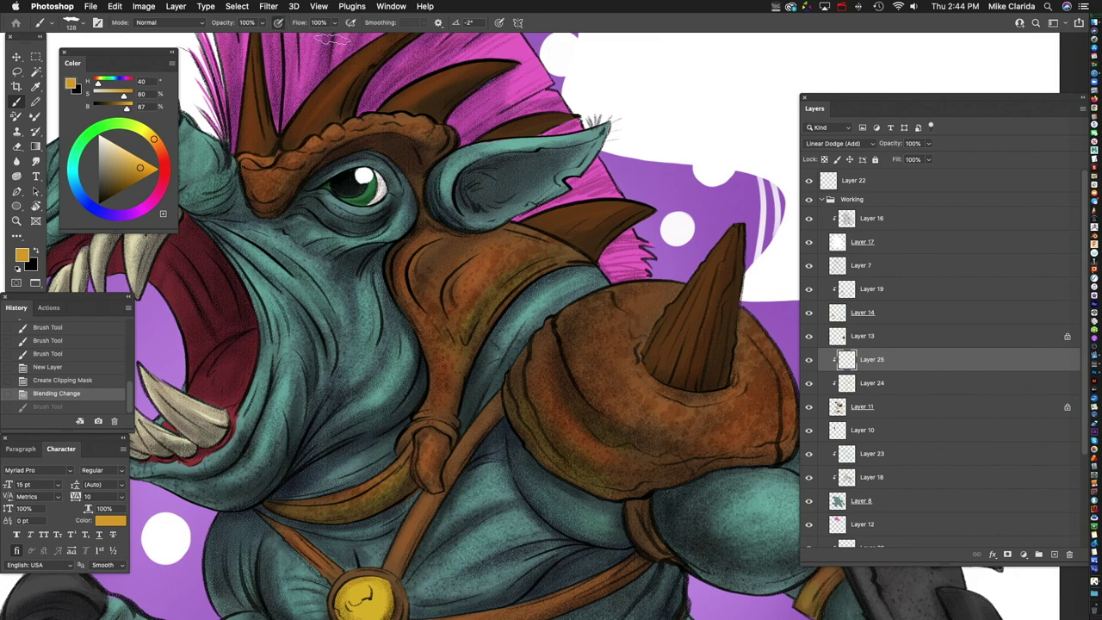
Step: Paint golden-orange texture on the snout and cheek armor and the upper horns
mouse_move(408, 263)
mouse_down()
mouse_move(411, 310)
mouse_move(469, 354)
mouse_up()
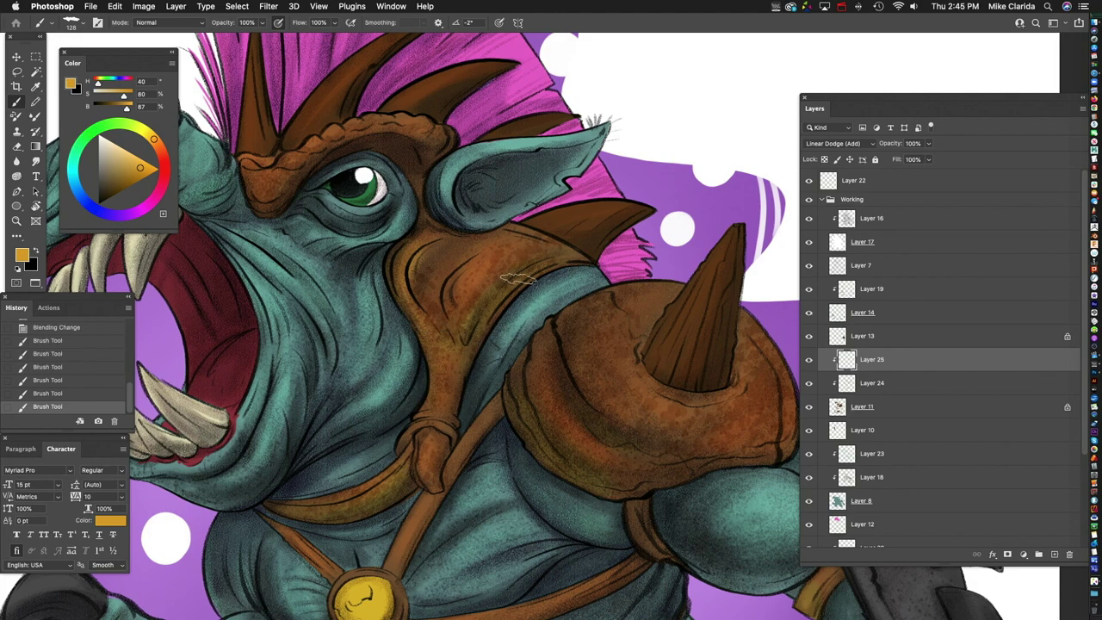
scroll(541, 265, up, 3)
scroll(541, 265, right, 3)
mouse_move(603, 246)
mouse_down()
mouse_move(492, 266)
mouse_move(577, 251)
mouse_up()
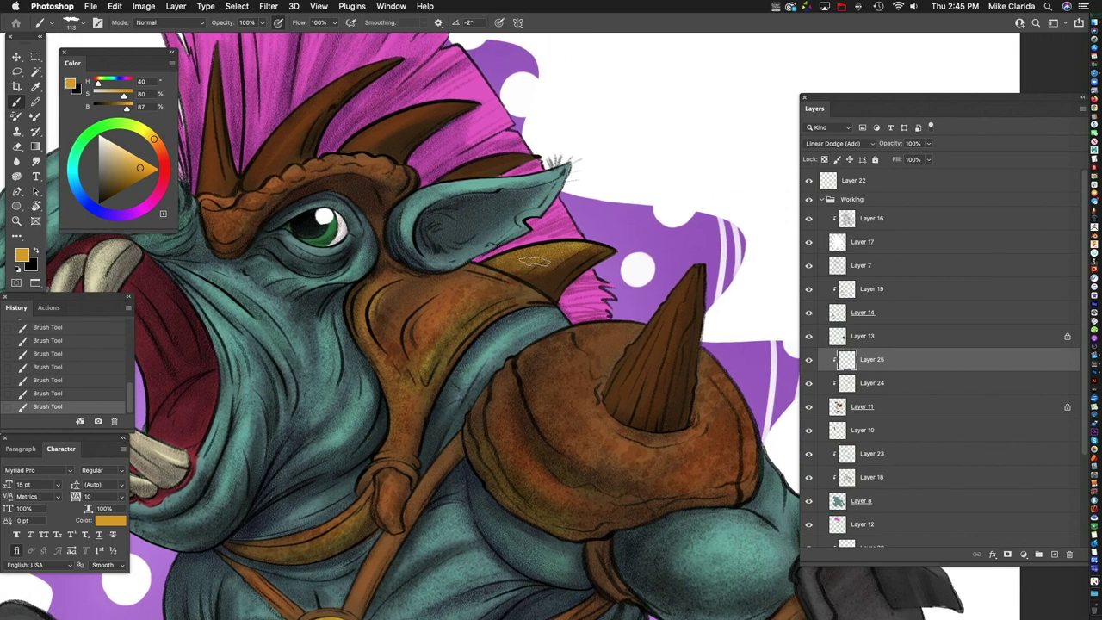
scroll(525, 286, right, 3)
scroll(525, 286, up, 1)
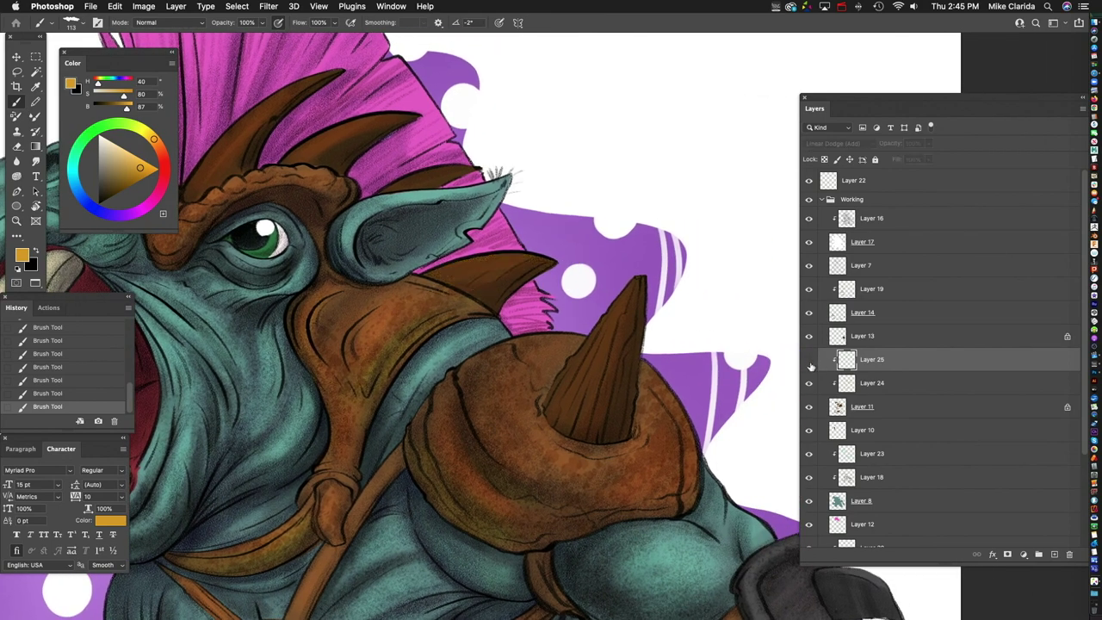
scroll(617, 369, left, 5)
scroll(617, 368, up, 2)
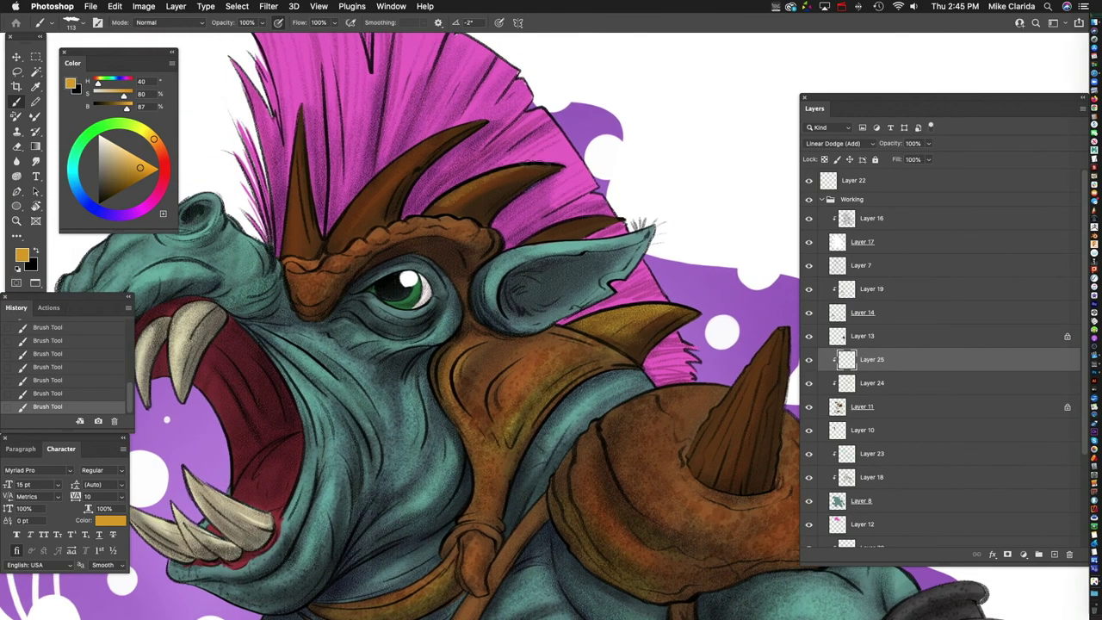
drag(456, 209, 429, 189)
mouse_move(456, 145)
mouse_down()
mouse_move(421, 148)
mouse_move(331, 240)
mouse_move(464, 125)
mouse_up()
Step: Zoom out to the whole character and toggle the glow layer off and on to compare
drag(441, 162, 467, 157)
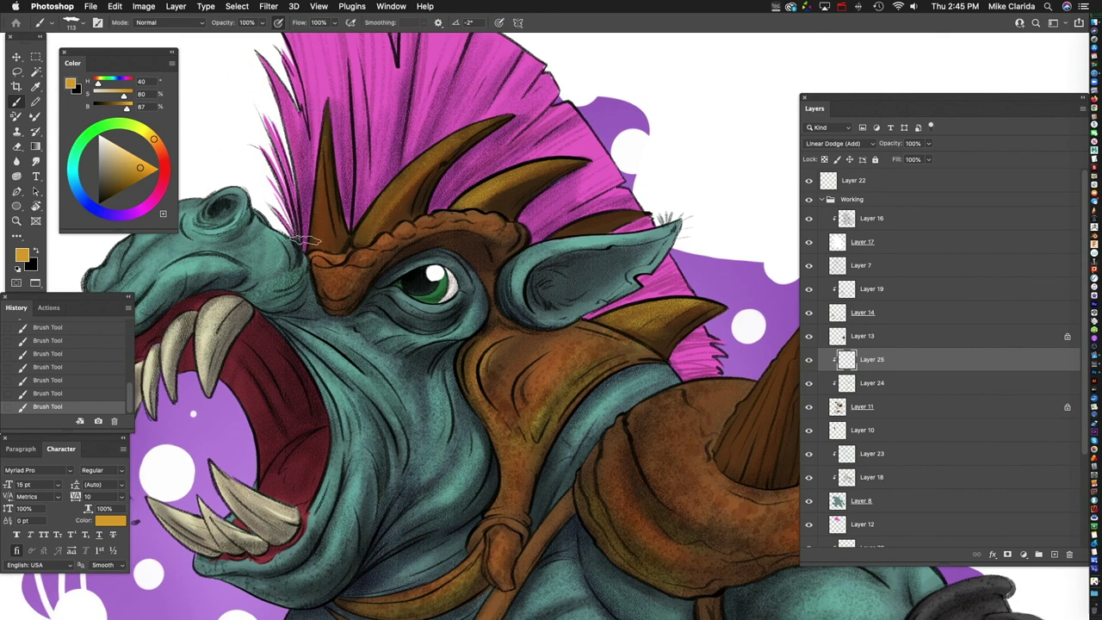
drag(335, 276, 350, 221)
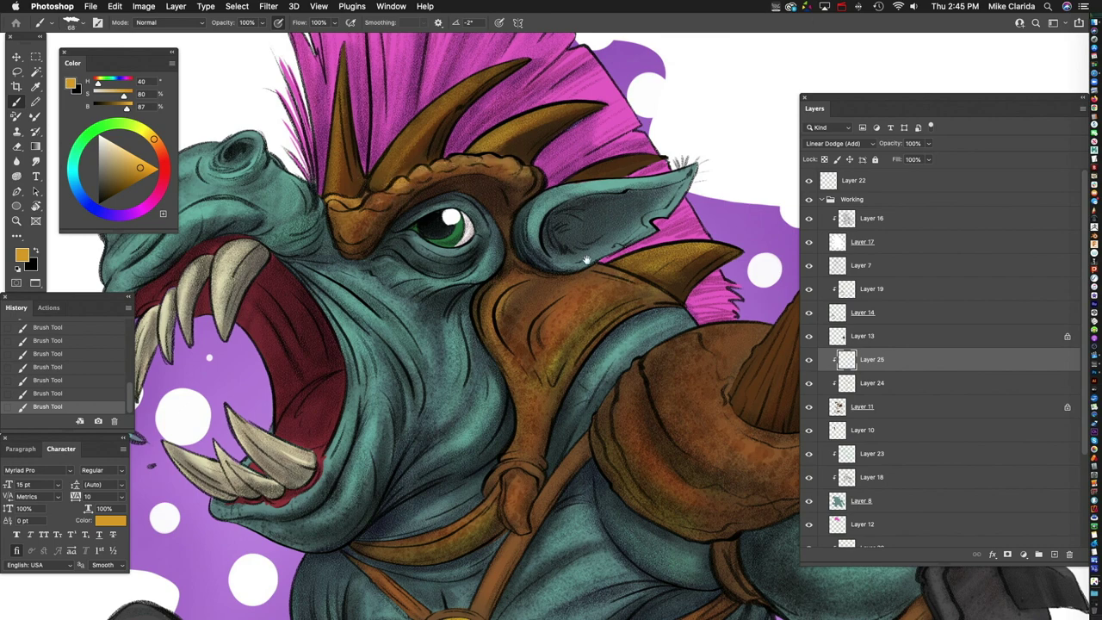
scroll(587, 259, down, 4)
scroll(521, 363, down, 8)
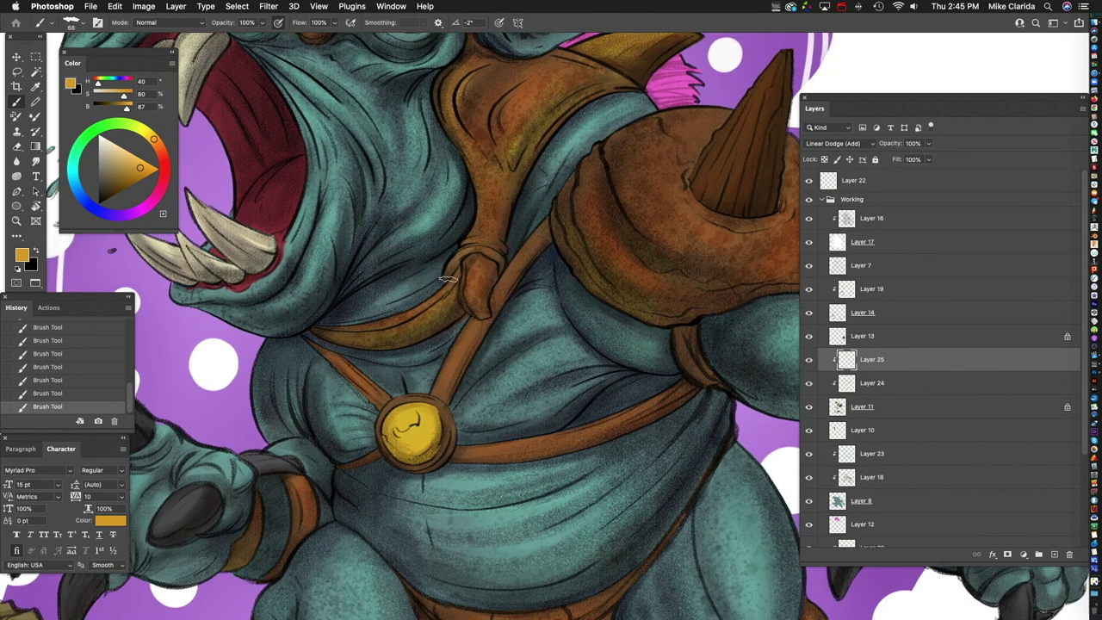
scroll(484, 342, down, 6)
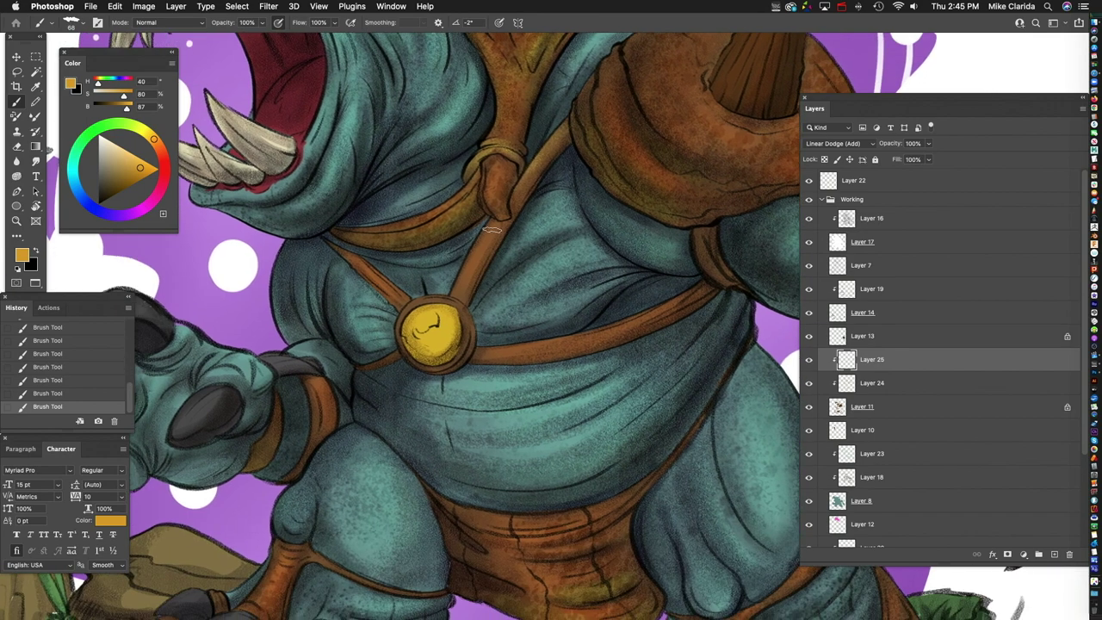
scroll(490, 284, down, 4)
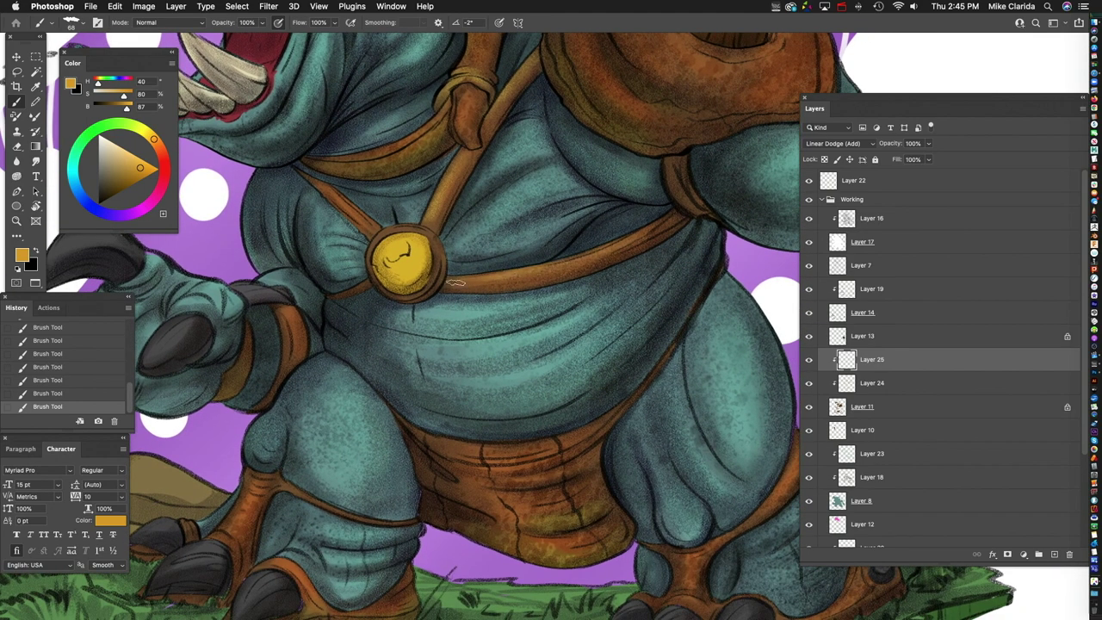
scroll(637, 232, up, 5)
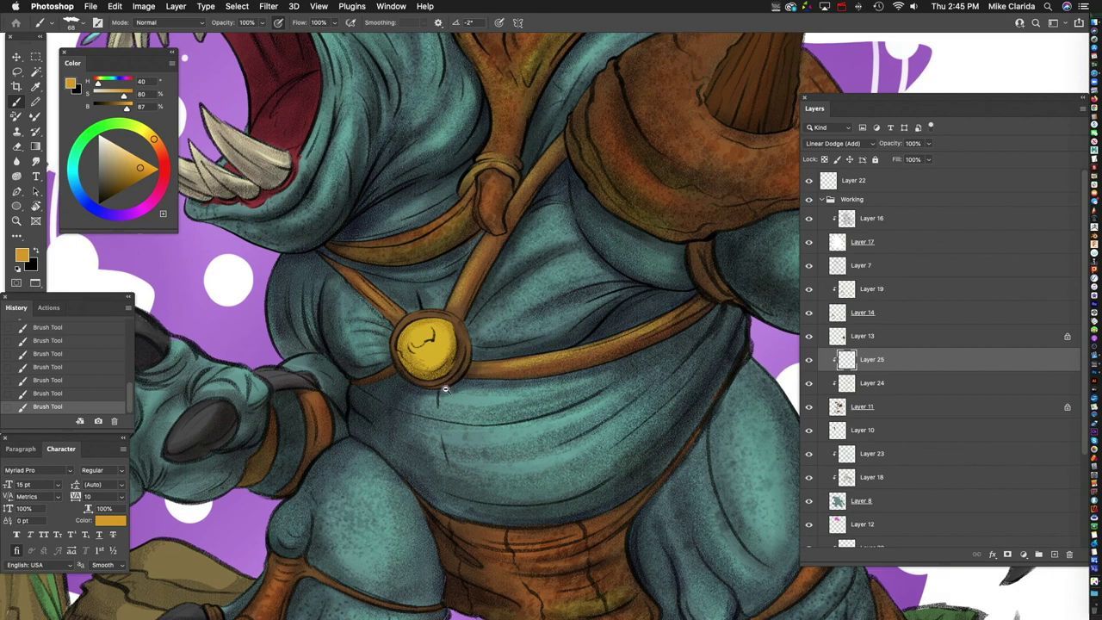
scroll(447, 386, down, 8)
scroll(485, 303, up, 8)
scroll(486, 303, up, 1)
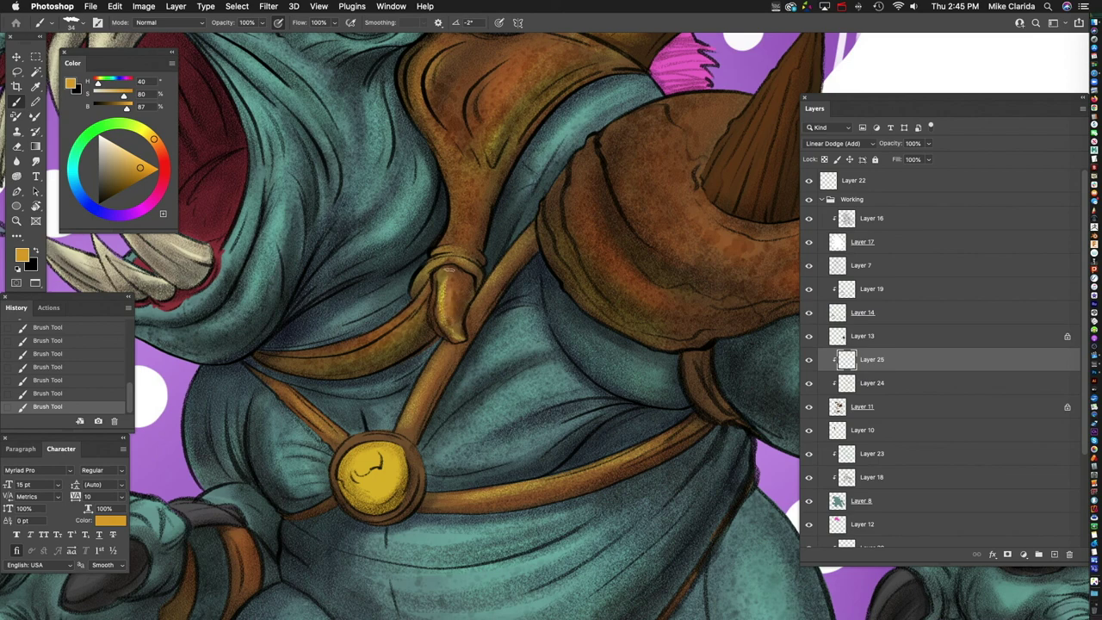
scroll(435, 266, up, 5)
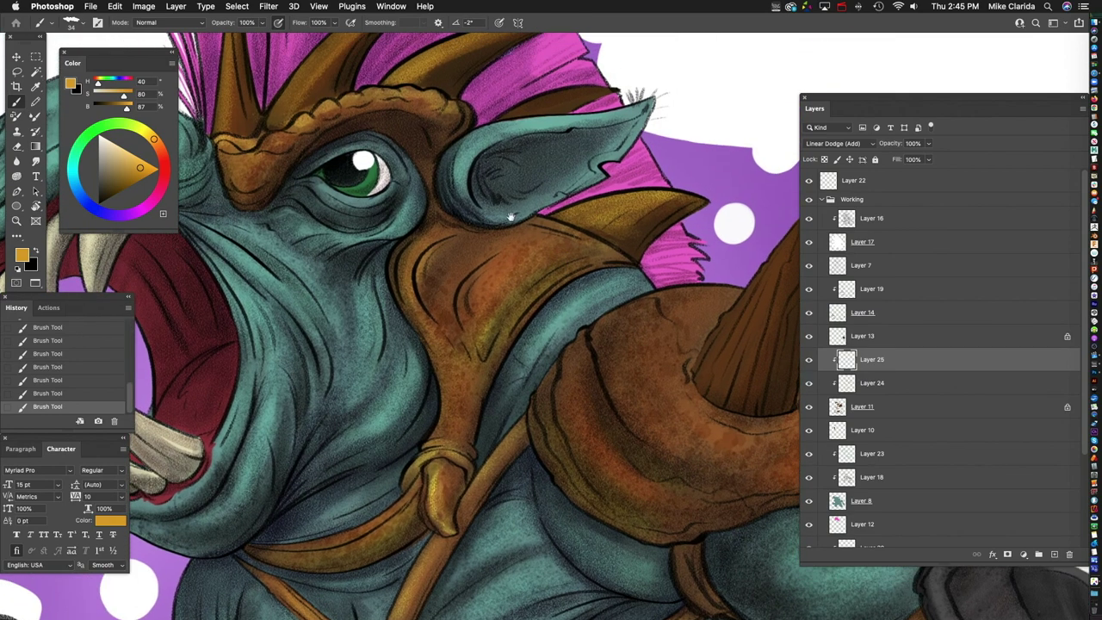
scroll(488, 228, up, 2)
scroll(372, 284, left, 2)
scroll(386, 236, up, 2)
scroll(376, 261, left, 1)
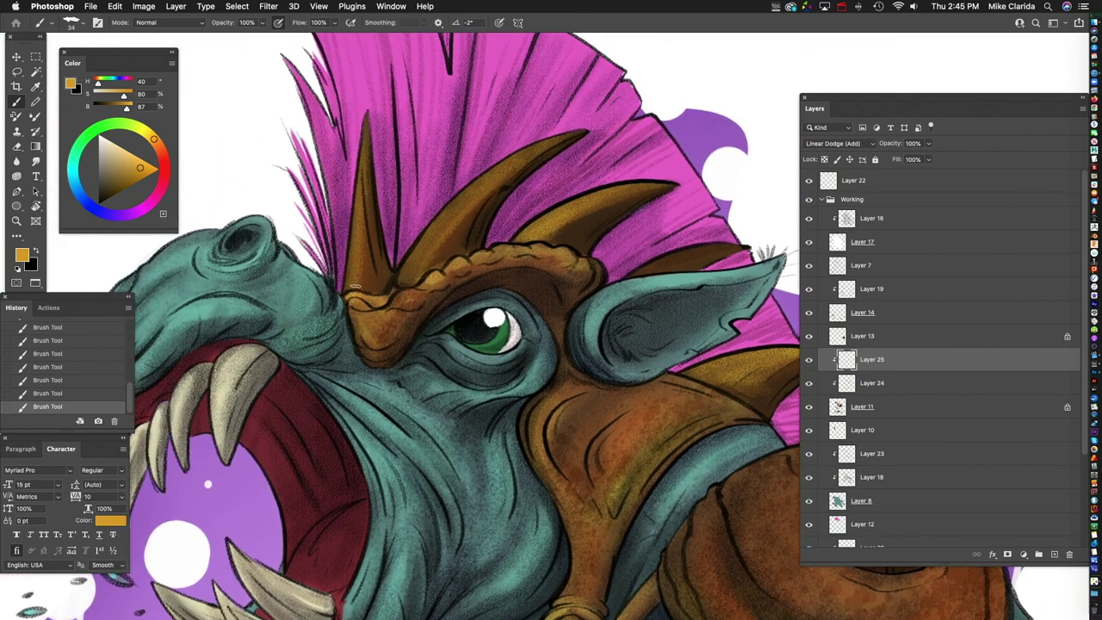
scroll(337, 248, down, 10)
key(super+0)
scroll(482, 327, up, 3)
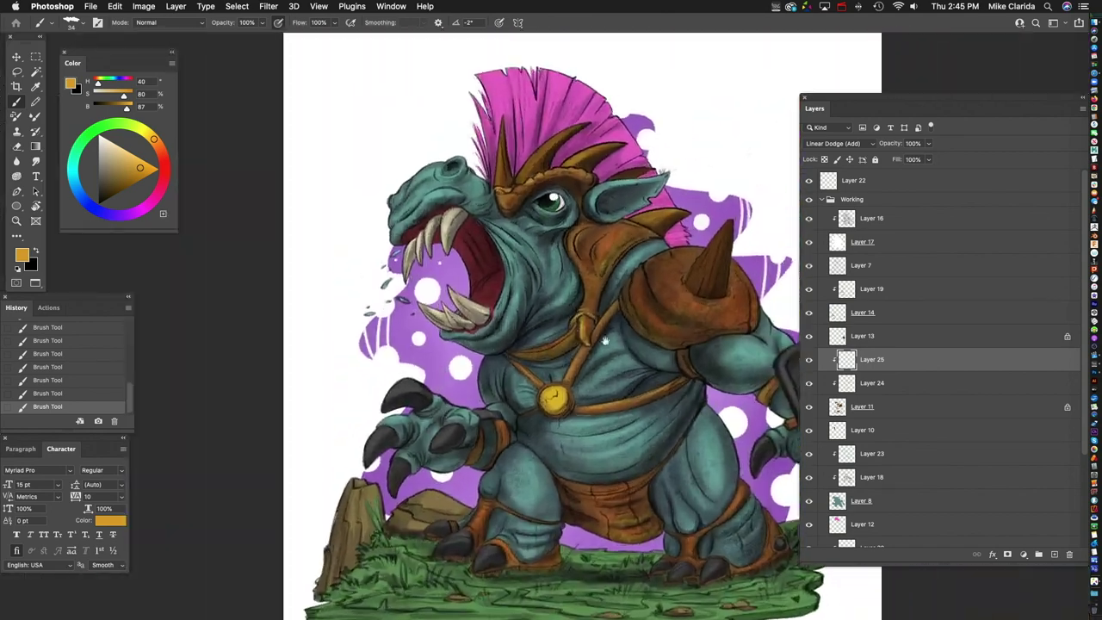
click(809, 360)
click(809, 360)
scroll(567, 285, up, 5)
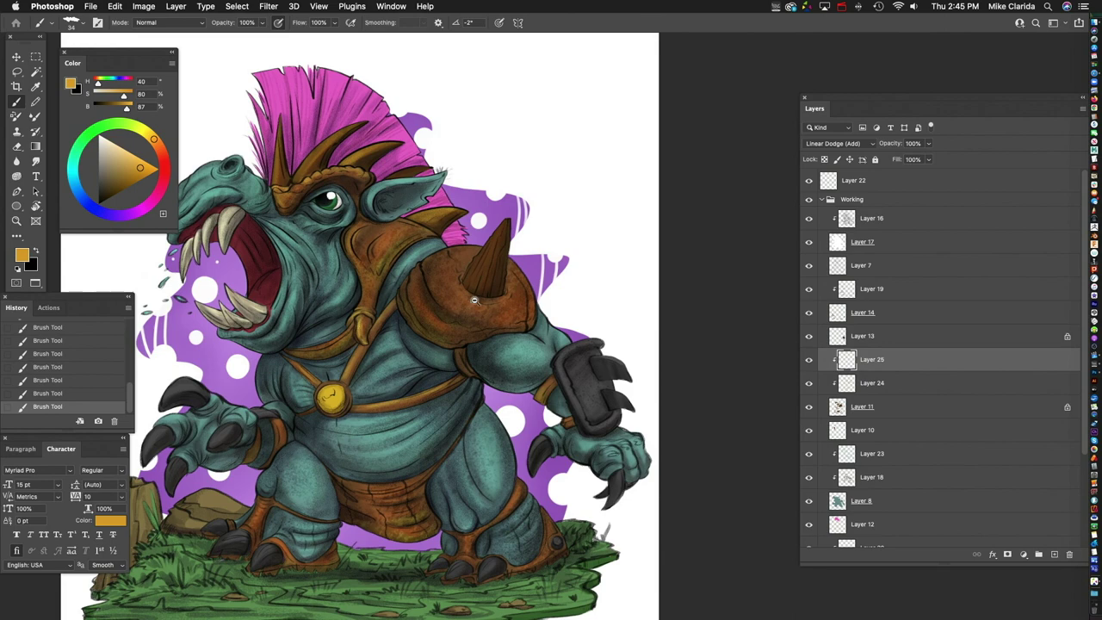
Step: Brush glow onto the shoulder pad at size 285, then 138, with a highlight down the horn
key(bracketright)
key(bracketright)
key(bracketright)
key(bracketright)
key(bracketright)
key(bracketright)
key(bracketright)
key(bracketright)
key(bracketright)
key(bracketright)
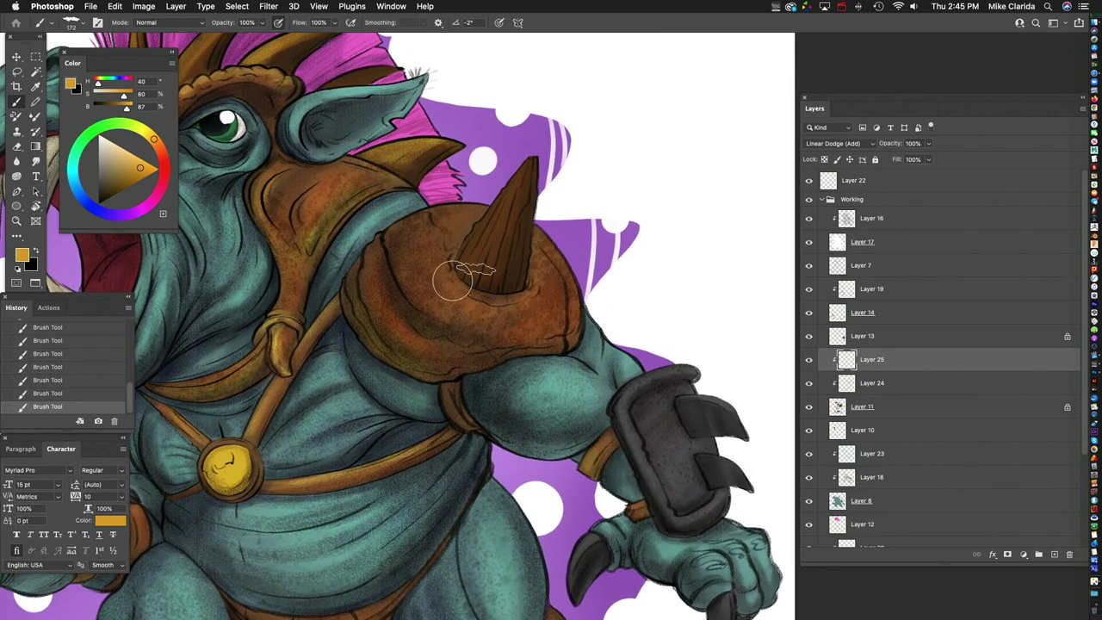
key(super+z)
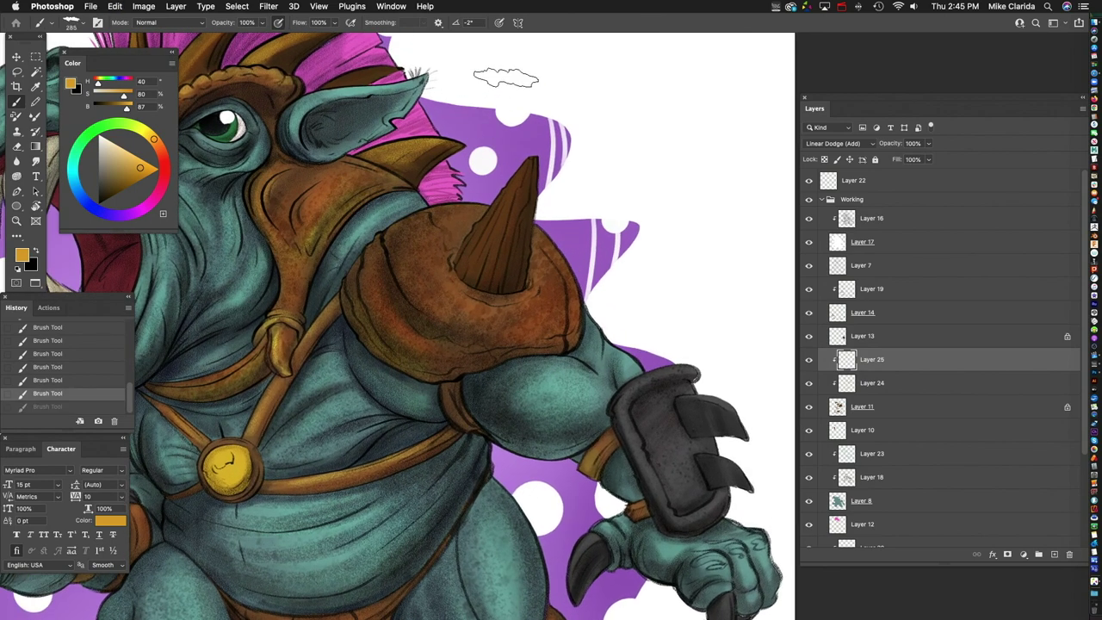
click(497, 313)
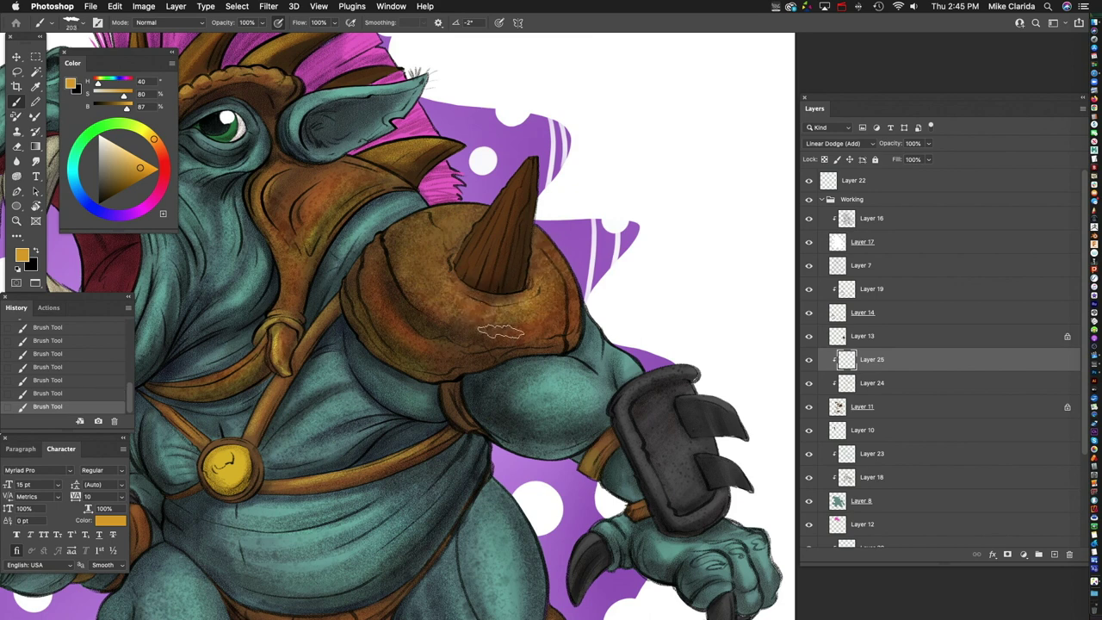
key(bracketleft)
key(bracketleft)
key(bracketleft)
drag(413, 345, 381, 311)
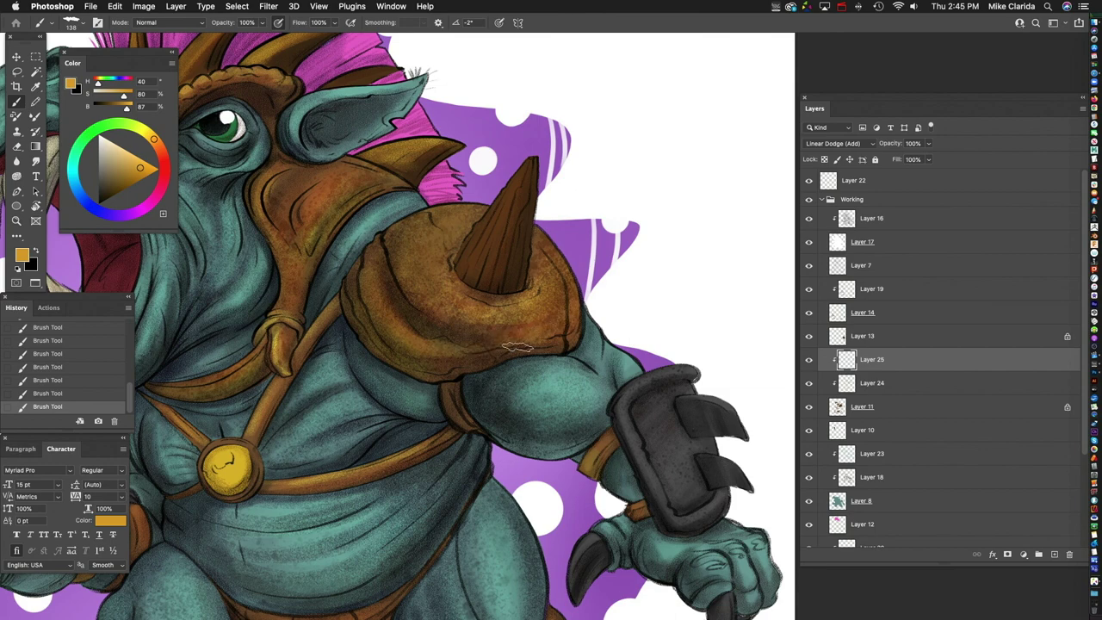
scroll(570, 295, up, 4)
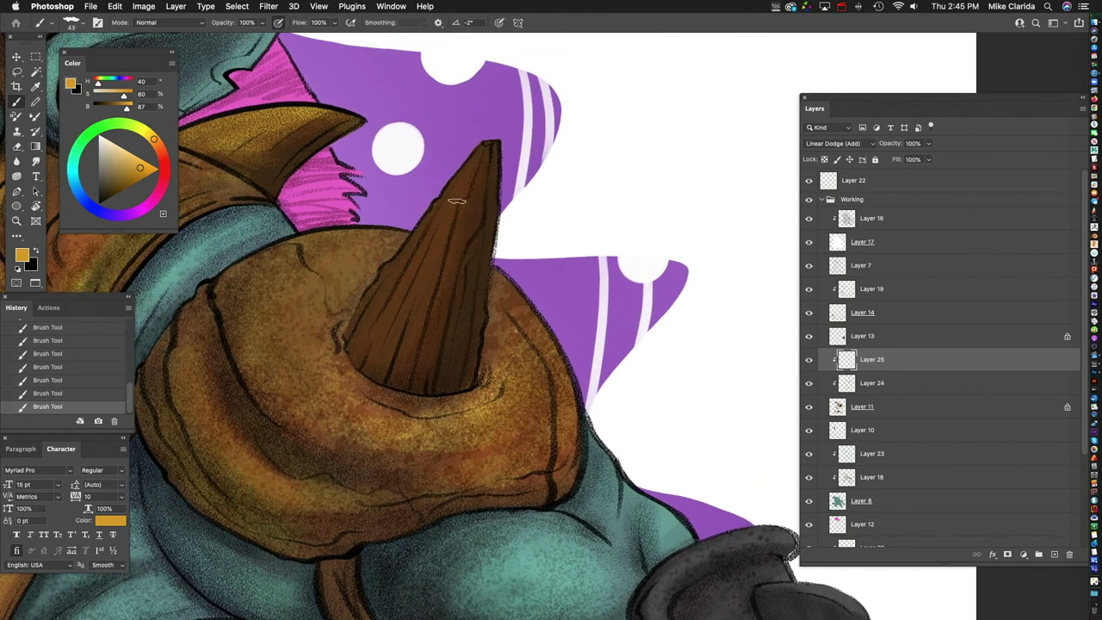
drag(451, 213, 420, 319)
key(super+z)
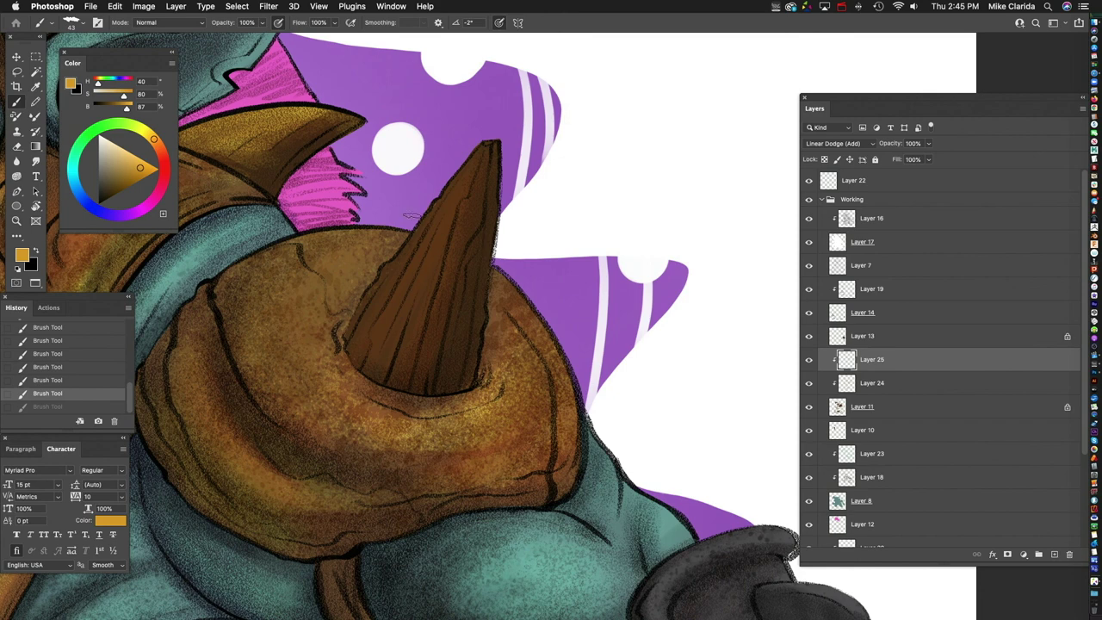
drag(441, 251, 404, 379)
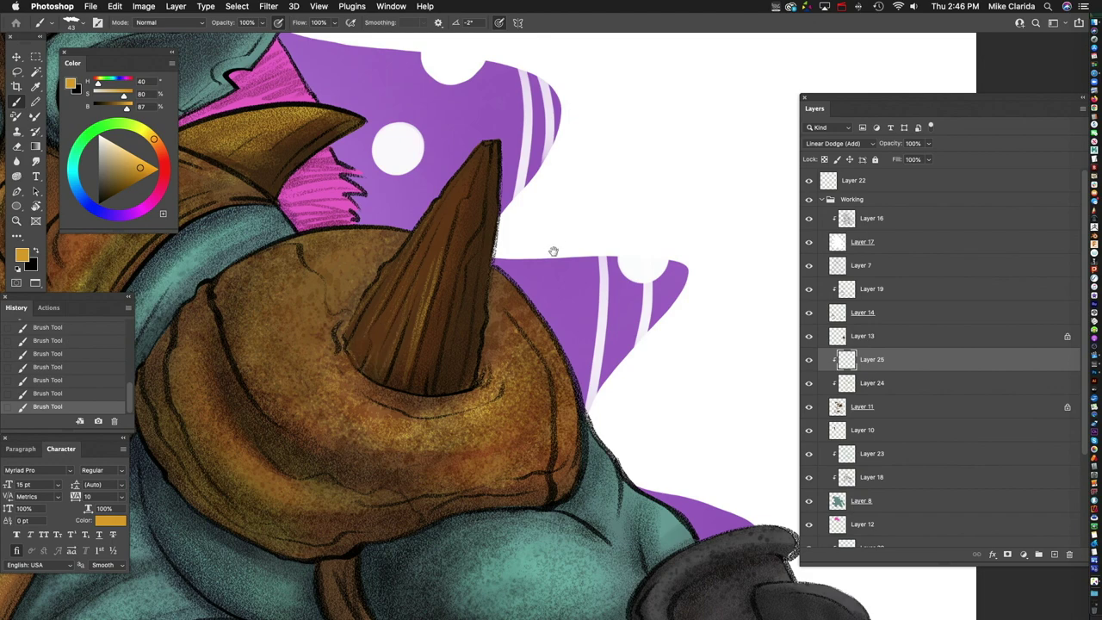
Step: Review the shoulder armor and torso glow, then select Layer 22
drag(560, 246, 476, 281)
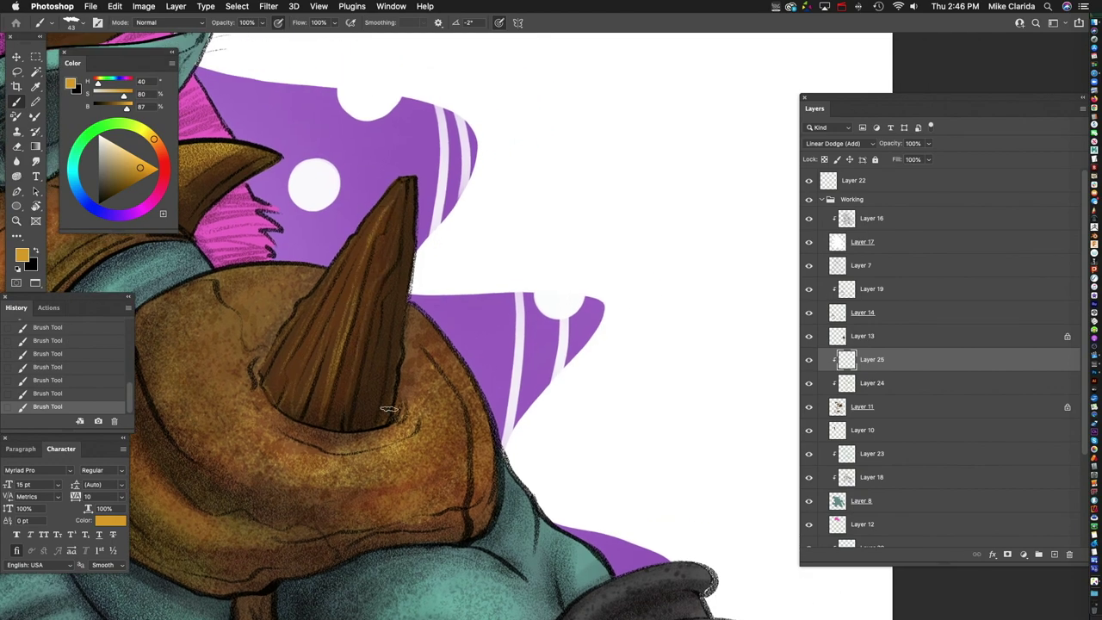
drag(450, 226, 470, 240)
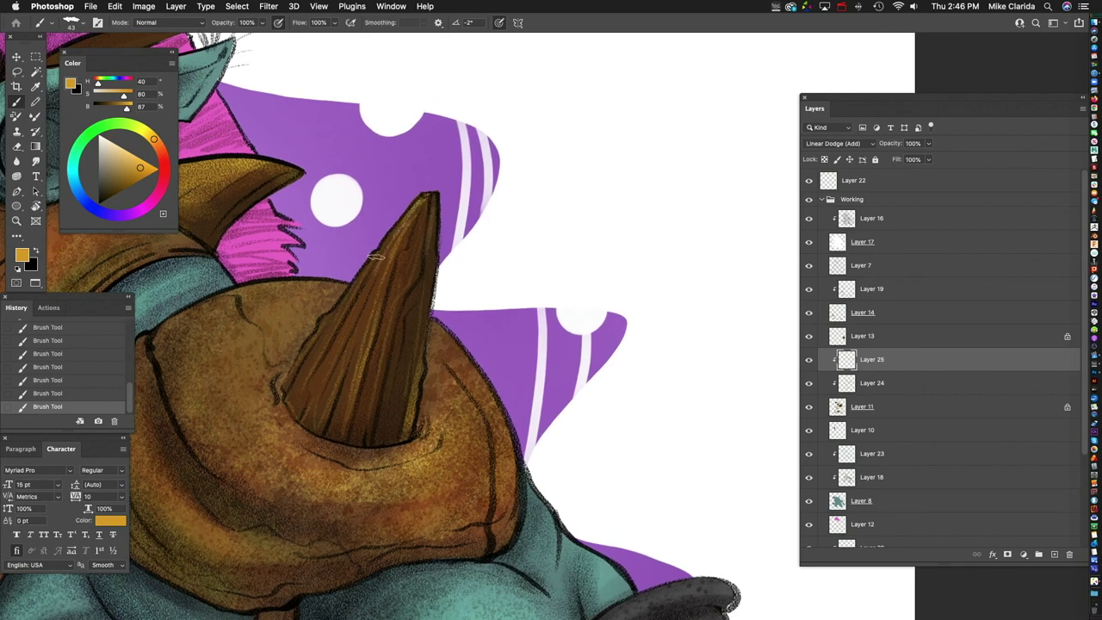
drag(362, 443, 324, 238)
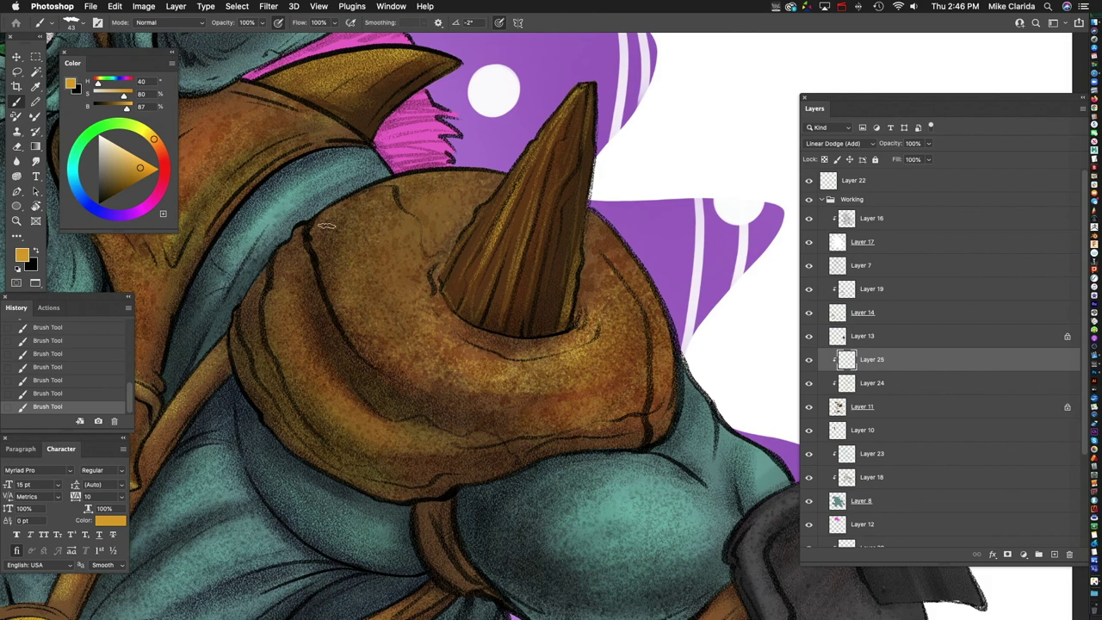
drag(470, 272, 465, 203)
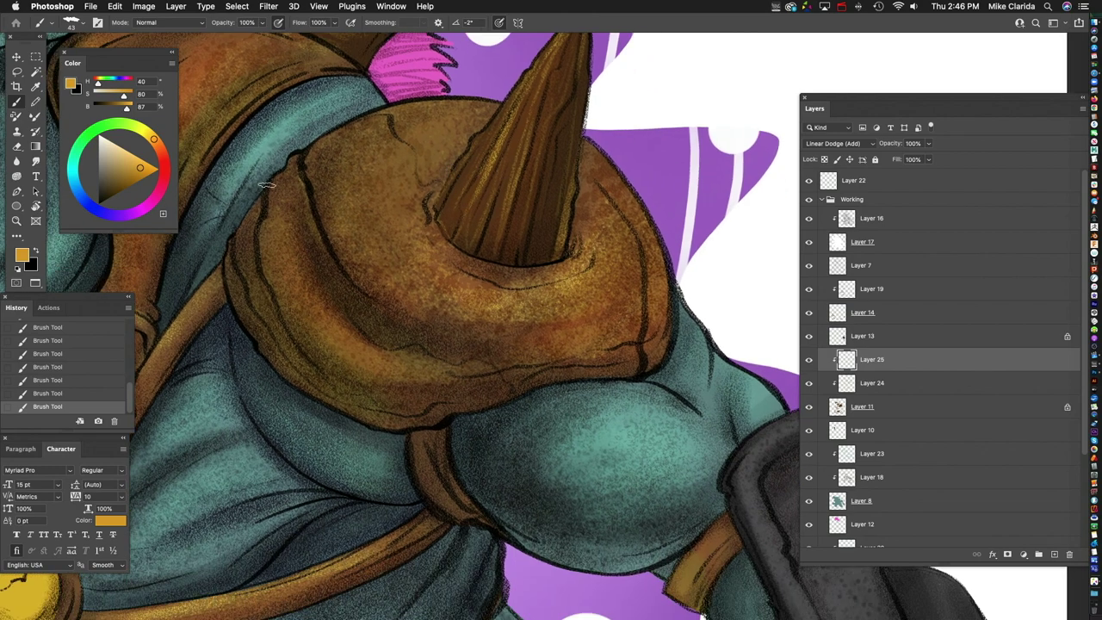
scroll(482, 344, right, 2)
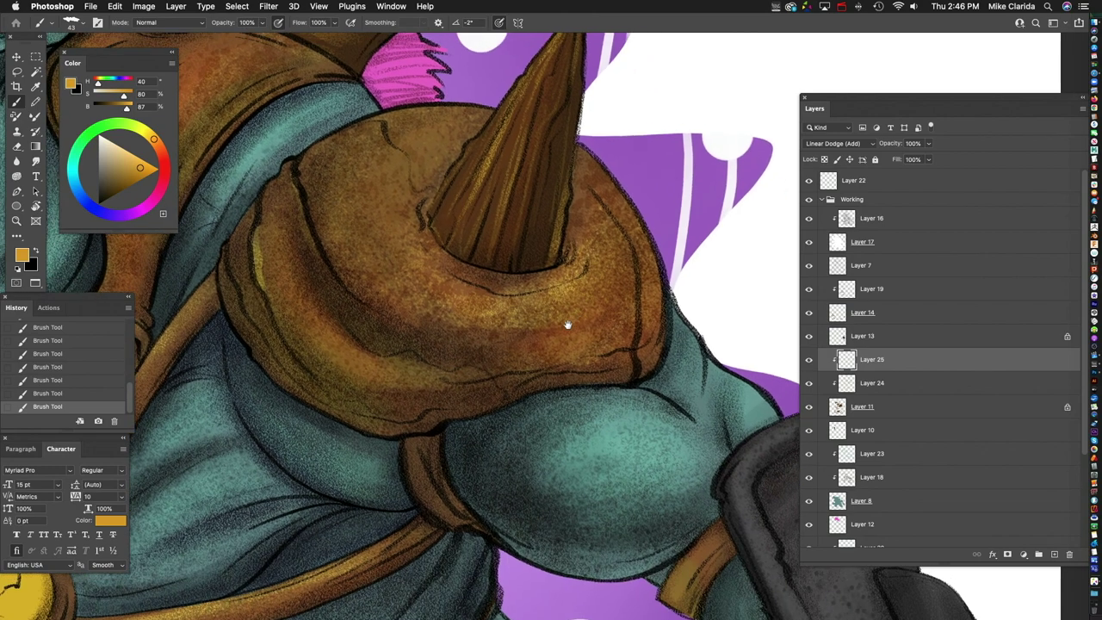
scroll(560, 371, up, 2)
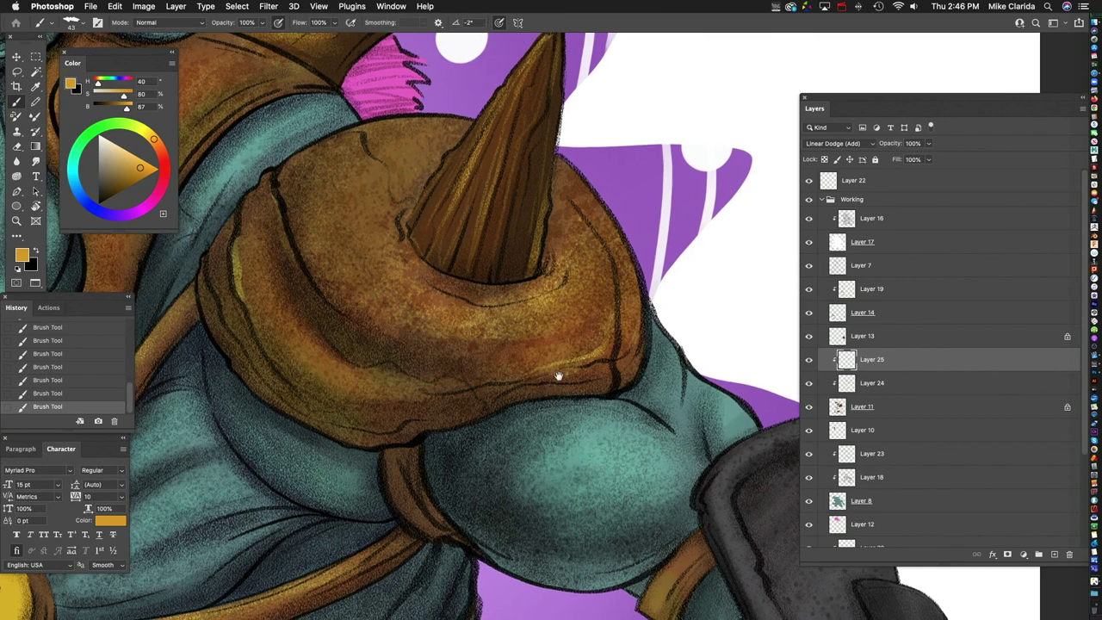
drag(460, 356, 516, 320)
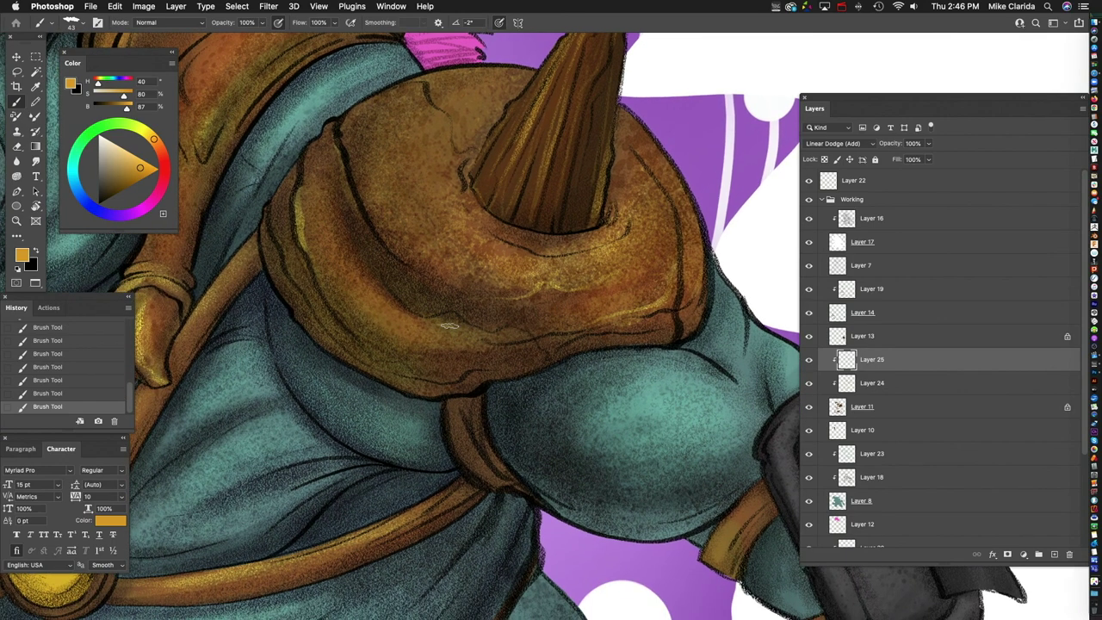
scroll(490, 350, down, 10)
scroll(594, 295, up, 5)
drag(608, 356, 568, 362)
scroll(570, 318, down, 3)
scroll(571, 346, up, 3)
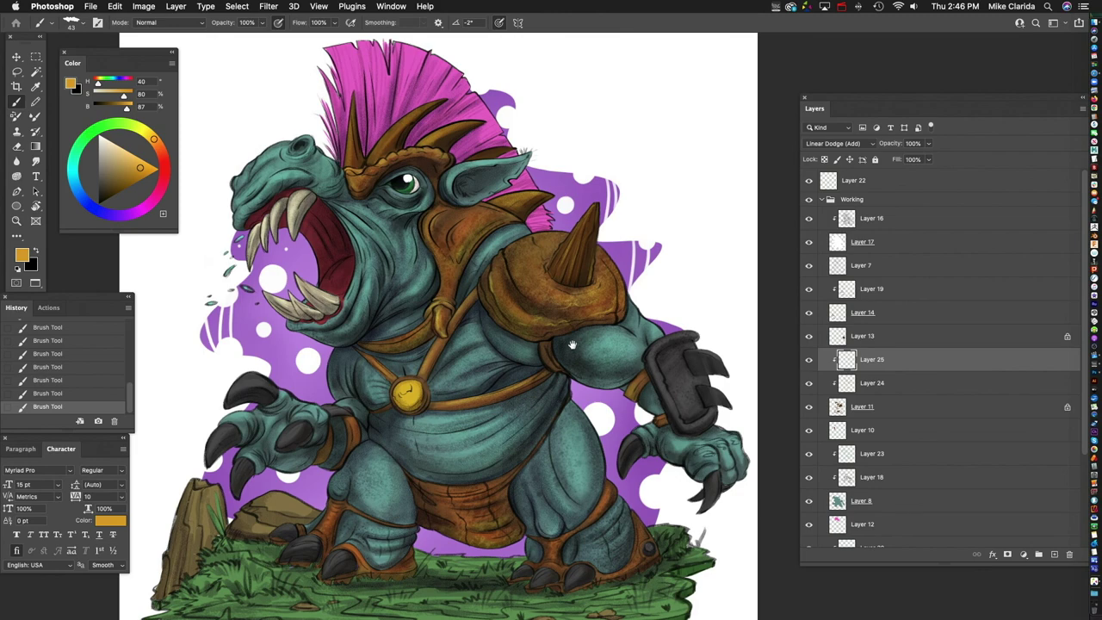
click(904, 183)
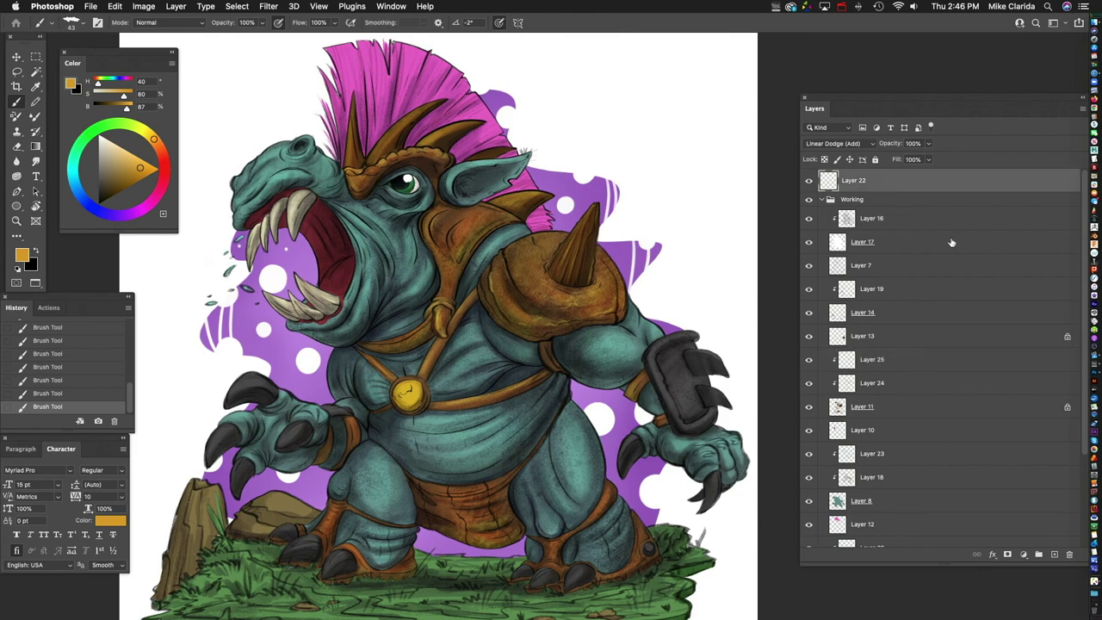
Step: Add a new layer above Layer 22 and set up a teal colour with a different brush preset
click(1054, 555)
scroll(441, 204, up, 5)
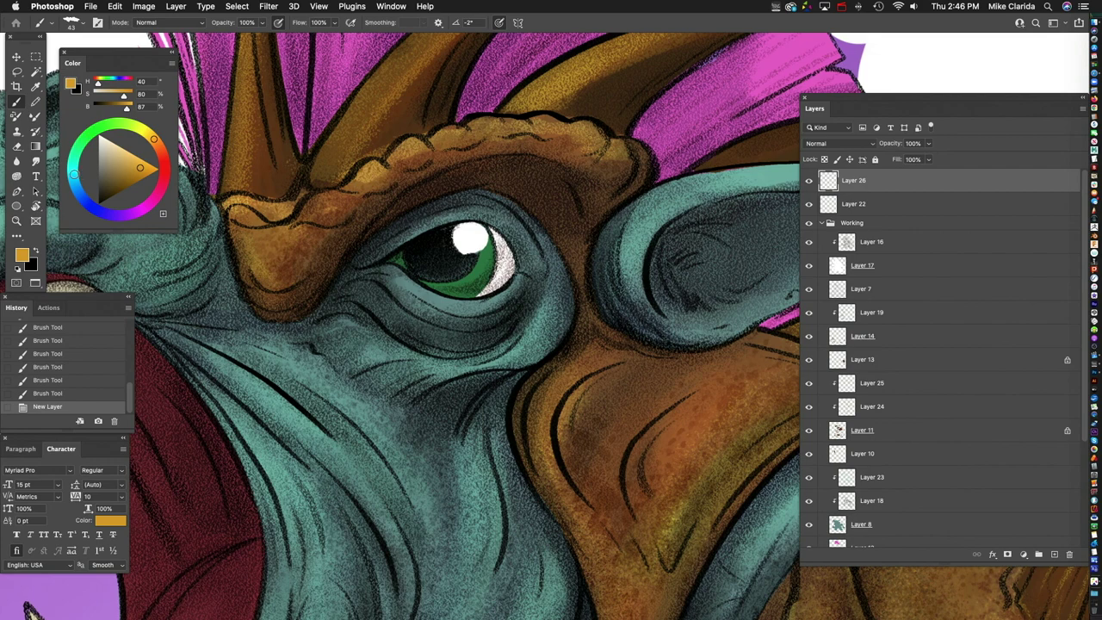
click(72, 170)
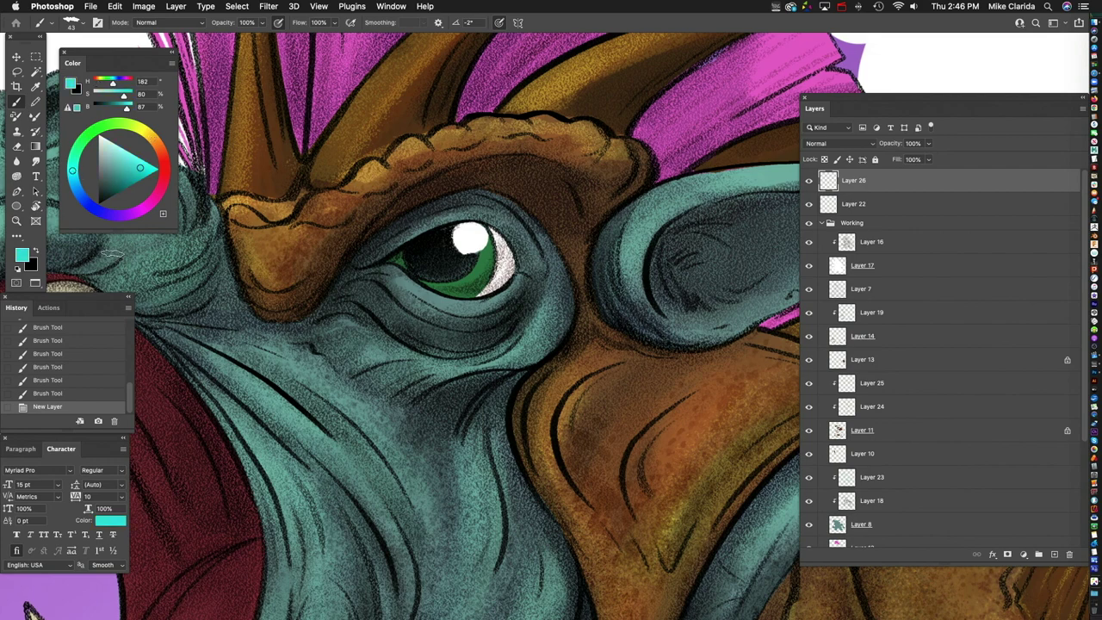
scroll(413, 253, up, 2)
click(51, 453)
click(437, 265)
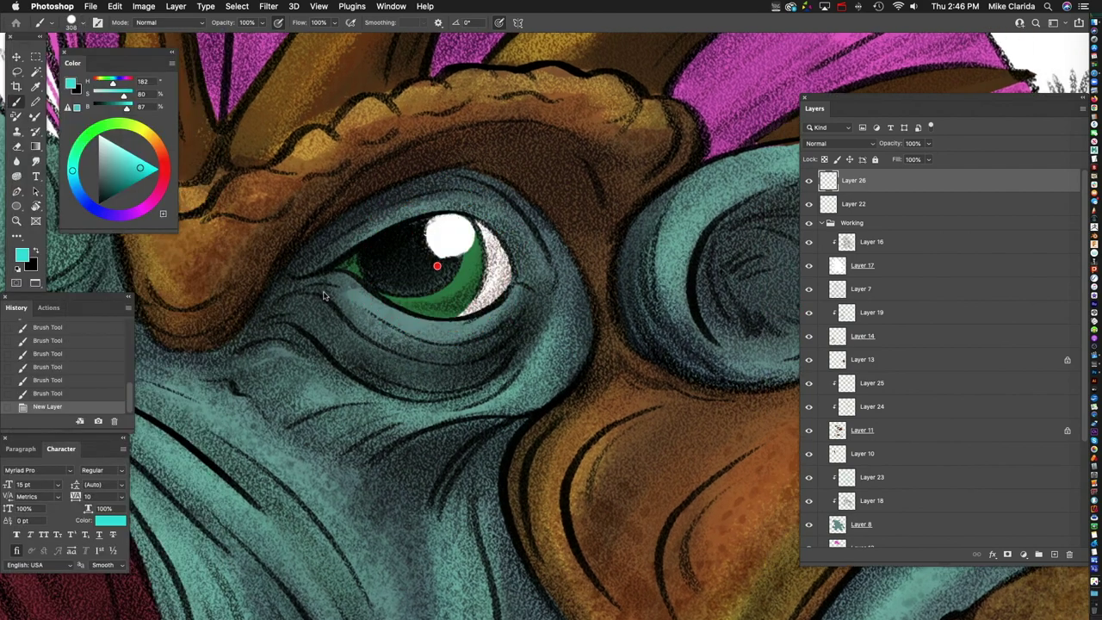
Step: Dab teal on the pupil, add a cyan reflection, and brush a sampled lighter green along the lower iris
click(398, 283)
click(394, 269)
click(383, 274)
click(406, 279)
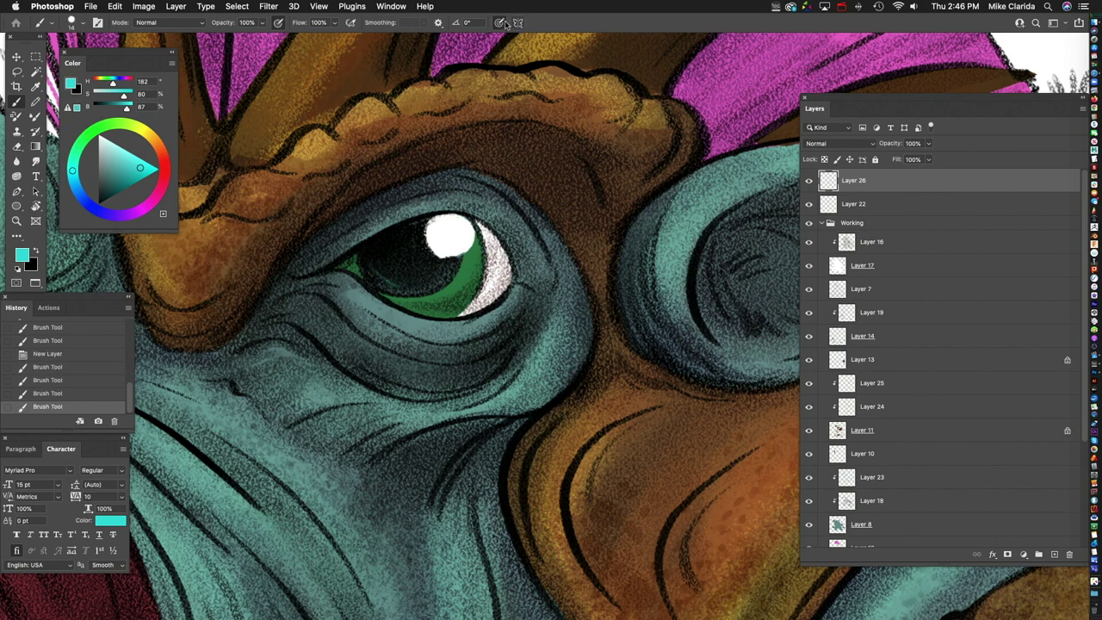
mouse_move(370, 263)
mouse_down()
mouse_move(415, 281)
mouse_move(372, 263)
mouse_move(460, 250)
mouse_move(405, 319)
mouse_move(367, 263)
mouse_move(393, 286)
mouse_move(448, 279)
mouse_move(384, 281)
mouse_move(435, 286)
mouse_up()
alt+click(470, 272)
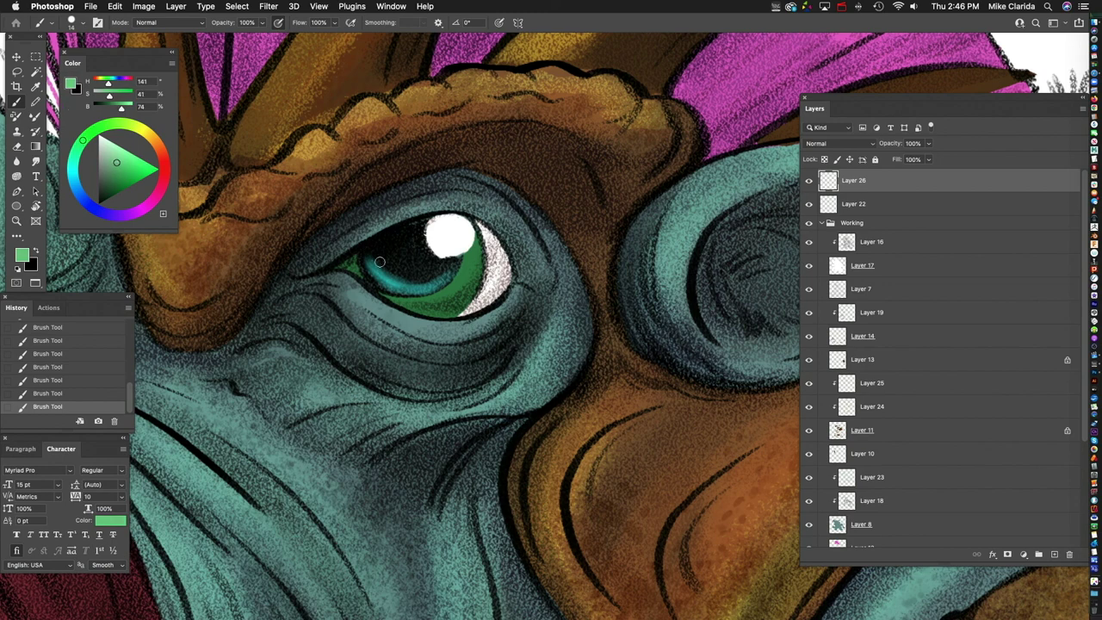
mouse_move(408, 299)
mouse_down()
mouse_move(458, 276)
mouse_move(398, 299)
mouse_move(460, 272)
mouse_move(465, 258)
mouse_move(387, 295)
mouse_move(445, 293)
mouse_up()
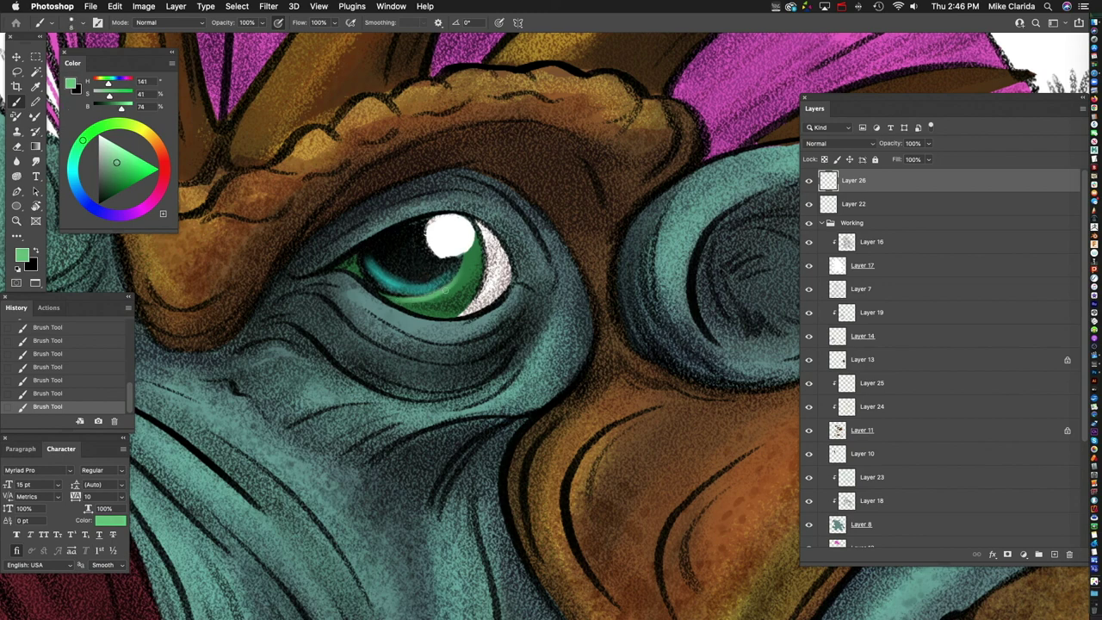
Step: Sample the iris teal and soften and extend its glow, checking against the whole character
key(super+0)
scroll(413, 333, up, 4)
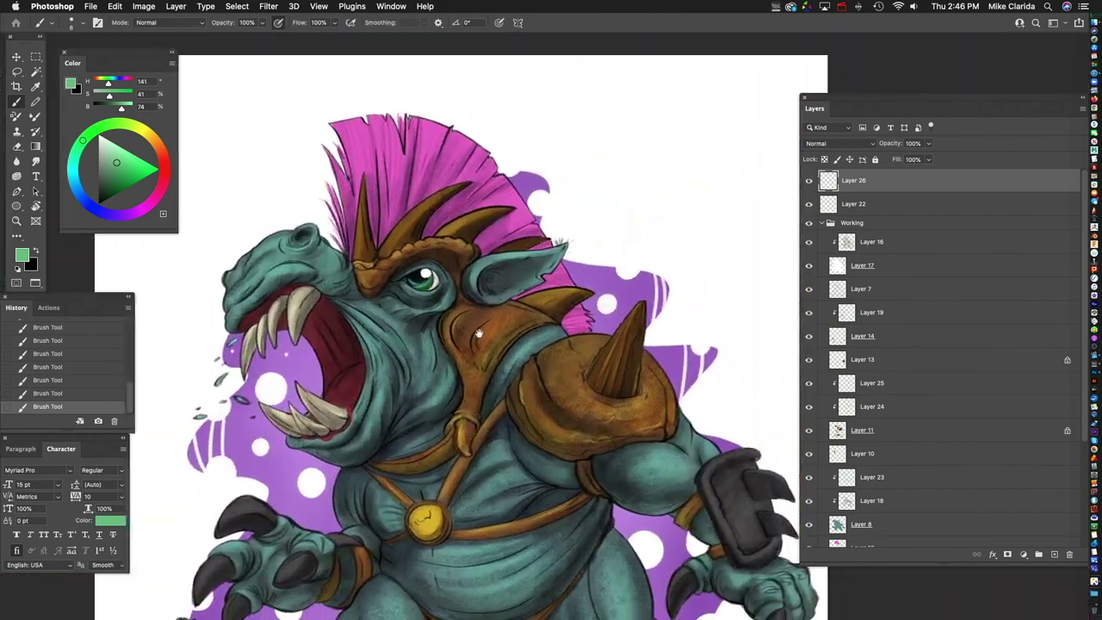
scroll(413, 334, up, 10)
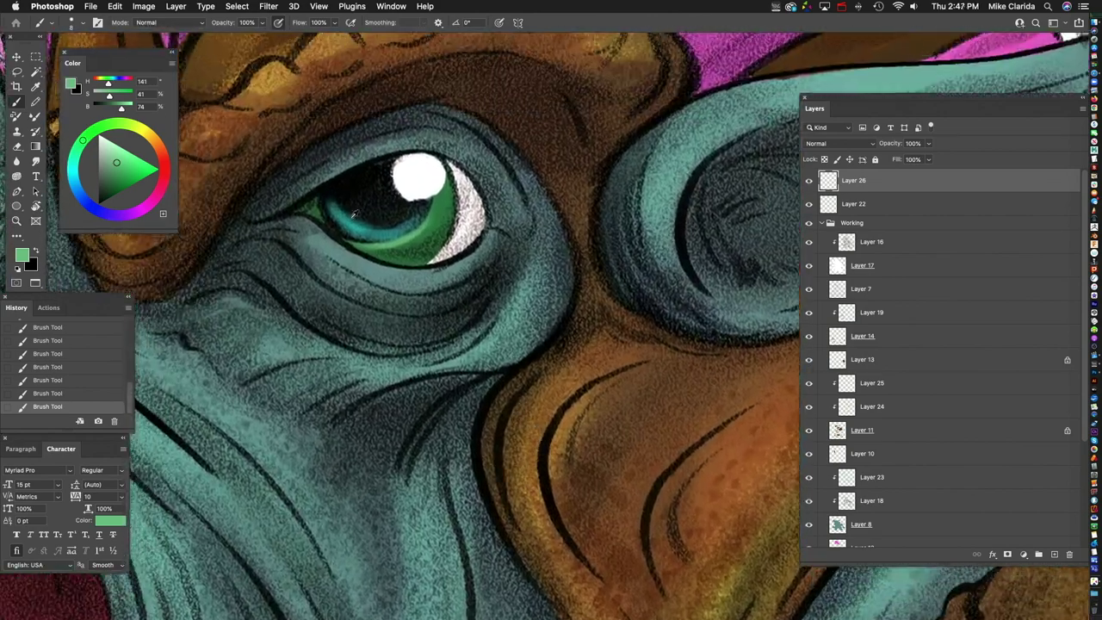
alt+click(353, 214)
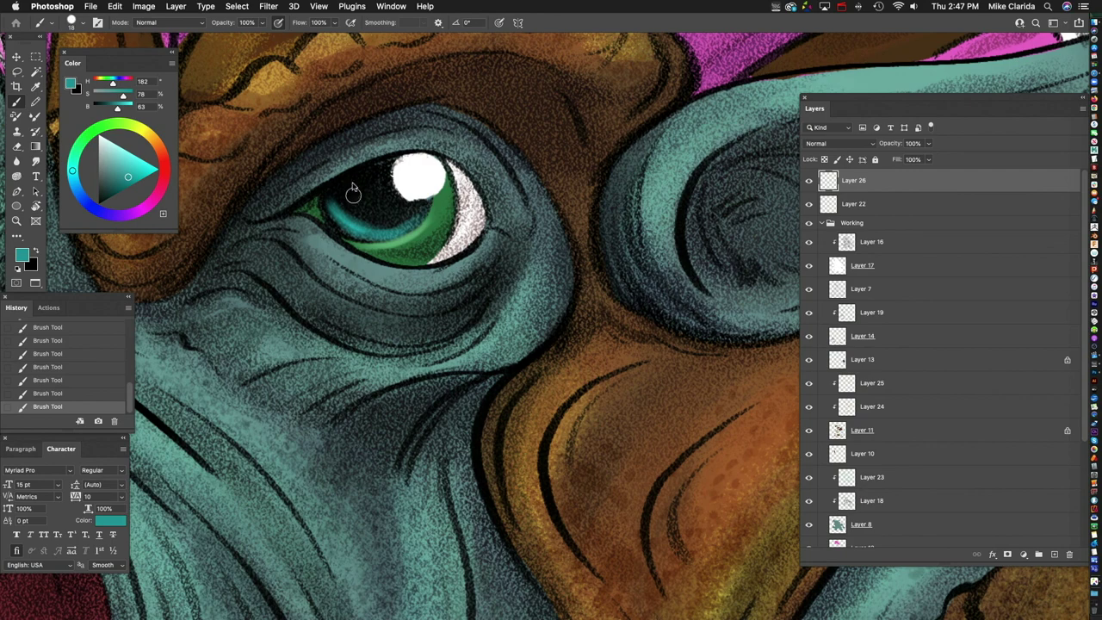
mouse_move(349, 184)
mouse_down()
mouse_move(364, 218)
mouse_move(333, 196)
mouse_move(384, 222)
mouse_move(370, 189)
mouse_move(398, 215)
mouse_move(370, 174)
mouse_up()
key(super+0)
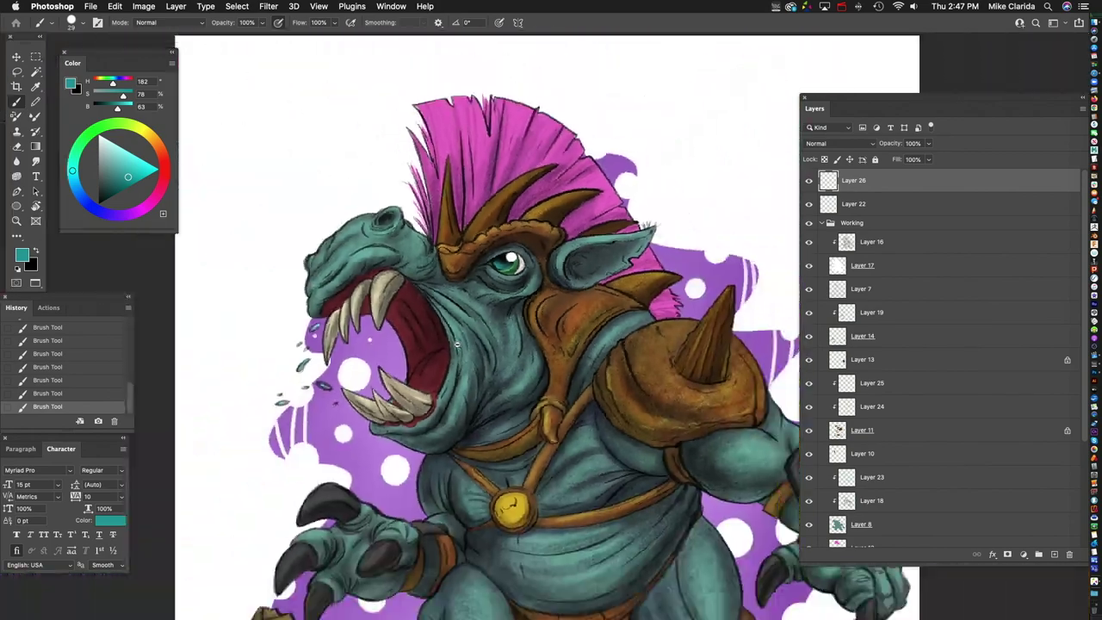
drag(558, 353, 614, 320)
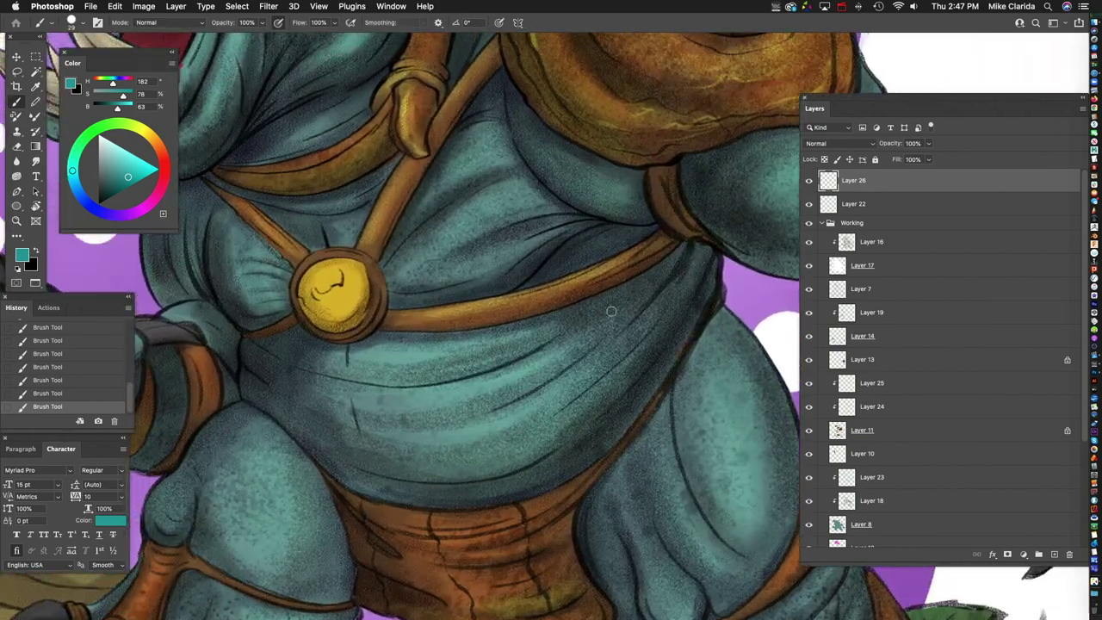
Step: Zoom into the medallion and paint bright yellow highlights on its upper right and centre
mouse_move(332, 291)
mouse_down()
mouse_move(430, 319)
mouse_move(413, 310)
mouse_up()
alt+click(413, 310)
click(135, 158)
click(134, 155)
mouse_move(404, 286)
mouse_down()
mouse_move(365, 276)
mouse_move(400, 272)
mouse_up()
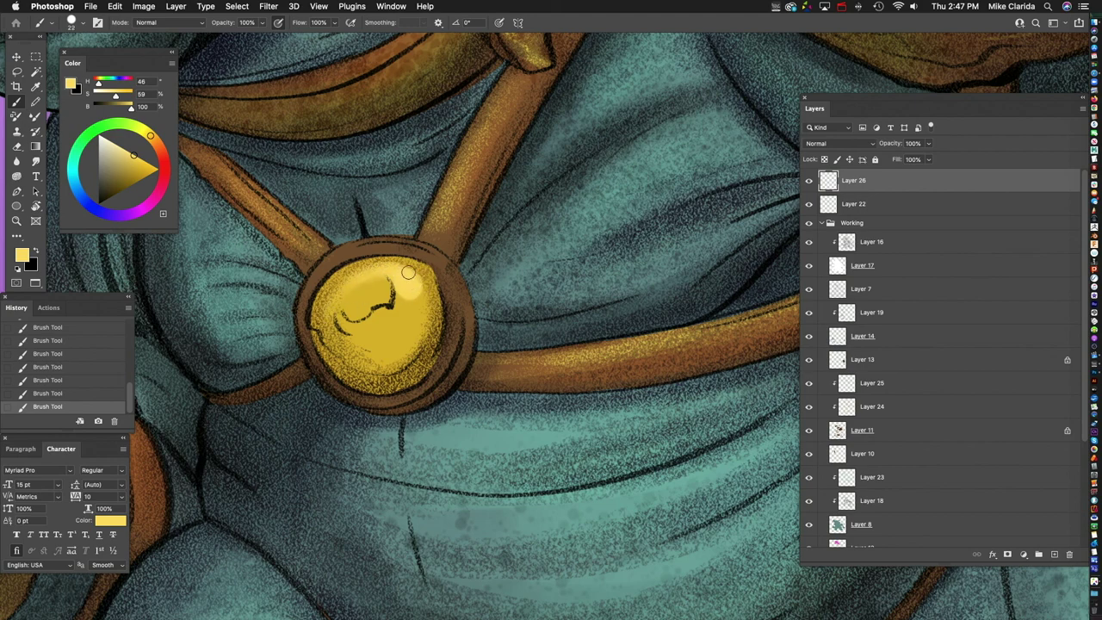
click(399, 321)
mouse_move(399, 320)
mouse_down()
mouse_move(382, 345)
mouse_move(399, 331)
mouse_move(370, 322)
mouse_move(391, 348)
mouse_move(342, 302)
mouse_move(353, 351)
mouse_move(314, 340)
mouse_move(387, 353)
mouse_up()
Step: Choose a paler yellow for the shine and return to a view of the whole character
scroll(387, 354, down, 5)
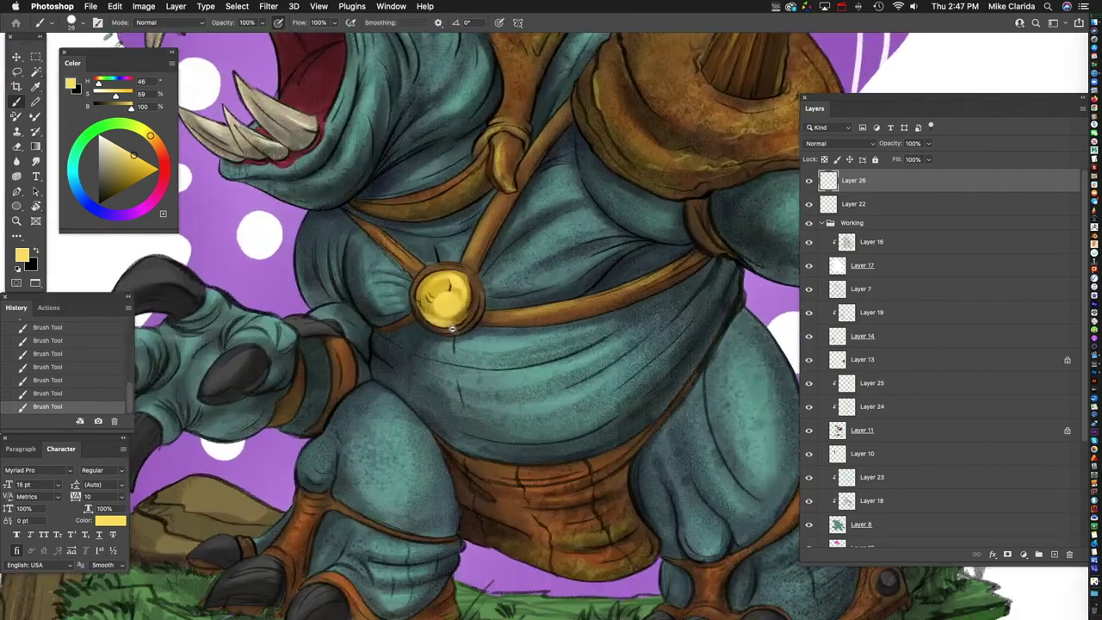
scroll(409, 333, up, 4)
click(119, 147)
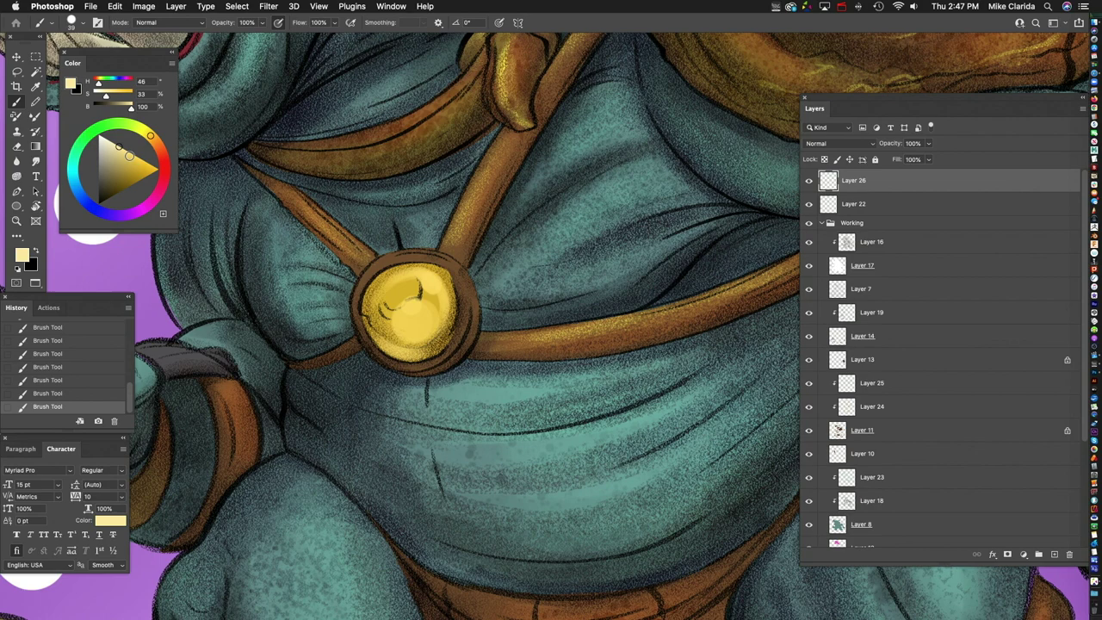
scroll(399, 298, up, 2)
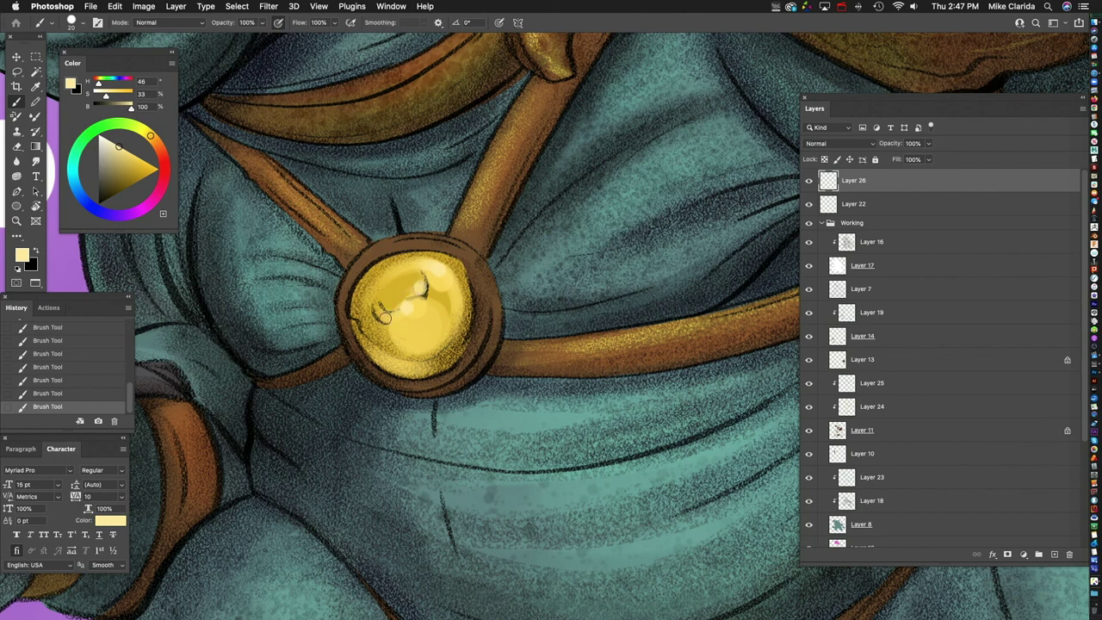
scroll(414, 432, down, 5)
scroll(401, 444, up, 2)
drag(396, 450, 402, 394)
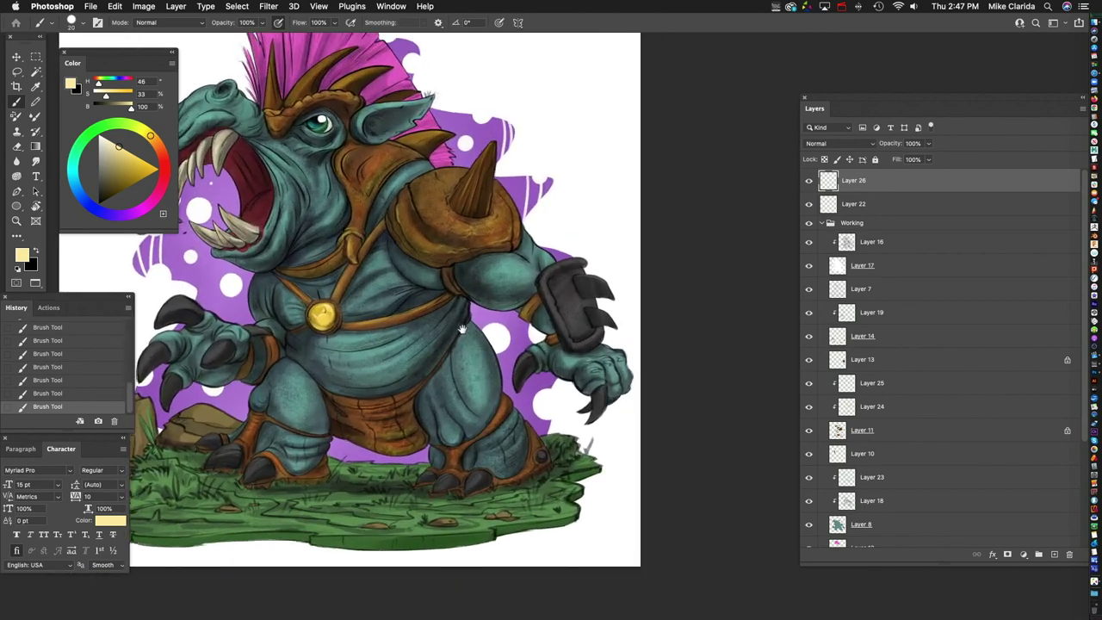
scroll(566, 351, down, 1)
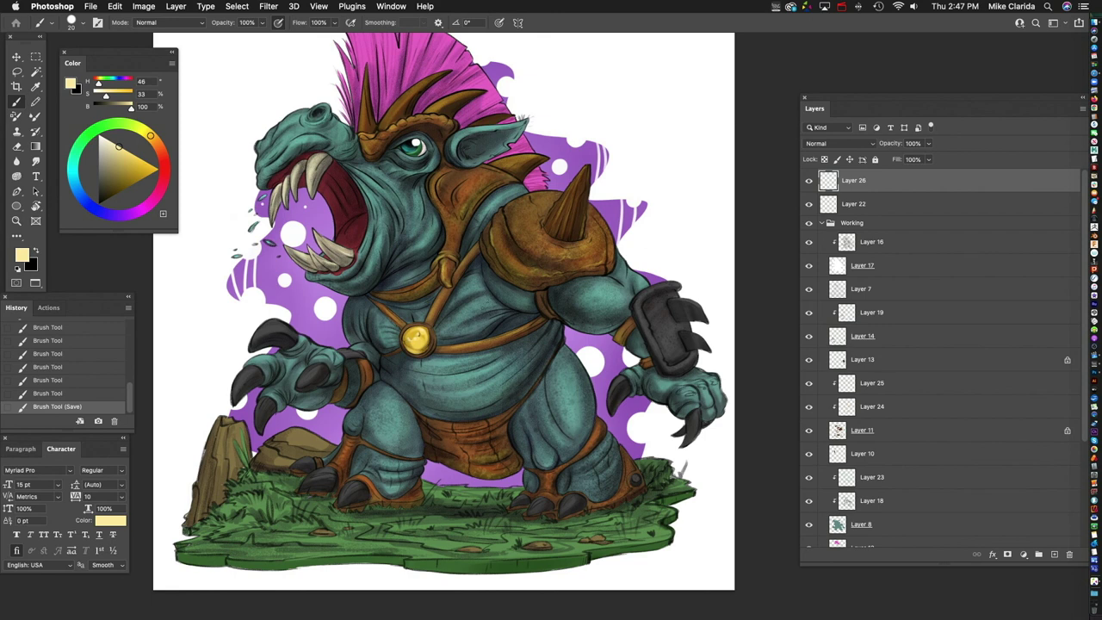
Step: Add a new empty layer above the mohawk's Layer 12 and clip it to that layer
scroll(492, 285, up, 2)
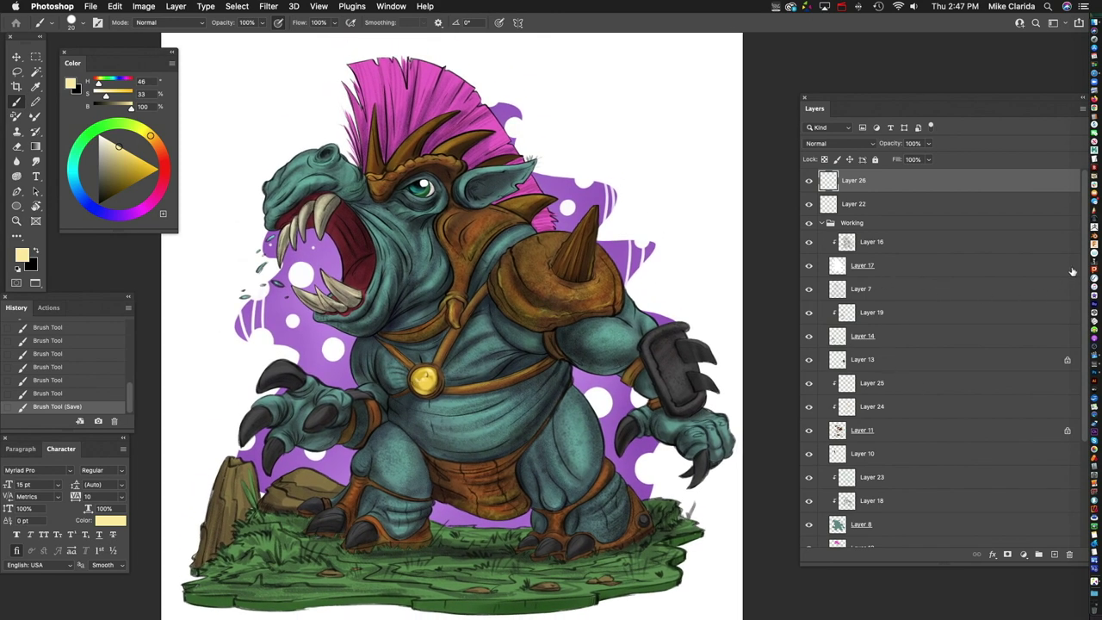
scroll(1072, 272, down, 5)
click(919, 403)
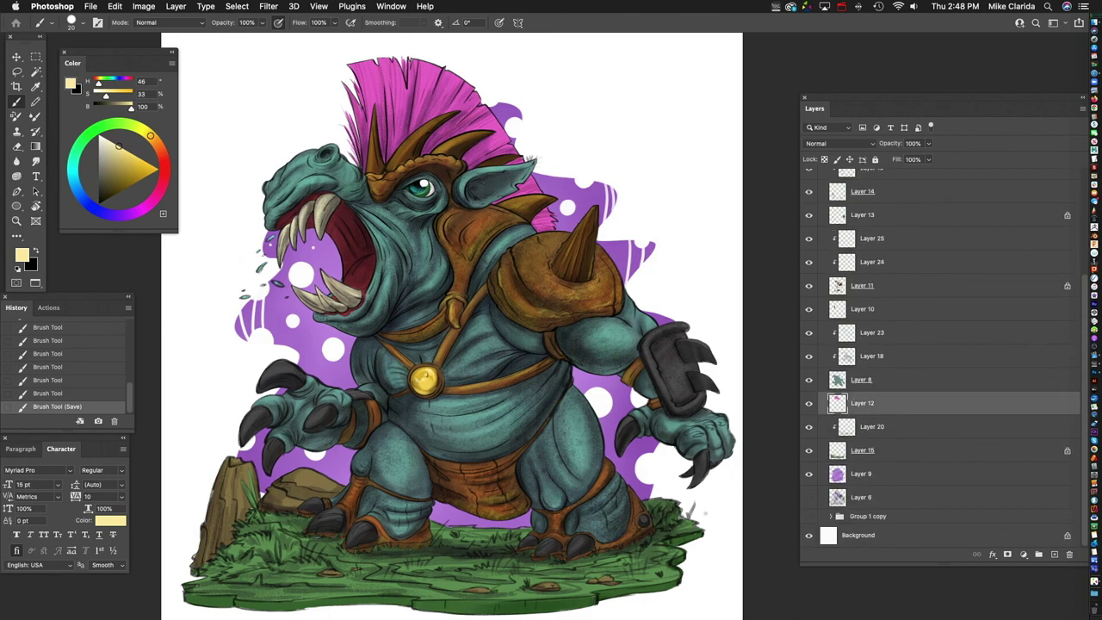
scroll(447, 174, up, 3)
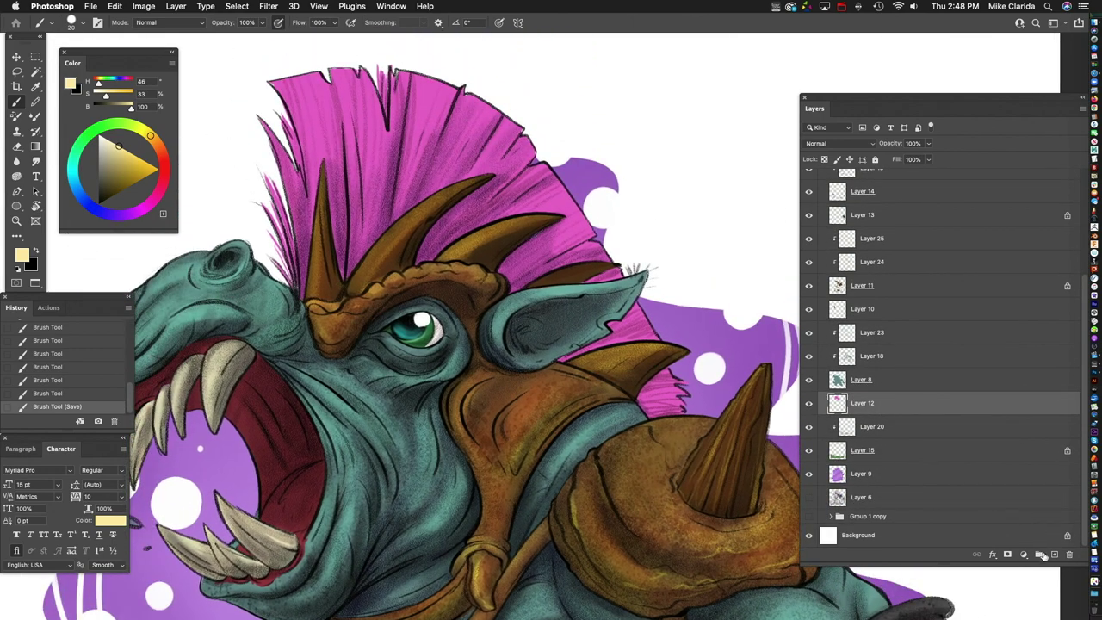
click(1052, 555)
alt+click(887, 411)
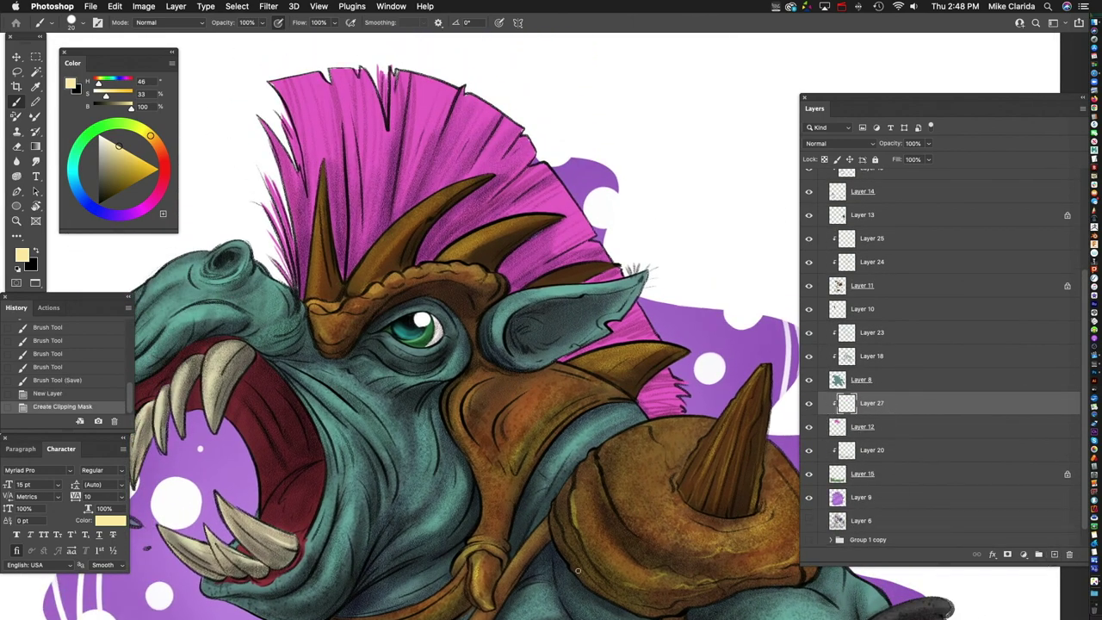
Step: Sample the mohawk pink, deepen it to dark magenta, and set the layer to Color blending
scroll(391, 297, up, 2)
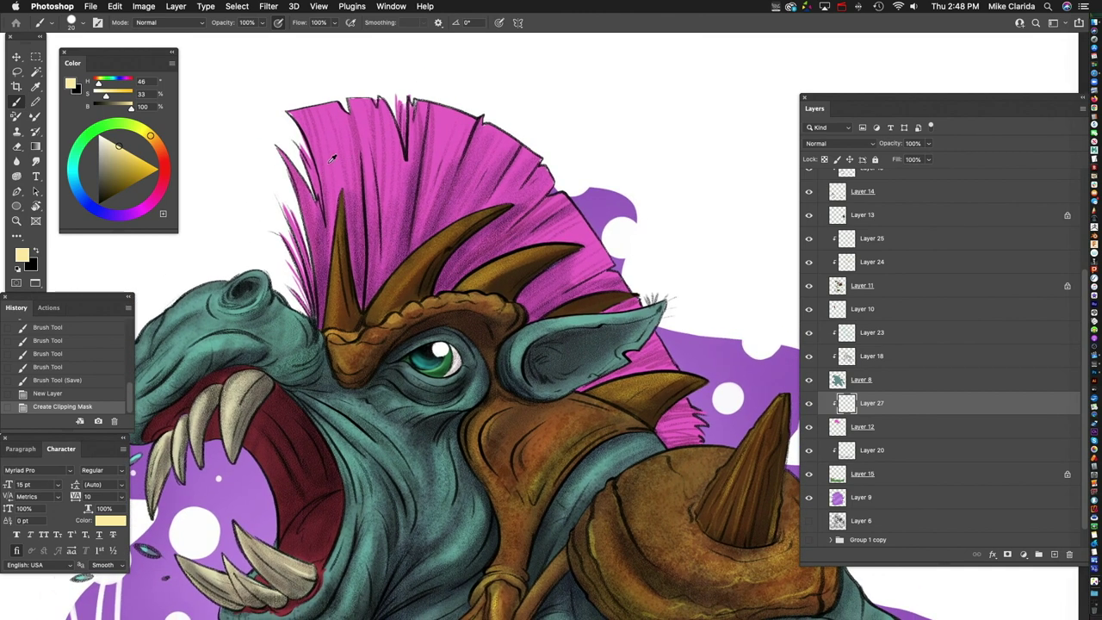
alt+click(332, 148)
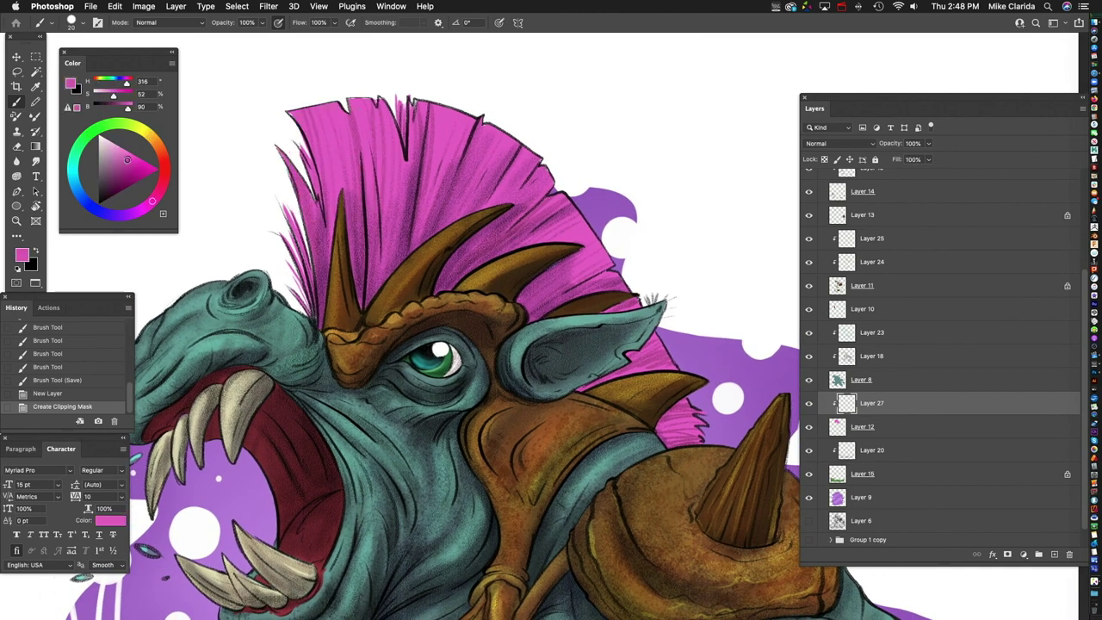
drag(127, 161, 117, 176)
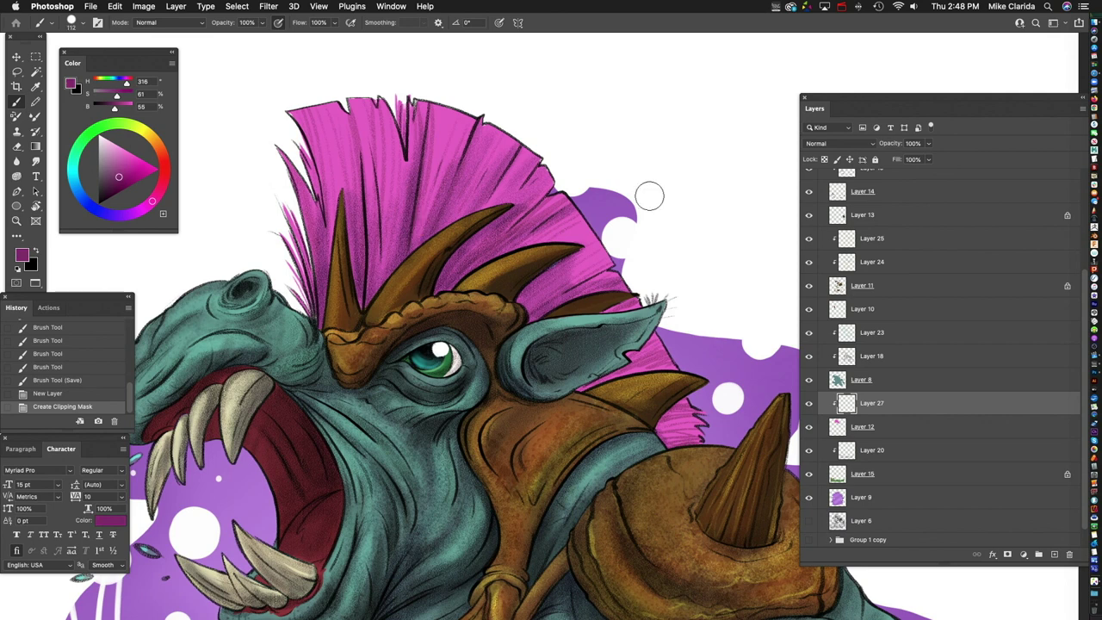
click(842, 143)
click(825, 392)
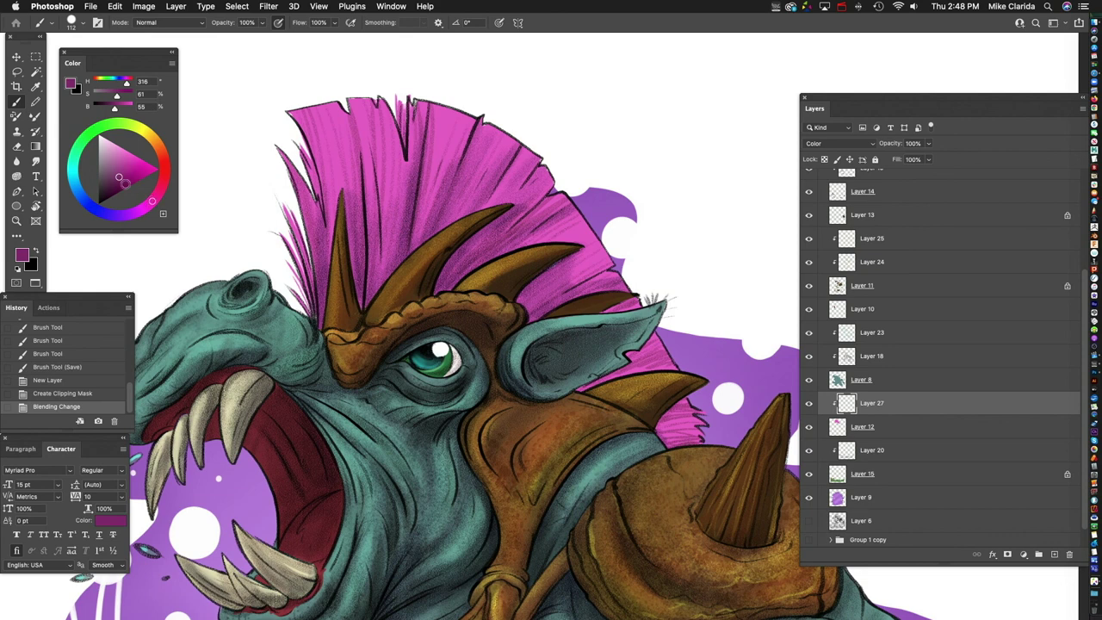
Step: Darken the colour slightly and paint shading strokes on the mohawk and near the horn base
click(112, 183)
drag(421, 185, 413, 160)
drag(417, 172, 411, 155)
mouse_move(405, 207)
mouse_down()
mouse_move(412, 160)
mouse_move(405, 168)
mouse_up()
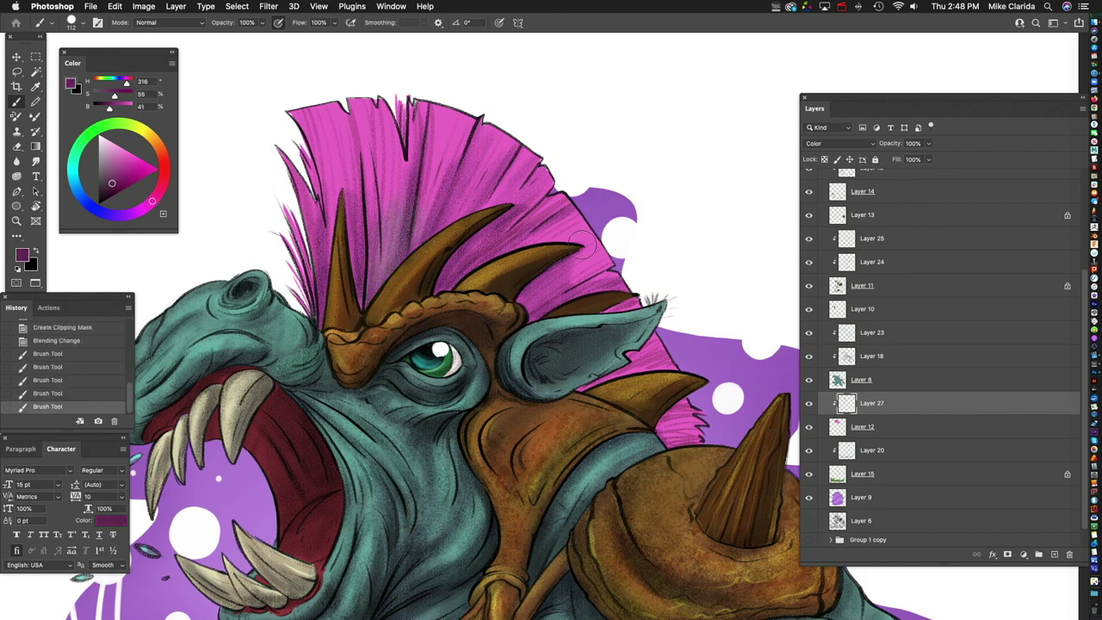
scroll(339, 359, up, 2)
mouse_move(337, 357)
mouse_down()
mouse_move(346, 372)
mouse_move(335, 365)
mouse_up()
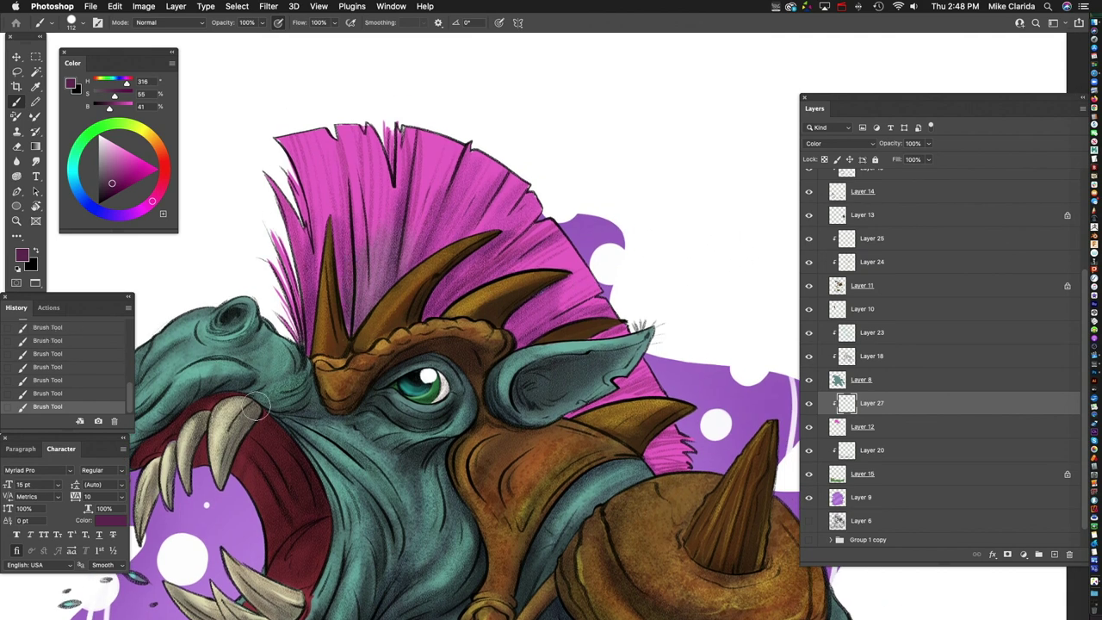
scroll(303, 352, up, 3)
Step: Switch the shading layer to Multiply blending at 61% opacity
click(840, 143)
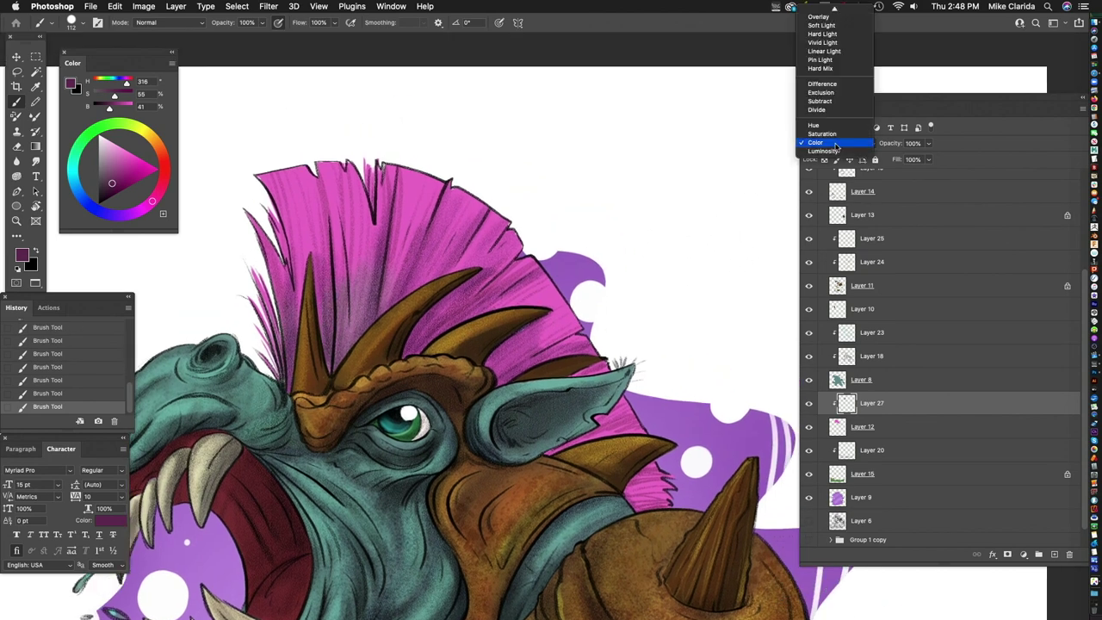
scroll(843, 17, up, 5)
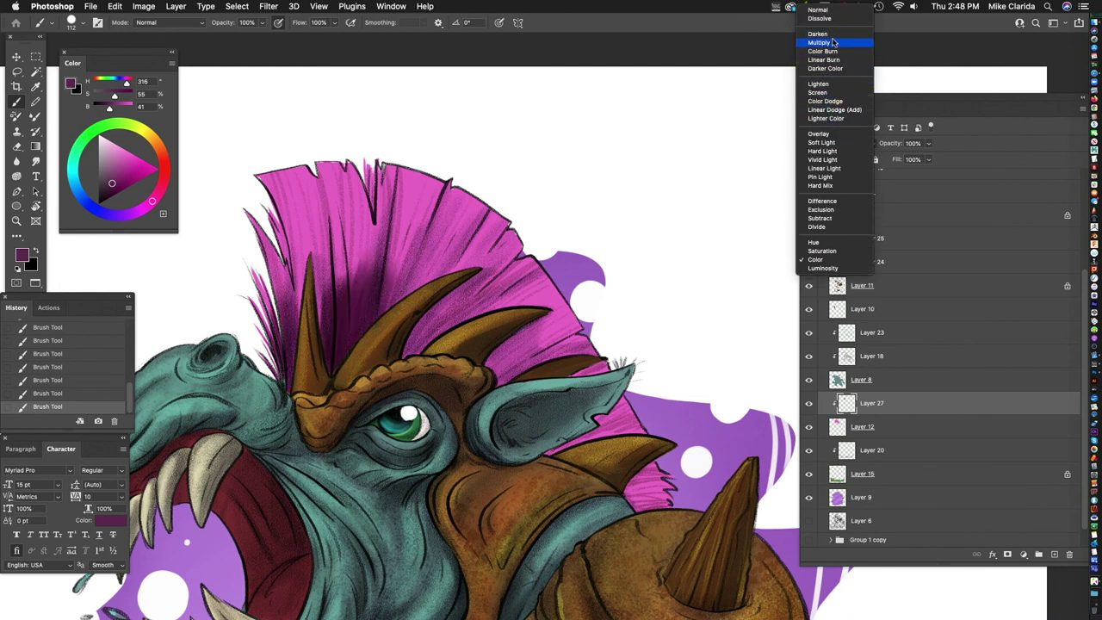
click(822, 41)
click(928, 144)
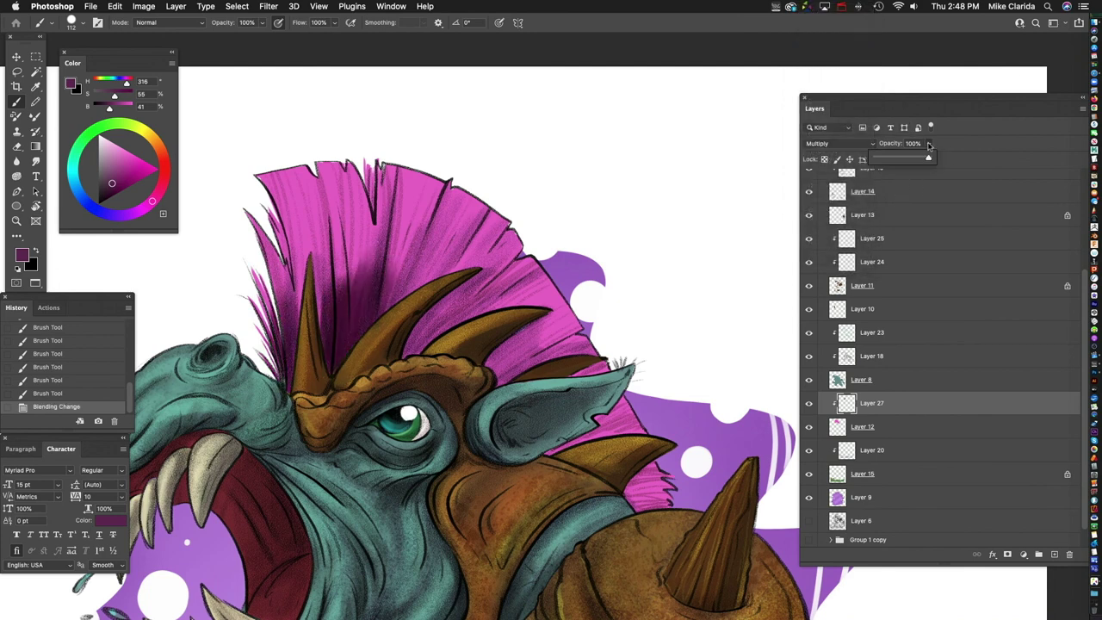
drag(907, 161, 911, 162)
Step: Paint dark shading strokes across the mohawk, undoing one unwanted stroke
scroll(431, 344, right, 3)
drag(323, 323, 353, 288)
drag(379, 199, 400, 238)
drag(345, 303, 388, 262)
mouse_move(324, 331)
mouse_down()
mouse_move(370, 258)
mouse_move(376, 170)
mouse_move(289, 305)
mouse_up()
drag(258, 185, 207, 331)
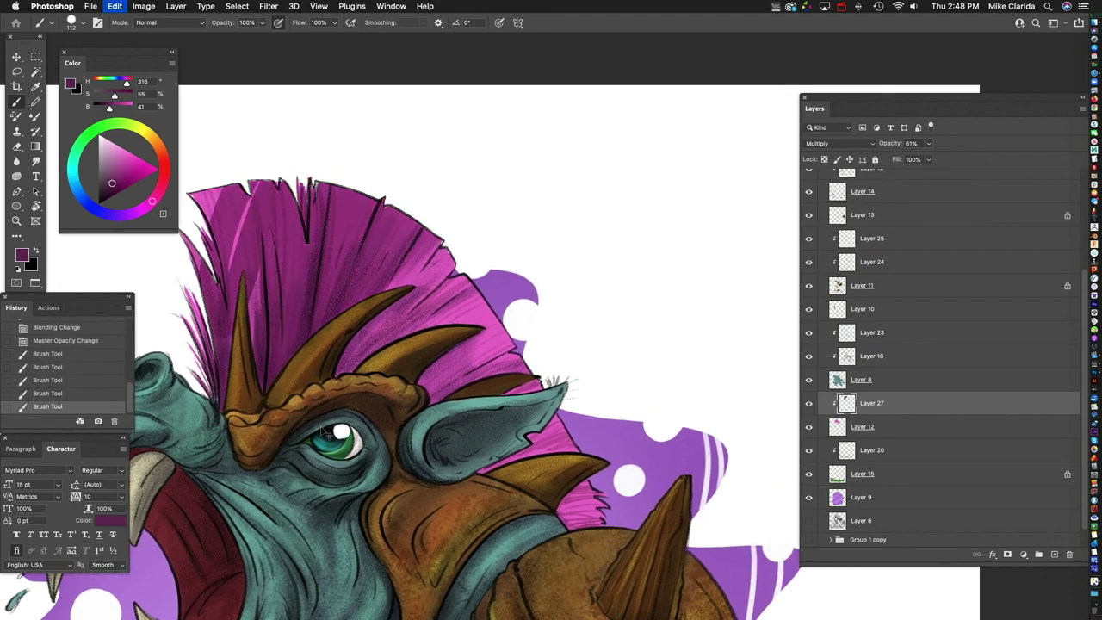
key(super+z)
drag(344, 370, 401, 280)
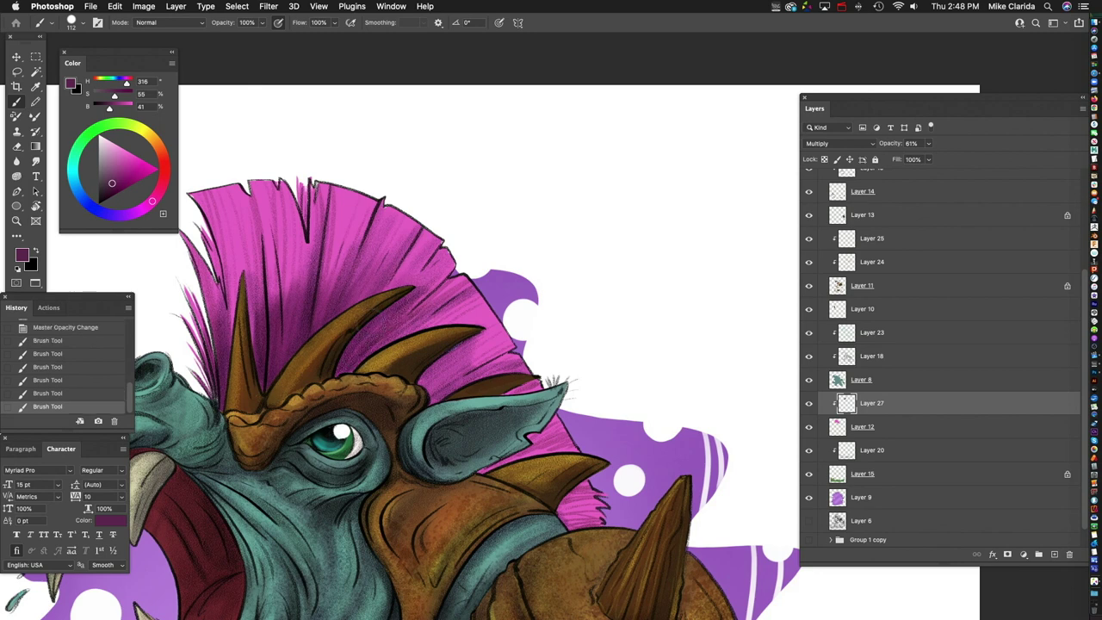
Step: Toggle the shading layer's visibility to compare the mohawk with and without it
click(809, 403)
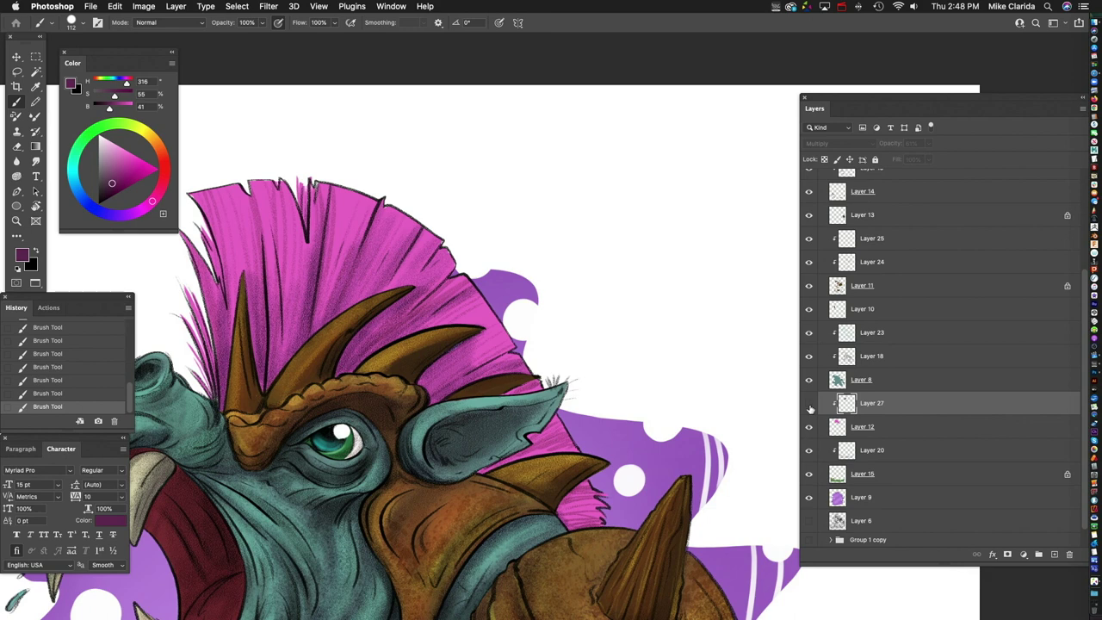
click(809, 405)
click(809, 405)
click(809, 404)
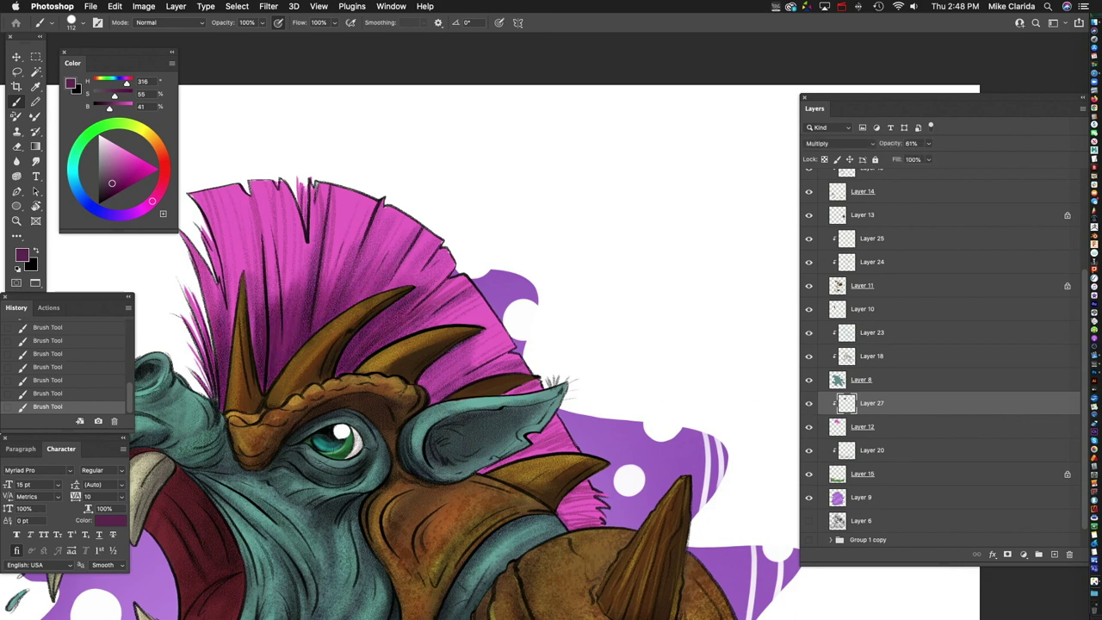
Step: Hatch thin dark lines into the mohawk's left and middle sections
scroll(370, 494, down, 5)
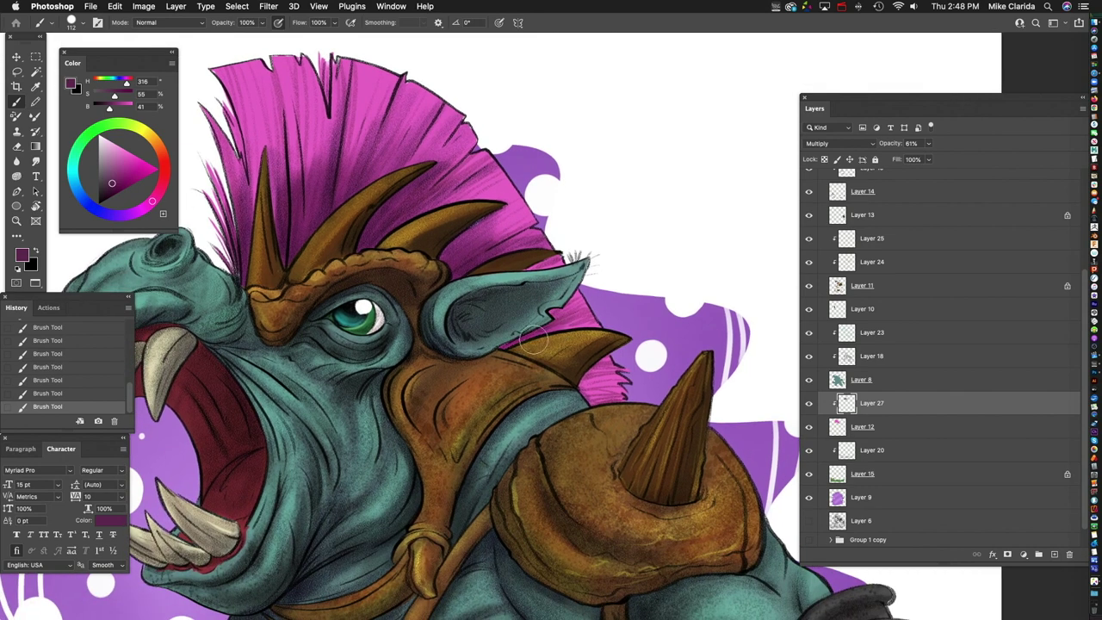
scroll(347, 486, up, 3)
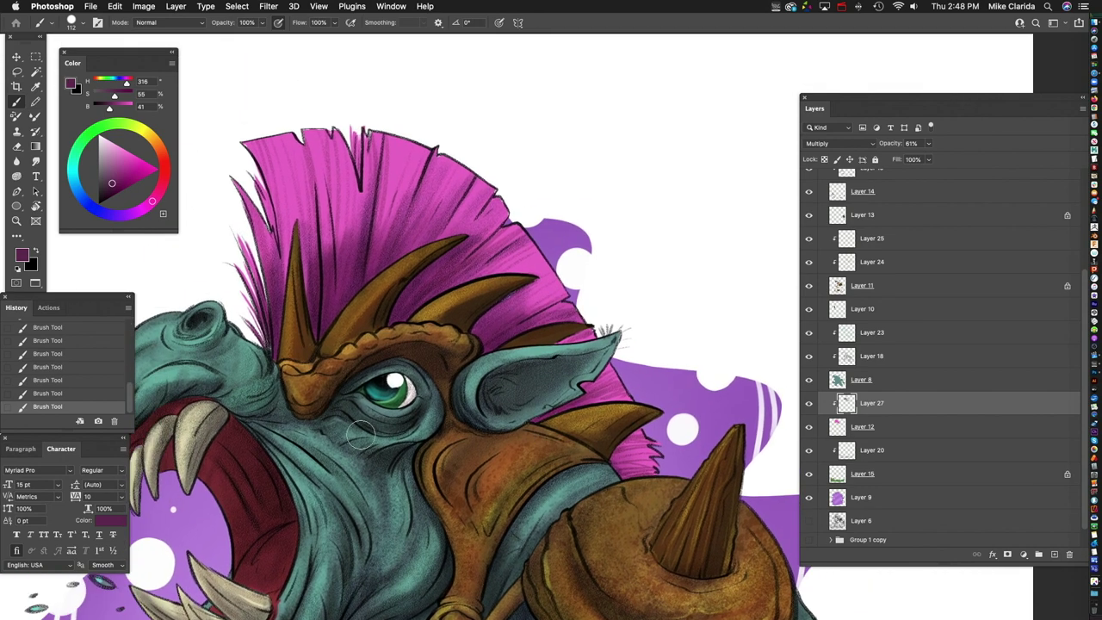
scroll(279, 444, right, 2)
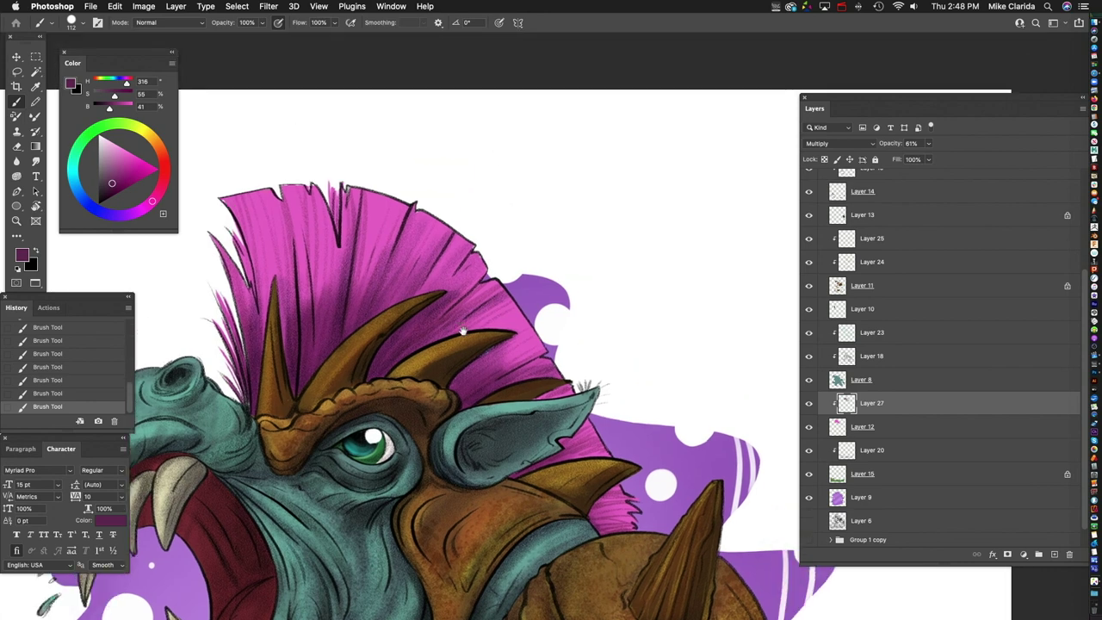
scroll(280, 432, up, 4)
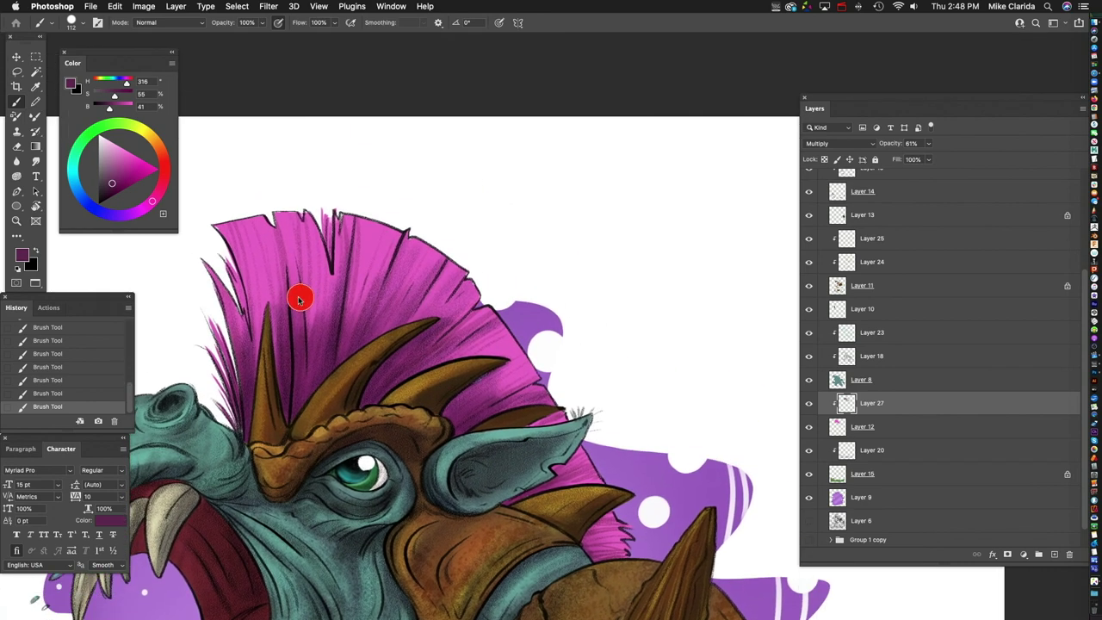
drag(270, 245, 263, 294)
drag(259, 222, 244, 310)
drag(253, 241, 229, 309)
drag(340, 237, 329, 312)
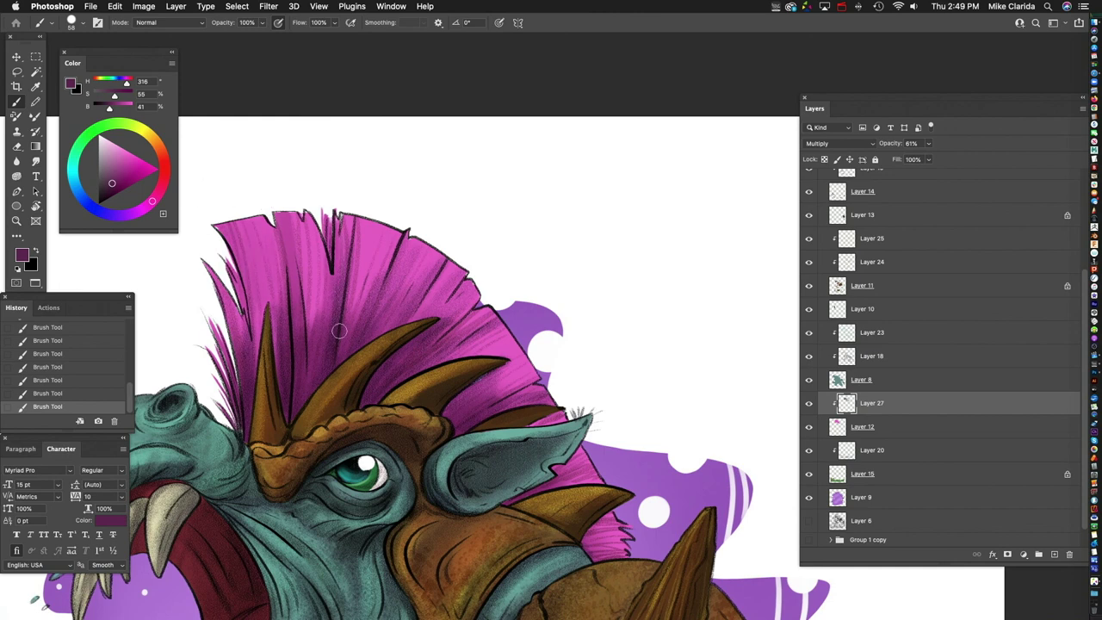
drag(362, 219, 348, 311)
drag(393, 233, 366, 310)
drag(409, 236, 372, 311)
Step: Hatch dark lines on the mohawk's right side and along its edge near the horn, then add a new layer
mouse_move(439, 260)
mouse_down()
mouse_move(410, 306)
mouse_move(414, 318)
mouse_up()
mouse_move(440, 281)
mouse_down()
mouse_move(428, 313)
mouse_move(456, 332)
mouse_move(453, 343)
mouse_up()
drag(488, 333, 439, 363)
drag(575, 311, 498, 362)
drag(578, 345, 516, 389)
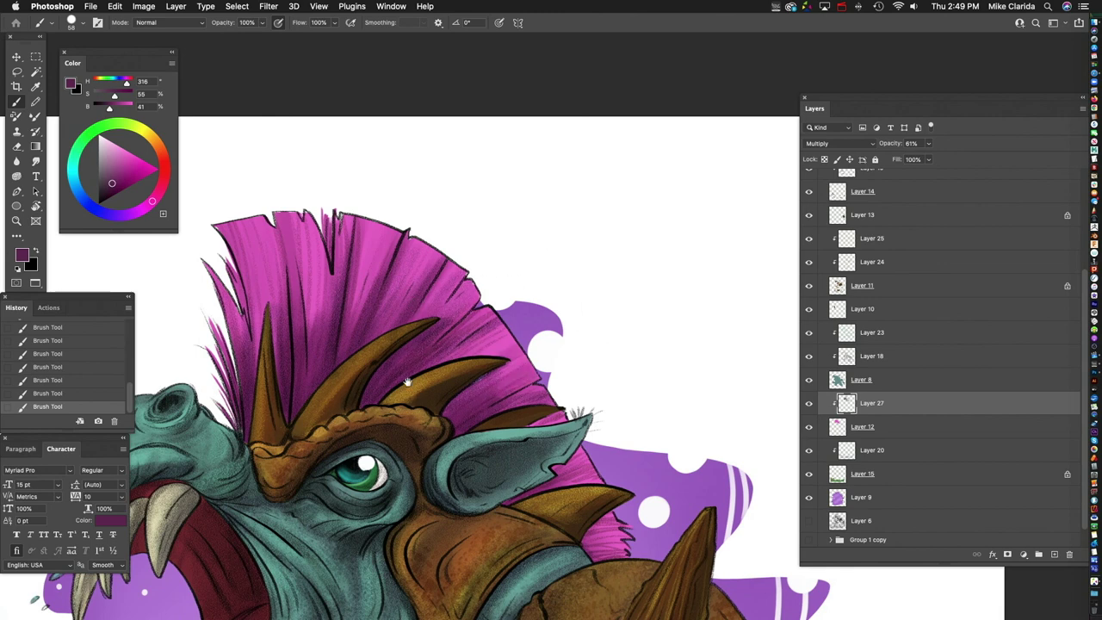
drag(407, 381, 413, 336)
click(1054, 556)
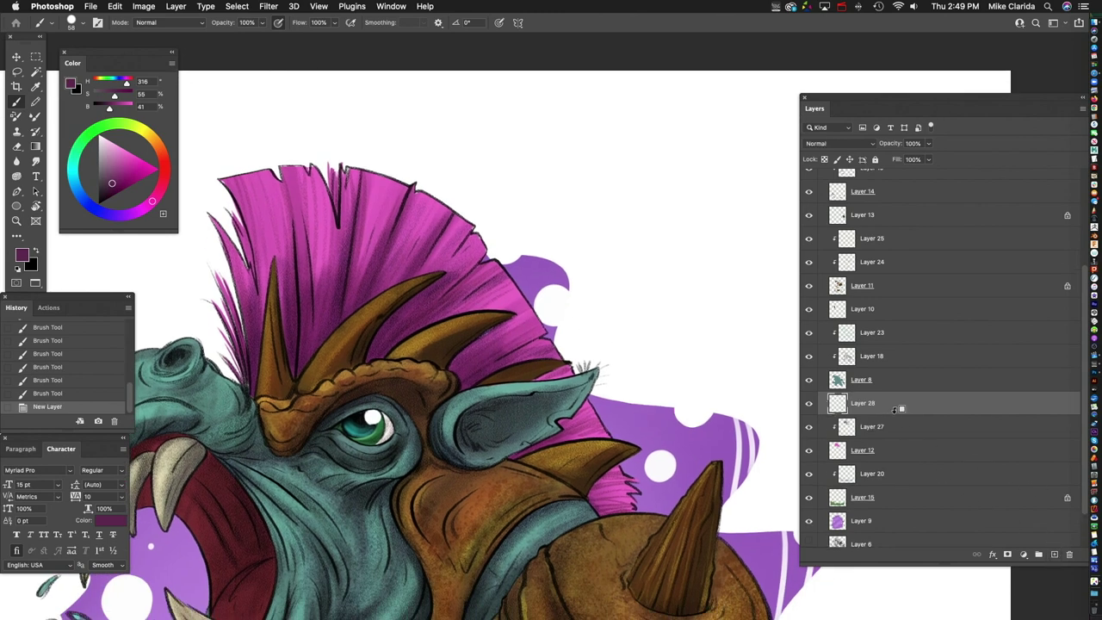
Step: Clip the new layer to Layer 27, pick a lighter mohawk pink, and test Overlay blending
alt+click(896, 412)
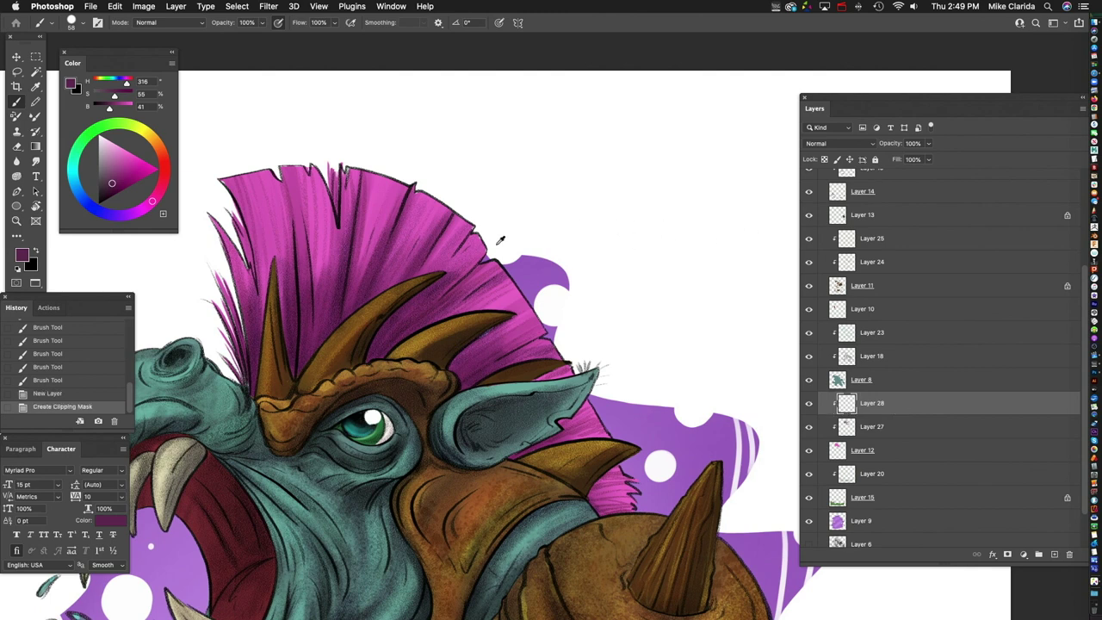
alt+click(439, 205)
drag(125, 155, 121, 148)
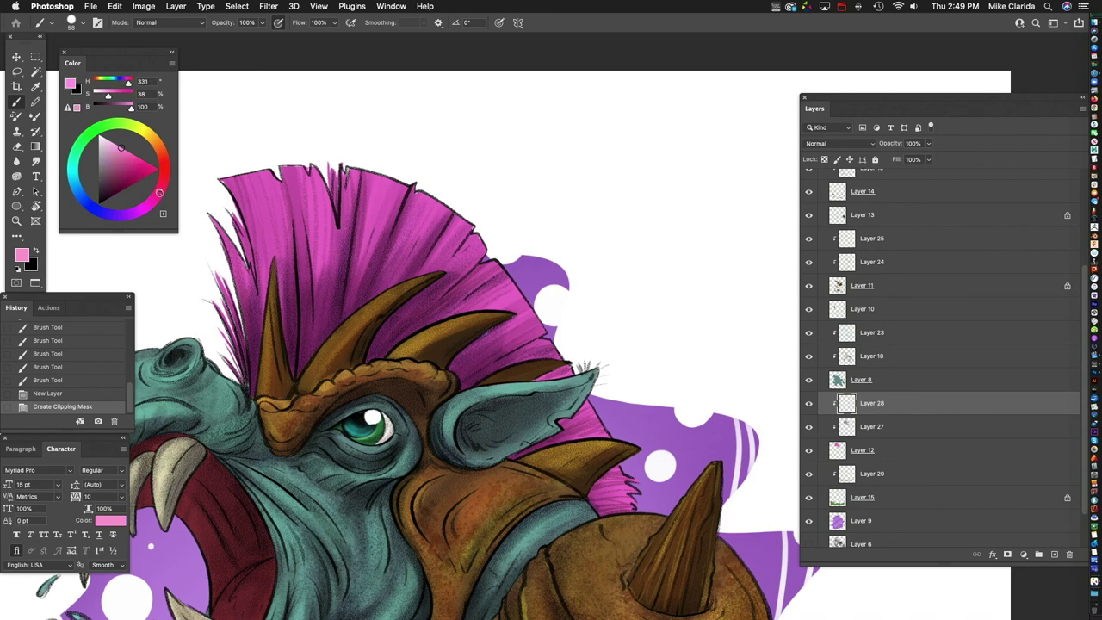
click(843, 147)
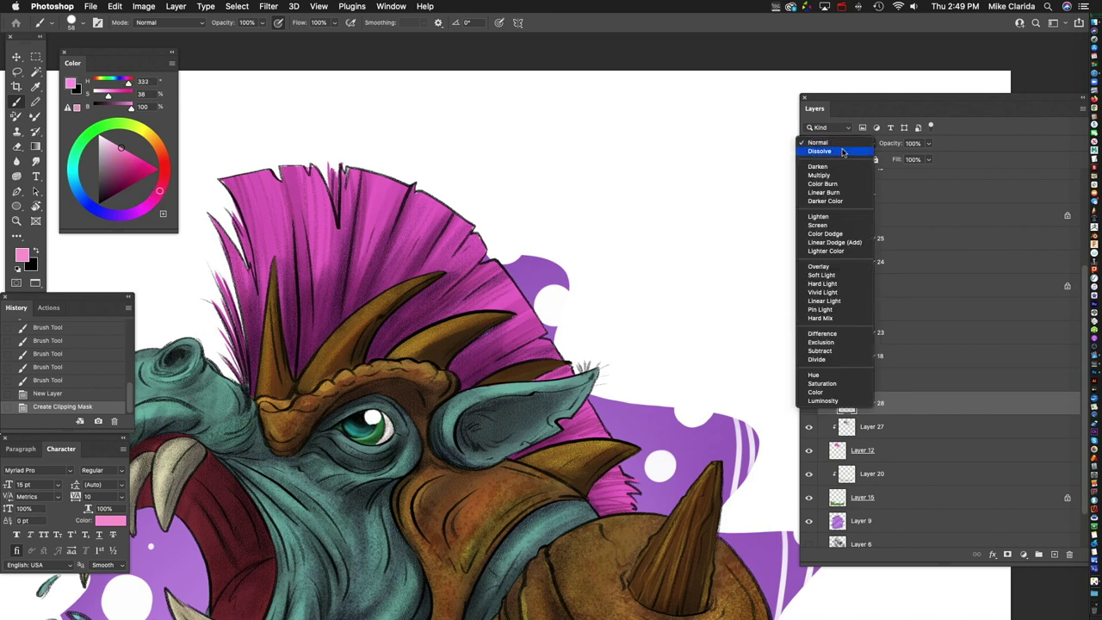
click(843, 267)
drag(413, 233, 434, 219)
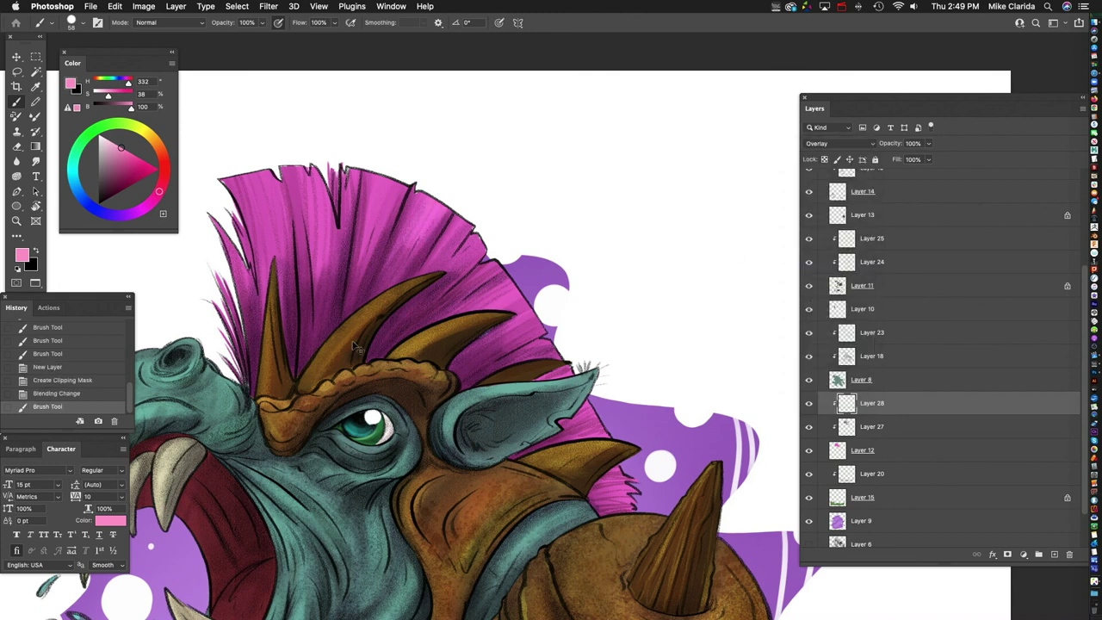
key(super+z)
Step: Test Color Dodge and Linear Dodge (Add) blending before settling on Hard Light
click(843, 143)
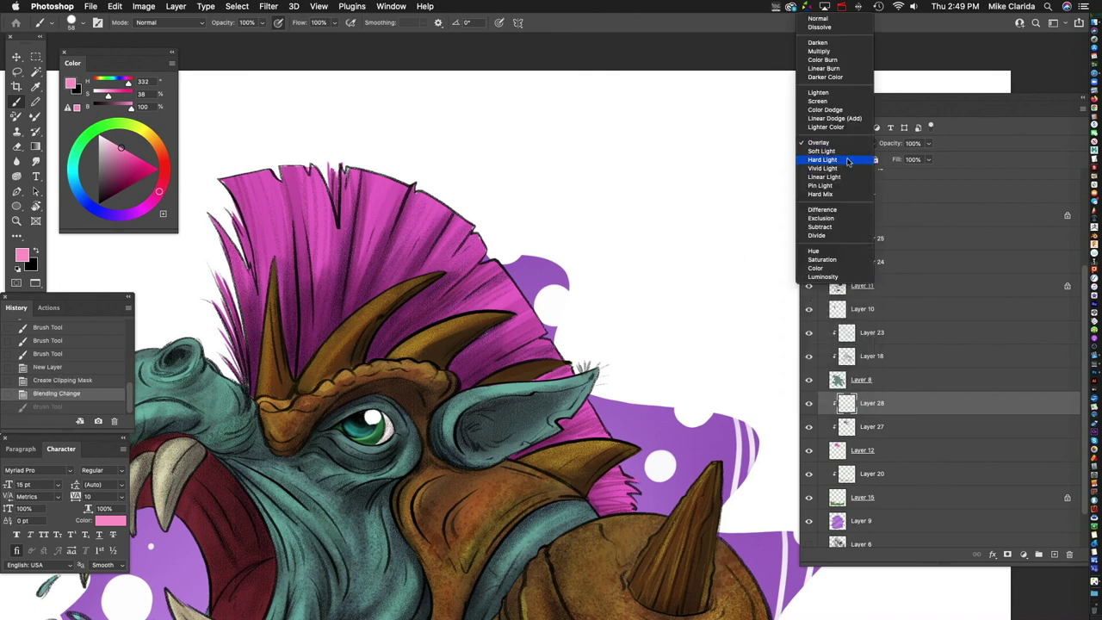
click(835, 109)
drag(435, 202, 408, 232)
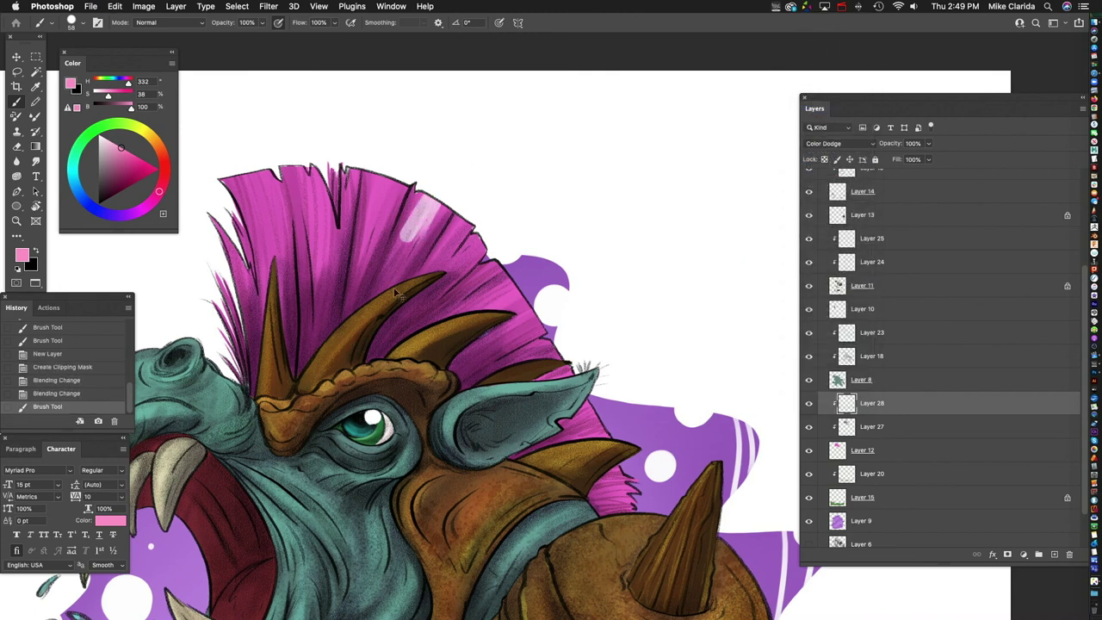
key(super+z)
click(839, 142)
click(850, 152)
drag(440, 200, 401, 267)
key(super+z)
click(855, 145)
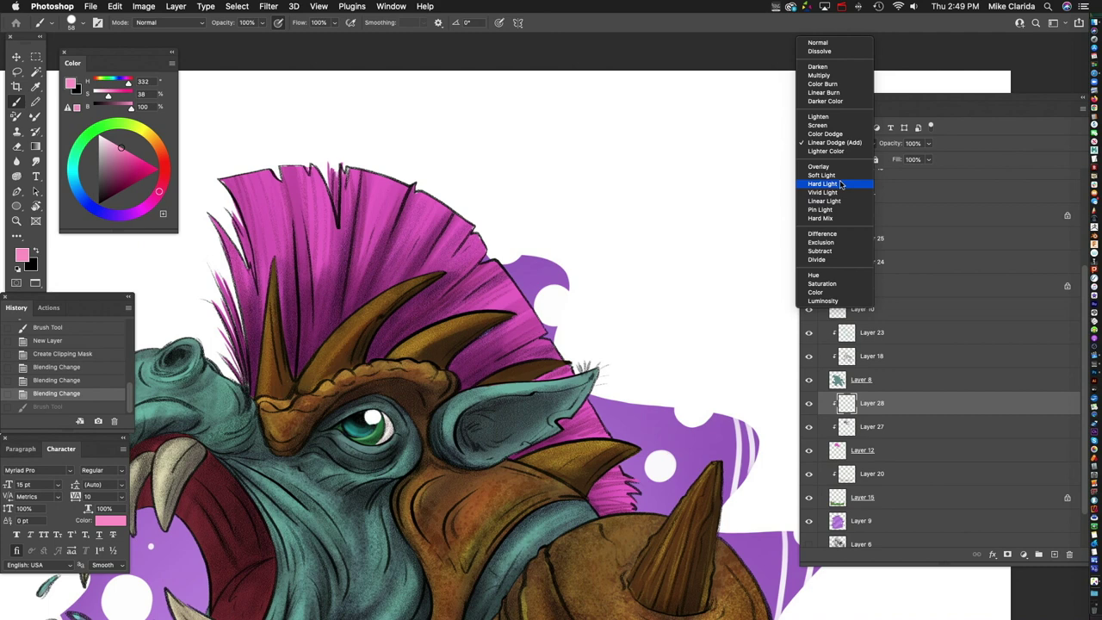
click(841, 185)
drag(443, 203, 395, 273)
key(super+z)
Step: Paint light pink hair strokes across the mohawk, including its top-left area
mouse_move(426, 196)
mouse_down()
mouse_move(380, 255)
mouse_move(375, 238)
mouse_up()
drag(399, 176, 368, 231)
mouse_move(384, 174)
mouse_down()
mouse_move(365, 215)
mouse_move(312, 253)
mouse_up()
scroll(365, 214, up, 2)
drag(313, 193, 288, 252)
mouse_move(295, 195)
mouse_down()
mouse_move(305, 263)
mouse_move(273, 259)
mouse_up()
mouse_move(281, 197)
mouse_down()
mouse_move(256, 180)
mouse_move(254, 264)
mouse_up()
mouse_move(267, 200)
mouse_down()
mouse_move(238, 268)
mouse_move(222, 251)
mouse_up()
Step: Review the whole artwork, then add Layers 27 and 12 to the layer selection
scroll(385, 246, right, 2)
scroll(385, 247, up, 1)
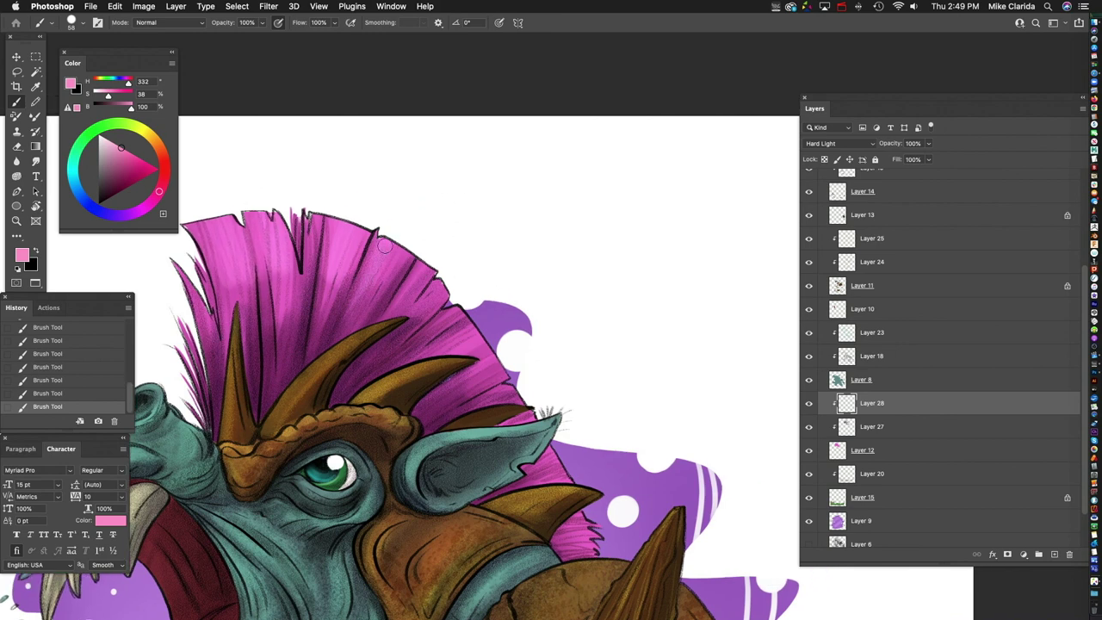
scroll(495, 244, down, 4)
scroll(495, 244, left, 1)
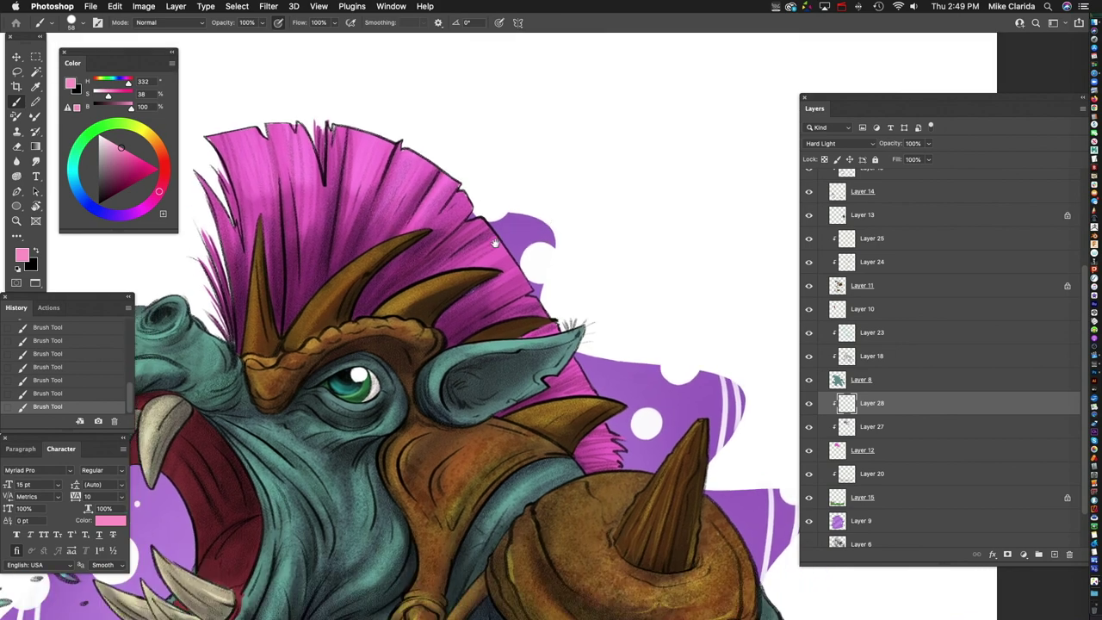
scroll(439, 305, down, 3)
scroll(439, 306, left, 1)
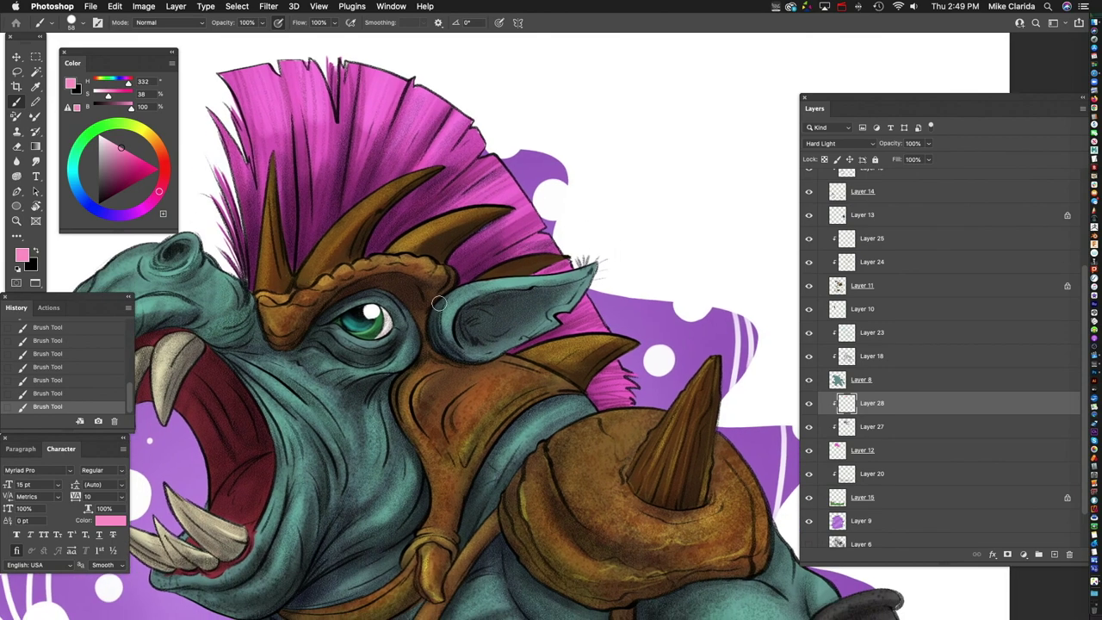
scroll(439, 303, left, 2)
scroll(572, 276, right, 3)
scroll(571, 275, up, 2)
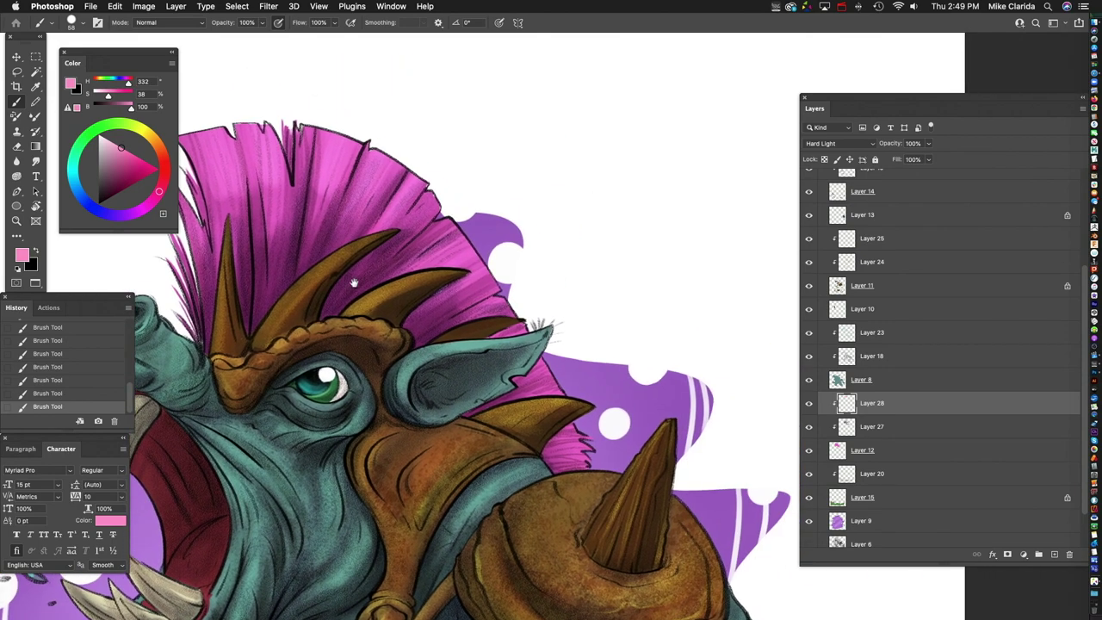
scroll(569, 221, down, 2)
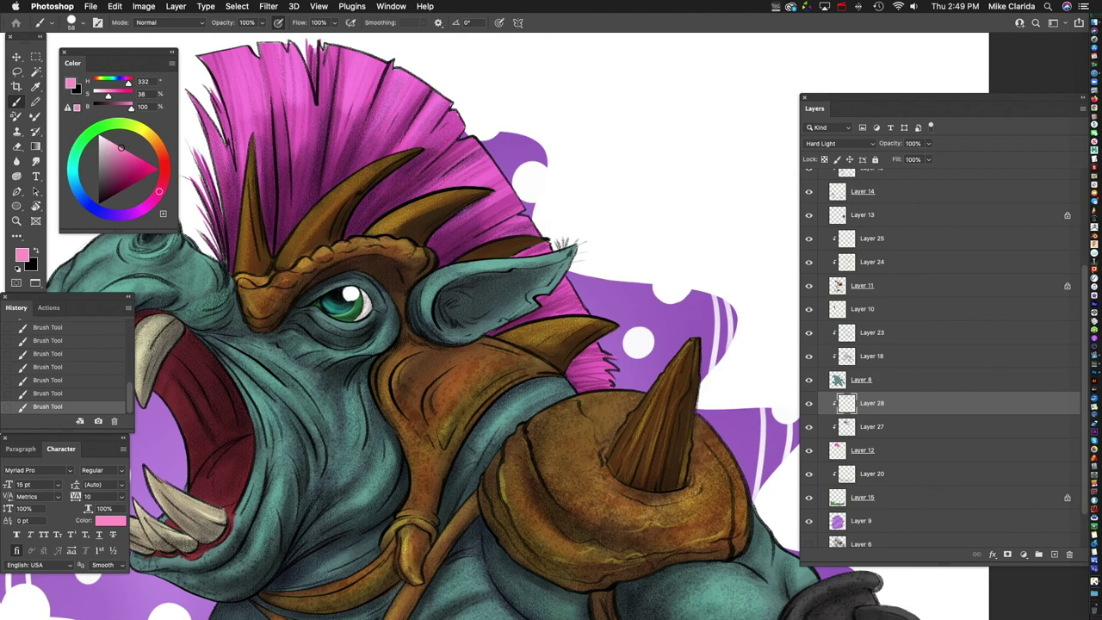
drag(443, 356, 578, 325)
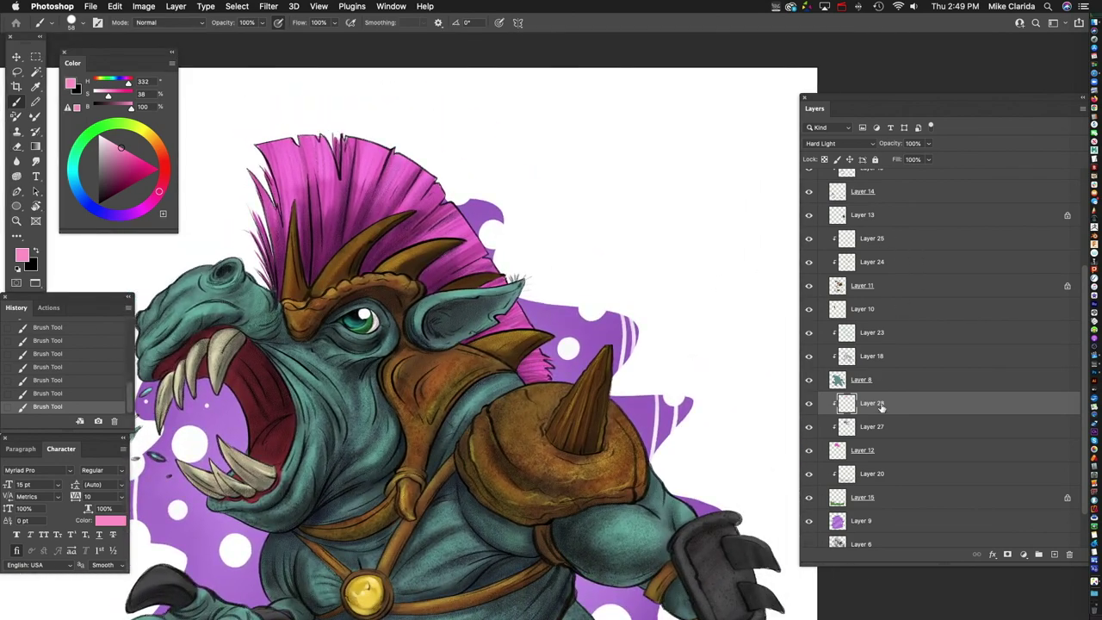
shift+click(895, 450)
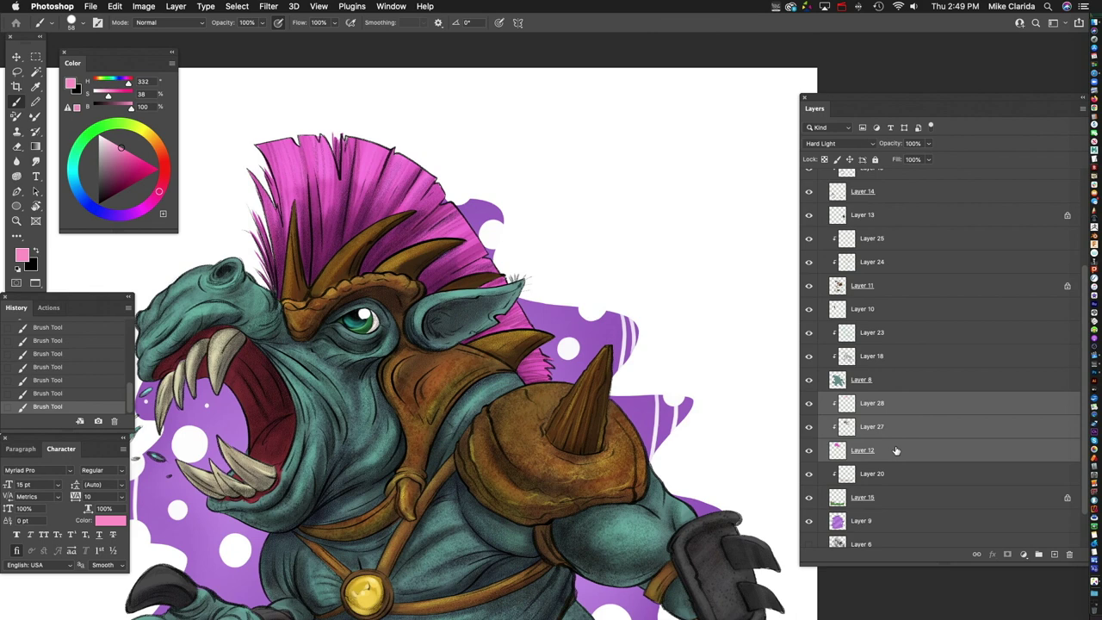
Step: Merge Layers 28, 27 and 12 with Cmd+E, then toggle the merged layer's visibility to check
click(913, 409)
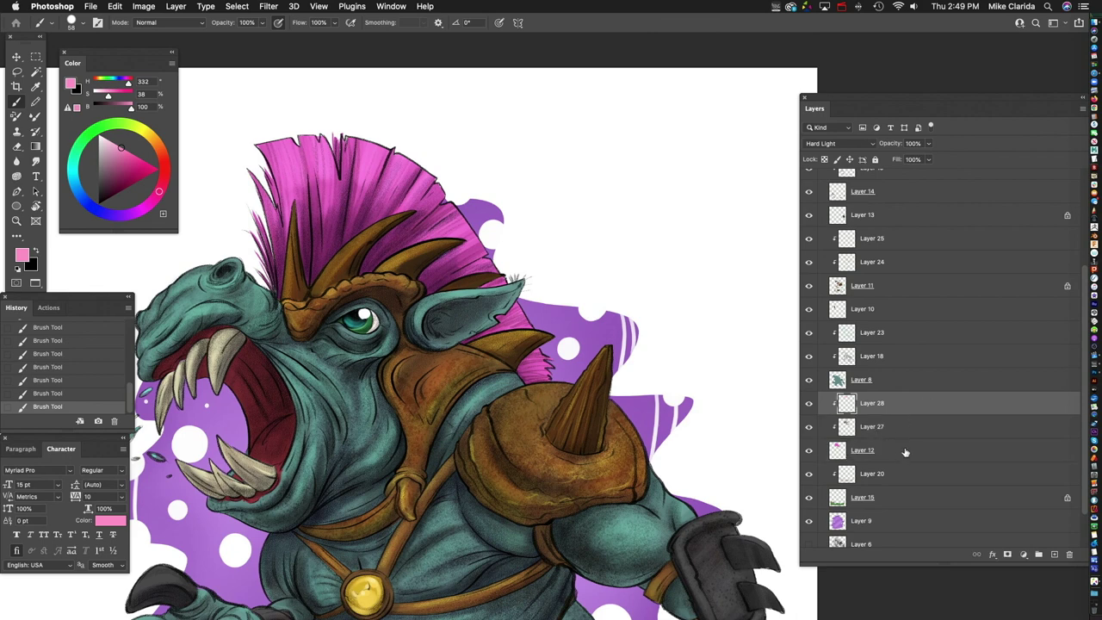
shift+click(908, 452)
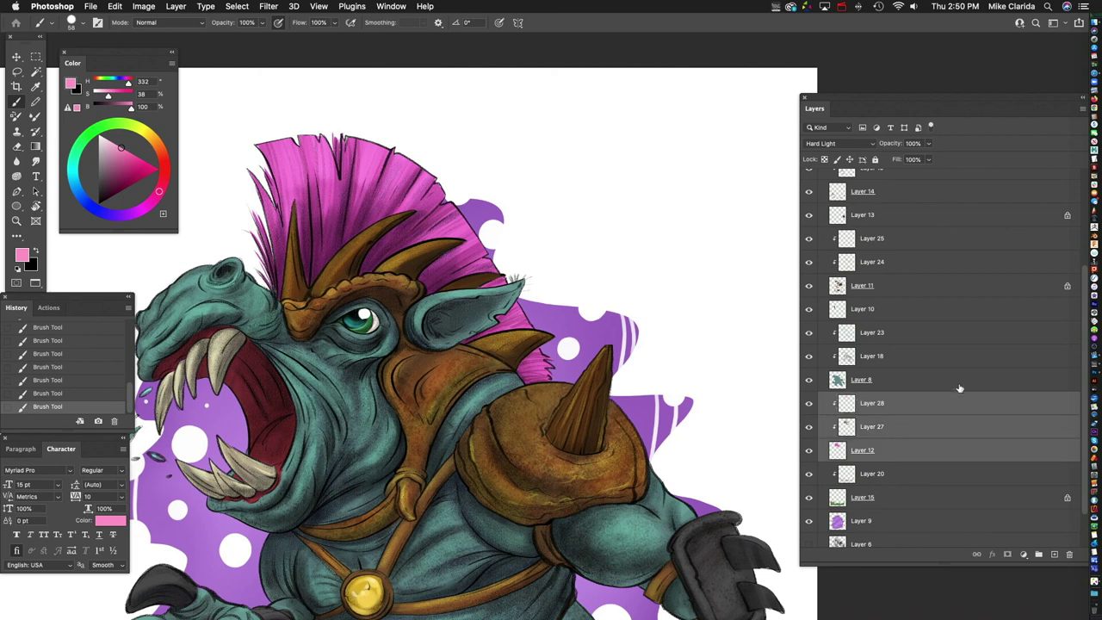
key(super+e)
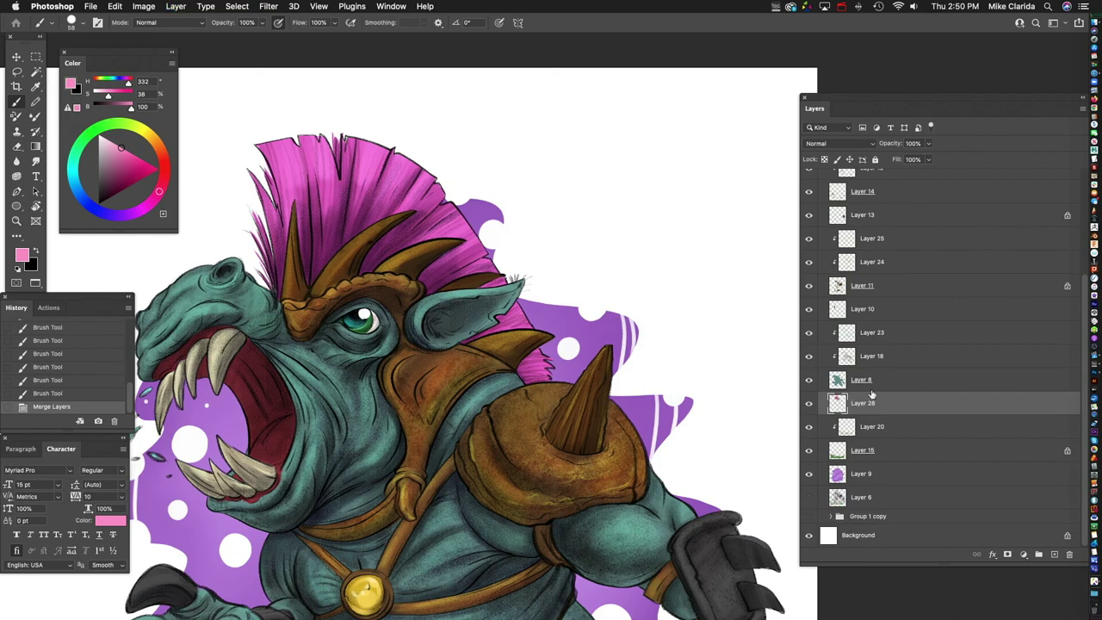
click(810, 406)
click(809, 405)
Step: Zoom out to inspect the full coloured rhino, then activate Layer 26 at the top
scroll(451, 294, up, 3)
scroll(451, 294, down, 5)
scroll(449, 197, up, 3)
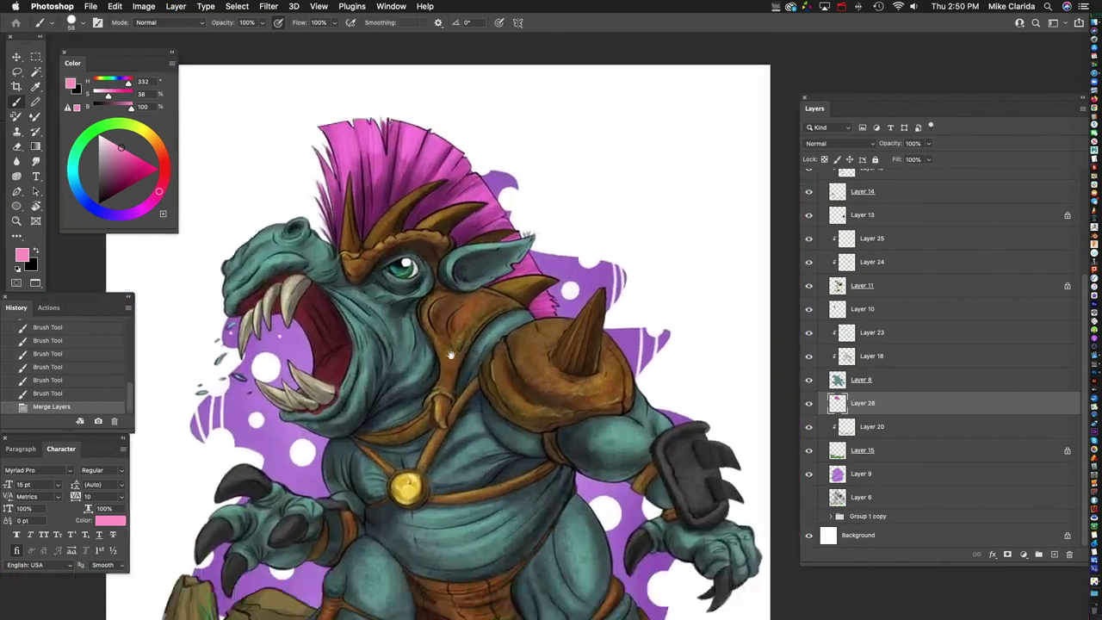
scroll(449, 197, down, 3)
scroll(508, 297, up, 1)
scroll(508, 297, down, 2)
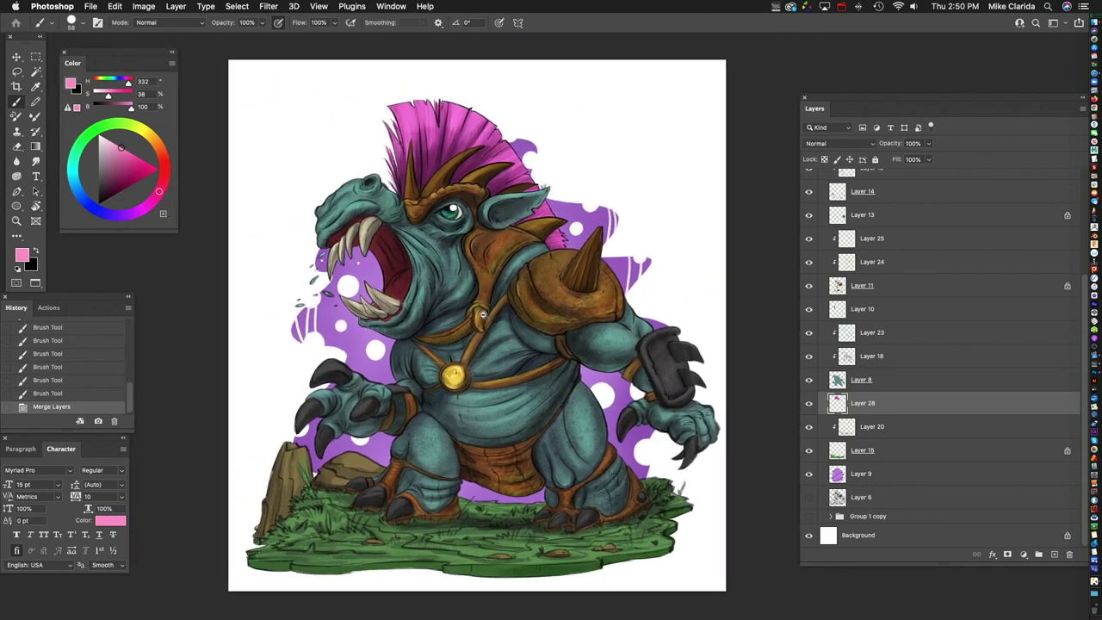
scroll(508, 323, up, 3)
scroll(508, 323, down, 1)
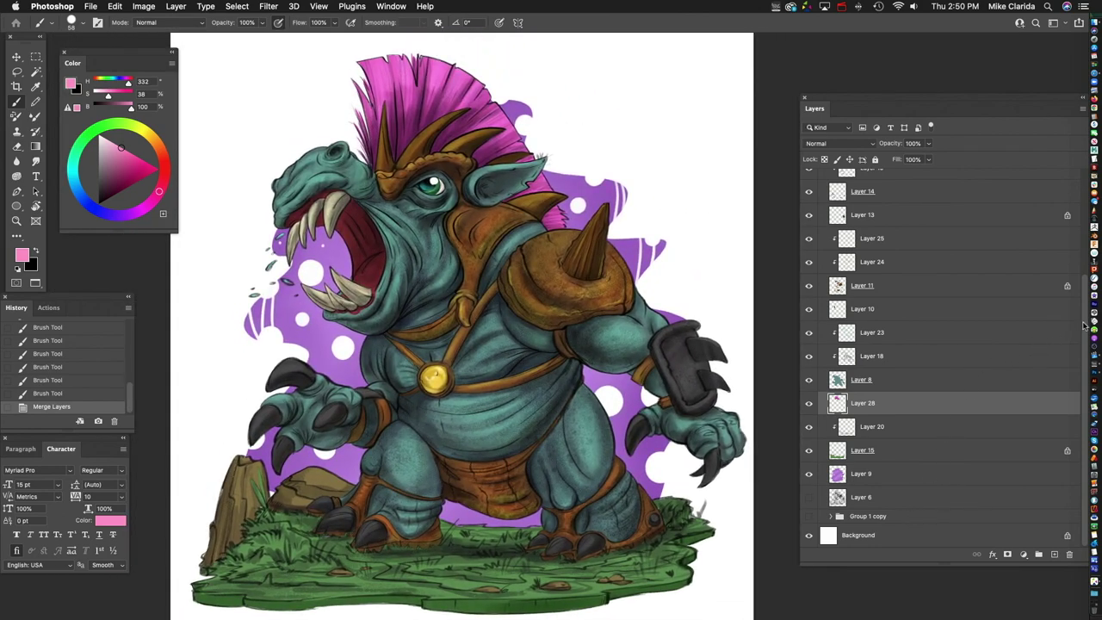
scroll(1079, 343, up, 3)
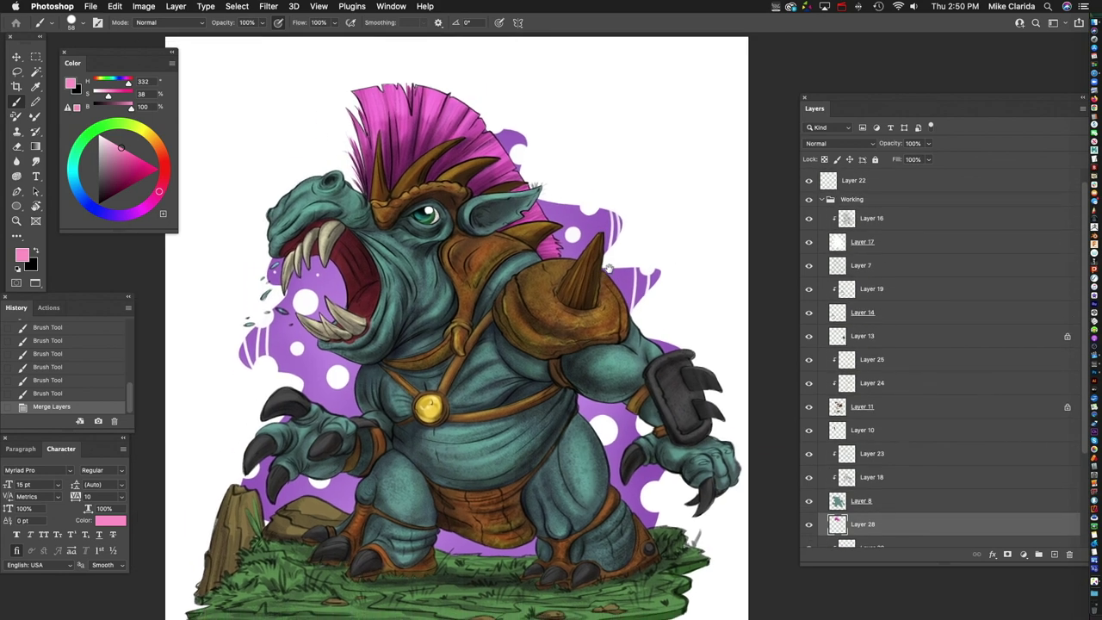
scroll(629, 254, left, 2)
scroll(629, 254, up, 1)
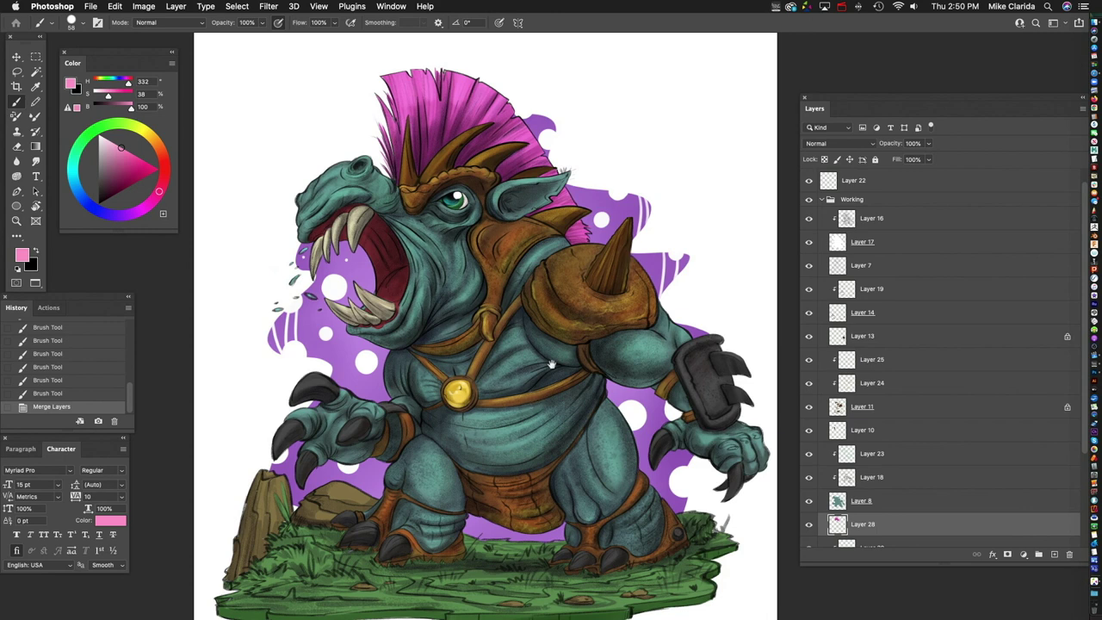
drag(544, 377, 515, 372)
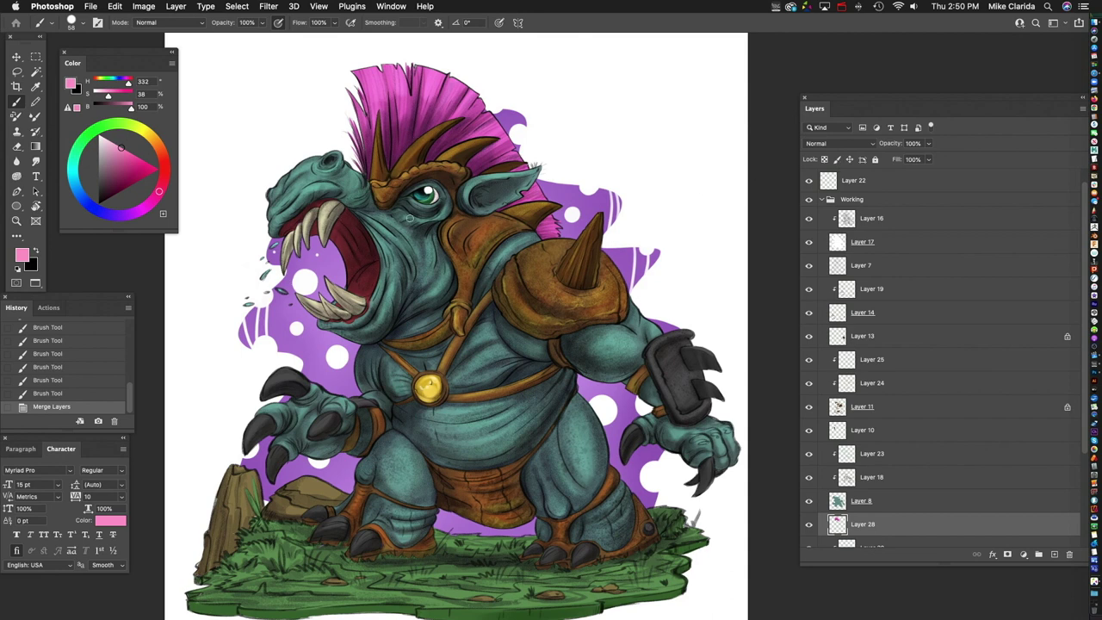
scroll(508, 416, down, 3)
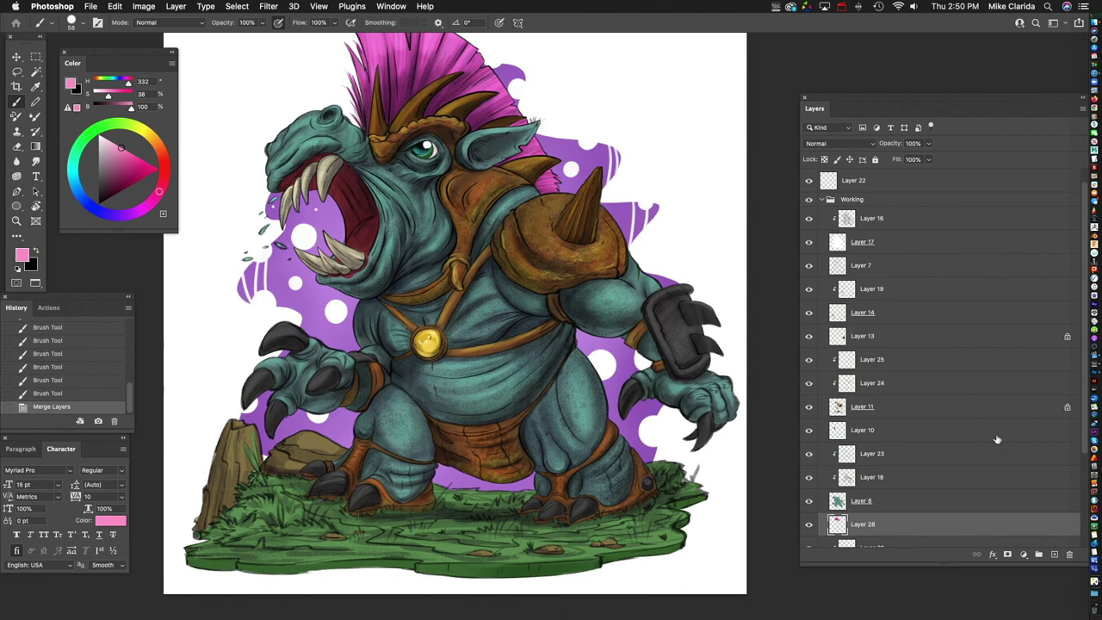
drag(1085, 420, 1084, 409)
click(947, 187)
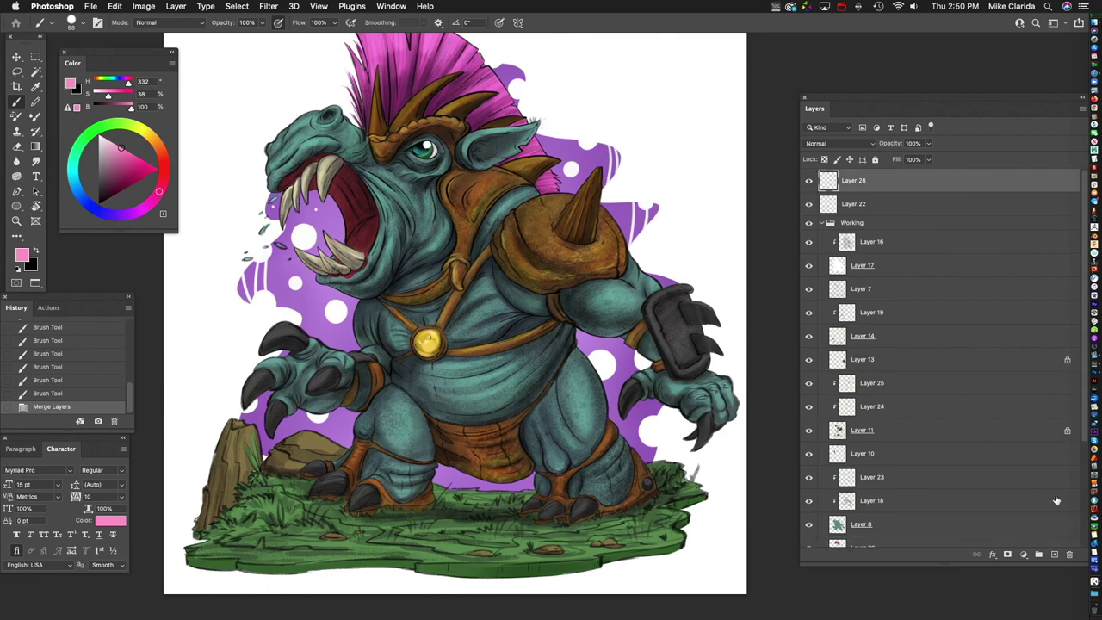
click(1055, 554)
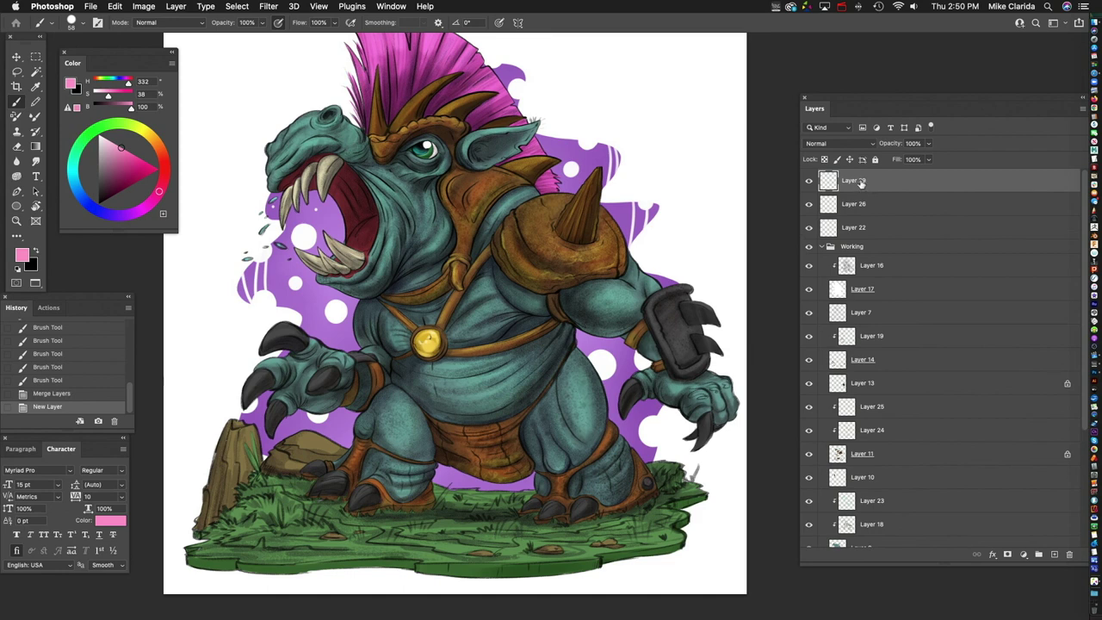
click(840, 143)
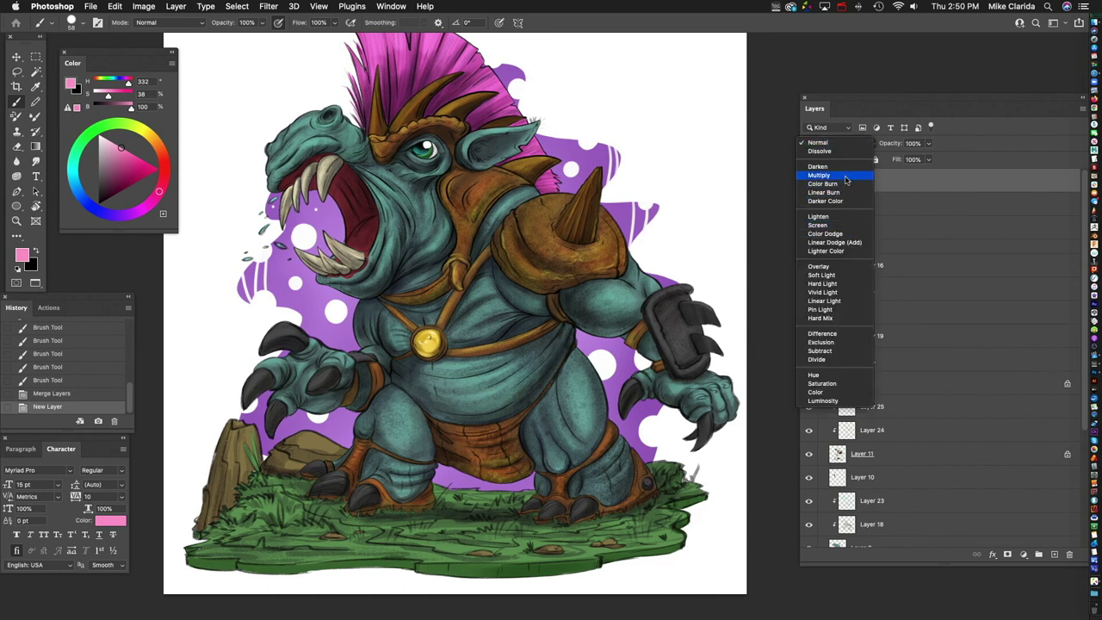
key(Escape)
key(shift+alt+m)
click(111, 179)
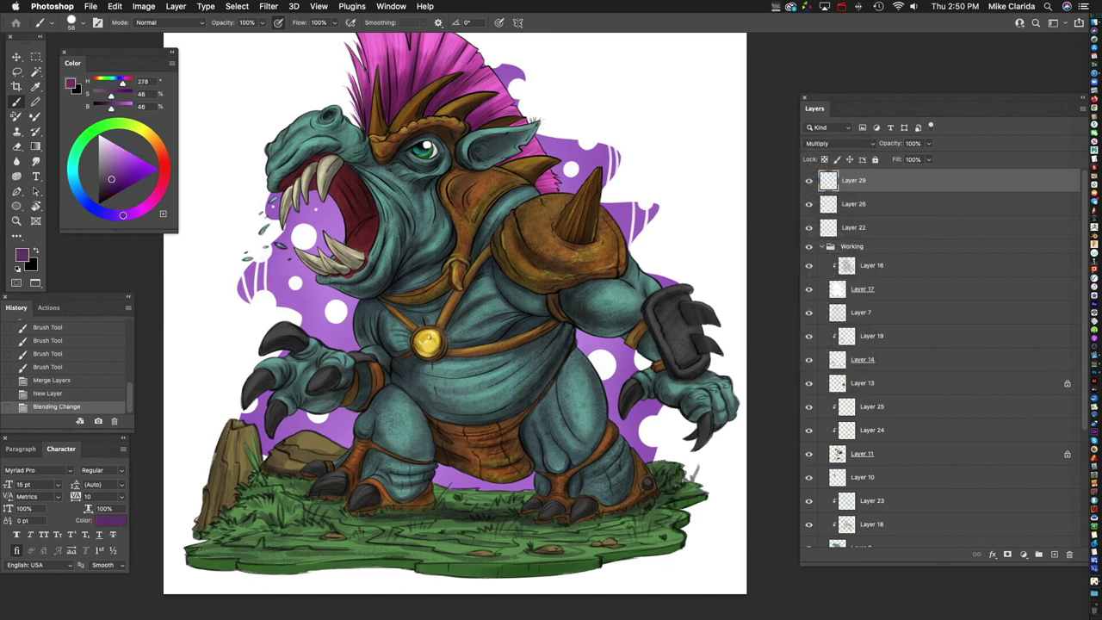
drag(116, 203, 113, 195)
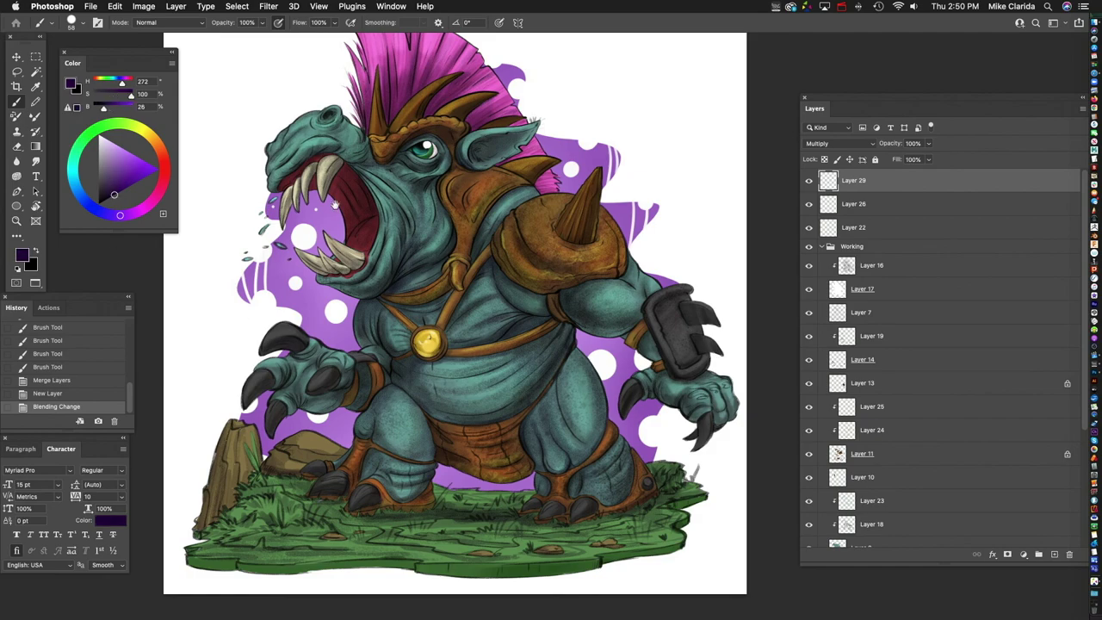
scroll(403, 185, up, 5)
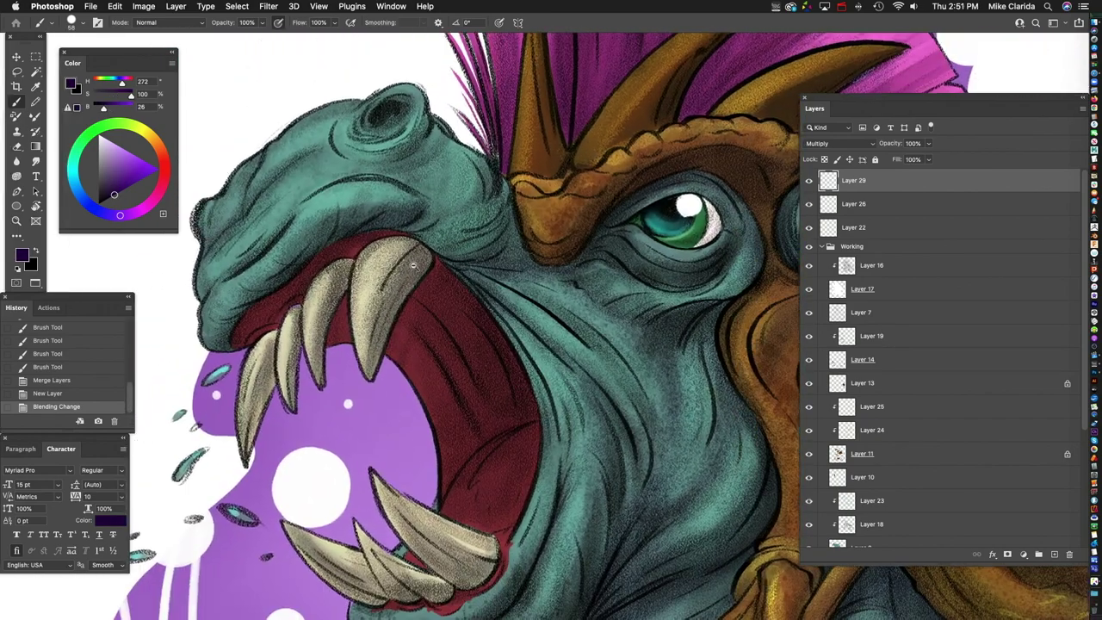
scroll(431, 256, left, 3)
mouse_move(316, 322)
mouse_down()
mouse_move(405, 336)
mouse_move(415, 377)
mouse_up()
key(super+z)
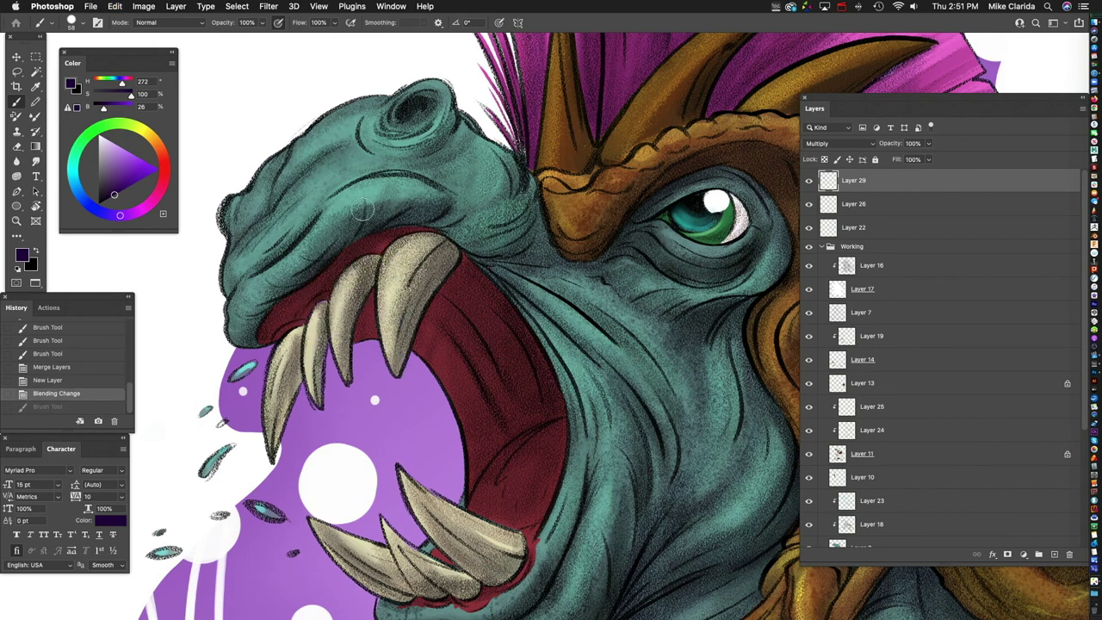
scroll(296, 178, up, 1)
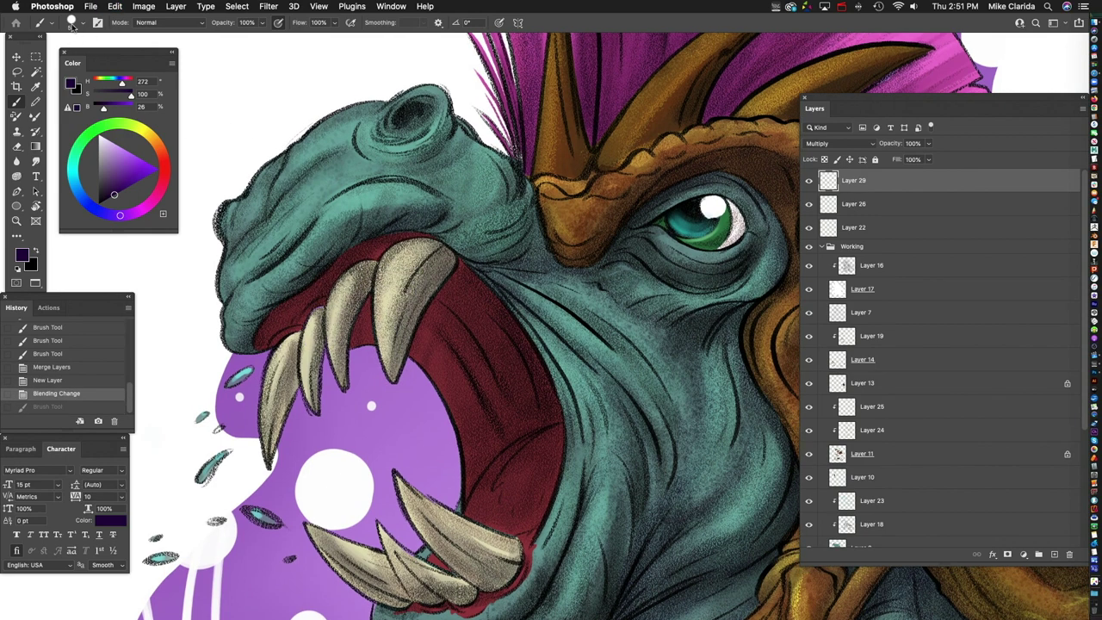
click(72, 23)
click(416, 157)
mouse_move(417, 157)
mouse_down()
mouse_move(439, 120)
mouse_move(418, 162)
mouse_move(389, 155)
mouse_move(398, 141)
mouse_up()
scroll(398, 141, up, 3)
drag(319, 275, 400, 50)
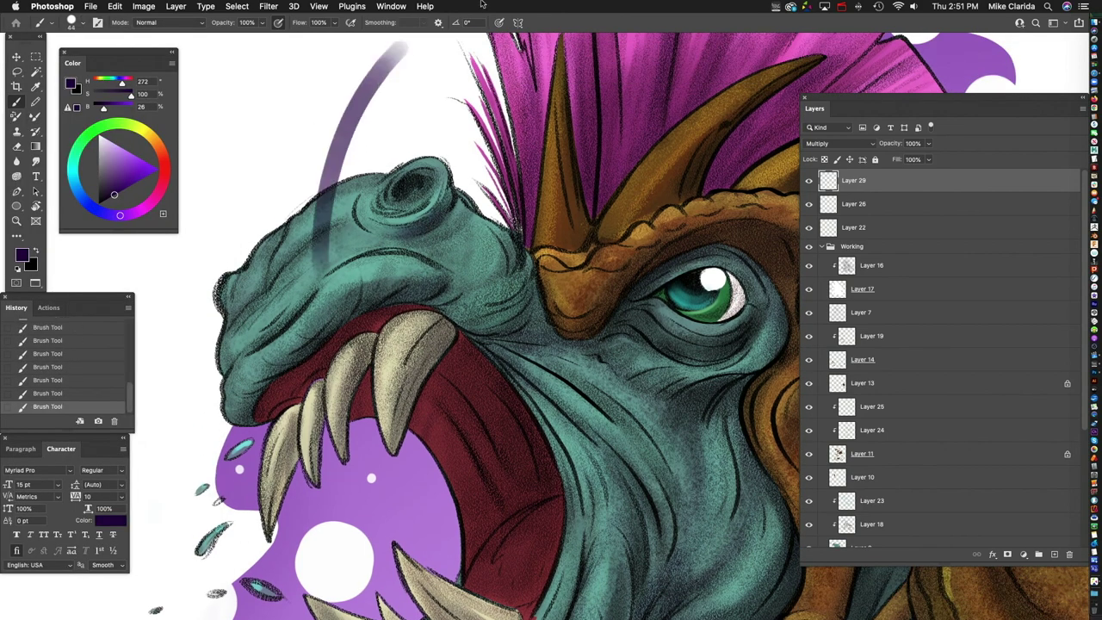
key(ctrl+z)
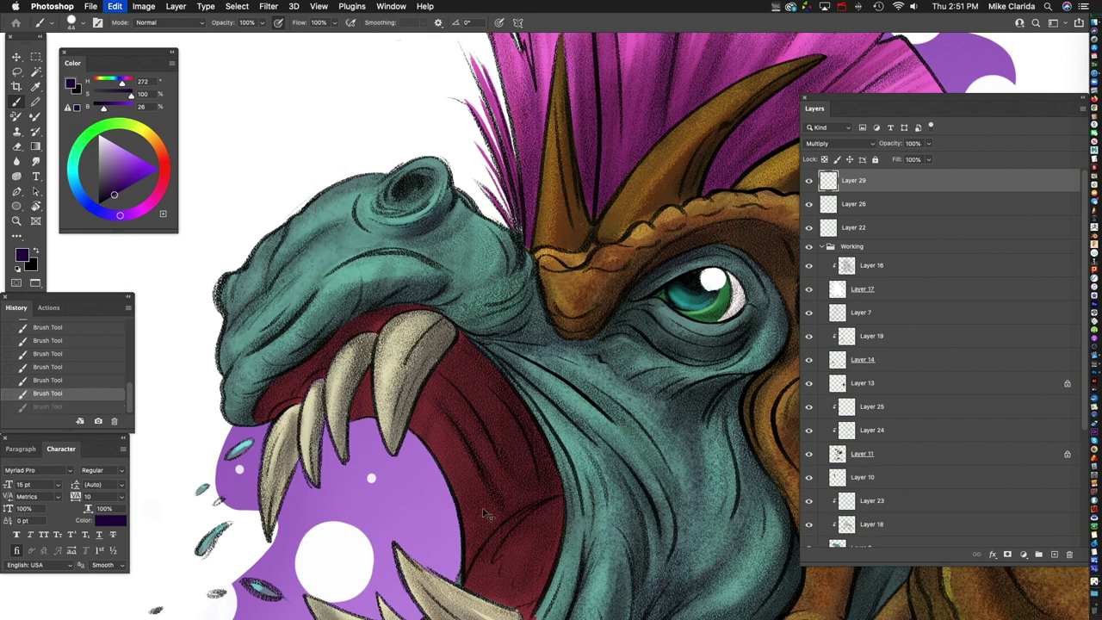
scroll(591, 418, down, 3)
scroll(590, 419, right, 2)
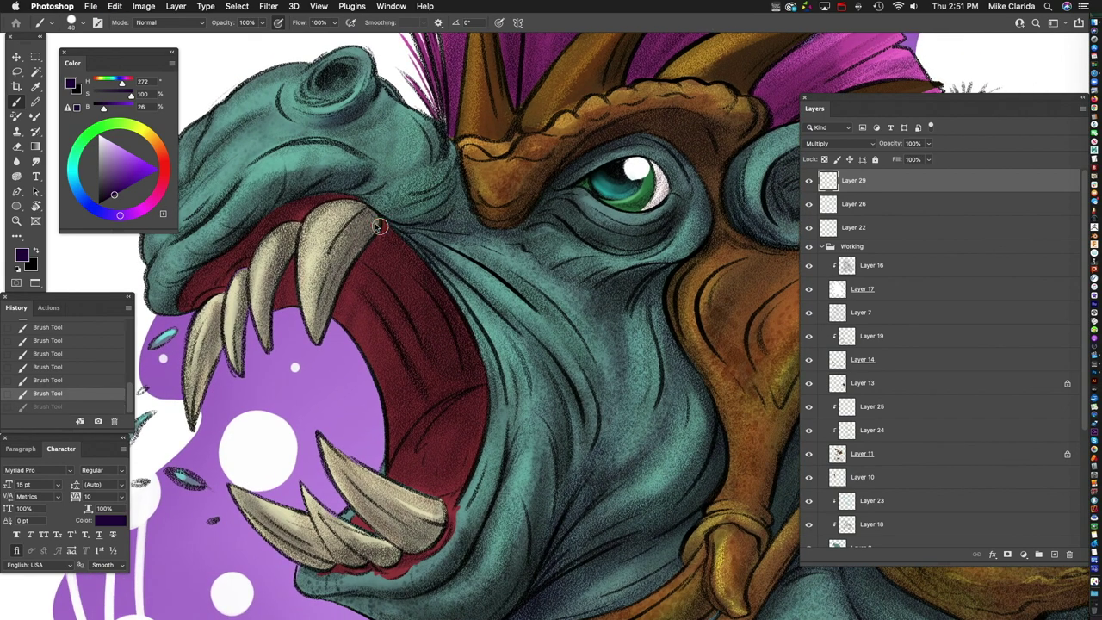
mouse_move(364, 206)
mouse_down()
mouse_move(355, 251)
mouse_move(341, 199)
mouse_move(373, 216)
mouse_move(324, 203)
mouse_move(268, 299)
mouse_up()
drag(407, 253, 383, 240)
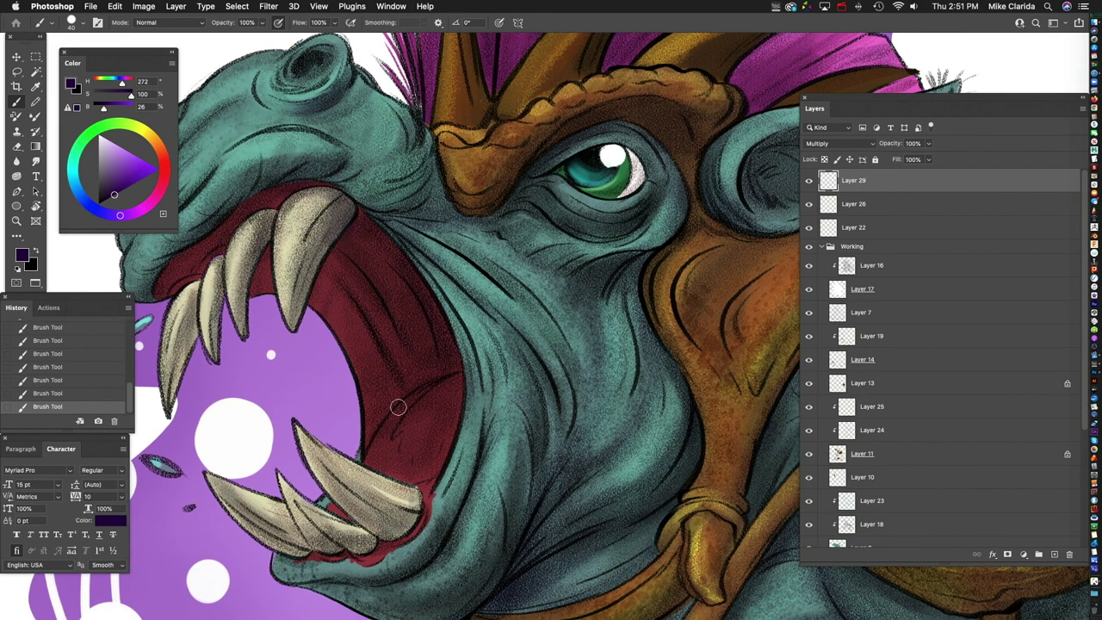
scroll(440, 376, up, 2)
scroll(440, 376, right, 2)
key(bracketright)
key(bracketright)
key(bracketright)
scroll(352, 249, down, 3)
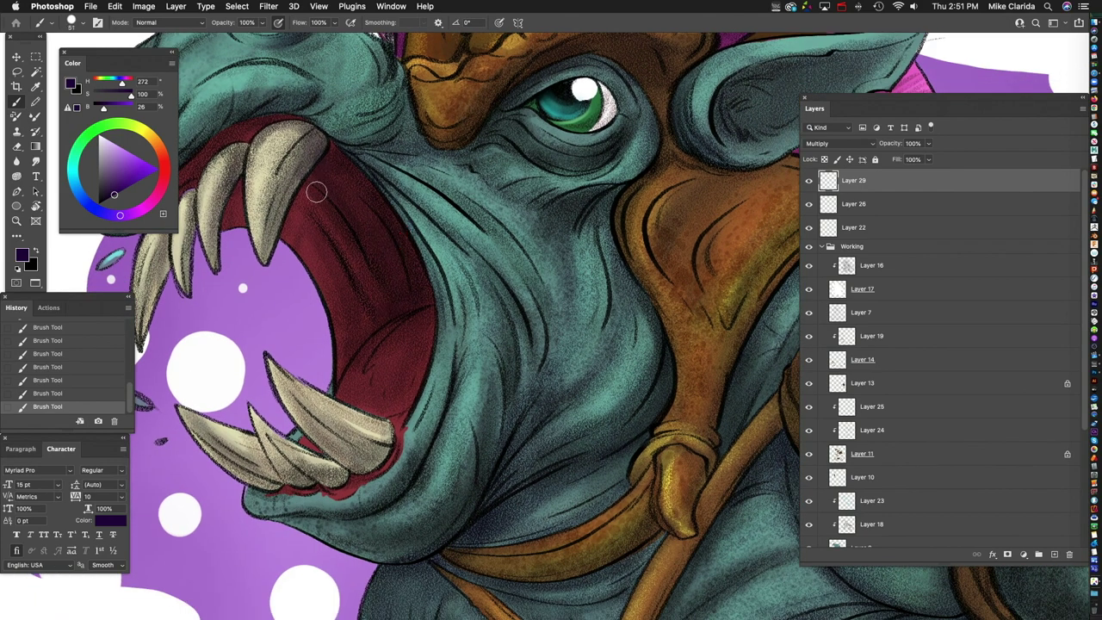
scroll(489, 353, right, 1)
scroll(488, 353, down, 2)
Step: Load Layer 17's creature outline as a selection and zoom in on the head
super+click(837, 291)
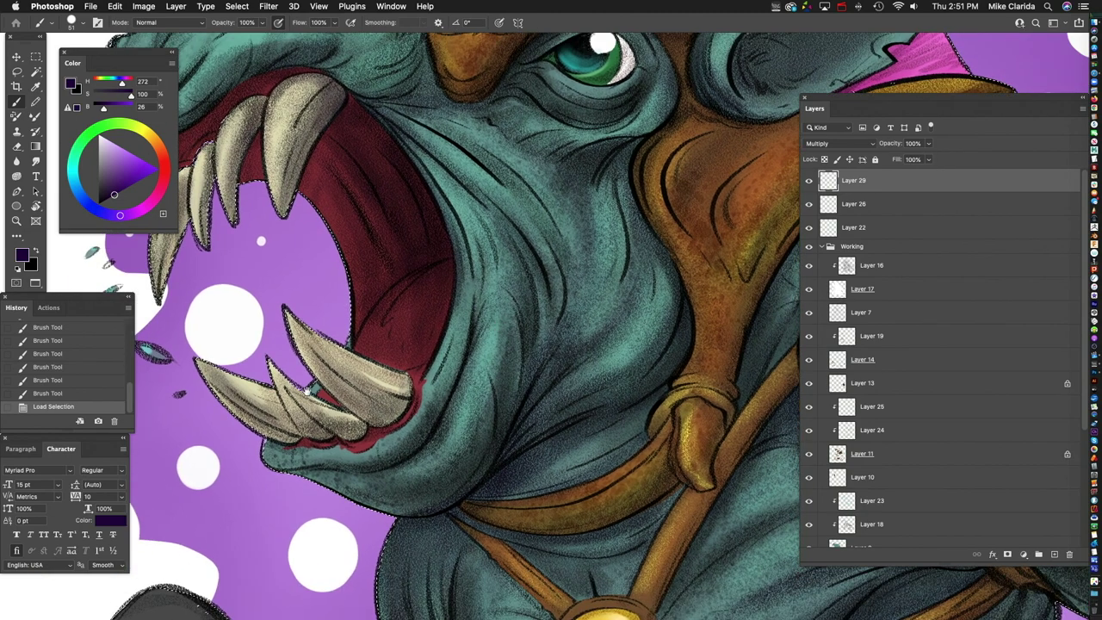
scroll(528, 351, up, 4)
scroll(528, 351, left, 4)
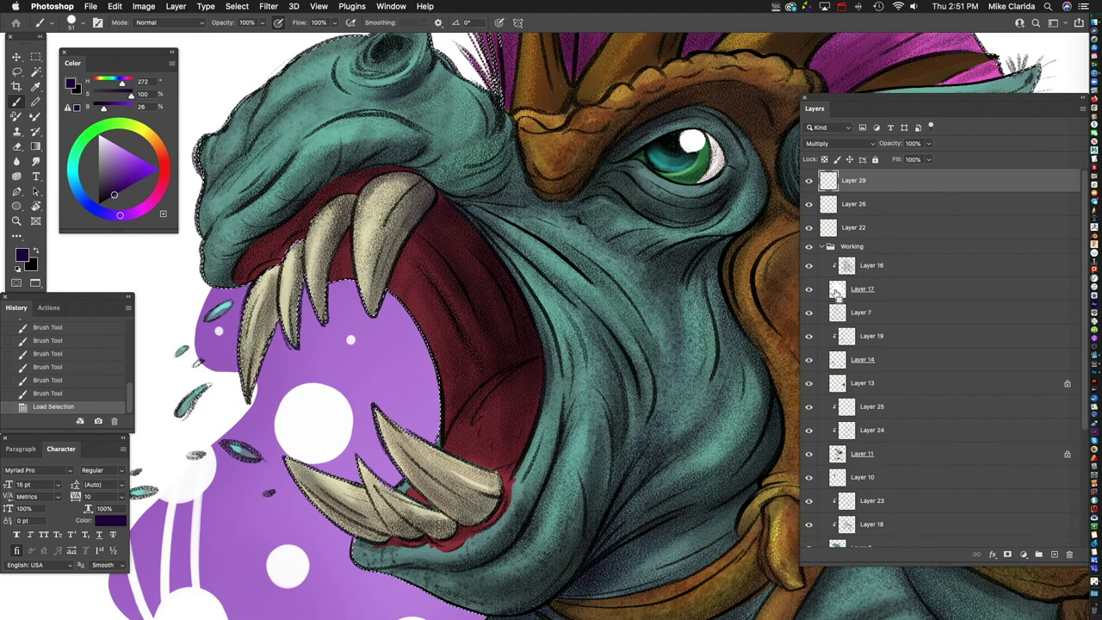
scroll(492, 389, up, 5)
scroll(516, 285, right, 2)
scroll(455, 295, left, 4)
scroll(454, 295, down, 2)
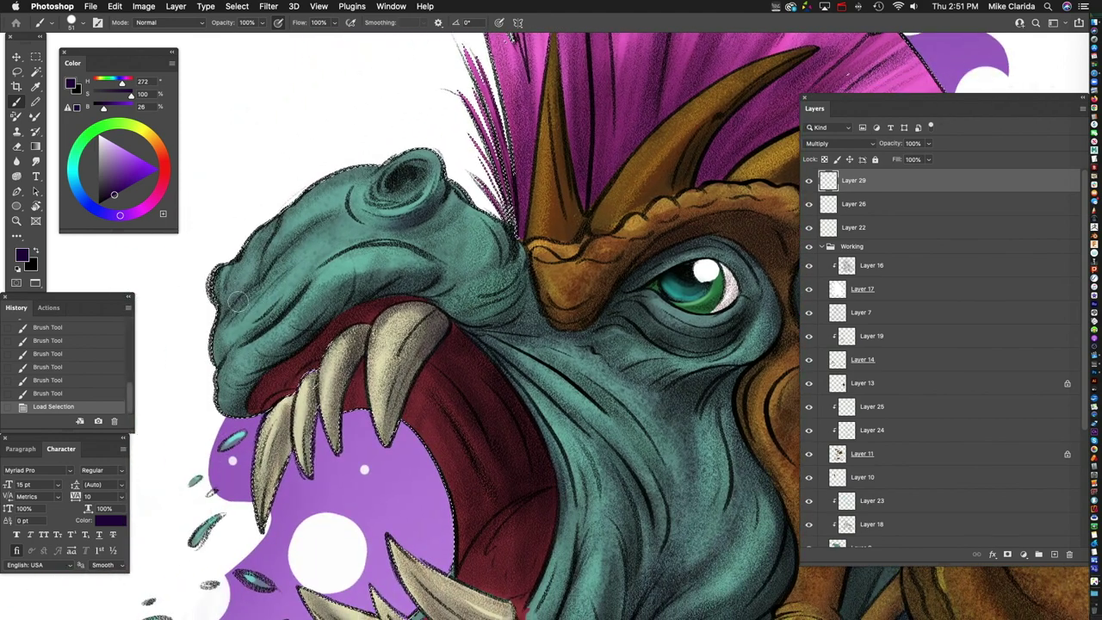
Step: Paint dark purple shading across the head and along the lip near the lower tooth, then zoom out
drag(489, 168, 506, 219)
key(super+z)
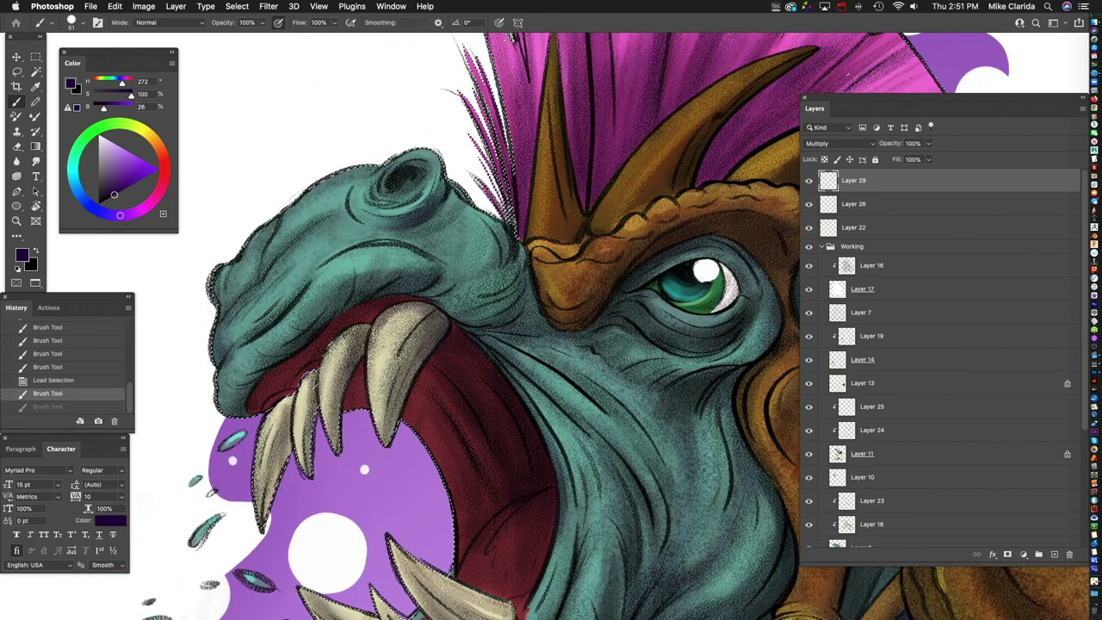
drag(254, 353, 291, 394)
mouse_move(277, 315)
mouse_down()
mouse_move(294, 291)
mouse_move(408, 241)
mouse_up()
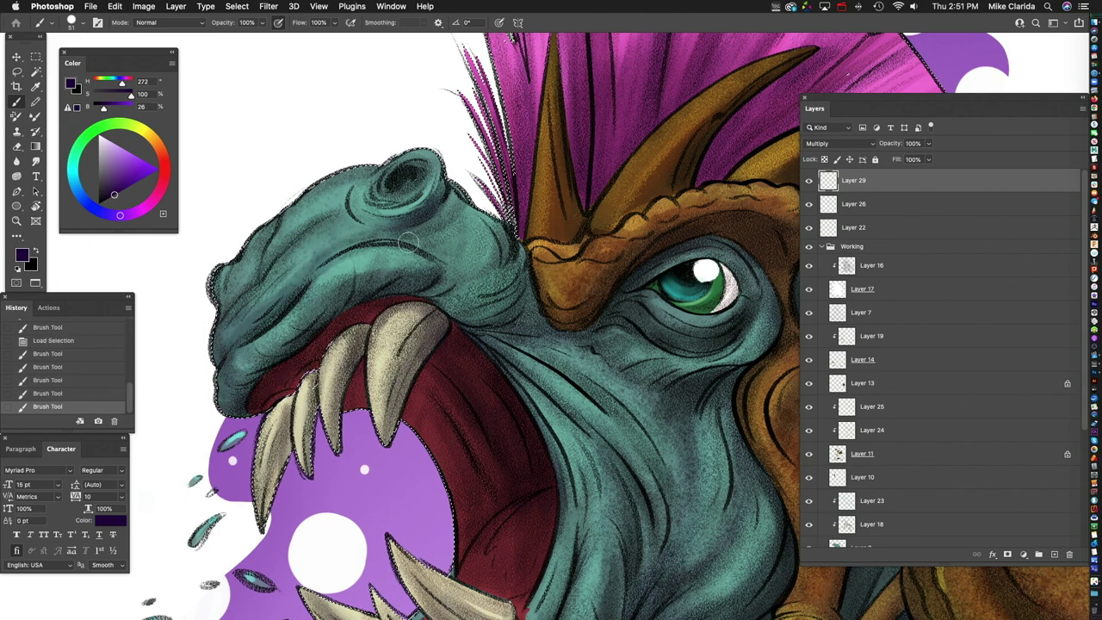
drag(580, 302, 571, 328)
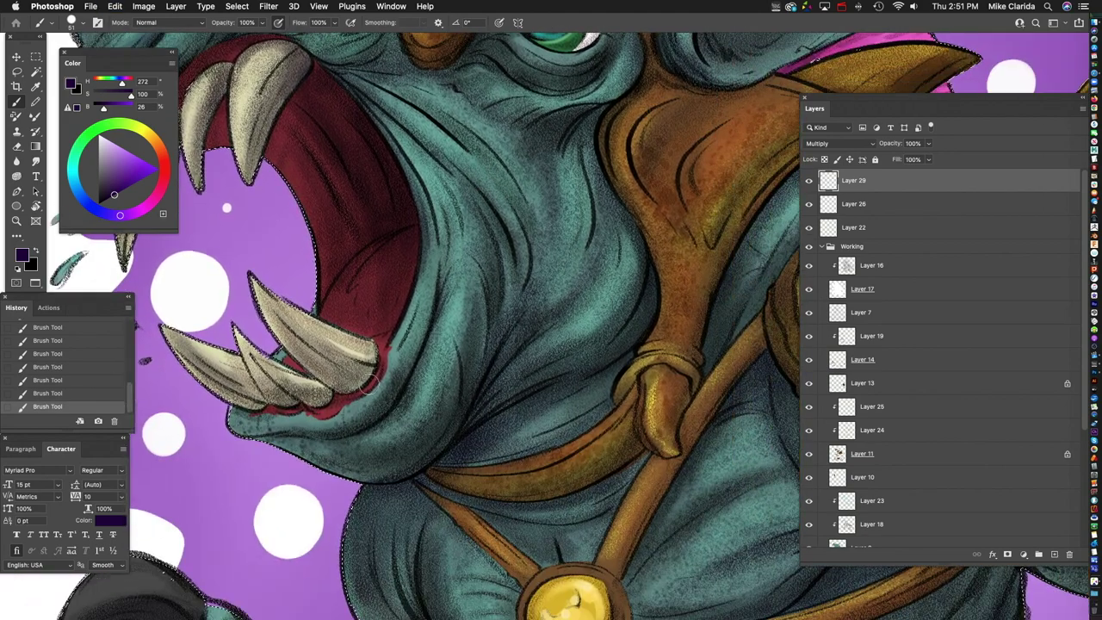
mouse_move(370, 388)
mouse_down()
mouse_move(382, 341)
mouse_move(336, 391)
mouse_up()
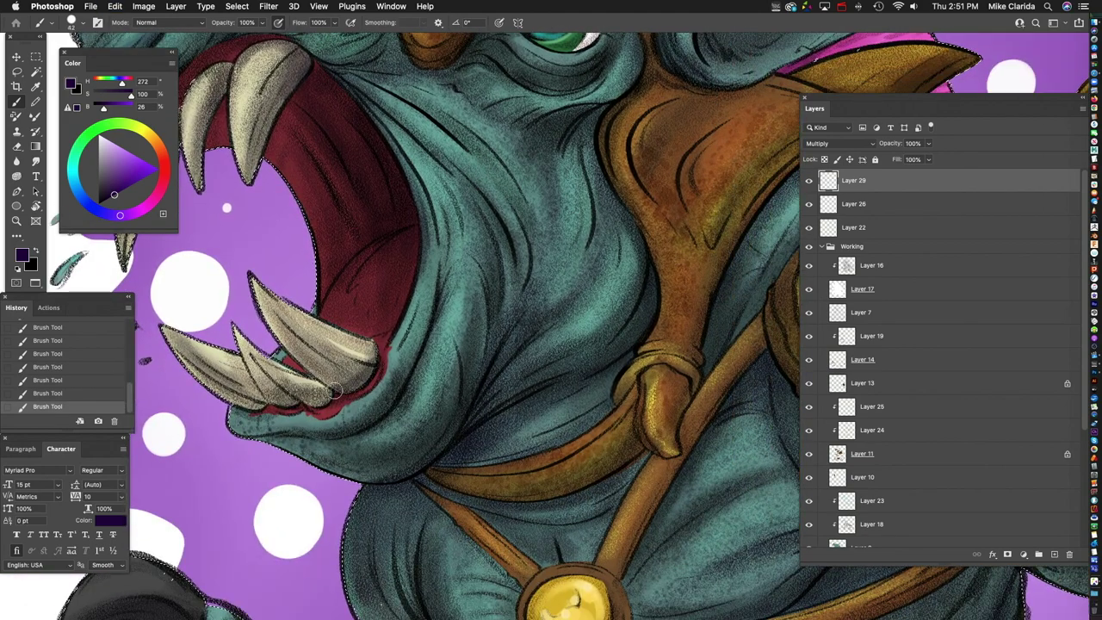
key(super+0)
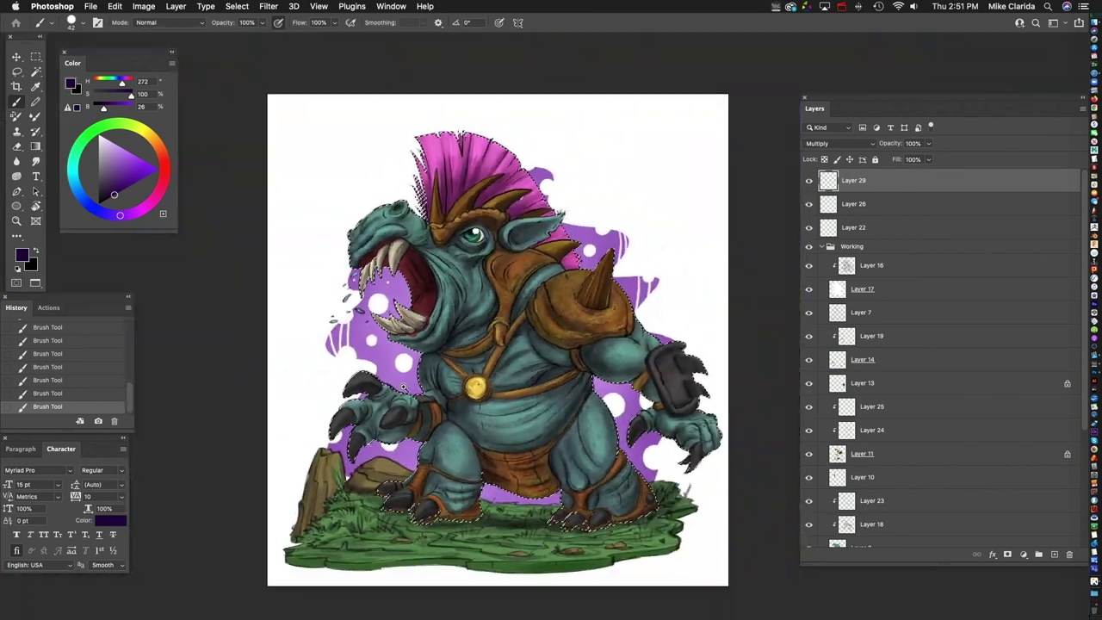
Step: Resize the brush and darken the left hand's claws with dark purple, undoing one stroke
scroll(435, 371, up, 3)
scroll(434, 370, down, 2)
mouse_move(435, 370)
mouse_down()
mouse_move(473, 366)
mouse_move(448, 368)
mouse_up()
drag(362, 351, 308, 368)
key(super+z)
mouse_move(267, 327)
mouse_down()
mouse_move(295, 418)
mouse_move(318, 379)
mouse_up()
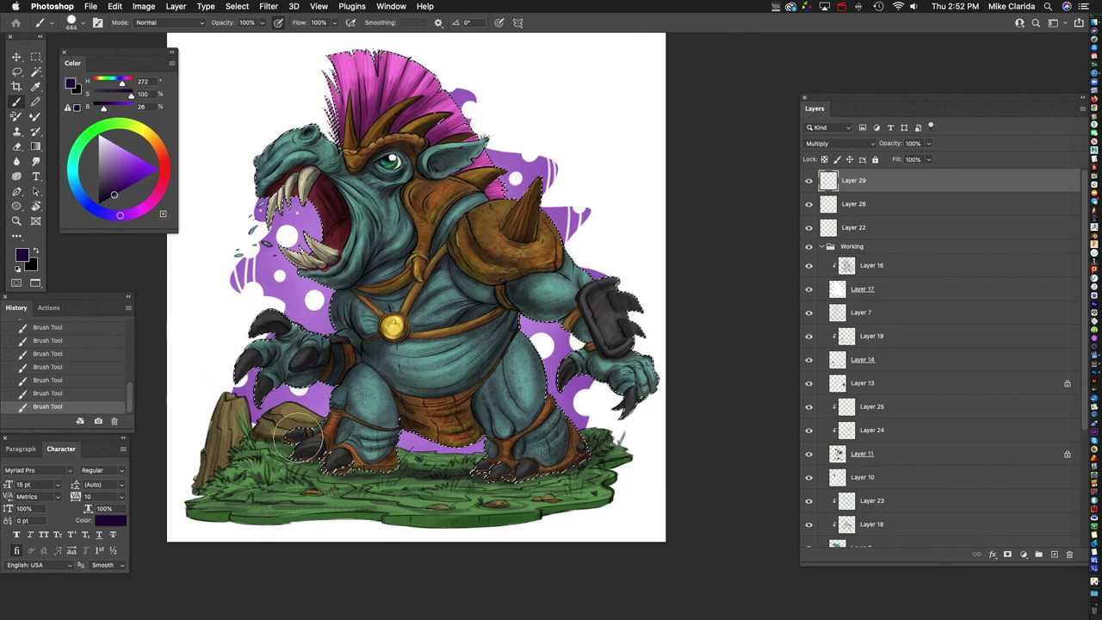
Step: Lightly shade the creature's lower belly in dark purple
scroll(297, 439, right, 2)
scroll(376, 351, down, 5)
mouse_move(377, 351)
mouse_down()
mouse_move(328, 291)
mouse_move(347, 310)
mouse_move(353, 371)
mouse_move(338, 381)
mouse_up()
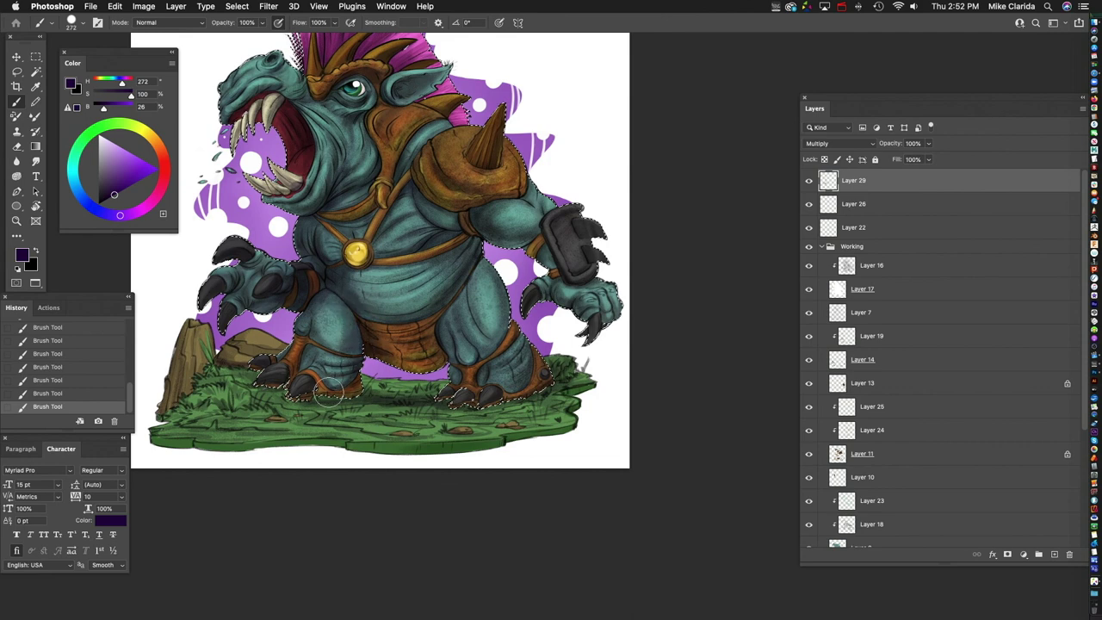
Step: Add small dark purple shading strokes along the leg
scroll(275, 371, right, 2)
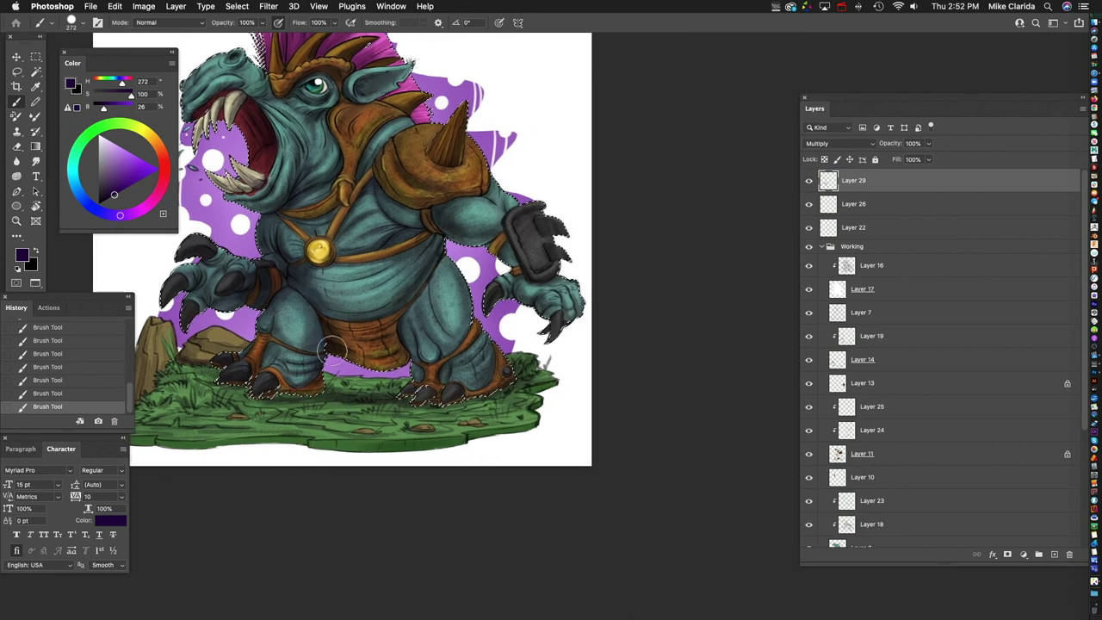
scroll(361, 327, right, 2)
scroll(362, 328, up, 2)
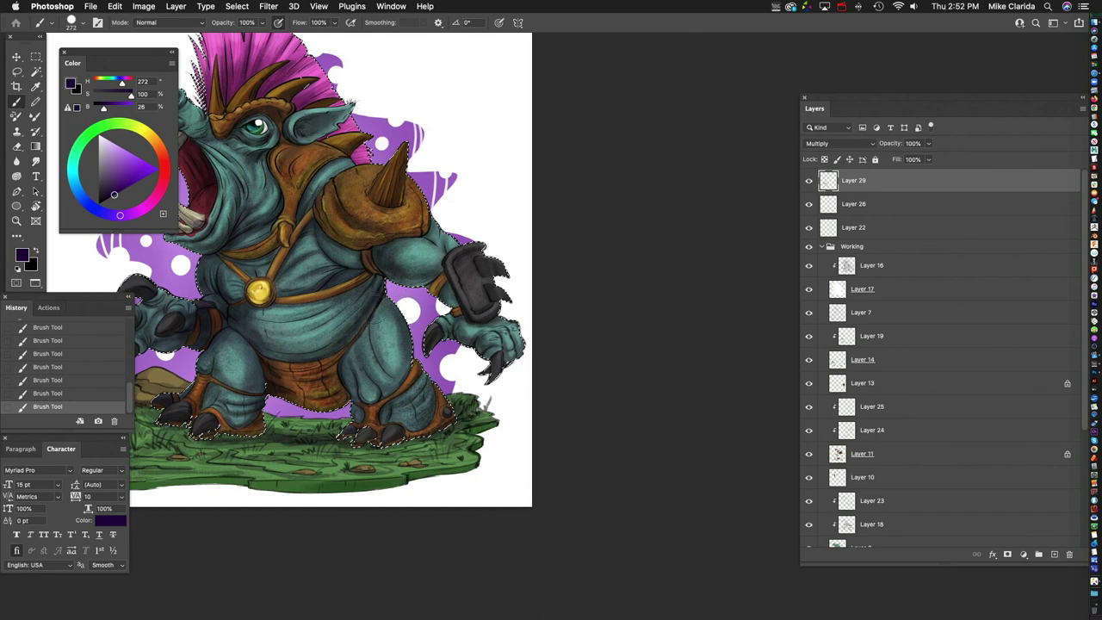
scroll(379, 314, up, 2)
scroll(398, 340, up, 1)
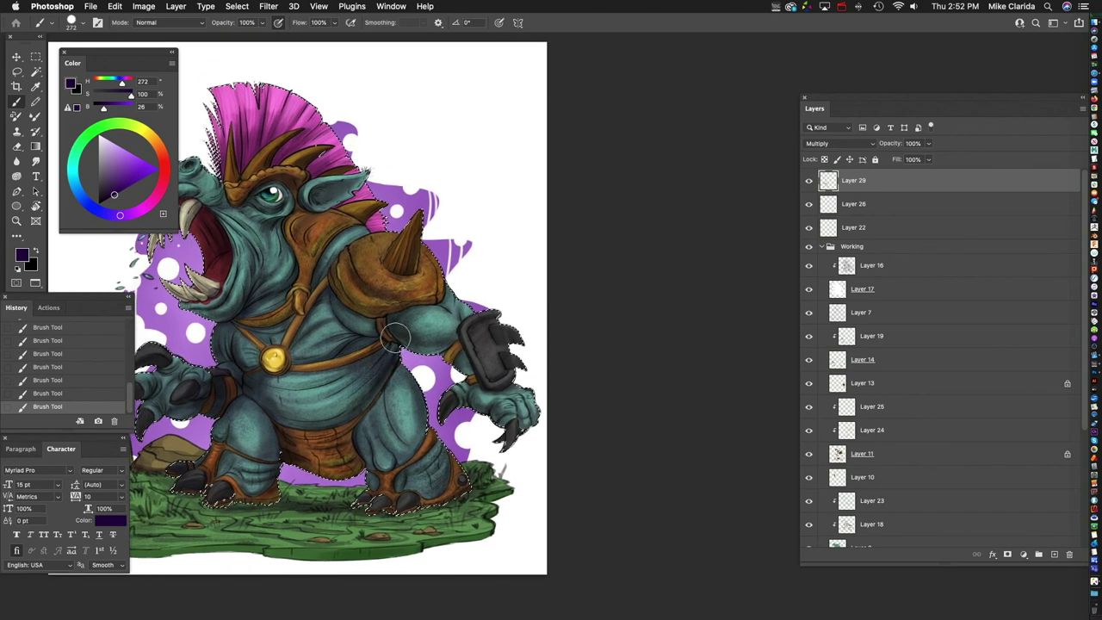
scroll(405, 318, down, 1)
scroll(404, 318, left, 1)
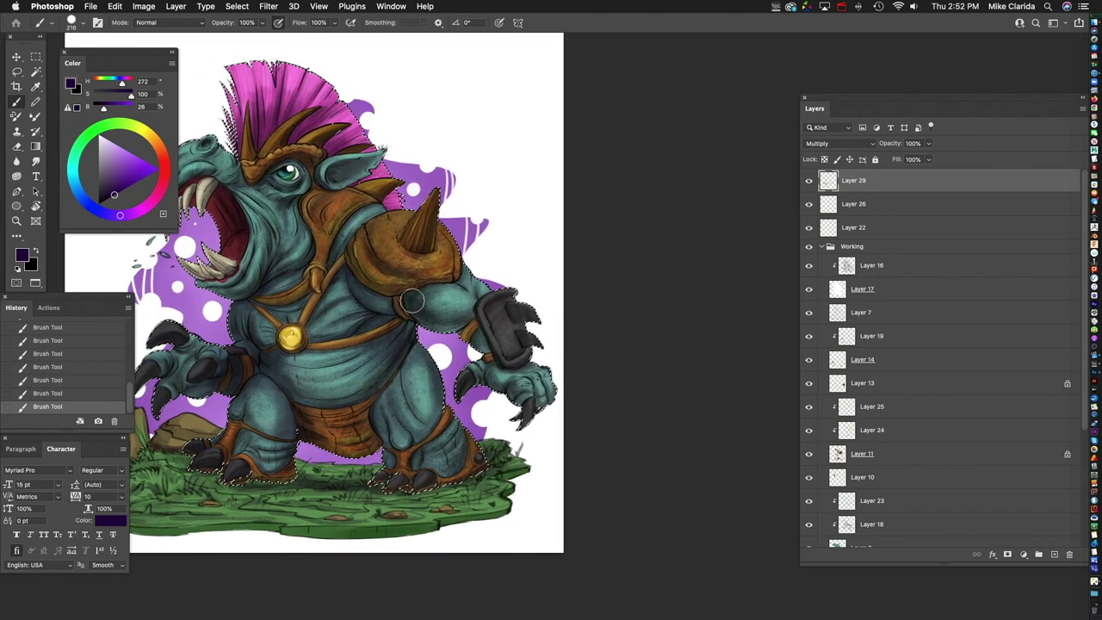
scroll(430, 302, down, 3)
scroll(430, 302, right, 1)
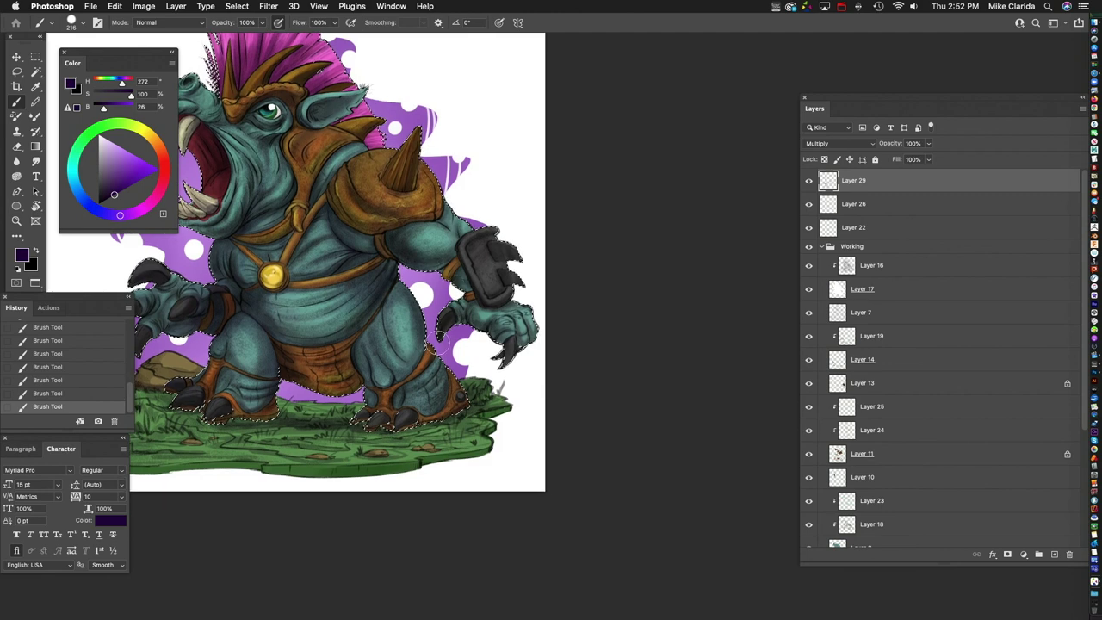
scroll(512, 355, down, 1)
scroll(513, 355, left, 1)
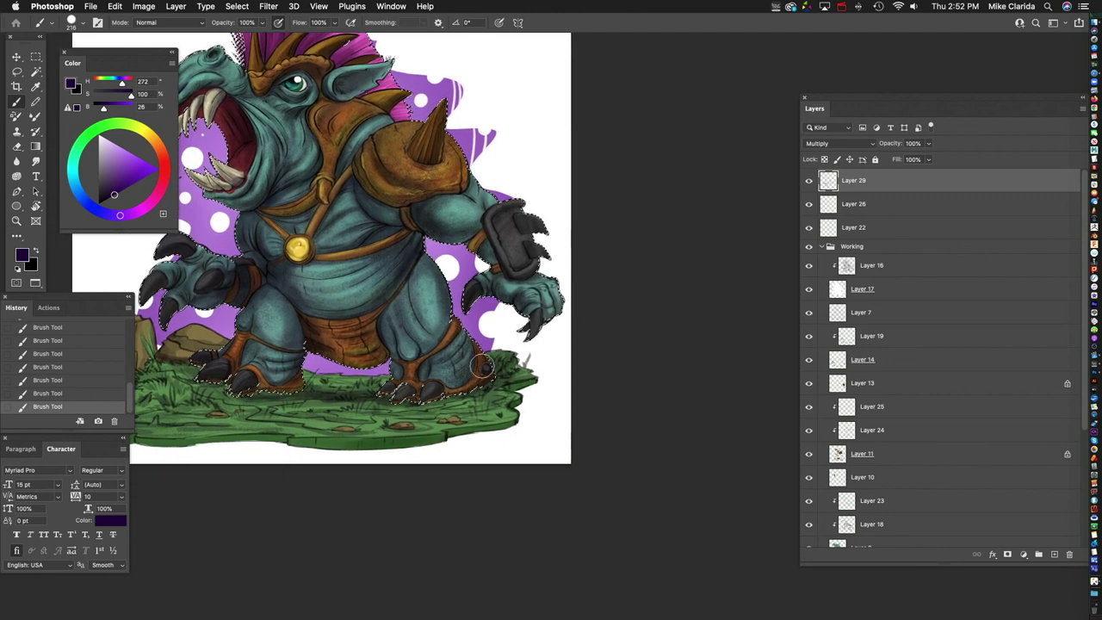
drag(482, 360, 469, 360)
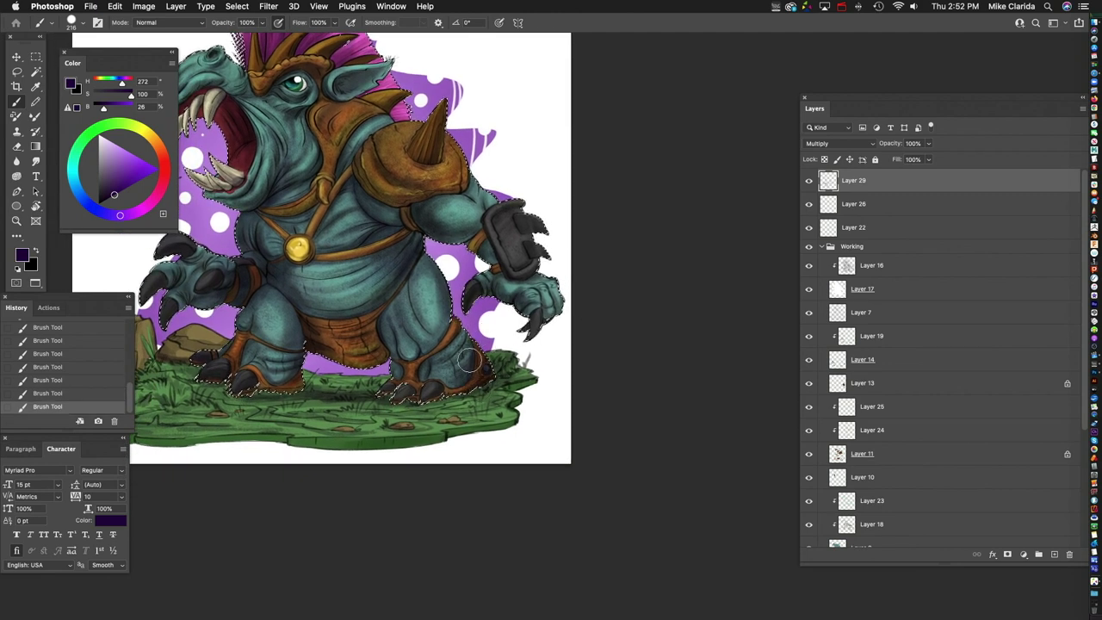
scroll(469, 360, up, 1)
scroll(469, 360, right, 1)
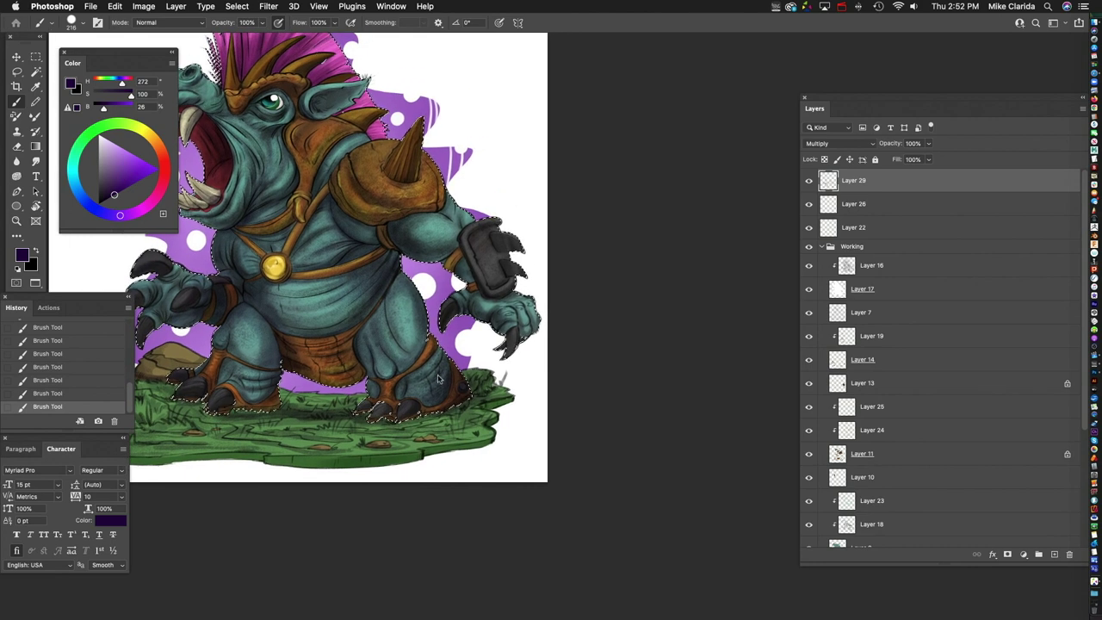
mouse_move(438, 376)
mouse_down()
mouse_move(454, 398)
mouse_move(439, 377)
mouse_move(421, 379)
mouse_up()
Step: Erase and rework shading around the feet, leg, under the belly and near the left arm
key(e)
scroll(421, 379, down, 2)
drag(353, 405, 370, 417)
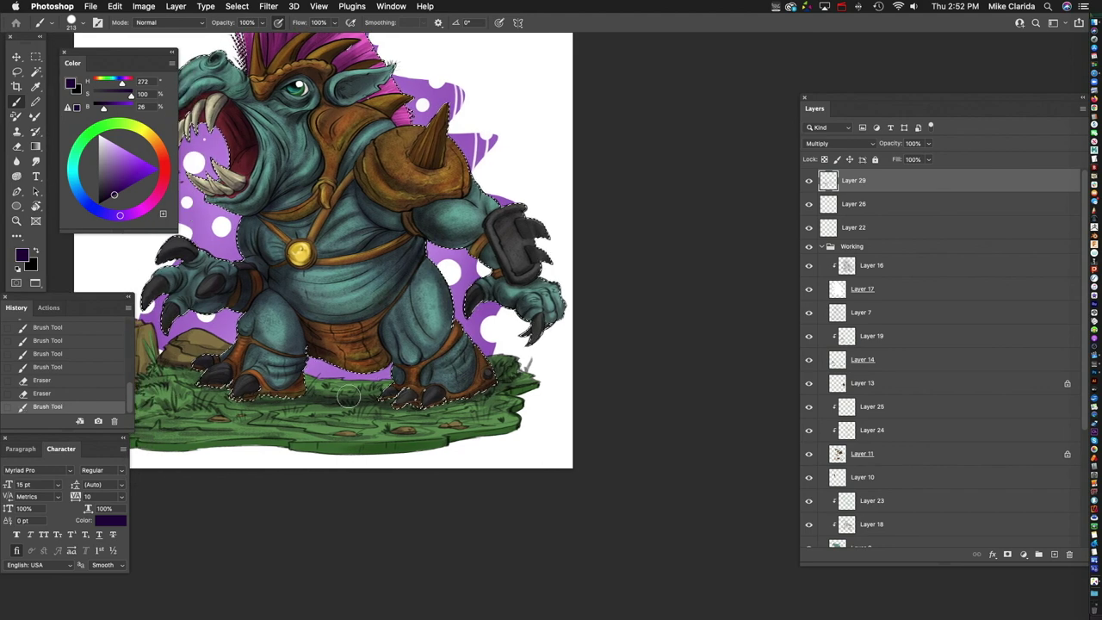
scroll(400, 351, left, 1)
click(401, 352)
mouse_move(422, 409)
mouse_down()
mouse_move(404, 359)
mouse_move(365, 381)
mouse_move(398, 346)
mouse_move(334, 392)
mouse_up()
scroll(362, 259, left, 5)
drag(405, 345, 448, 379)
scroll(337, 393, up, 5)
drag(333, 366, 316, 392)
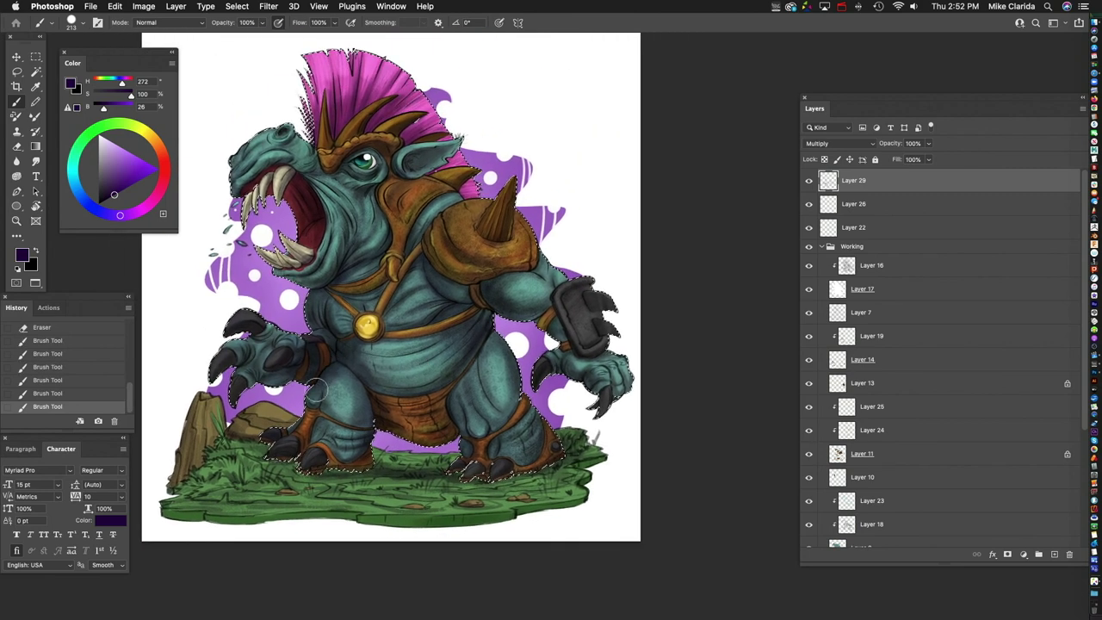
Step: Pan around the creature to inspect the shoulder spikes, belly, legs and mohawk
scroll(415, 404, right, 3)
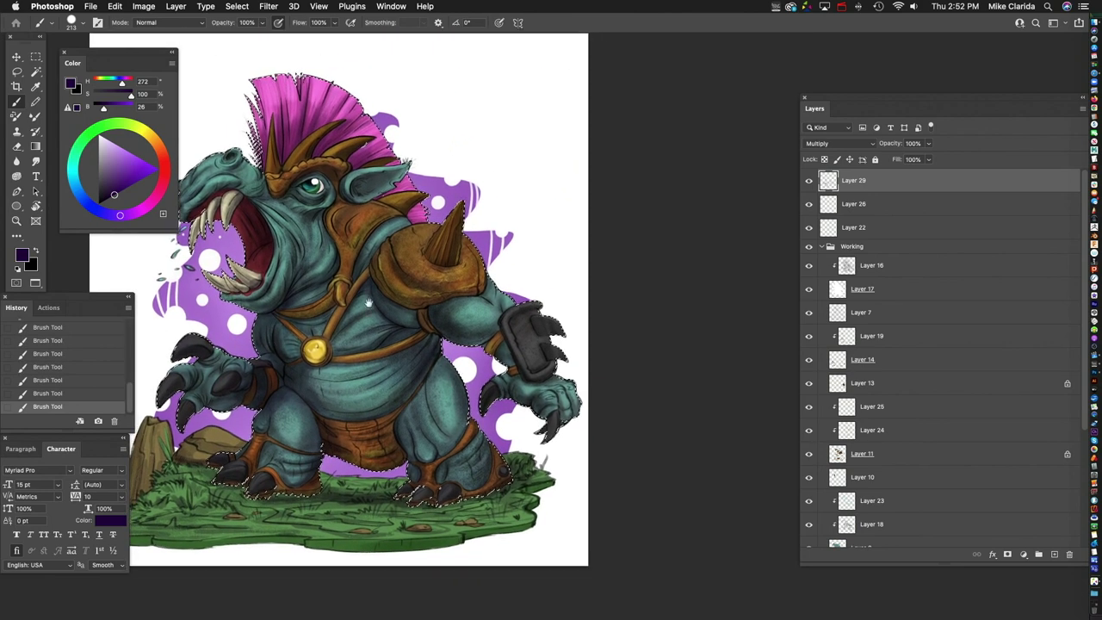
scroll(303, 347, up, 2)
scroll(303, 347, left, 2)
scroll(356, 252, up, 5)
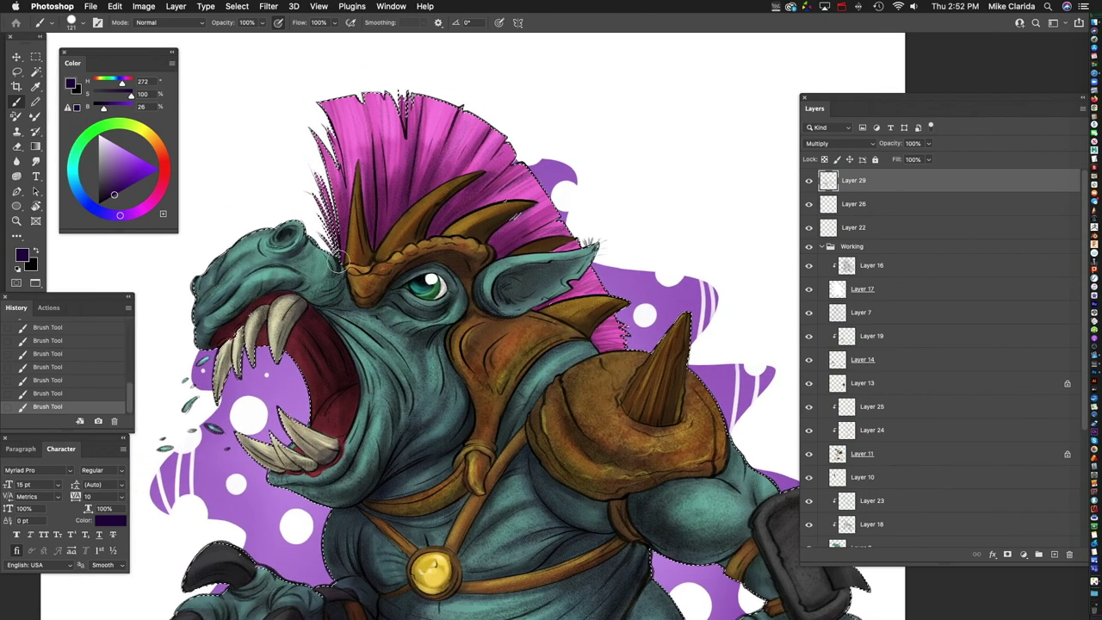
scroll(353, 258, up, 3)
scroll(318, 261, right, 1)
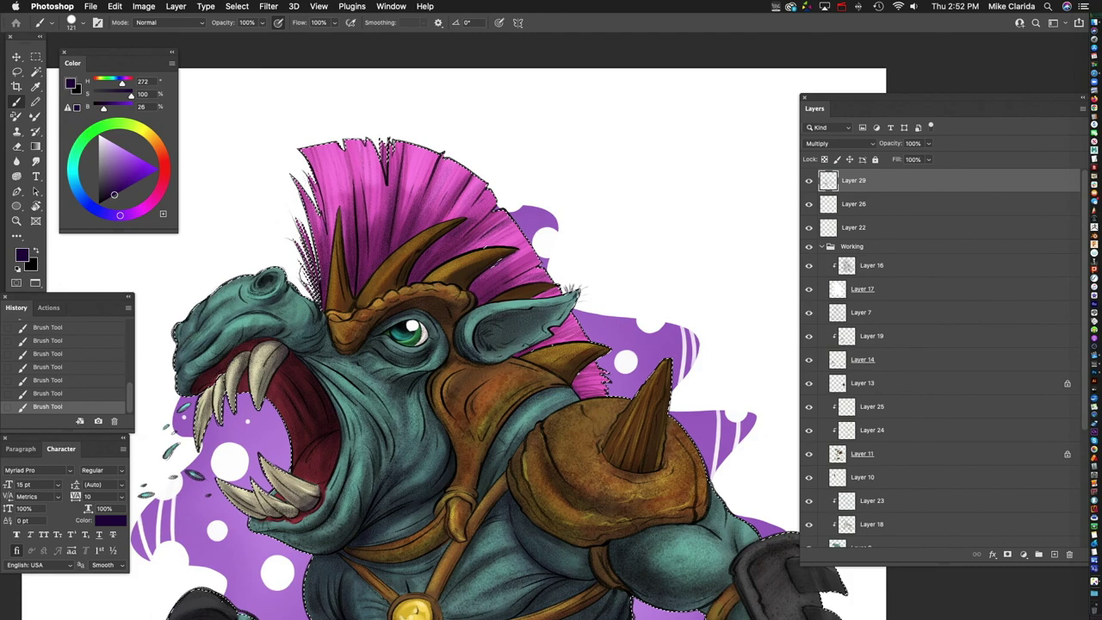
scroll(370, 224, down, 2)
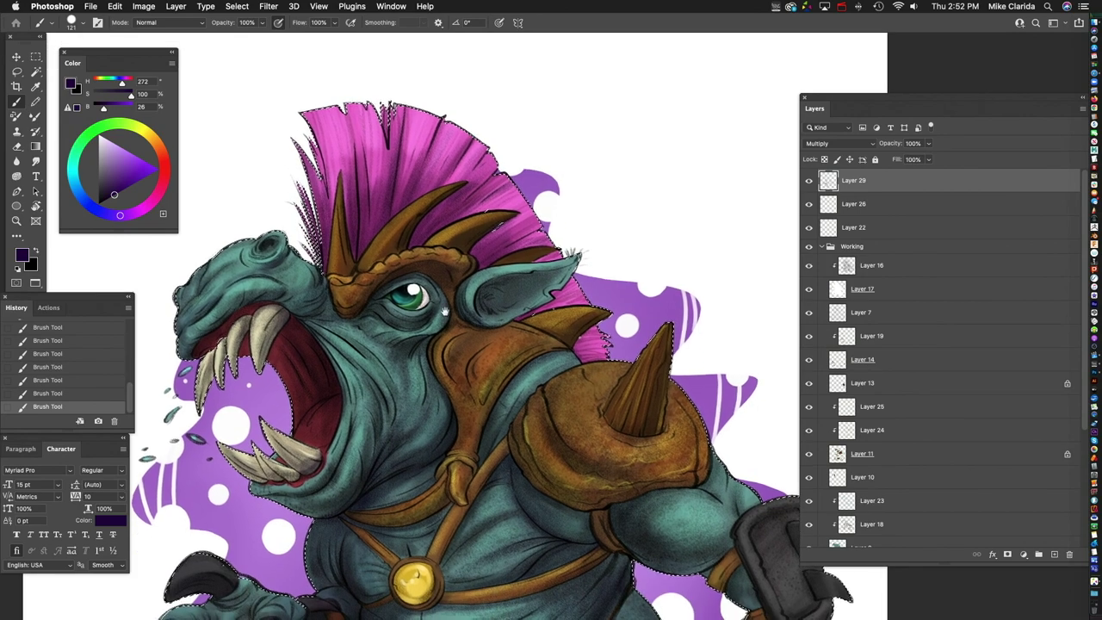
scroll(442, 319, down, 3)
scroll(451, 232, right, 3)
scroll(431, 258, up, 1)
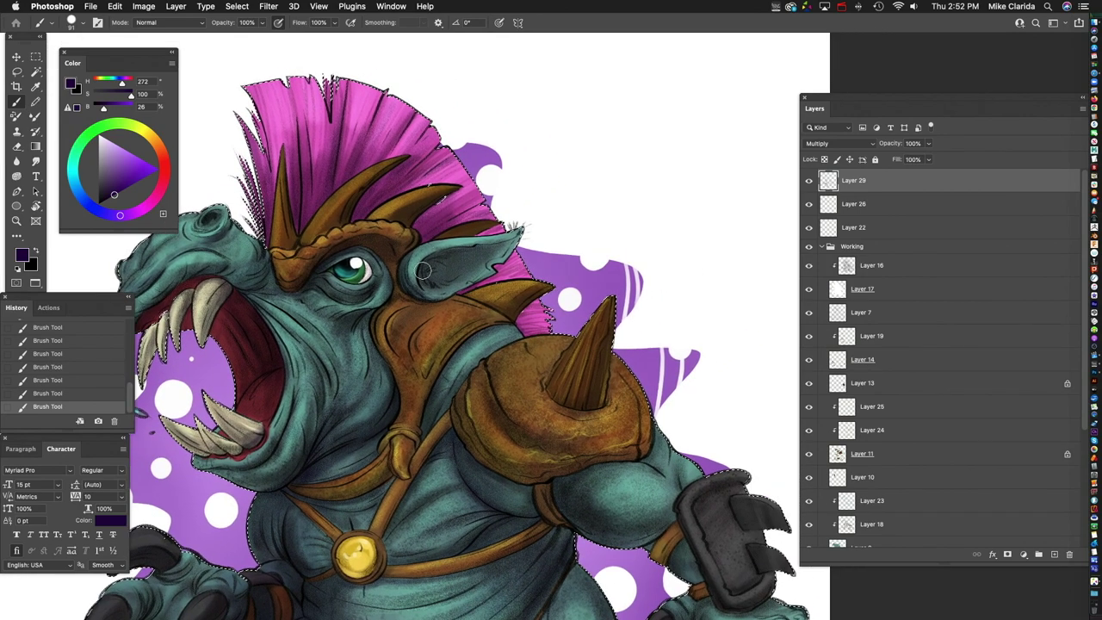
scroll(487, 255, down, 3)
scroll(488, 255, left, 1)
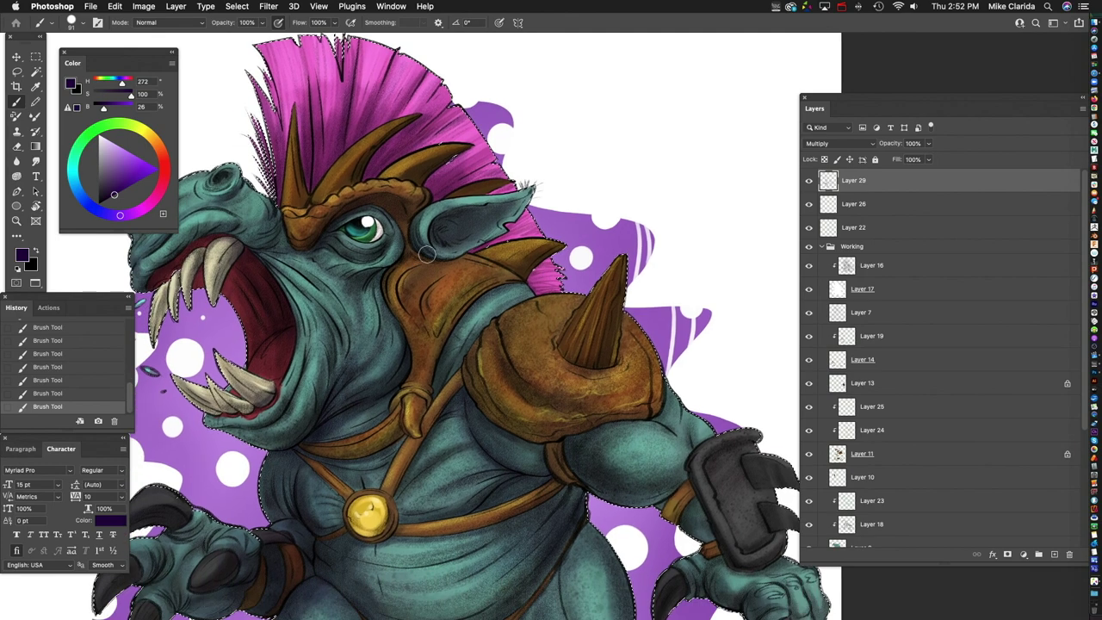
scroll(466, 260, down, 2)
scroll(466, 260, right, 1)
scroll(418, 323, down, 2)
scroll(419, 323, left, 2)
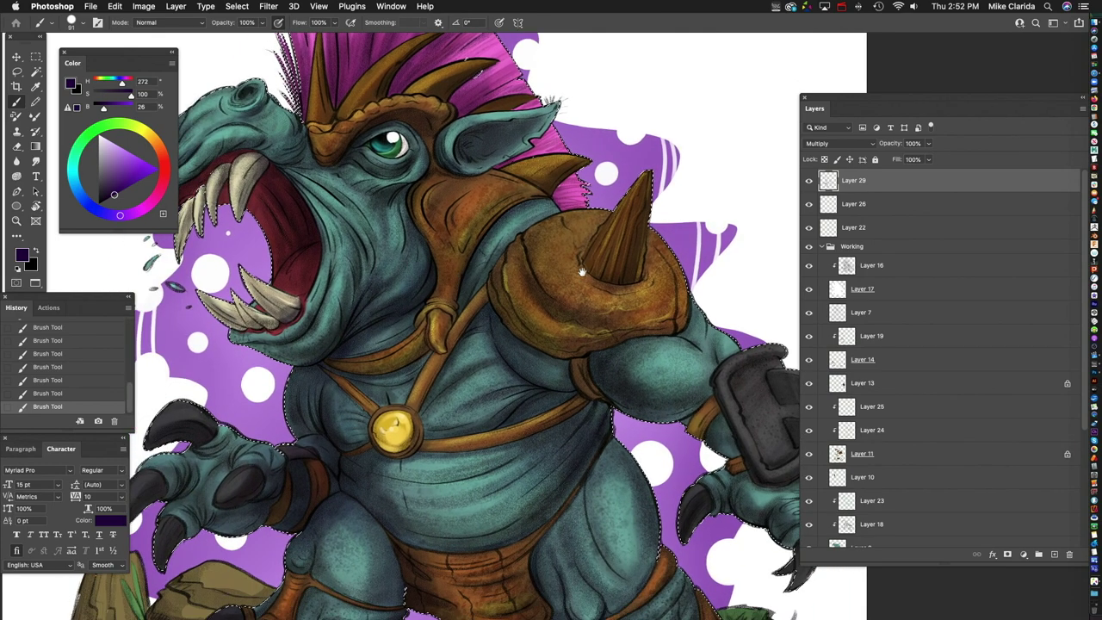
drag(581, 269, 482, 275)
drag(463, 346, 491, 255)
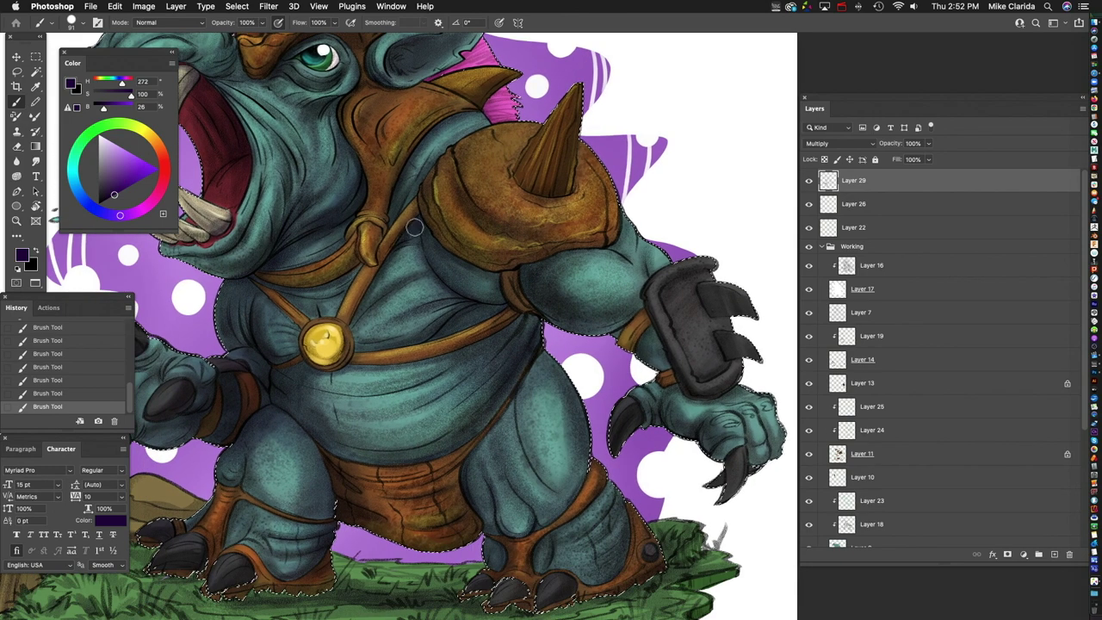
drag(348, 336, 473, 325)
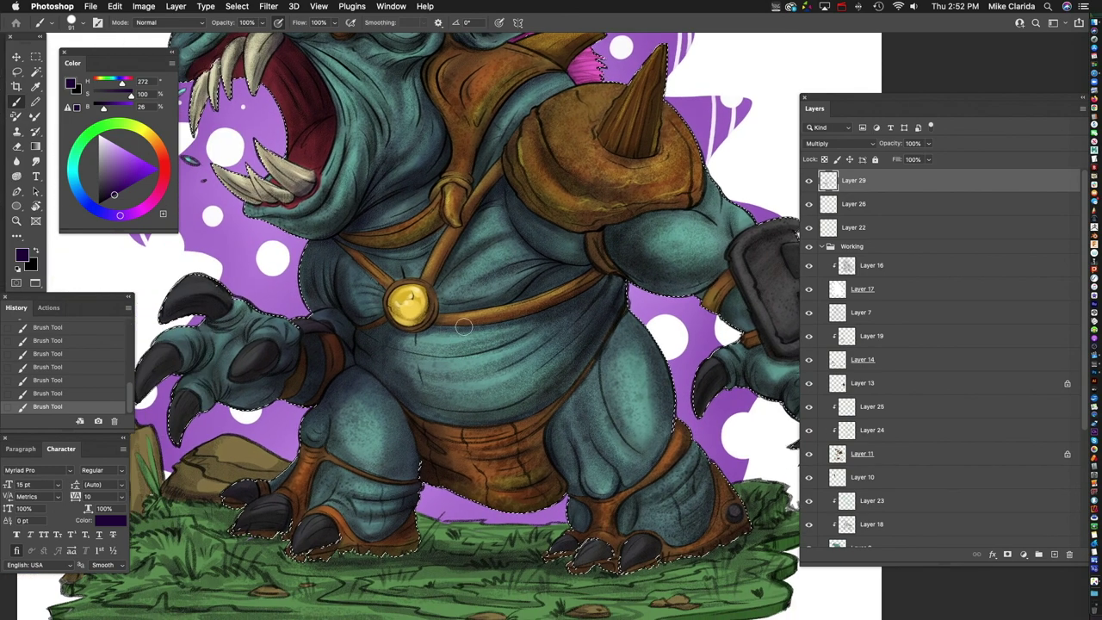
drag(384, 330, 362, 364)
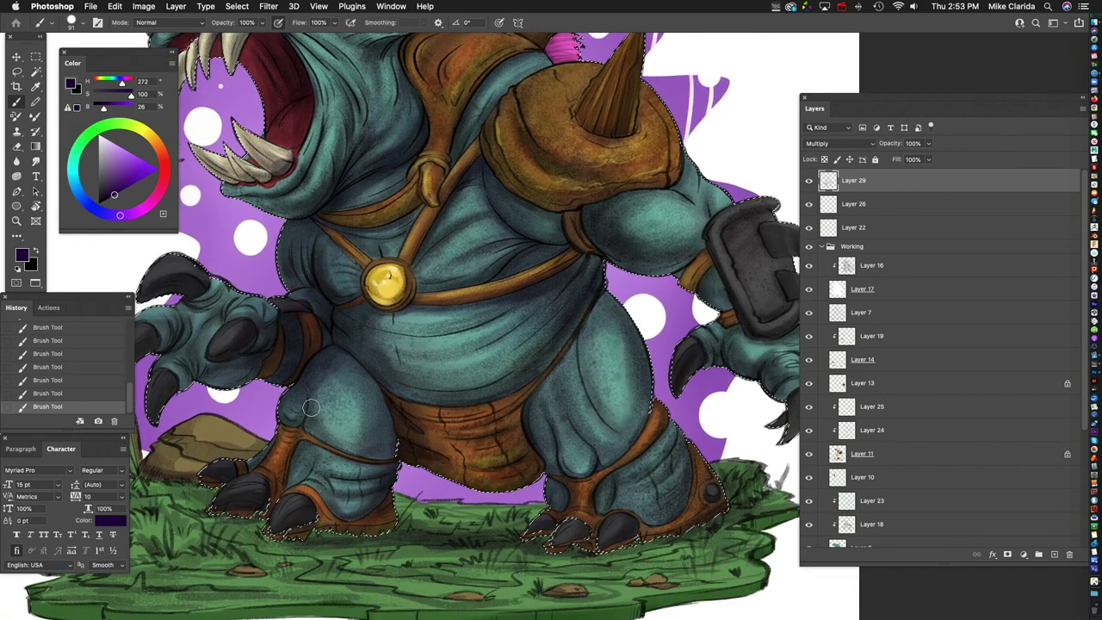
drag(372, 441, 536, 281)
Step: Shade the mohawk's edge with a brush of about 146 px, undoing and redoing the stroke
drag(523, 330, 533, 372)
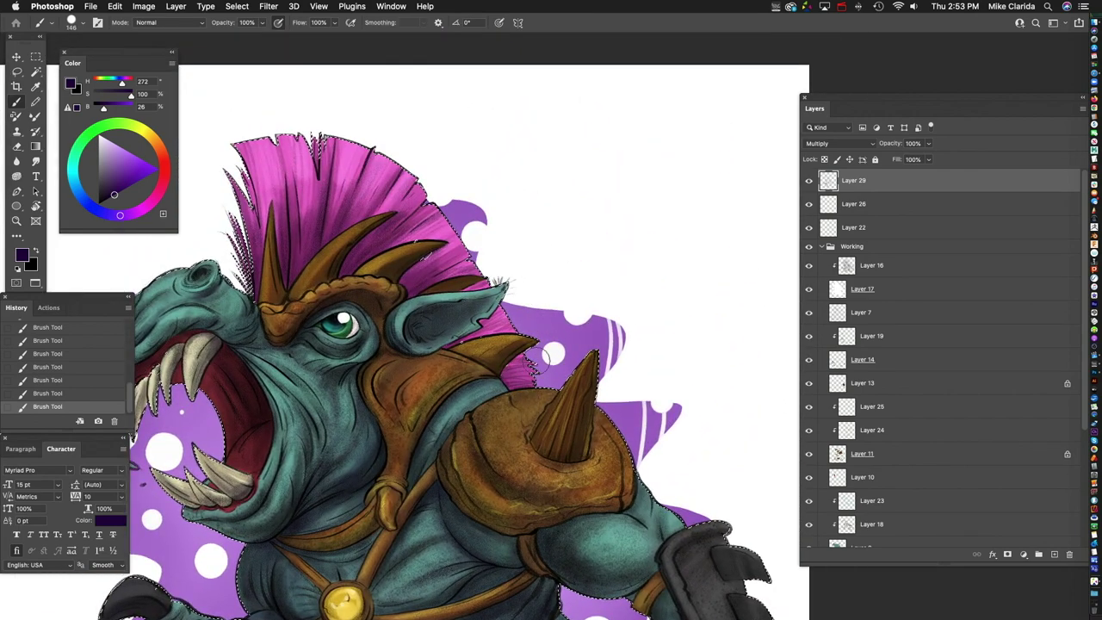
key(super+z)
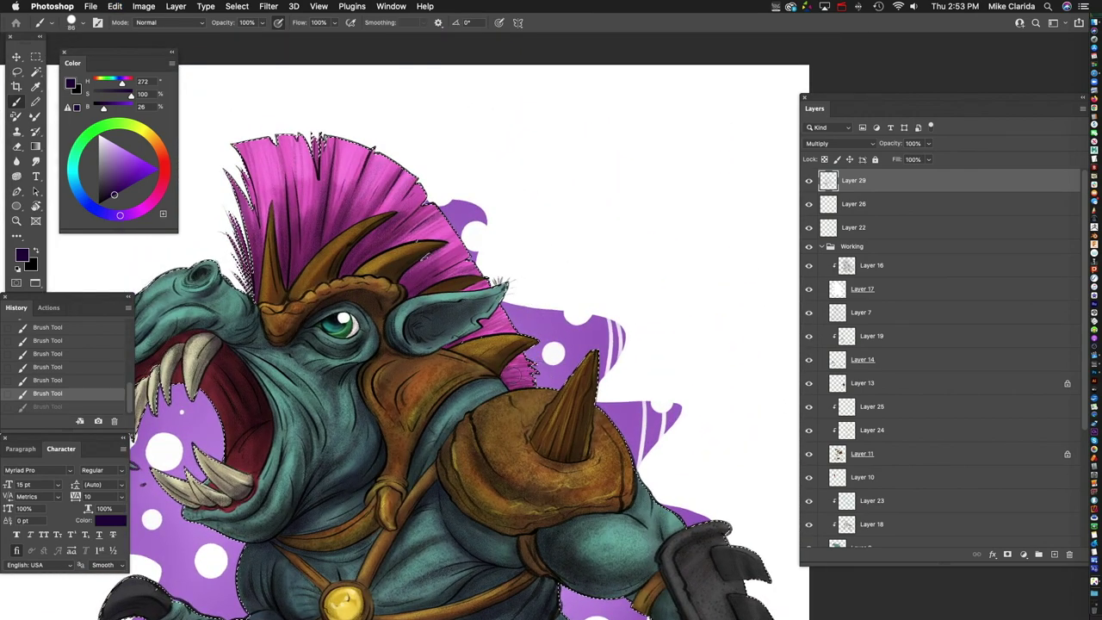
key(shift+super+z)
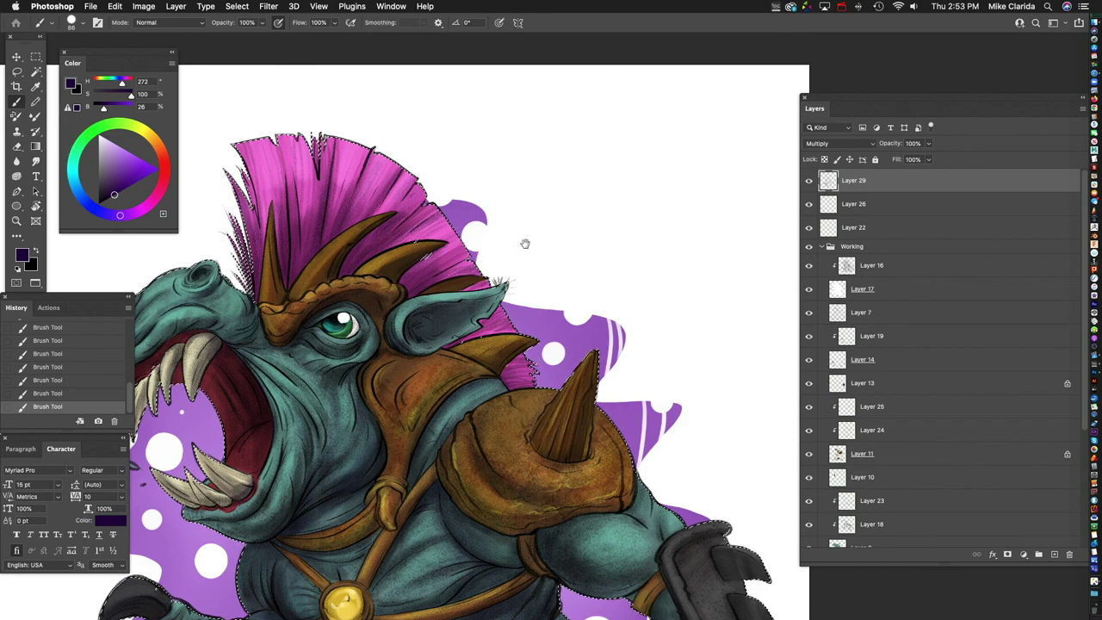
drag(508, 243, 543, 255)
scroll(461, 207, down, 5)
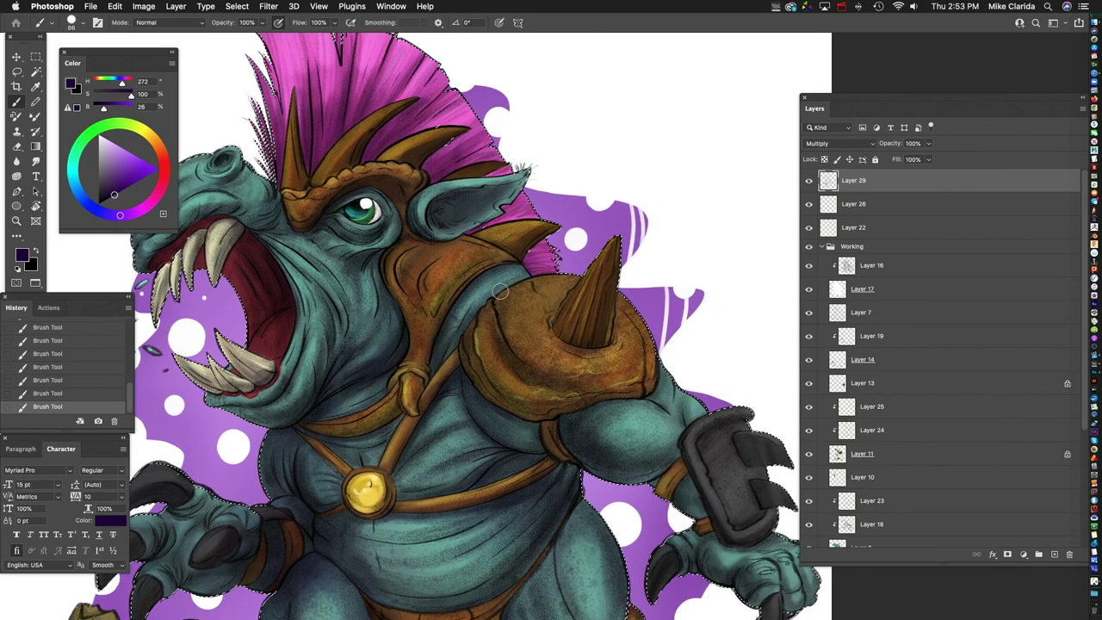
scroll(516, 280, right, 3)
scroll(516, 280, down, 1)
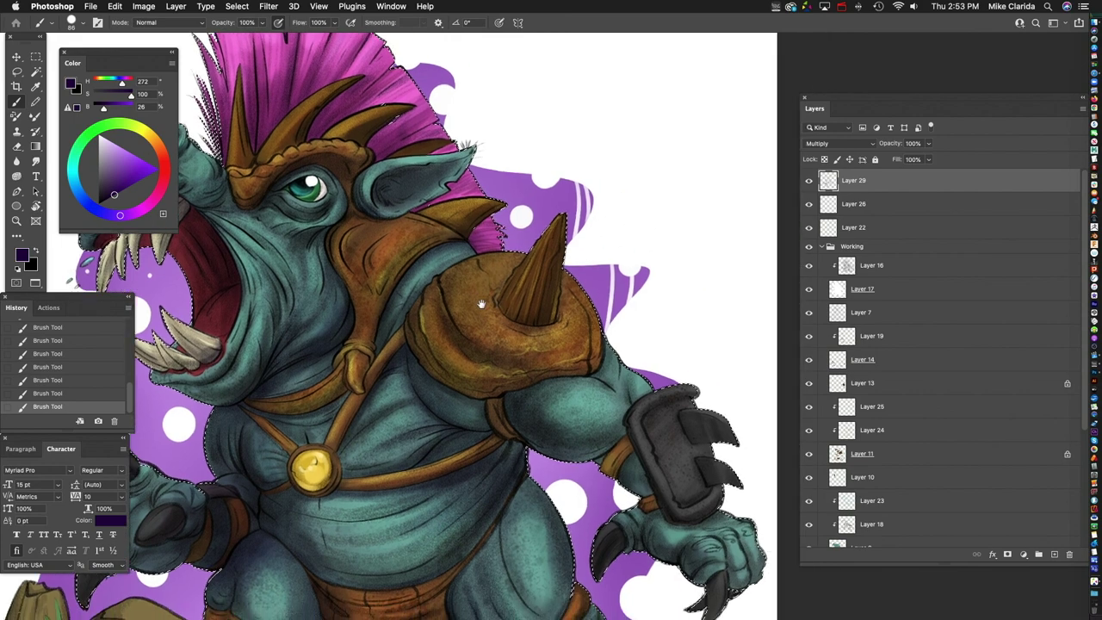
scroll(460, 379, down, 4)
scroll(459, 380, left, 2)
mouse_move(598, 308)
mouse_down()
mouse_move(499, 302)
mouse_move(511, 270)
mouse_up()
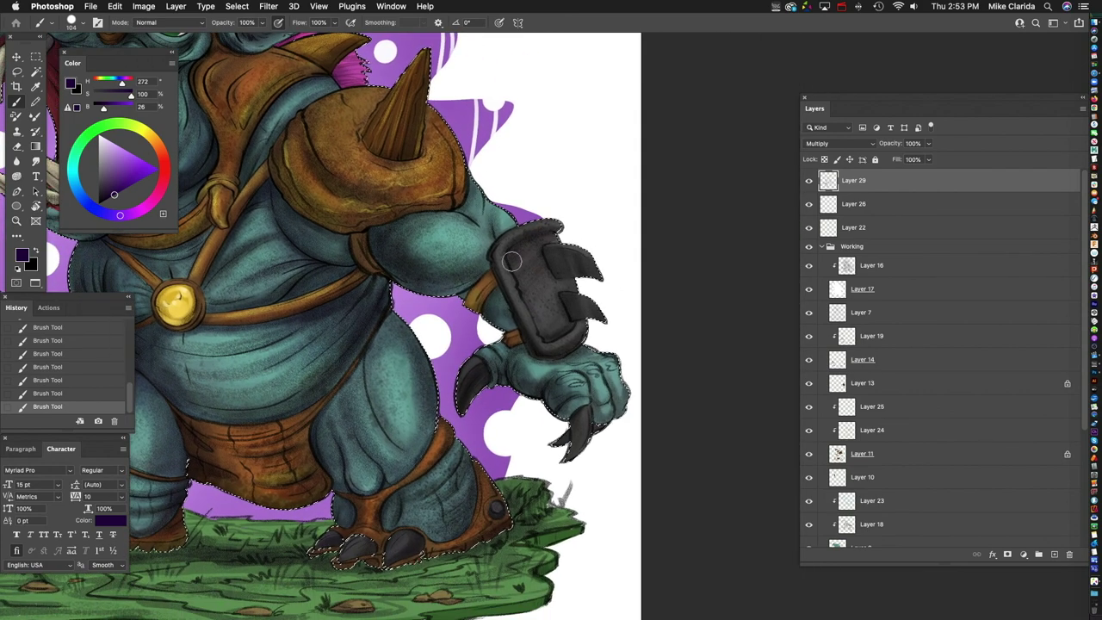
scroll(511, 270, down, 5)
scroll(440, 331, up, 3)
scroll(441, 331, down, 3)
Step: Deselect the creature with Ctrl+D and toggle Layer 29 on and off to compare its purple shadows
key(ctrl+d)
scroll(601, 288, down, 2)
scroll(600, 289, up, 1)
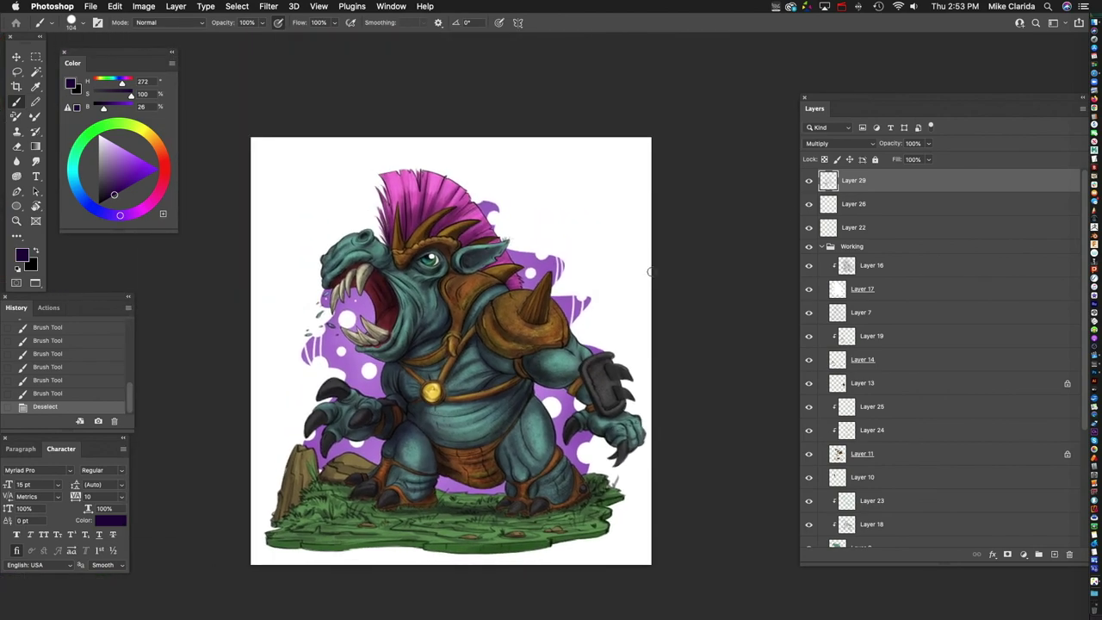
click(809, 181)
click(809, 180)
click(809, 180)
click(809, 181)
click(809, 181)
click(809, 181)
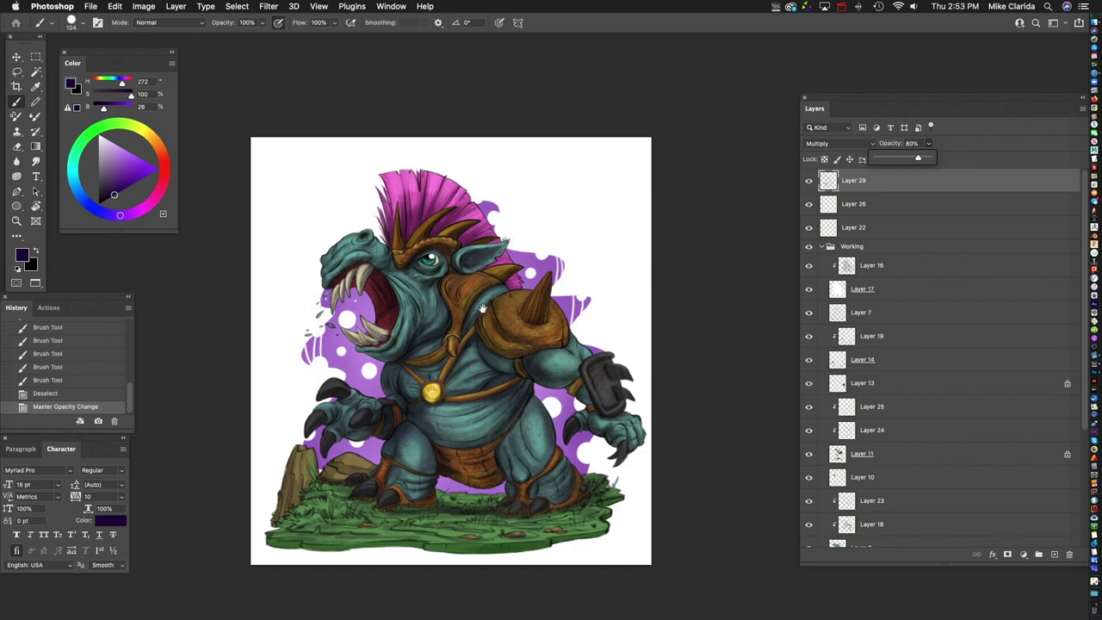
scroll(482, 308, up, 3)
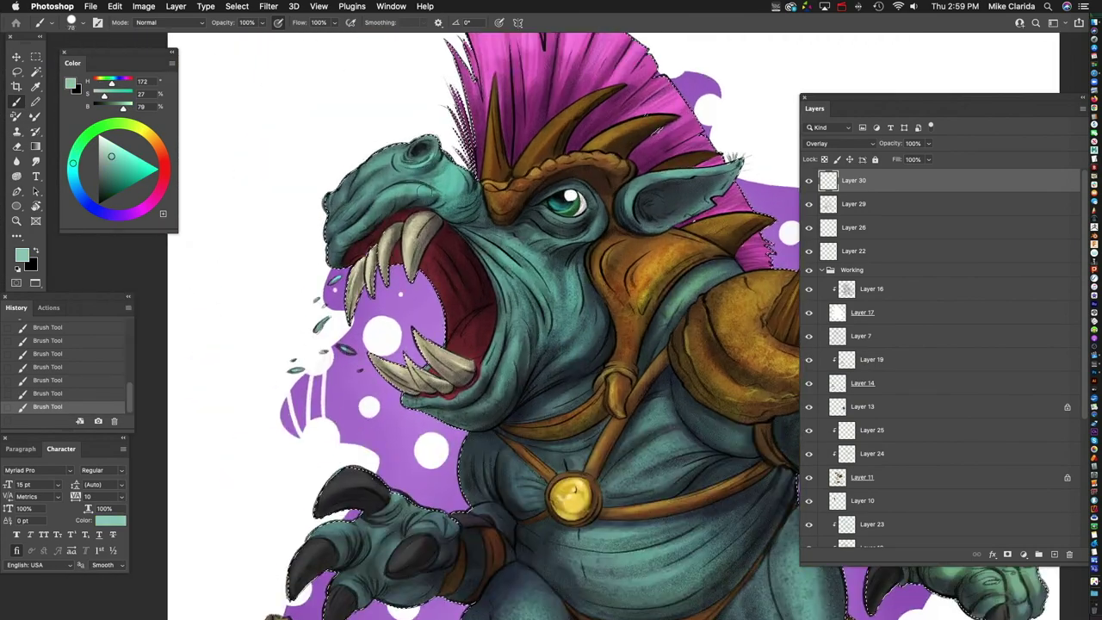
Step: Pan over the rhino and sample a dark red from the artwork to paint with
scroll(449, 220, down, 10)
scroll(449, 220, right, 8)
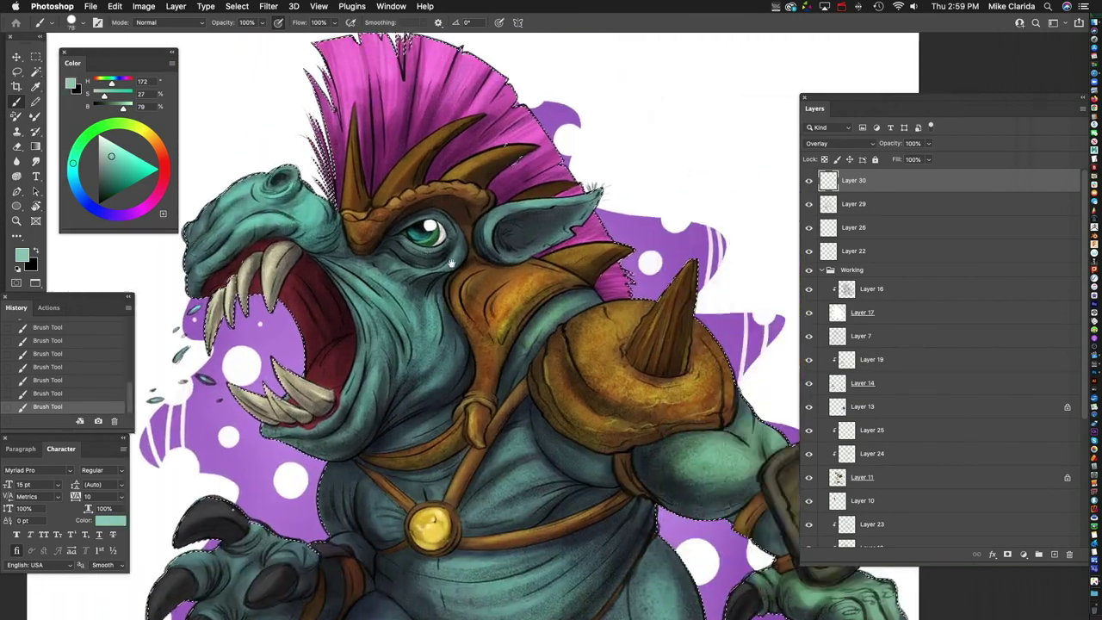
scroll(449, 220, down, 3)
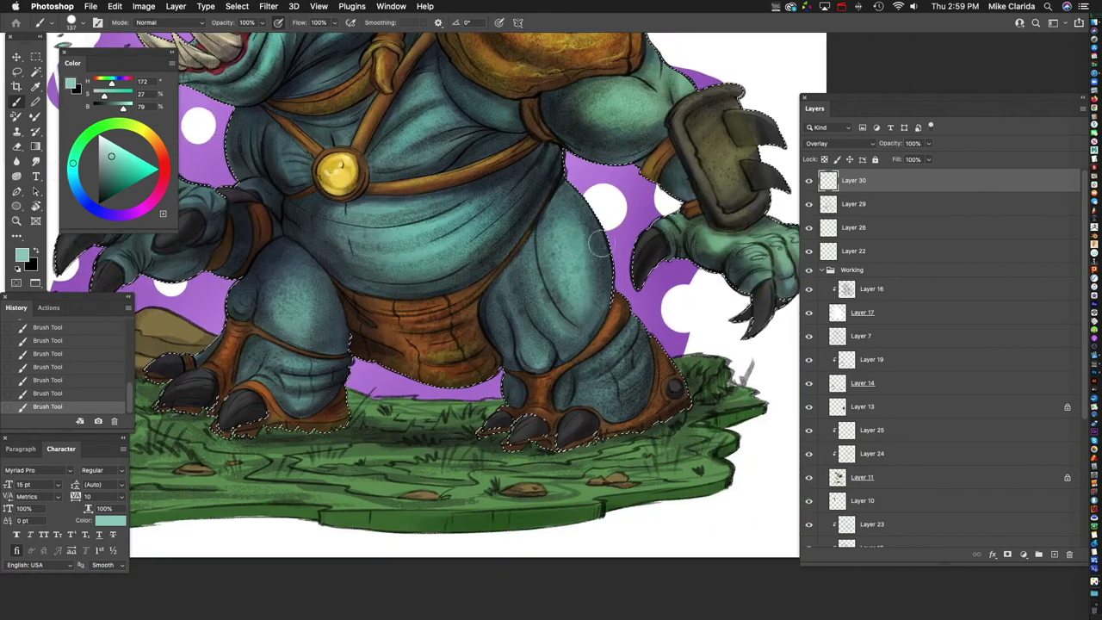
scroll(398, 230, left, 6)
scroll(398, 231, up, 4)
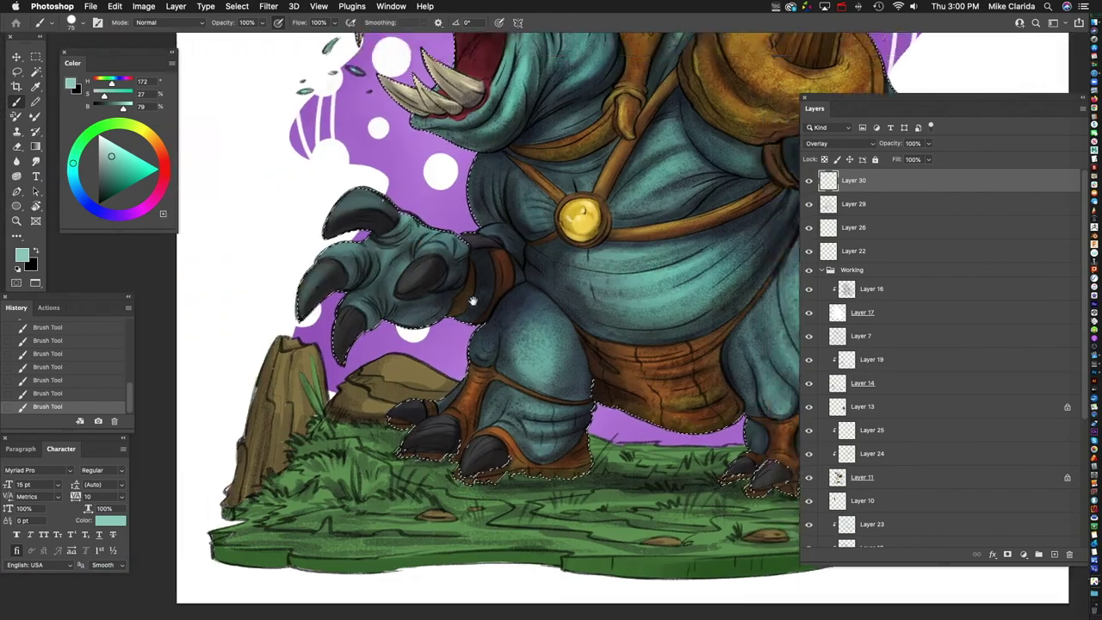
scroll(464, 284, down, 6)
scroll(465, 284, right, 8)
scroll(483, 306, right, 8)
scroll(585, 202, up, 10)
scroll(474, 246, left, 6)
scroll(414, 238, up, 2)
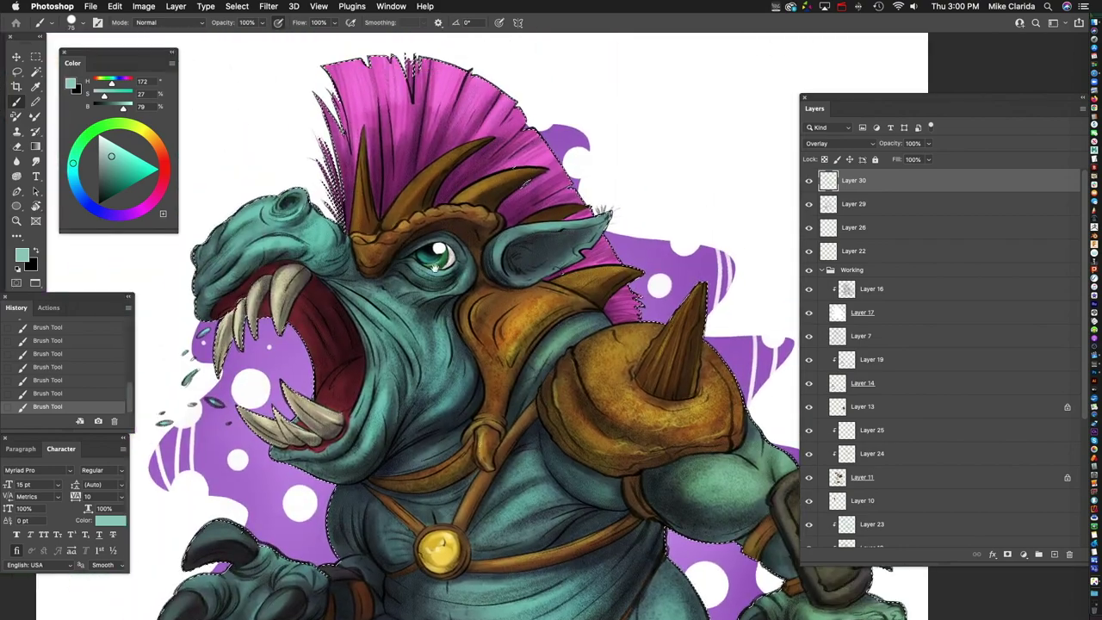
scroll(540, 248, down, 4)
scroll(466, 284, down, 10)
scroll(466, 284, right, 4)
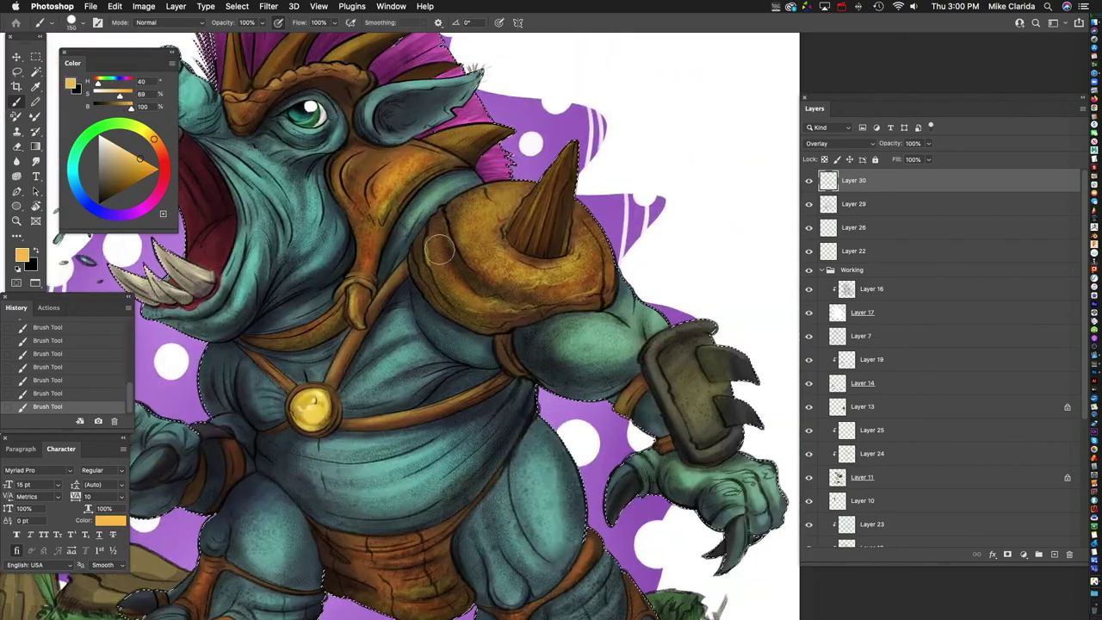
scroll(465, 284, down, 4)
scroll(466, 284, right, 5)
scroll(473, 286, up, 10)
scroll(473, 286, right, 8)
scroll(492, 288, up, 7)
scroll(492, 288, right, 3)
scroll(564, 273, left, 9)
scroll(563, 274, down, 4)
scroll(564, 274, down, 3)
scroll(430, 276, left, 4)
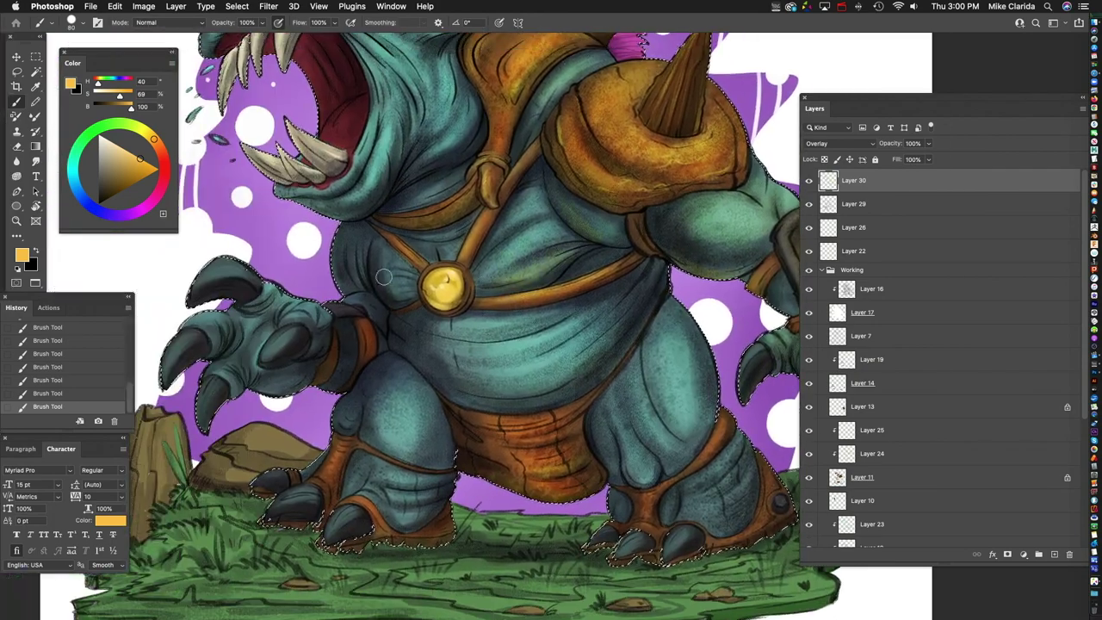
scroll(318, 283, up, 3)
scroll(317, 283, right, 8)
scroll(318, 283, down, 4)
scroll(553, 300, up, 4)
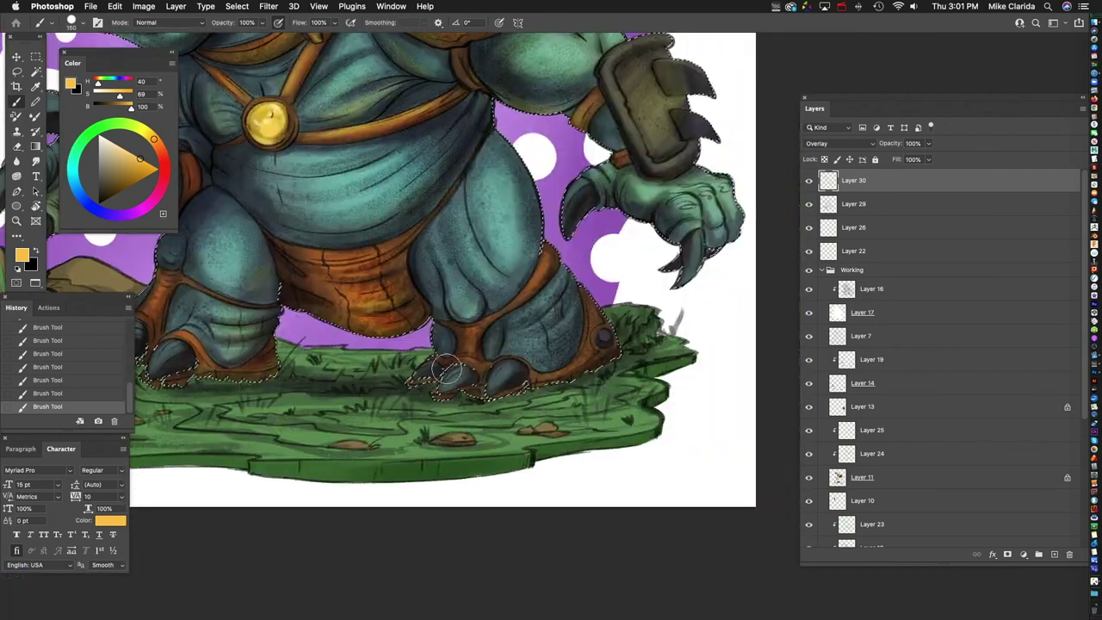
scroll(554, 300, down, 3)
scroll(523, 283, up, 8)
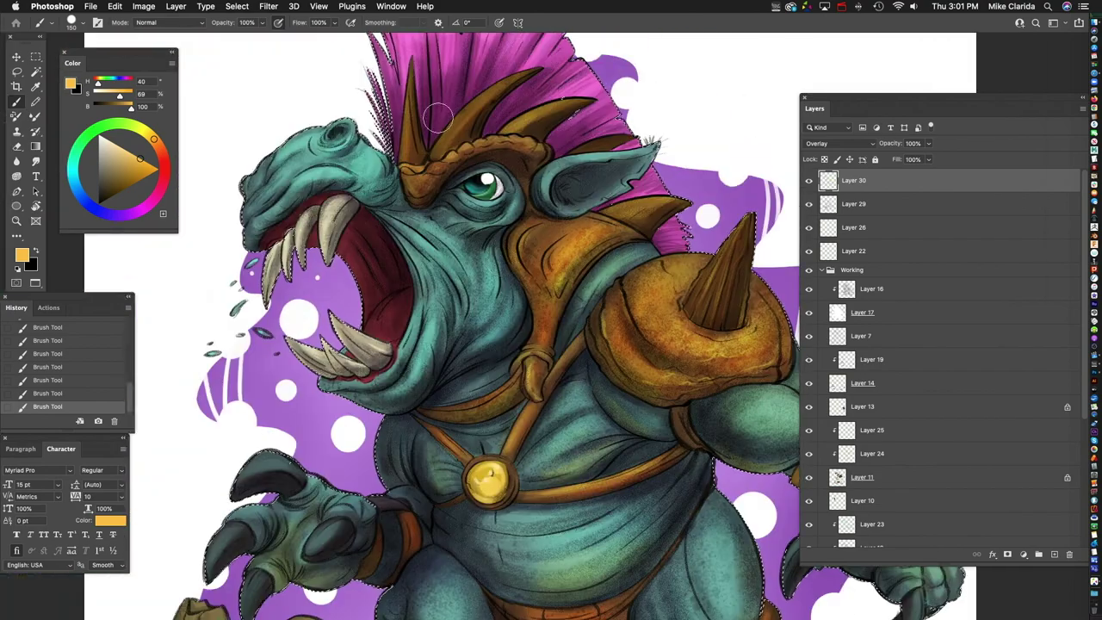
scroll(347, 247, up, 3)
alt+click(347, 248)
Step: Scroll around the head to review the mouth interior's brighter red
scroll(378, 334, up, 2)
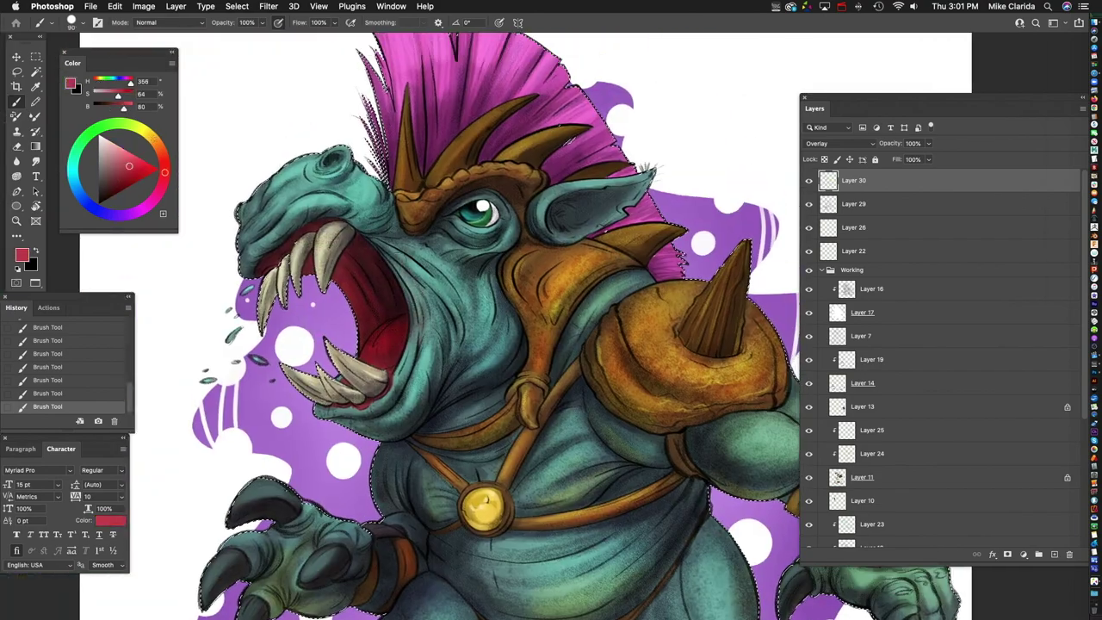
scroll(399, 258, up, 2)
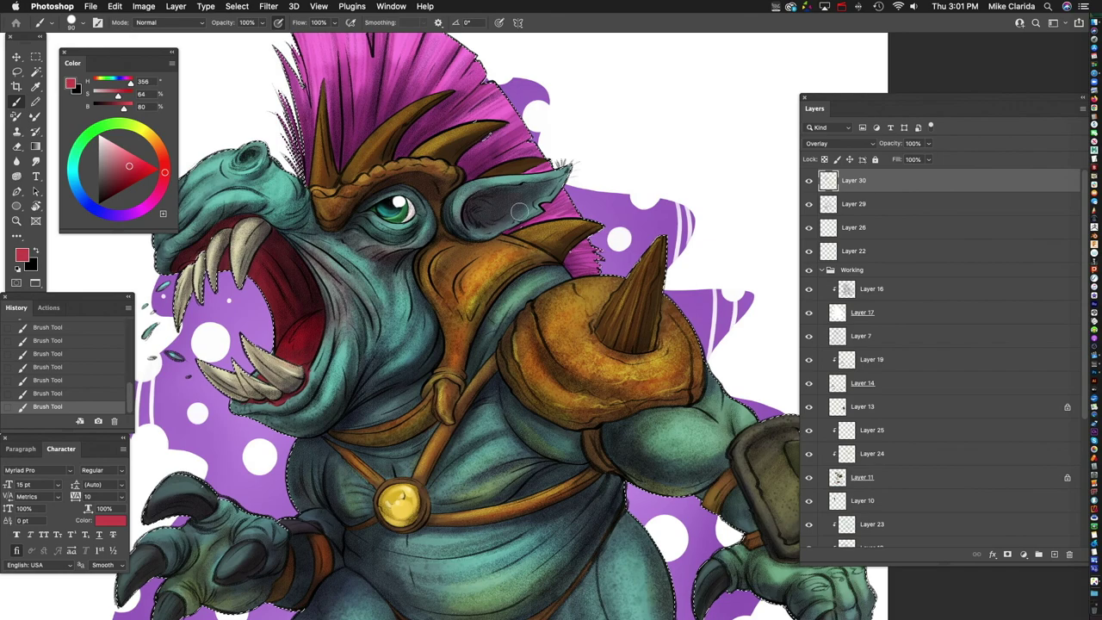
scroll(369, 357, down, 20)
scroll(369, 357, right, 3)
scroll(368, 356, right, 5)
scroll(368, 356, up, 2)
scroll(368, 357, up, 4)
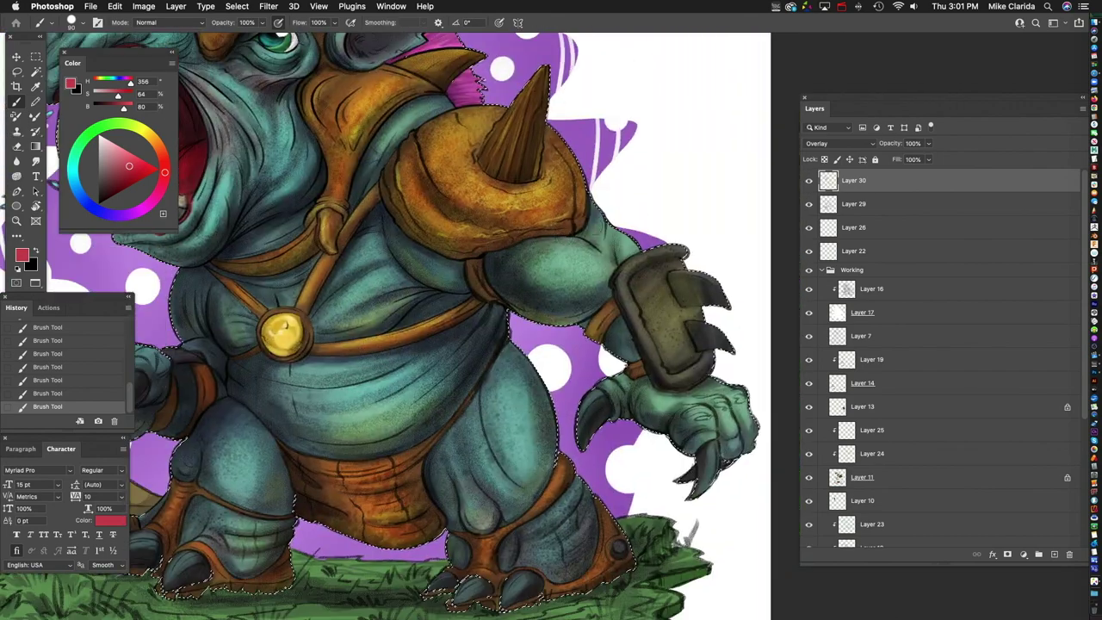
scroll(555, 282, down, 3)
scroll(534, 267, up, 3)
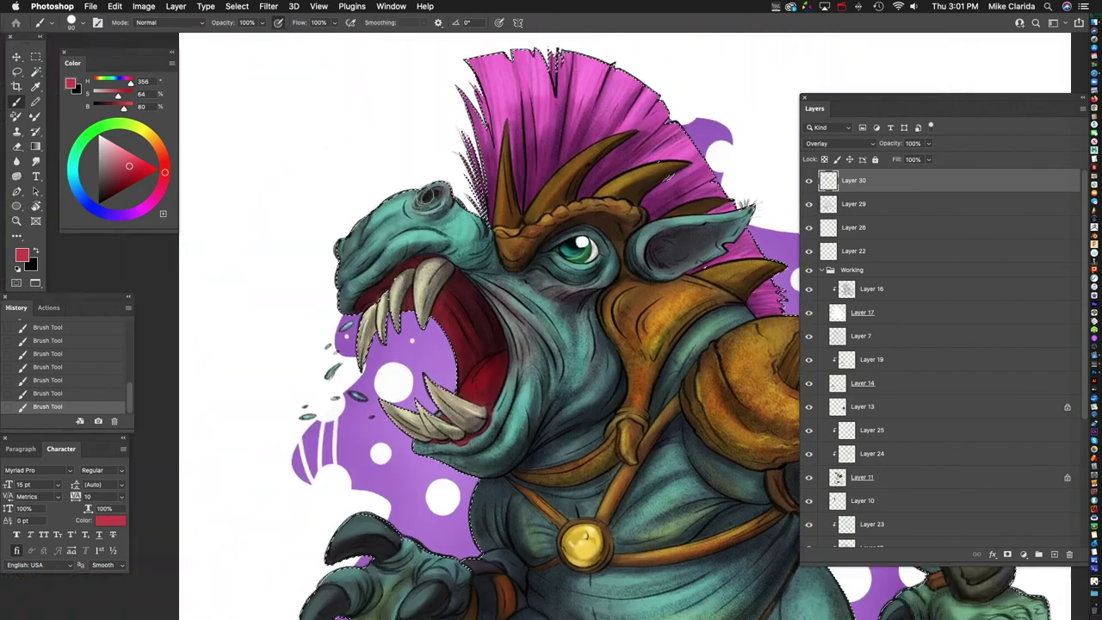
scroll(527, 265, up, 2)
scroll(527, 264, down, 3)
scroll(420, 292, up, 3)
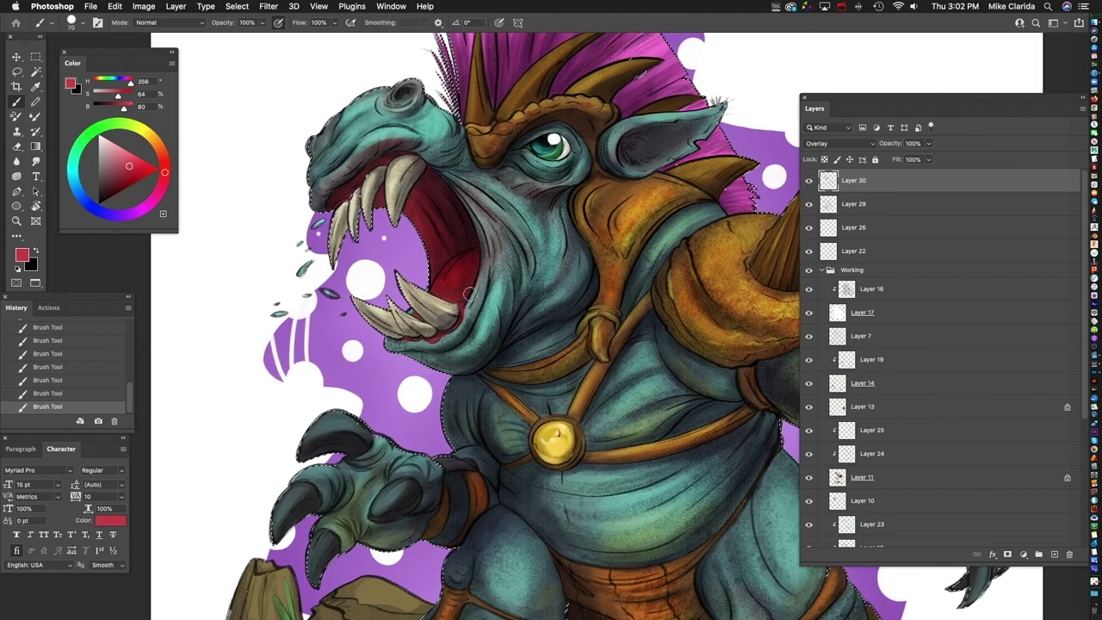
scroll(419, 293, down, 4)
scroll(541, 319, up, 1)
scroll(541, 319, down, 3)
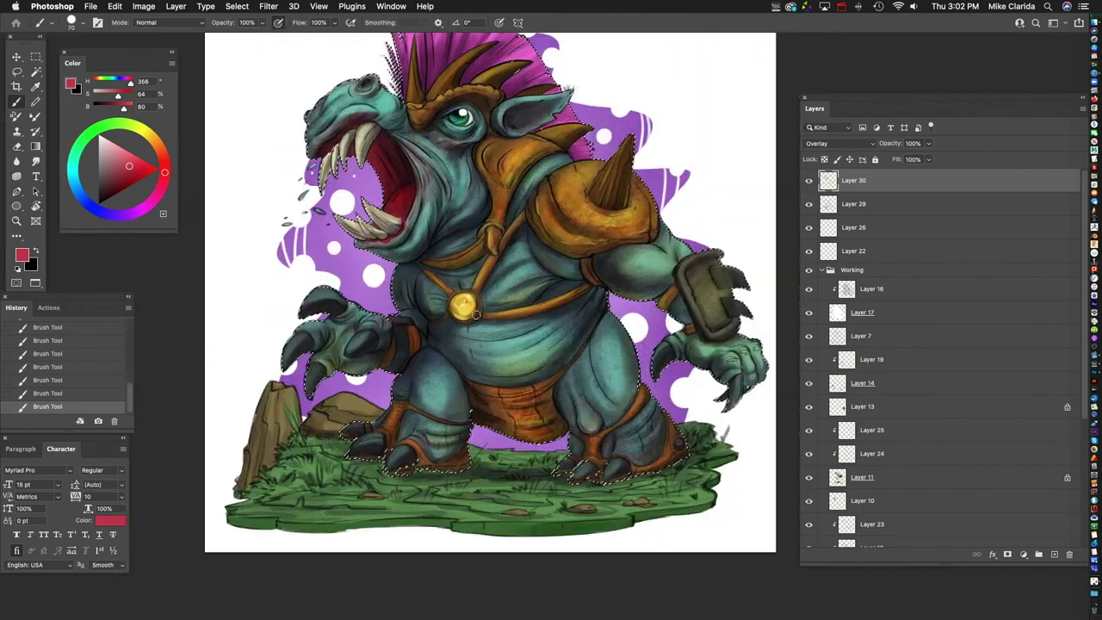
scroll(695, 255, up, 2)
key(super+d)
scroll(699, 226, down, 3)
scroll(1008, 517, down, 3)
click(1008, 509)
key(super+alt+shift+n)
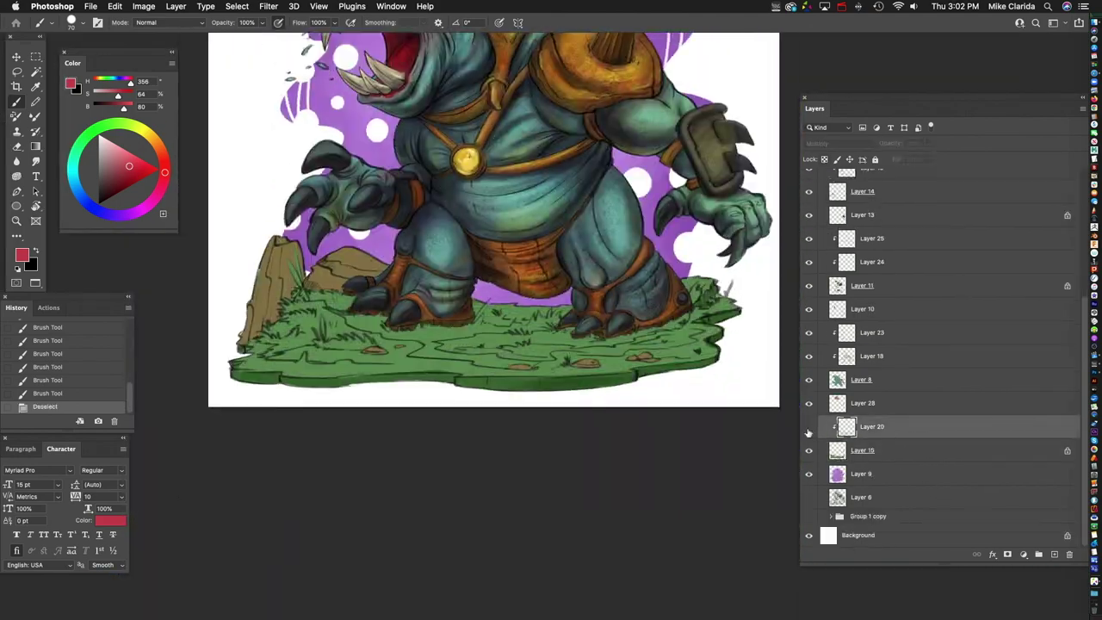
key(super+alt+g)
scroll(485, 276, up, 1)
scroll(485, 275, up, 1)
key(super+s)
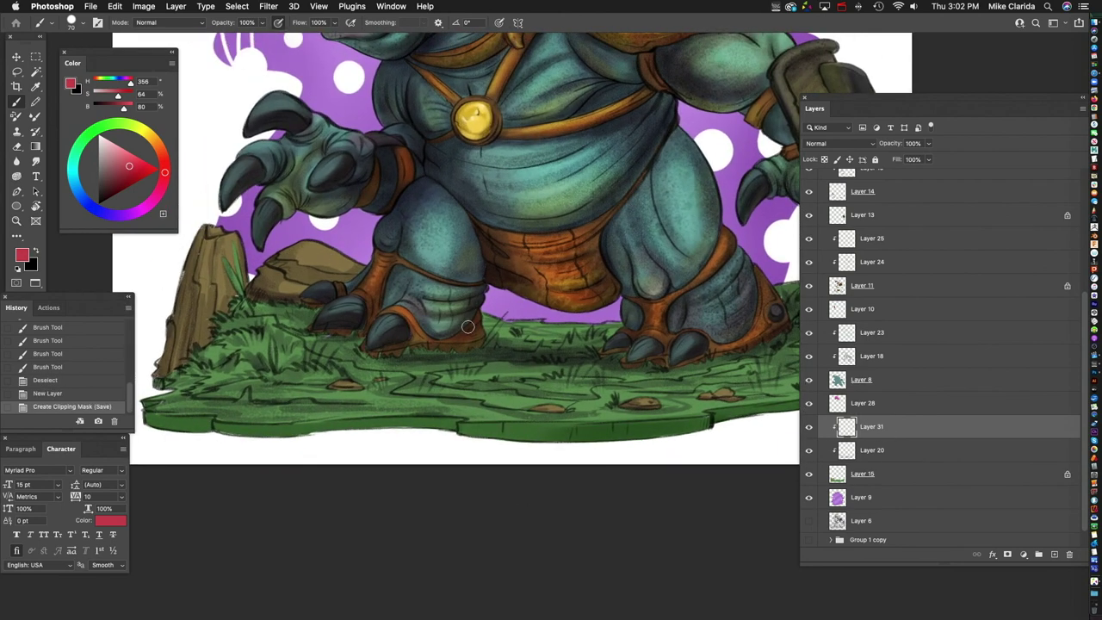
alt+click(512, 375)
click(839, 143)
click(839, 280)
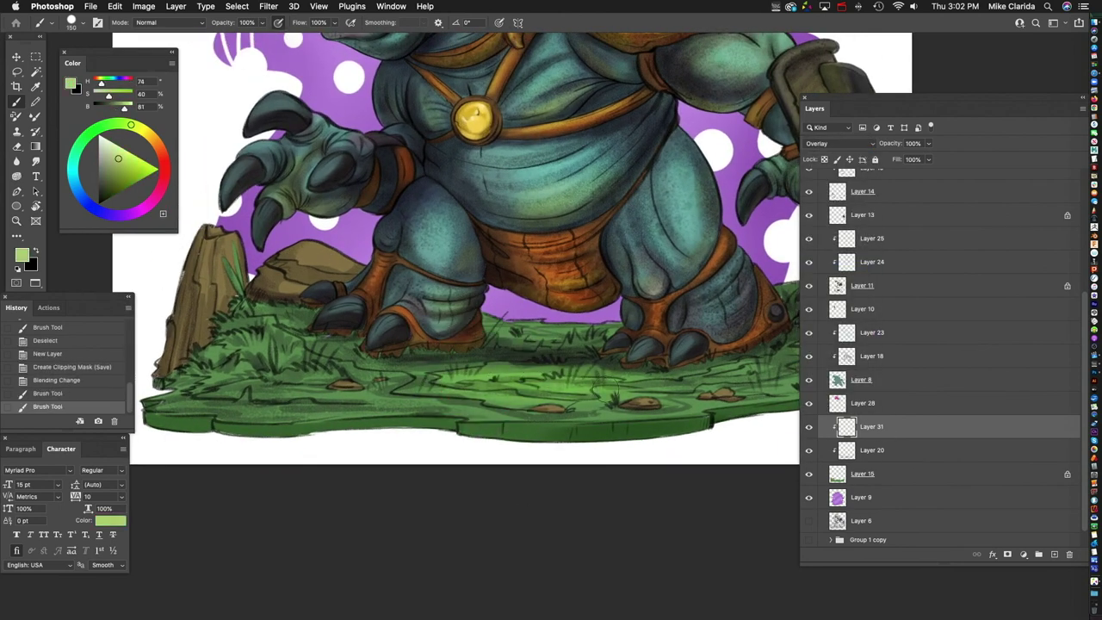
drag(618, 379, 603, 384)
scroll(602, 379, right, 3)
drag(551, 344, 533, 348)
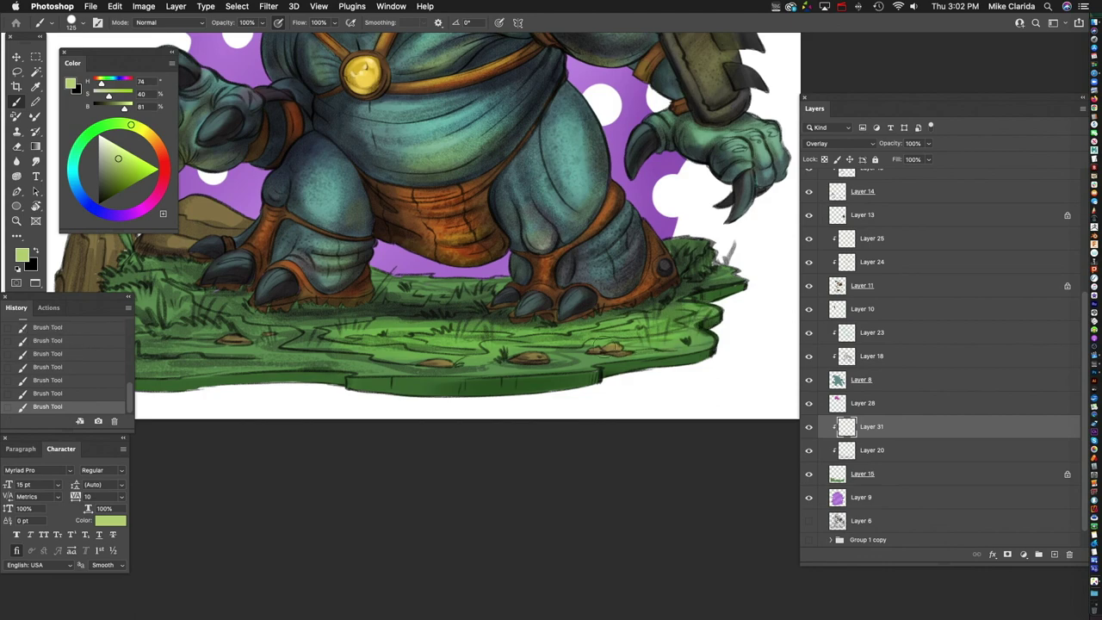
scroll(568, 328, left, 5)
scroll(569, 318, up, 5)
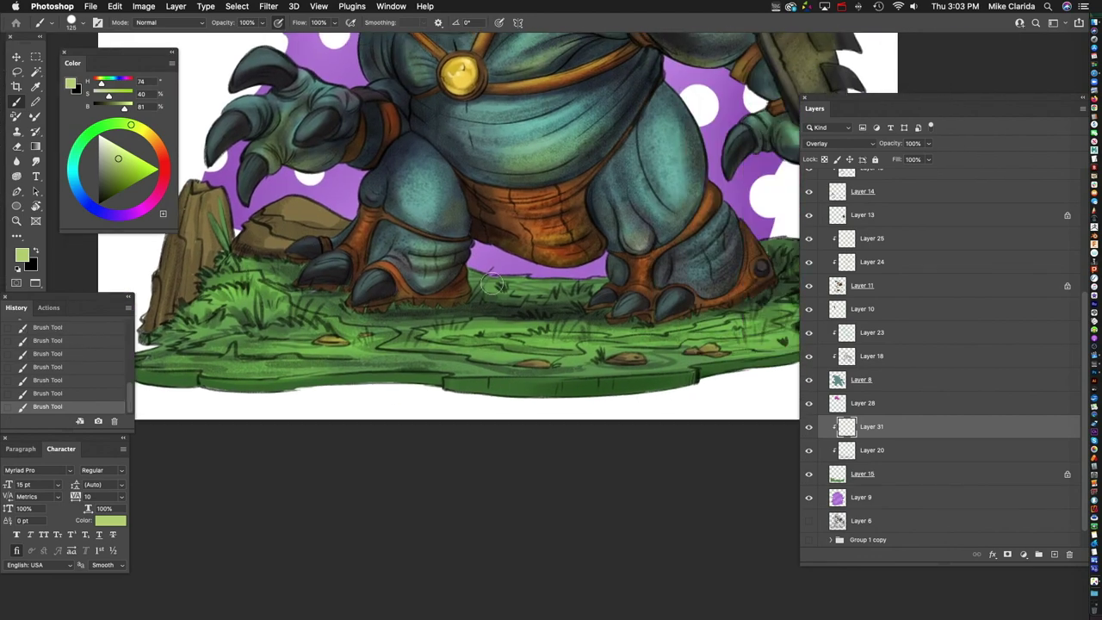
scroll(680, 310, right, 5)
scroll(680, 309, left, 10)
scroll(516, 327, down, 3)
scroll(352, 351, up, 3)
scroll(351, 352, right, 3)
scroll(452, 279, left, 5)
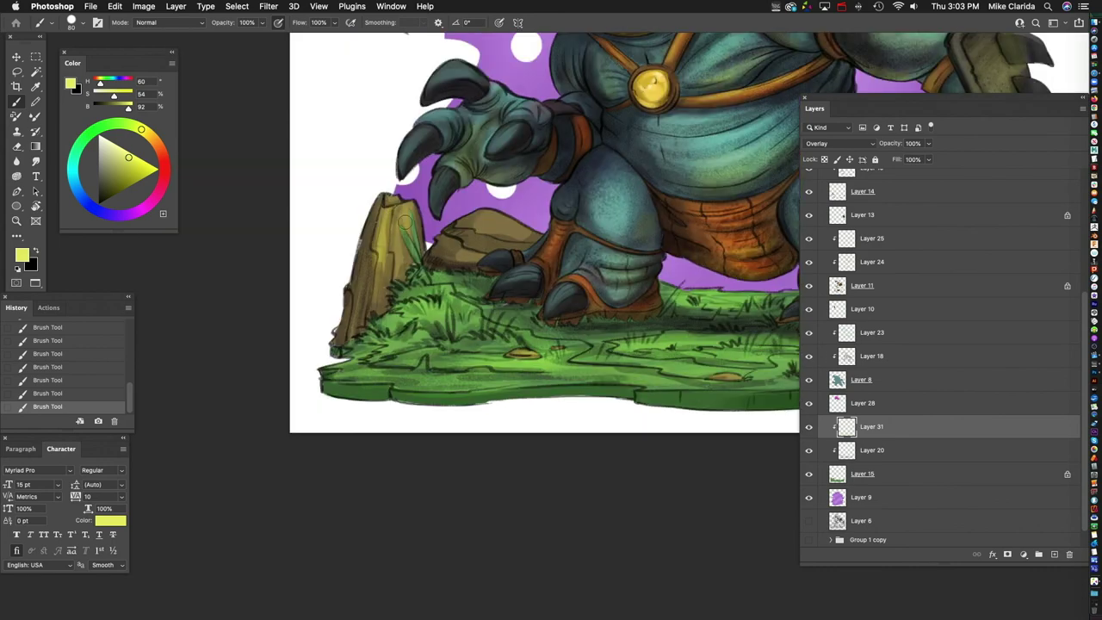
scroll(408, 207, right, 3)
scroll(400, 251, up, 1)
scroll(445, 242, up, 15)
scroll(445, 242, right, 3)
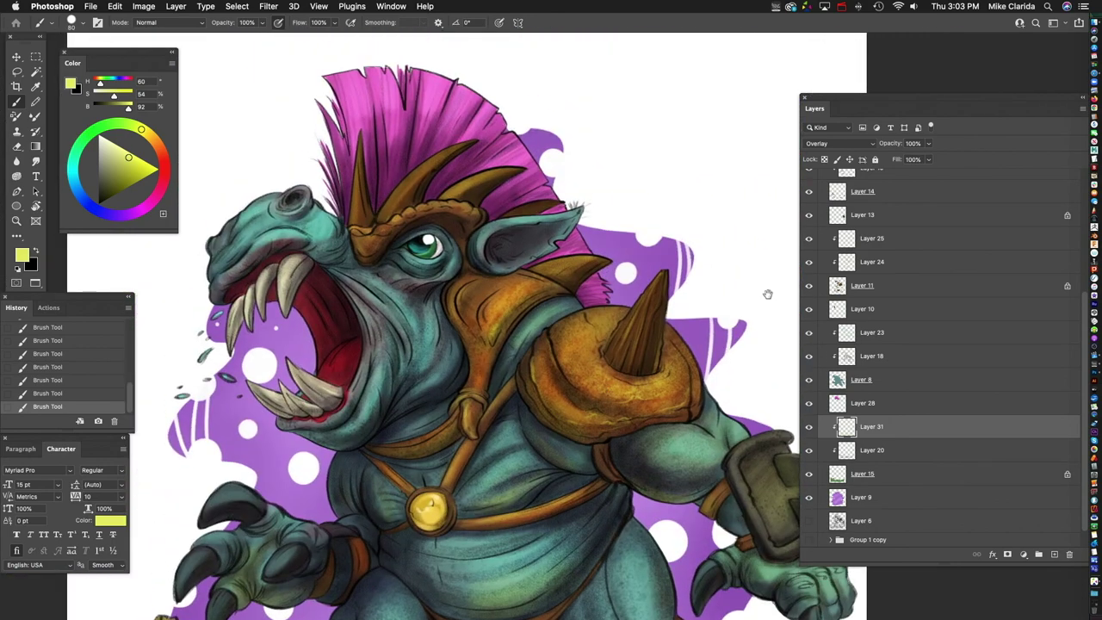
super+click(354, 243)
scroll(354, 243, down, 7)
scroll(354, 244, right, 7)
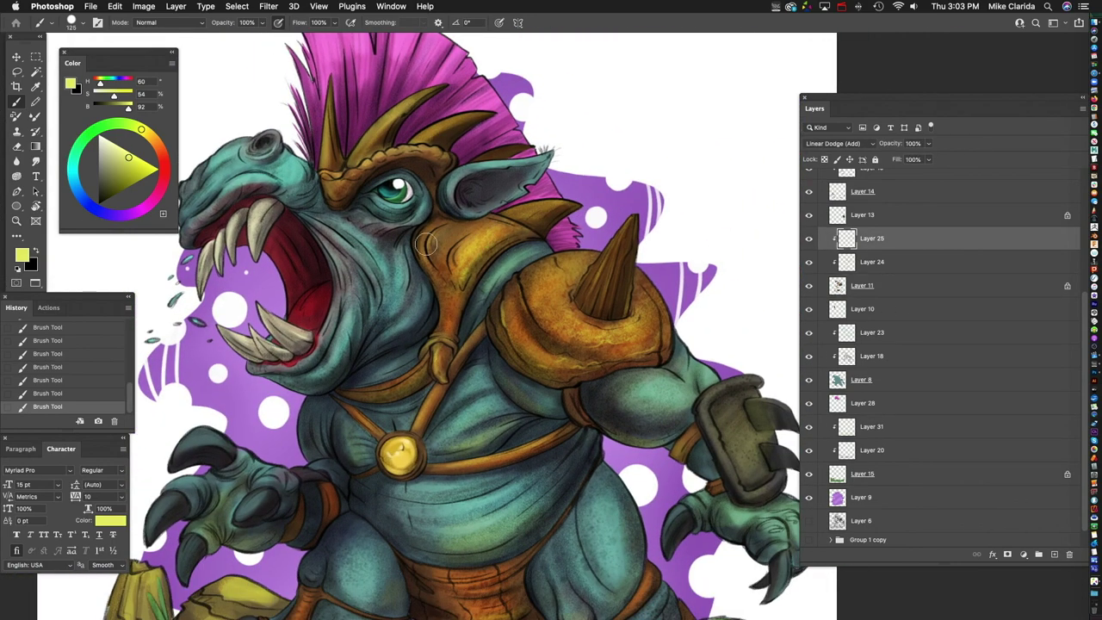
scroll(419, 208, down, 2)
scroll(419, 208, left, 2)
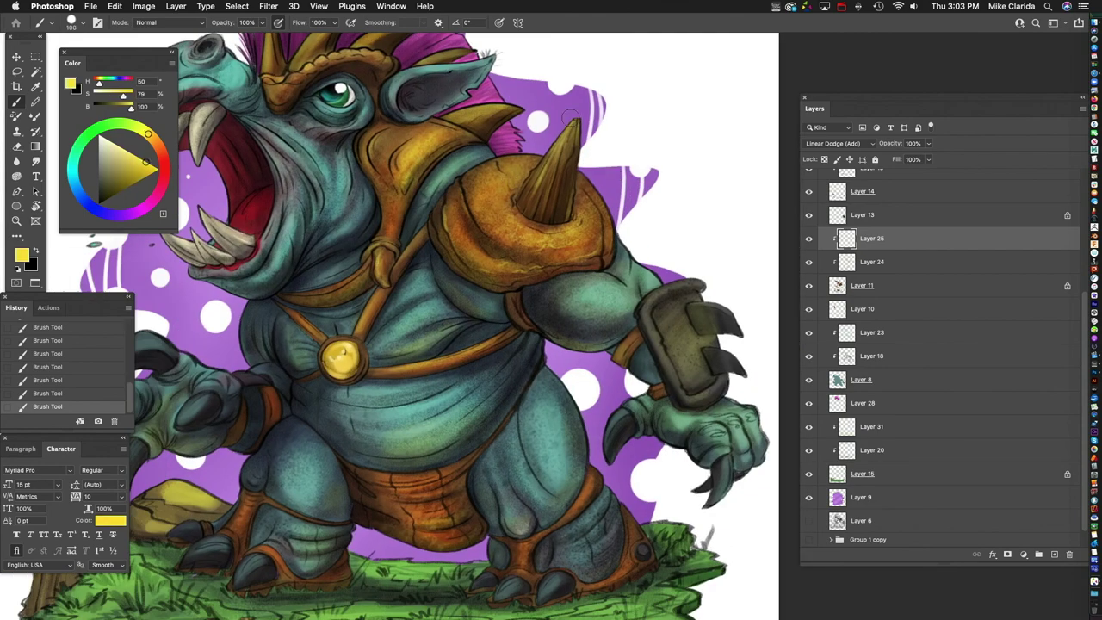
scroll(589, 127, down, 5)
scroll(589, 128, right, 8)
key(d)
key(x)
scroll(1079, 270, up, 3)
click(947, 265)
click(892, 245)
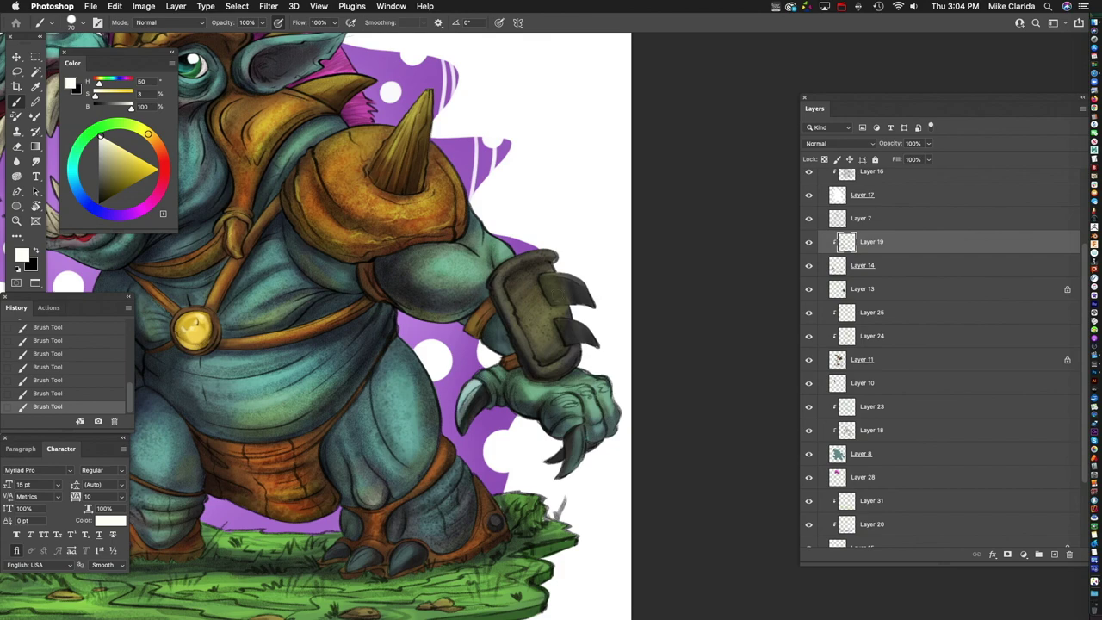
scroll(568, 290, down, 10)
scroll(568, 290, left, 3)
scroll(568, 290, left, 10)
scroll(303, 280, up, 5)
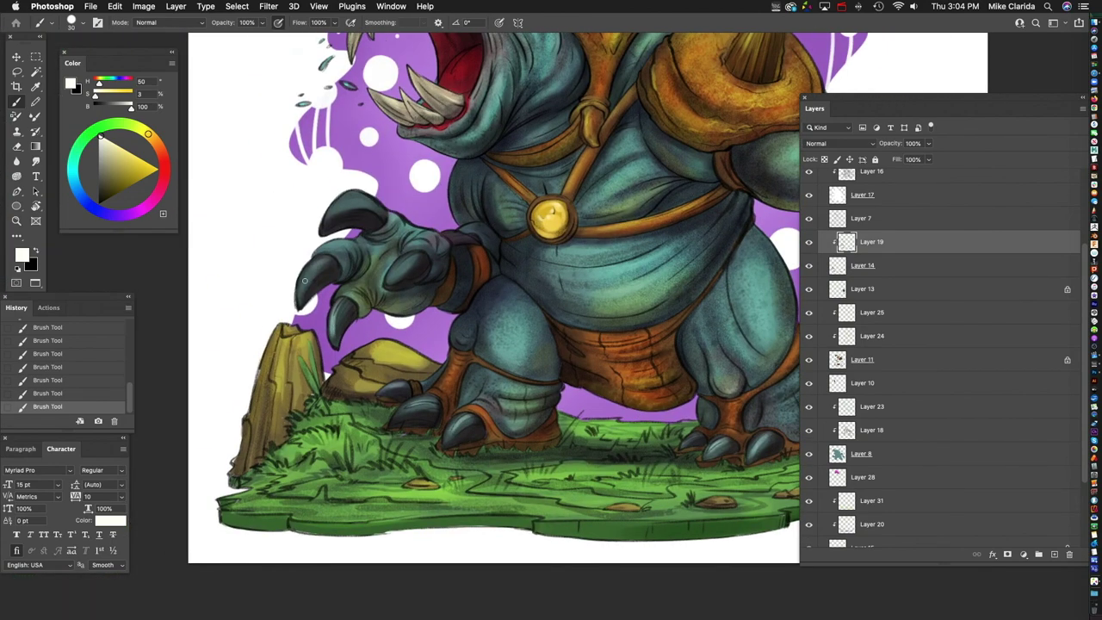
scroll(379, 256, right, 3)
scroll(375, 262, up, 1)
scroll(376, 262, left, 1)
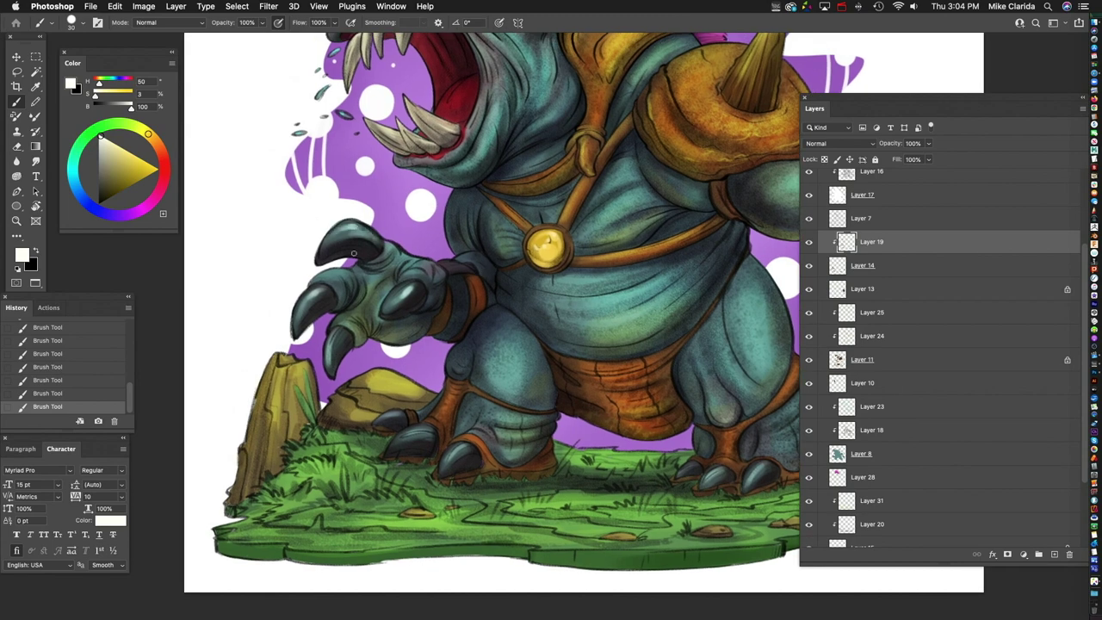
Step: Select Layer 7 and briefly hide, then restore, a colour layer to compare the result
scroll(353, 254, up, 6)
scroll(353, 254, right, 3)
scroll(529, 320, down, 1)
scroll(528, 320, left, 1)
click(811, 220)
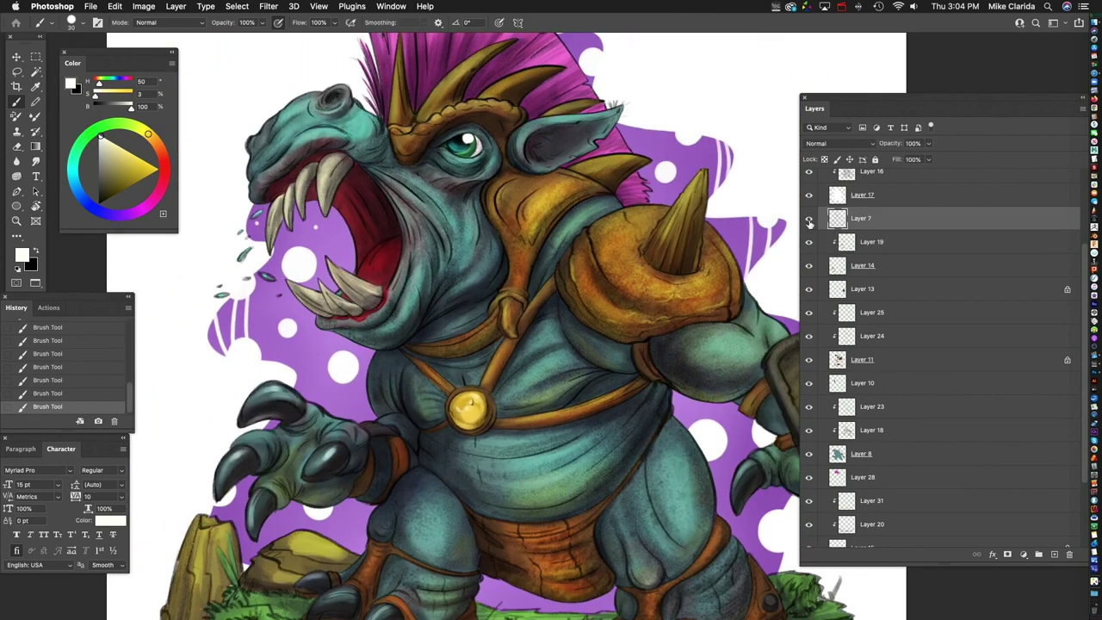
click(808, 454)
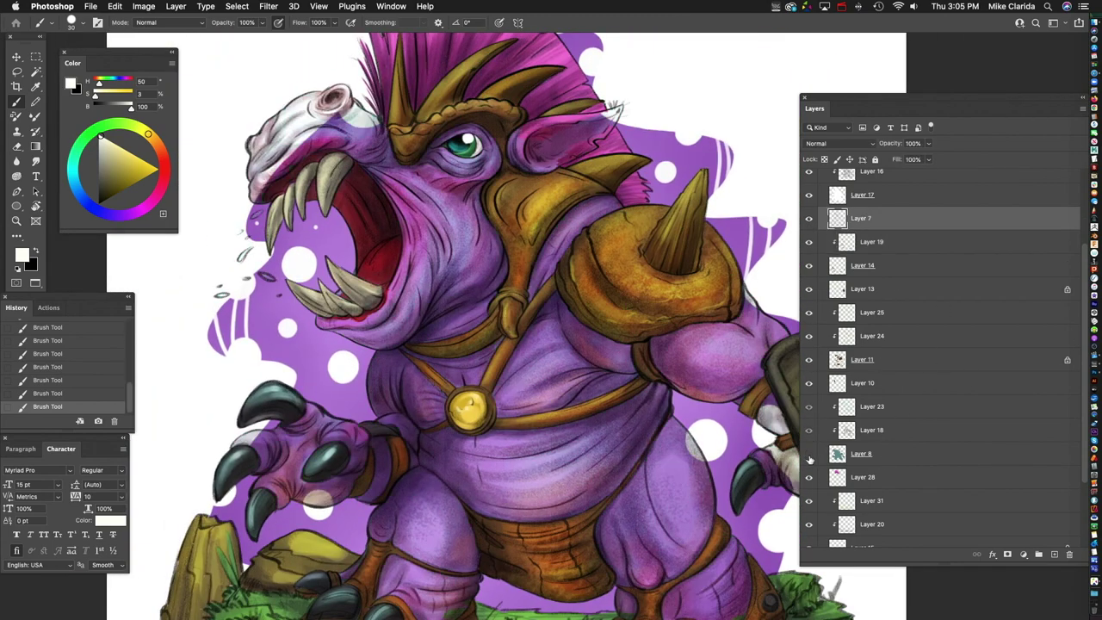
click(808, 454)
Step: Select Layer 19 and pick a pale cream painting colour for the brush
scroll(712, 370, down, 4)
key(v)
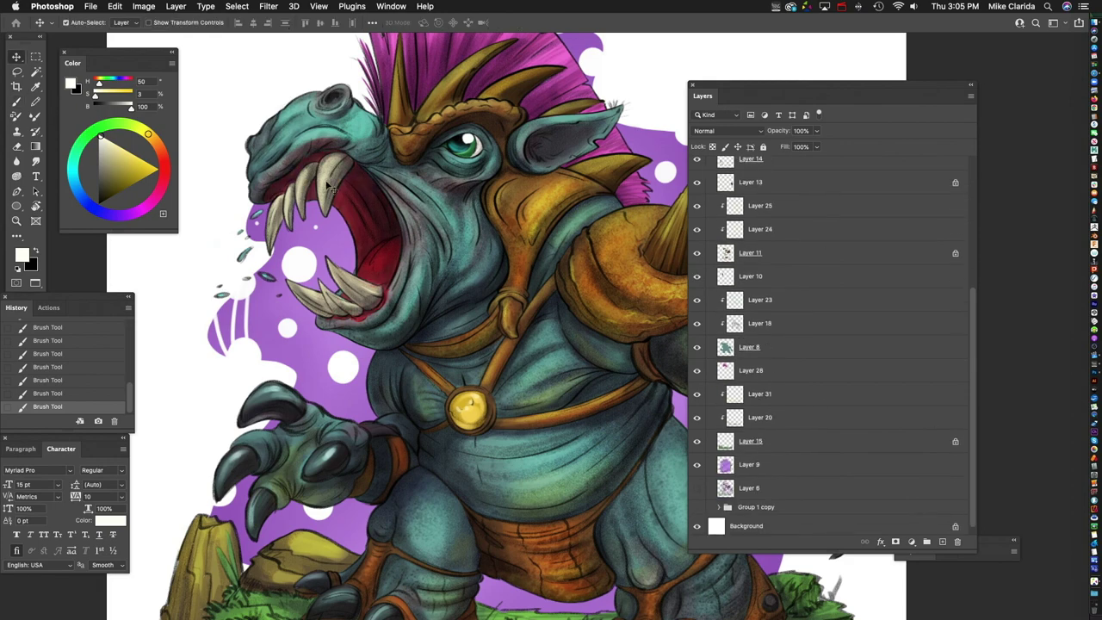
scroll(861, 263, up, 3)
click(439, 256)
scroll(439, 257, up, 3)
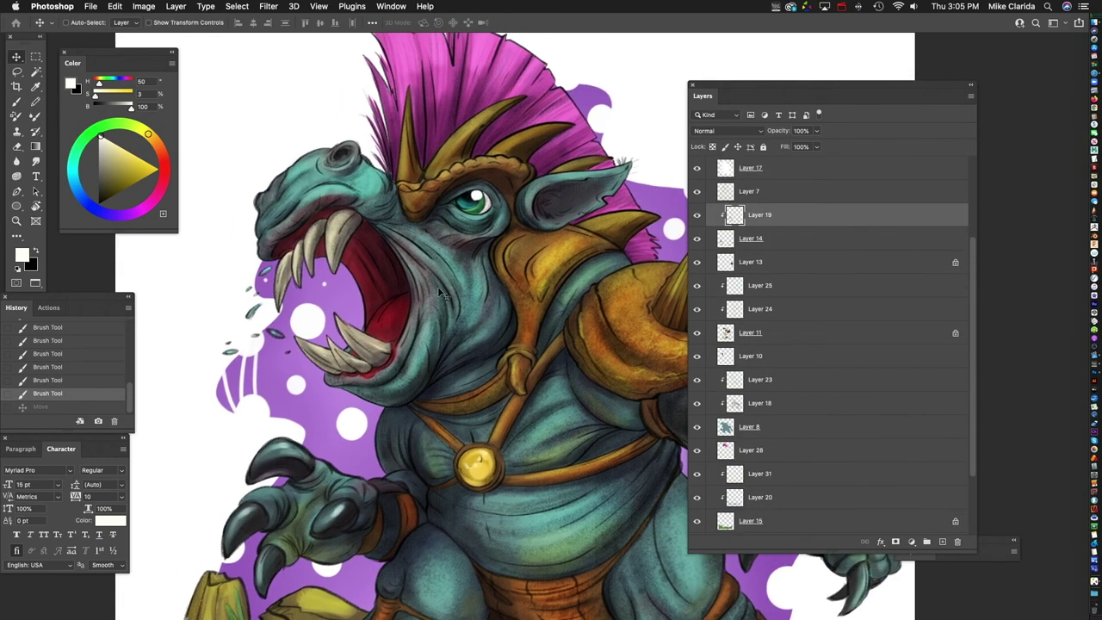
scroll(285, 241, up, 3)
key(b)
click(371, 242)
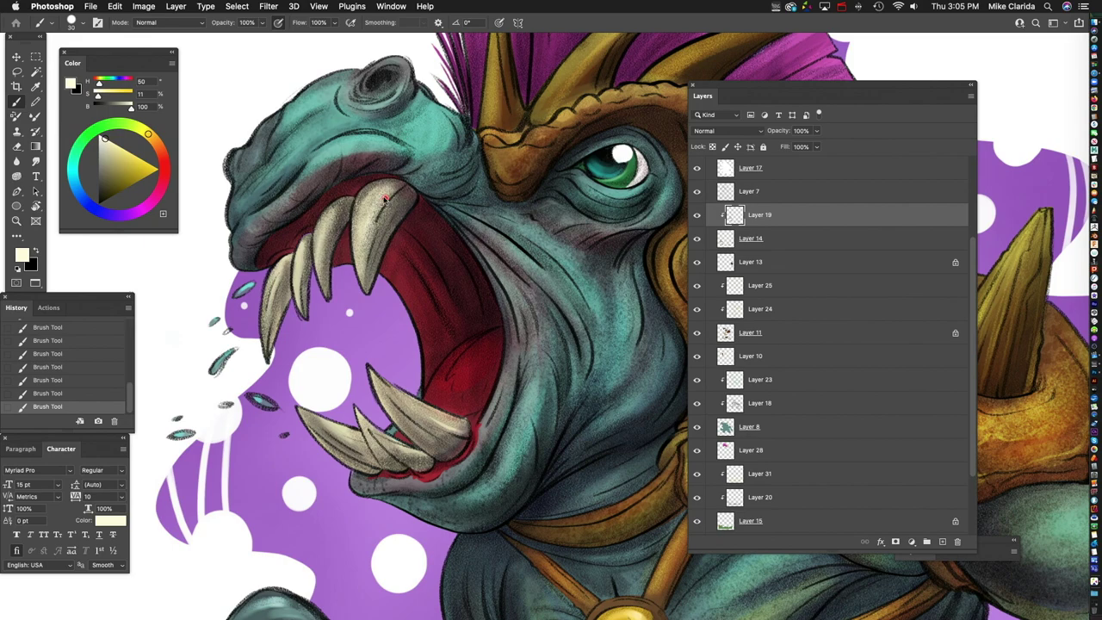
Step: Fit the canvas on screen, toggle Layer 26 to check the eye colour, and select Layer 17
scroll(302, 327, down, 3)
scroll(302, 327, right, 2)
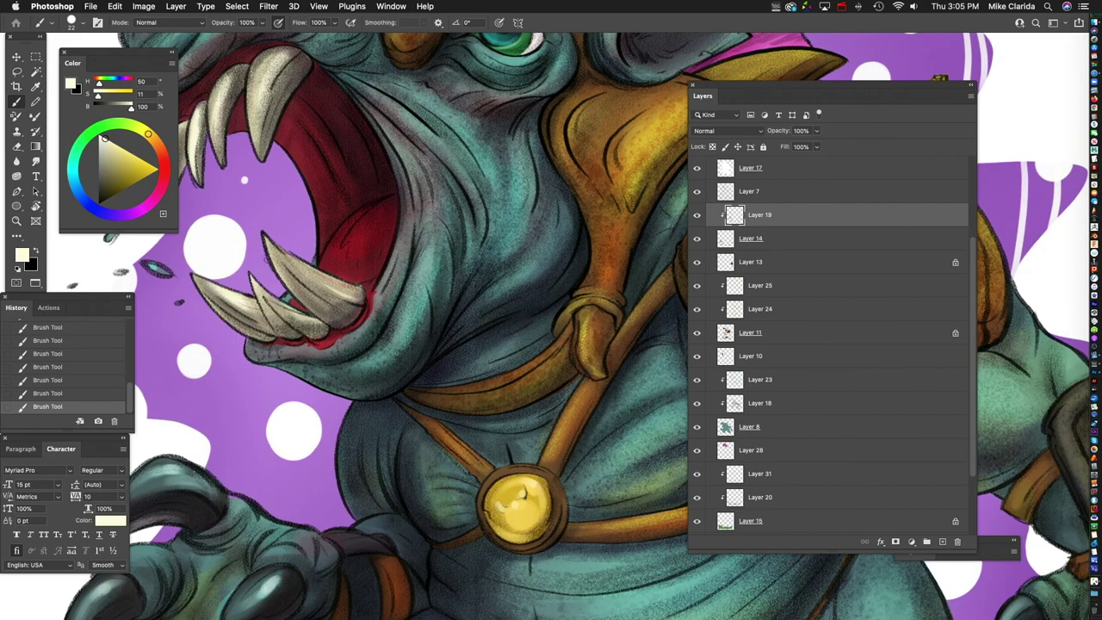
key(super+0)
scroll(361, 193, up, 8)
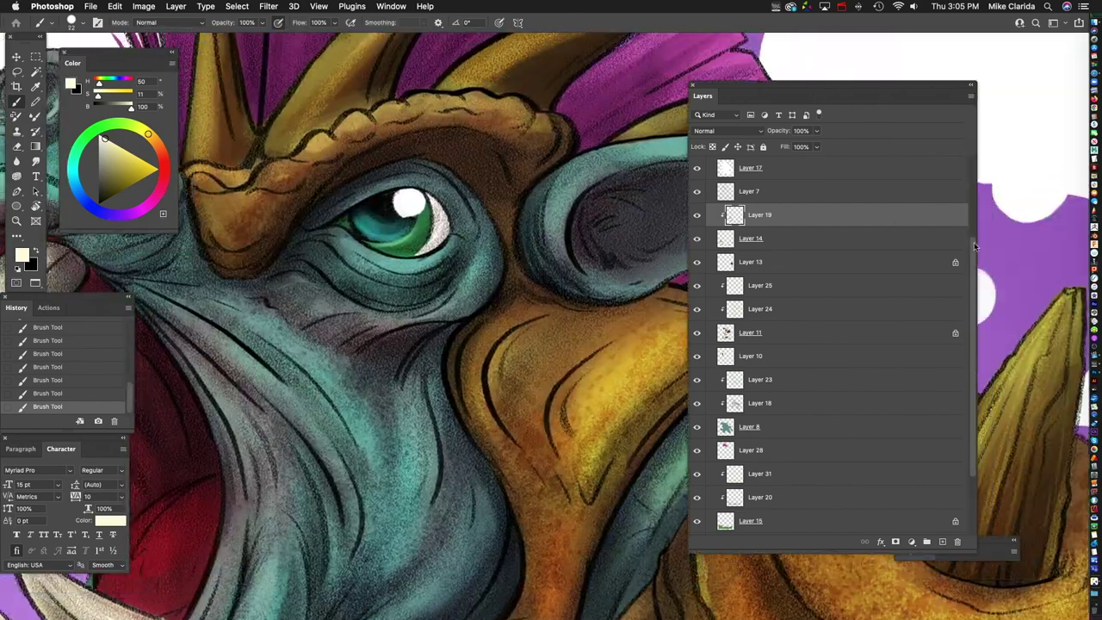
scroll(888, 222, up, 3)
click(698, 218)
key(v)
click(750, 299)
key(super+0)
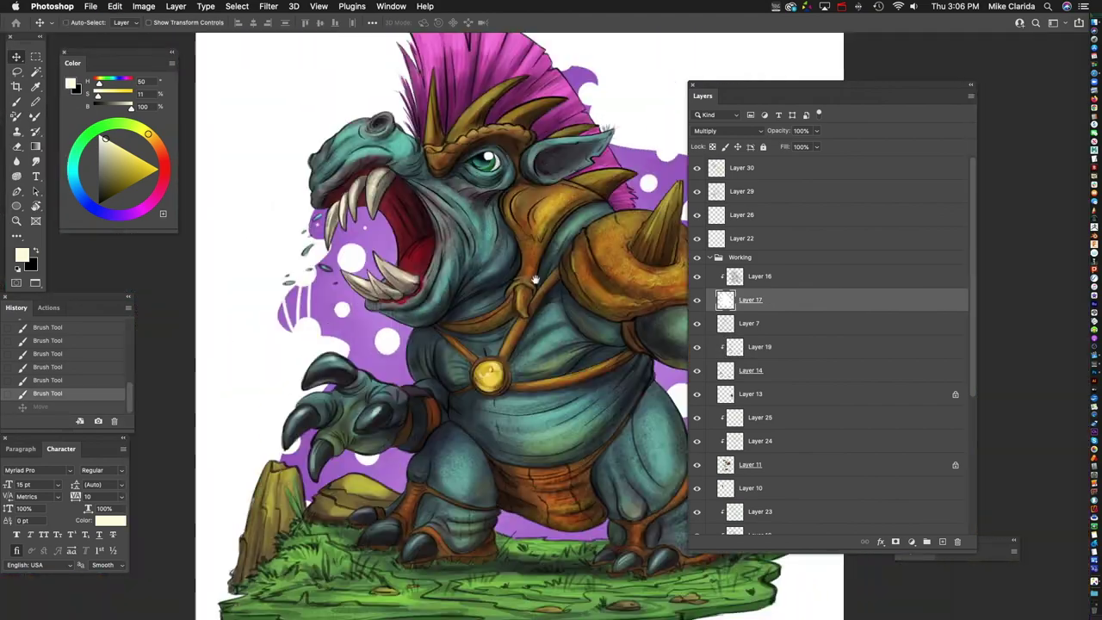
scroll(480, 328, down, 1)
Step: Save the painting and add empty Layer 32 above Layer 31
key(super+s)
scroll(929, 362, down, 5)
click(785, 371)
super+click(942, 542)
scroll(215, 112, up, 6)
Step: Switch to the Brush tool with the Hairy rough brush preset
key(b)
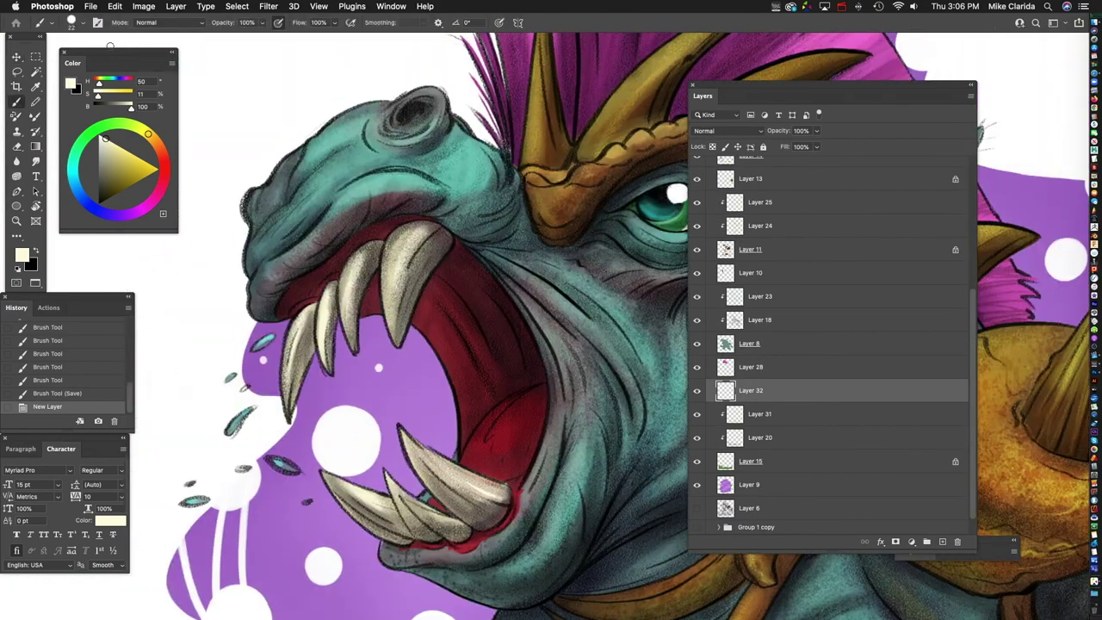
click(78, 22)
scroll(103, 344, up, 5)
click(86, 269)
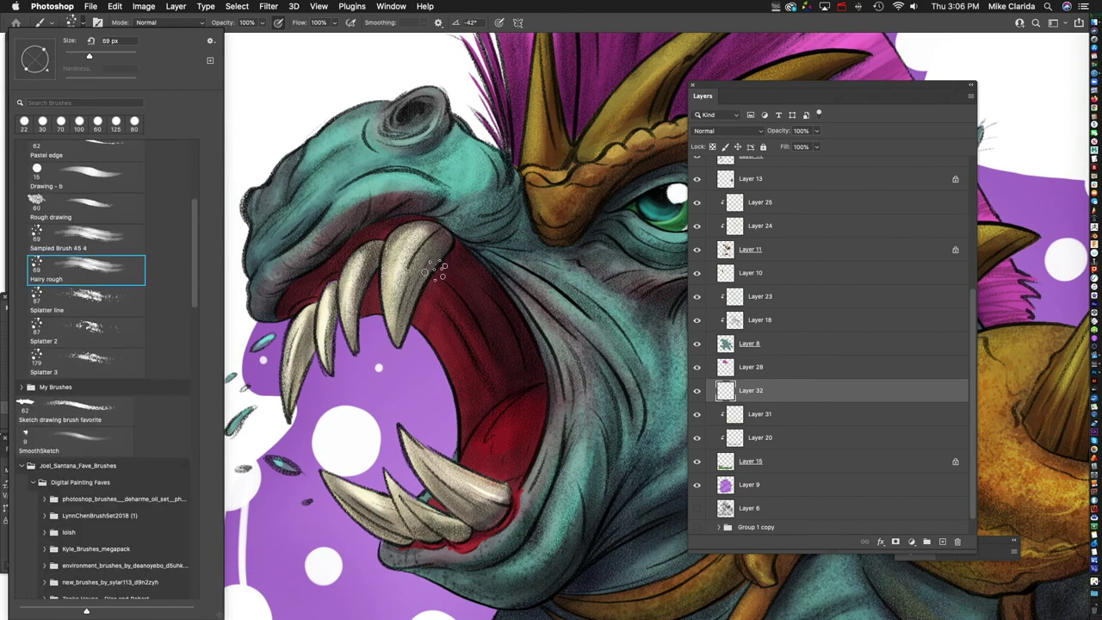
key(Return)
Step: Paint a pale rim along the jaw's outer edge, review the silhouette, and select Layer 9
scroll(483, 327, down, 2)
mouse_move(355, 316)
mouse_down()
mouse_move(361, 405)
mouse_move(388, 322)
mouse_up()
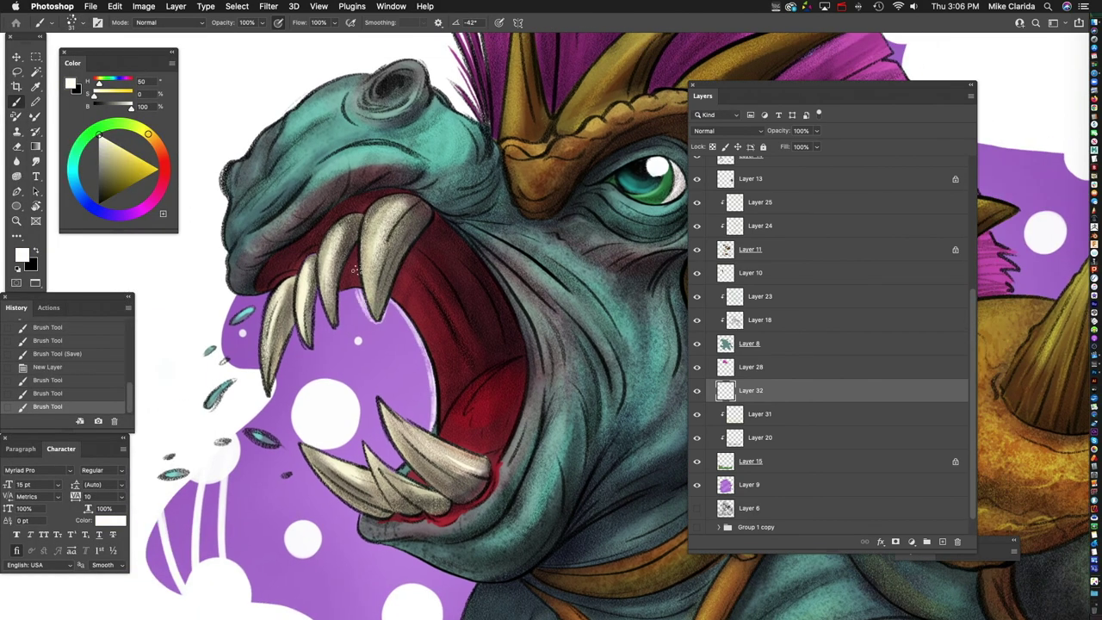
scroll(482, 327, down, 5)
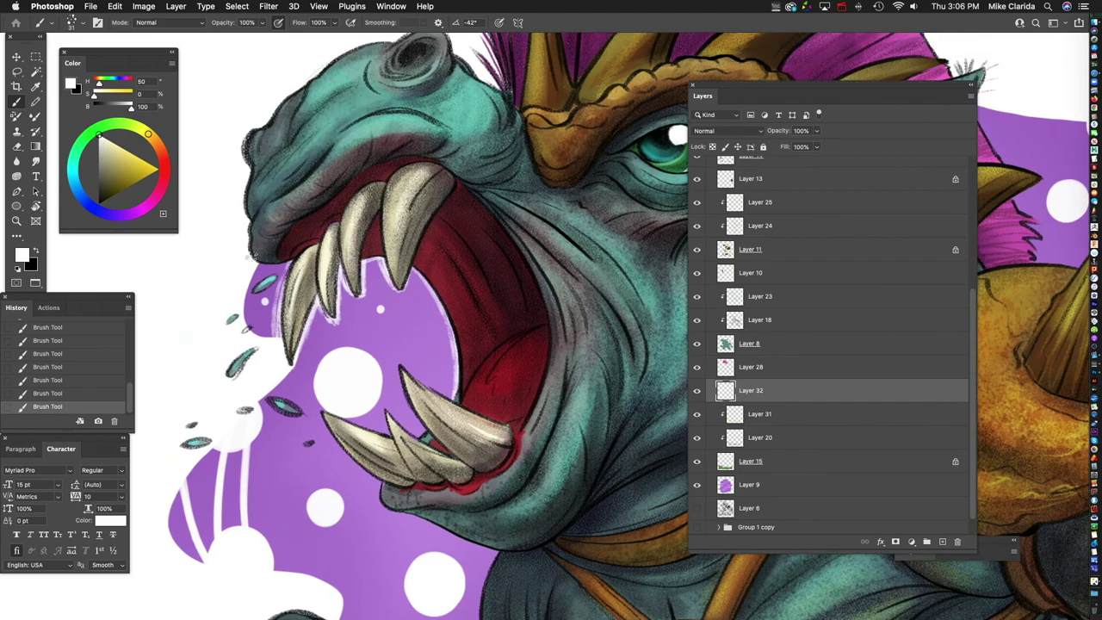
scroll(344, 179, up, 2)
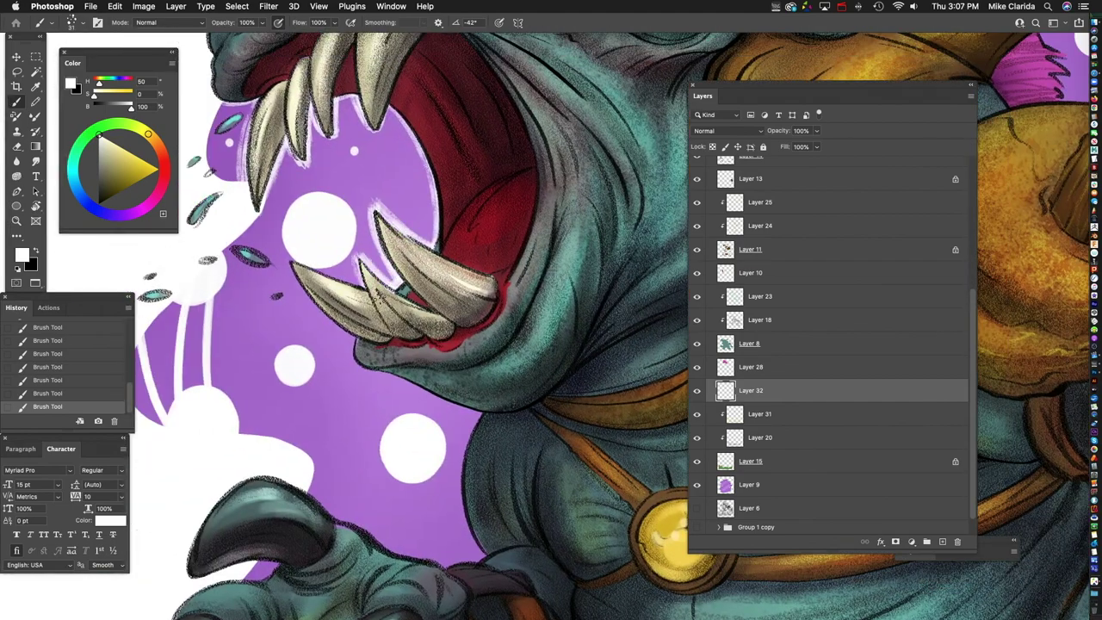
scroll(301, 228, down, 10)
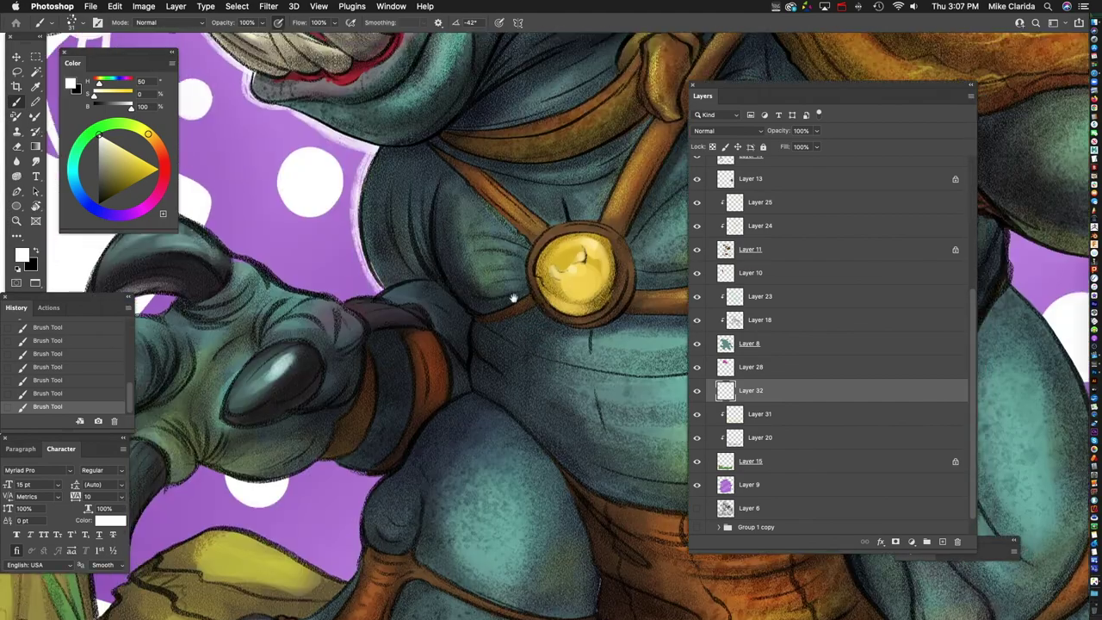
scroll(416, 243, down, 3)
scroll(416, 244, left, 3)
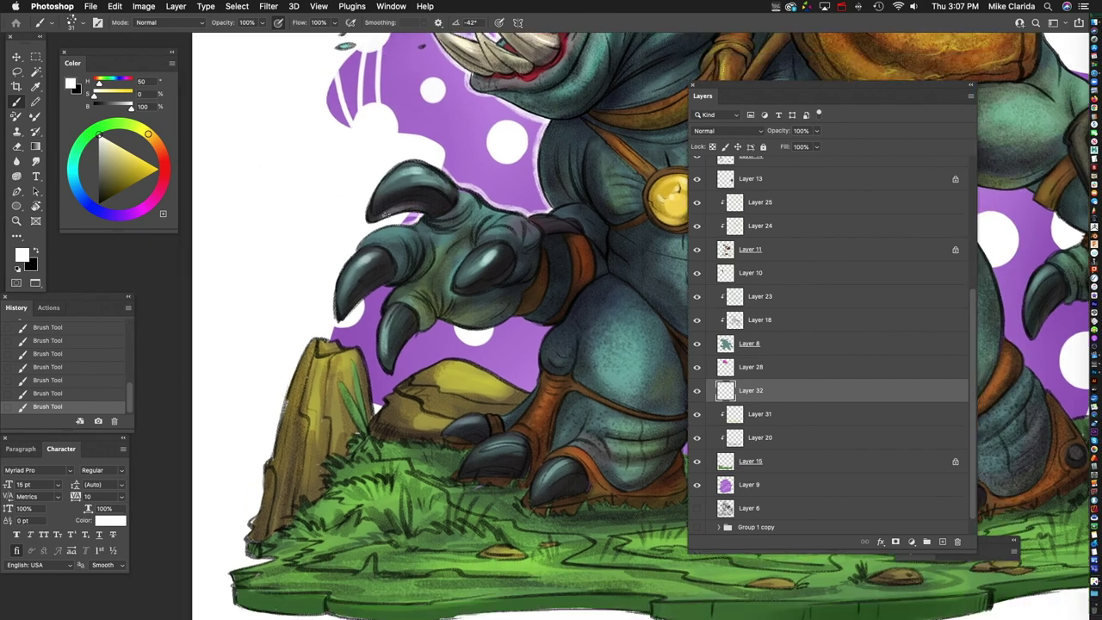
scroll(469, 218, down, 2)
scroll(469, 218, right, 2)
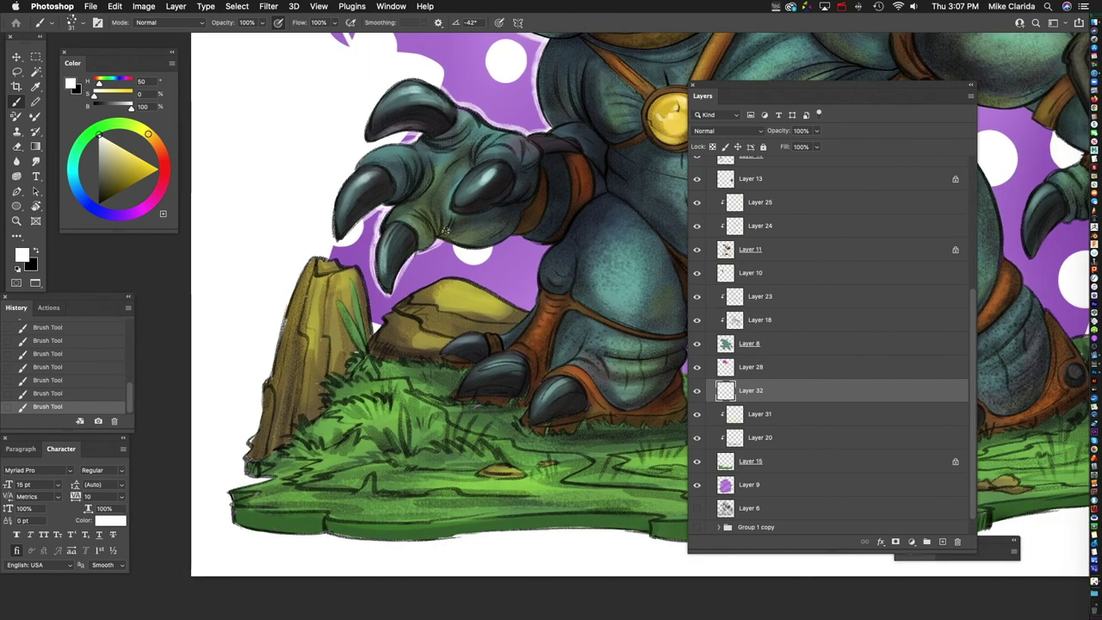
scroll(445, 230, down, 3)
scroll(445, 230, right, 3)
scroll(516, 250, up, 5)
scroll(546, 261, down, 5)
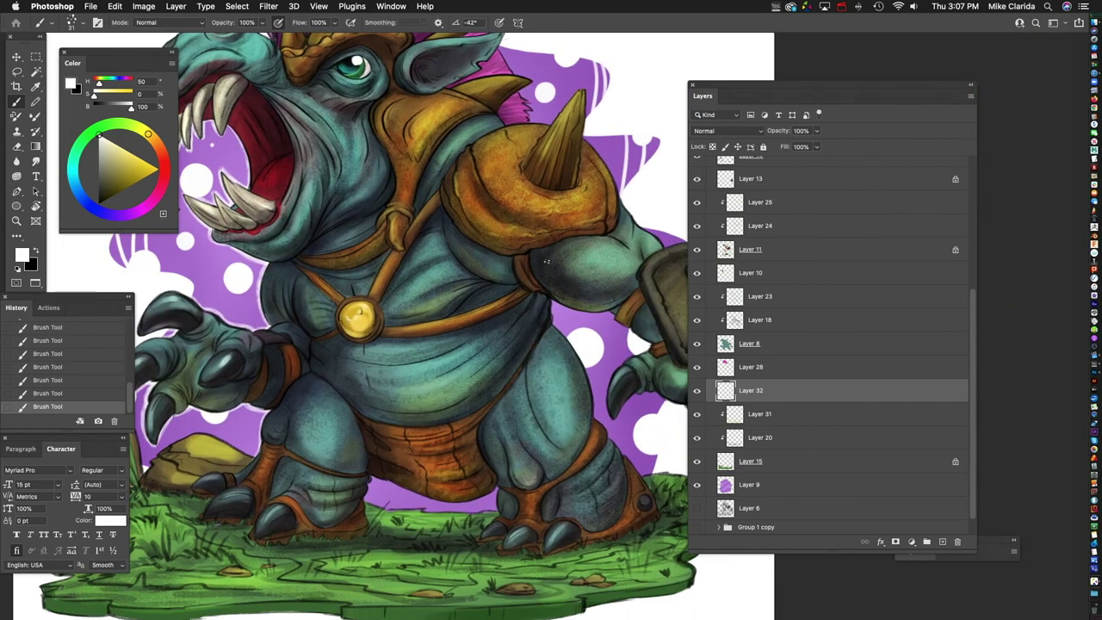
scroll(546, 261, down, 5)
scroll(546, 260, right, 5)
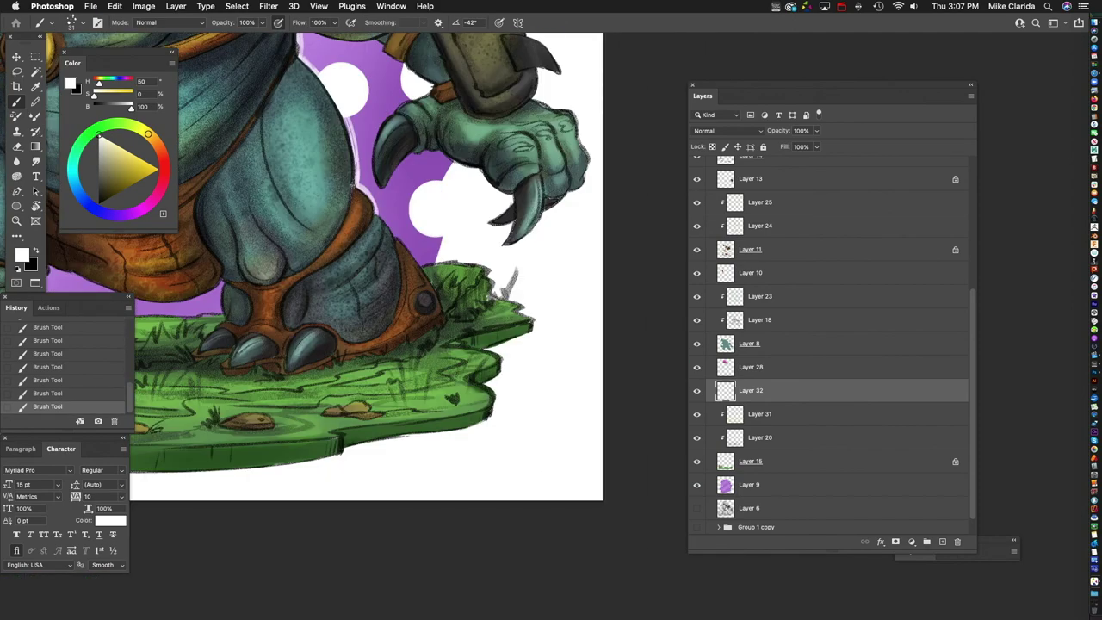
scroll(476, 194, up, 5)
scroll(476, 194, left, 2)
scroll(481, 248, up, 5)
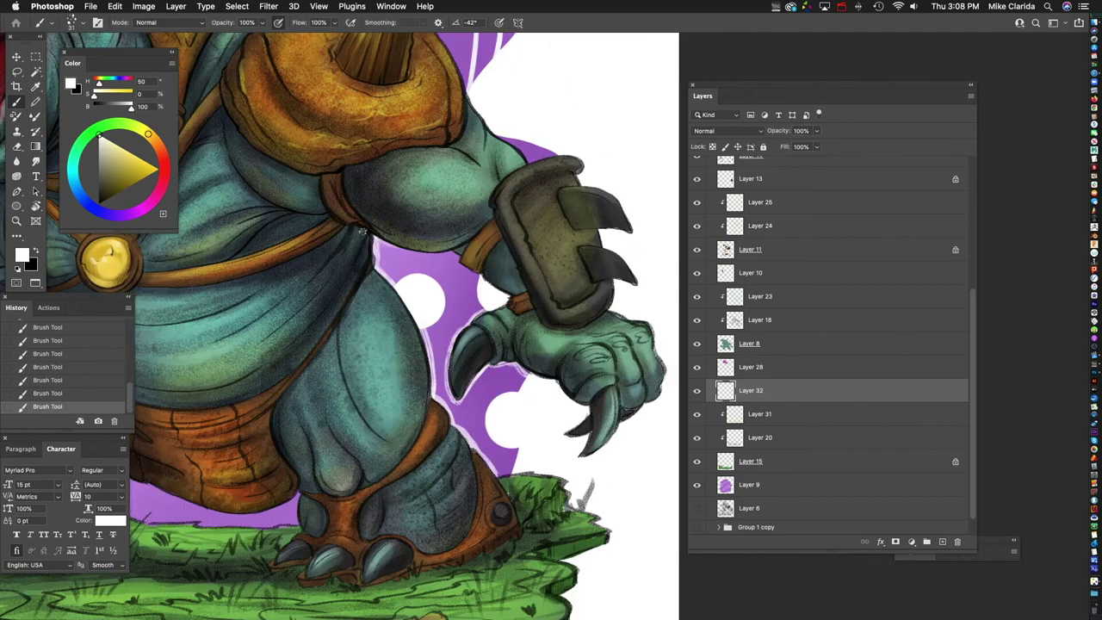
scroll(481, 248, right, 3)
scroll(480, 248, up, 5)
scroll(480, 248, down, 2)
scroll(370, 161, up, 5)
scroll(370, 161, left, 3)
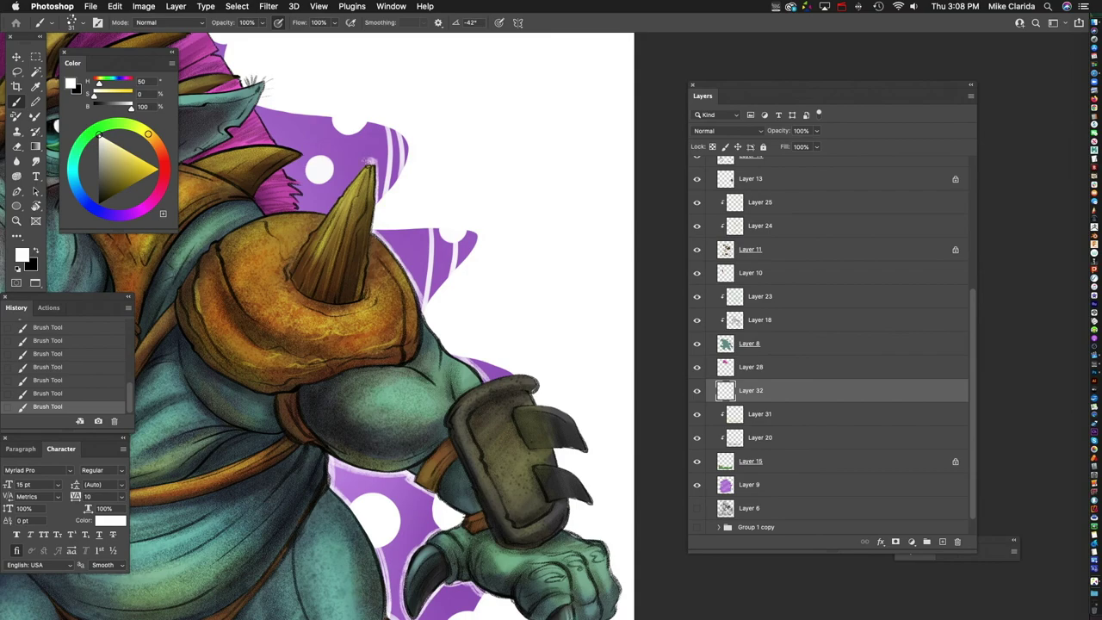
scroll(453, 264, up, 4)
scroll(453, 264, left, 5)
scroll(453, 264, down, 8)
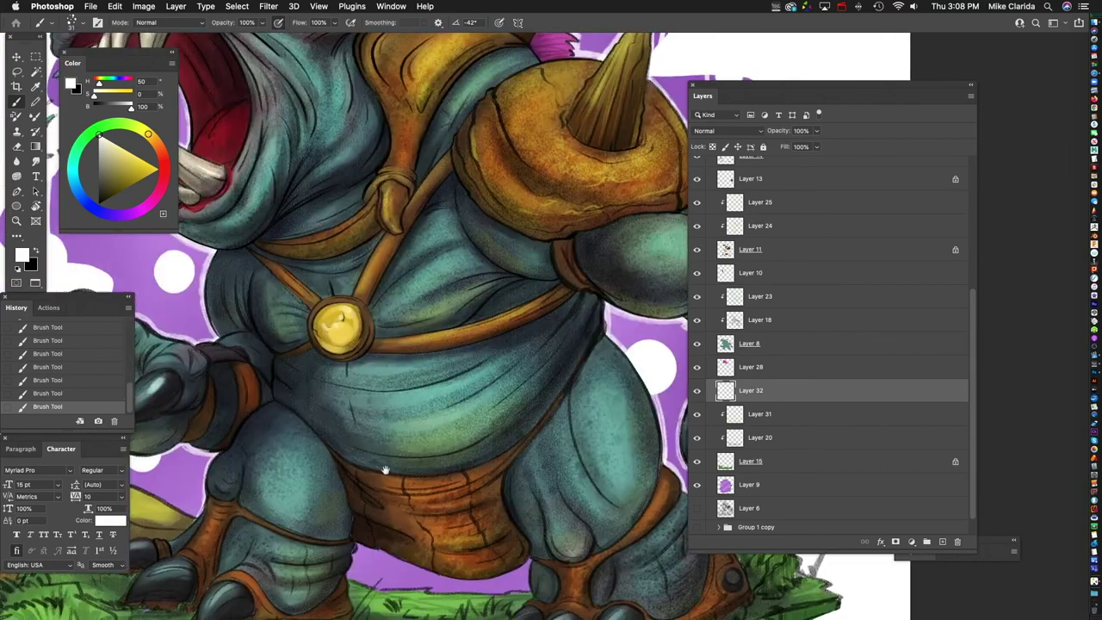
scroll(408, 309, left, 4)
scroll(581, 392, right, 8)
scroll(581, 392, down, 5)
scroll(581, 392, left, 5)
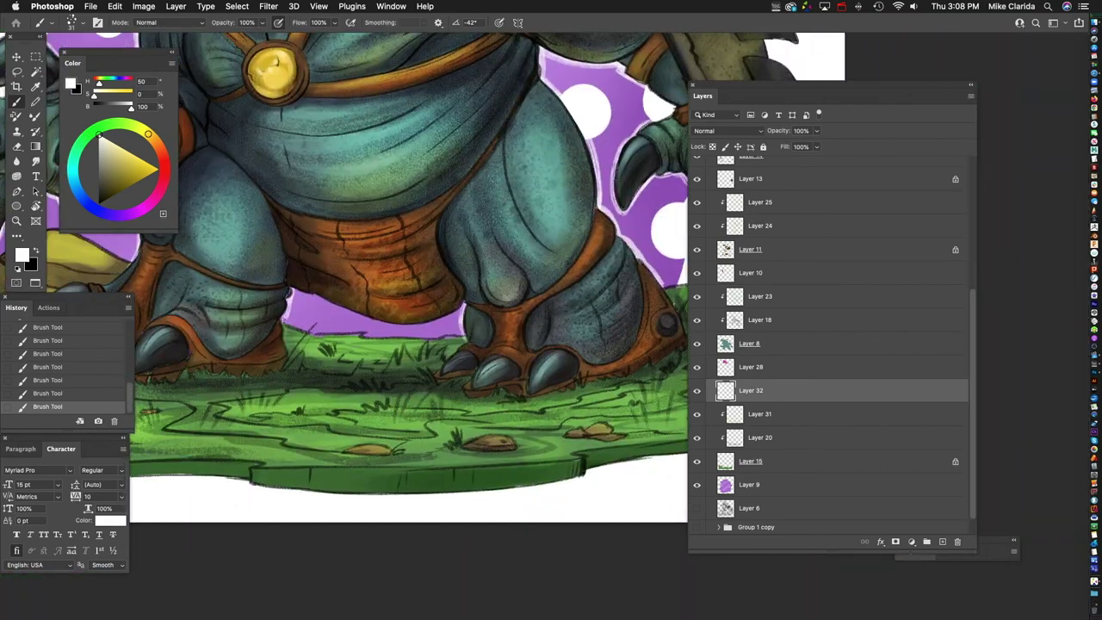
key(super+0)
click(856, 487)
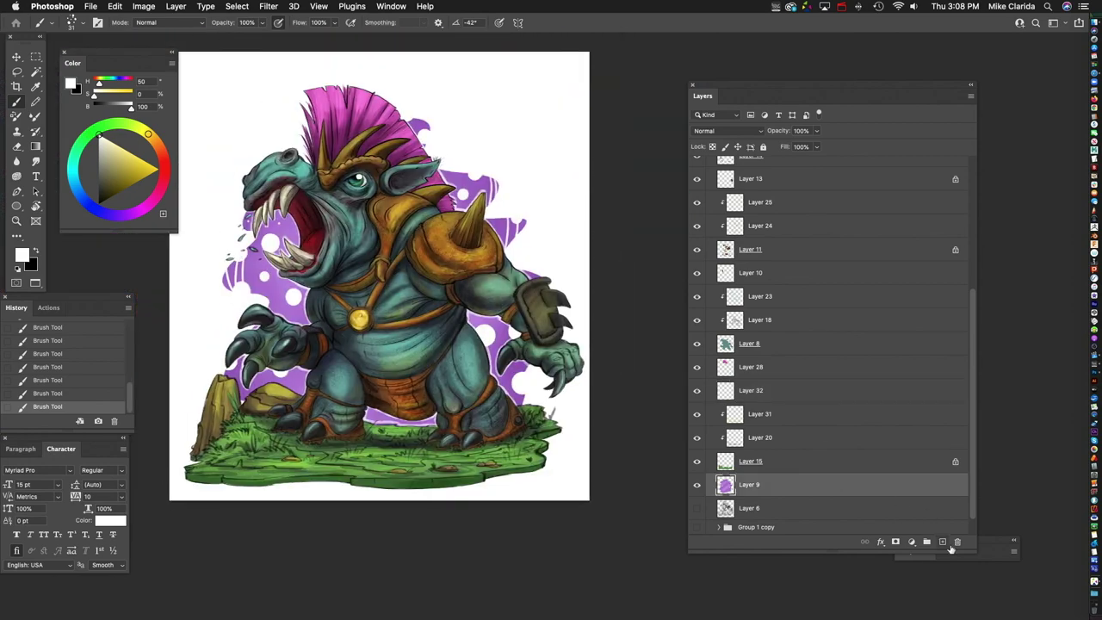
Step: Add light strokes and dabs on the purple background around the head
drag(258, 293, 257, 229)
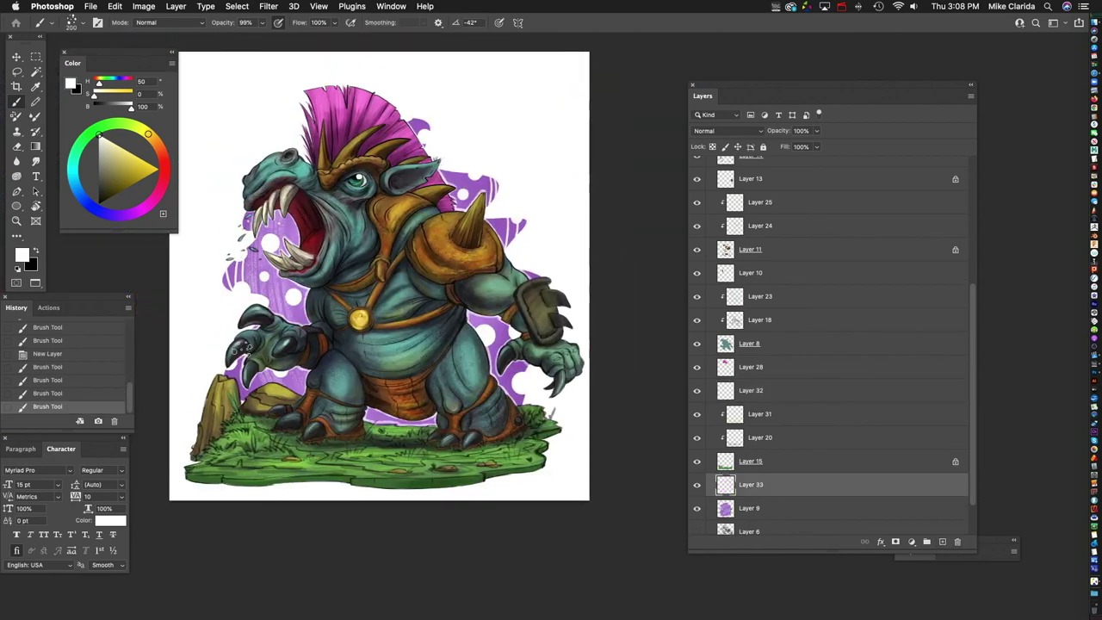
scroll(192, 254, up, 3)
drag(475, 160, 481, 175)
drag(422, 275, 445, 301)
scroll(492, 314, down, 2)
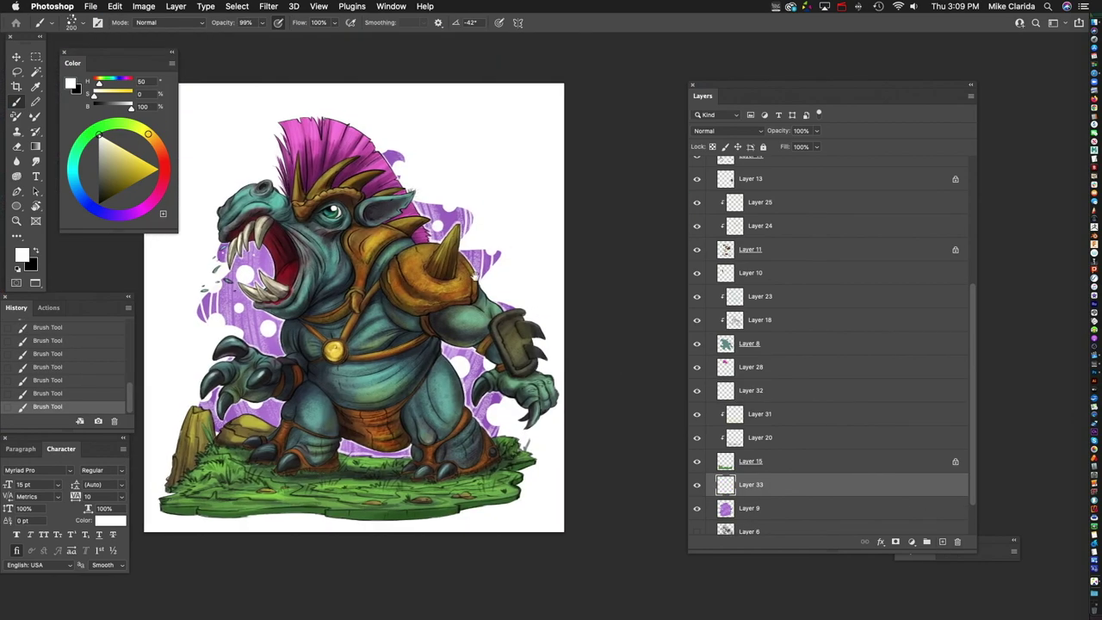
scroll(452, 349, up, 2)
Step: Lower Layer 30's opacity to 42%
key(super+bracketright)
scroll(826, 344, up, 5)
click(742, 167)
drag(816, 130, 764, 146)
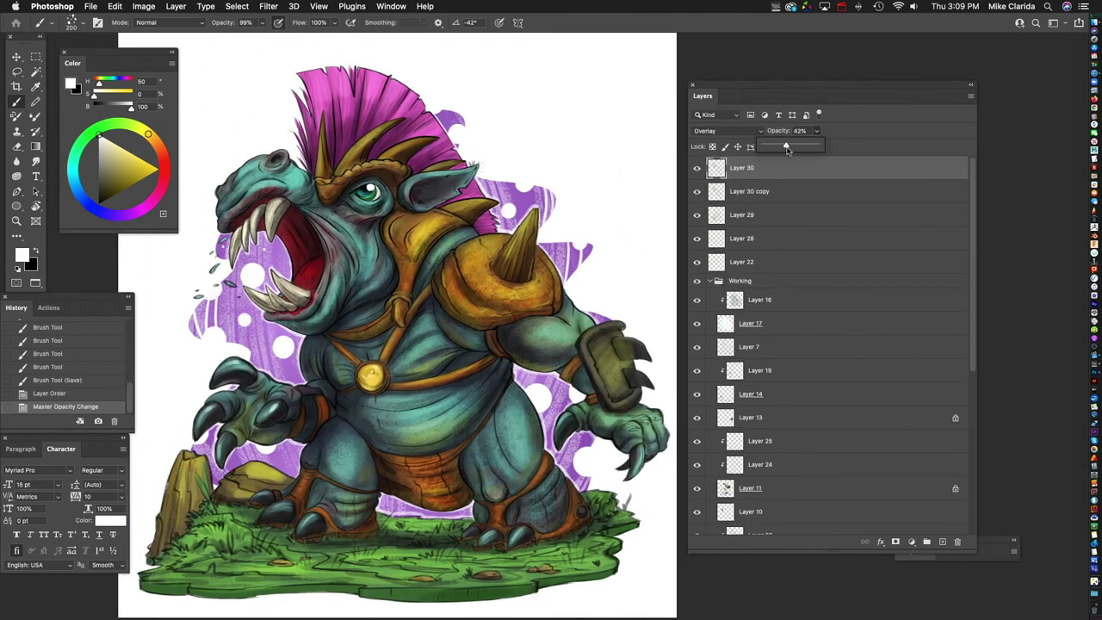
Step: Add a new layer and choose a splatter brush preset
key(super+minus)
key(super+shift+alt+n)
key(F5)
mouse_move(191, 196)
mouse_down()
mouse_move(198, 442)
mouse_move(201, 403)
mouse_up()
click(95, 278)
key(F5)
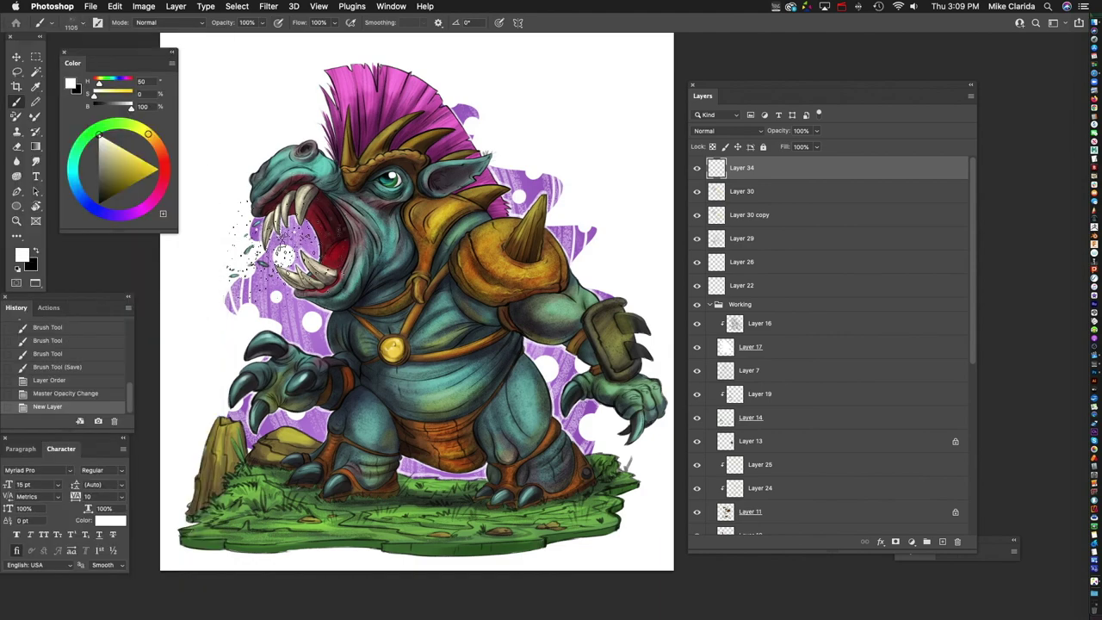
Step: Scatter splatter specks around the horn, head and hand
click(521, 155)
click(443, 112)
click(361, 142)
drag(439, 172, 325, 99)
click(481, 342)
scroll(258, 172, up, 5)
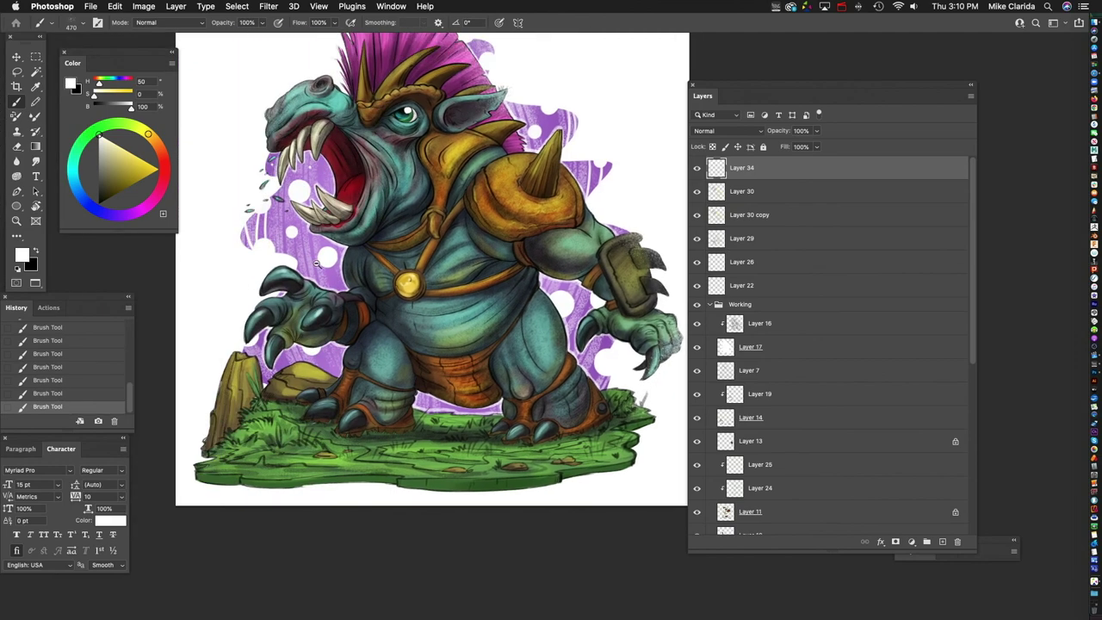
scroll(303, 193, down, 5)
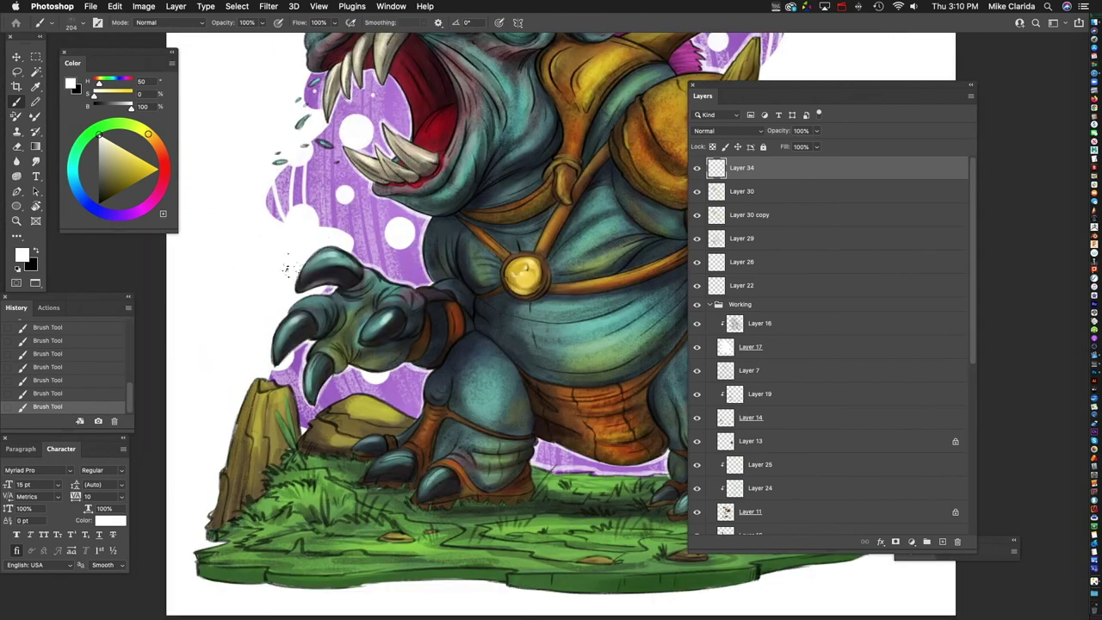
scroll(319, 258, down, 6)
scroll(327, 292, up, 5)
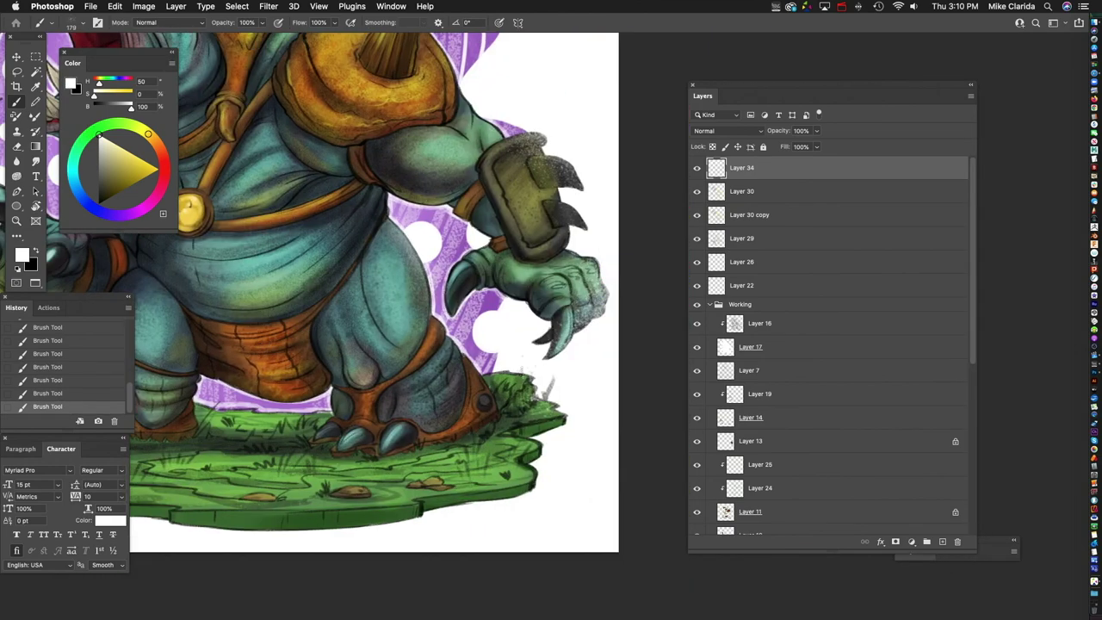
scroll(521, 204, down, 2)
scroll(520, 204, up, 2)
scroll(413, 288, down, 5)
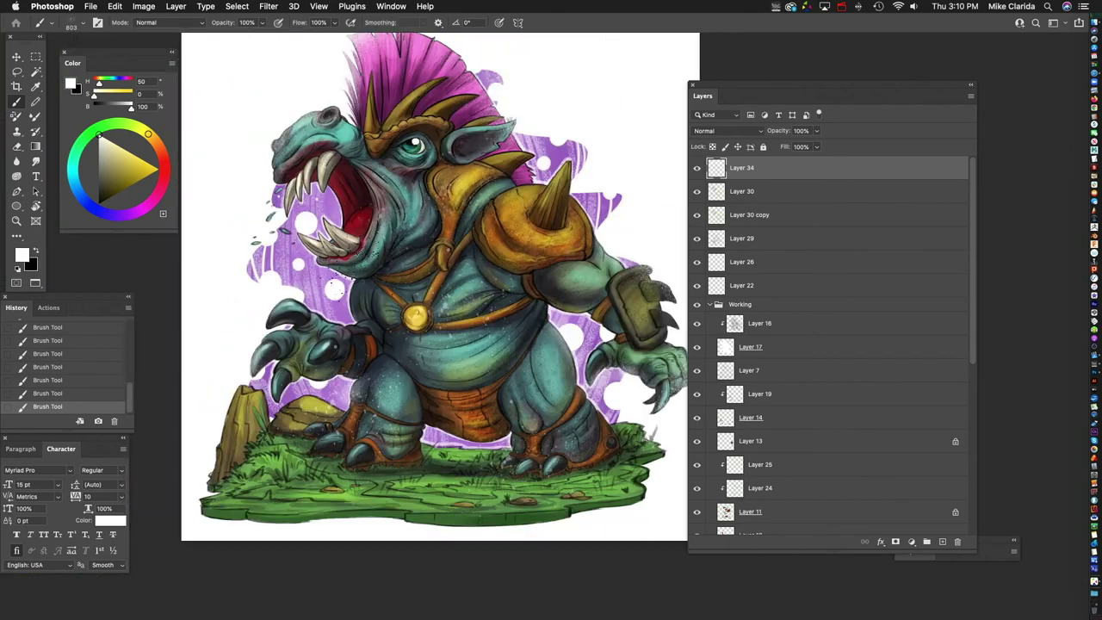
Step: Switch to a soft round brush, undo the last two strokes, and erase strays near the head
click(60, 23)
scroll(194, 155, down, 3)
scroll(194, 155, up, 5)
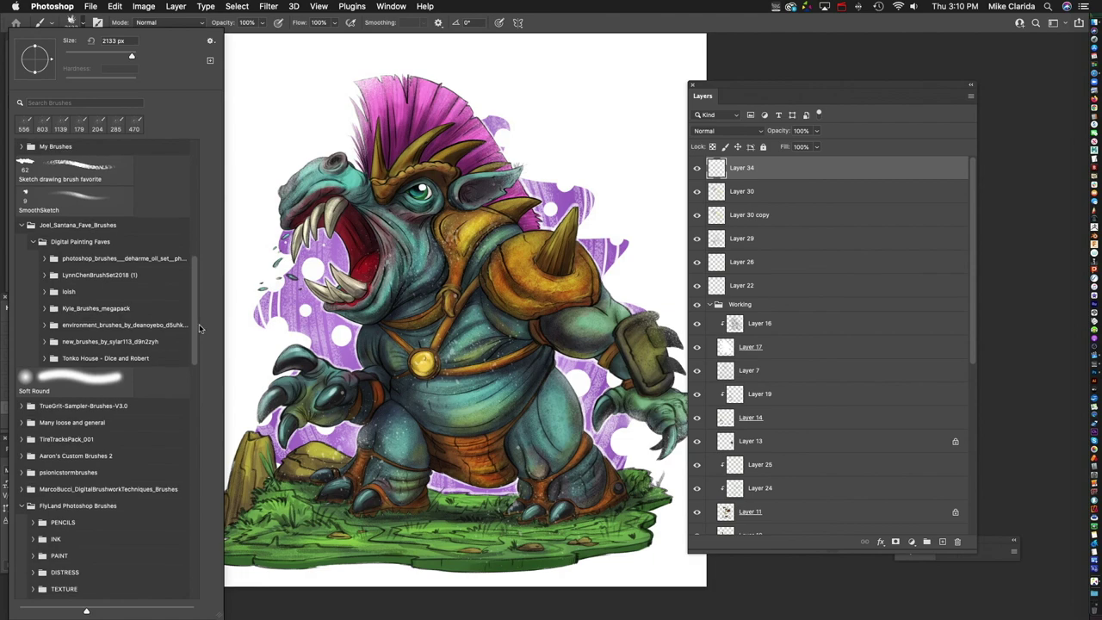
click(253, 180)
scroll(463, 170, up, 2)
scroll(463, 170, down, 5)
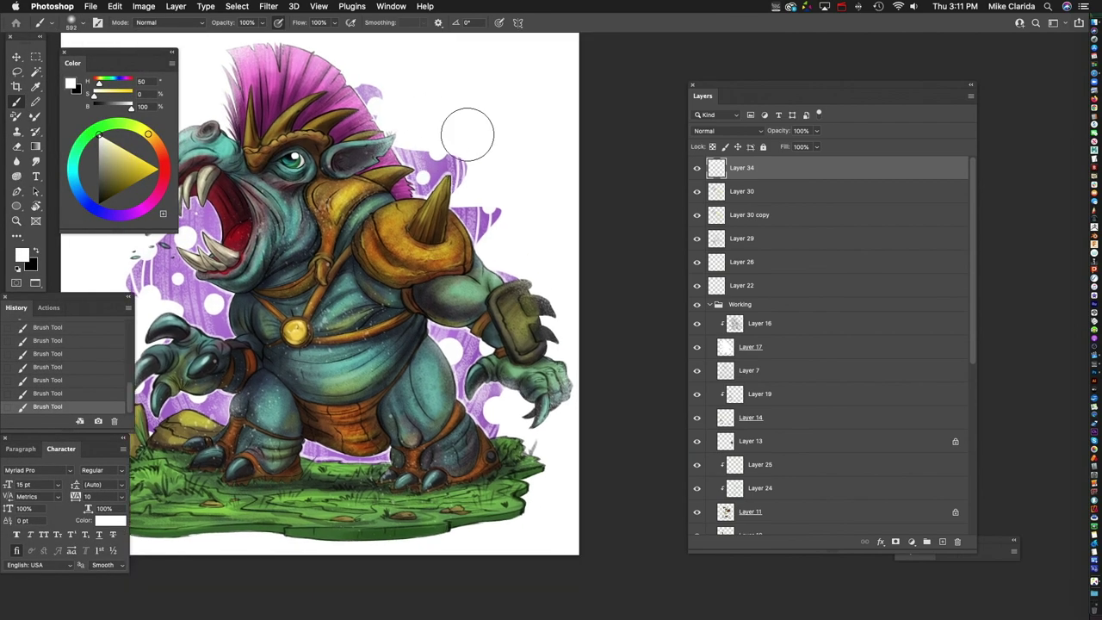
scroll(370, 361, down, 5)
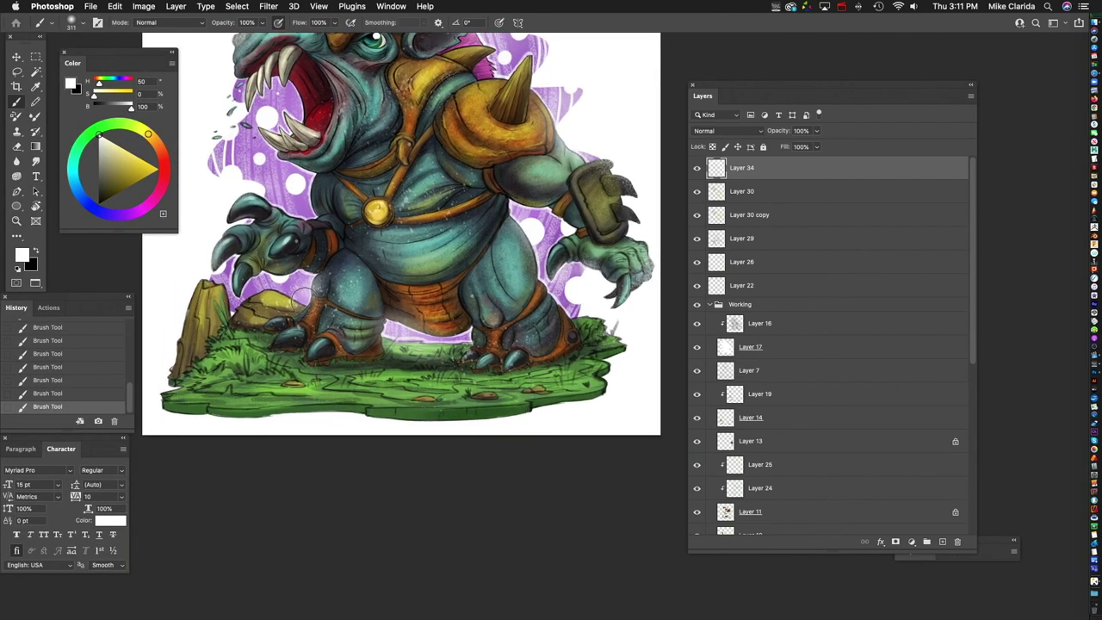
scroll(379, 315, down, 5)
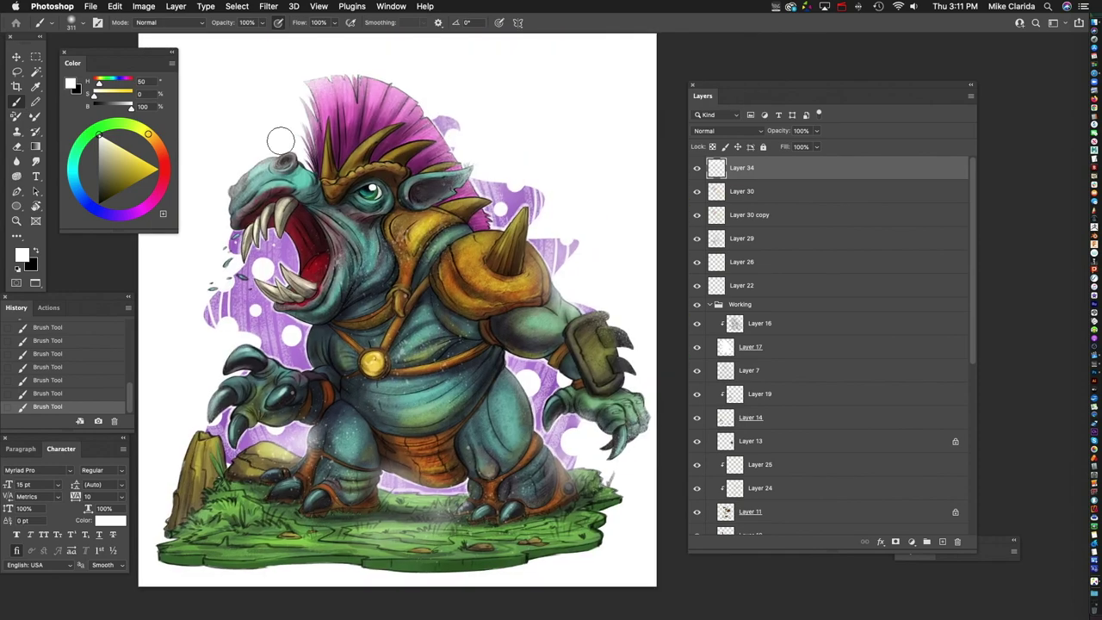
key(super+z)
key(super+z)
scroll(470, 350, up, 3)
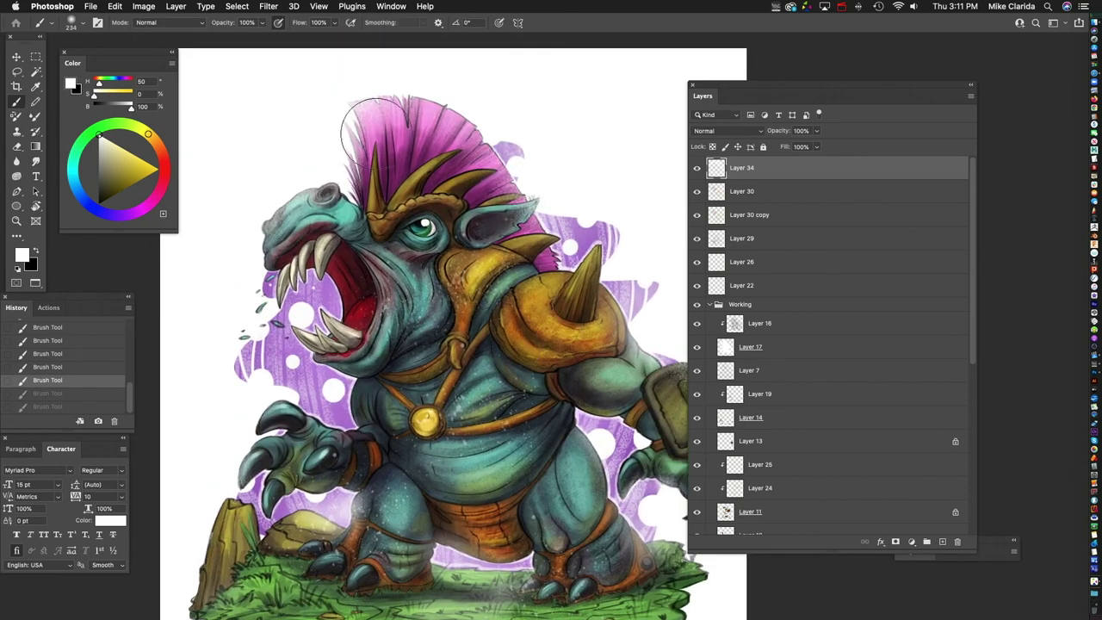
drag(397, 140, 346, 181)
Step: Fit the illustration in view, save, and add Layer 35 above Layer 34
key(super+0)
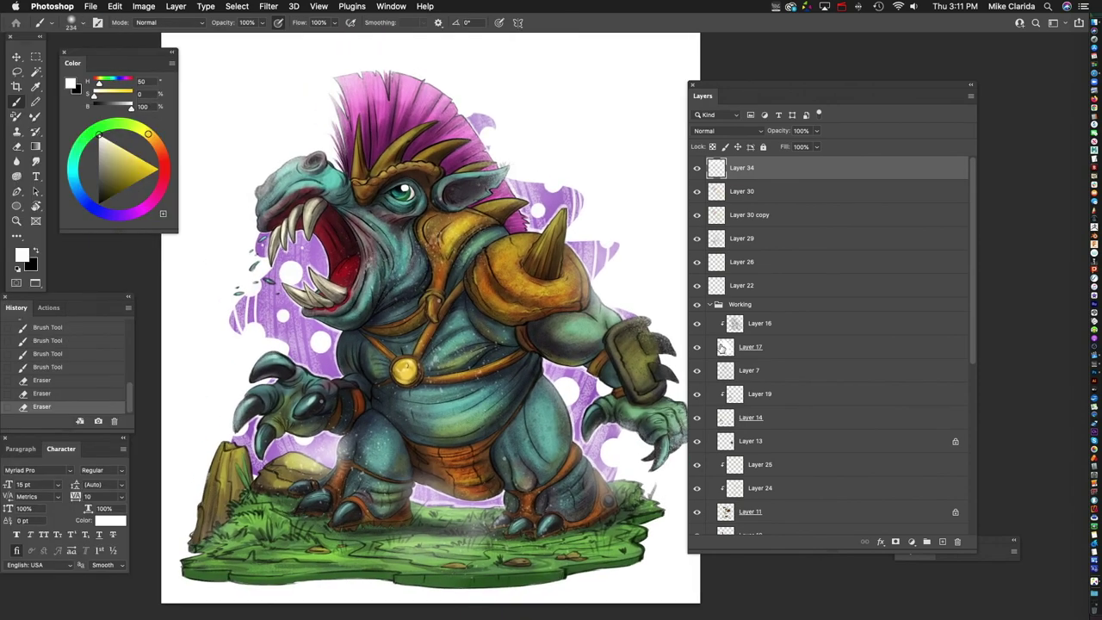
key(super+s)
key(super+shift+alt+n)
click(727, 131)
Step: Sample a purple from the background and set Layer 35's blend mode to Soft Light
click(718, 231)
alt+click(555, 246)
click(728, 131)
click(723, 103)
click(727, 131)
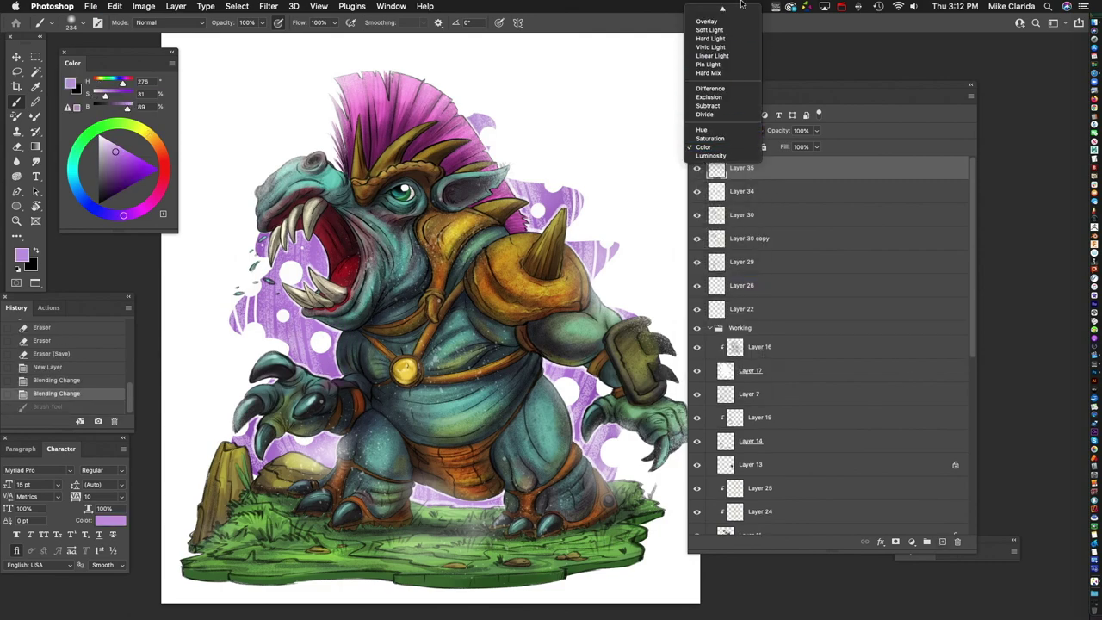
click(714, 79)
Step: Paint a soft purple glow around the legs and ground, then add empty Layer 36
mouse_move(351, 338)
mouse_down()
mouse_move(360, 355)
mouse_move(345, 413)
mouse_up()
scroll(360, 354, down, 3)
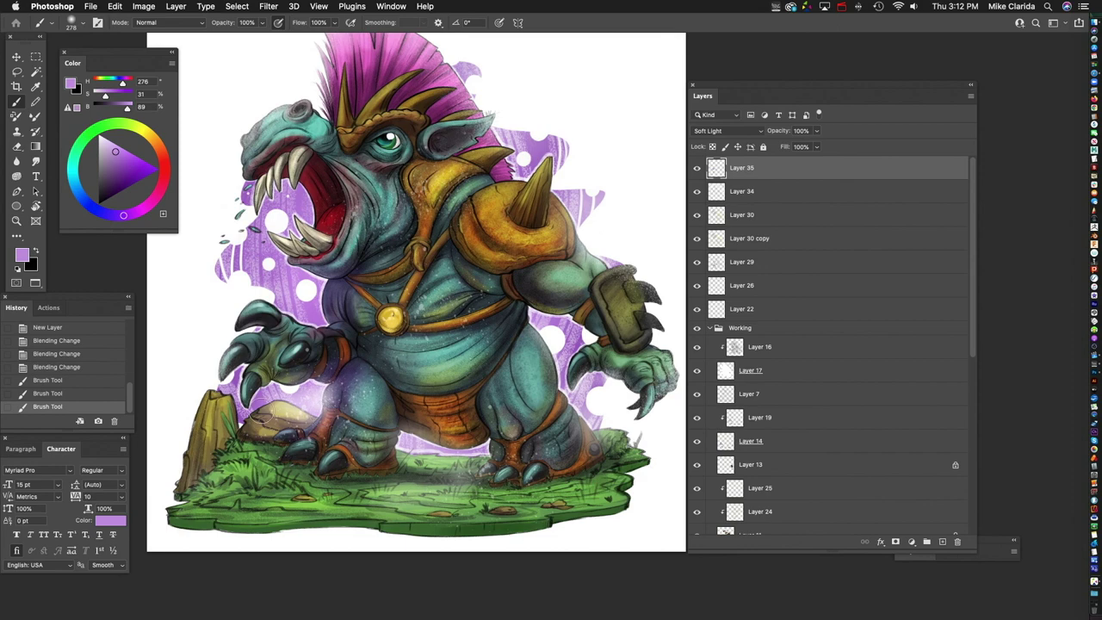
drag(276, 413, 224, 456)
scroll(345, 344, right, 3)
scroll(446, 303, down, 2)
scroll(444, 303, up, 3)
scroll(444, 303, left, 2)
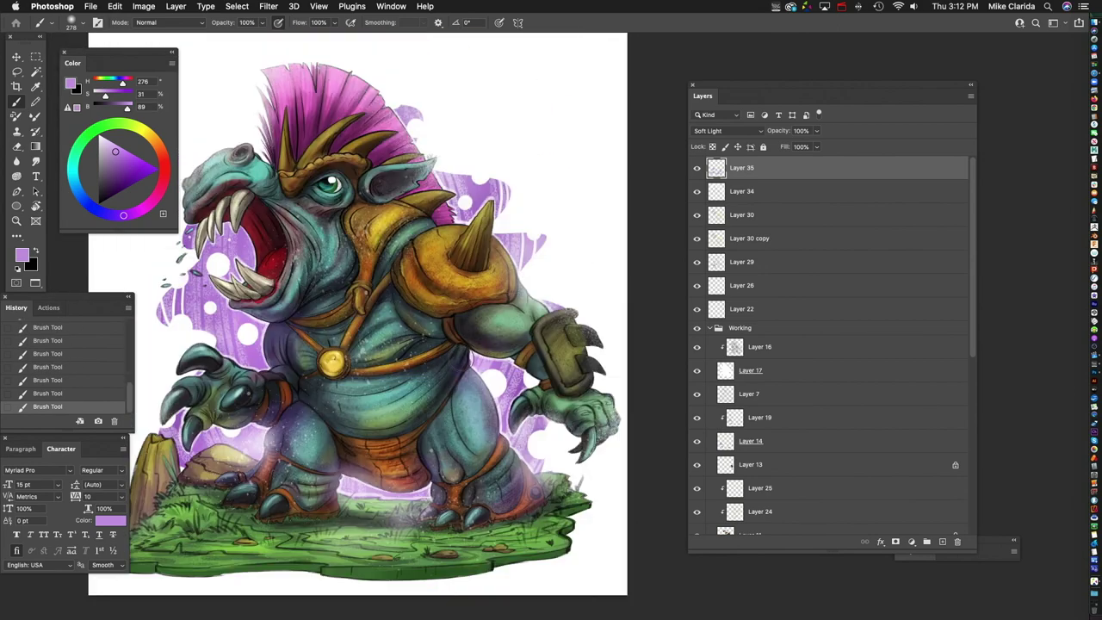
scroll(517, 275, down, 4)
scroll(516, 275, left, 3)
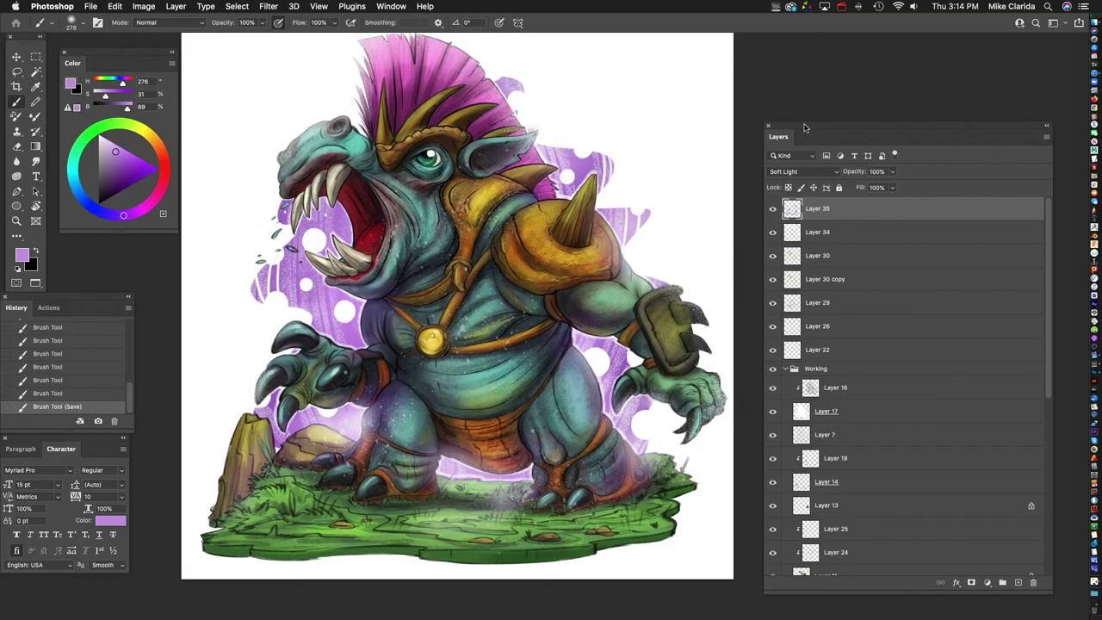
scroll(544, 211, down, 3)
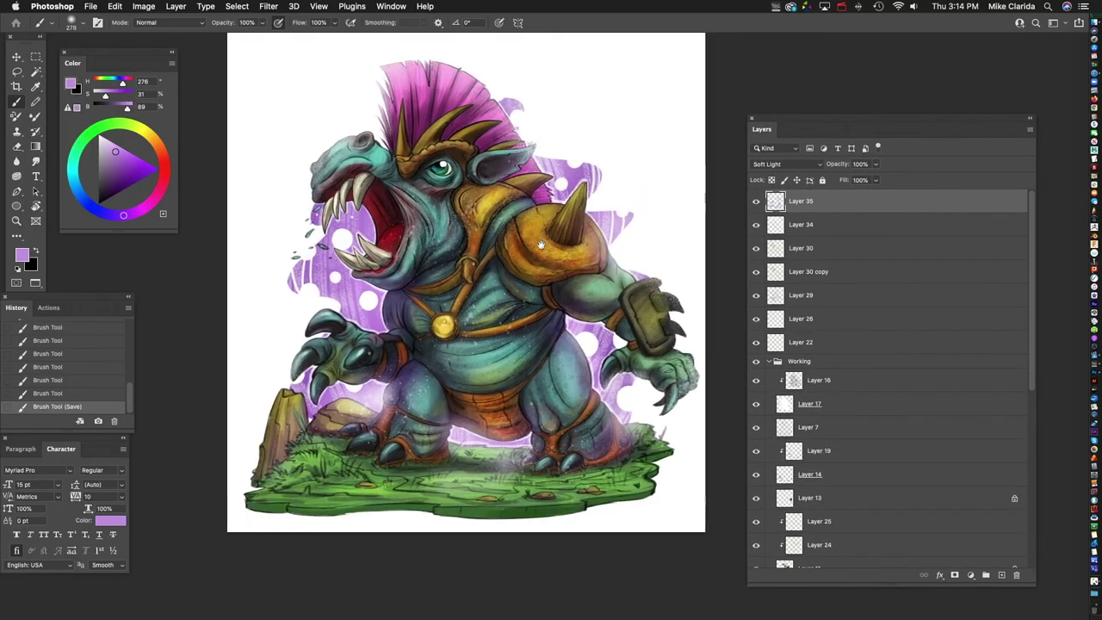
drag(1032, 338, 1038, 283)
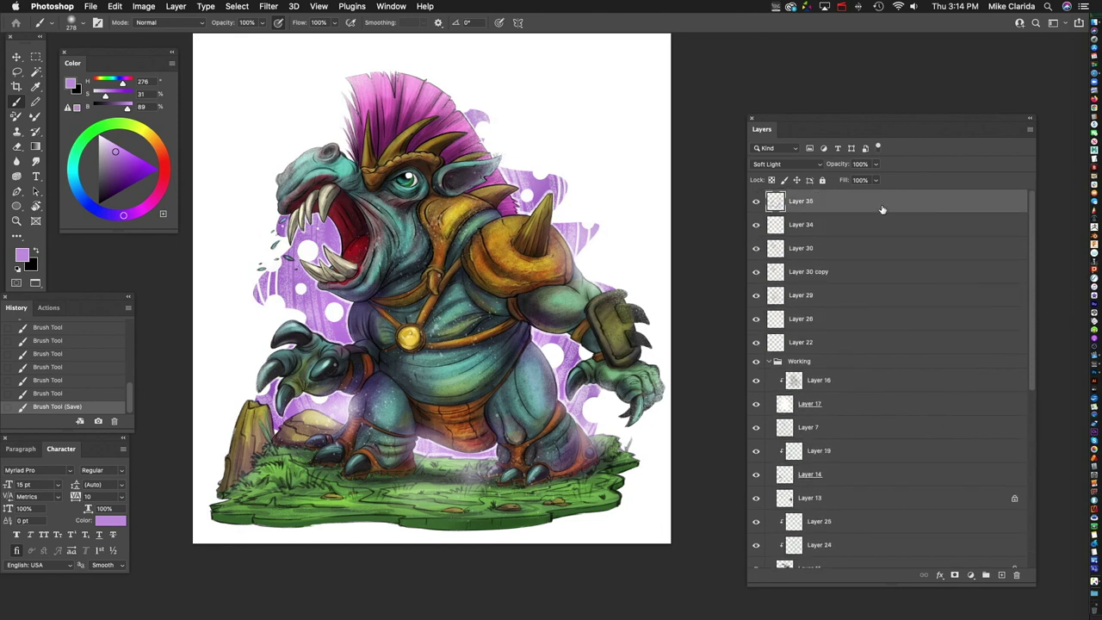
click(1003, 575)
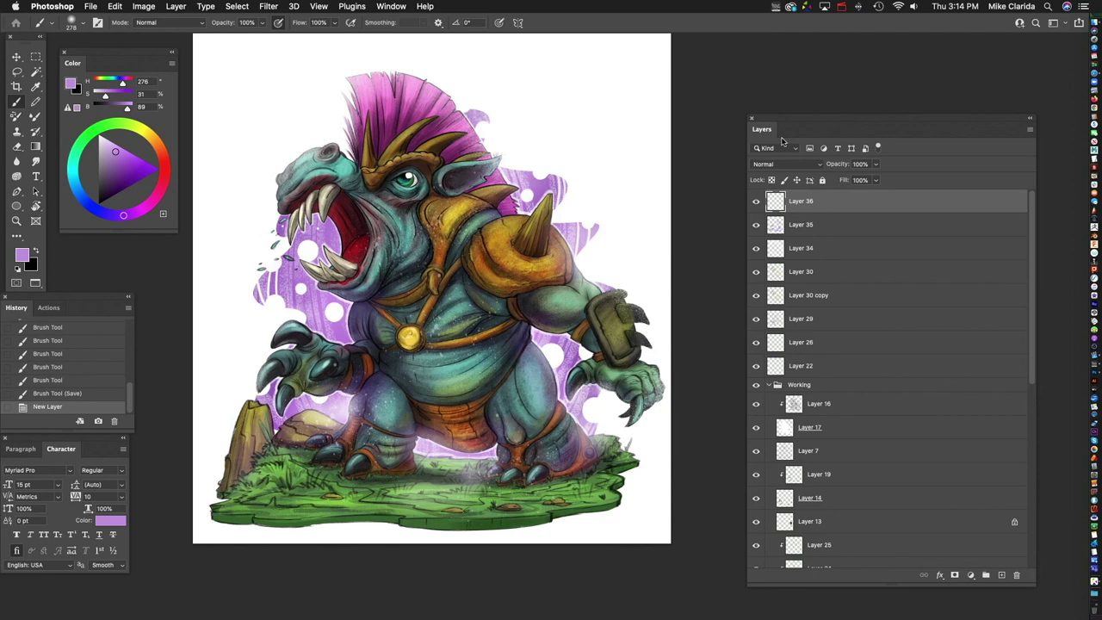
Step: Switch Layer 36 to Color blend mode and pick full-strength red as the paint colour
click(786, 168)
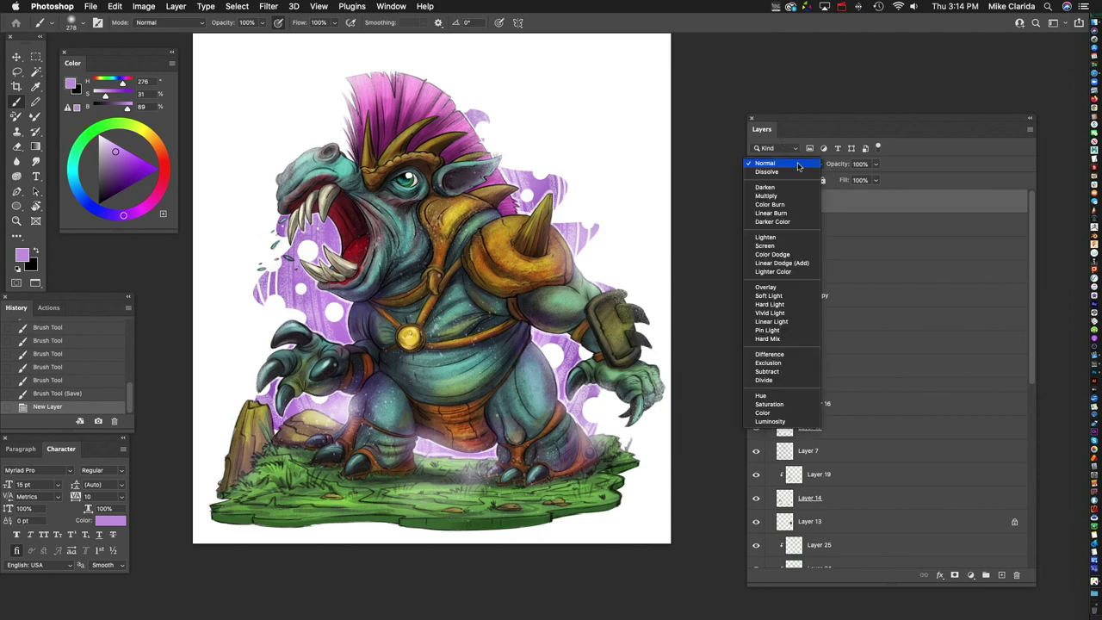
click(798, 415)
click(164, 180)
click(159, 169)
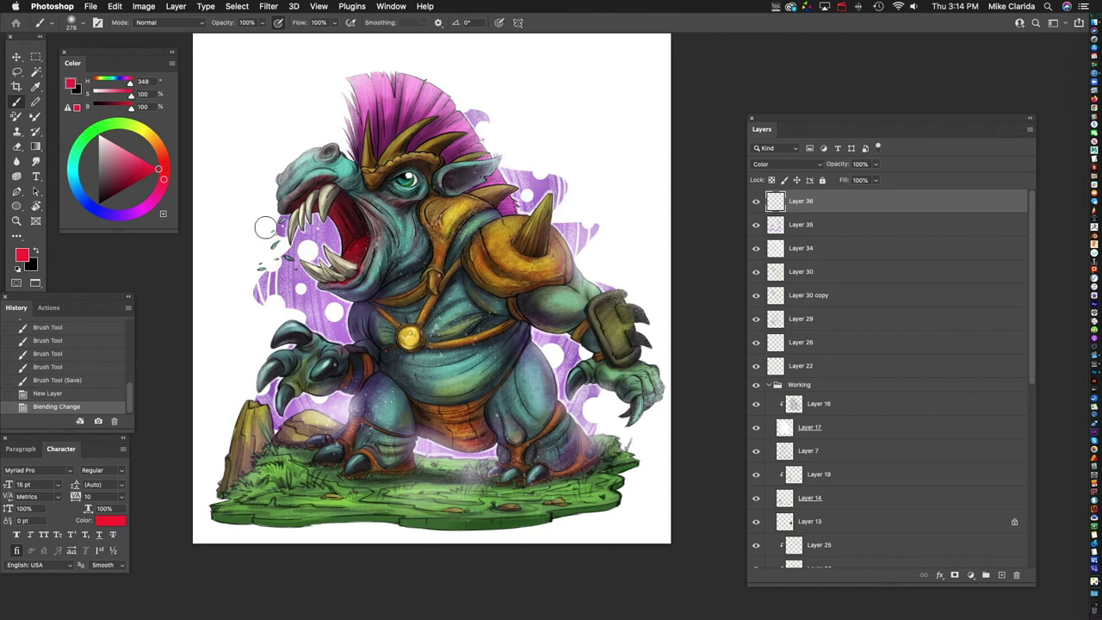
Step: Try red tint strokes on the shoulder and the lower-left rock, undoing both
drag(478, 263, 507, 253)
key(super+z)
drag(594, 302, 585, 248)
mouse_move(264, 378)
mouse_down()
mouse_move(259, 396)
mouse_move(284, 404)
mouse_up()
key(super+z)
key(super+minus)
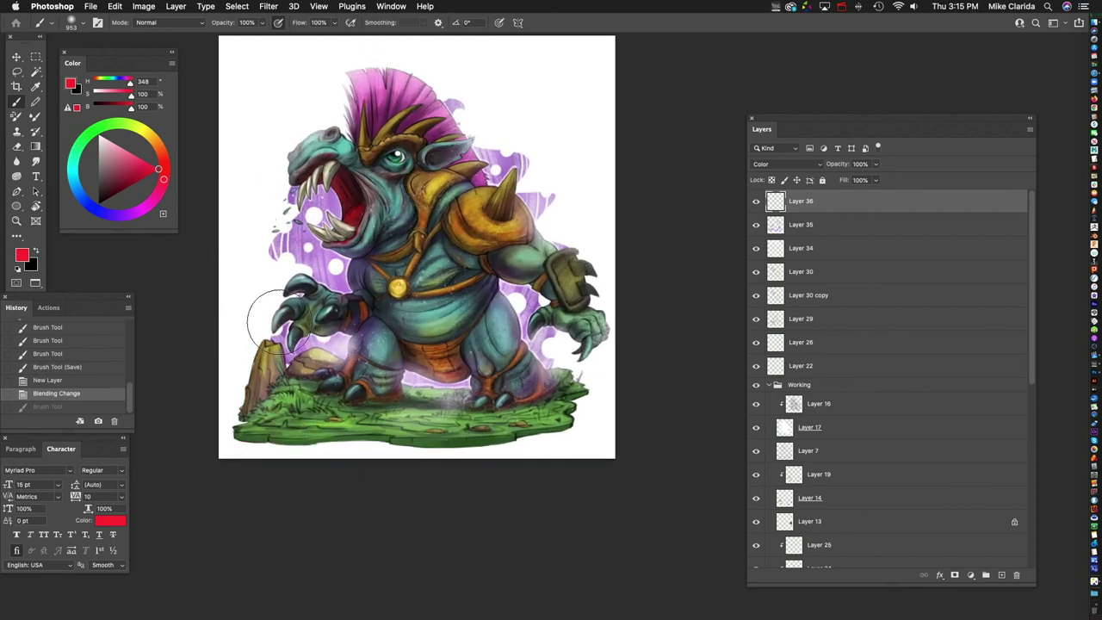
Step: Brush red-brown tint along the ground's right and bottom edges, then shrink the brush to 504
click(215, 228)
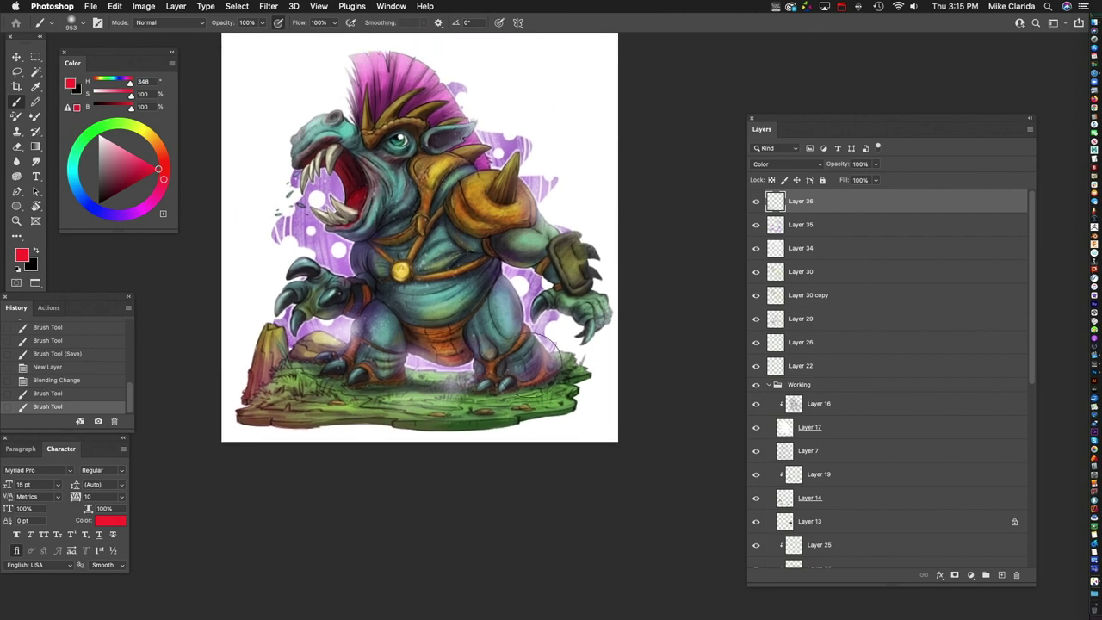
mouse_move(555, 355)
mouse_down()
mouse_move(595, 368)
mouse_move(600, 390)
mouse_move(560, 437)
mouse_move(615, 374)
mouse_up()
drag(591, 332, 435, 415)
scroll(434, 415, up, 2)
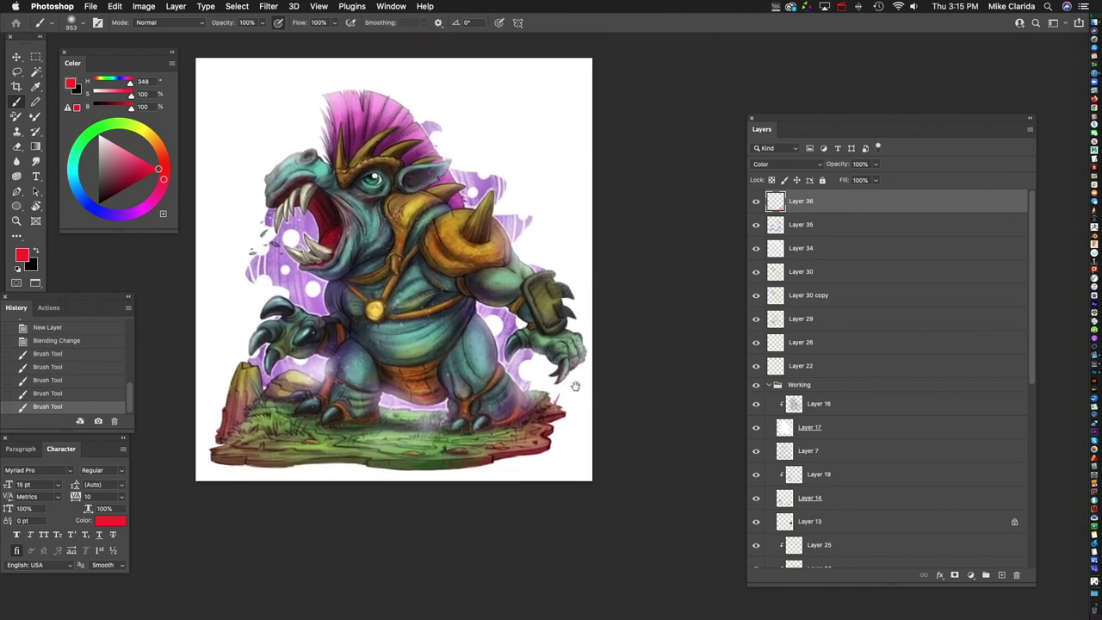
scroll(465, 272, up, 3)
drag(465, 272, 501, 236)
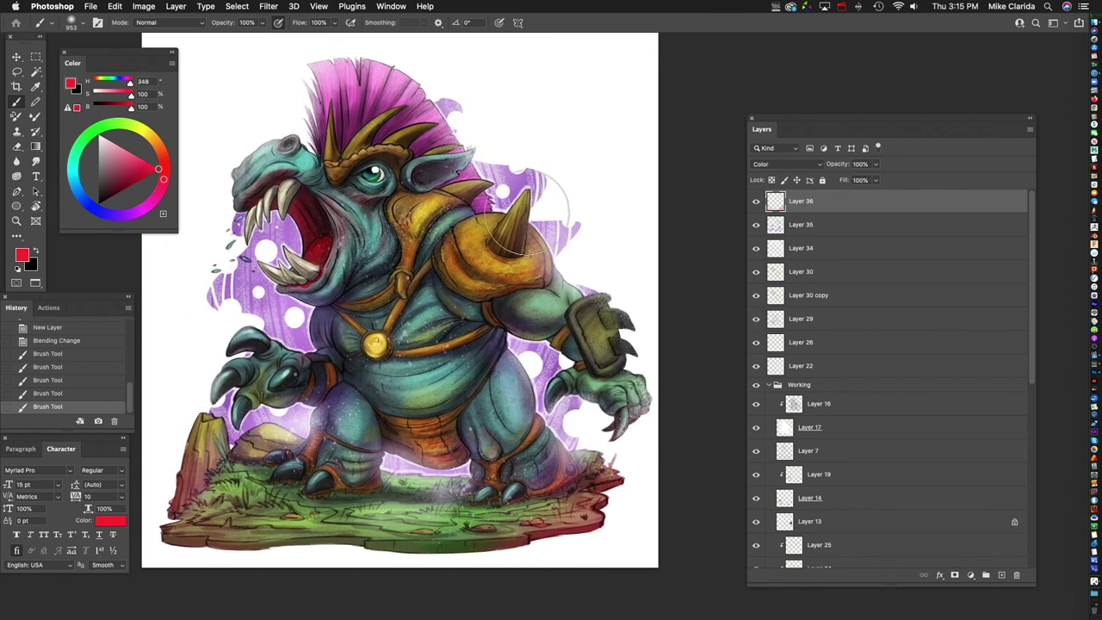
drag(533, 303, 482, 303)
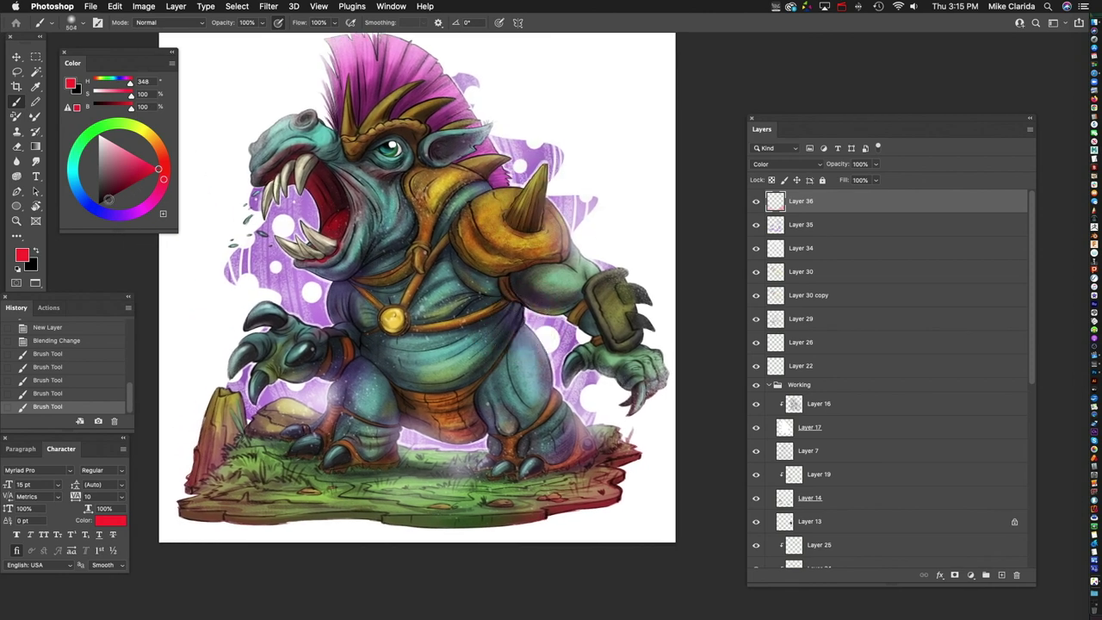
Step: Tint the belly with a deeper purple, then choose a vivid gold-yellow paint colour
click(127, 182)
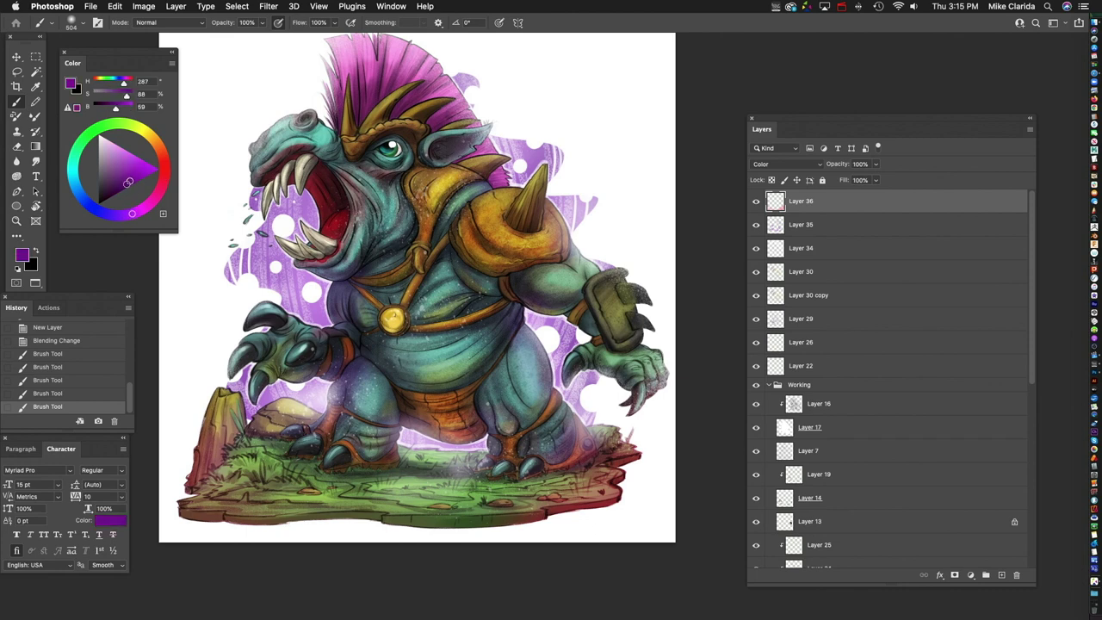
mouse_move(513, 327)
mouse_down()
mouse_move(470, 370)
mouse_move(496, 333)
mouse_move(449, 366)
mouse_move(519, 305)
mouse_up()
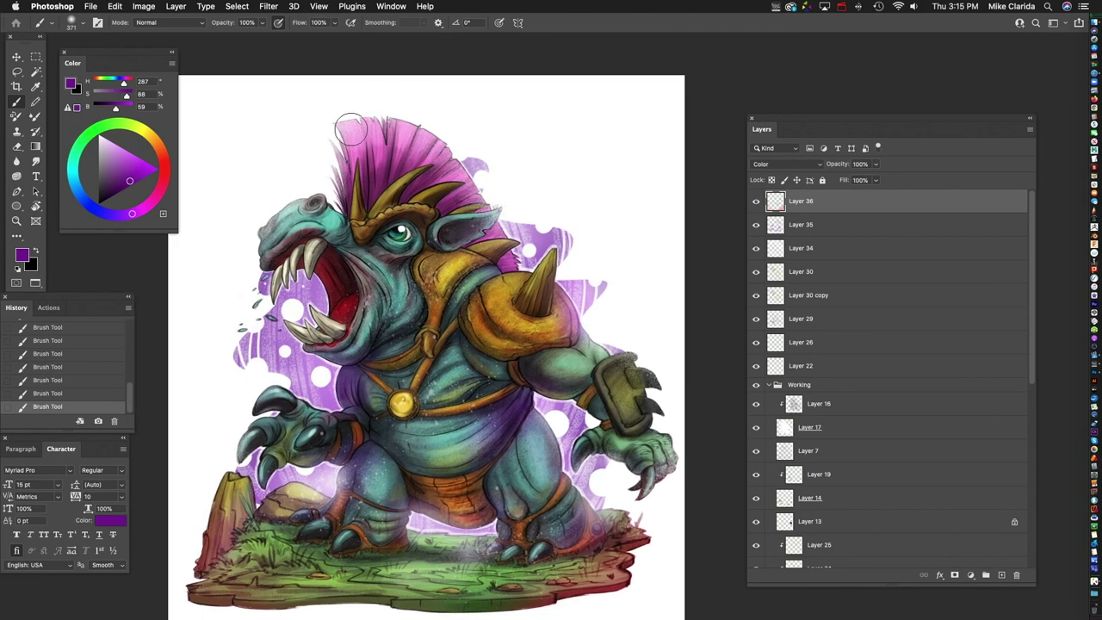
click(148, 131)
drag(129, 180, 150, 166)
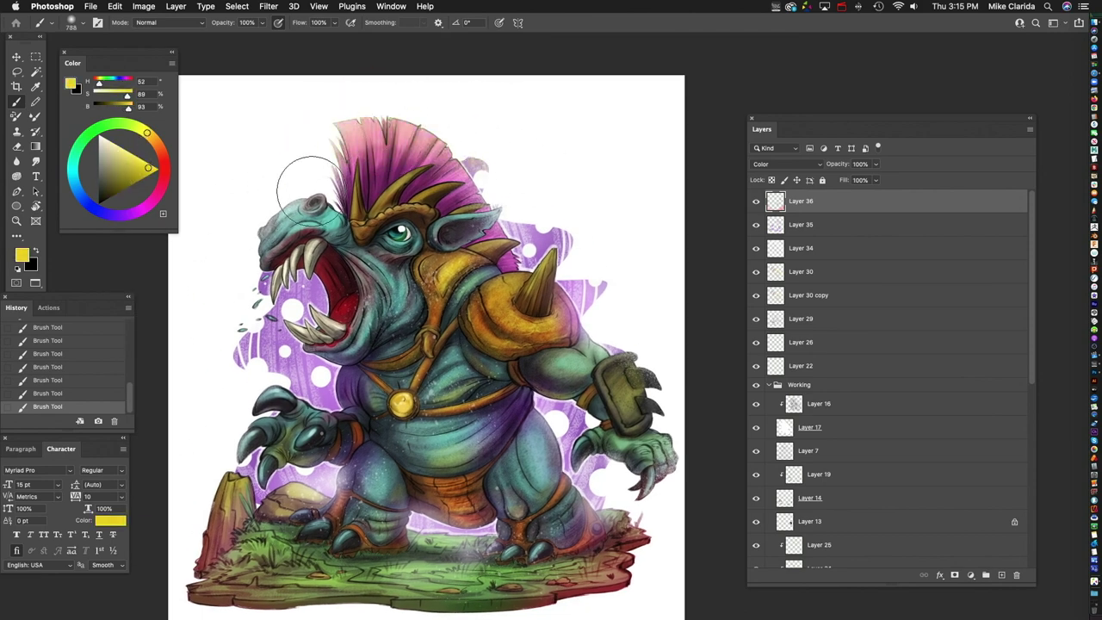
Step: Compare the art with and without the mohawk tint stroke, keep it, and reduce the brush to 563
key(super+z)
key(super+shift+z)
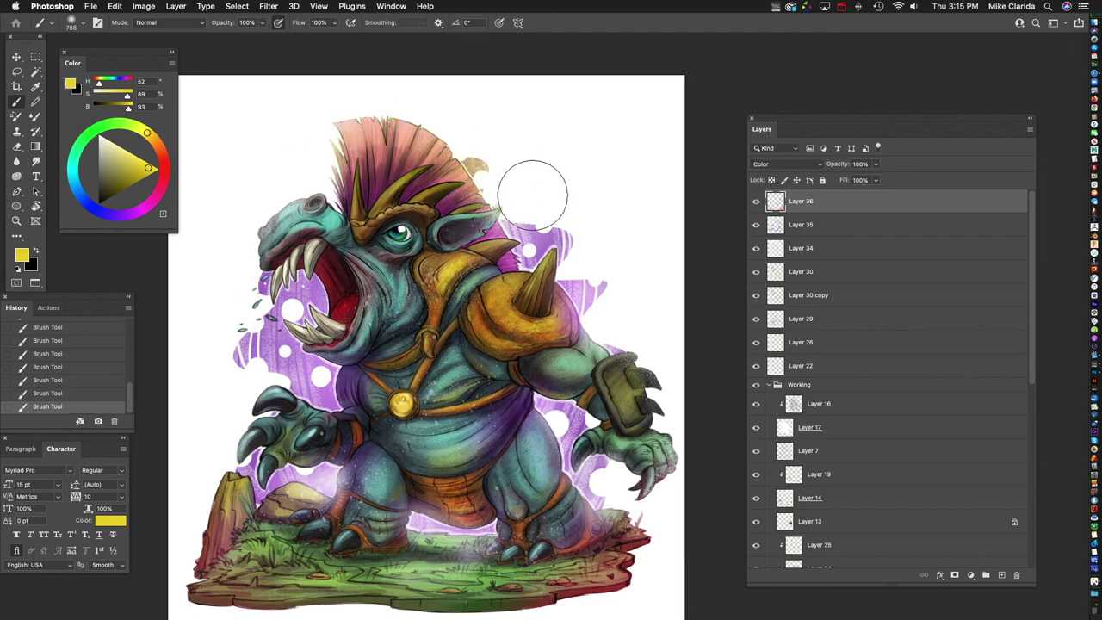
key(super+z)
key(super+shift+z)
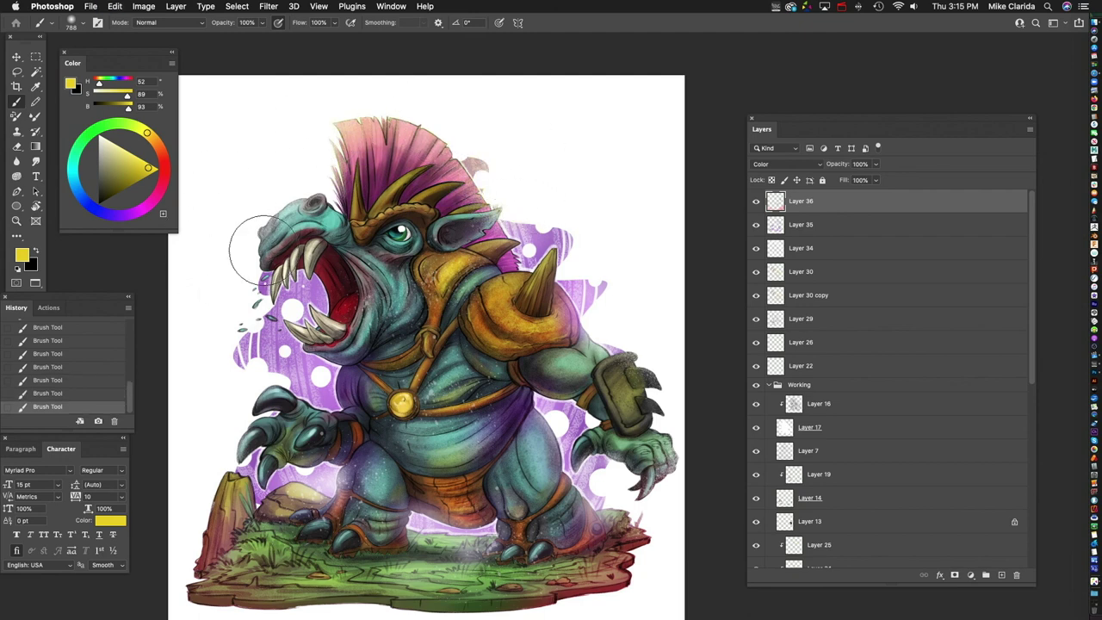
scroll(418, 184, up, 1)
drag(315, 197, 293, 183)
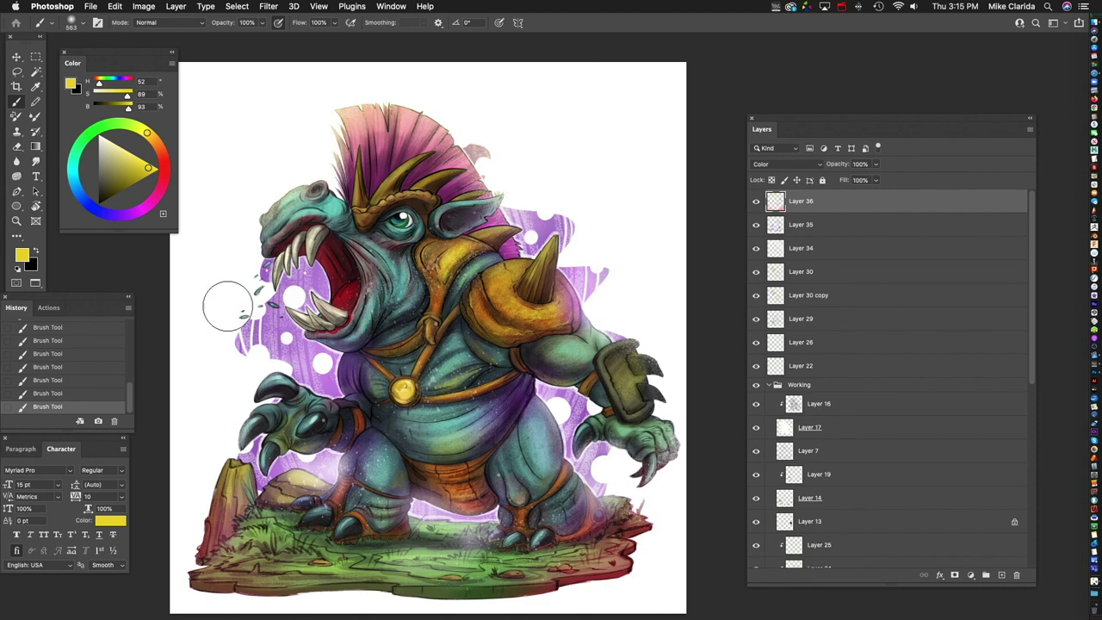
scroll(499, 271, up, 2)
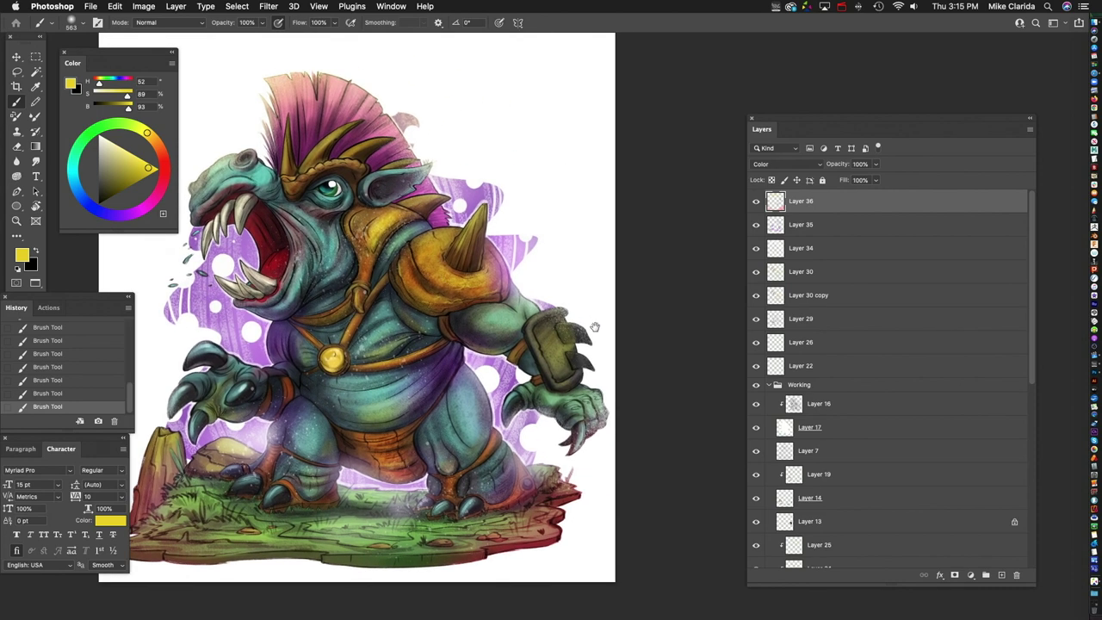
scroll(497, 267, down, 2)
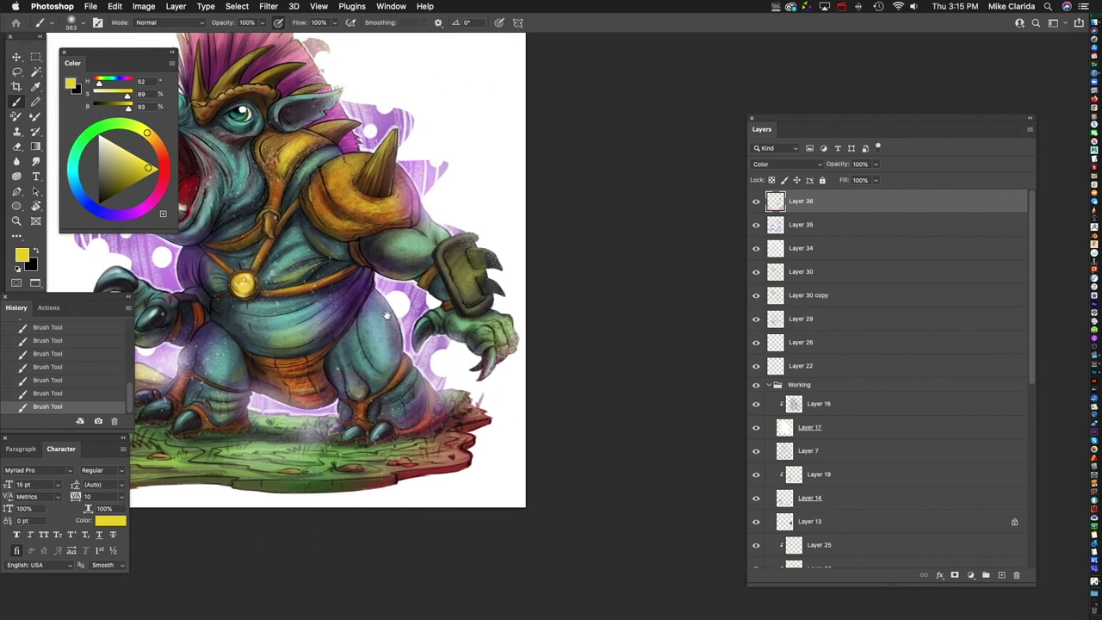
key(super+0)
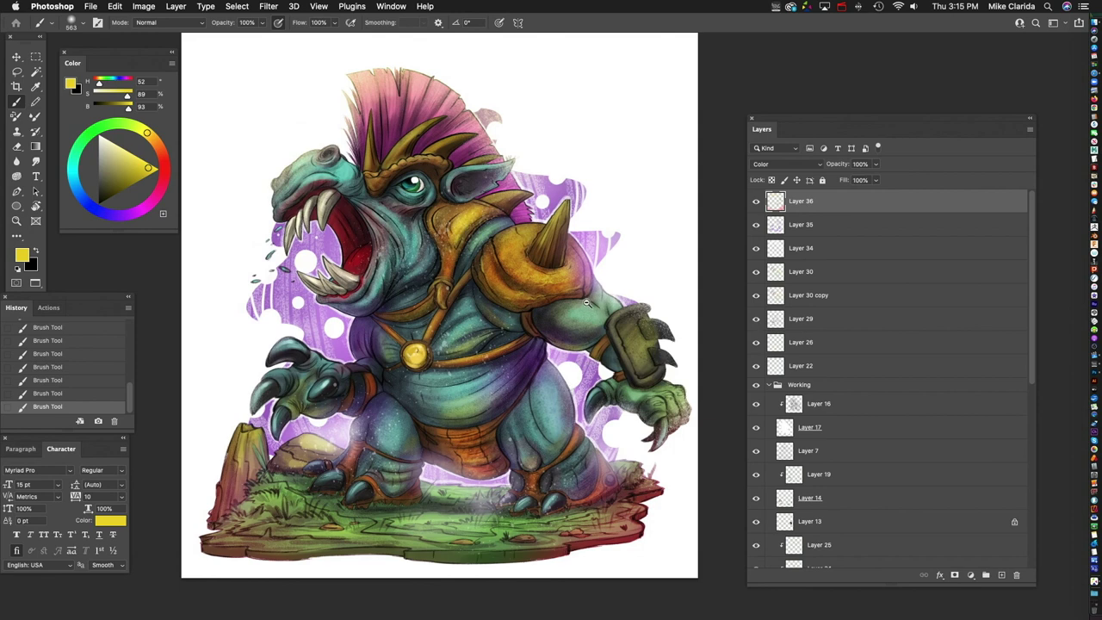
scroll(585, 302, up, 2)
scroll(633, 290, down, 1)
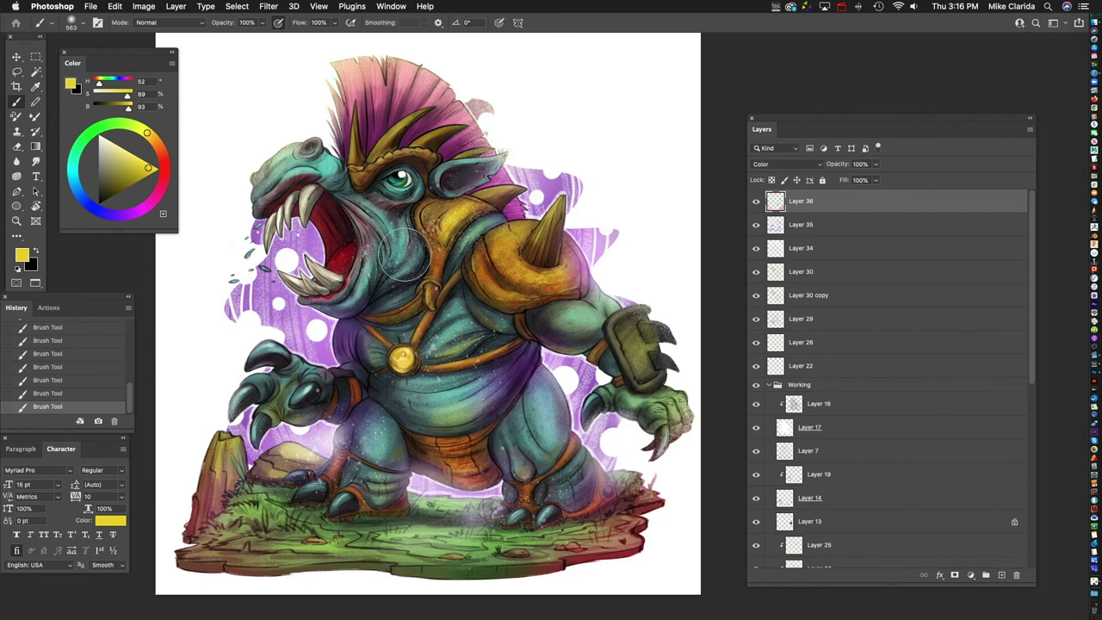
Step: Shrink the brush to 309, re-compare the last stroke, and sample the background's light purple glow
drag(430, 258, 406, 258)
key(super+z)
key(shift+super+z)
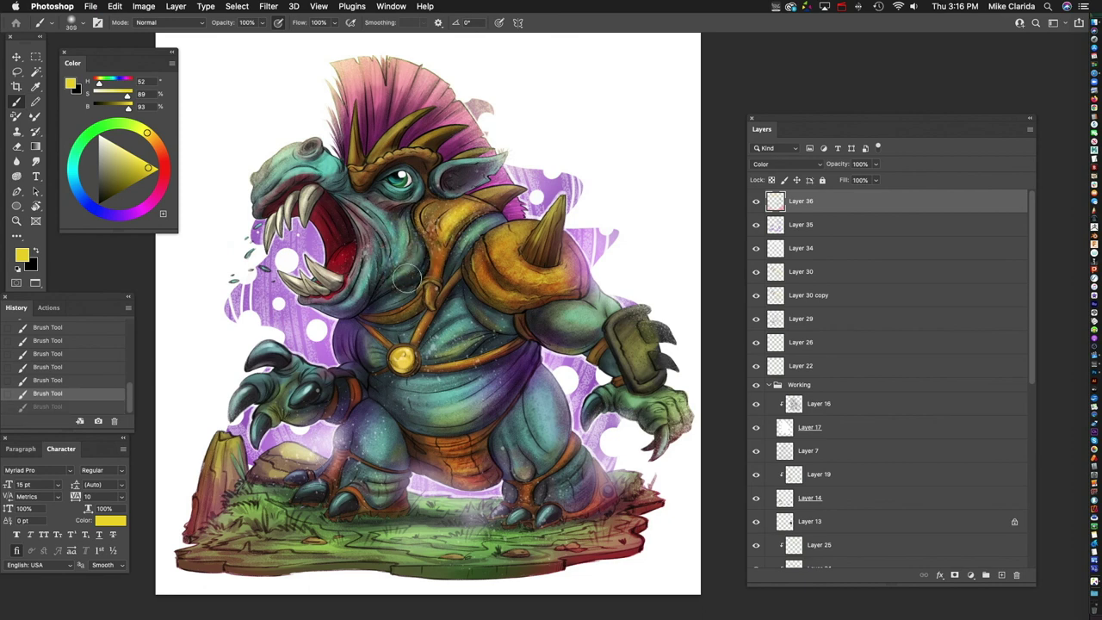
key(super+z)
key(shift+super+z)
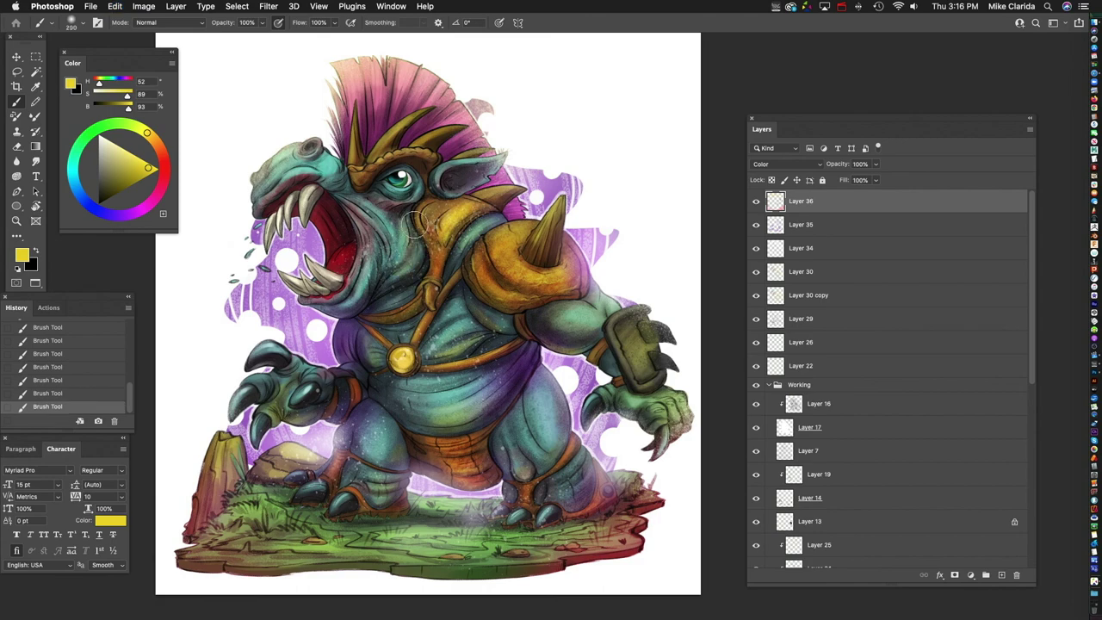
scroll(447, 307, up, 3)
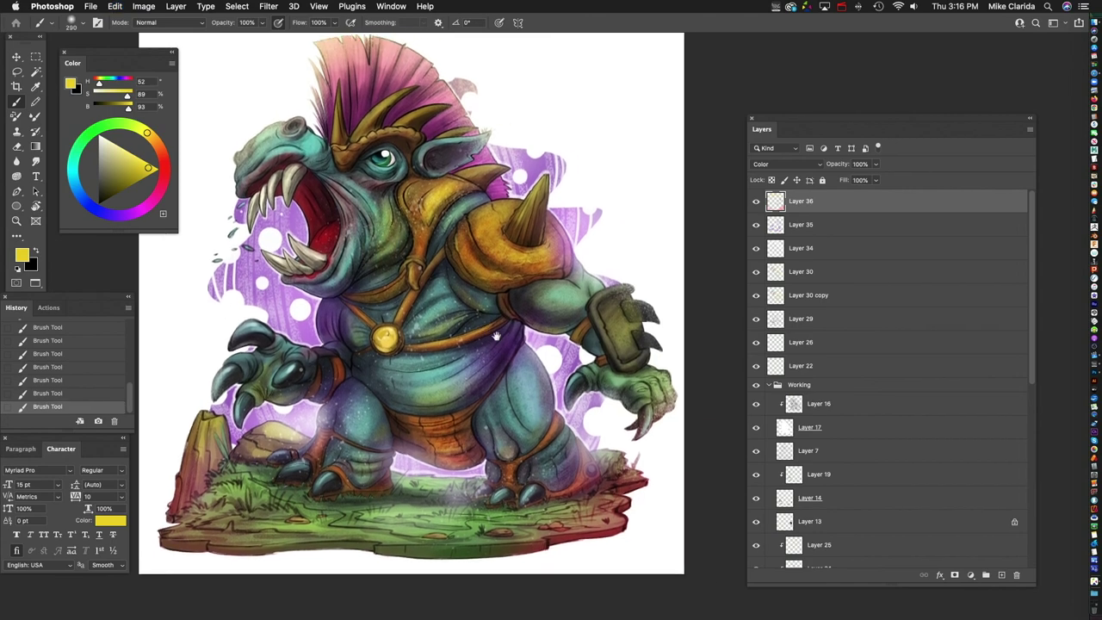
scroll(446, 307, down, 5)
scroll(508, 383, up, 4)
scroll(508, 384, up, 1)
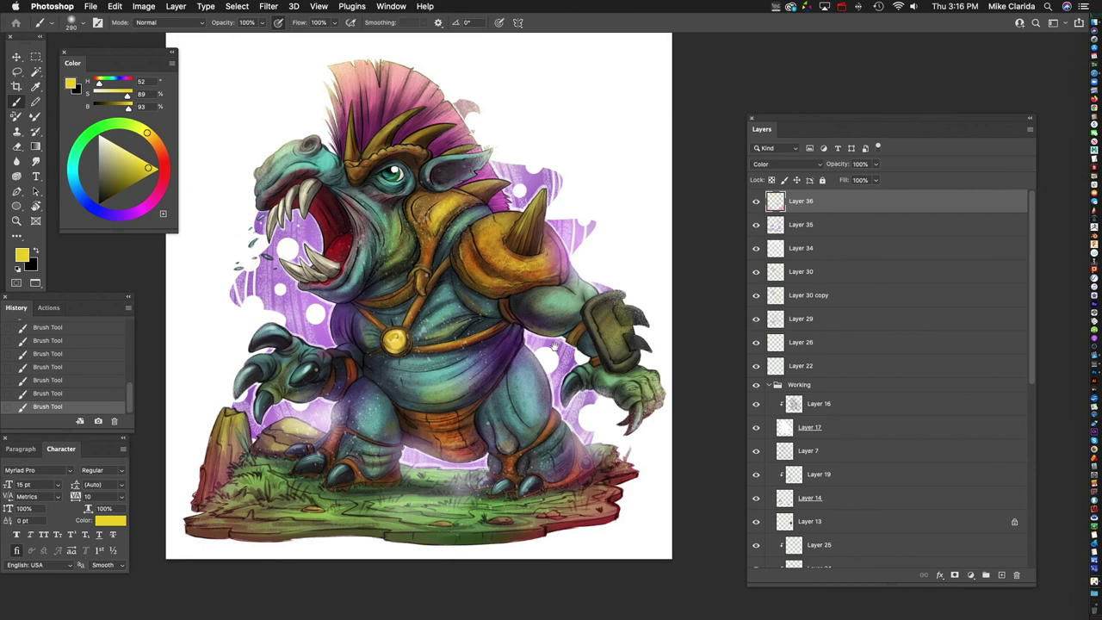
scroll(551, 371, down, 2)
drag(610, 338, 595, 342)
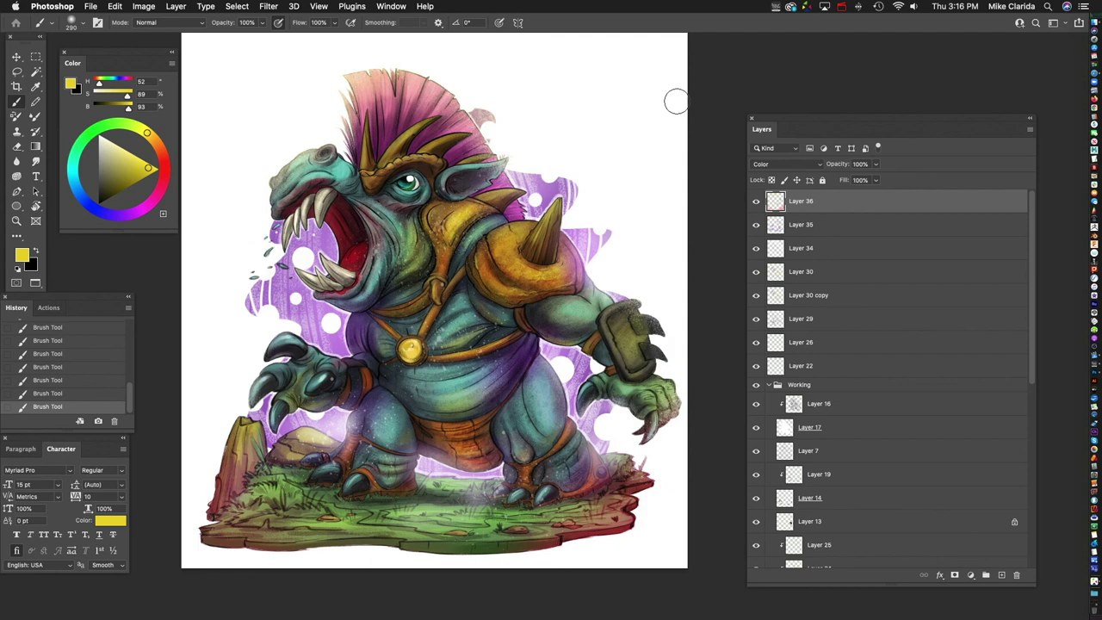
alt+click(330, 351)
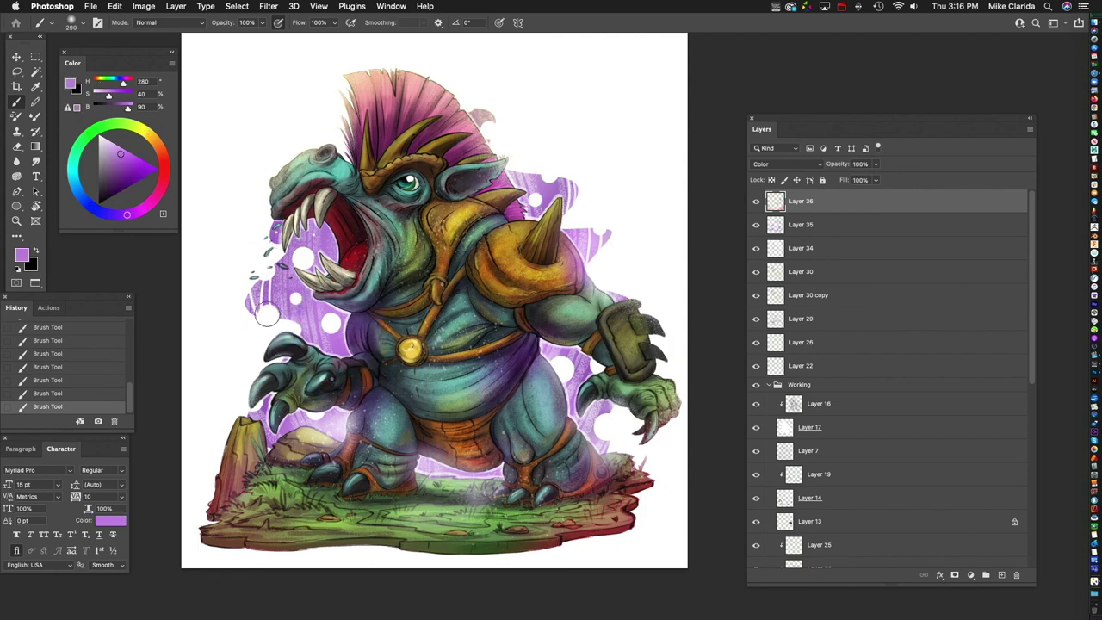
Step: Pan the artwork left and undo the most recent purple stroke
drag(489, 334, 435, 329)
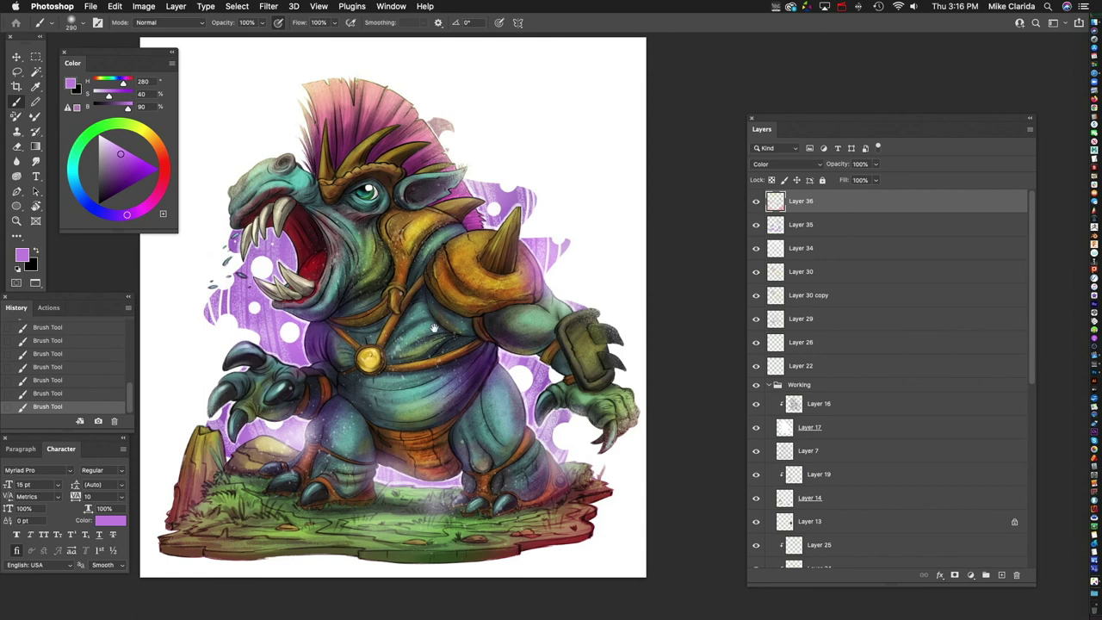
scroll(295, 321, up, 2)
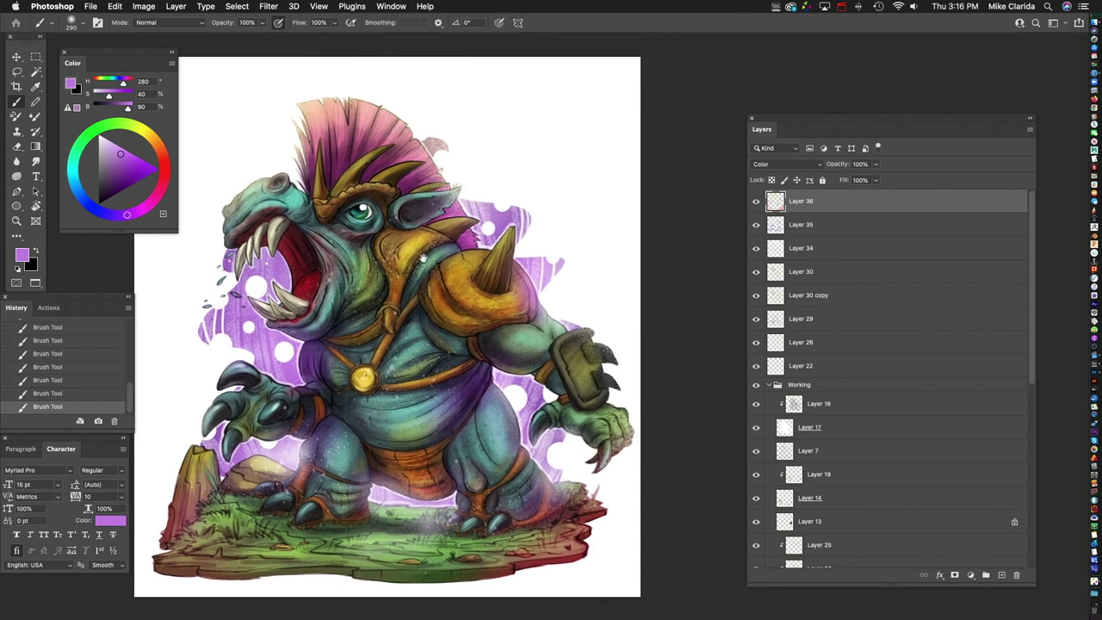
scroll(259, 301, down, 10)
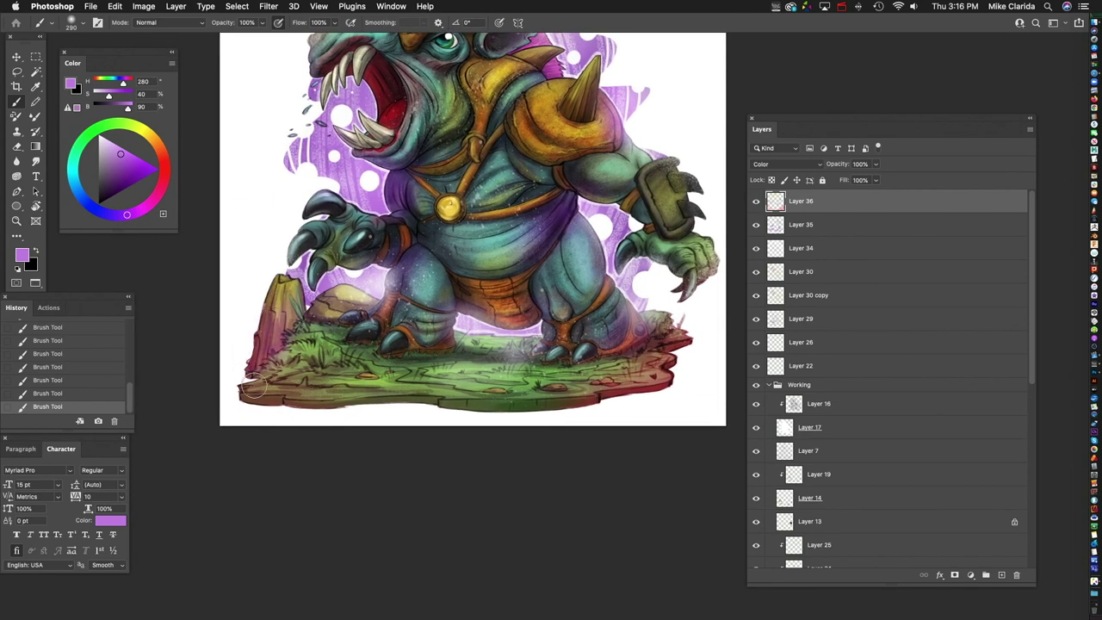
scroll(552, 370, down, 3)
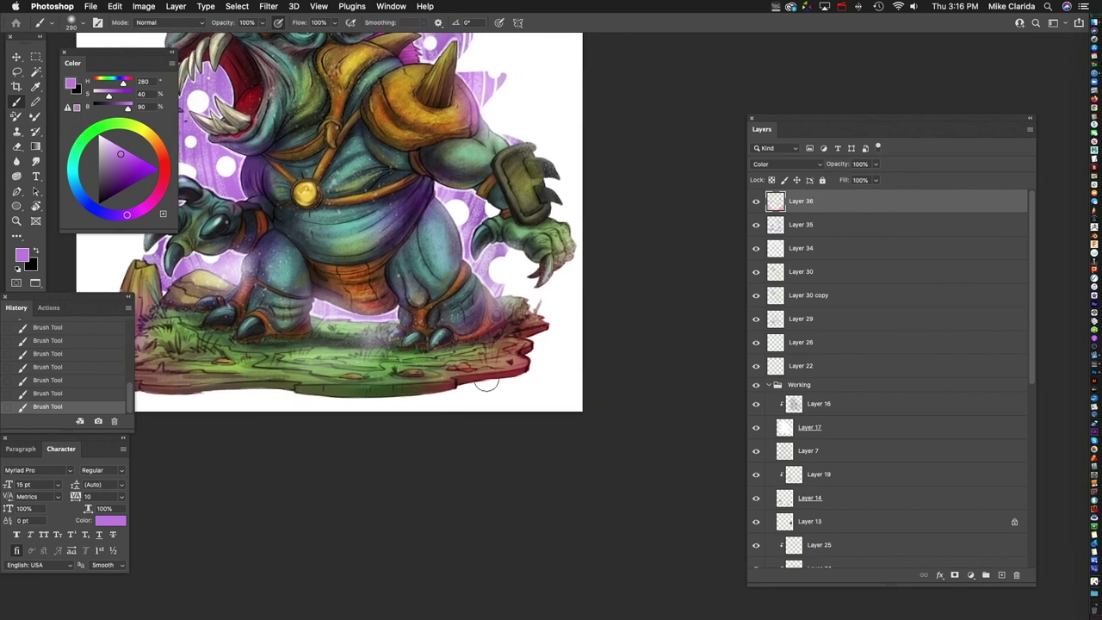
key(super+z)
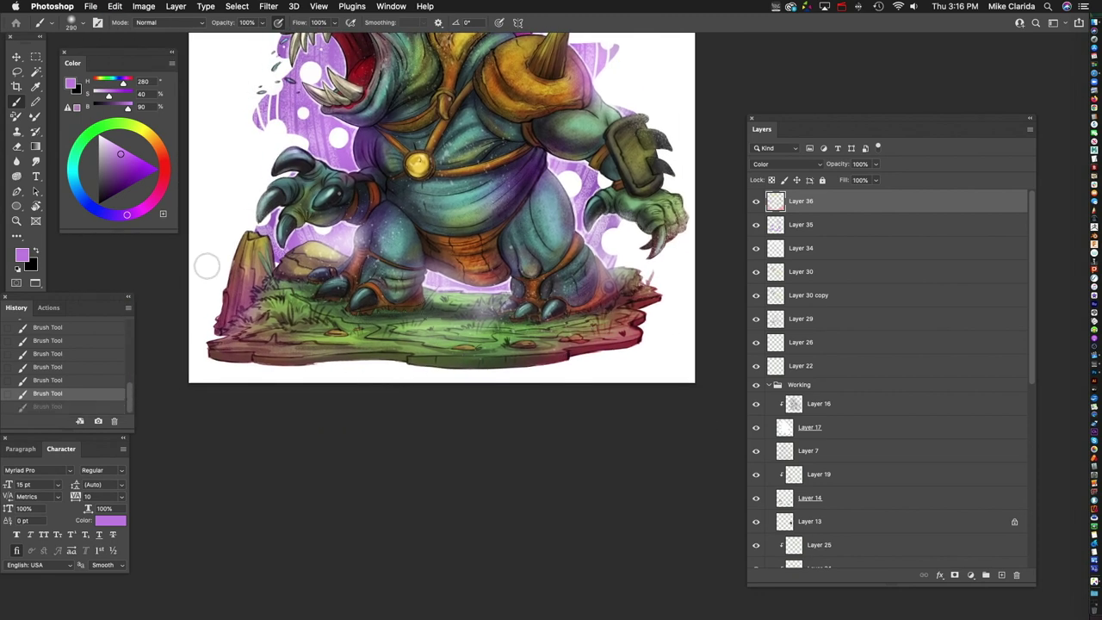
Step: Sample muted teal from the monster's arm, redo the stroke, fit the image, then undo recent tints
alt+click(554, 233)
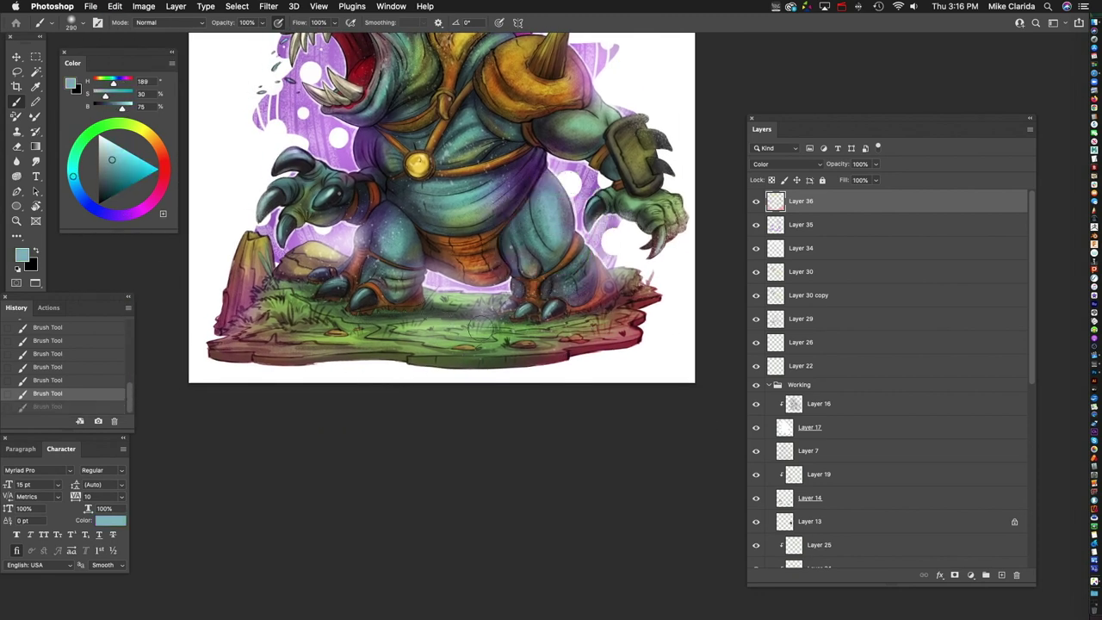
key(super+shift+z)
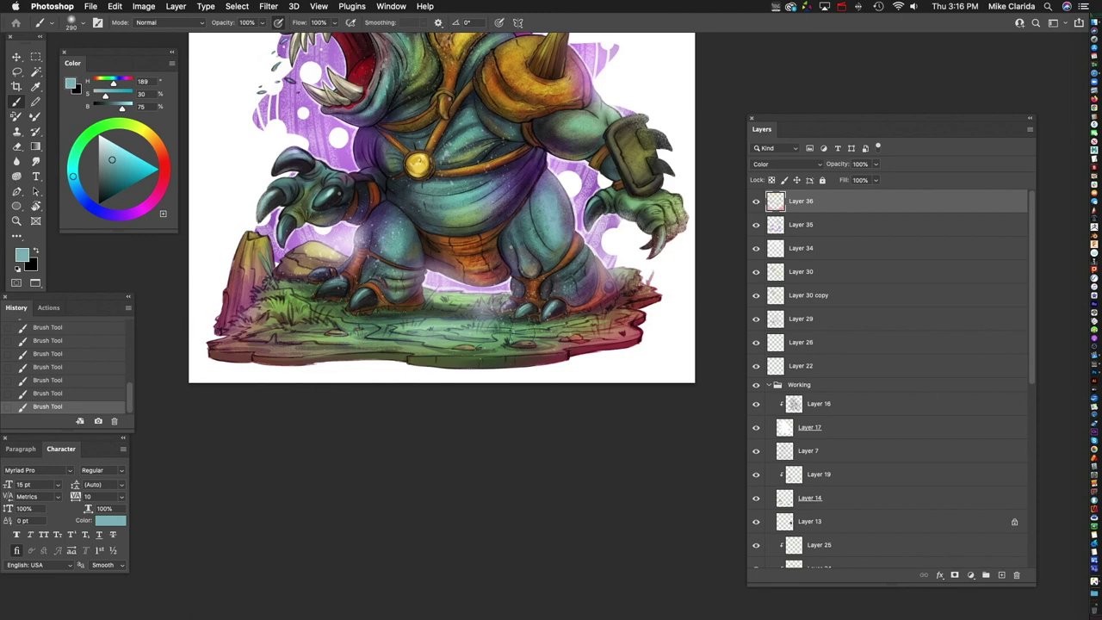
key(h)
drag(542, 276, 261, 320)
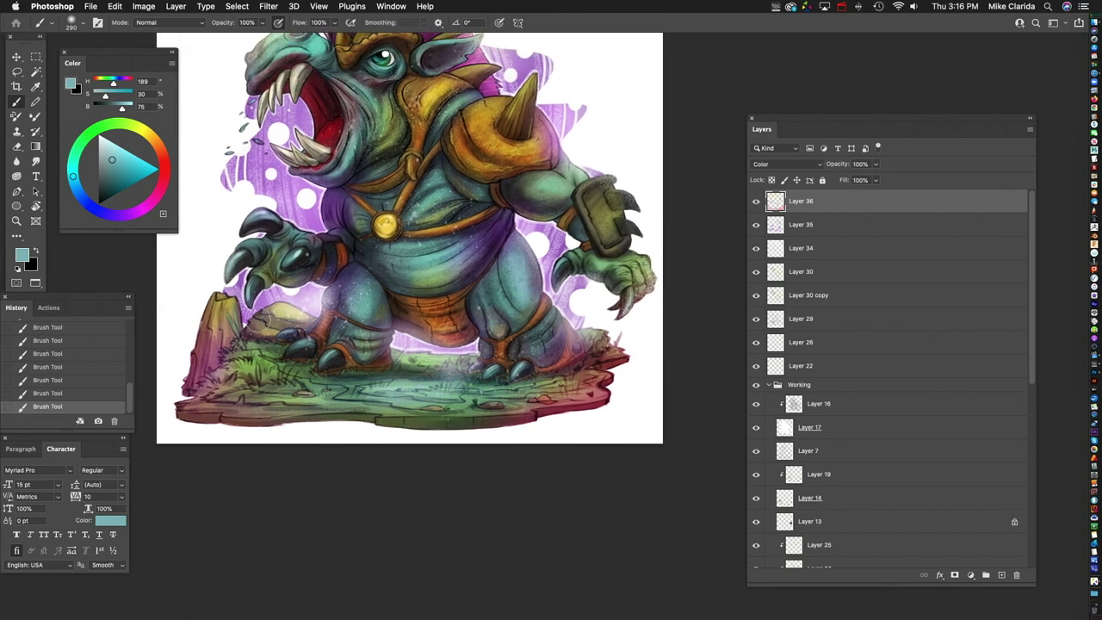
key(super+0)
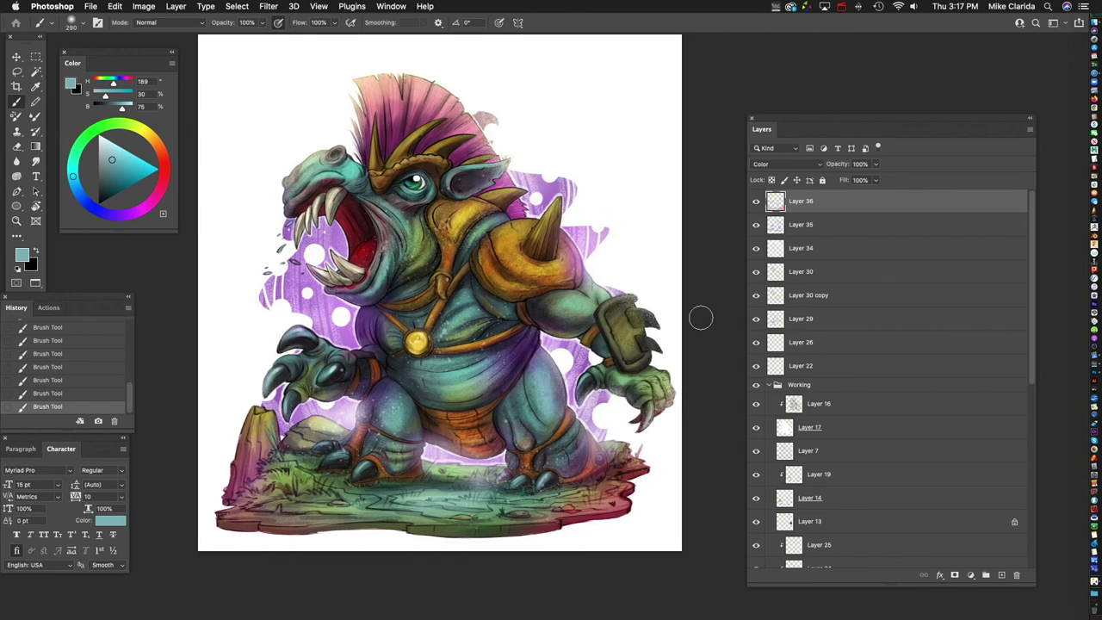
key(super+z)
key(super+z)
Step: Sample golden yellow from the shoulder armour and paint a gold tint across it
alt+click(530, 265)
drag(525, 262, 512, 247)
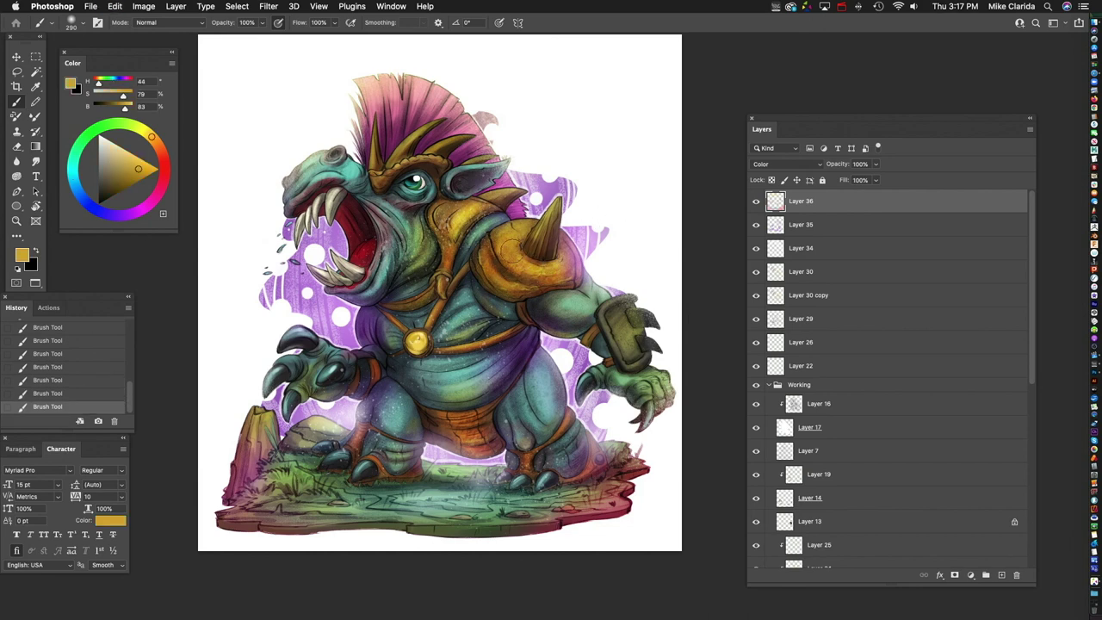
scroll(533, 290, right, 1)
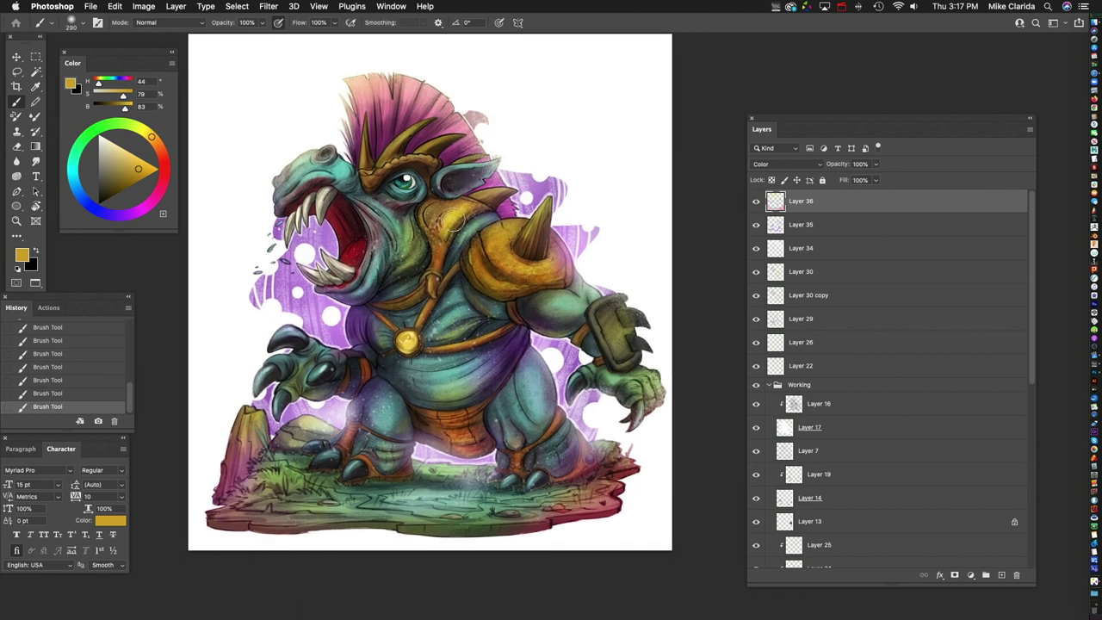
scroll(430, 293, up, 4)
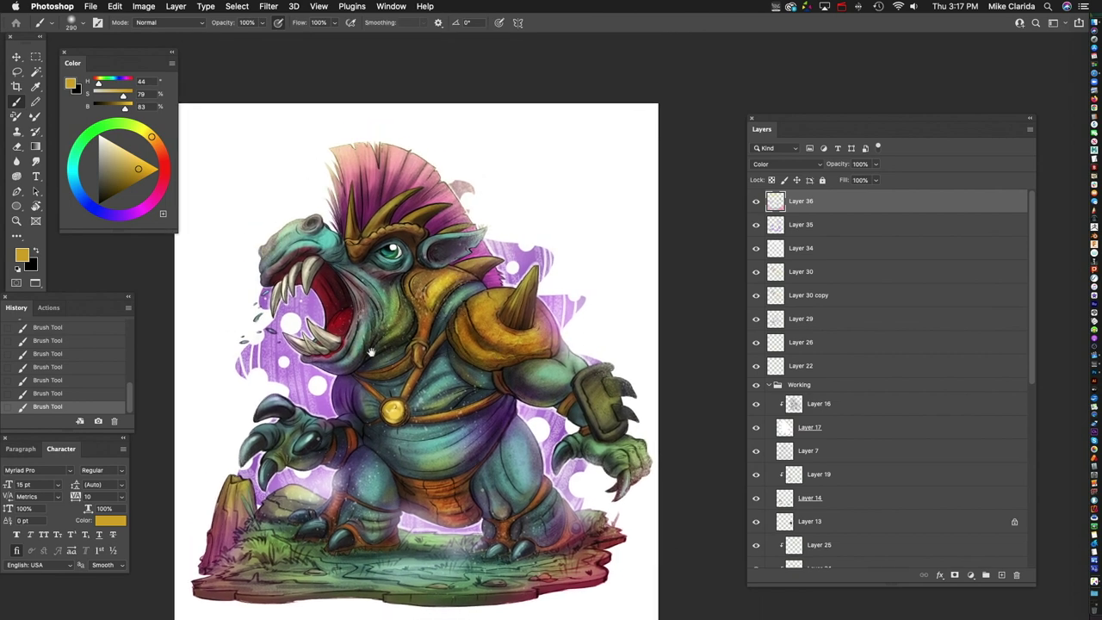
scroll(371, 351, down, 4)
scroll(370, 351, left, 2)
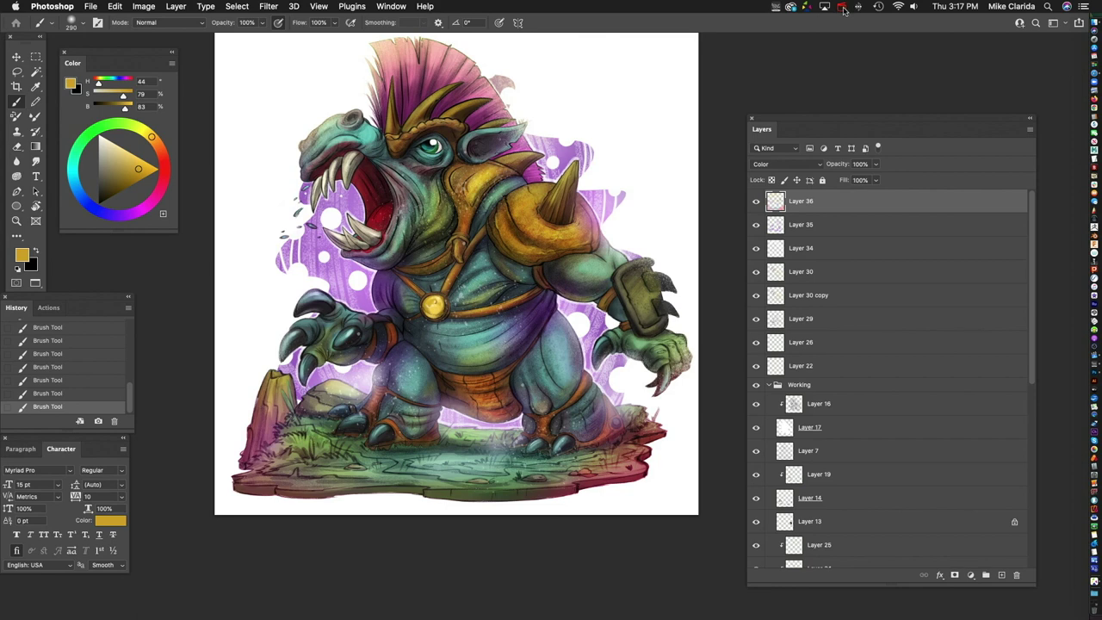
key(f)
key(f)
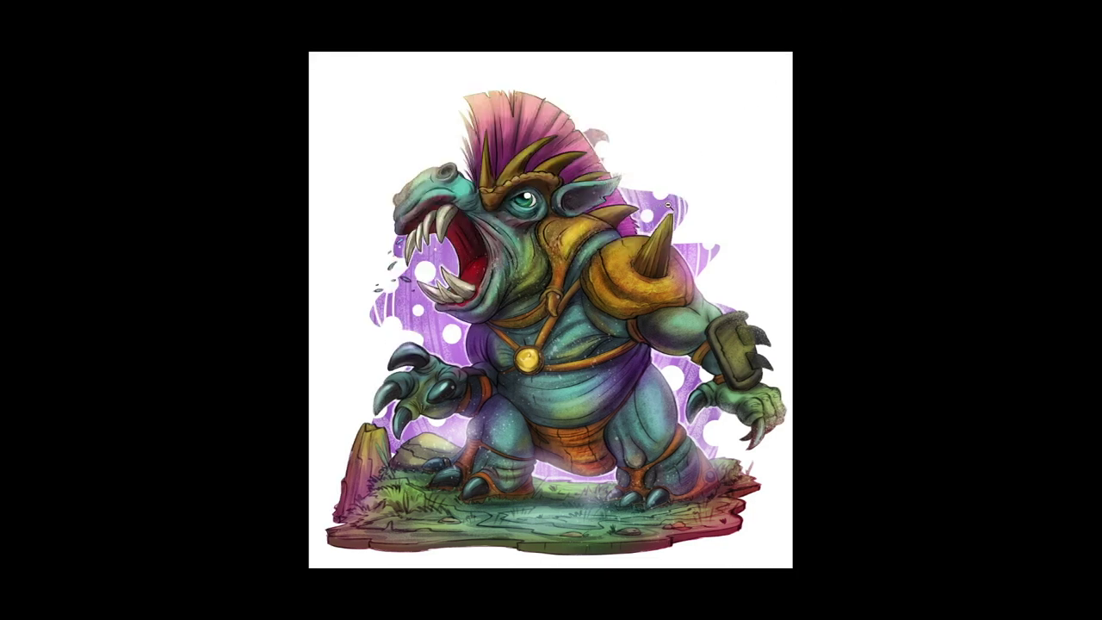
scroll(668, 204, up, 5)
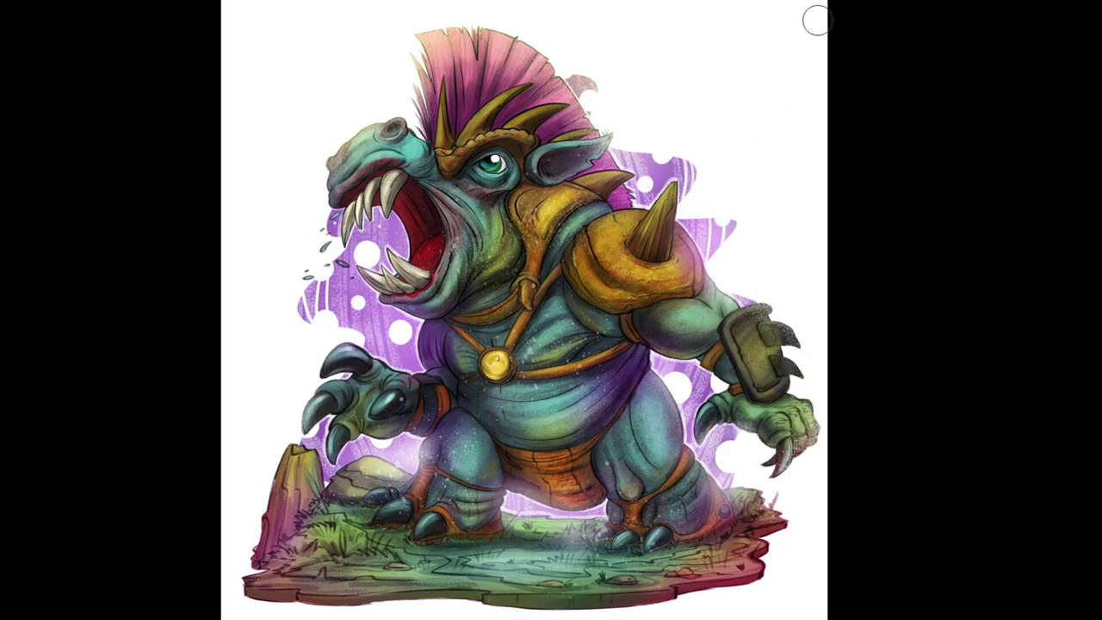
key(f)
key(f)
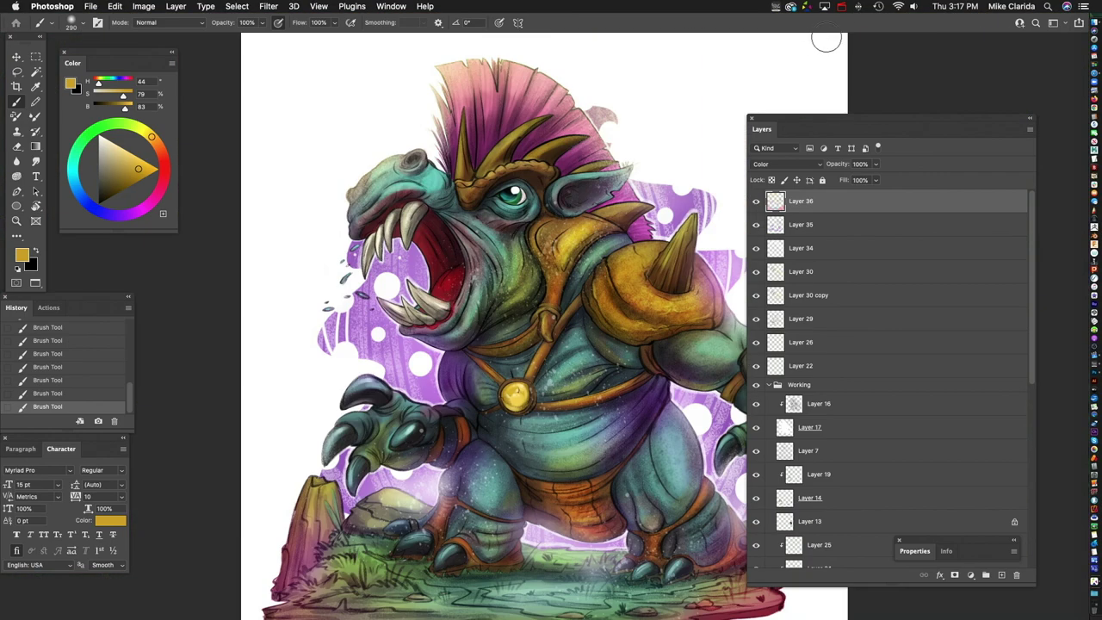